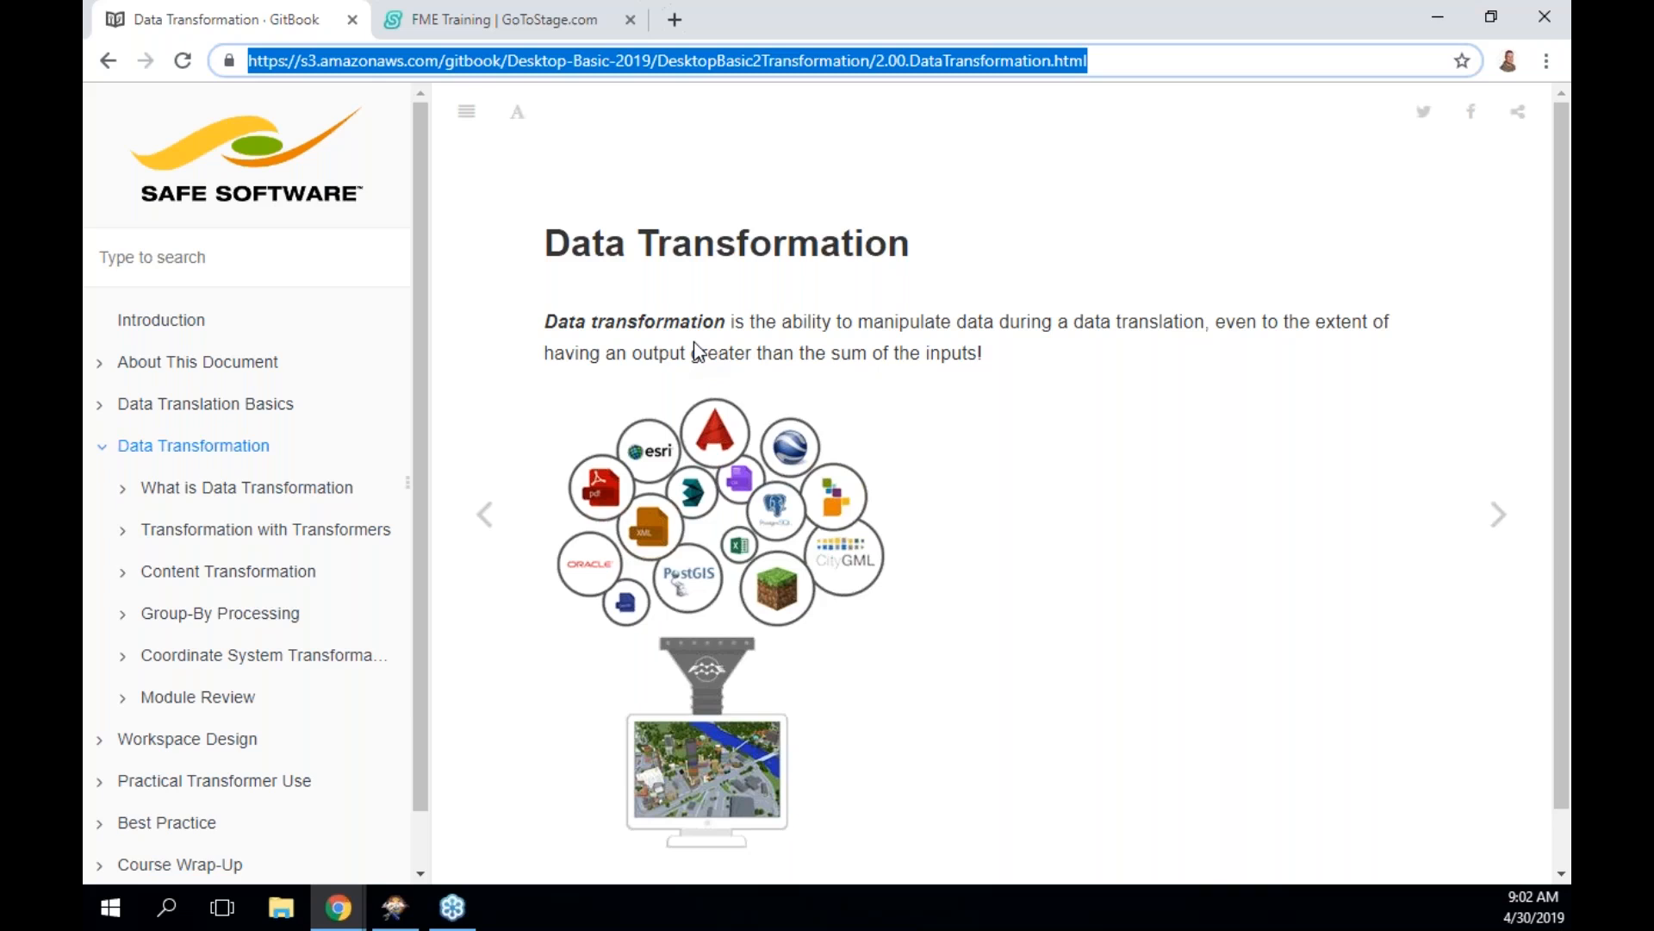
Open the "What is Data Transformation" page of the training manual and read through its structural and content transformation sections
left_click(1498, 530)
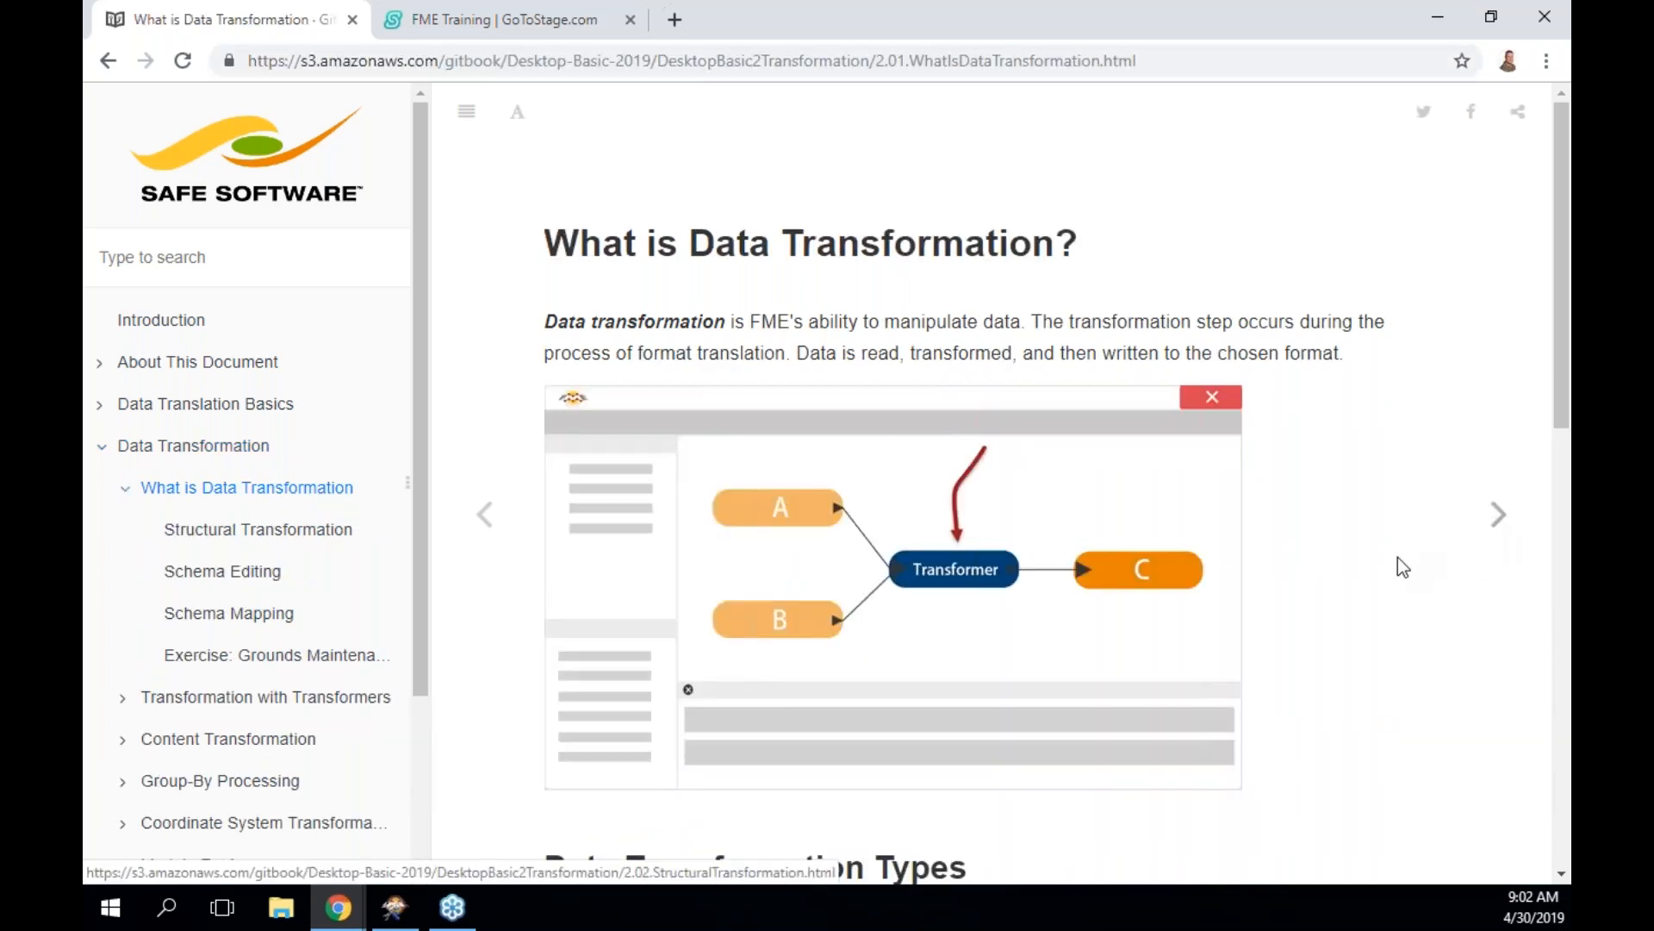
scroll(1401, 567, "down", 1)
scroll(1402, 567, "down", 1)
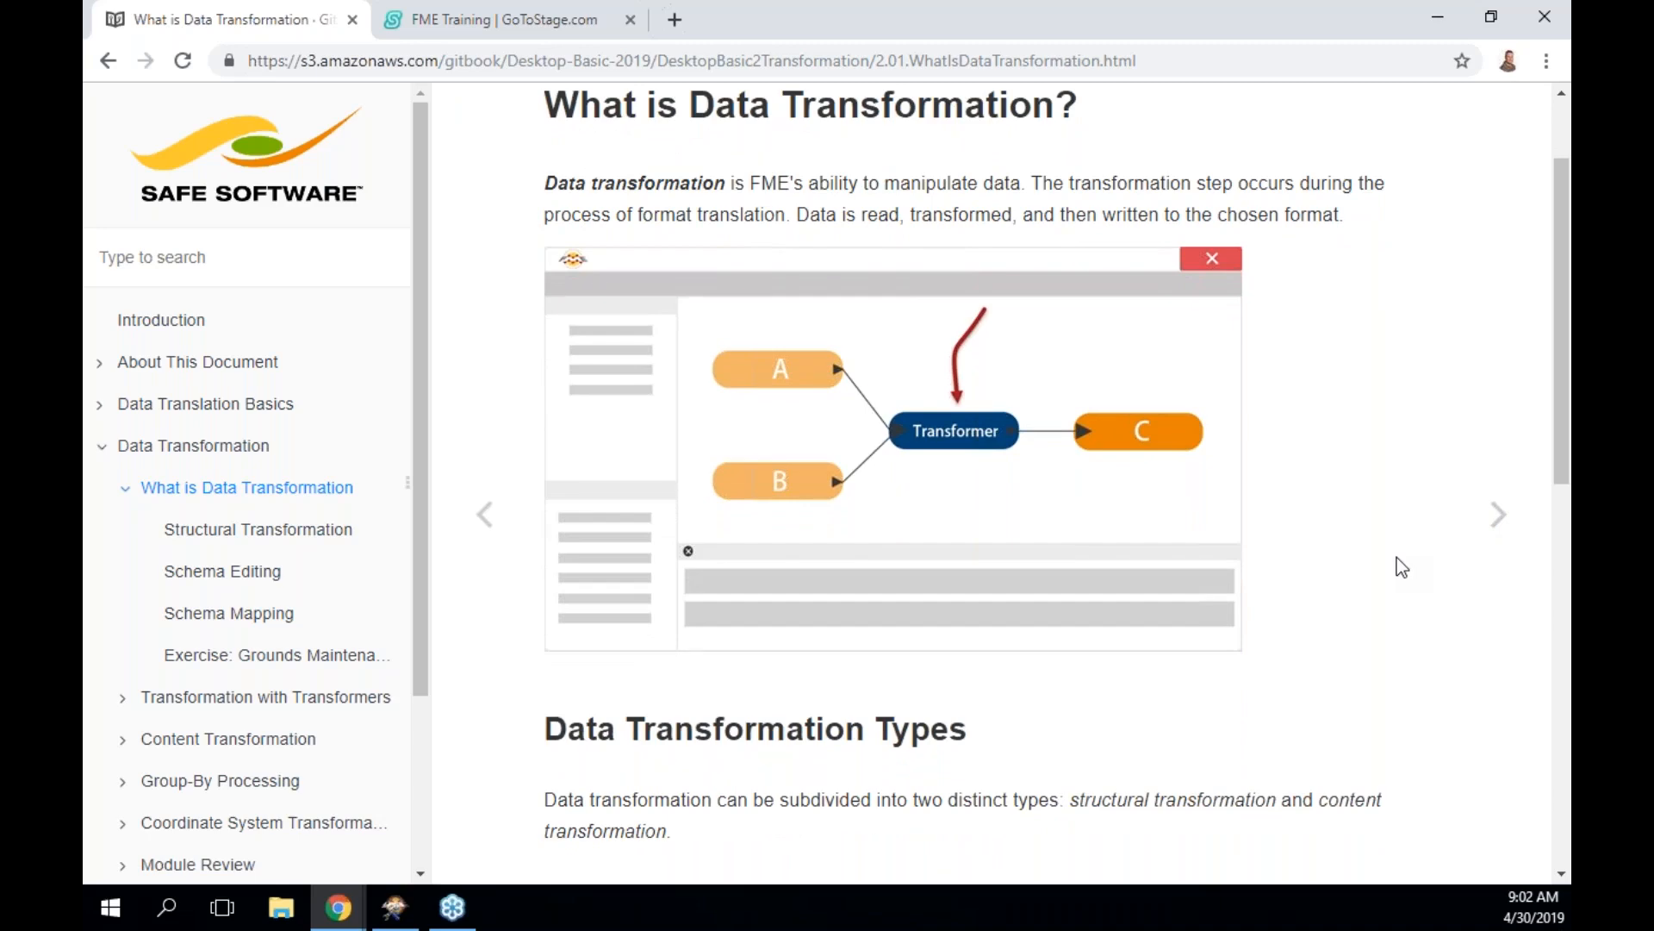
scroll(1351, 748, "down", 4)
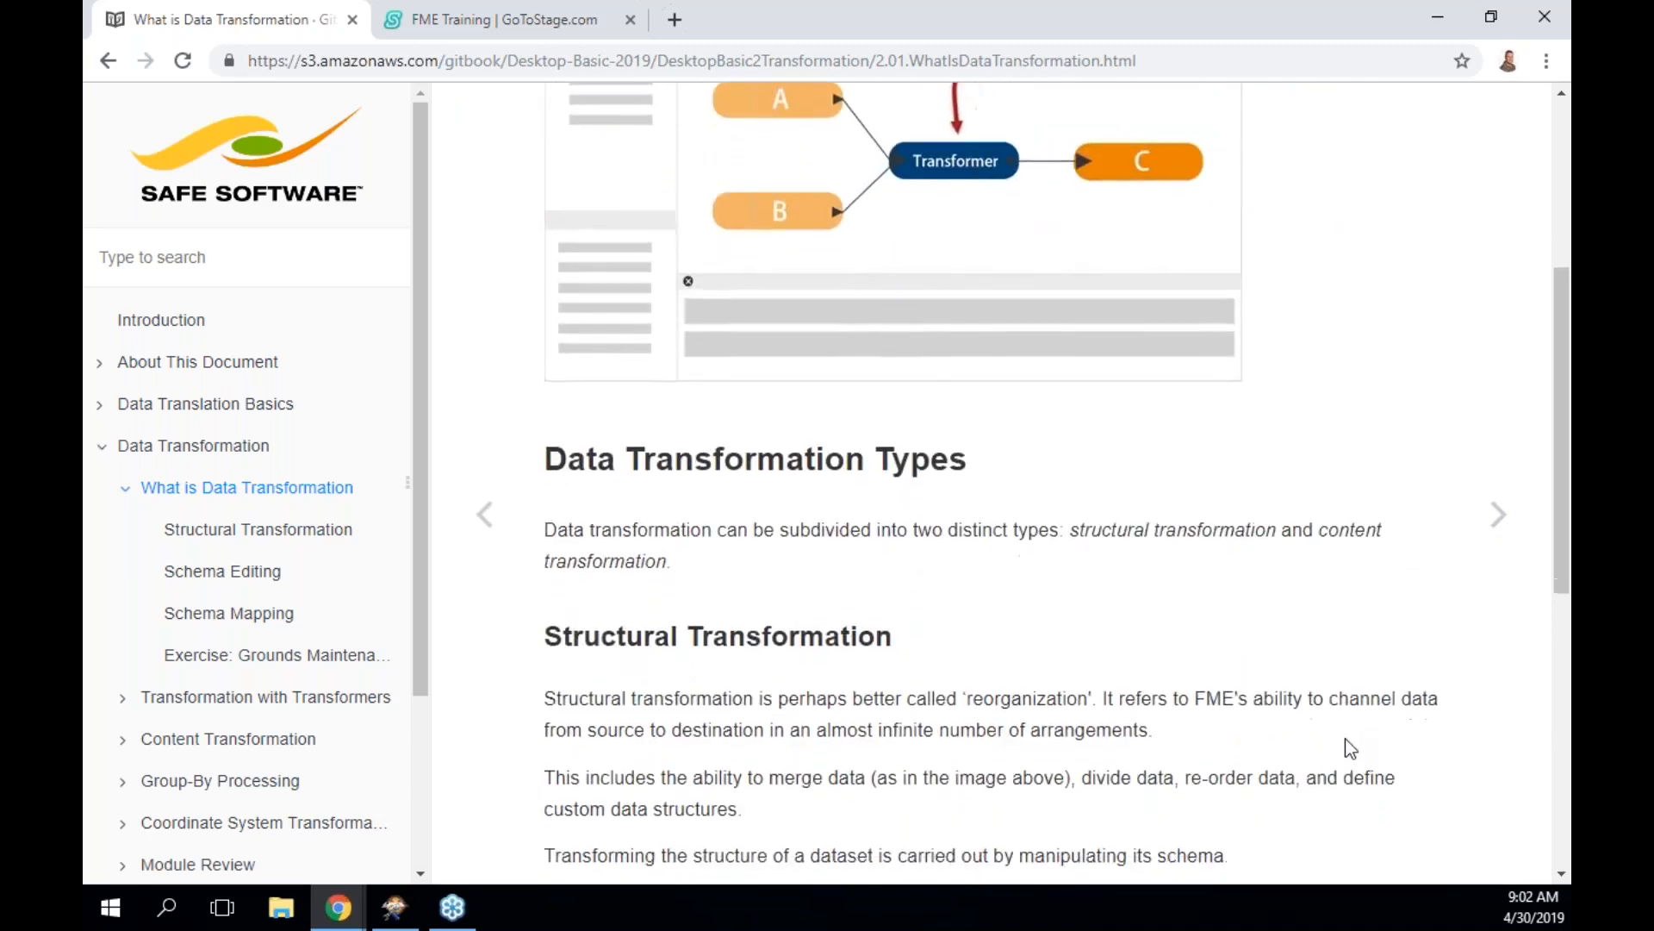
scroll(1350, 748, "down", 2)
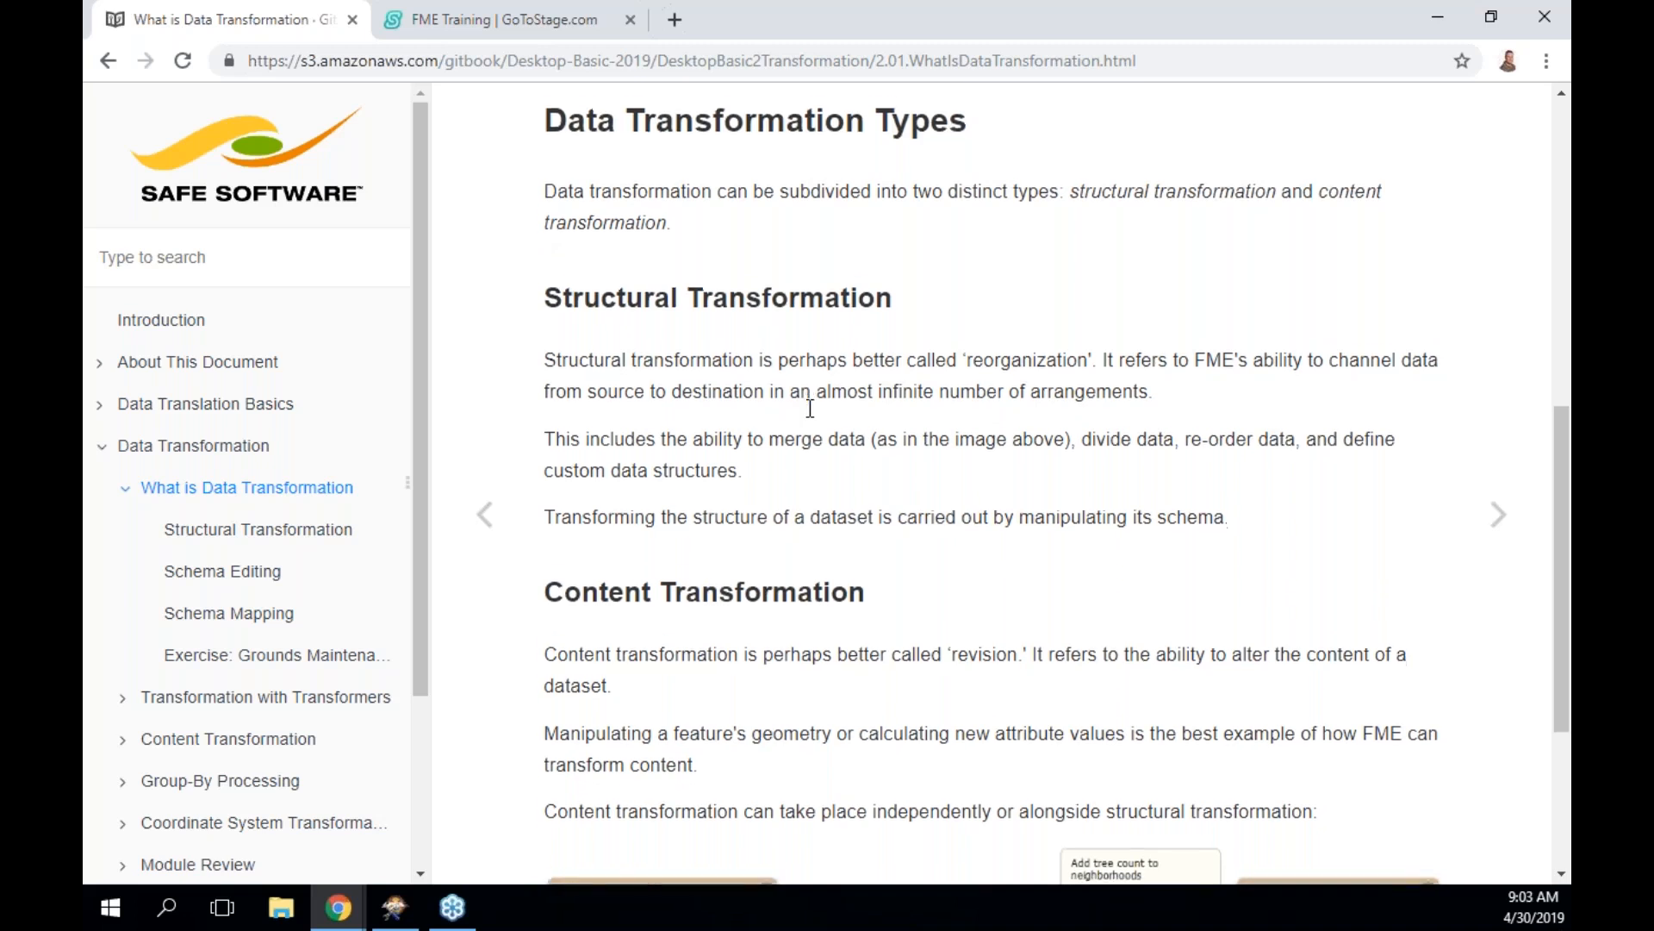
scroll(810, 408, "down", 3)
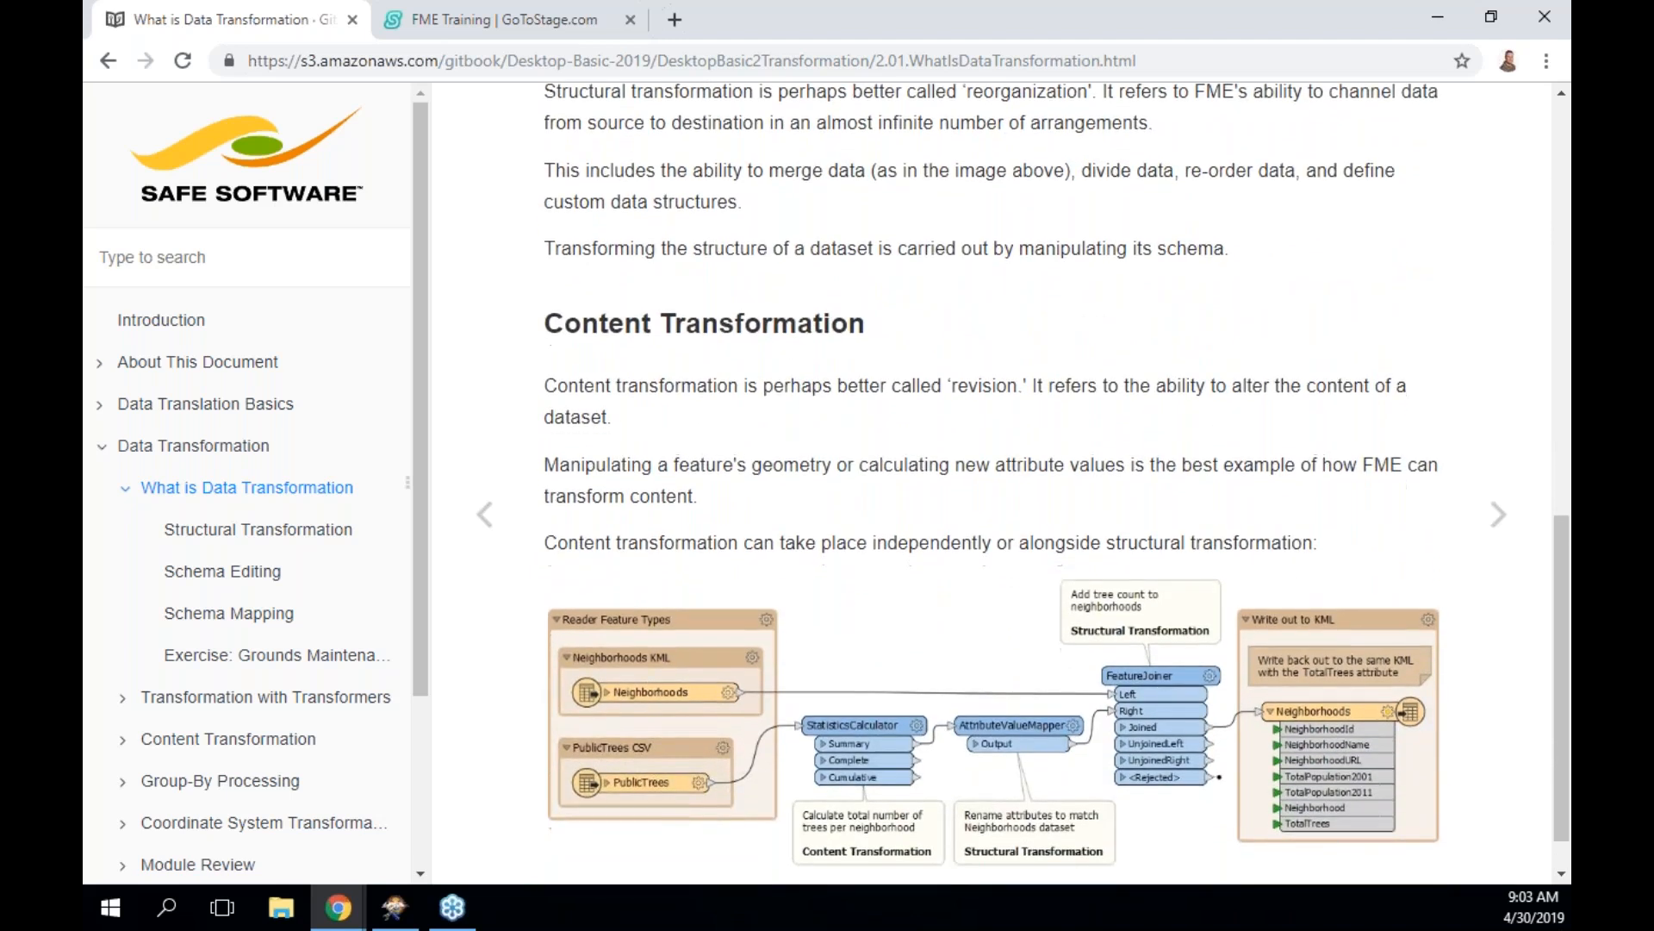
scroll(810, 408, "down", 1)
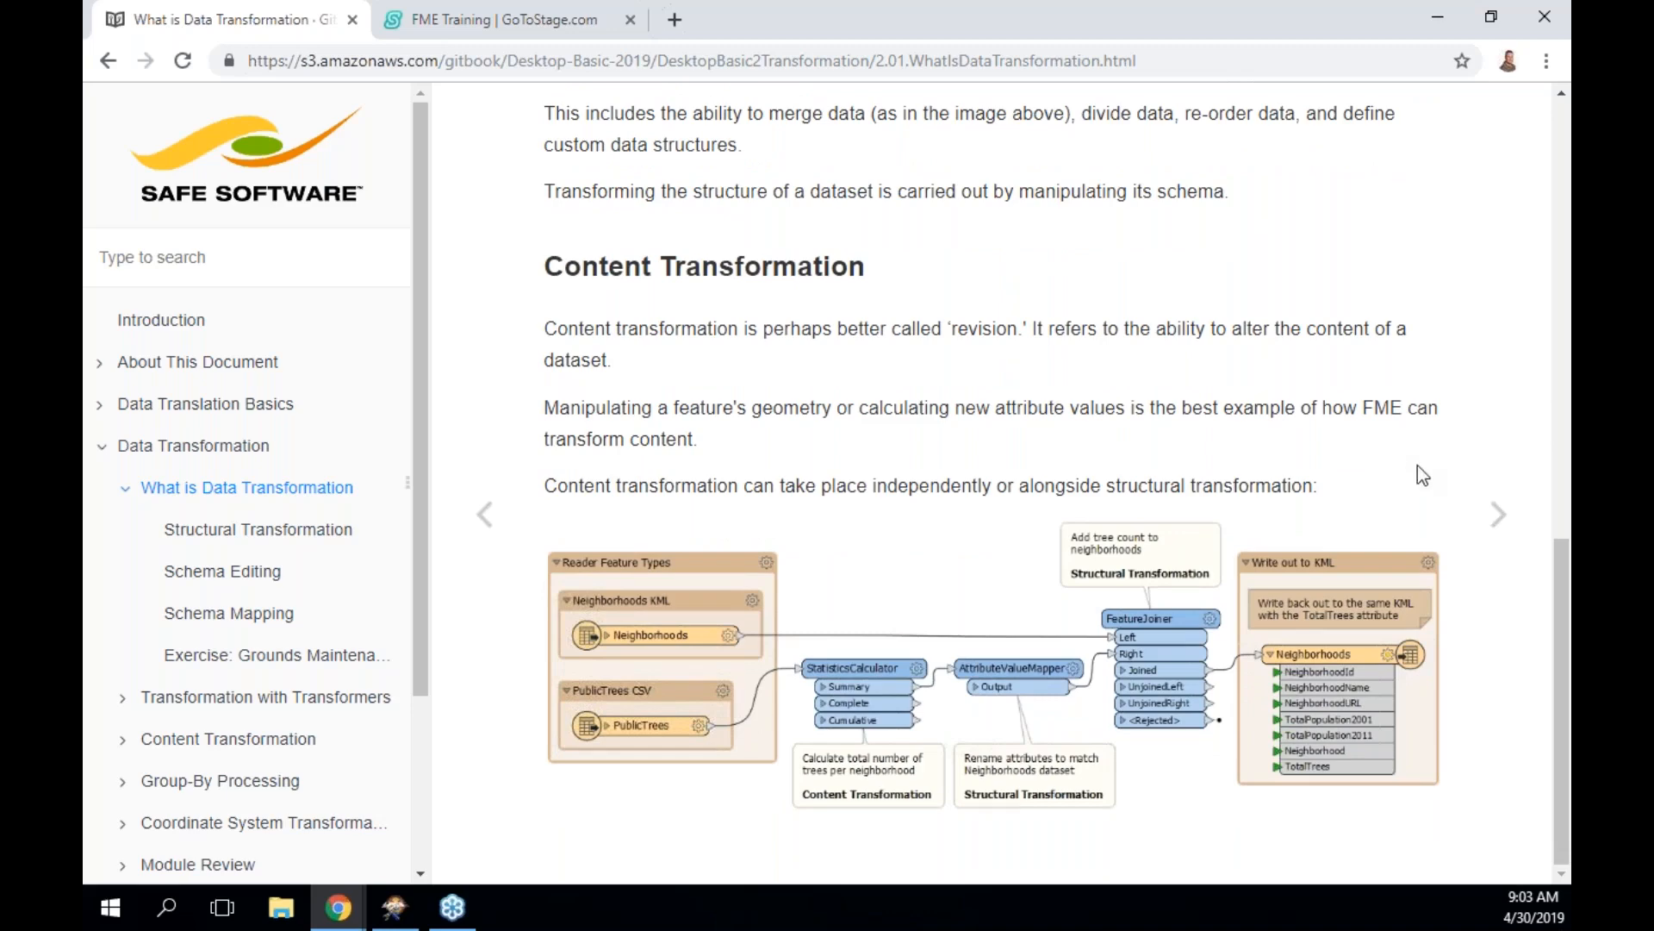
Go to the manual's Structural Transformation page and read the Schema Concepts and Schema Representation sections
left_click(1498, 517)
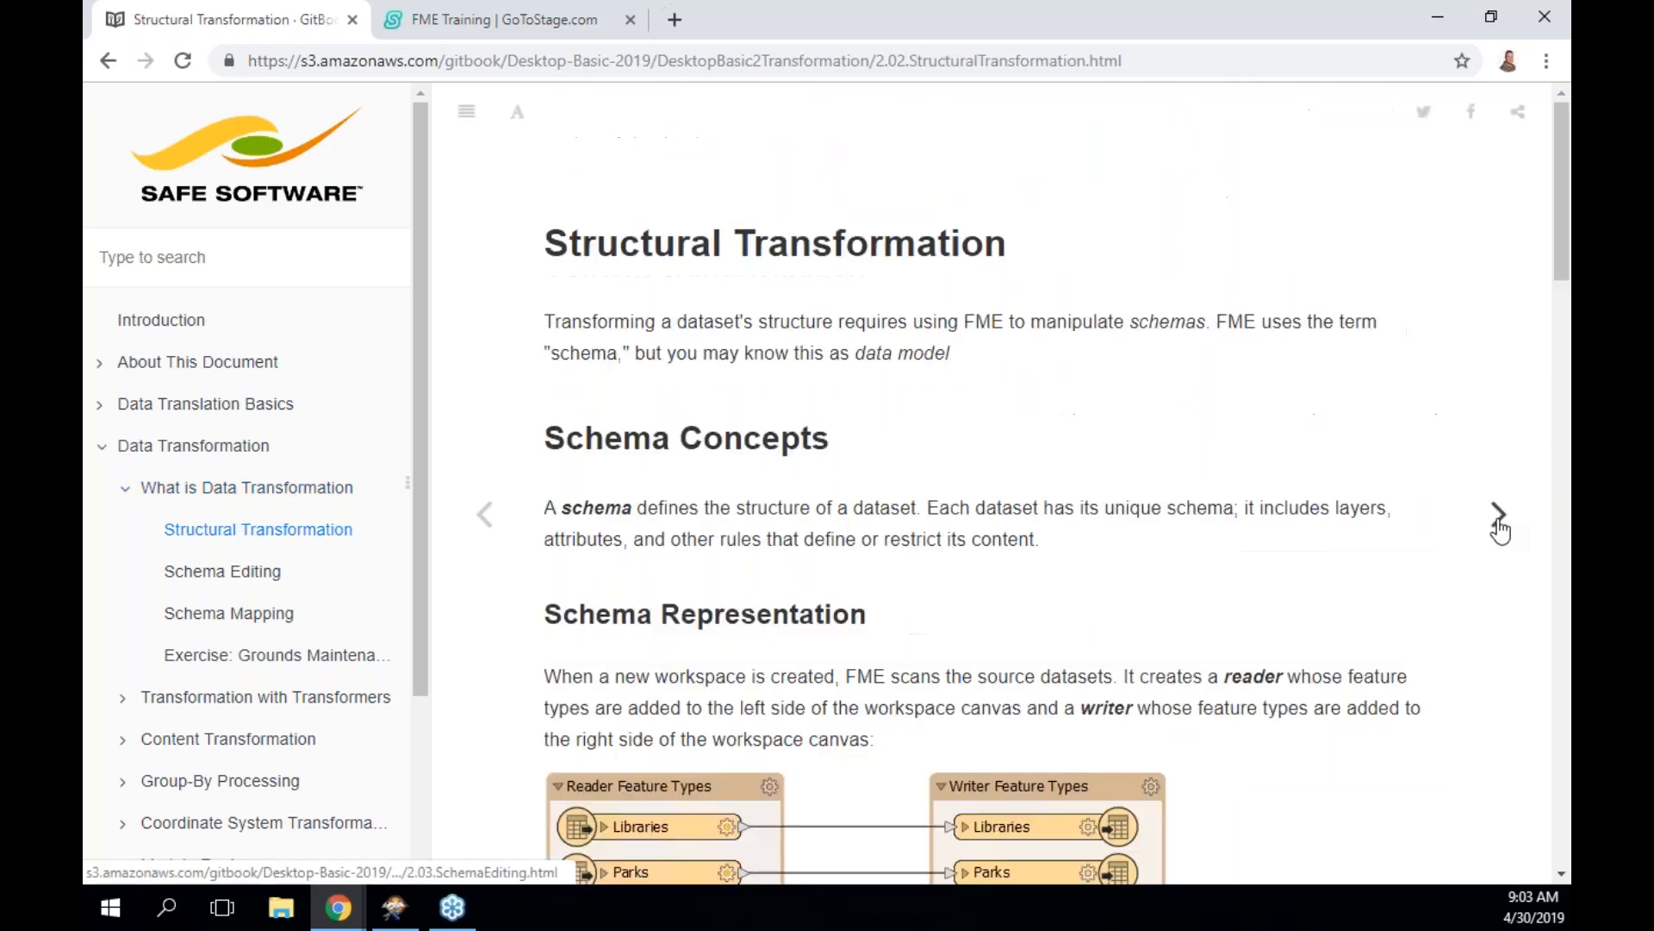
scroll(1258, 527, "down", 1)
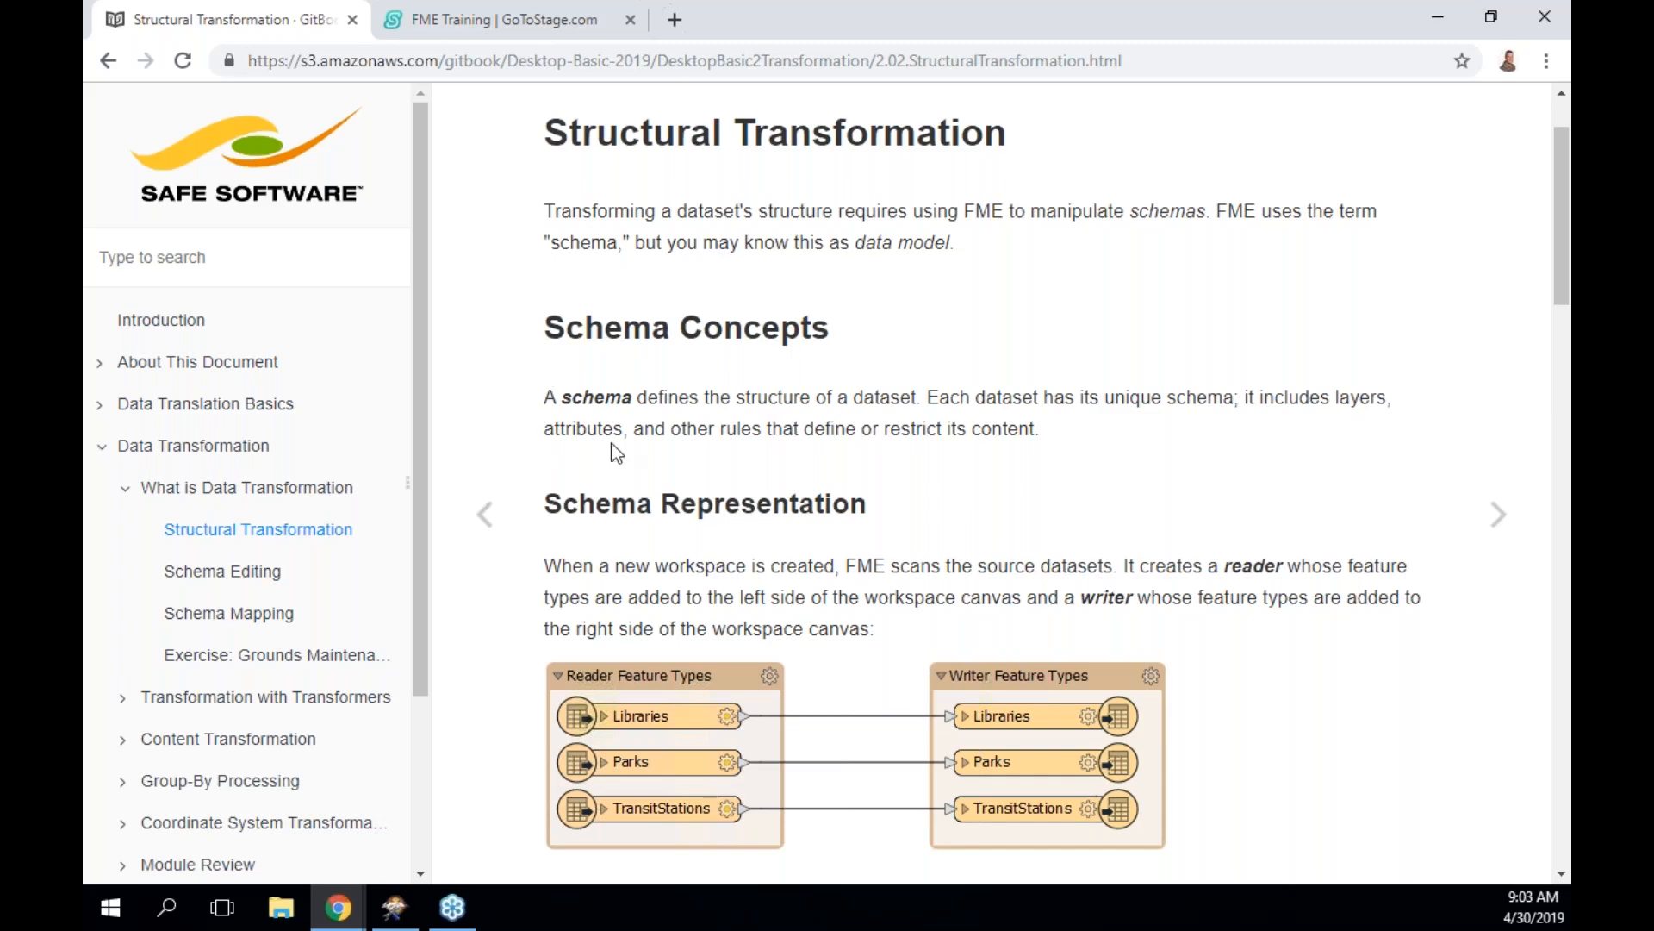
scroll(617, 452, "down", 4)
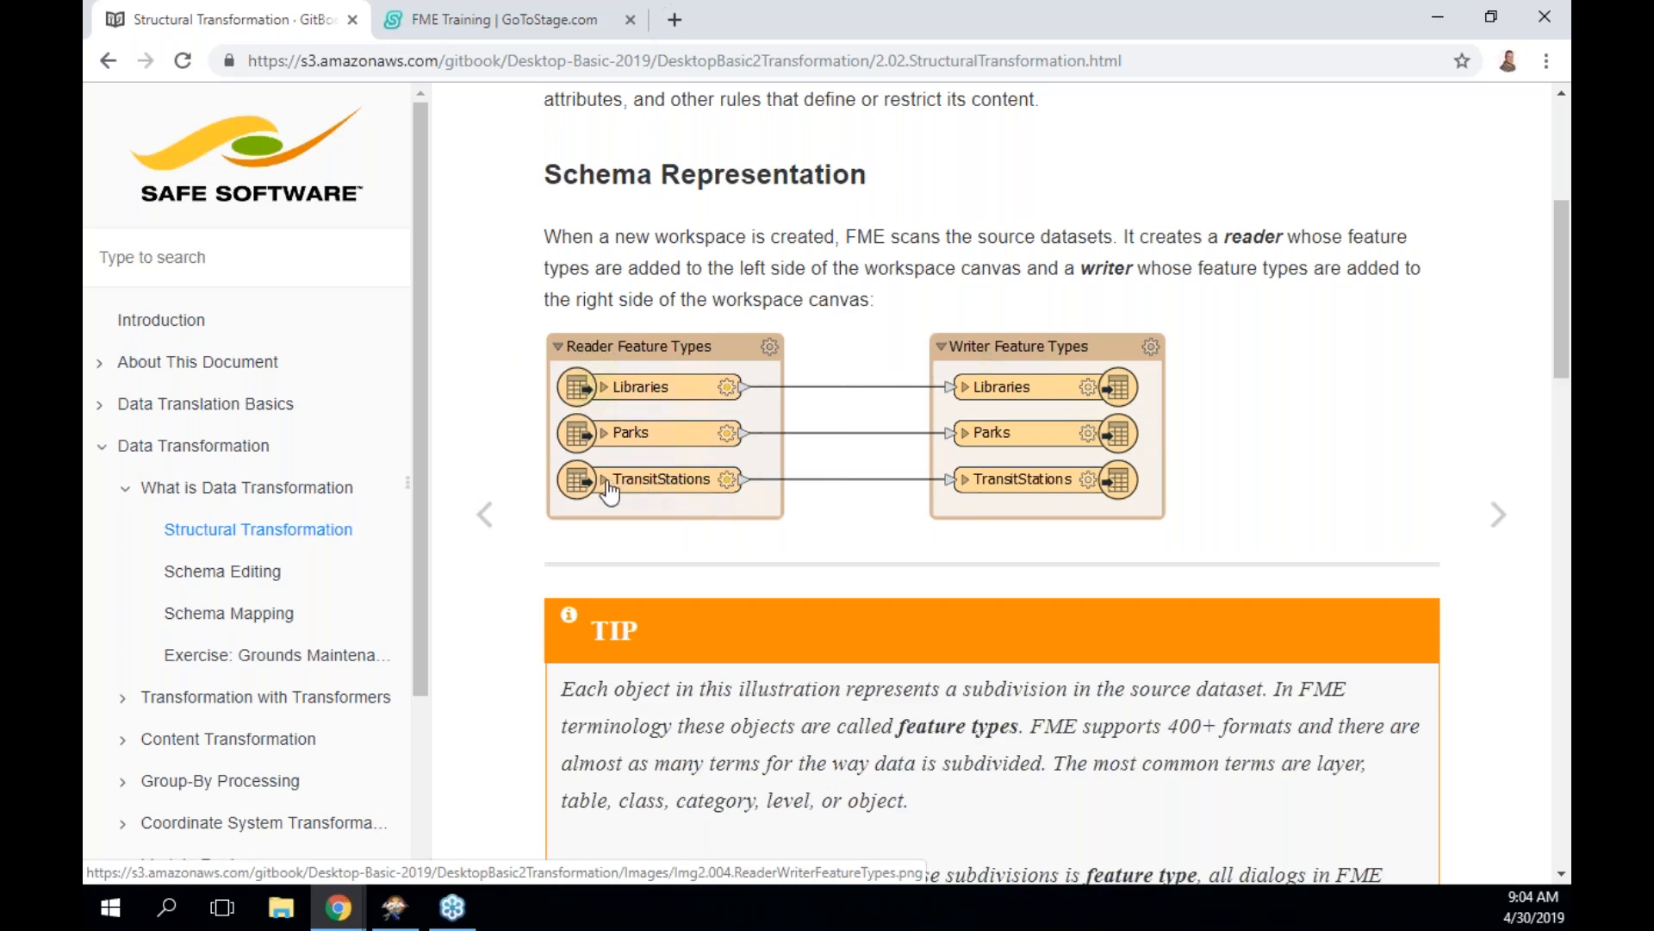
Switch to FME Workbench and select the Zones reader feature type to examine its attributes
left_click(395, 896)
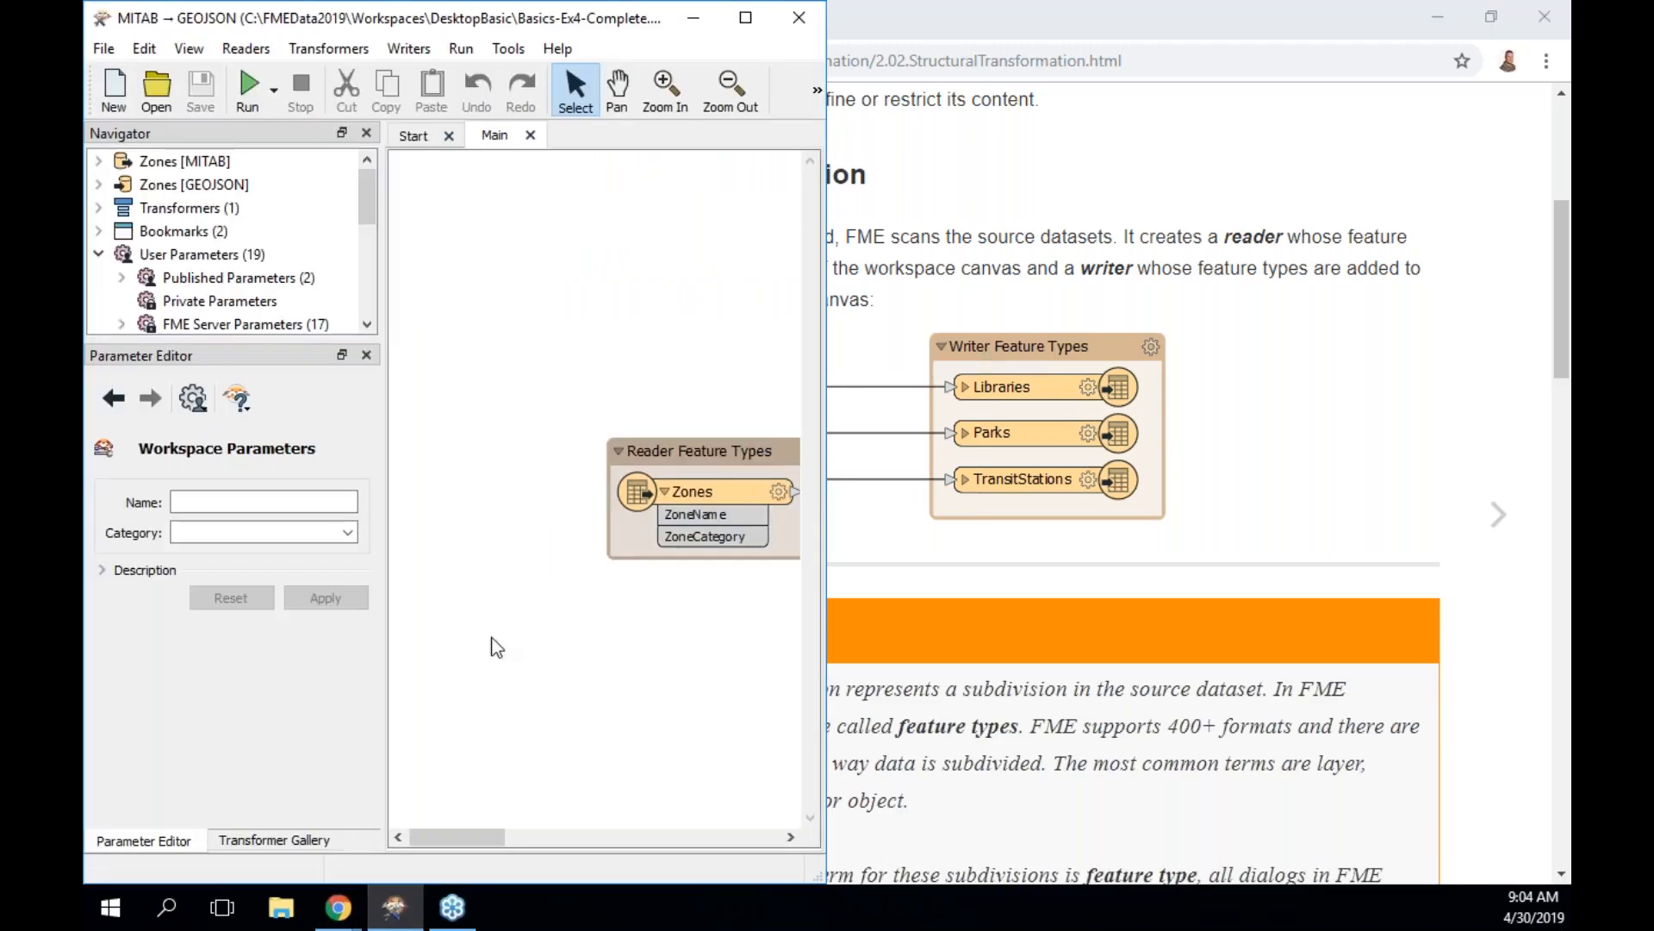
left_click(673, 494)
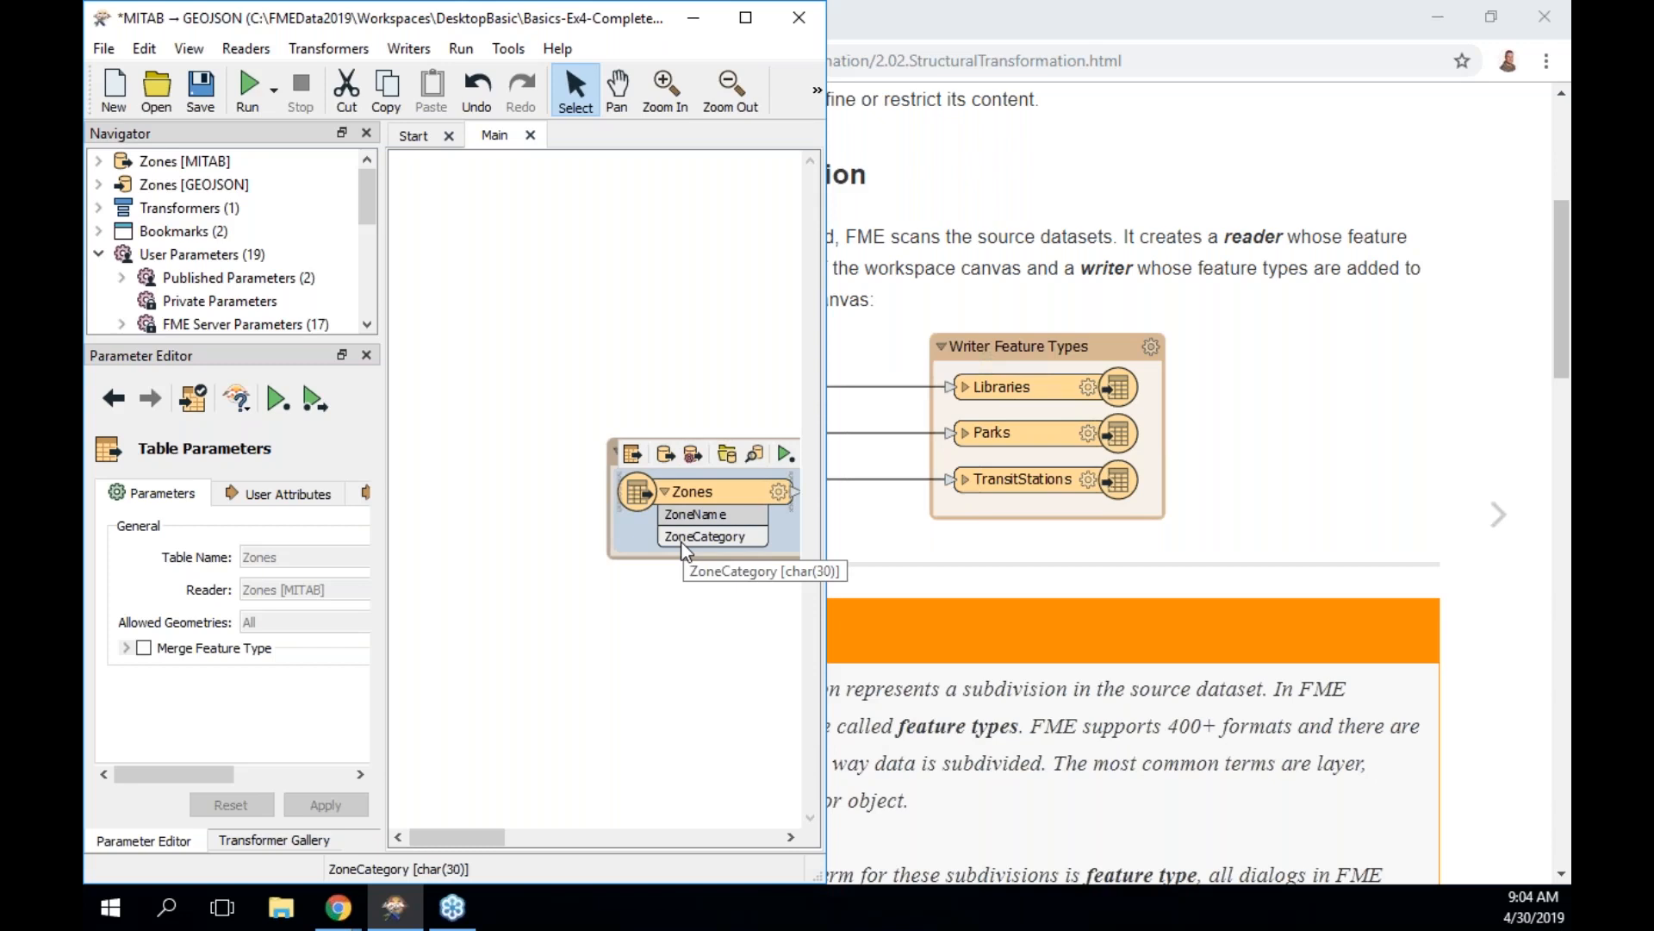
Switch back to the manual in the browser and read the feature type tip and the start of the Reader Schema section
left_click(1088, 197)
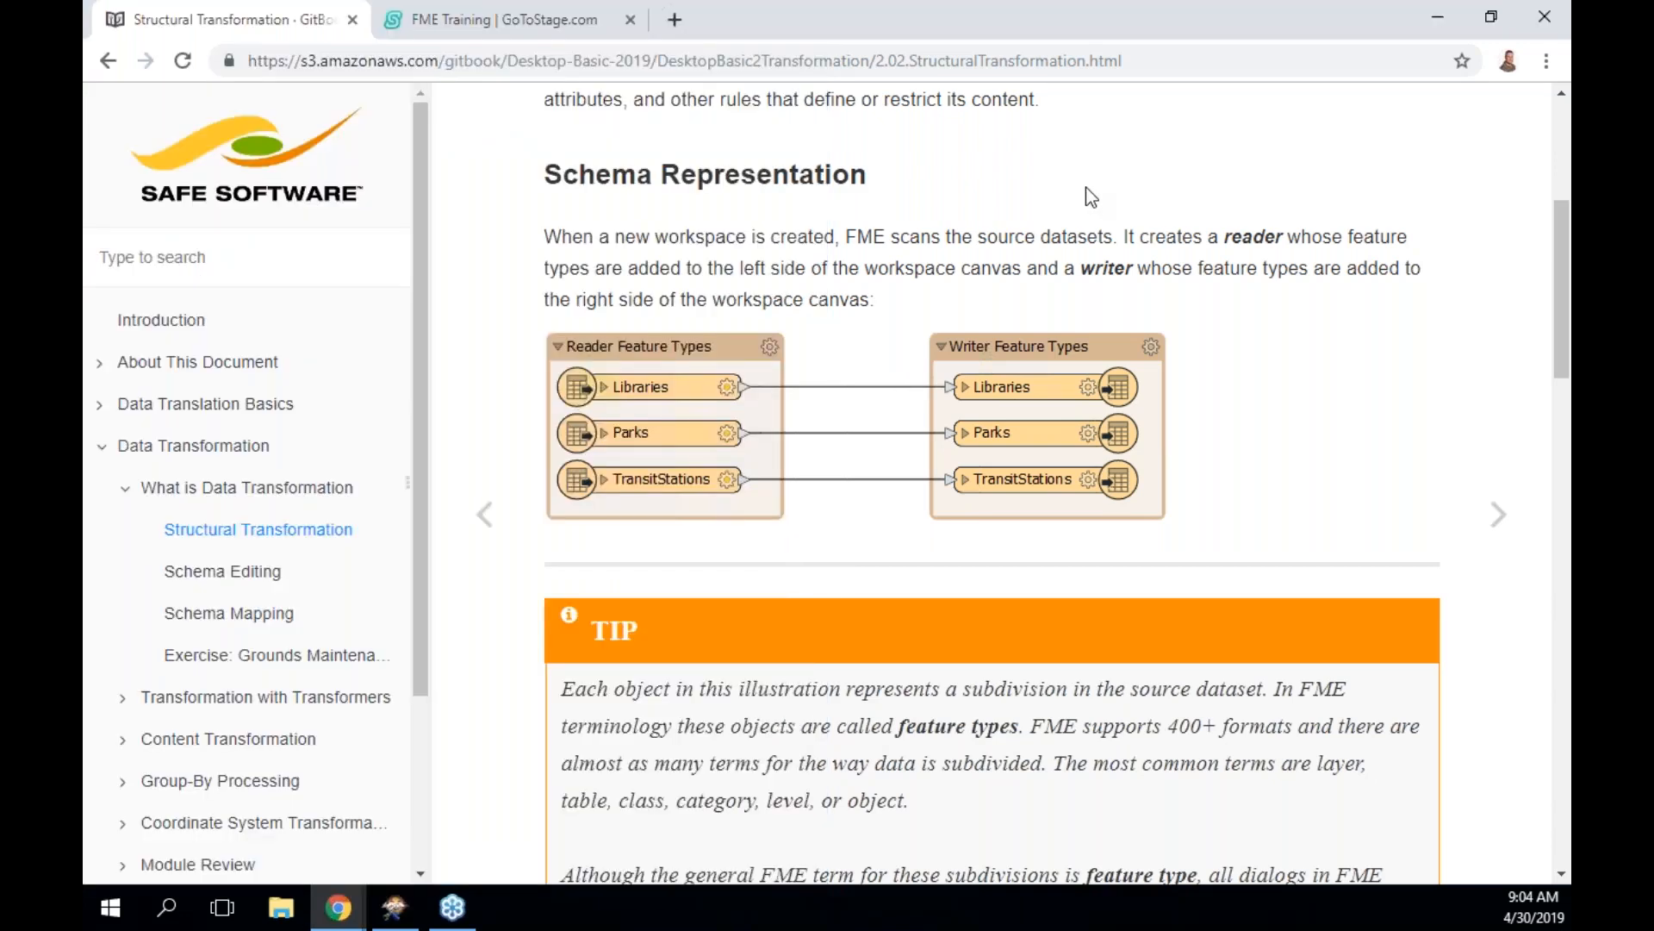
scroll(944, 444, "down", 5)
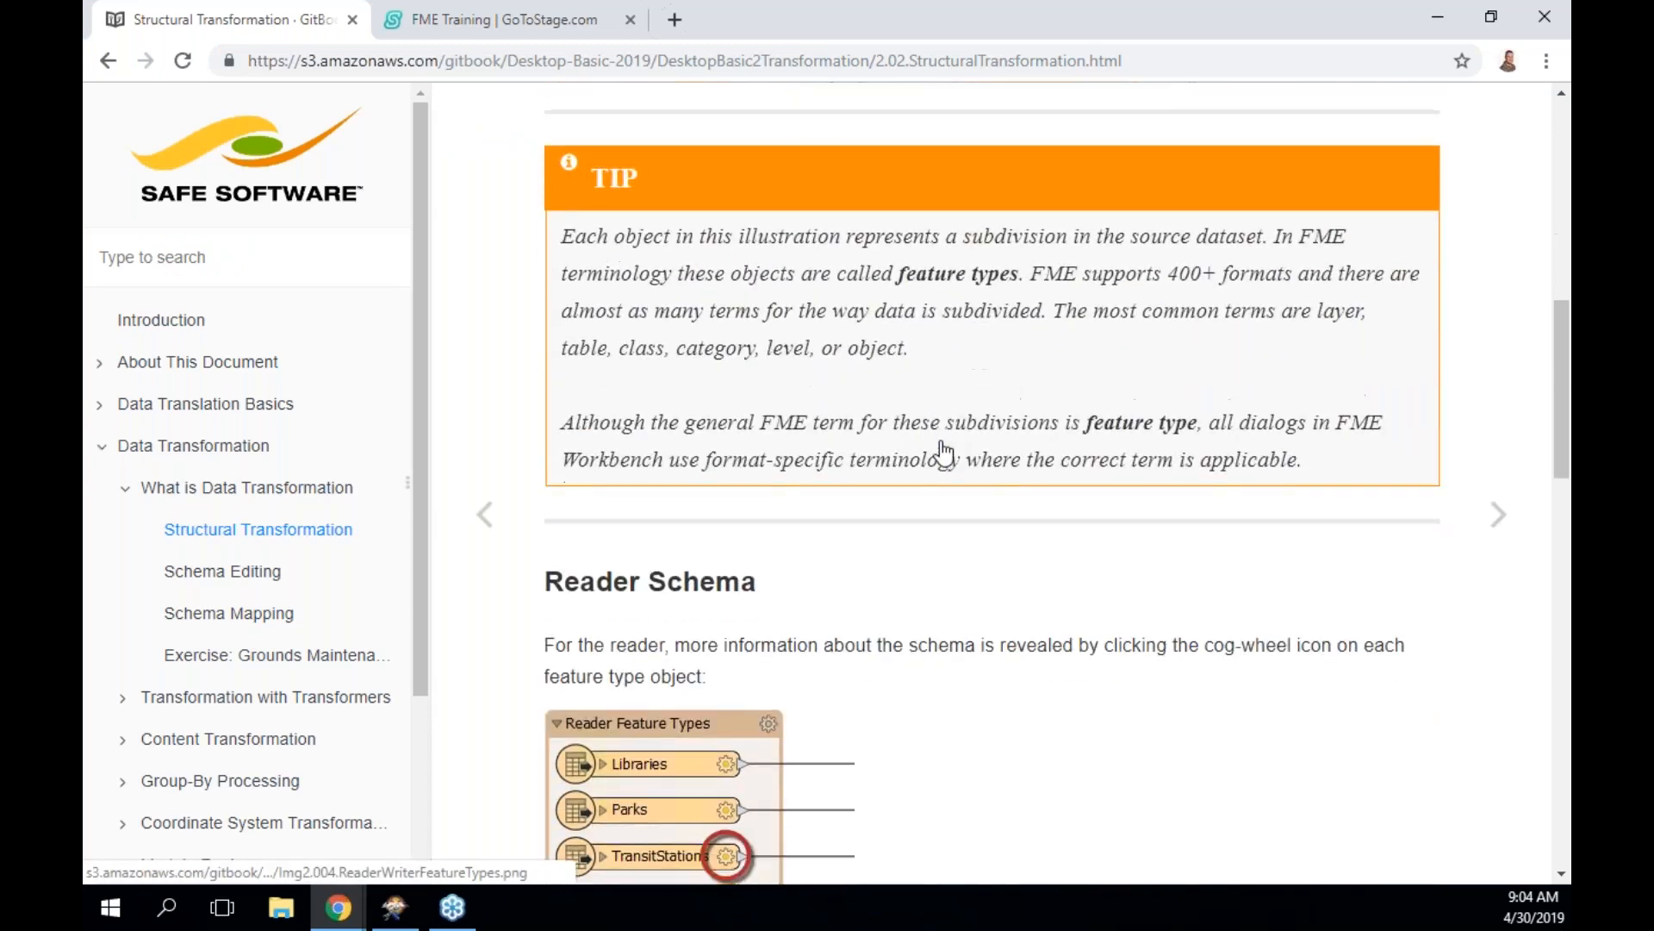
scroll(944, 453, "down", 5)
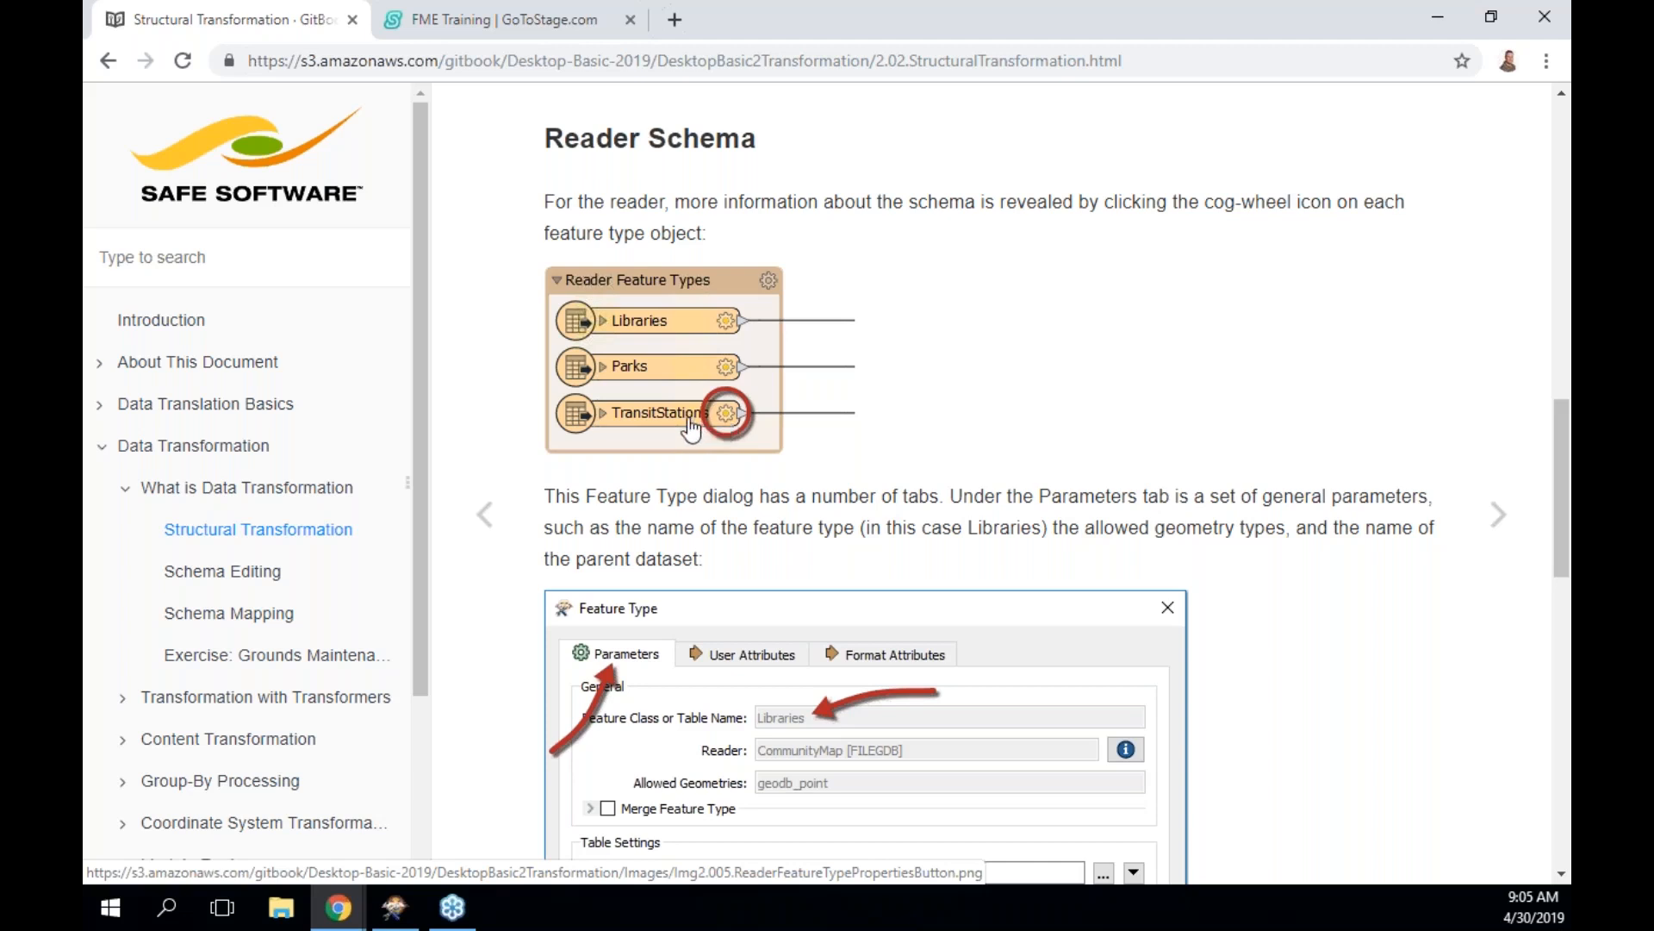
Switch to FME Workbench, examine the general parameters of the Zones reader feature type in its Feature Type dialog, and close the dialog
left_click(398, 912)
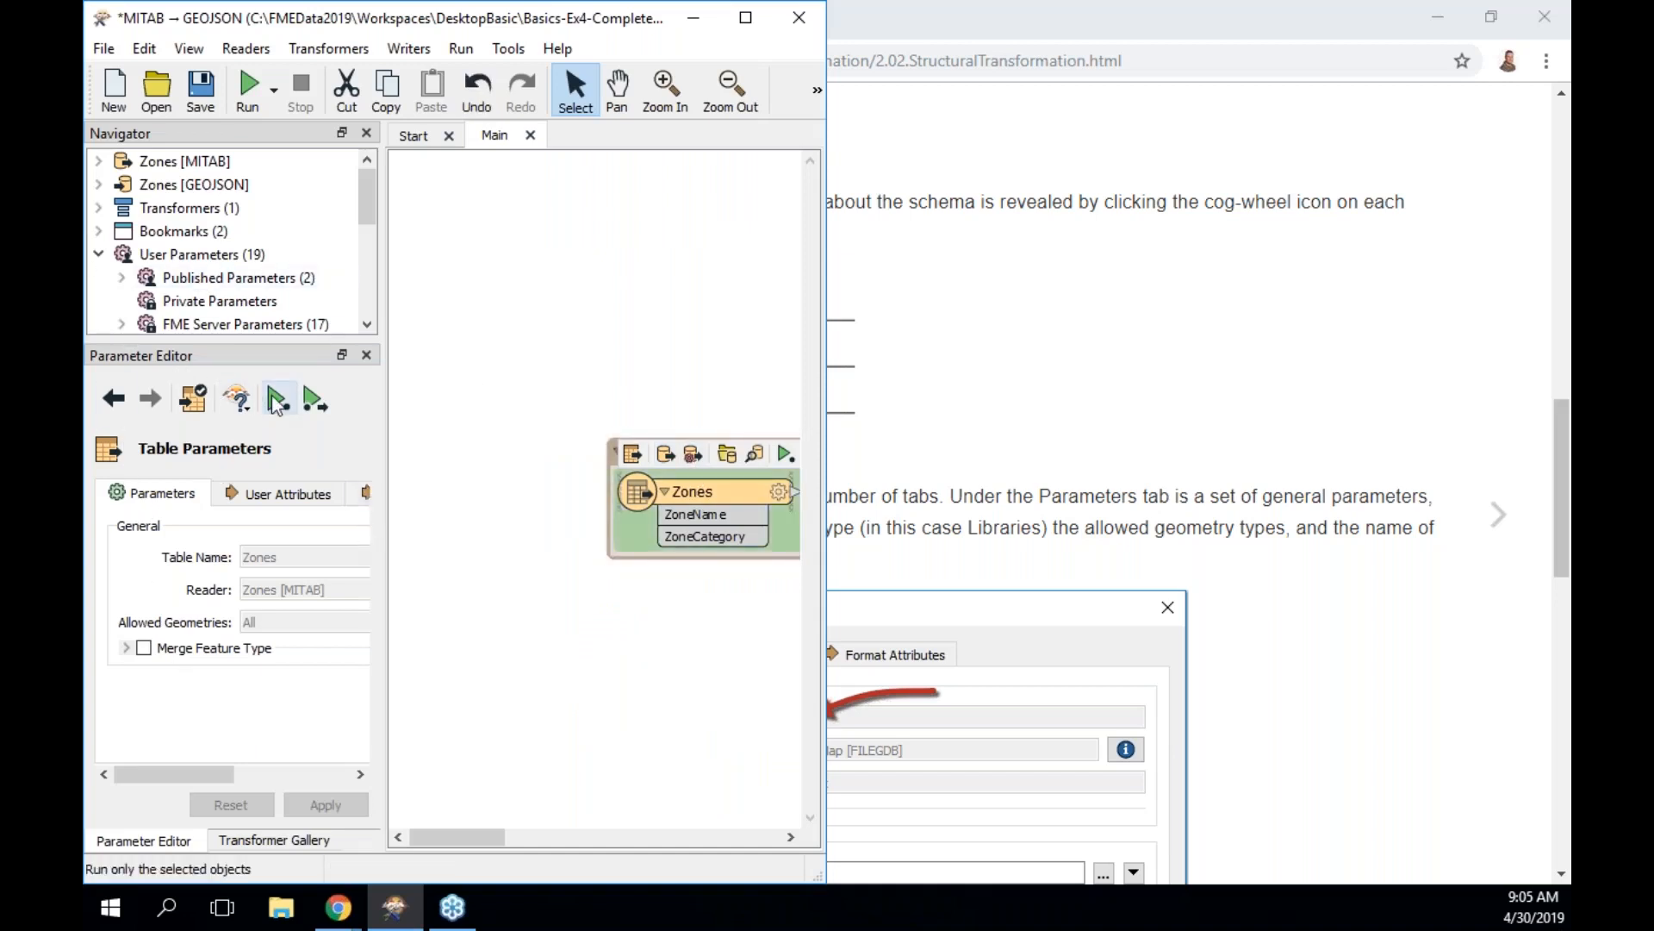
left_click(625, 379)
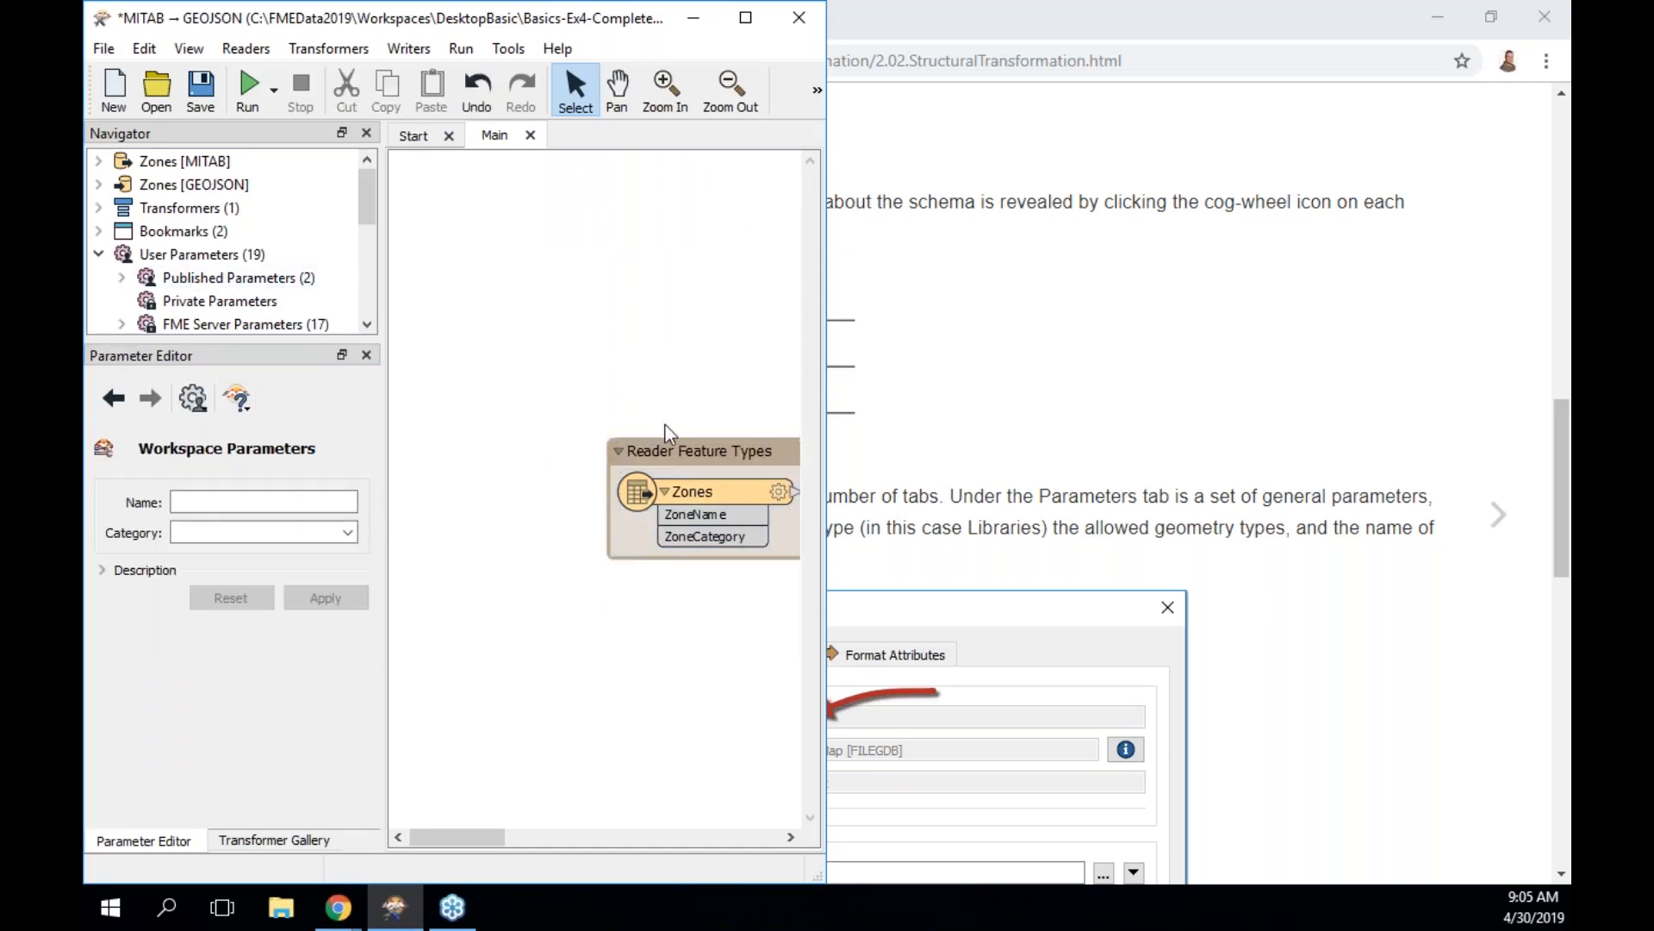
left_click(690, 488)
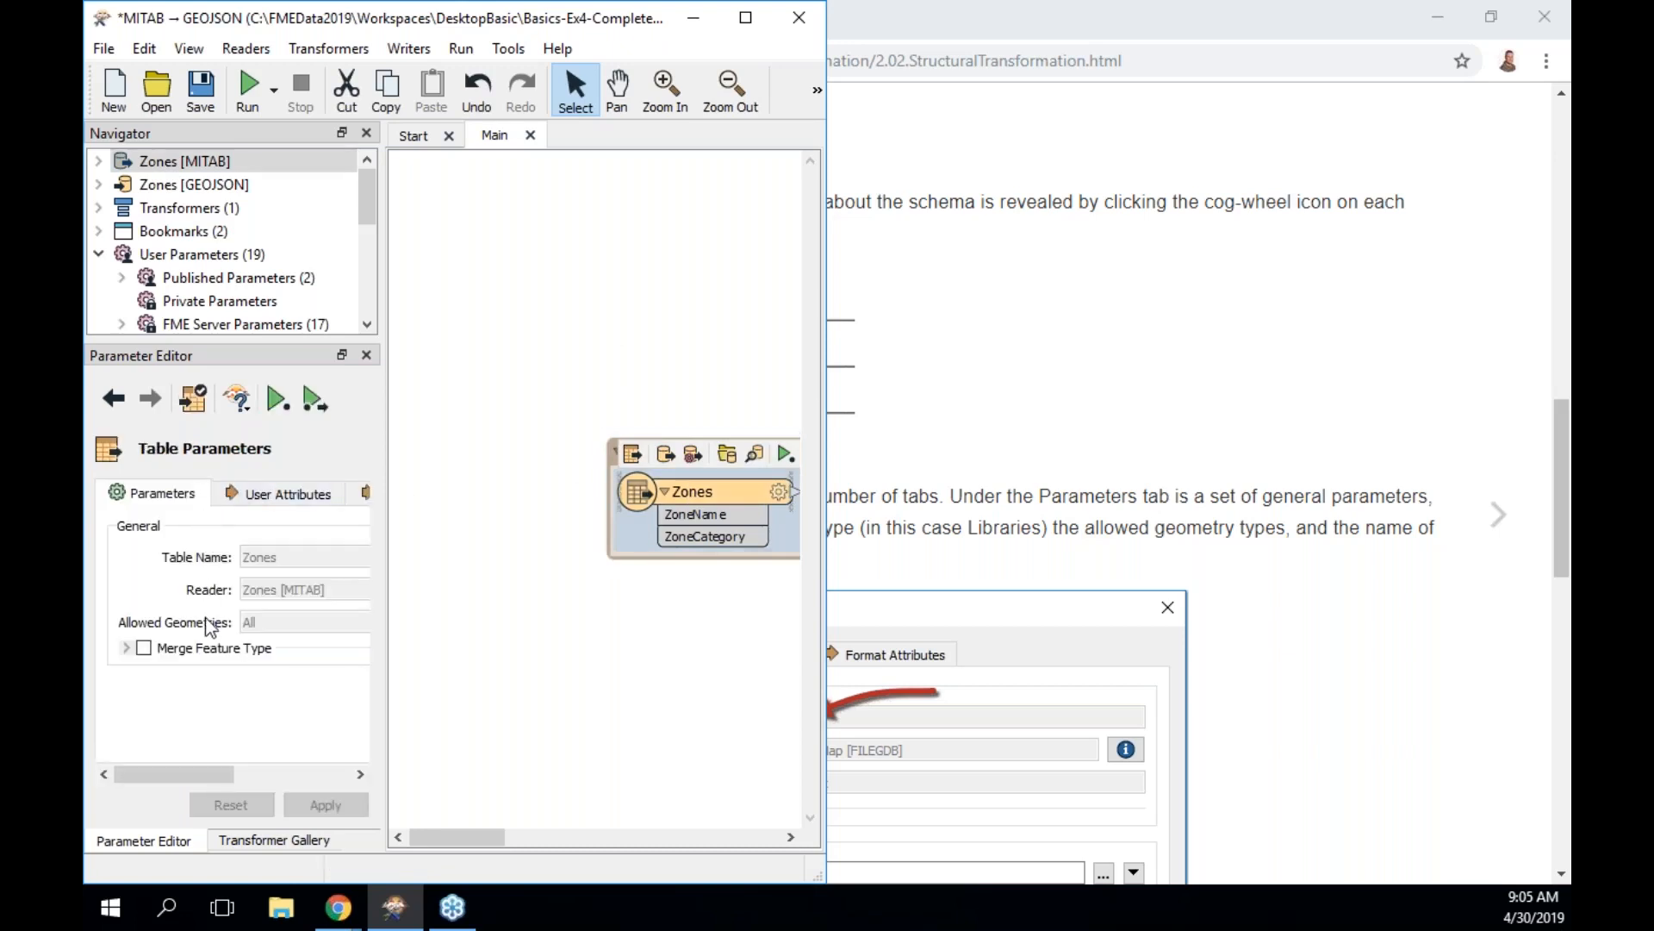
right_click(690, 489)
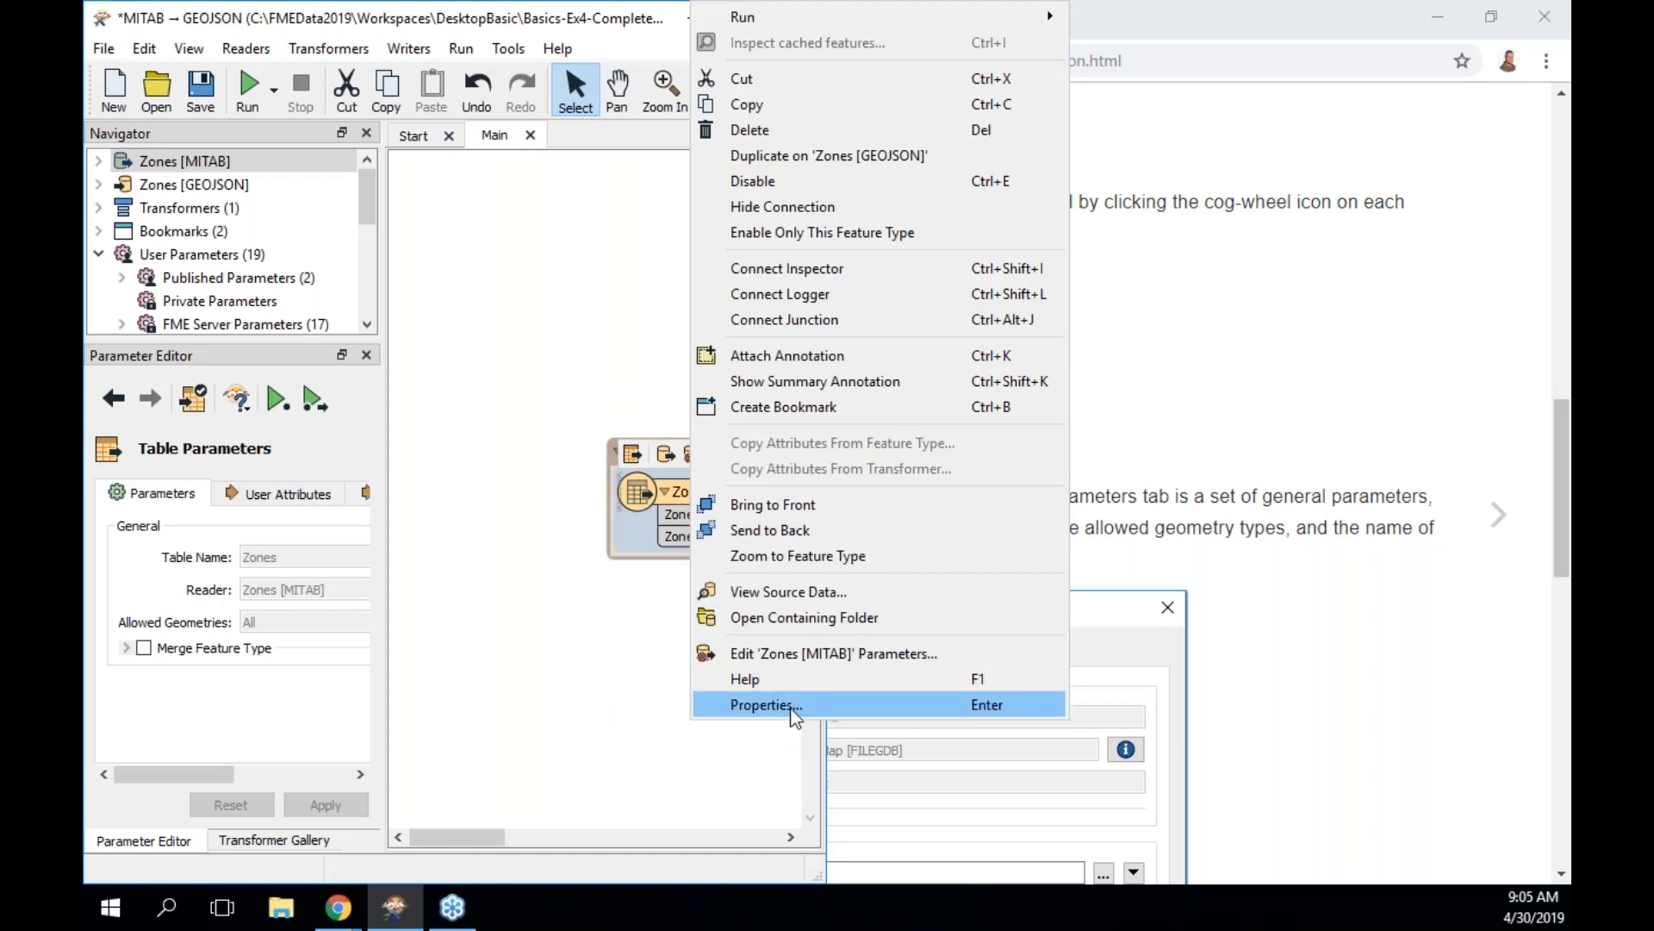
left_click(543, 717)
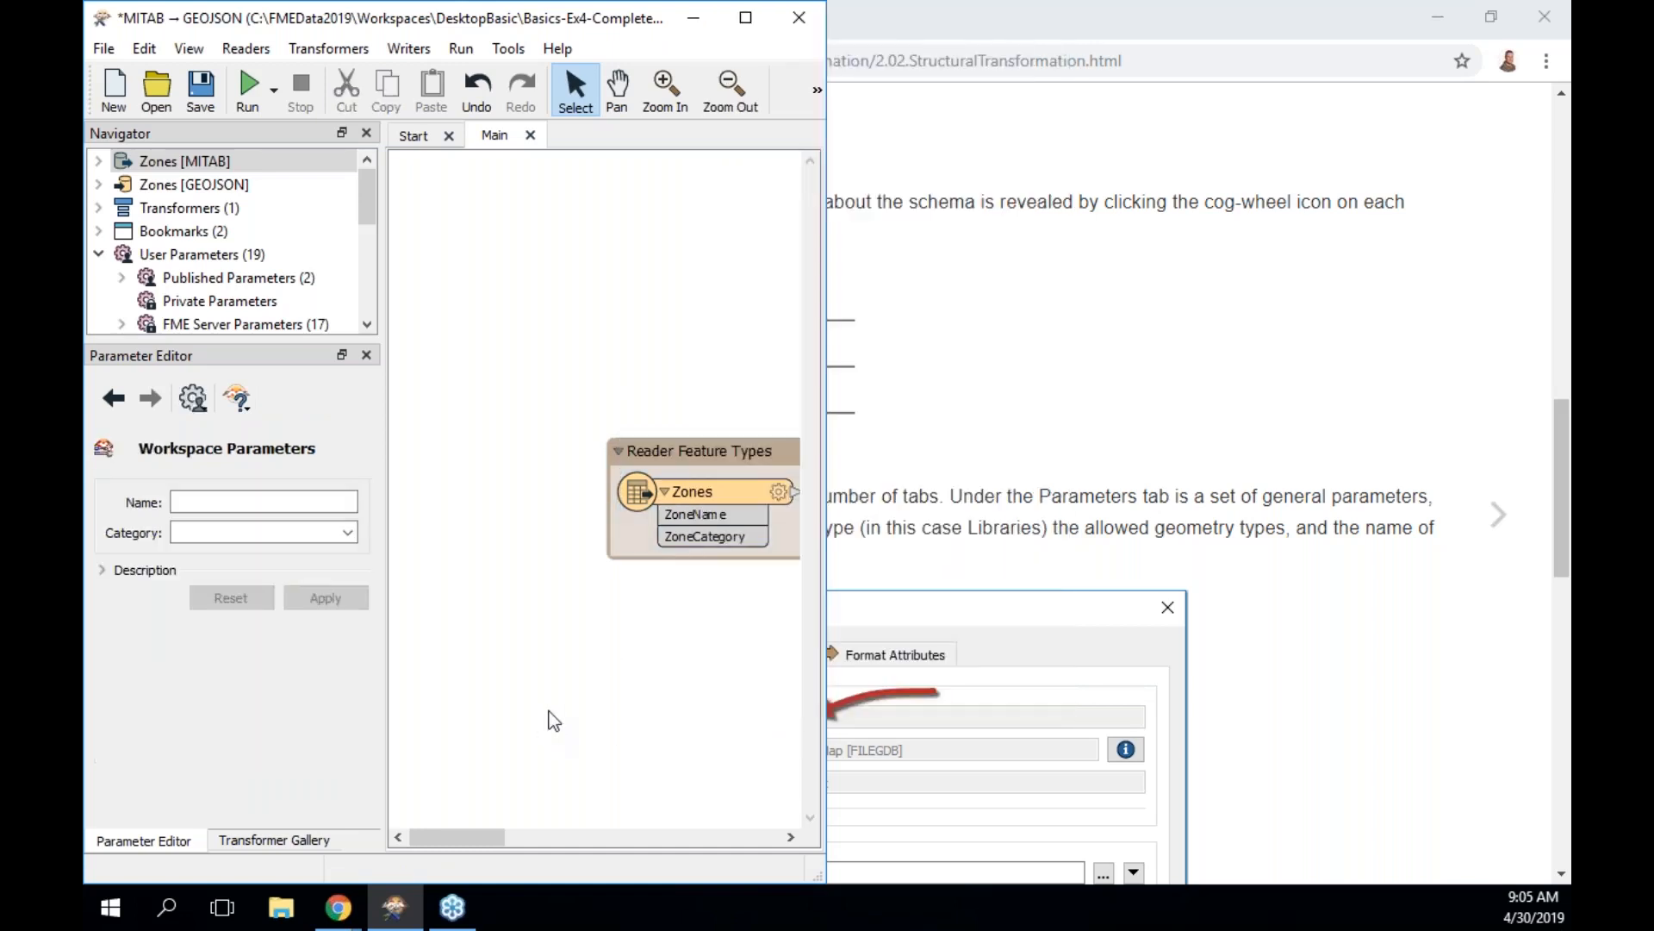
left_click(695, 527)
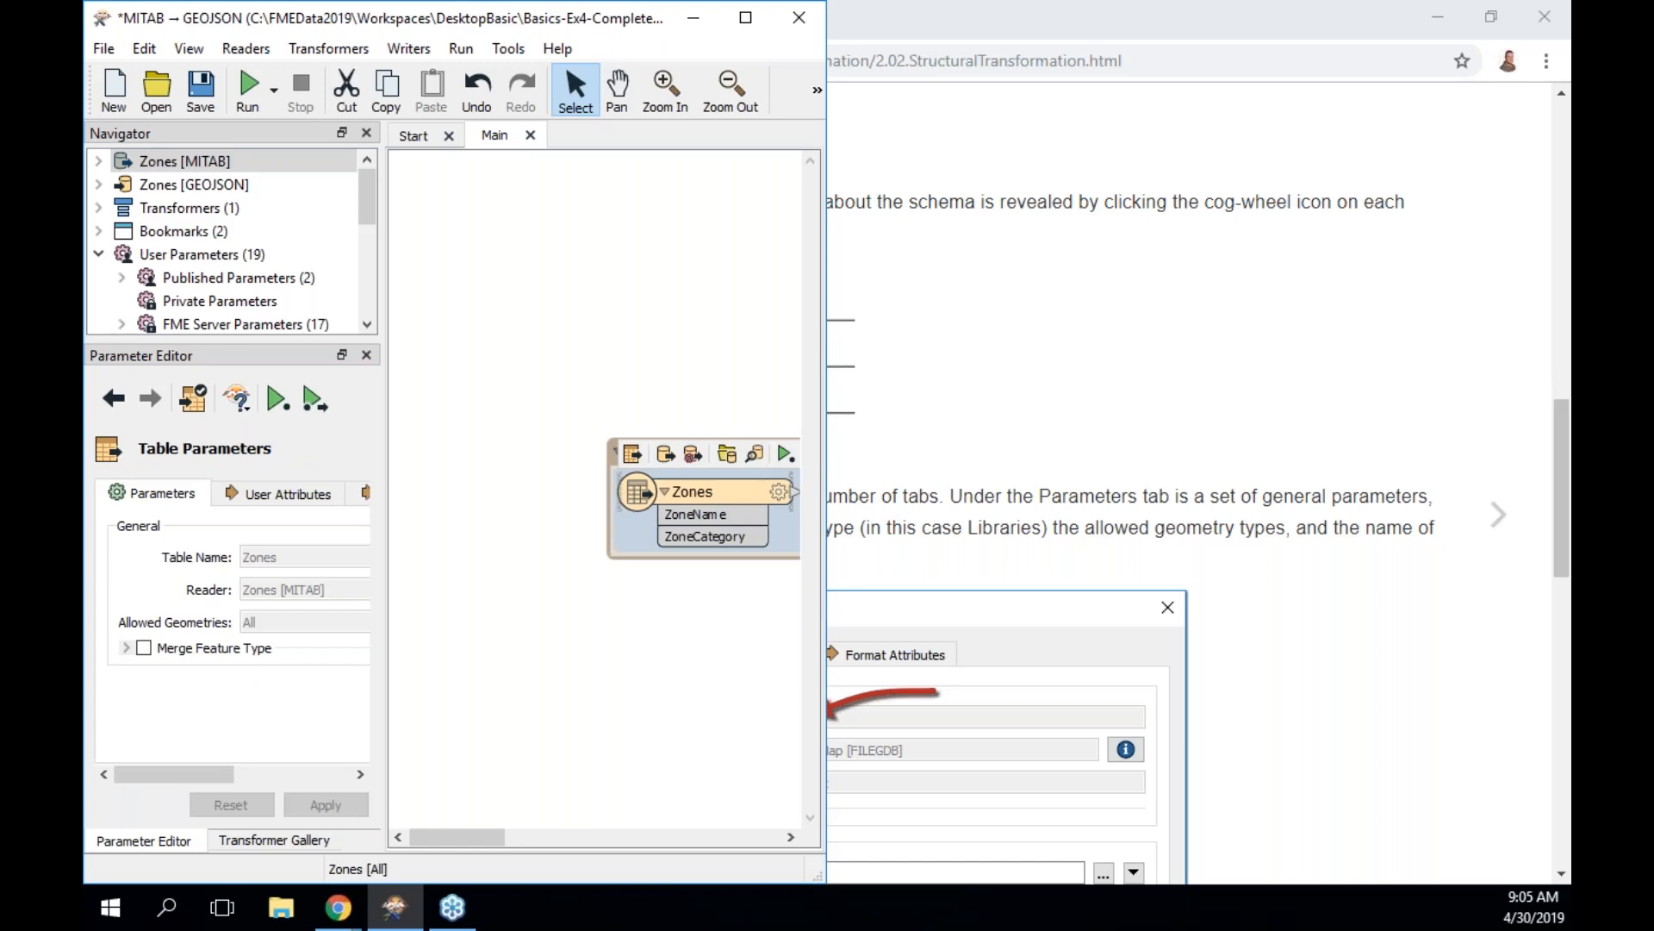
left_click(778, 491)
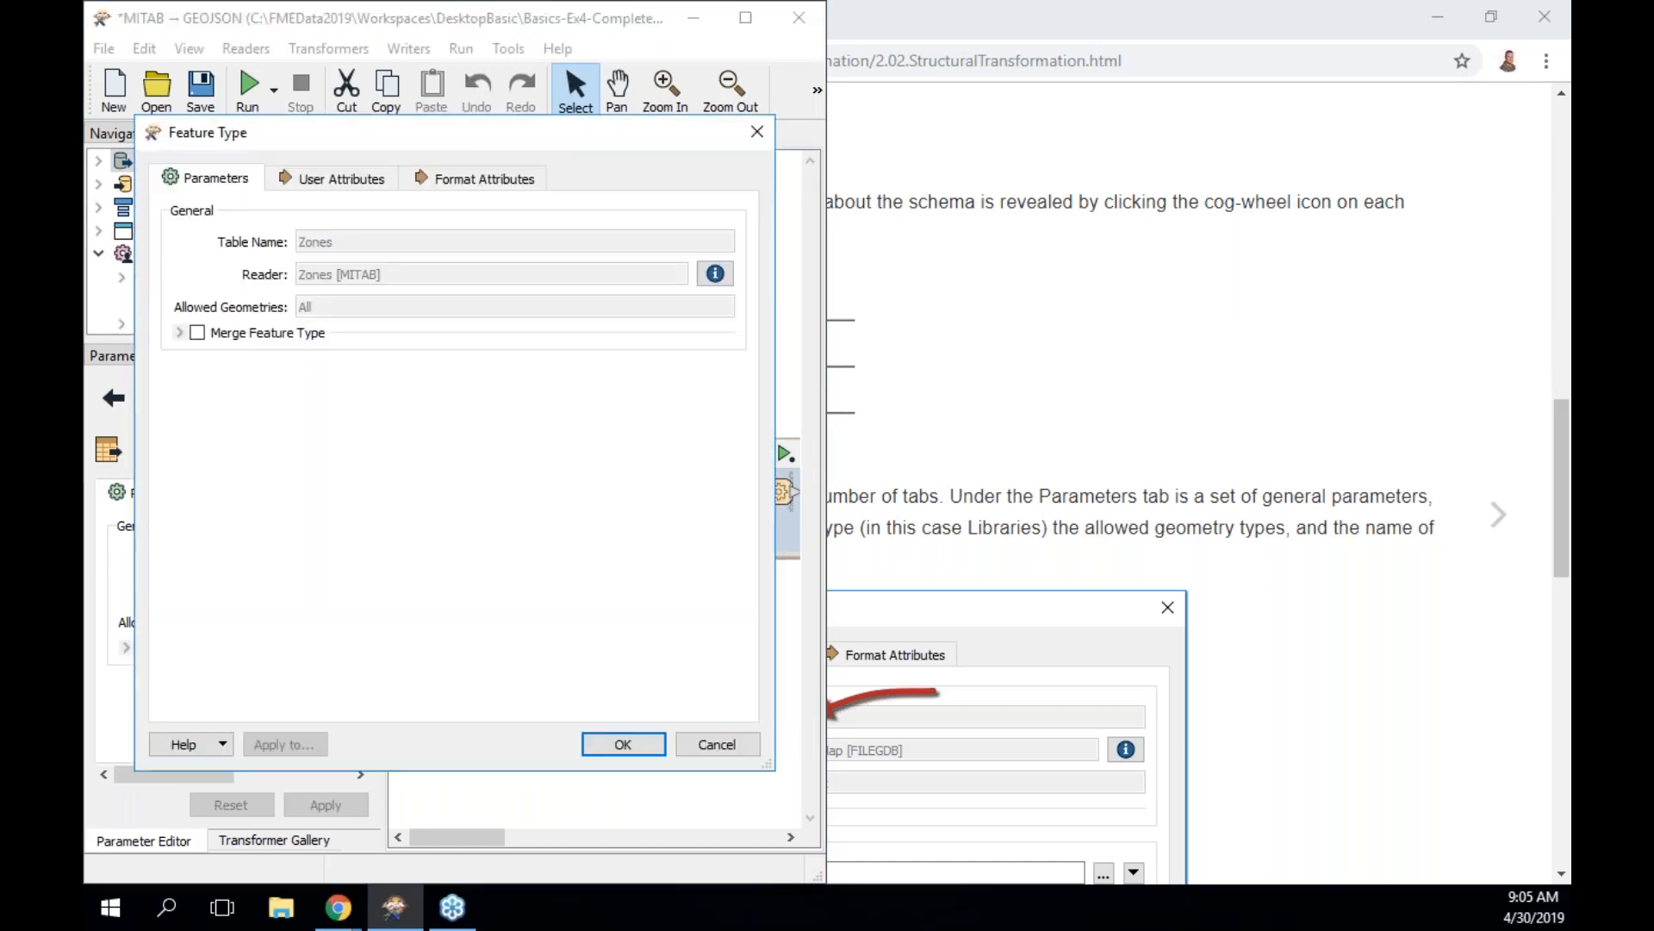
left_click(756, 131)
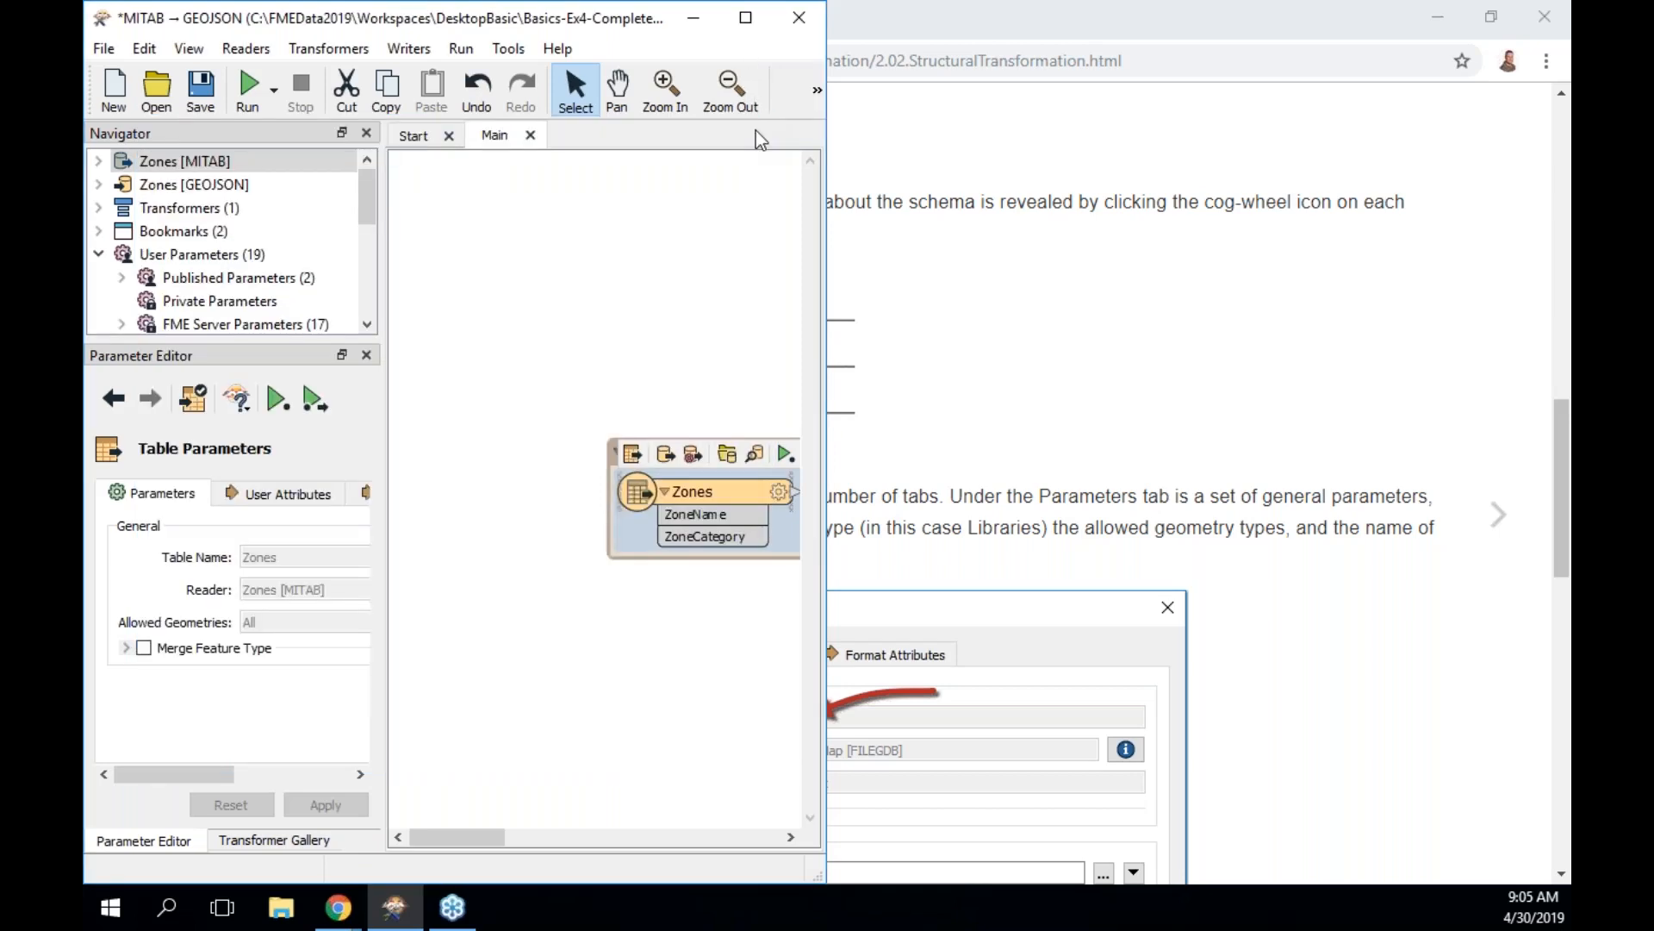
Switch back to the manual in the browser and read how reader parameters and user attributes and the Writer Schema are described
left_click(948, 239)
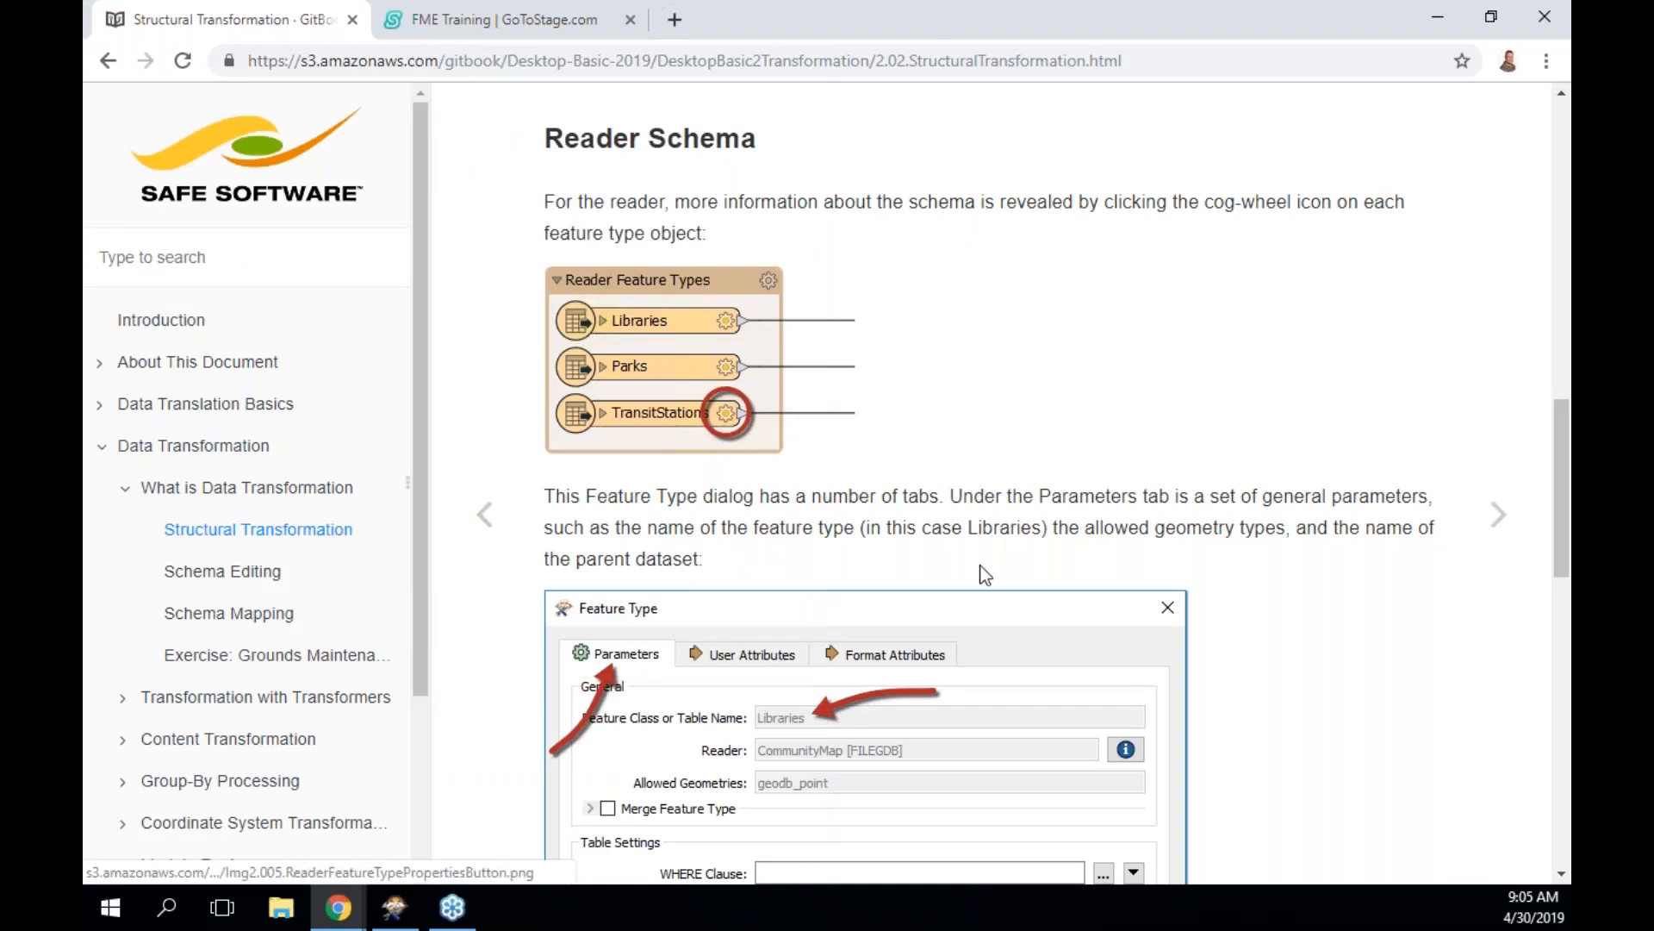
scroll(982, 573, "down", 3)
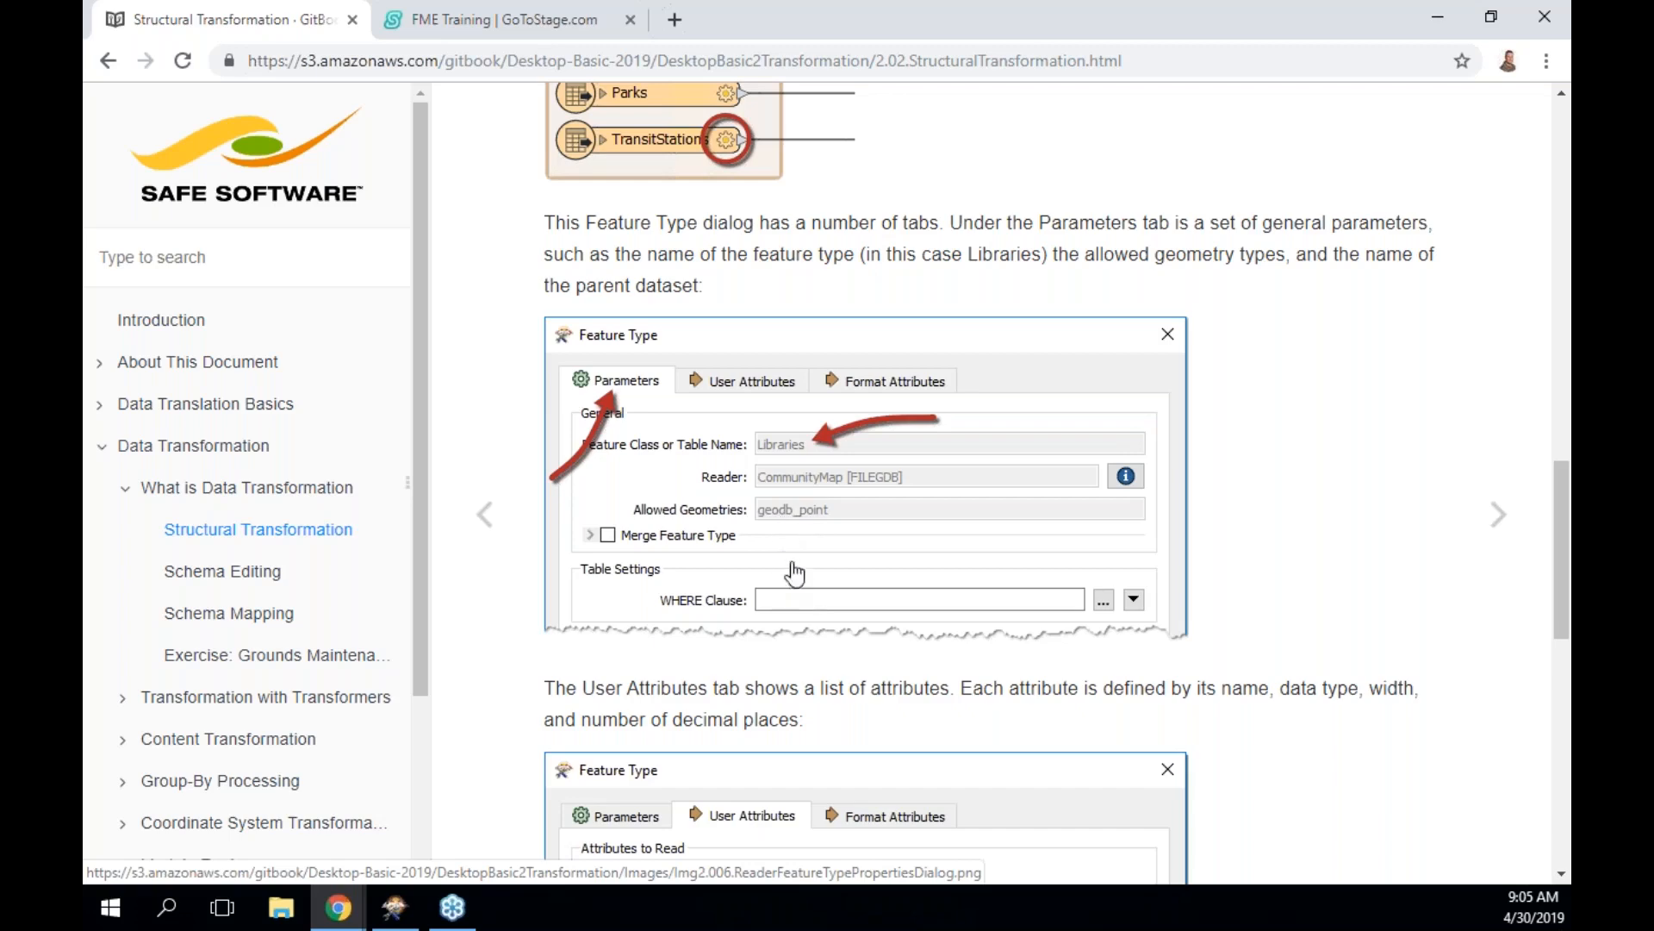
scroll(752, 401, "down", 2)
scroll(751, 401, "down", 3)
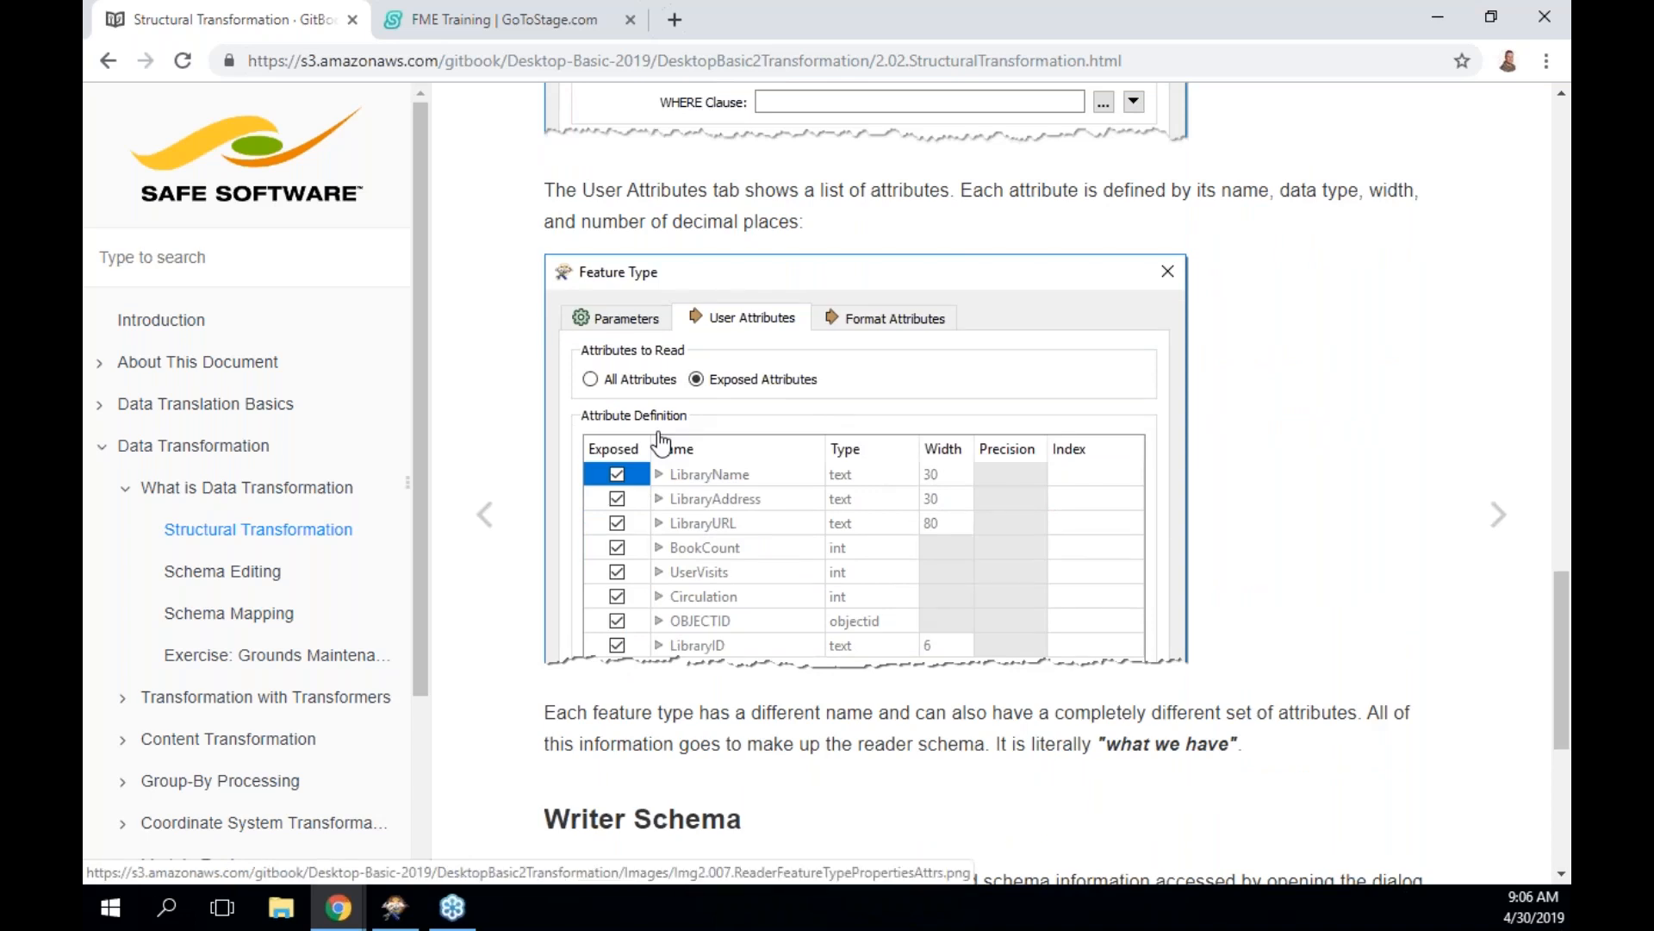
scroll(661, 441, "down", 1)
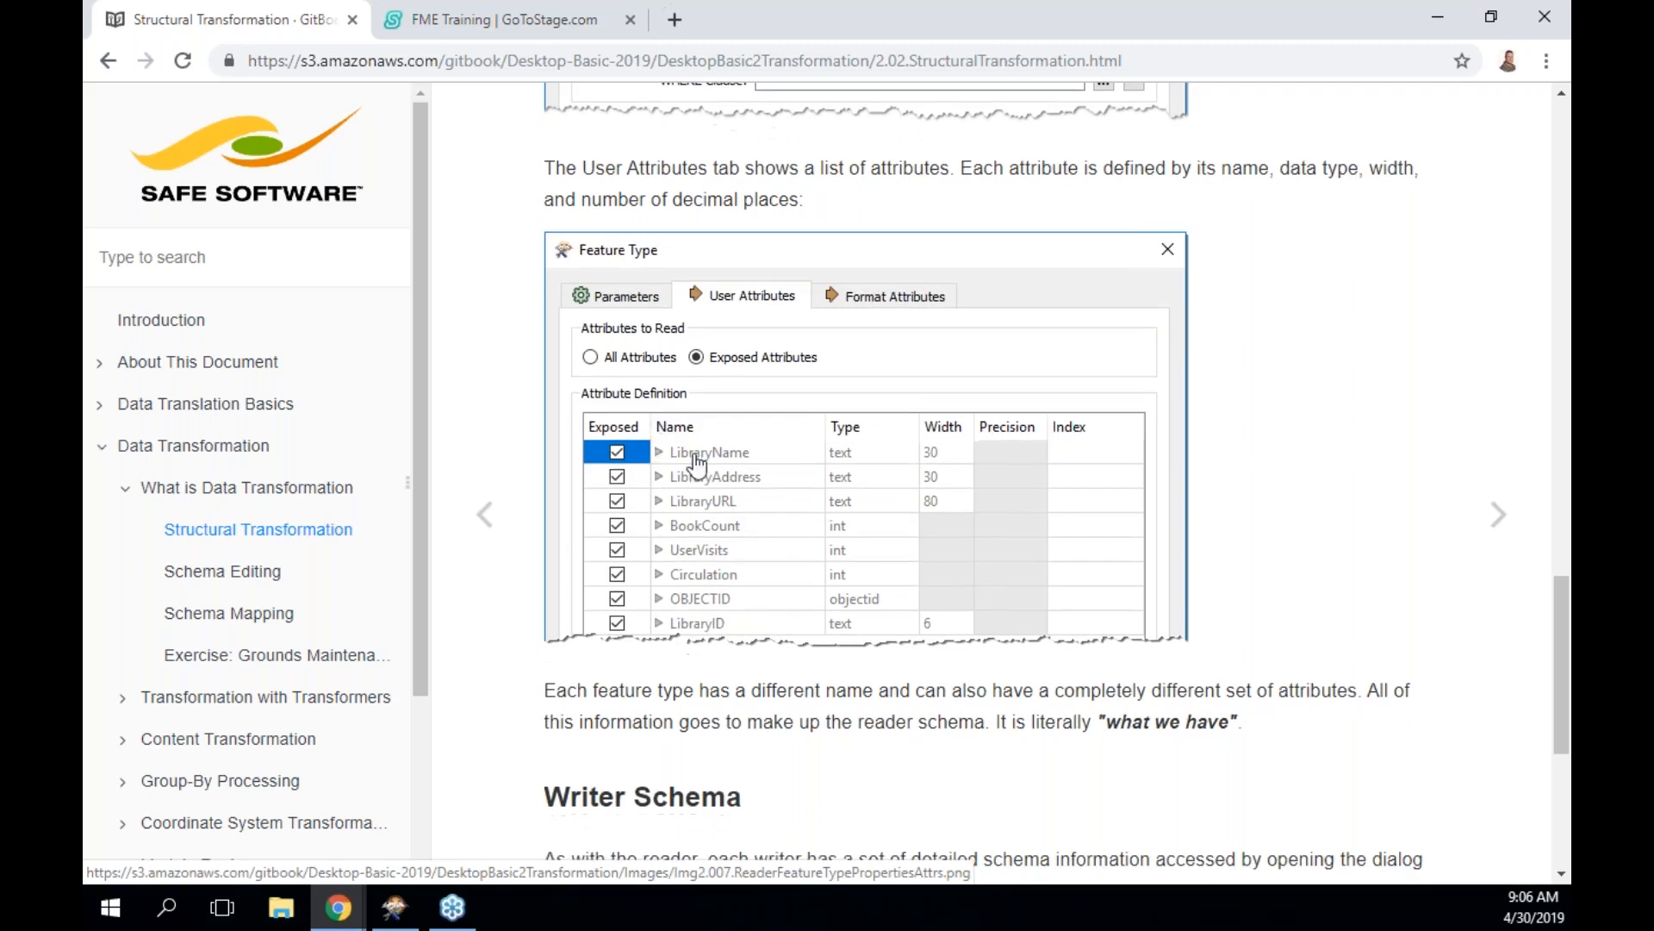
scroll(805, 405, "up", 2)
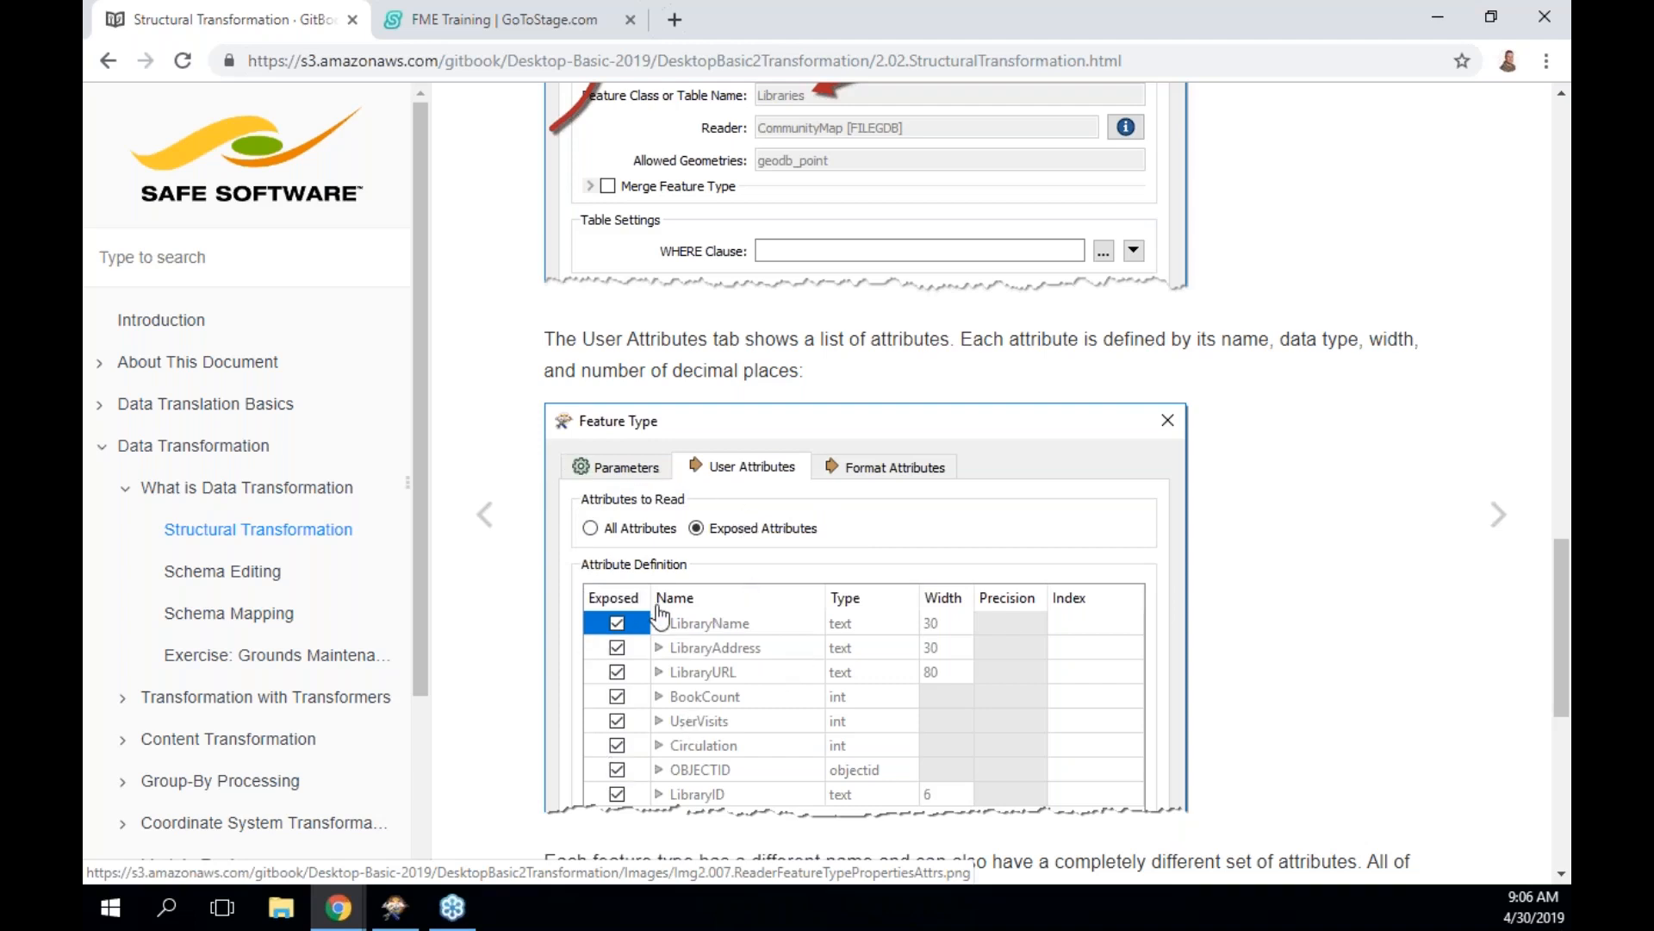
scroll(660, 617, "down", 3)
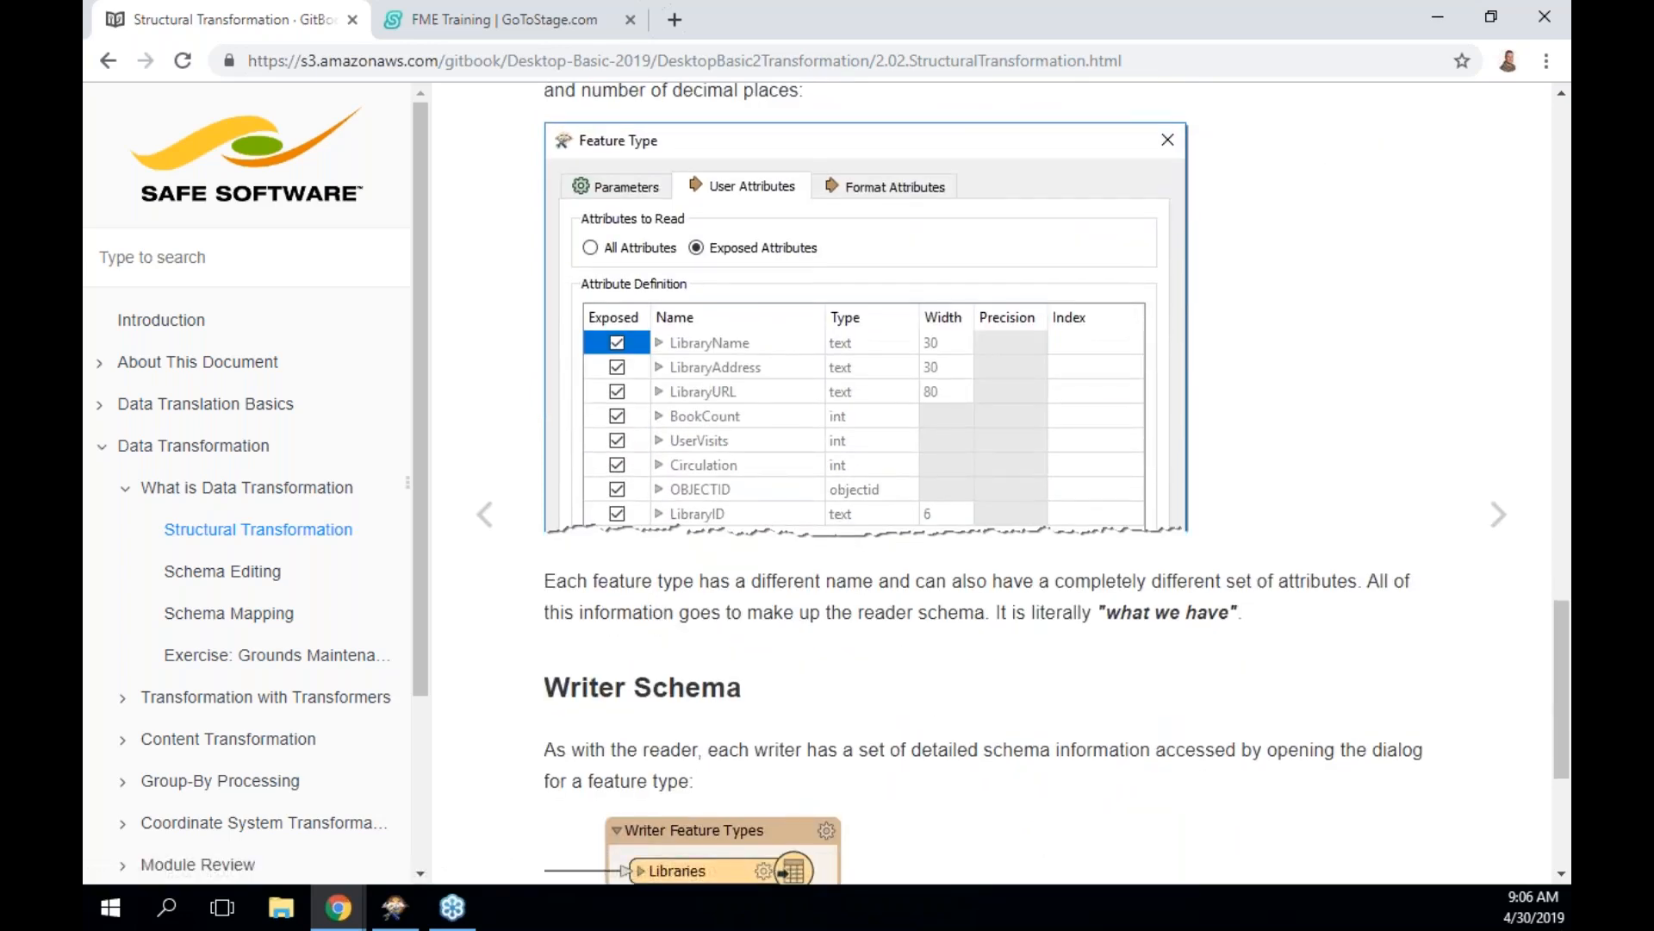
scroll(724, 535, "down", 4)
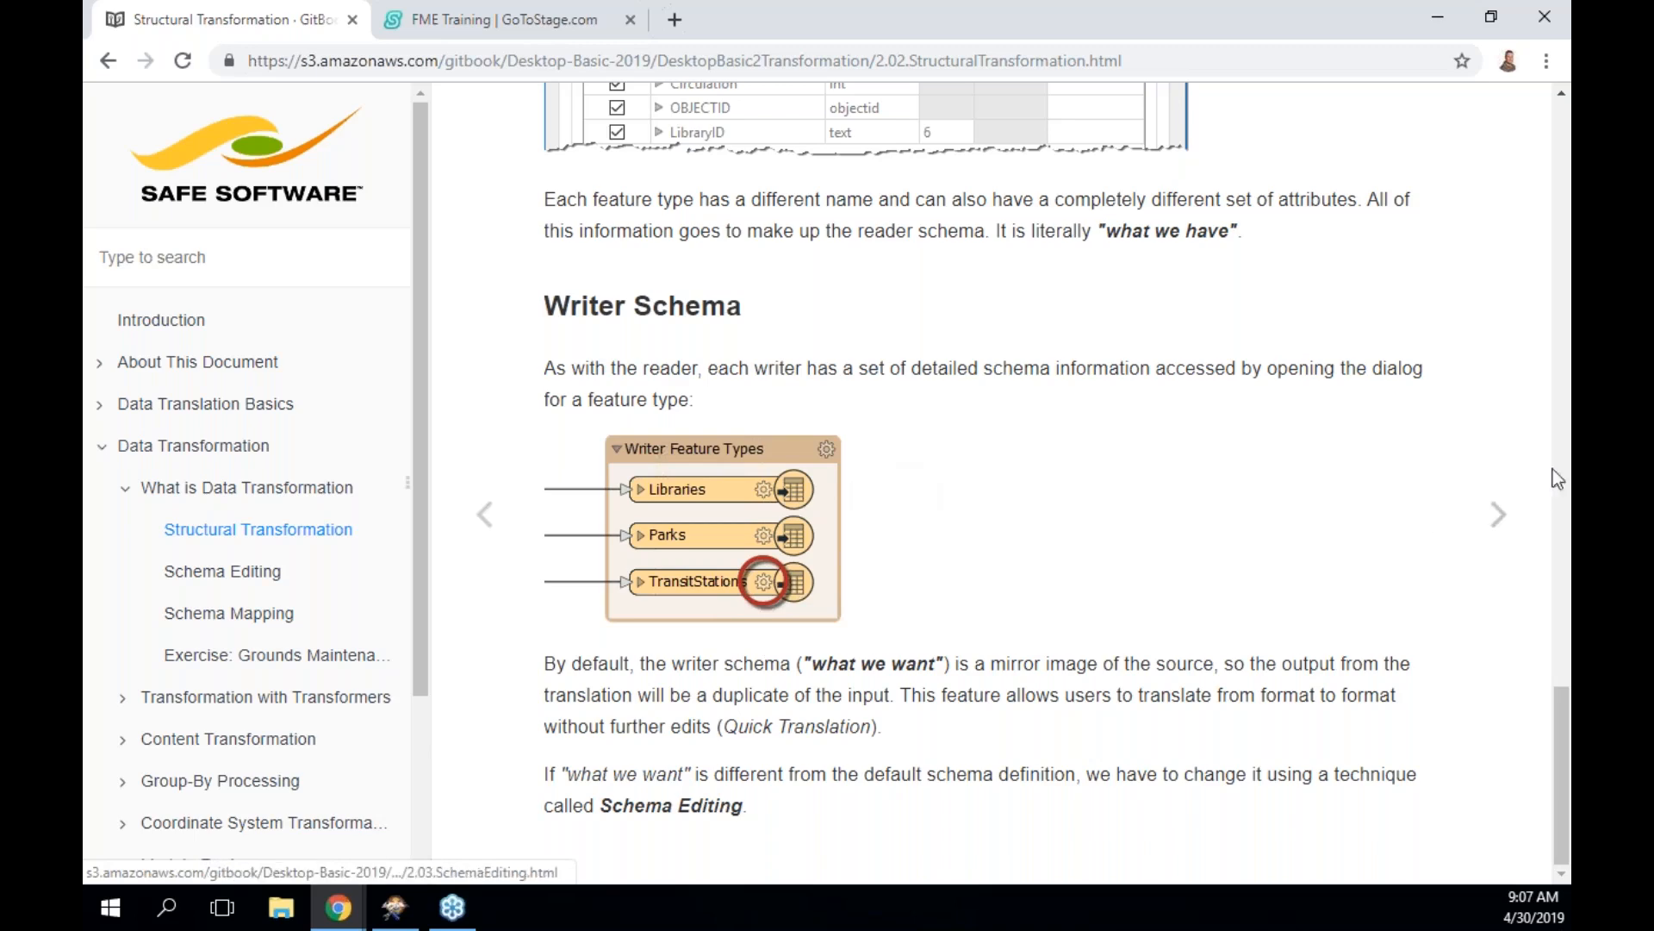
Go to the manual's Schema Editing page and read the sections on attribute renaming and attribute type changes
left_click(1496, 515)
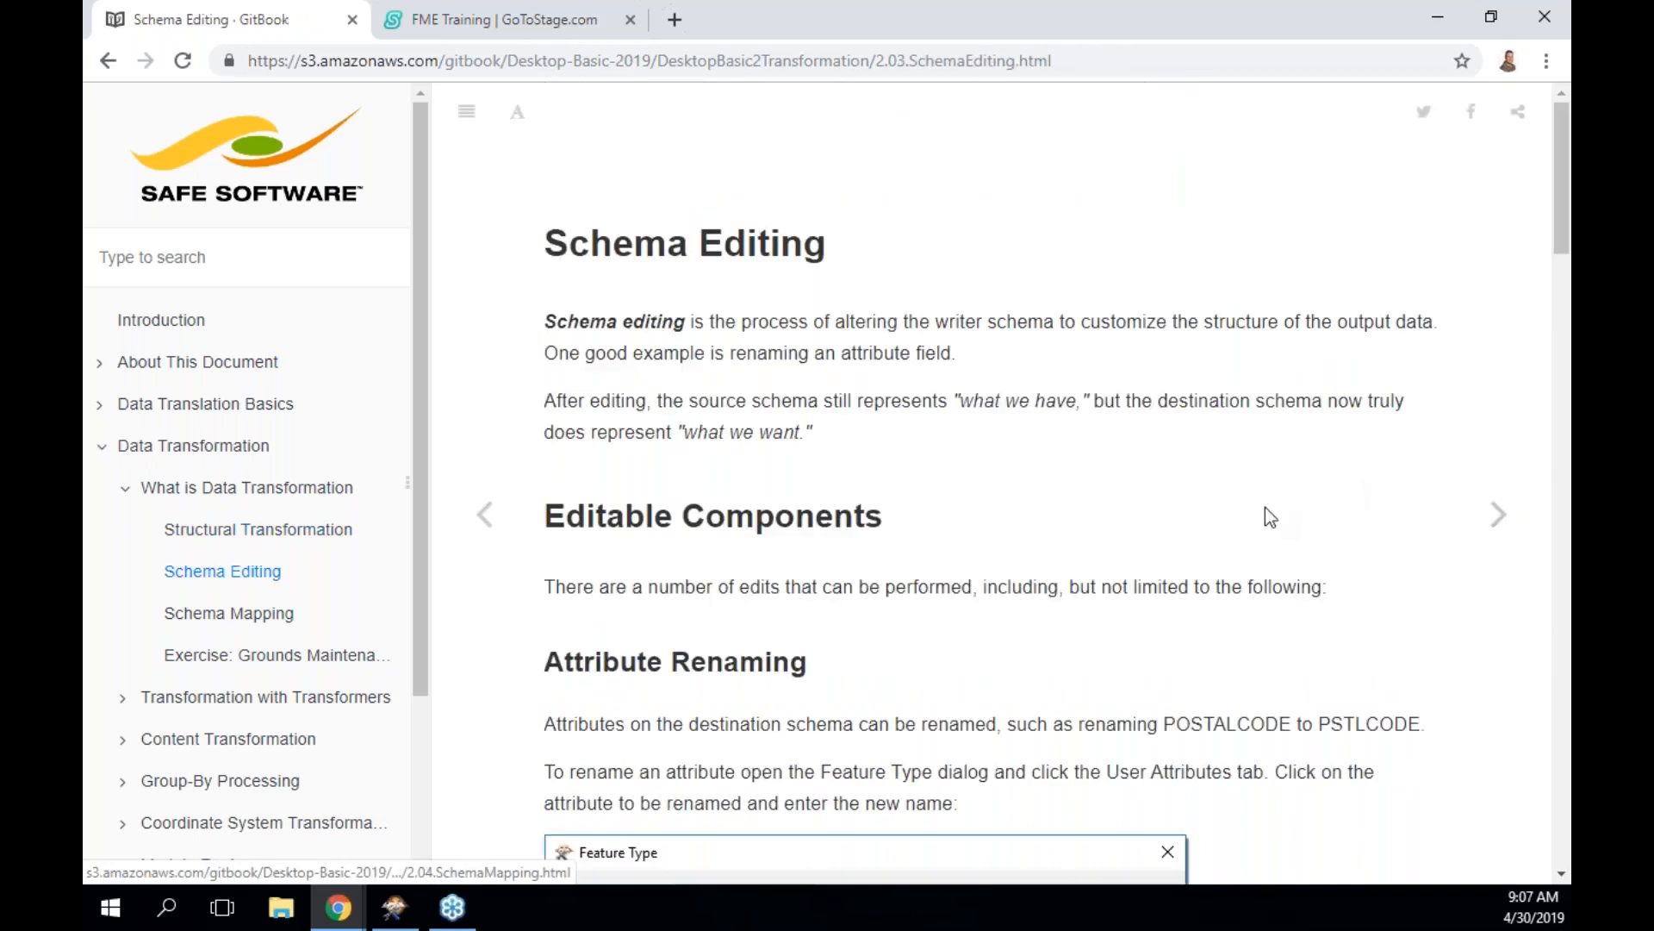
scroll(1265, 507, "down", 3)
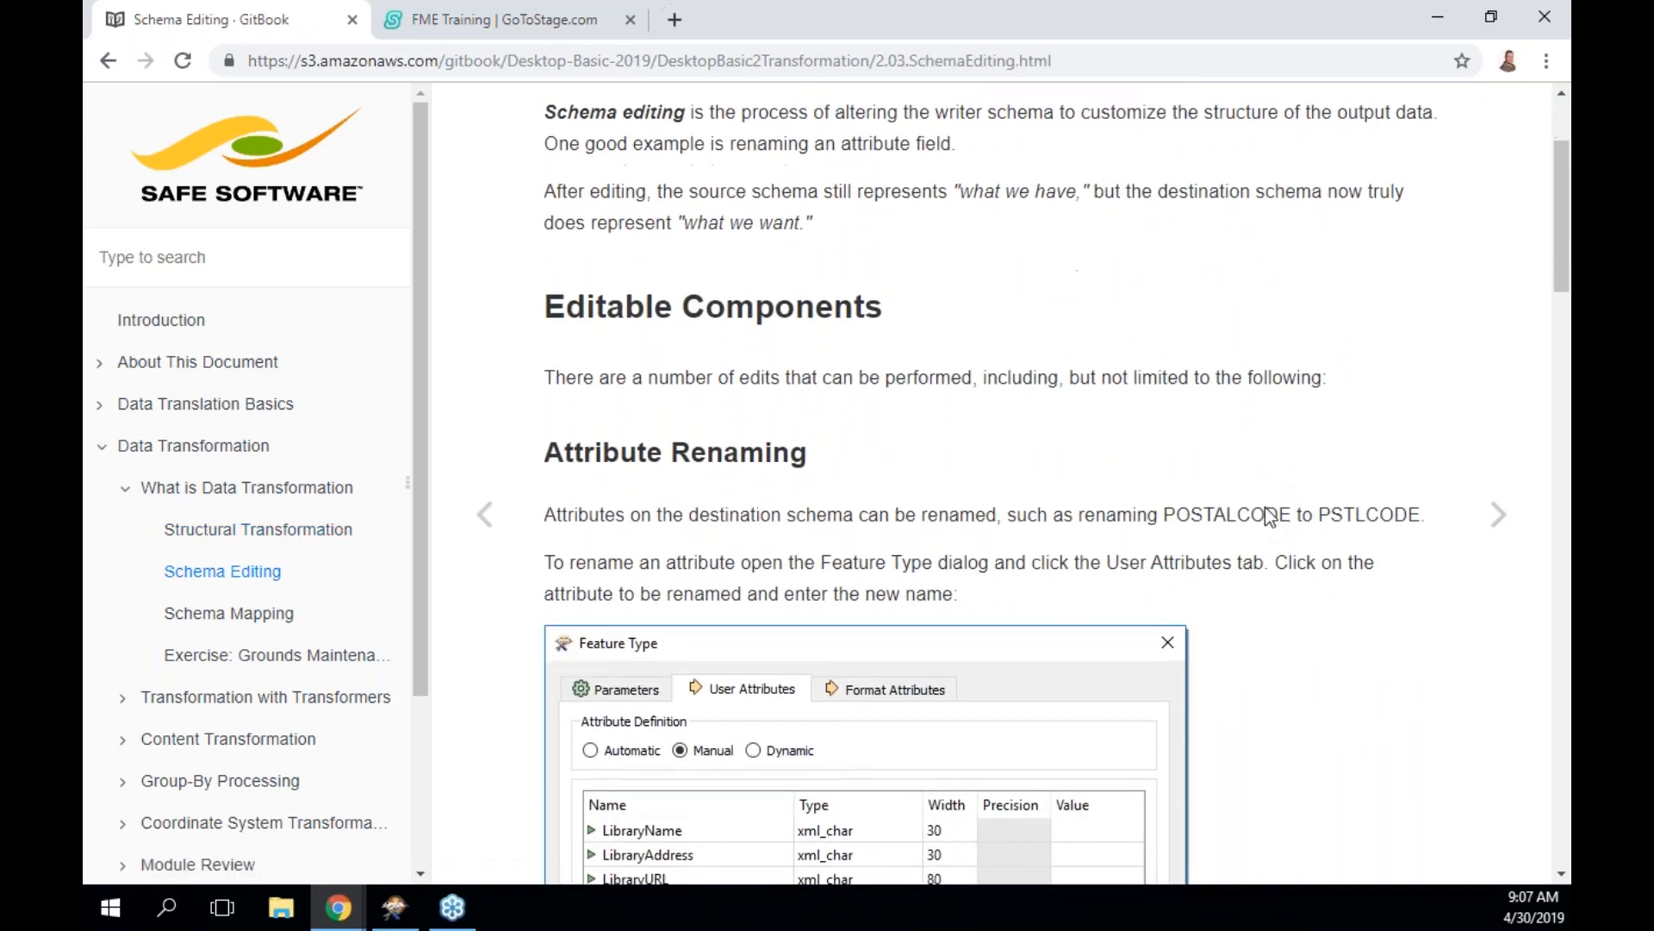
scroll(1265, 507, "down", 1)
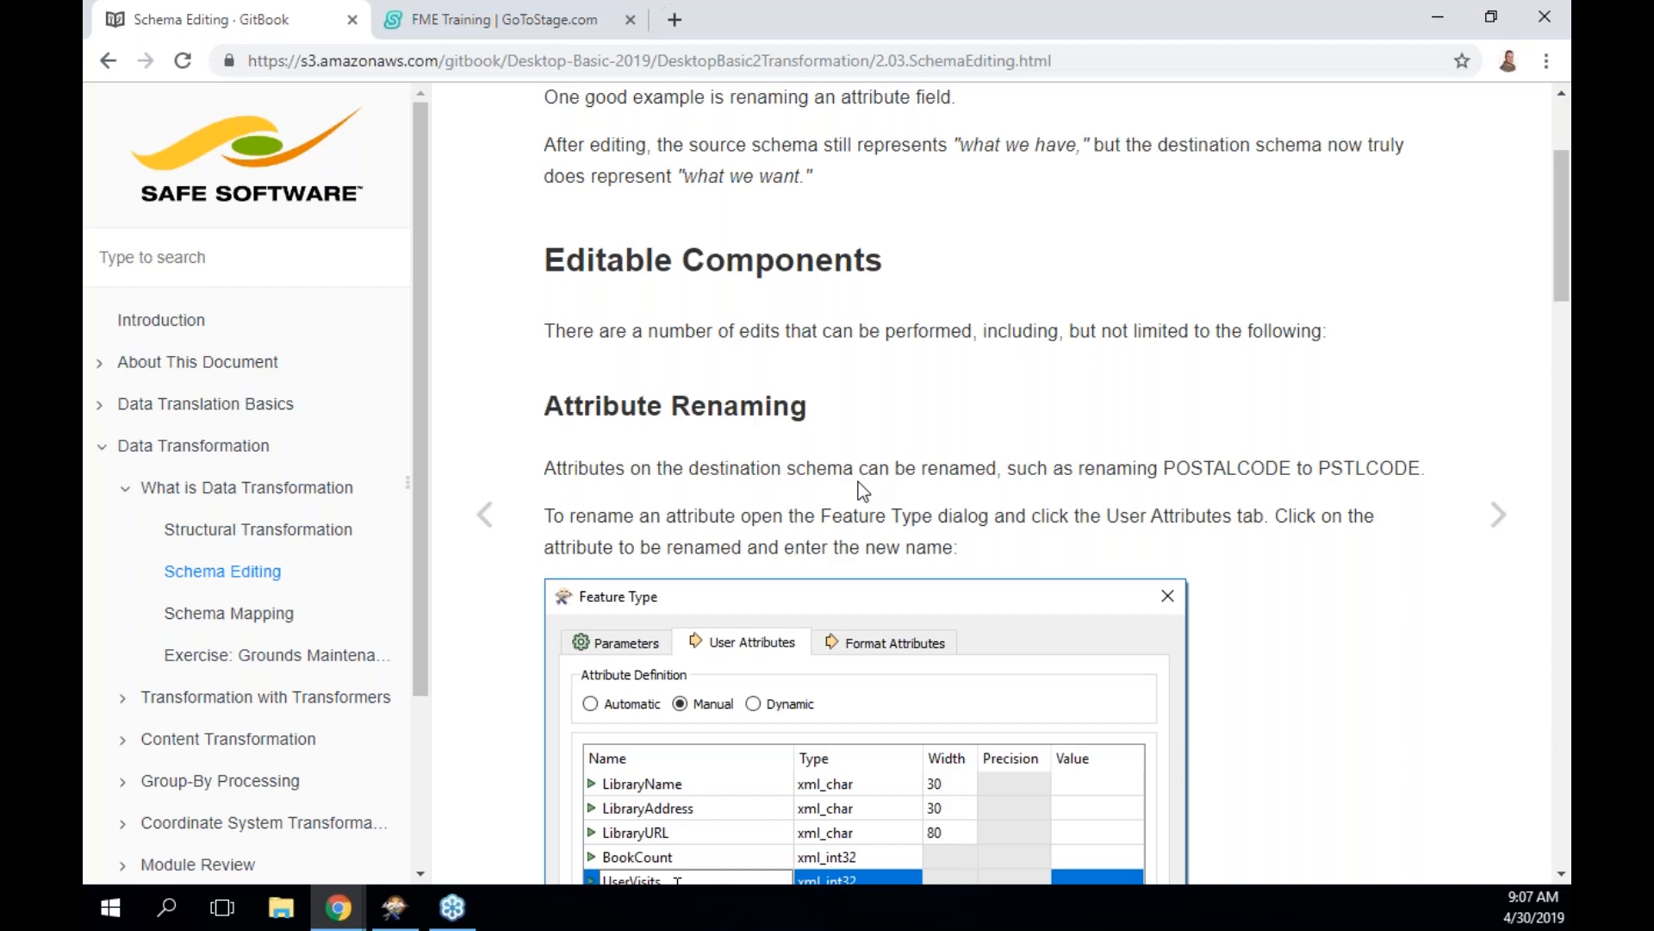
scroll(858, 485, "down", 3)
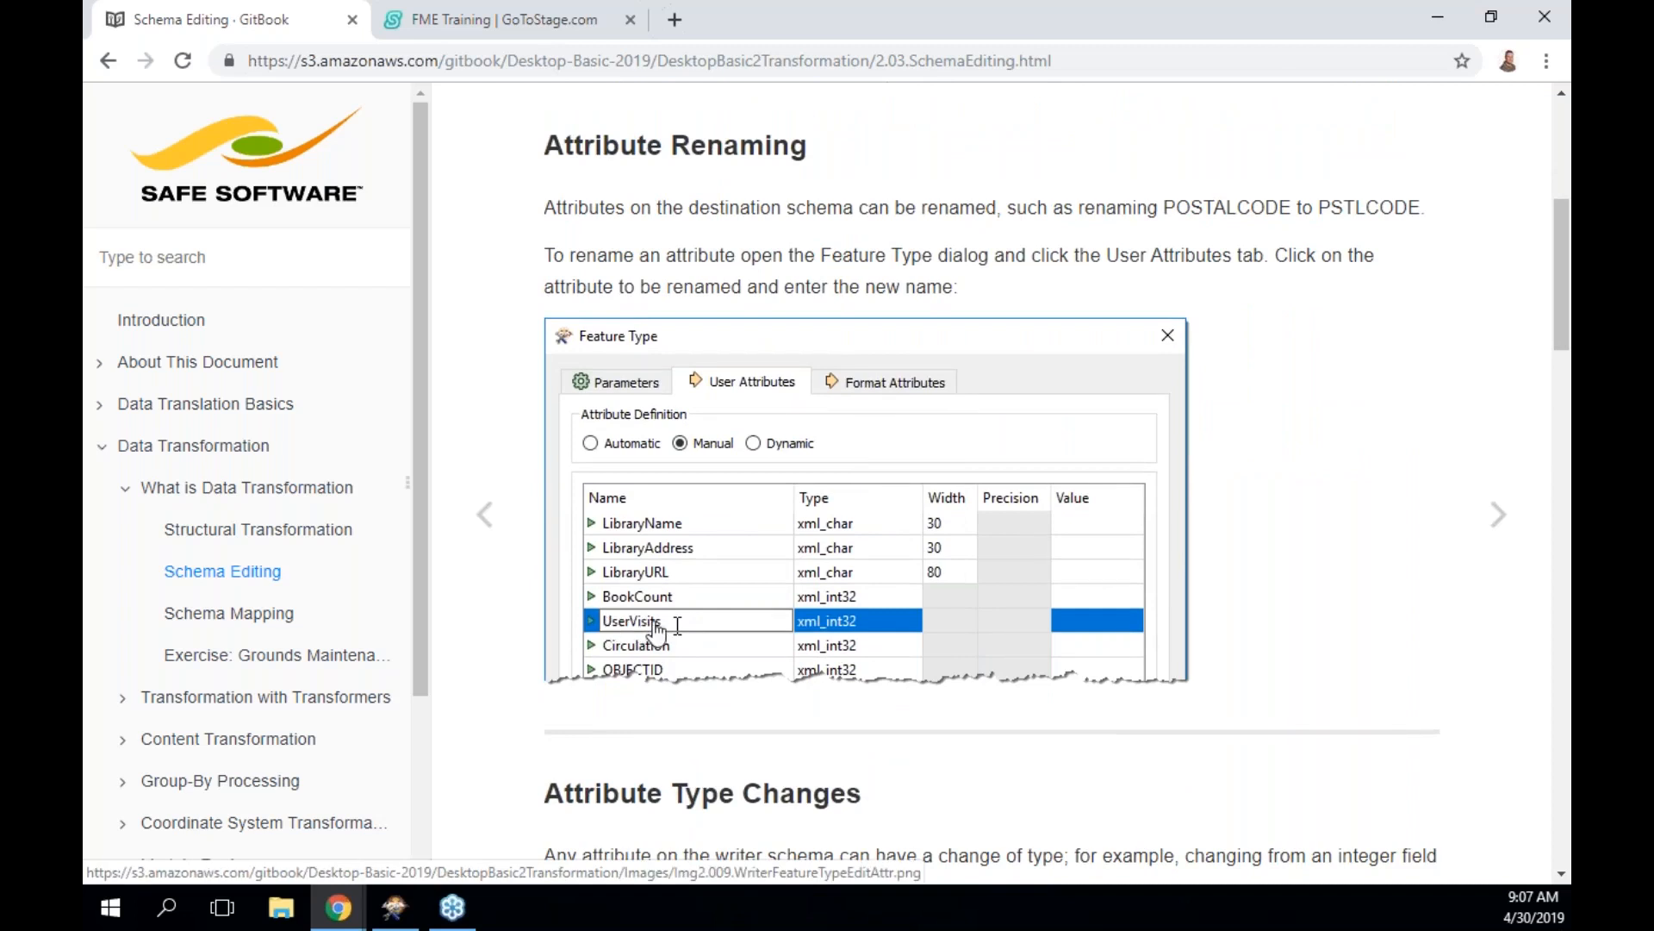
scroll(657, 632, "down", 5)
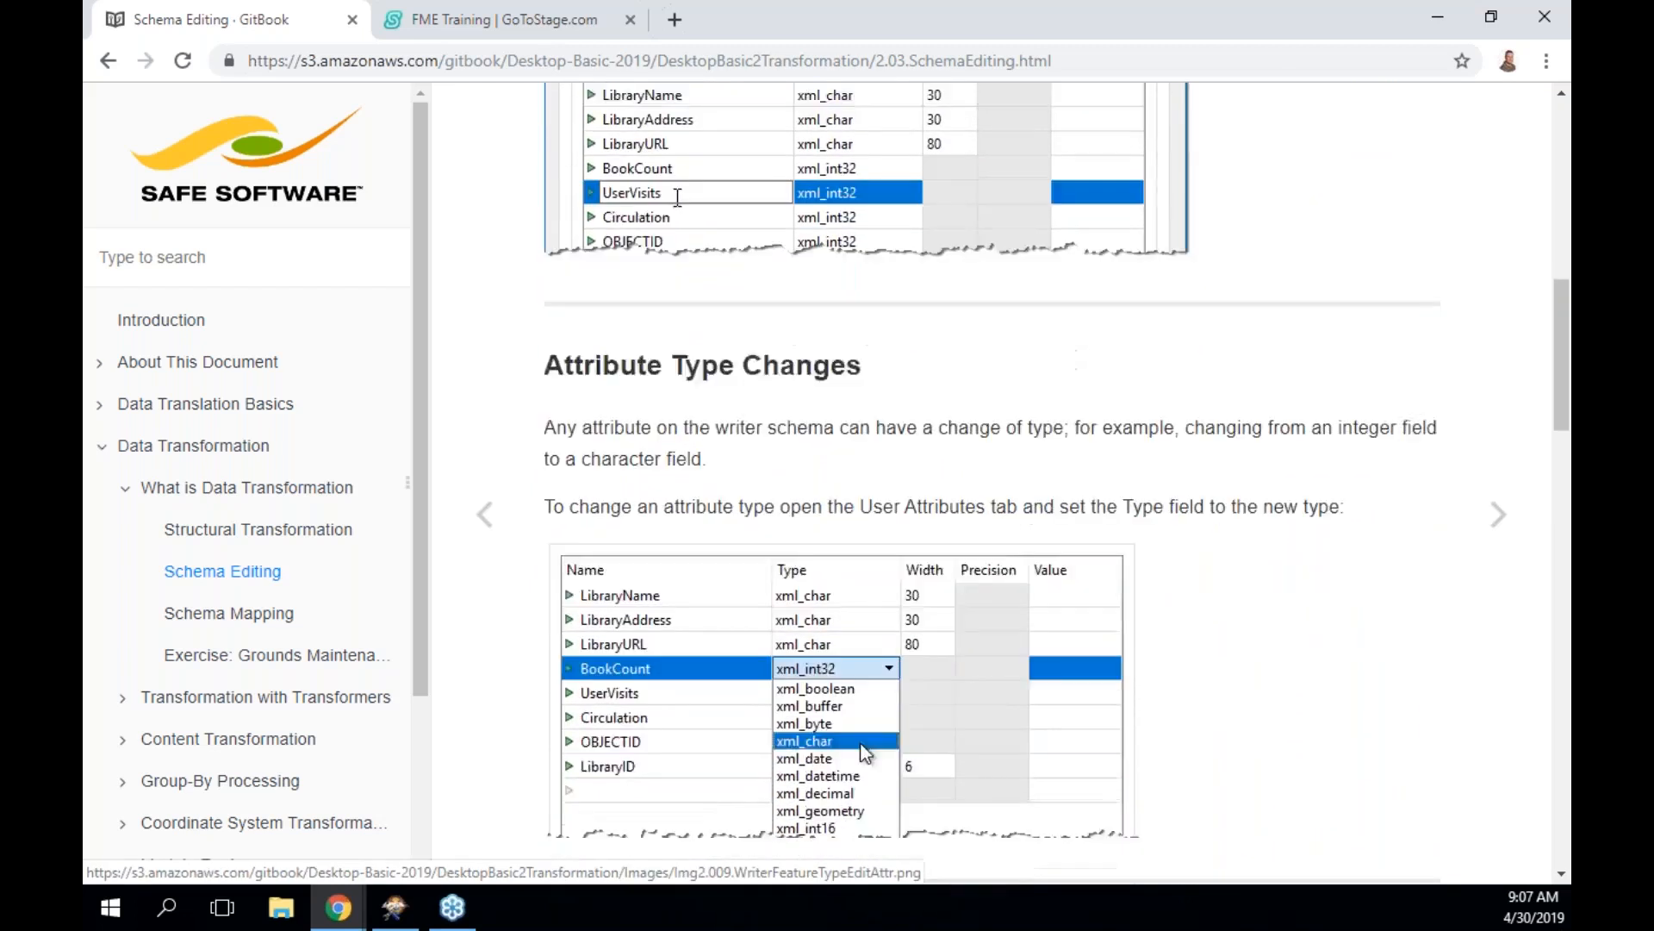
scroll(859, 603, "down", 1)
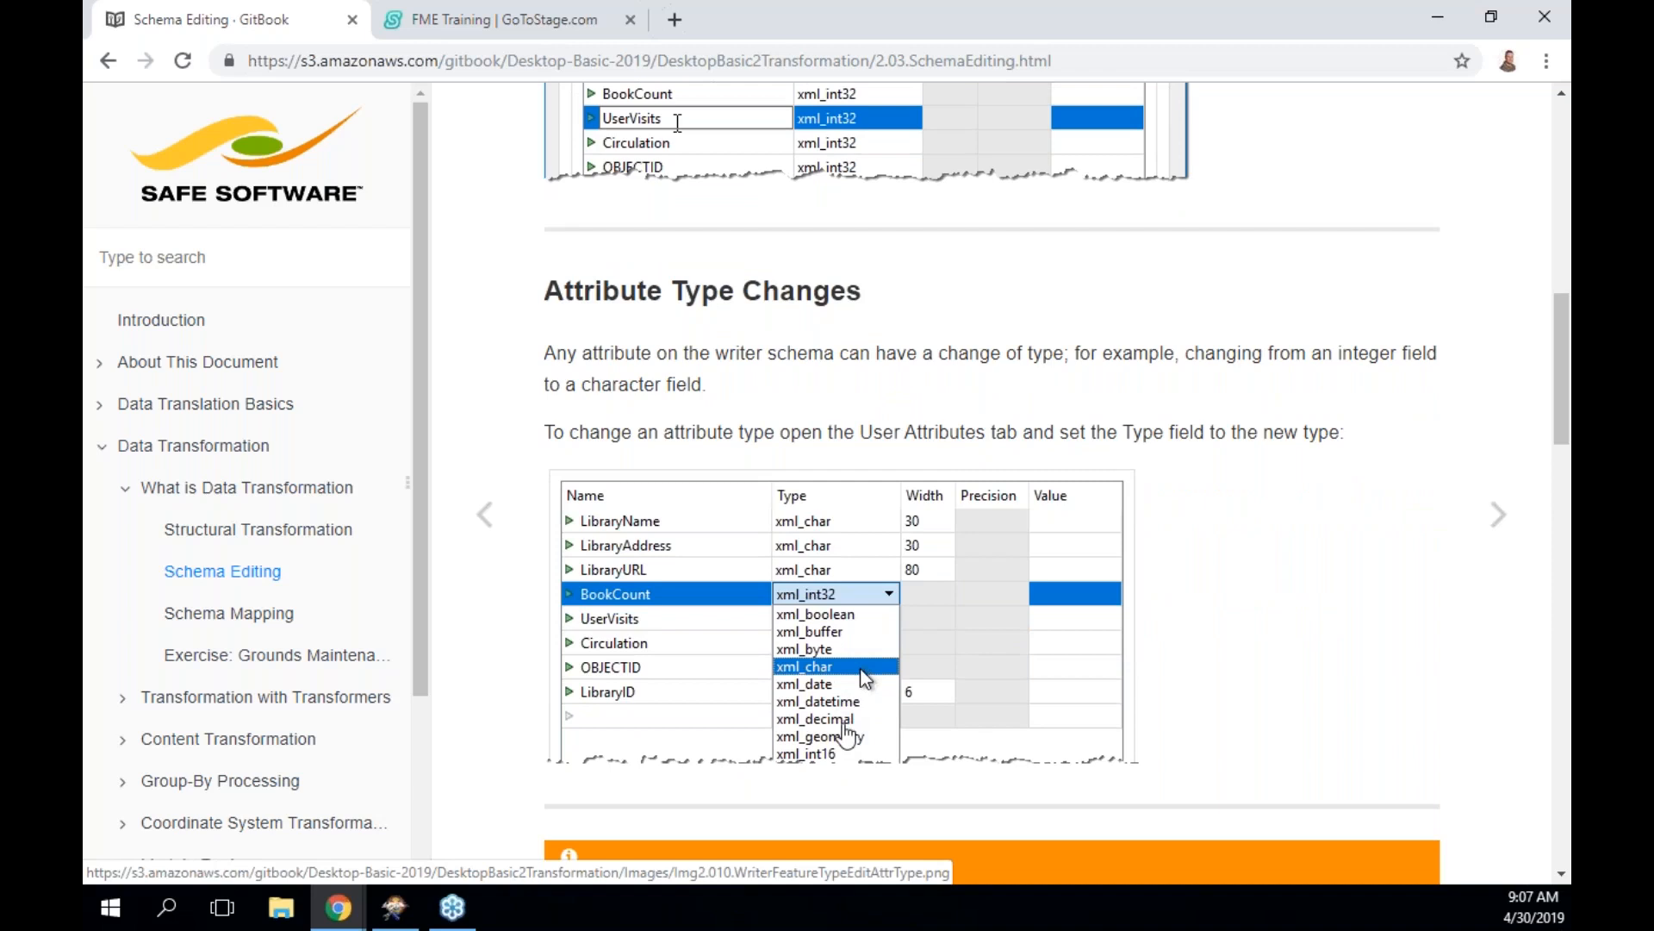
Read the tip on permitted attribute types and the Feature Type Renaming section of the Schema Editing page
scroll(845, 735, "down", 4)
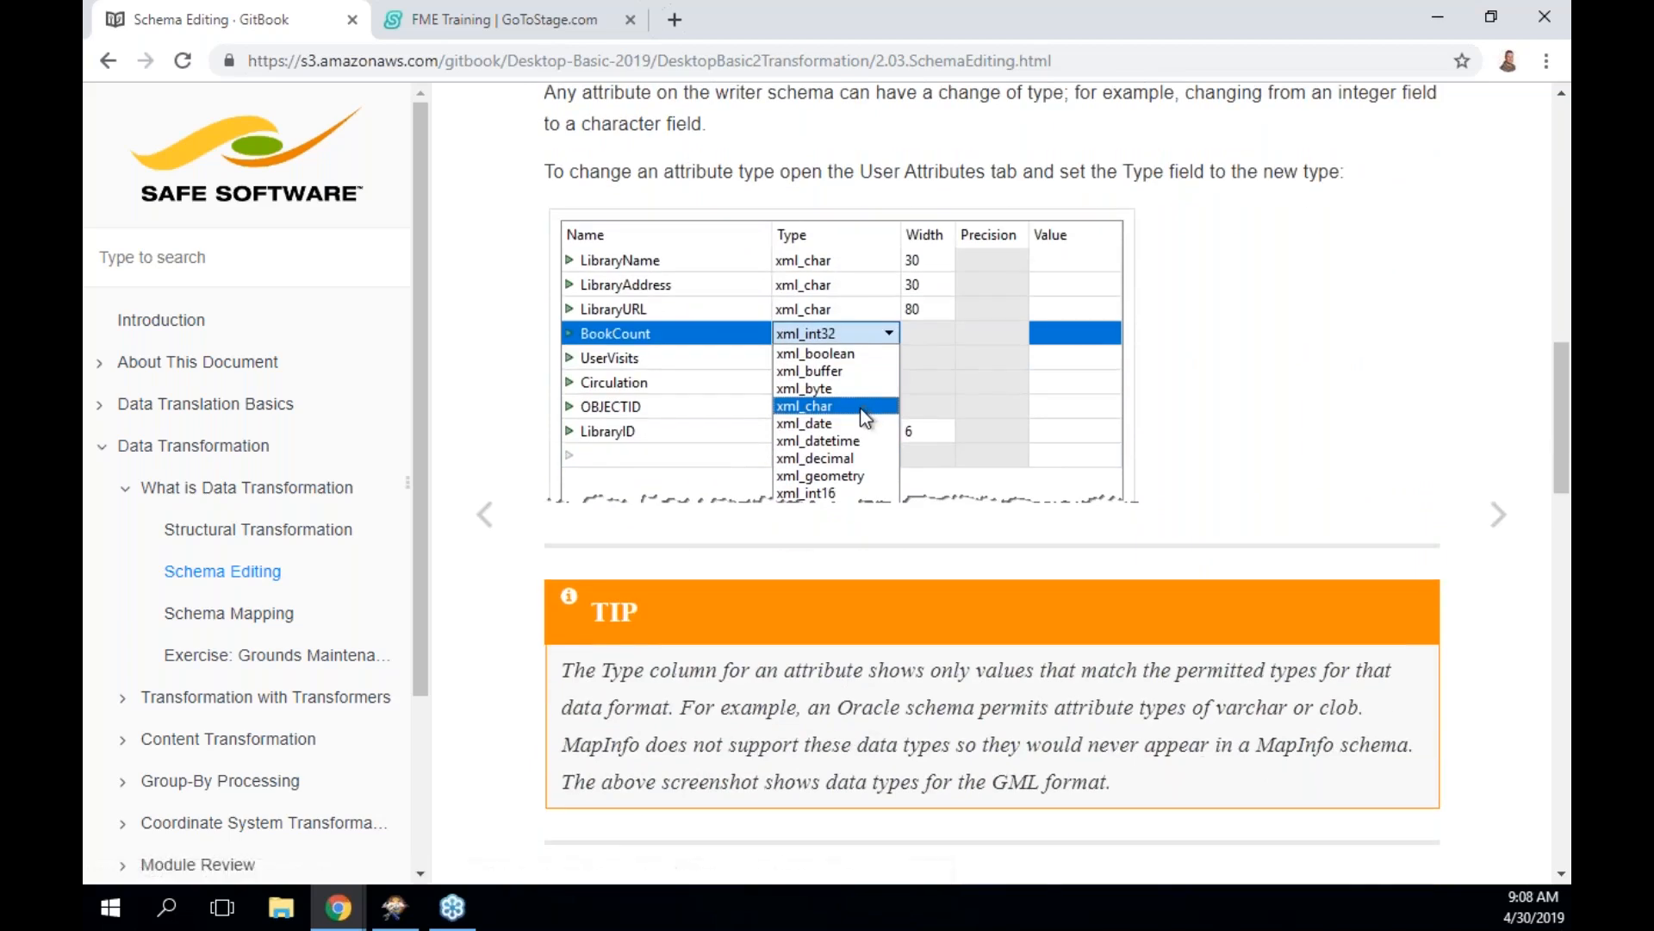
scroll(991, 482, "down", 6)
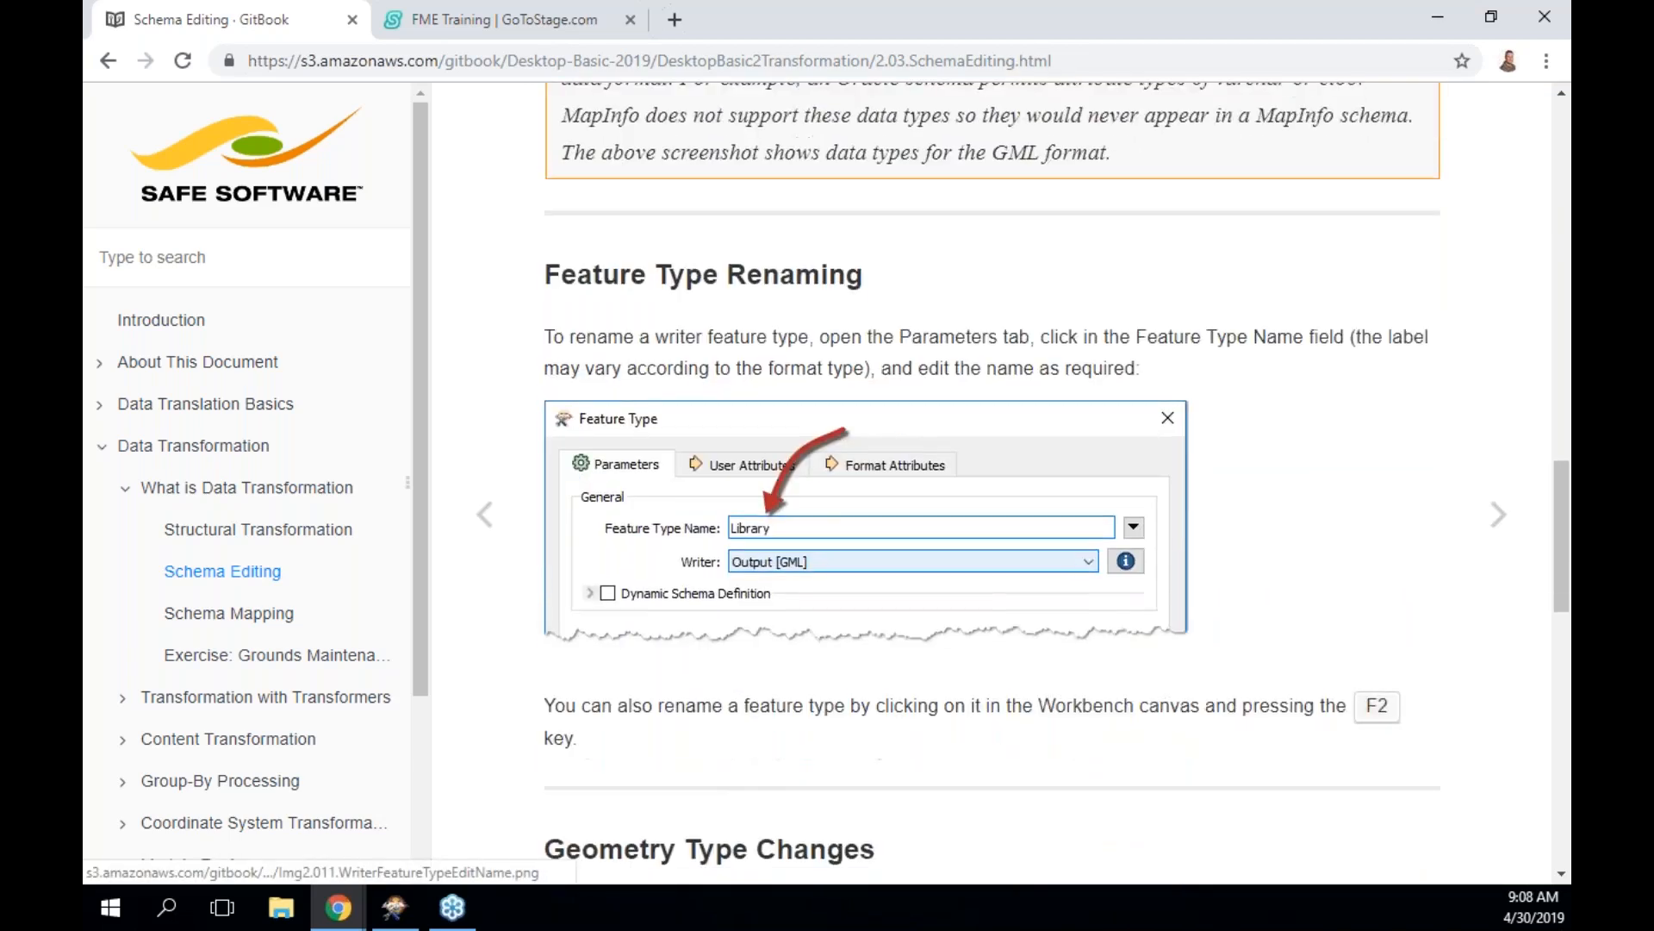
scroll(849, 715, "down", 1)
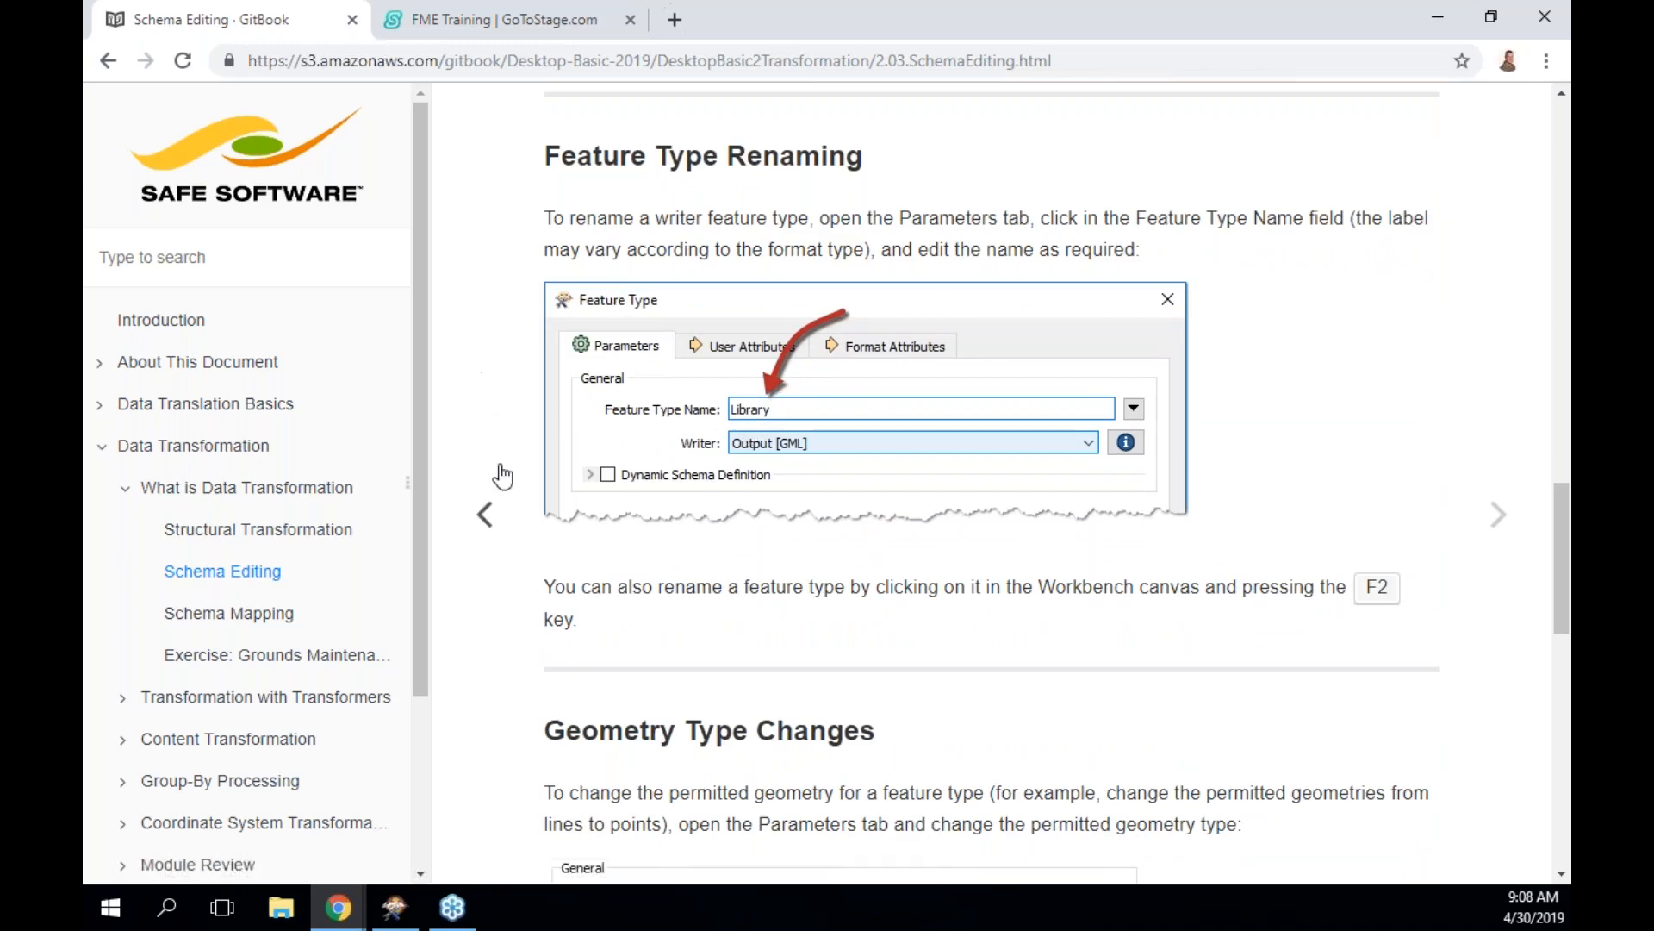
scroll(699, 562, "down", 6)
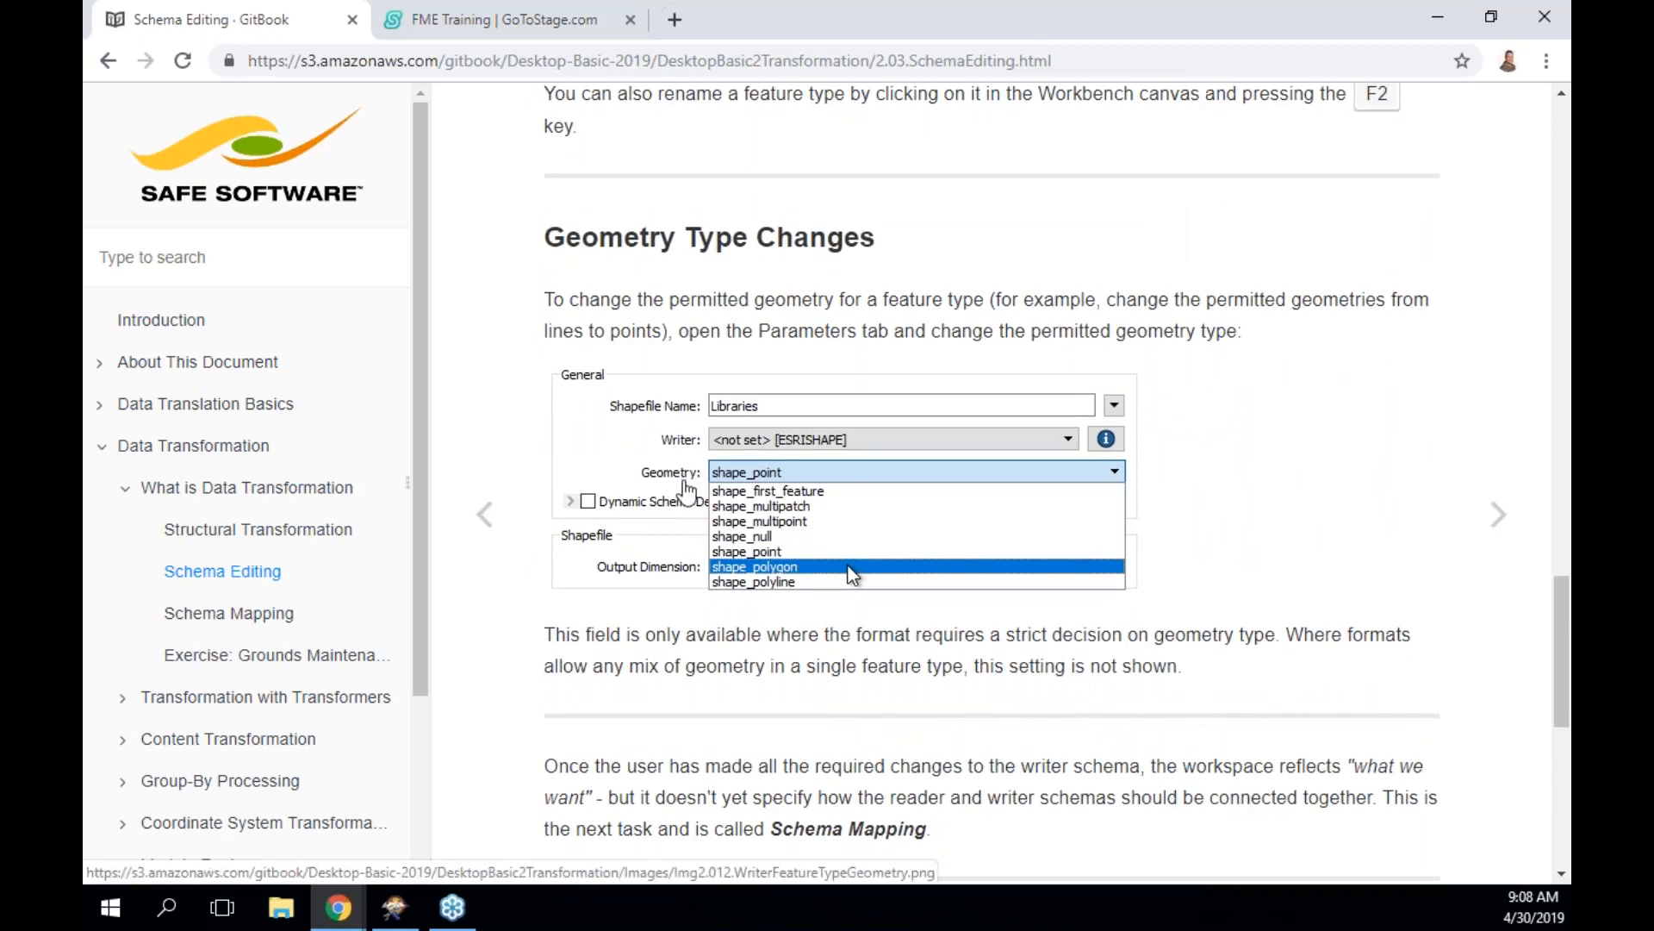
scroll(687, 493, "up", 3)
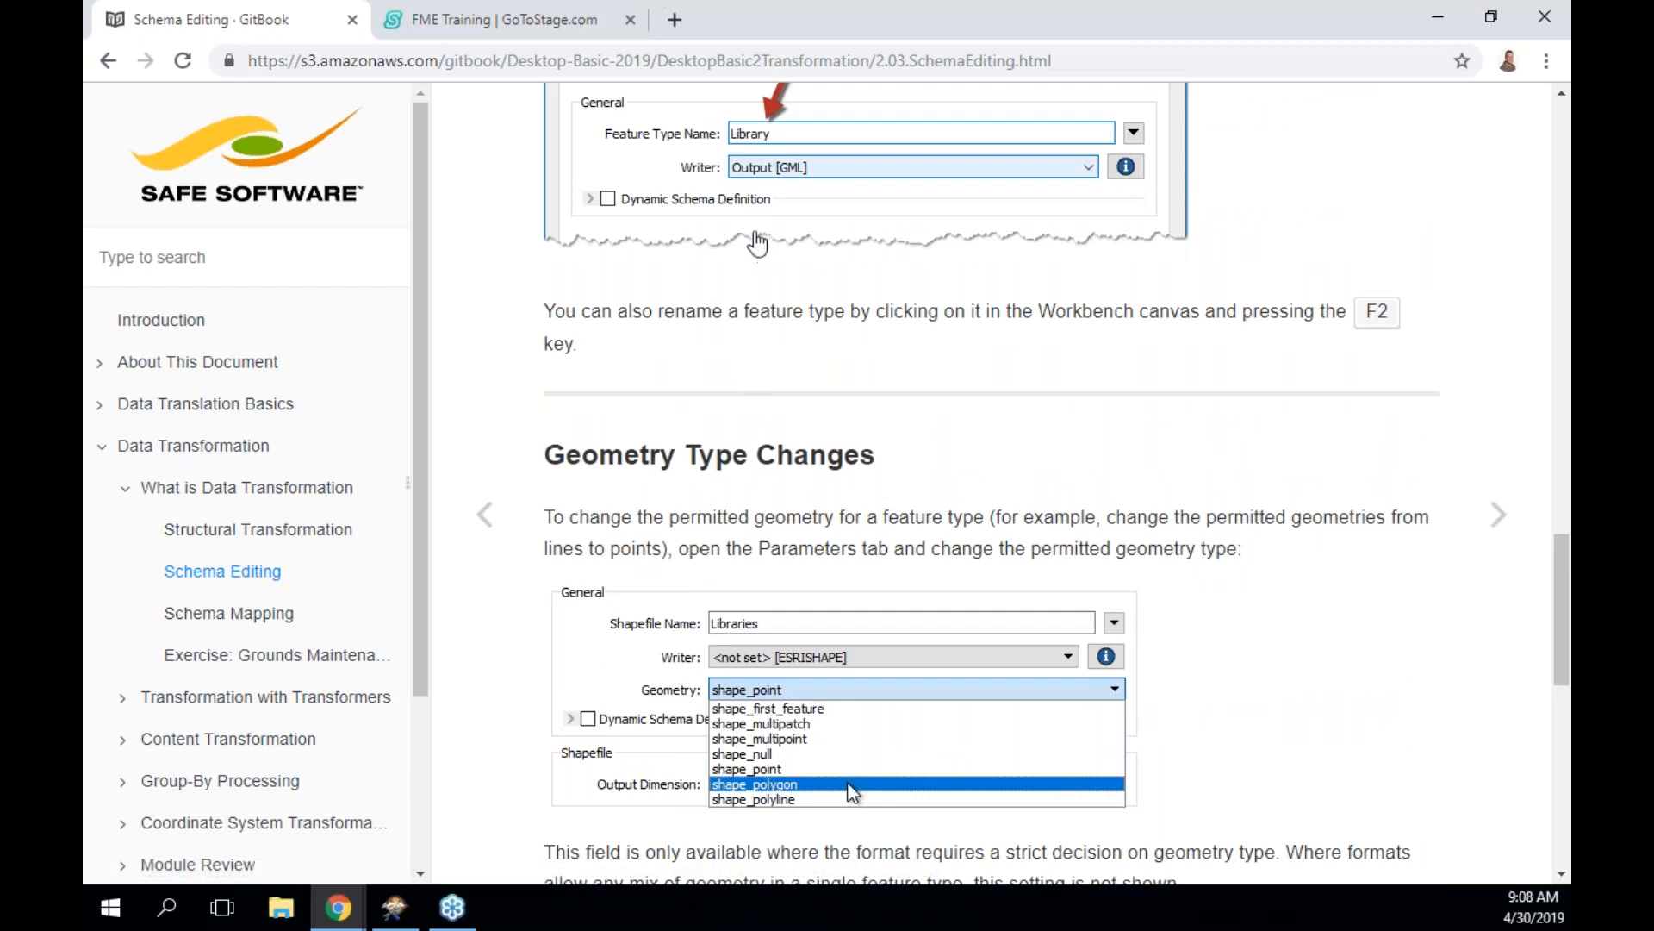
scroll(726, 197, "up", 1)
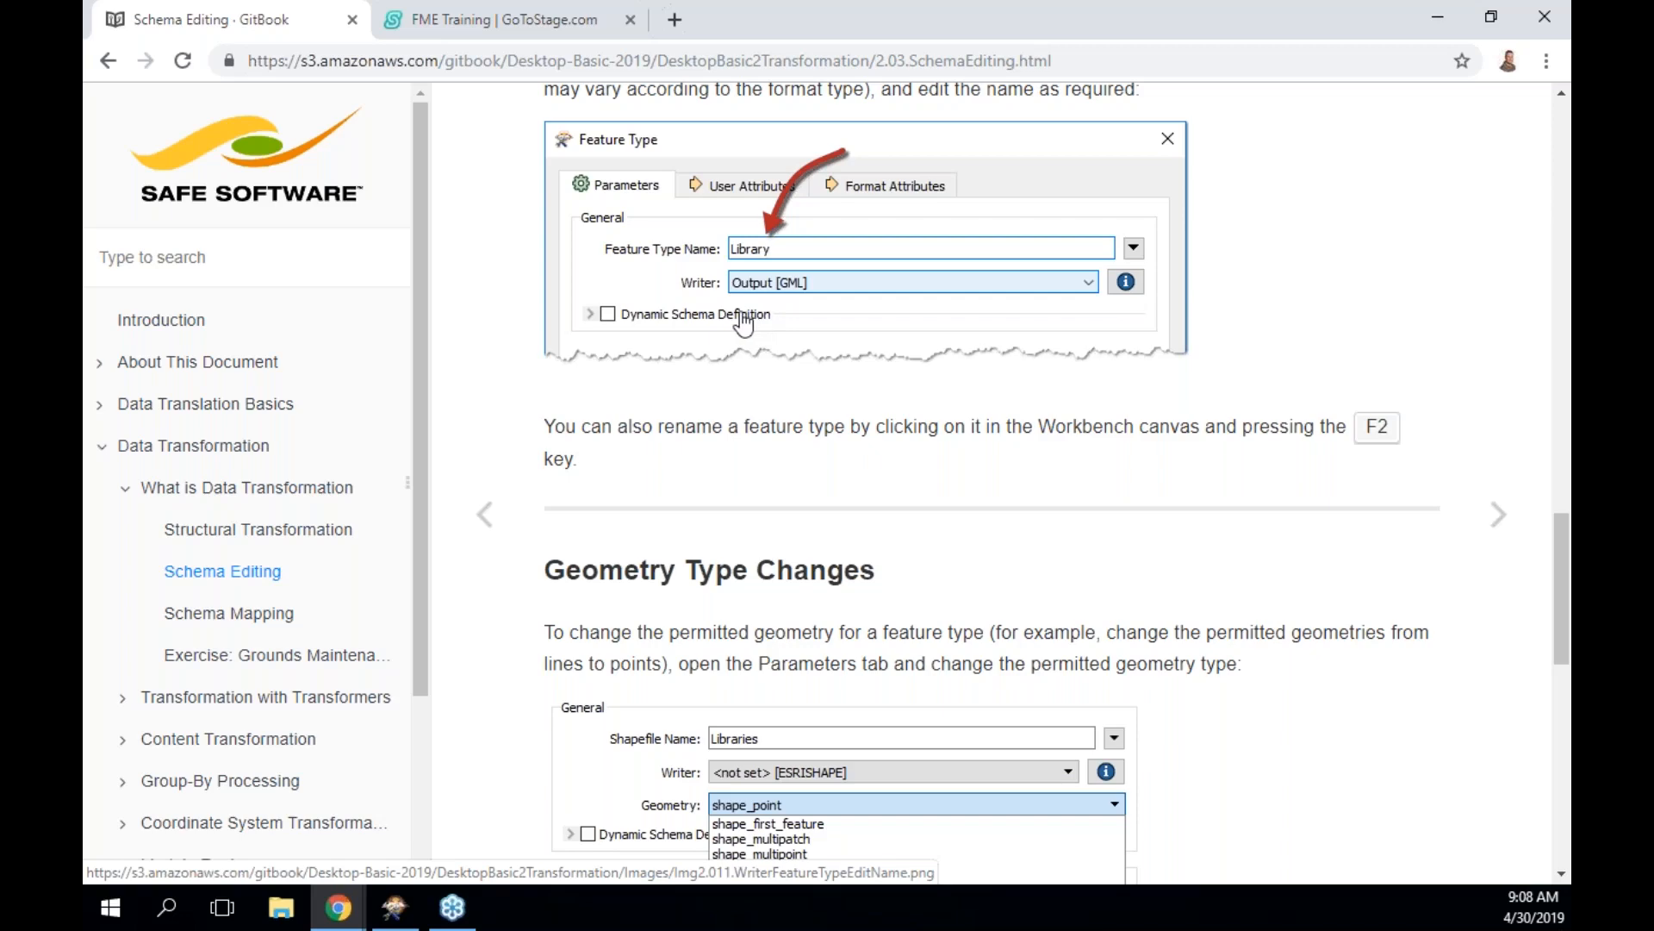
Read the Geometry Type Changes section and the closing tip about editing the reader schema
scroll(743, 325, "down", 5)
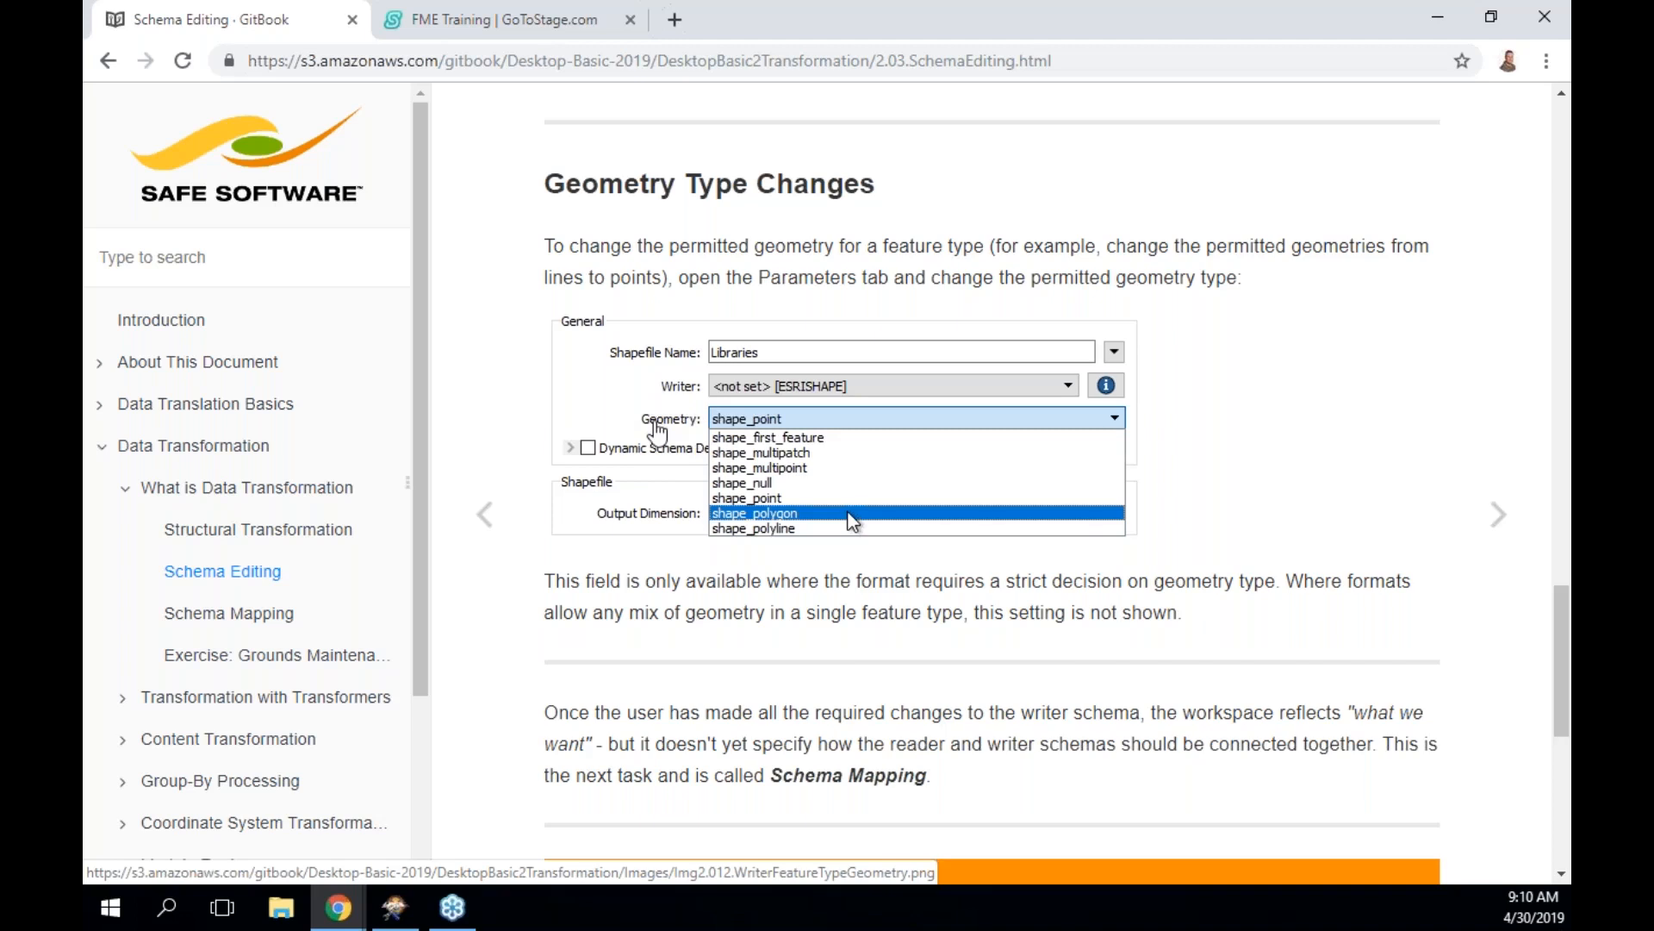
scroll(658, 429, "down", 3)
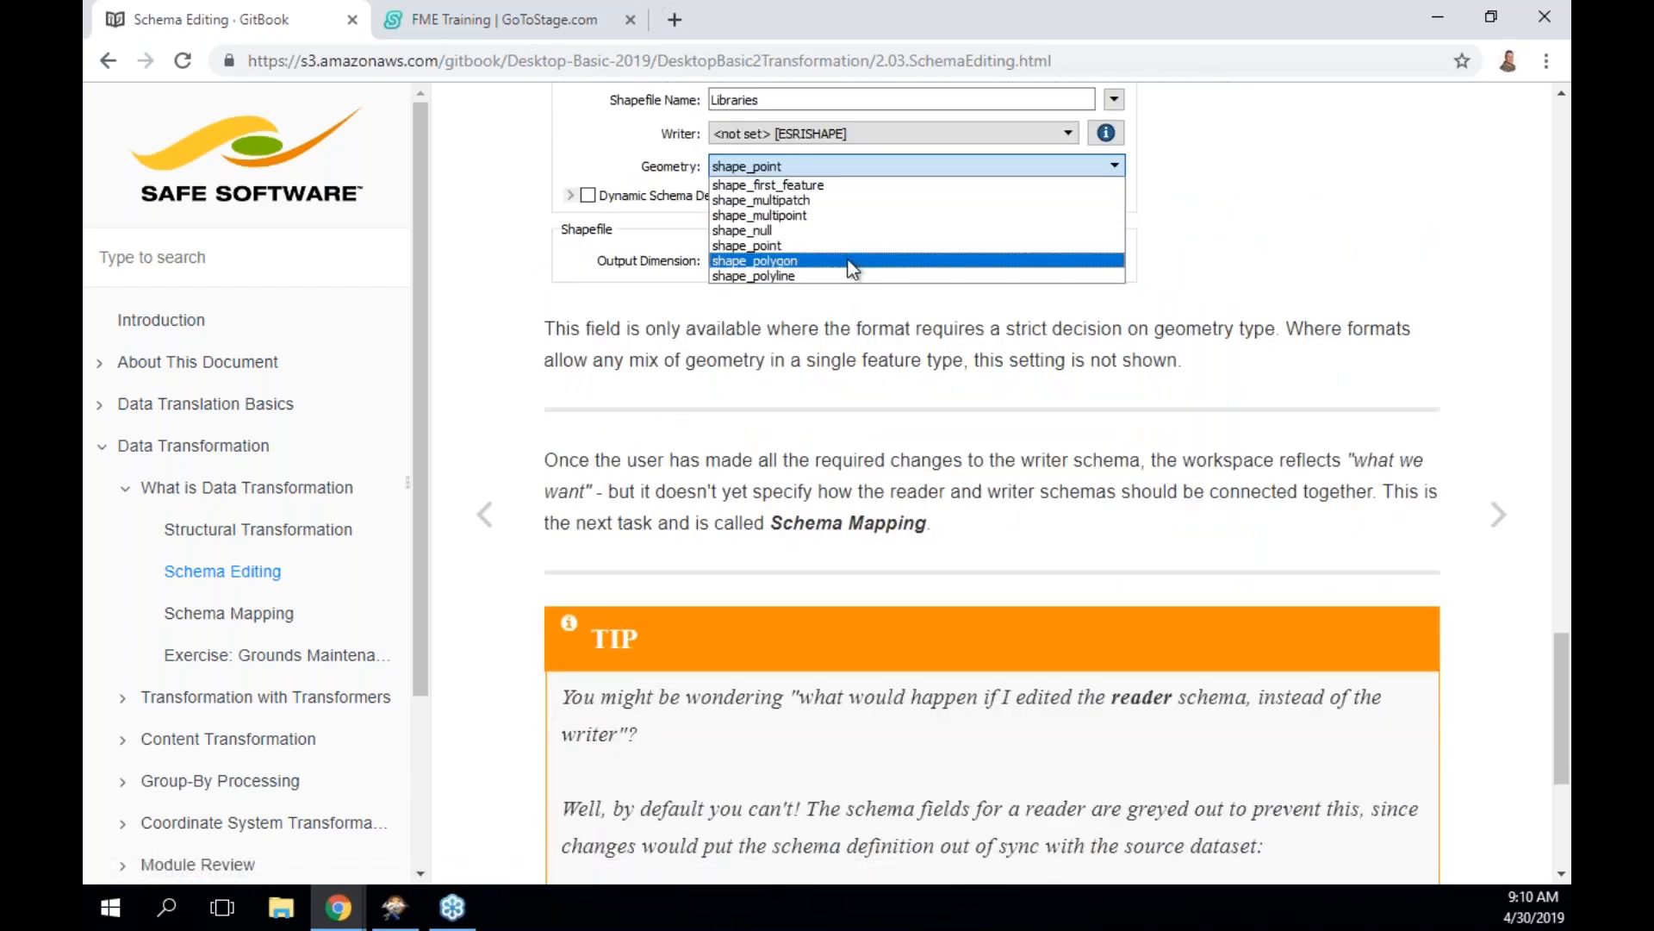
scroll(948, 483, "down", 1)
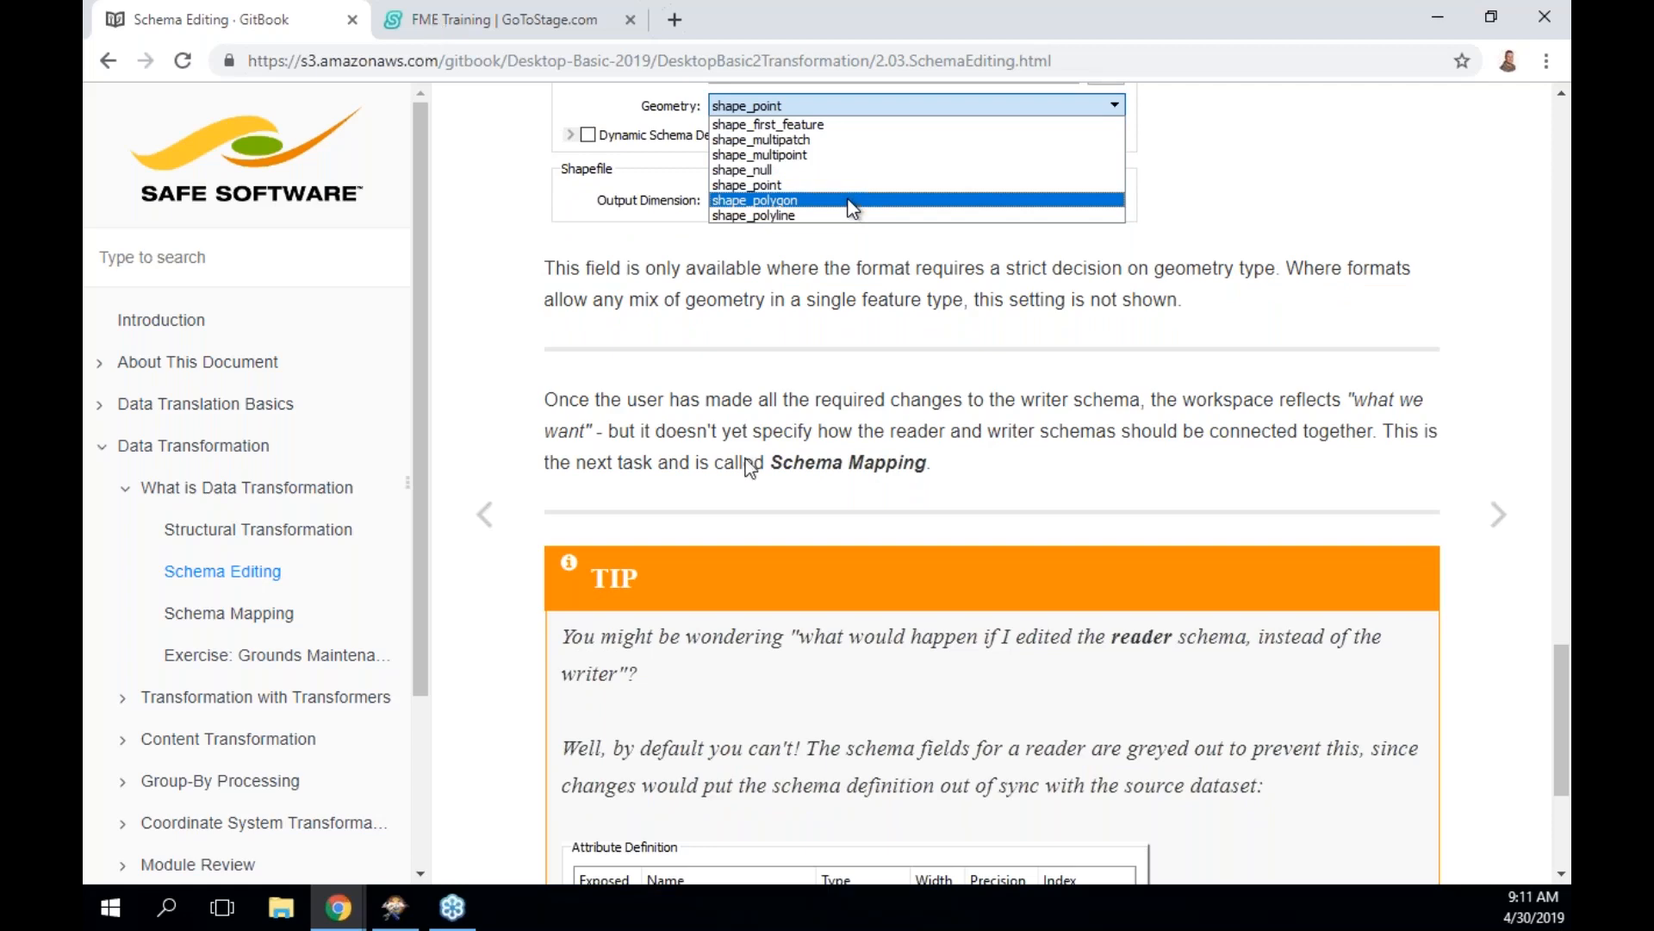
scroll(749, 465, "down", 4)
Go to the manual's Schema Mapping page and read the introduction and the Feature Mapping section
key("Right")
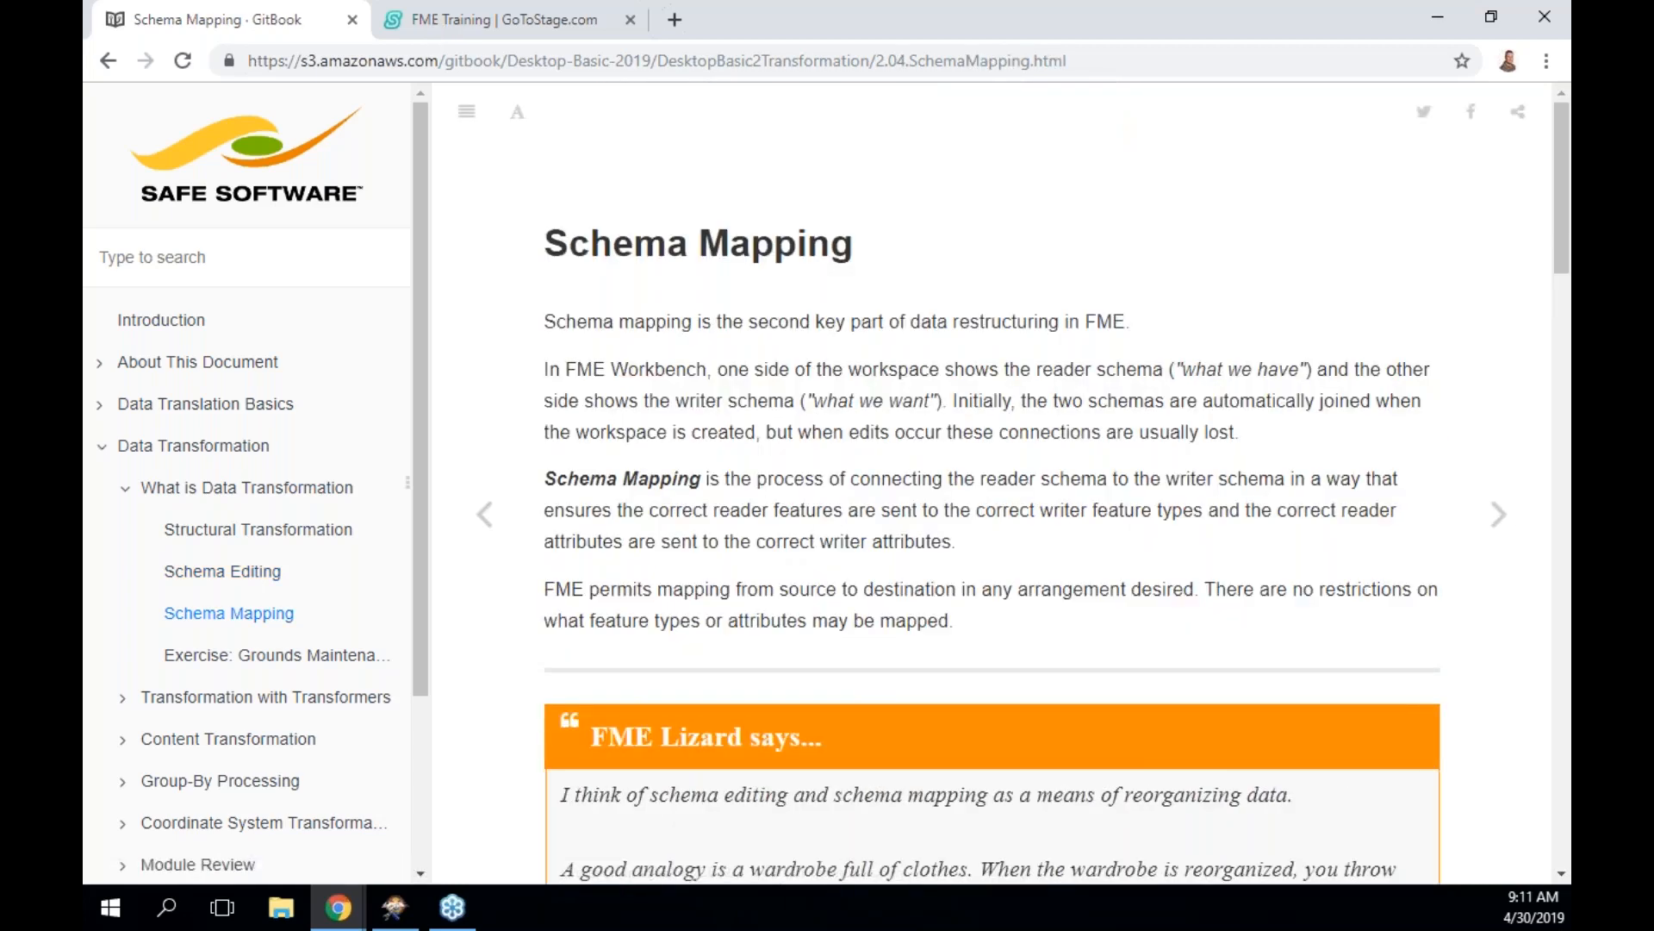
scroll(1000, 483, "down", 1)
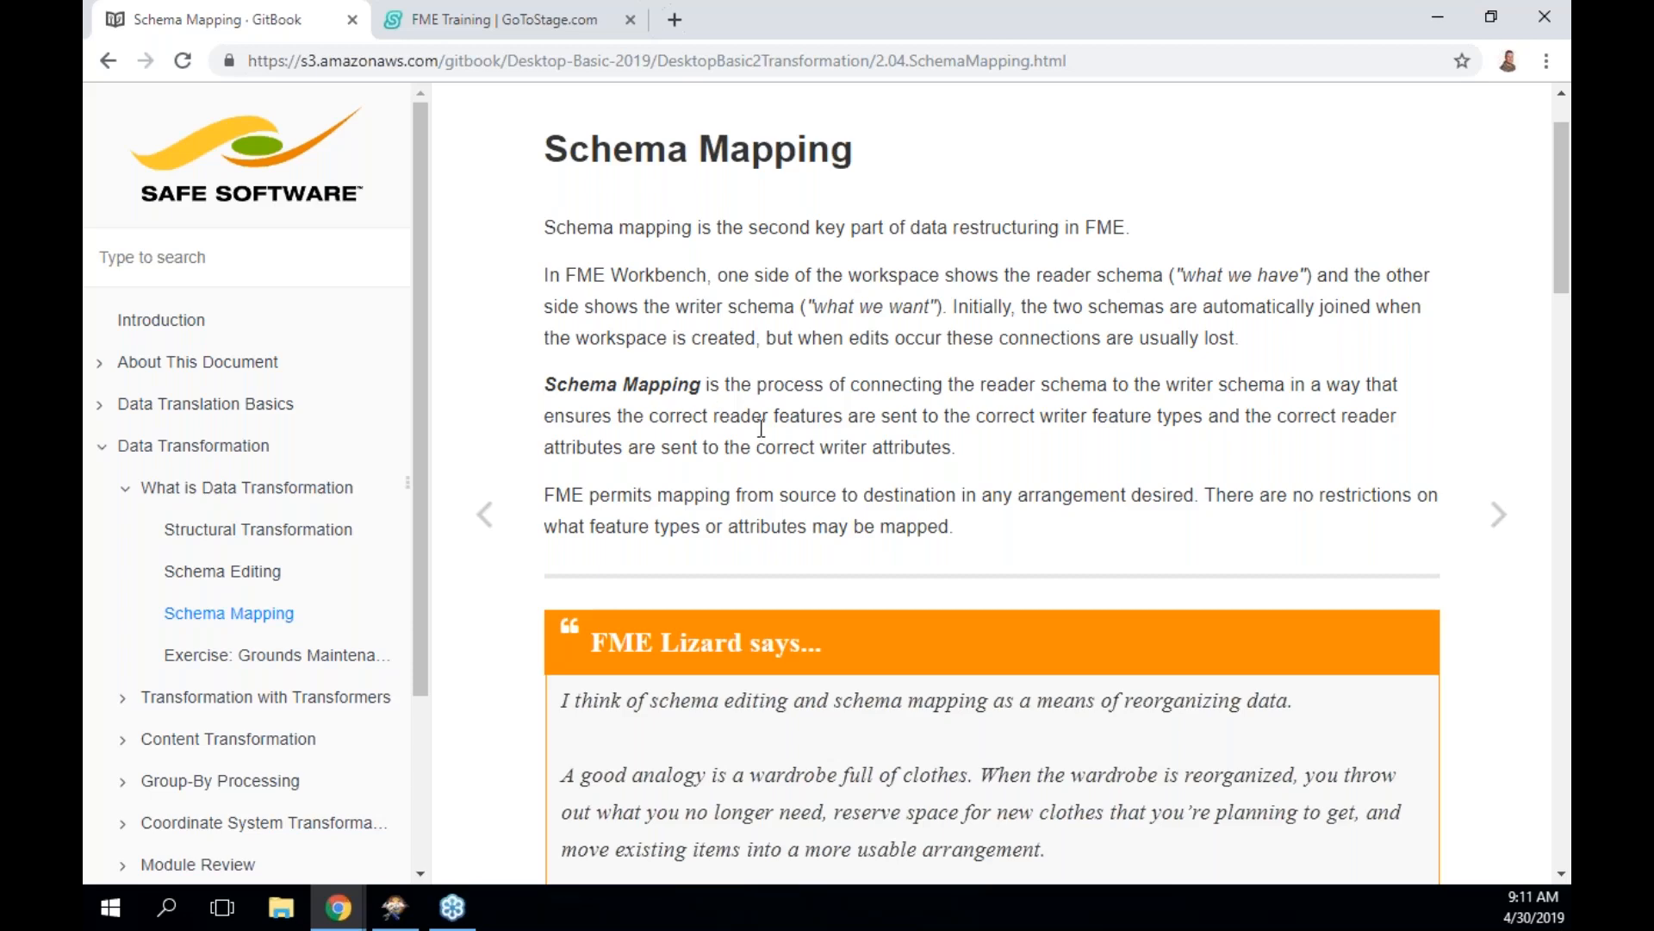
scroll(972, 545, "down", 5)
scroll(972, 551, "down", 4)
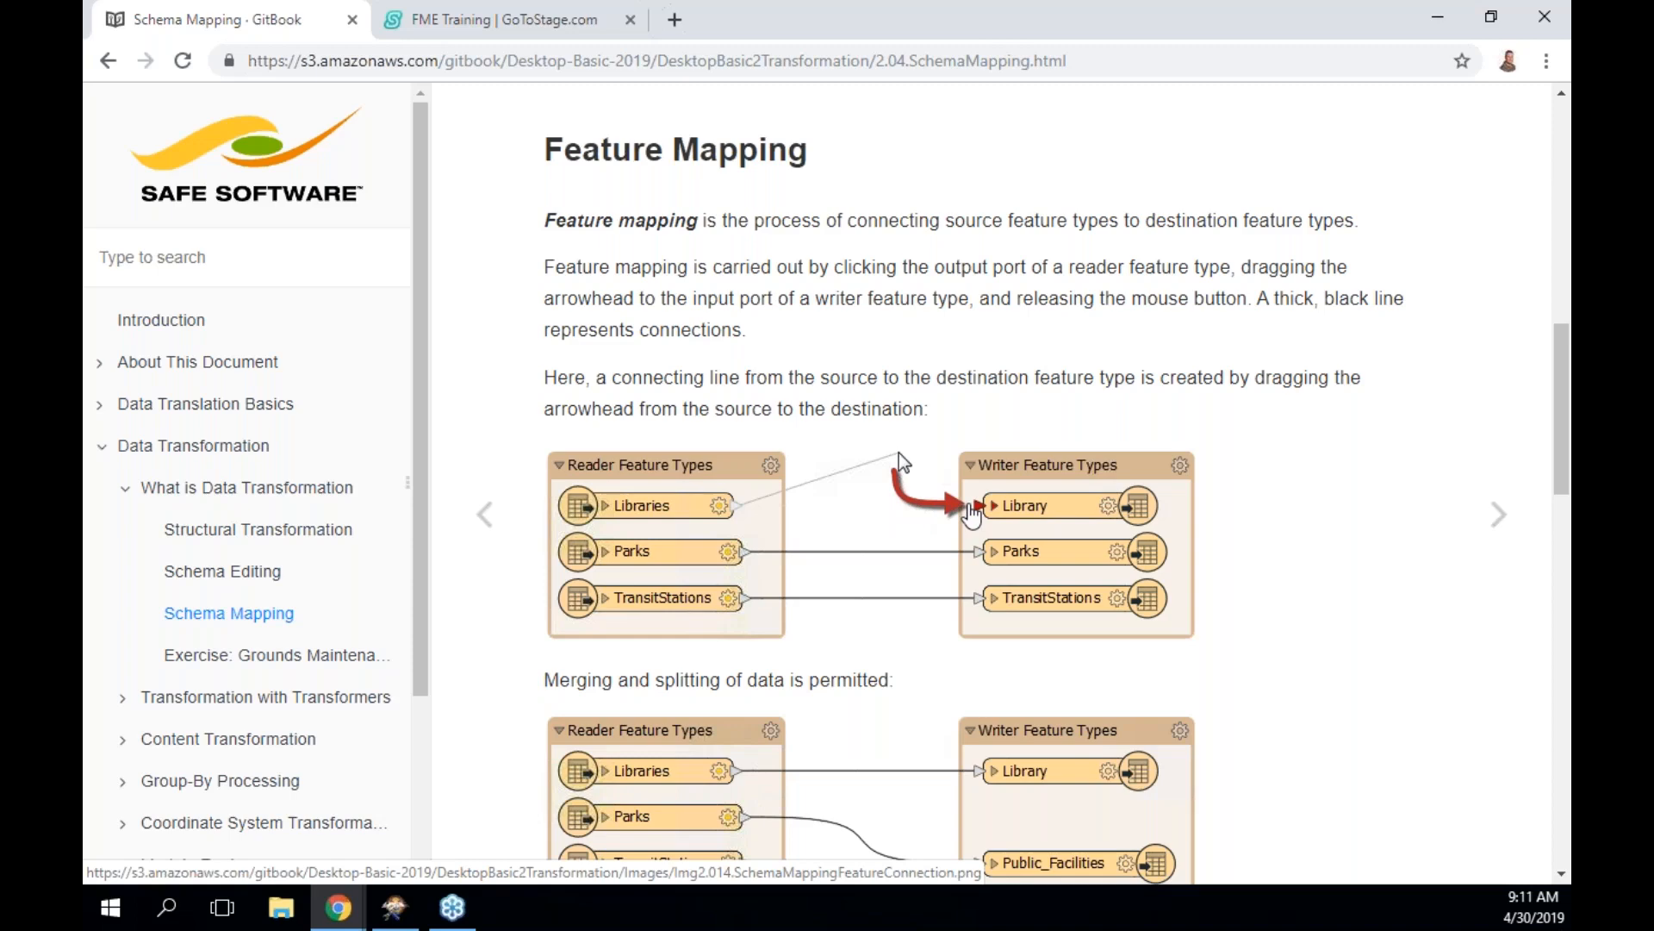
scroll(914, 664, "down", 1)
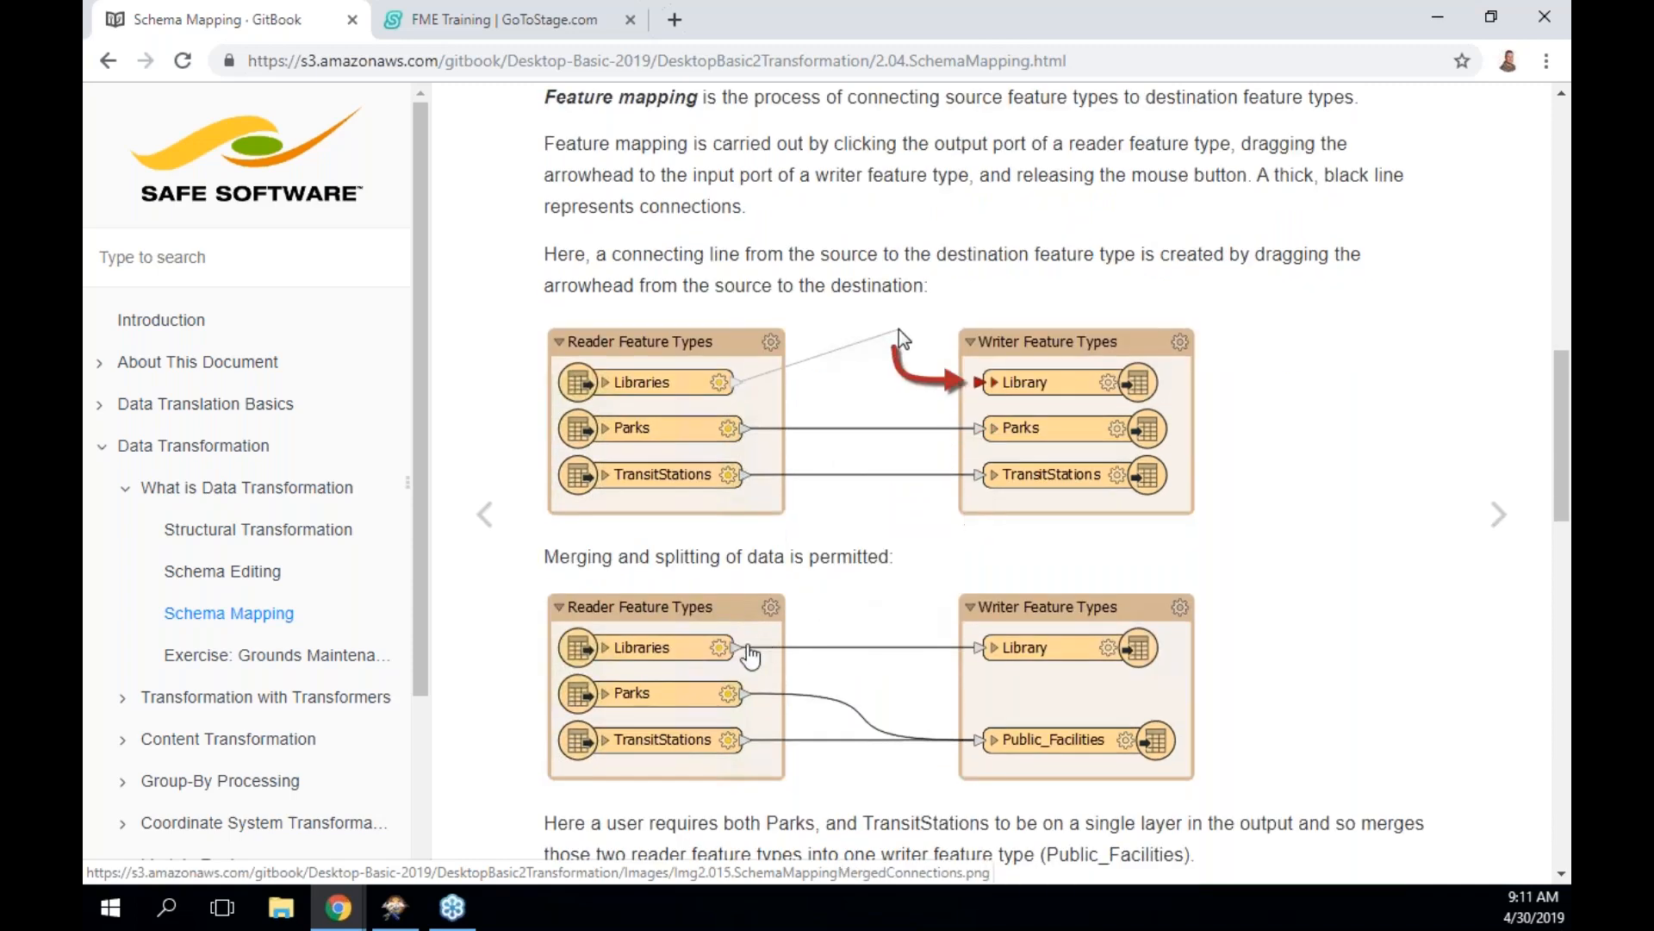
scroll(915, 663, "down", 2)
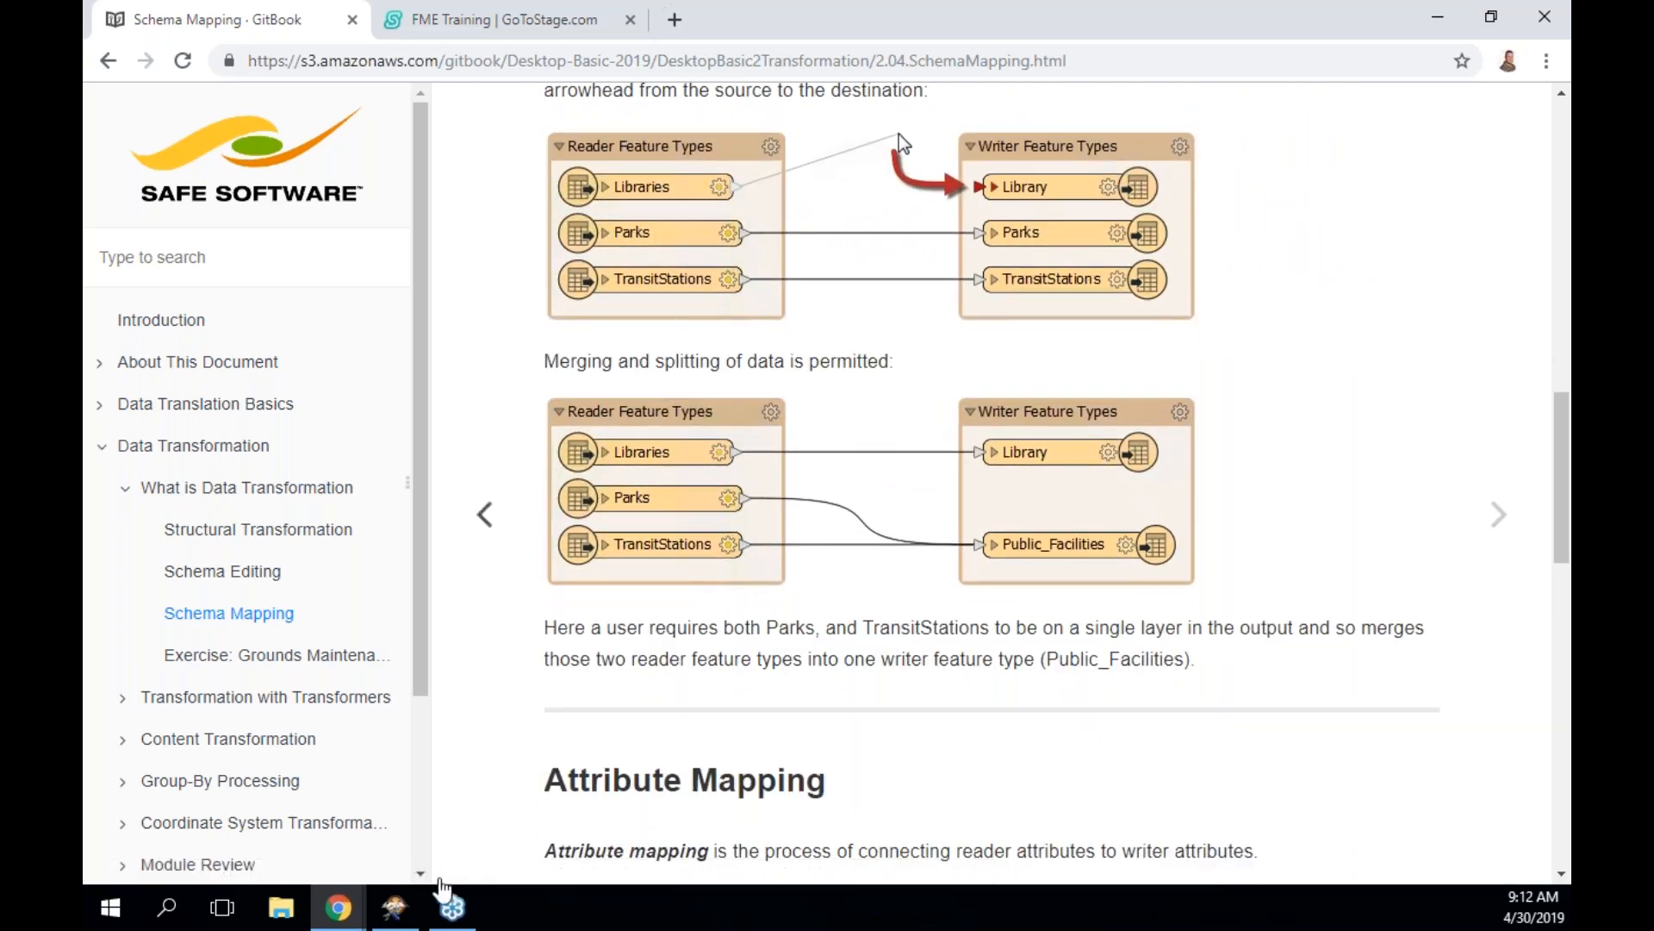
Switch to FME Workbench, maximize its window, and move the Dissolver transformer further from the reader's Zones feature type, towards the writer
left_click(396, 909)
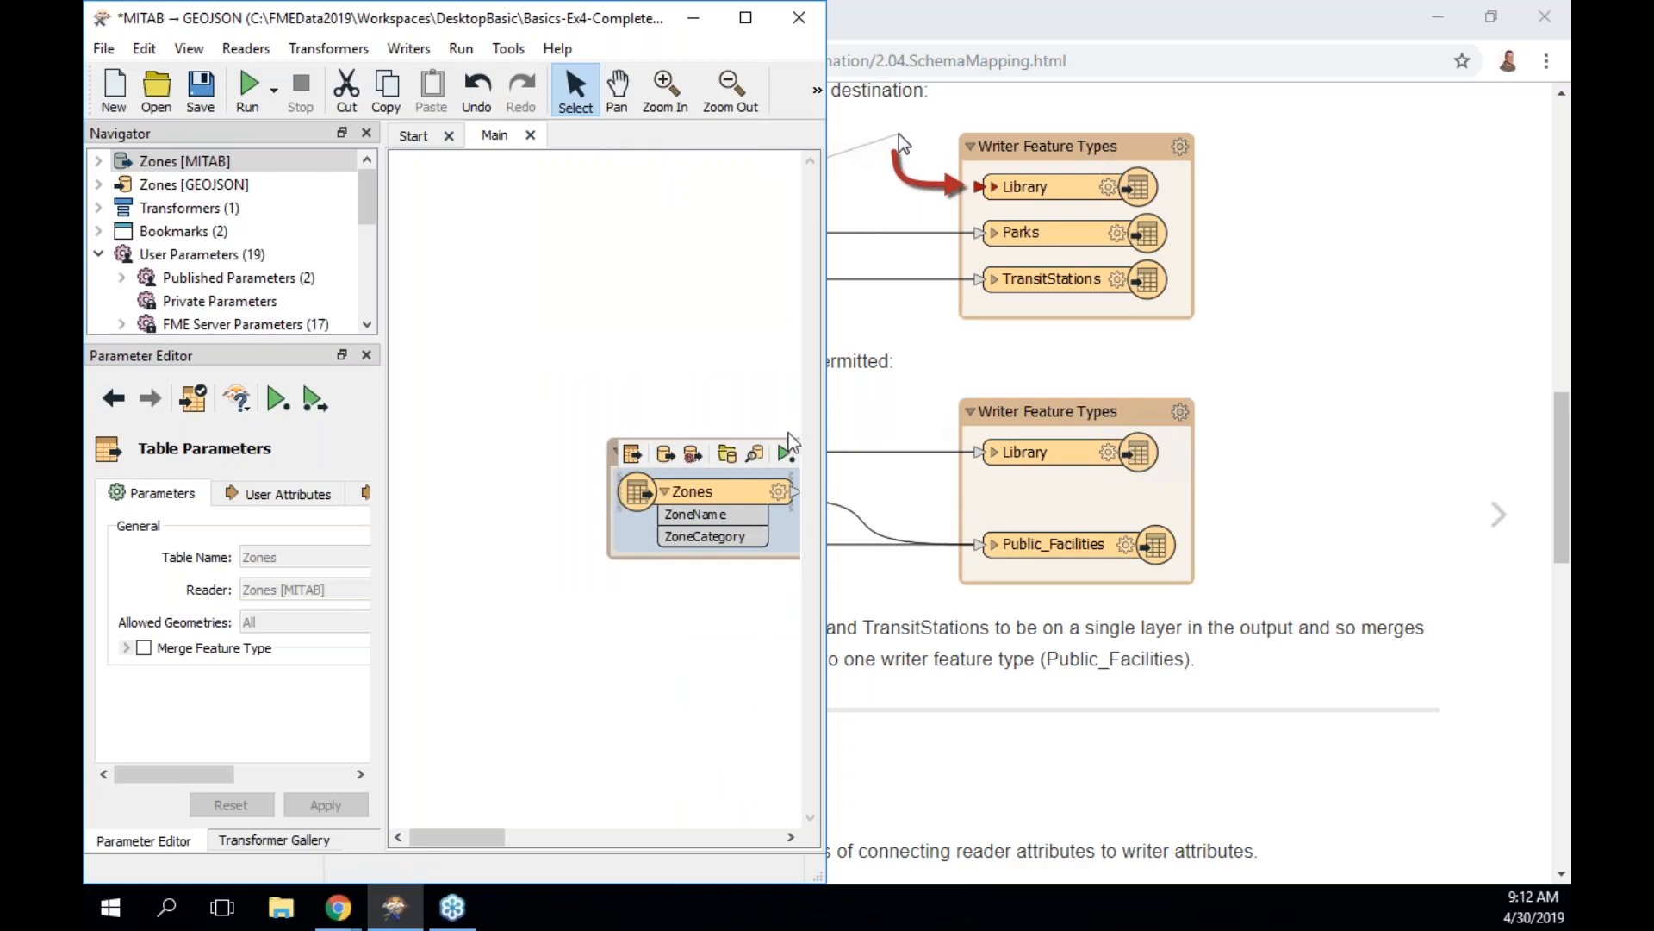
scroll(700, 574, "right", 2)
scroll(695, 567, "right", 3)
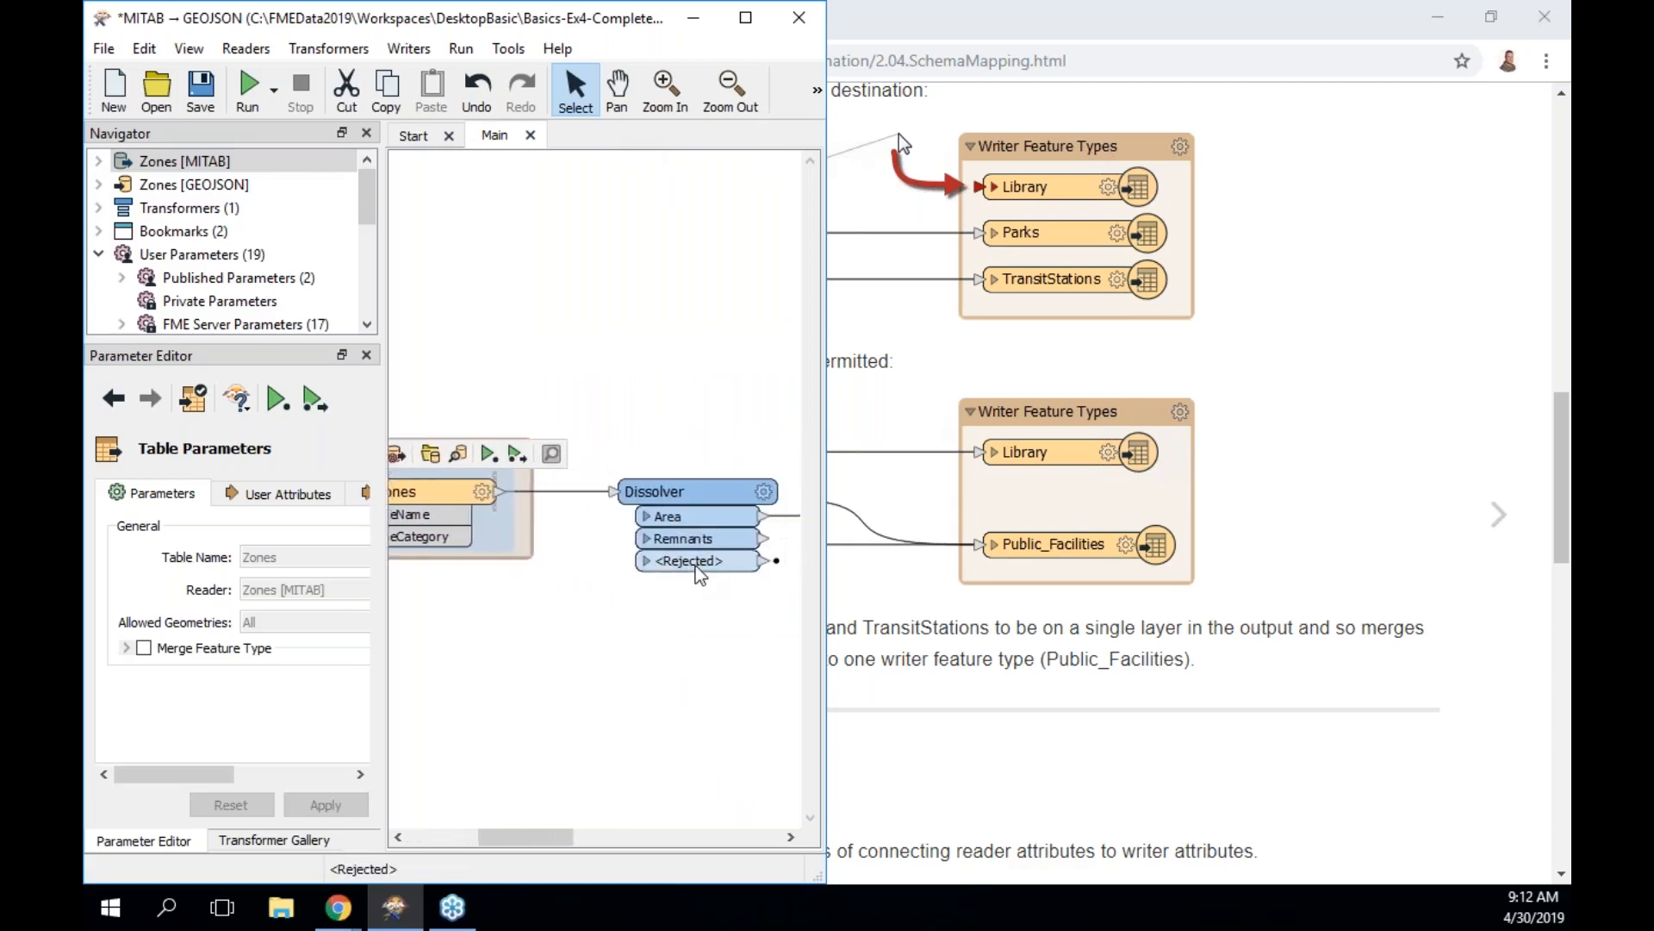
scroll(696, 567, "left", 1)
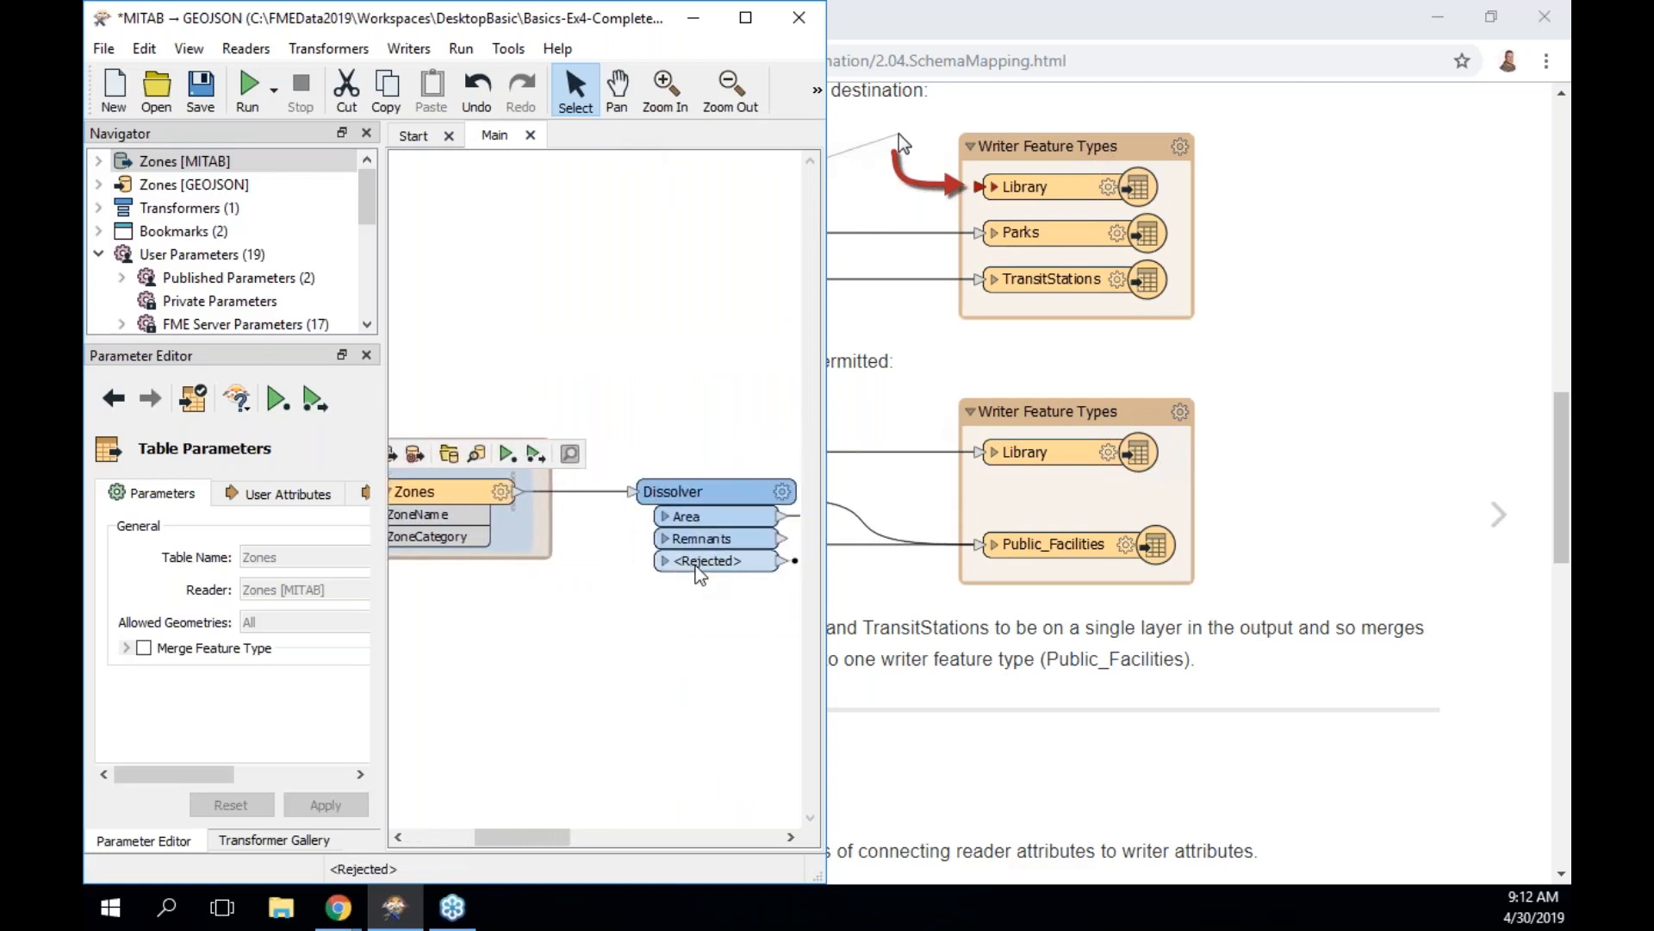
left_click(743, 23)
left_click_drag(724, 487, 833, 481)
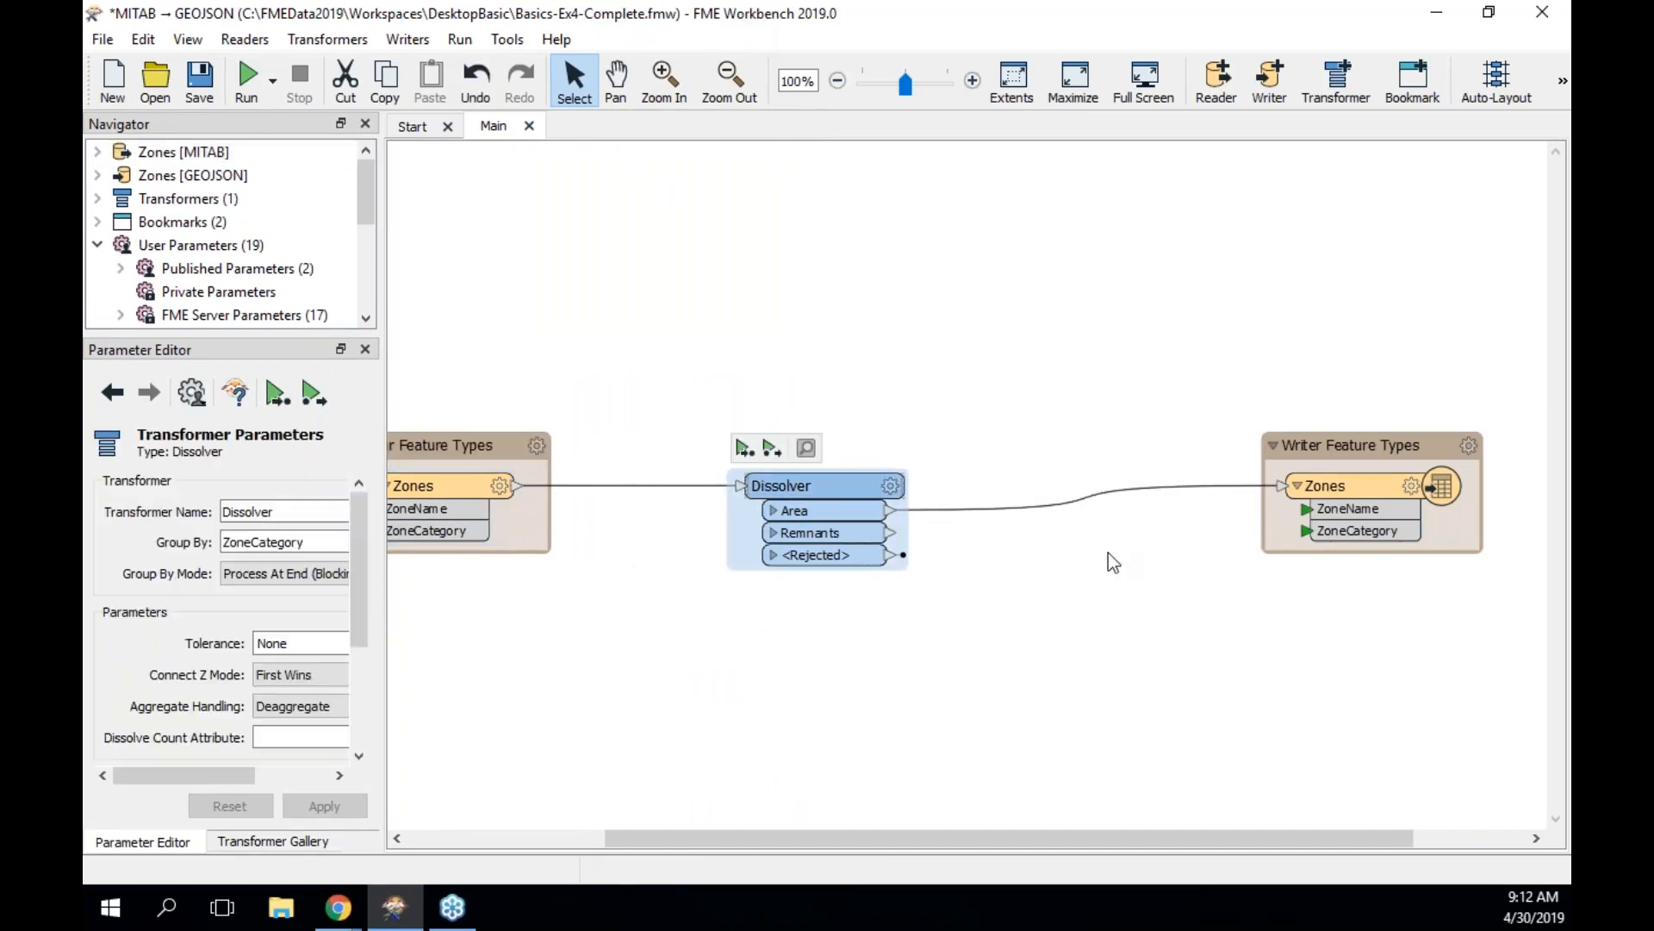
Detach the Dissolver's Area connection from the Zones writer feature type and draw it again from port to port
left_click(1073, 505)
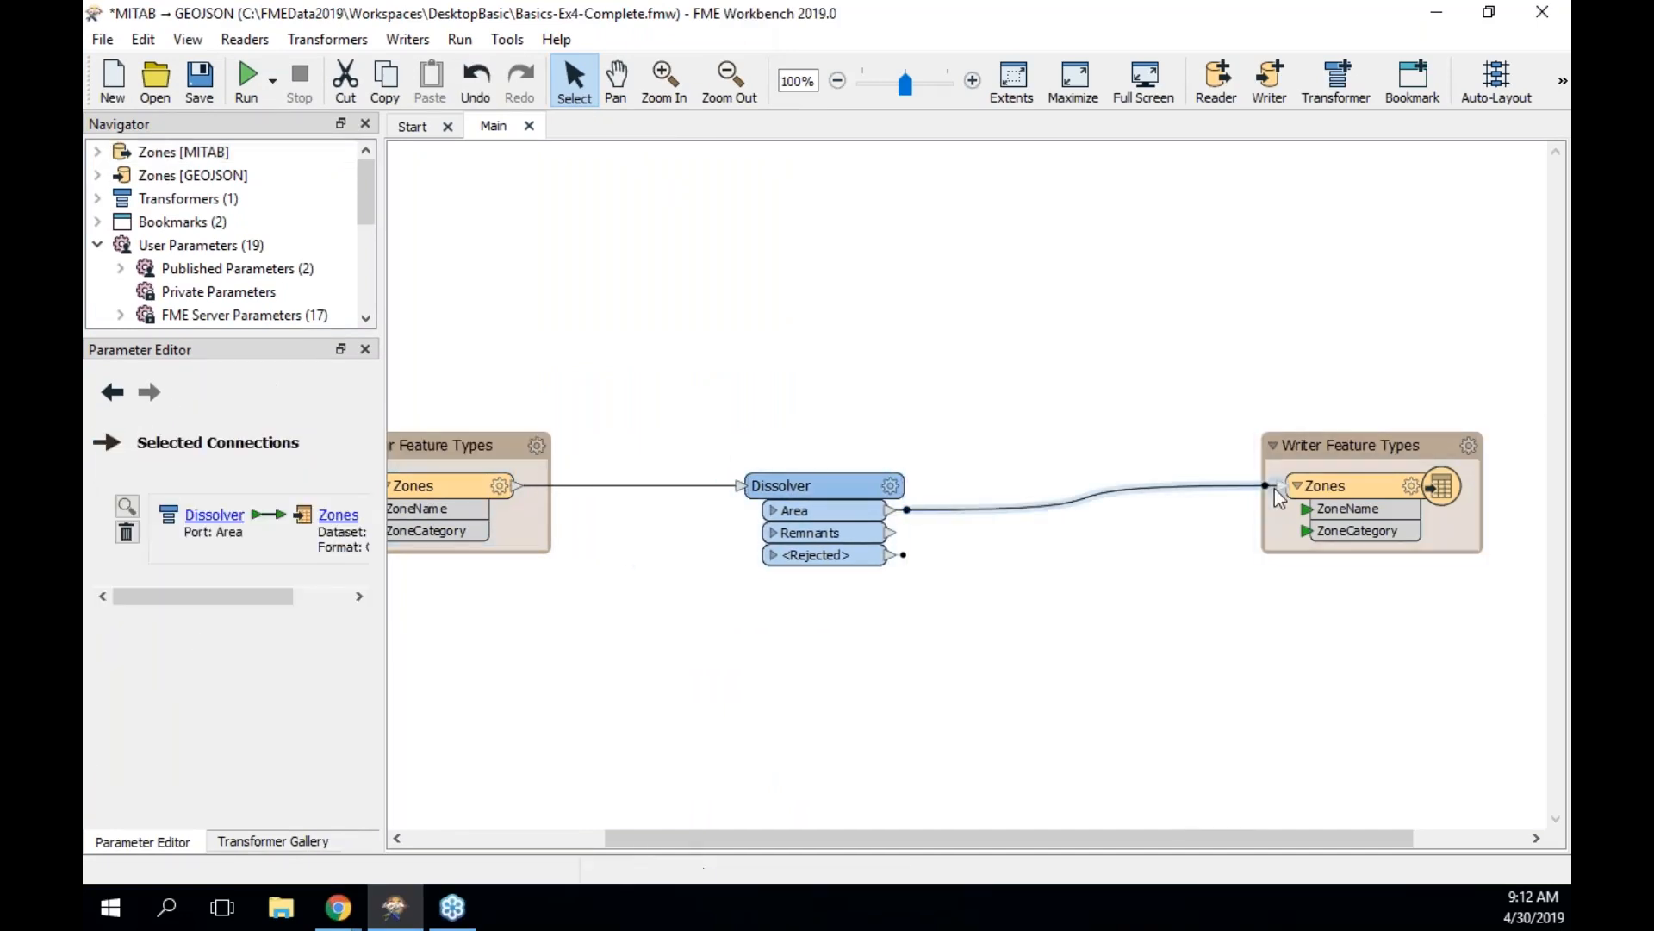
left_click_drag(1266, 485, 1189, 625)
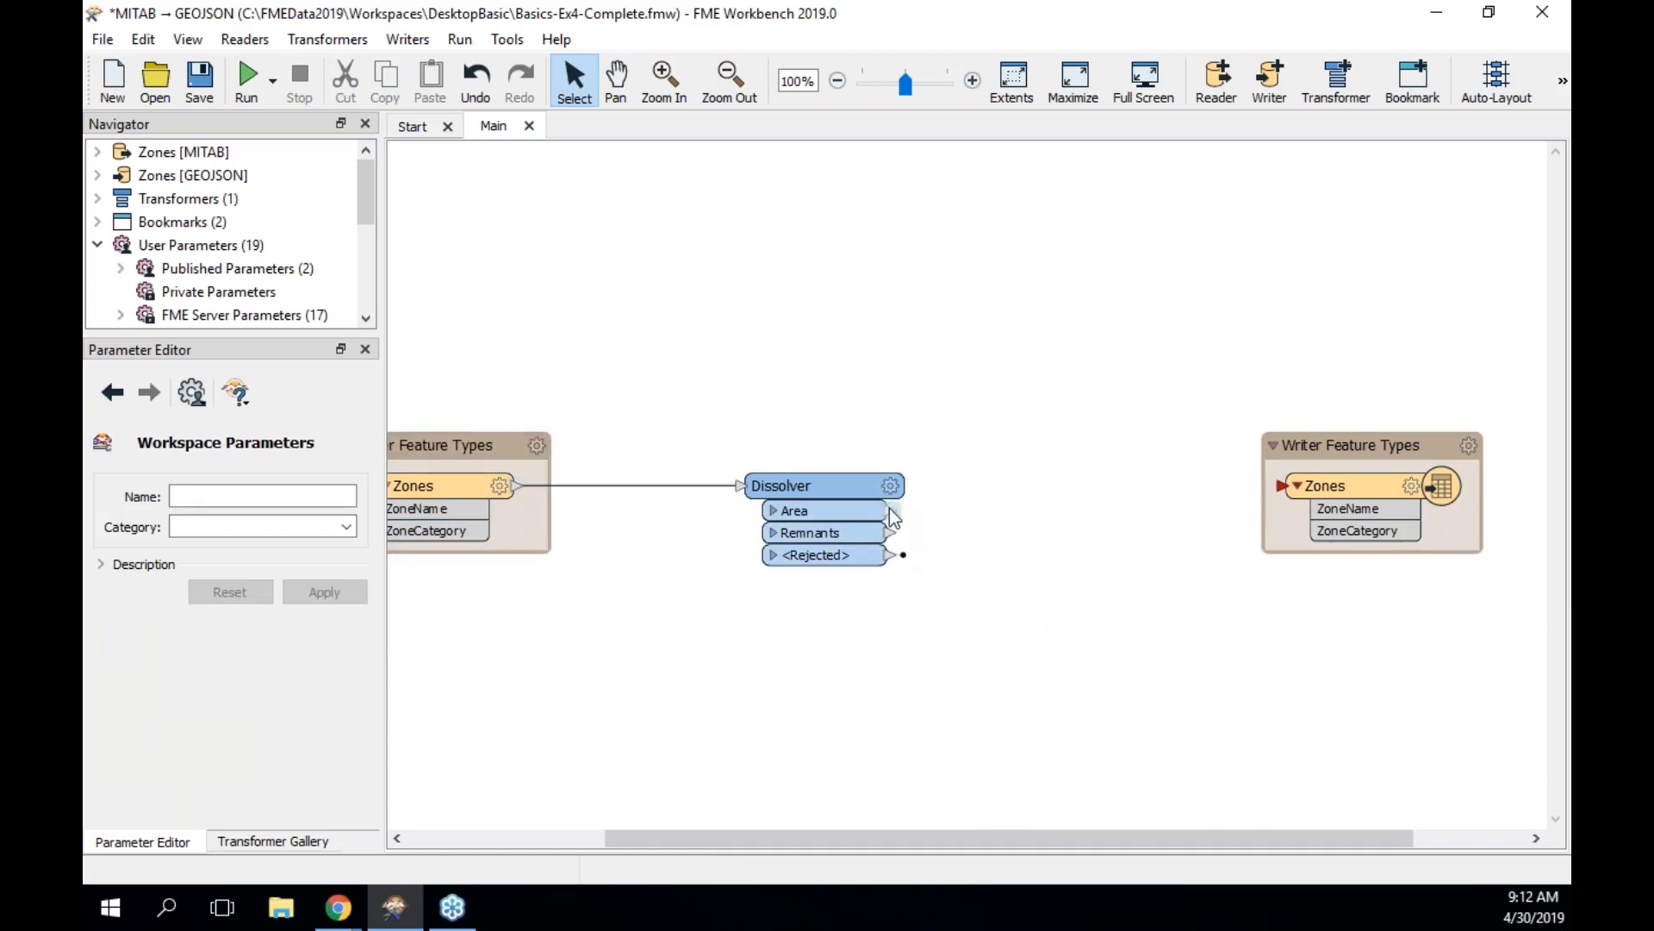
left_click_drag(889, 509, 1260, 498)
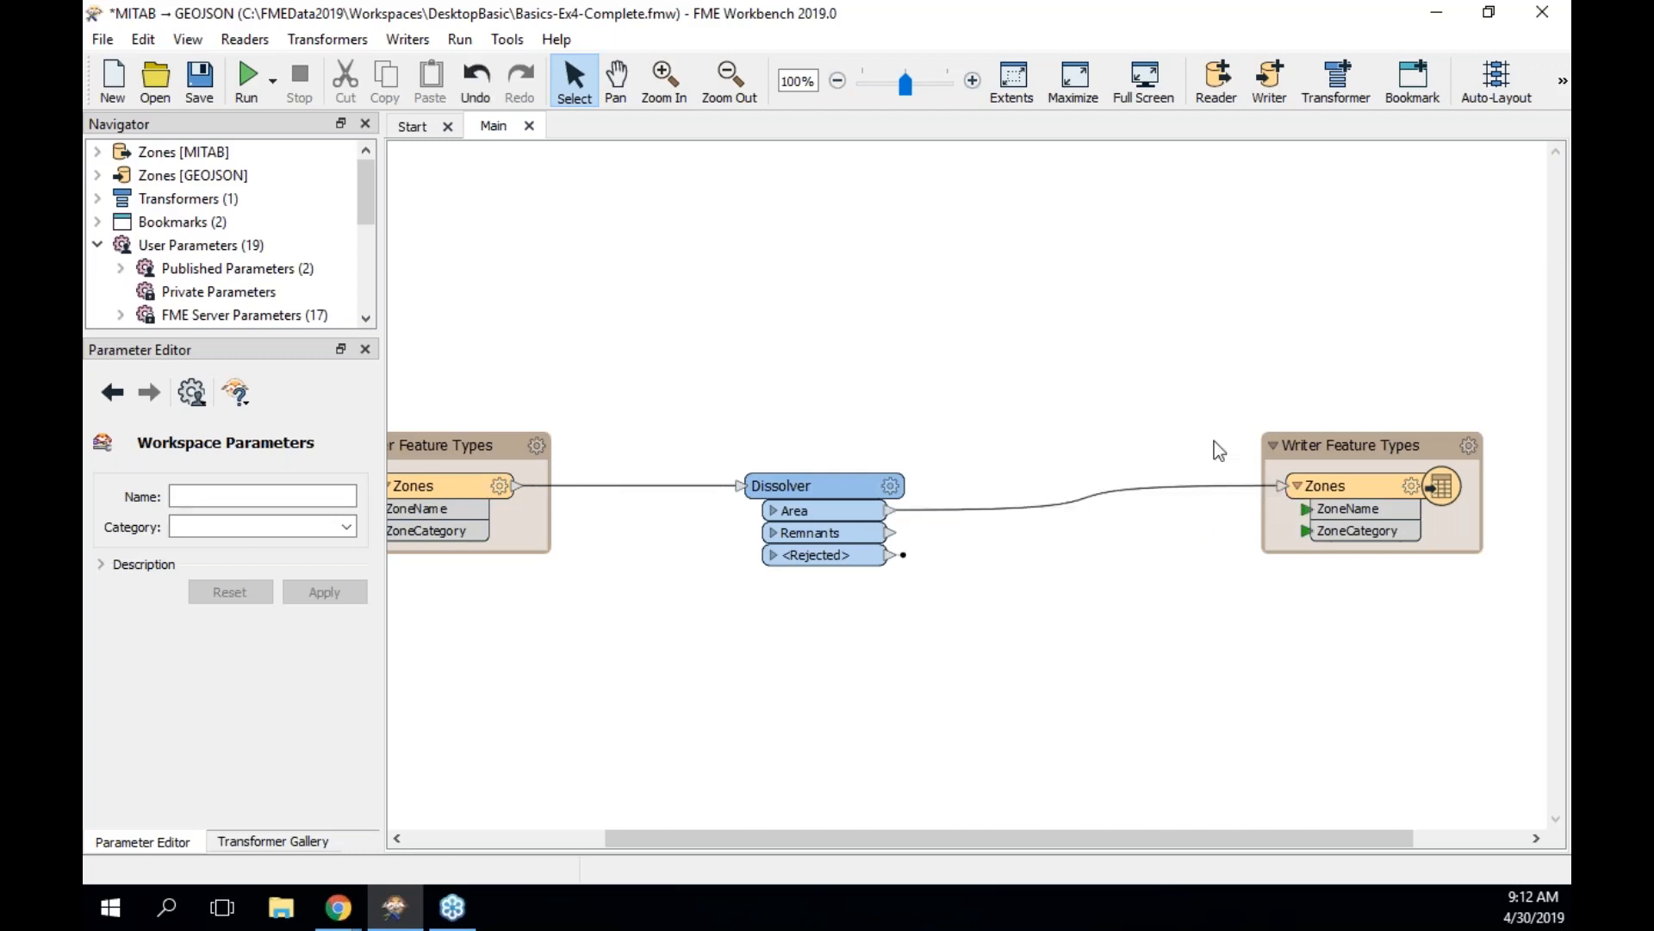
Delete the connection between the Dissolver's Area port and the Zones writer feature type, and recreate it with Quick Connect
left_click(1202, 483)
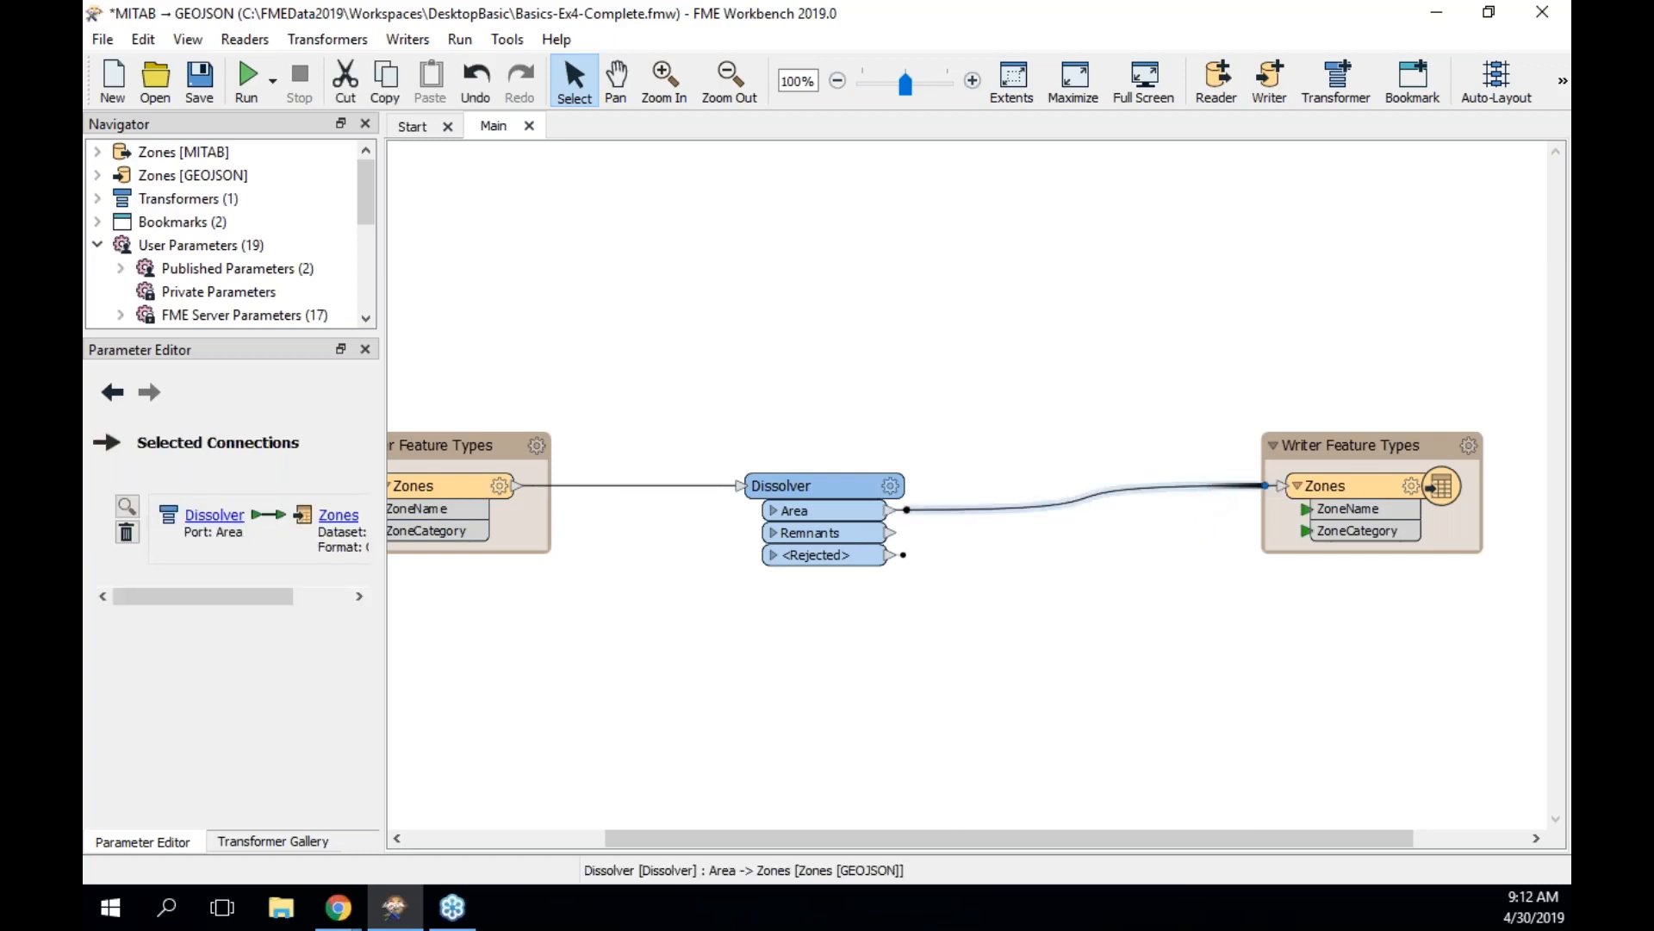
key("Delete")
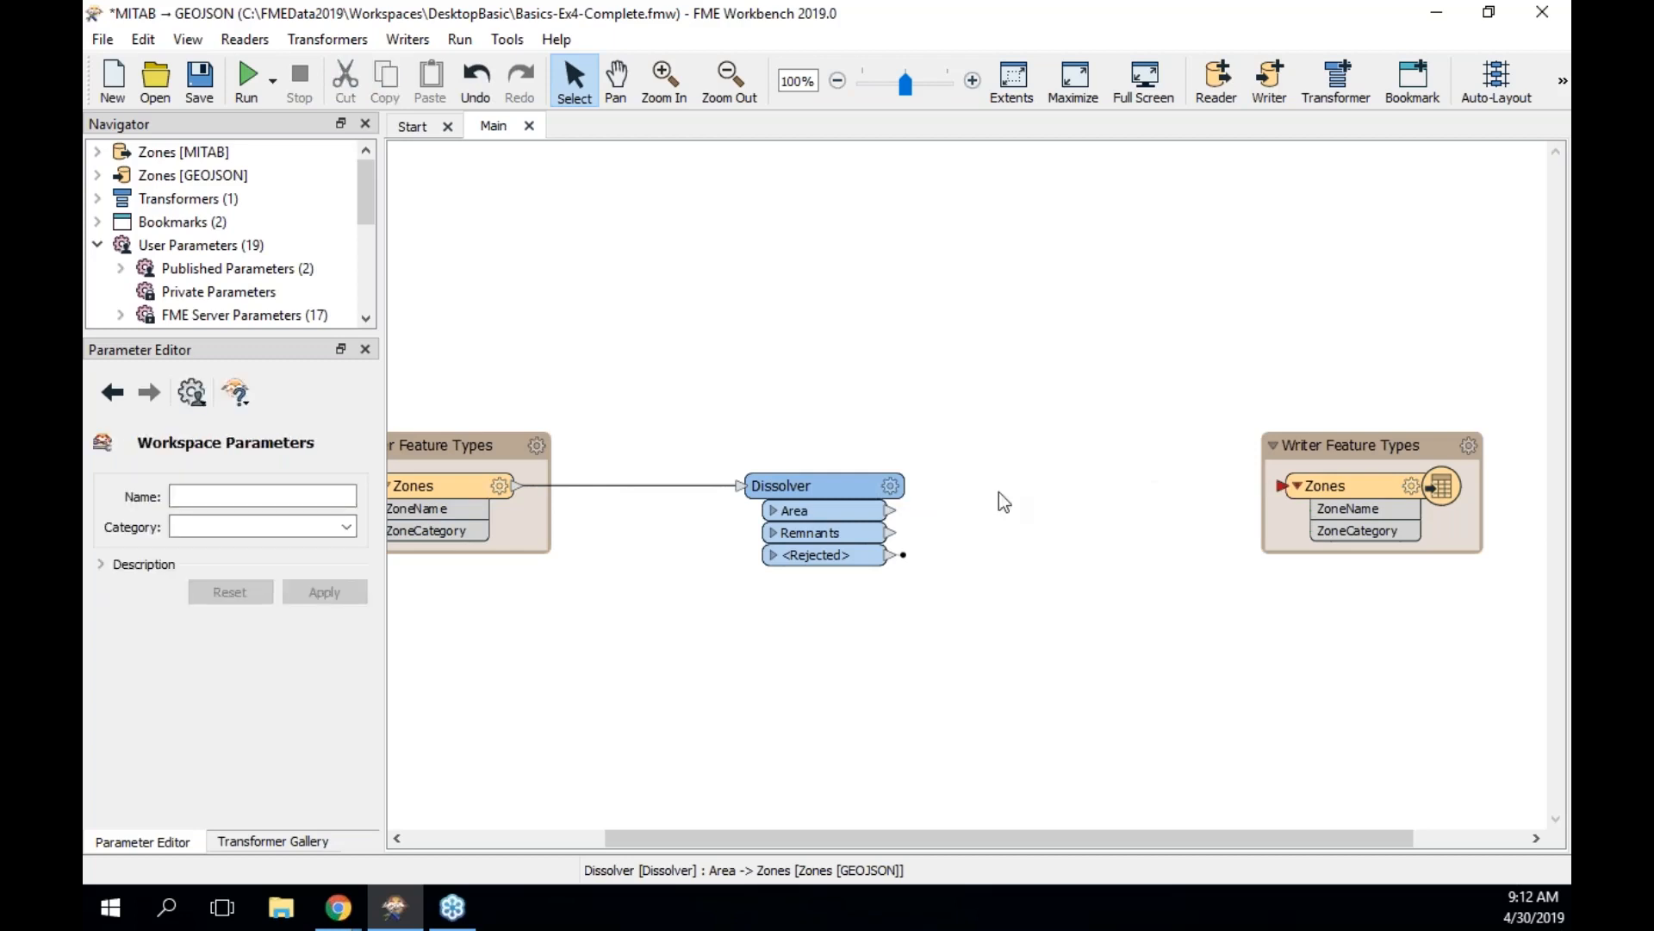
left_click(891, 507)
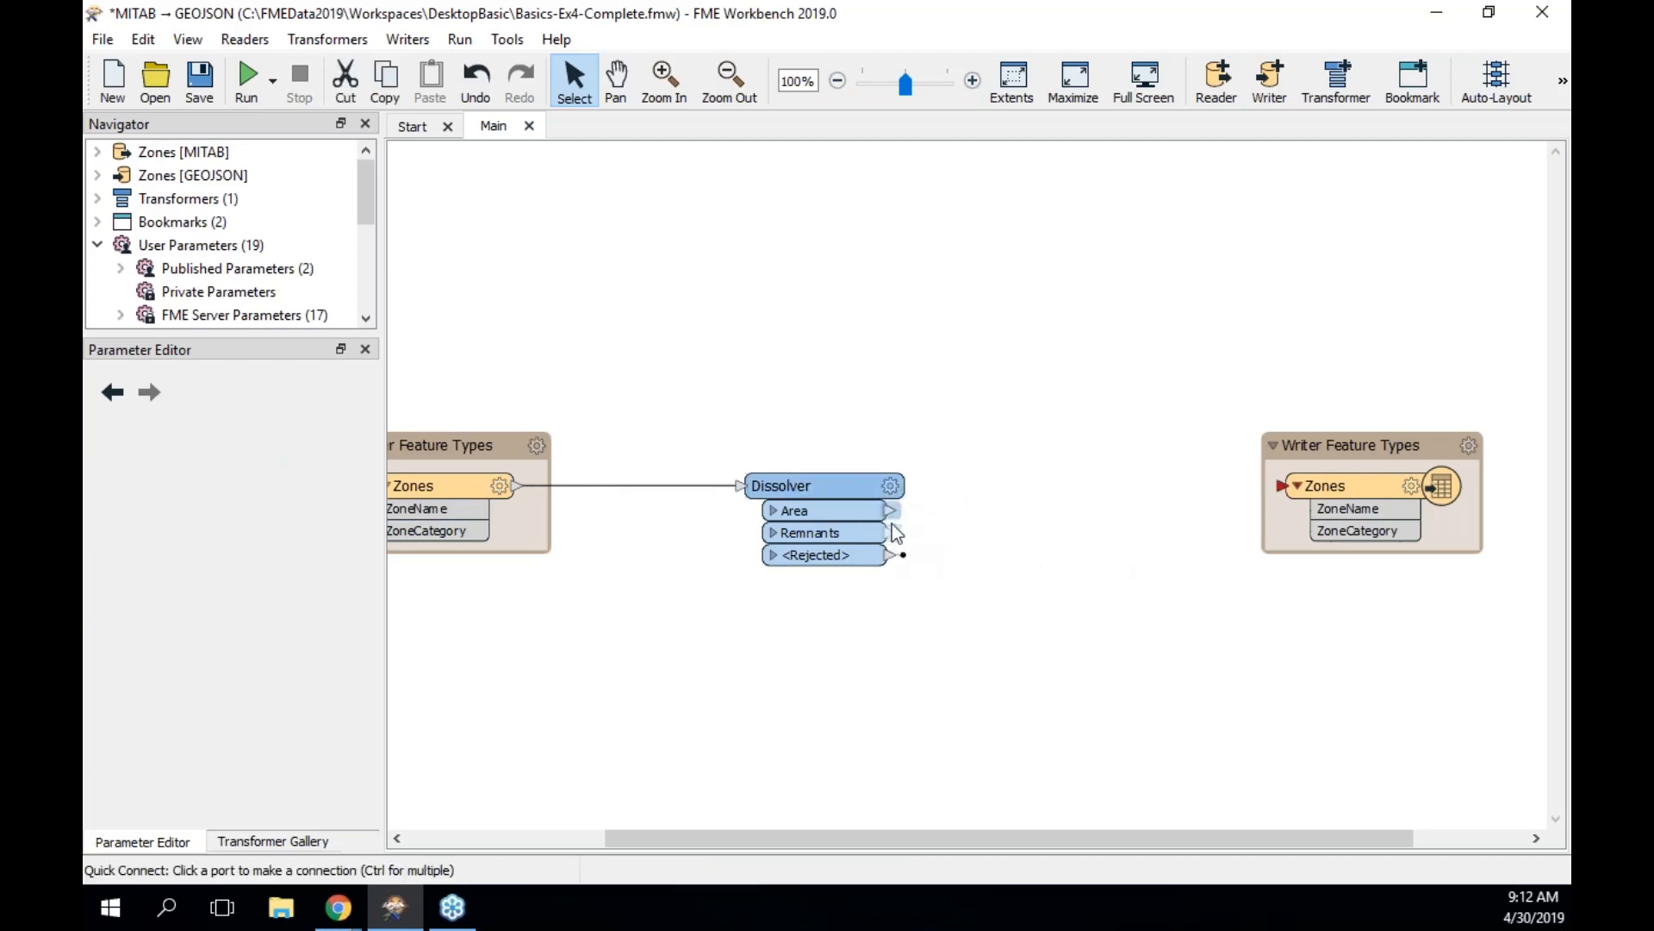
left_click(1281, 486)
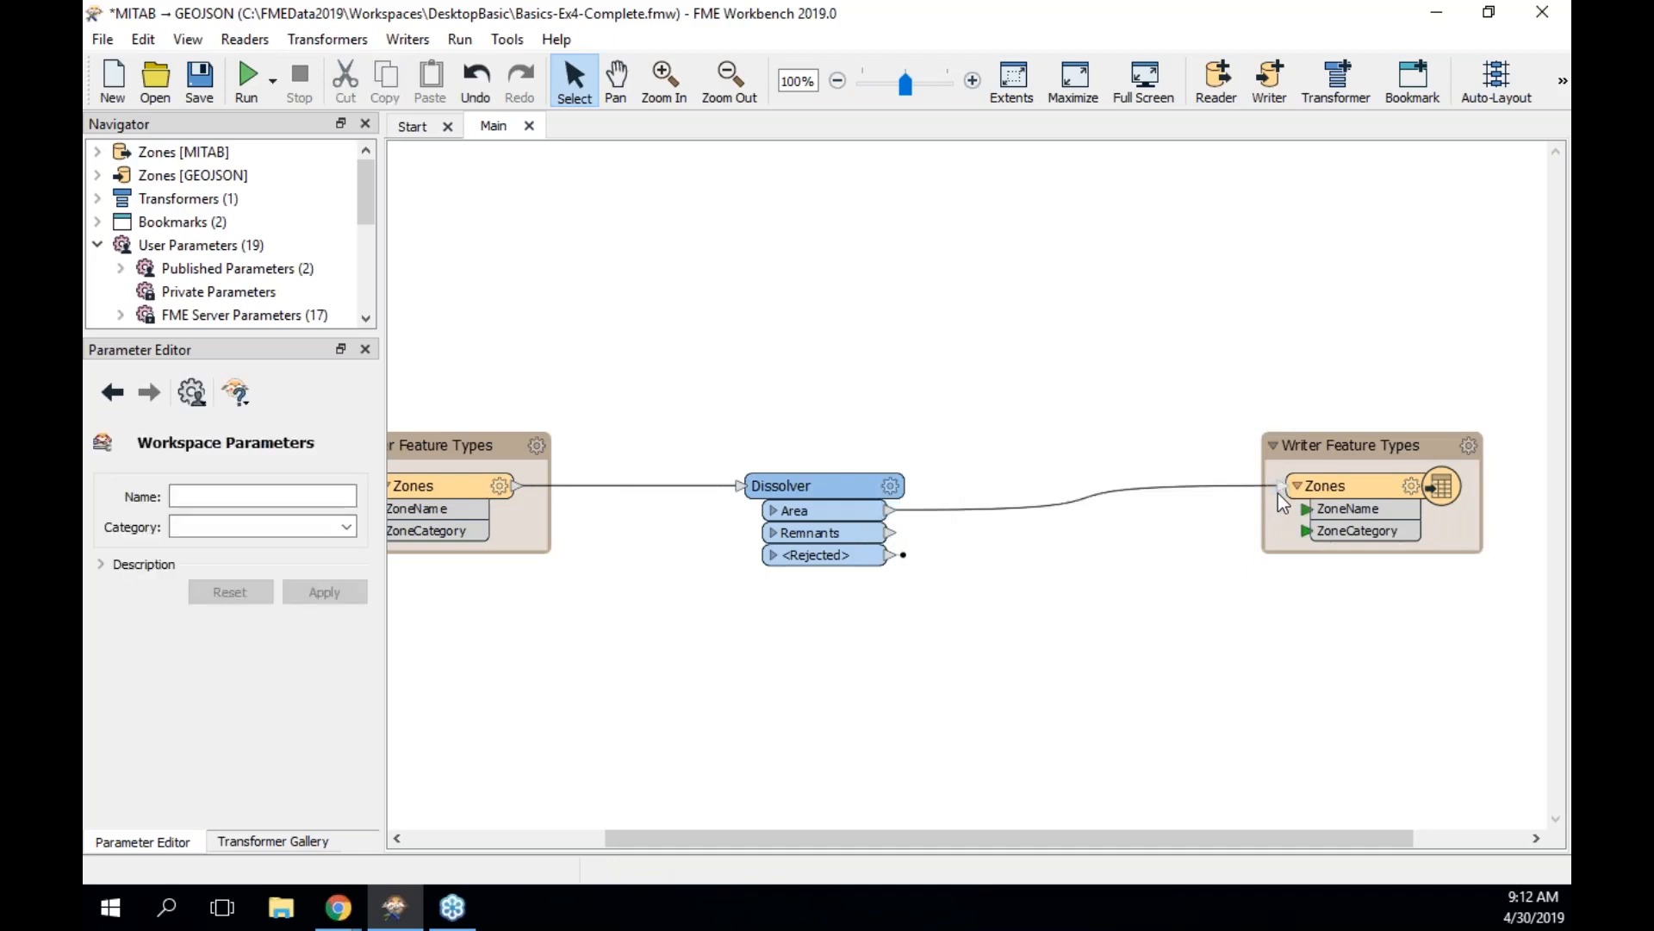
Switch back to the manual in the browser and read the Attribute Mapping section
left_click(1435, 16)
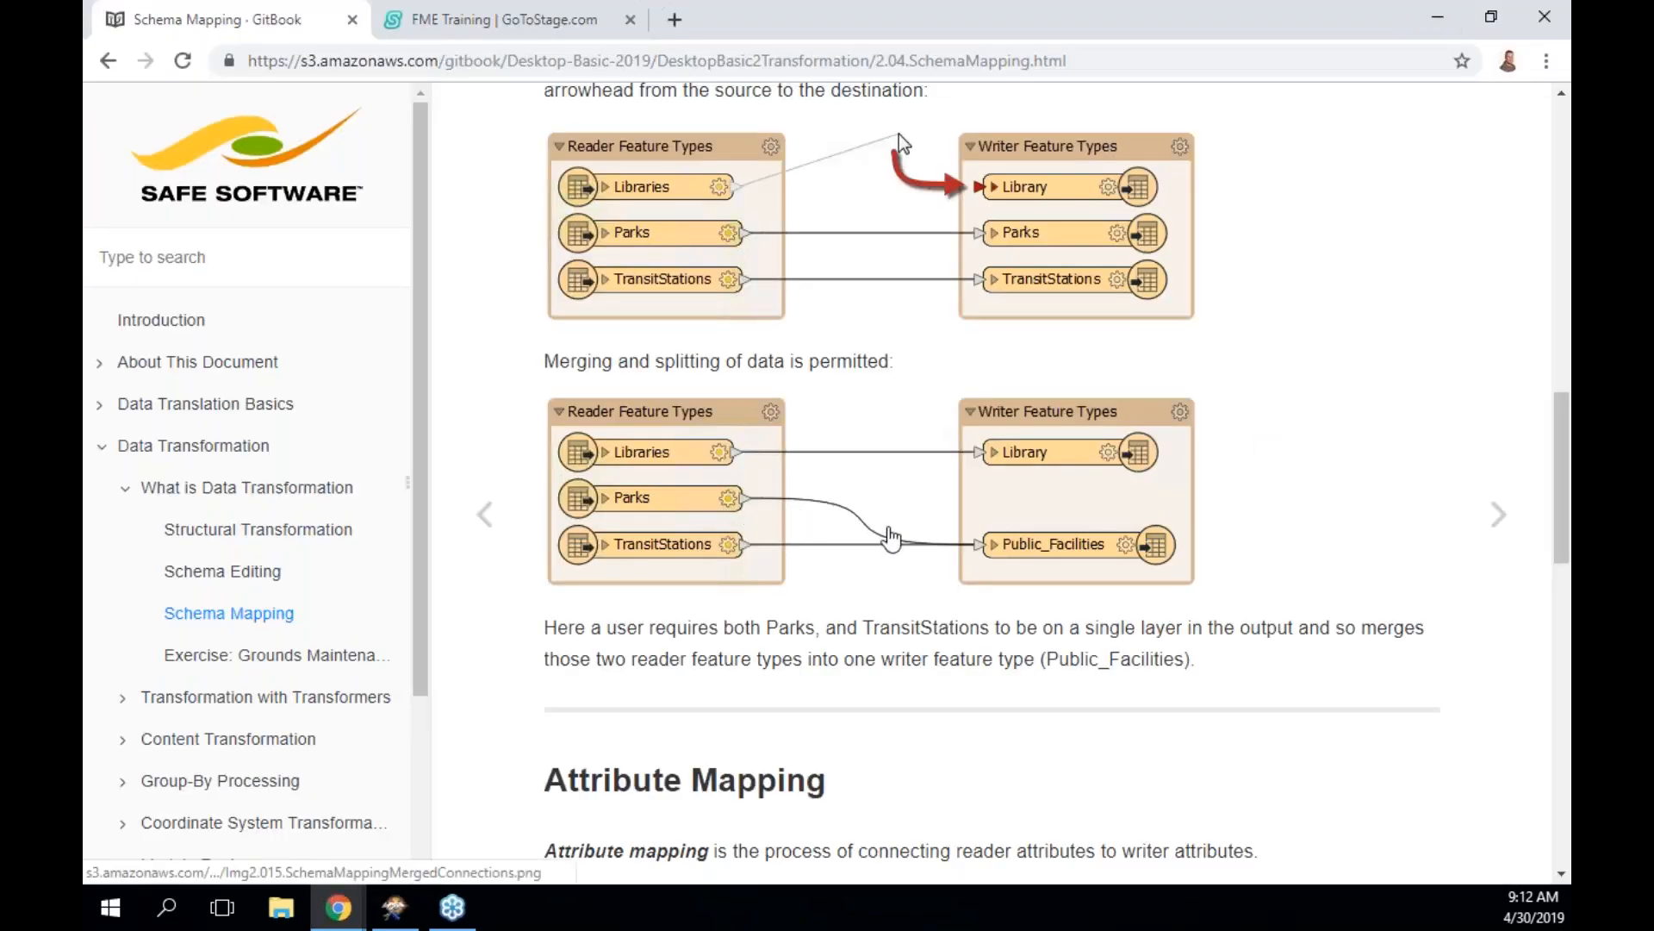
scroll(892, 539, "down", 7)
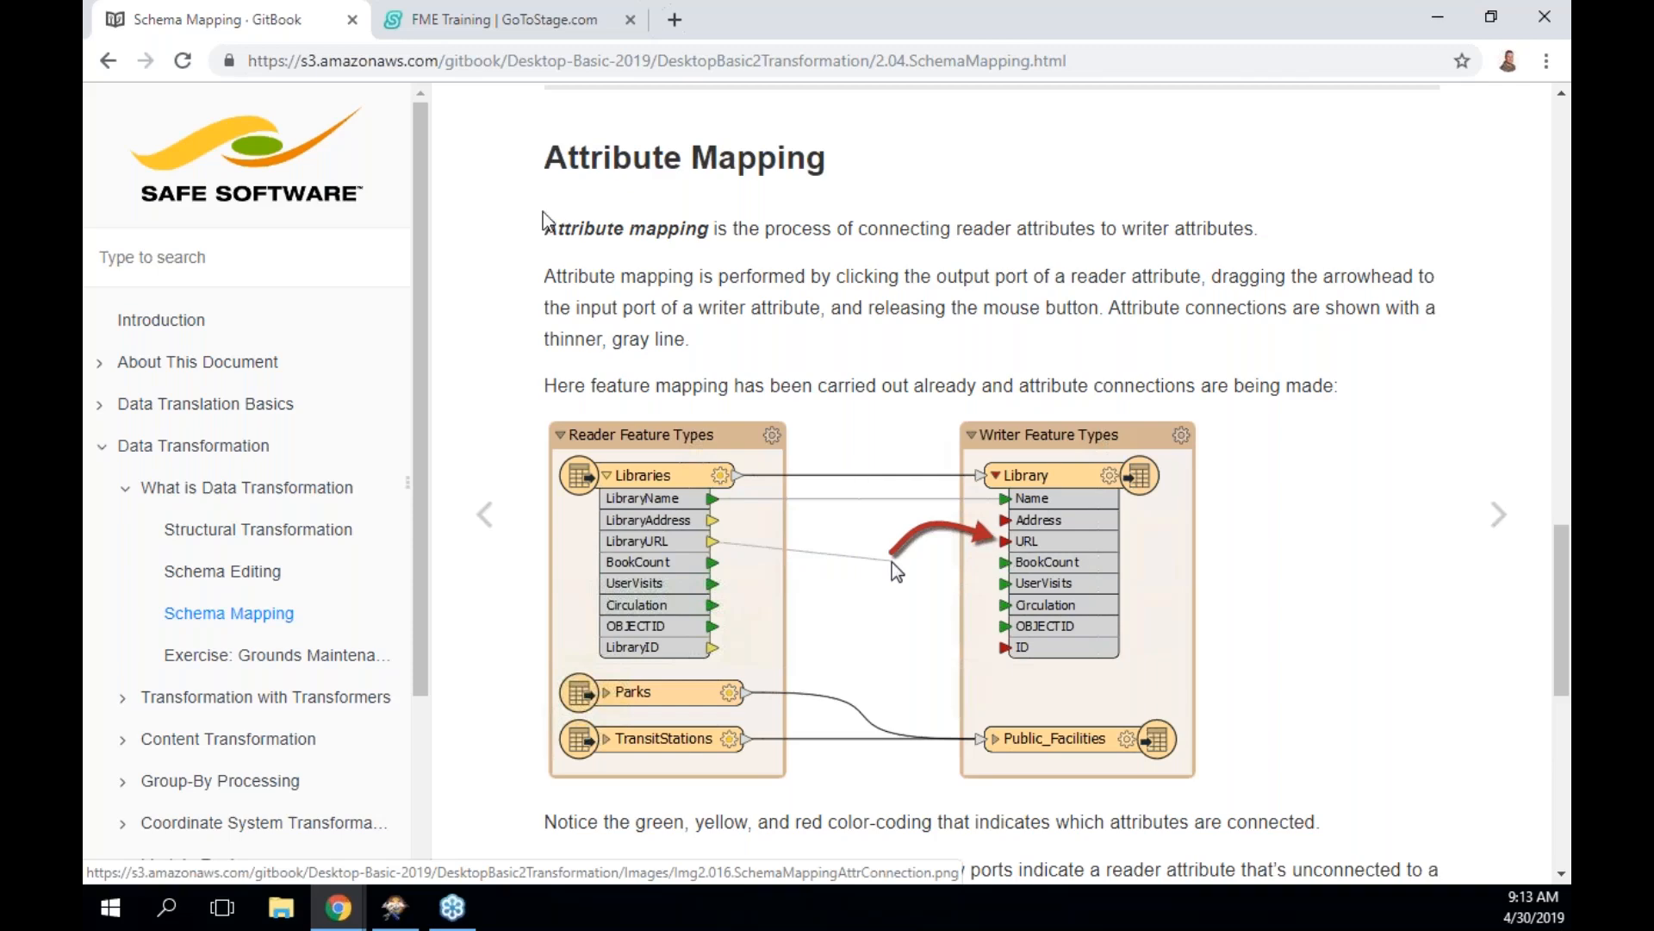
Switch to FME Workbench and rename the ZoneName attribute of the Zones writer feature type to Name
left_click(395, 905)
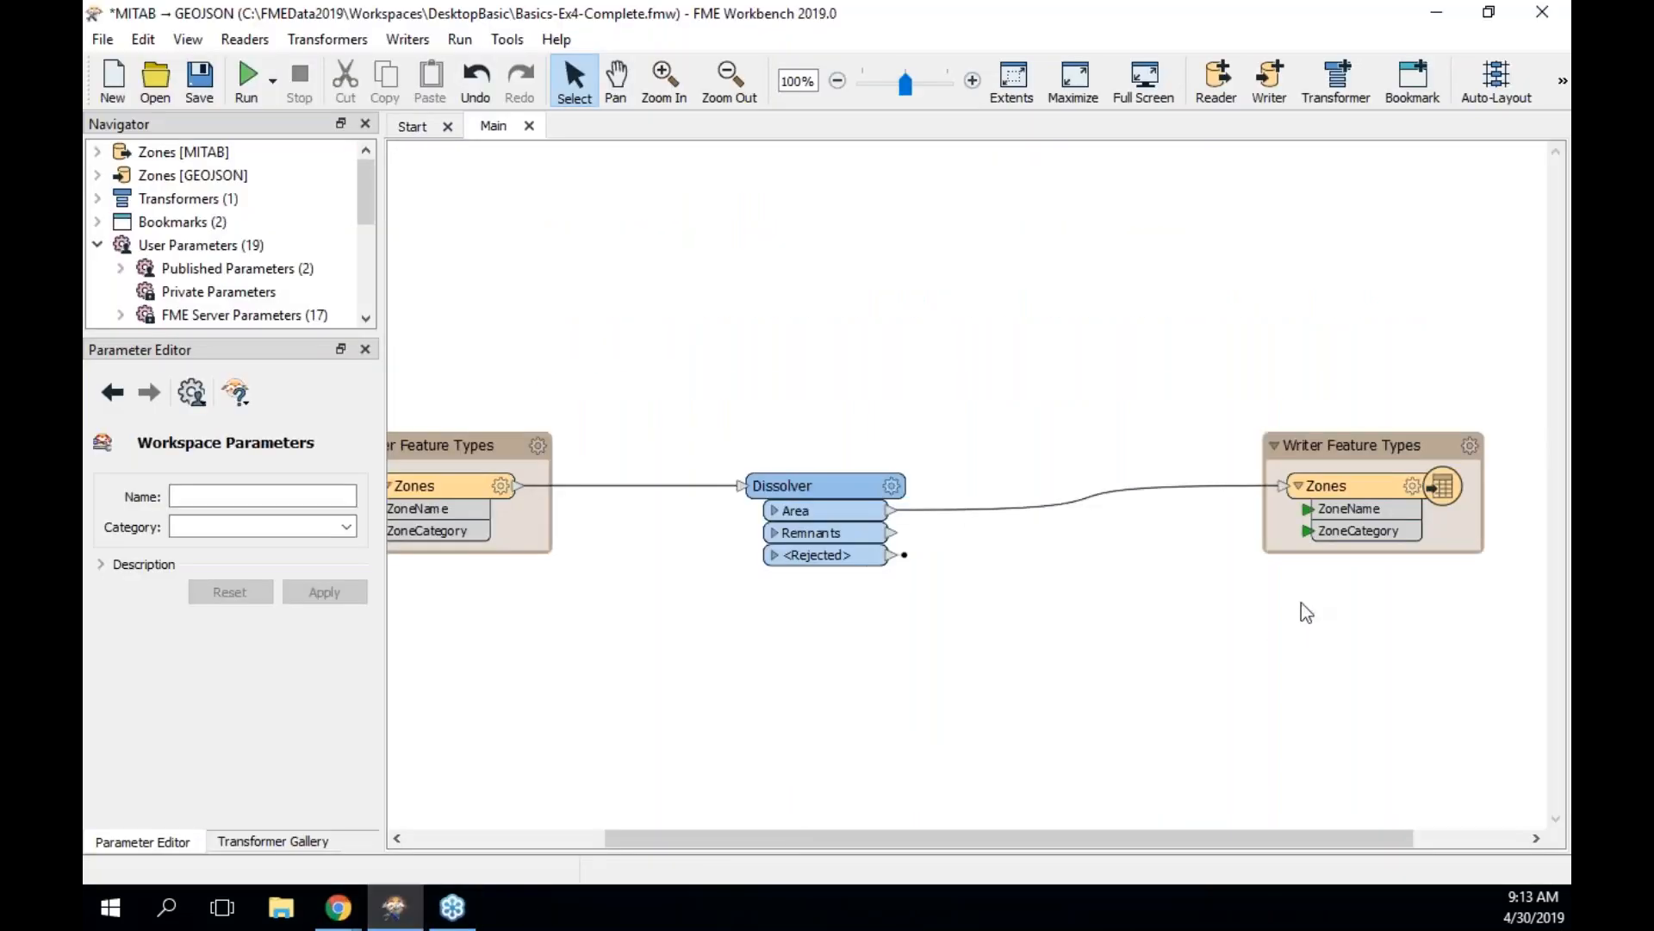
double_click(1348, 517)
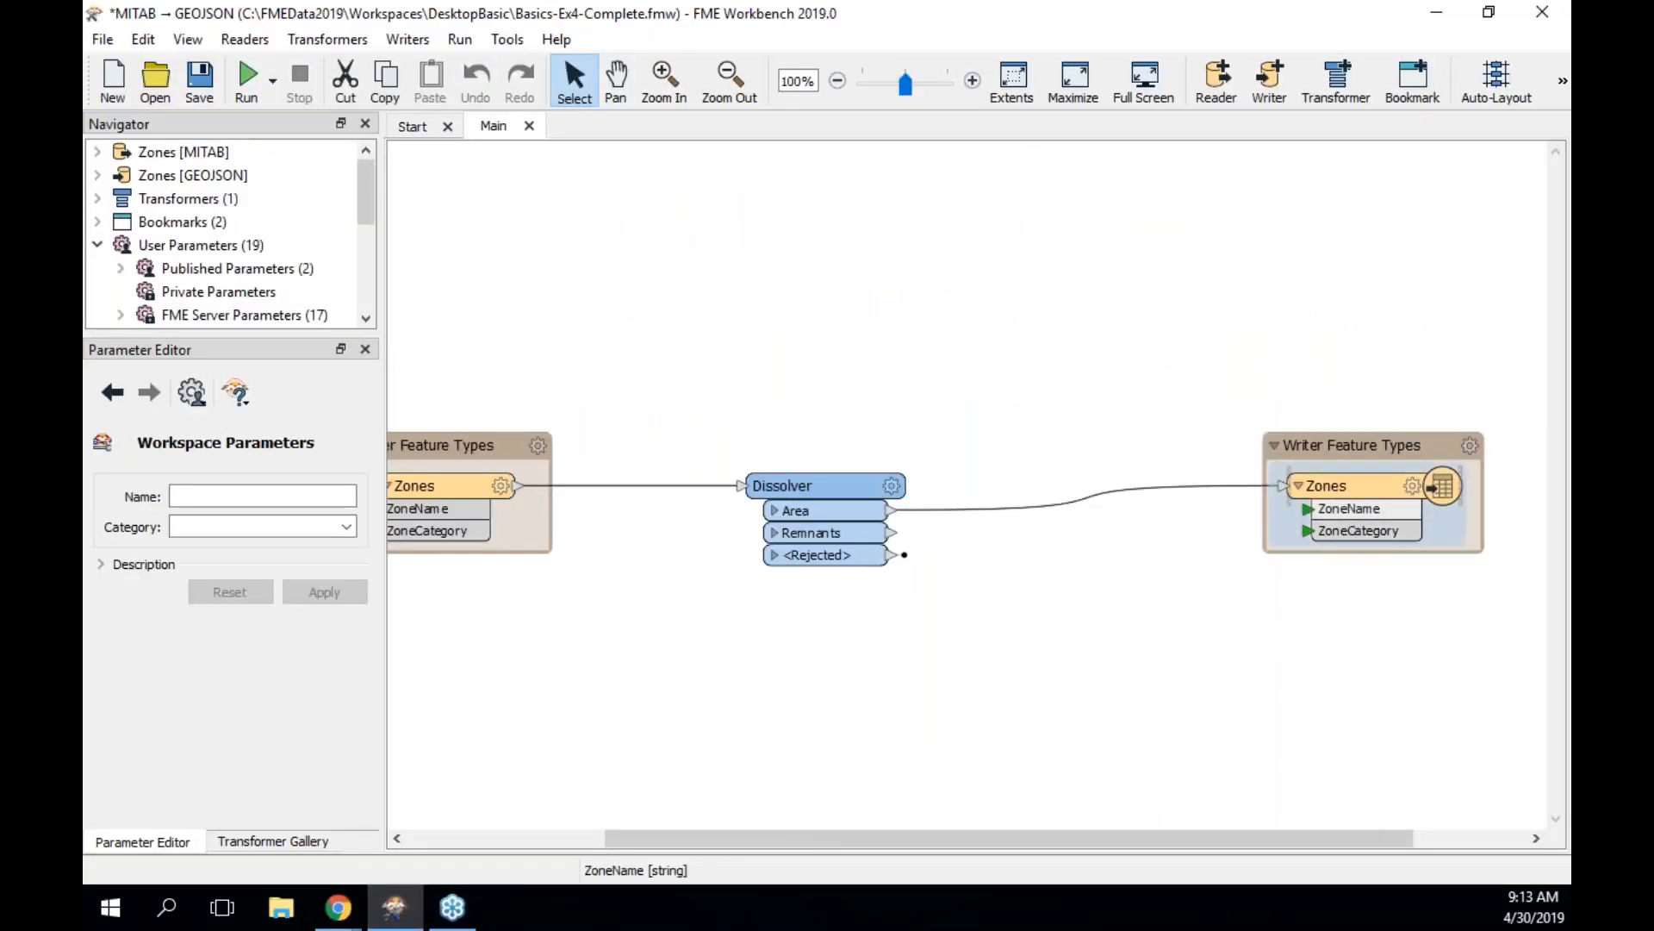
type("Name")
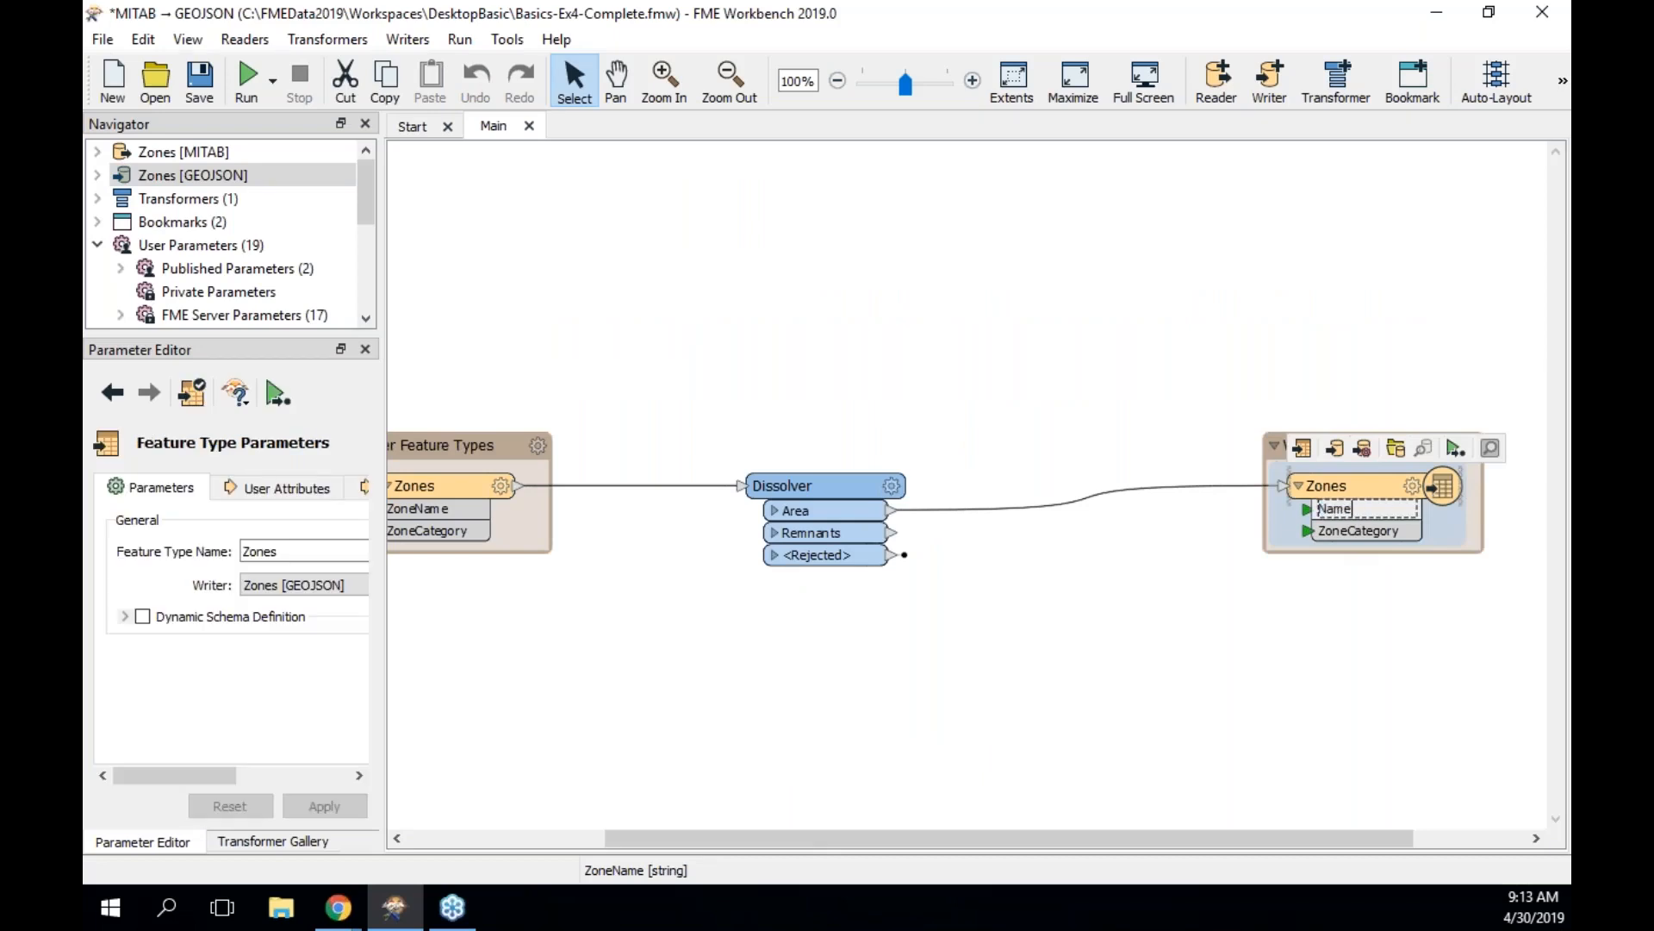
left_click(1306, 586)
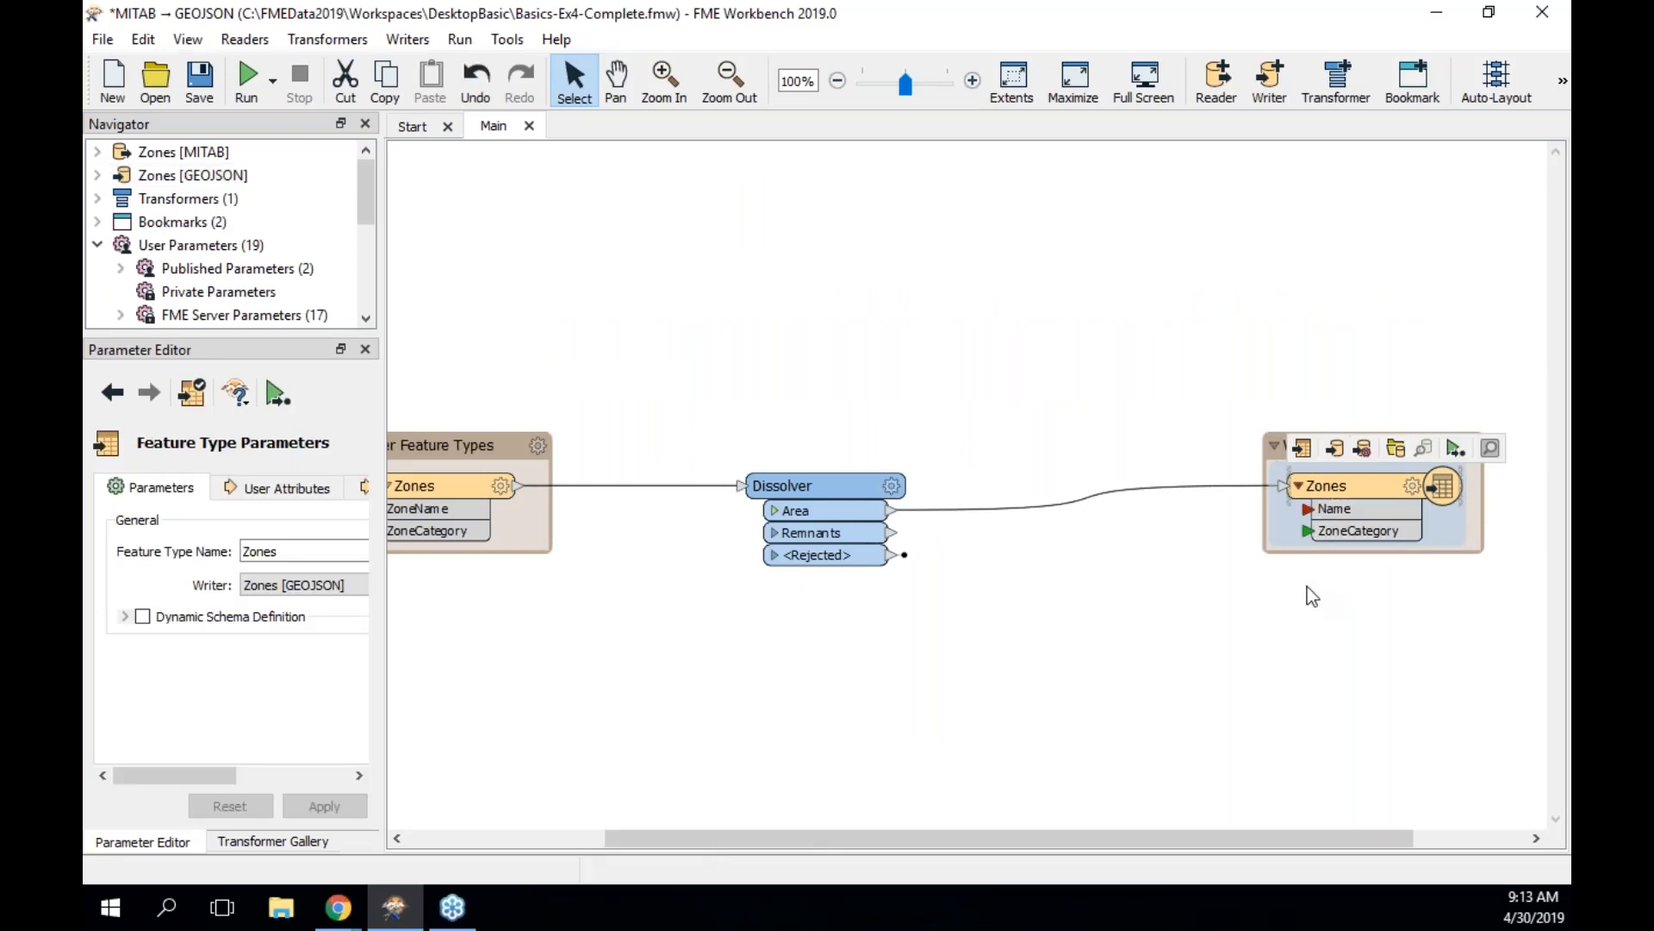
Connect ZoneName from the Dissolver's Area output to the Name attribute of the Zones writer, and delete that attribute connection
left_click(772, 510)
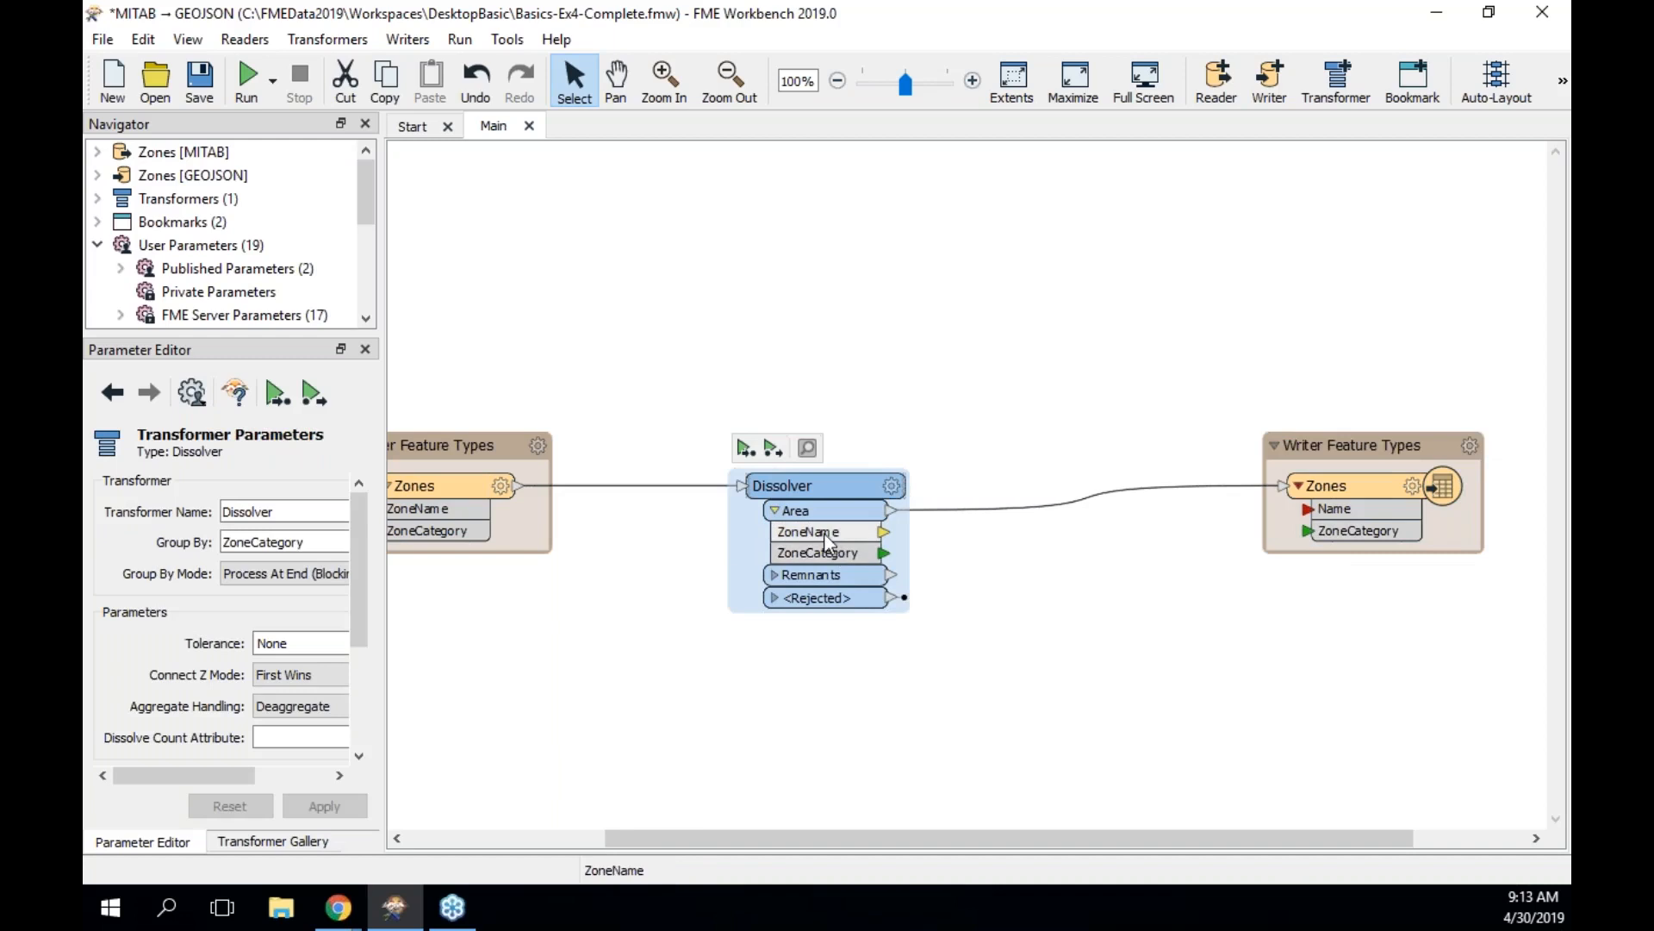
left_click(884, 532)
left_click(1321, 511)
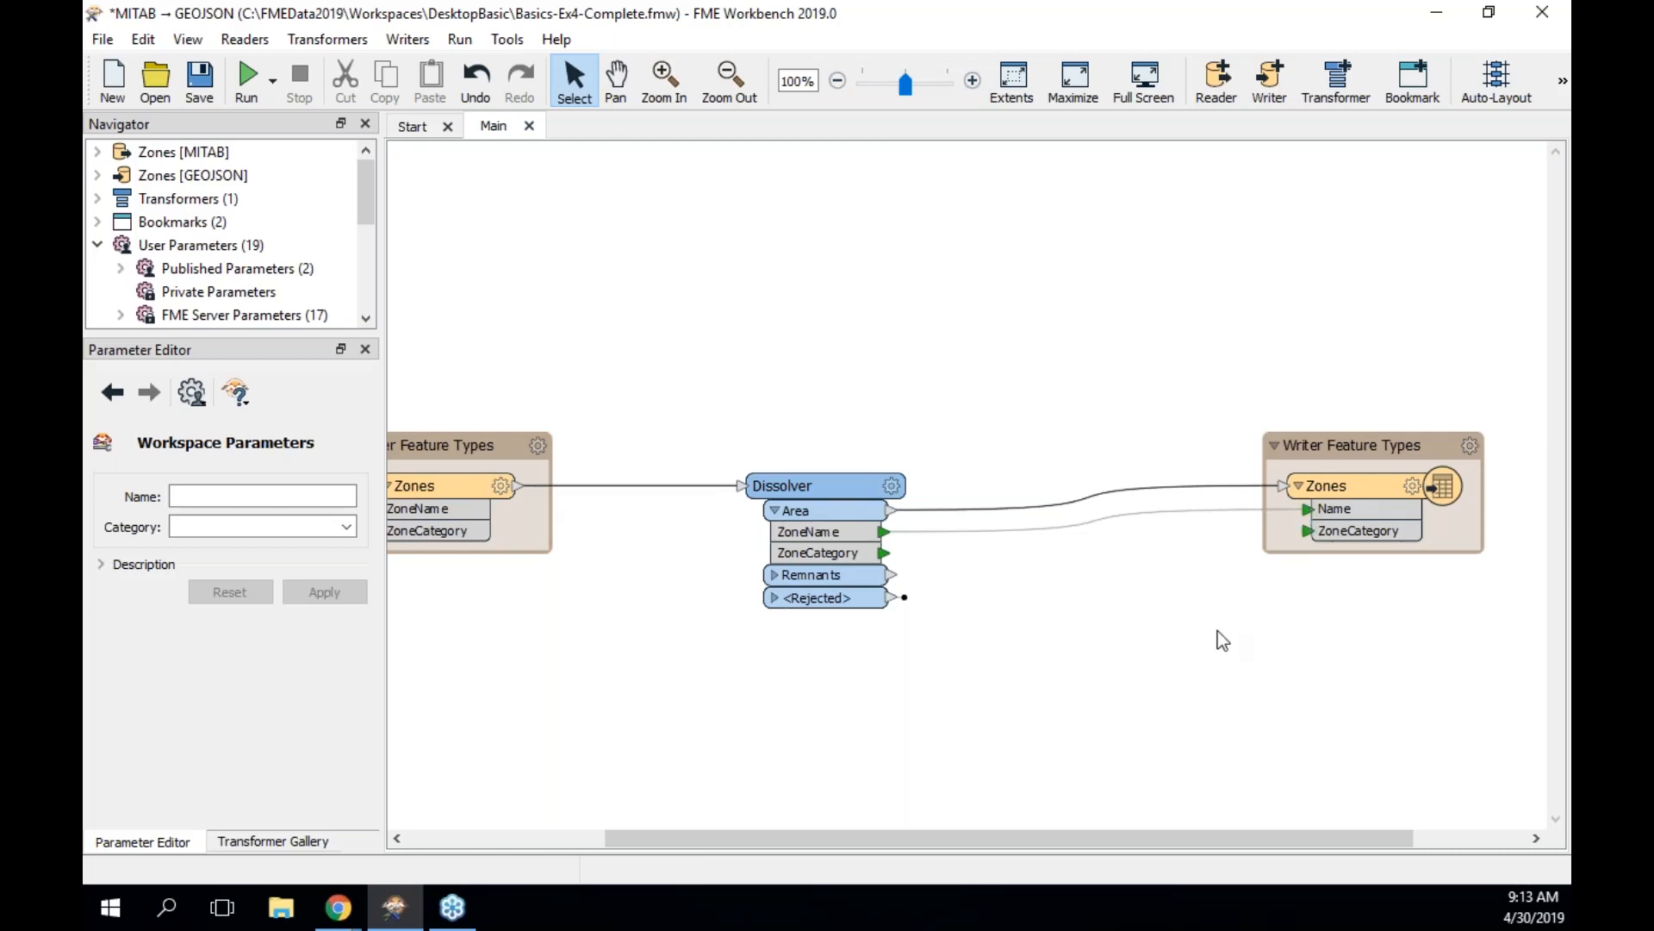
left_click(1136, 514)
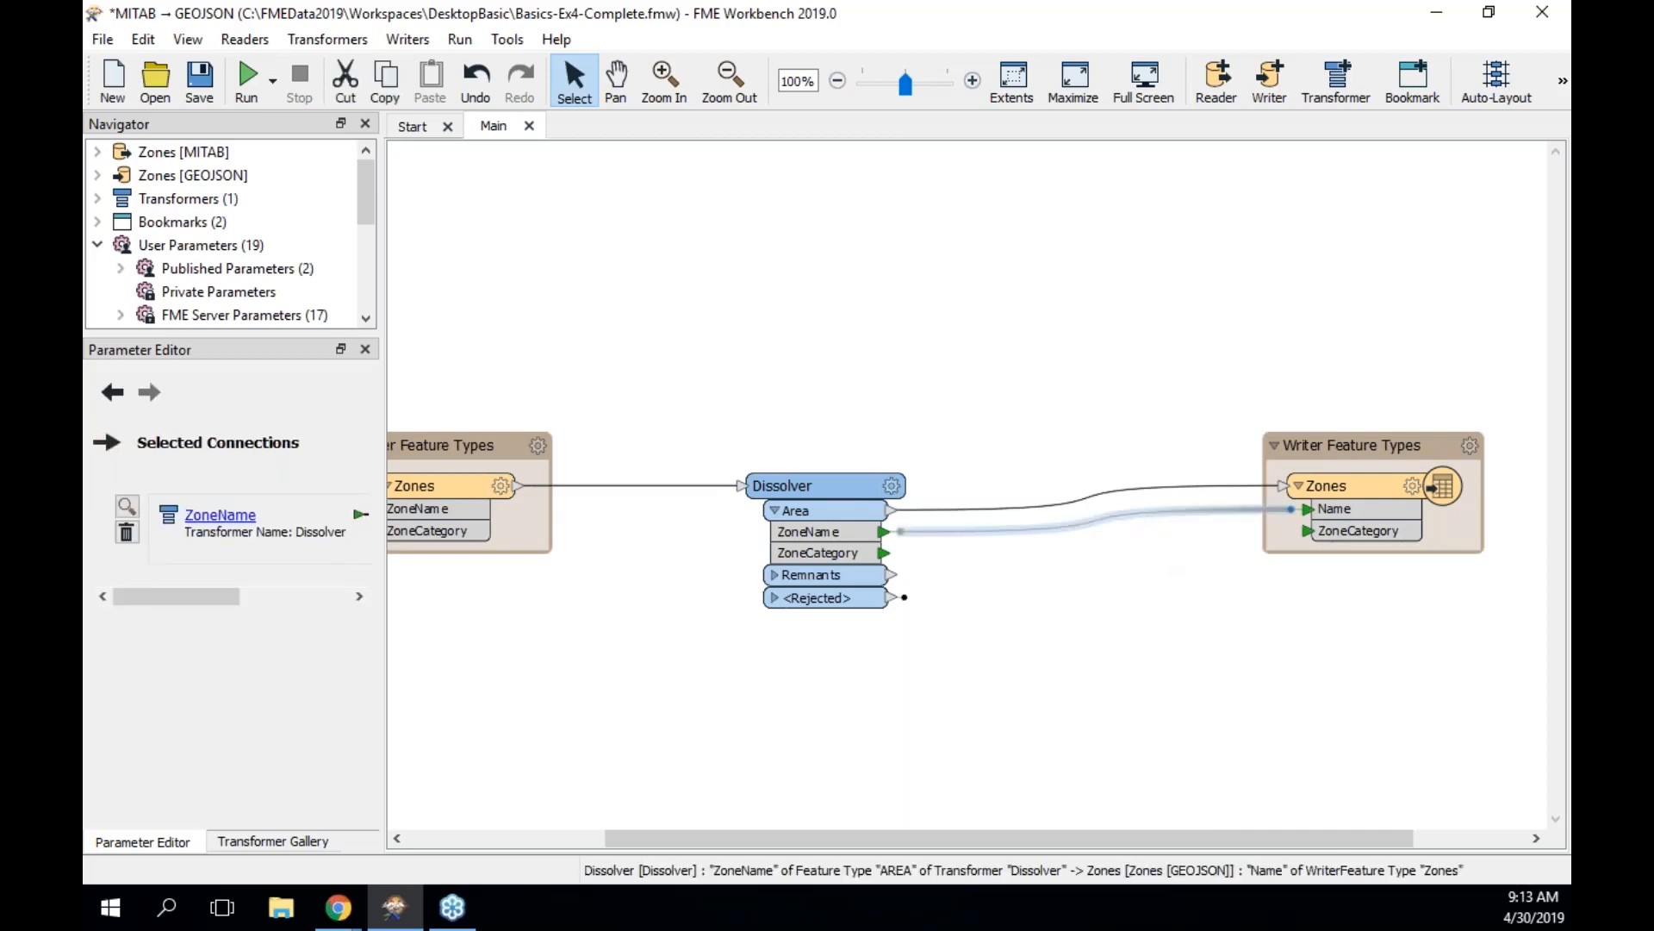
key("Delete")
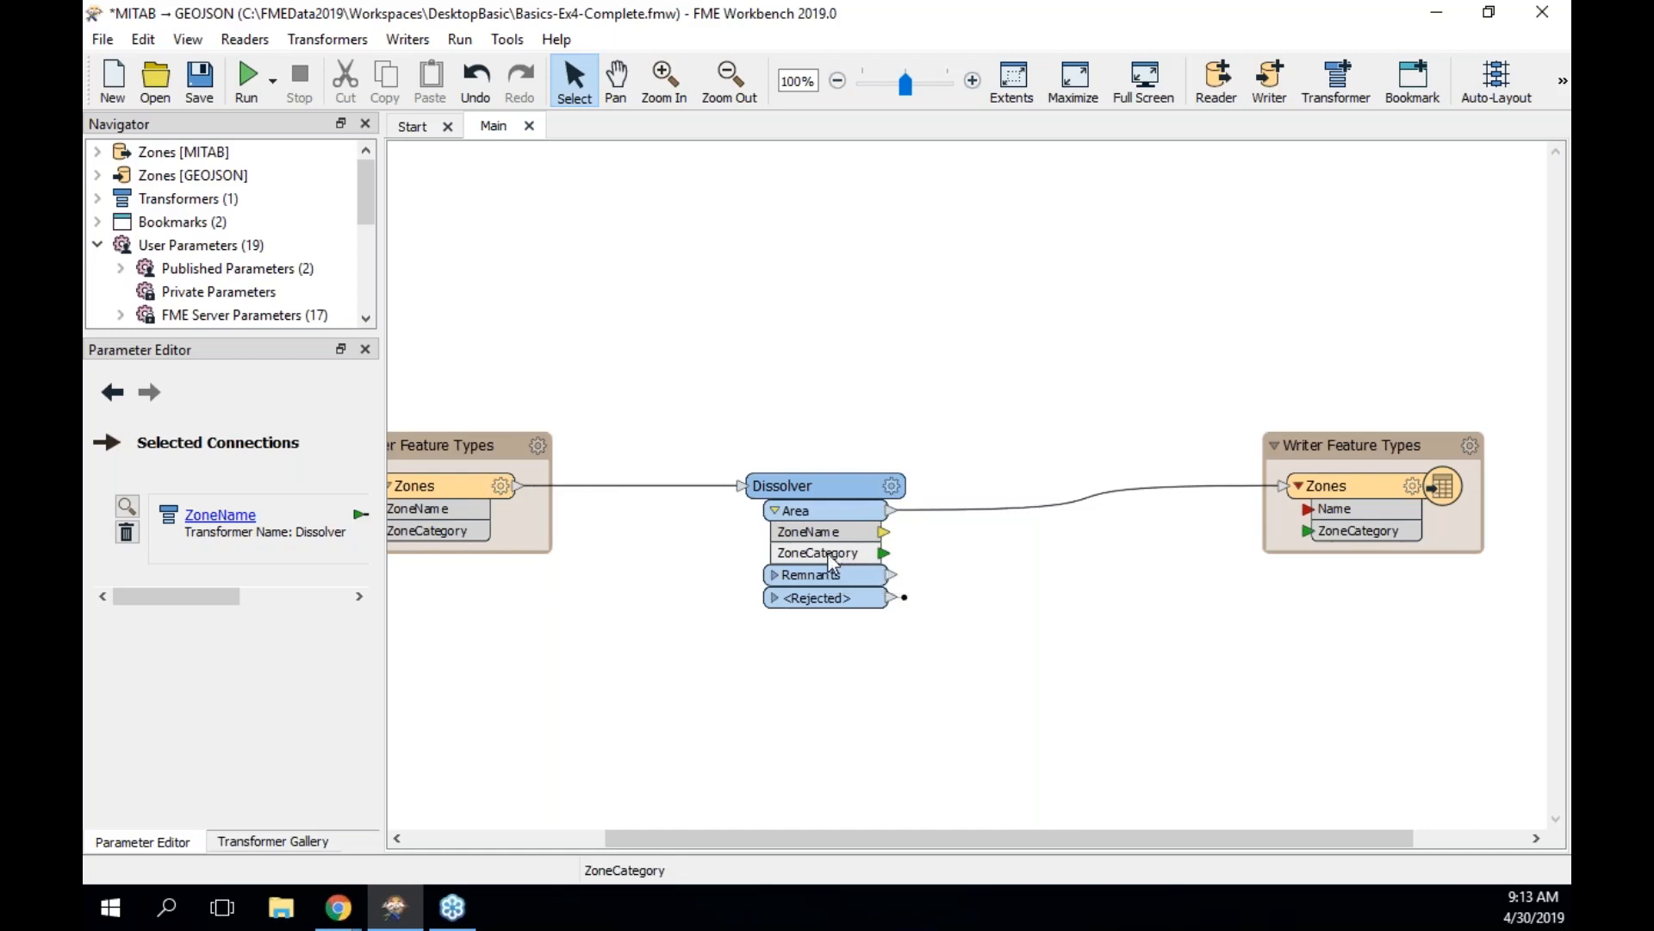
Rename the ZoneCategory attribute of the Zones writer feature type to zonecategory
left_click(1358, 530)
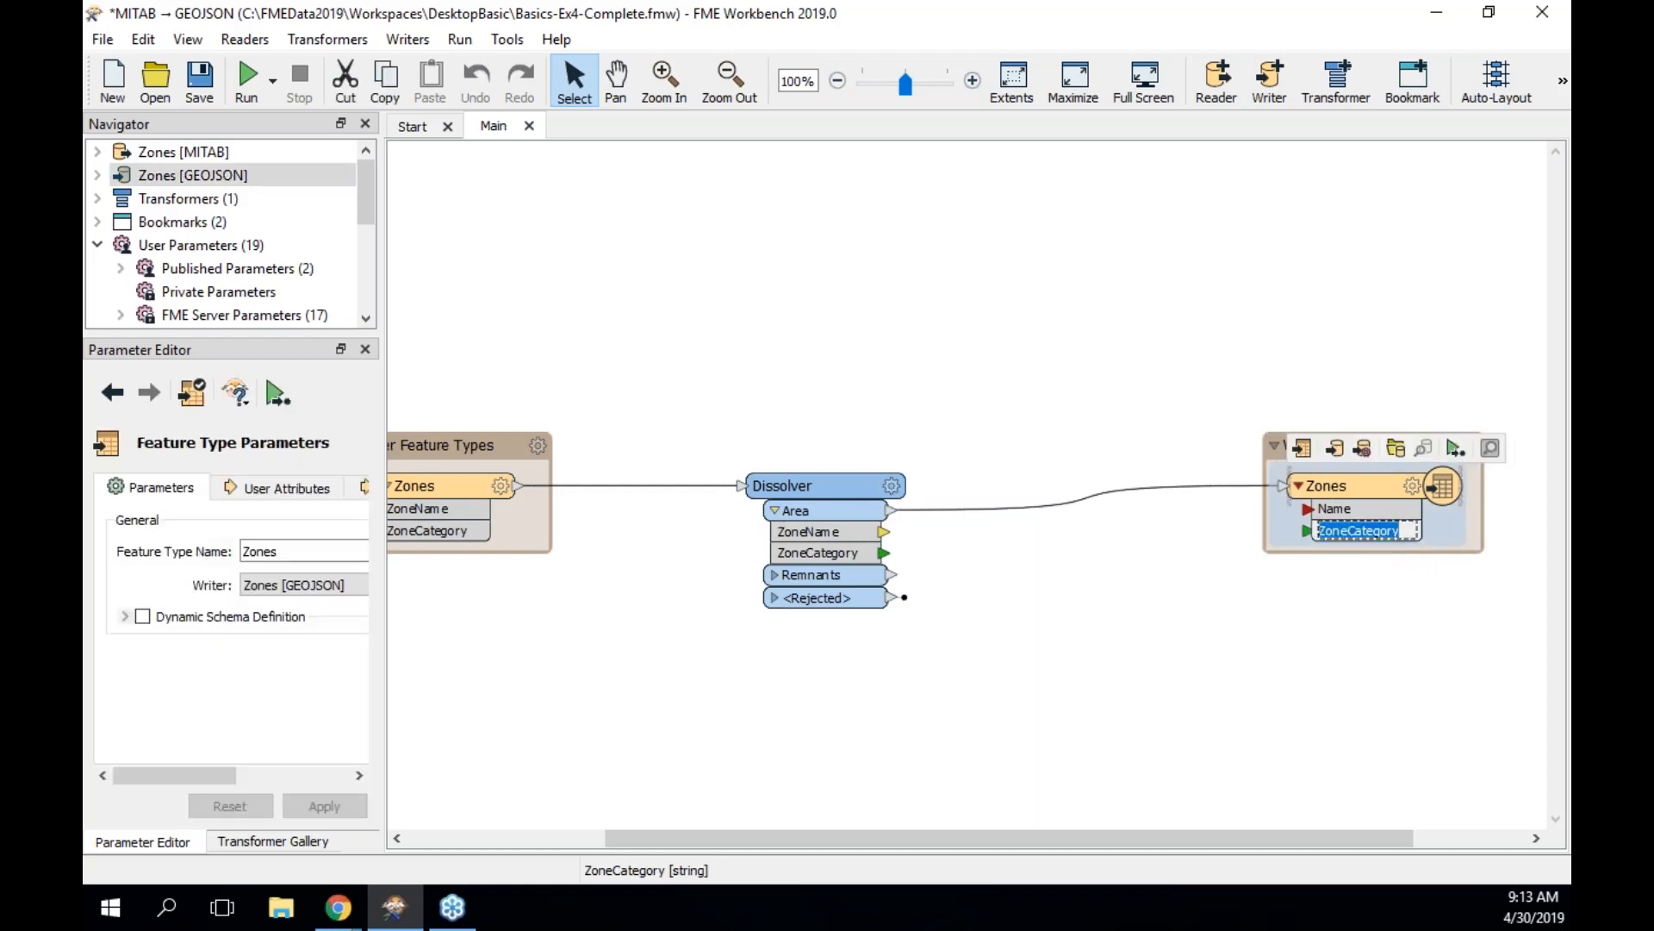
type("zonecategory")
left_click(1371, 656)
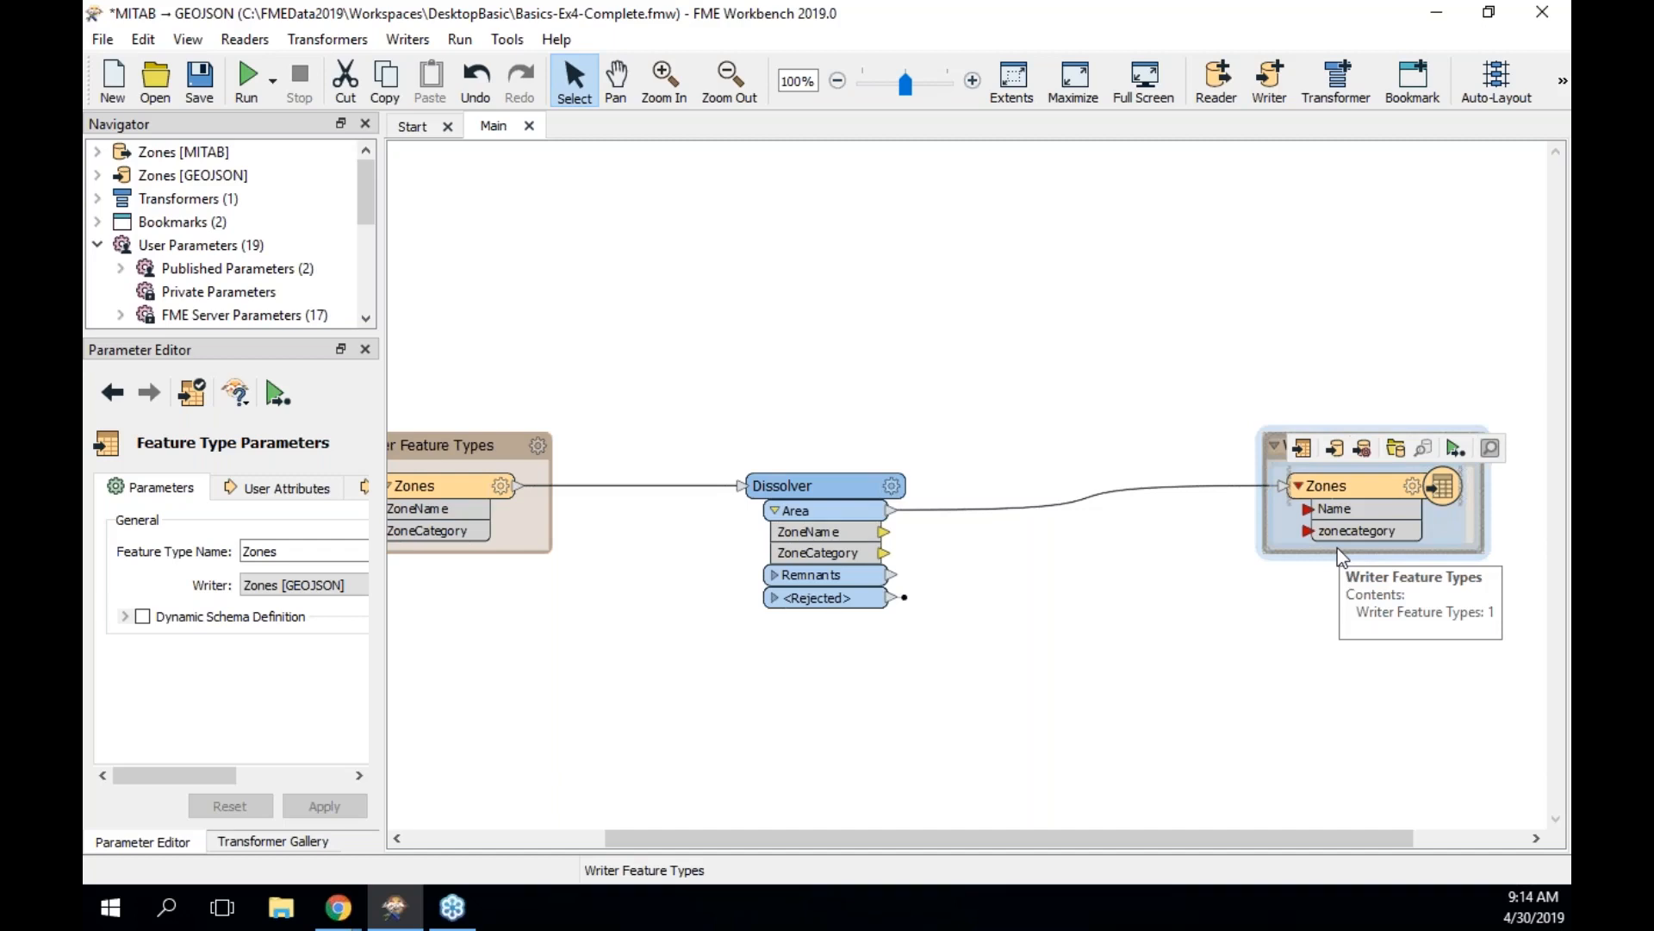
Map the Dissolver's Area attributes to the Zones writer: ZoneCategory to zonecategory and ZoneName to Name
left_click(884, 552)
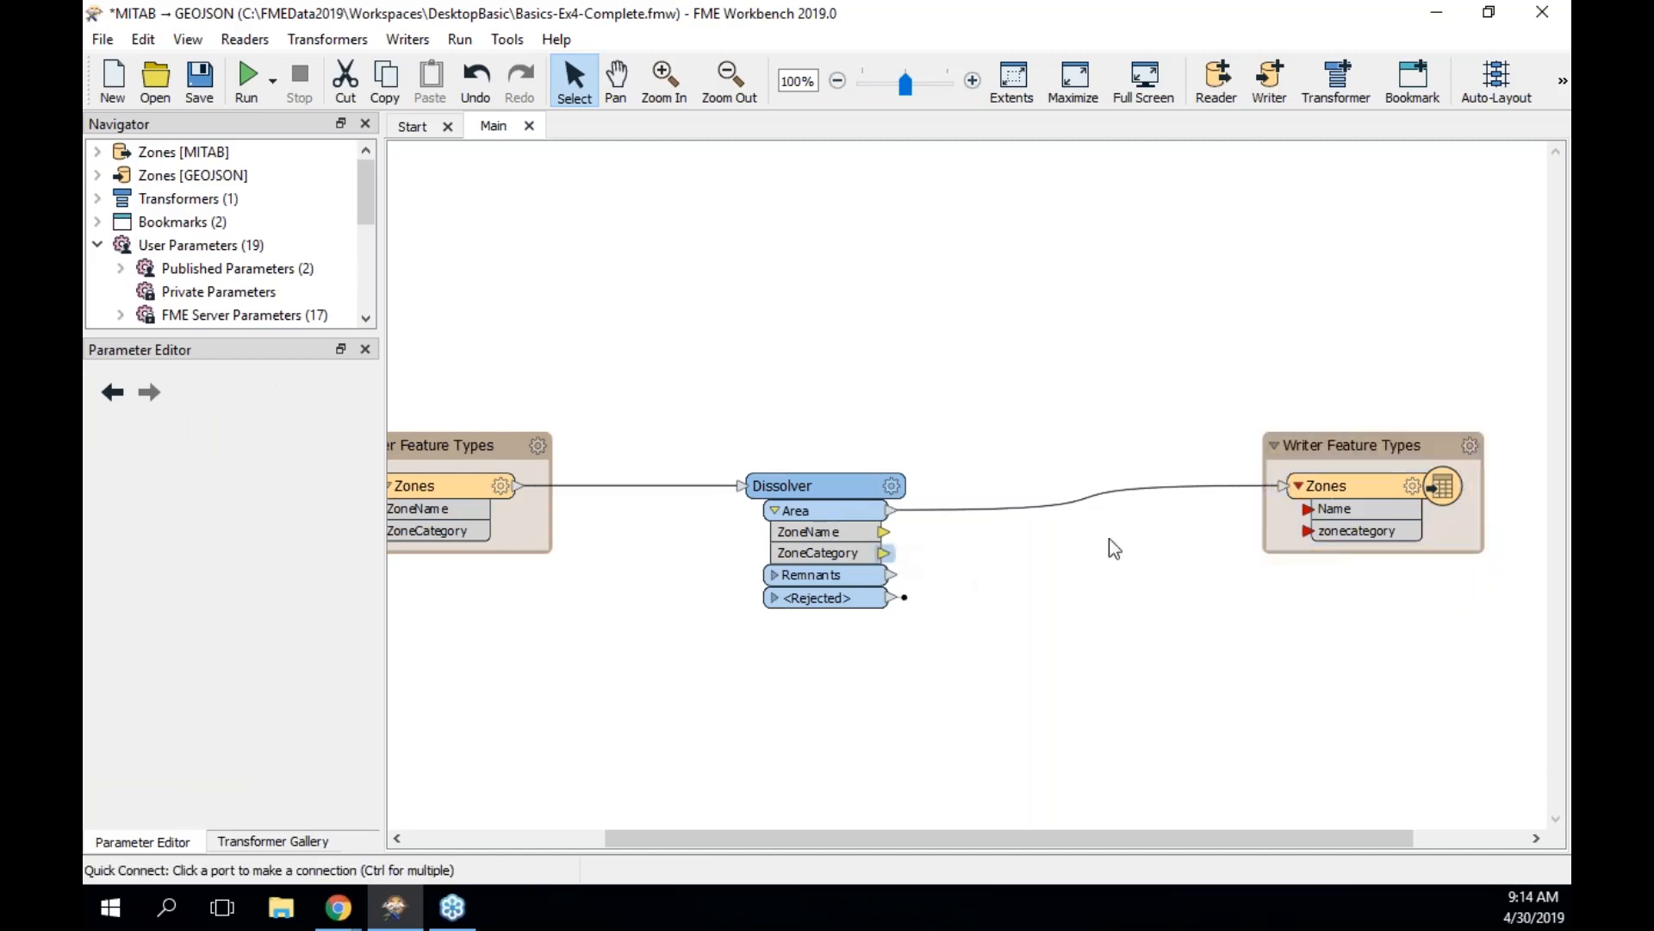
left_click(1308, 531)
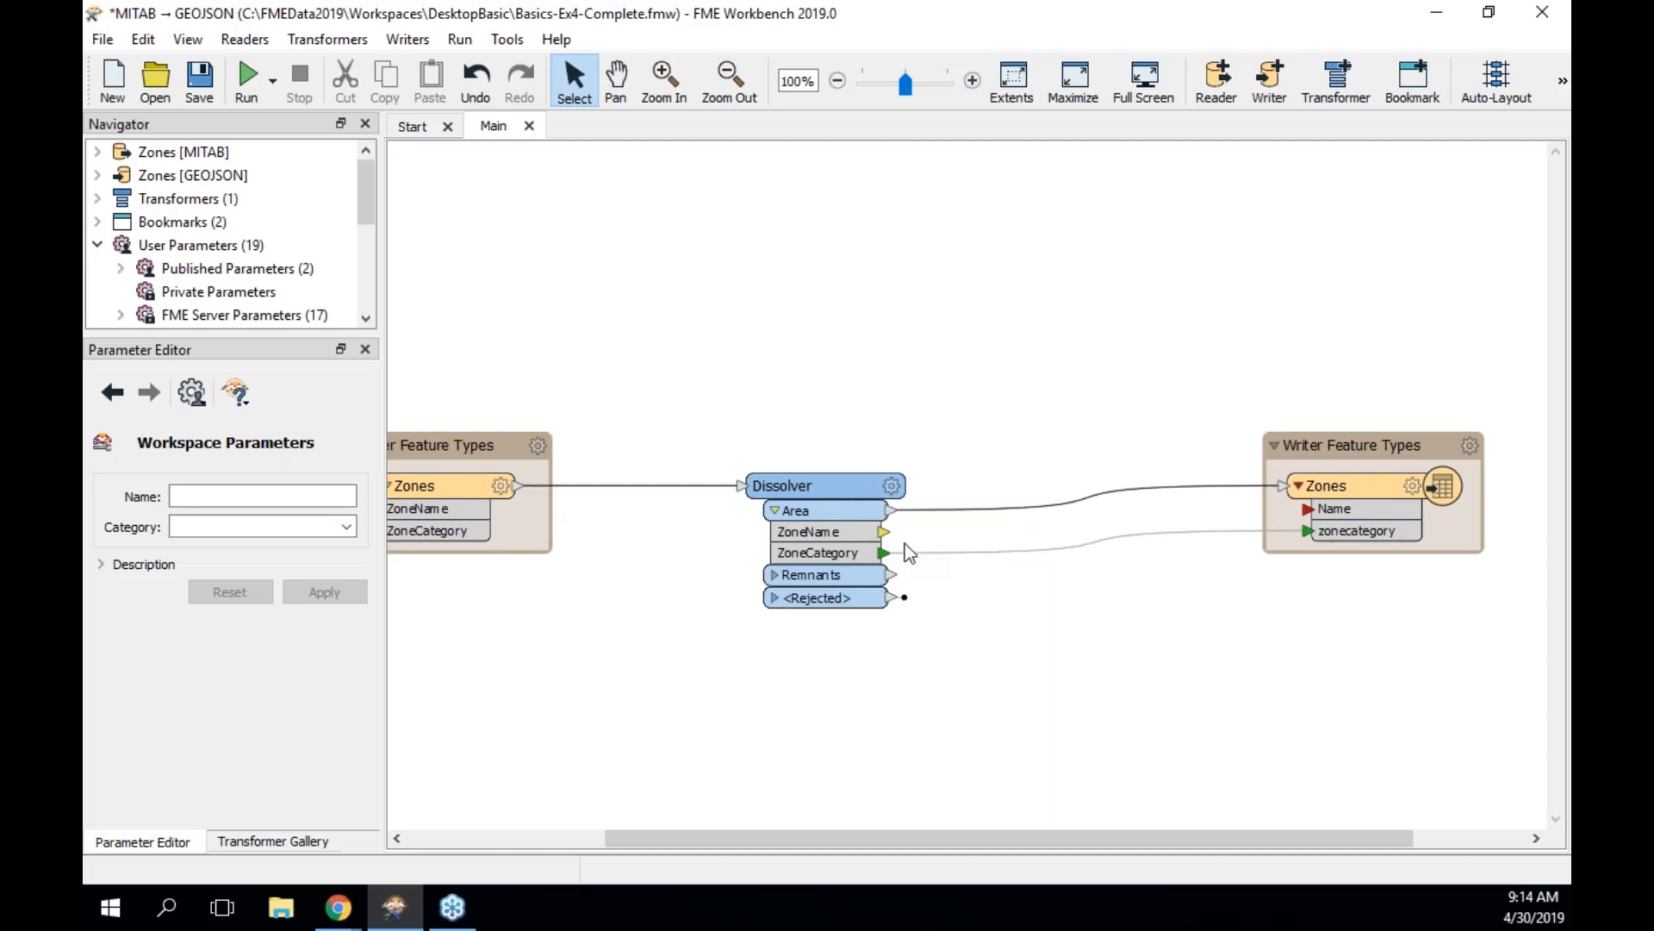
left_click_drag(887, 536, 1307, 510)
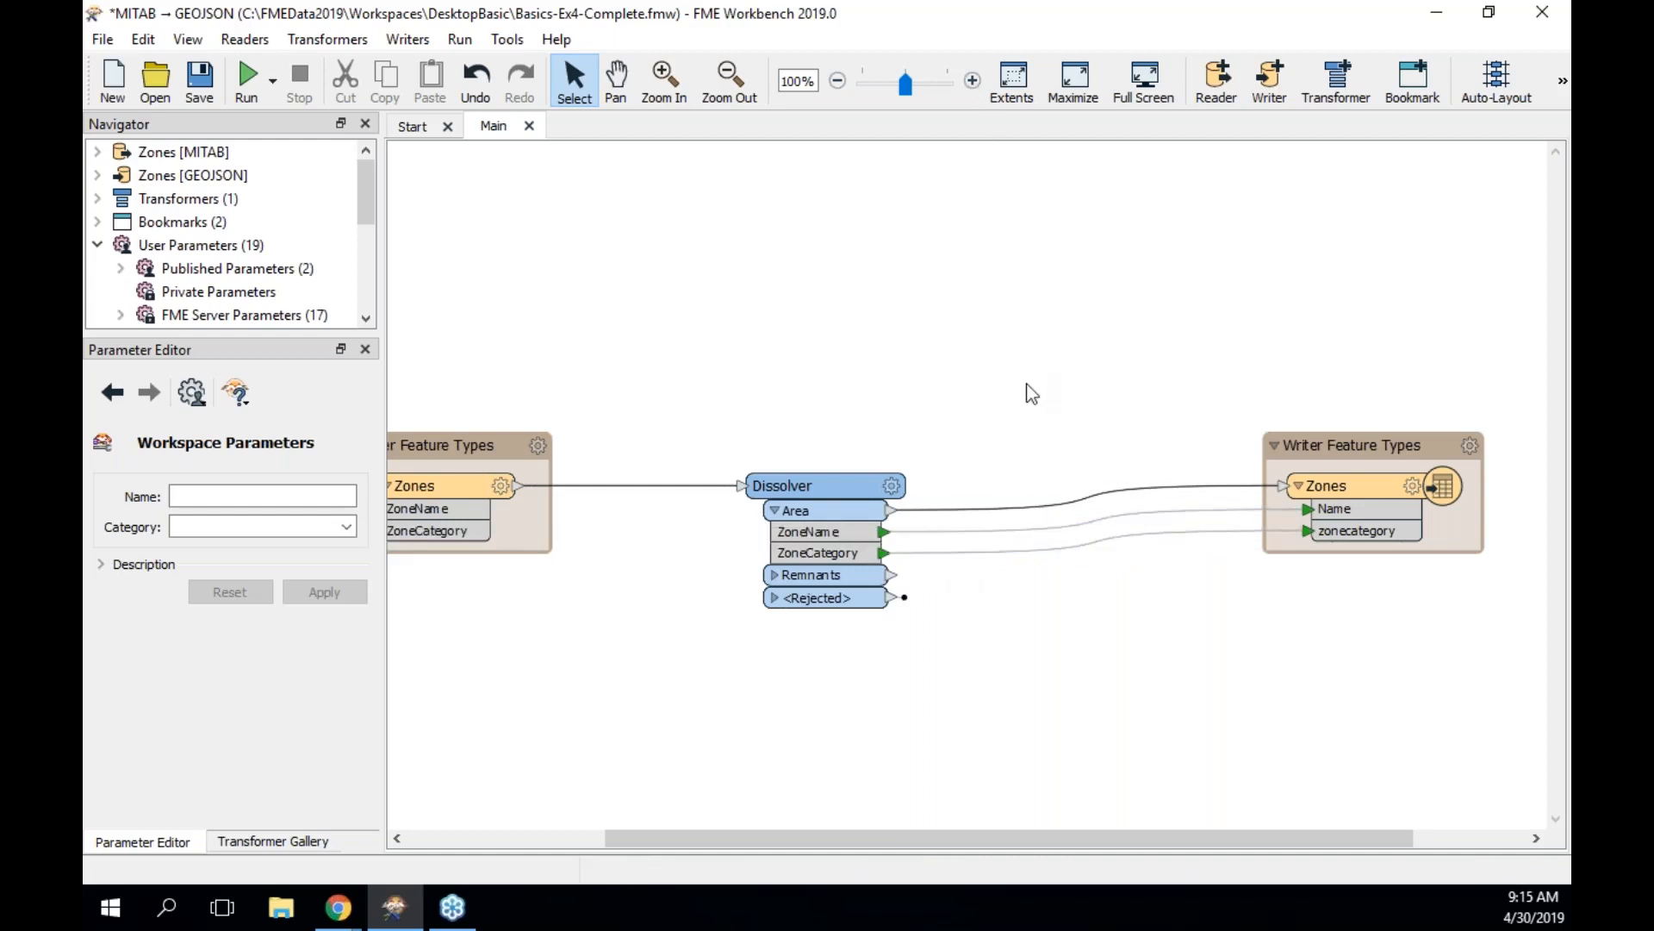
Switch to the manual in the browser, read the rest of the Attribute Mapping section and go to the Exercise 1 page
left_click(338, 906)
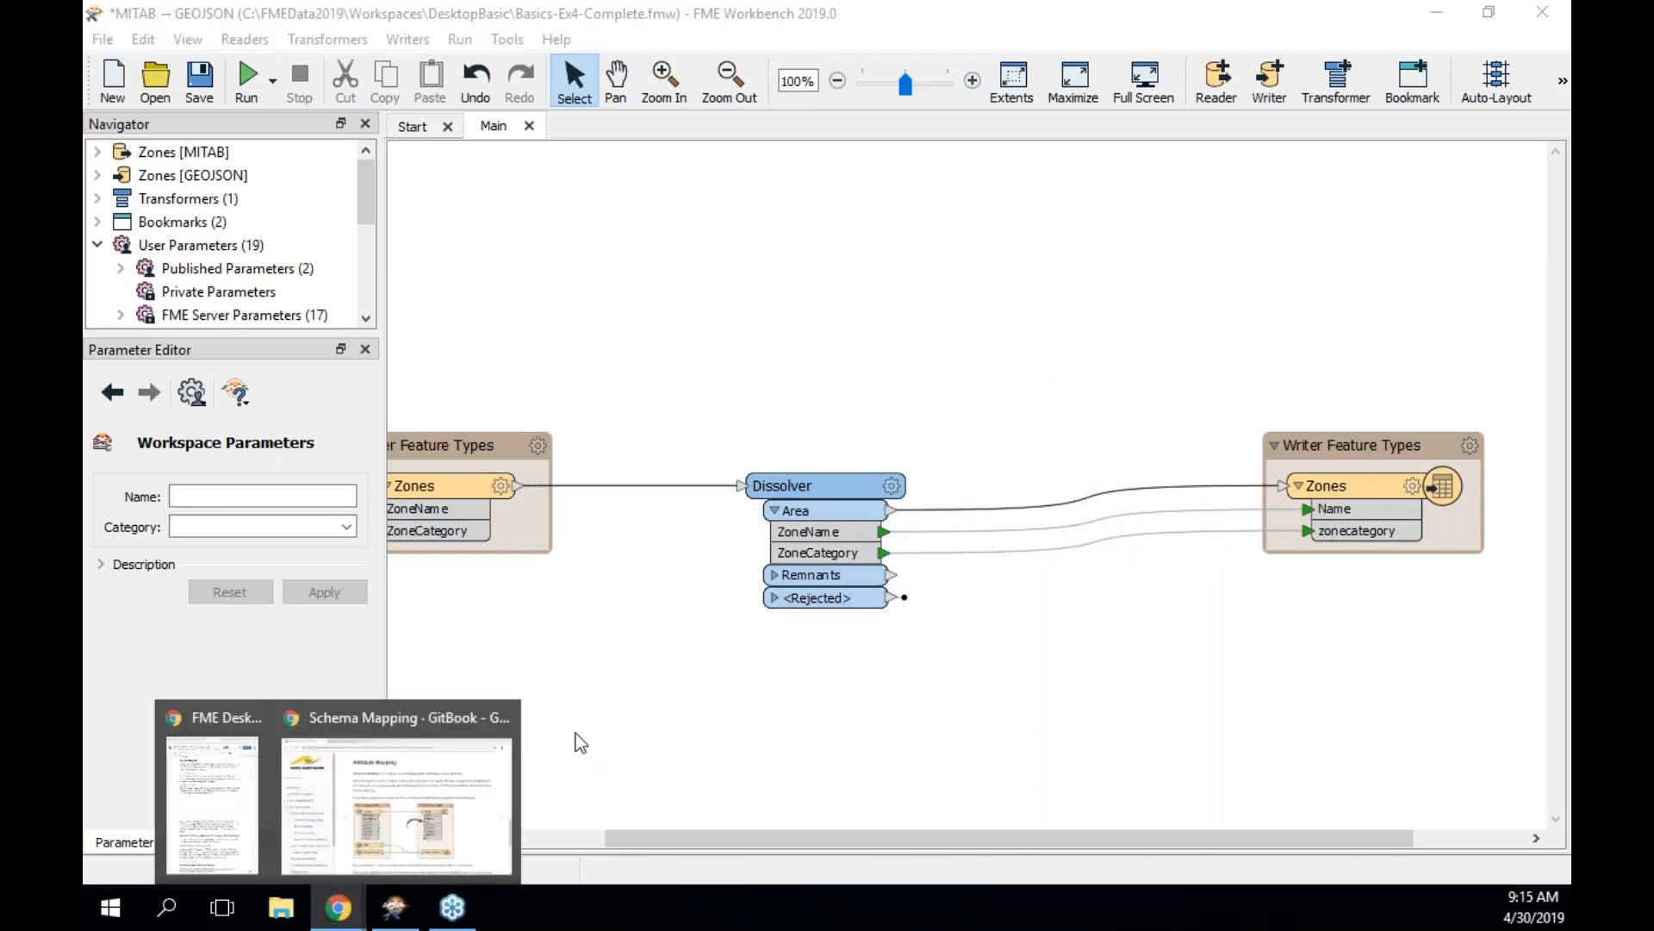
left_click(424, 798)
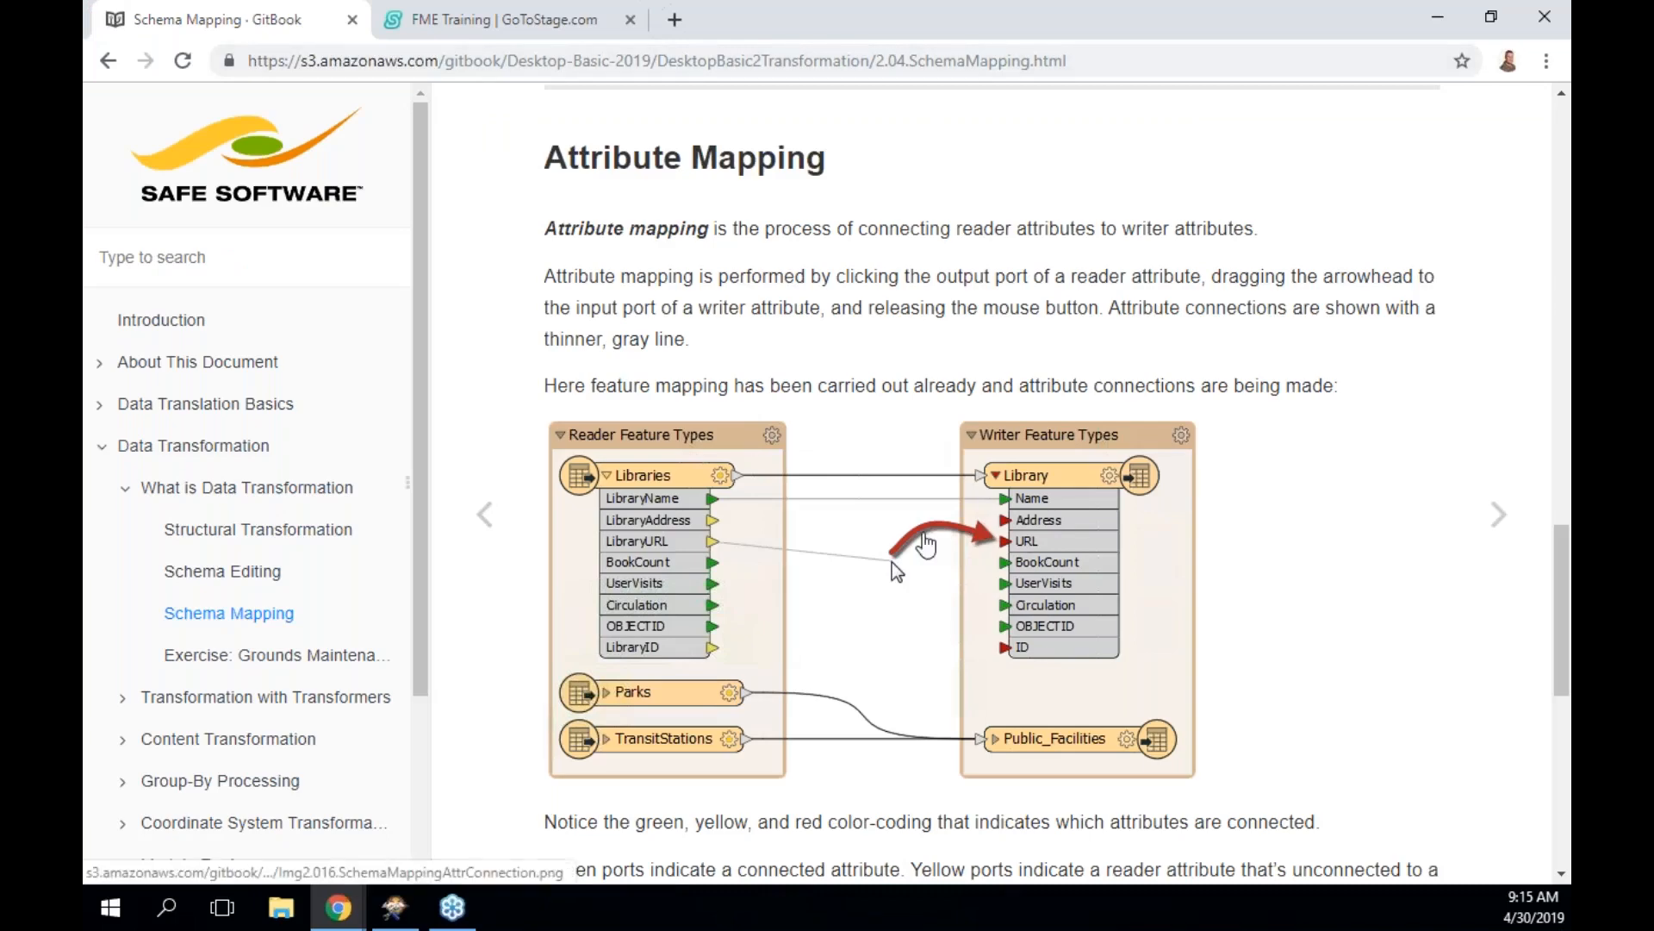
scroll(924, 544, "down", 9)
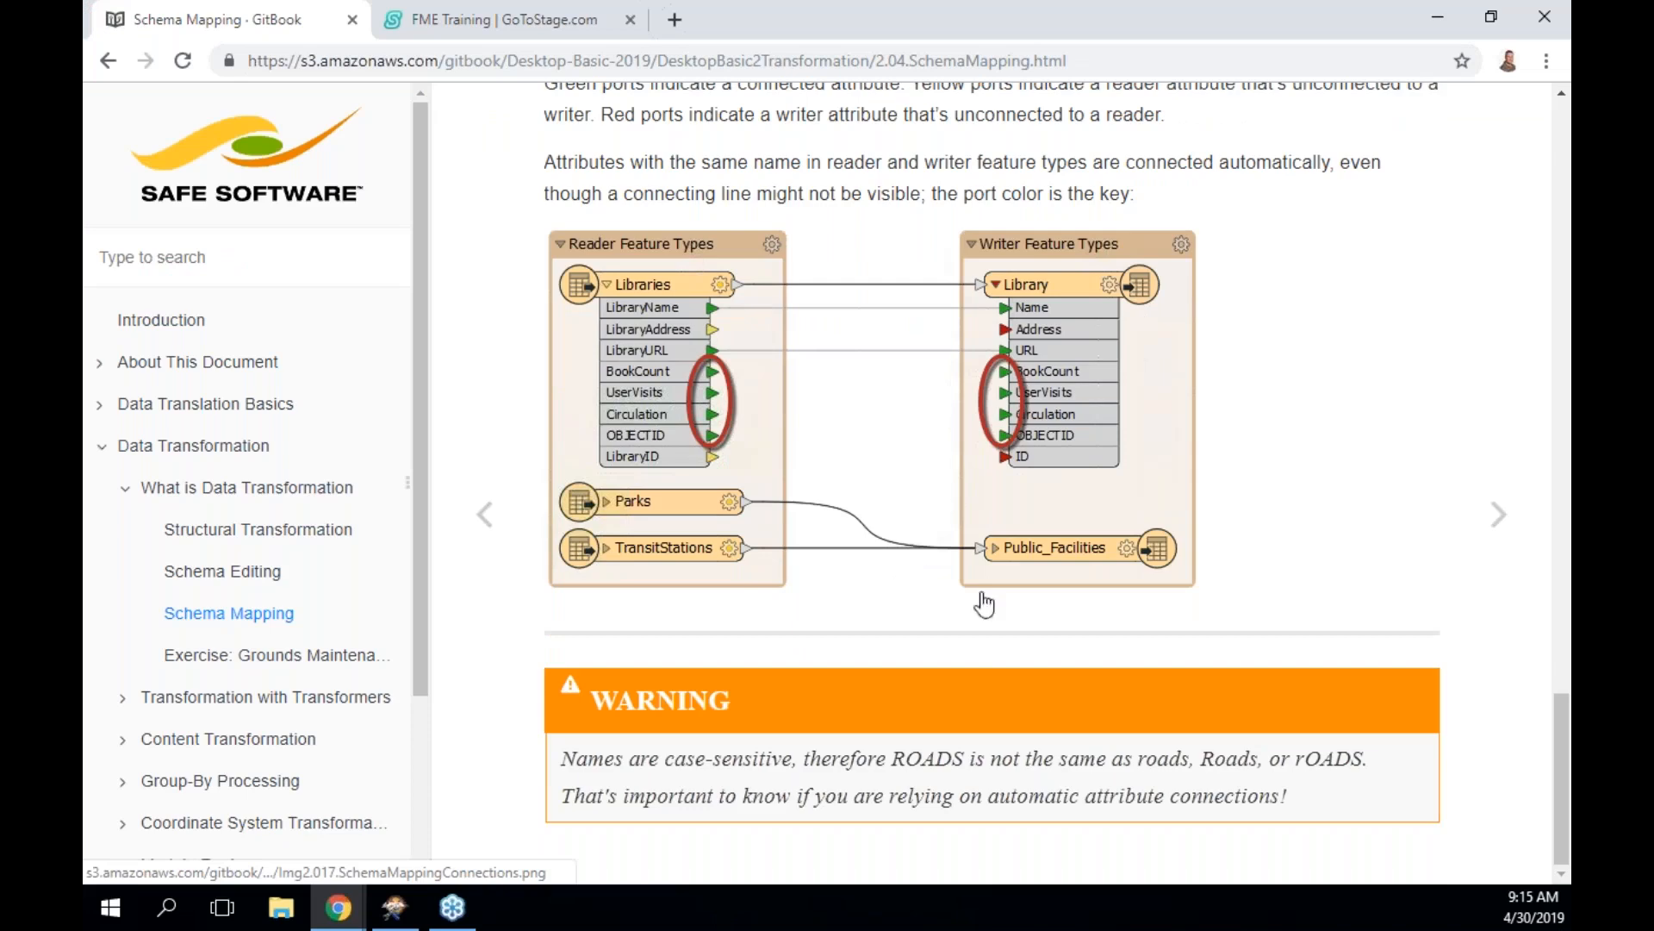
left_click(1501, 521)
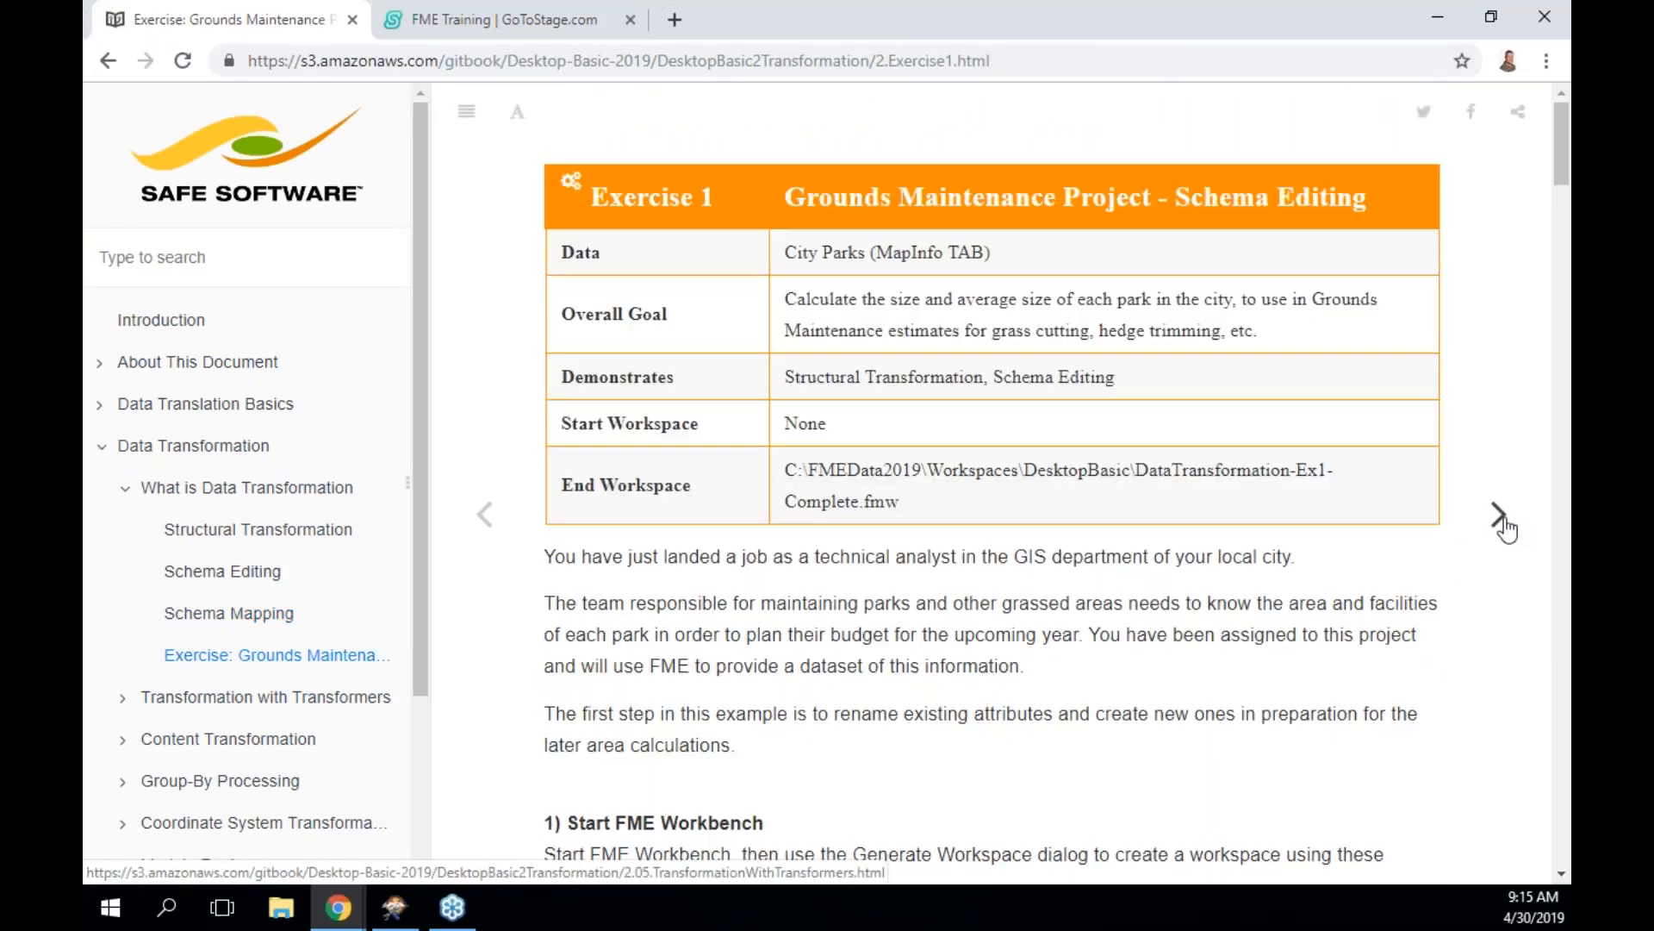
Select the Exercise 1 page's web address and read the exercise introduction and its Start FME Workbench parameters
left_click(1015, 58)
right_click(944, 64)
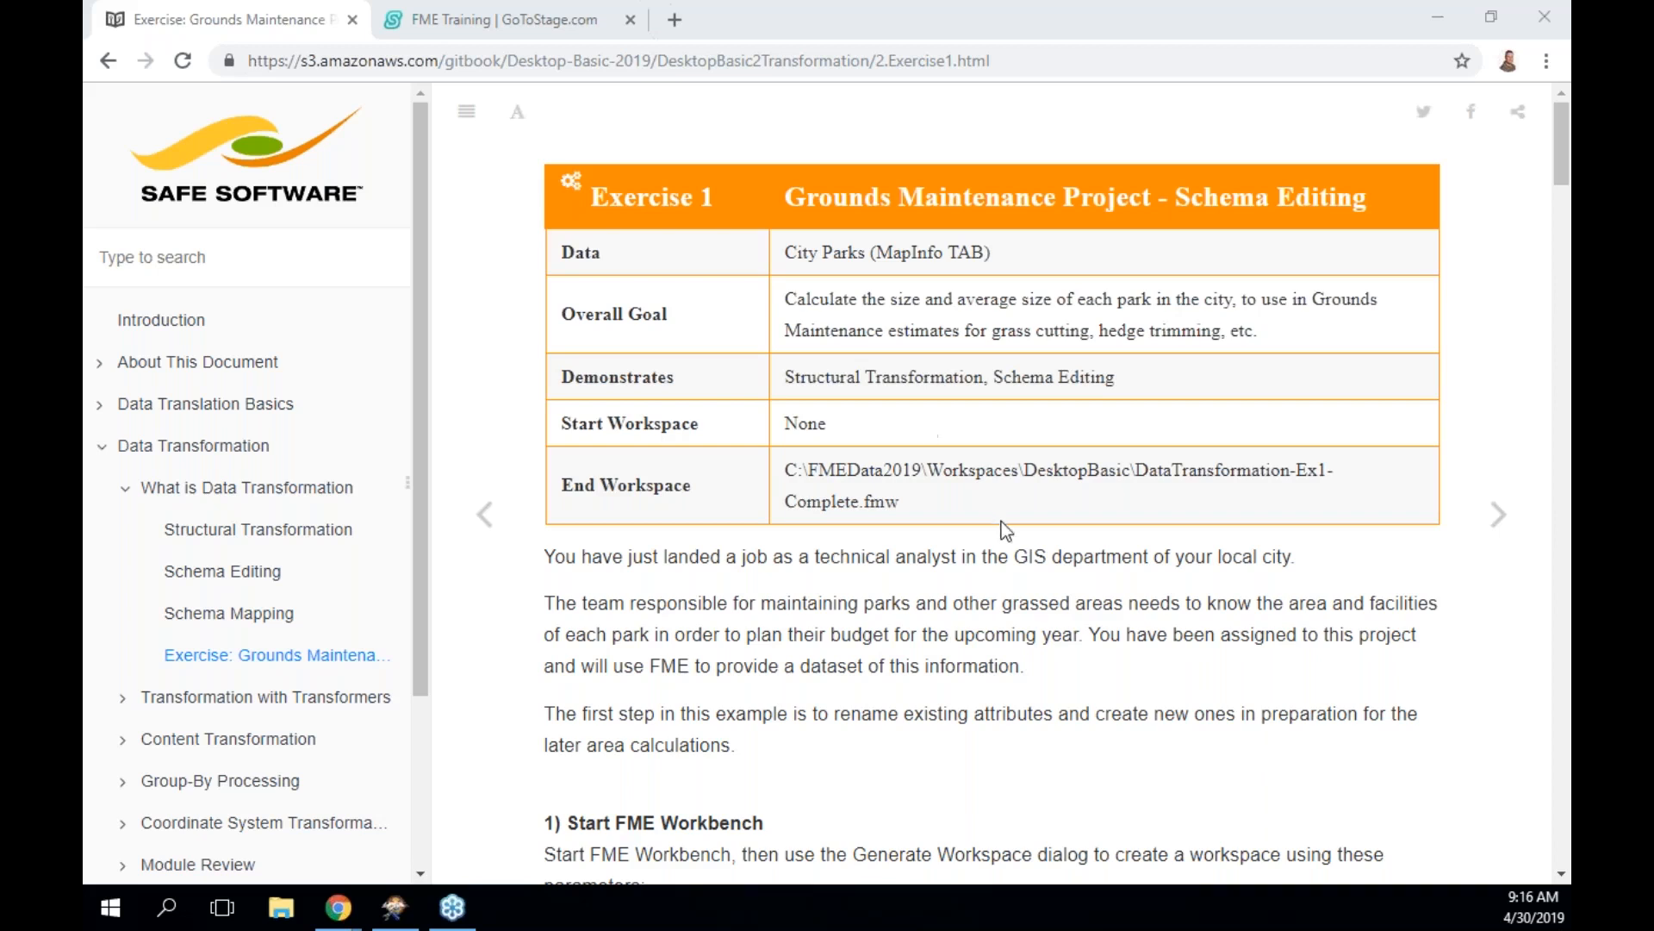
scroll(1001, 521, "down", 2)
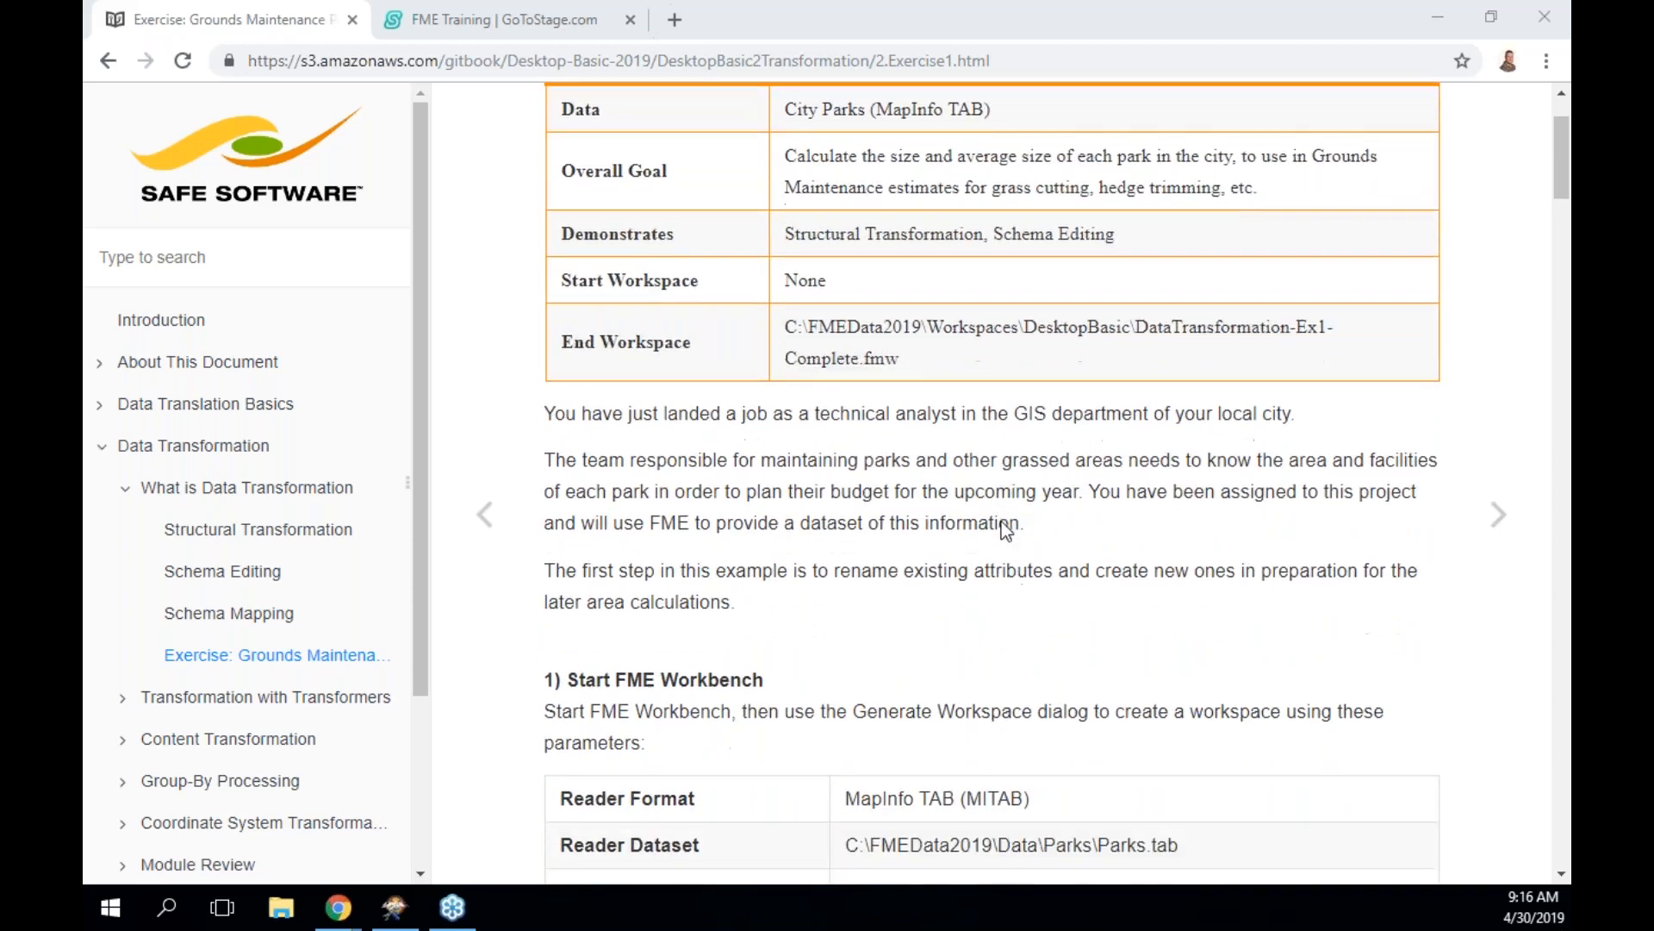
scroll(1002, 521, "down", 5)
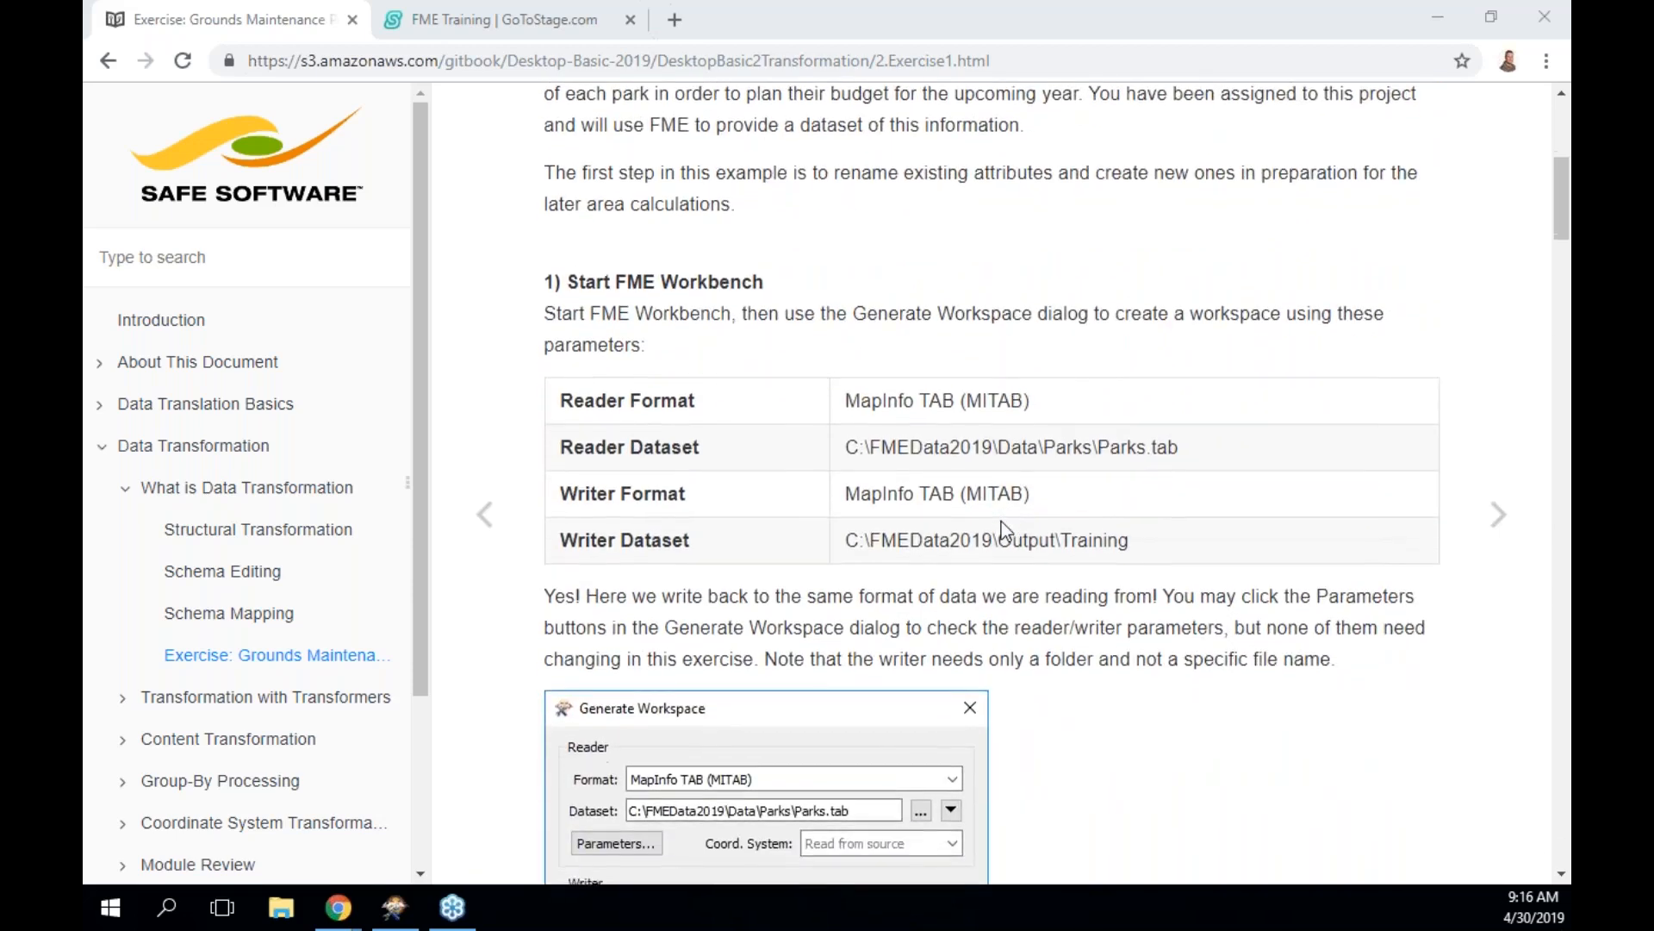
scroll(1001, 520, "down", 2)
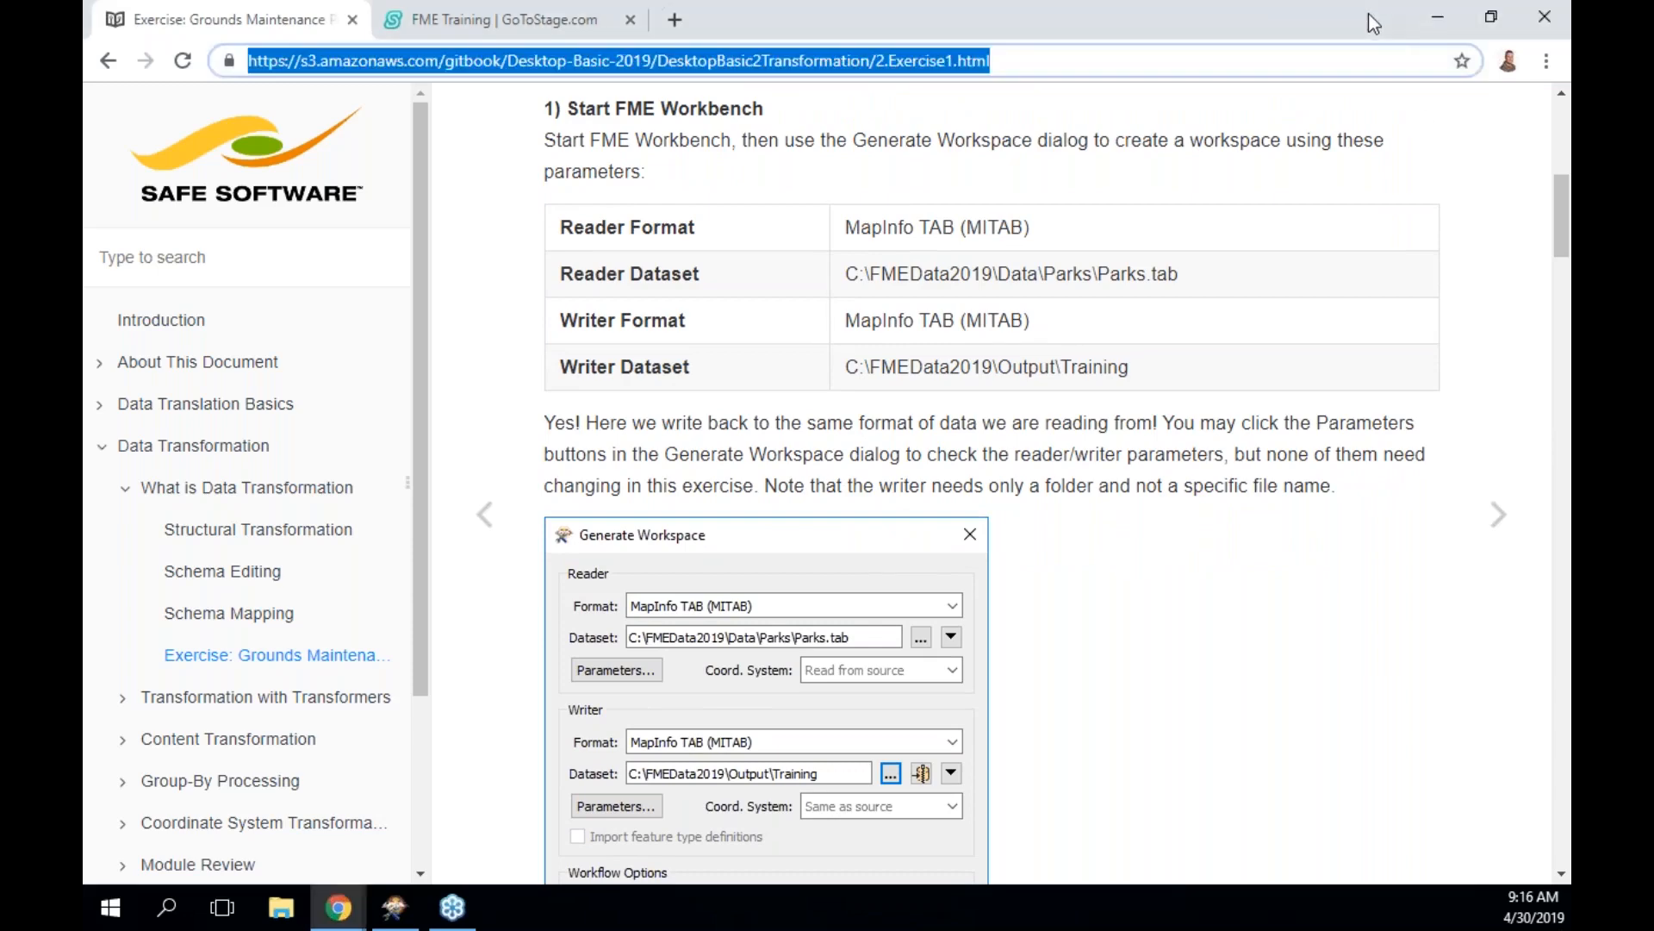
Arrange the windows side by side, with FME Workbench in one half and the Exercise 1 manual page in the other
key("super+Left")
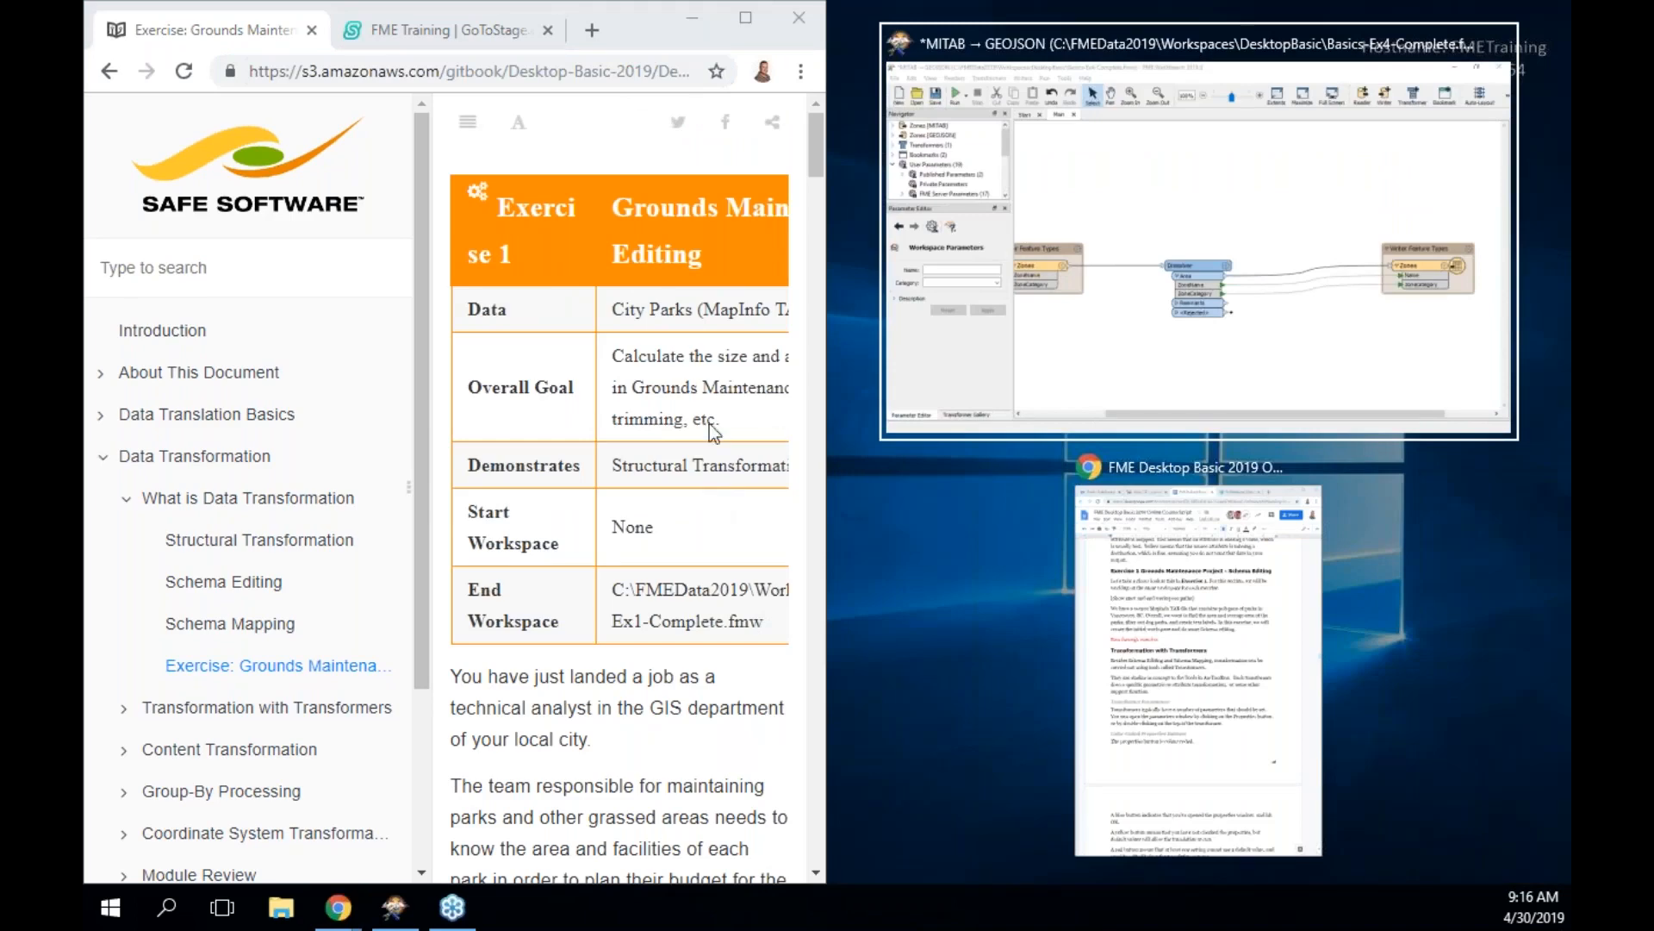
left_click_drag(613, 28, 1408, 55)
key("super+Right")
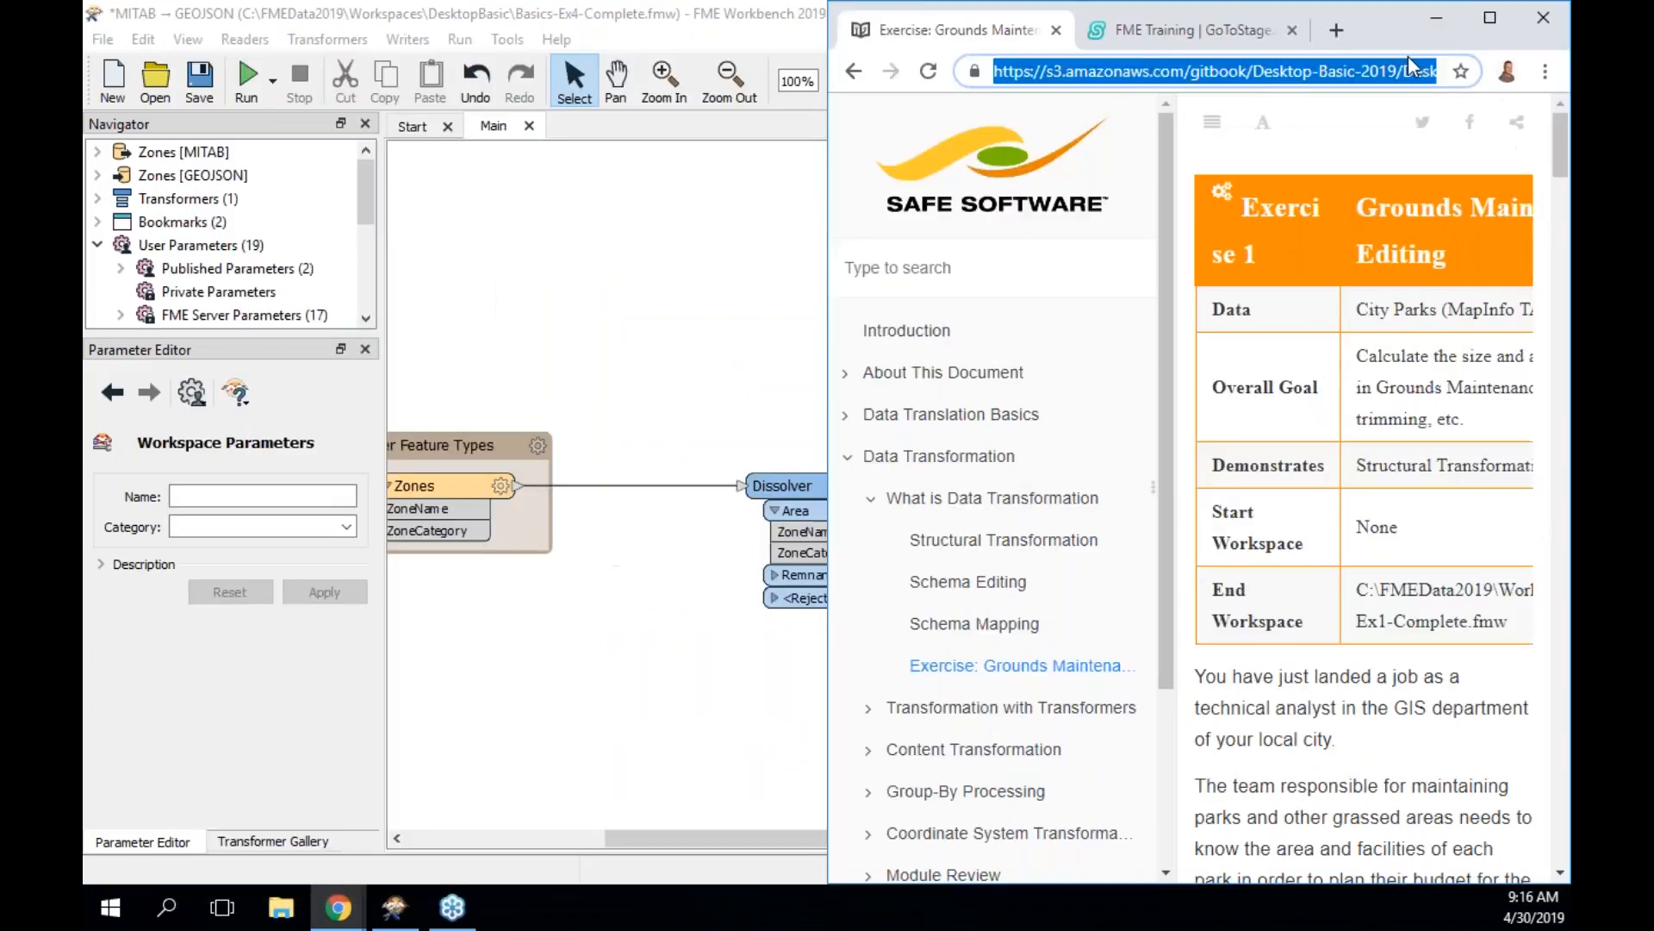
left_click(675, 396)
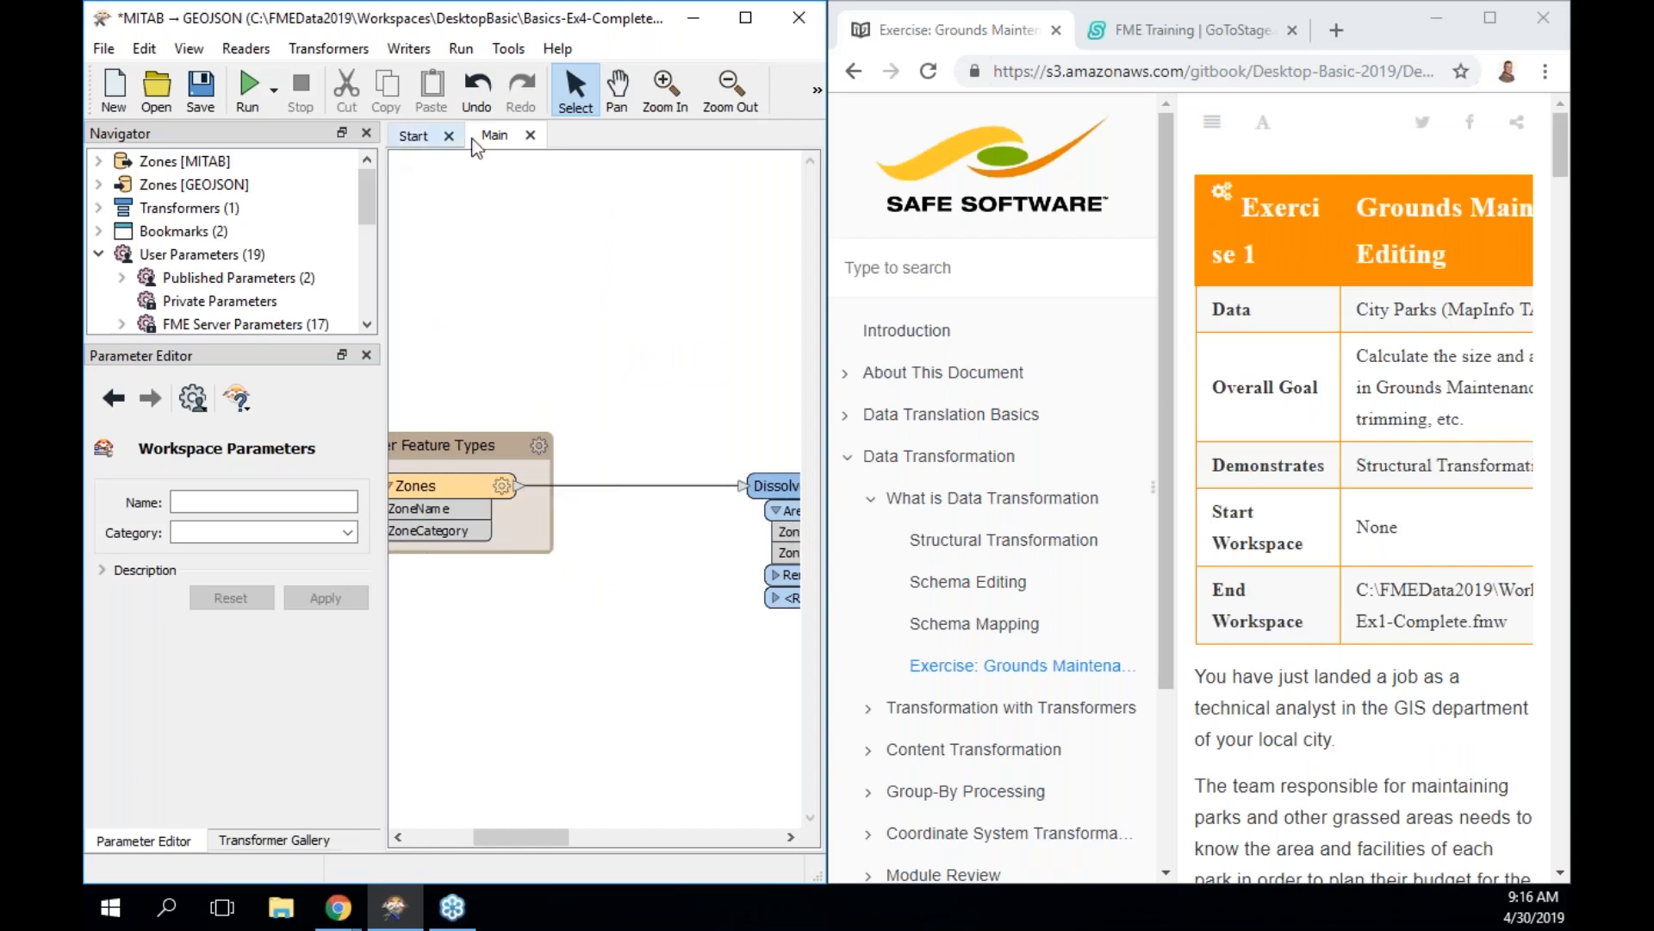
Hide the manual's table of contents and Workbench's Navigator and Parameter Editor to make room for the exercise text and canvas
left_click(820, 88)
left_click(1214, 128)
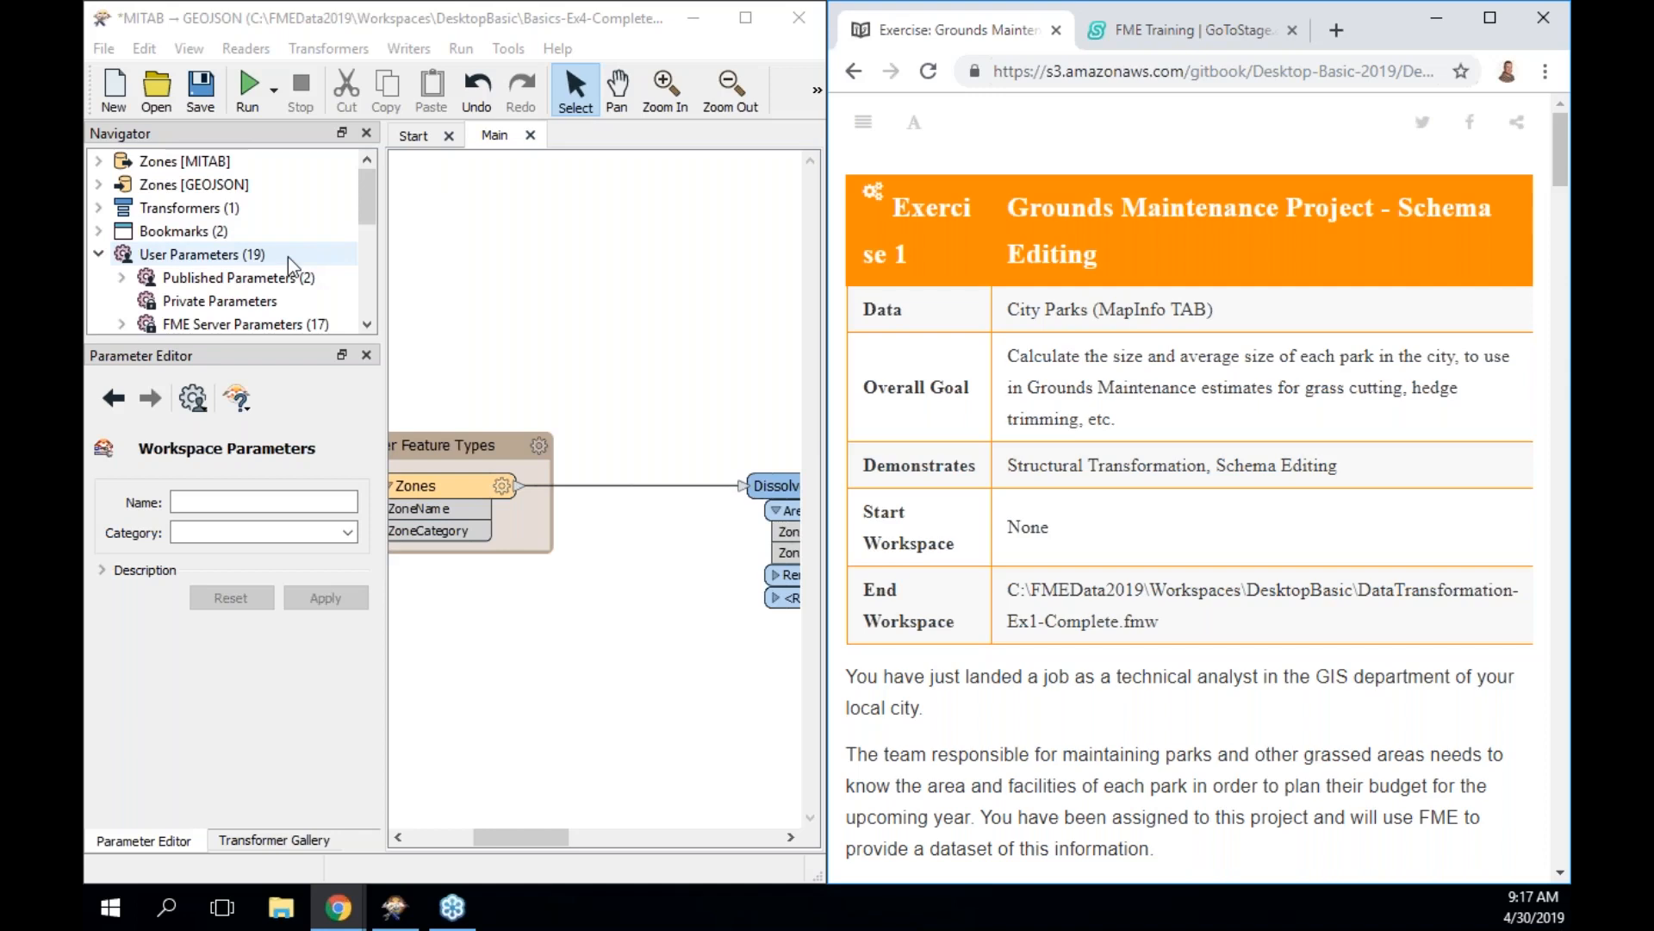
left_click(818, 94)
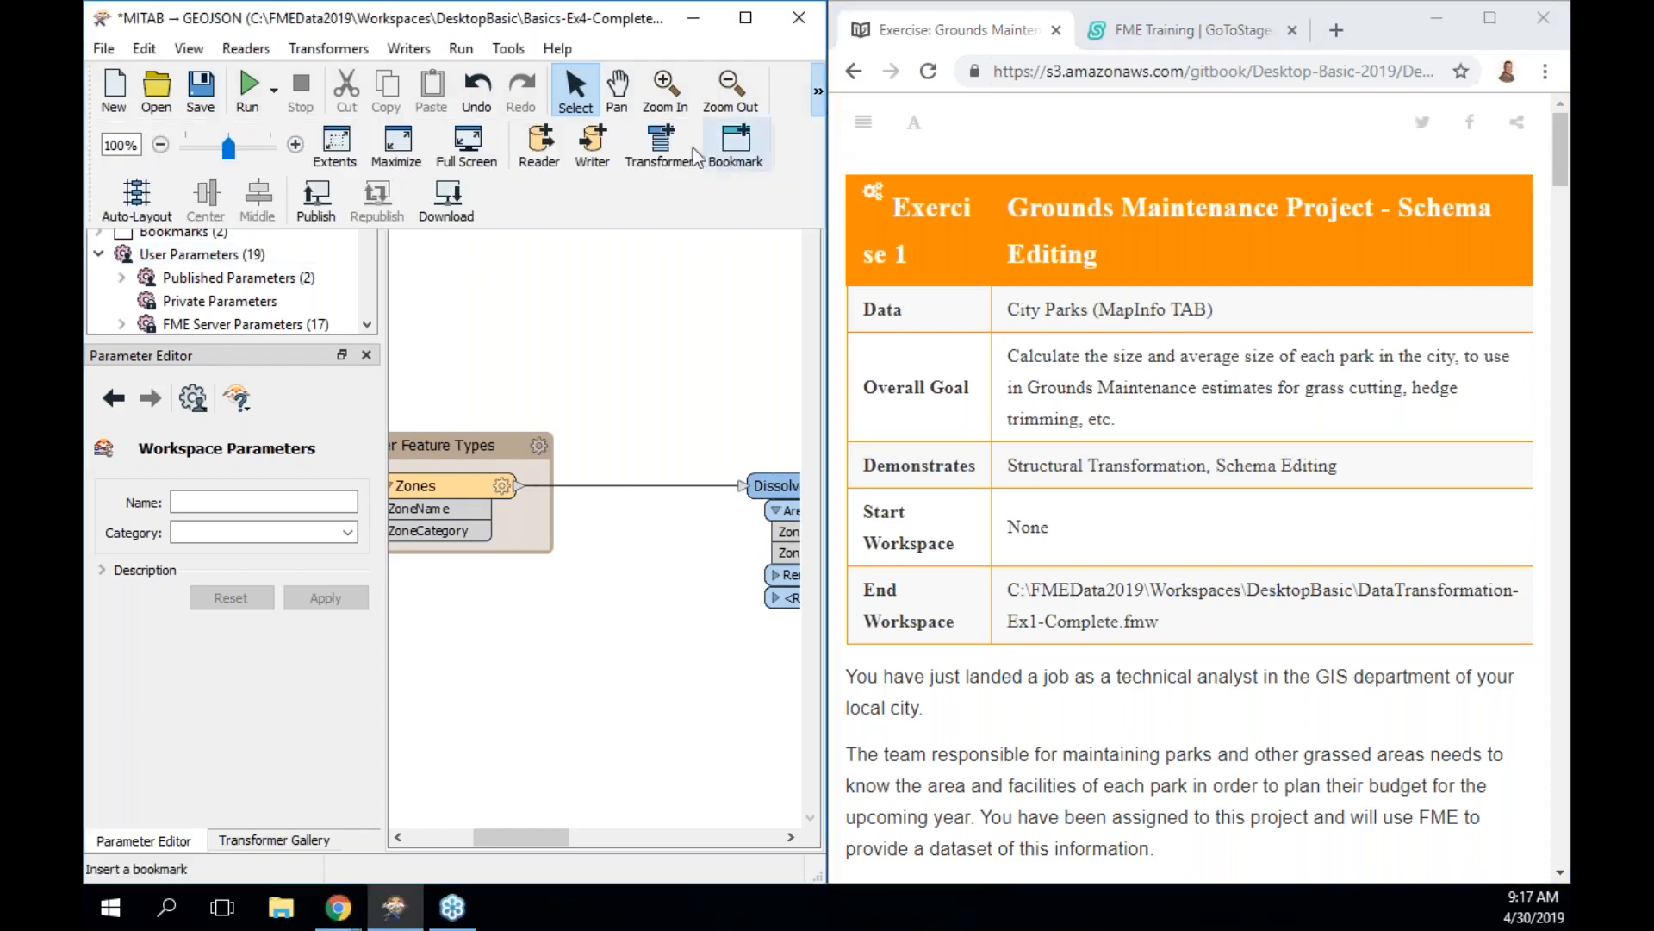
left_click(411, 161)
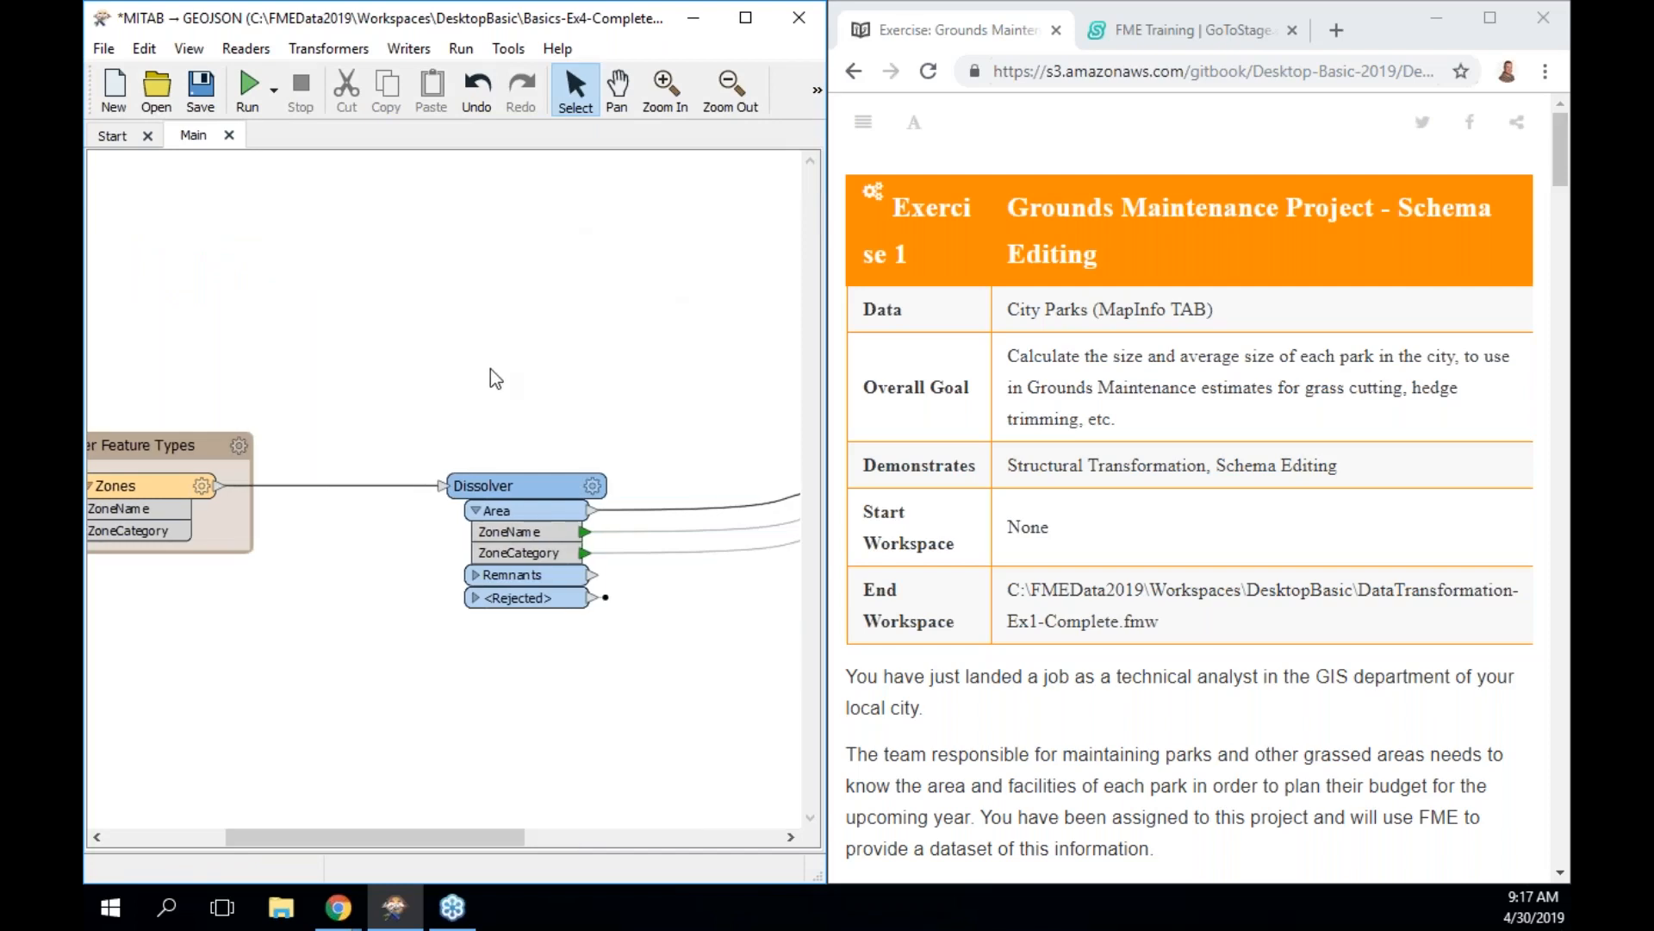
scroll(489, 369, "left", 3)
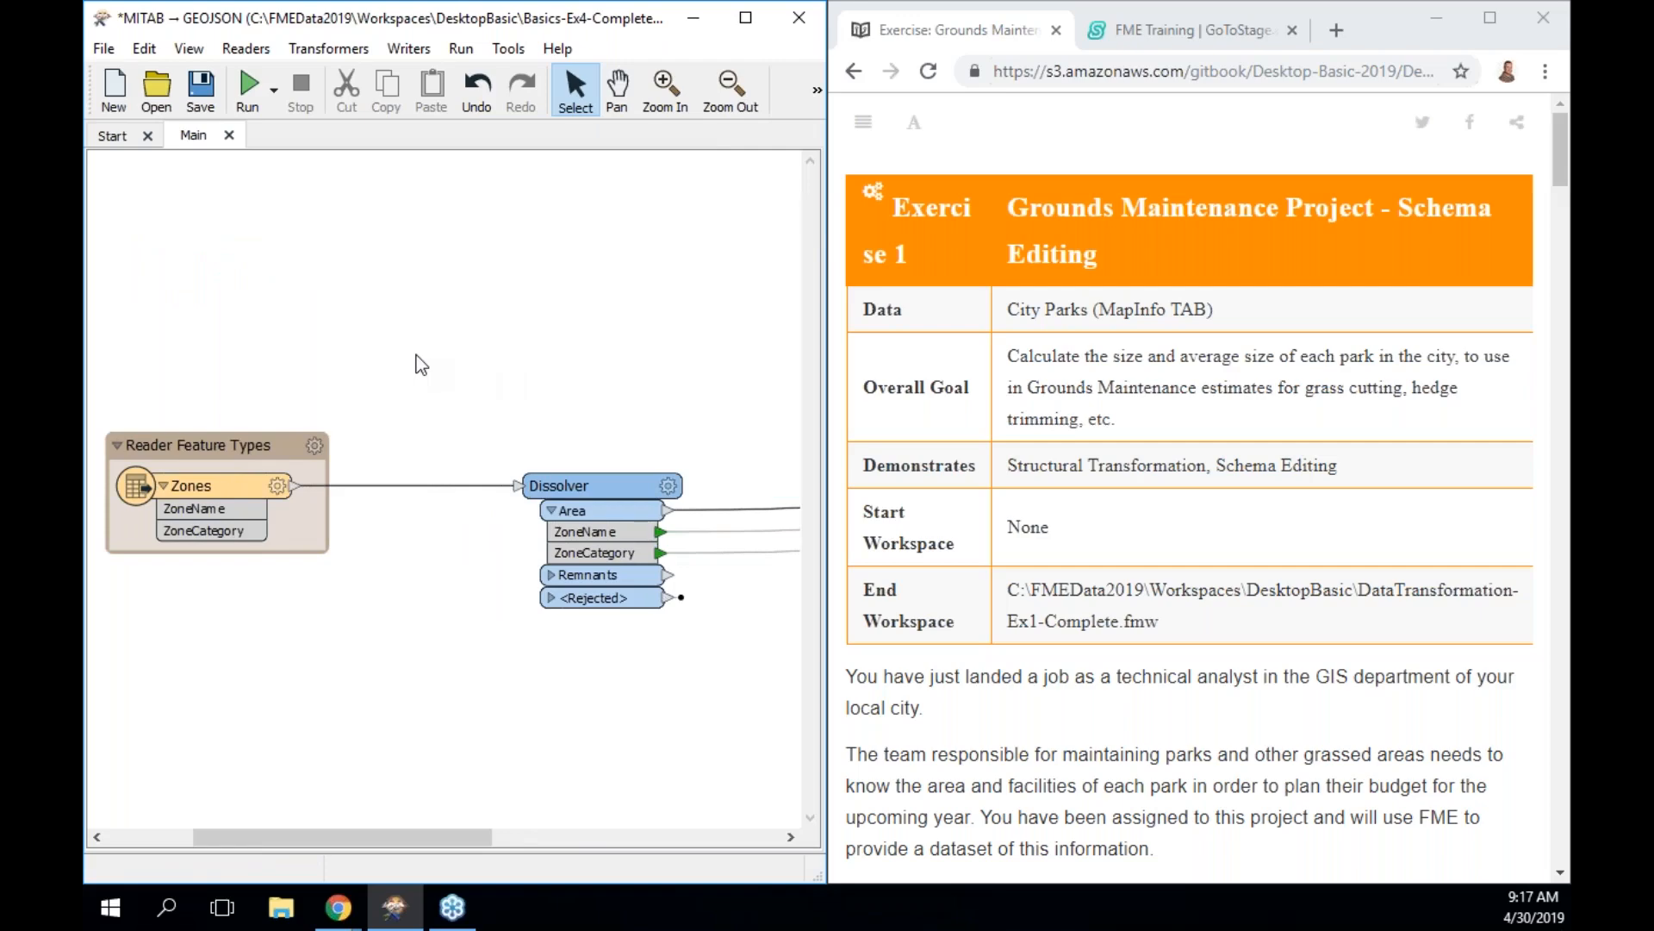
Start generating a new workspace without saving the current one, and set the reader format to MapInfo TAB (MITAB)
scroll(929, 702, "down", 10)
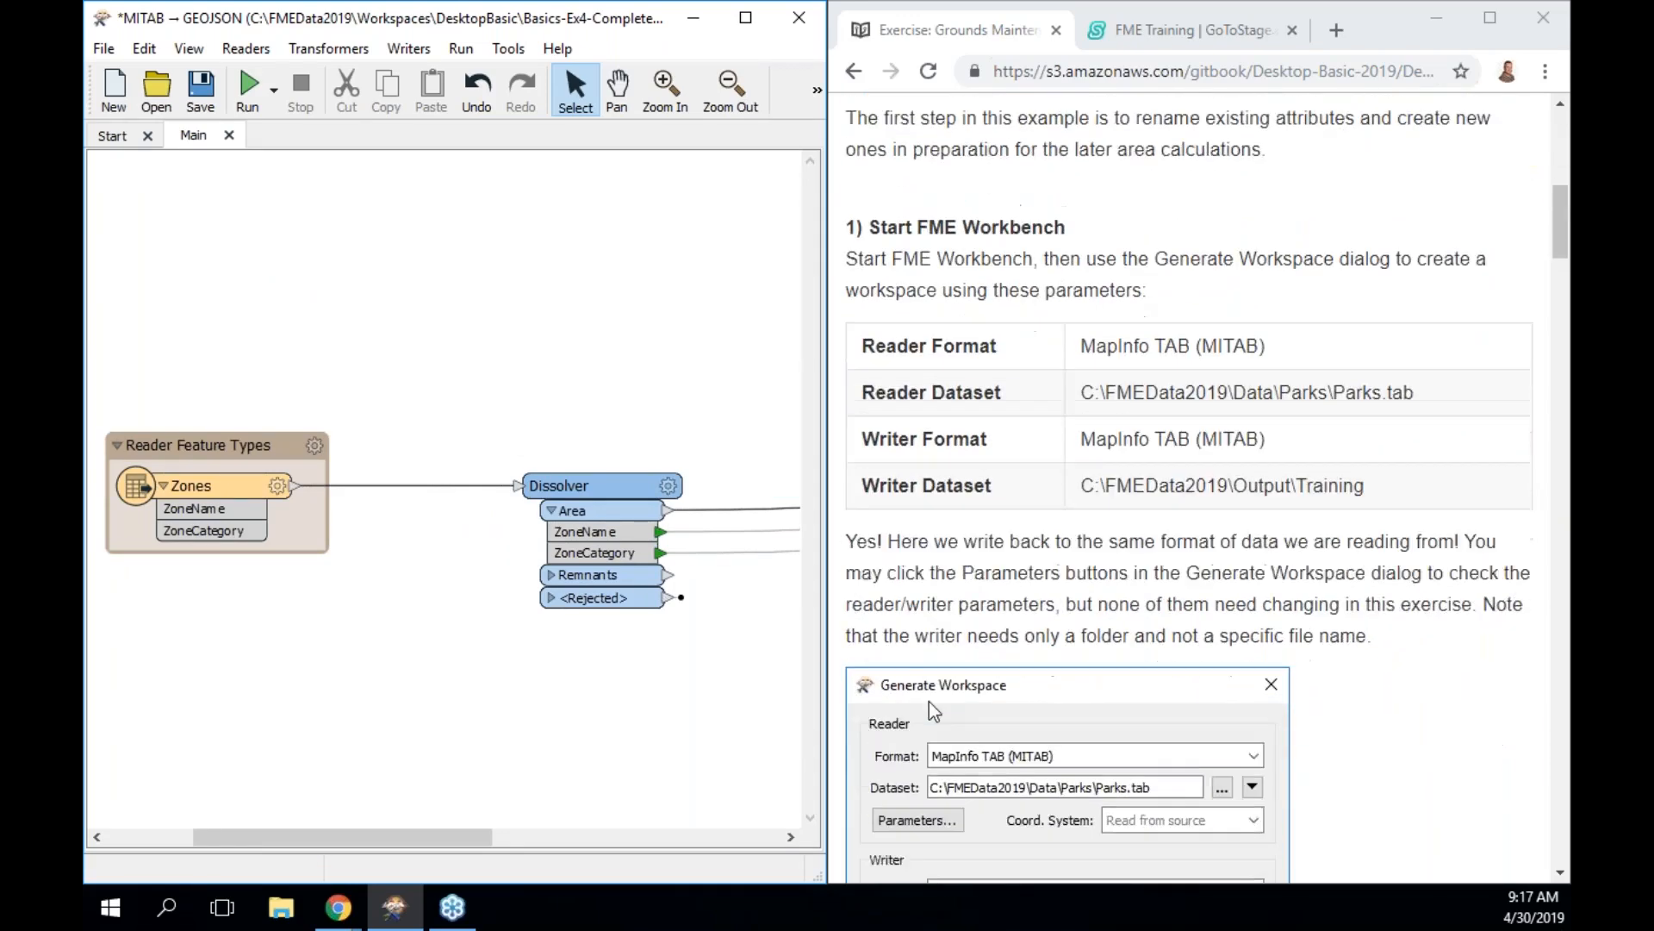
scroll(929, 701, "down", 1)
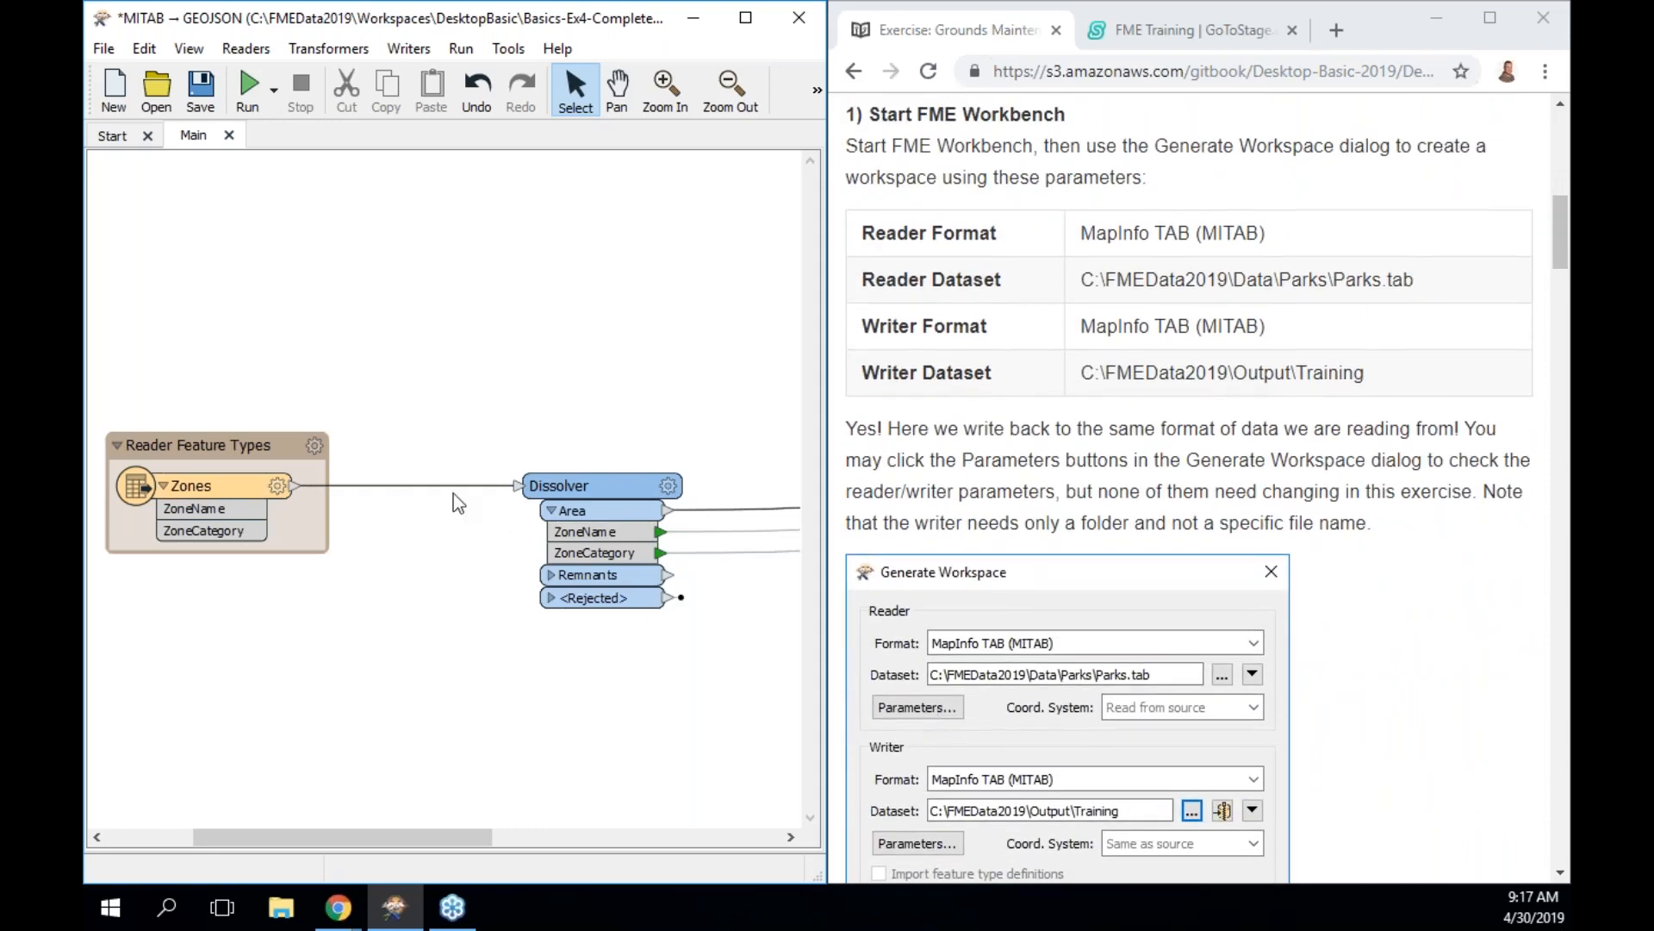
left_click(116, 144)
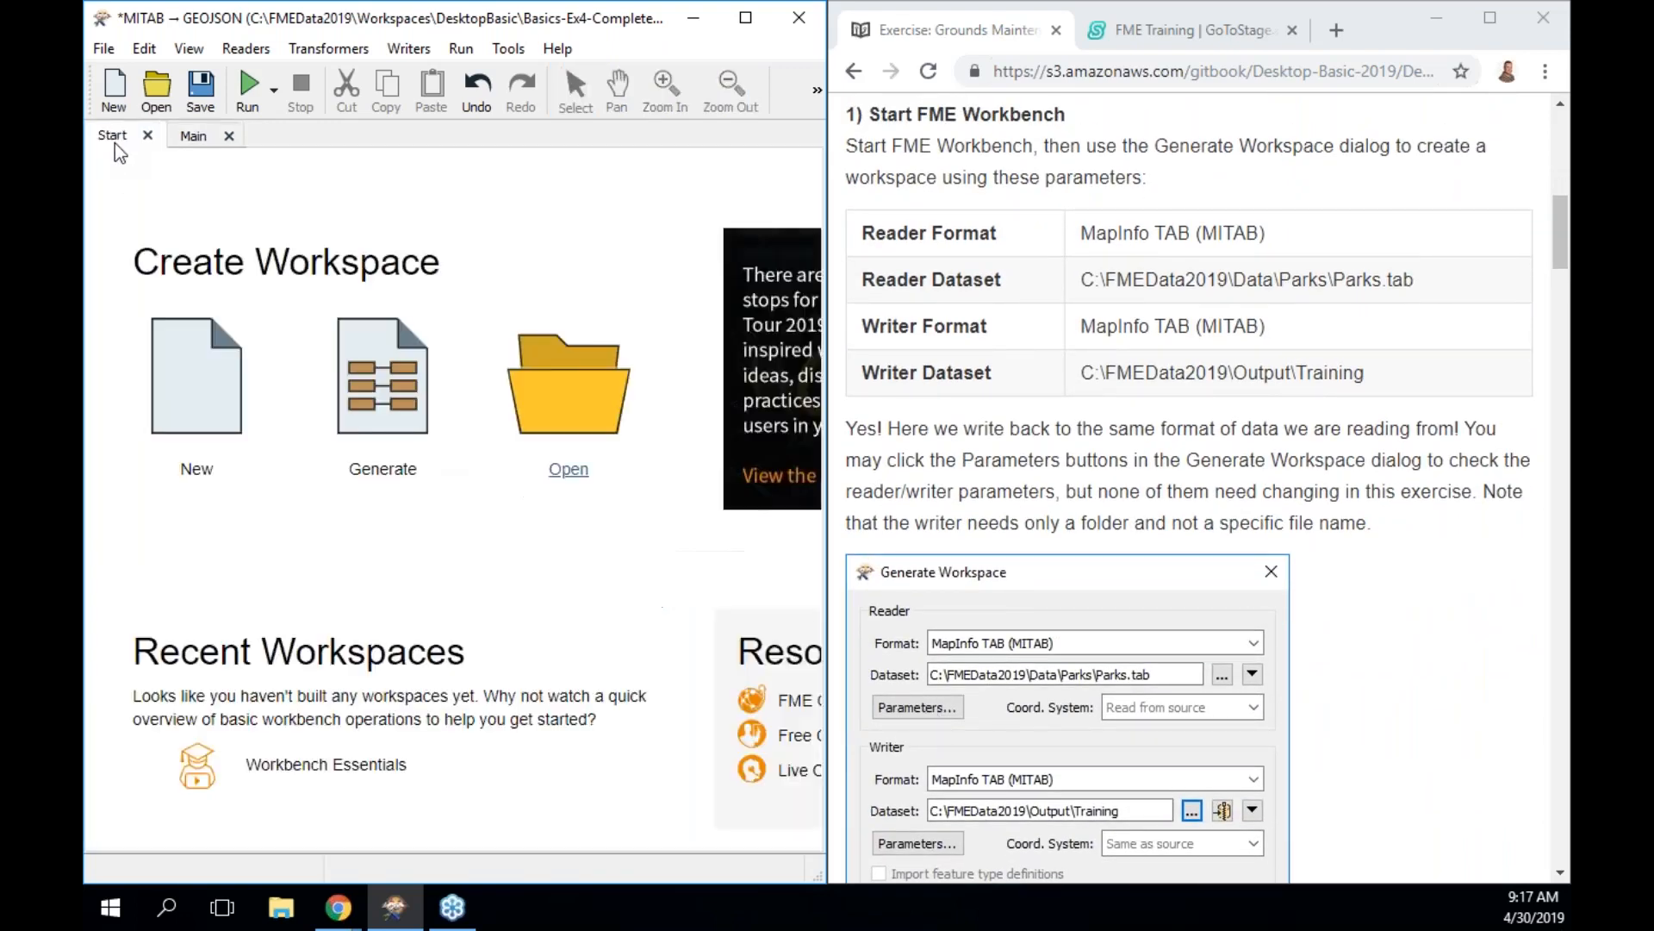
left_click(387, 474)
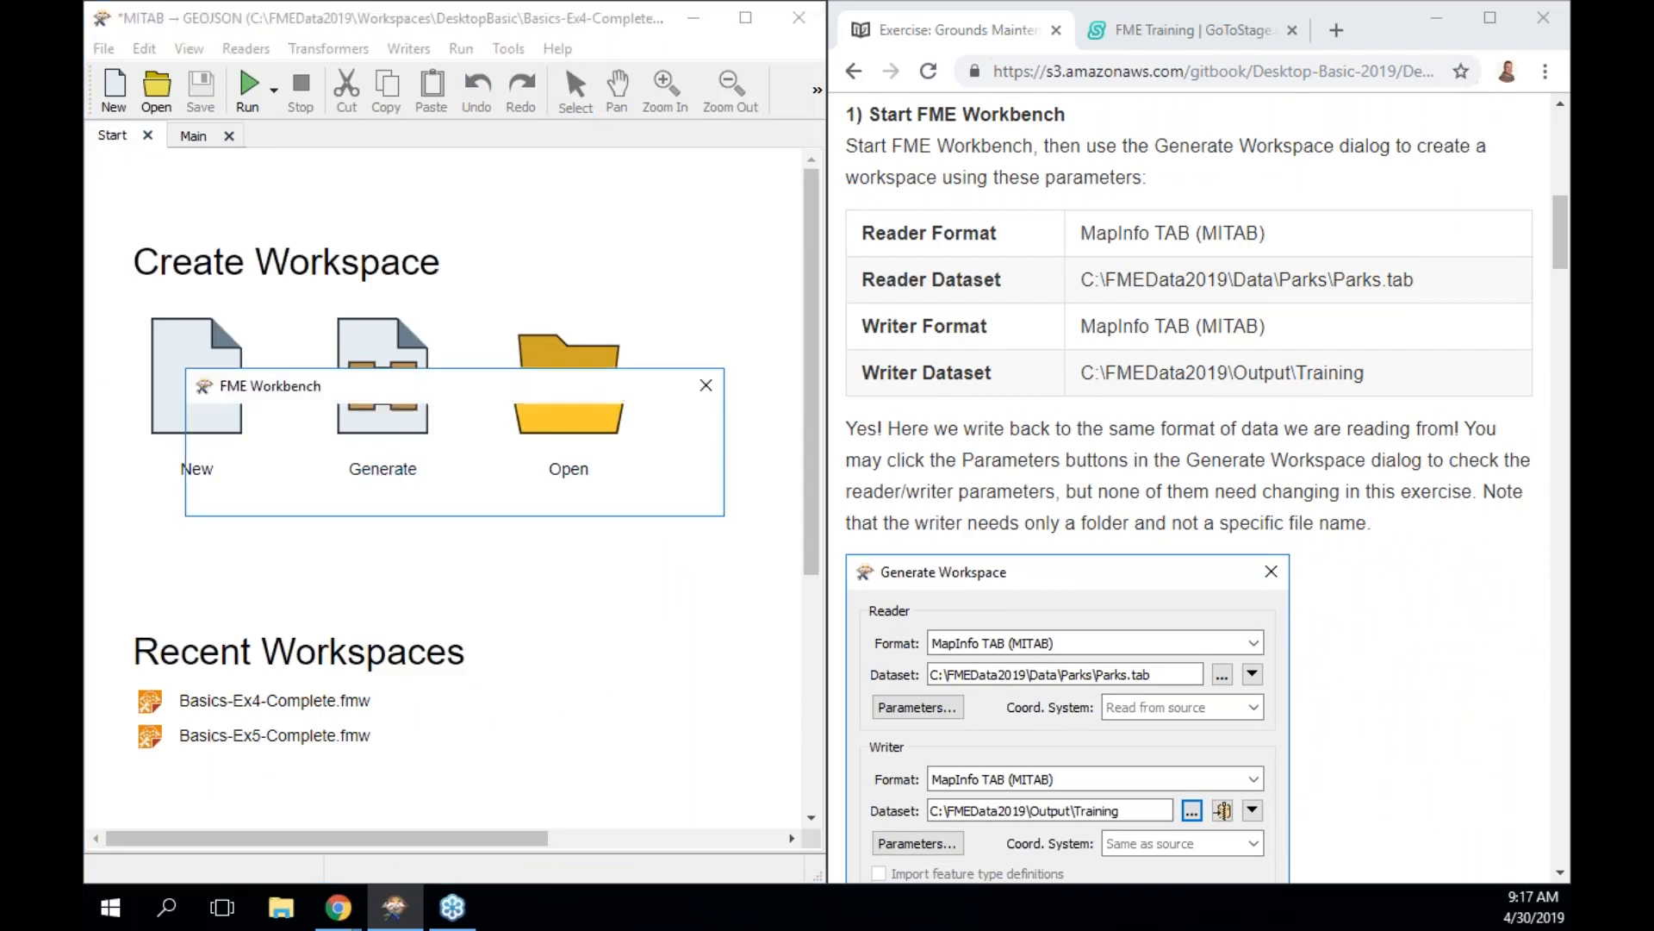
left_click(572, 489)
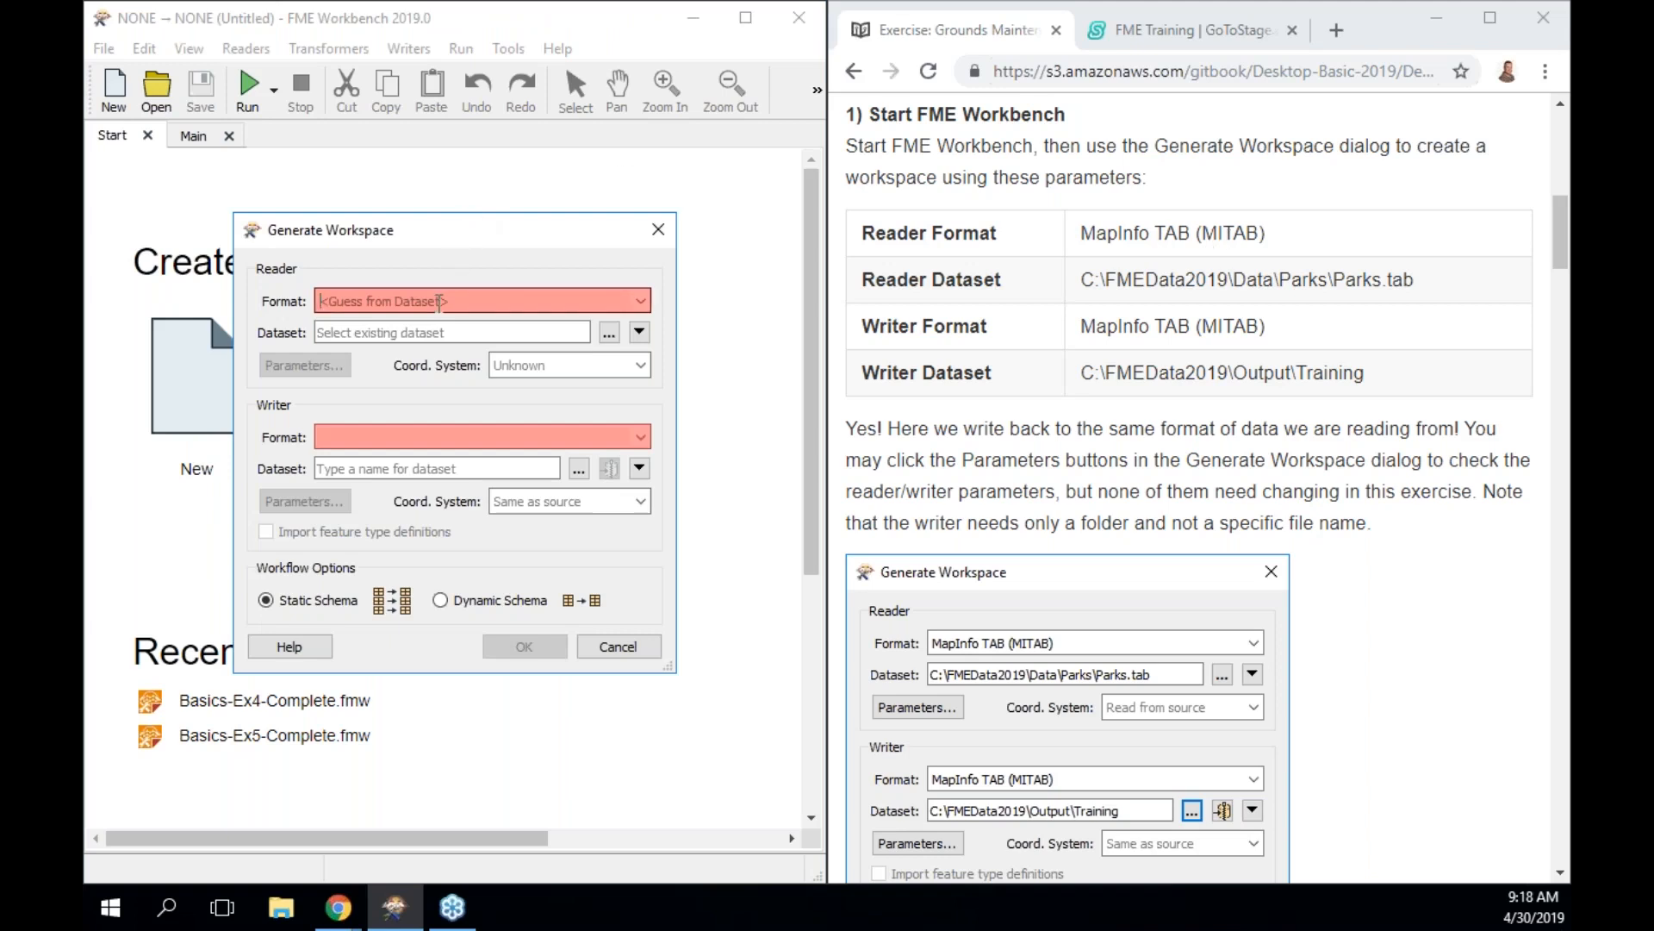
type("mitab")
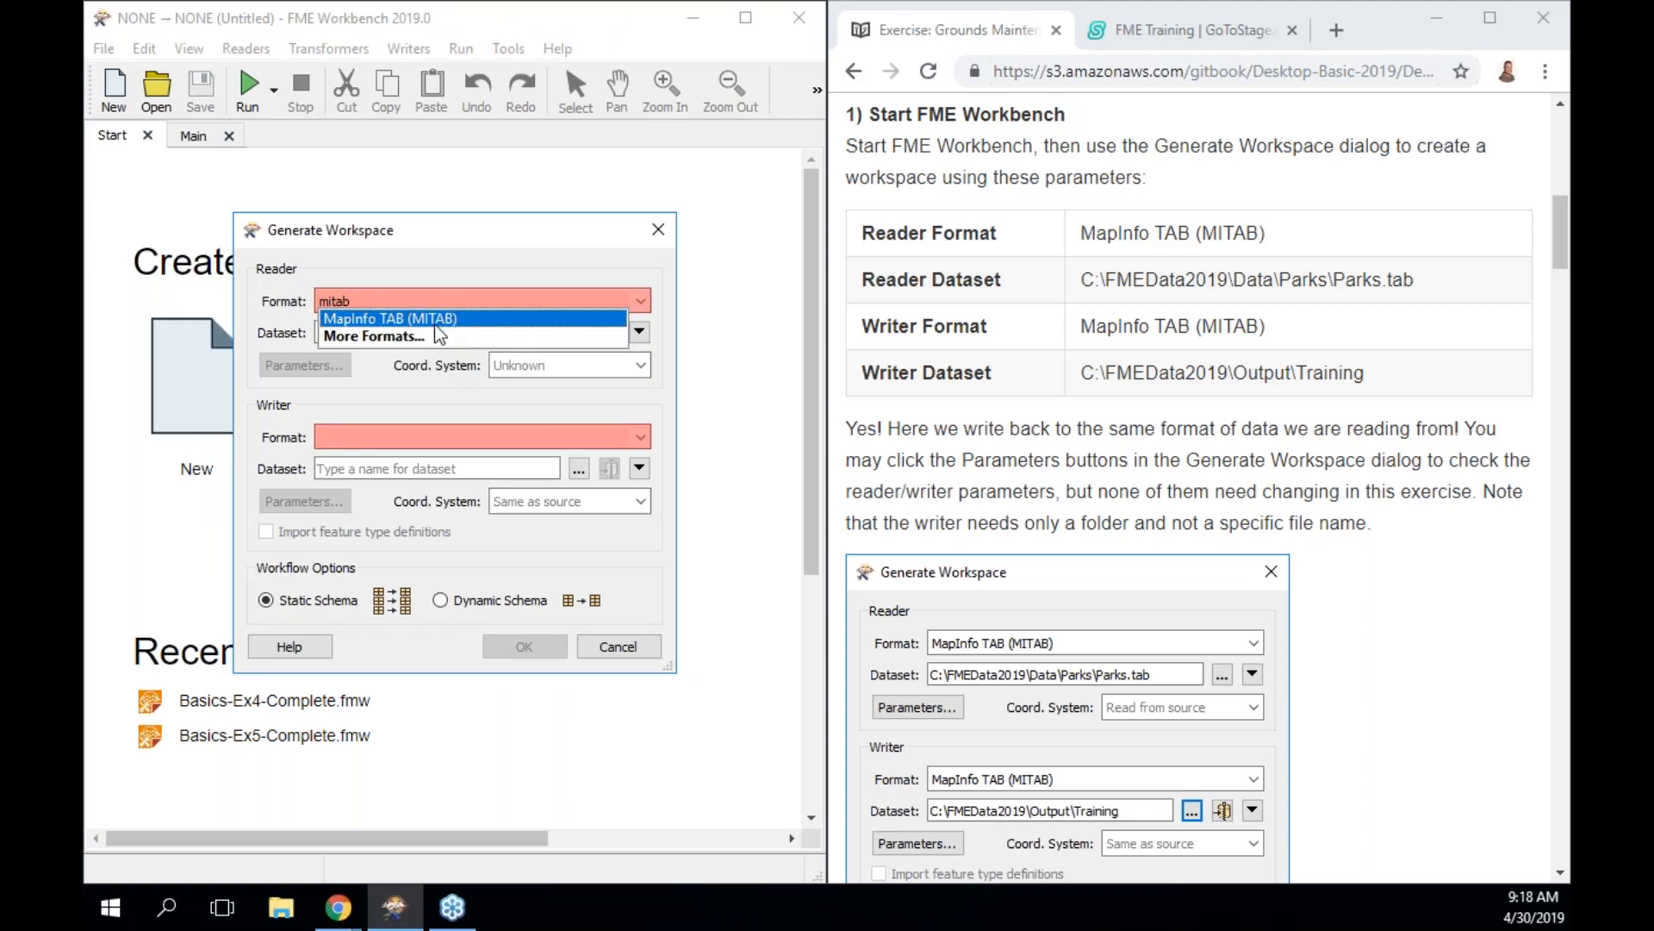
key("Return")
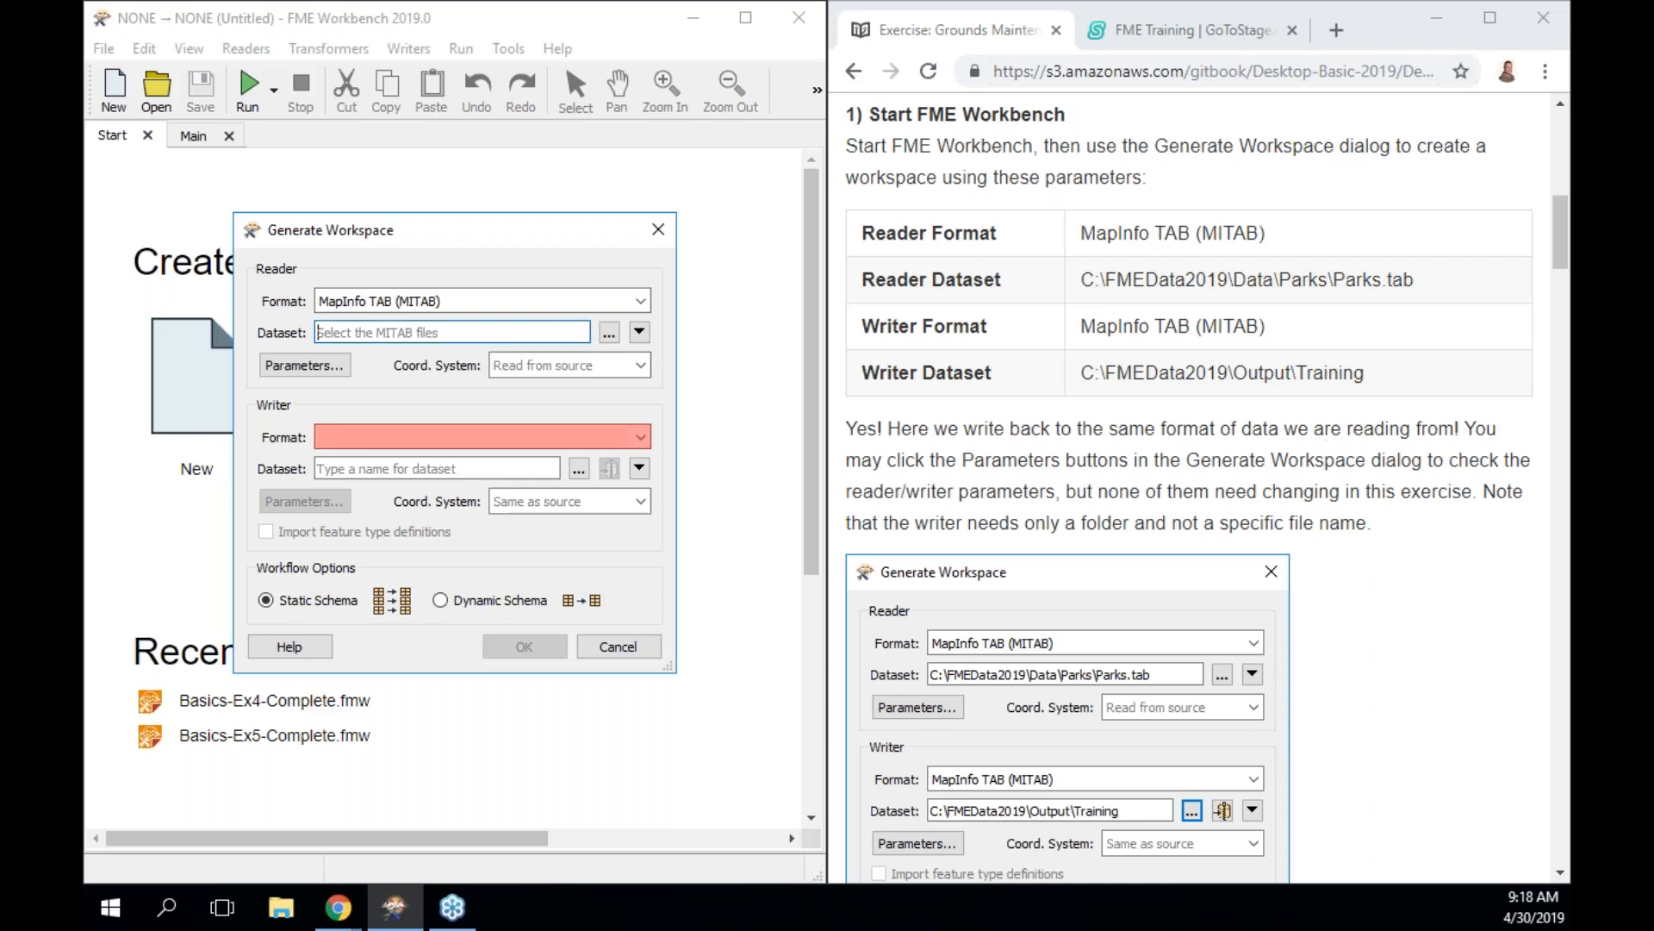
Set the reader dataset to C:\FMEData2019\Data\Parks\Parks.tab, as listed in the exercise's parameter table
left_click_drag(1416, 279, 1088, 274)
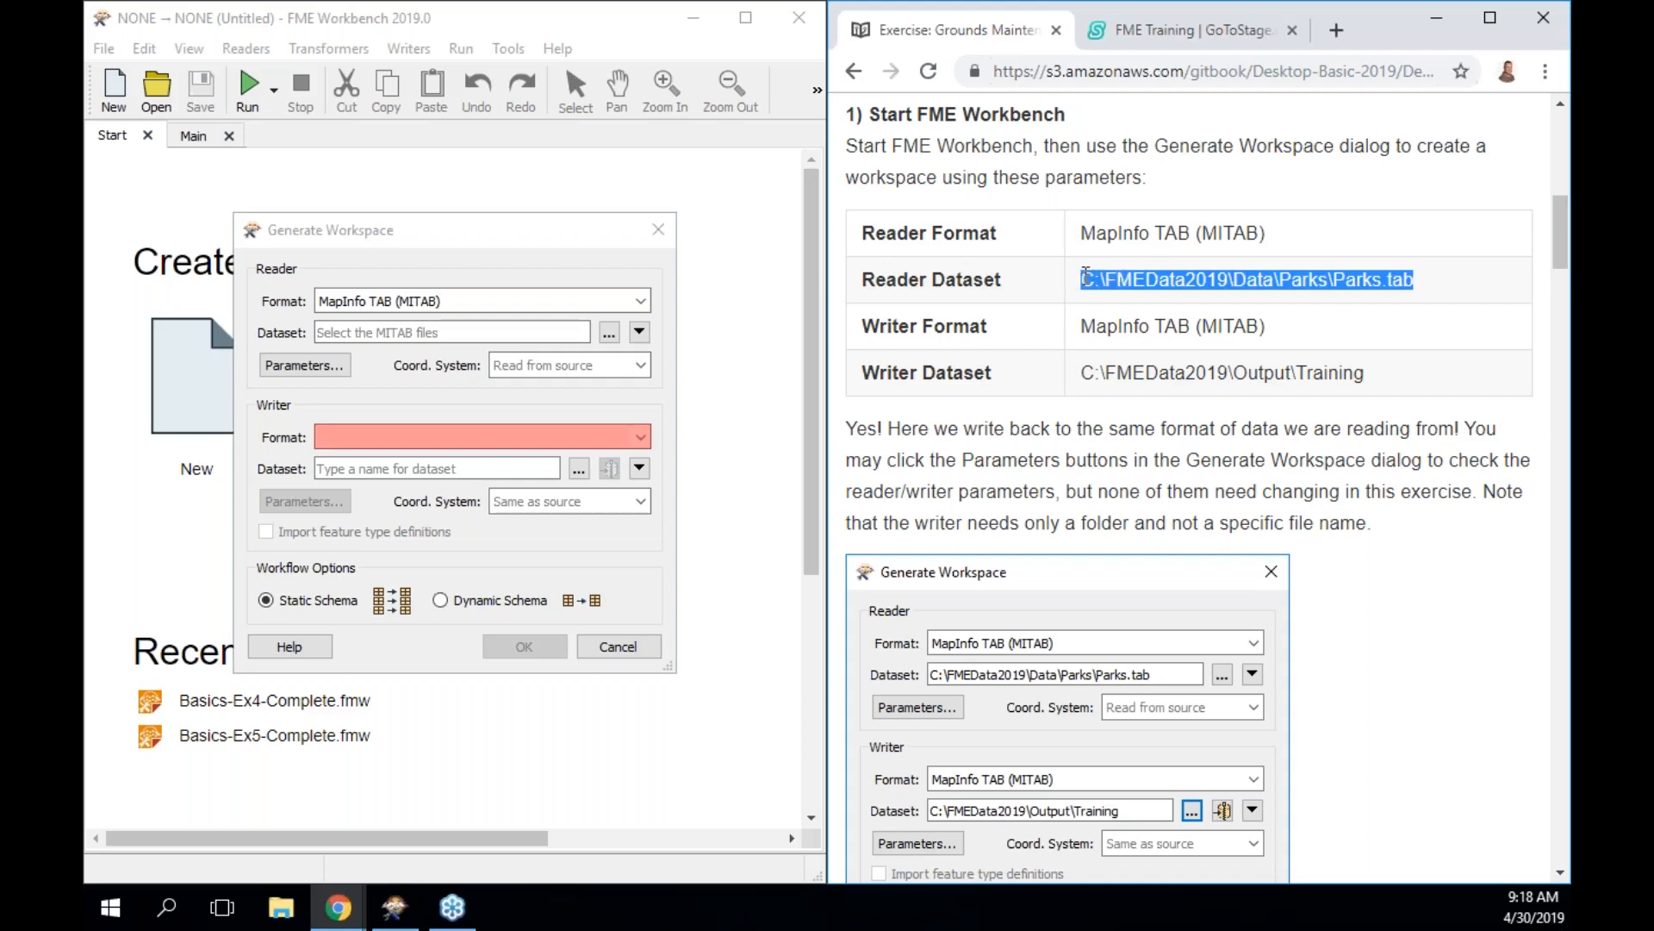
left_click(609, 333)
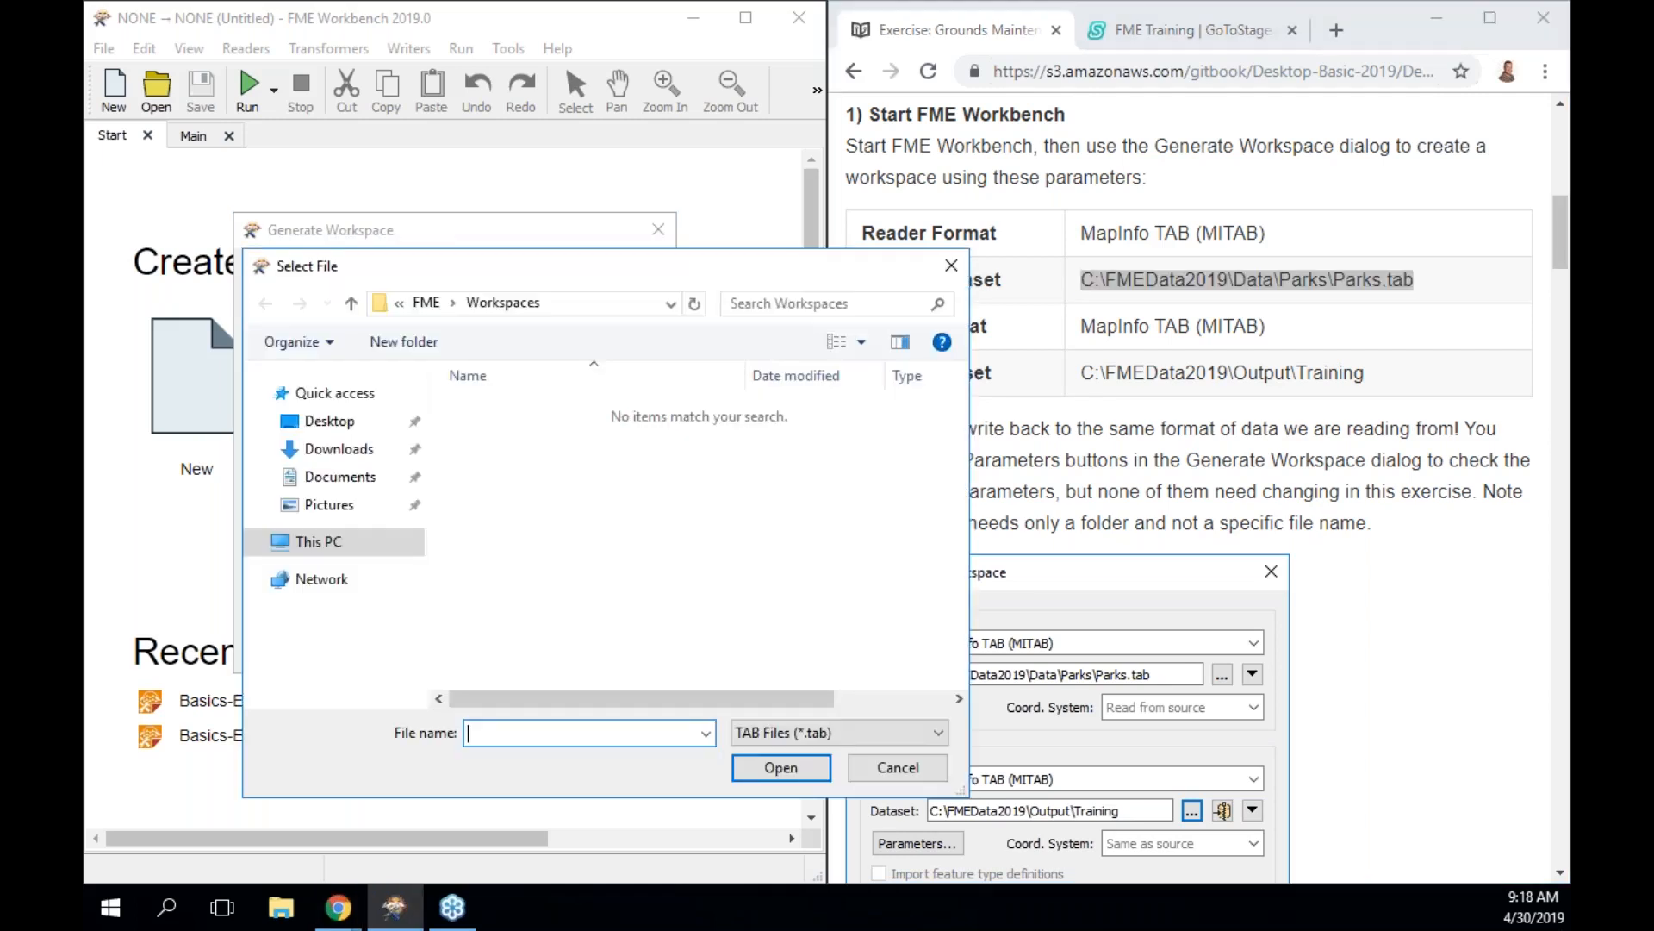
type("\\")
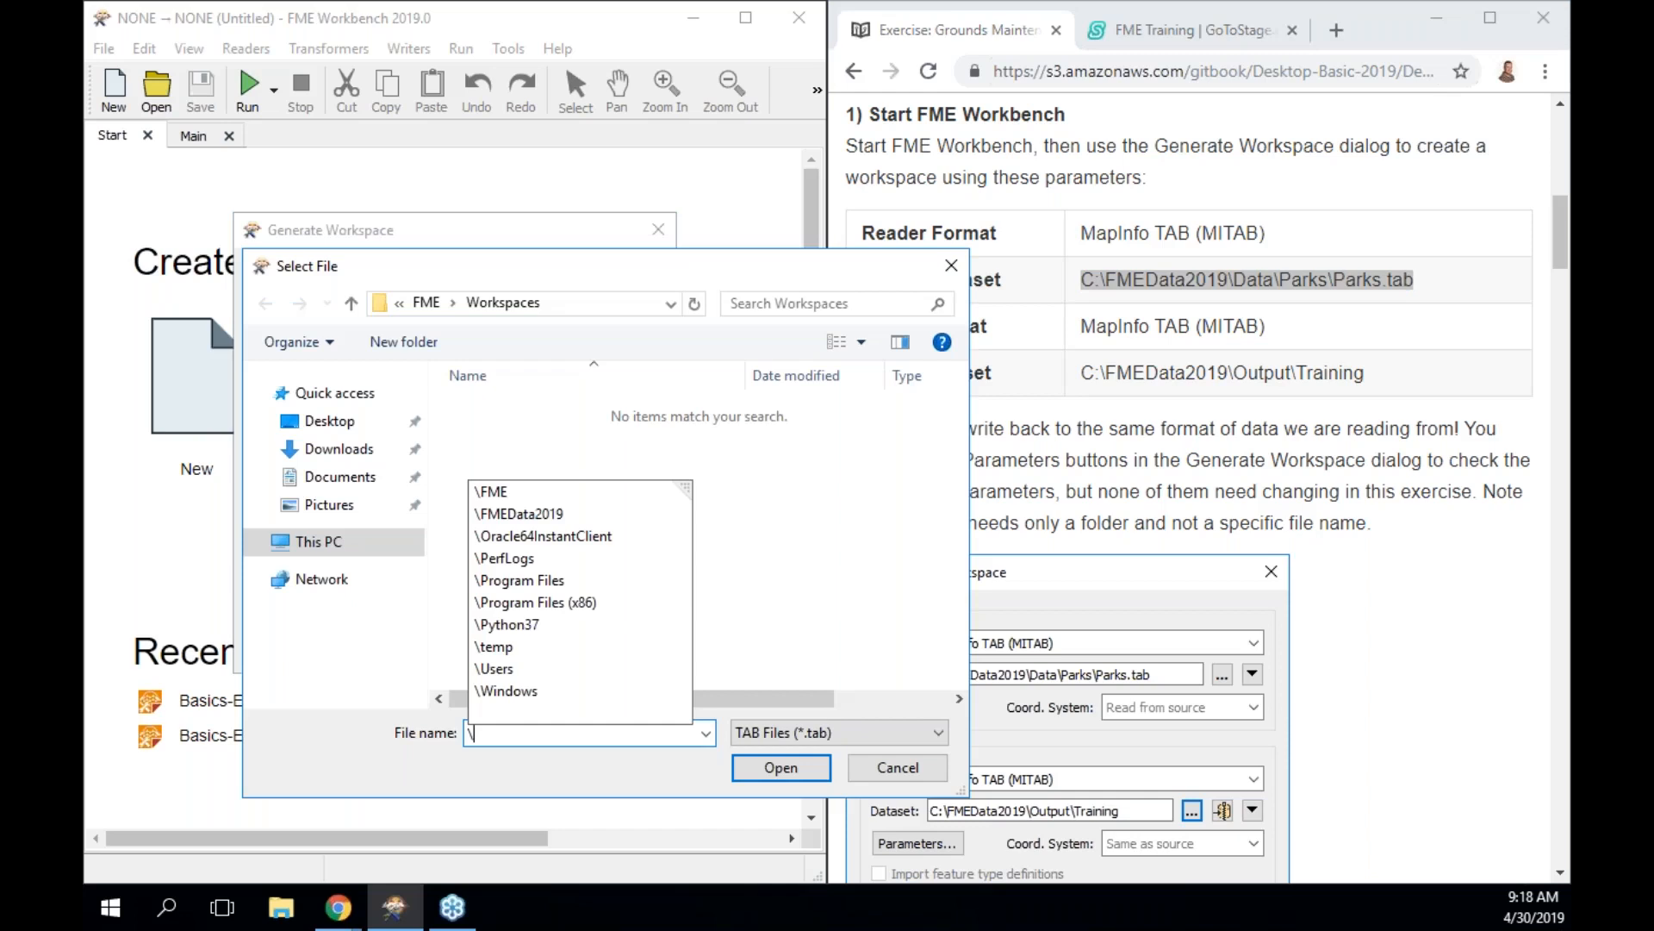
type("fme")
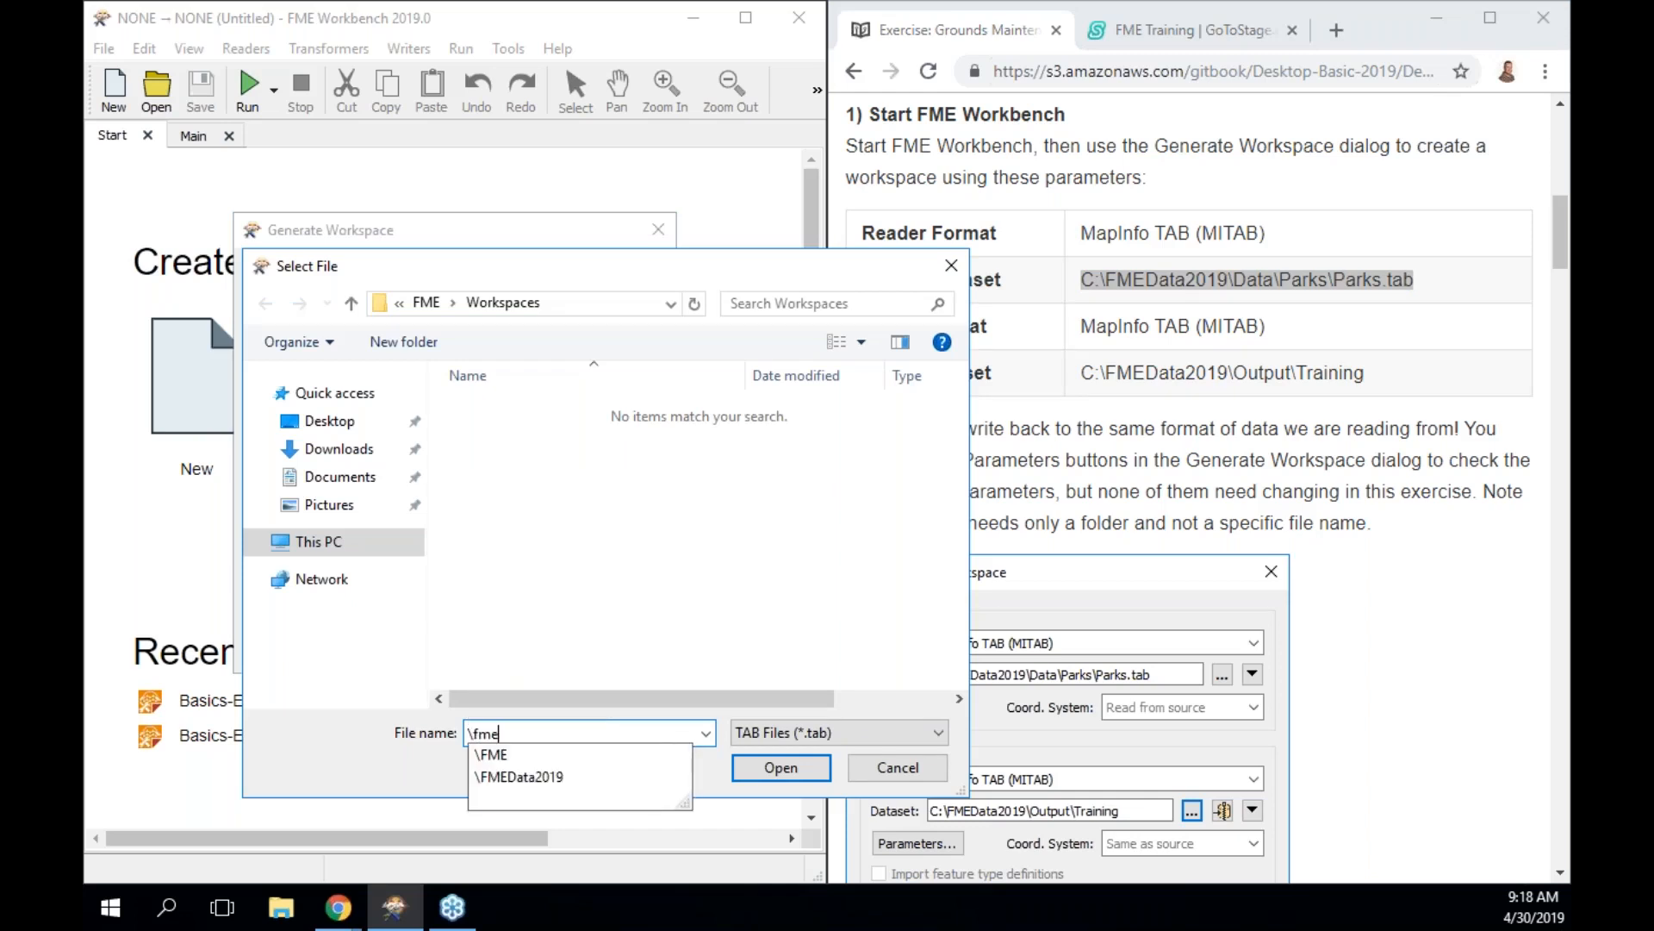
key("Down")
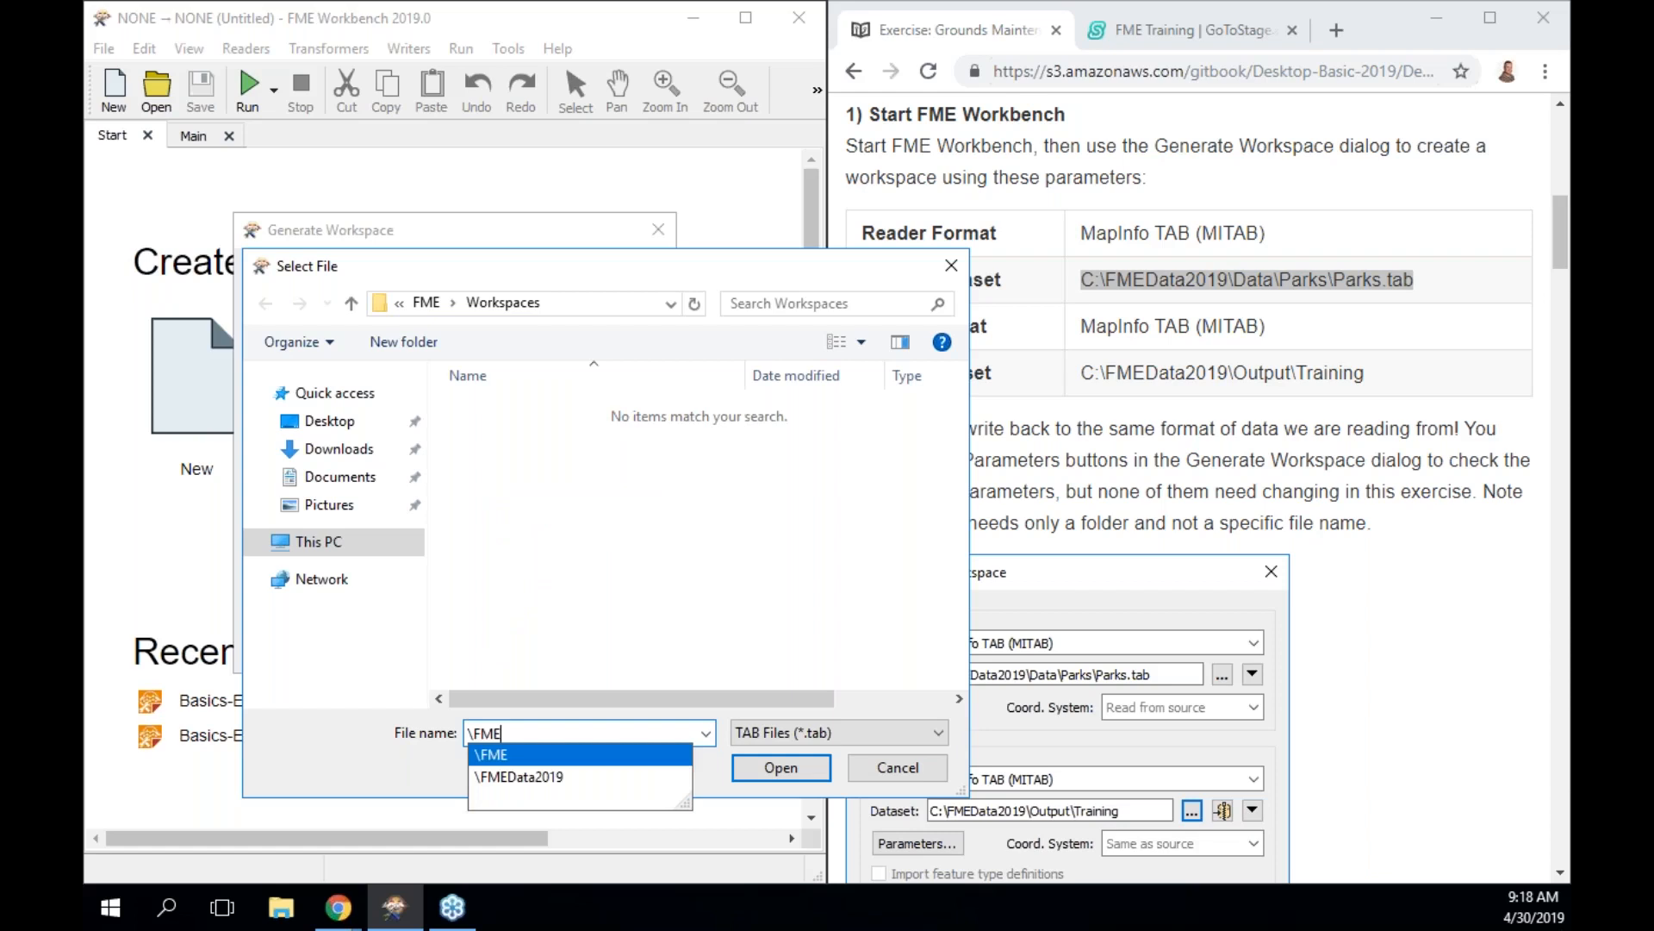
key("Down")
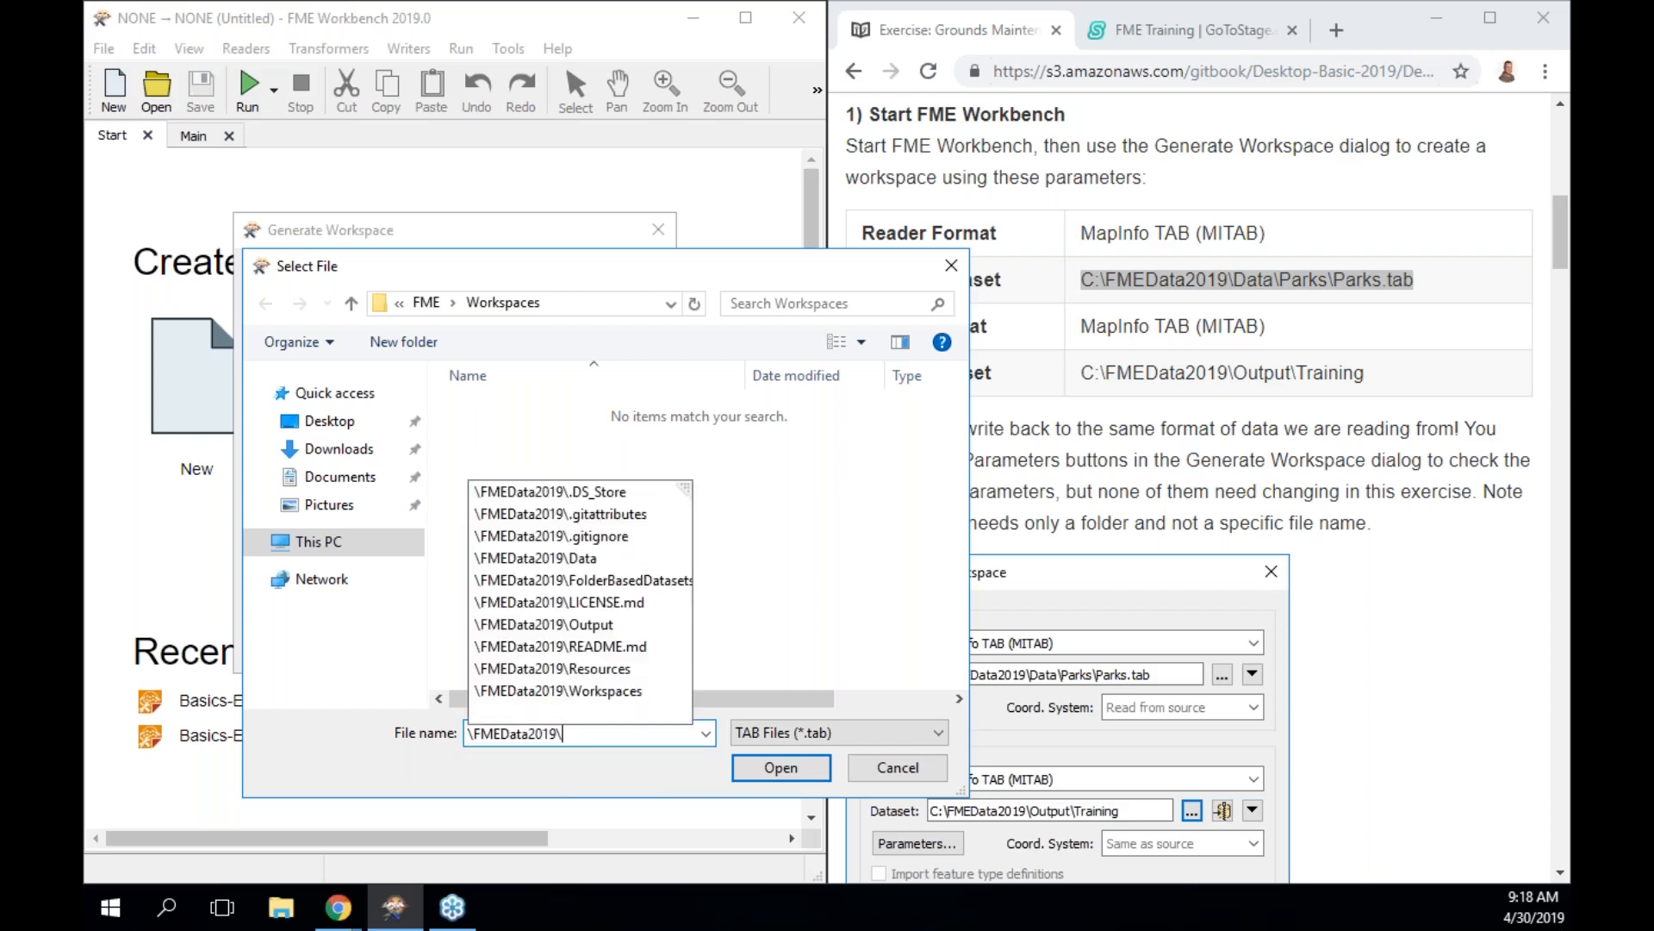
type("Data")
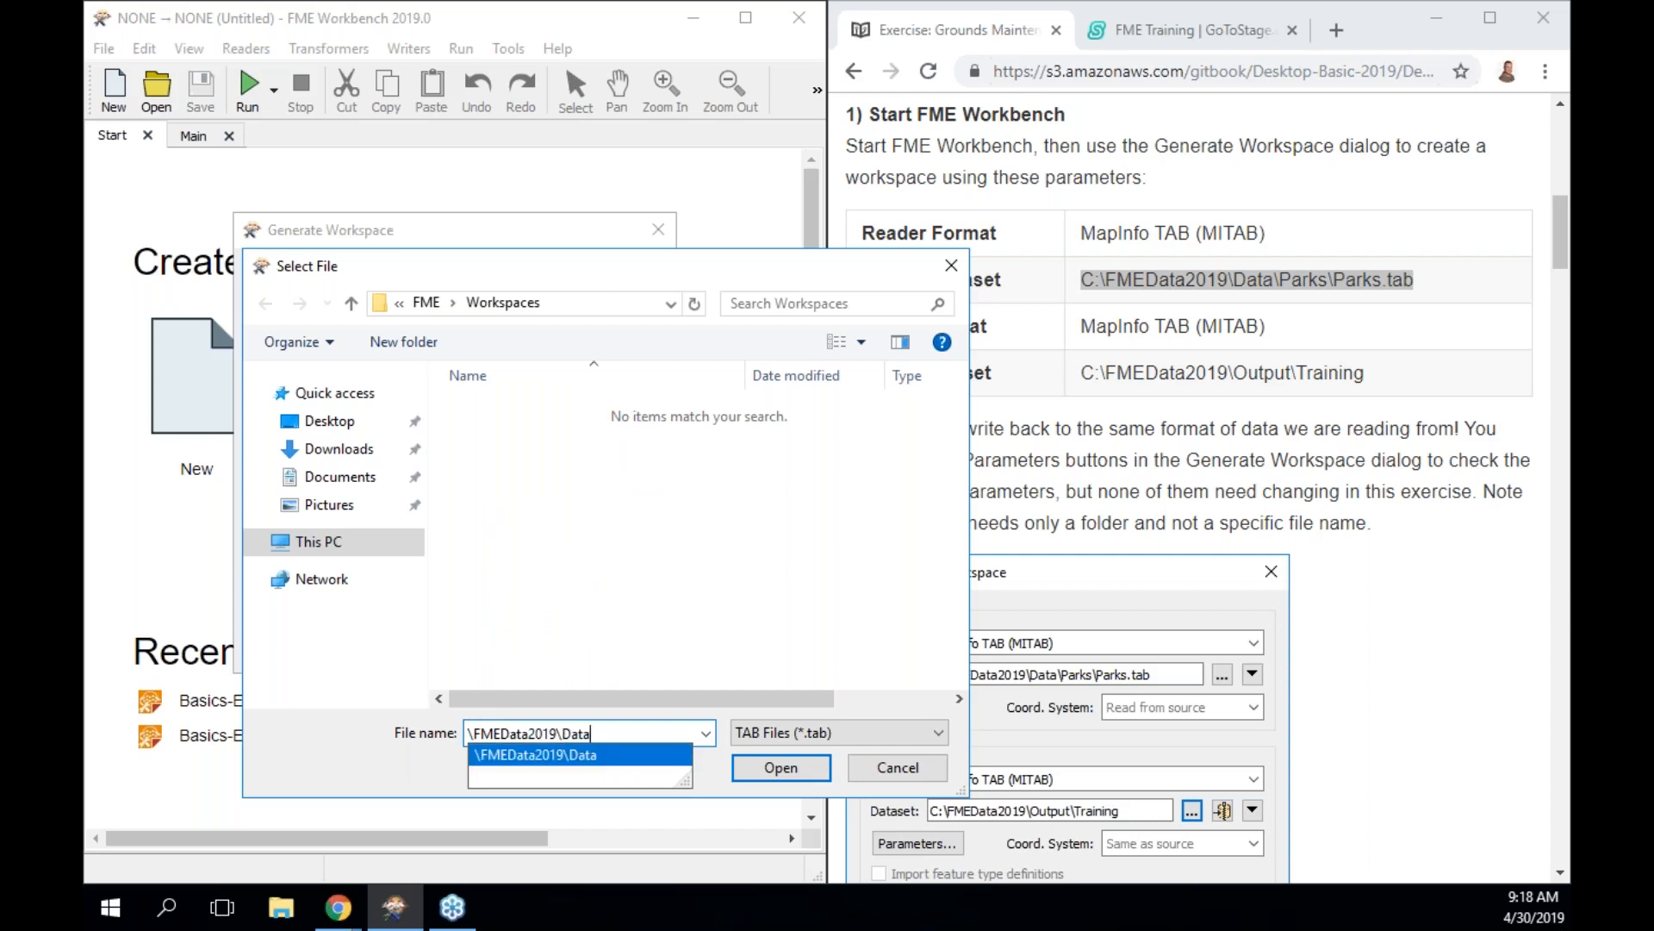
type("\\")
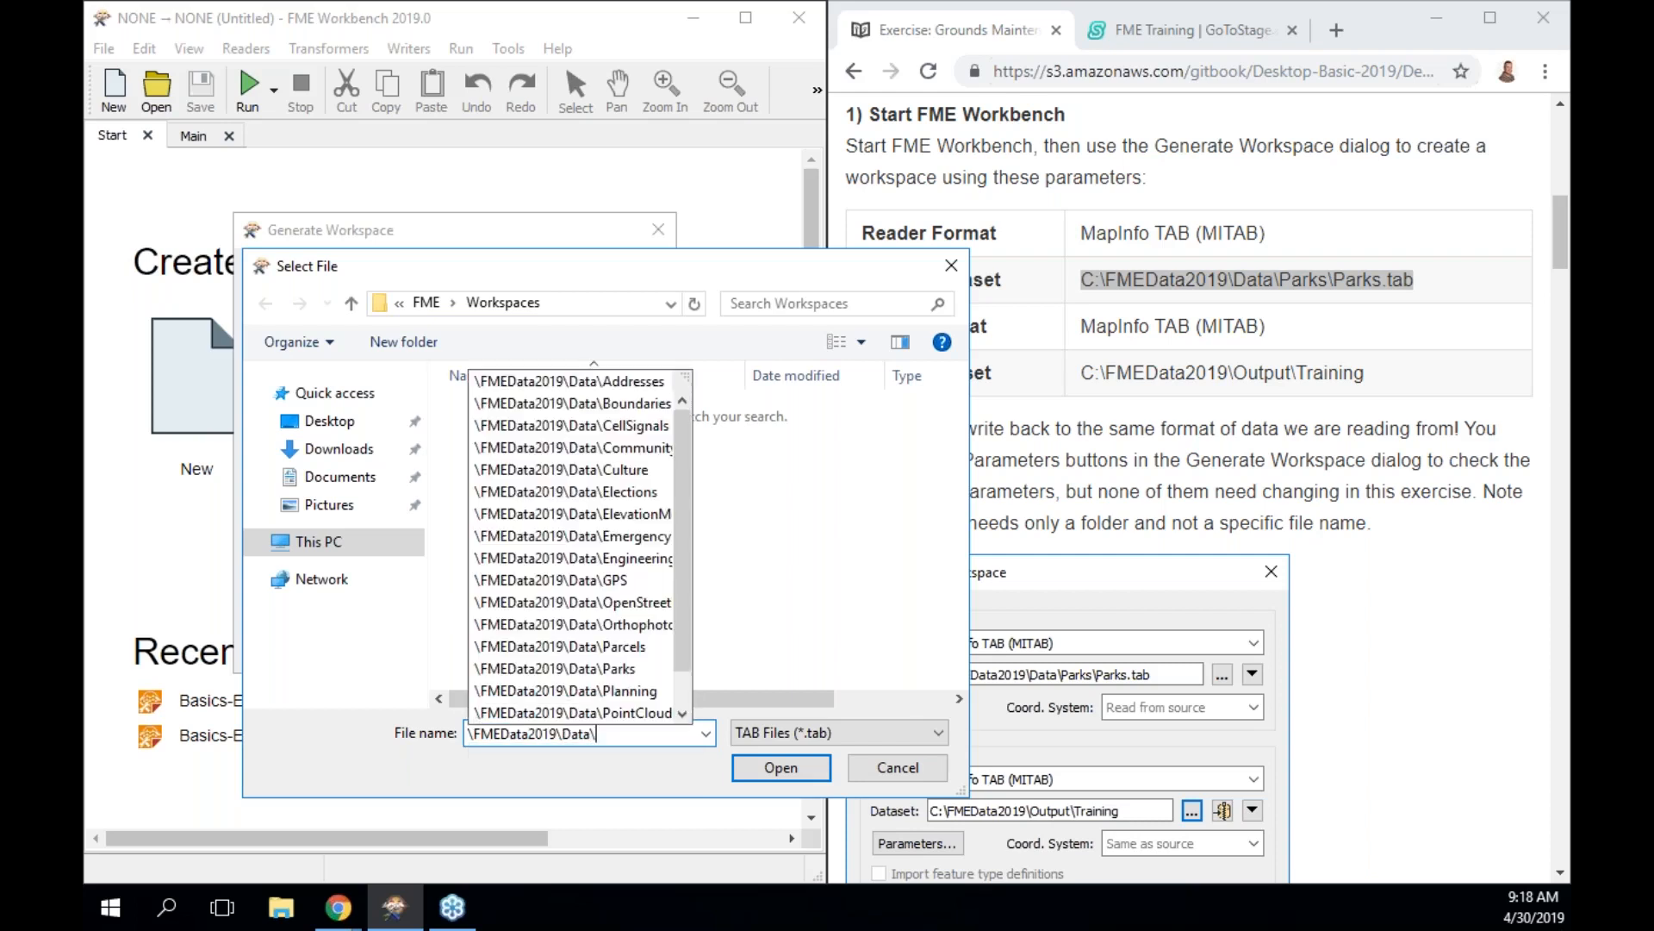
type("Par")
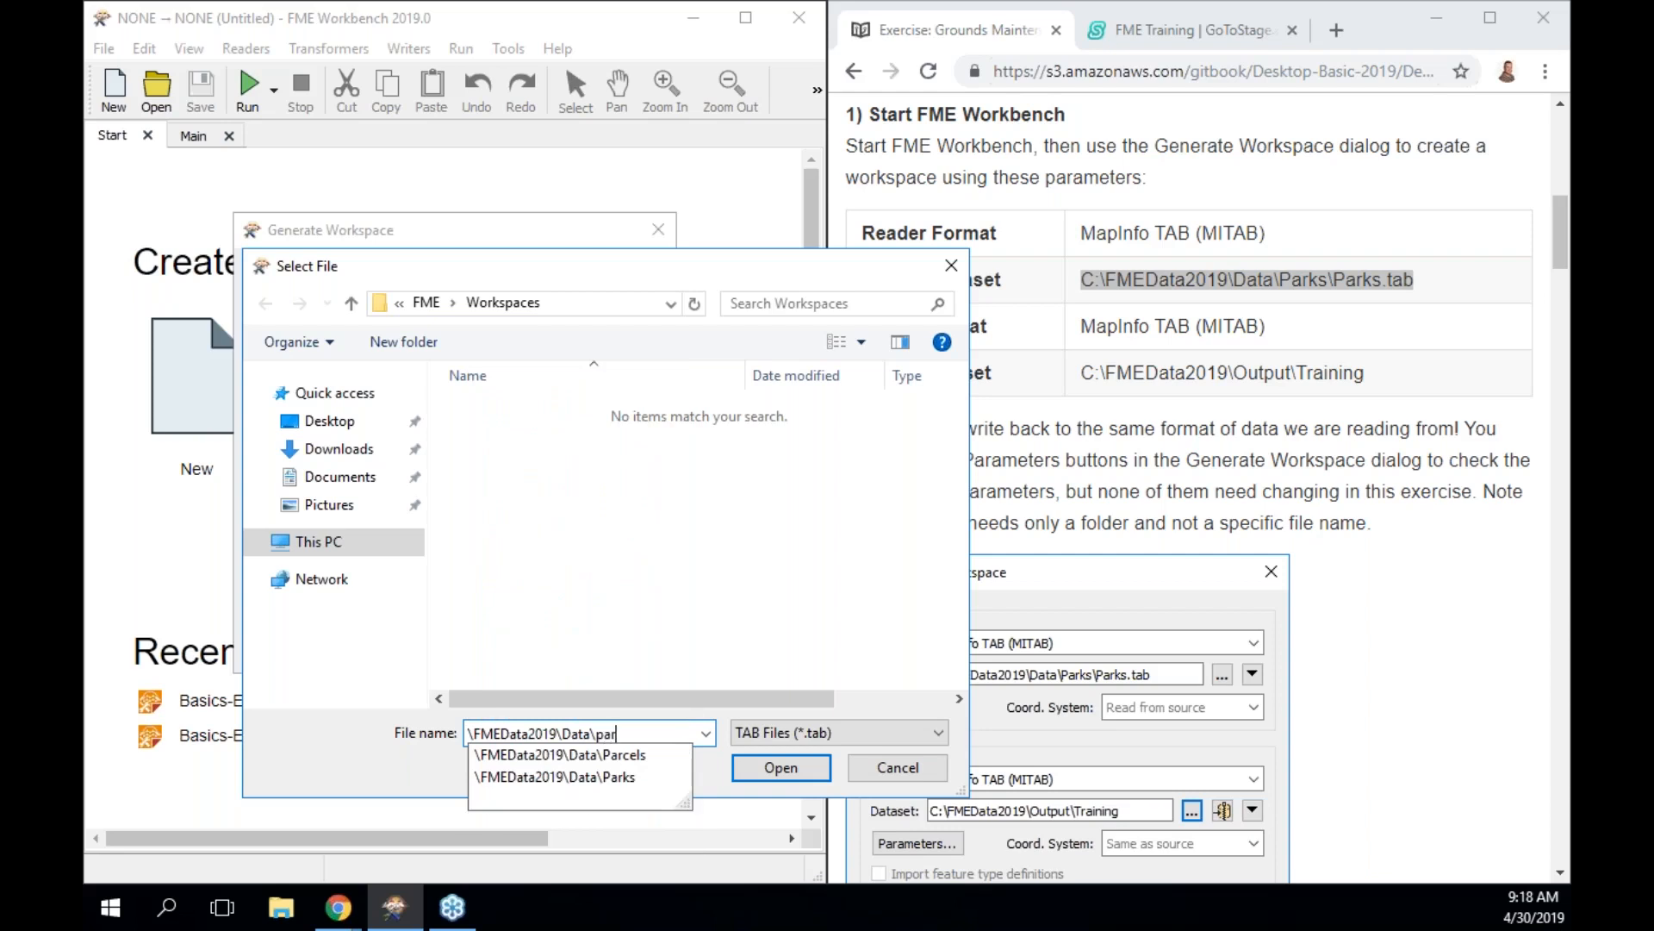
key("Down")
key("Down")
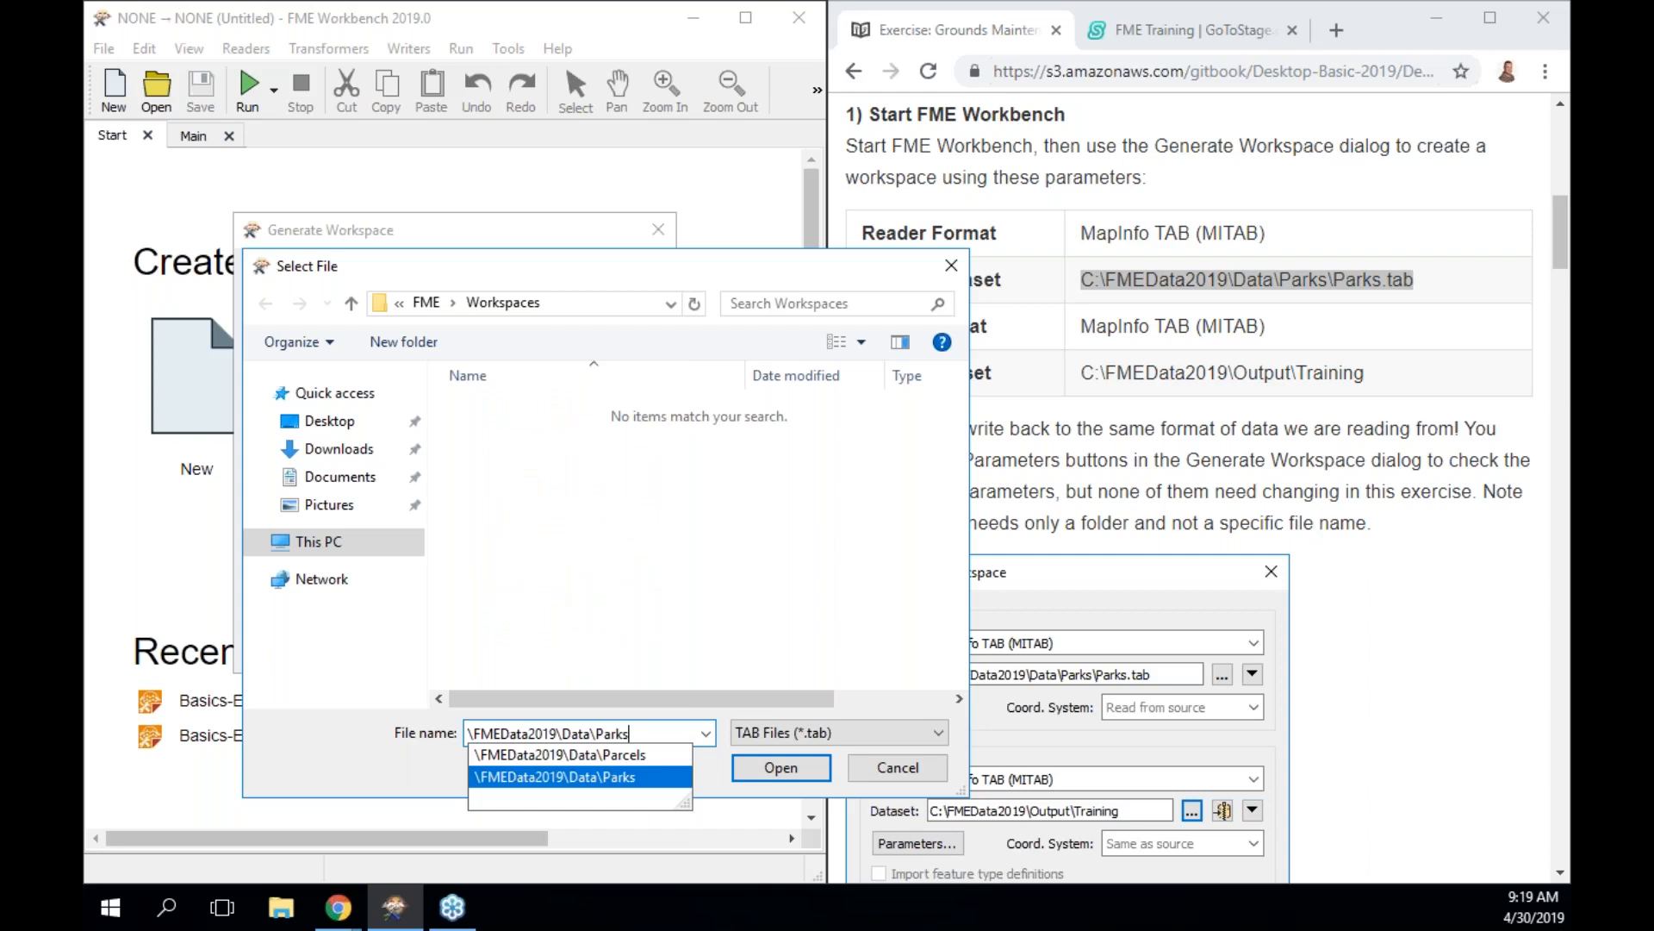
key("Return")
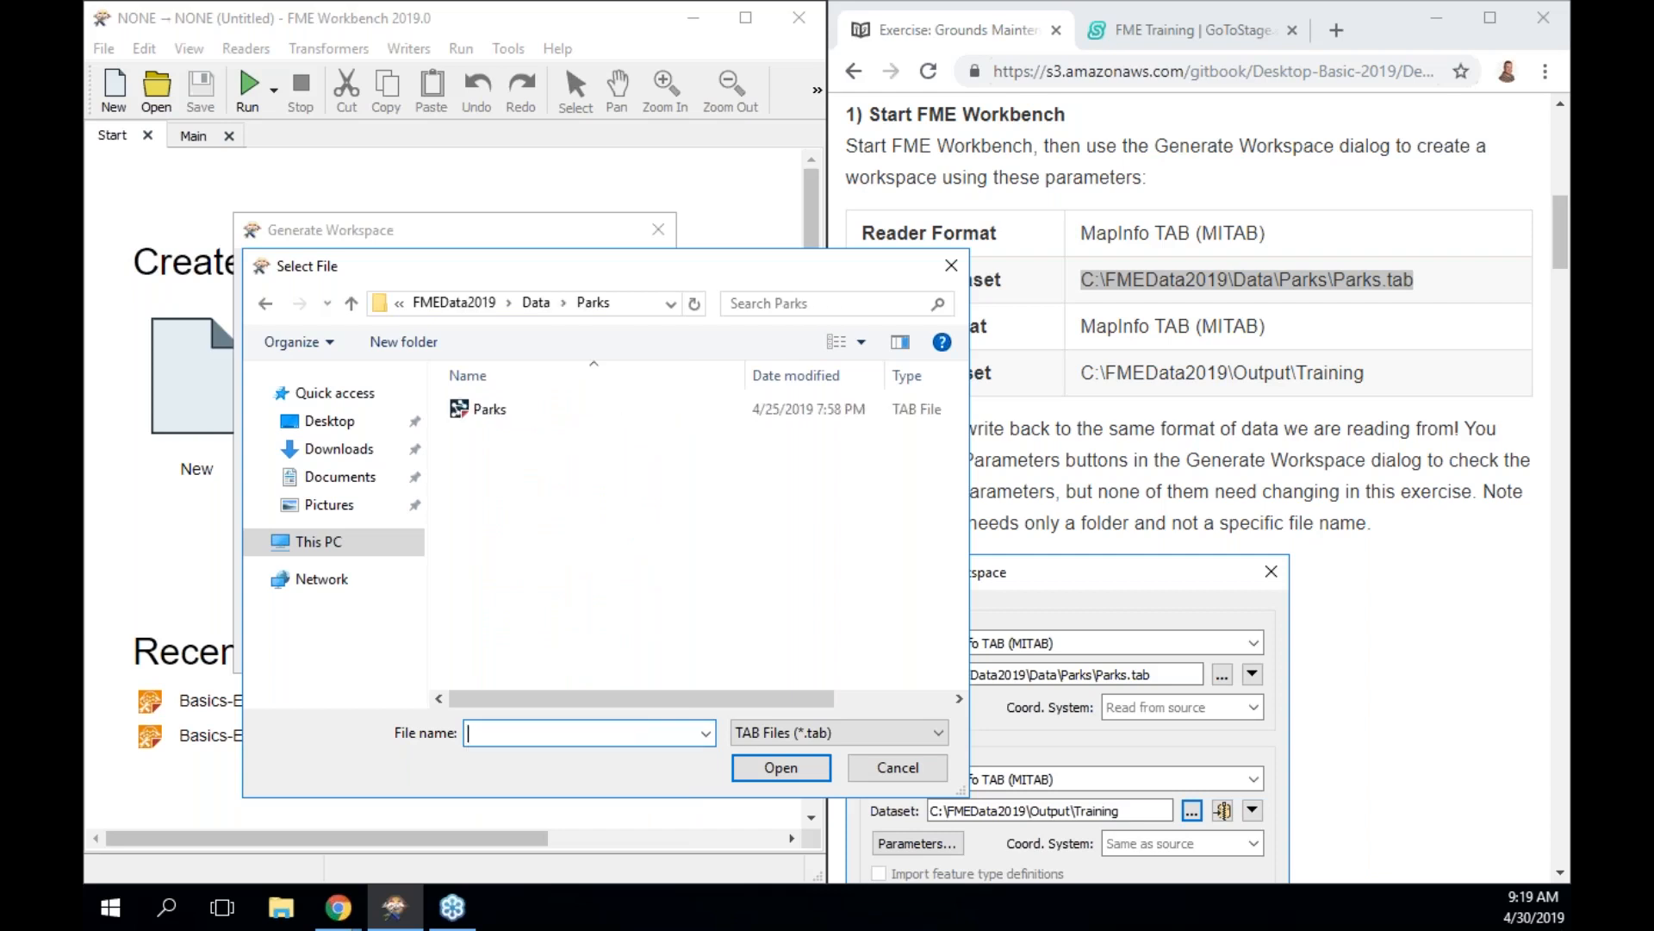
left_click(527, 411)
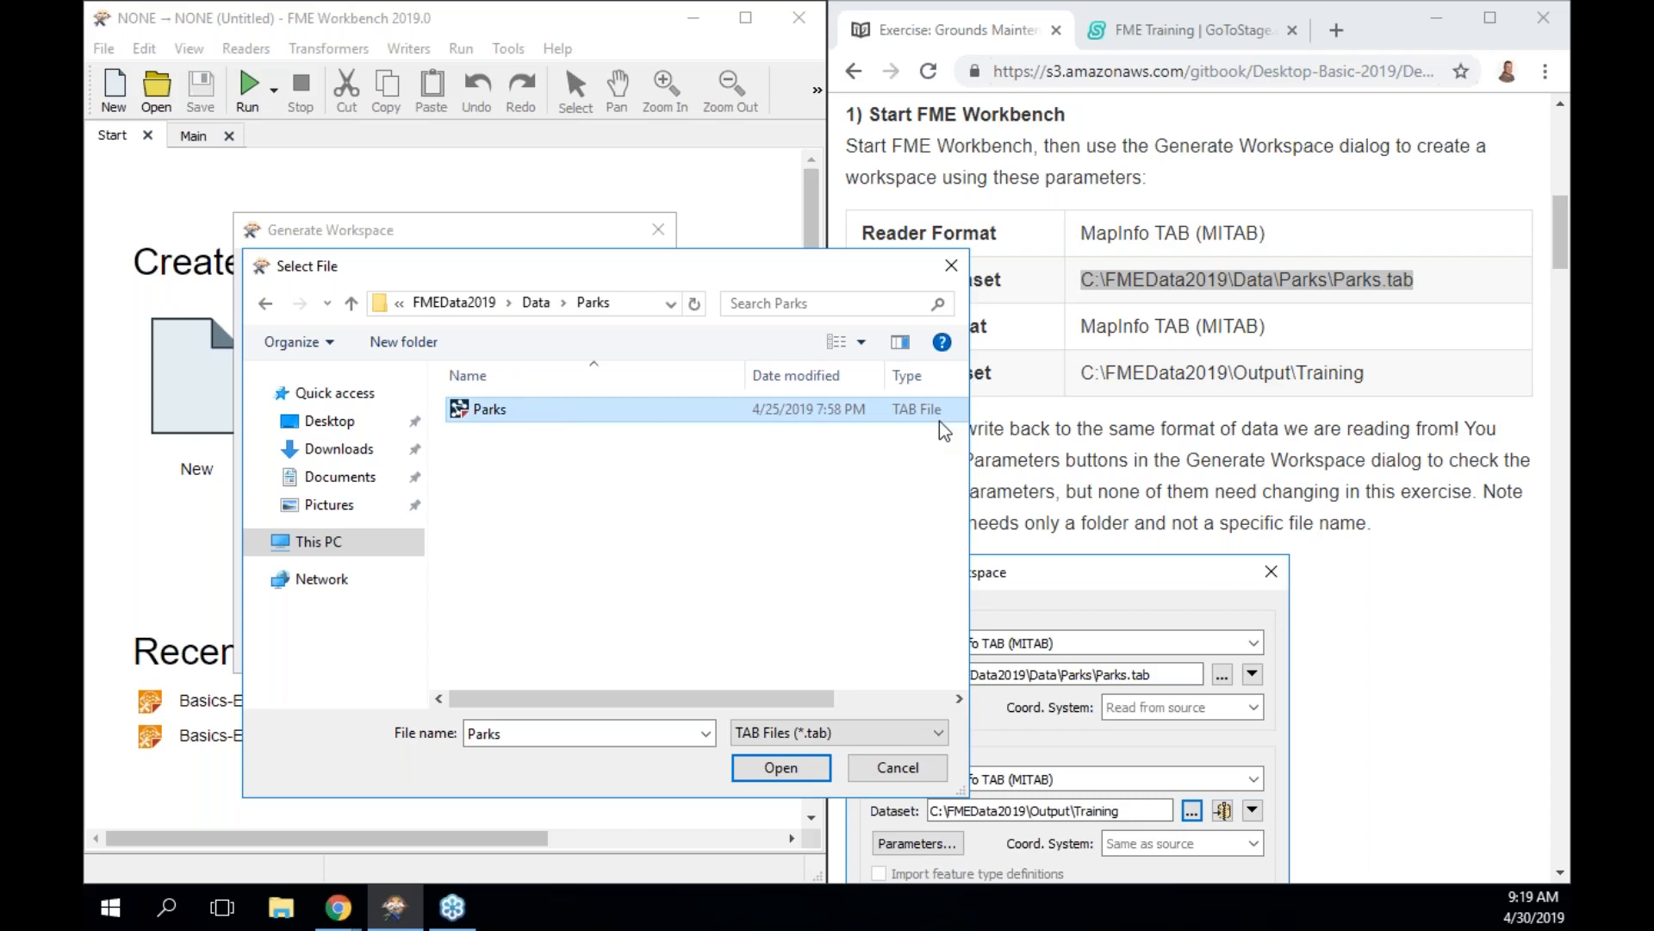
left_click(781, 768)
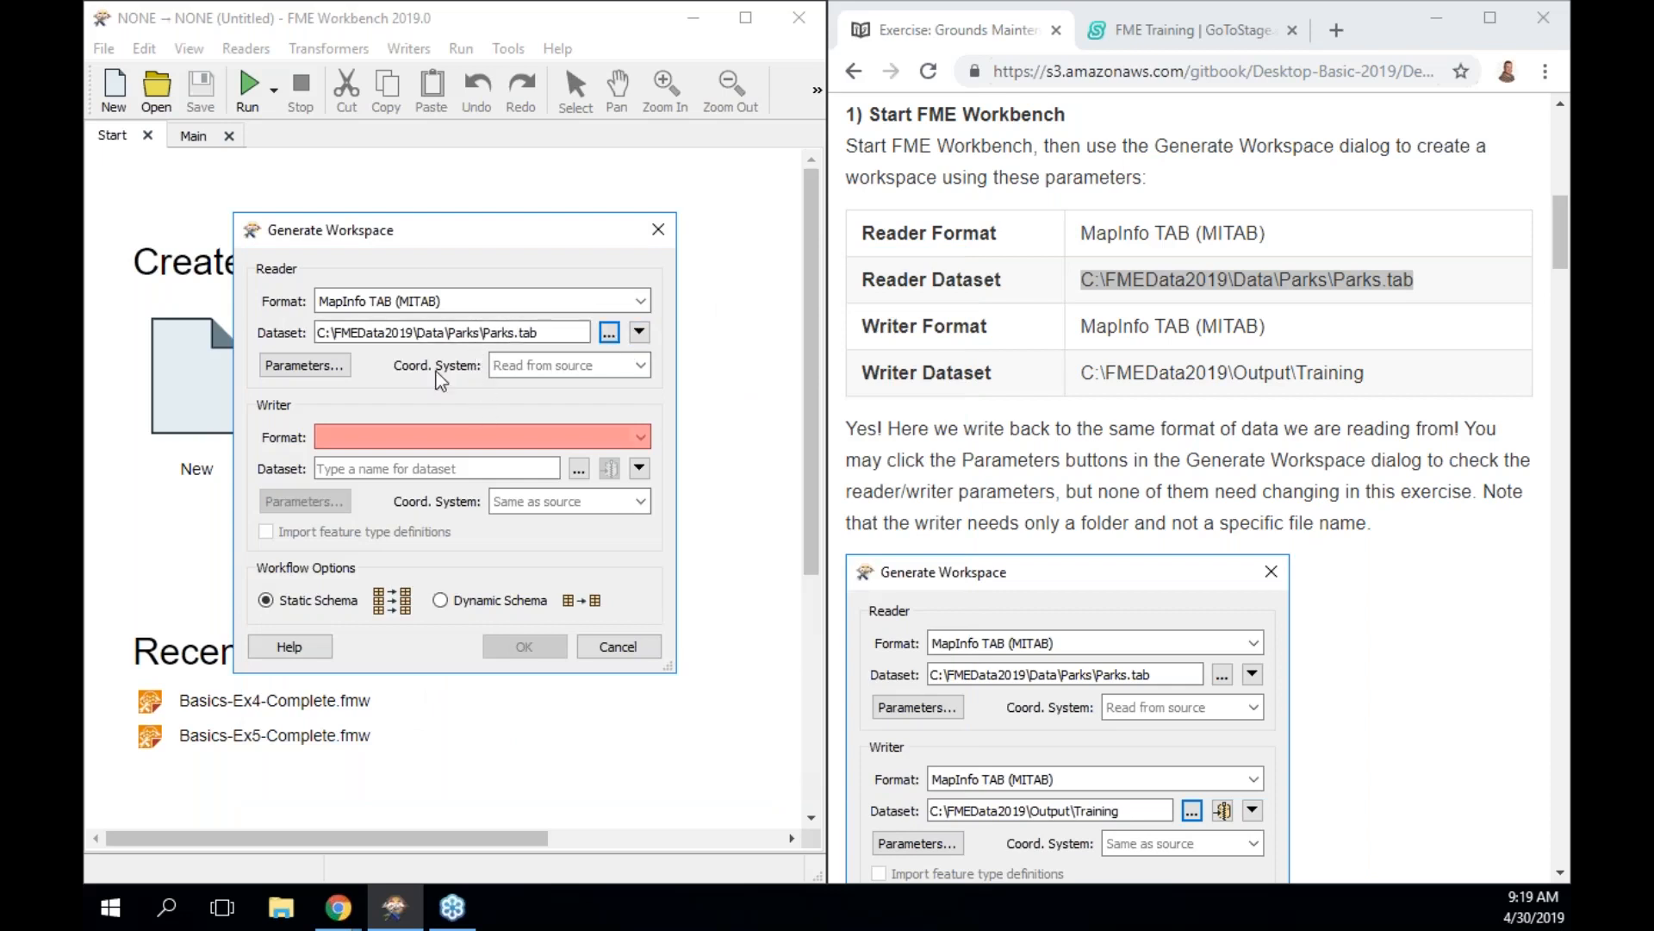
Review the reader's MapInfo TAB (MITAB) parameters and its coordinate system setting
left_click(333, 369)
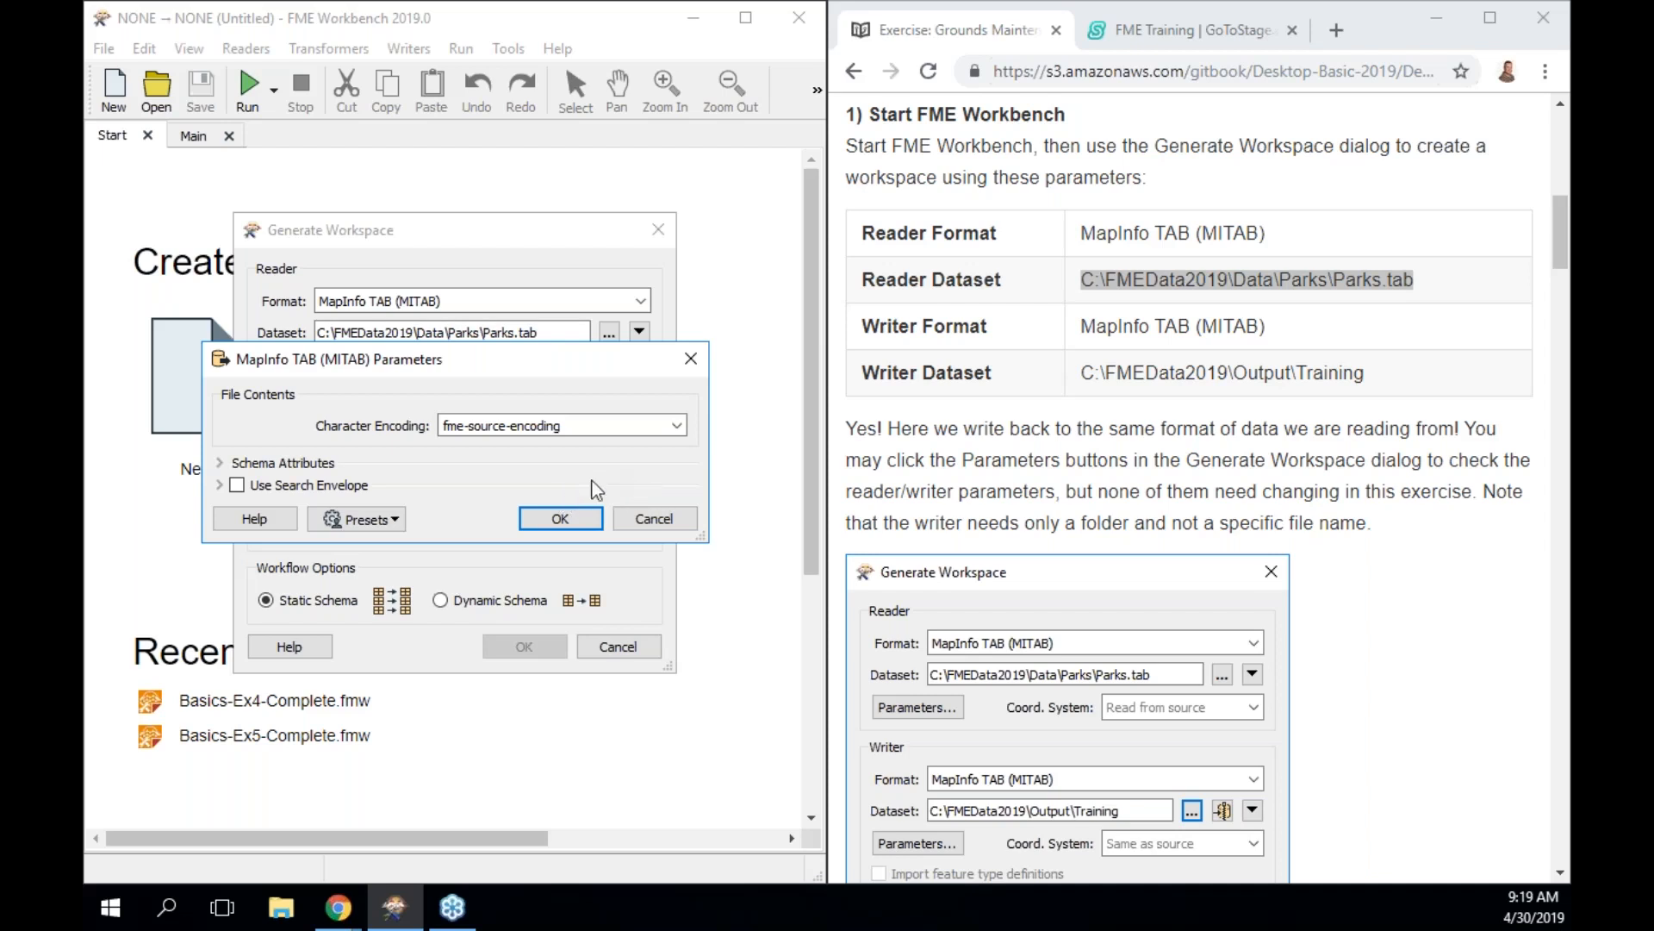
left_click(568, 520)
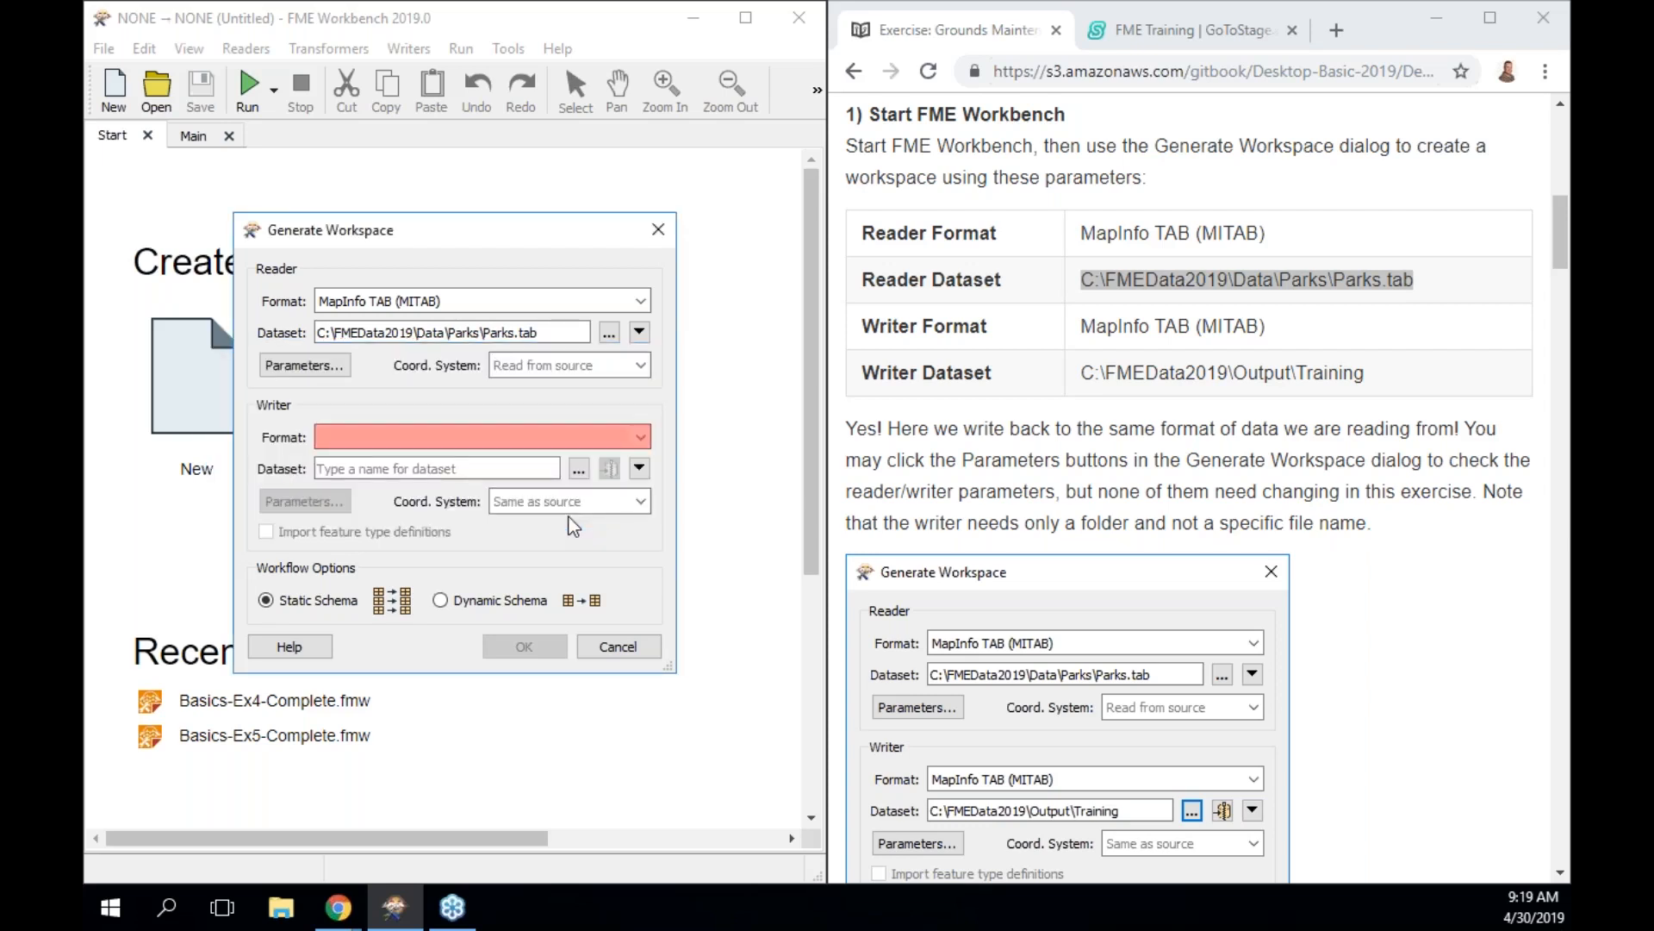
left_click(509, 368)
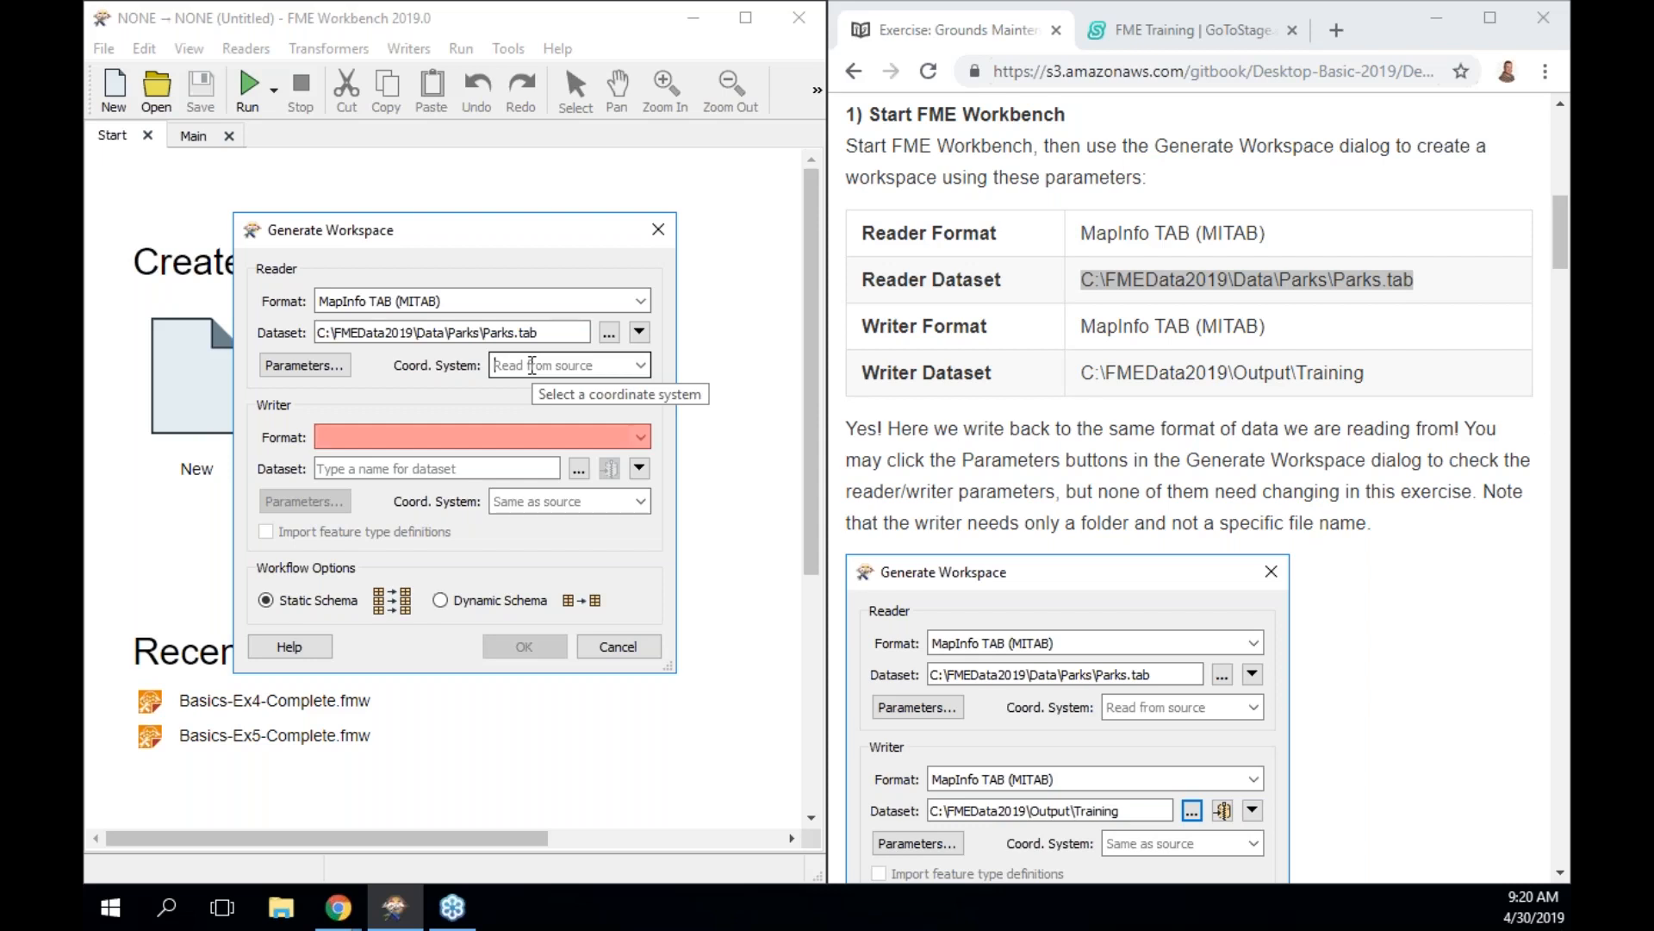
Set the writer format to MapInfo TAB (MITAB)
left_click(532, 366)
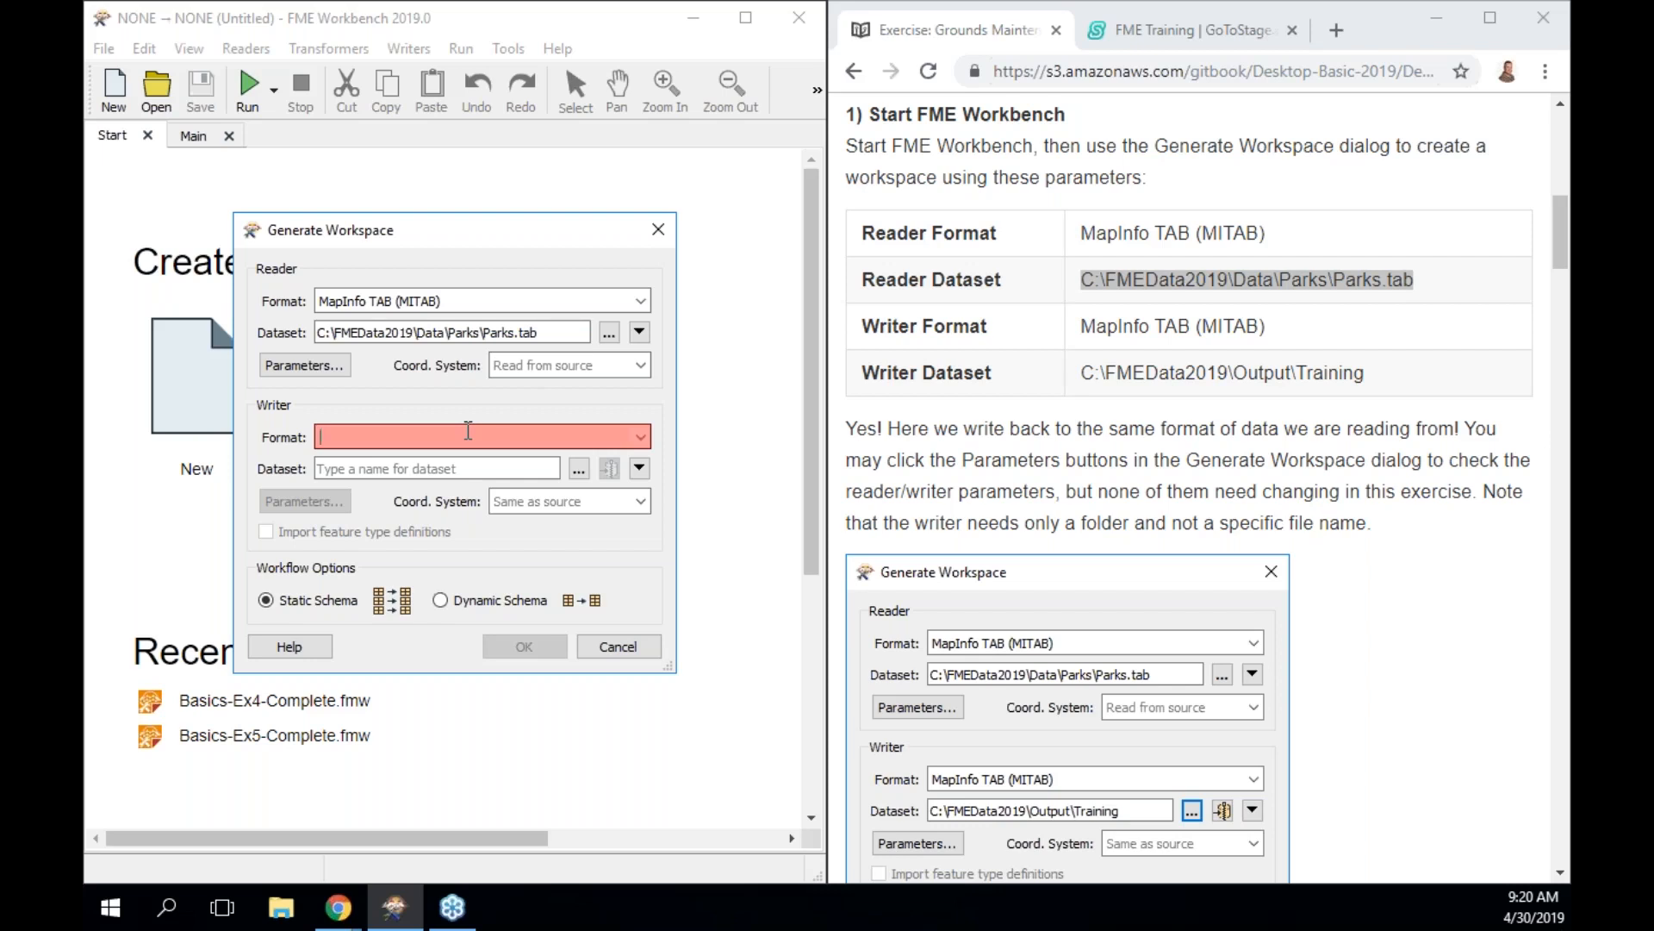
type("mitab")
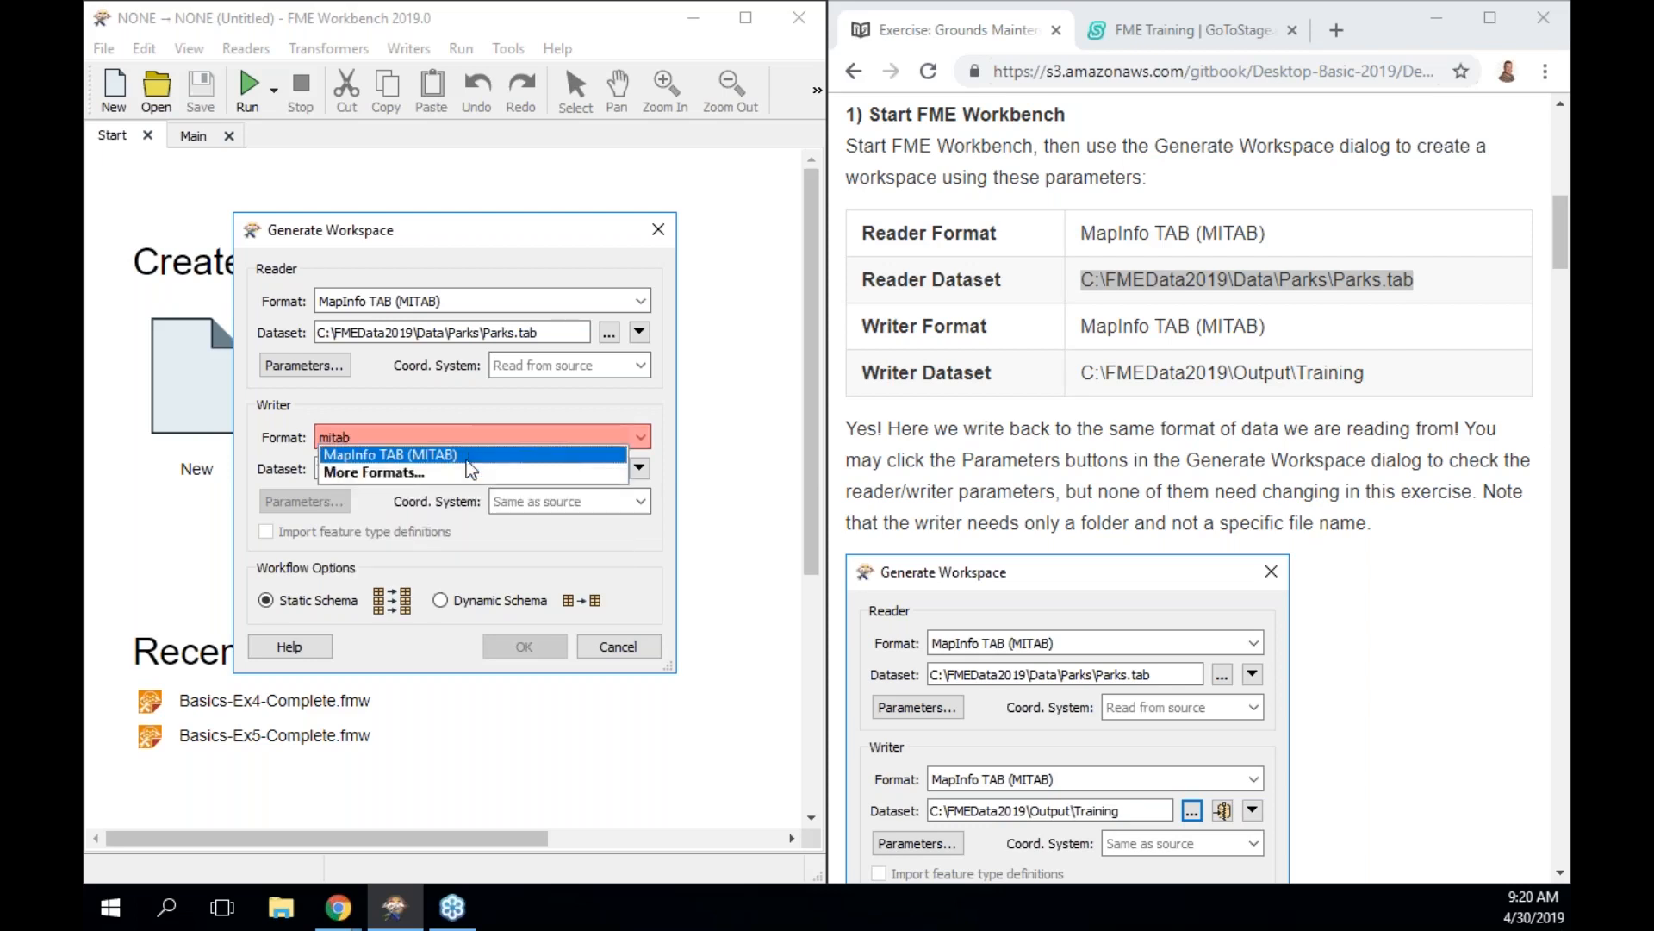
left_click(467, 455)
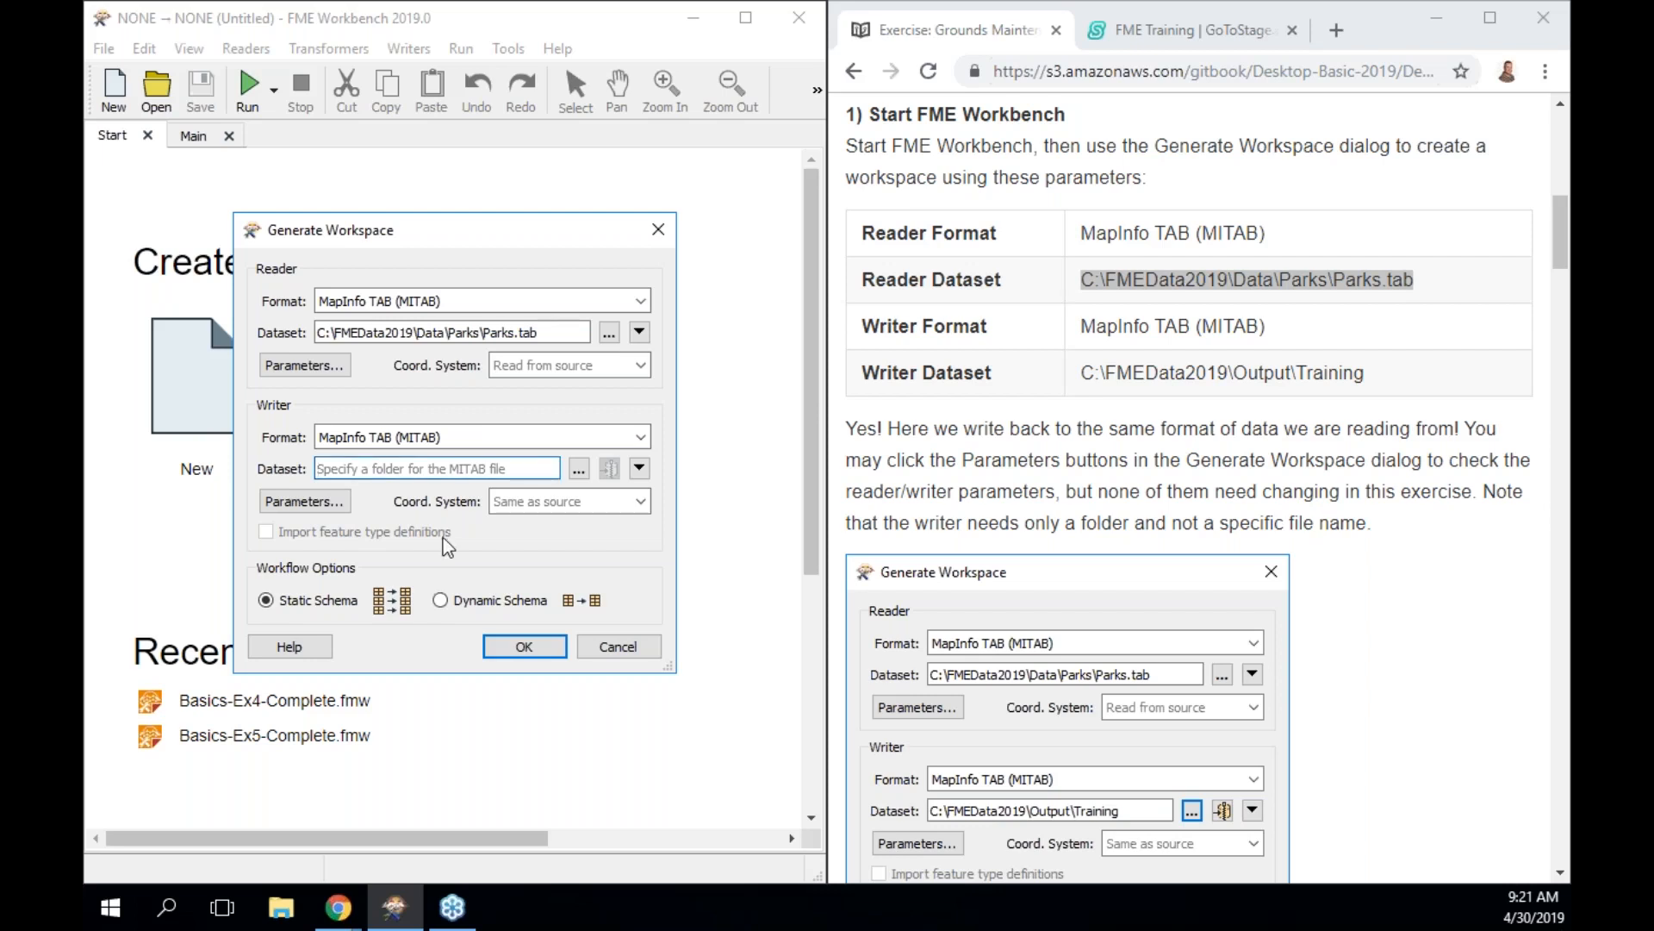
Set the writer dataset to the folder C:\FMEData2019\Output\Training, as given in the exercise
scroll(1083, 586, "down", 2)
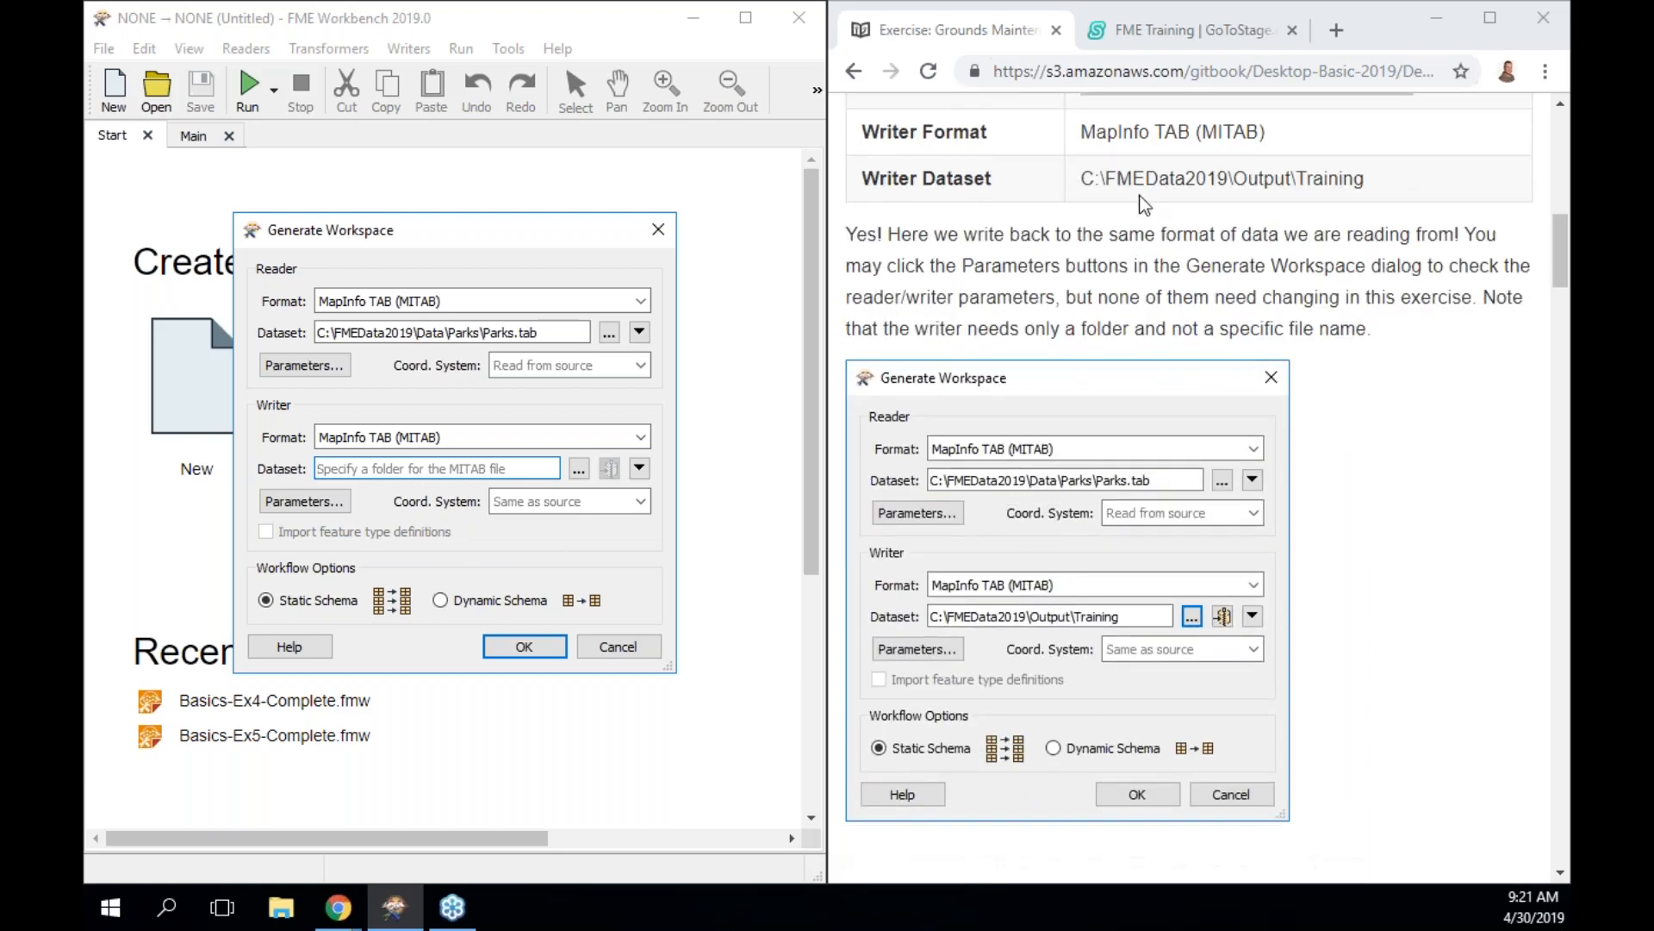
double_click(1137, 178)
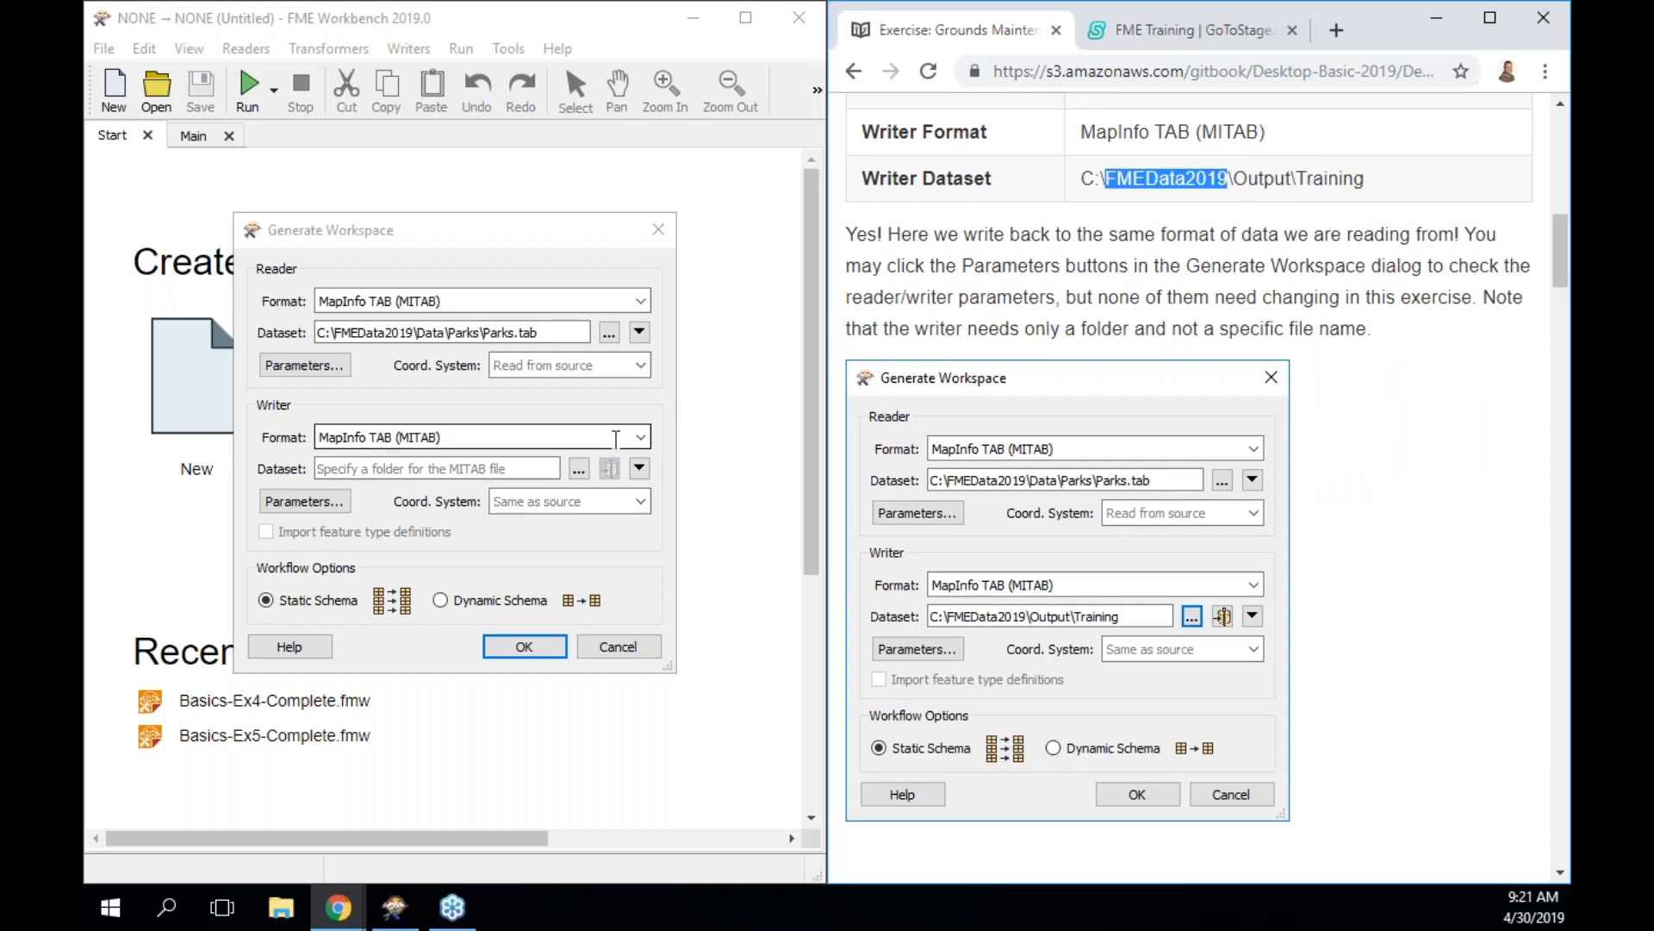
left_click(579, 468)
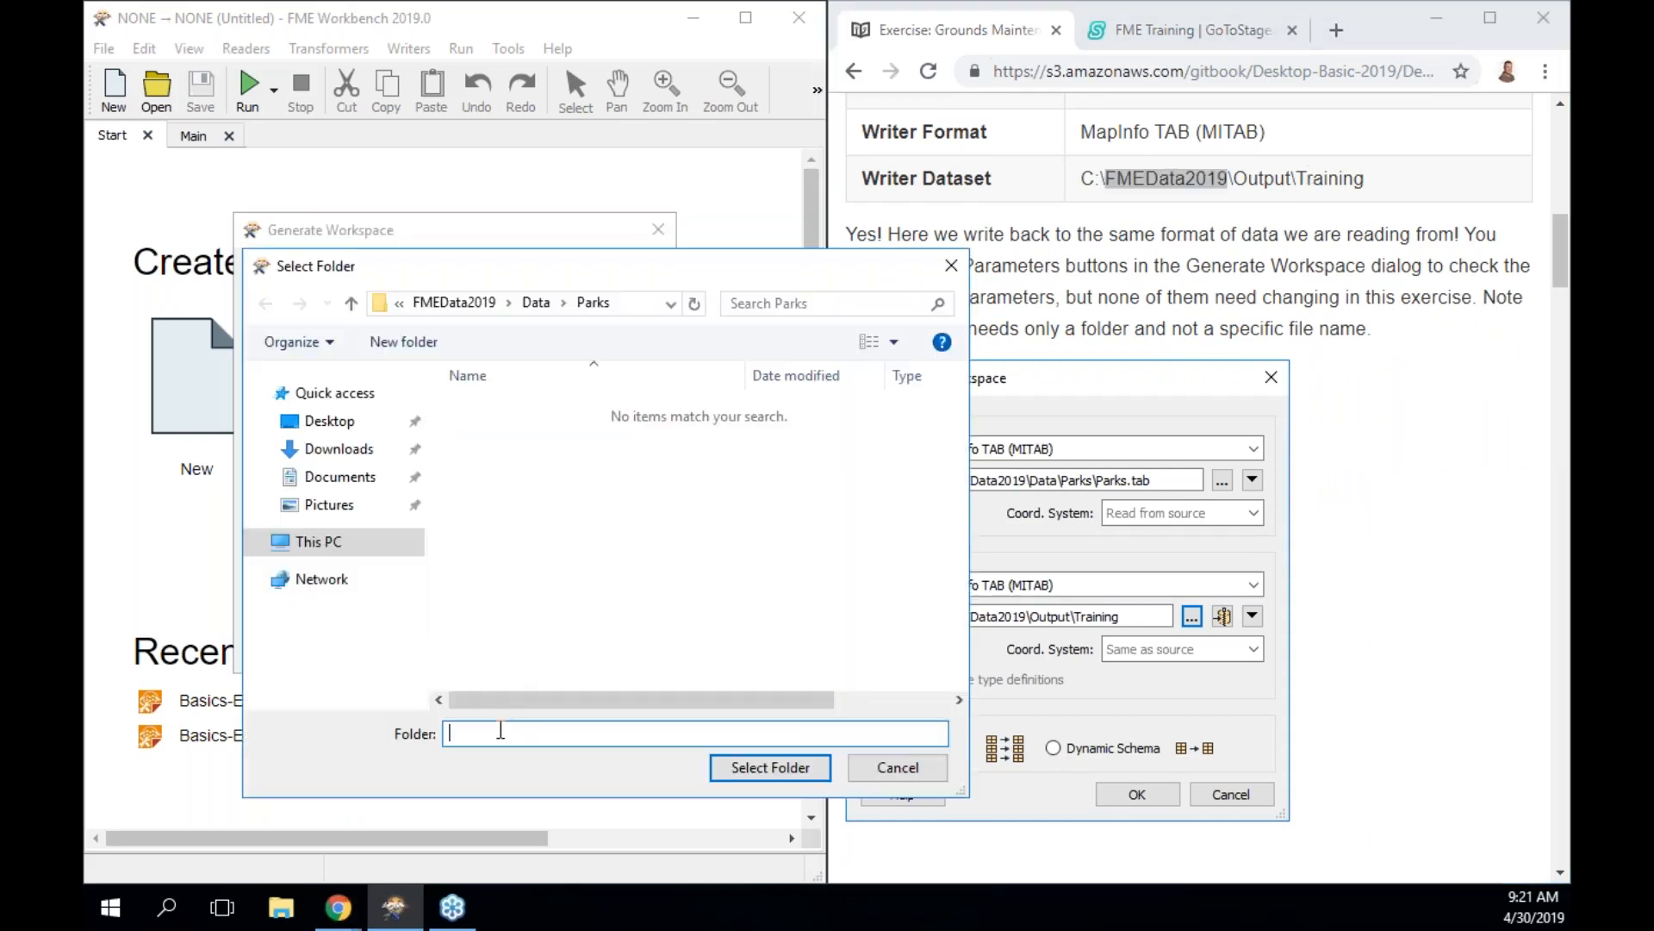
type("\\")
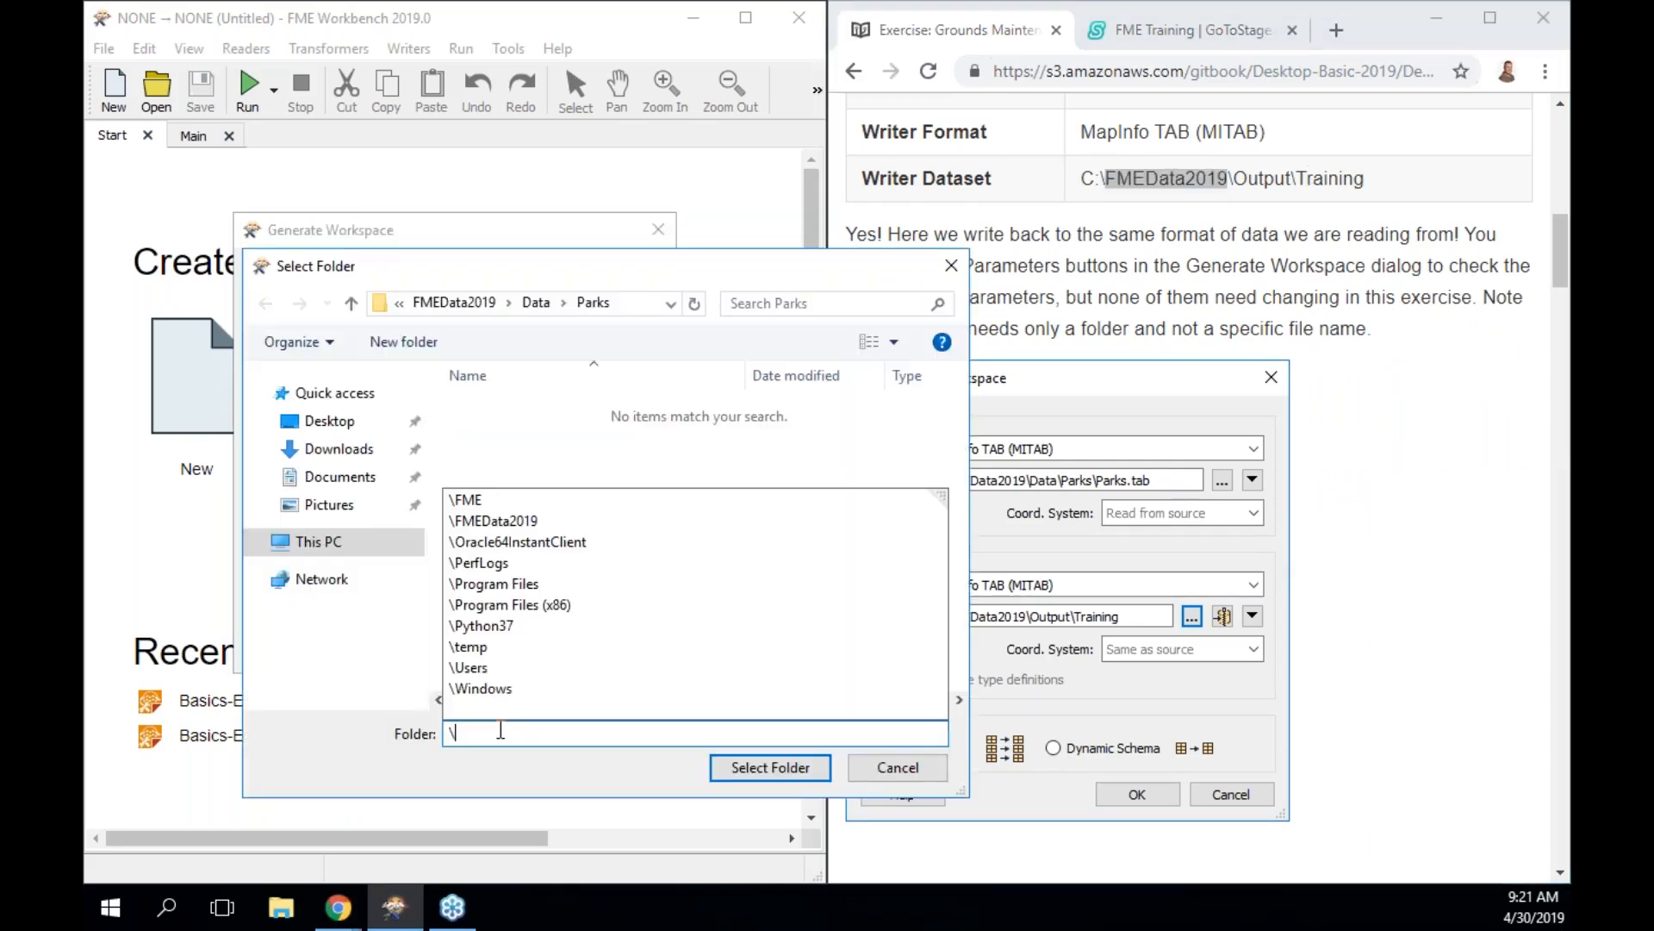
type("fme")
key("Down")
key("Down")
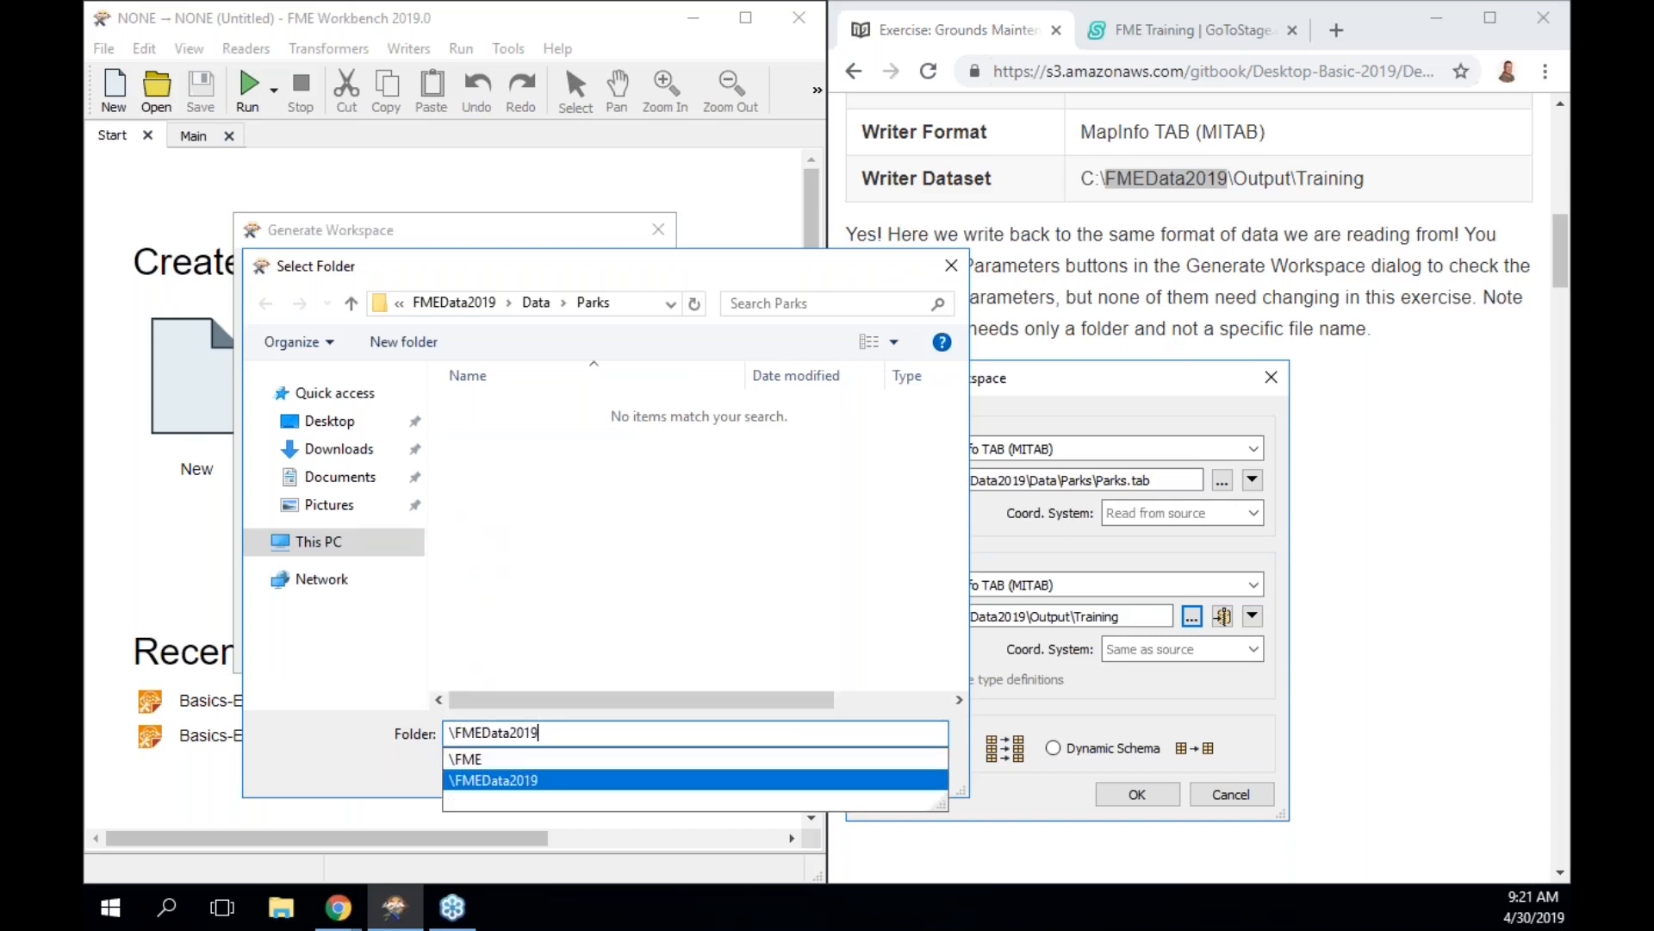
type("\\")
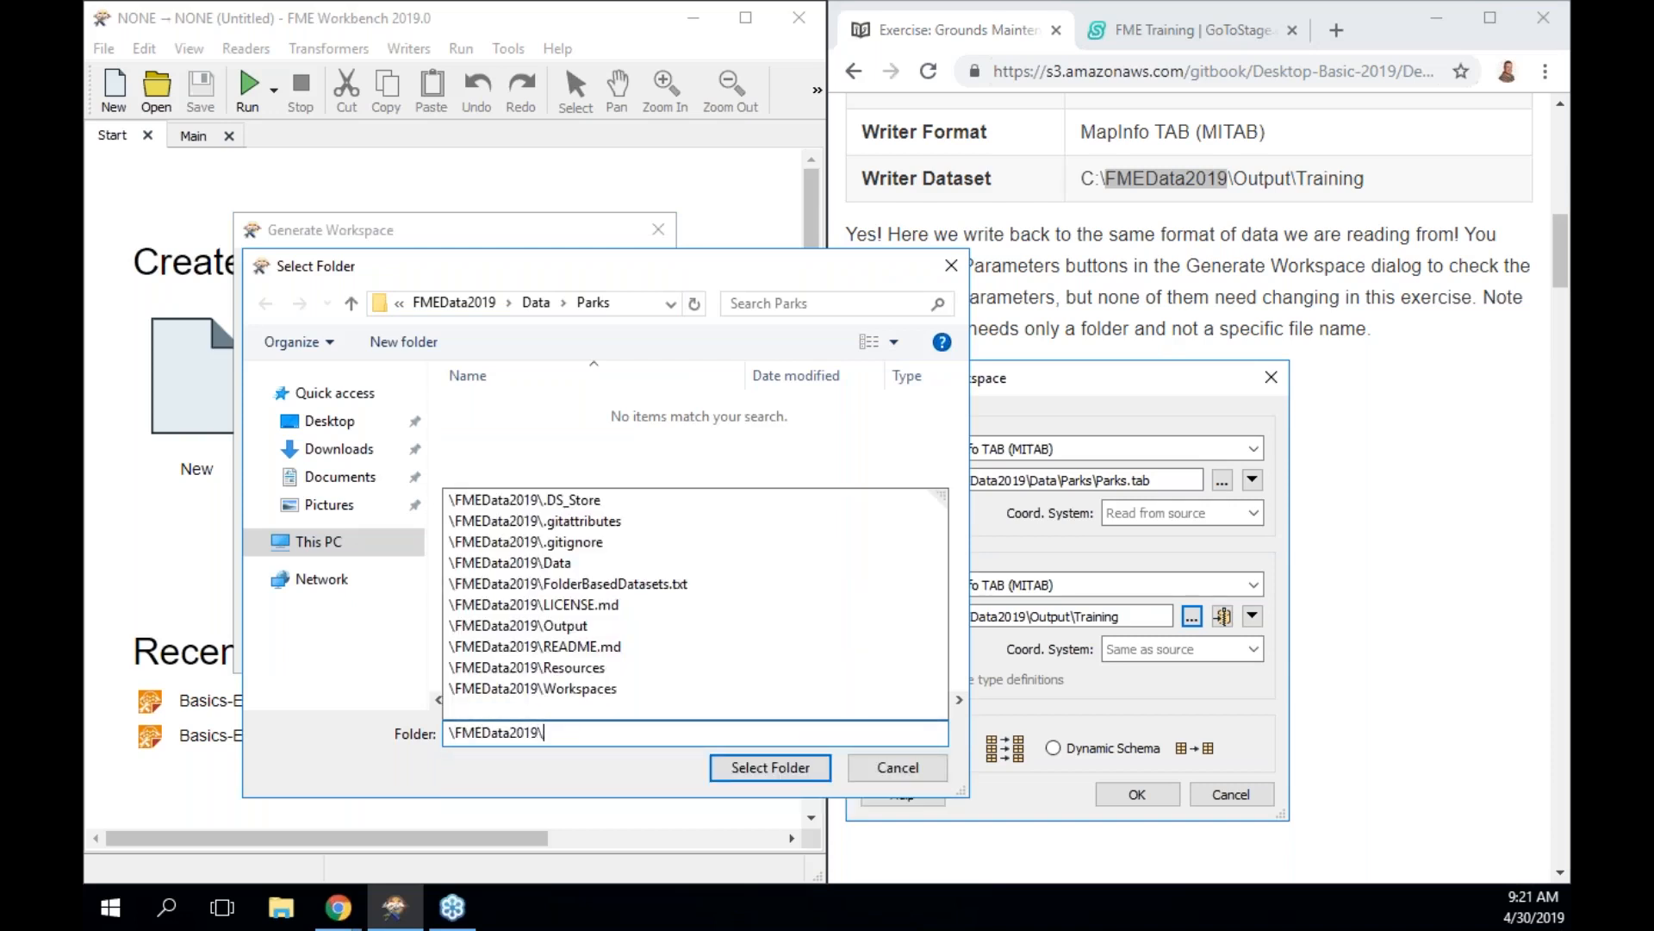
type("o")
key("Down")
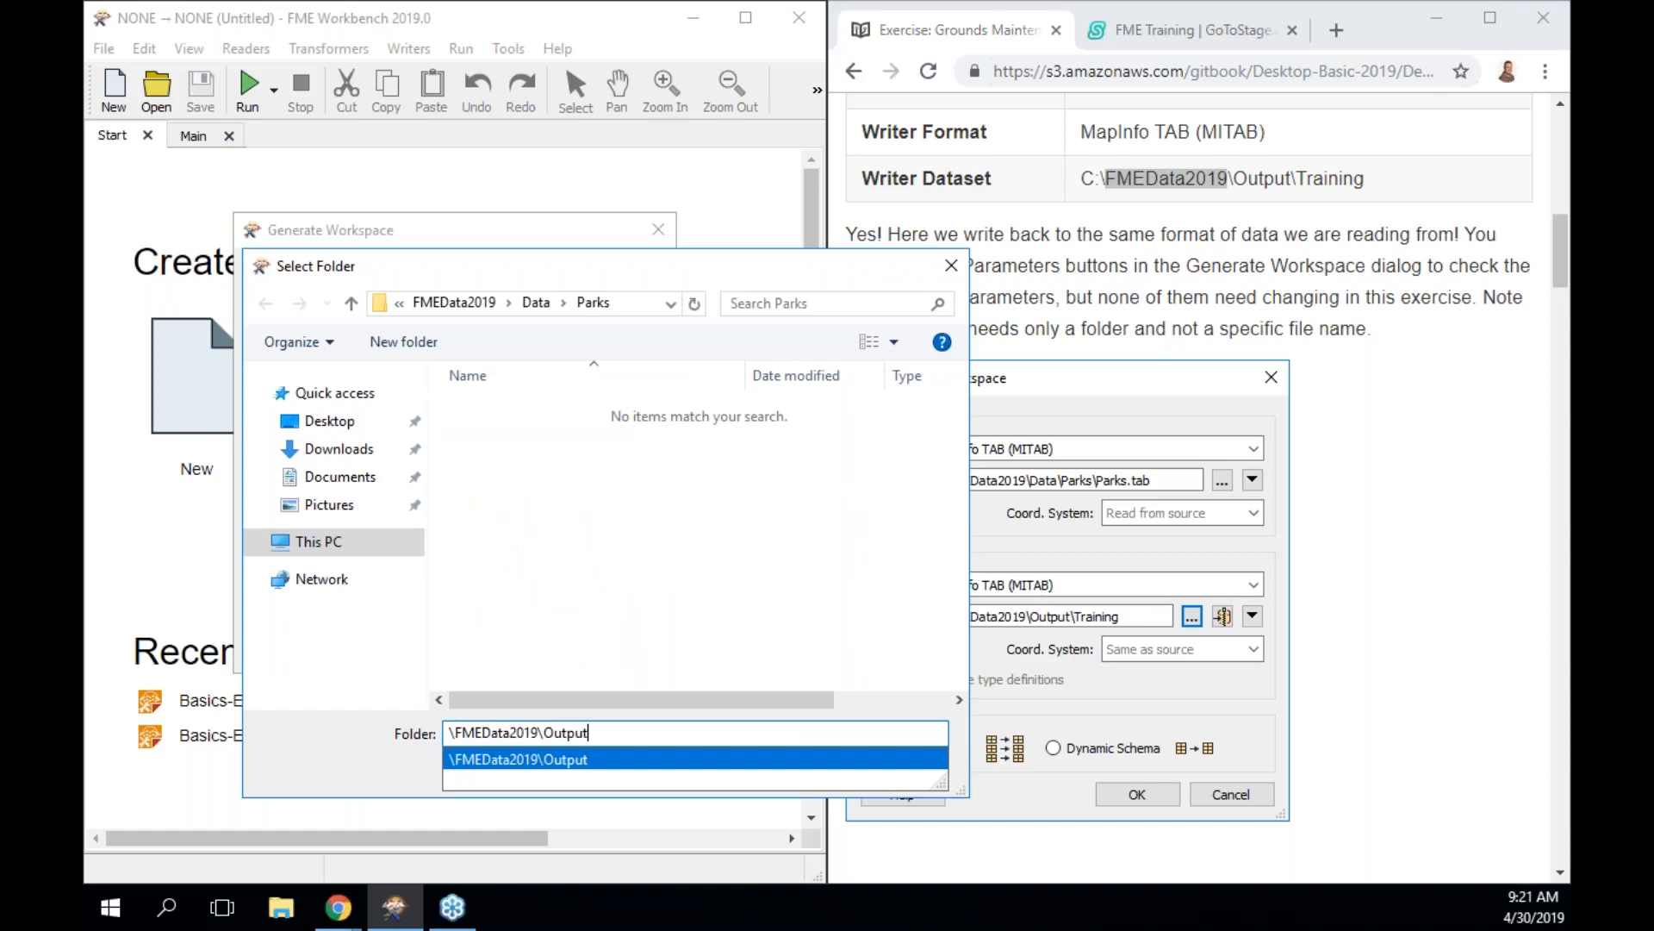
type("\\")
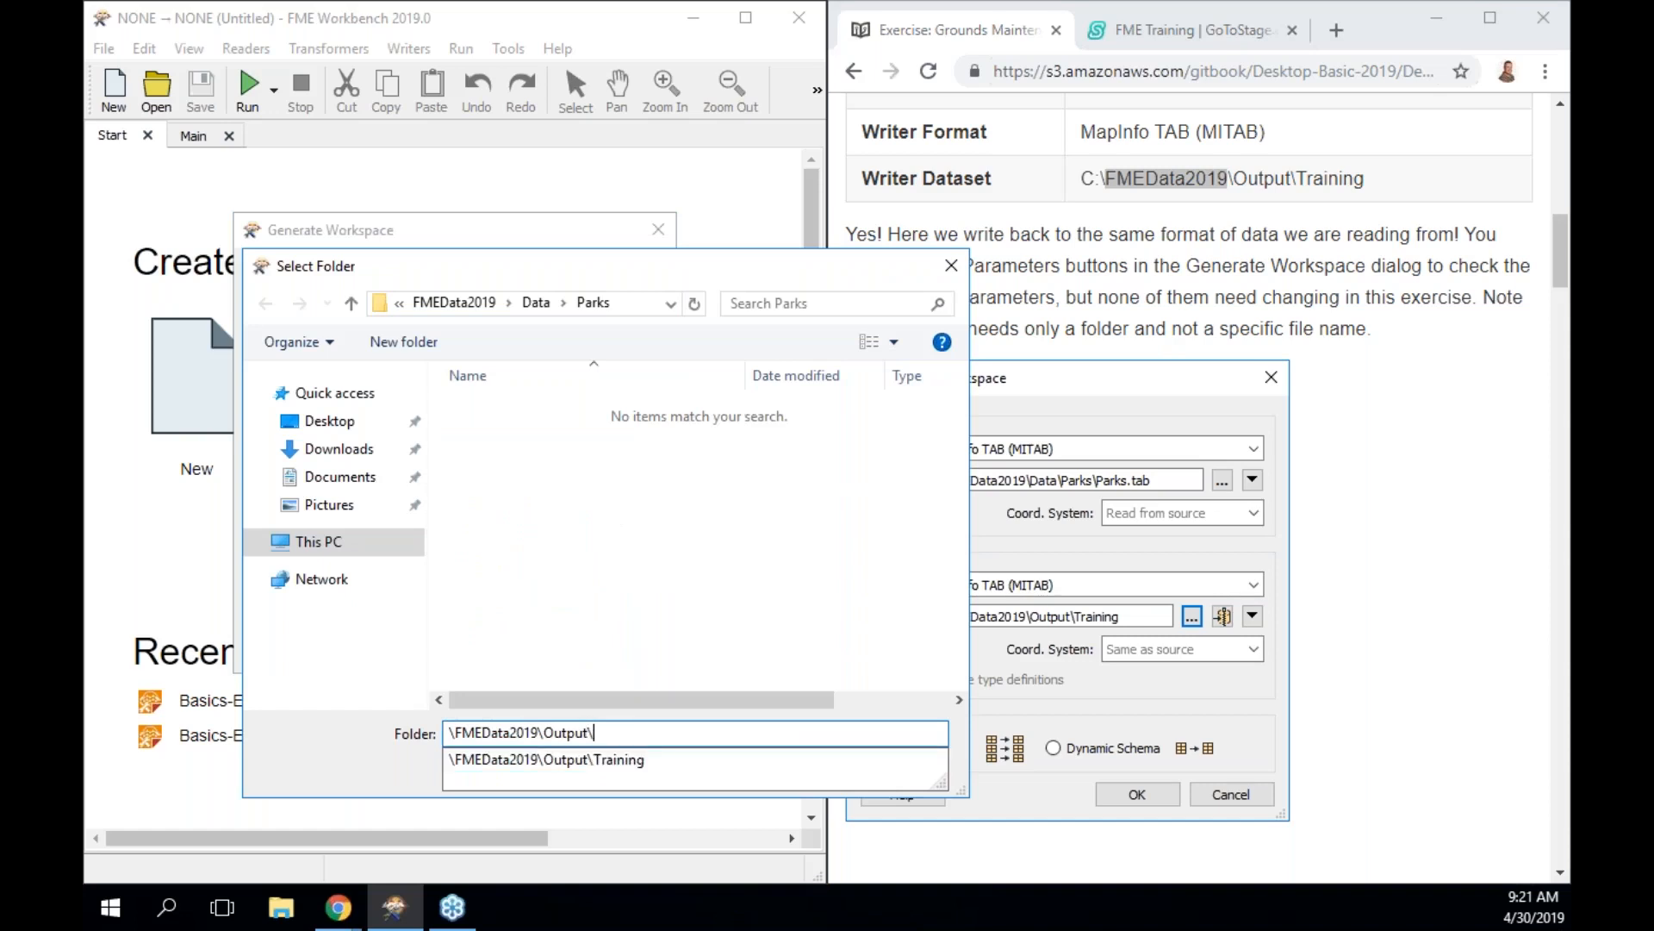
key("Down")
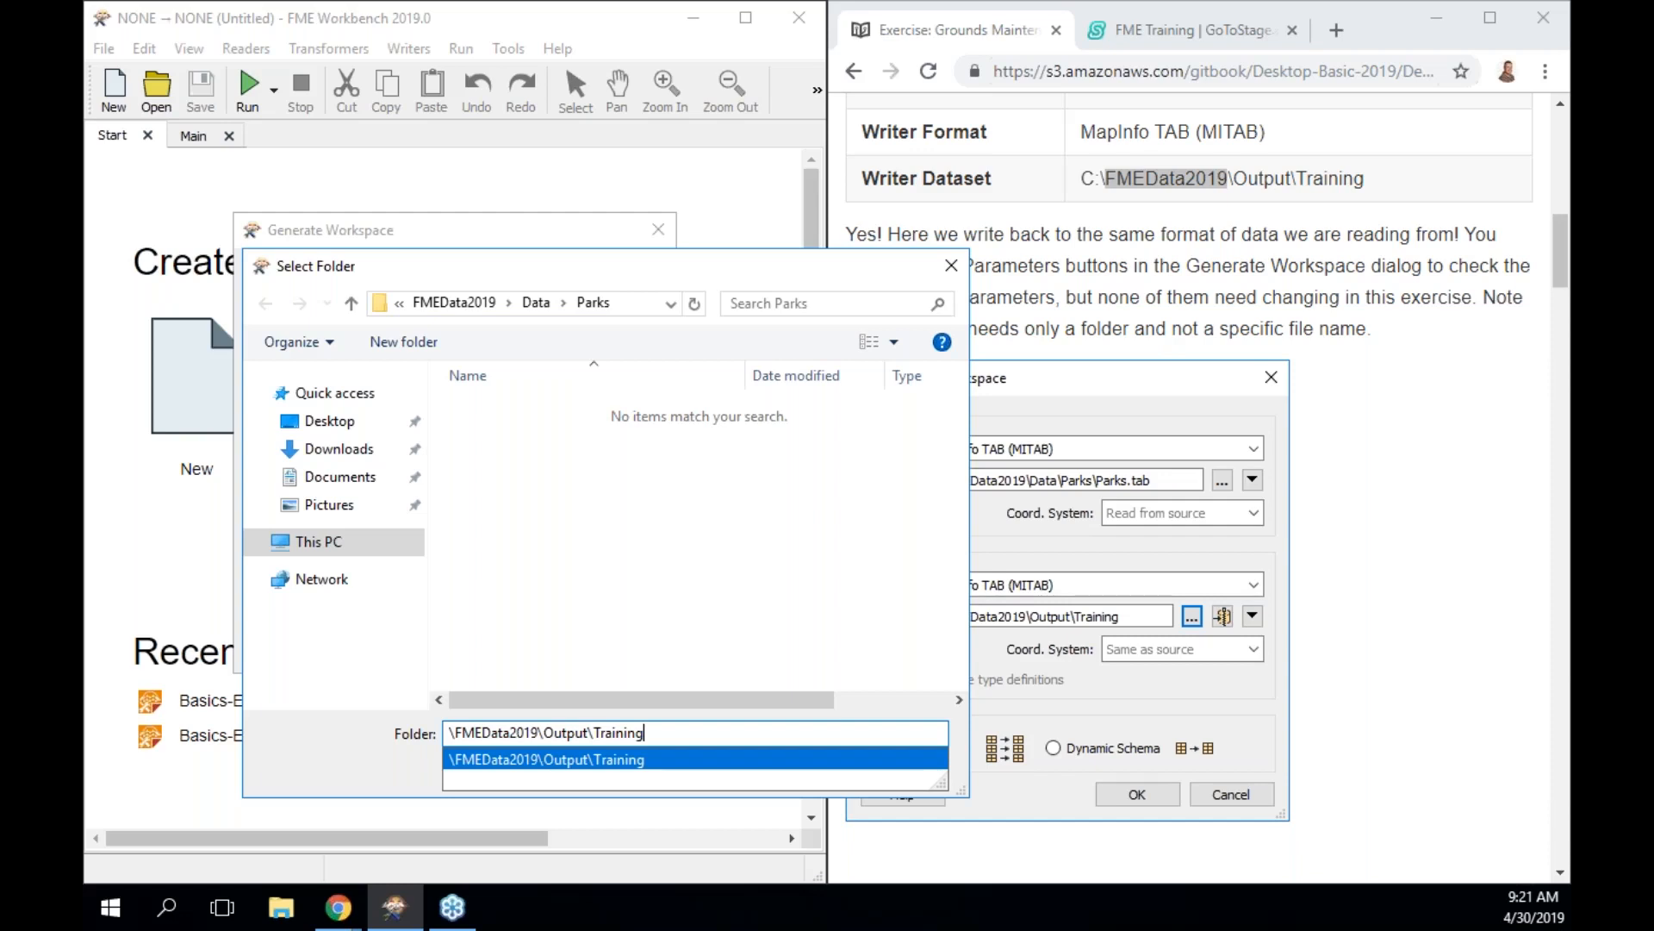
key("Return")
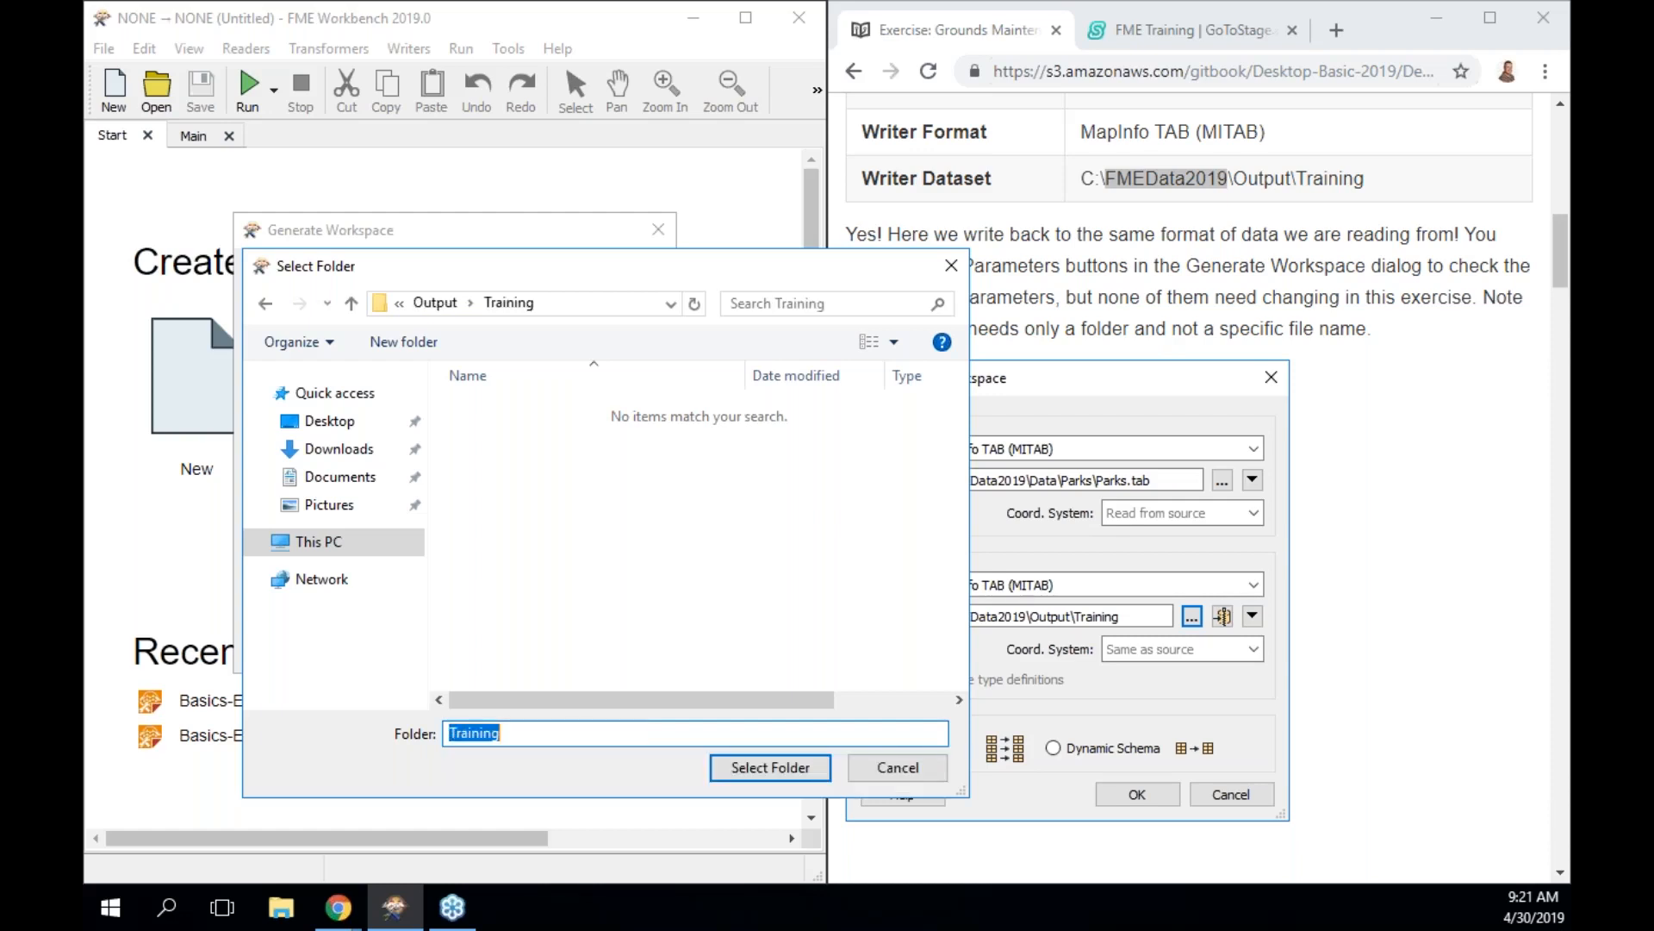
left_click(759, 769)
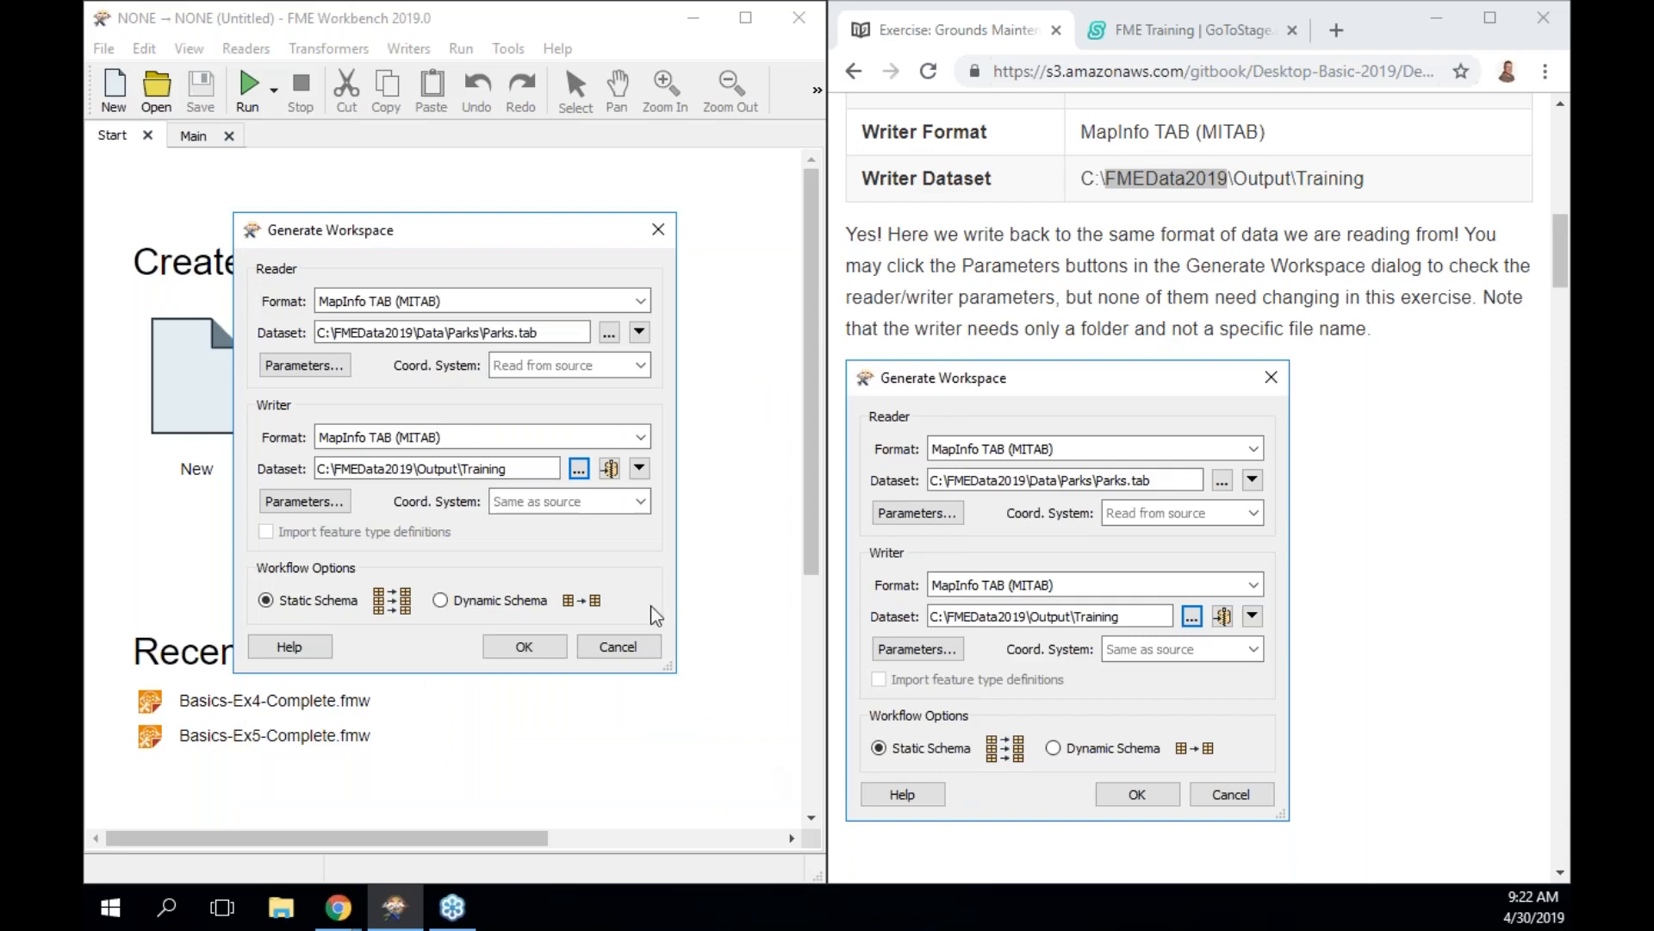
Review the writer's MapInfo TAB parameters and coordinate system setting, and generate the workspace with a static schema
left_click(302, 503)
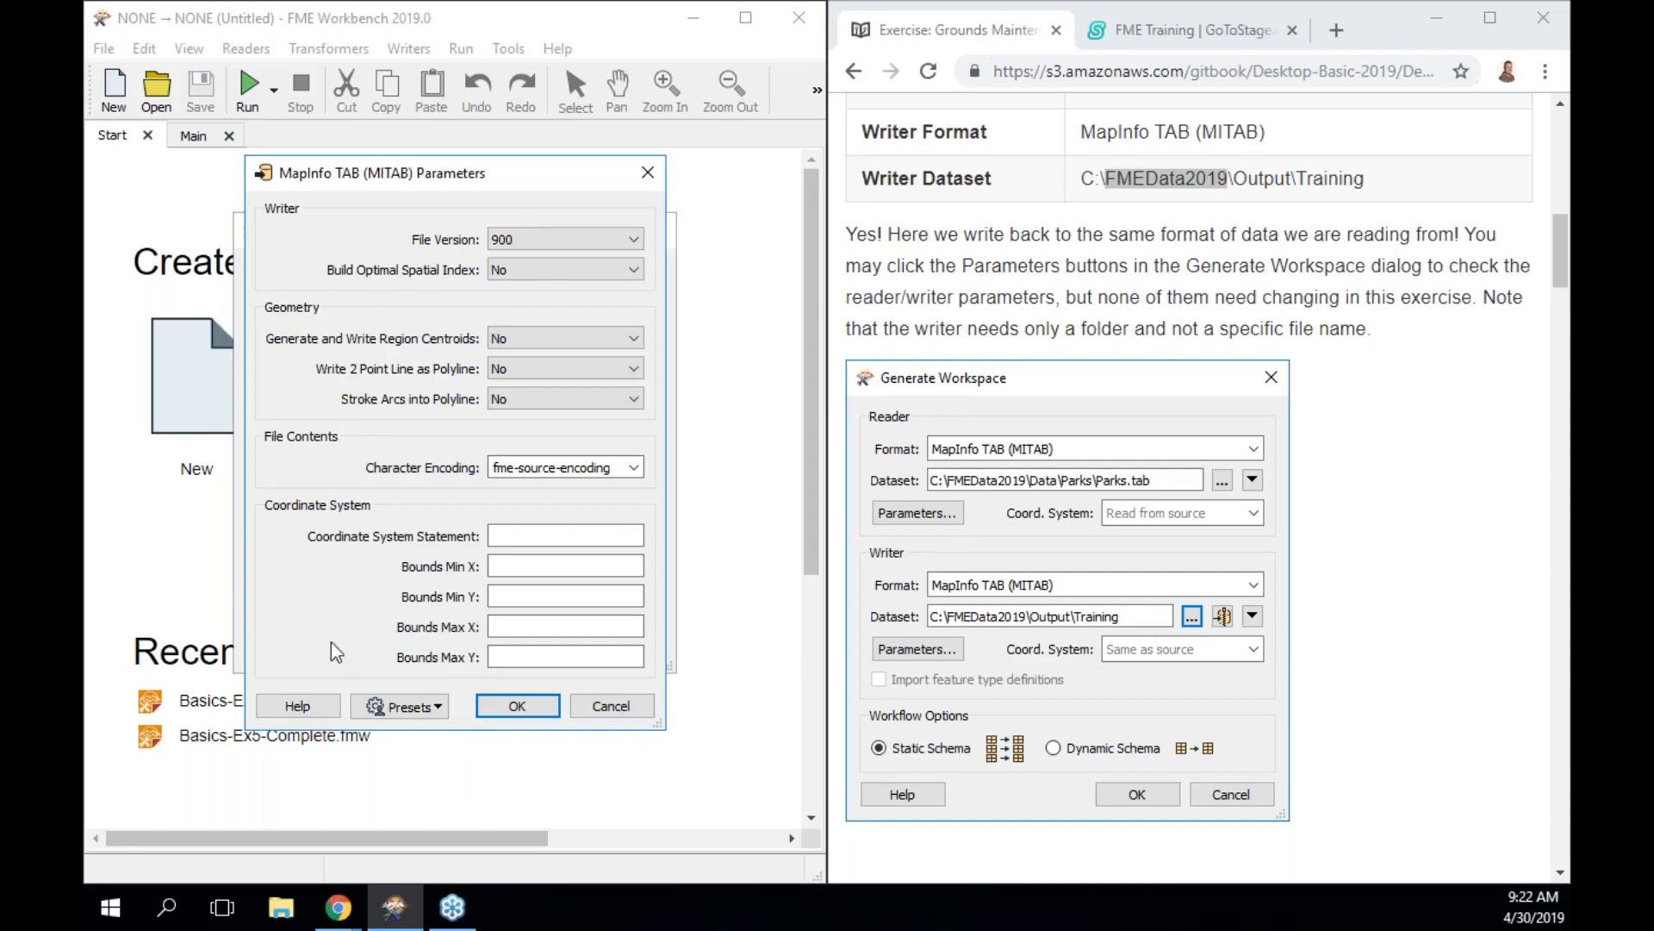
left_click(517, 706)
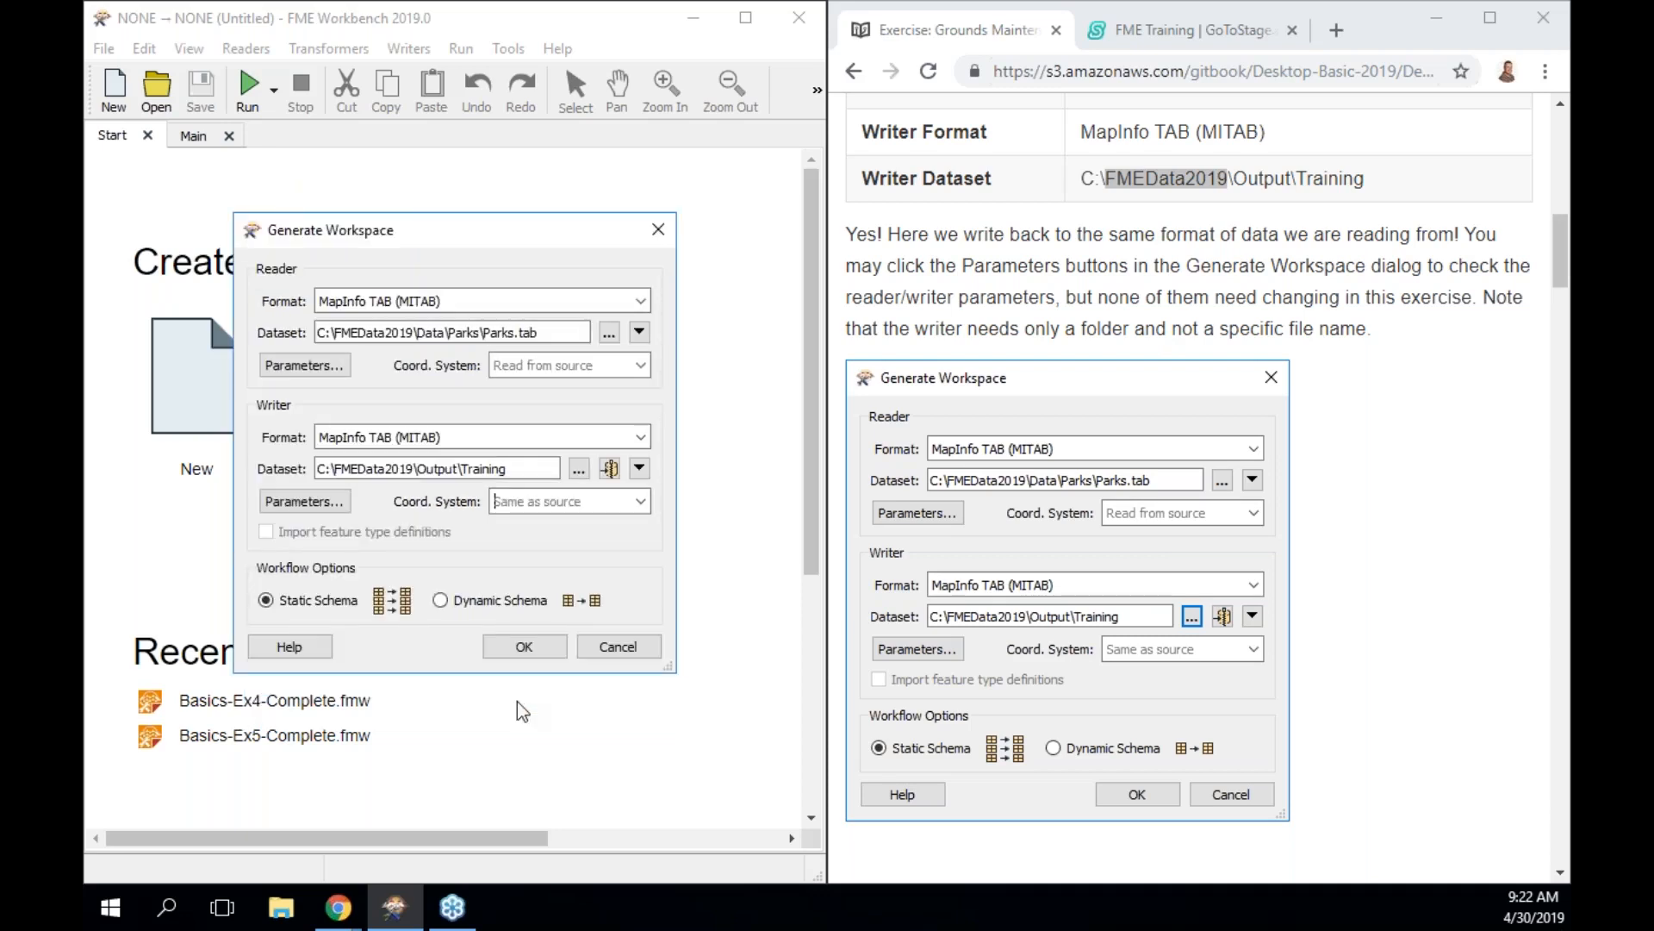
left_click(593, 504)
left_click(524, 646)
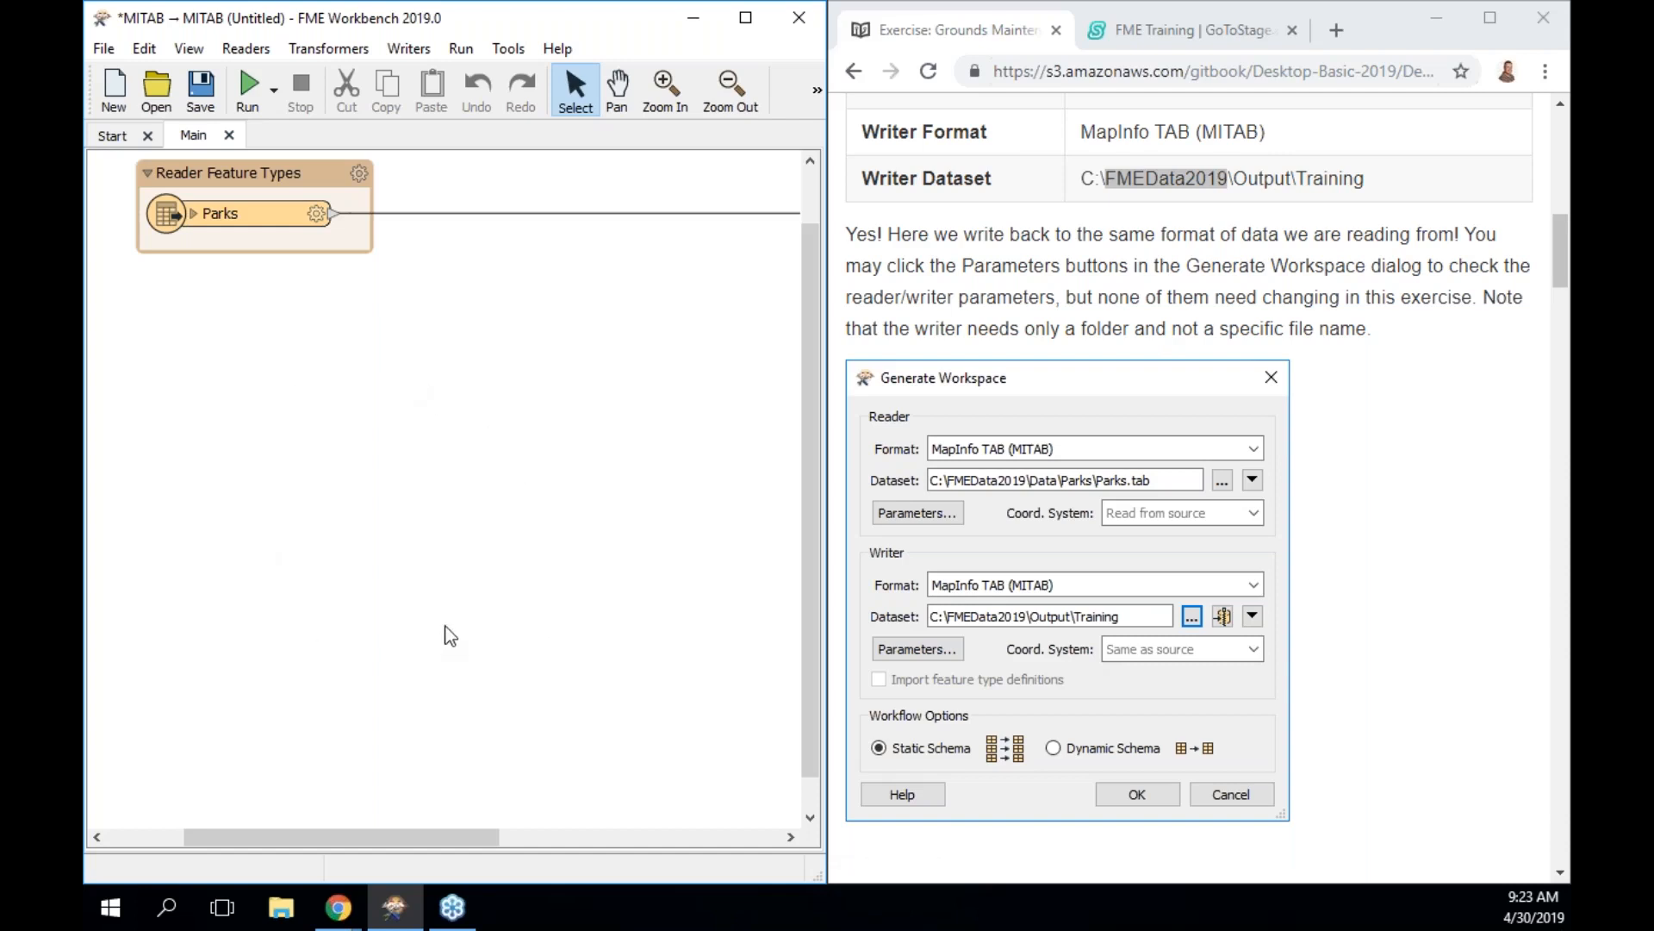
Save the workspace as "exercise 2.1" in the Documents\FME\Workspaces folder
left_click(202, 89)
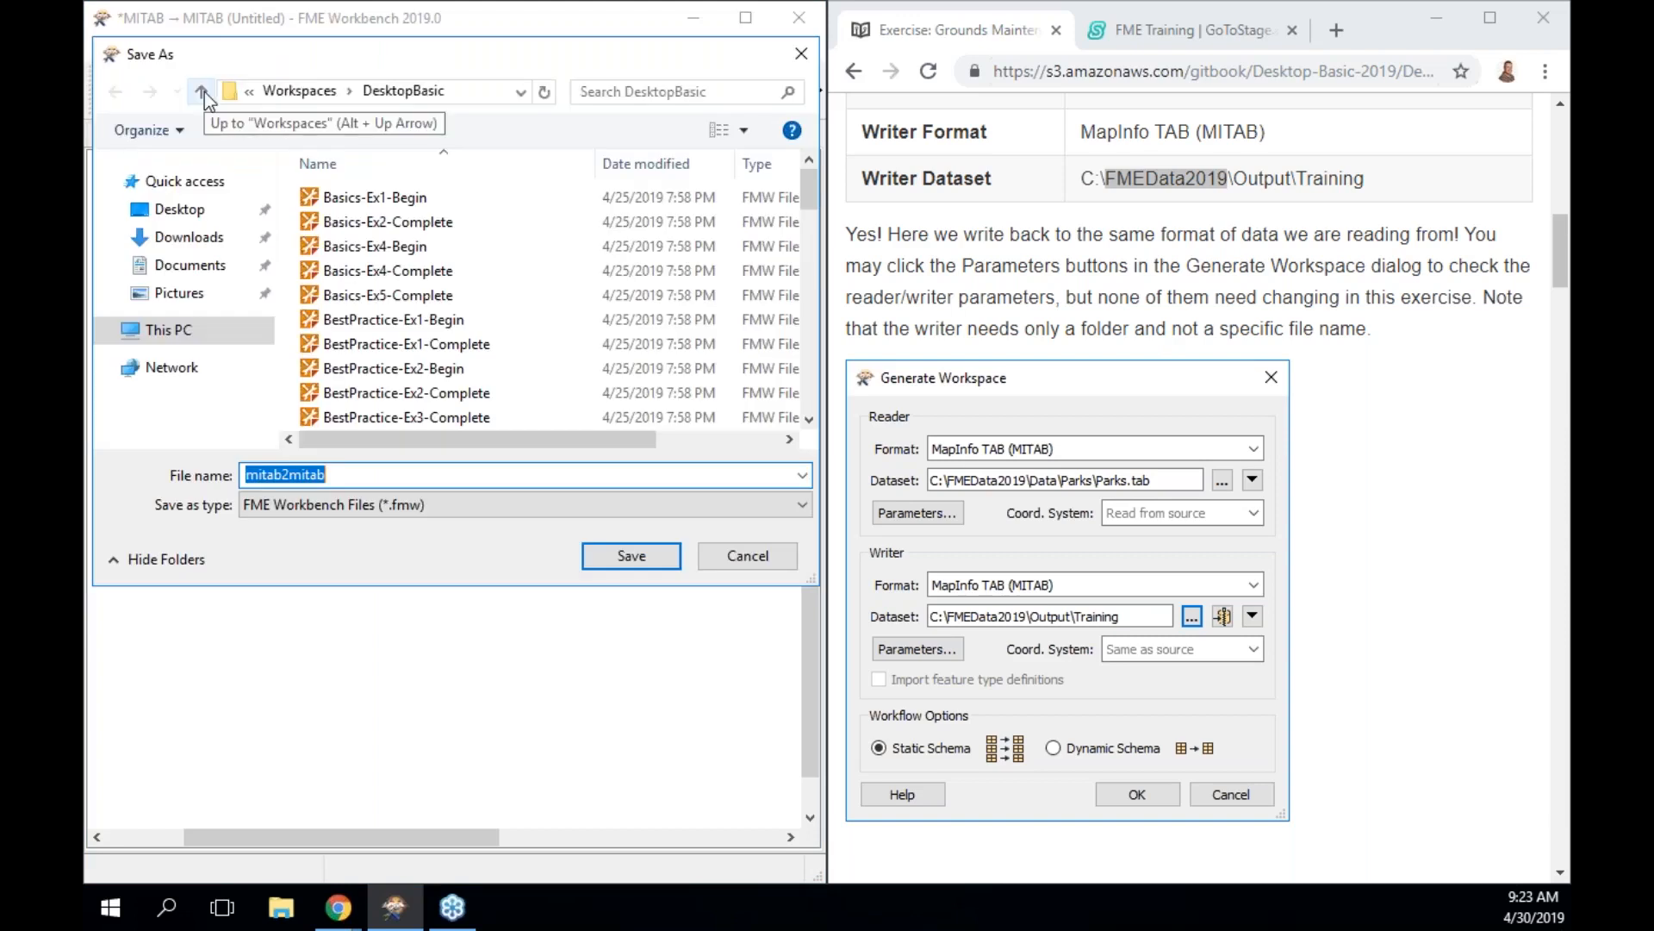
left_click(207, 266)
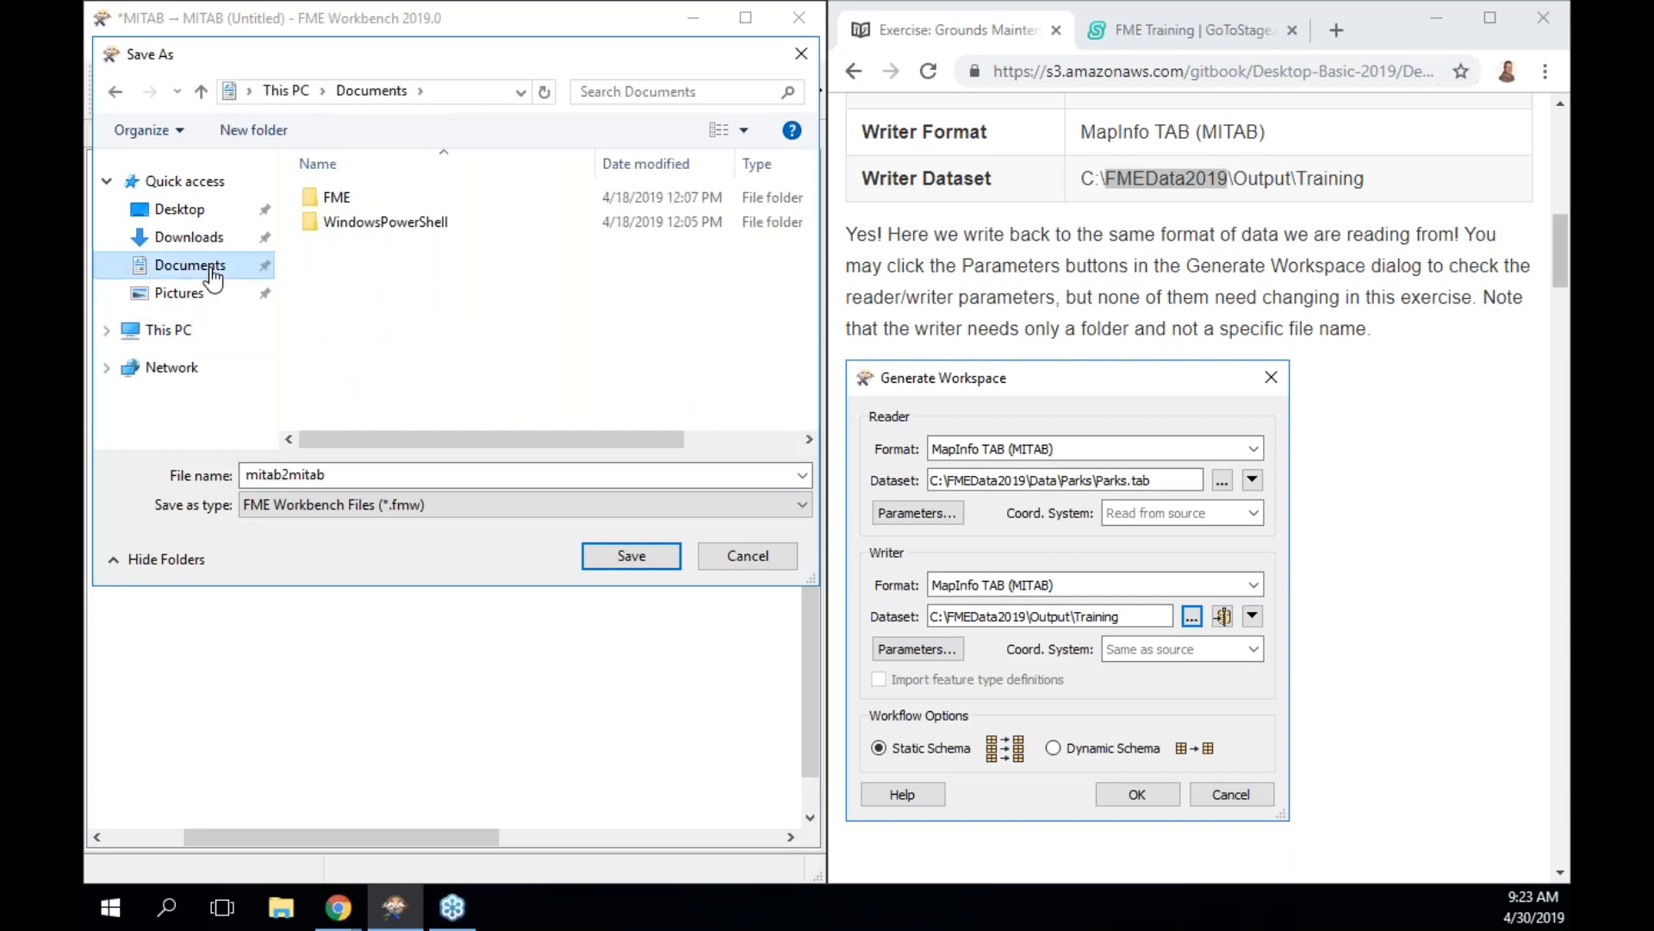
left_click(334, 207)
double_click(333, 207)
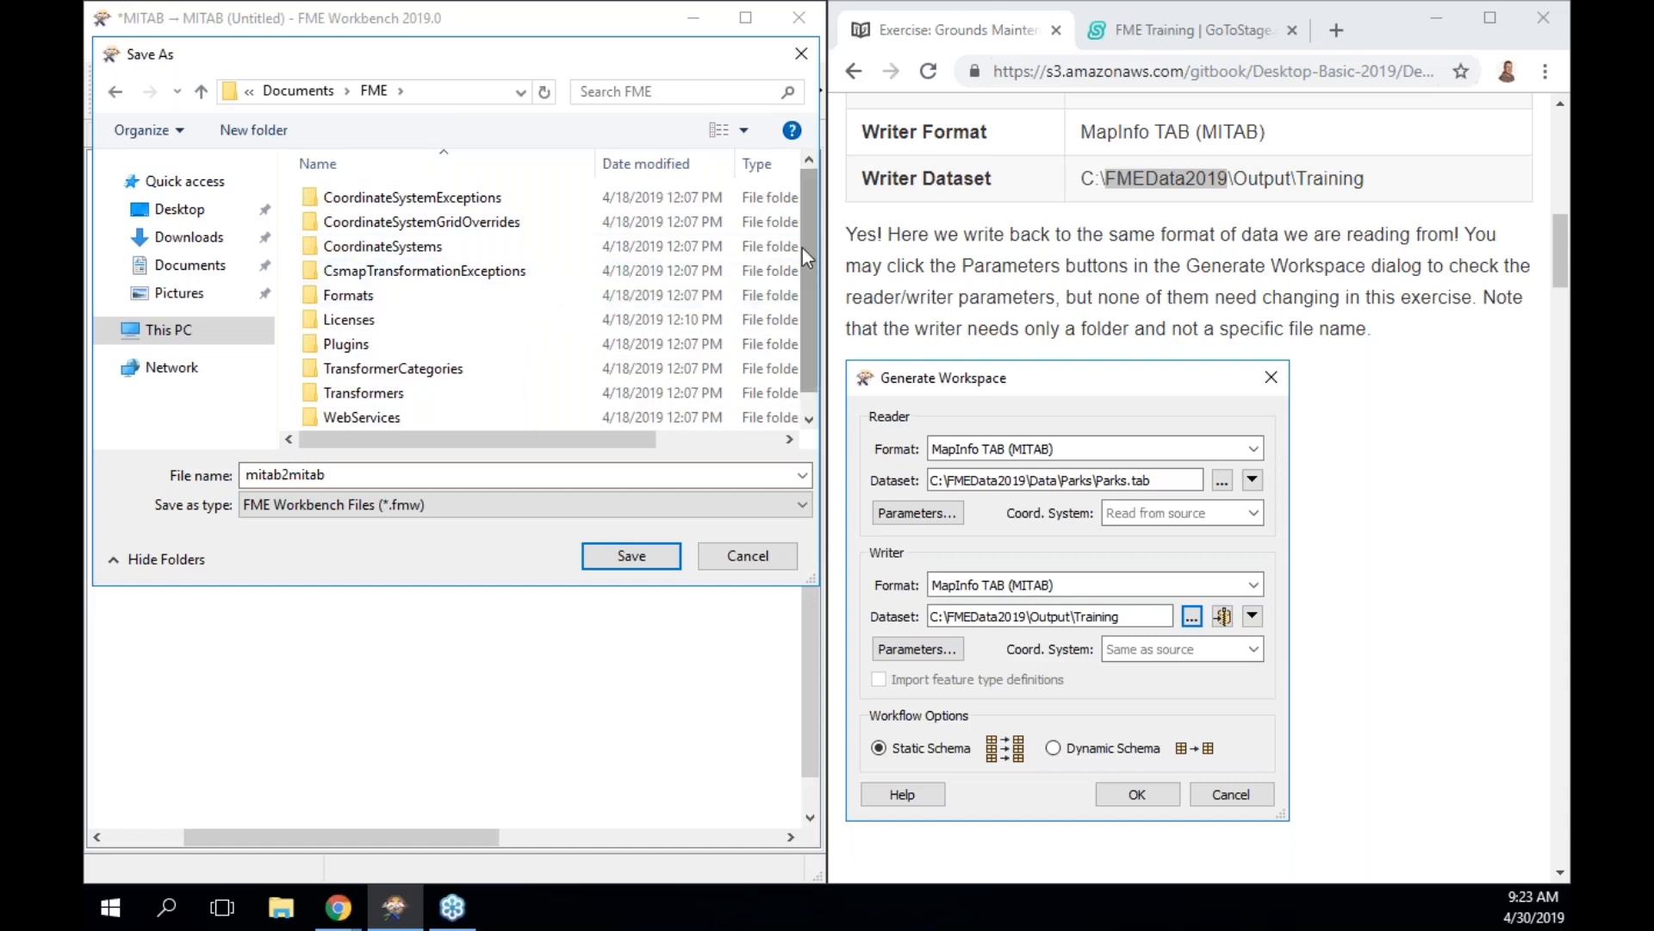
left_click_drag(803, 248, 801, 317)
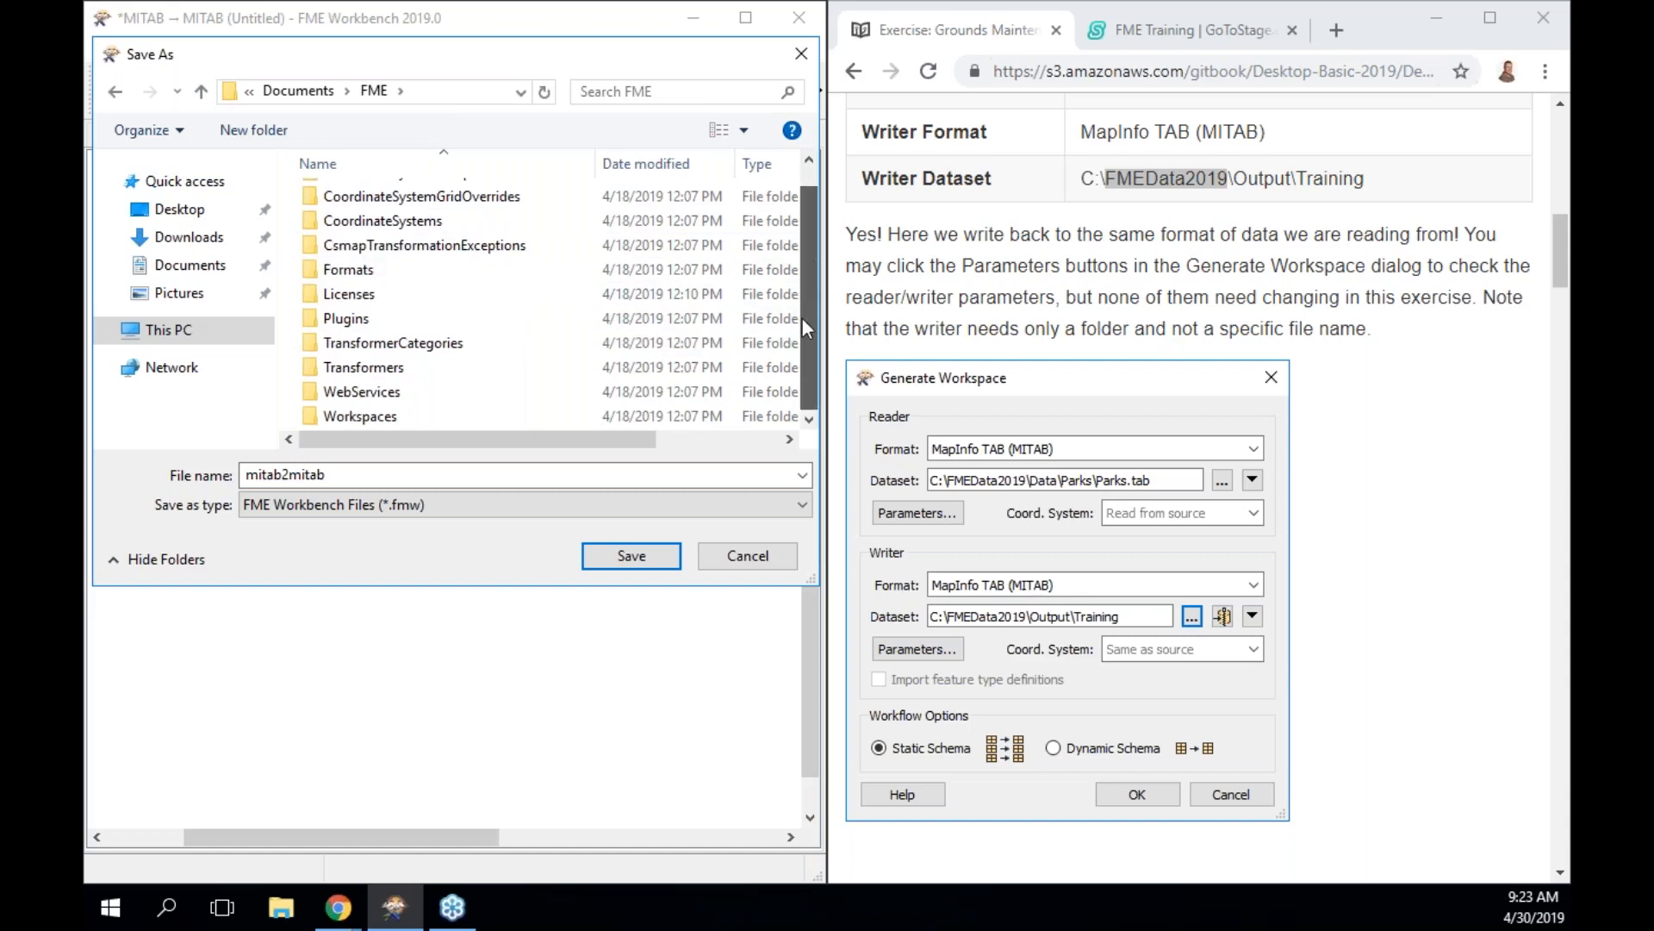
double_click(402, 415)
double_click(332, 474)
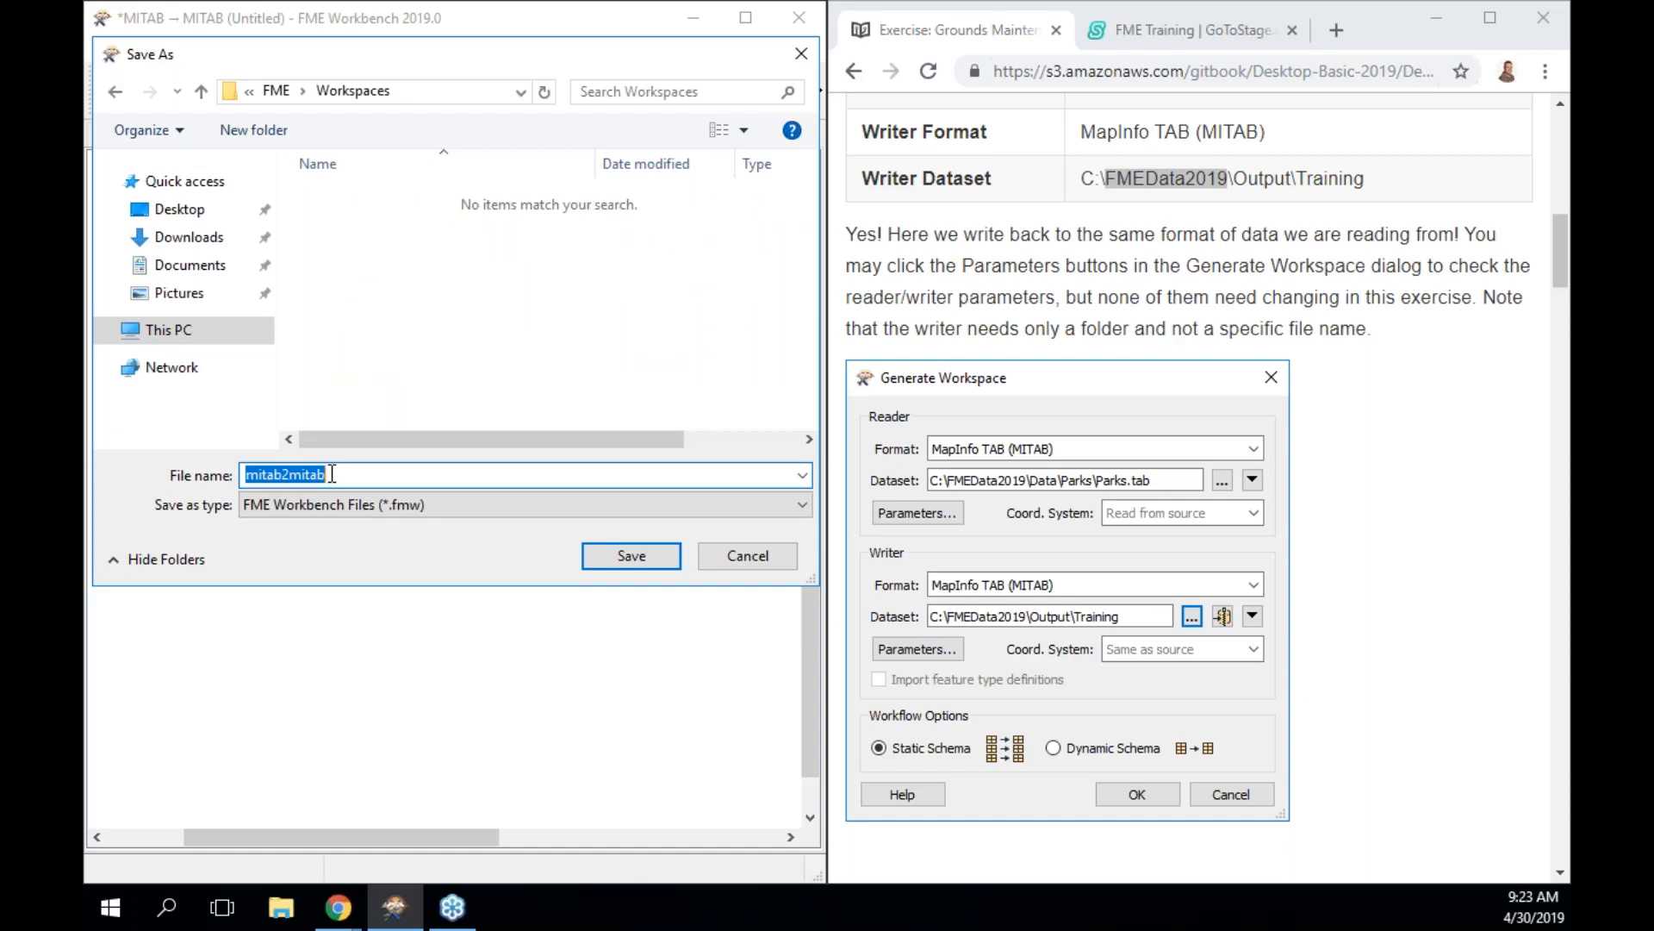
type("exercise")
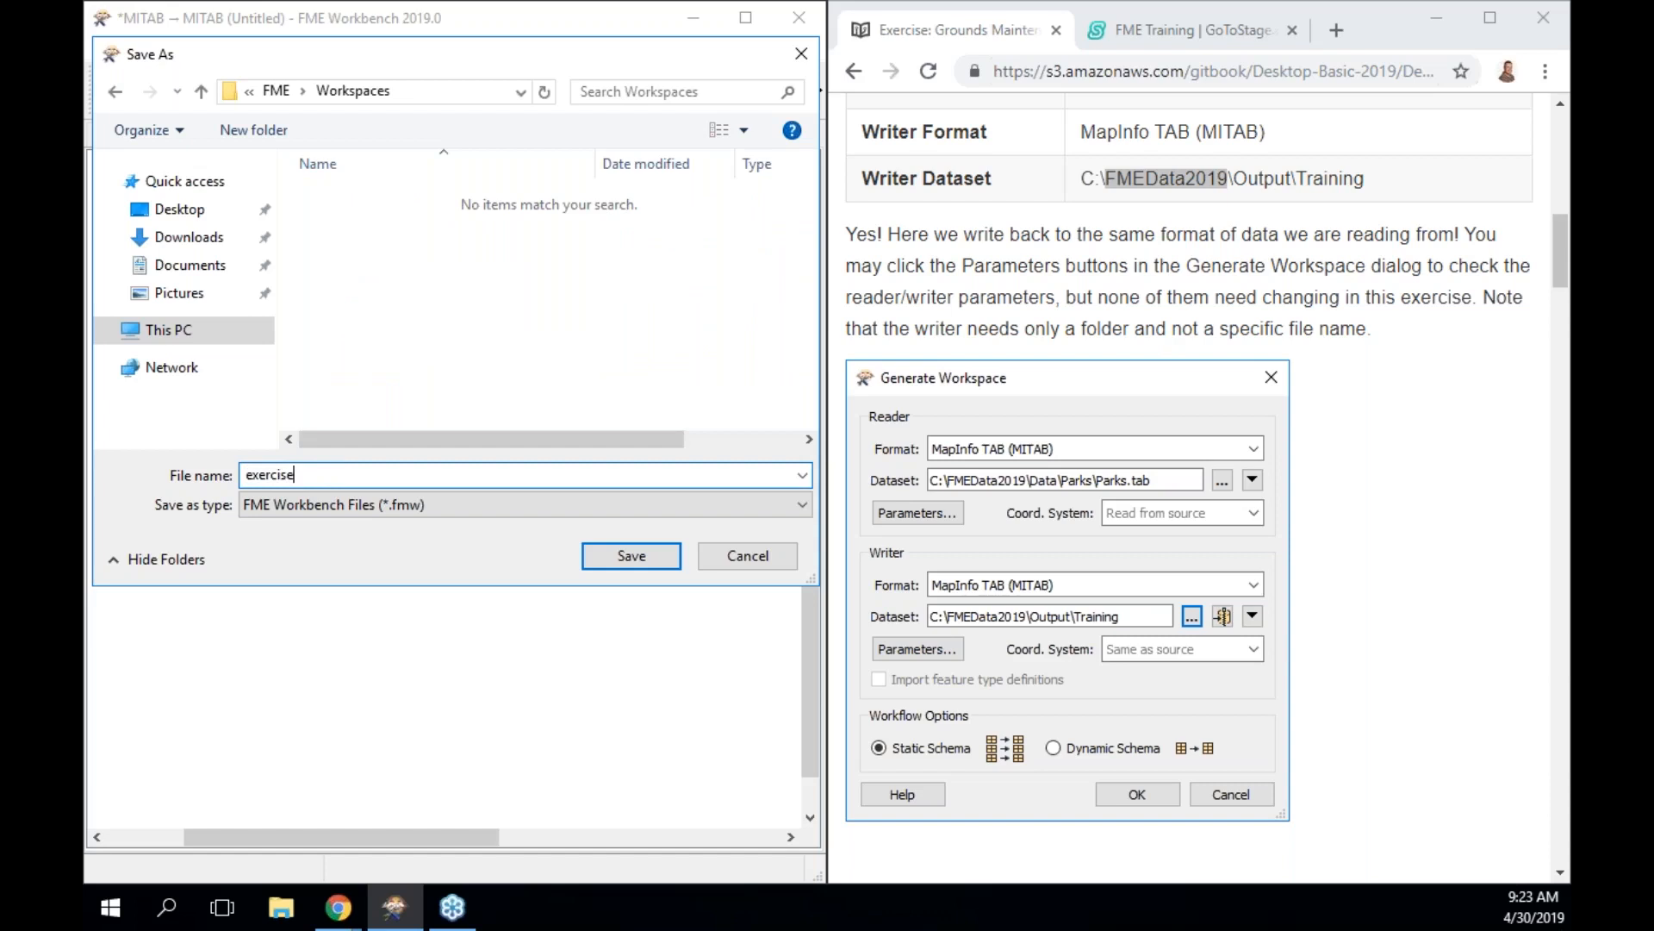
type(" 2.1")
left_click(653, 565)
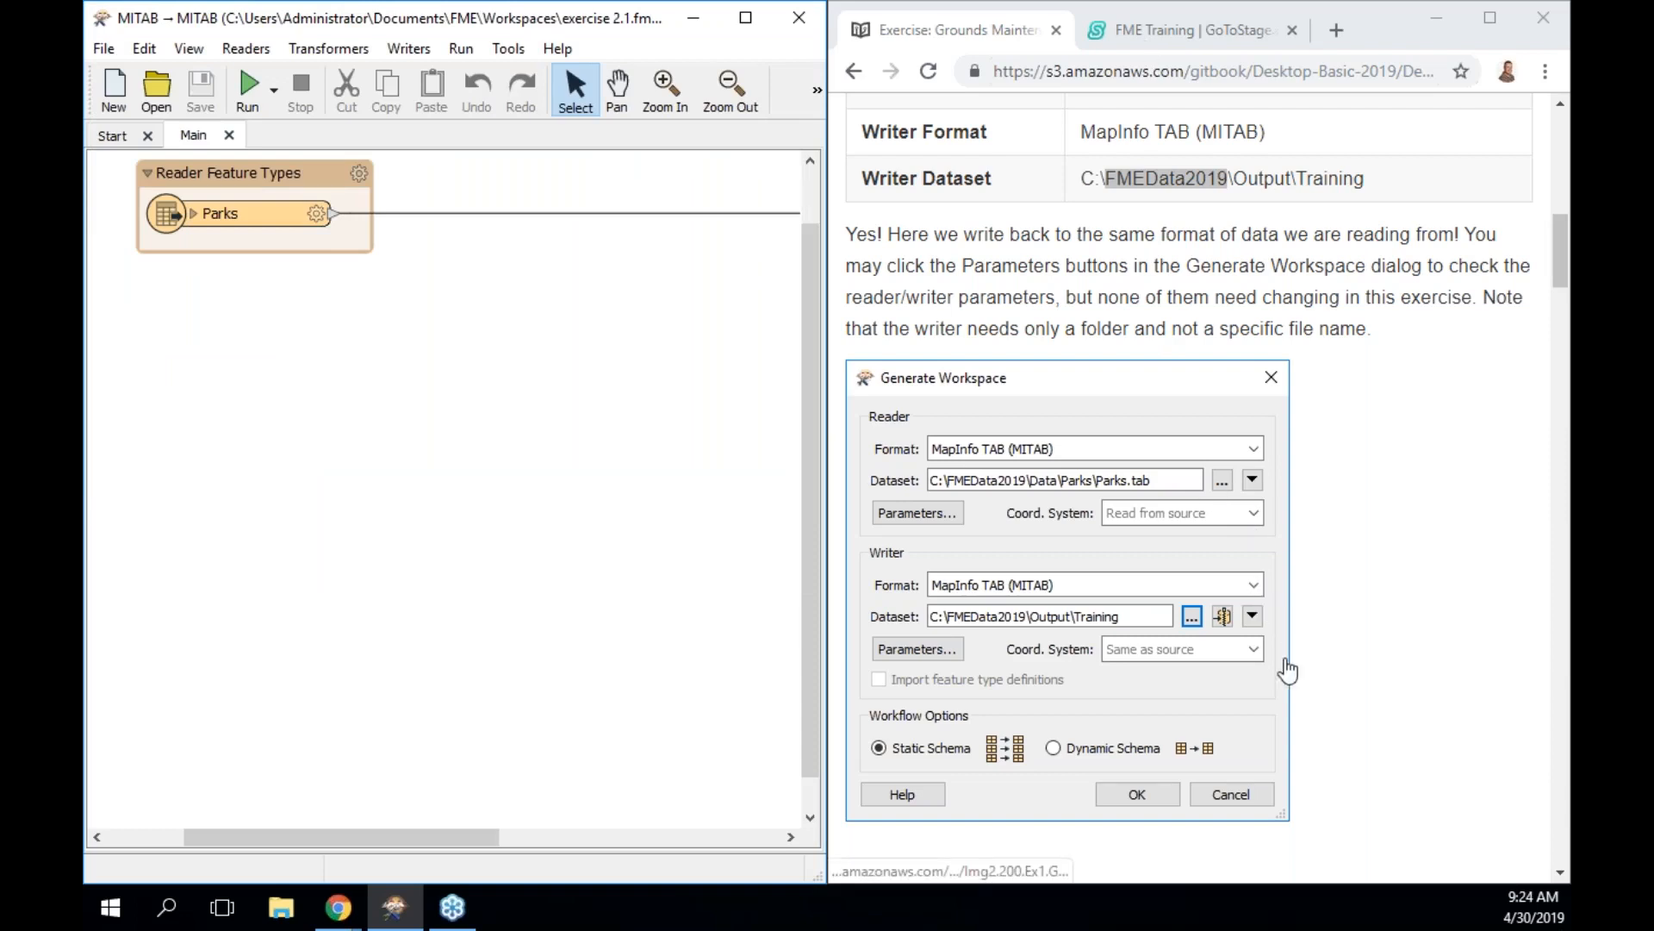
Move the Writer Feature Types bookmark, with its Parks feature type, closer to the Reader Feature Types bookmark
scroll(1288, 671, "down", 5)
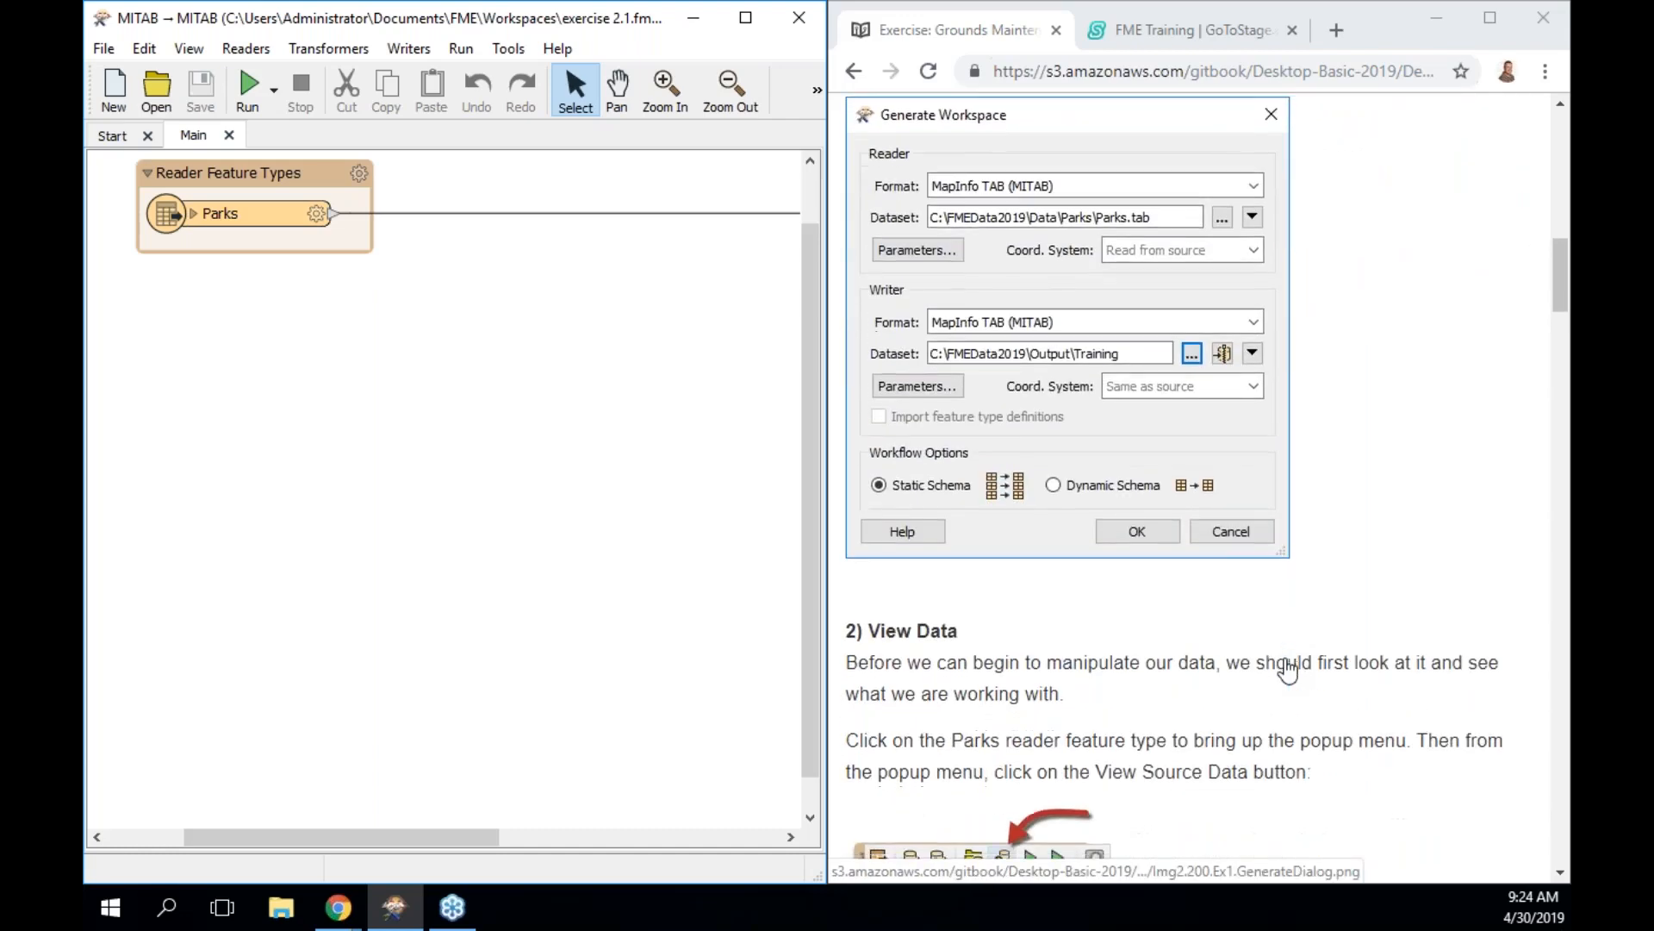
scroll(1289, 671, "down", 2)
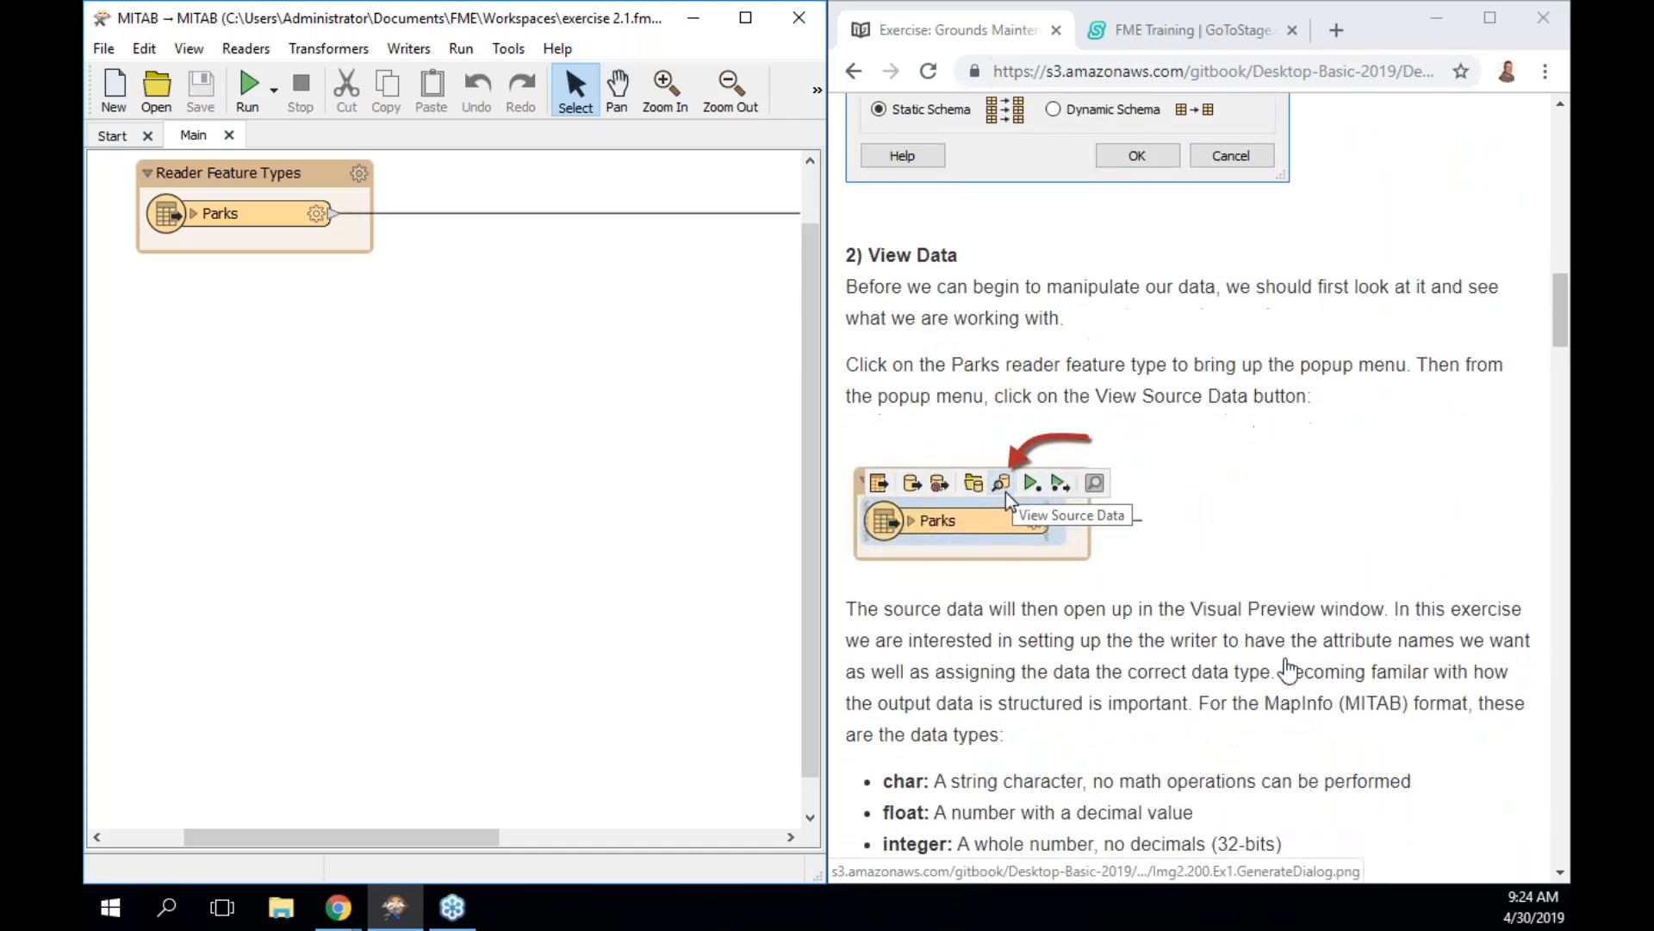
left_click_drag(473, 836, 595, 838)
left_click_drag(750, 168, 349, 203)
left_click_drag(493, 834, 359, 821)
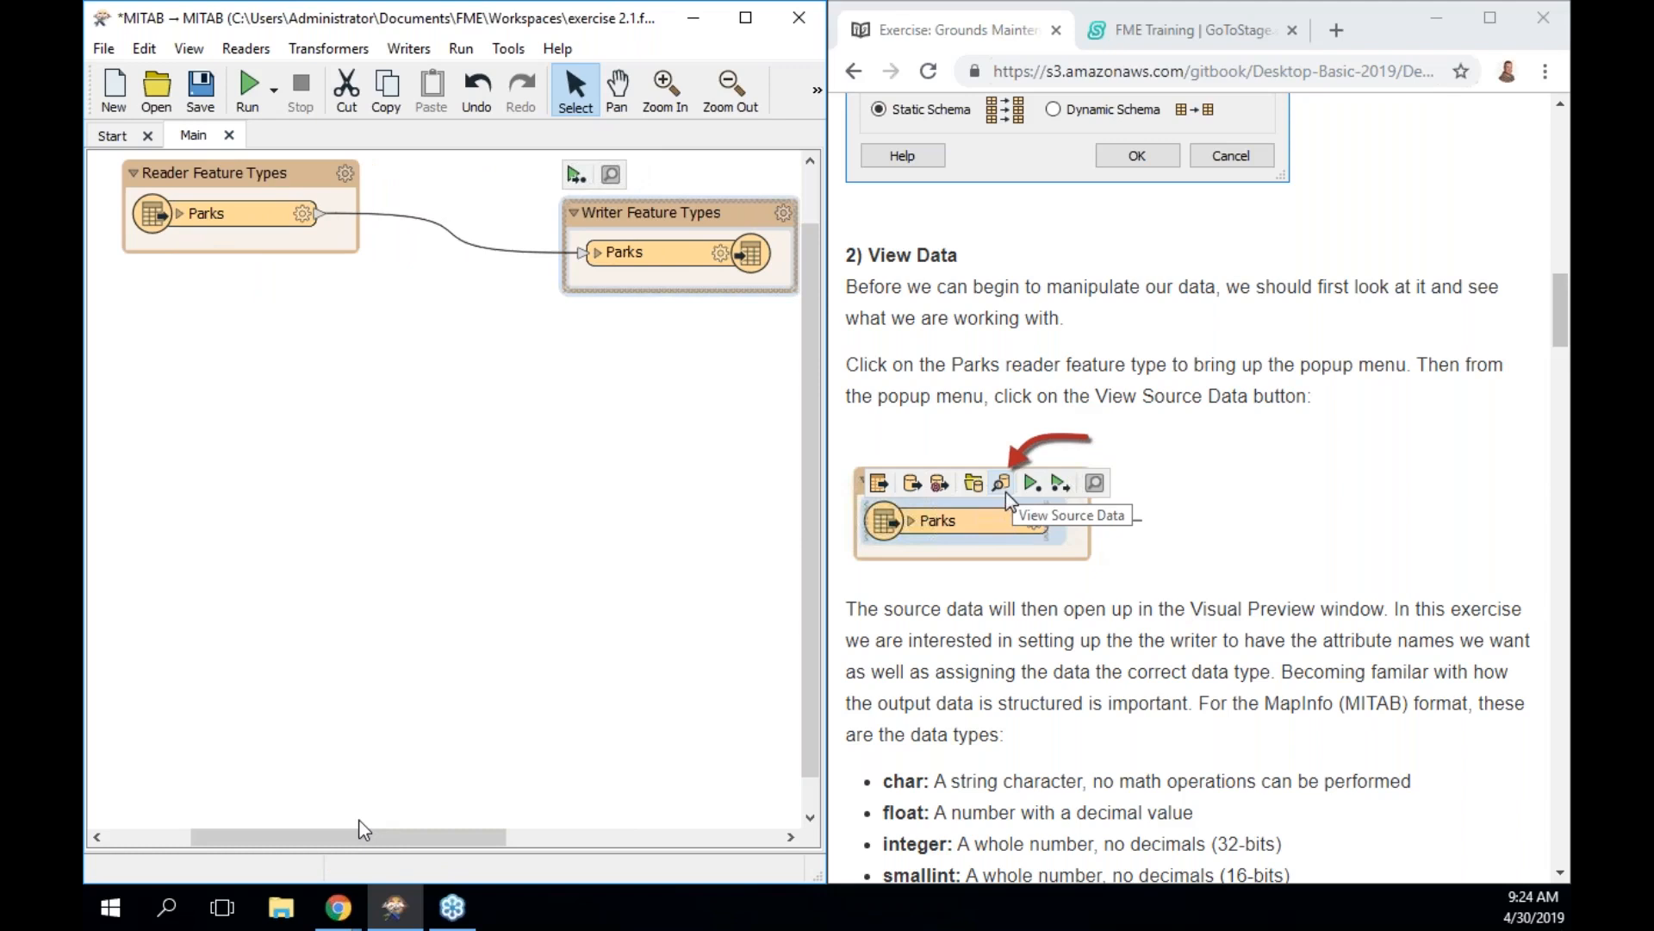
Expand the attribute list of the Parks reader feature type and extend its bookmark downward to enclose all attributes
scroll(1206, 696, "down", 1)
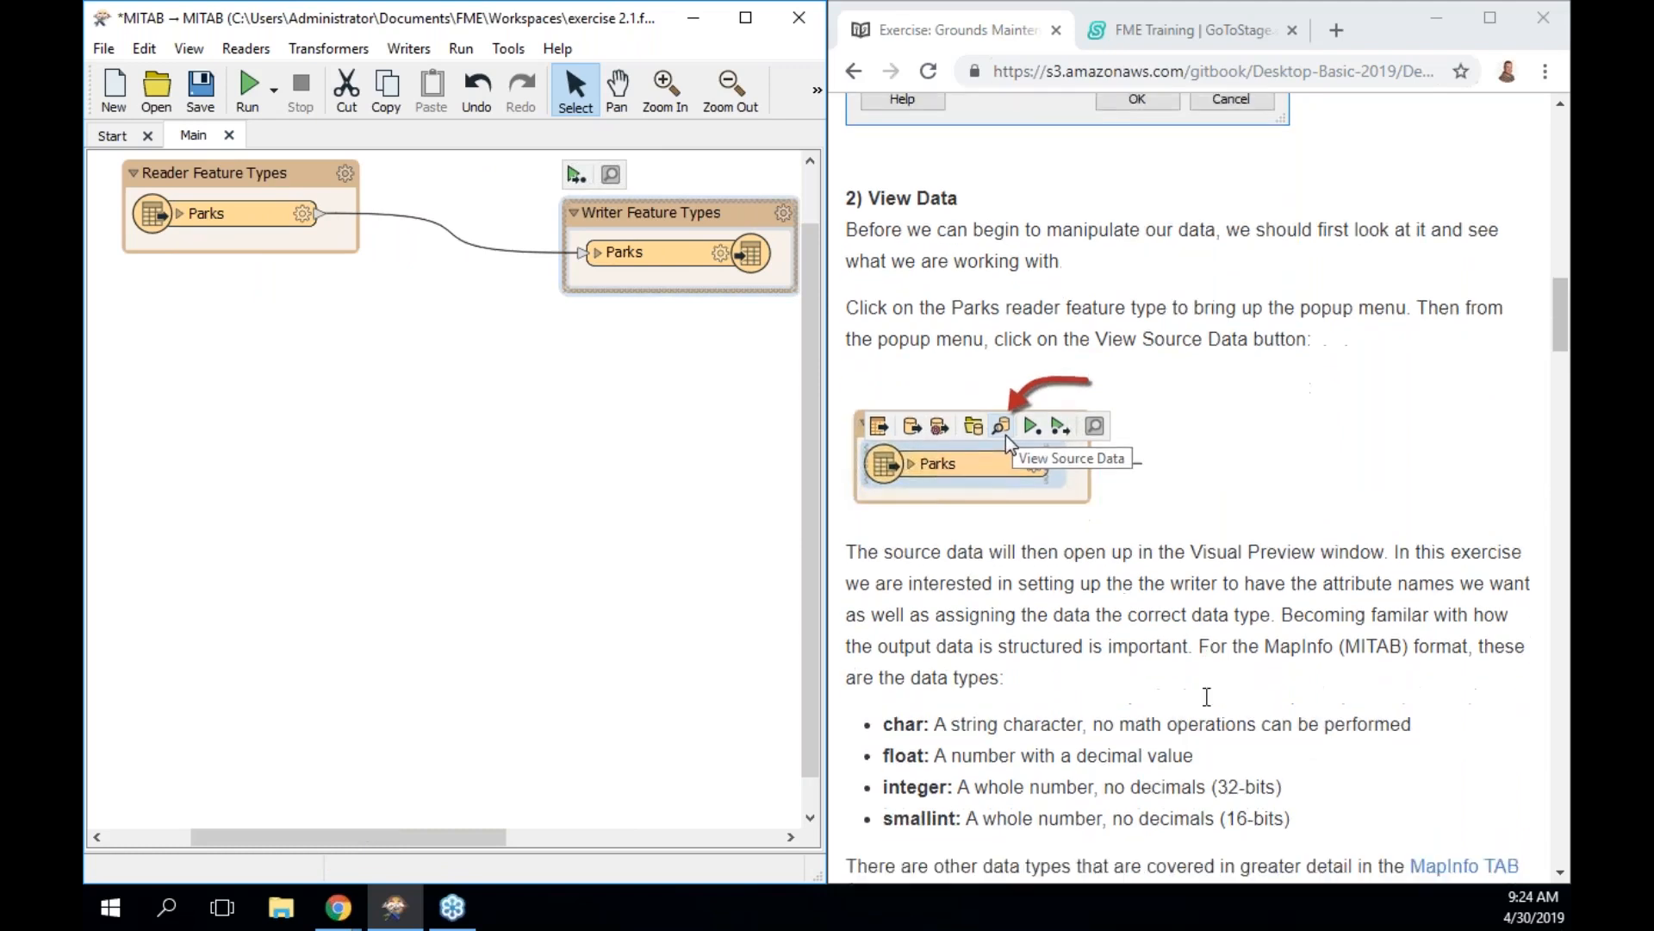
left_click(179, 212)
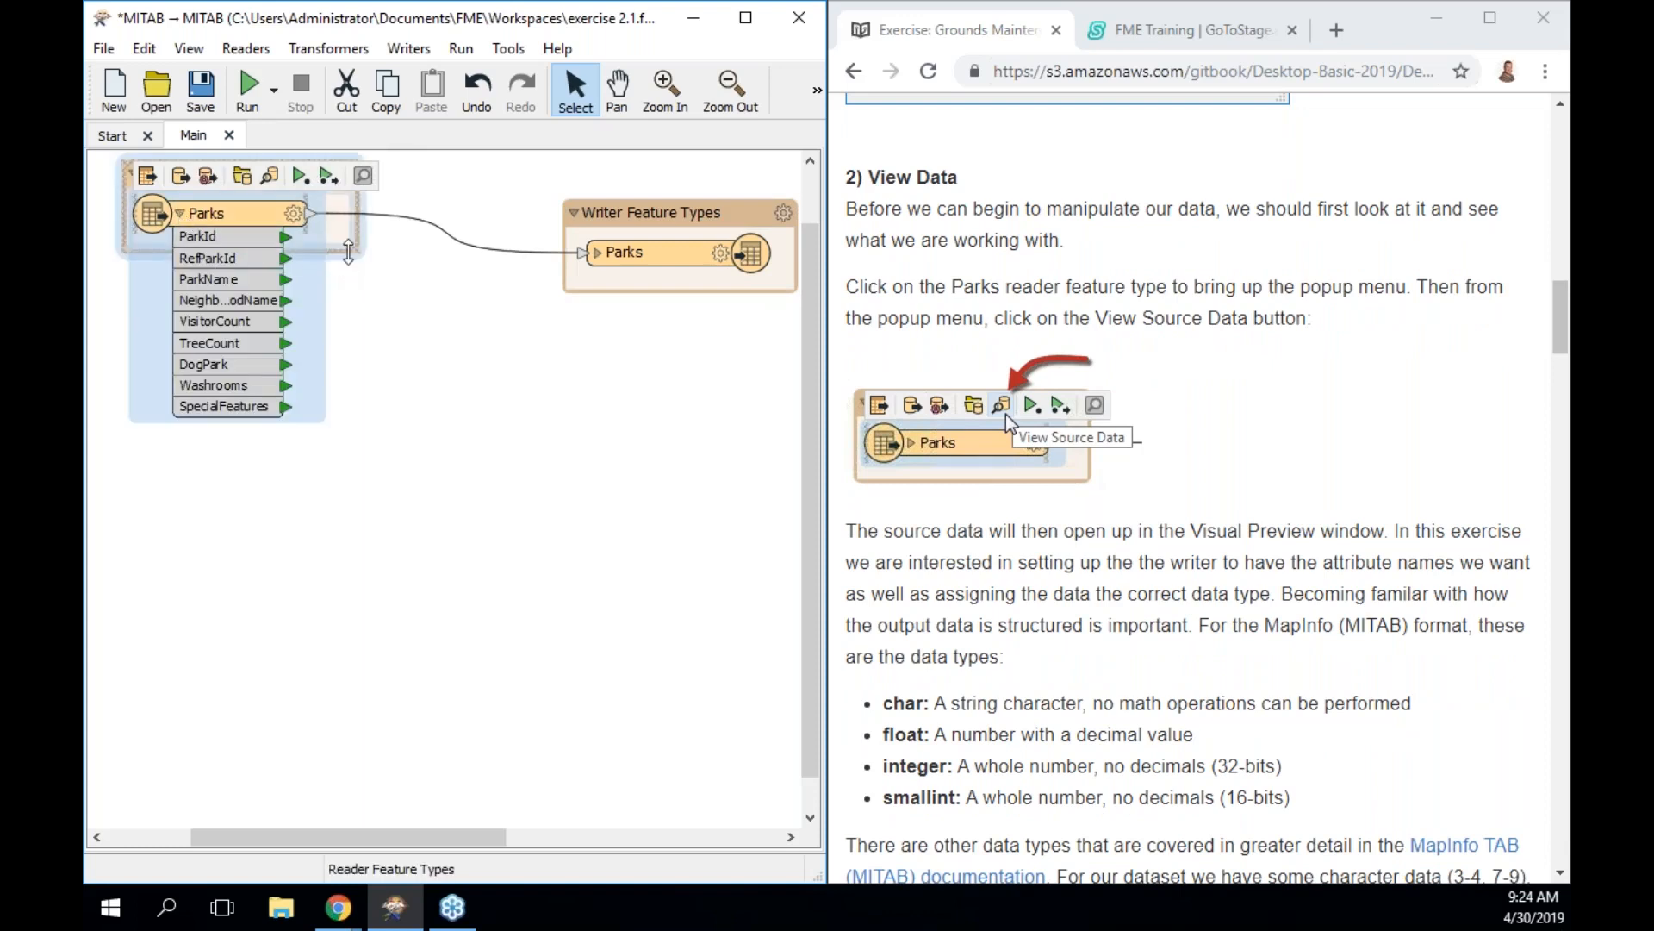
left_click_drag(348, 251, 348, 450)
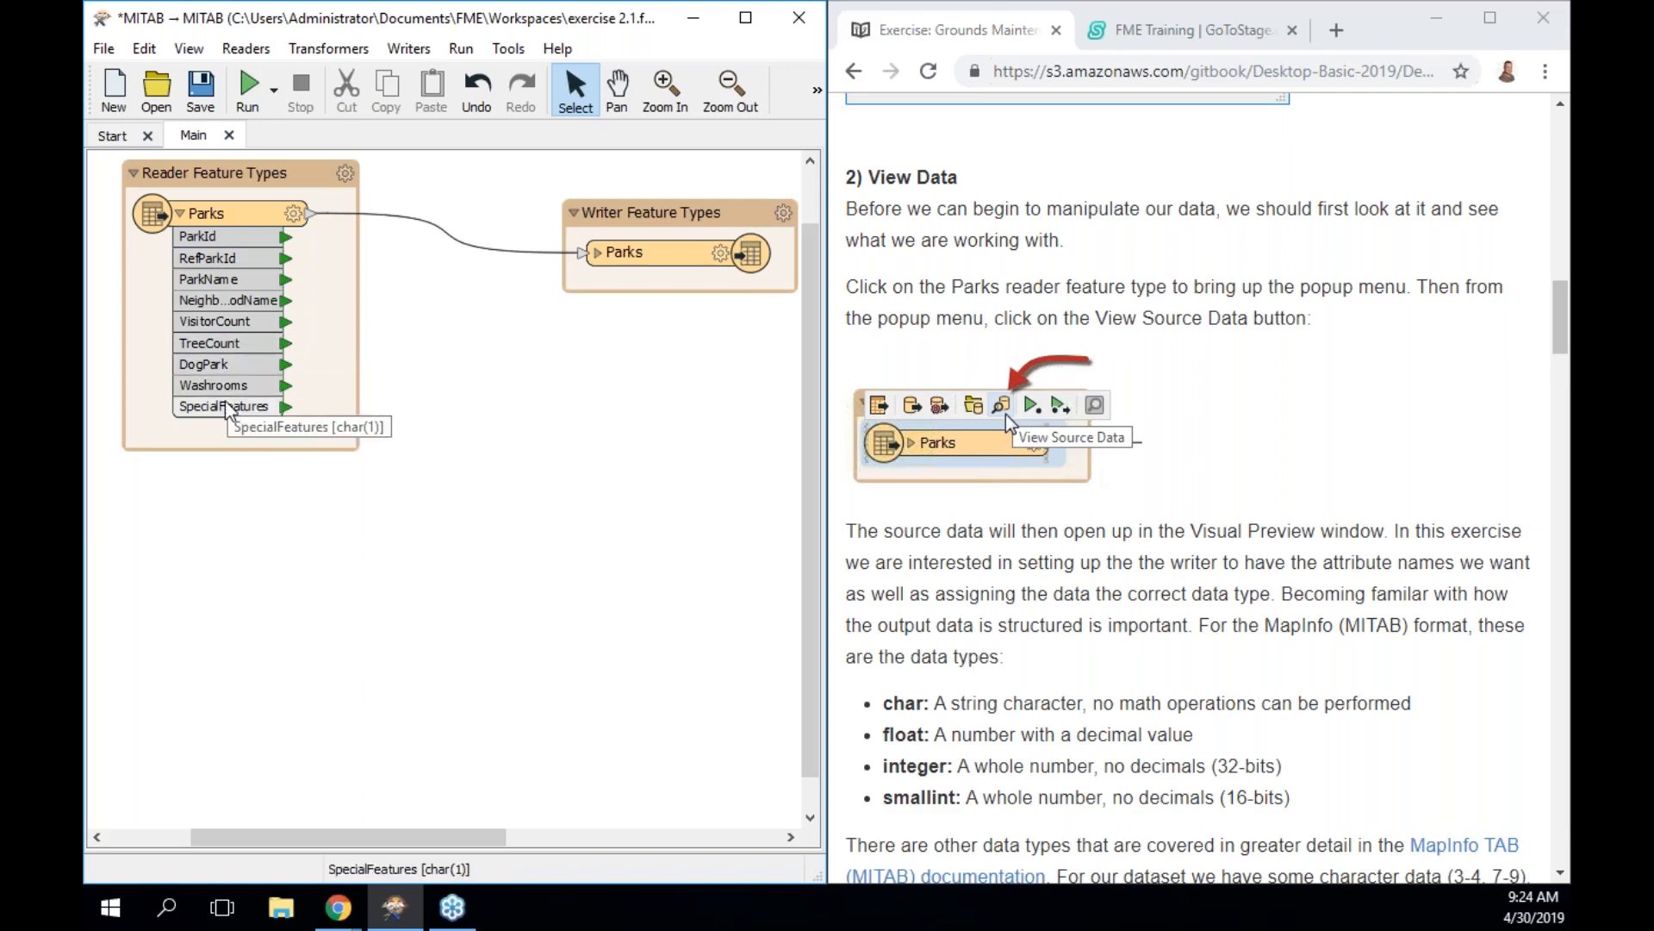
View the source data of the Parks reader feature type in Visual Preview
left_click(215, 223)
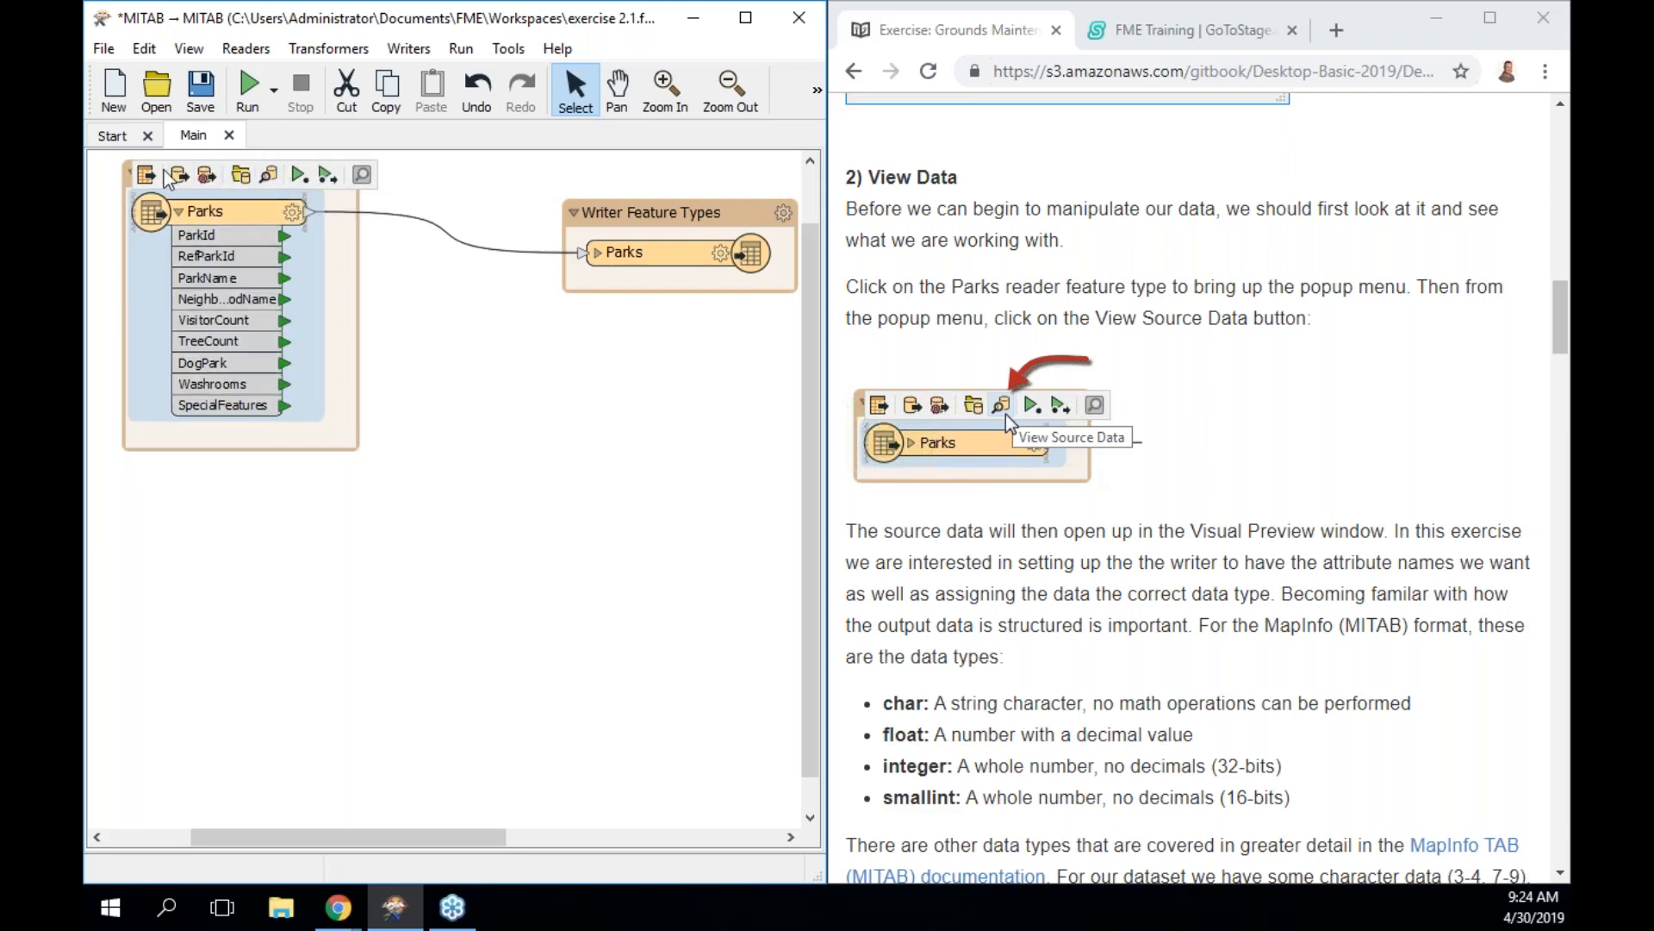
left_click(272, 178)
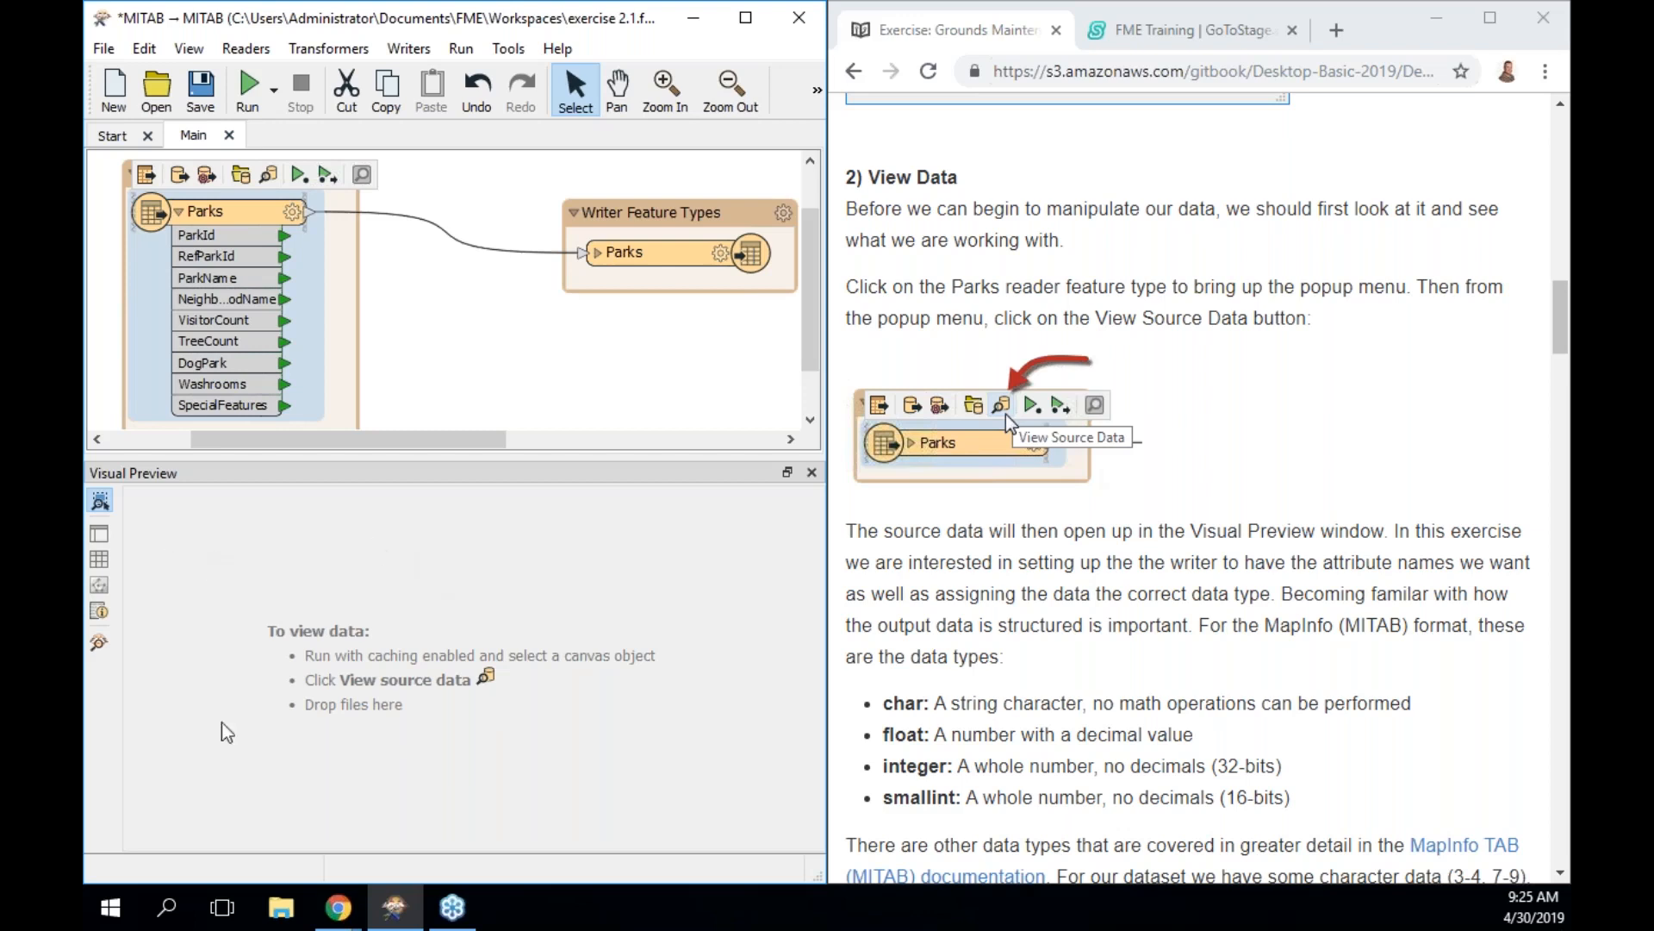
left_click(272, 177)
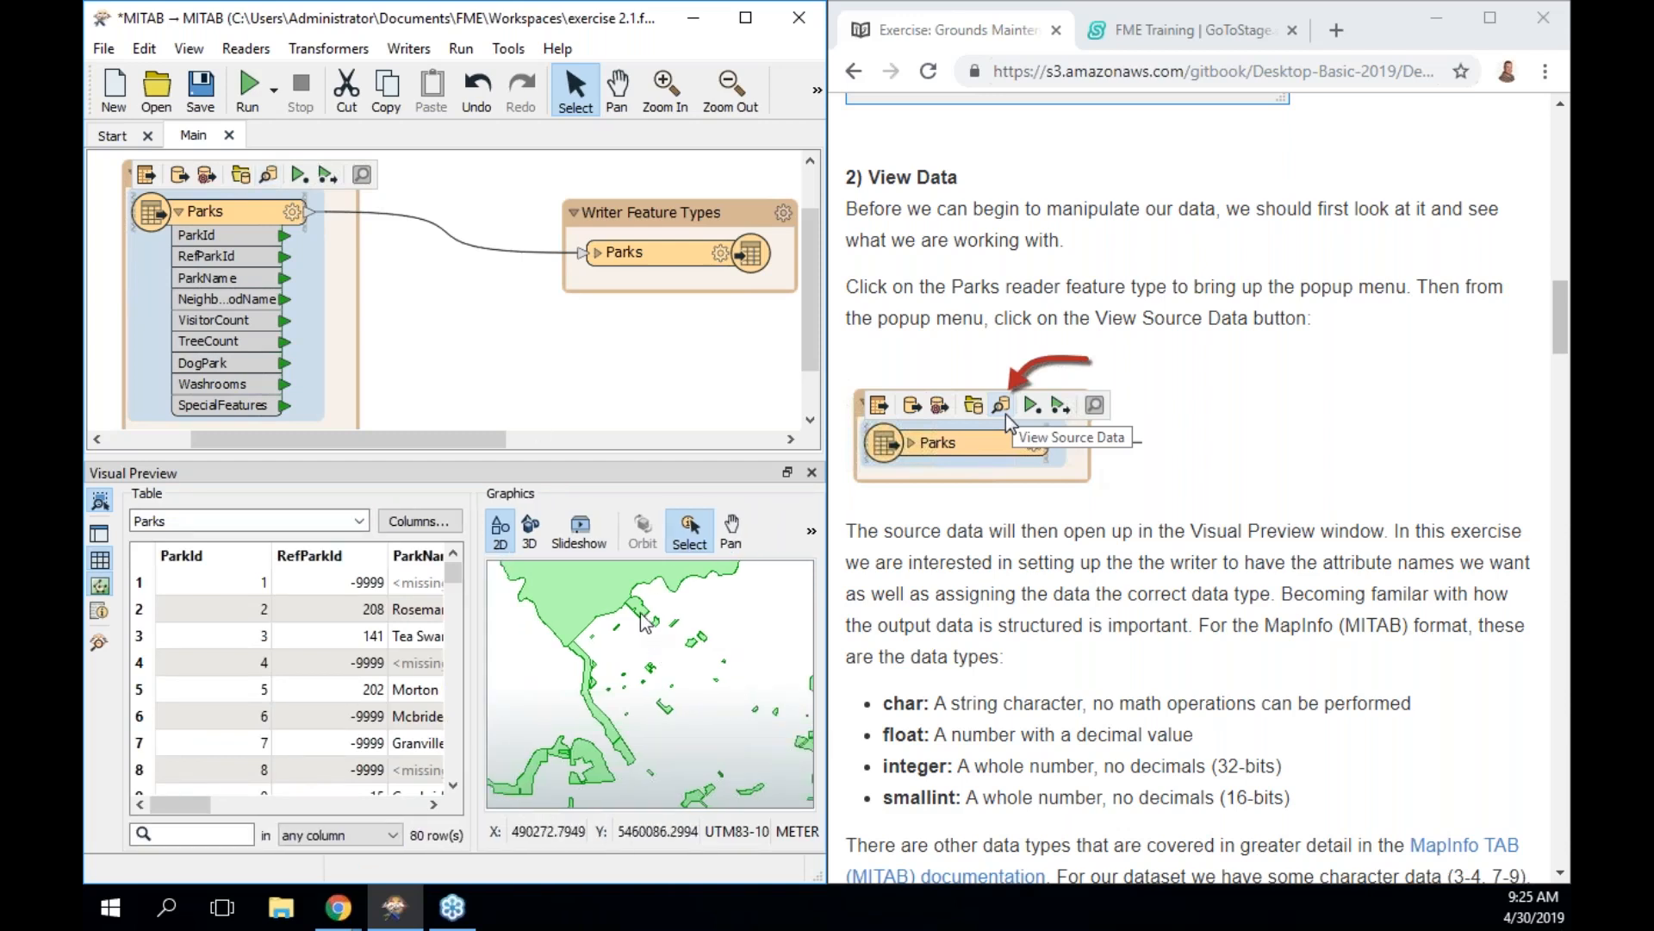
Examine the previewed Parks data by selecting individual parks on the map and viewing their attribute values through to SpecialFeatures
left_click(731, 530)
mouse_move(656, 636)
left_mouse_down()
mouse_move(694, 689)
mouse_move(679, 631)
left_mouse_up()
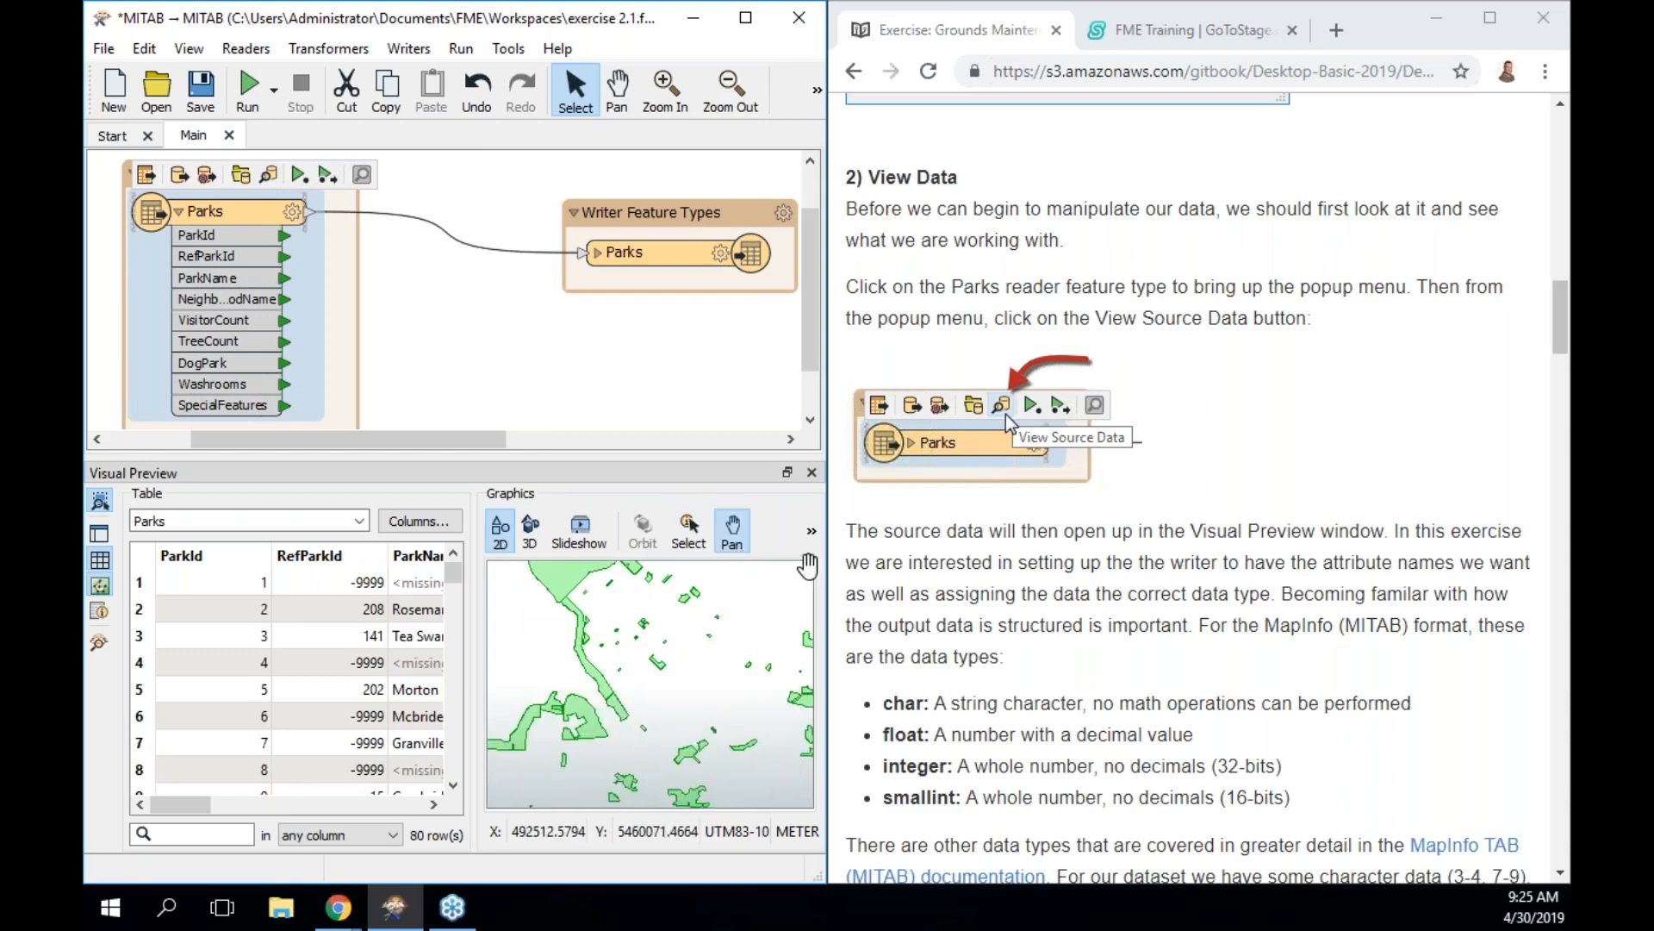
left_click(811, 539)
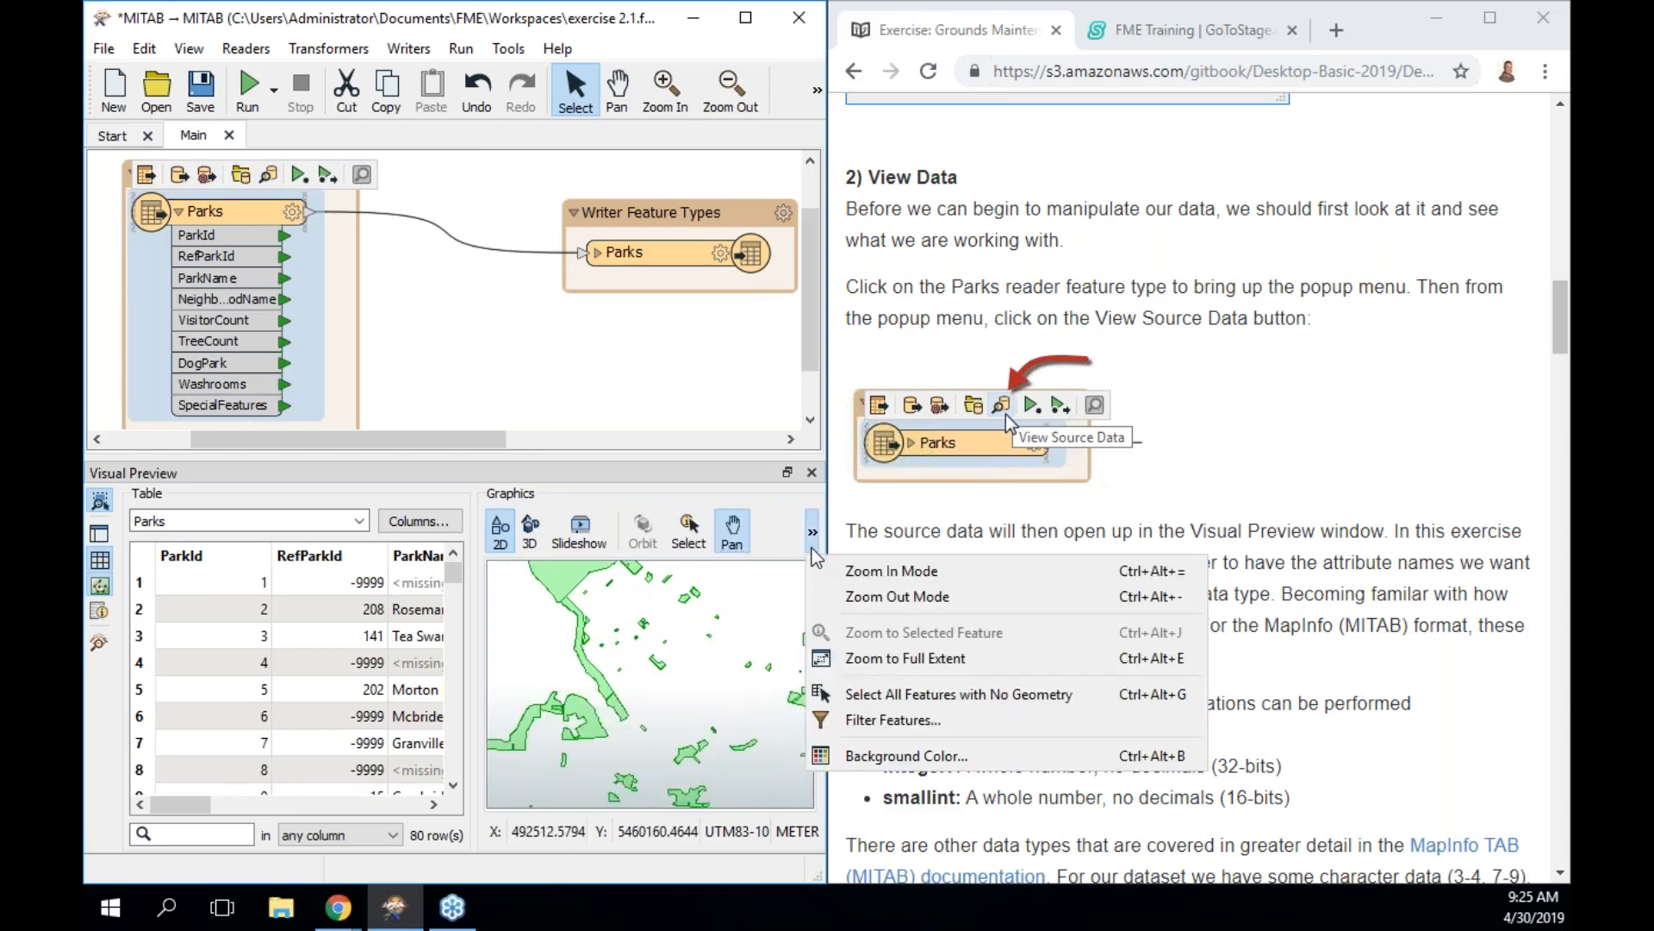
left_click(893, 655)
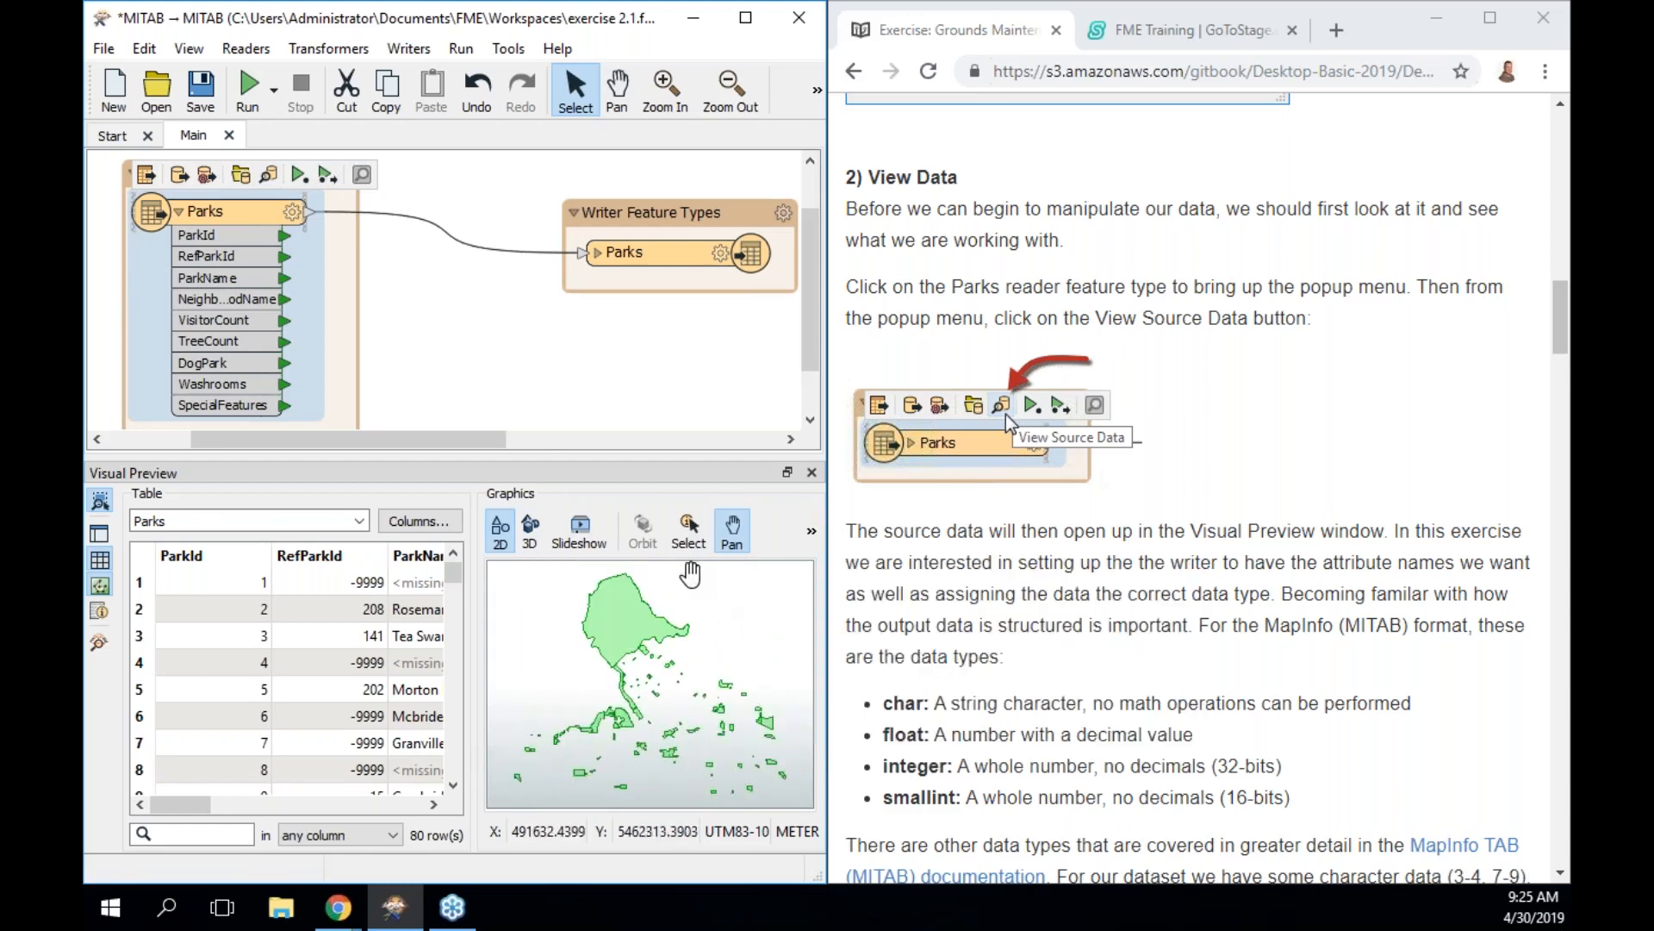
left_click(688, 530)
left_click(647, 662)
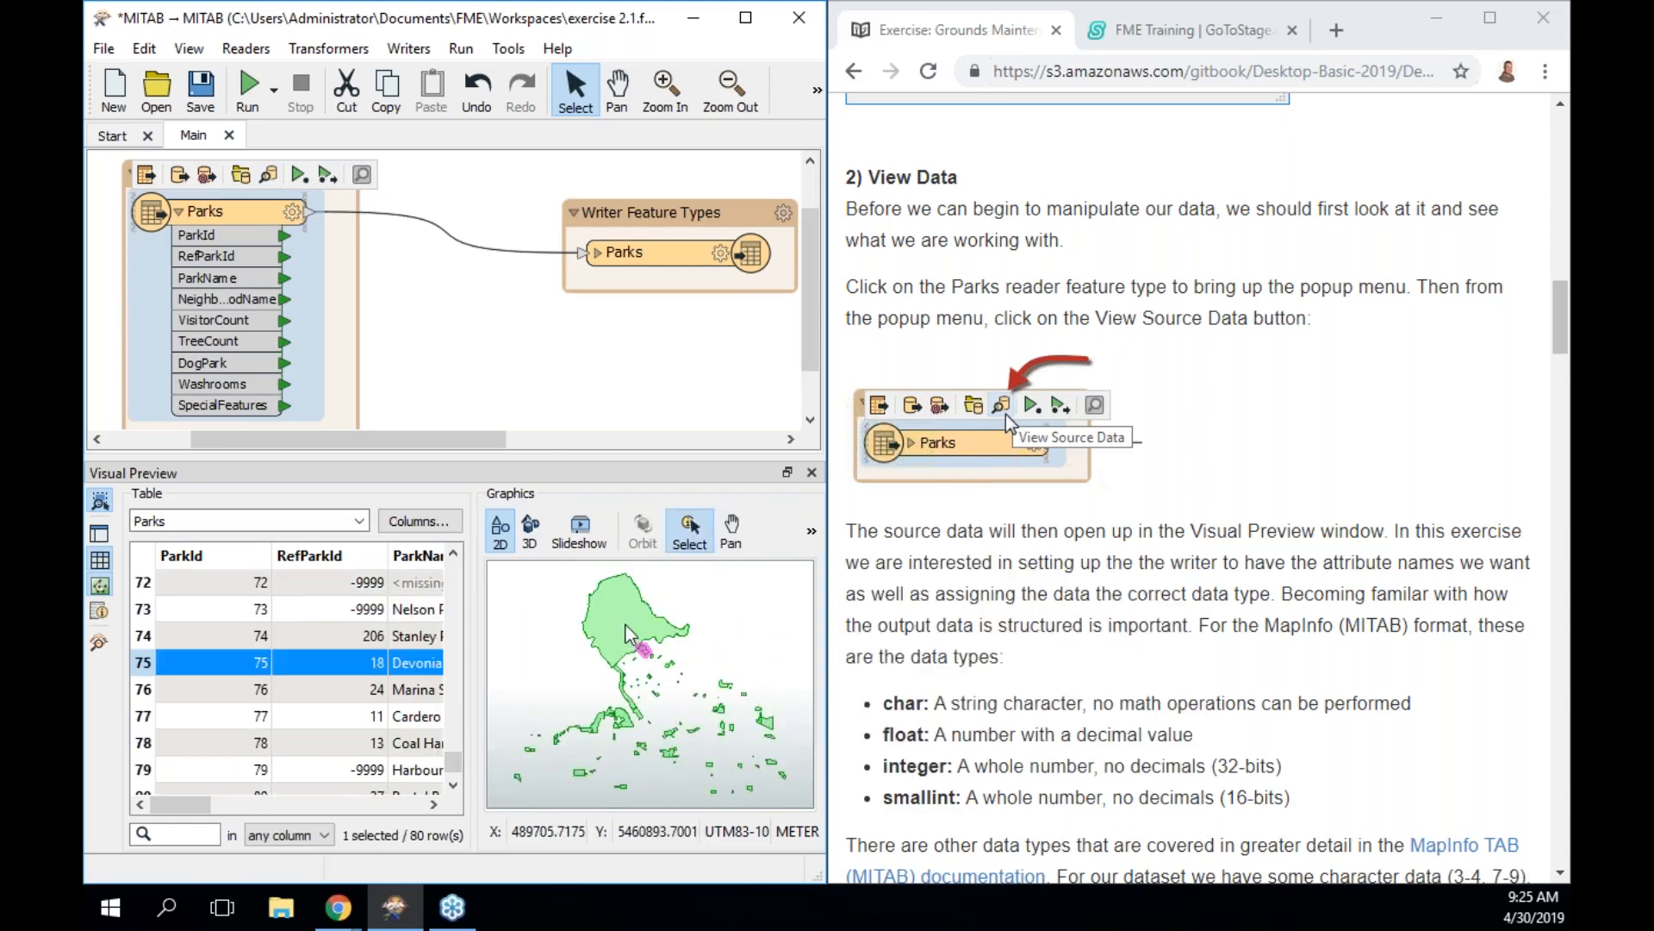
left_click(626, 627)
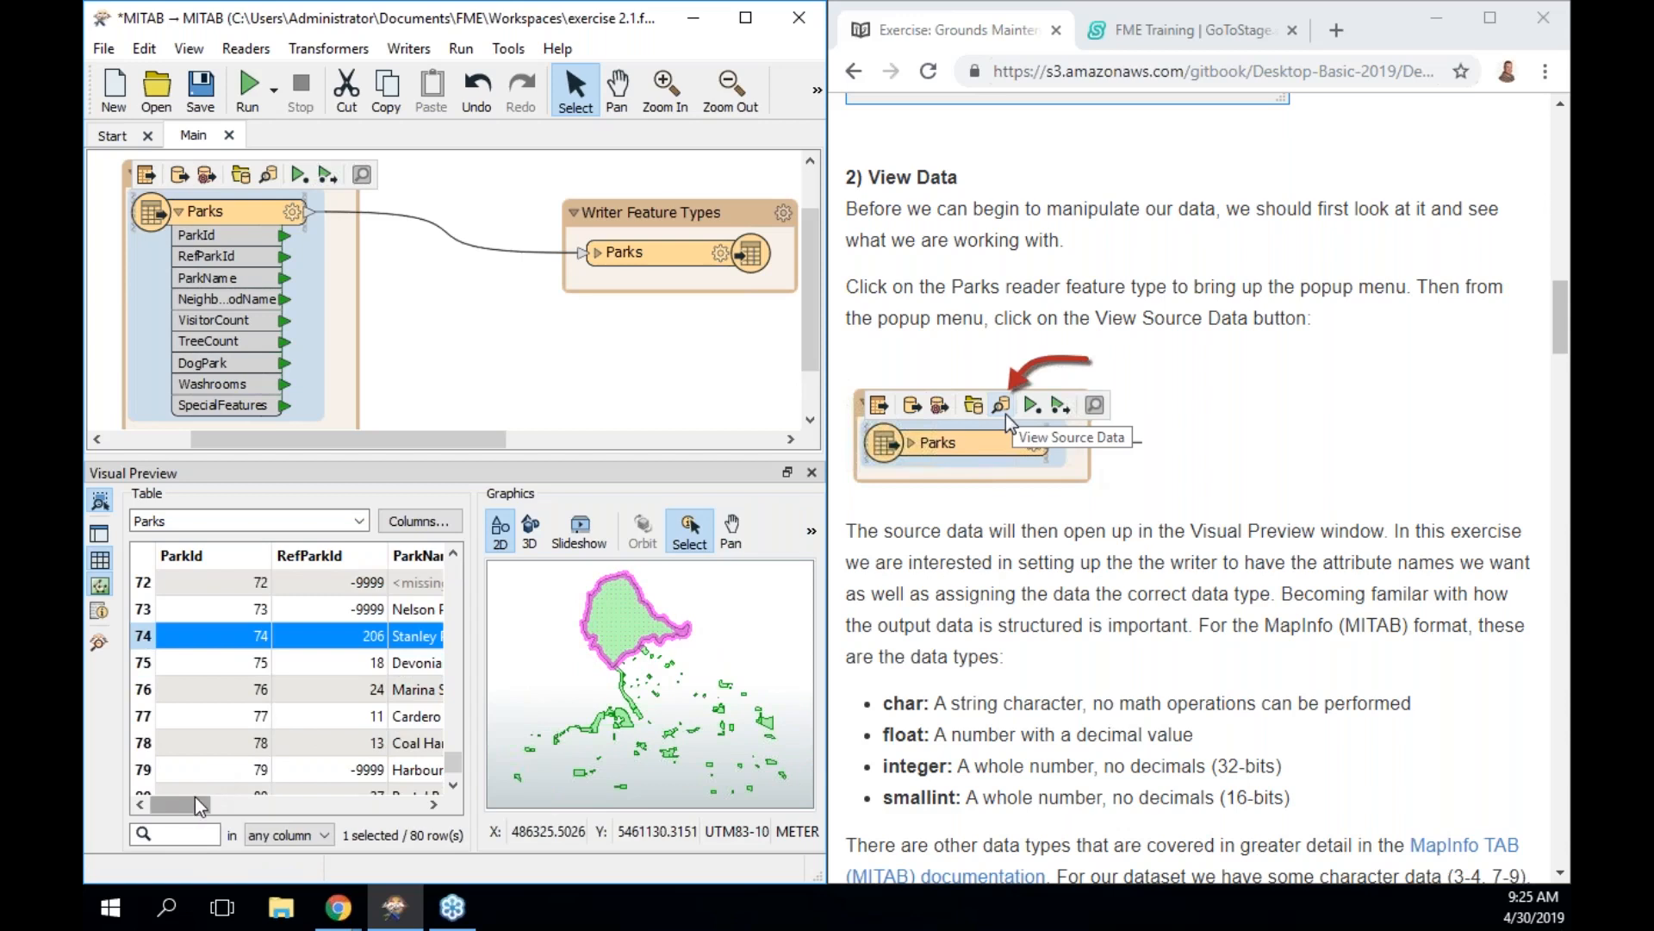
left_click_drag(207, 804, 435, 795)
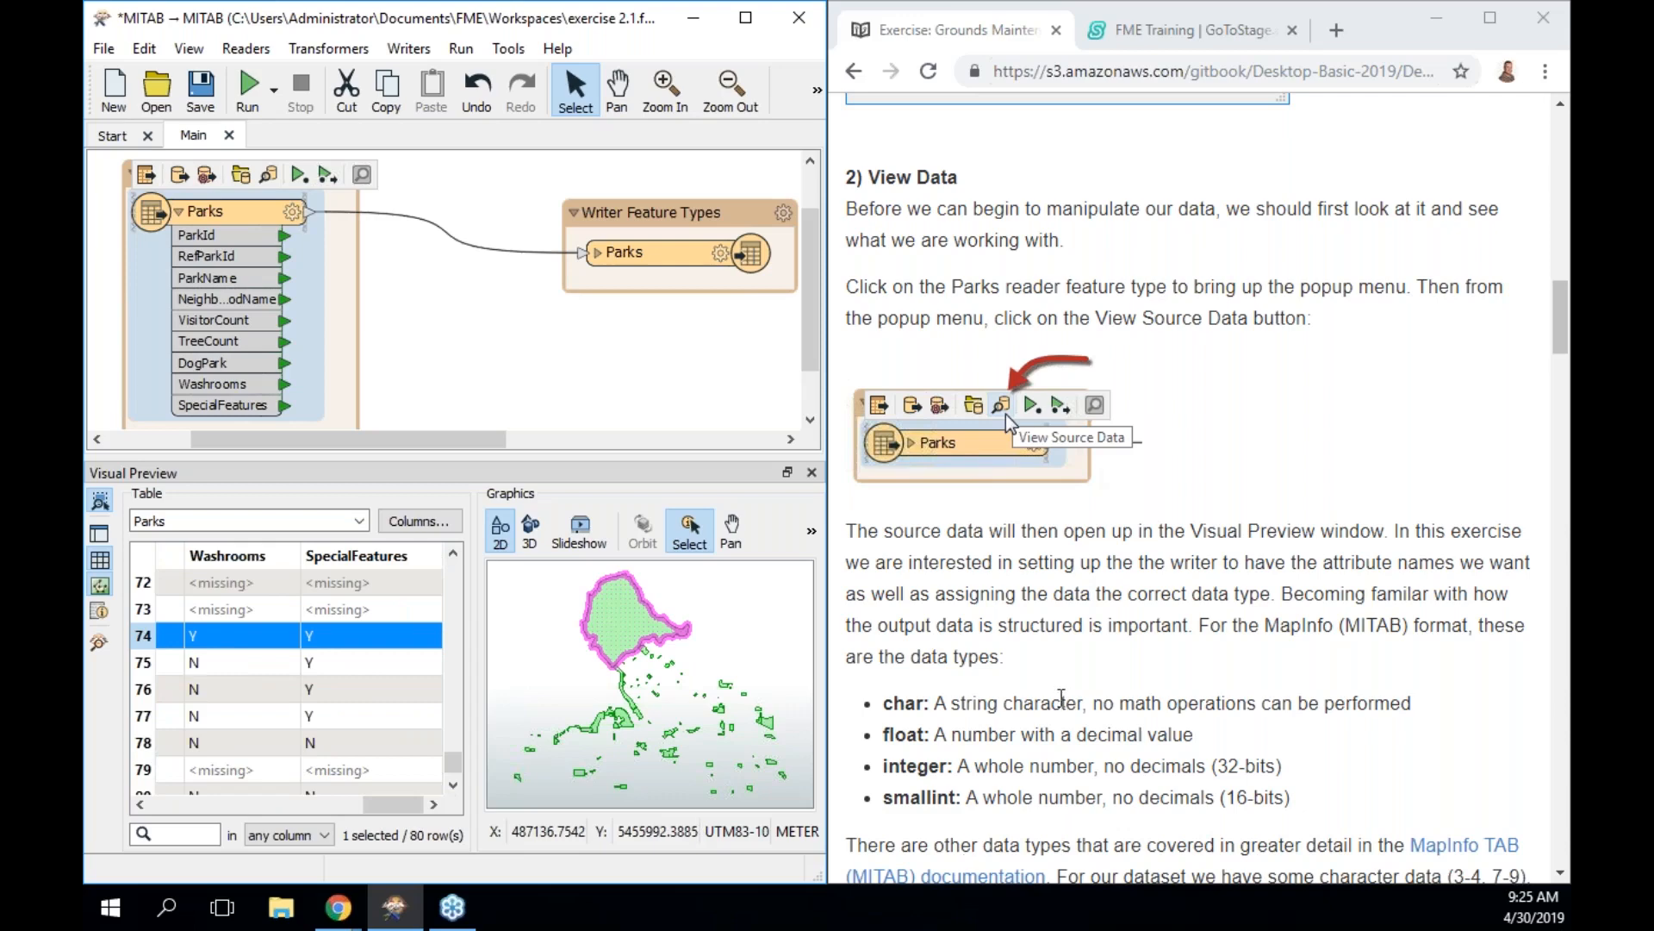
Expand the Parks writer feature type's attribute list, extend its bookmark around all attributes, and check their data types against the exercise
scroll(1062, 696, "down", 5)
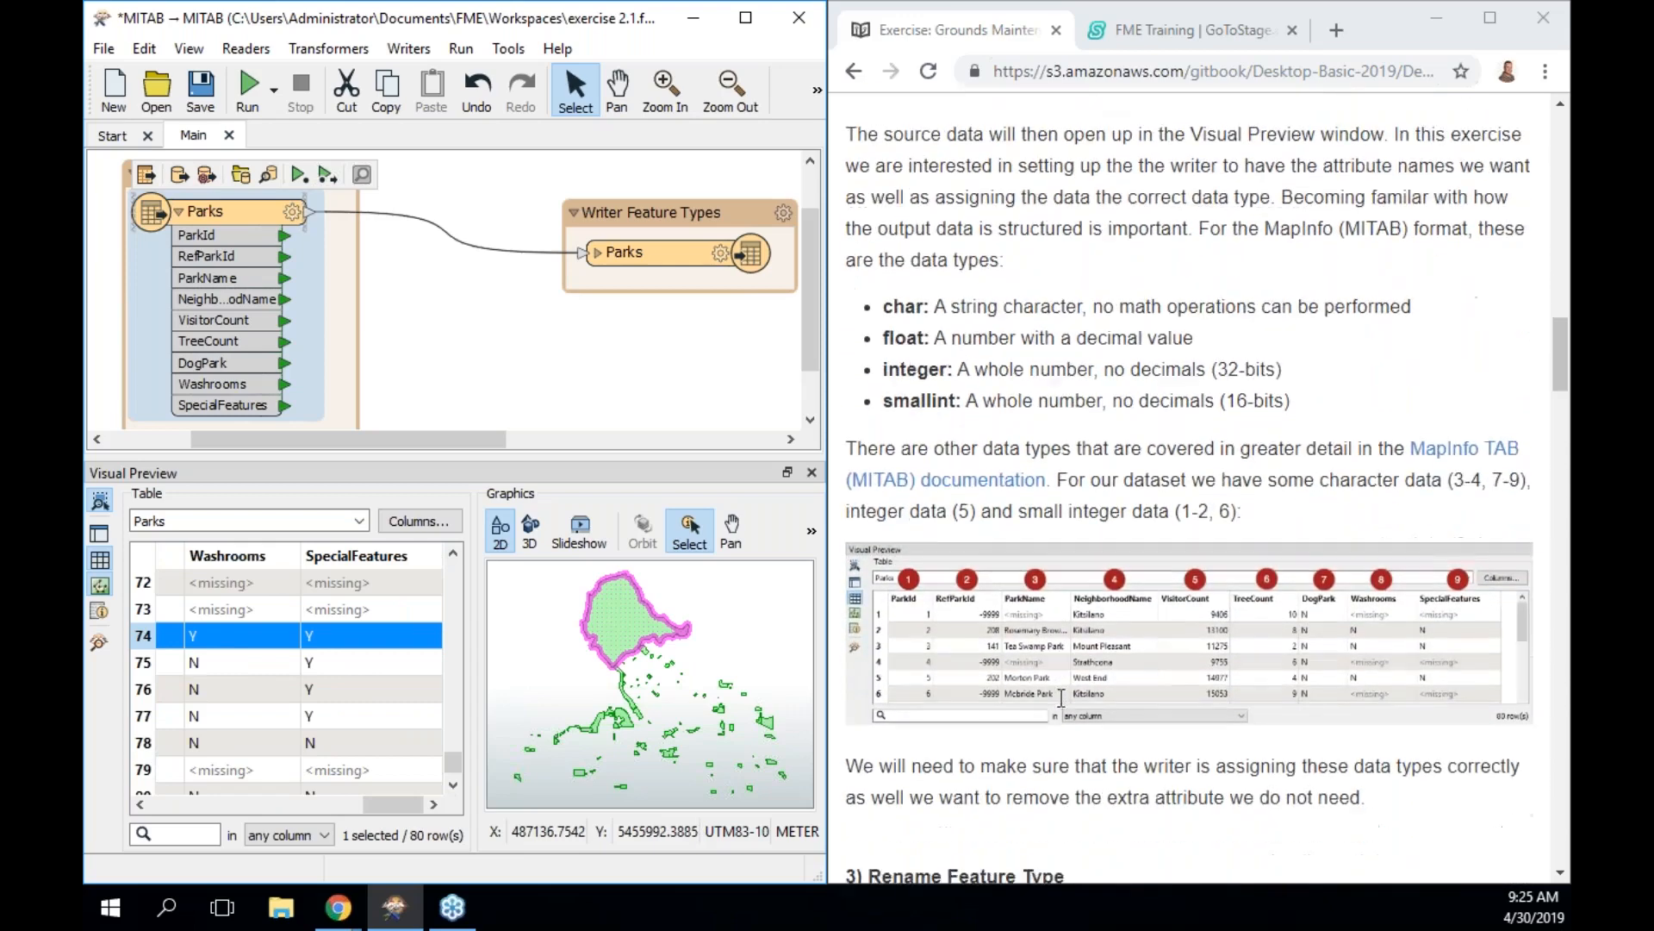
scroll(1062, 696, "down", 1)
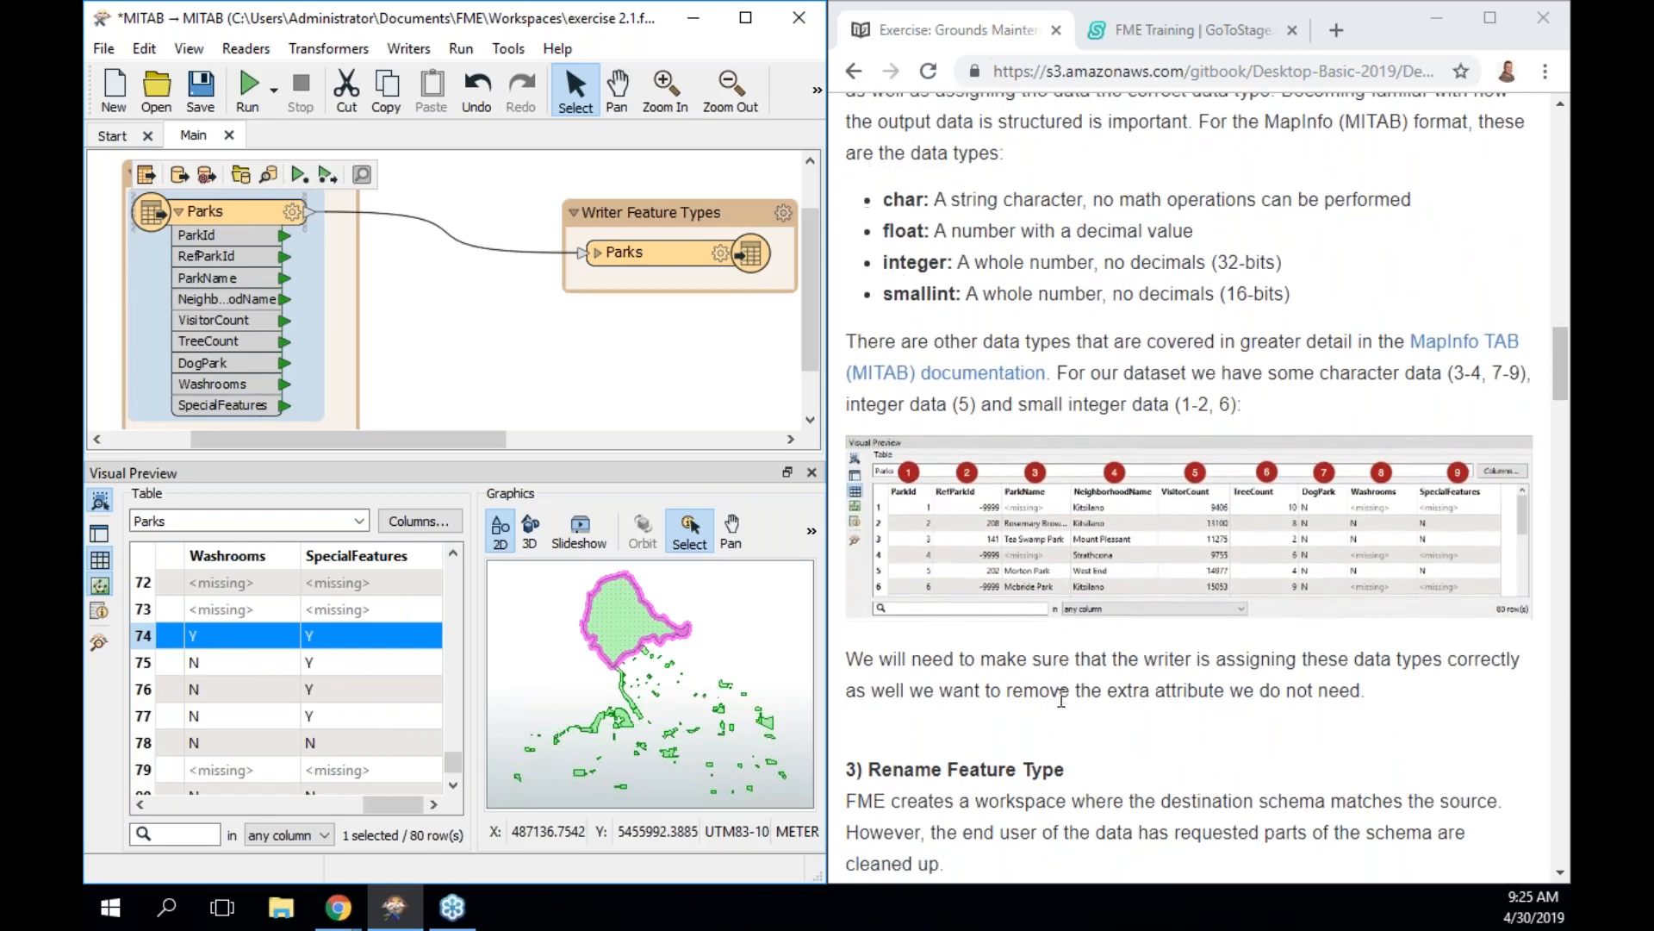
scroll(1062, 696, "down", 1)
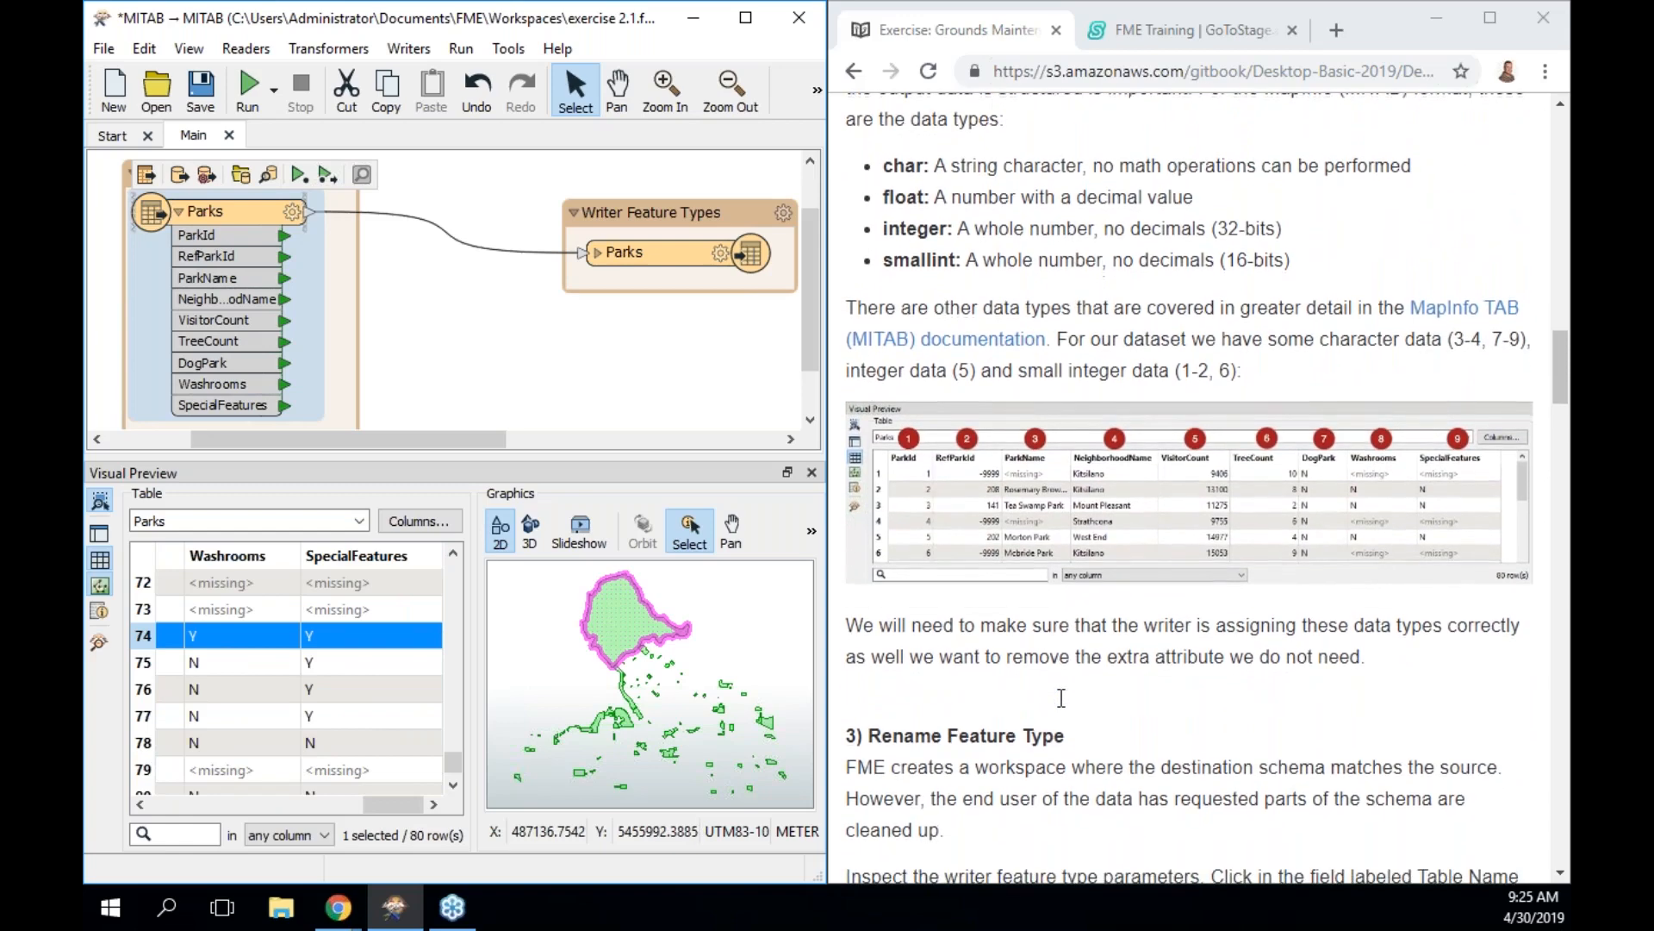
left_click(599, 254)
left_click(773, 344)
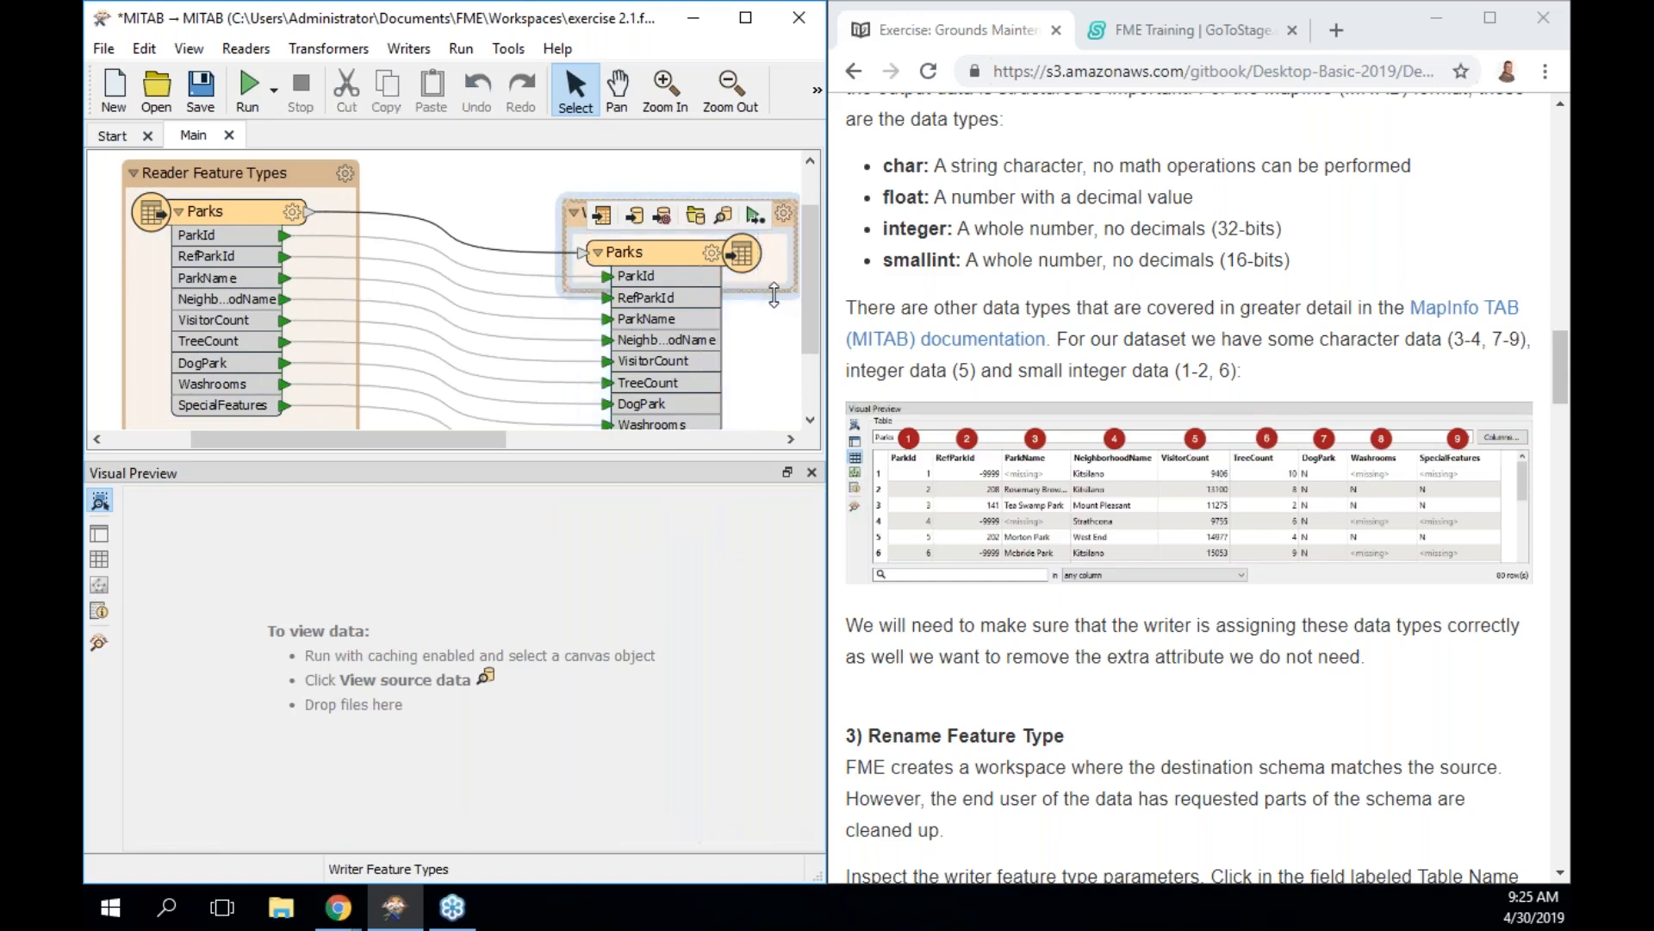
scroll(774, 414, "down", 2)
scroll(773, 435, "down", 1)
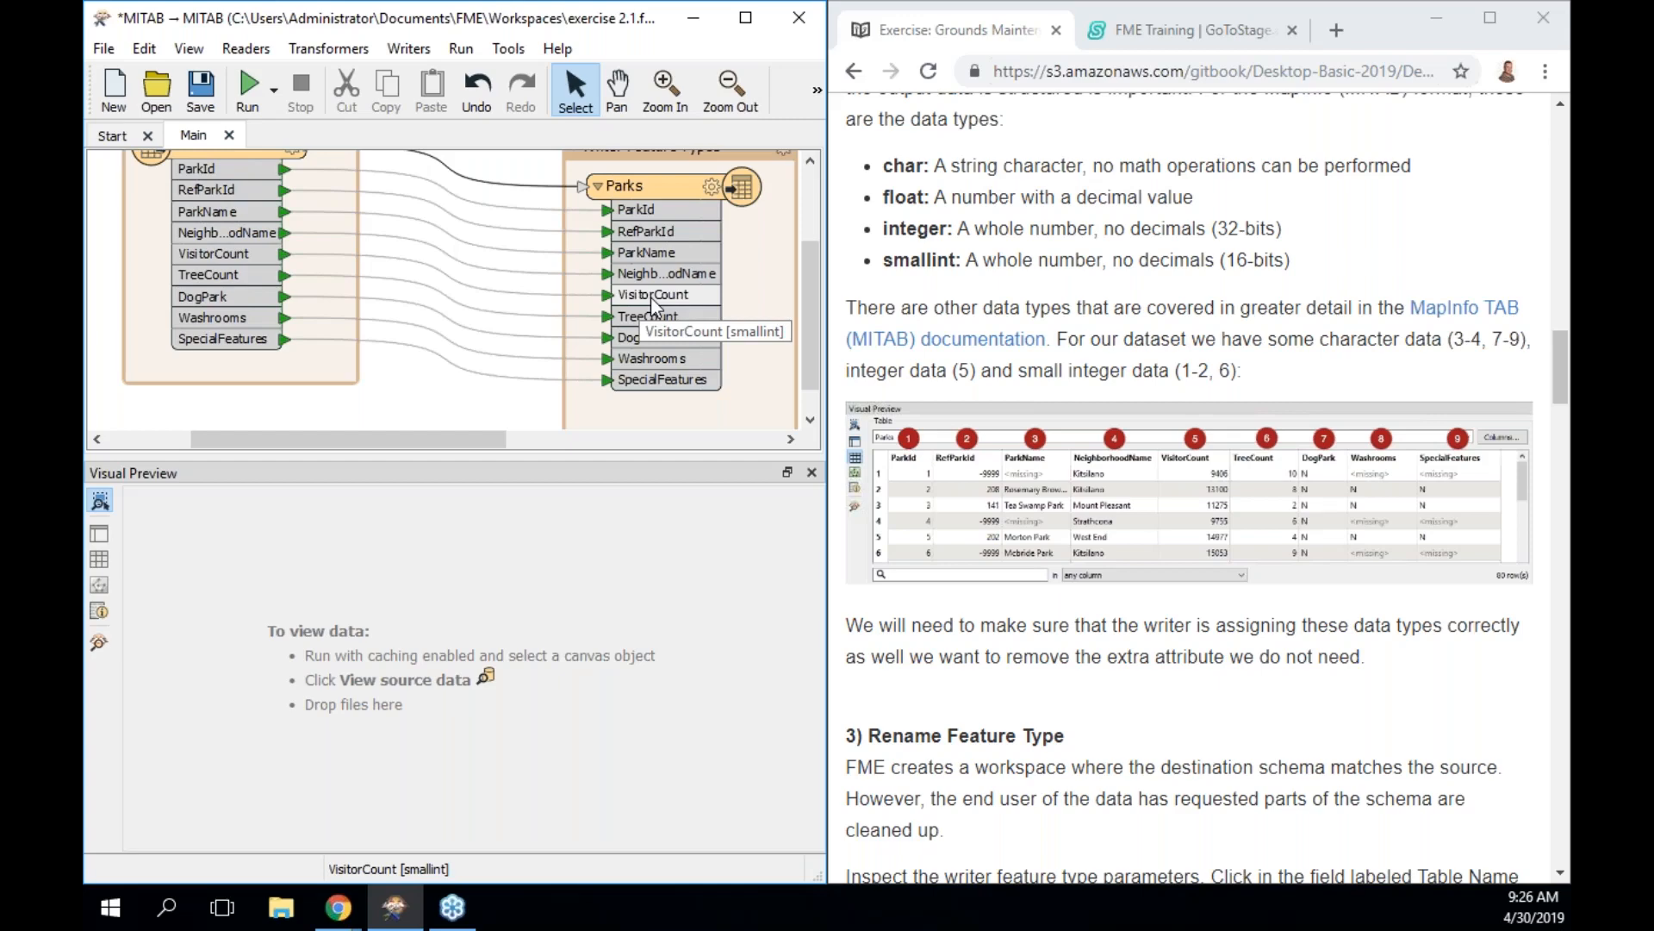
Read the exercise's Rename Feature Type section and close Visual Preview to give the canvas more room
scroll(1112, 593, "down", 3)
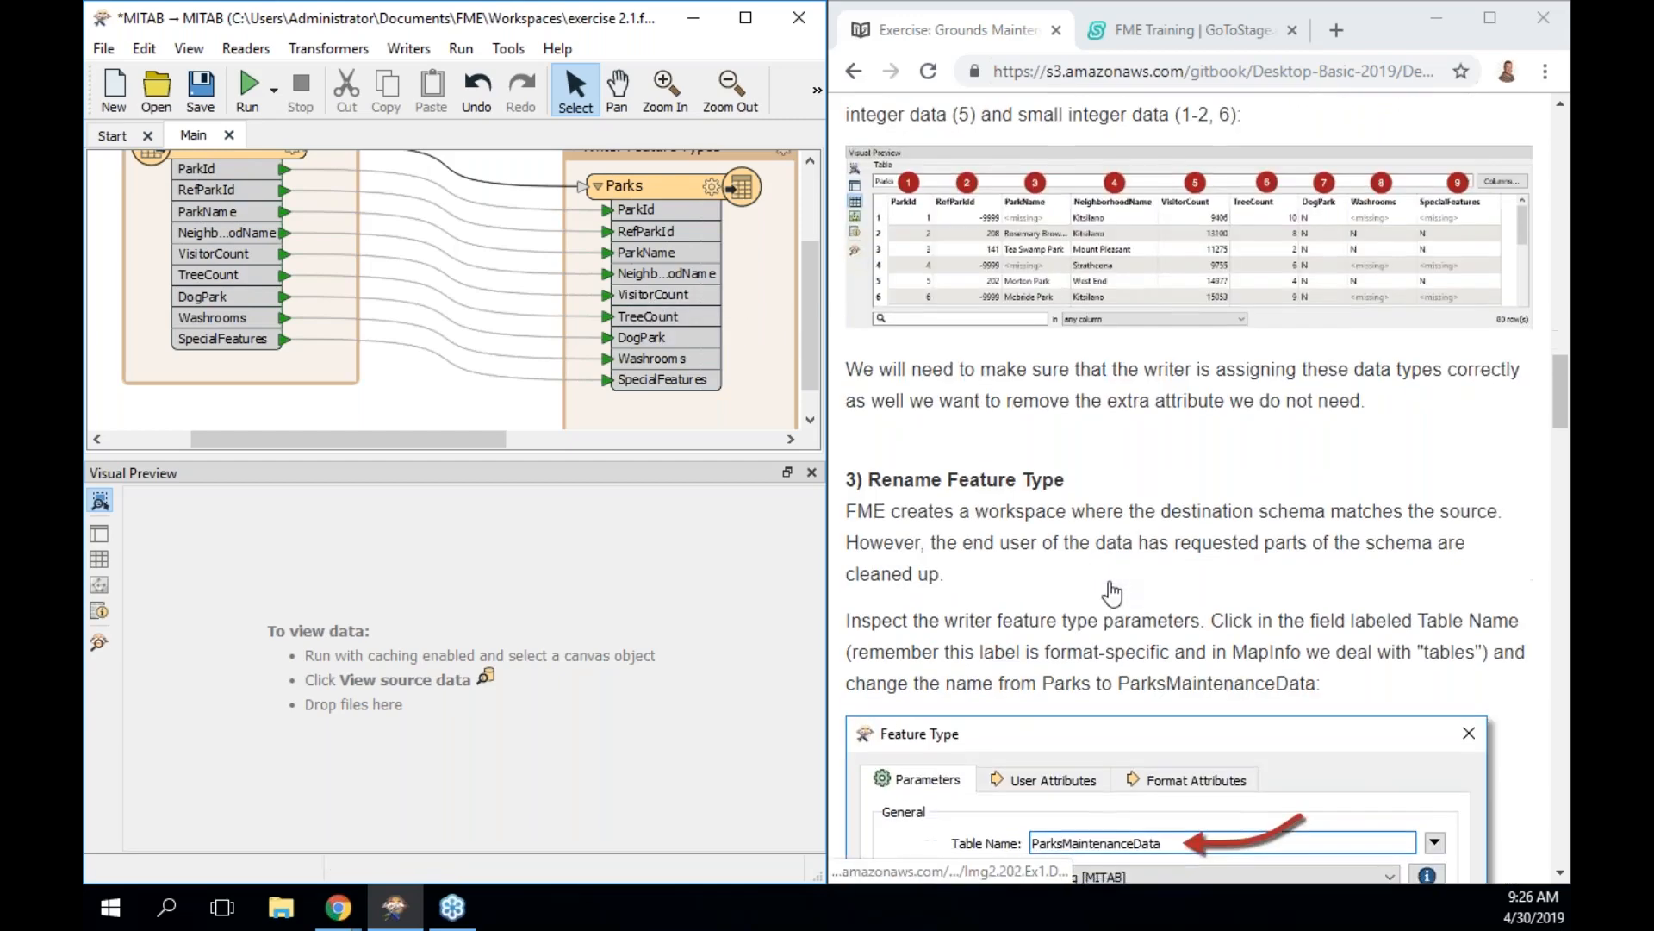
scroll(1111, 592, "down", 3)
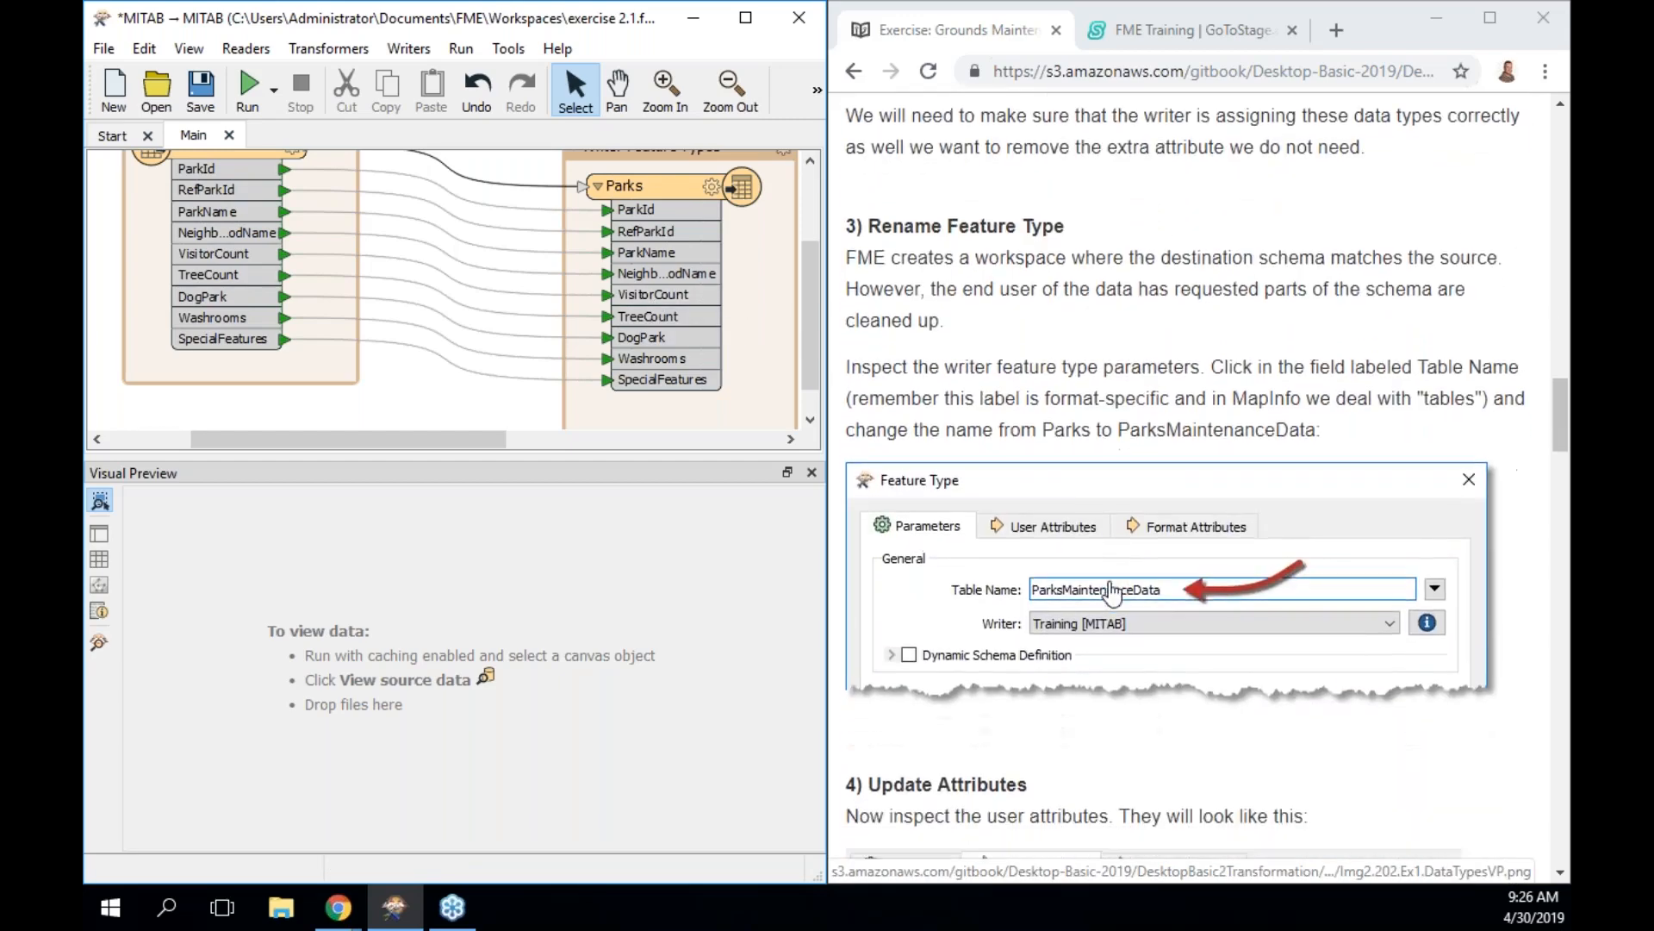
scroll(1112, 592, "down", 1)
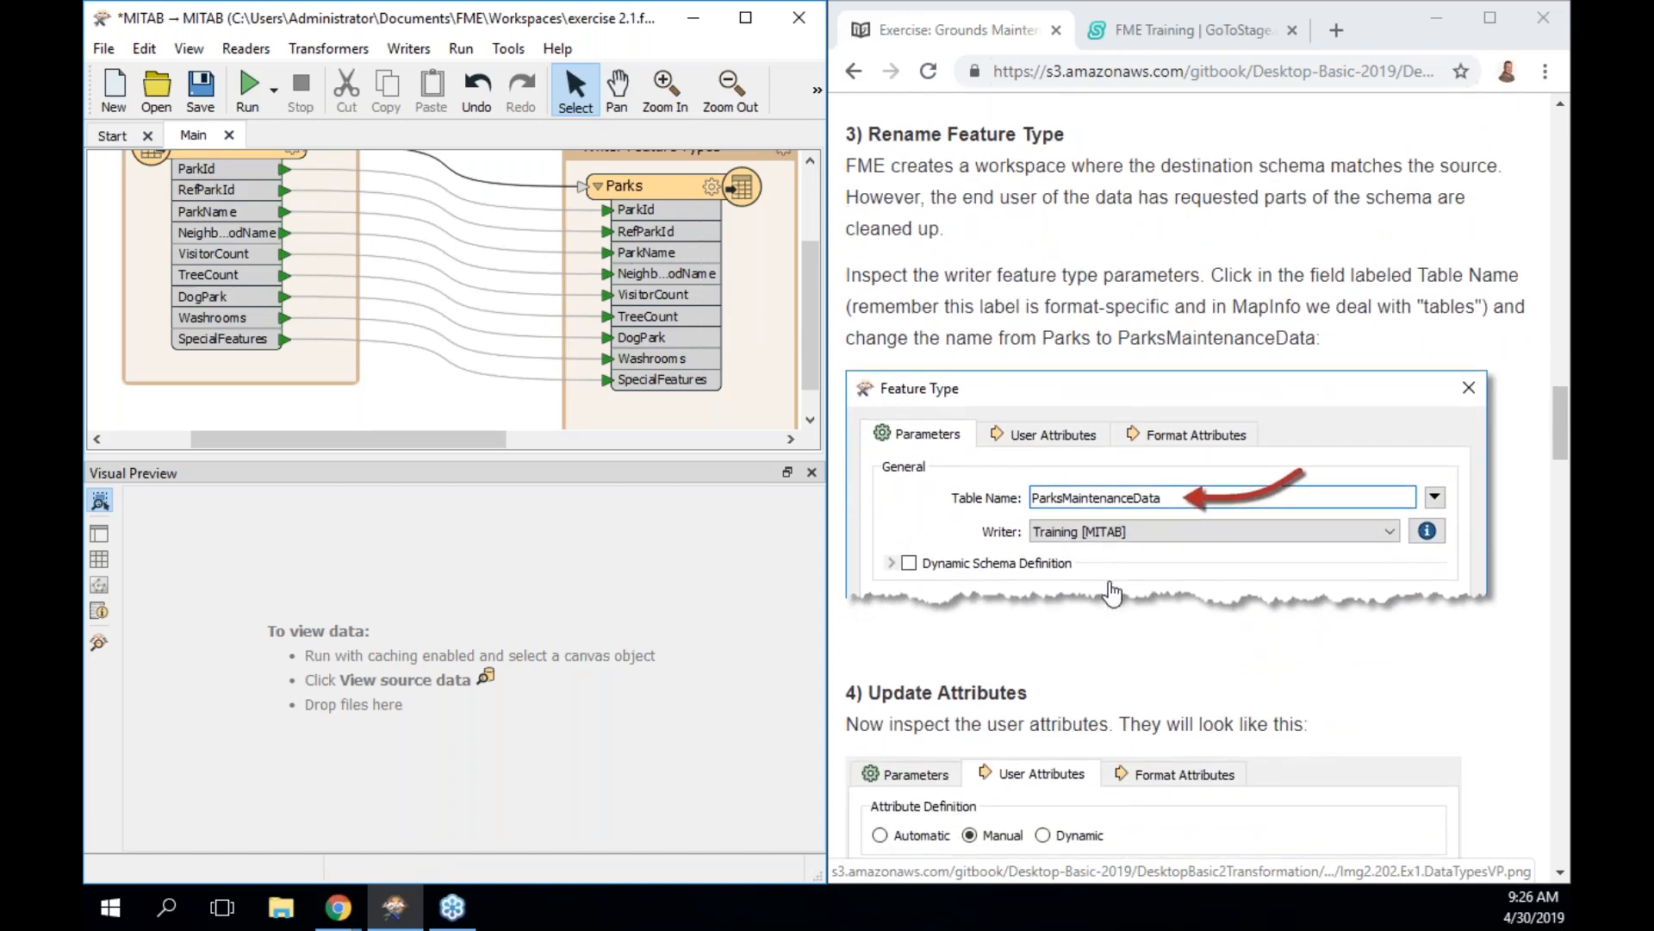
left_click(812, 473)
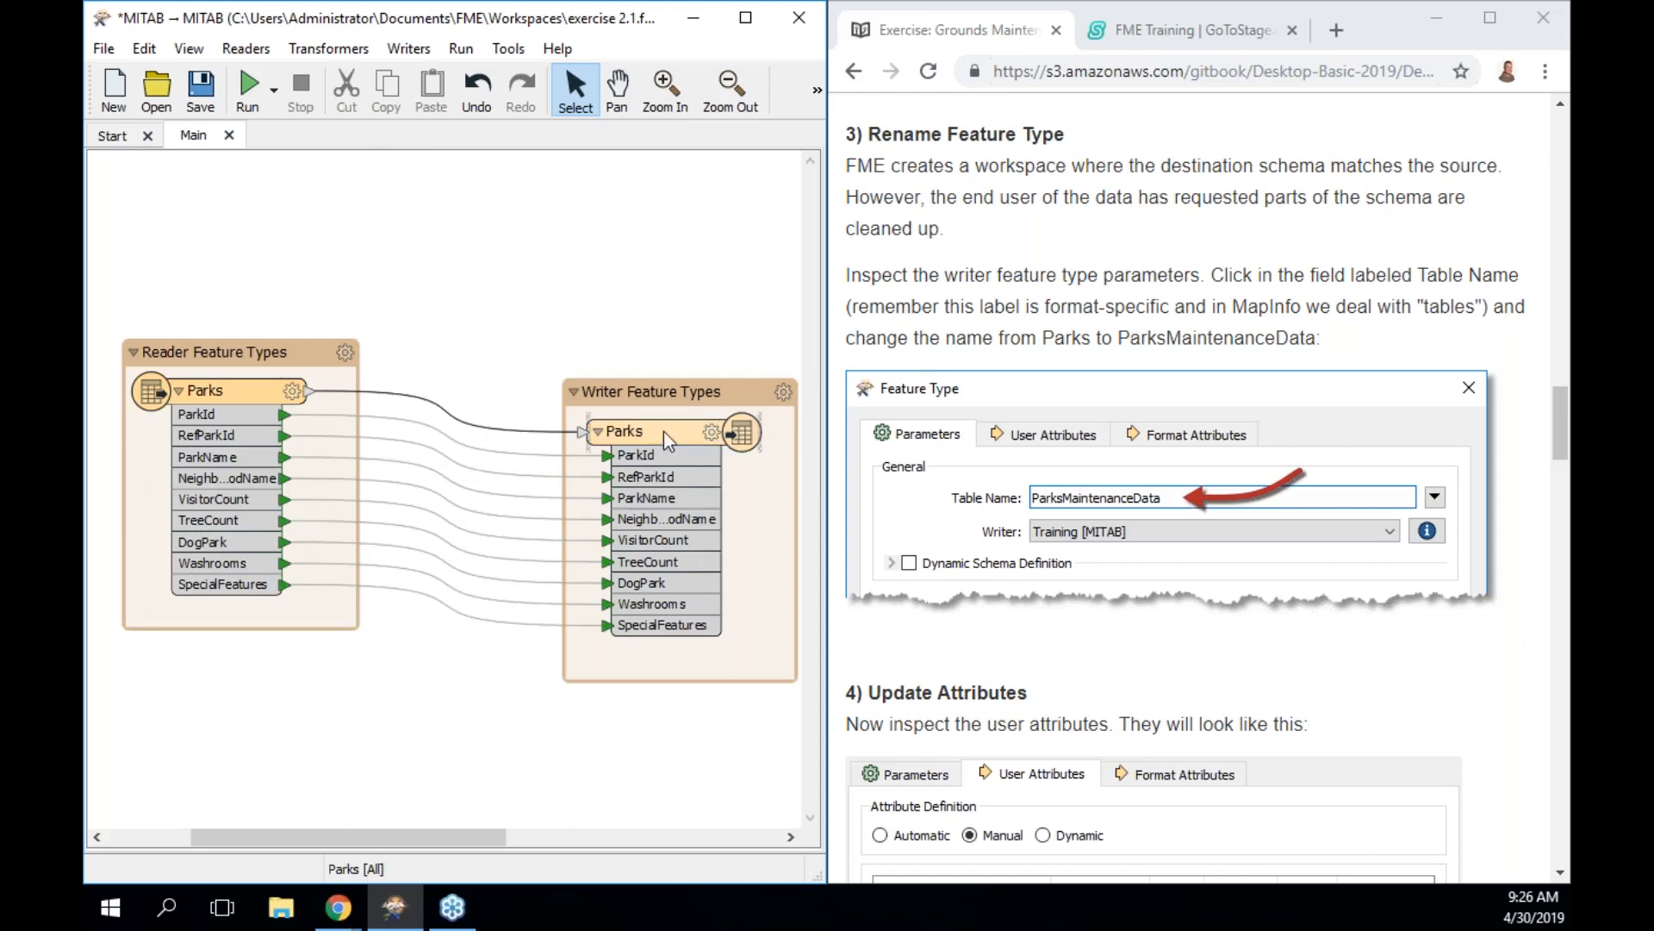
Widen the Writer Feature Types bookmark toward the reader and shift the Parks writer feature type slightly within it
left_click(575, 431)
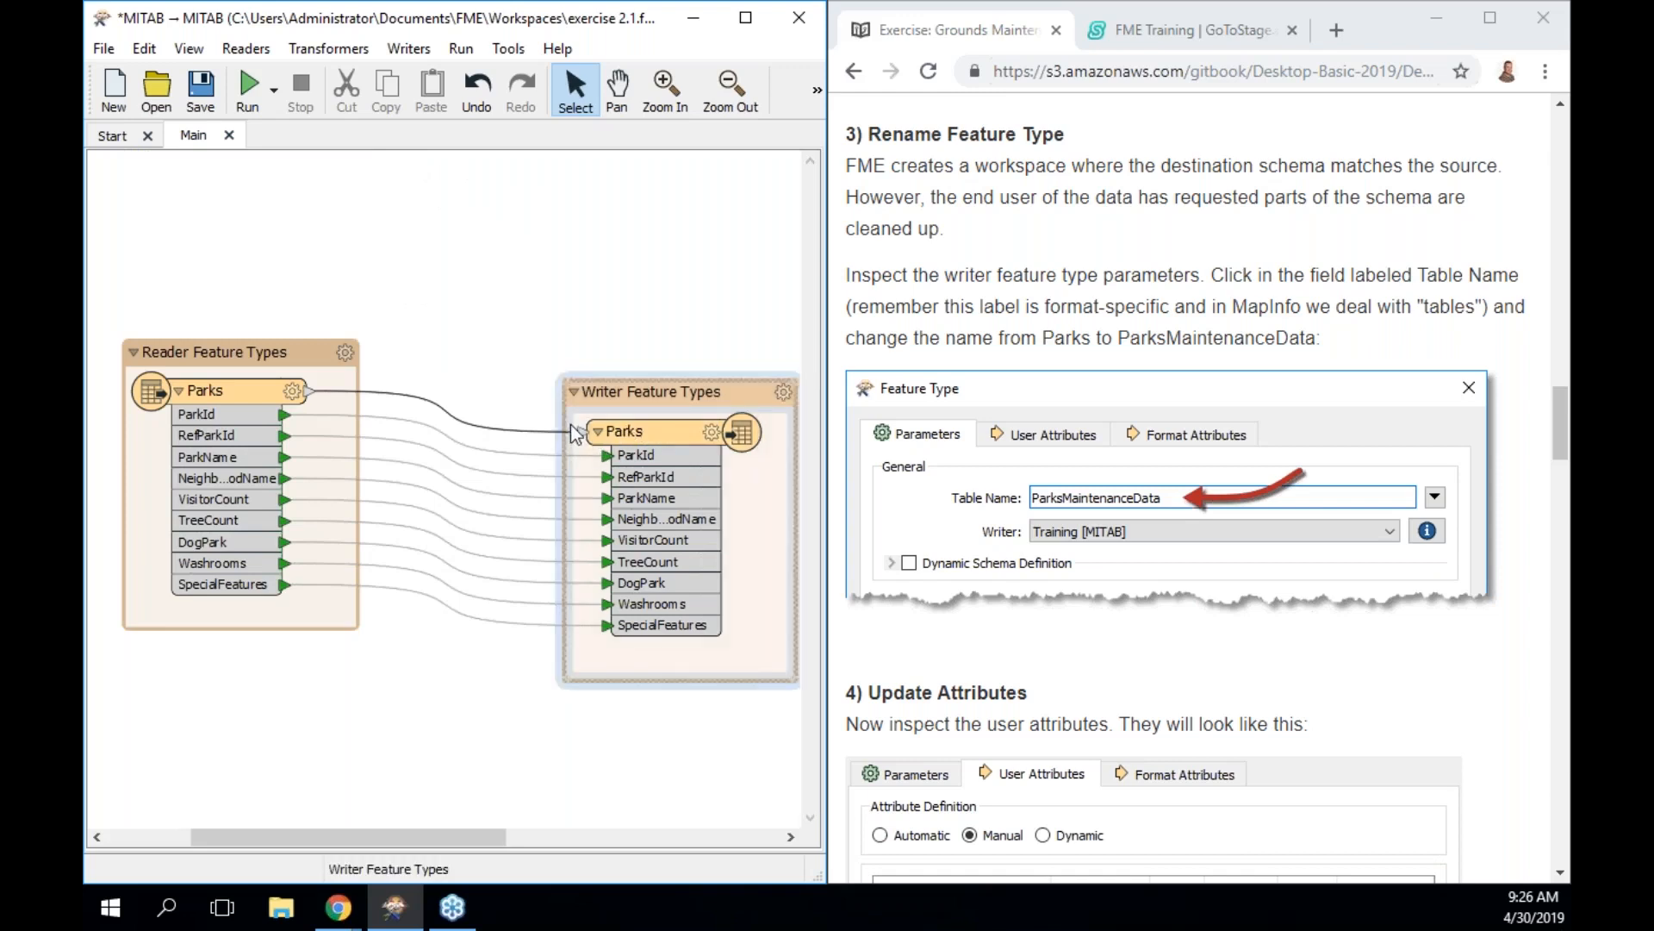
left_click_drag(565, 426, 496, 426)
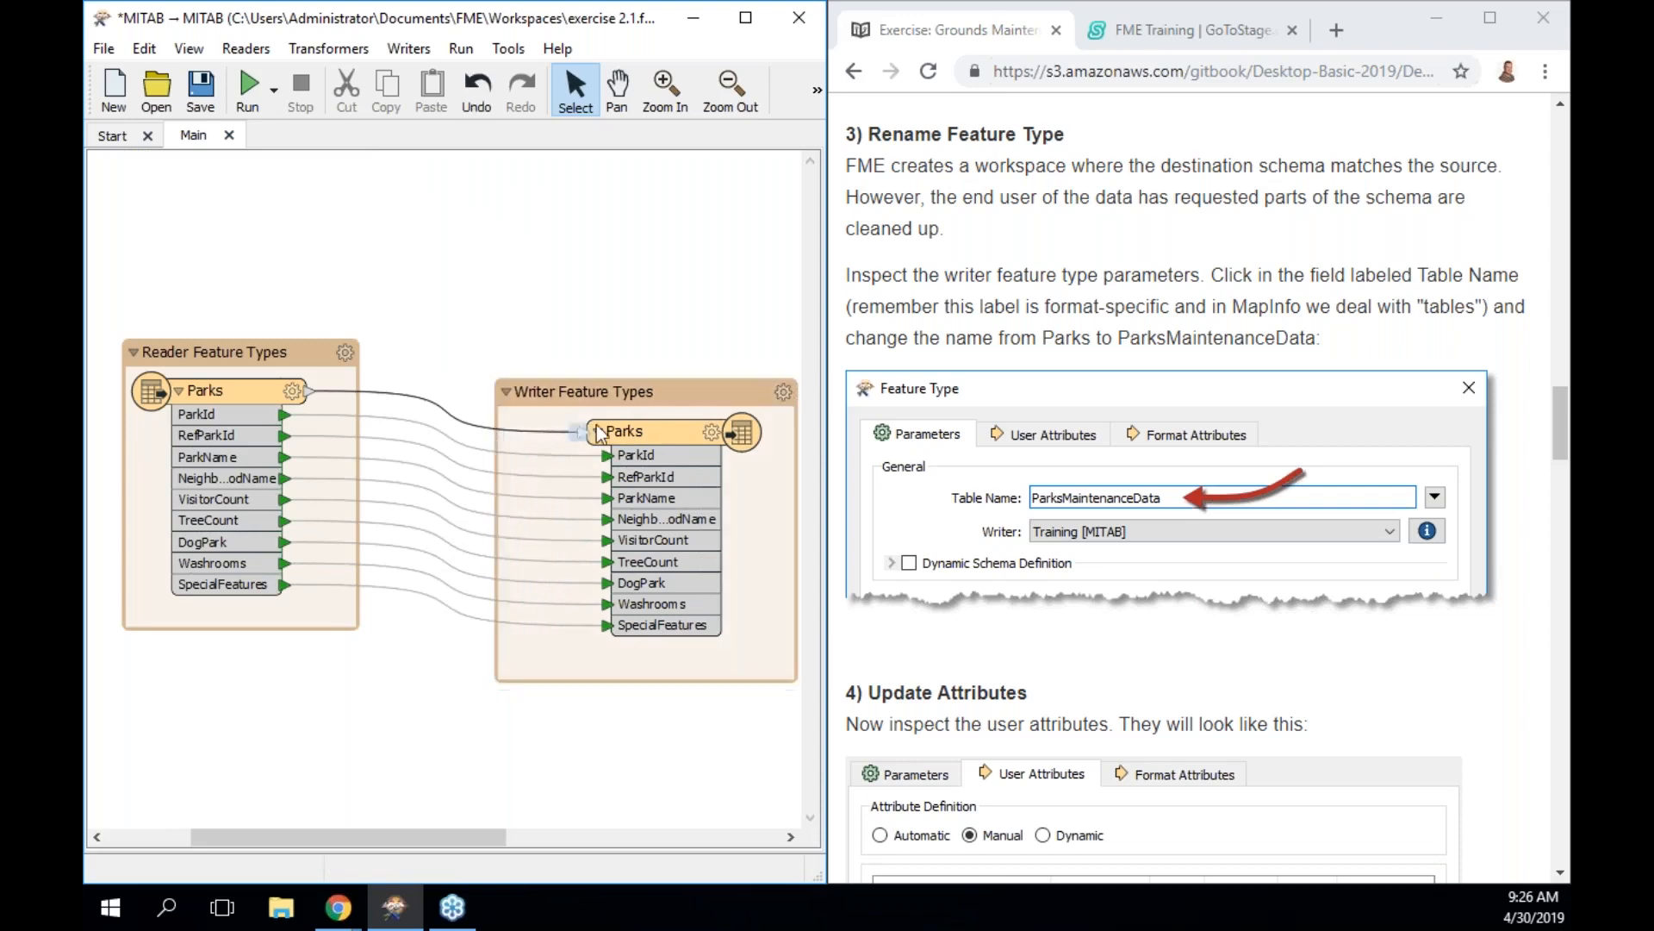
left_click_drag(643, 438, 626, 438)
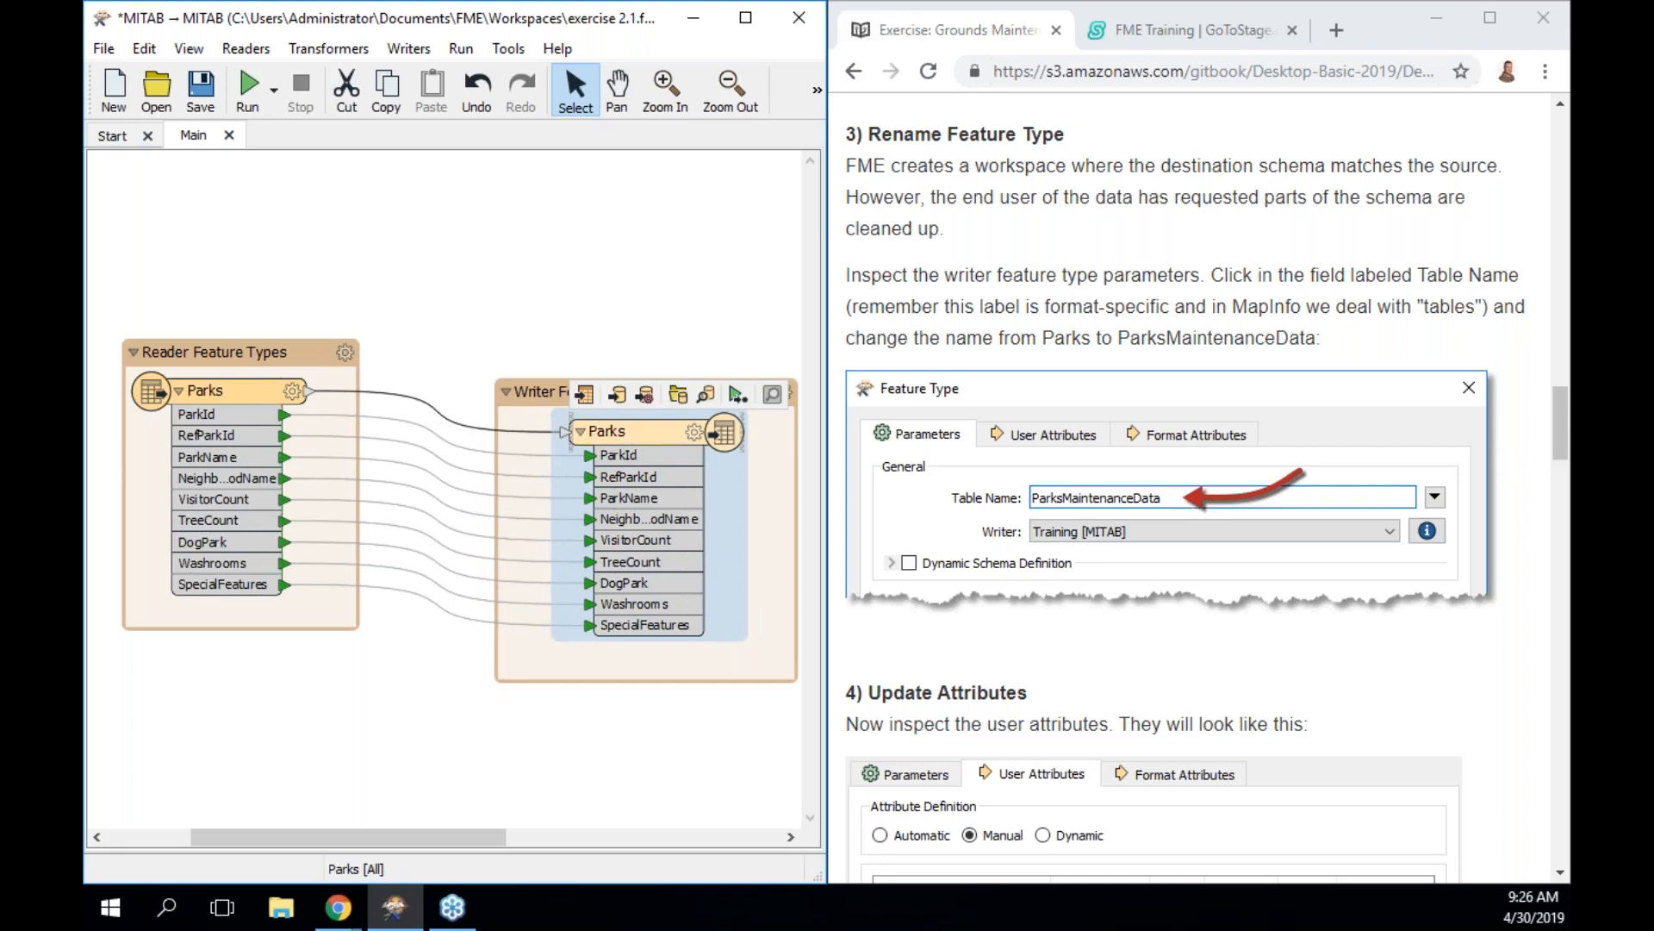
Open the writer feature type's parameters and set its table name to ParksMaintenanceData
left_click(694, 432)
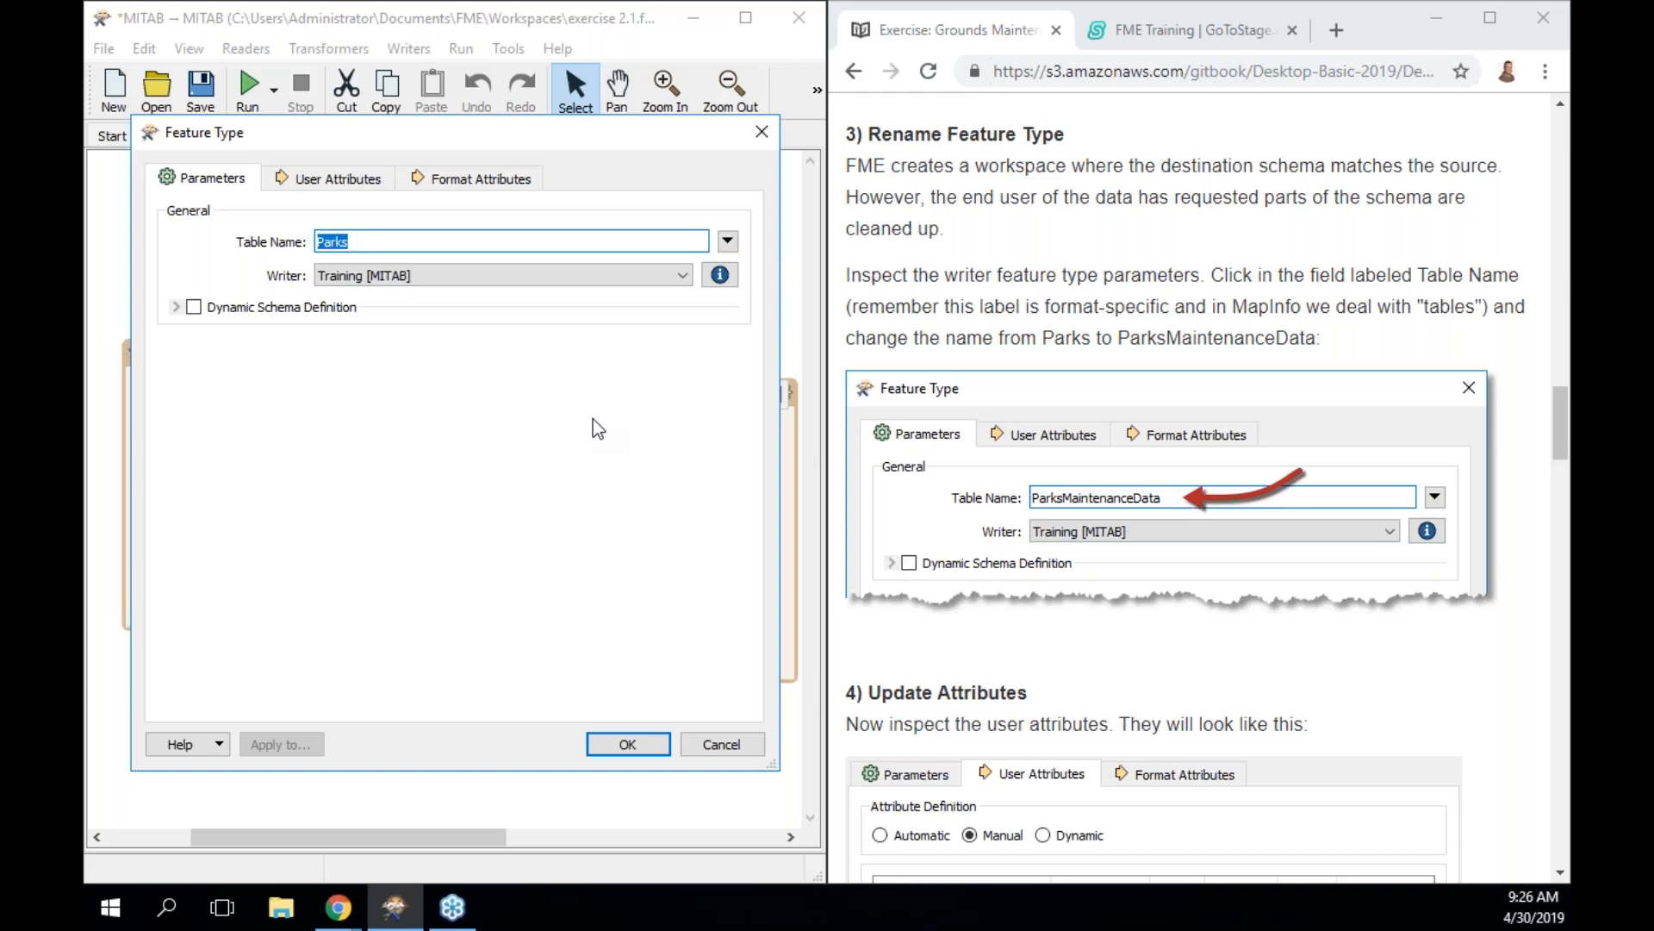
left_click(428, 240)
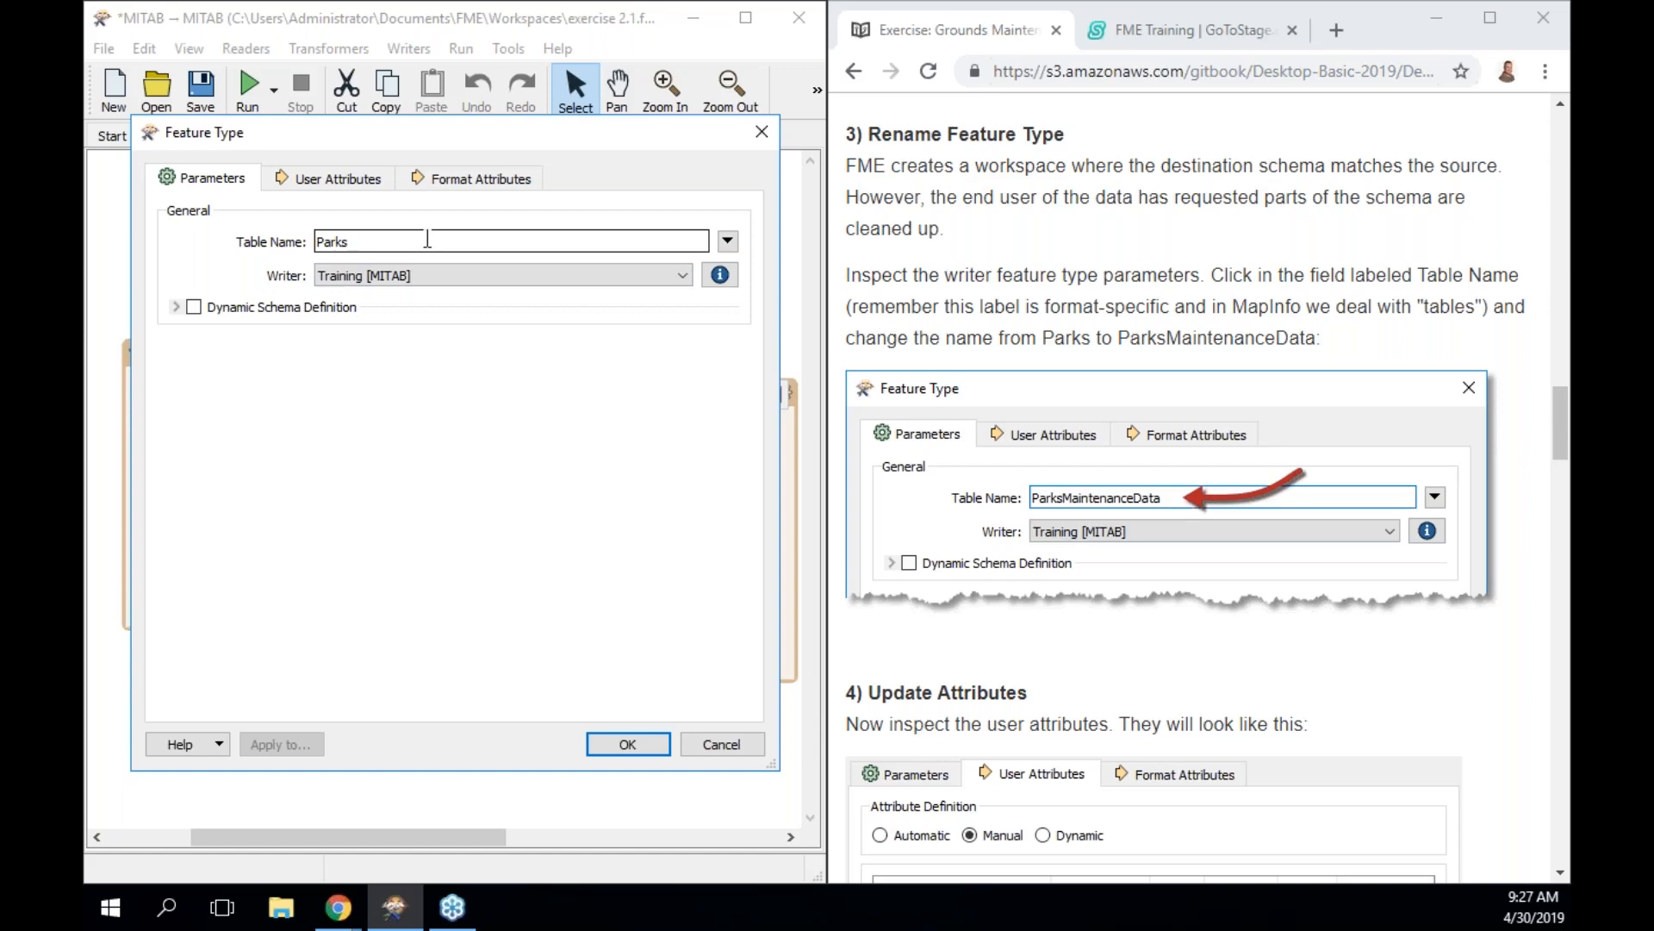
type("MaintenanceData")
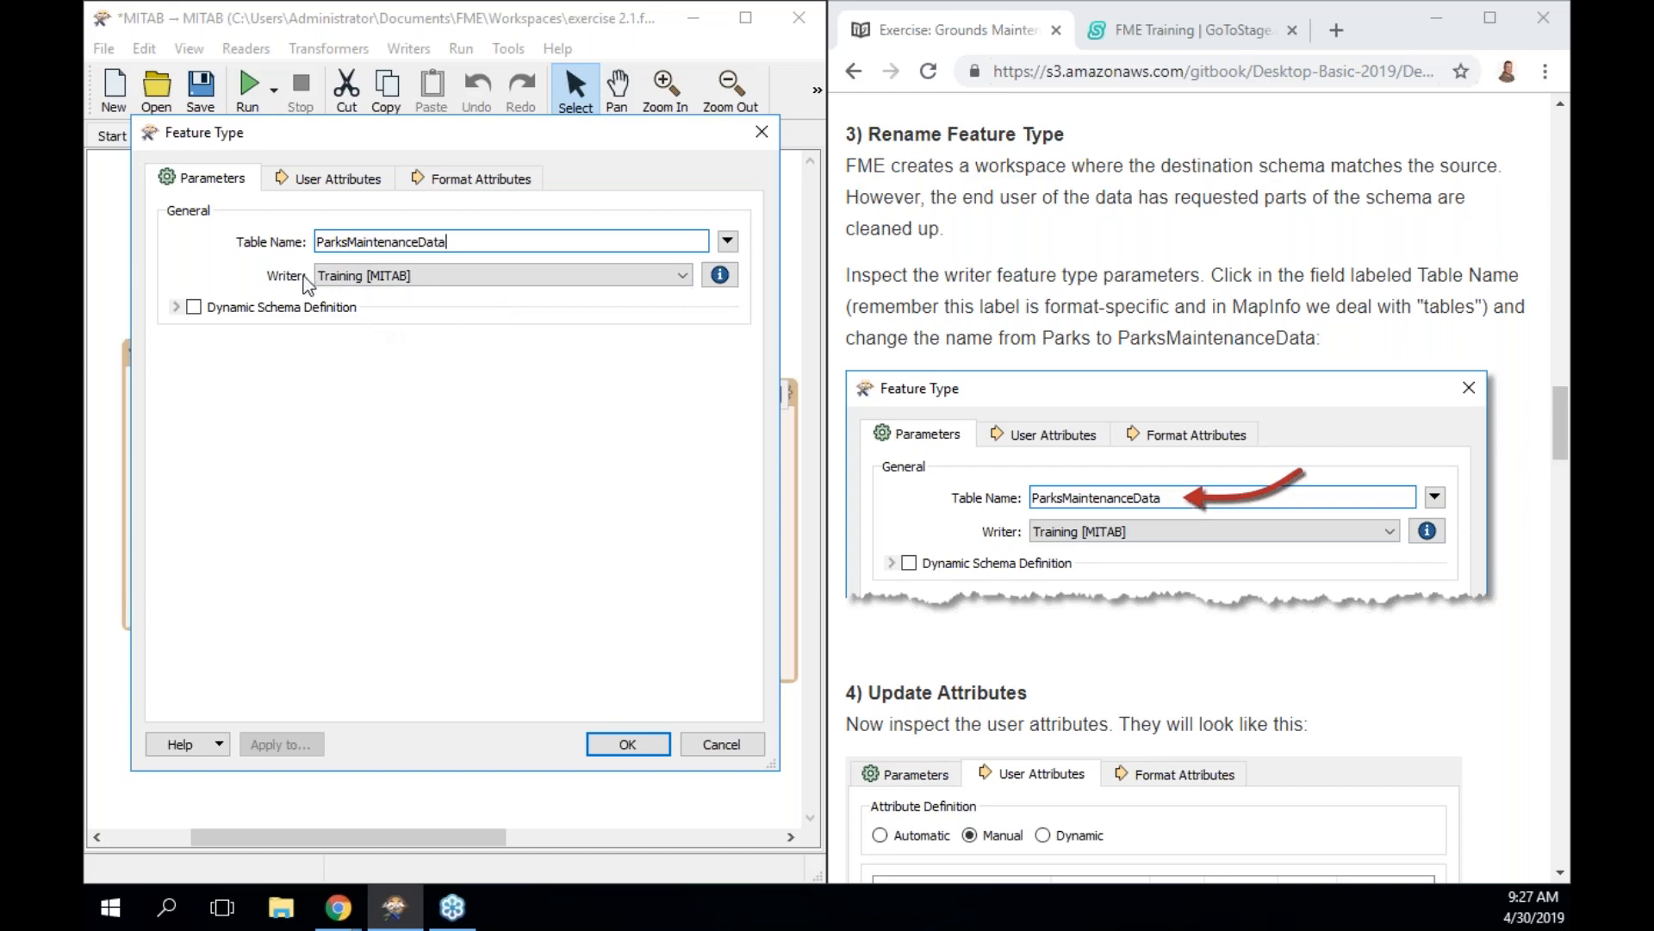
Check which writers are available for the ParksMaintenanceData feature type, keeping Training [MITAB] selected
left_click(356, 282)
left_click(356, 282)
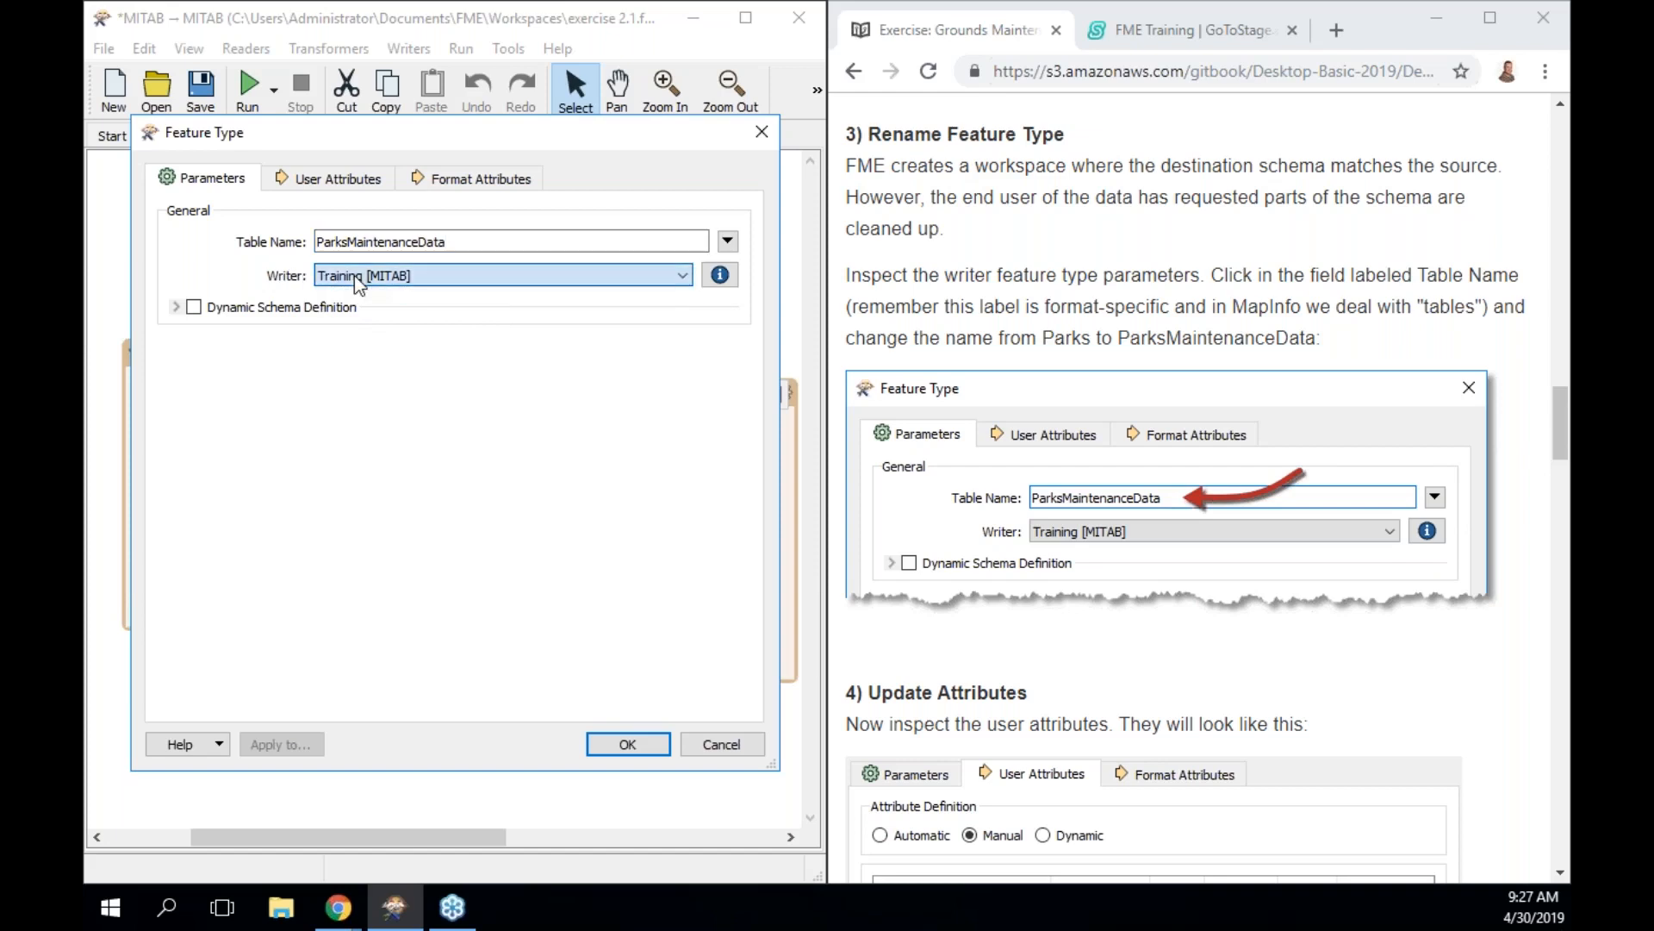
left_click(356, 282)
left_click(356, 282)
left_click(356, 283)
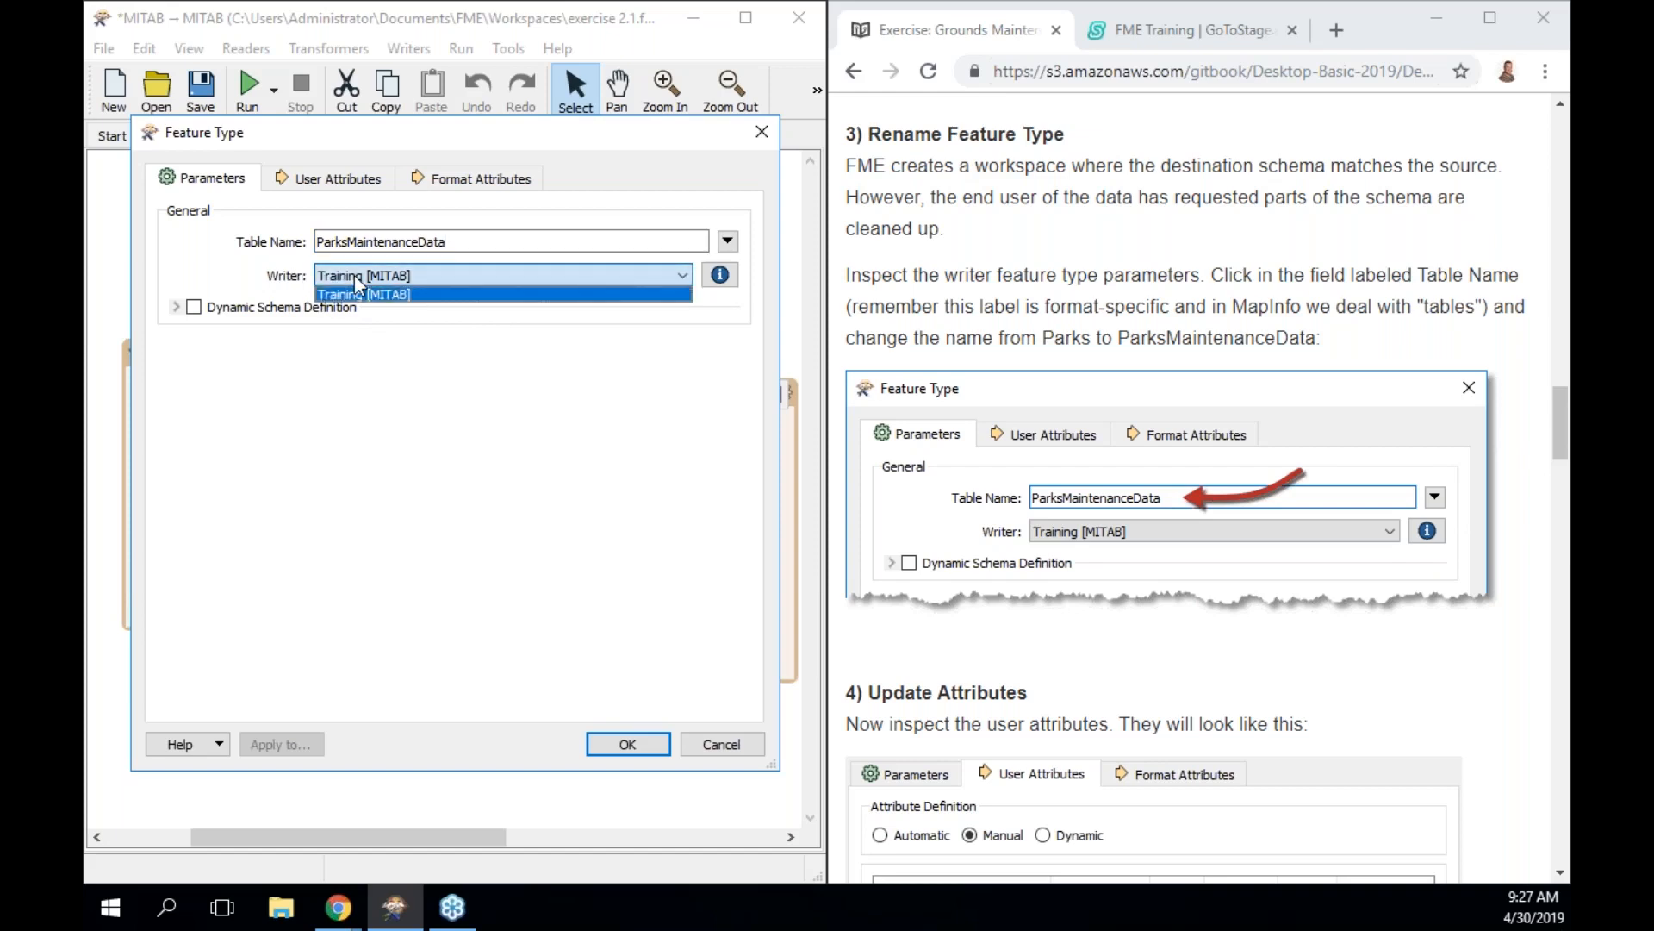
left_click(355, 283)
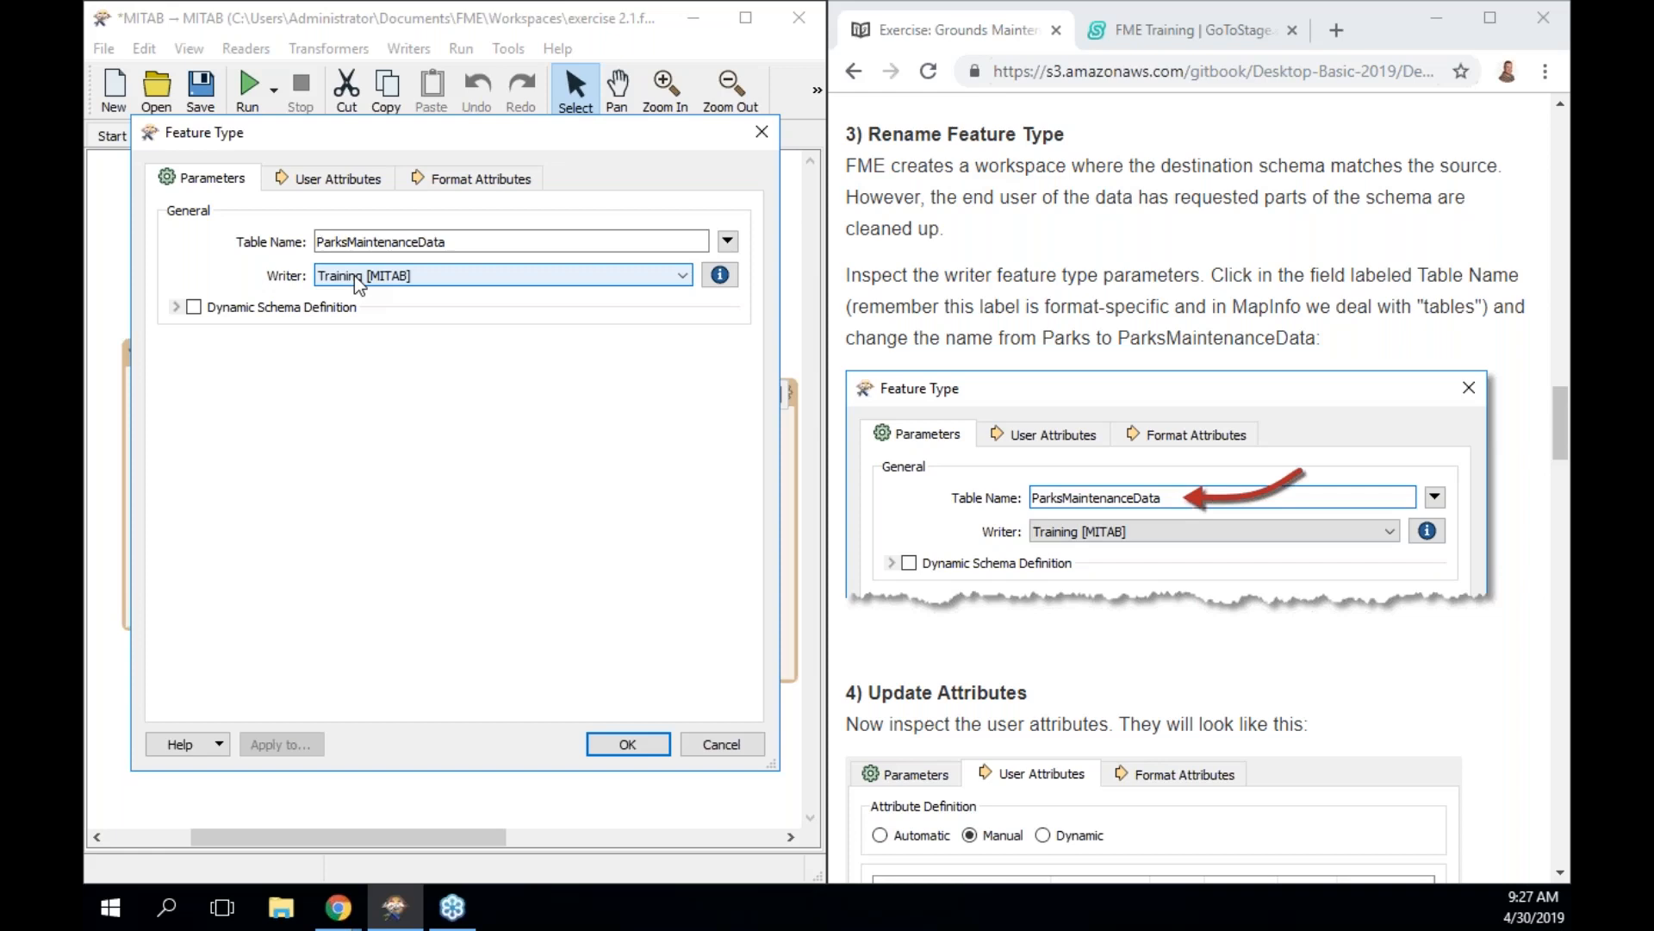
left_click(356, 283)
left_click(356, 283)
left_click(356, 282)
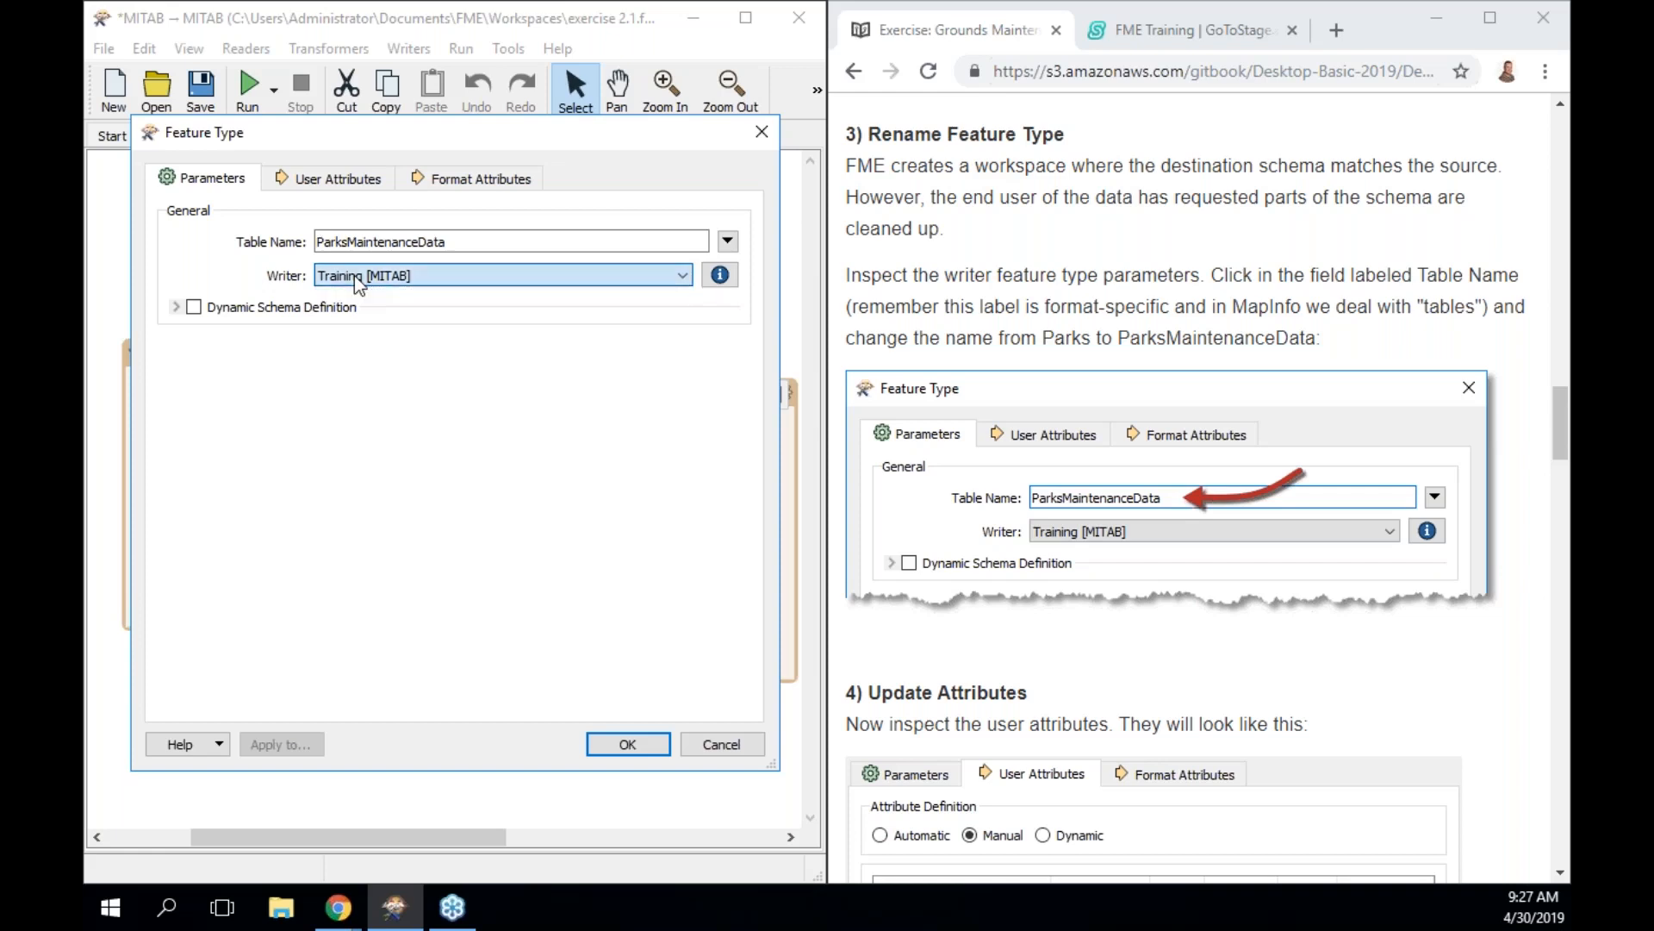
left_click(356, 285)
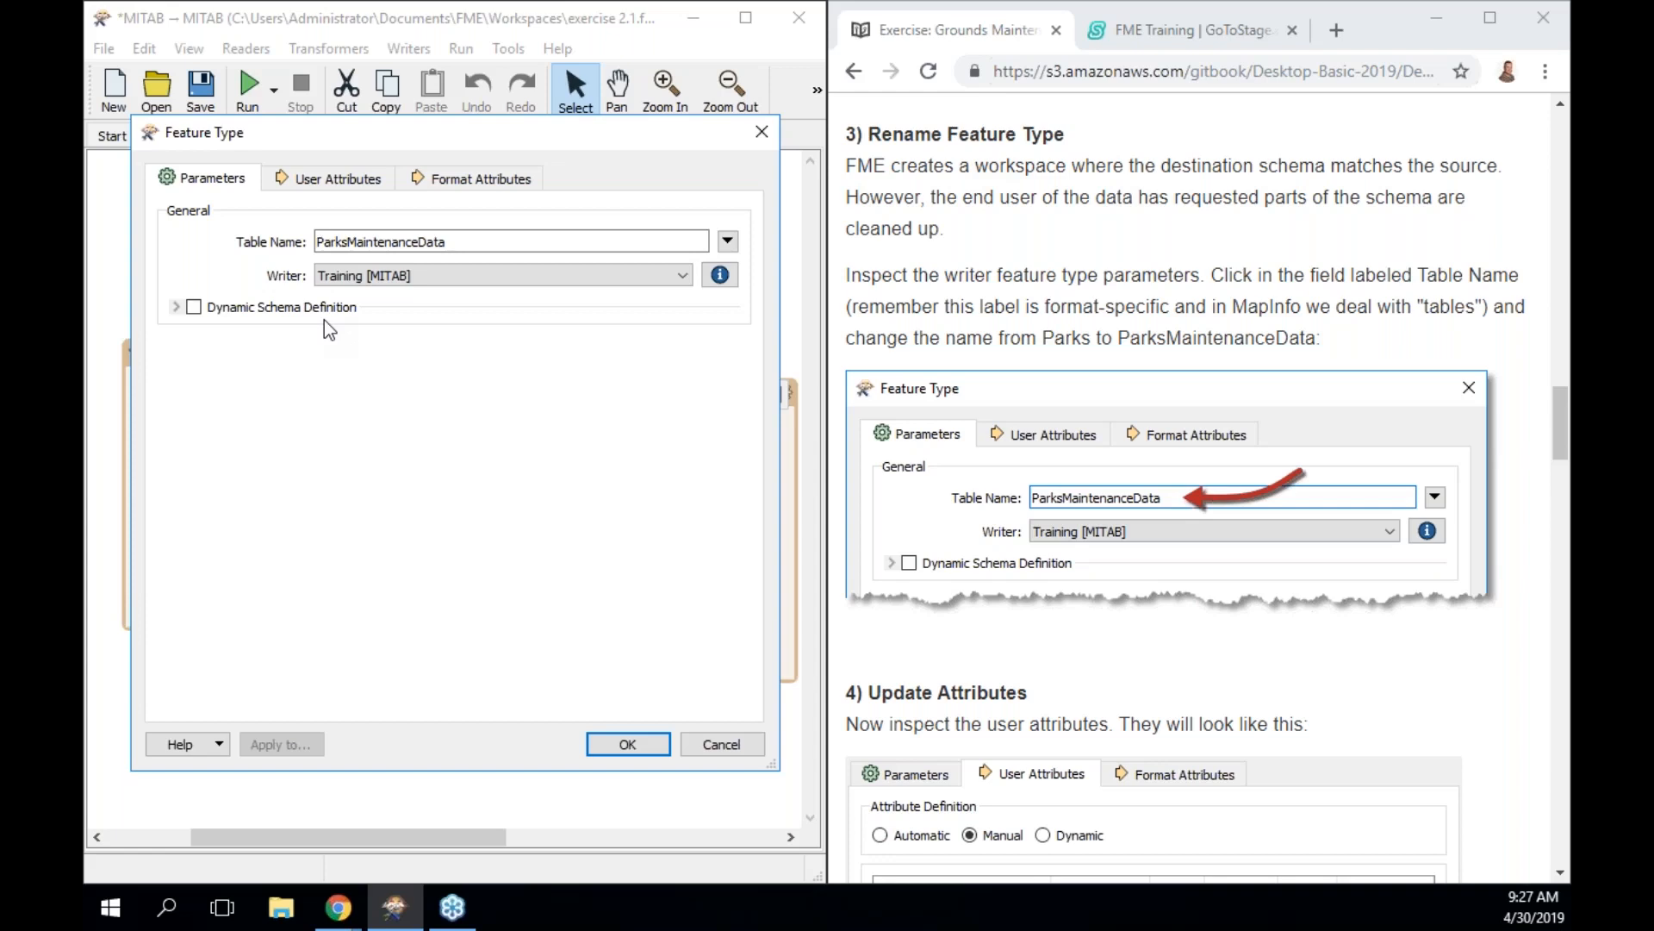
Find the exercise's Update Attributes section and display the writer feature type's user attributes
scroll(1059, 613, "down", 3)
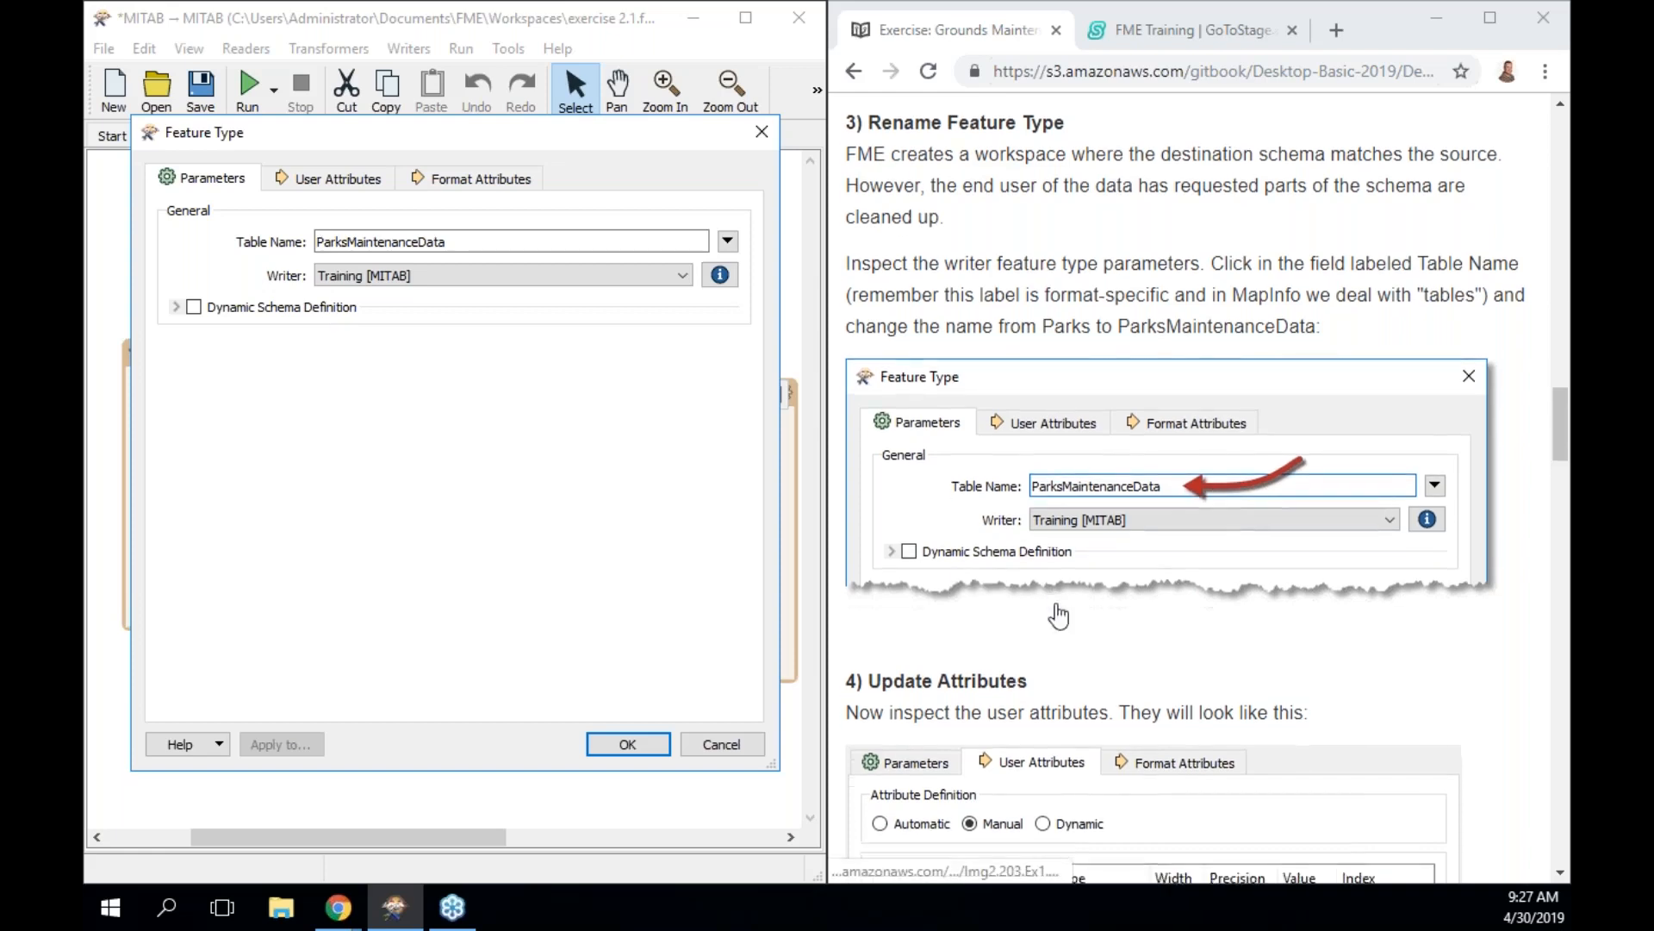
scroll(1059, 613, "down", 4)
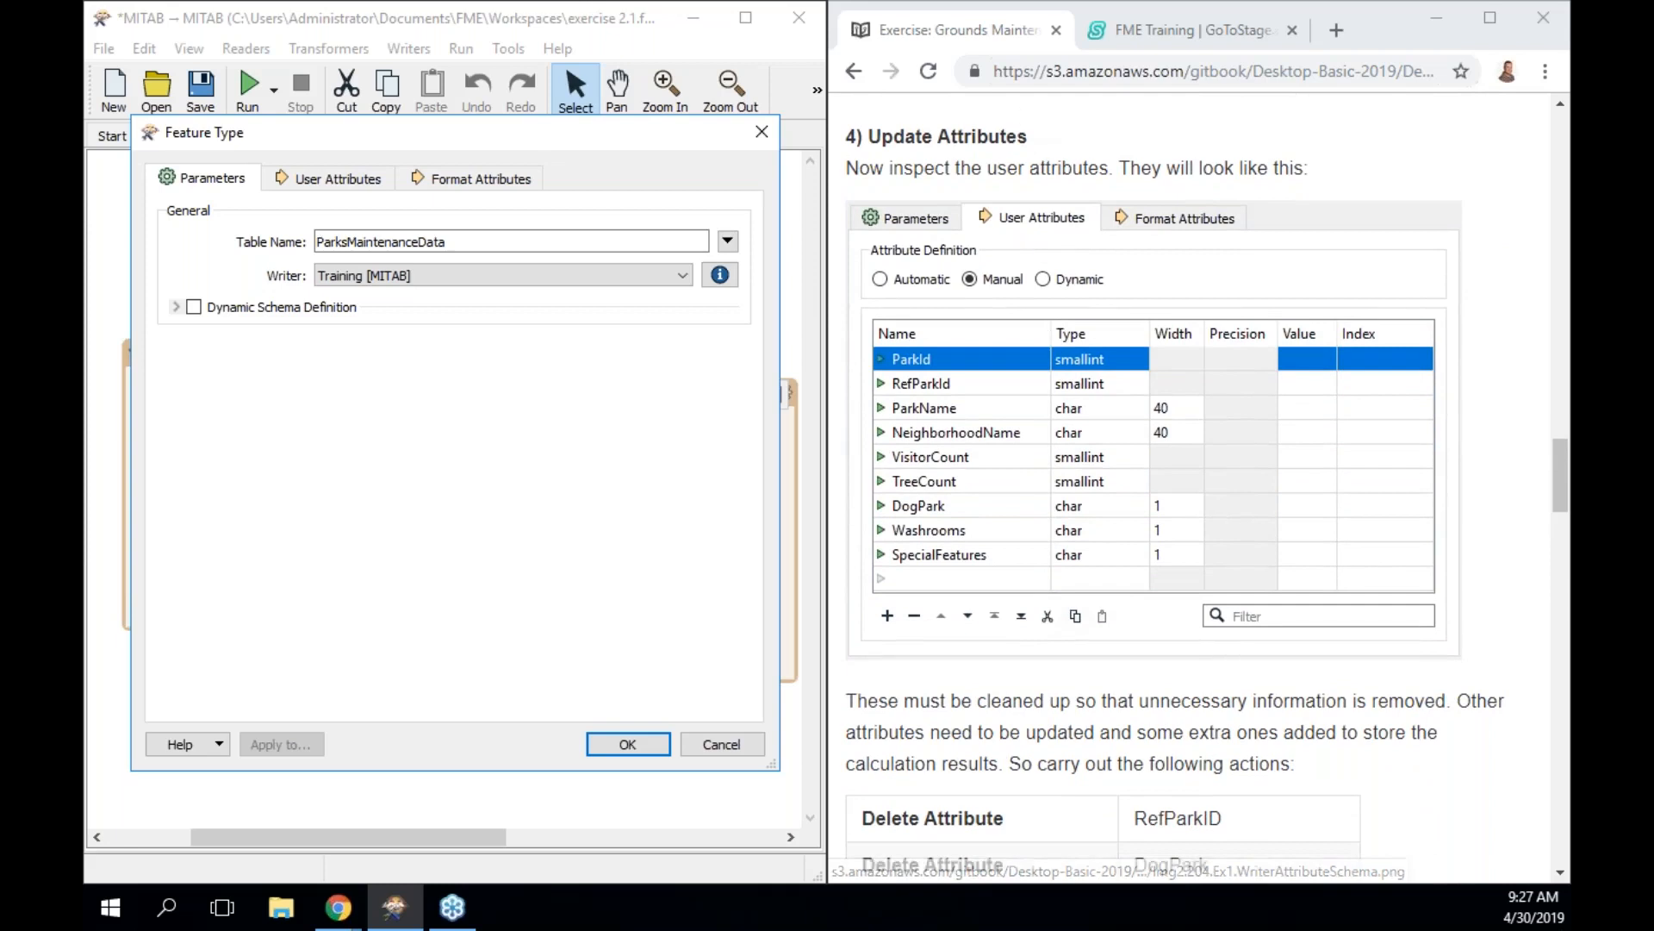
left_click(356, 182)
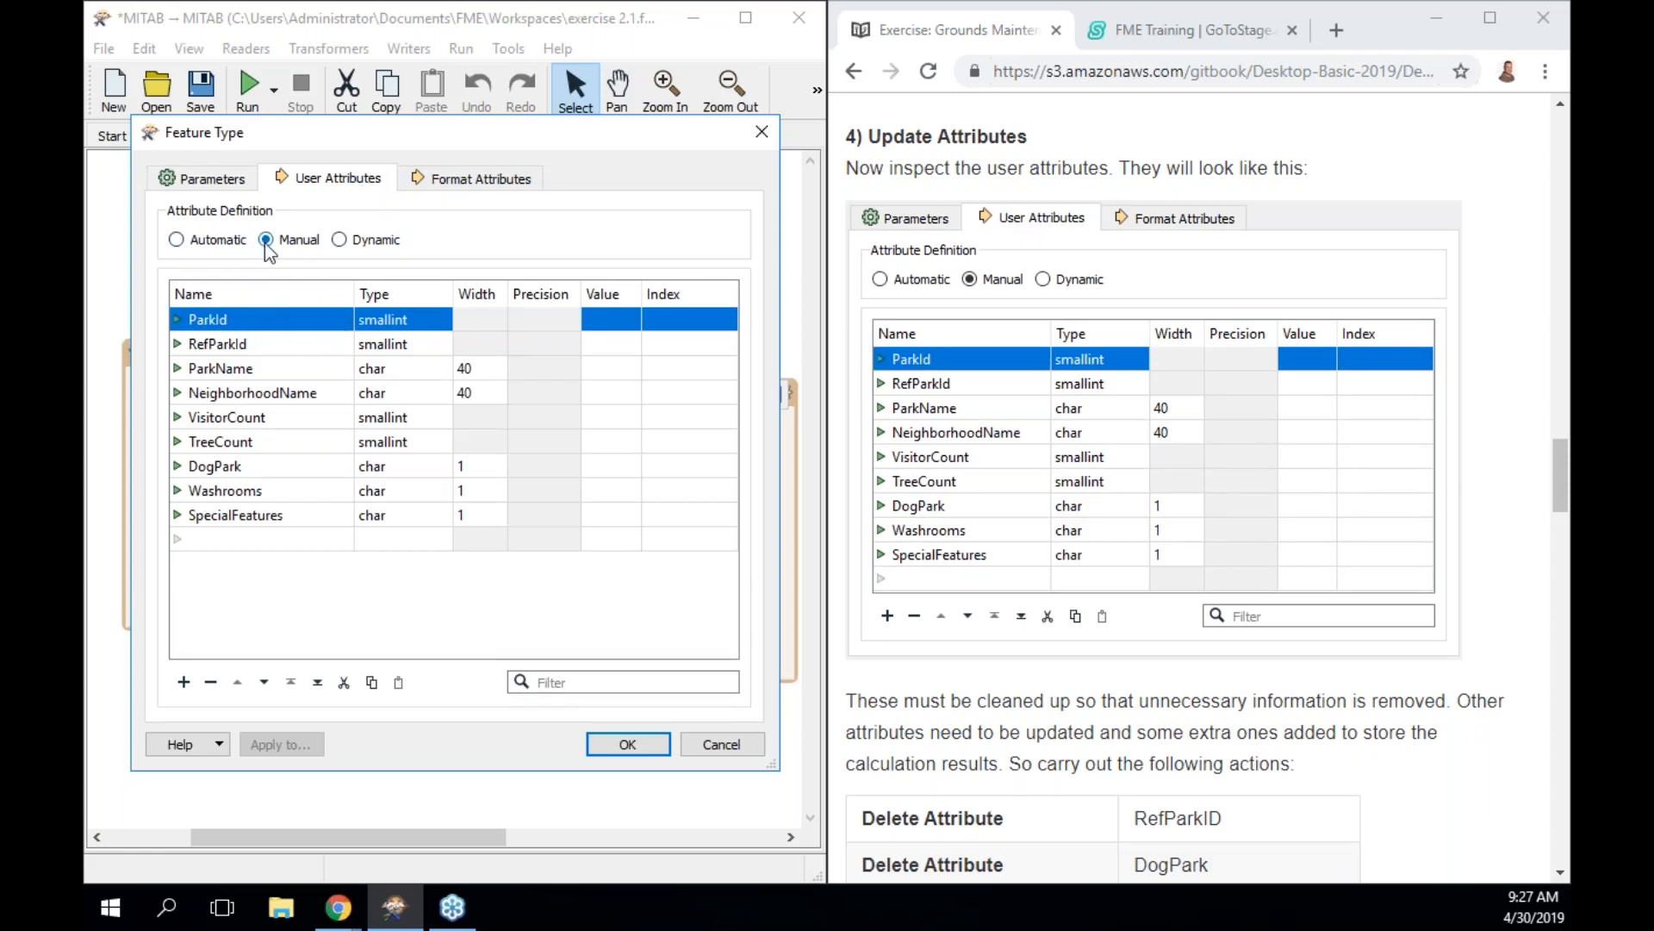
Try the Automatic and Dynamic attribute definitions, and return to Manual
left_click(181, 240)
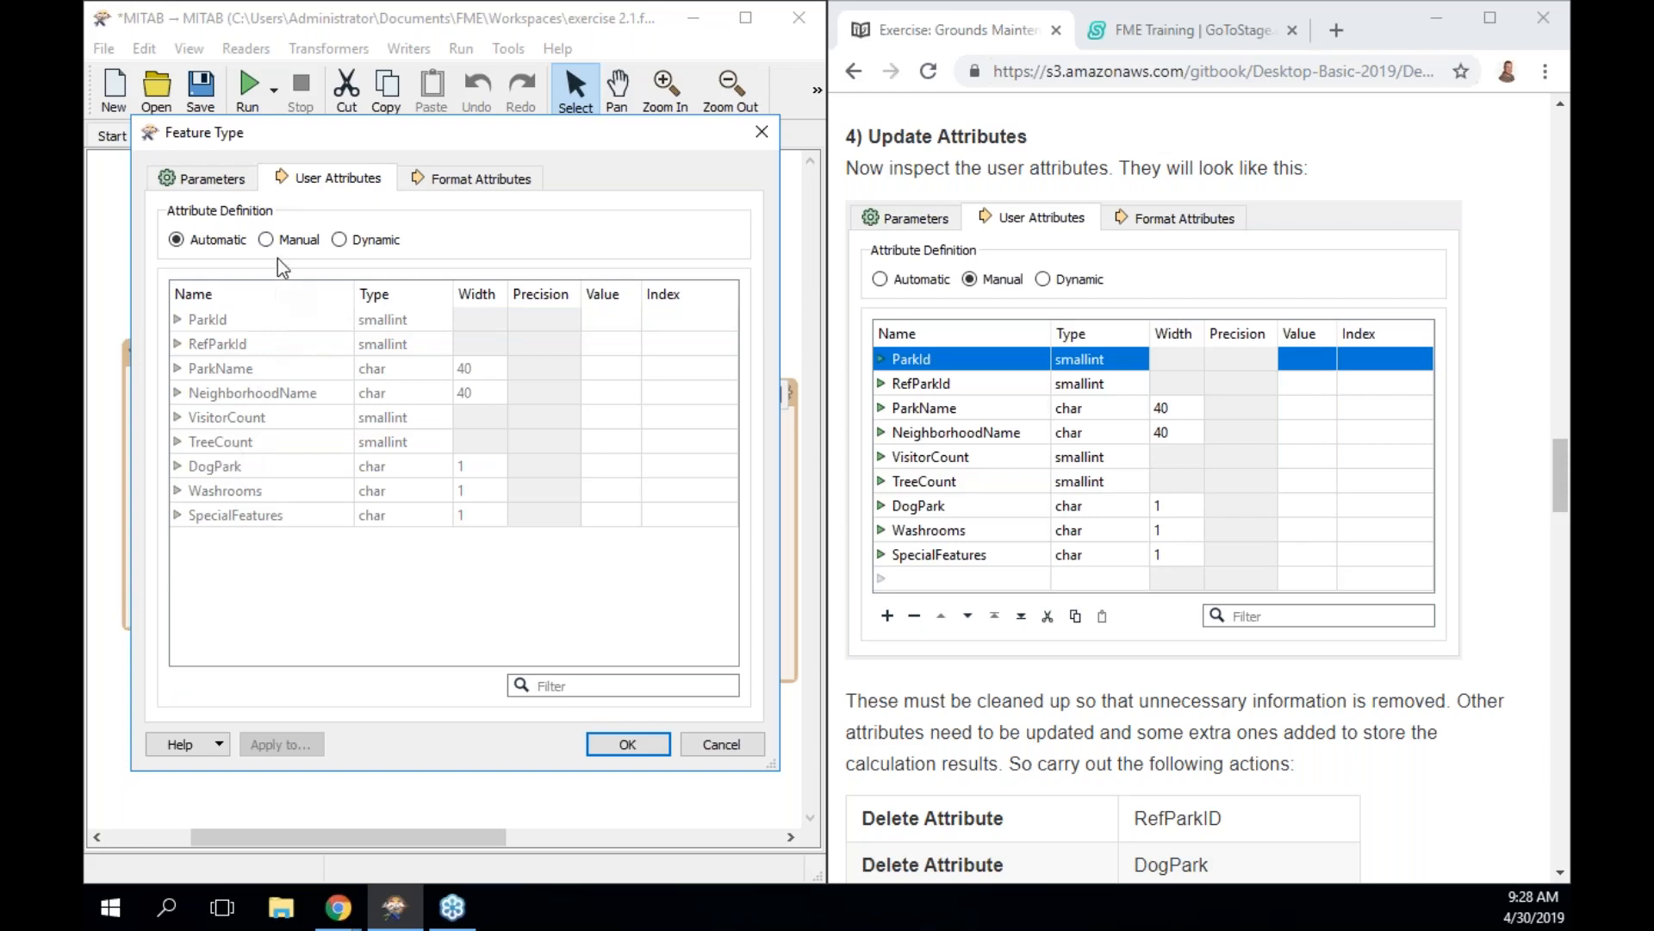
left_click(342, 241)
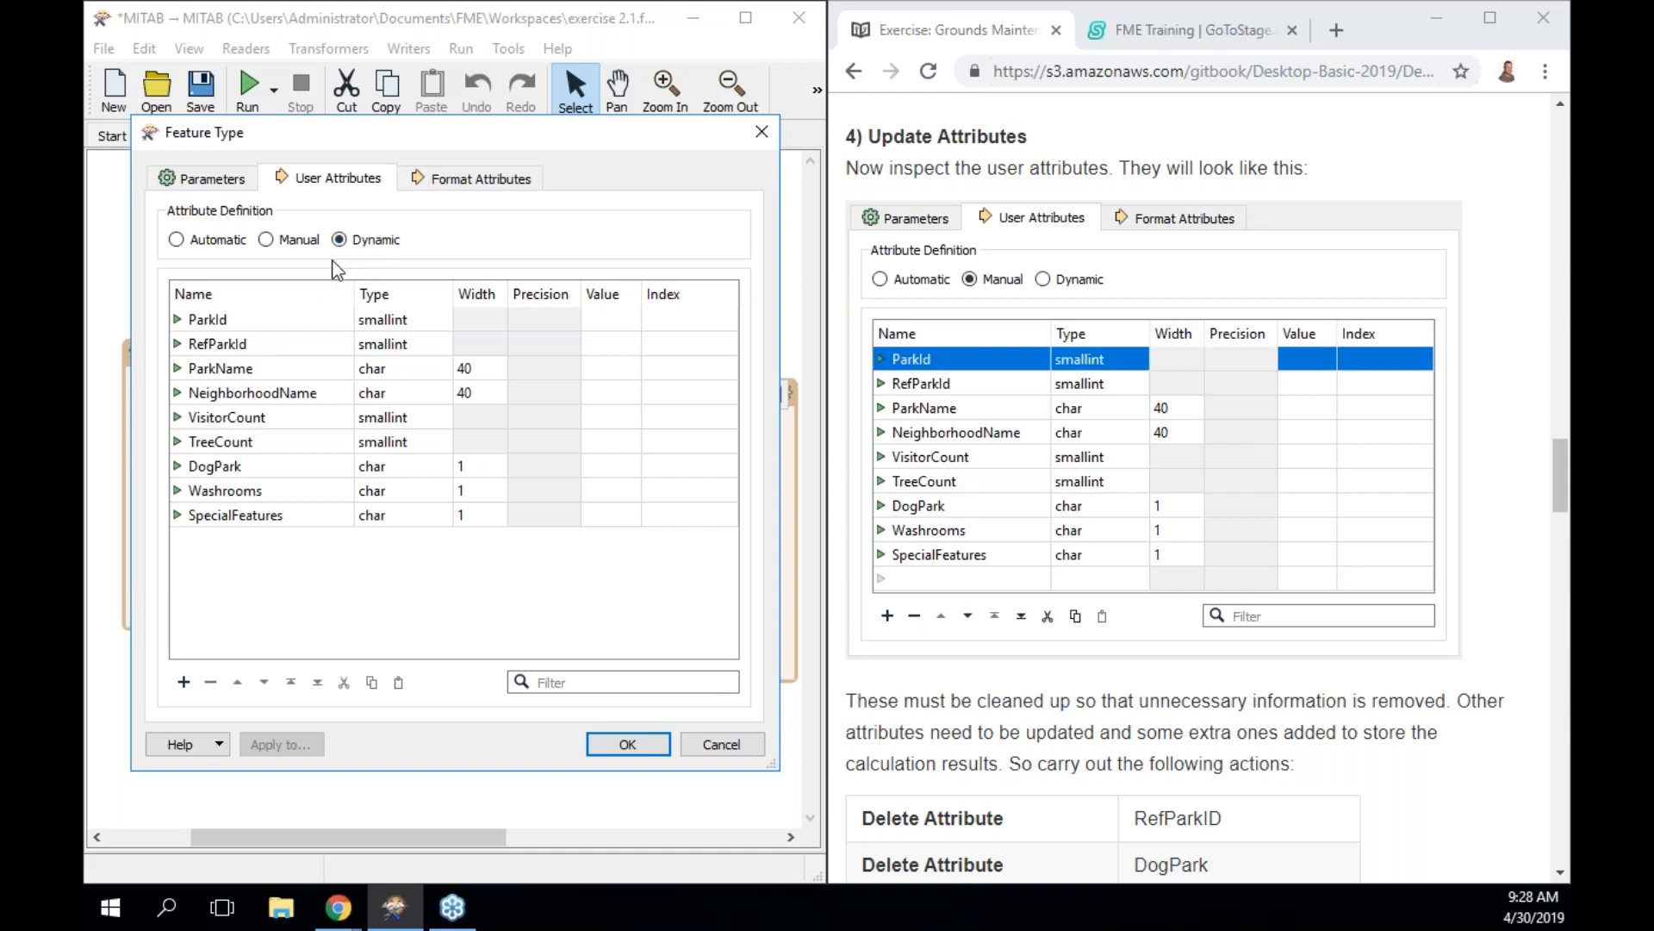
left_click(267, 239)
Consult the exercise's table of attribute actions and delete the RefParkId attribute from the writer schema
scroll(1036, 739, "down", 2)
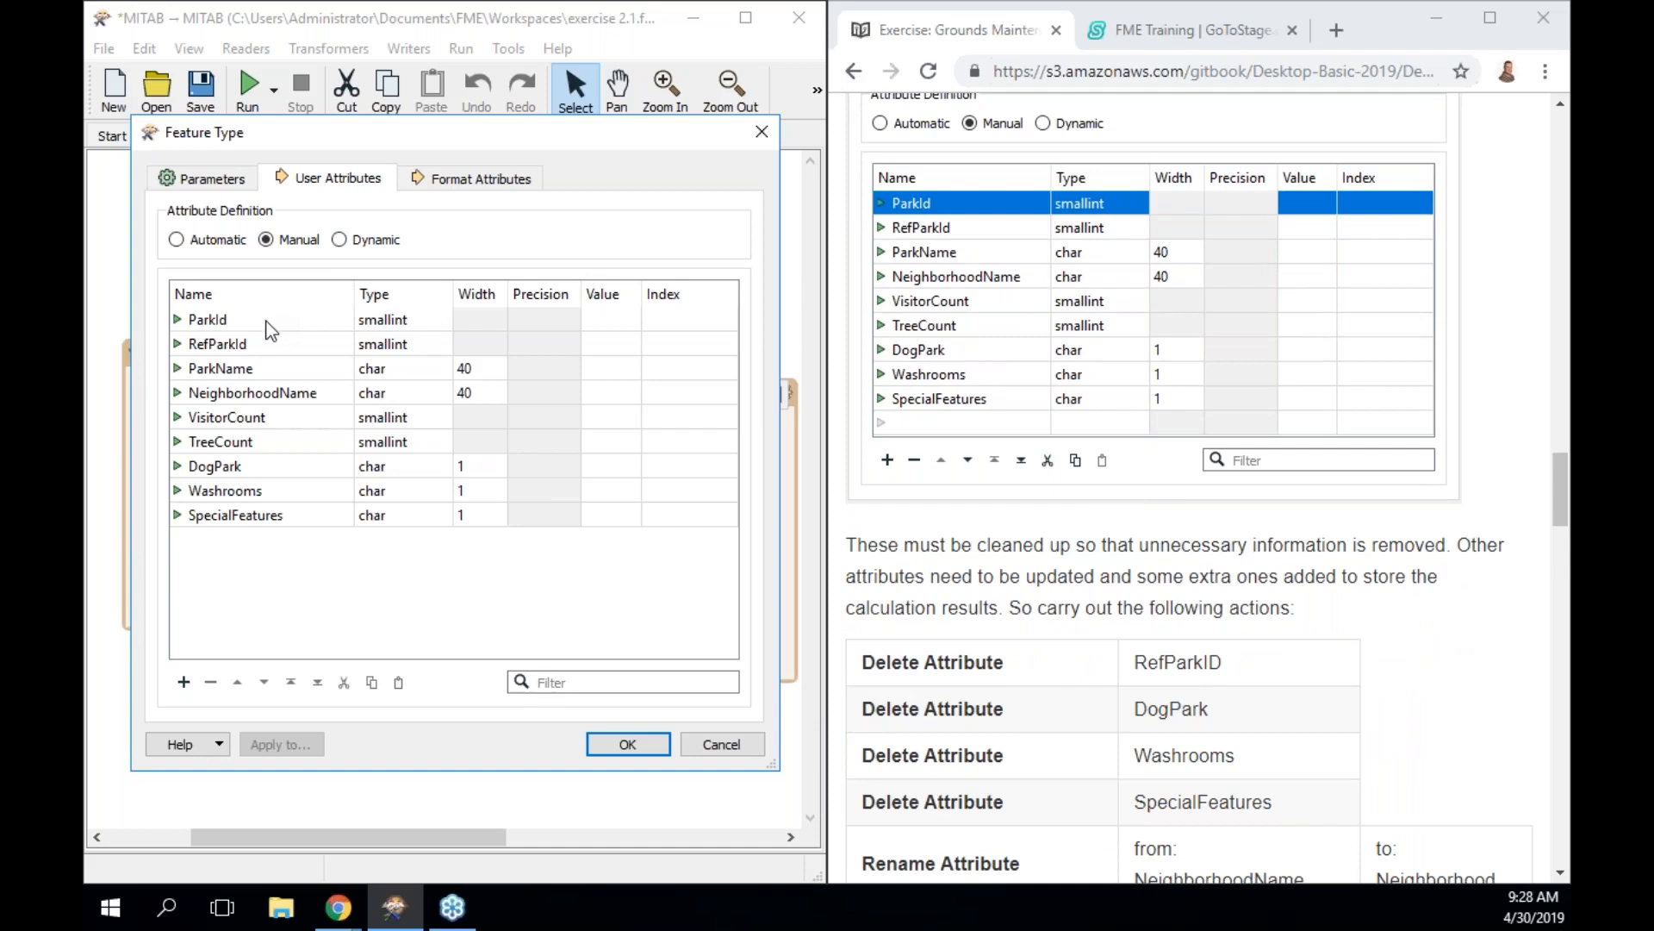
scroll(993, 605, "down", 3)
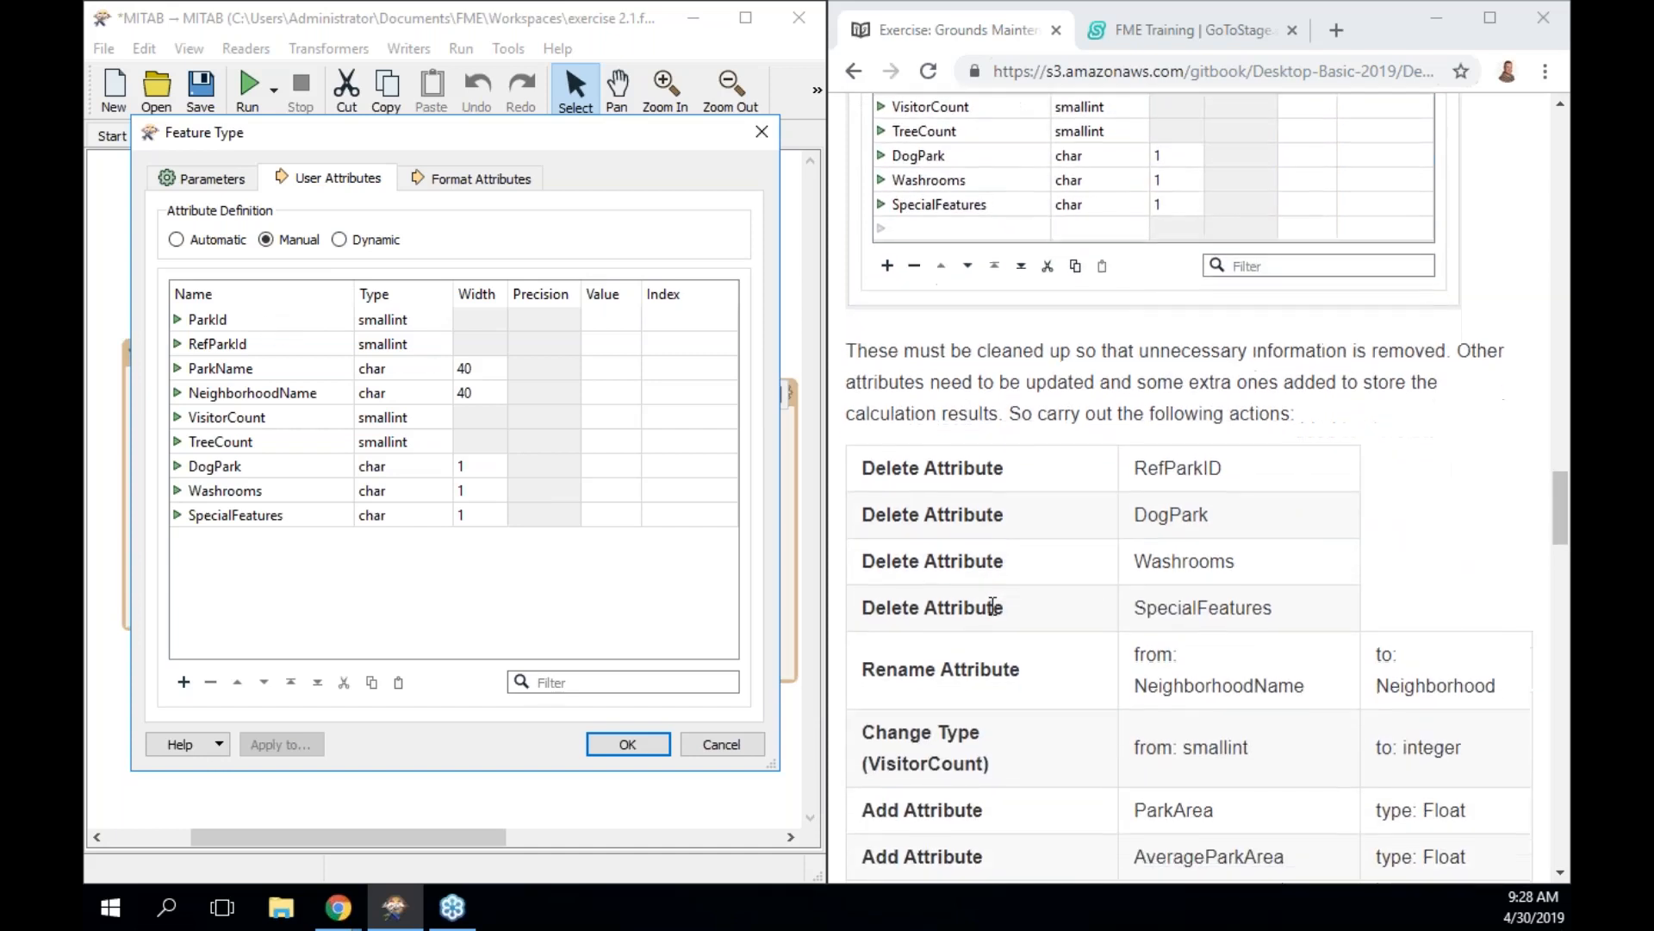
scroll(993, 605, "down", 1)
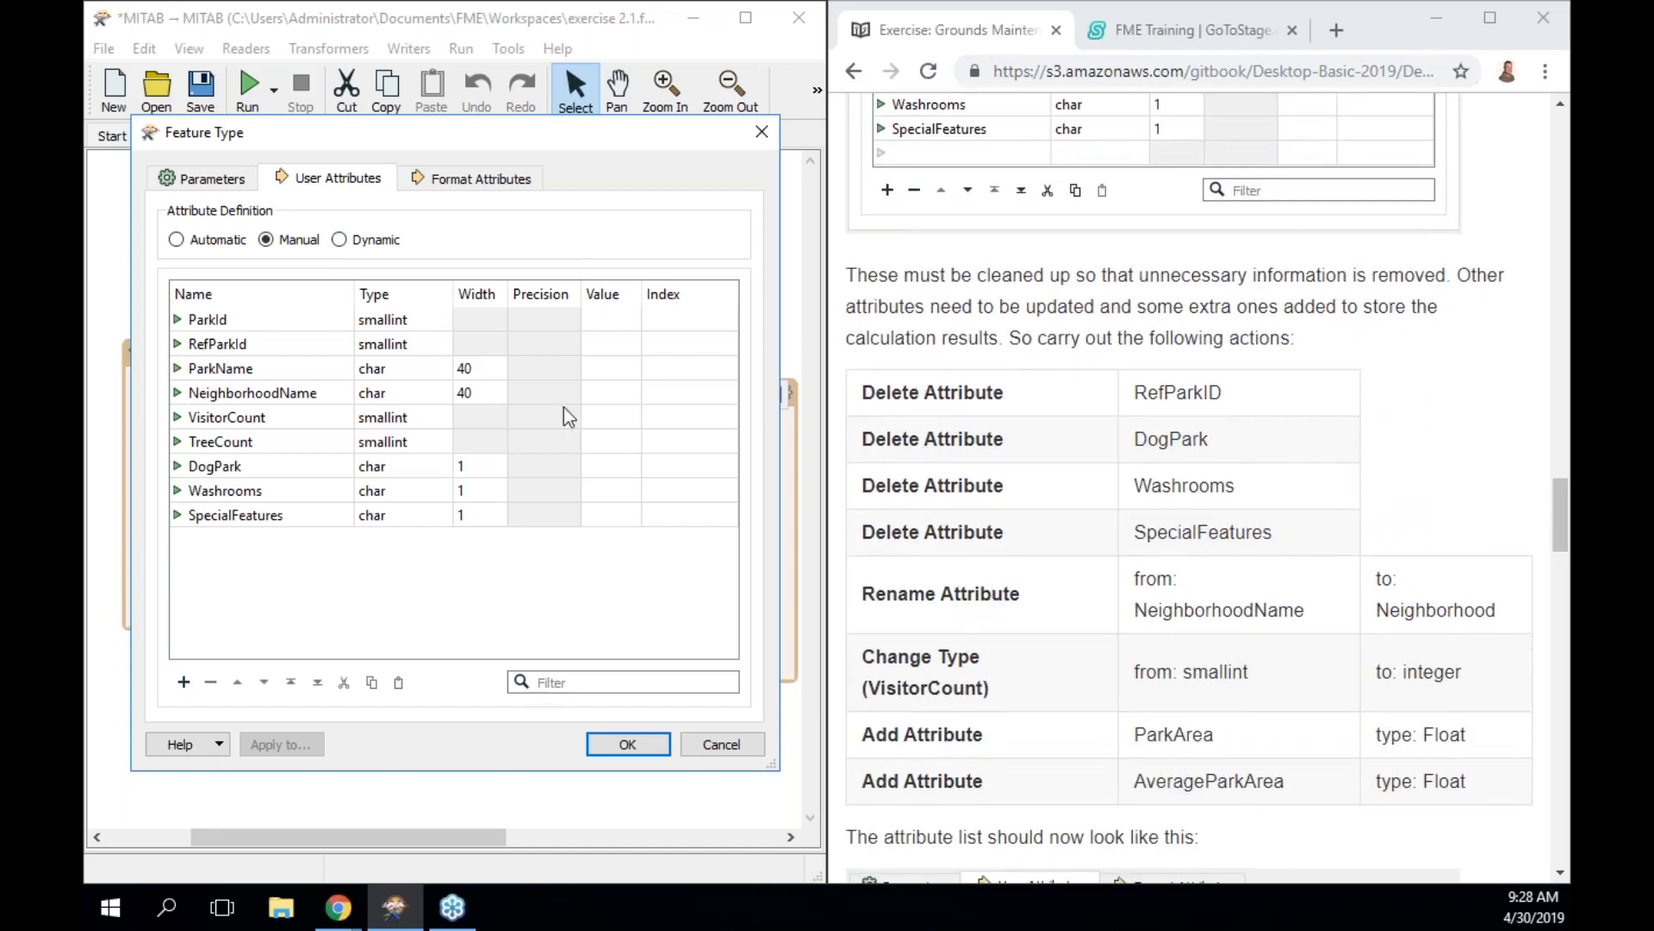
double_click(224, 345)
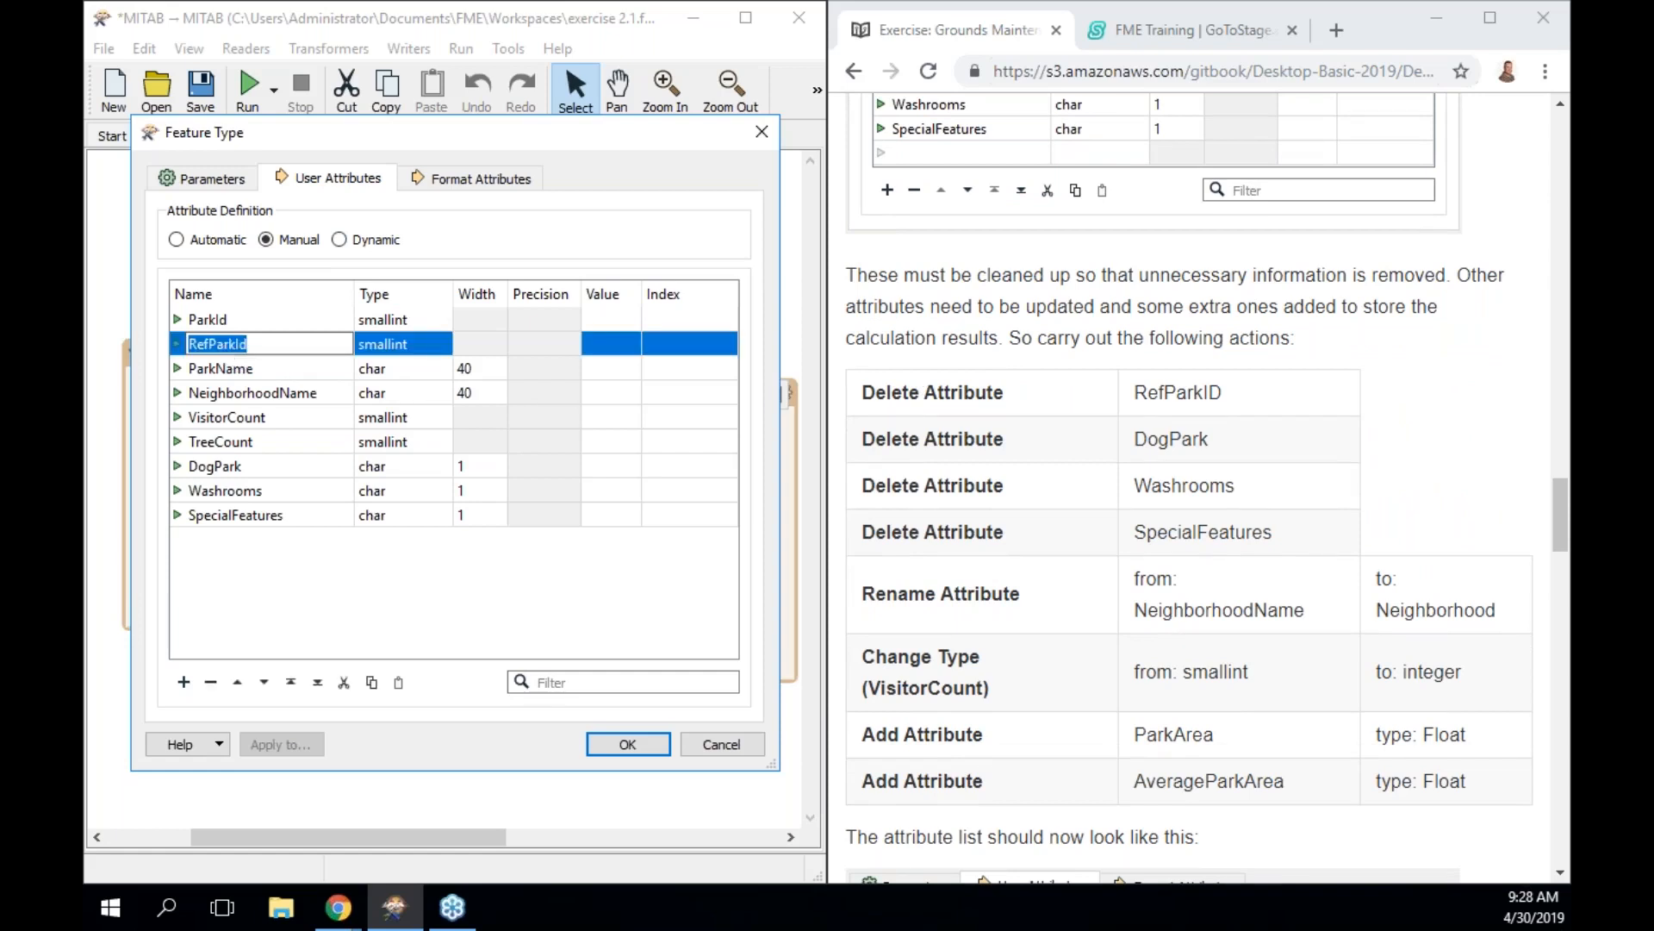
left_click(210, 682)
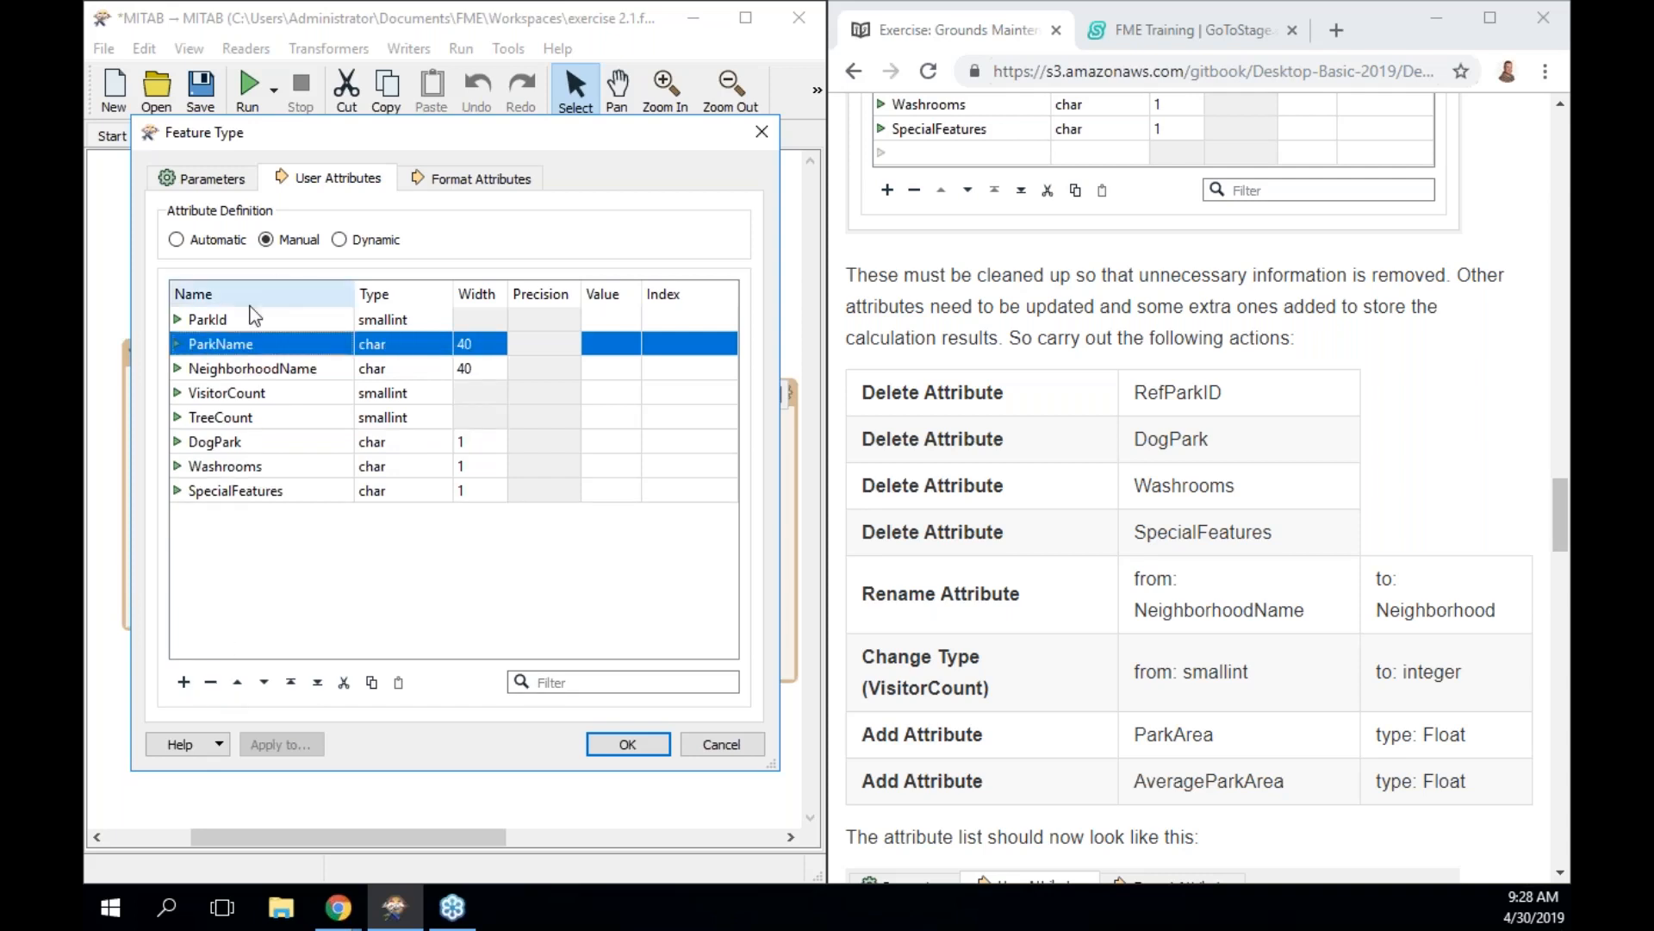
Rename the NeighborhoodName attribute as Neighborhood
double_click(261, 374)
left_click(336, 367)
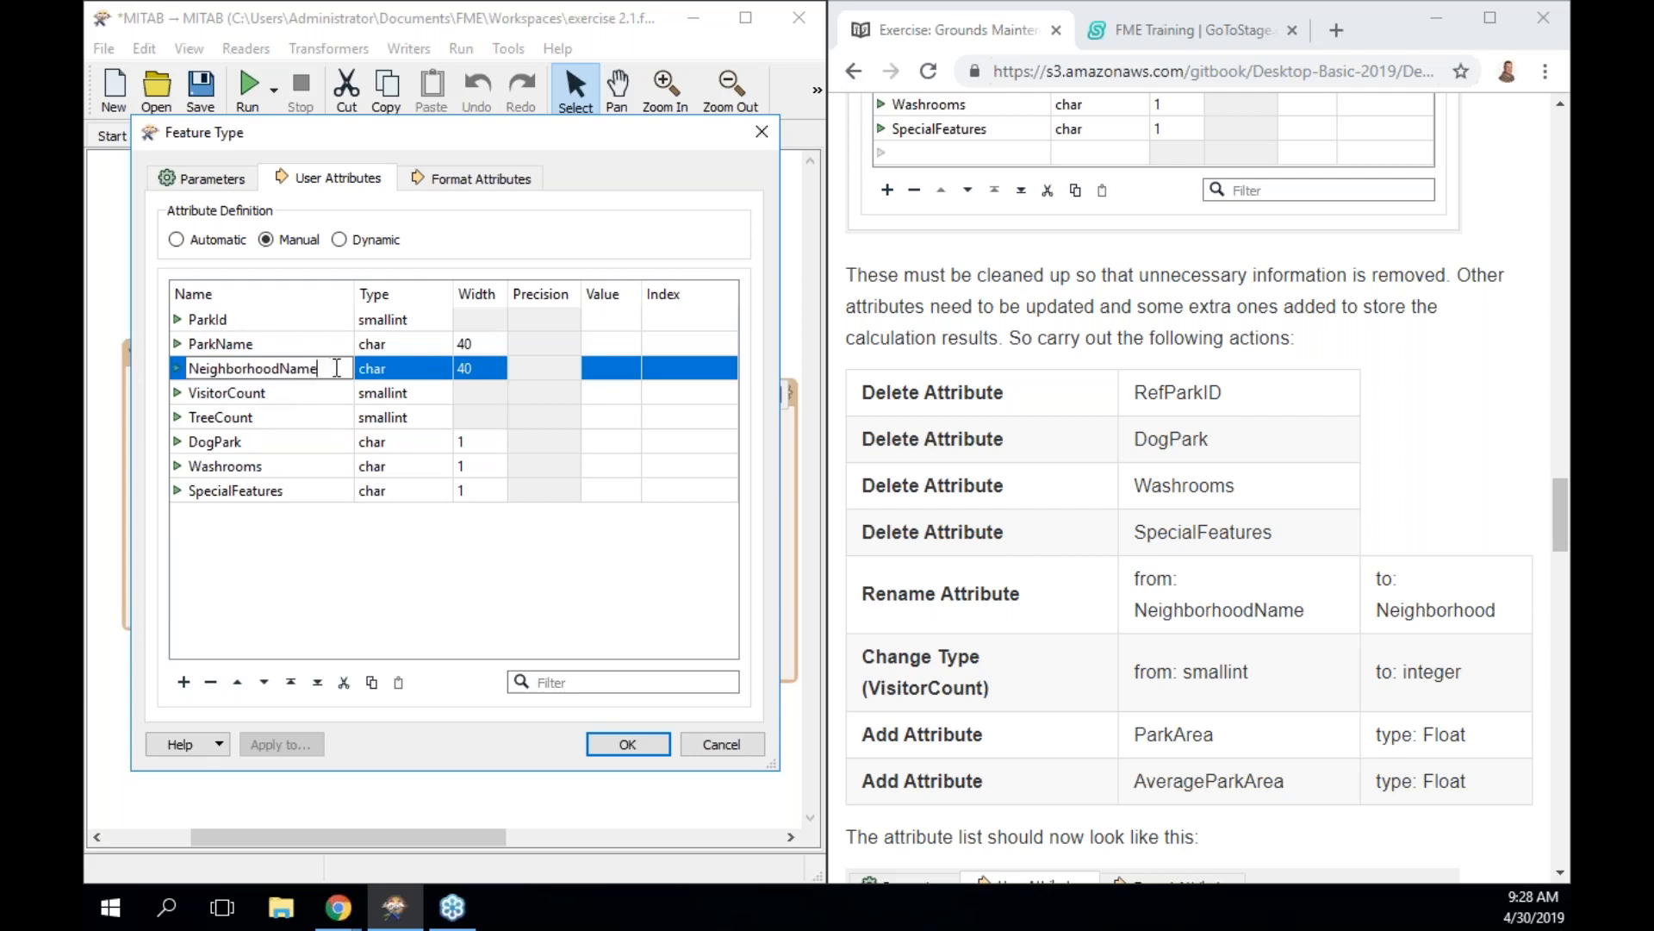
key("BackSpace")
key("BackSpace")
key("BackSpace")
key("BackSpace")
left_click(367, 553)
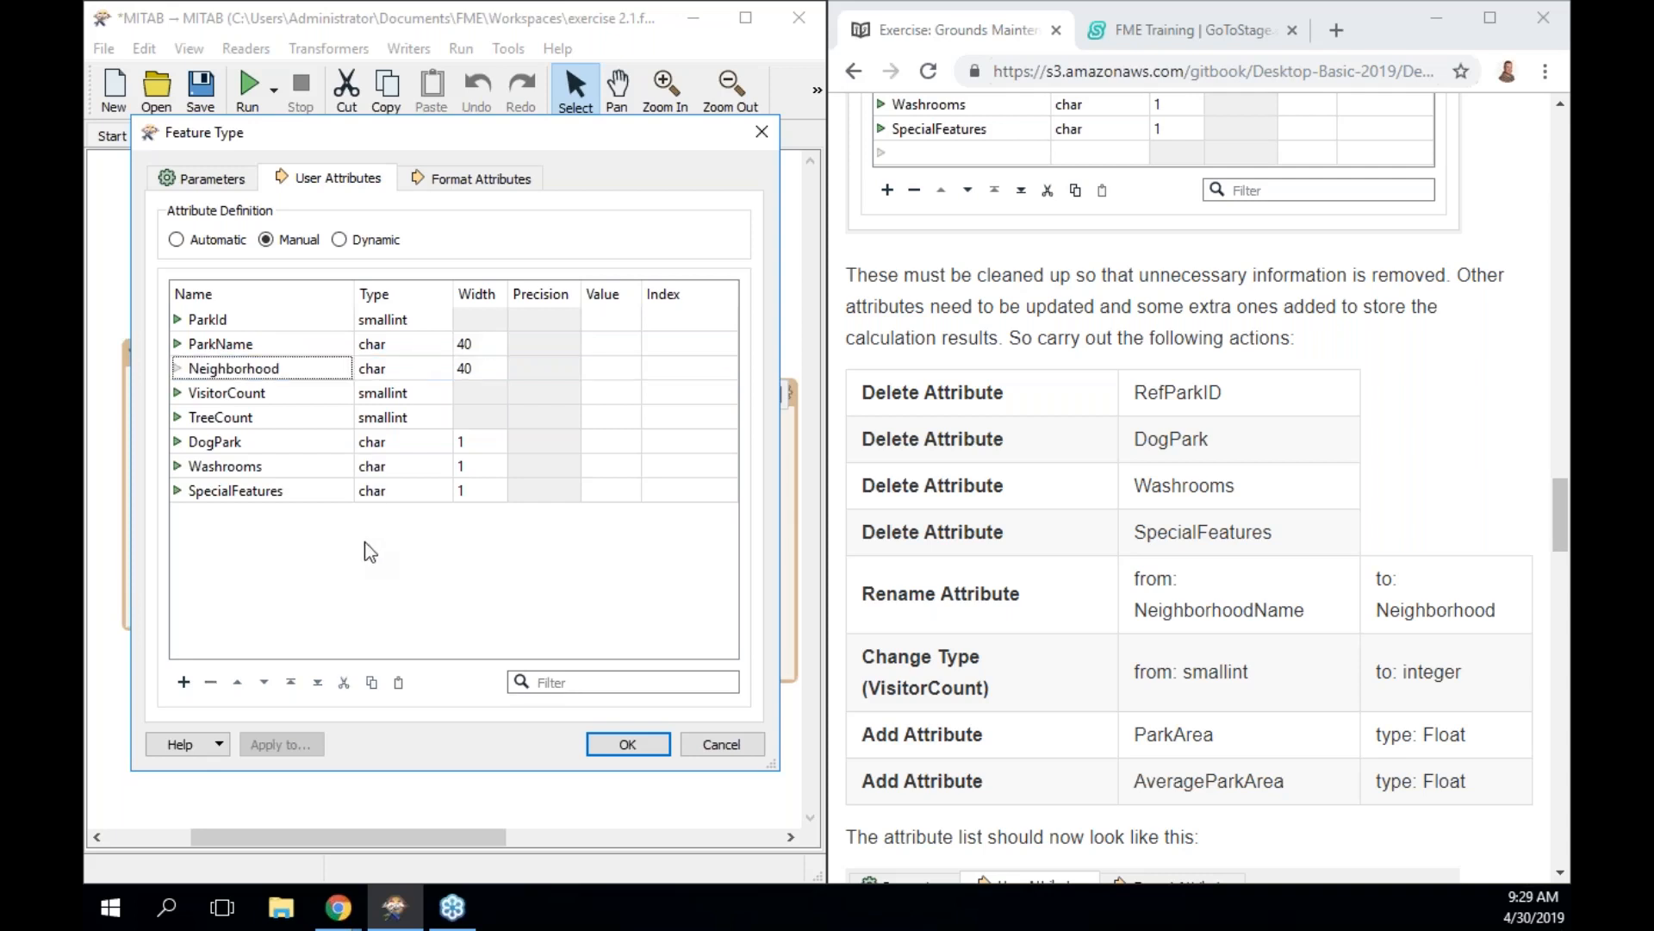
Delete the DogPark, Washrooms and SpecialFeatures attributes from the writer schema
double_click(313, 396)
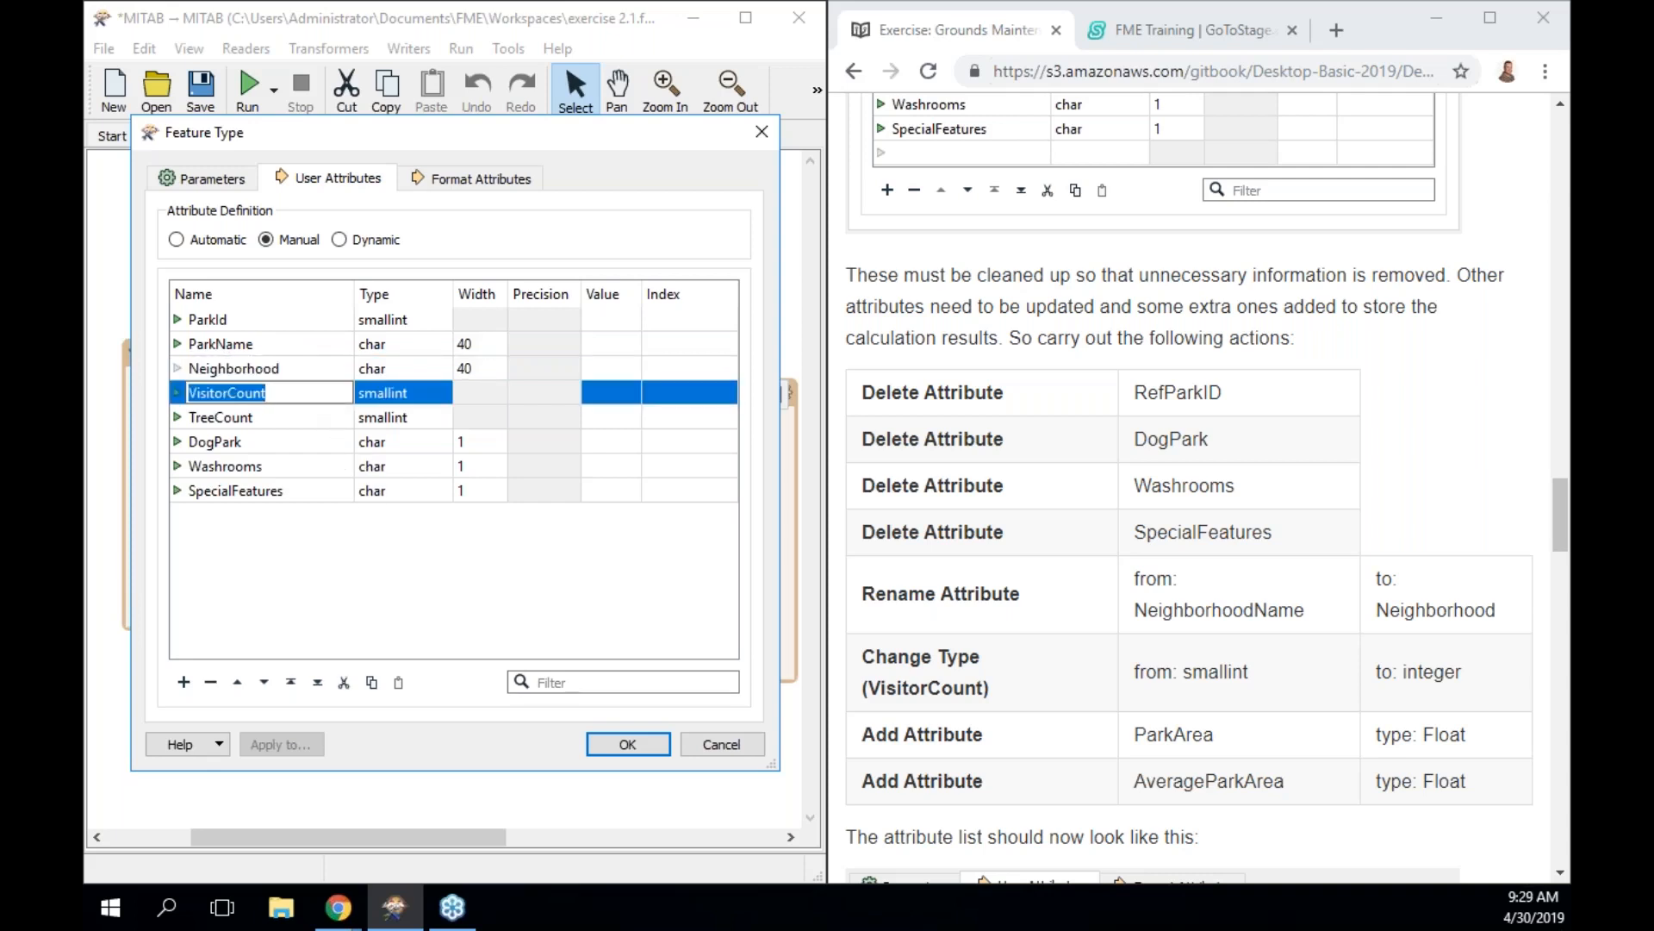
double_click(307, 422)
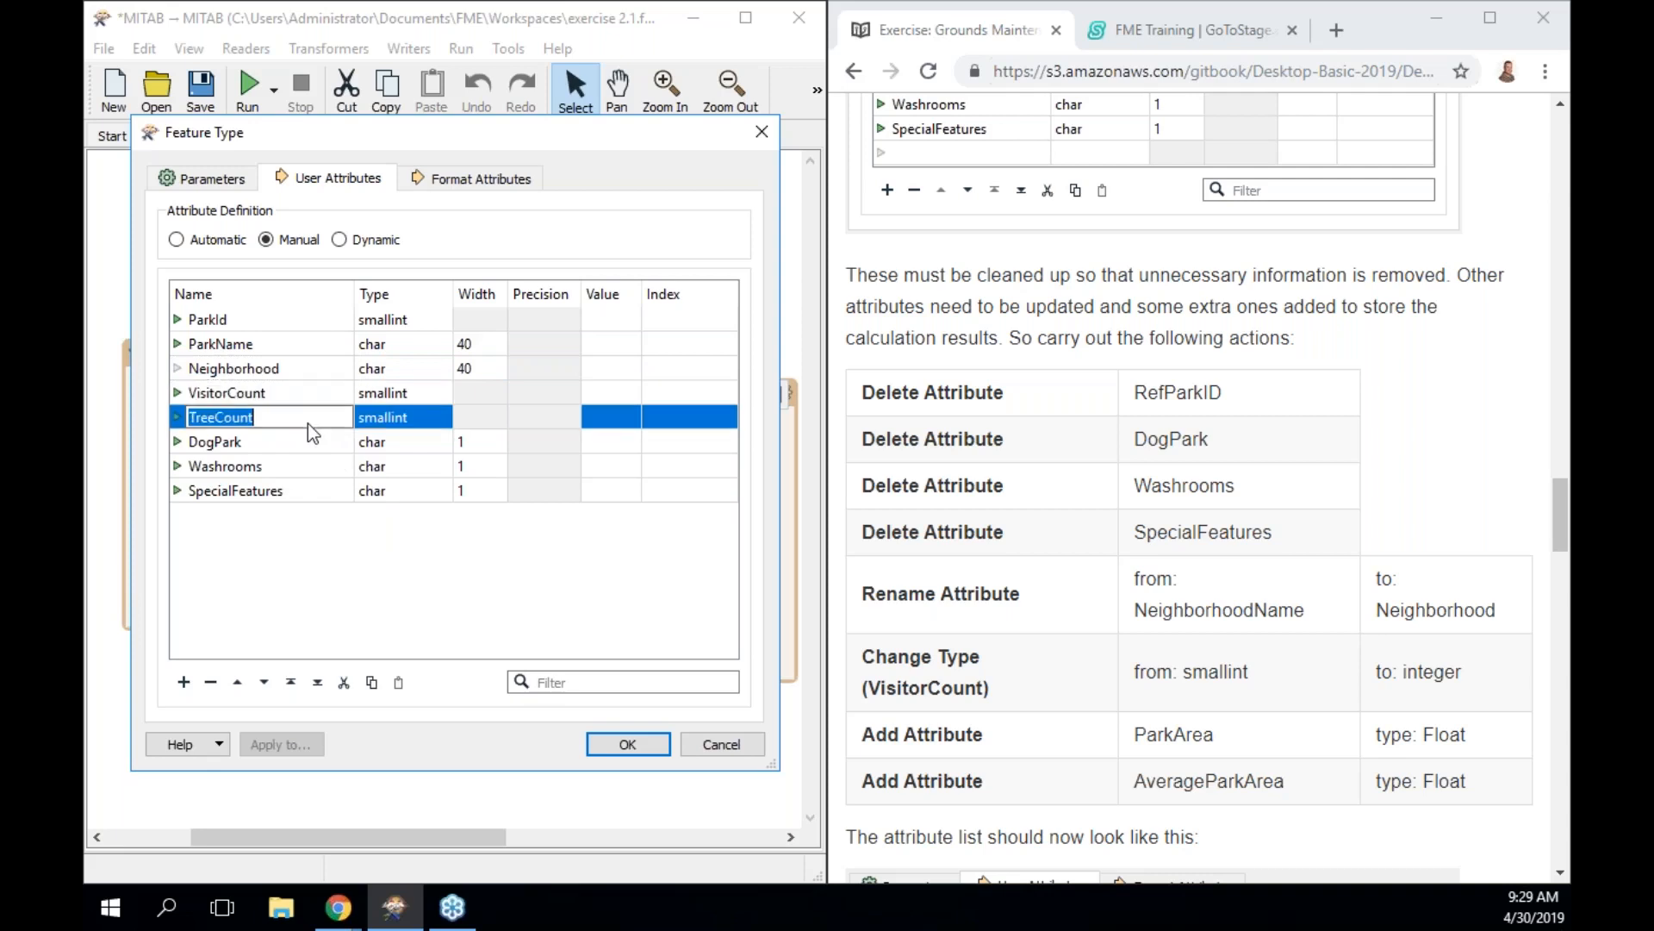
double_click(307, 440)
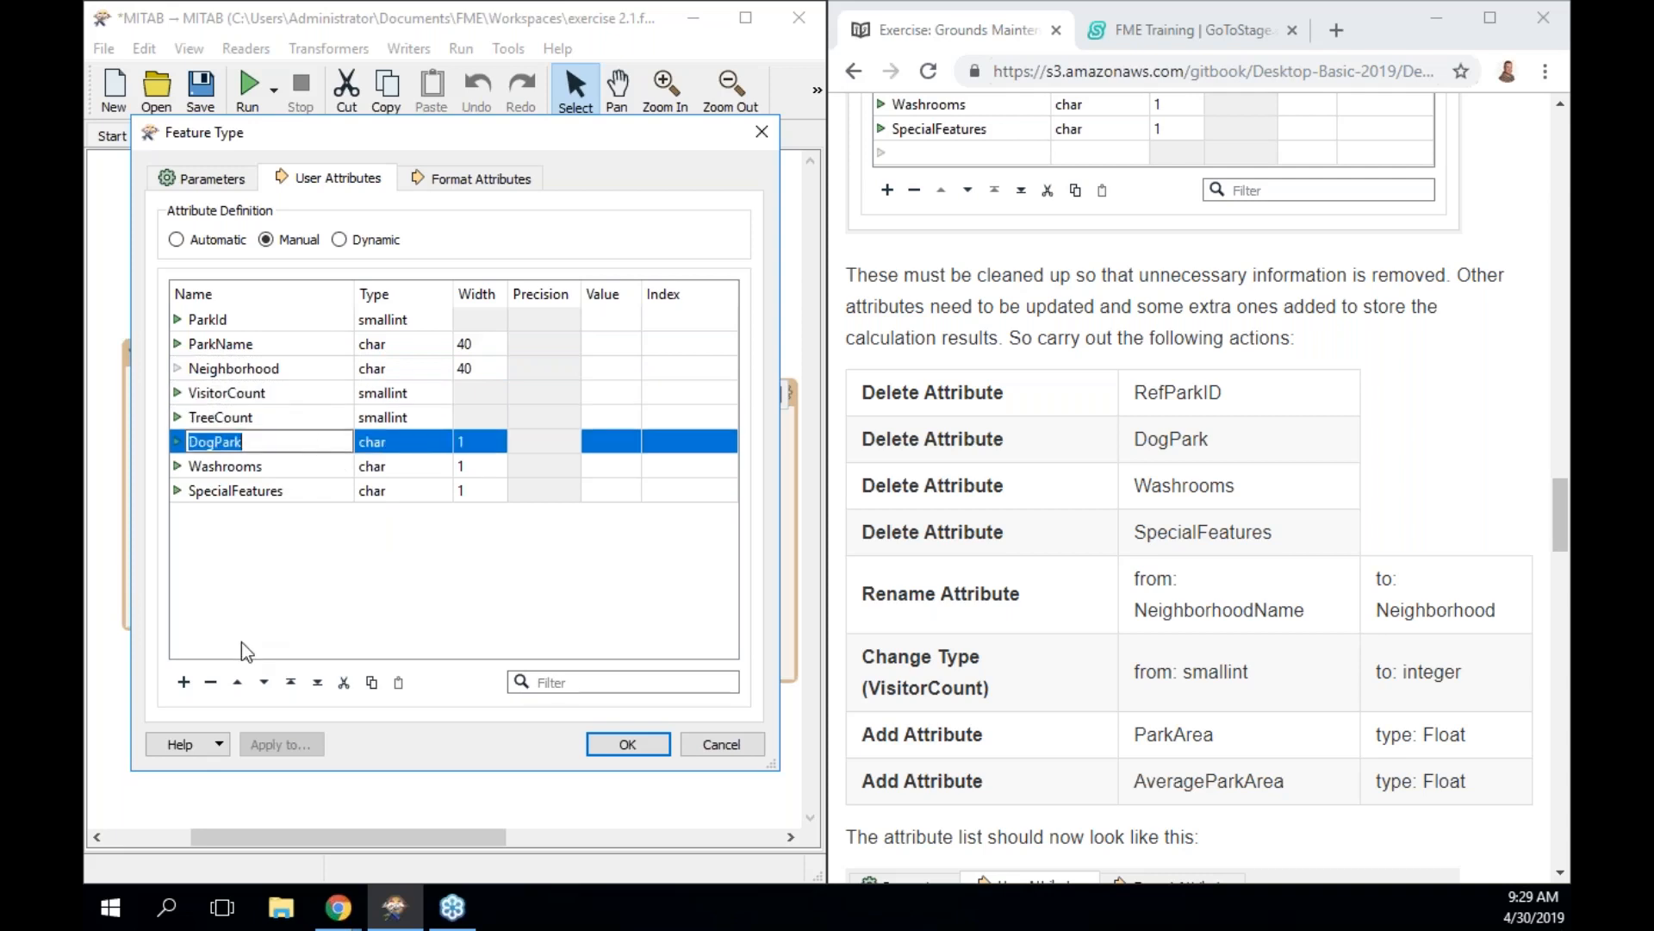
left_click(211, 682)
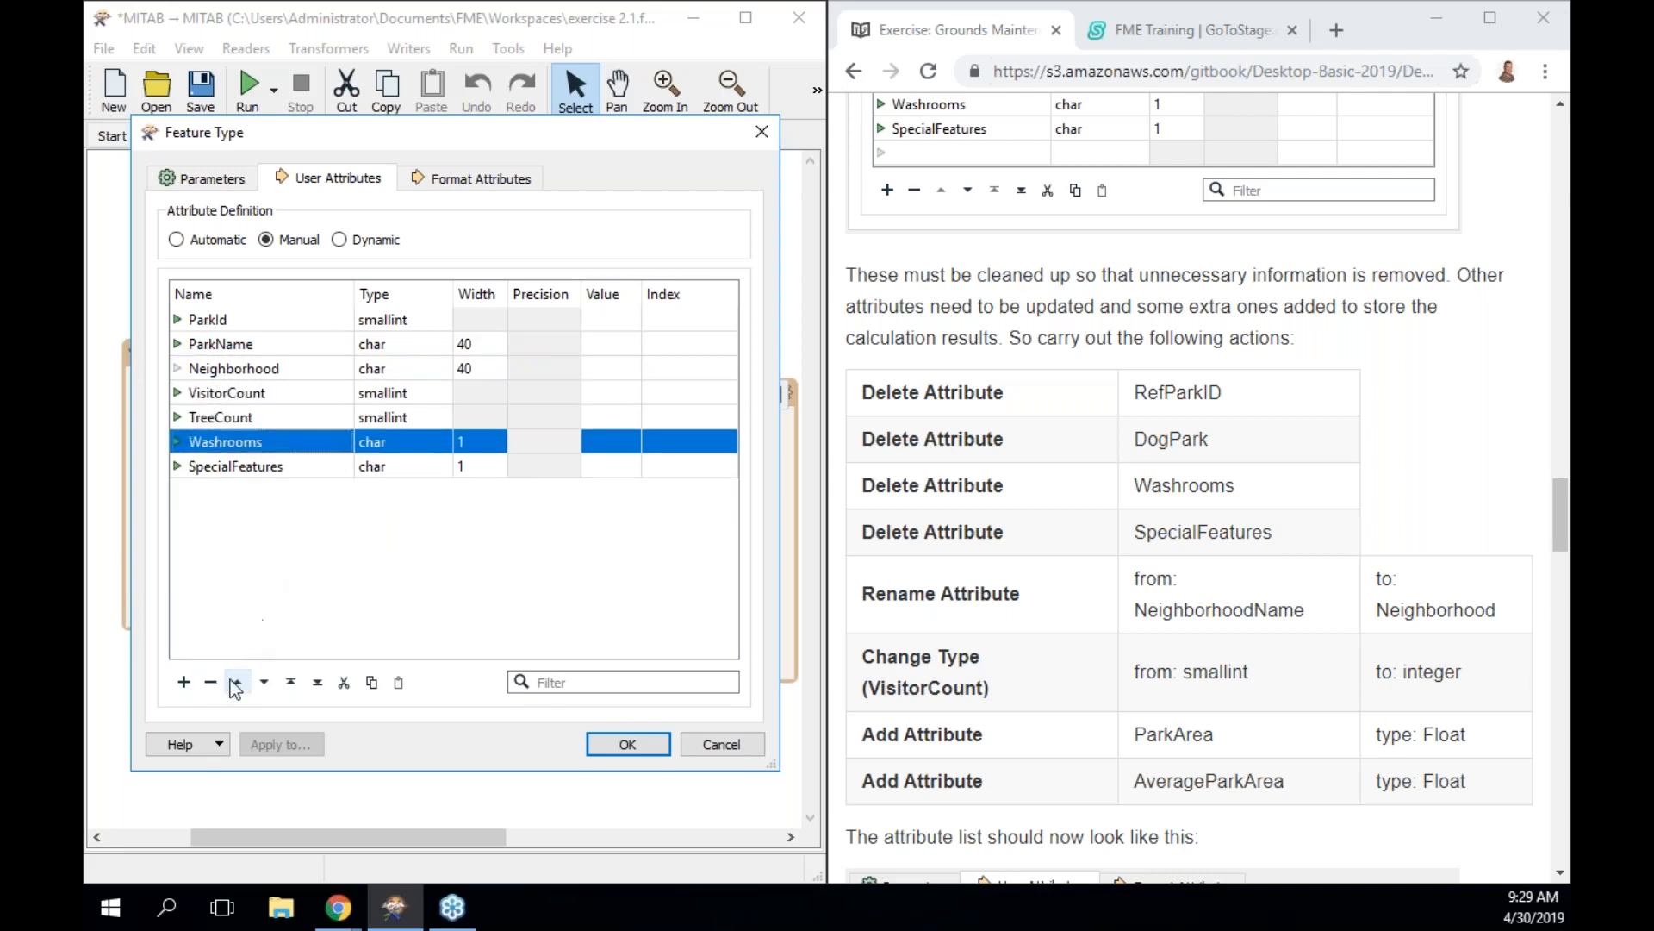
left_click(211, 683)
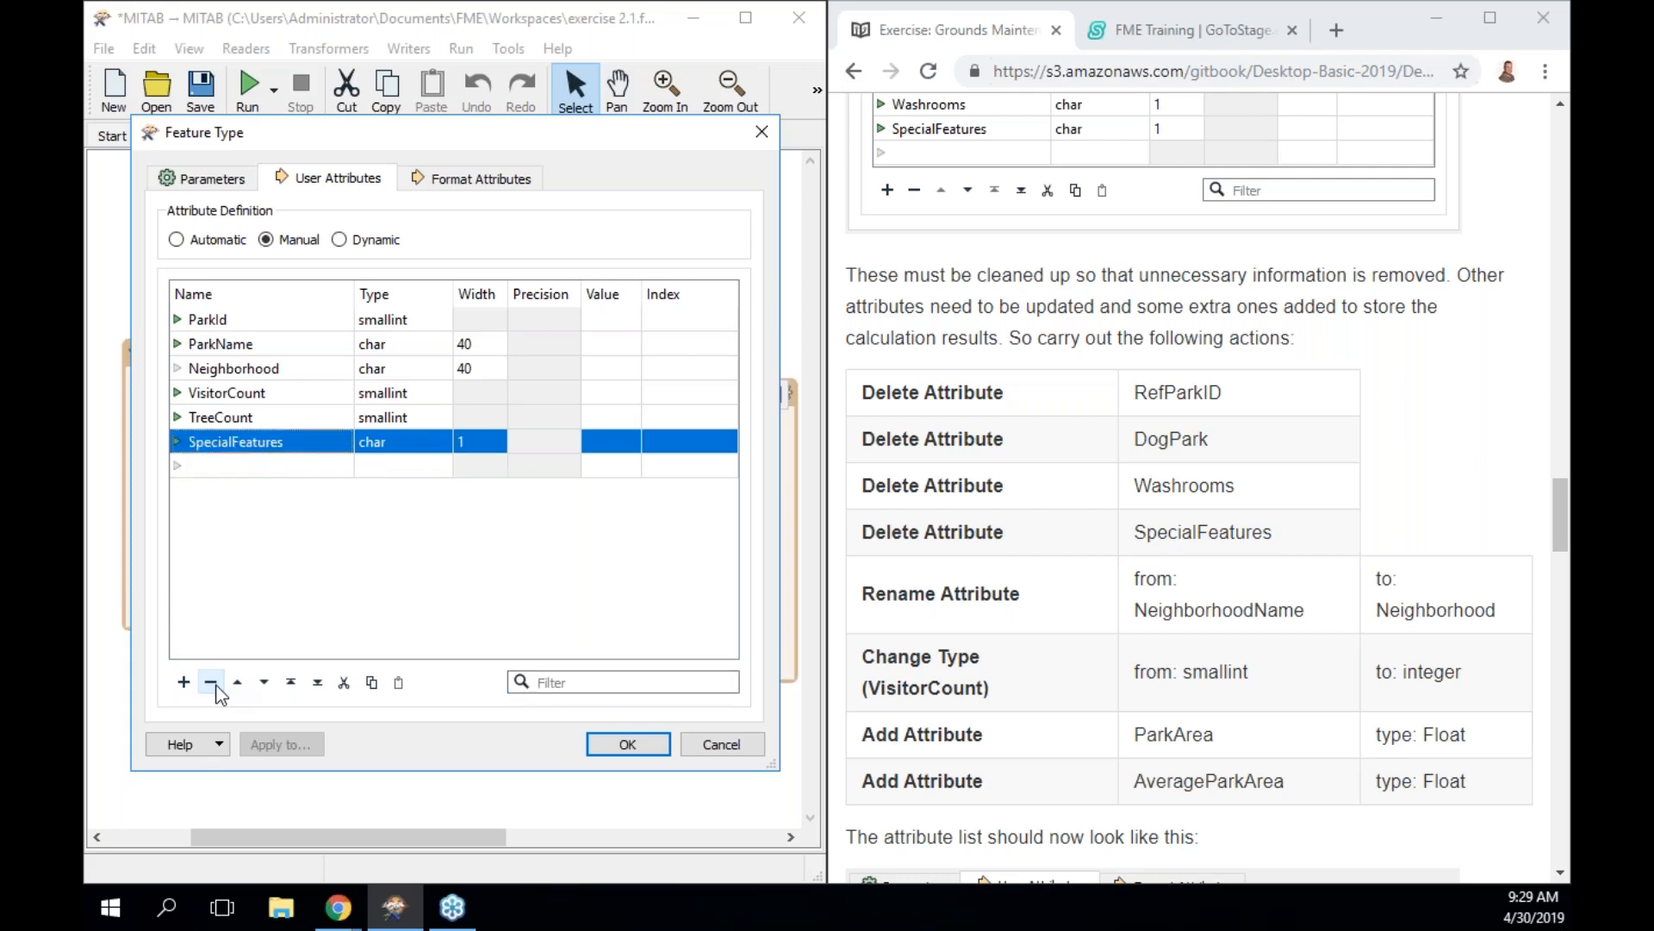
left_click(211, 683)
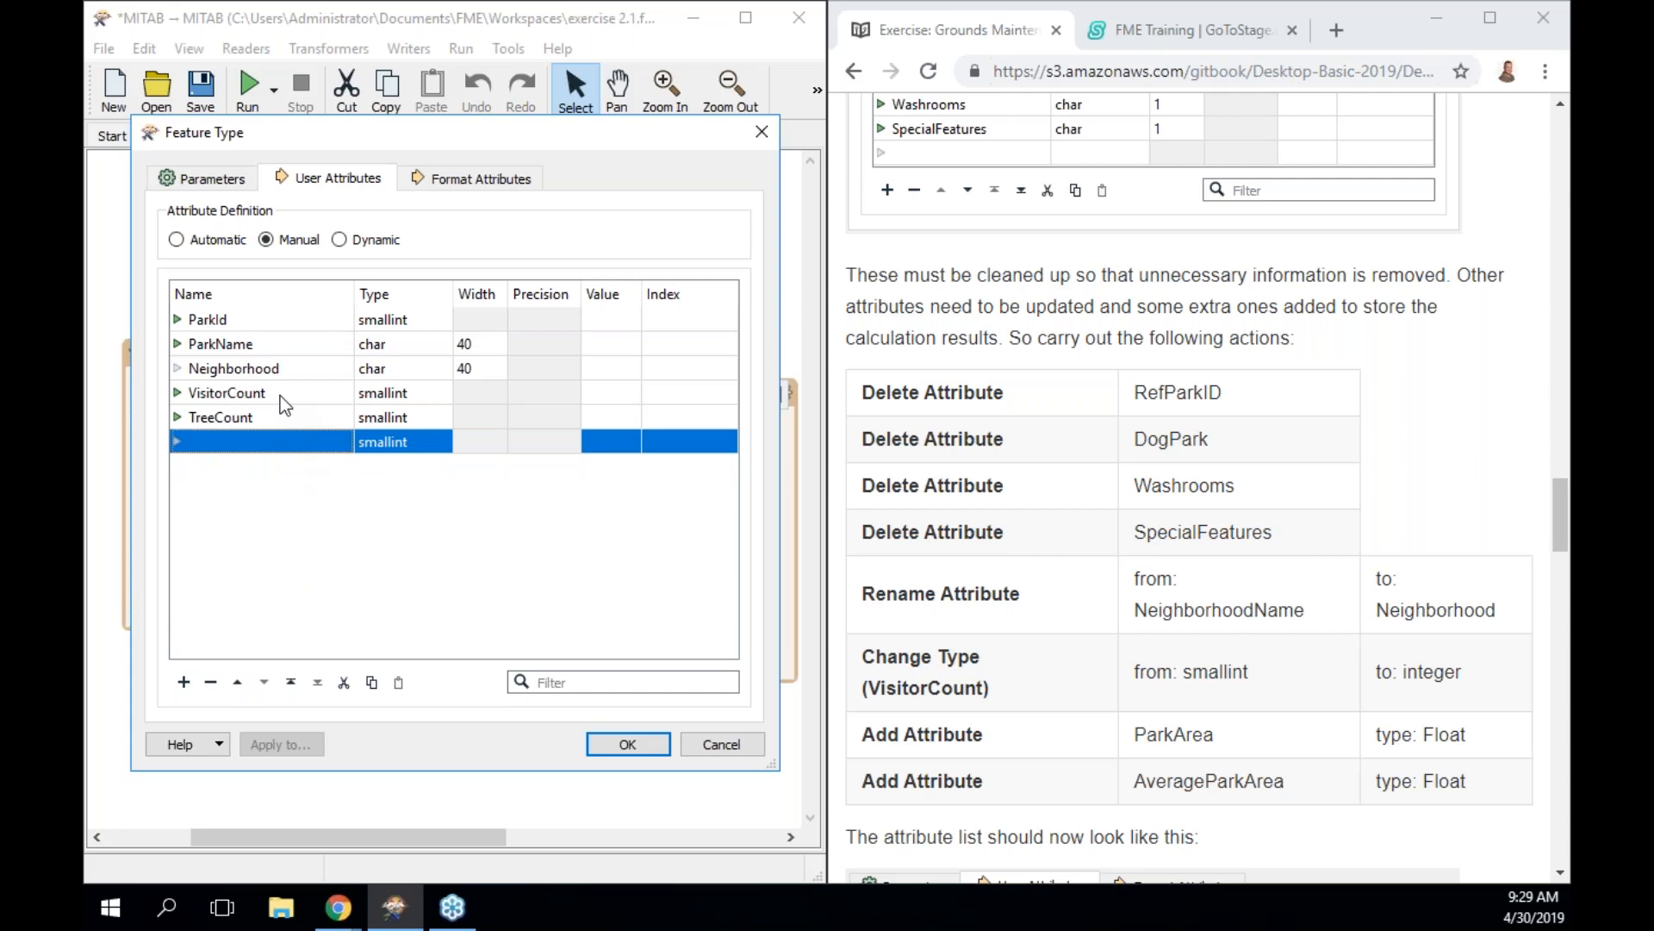
Change the data type of the VisitorCount attribute to integer
left_click(388, 394)
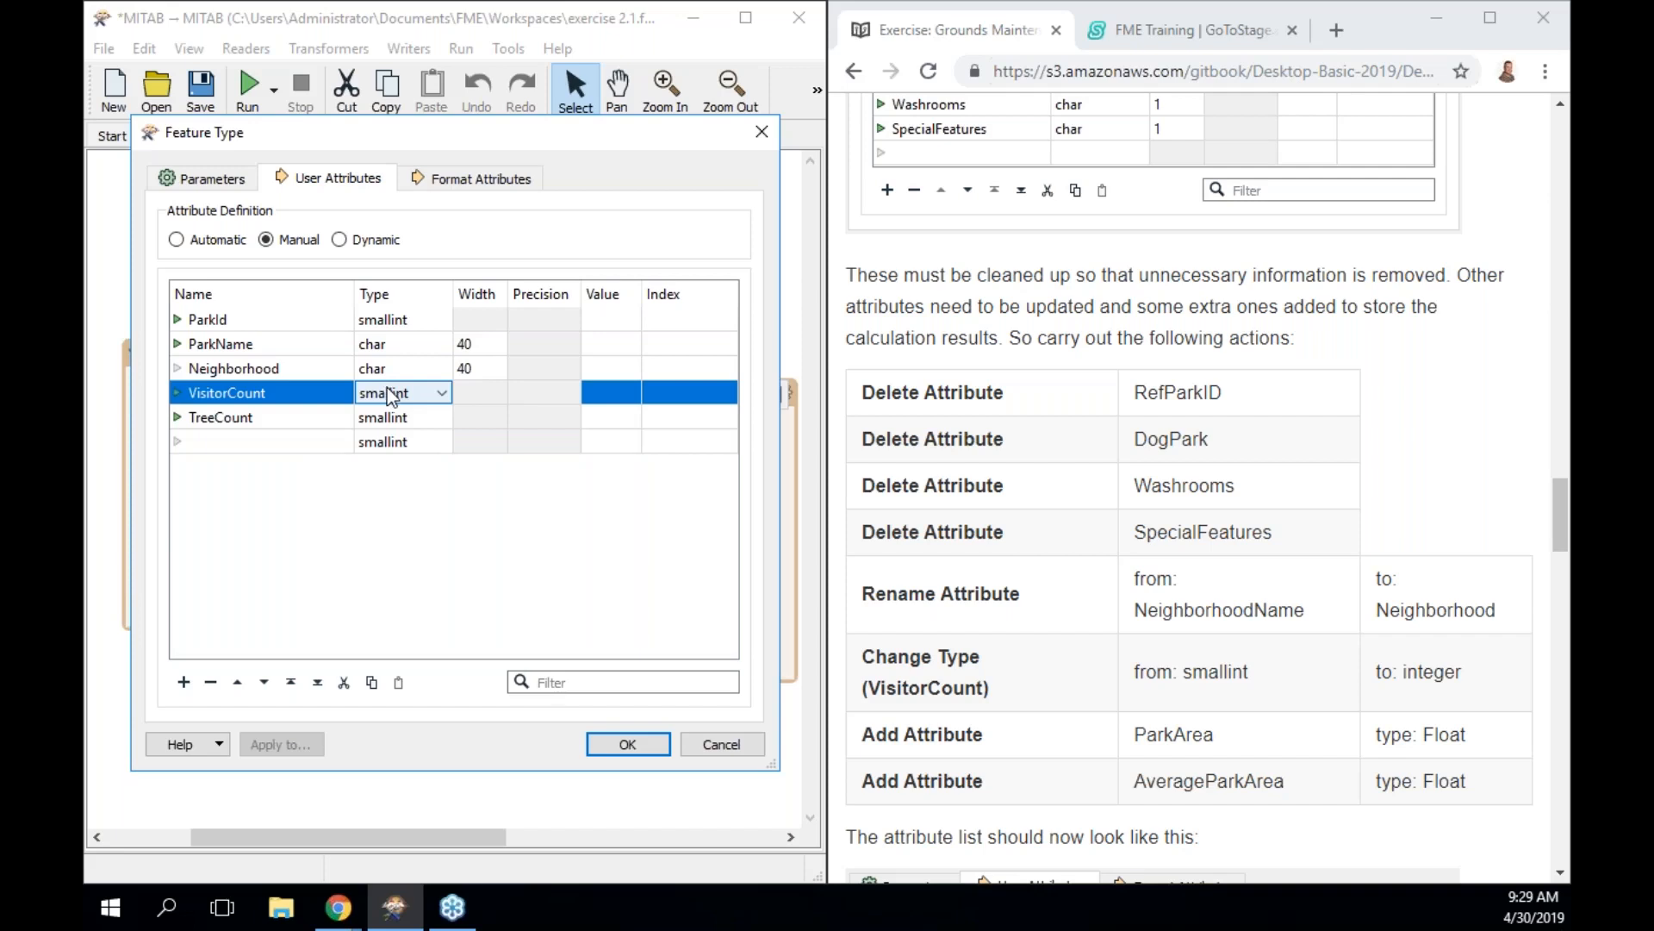
left_click(442, 394)
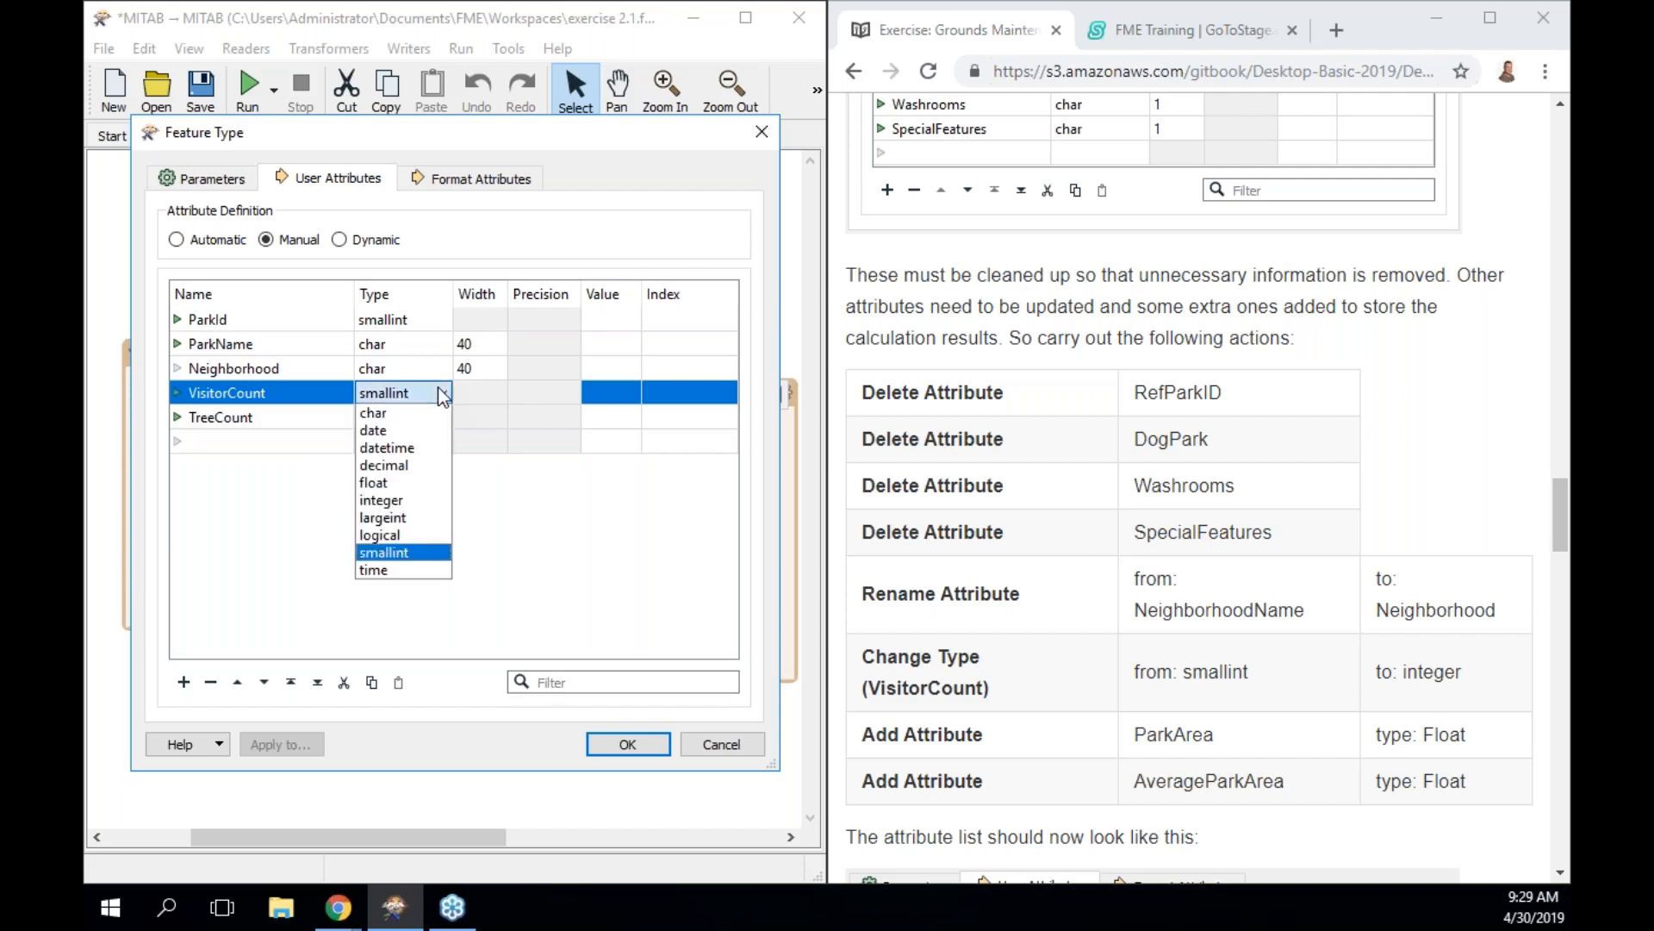
left_click(430, 502)
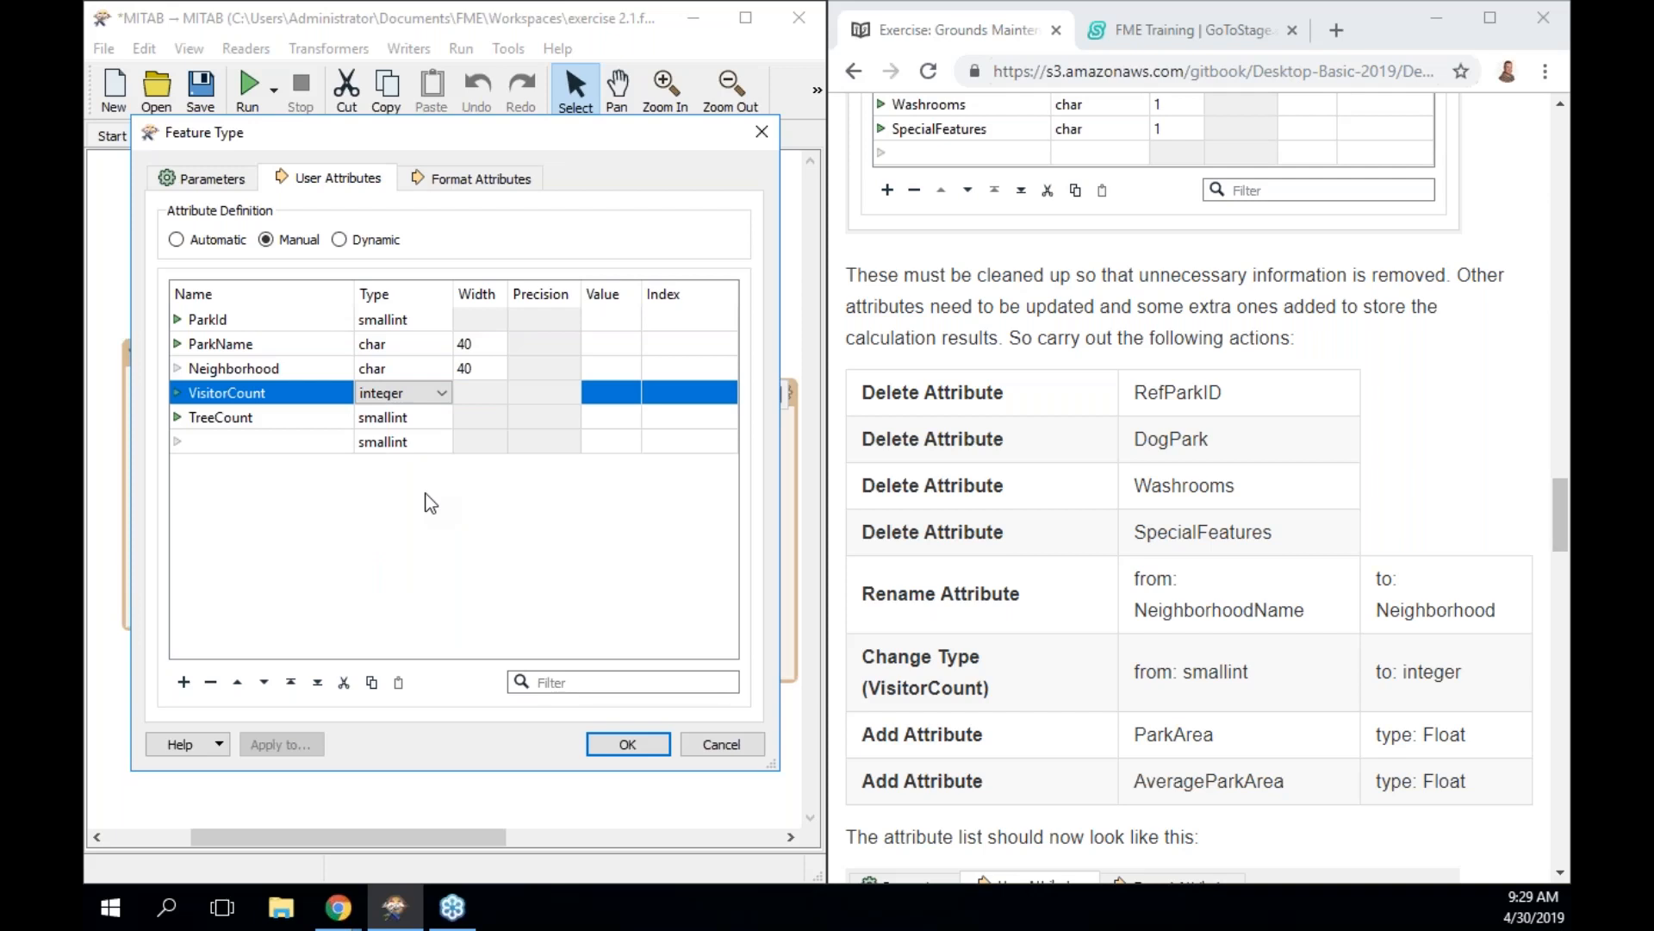
Add a ParkArea attribute of type float after TreeCount
left_click(329, 442)
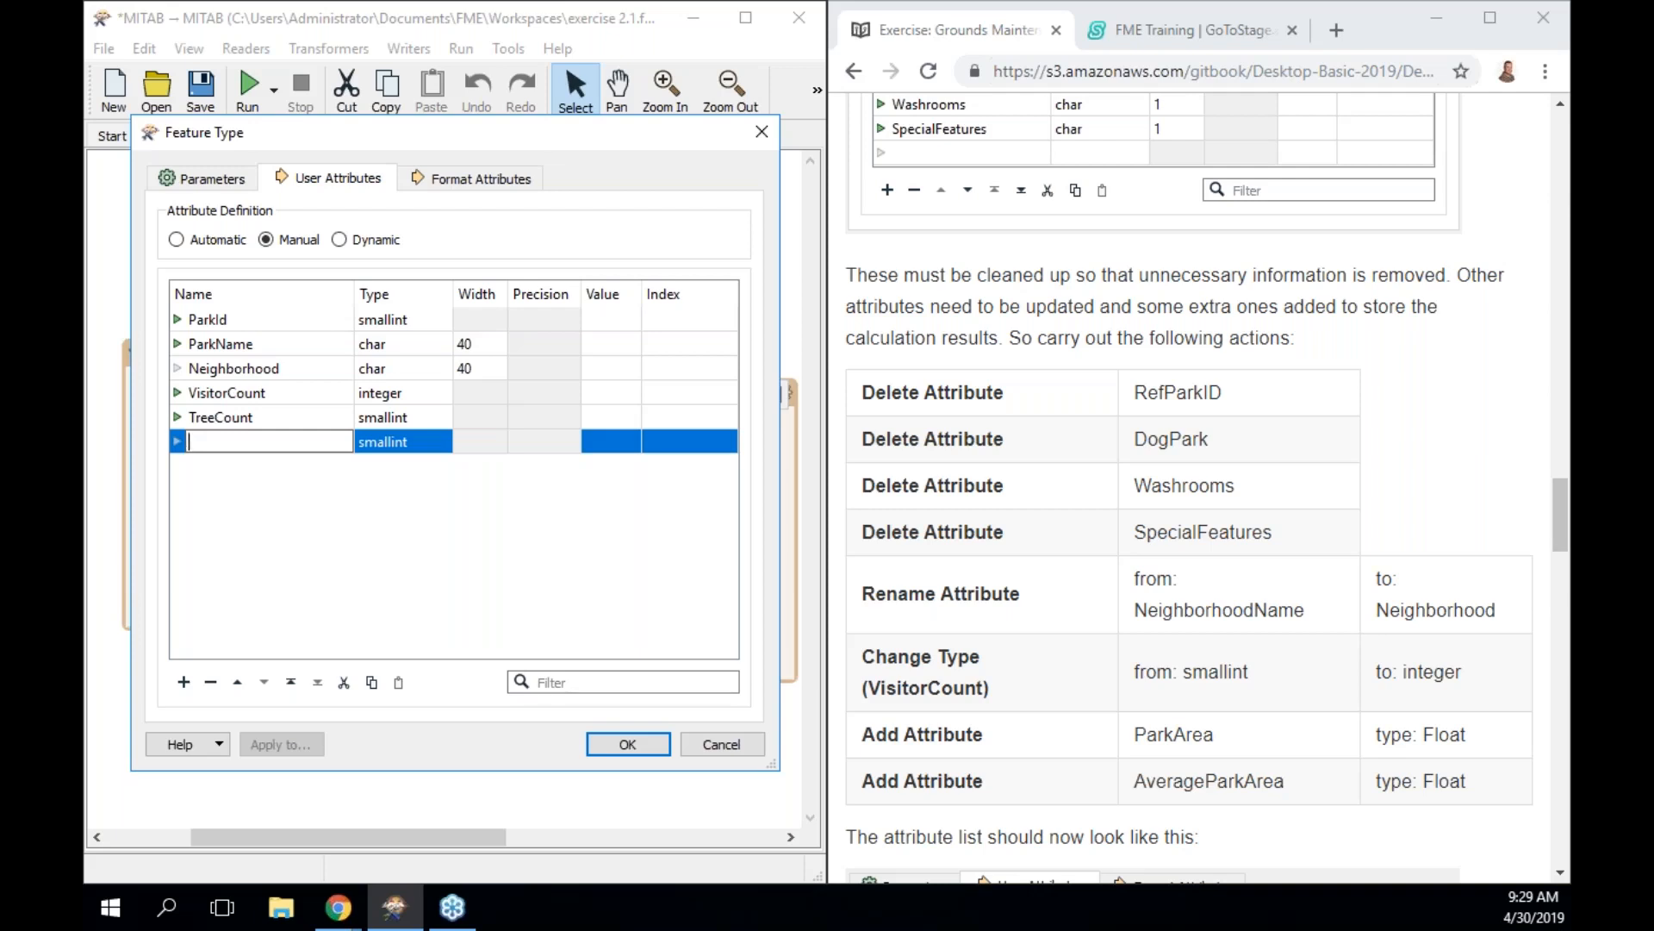
type("ParkArea")
left_click(399, 443)
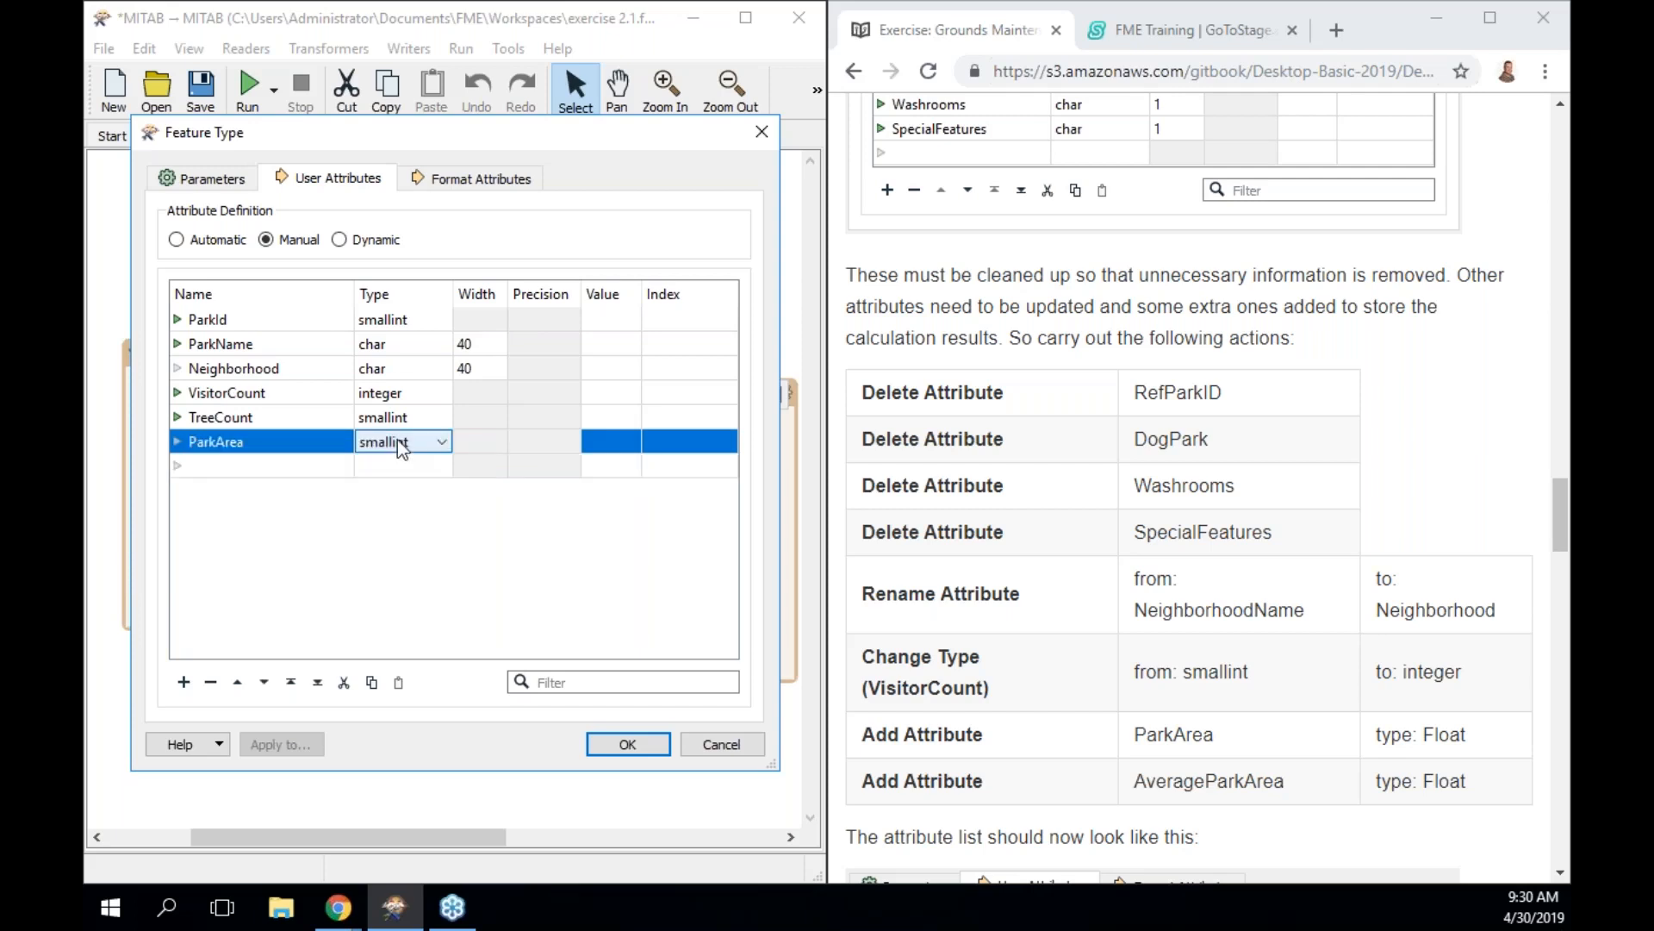
left_click(399, 444)
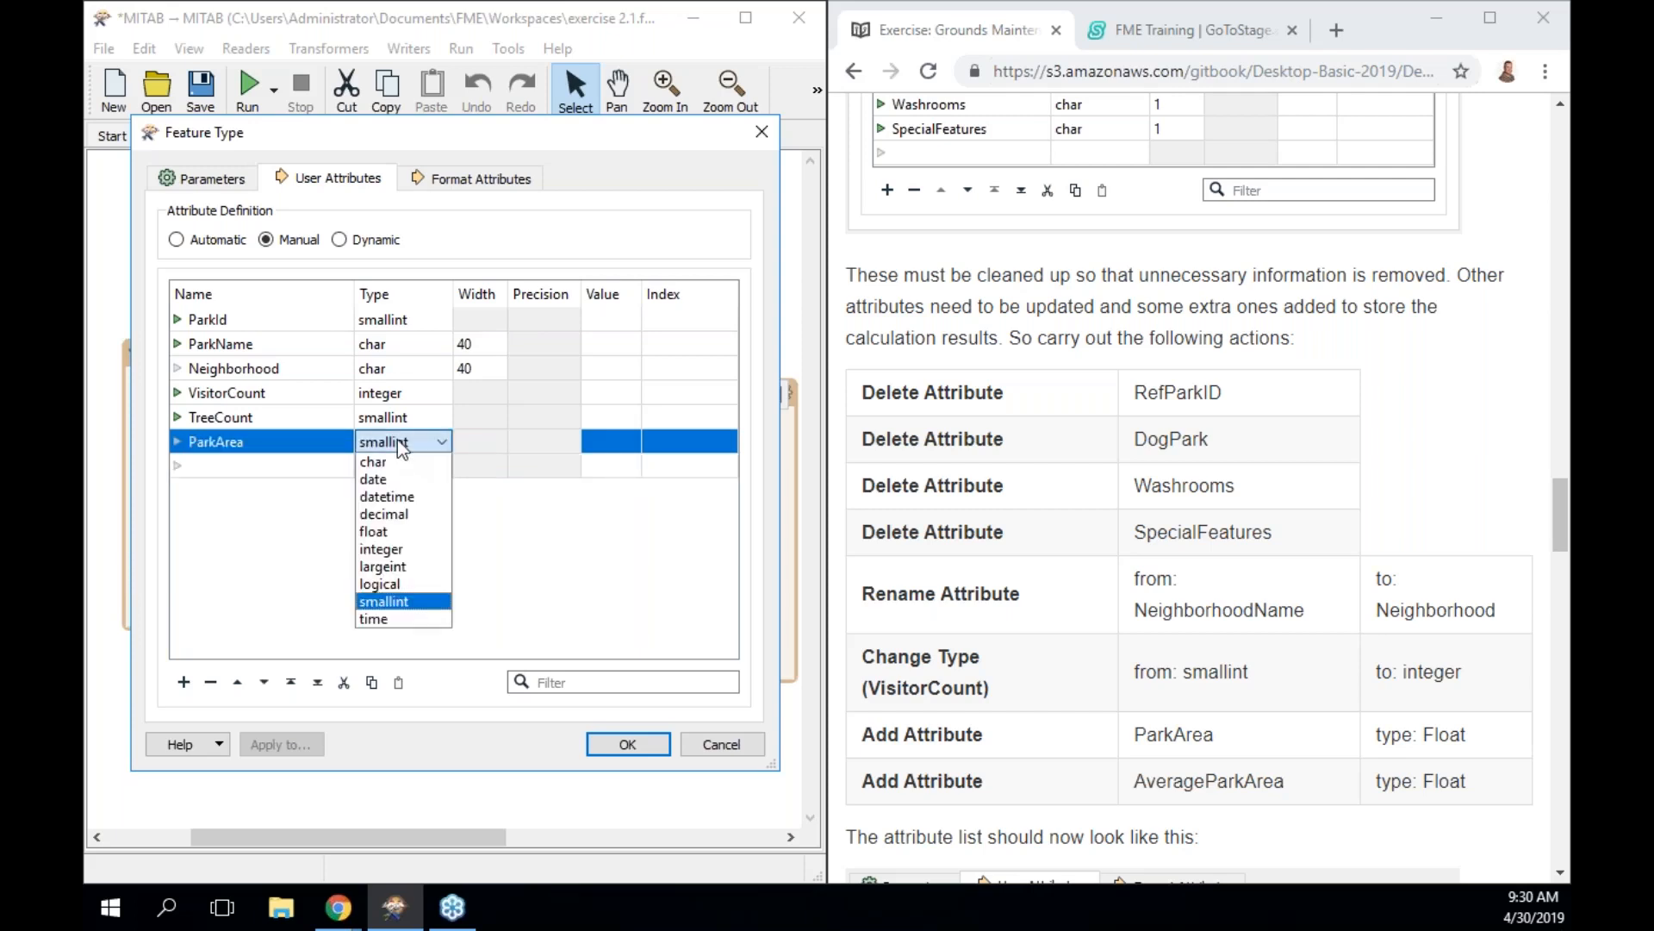
left_click(402, 531)
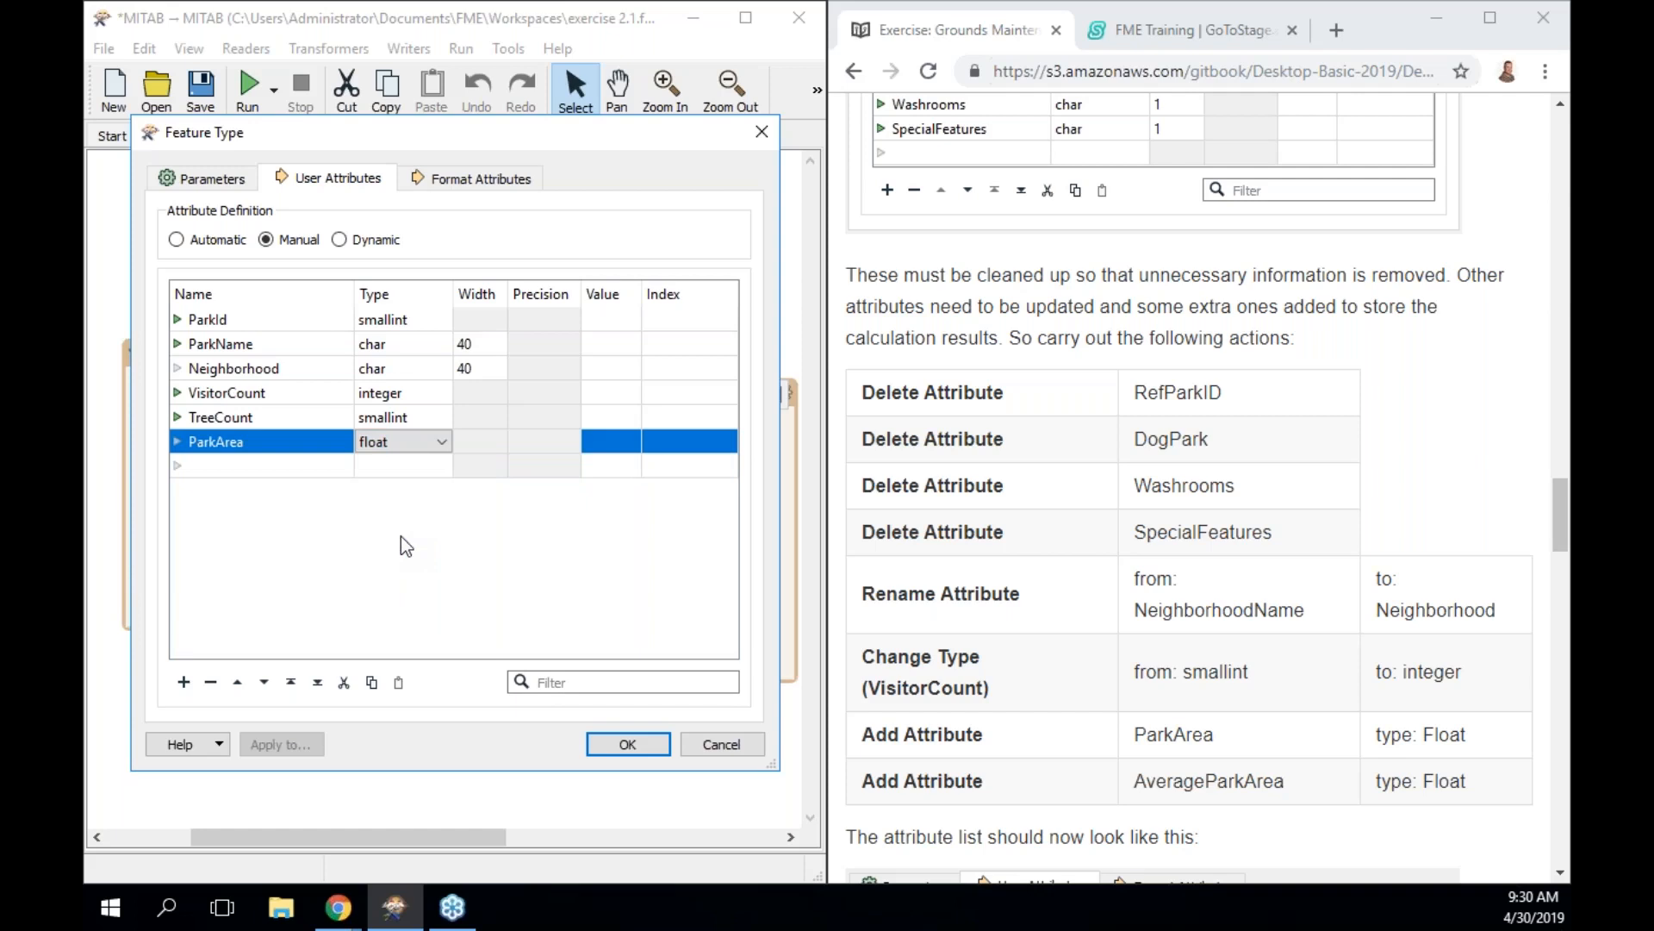
Add an AverageParkArea attribute of type float below ParkArea
left_click(326, 468)
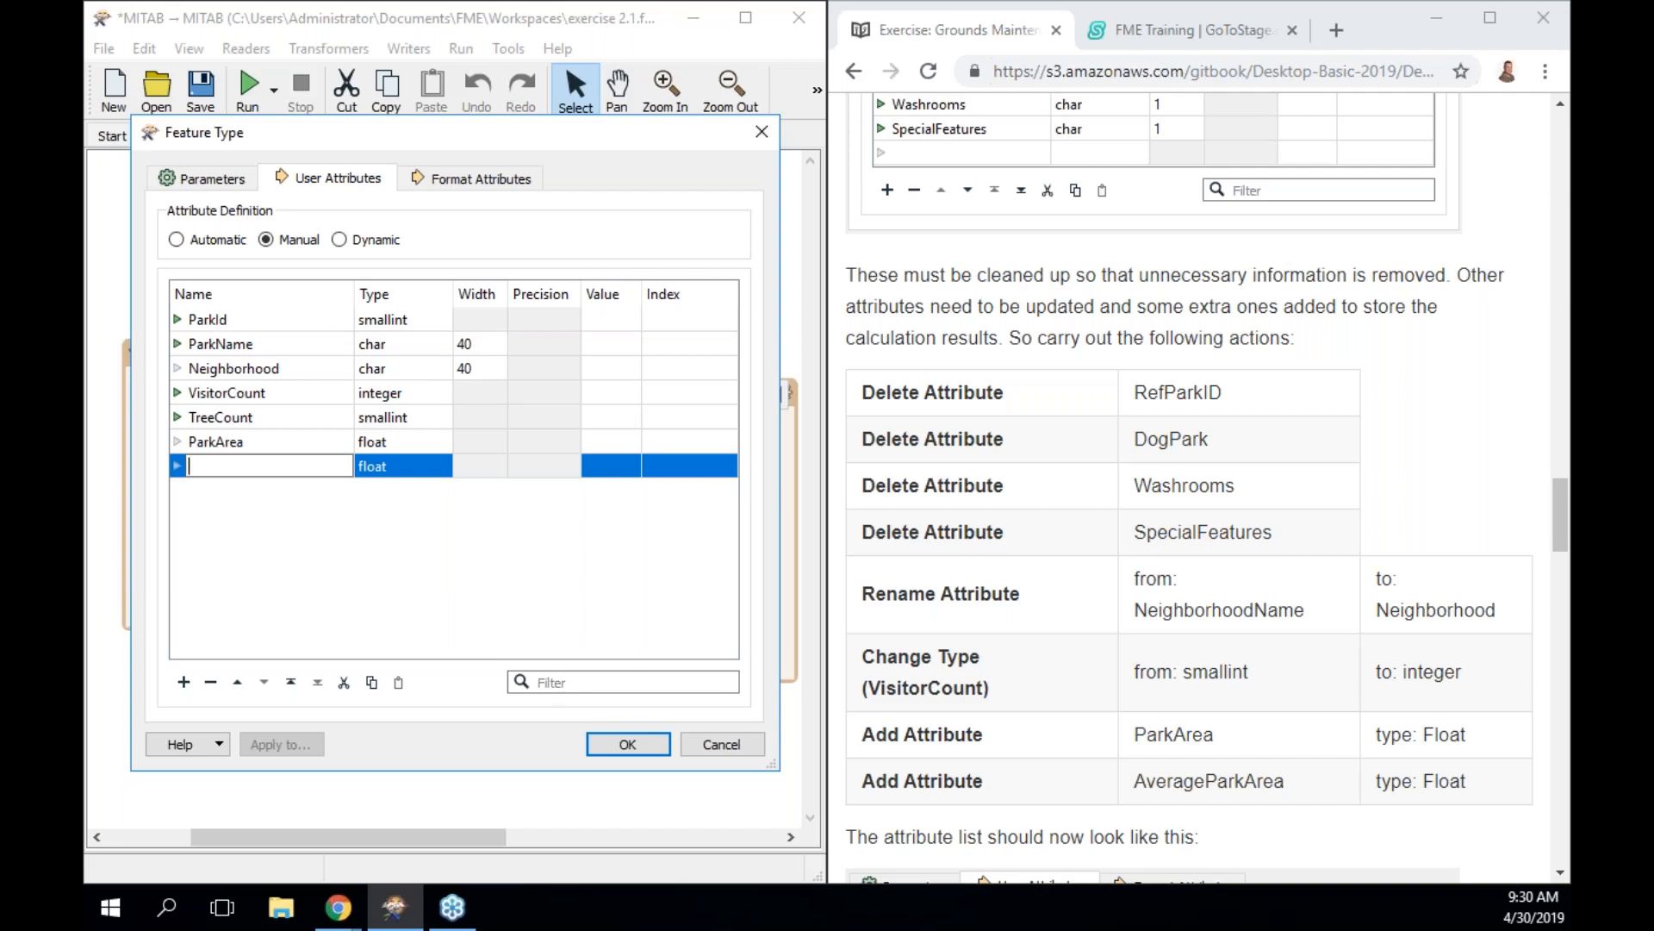
type("AverageParkArea")
scroll(1063, 588, "down", 3)
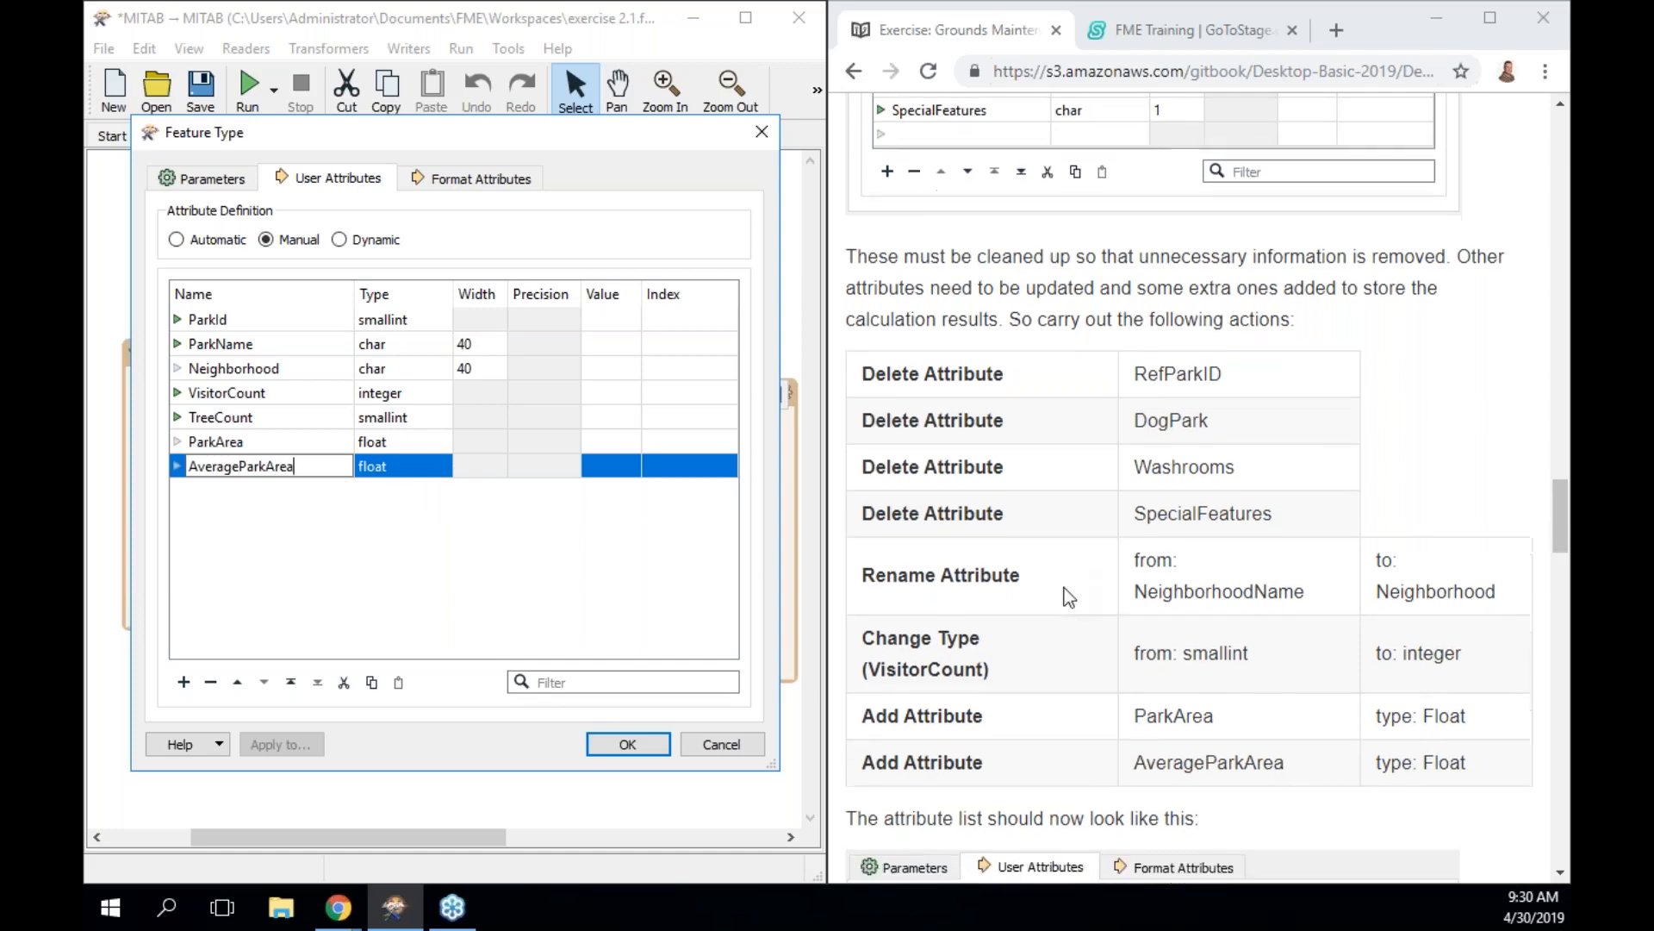
Compare the writer's attribute list with the list expected by the exercise and accept the attribute changes
scroll(1063, 588, "down", 4)
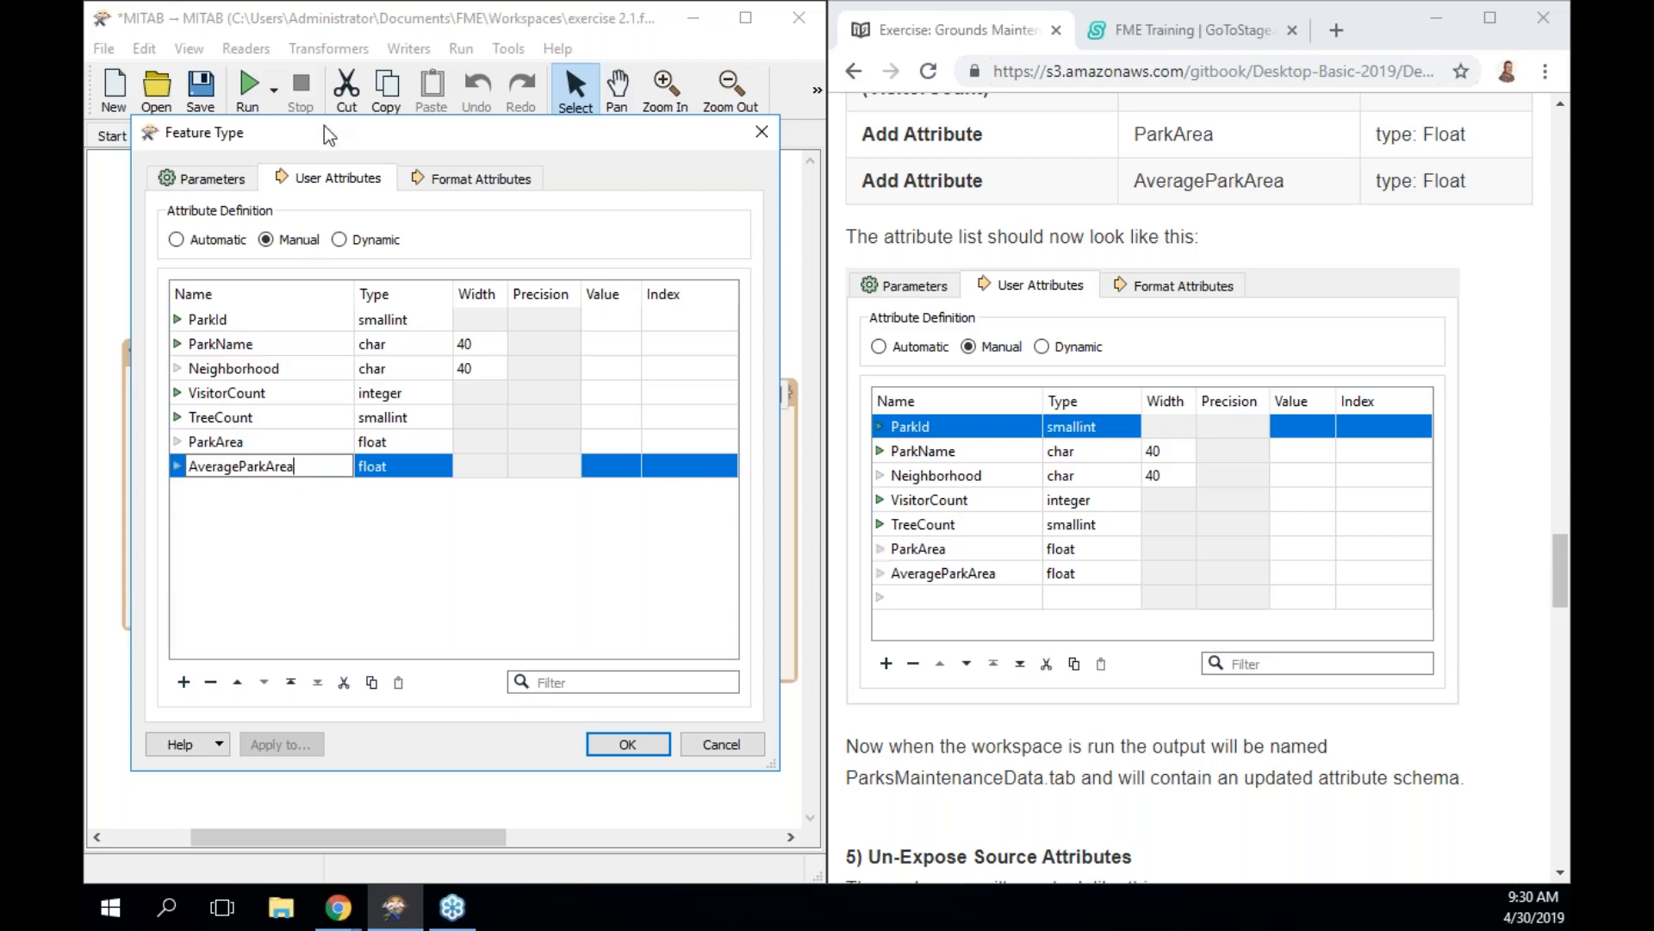
left_click_drag(324, 125, 690, 141)
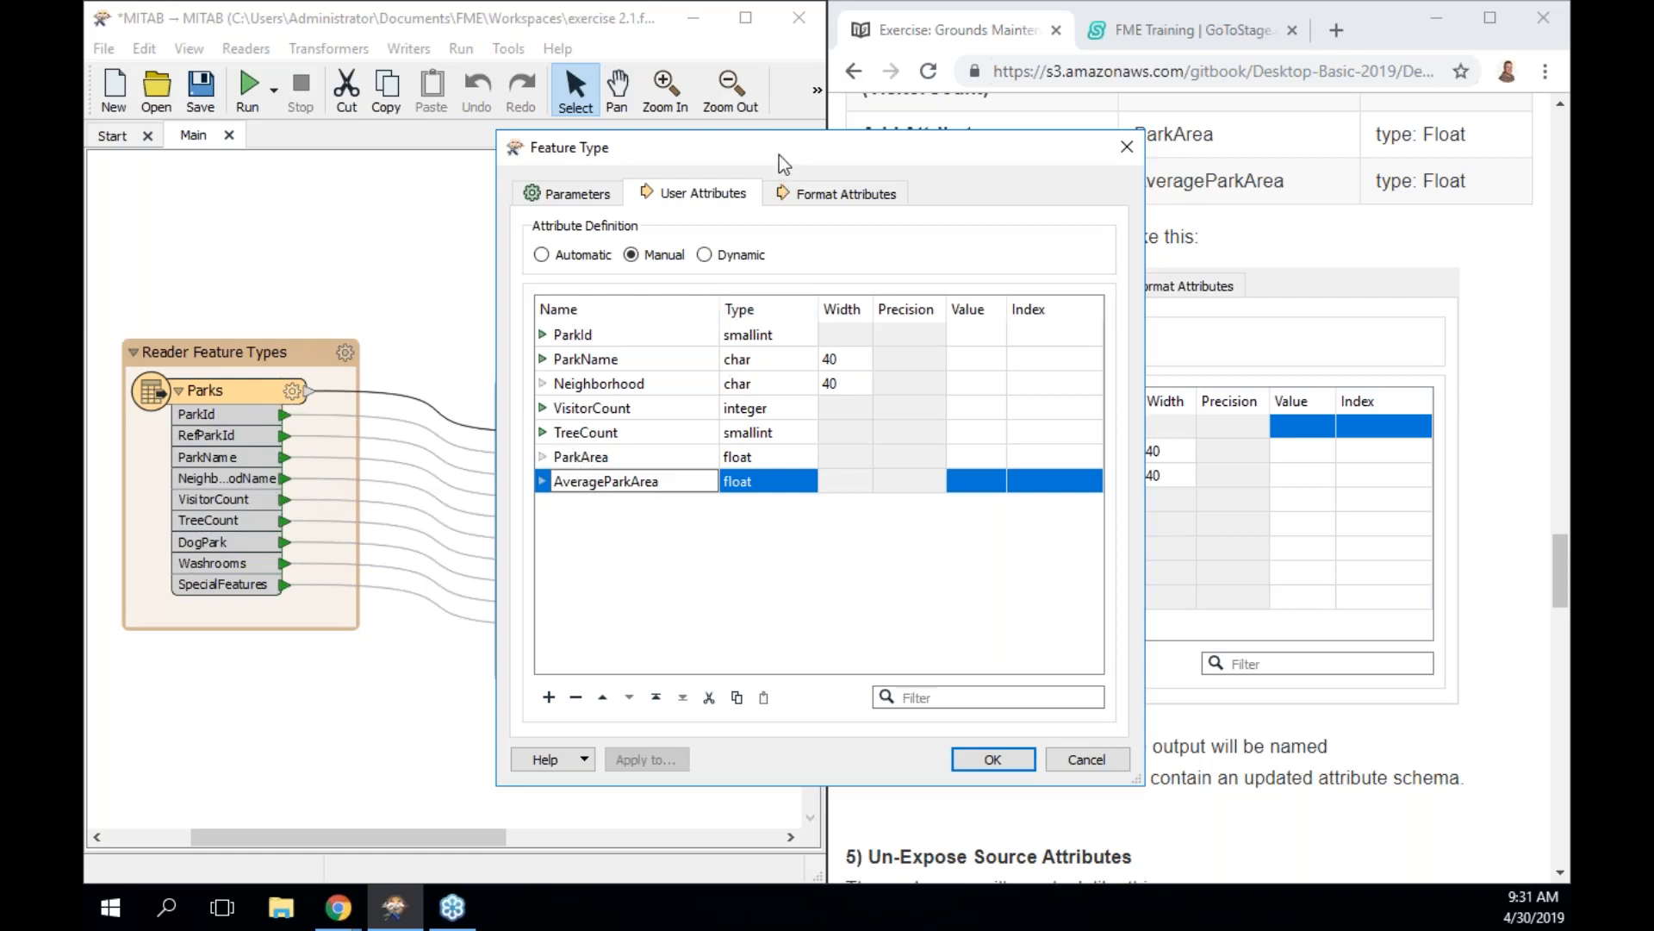
left_click_drag(779, 154, 387, 118)
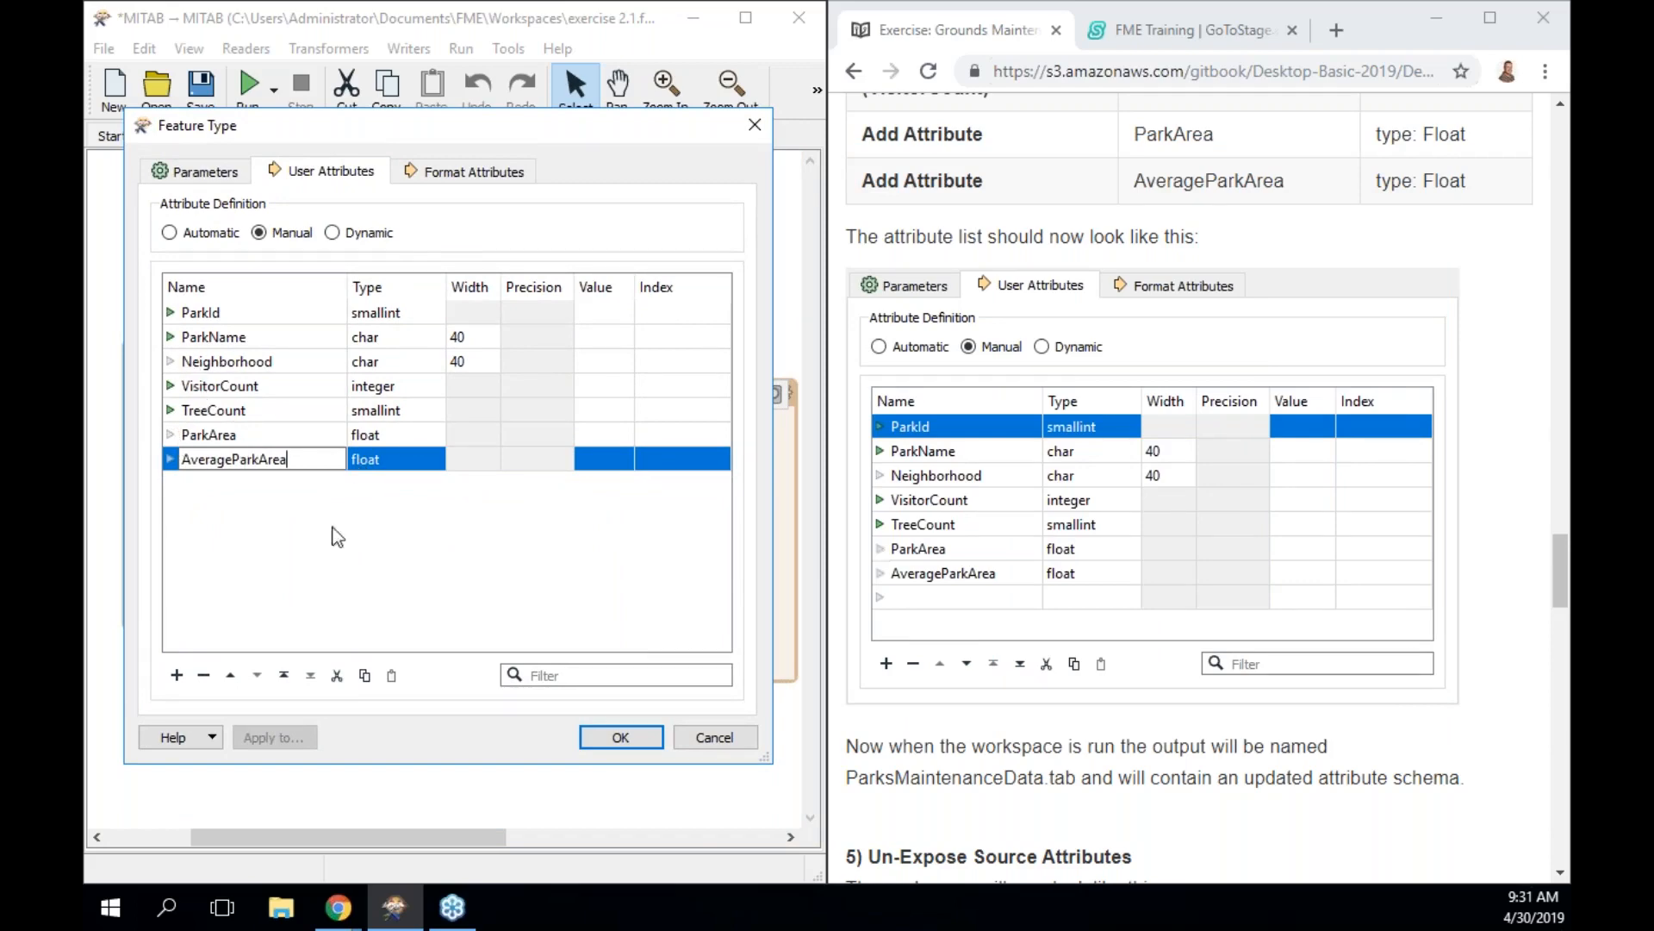
scroll(983, 602, "down", 5)
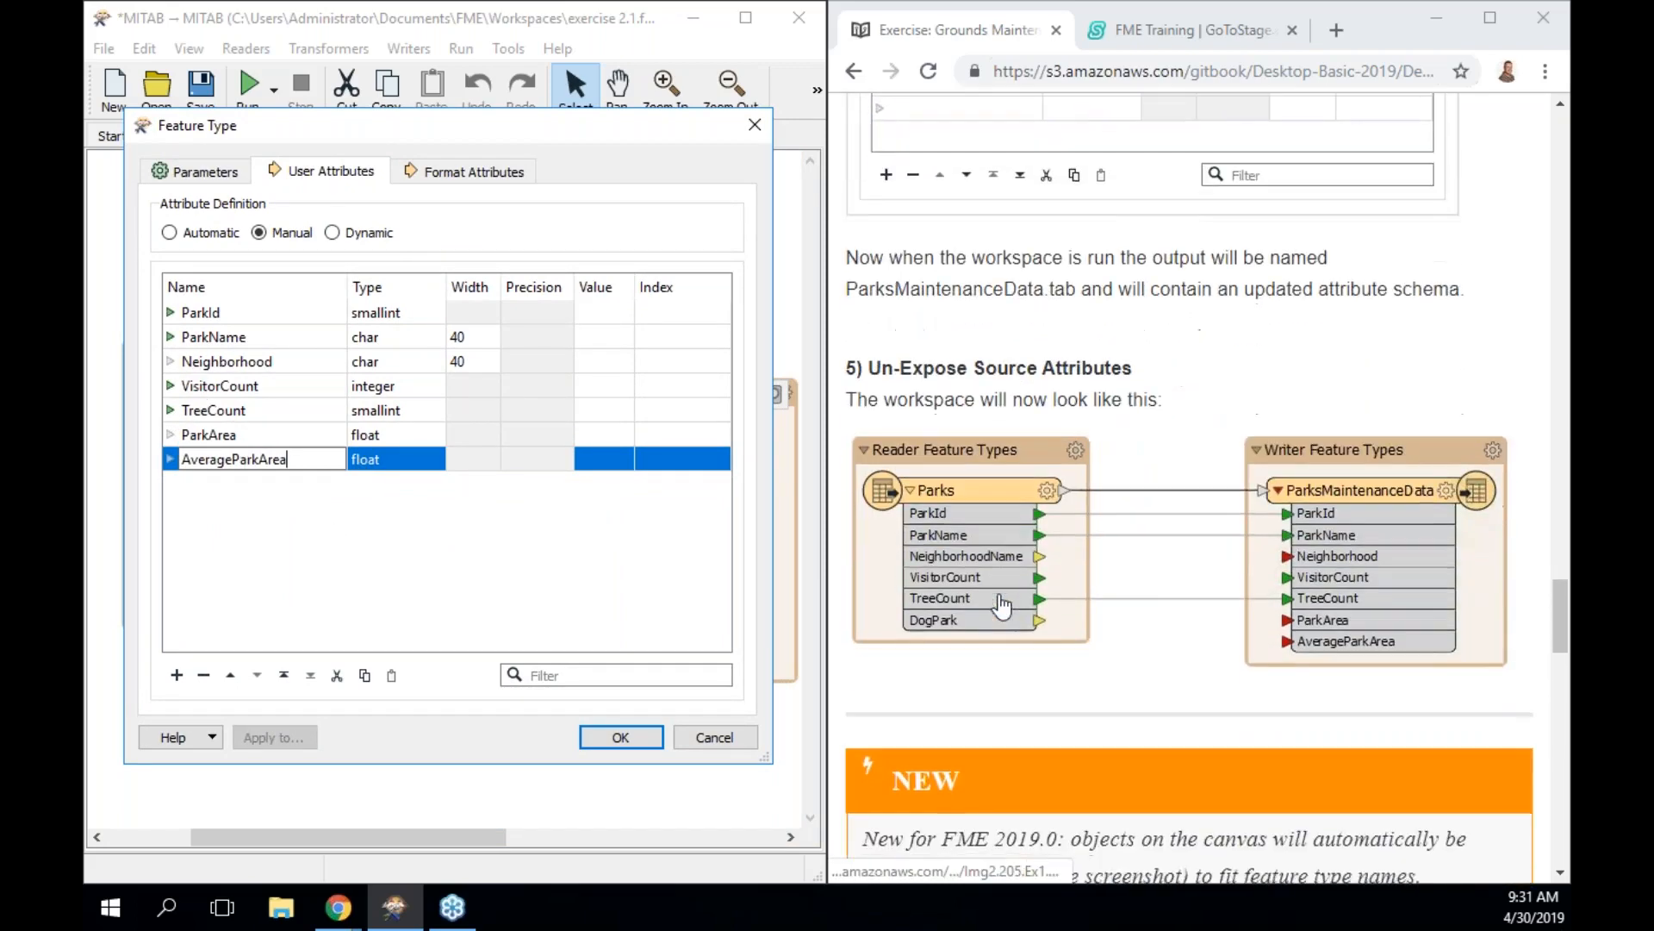
left_click(632, 738)
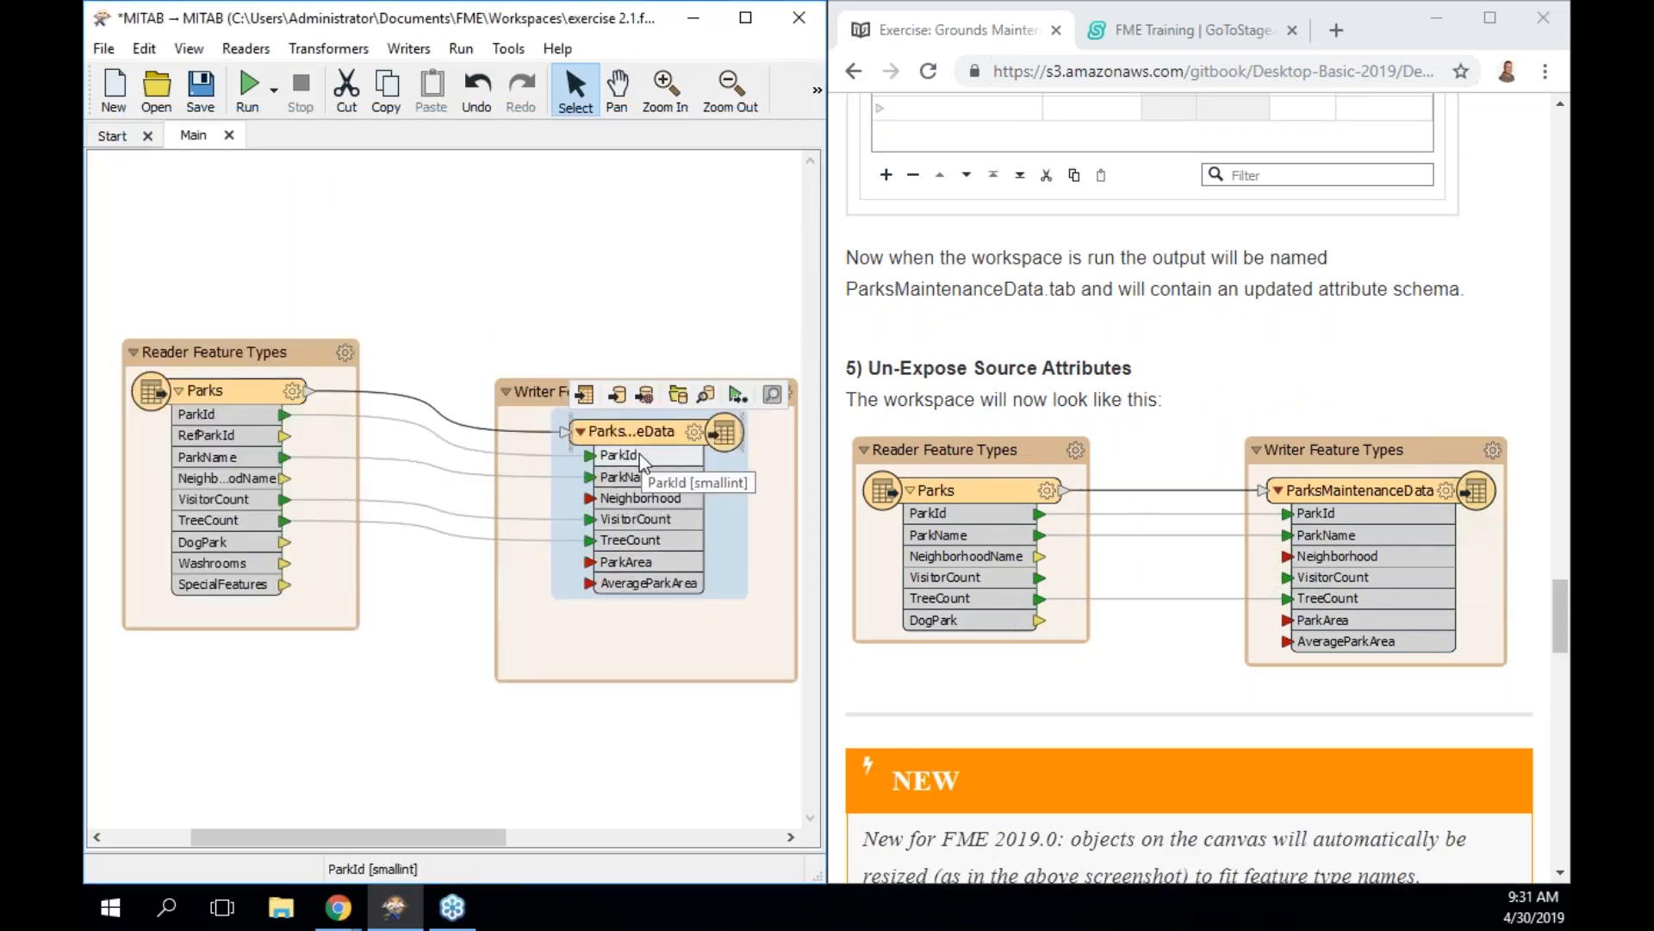
Resize the ParksMaintenanceData writer feature type on the canvas to fit its full name, following the exercise note
scroll(976, 566, "down", 2)
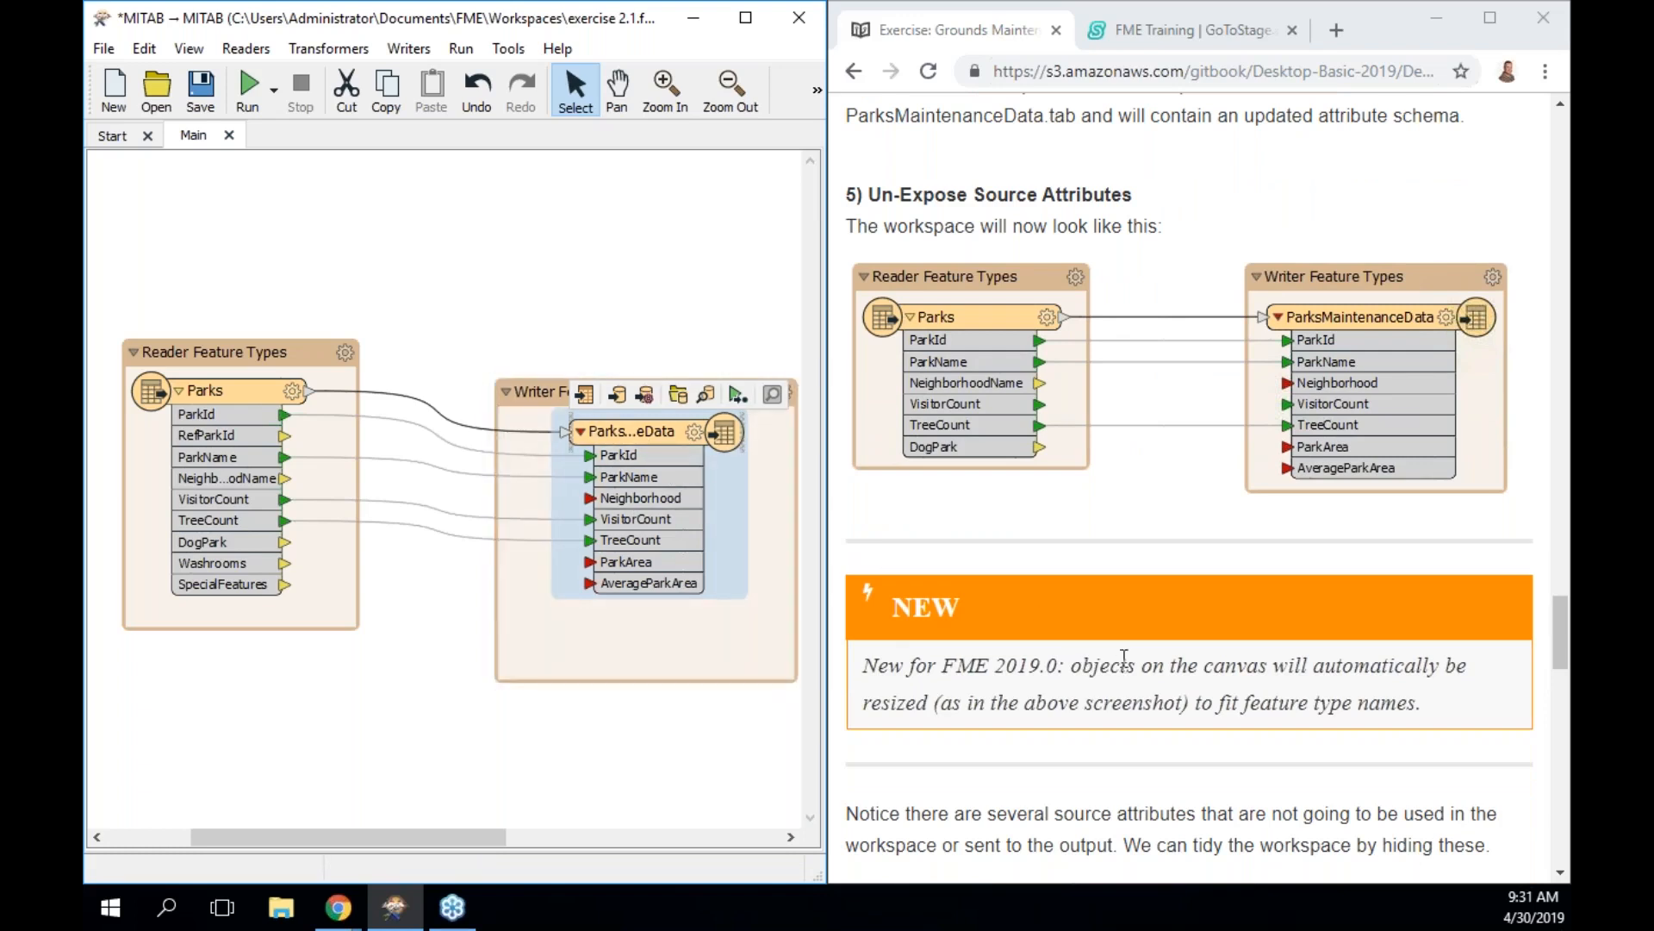
left_click_drag(1124, 662, 1409, 702)
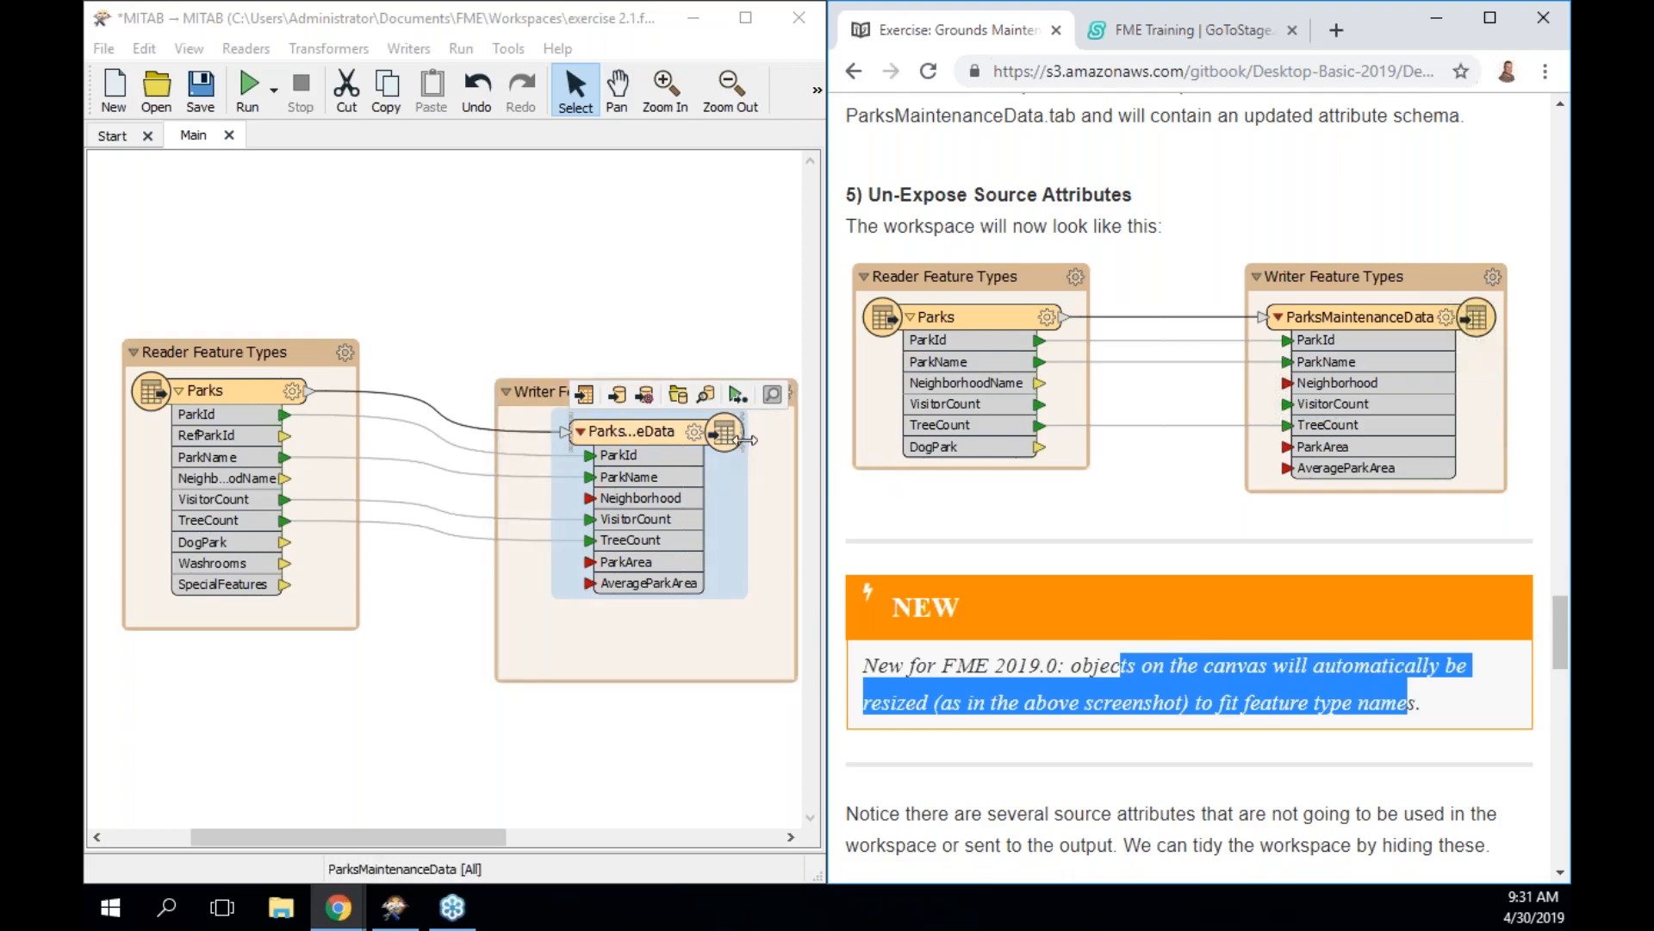
left_click(615, 436)
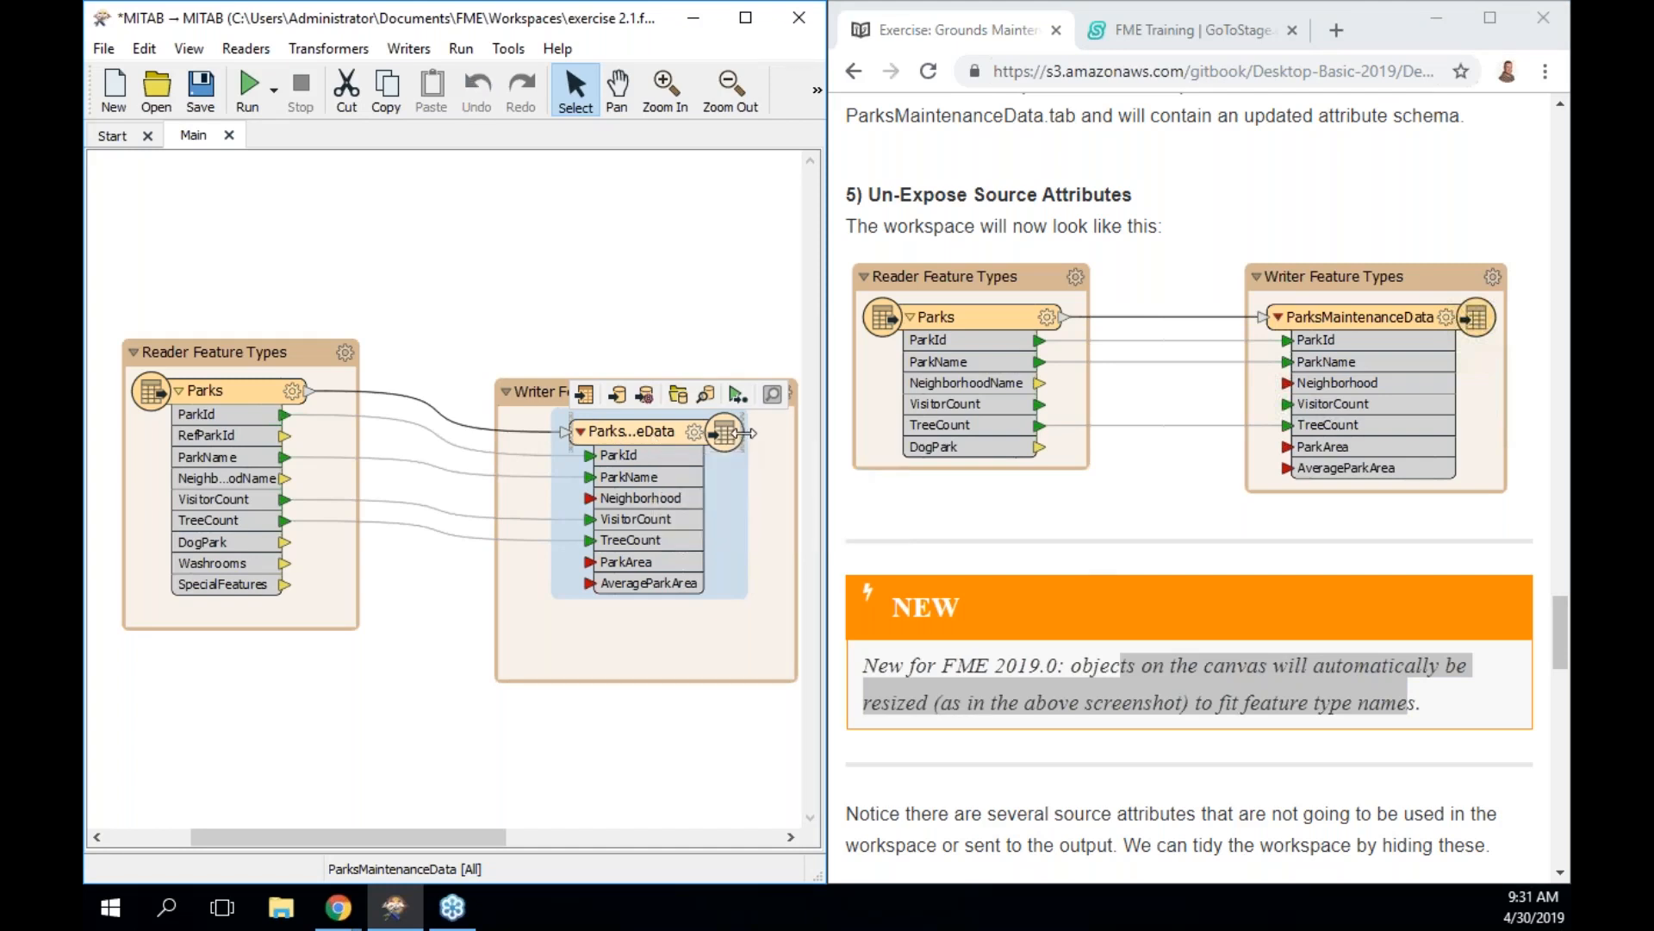
mouse_move(748, 433)
left_mouse_down()
mouse_move(768, 432)
mouse_move(746, 433)
left_mouse_up()
double_click(743, 436)
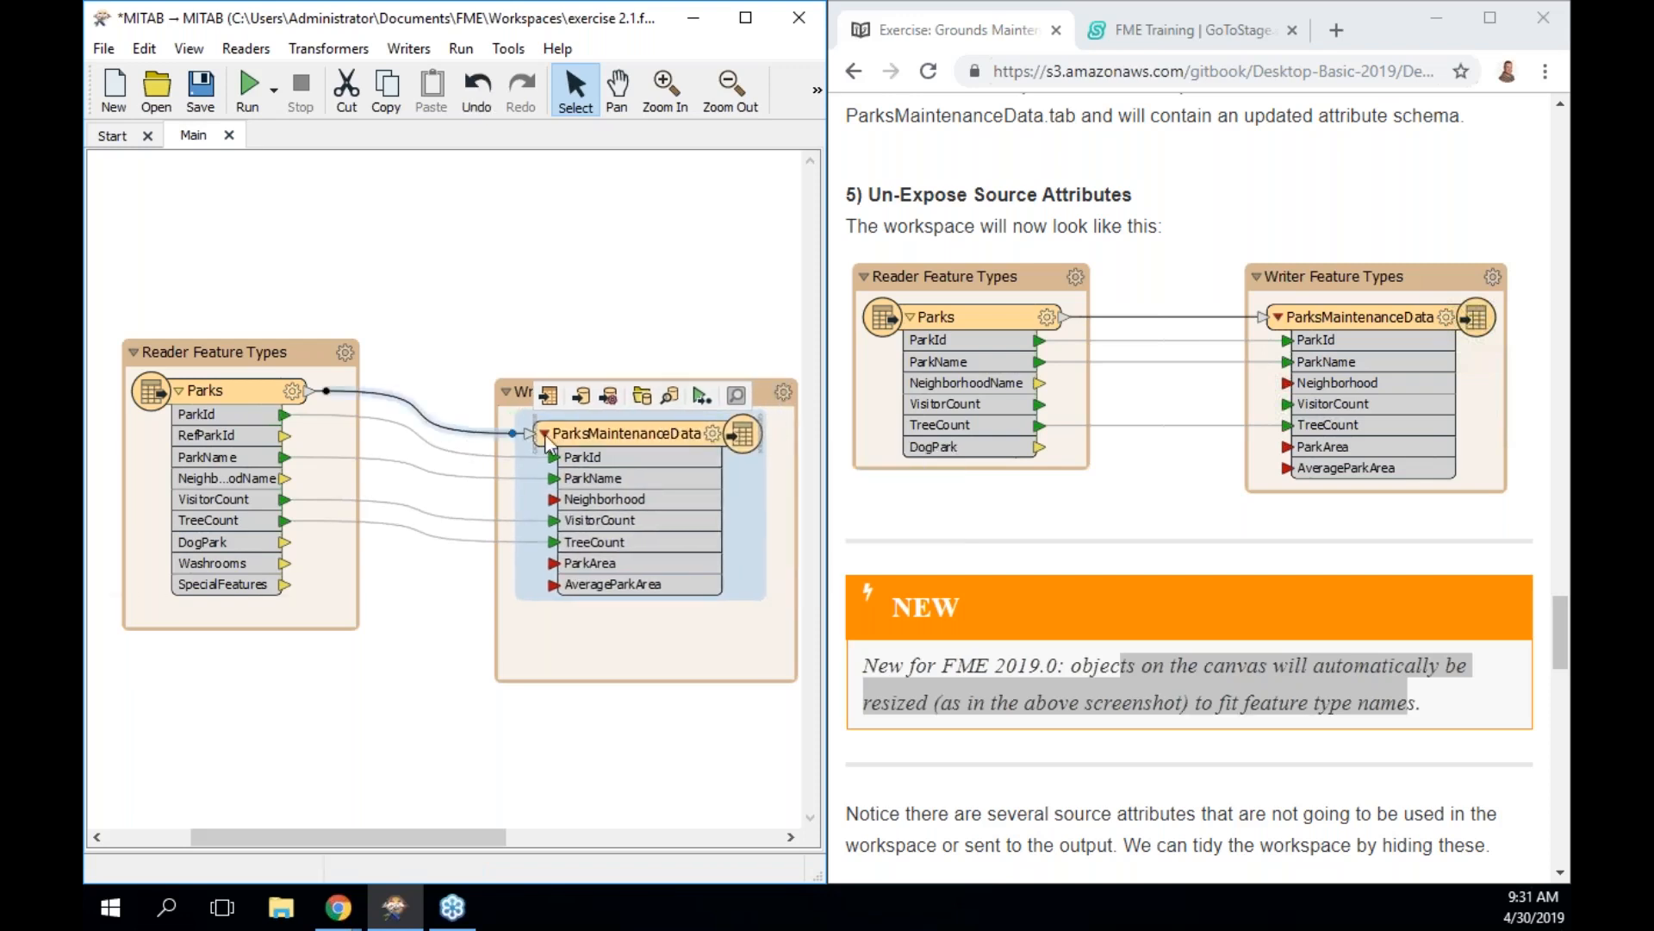
mouse_move(608, 436)
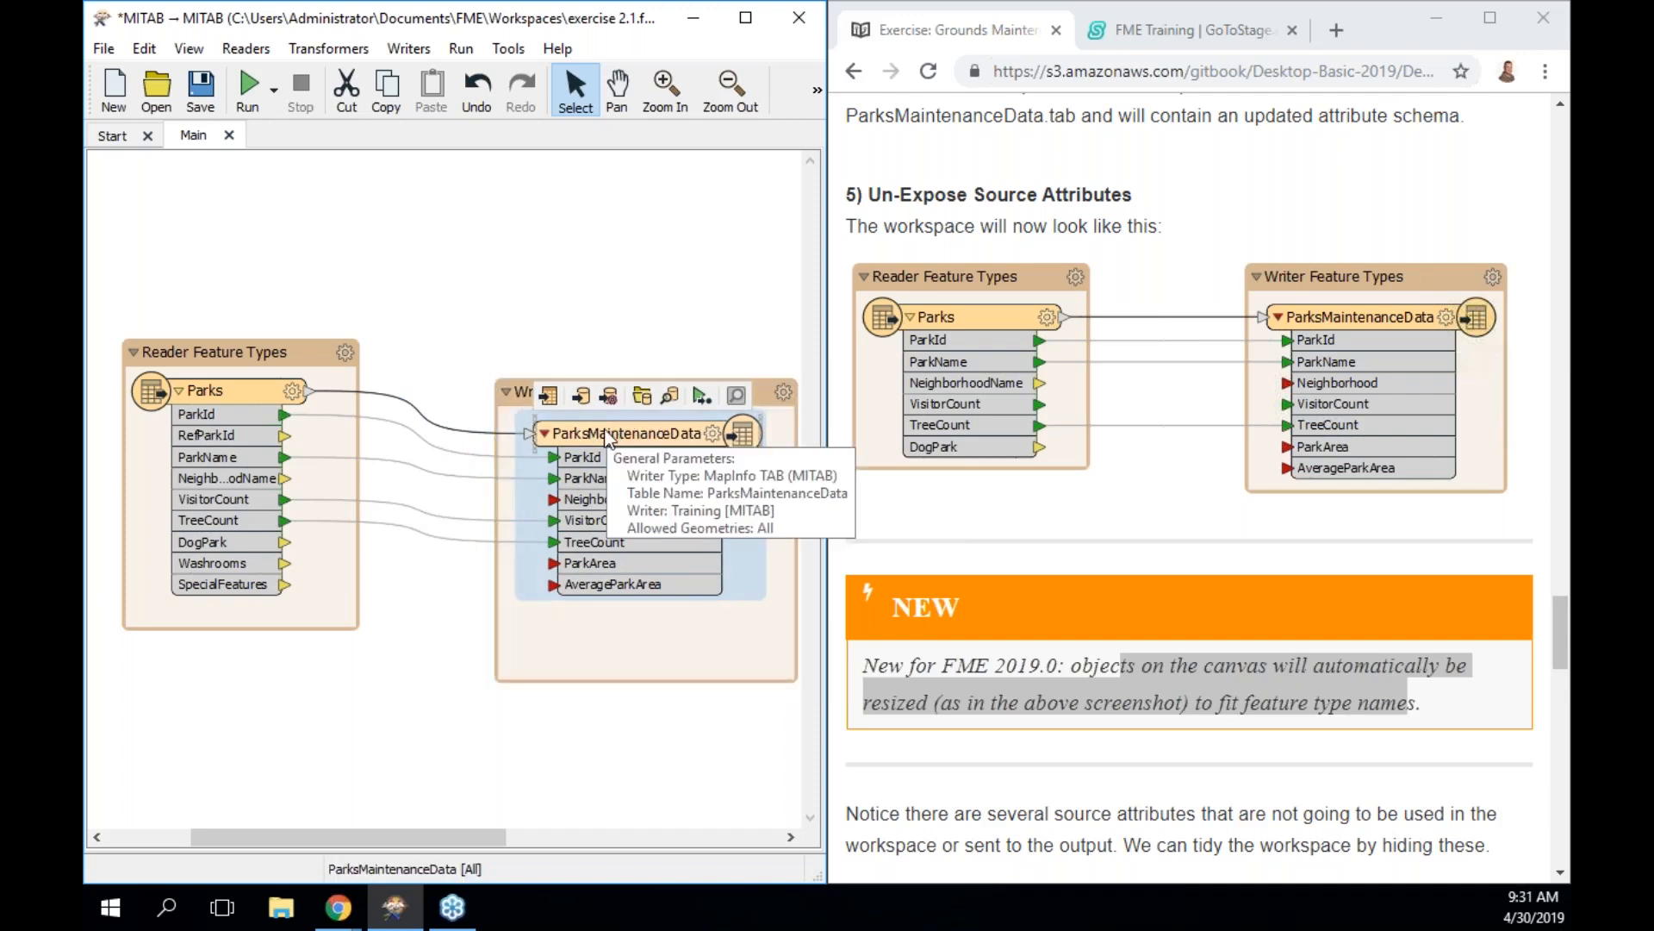
left_click(650, 333)
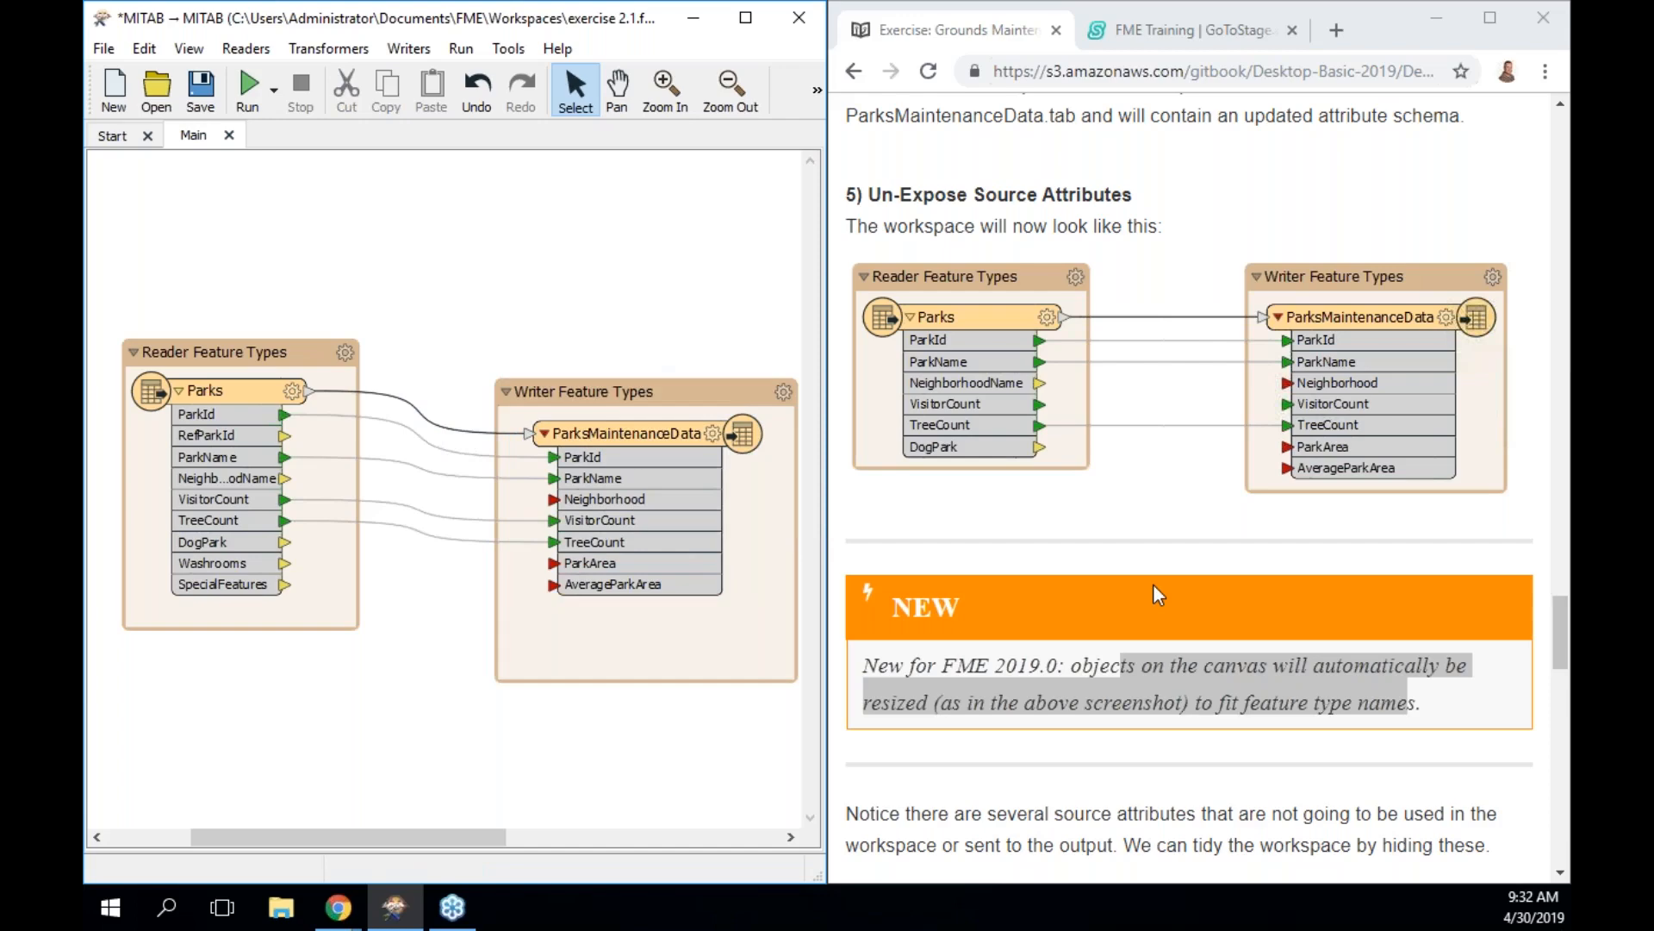
Un-expose the RefParkId attribute on the Parks reader feature type
scroll(1153, 582, "down", 2)
scroll(1153, 582, "up", 2)
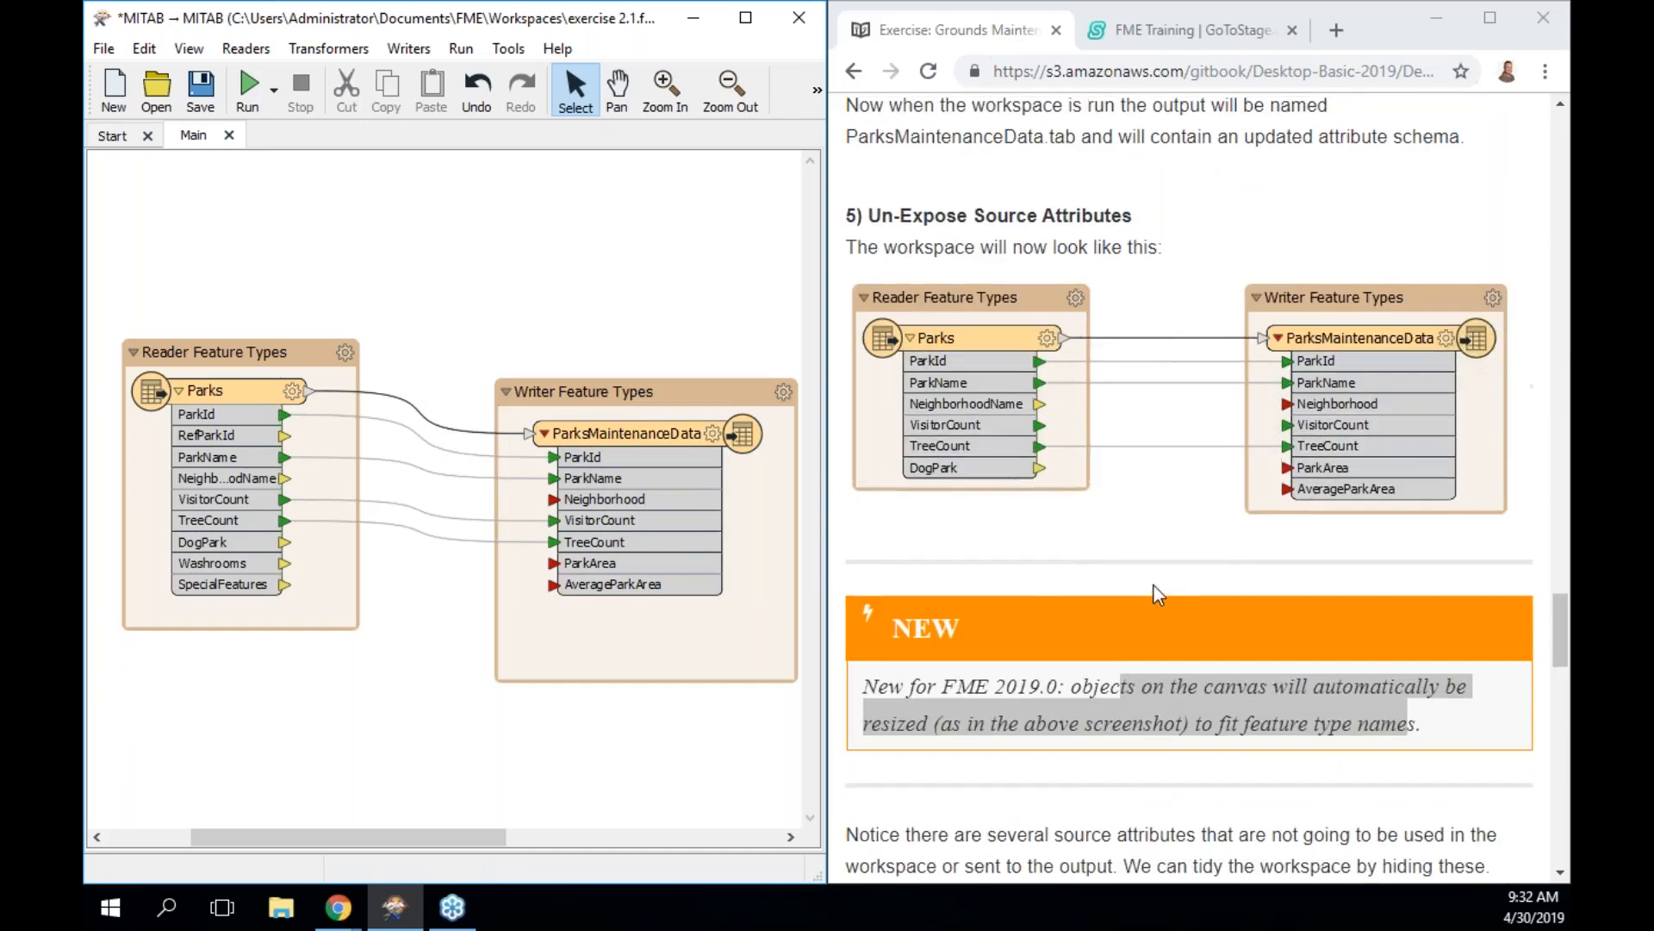
left_click(1165, 547)
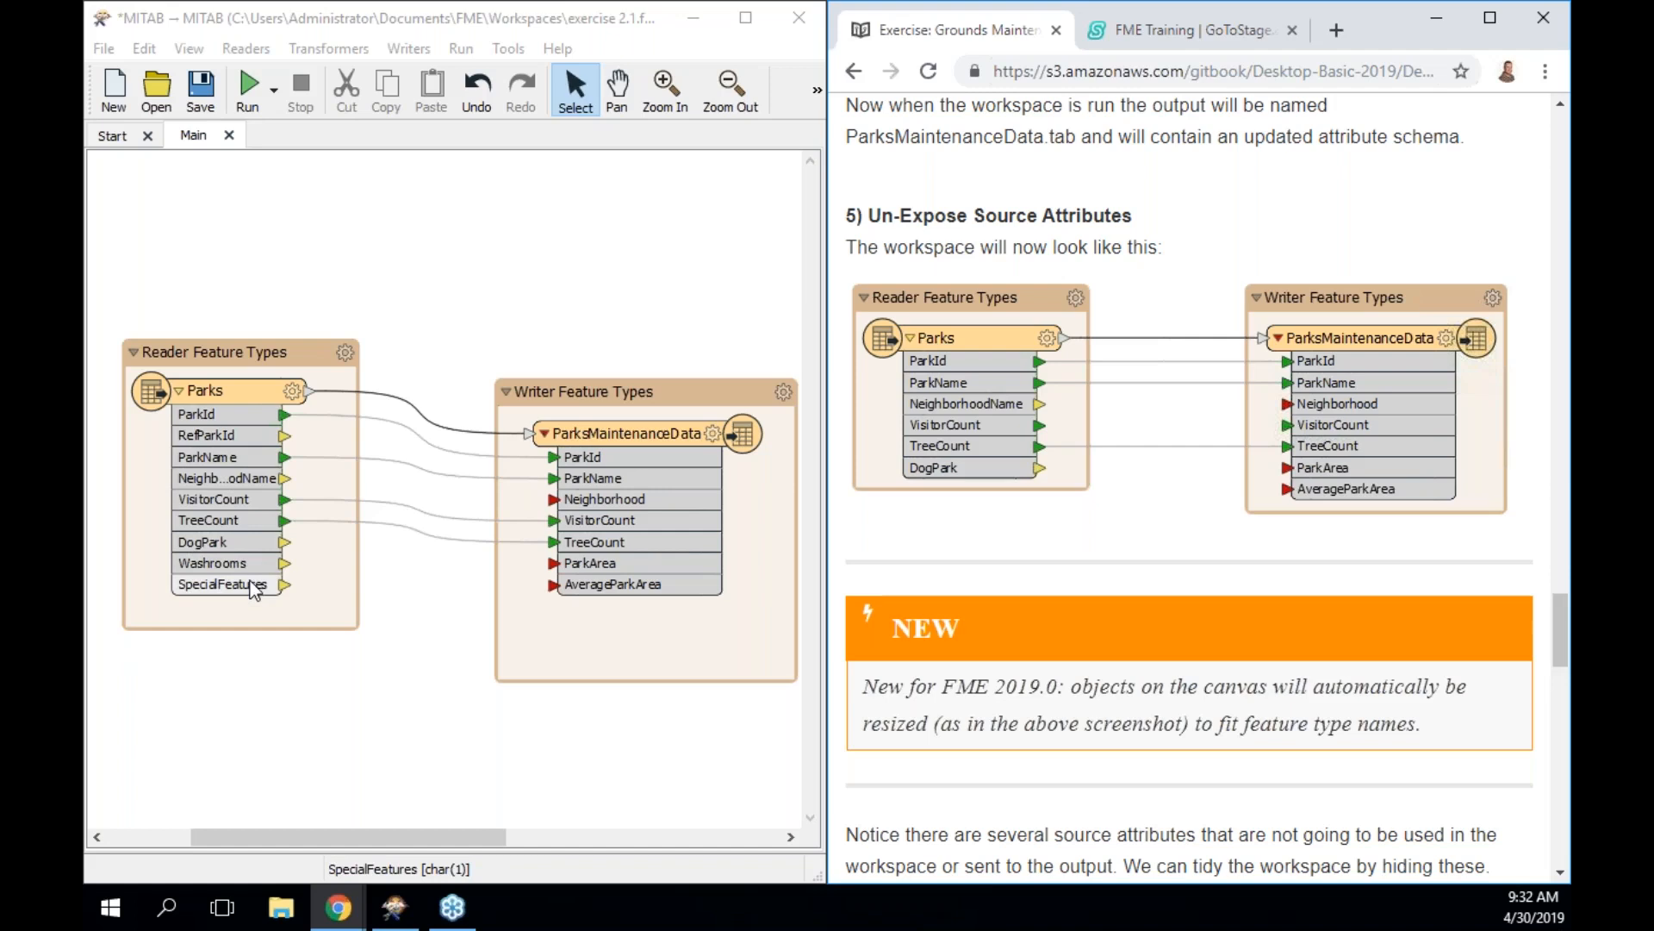
double_click(248, 395)
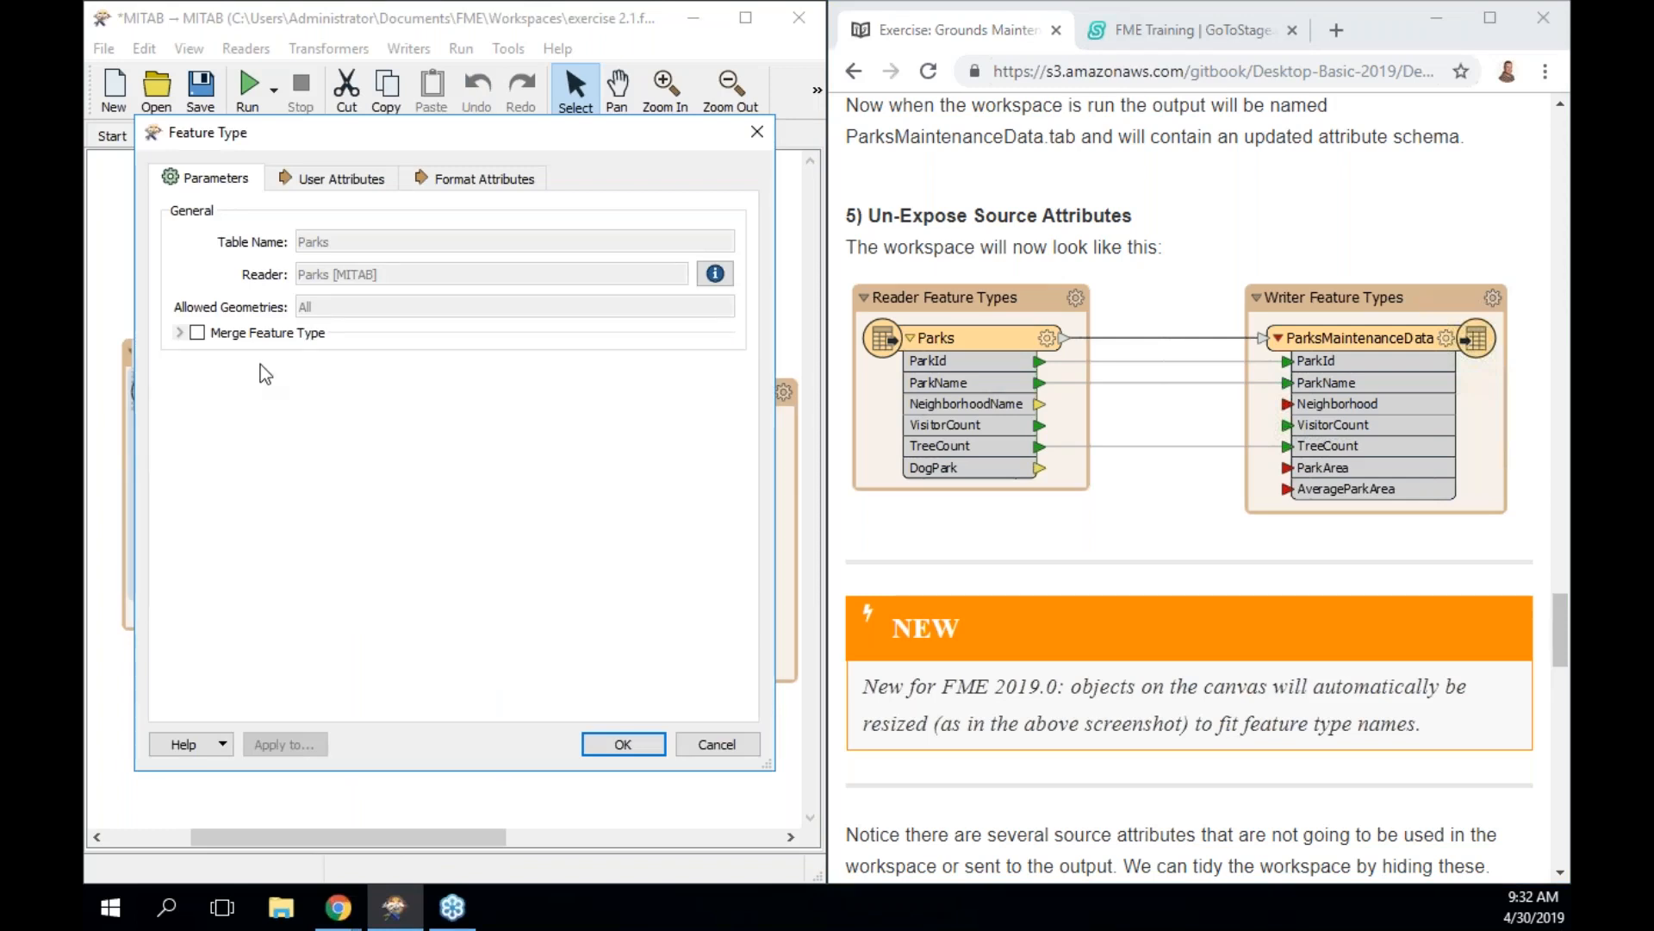
left_click(311, 182)
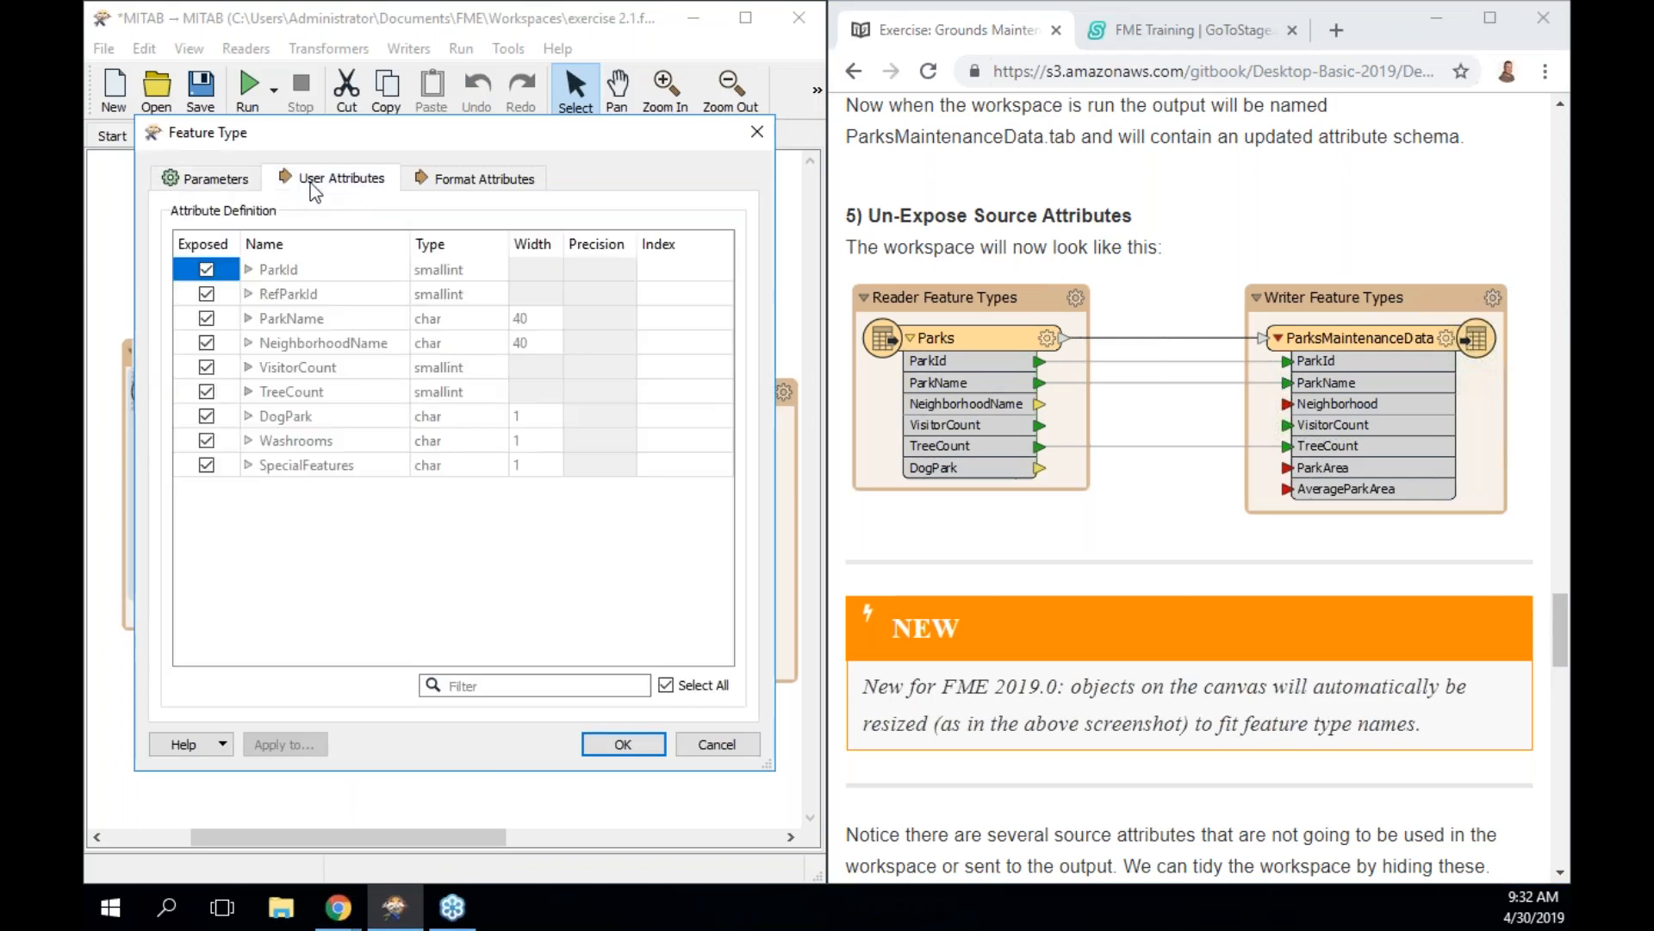
left_click(206, 296)
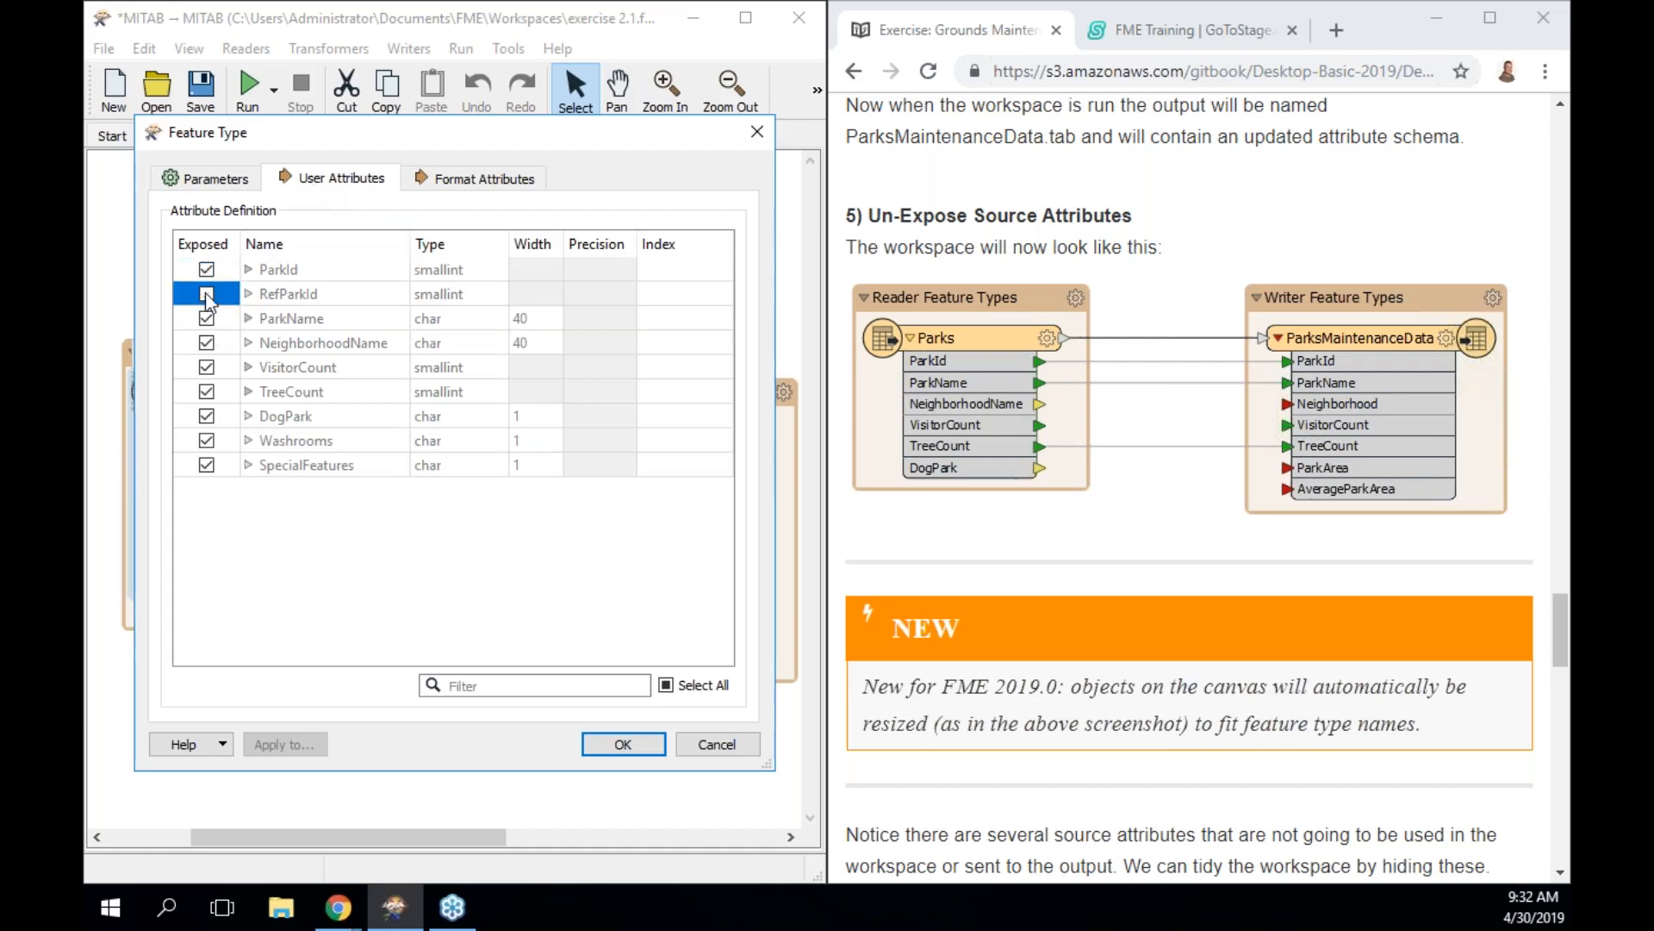
left_click(621, 747)
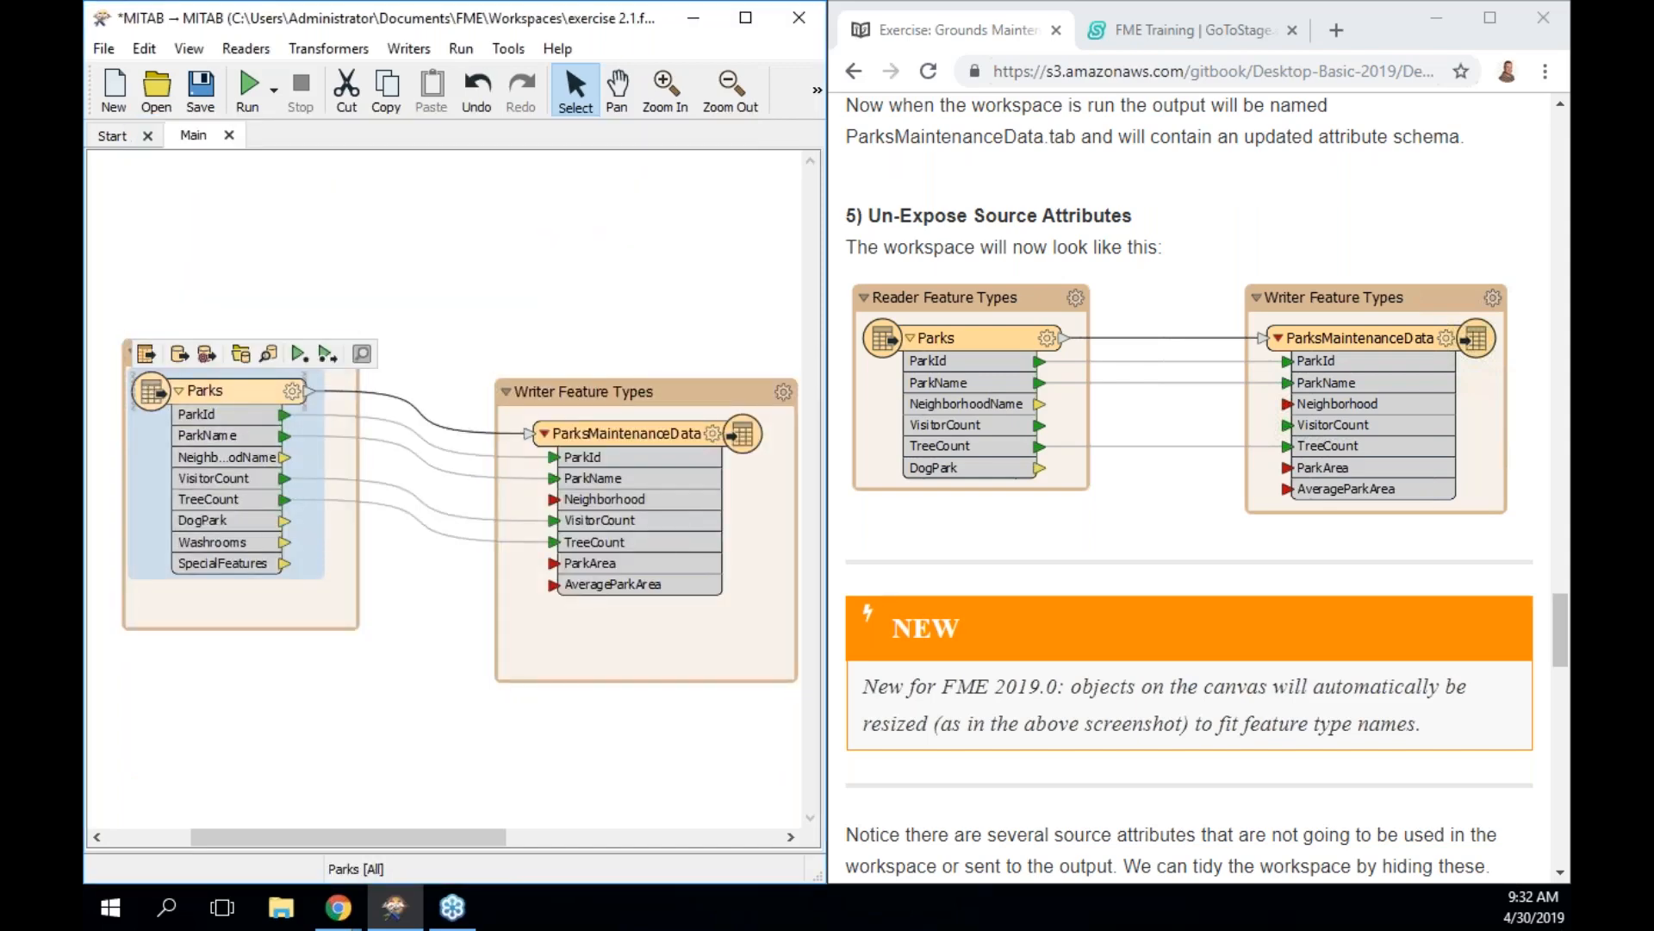
Expose the RefParkId attribute again on the Parks reader feature type
left_click(293, 392)
left_click(336, 198)
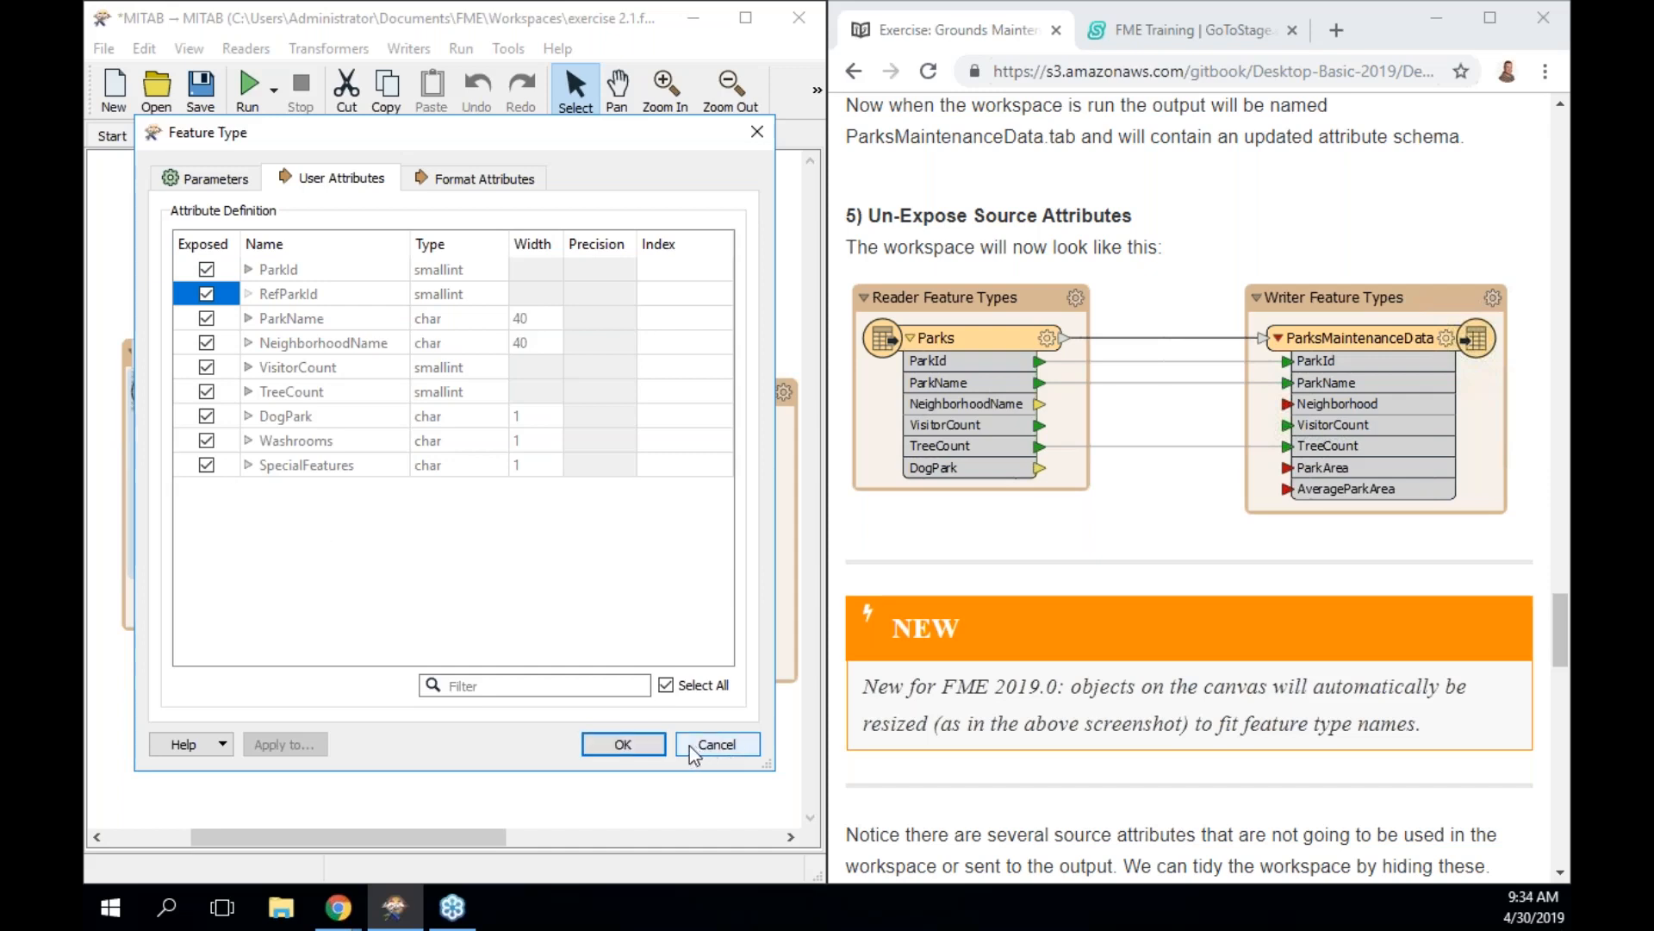
left_click(649, 743)
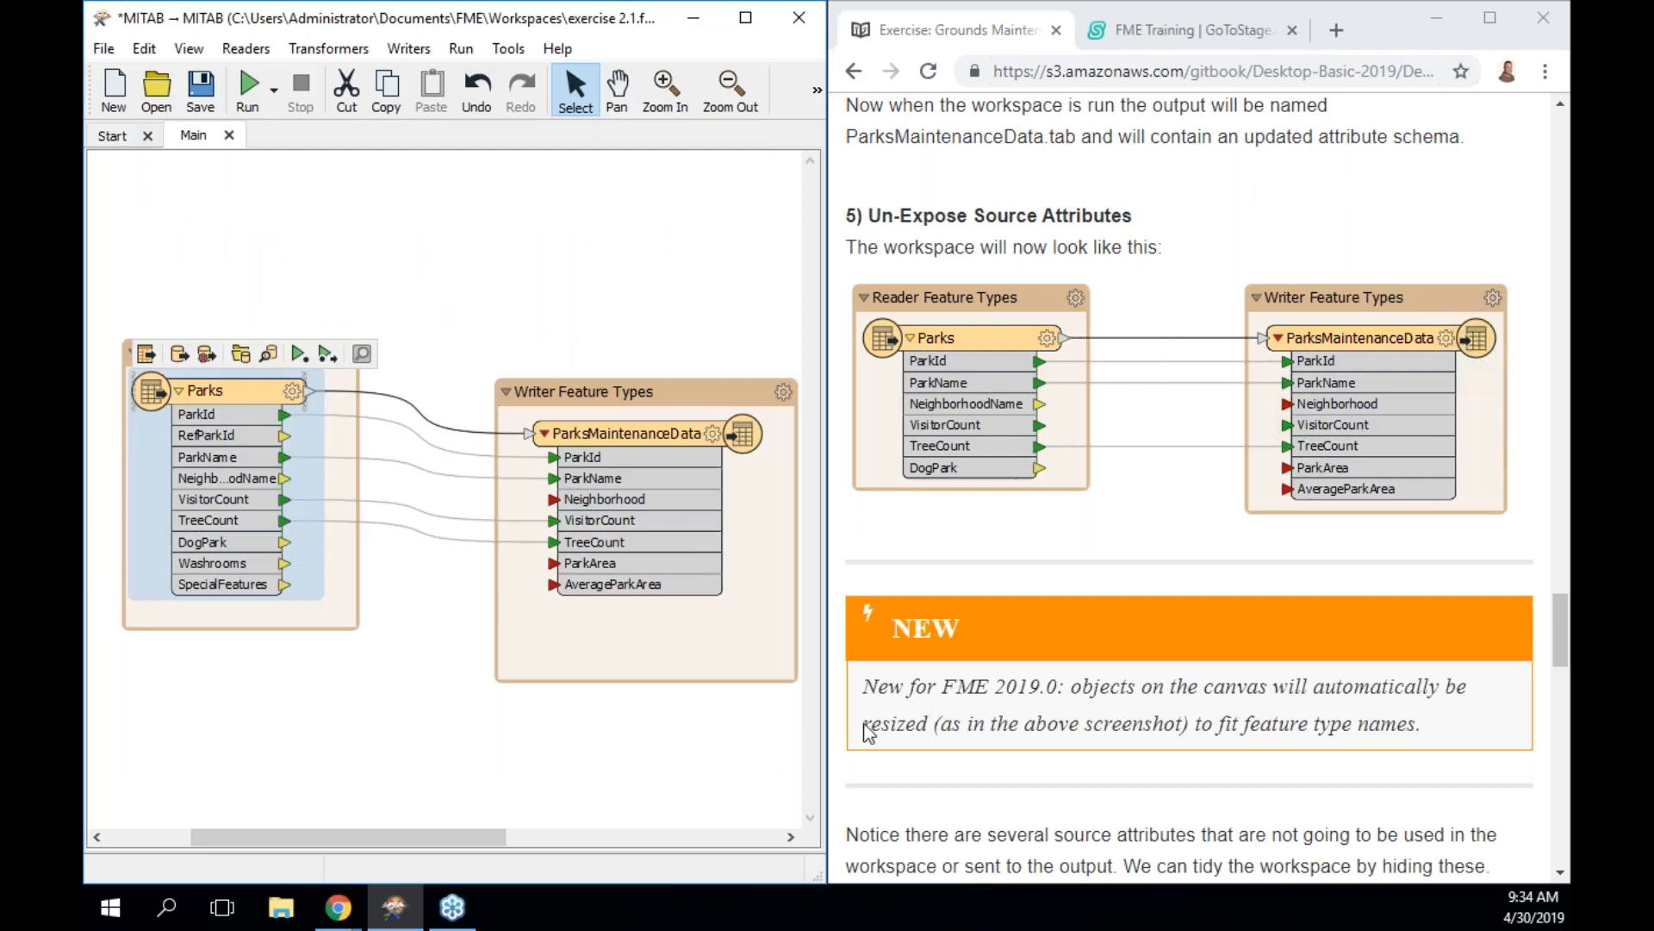
Follow the exercise instructions to the Save the Workspace section and save the workspace
scroll(1096, 685, "down", 2)
scroll(1096, 685, "down", 7)
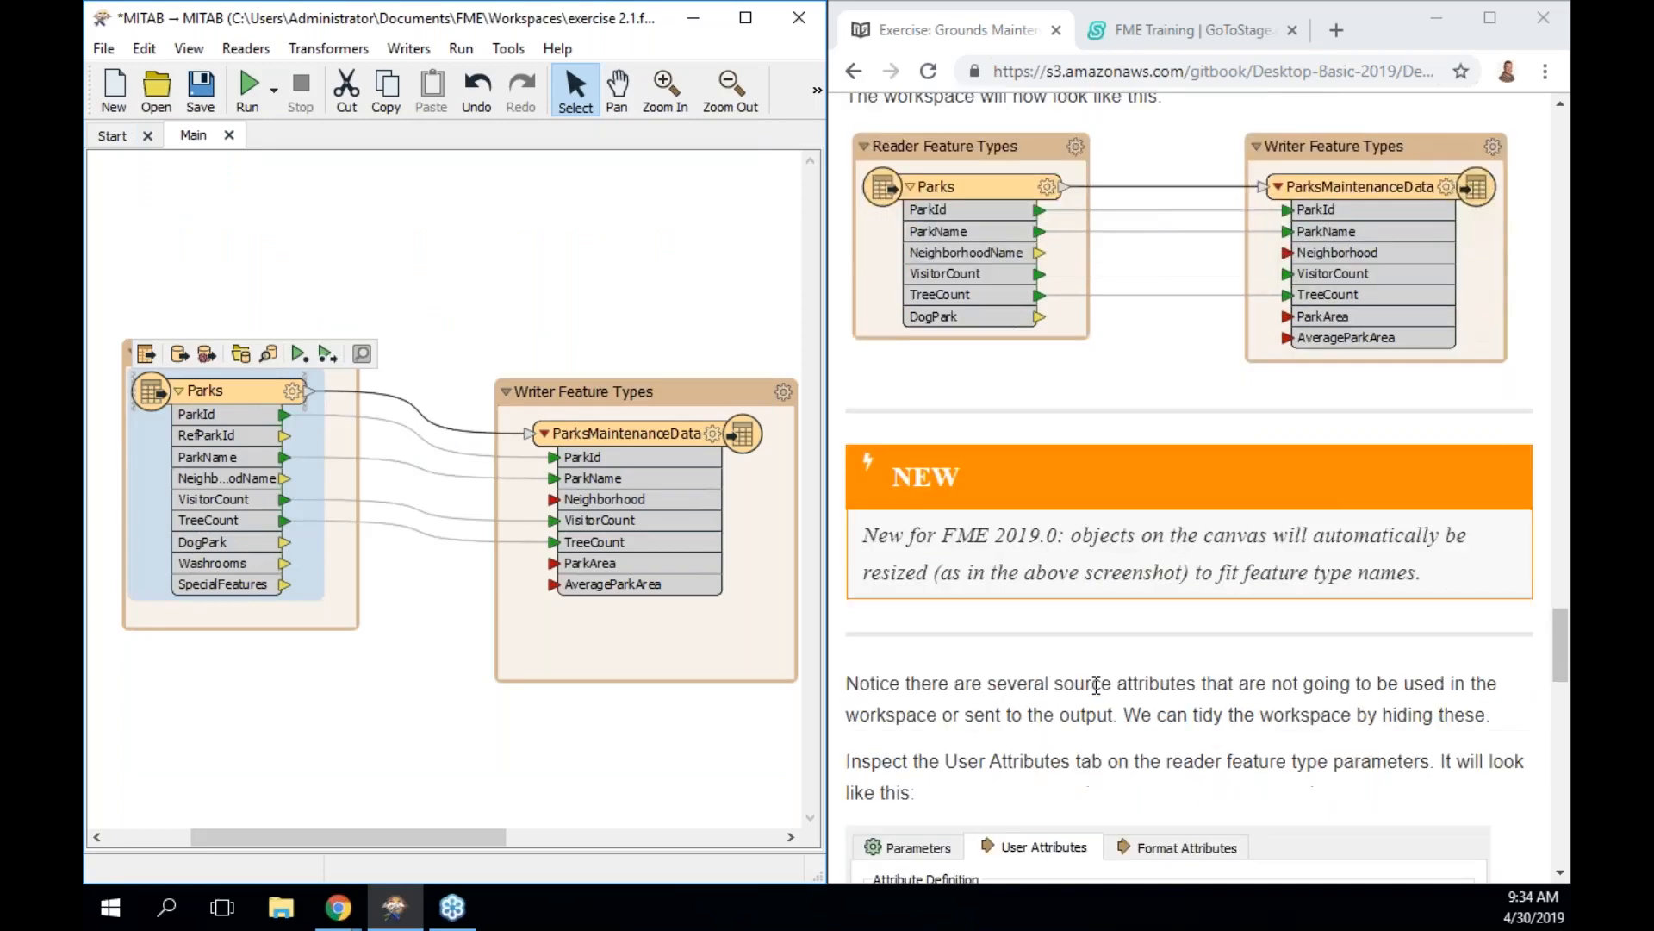
scroll(1096, 685, "down", 8)
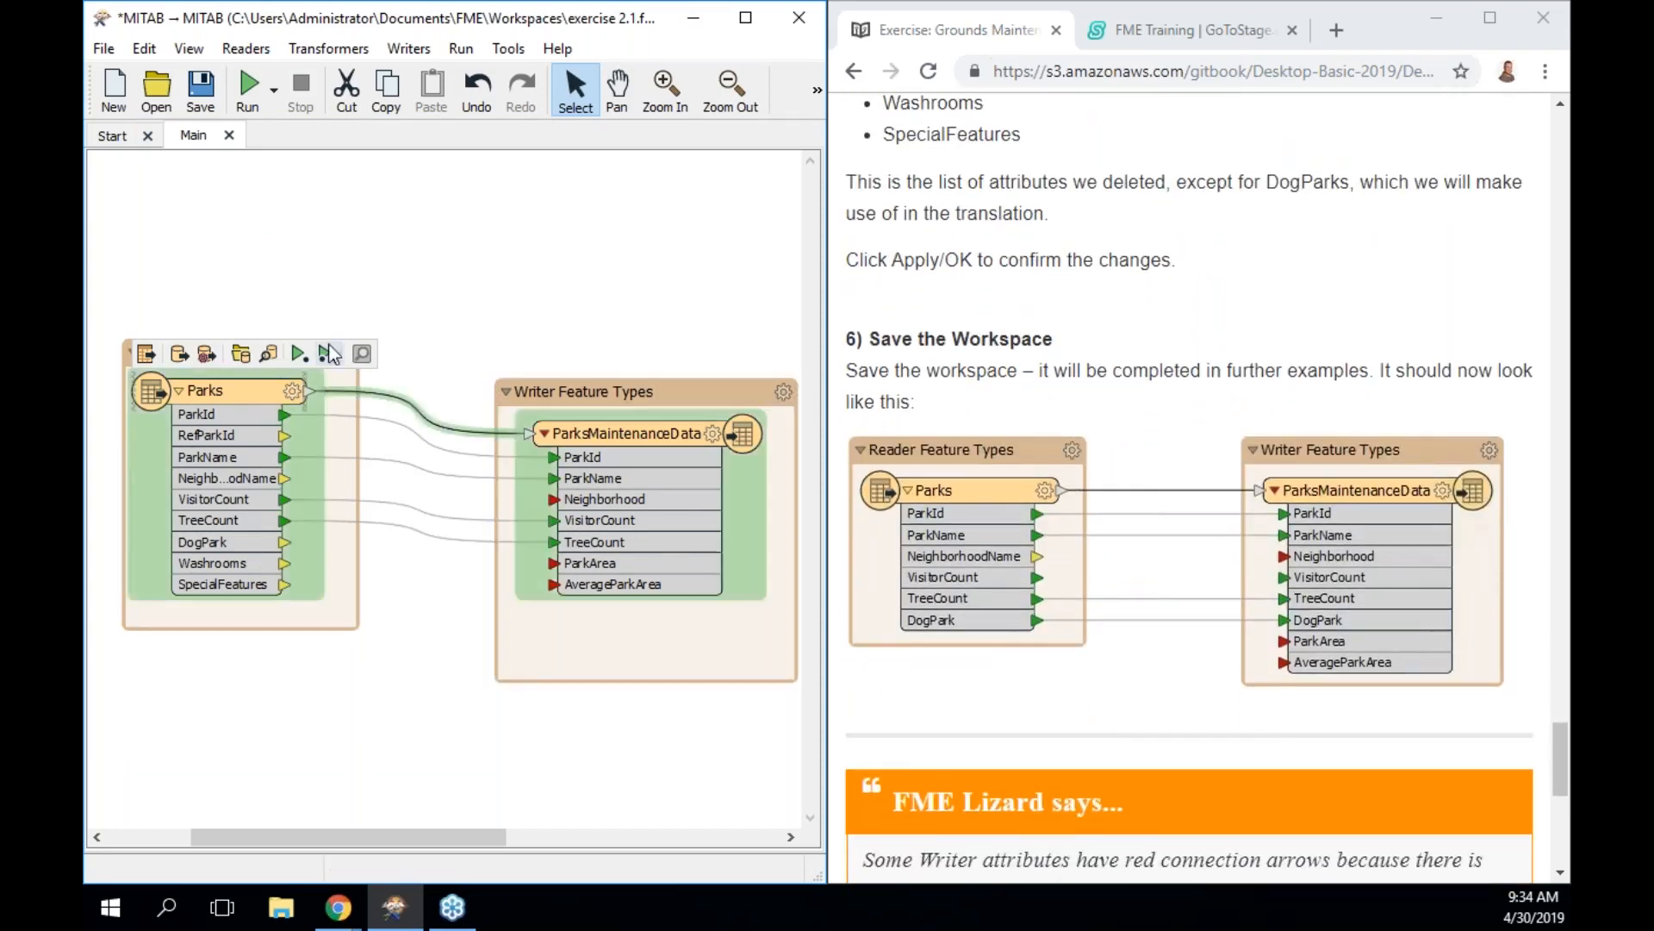
left_click(201, 86)
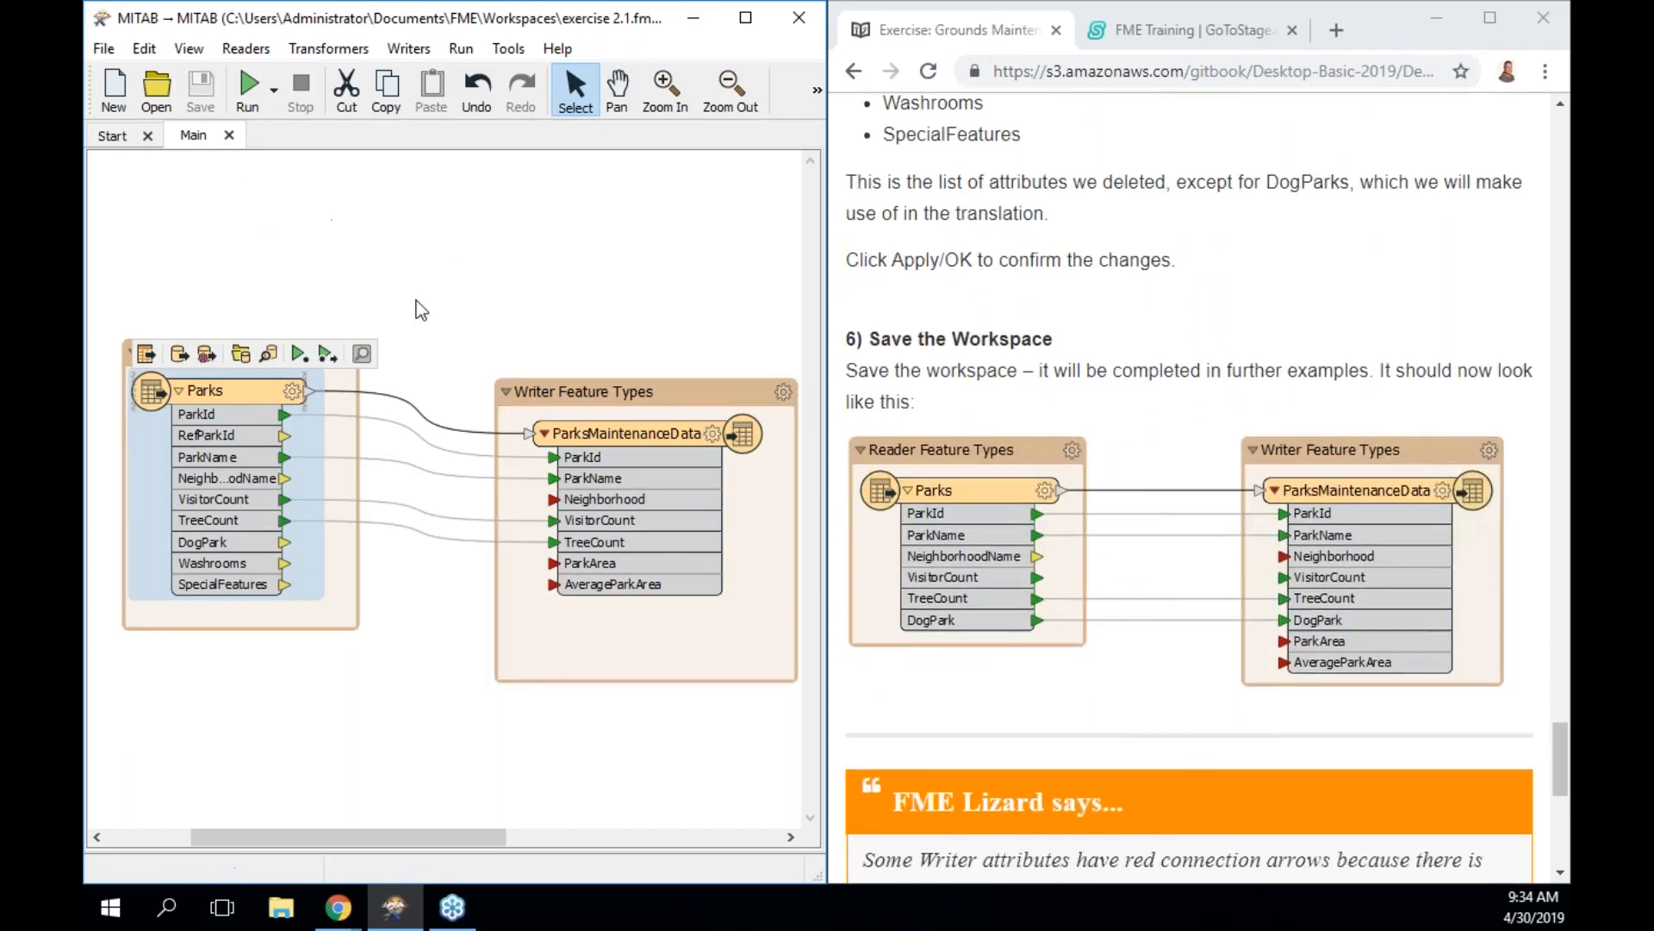
Go on from the exercise's closing notes to the Transformation with Transformers page and read through to Transformer Parameters
scroll(1179, 751, "down", 8)
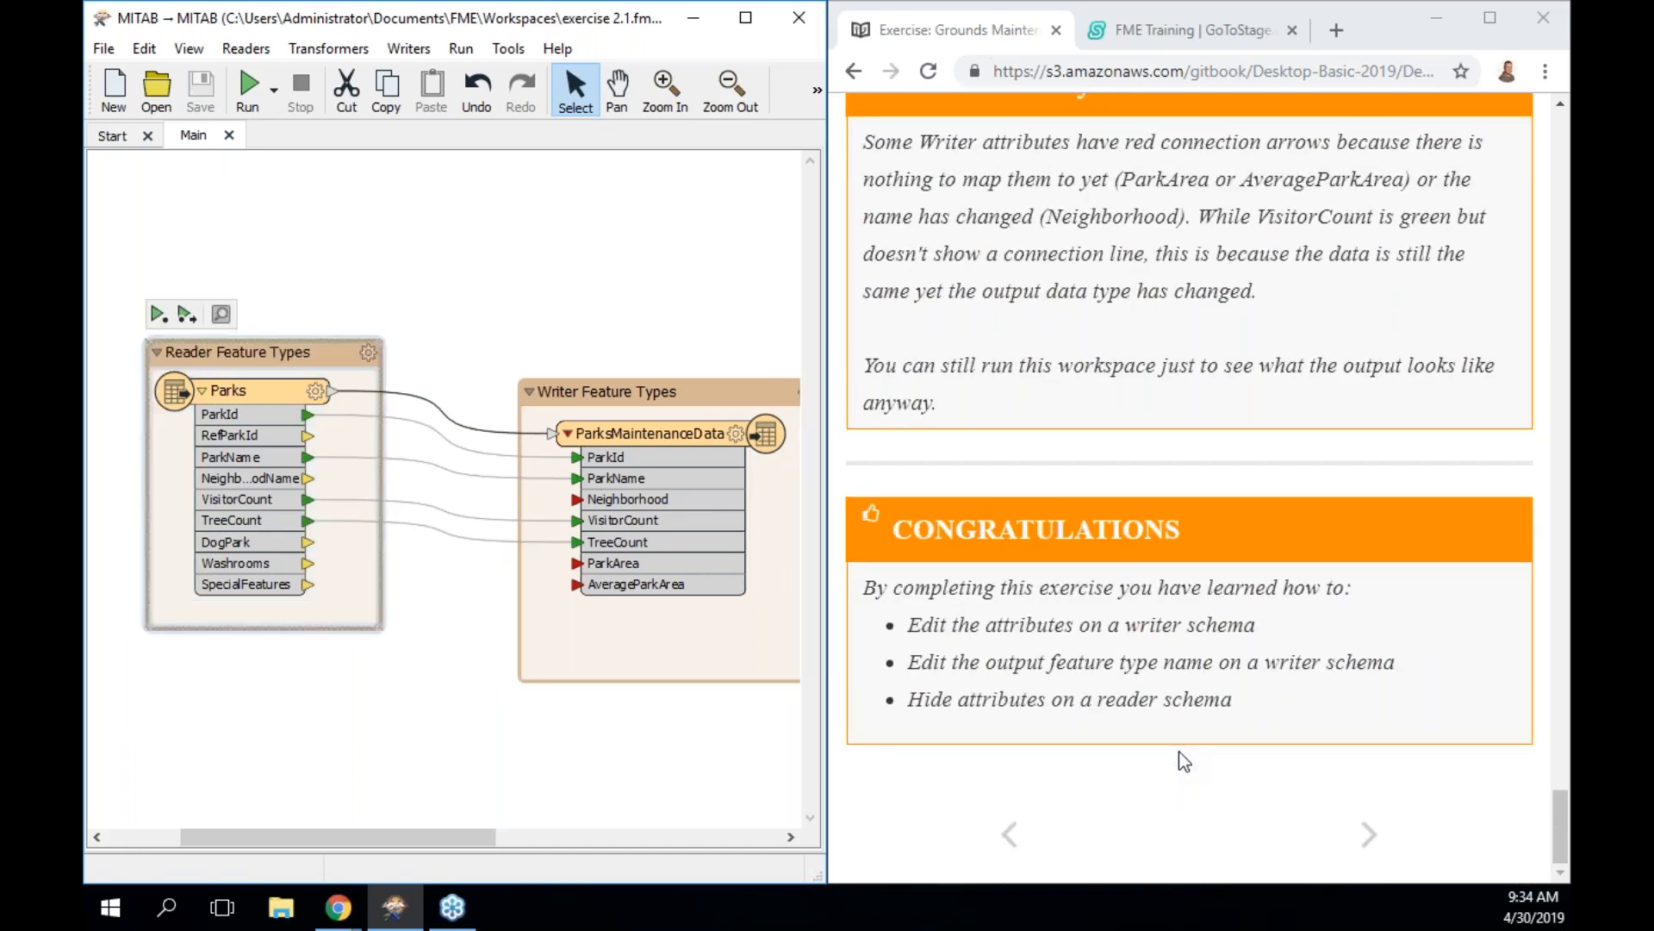
left_click(1179, 751)
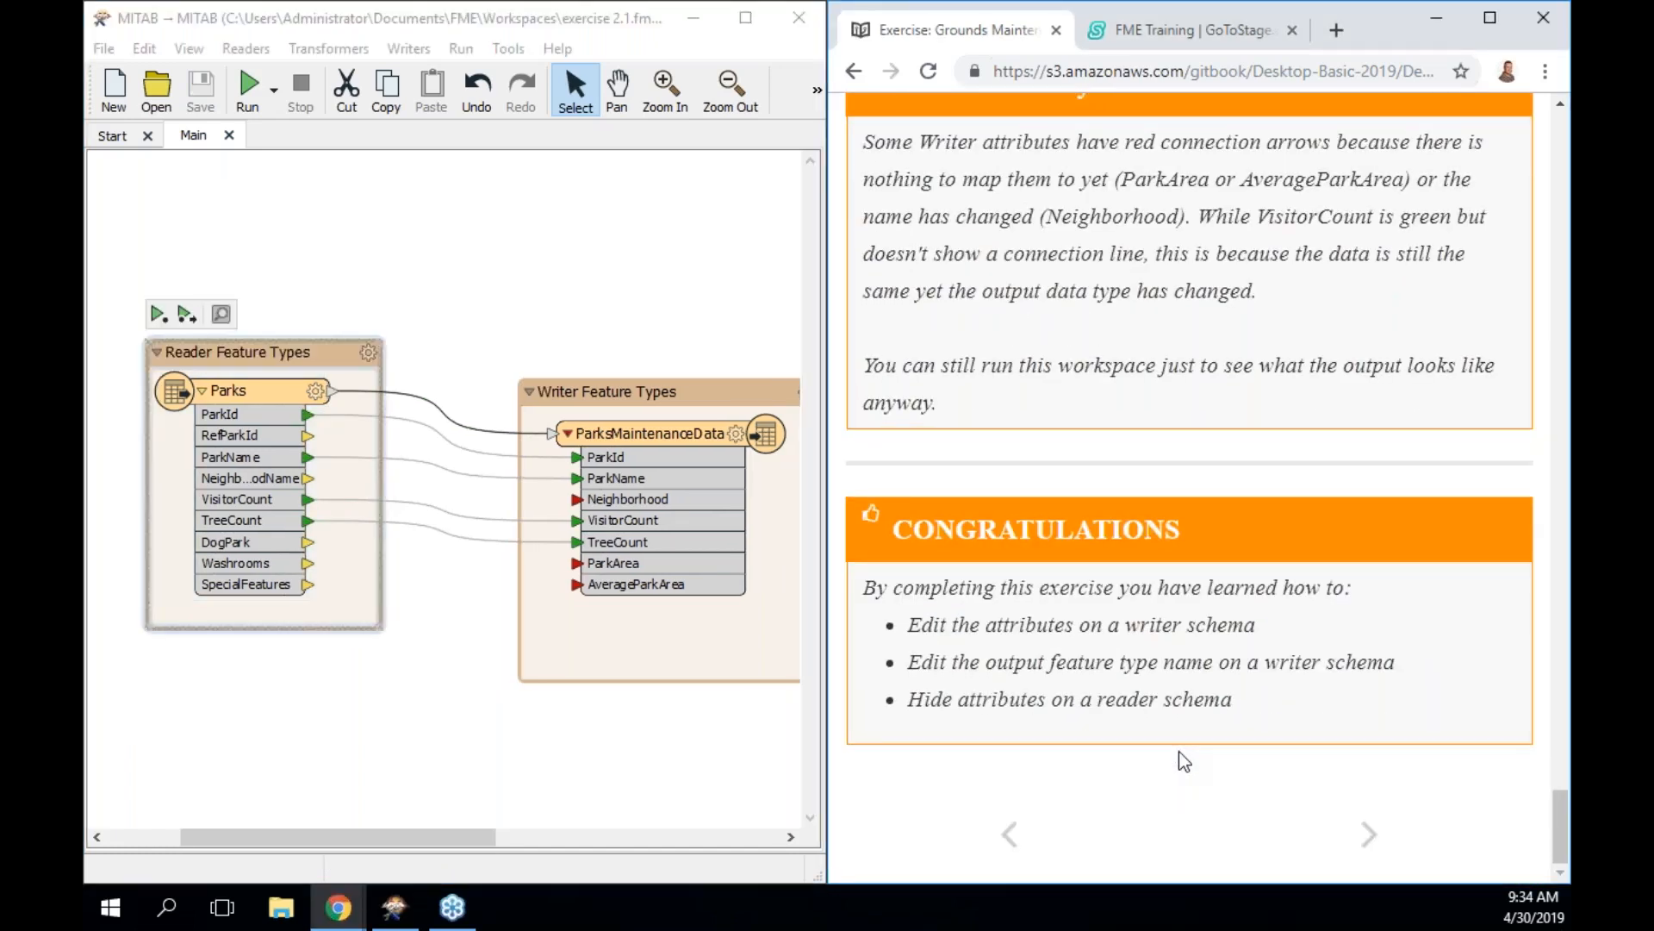
key("Right")
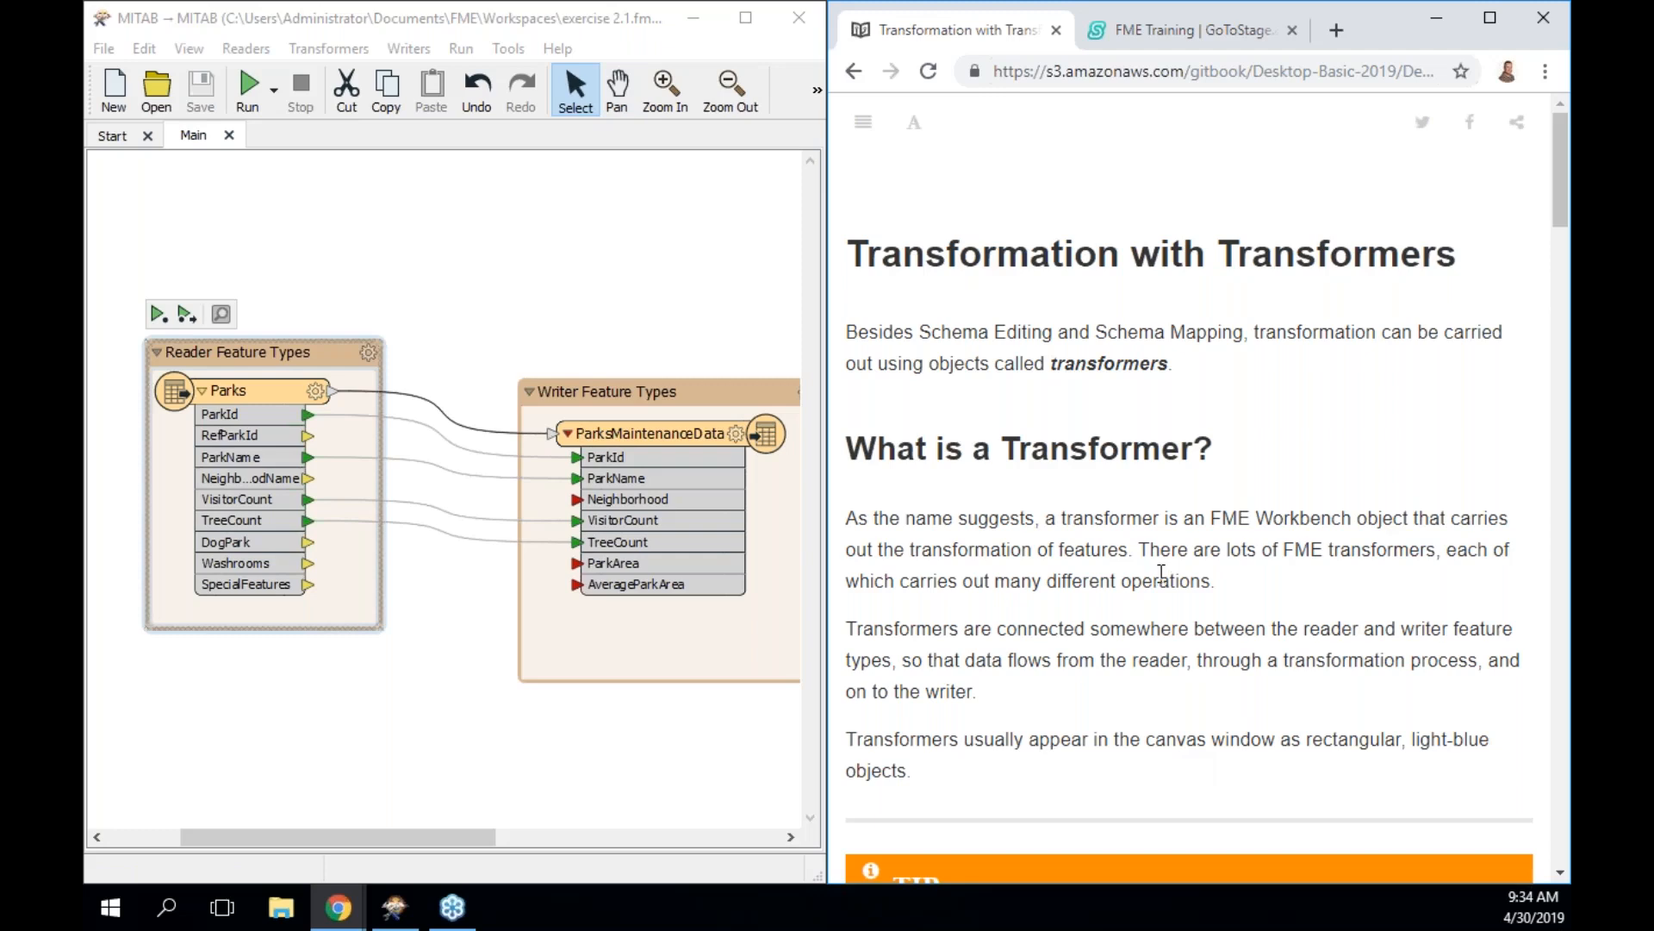
scroll(1162, 573, "down", 1)
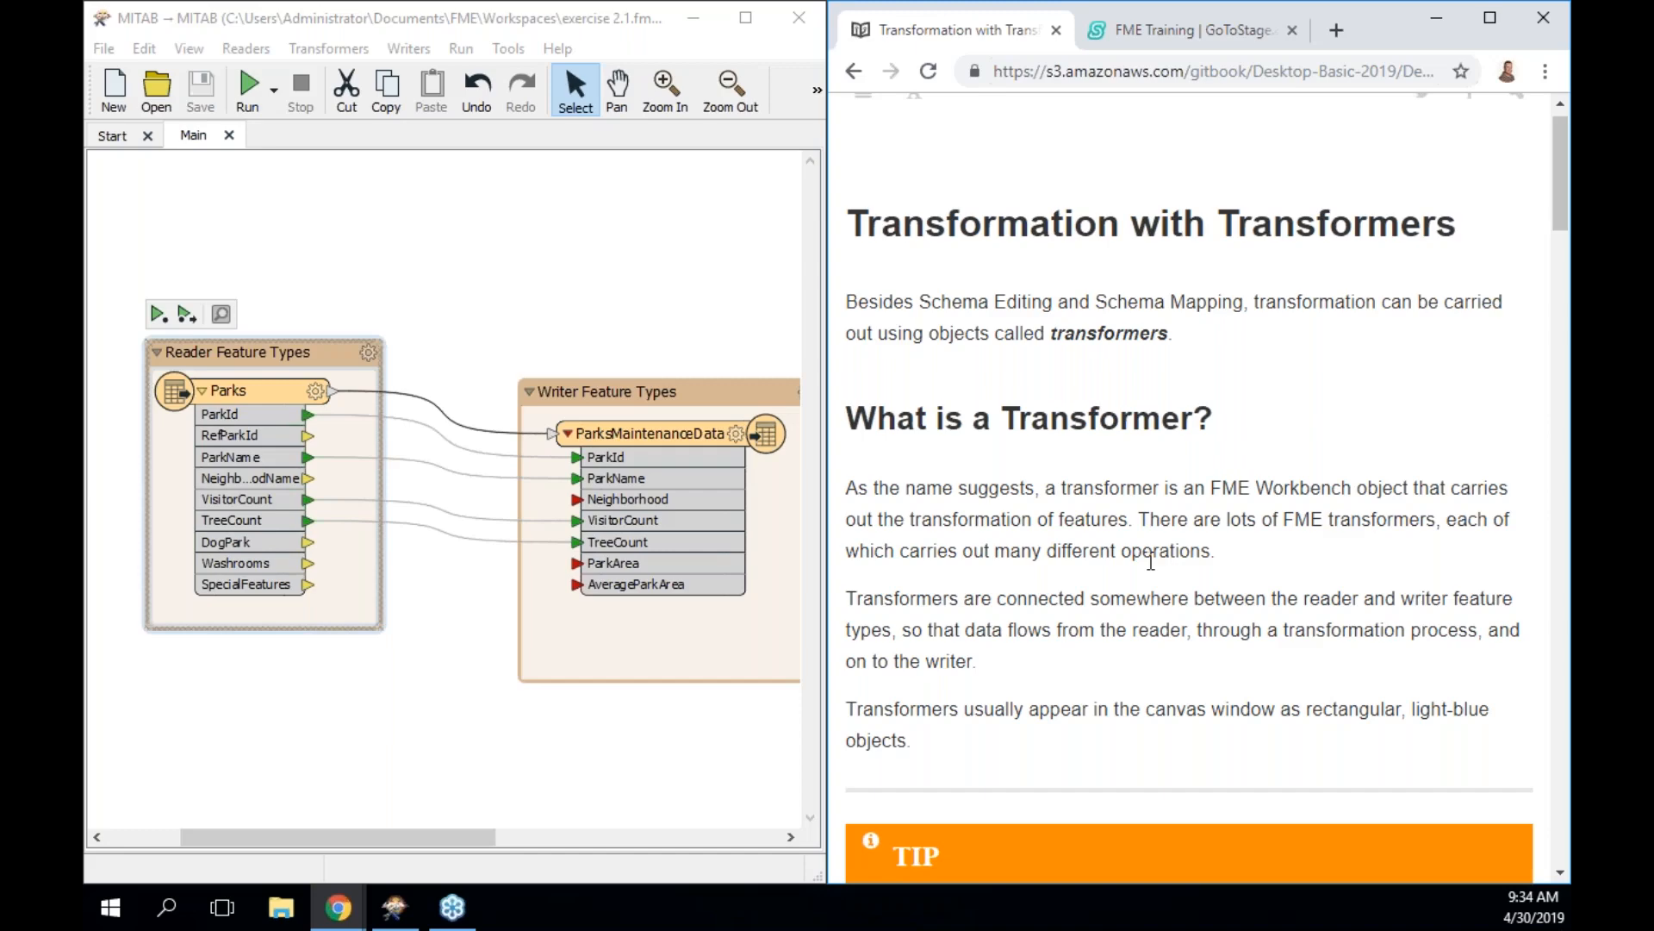
scroll(1150, 560, "down", 10)
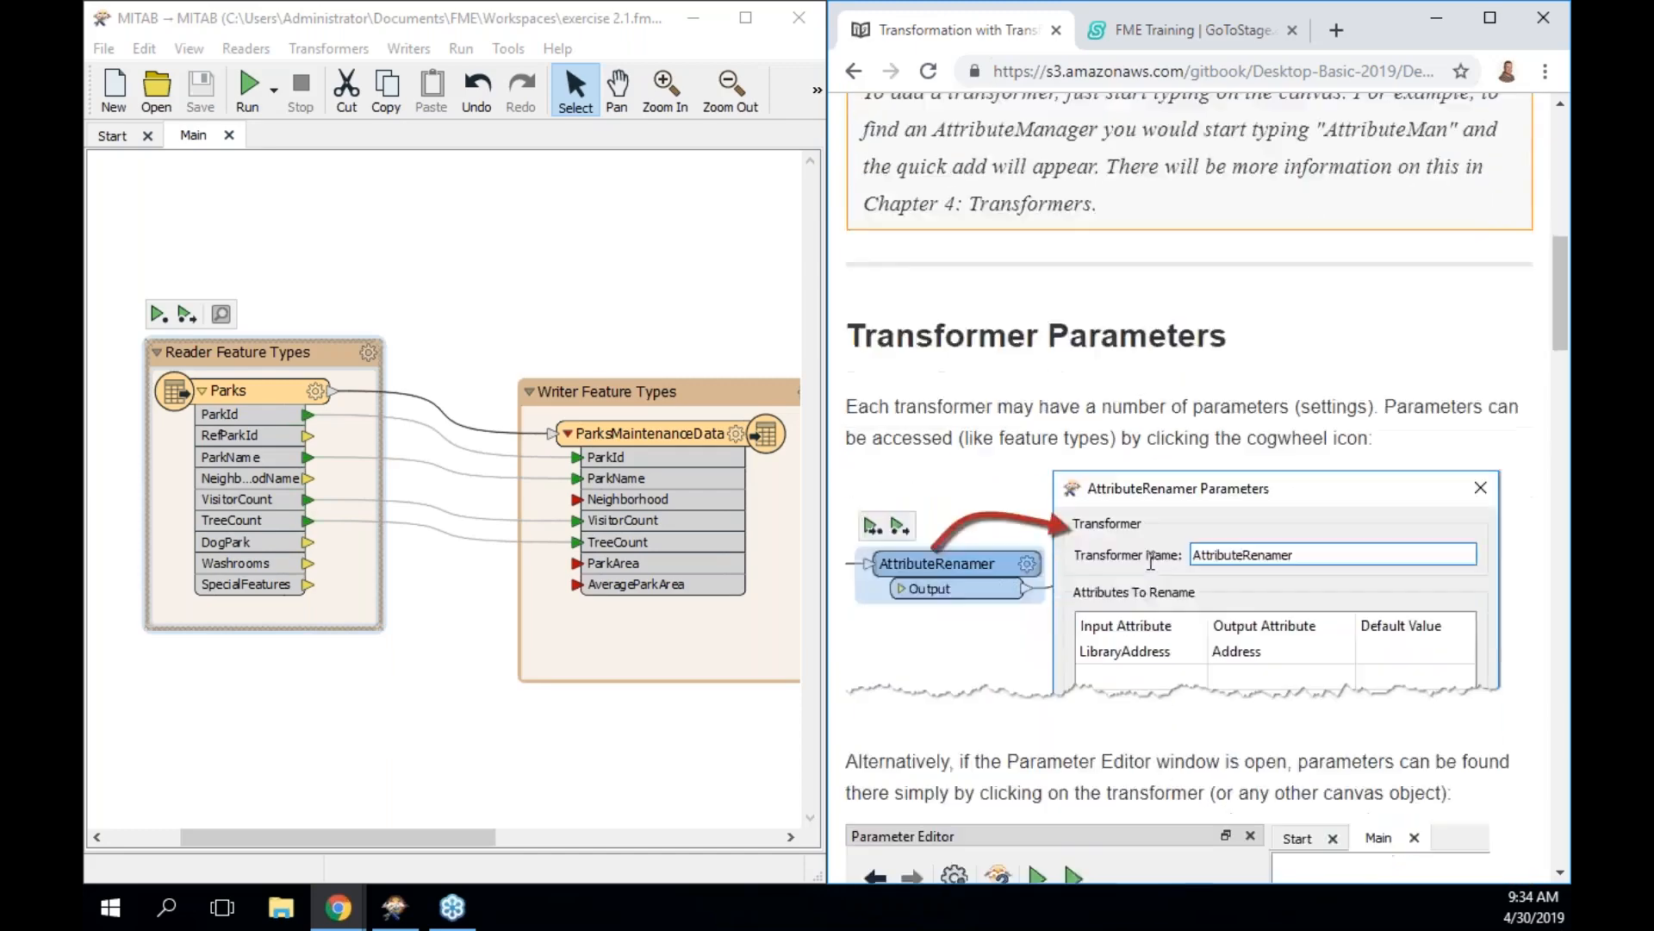
scroll(1151, 561, "down", 2)
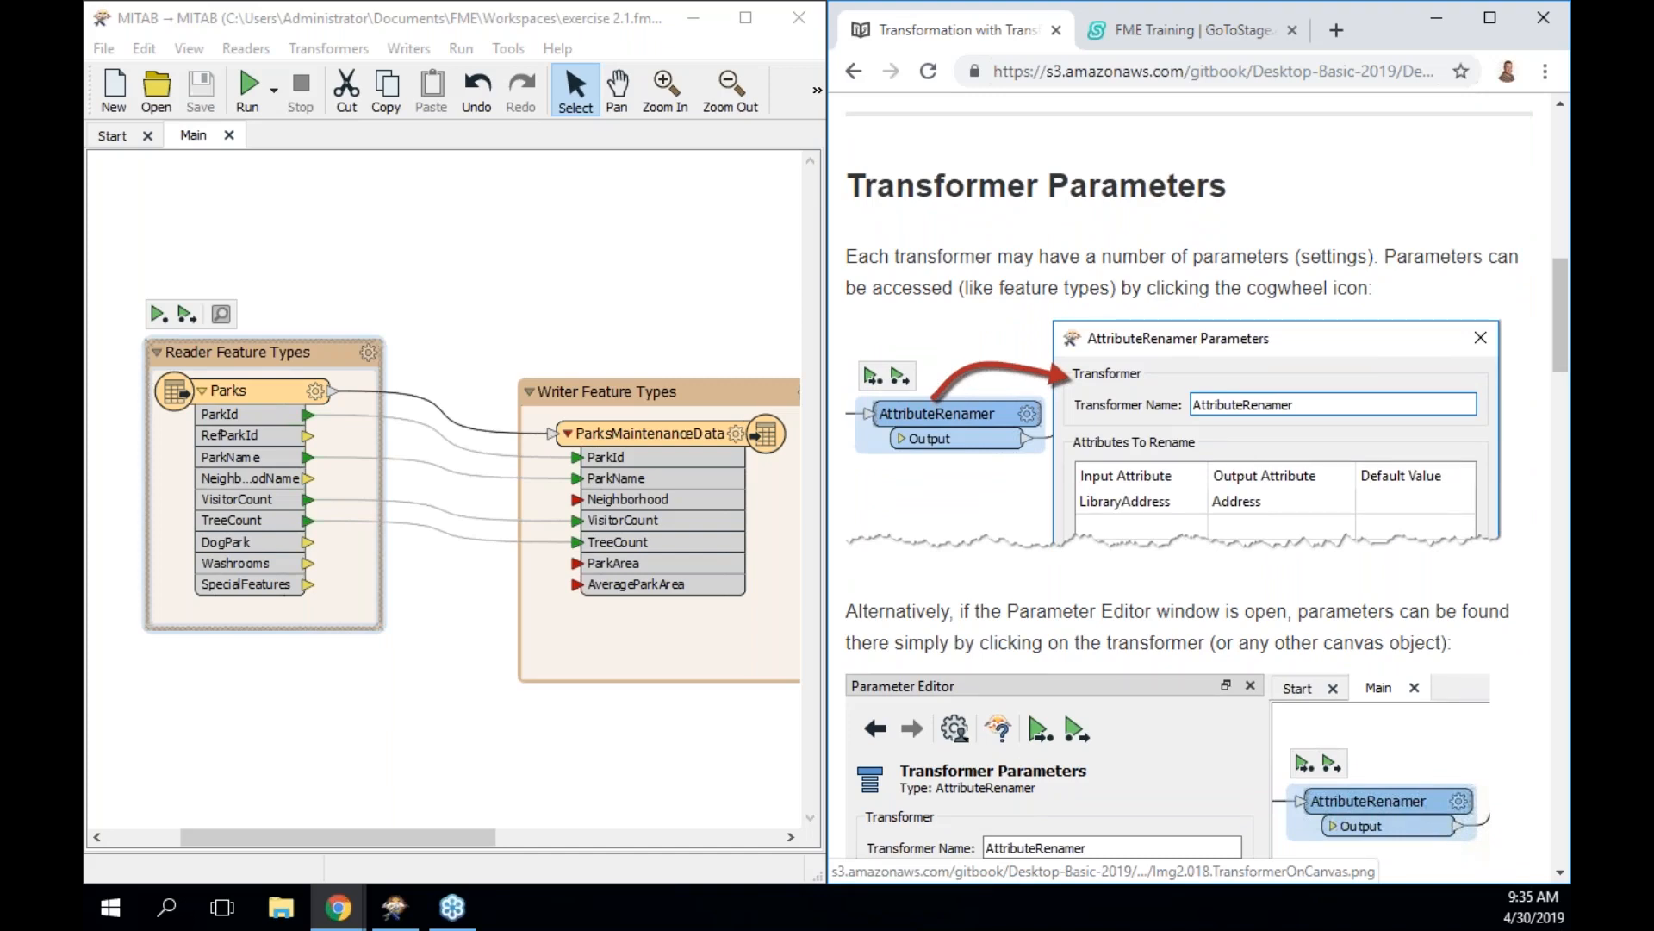
Show the Parameter Editor beside the canvas, compare it with the manual's example, and hide the side windows again
left_click(575, 303)
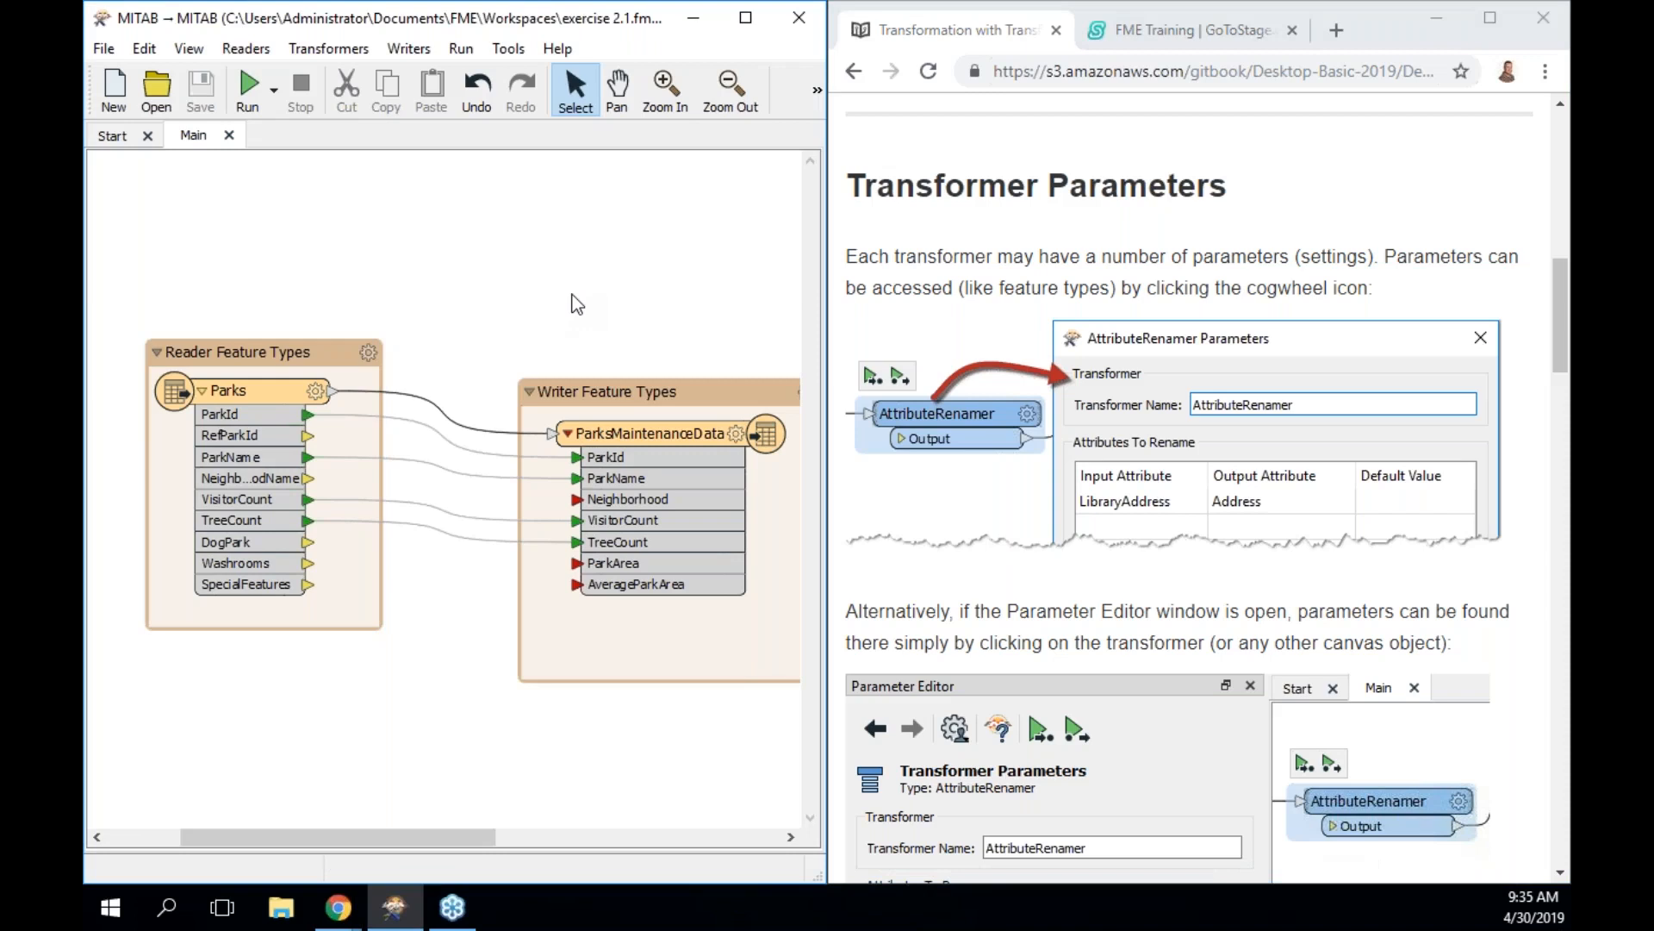
key("F11")
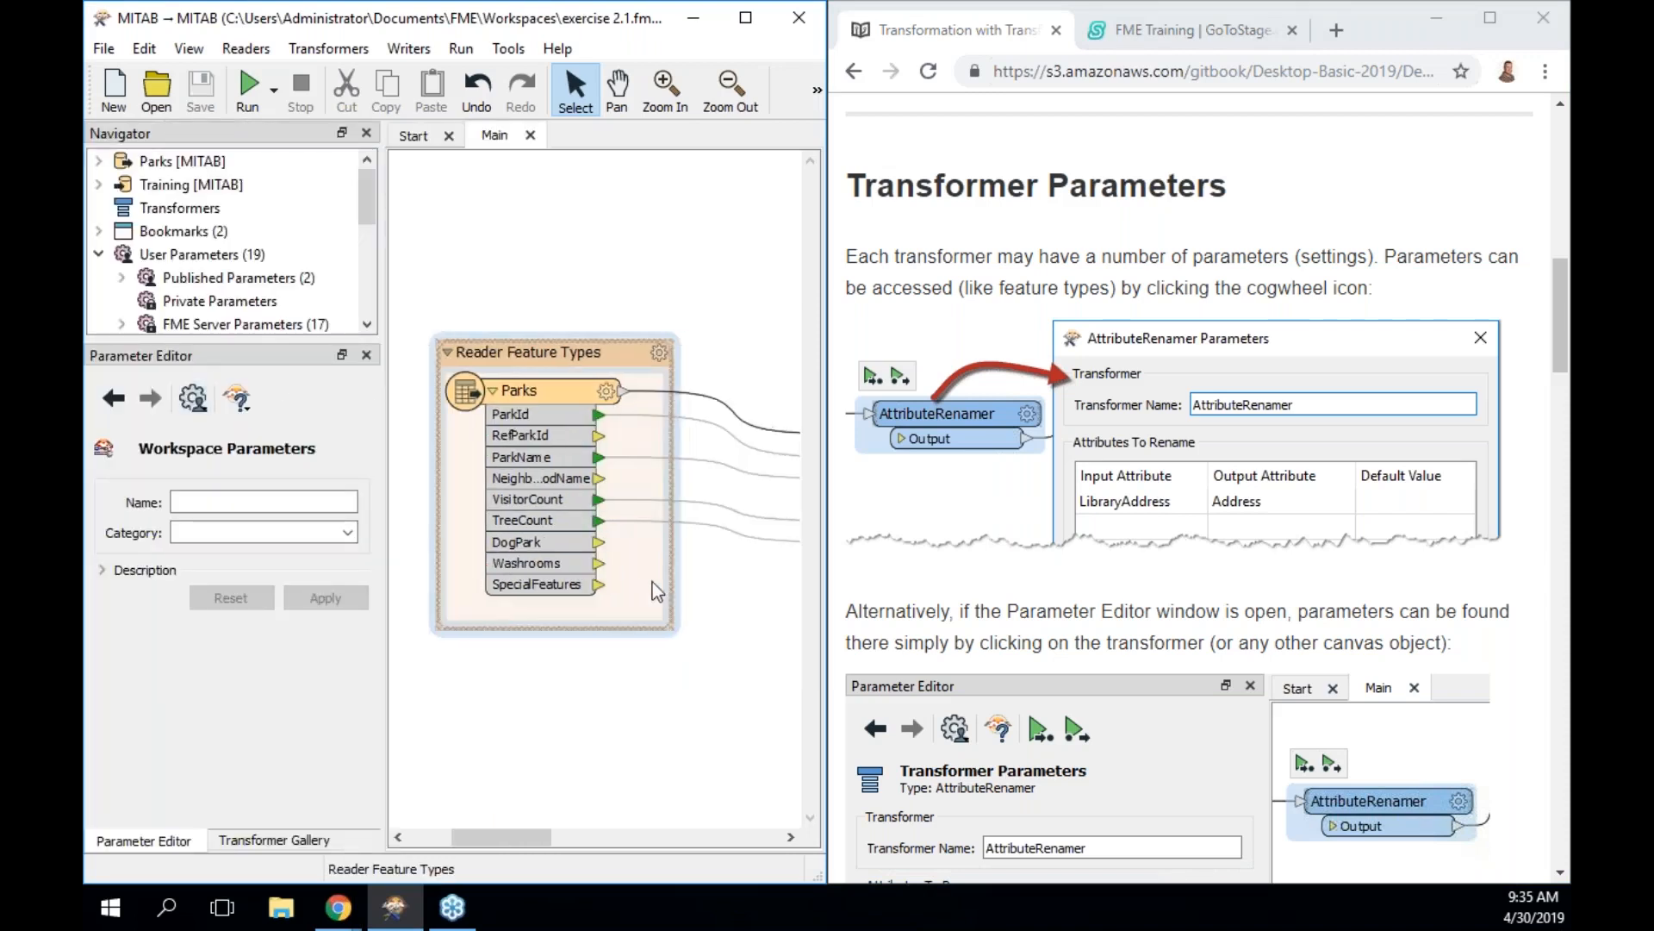
scroll(653, 582, "right", 3)
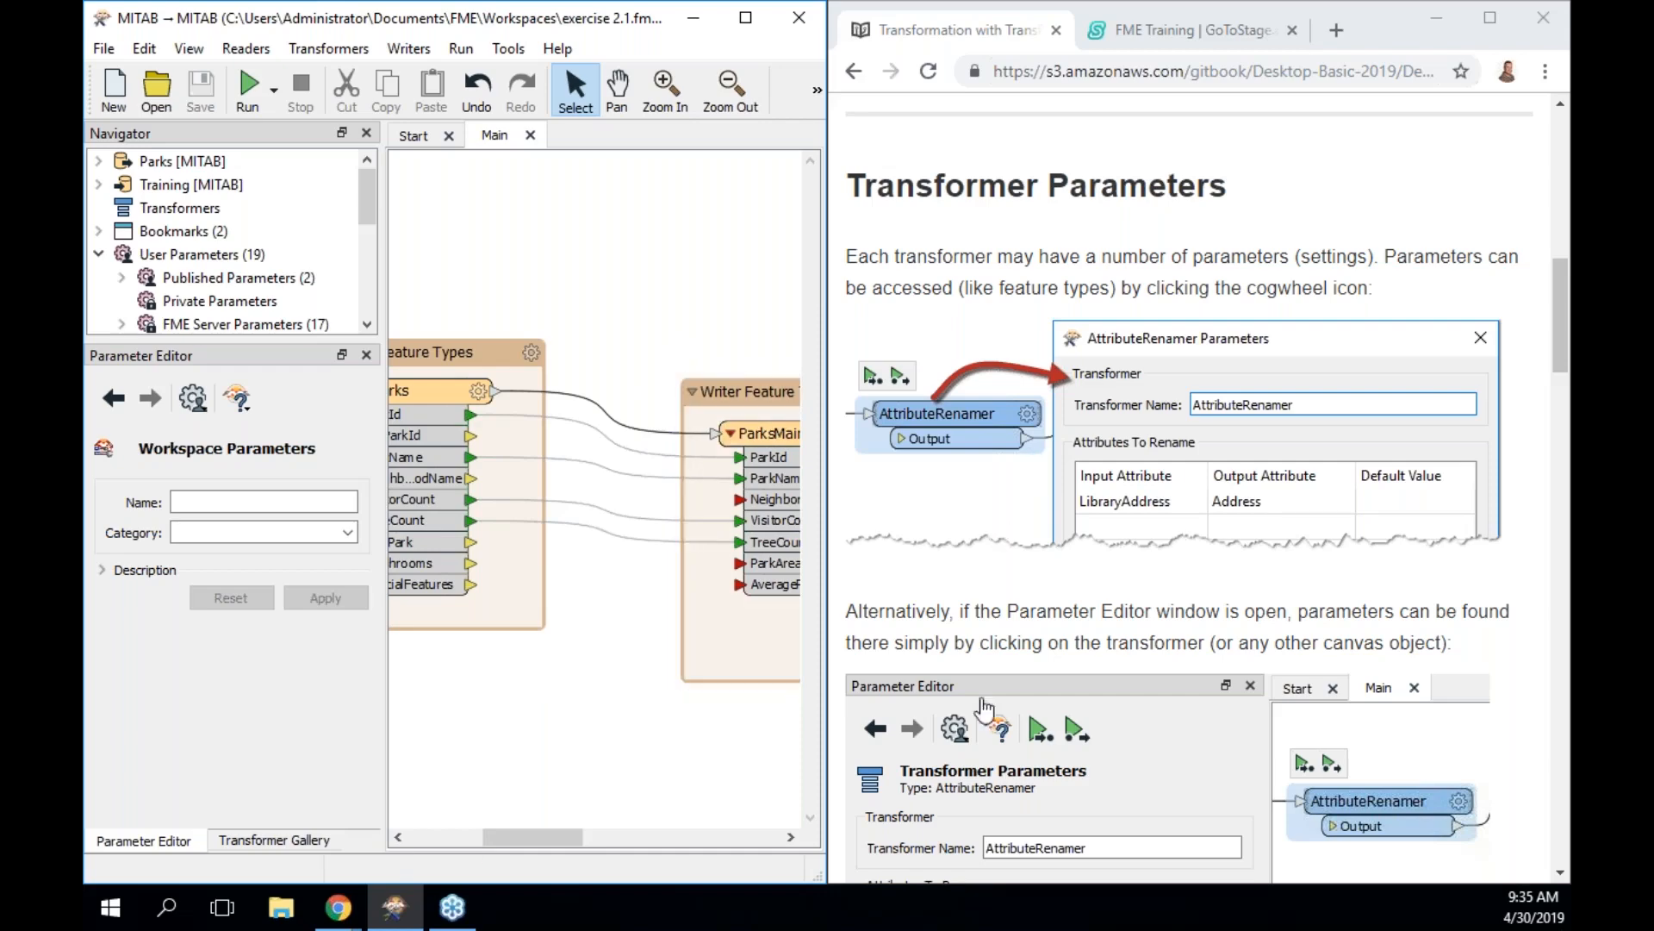
scroll(945, 786, "down", 4)
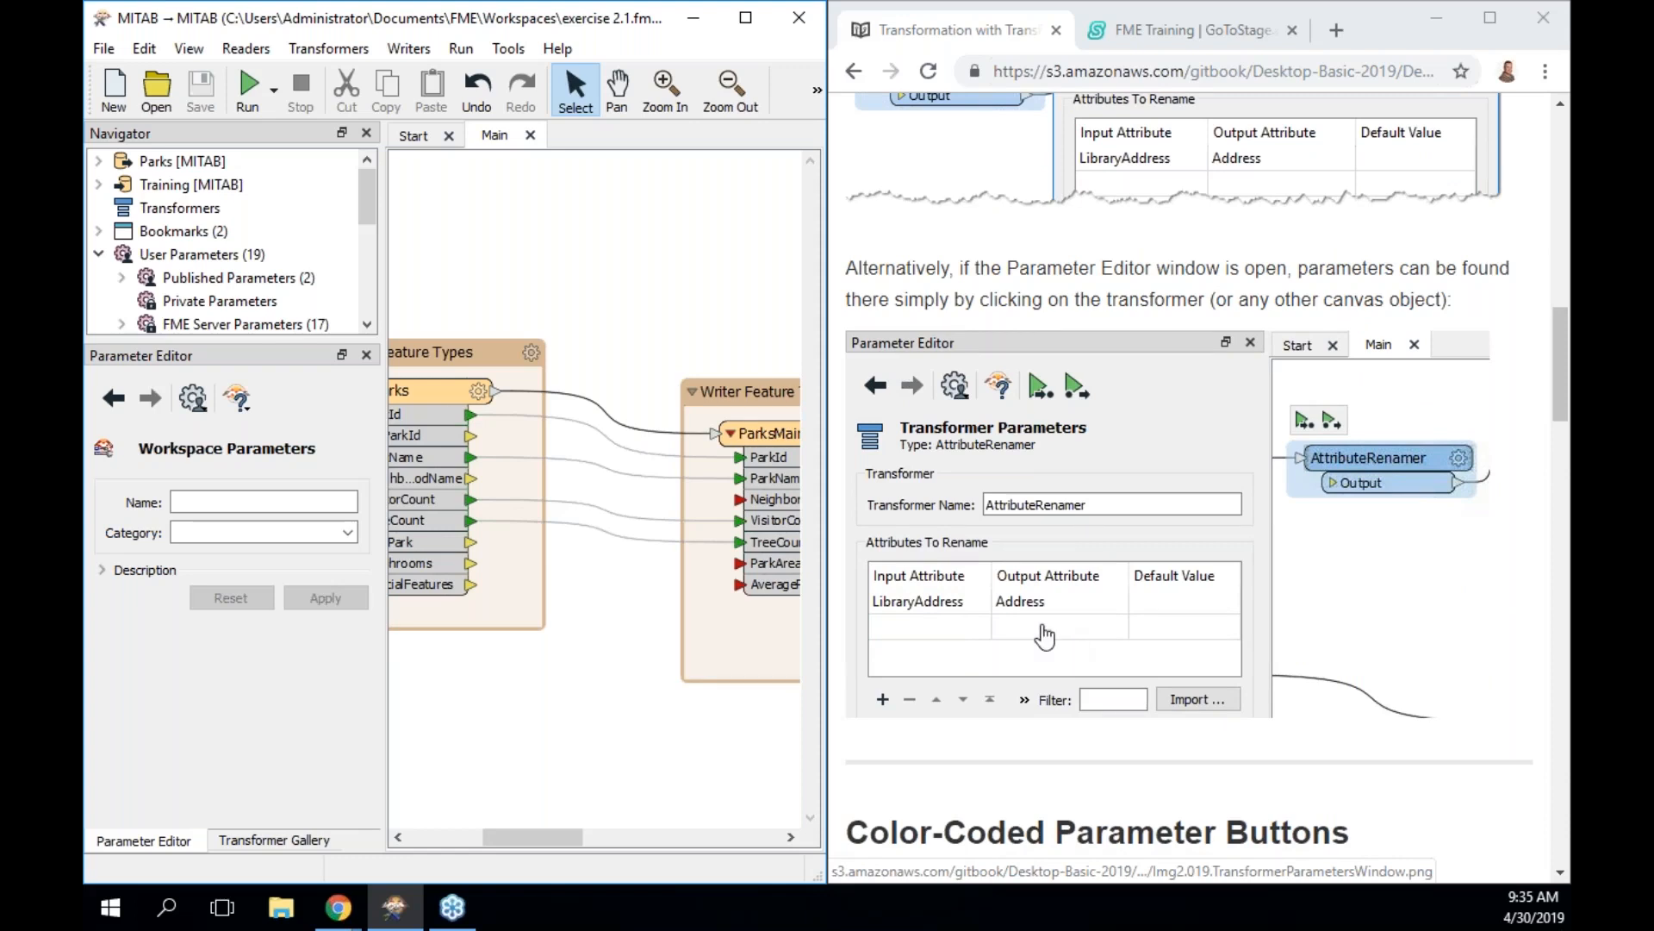
key("F11")
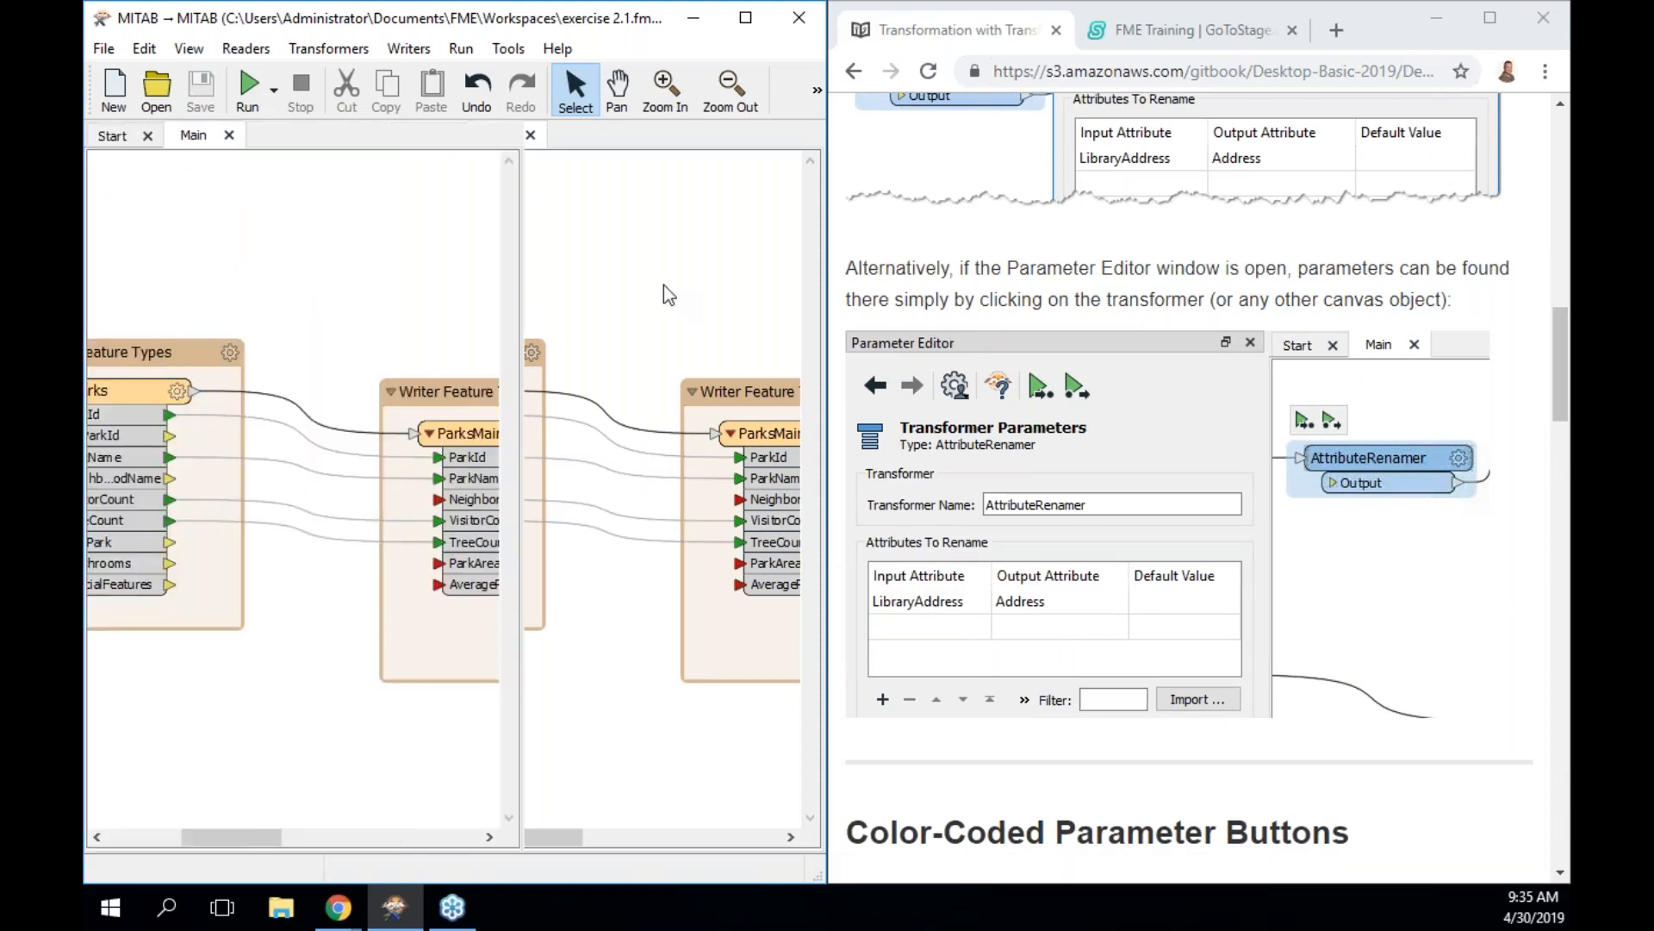
Read the Color-Coded Parameter Buttons section about blue, yellow and red parameter buttons on transformers
scroll(1336, 473, "down", 4)
scroll(1336, 472, "down", 3)
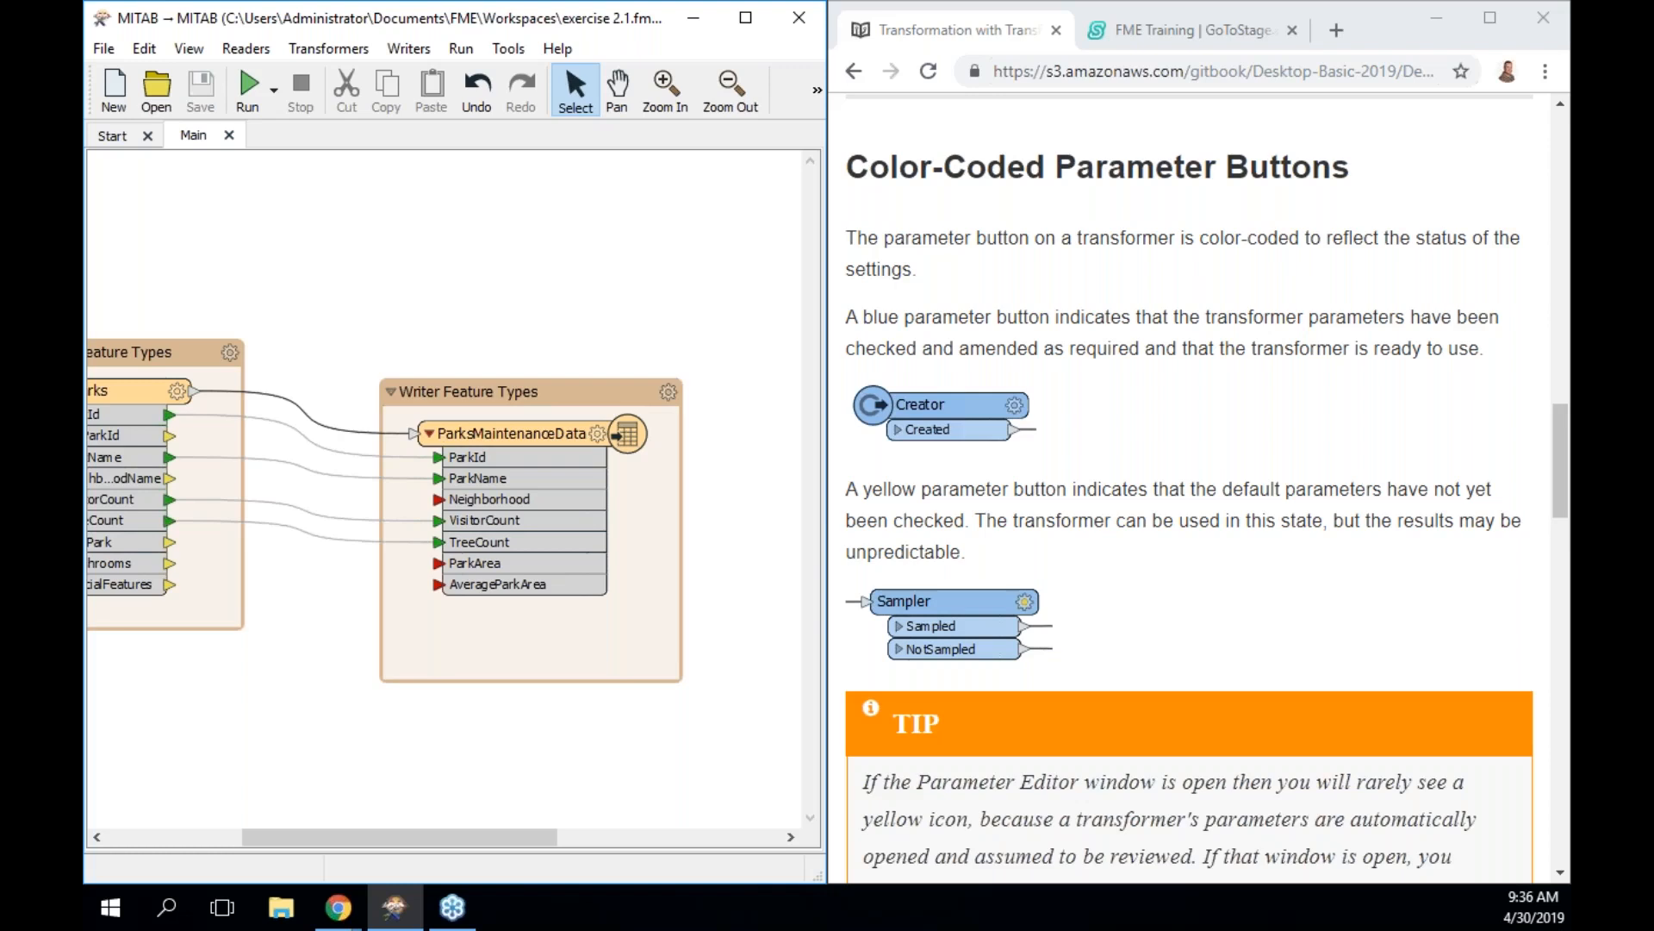
scroll(1011, 455, "down", 8)
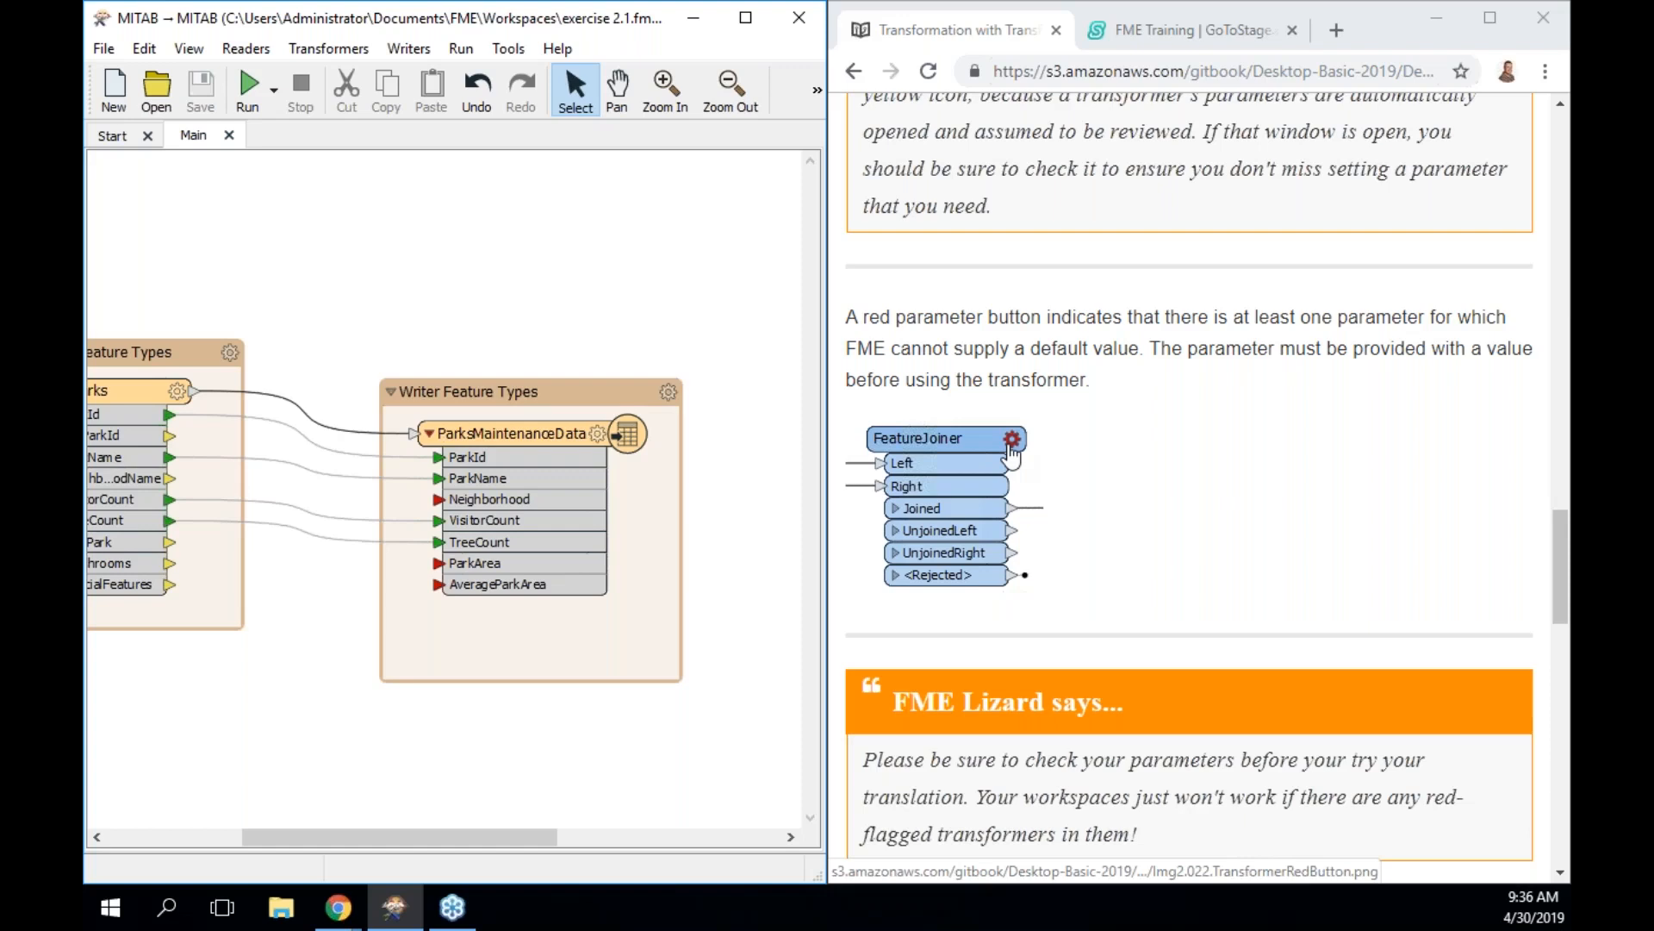
Review the manual's yellow and red parameter button examples, the Parameter Editor tip and the advice on checking parameters
scroll(1011, 457, "up", 3)
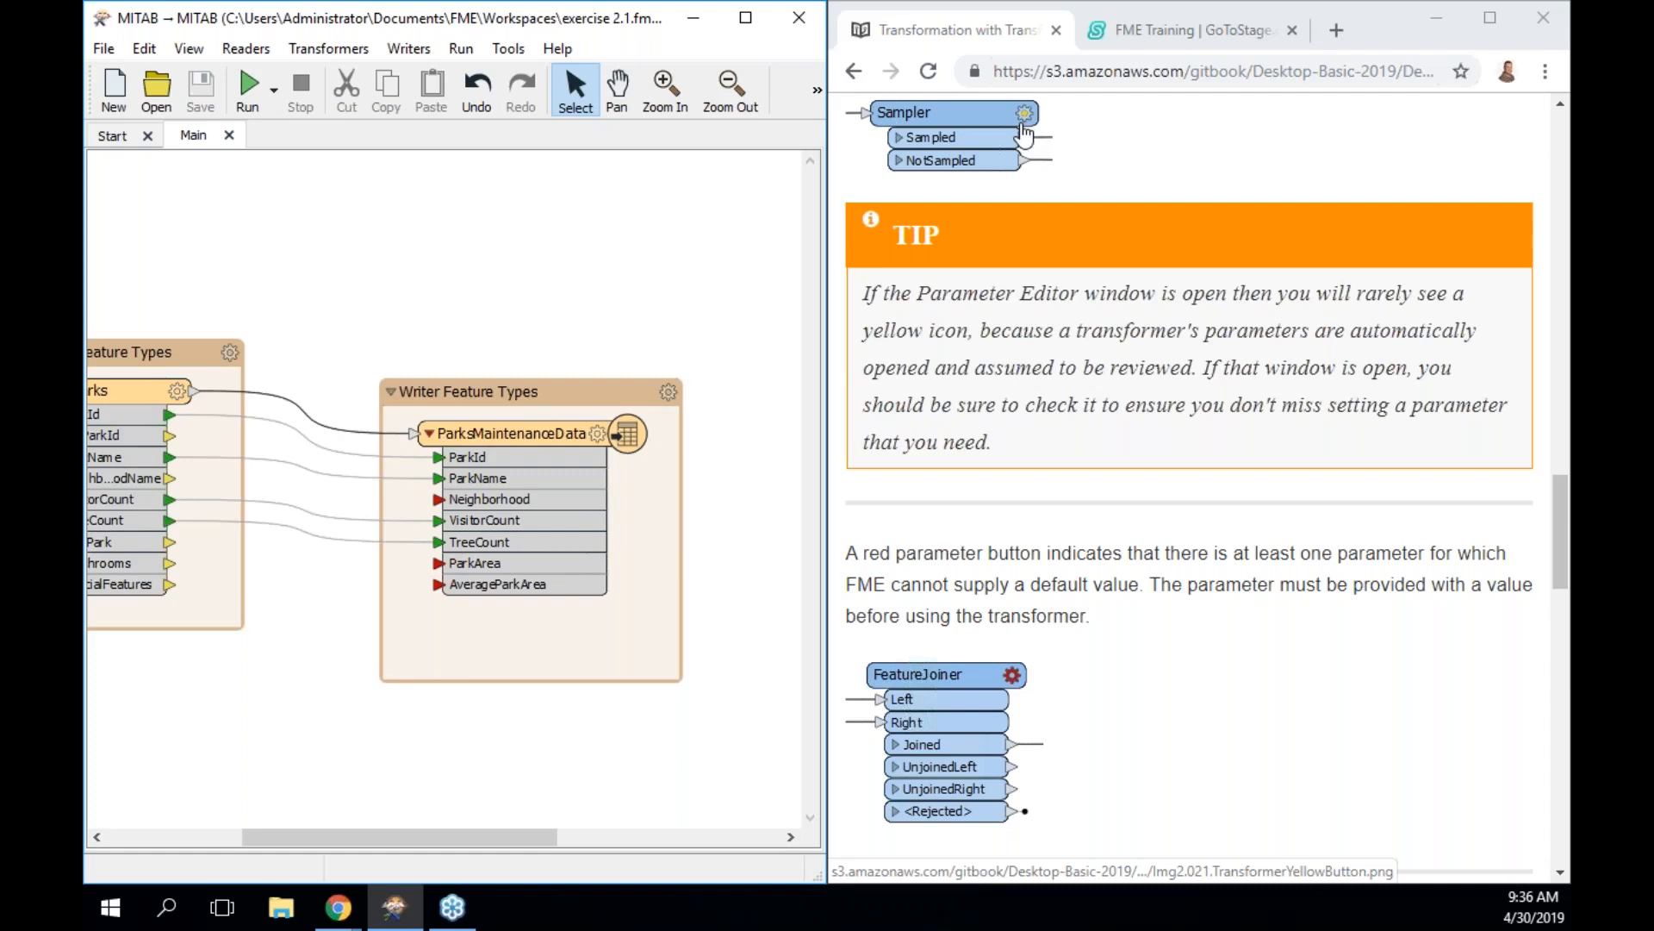
scroll(1082, 391, "down", 1)
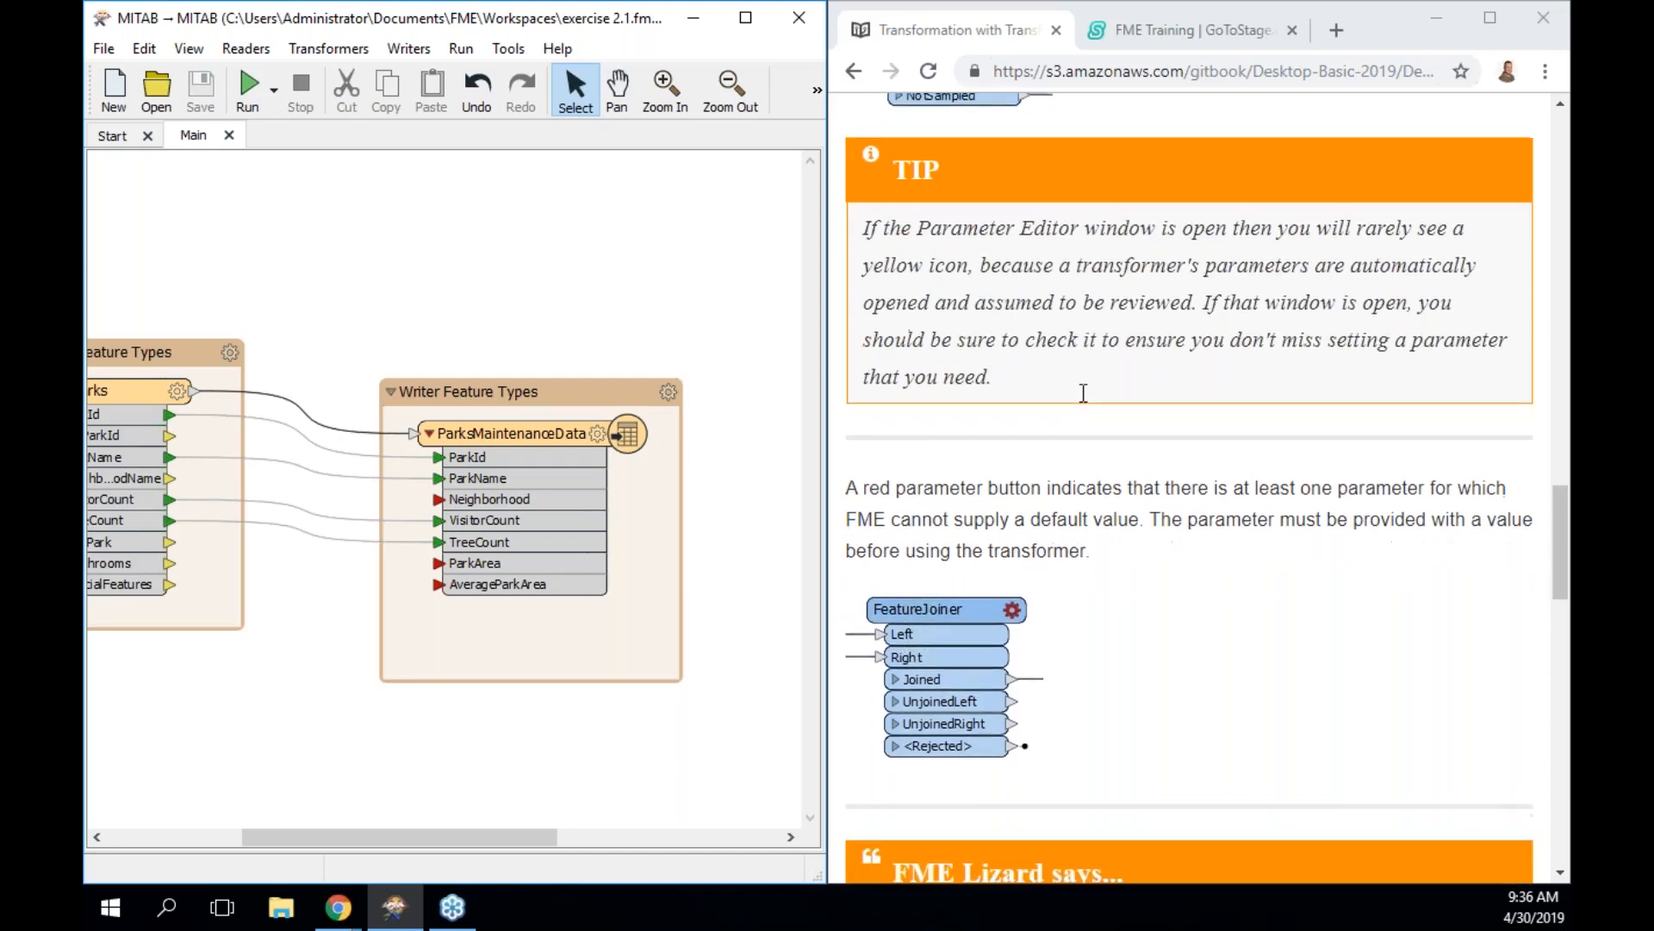
scroll(1084, 393, "up", 1)
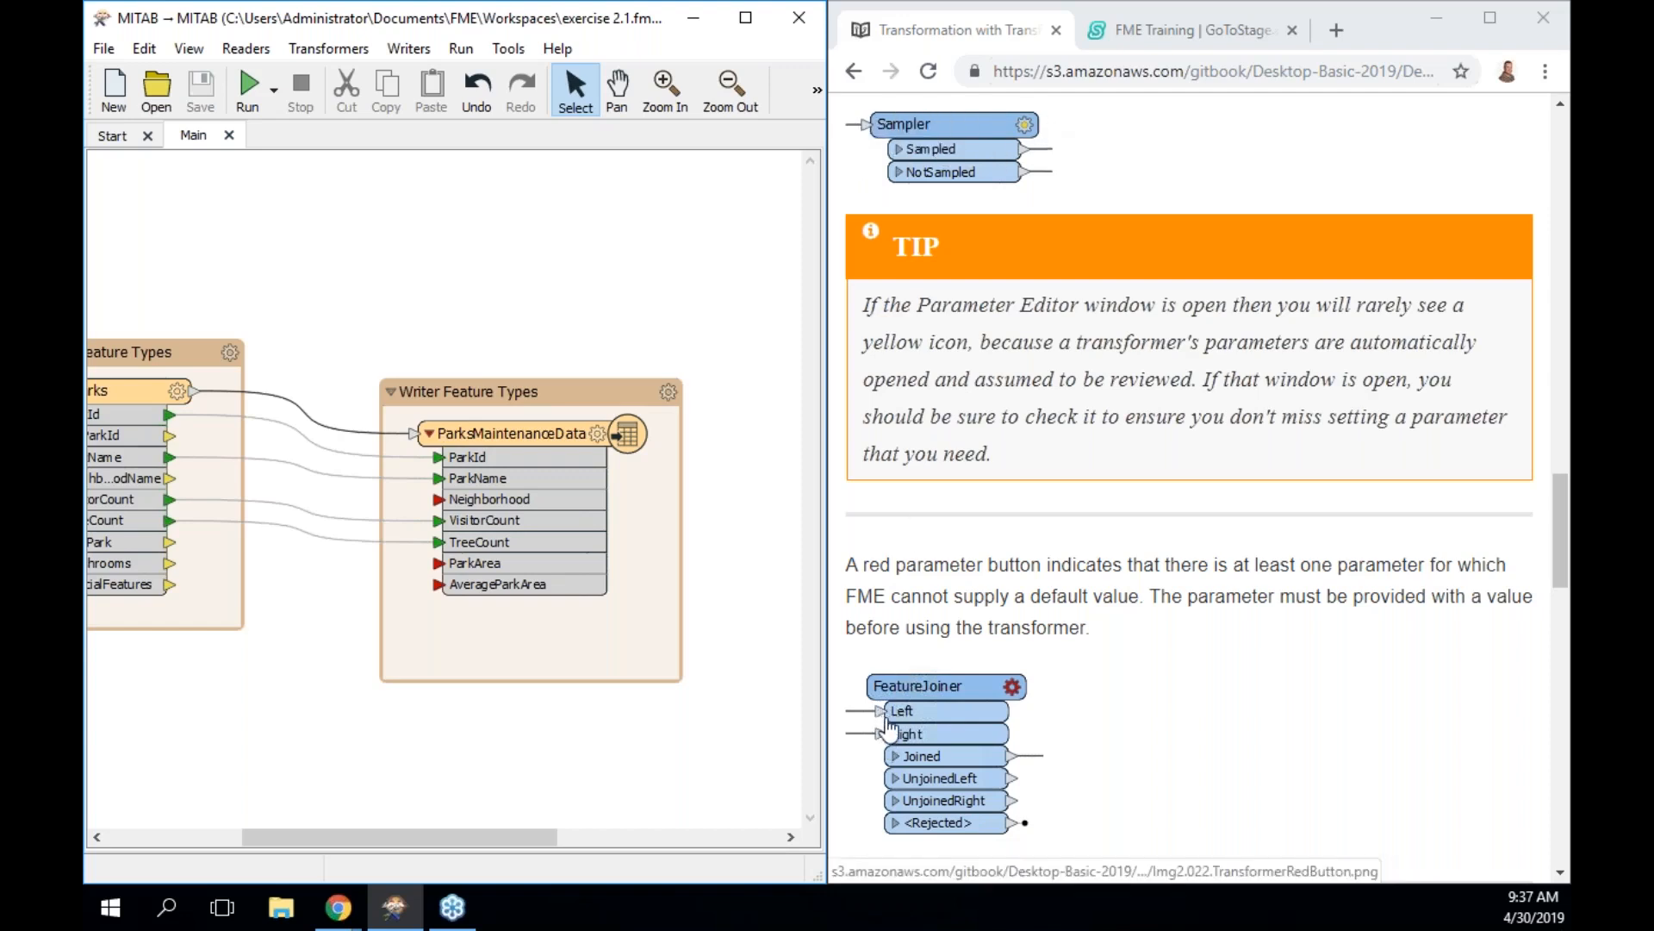
scroll(913, 734, "down", 6)
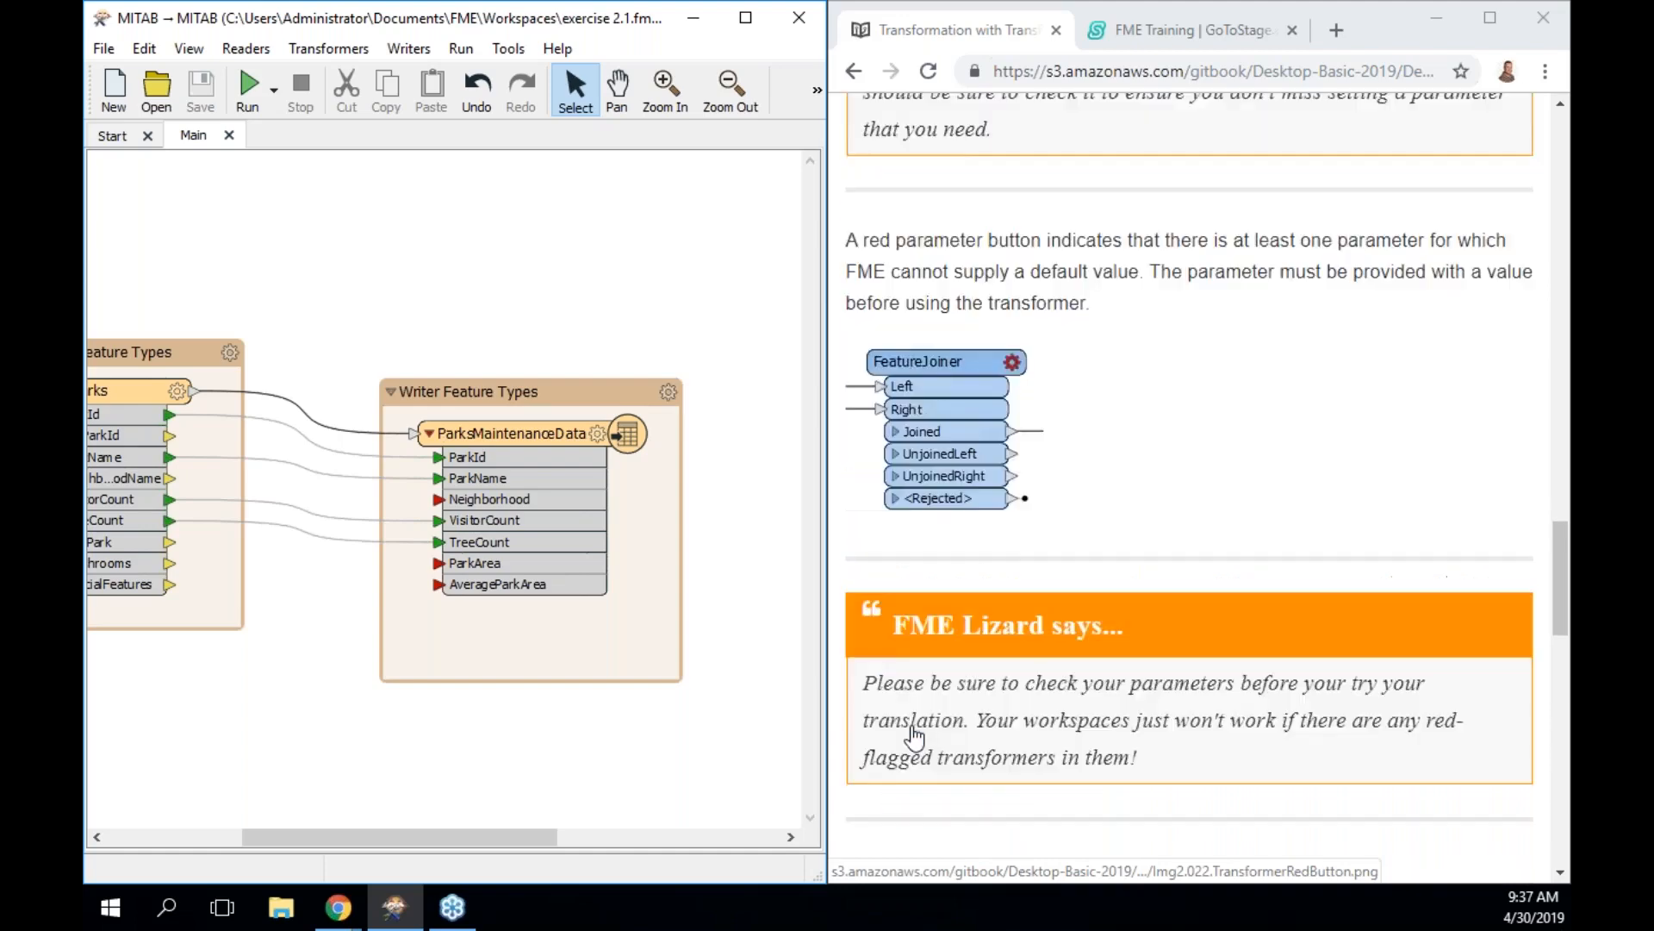
Read the manual's examples of transformer input and output ports and the Transformer Attributes section
scroll(915, 737, "down", 7)
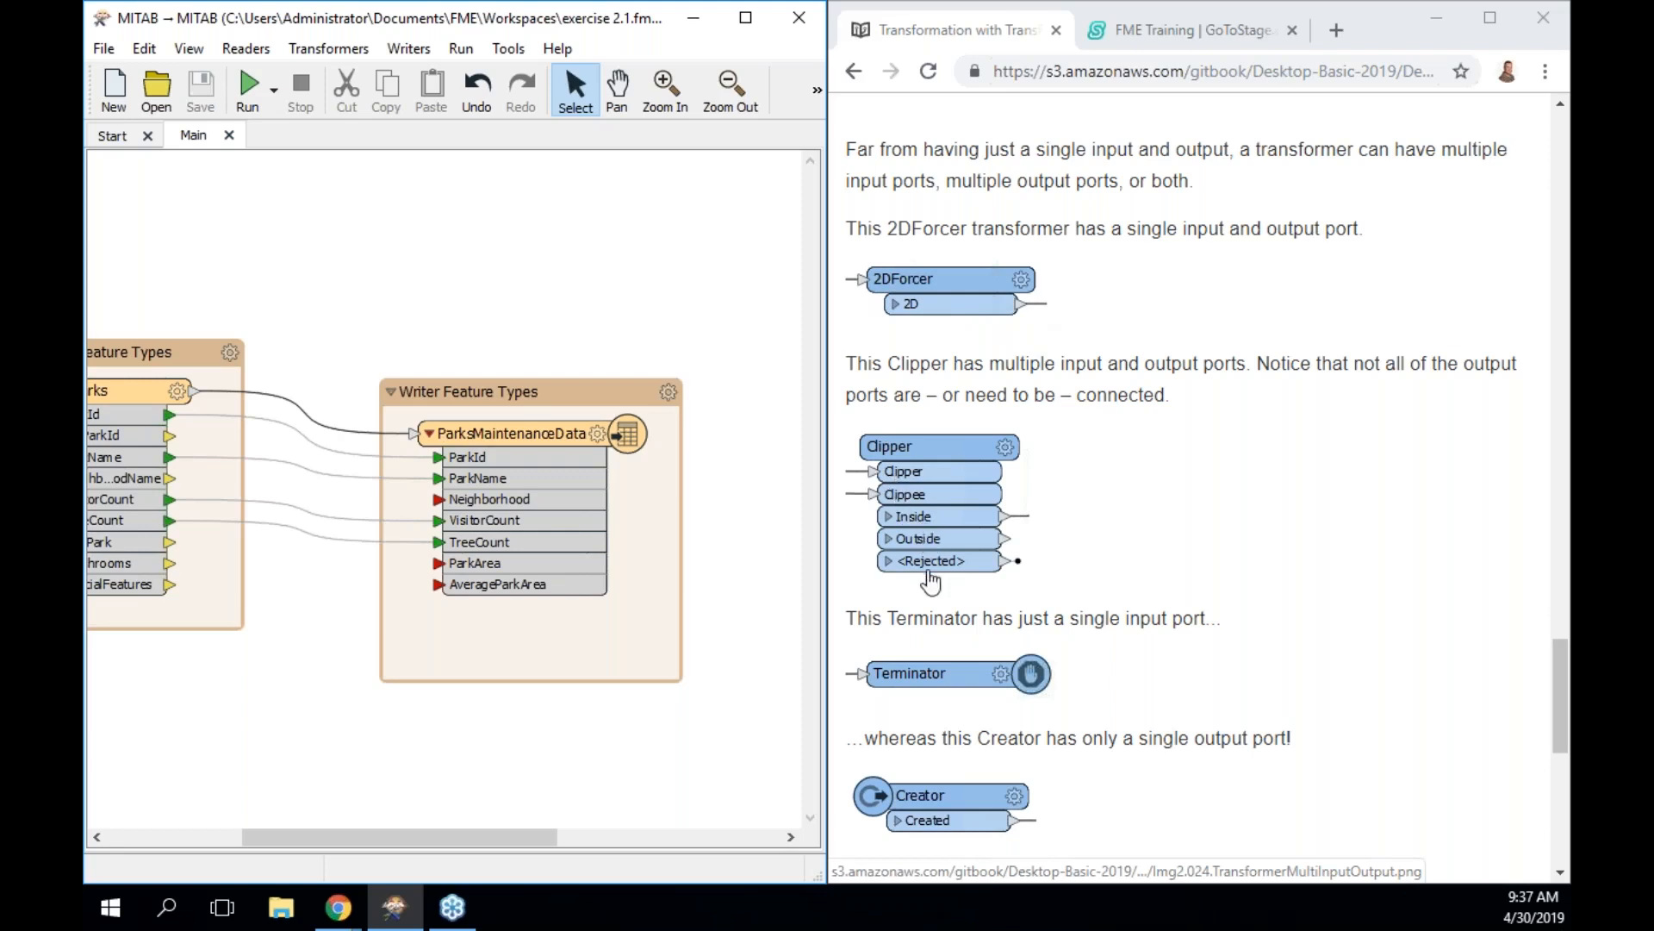
scroll(930, 583, "down", 1)
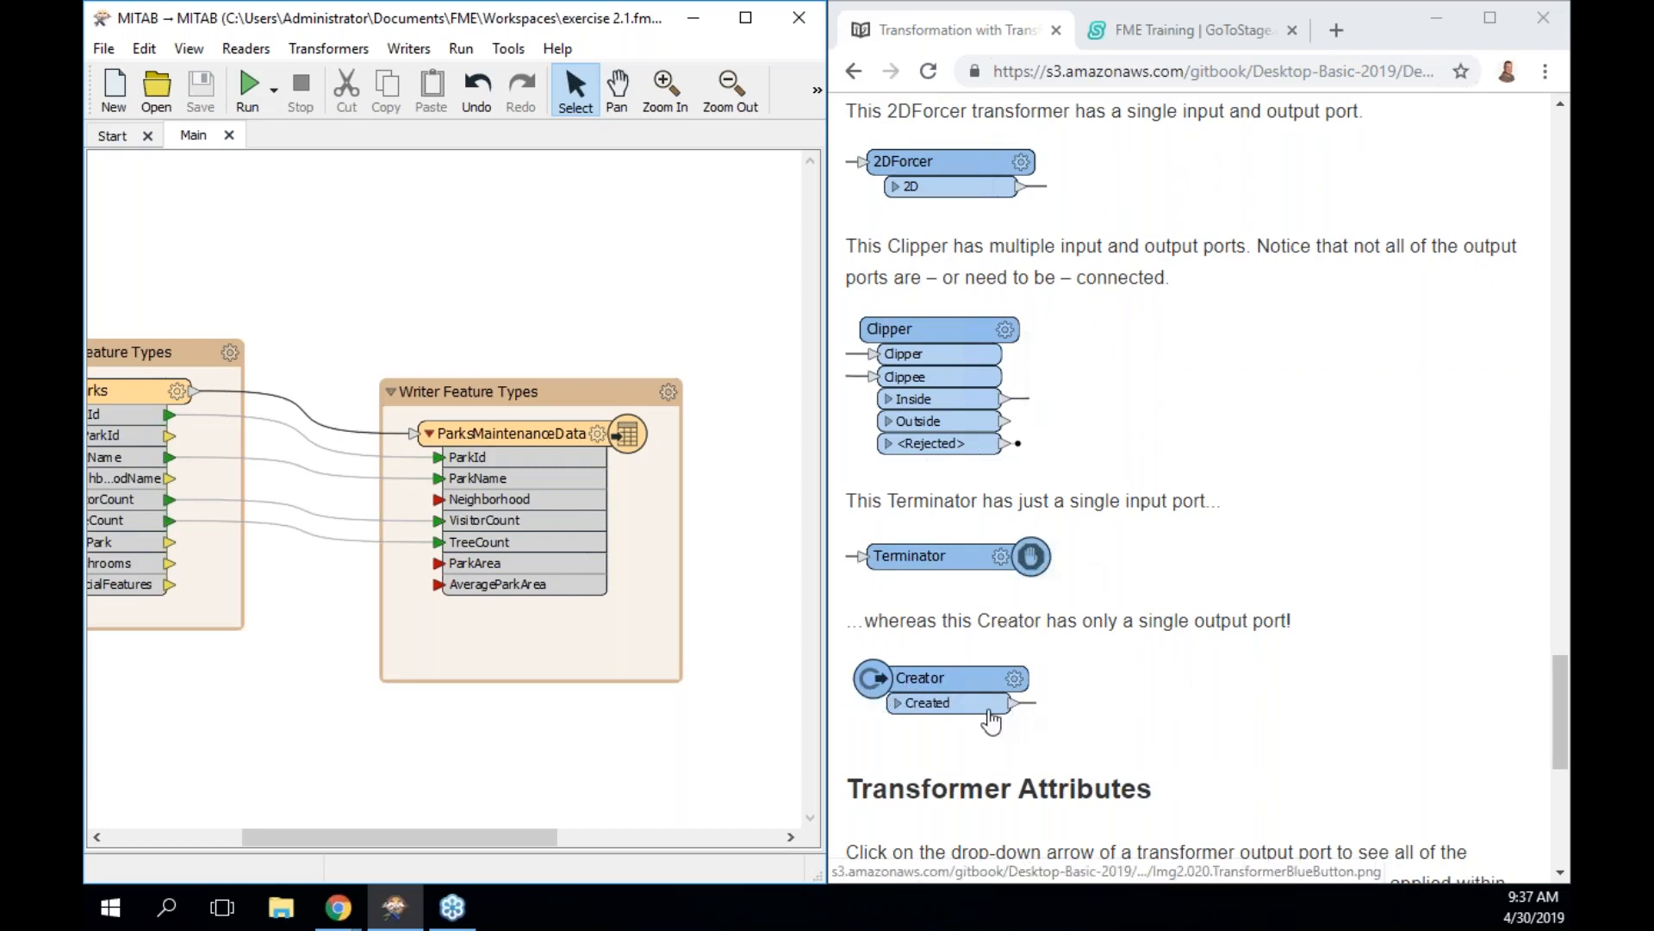
scroll(991, 722, "down", 4)
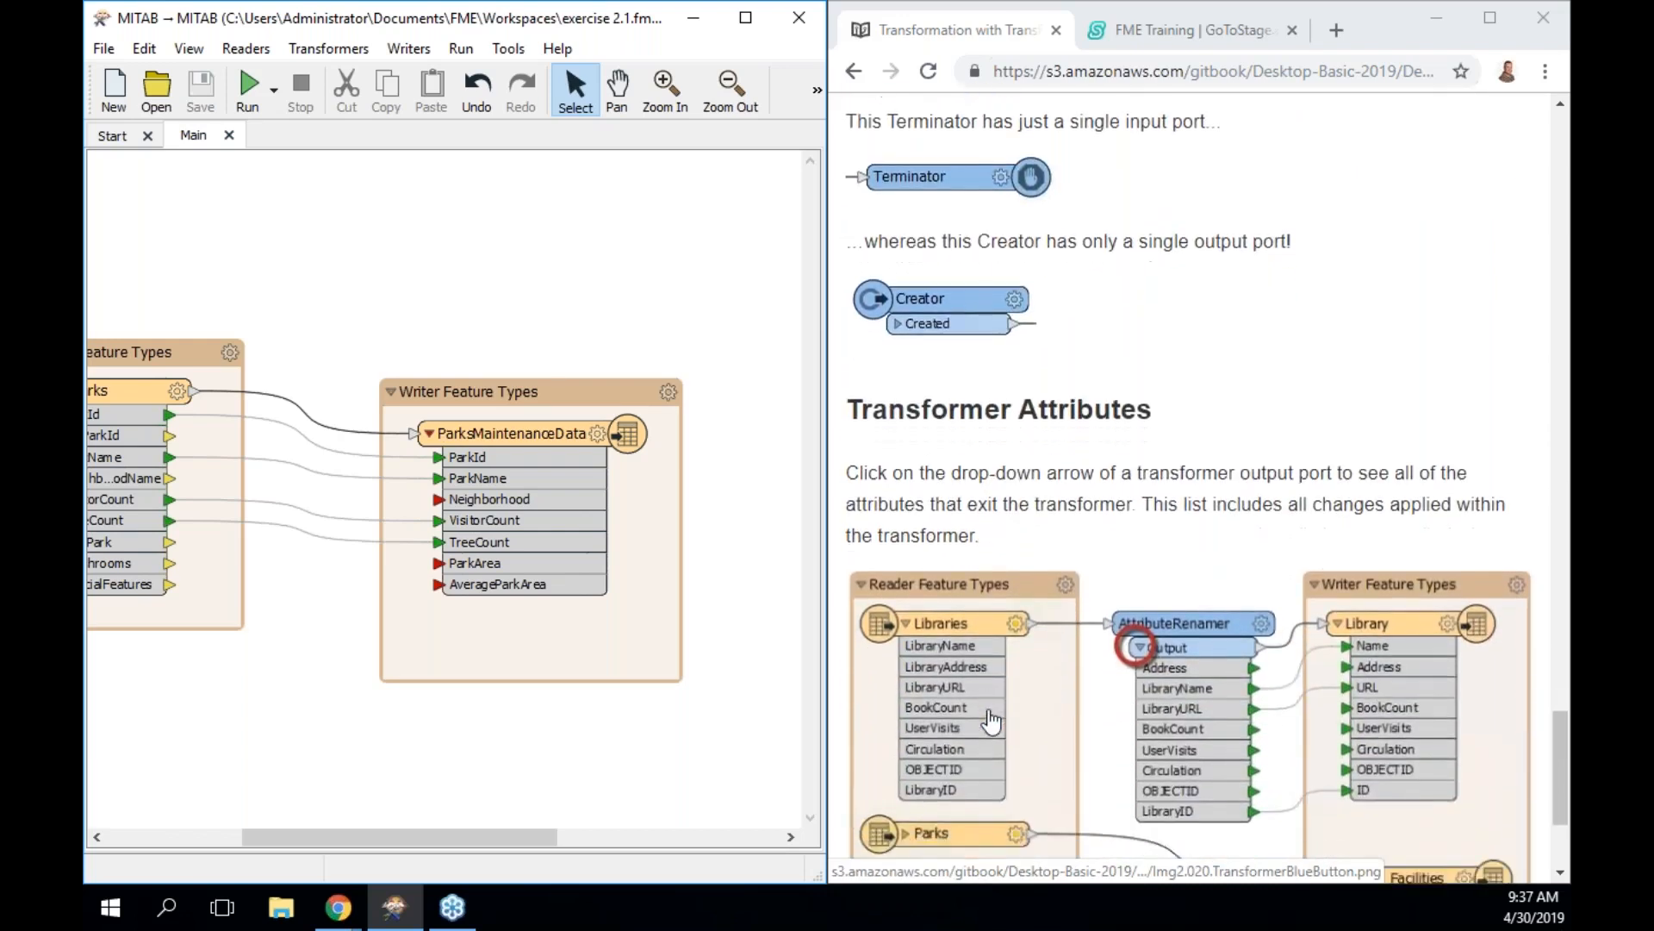
scroll(991, 722, "down", 1)
scroll(991, 723, "down", 1)
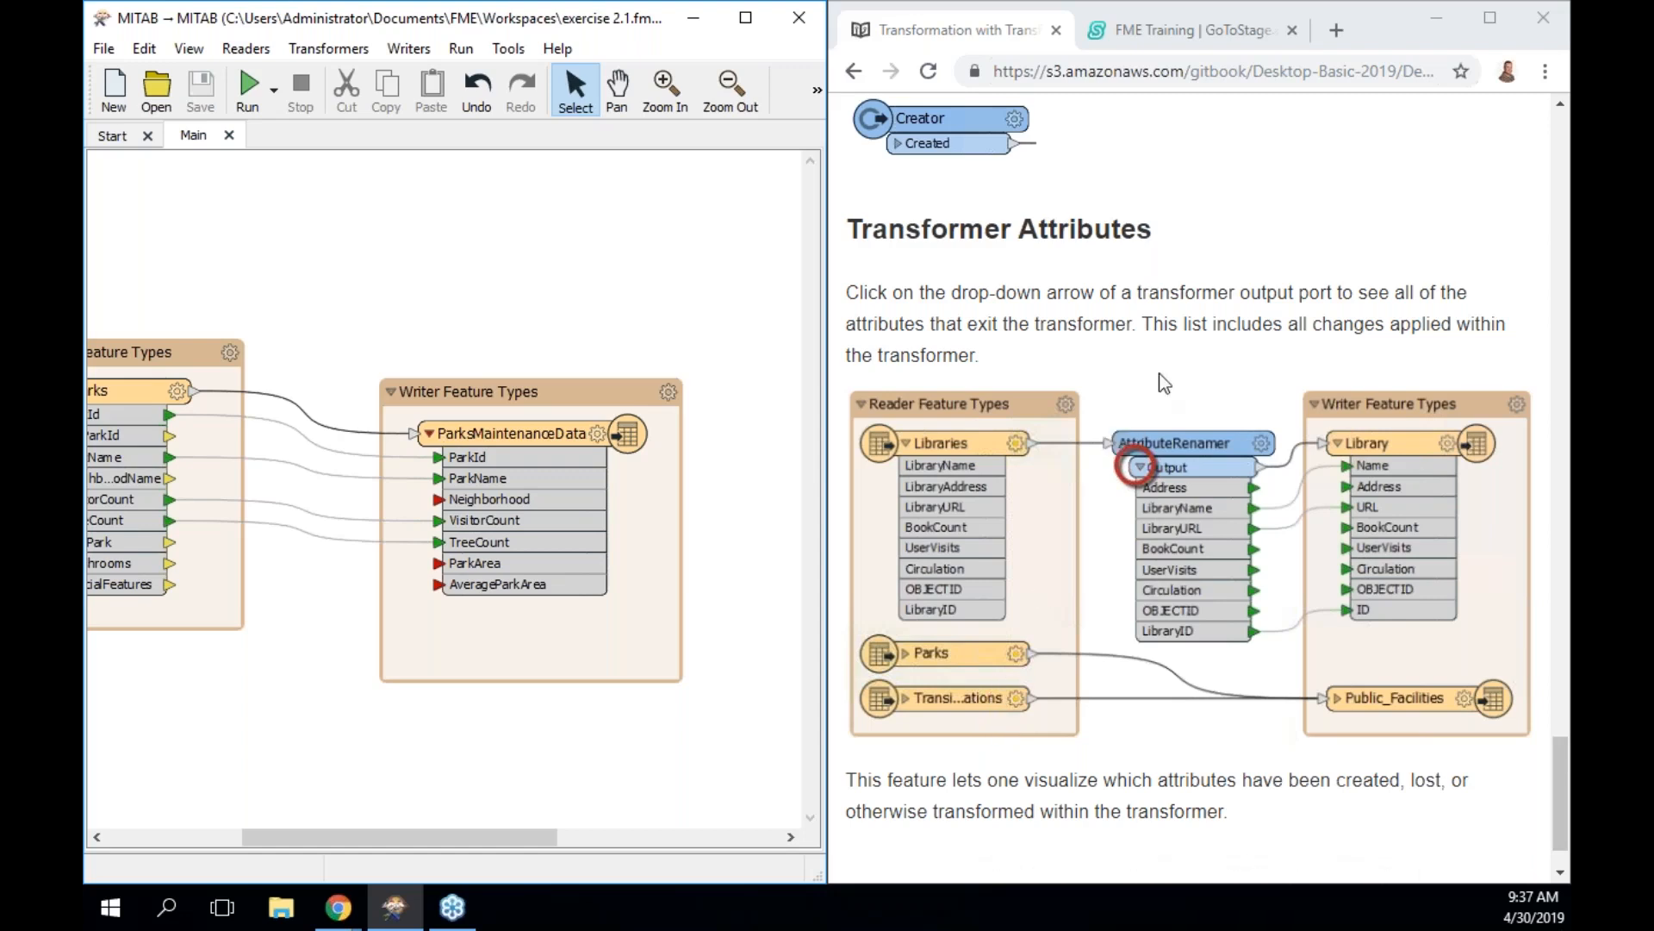
scroll(1164, 383, "up", 5)
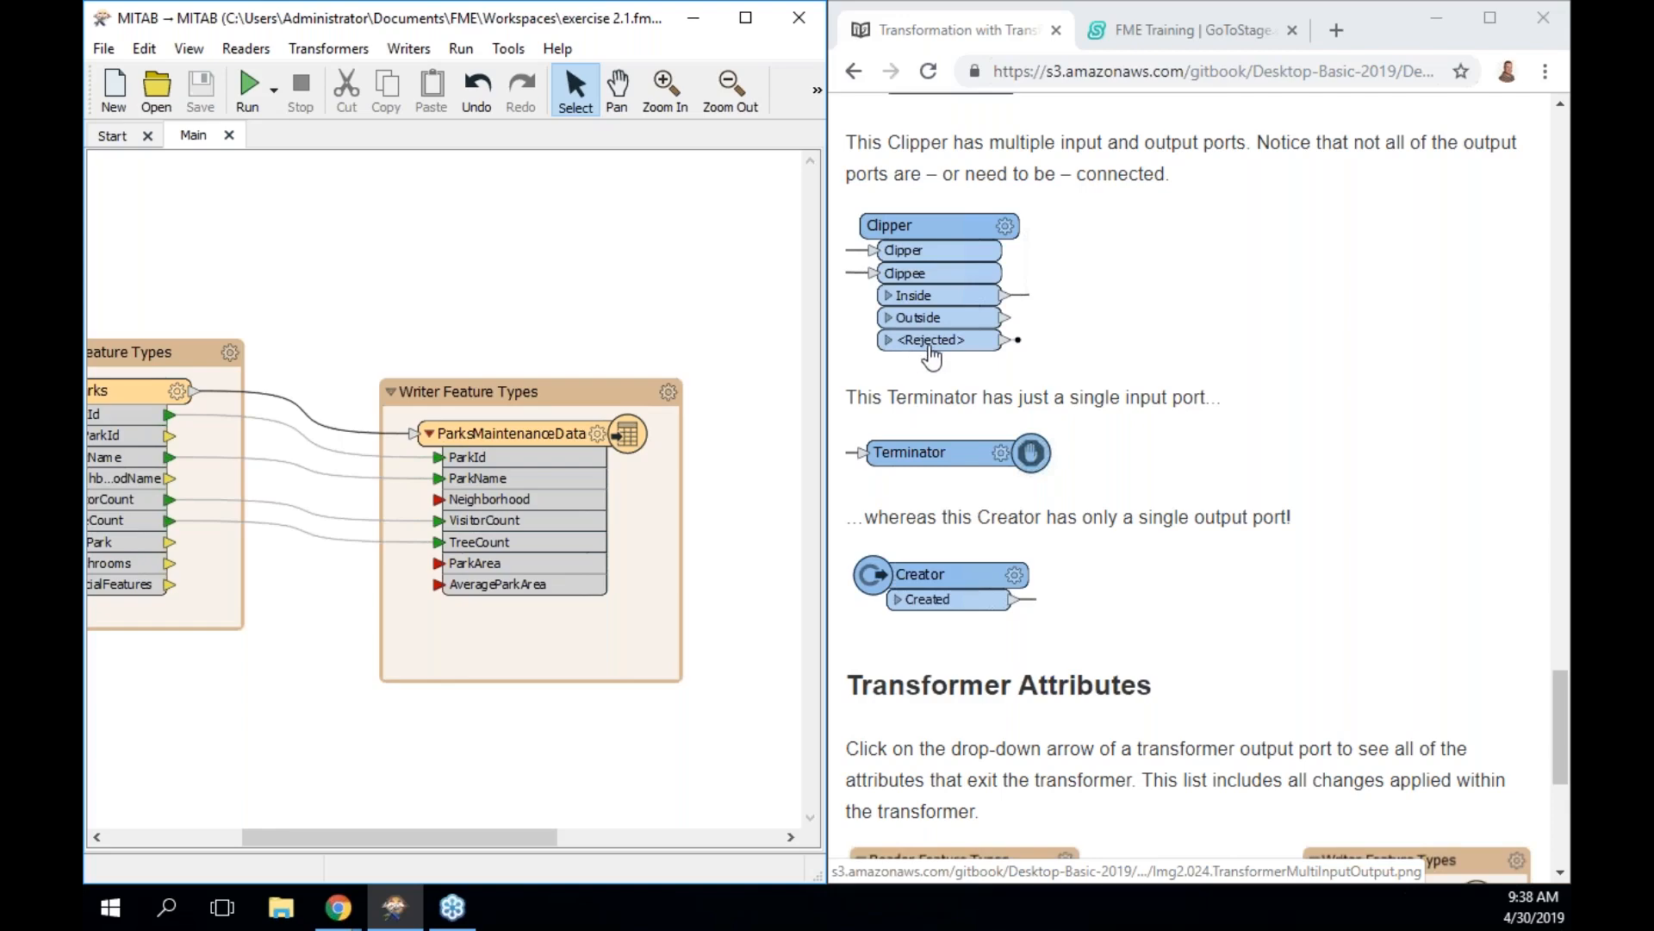
scroll(932, 356, "down", 6)
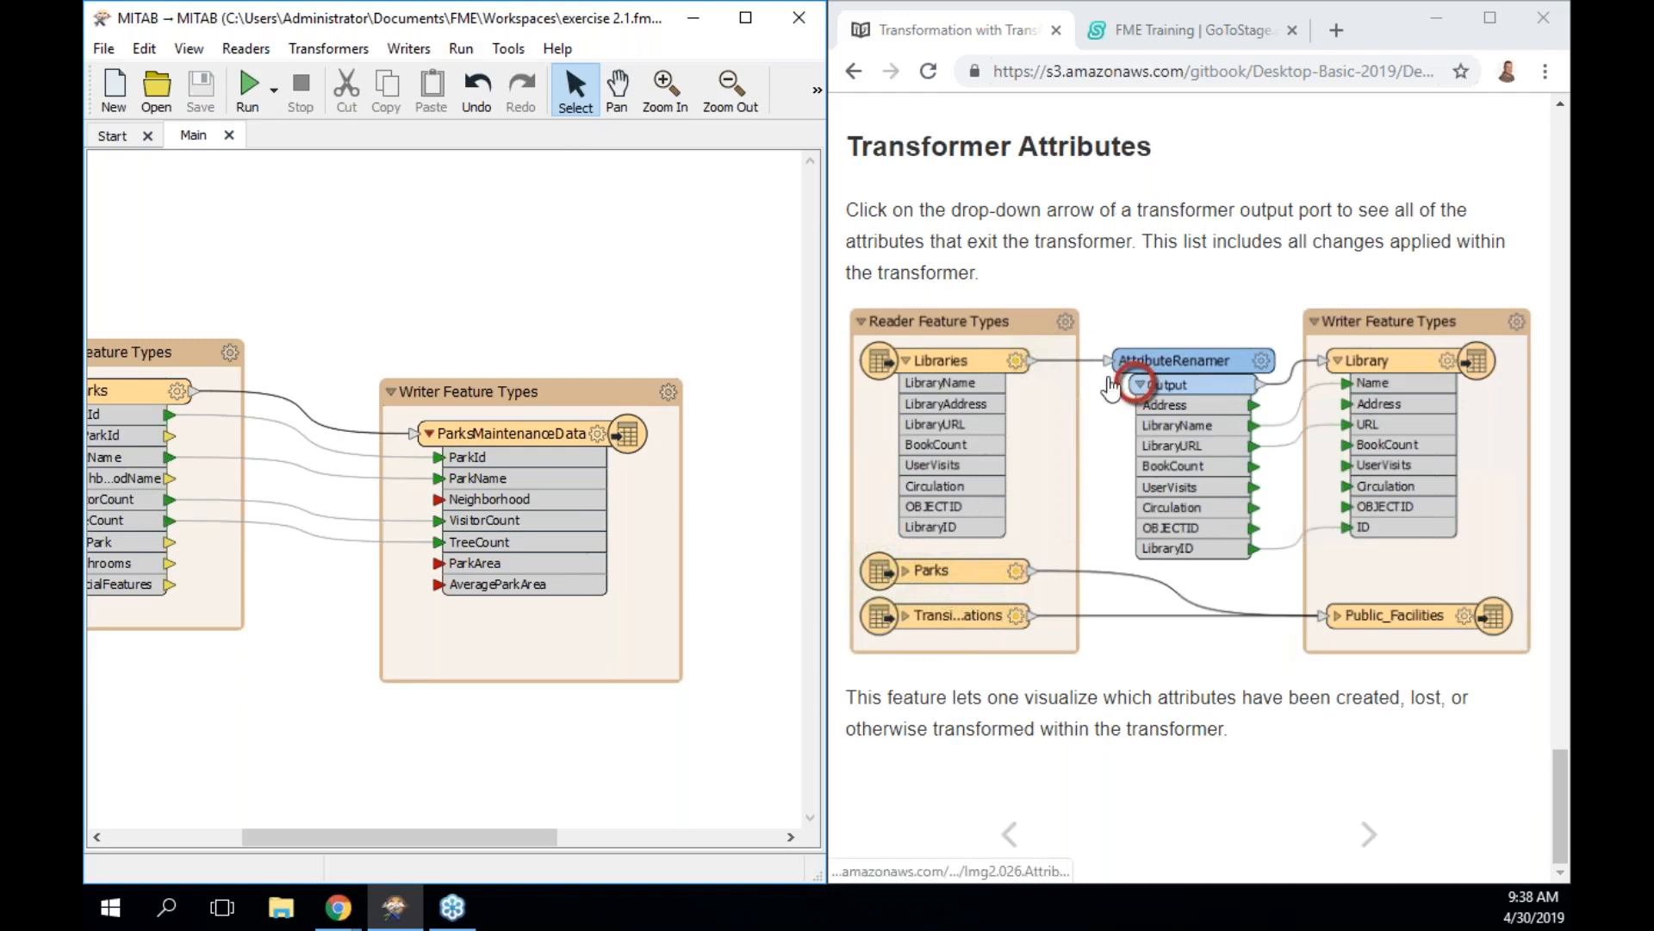
Go on to Exercise 2, Grounds Maintenance Project - Structural Transformation, and read its overview and first instructions
left_click(1369, 835)
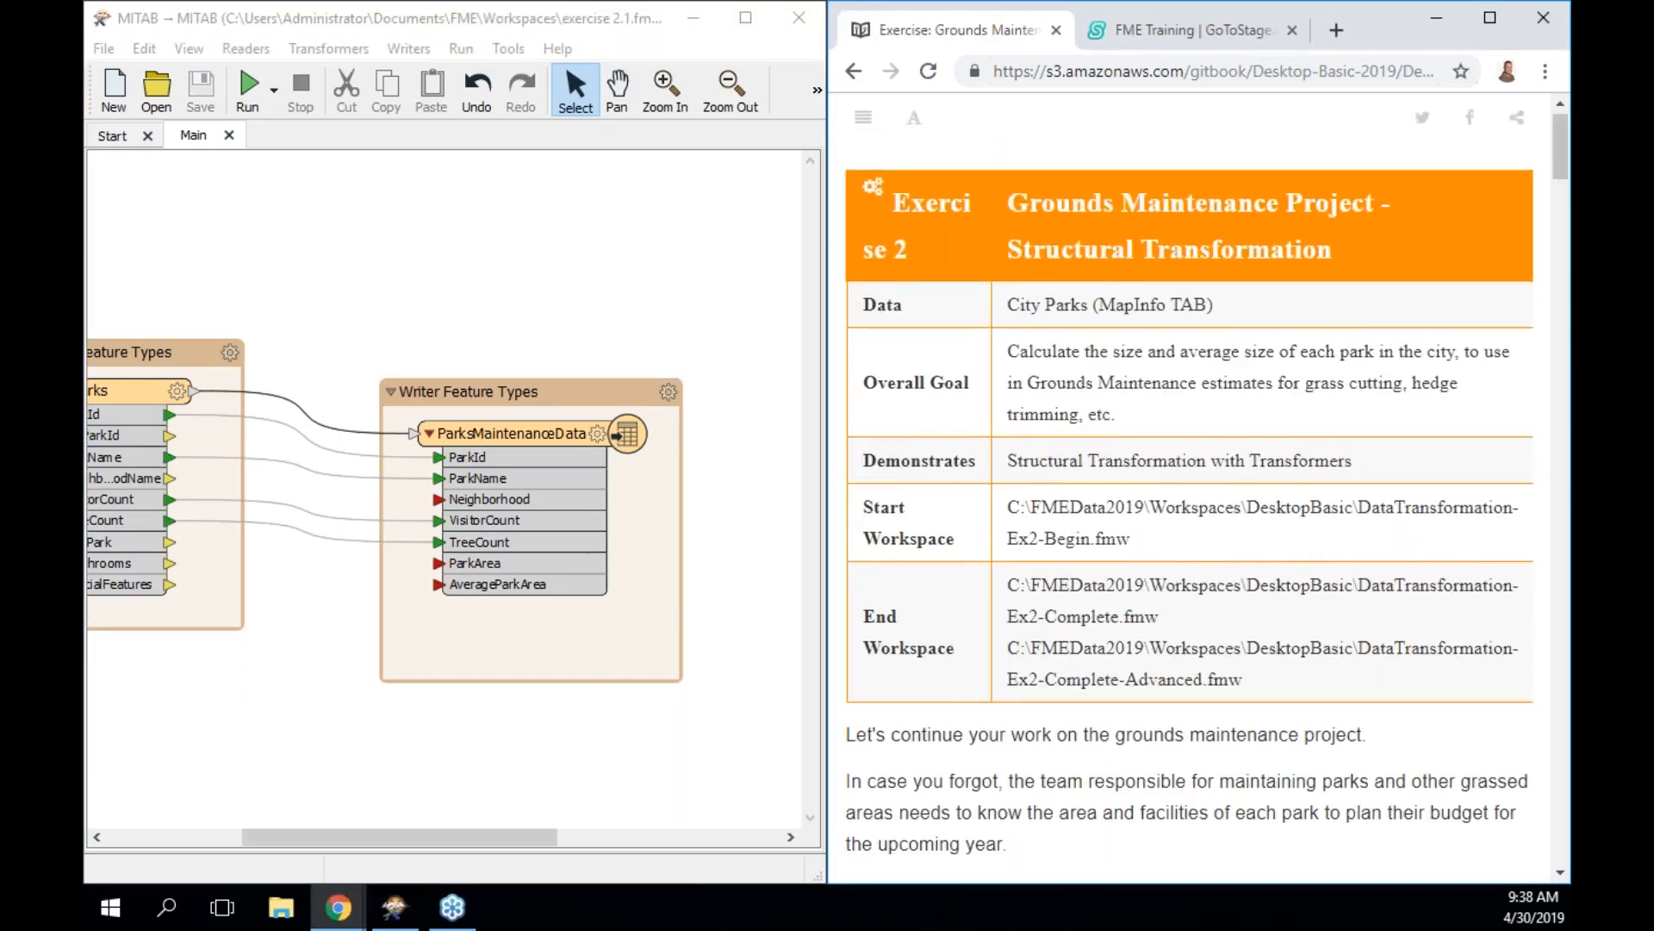
scroll(1190, 497, "down", 1)
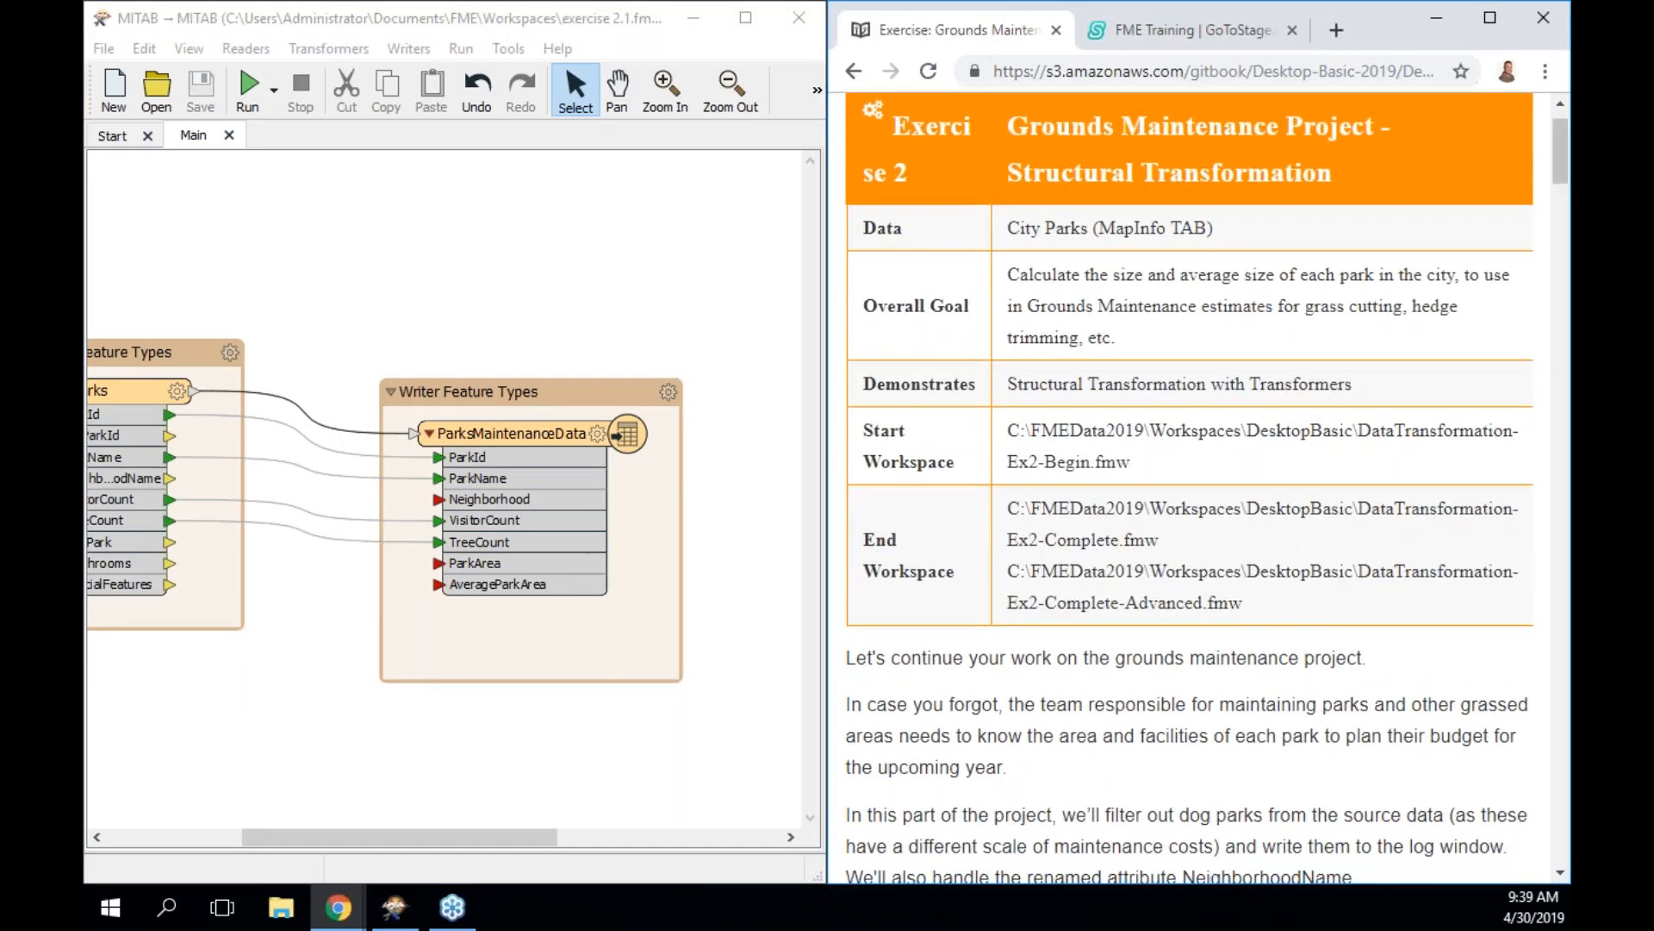
scroll(496, 754, "left", 2)
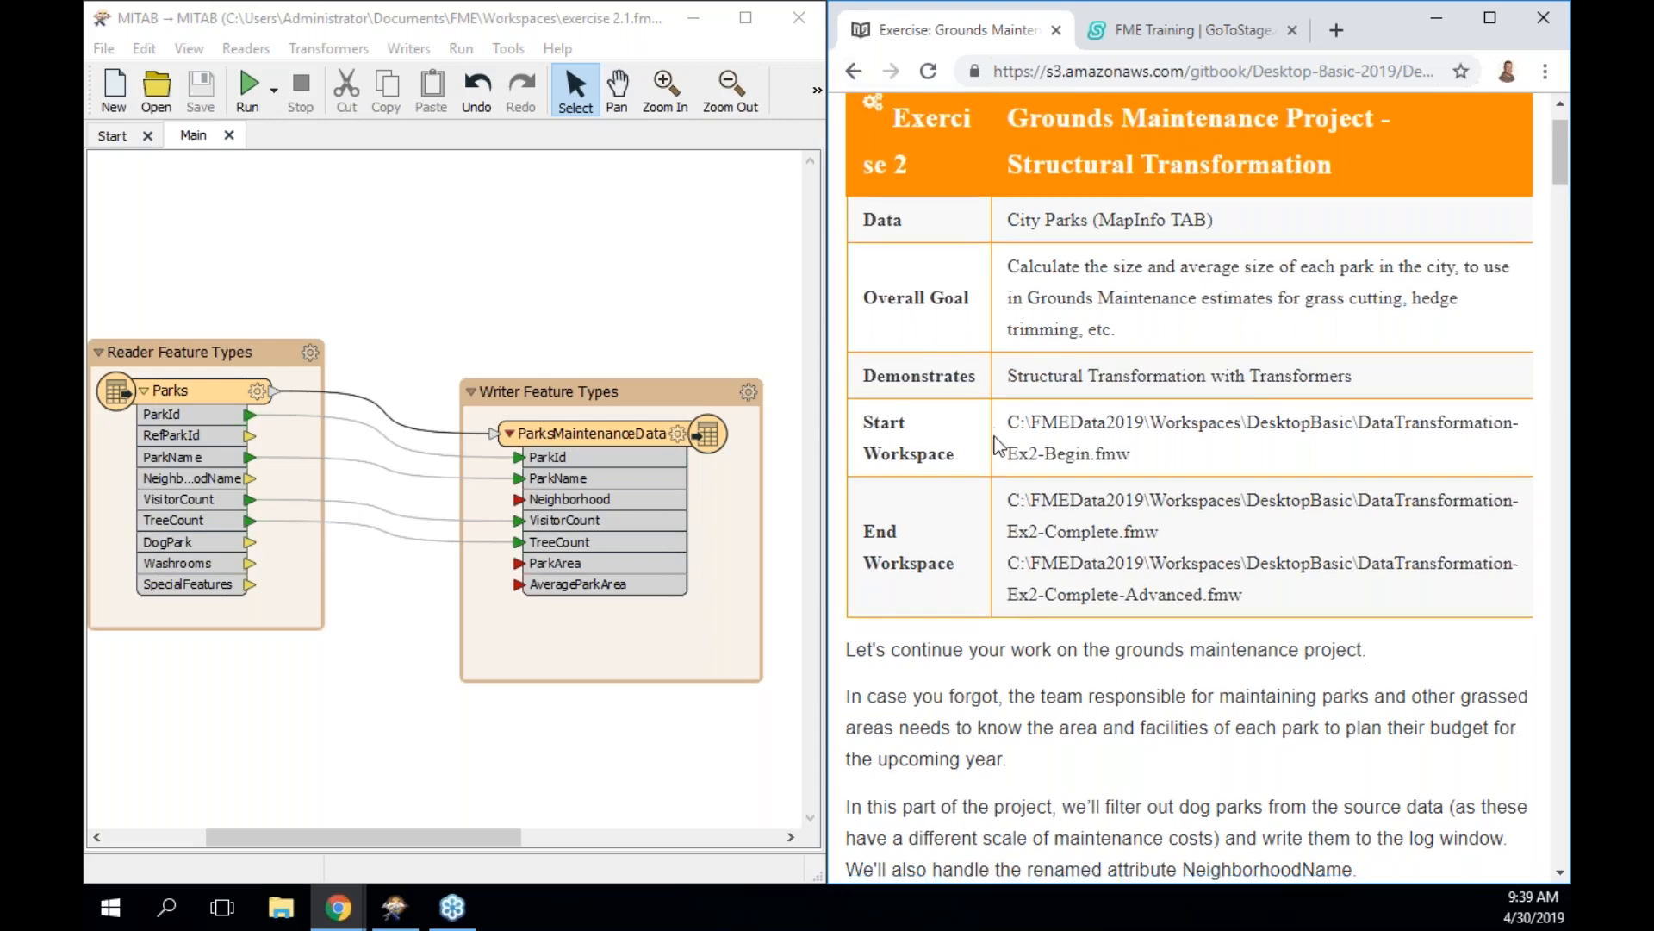
scroll(944, 287, "down", 4)
scroll(1131, 313, "down", 2)
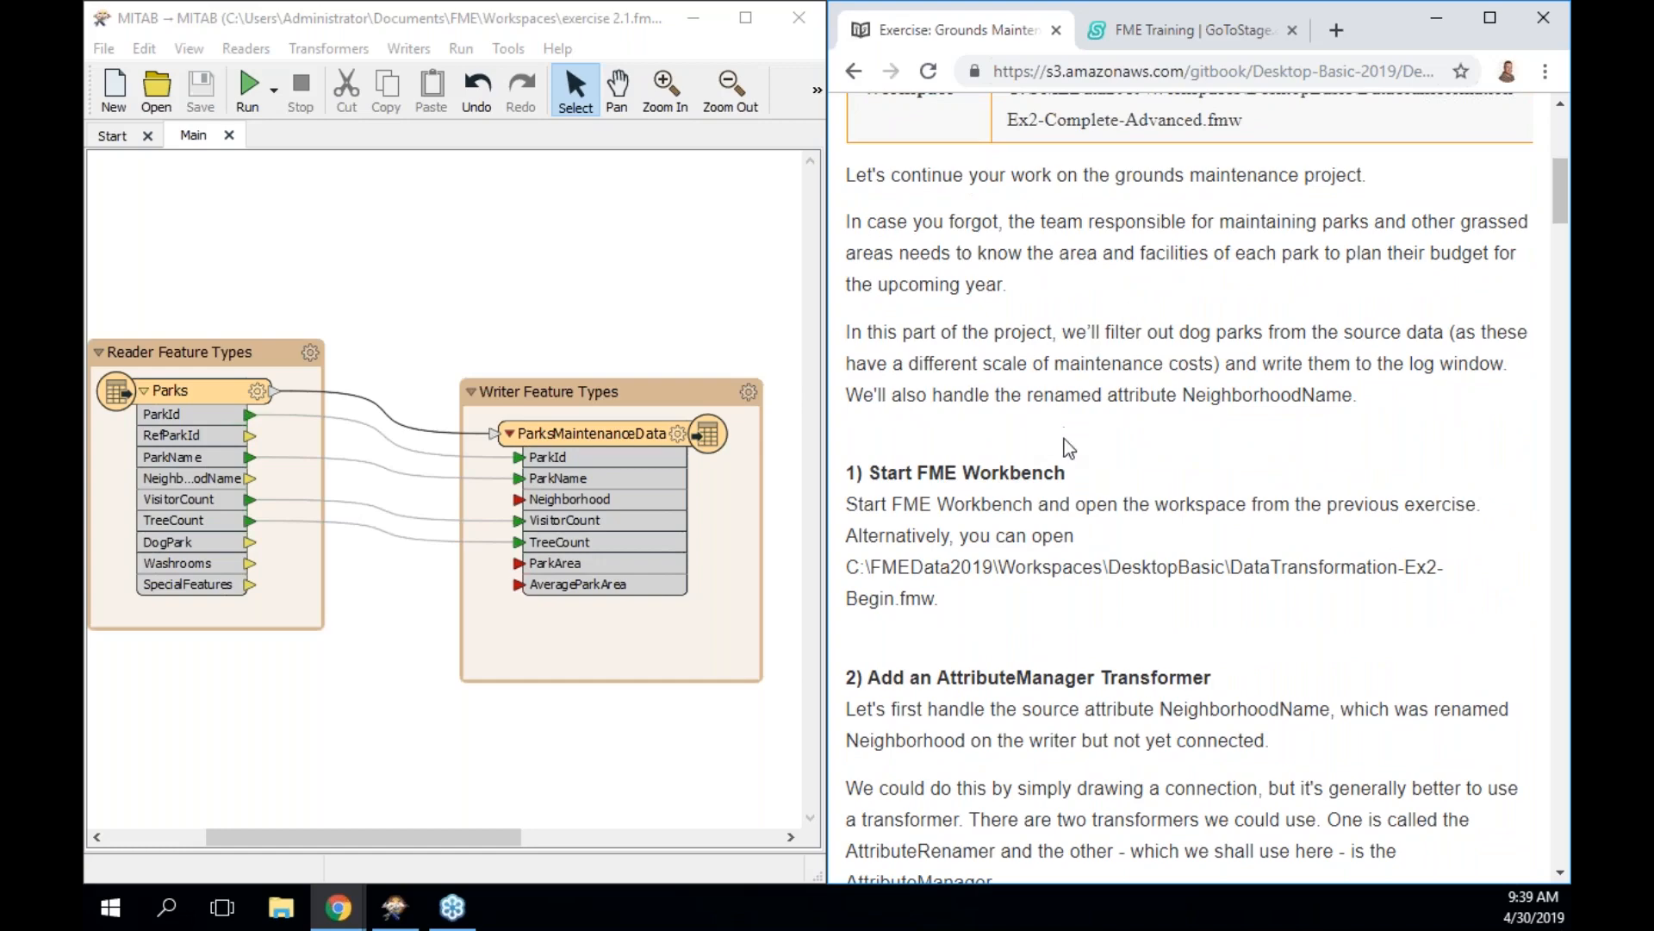
scroll(1067, 444, "down", 2)
scroll(1071, 456, "down", 3)
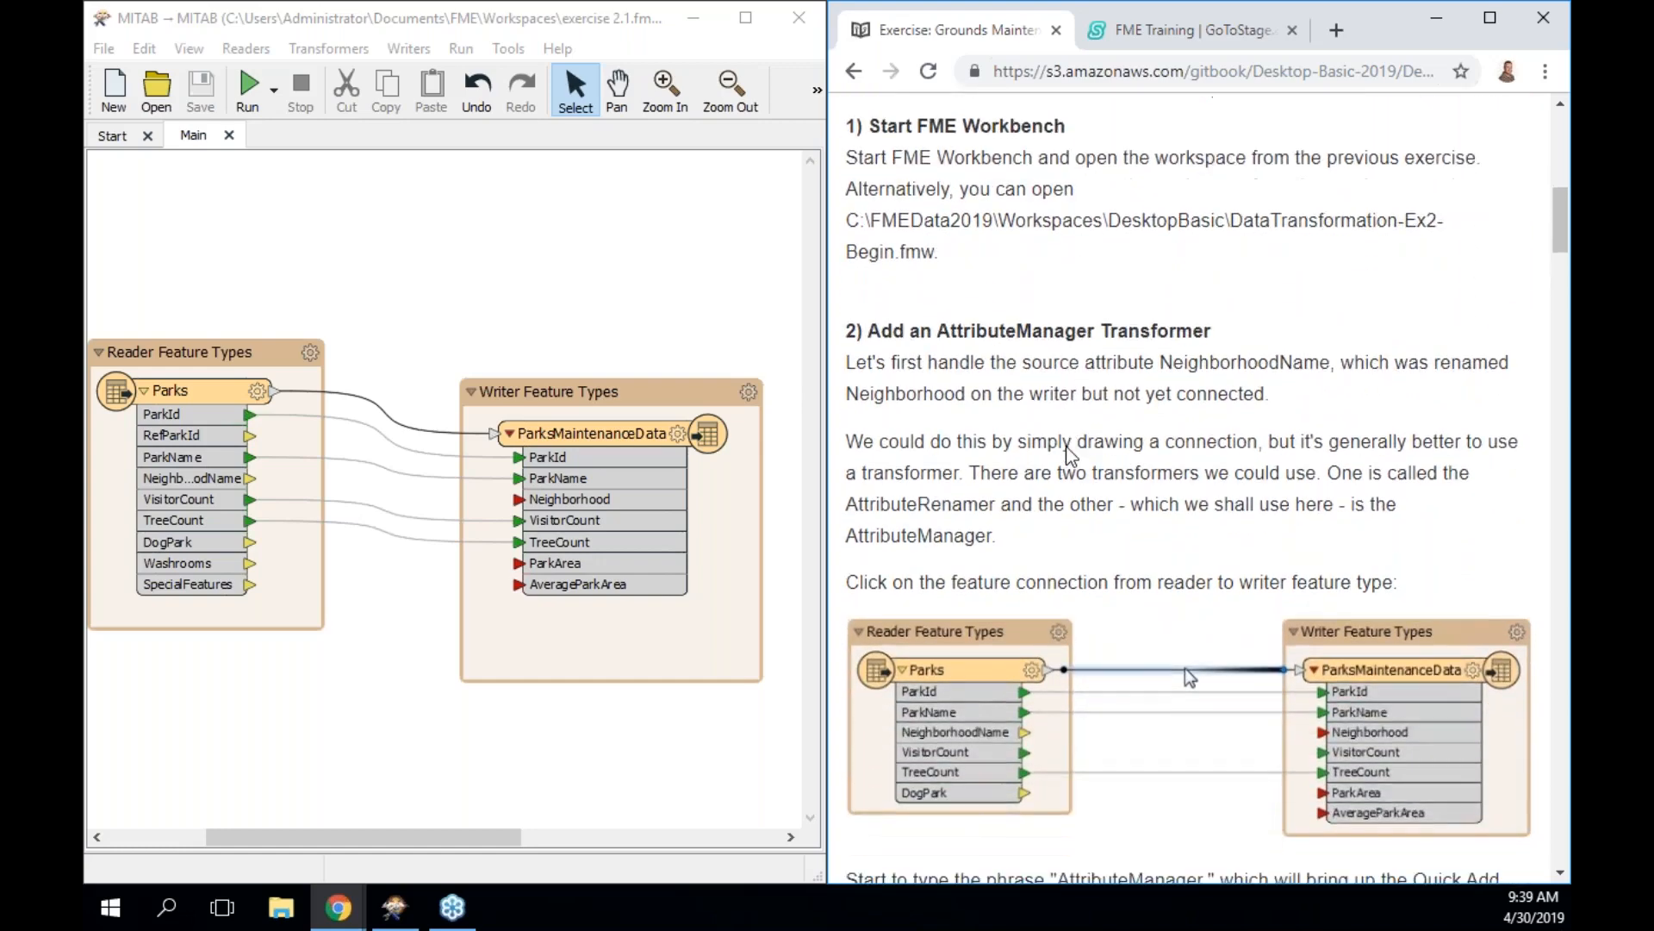
scroll(1071, 456, "up", 5)
scroll(1068, 452, "up", 3)
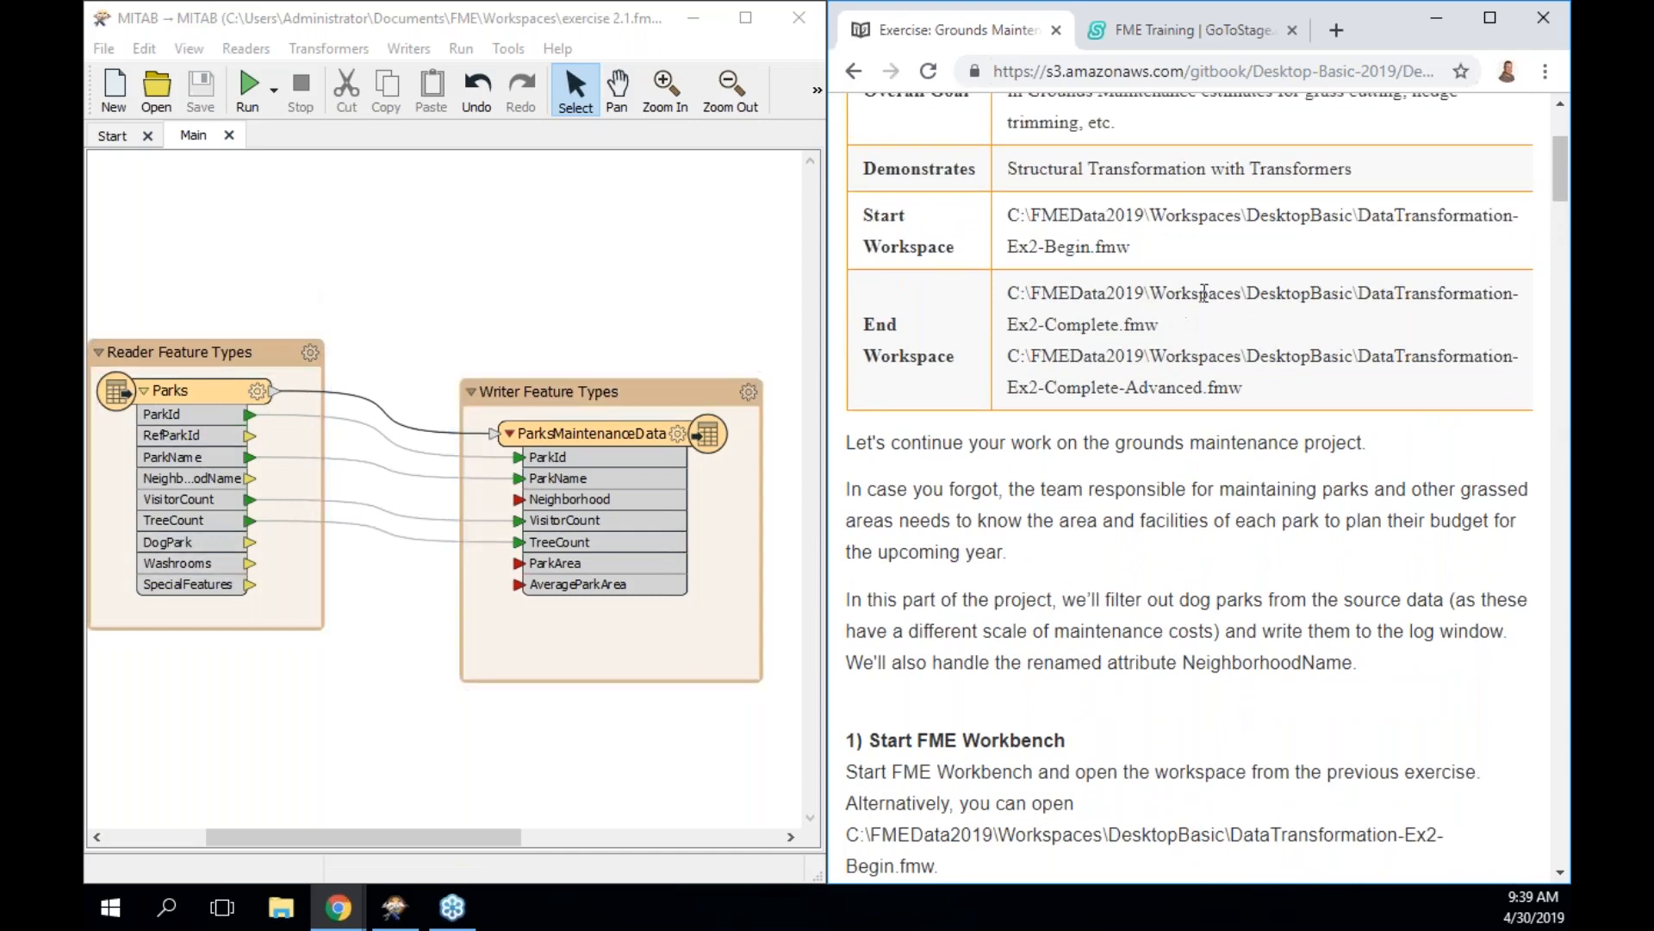
Highlight the exercise's start workspace path and read the instructions for adding an AttributeManager transformer
left_click_drag(1144, 239, 1008, 216)
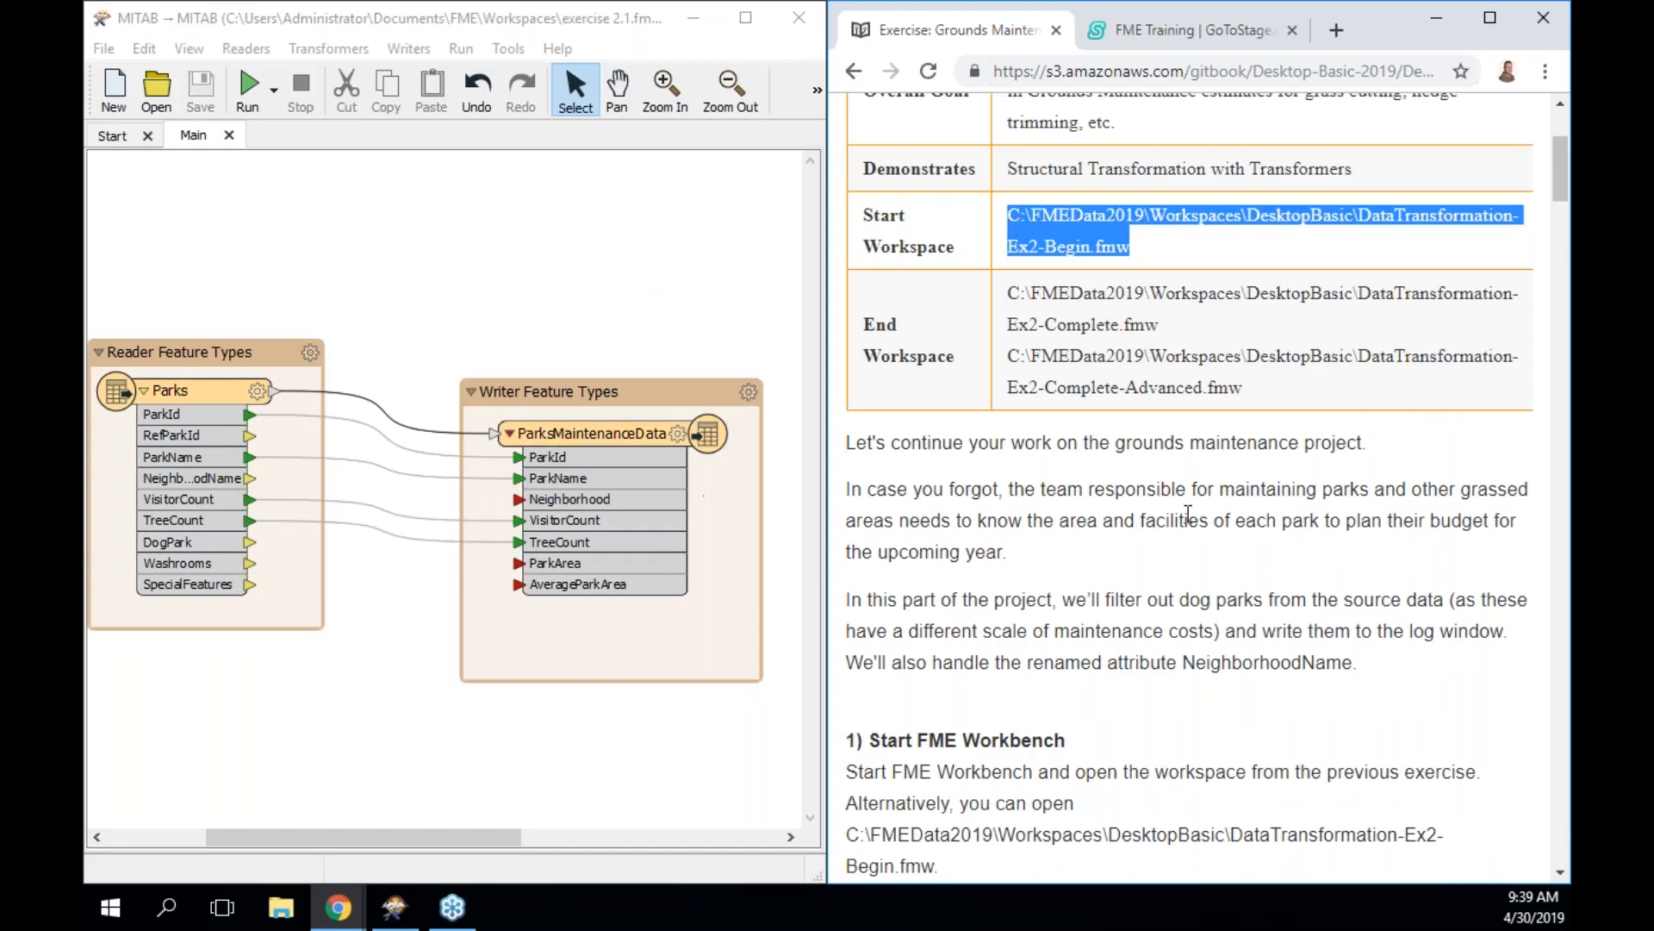
scroll(1187, 514, "down", 7)
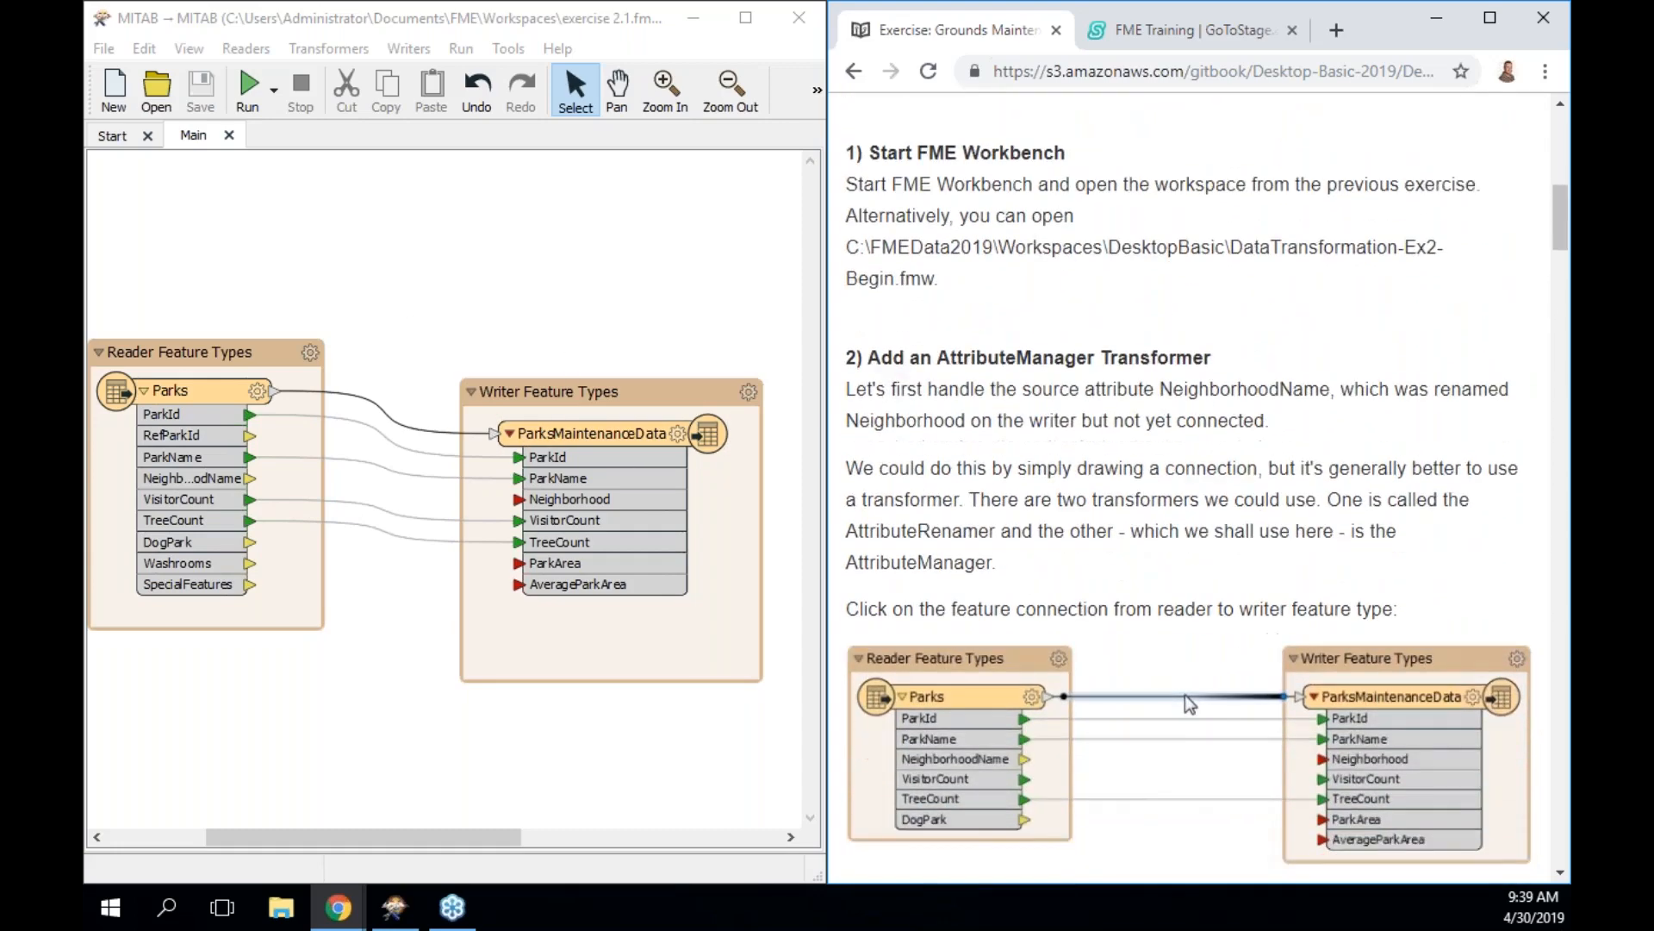
scroll(1189, 487, "down", 2)
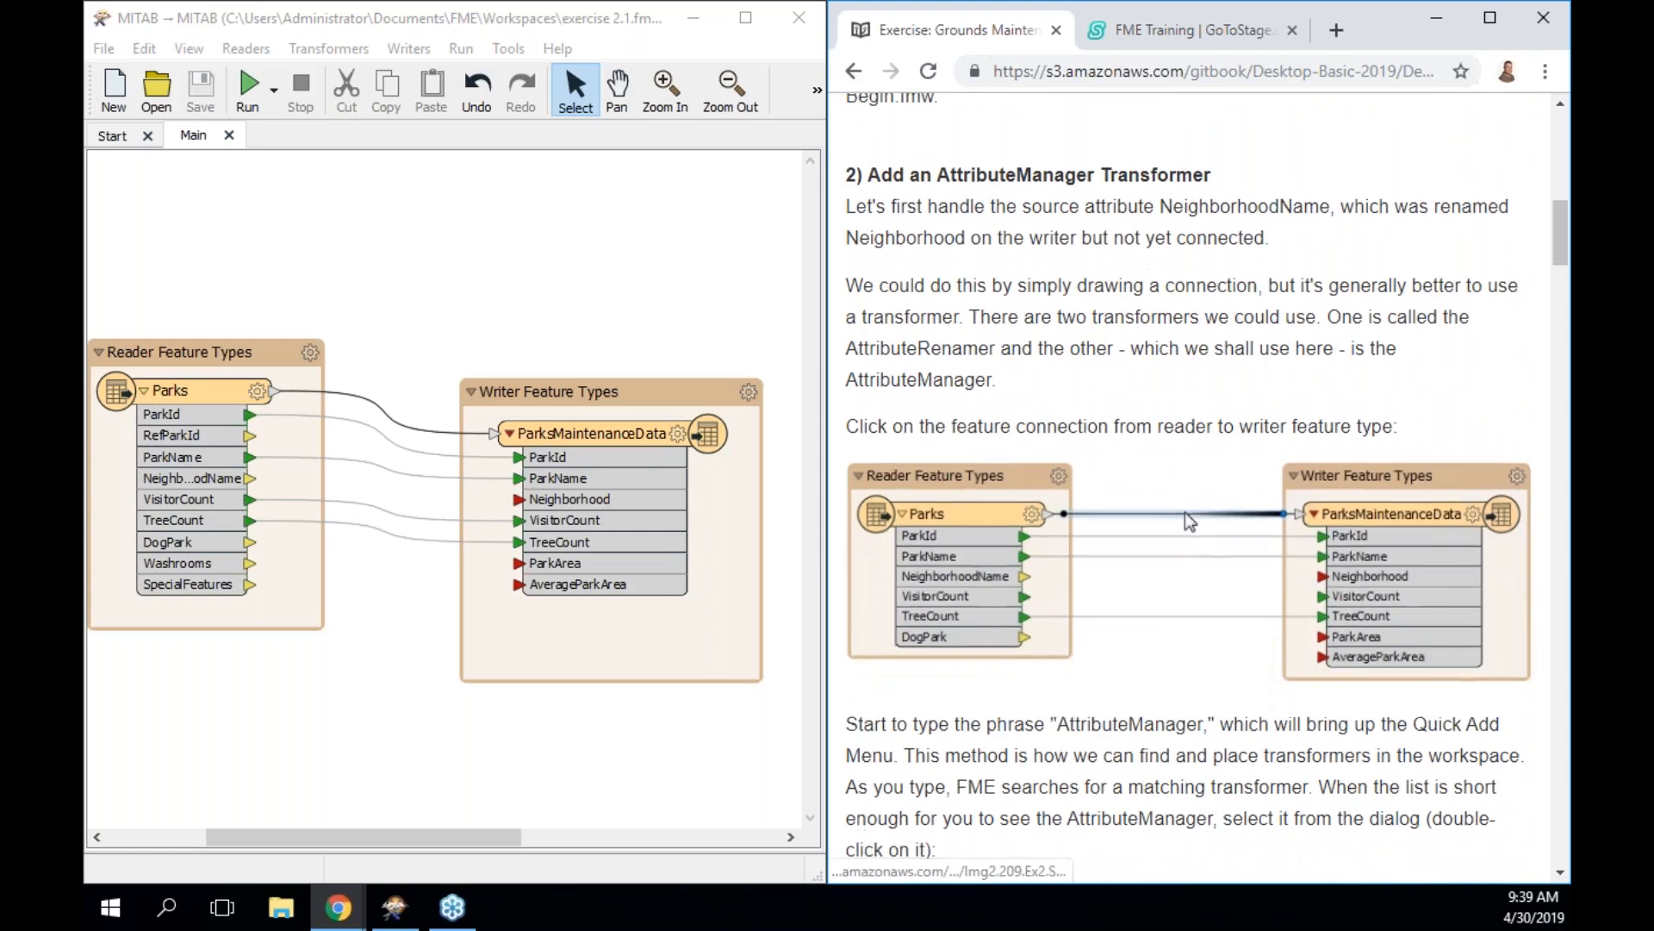
scroll(1197, 482, "down", 1)
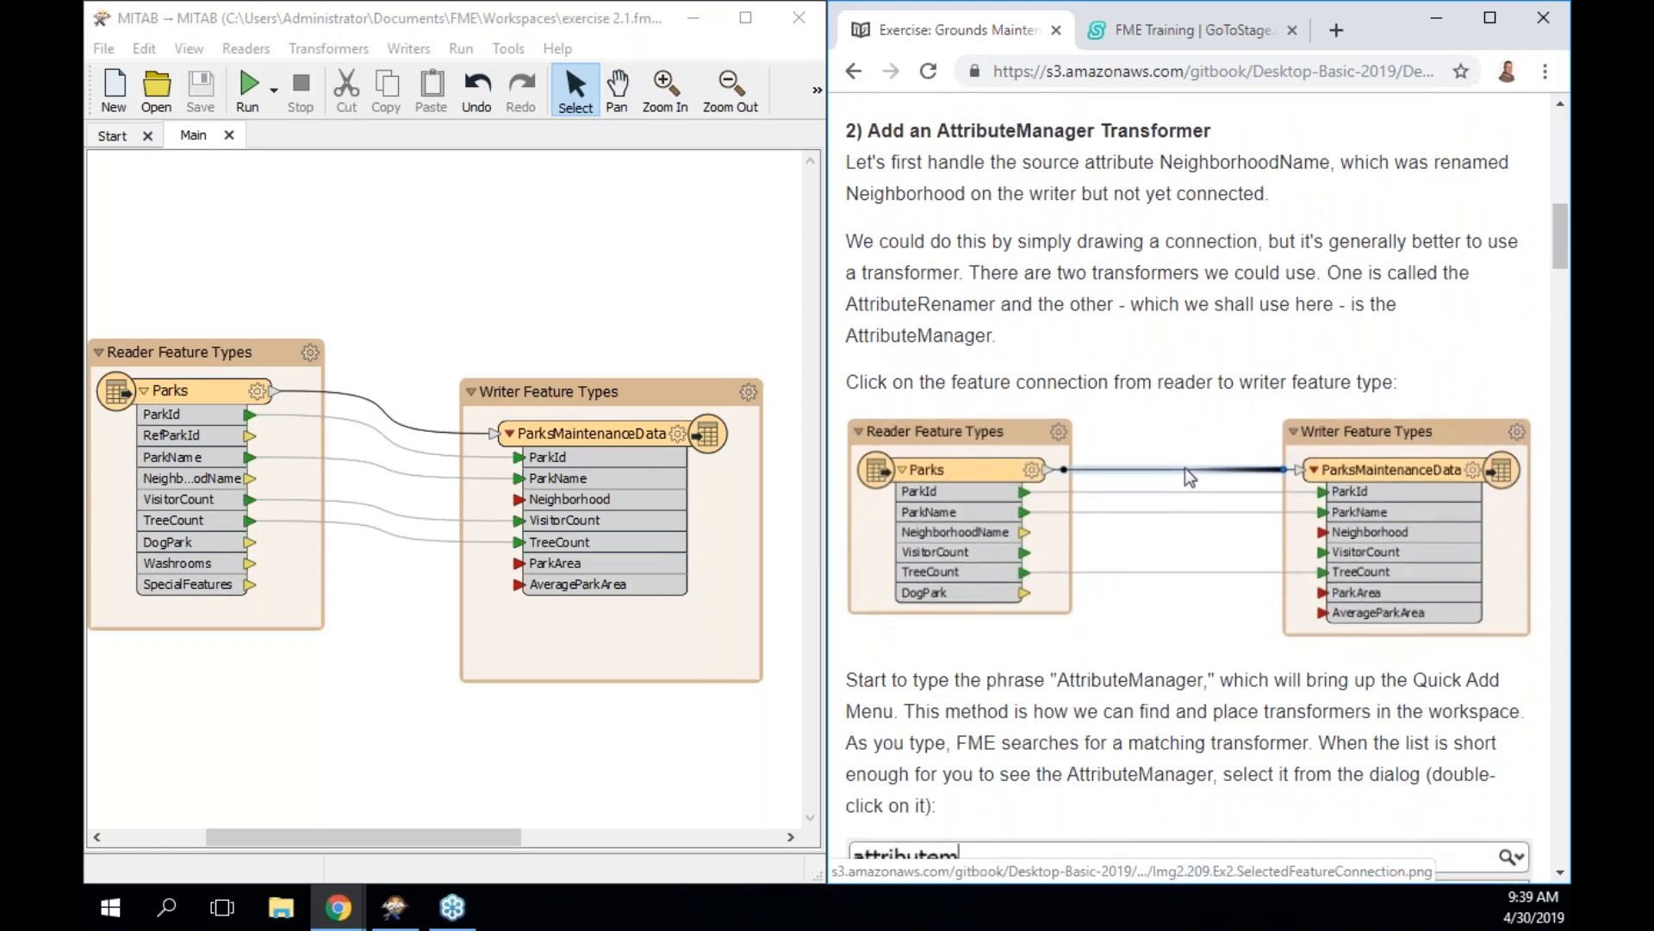
scroll(1186, 467, "up", 7)
scroll(1189, 483, "up", 1)
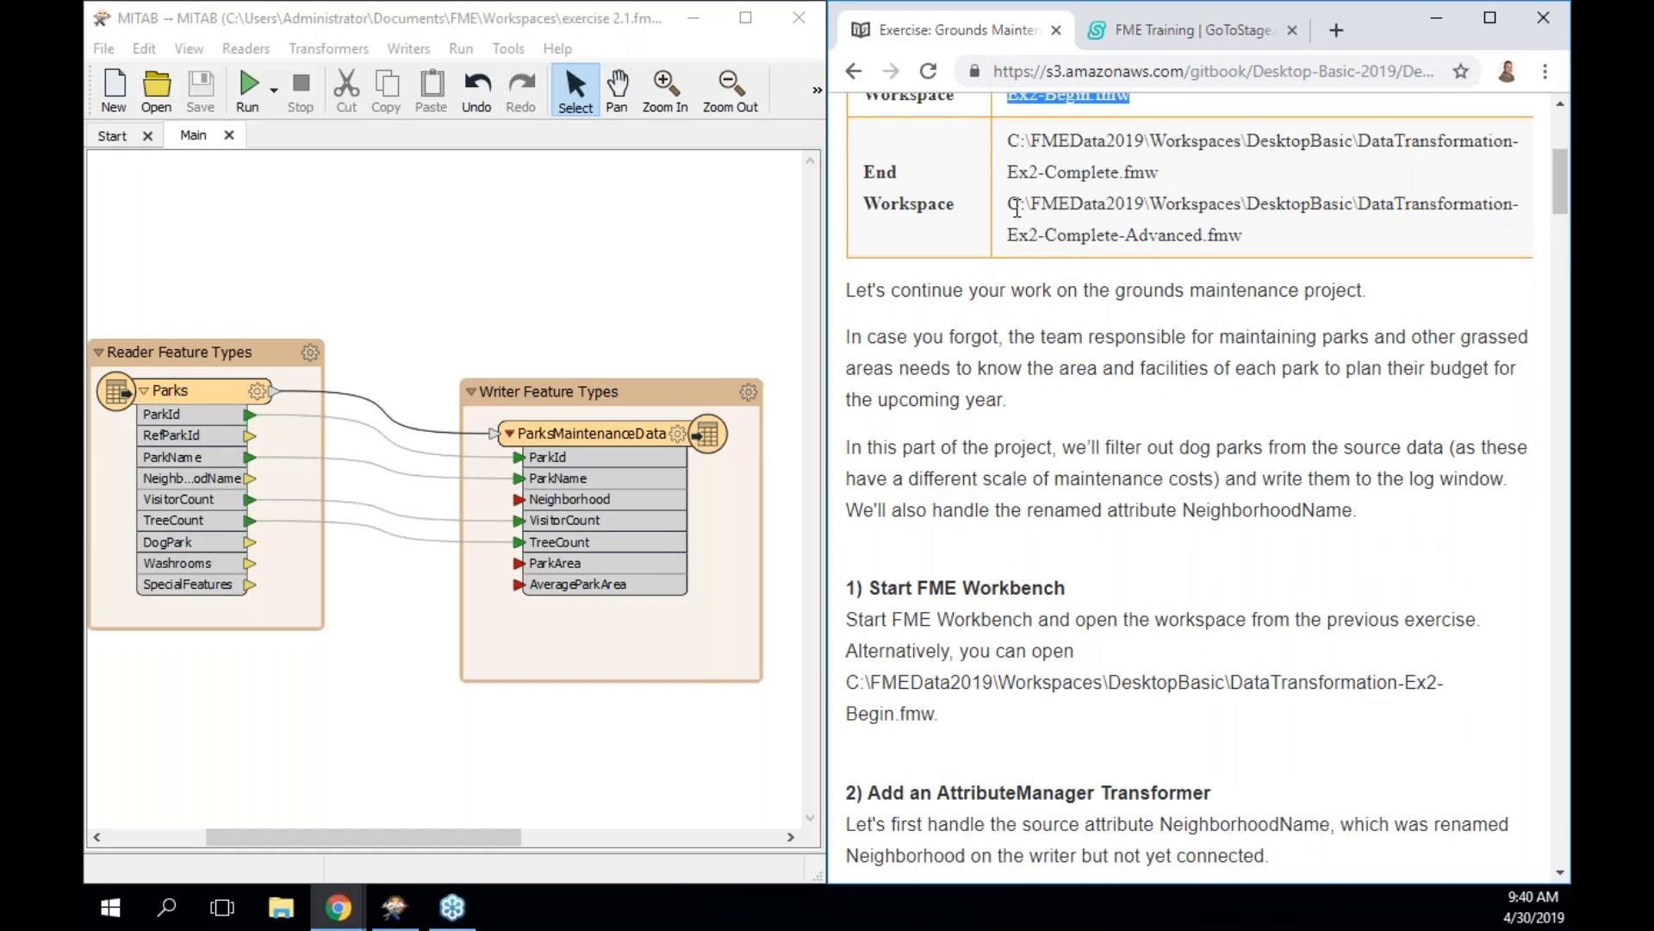
scroll(1186, 810, "down", 4)
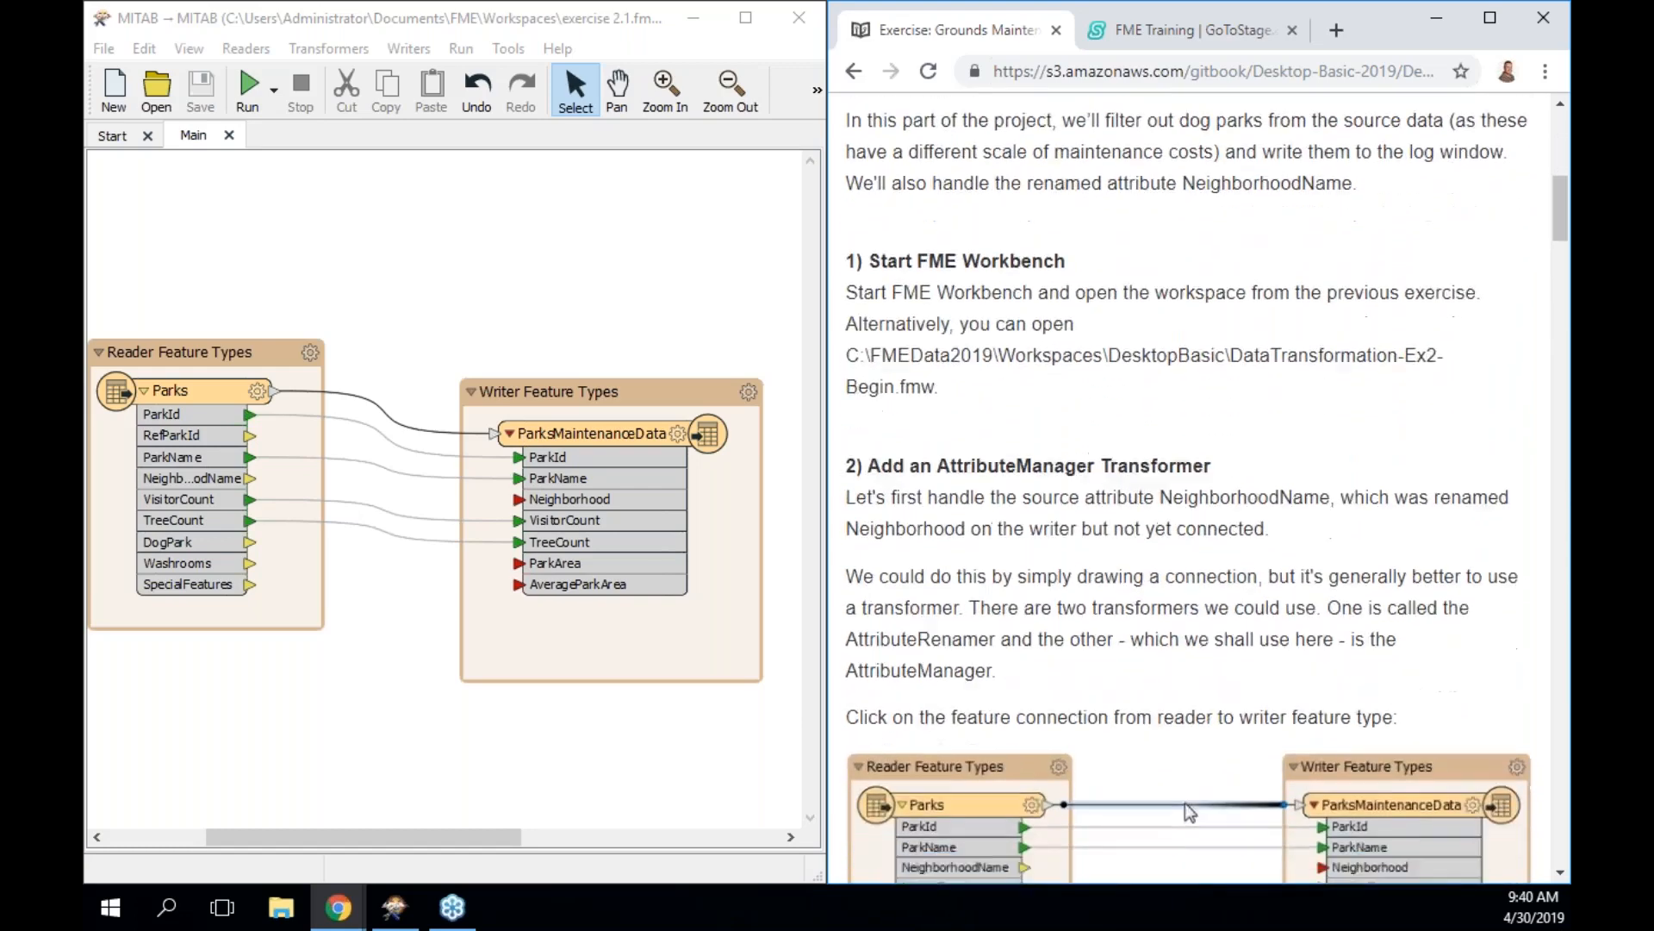
scroll(1189, 483, "down", 2)
scroll(1198, 487, "down", 2)
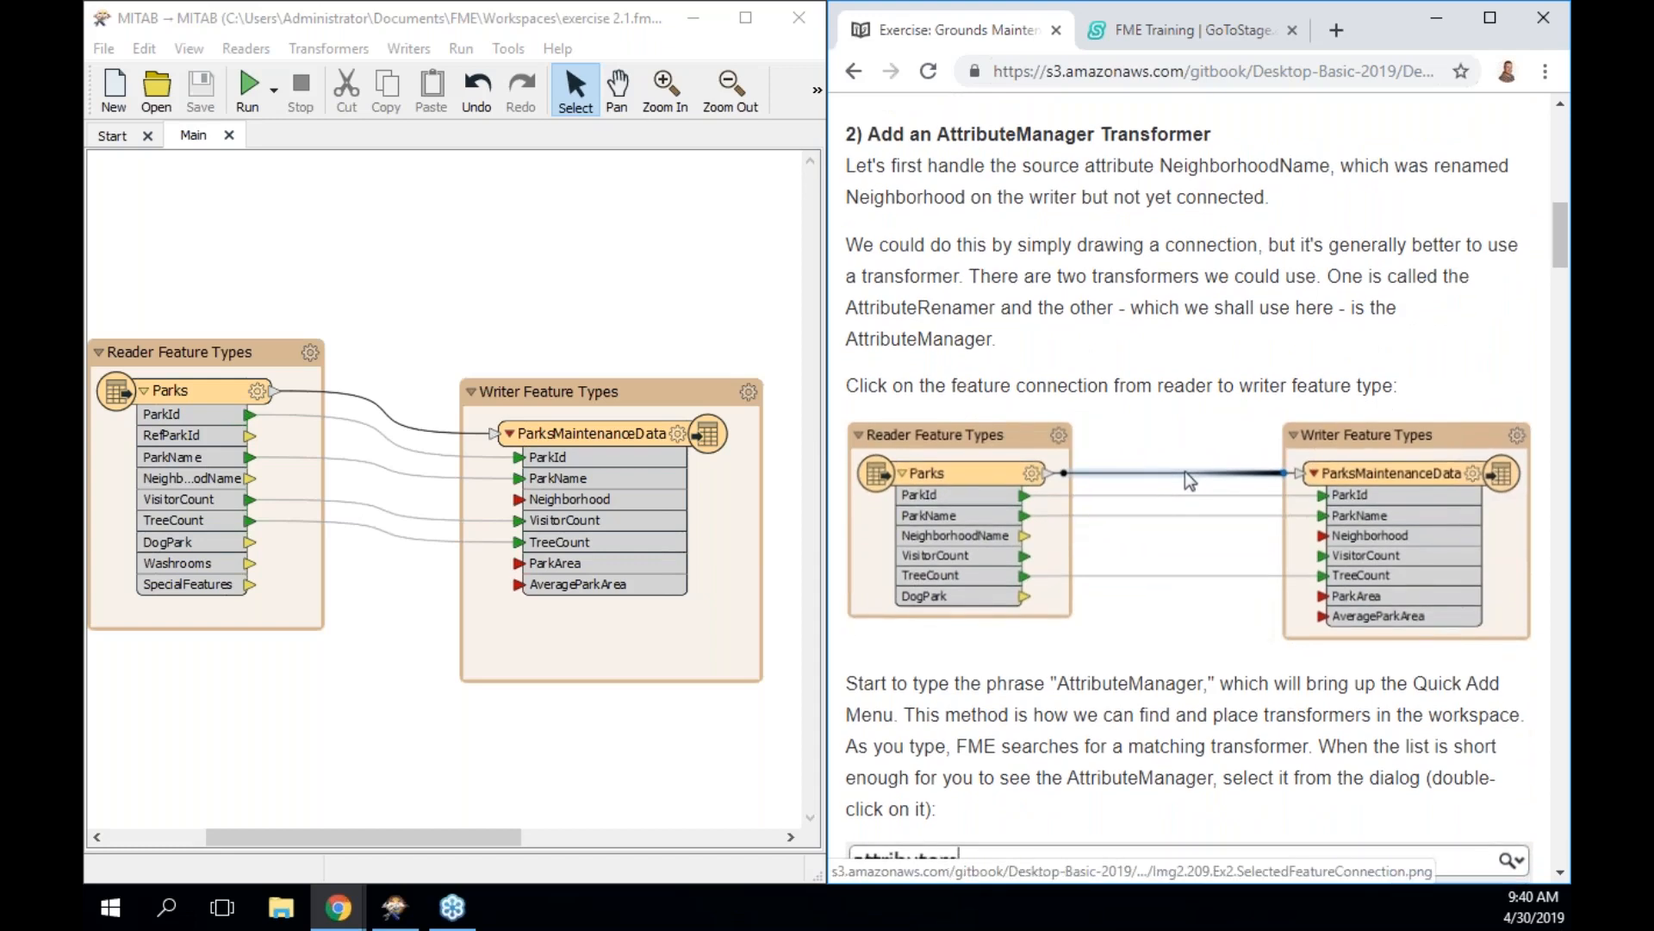
Move the Writer Feature Types bookmark level with the reader and connect the Parks NeighborhoodName attribute to the writer's Neighborhood attribute
left_click_drag(563, 382, 635, 343)
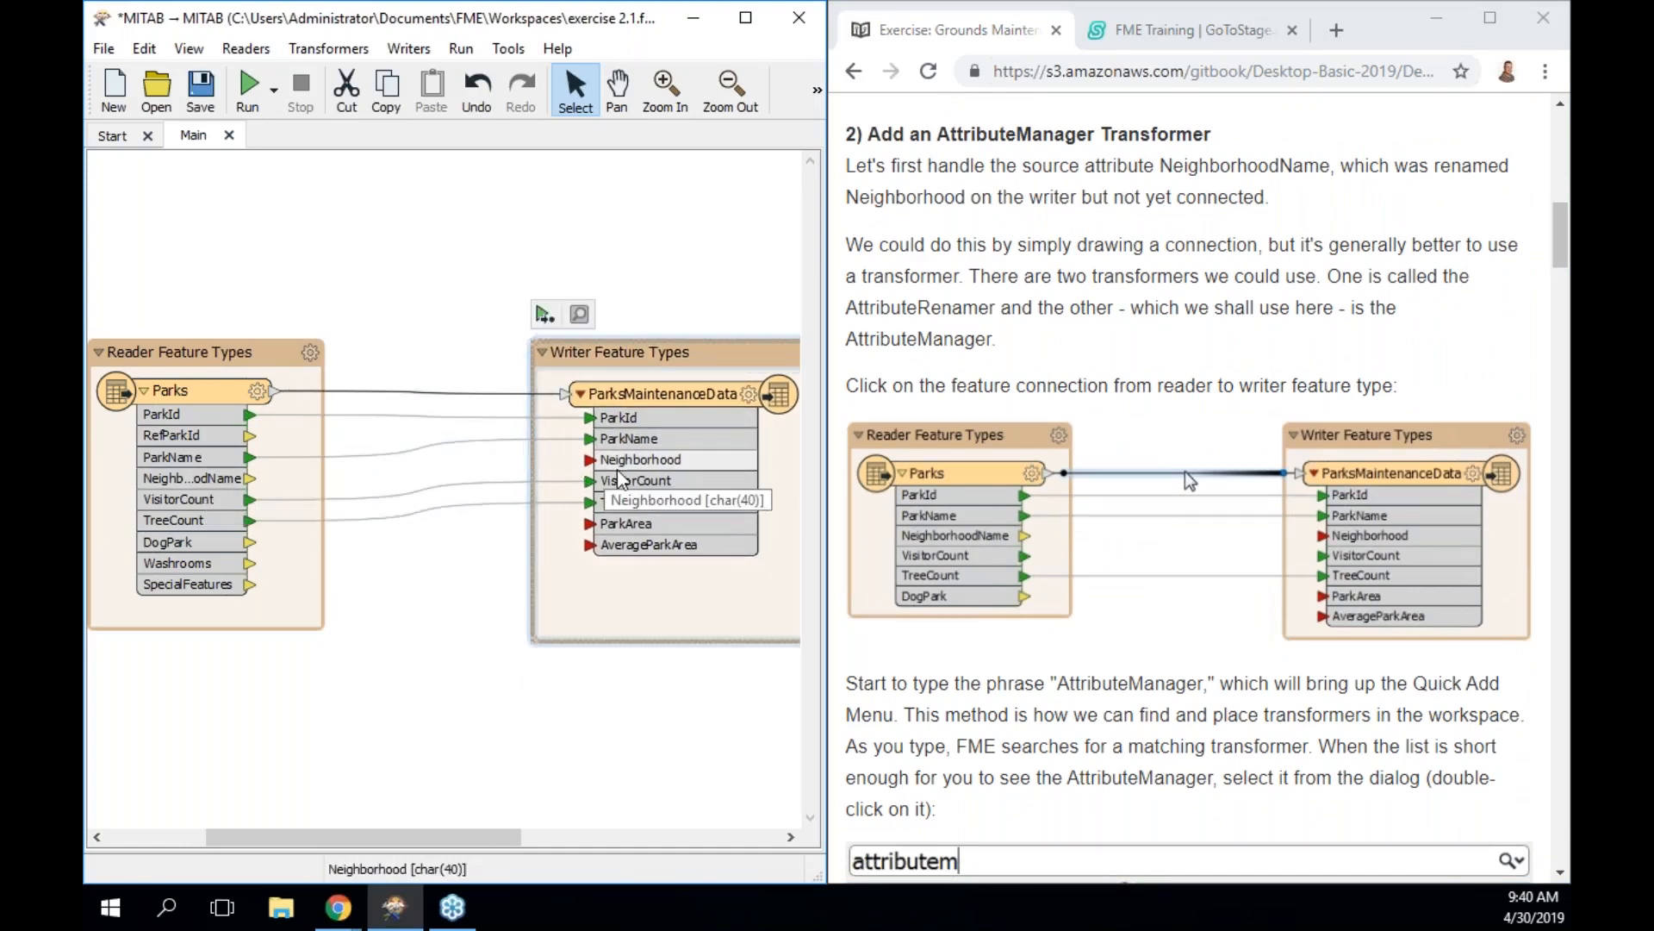
left_click_drag(251, 479, 583, 465)
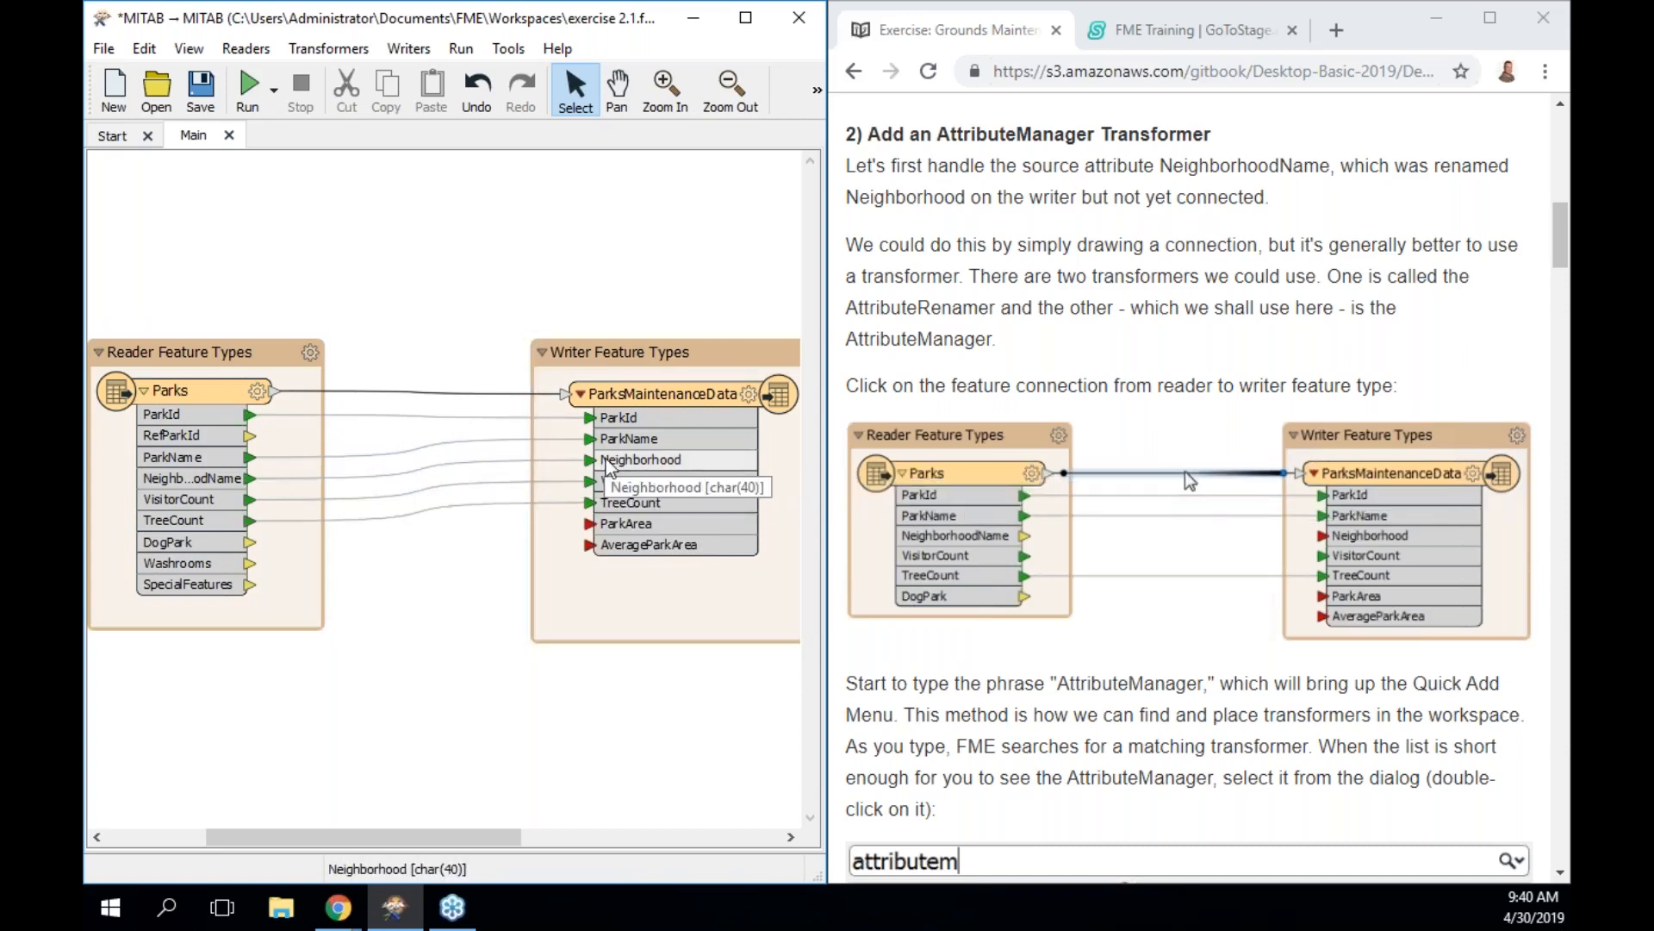
Delete the feature connection between Parks and ParksMaintenanceData and draw it again
left_click(431, 393)
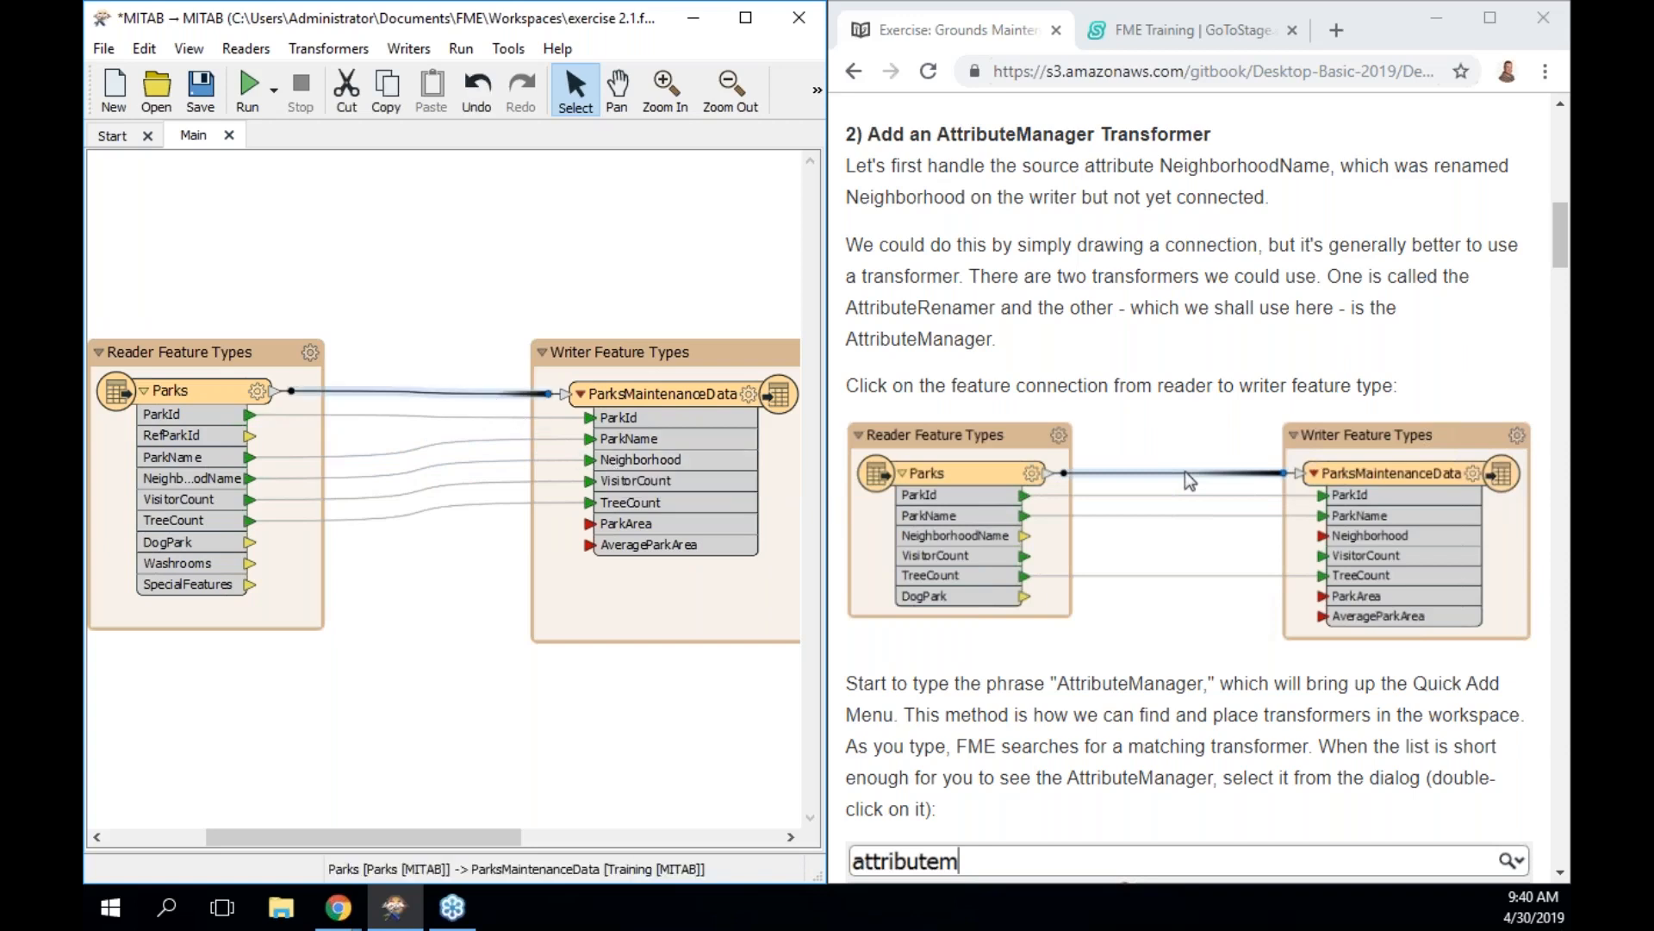
key("Delete")
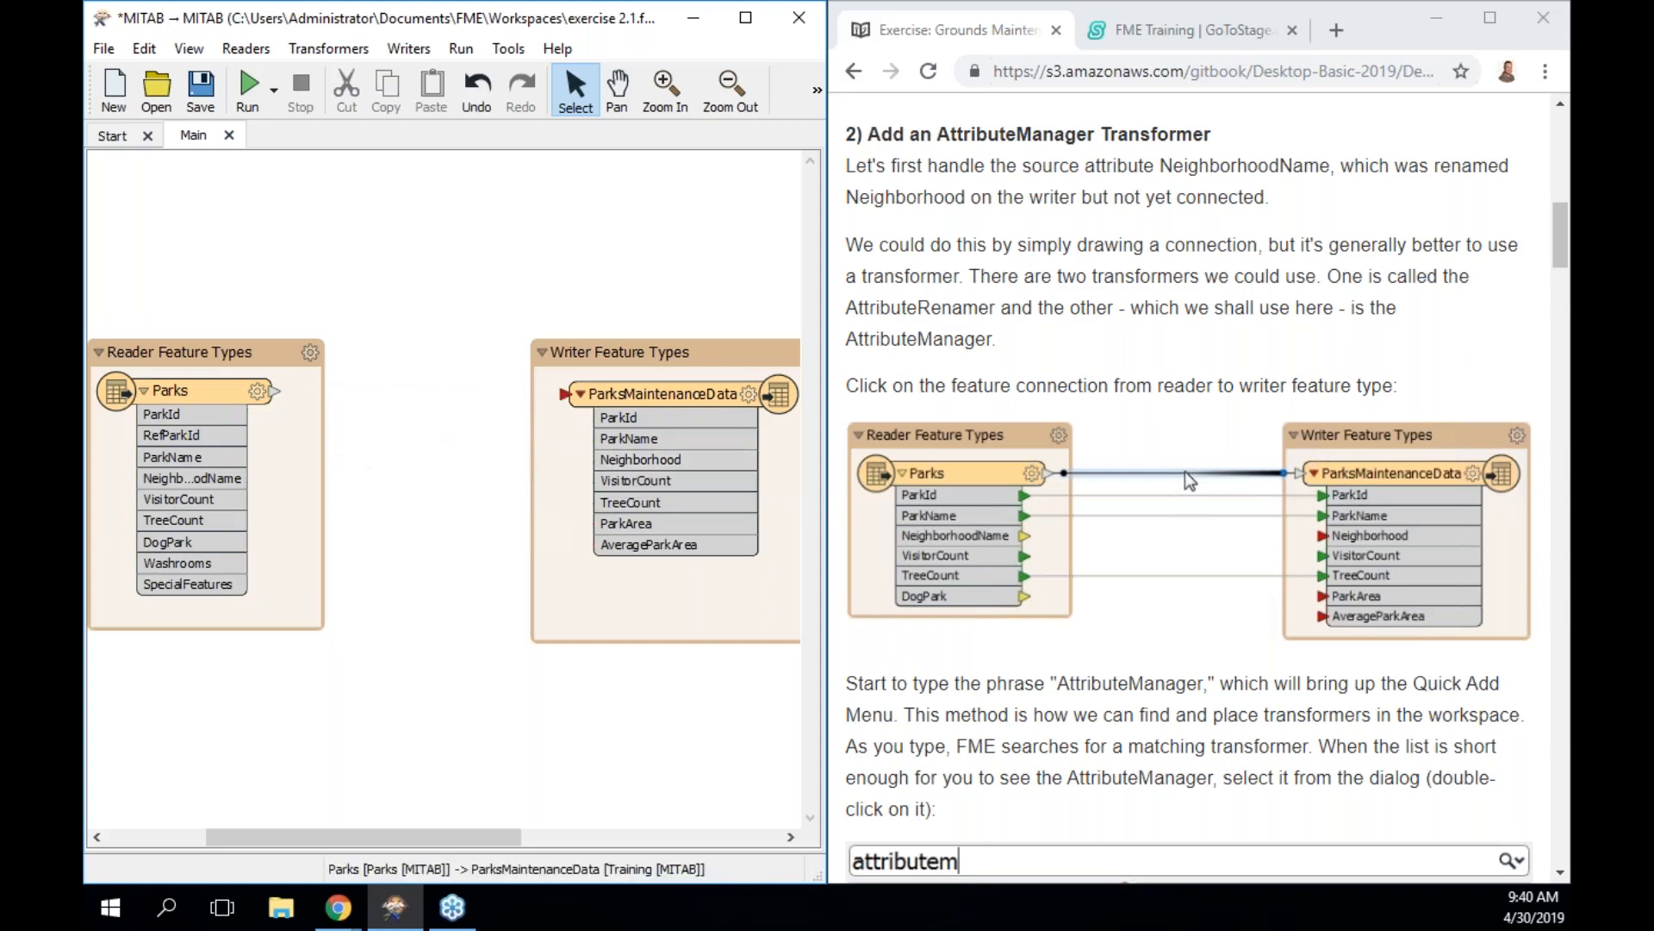
left_click(275, 393)
left_click(562, 396)
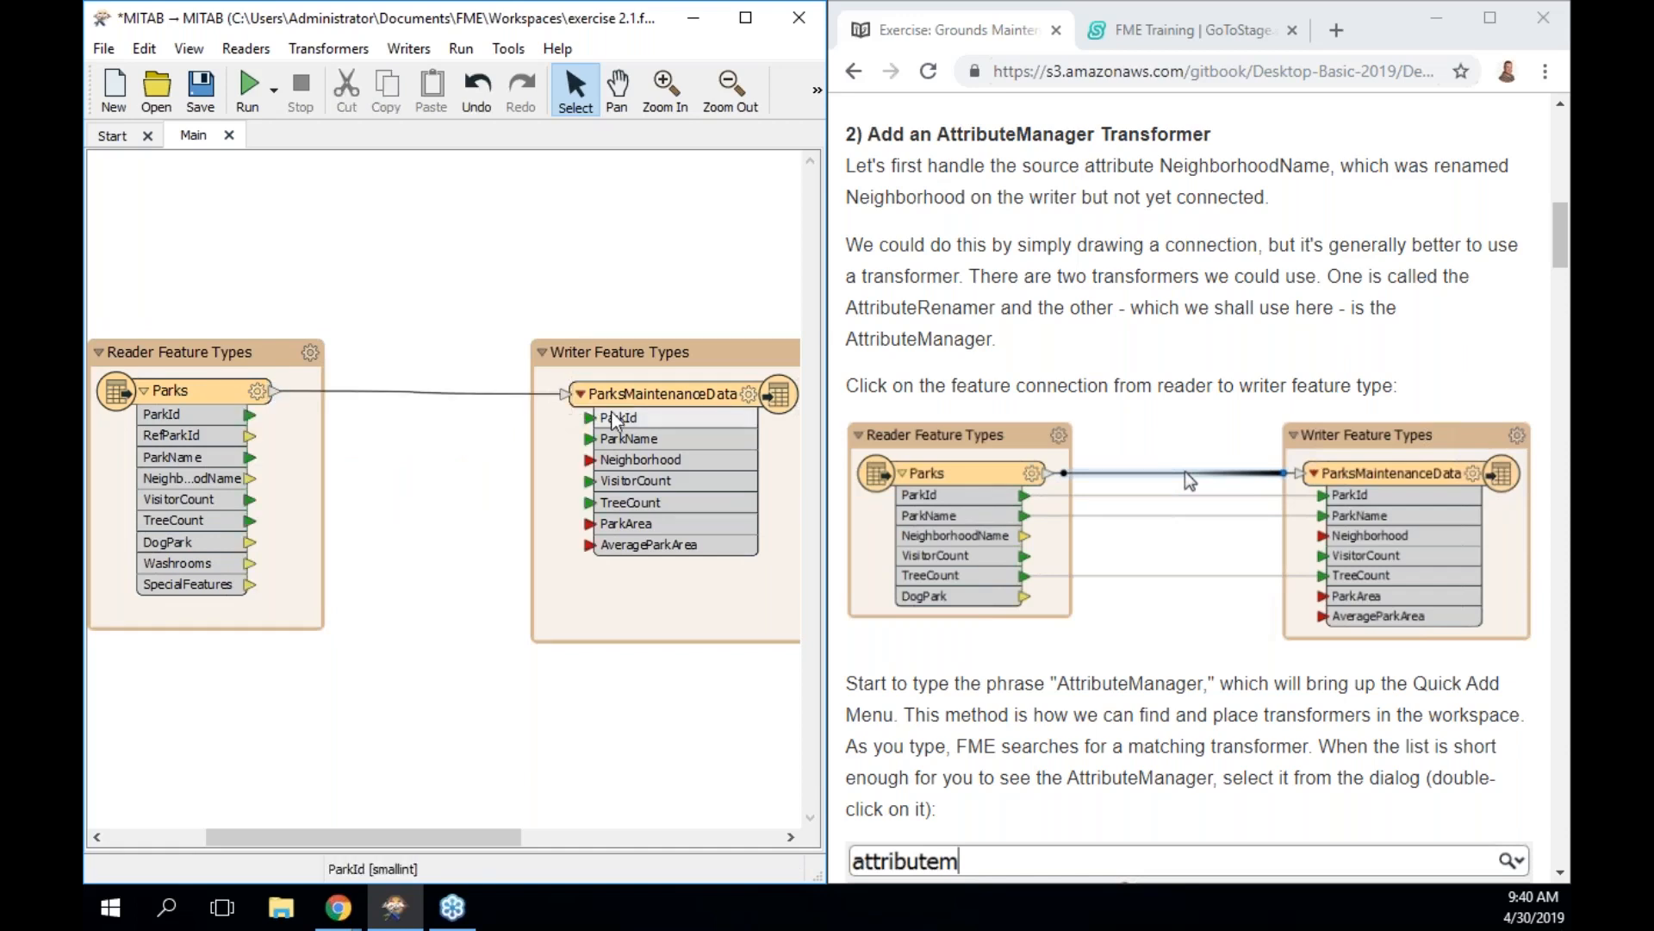
Replace the redrawn Parks to ParksMaintenanceData connection with a new one and connect NeighborhoodName to Neighborhood
left_click(480, 395)
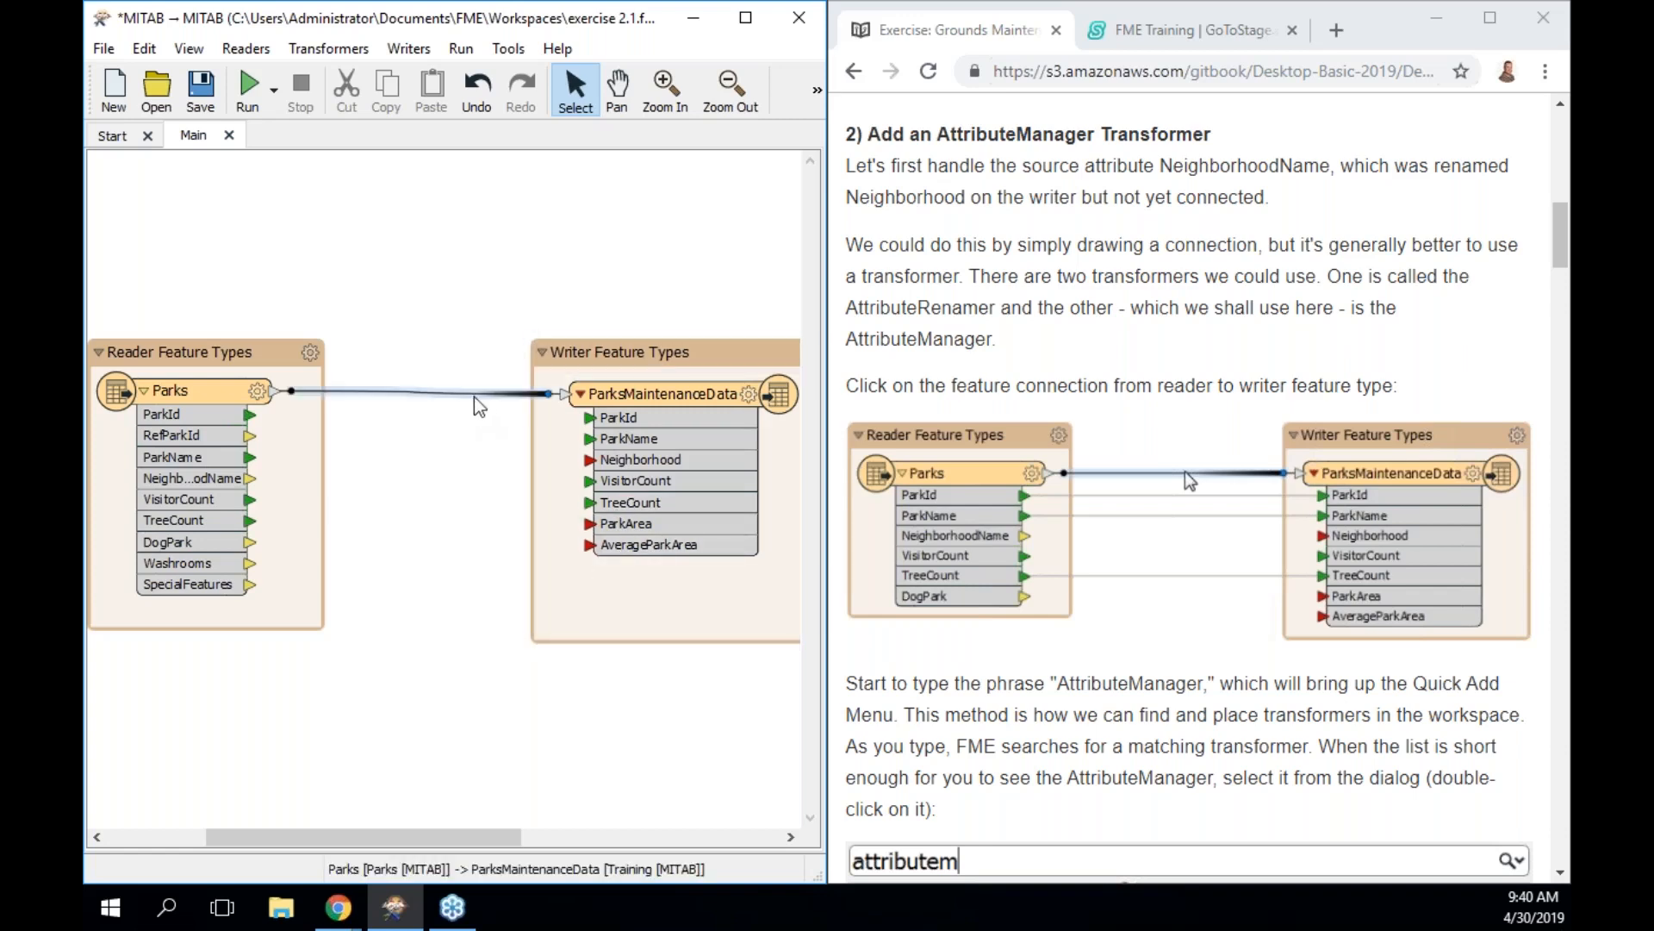
key("Delete")
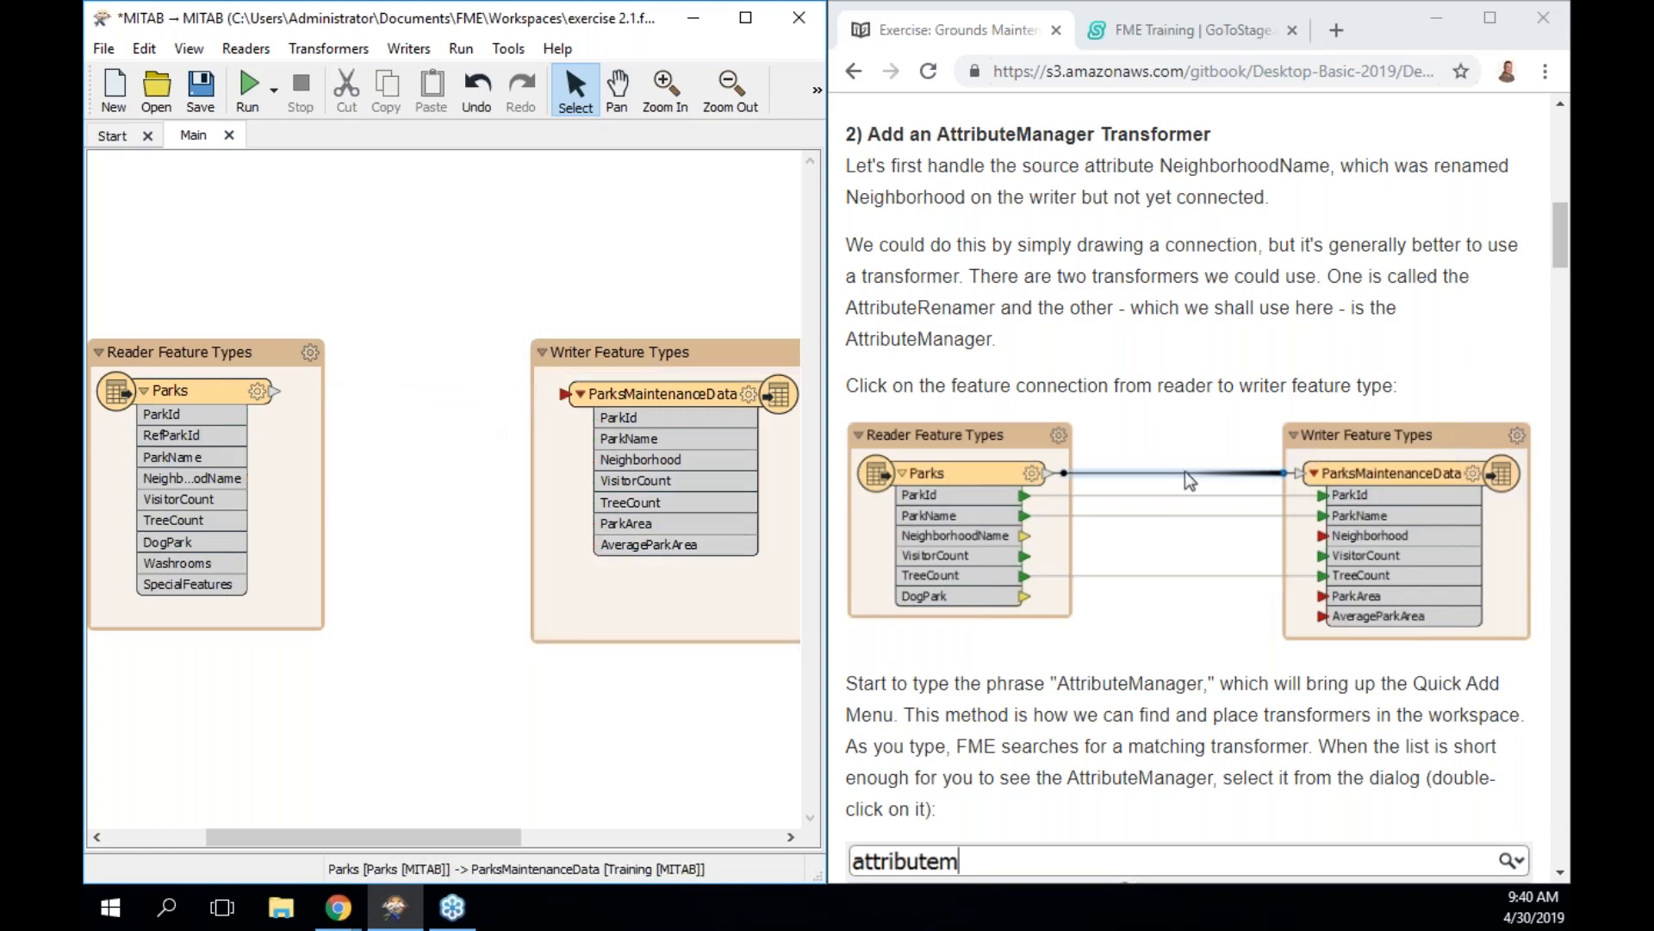
left_click(276, 390)
left_click(566, 396)
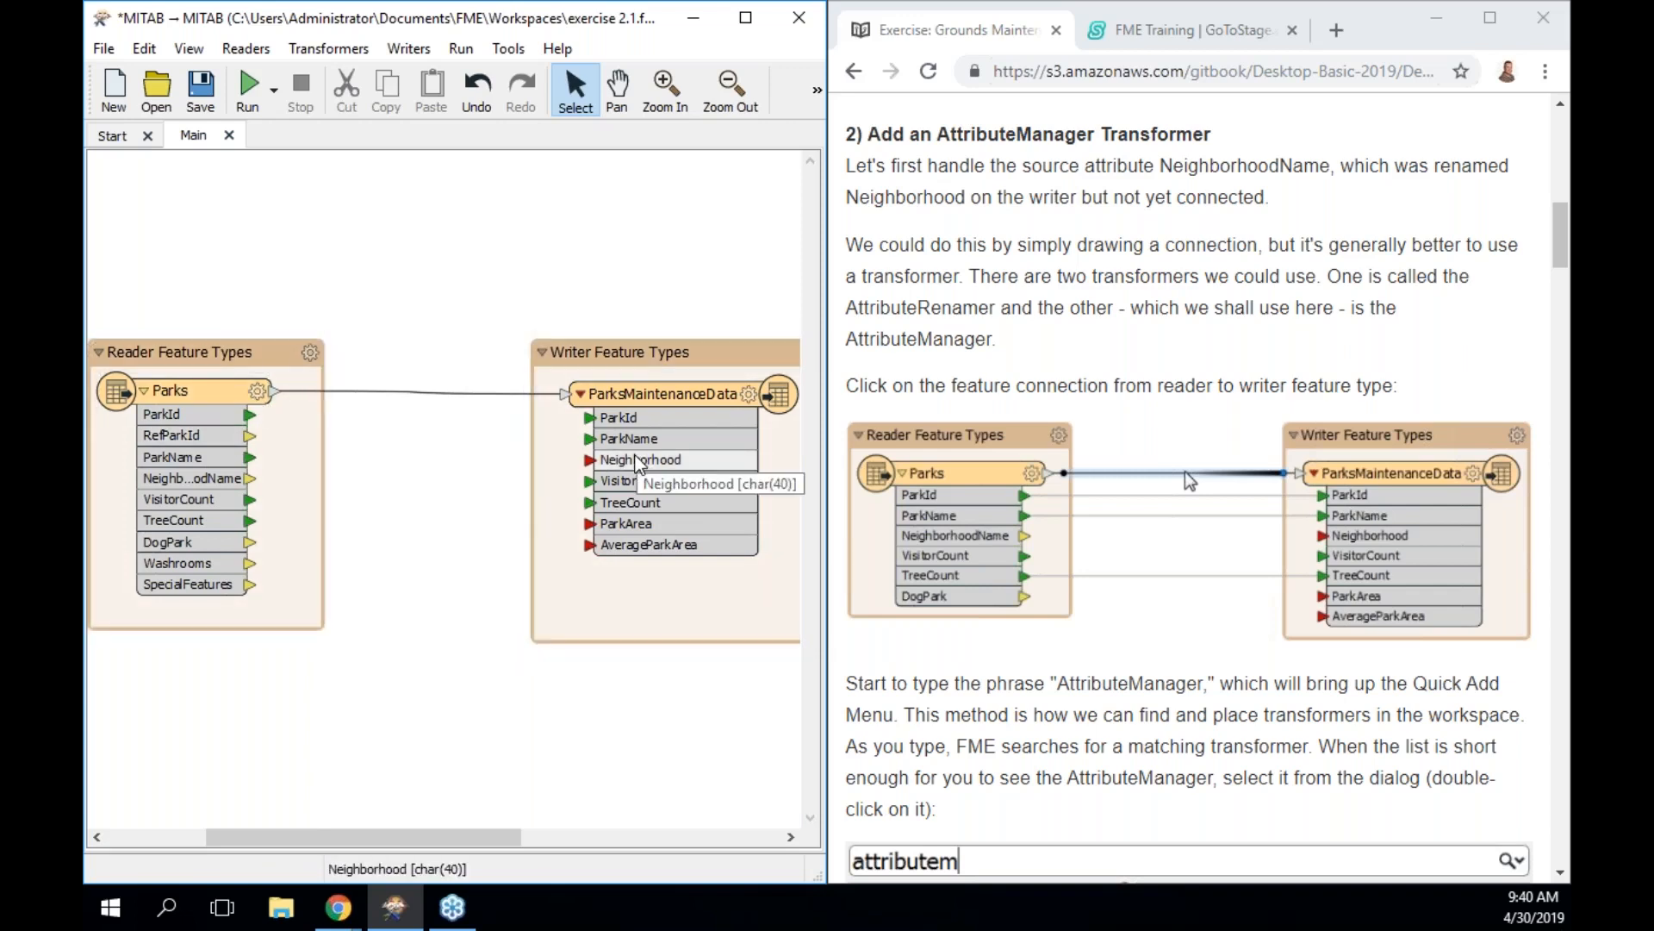
left_click(250, 477)
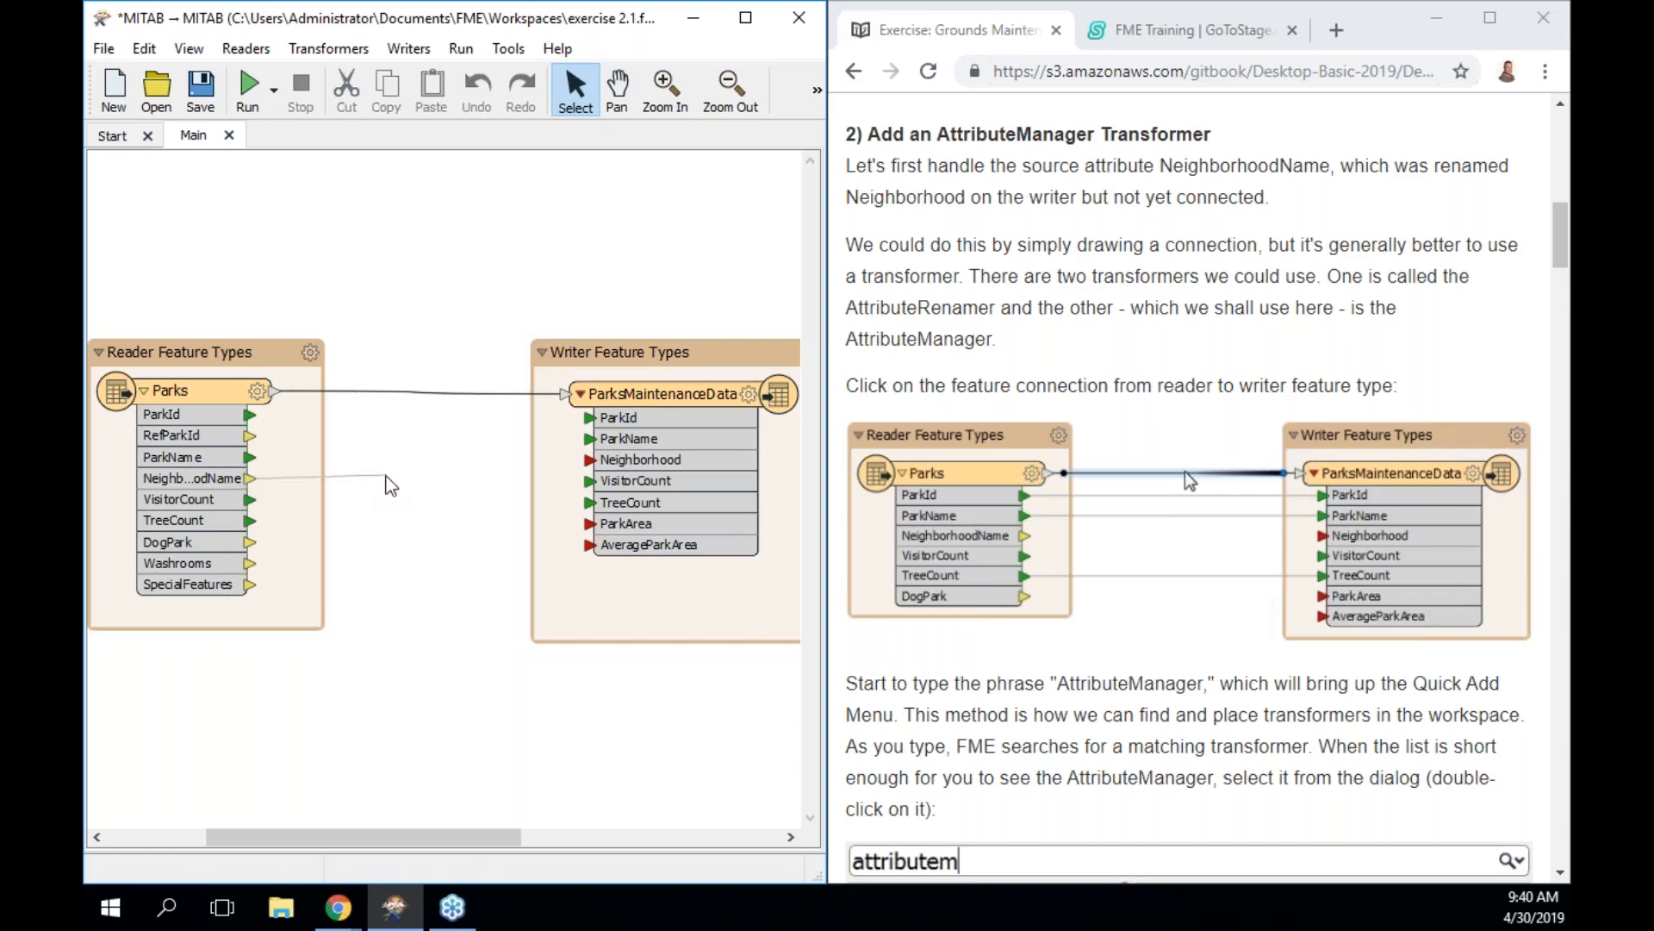
left_click(589, 459)
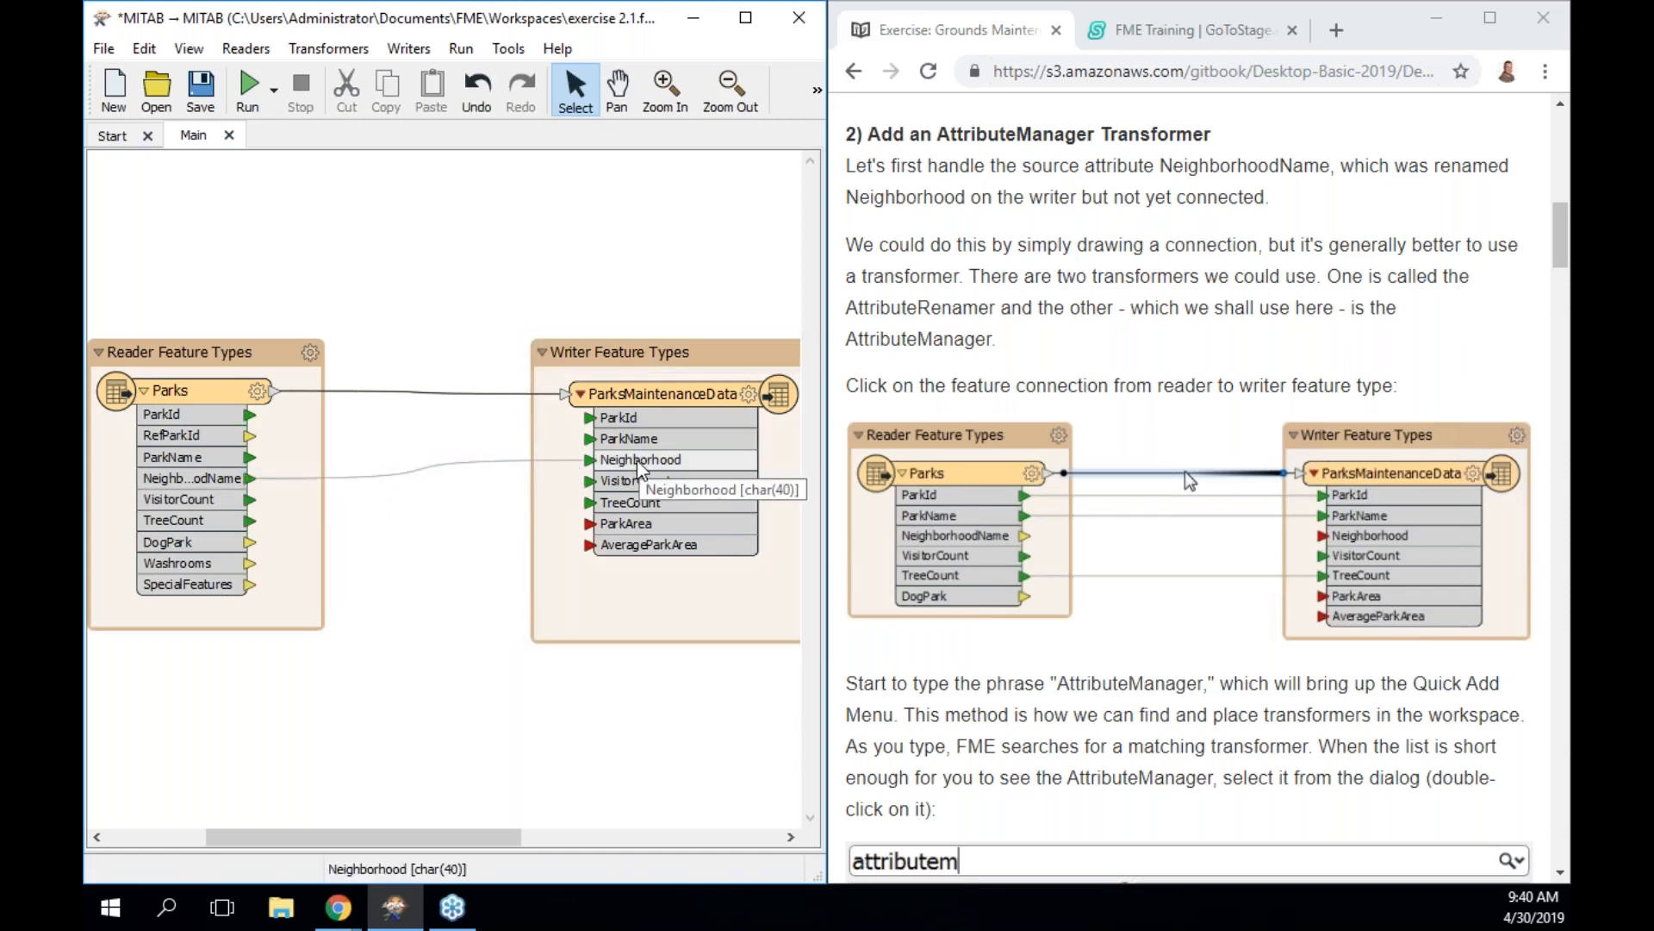
Try replacing the Parks to ParksMaintenanceData link with an AttributeManager, view its parameters, and delete the transformer again
left_click(405, 393)
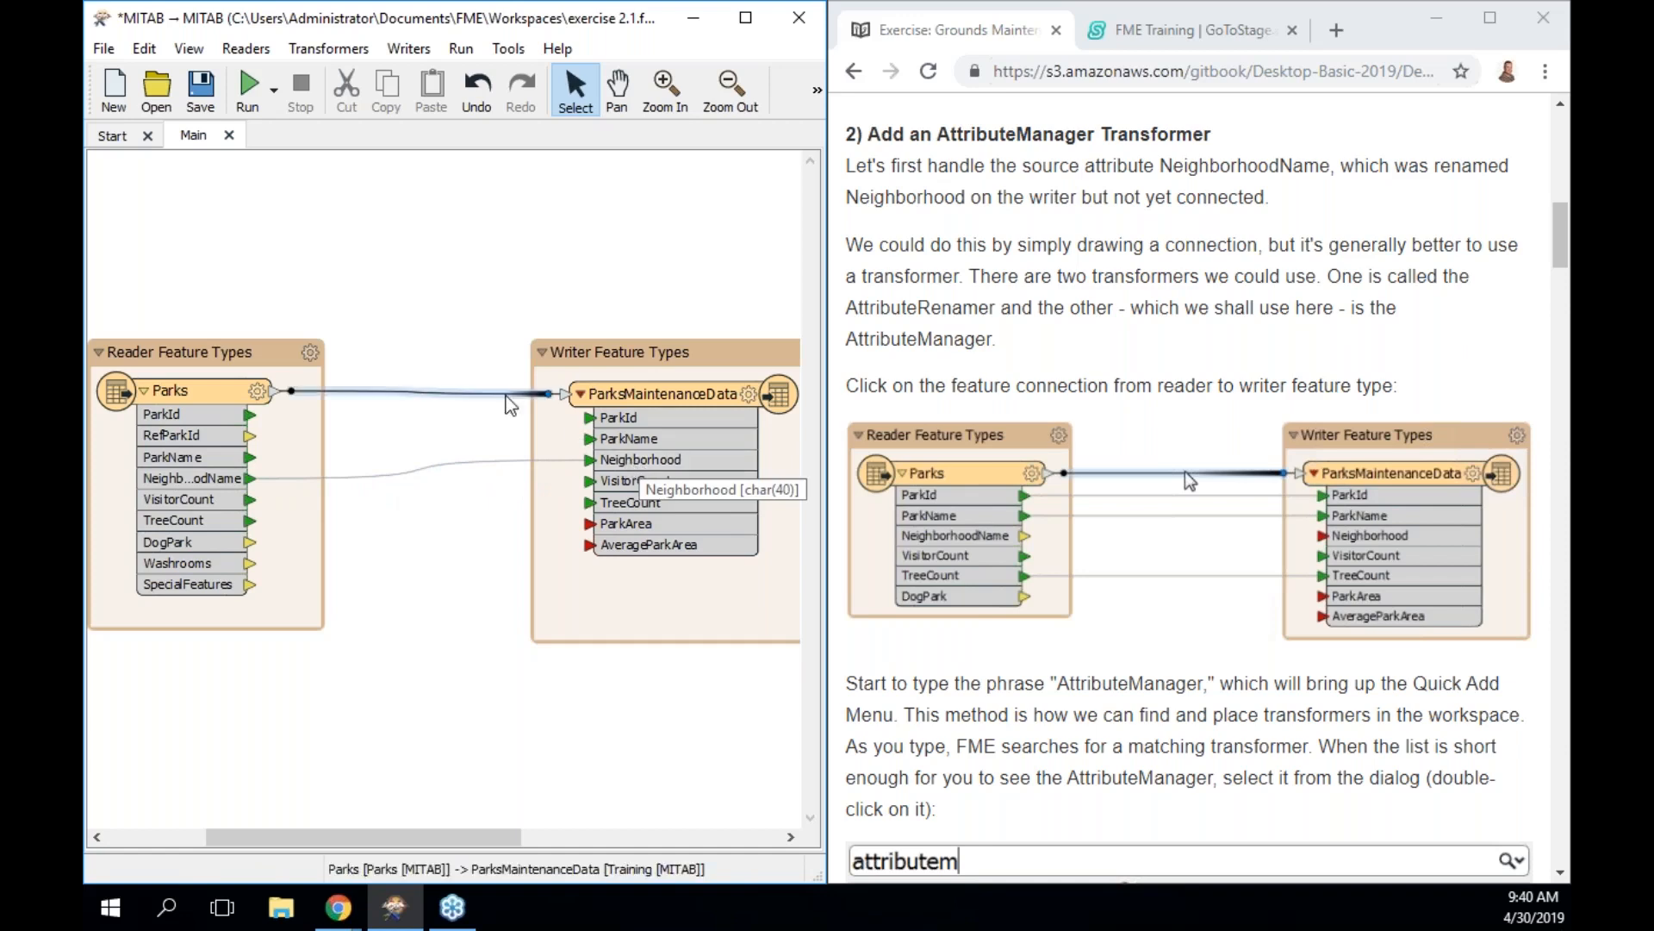
right_click(404, 392)
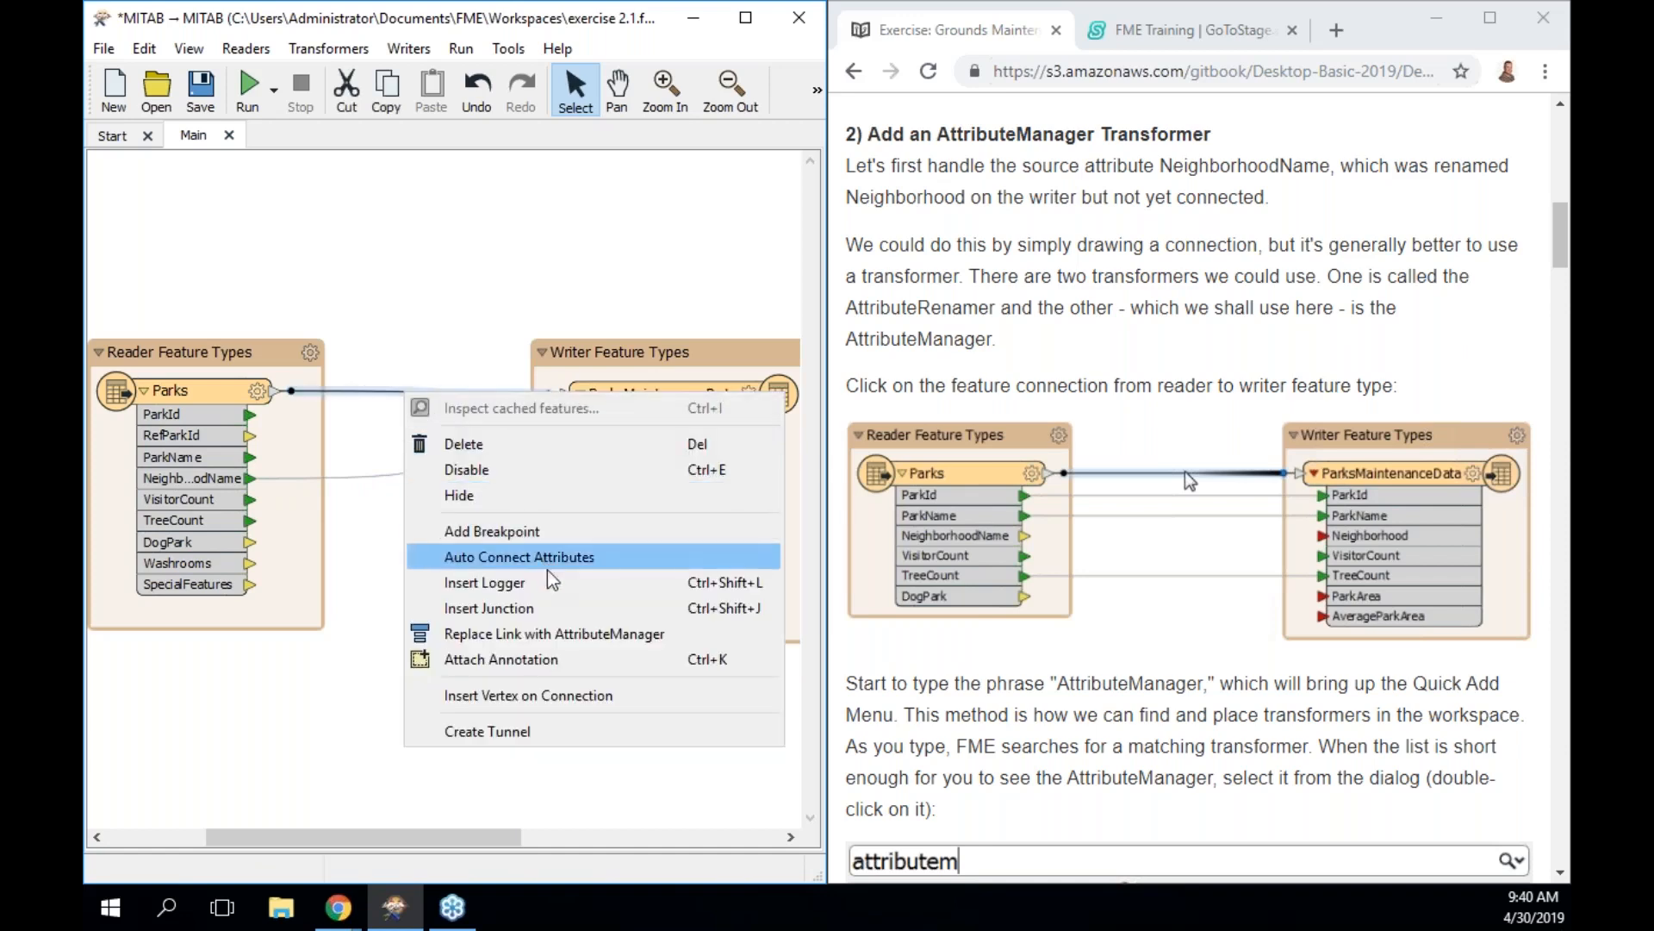
left_click(624, 636)
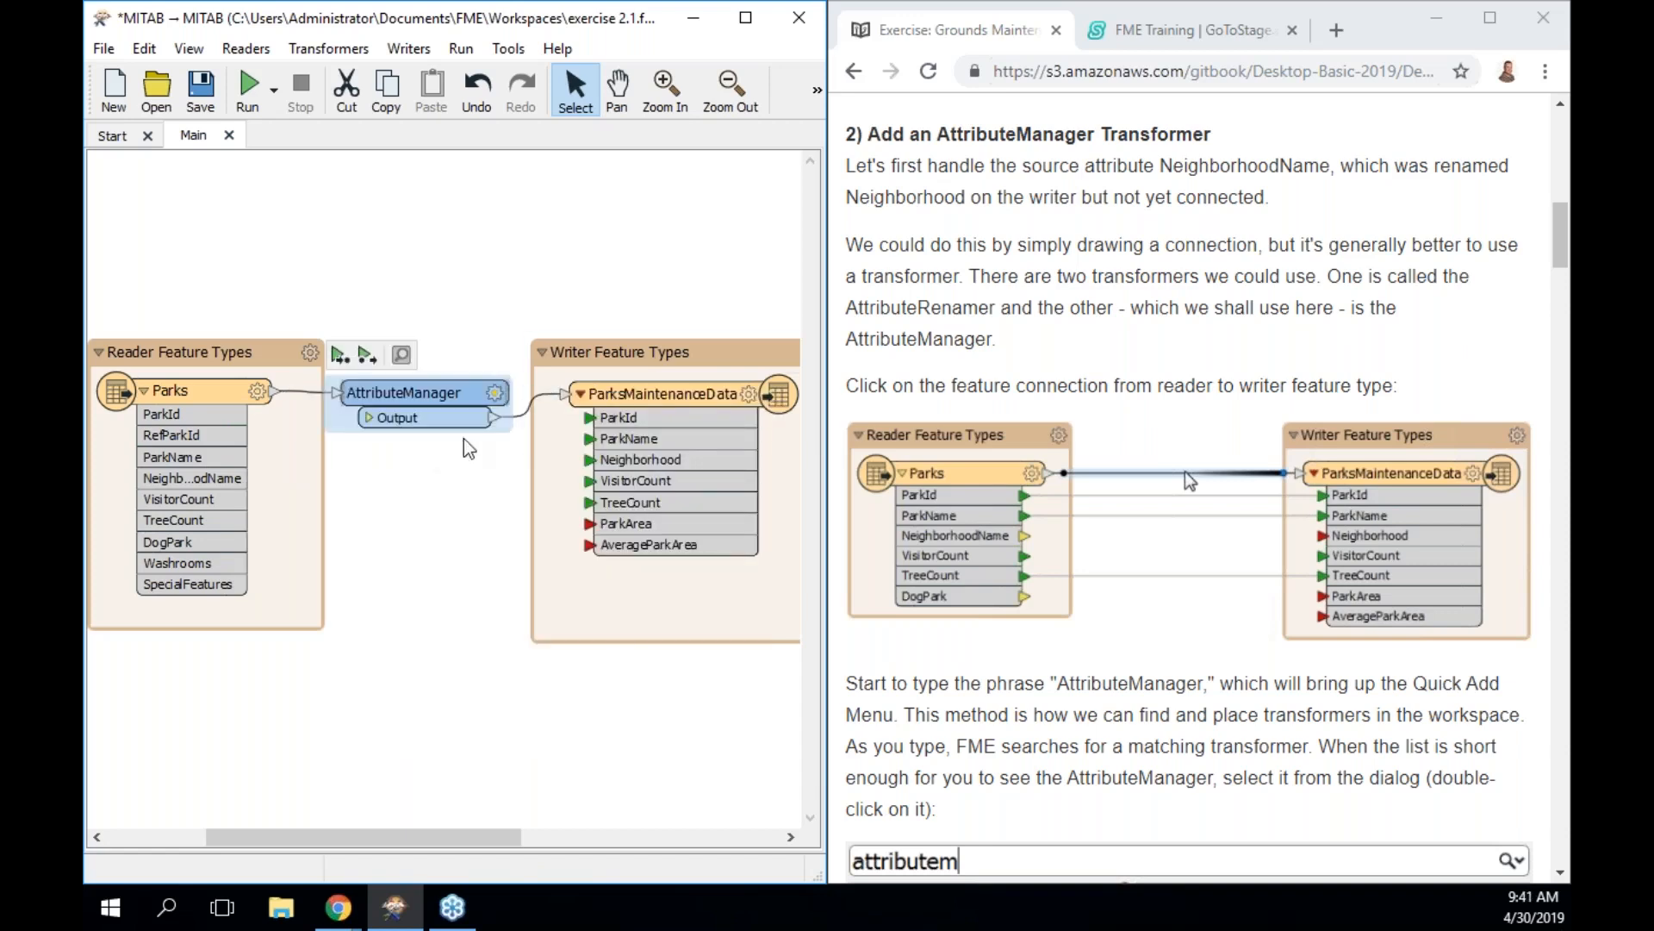
double_click(450, 419)
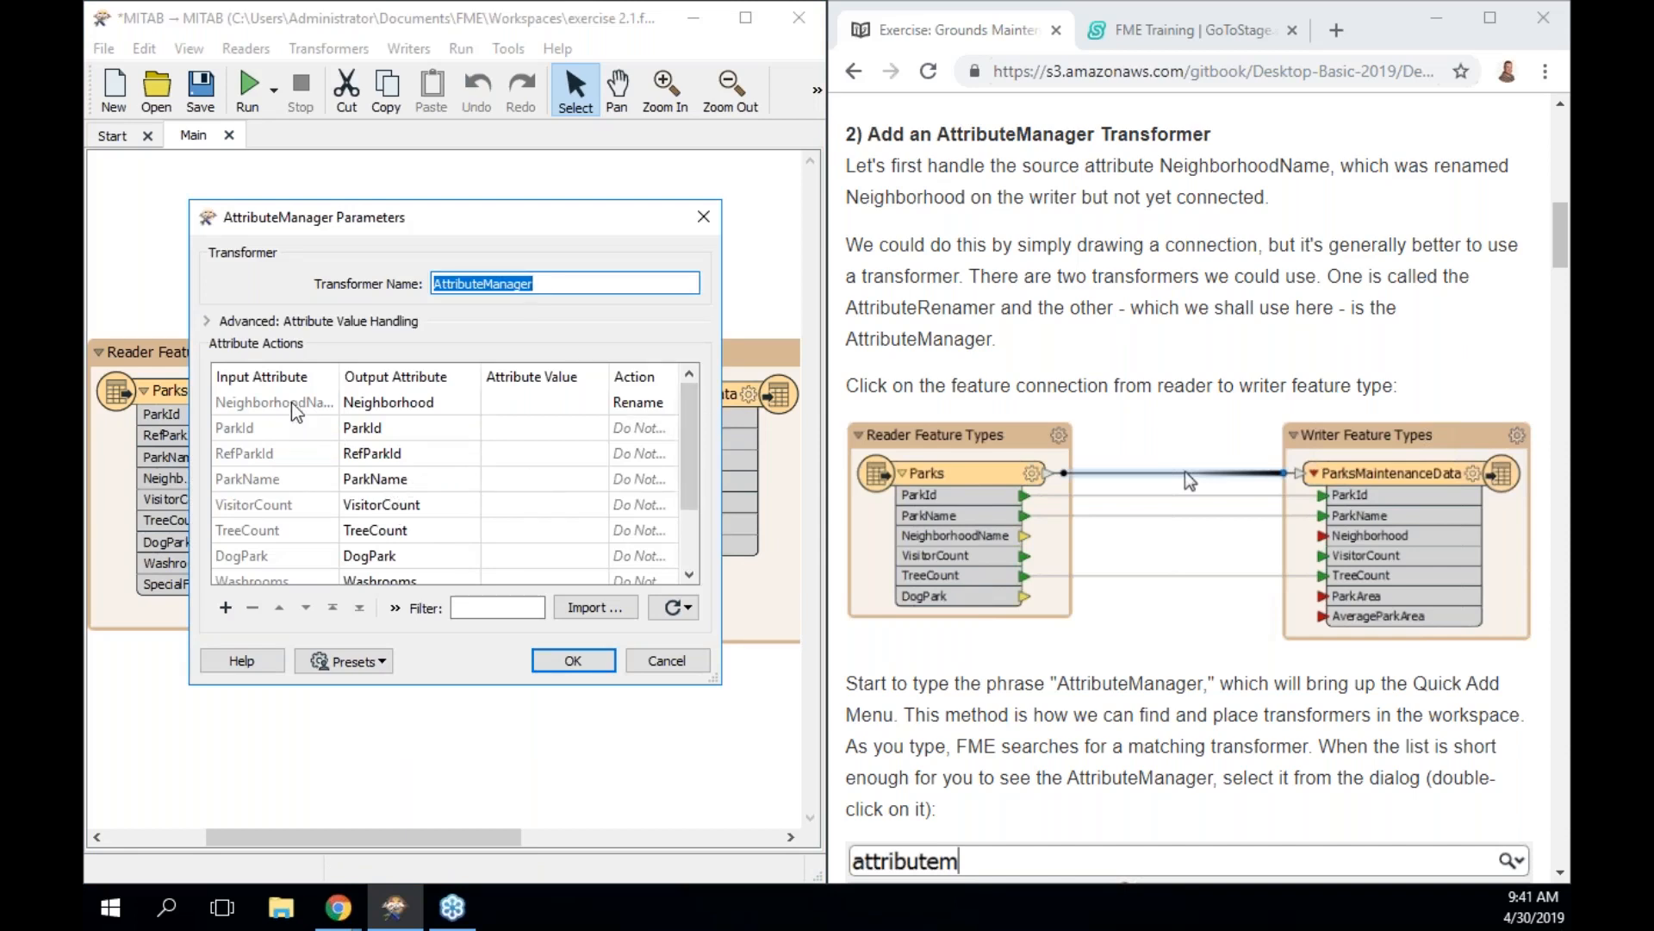
left_click(704, 216)
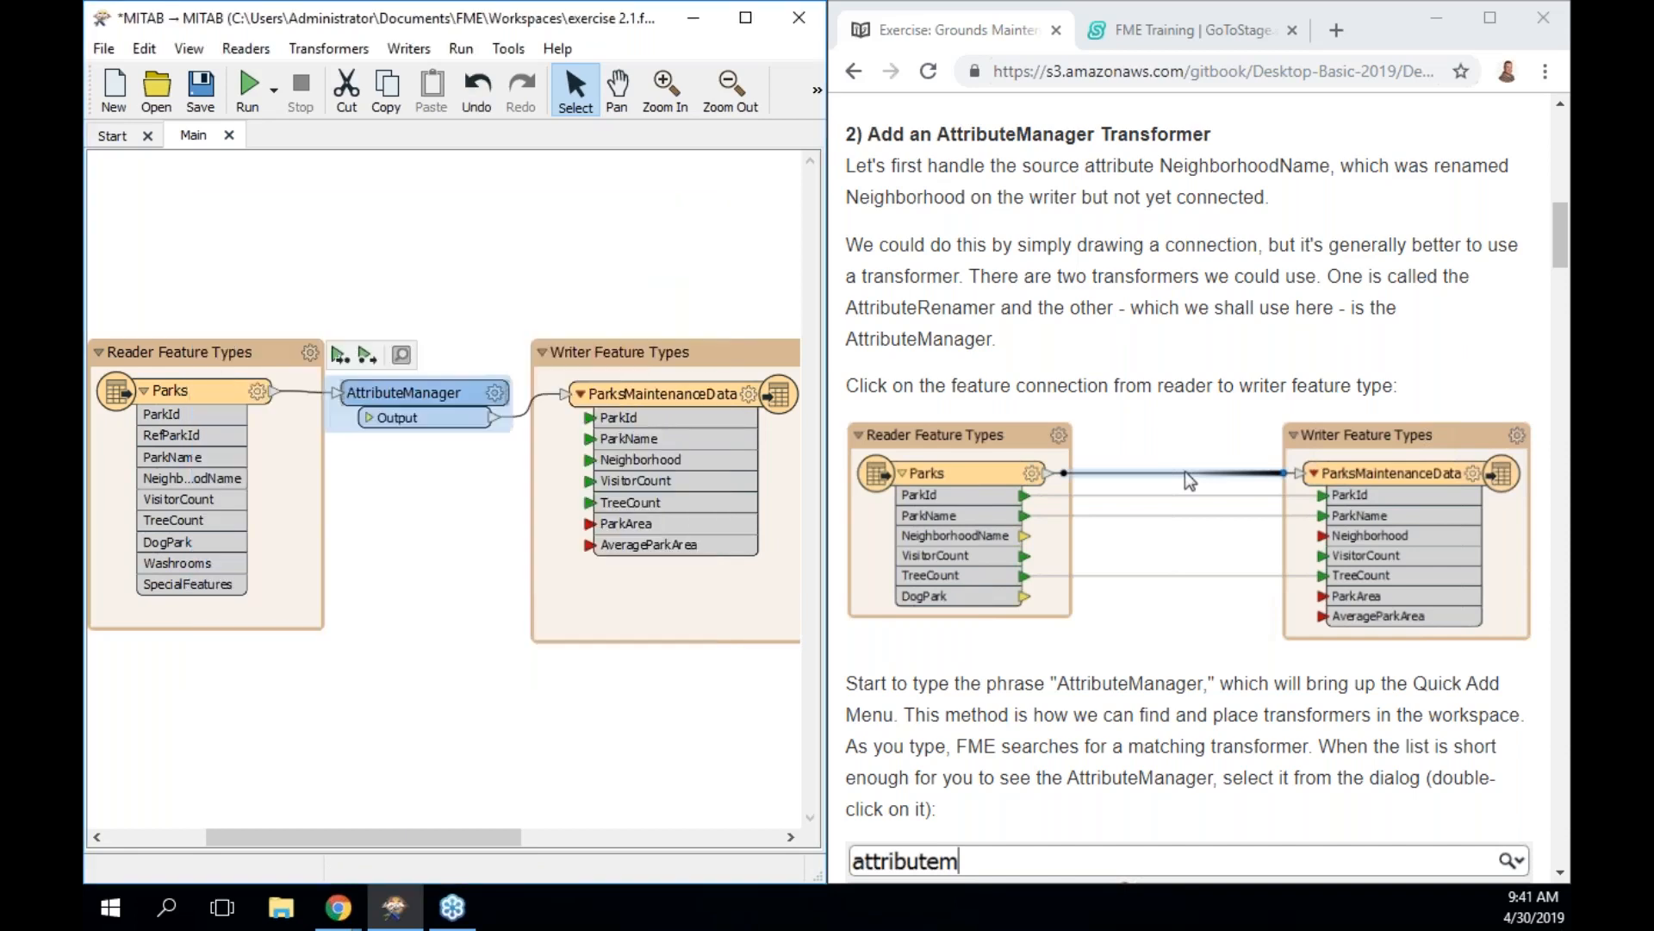
key("Delete")
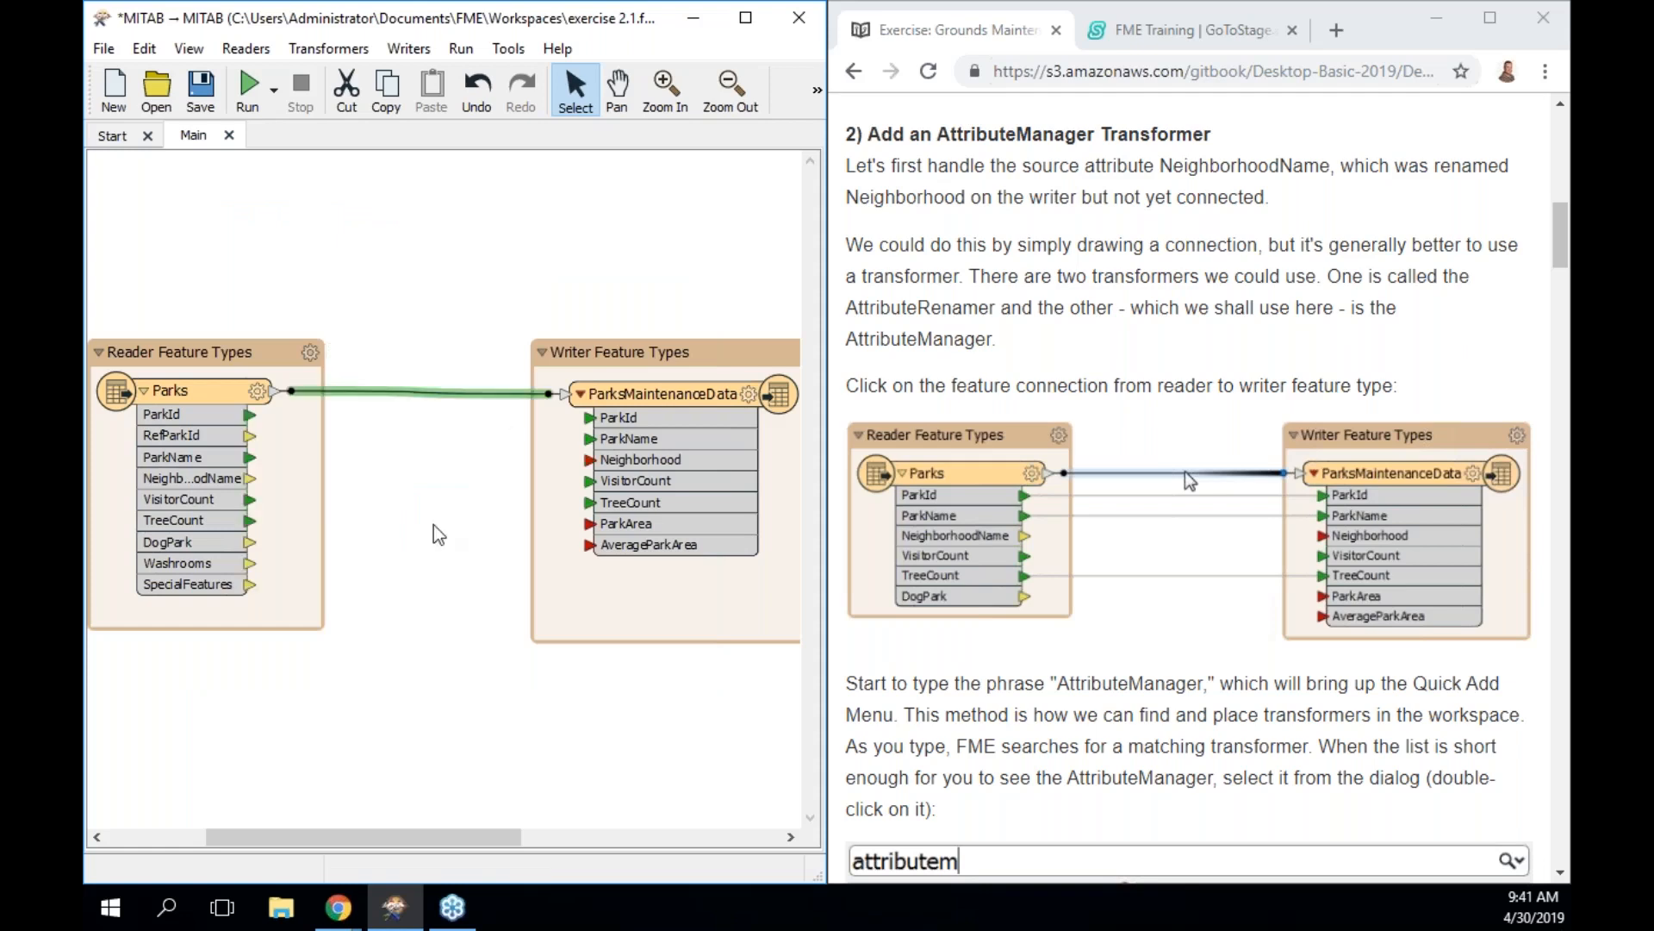
left_click(481, 295)
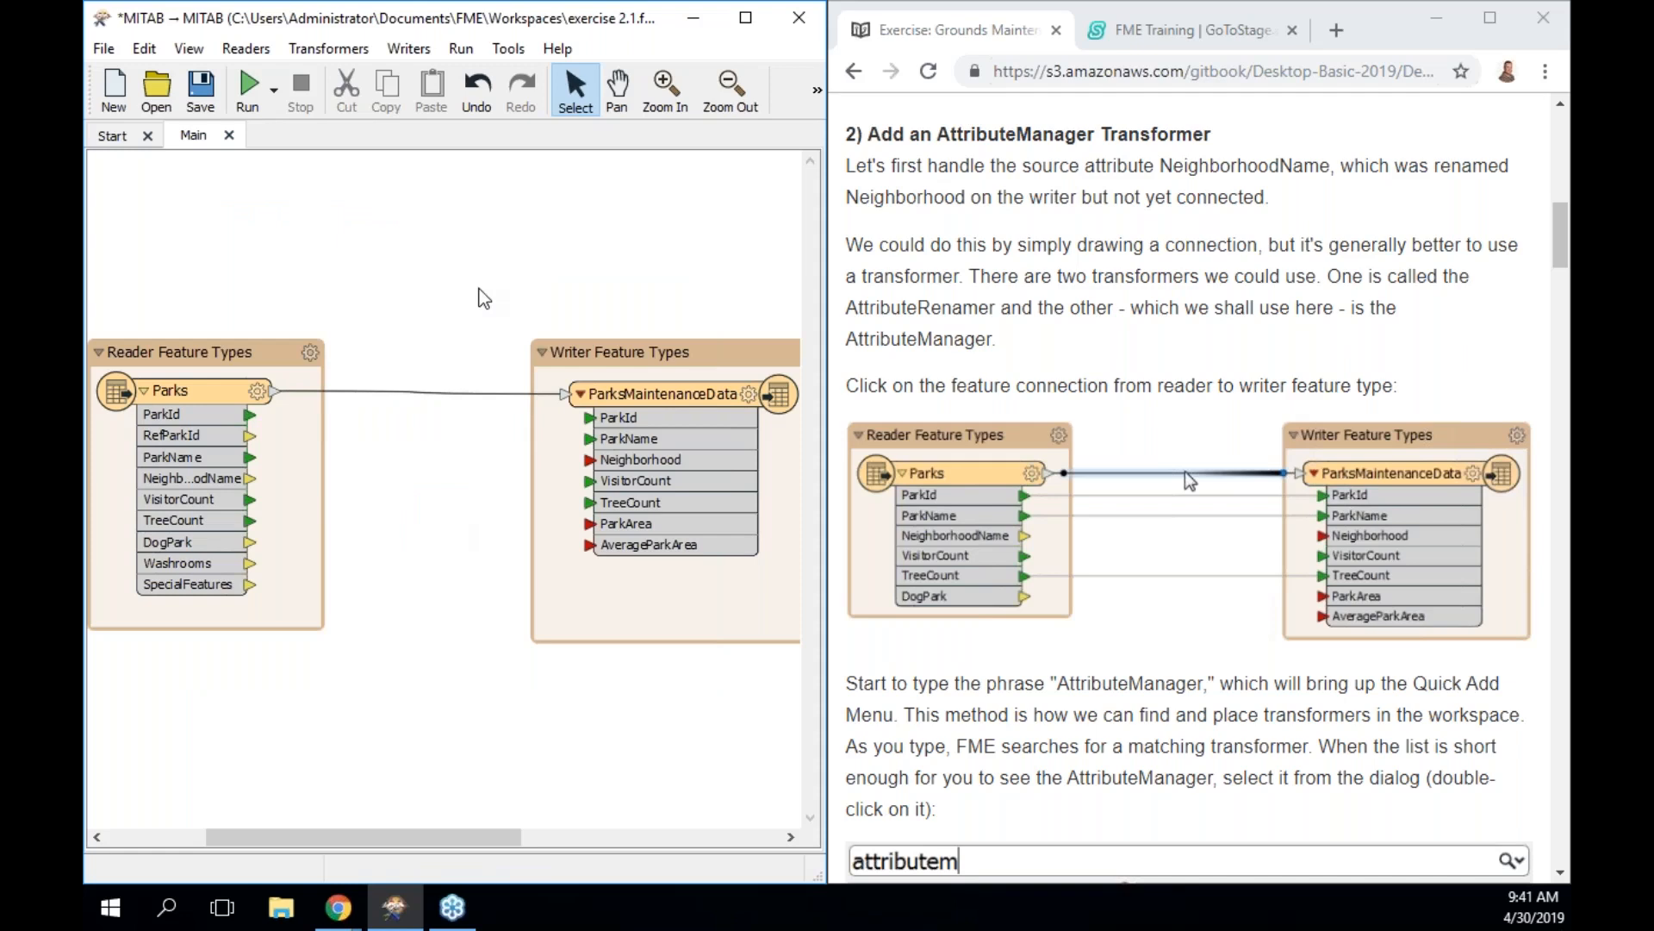
left_click(405, 392)
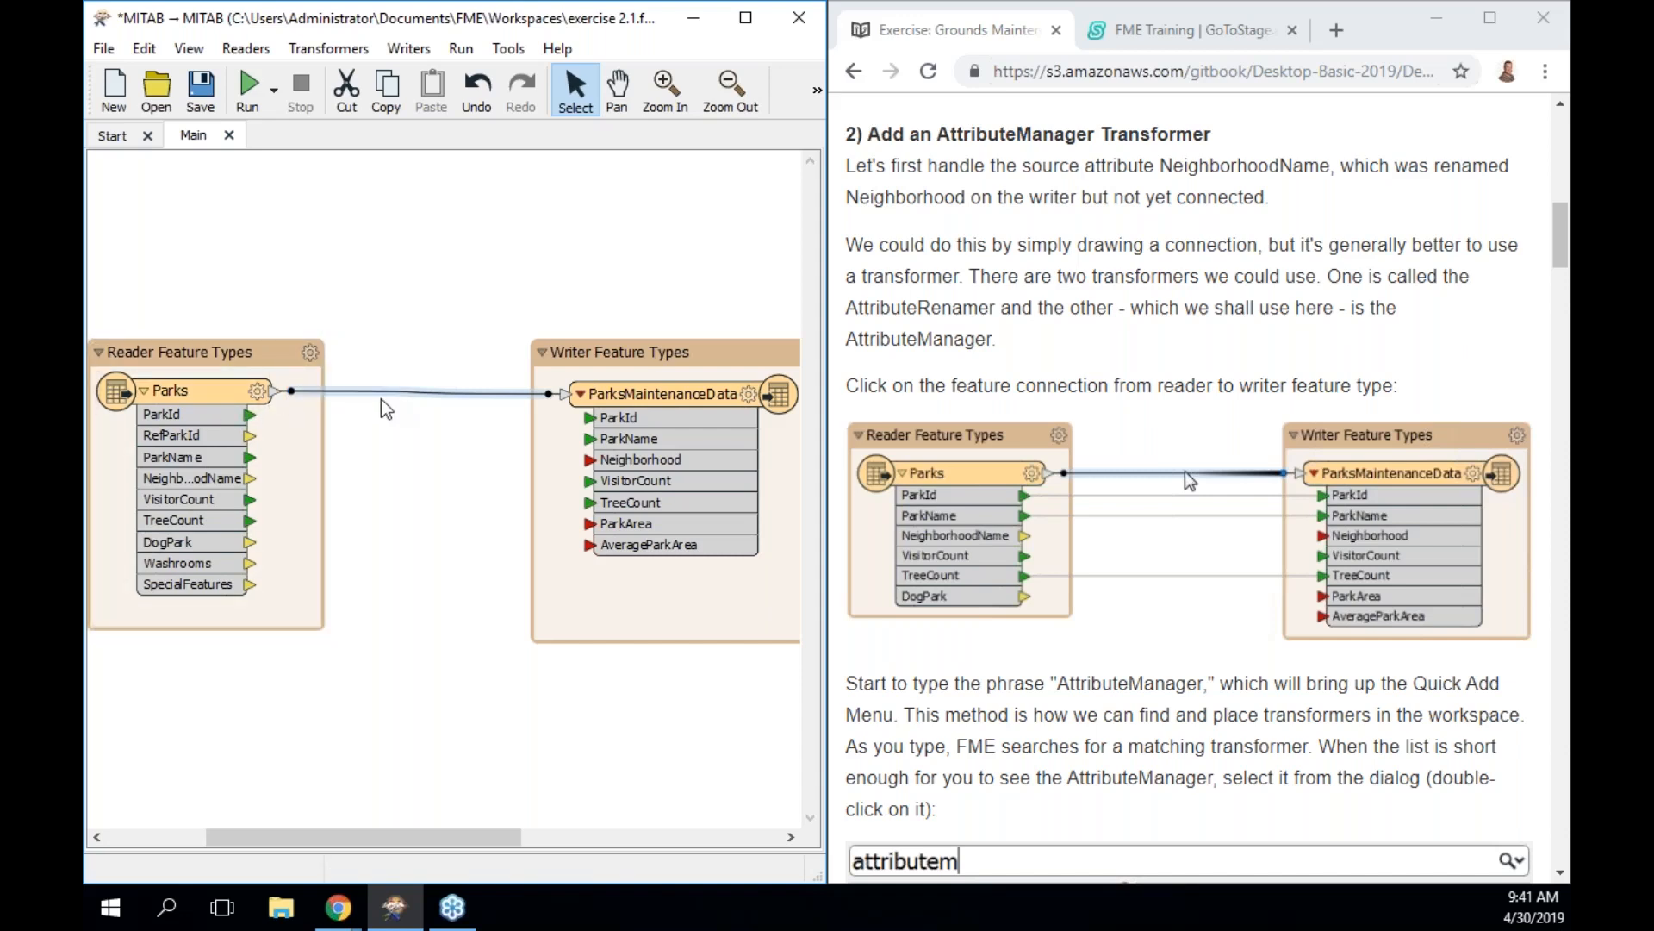
type("manager")
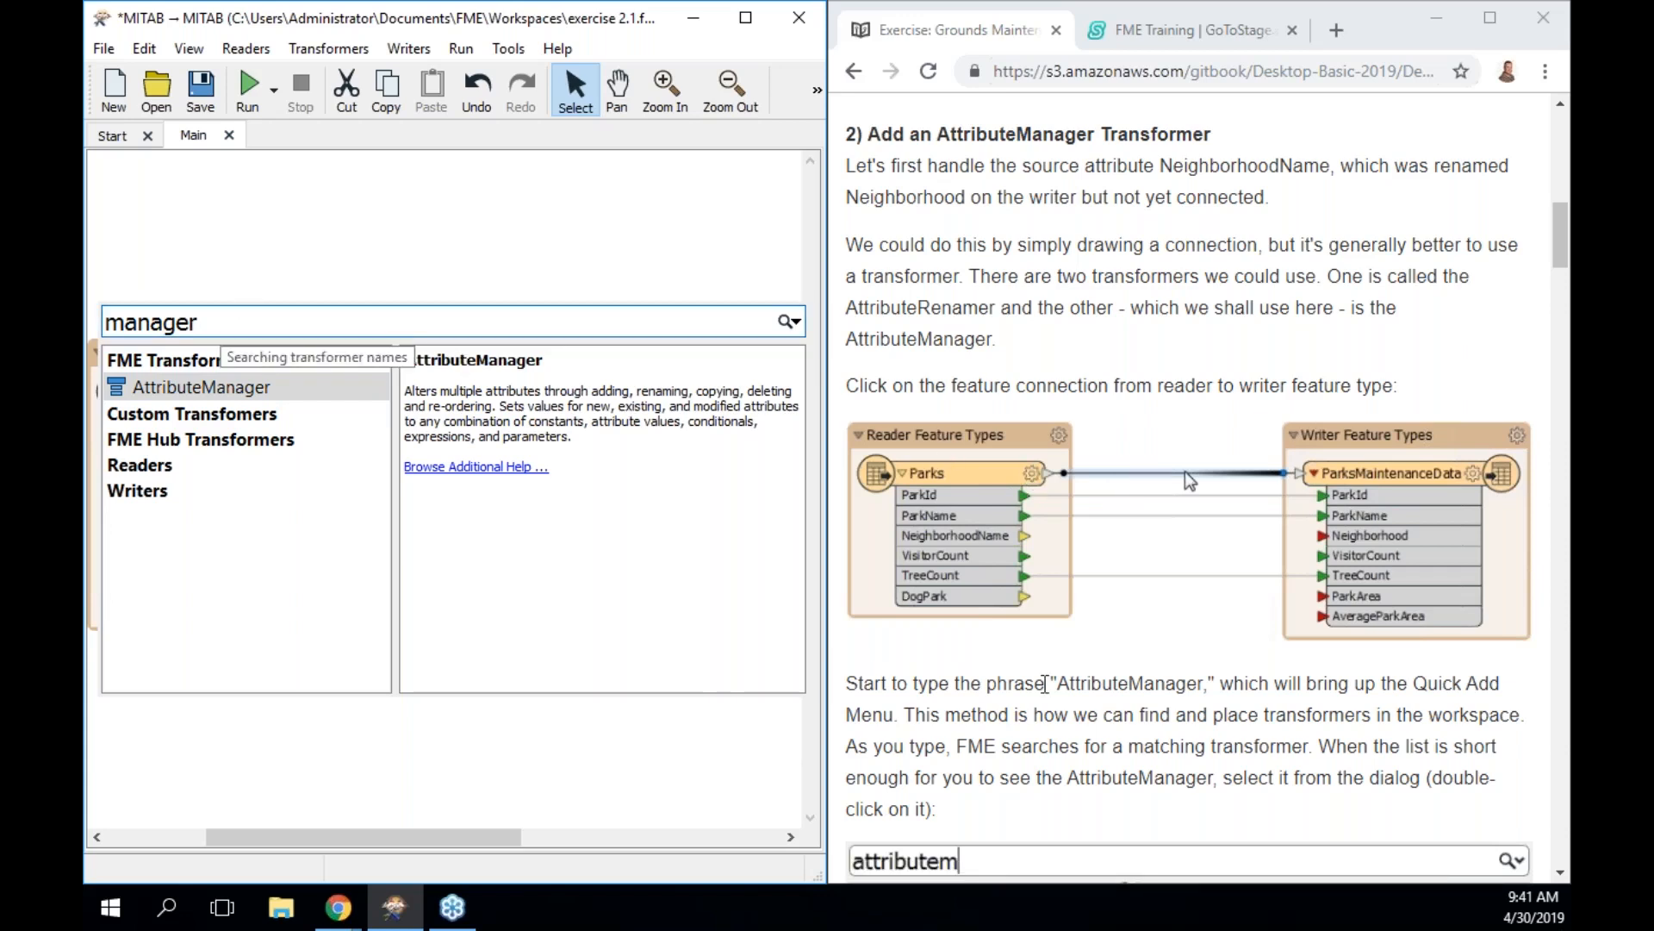
left_click_drag(1129, 685, 1057, 677)
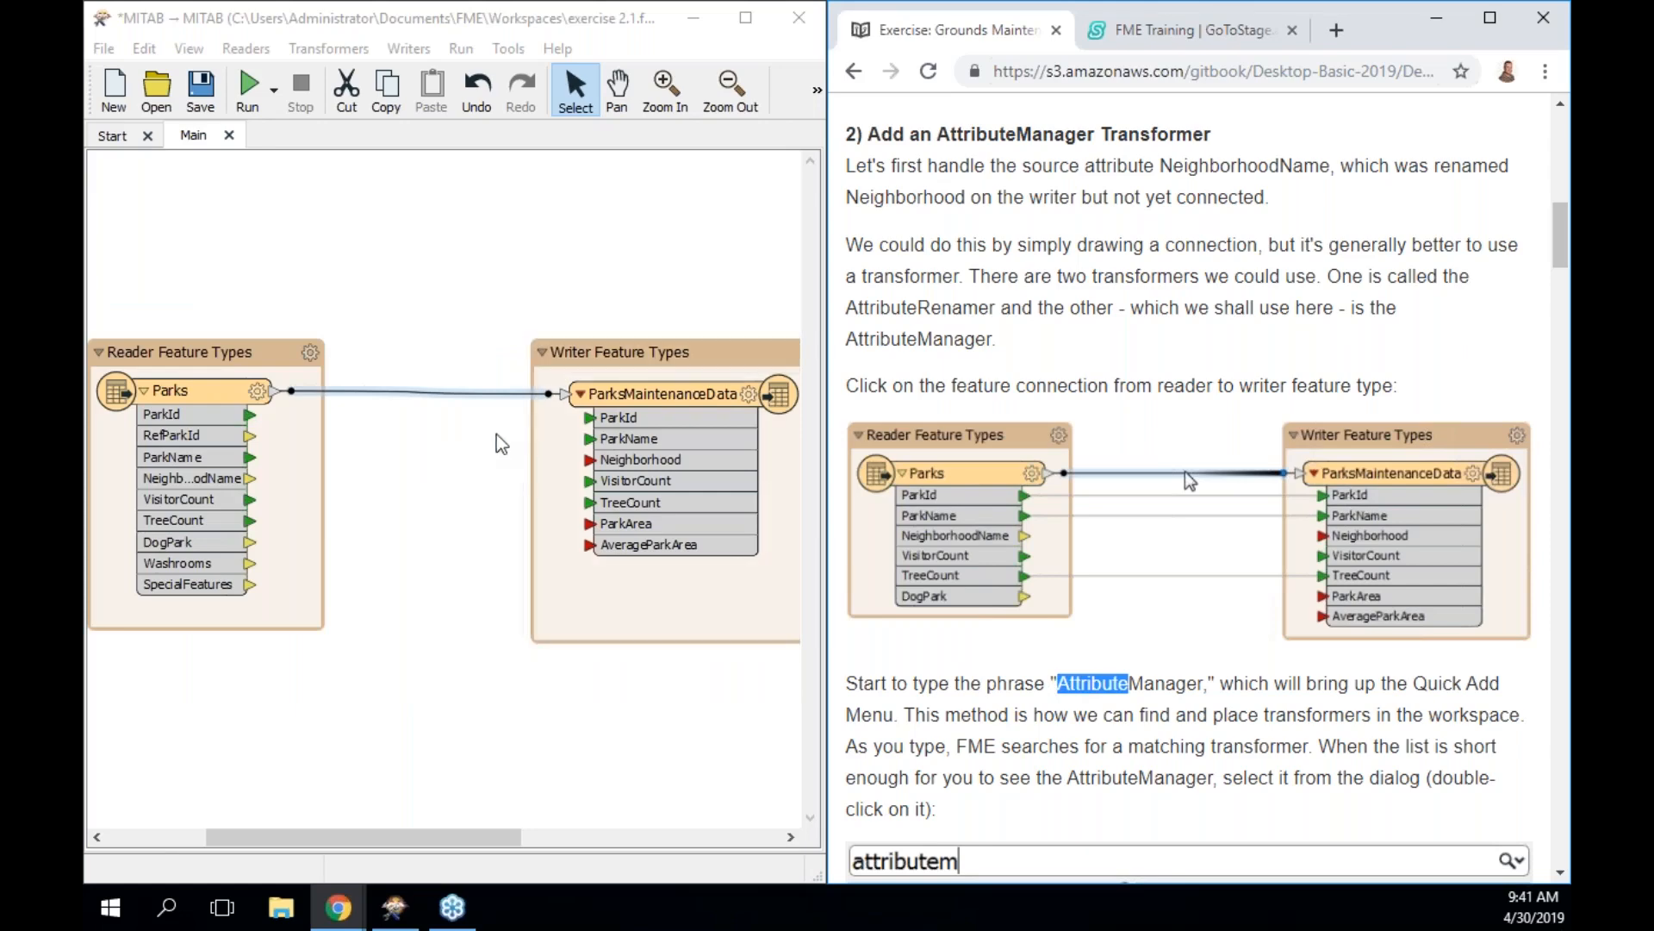
Search the transformers for "manager" and insert an AttributeManager on the connection between Parks and ParksMaintenanceData
left_click(470, 389)
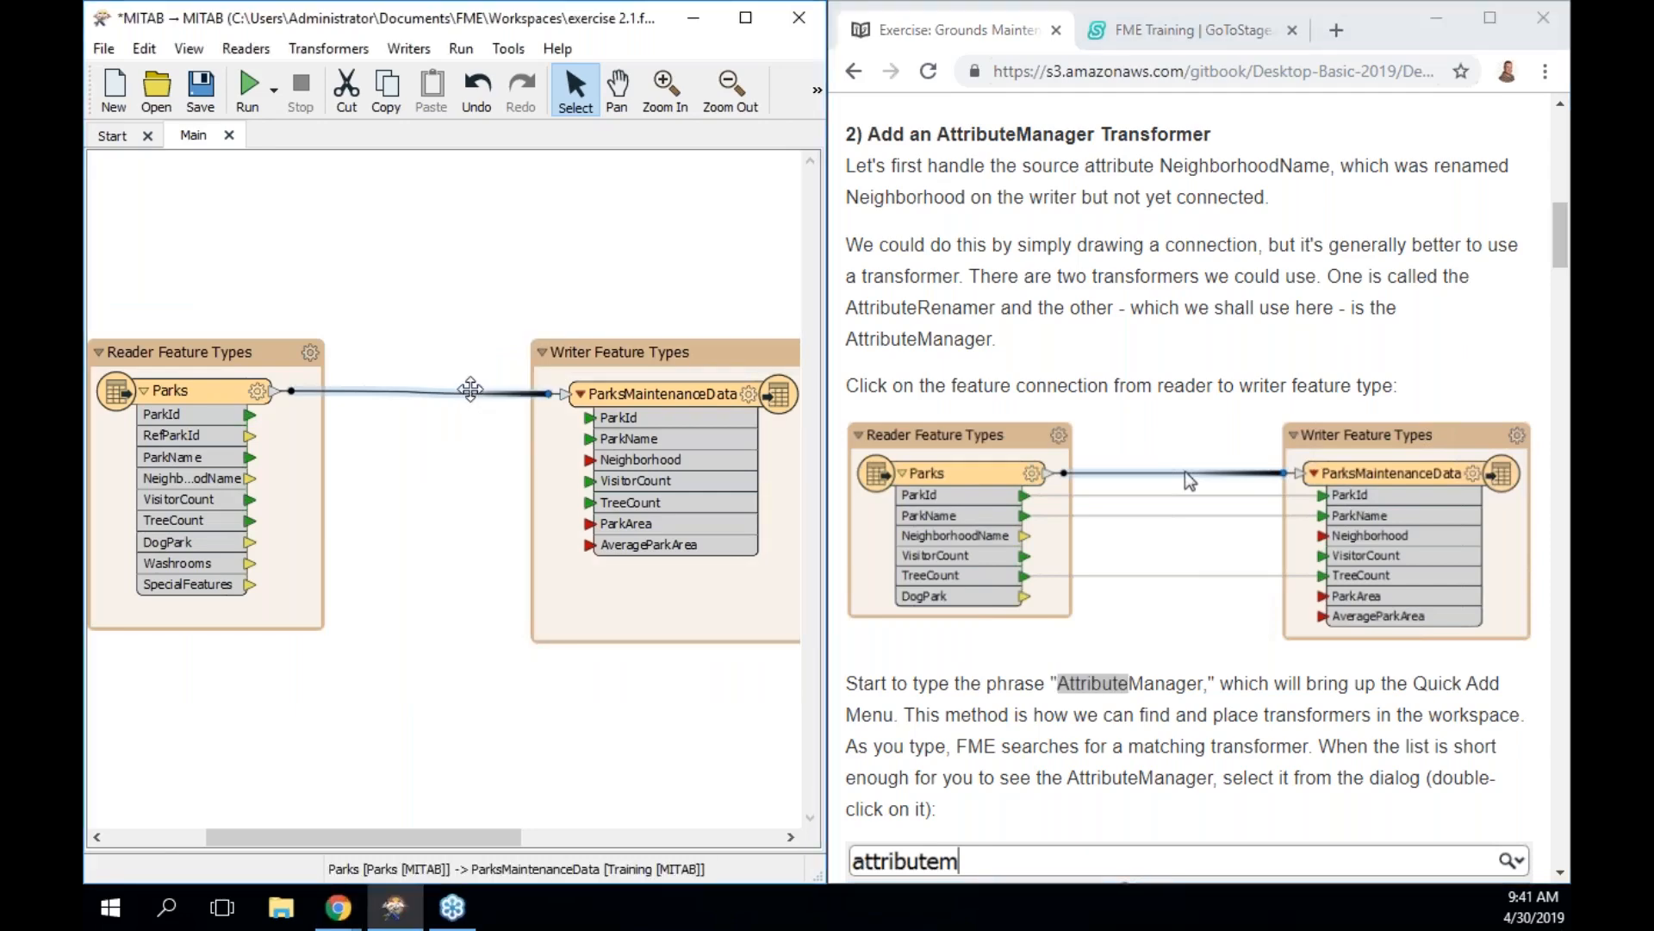
type("mana")
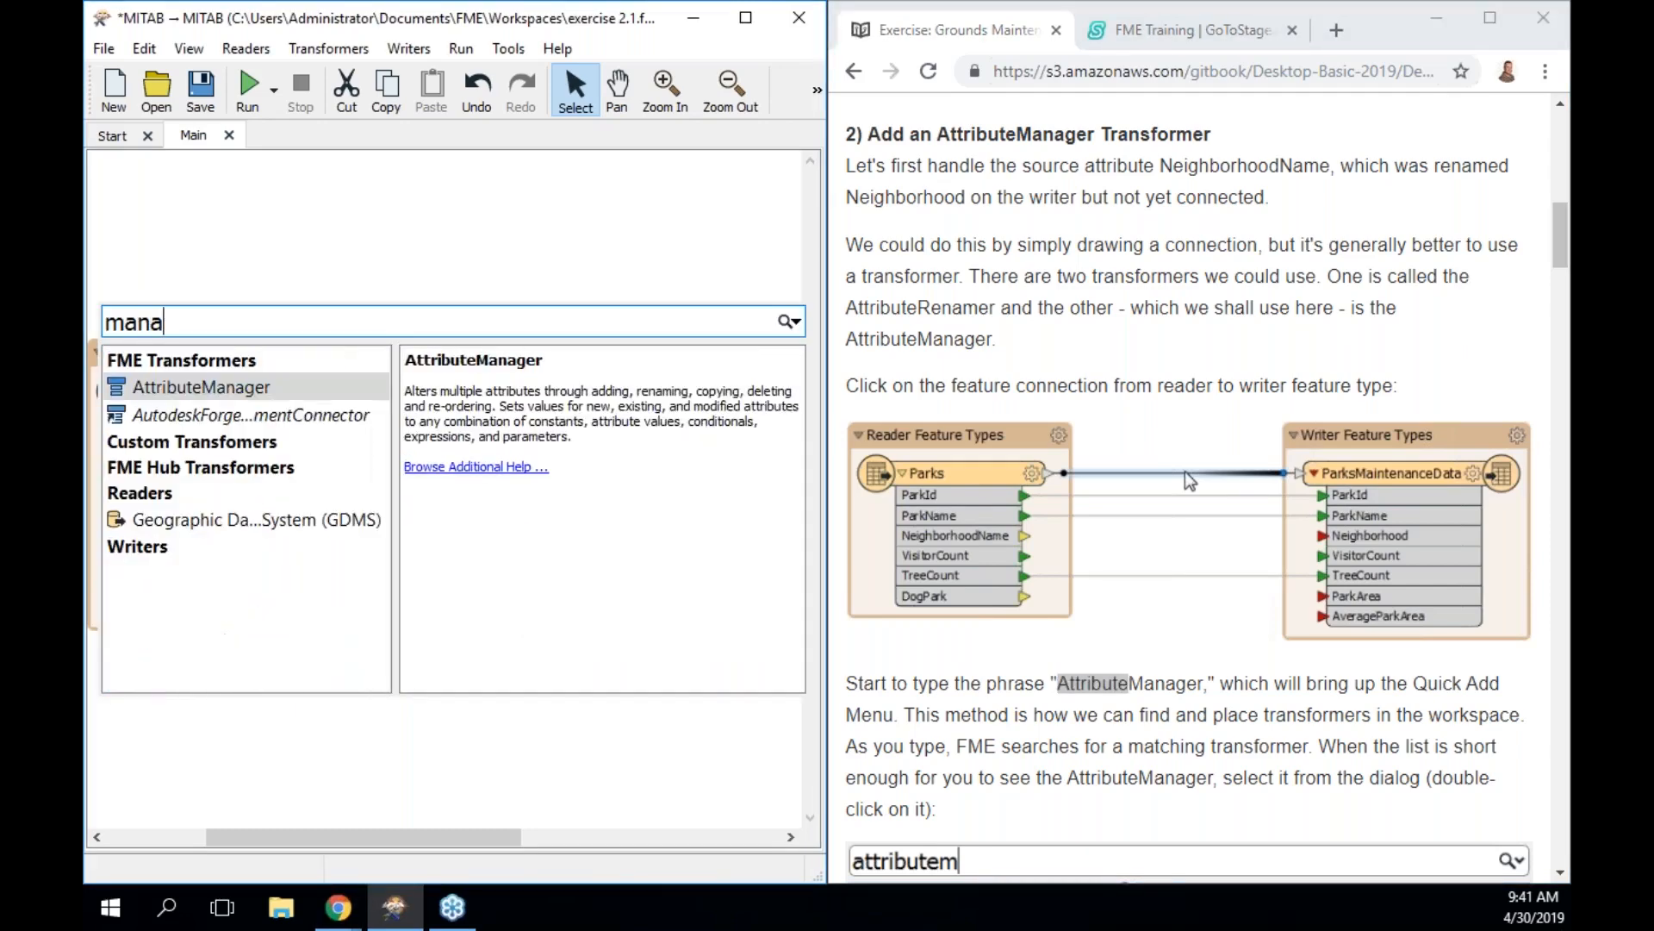
type("ger")
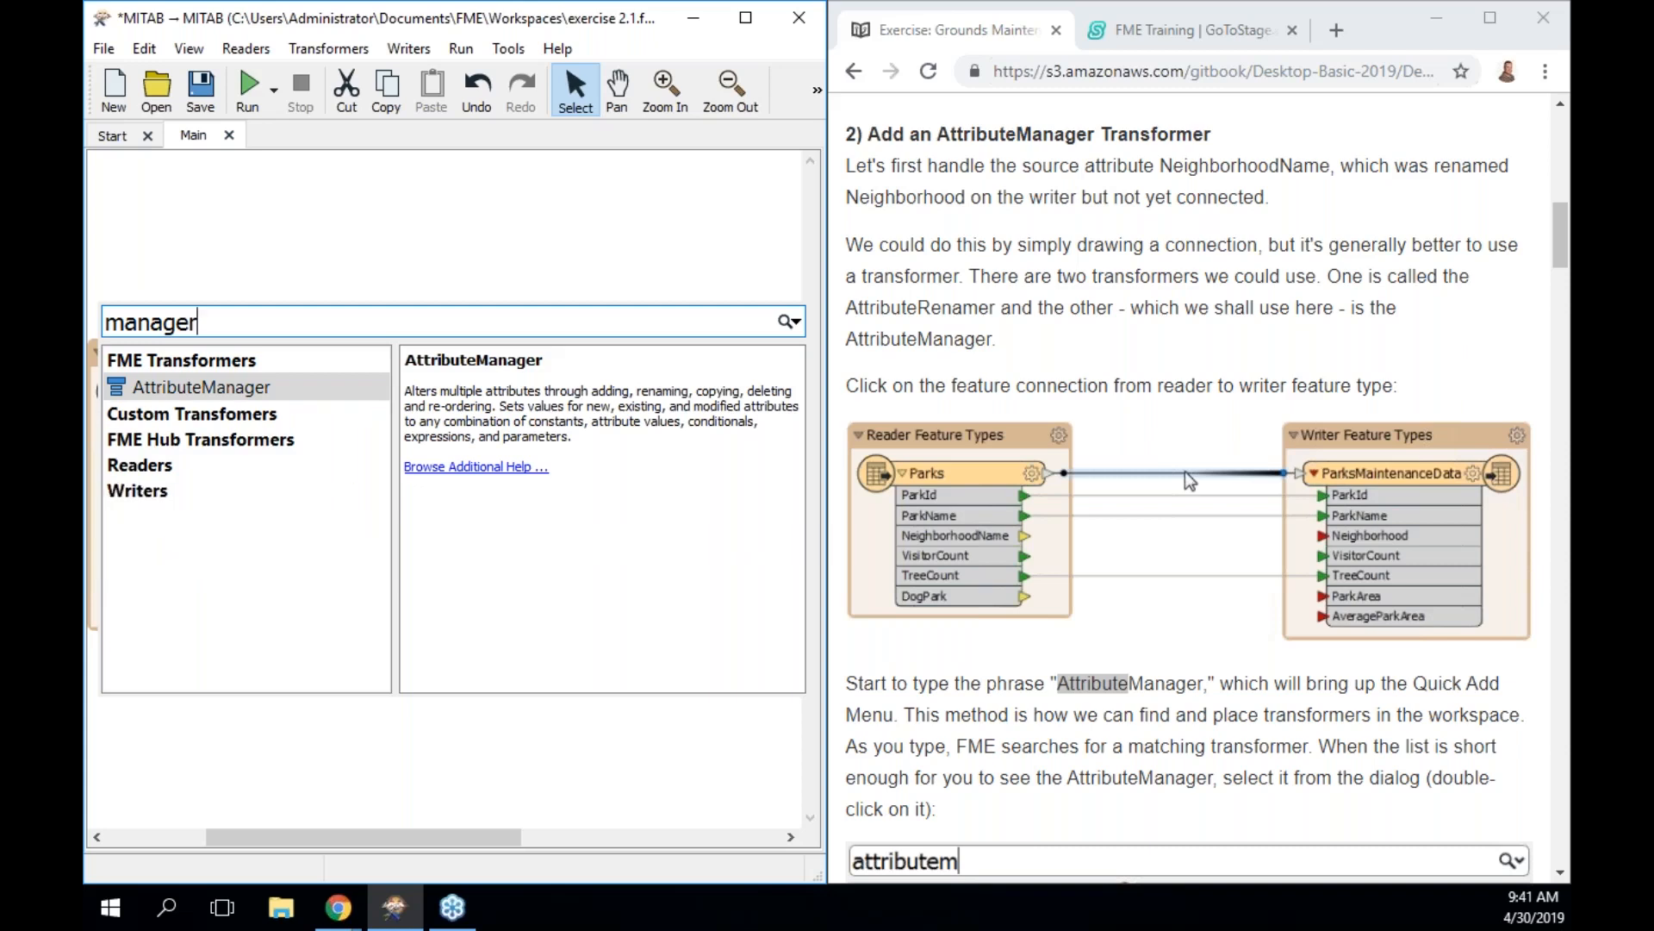
double_click(262, 388)
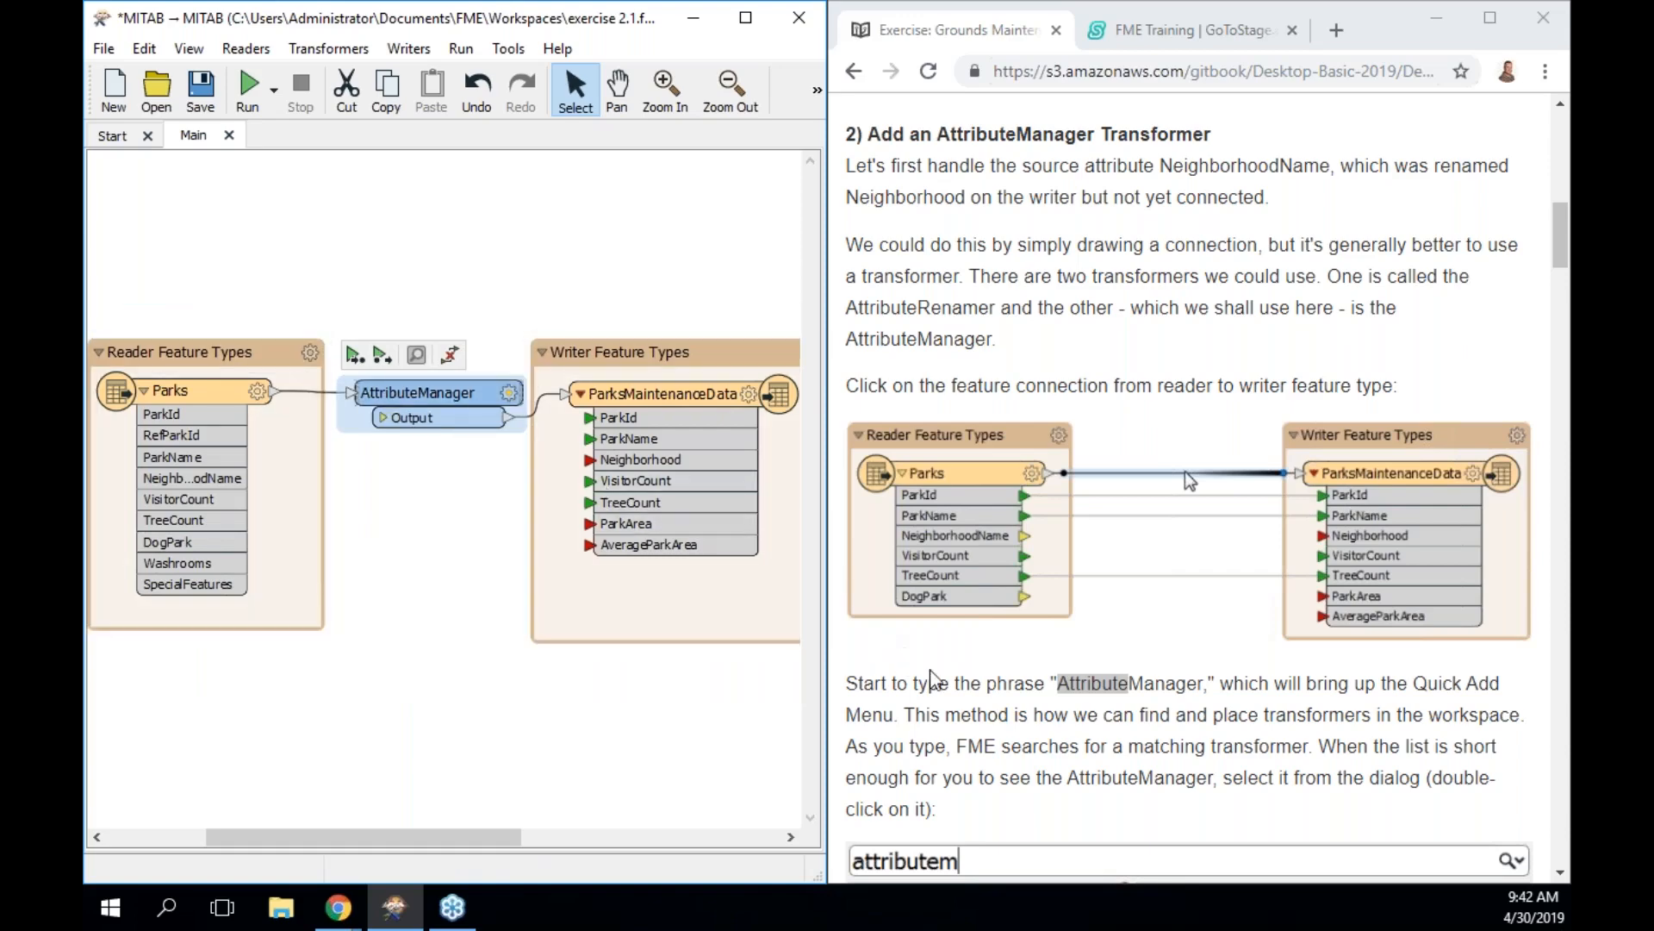
Open the AttributeManager's parameters and bring up the manual's section 3, Set the AttributeManager Parameters
scroll(935, 680, "down", 3)
scroll(1189, 483, "down", 7)
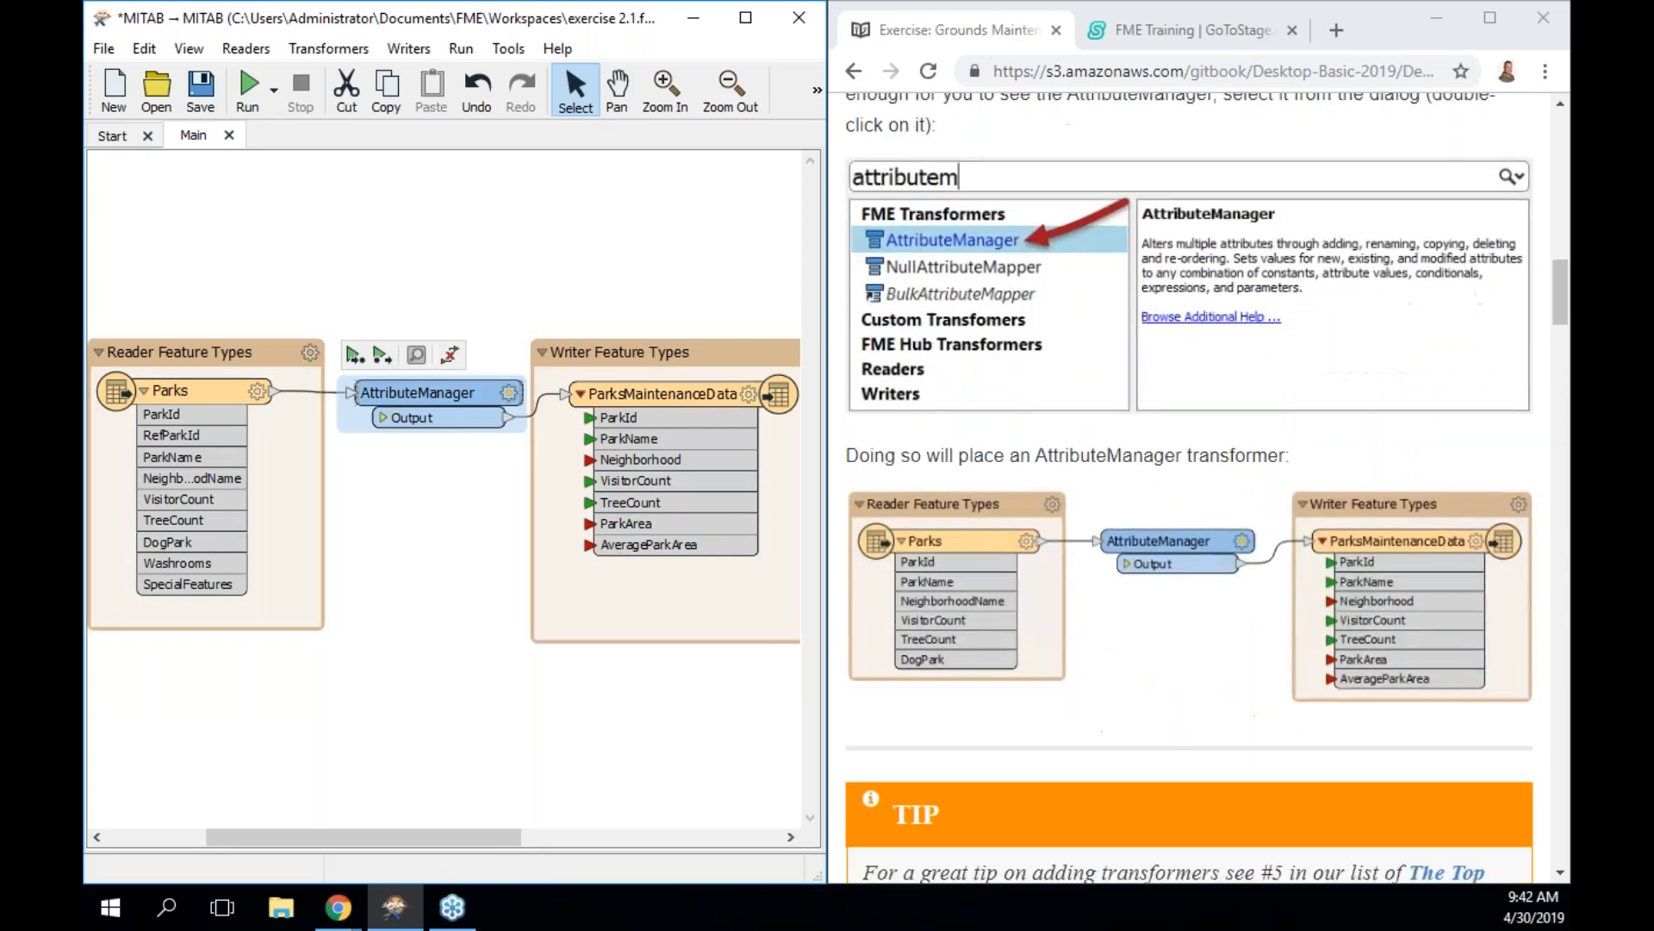
scroll(1189, 482, "down", 2)
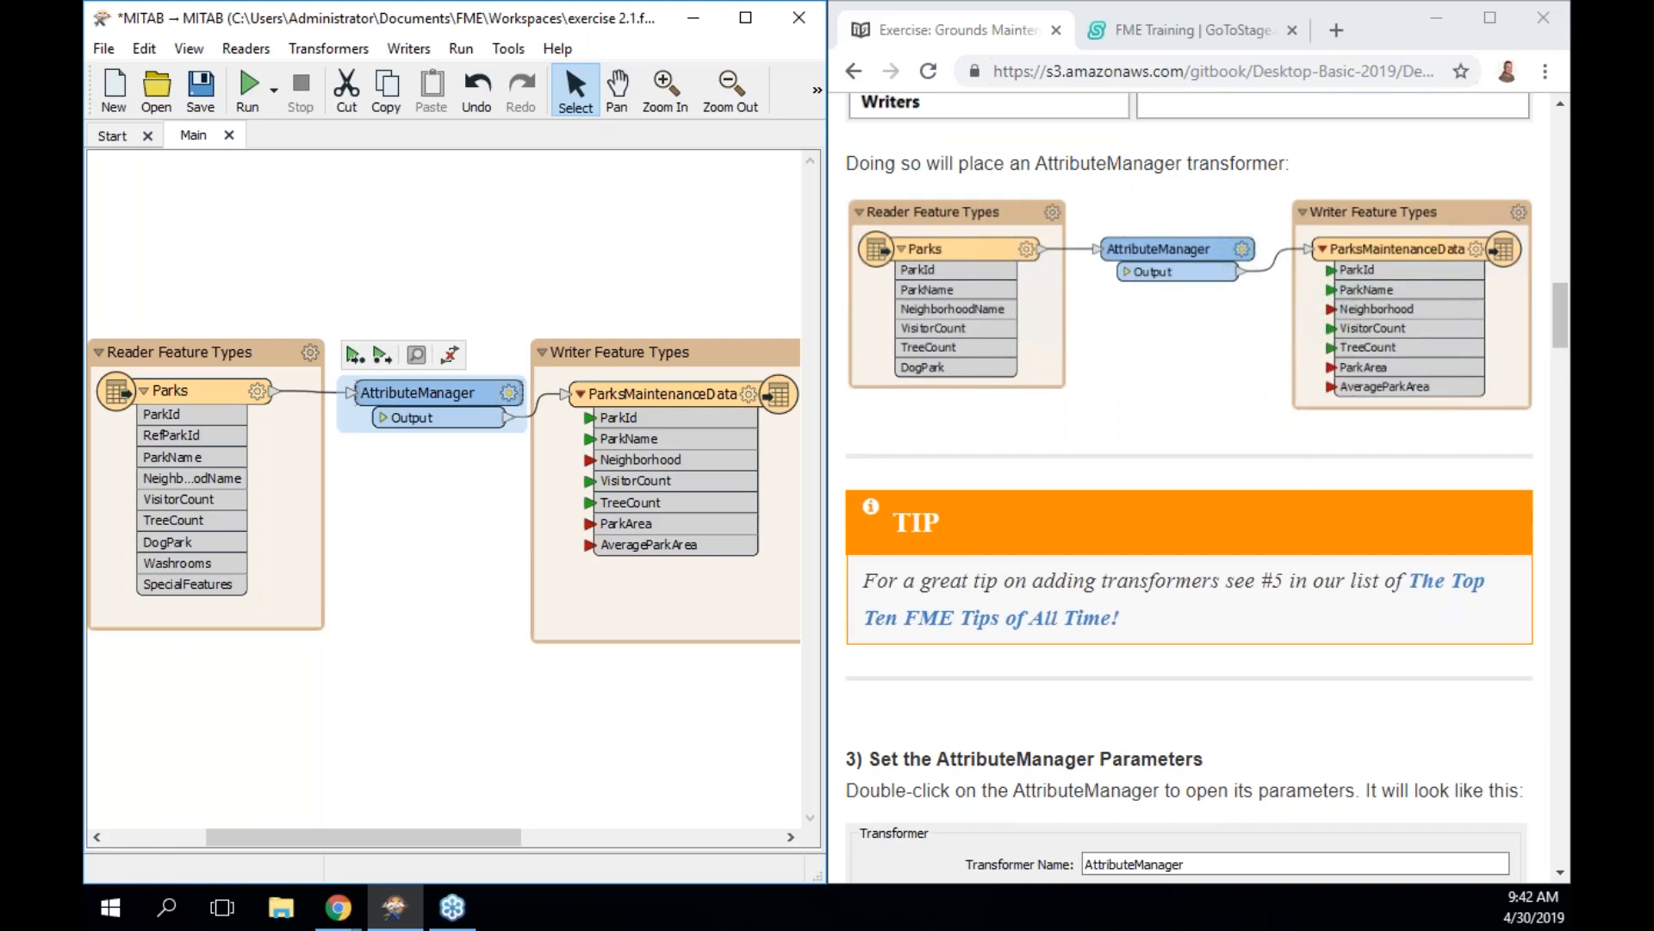
double_click(418, 393)
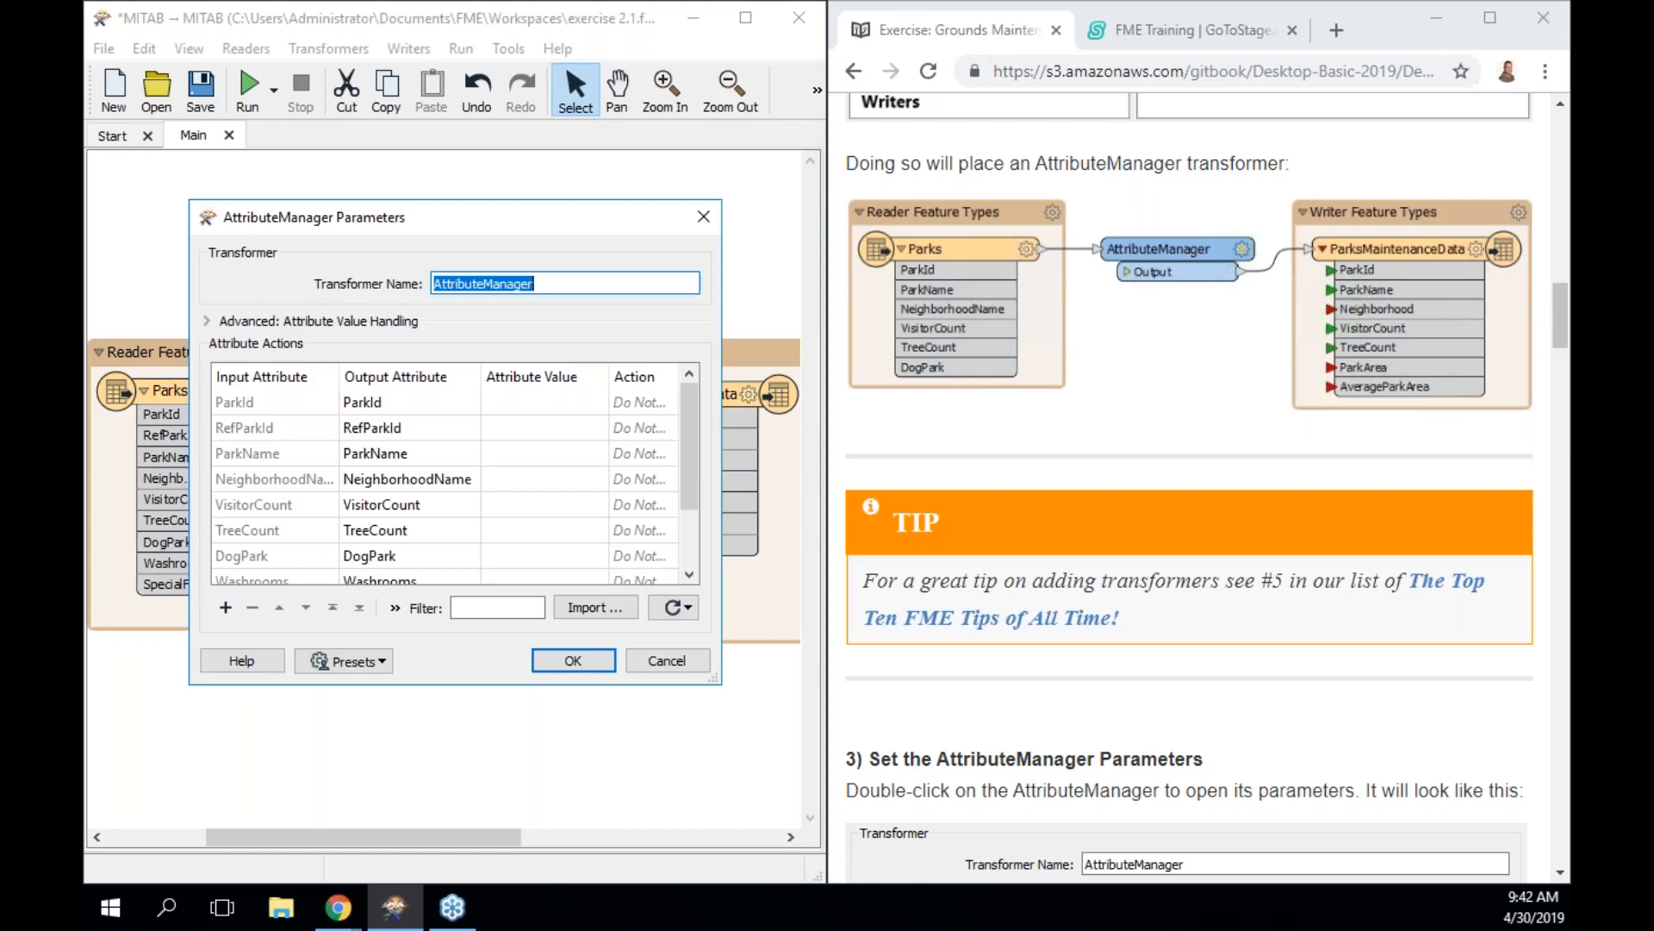
key("End")
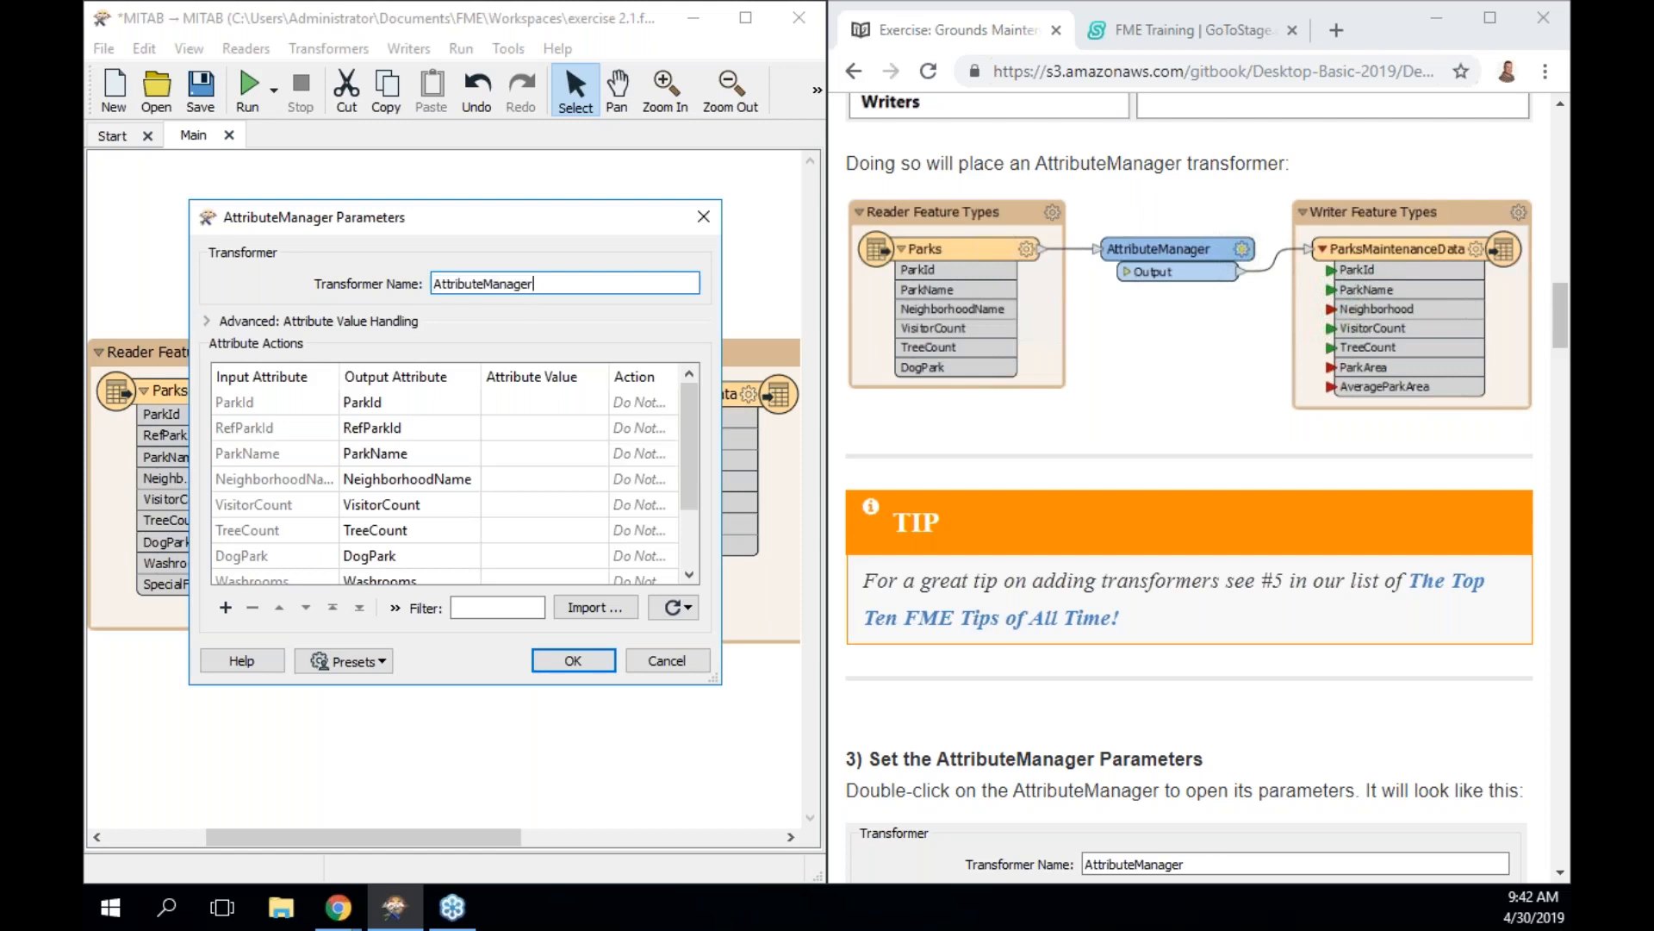
scroll(1206, 483, "down", 5)
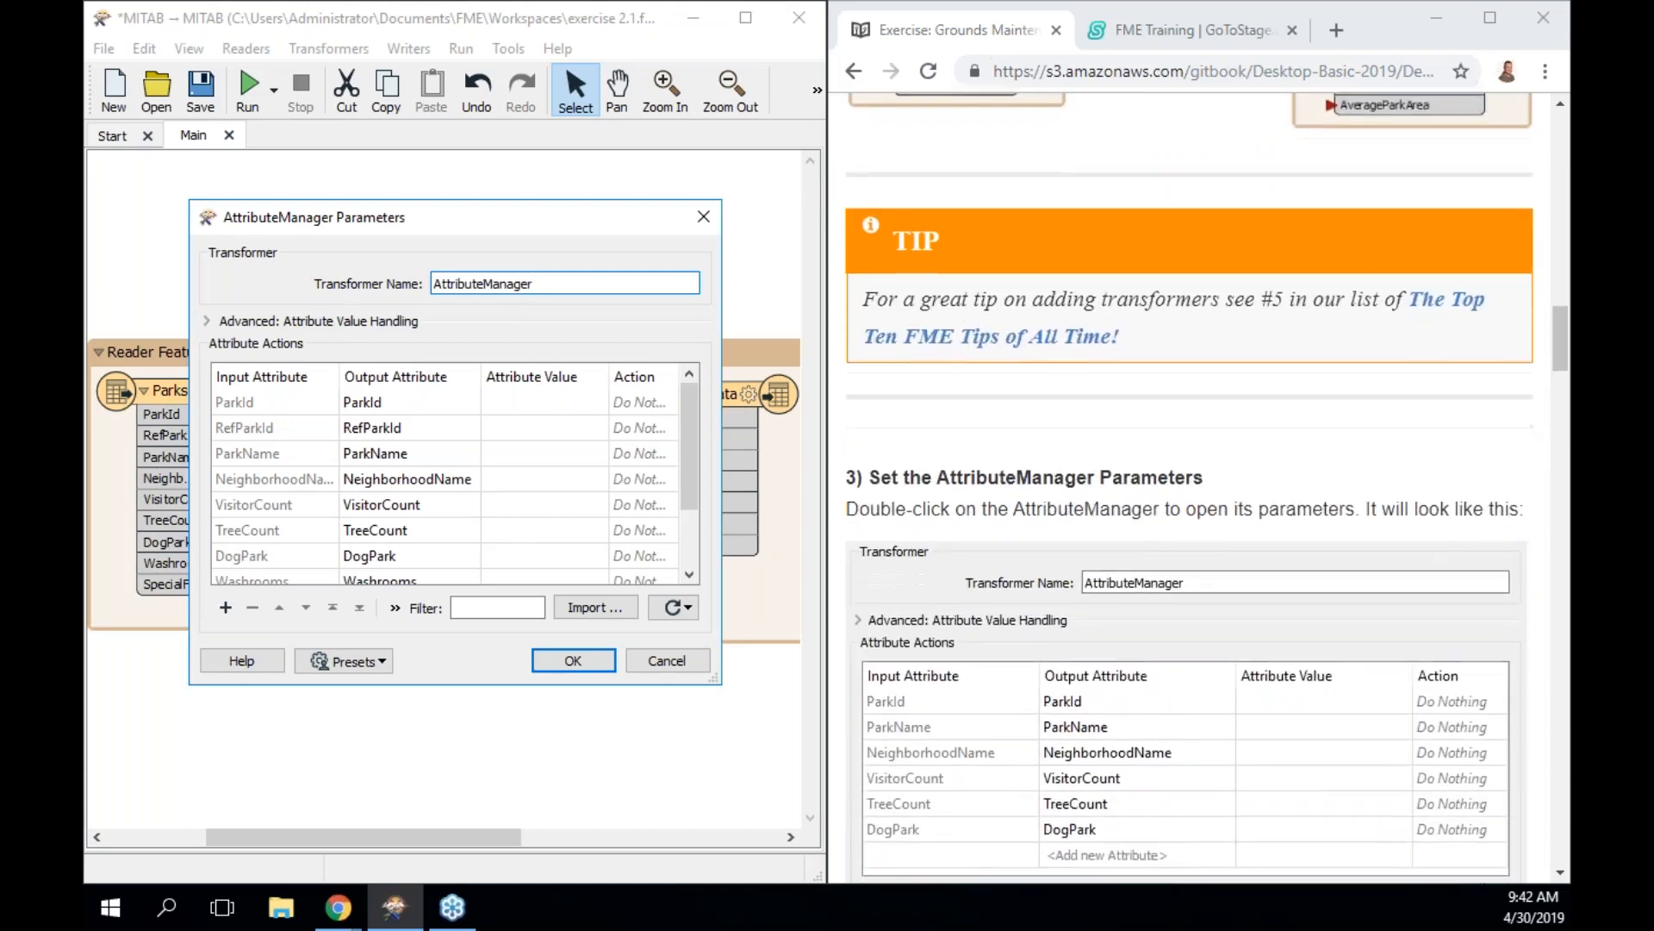
scroll(1206, 483, "down", 2)
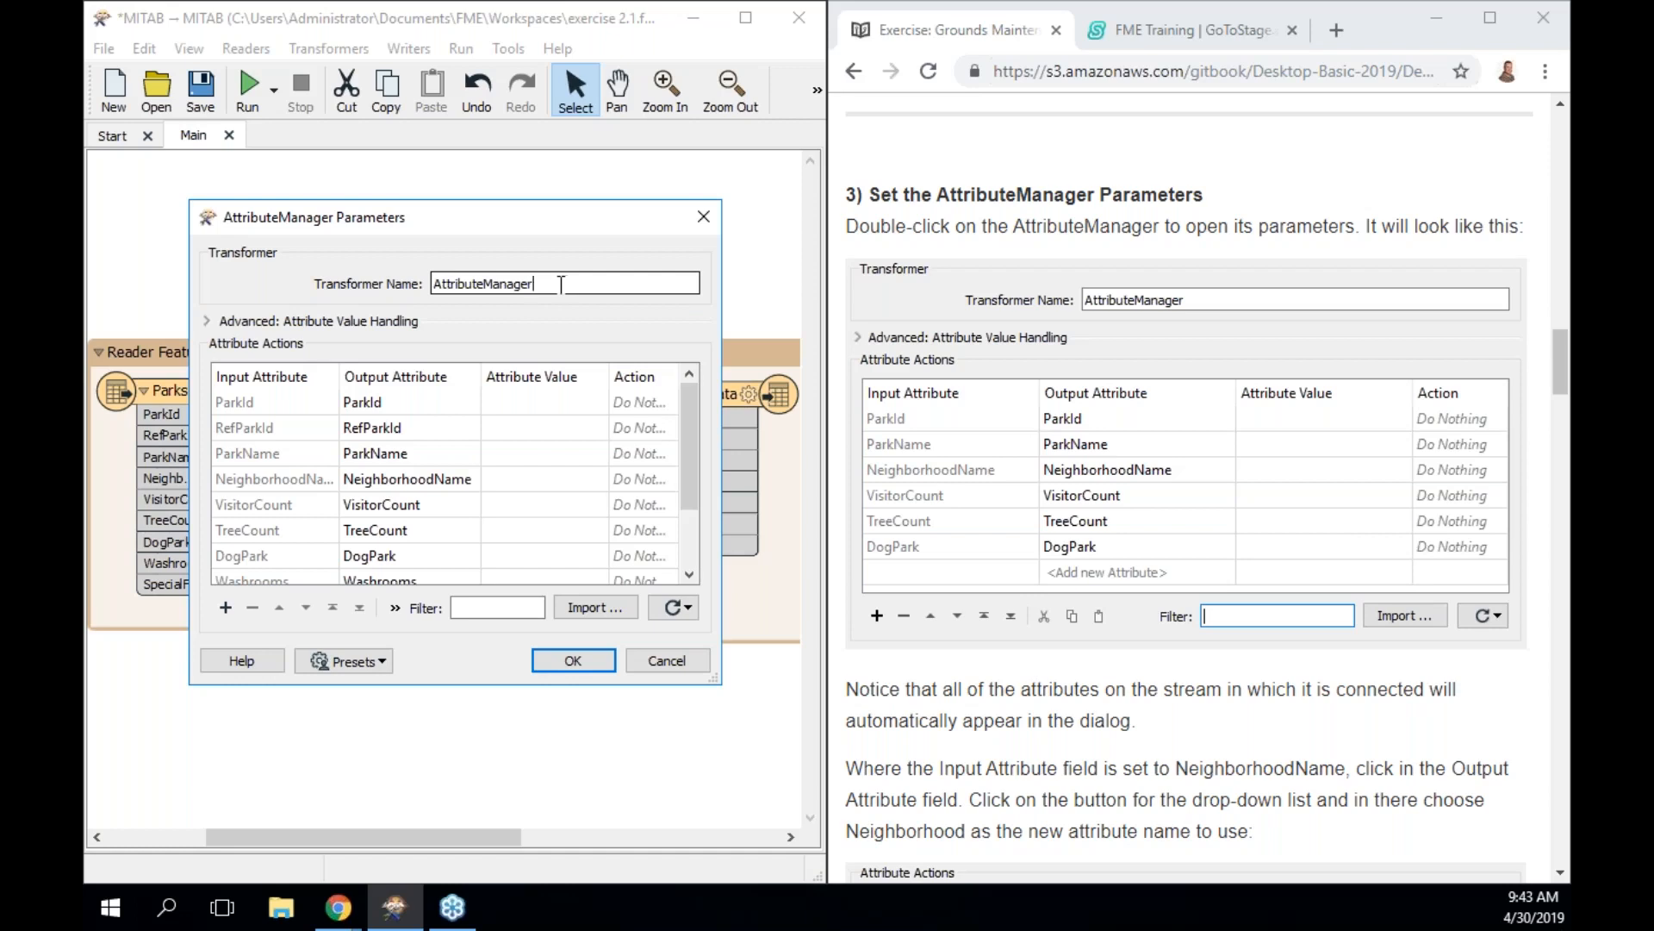
Append "_Parks" to the AttributeManager's transformer name
double_click(490, 285)
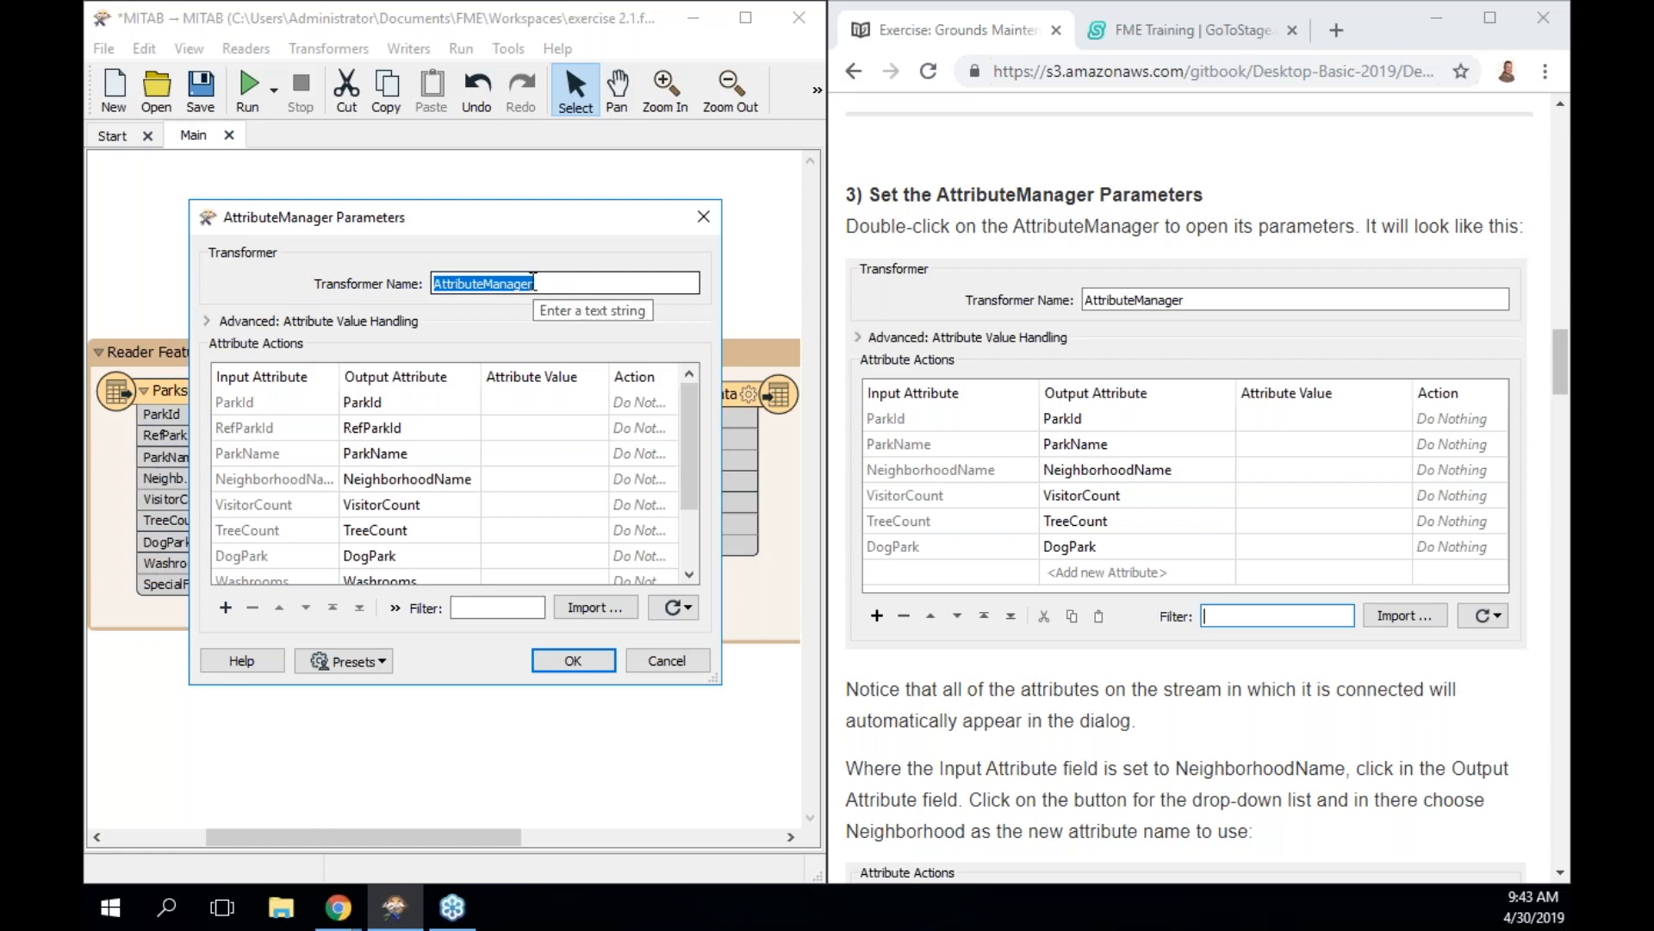
left_click(533, 282)
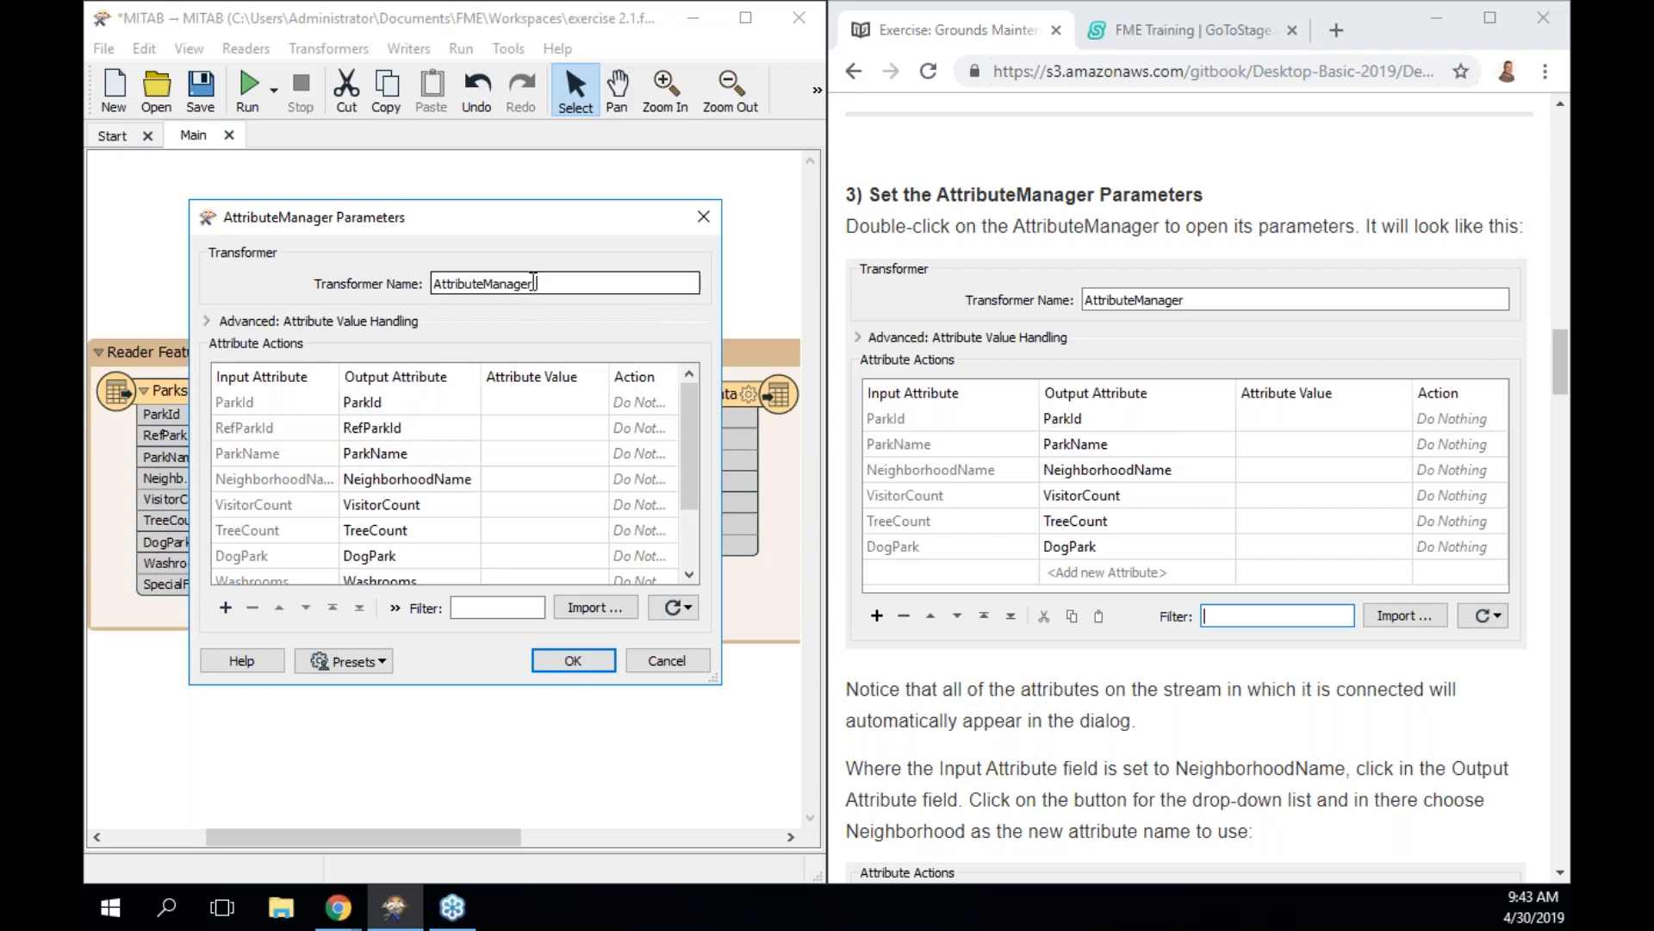
type("_Parks")
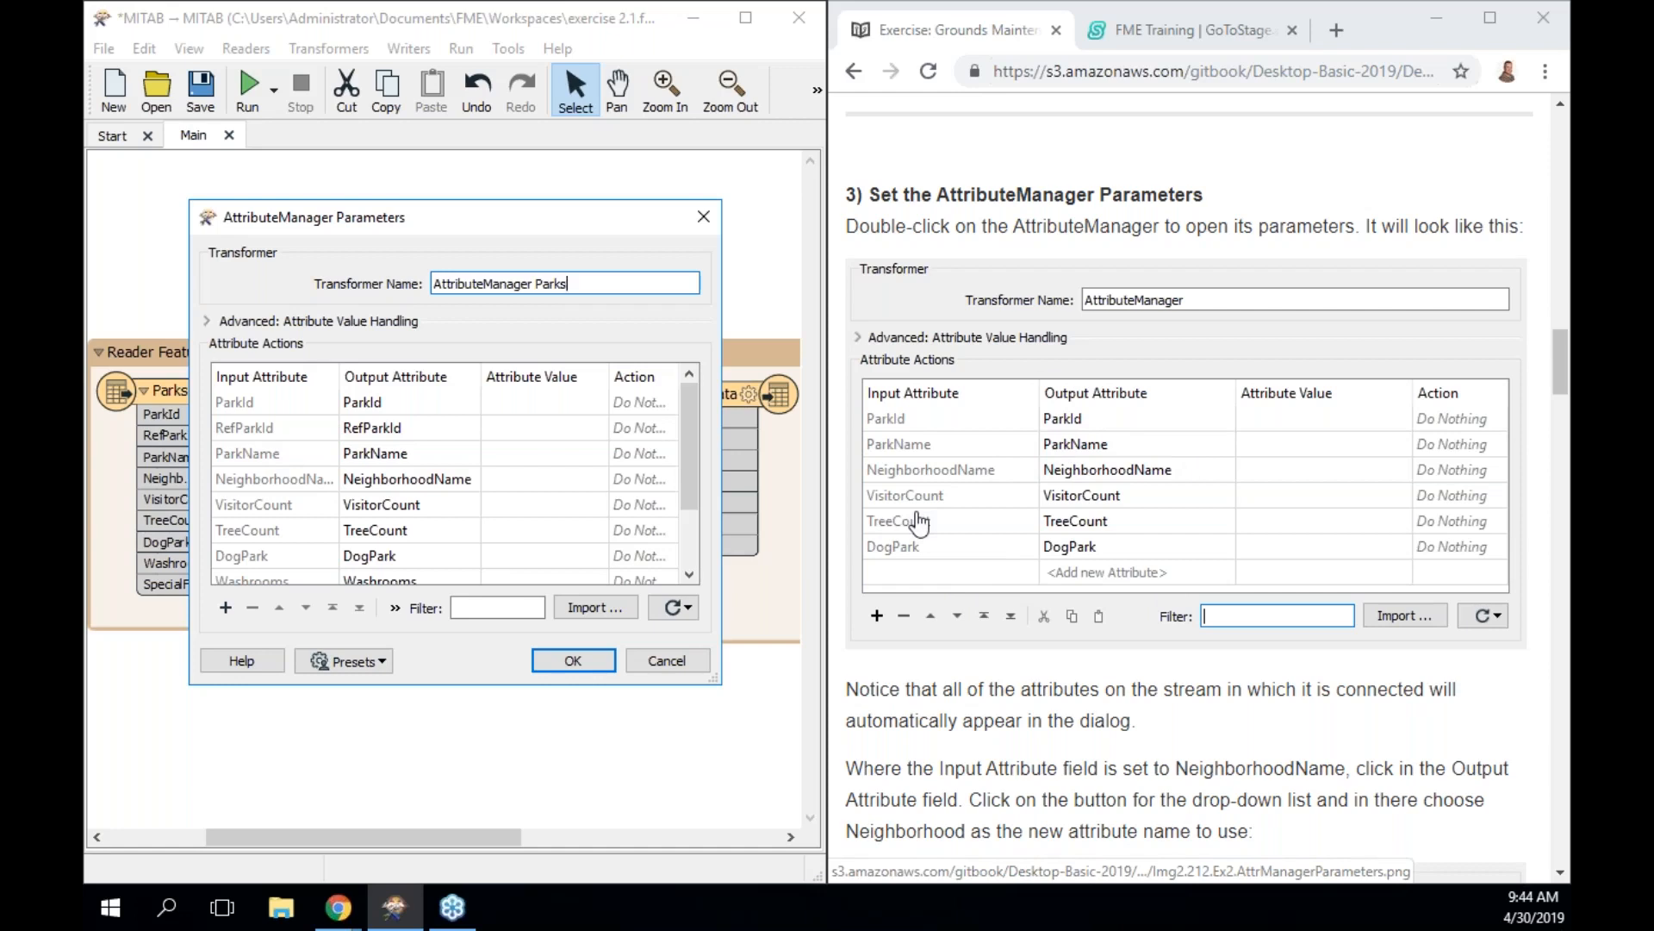
Mark the attributes RefParkId, DogPark, Washrooms and SpecialFeatures for removal in the AttributeManager's attribute actions
left_click_drag(690, 450, 690, 499)
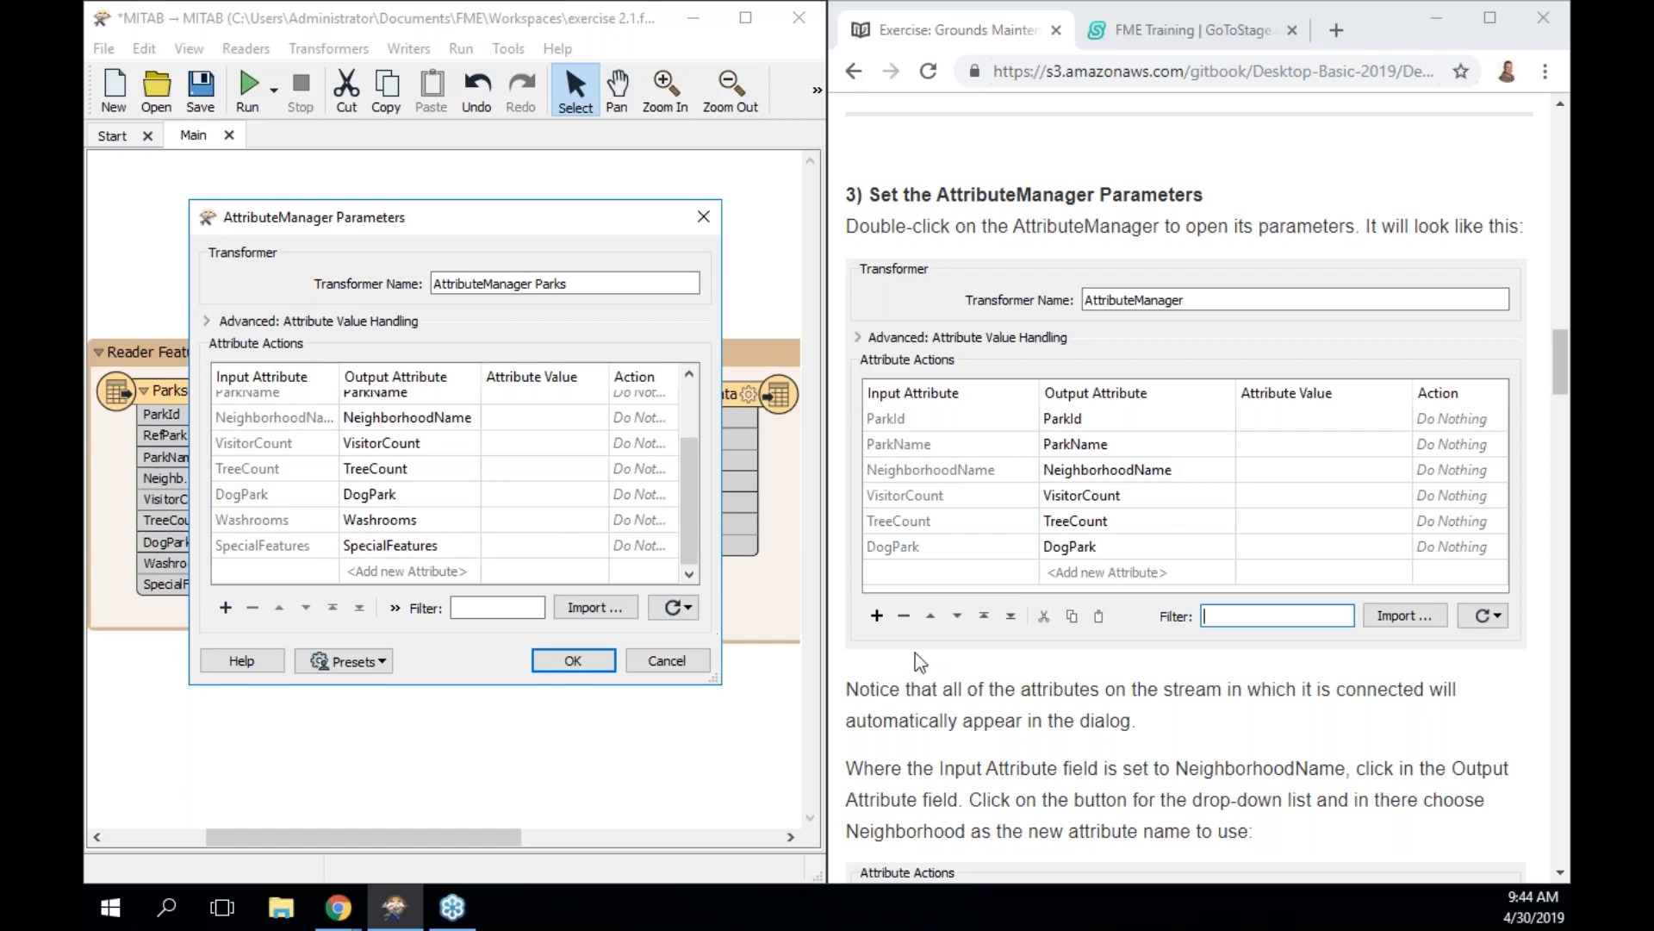
scroll(690, 547, "up", 1)
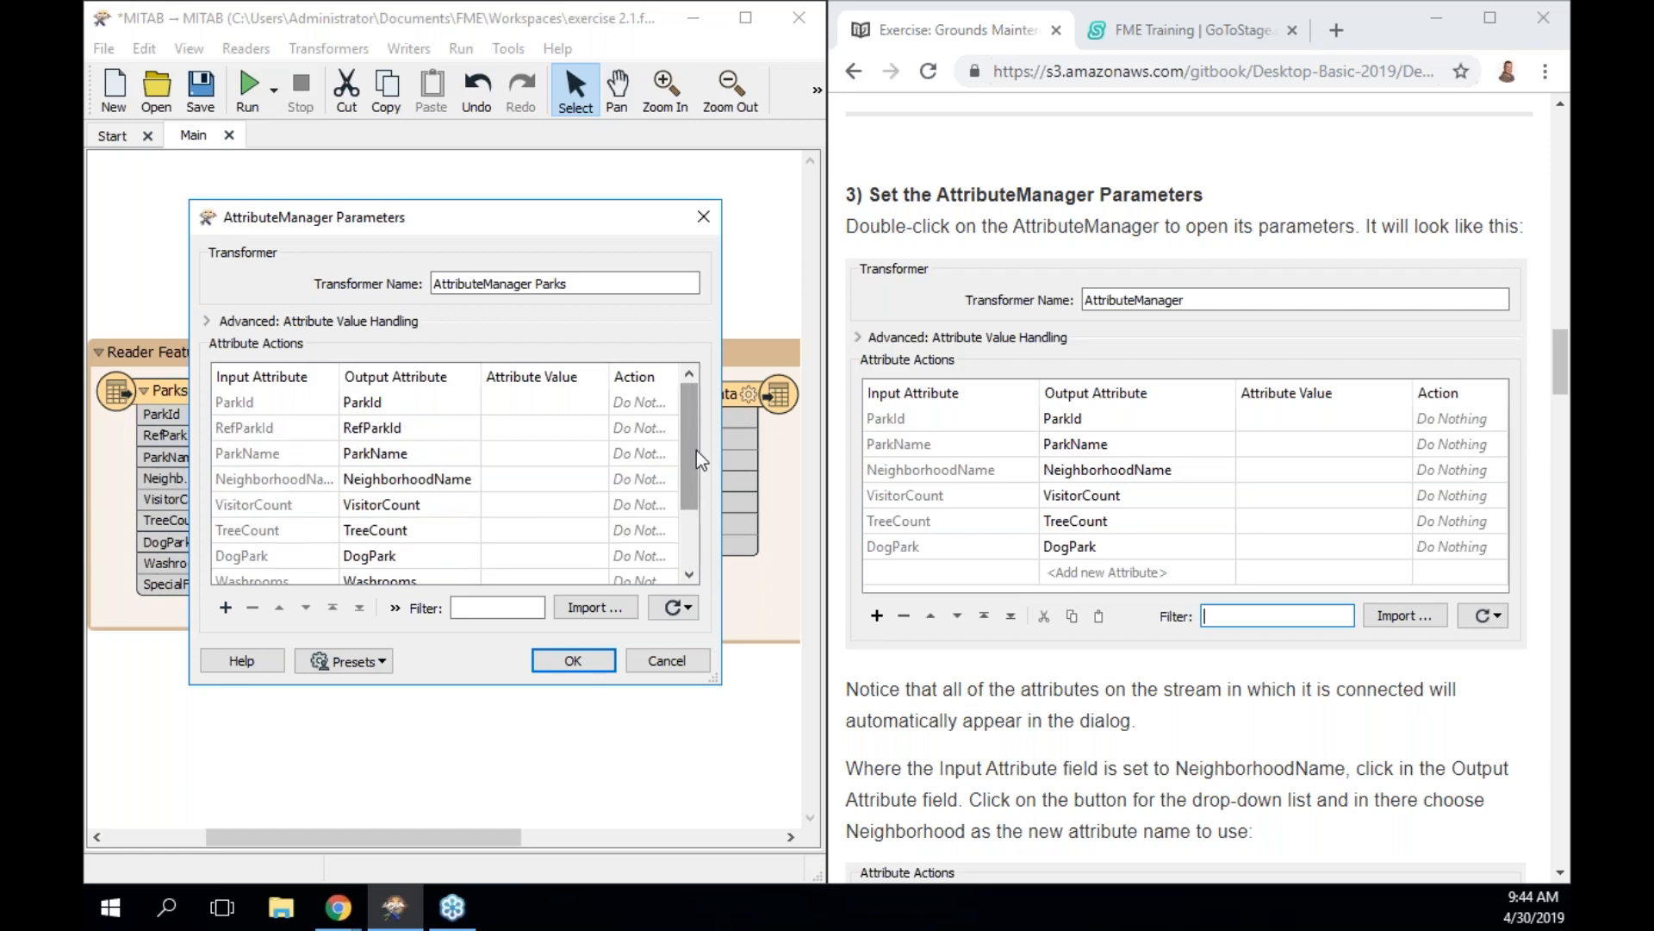
left_click(266, 424)
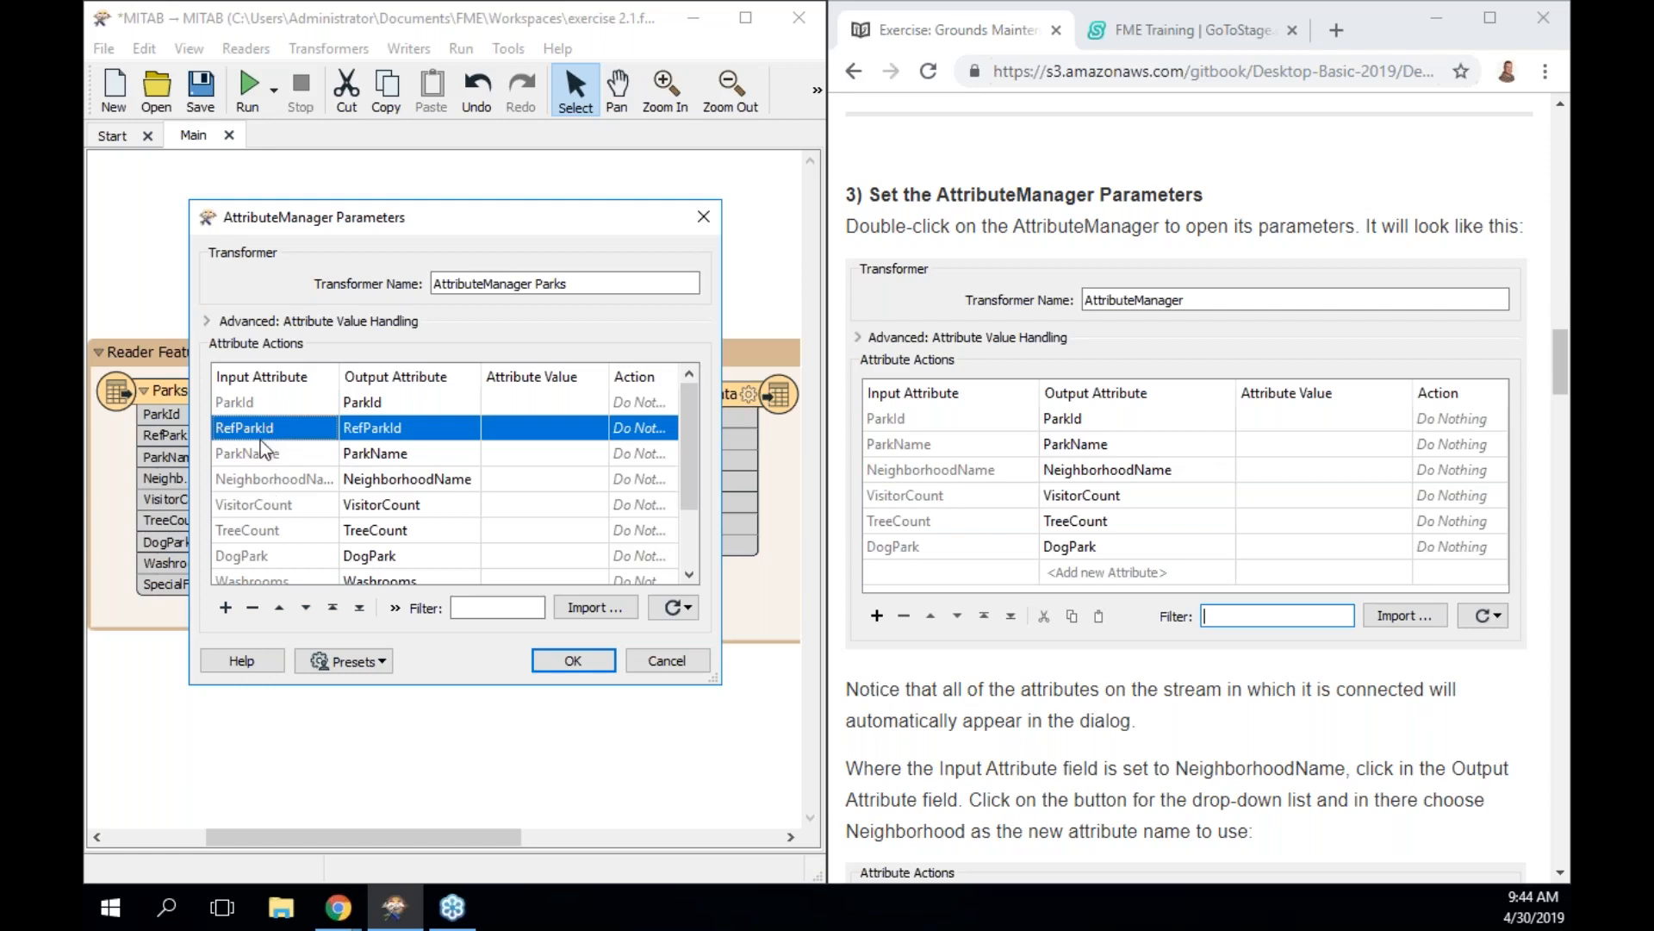
left_click(252, 608)
left_click_drag(681, 443, 681, 479)
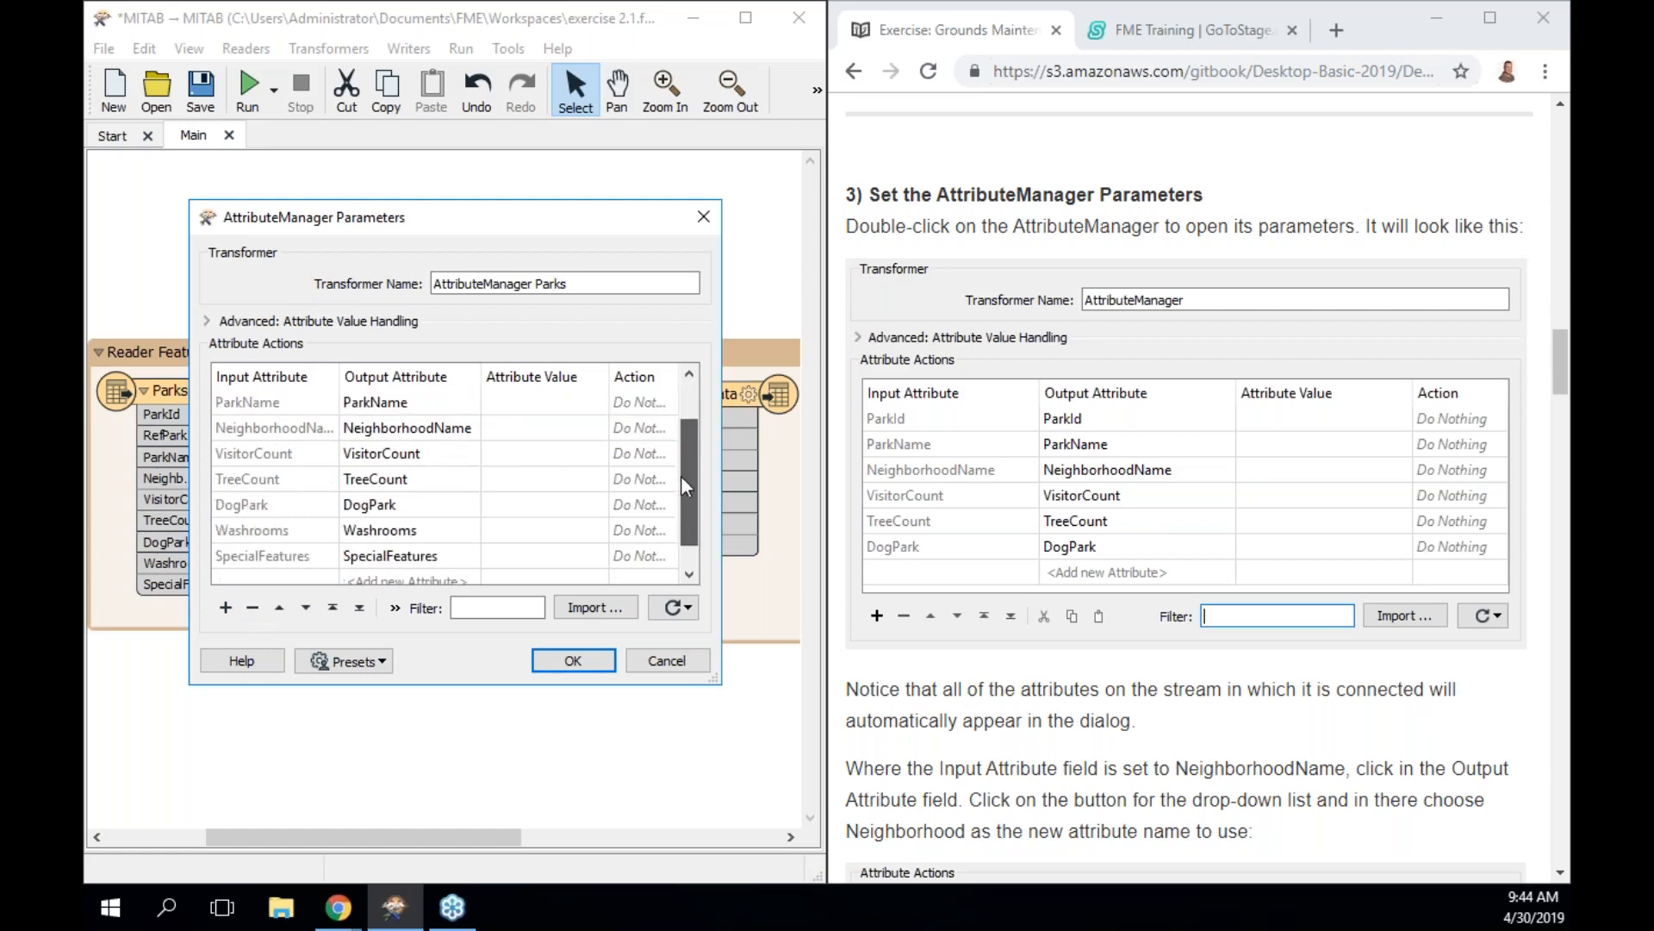
left_click(291, 510)
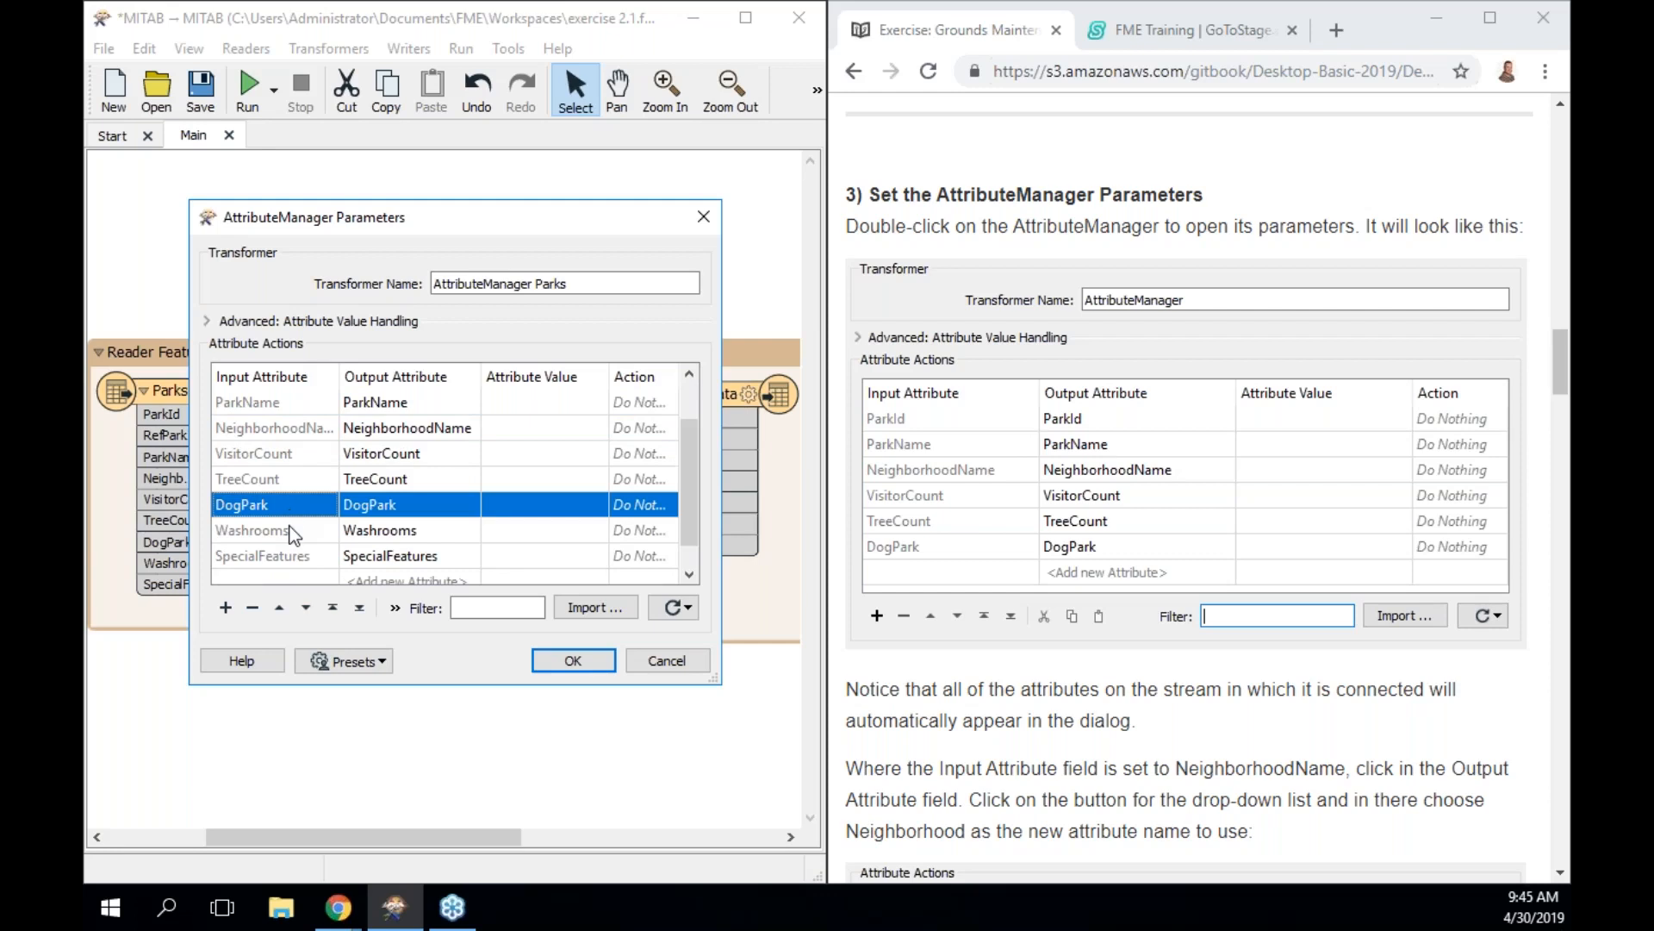
left_click(292, 533, "ctrl")
left_click(293, 562, "ctrl")
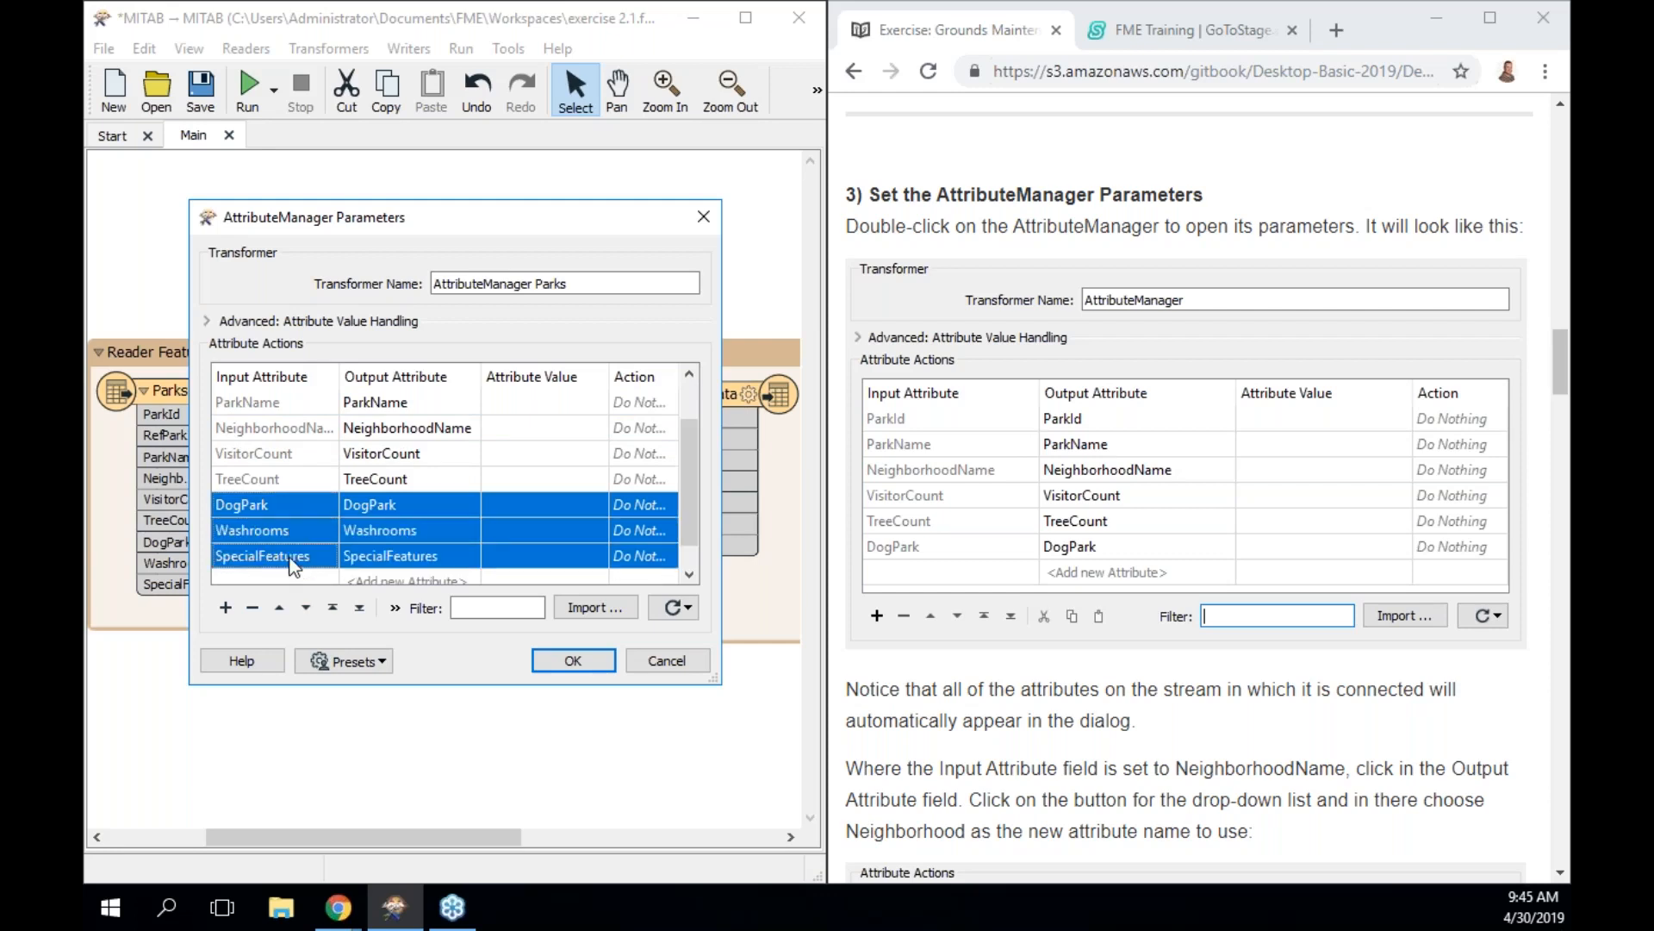
left_click(251, 608)
Open the output attribute of NeighborhoodName for editing and consult the manual's instructions for that field
left_click_drag(700, 489, 700, 392)
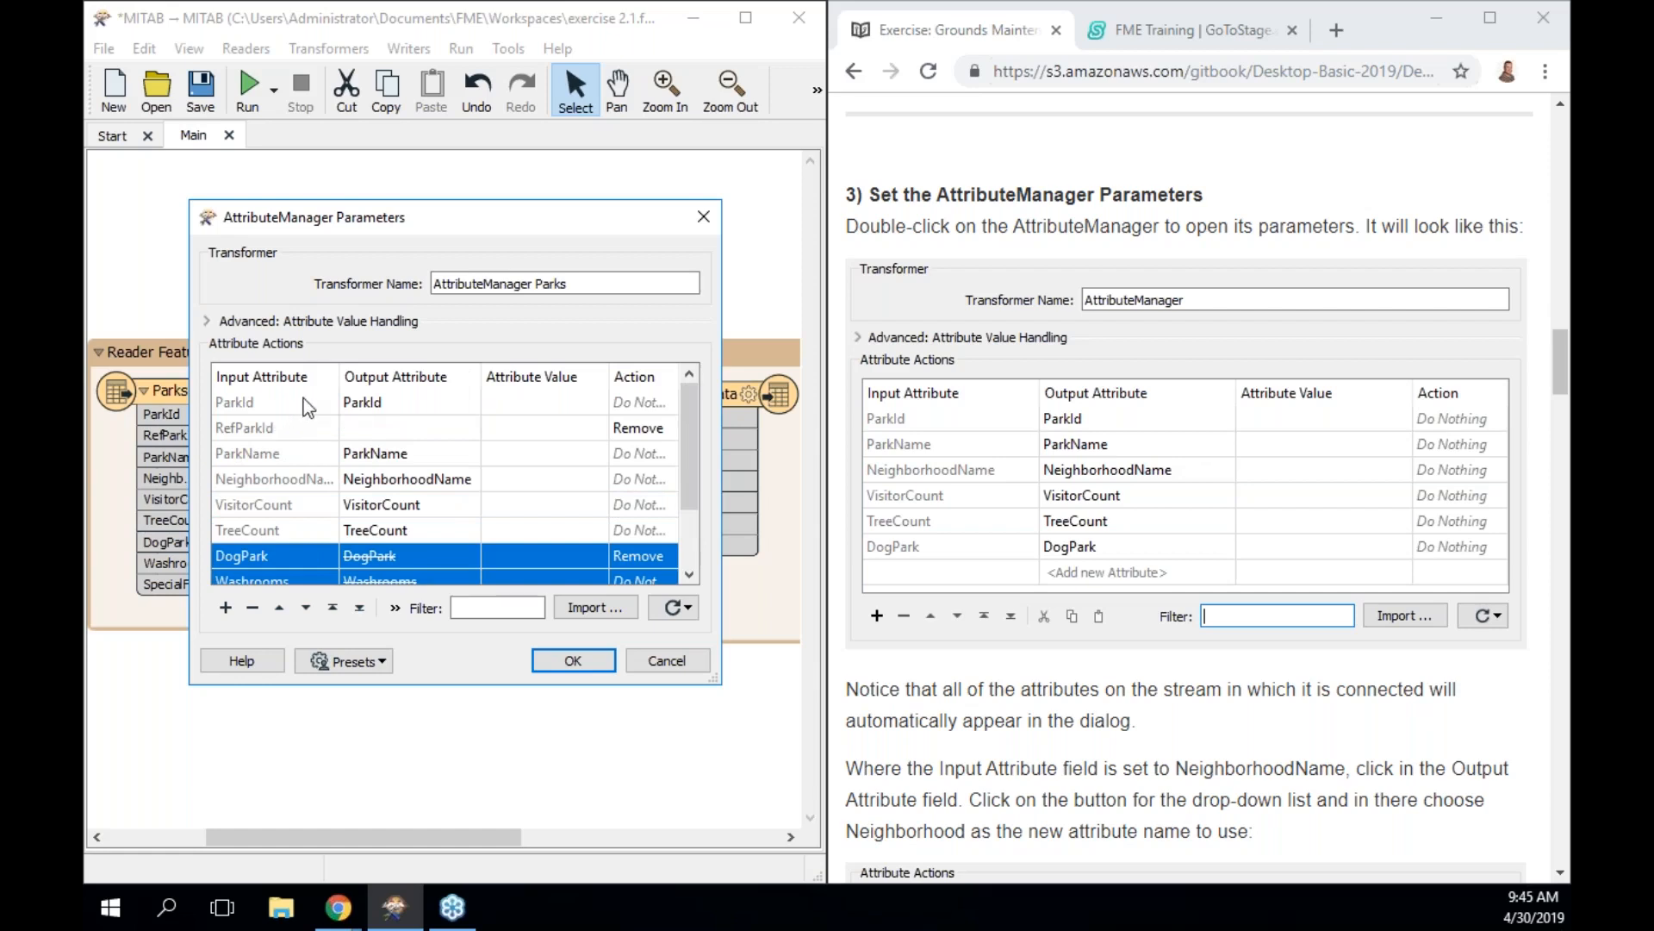
left_click(424, 481)
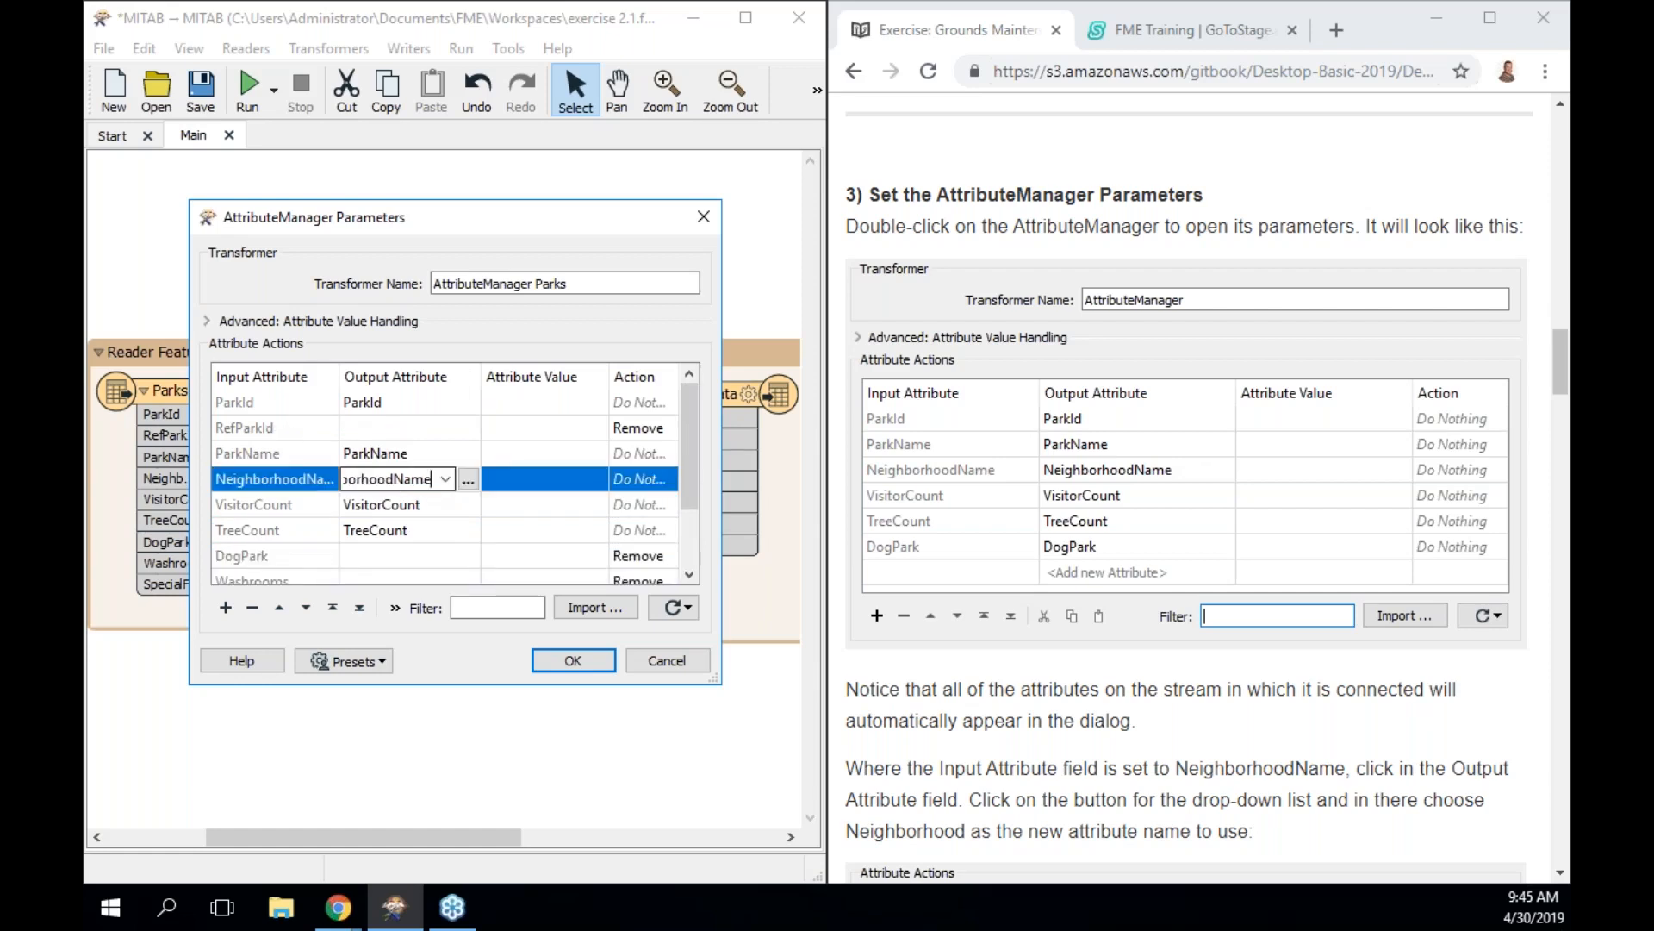
scroll(1099, 742, "down", 4)
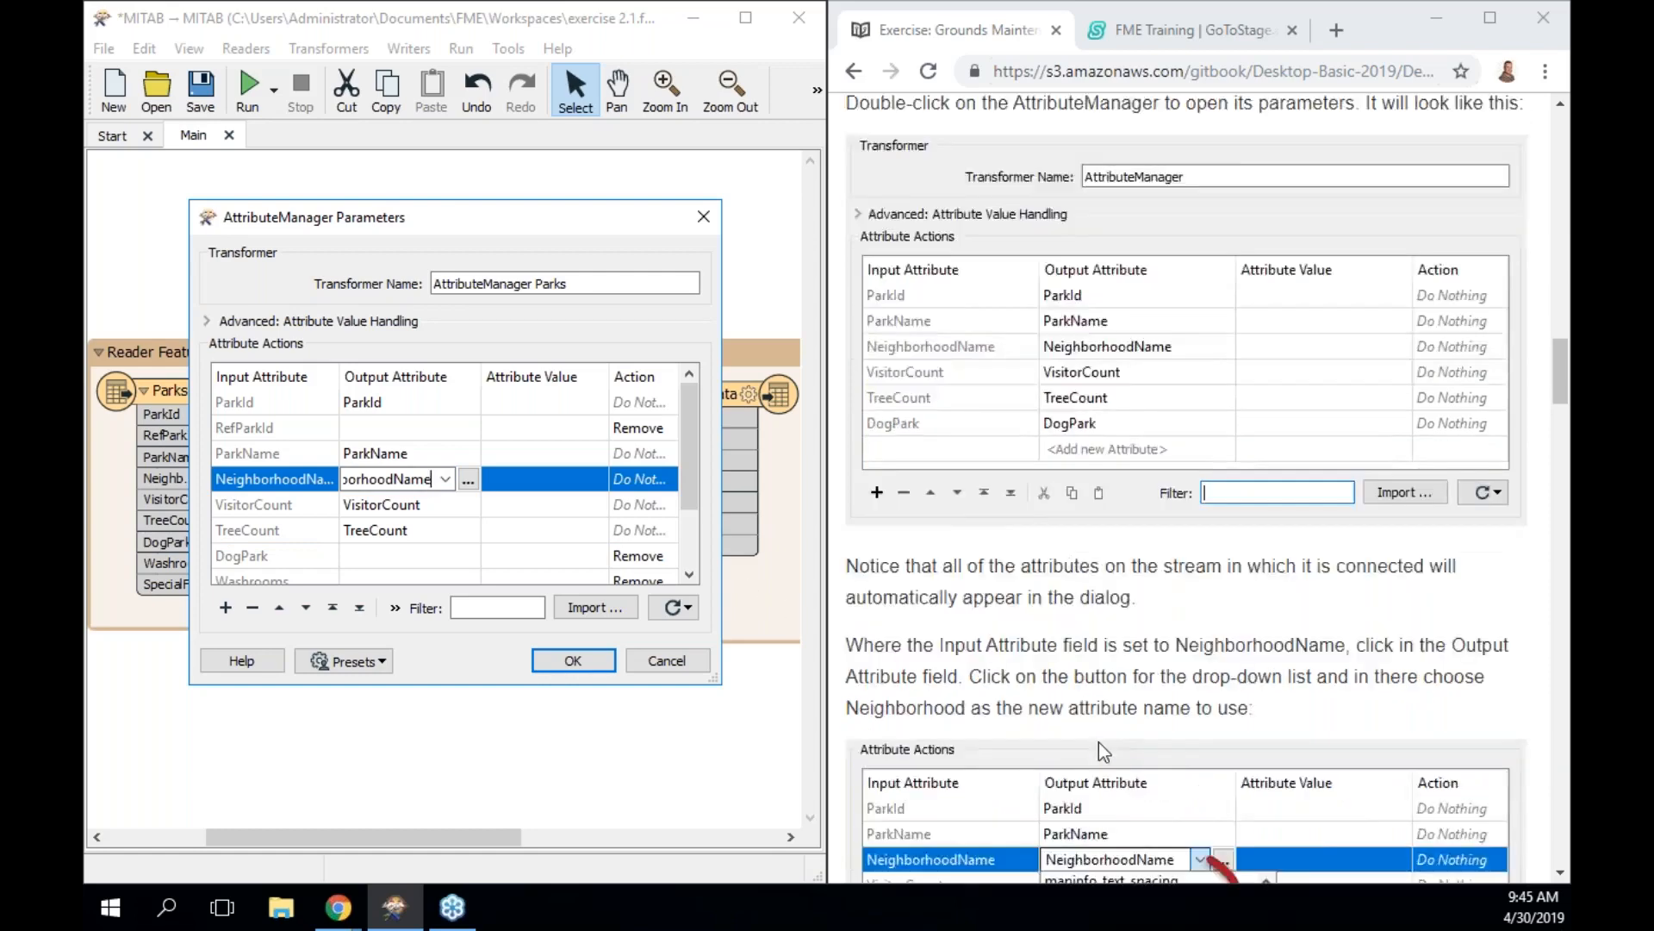
Rename the NeighborhoodName output attribute to Neighborhood in the AttributeManager Parks parameters and apply the change
left_click(446, 479)
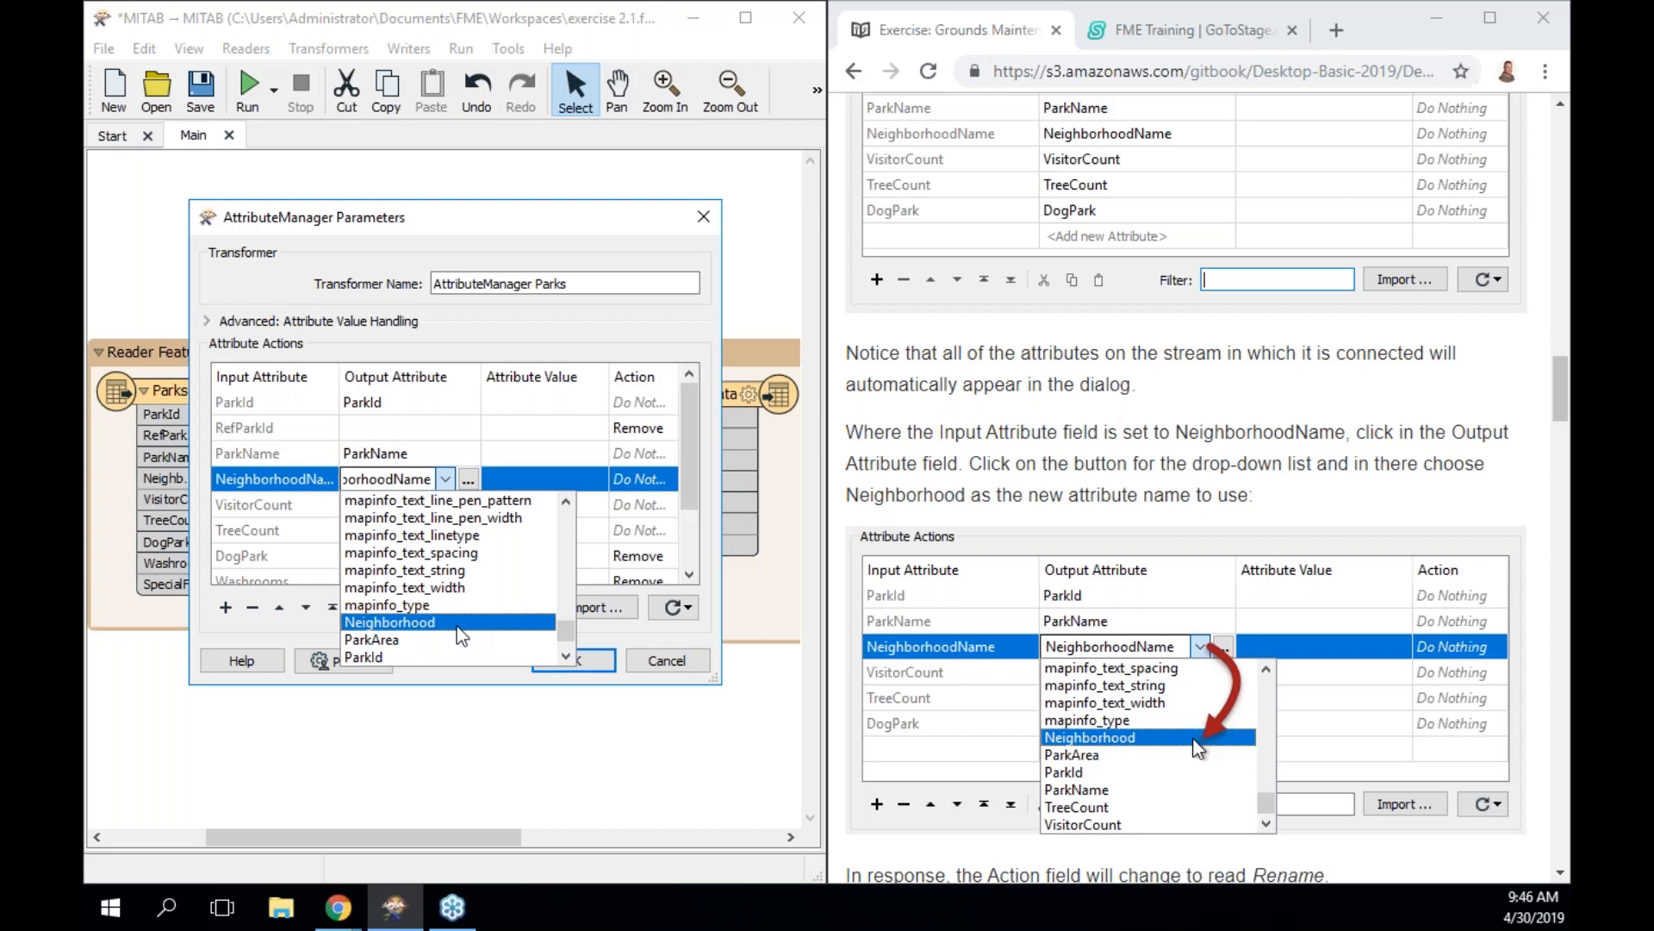
left_click(435, 479)
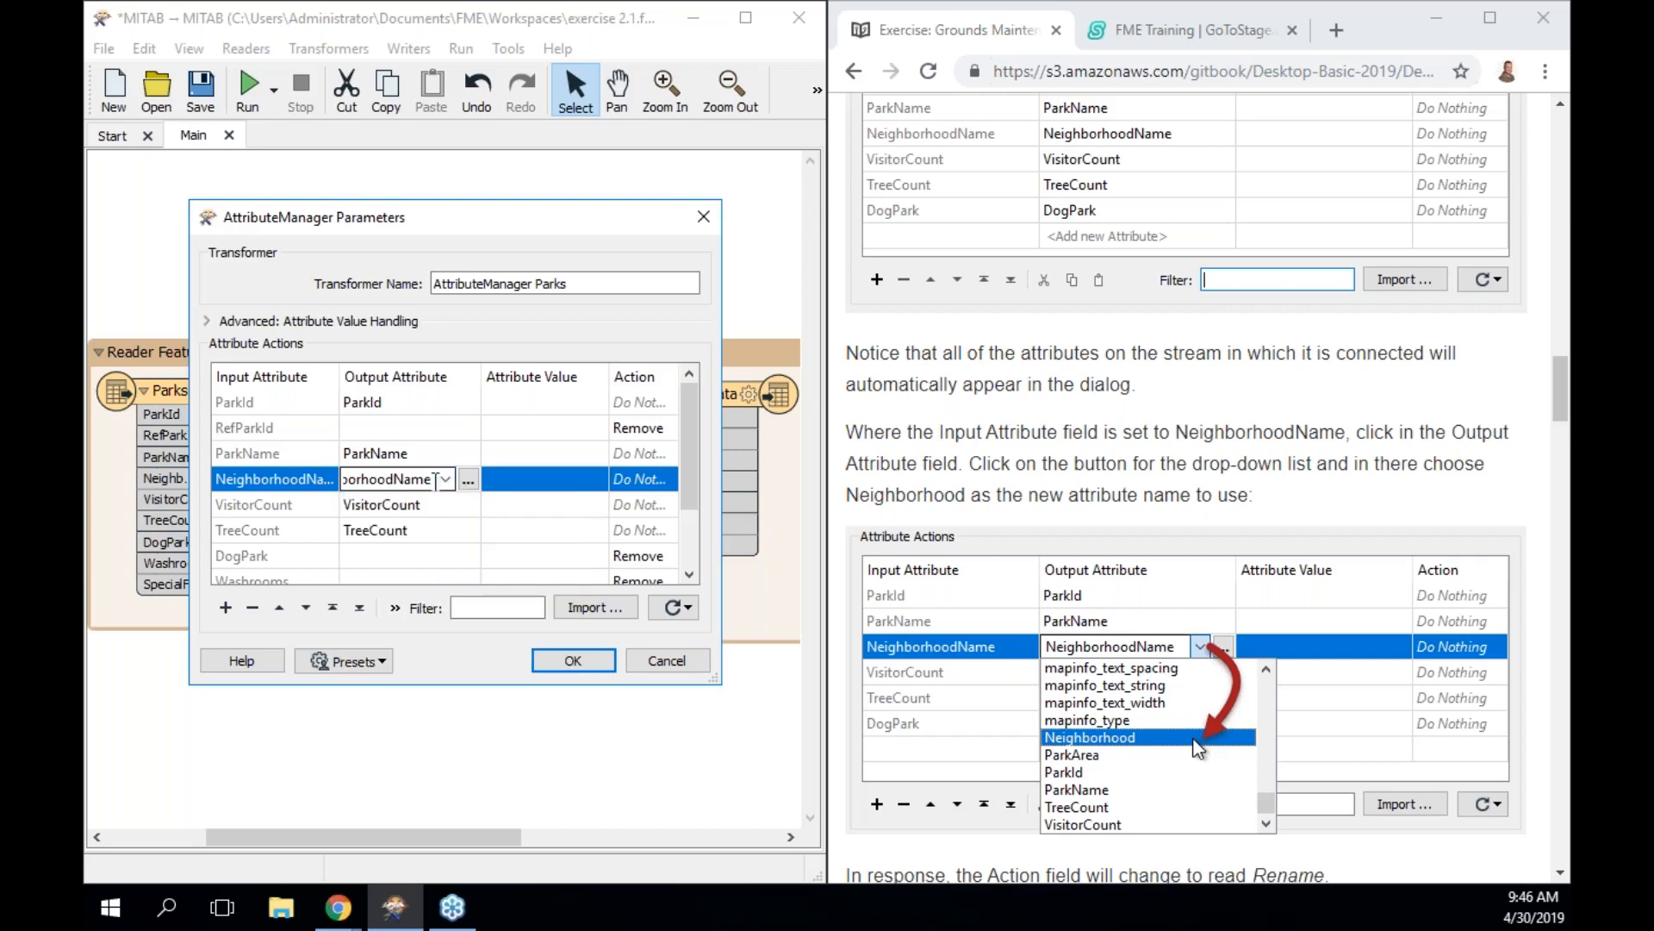
key("BackSpace")
key("BackSpace")
key("BackSpace")
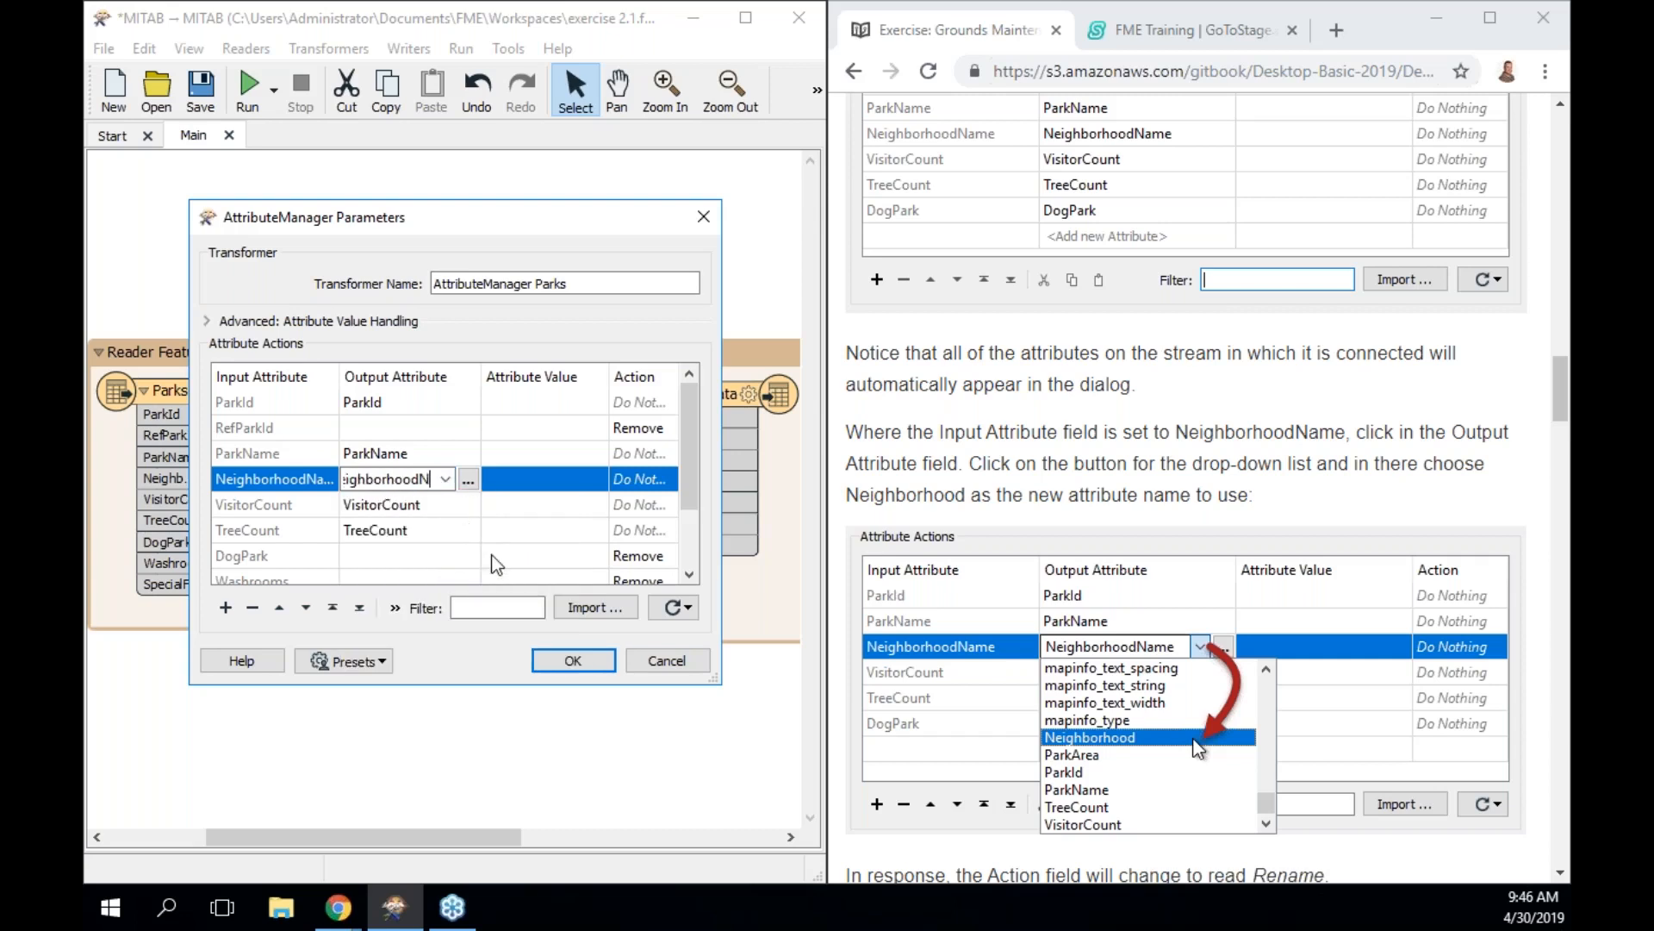
key("BackSpace")
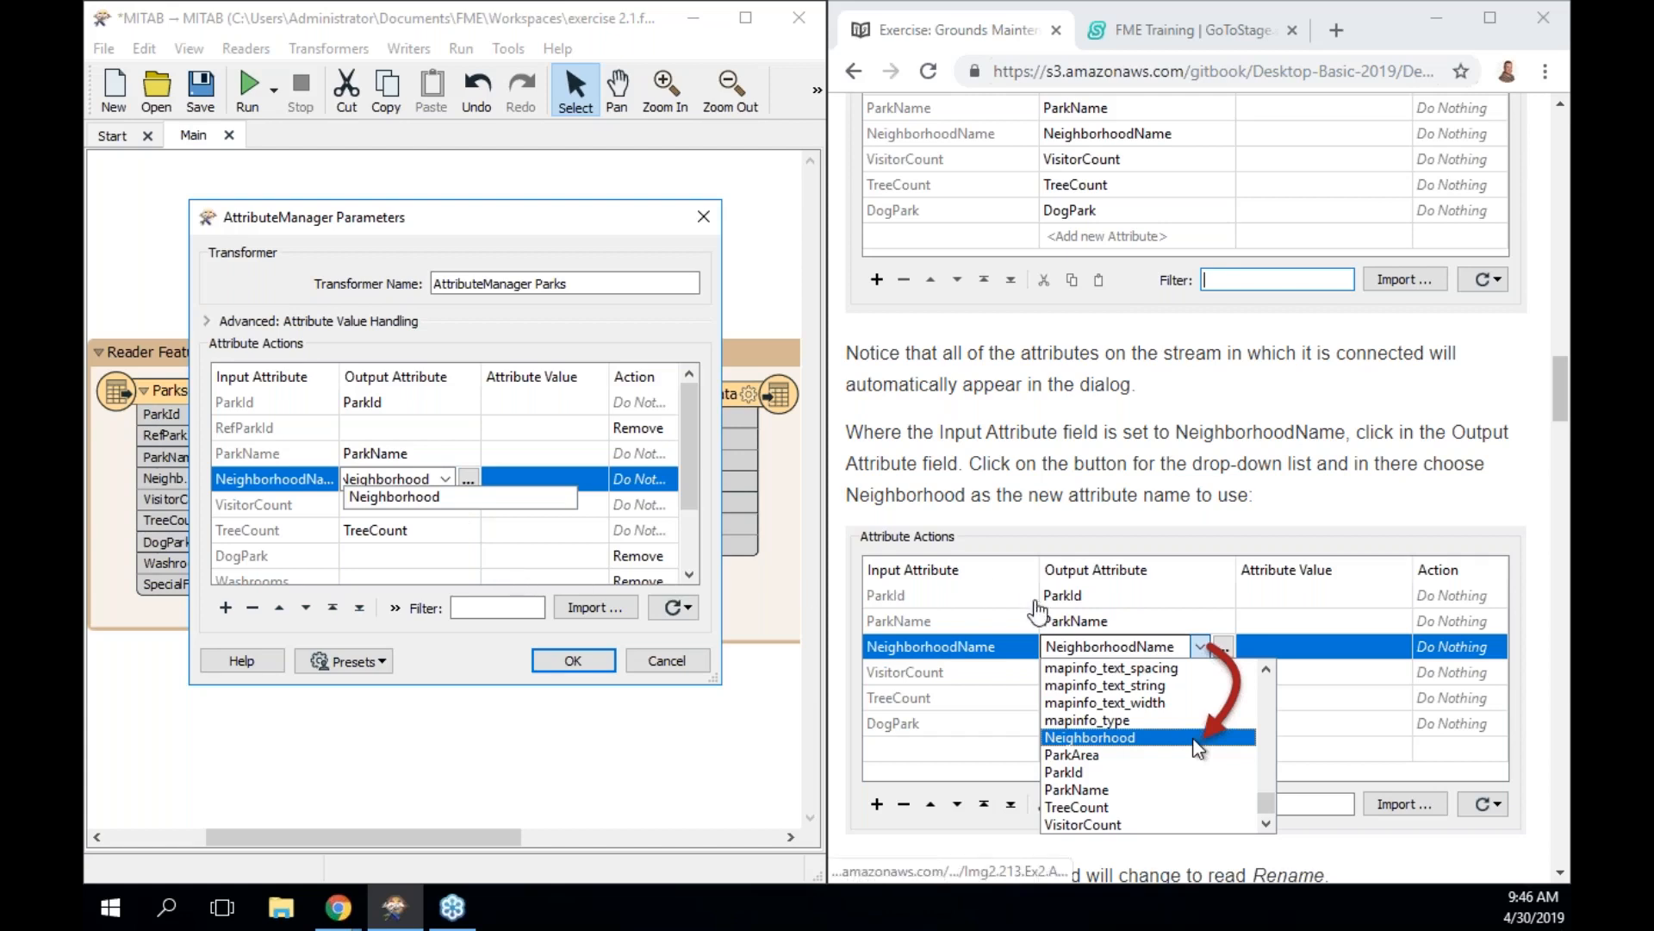
scroll(1037, 613, "down", 2)
scroll(1037, 614, "down", 1)
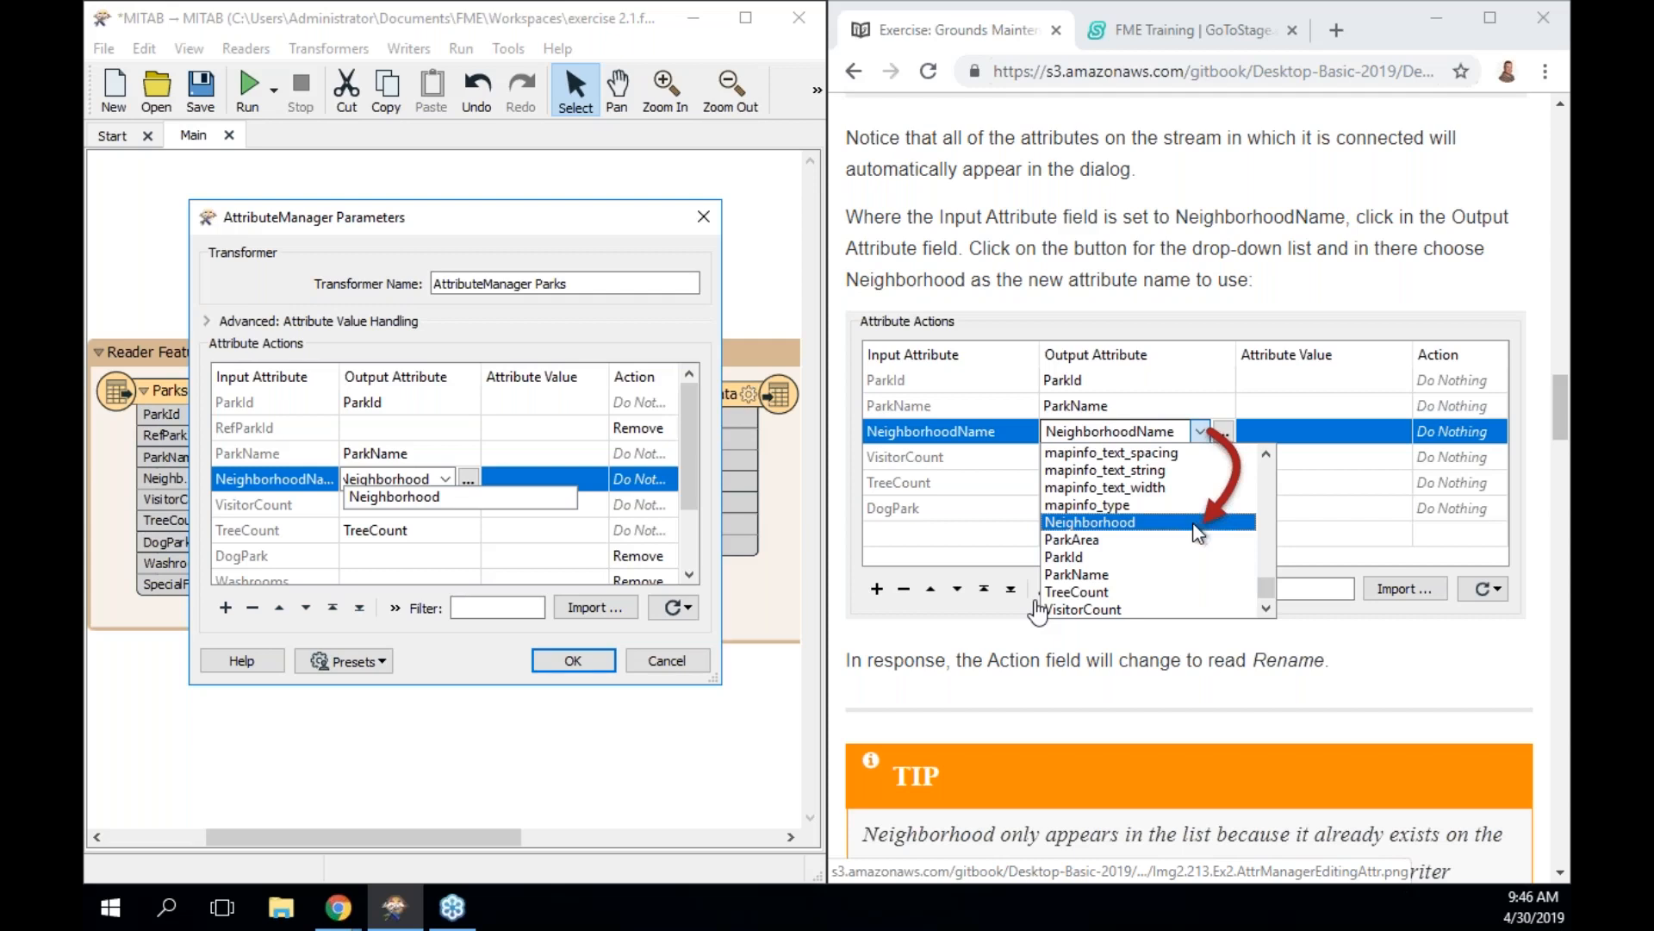
left_click(580, 669)
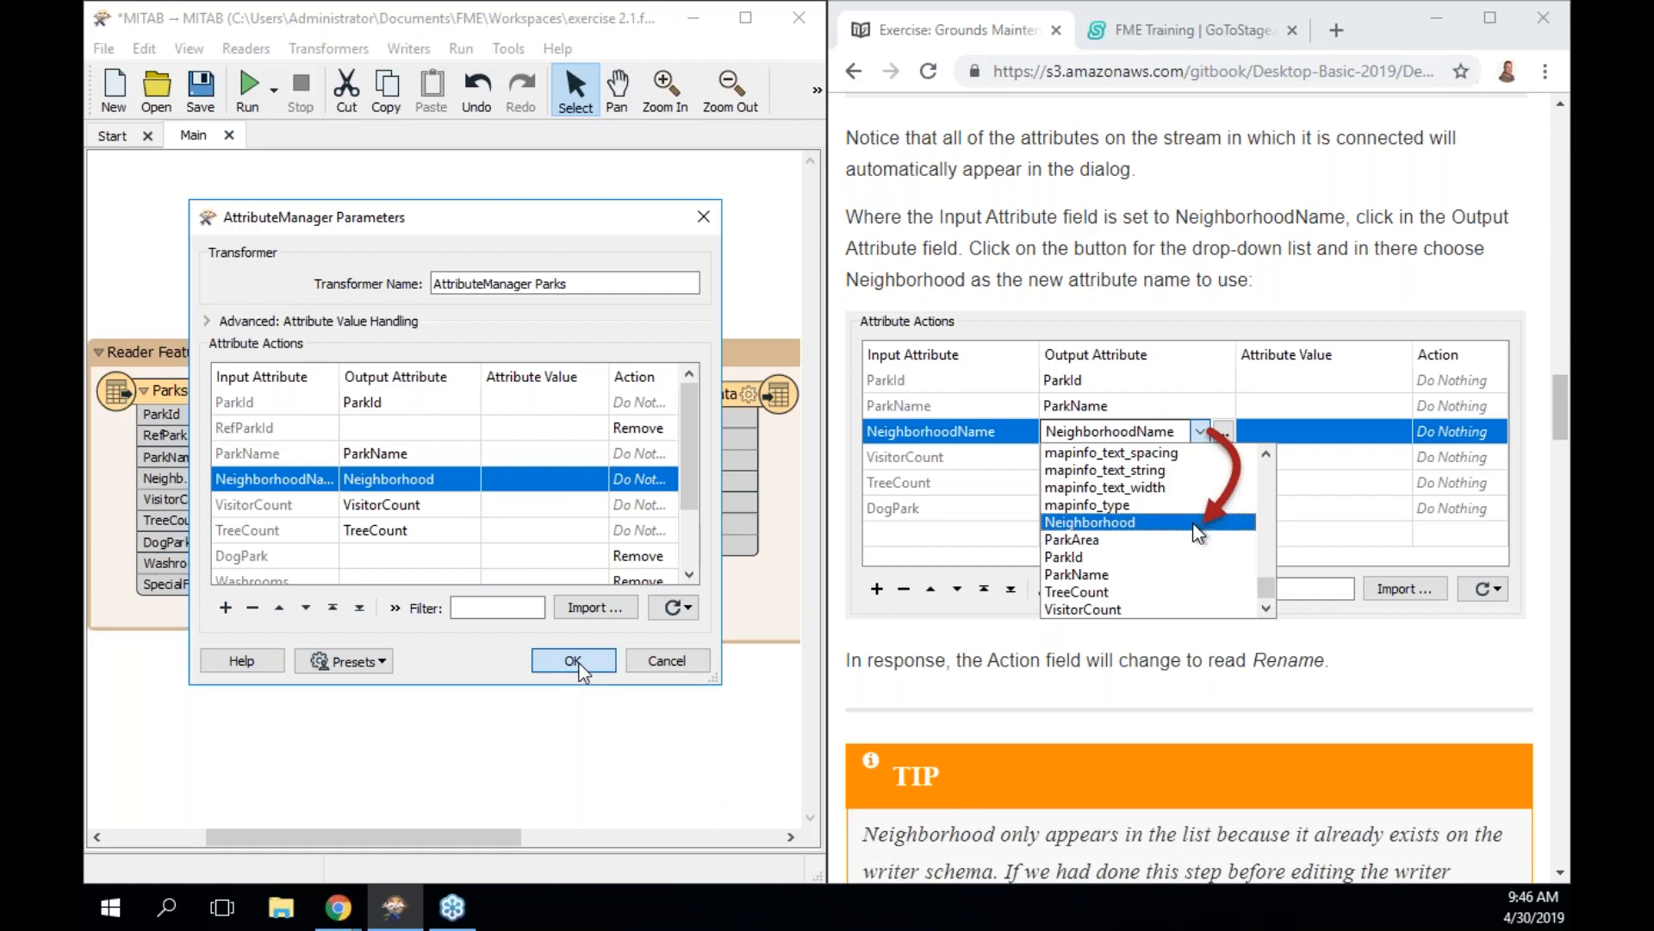
left_click(574, 661)
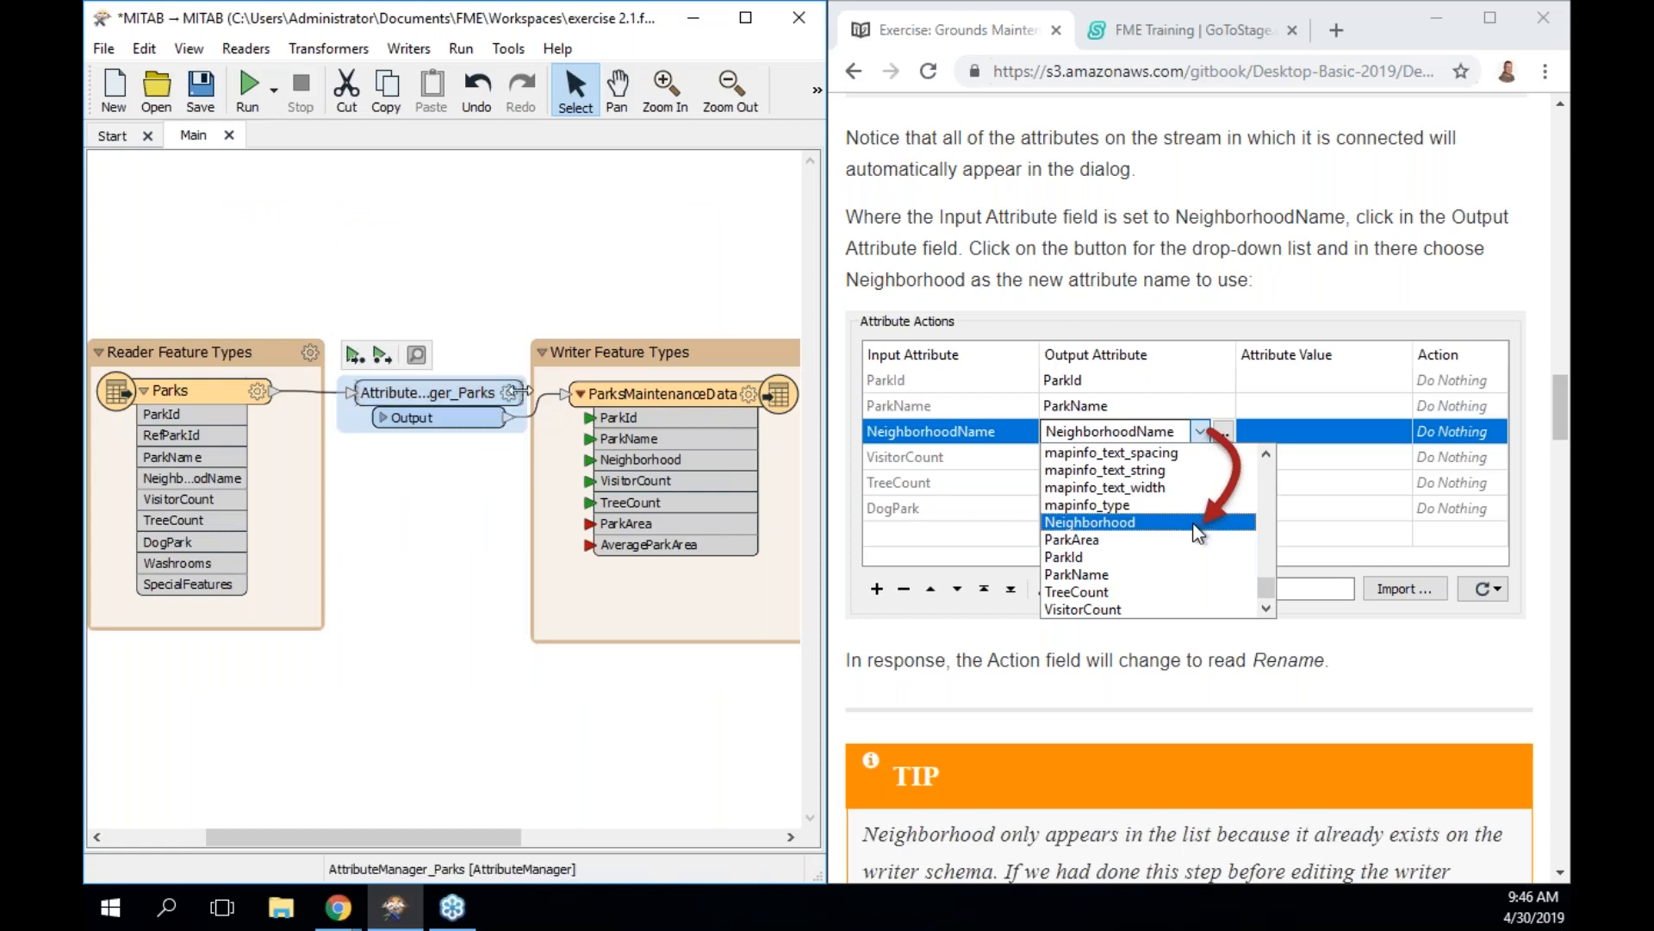
Move the Writer Feature Types bookmark slightly away from AttributeManager_Parks, check the transformer's attribute actions, and expand its Output port's attribute list
mouse_move(522, 390)
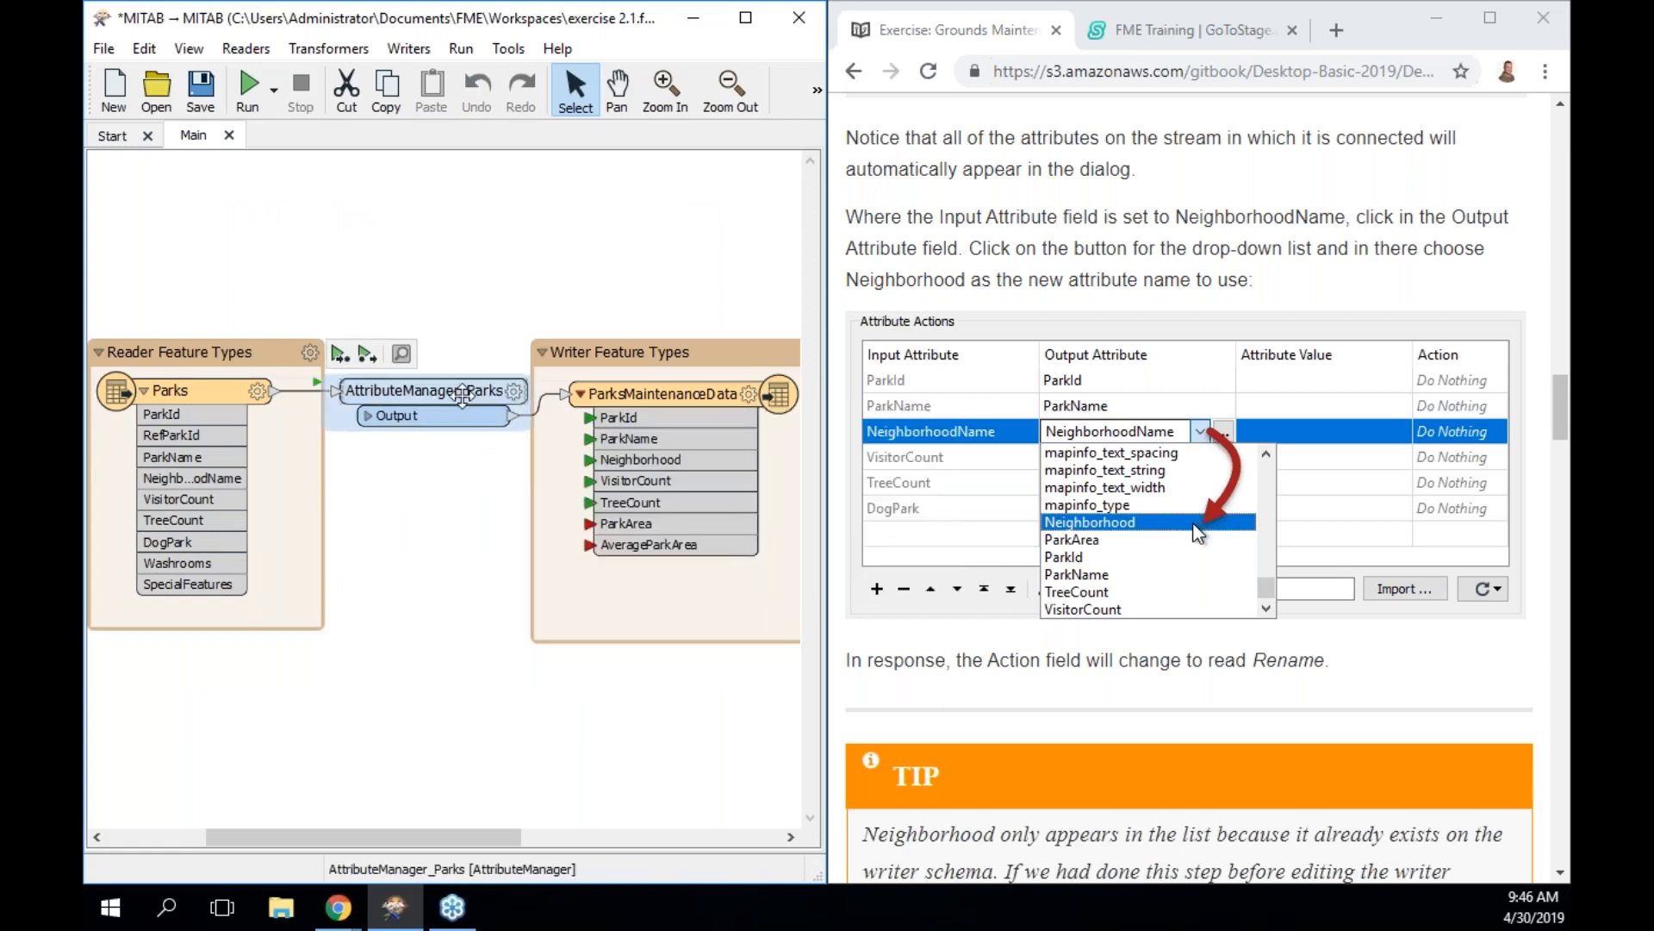
left_click_drag(648, 350, 666, 349)
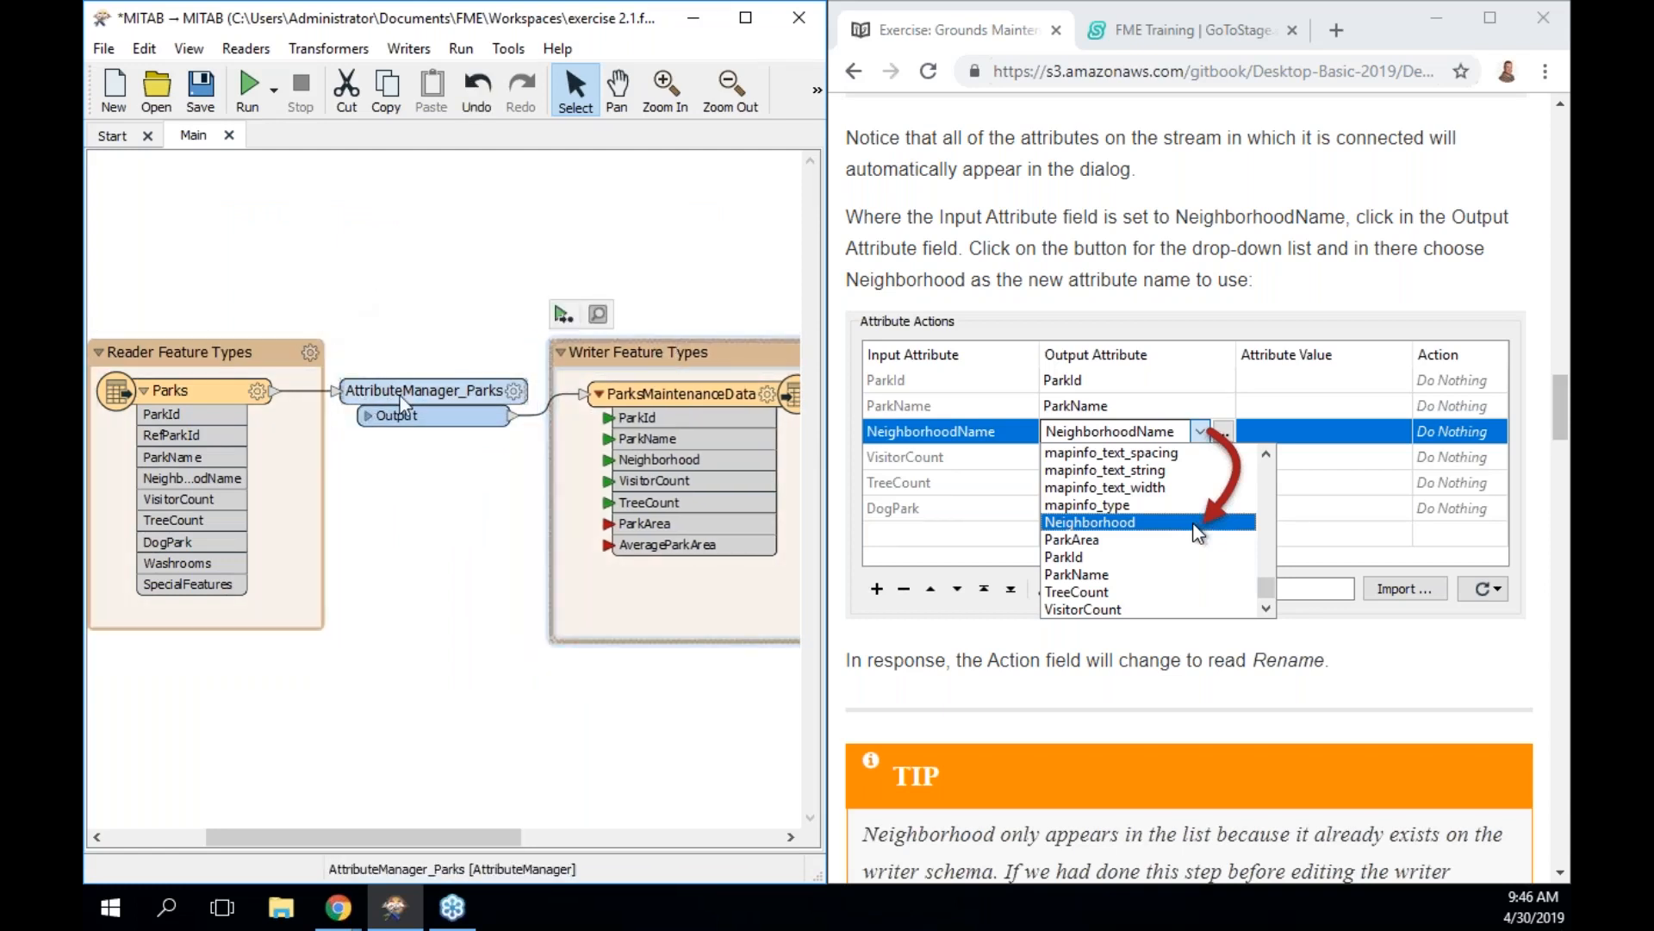
left_click_drag(239, 355, 87, 351)
left_click(470, 404)
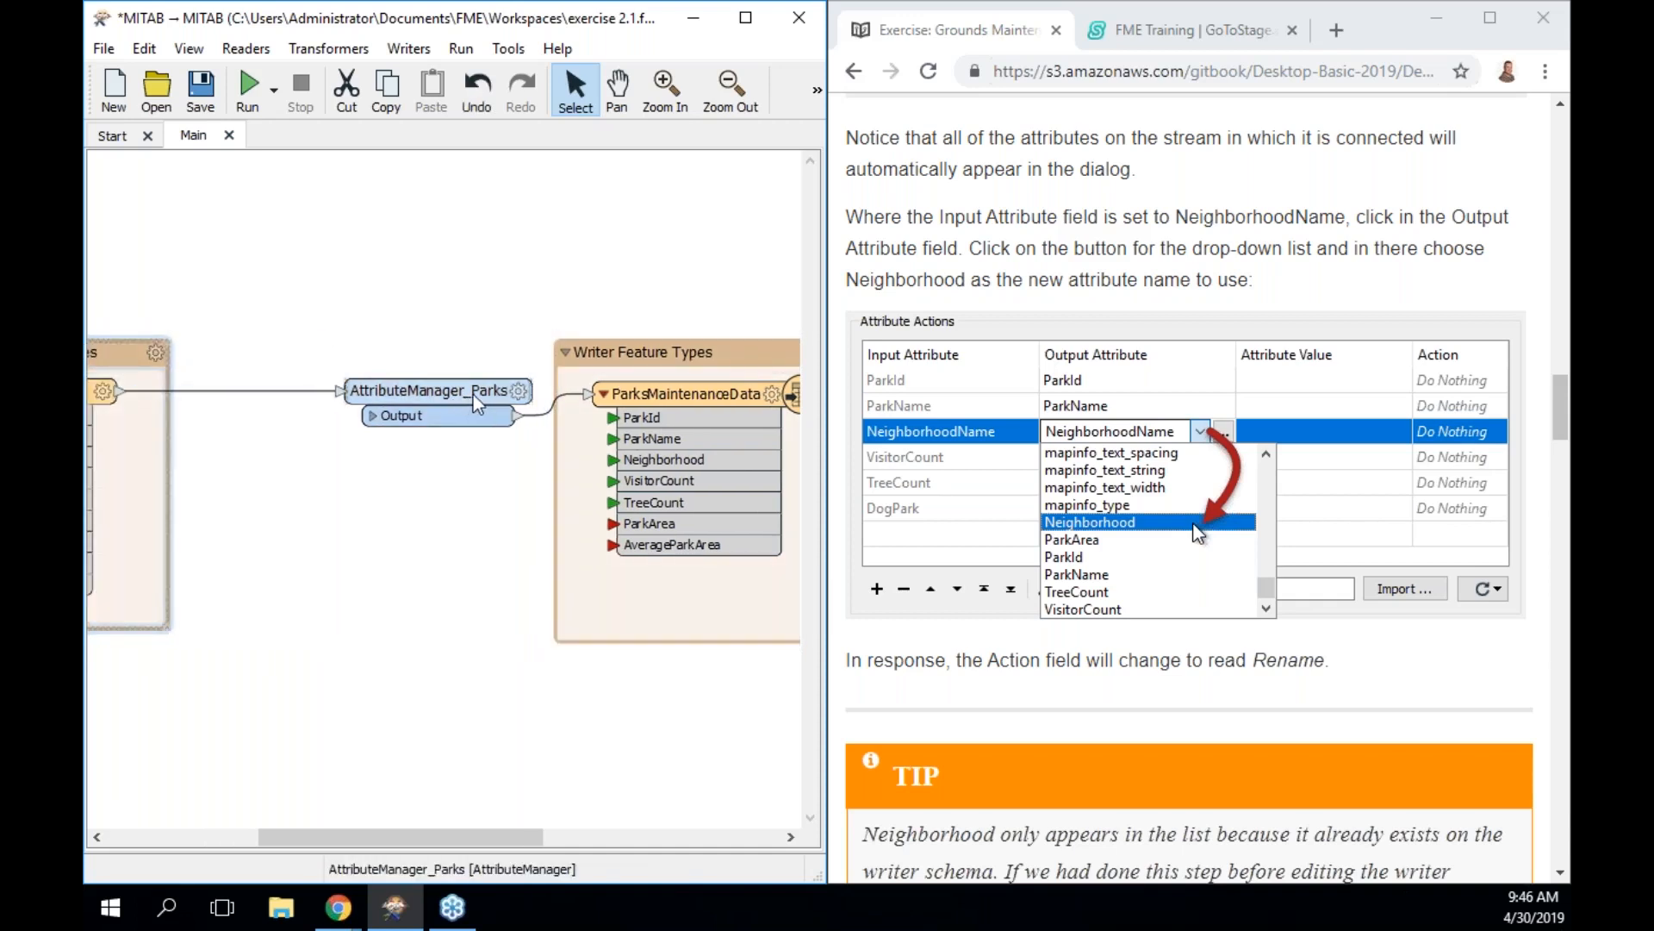
mouse_move(477, 403)
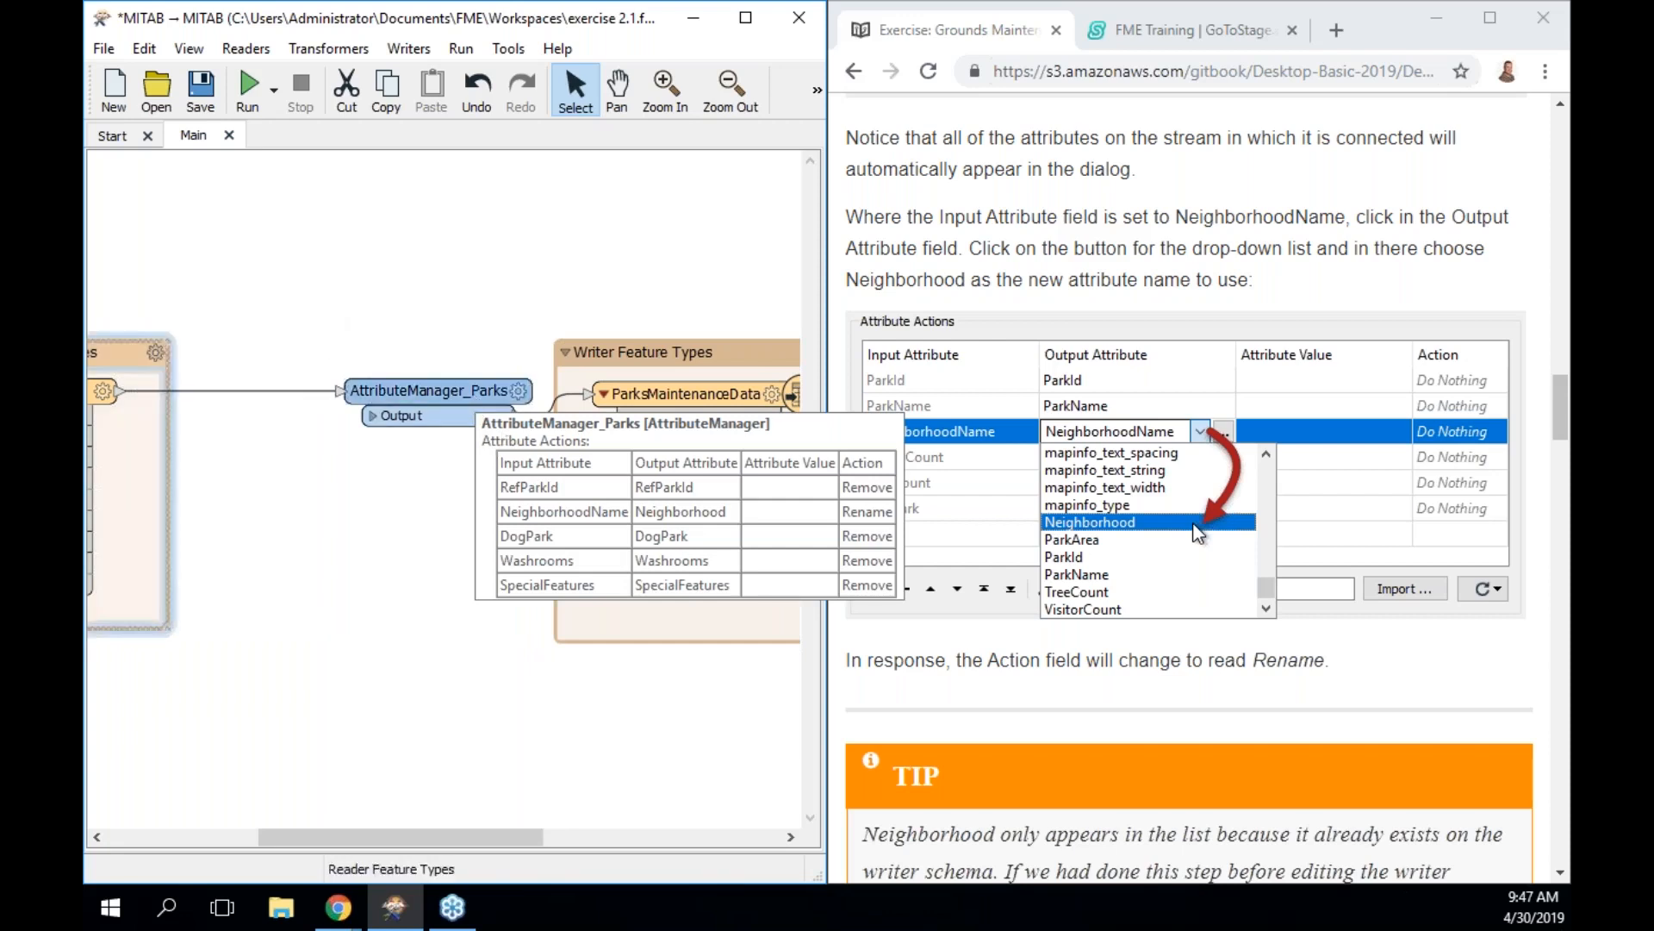
left_click_drag(138, 351, 291, 352)
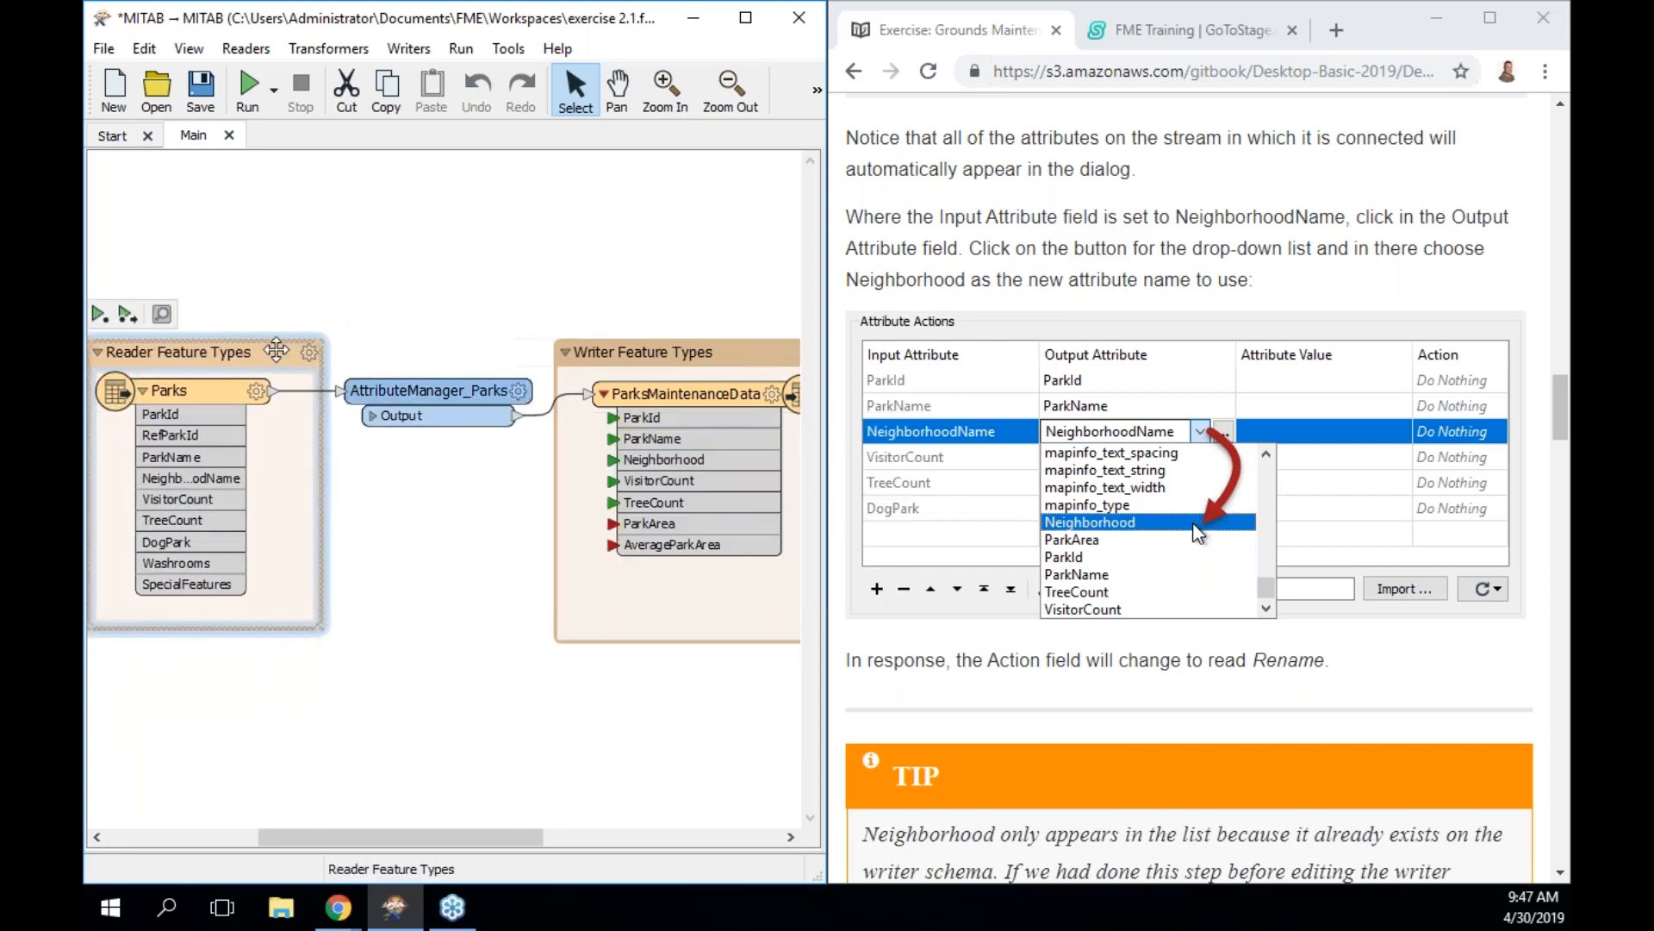
left_click(374, 416)
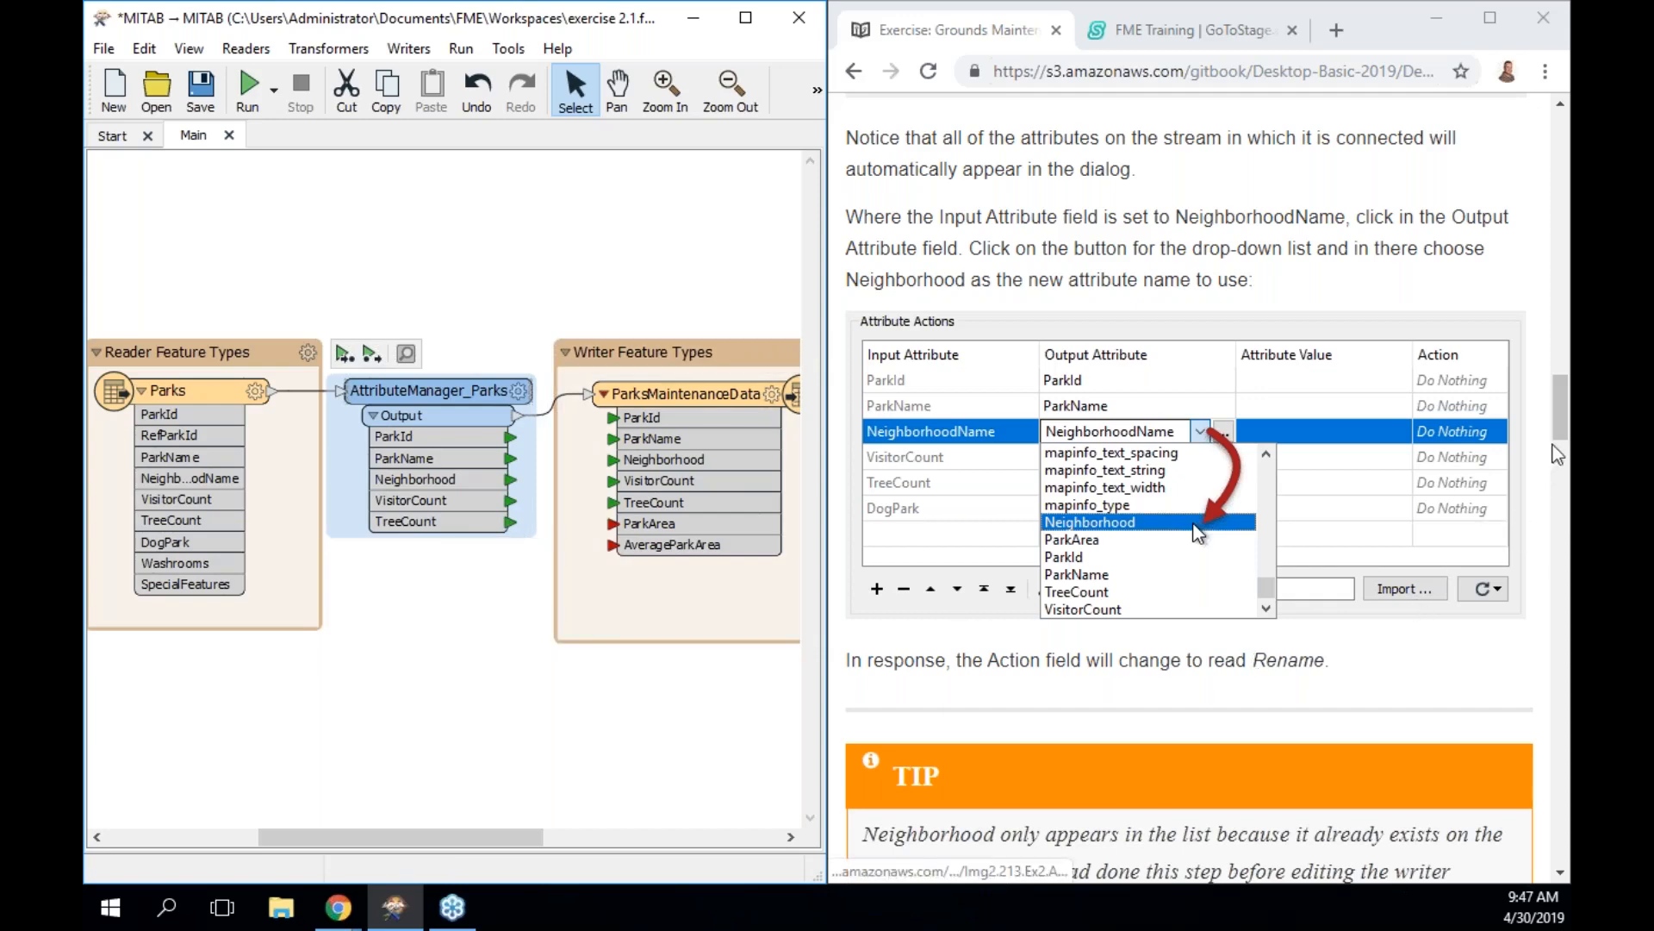
Read the exercise instructions for adding a Tester transformer and preview the source data of the Parks reader feature type
left_click_drag(1562, 425, 1558, 518)
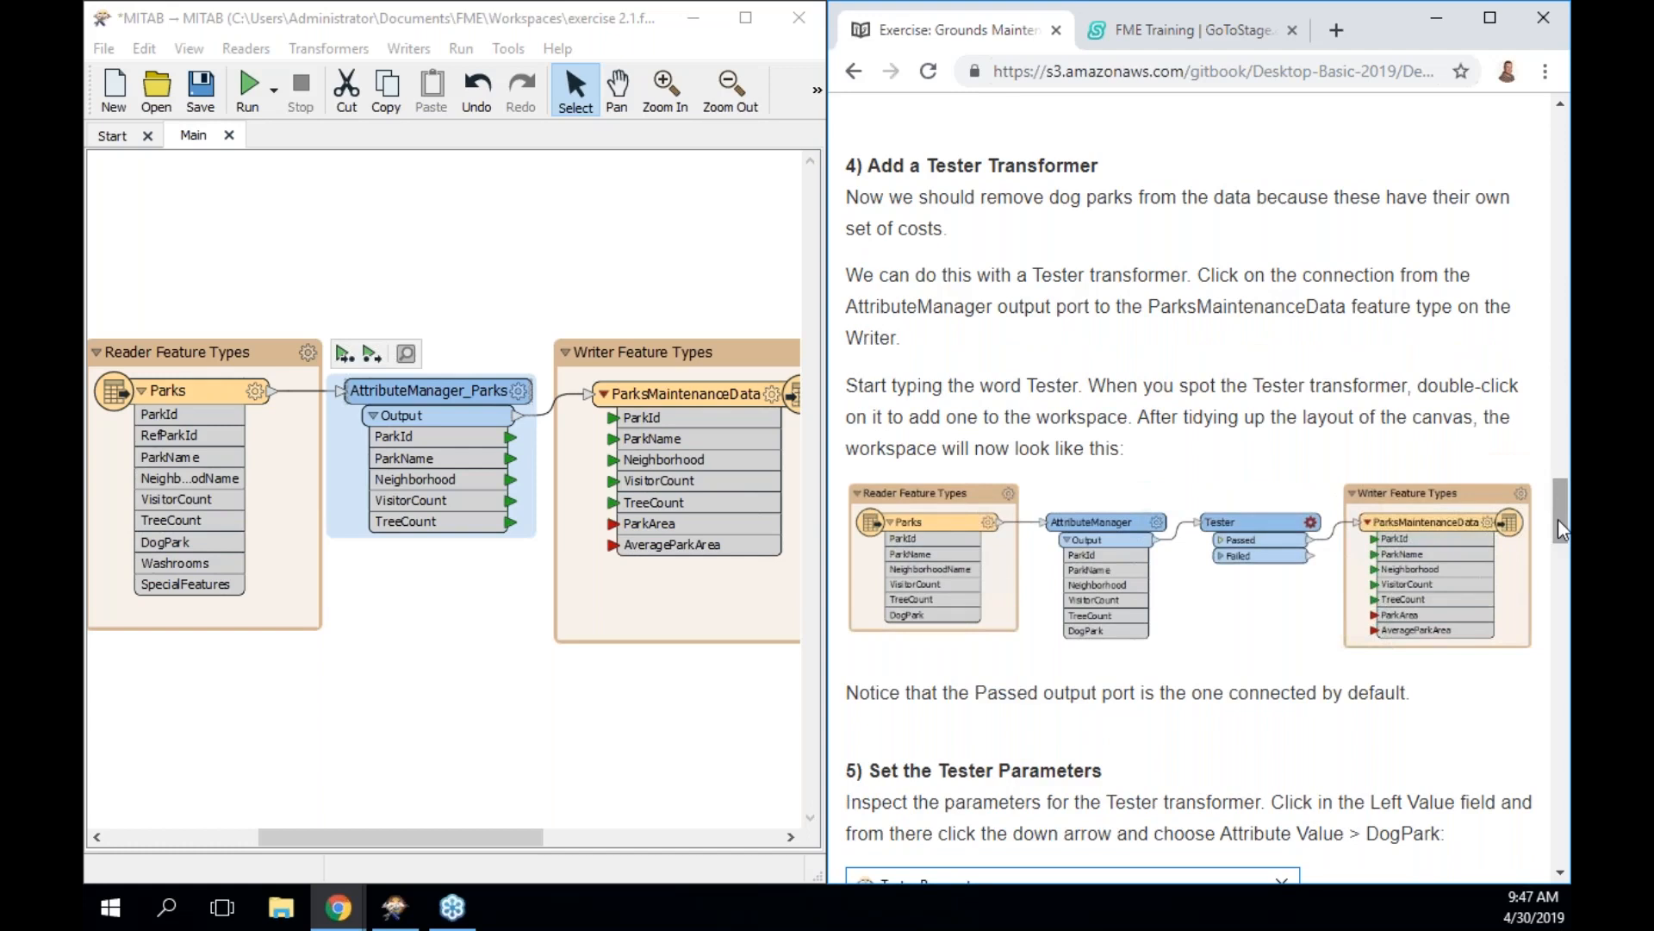
left_click_drag(1558, 519, 1558, 519)
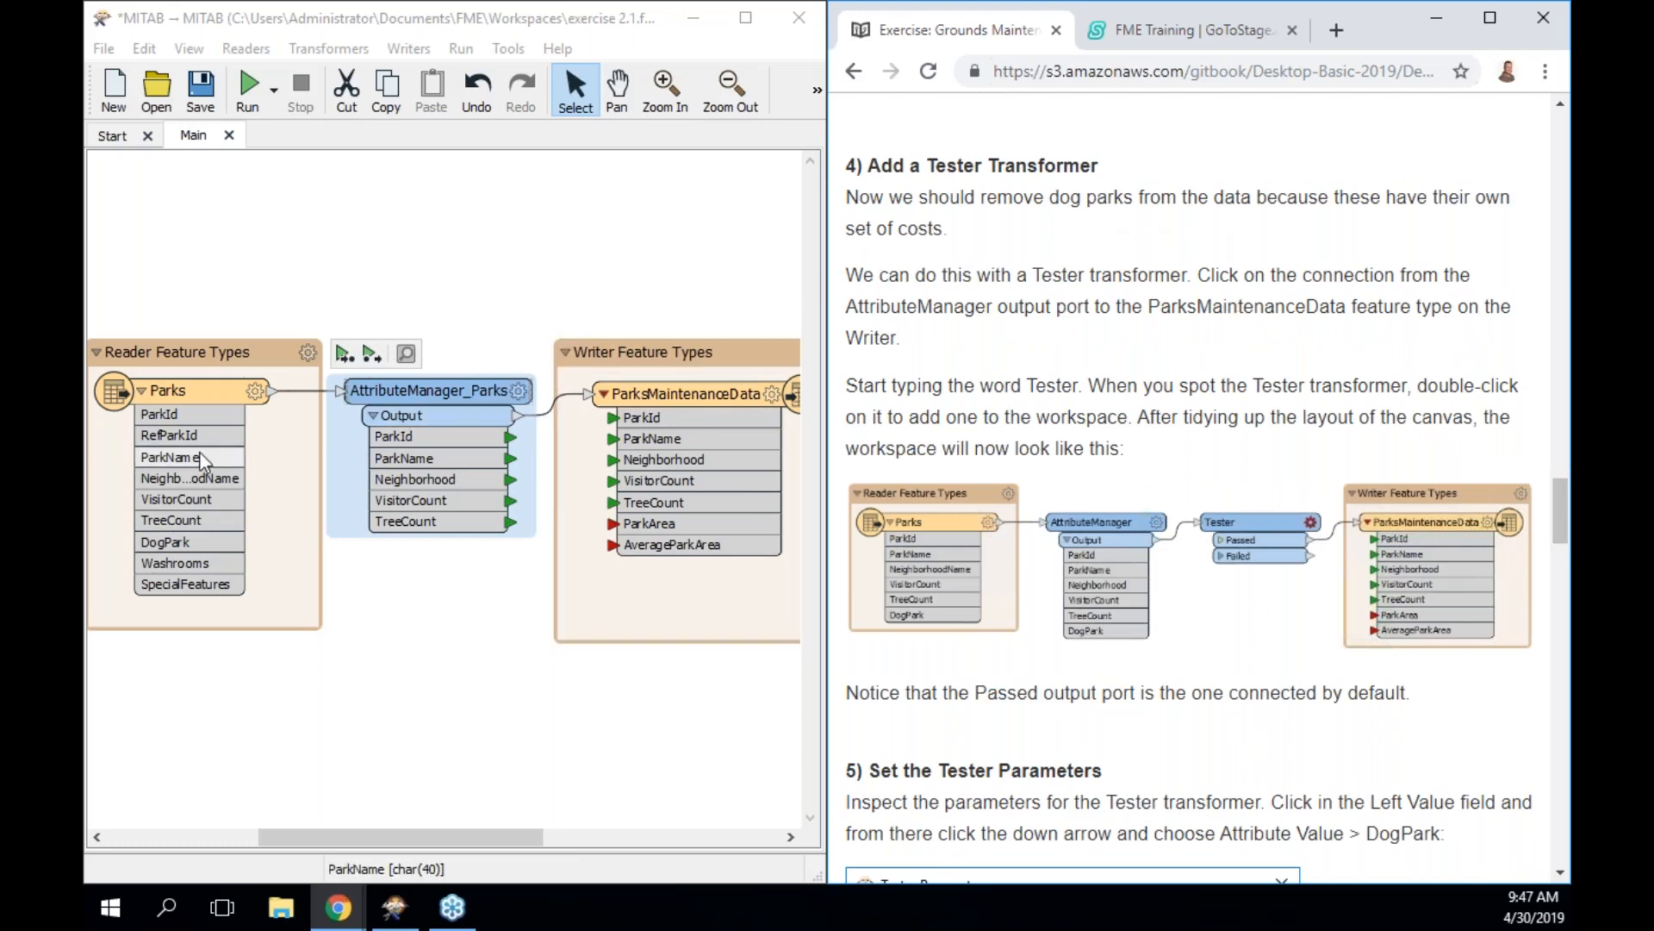
left_click(201, 391)
left_click(231, 353)
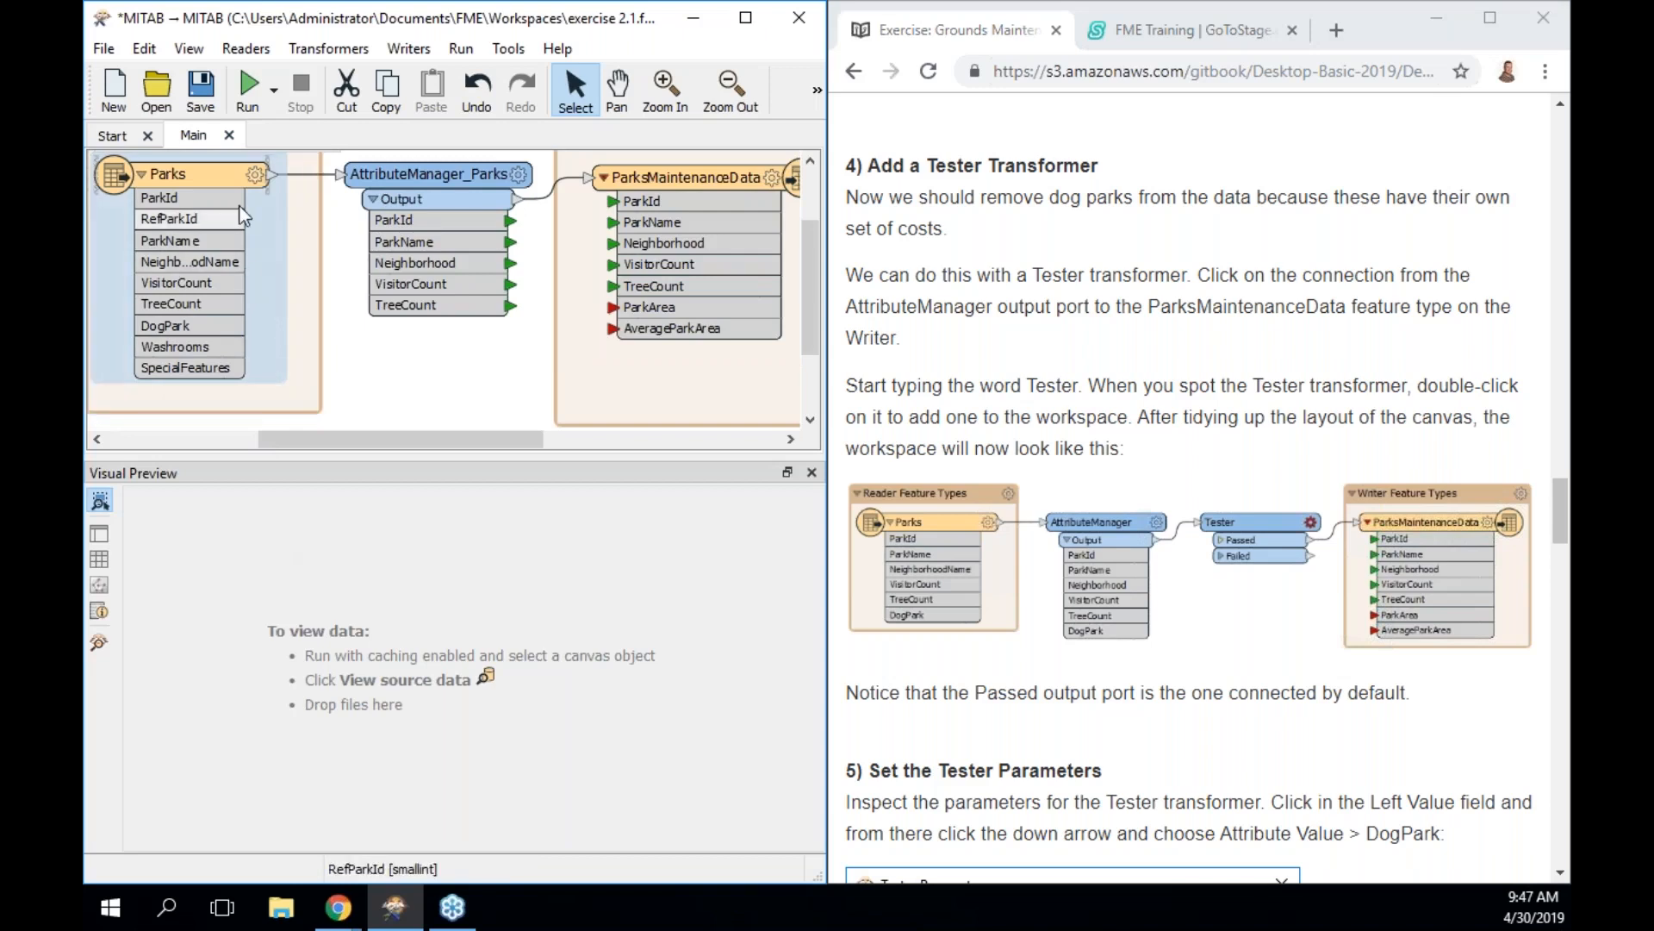
scroll(812, 267, "up", 3)
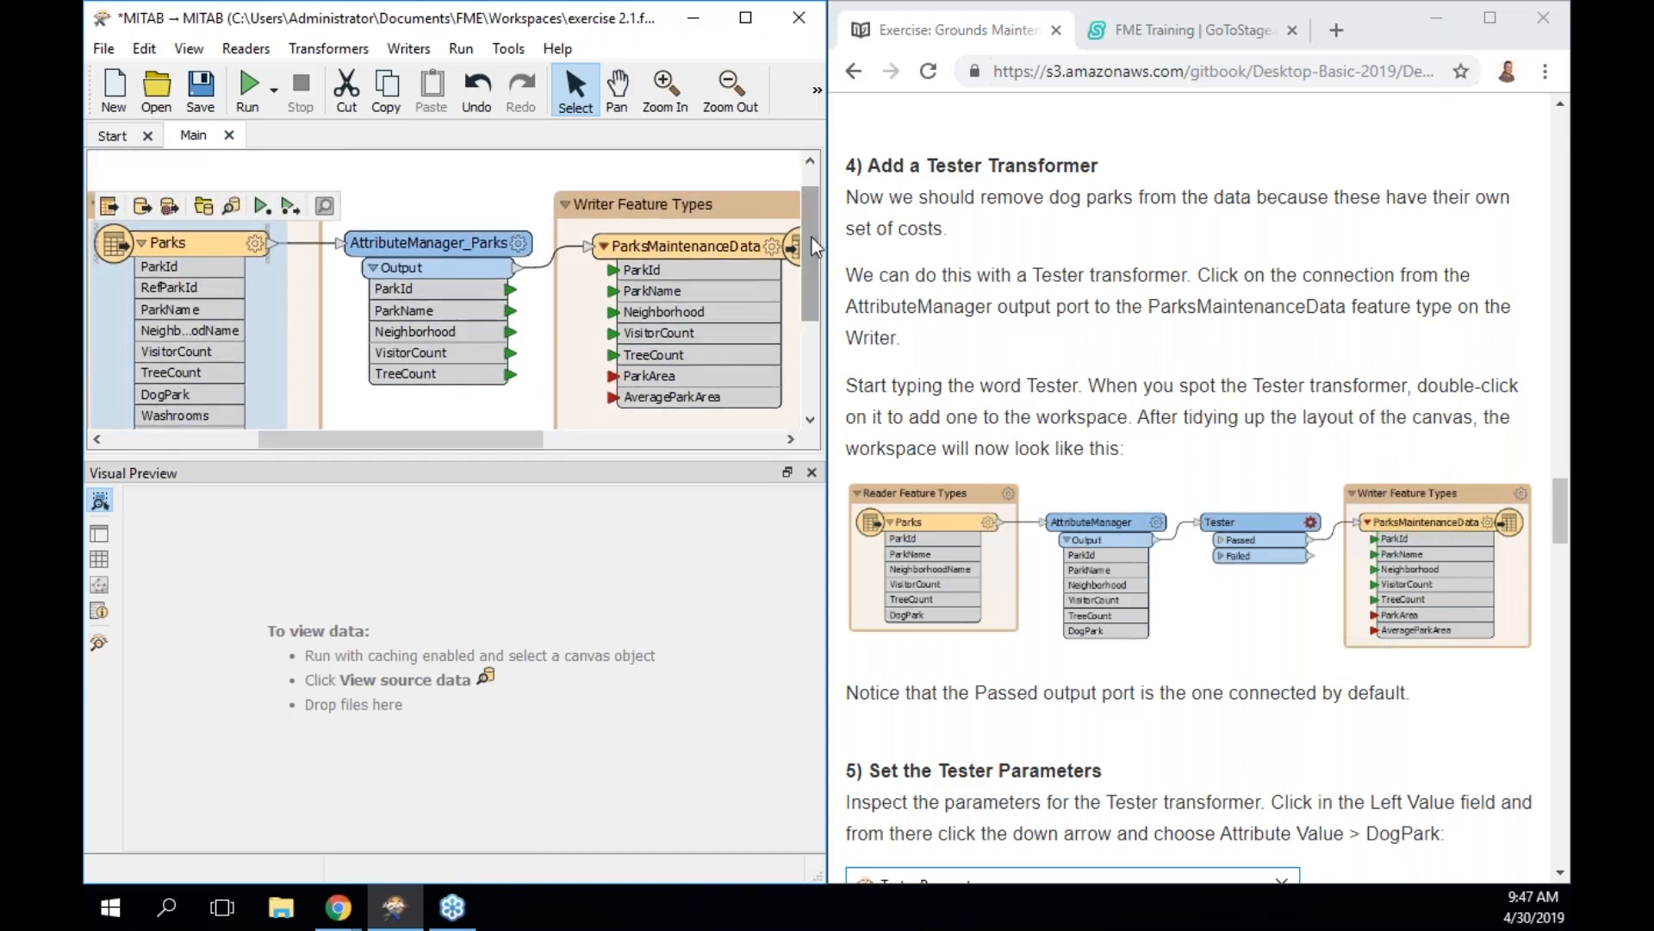
left_click(232, 210)
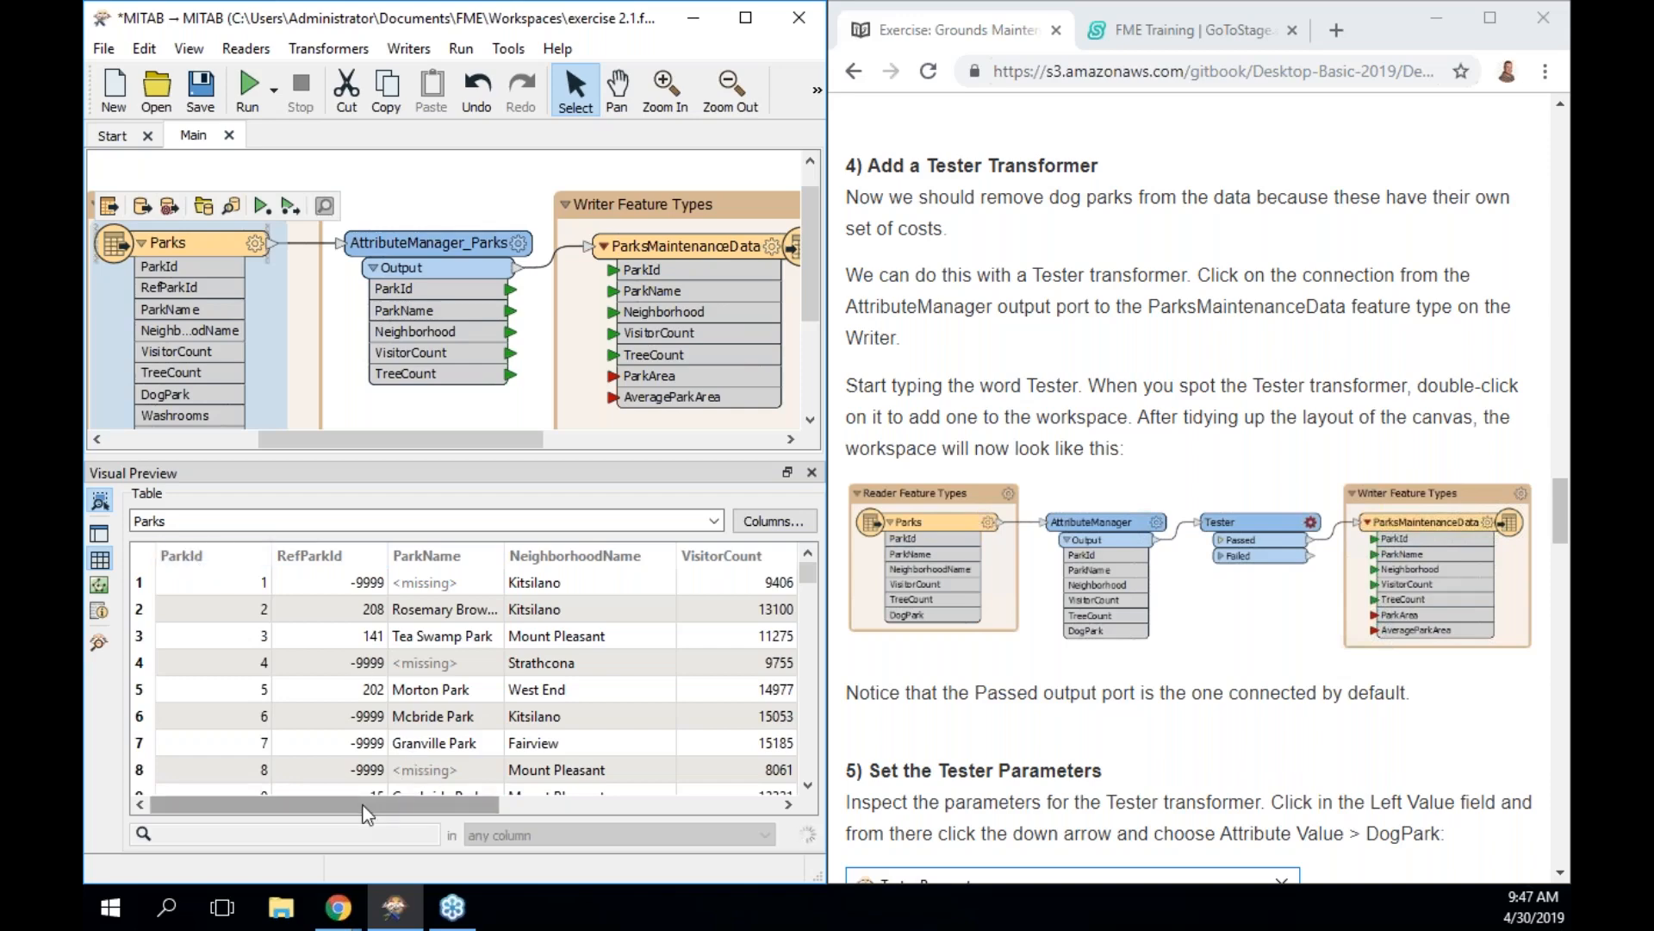
Sort the Parks preview table by DogPark, examine the first eight records individually, and close the preview
left_click_drag(369, 807, 534, 795)
left_click(312, 558)
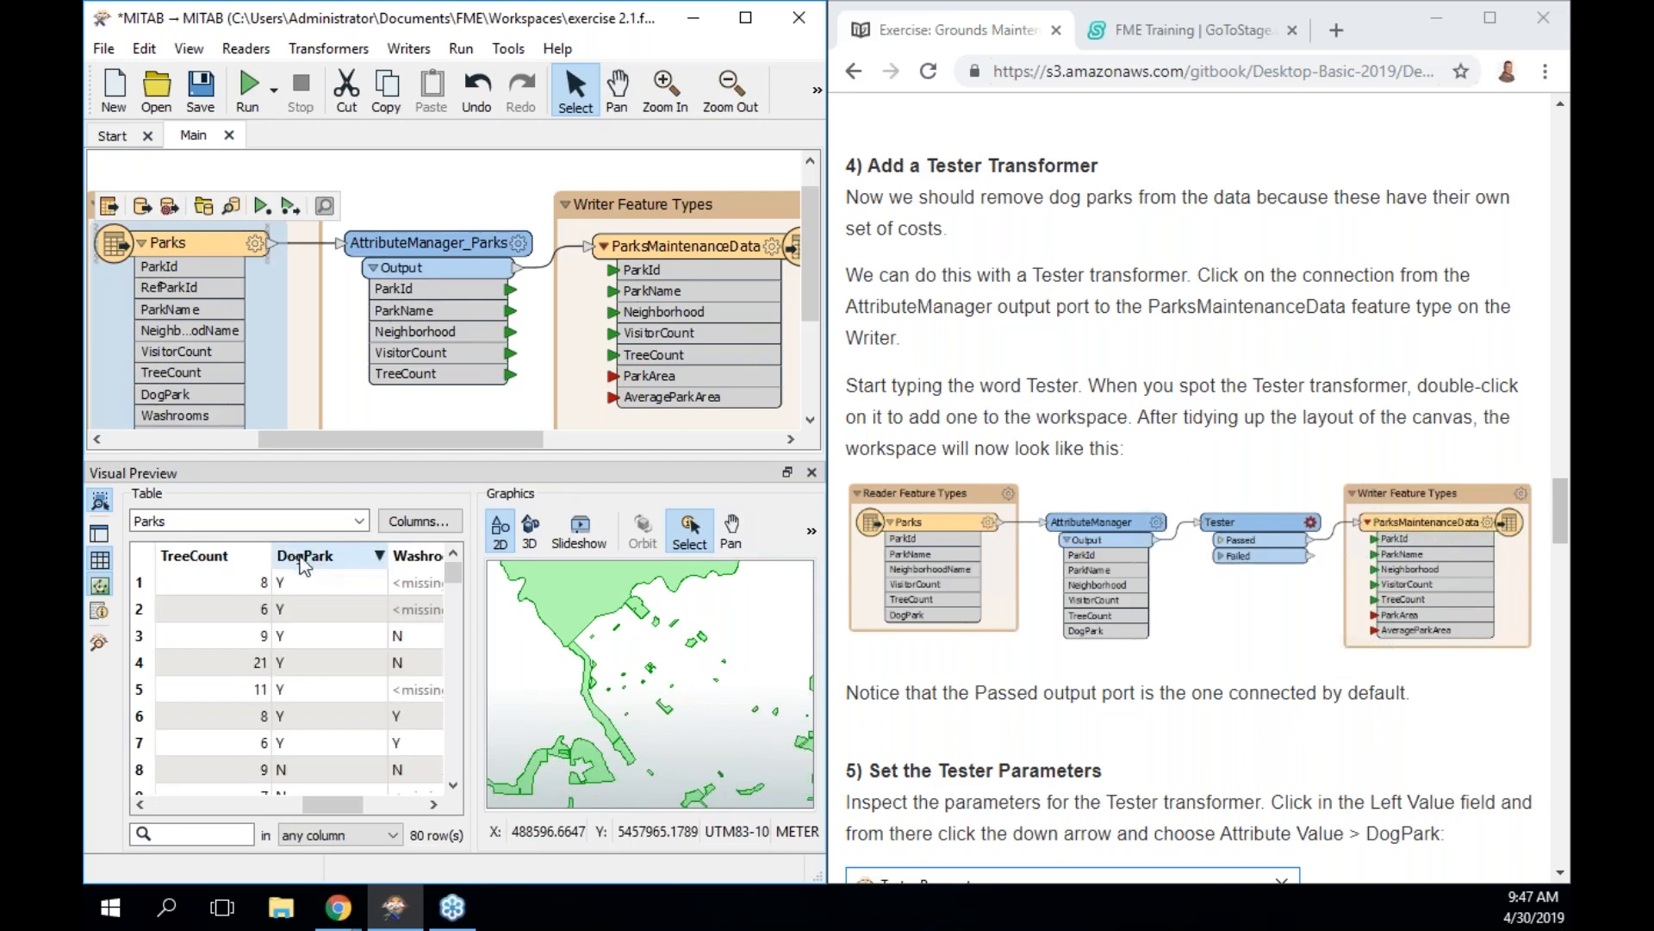
left_click(310, 562)
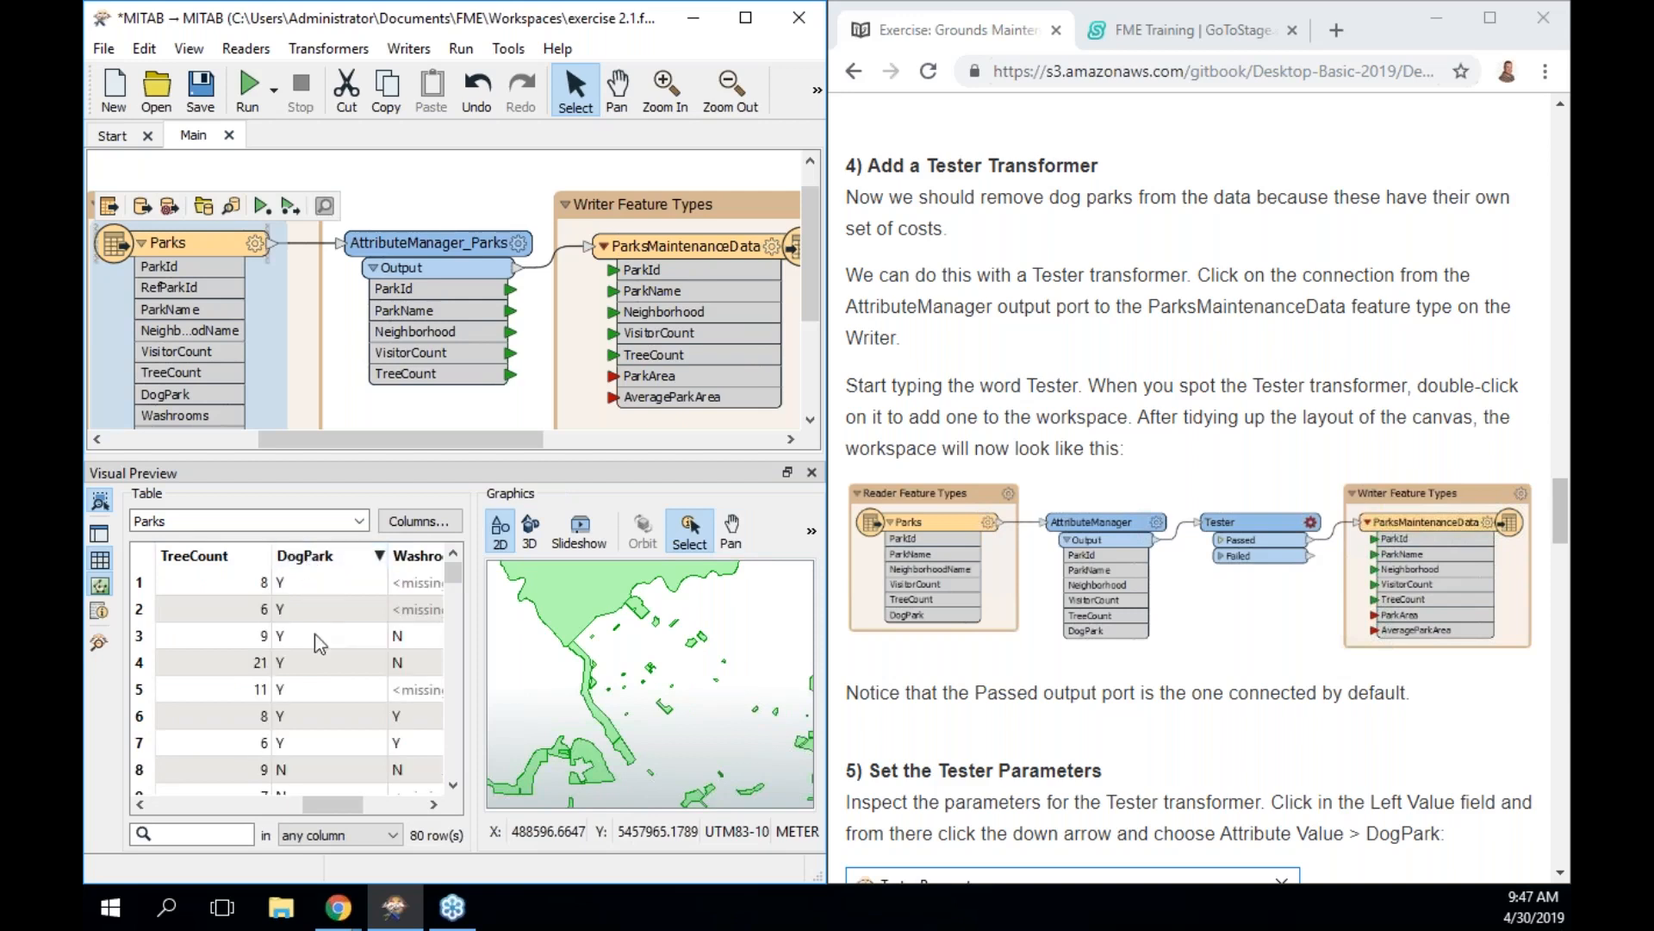
left_click(310, 584)
left_click(312, 610)
left_click(312, 638)
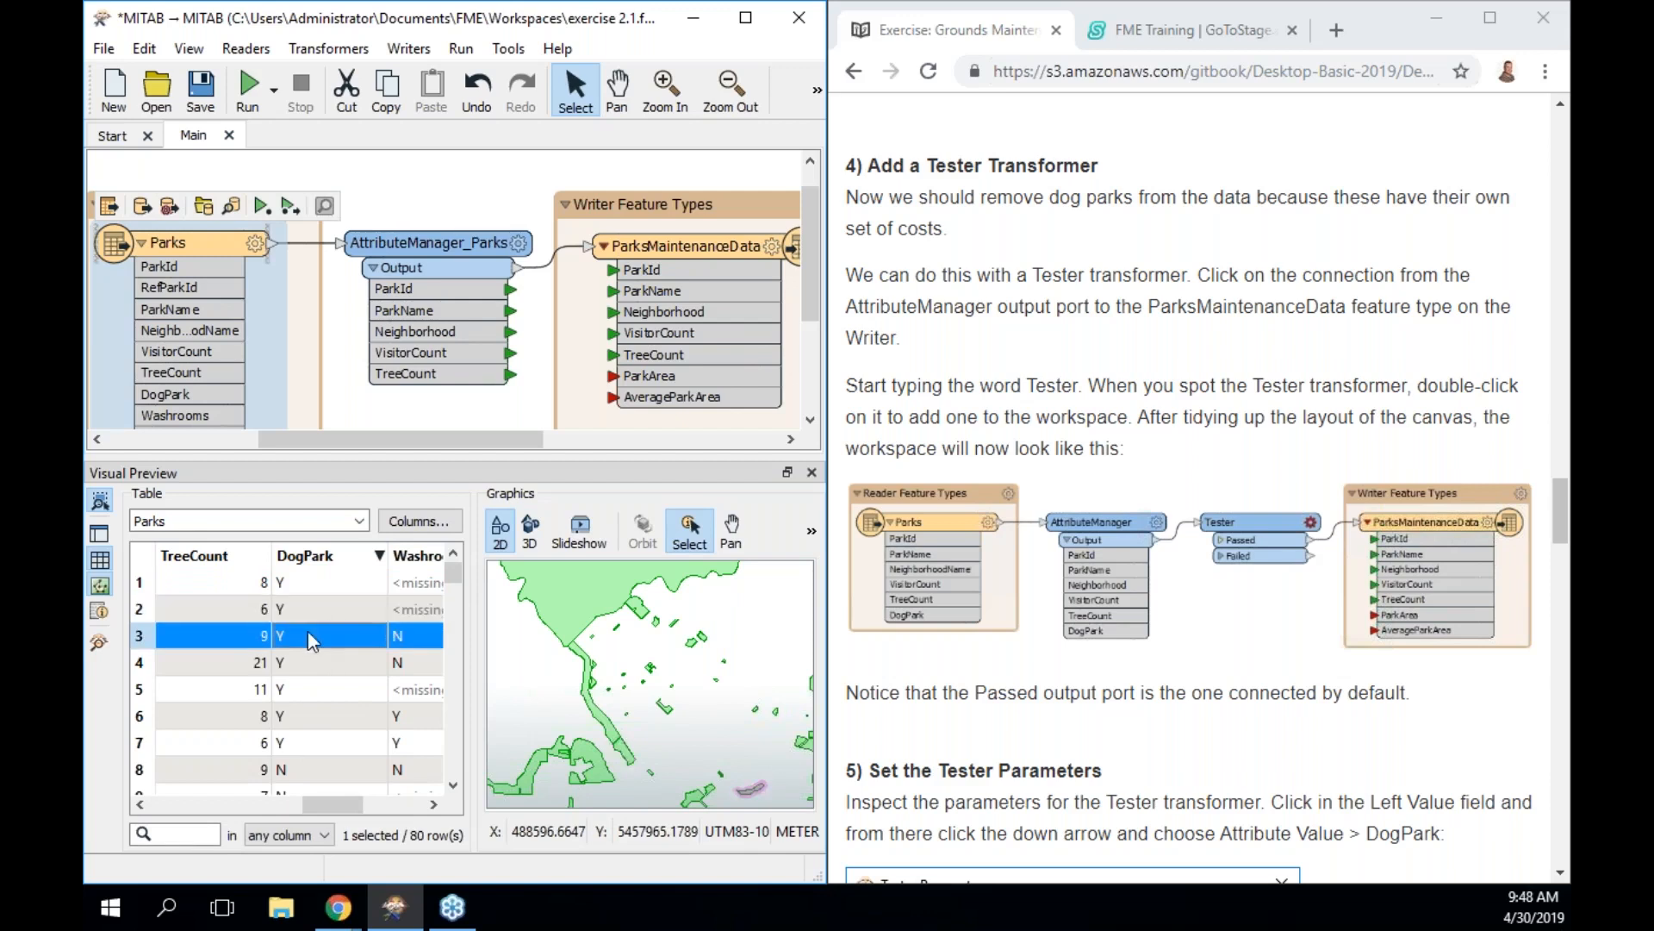
left_click(312, 667)
left_click(313, 689)
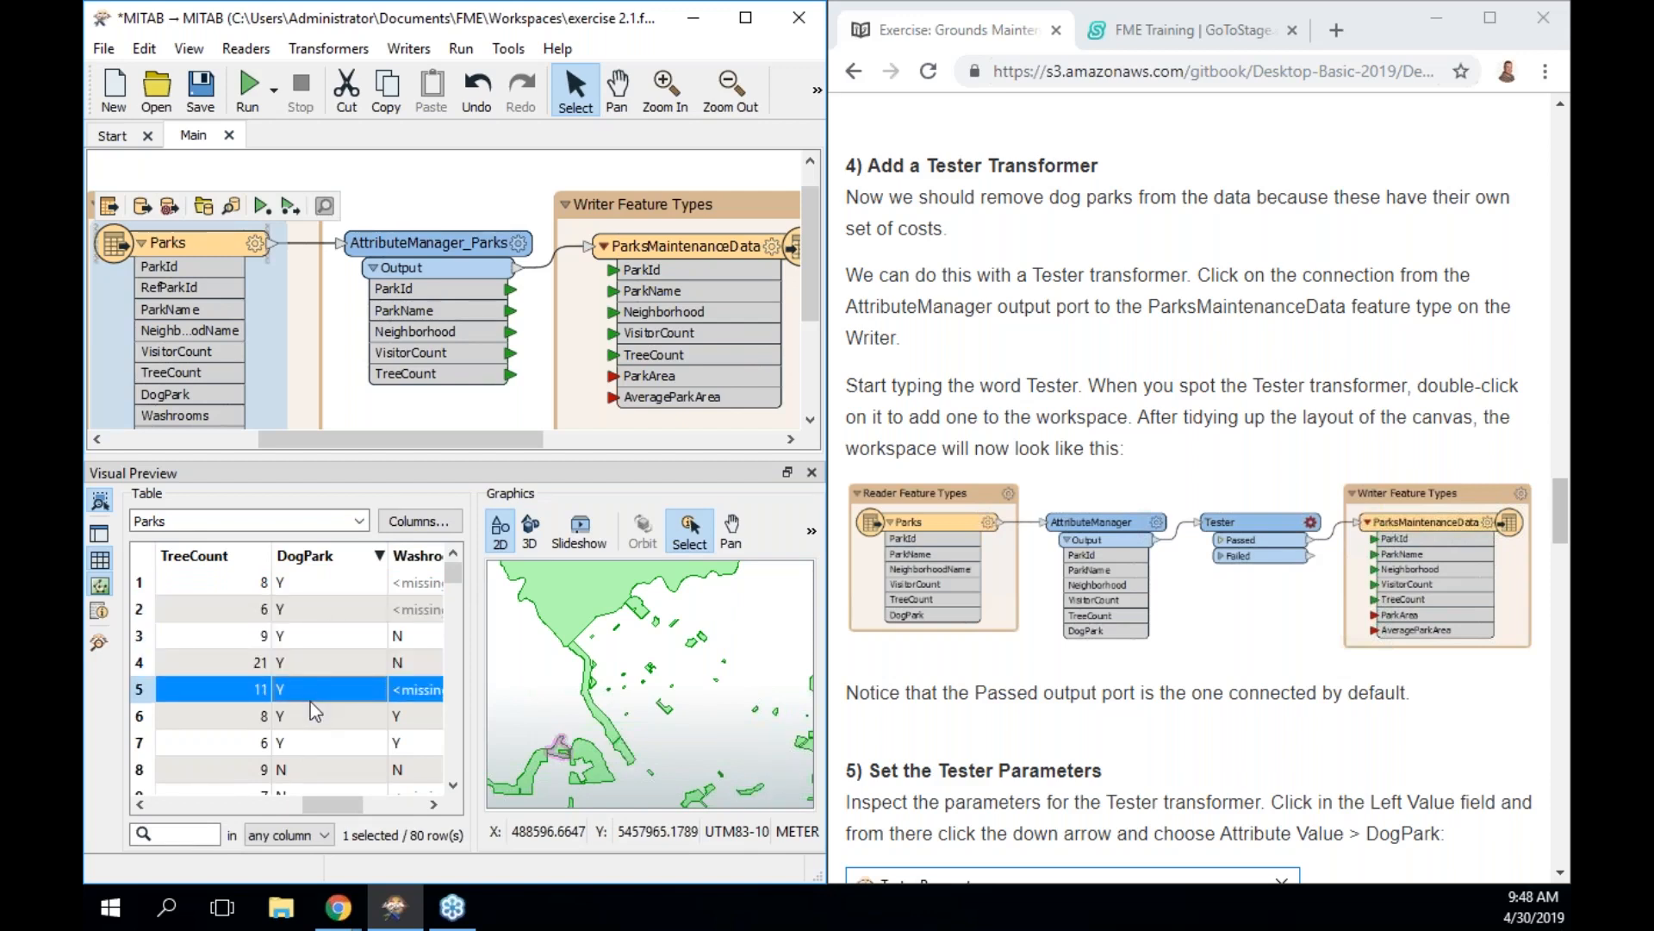
left_click(316, 716)
left_click(314, 737)
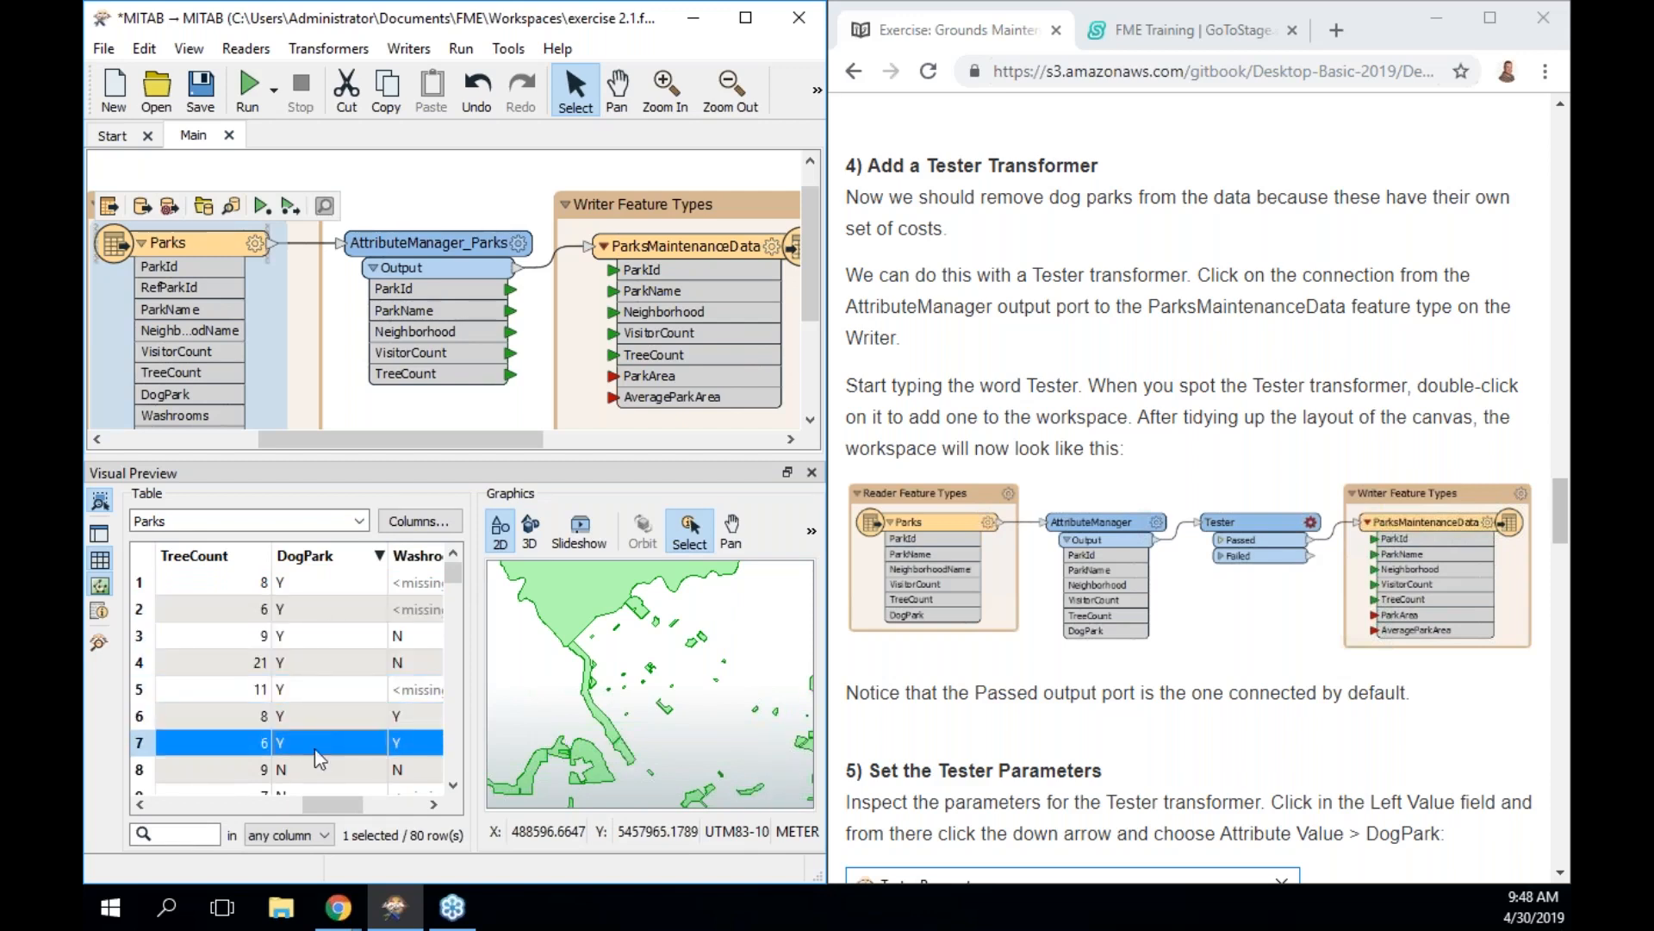
left_click(315, 767)
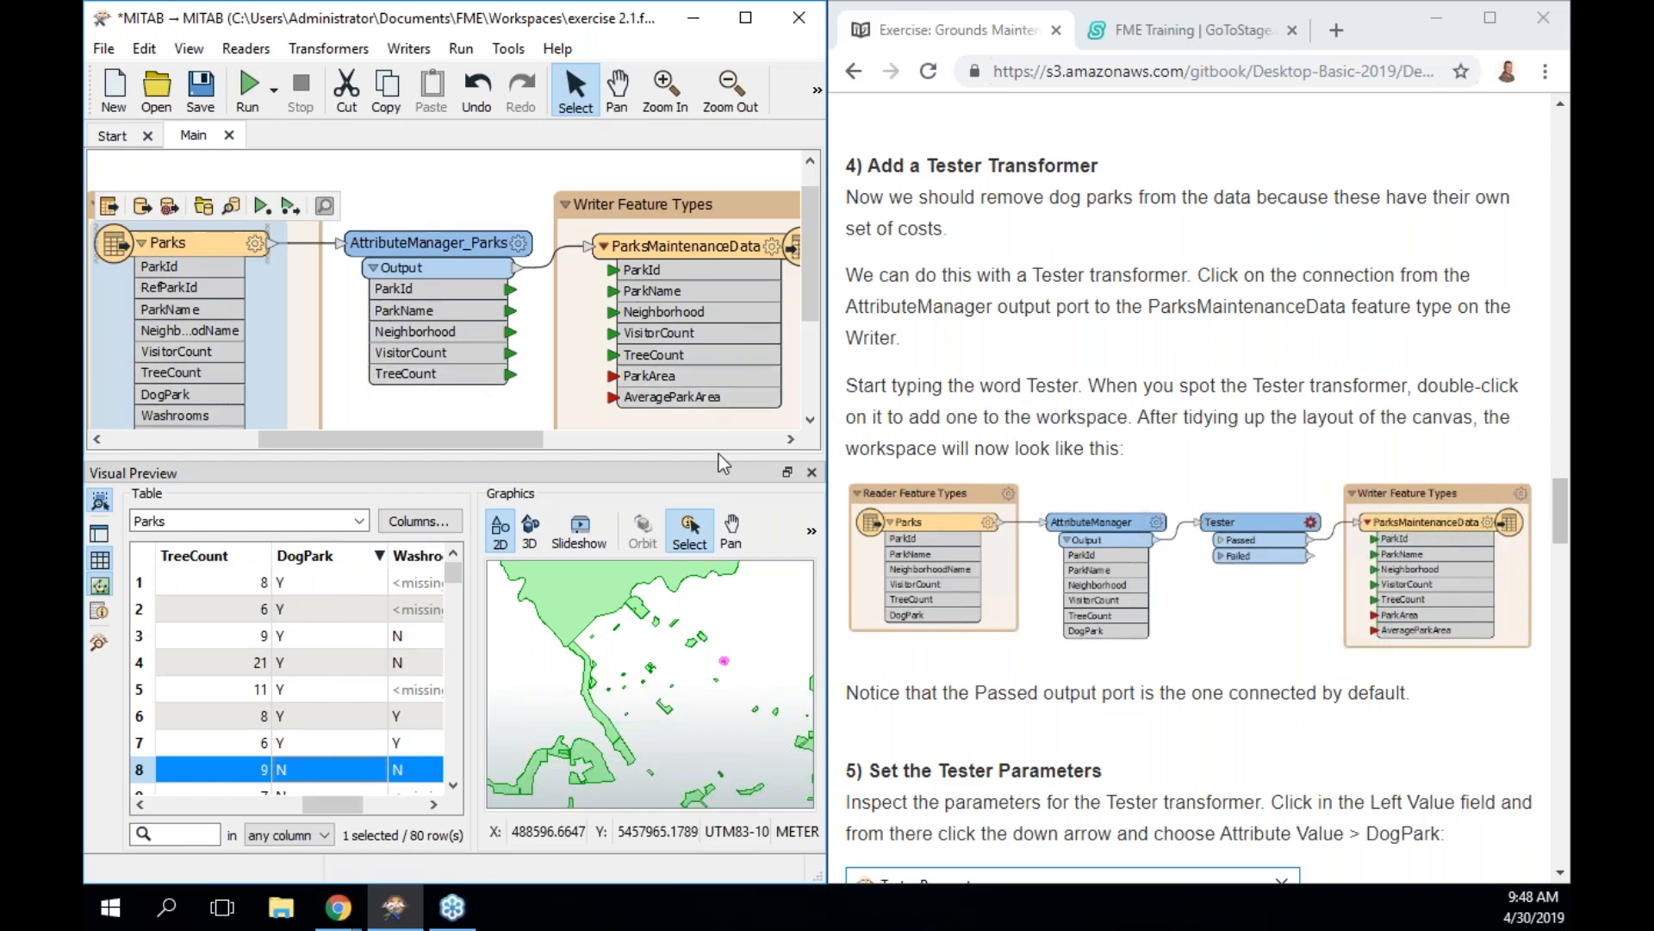
left_click(810, 471)
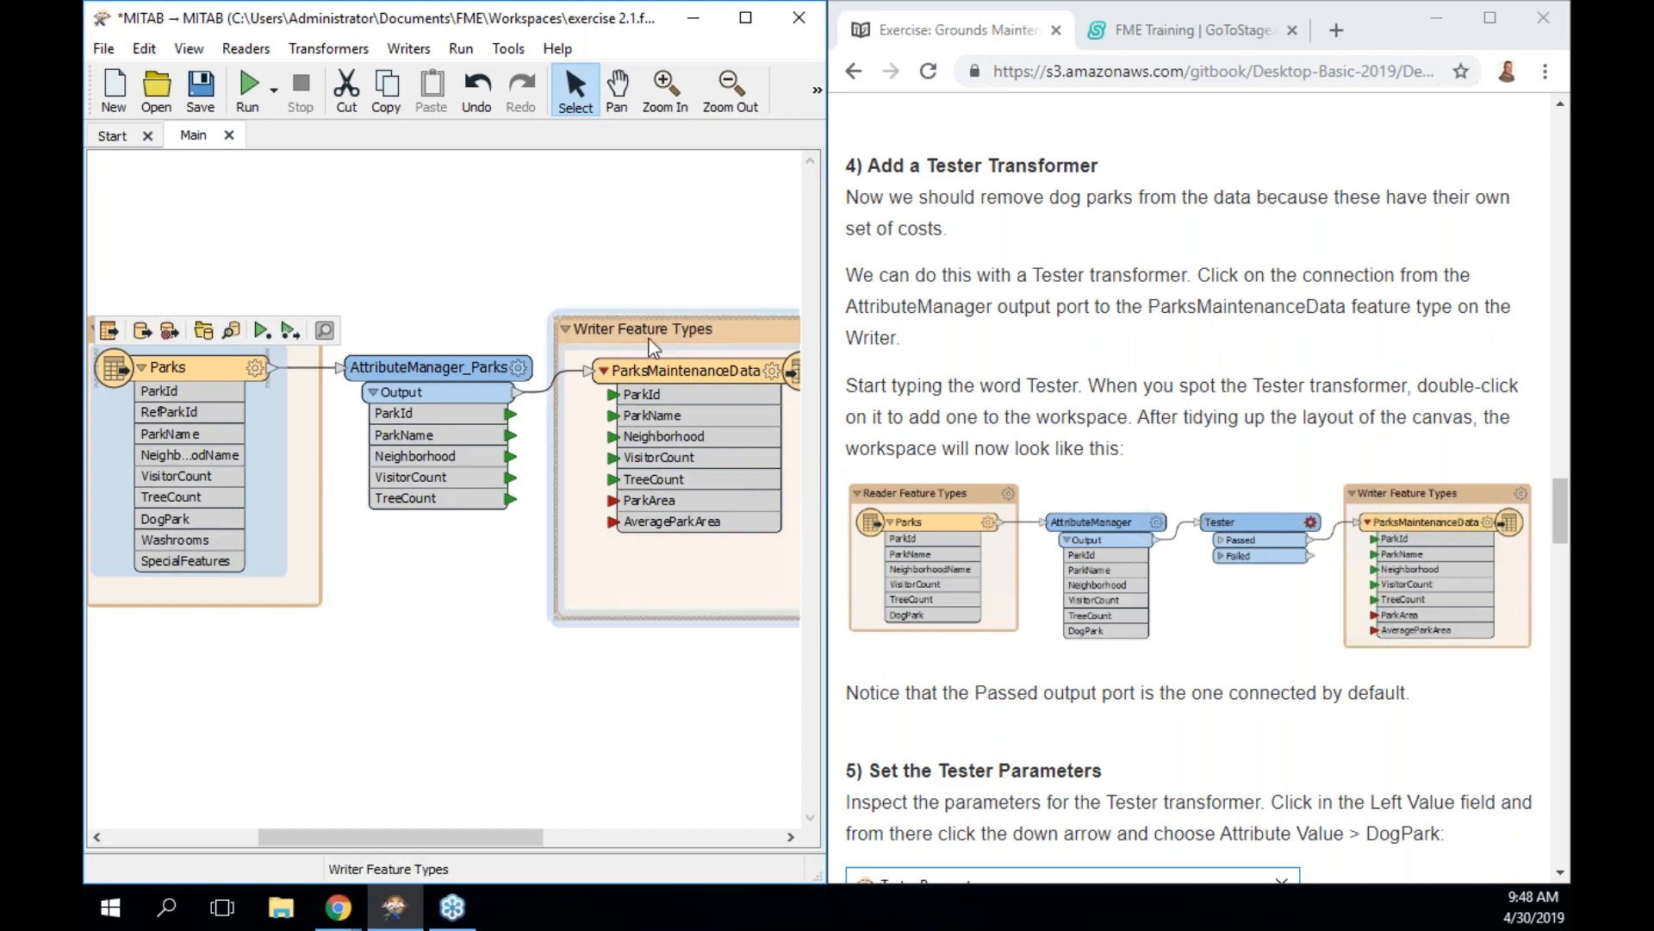
Move the Writer Feature Types bookmark farther right to widen the gap after AttributeManager_Parks
left_click_drag(619, 334, 801, 332)
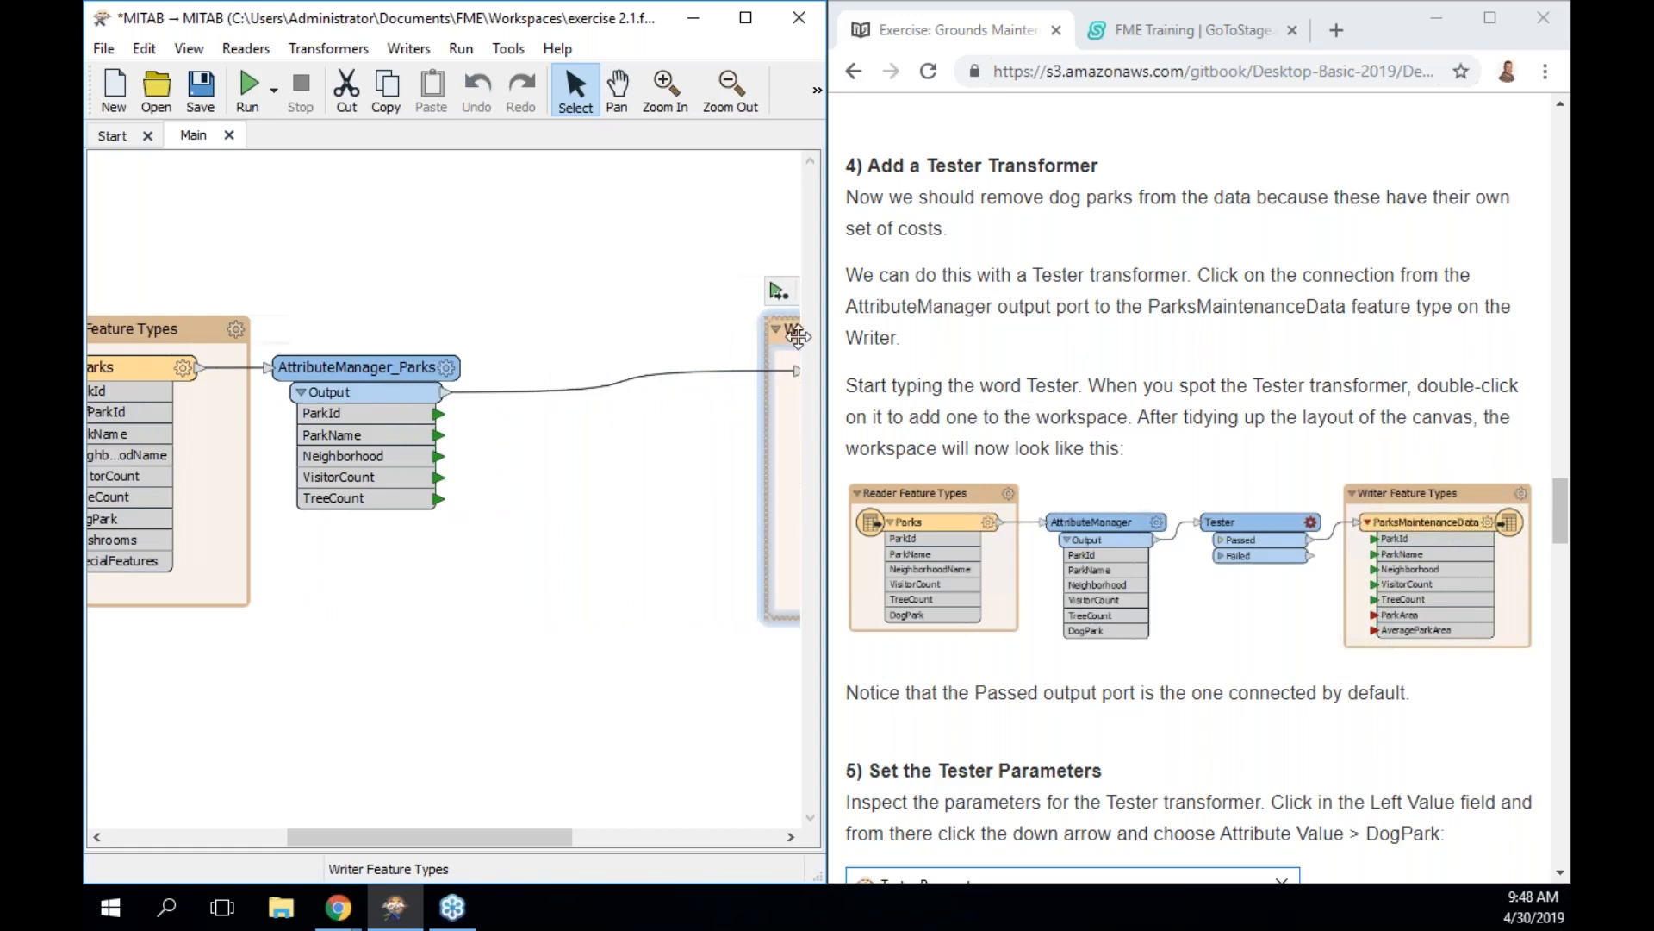
left_click_drag(467, 834, 430, 835)
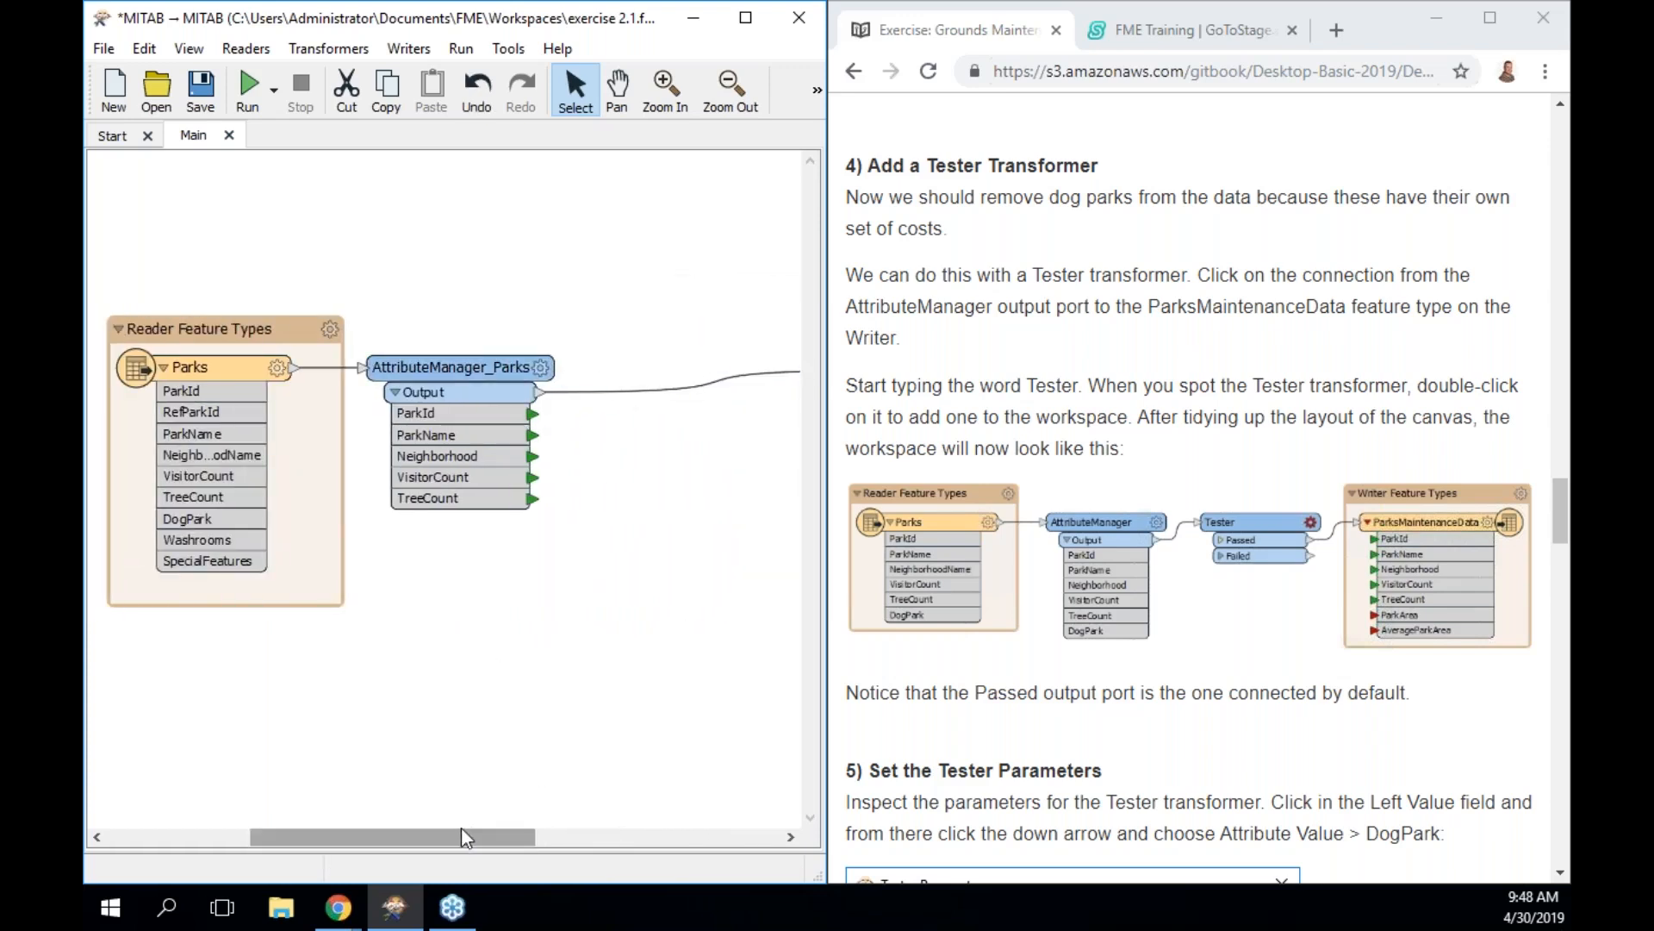
left_click_drag(466, 843, 587, 840)
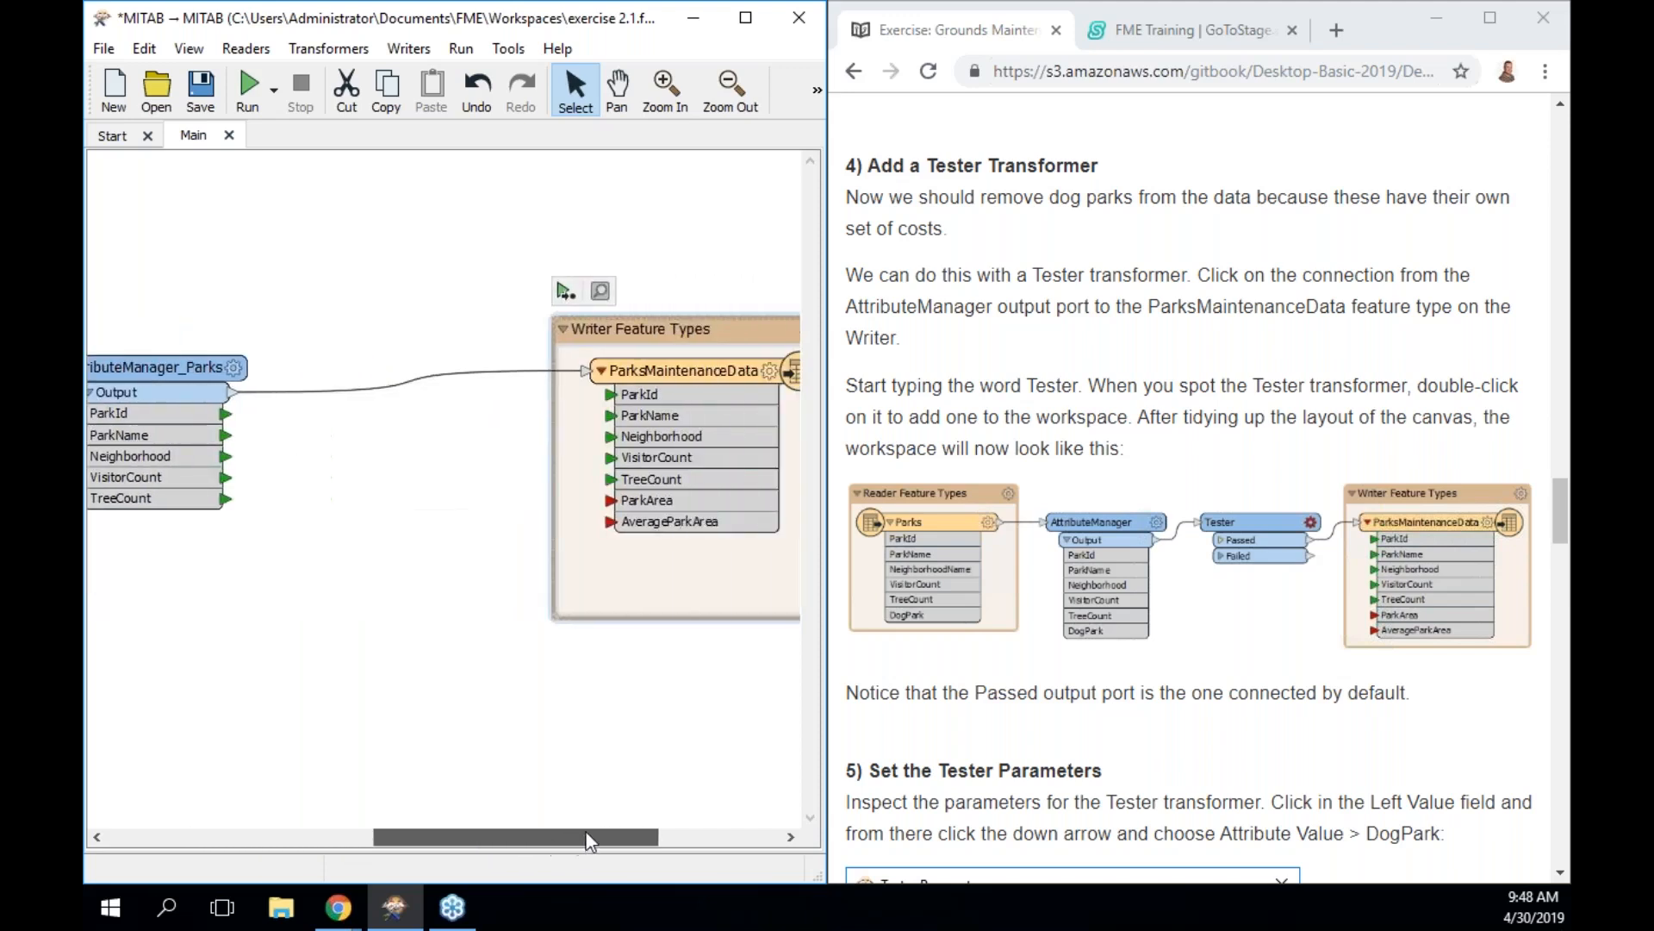
Try inserting a Tester transformer into the connection between AttributeManager_Parks and ParksMaintenanceData, and undo the insertion
left_click(385, 387)
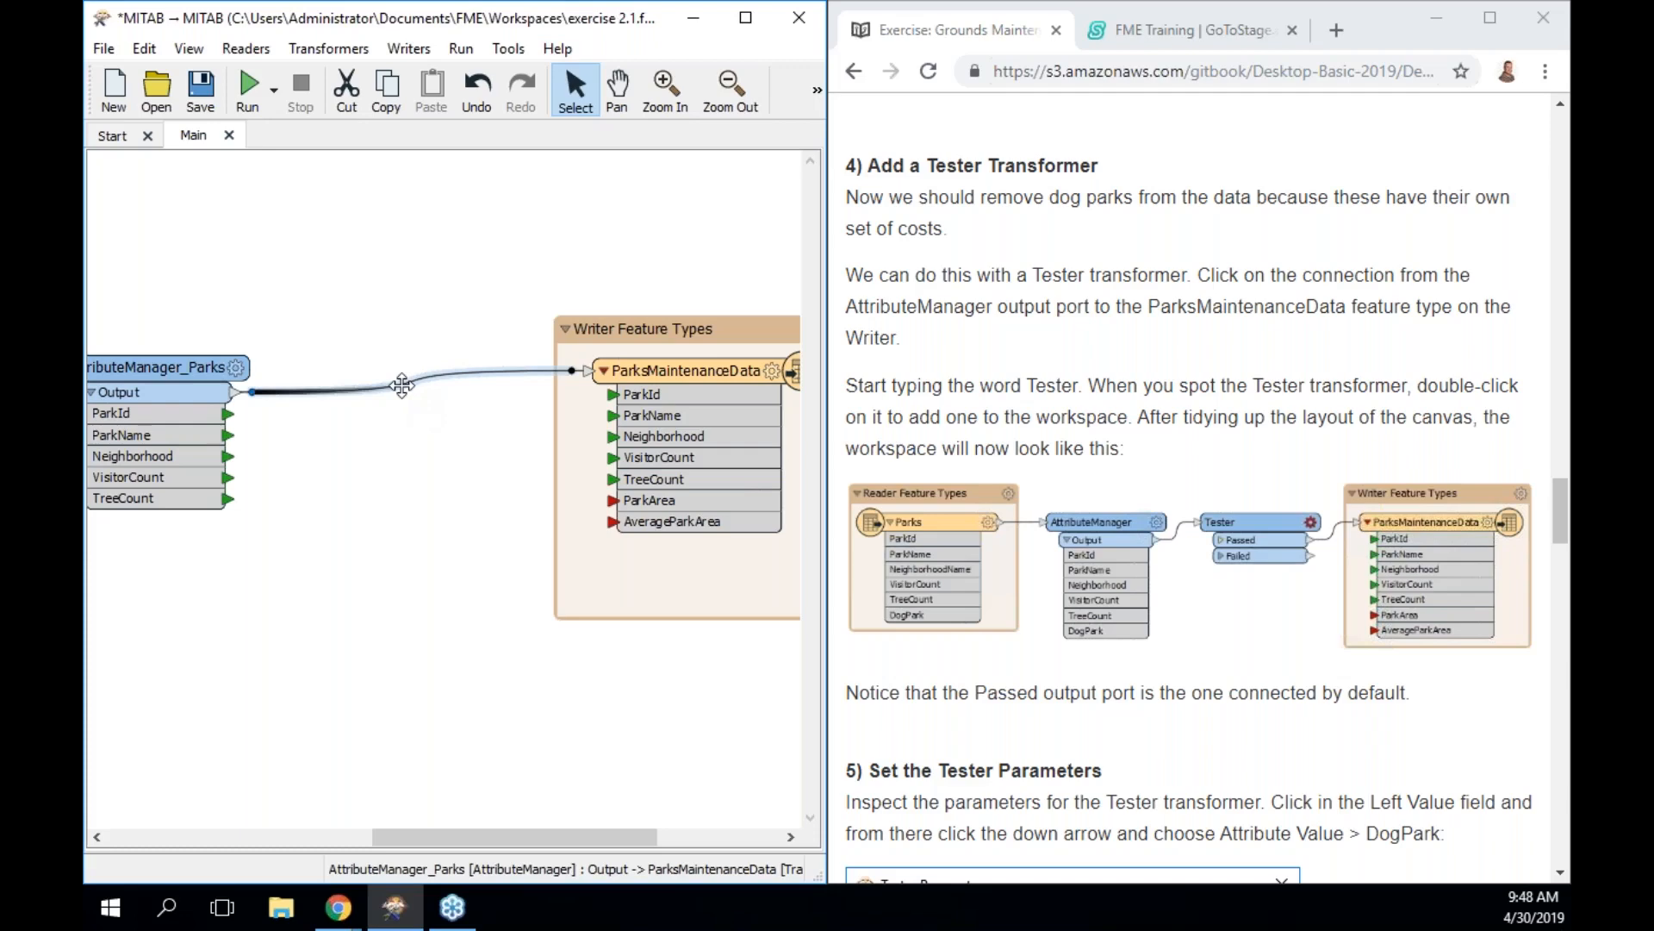
type("tester")
key("Return")
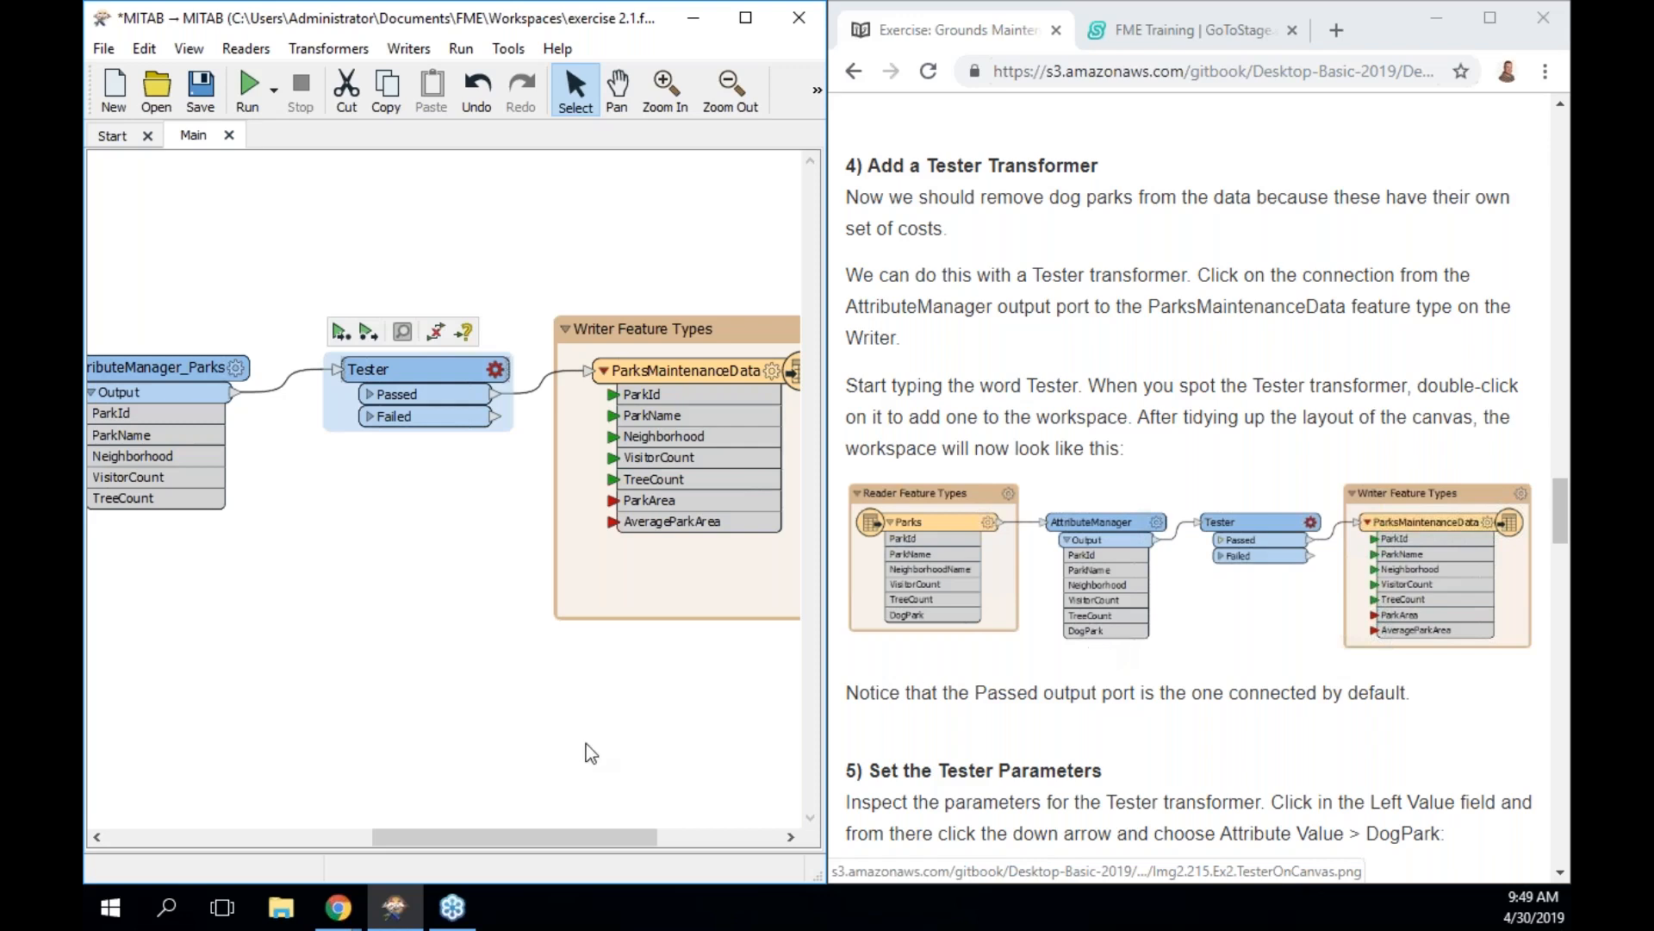
left_click_drag(524, 835, 494, 836)
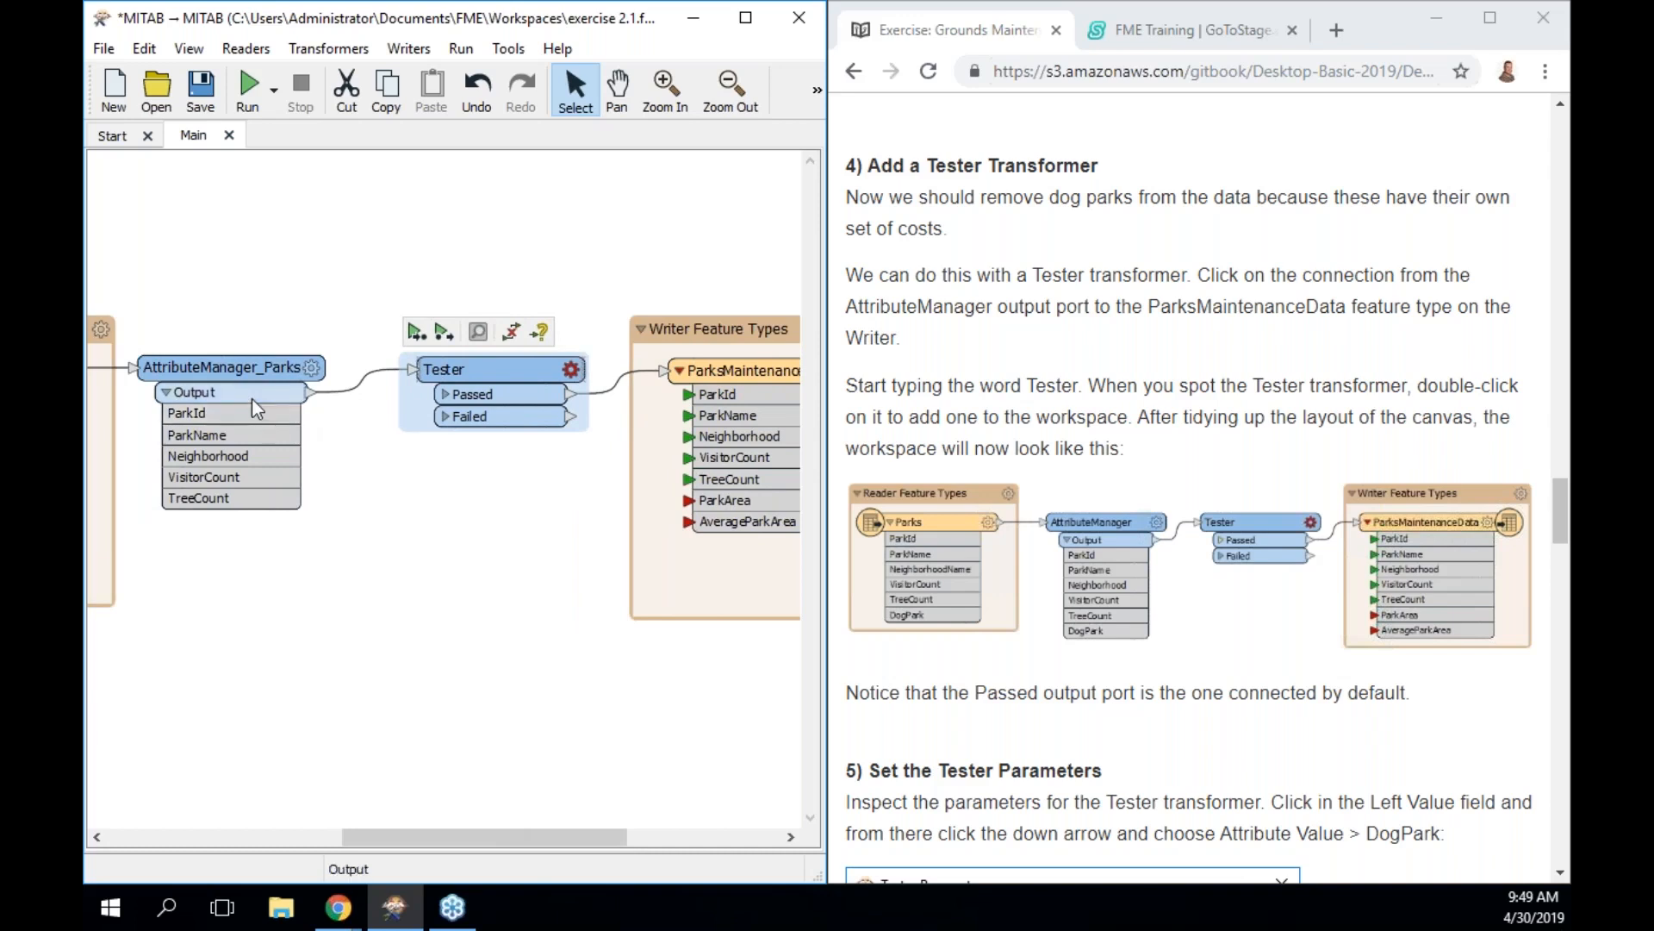
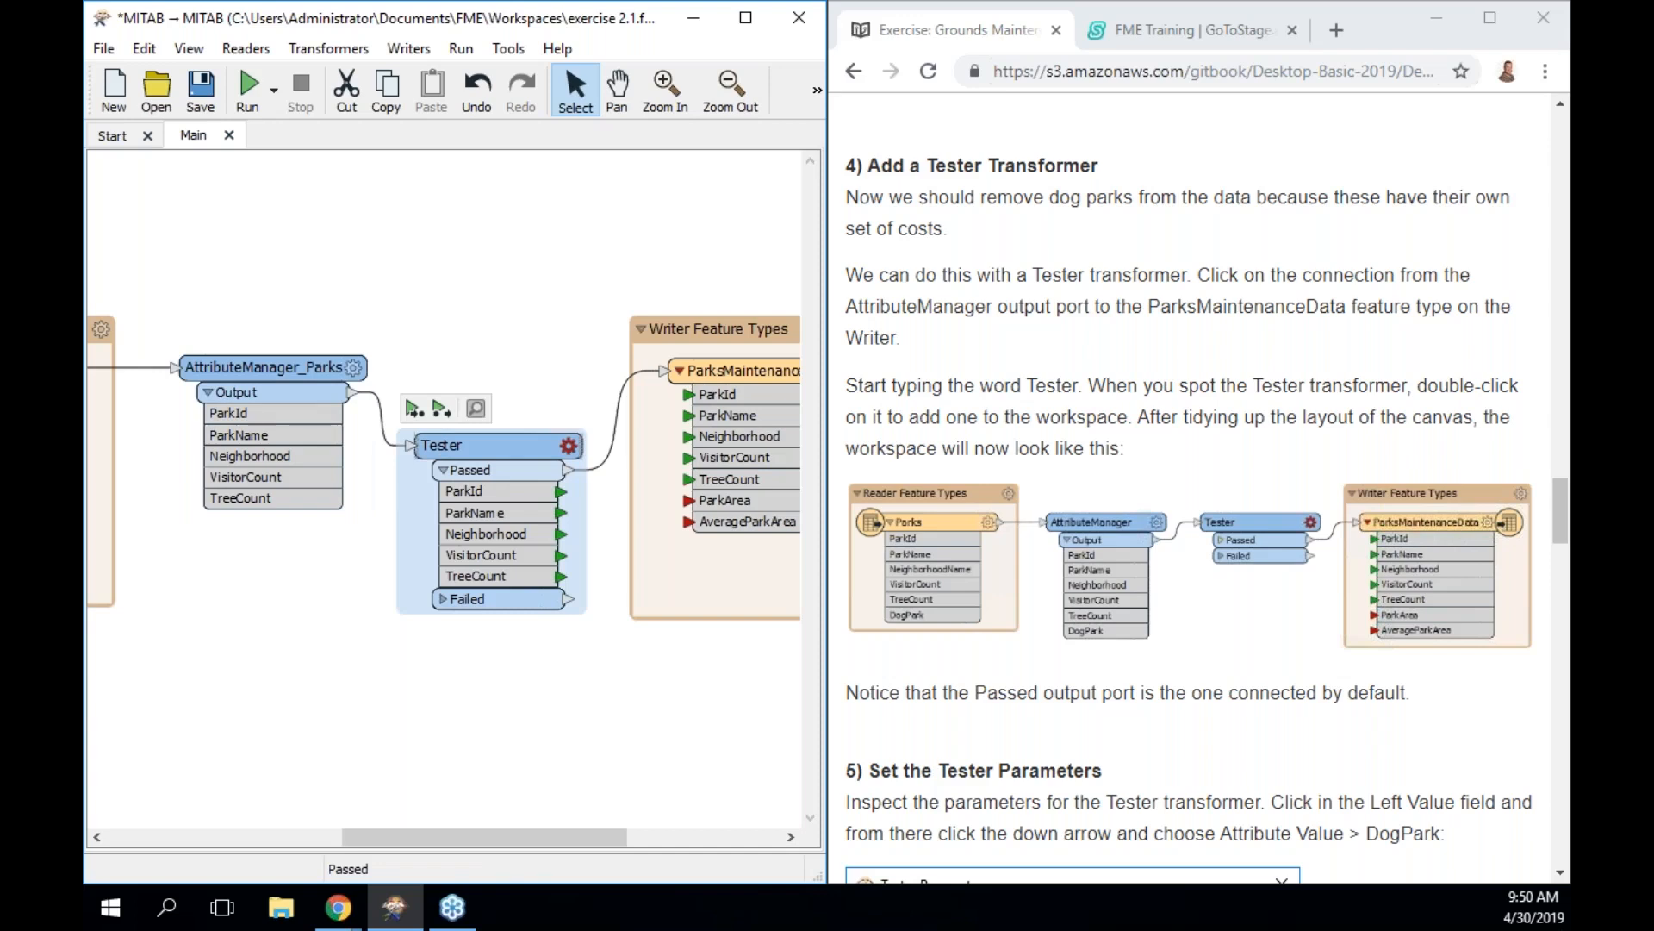
key("ctrl+z")
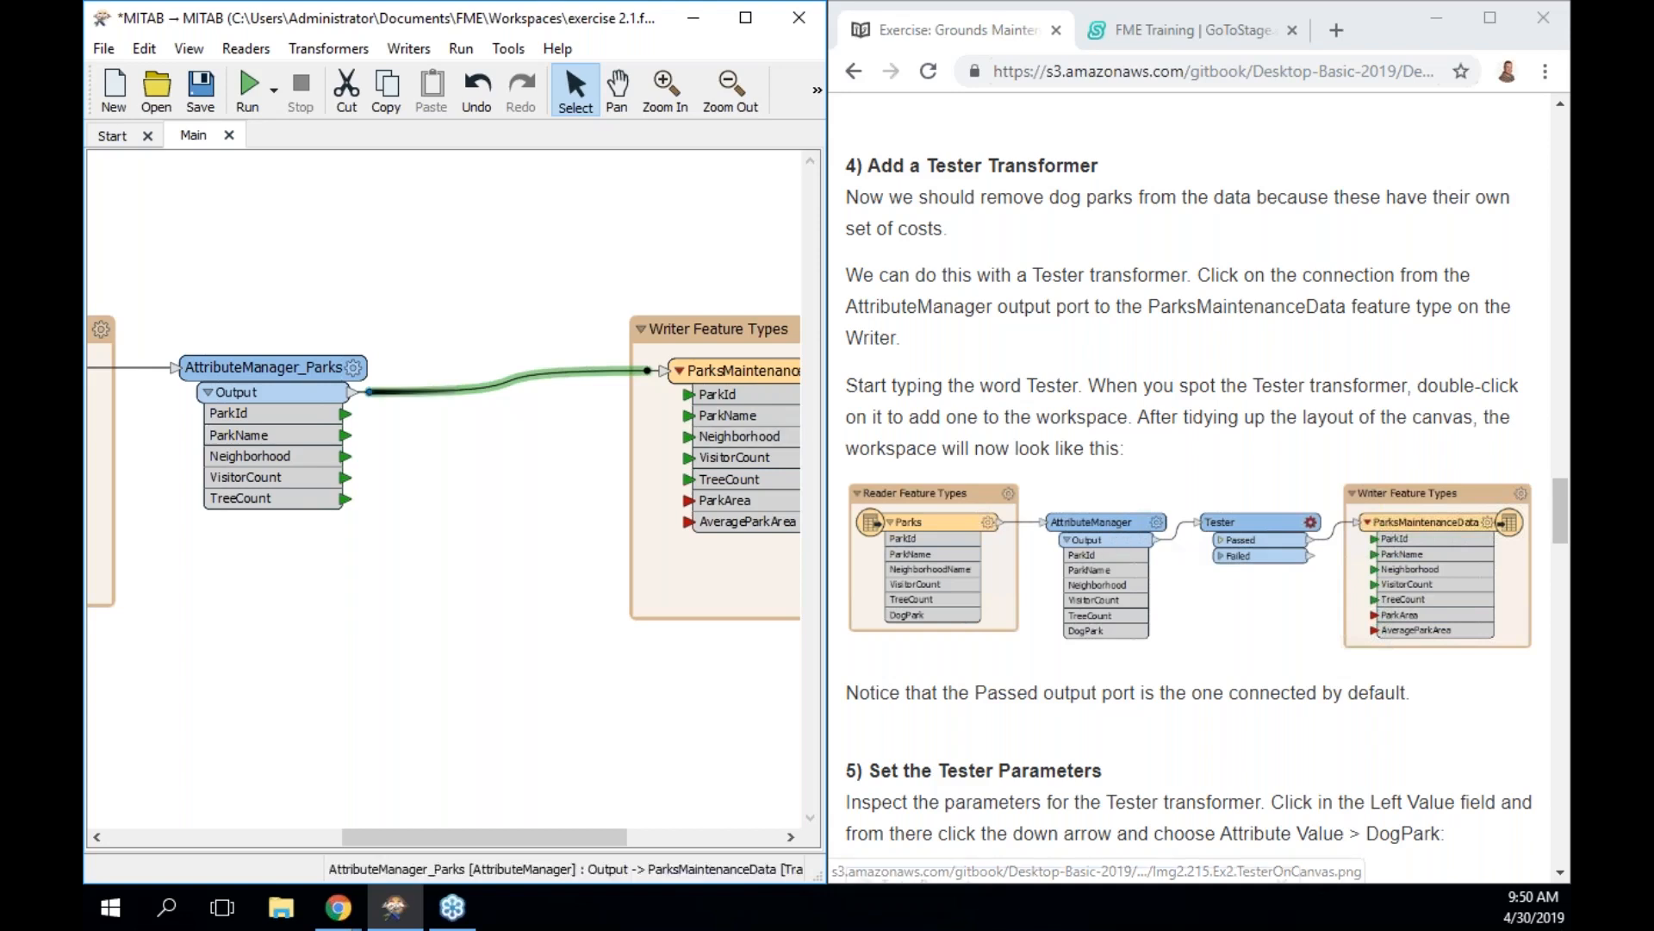
Move AttributeManager_Parks next to the Writer Feature Types bookmark to open space after the Parks reader feature type
left_click_drag(272, 361, 518, 356)
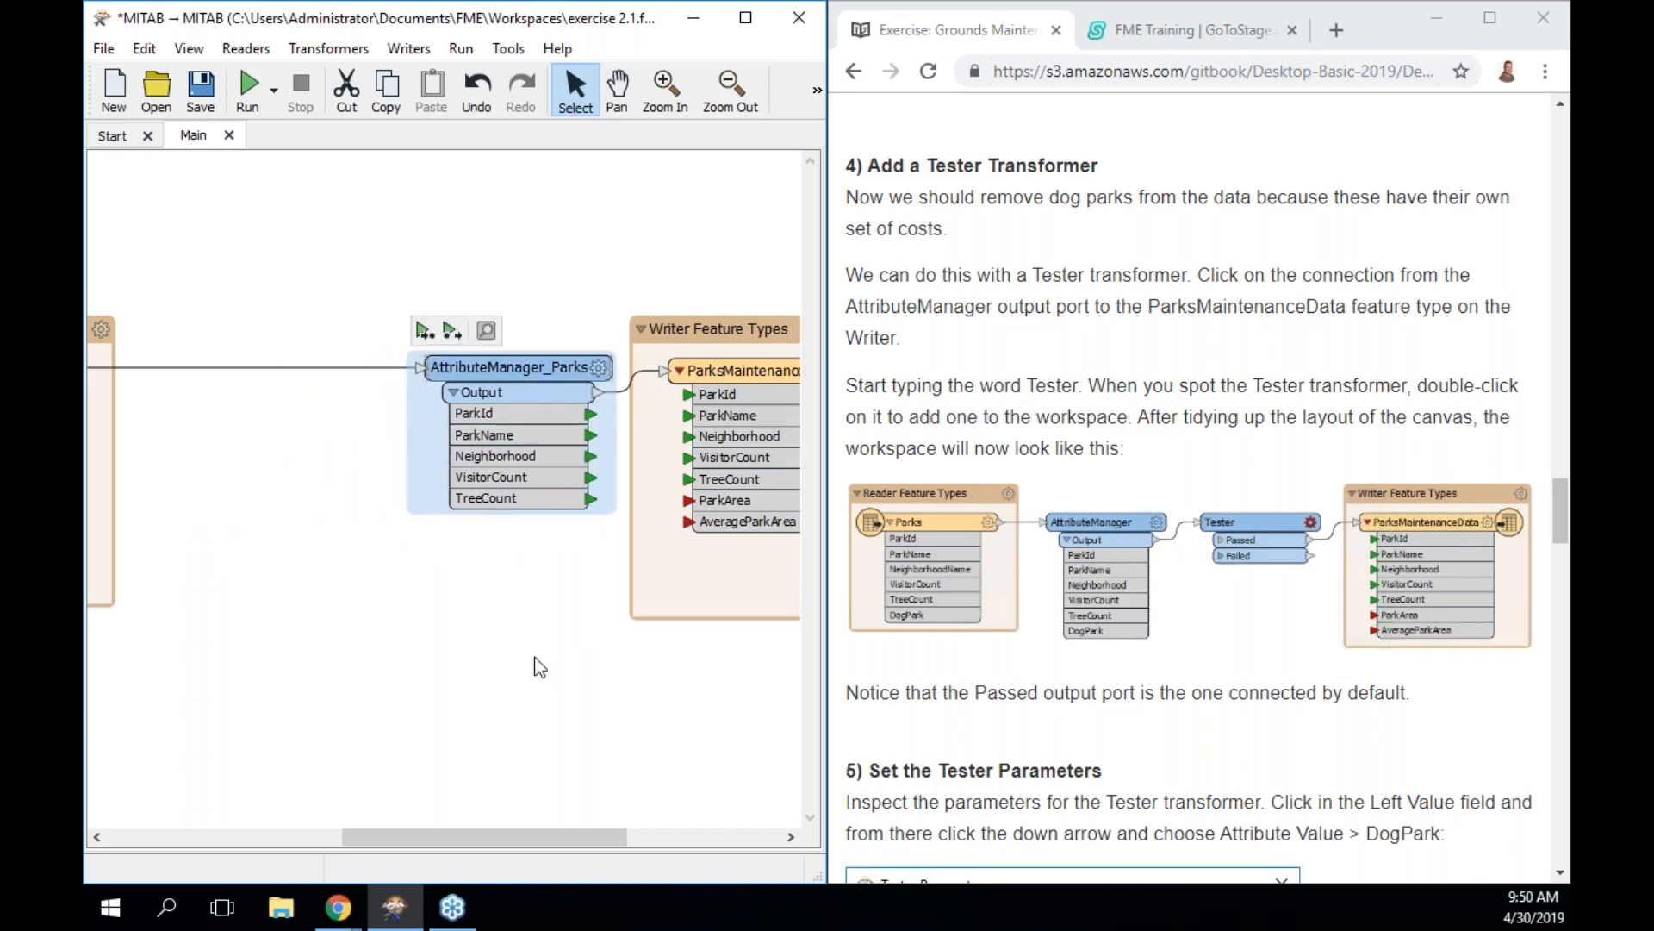
left_click_drag(535, 838, 460, 841)
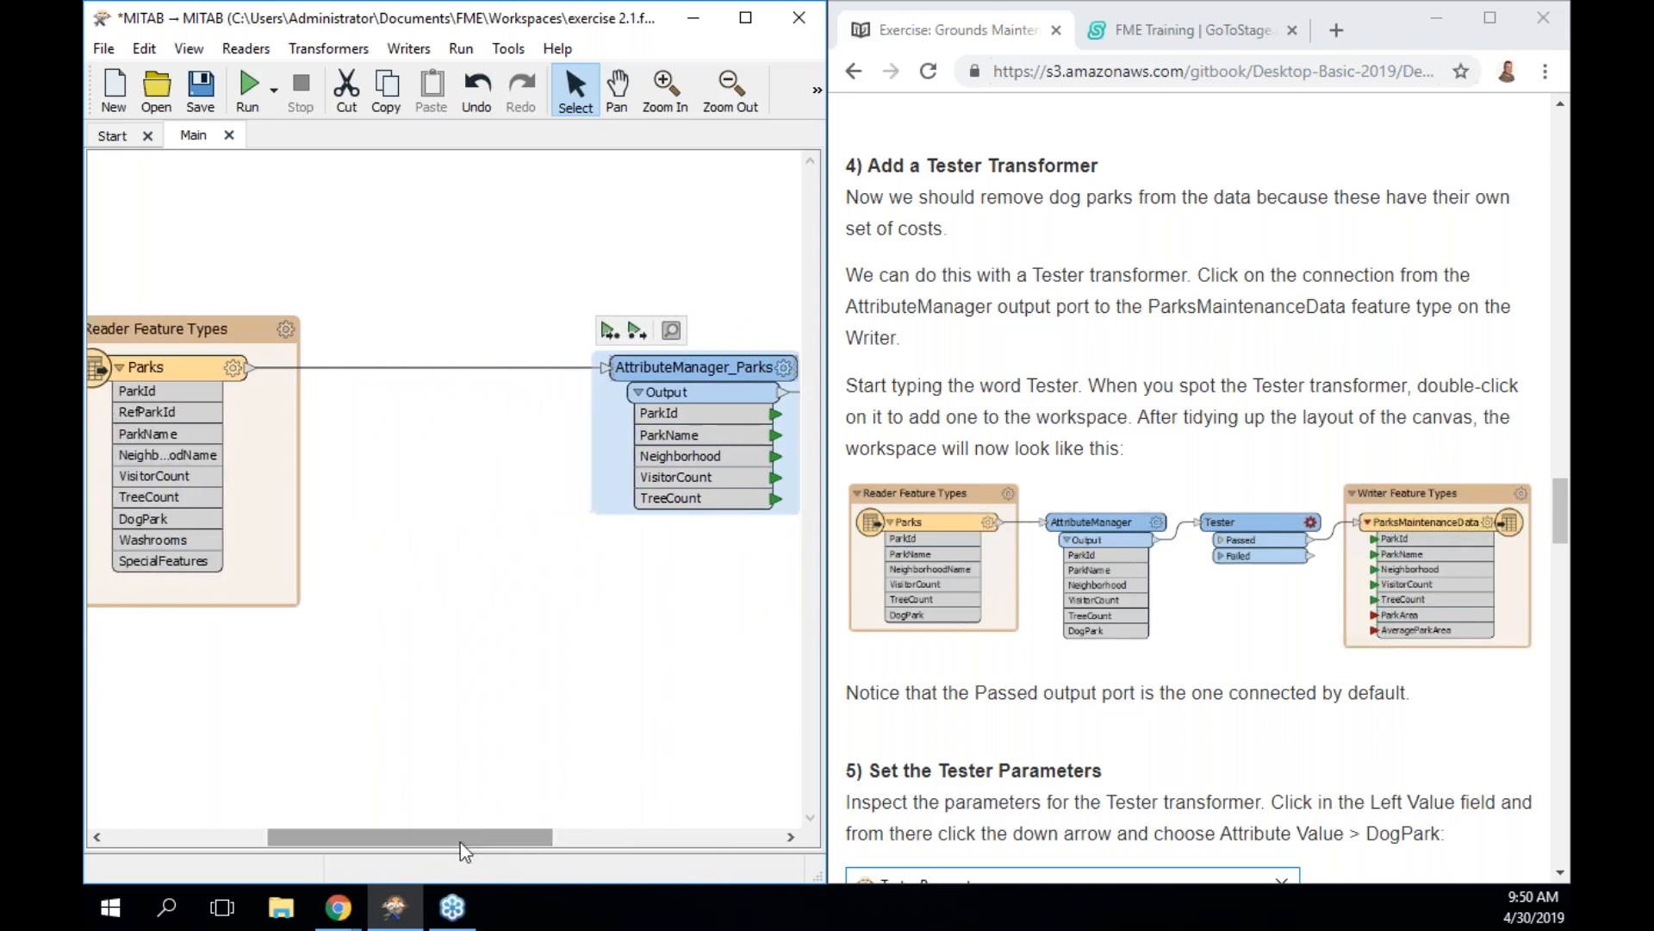
Insert a Tester transformer into the connection between the Parks reader feature type and AttributeManager_Parks
left_click(414, 368)
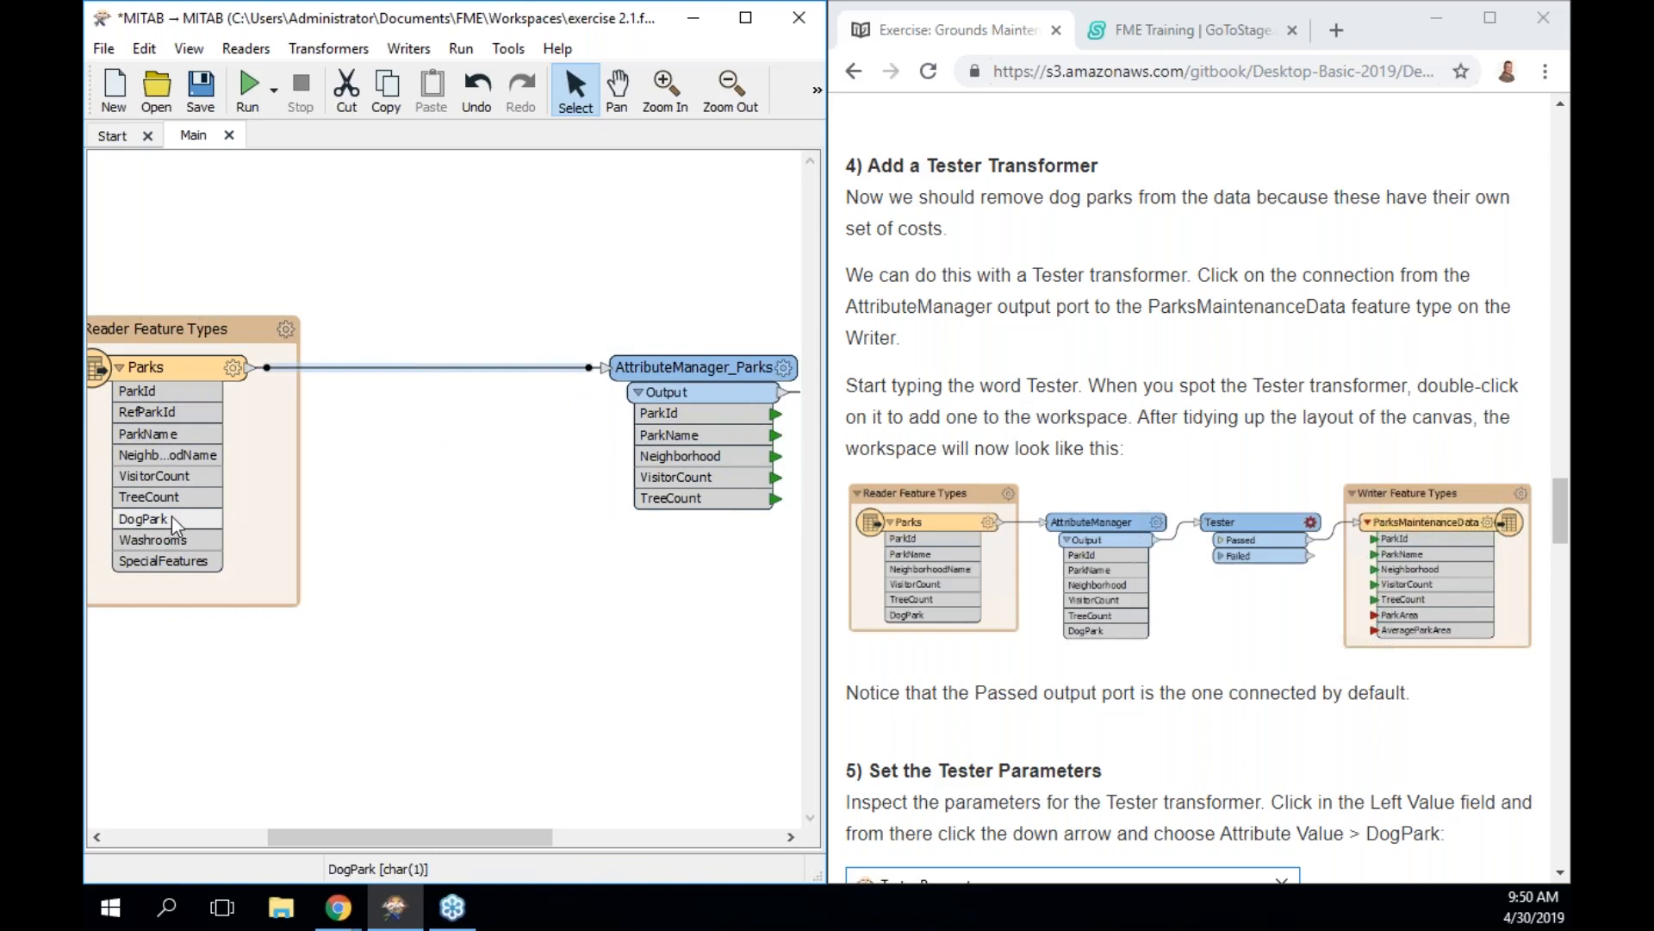
left_click(384, 368)
type("tester")
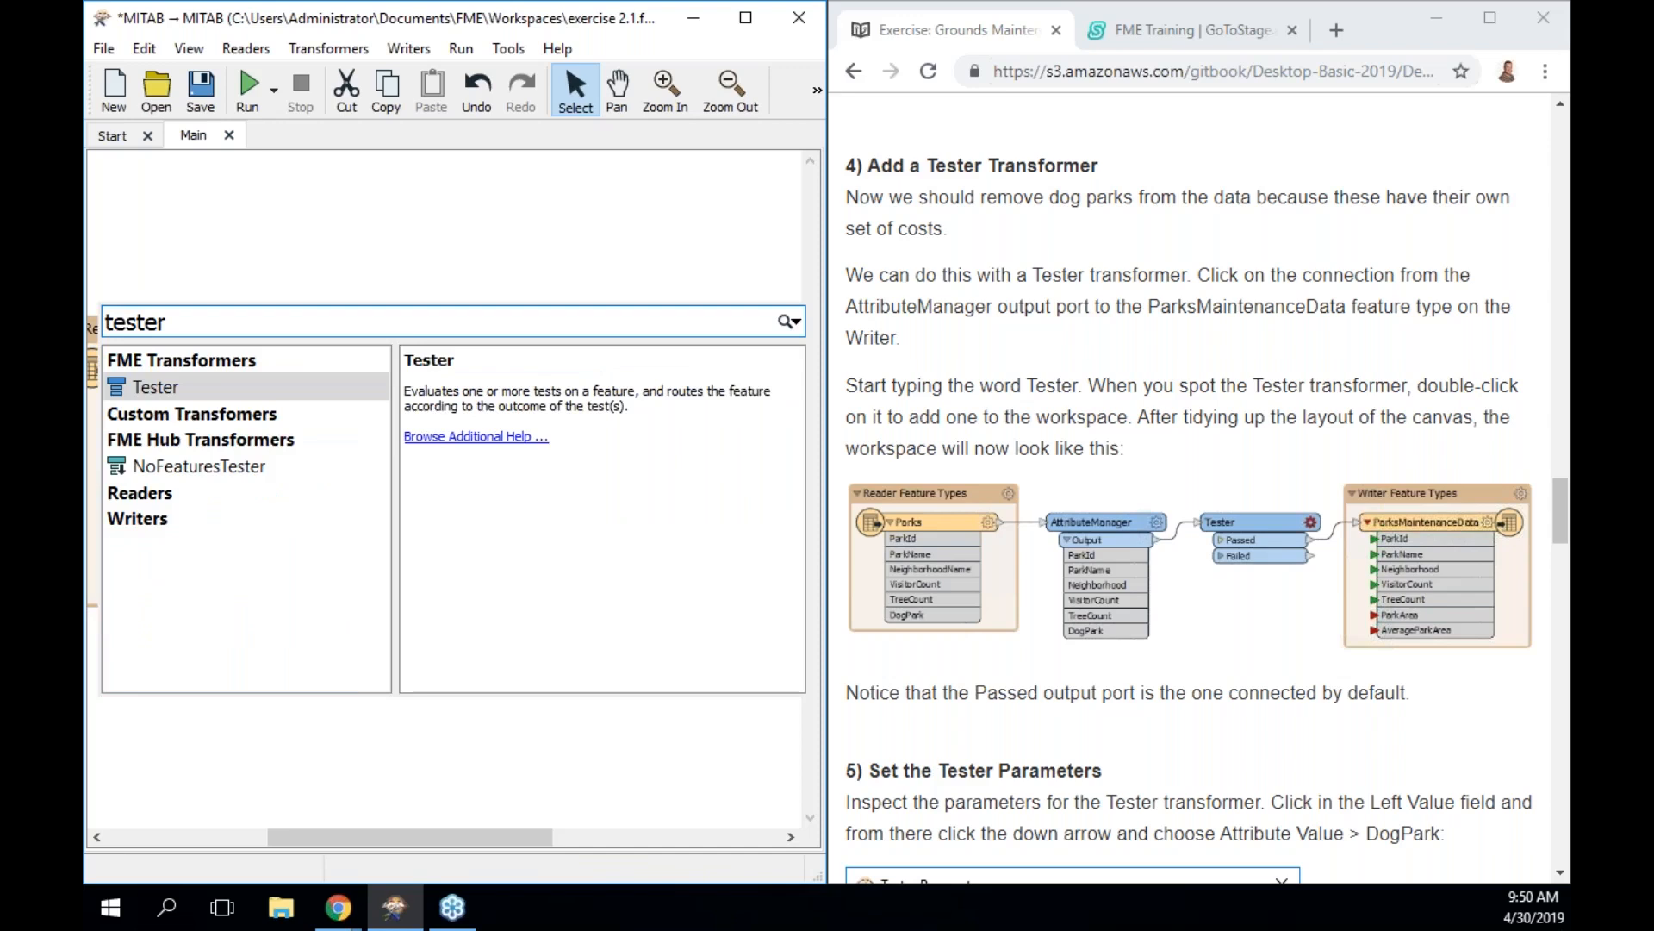
key("Return")
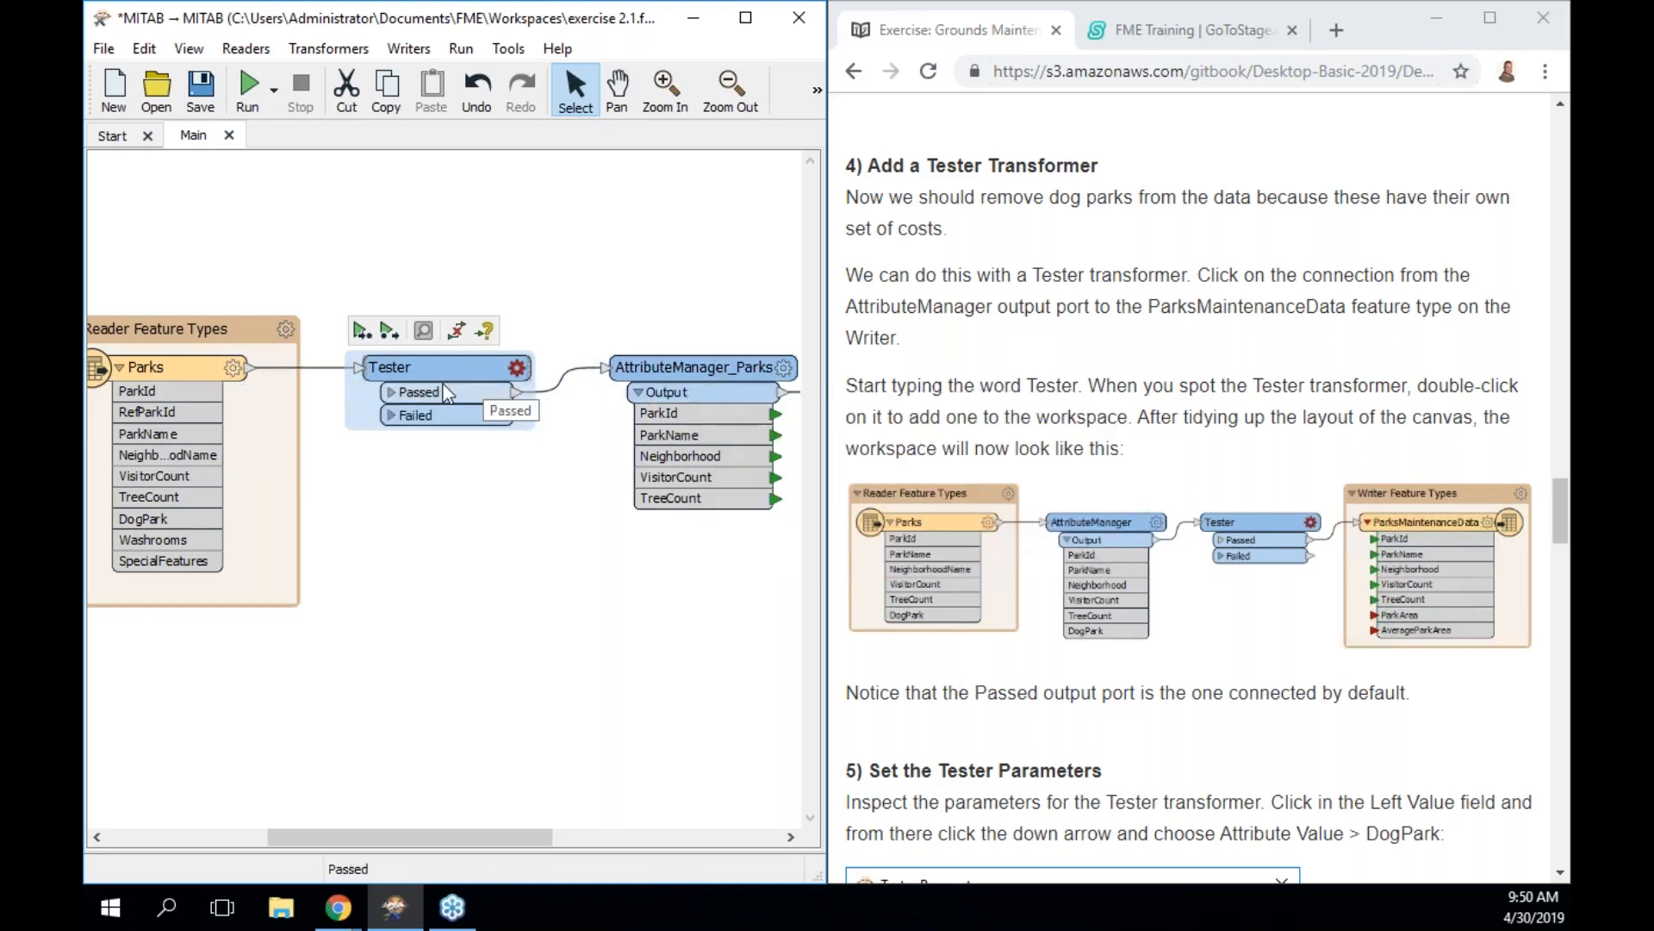
Open the Tester's parameters, consult section 5 of the exercise, and set the transformer name to "Tester Not DogPark"
scroll(454, 528, "right", 4)
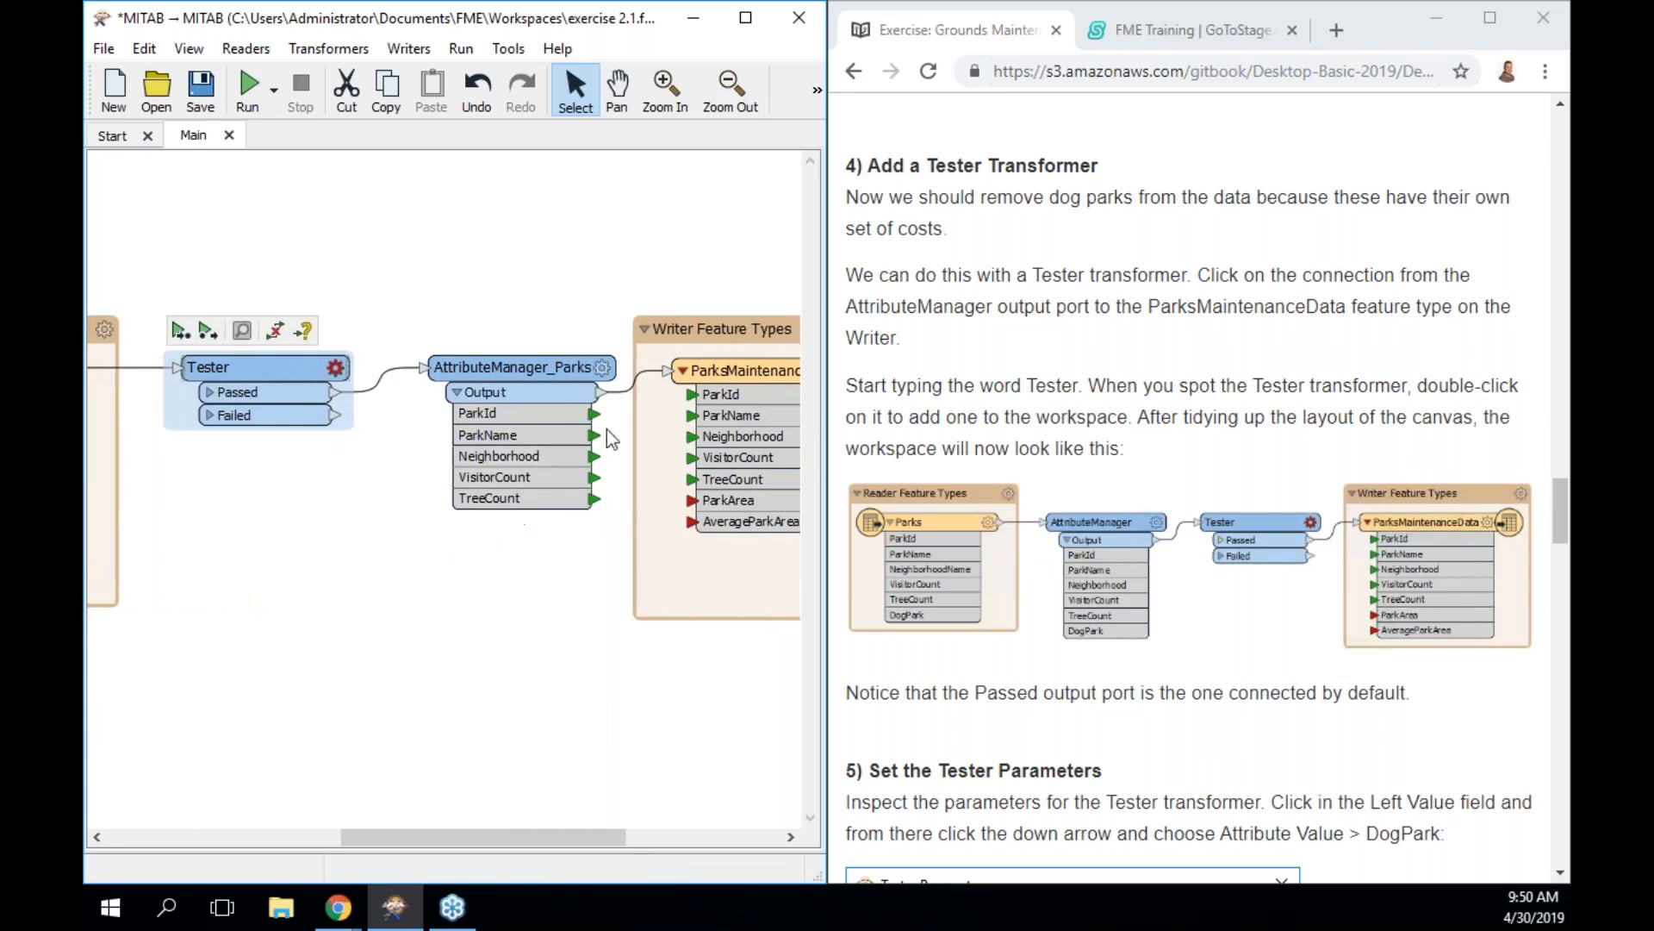
scroll(407, 534, "left", 2)
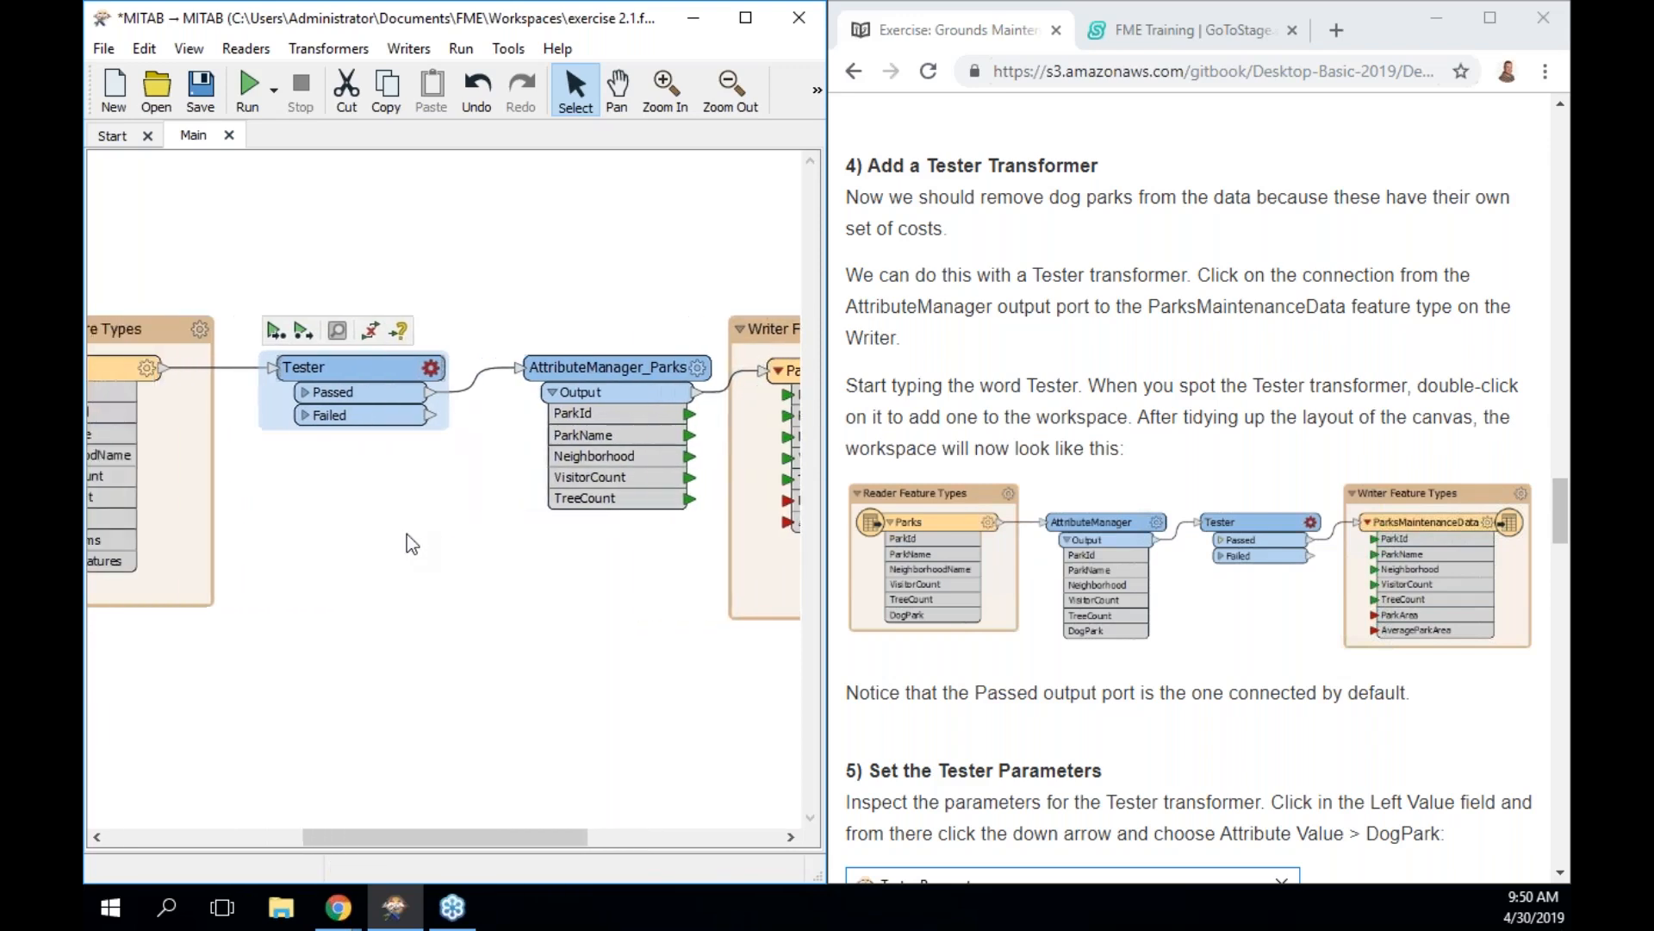
scroll(407, 534, "left", 1)
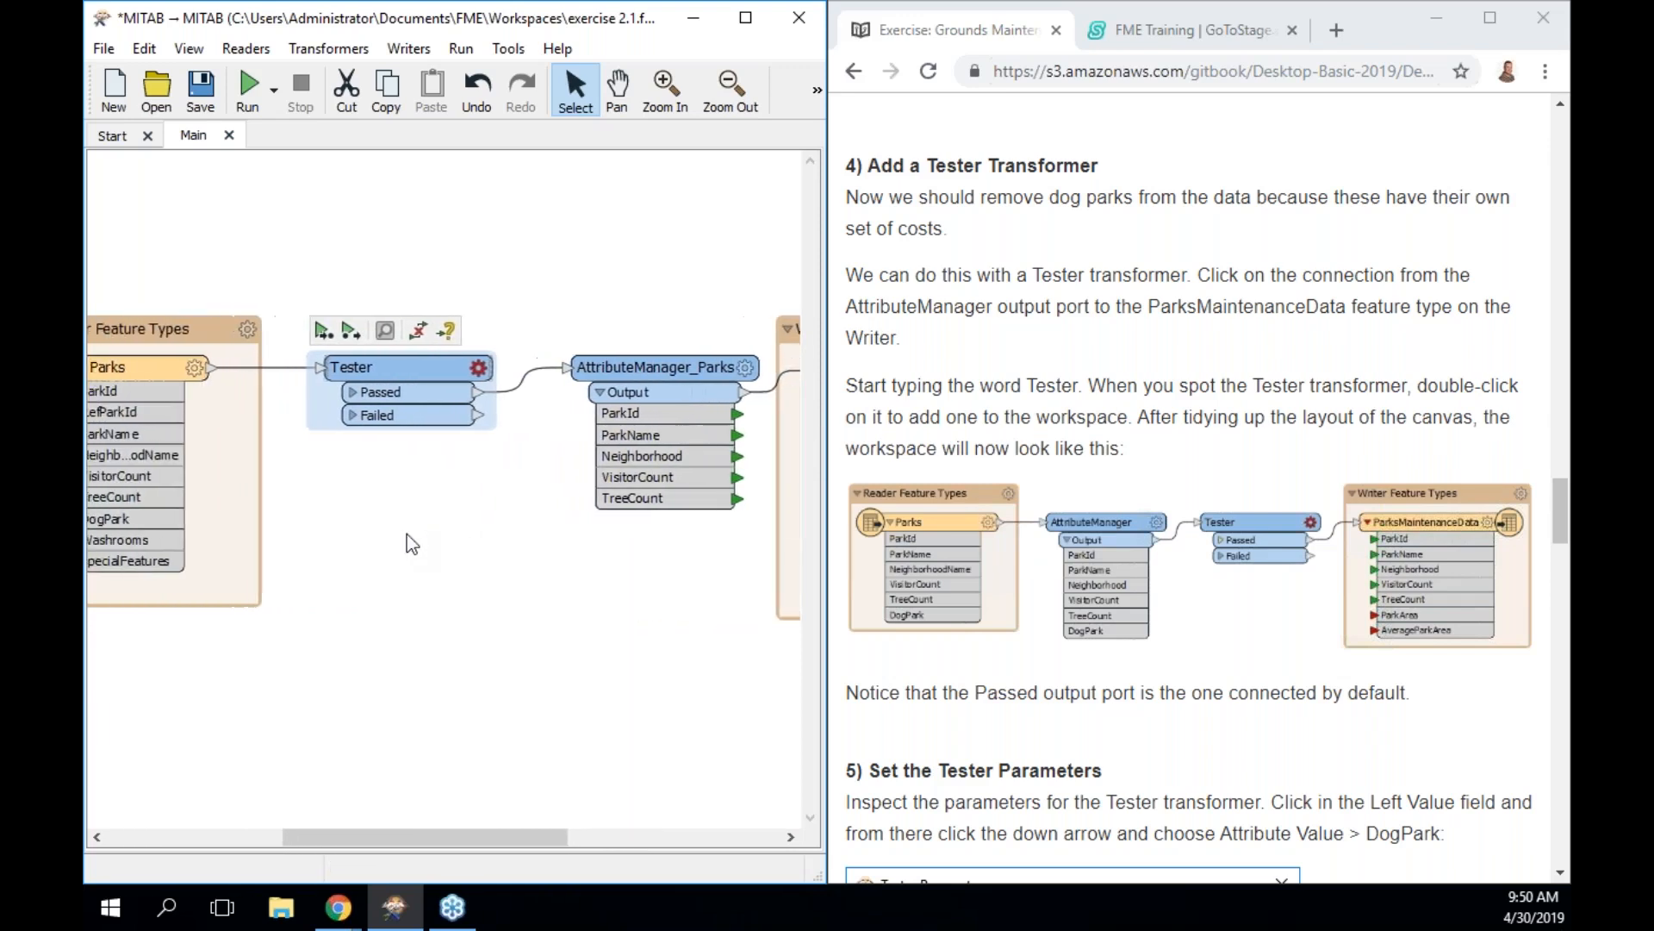
double_click(414, 370)
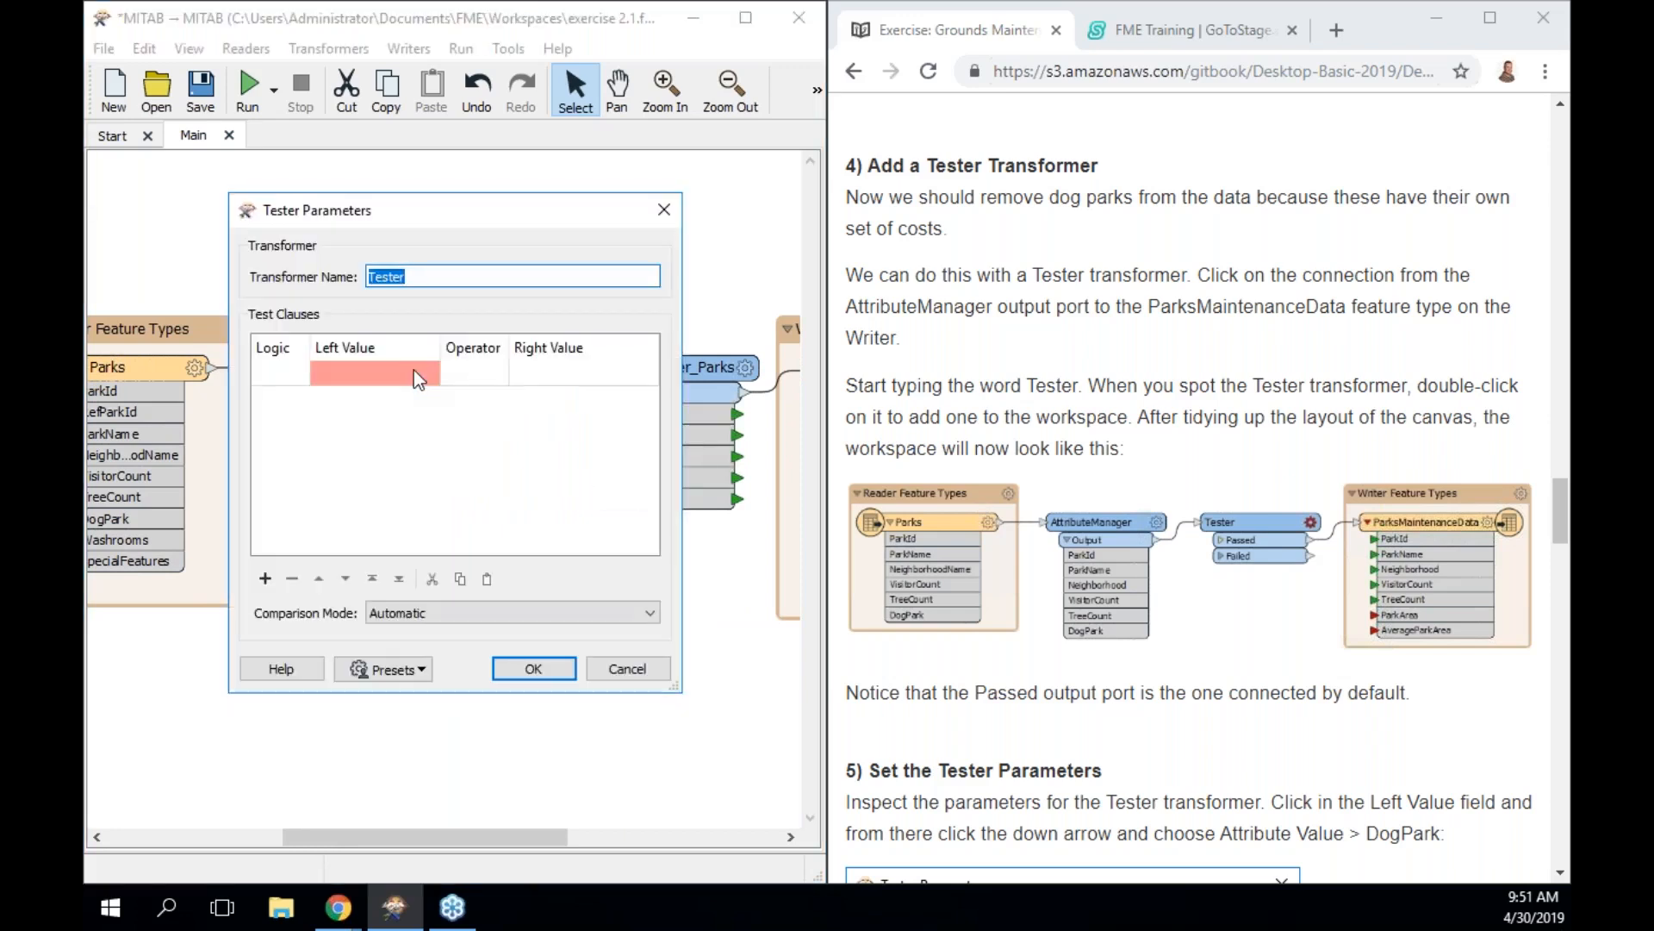
left_click_drag(474, 205, 435, 452)
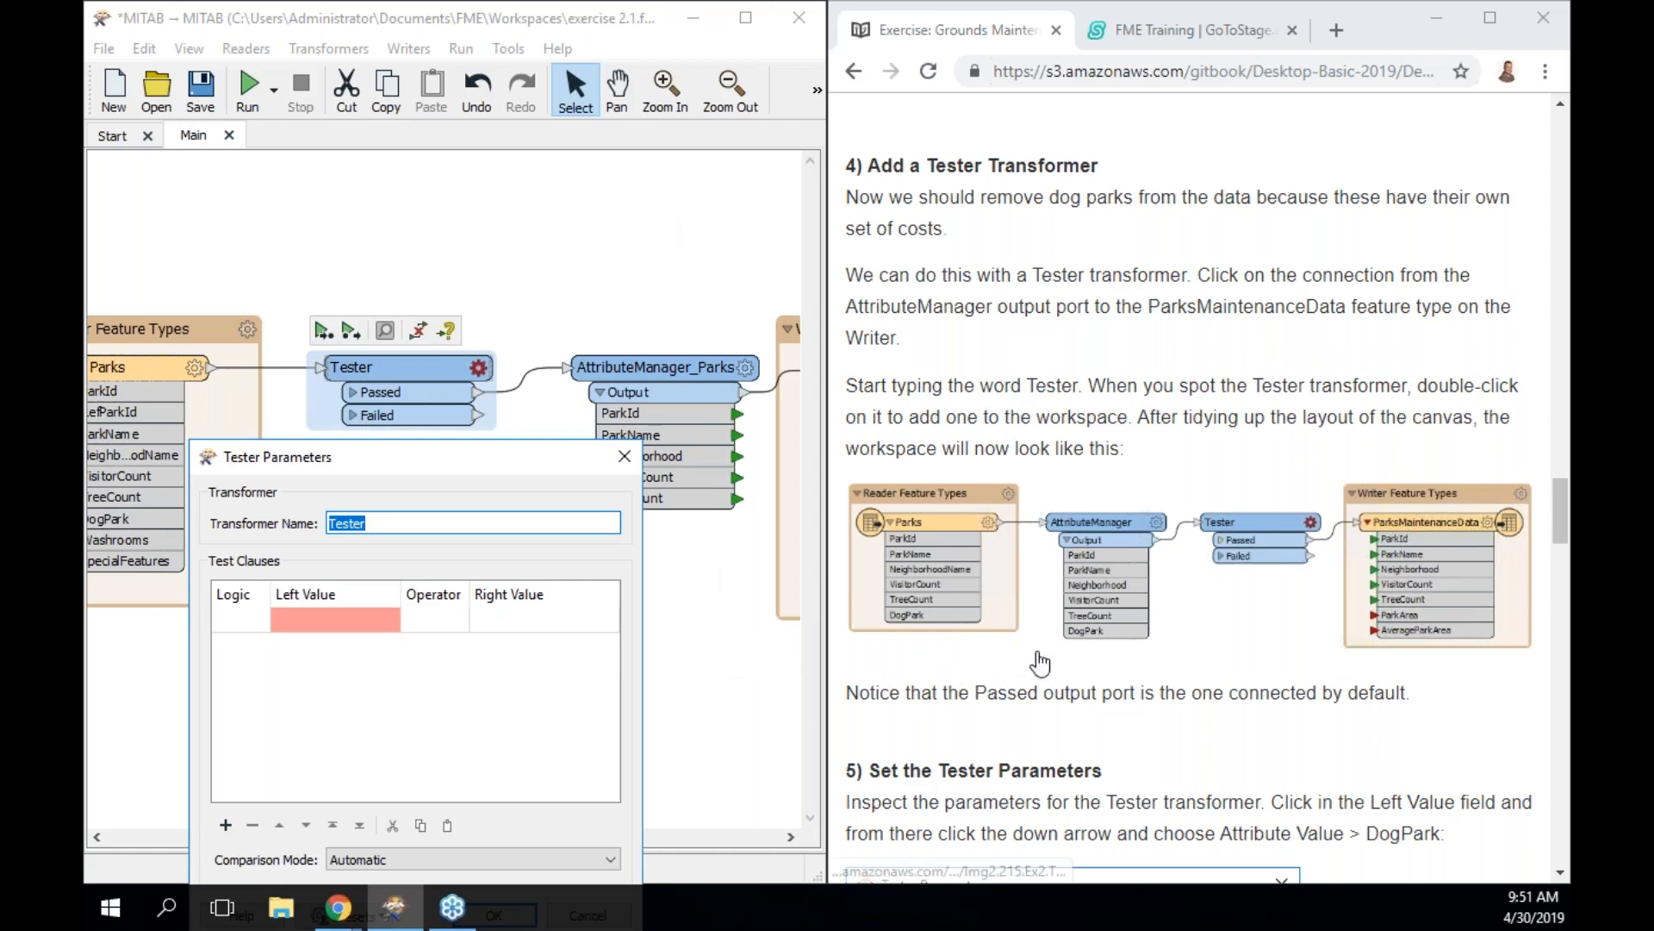
scroll(1372, 844, "down", 3)
scroll(1040, 662, "down", 4)
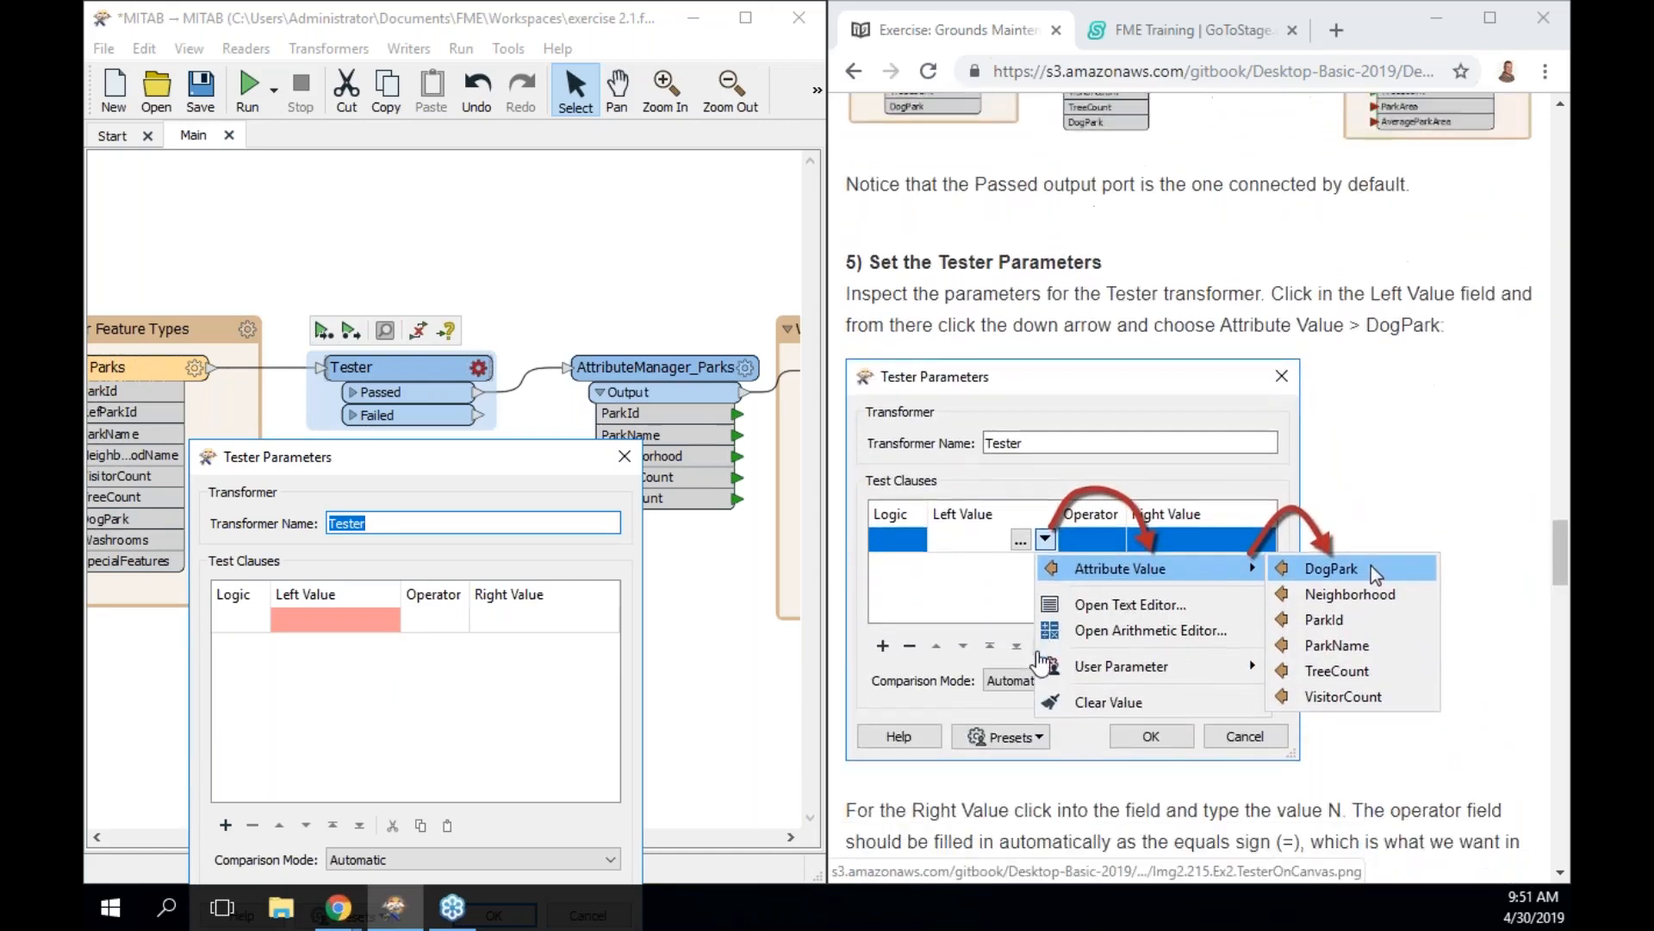
scroll(1040, 662, "down", 1)
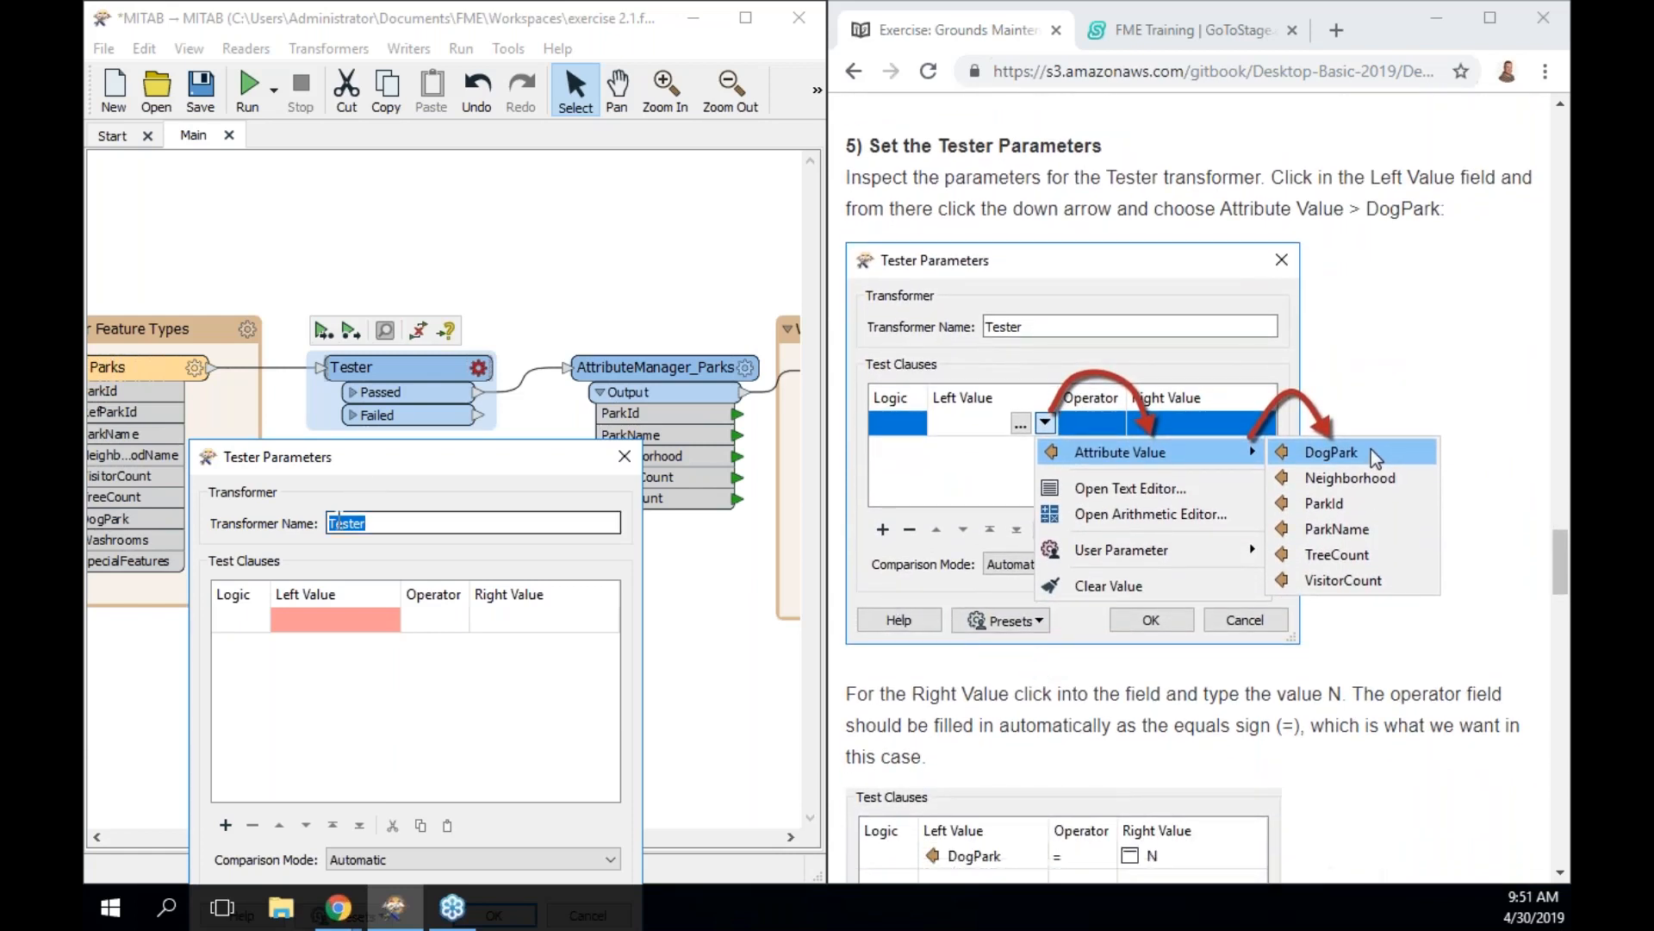
left_click(374, 524)
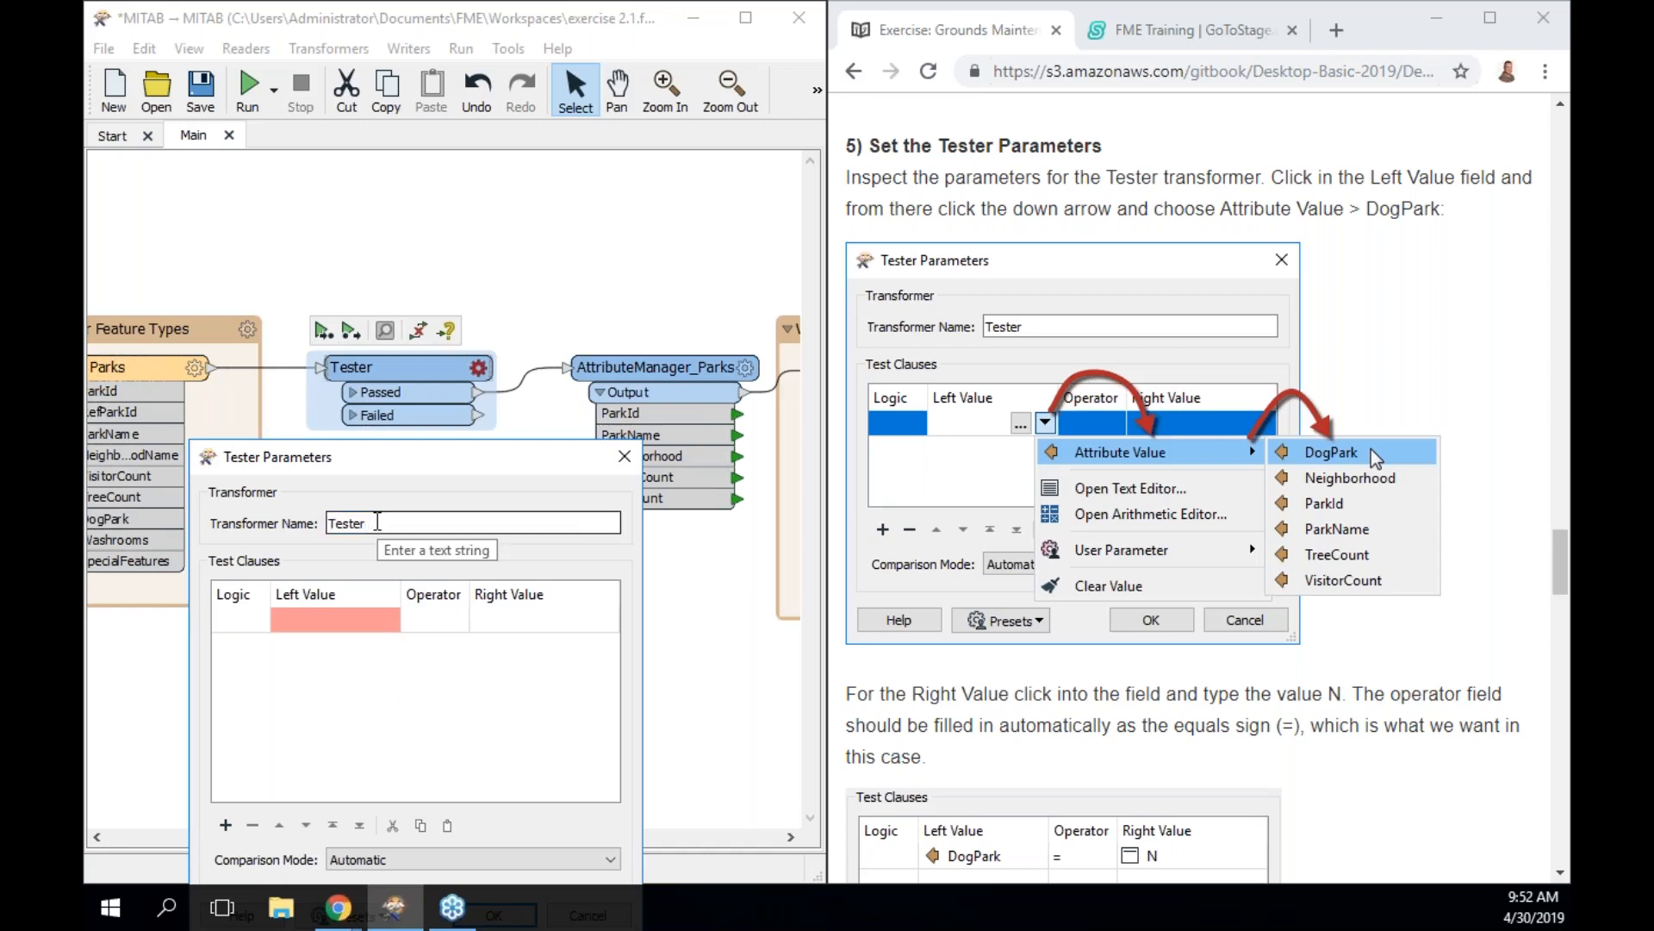
type("NotDogPark")
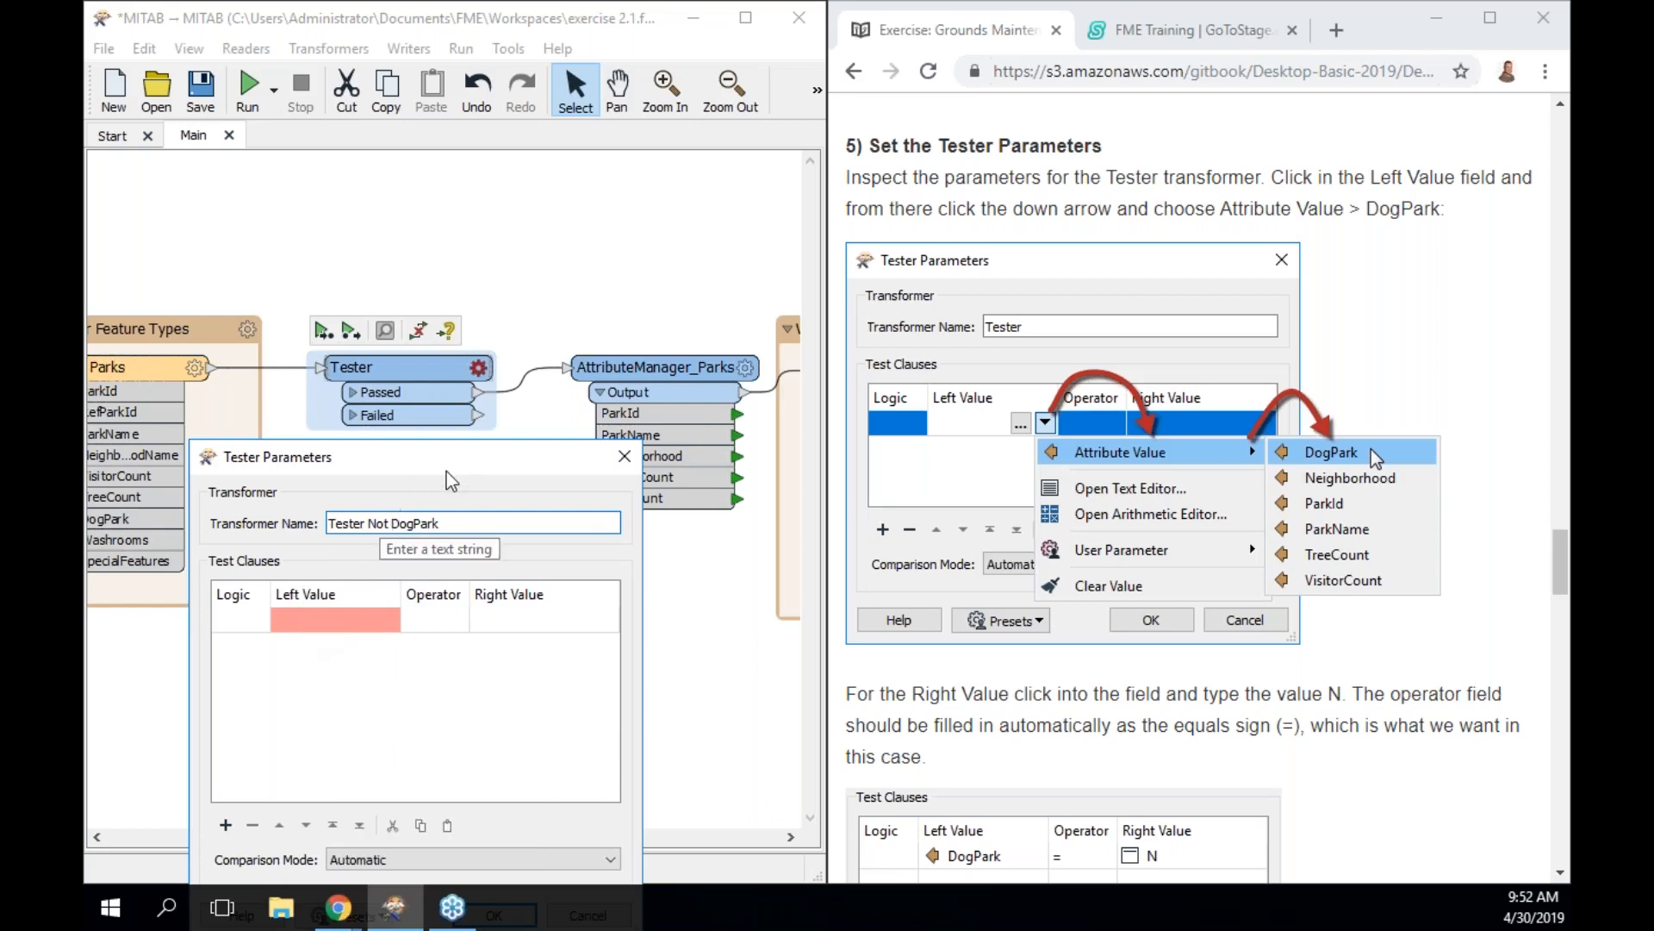
Set the left value of the first test clause to the DogPark attribute
left_click_drag(454, 468, 446, 390)
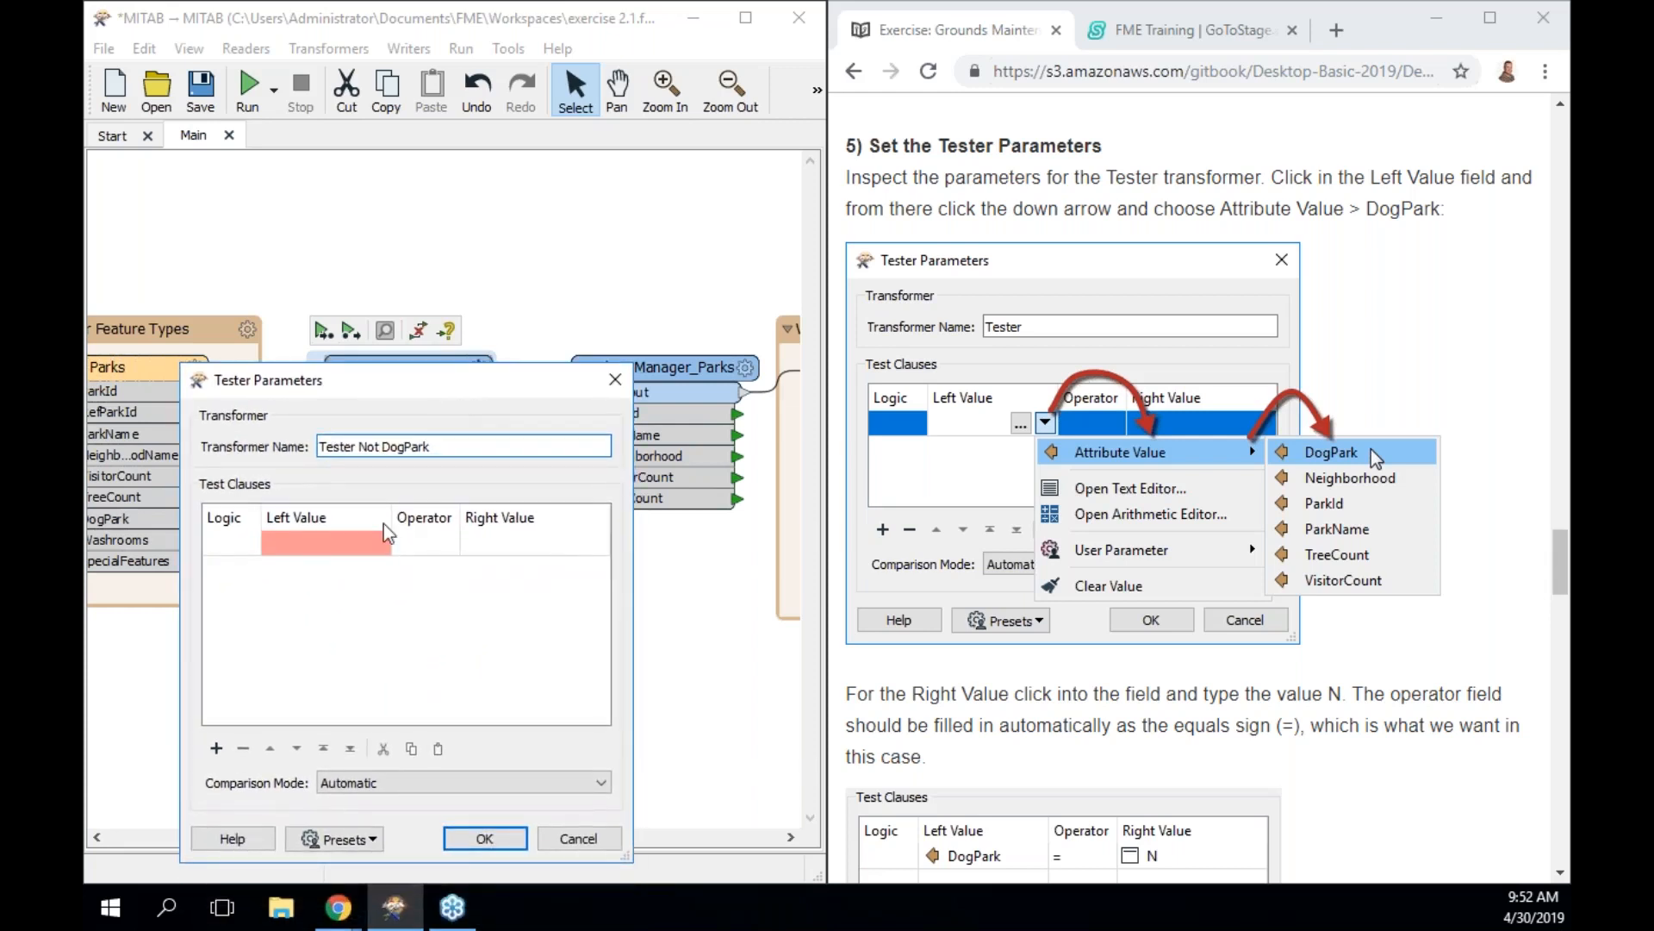
left_click(369, 541)
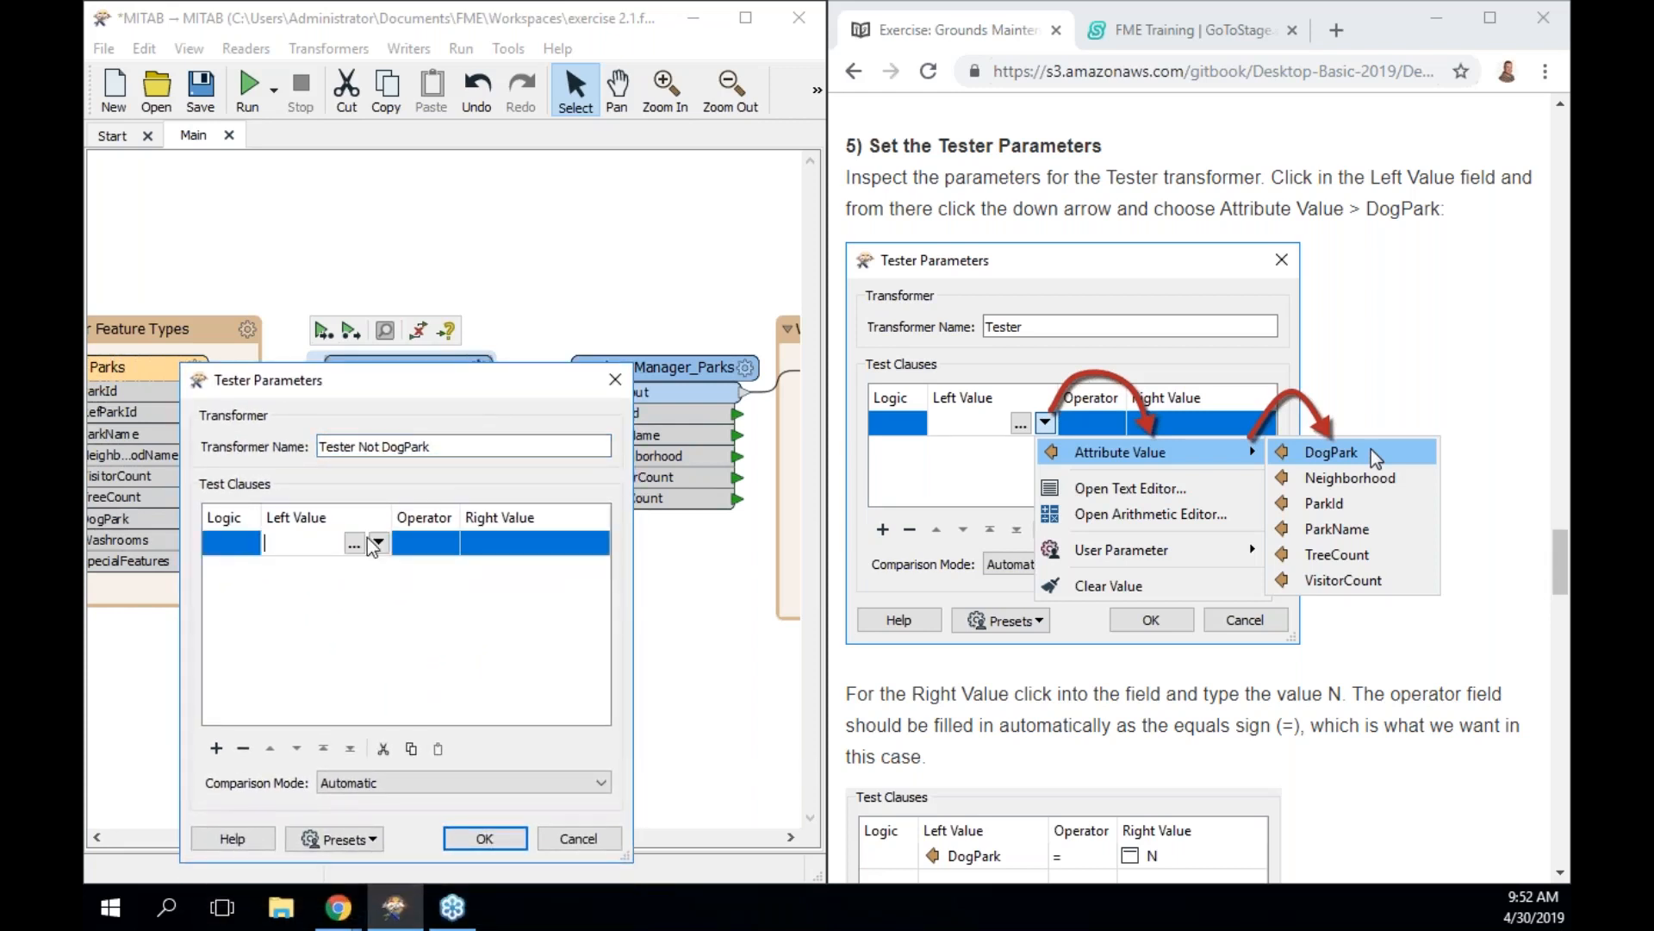
left_click(376, 543)
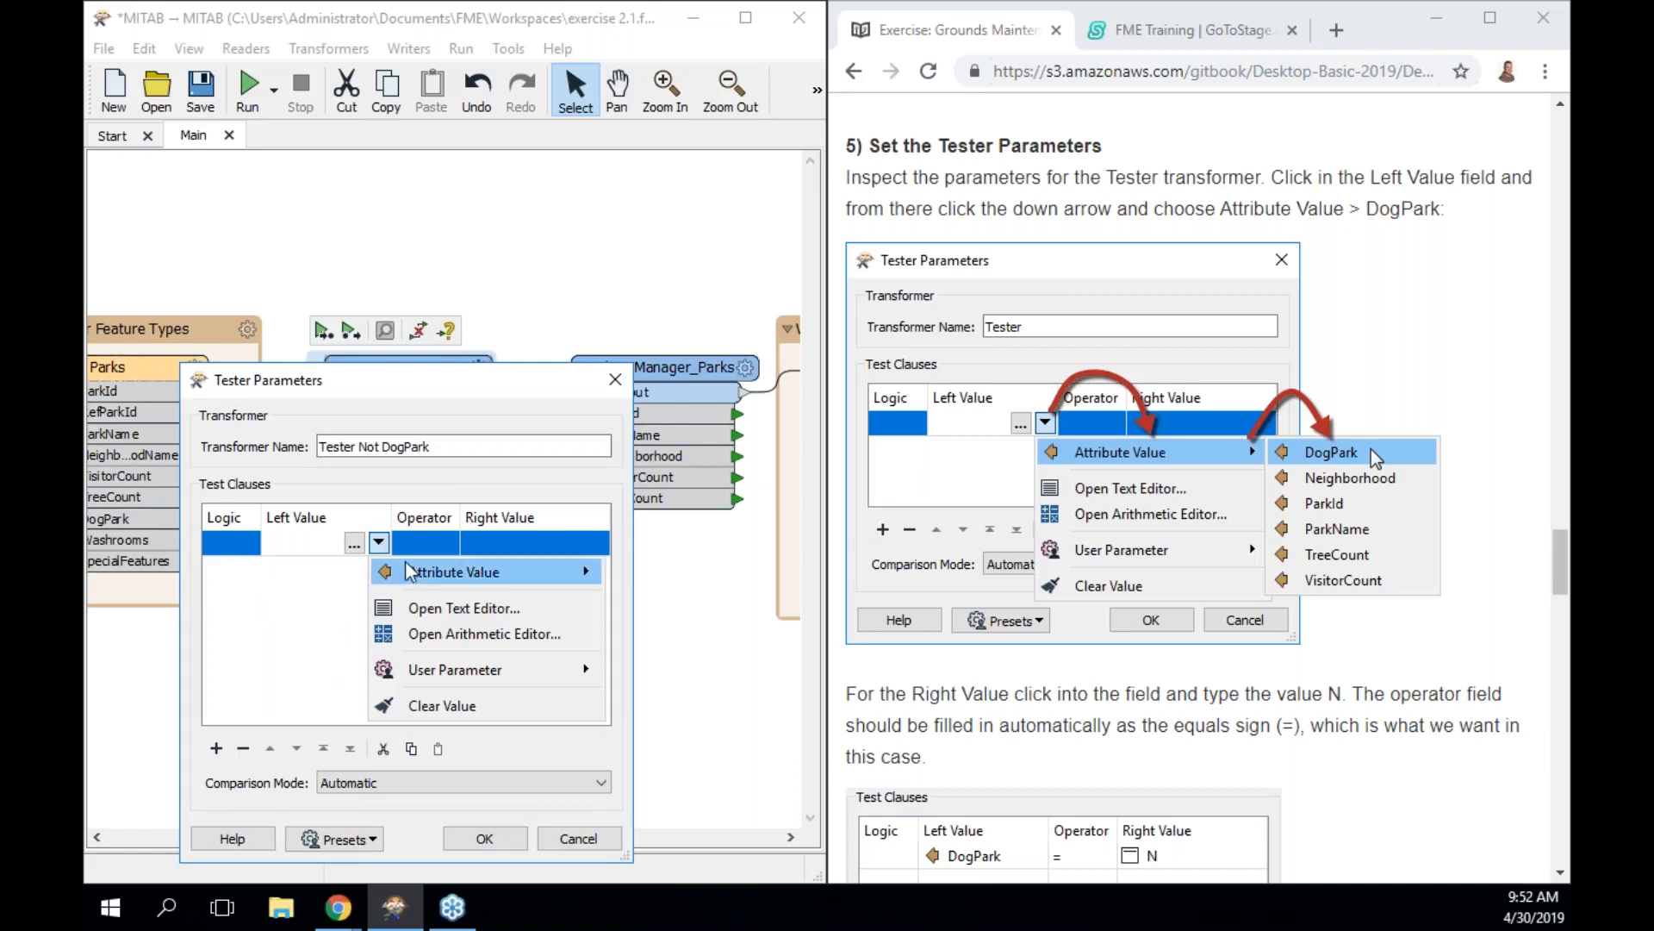
mouse_move(414, 575)
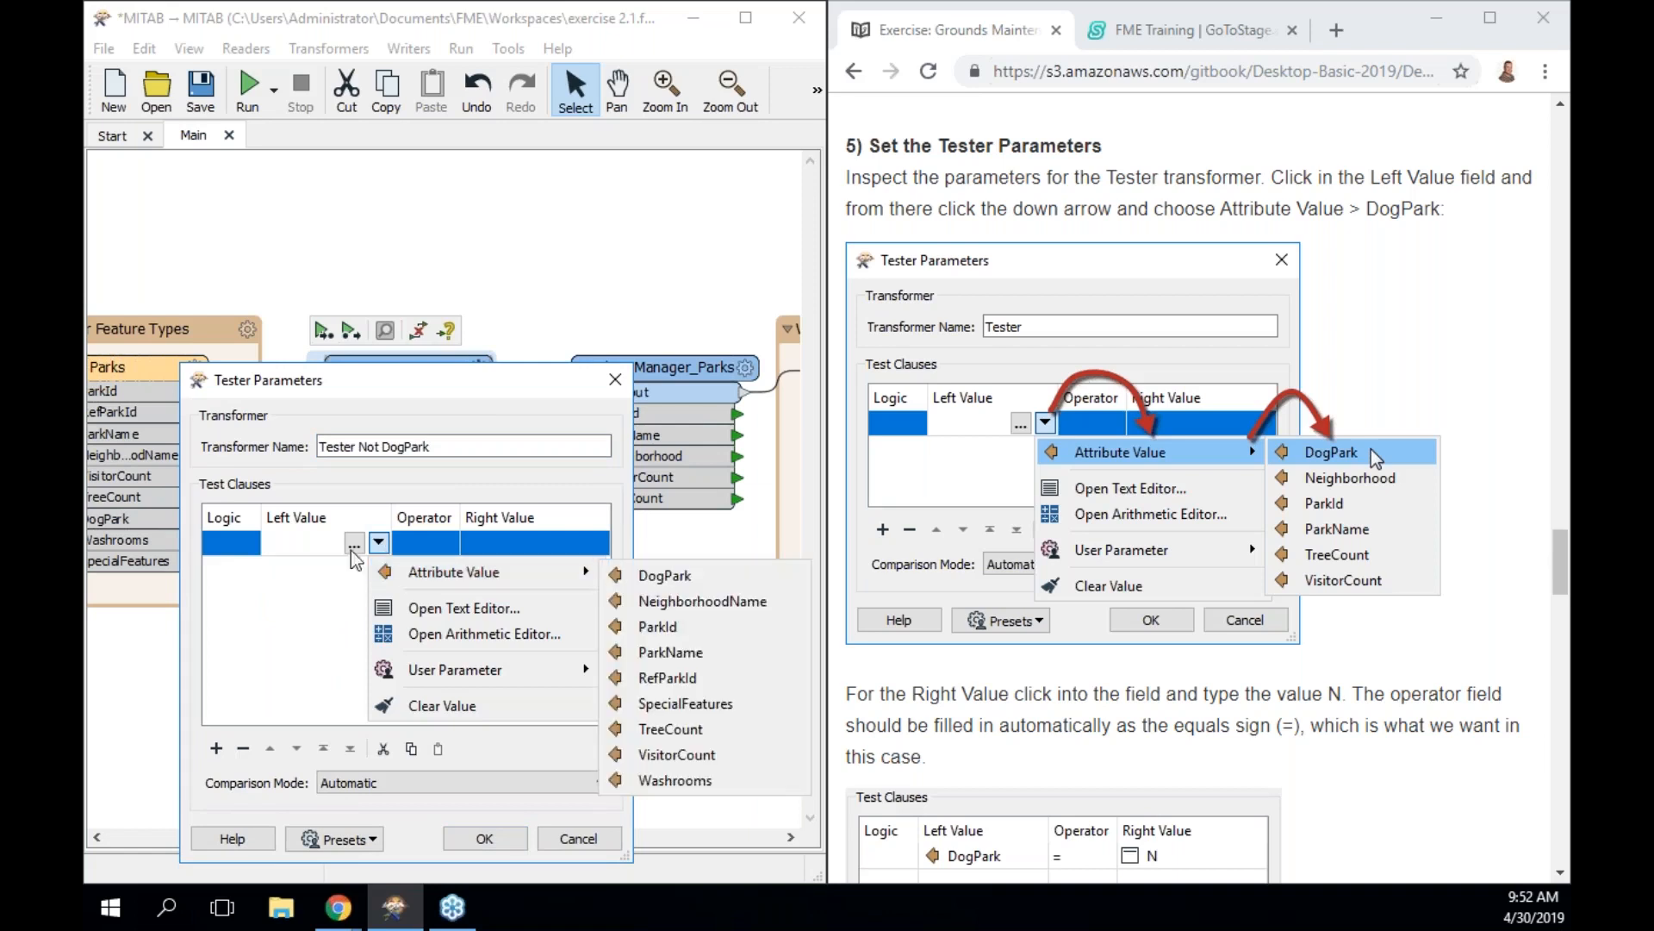
key("Escape")
type("D")
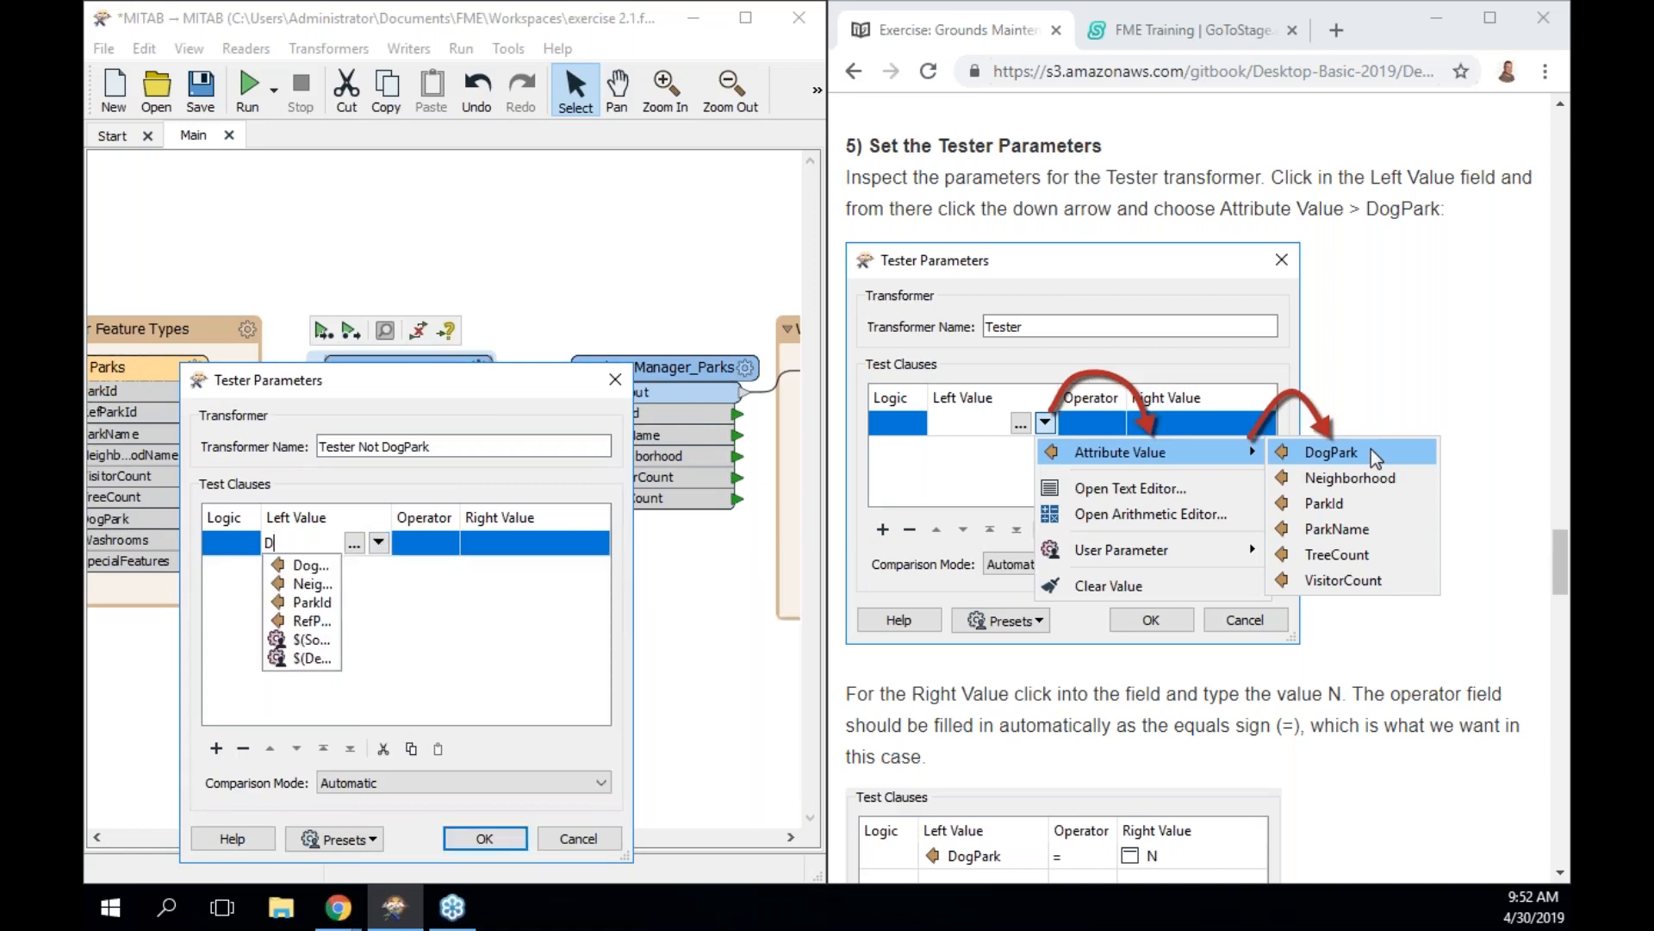
left_click(313, 566)
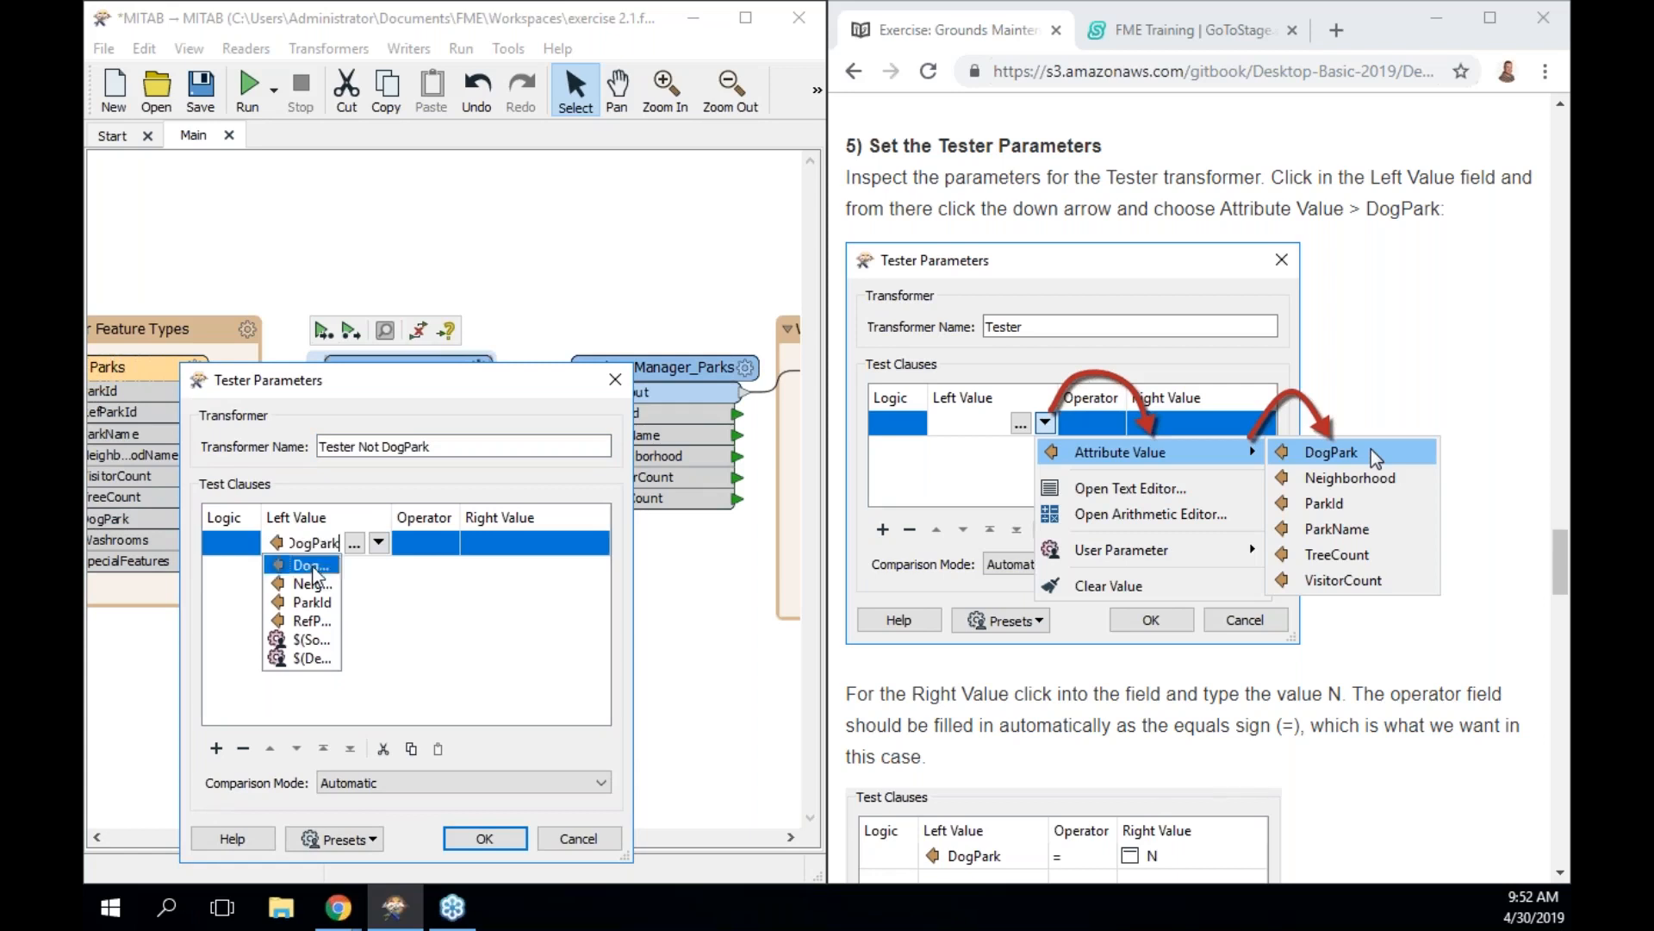
Set the DogPark clause's right value to N, compare it with the exercise's test clause, and accept the Tester parameters
left_click(429, 551)
left_click(502, 546)
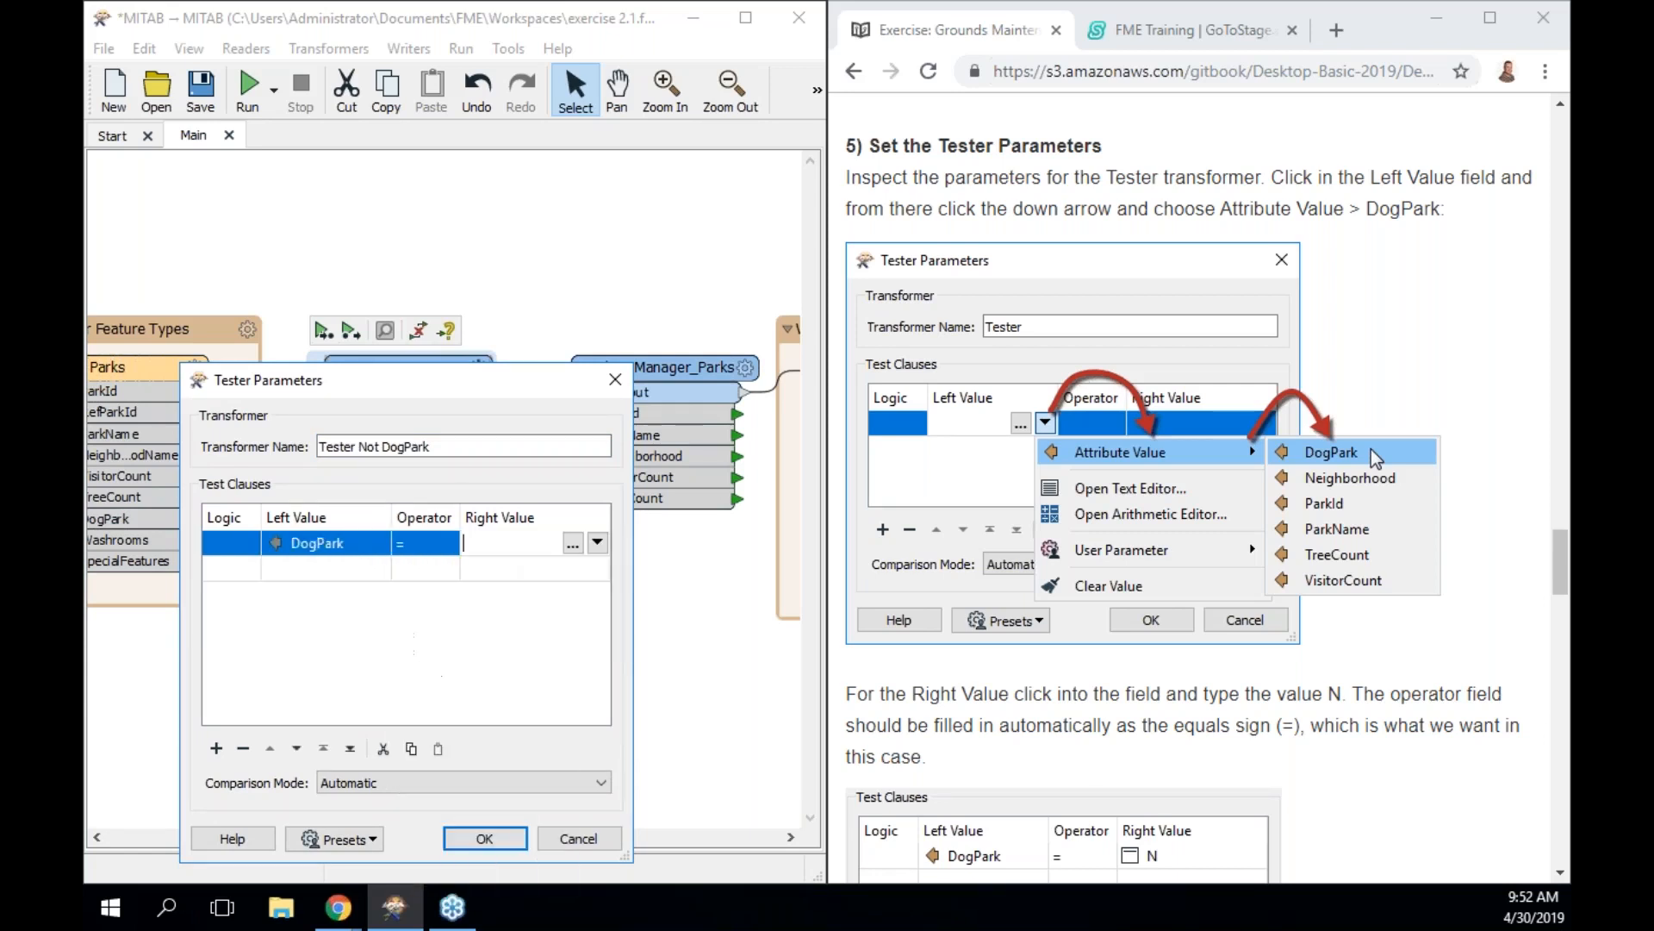
type("N")
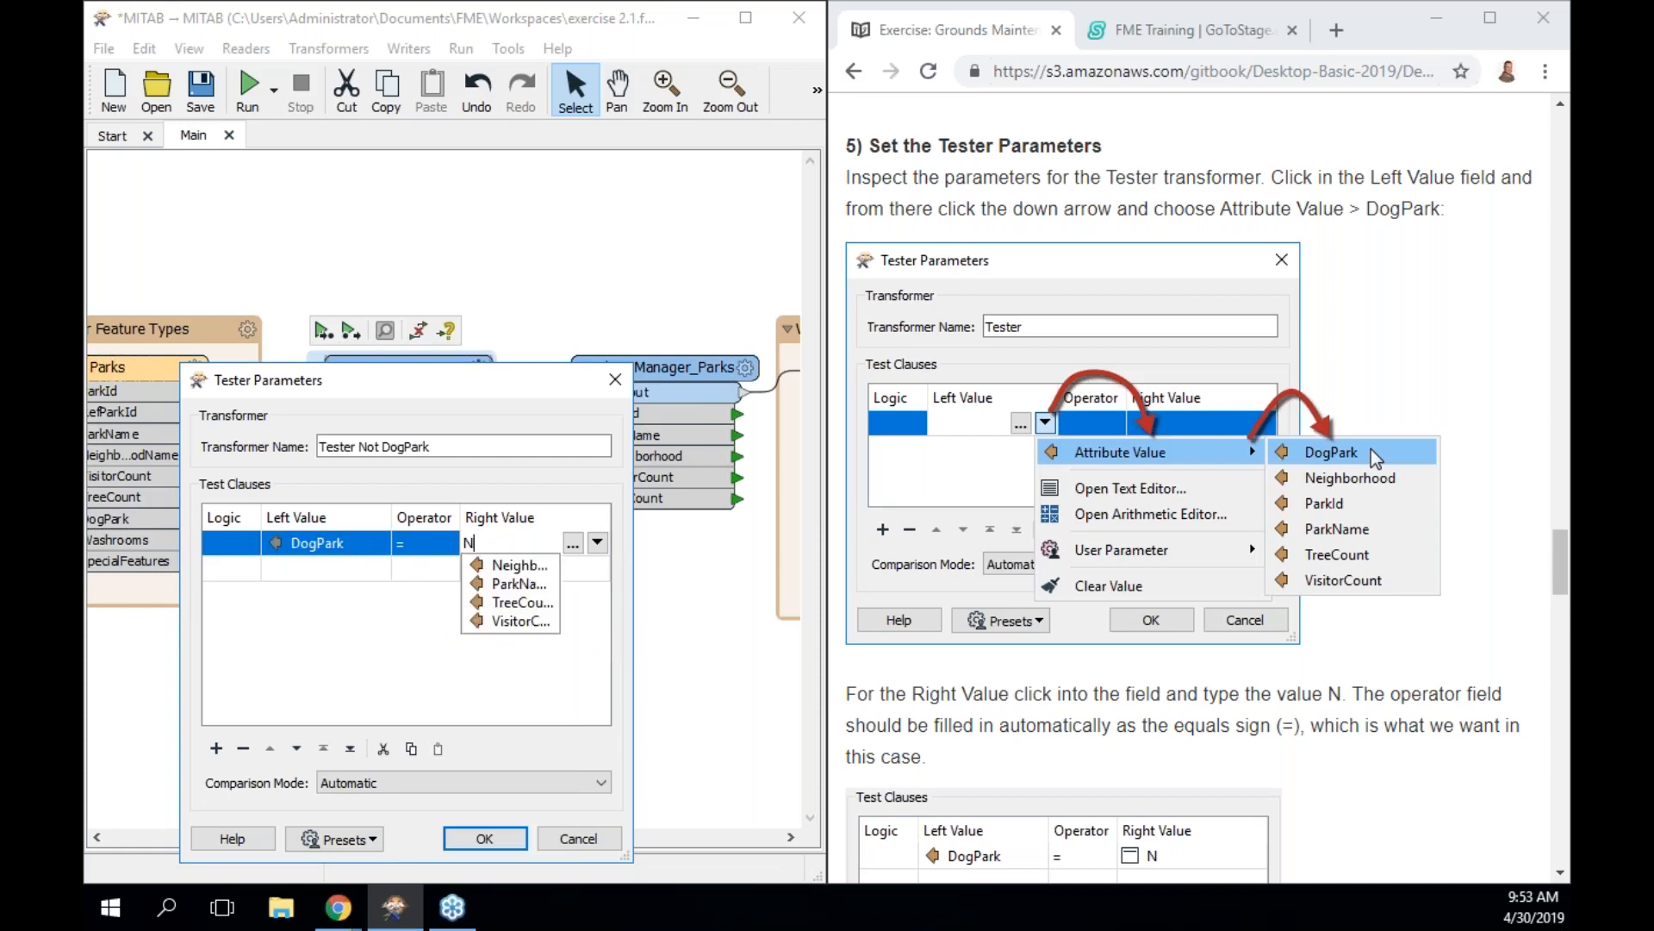
left_click(589, 702)
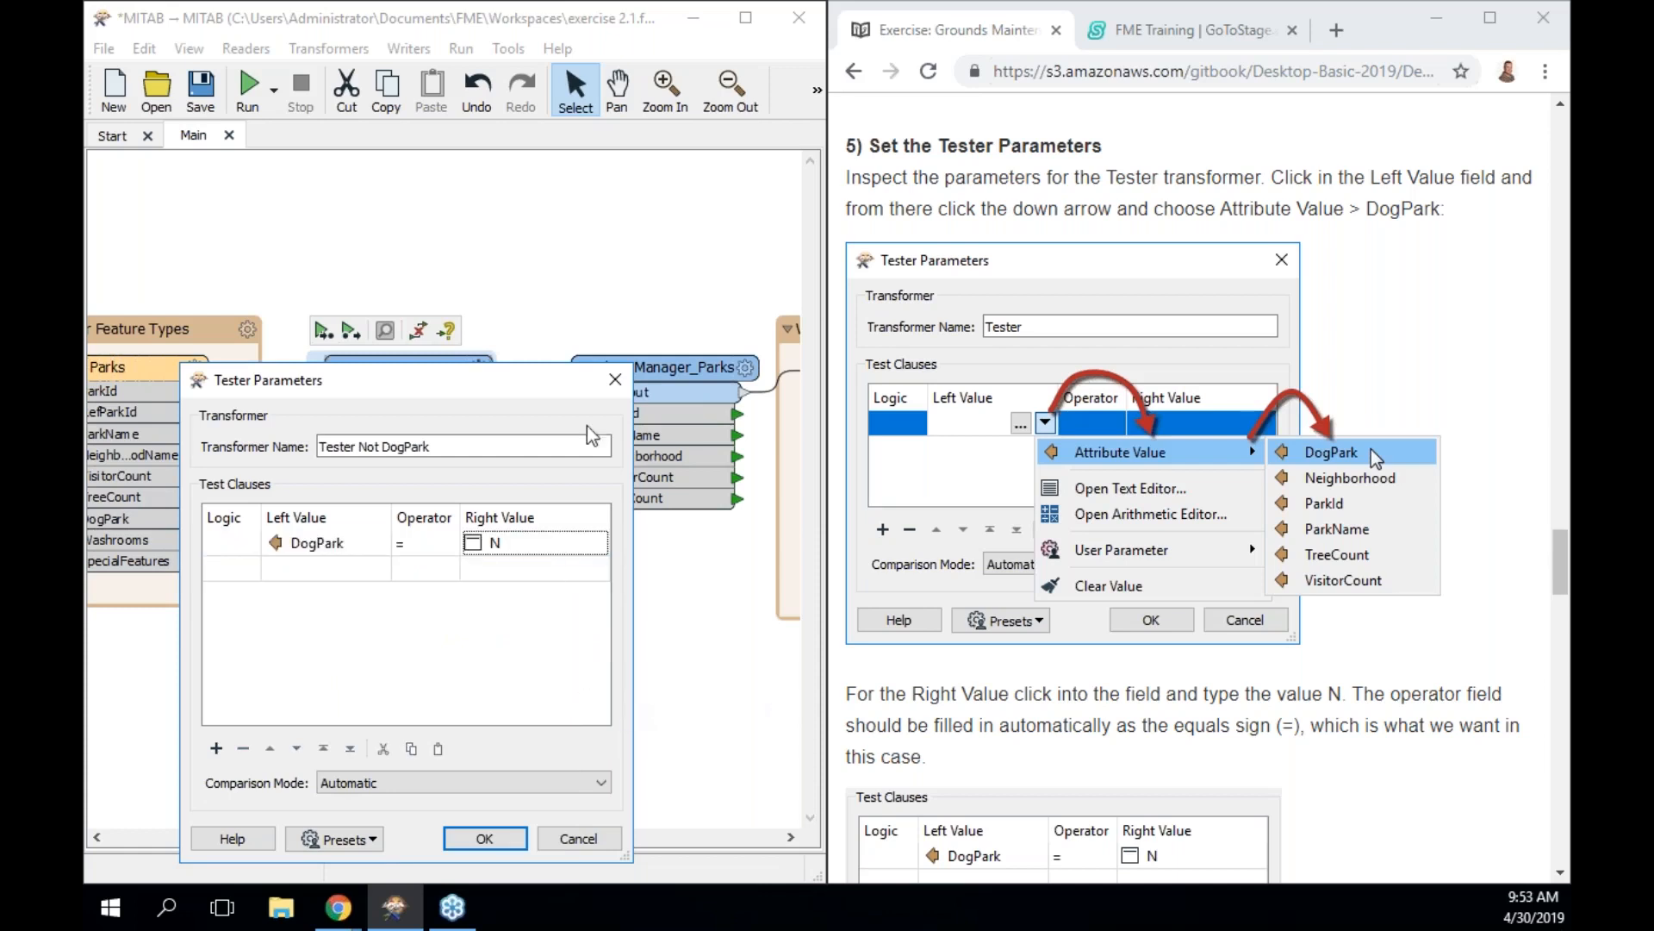
left_click_drag(546, 394, 549, 465)
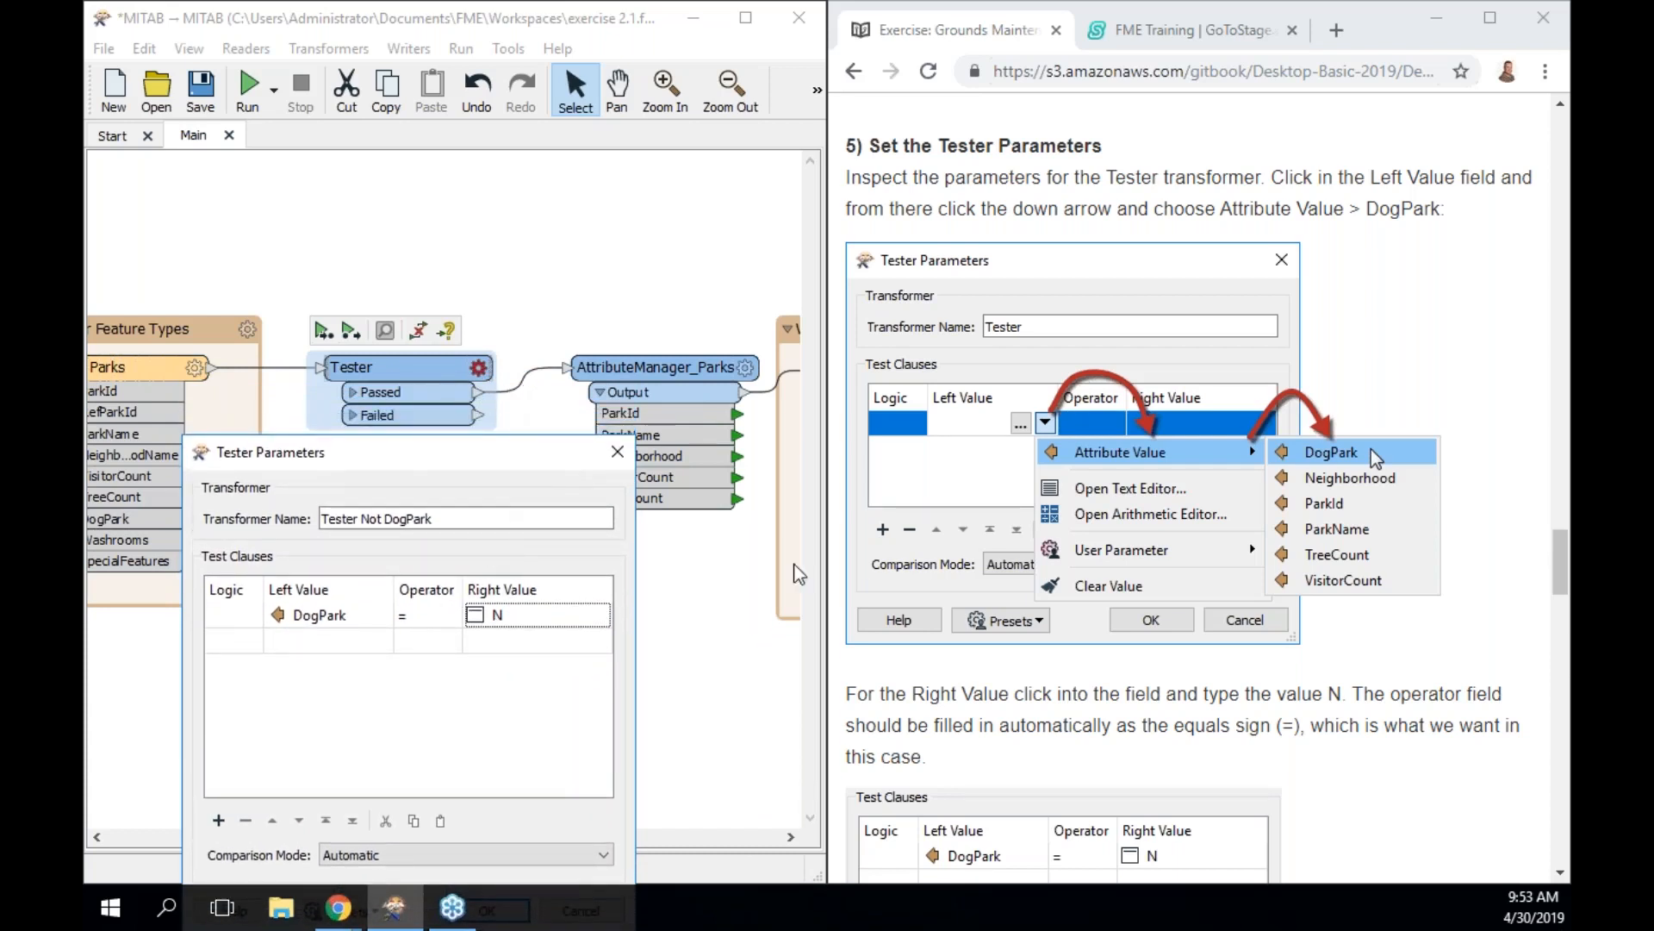
scroll(1013, 677, "down", 2)
scroll(1189, 483, "down", 2)
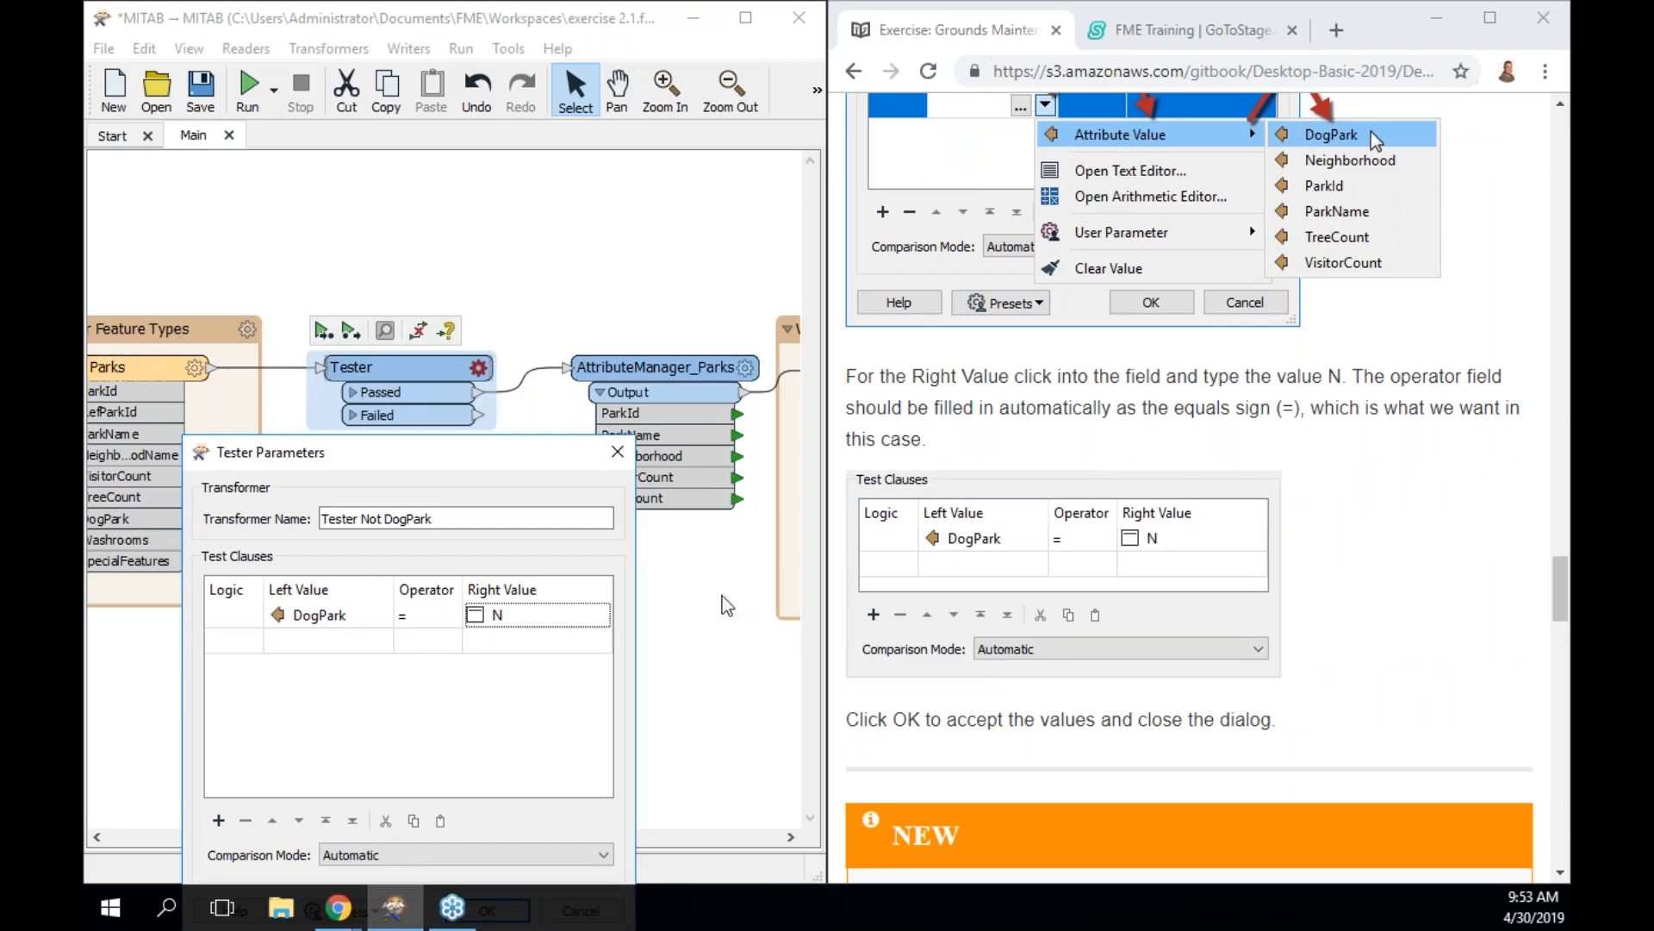
left_click_drag(544, 467, 545, 402)
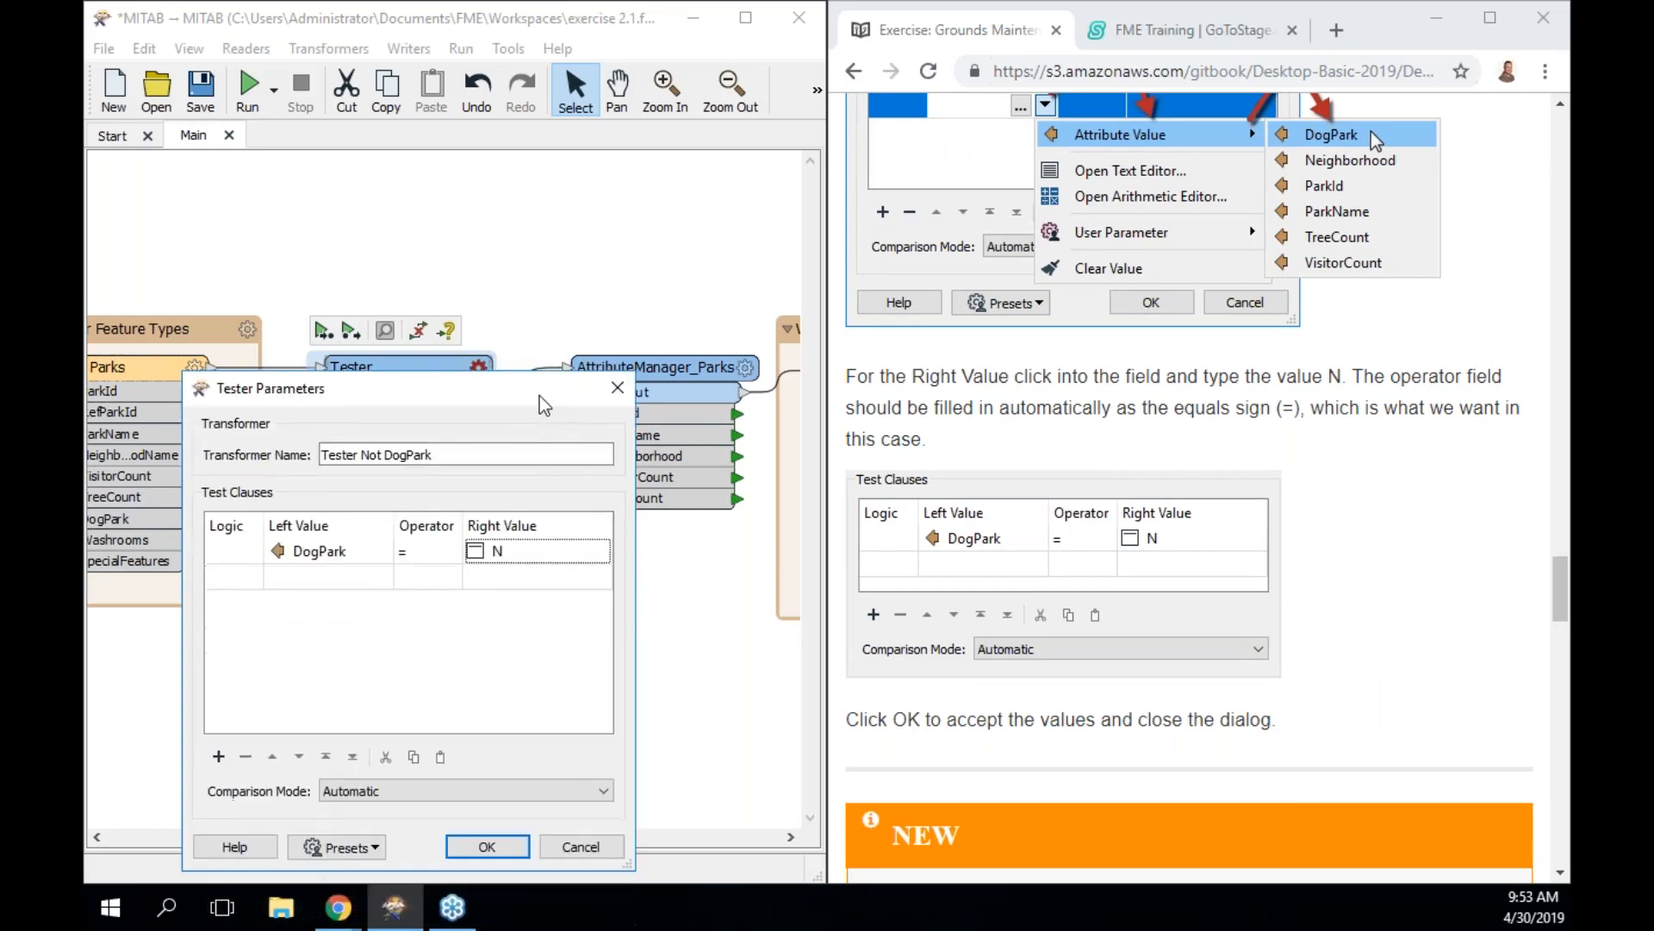
left_click(487, 847)
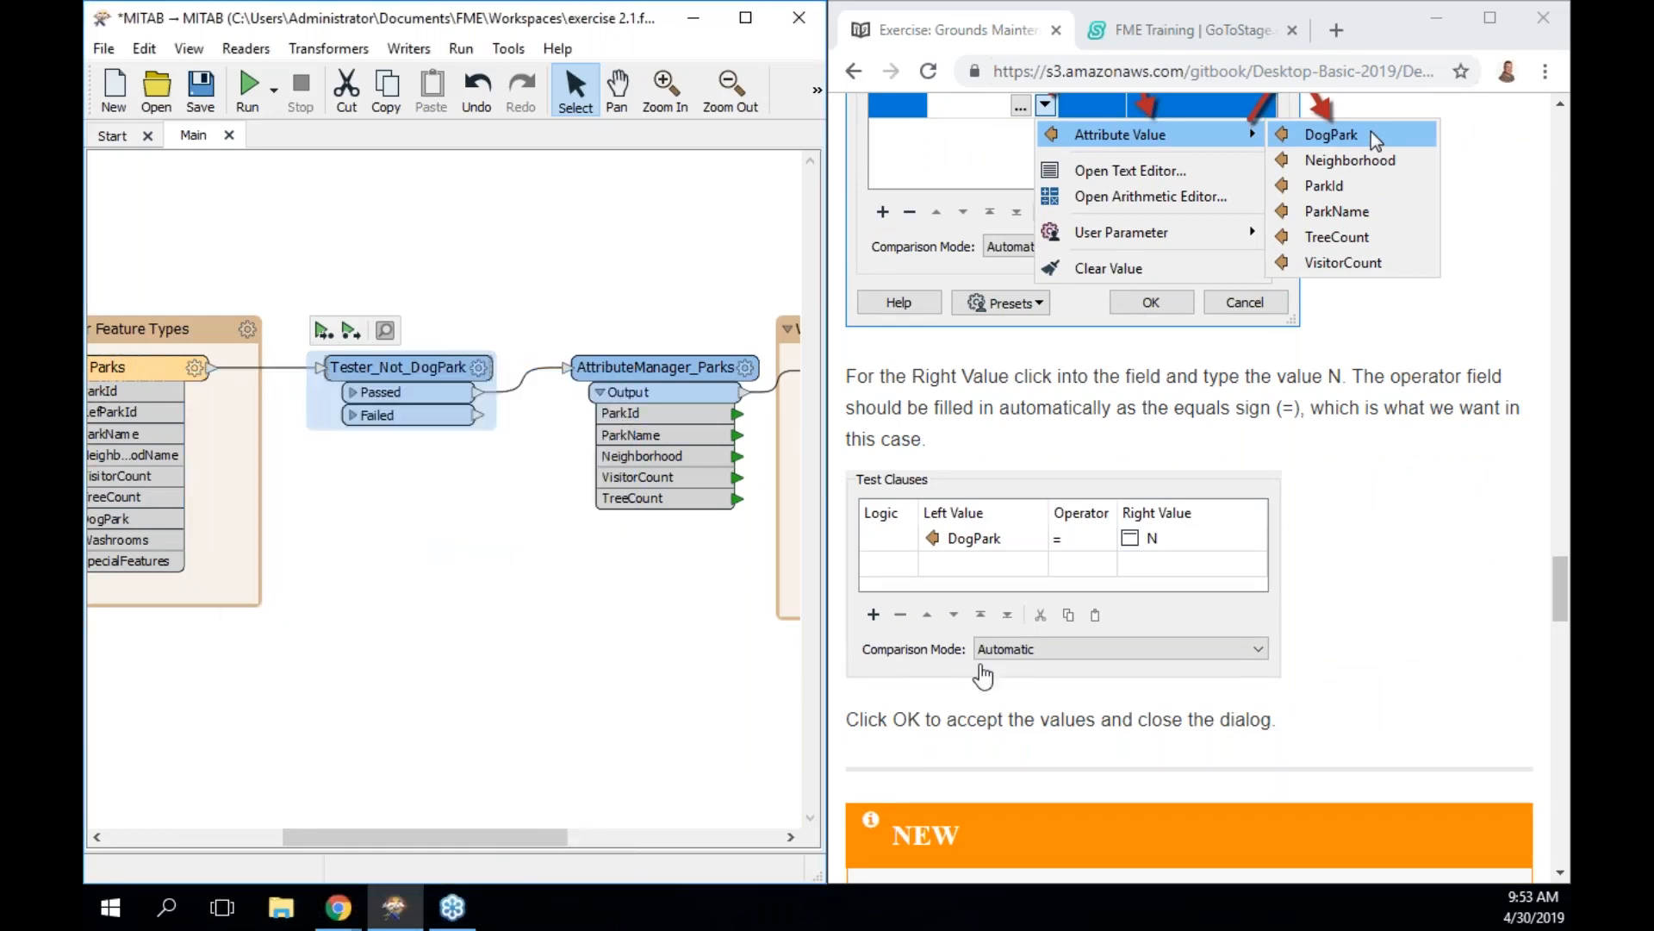
Following section 6 of the exercise, connect a Logger to the Tester's Failed port and place it clear of AttributeManager_Parks, below the Tester
scroll(1145, 732, "down", 3)
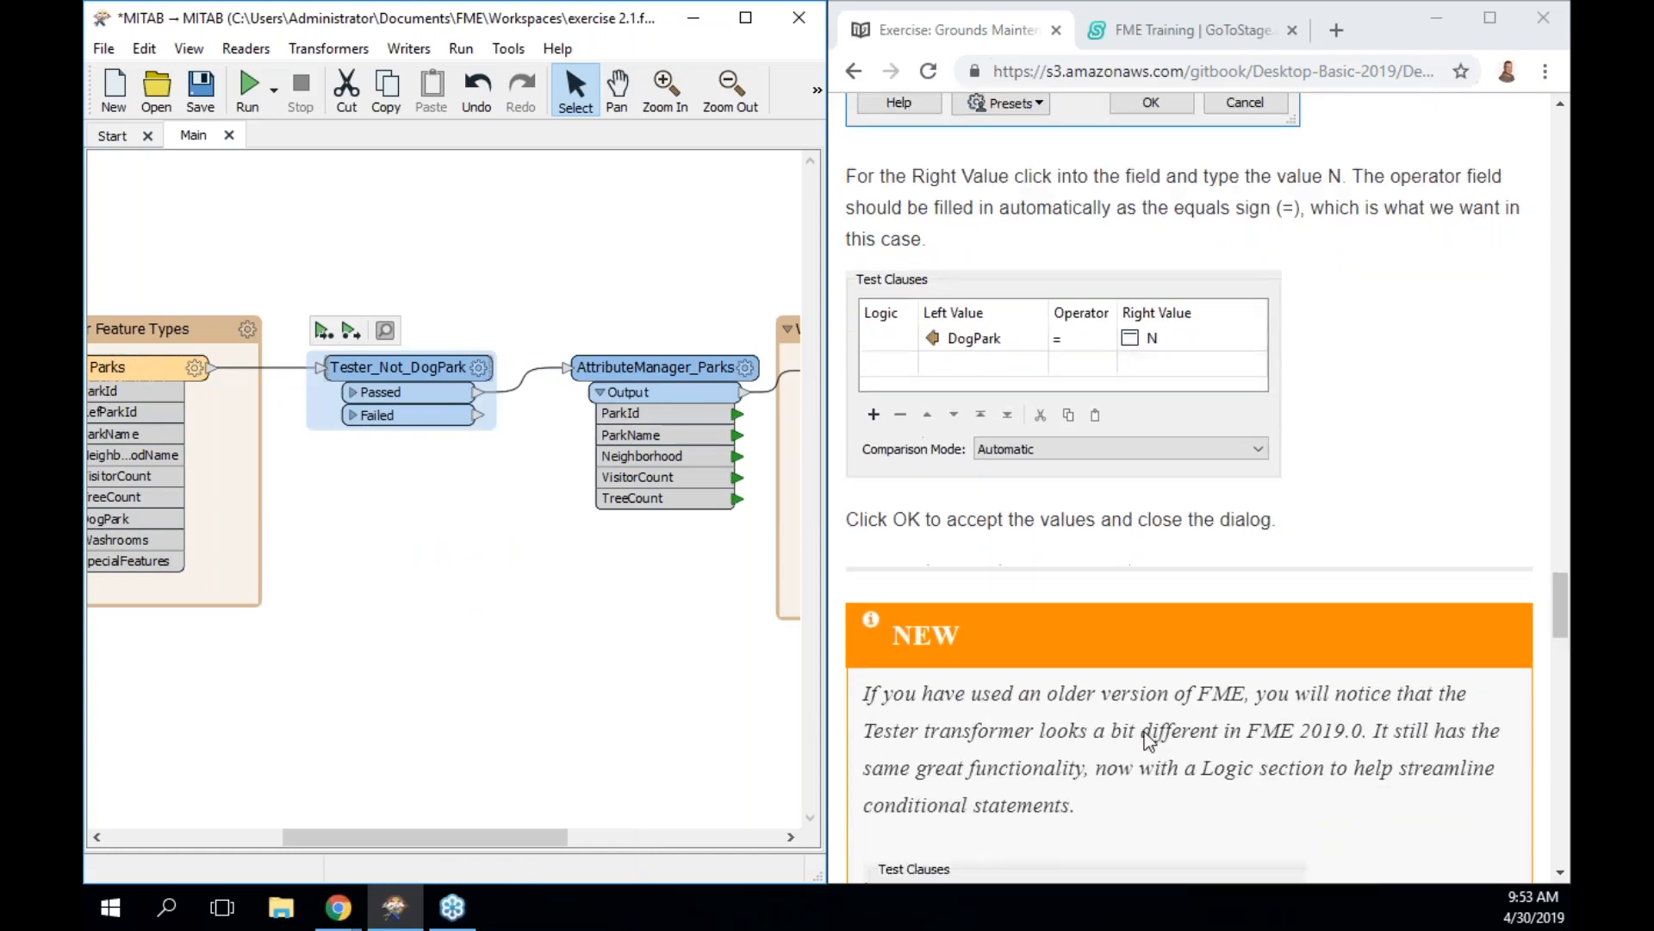
scroll(1145, 731, "down", 3)
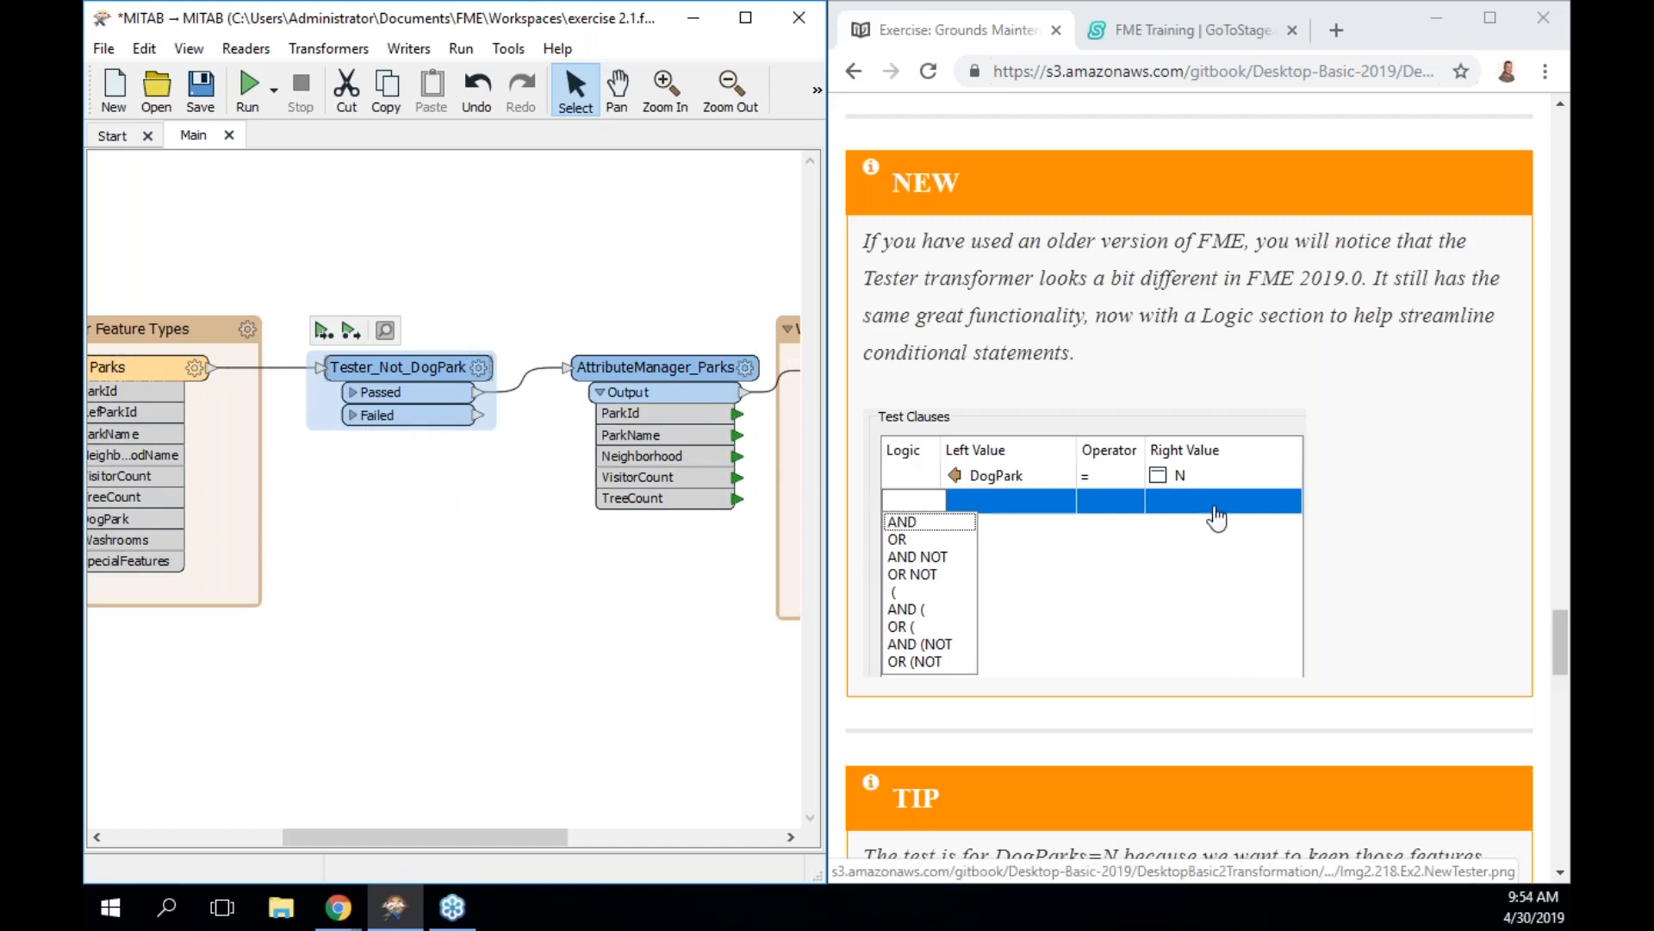
scroll(1374, 528, "down", 3)
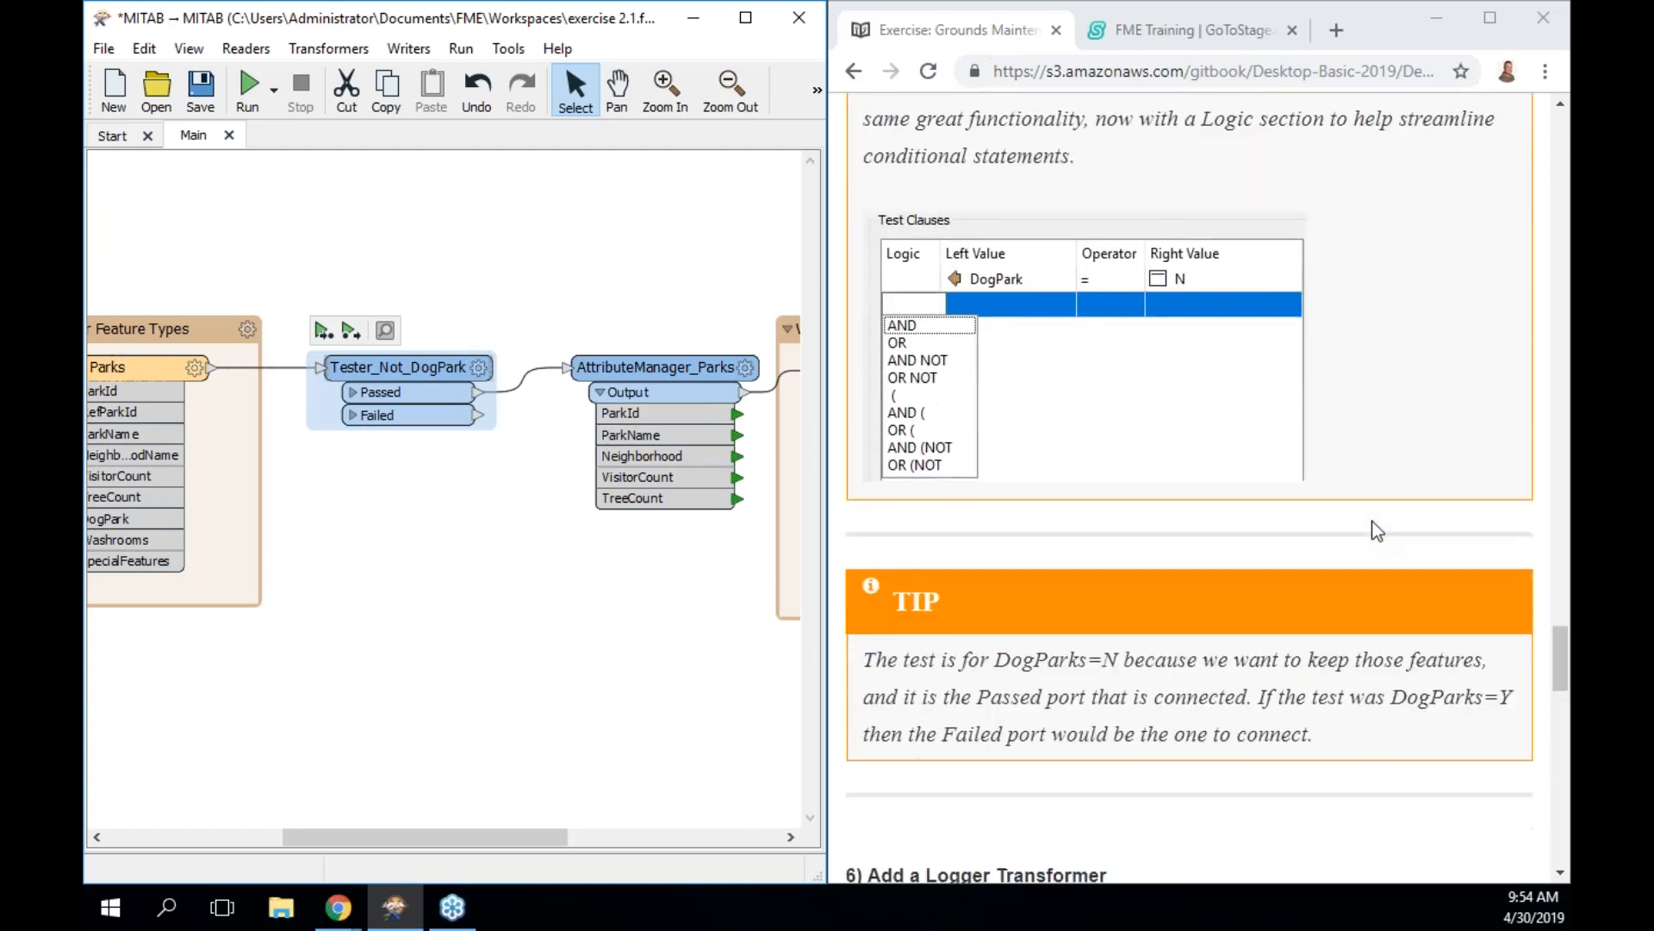
scroll(1371, 522, "down", 5)
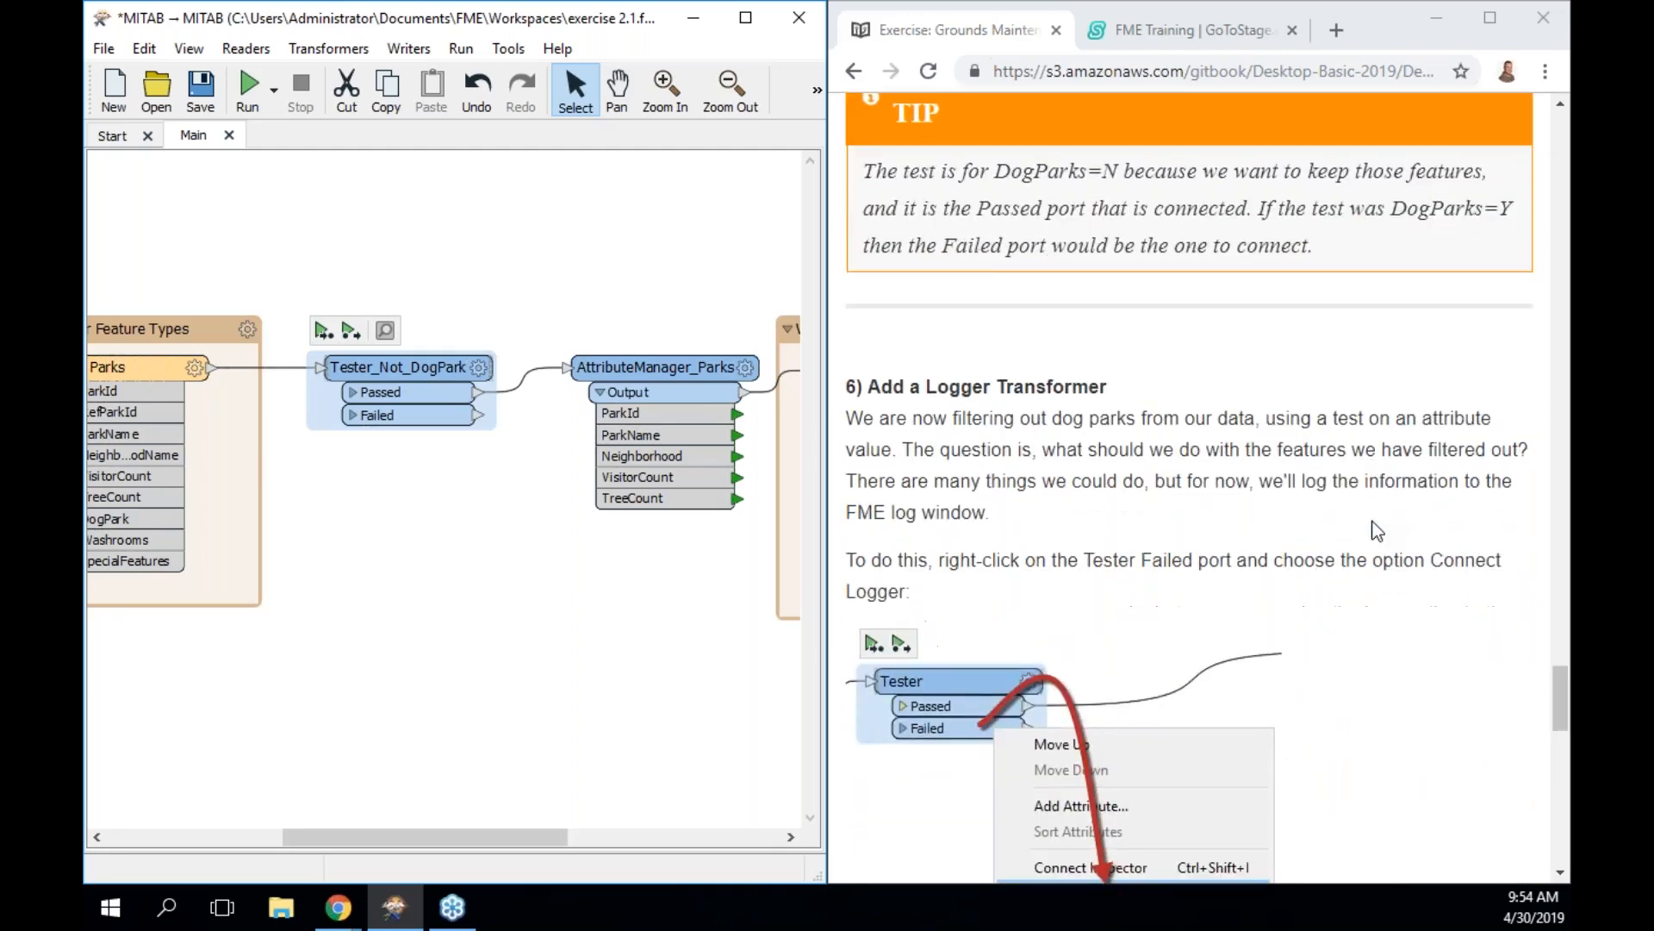
scroll(1377, 529, "down", 1)
scroll(1377, 531, "down", 1)
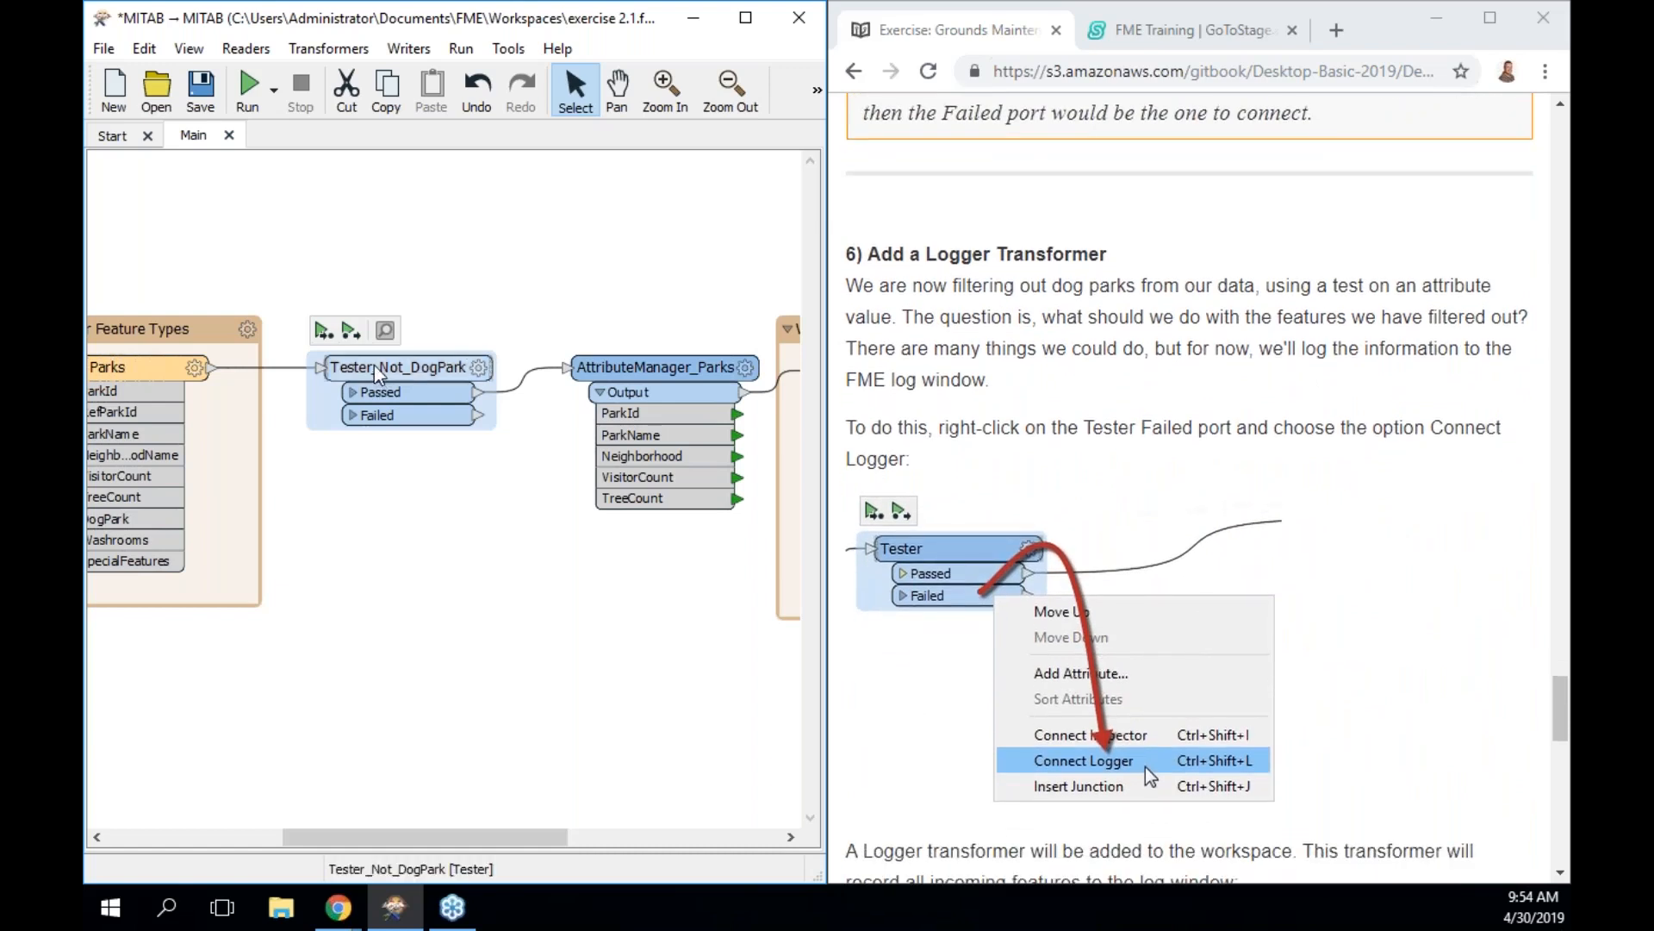
mouse_move(378, 373)
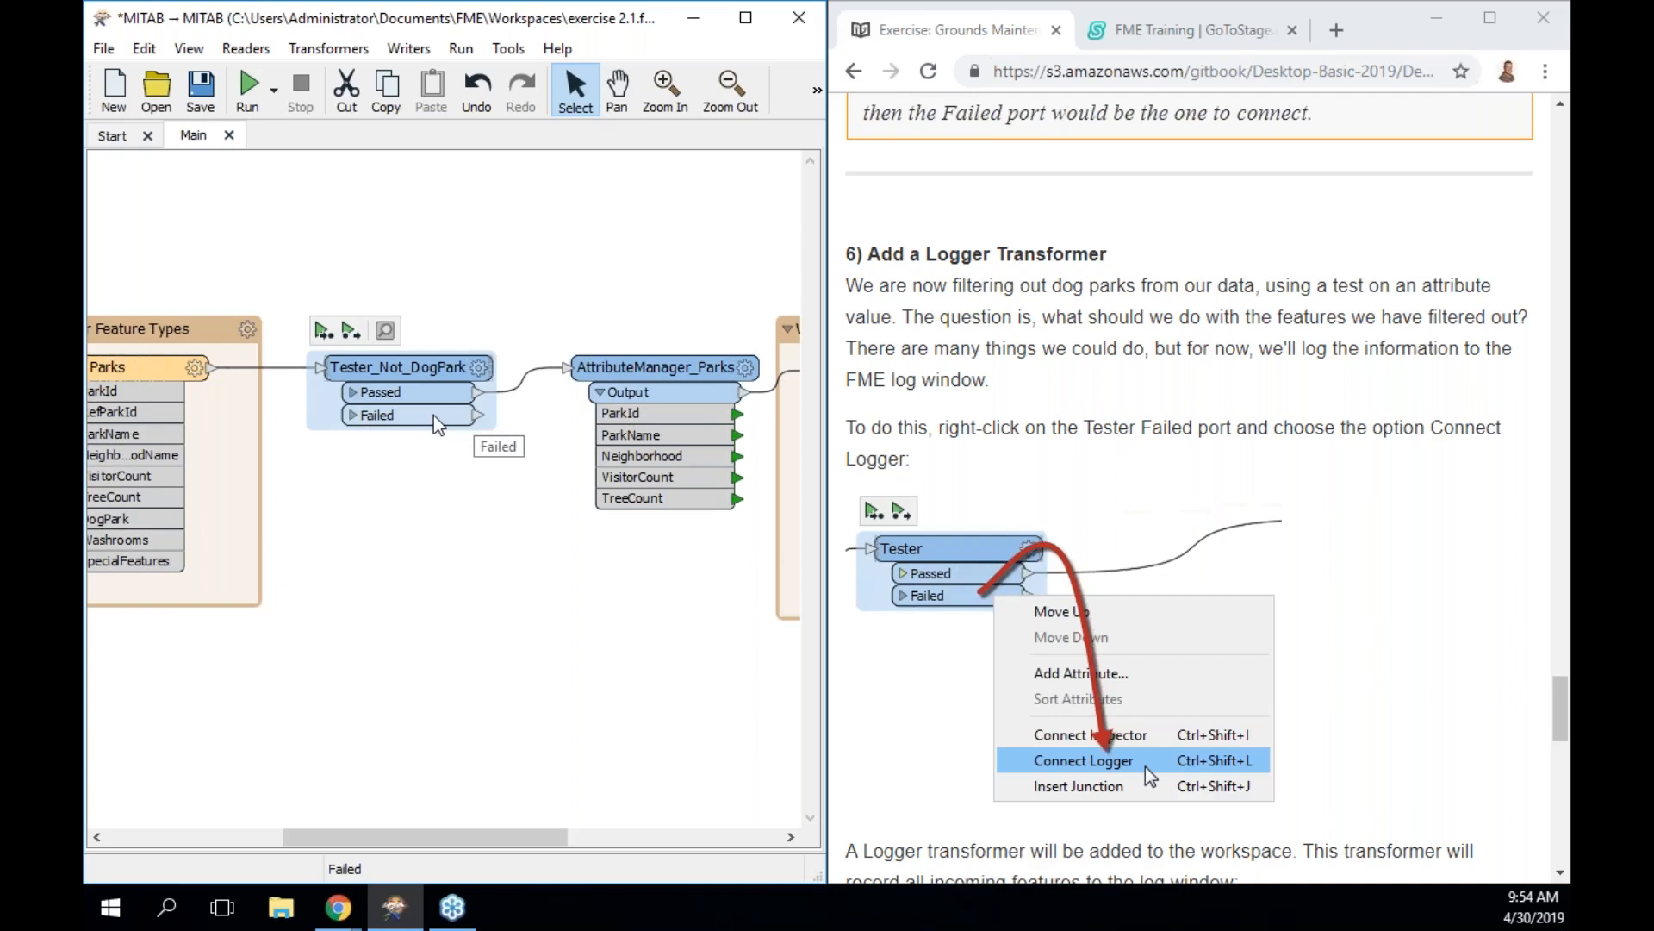
right_click(434, 415)
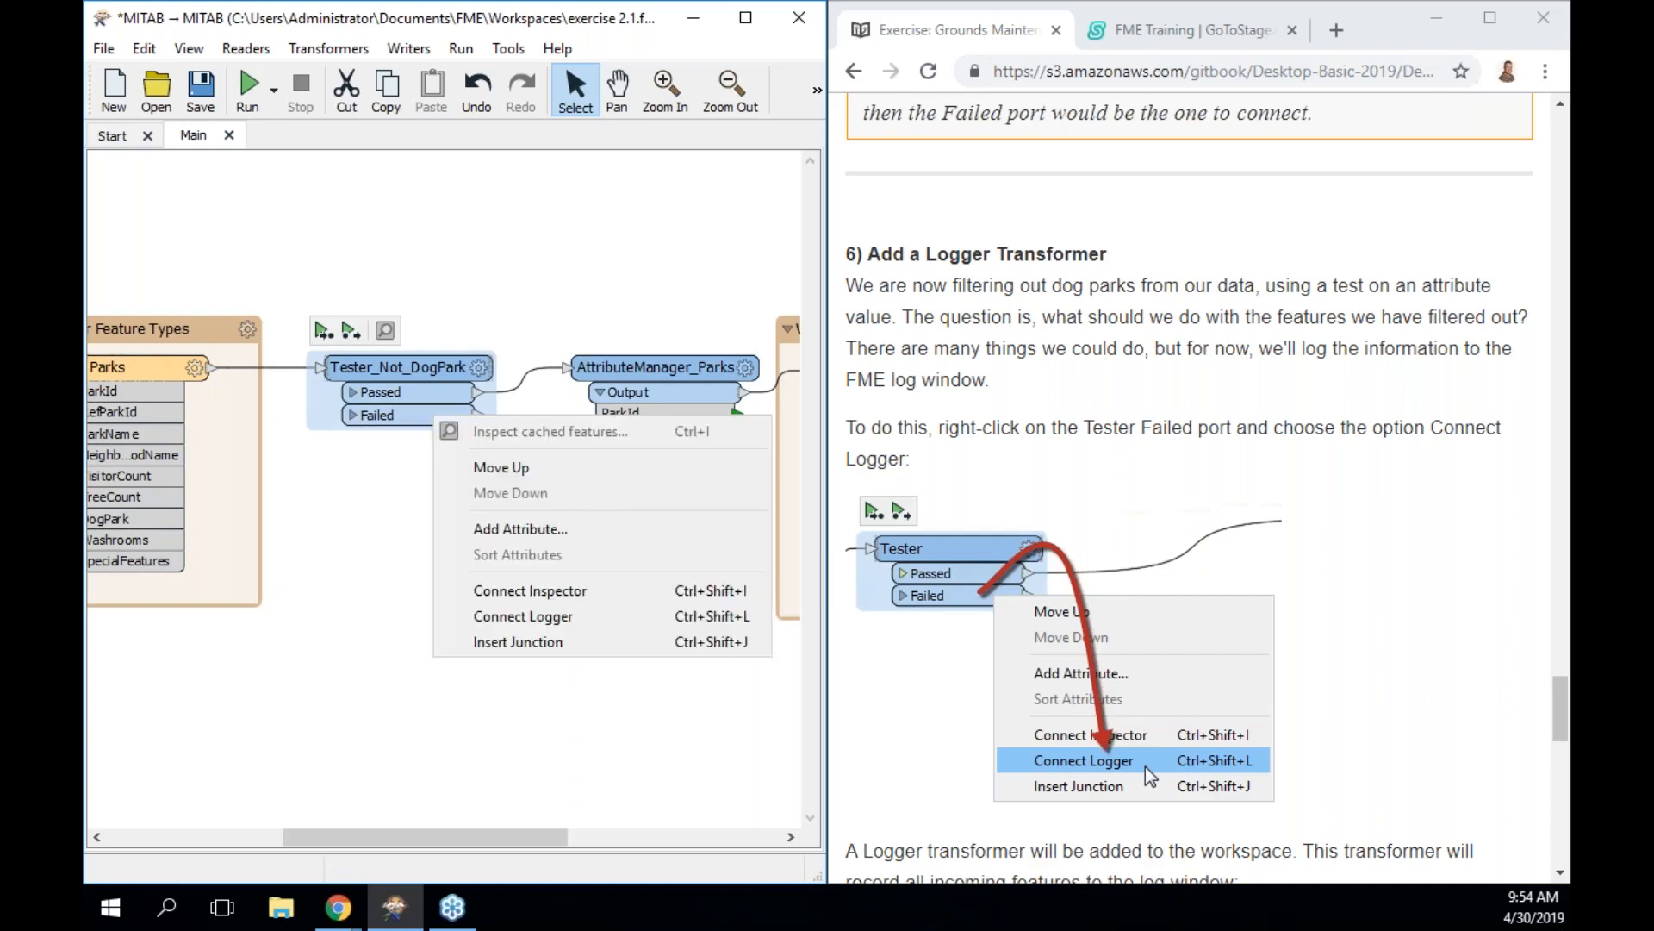
right_click(388, 418)
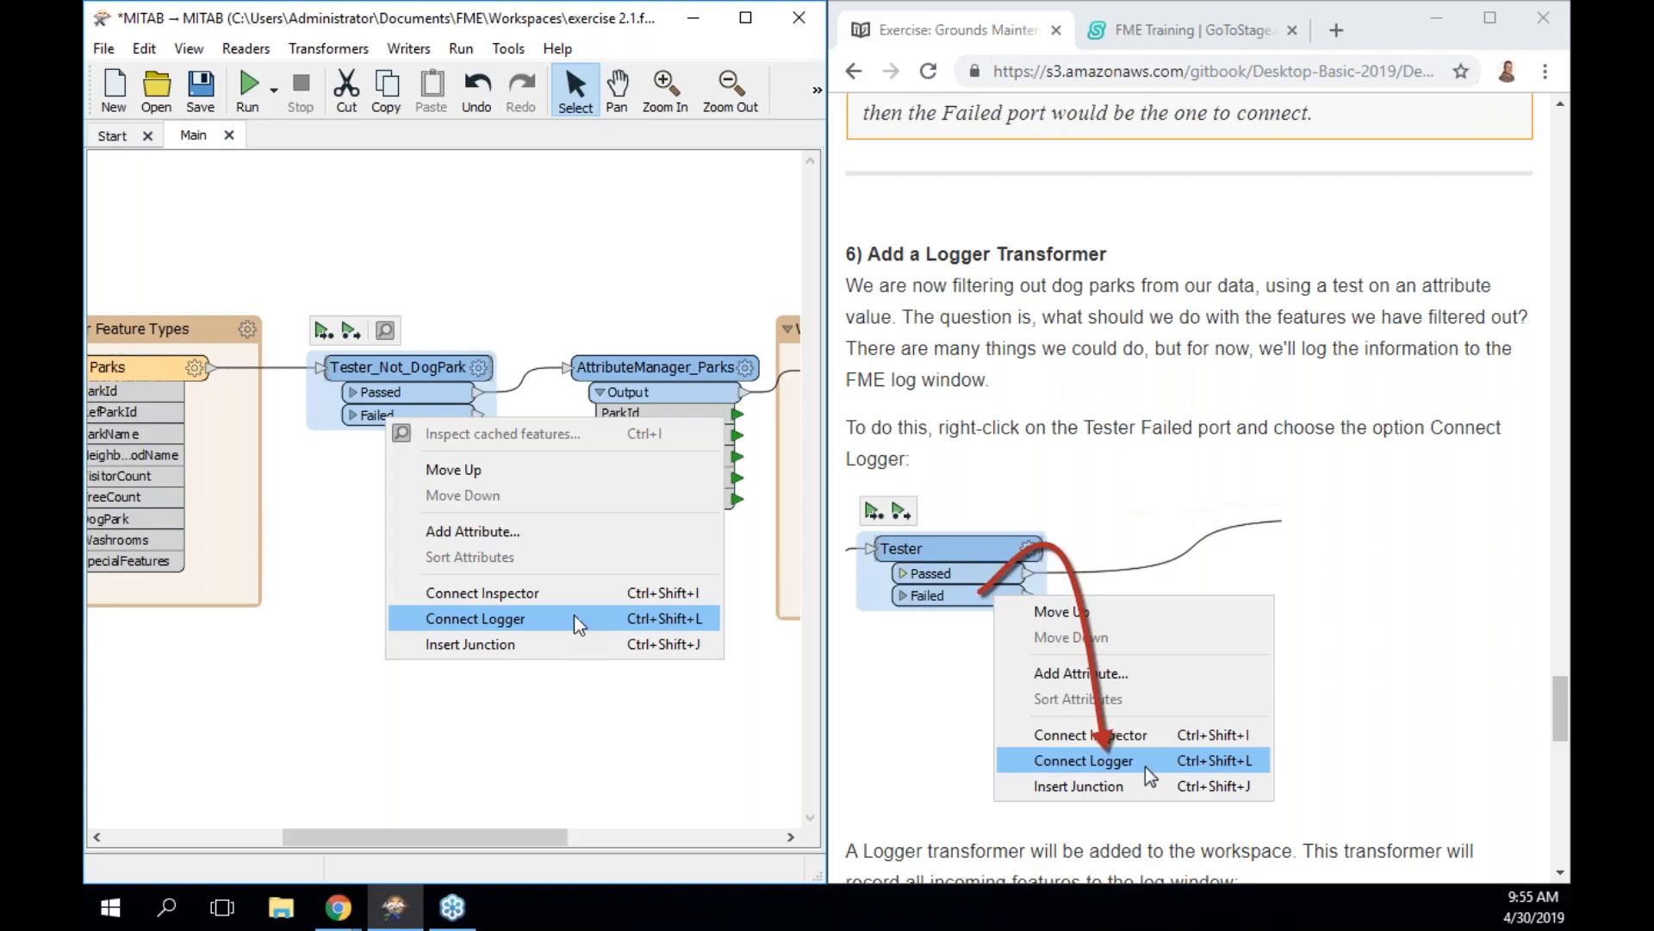
left_click(589, 626)
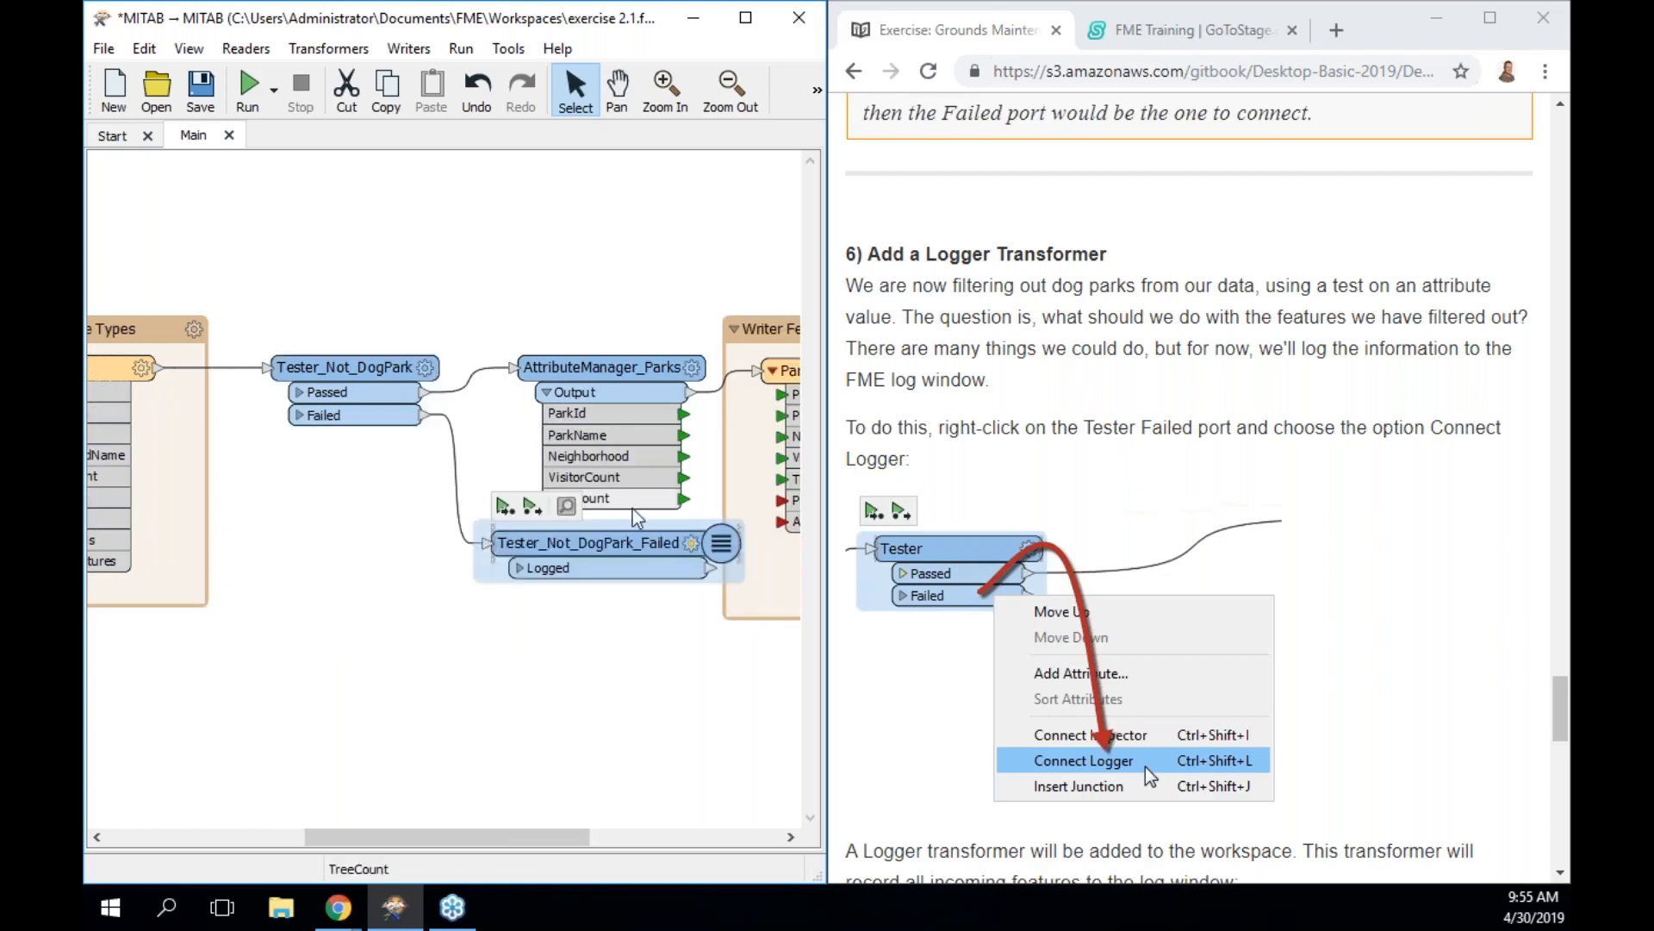
left_click_drag(651, 536, 504, 559)
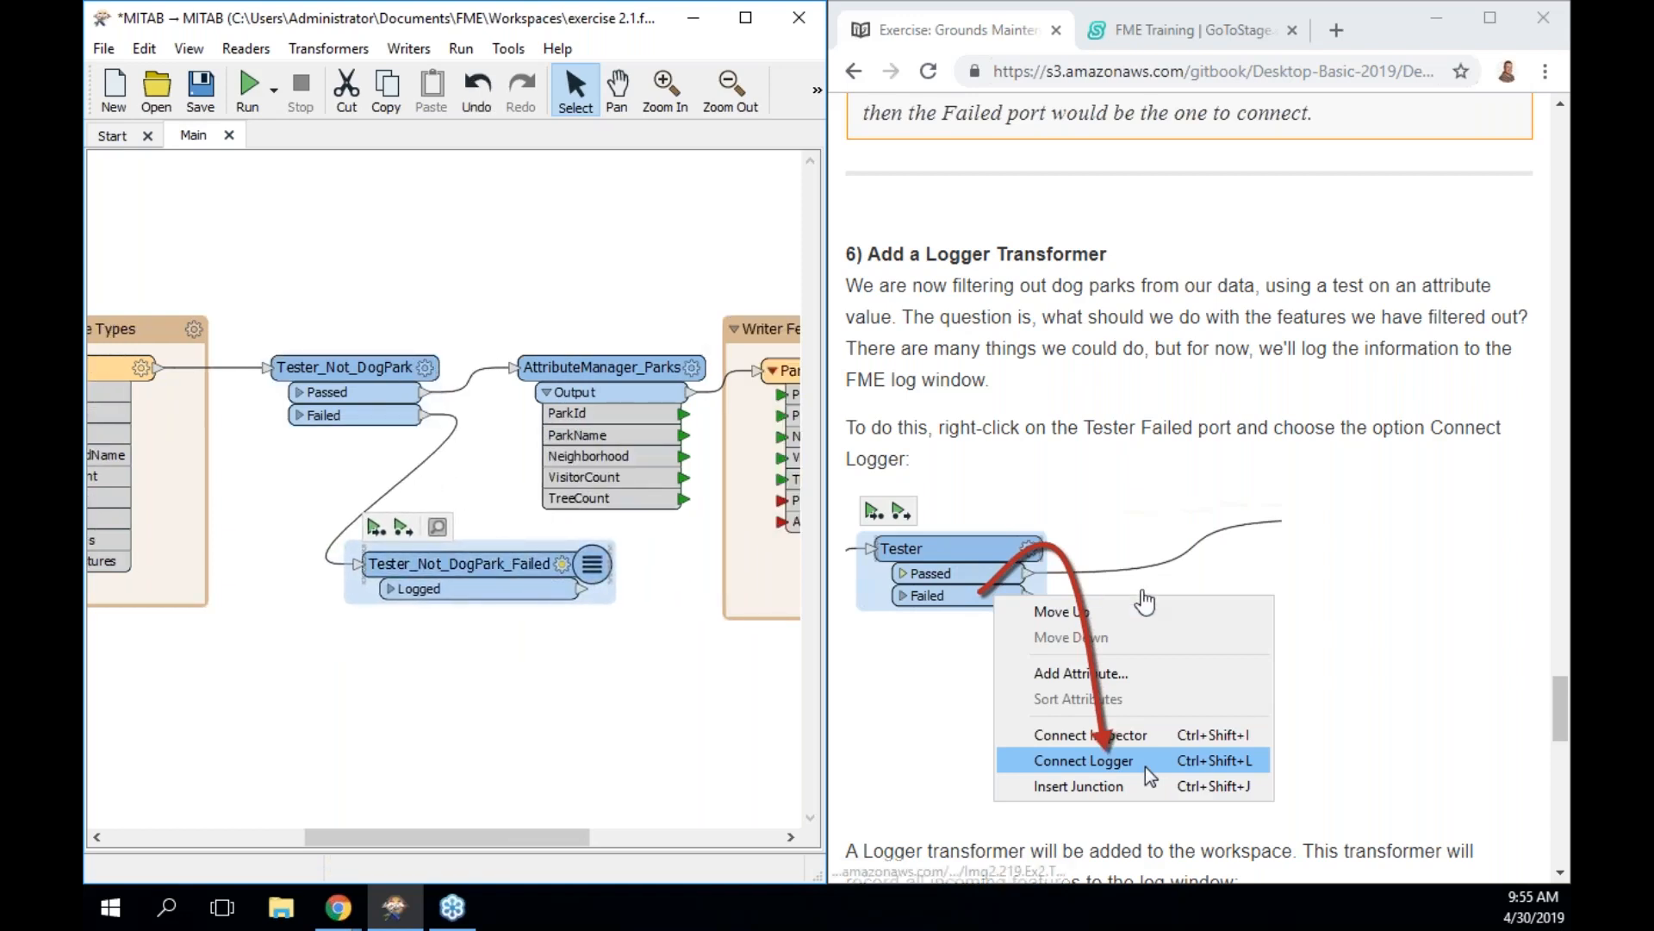
Run the workspace as section 7 of the exercise directs, and inspect the cached features of the Tester's Passed port
scroll(1145, 599, "down", 3)
scroll(1145, 600, "down", 1)
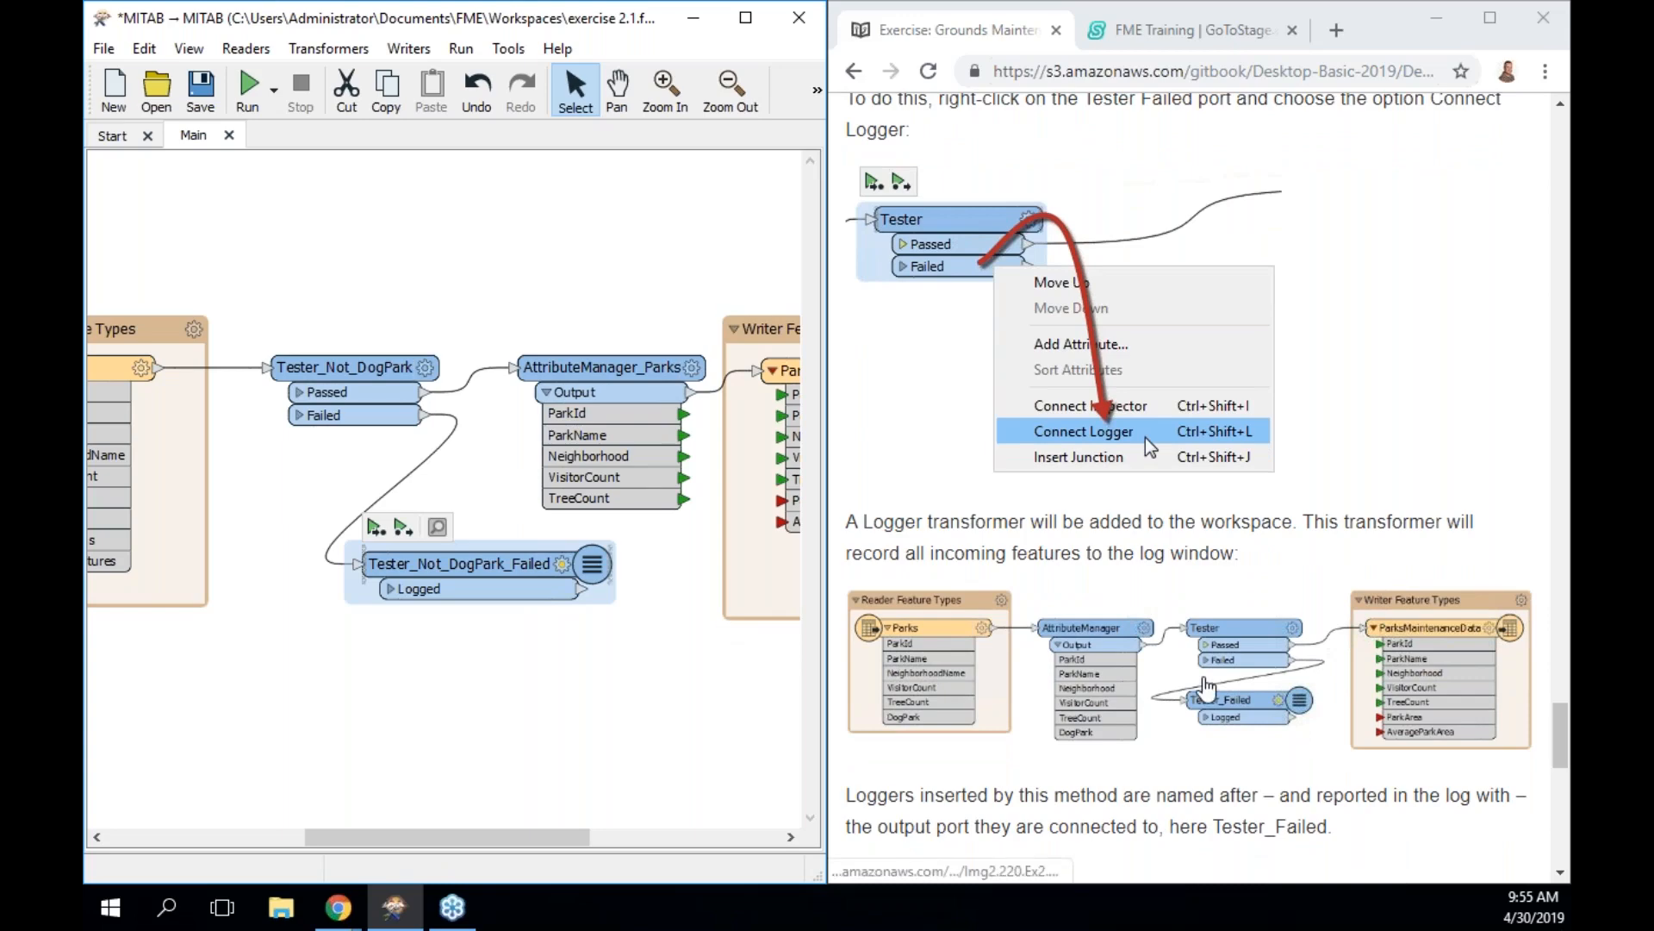
scroll(1206, 690, "down", 3)
scroll(1206, 687, "down", 2)
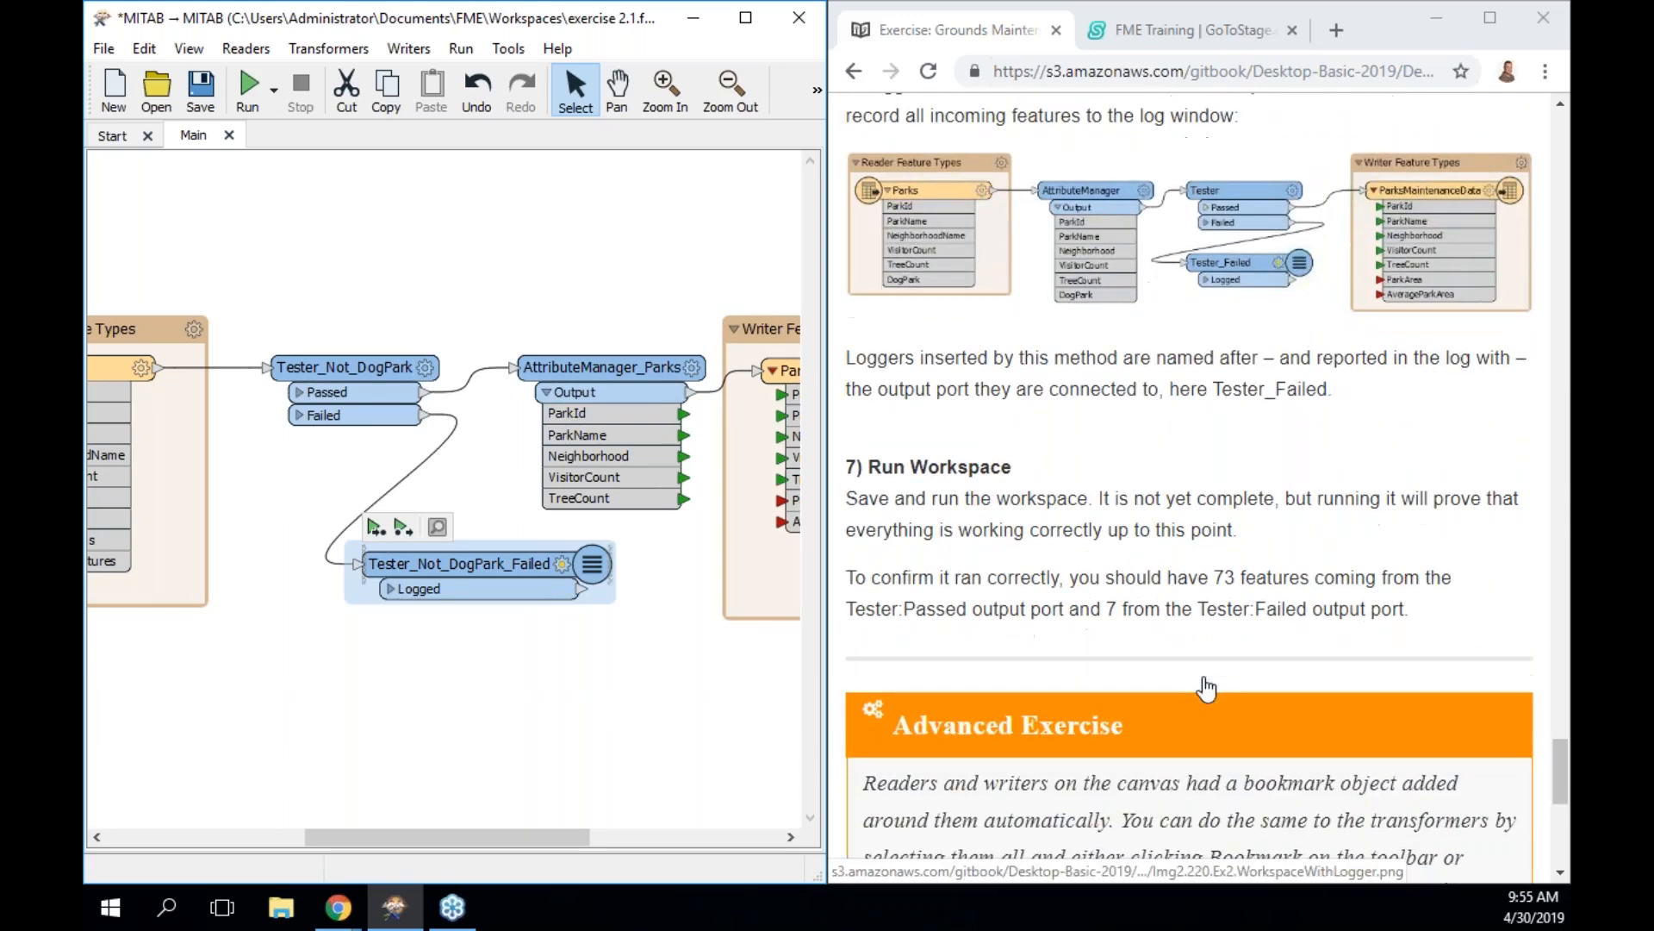
left_click(250, 85)
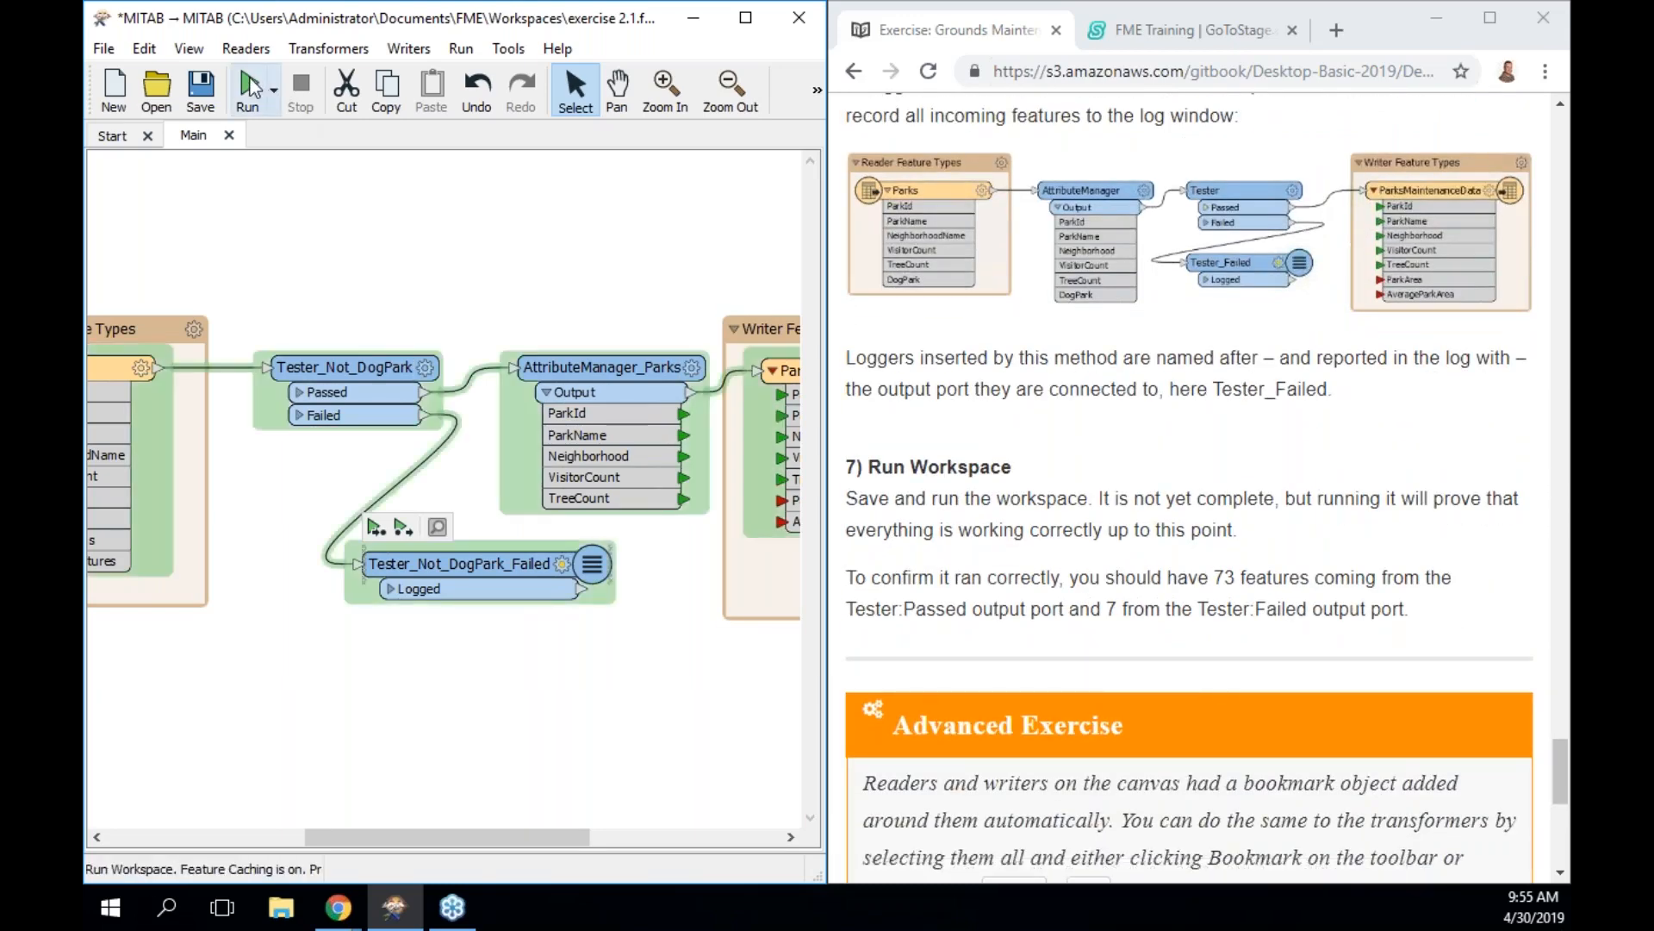
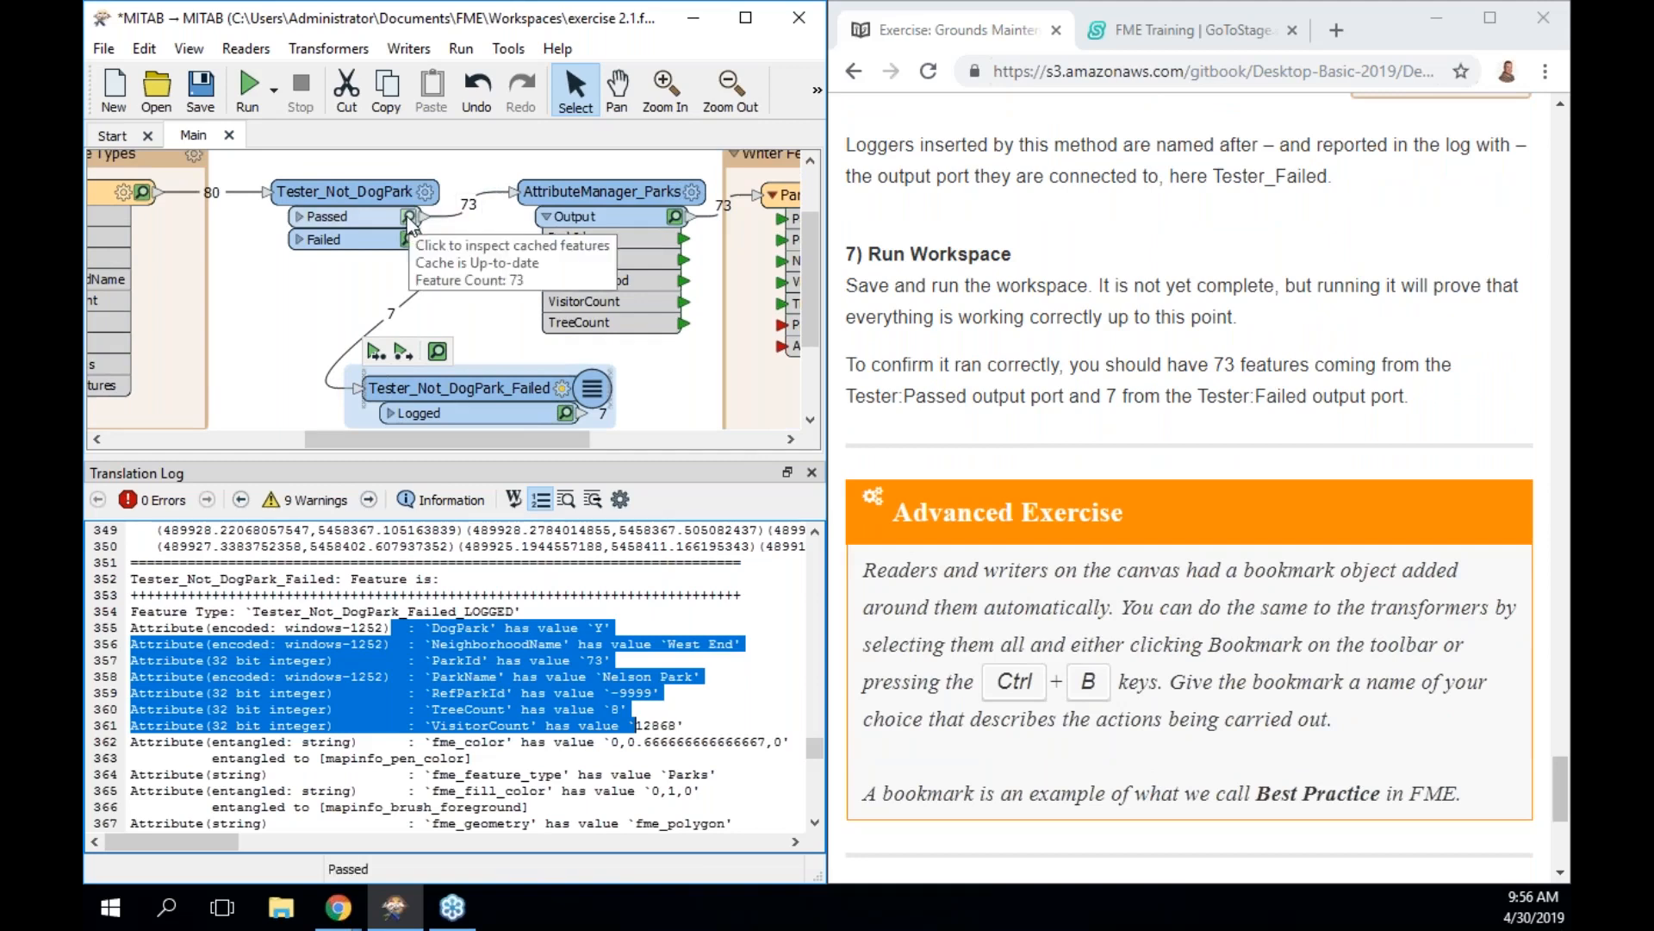
left_click(409, 222)
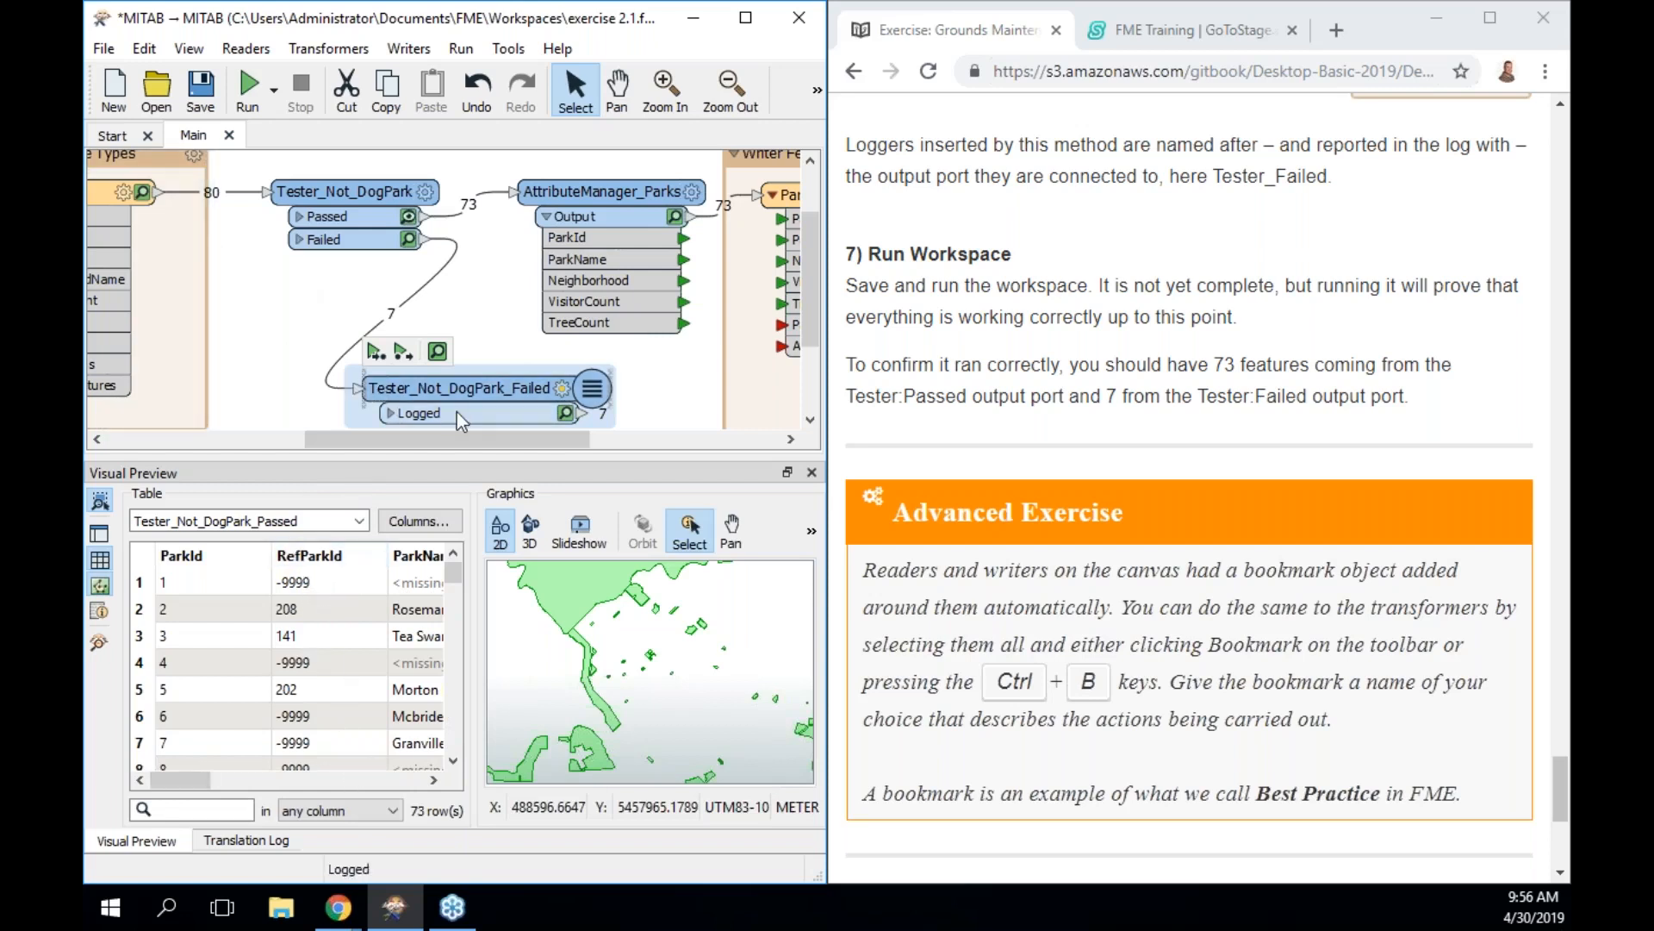
Hide the RefParkId user attribute in the Parks reader feature type and accept the change
left_click_drag(461, 441, 368, 441)
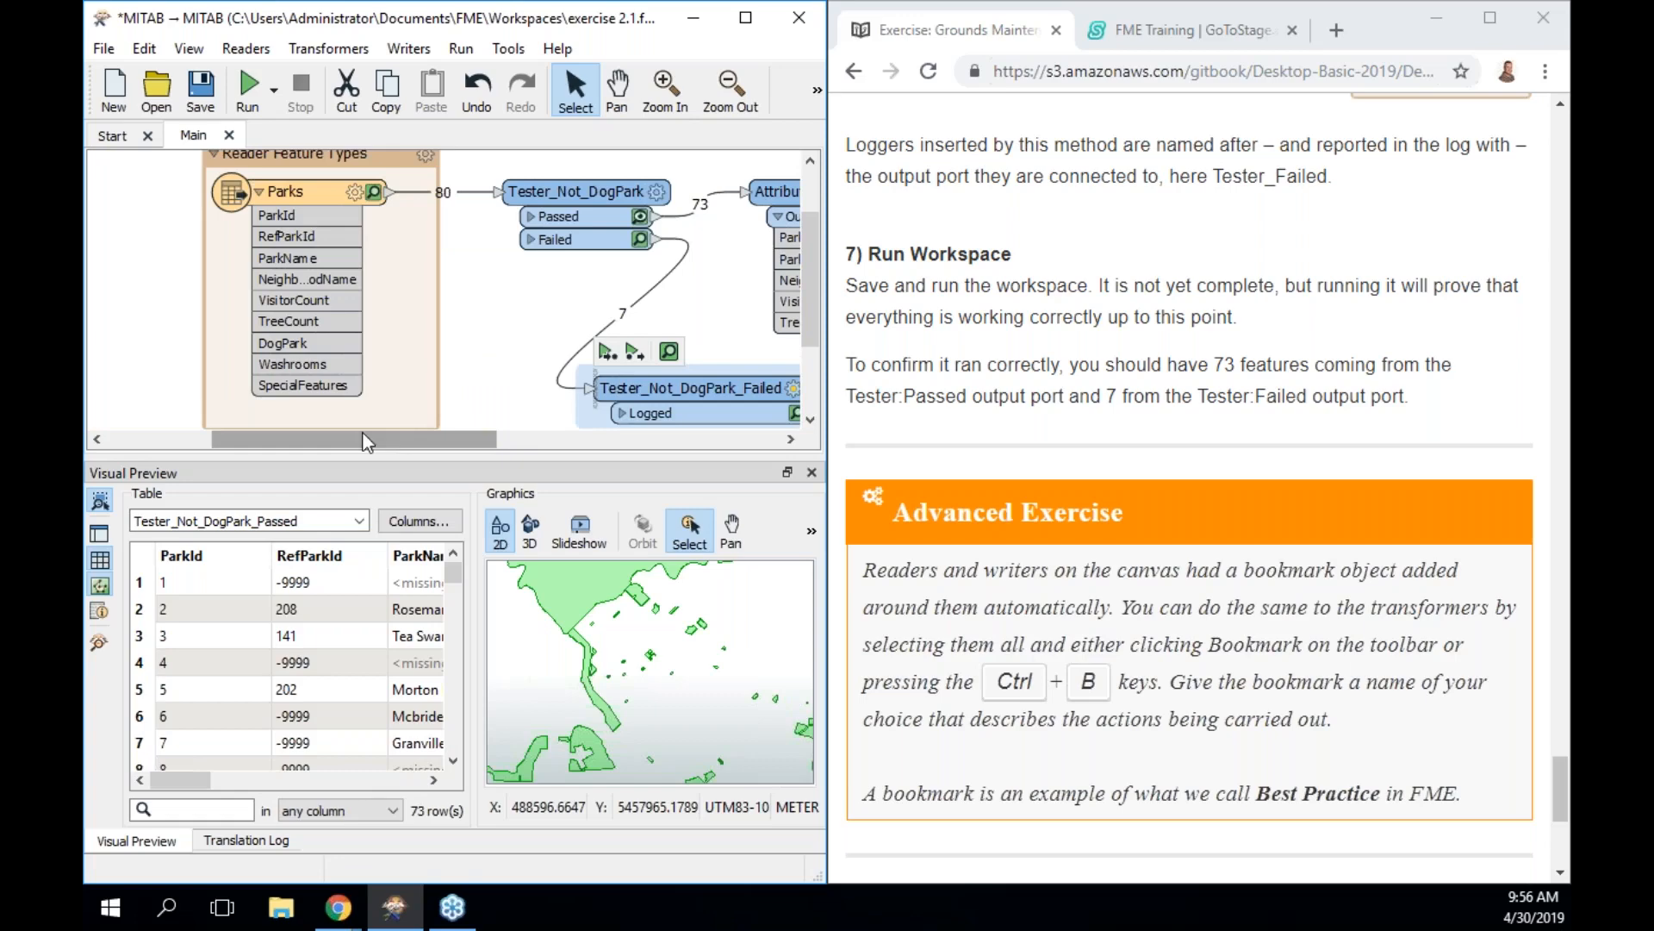
double_click(303, 193)
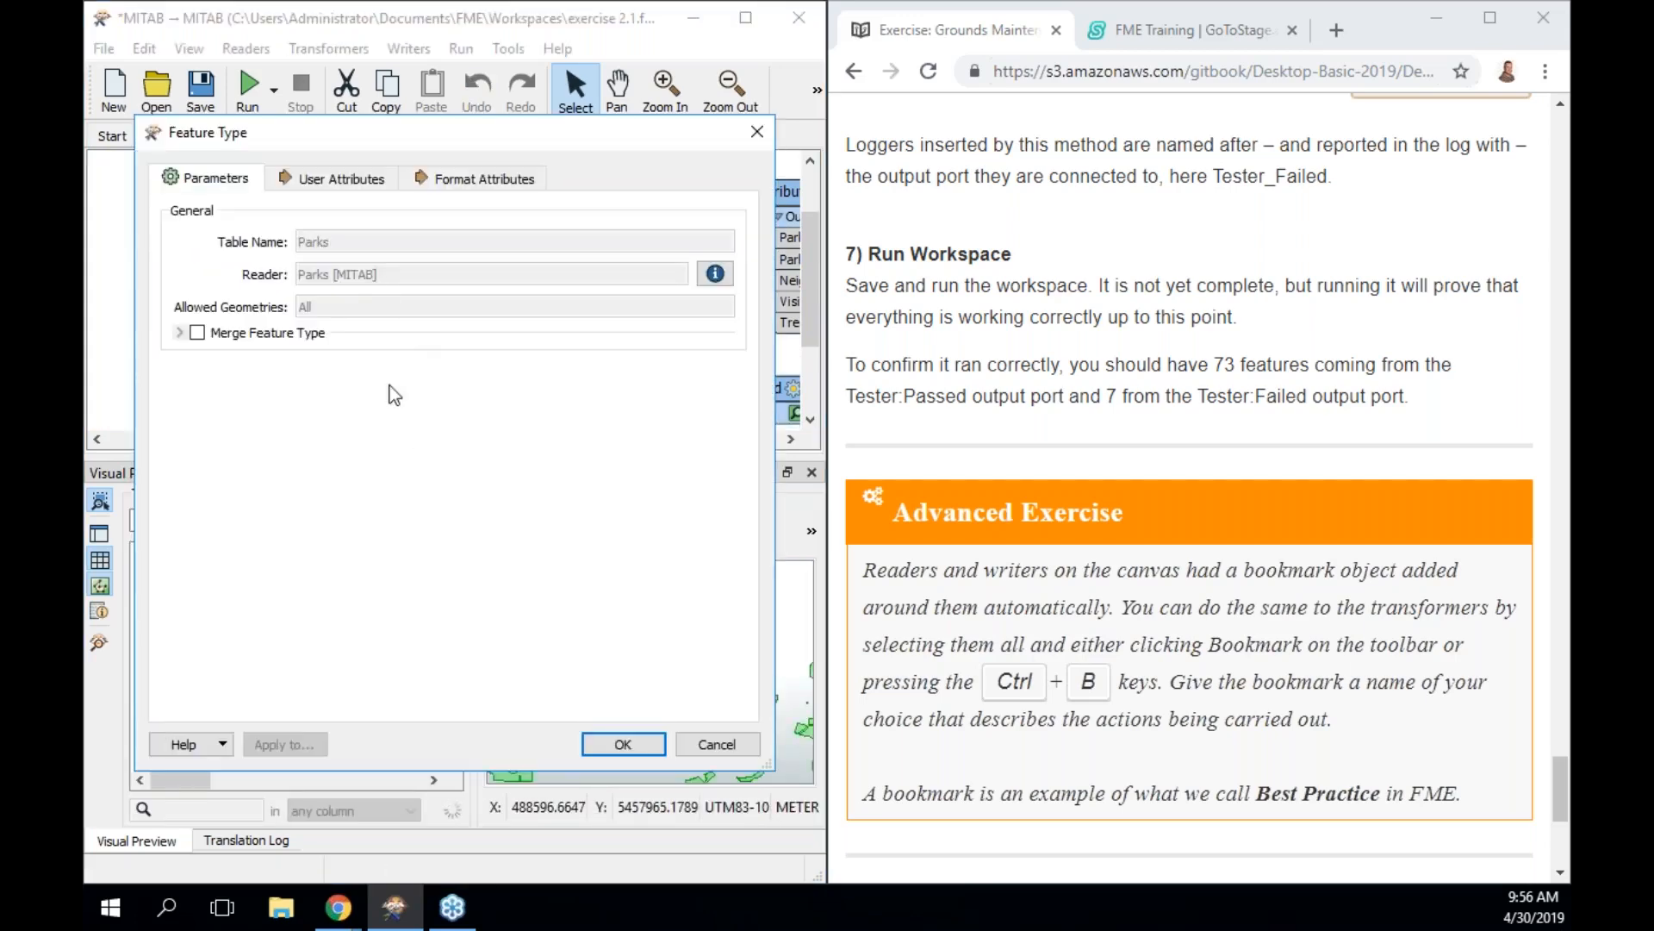
left_click(334, 178)
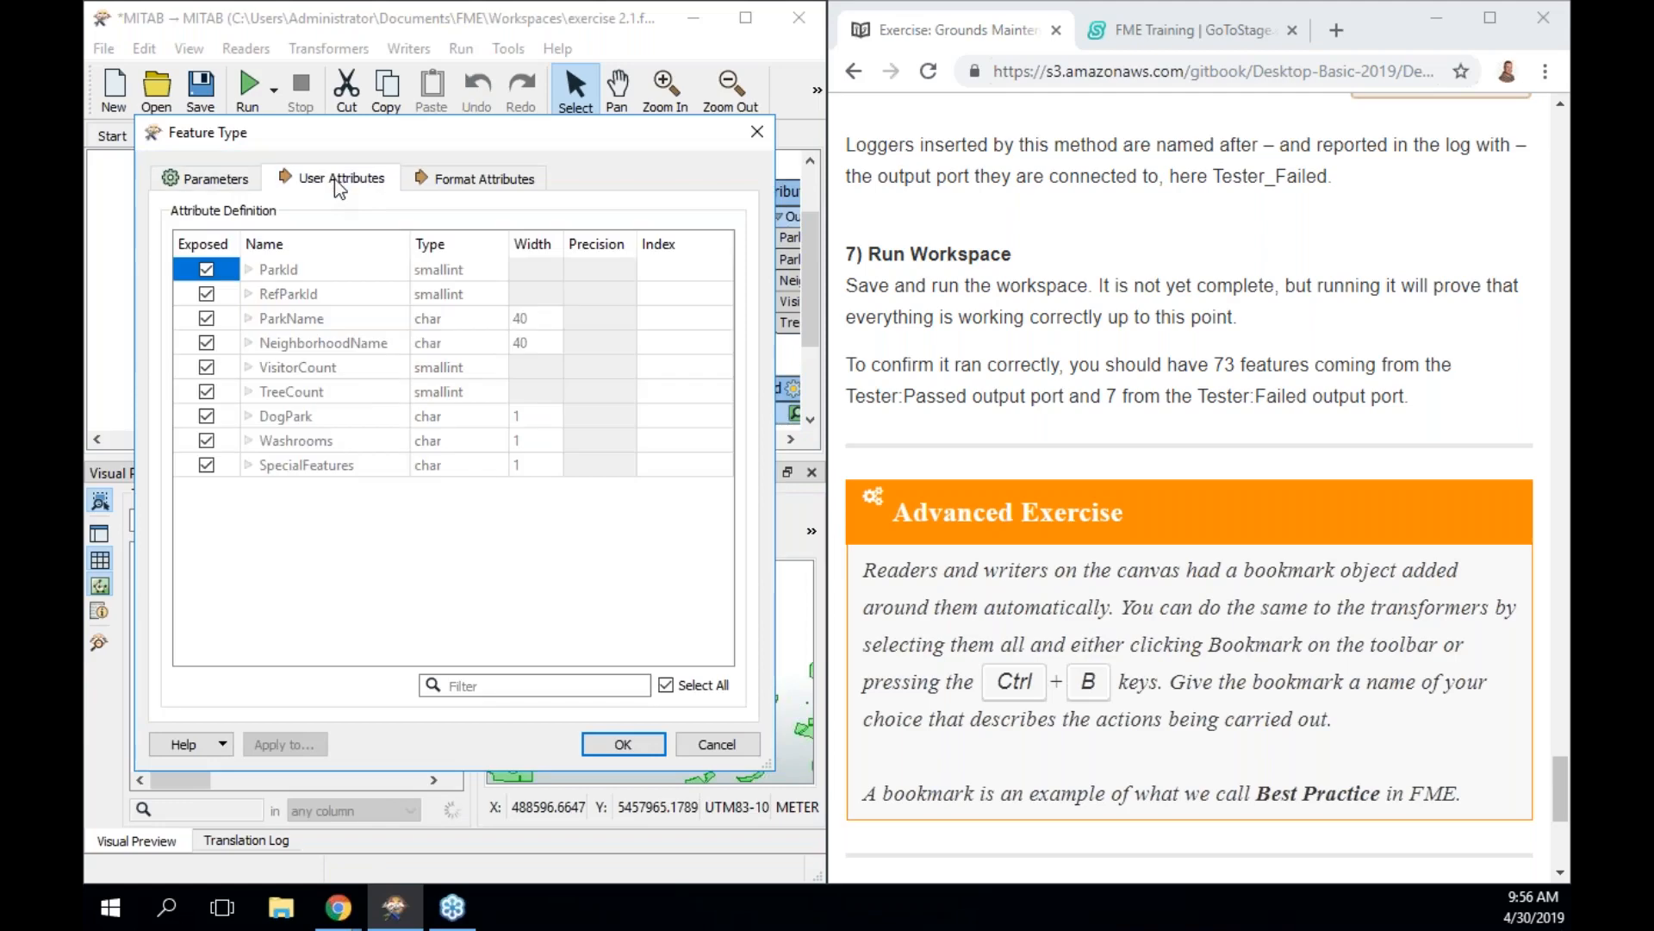
left_click(207, 293)
left_click(623, 743)
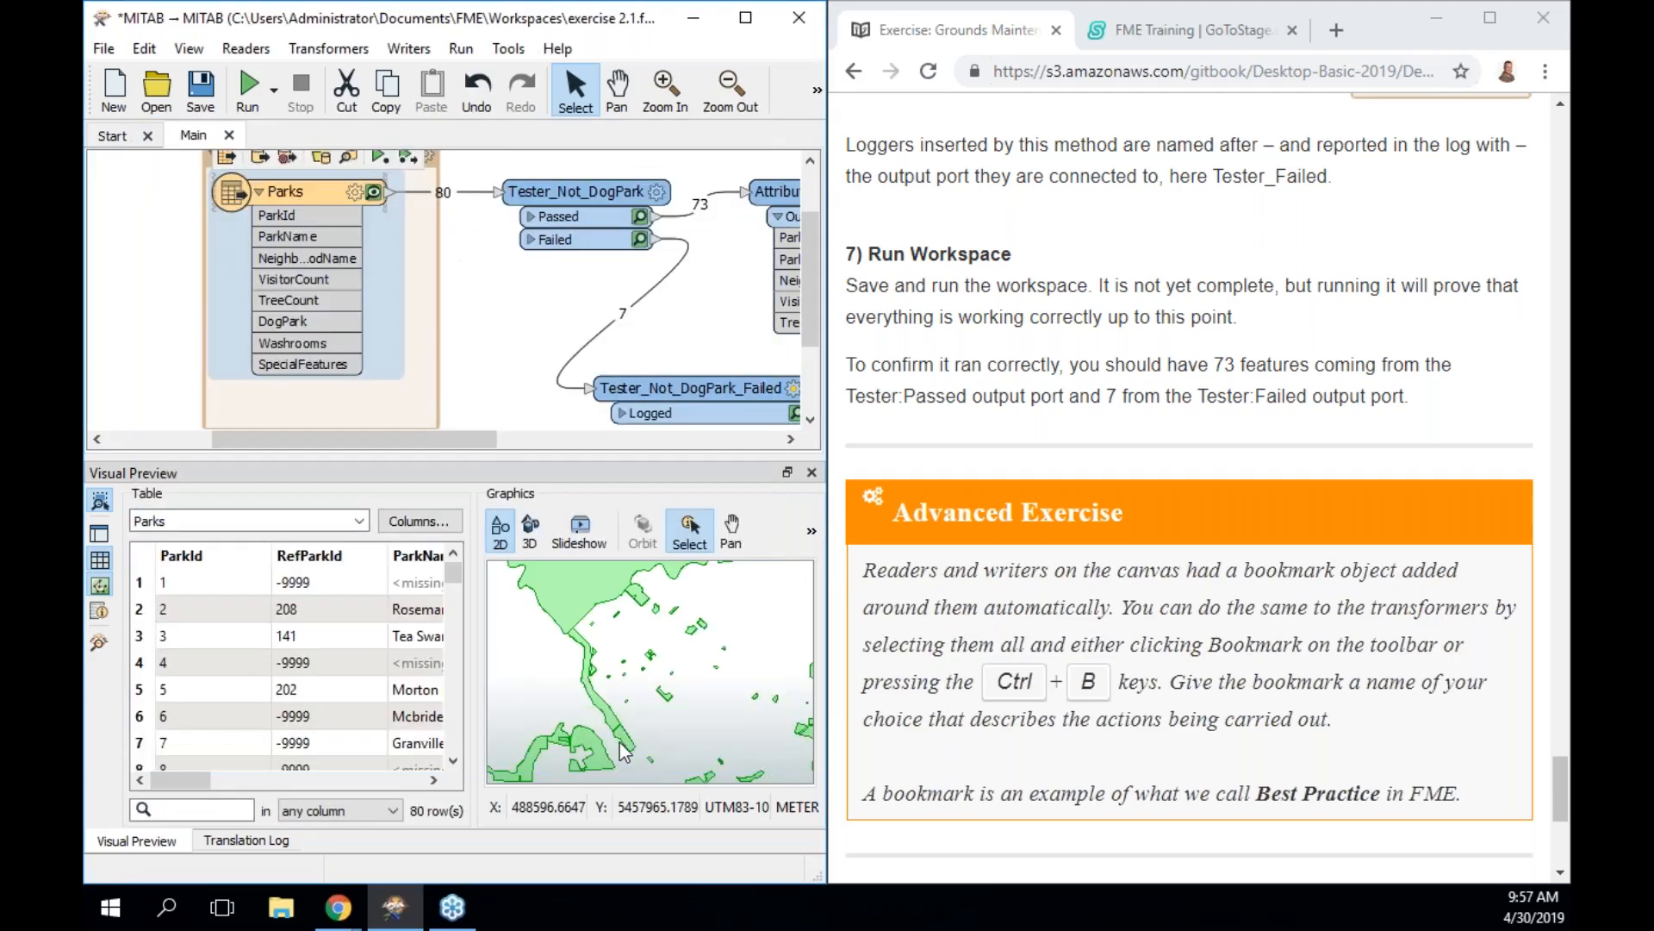
Rerun the workspace despite the incomplete transformer parameters, and inspect the Tester's Passed features, selecting the first row
left_click(408, 164)
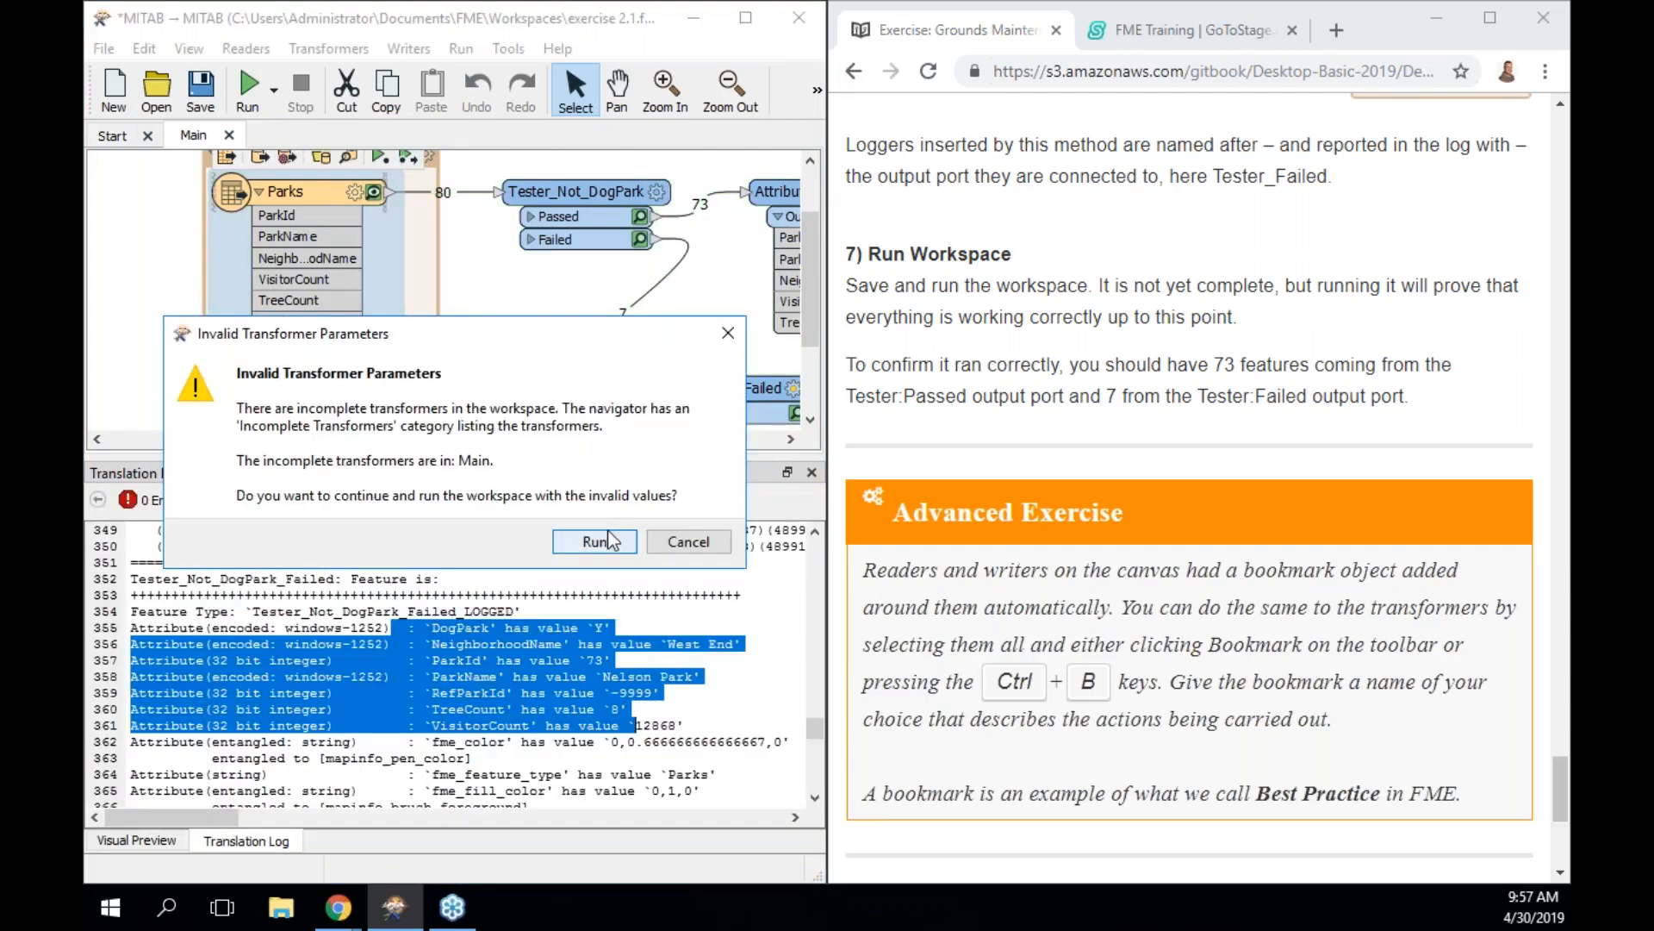
left_click(594, 539)
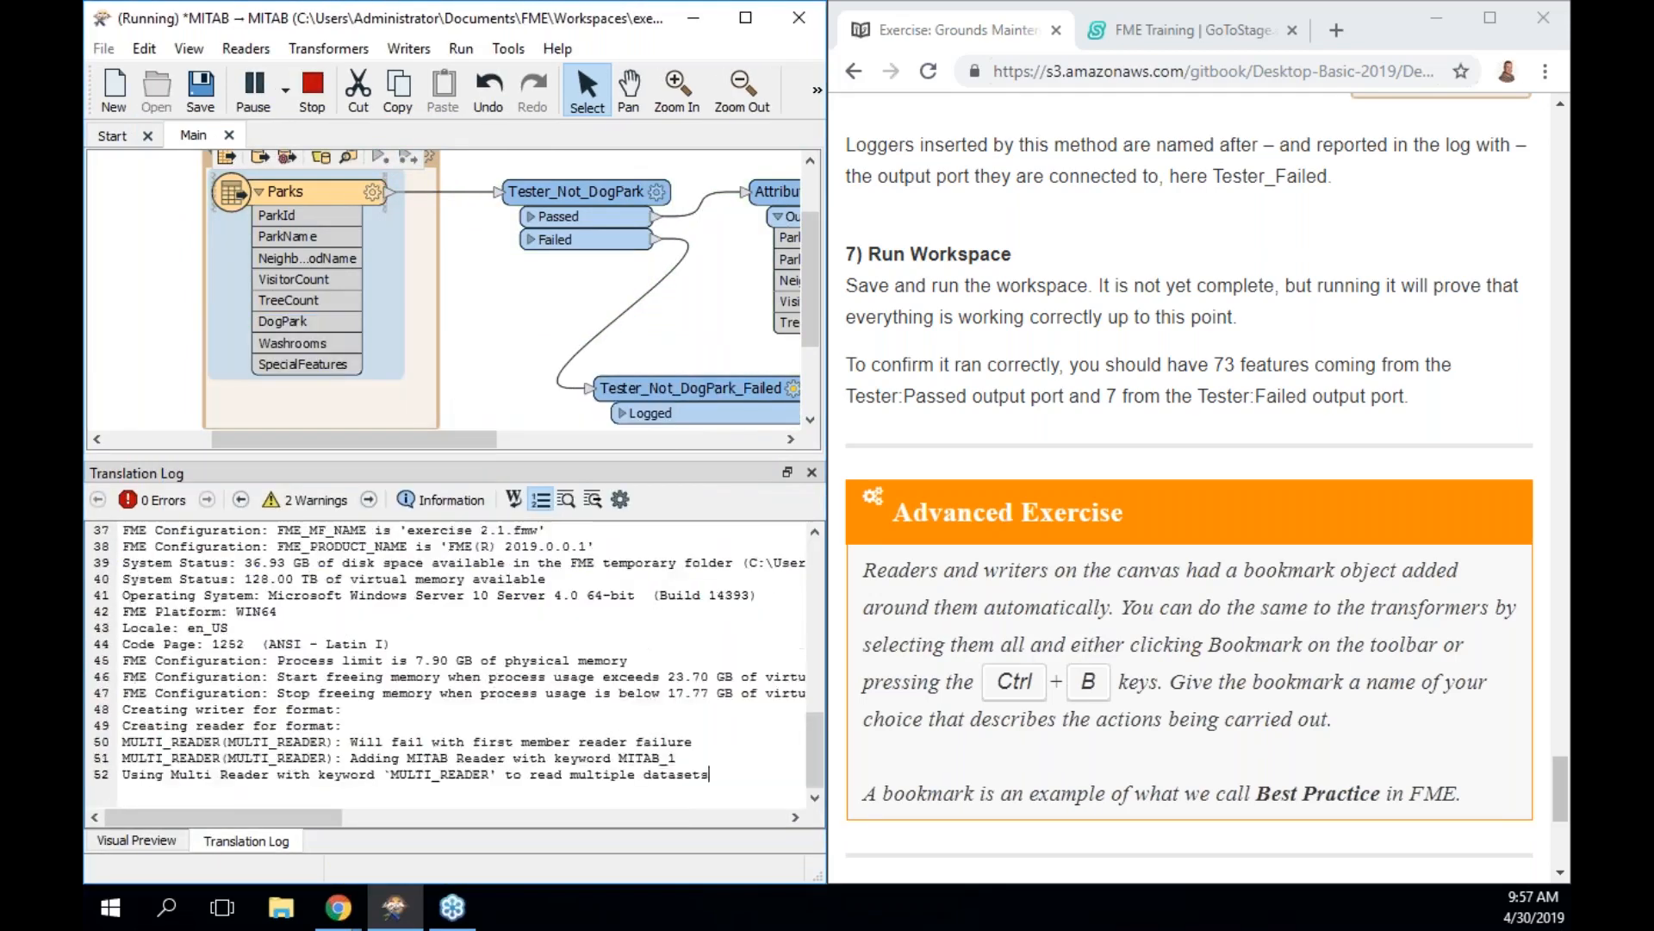
left_click(639, 217)
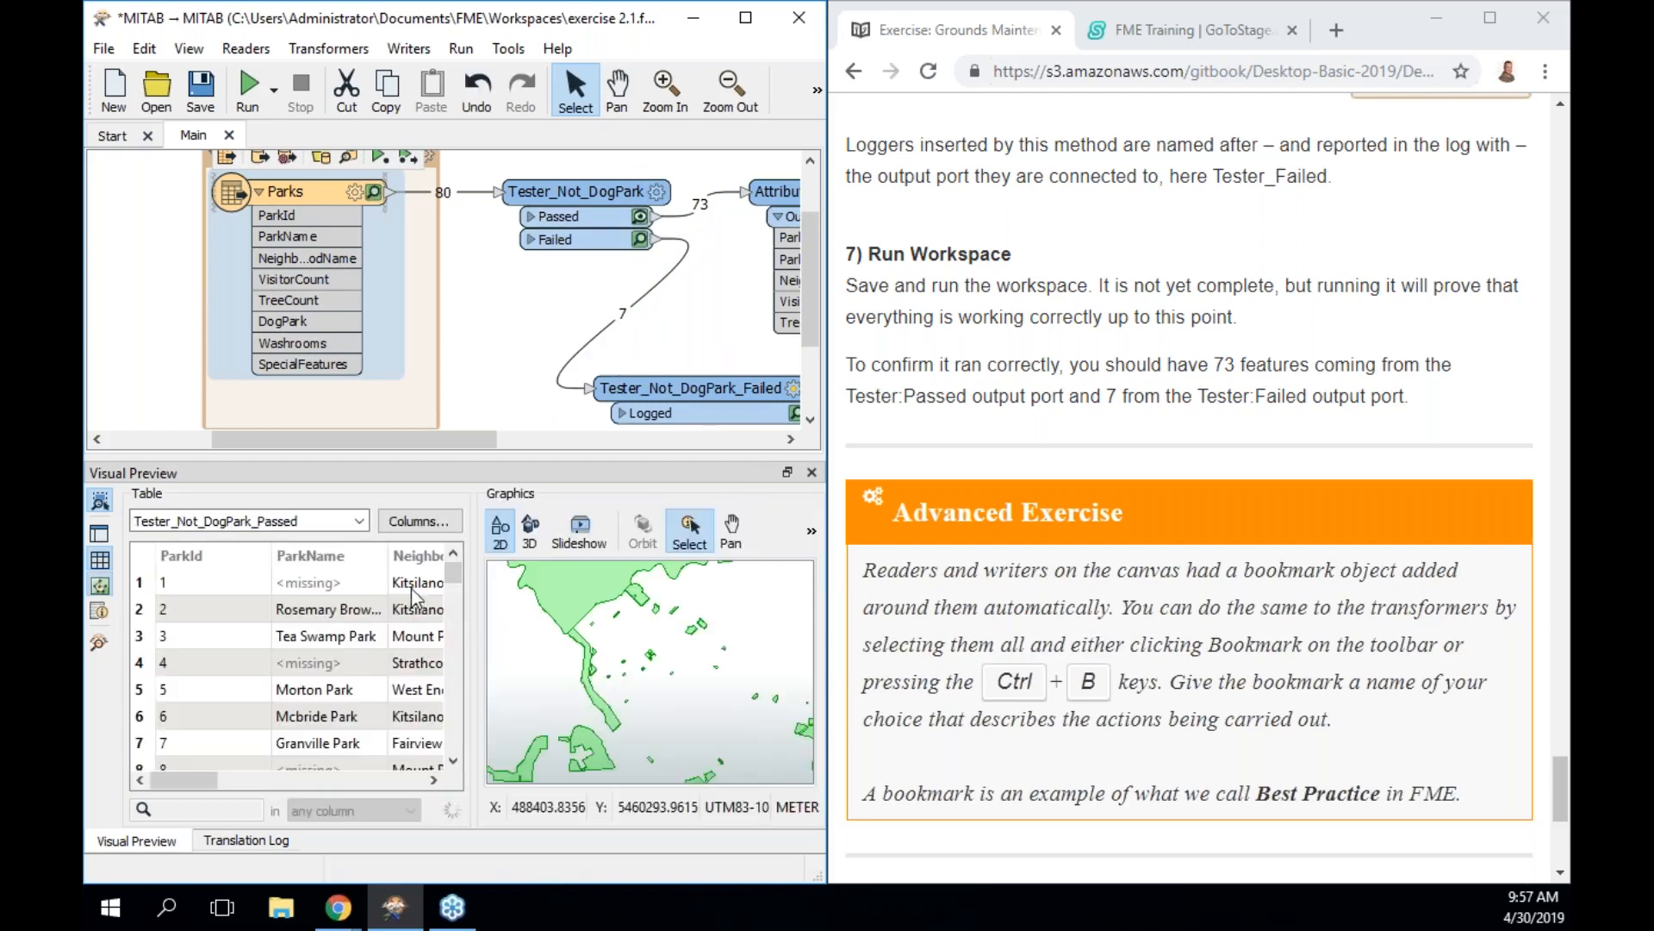
mouse_move(197, 773)
left_mouse_down()
mouse_move(358, 748)
mouse_move(443, 755)
mouse_move(176, 767)
left_mouse_up()
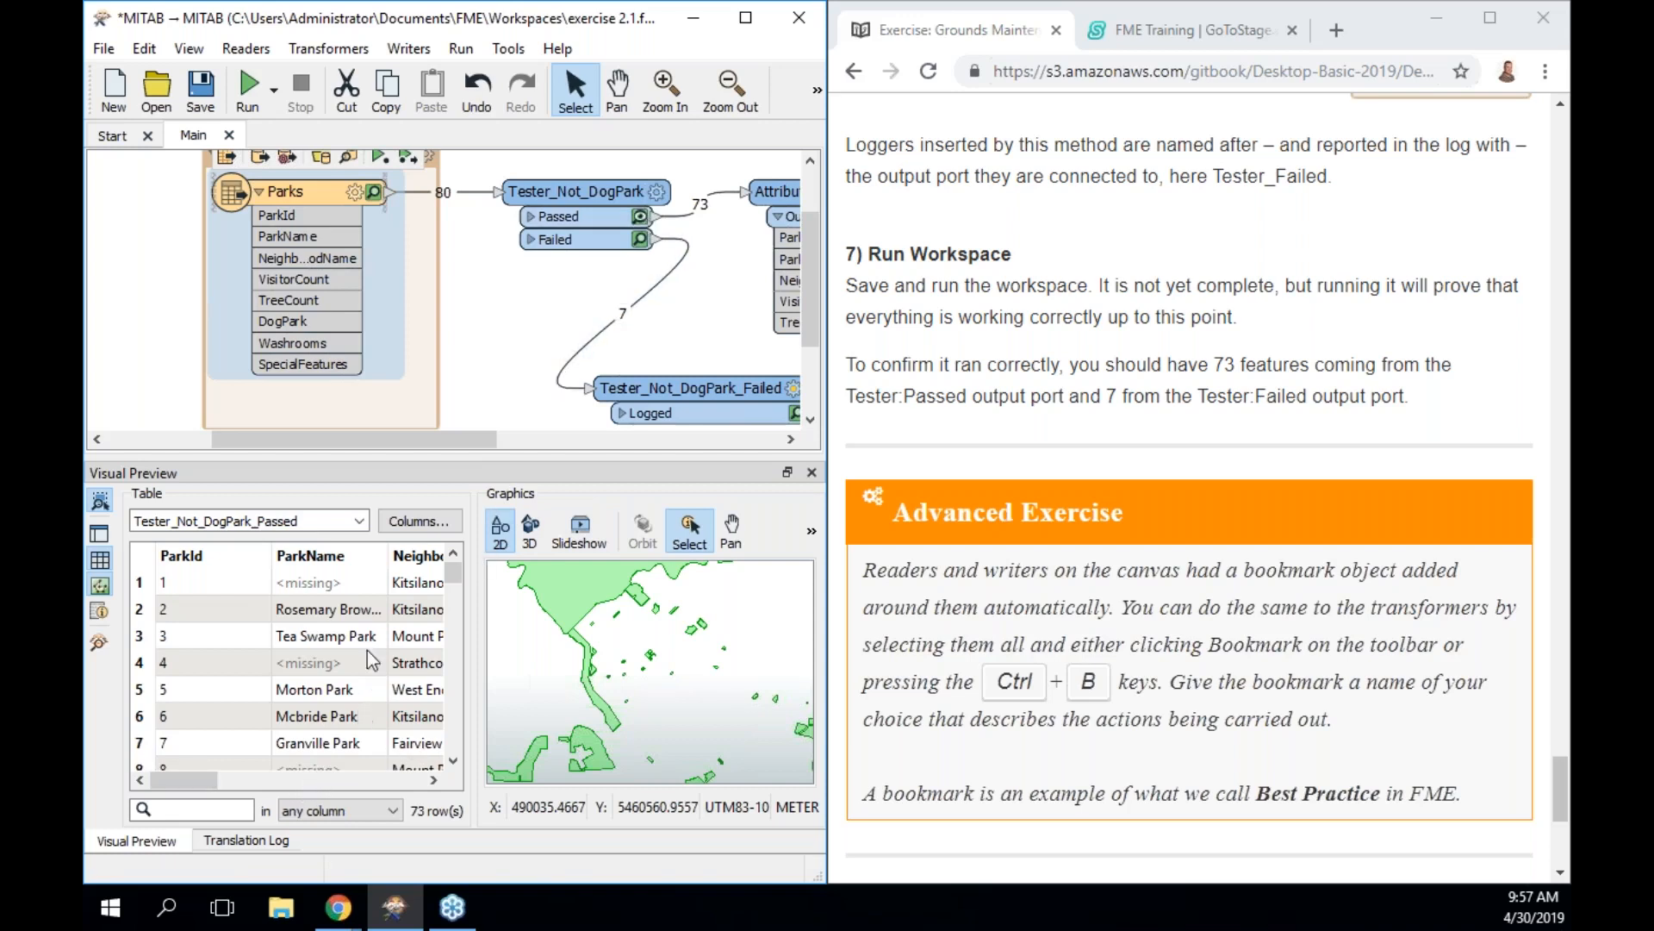
left_click(332, 586)
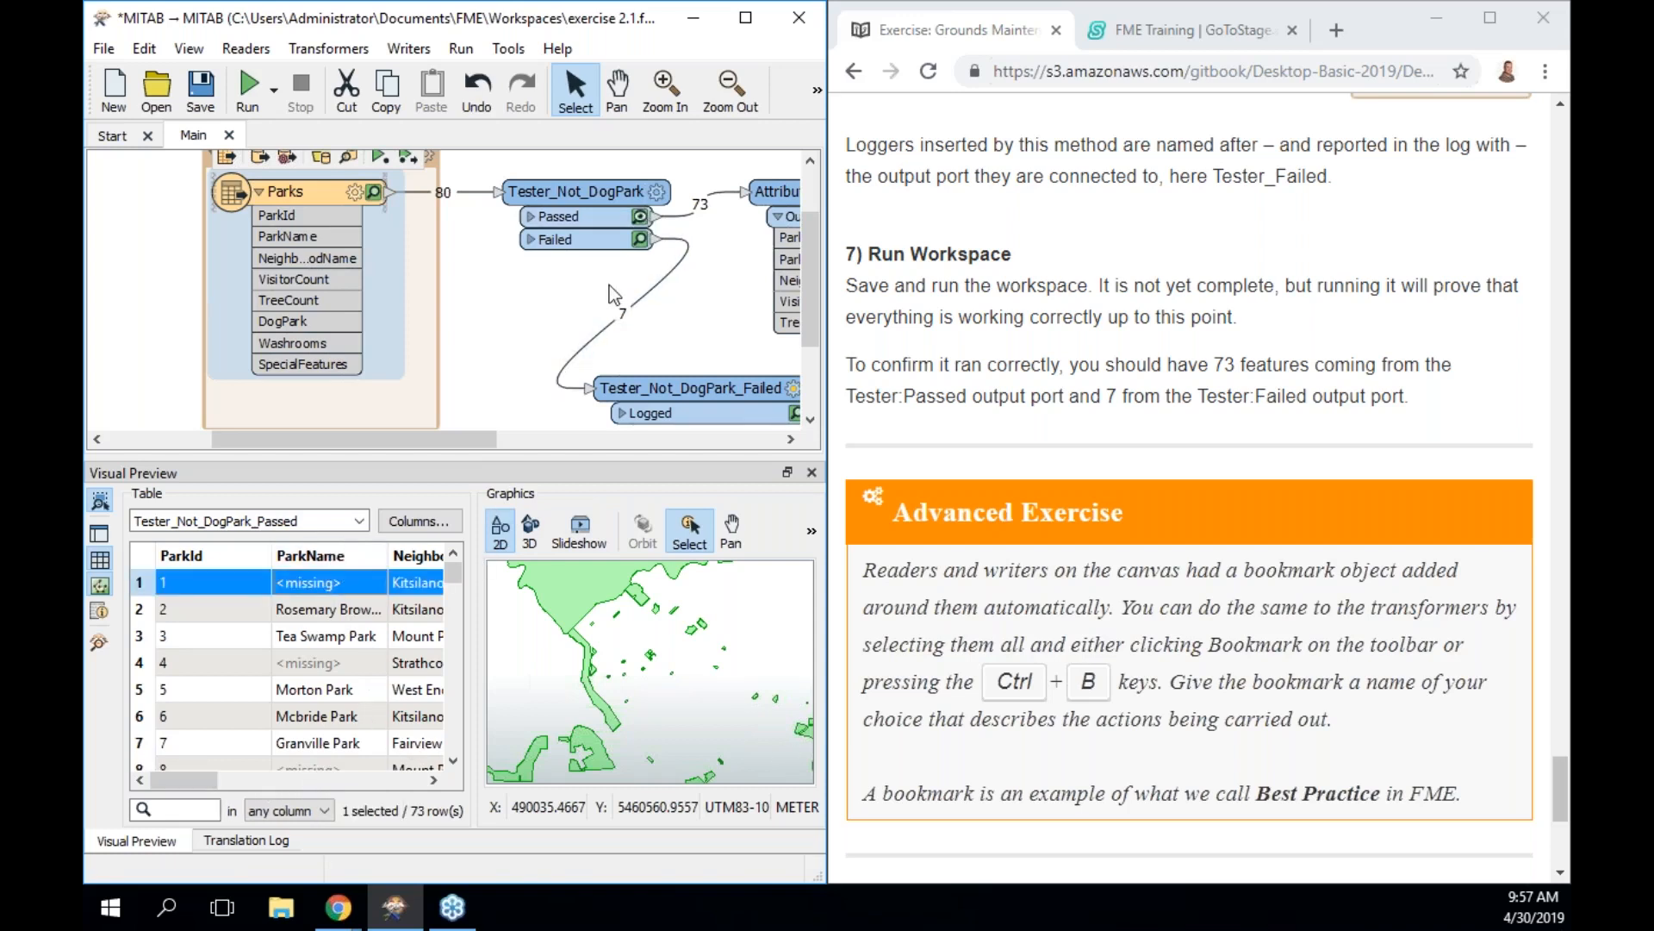
Expand the Tester's Passed port attributes, and show the display control and feature information for Stanley Park in the preview
left_click(536, 217)
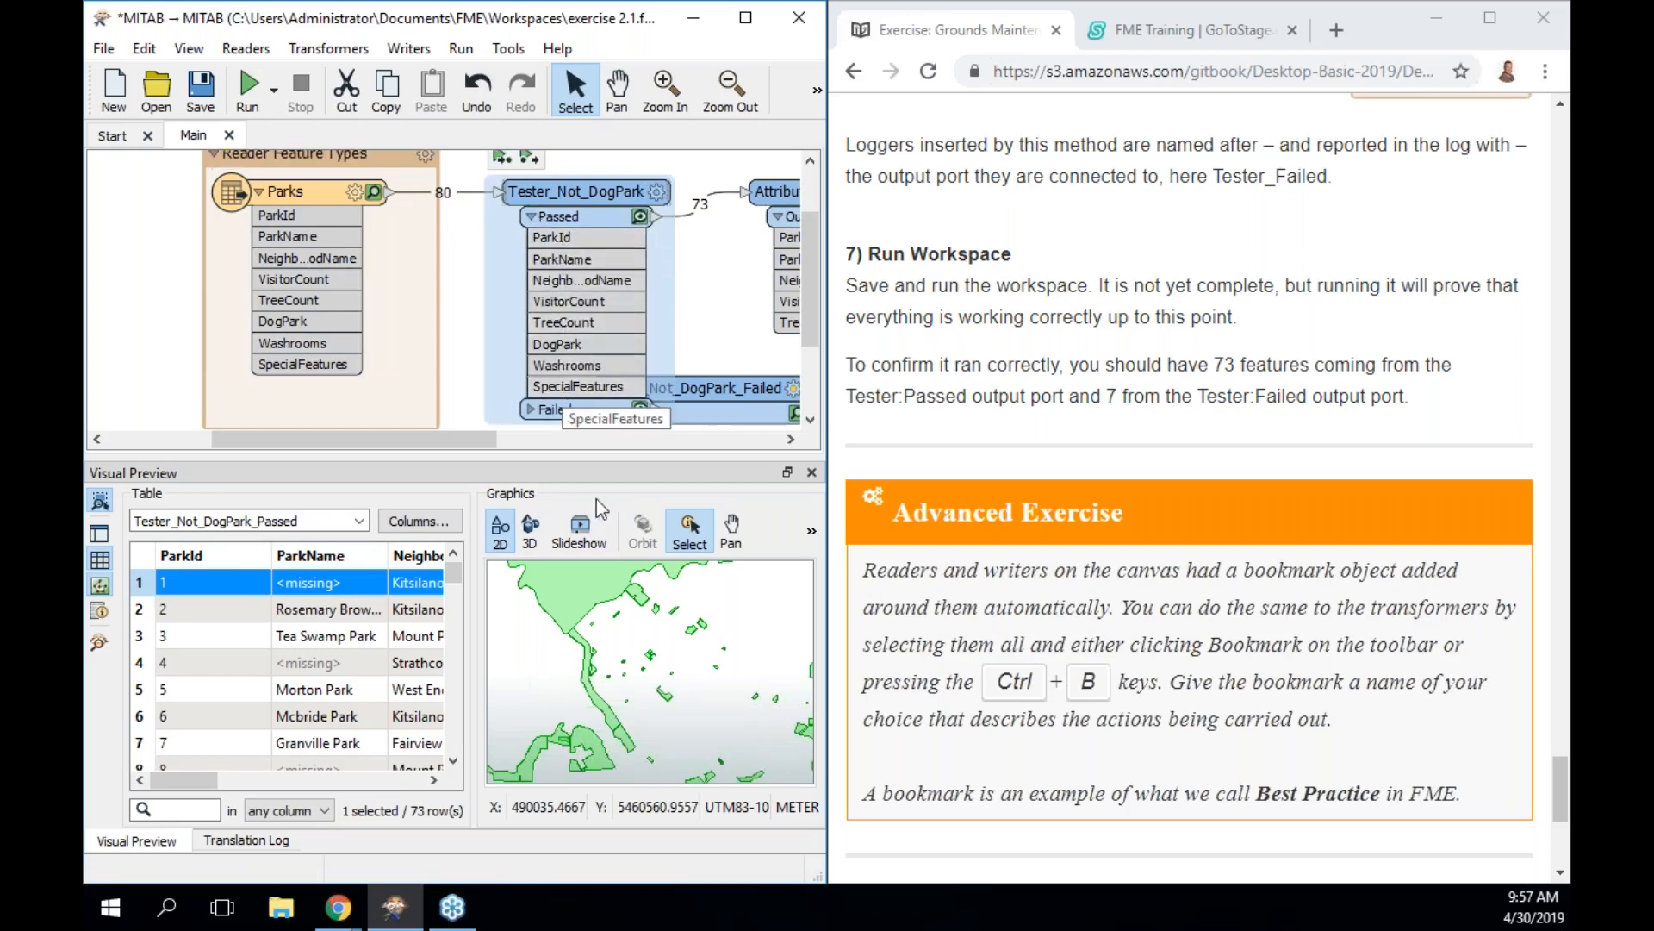
left_click(581, 583)
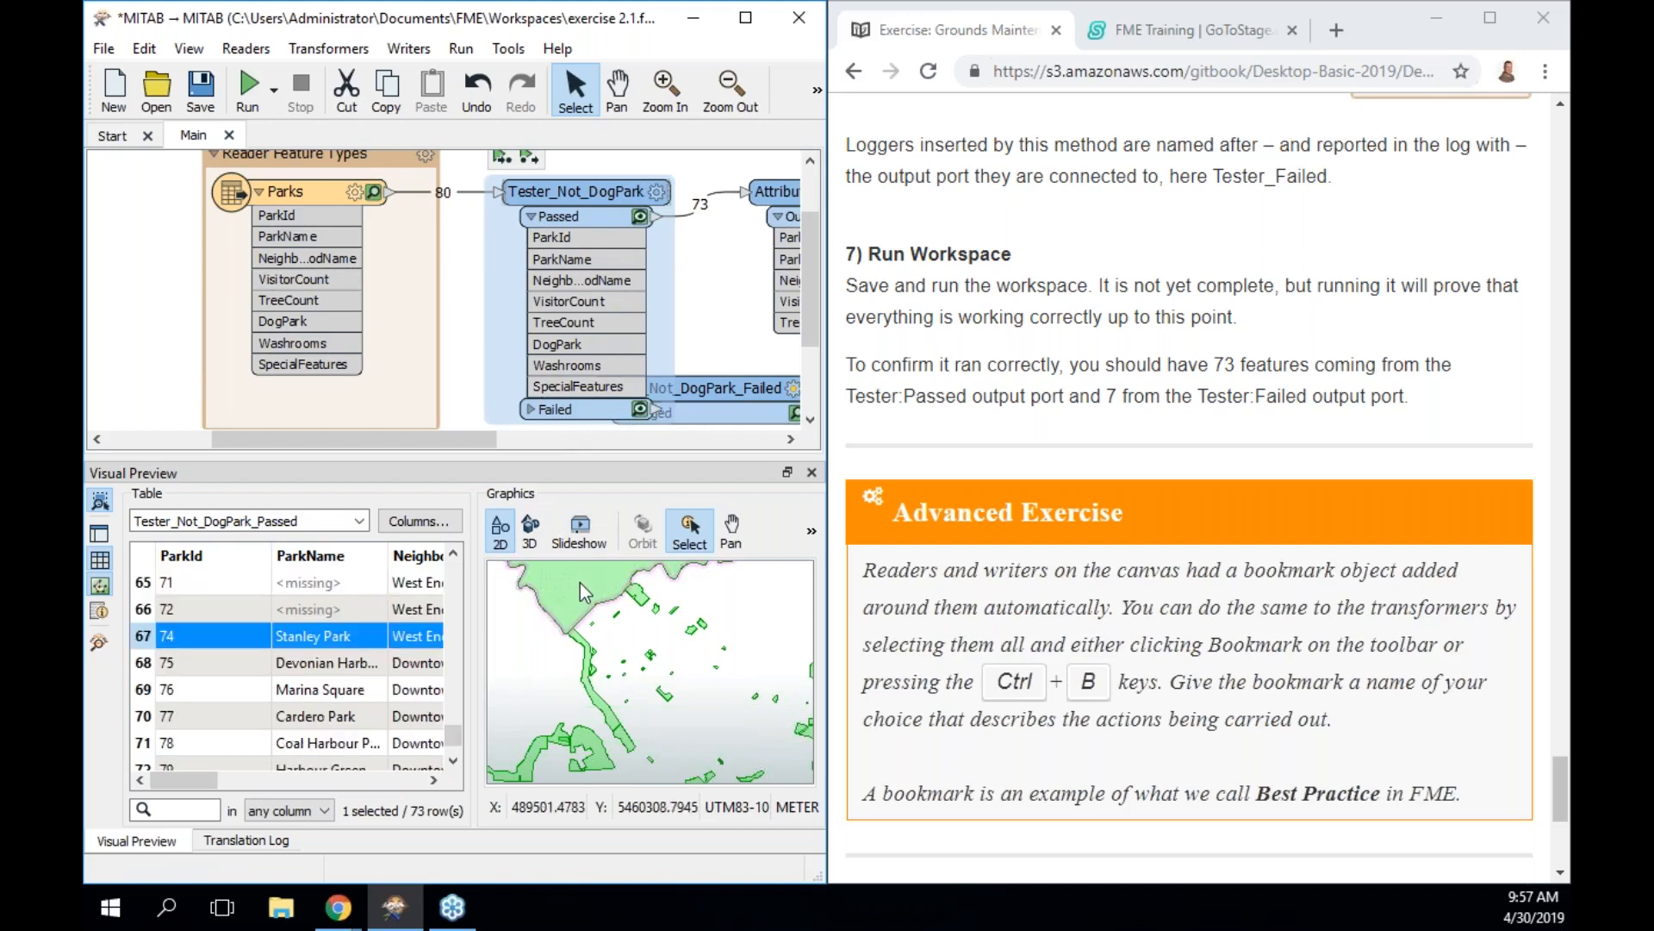
left_click(101, 541)
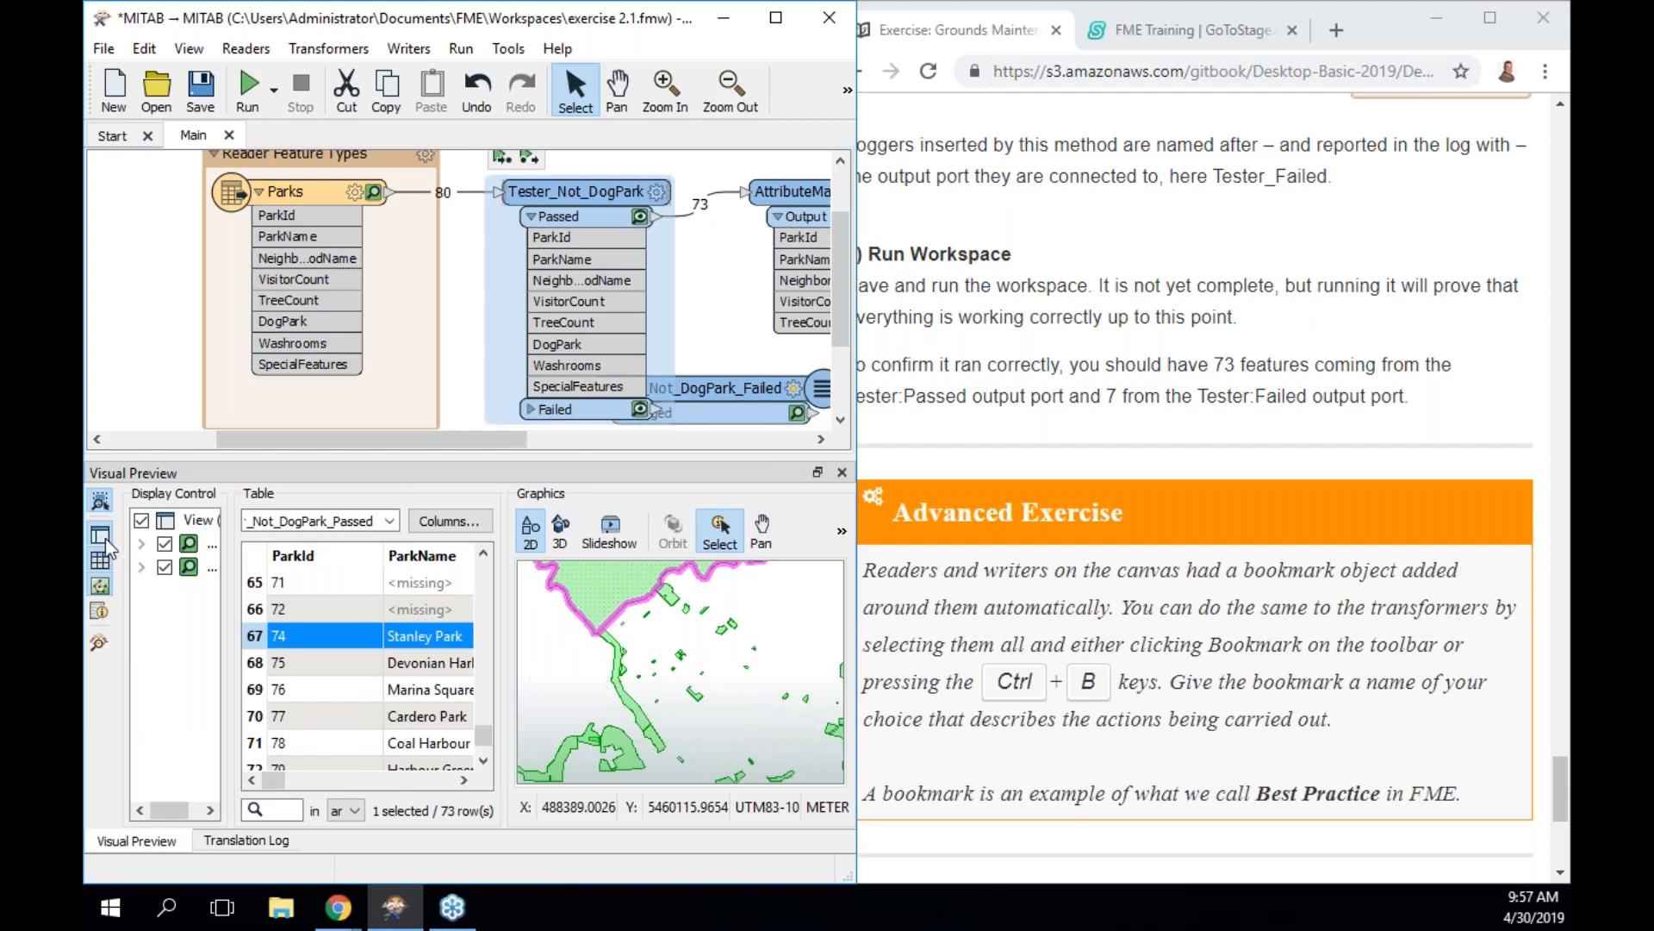
left_click(101, 612)
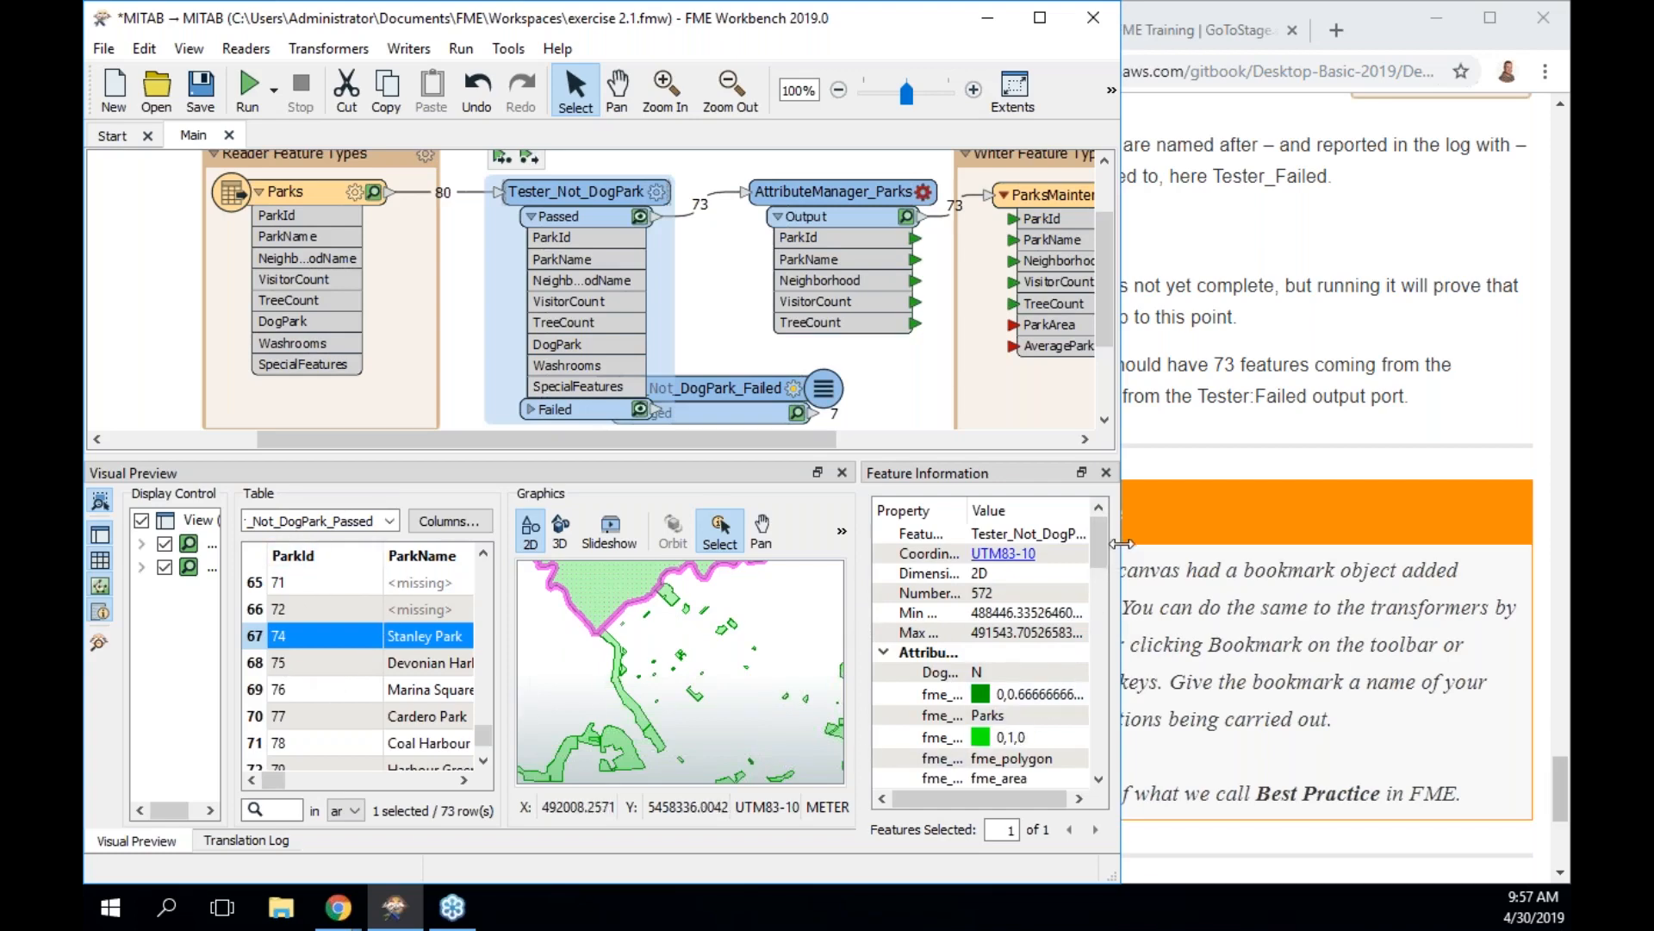
Widen the workspace window and float the enlarged feature information to examine Stanley Park's RefParkId attribute, closing it when done
left_click_drag(1119, 543, 1387, 543)
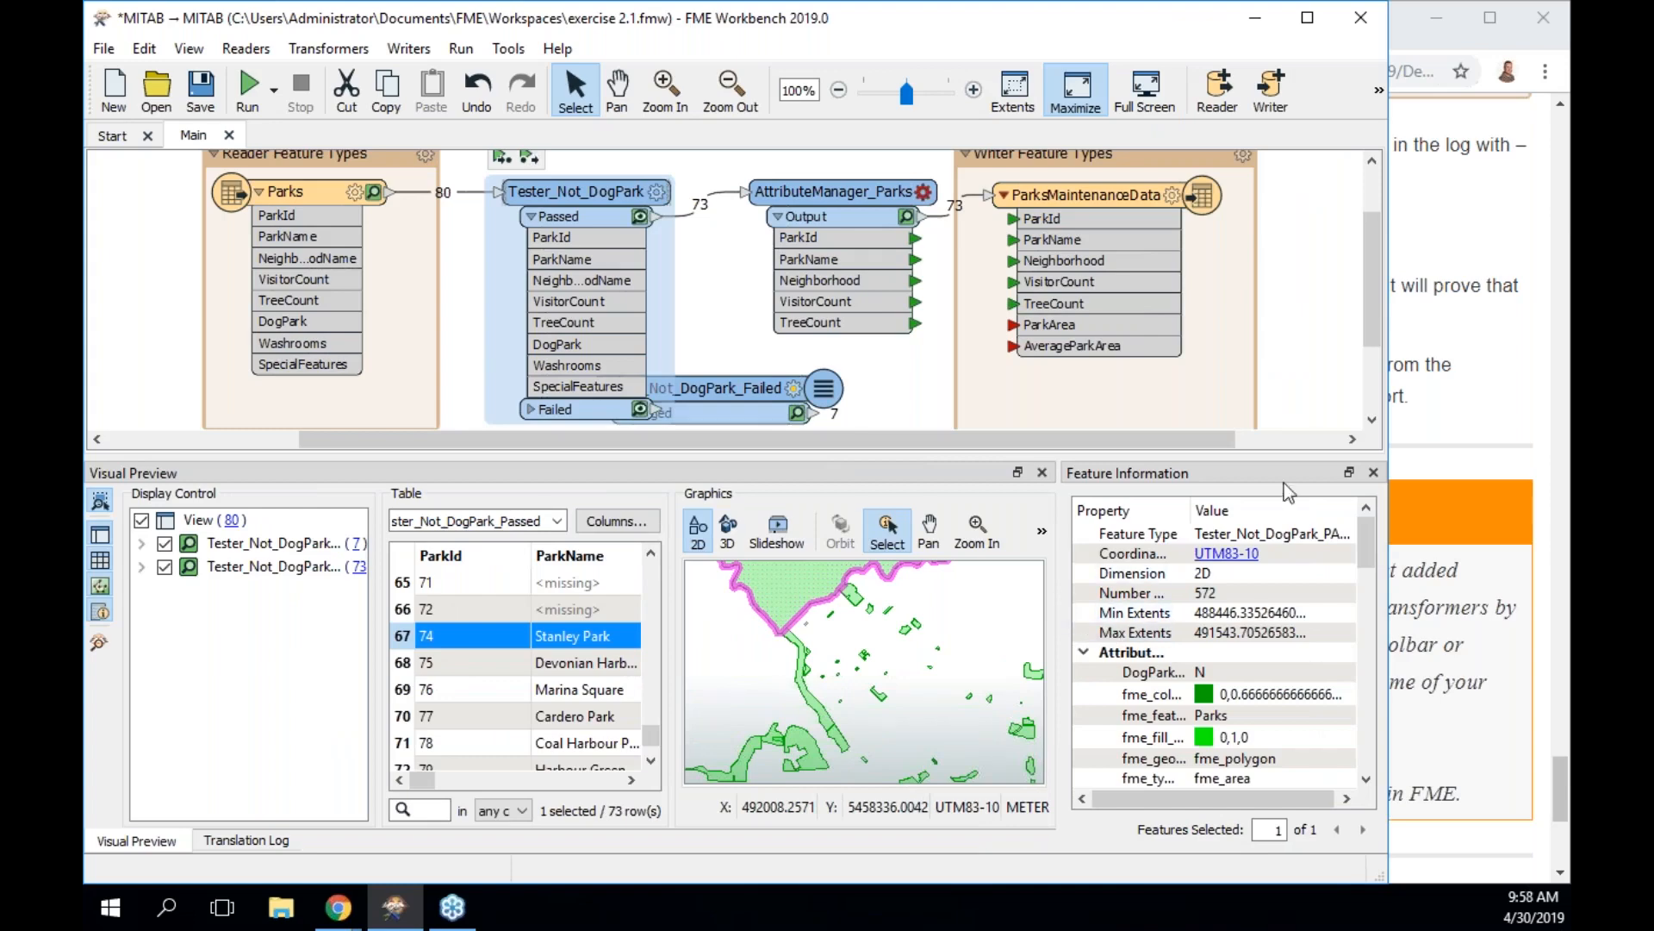
left_click(1350, 472)
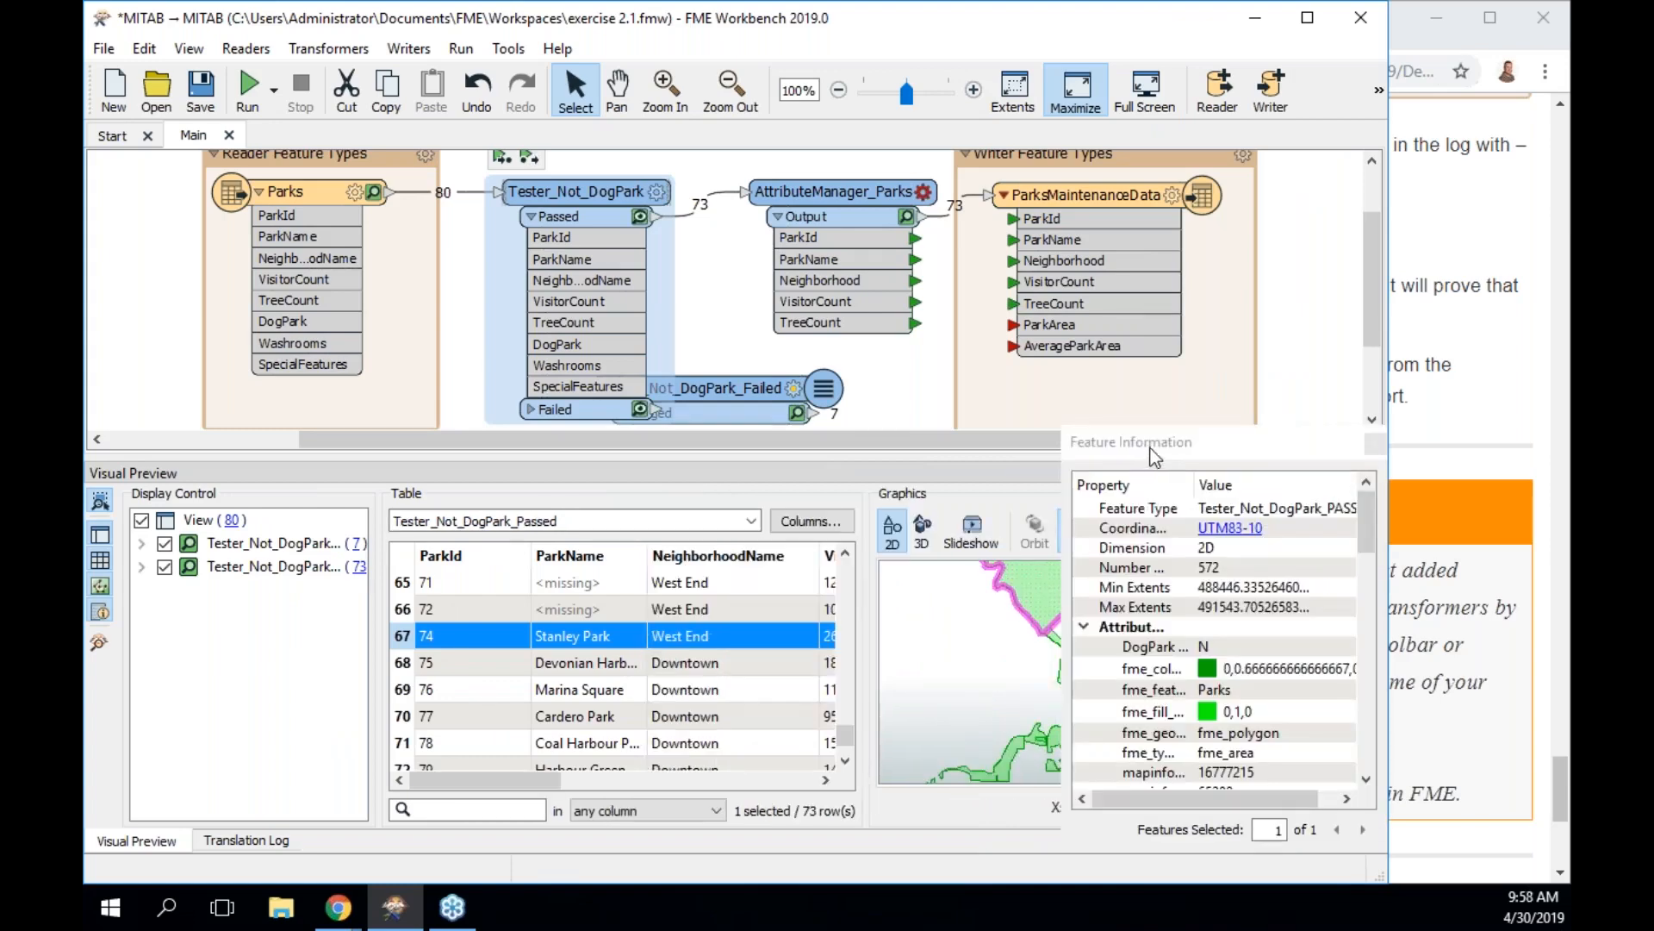
left_click_drag(1150, 448, 827, 256)
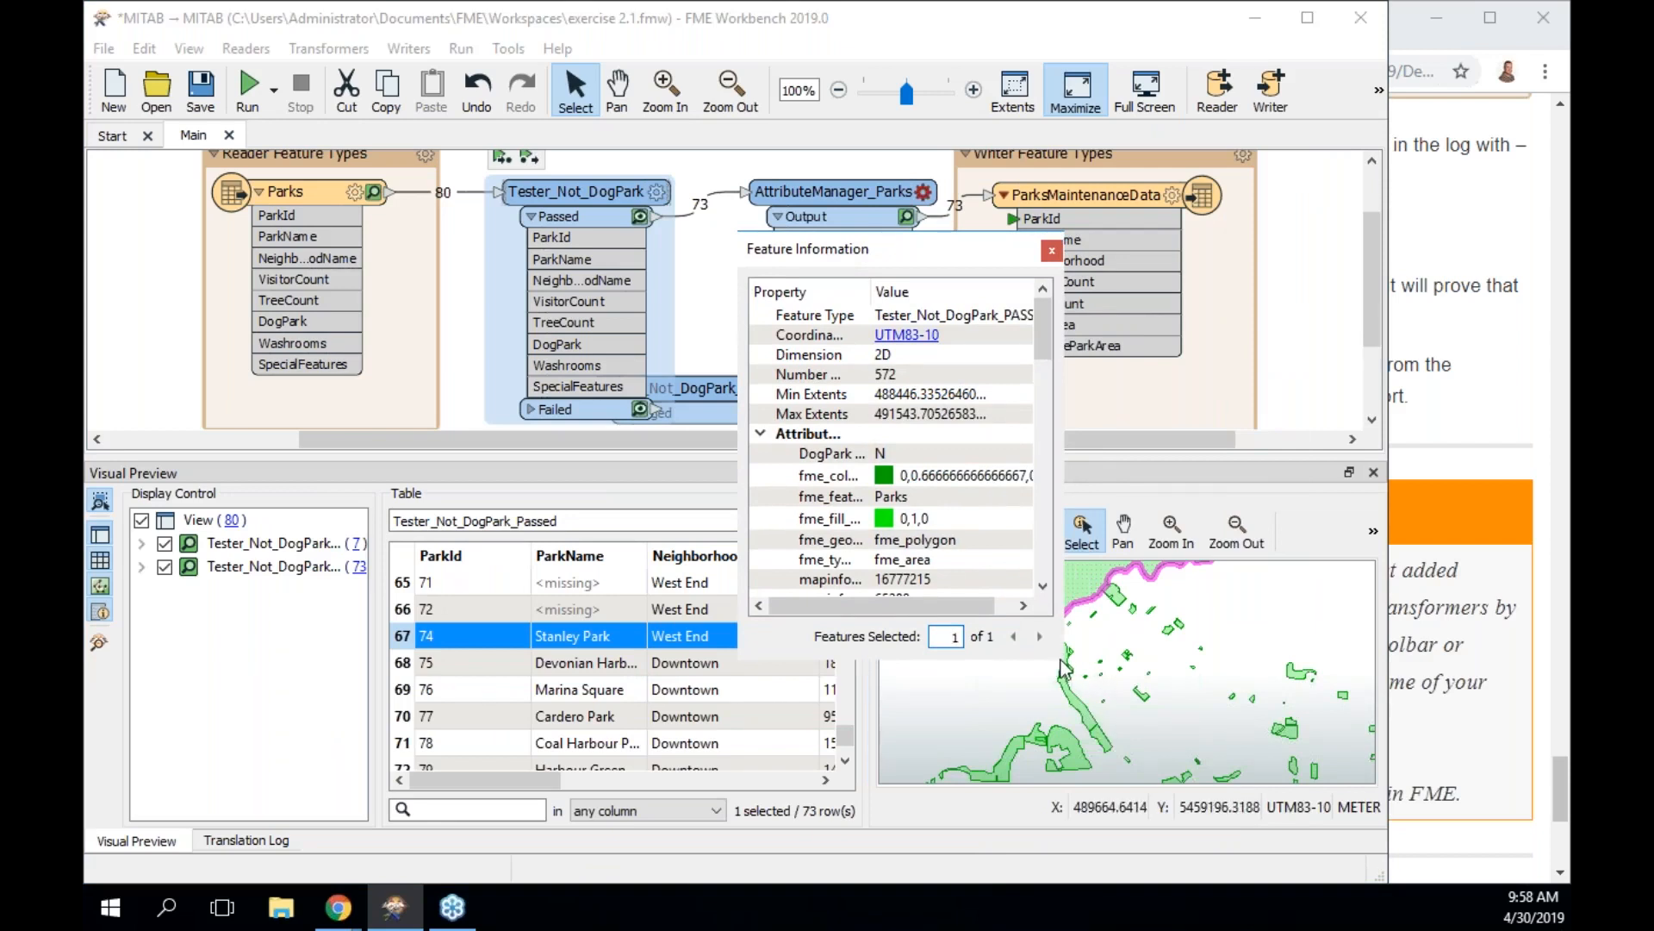
left_click_drag(1063, 664, 1367, 785)
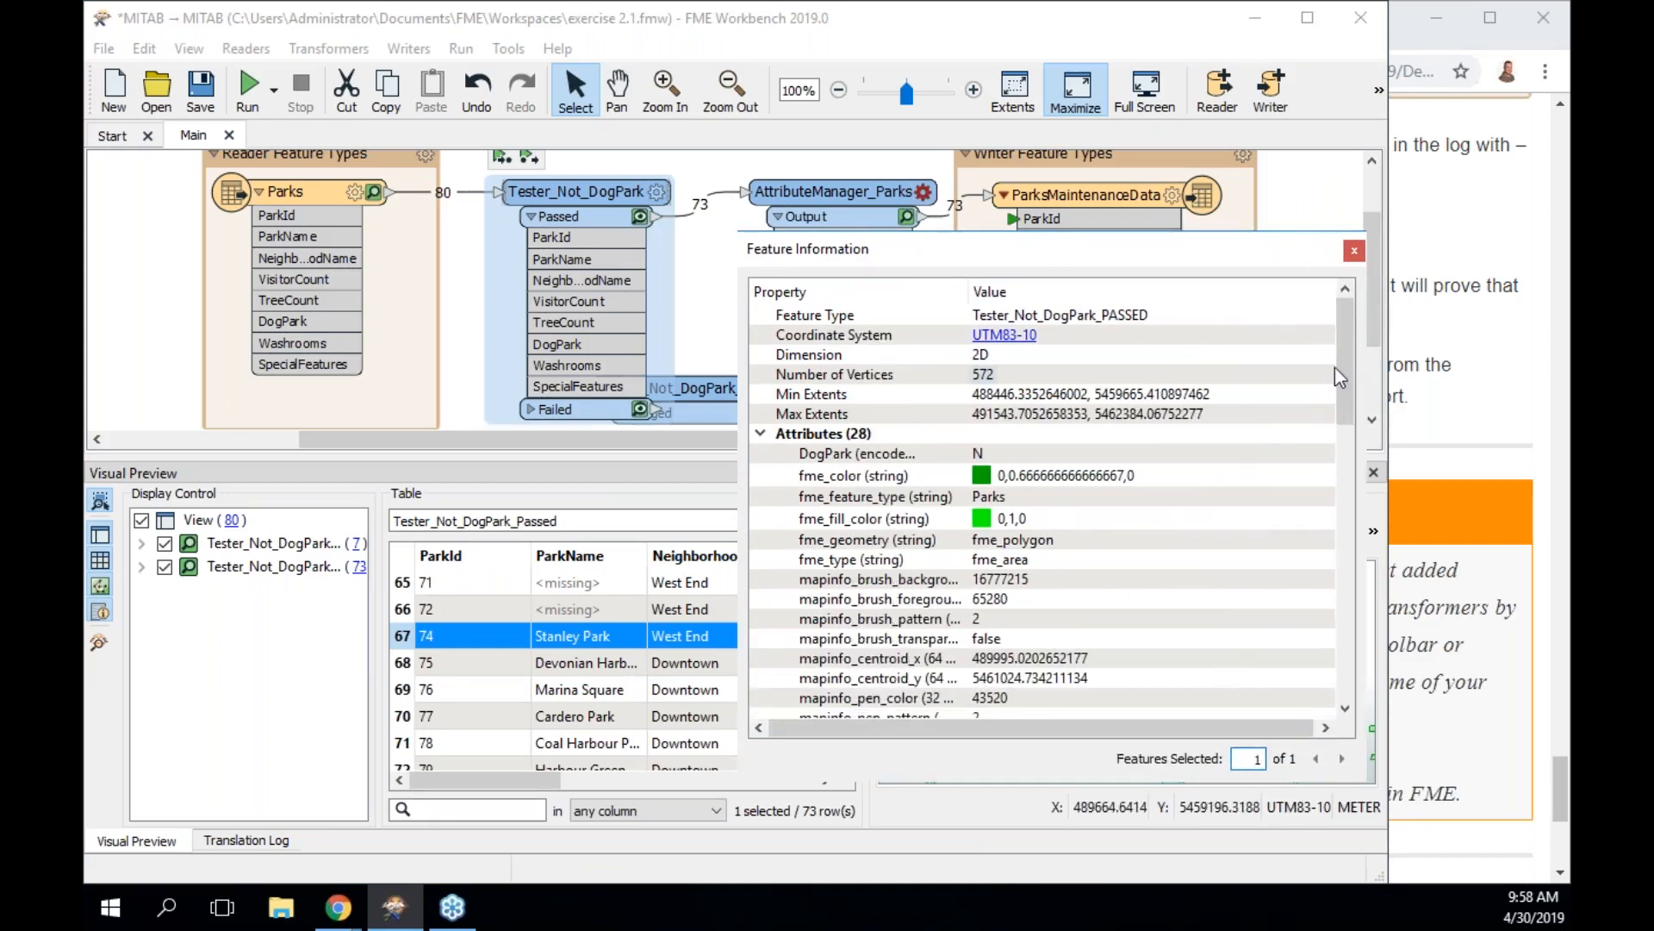
left_click_drag(1337, 367, 1341, 490)
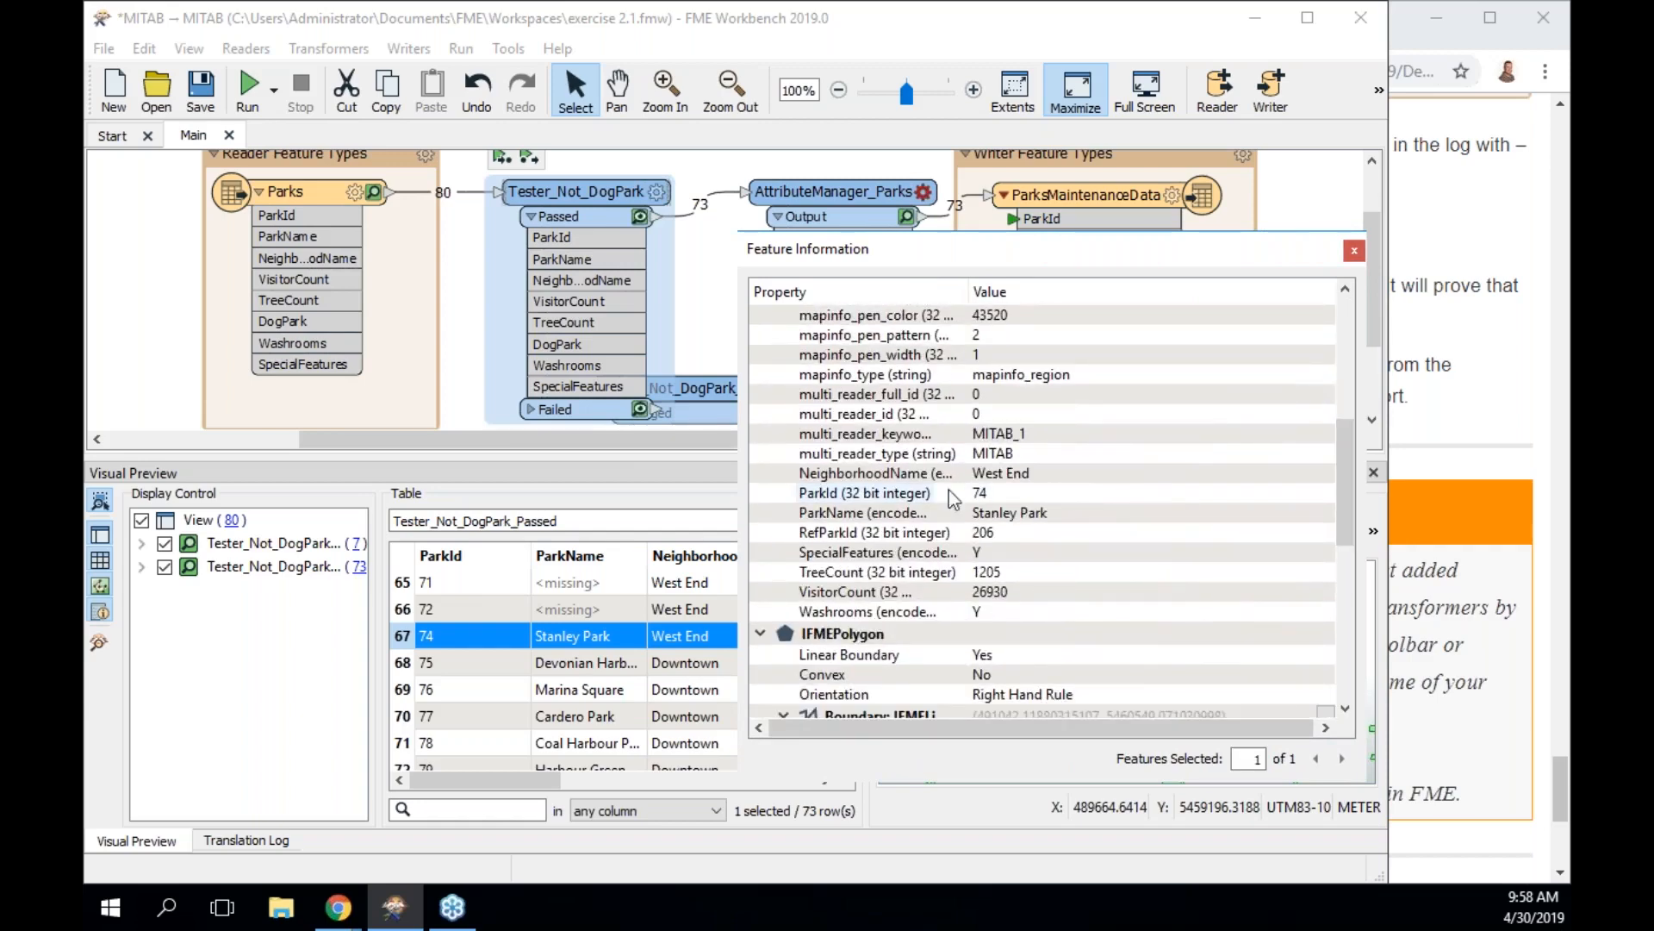
left_click(907, 534)
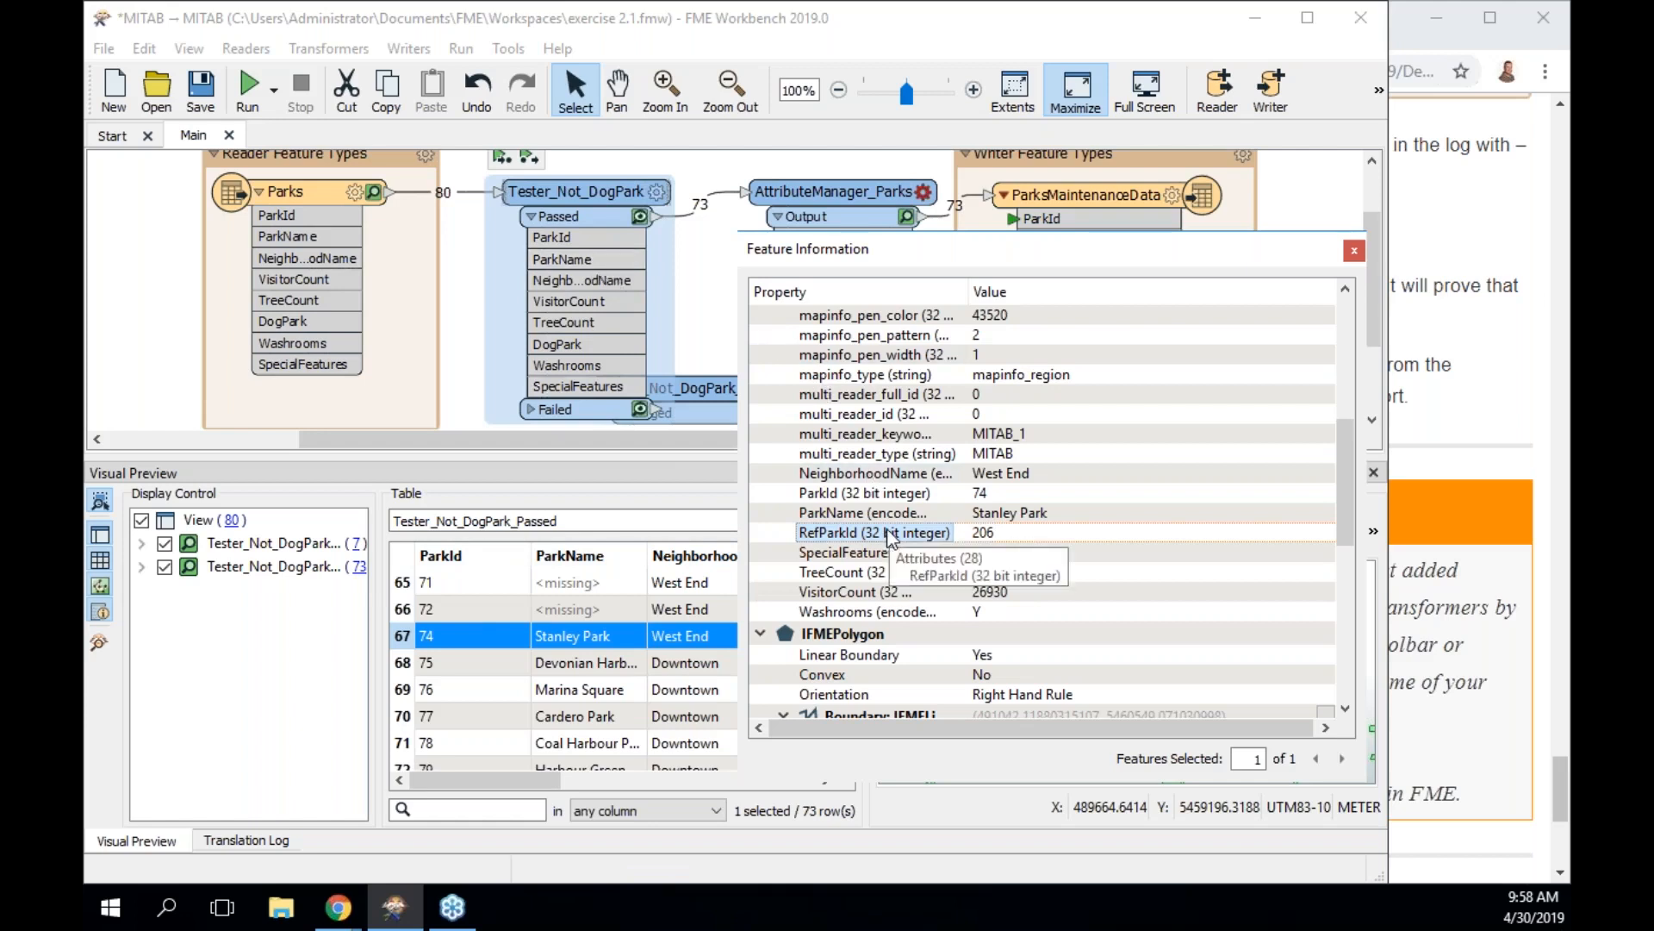
left_click(1354, 250)
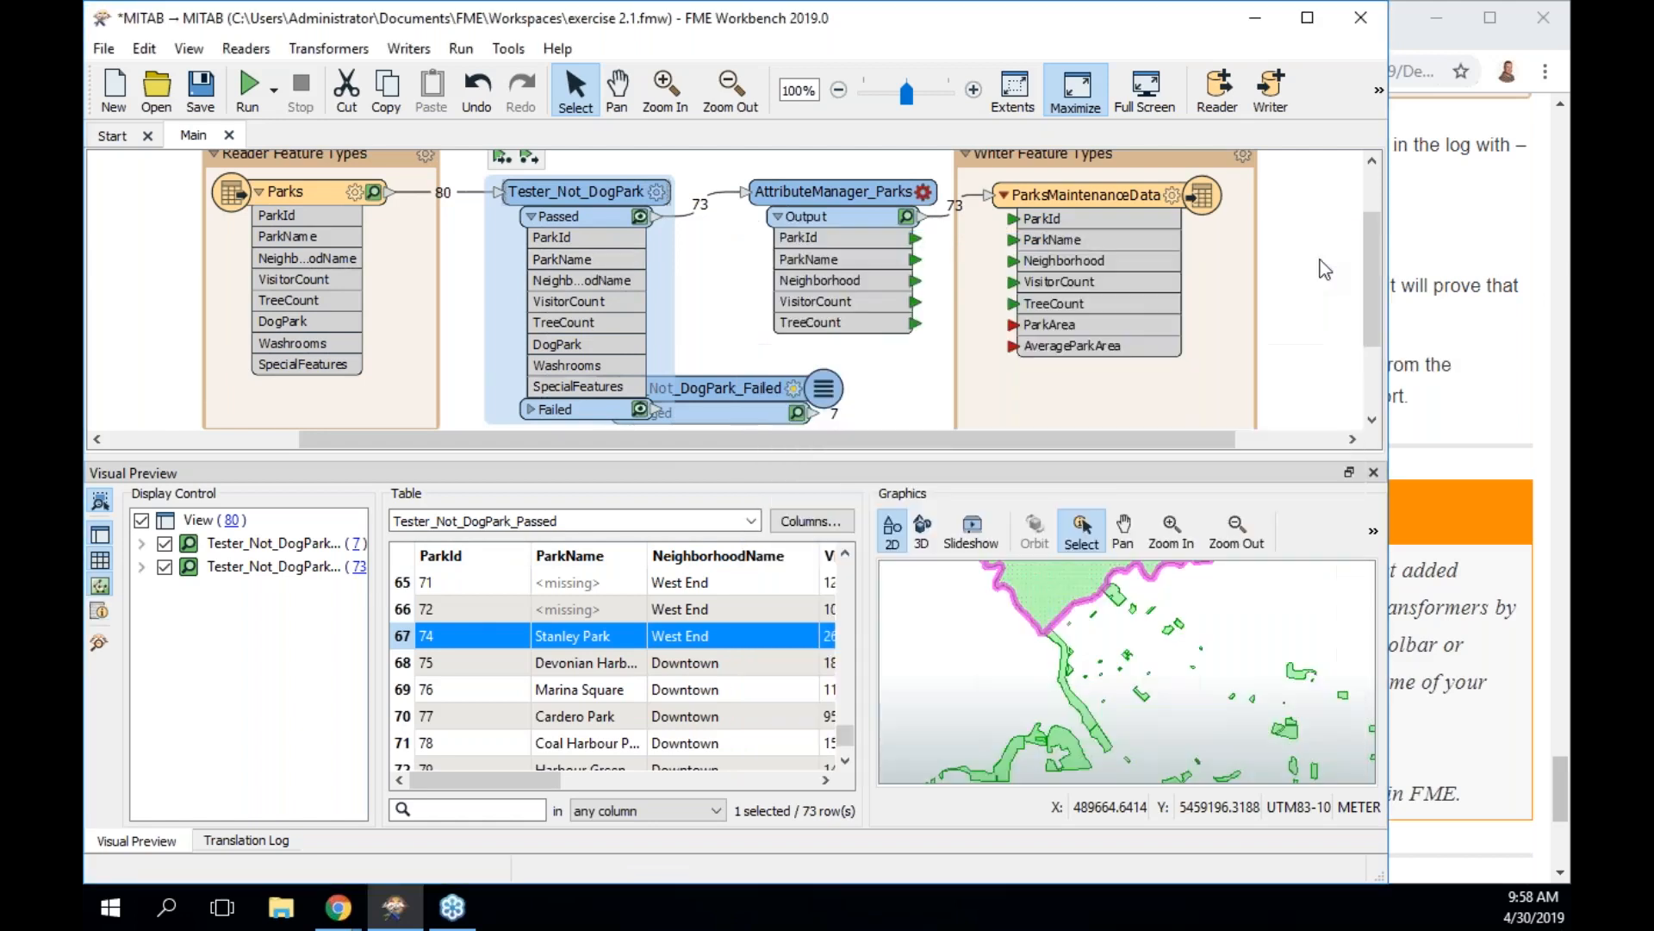
Inspect the cached output of AttributeManager_Parks and examine Stanley Park's attributes in the feature information
left_click(908, 215)
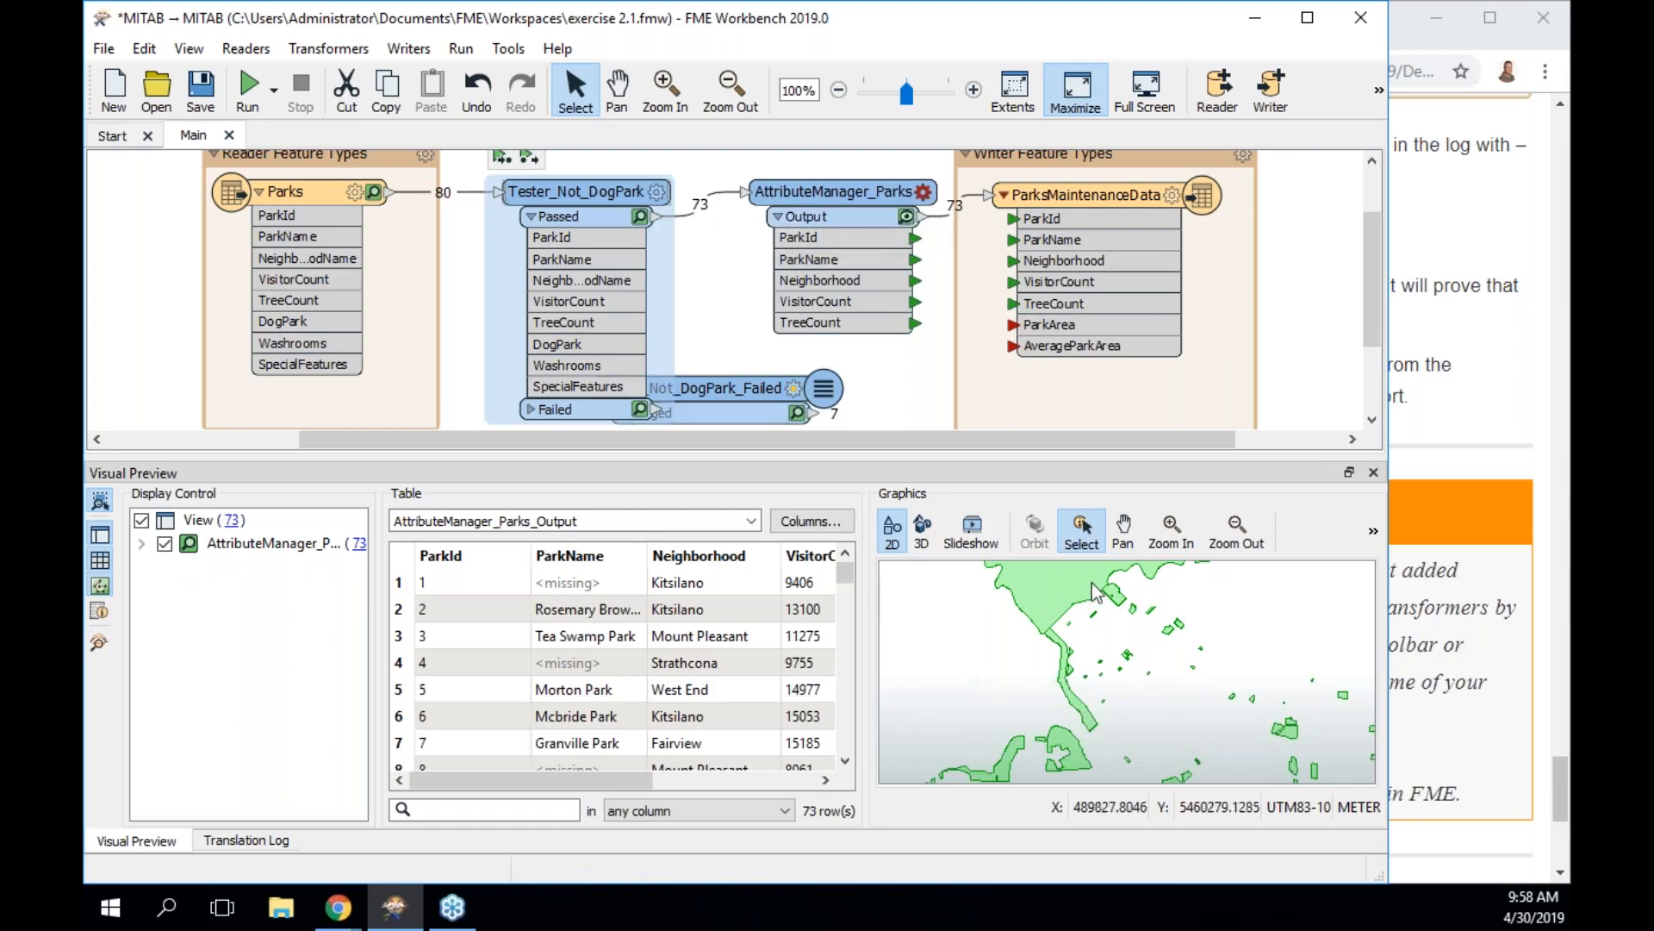
left_click(1049, 600)
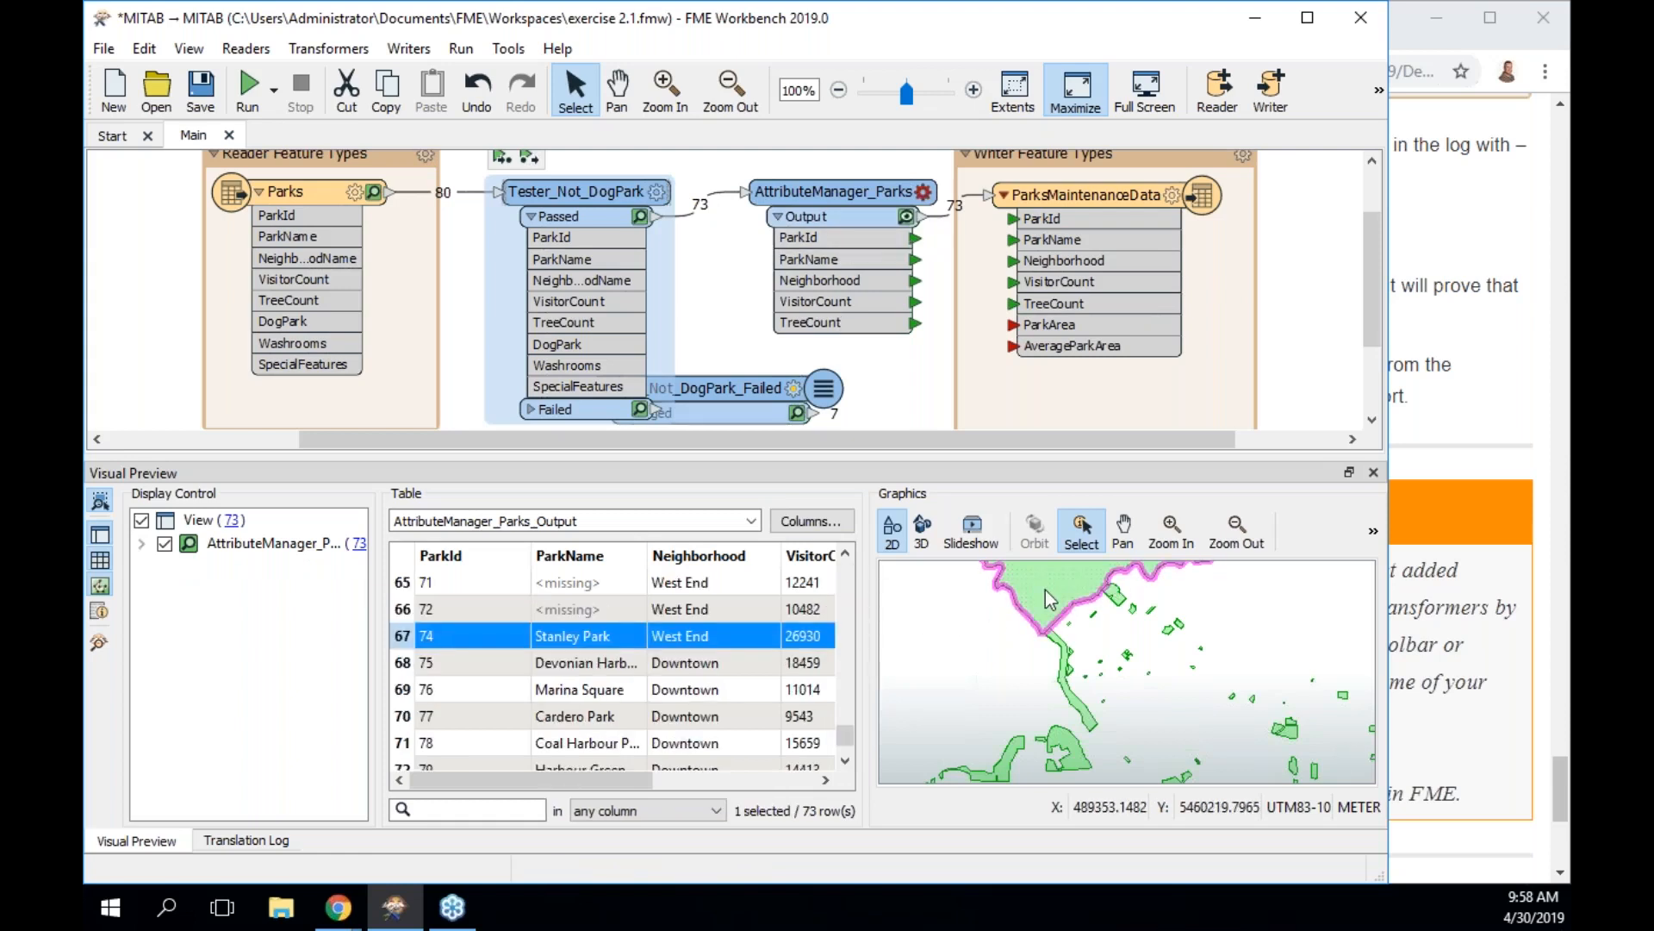
left_click(100, 611)
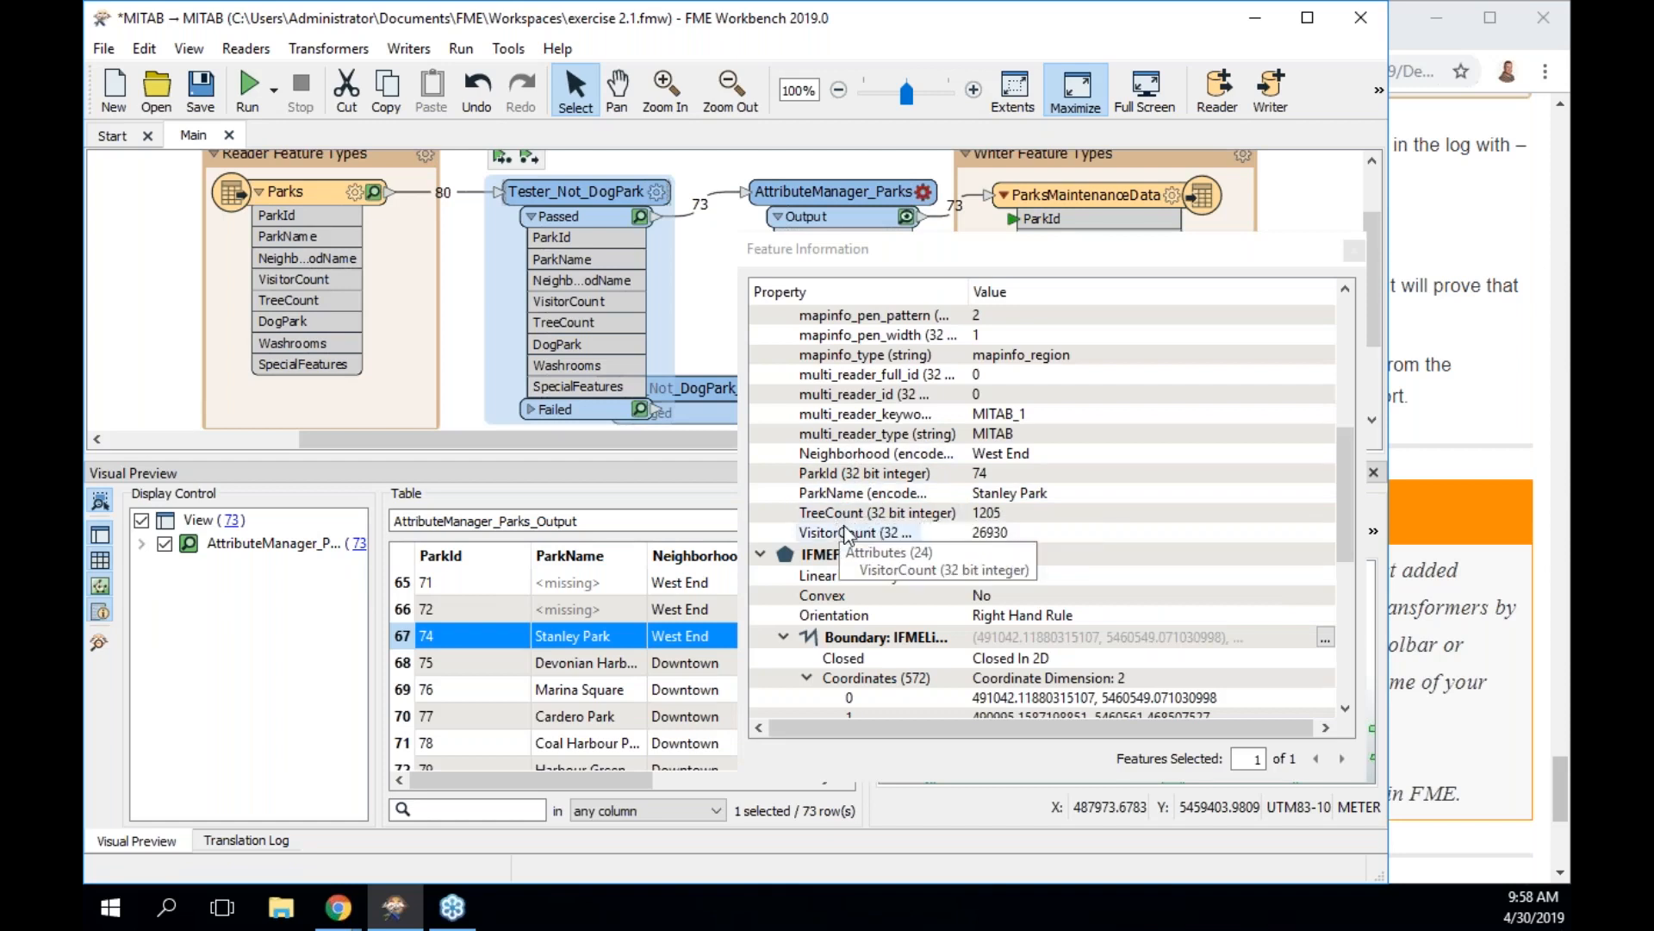
left_click_drag(1351, 515, 1338, 473)
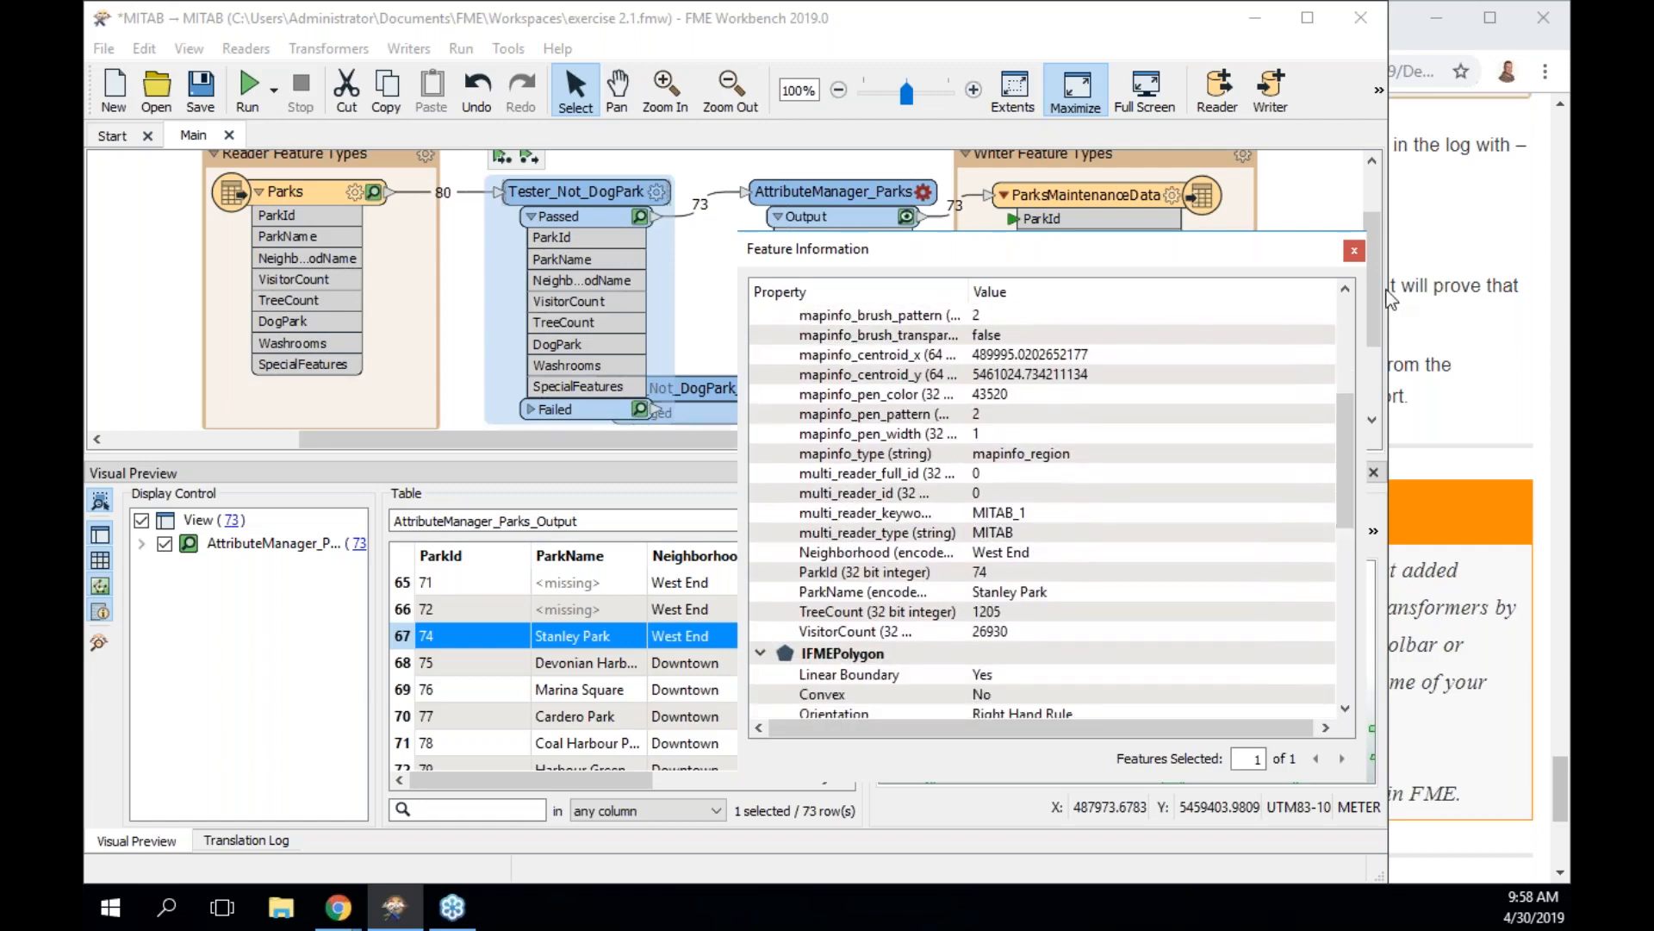
left_click(1354, 250)
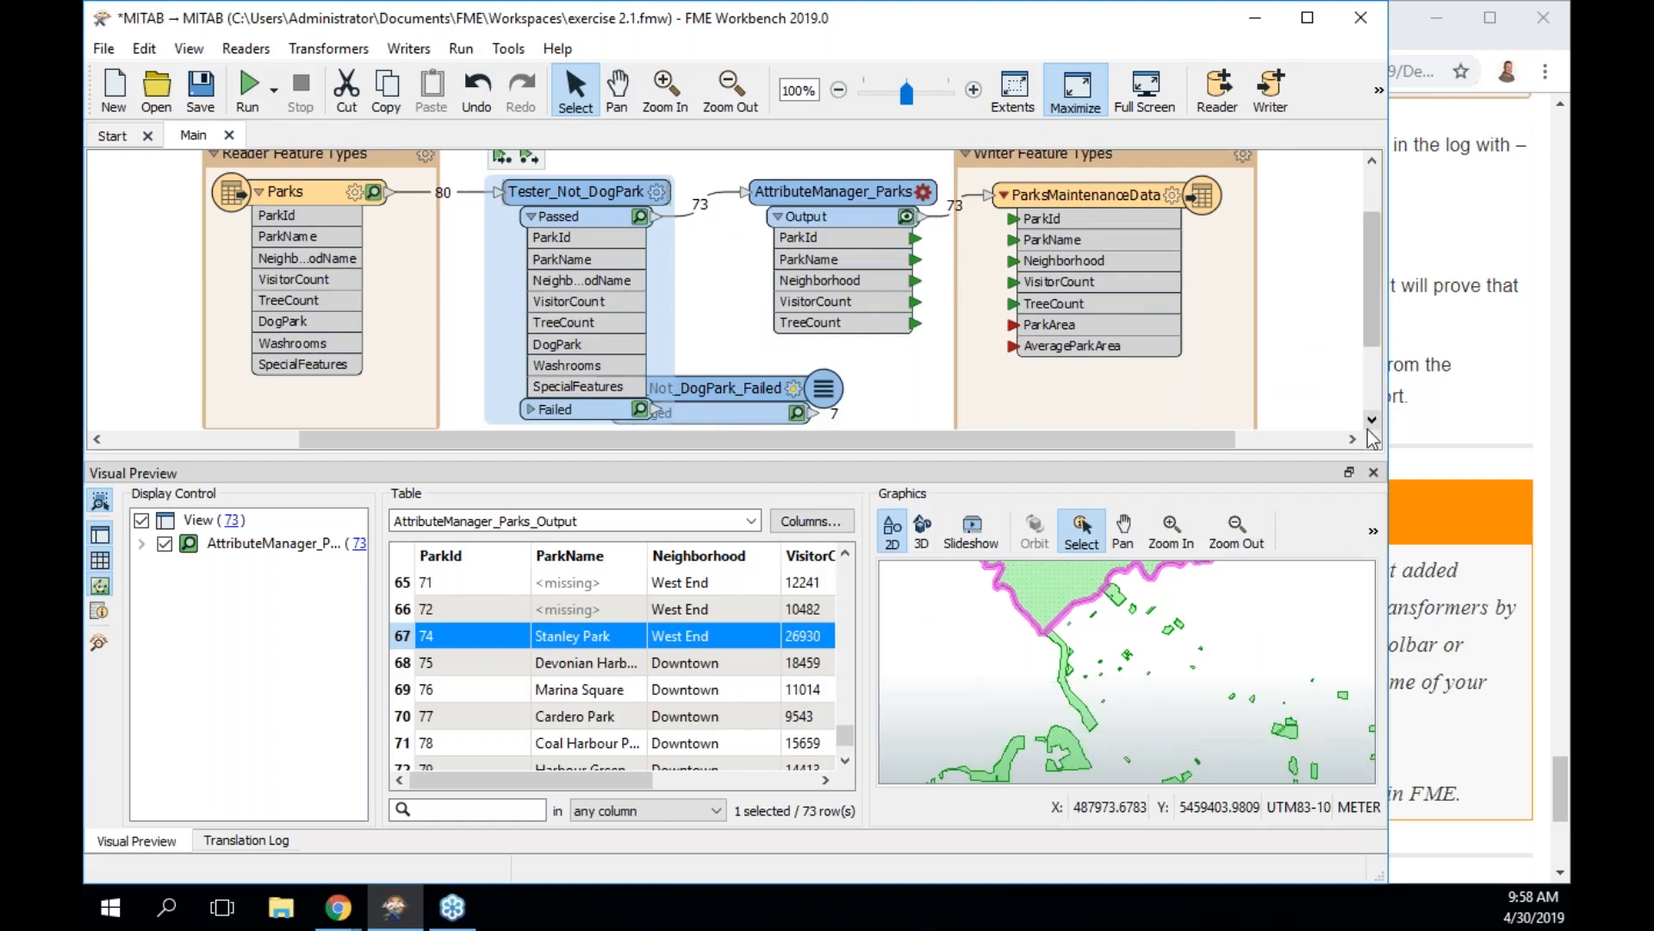
Close the visual preview and translation log, and move the Logger clear of the Tester's expanded port list
left_click(1374, 472)
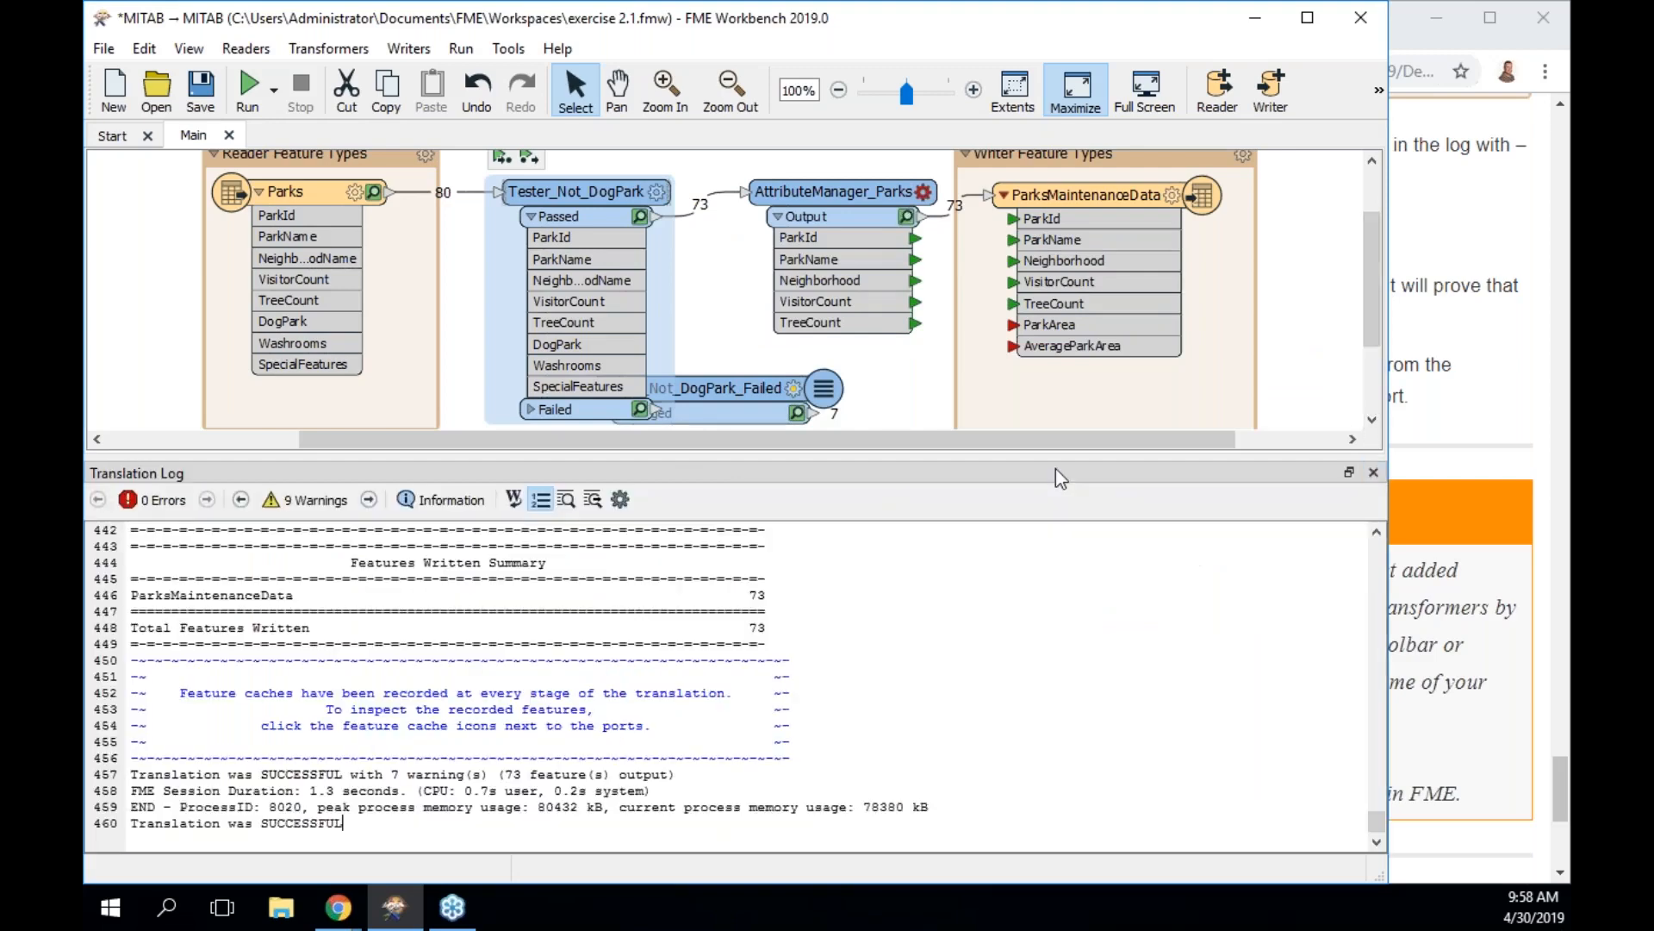
left_click(1374, 472)
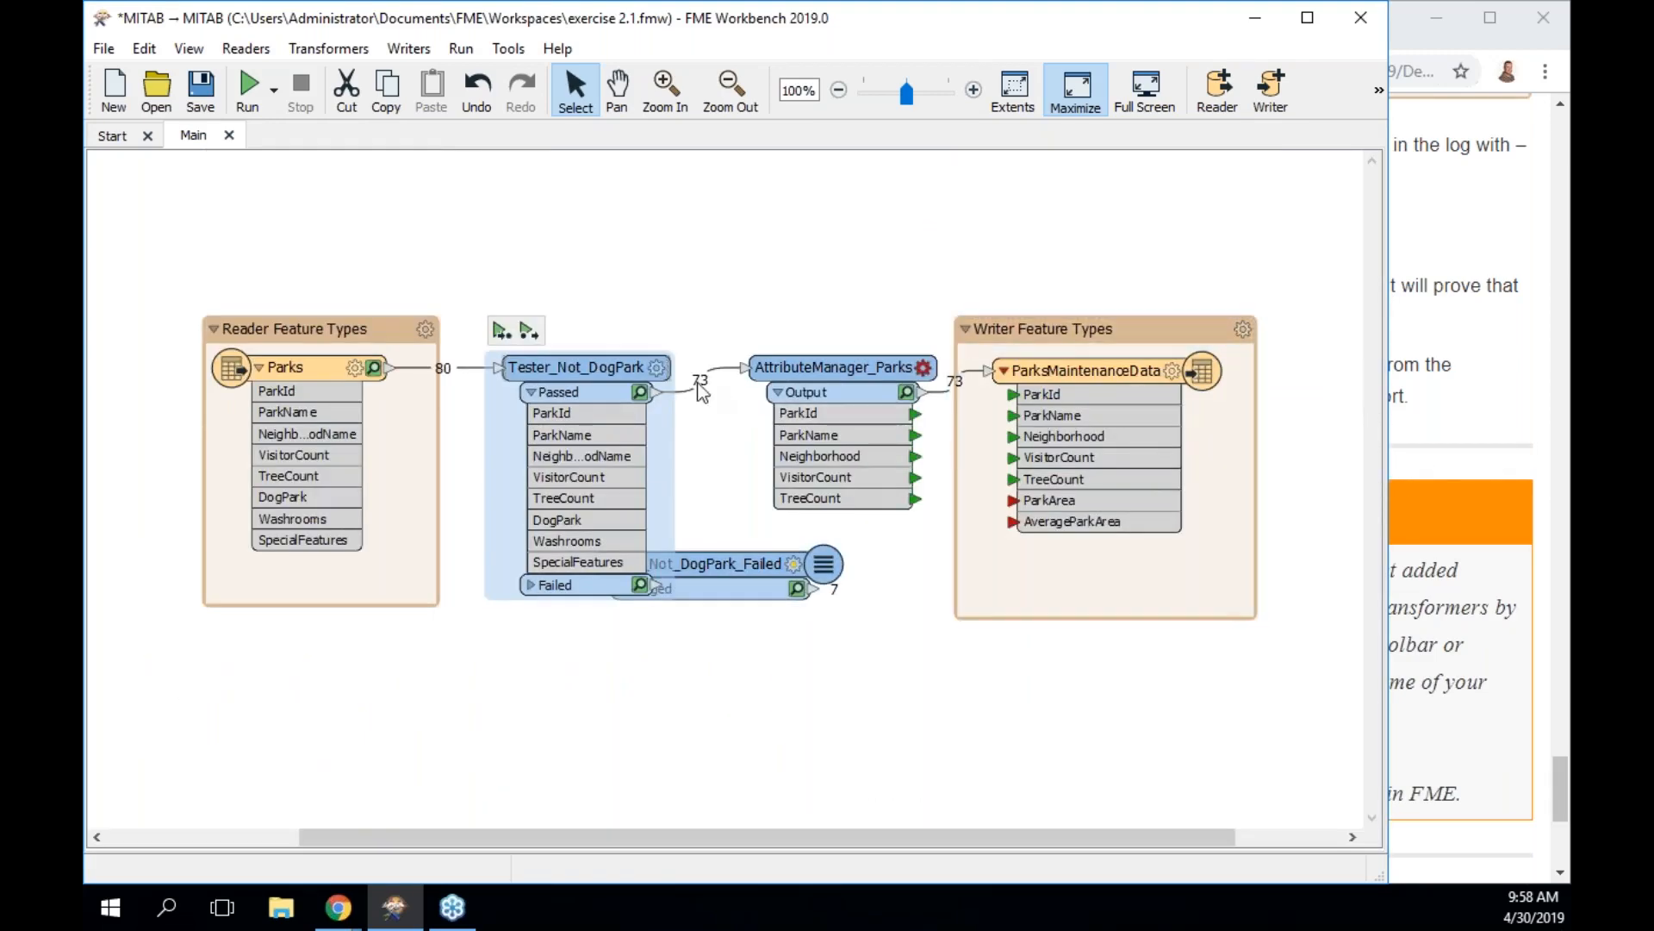
left_click_drag(714, 565, 810, 681)
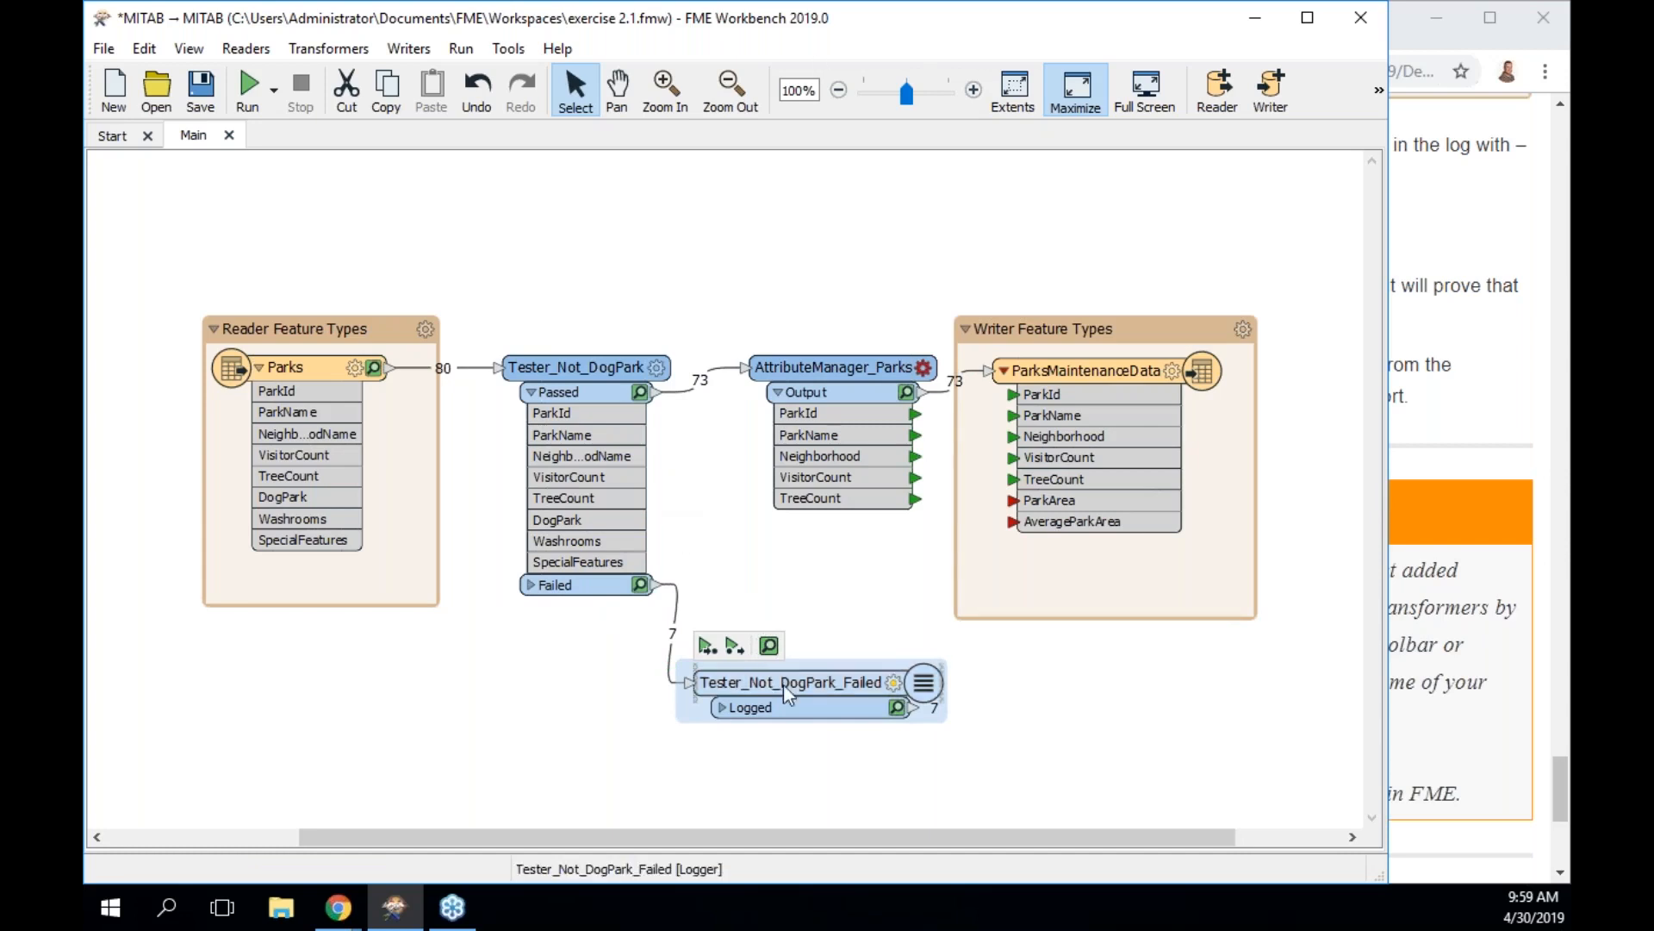
Set the severity level of the Tester_Not_DogPark_Failed Logger to Error
mouse_move(788, 687)
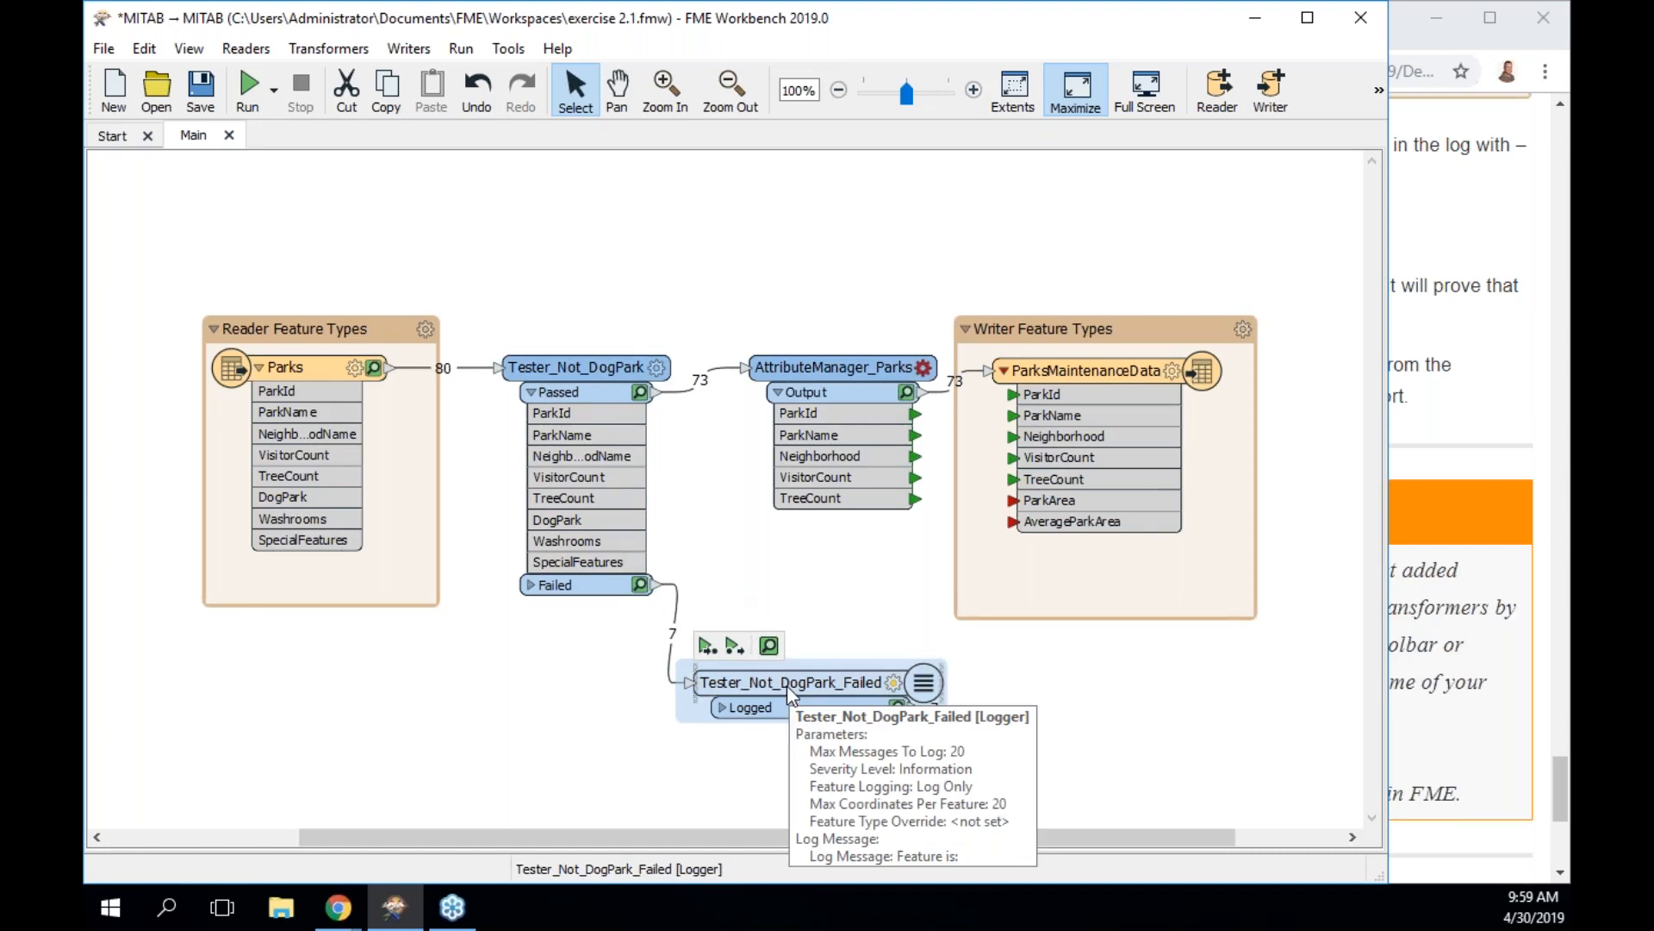
double_click(789, 689)
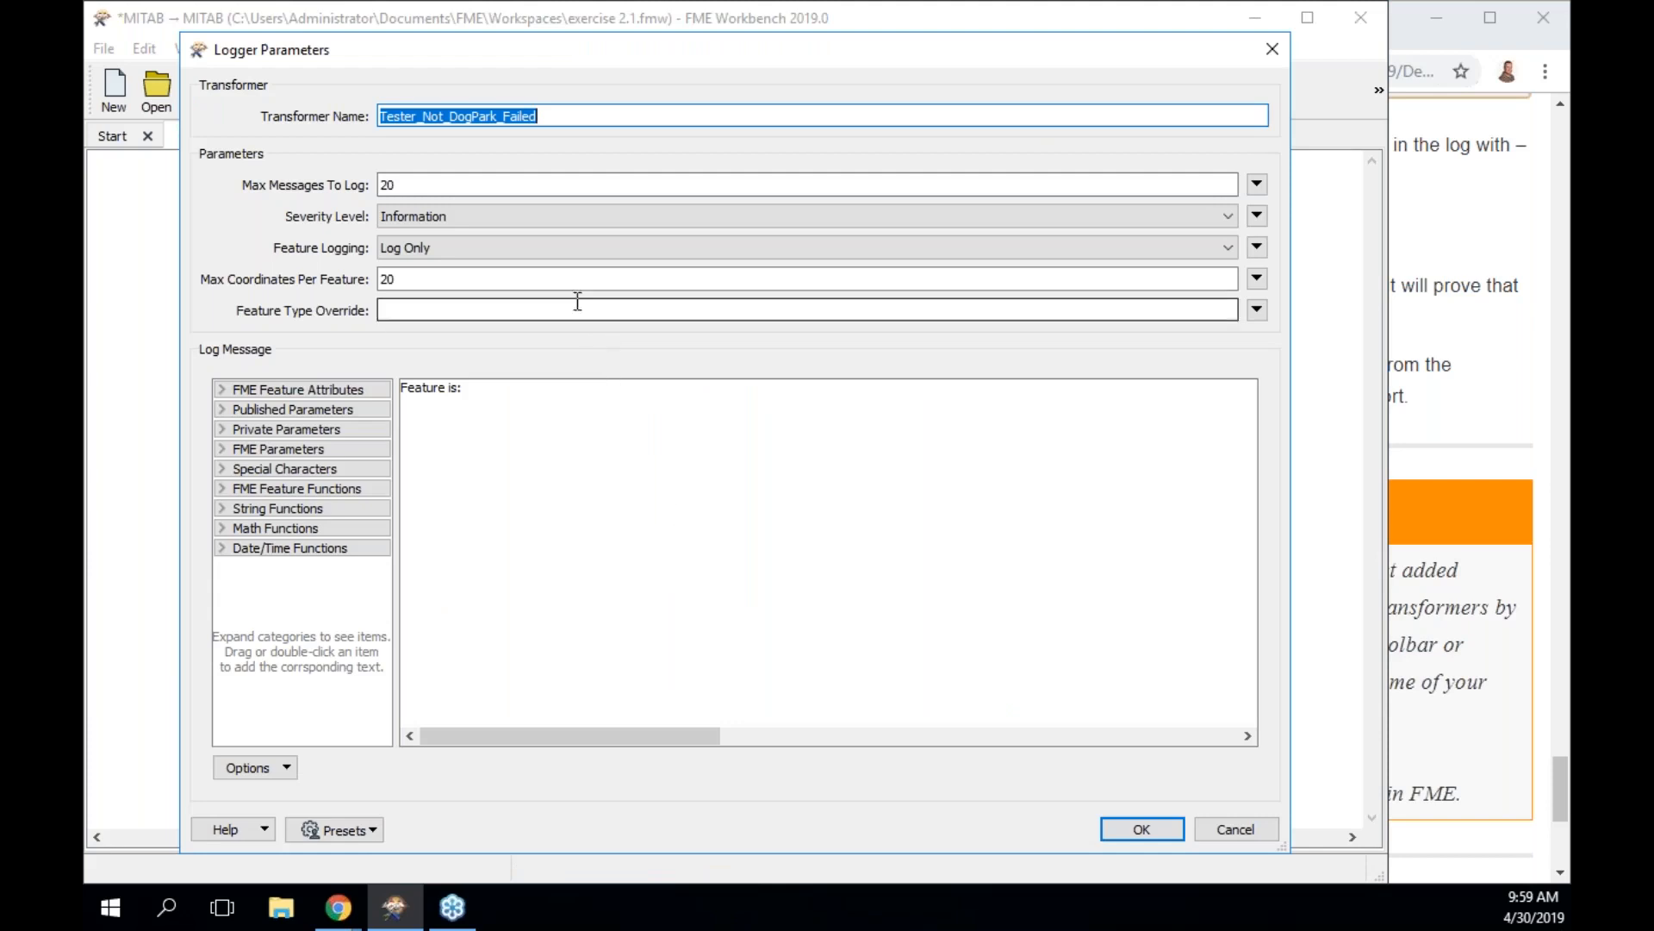
double_click(396, 185)
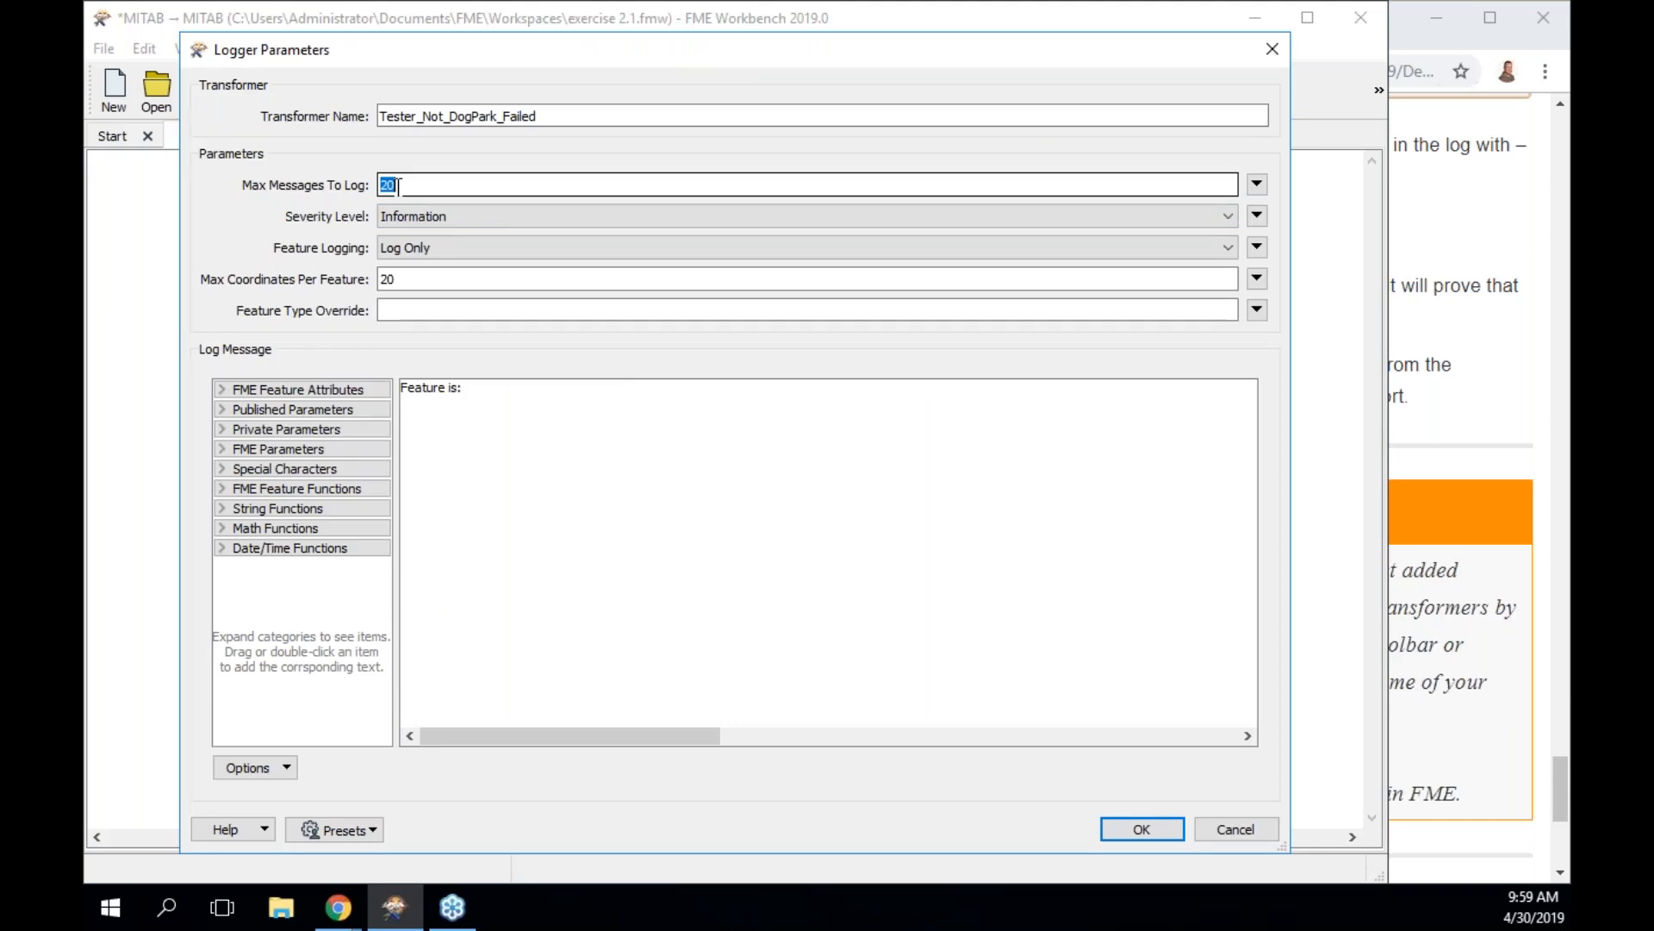
left_click(428, 219)
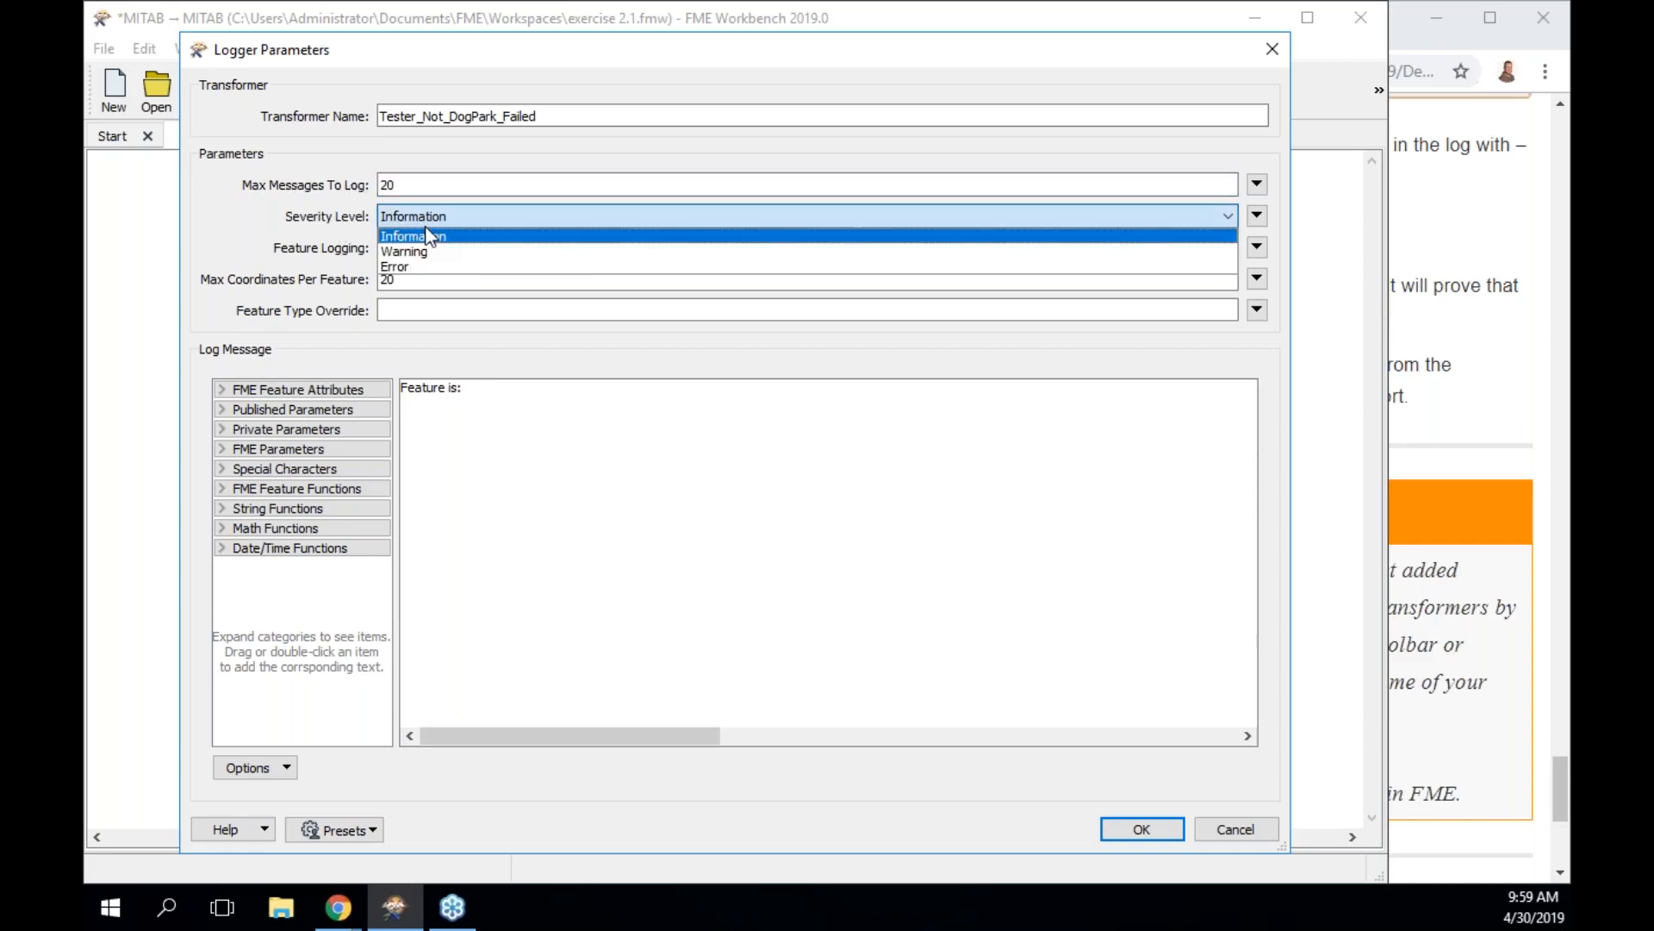
left_click(463, 272)
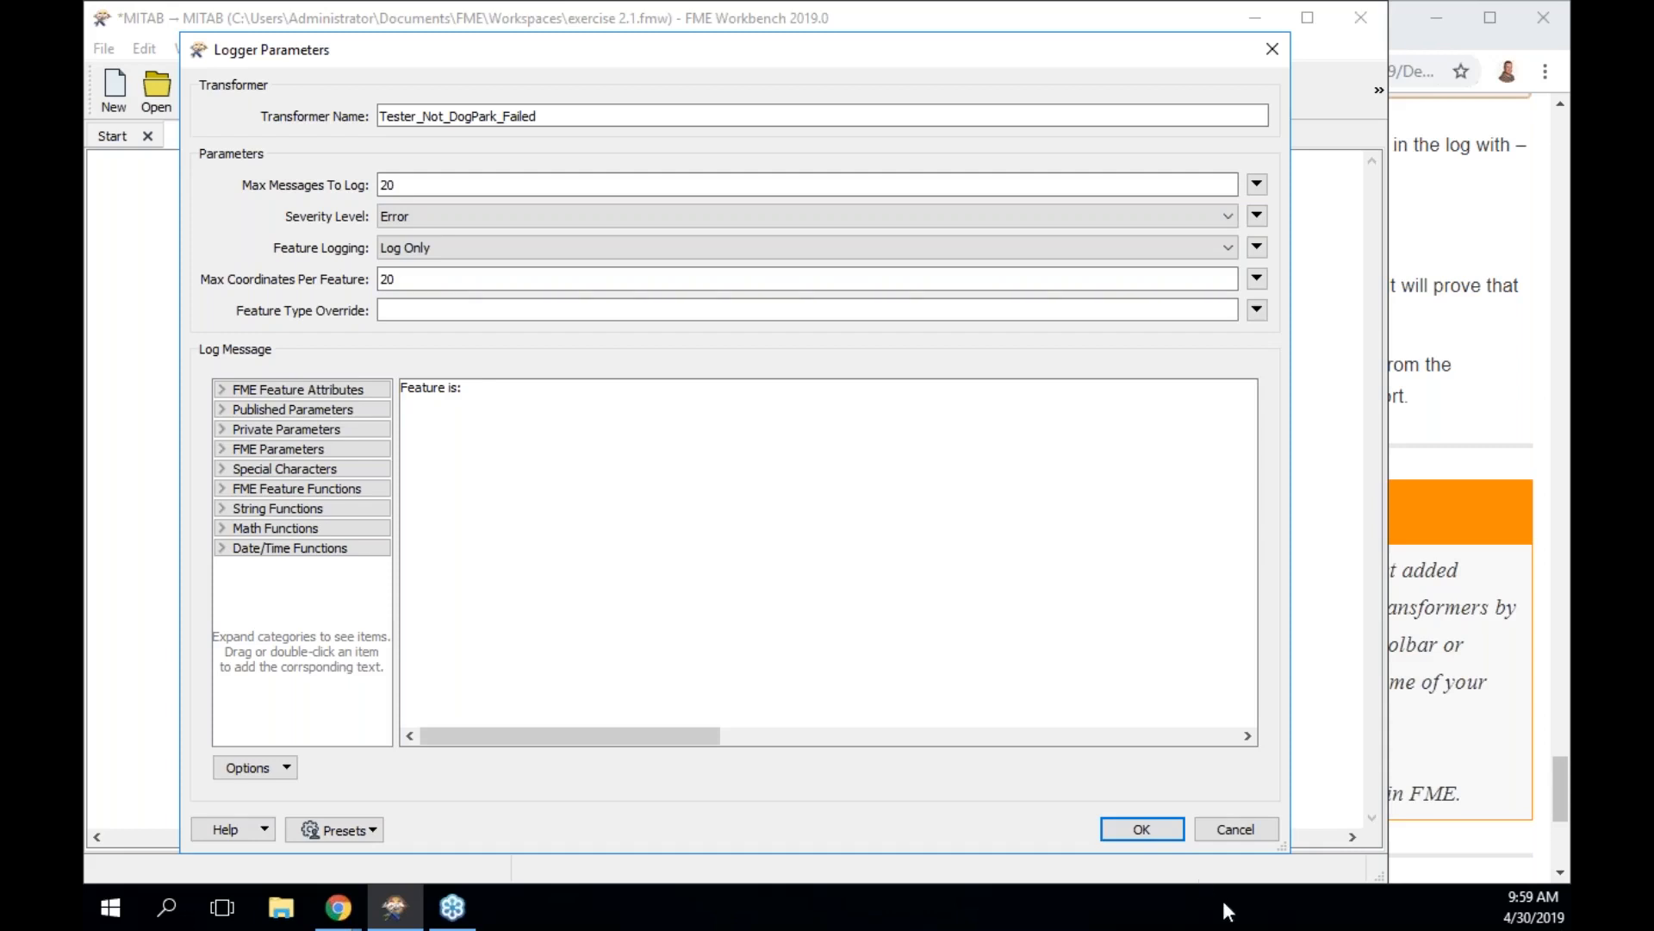
left_click(1145, 830)
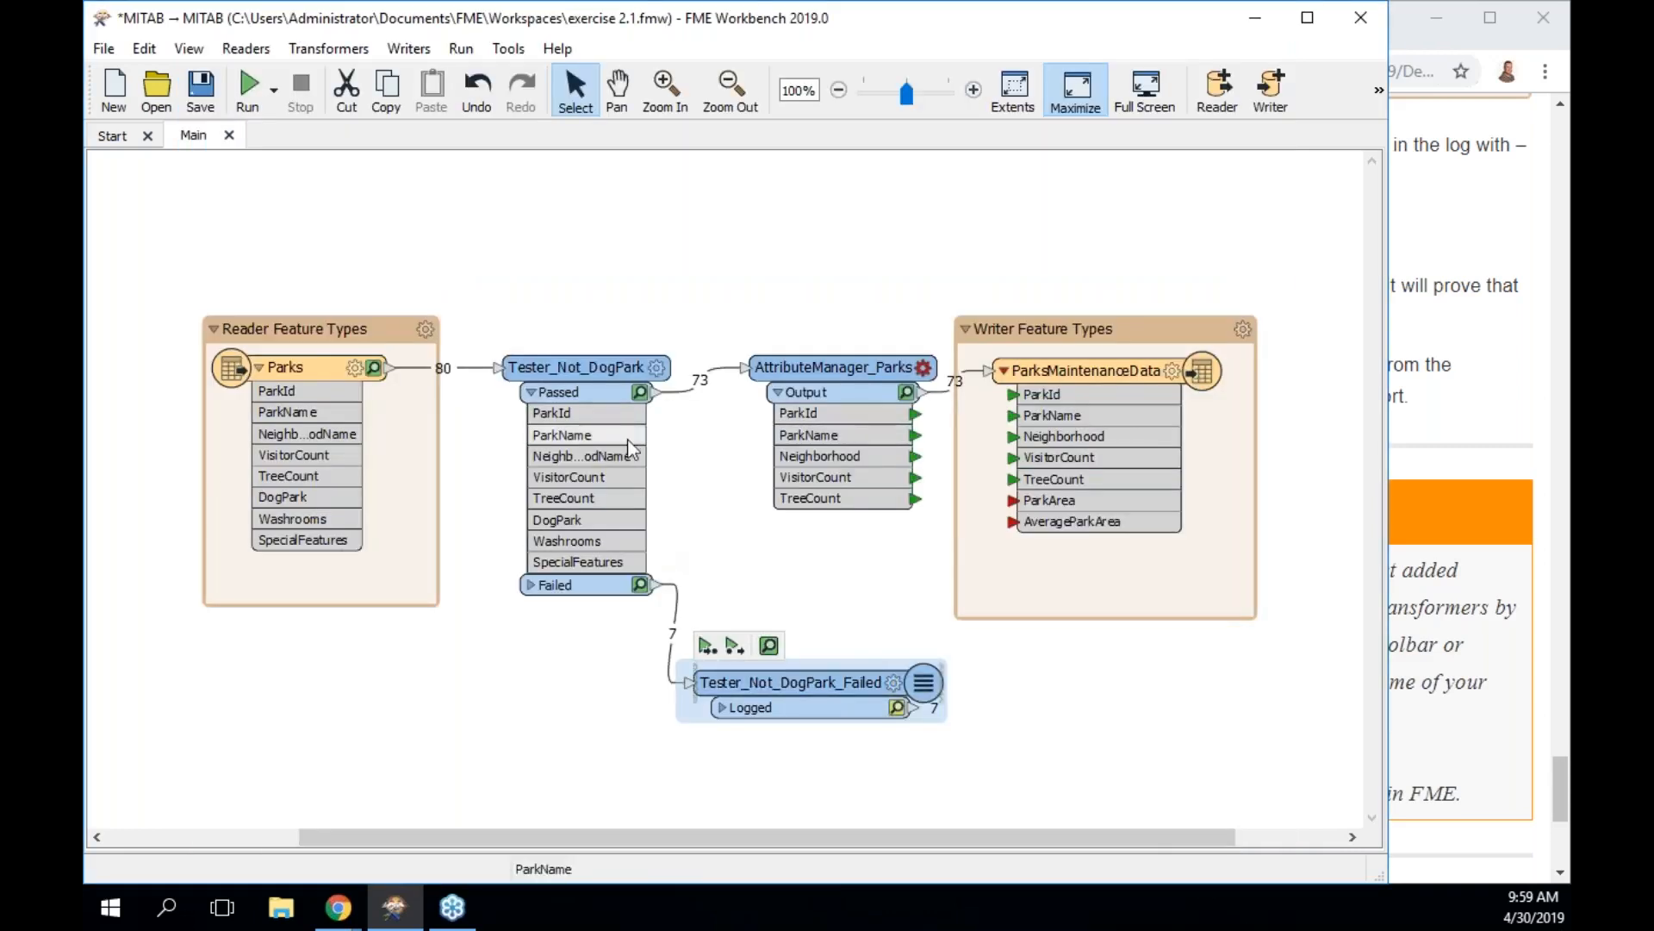
Run the workspace and examine how the logged dog park features are reported in the translation log
left_click(315, 371)
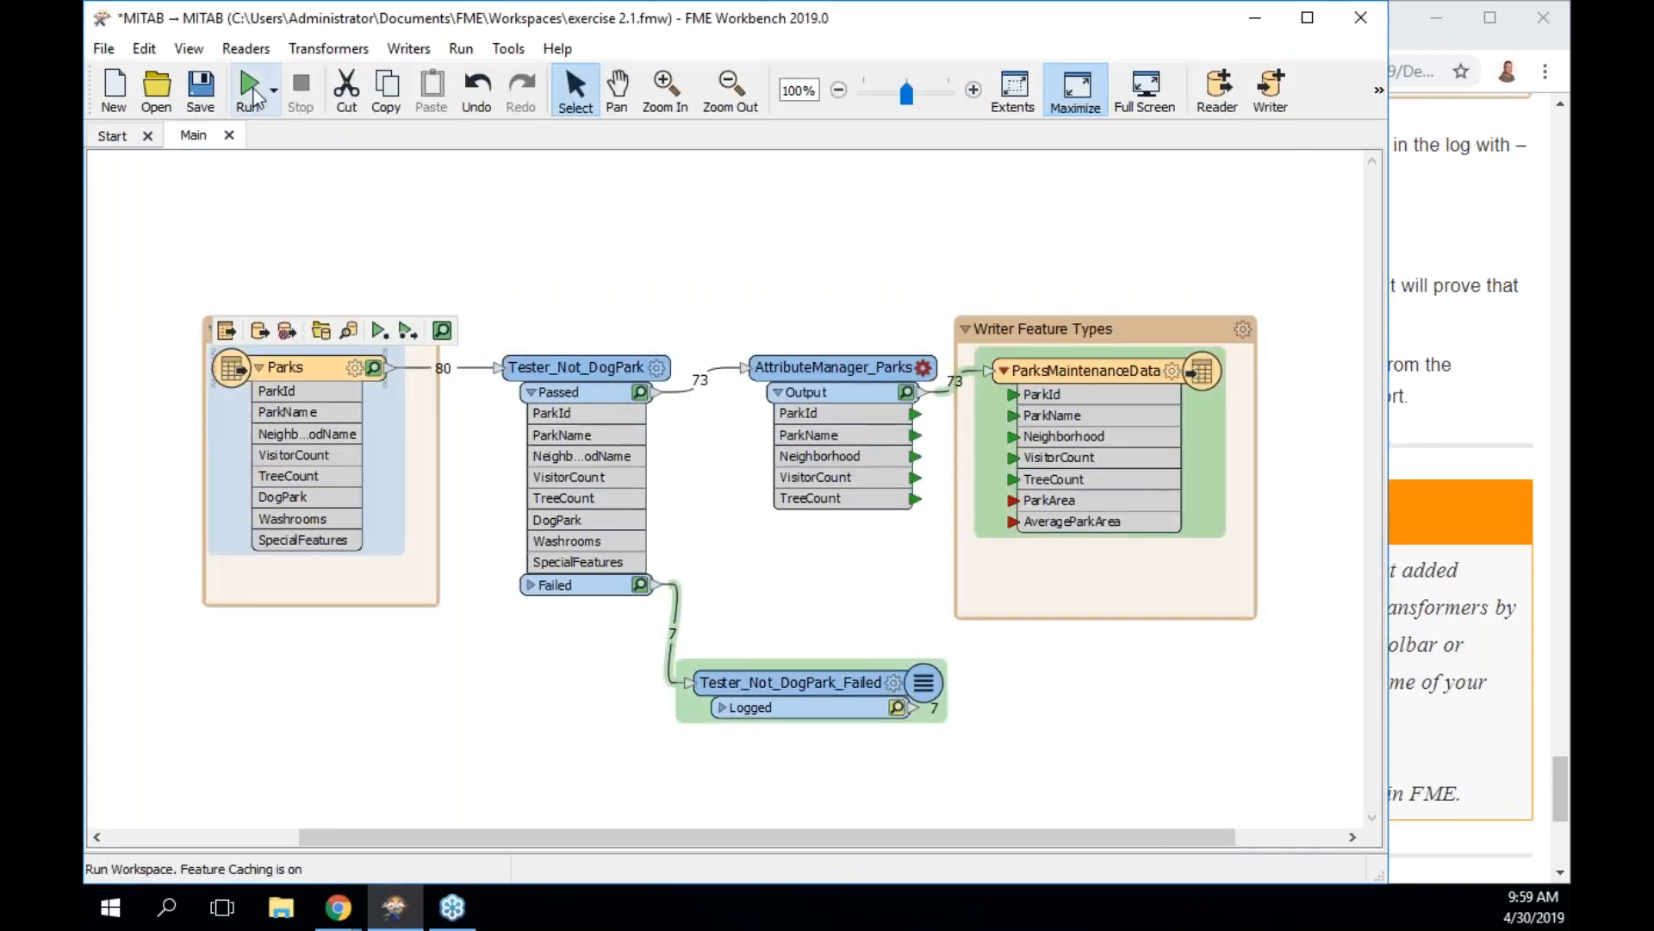
left_click(252, 90)
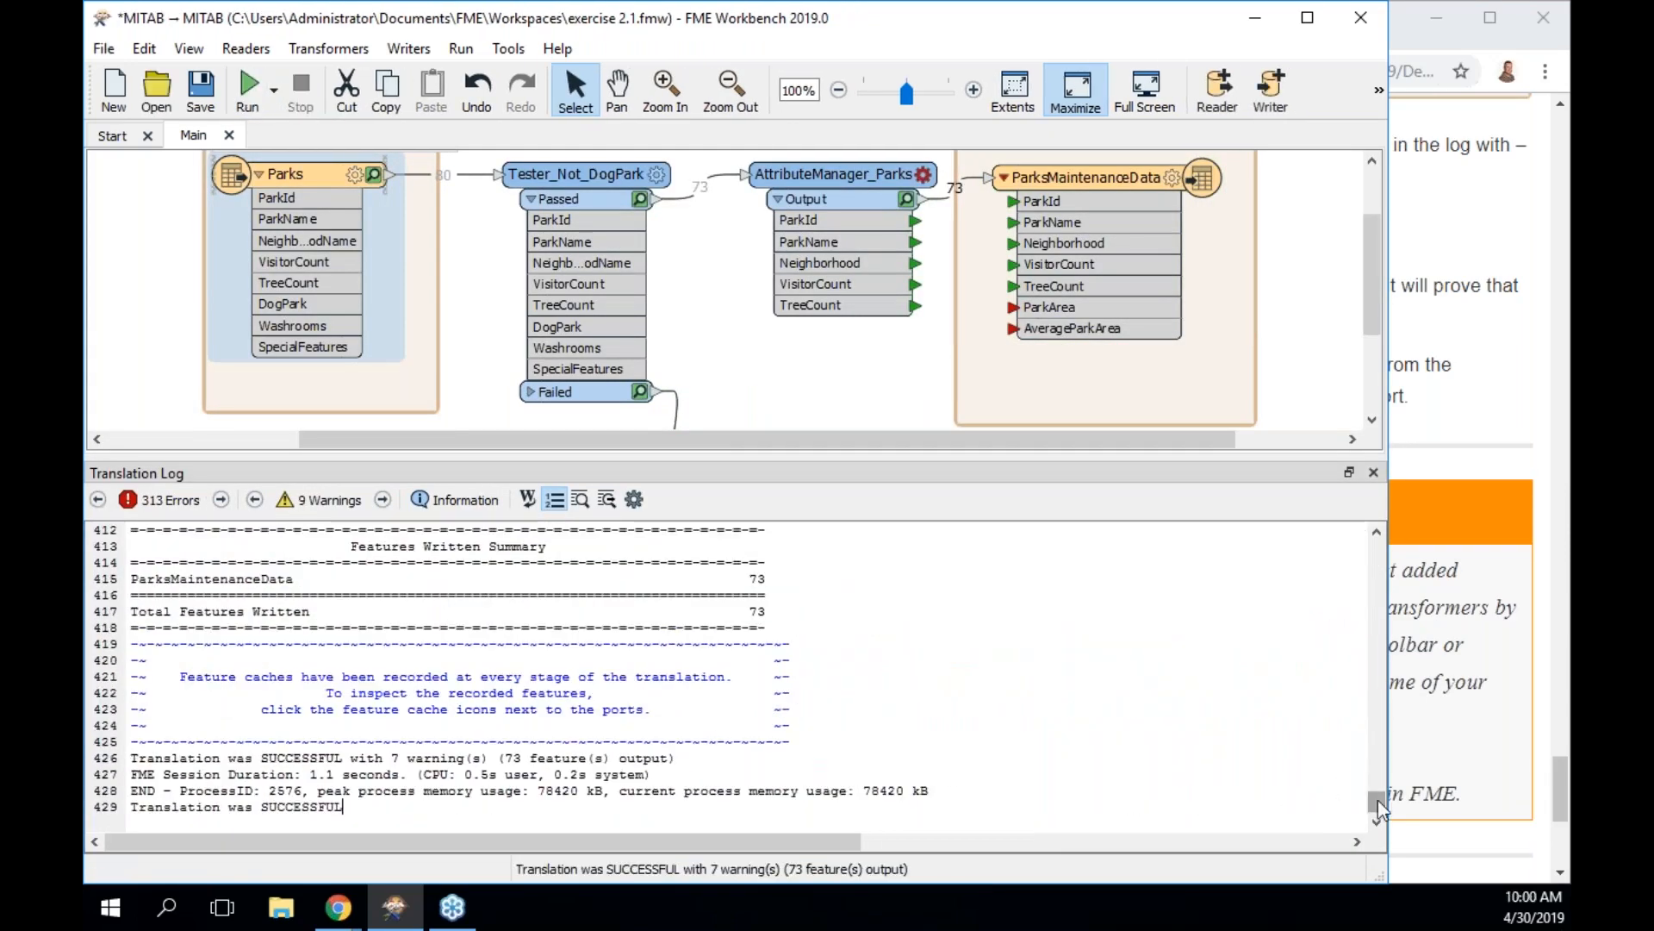
left_click_drag(1377, 801, 1379, 758)
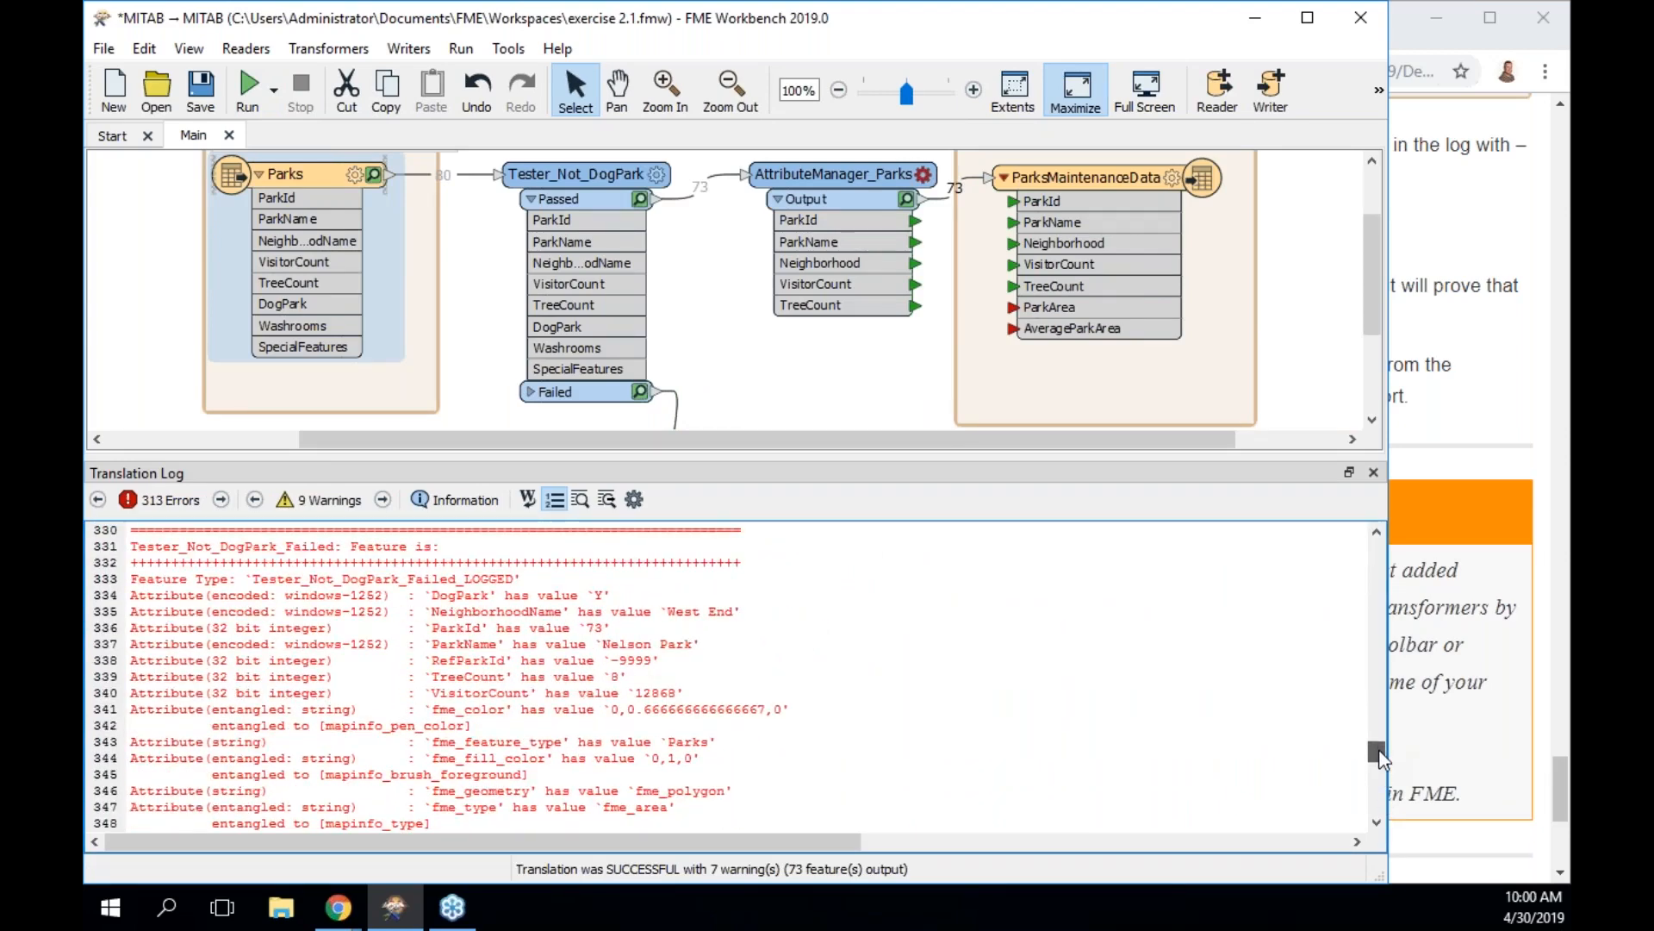
left_click_drag(1379, 757, 1355, 577)
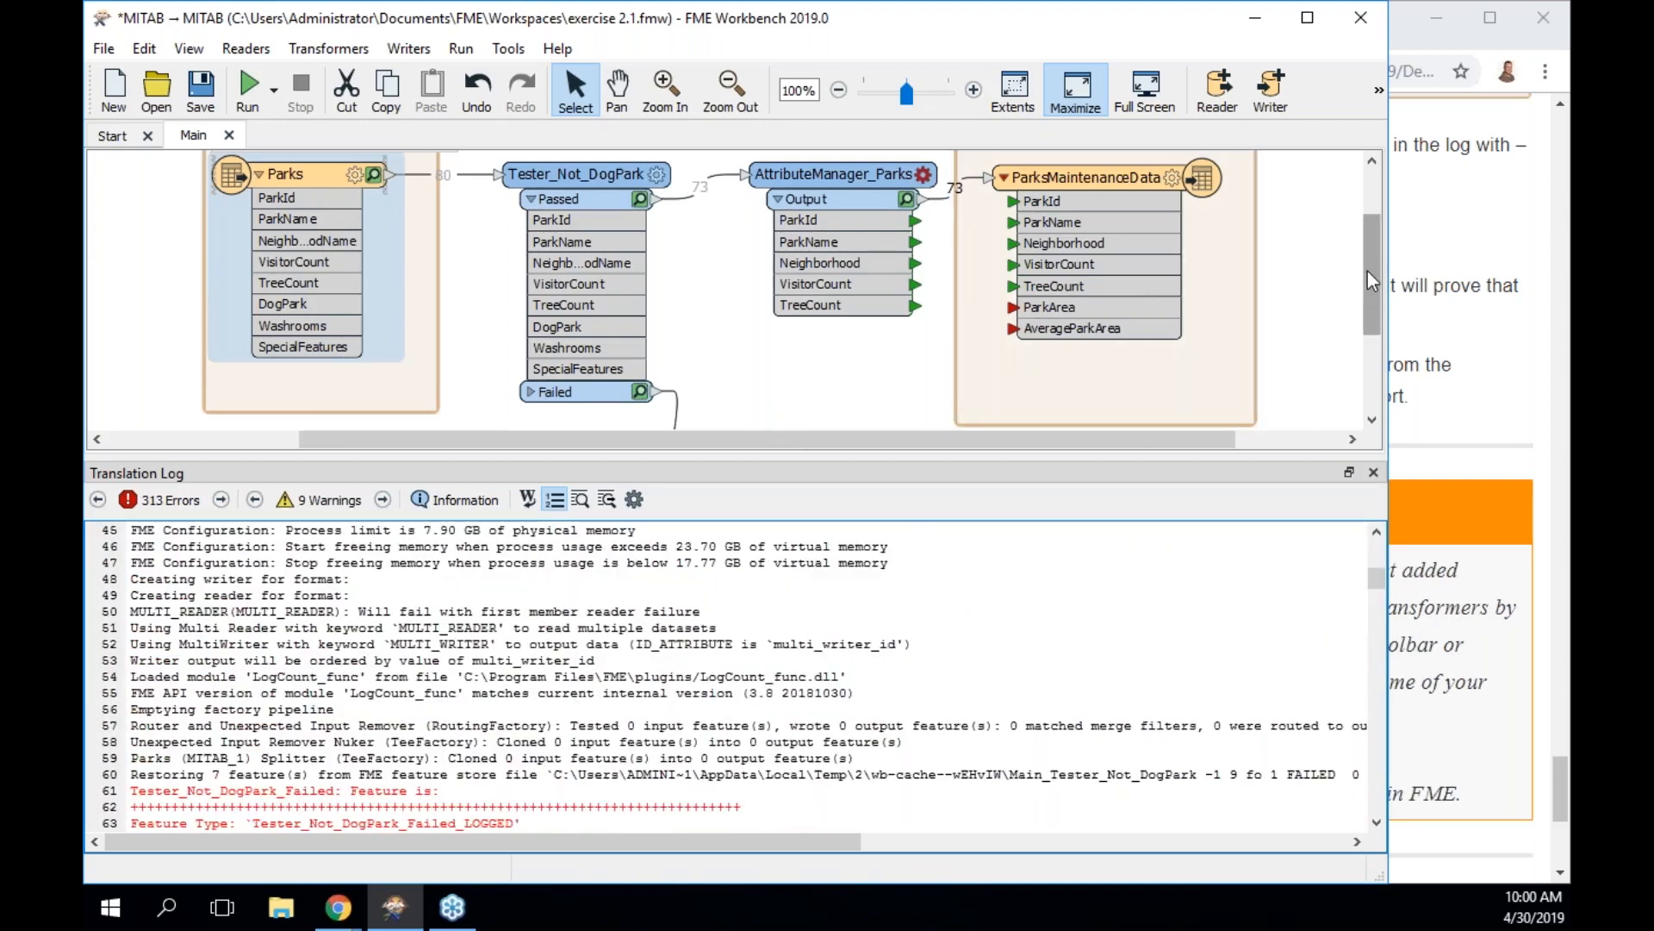
Set the severity level of the Tester_Not_DogPark_Failed Logger to Warning
left_click_drag(1368, 271, 1366, 381)
double_click(758, 317)
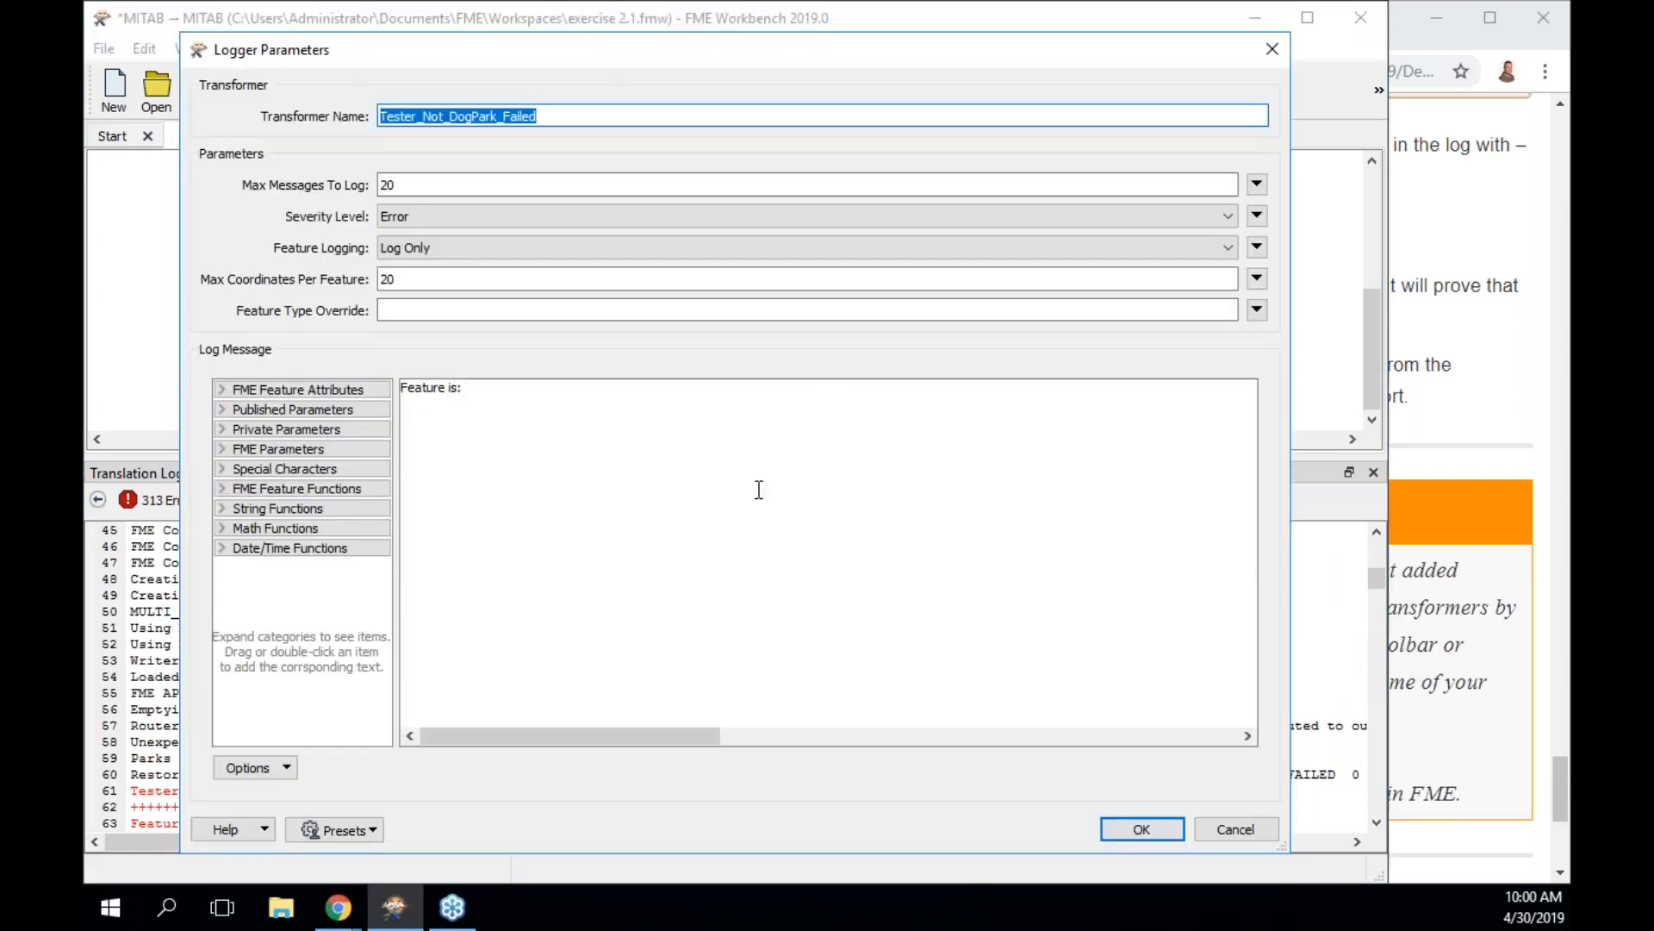
left_click(421, 217)
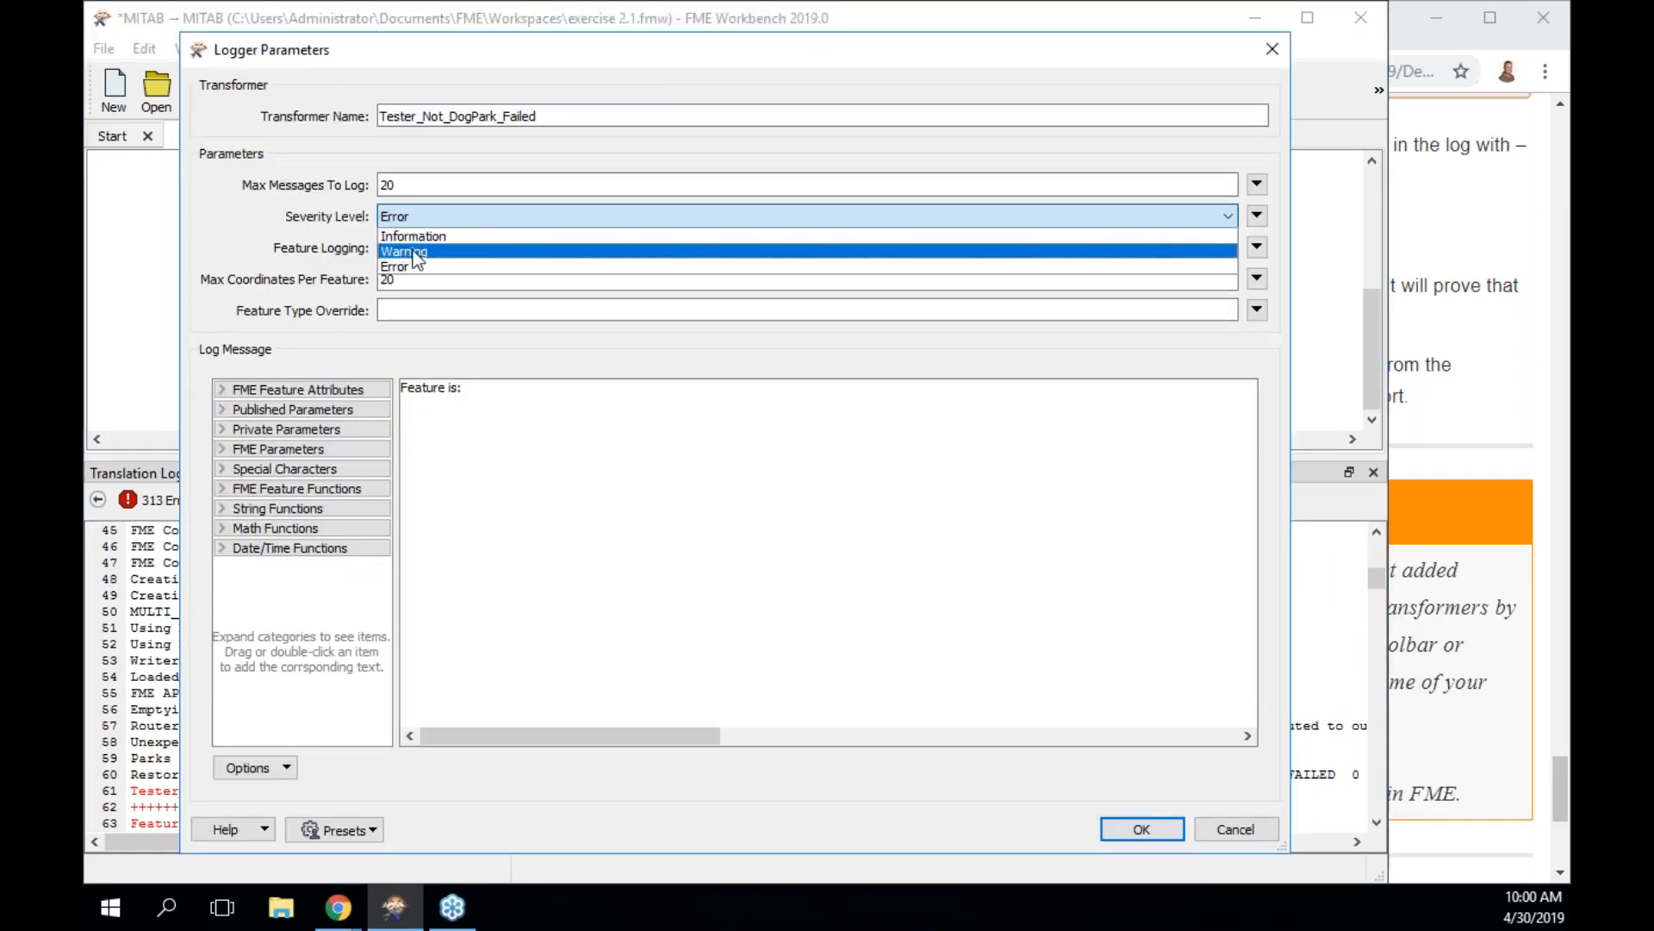
left_click(415, 251)
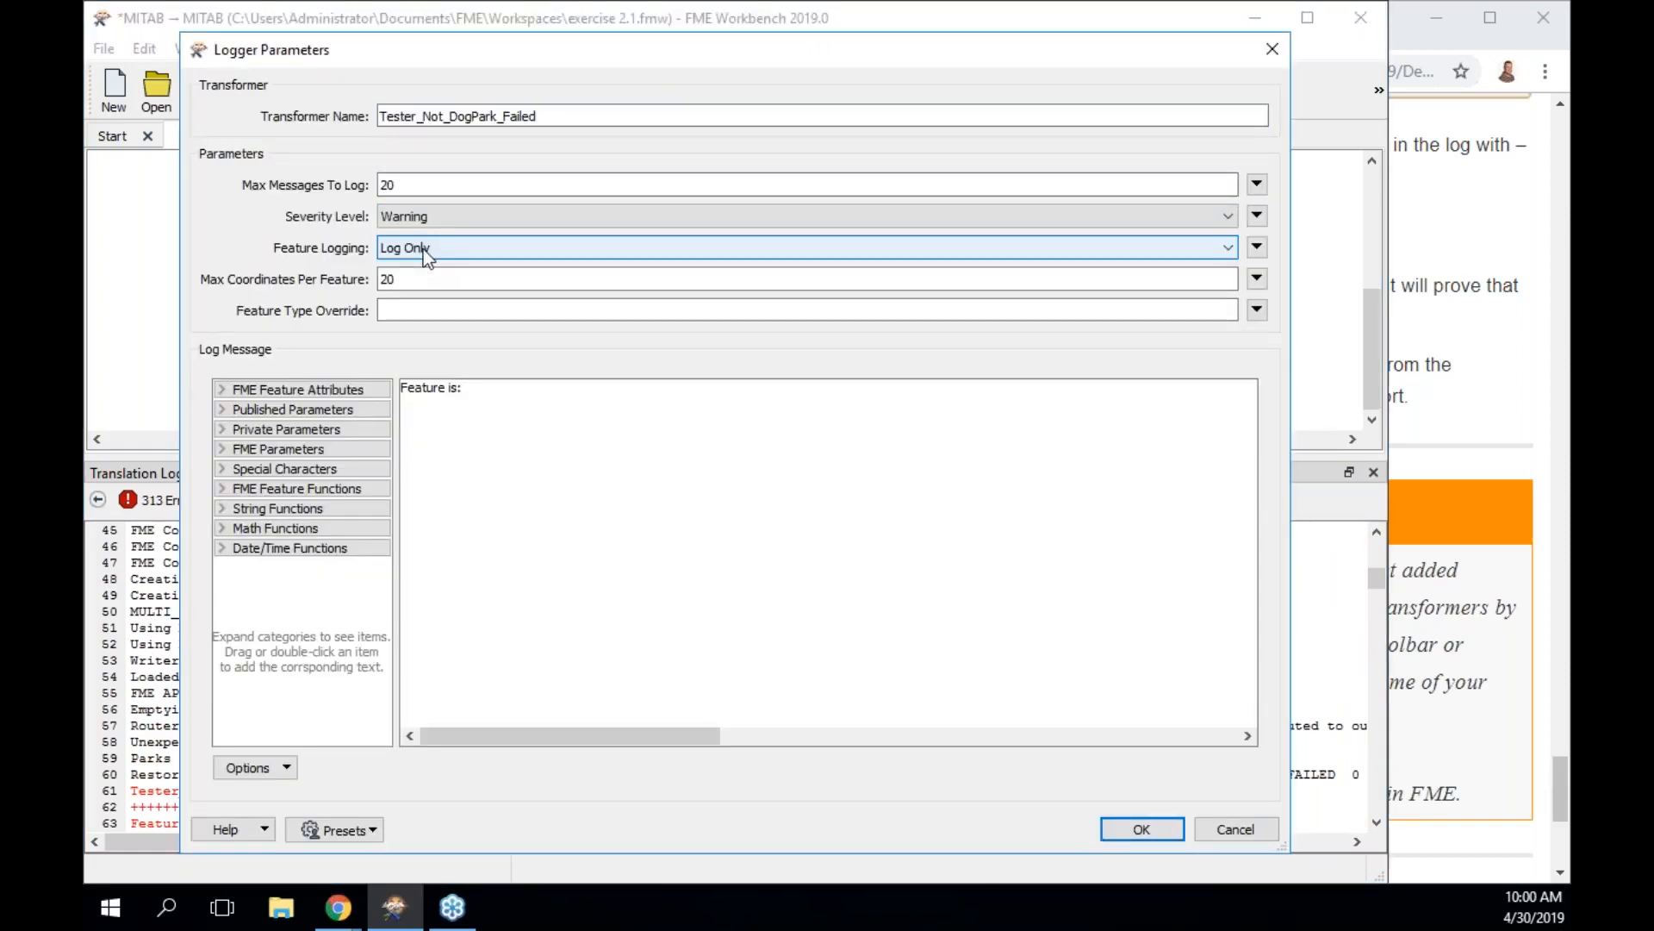
left_click(1143, 828)
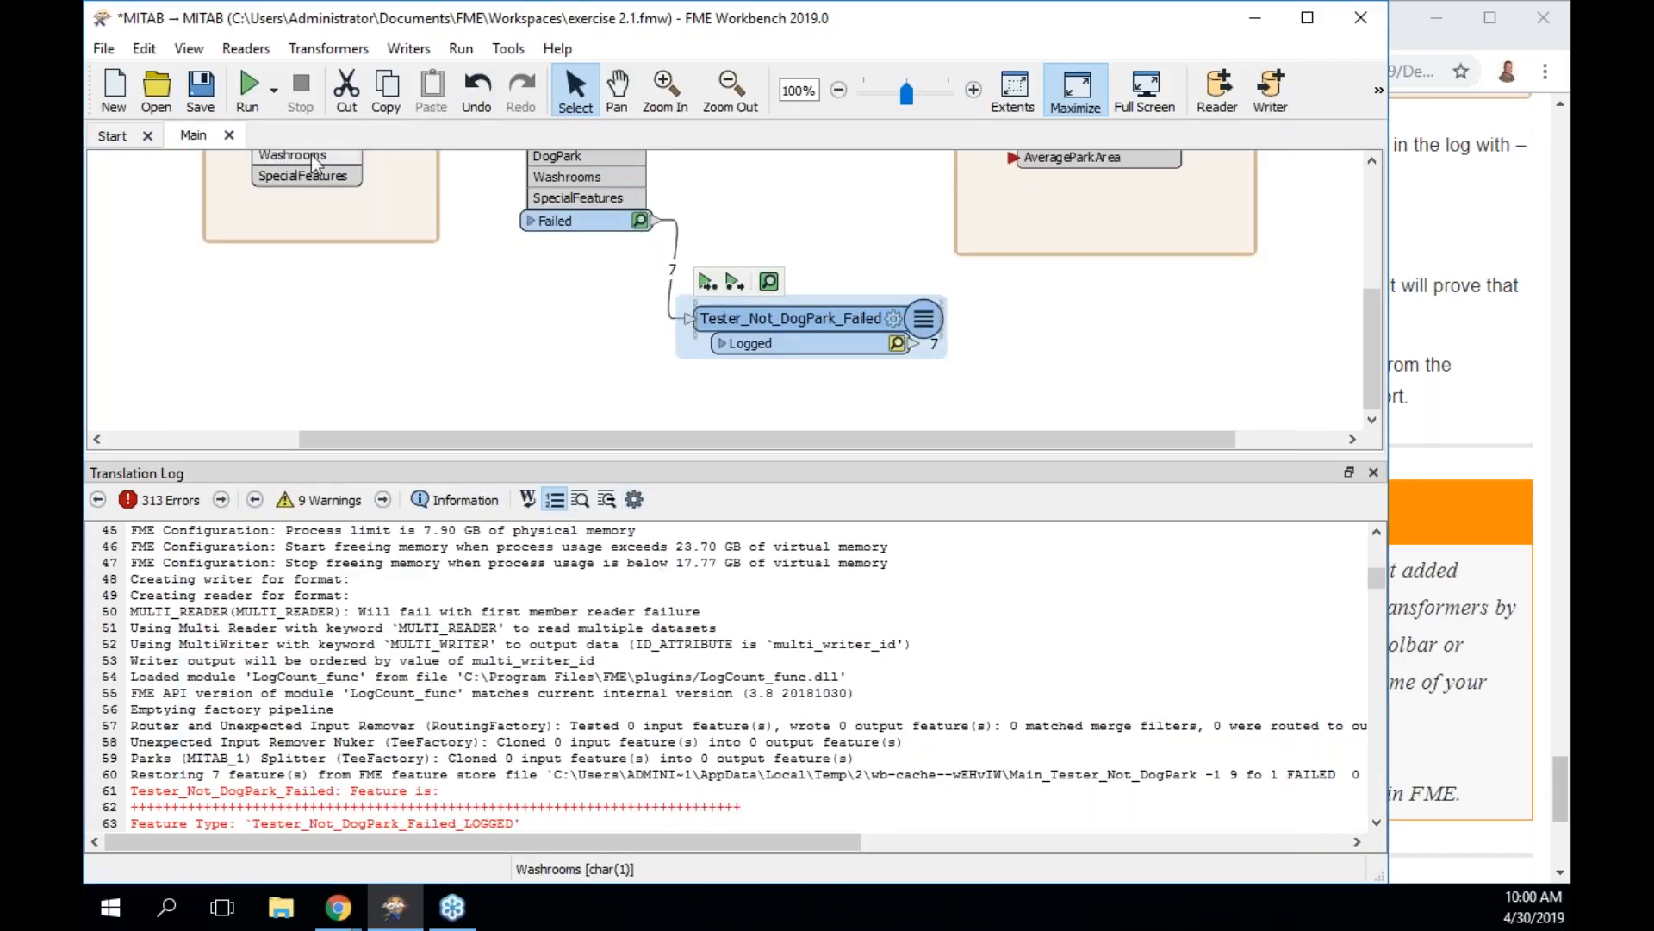
Rerun the workspace, review only the warning messages in the translation log, and restore the full log
left_click(249, 92)
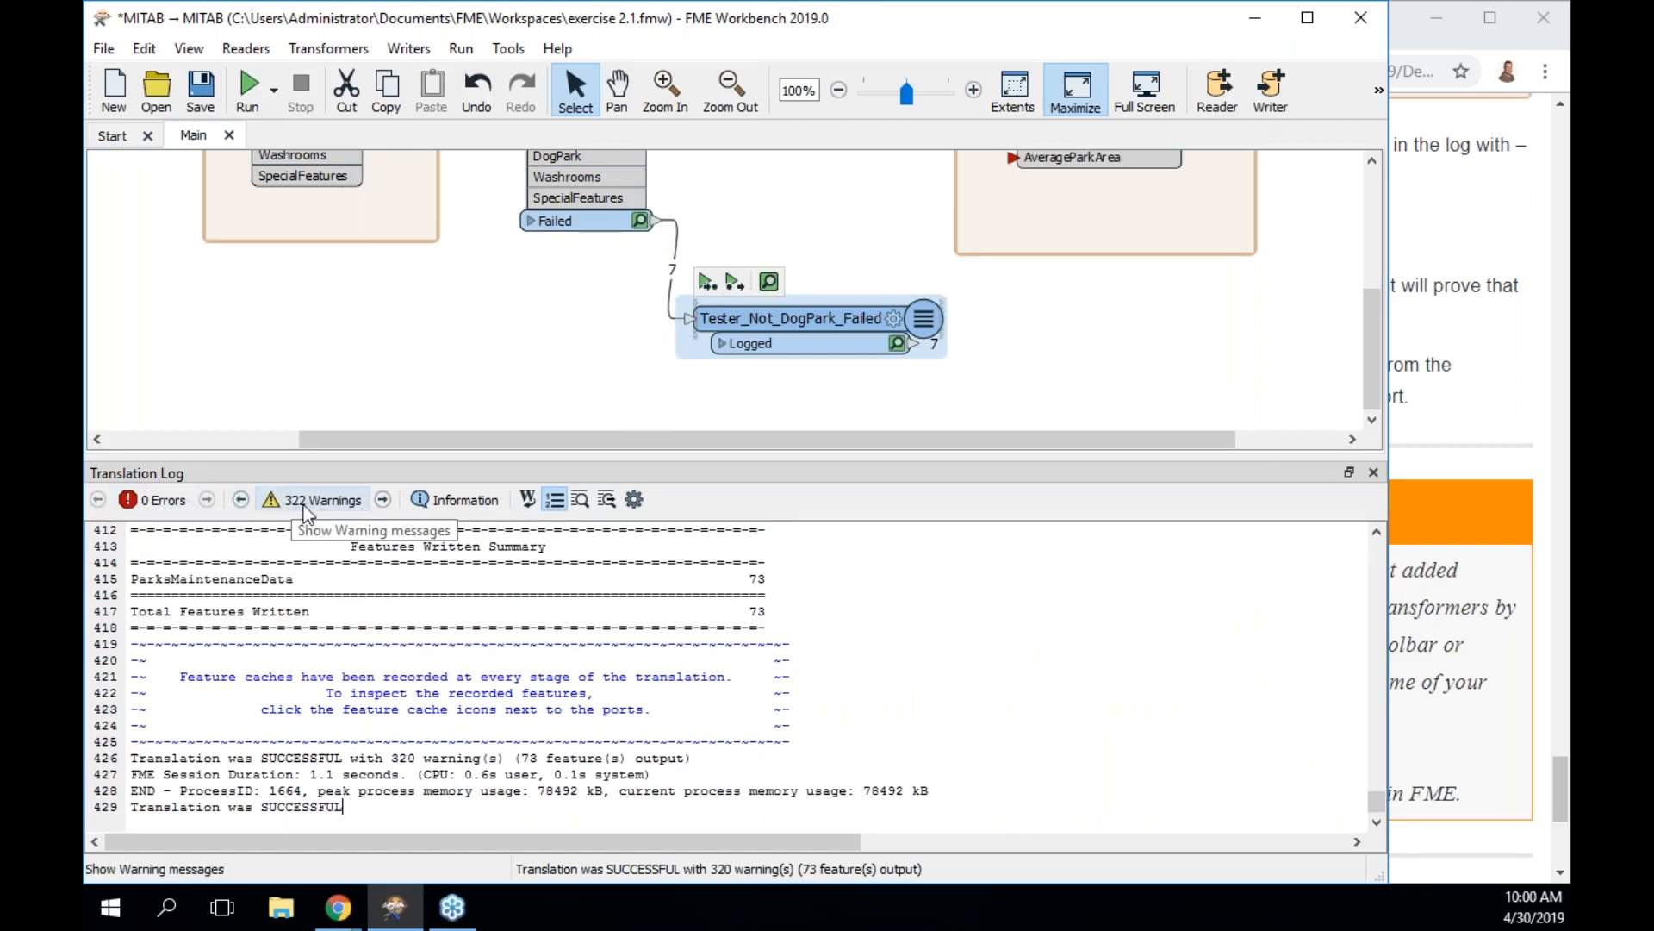
left_click(303, 505)
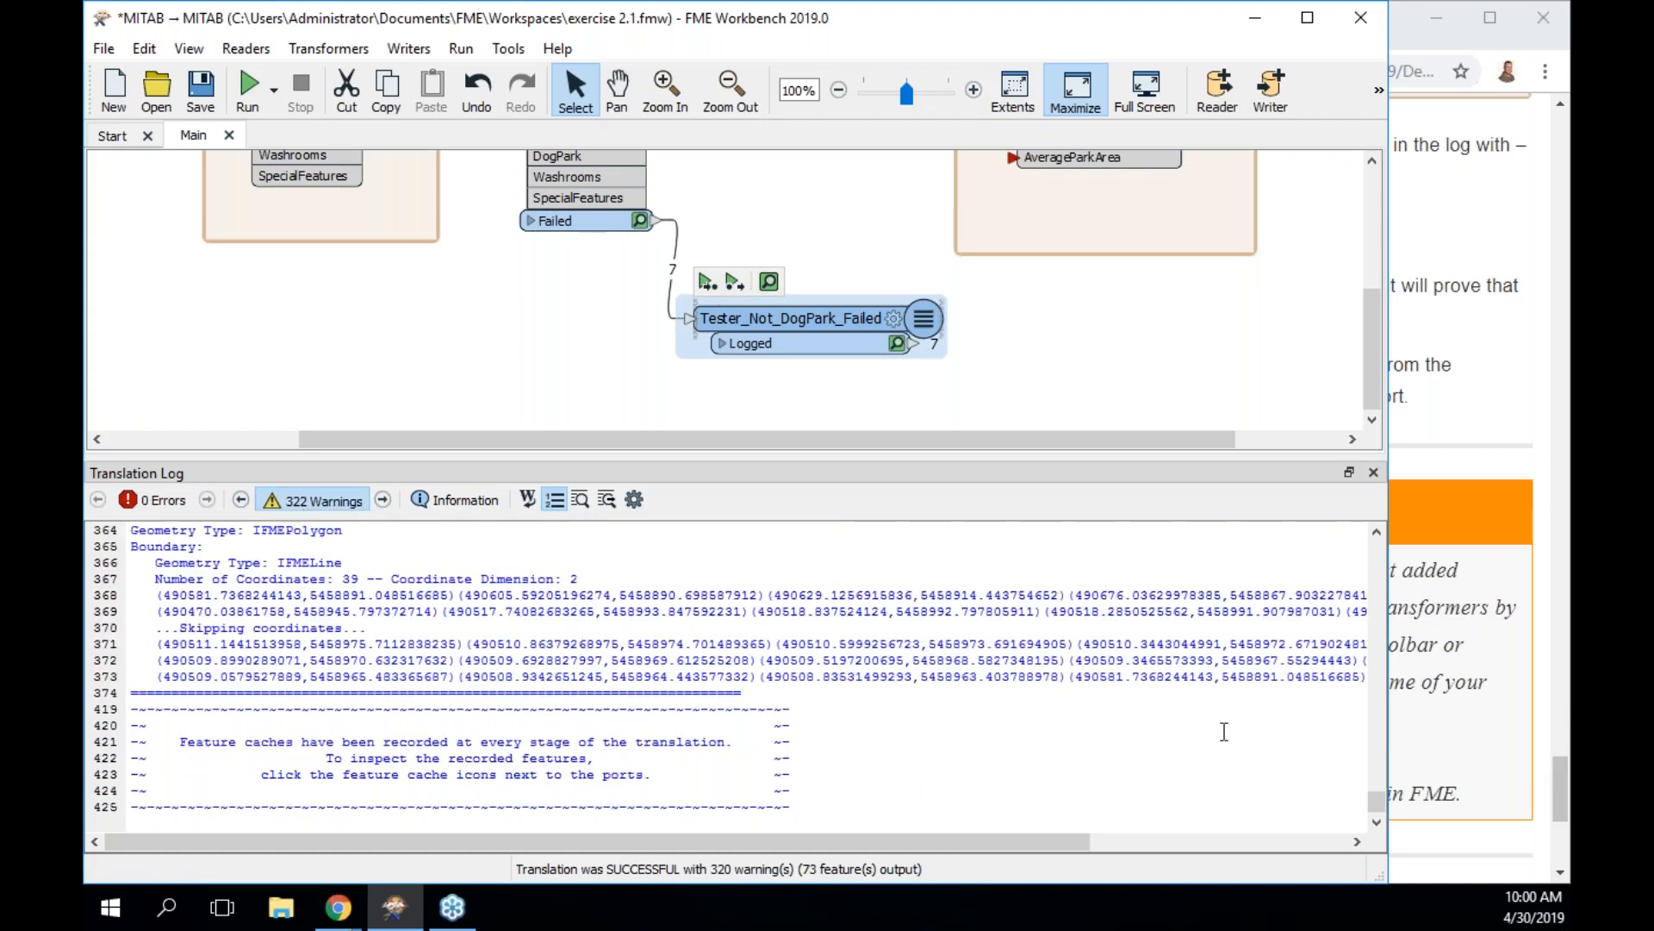
left_click_drag(1374, 798, 1376, 544)
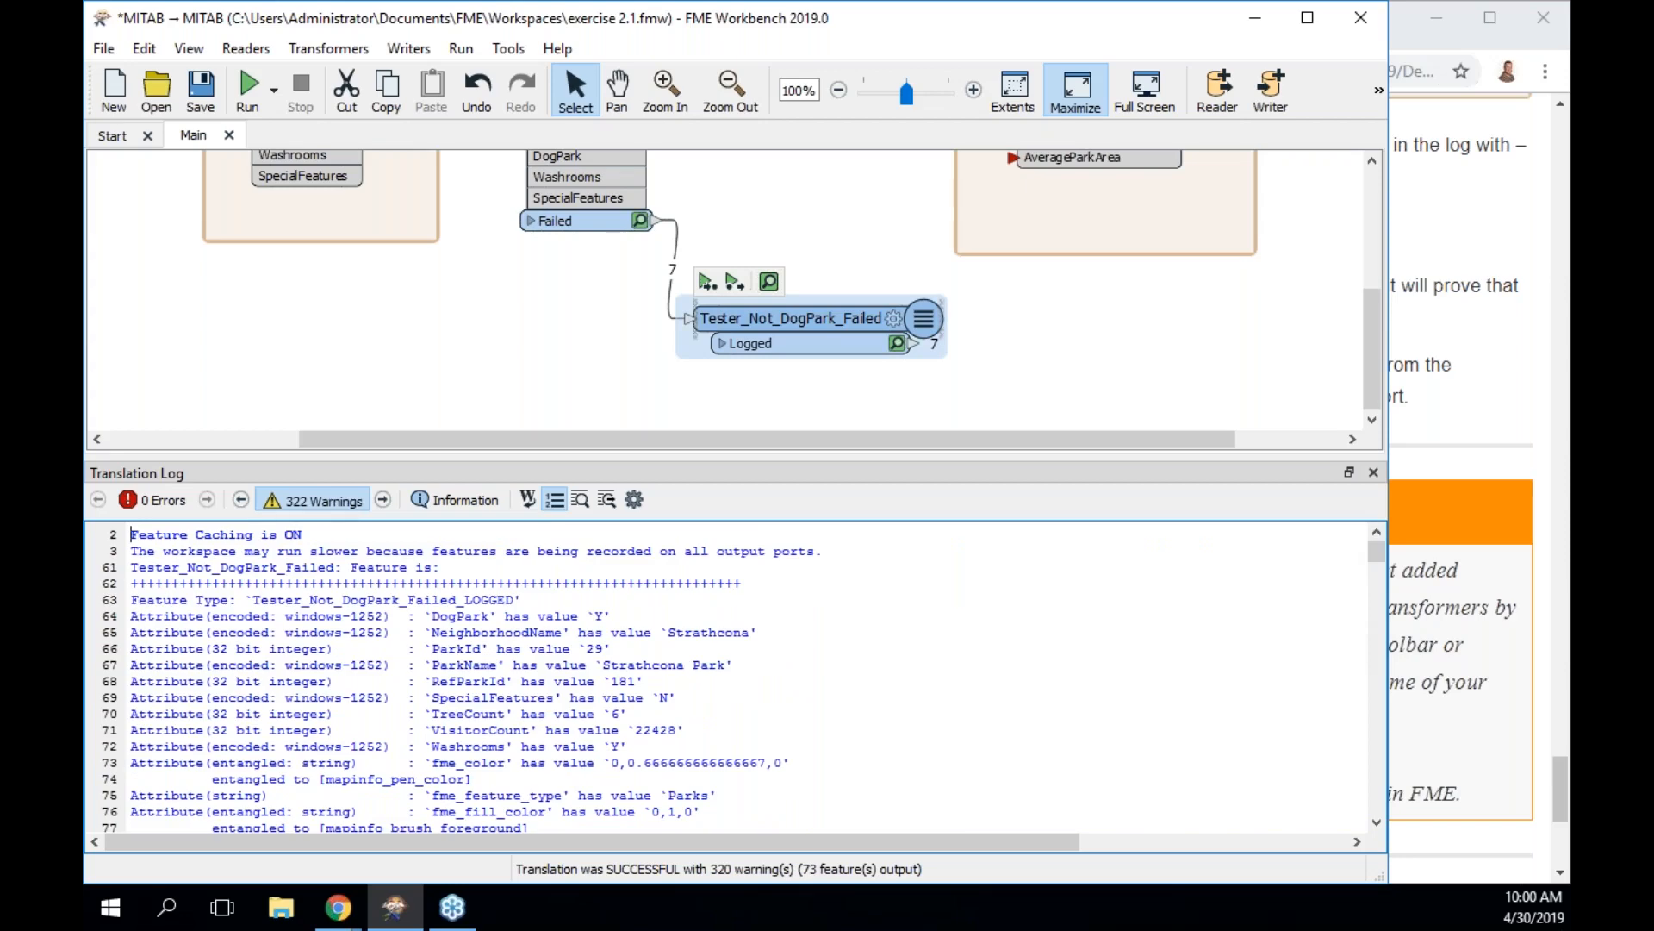
left_click(312, 501)
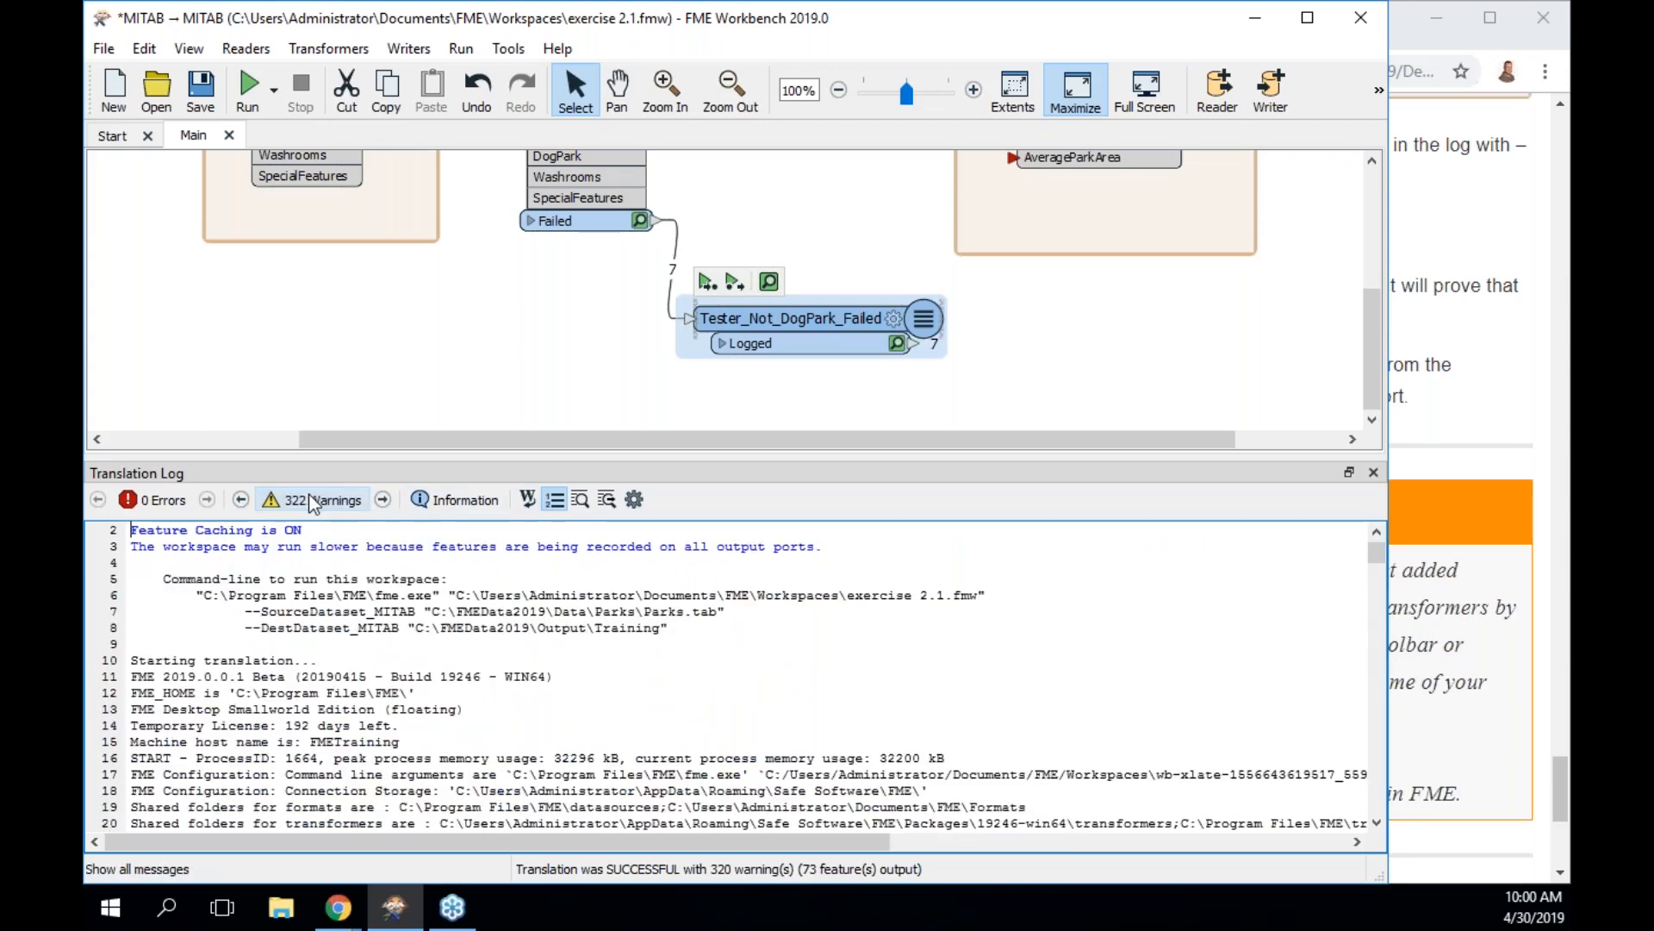
Examine the log message text in the Logger's parameters and cancel
double_click(800, 321)
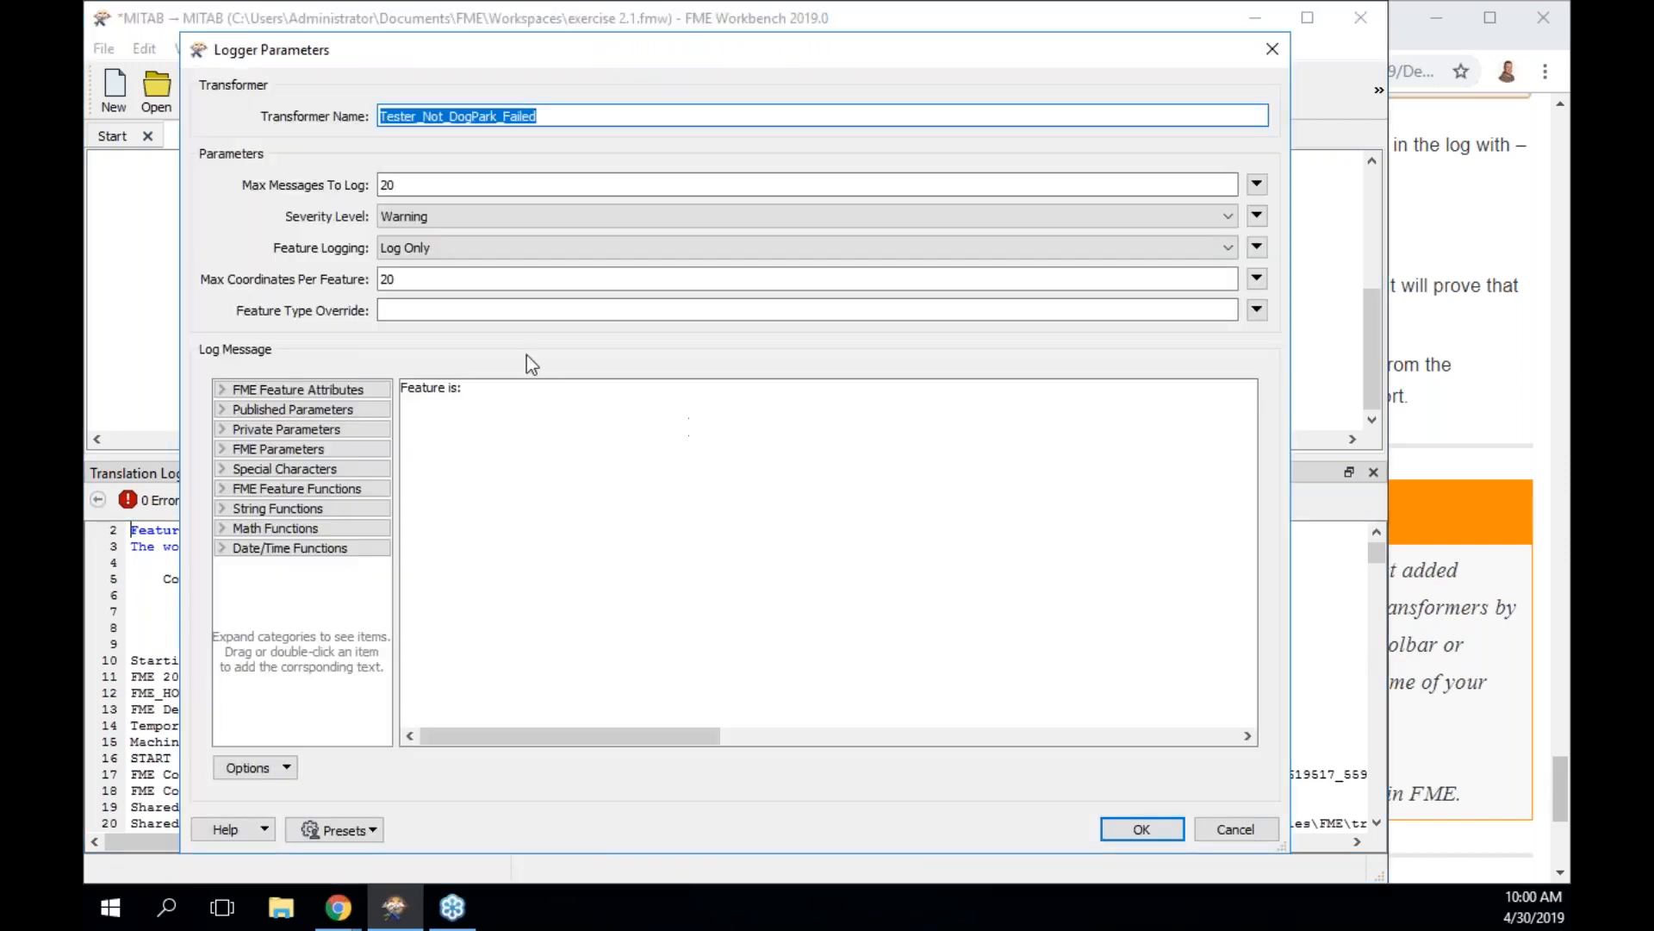
left_click(546, 406)
left_click_drag(540, 391, 406, 397)
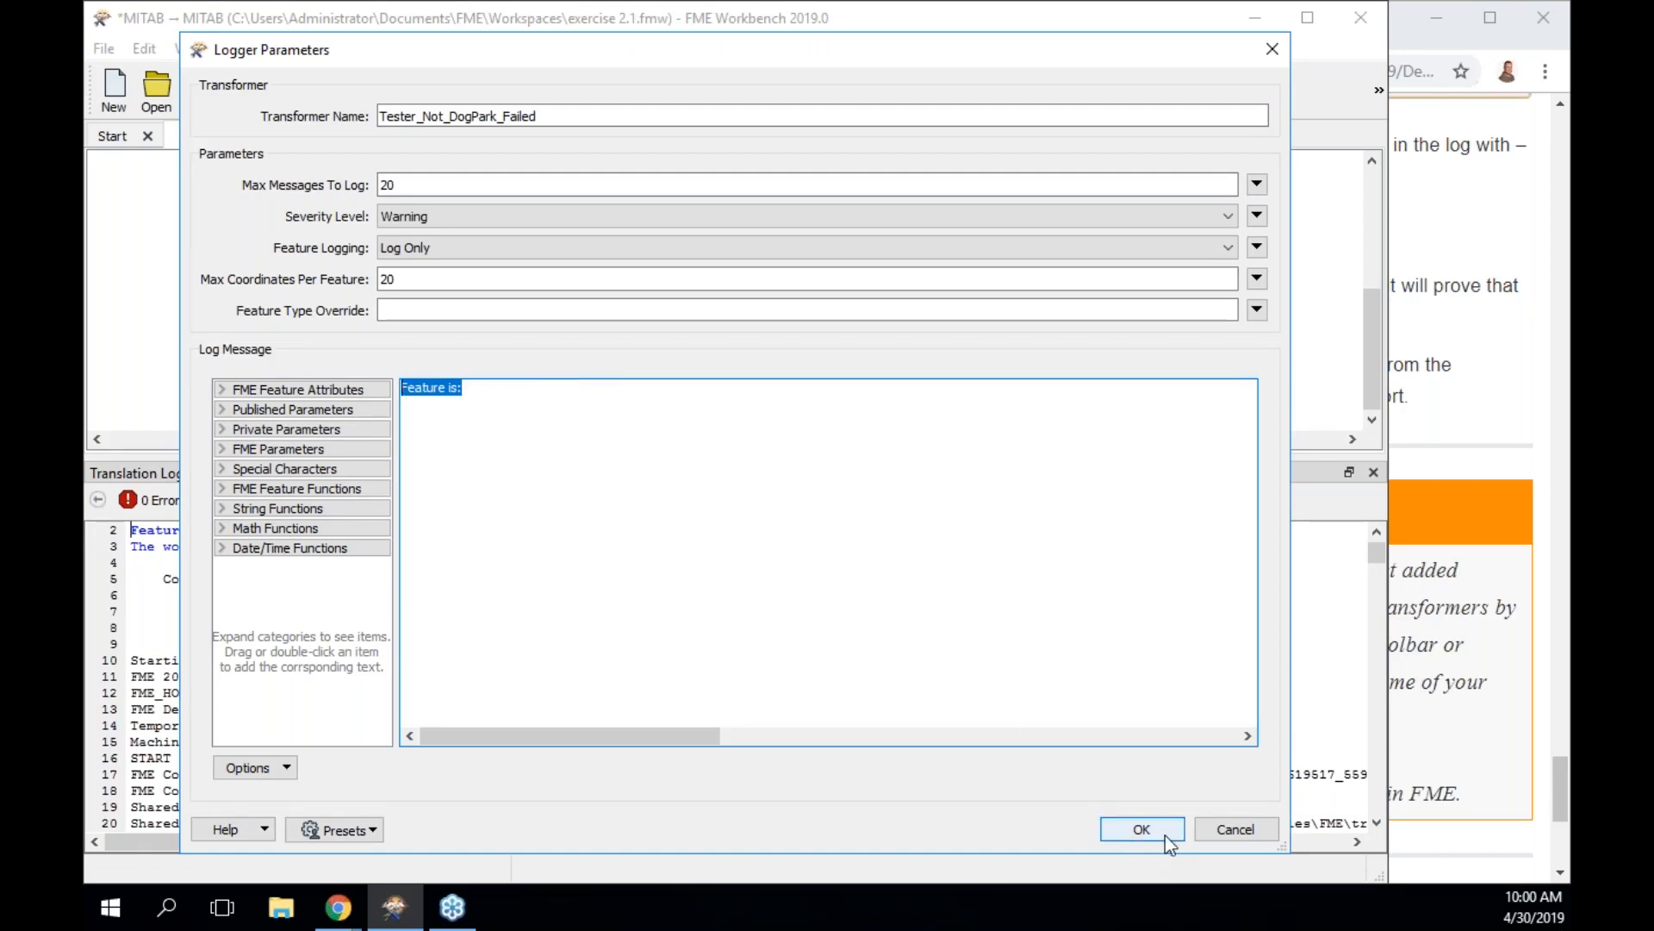
left_click(1235, 829)
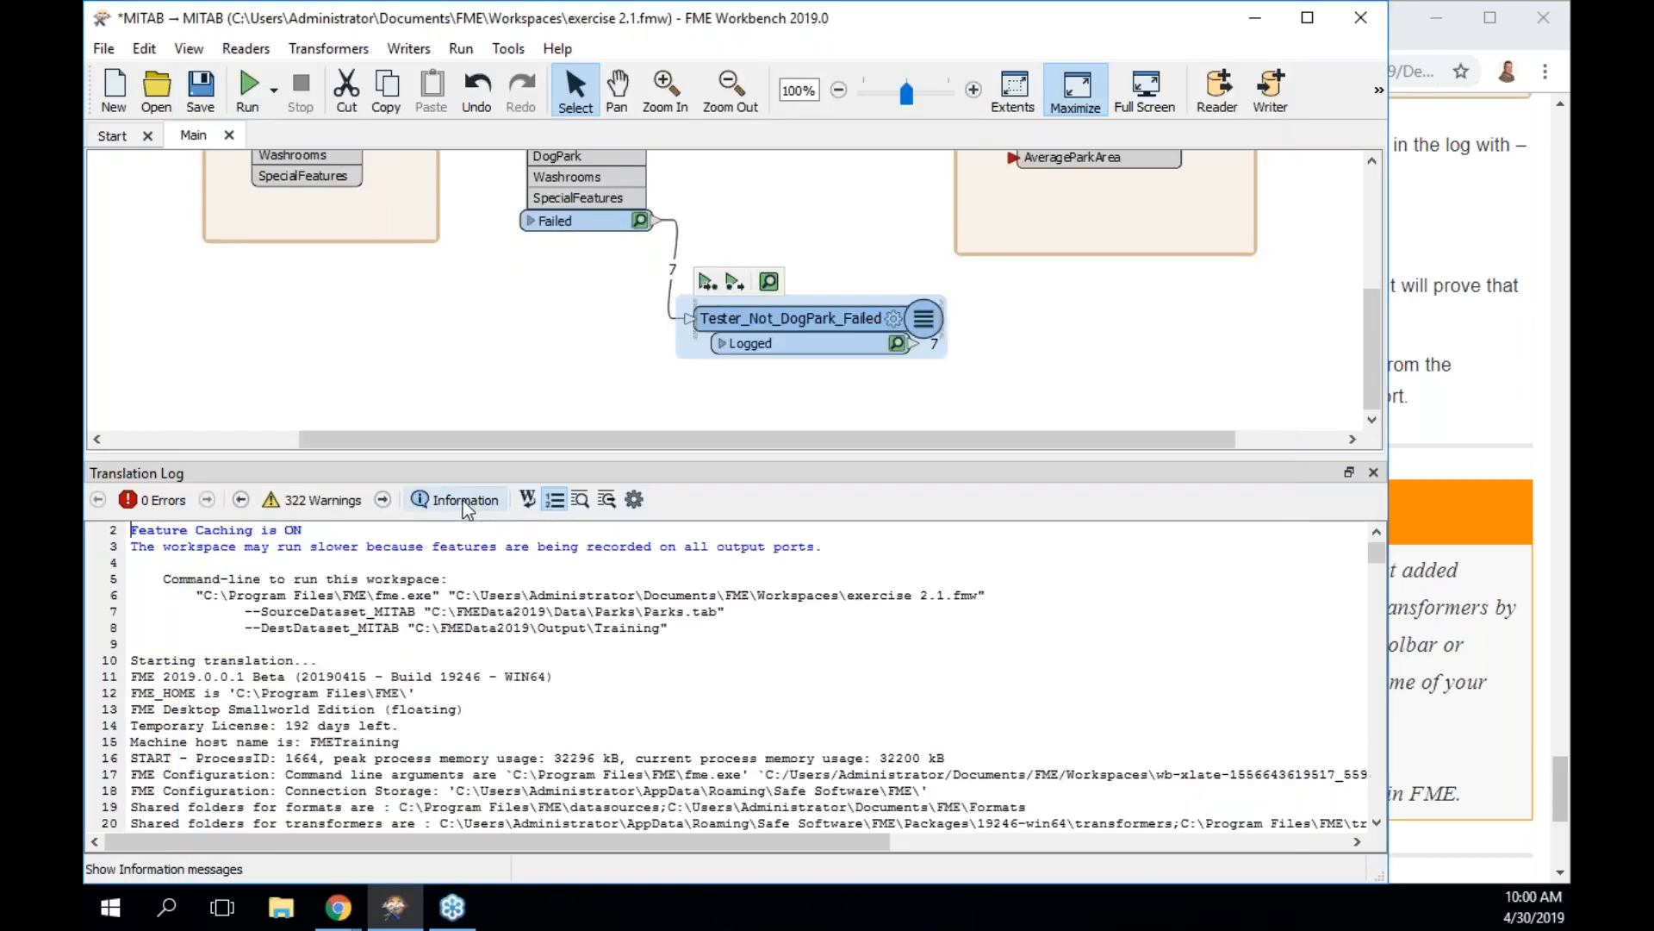
Check the options for finding text in the translation log, and close the log
left_click(581, 500)
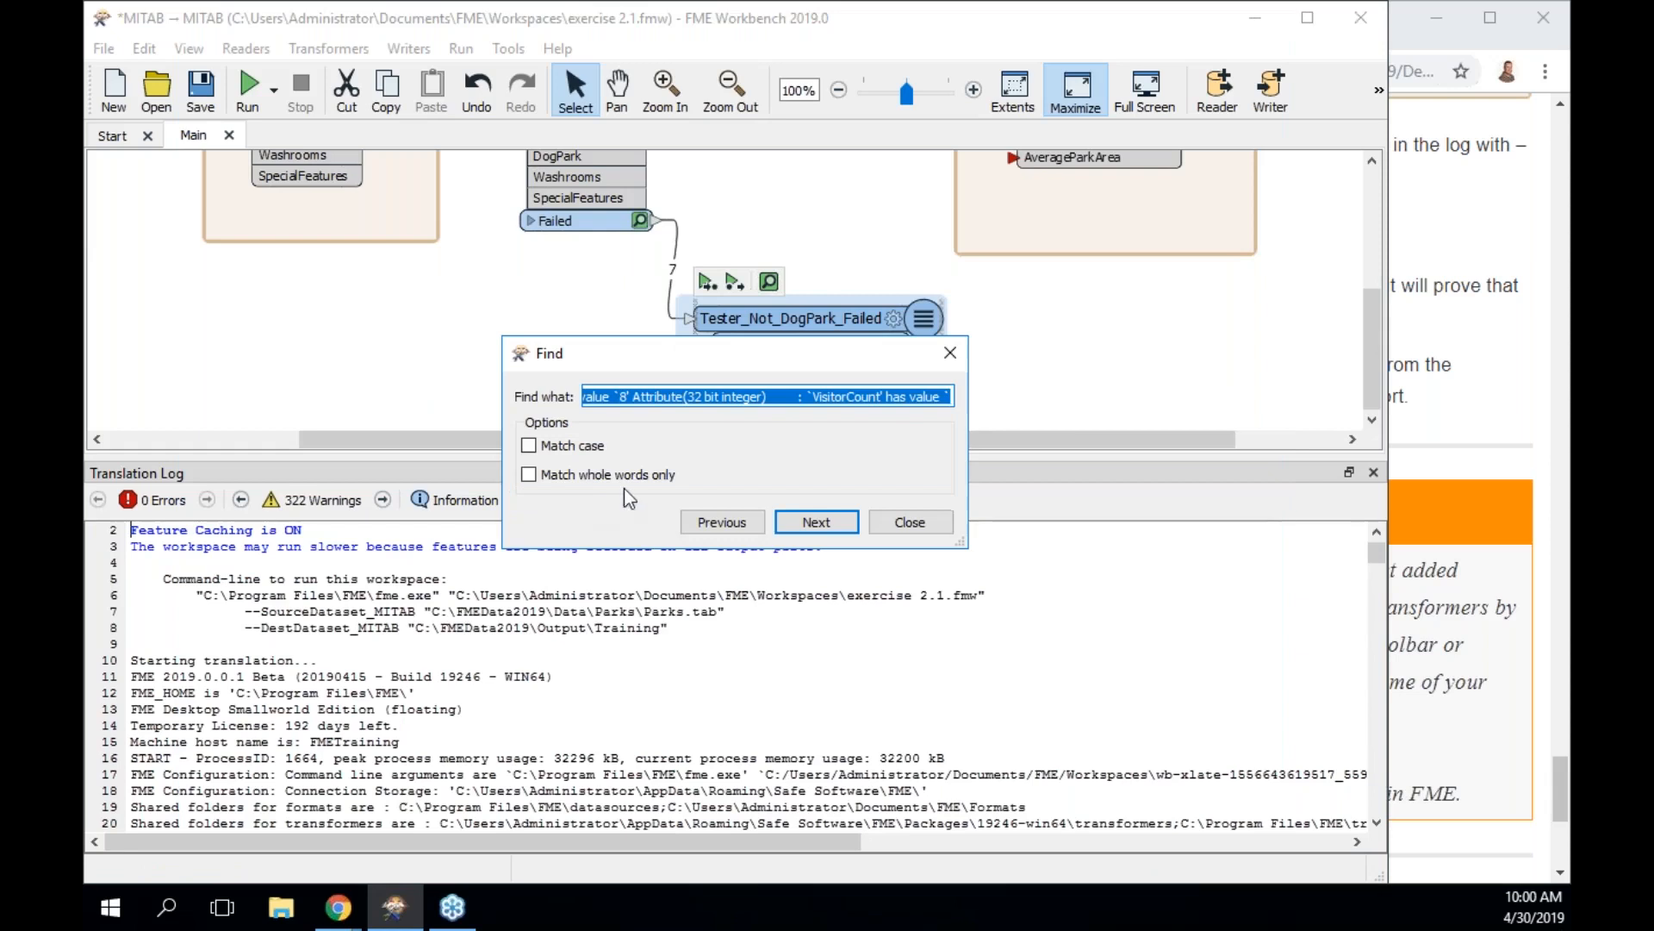
left_click(910, 522)
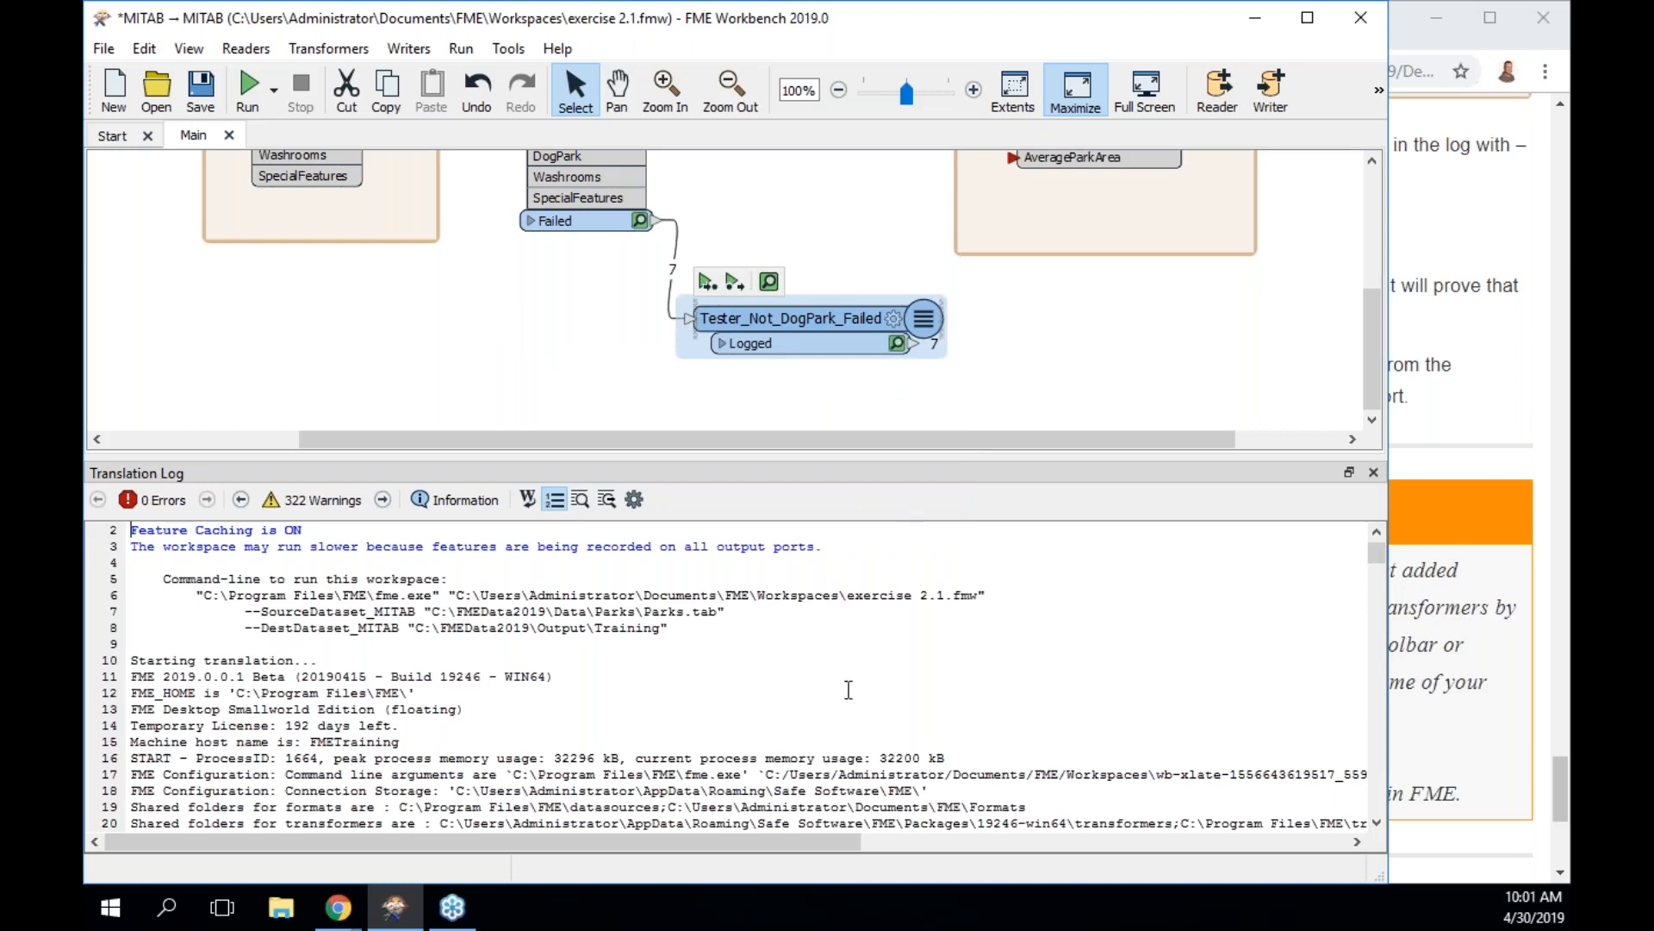
left_click(1372, 474)
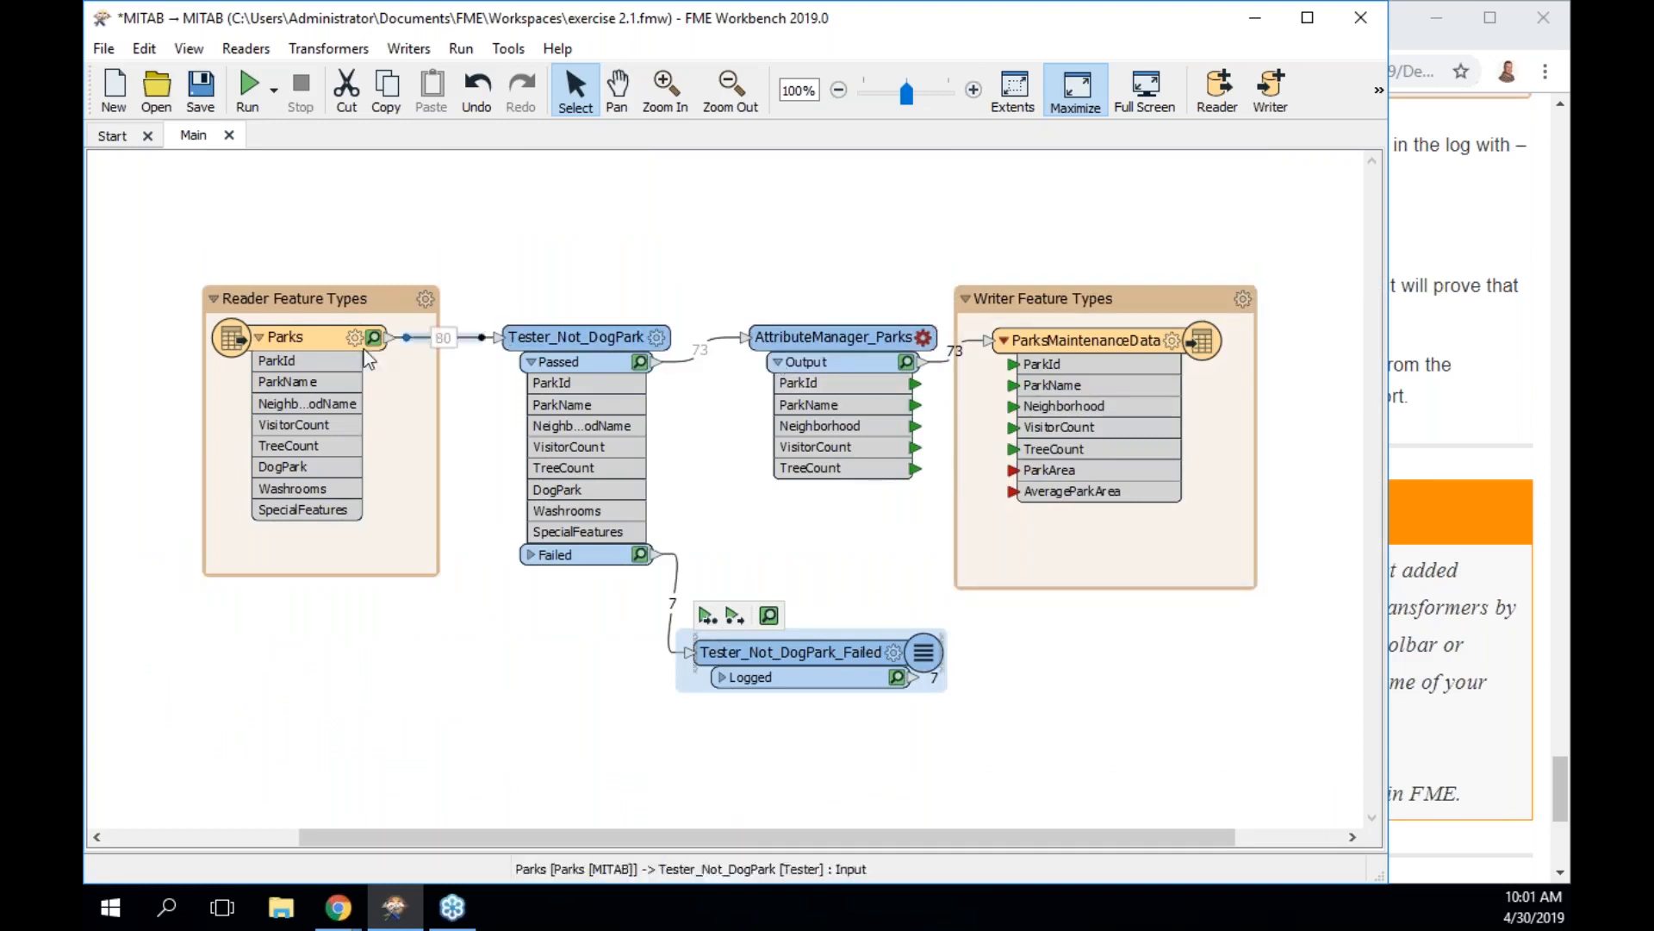
Expose the RefParkId attribute on the Parks reader feature type, and shift the Writer Feature Types bookmark farther from AttributeManager_Parks
double_click(301, 338)
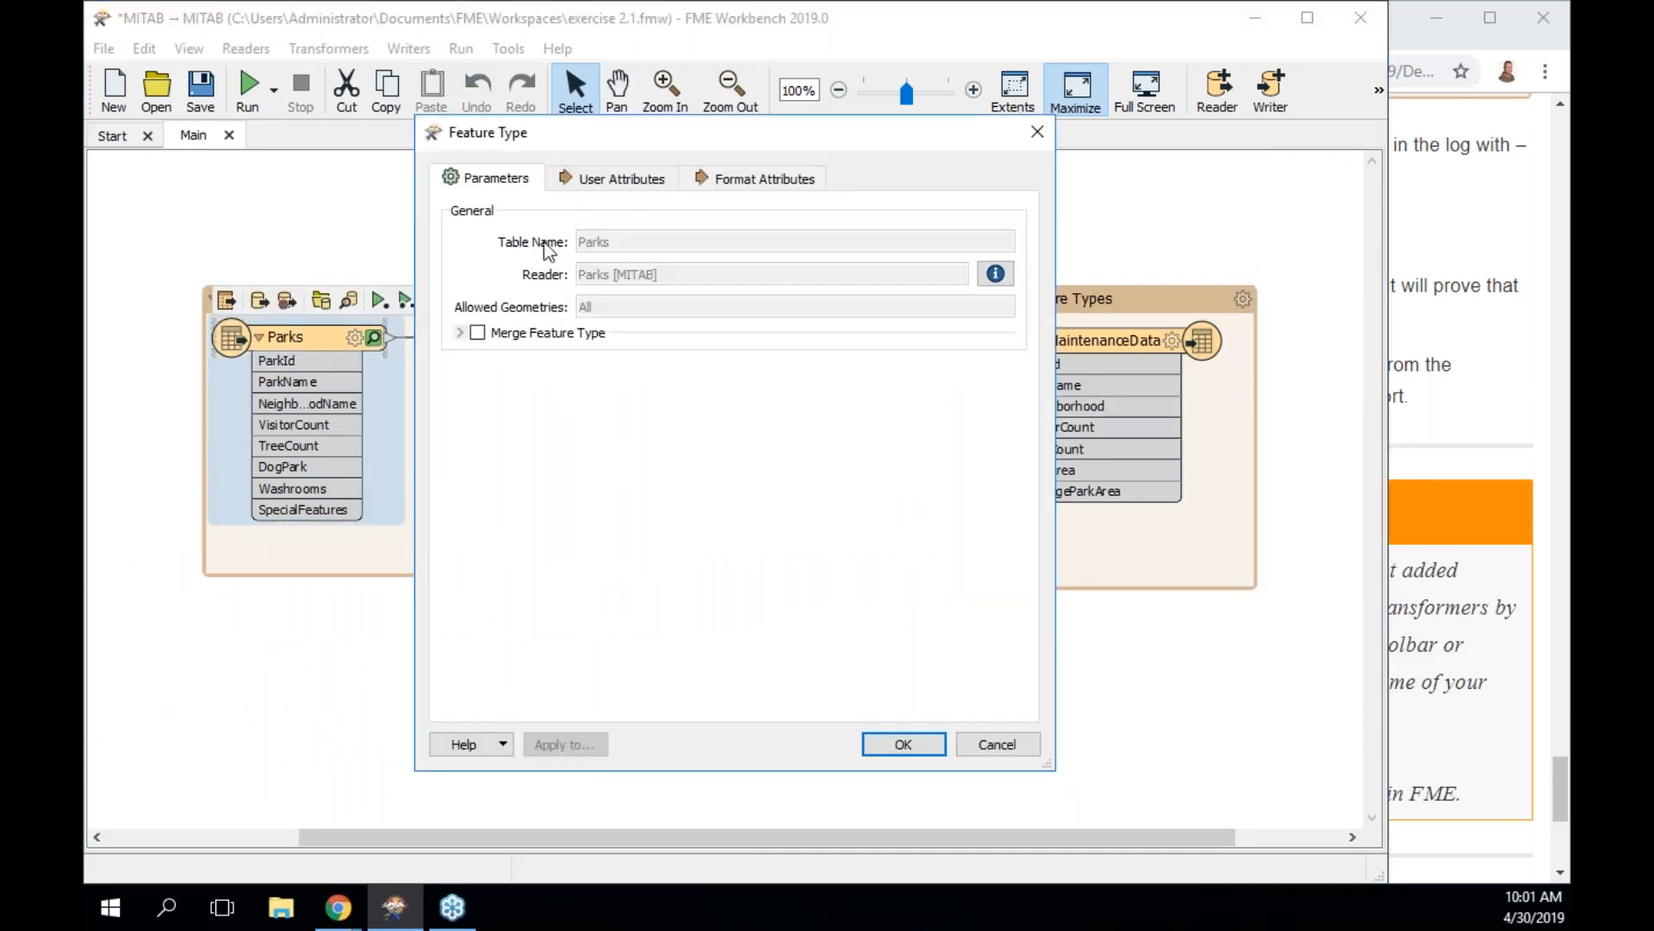
left_click(602, 185)
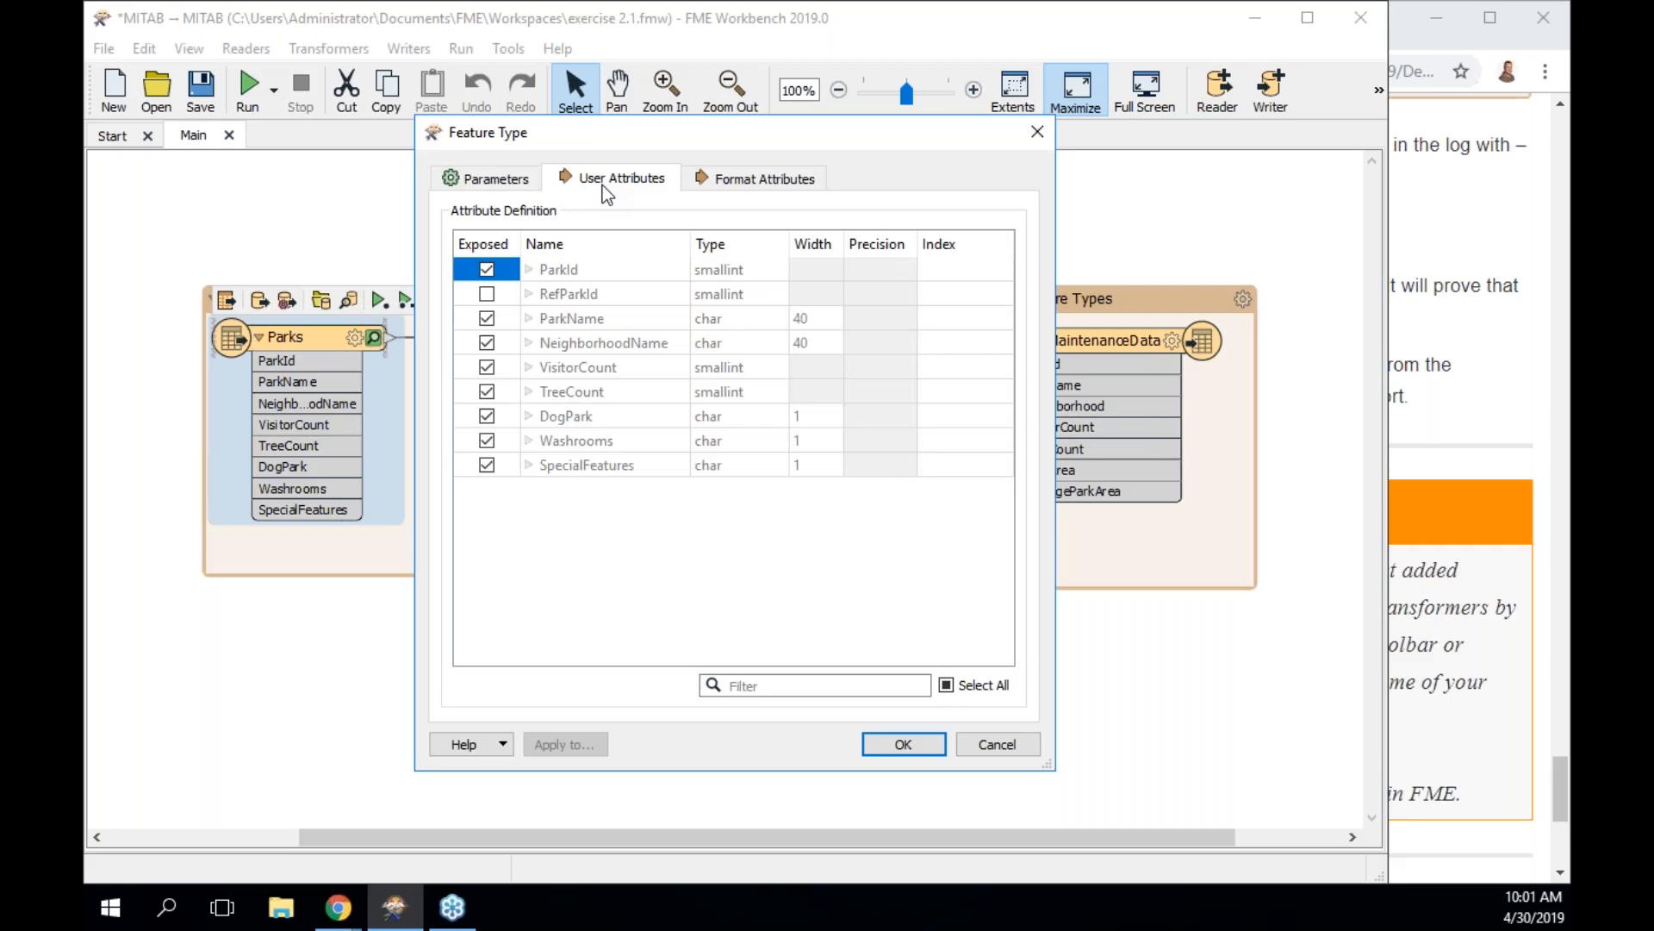
left_click(487, 294)
left_click(486, 294)
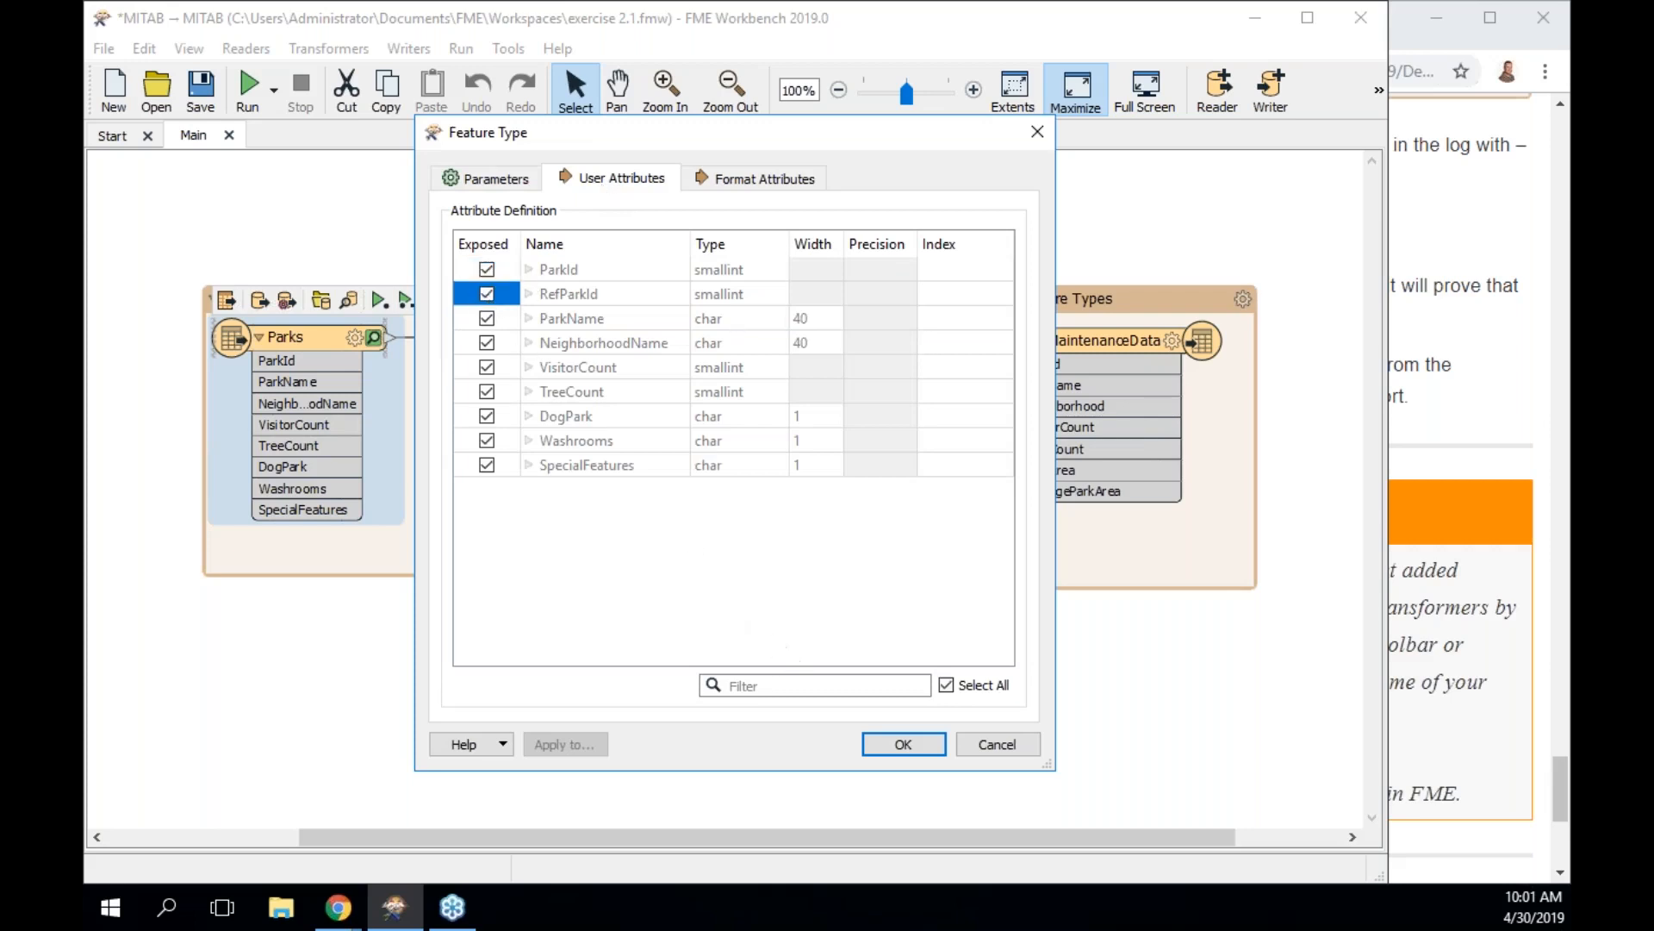
left_click(902, 743)
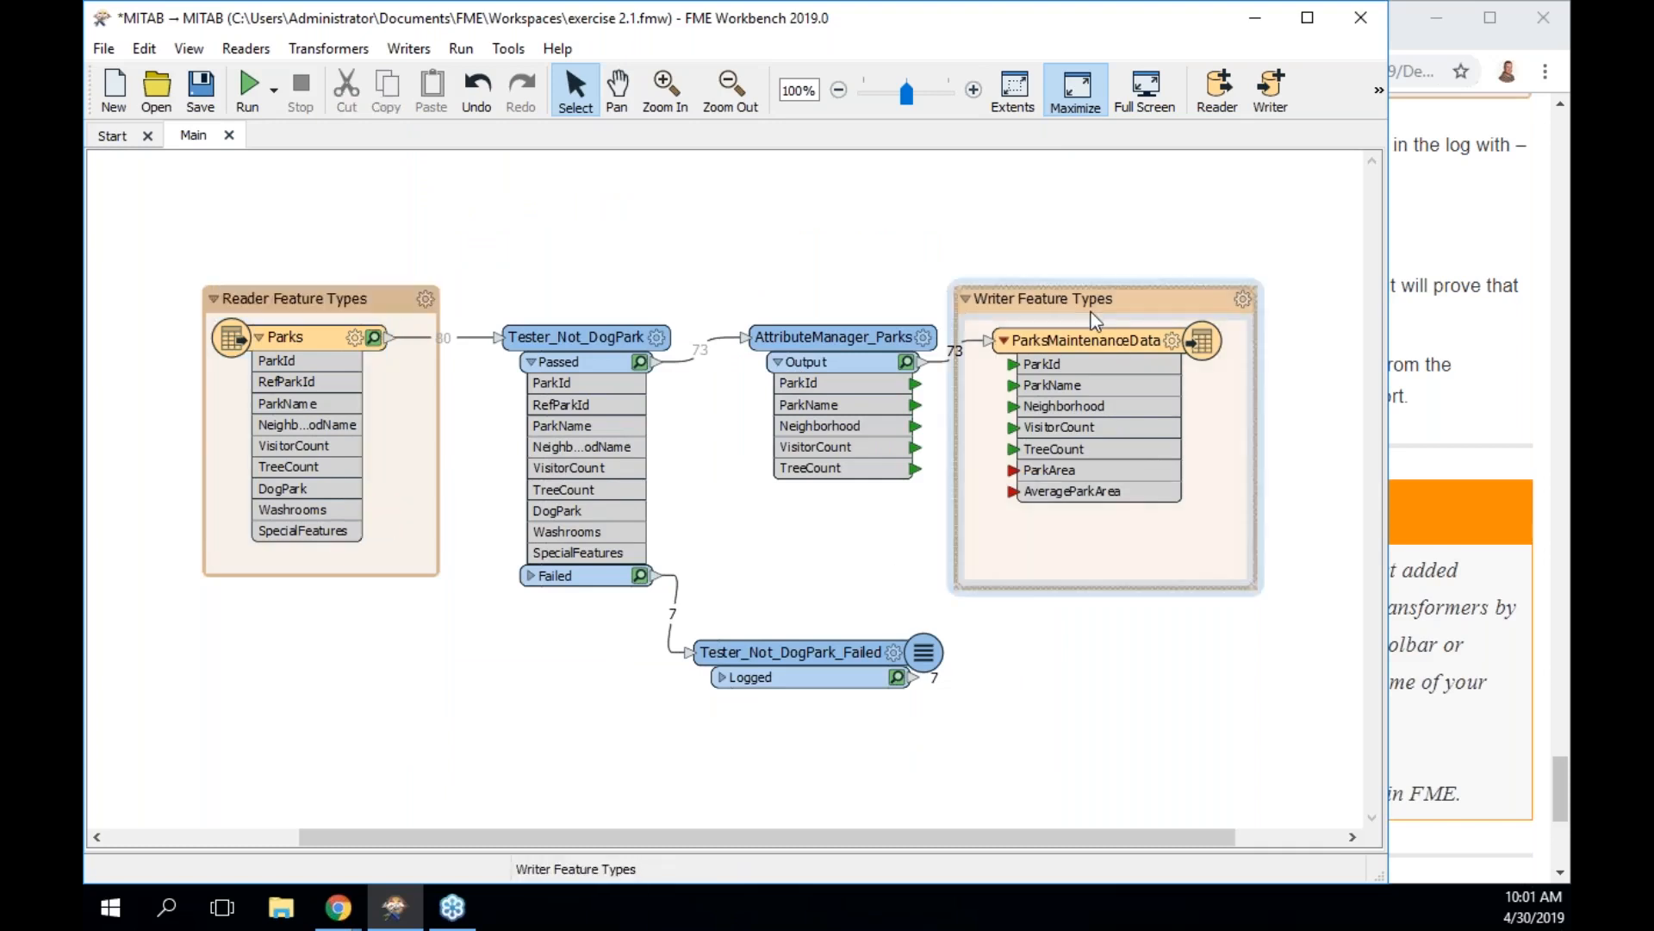
left_click_drag(1091, 312, 1146, 312)
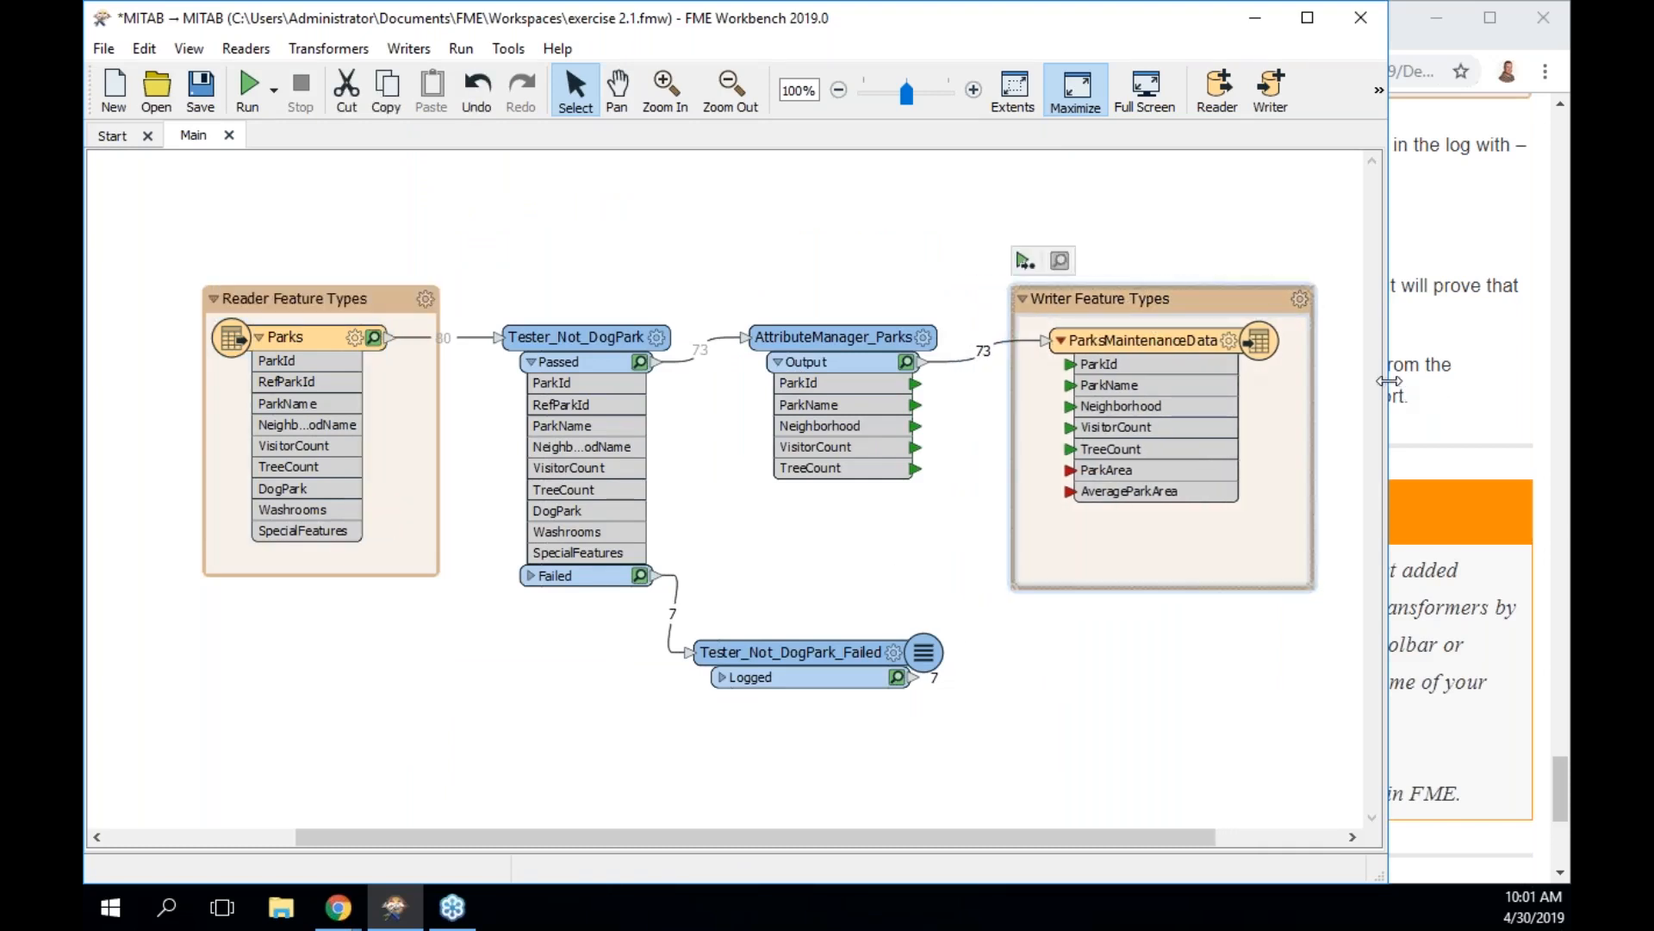
Snap the workspace window beside the browser's exercise page and read the Advanced Exercise about adding a bookmark around the transformers
left_click_drag(1389, 381, 829, 380)
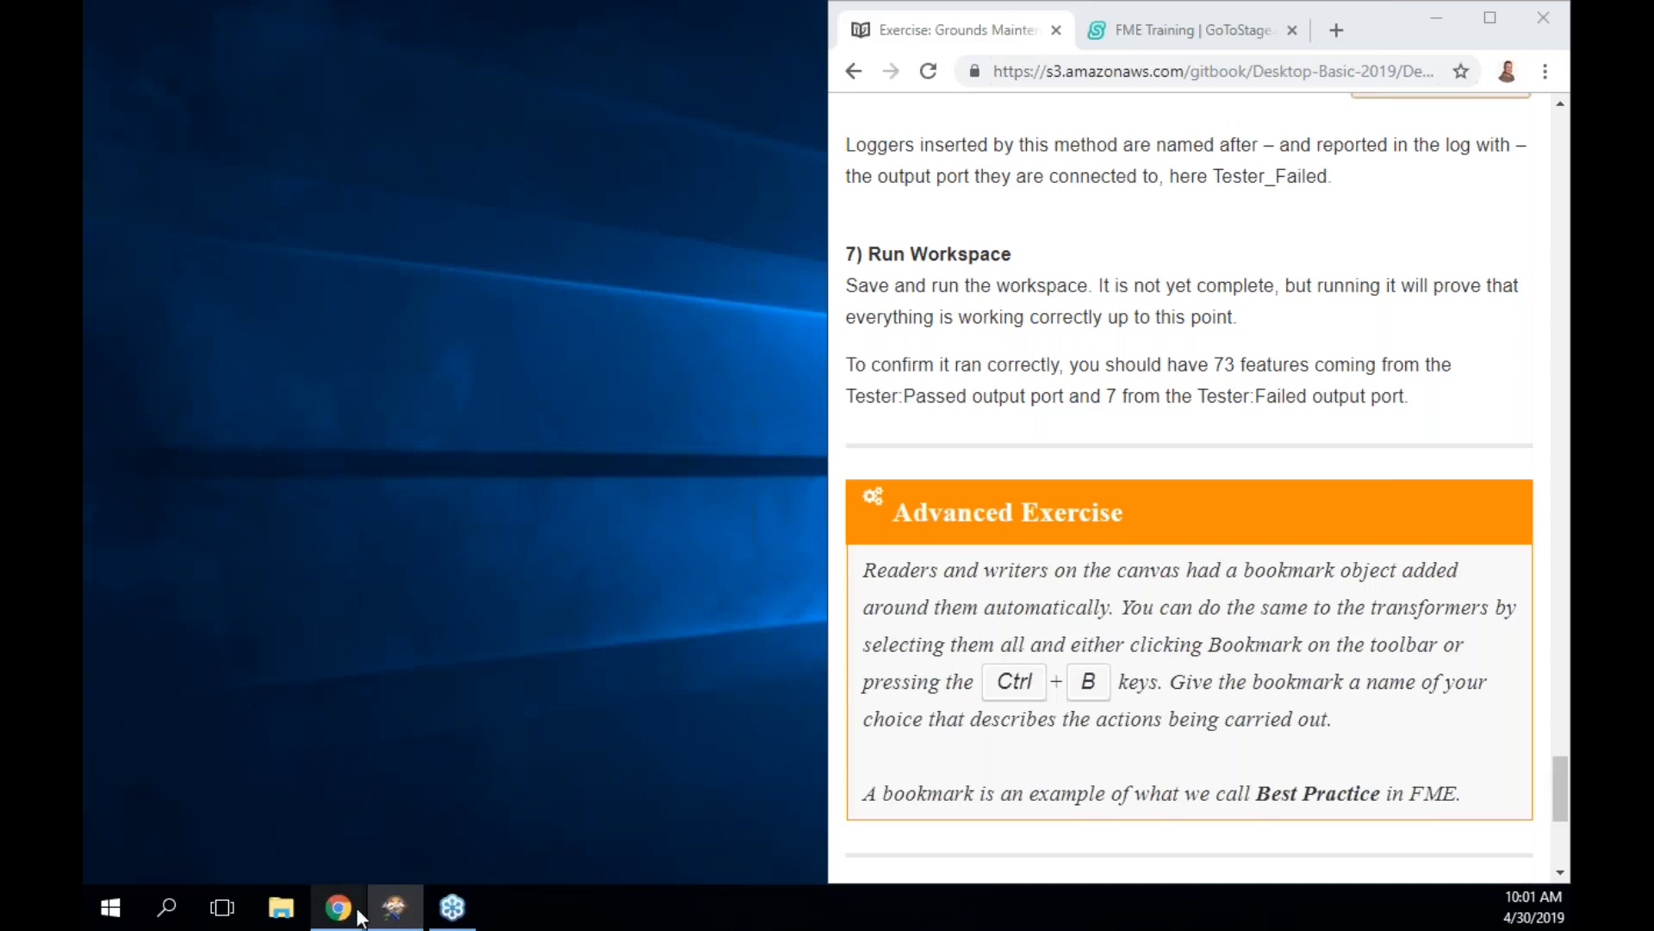
left_click(392, 909)
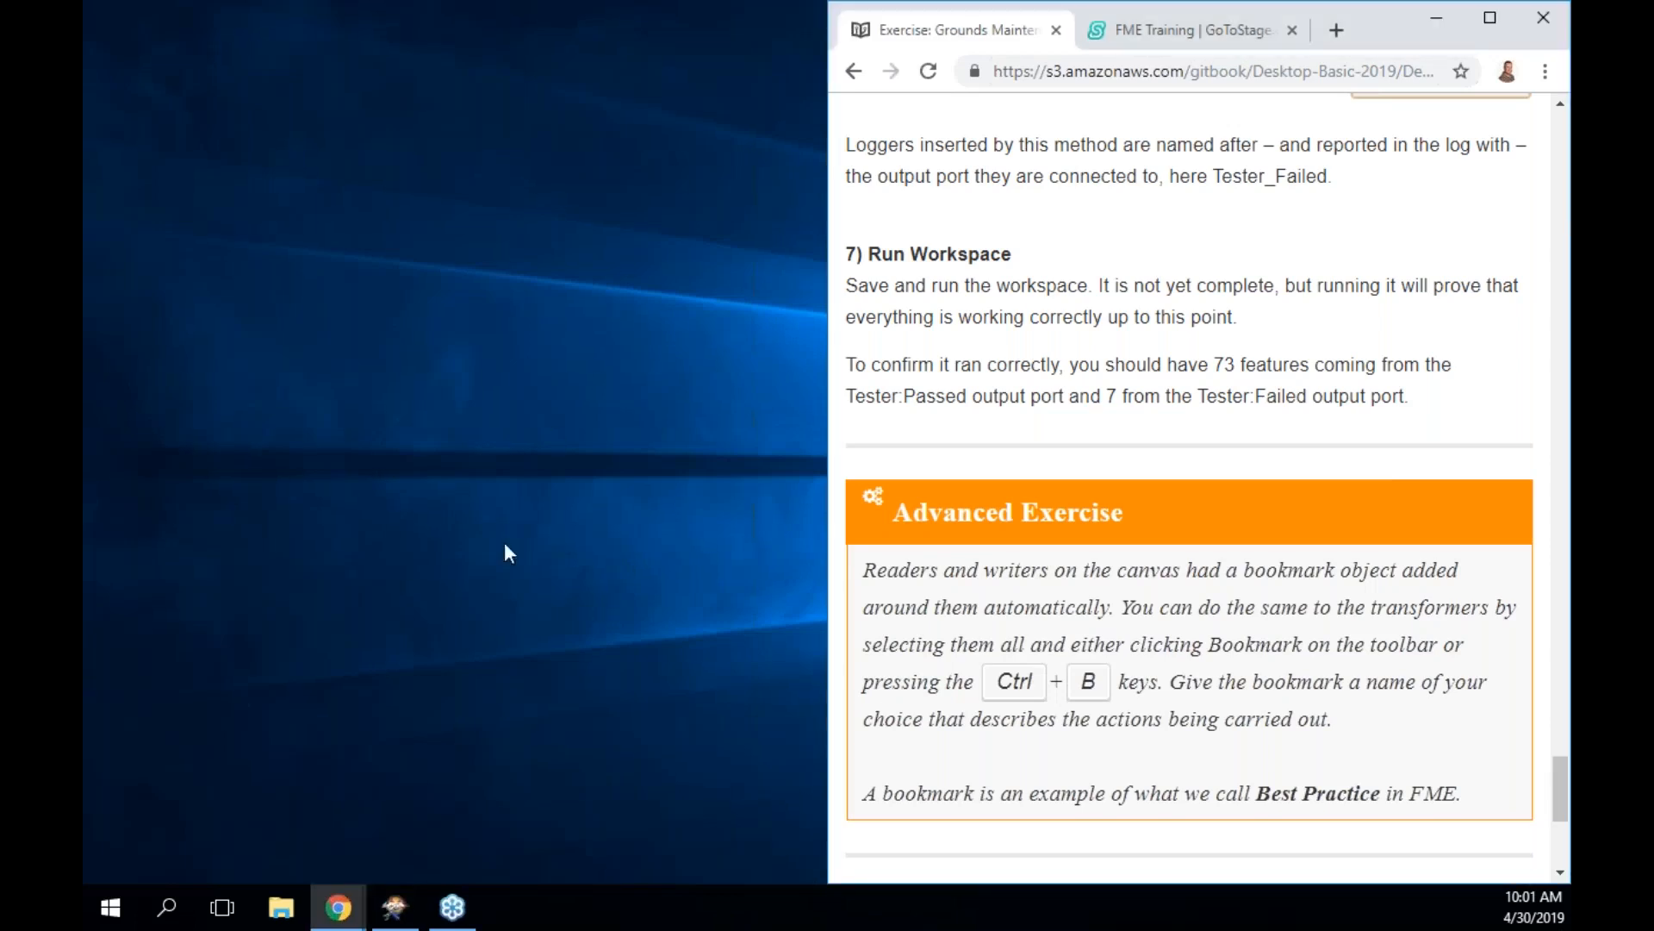
left_click(393, 909)
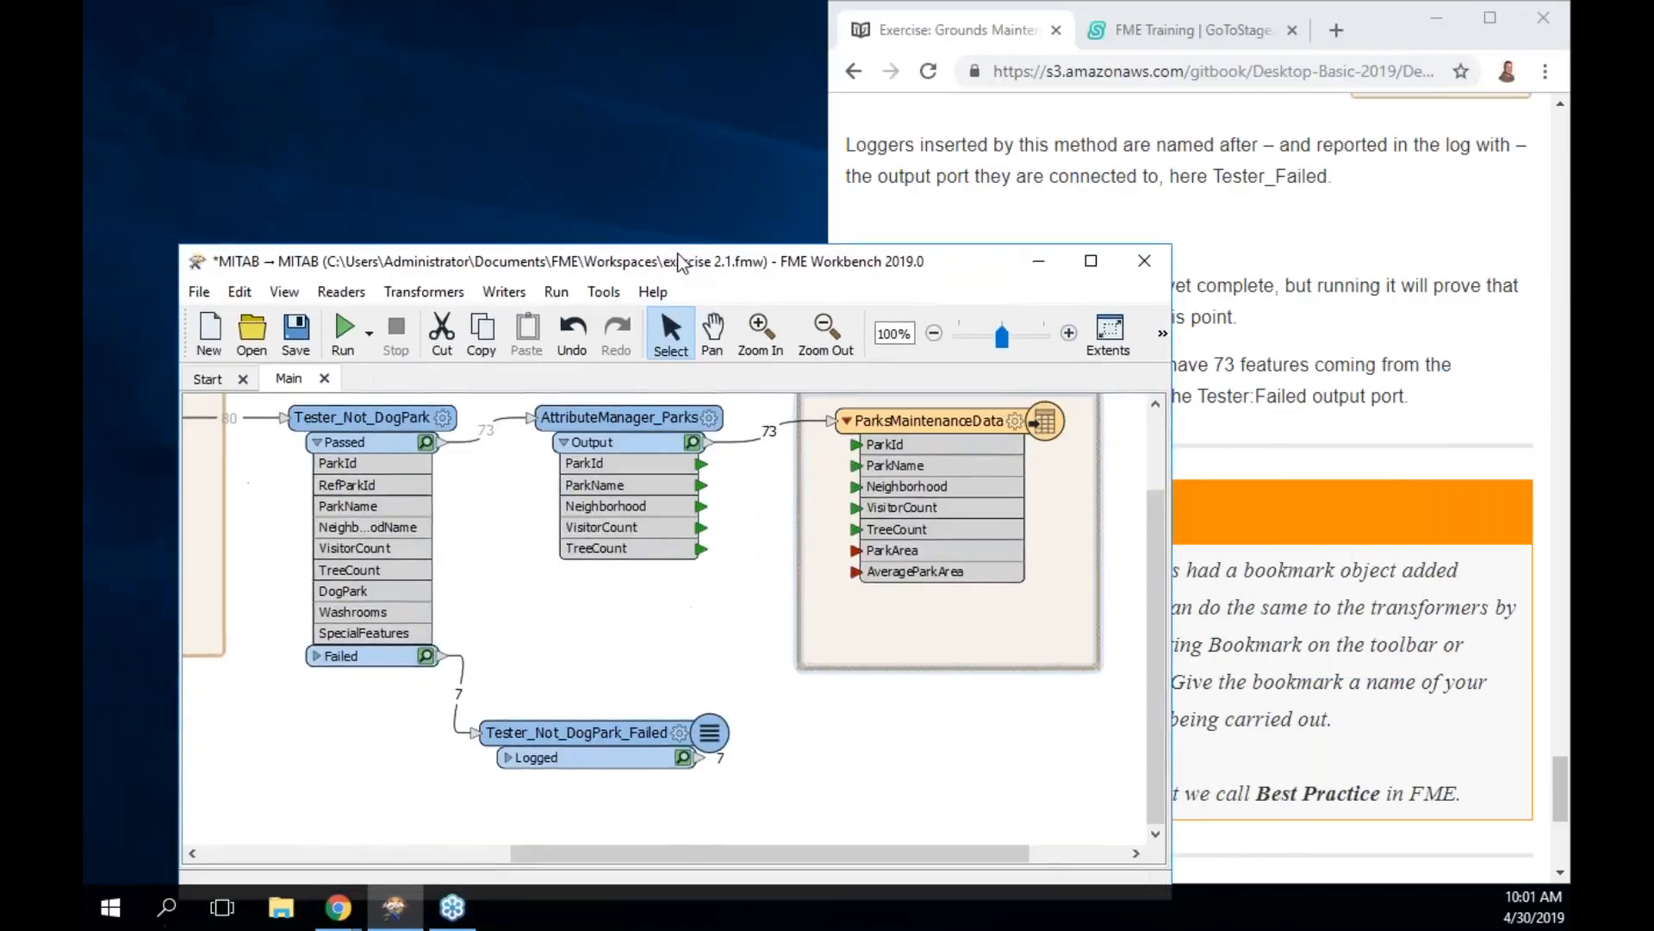
left_click_drag(681, 262, 84, 210)
scroll(1144, 577, "down", 5)
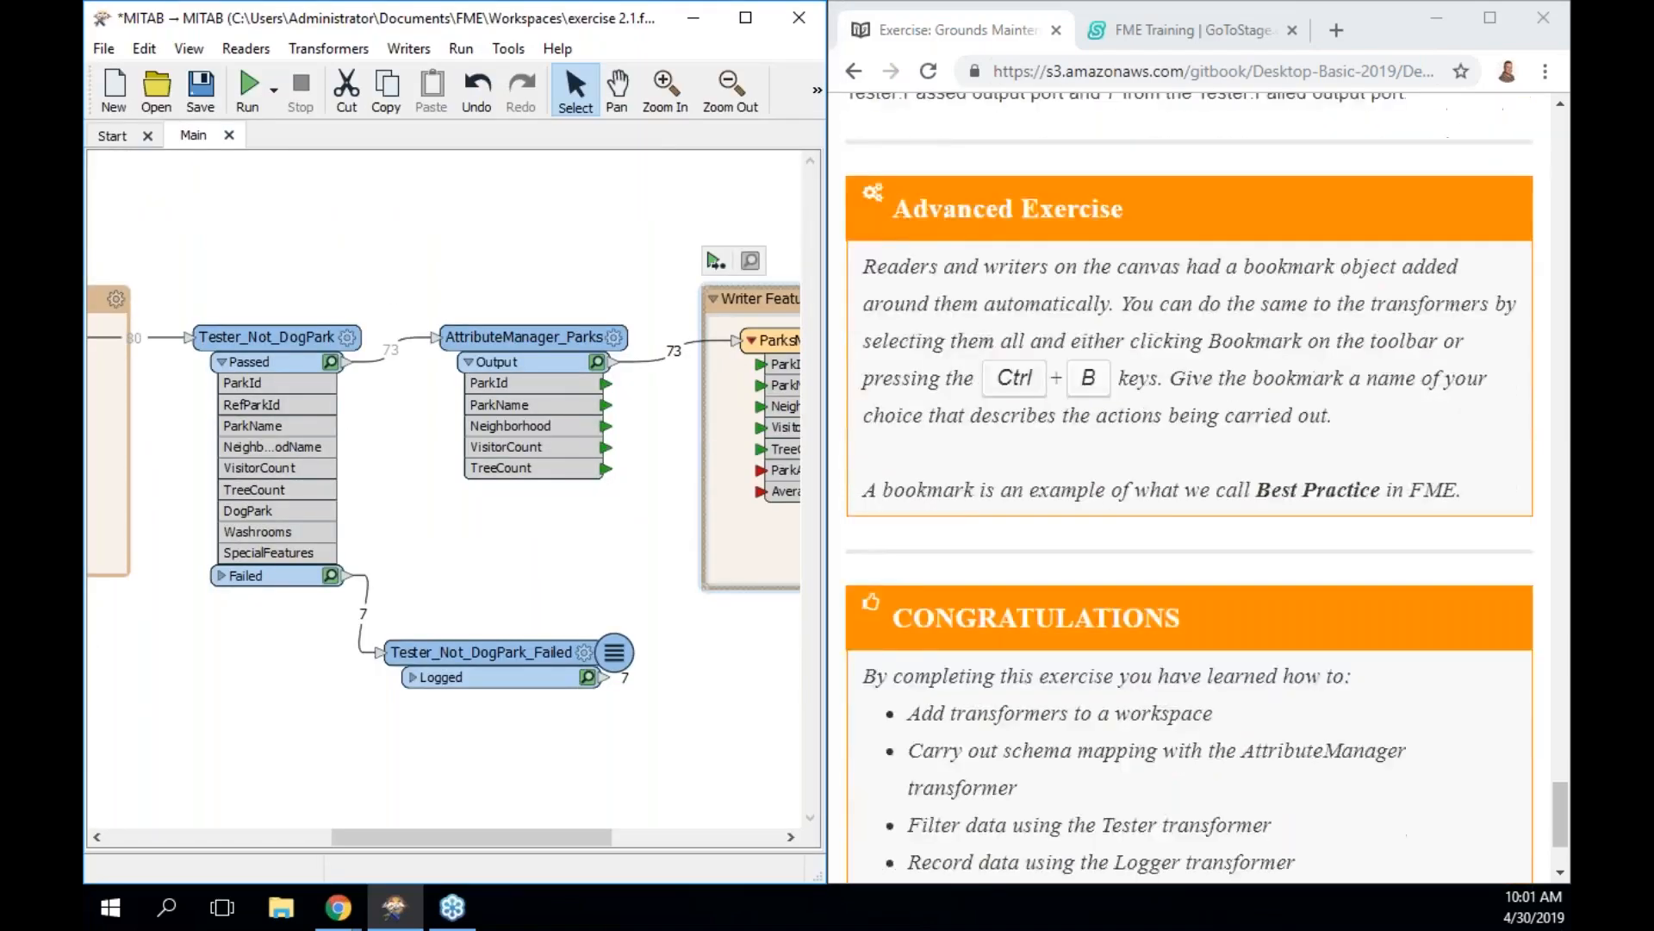
scroll(1146, 581, "up", 2)
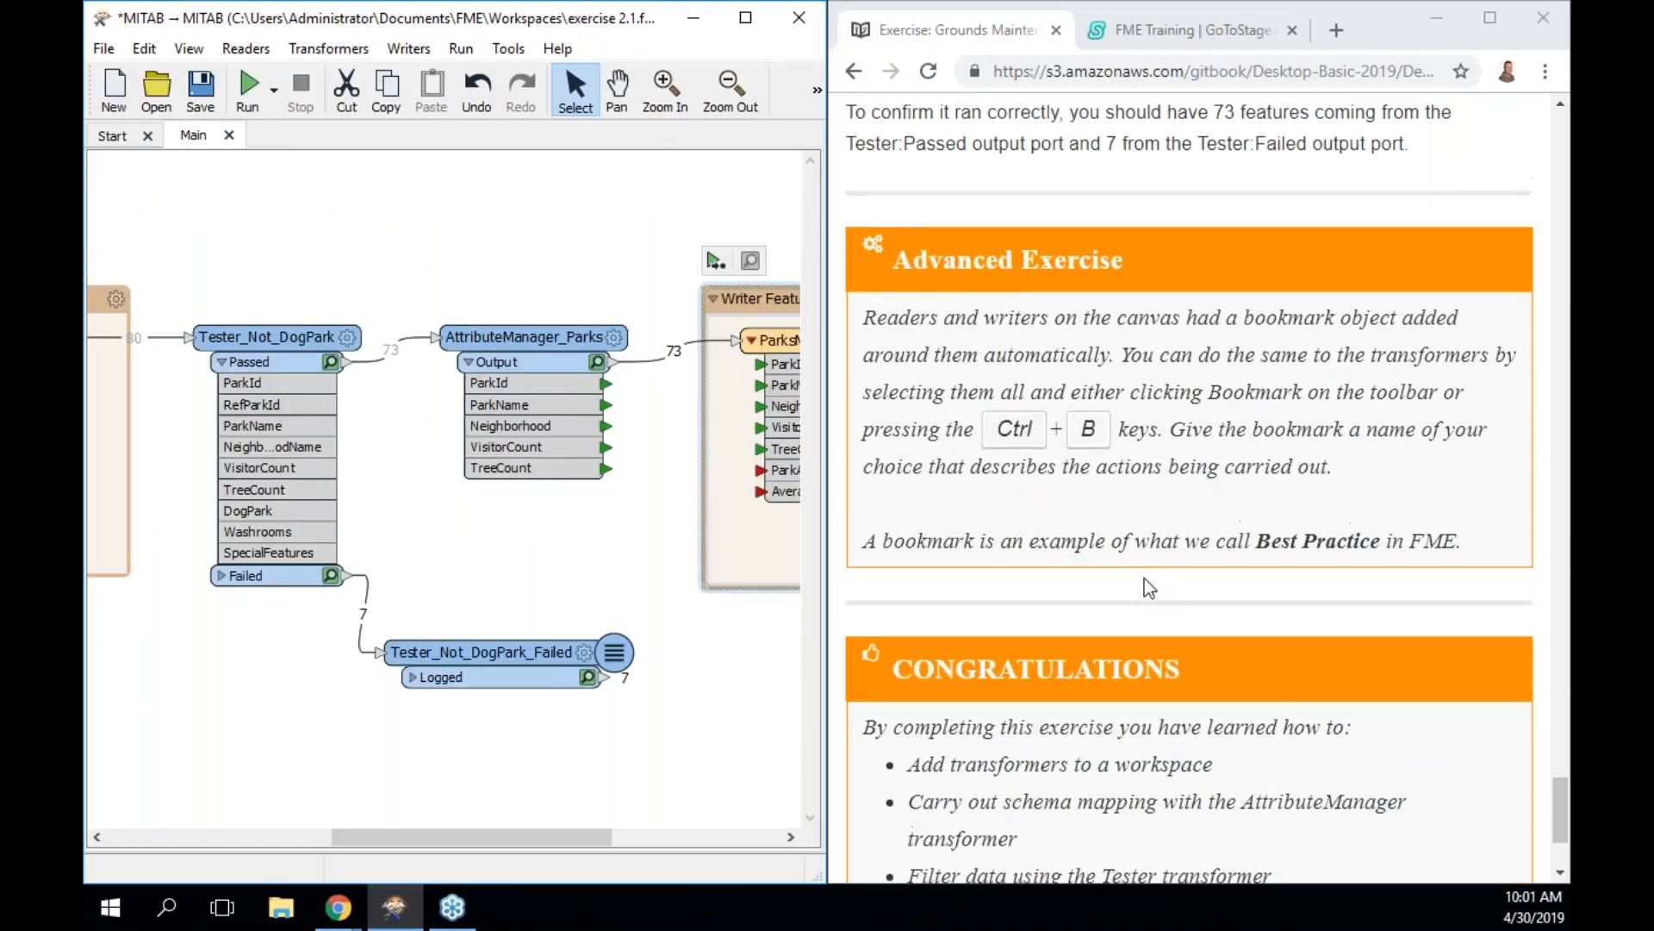
left_click(170, 223)
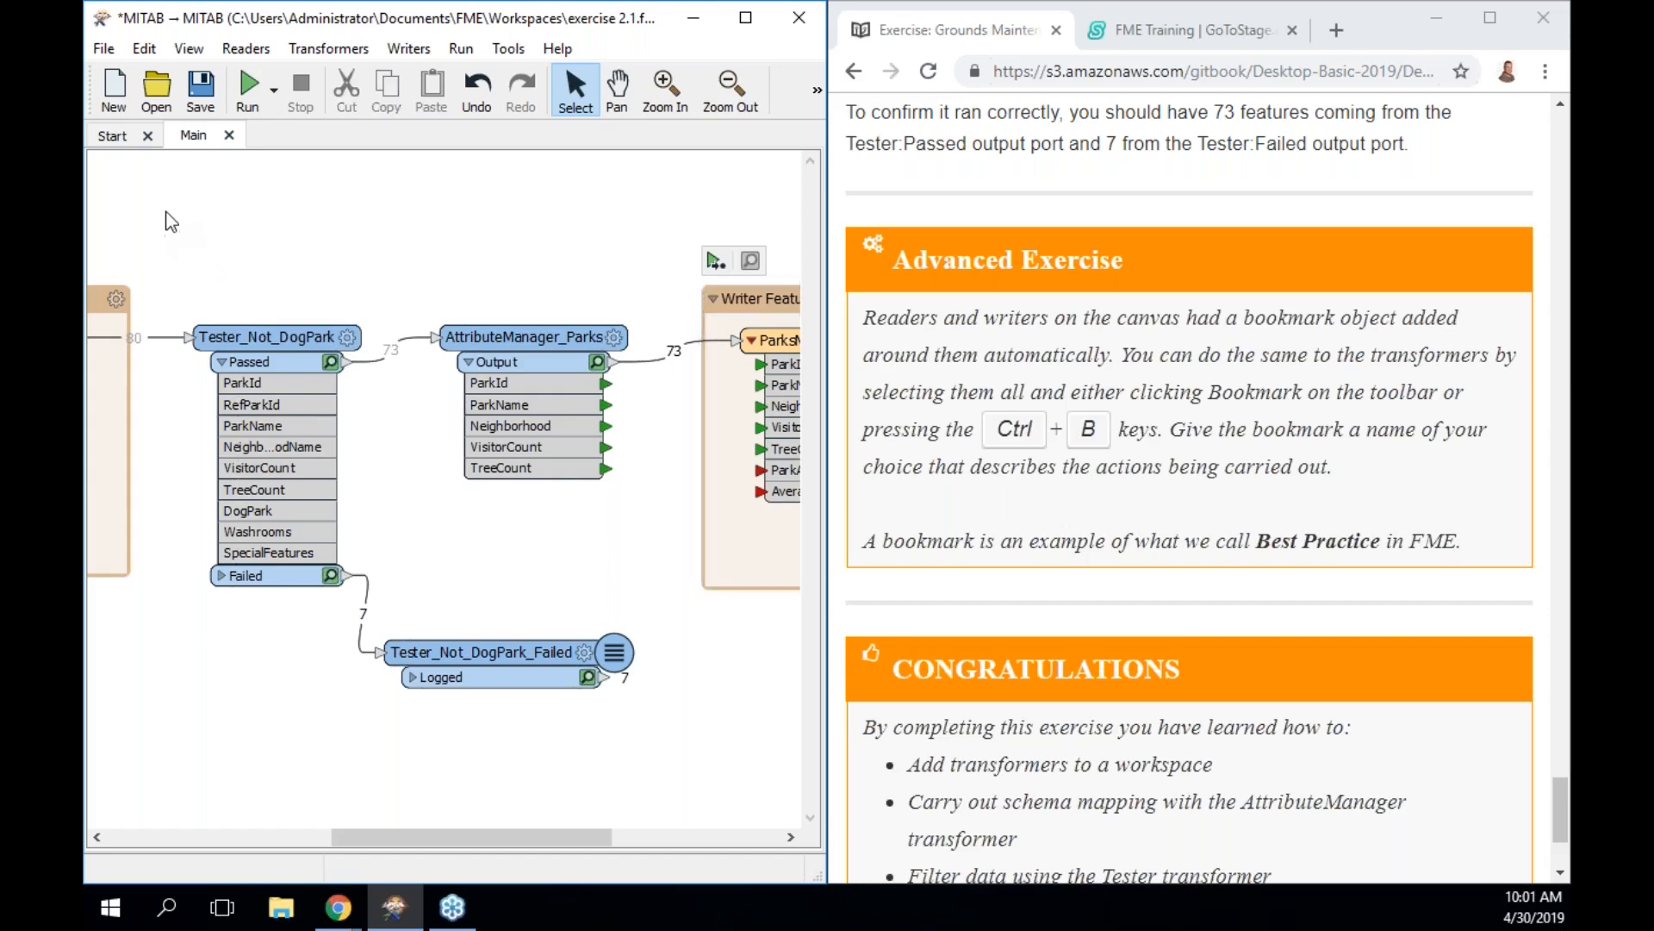
Bookmark Tester_Not_DogPark, AttributeManager_Parks and the Logger together as Transformation, and shift that bookmark and the Writer Feature Types bookmark upward
left_click_drag(215, 265, 673, 757)
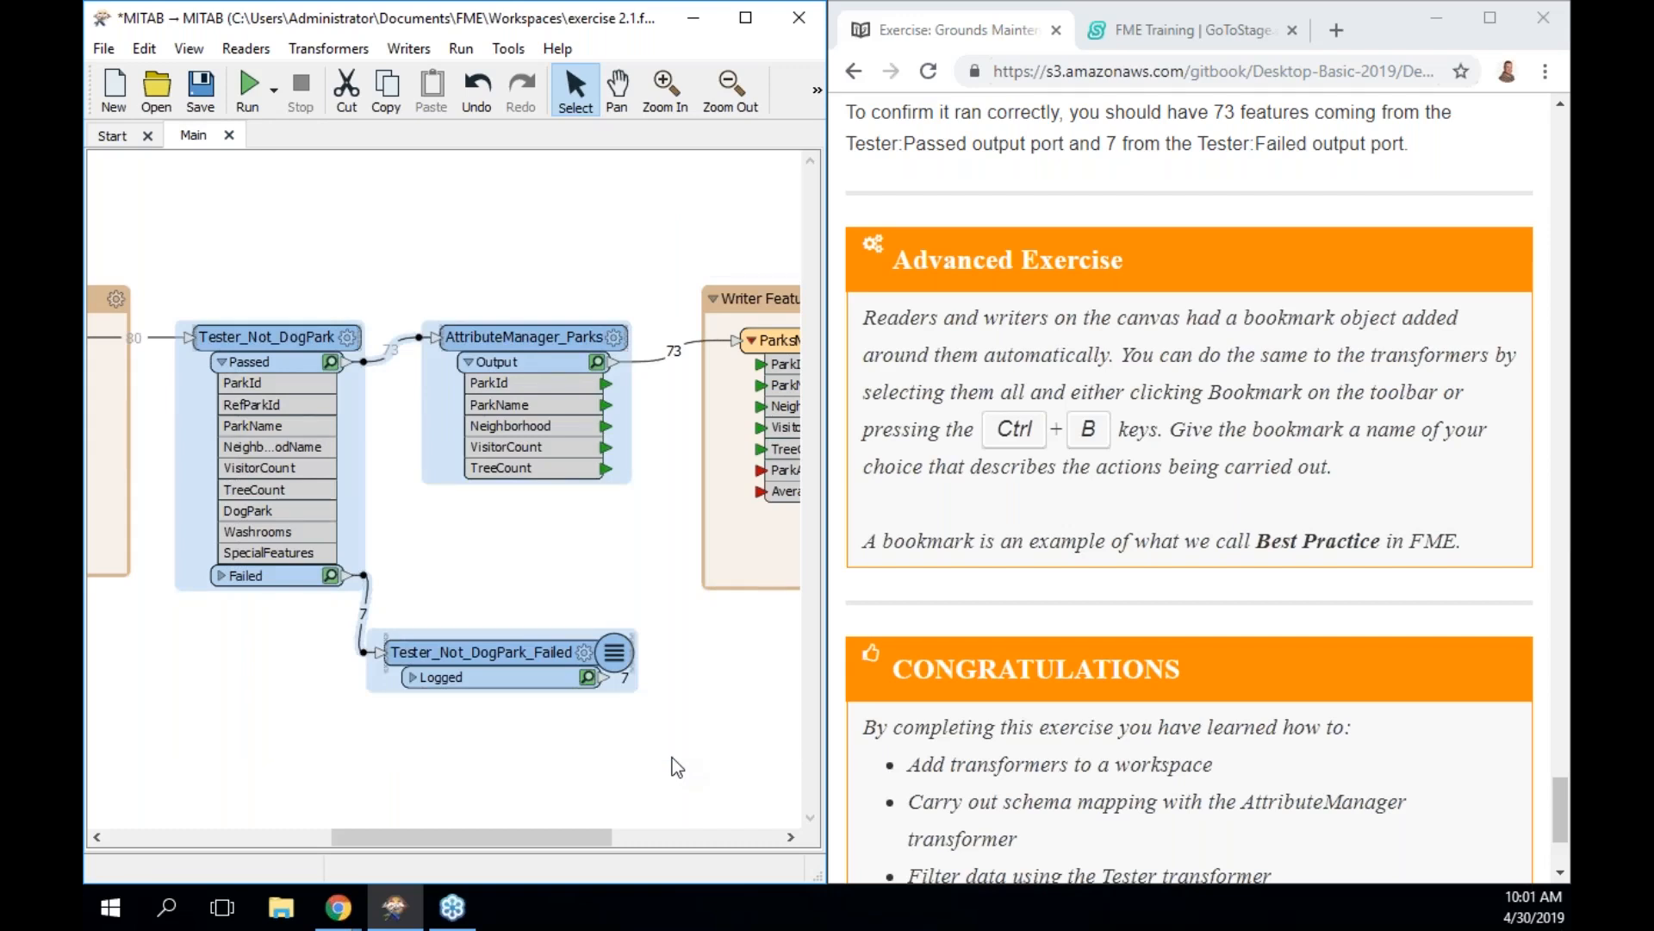
left_click(227, 220)
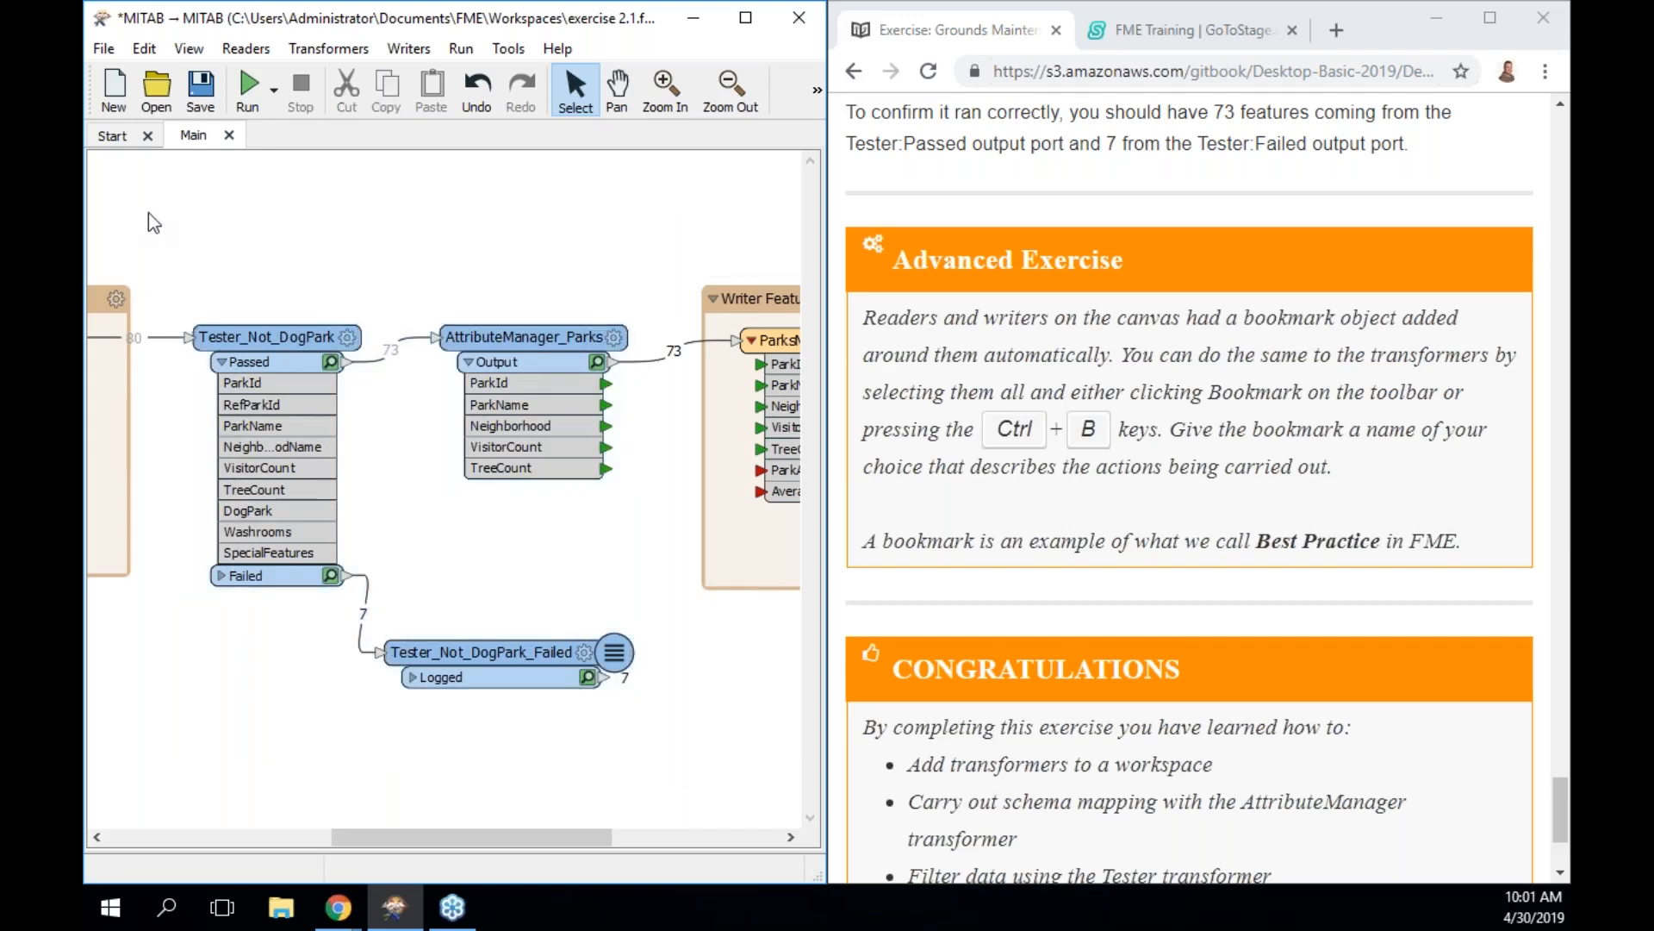
left_click_drag(148, 212, 667, 789)
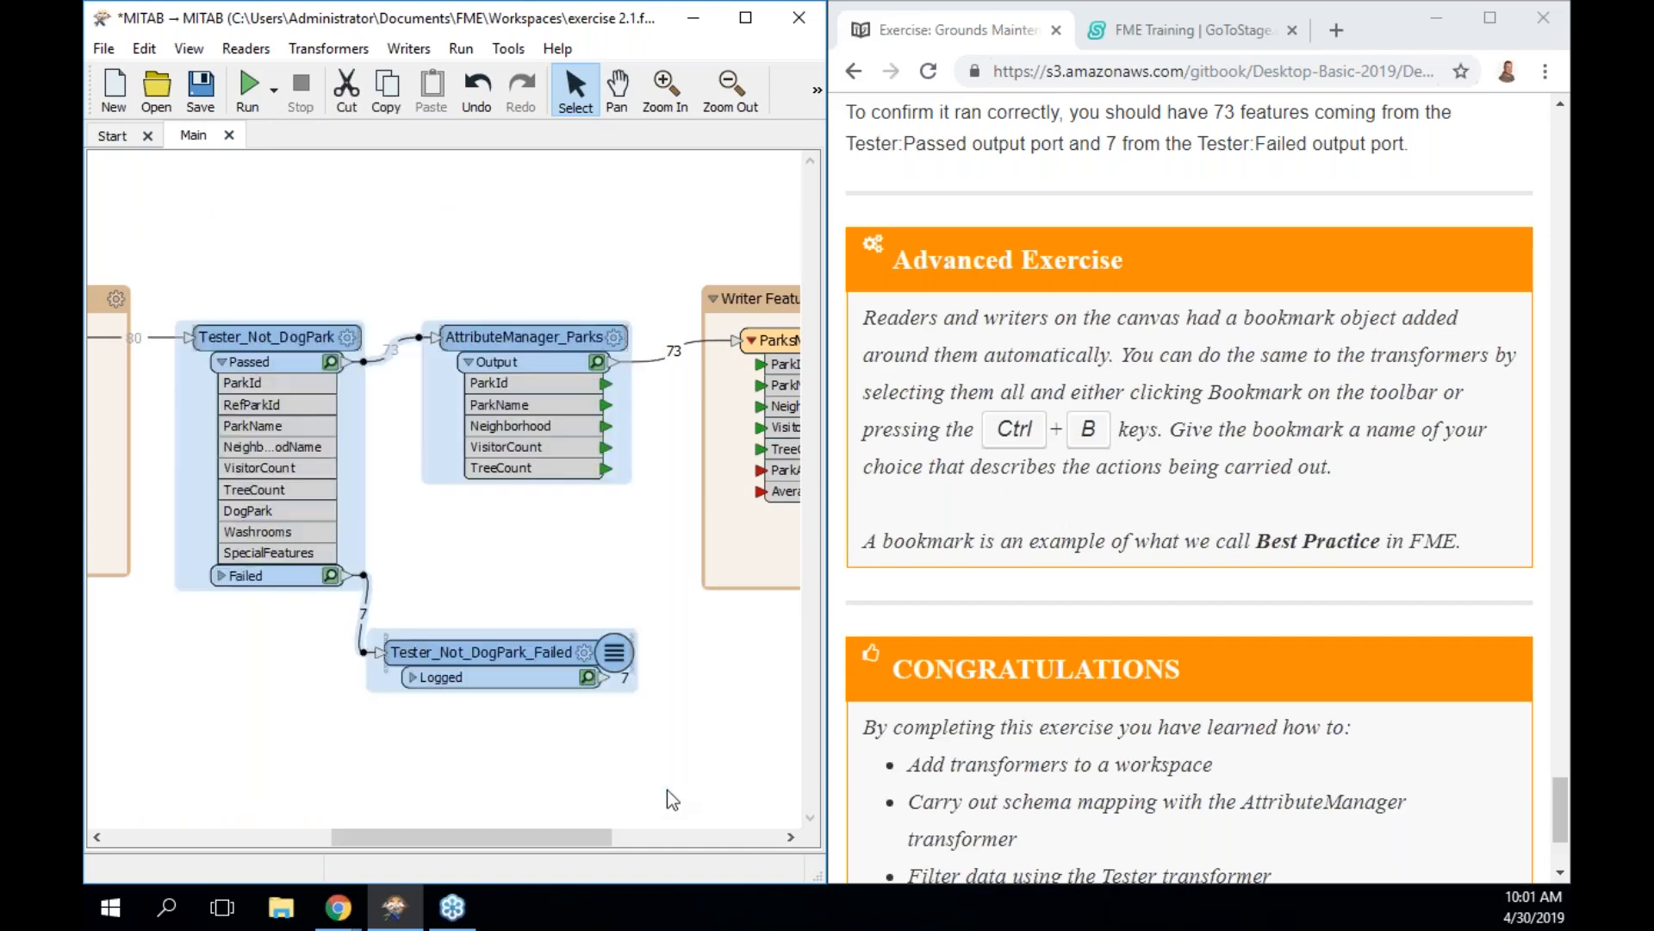
key("ctrl+b")
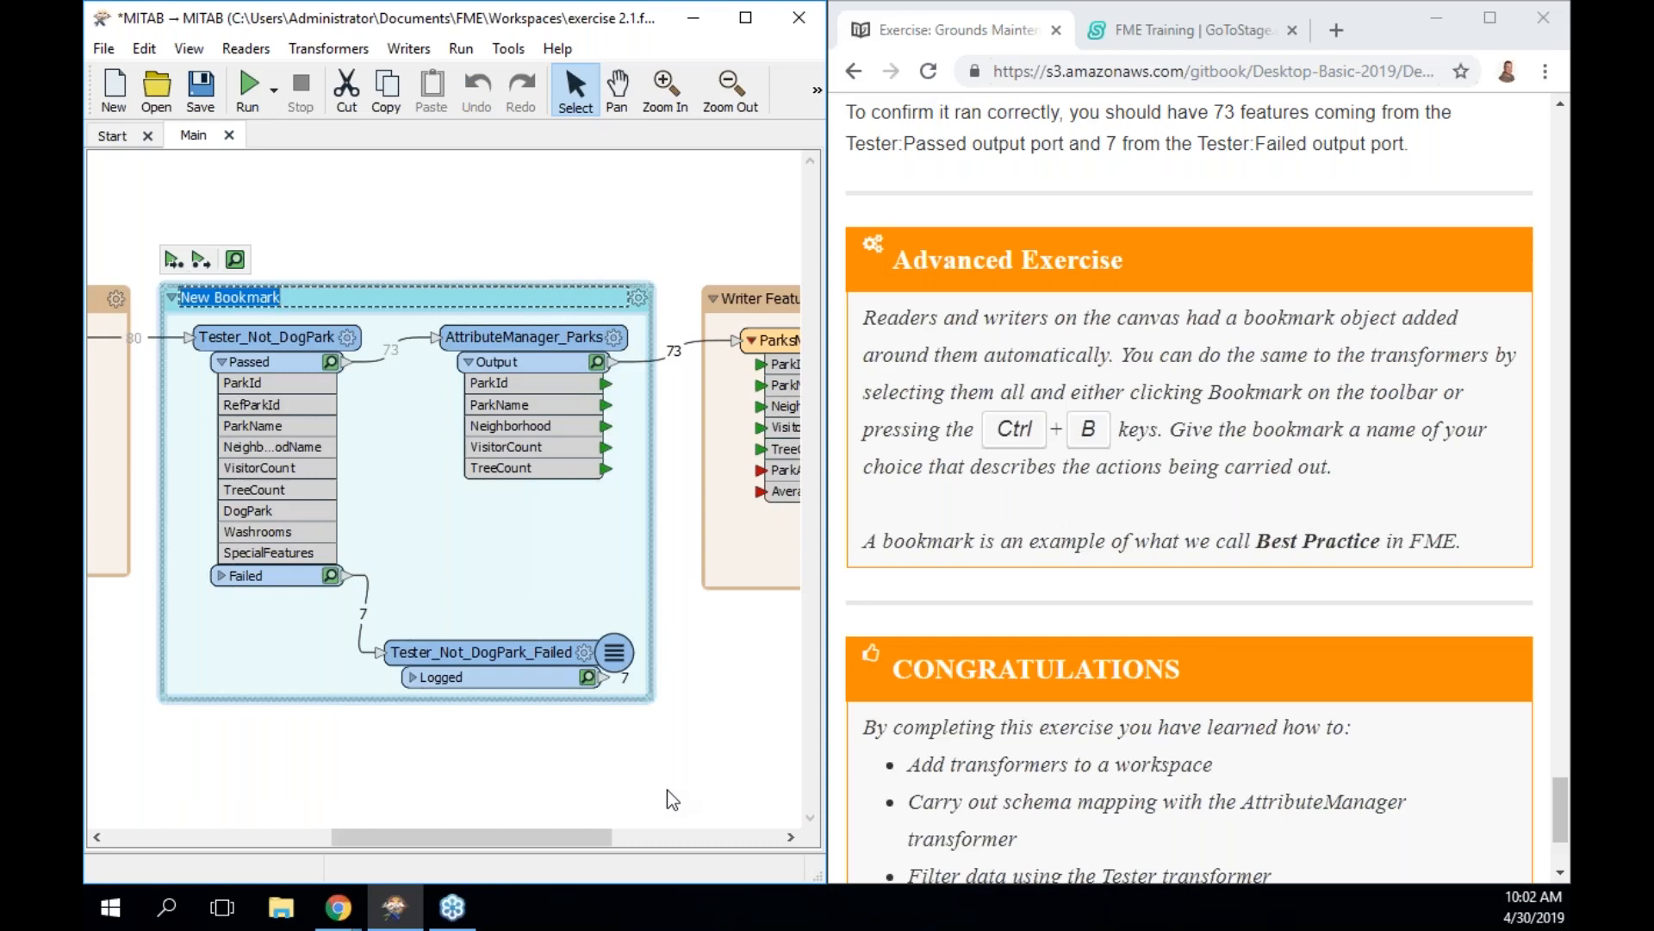
type("Tran")
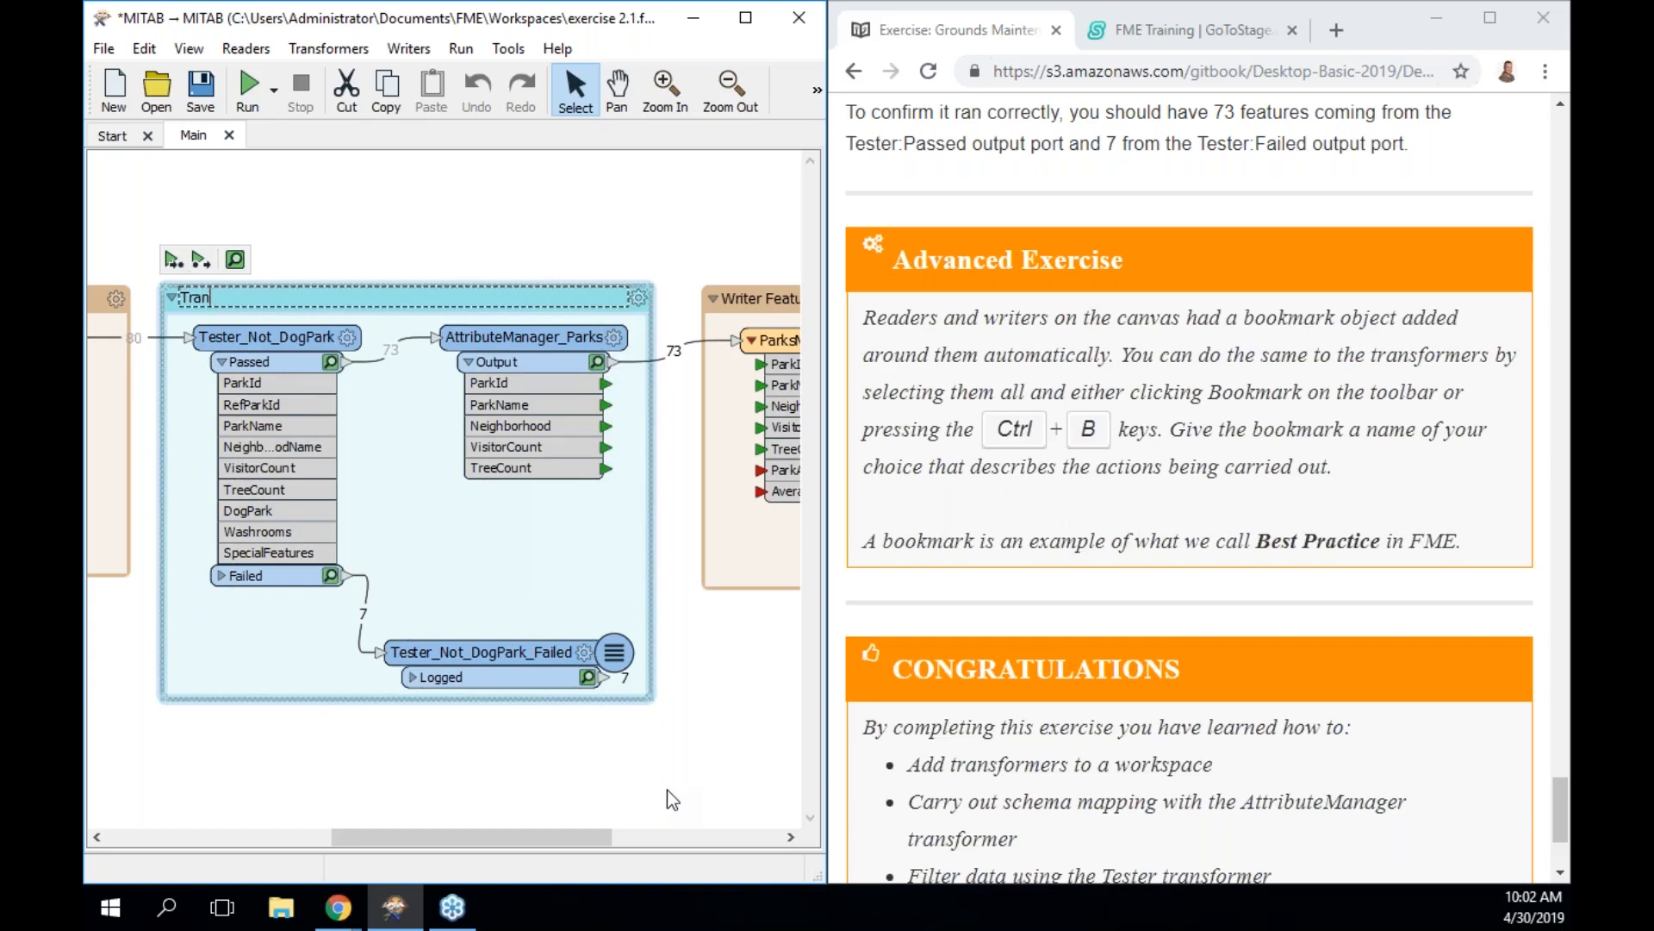
type("fsformation")
left_click(676, 259)
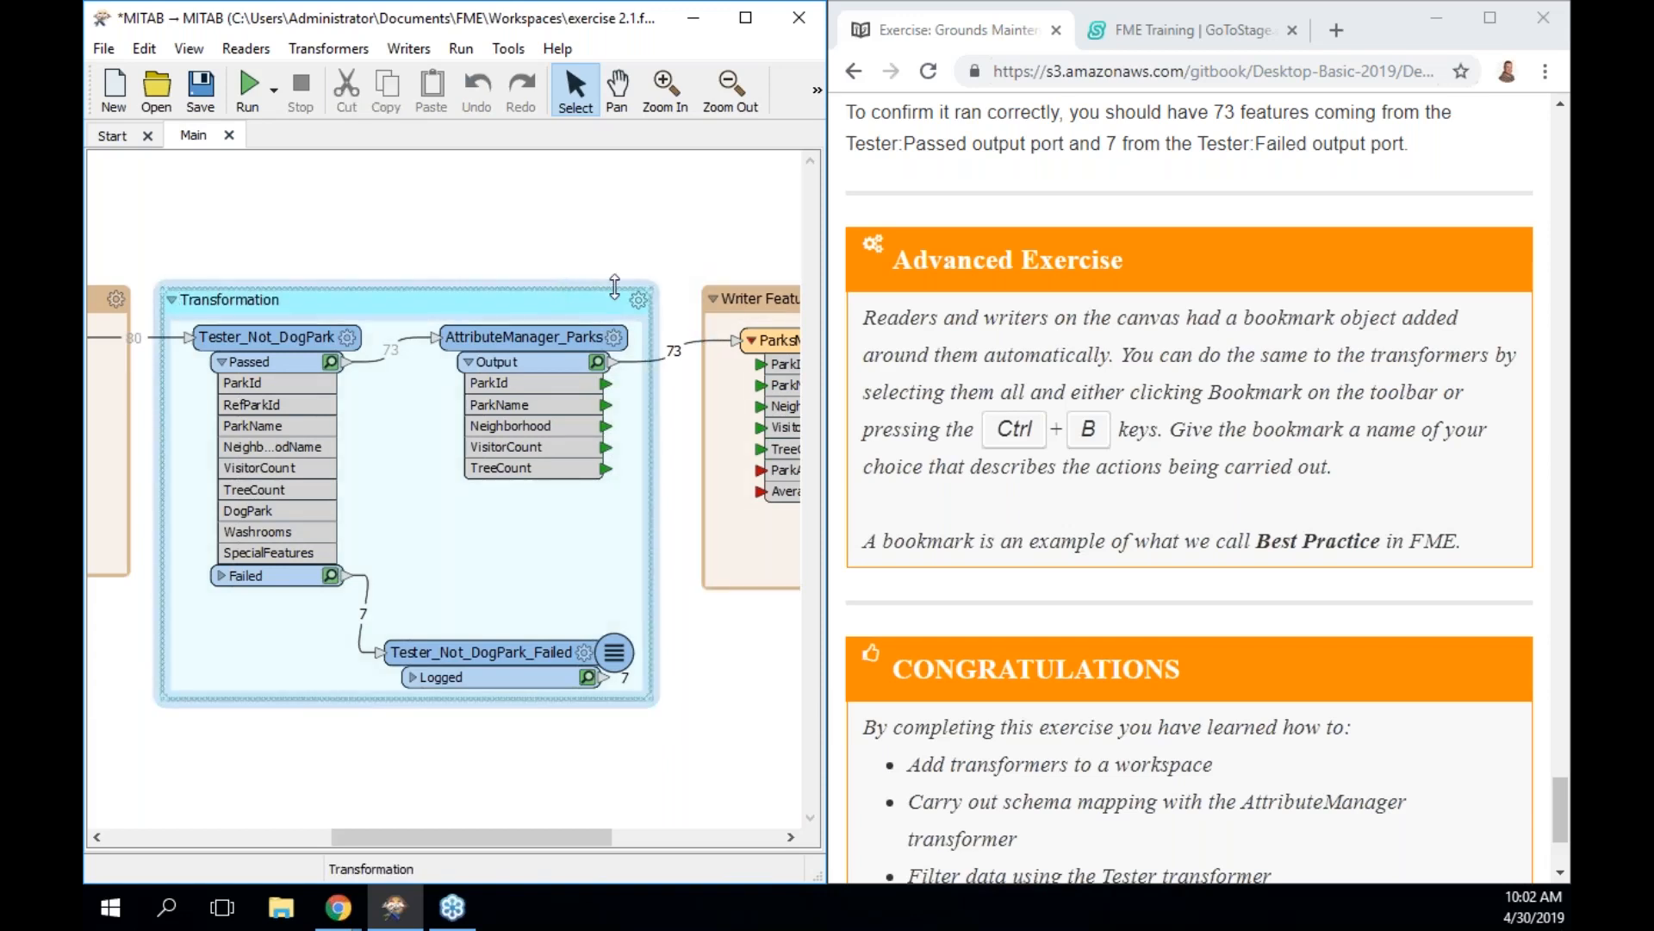
left_click_drag(614, 287, 593, 248)
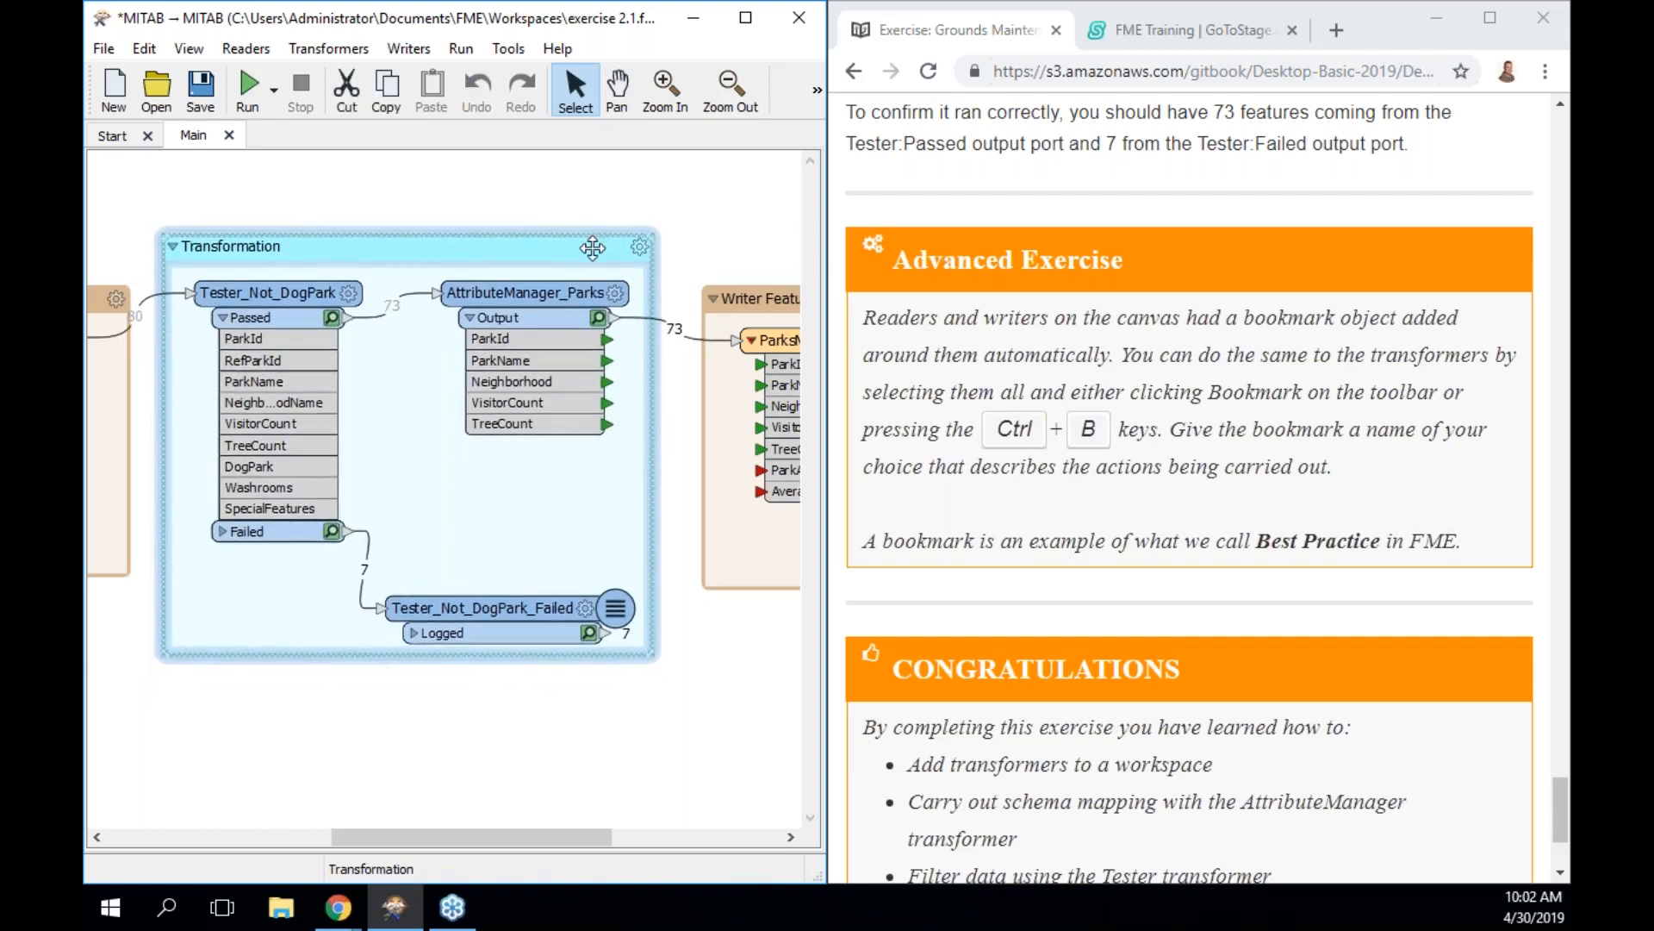
mouse_move(778, 298)
left_mouse_down()
mouse_move(789, 320)
mouse_move(778, 277)
left_mouse_up()
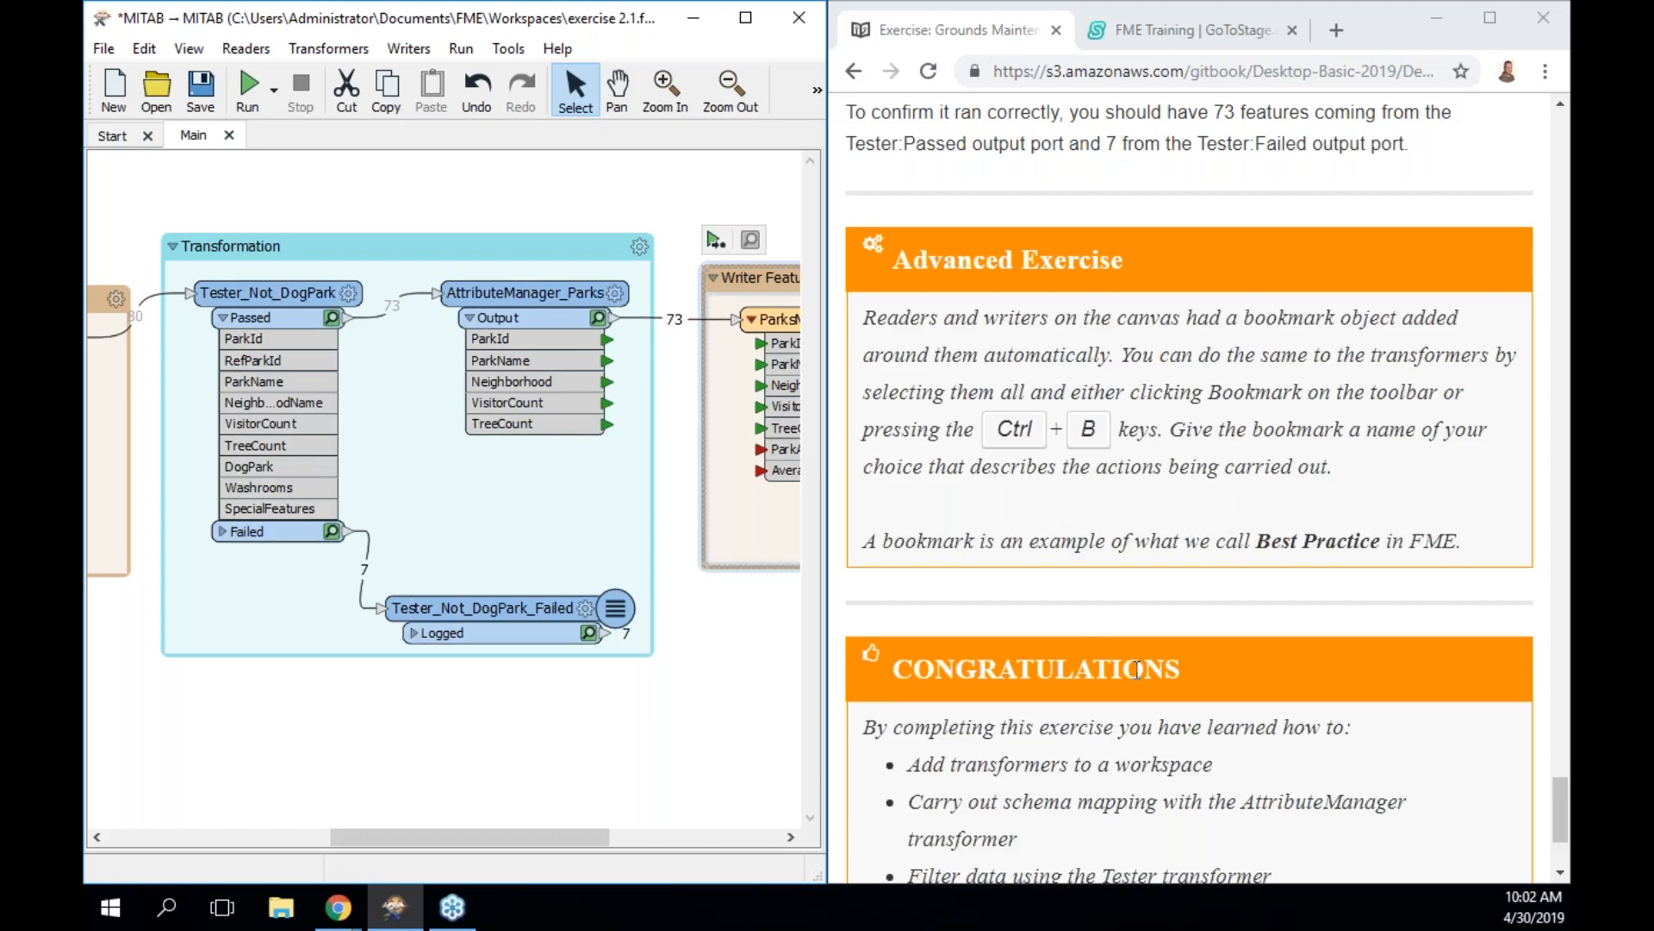
Read the training pages on Content Transformation and Transformers in Series, and open Exercise 3 on calculating statistics
scroll(1138, 669, "down", 3)
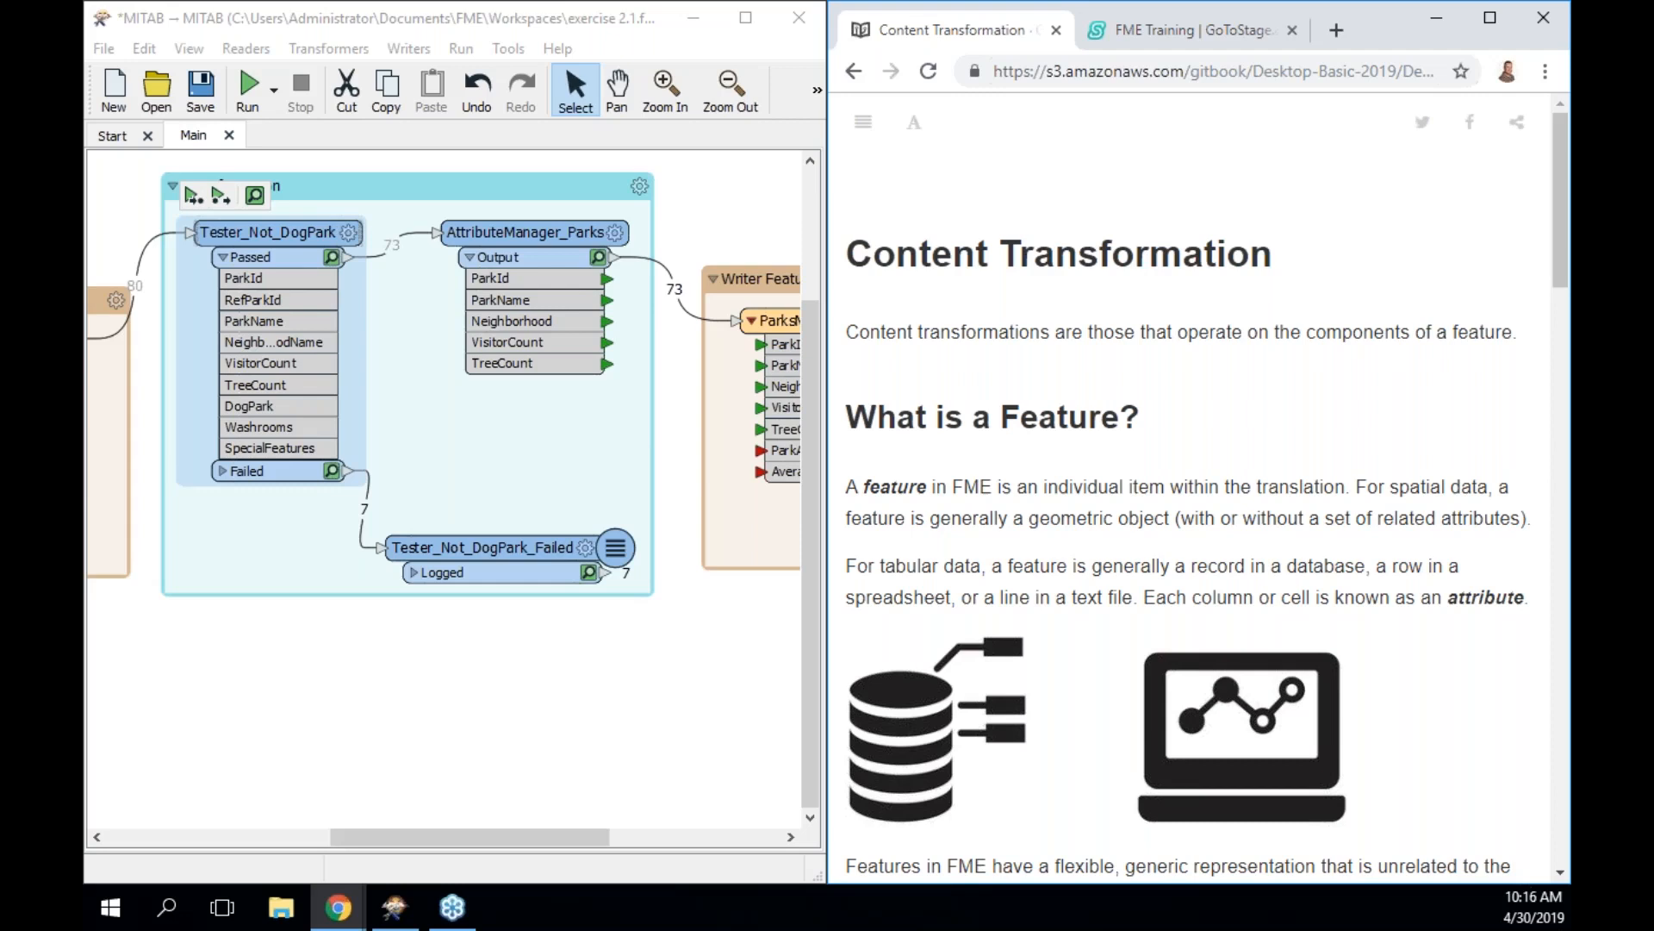
scroll(1149, 446, "down", 3)
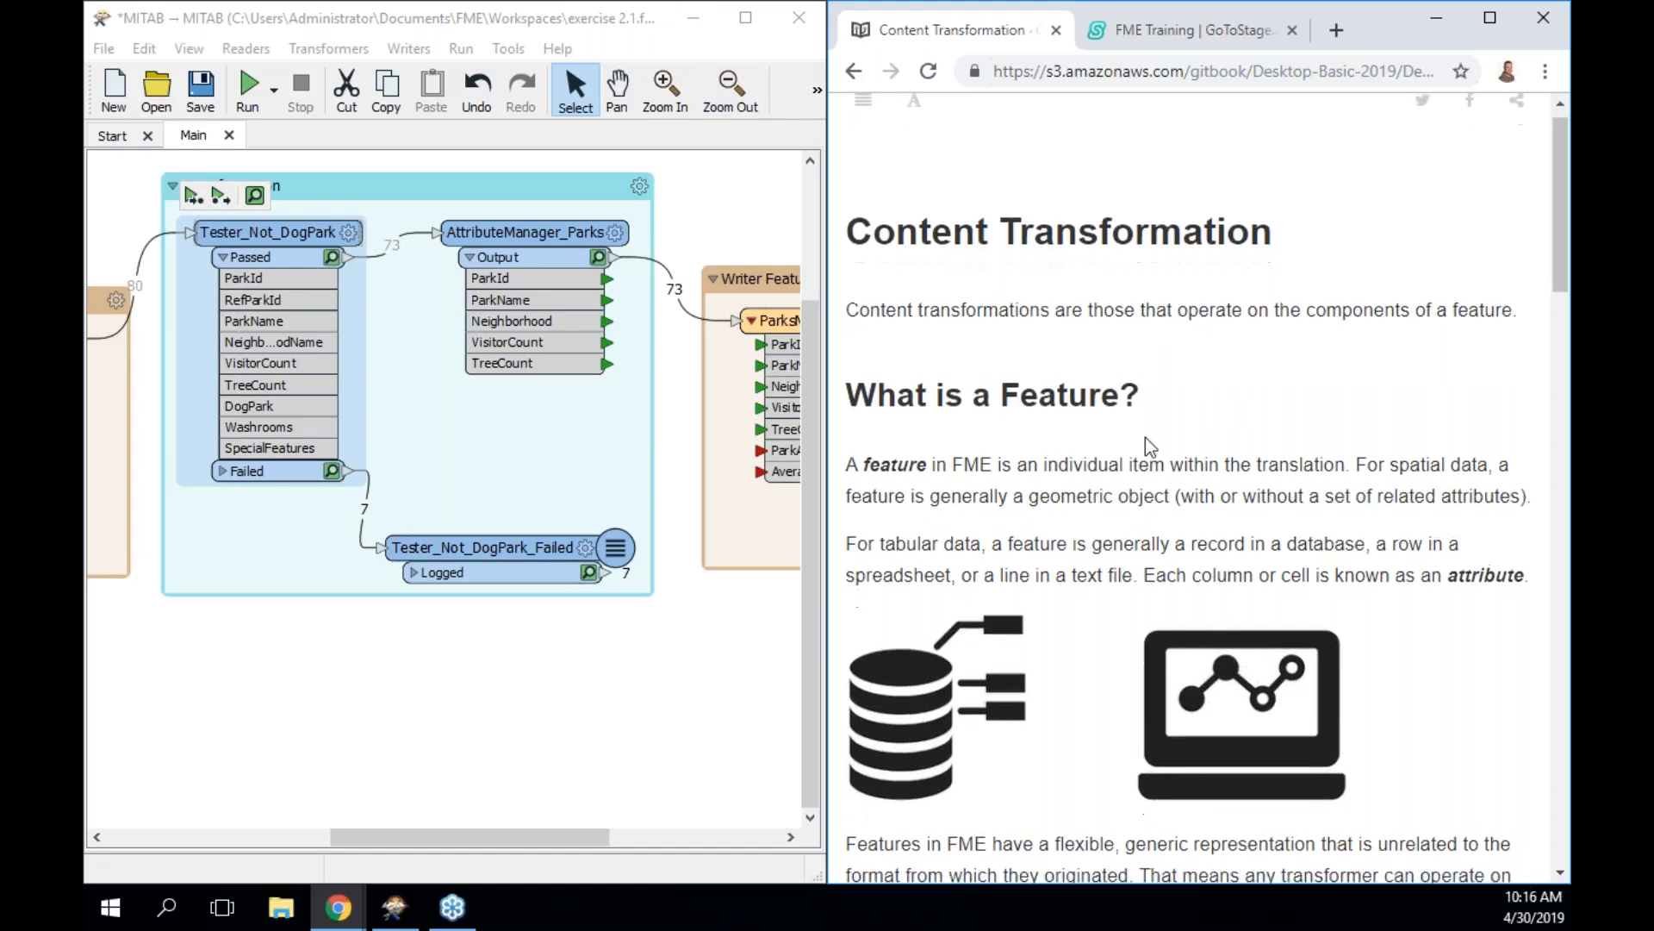
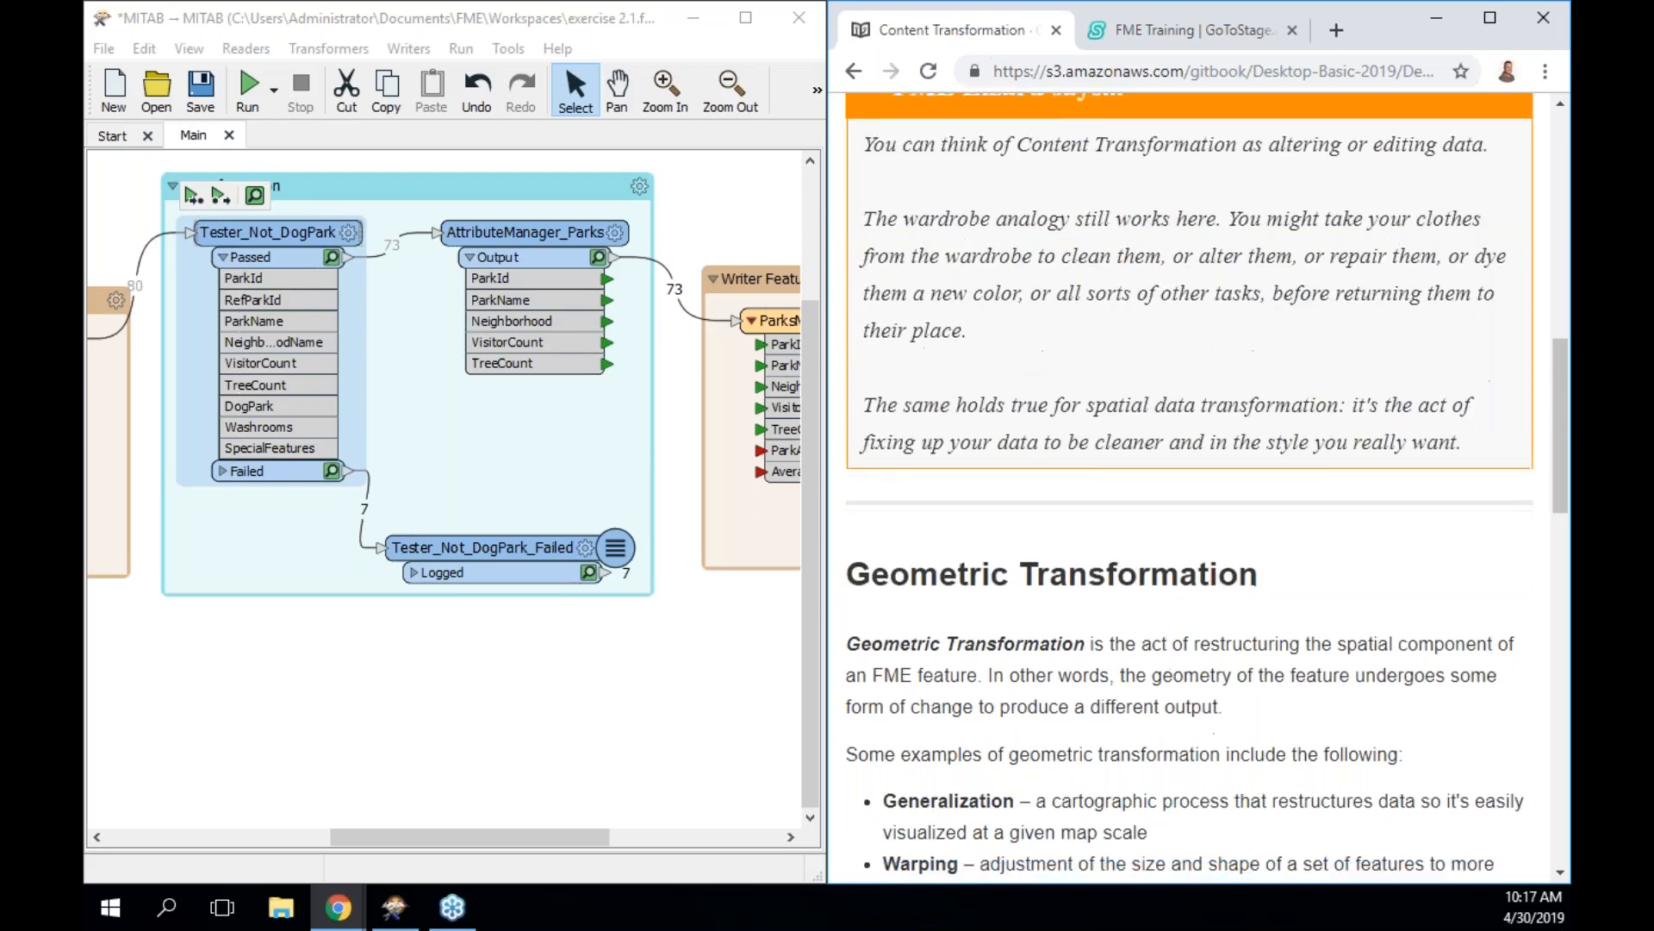
scroll(1206, 487, "down", 1)
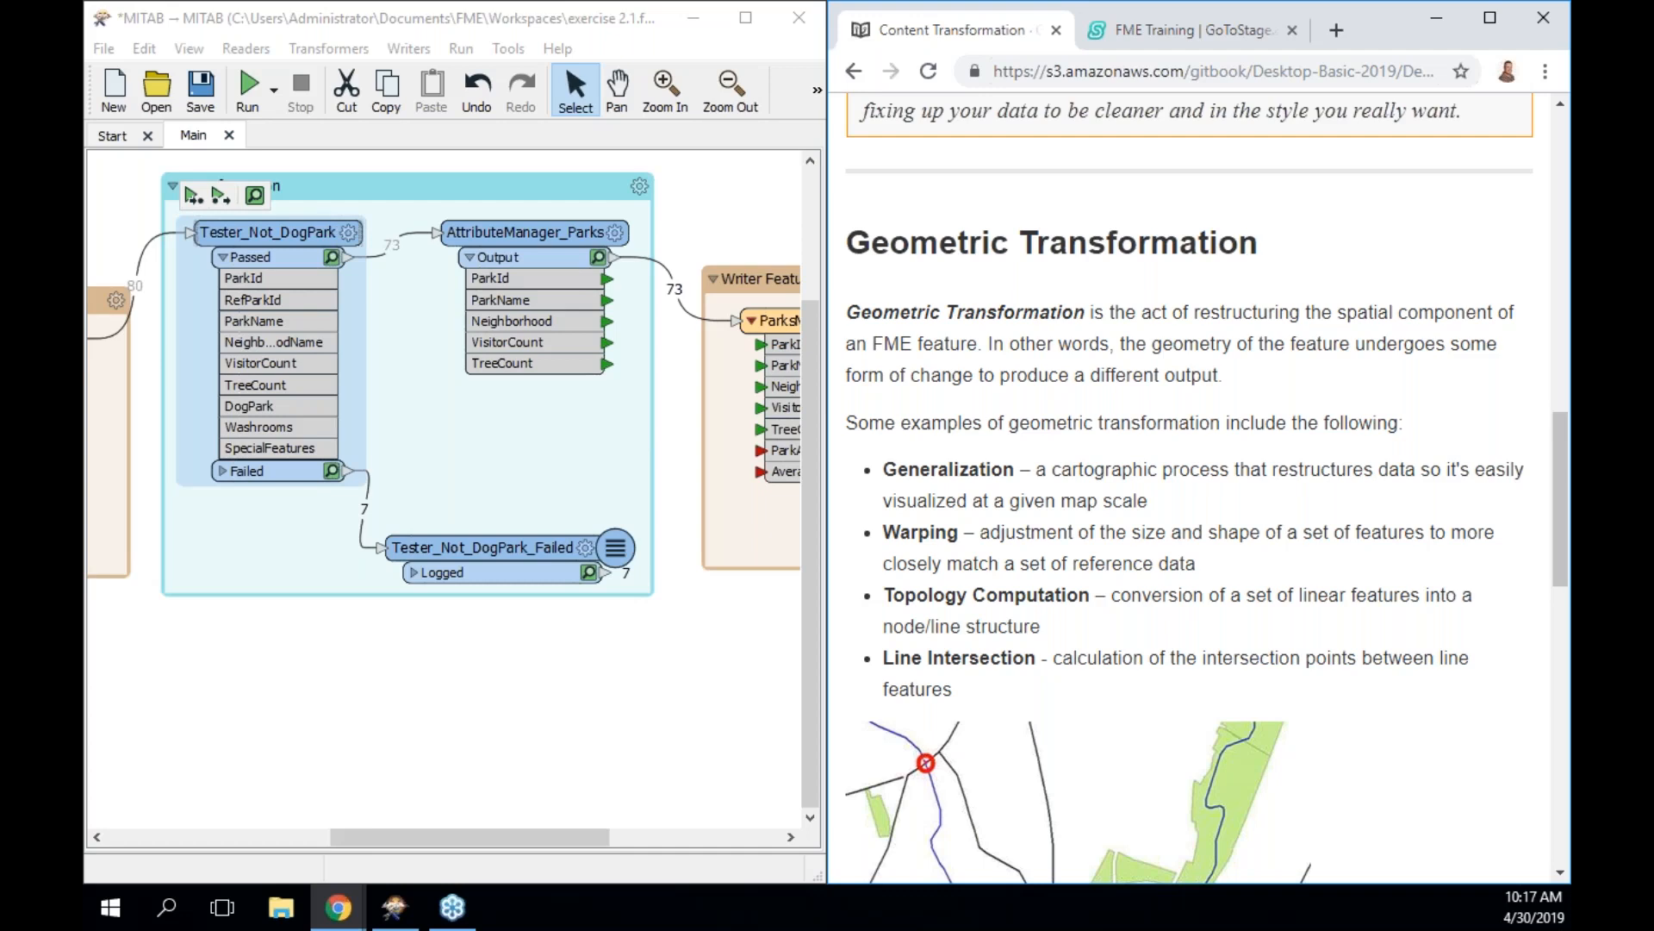
scroll(1077, 732, "down", 1)
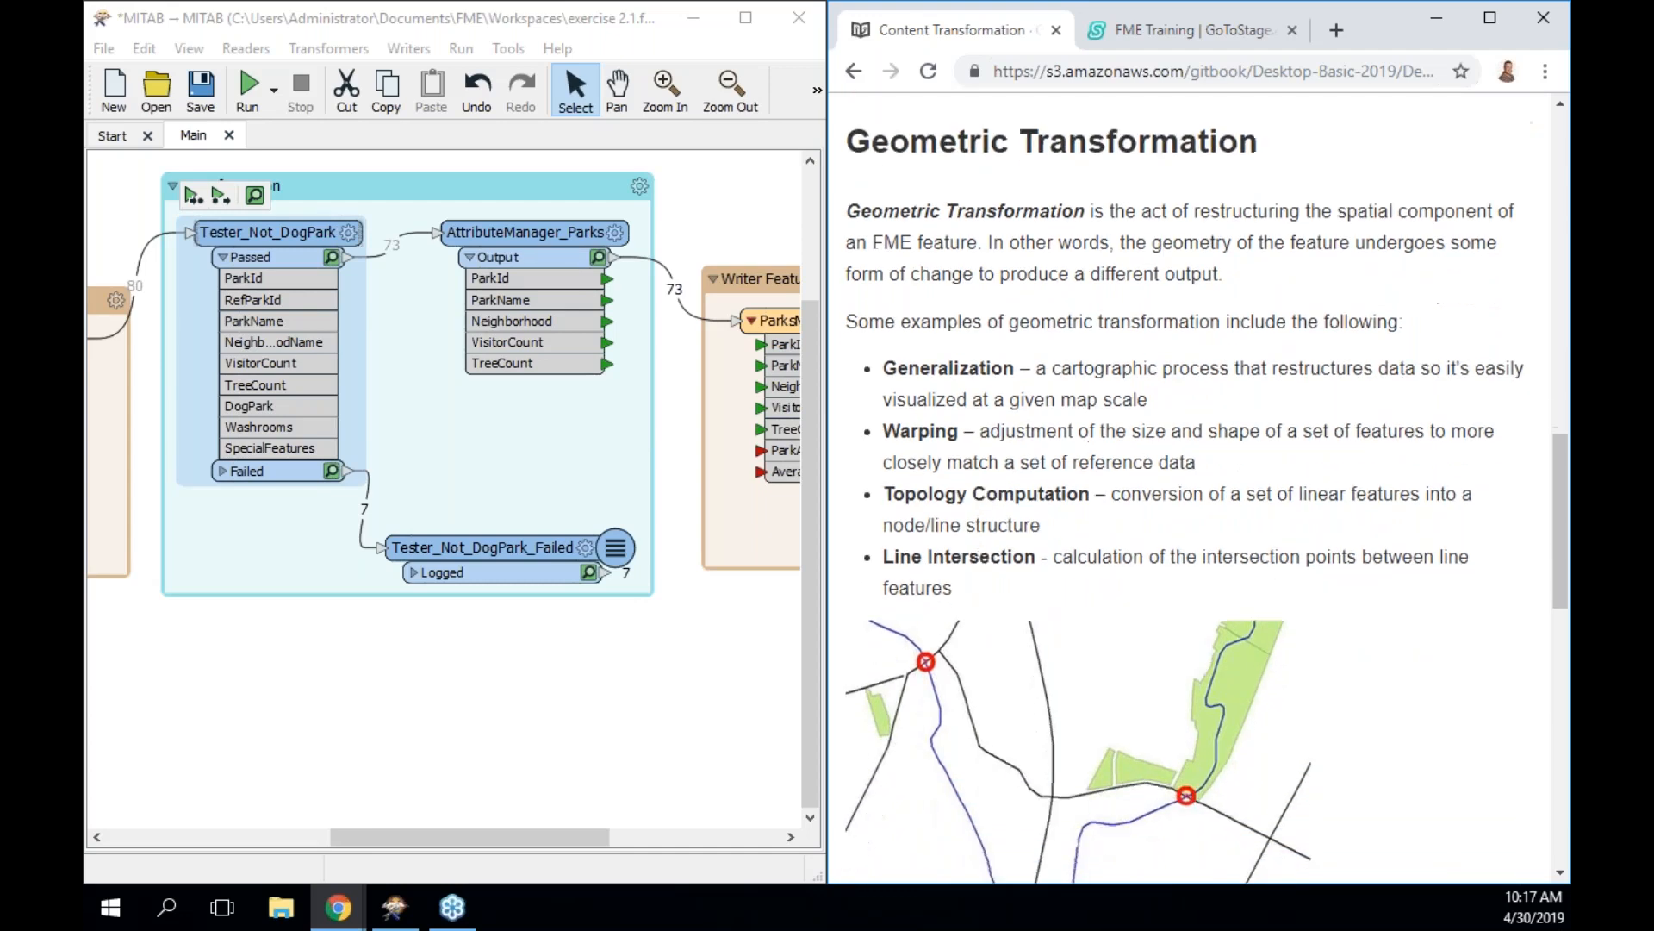
scroll(1077, 733, "down", 1)
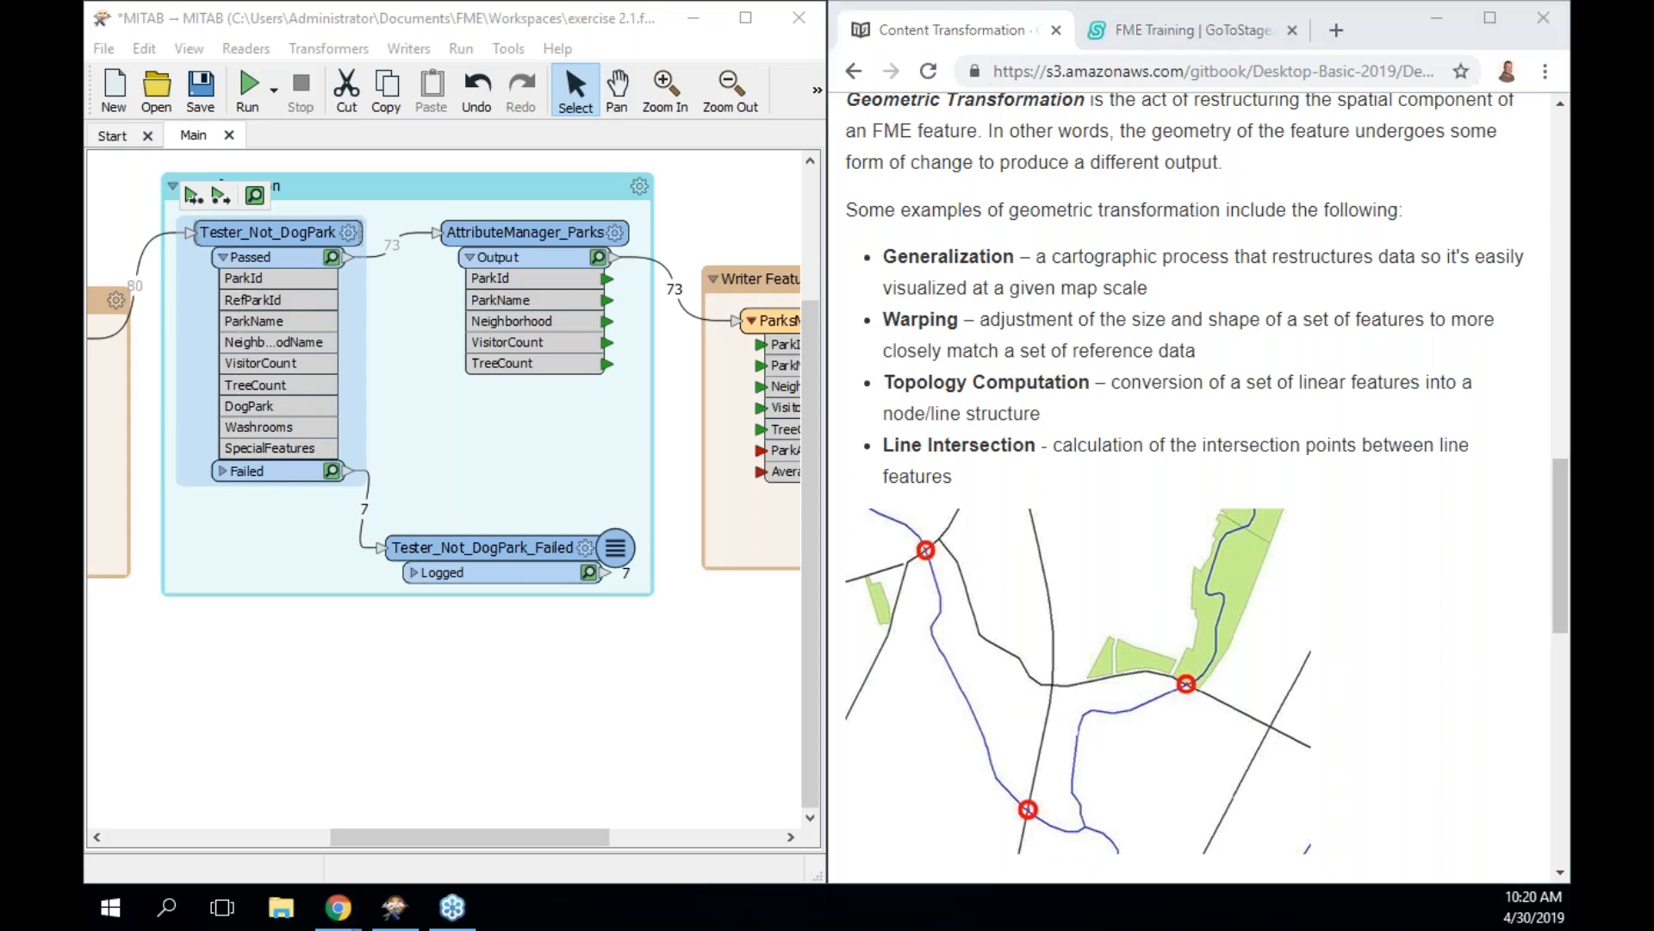
scroll(1220, 608, "down", 8)
scroll(1224, 607, "down", 1)
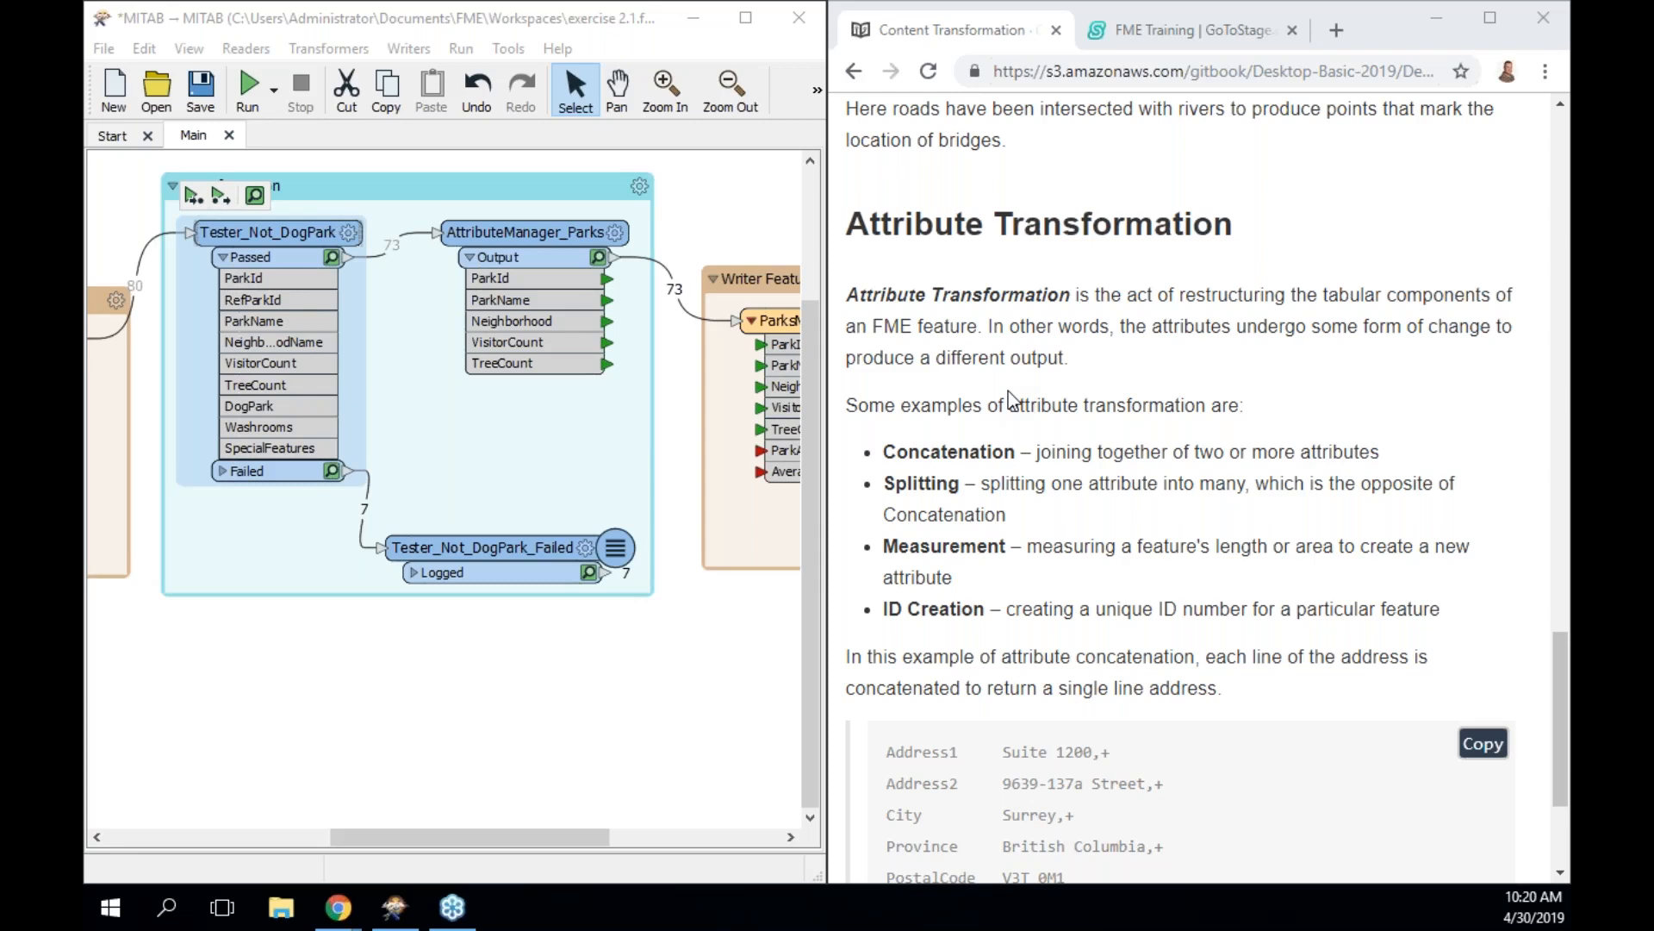
scroll(1017, 403, "down", 3)
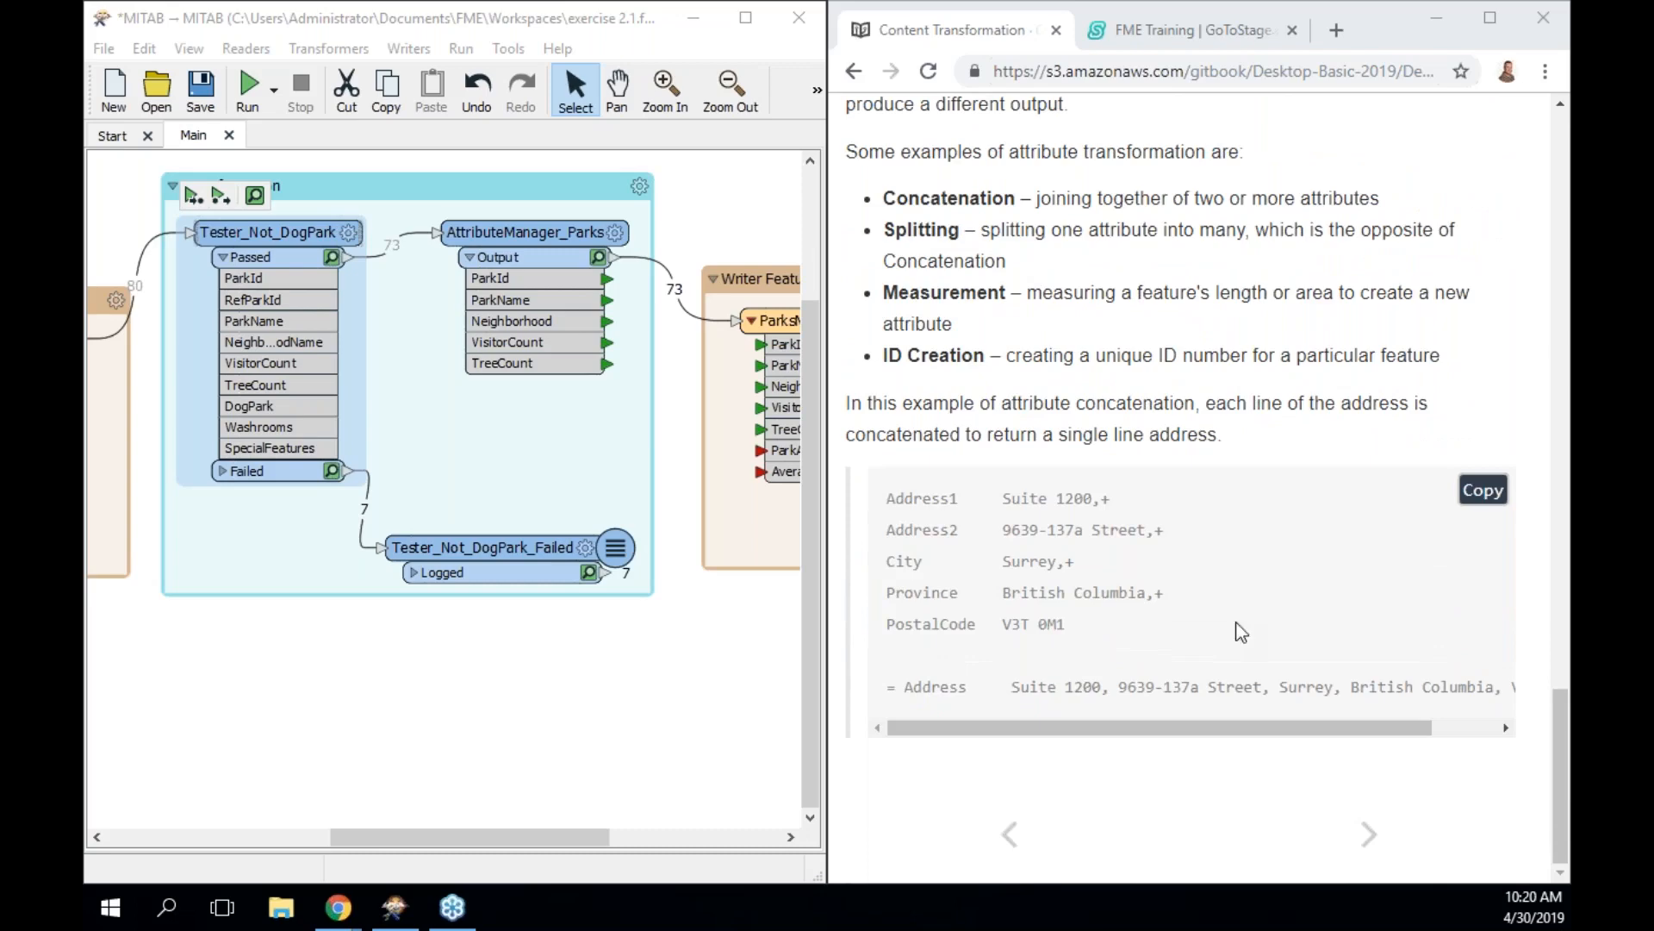
left_click(1368, 834)
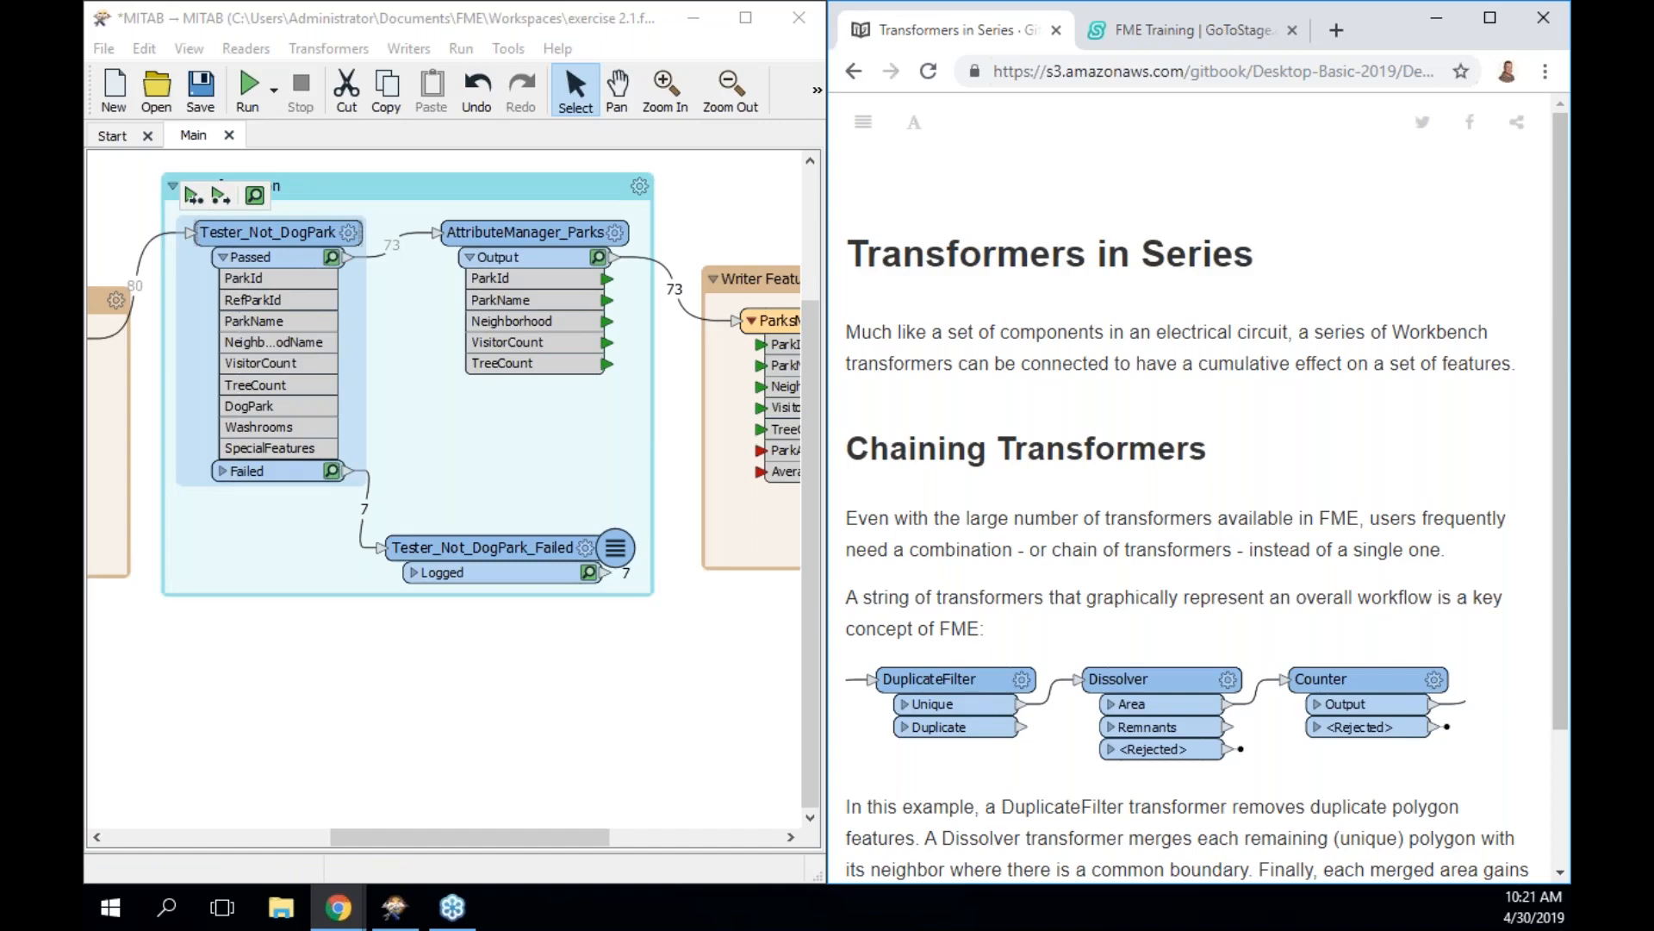
scroll(1201, 517, "down", 2)
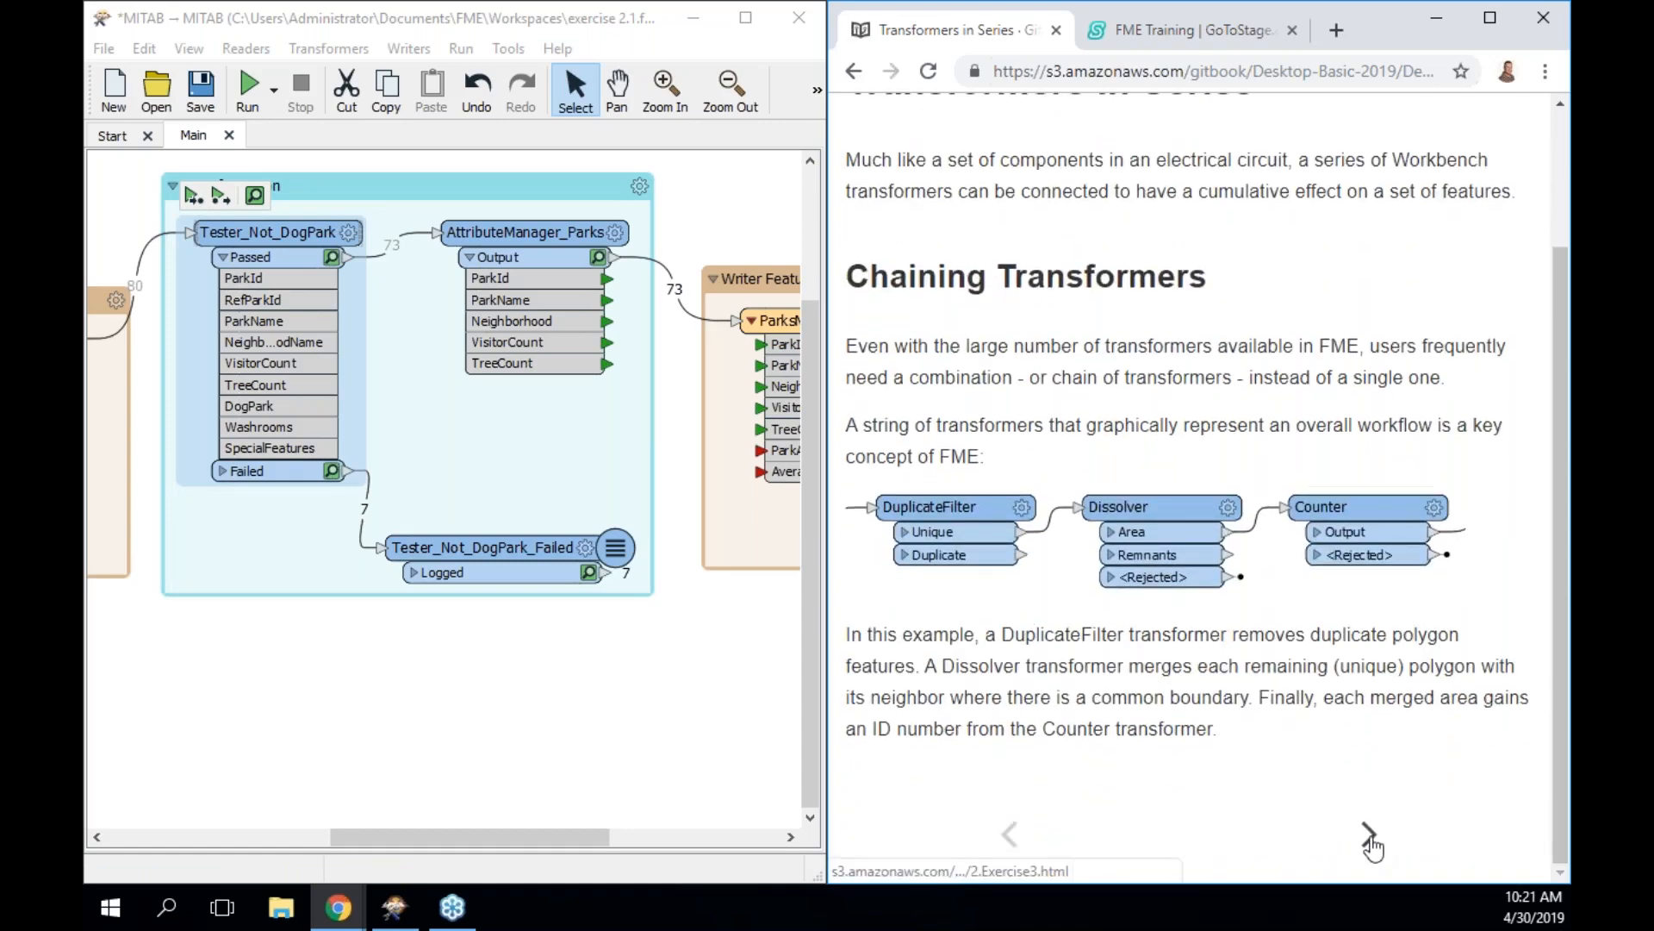
left_click(1369, 834)
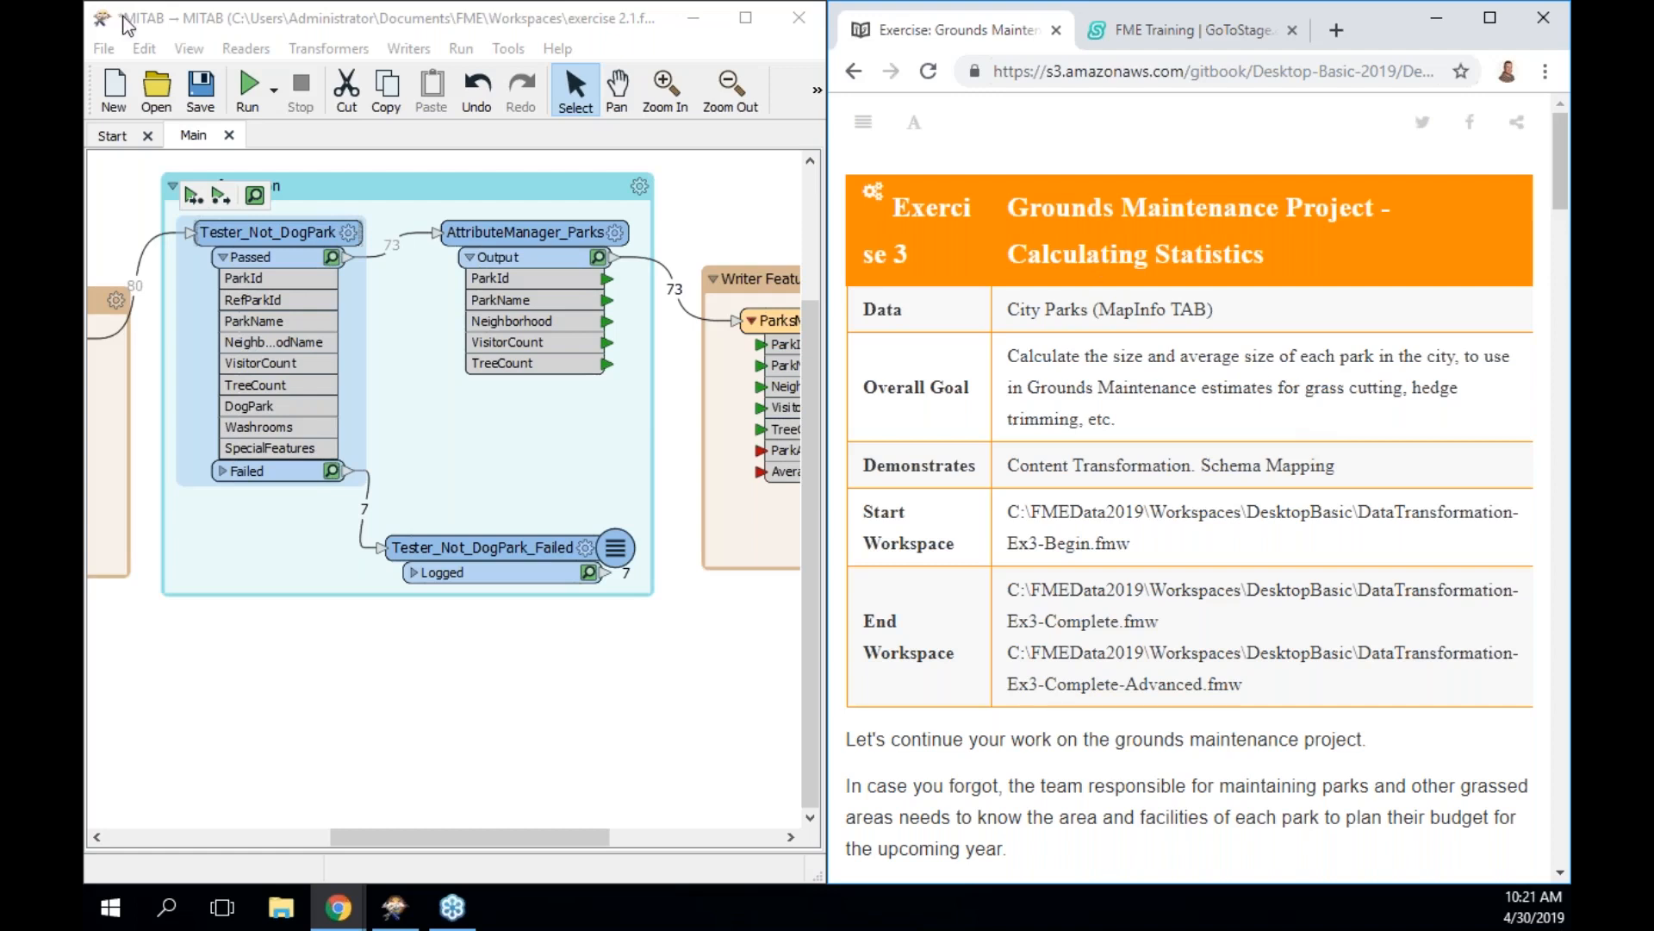
Review the workspace's transformers and move the Writer Feature Types bookmark farther from the Transformation bookmark, leaving room for more transformers
left_click(405, 722)
scroll(405, 722, "left", 2)
scroll(405, 722, "up", 1)
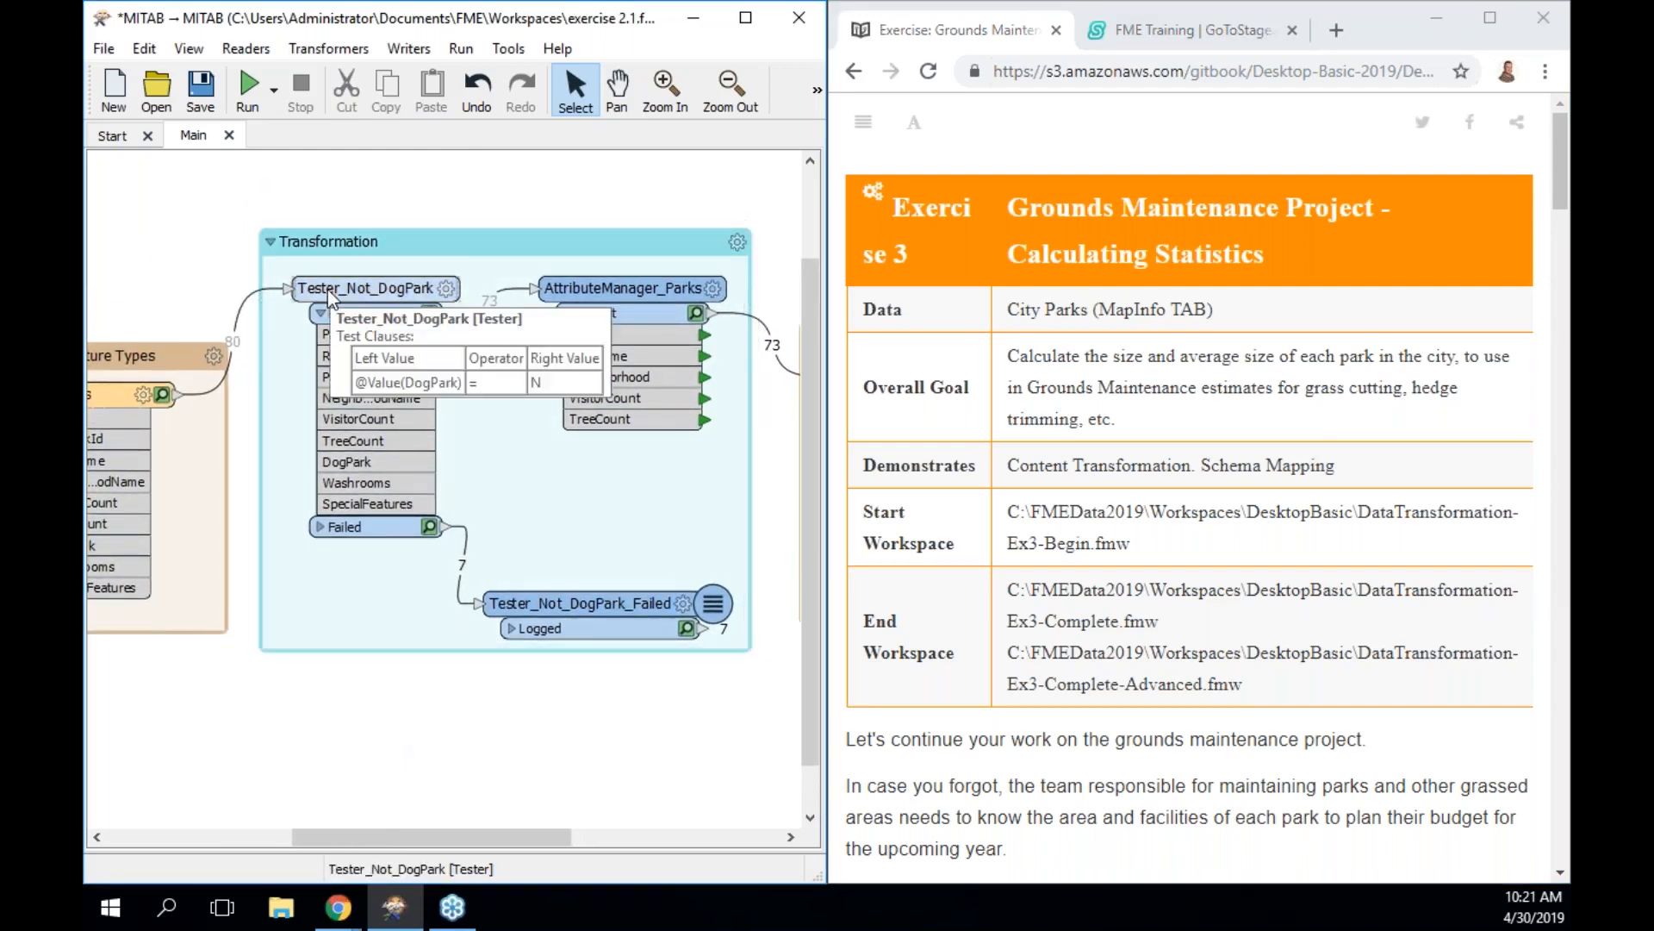
mouse_move(593, 293)
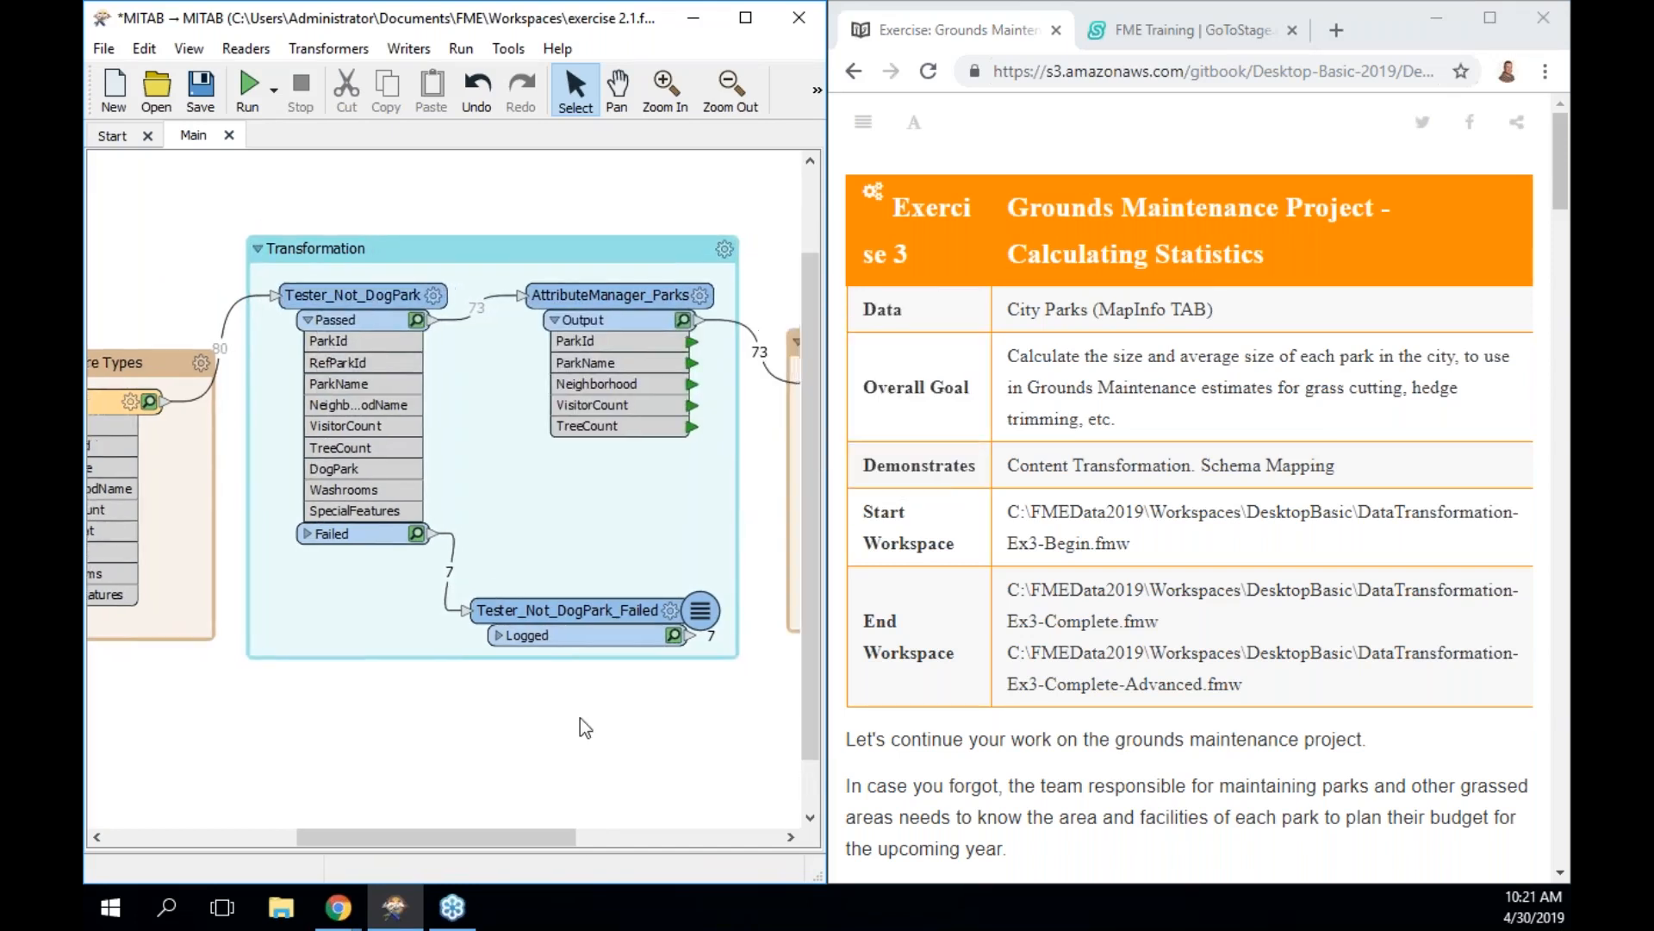
scroll(581, 719, "right", 3)
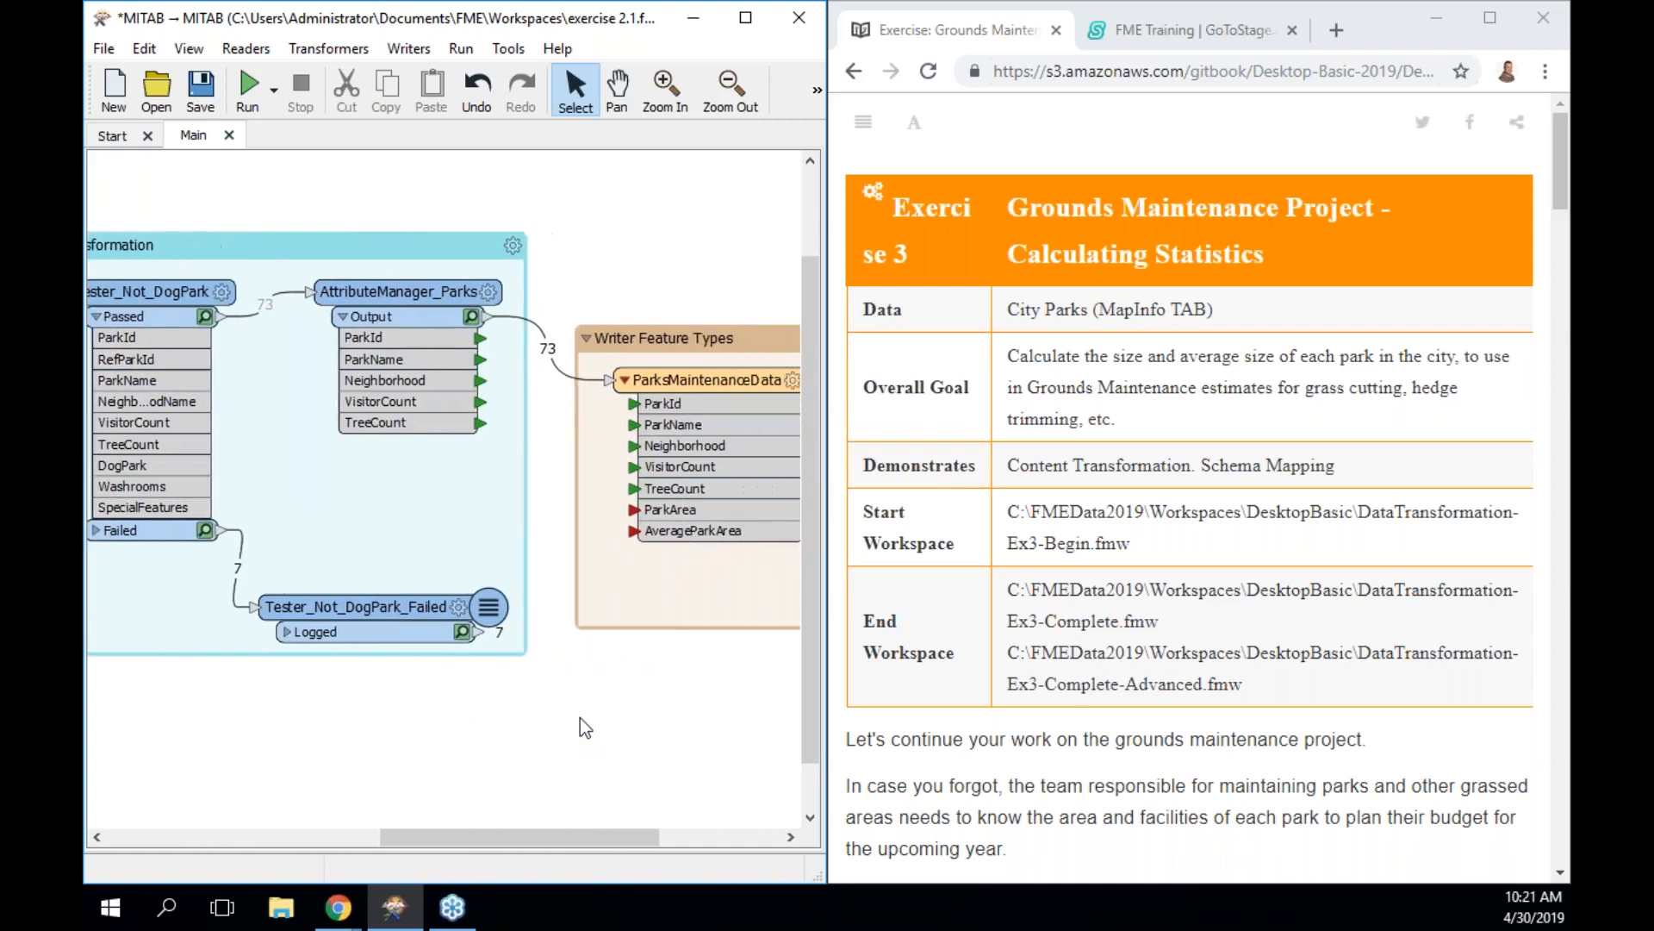
left_click_drag(655, 346, 844, 334)
scroll(511, 571, "right", 1)
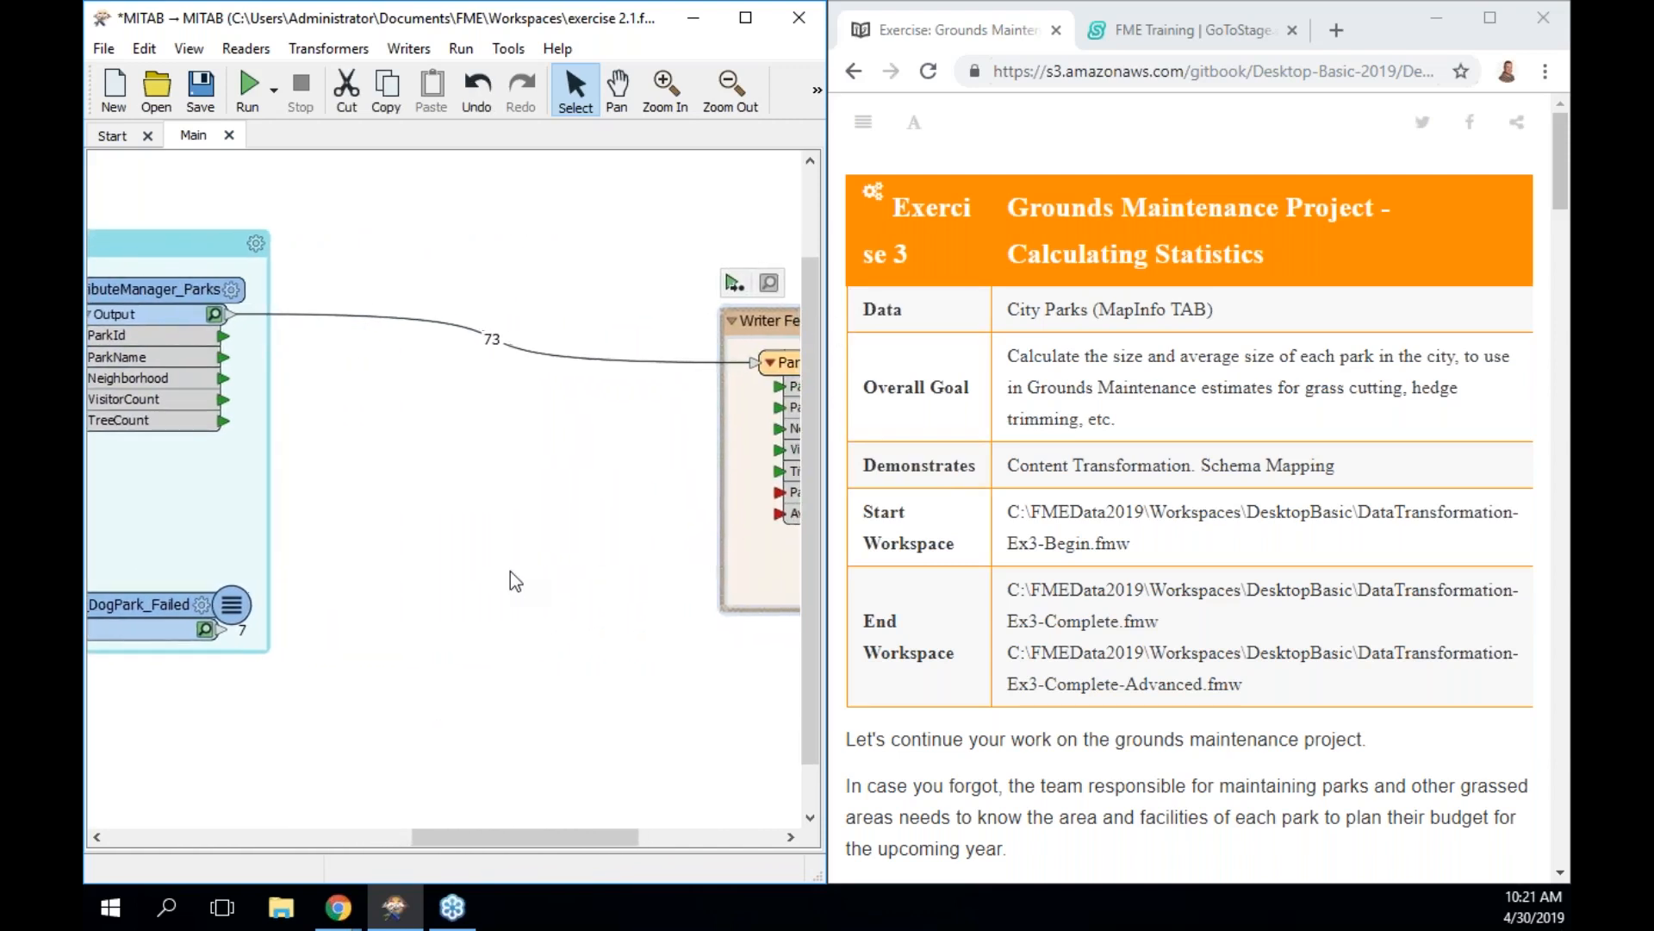
Read the opening instructions of Exercise 3 and nudge the Writer Feature Types bookmark slightly up and farther from AttributeManager_Parks
scroll(1240, 594, "down", 3)
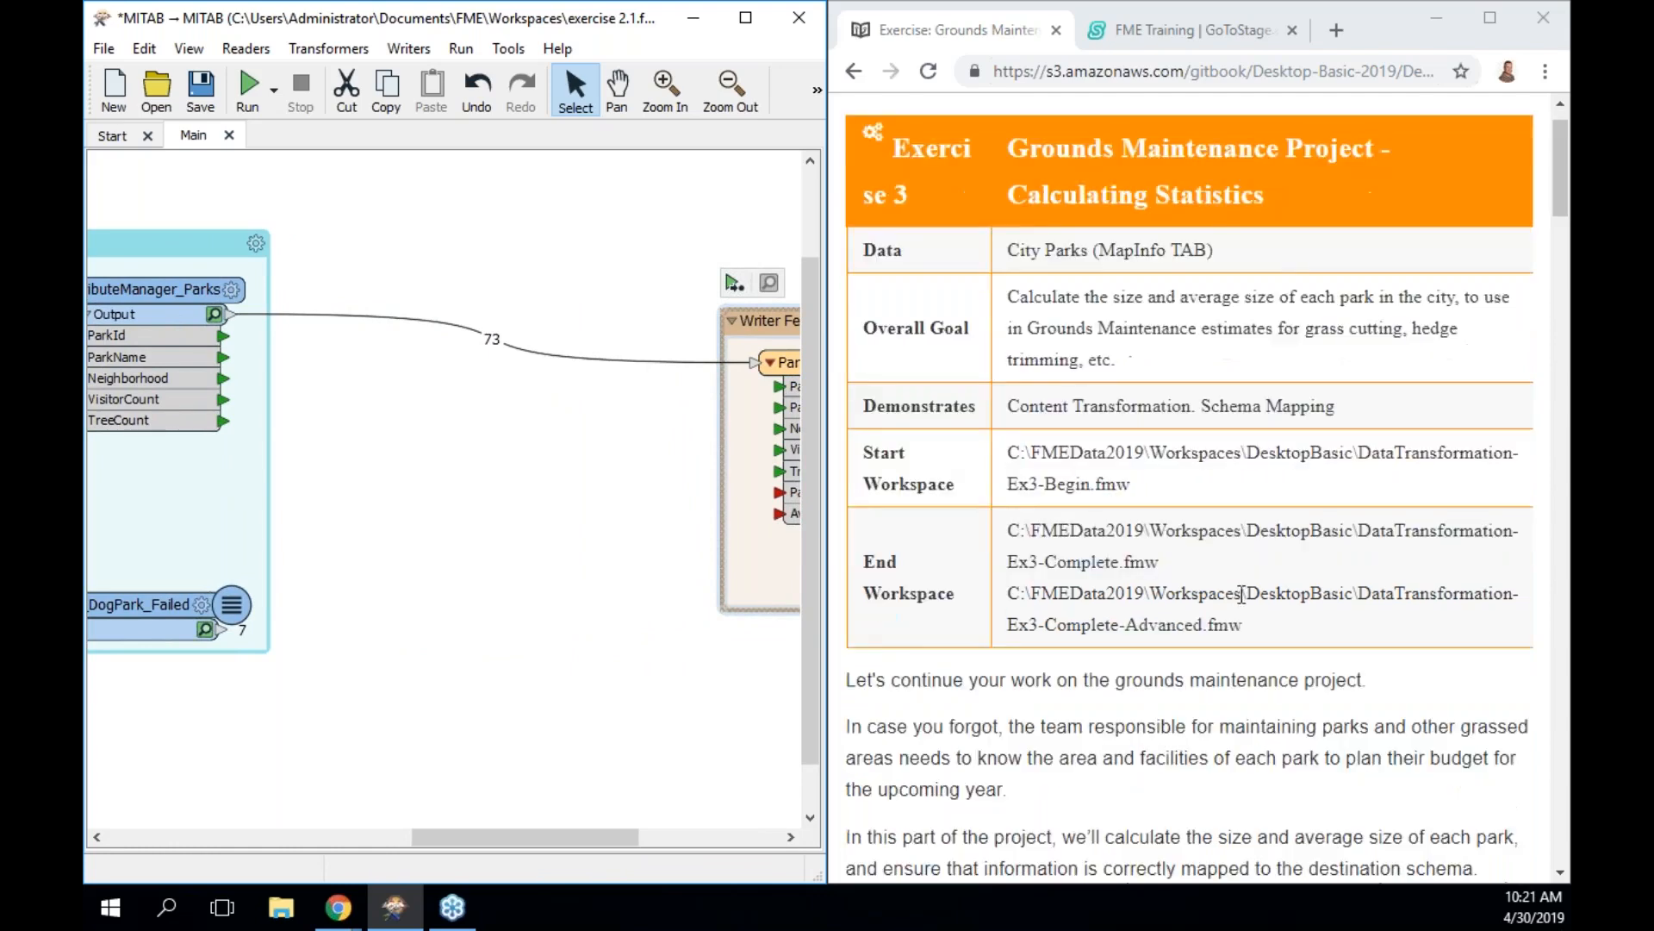
scroll(1241, 594, "down", 6)
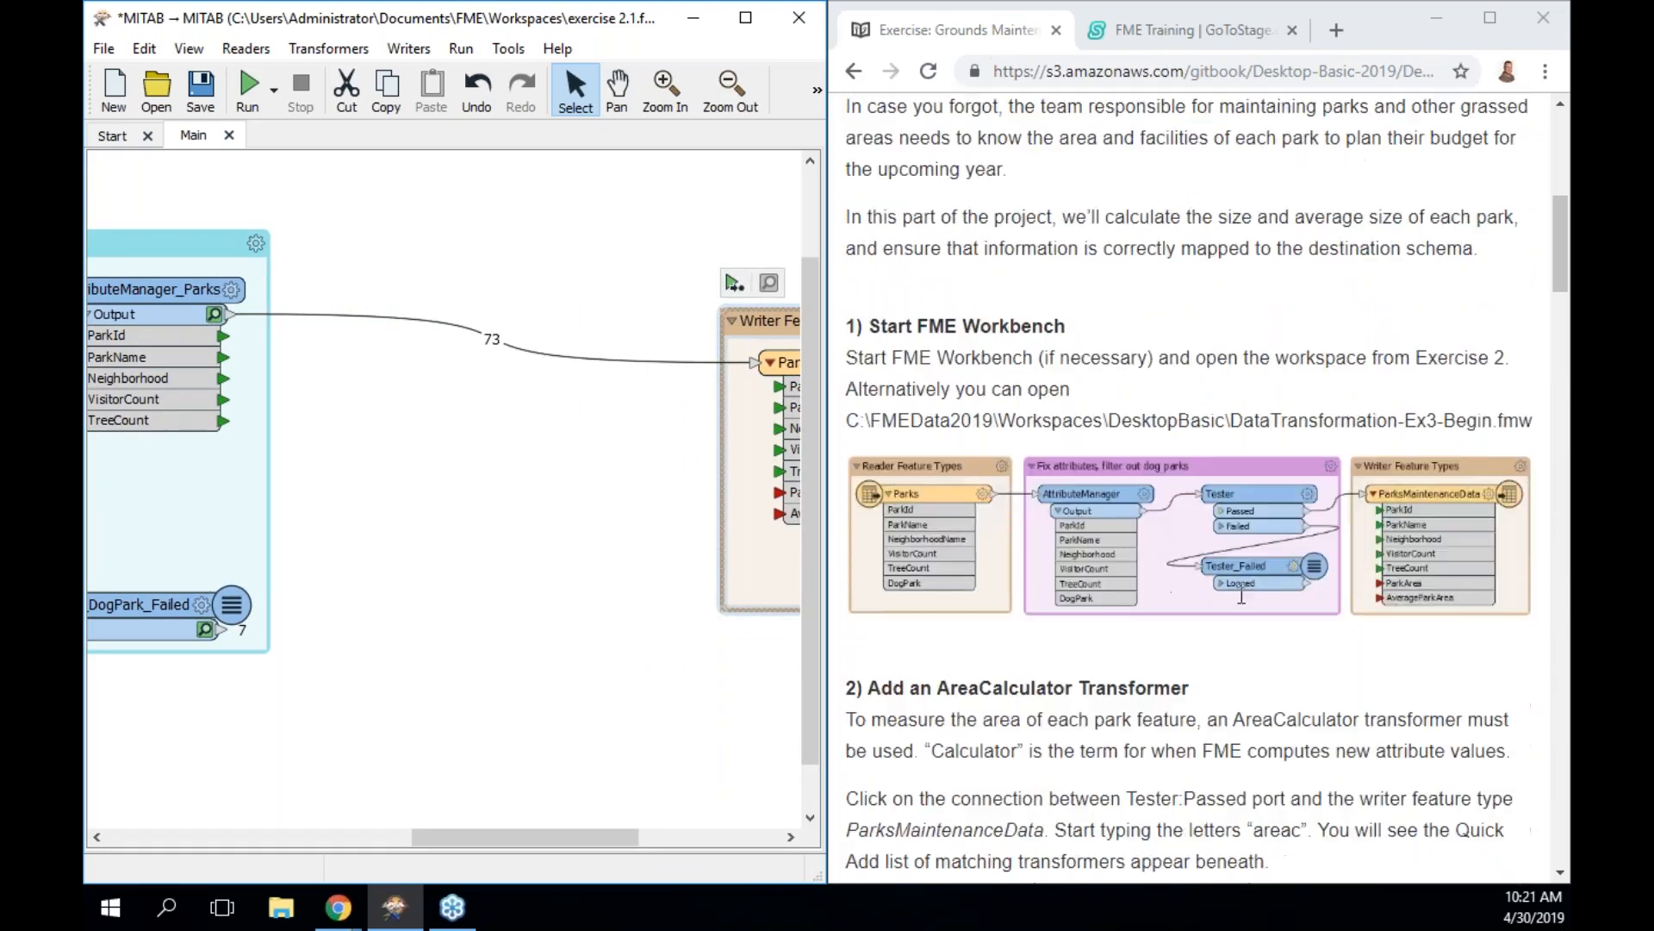
scroll(1242, 595, "down", 1)
mouse_move(770, 327)
left_mouse_down()
mouse_move(583, 327)
mouse_move(791, 307)
left_mouse_up()
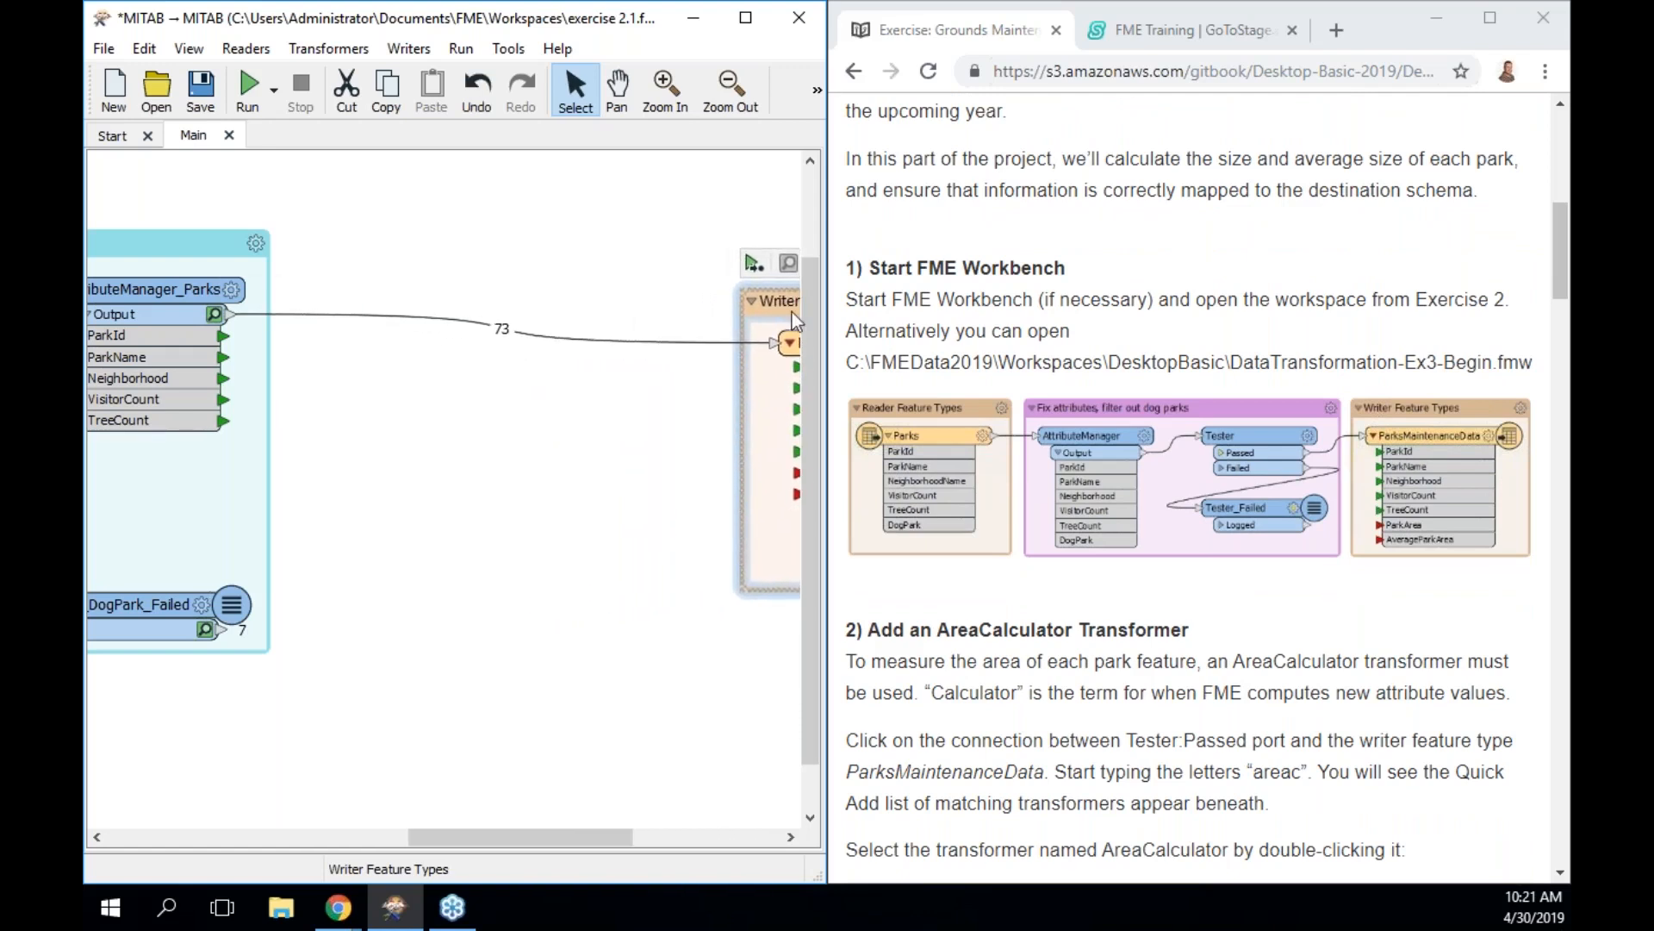
scroll(464, 671, "left", 3)
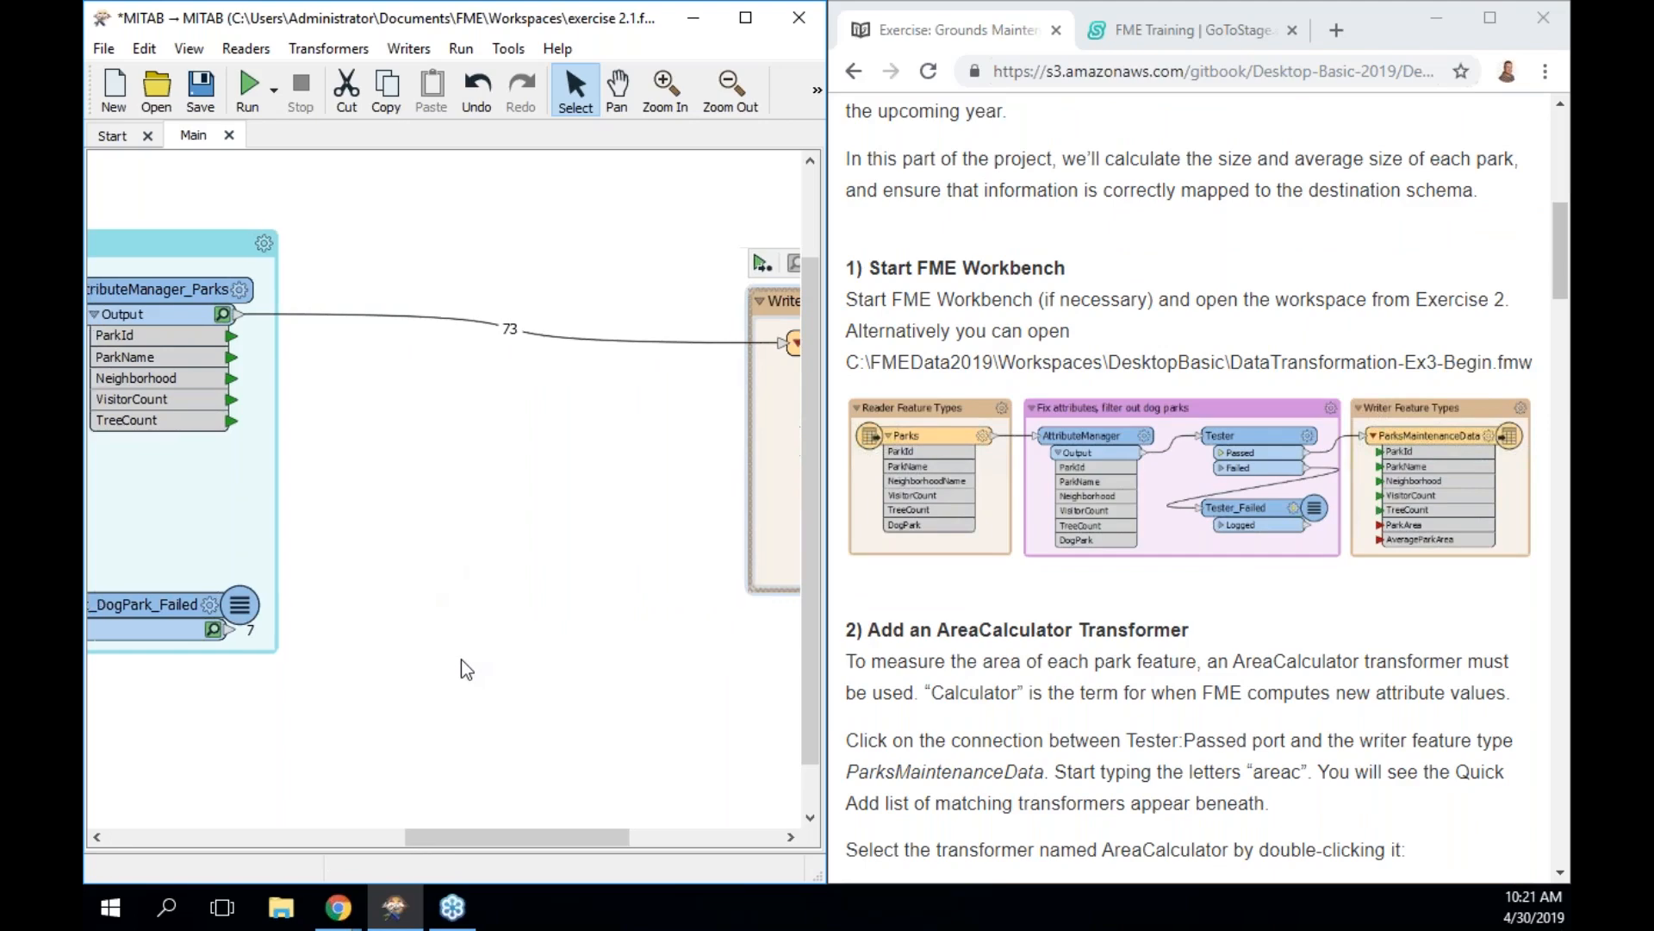
scroll(466, 670, "right", 2)
scroll(463, 668, "right", 2)
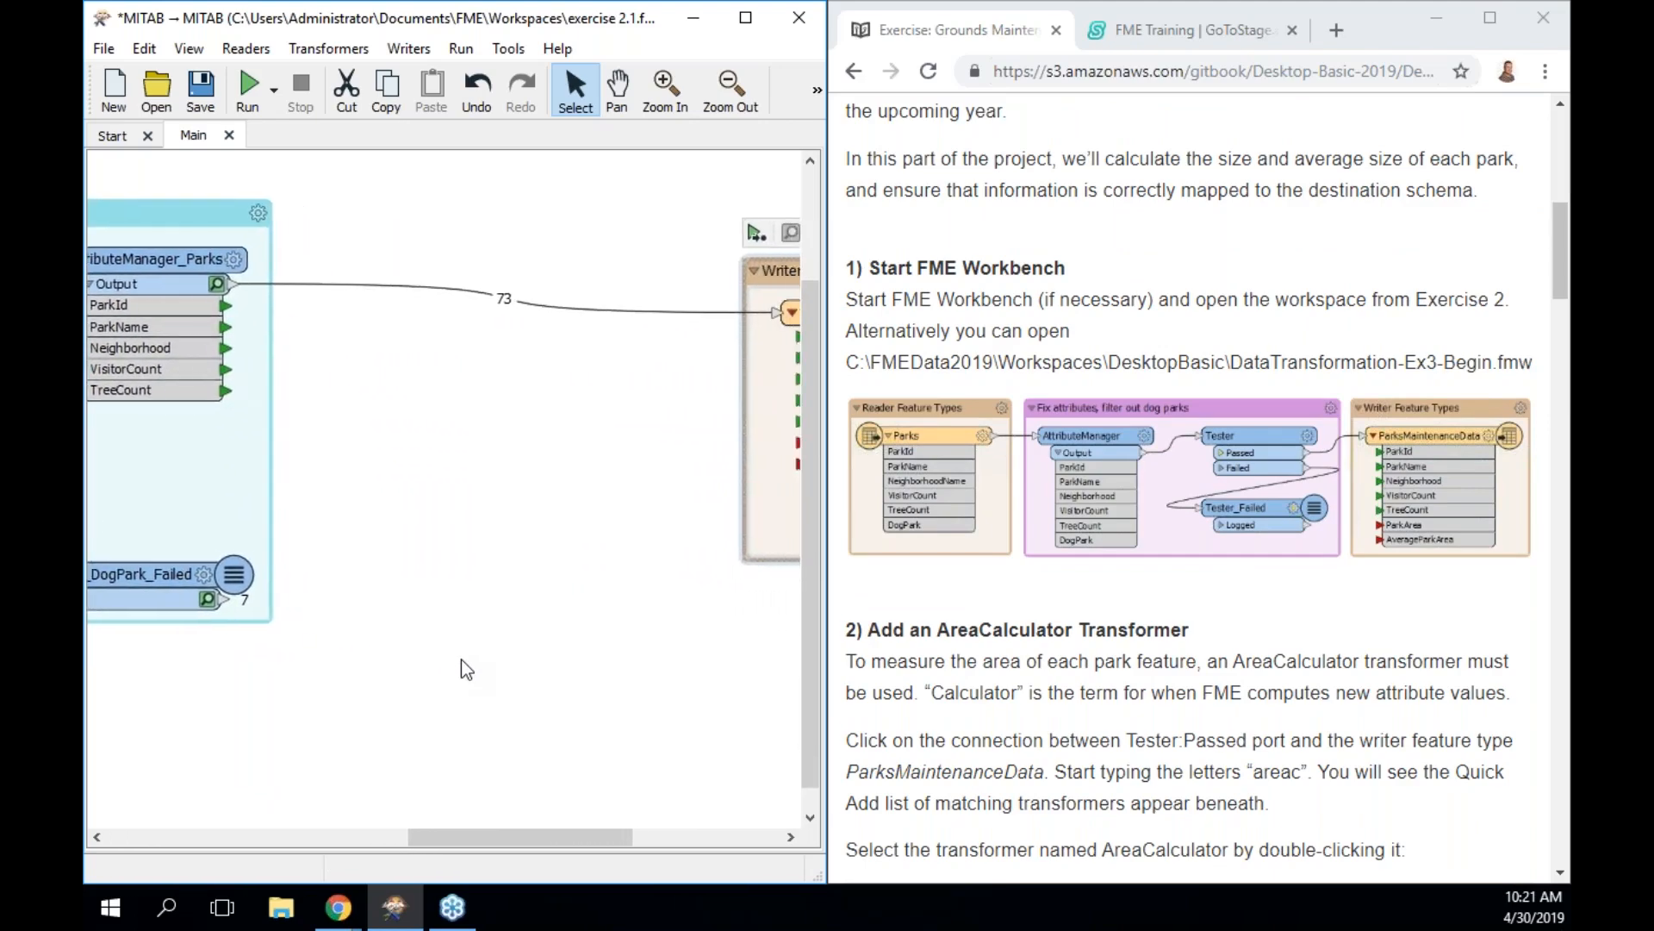
Read exercise step 2 and insert an AreaCalculator transformer on the connection between AttributeManager_Parks and ParksMaintenanceData
scroll(1129, 719, "down", 1)
scroll(1129, 719, "down", 3)
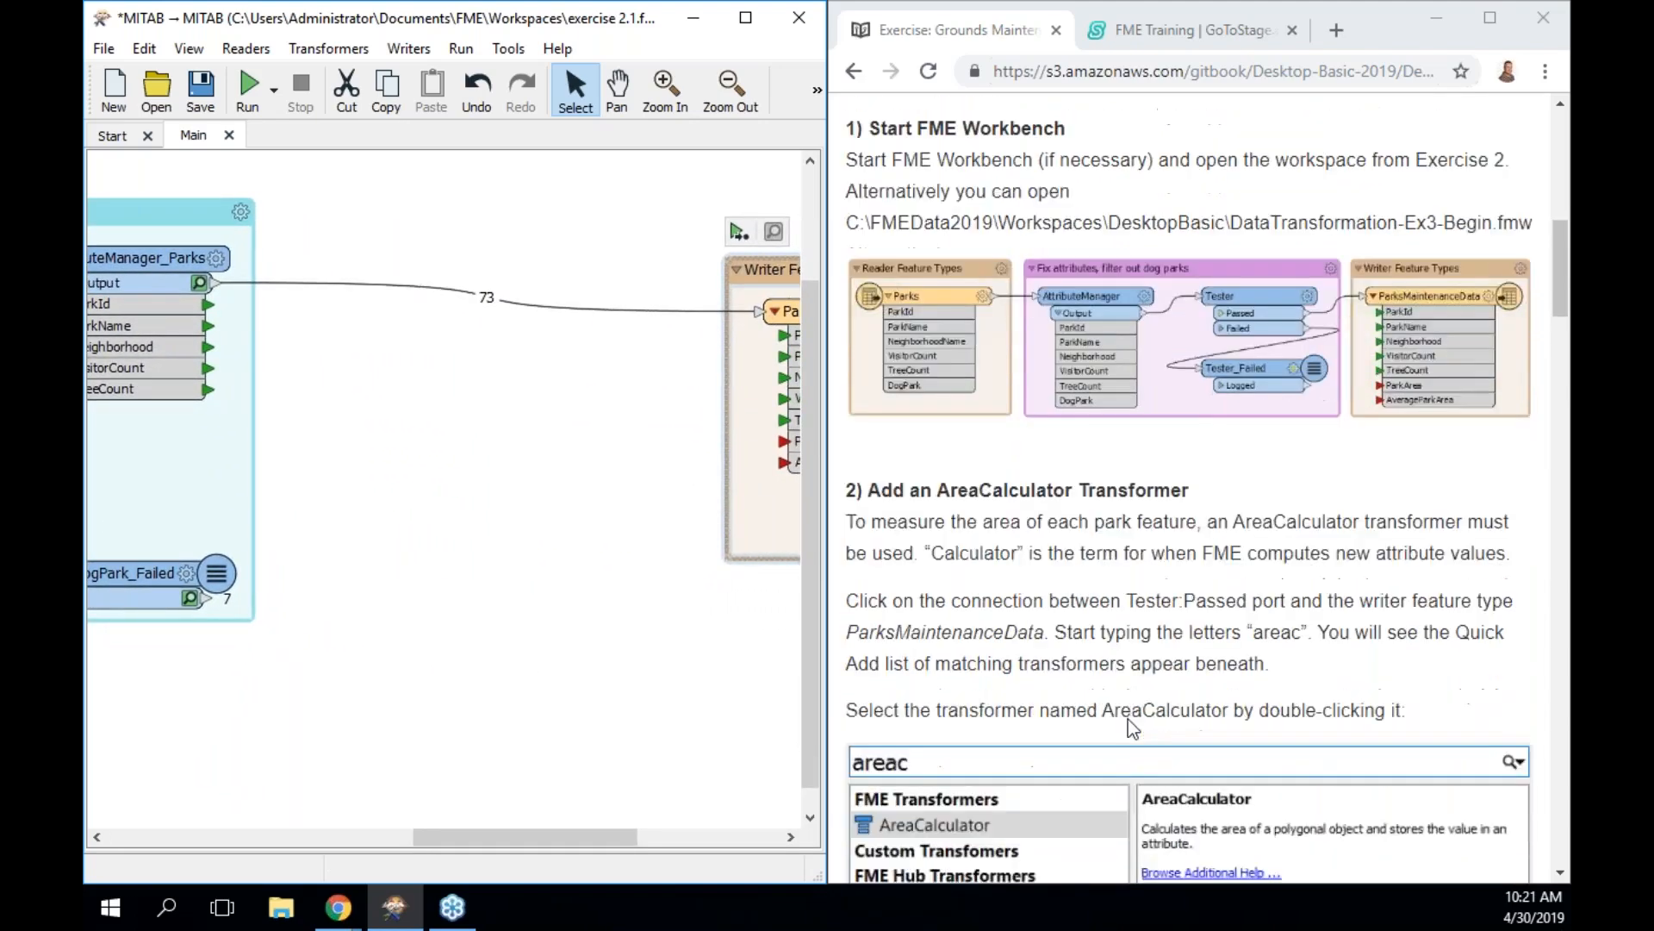
scroll(1128, 718, "down", 2)
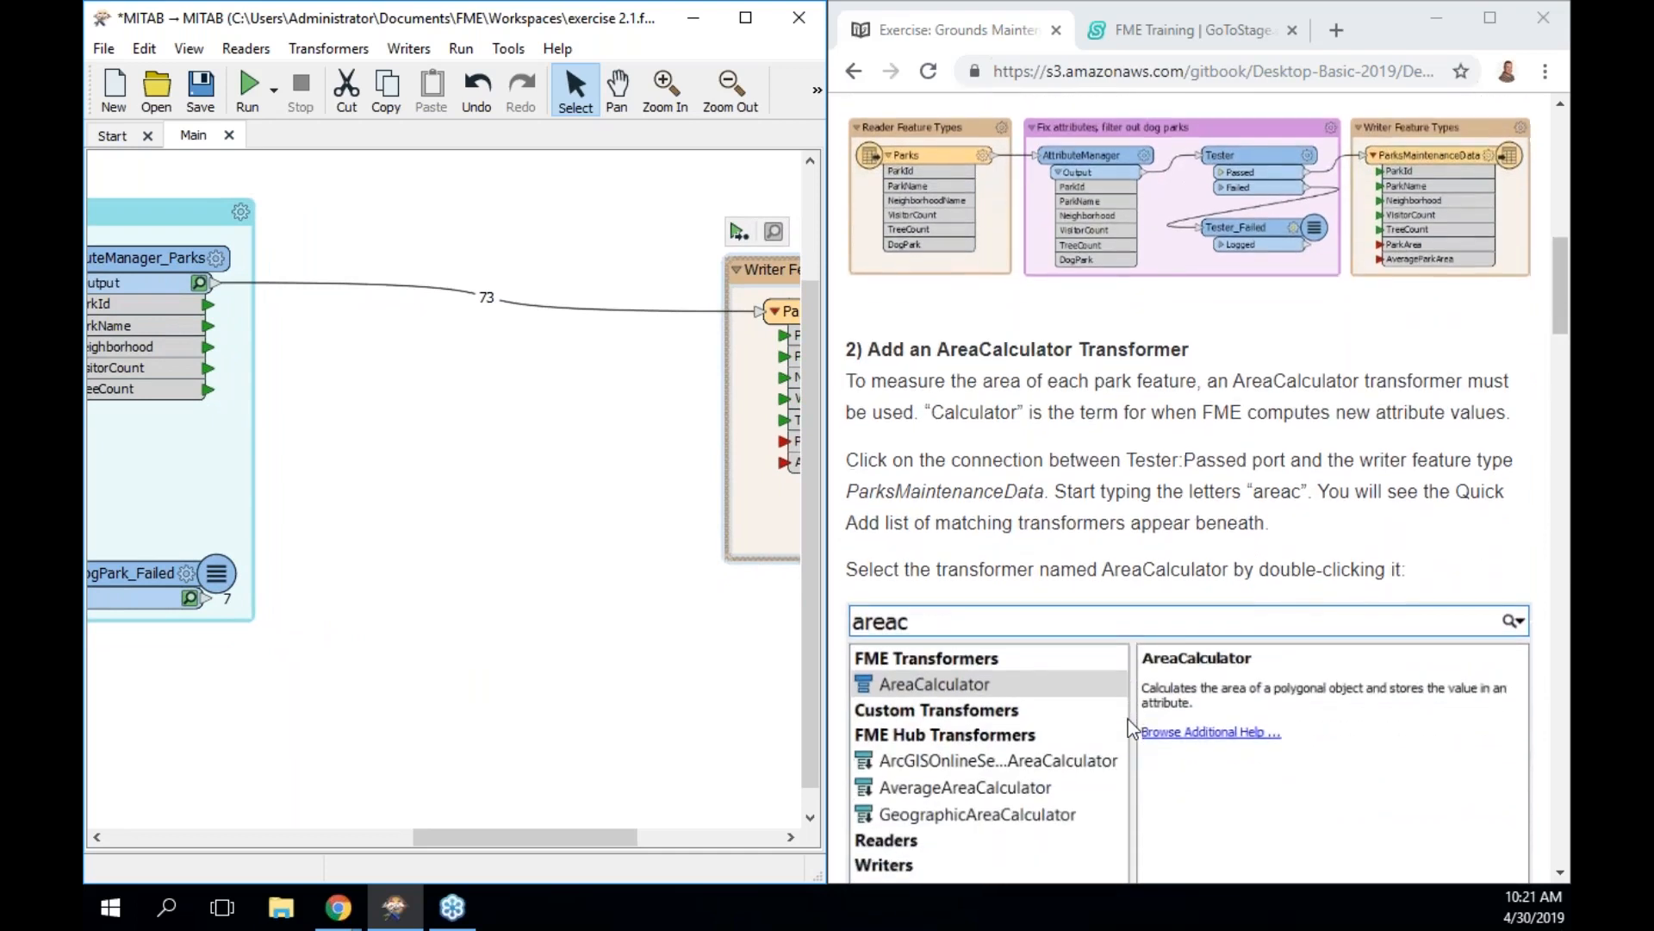
scroll(1129, 718, "down", 1)
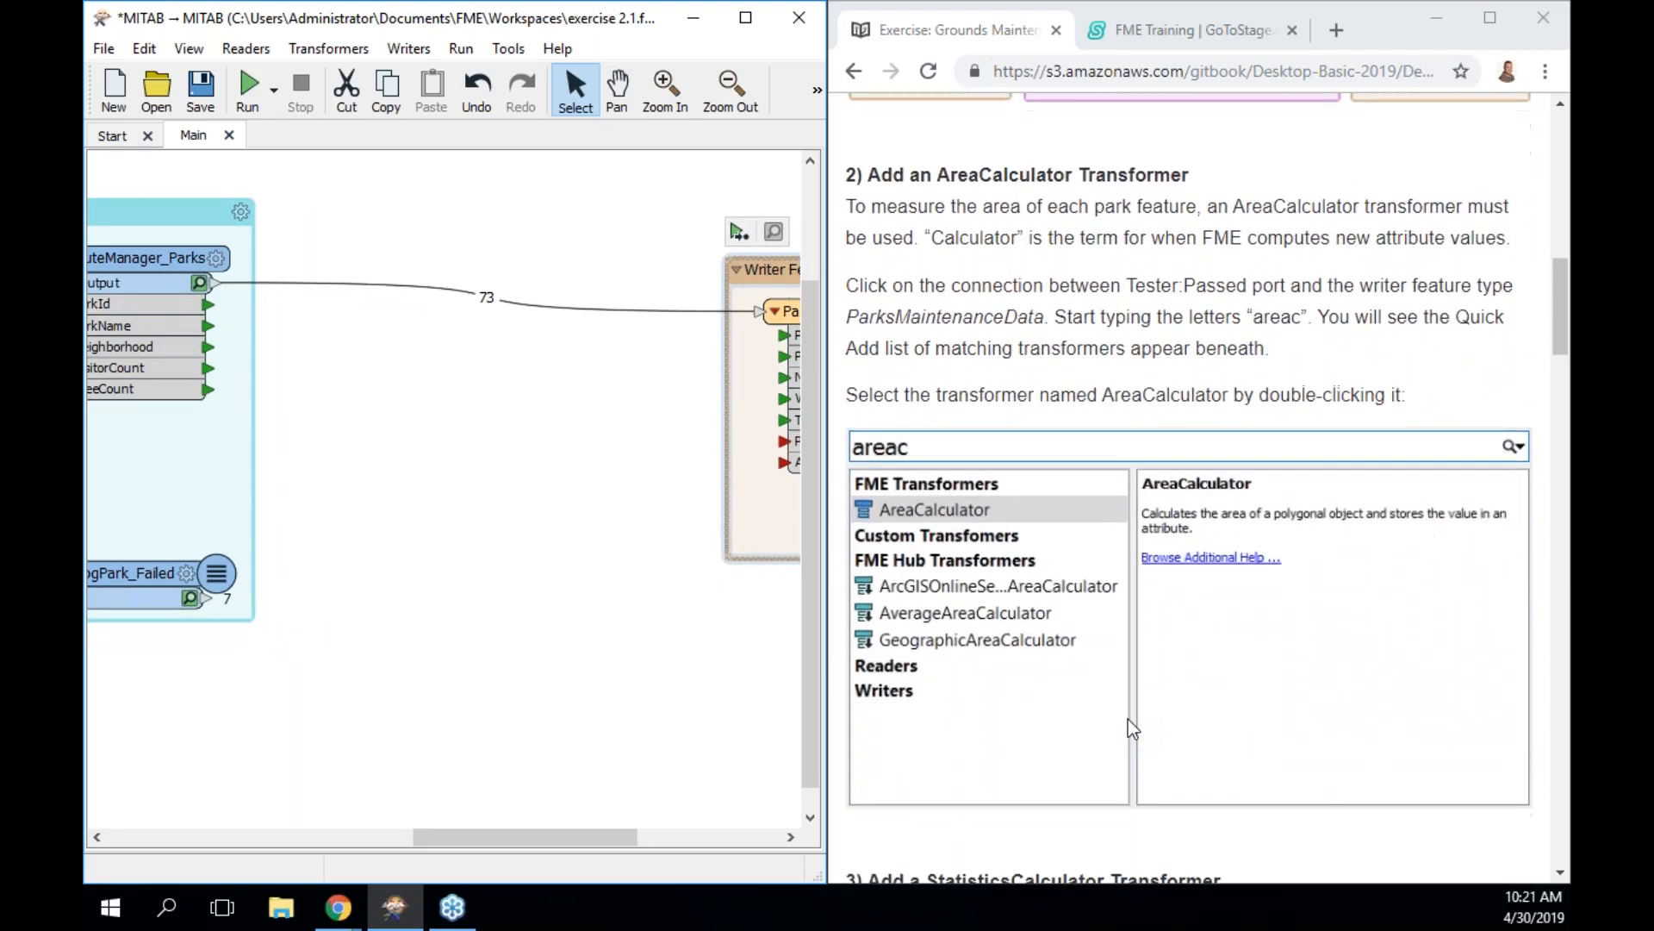
left_click(327, 284)
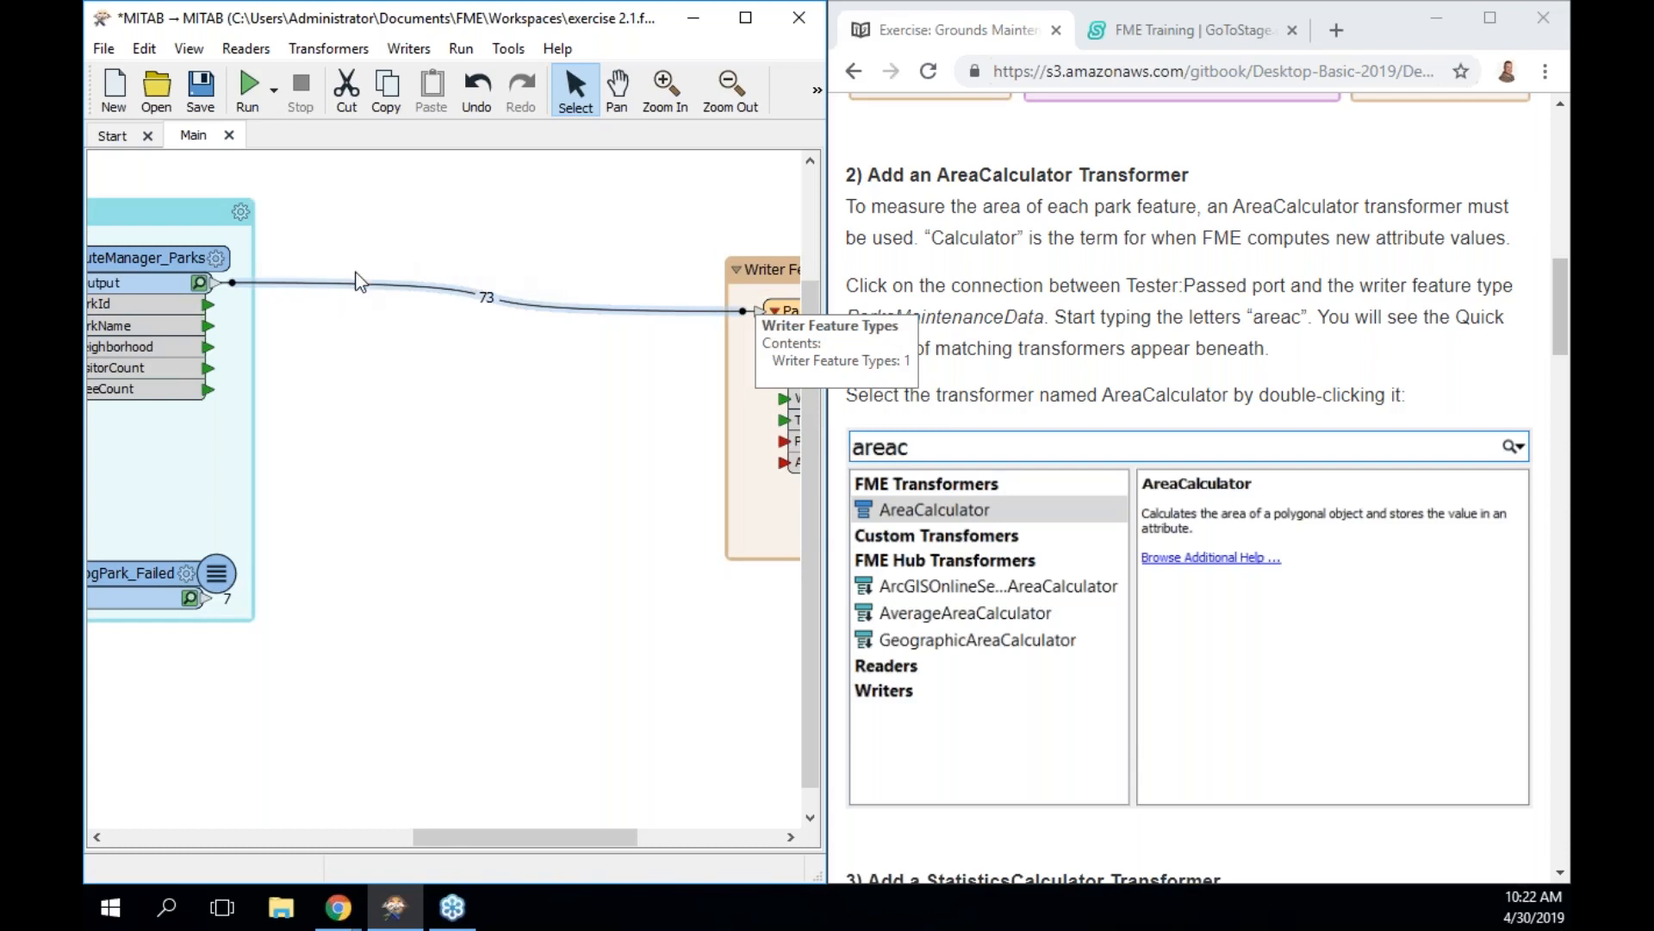
left_click(322, 285)
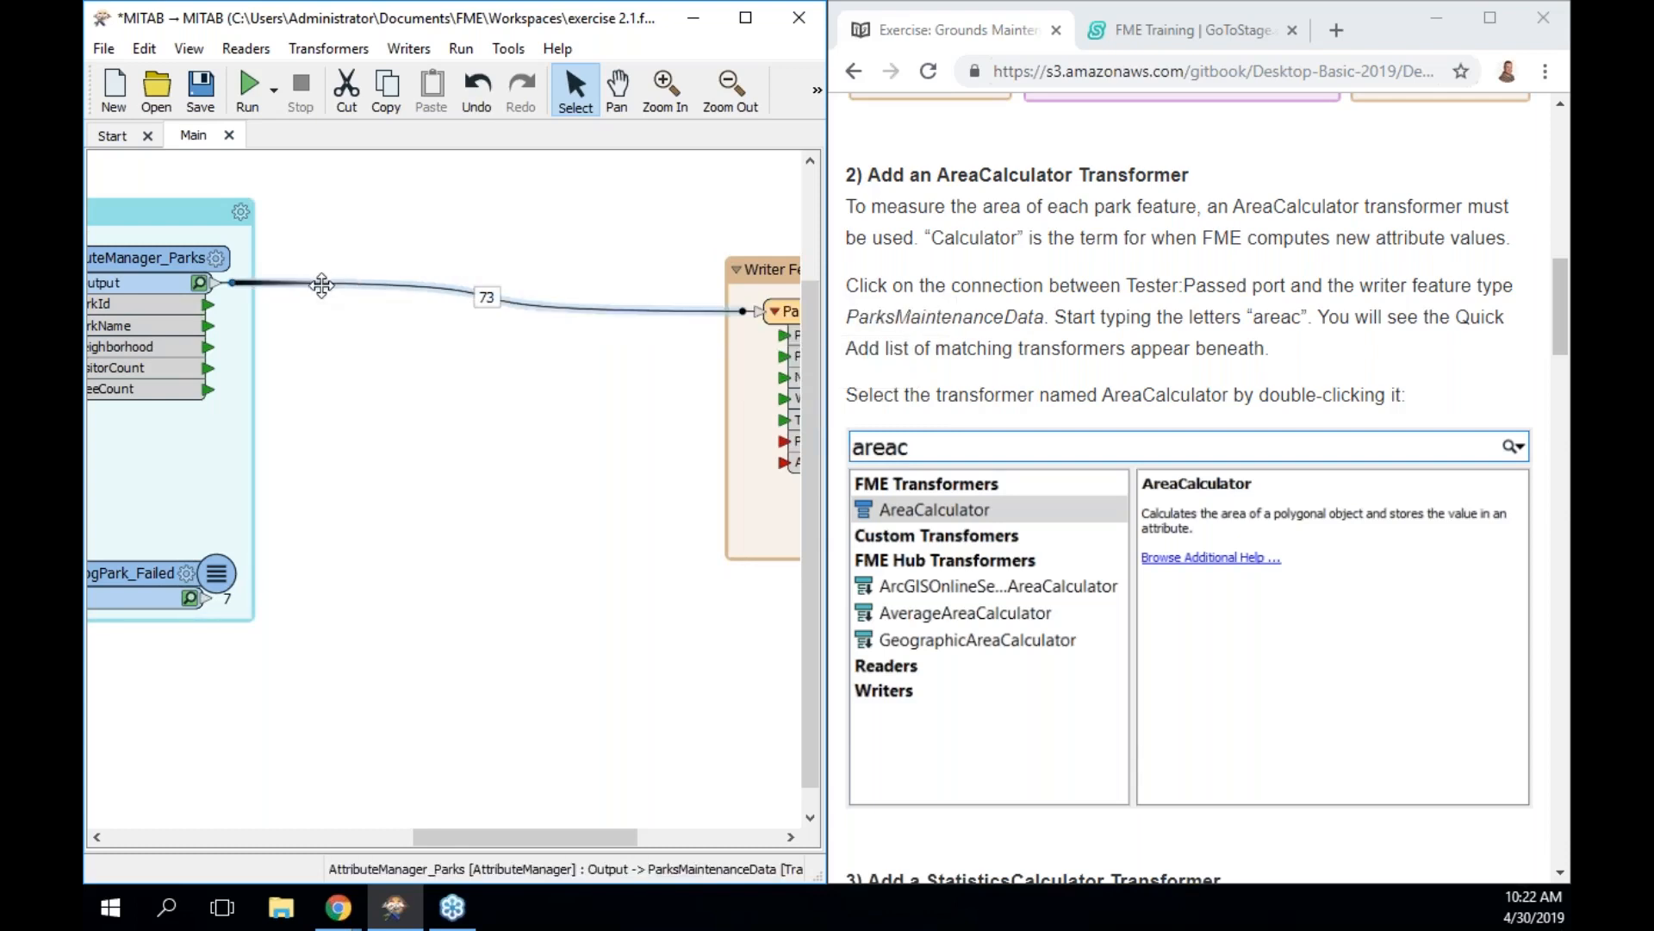
type("area")
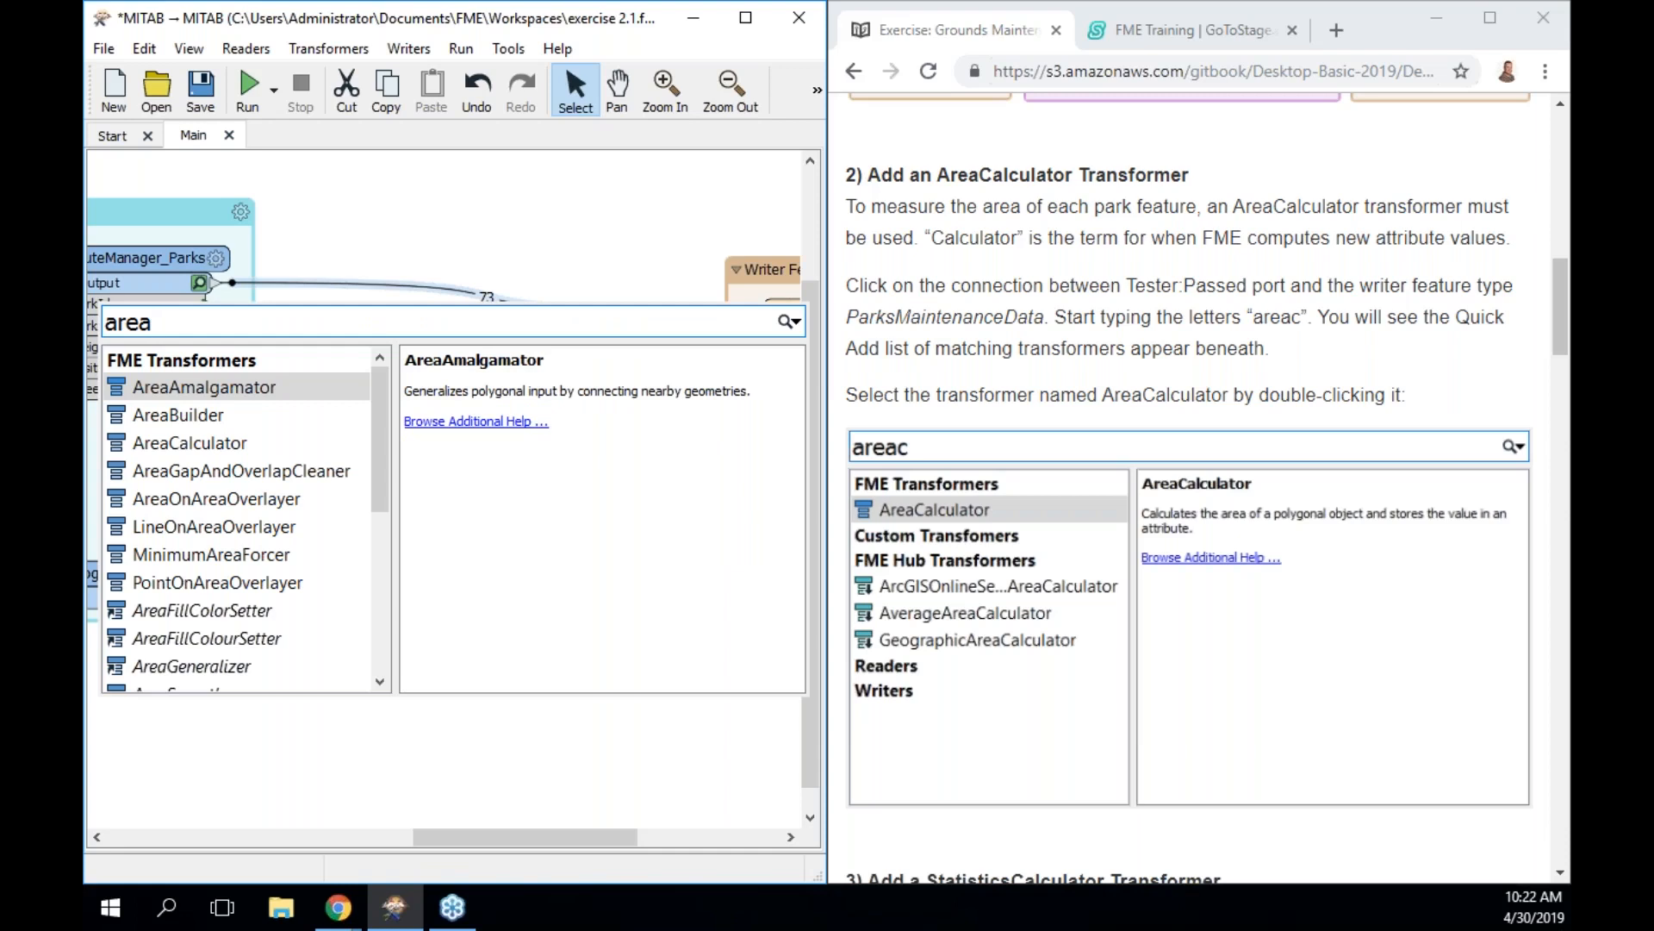
key("Down")
key("Down")
key("Down")
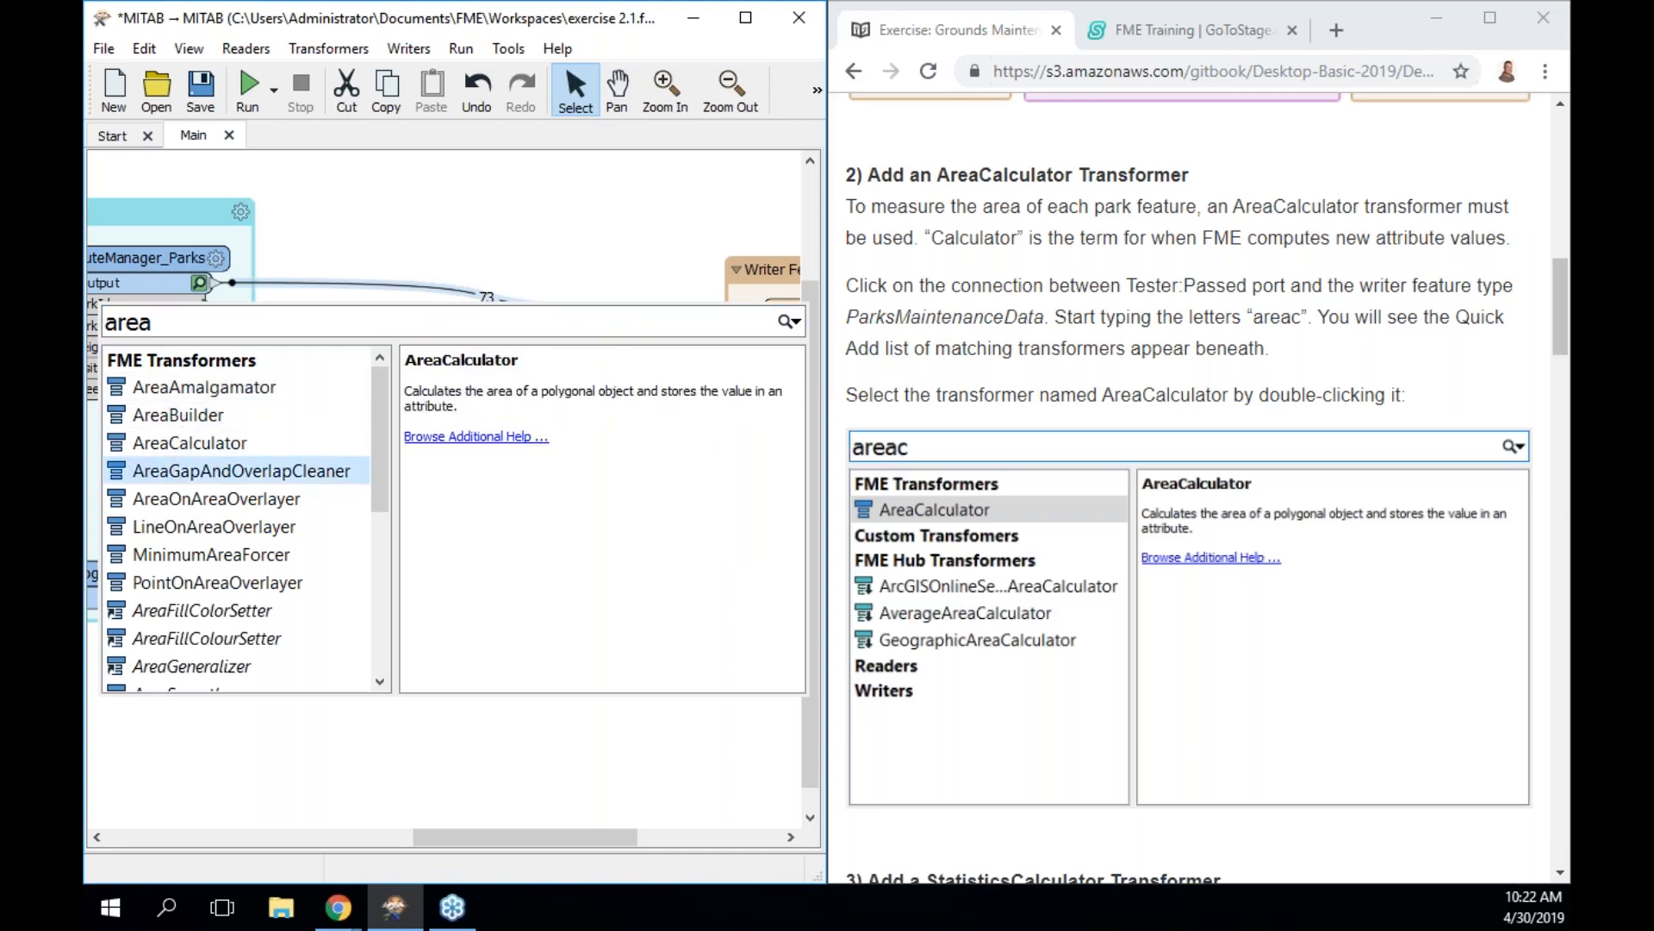
key("Up")
key("Up")
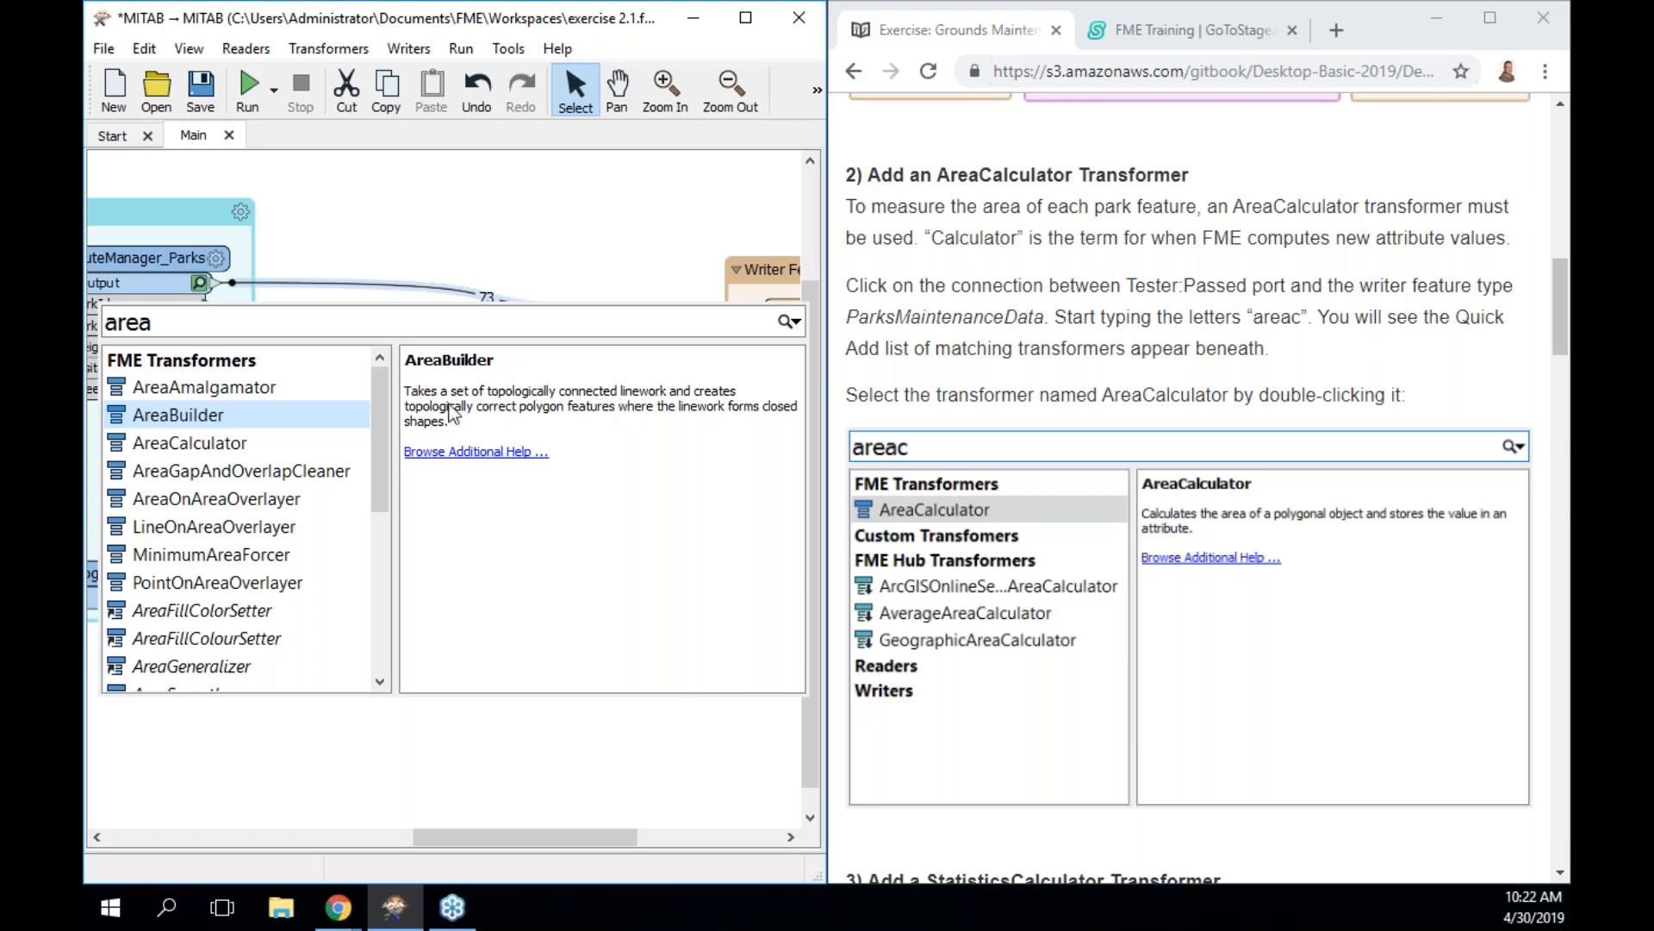
key("Down")
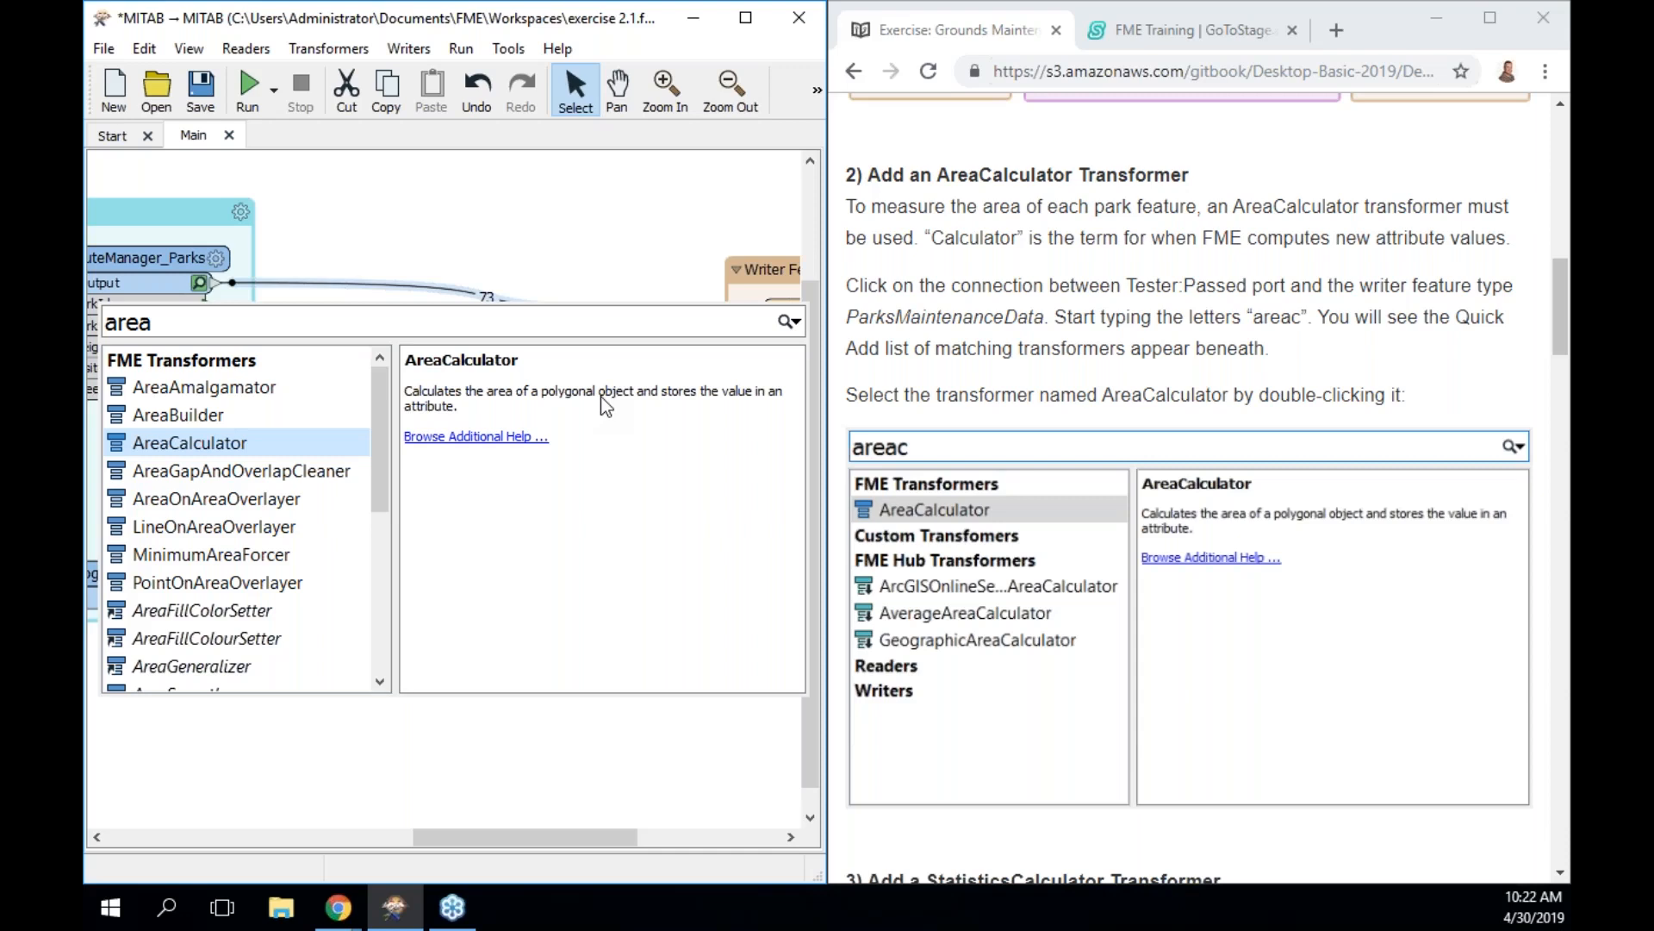
key("Return")
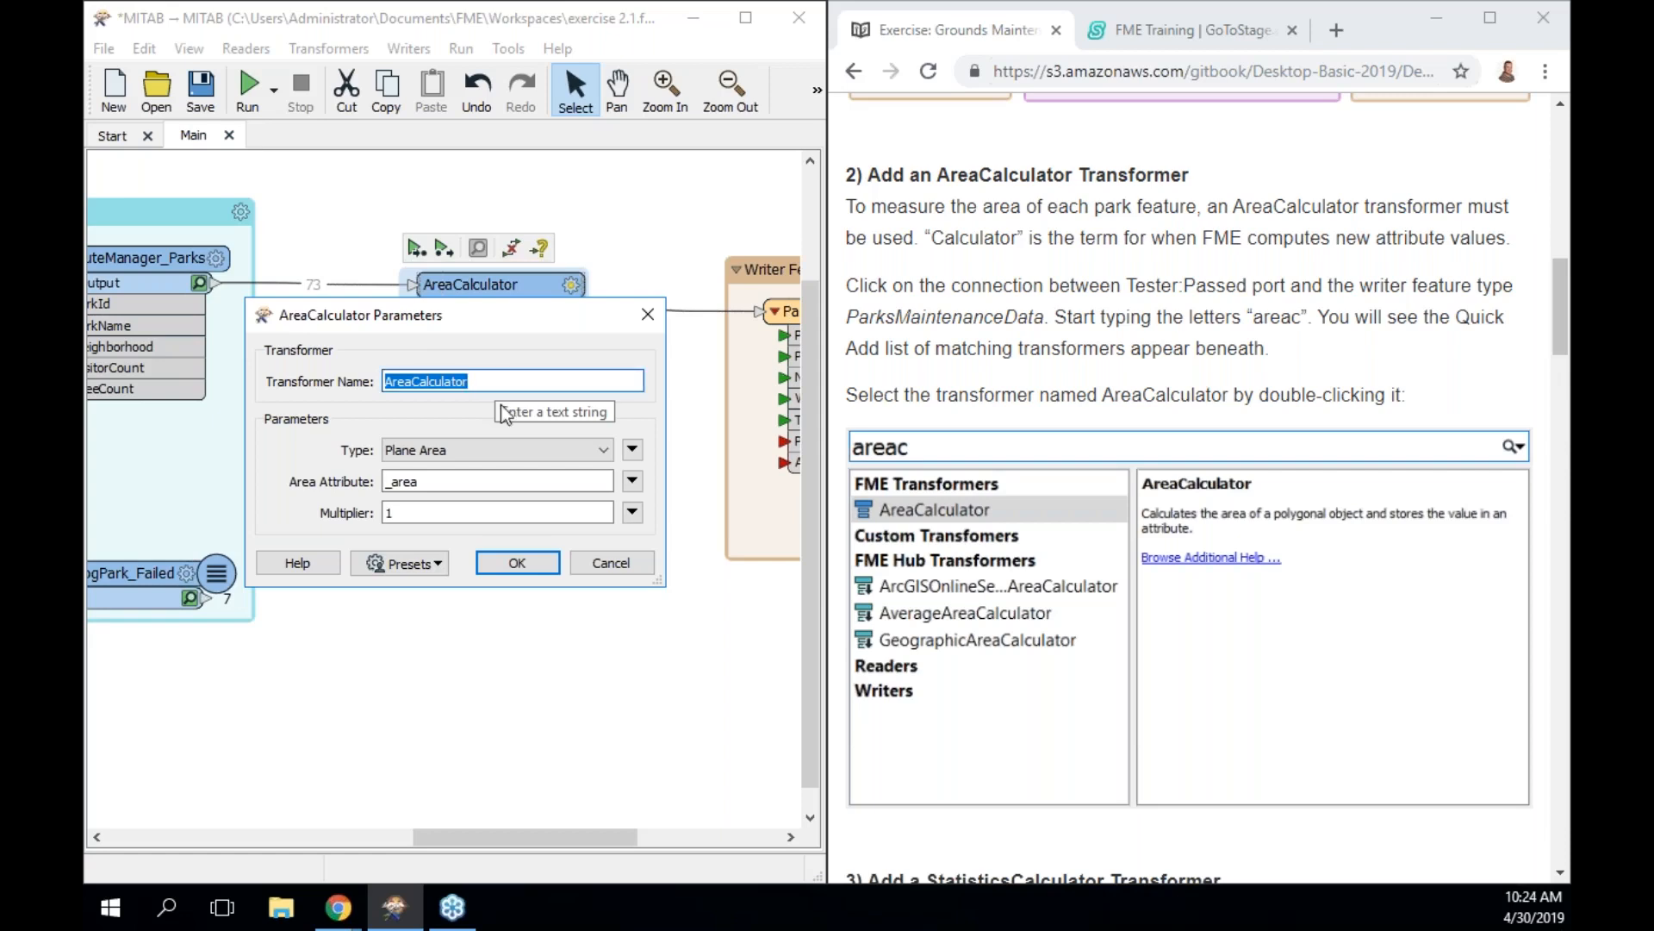
Choose Plane Area as the AreaCalculator's type and name its area attribute ParkArea
left_click(457, 454)
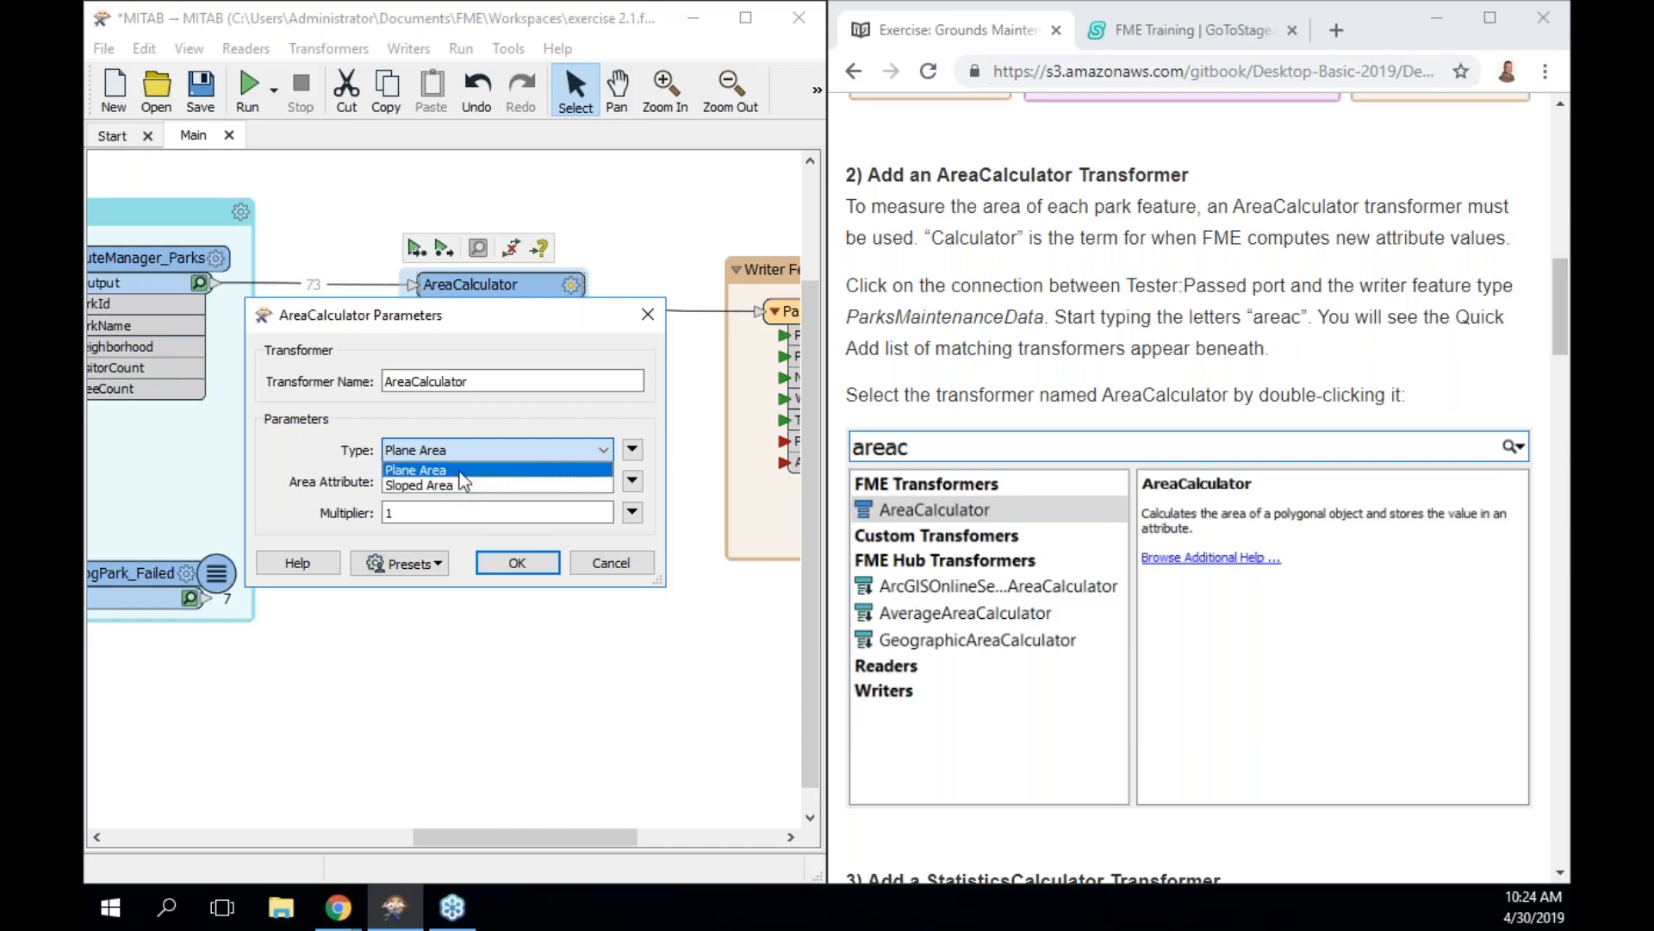
left_click(460, 471)
double_click(456, 480)
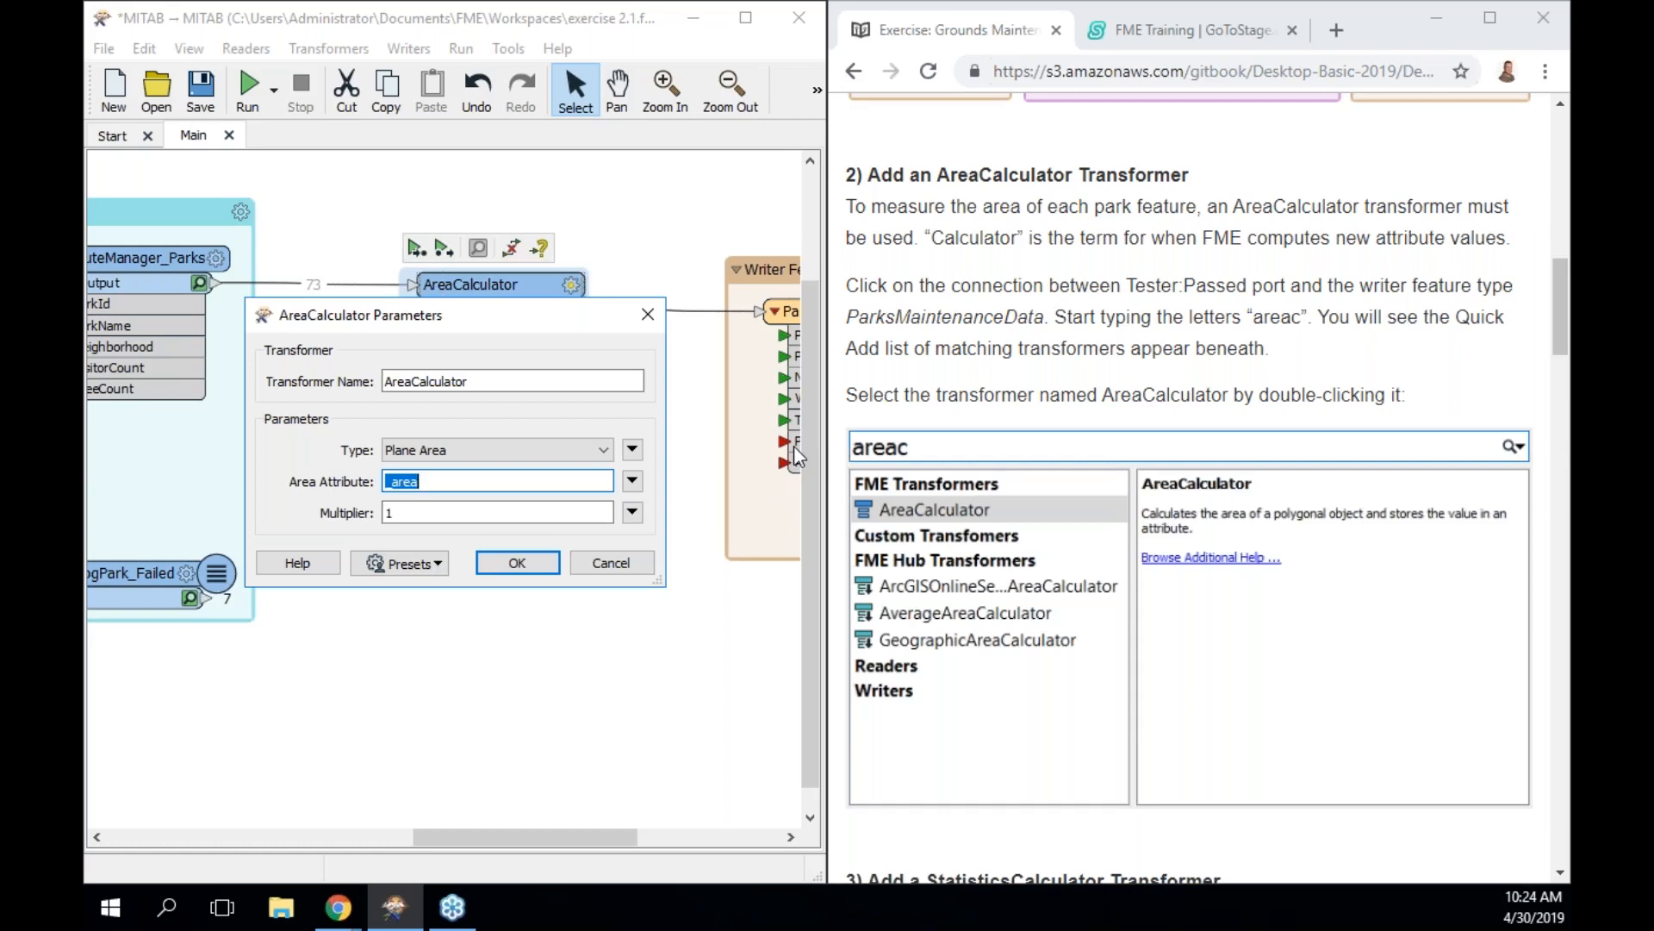
left_click(581, 481)
key("BackSpace")
key("BackSpace")
key("BackSpace")
key("BackSpace")
key("BackSpace")
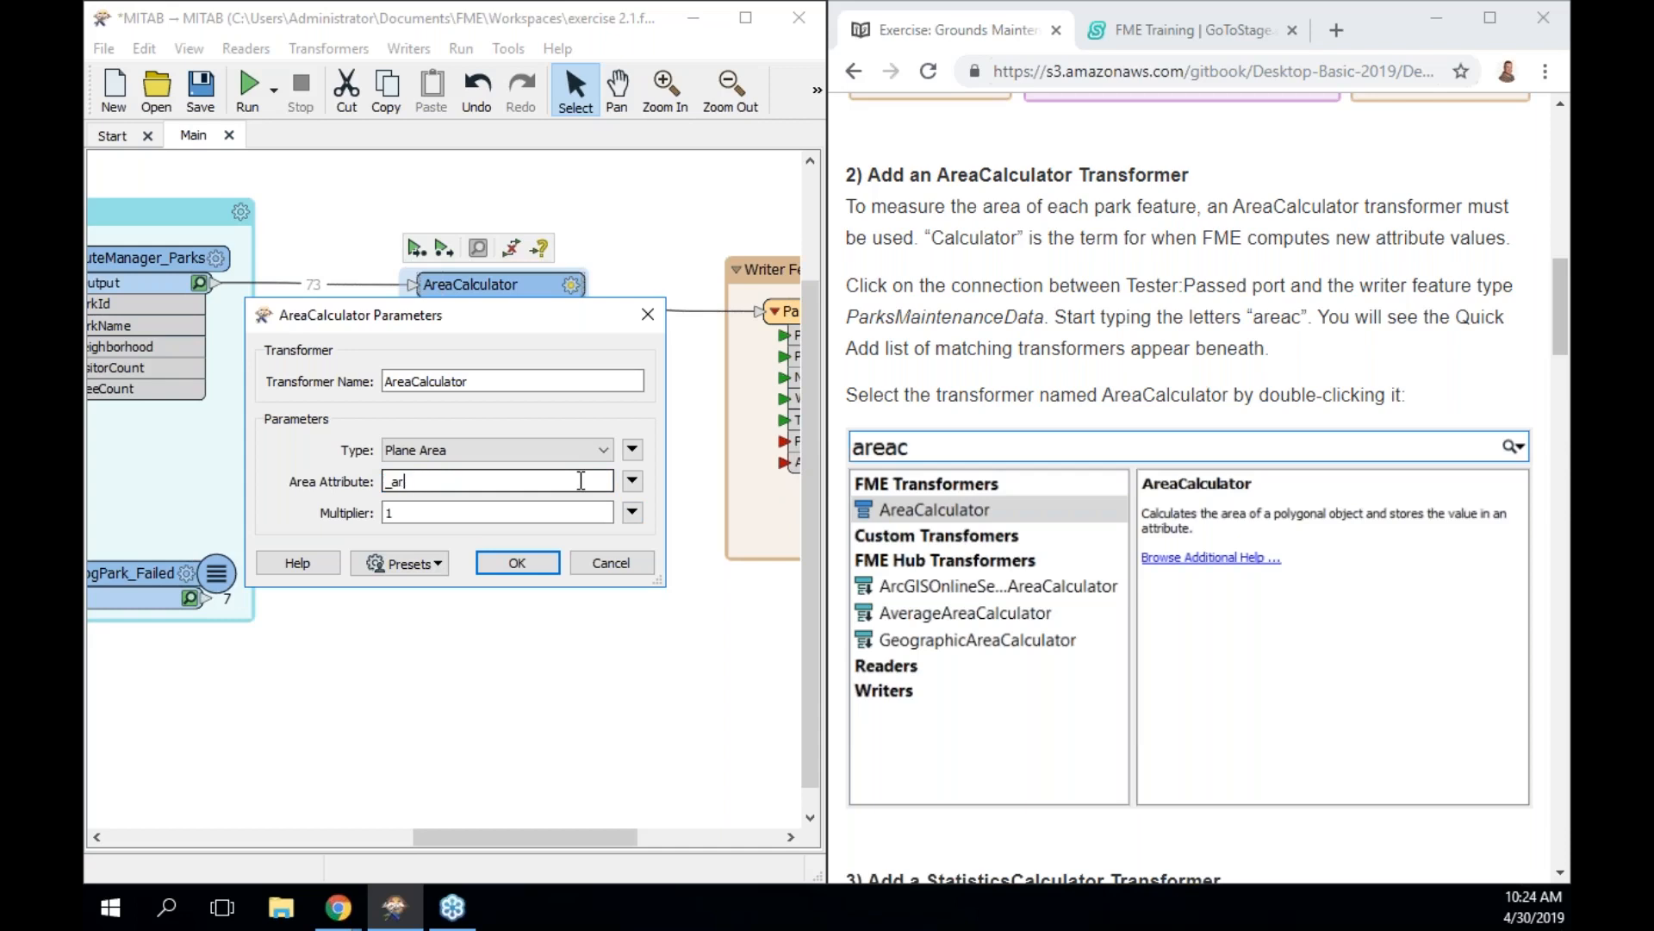
type("ParkArea")
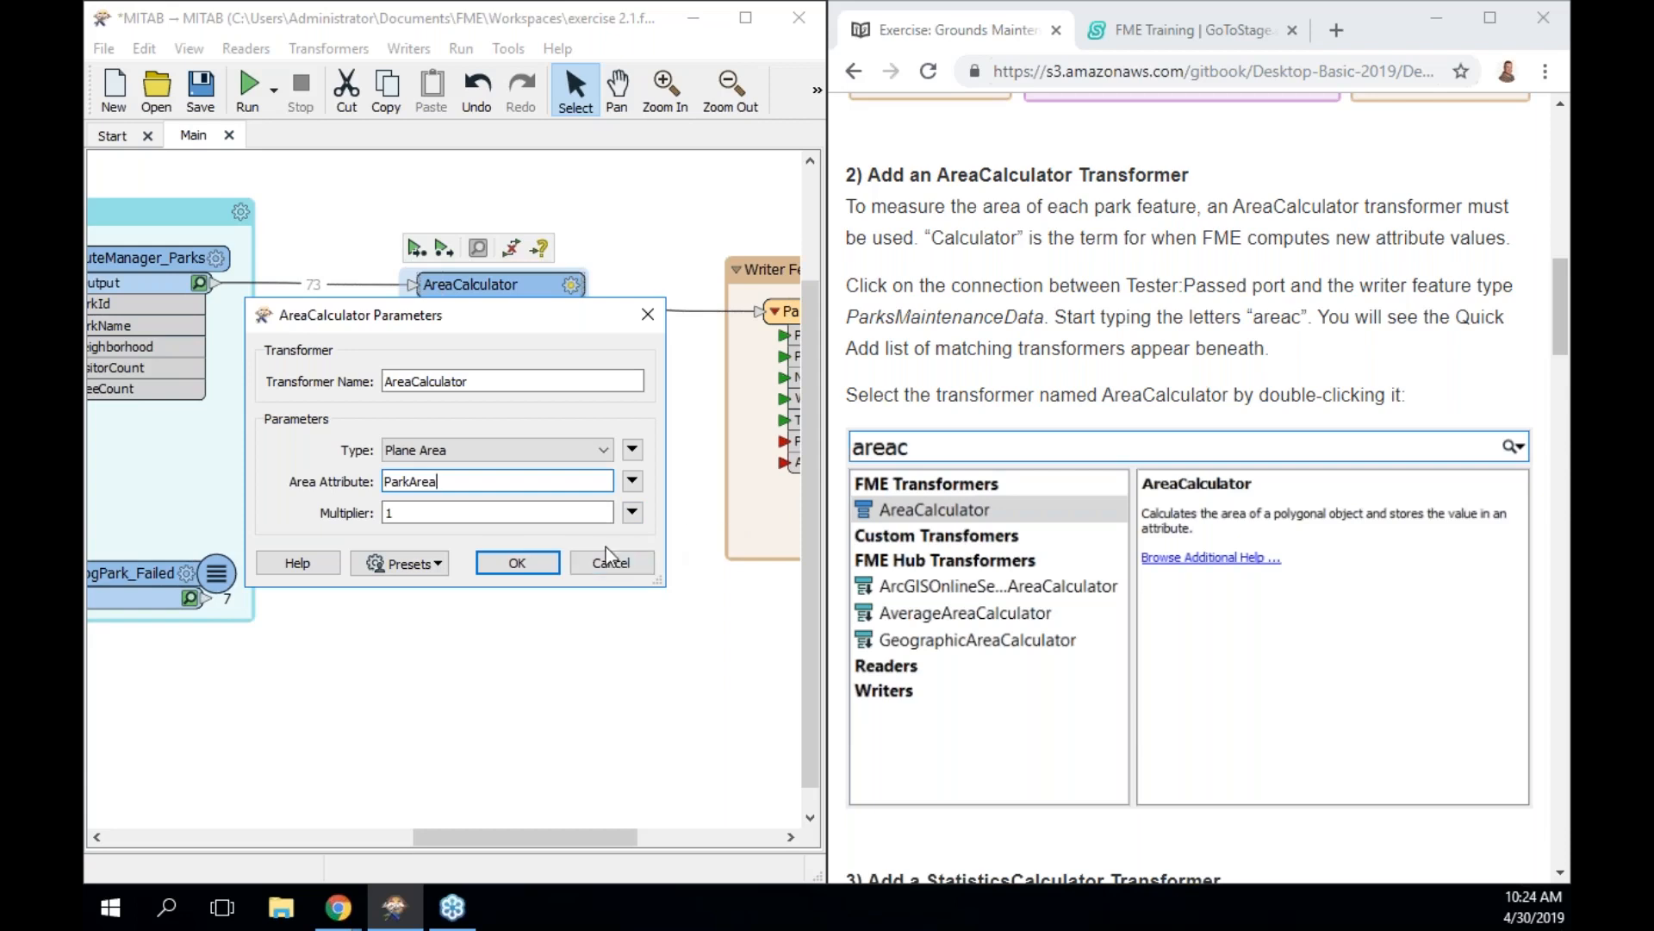
Keep the AreaCalculator's multiplier at 1 and accept the transformer's parameters
double_click(569, 516)
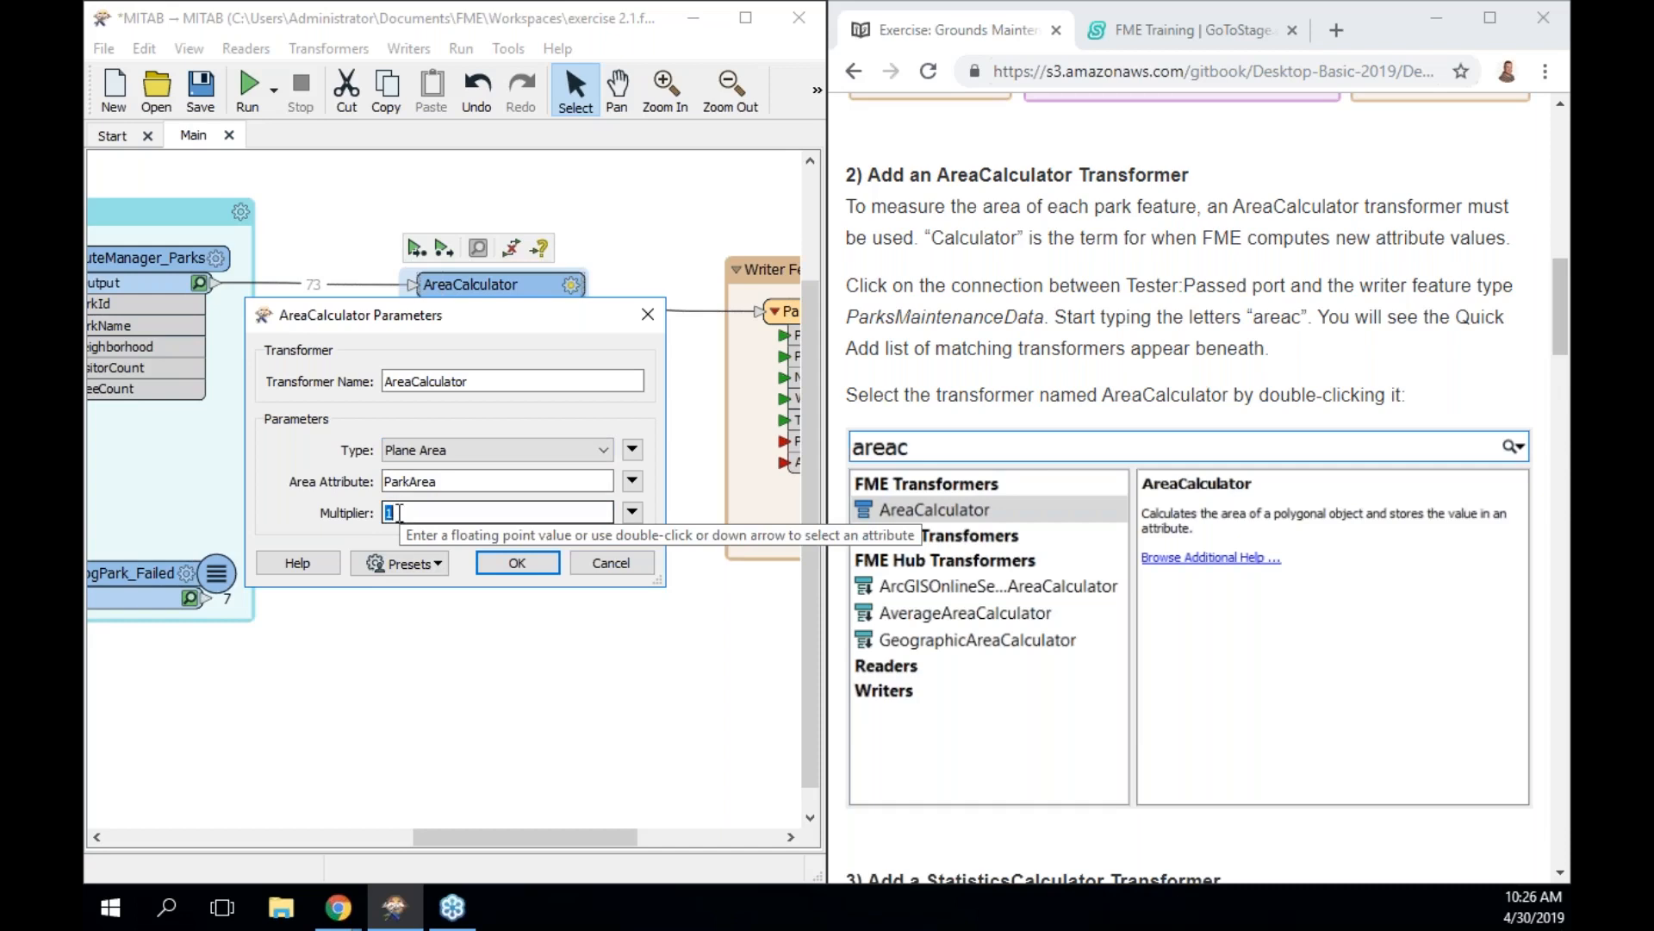
left_click(399, 513)
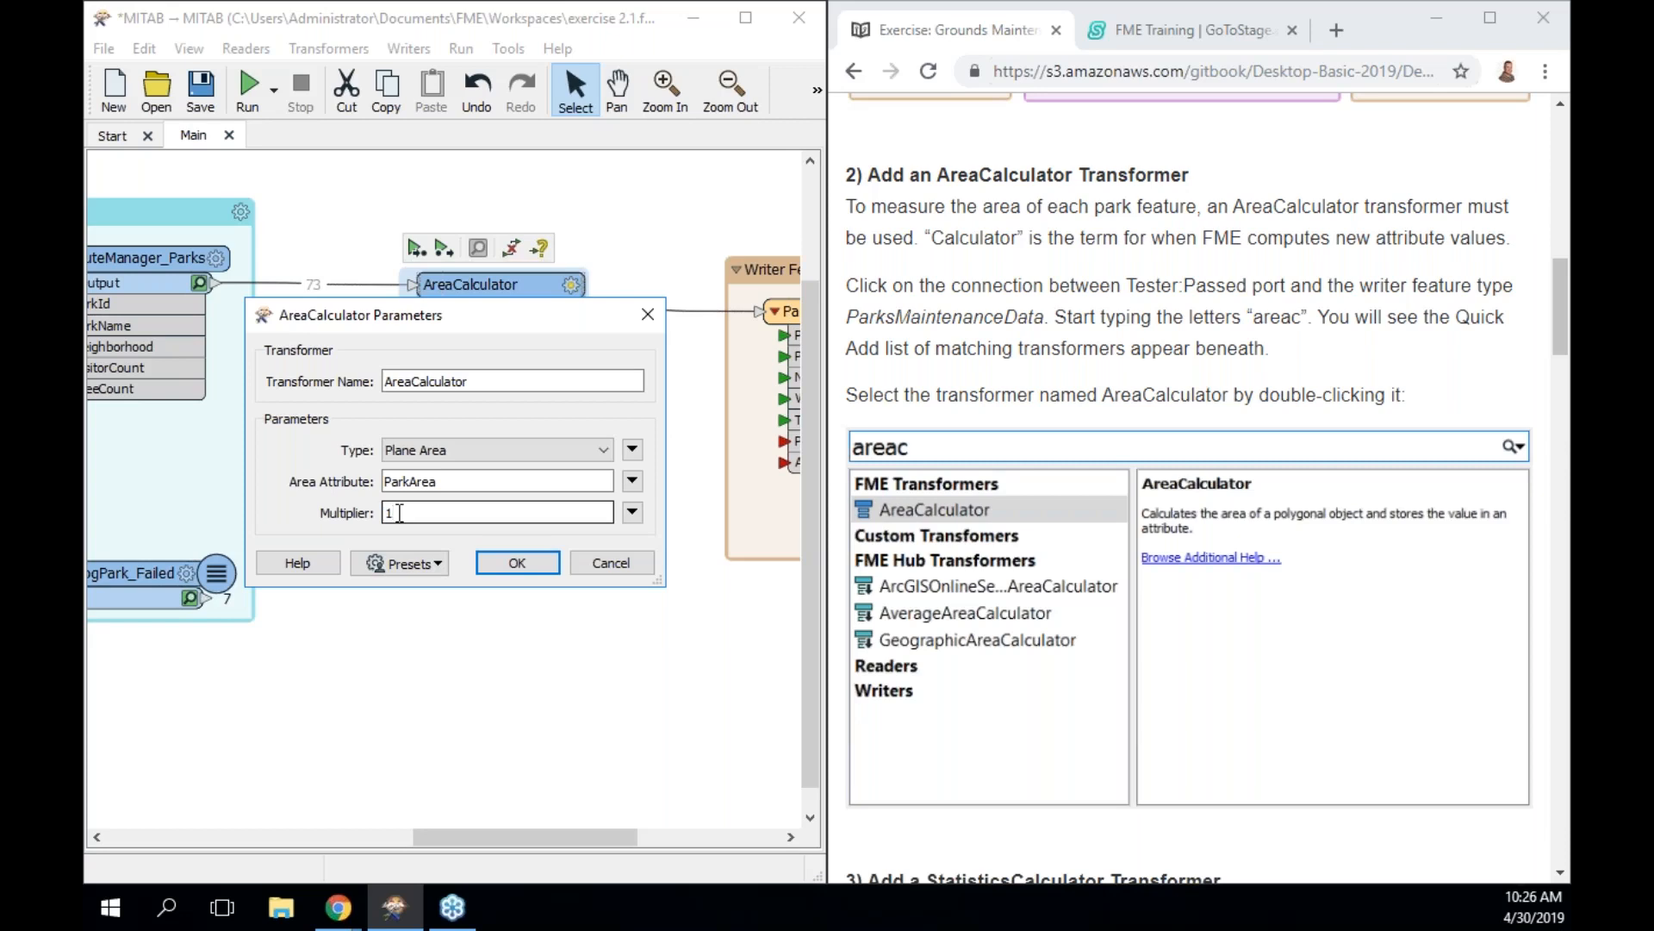
type("0")
key("BackSpace")
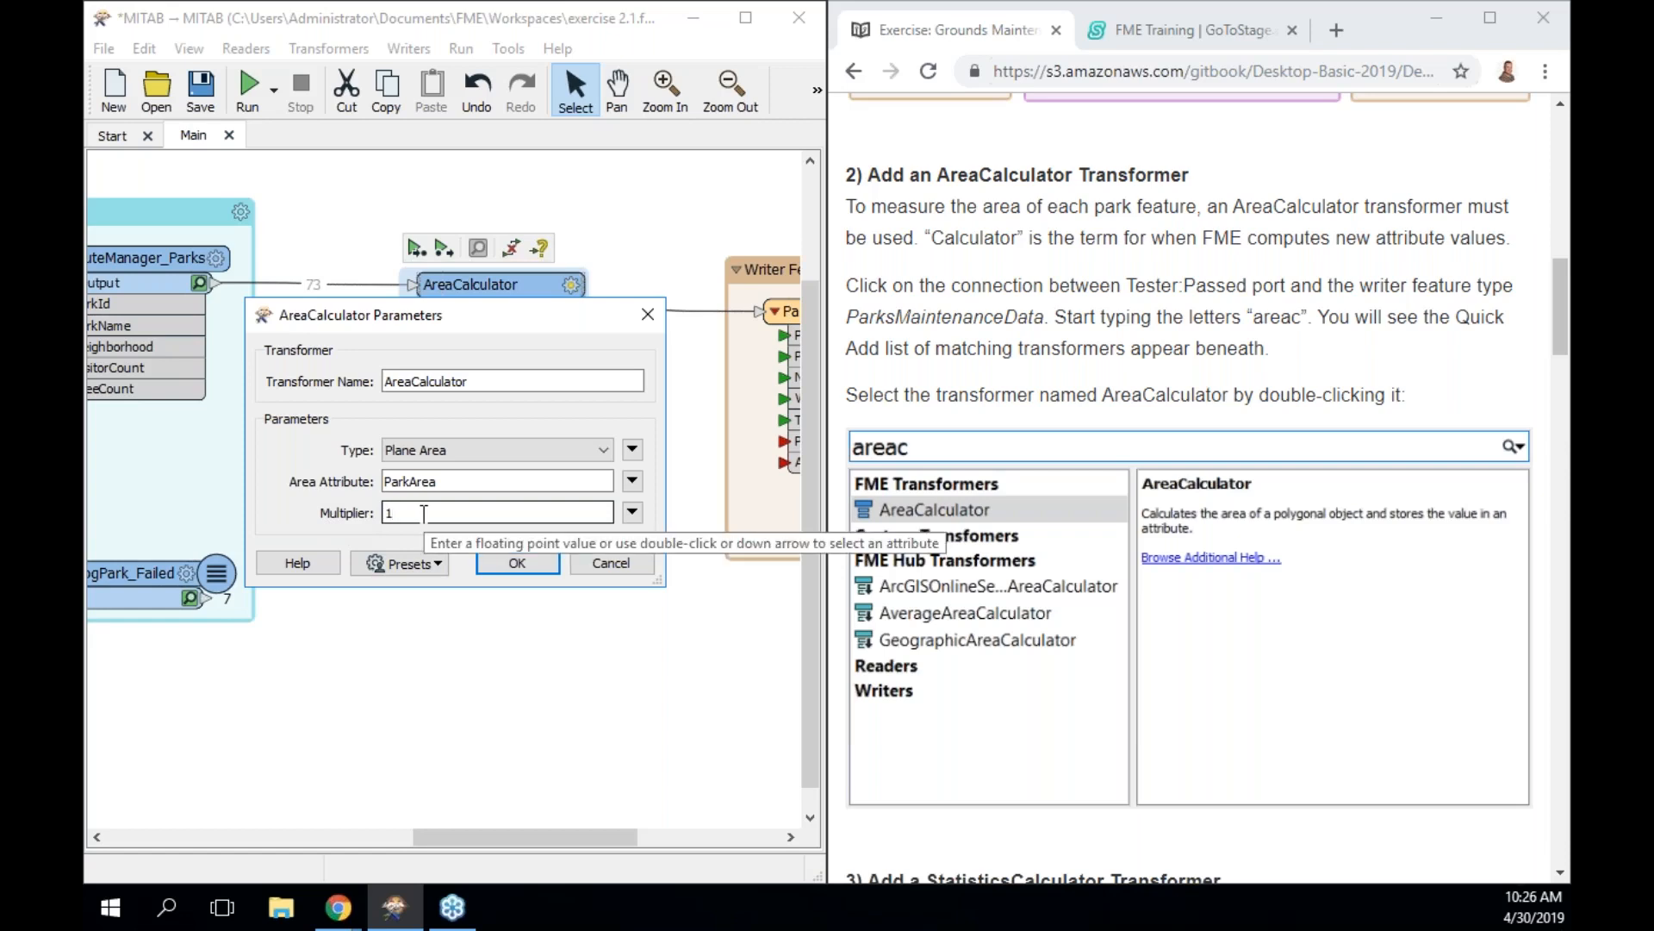
left_click(517, 563)
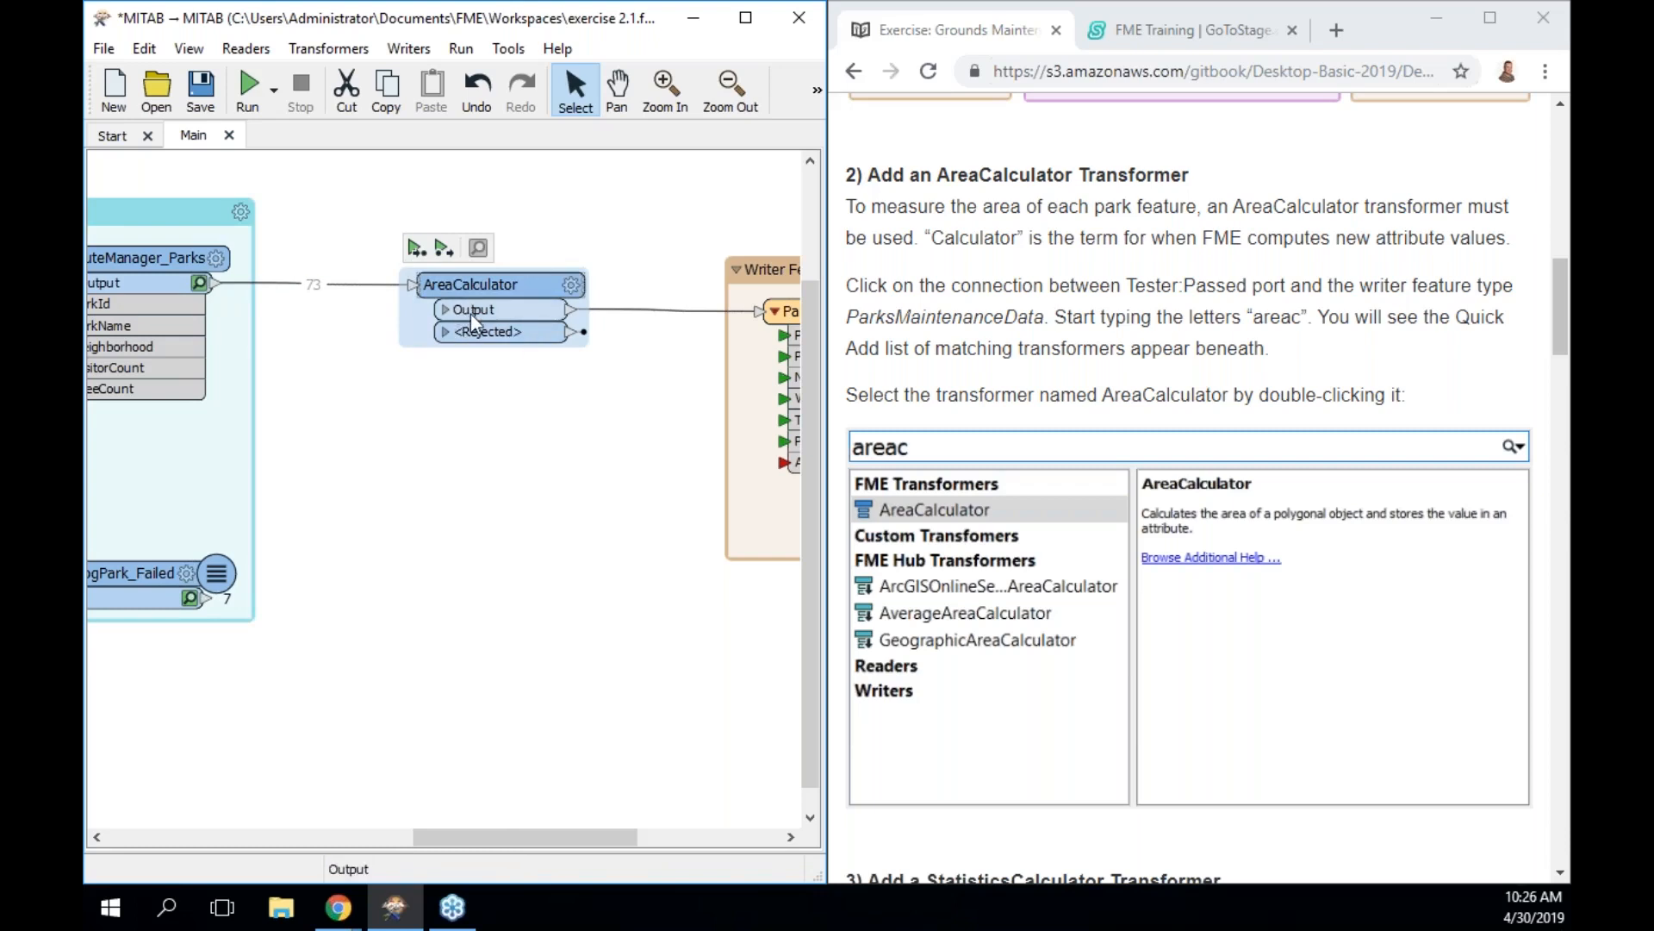
Preview the cached output of AttributeManager_Parks and open the feature information display
left_click(199, 283)
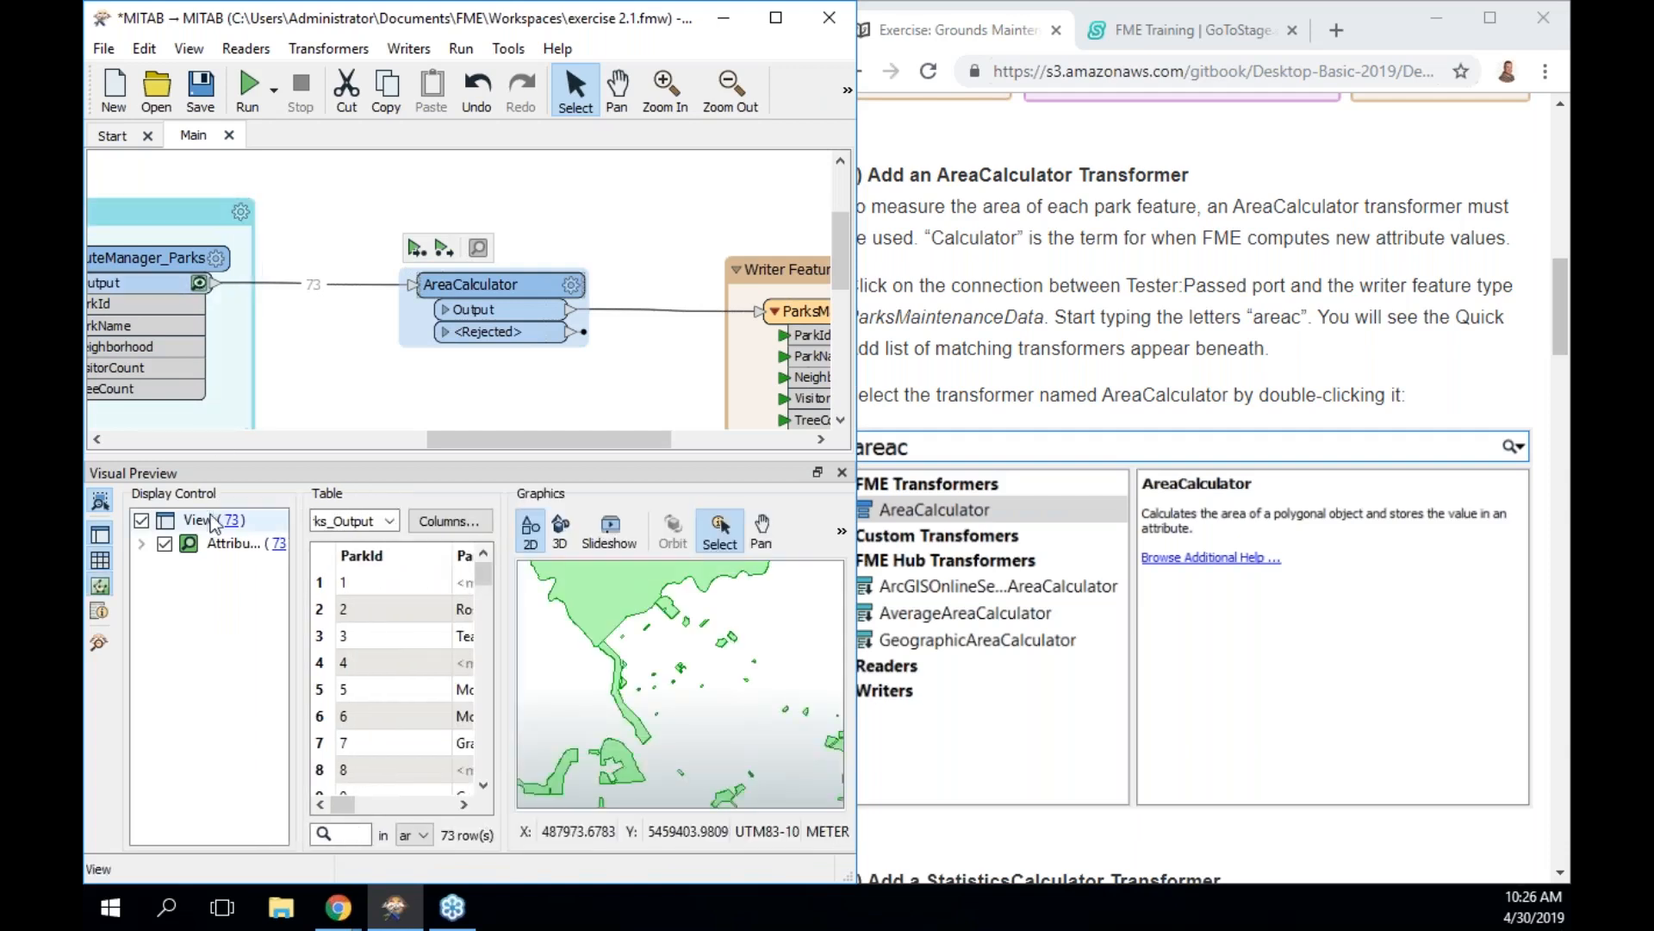
left_click(100, 613)
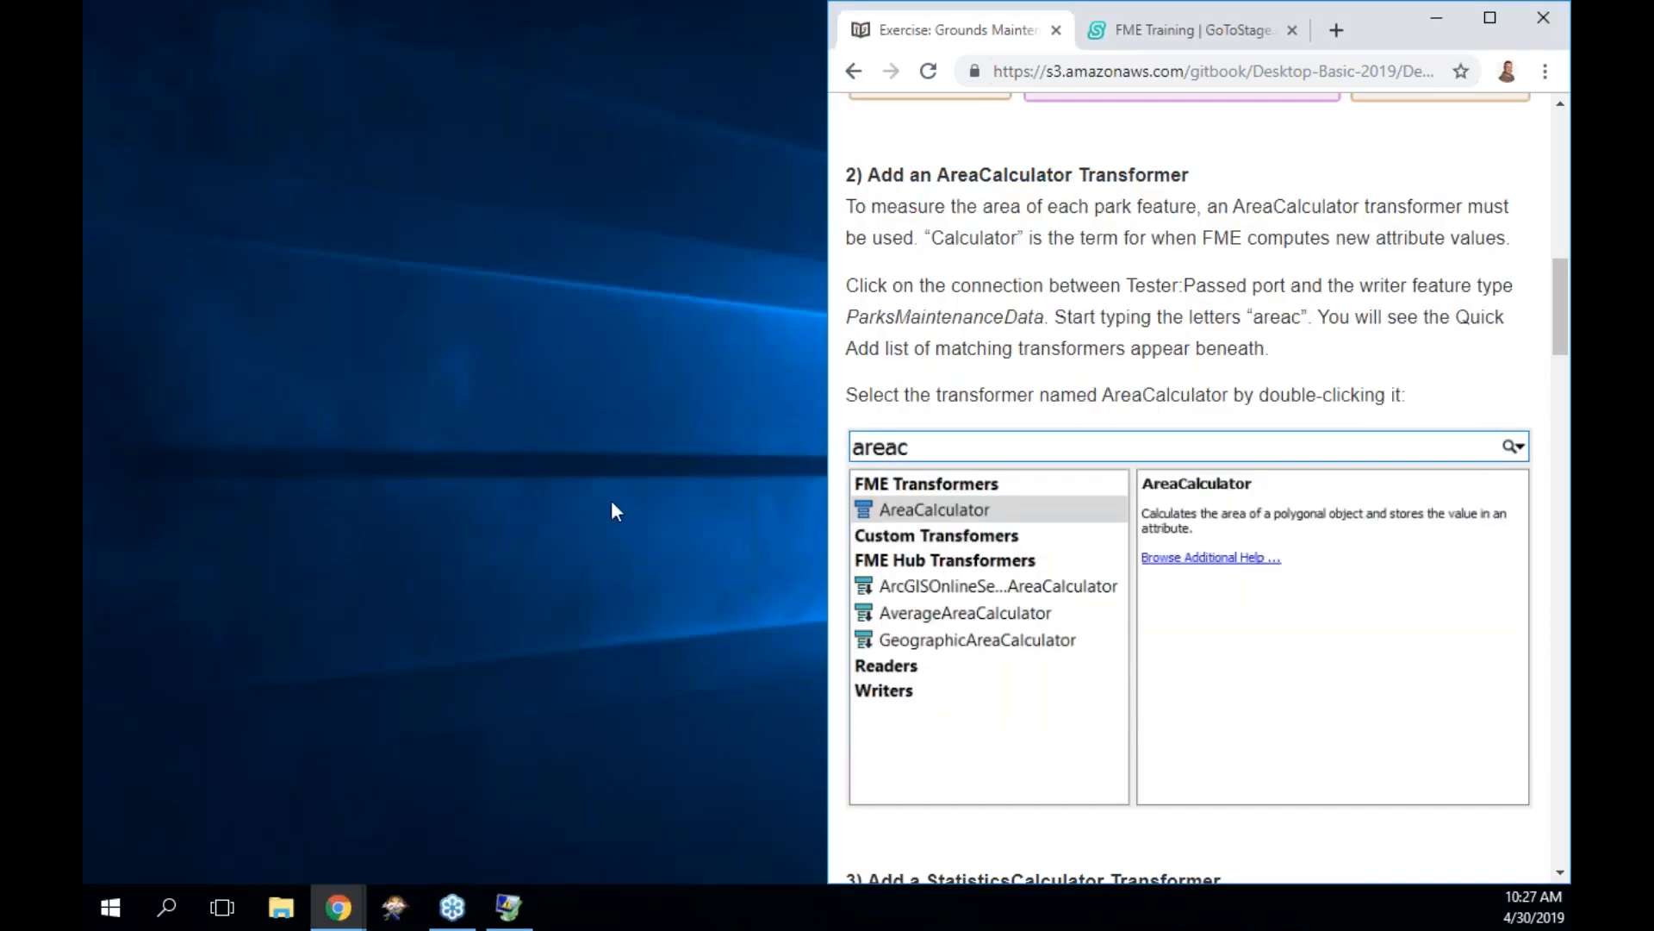
Reopen the recent workspace exercise 2.1.fmw in FME Workbench and recover its unsaved changes
left_click(513, 909)
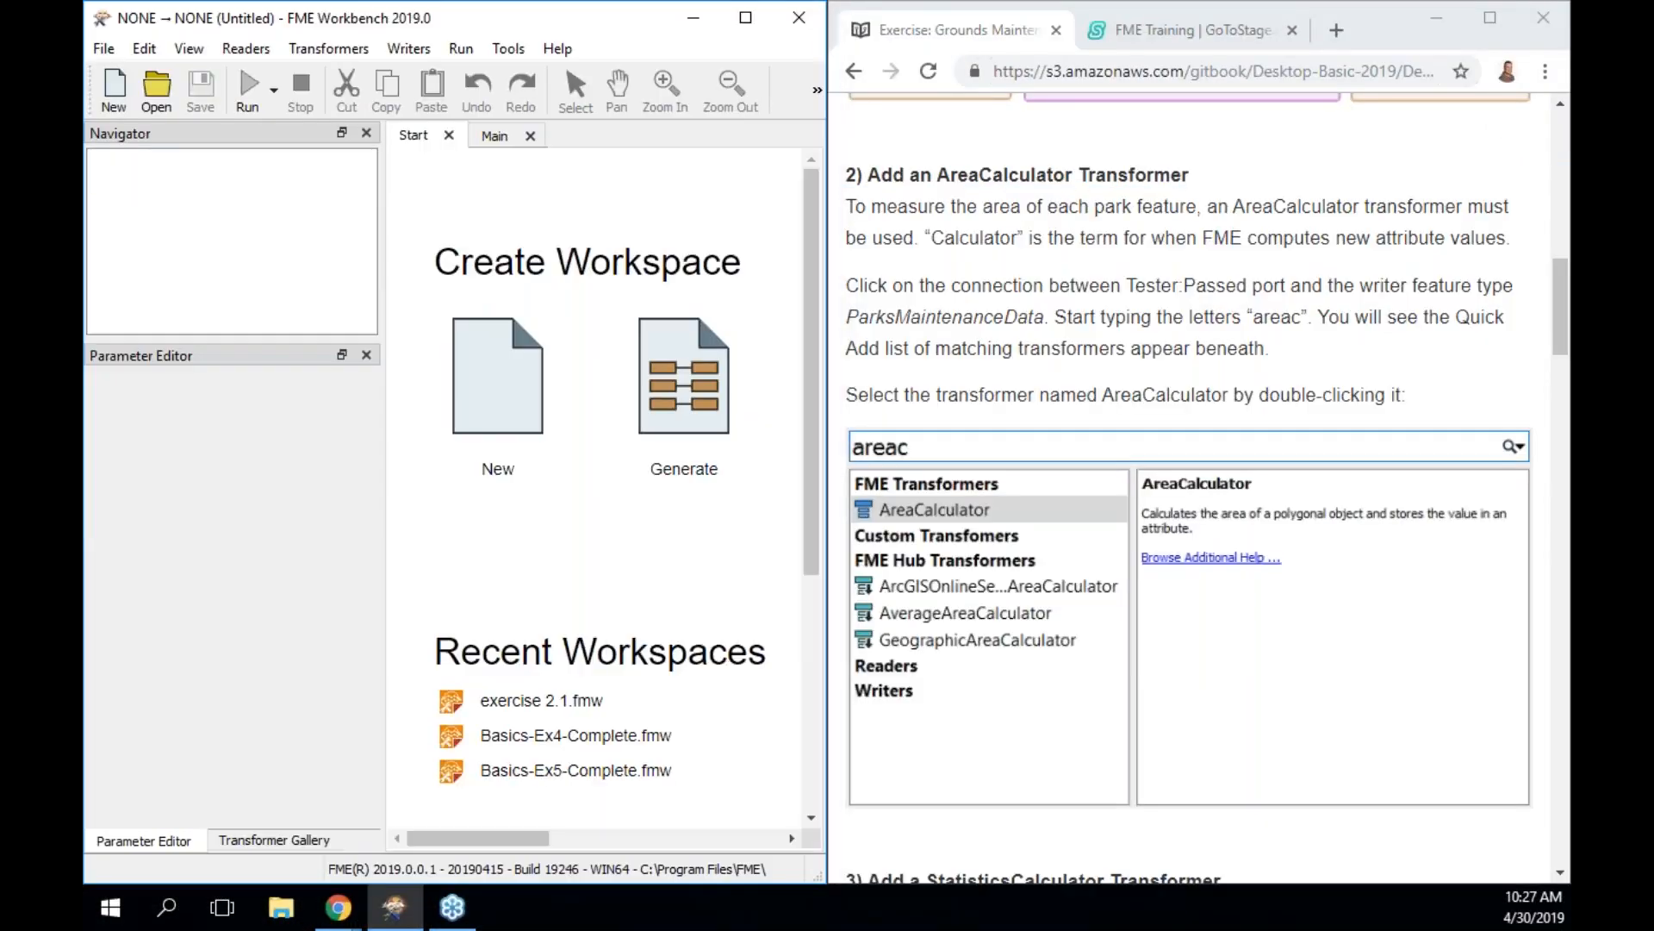
left_click(534, 700)
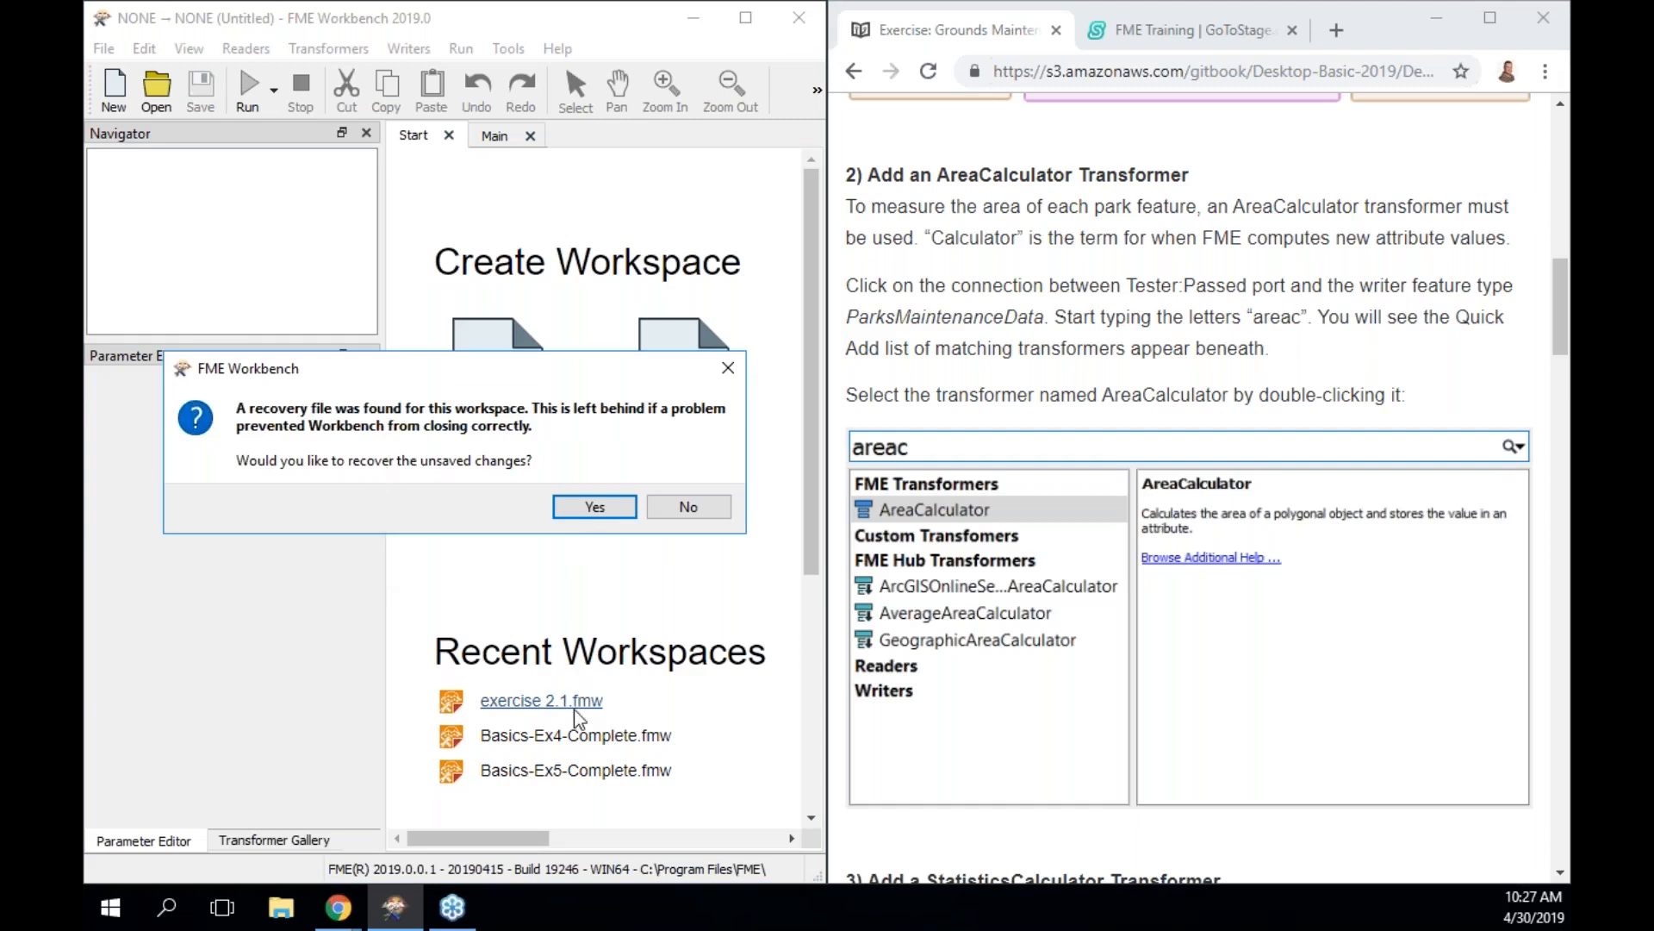
left_click(585, 510)
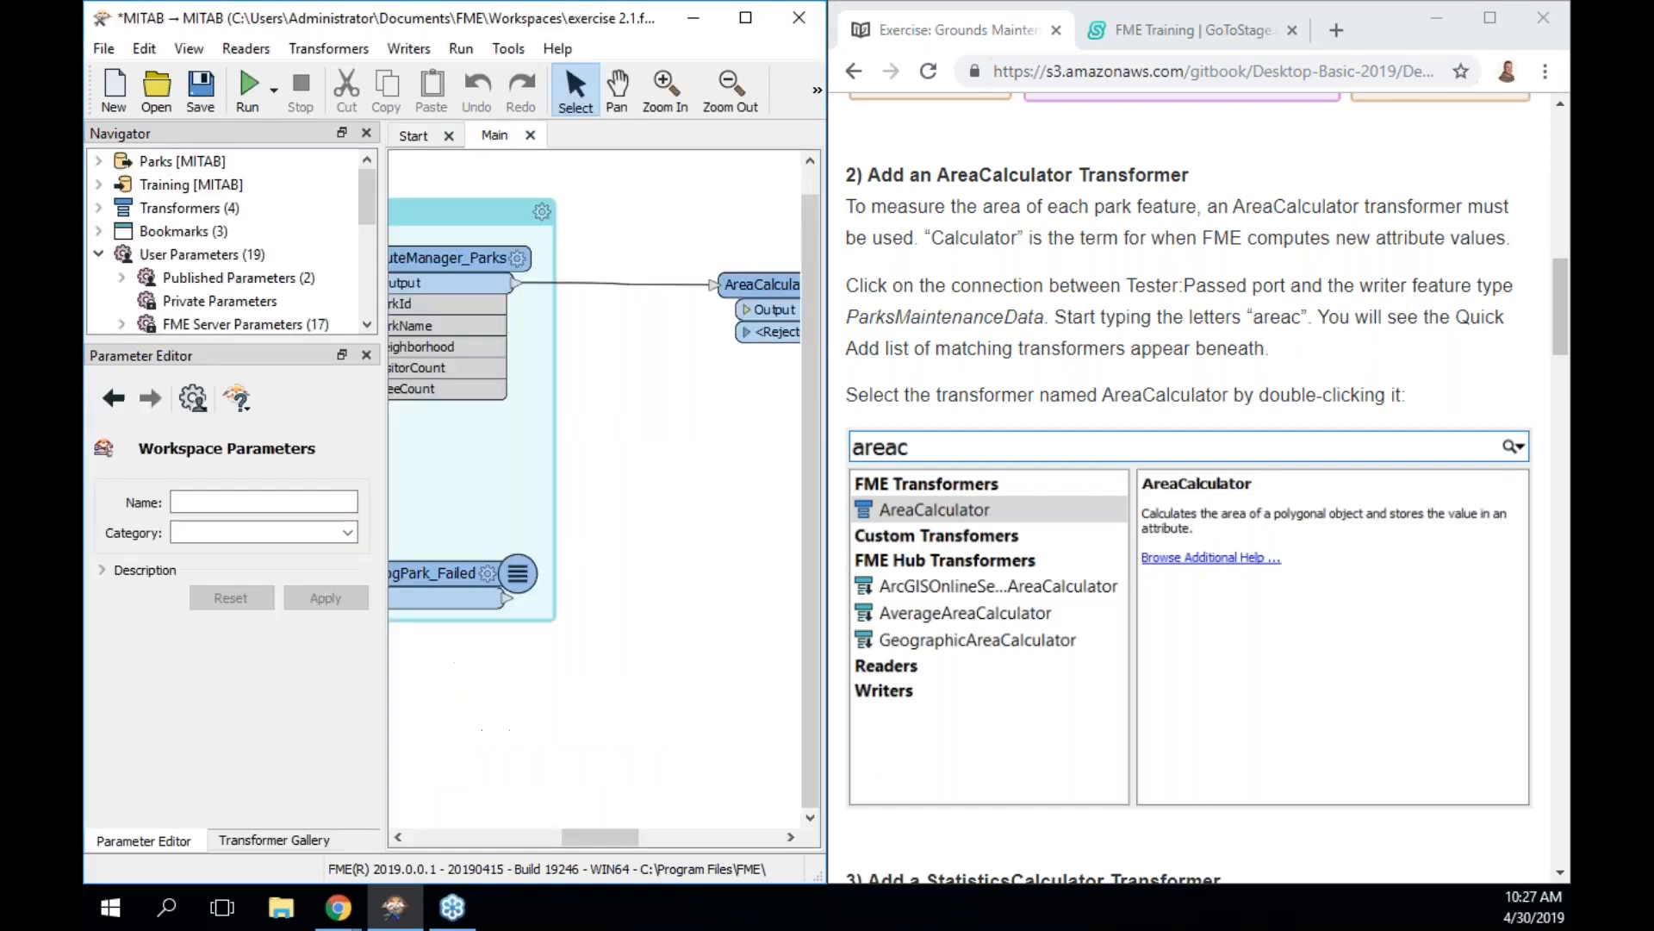
Set the recovered AreaCalculator's area attribute to ParkArea and accept the parameters
left_click_drag(600, 838, 644, 839)
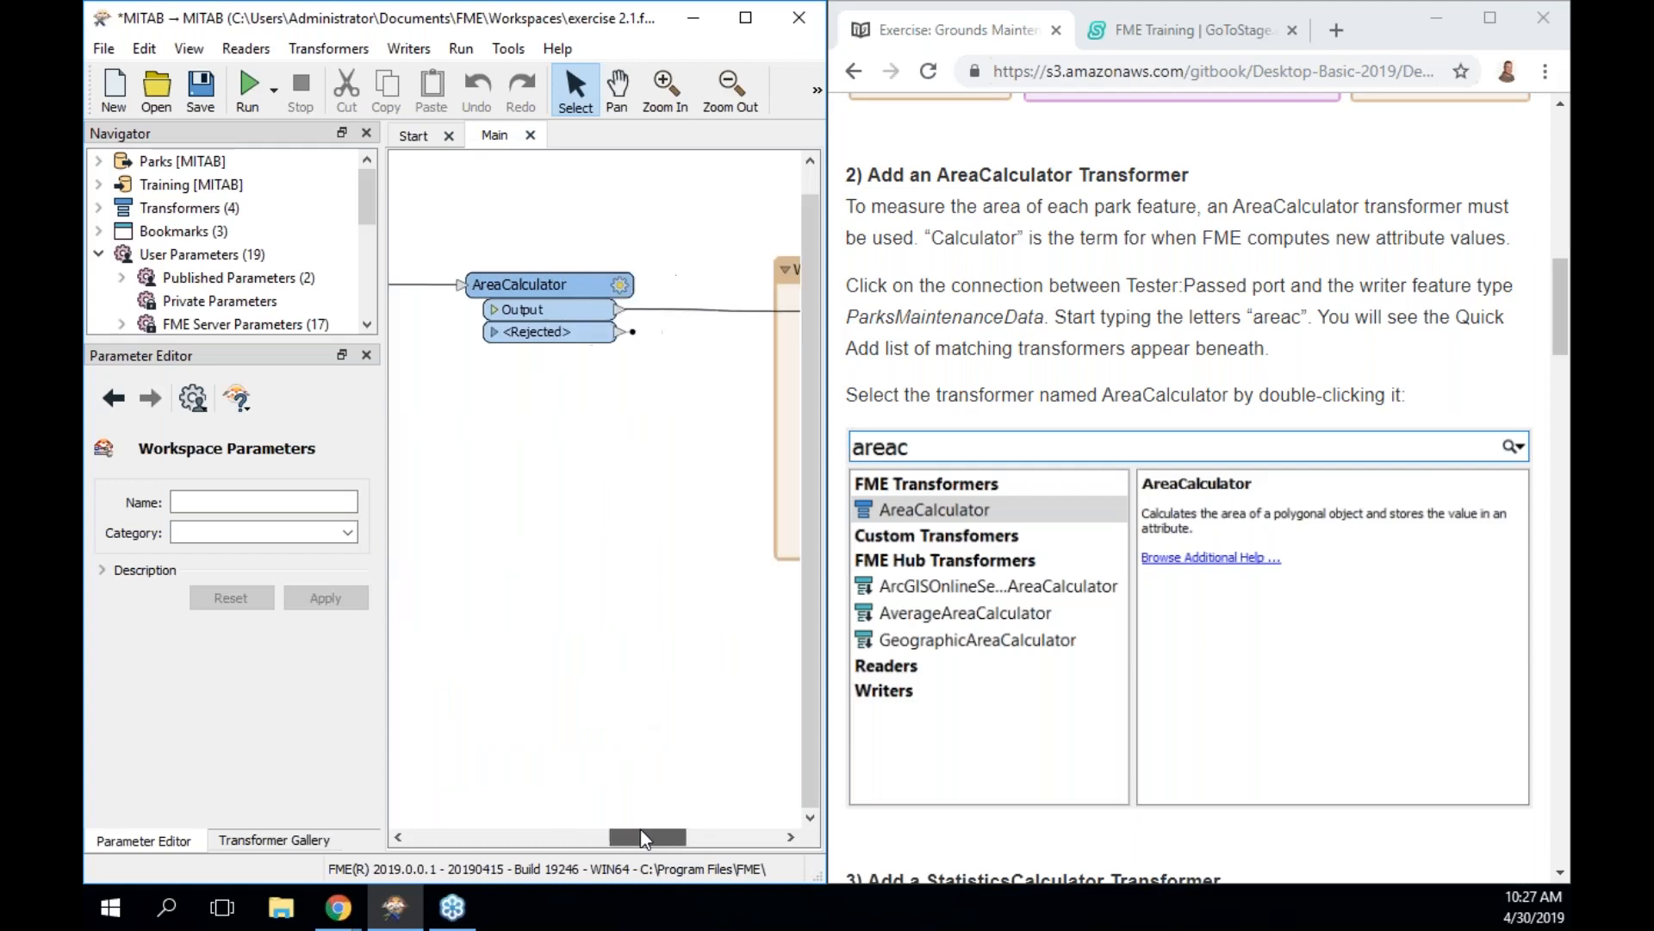
double_click(566, 285)
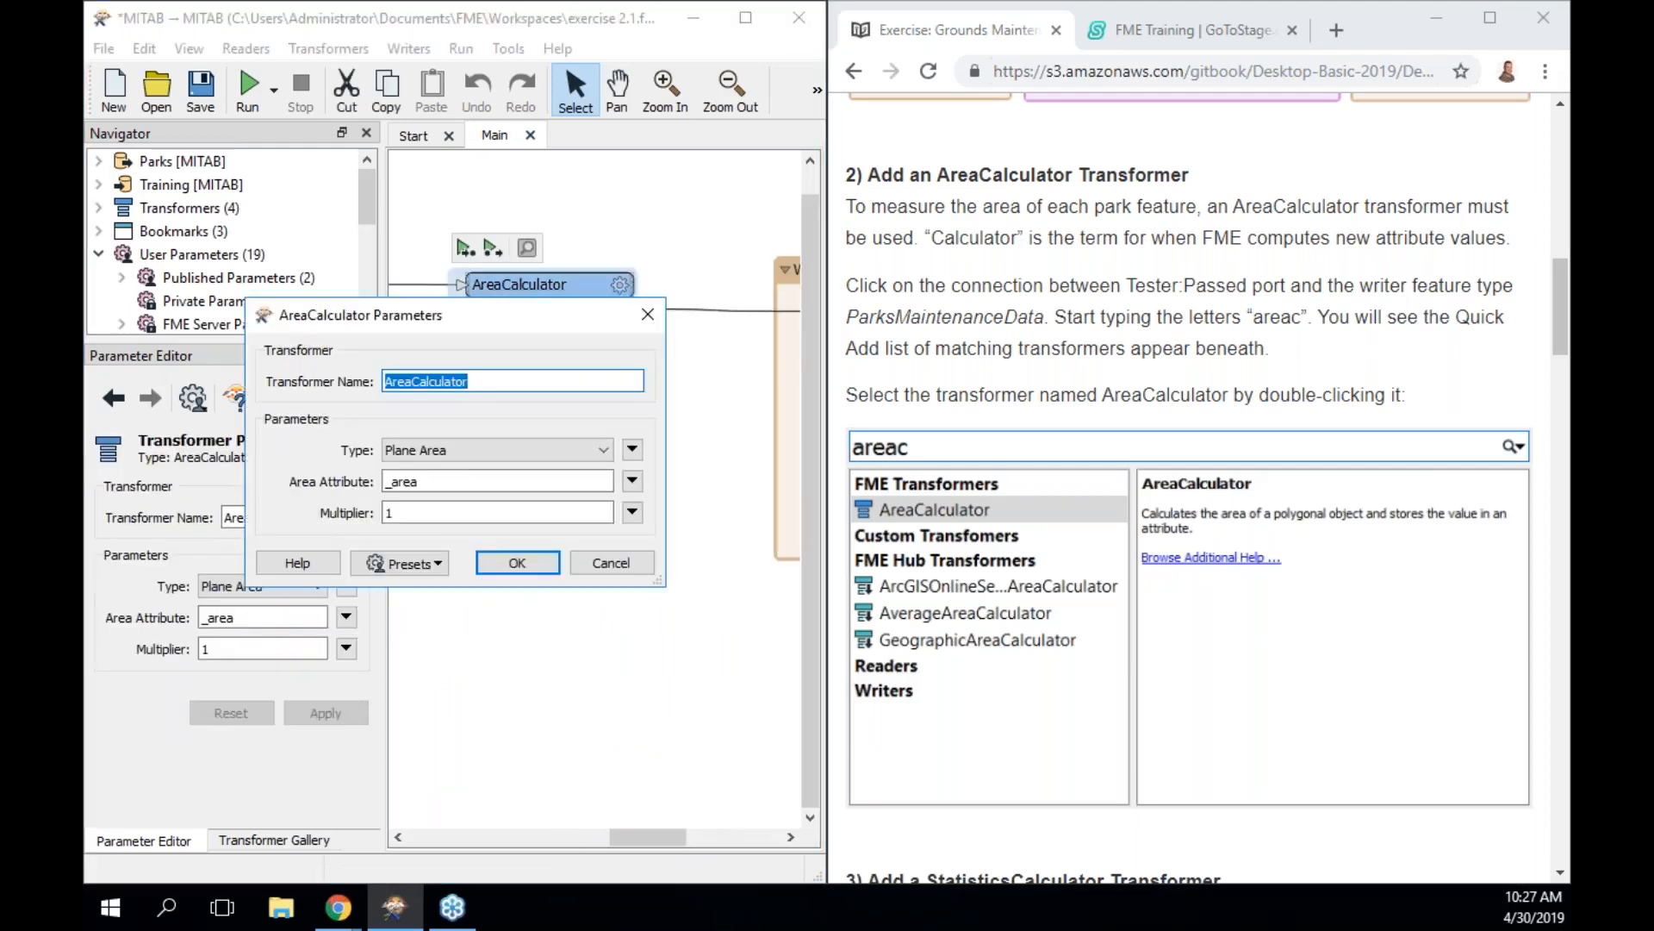
double_click(445, 482)
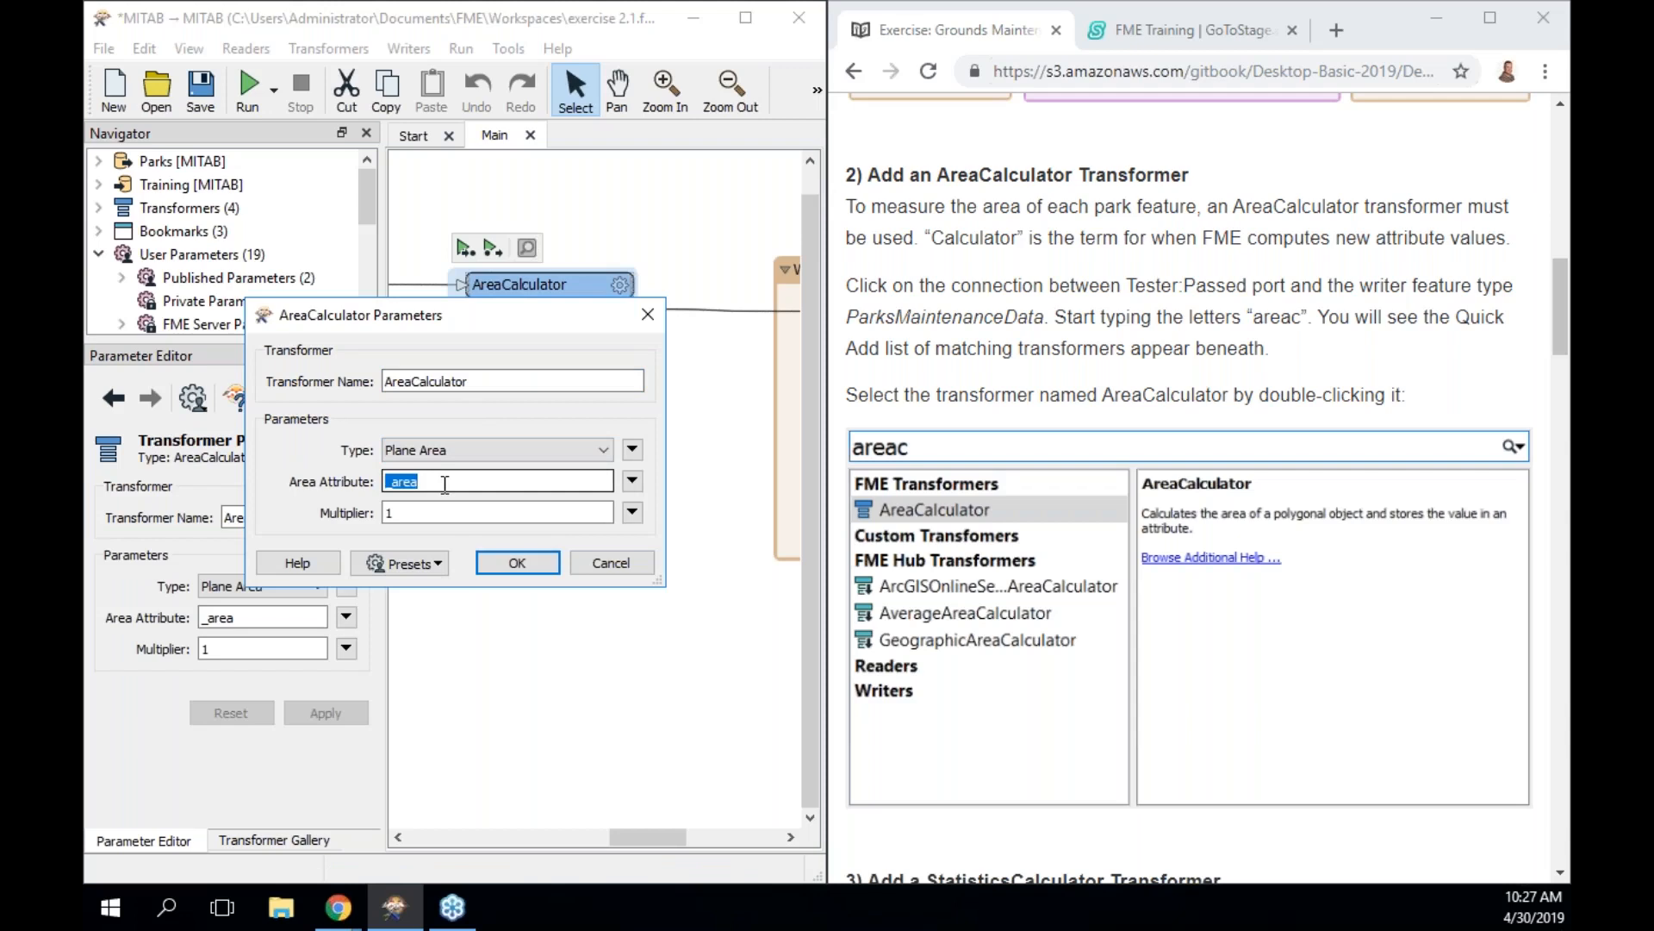
type("ParkArea")
left_click(531, 570)
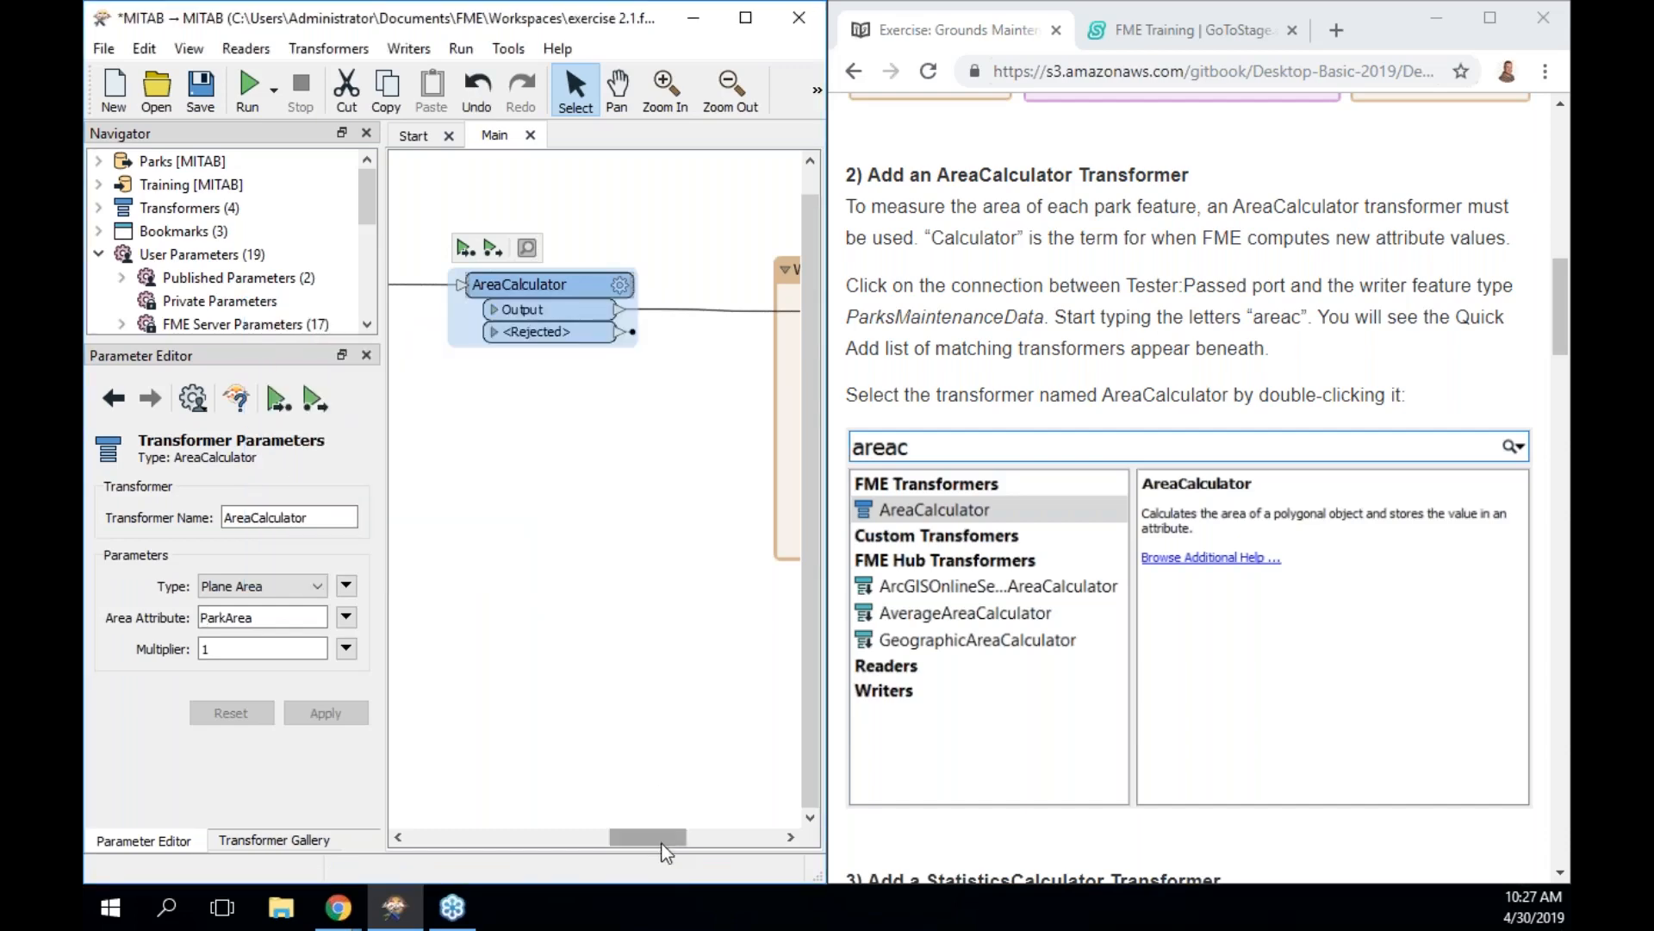
Run the workspace up to the AreaCalculator and preview its output, showing feature information for the park with ParkId 2
left_click(471, 250)
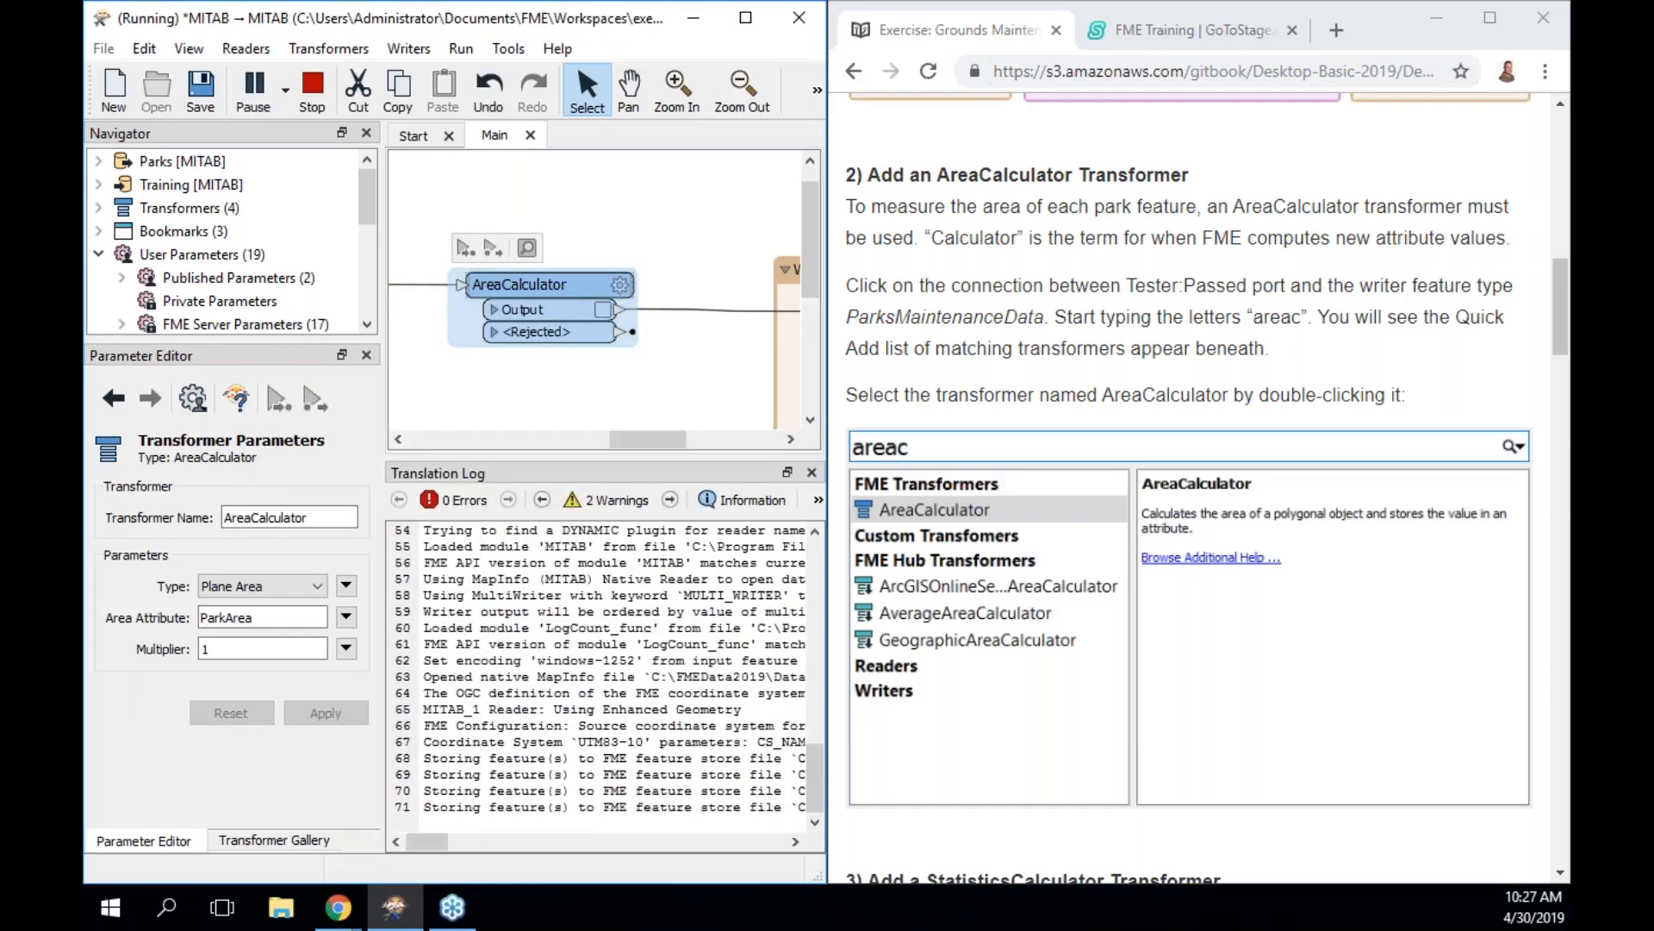
left_click(604, 308)
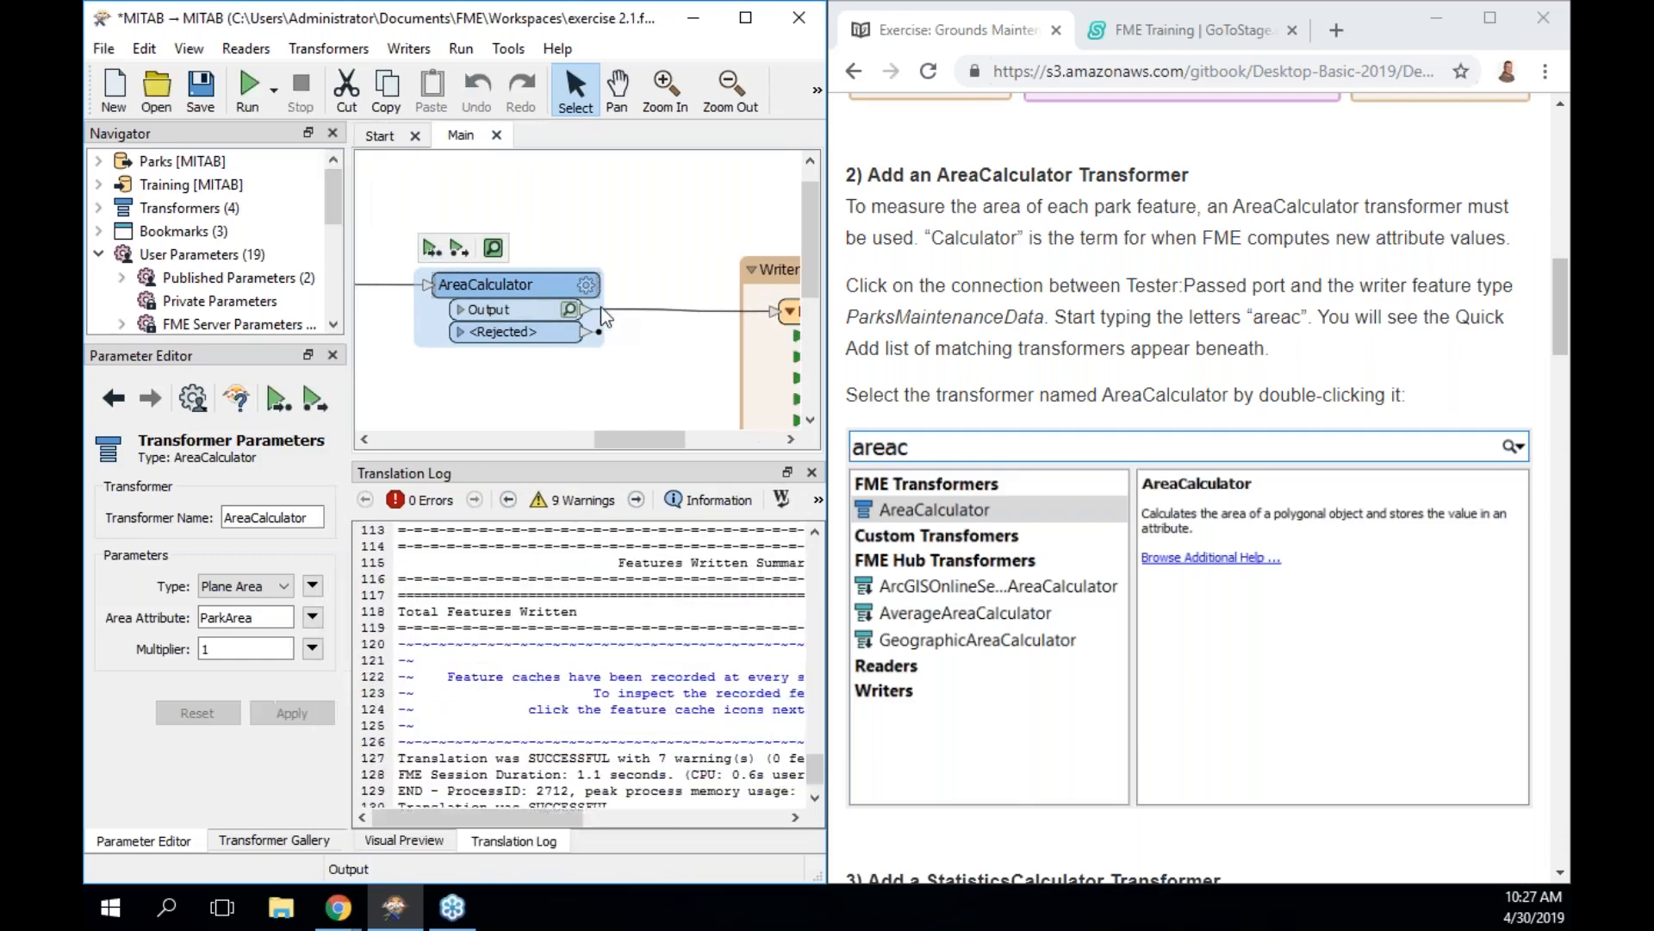
left_click(593, 613)
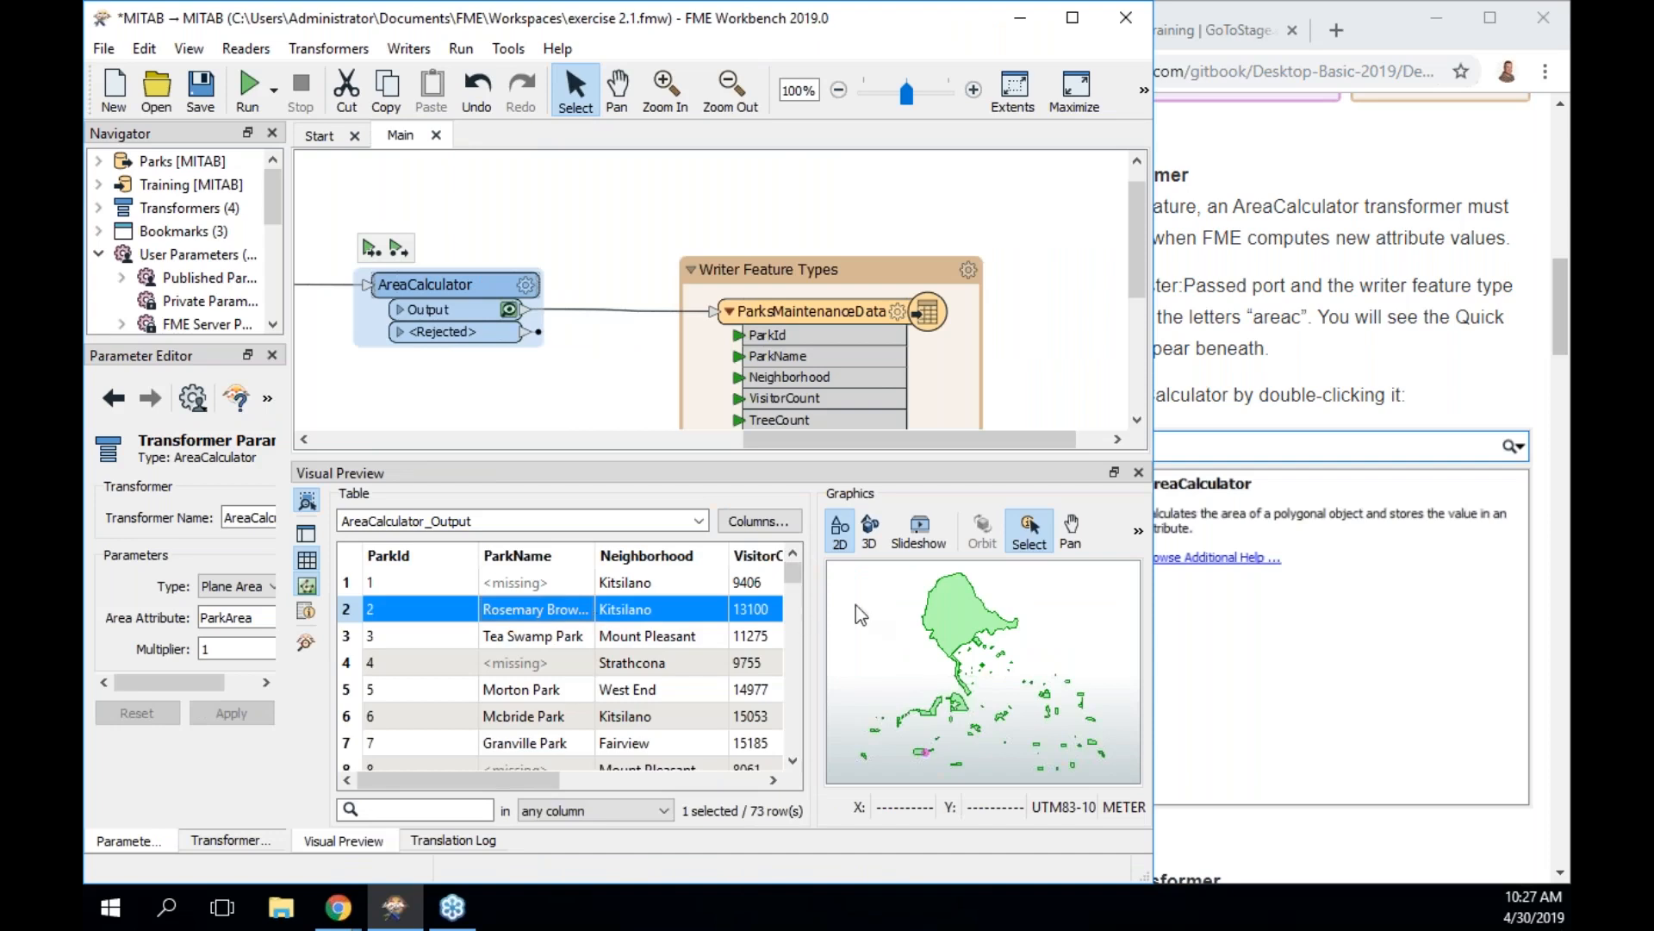
left_click(308, 614)
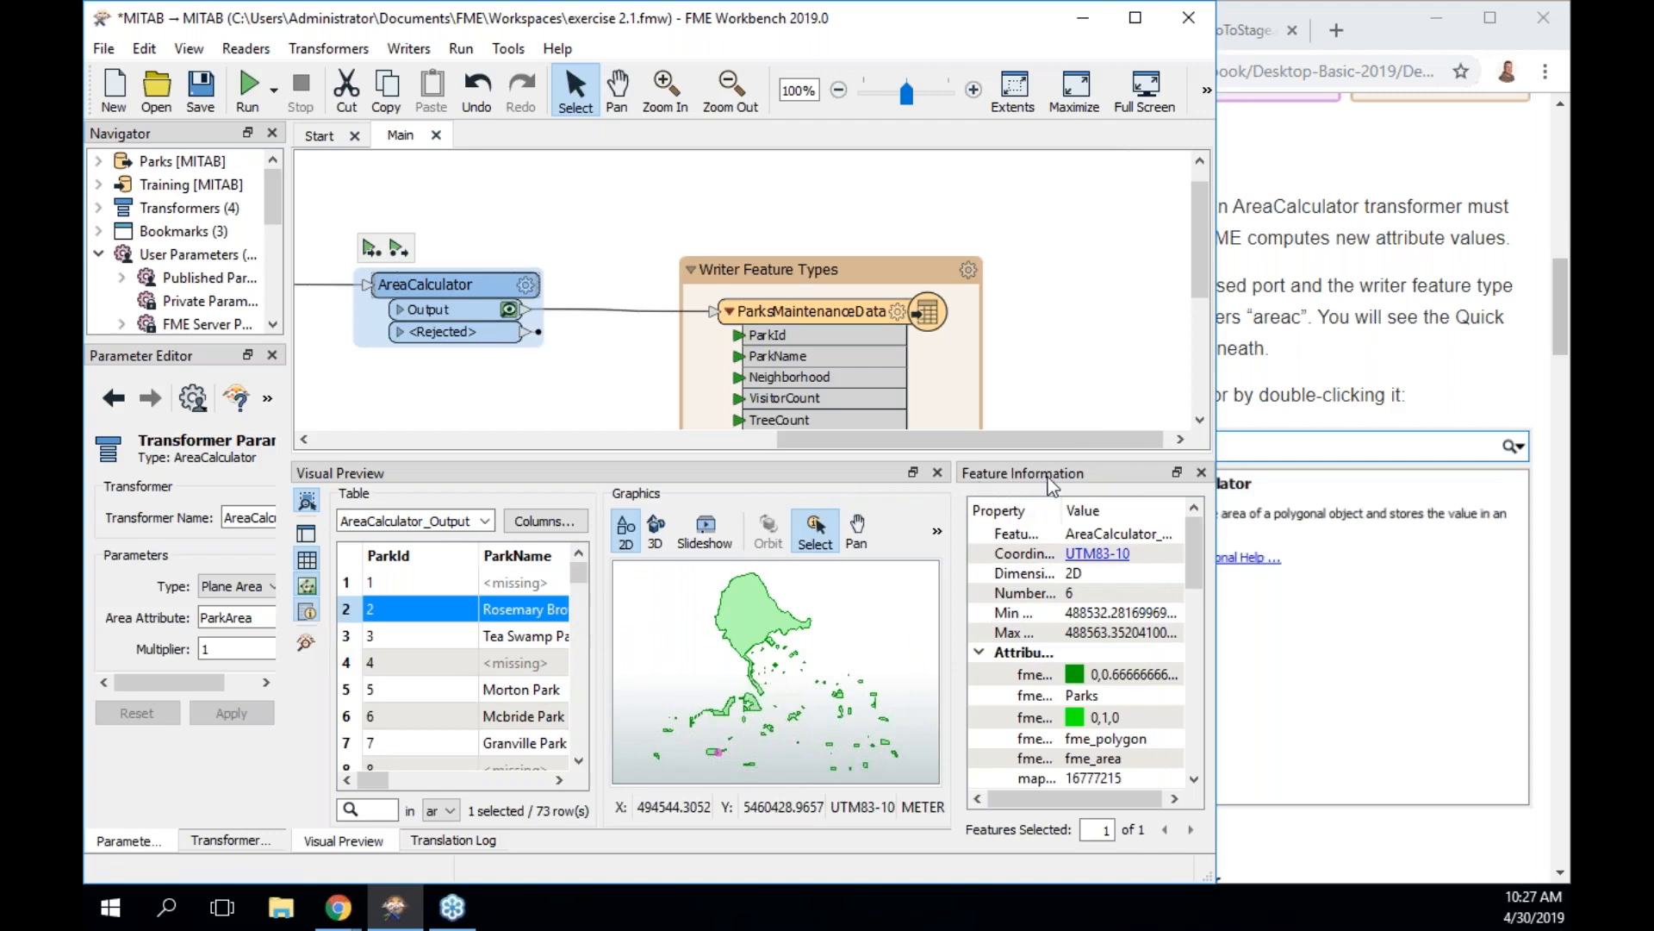
Check the measurement unit in the UTM83-10 coordinate system properties, close them and clear the canvas selection
left_click(1106, 560)
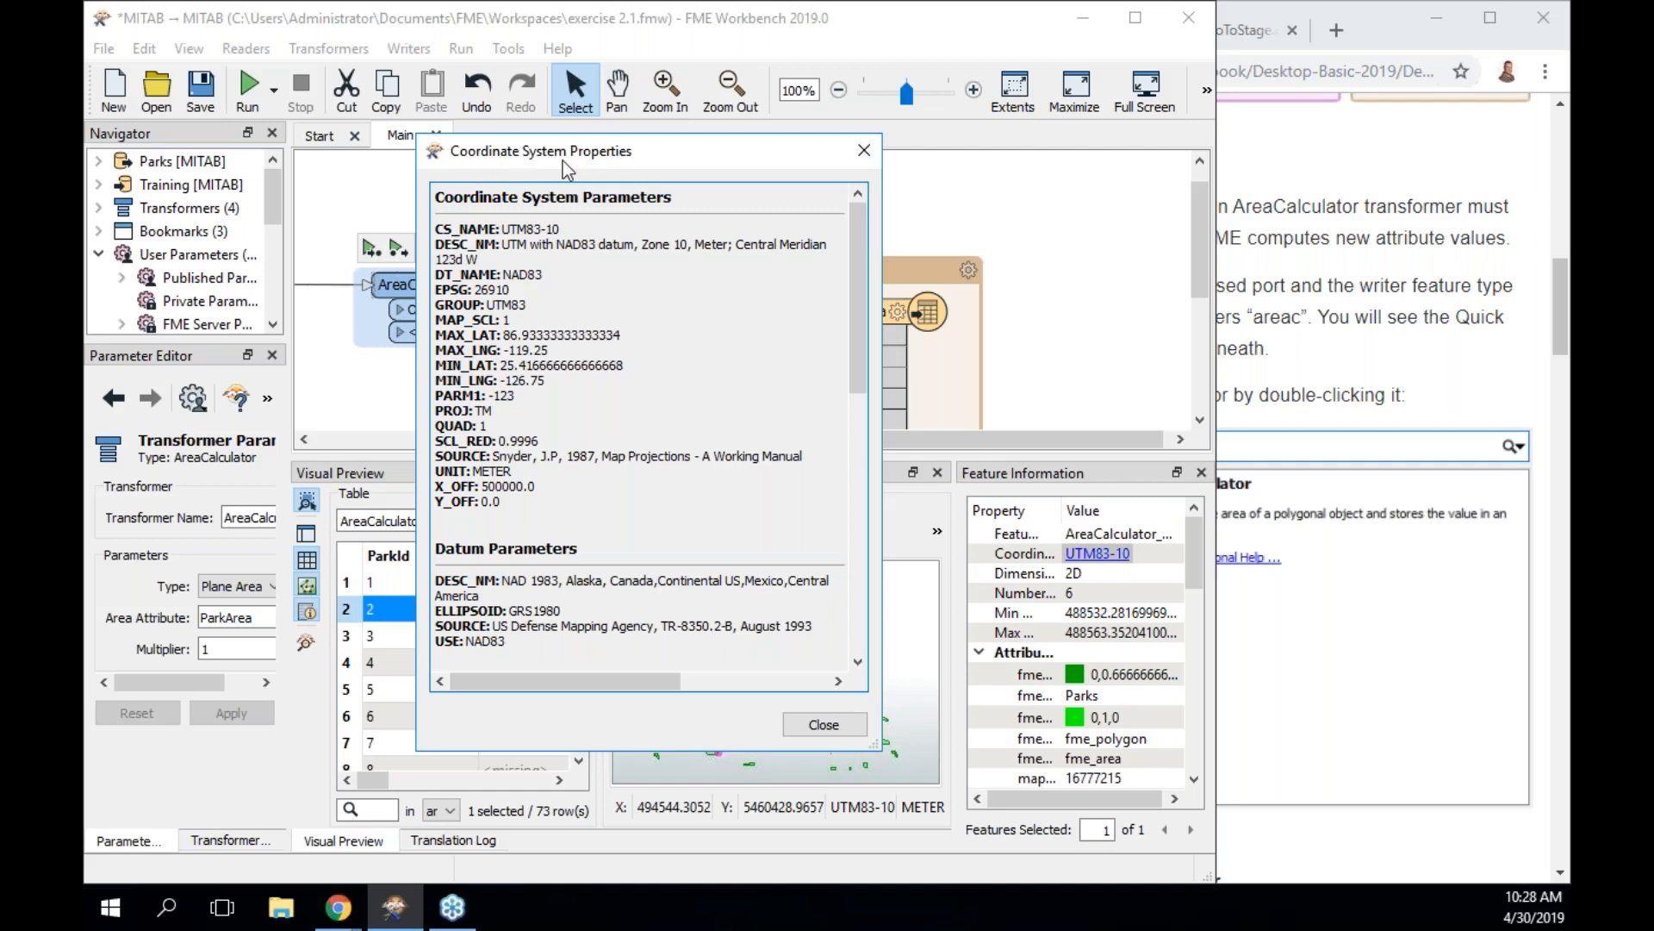
double_click(447, 472)
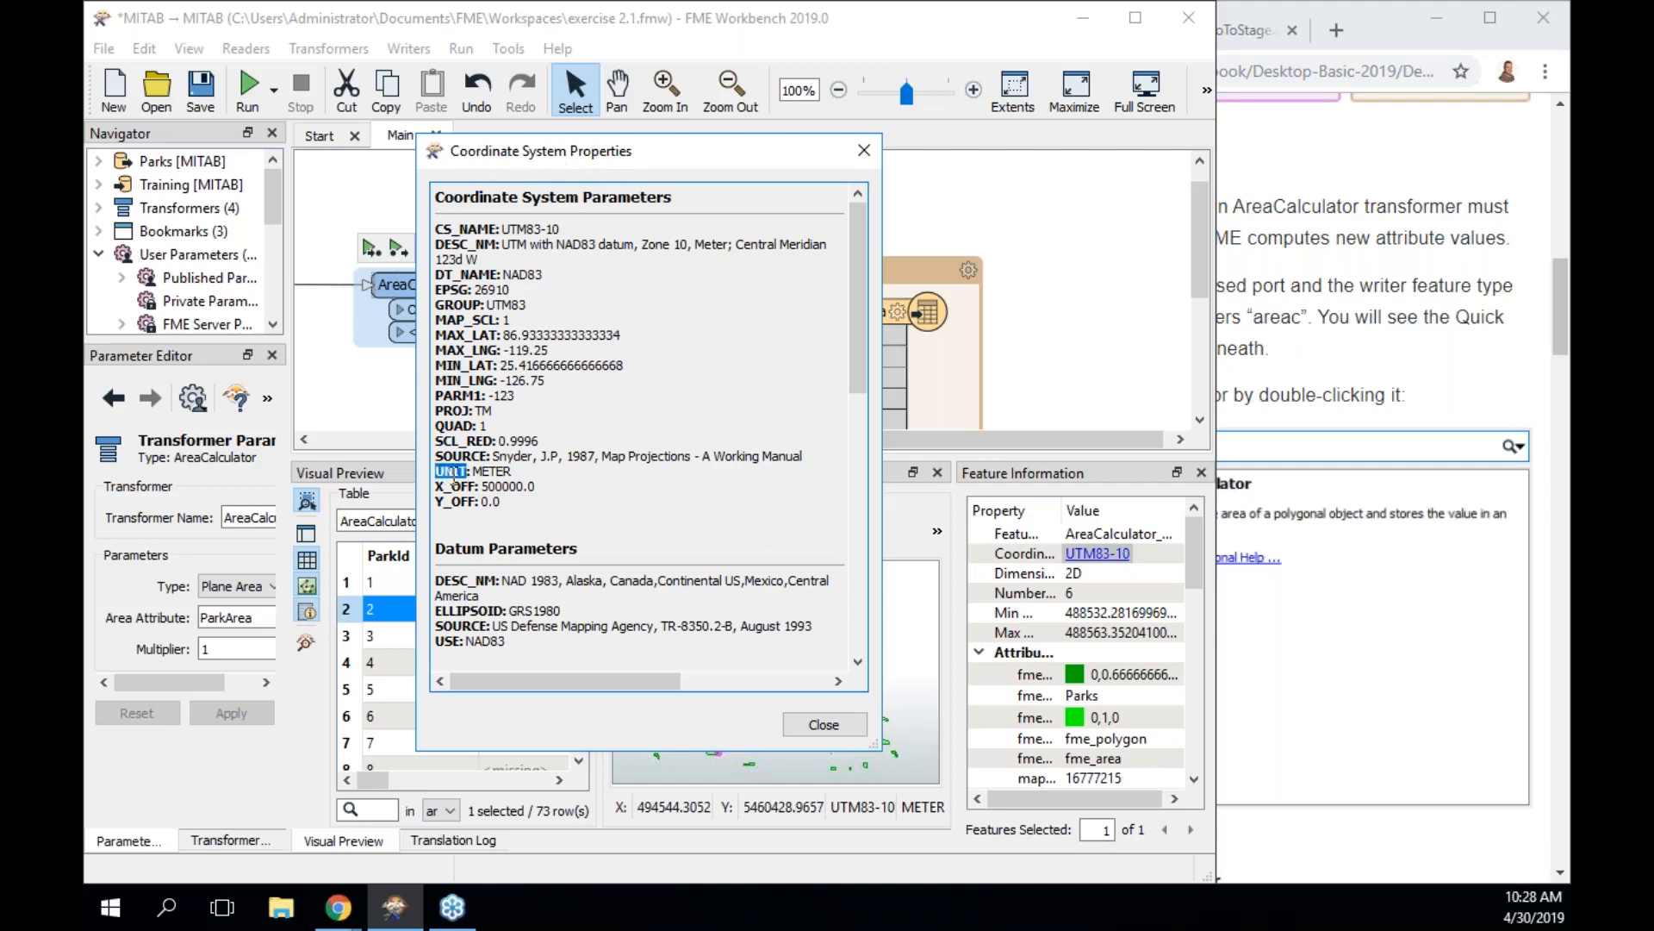
double_click(495, 472)
left_click(824, 725)
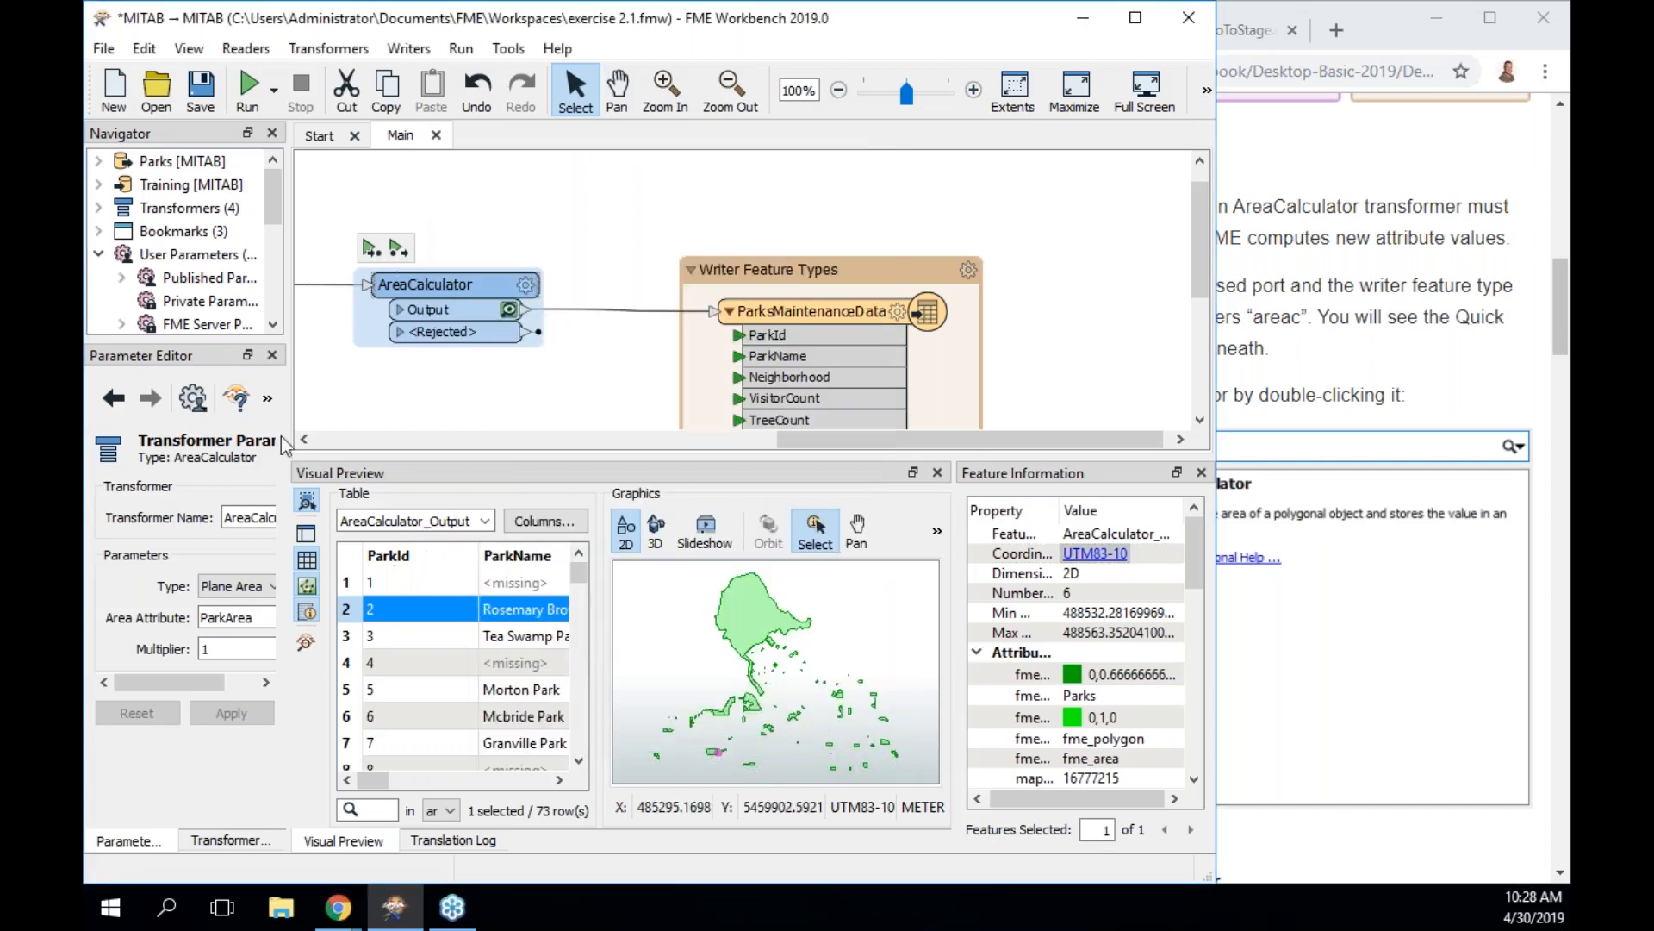
left_click(579, 389)
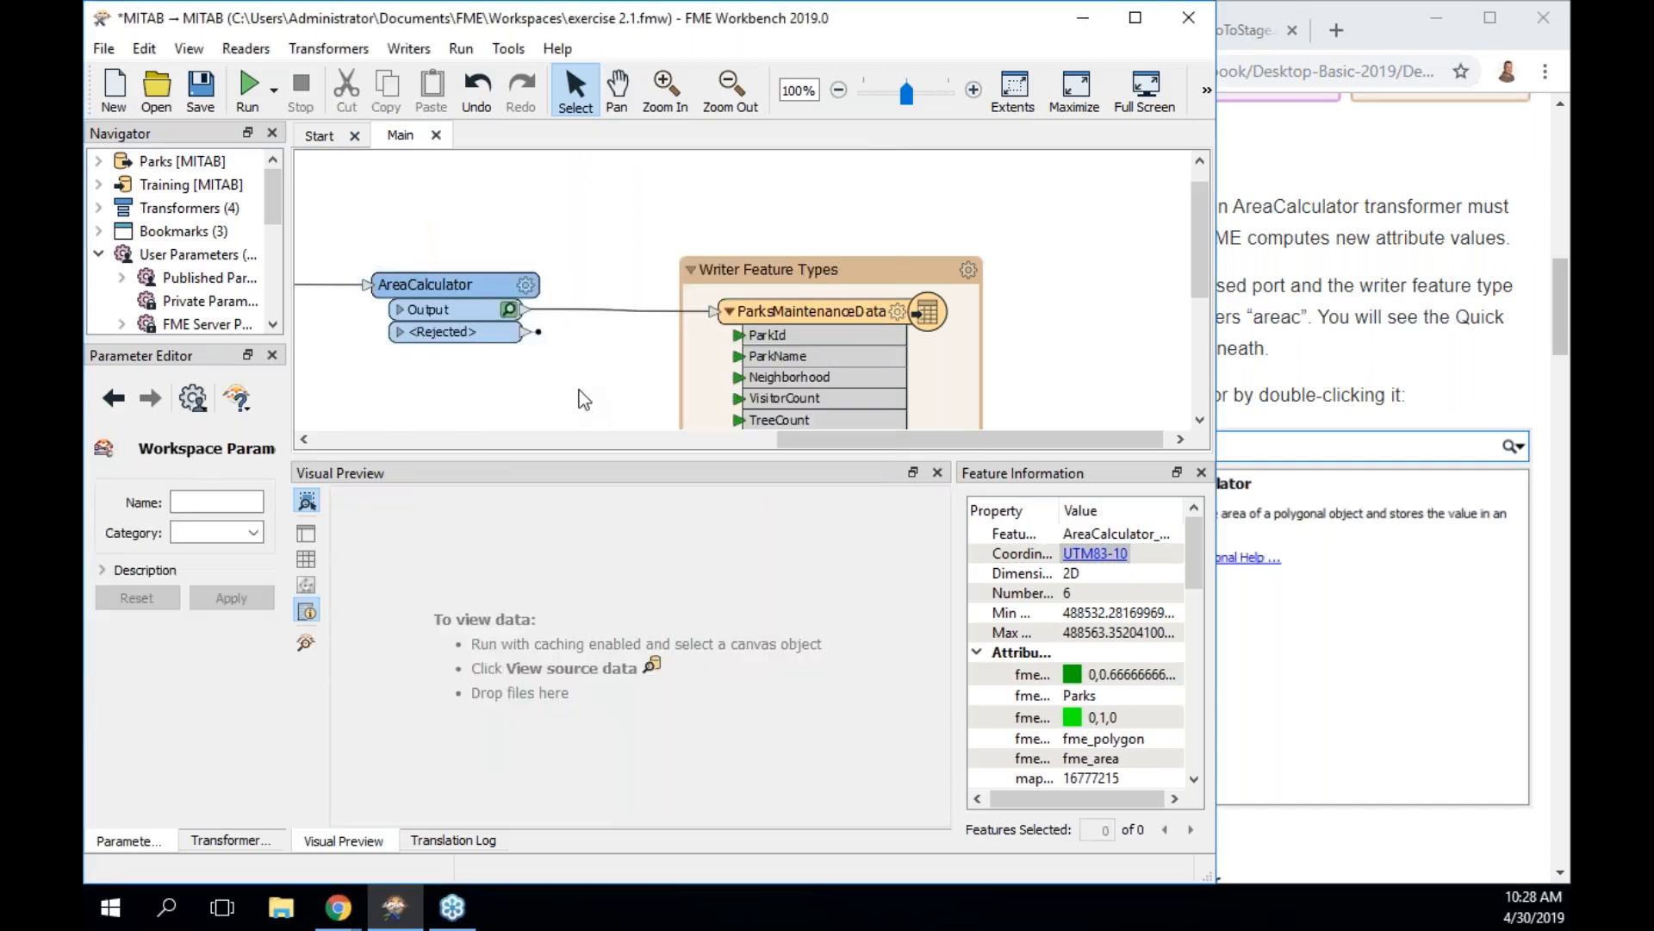
Arrange the enlarged canvas beside section 3 of the exercise instructions and move the AreaCalculator closer to AttributeManager_Parks
key("ctrl+m")
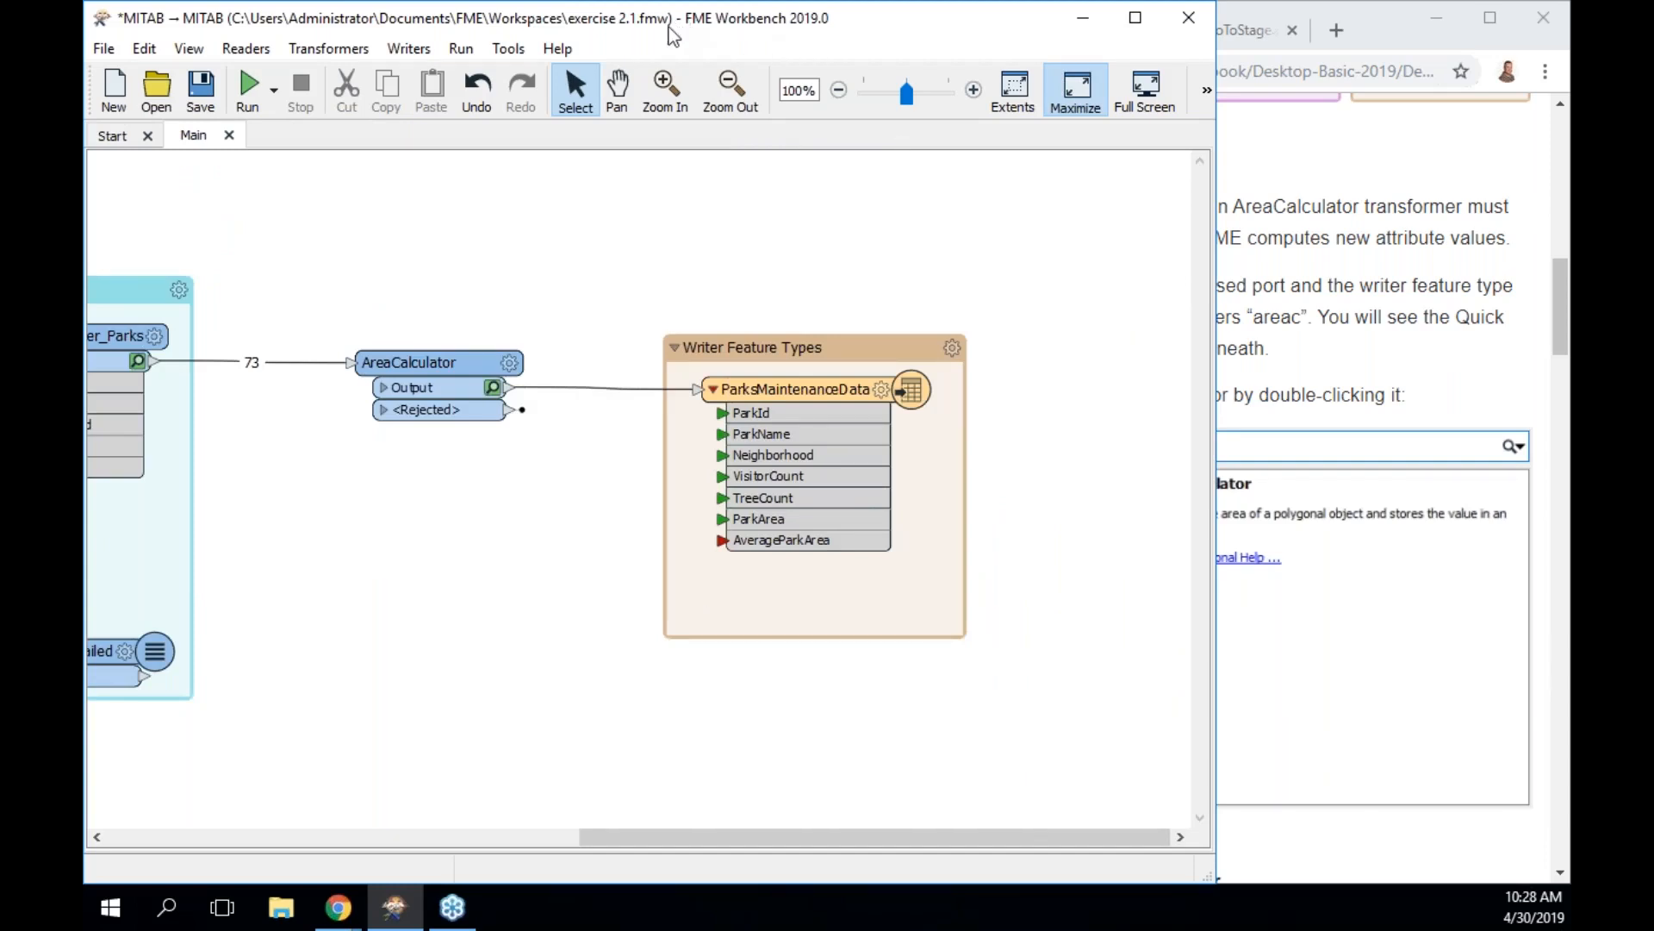
left_click_drag(677, 19, 83, 324)
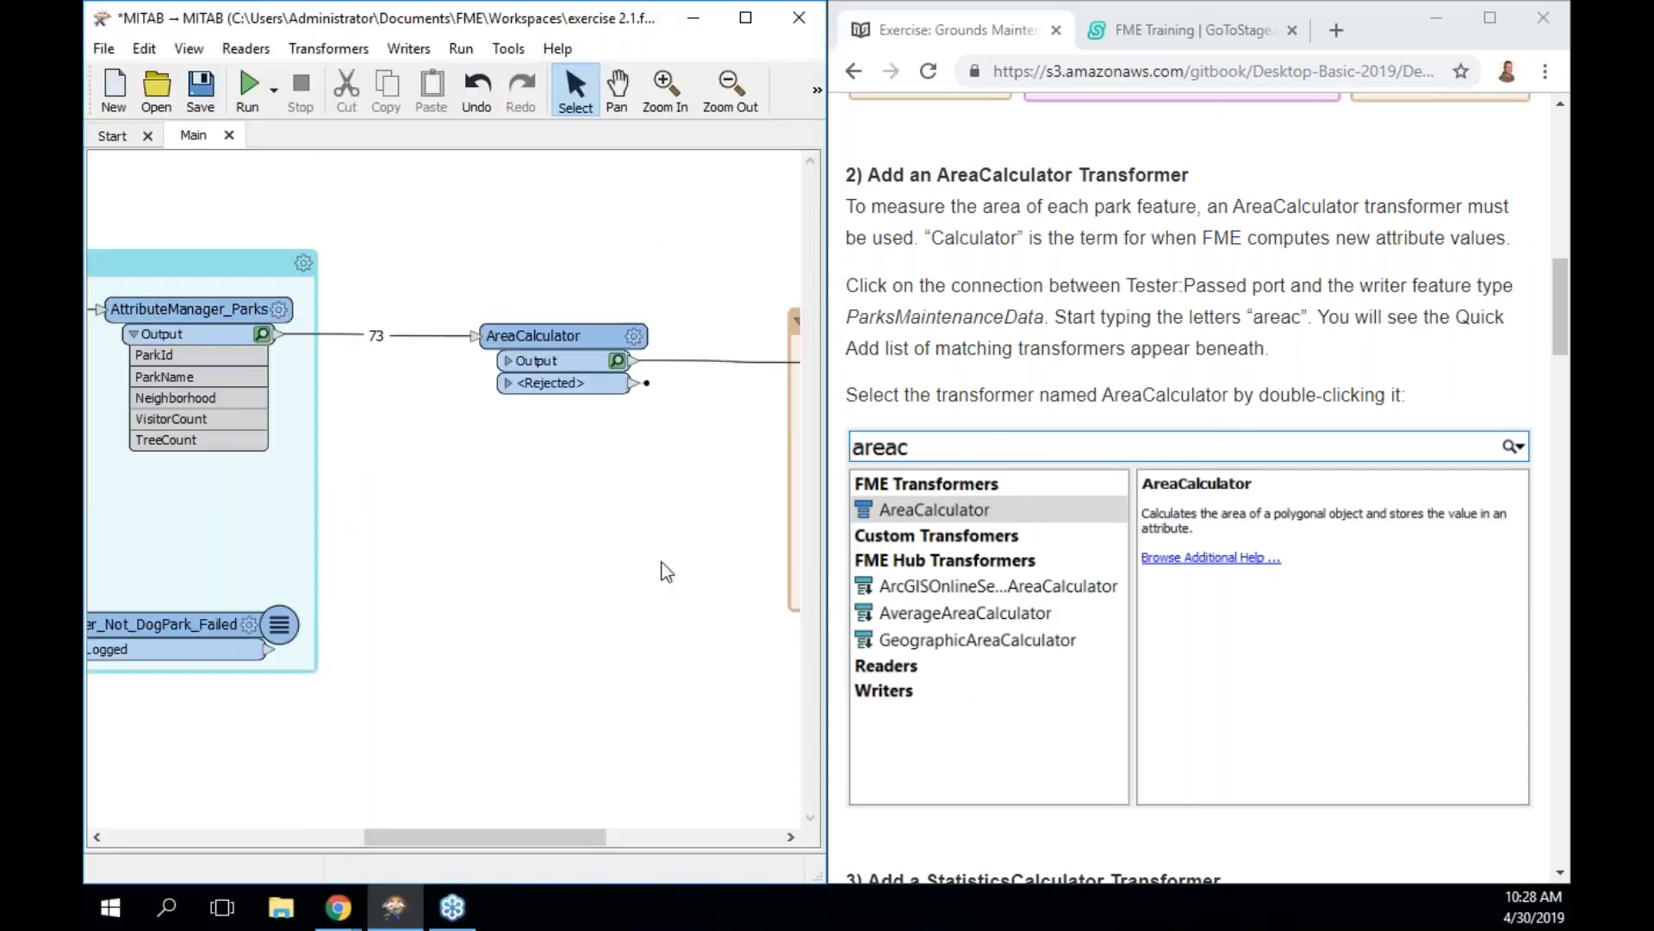
scroll(1038, 472, "down", 5)
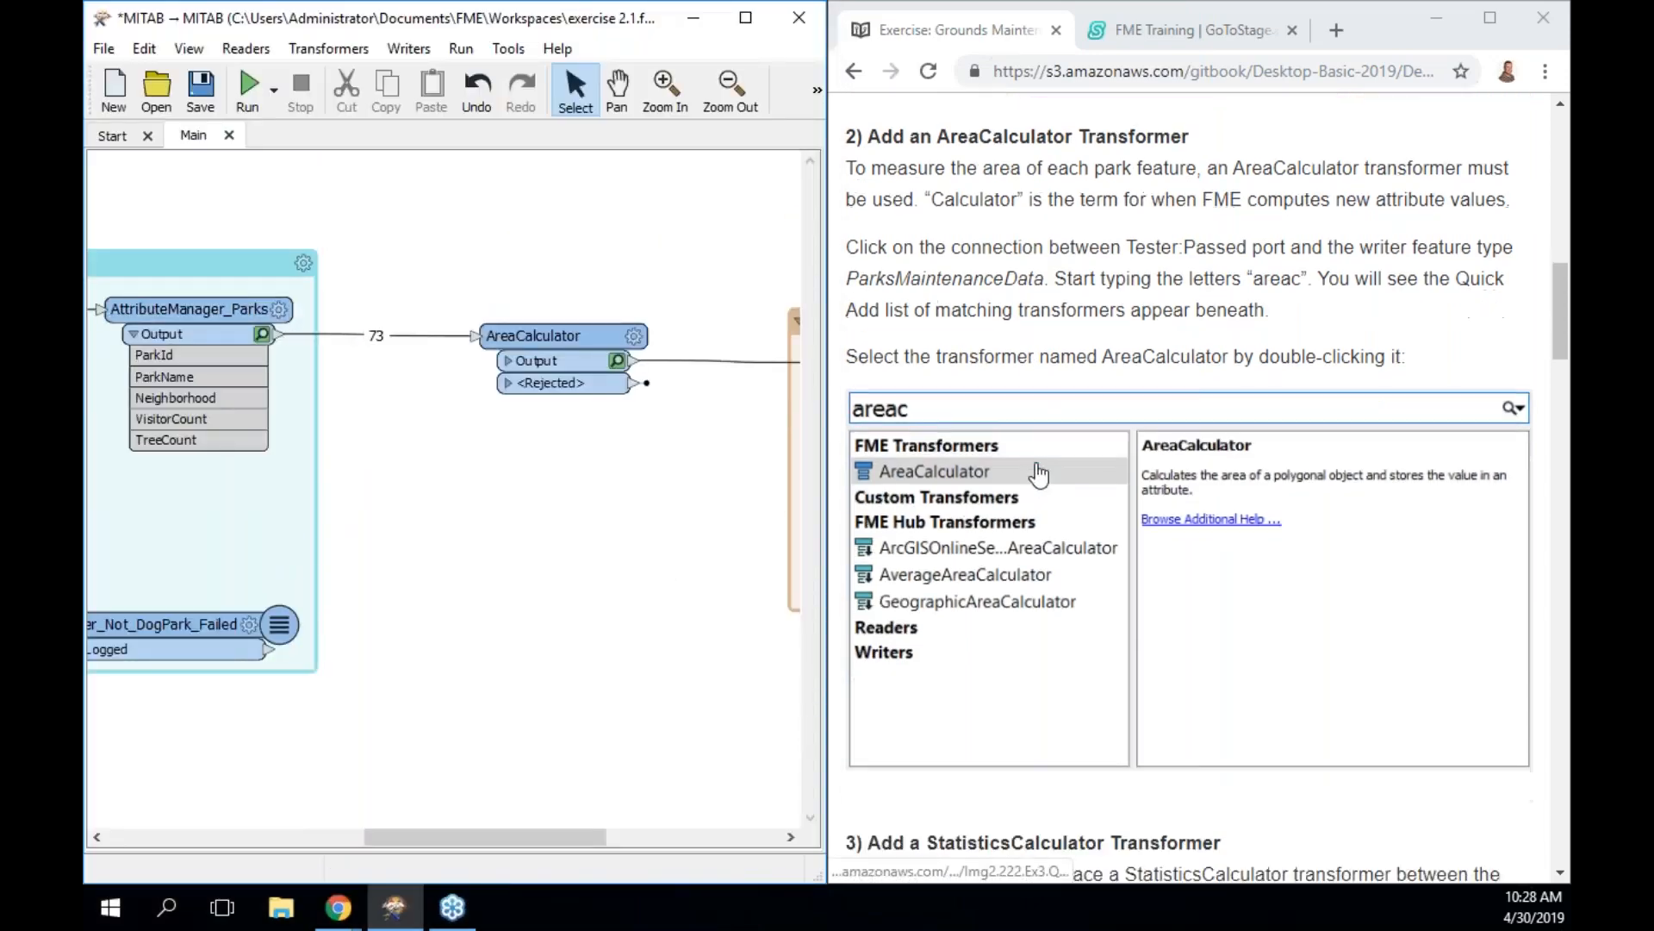
scroll(1038, 473, "down", 3)
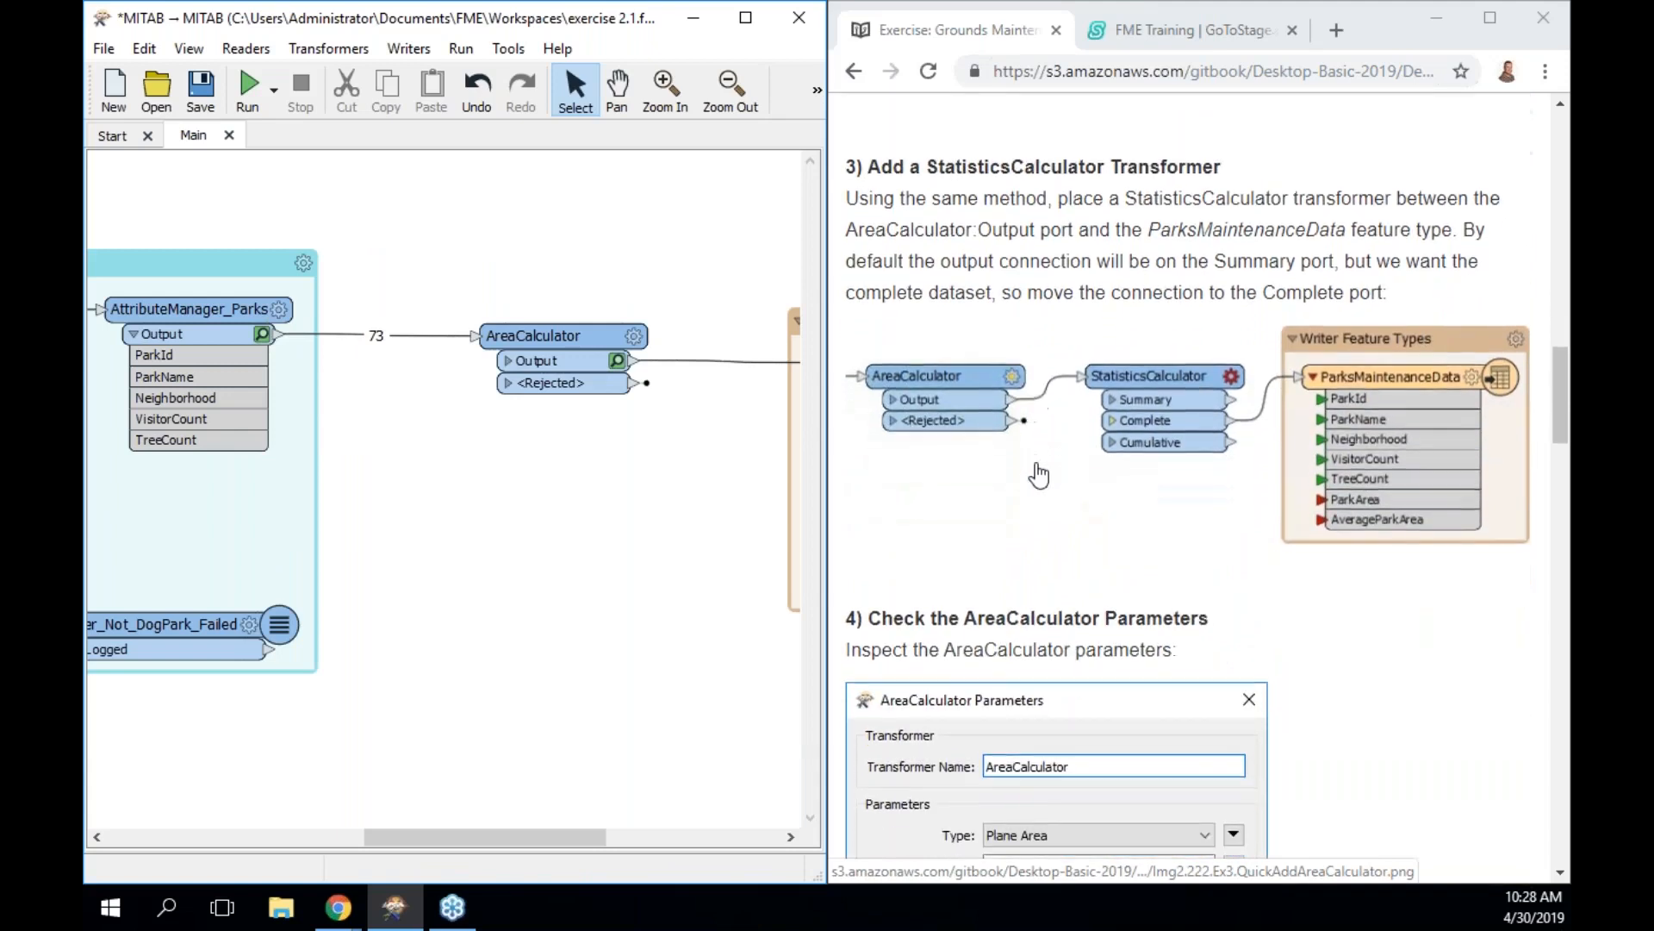
left_click_drag(562, 335, 464, 331)
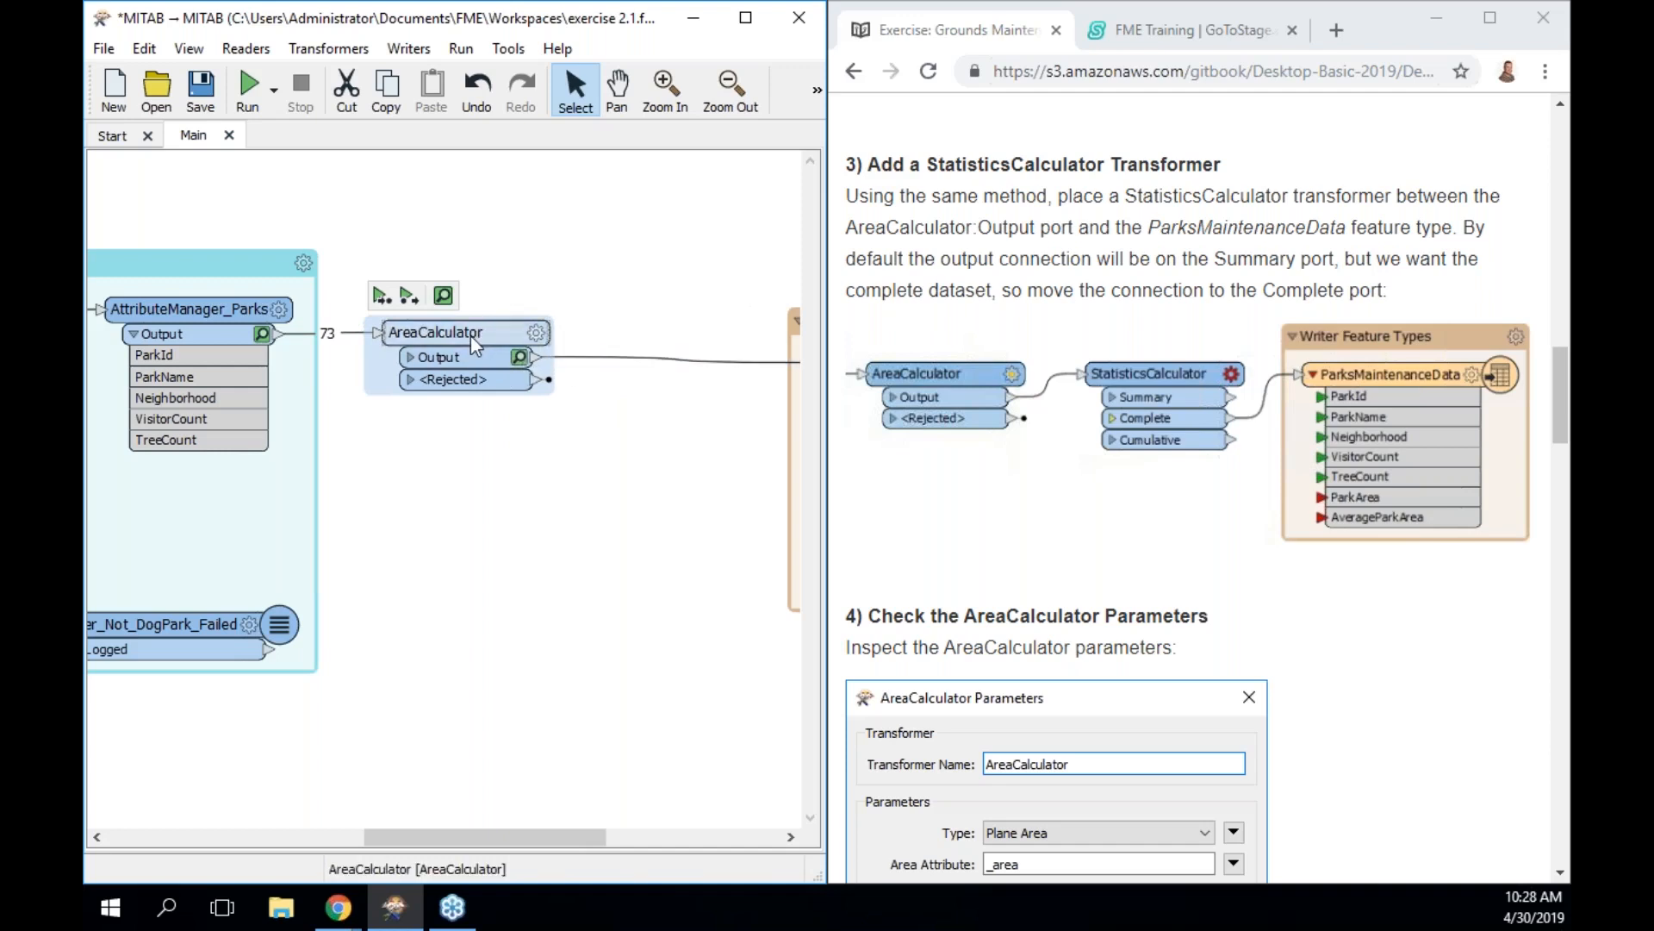
mouse_move(471, 334)
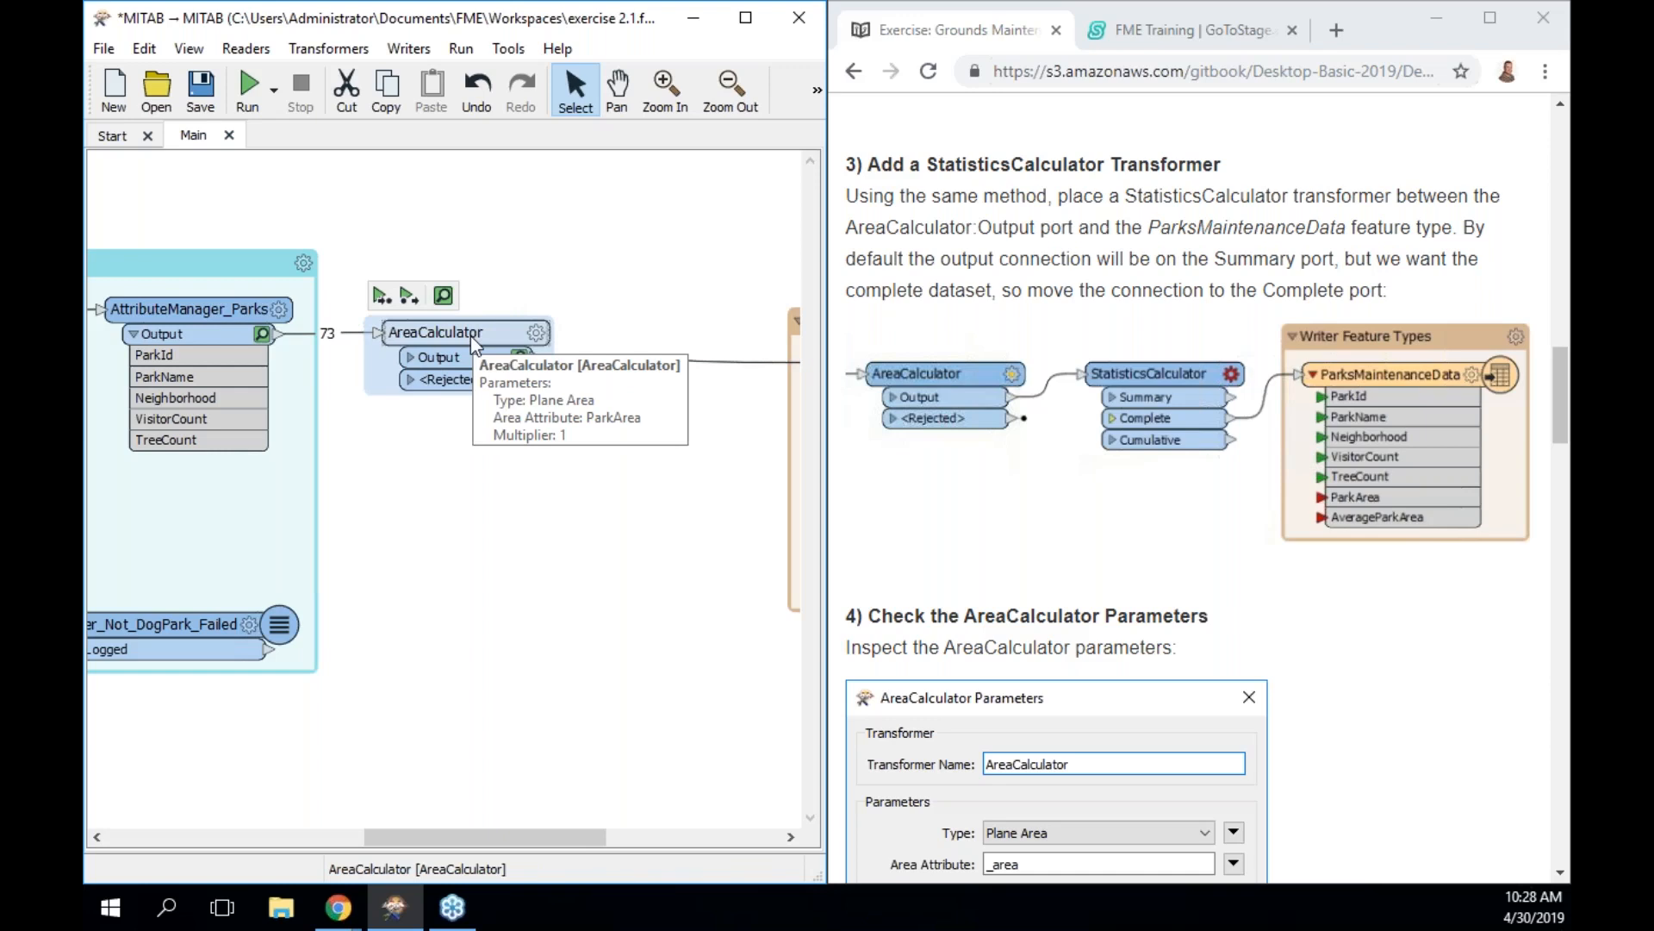
Insert a StatisticsCalculator on the connection between AreaCalculator's Output port and the ParksMaintenanceData writer feature type
left_click(639, 360)
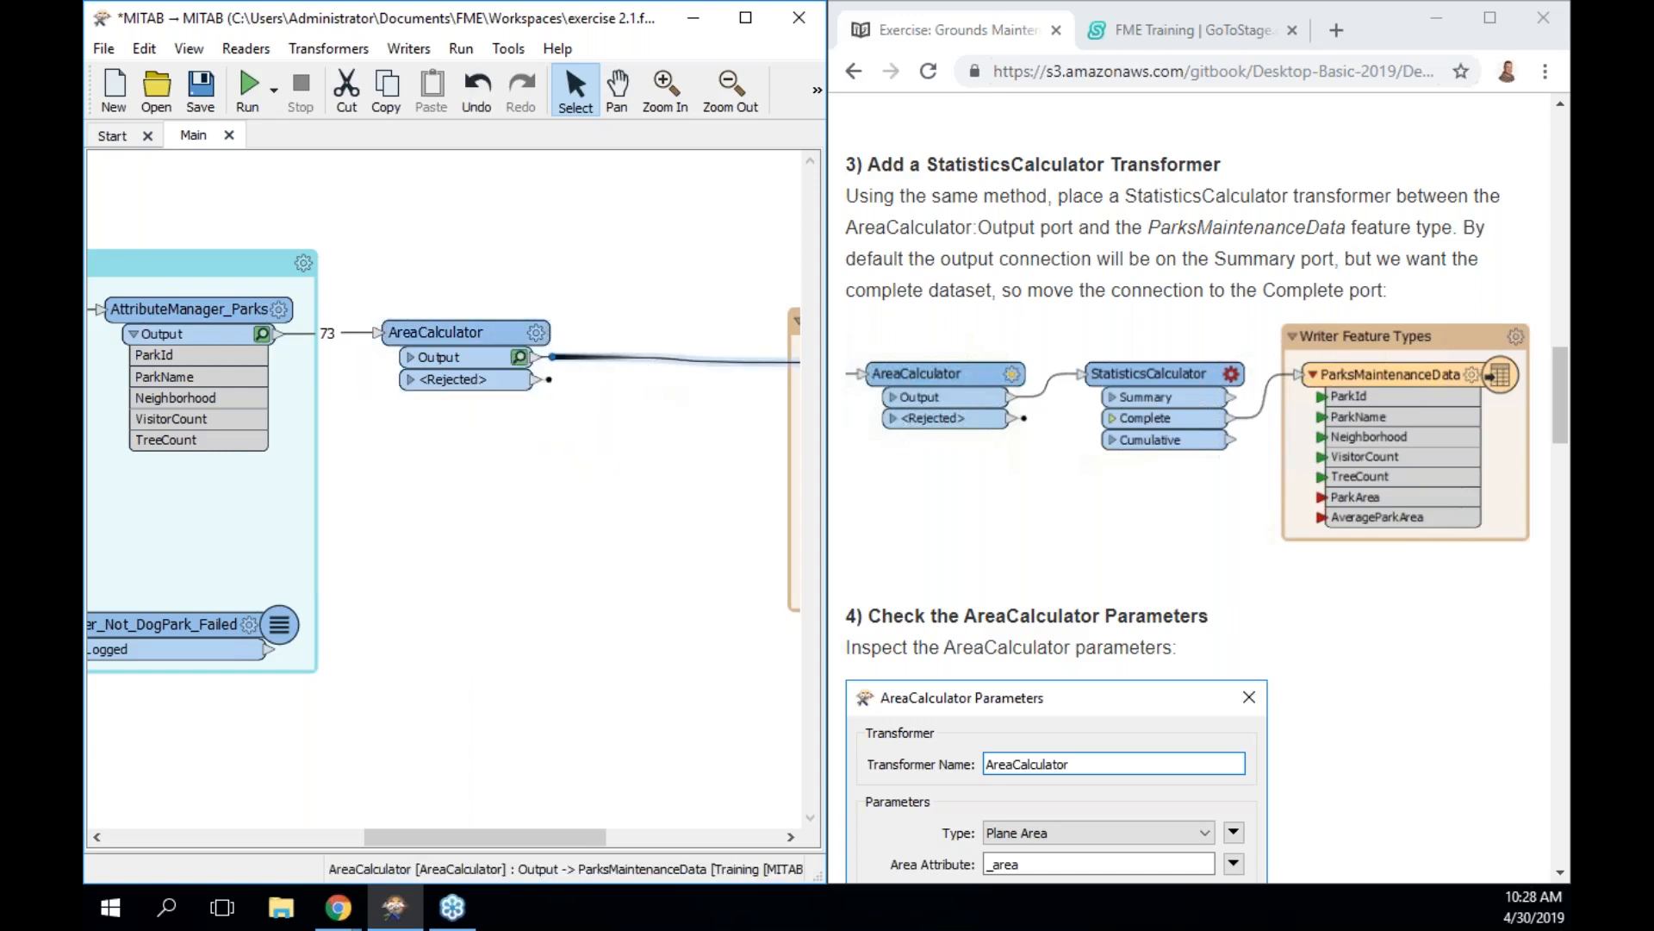
left_click_drag(500, 834, 562, 836)
type("stat")
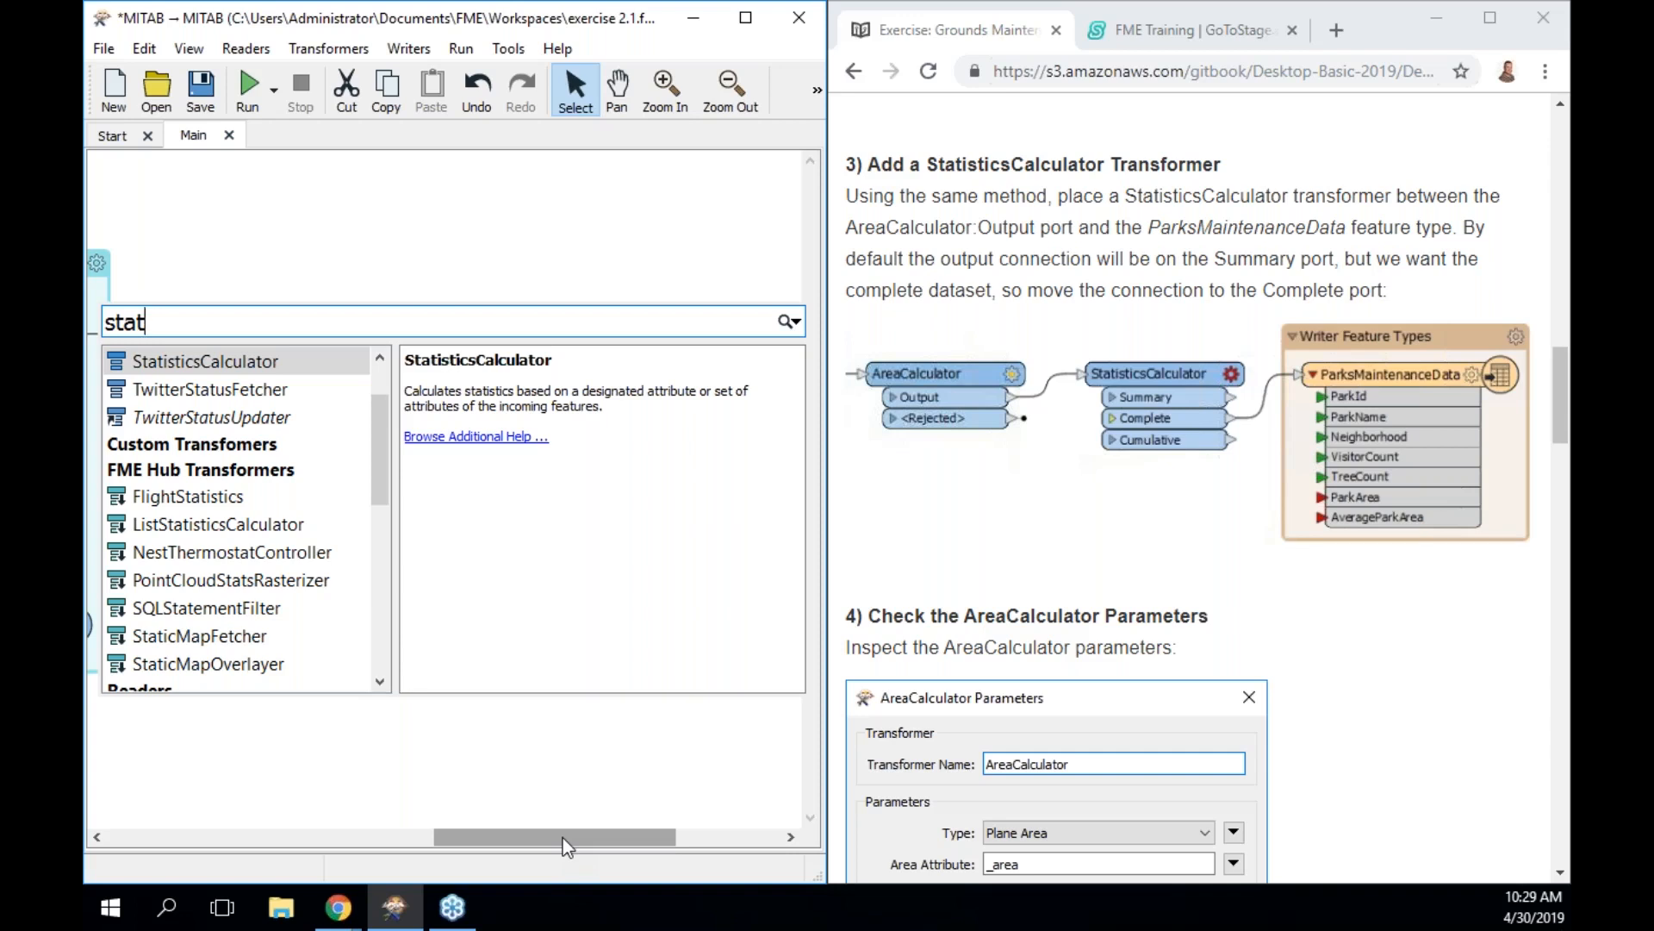
key("Return")
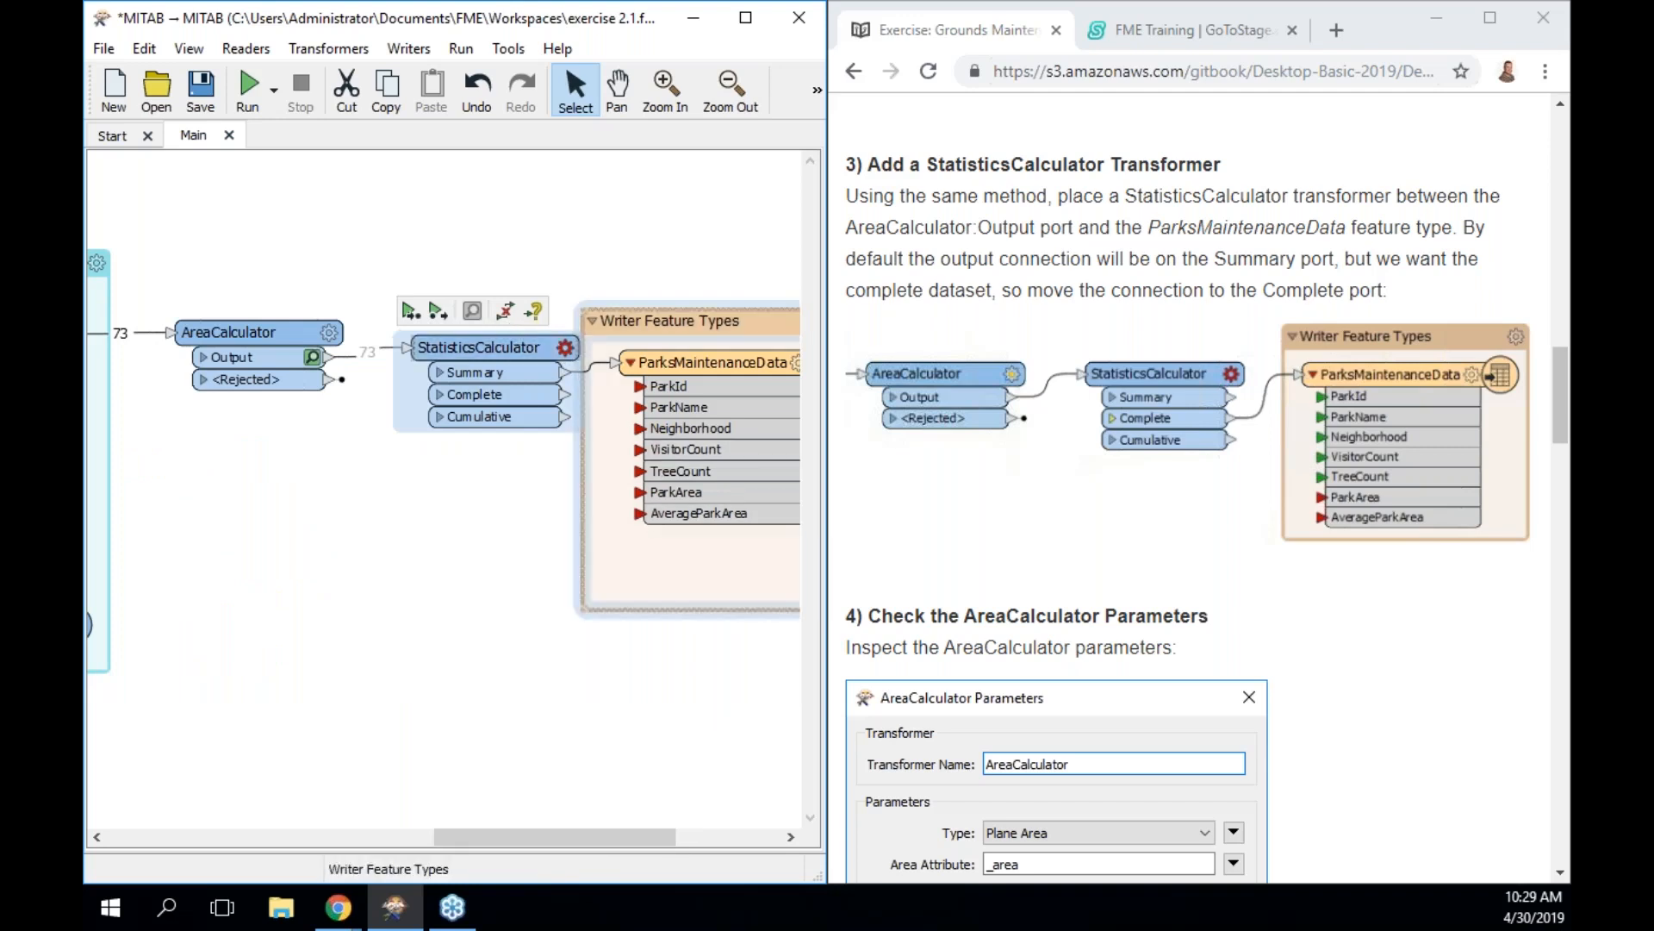
Try shifting the Writer Feature Types bookmark away from the StatisticsCalculator, and undo the moves and the transformer's insertion
scroll(1053, 556, "down", 1)
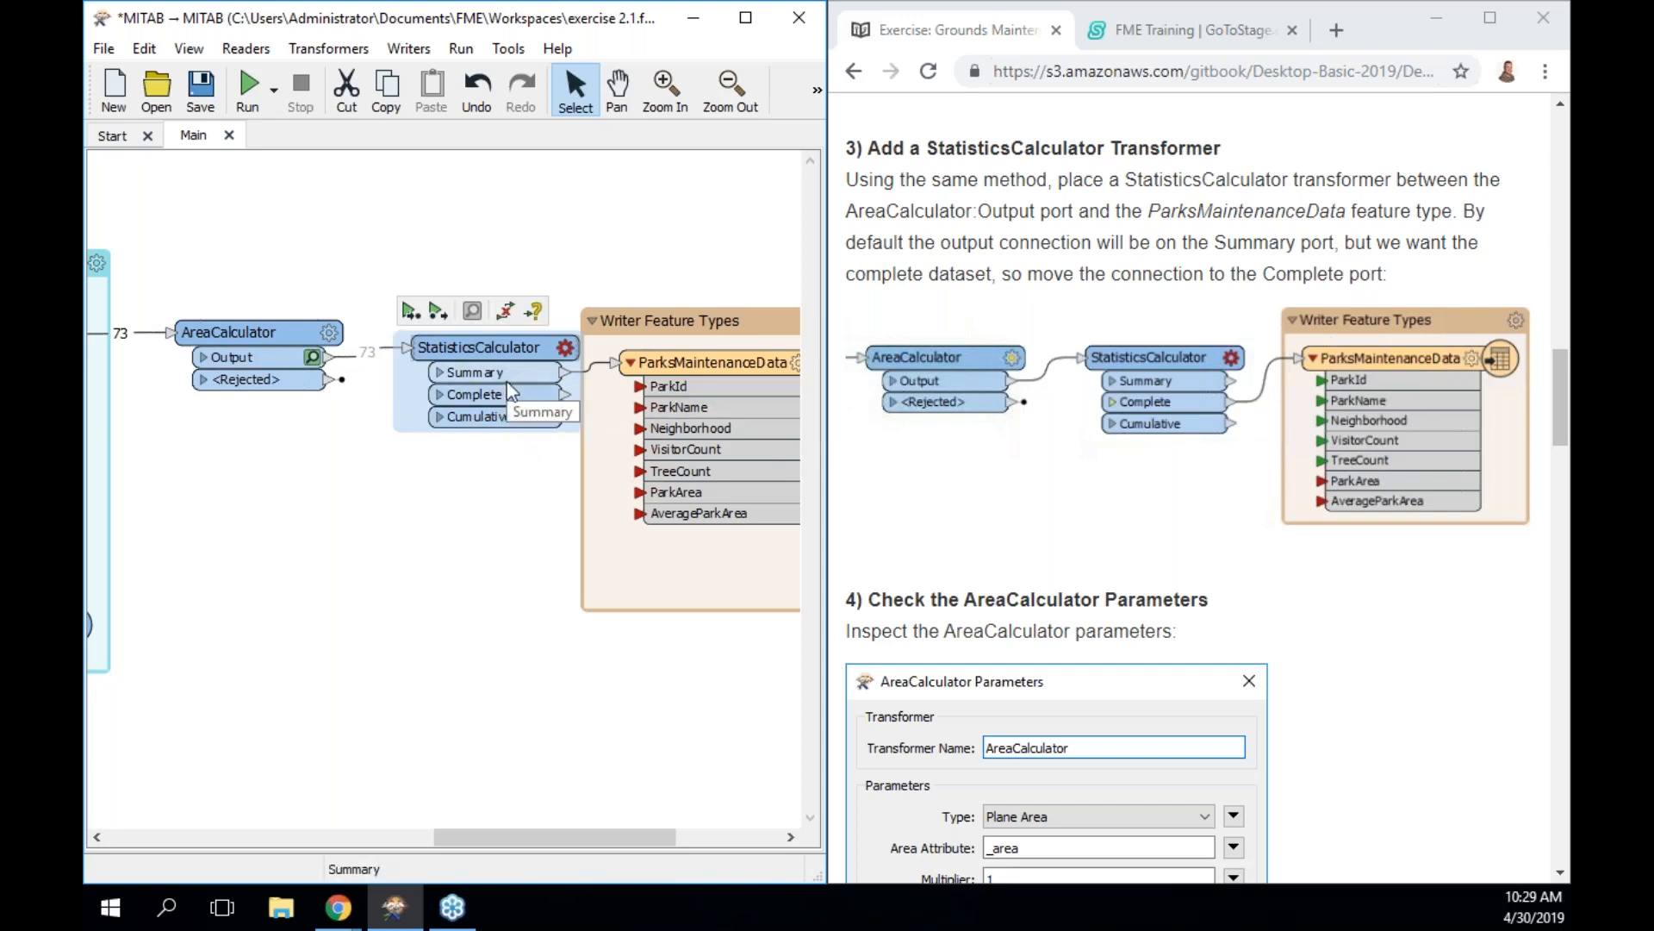
left_click_drag(645, 342, 708, 342)
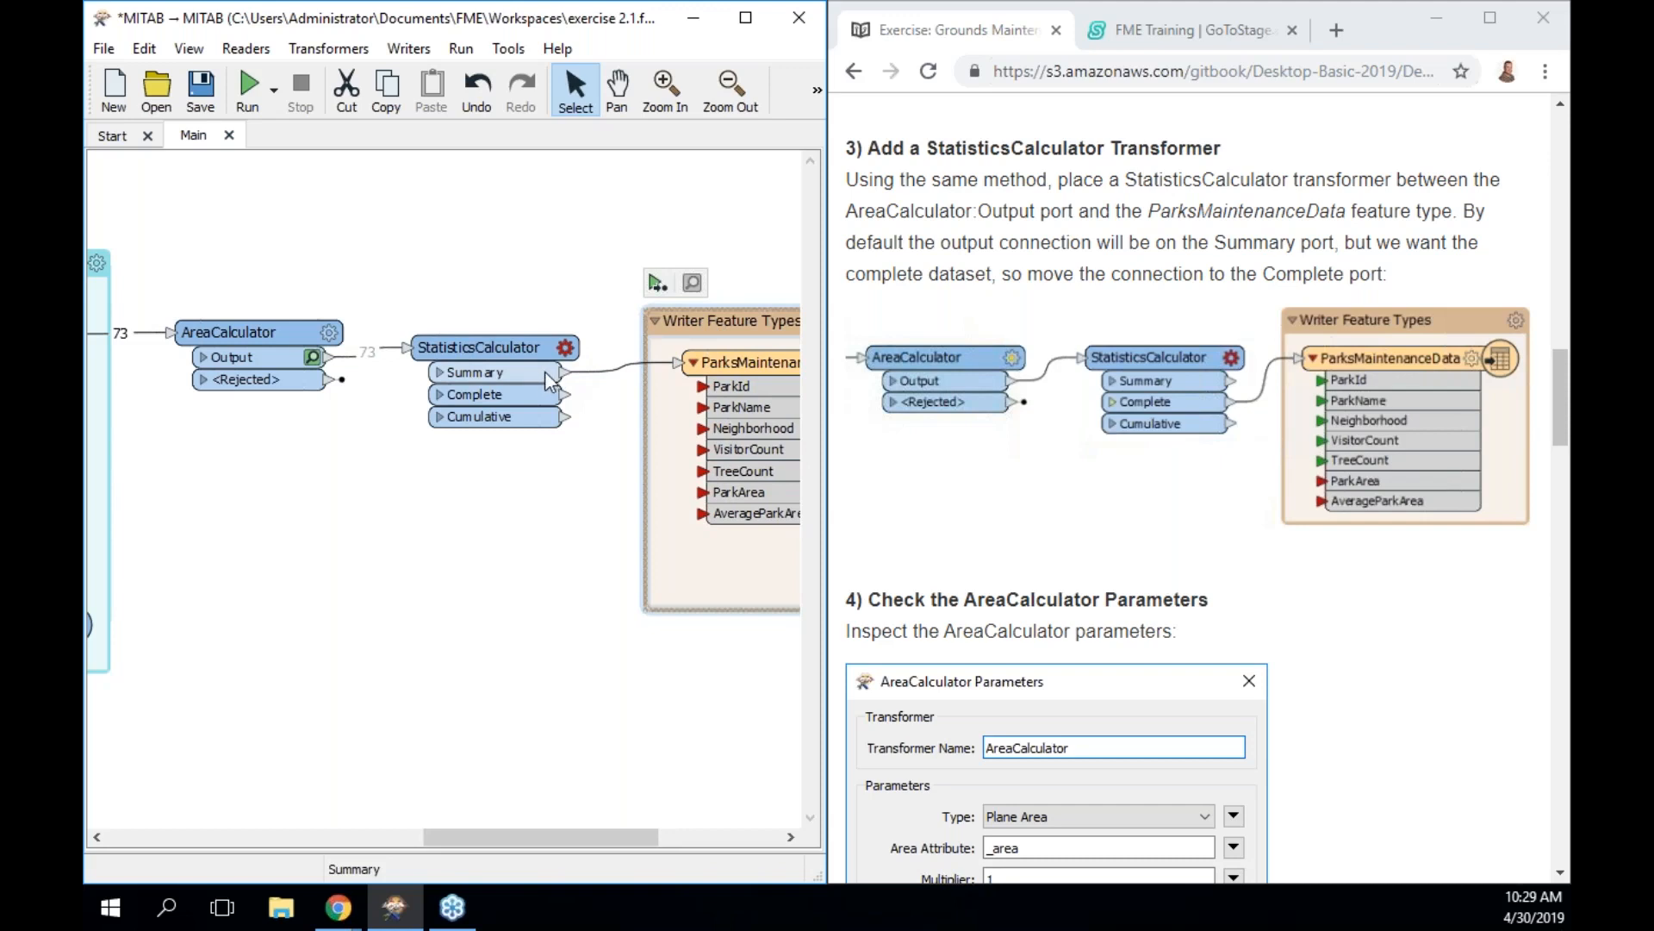
left_click(586, 379)
left_click(577, 381)
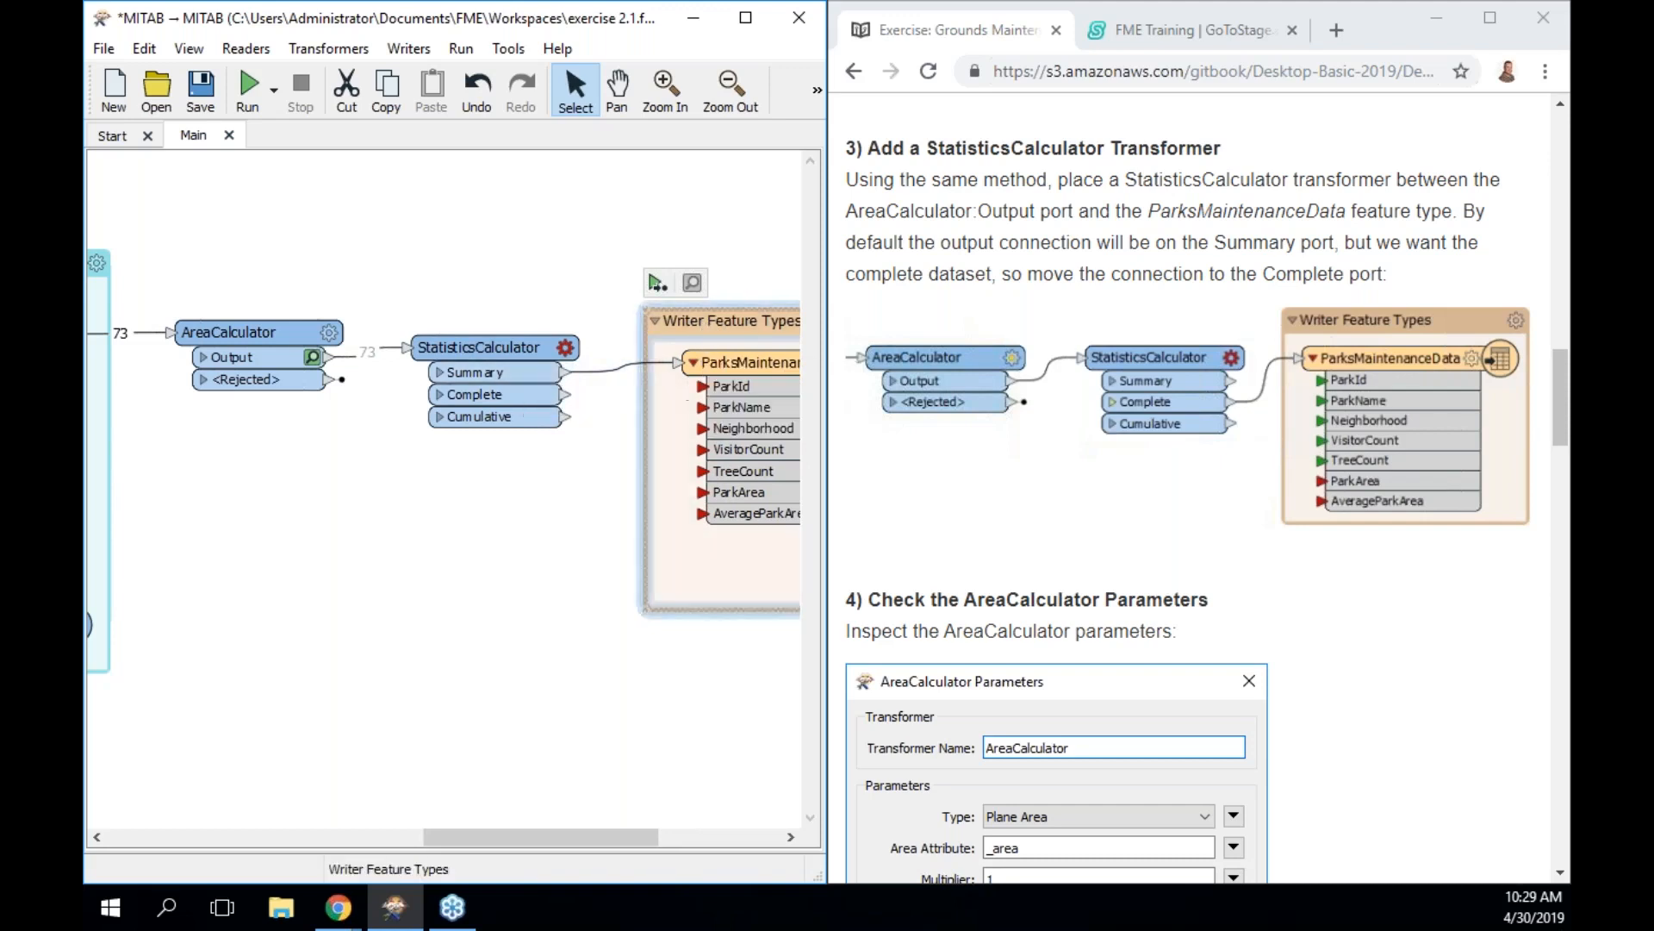
left_click_drag(707, 323, 735, 325)
left_click(508, 362)
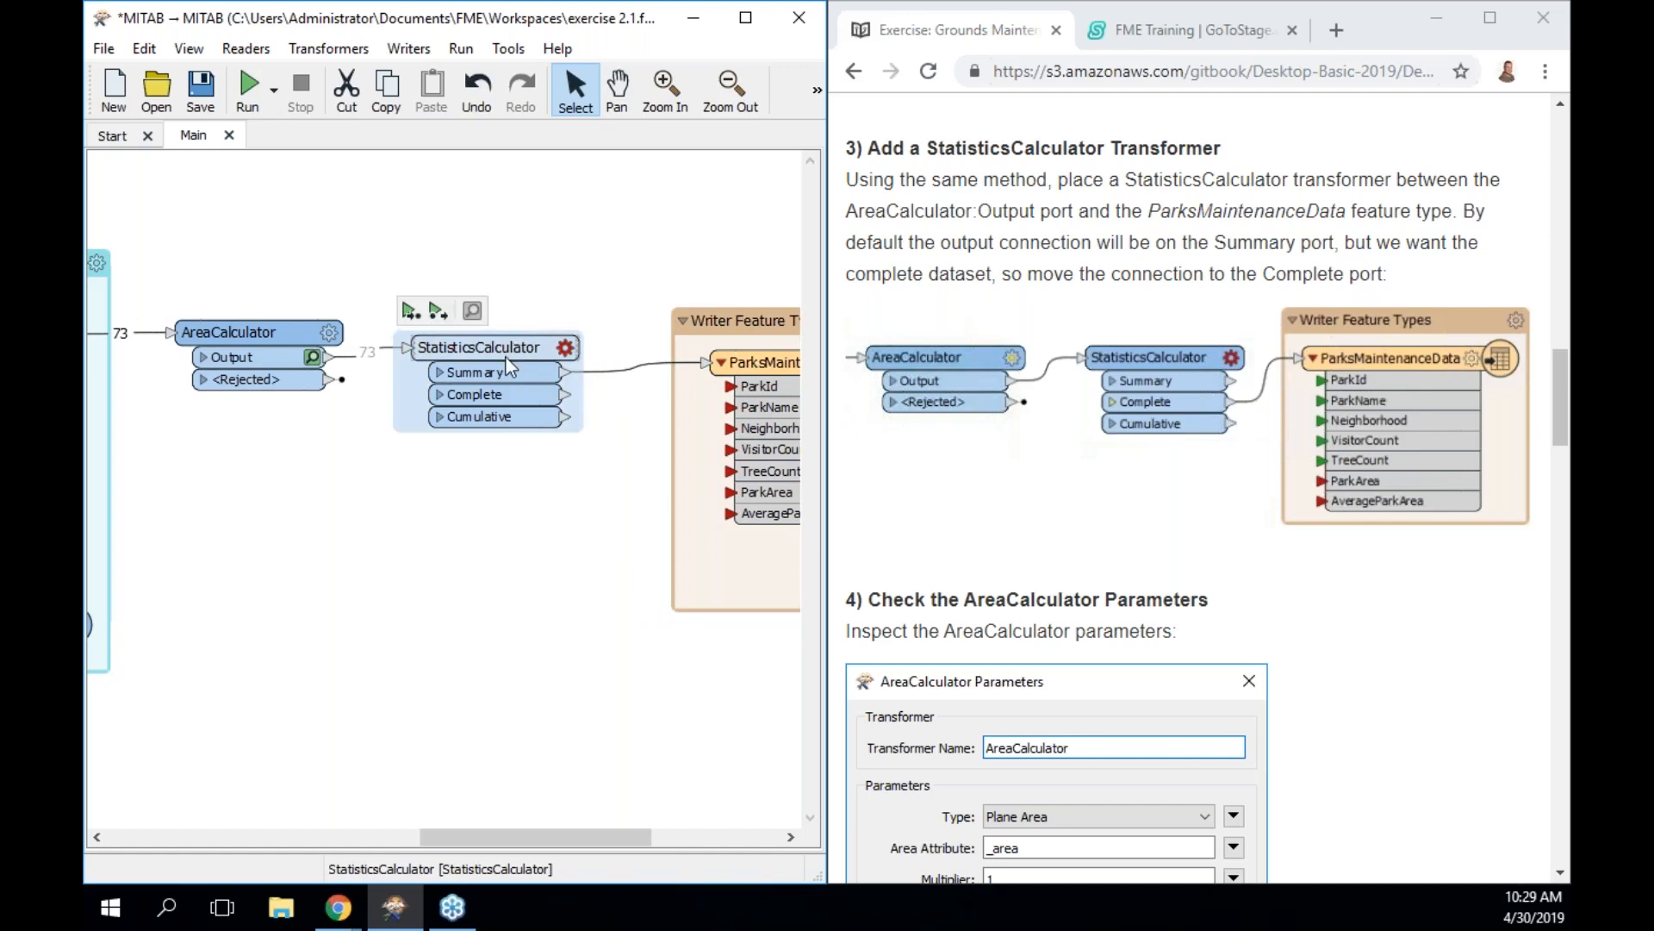
key("ctrl+z")
key("ctrl+z")
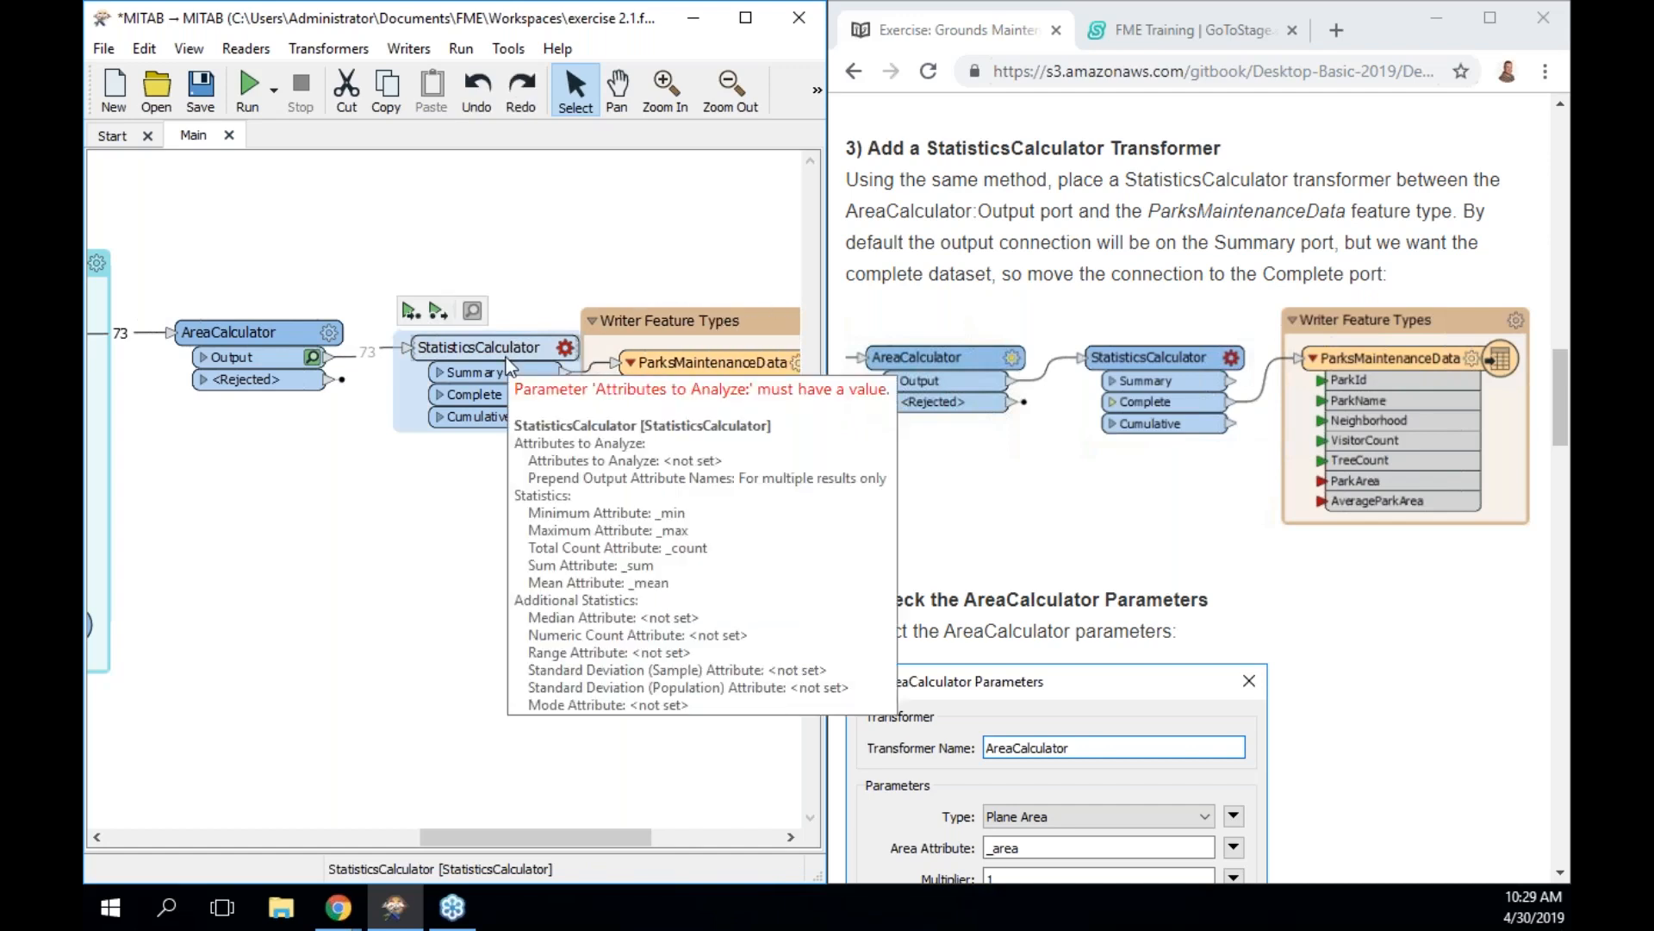
Move the Writer Feature Types bookmark farther from the AreaCalculator and insert a StatisticsCalculator on the connection between them
left_click_drag(670, 321, 782, 321)
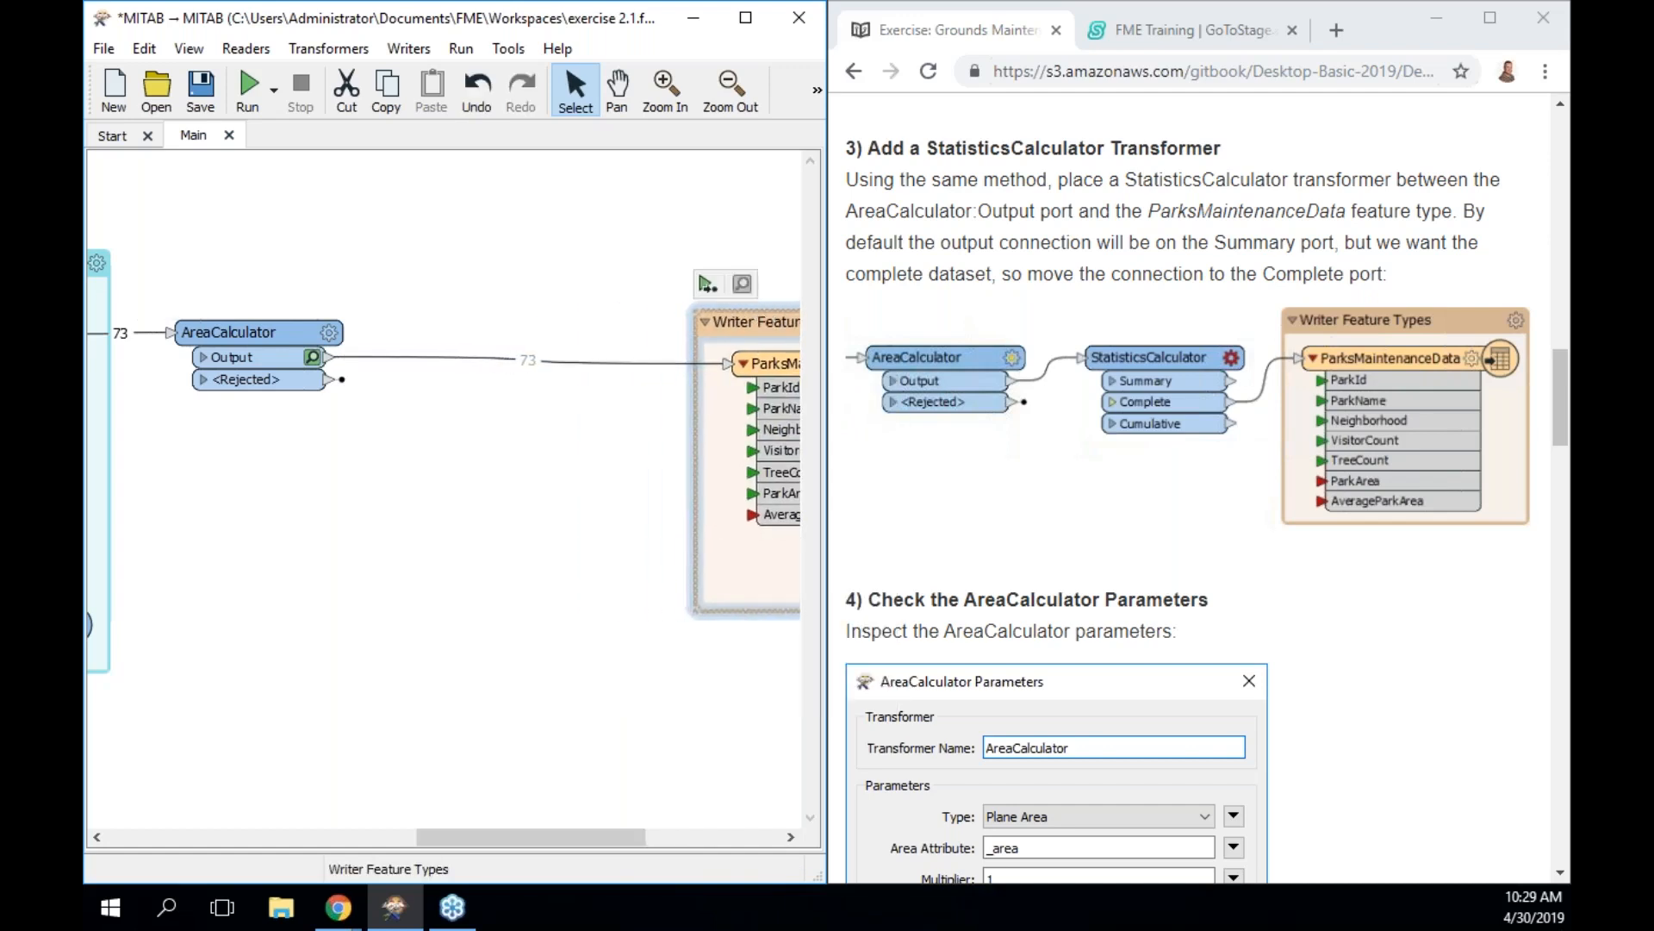
type("stati")
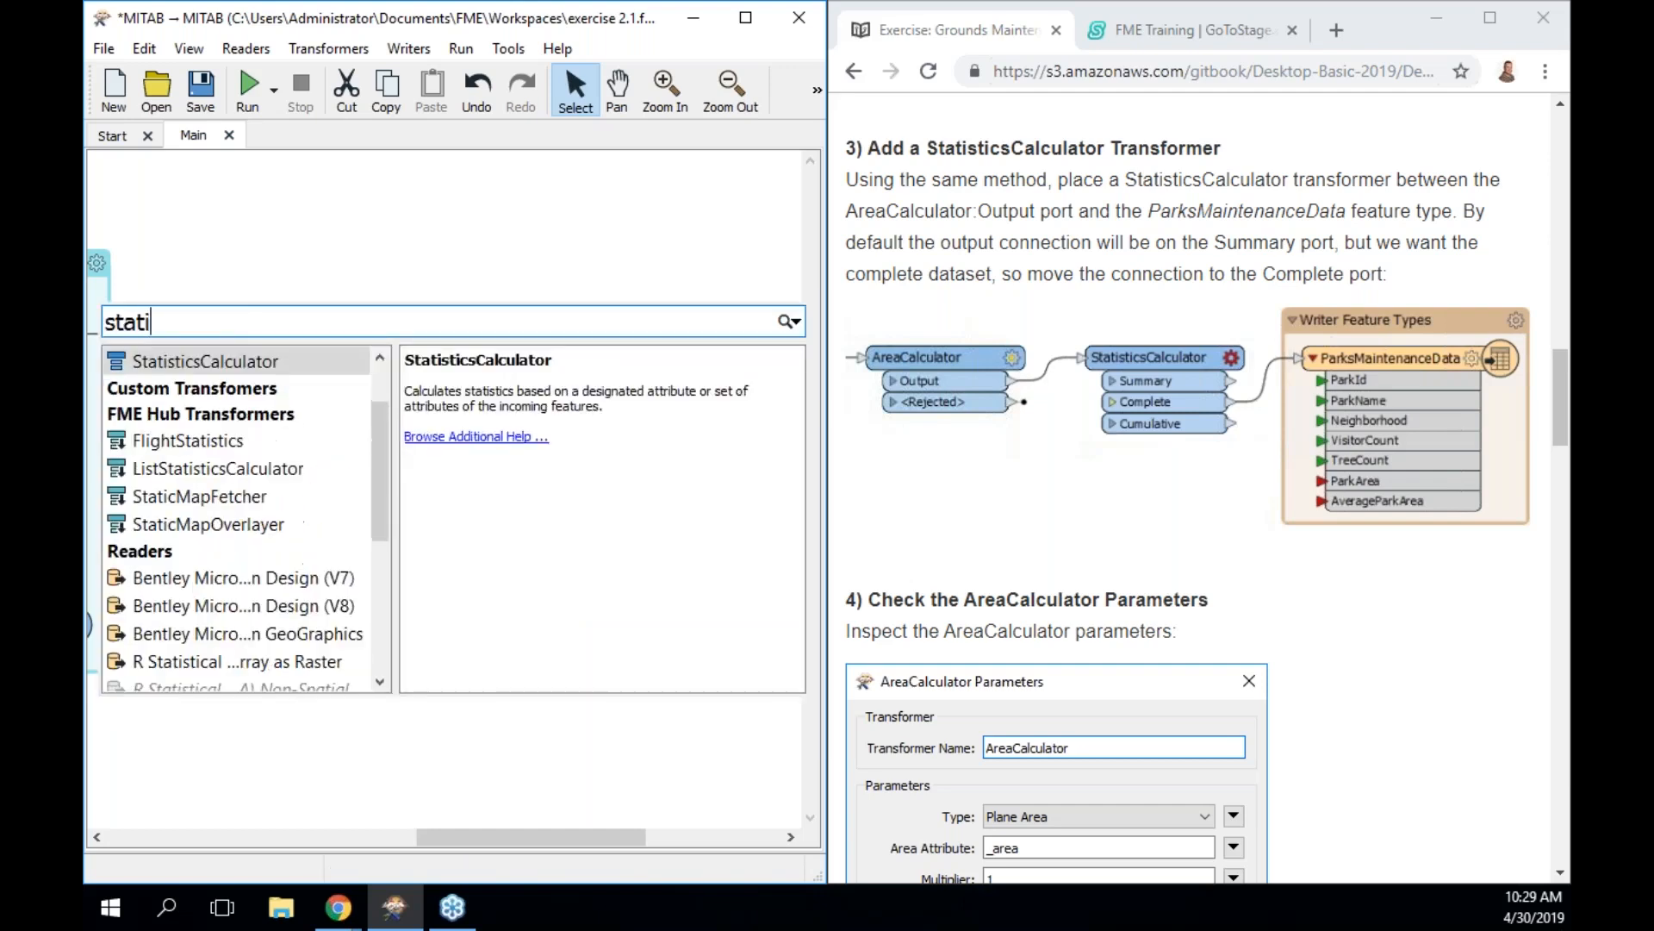
key("Return")
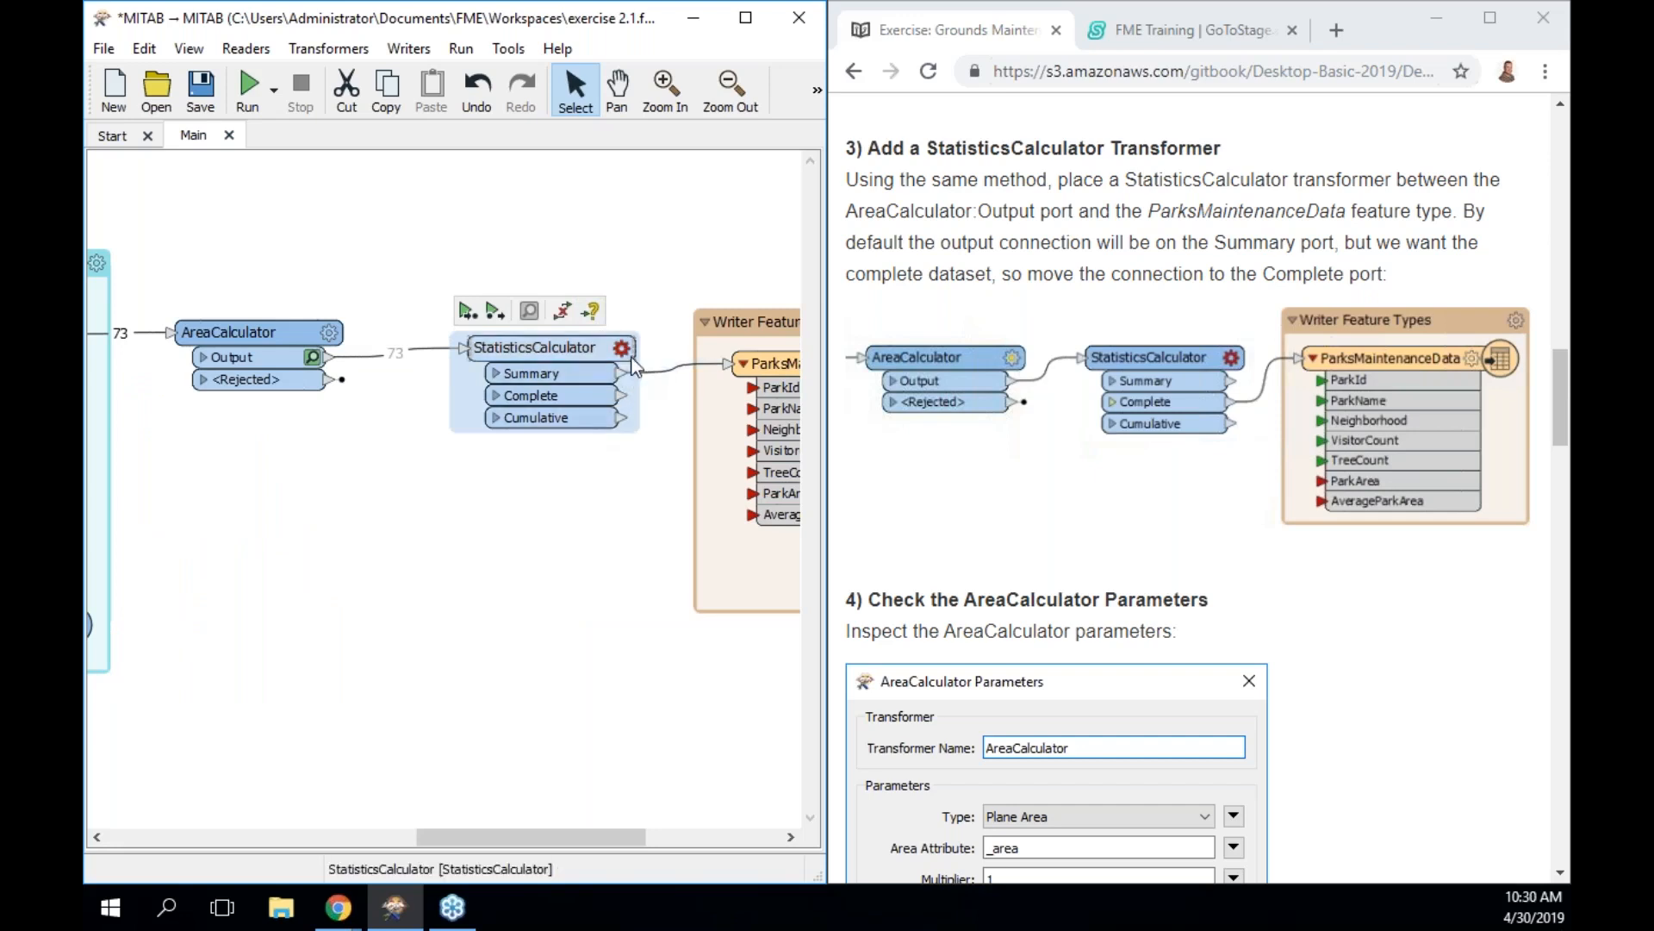
Move the ParksMaintenanceData connection to the StatisticsCalculator's Complete port and shift the transformer closer to the AreaCalculator
mouse_move(597, 312)
left_click(561, 285)
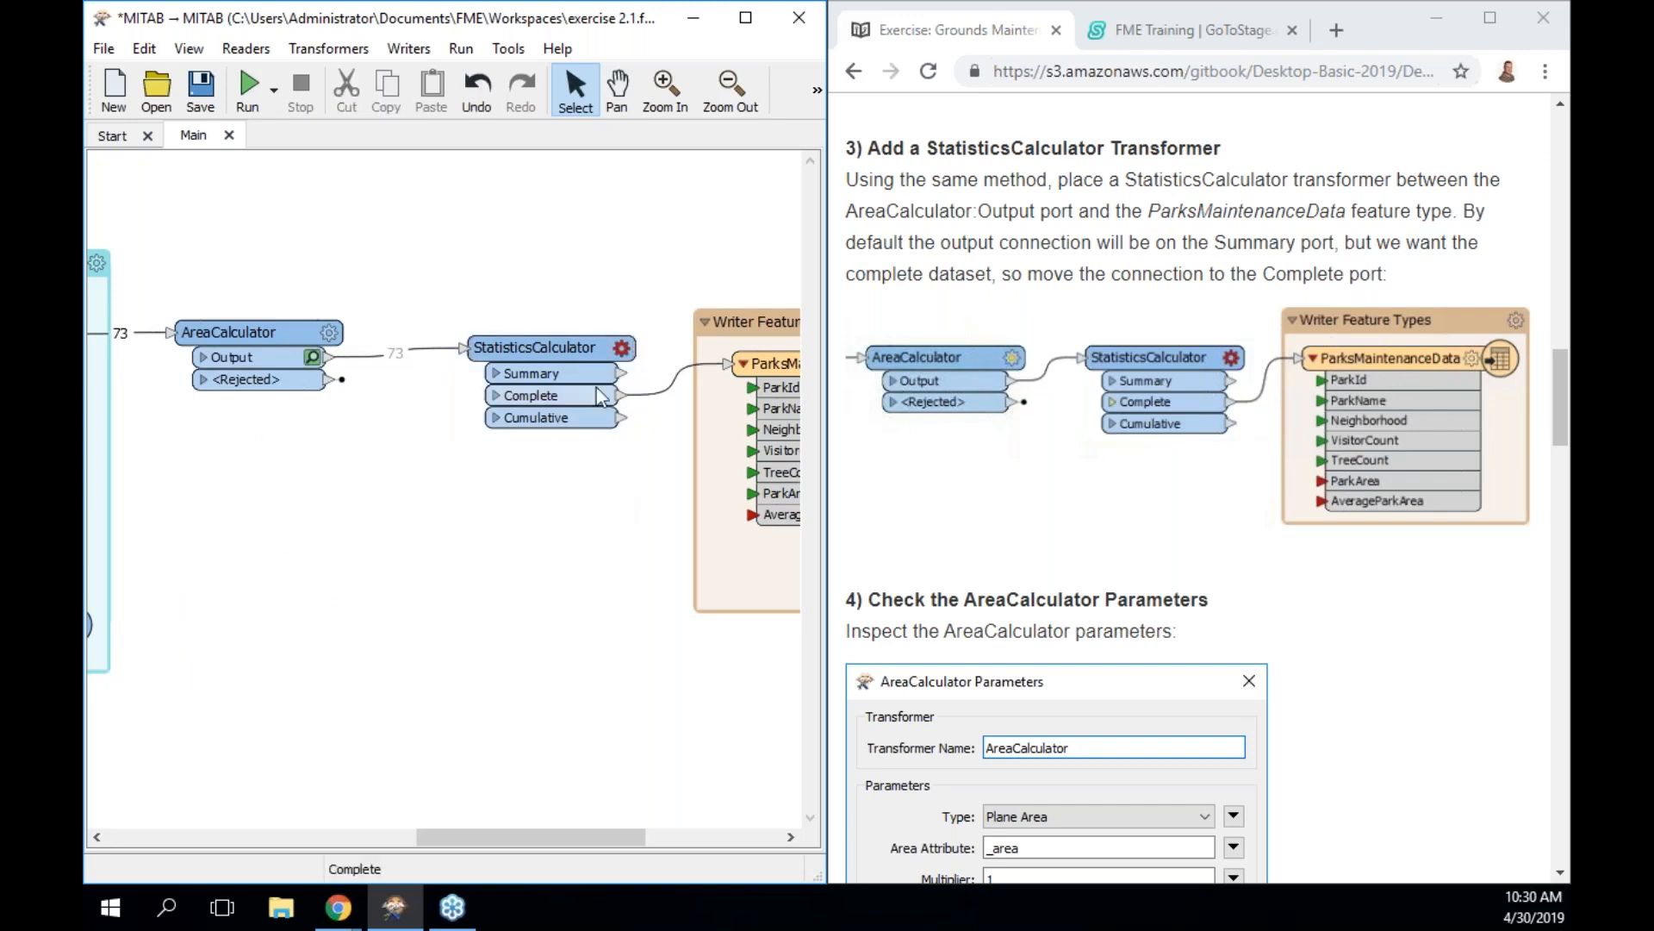
left_click_drag(574, 361, 516, 356)
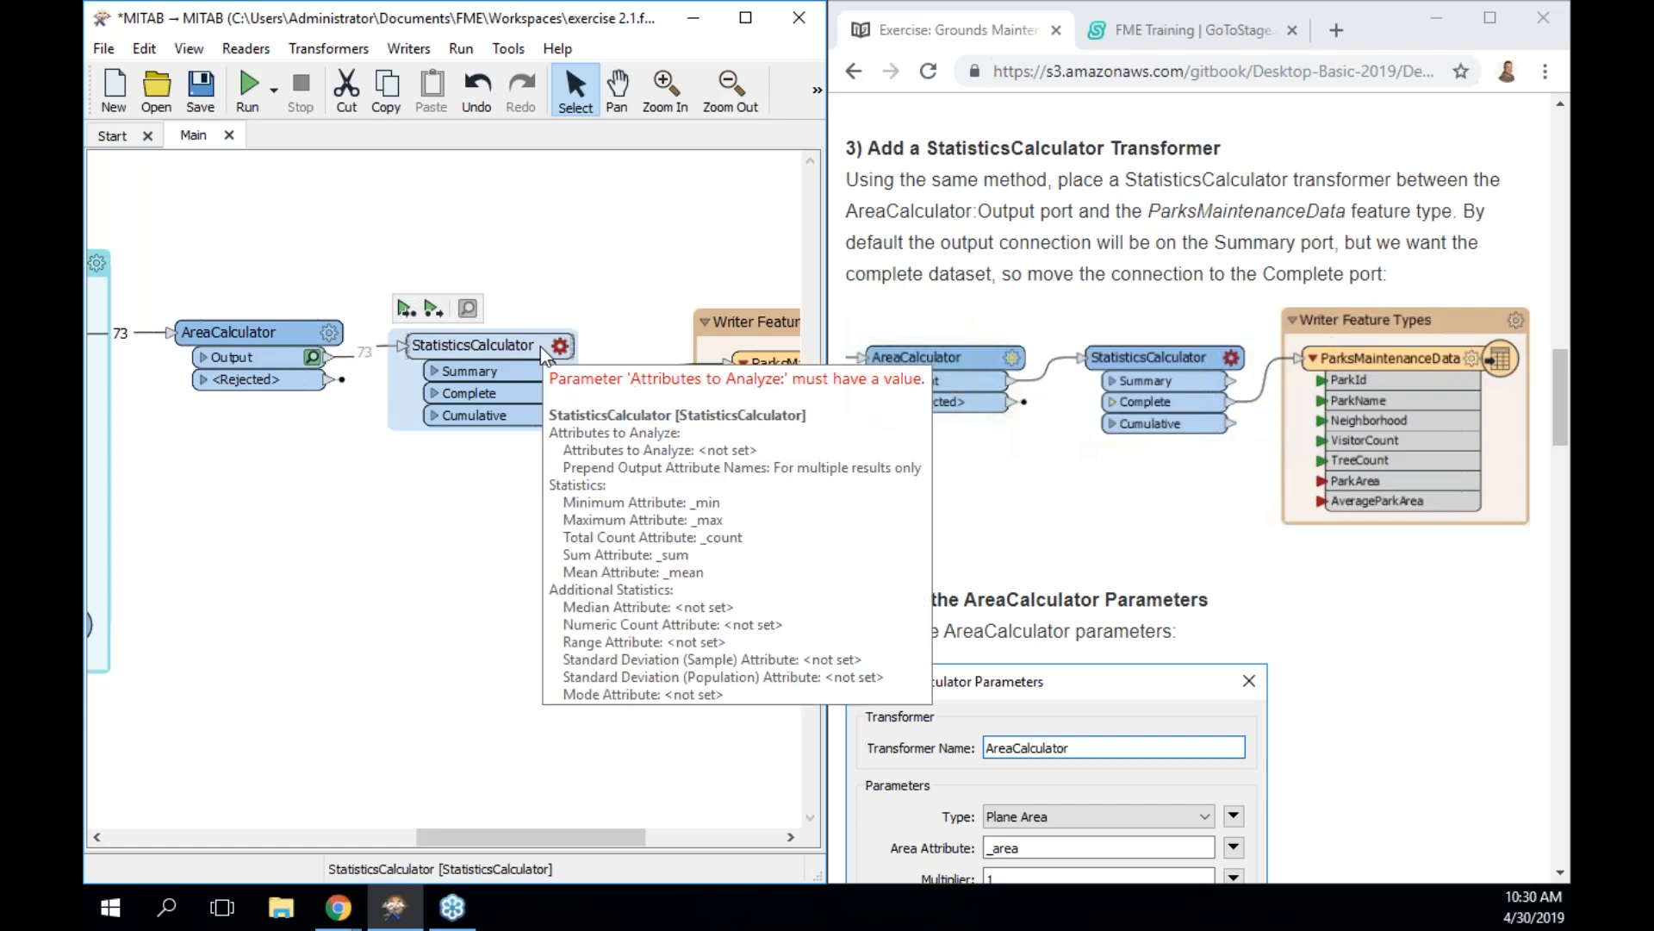
left_click(603, 271)
mouse_move(572, 393)
left_mouse_down()
mouse_move(592, 417)
mouse_move(577, 370)
mouse_move(587, 396)
left_mouse_up()
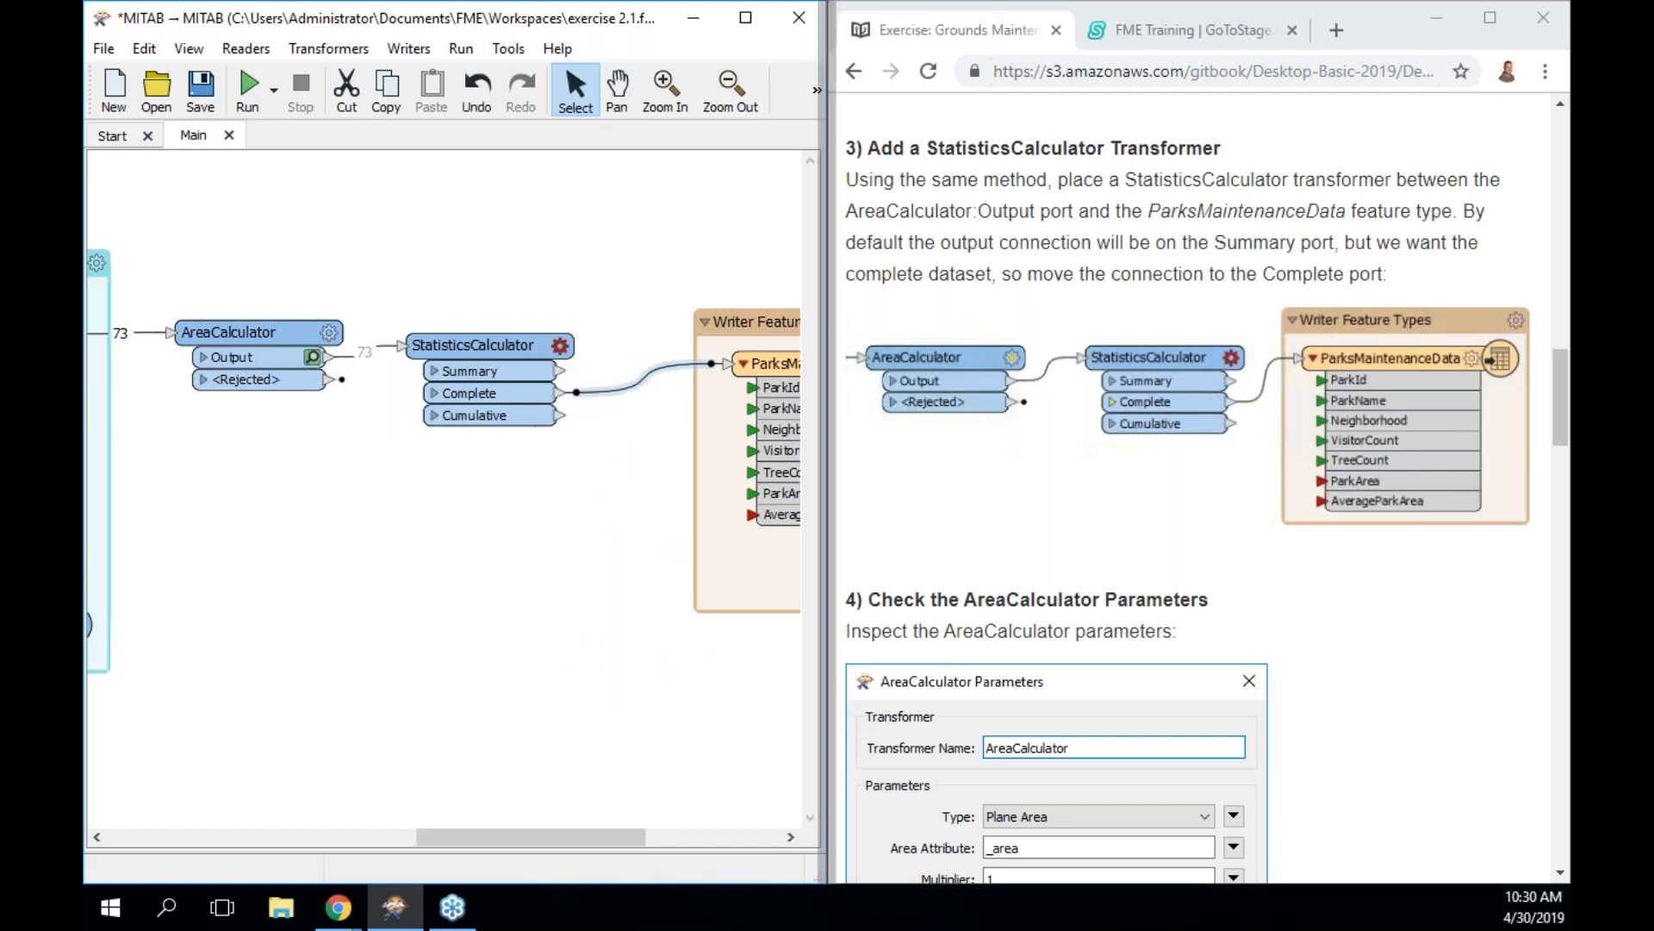
Read the exercise instructions for checking the AreaCalculator parameters and defining the StatisticsCalculator parameters
scroll(1234, 596, "down", 1)
scroll(1234, 596, "down", 3)
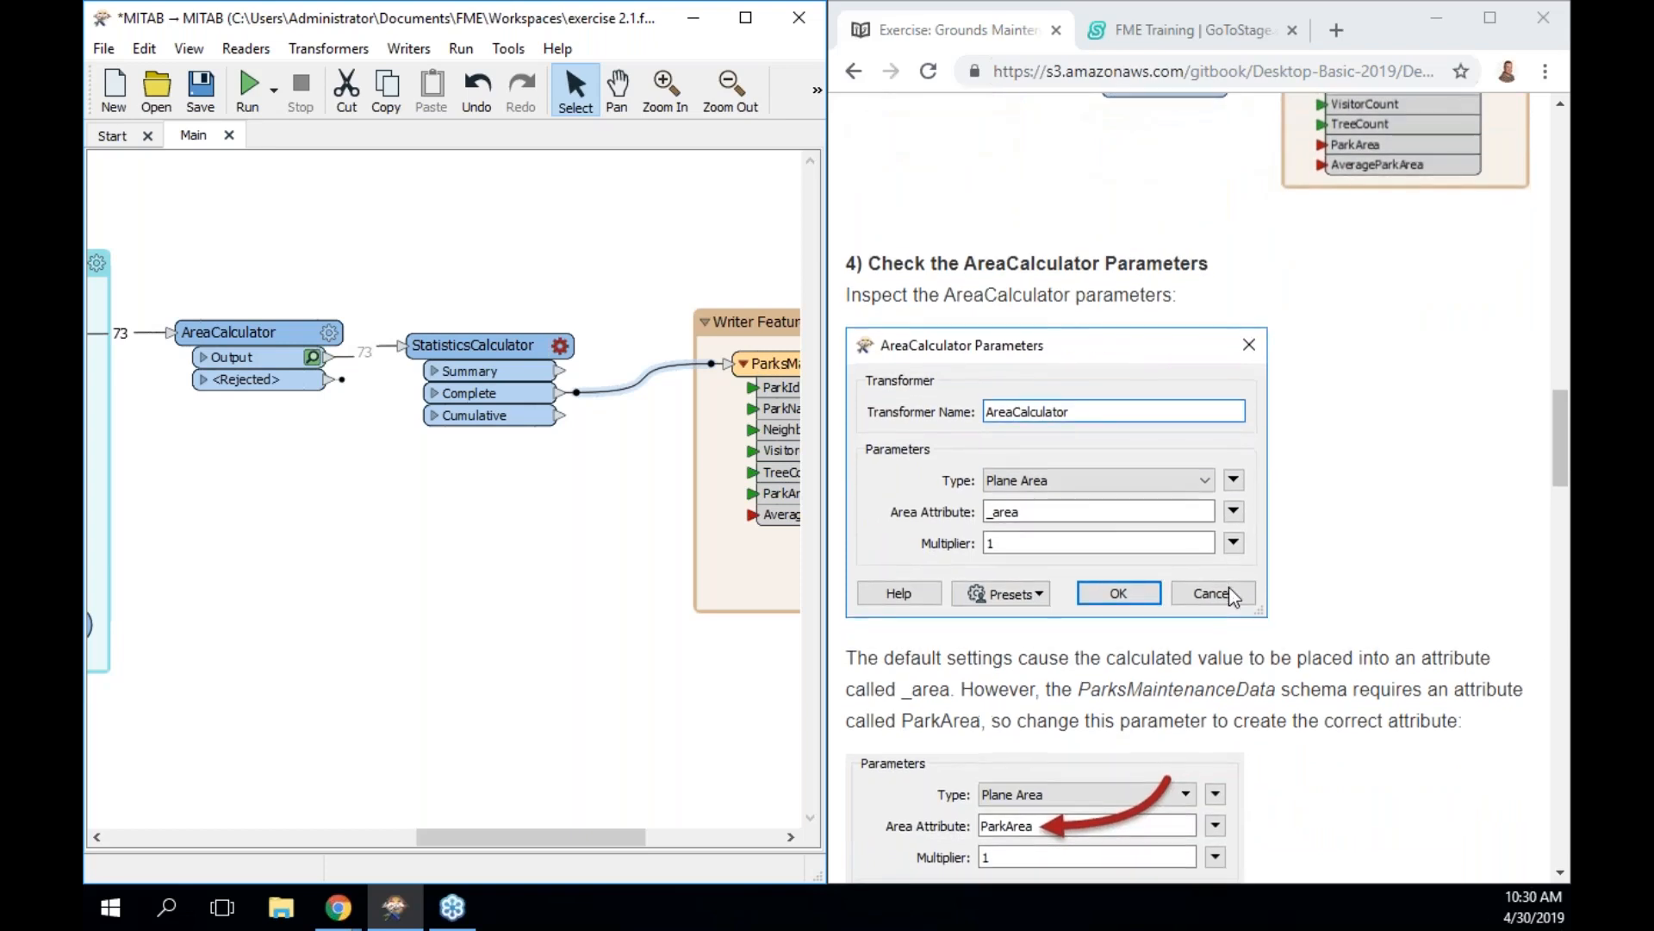
scroll(1234, 597, "down", 1)
scroll(1230, 589, "down", 4)
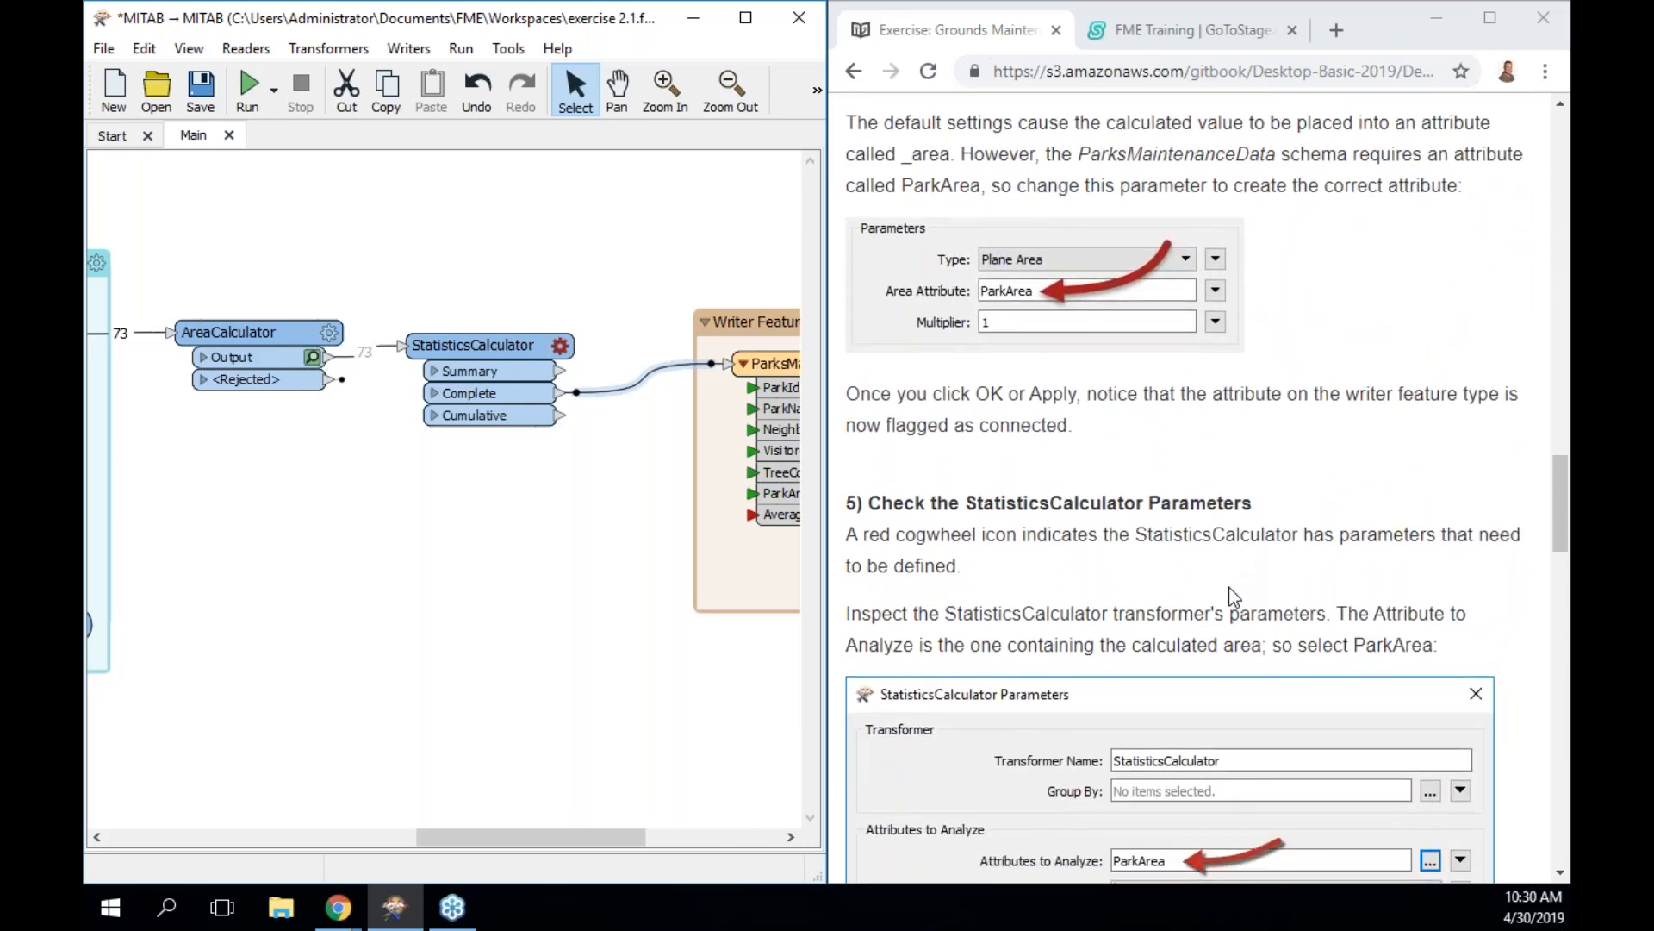
scroll(1229, 587, "down", 1)
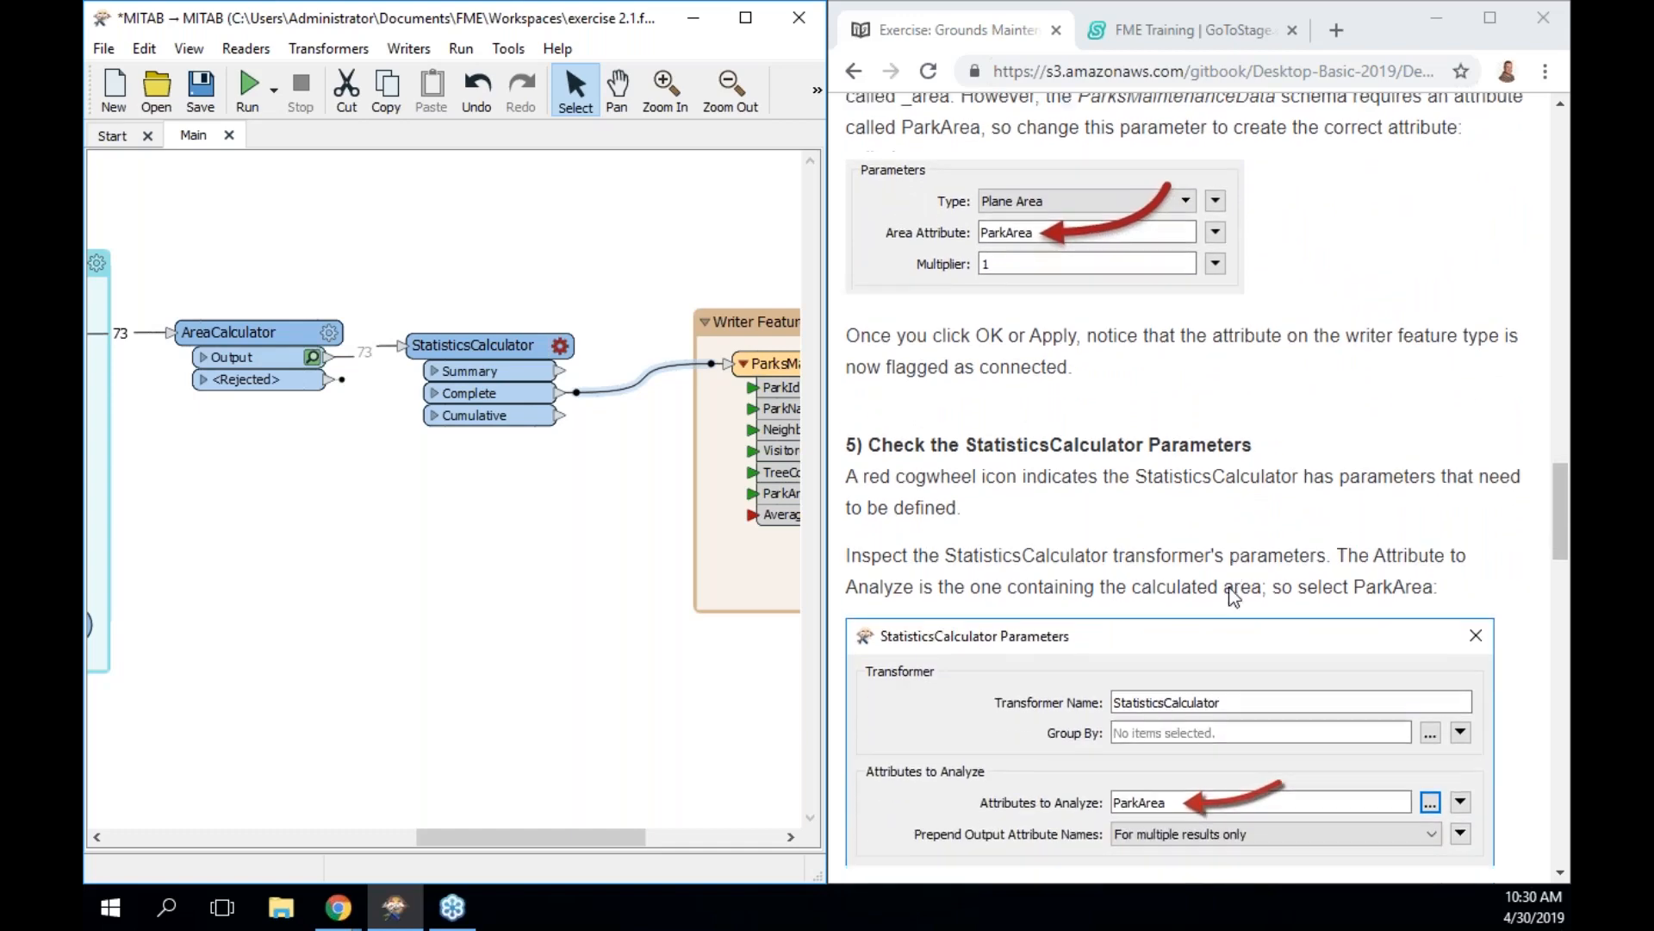
scroll(1228, 587, "down", 2)
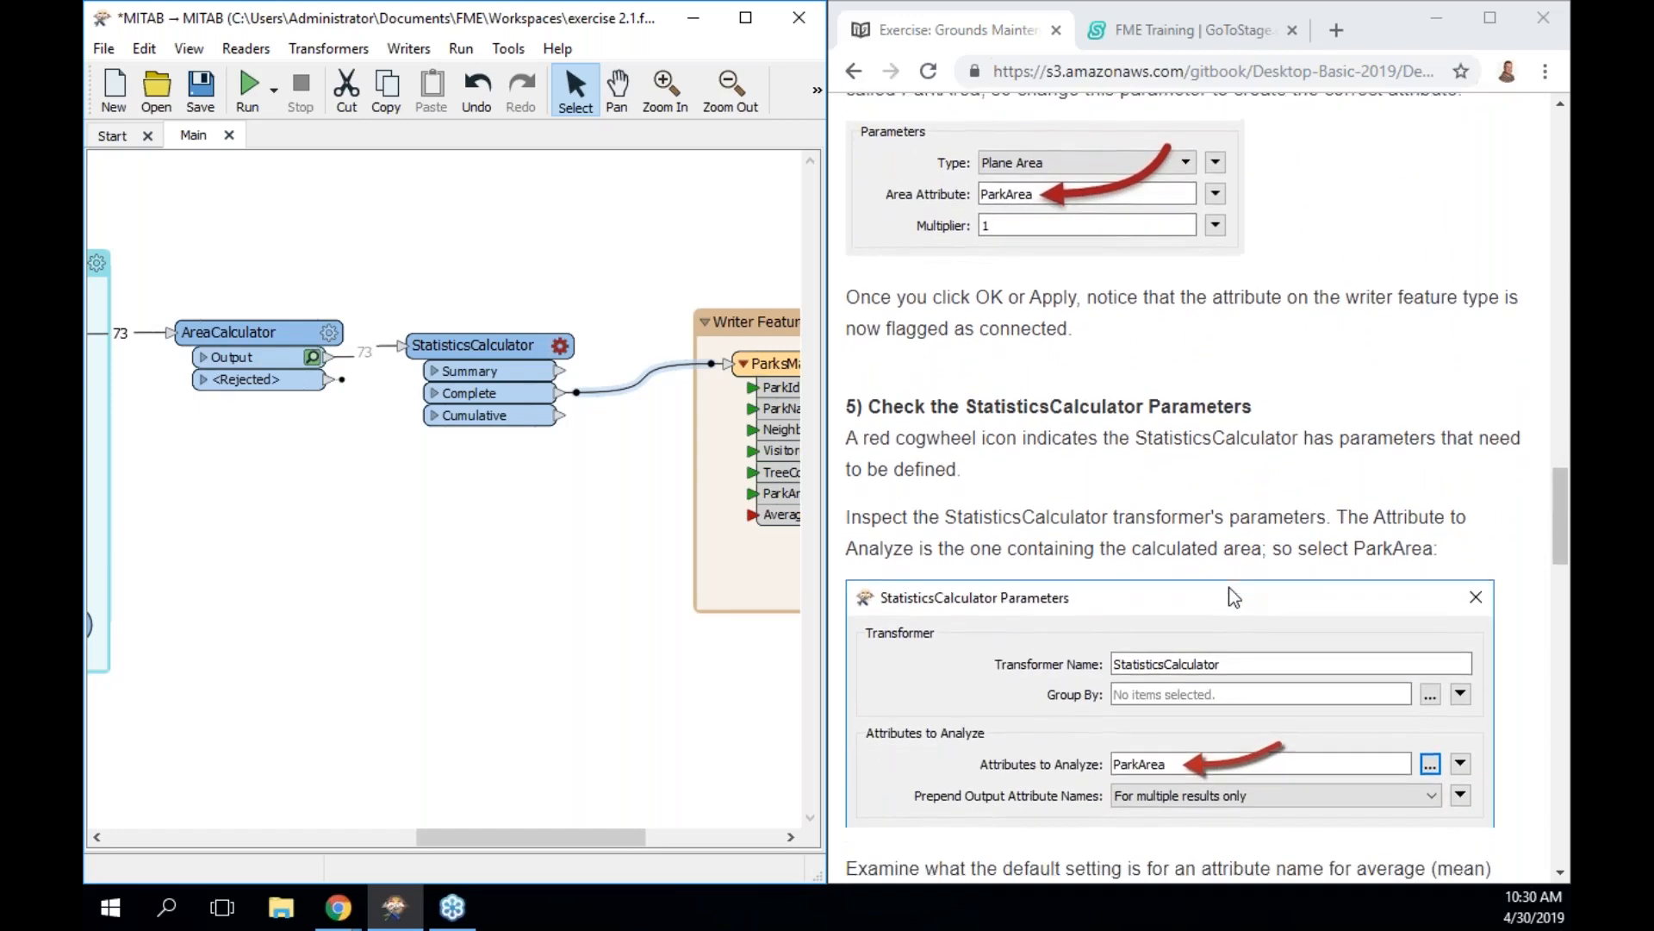
scroll(1229, 587, "down", 2)
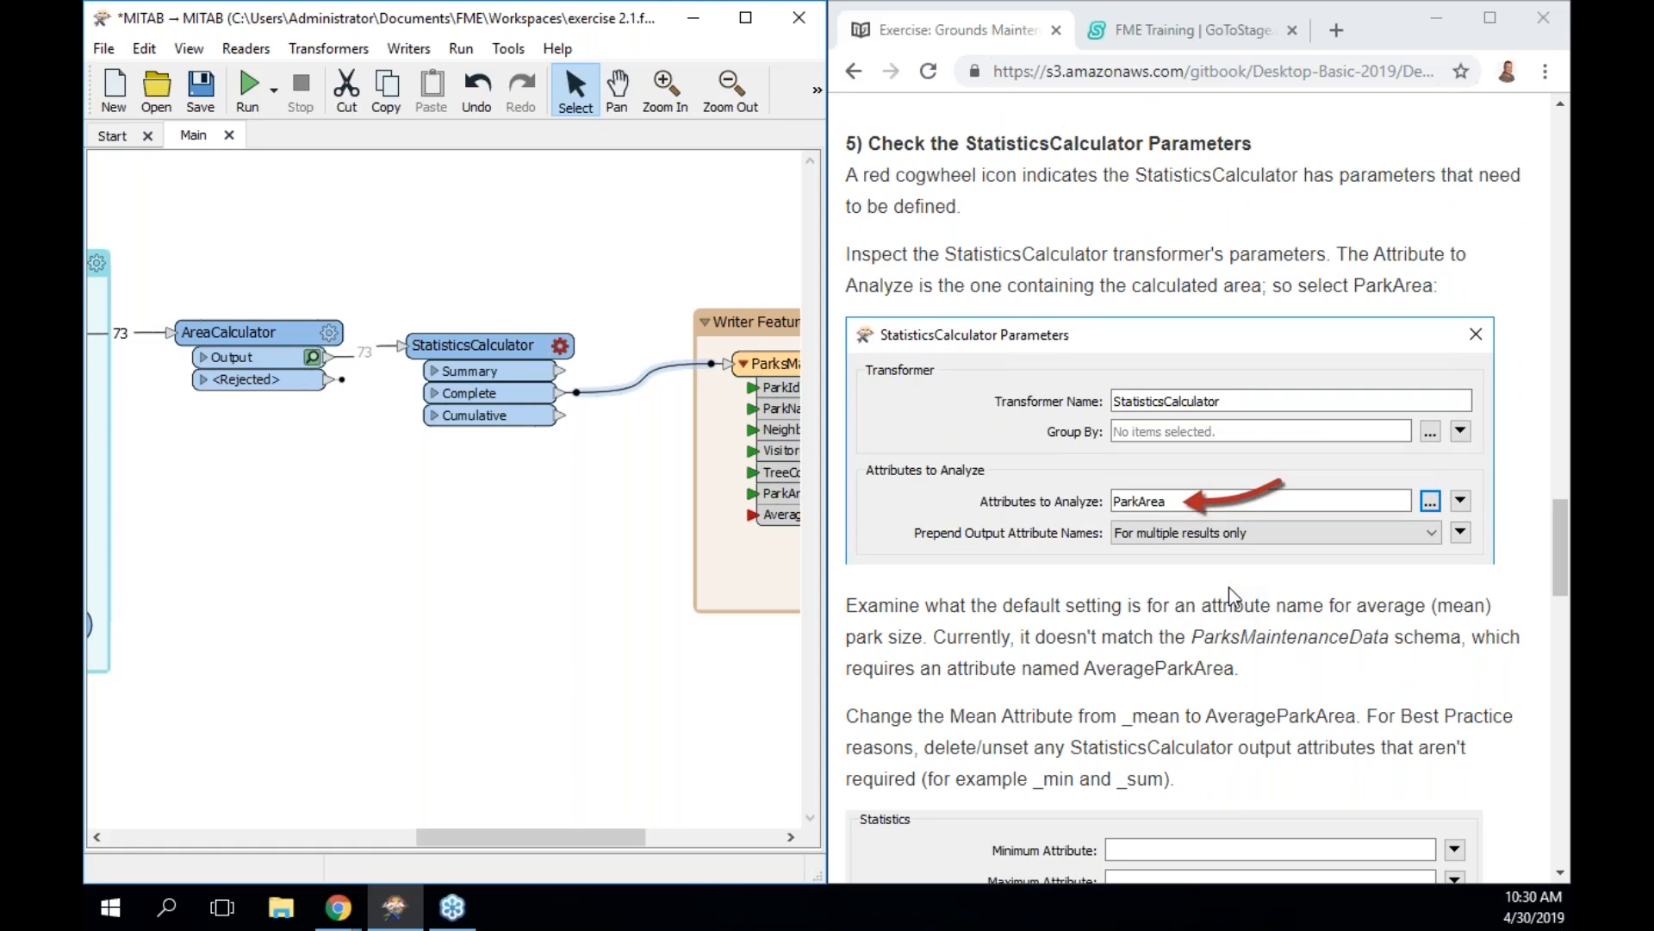
Open the StatisticsCalculator parameters and select ParkArea as the attribute to analyze
left_click(503, 359)
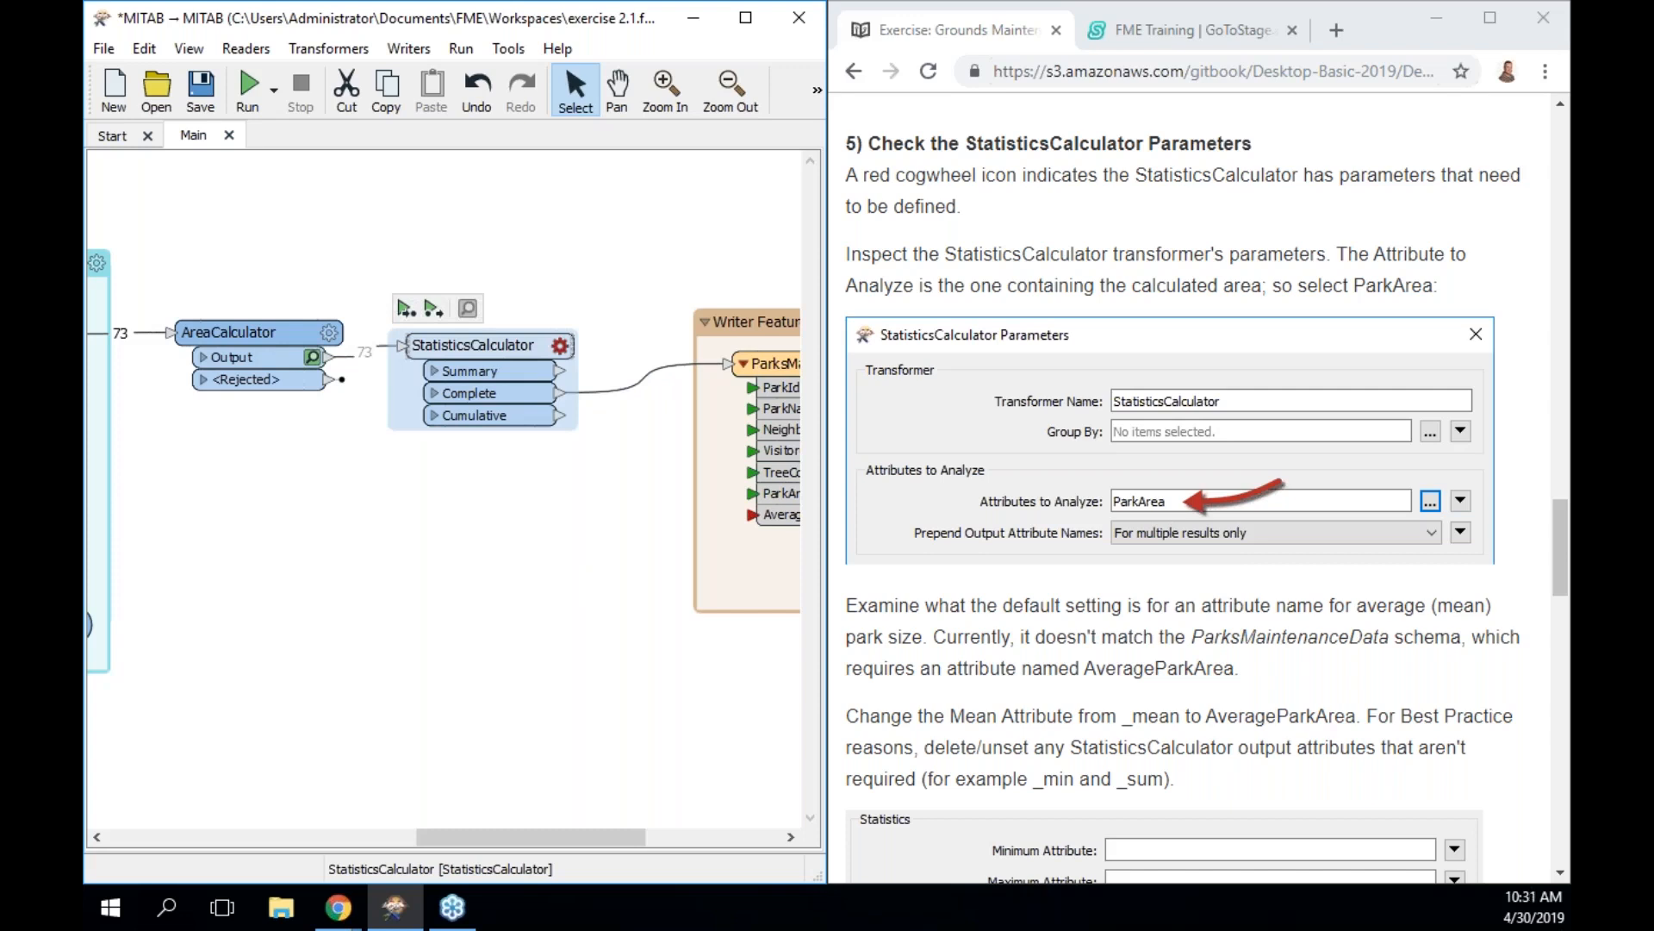
left_click(560, 345)
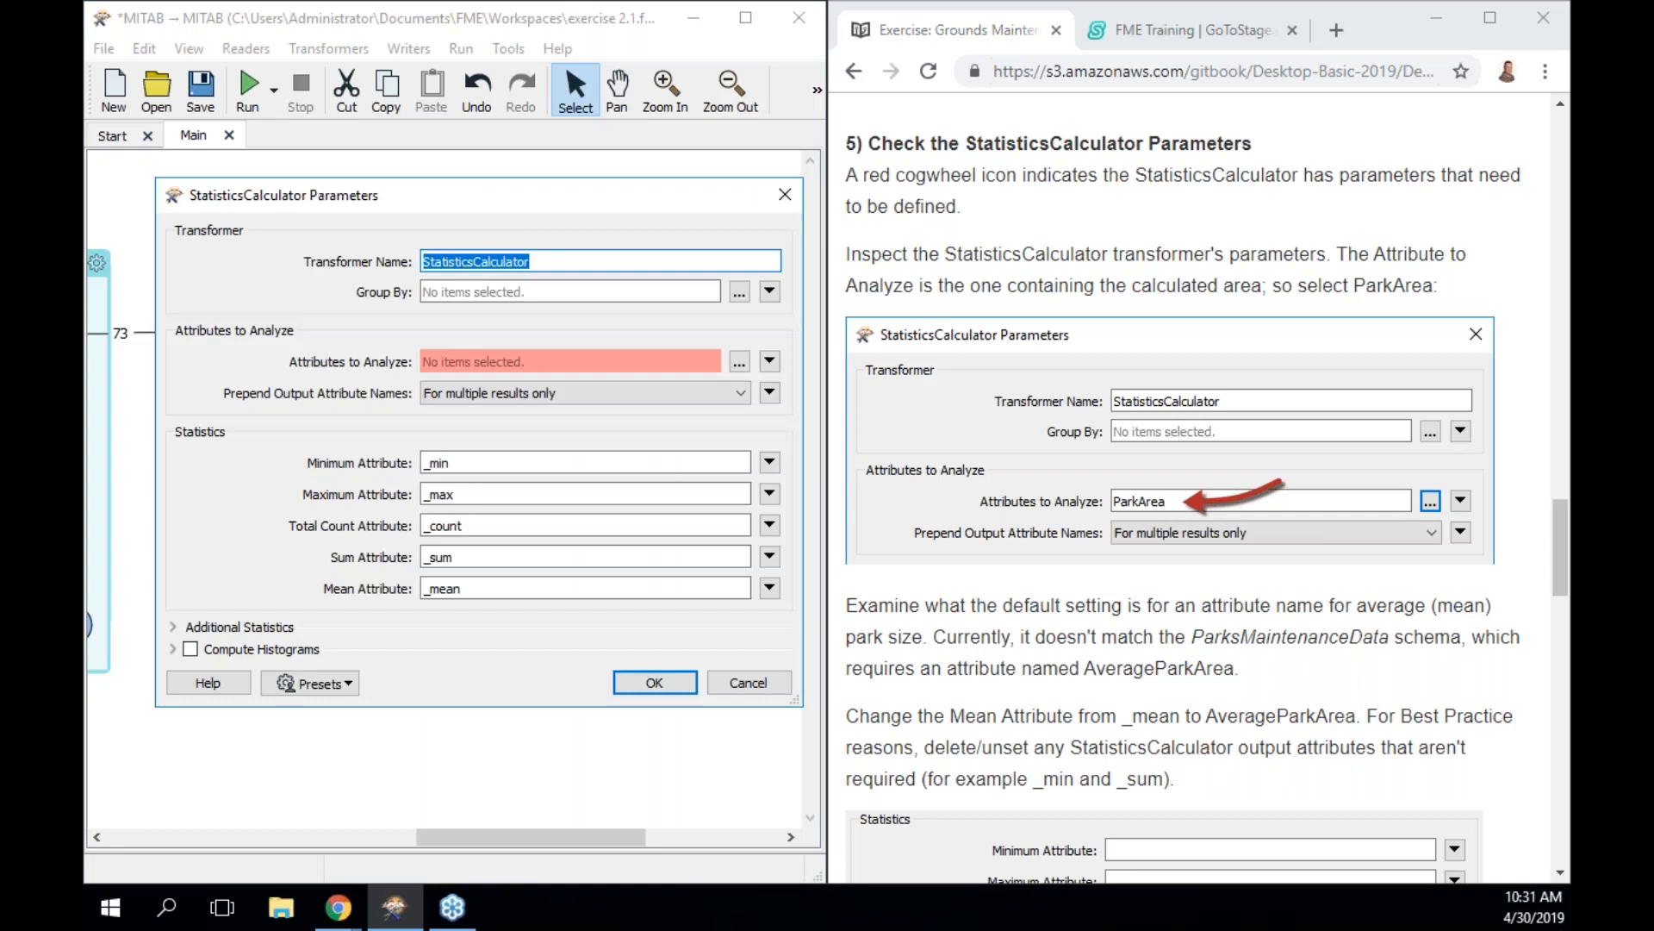
left_click(543, 260)
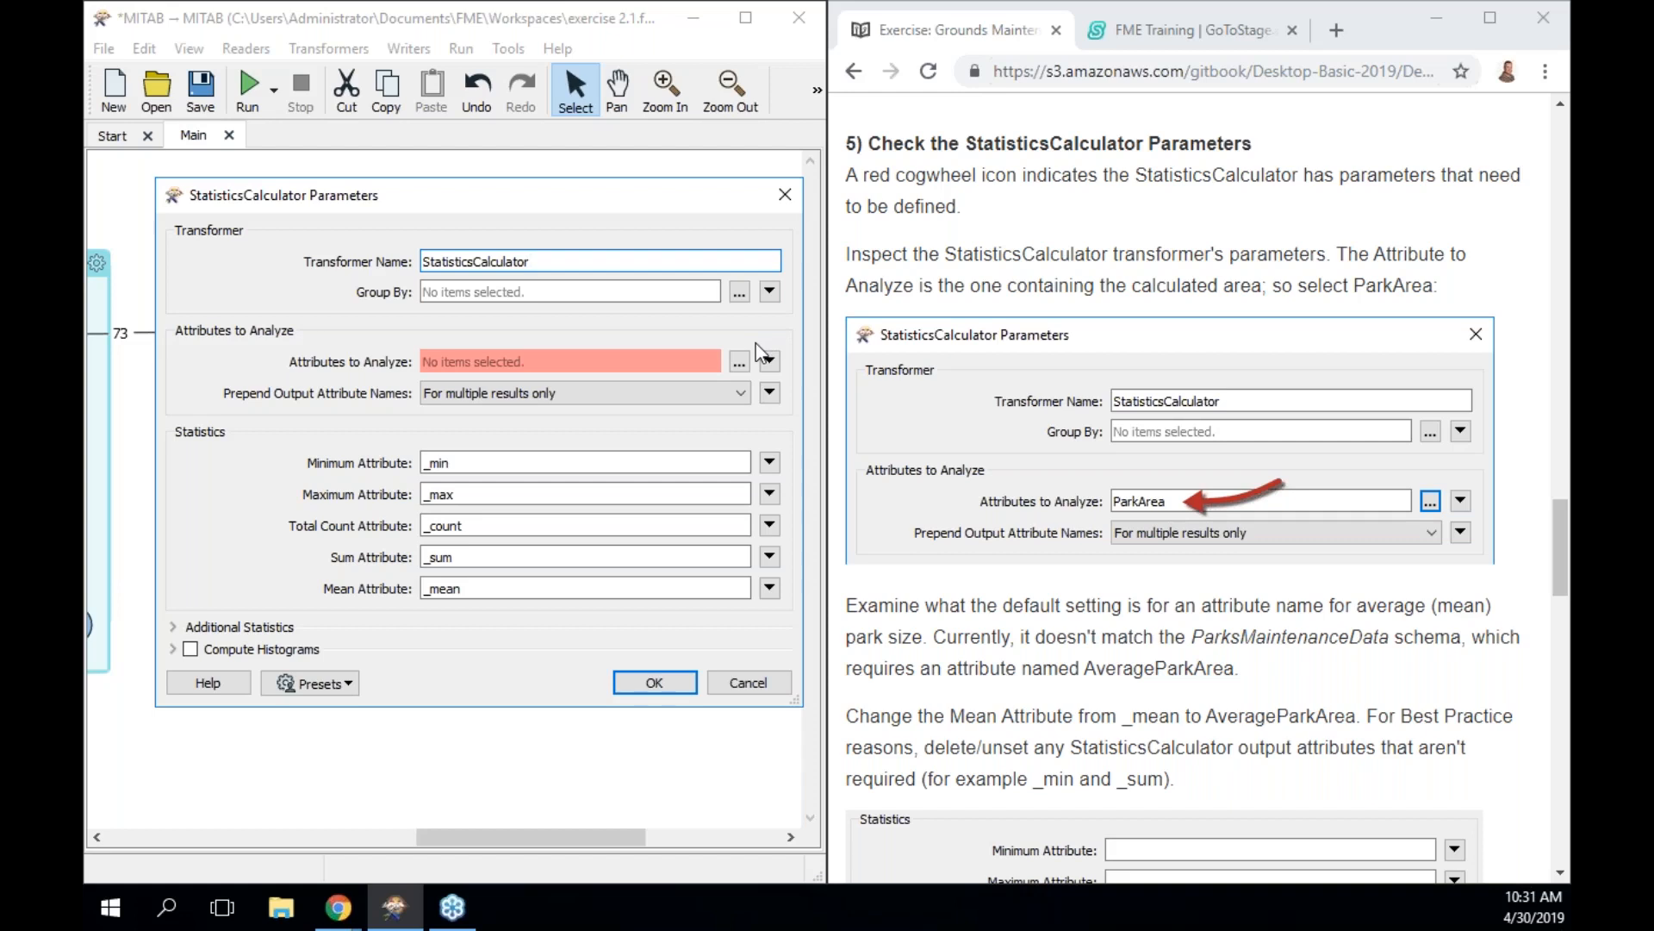
left_click(740, 363)
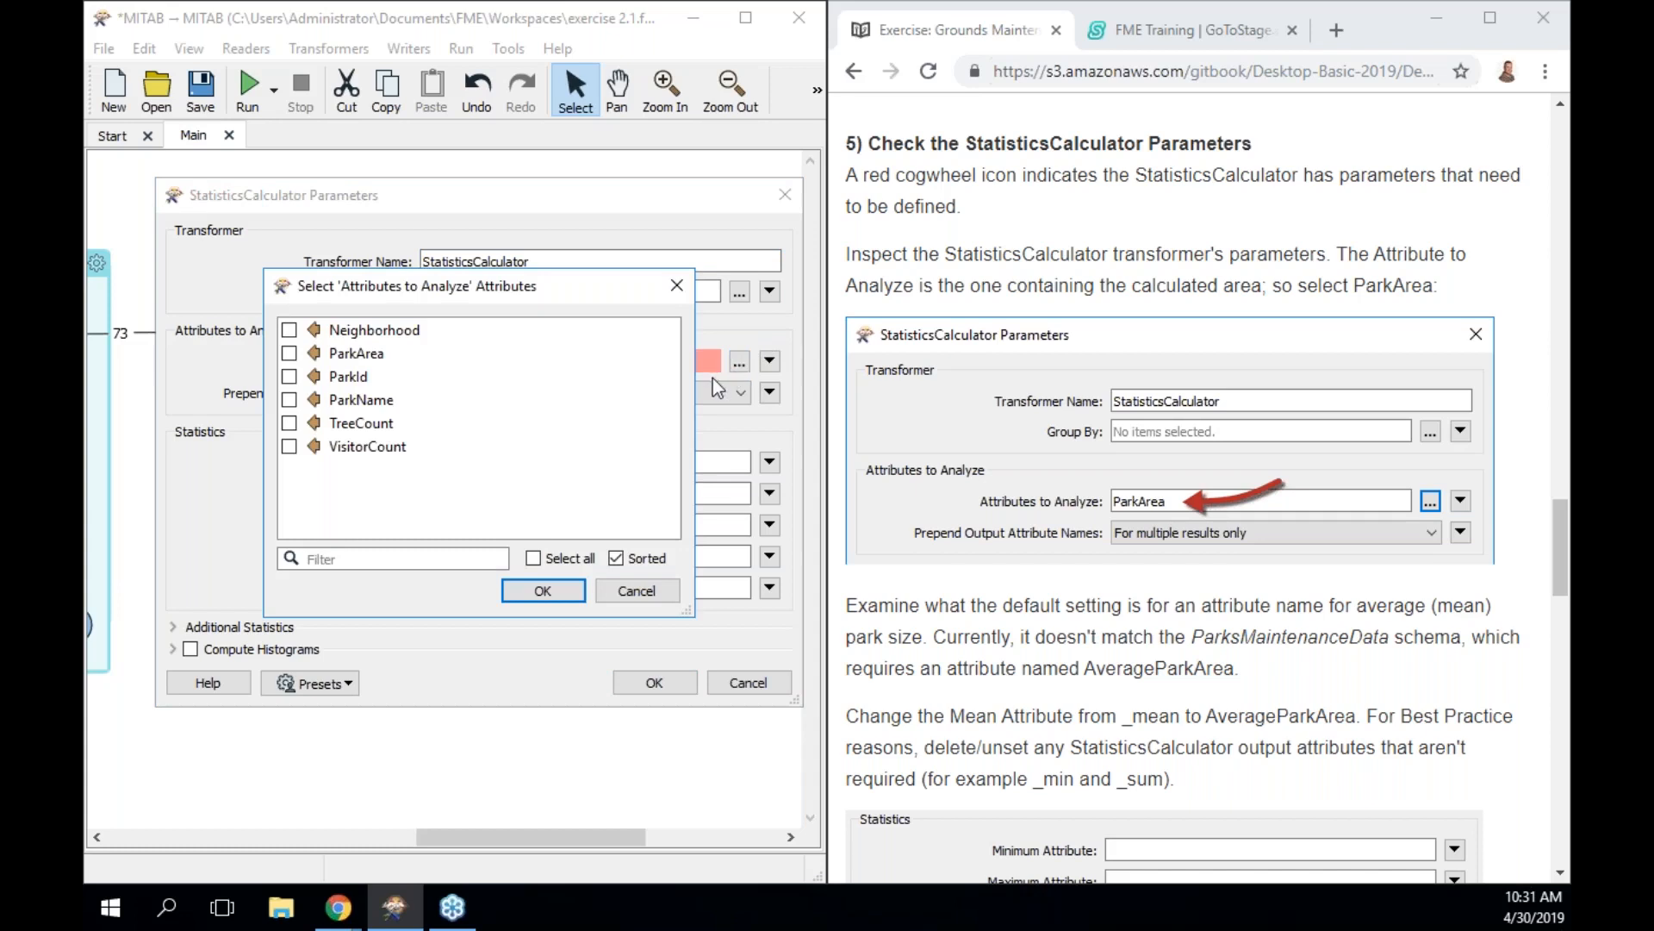
left_click(394, 355)
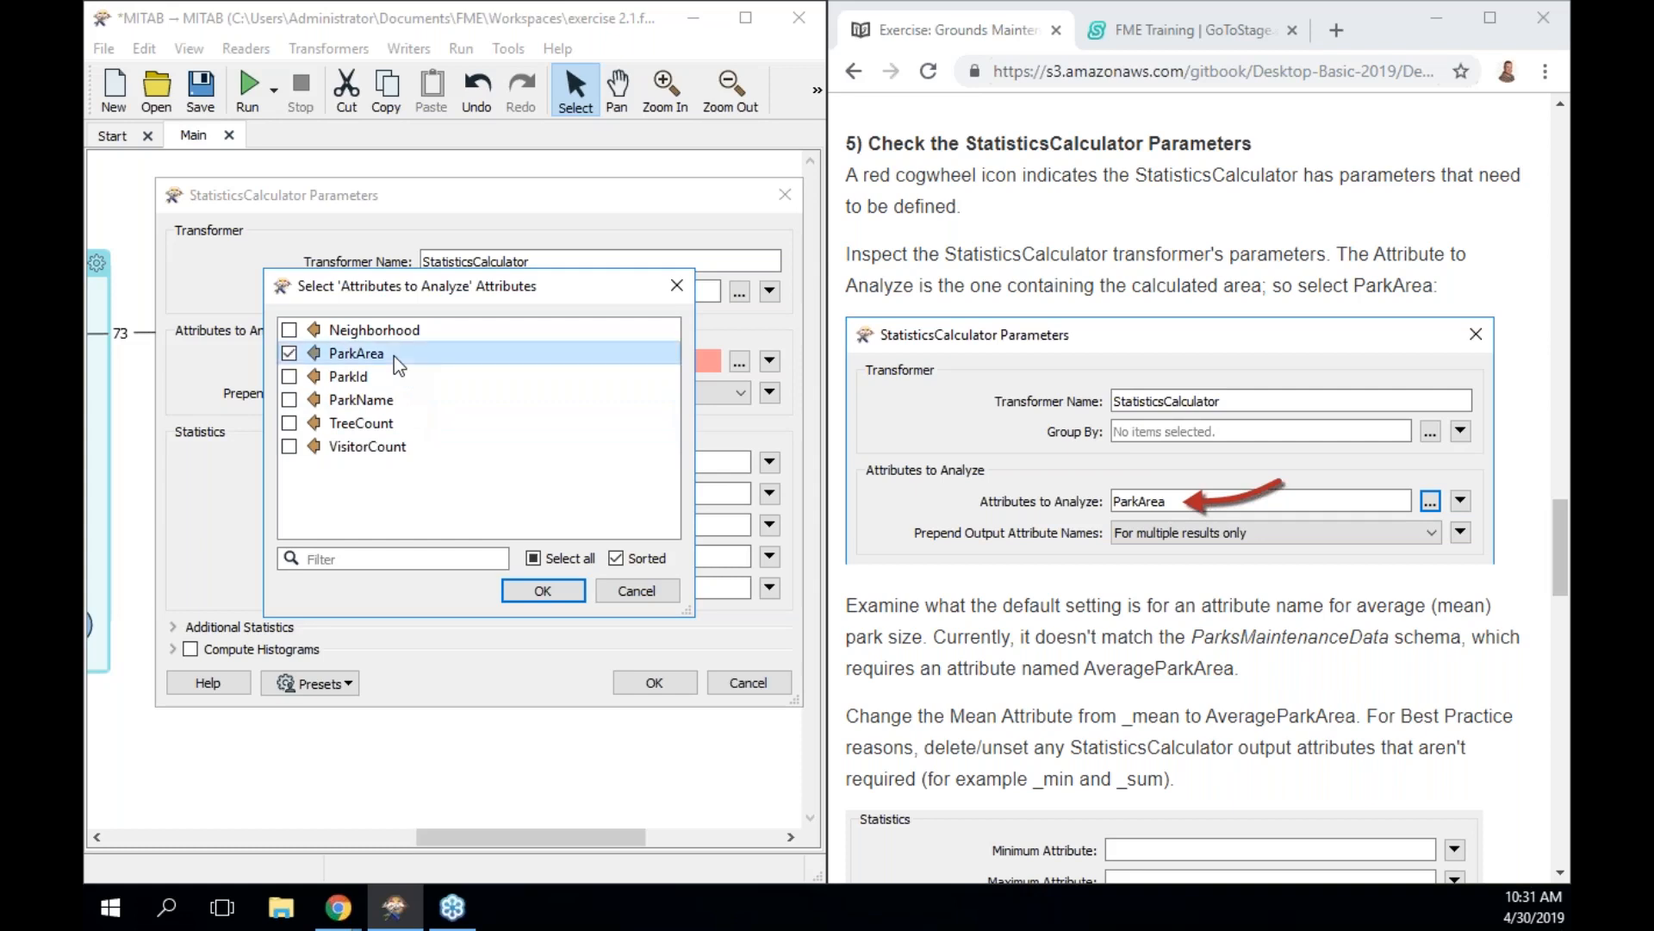
left_click(560, 597)
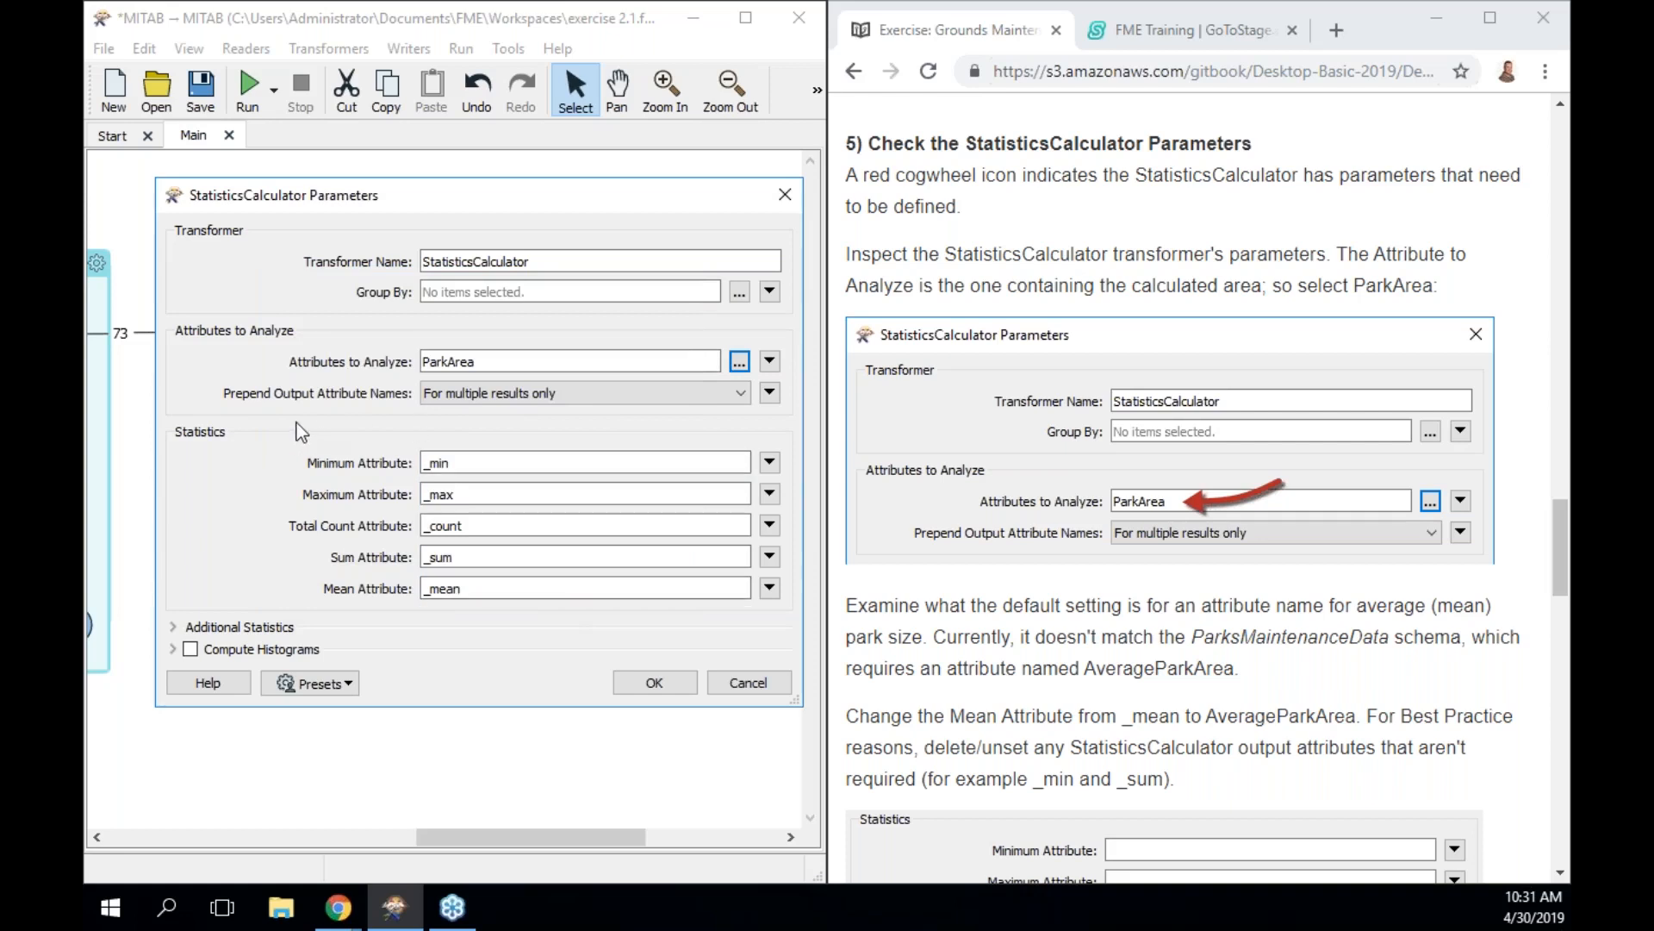
Review the StatisticsCalculator's options for prepending output attribute names, its default statistics attributes and the expanded additional statistics
left_click(483, 395)
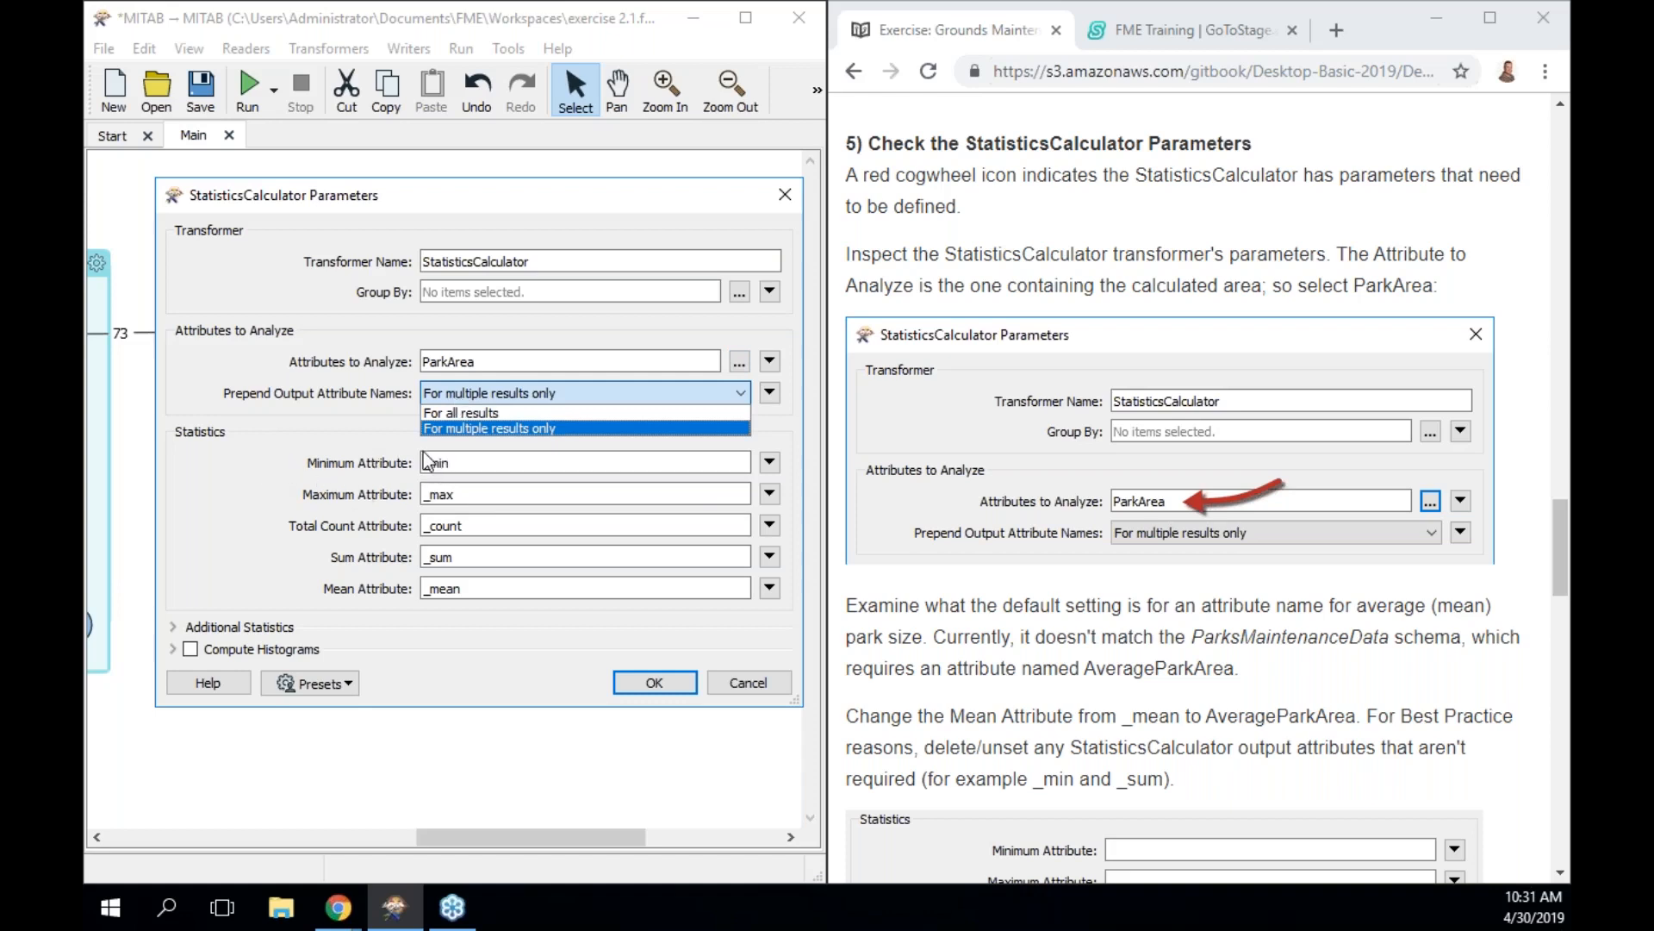
left_click(376, 442)
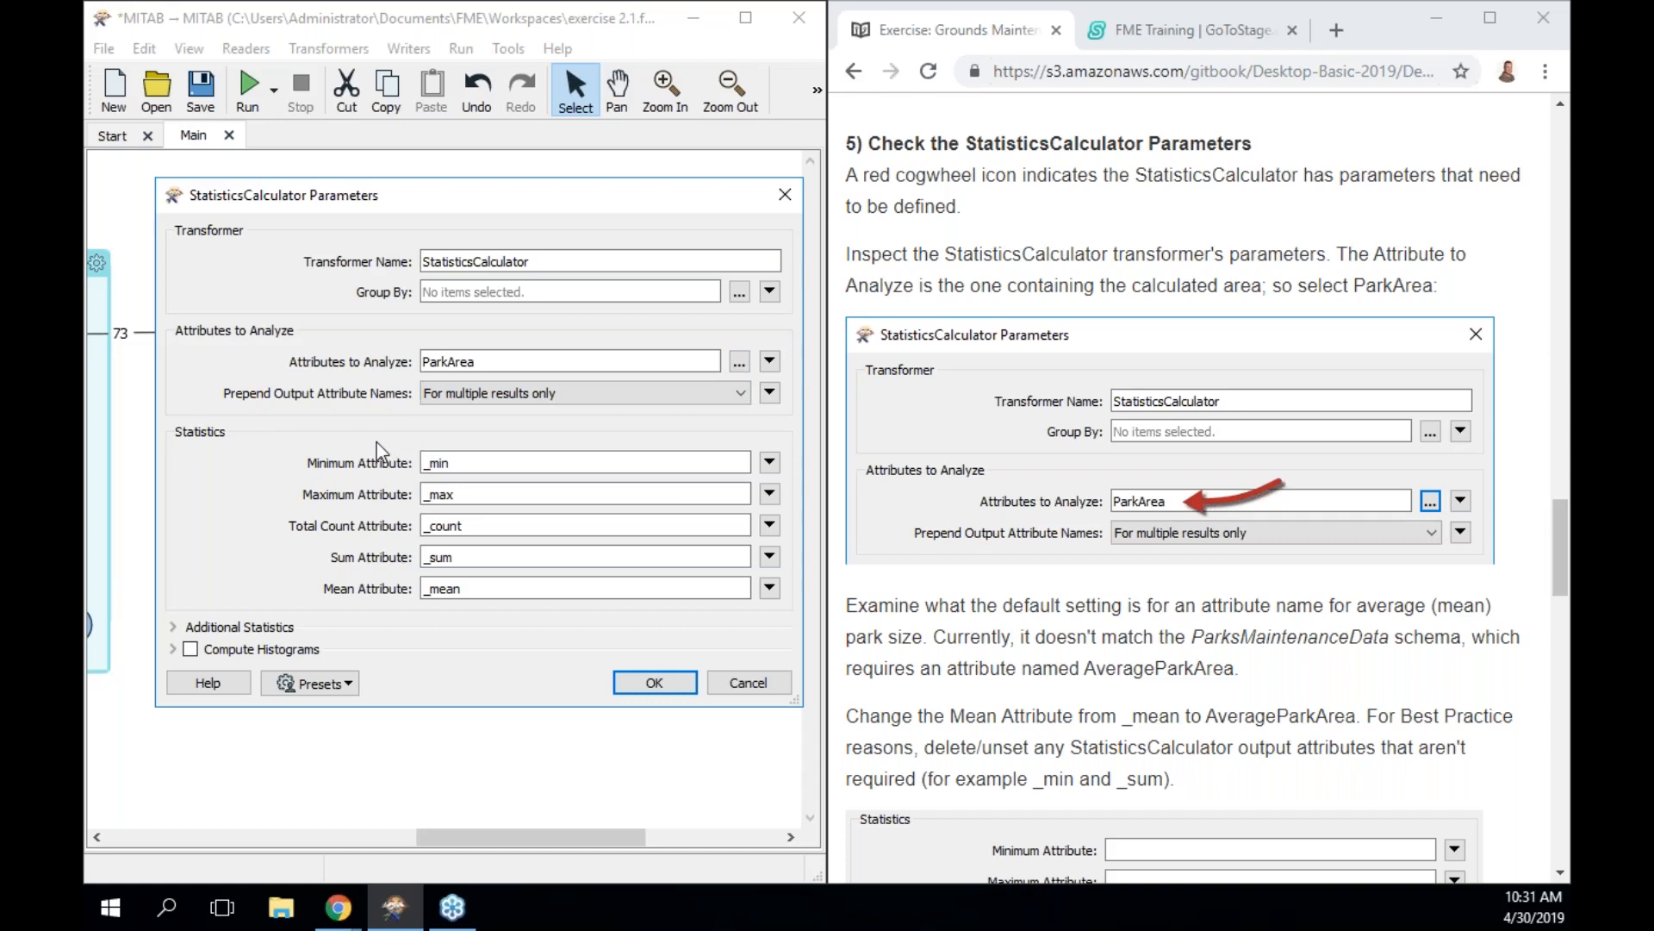
double_click(522, 469)
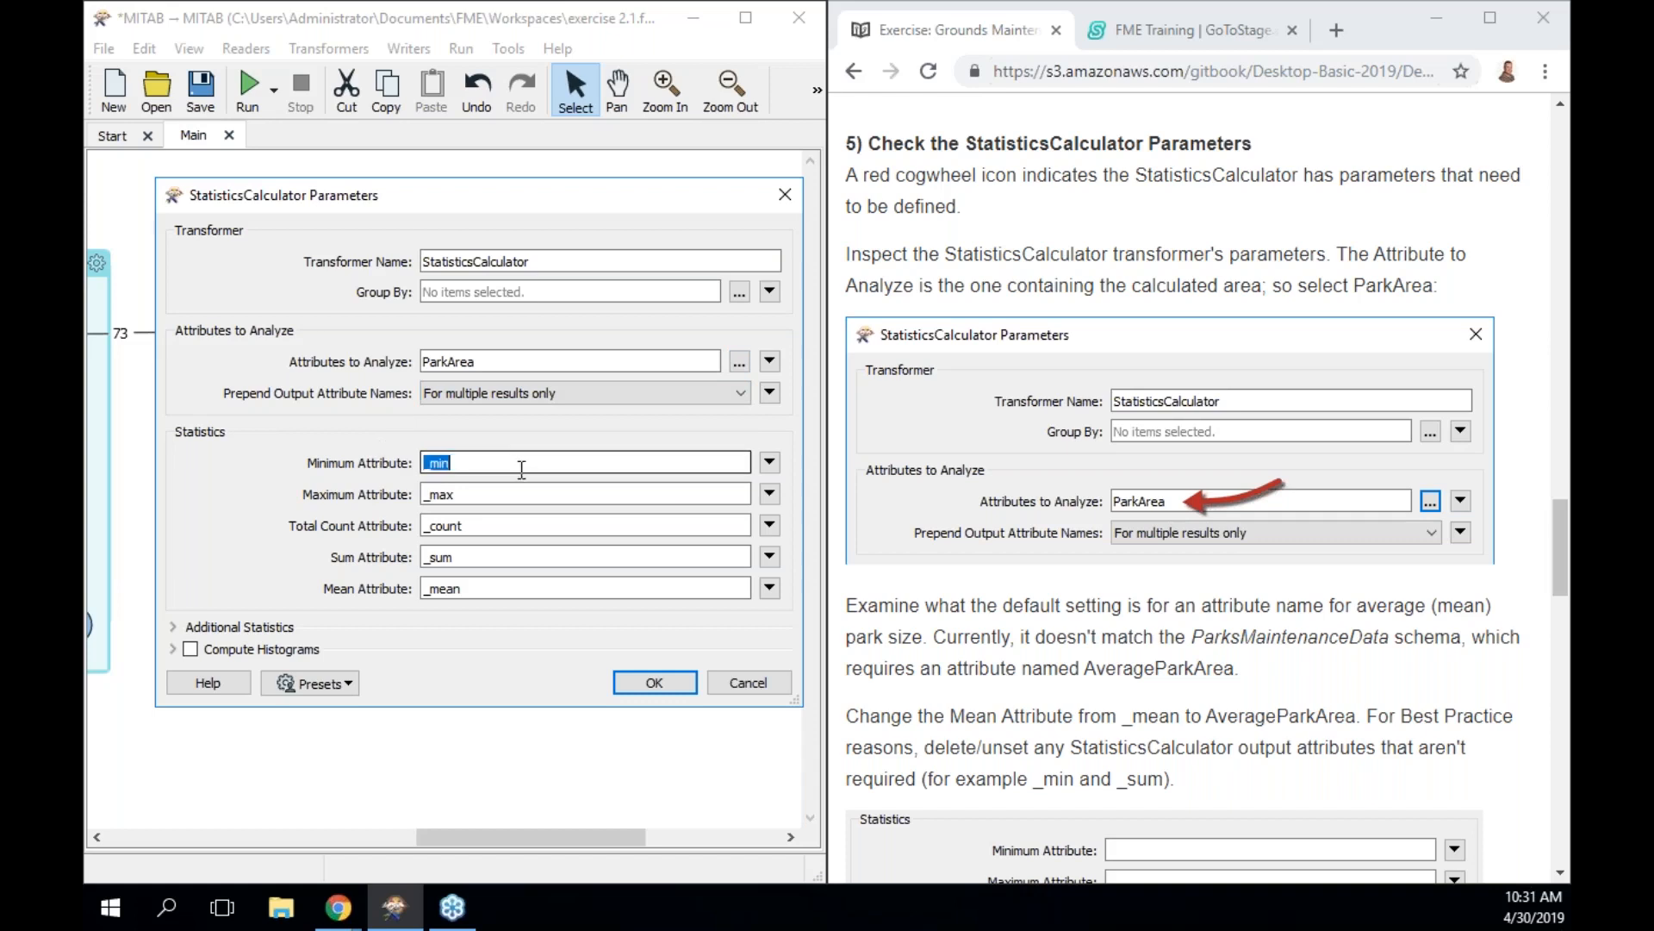
left_click(175, 630)
scroll(327, 606, "down", 3)
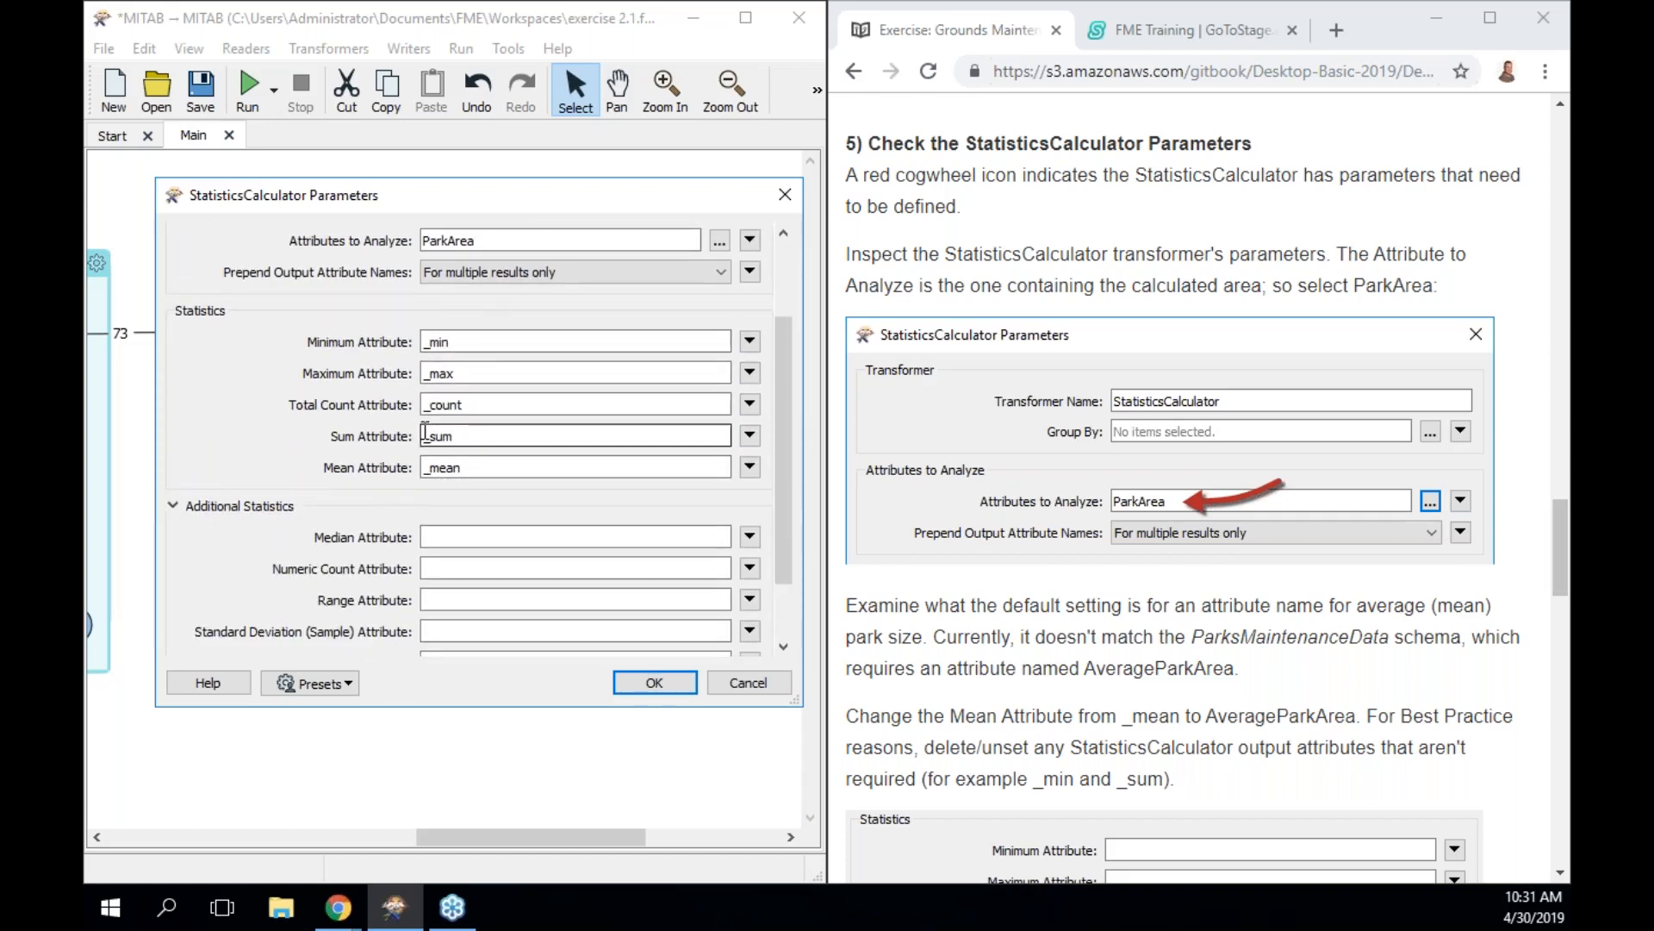
Collapse the additional statistics and clear the StatisticsCalculator's Minimum, Maximum, Total Count and Sum attribute names
scroll(424, 429, "down", 2)
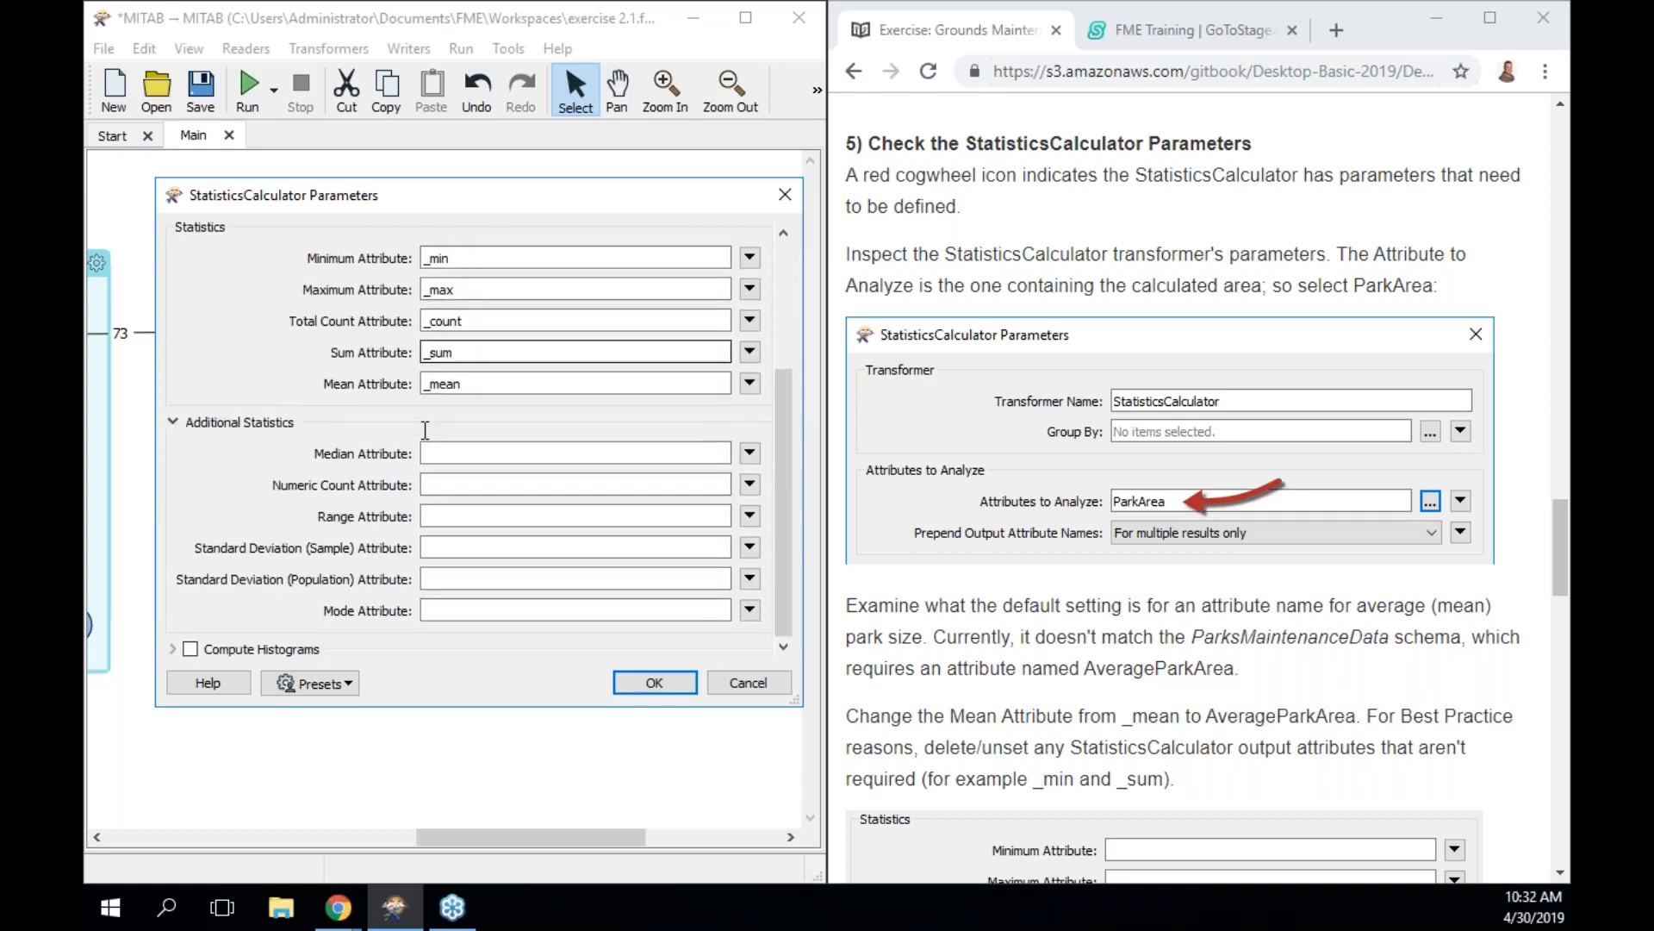
left_click(173, 422)
double_click(458, 472)
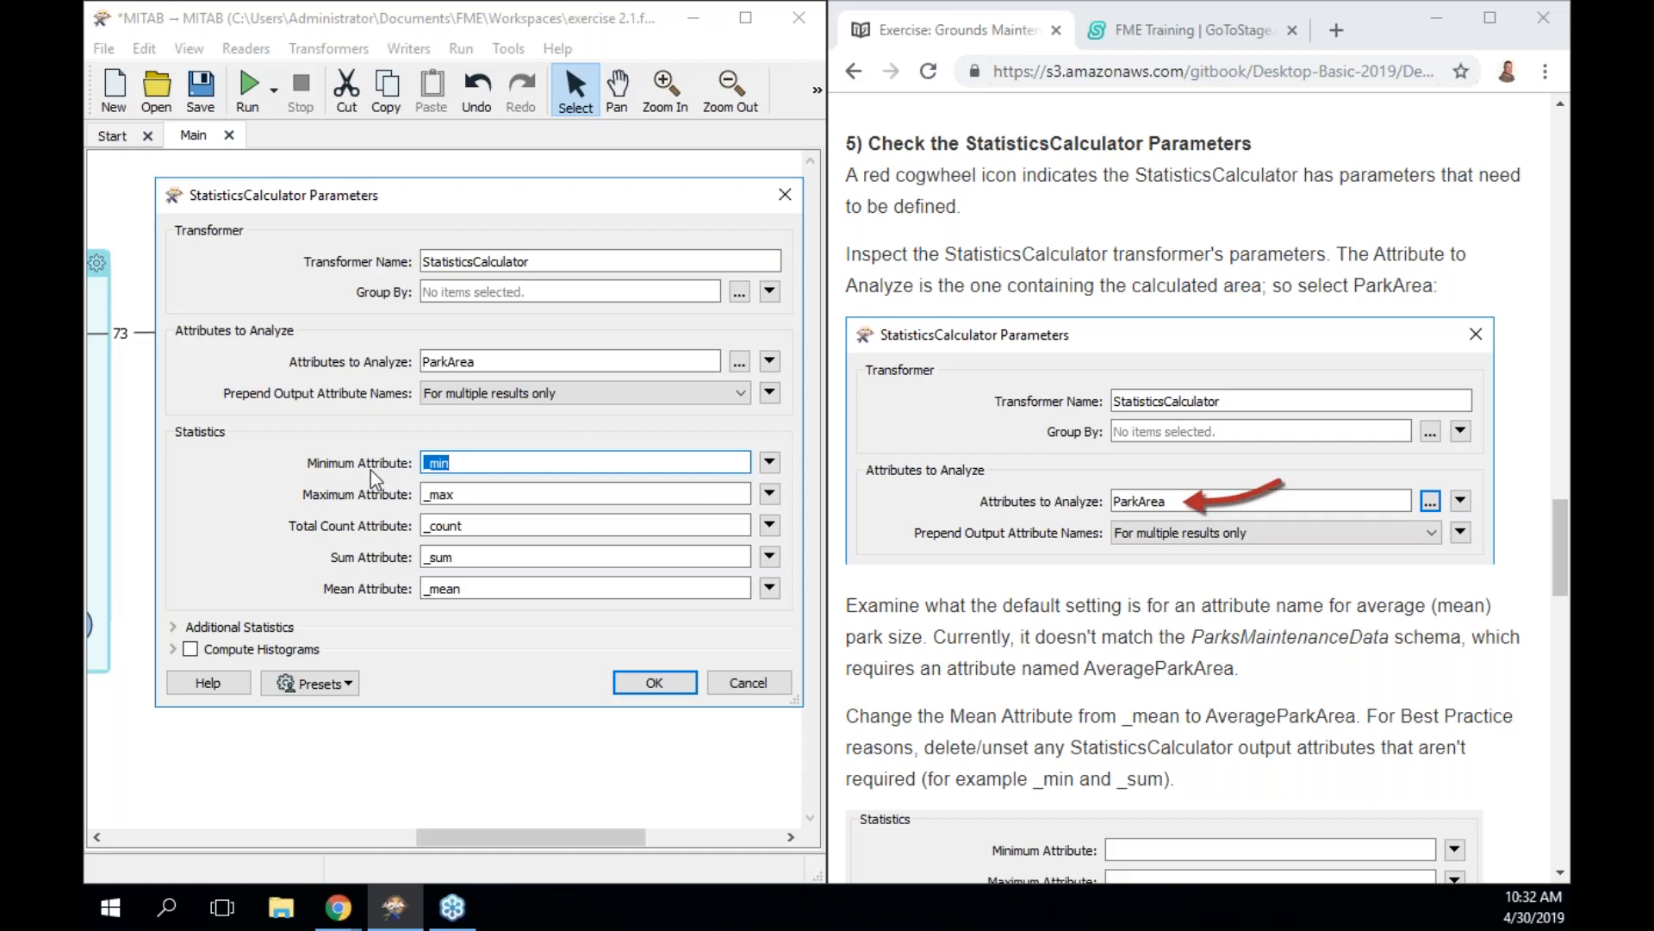
key("Delete")
double_click(479, 492)
key("Delete")
double_click(488, 525)
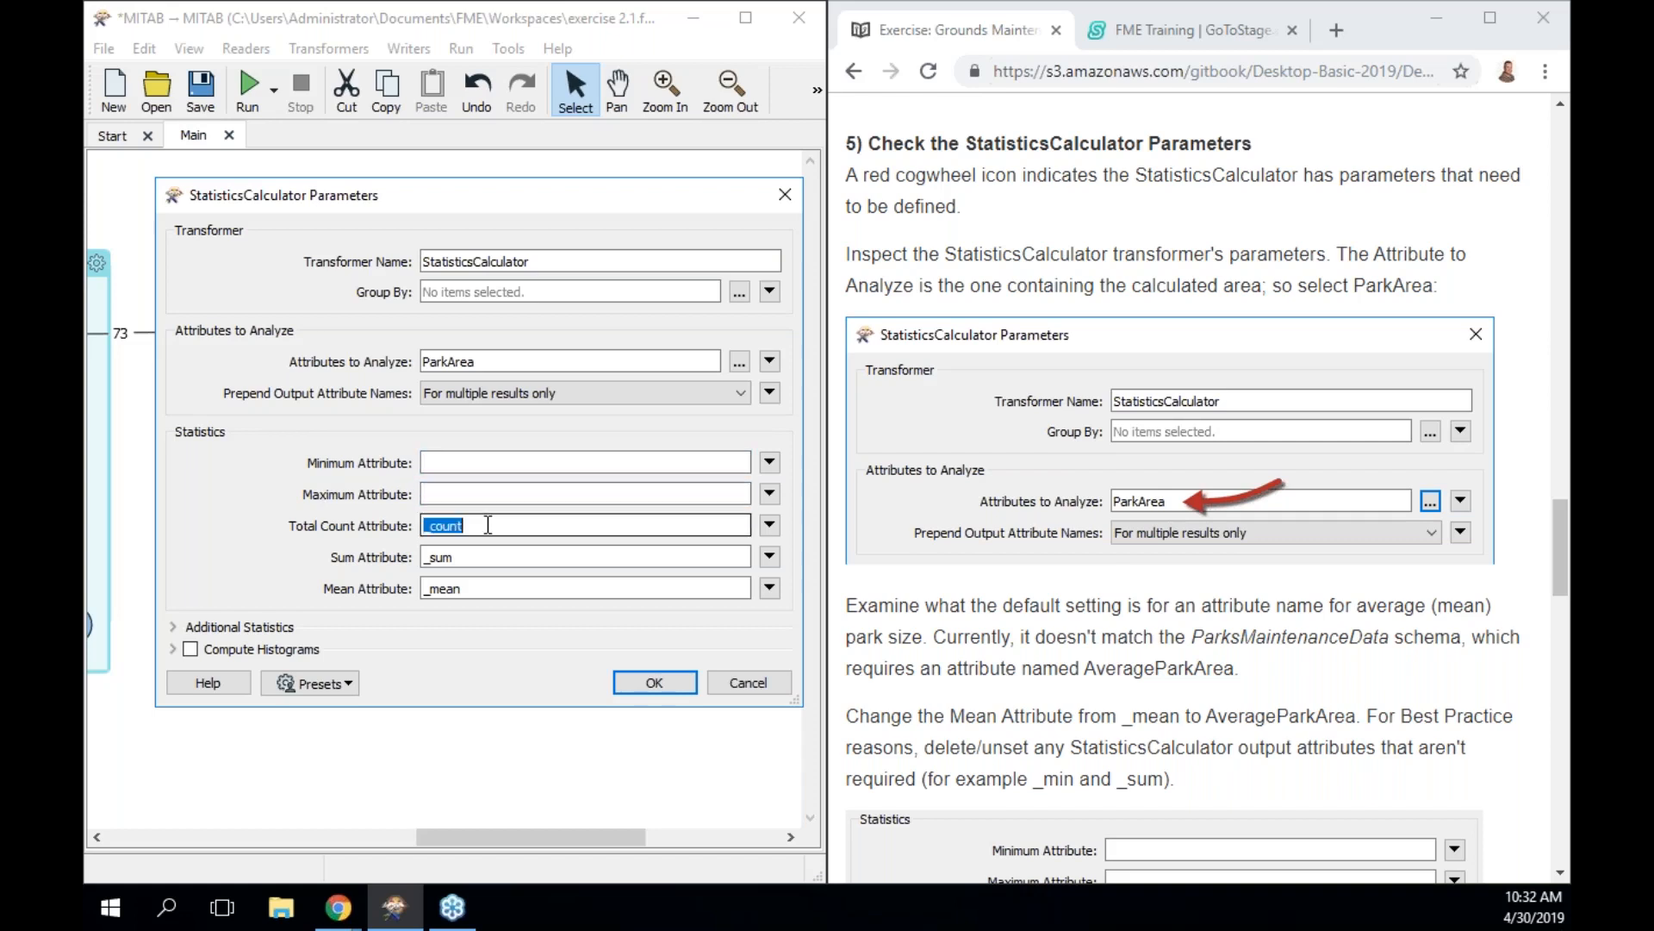
key("Delete")
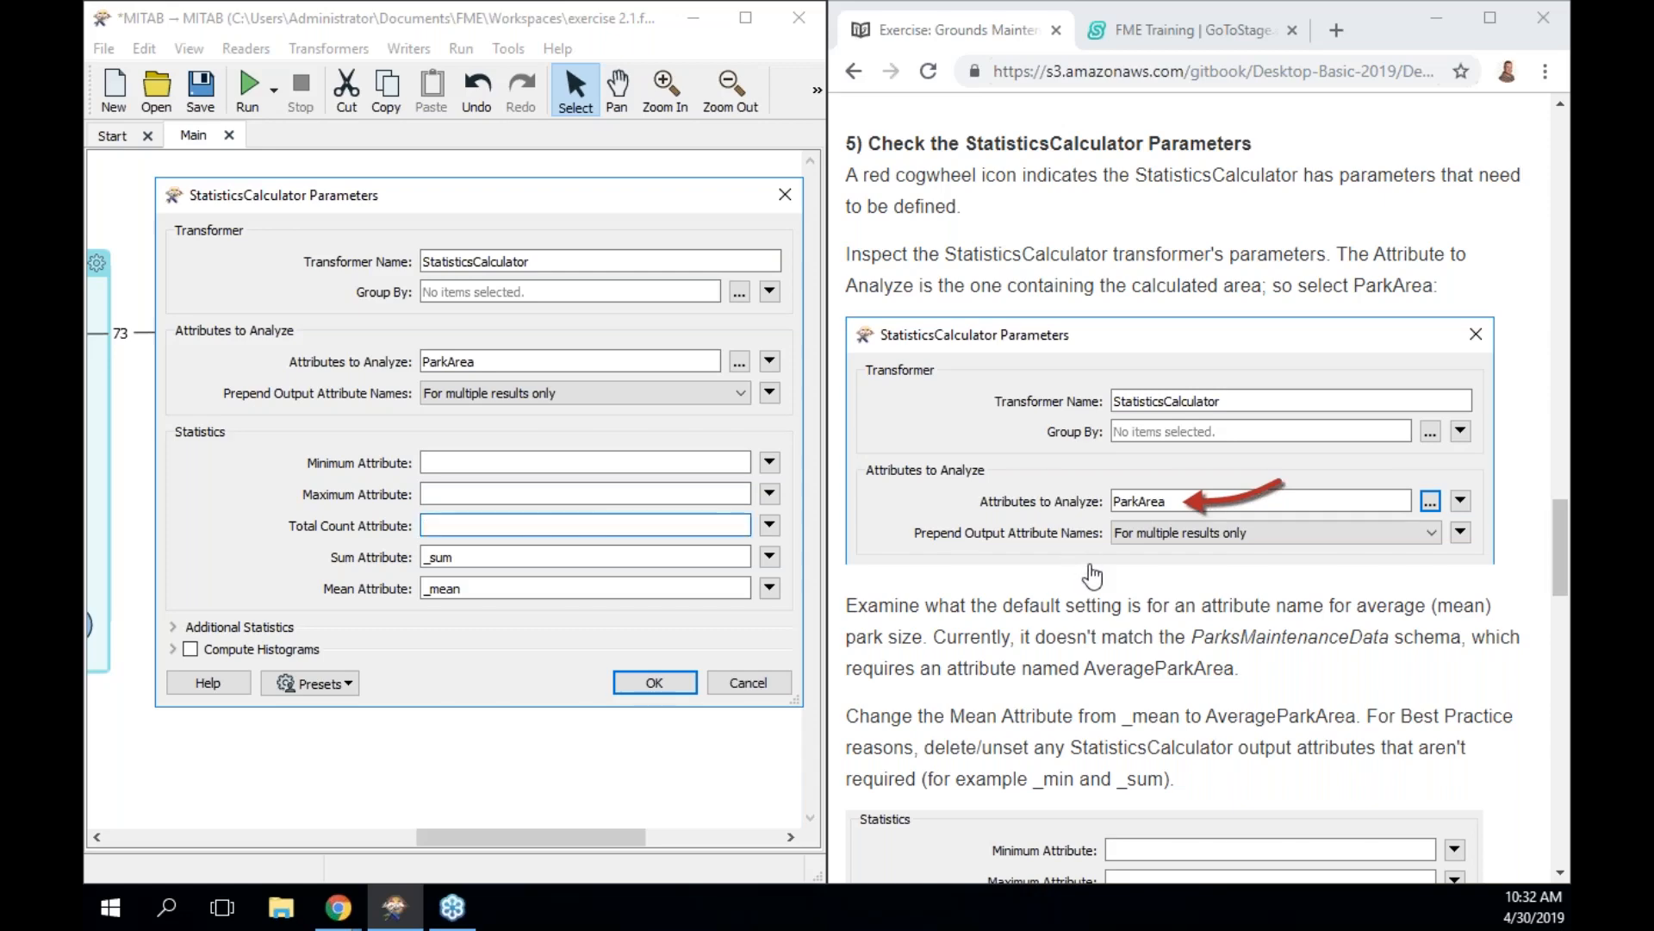
scroll(1092, 577, "down", 3)
double_click(581, 552)
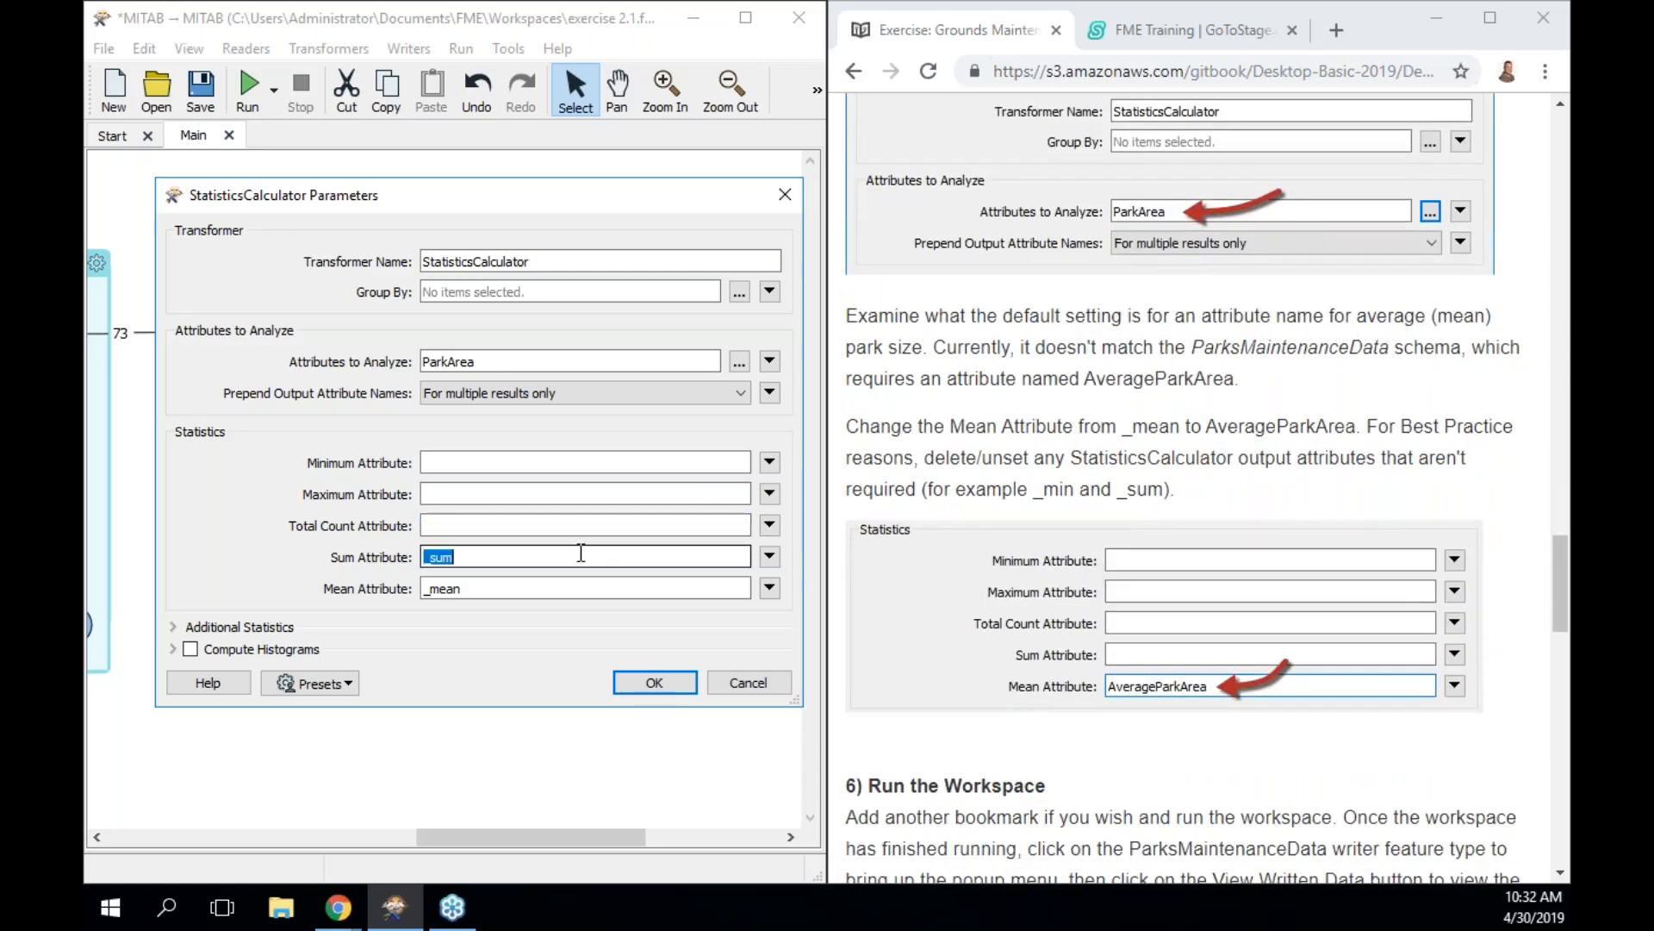
key("Delete")
Set the StatisticsCalculator's Mean Attribute to AverageParkArea and accept the parameters
double_click(544, 590)
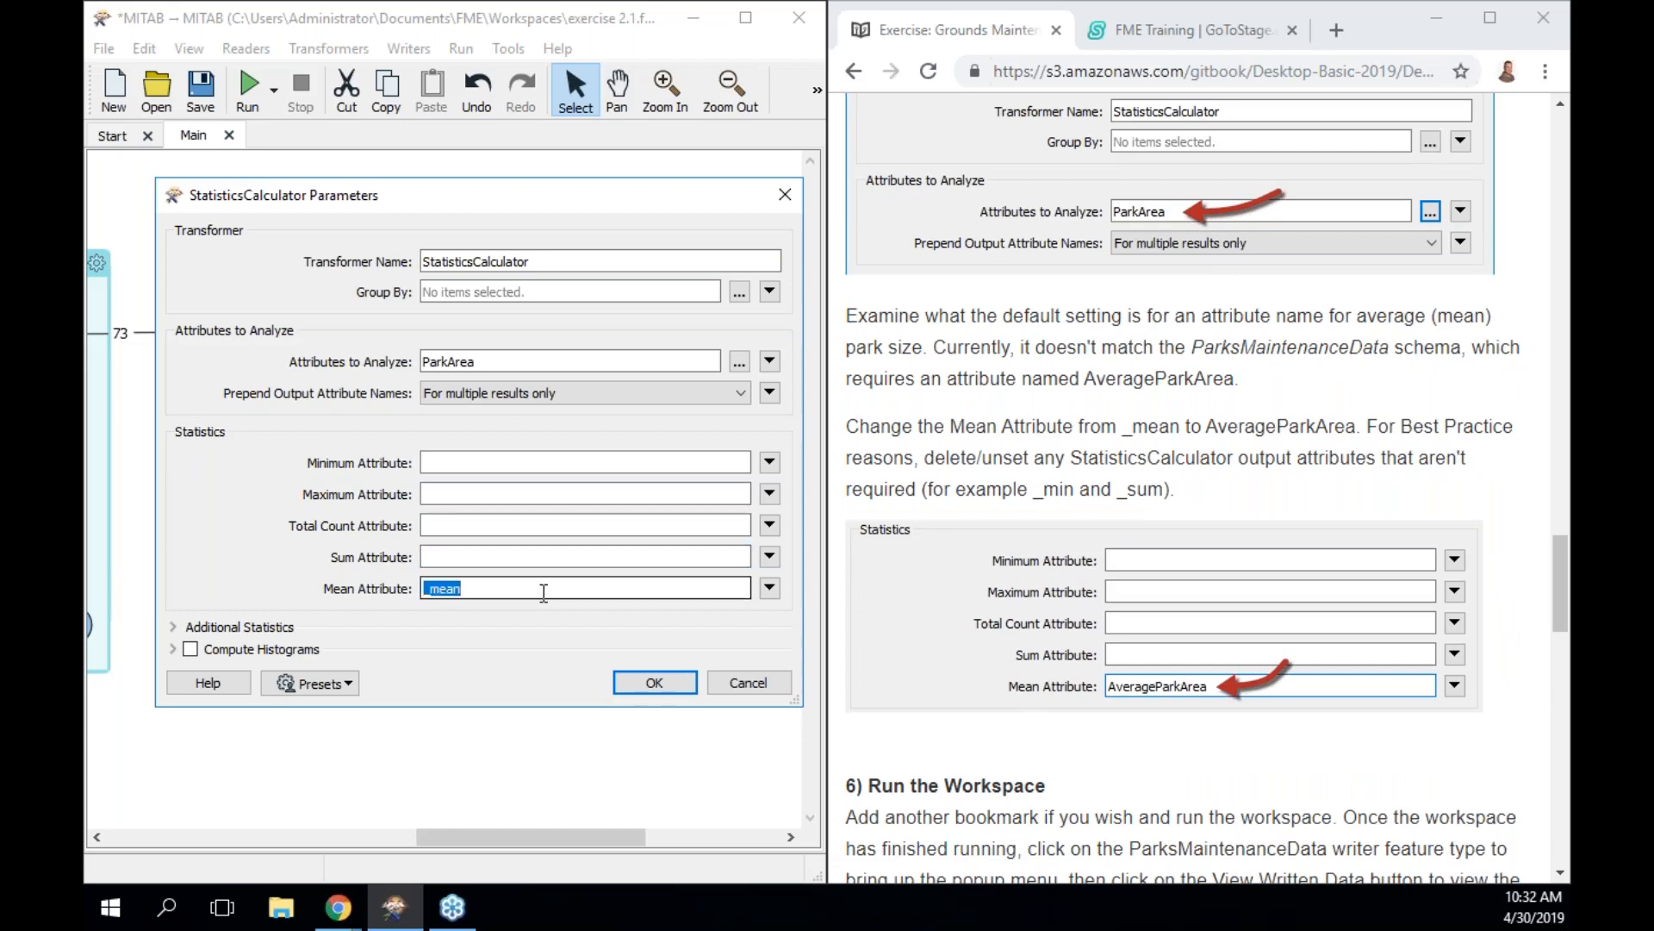
type("Av")
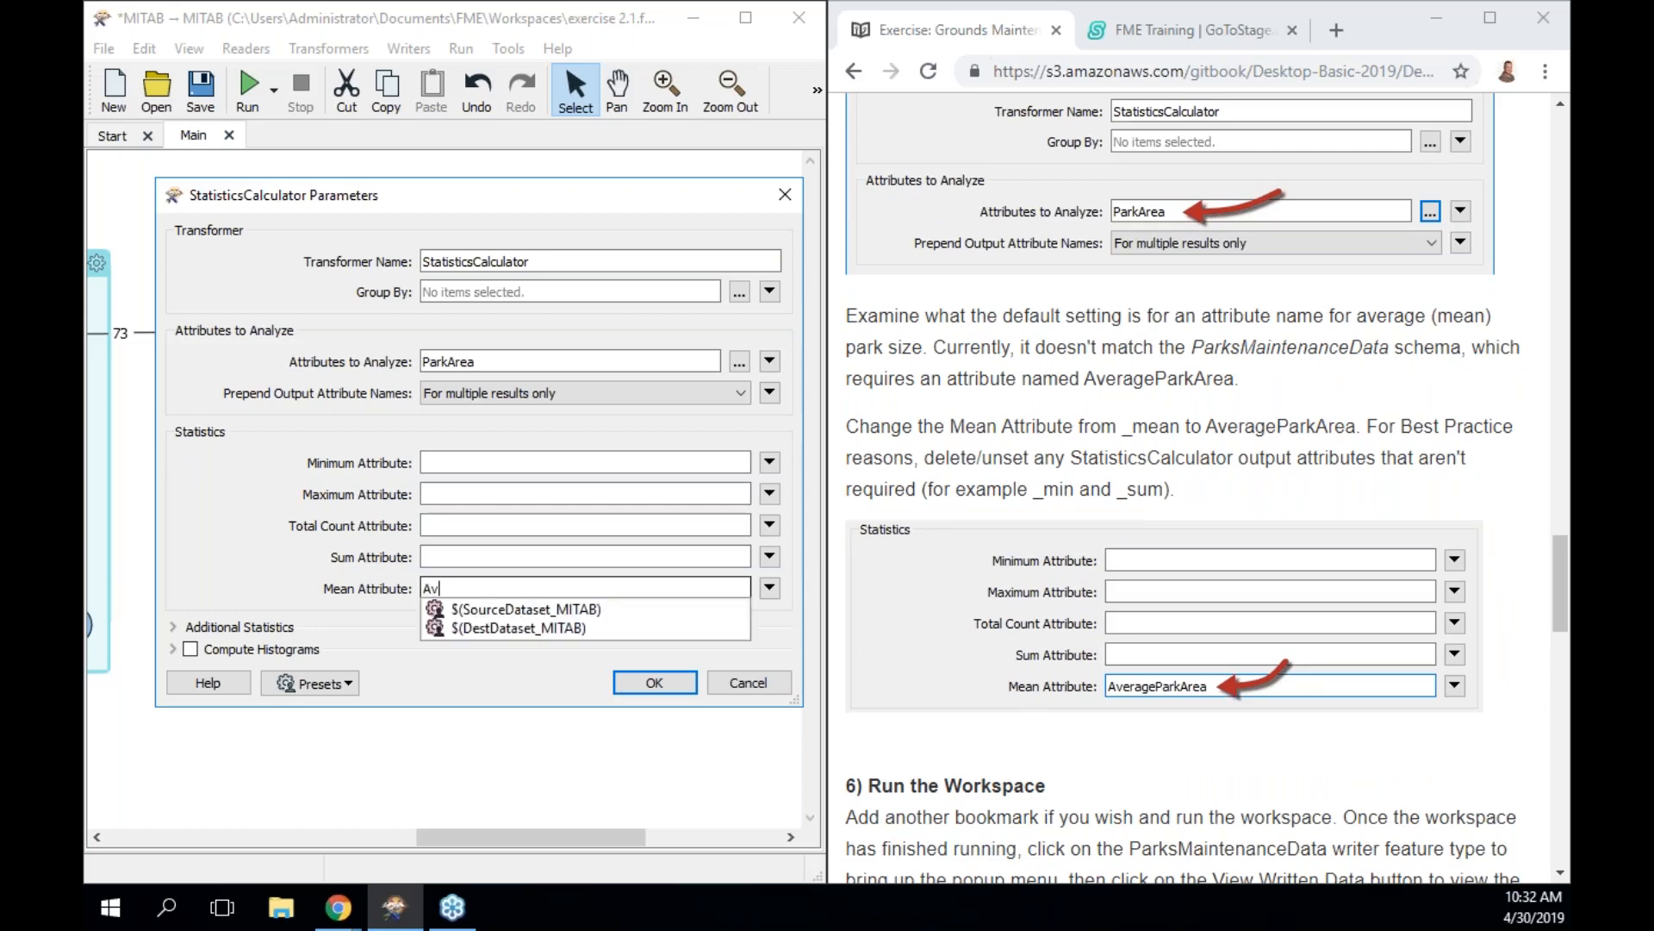
type("erageParkArea")
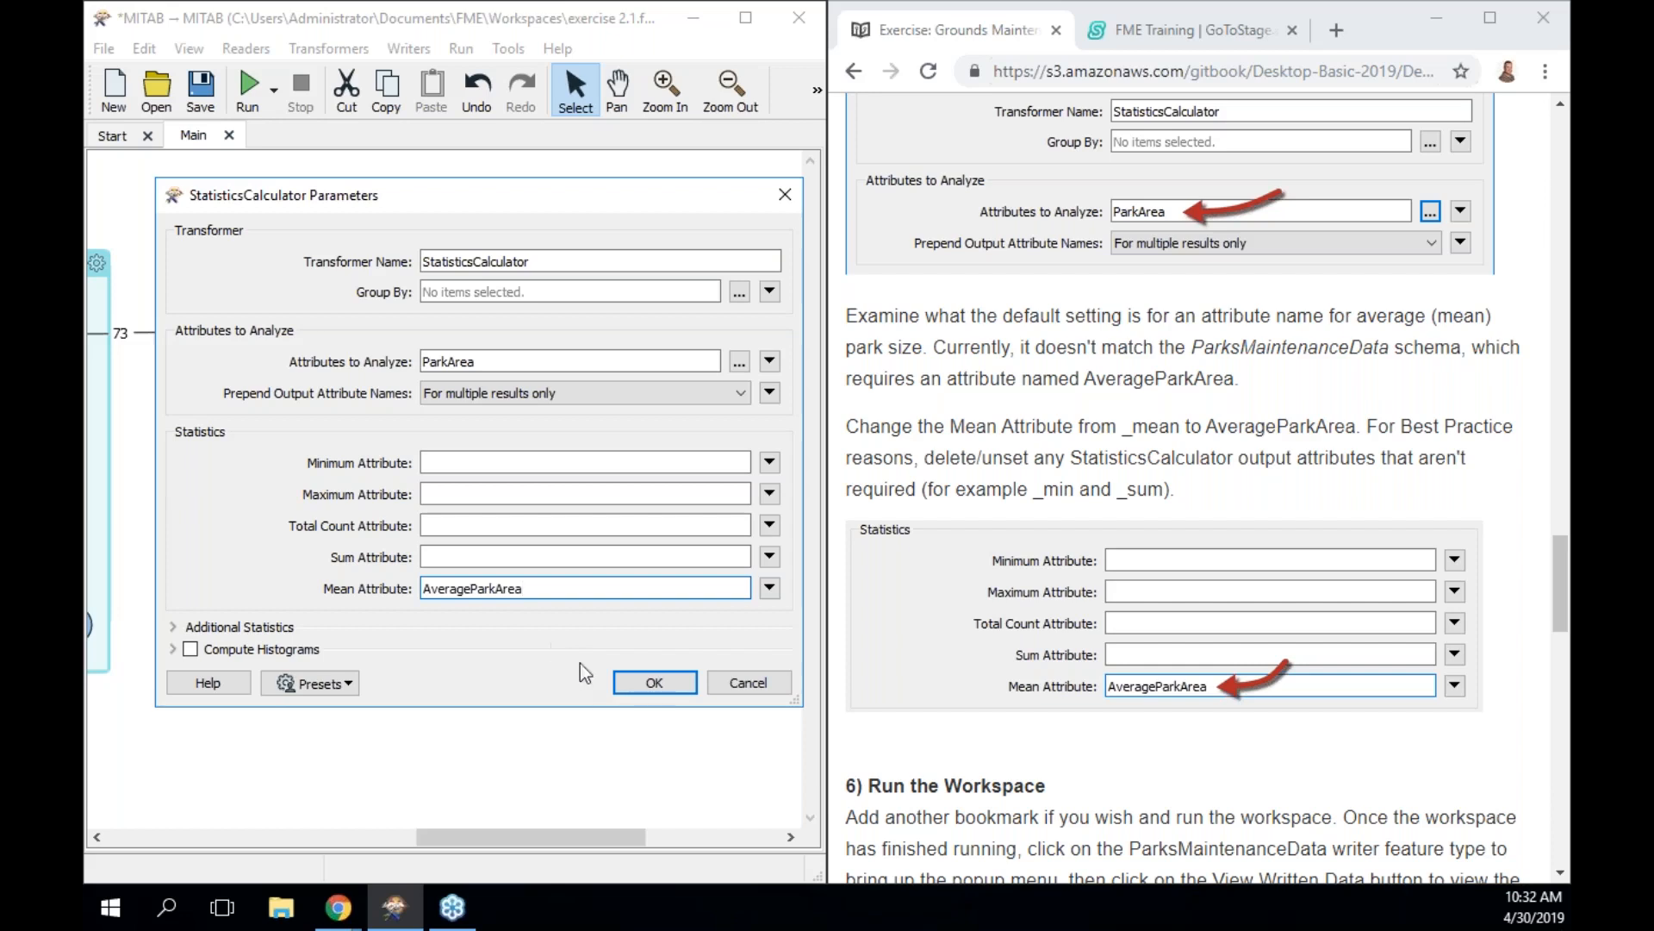
left_click(659, 683)
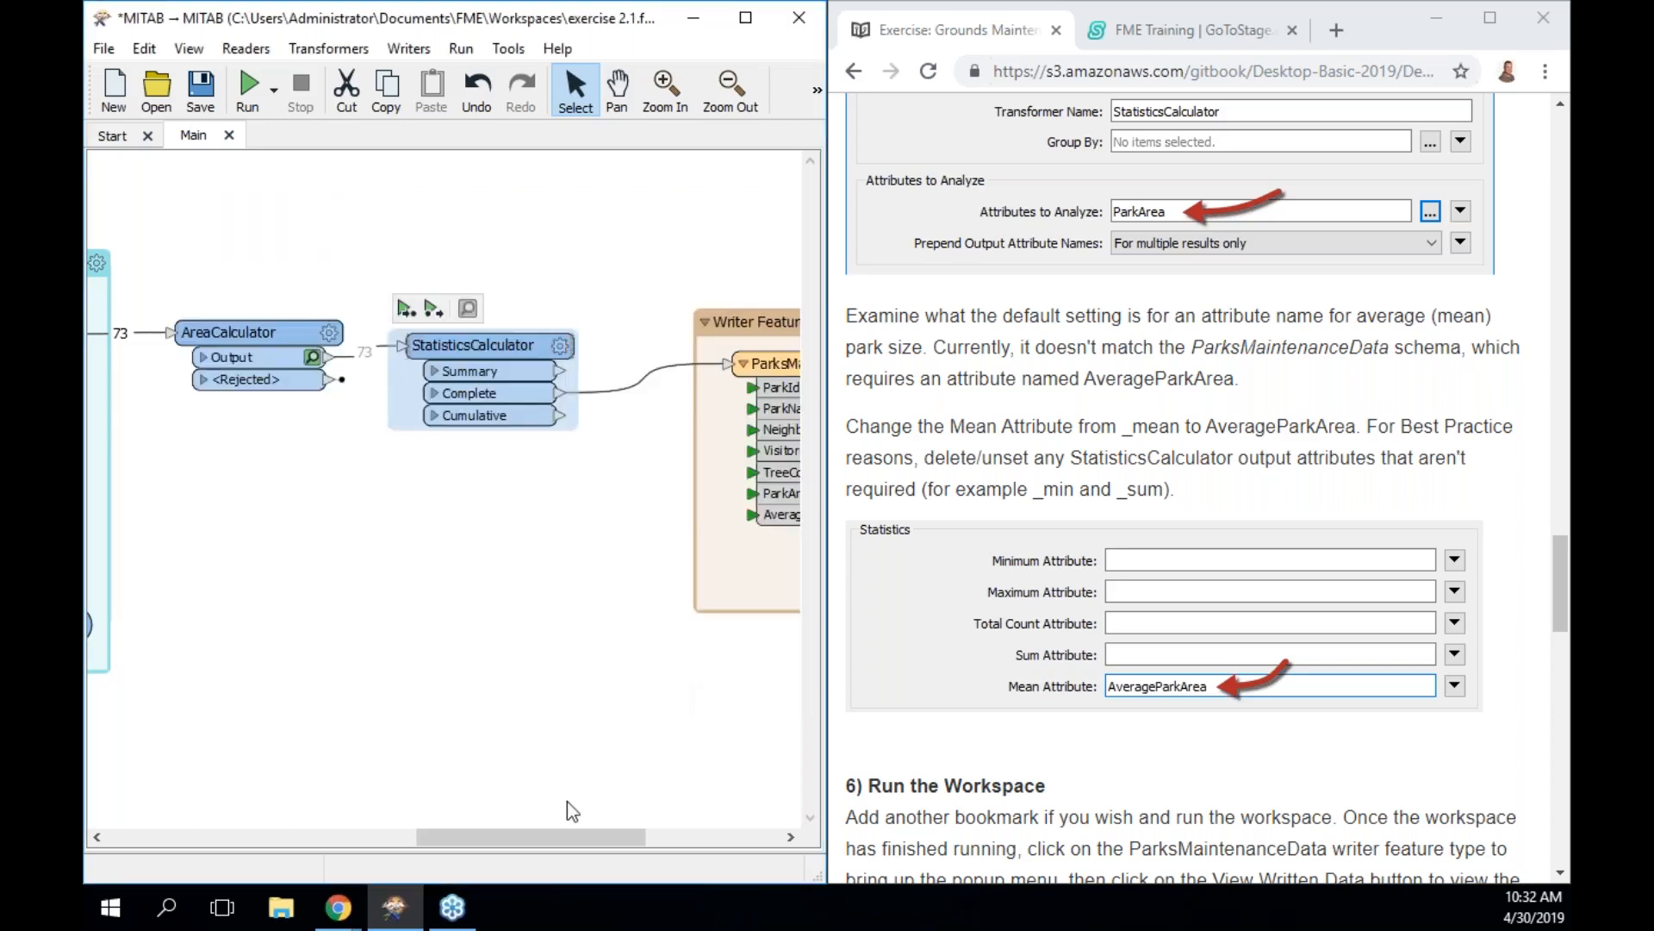
Run the workspace up to the ParksMaintenanceData writer feature type
left_click_drag(550, 824, 614, 829)
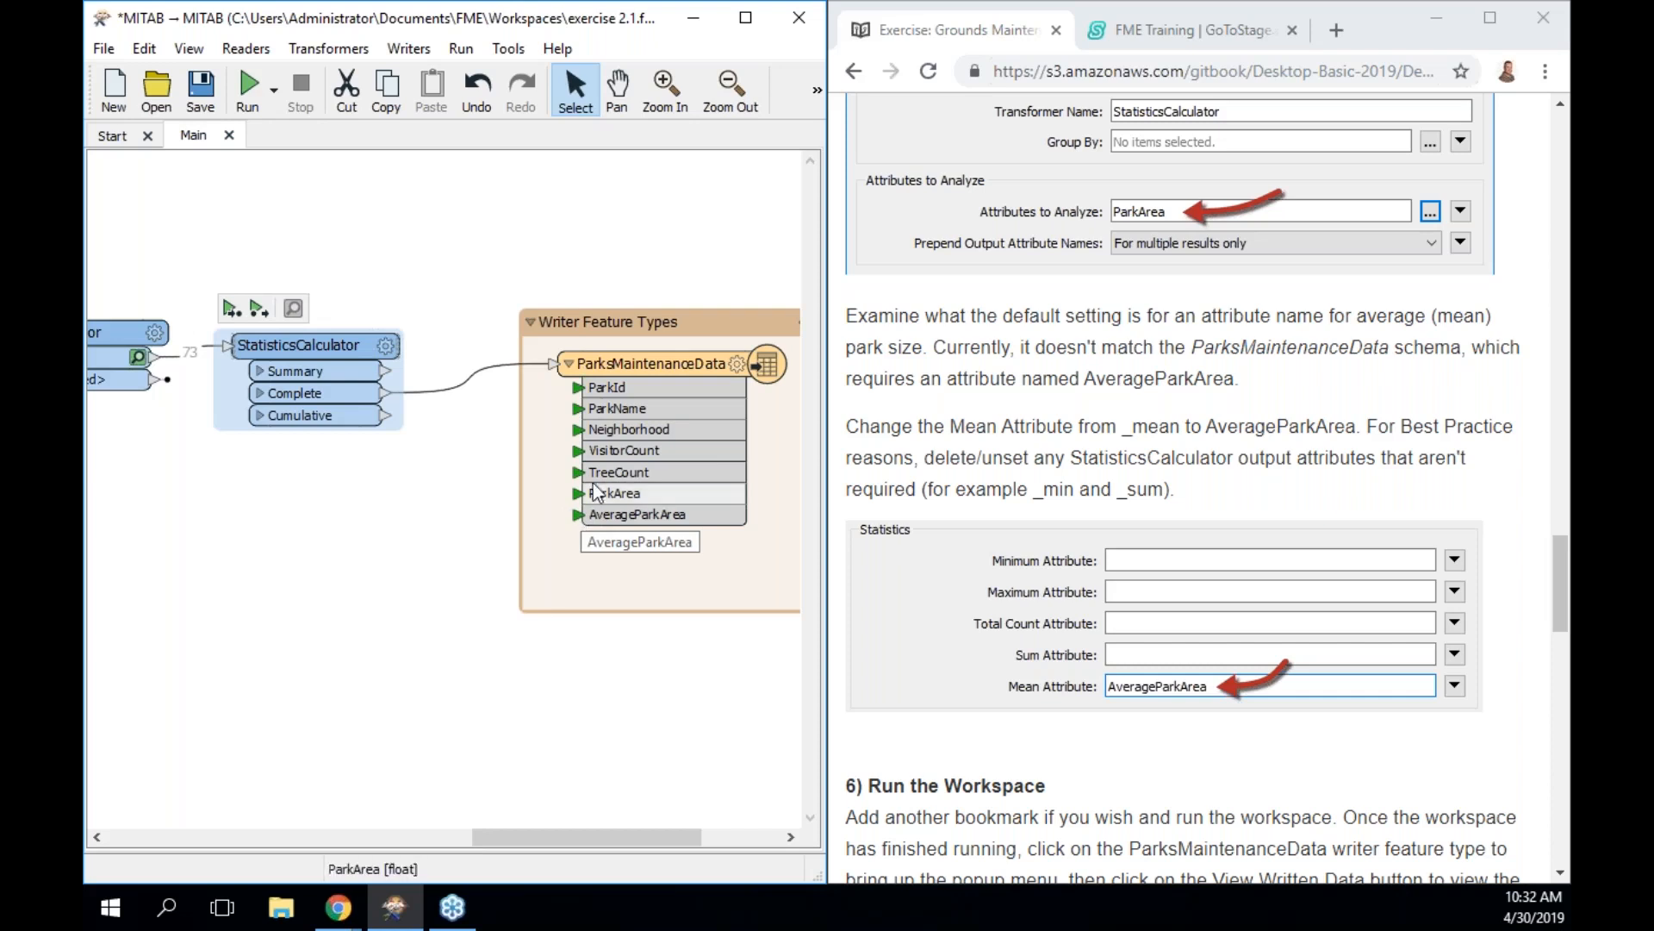
left_click(649, 364)
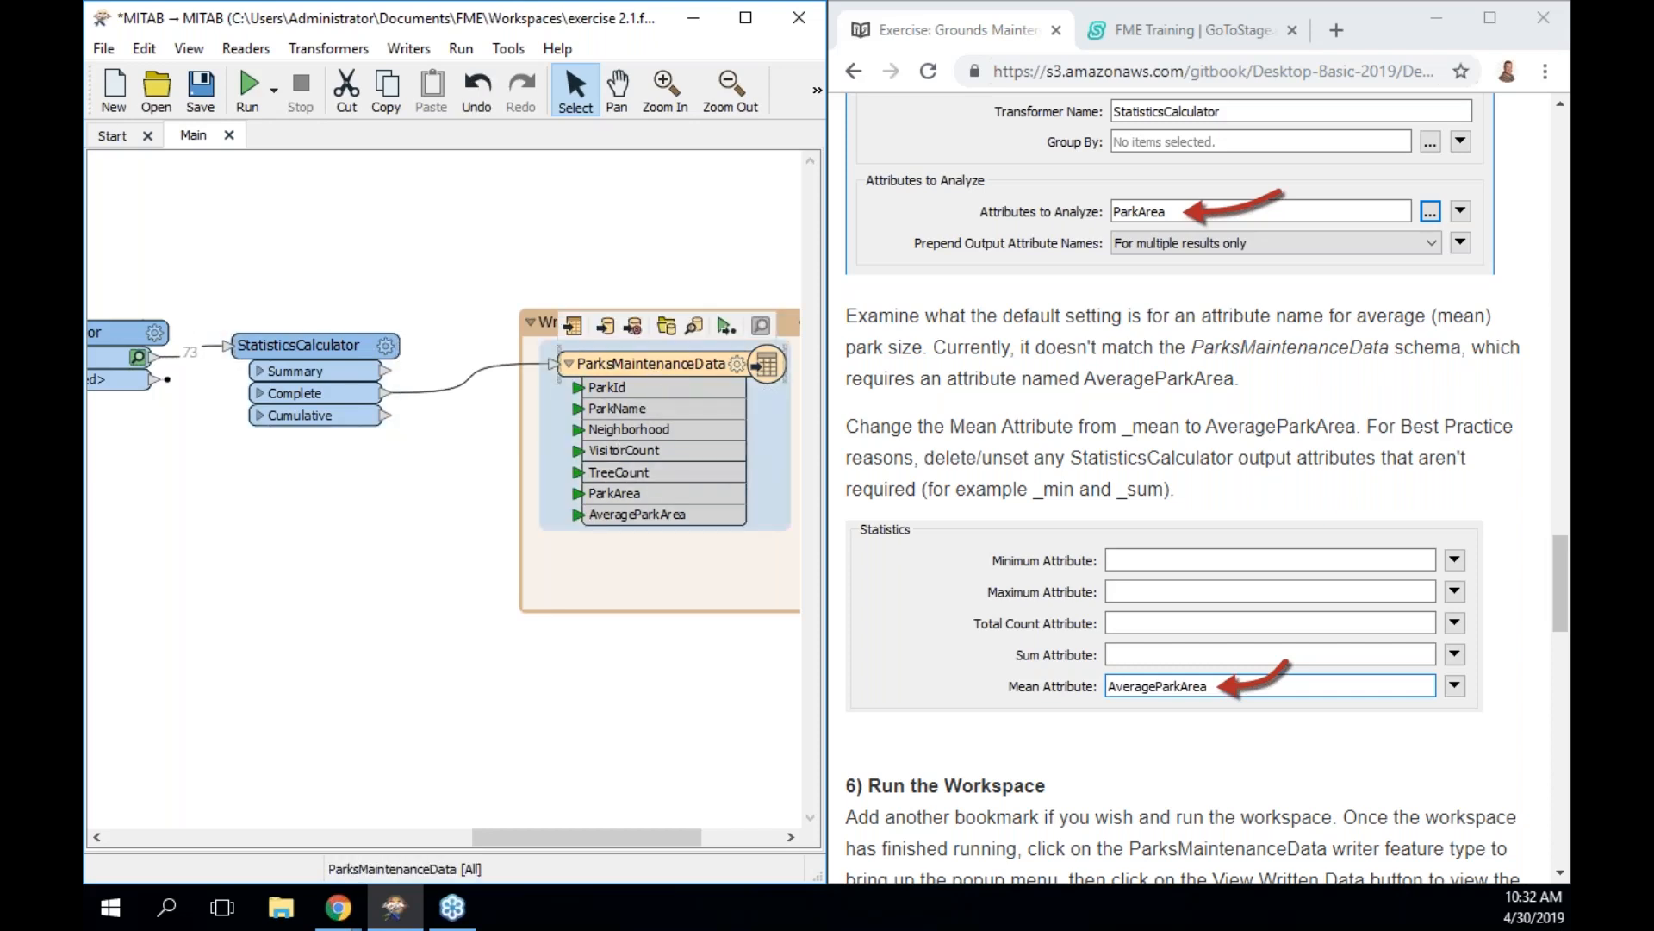
left_click(725, 328)
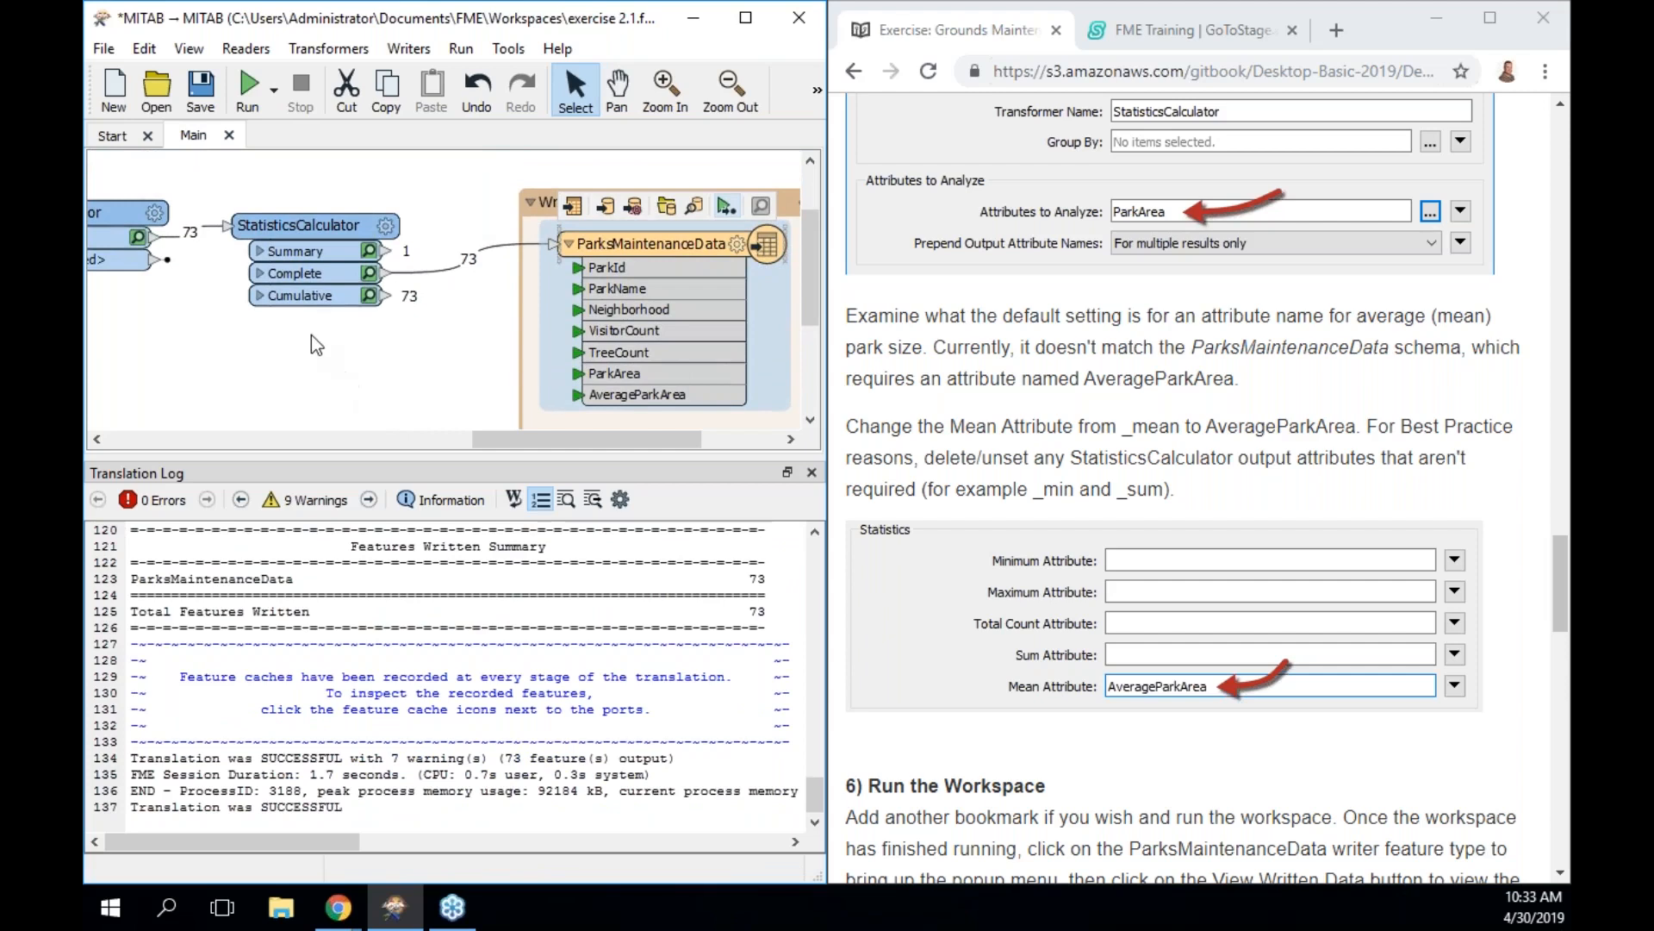
Inspect the cached AverageParkArea record from the StatisticsCalculator's Summary port
left_click_drag(560, 442, 536, 442)
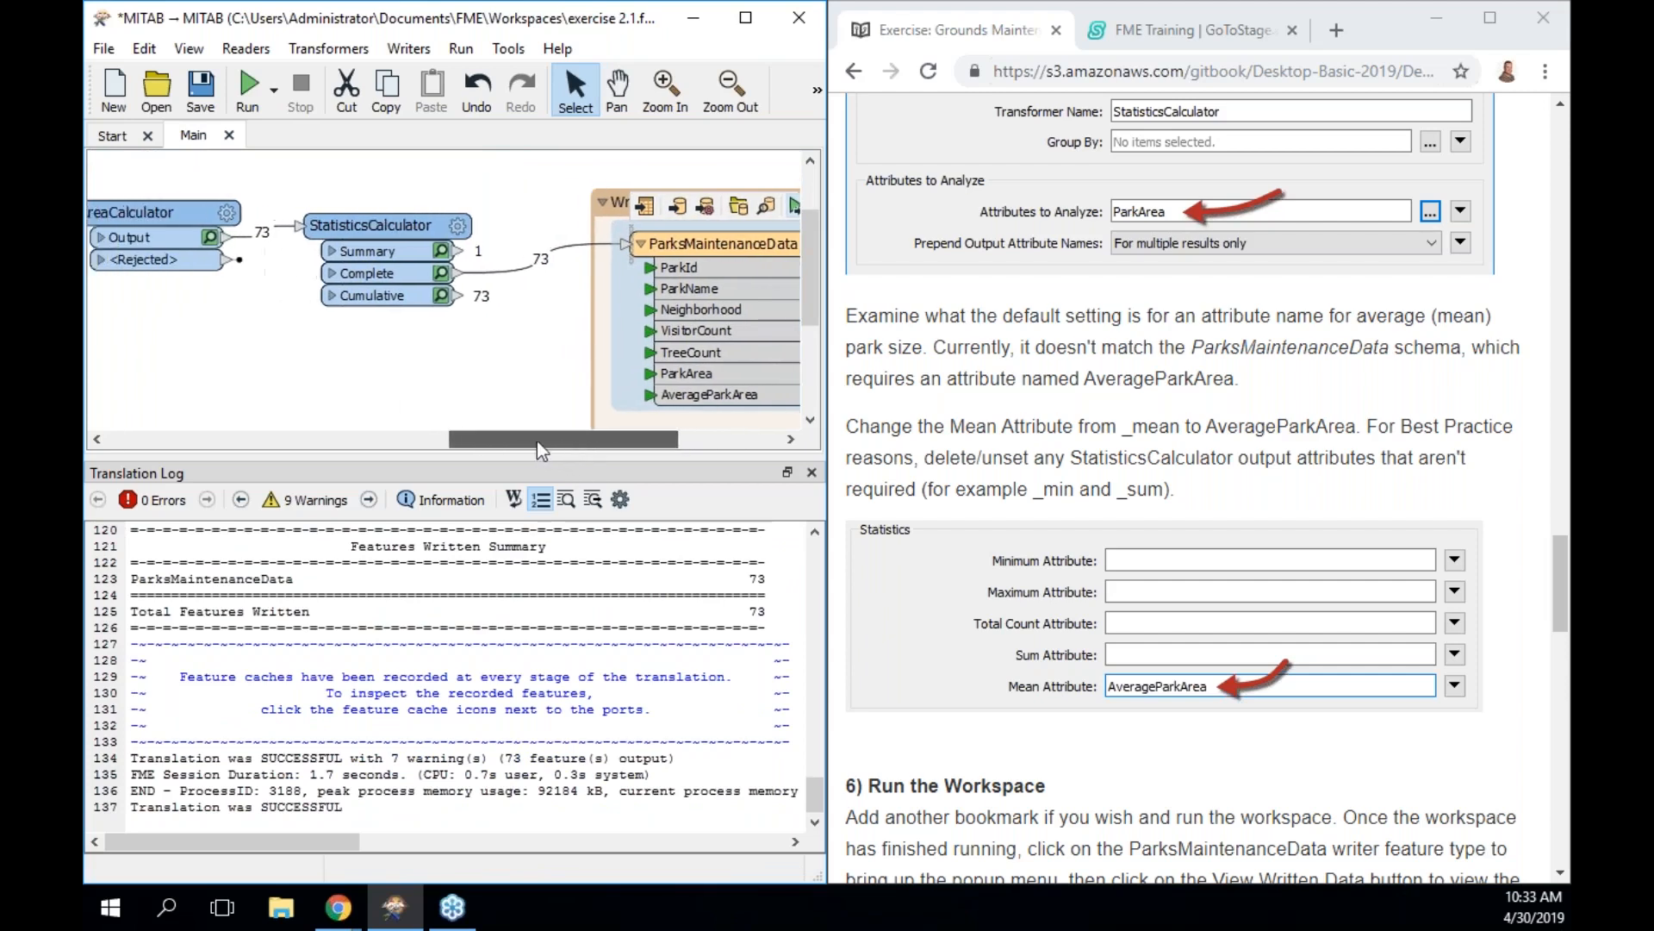
mouse_move(394, 233)
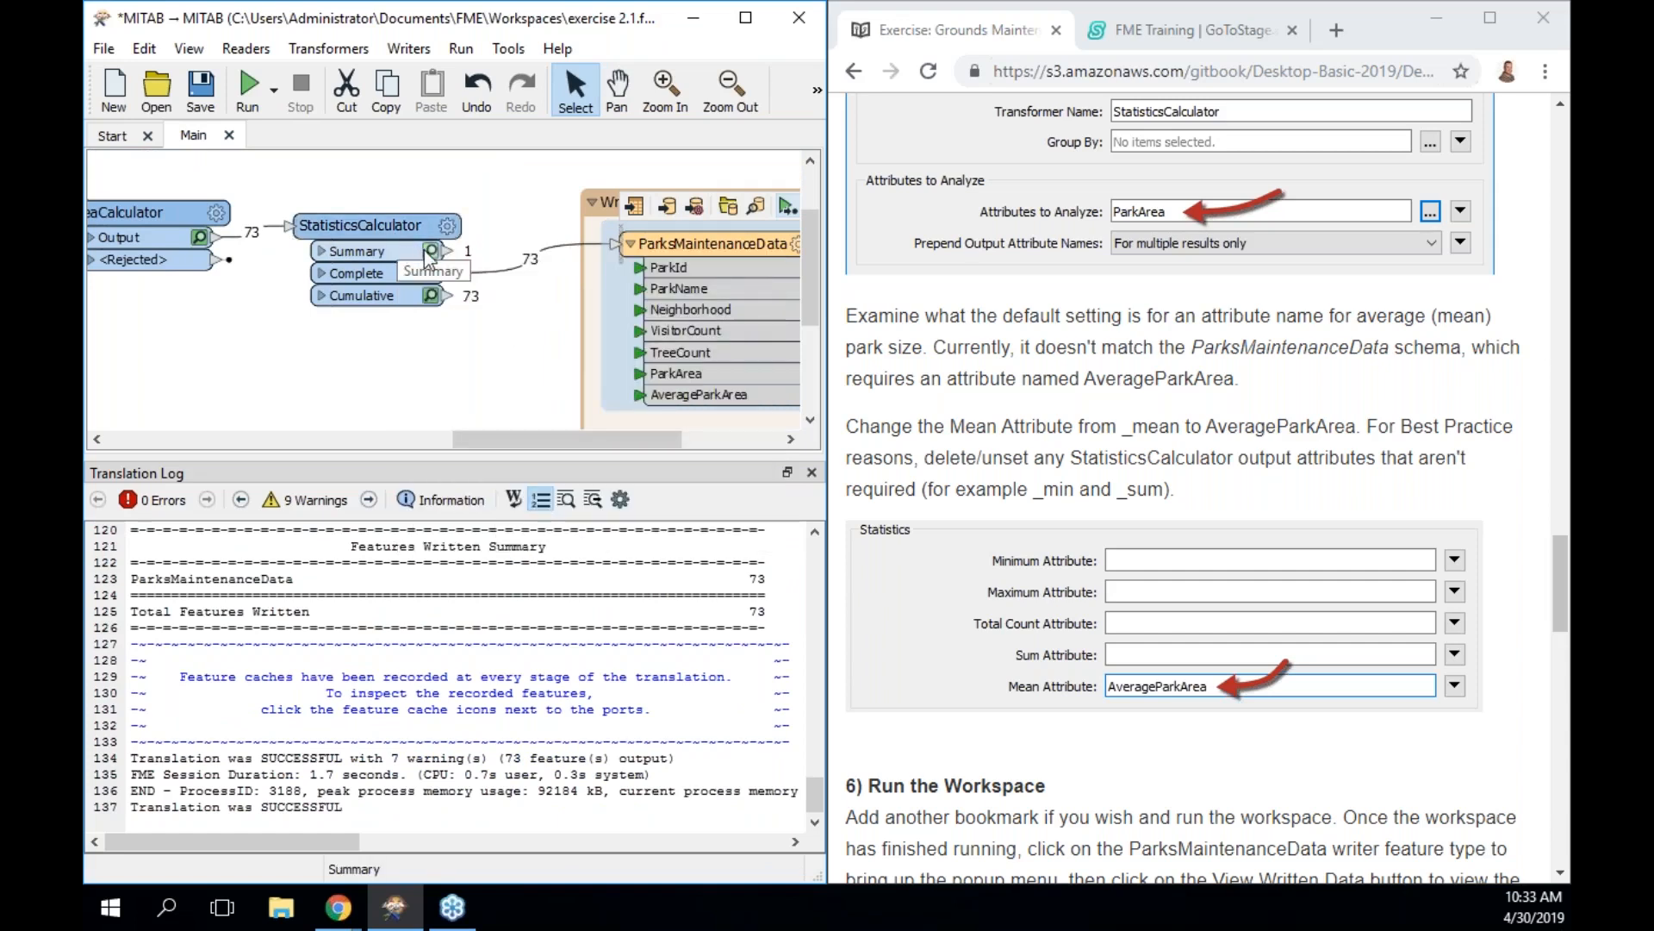
left_click(431, 252)
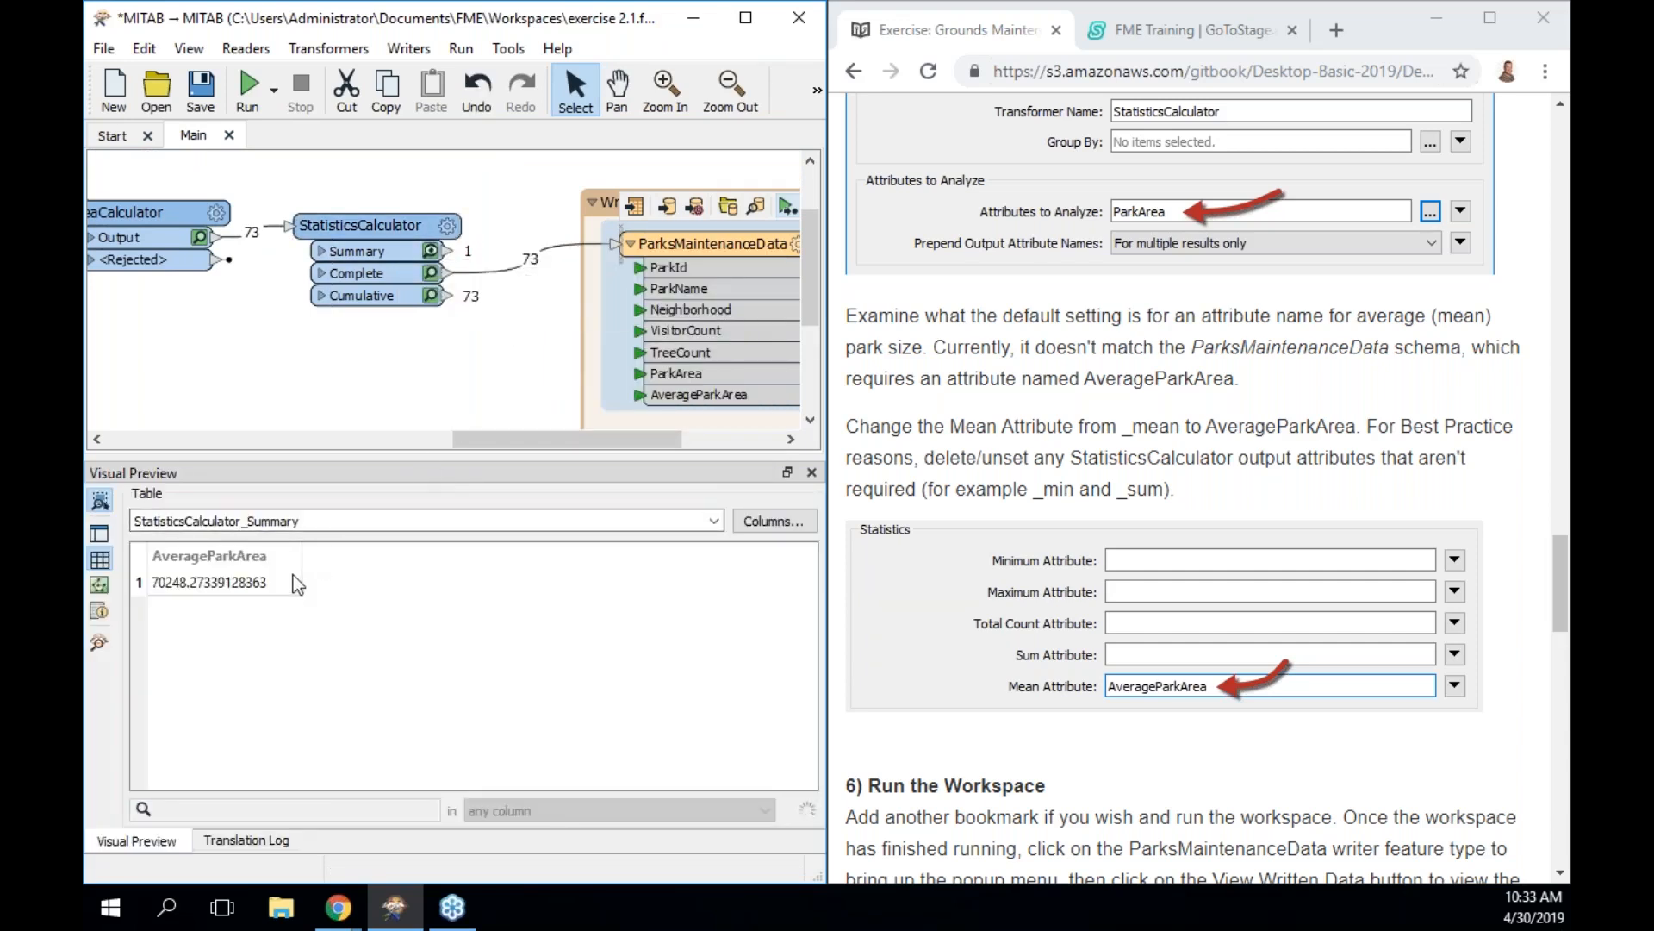
left_click(274, 591)
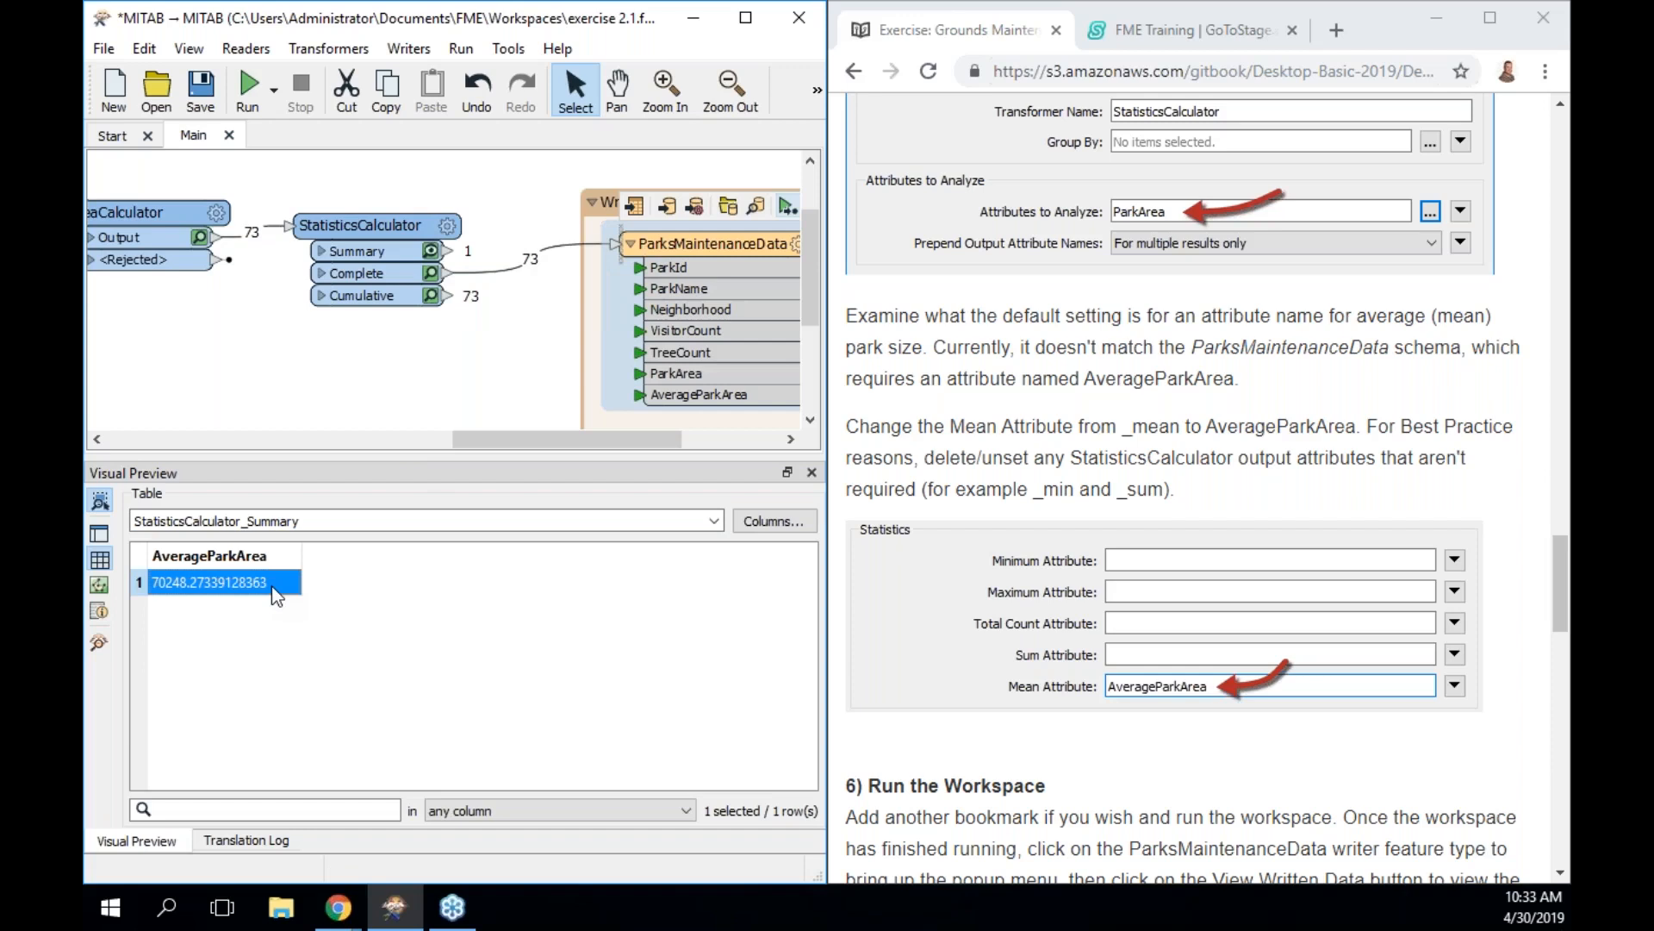
Inspect the StatisticsCalculator's Complete output and compare AverageParkArea across the first four park records
left_click(432, 272)
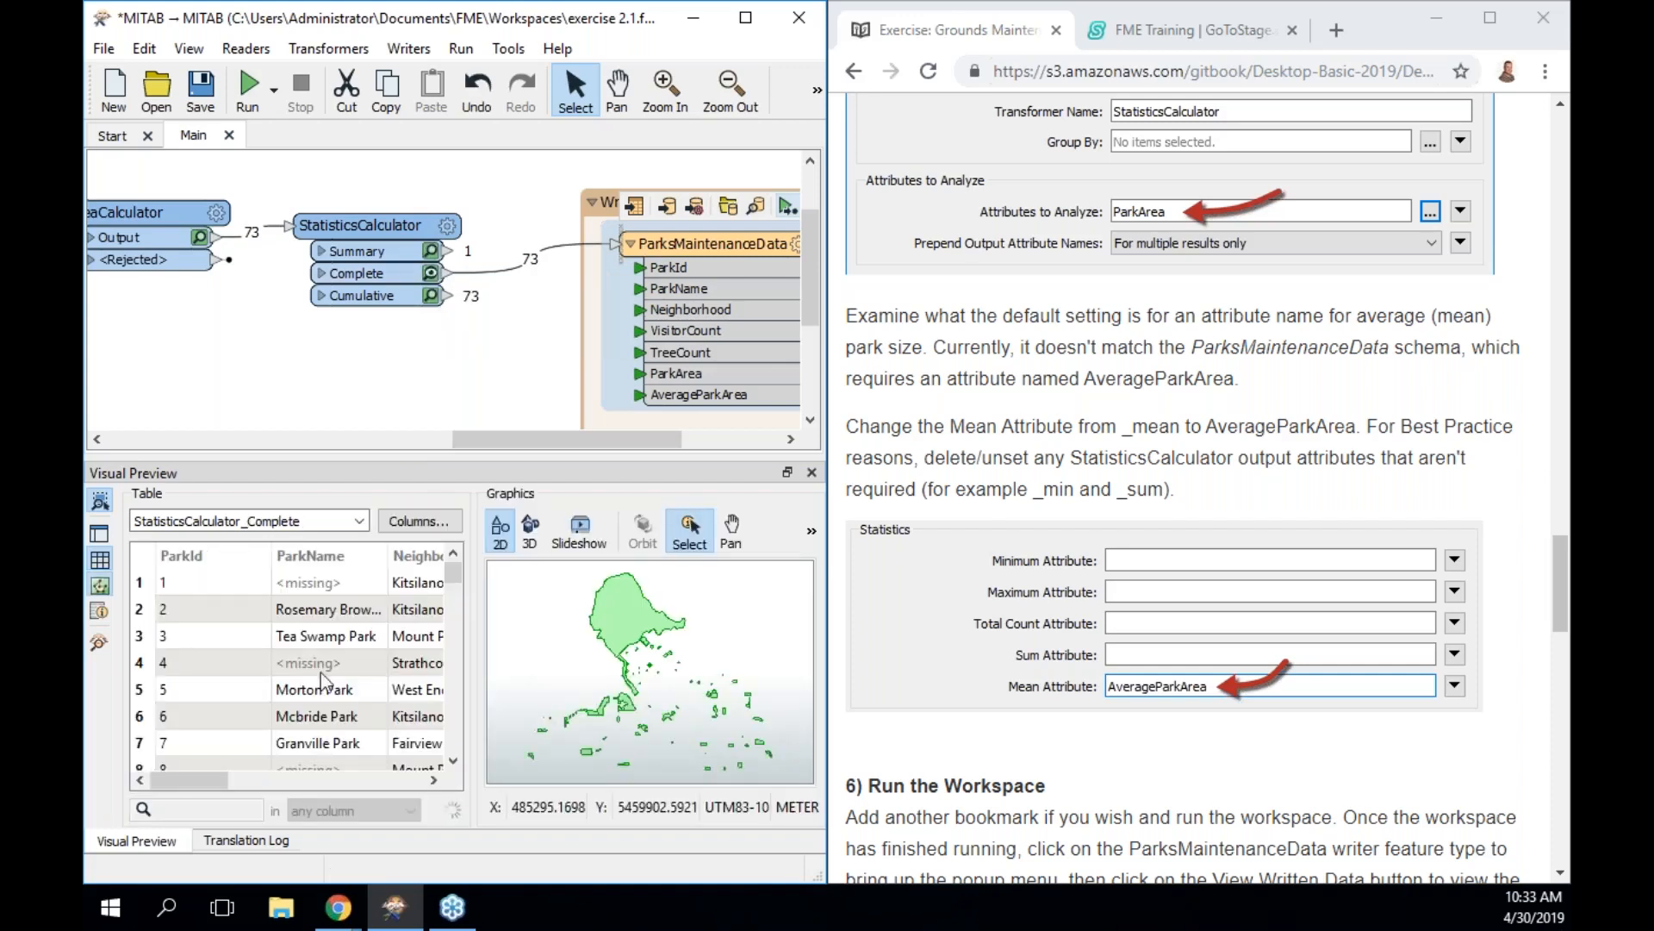
left_click_drag(238, 784, 418, 763)
left_click(380, 586)
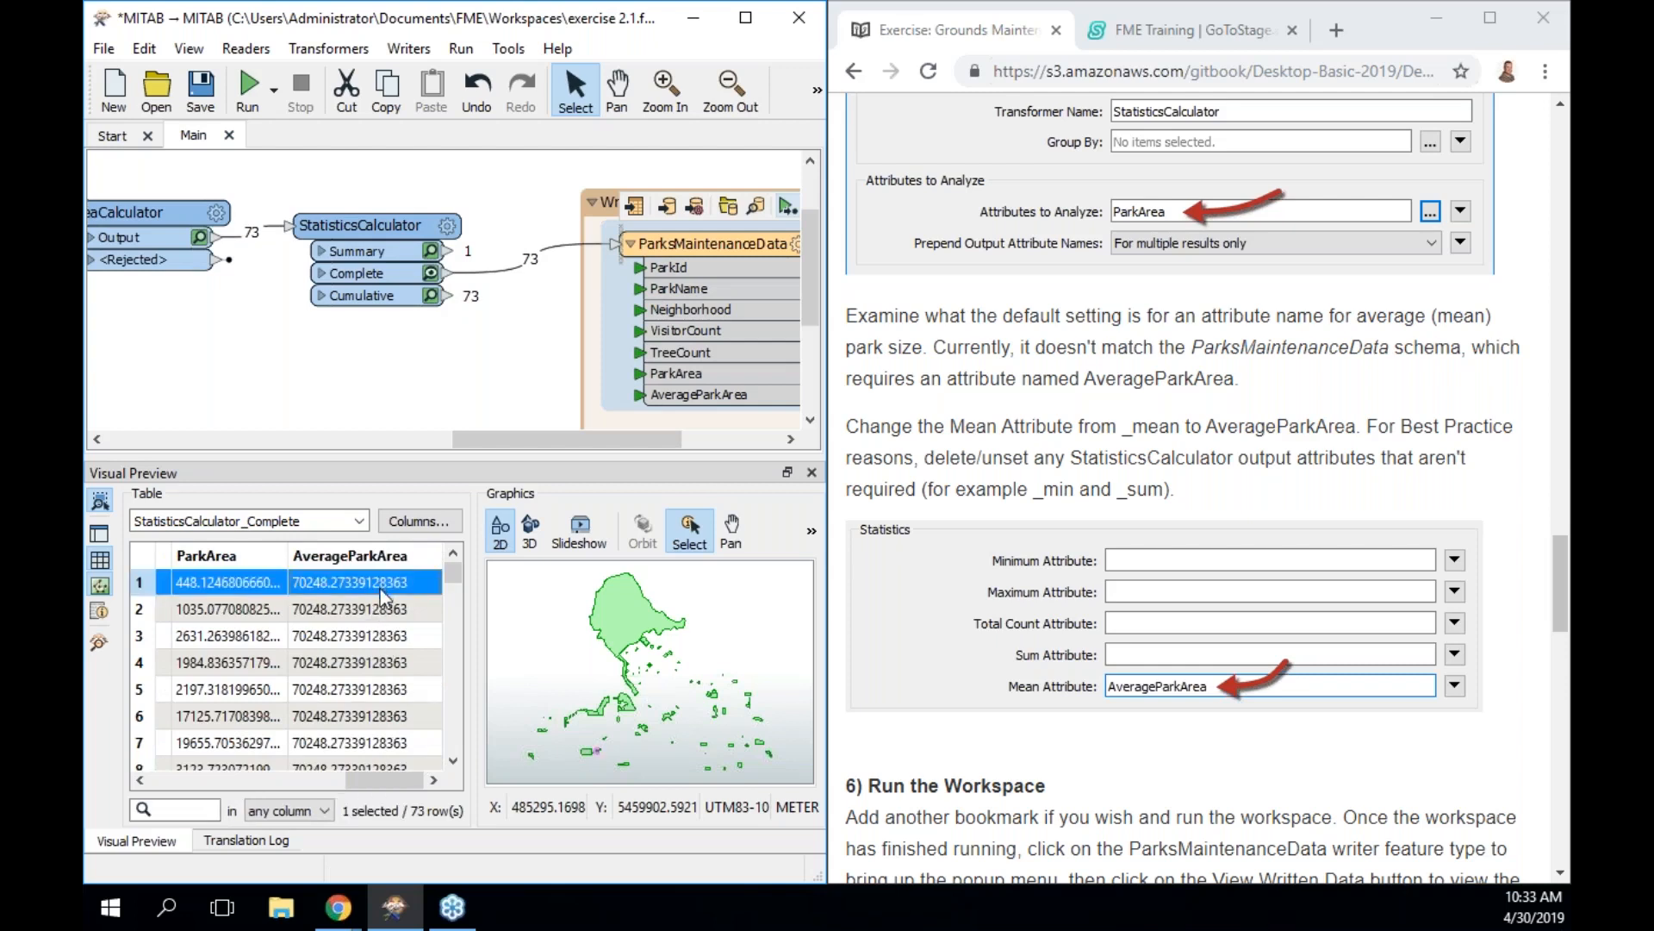
left_click(379, 610)
left_click(377, 632)
left_click(379, 664)
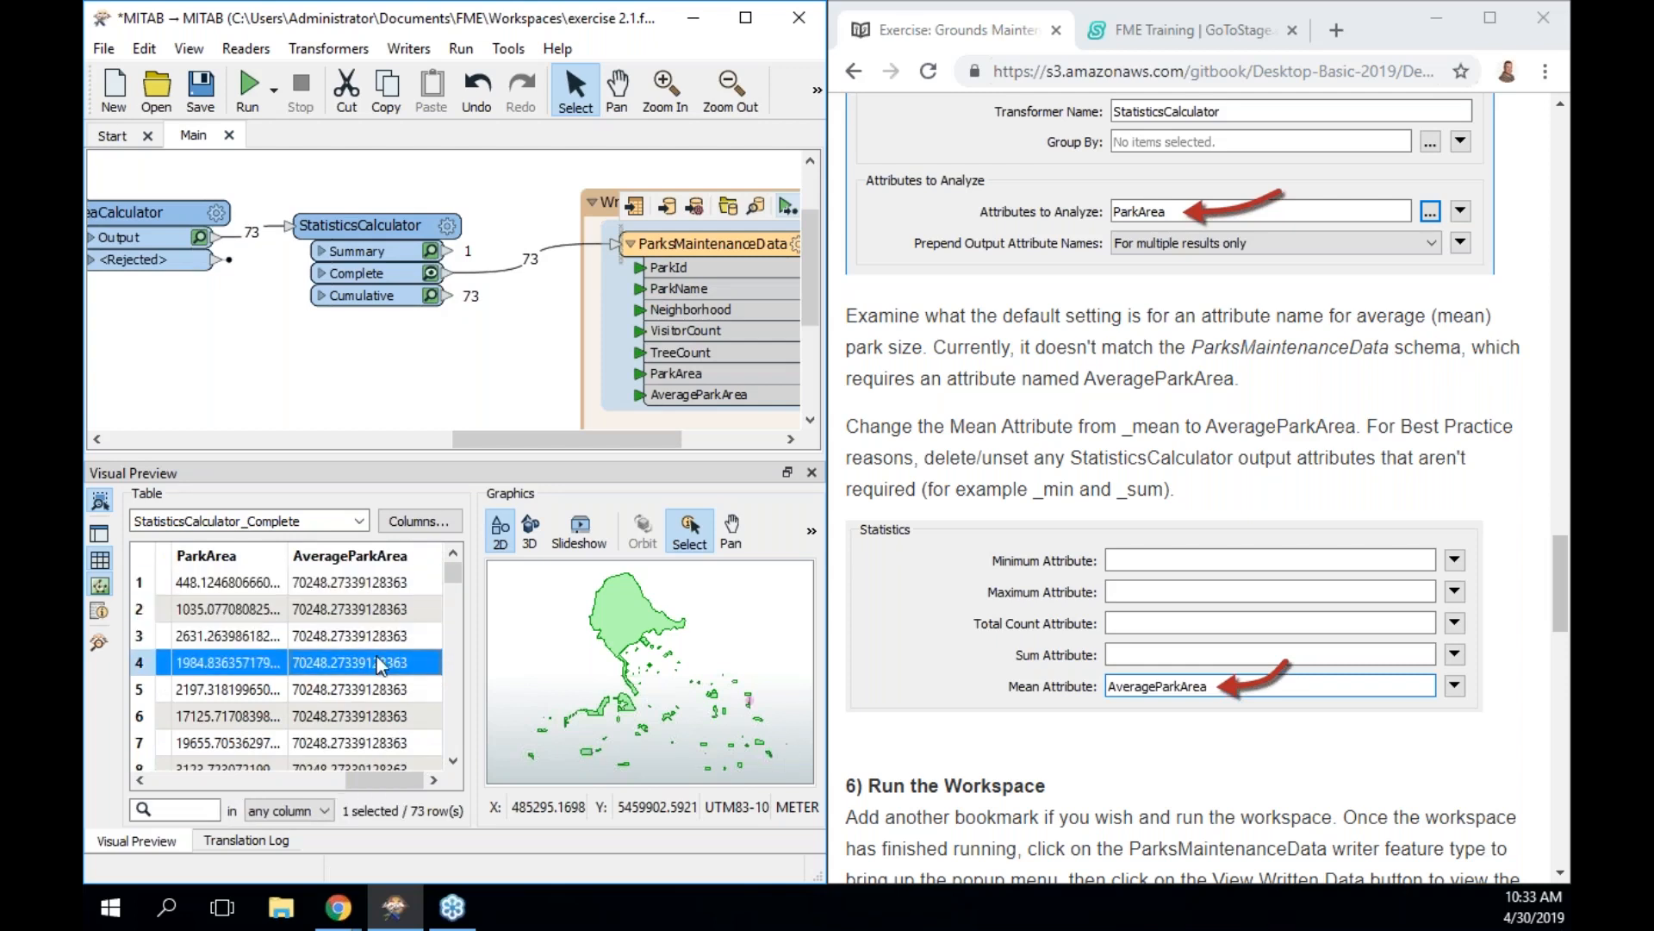
Inspect the StatisticsCalculator's Cumulative output and compare ParkArea with the running AverageParkArea across the first five records
left_click(432, 295)
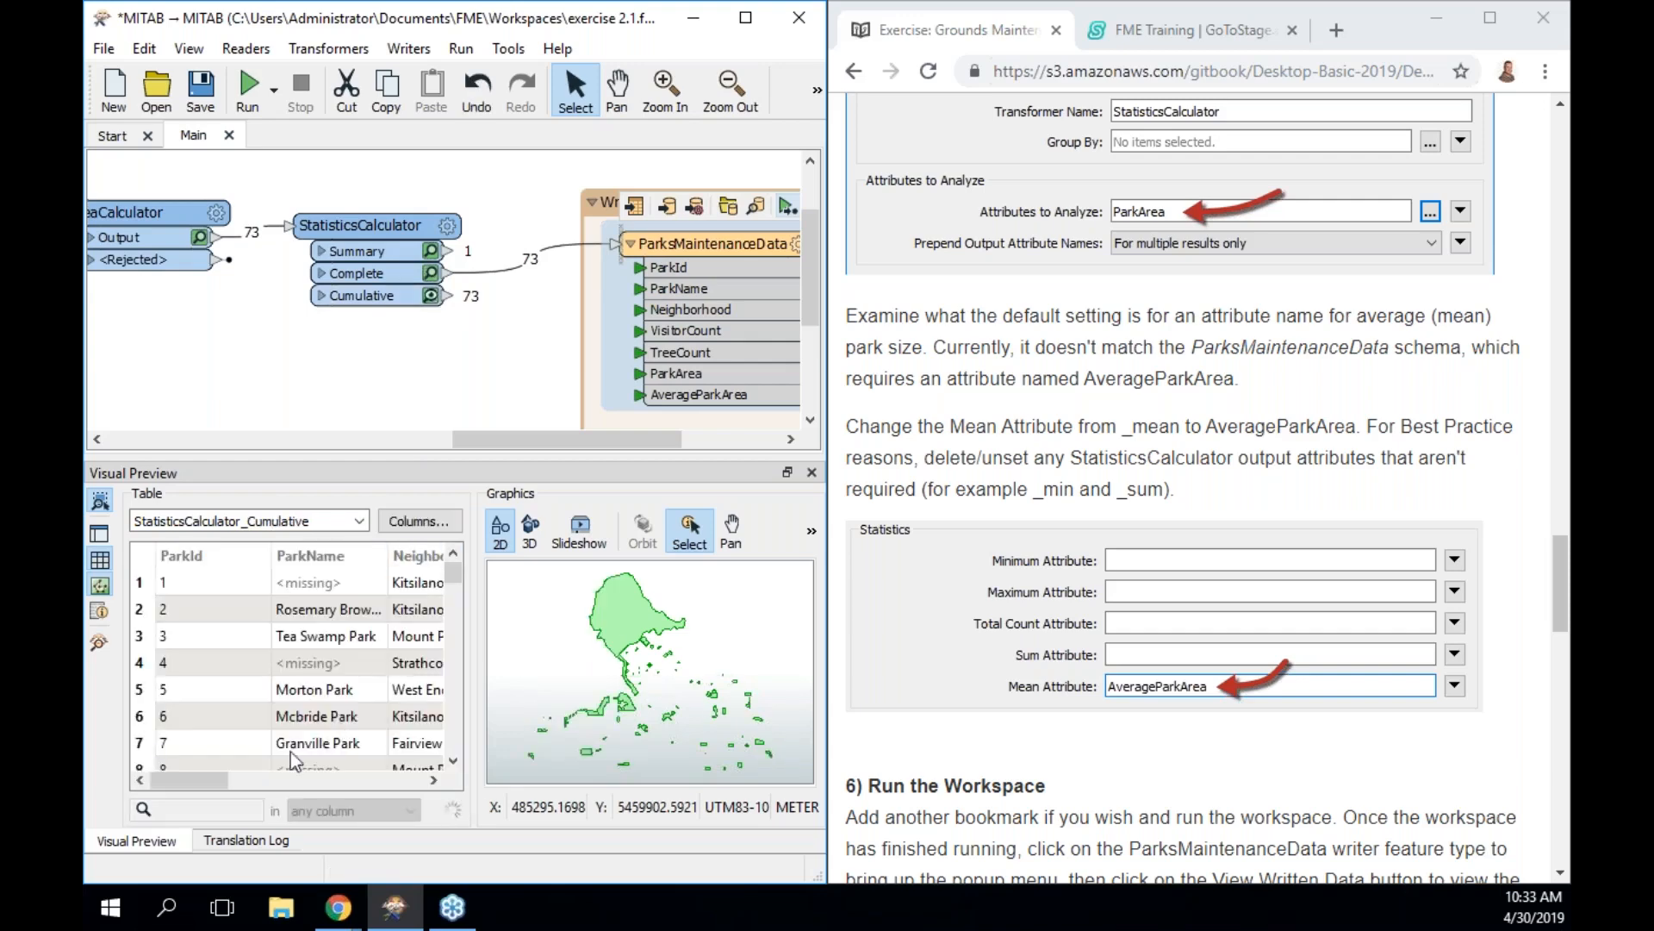
left_click_drag(209, 784, 404, 782)
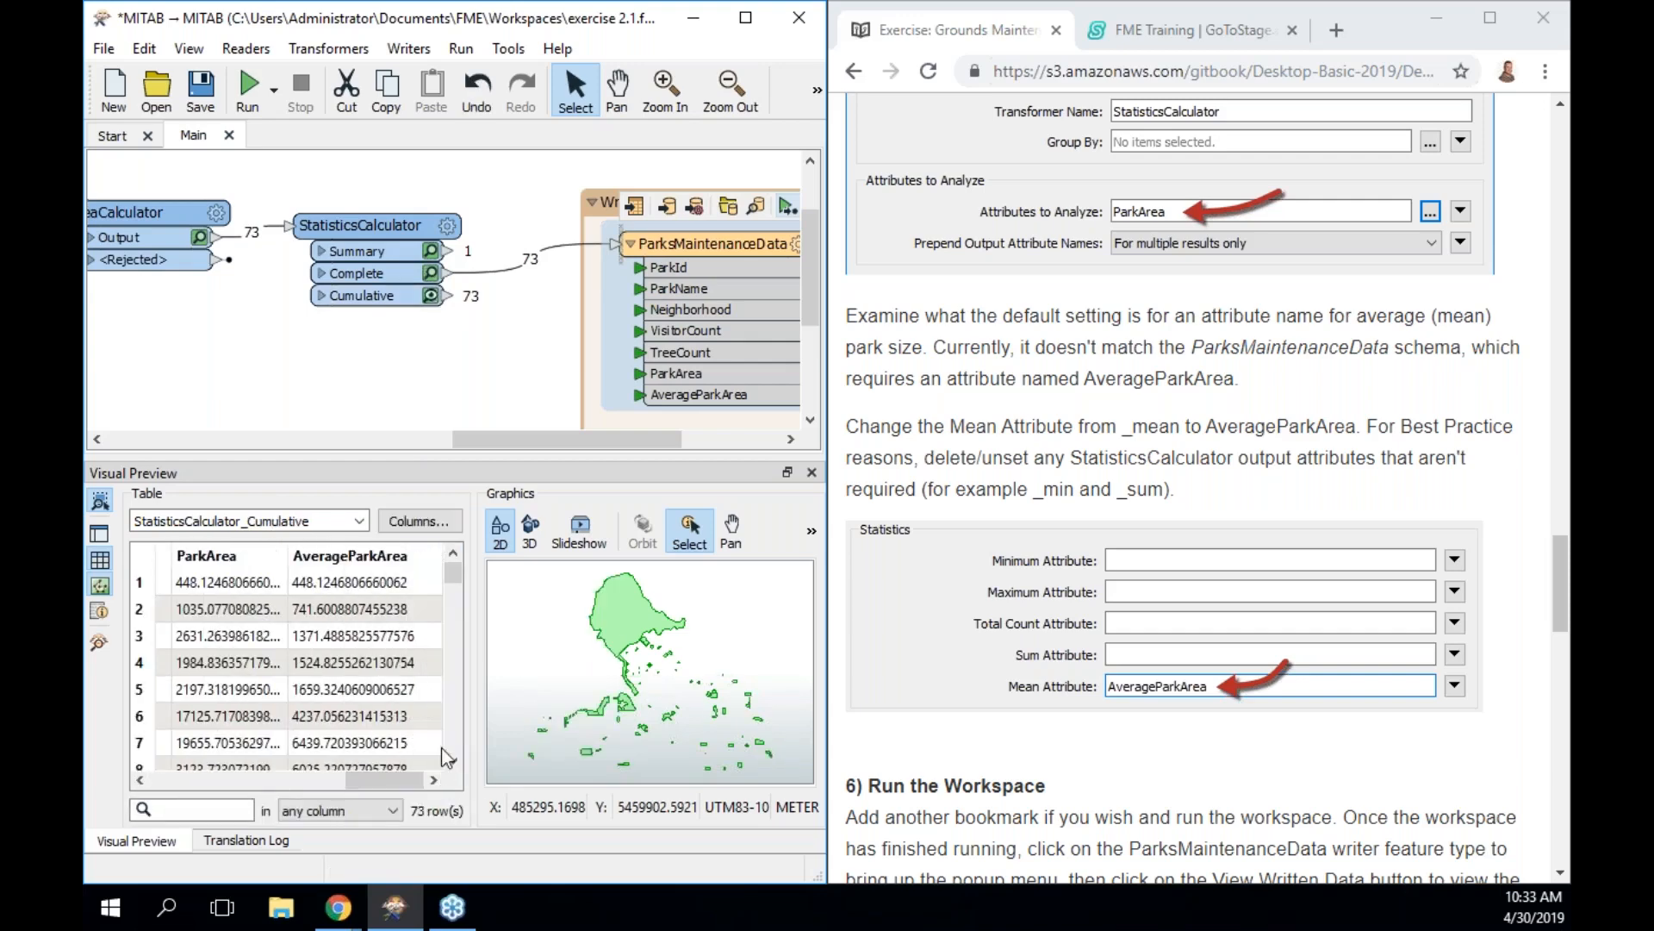
left_click(409, 588)
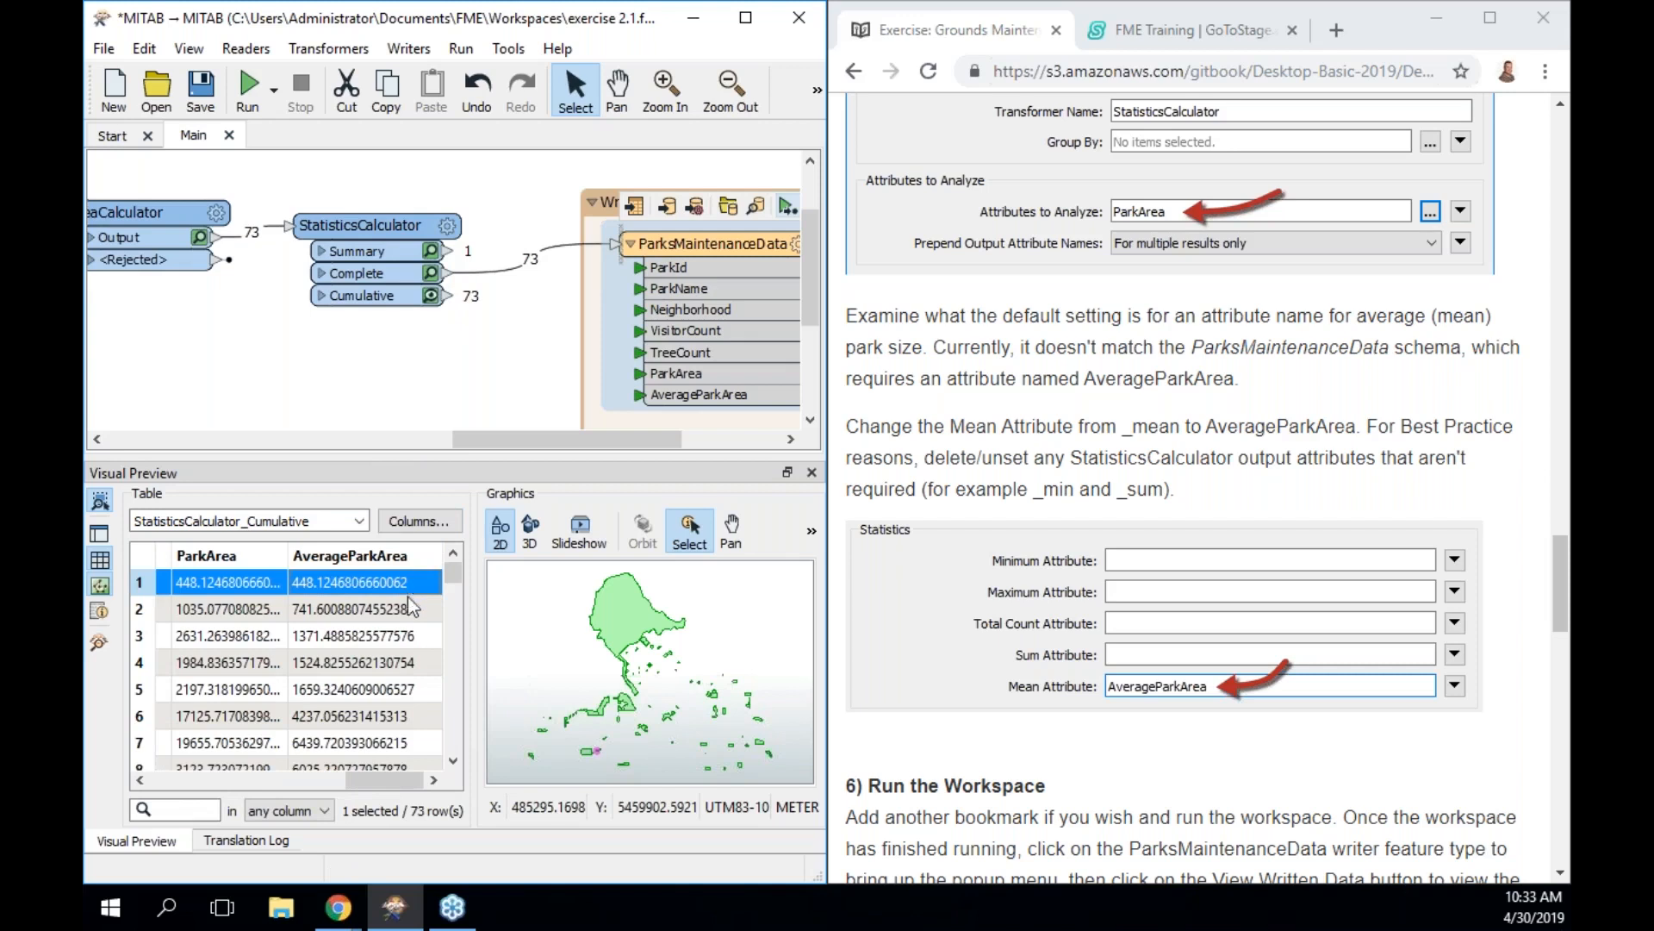
left_click(407, 607)
left_click(407, 636)
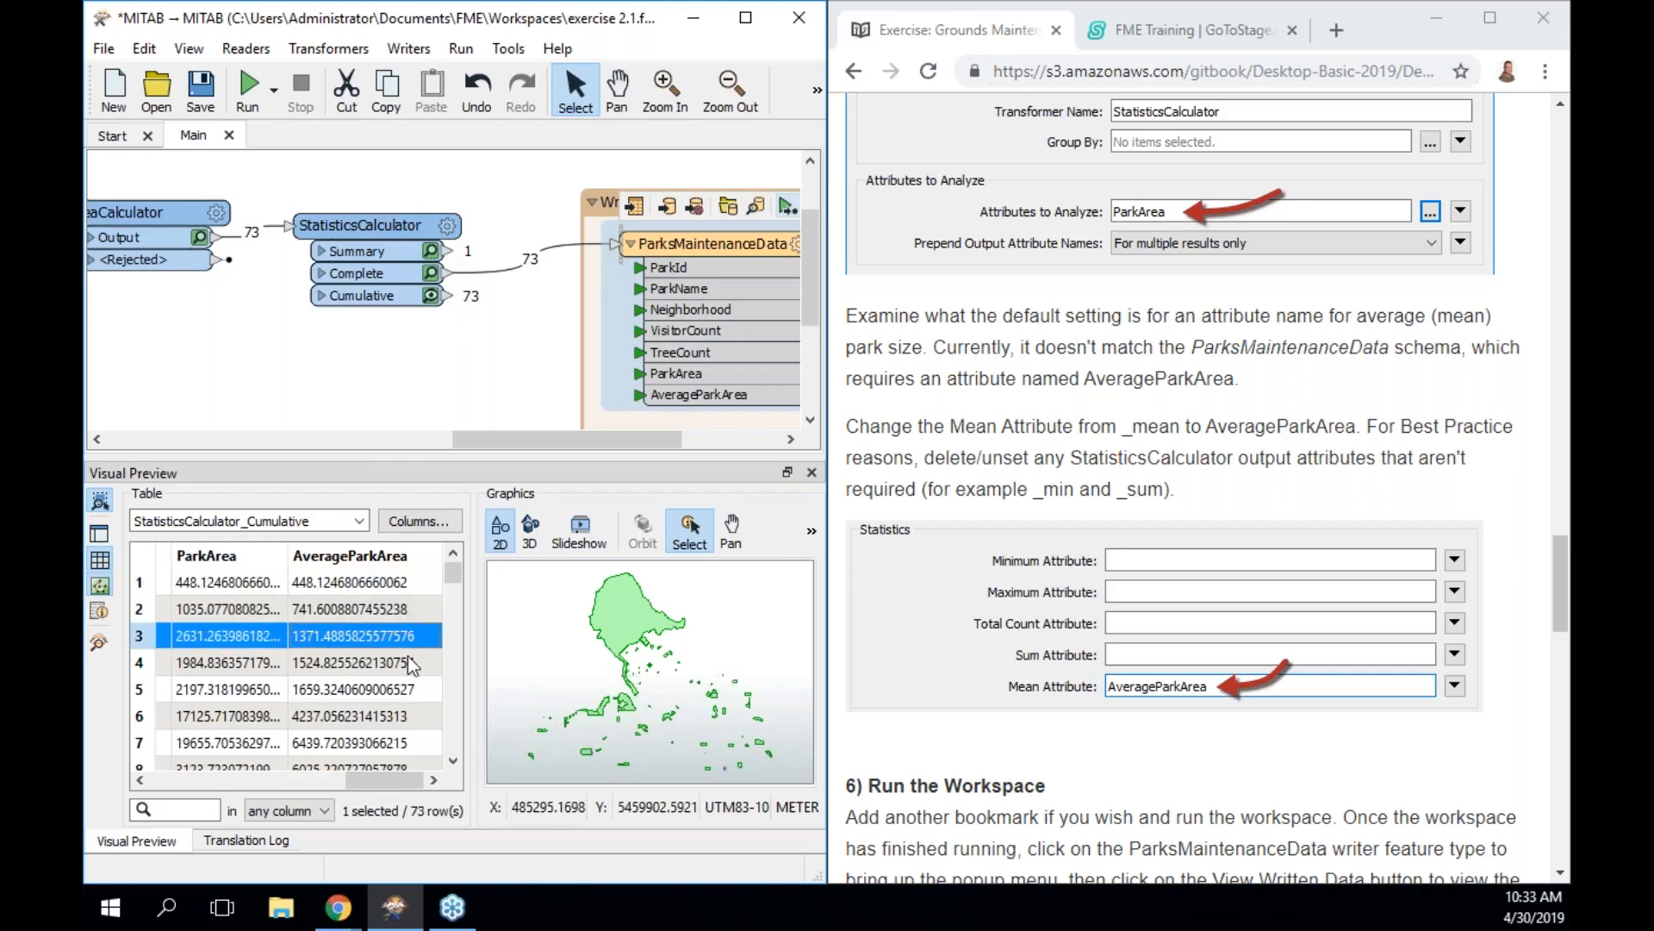
left_click(408, 664)
left_click(411, 690)
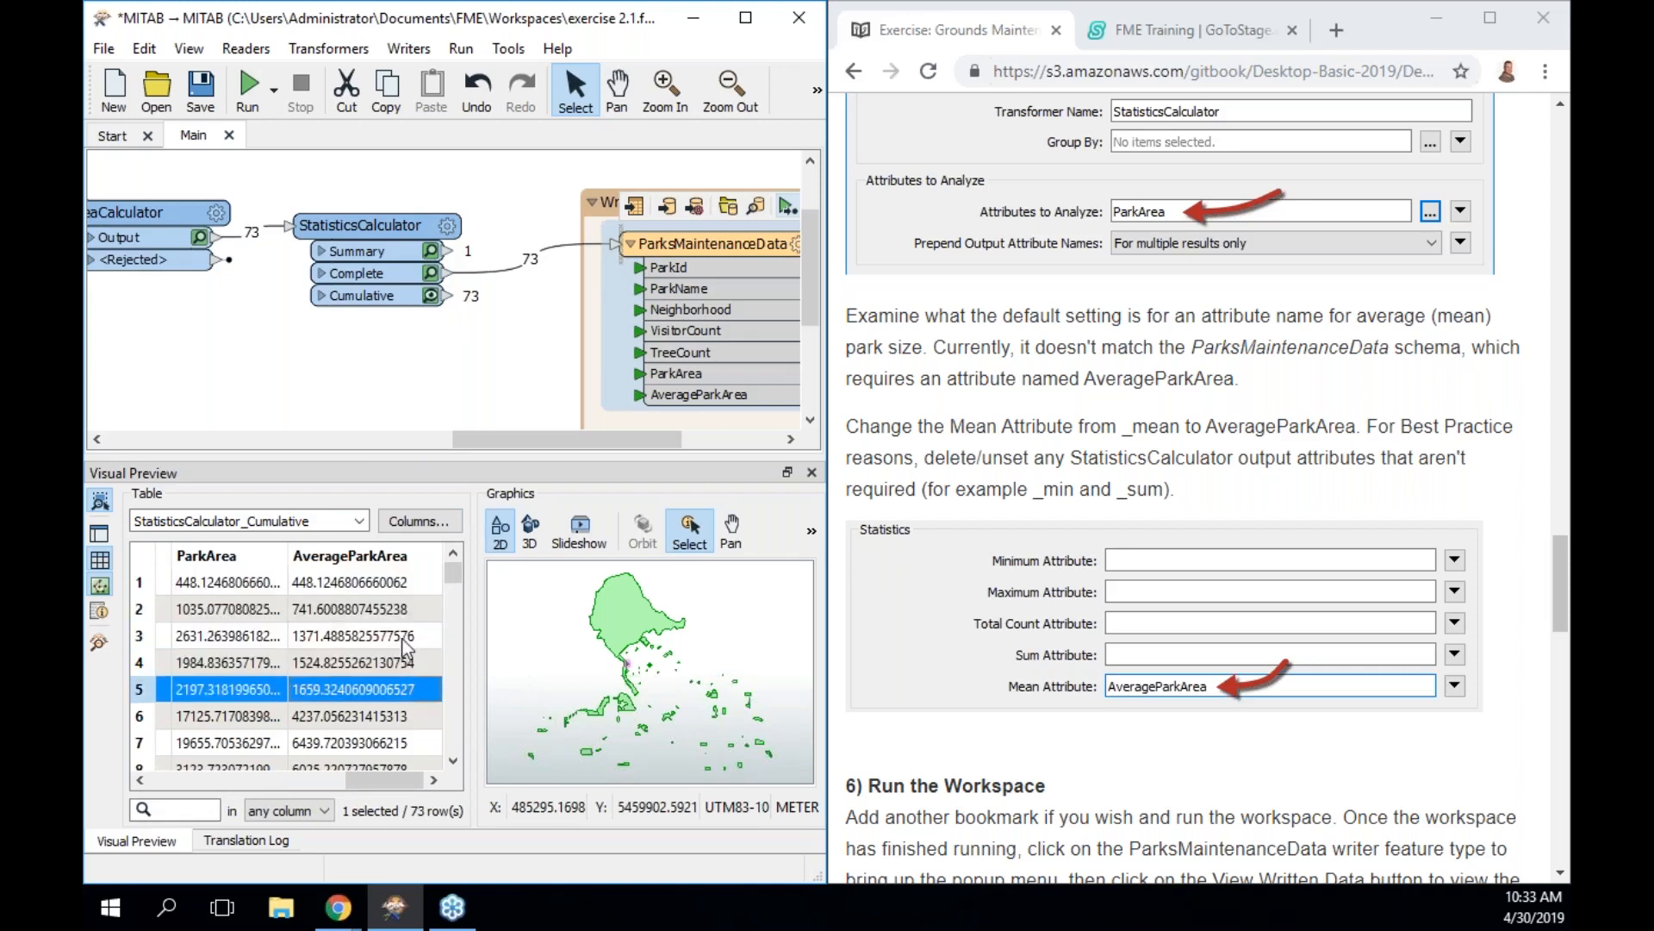
left_click(390, 588)
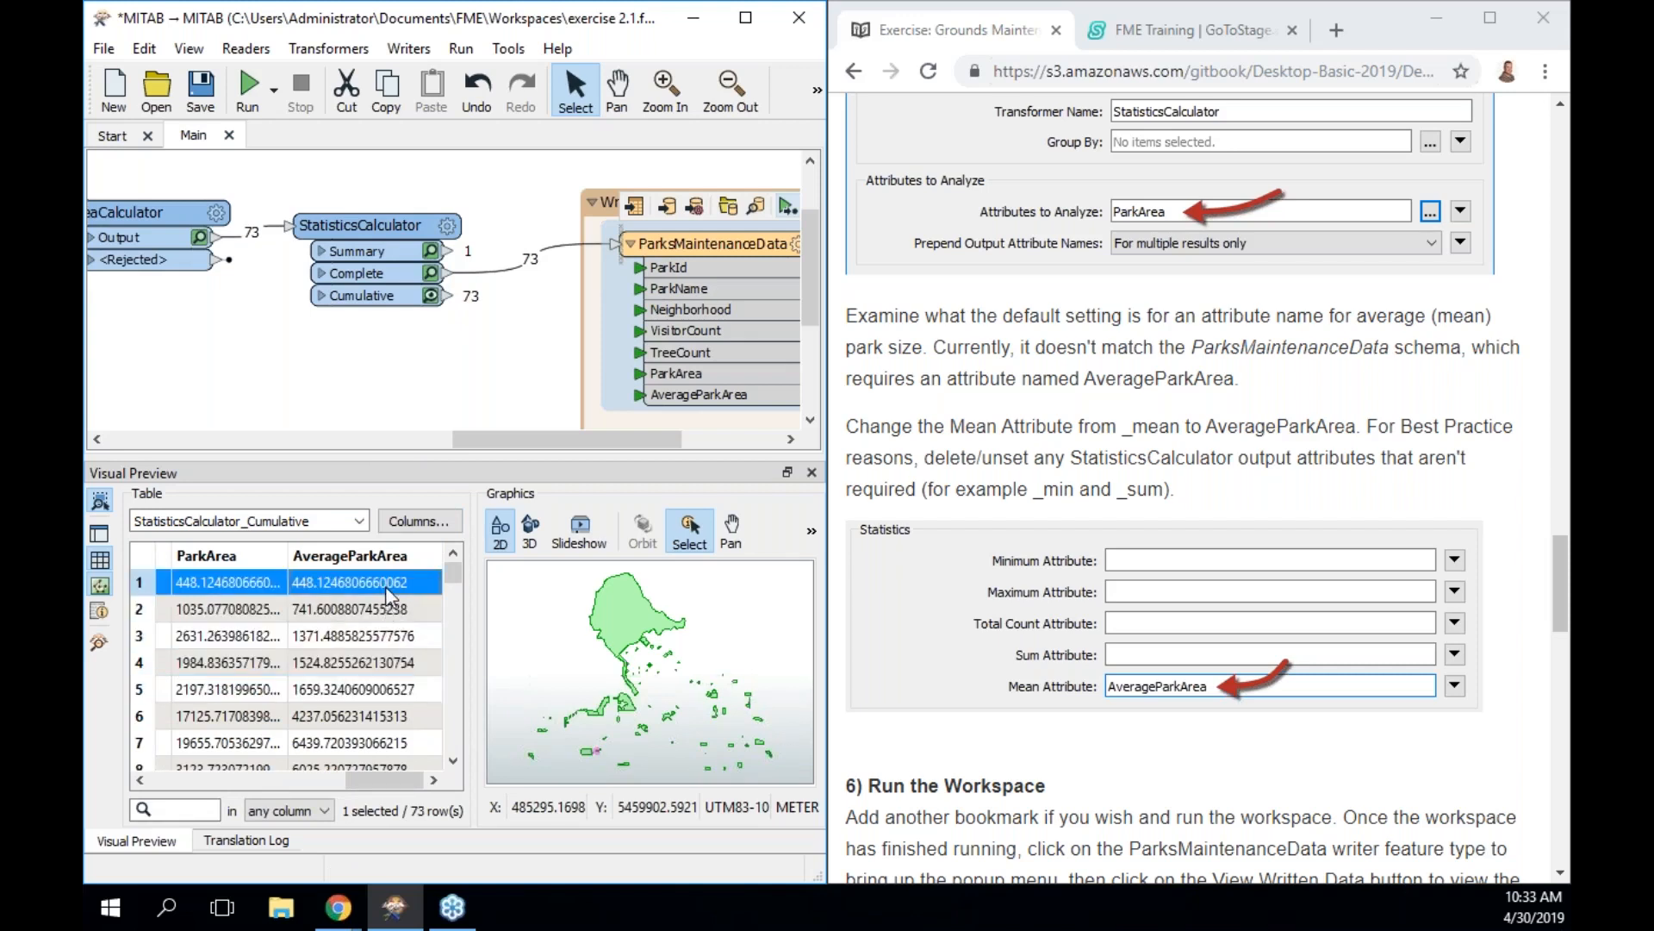
left_click(245, 613)
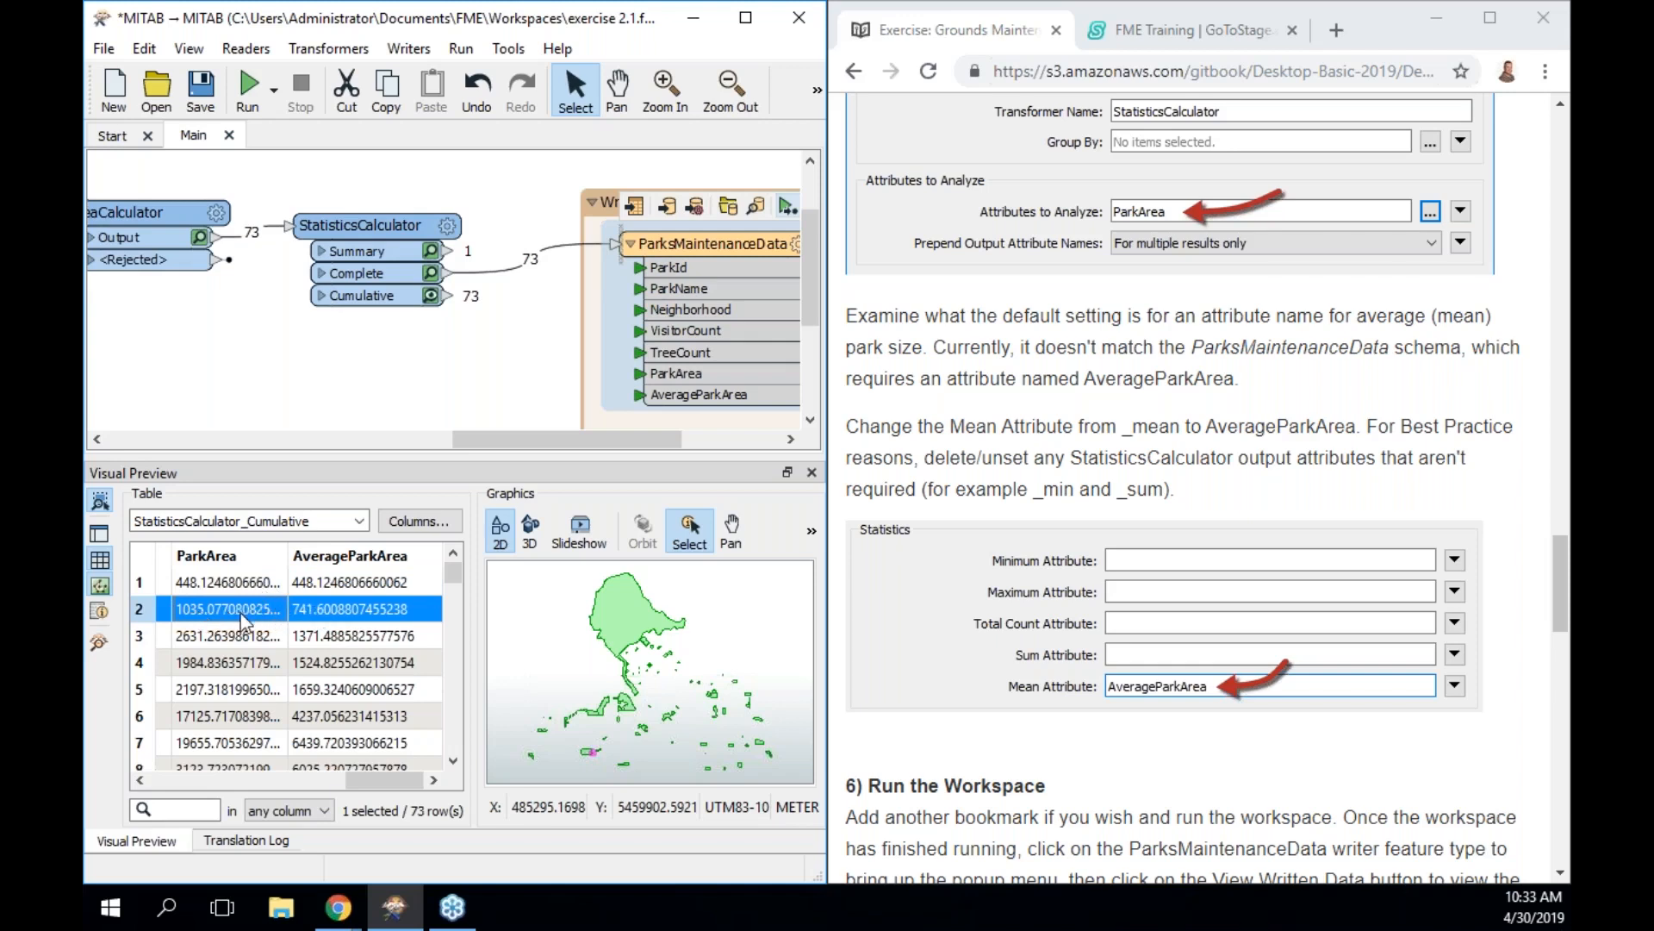
left_click(319, 638)
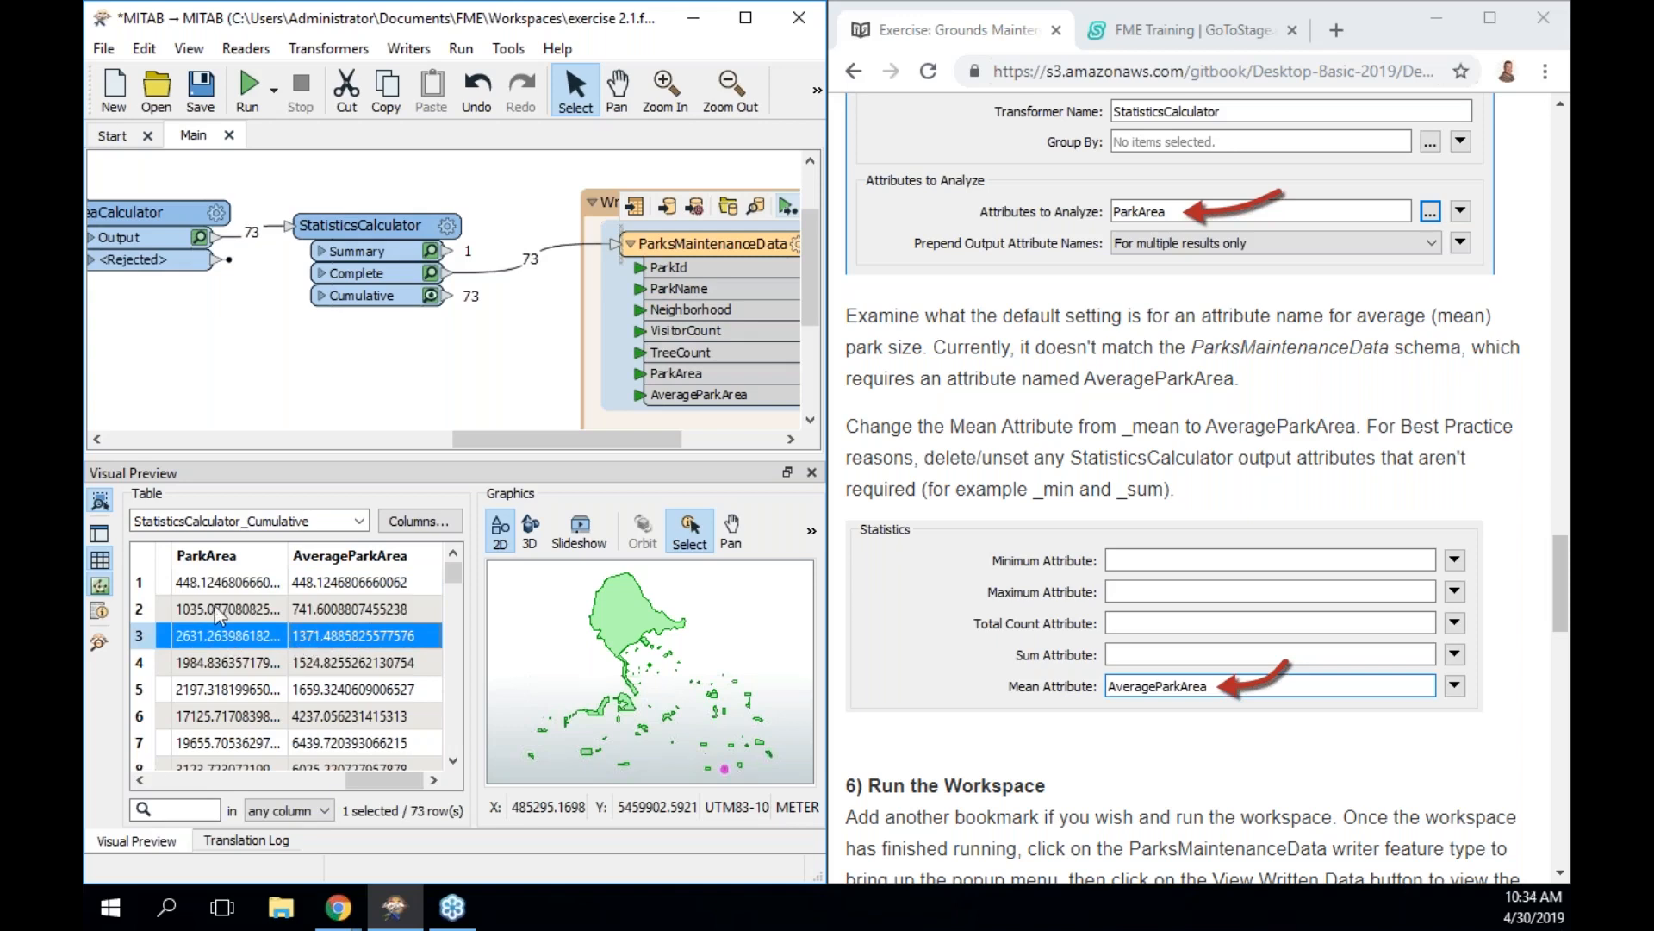
left_click(290, 663)
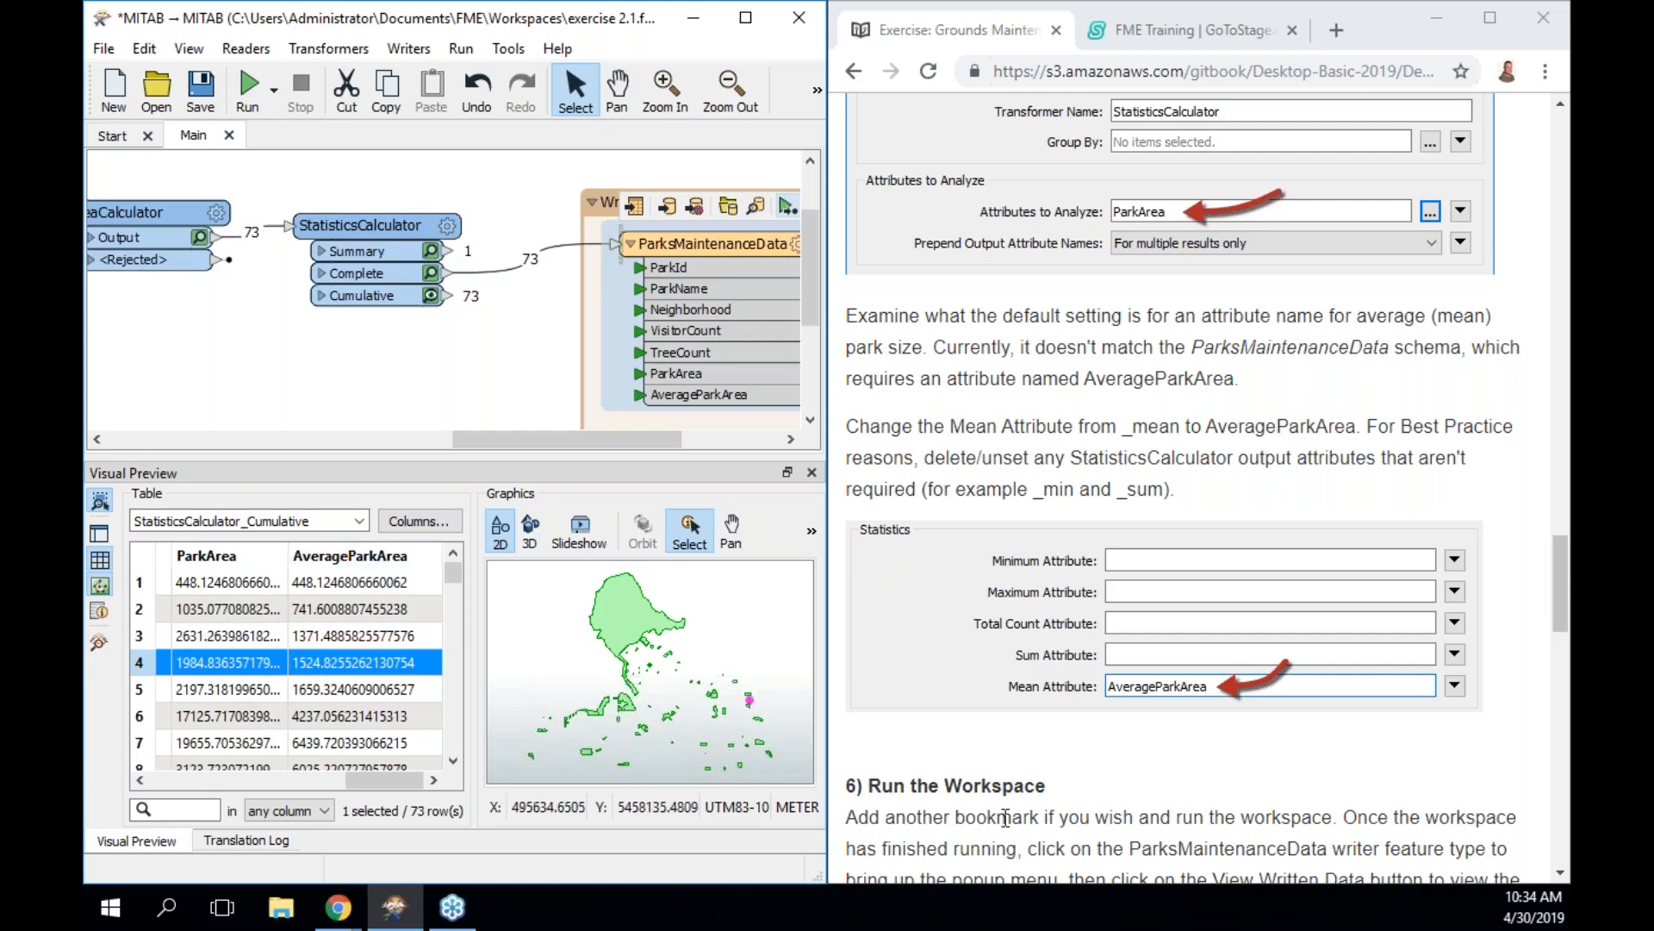
View the written ParksMaintenanceData output, check its ParkArea and AverageParkArea columns, and read the remaining exercise instructions
scroll(1092, 779, "down", 2)
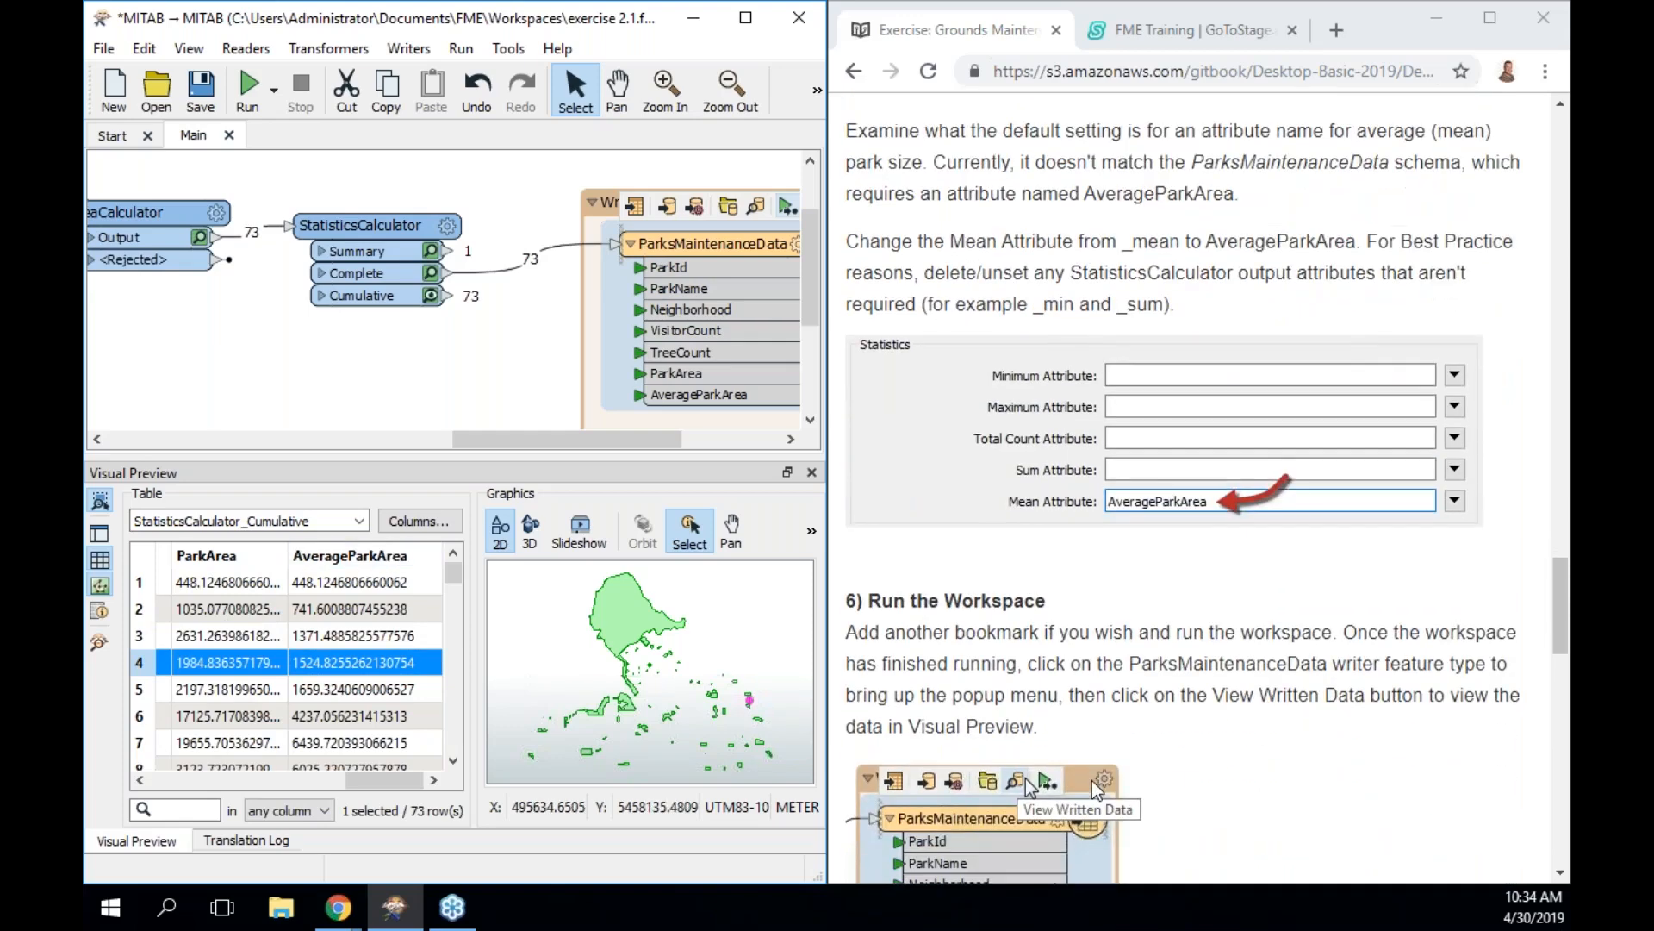
scroll(1095, 786, "down", 2)
scroll(1093, 779, "down", 3)
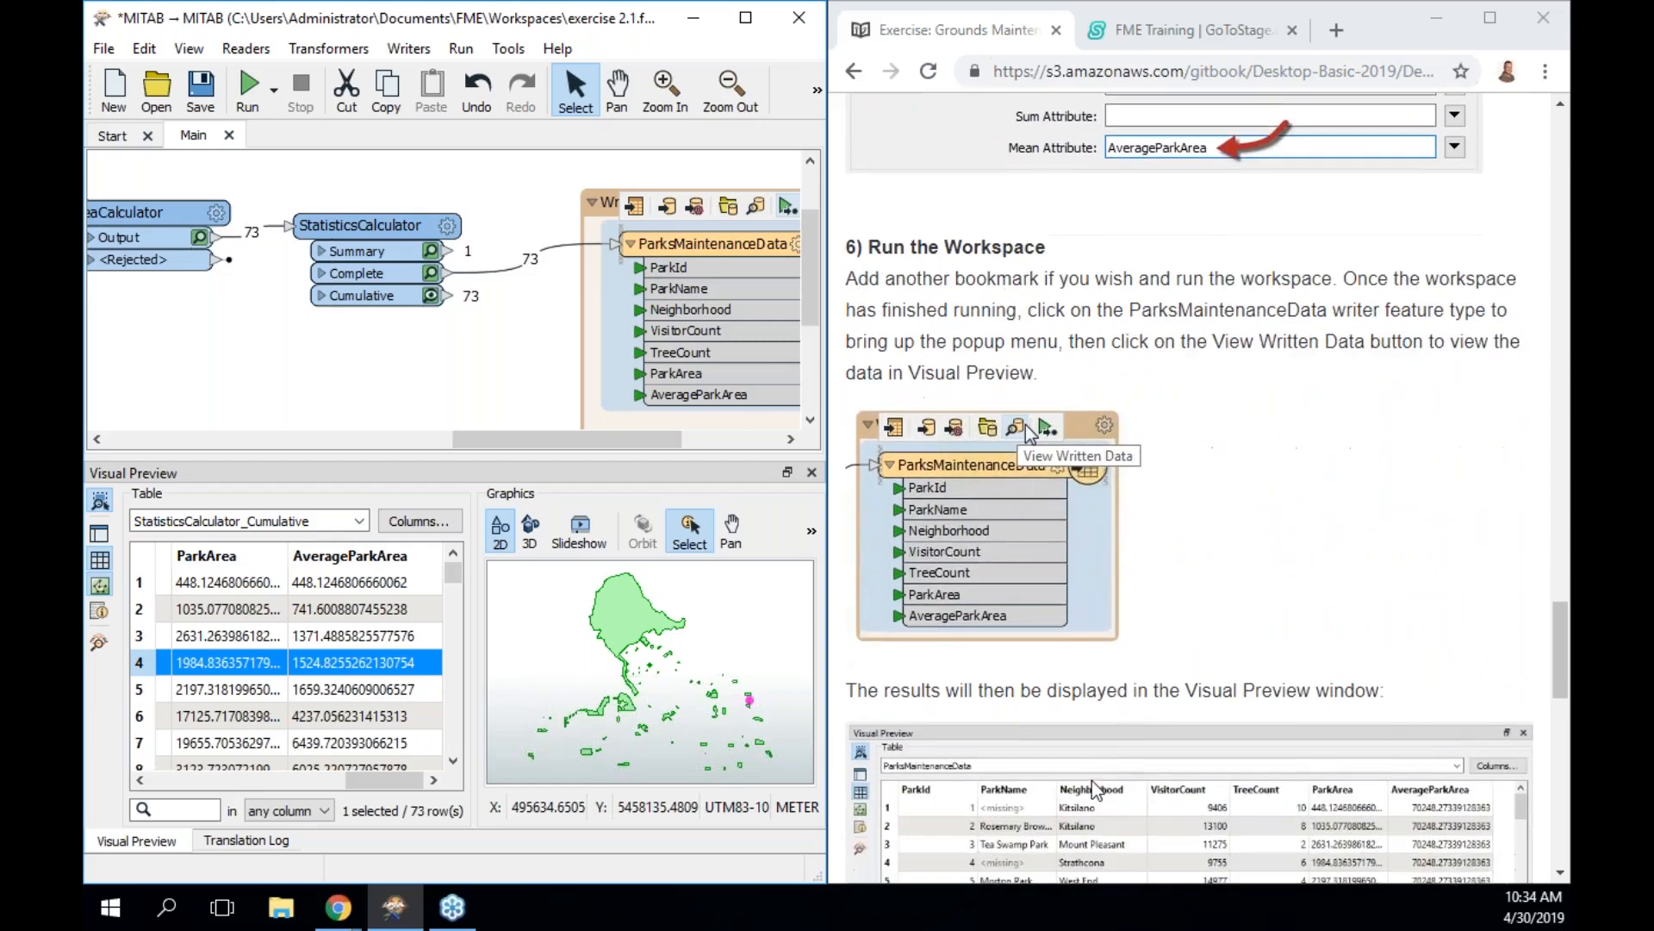
left_click(758, 207)
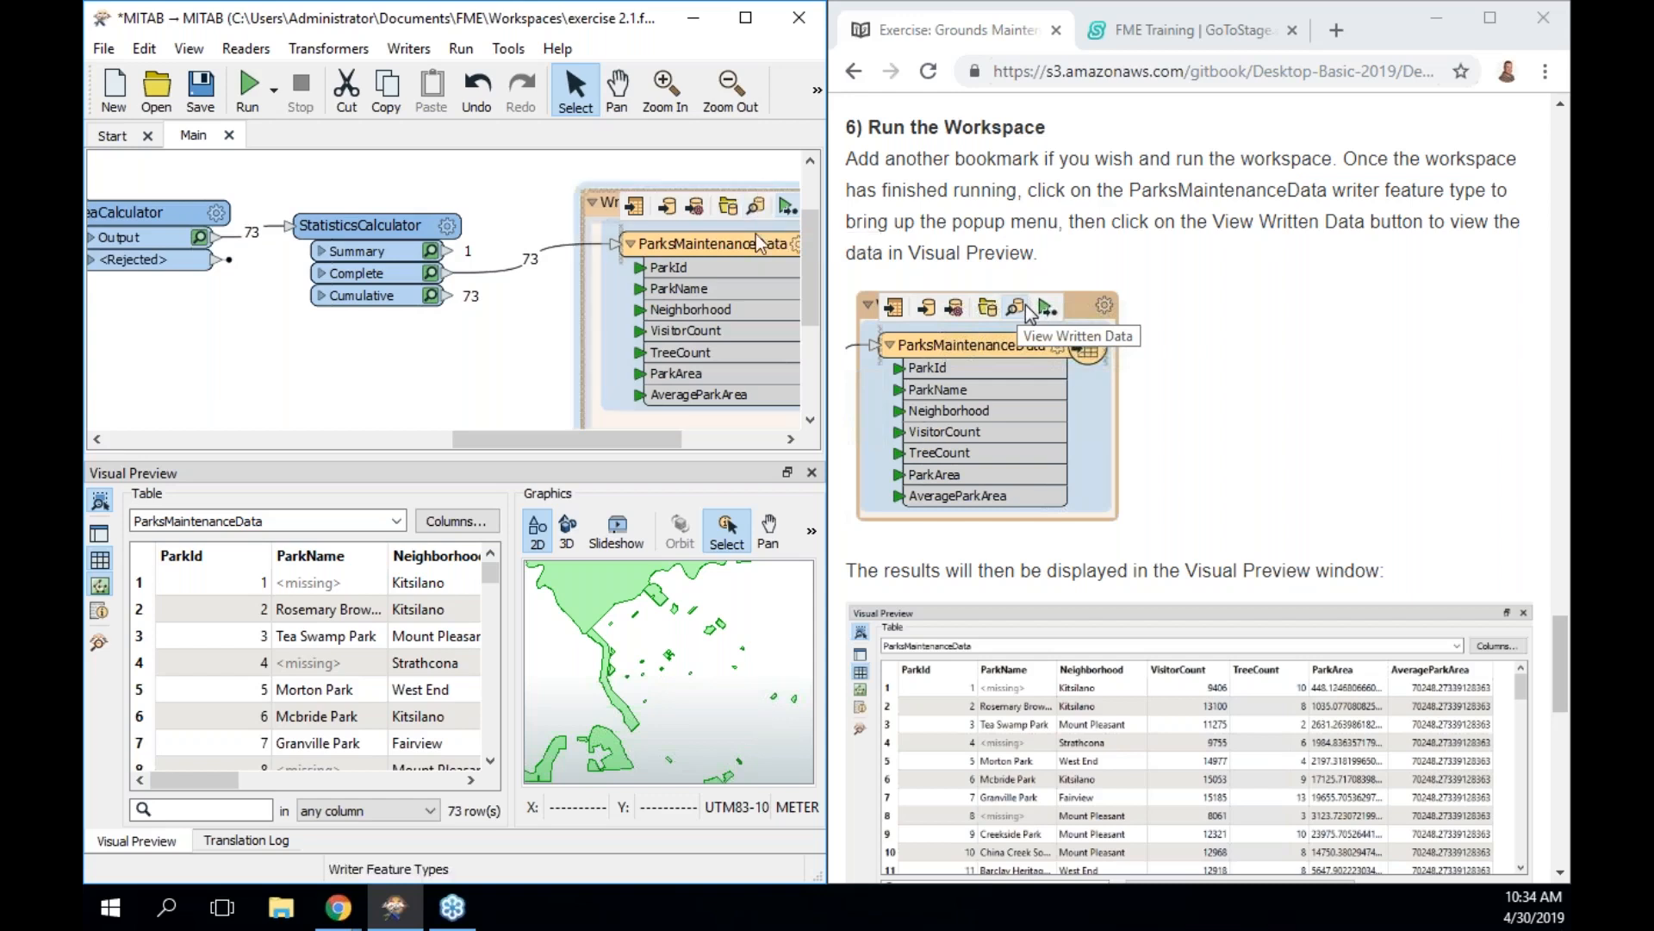
left_click_drag(209, 784, 457, 788)
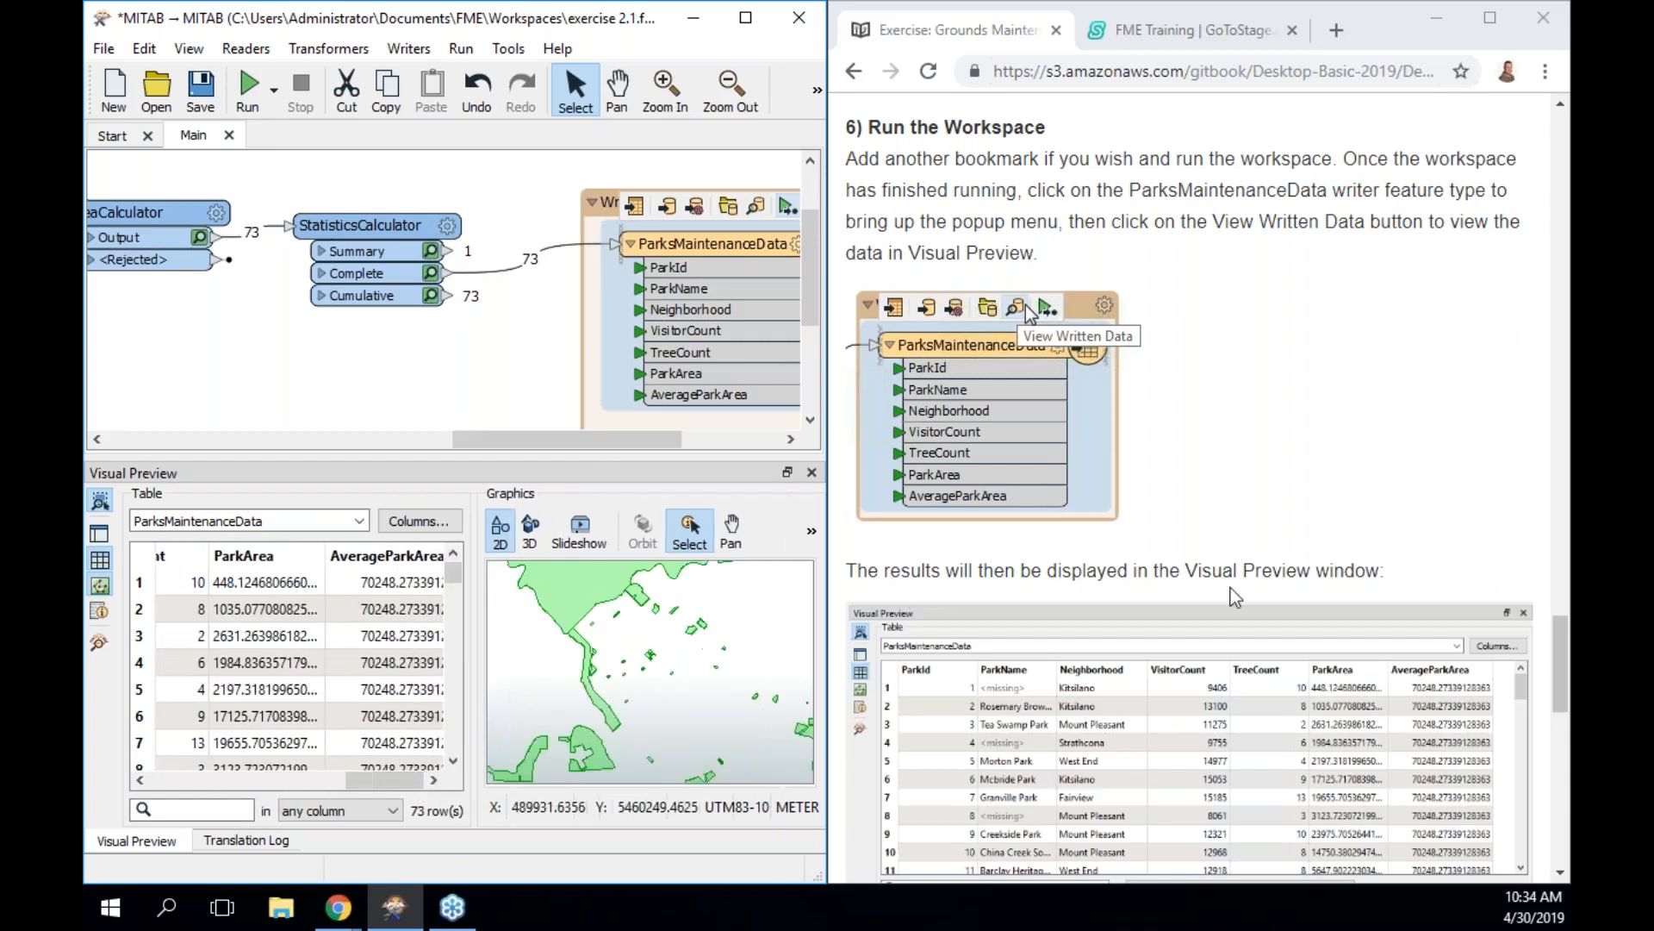
scroll(1230, 588, "down", 6)
scroll(1231, 588, "down", 1)
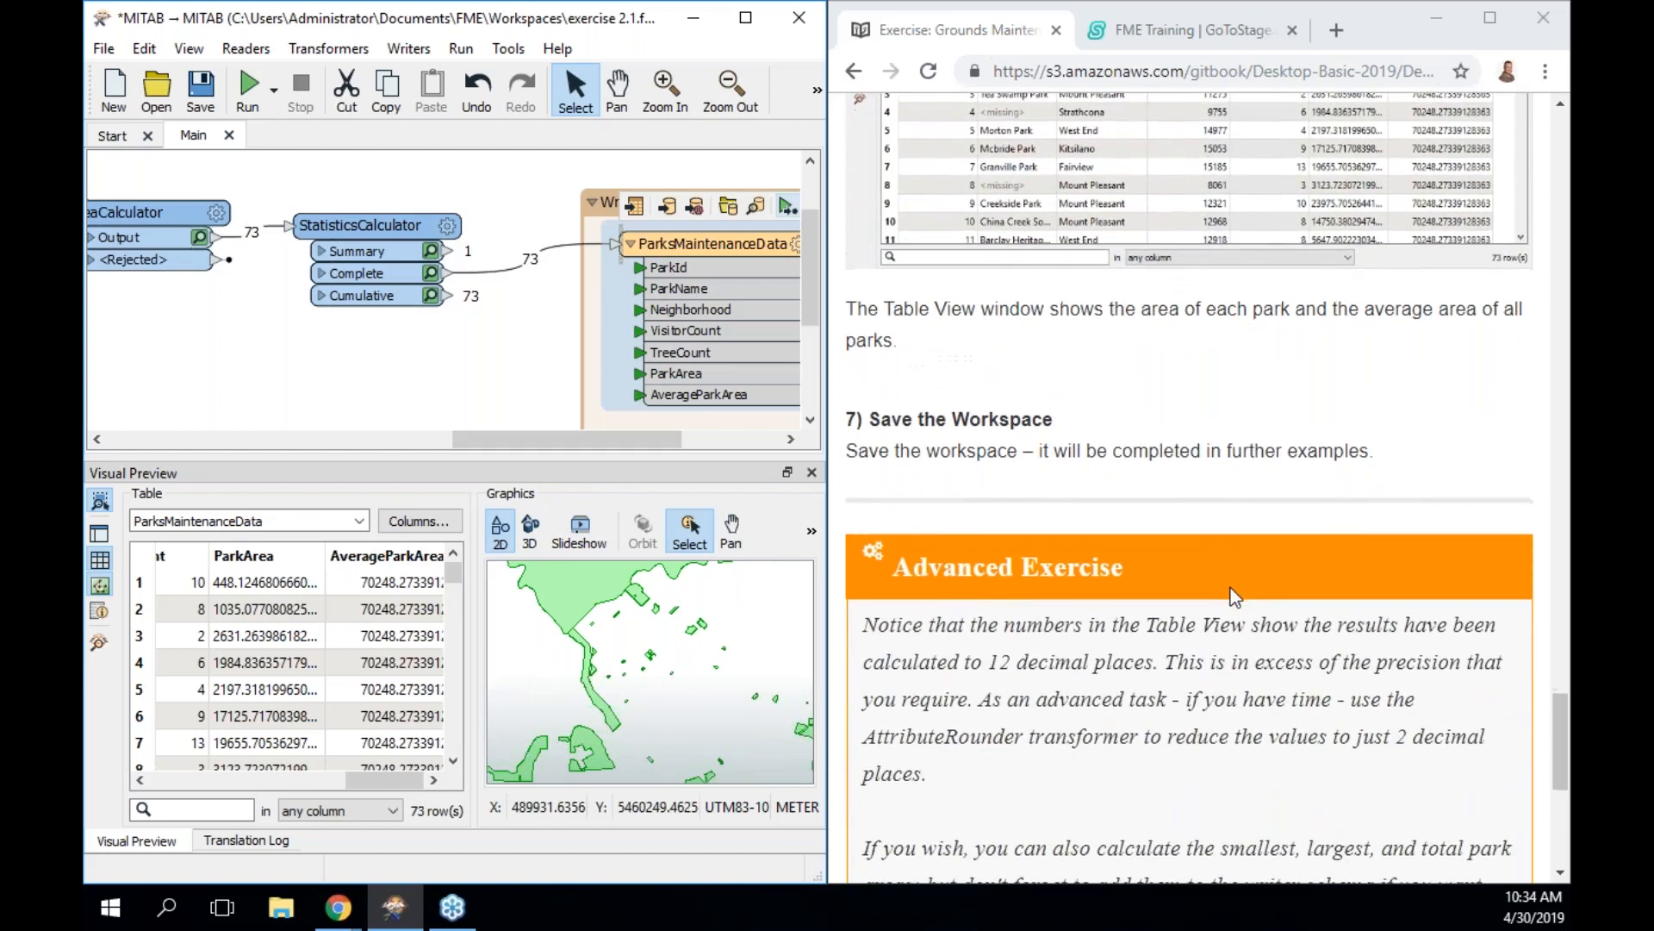
Widen the Workbench window and maximize the canvas to show the calculators beside the writer feature type
left_click_drag(500, 438, 435, 446)
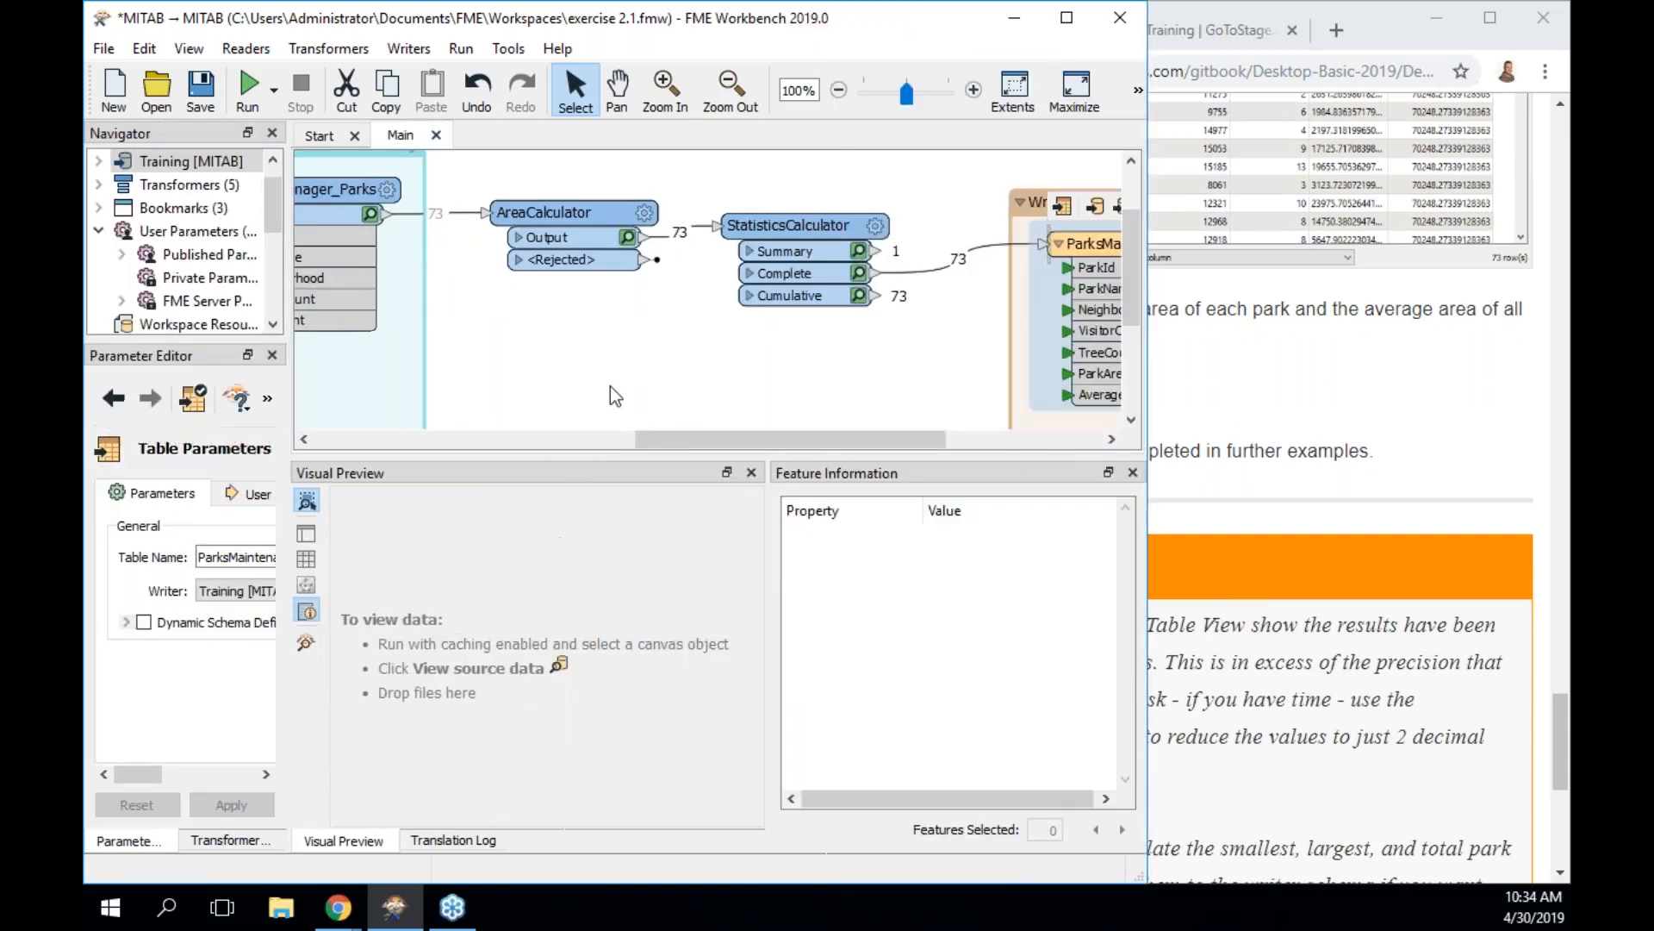
key("ctrl+m")
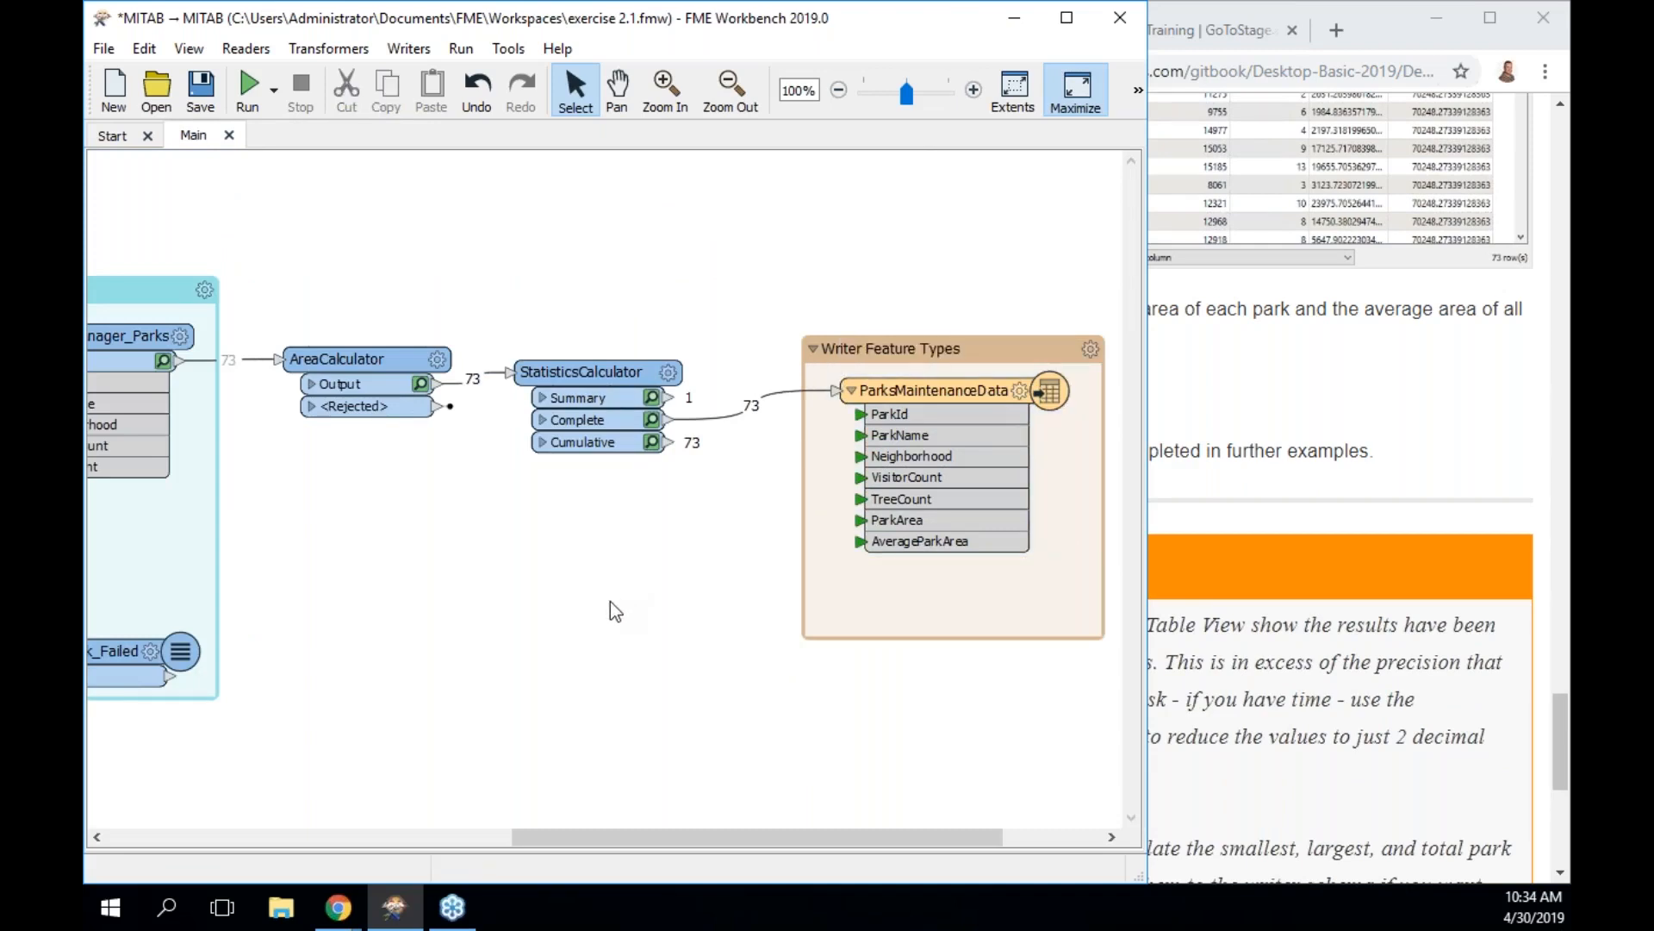
Group the AreaCalculator and StatisticsCalculator in a bookmark named Calculate Area
left_click_drag(256, 251, 766, 602)
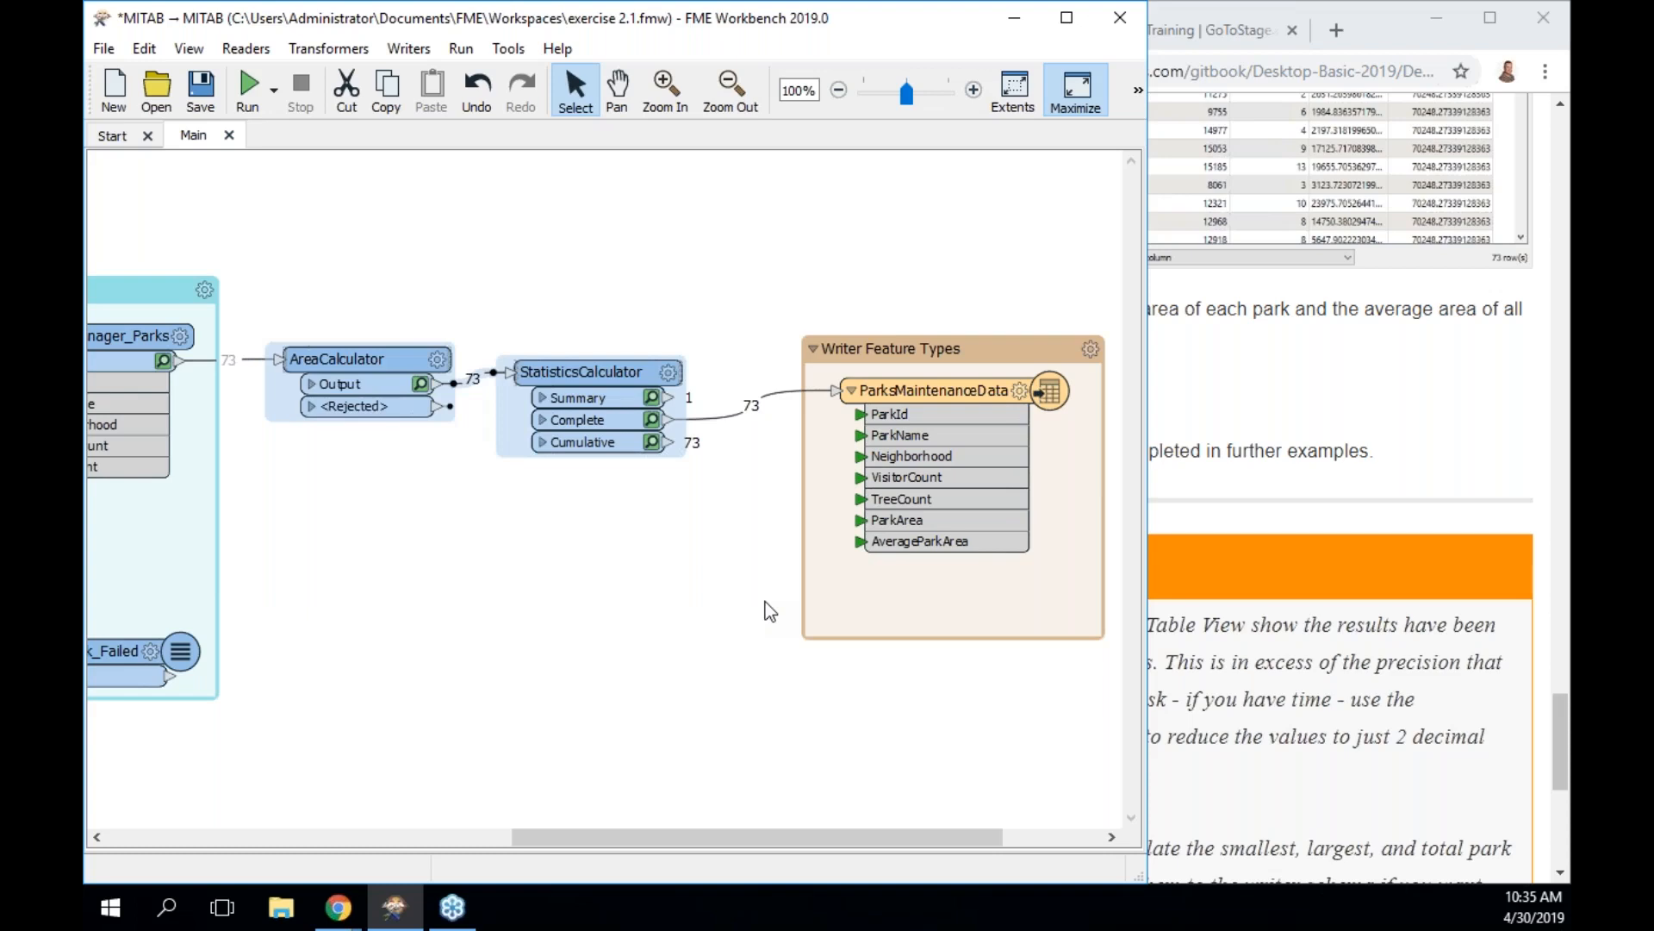
key("ctrl+b")
type("Calcula")
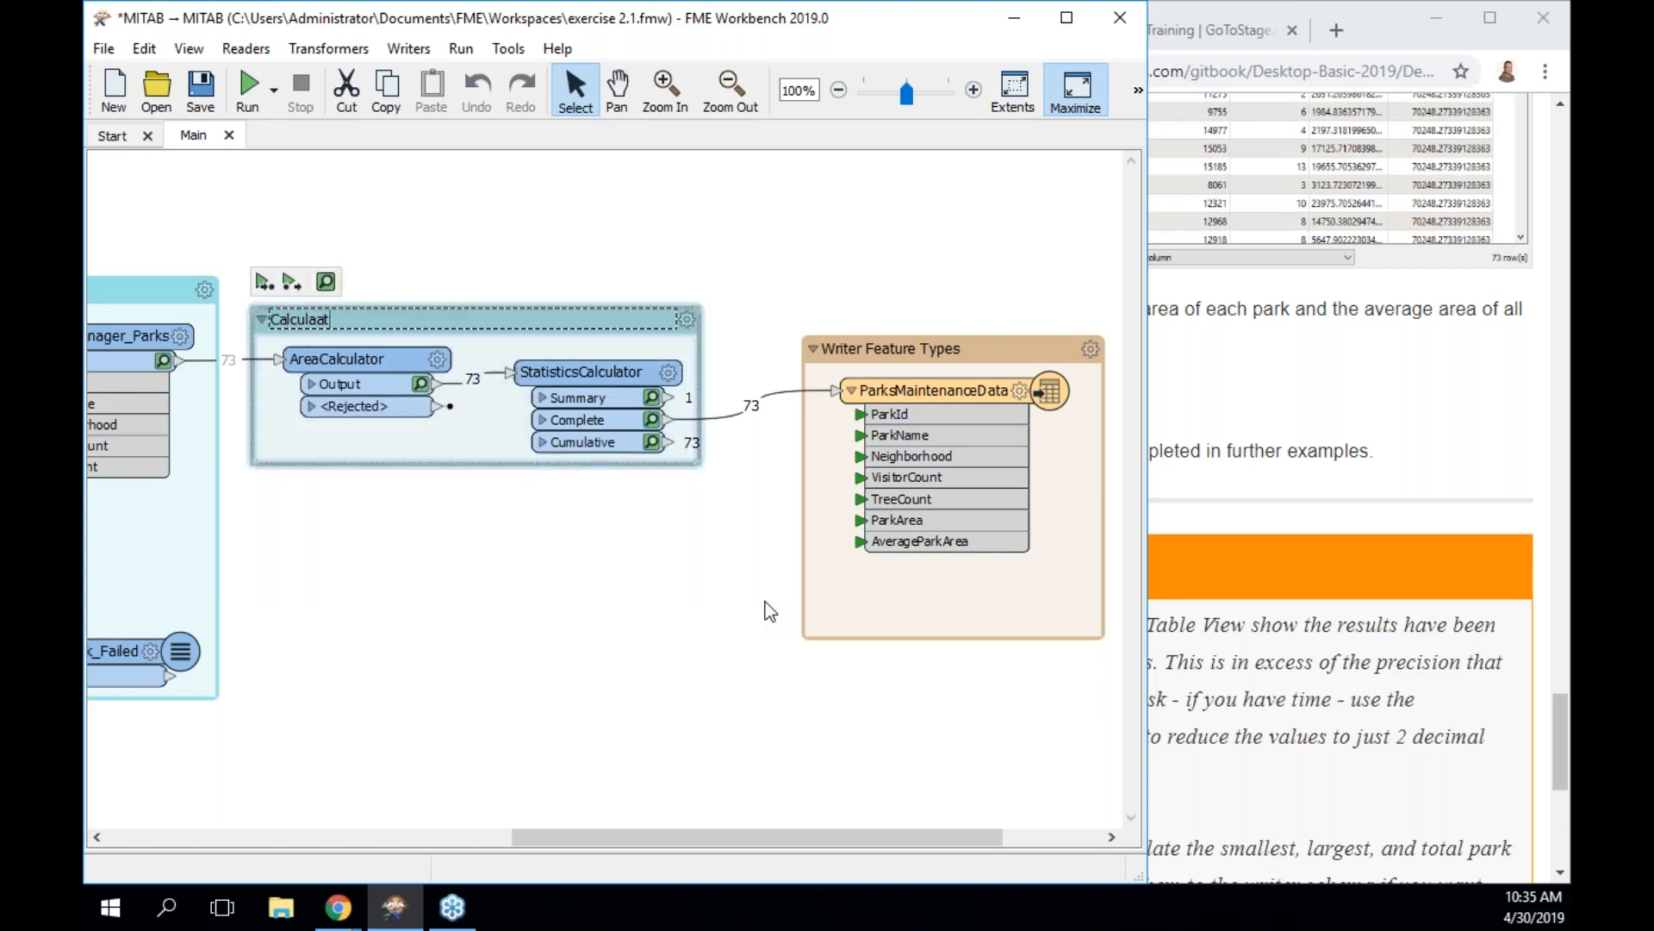
type("te Area")
left_click(737, 609)
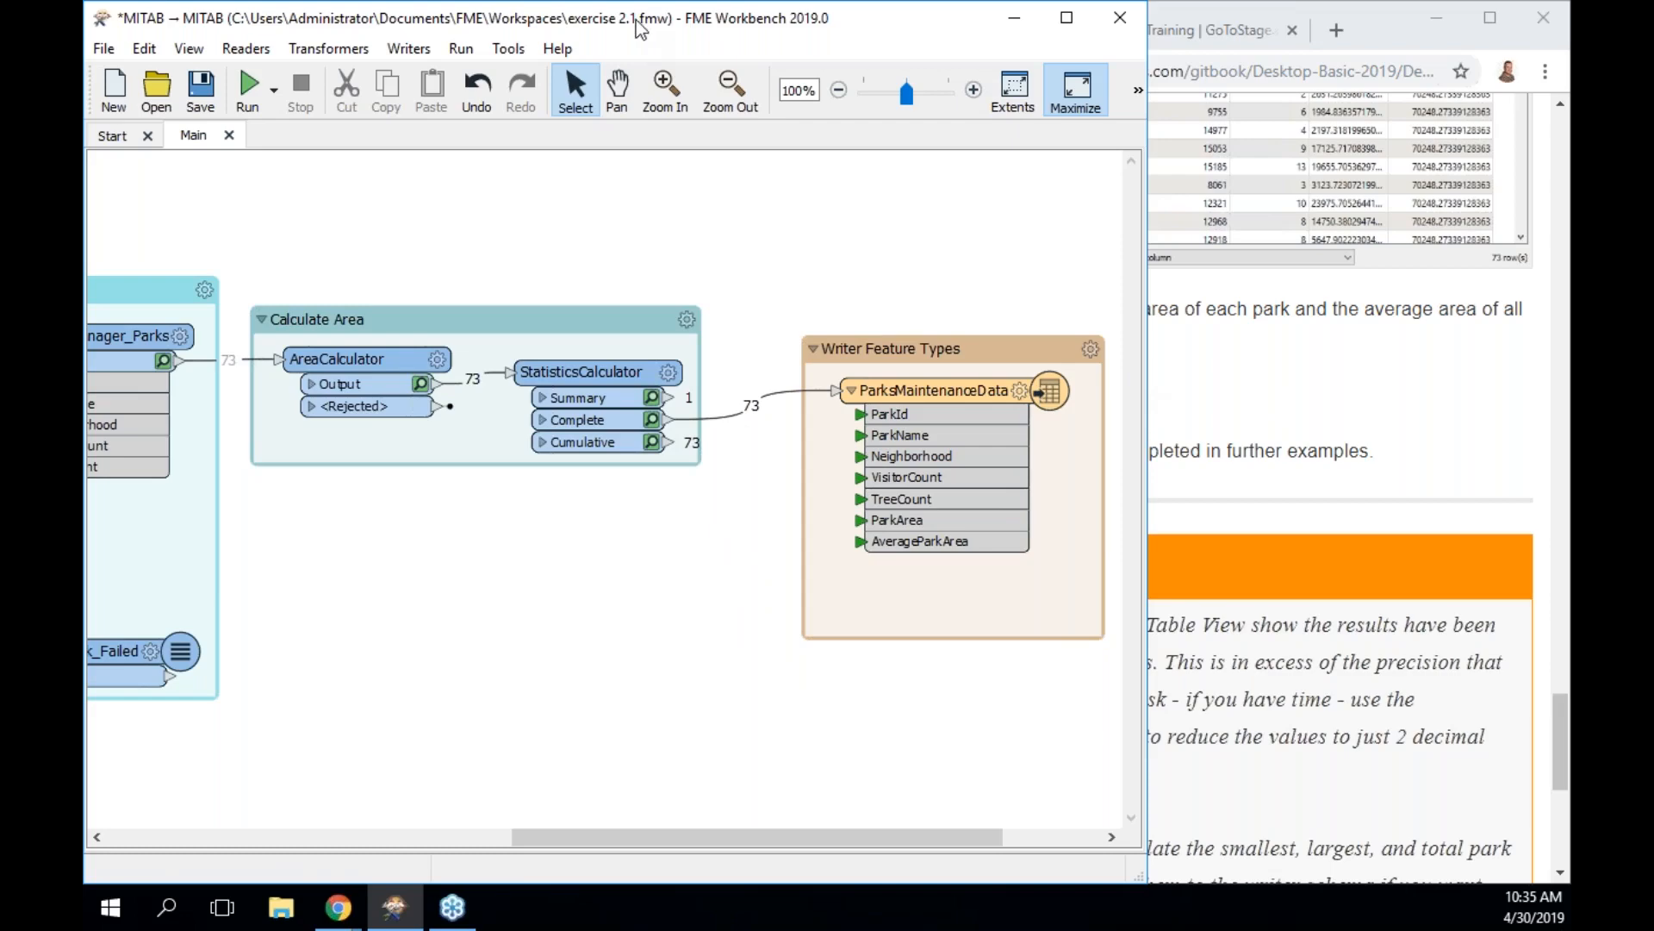
Dock Workbench beside the training manual, save the workspace, and advance the manual to the page after the exercise
left_click_drag(642, 21, 86, 143)
scroll(1385, 431, "down", 5)
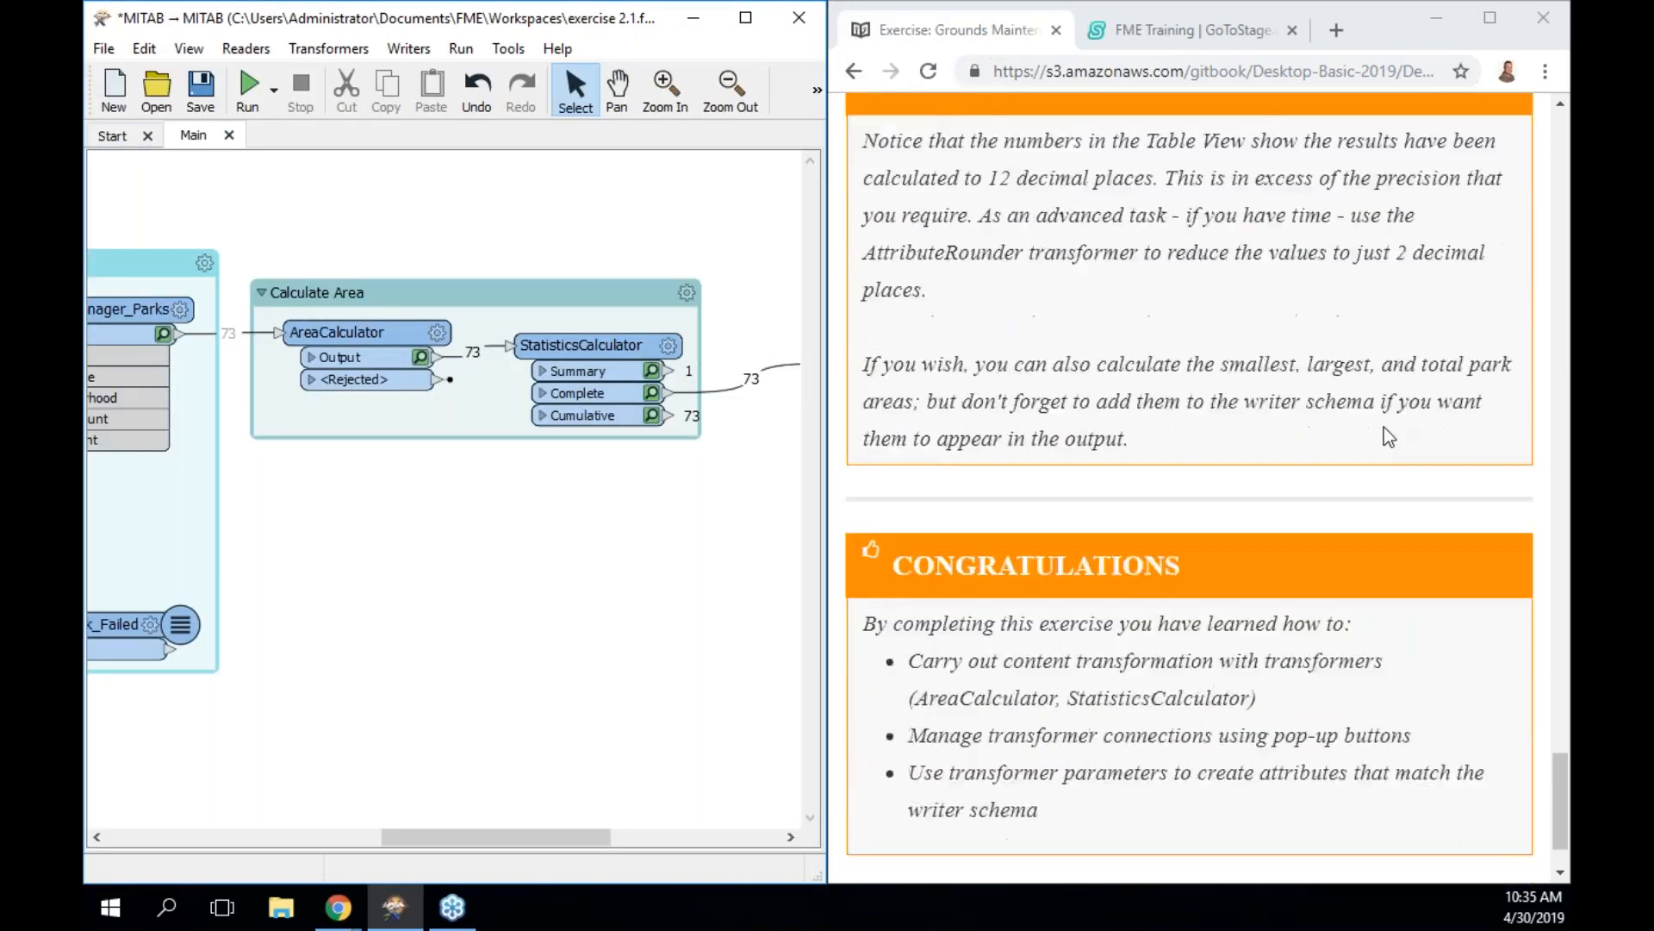
left_click(201, 89)
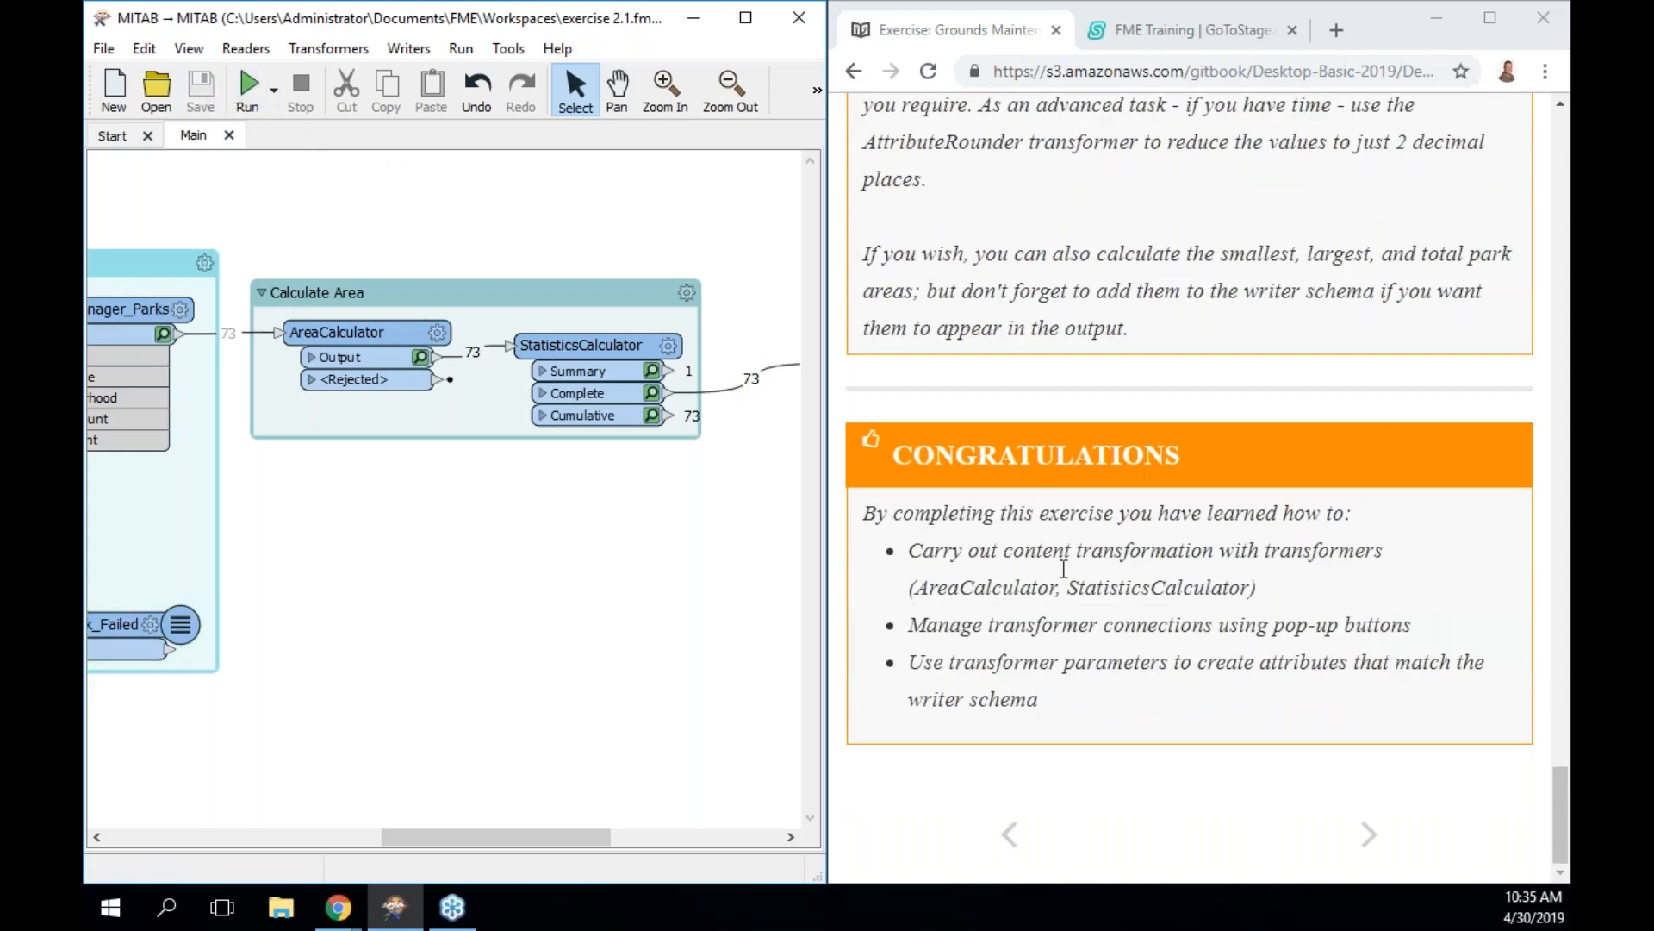
left_click(1369, 836)
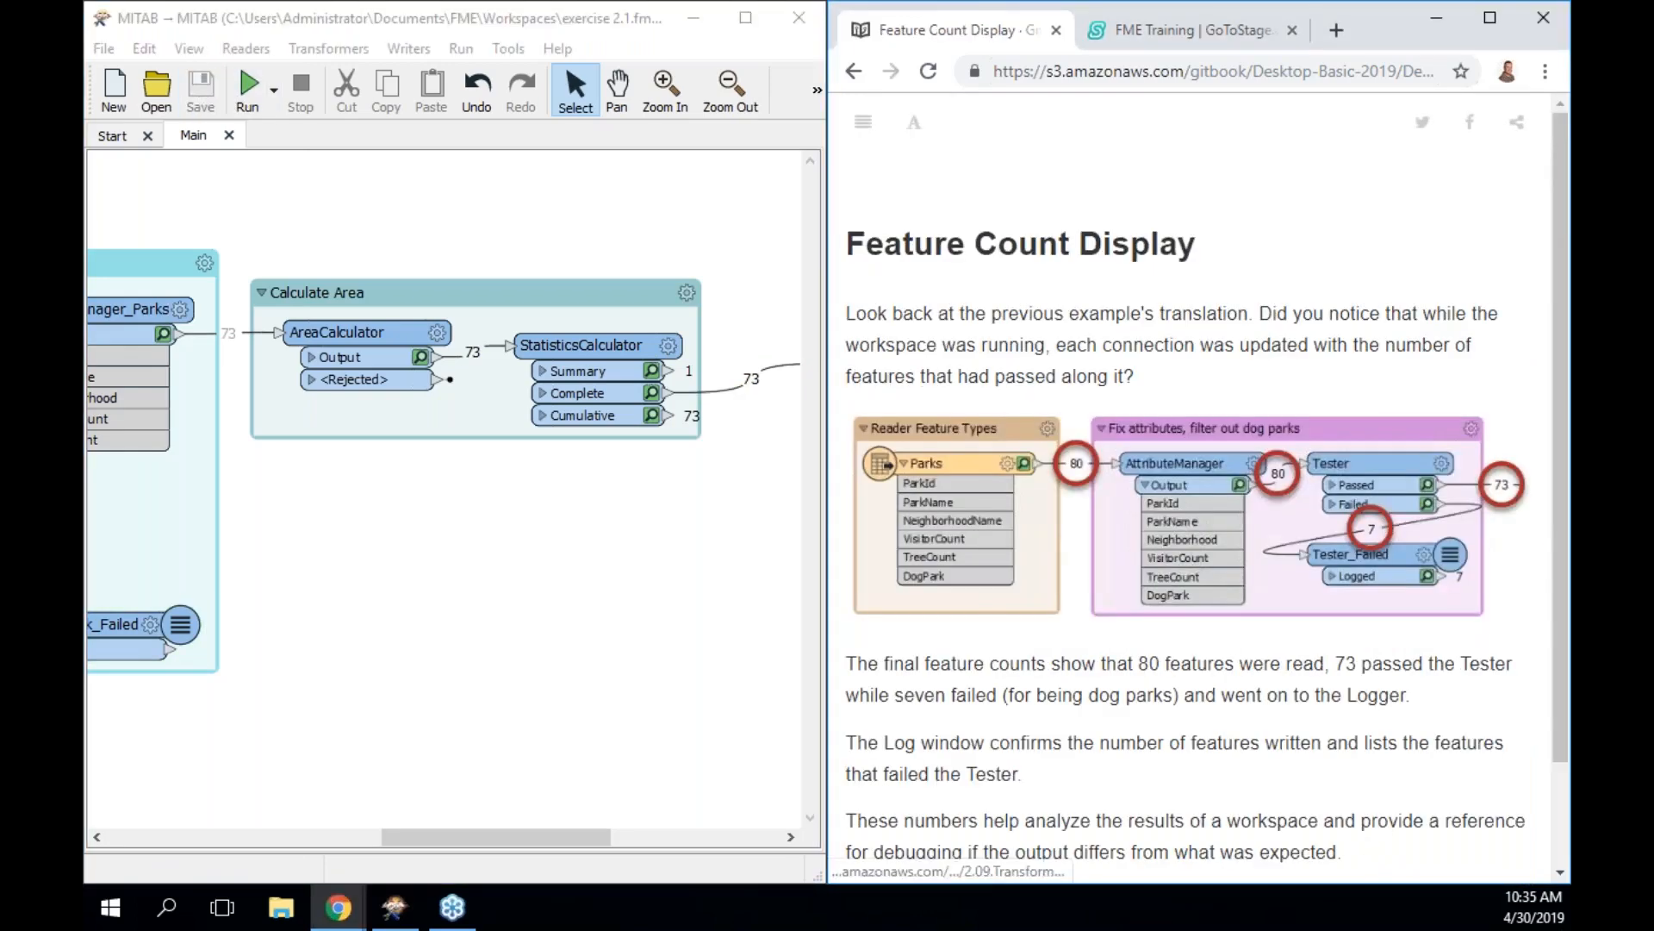
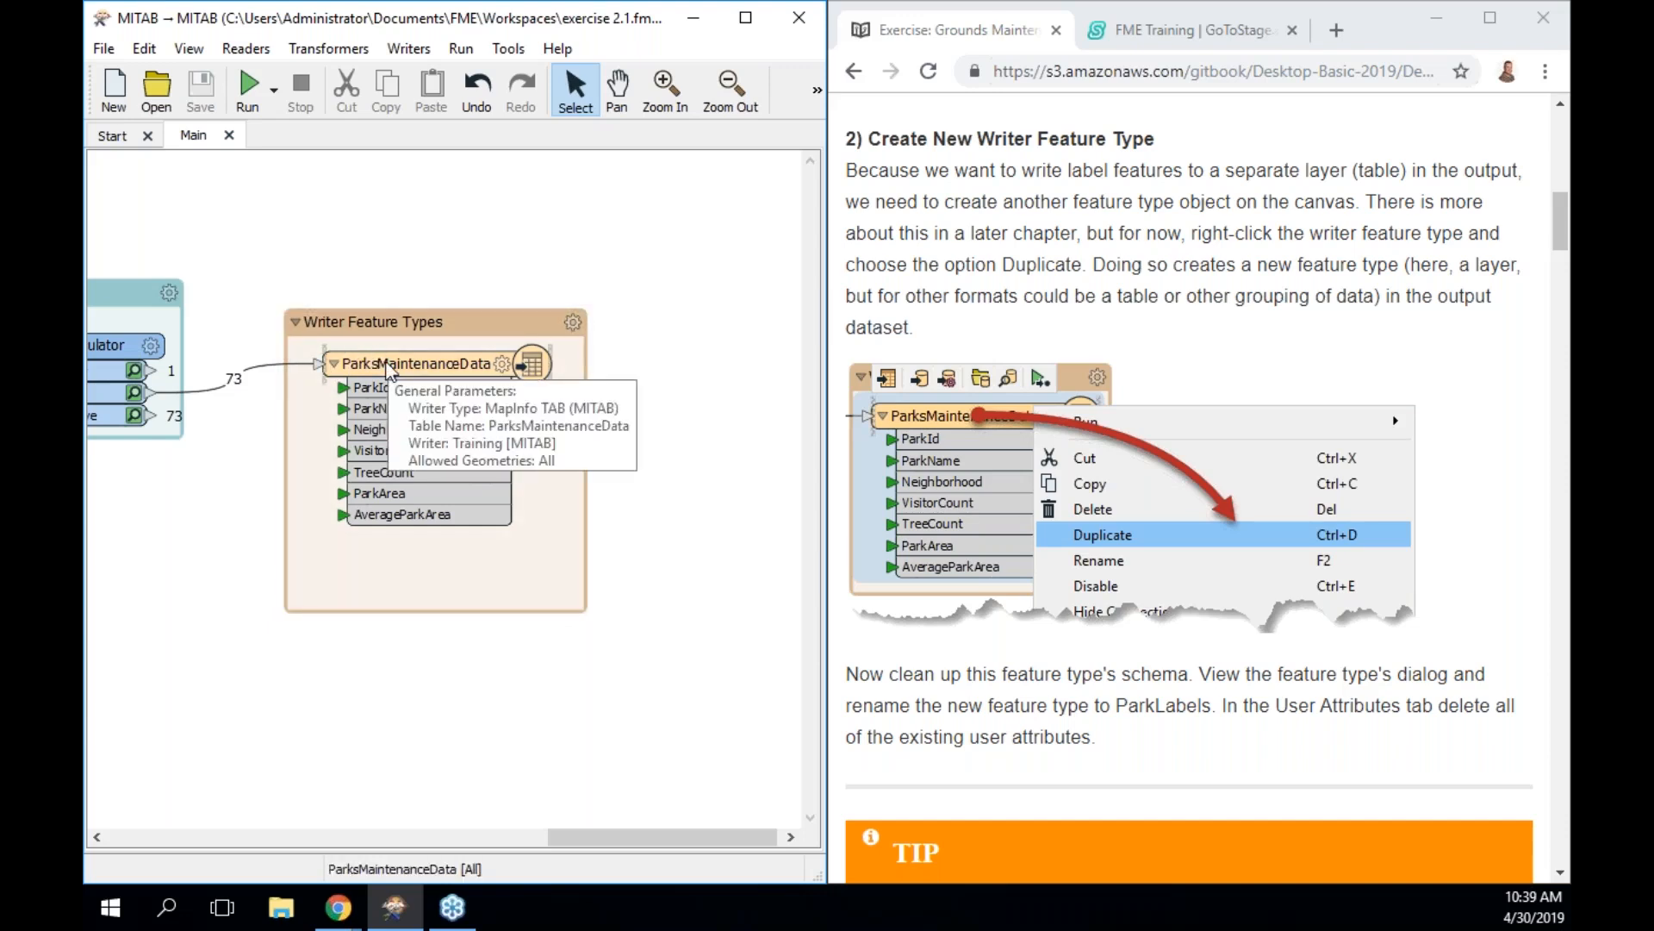
Duplicate the ParksMaintenanceData writer feature type
right_click(470, 219)
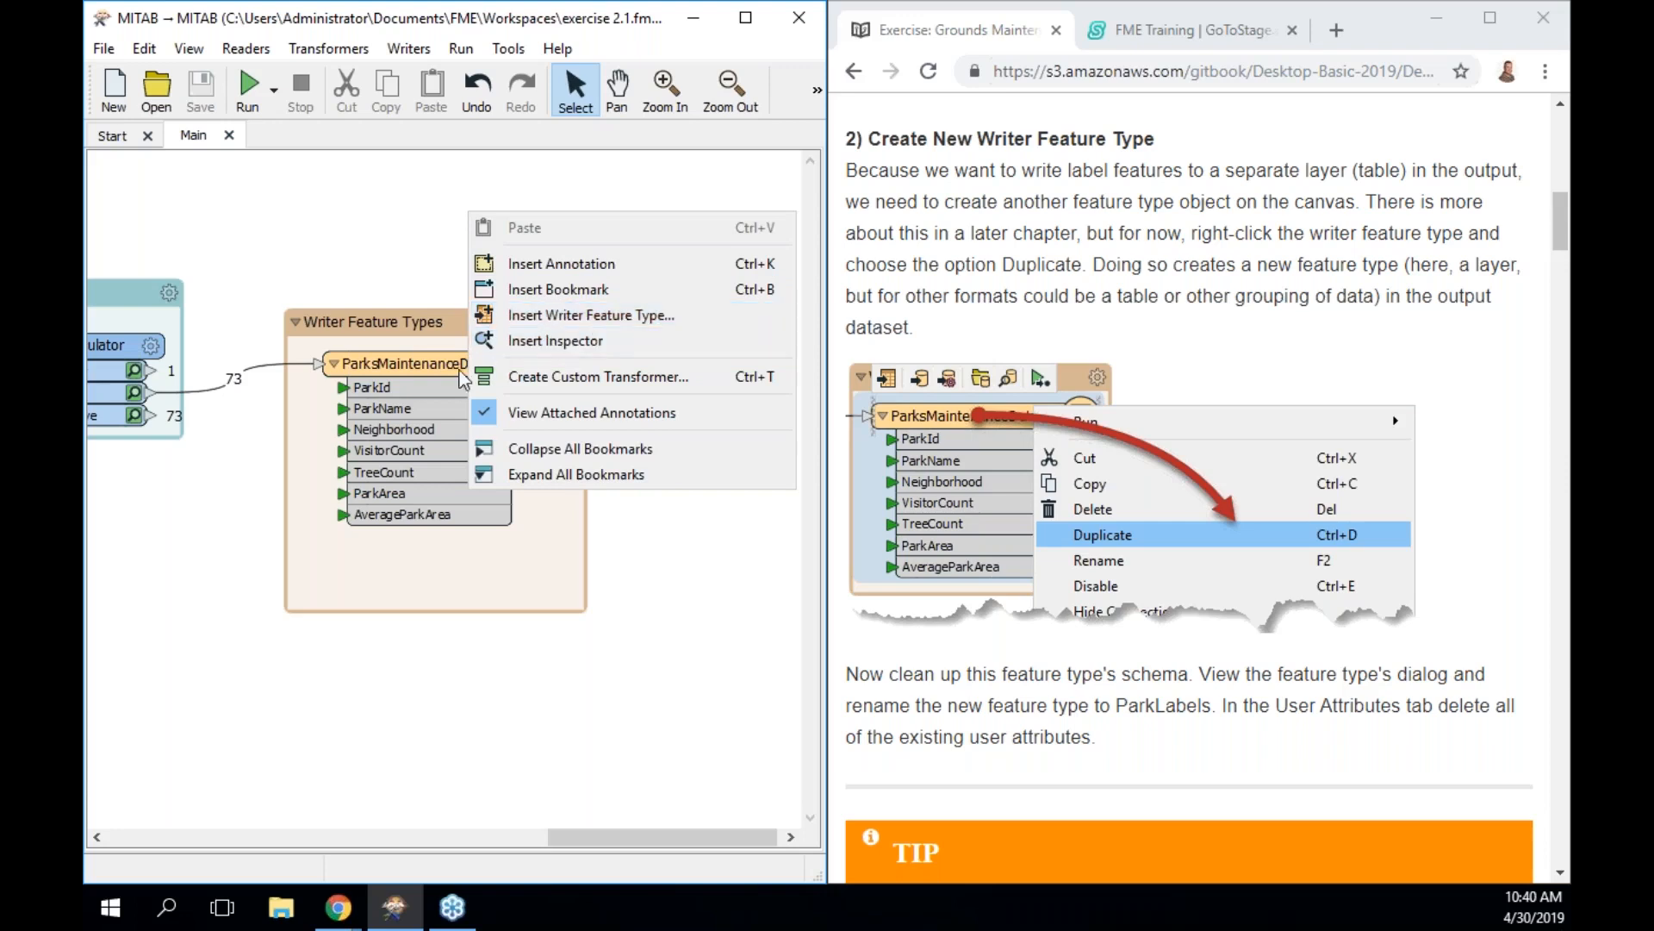
left_click(426, 362)
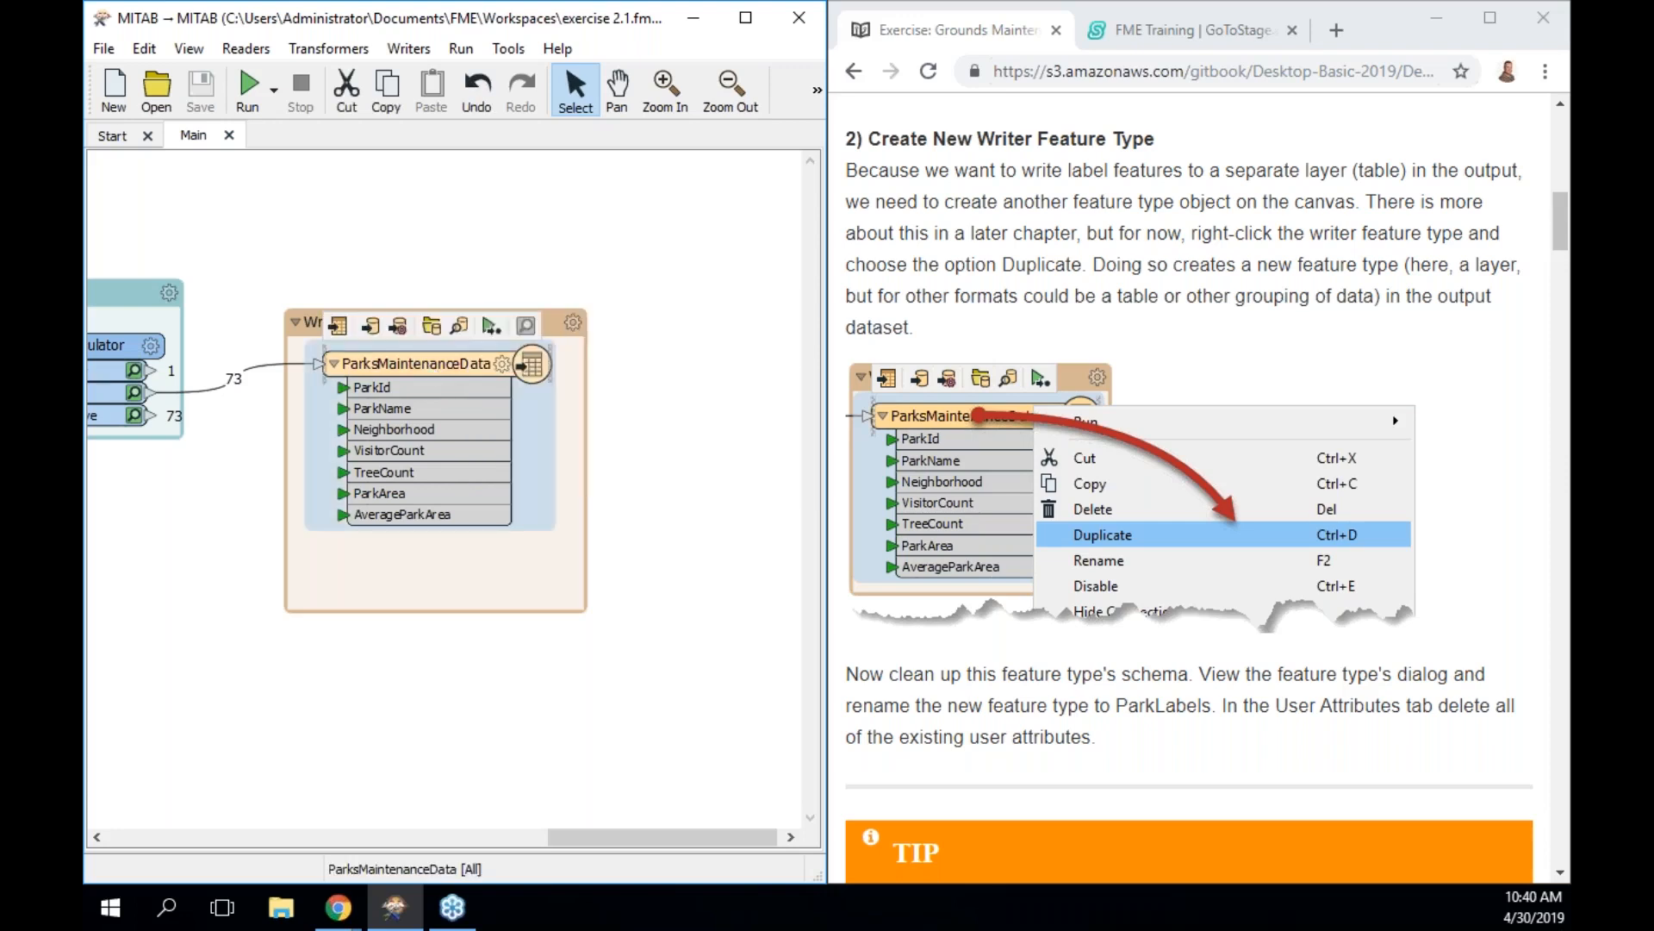
right_click(427, 362)
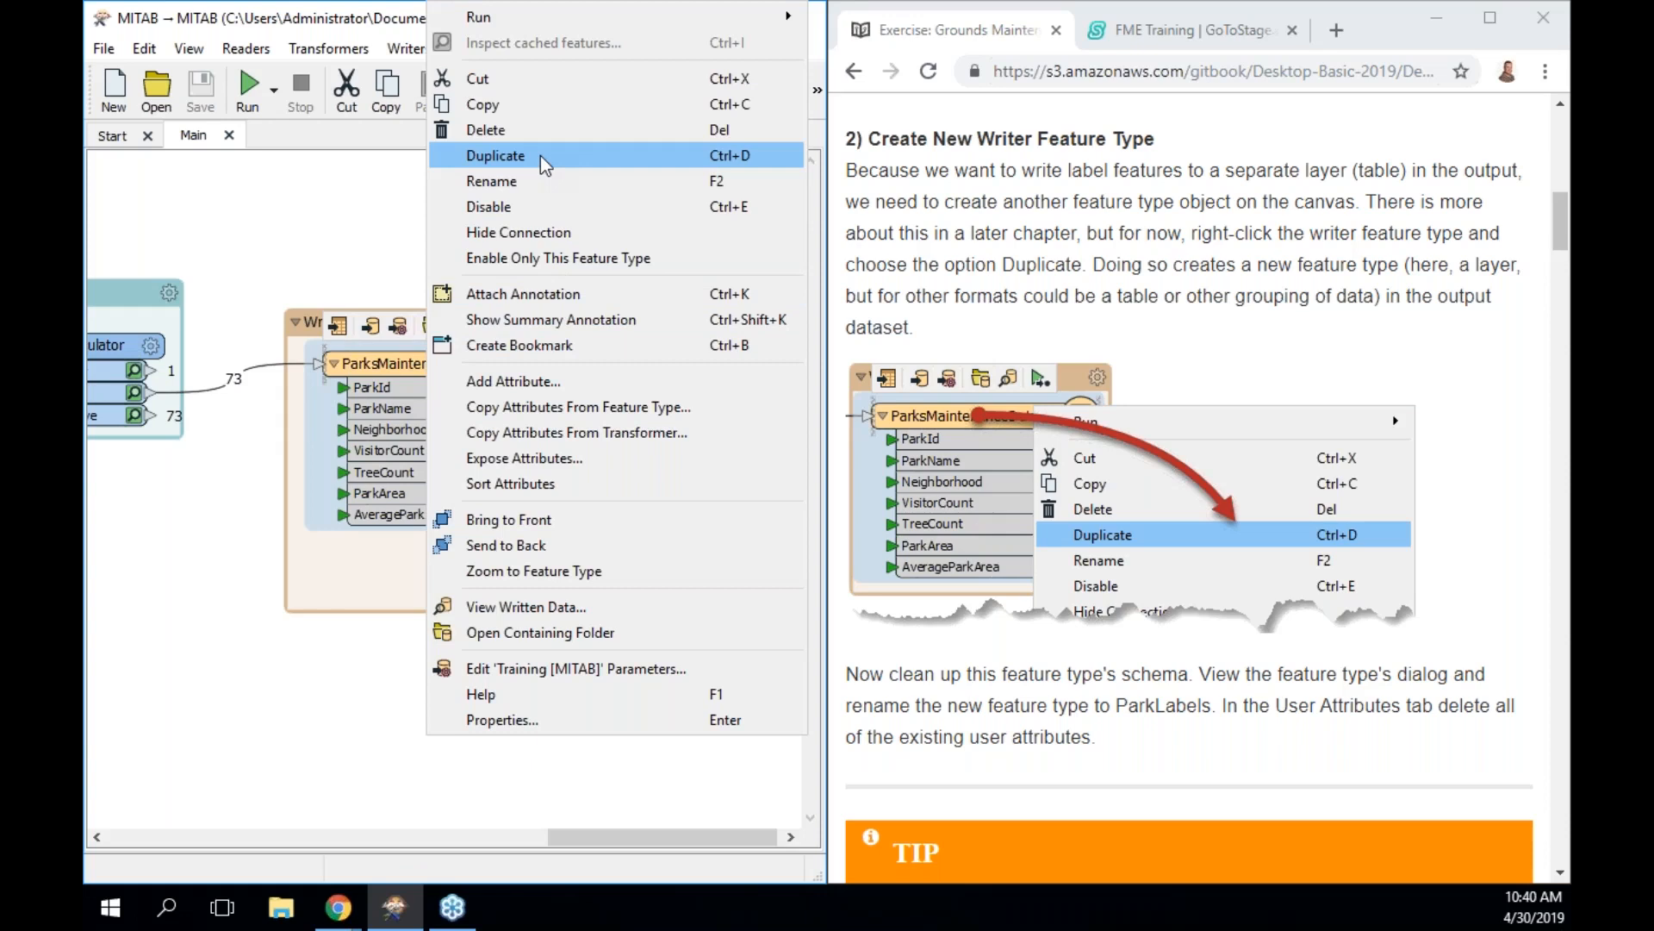
left_click(370, 369)
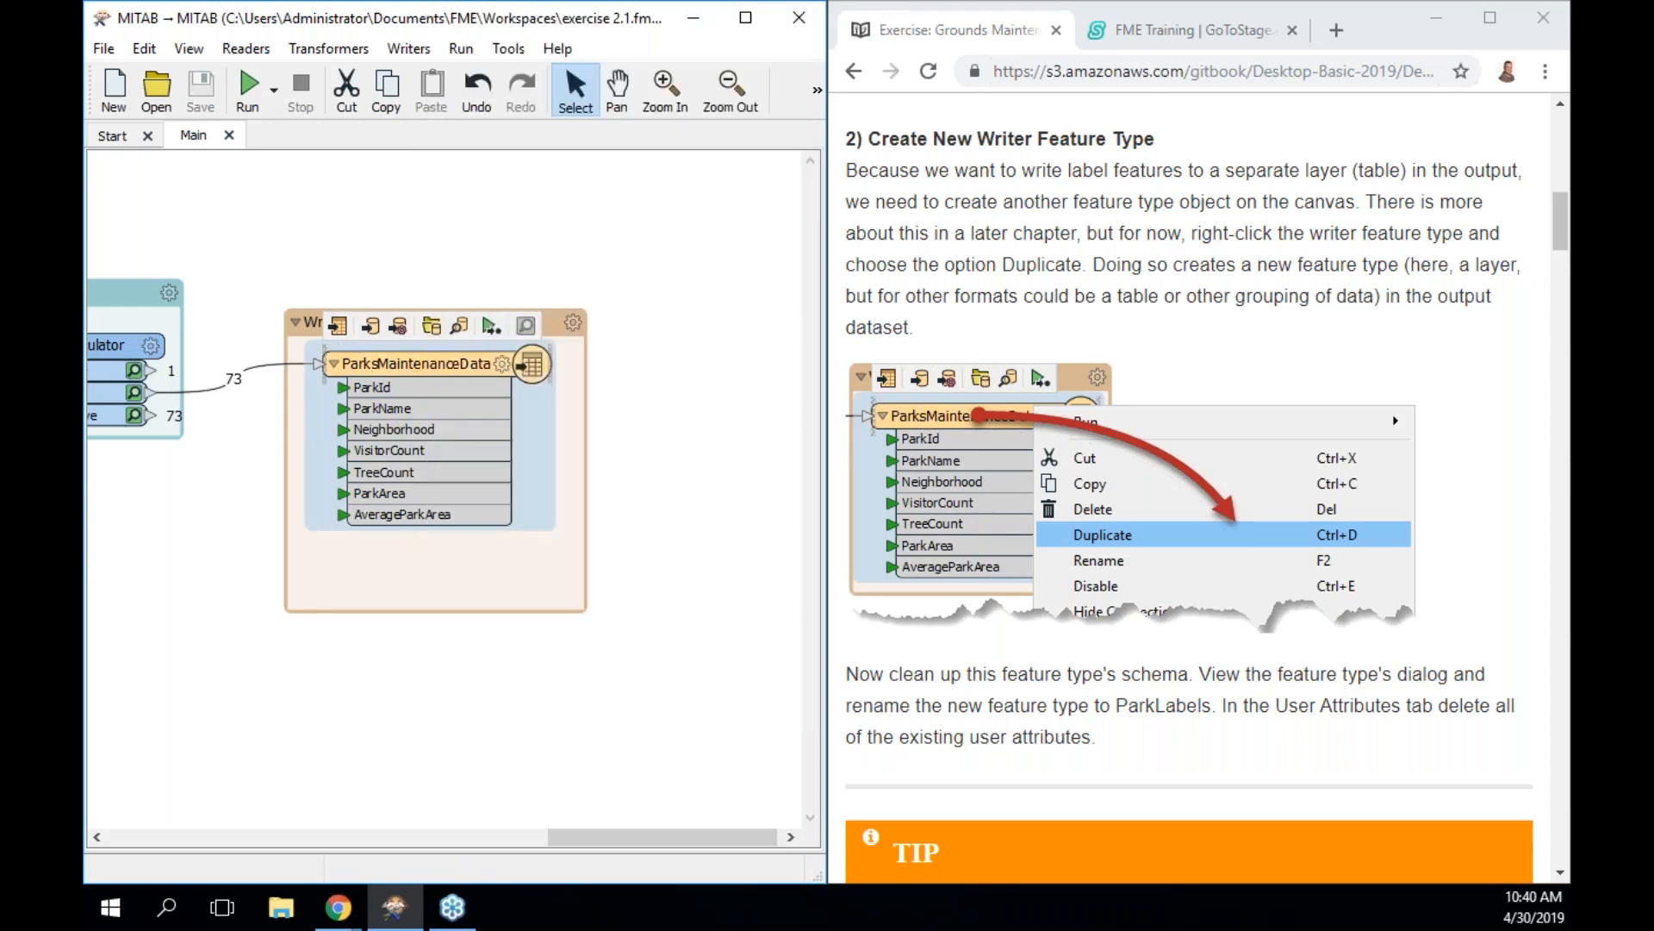
right_click(413, 373)
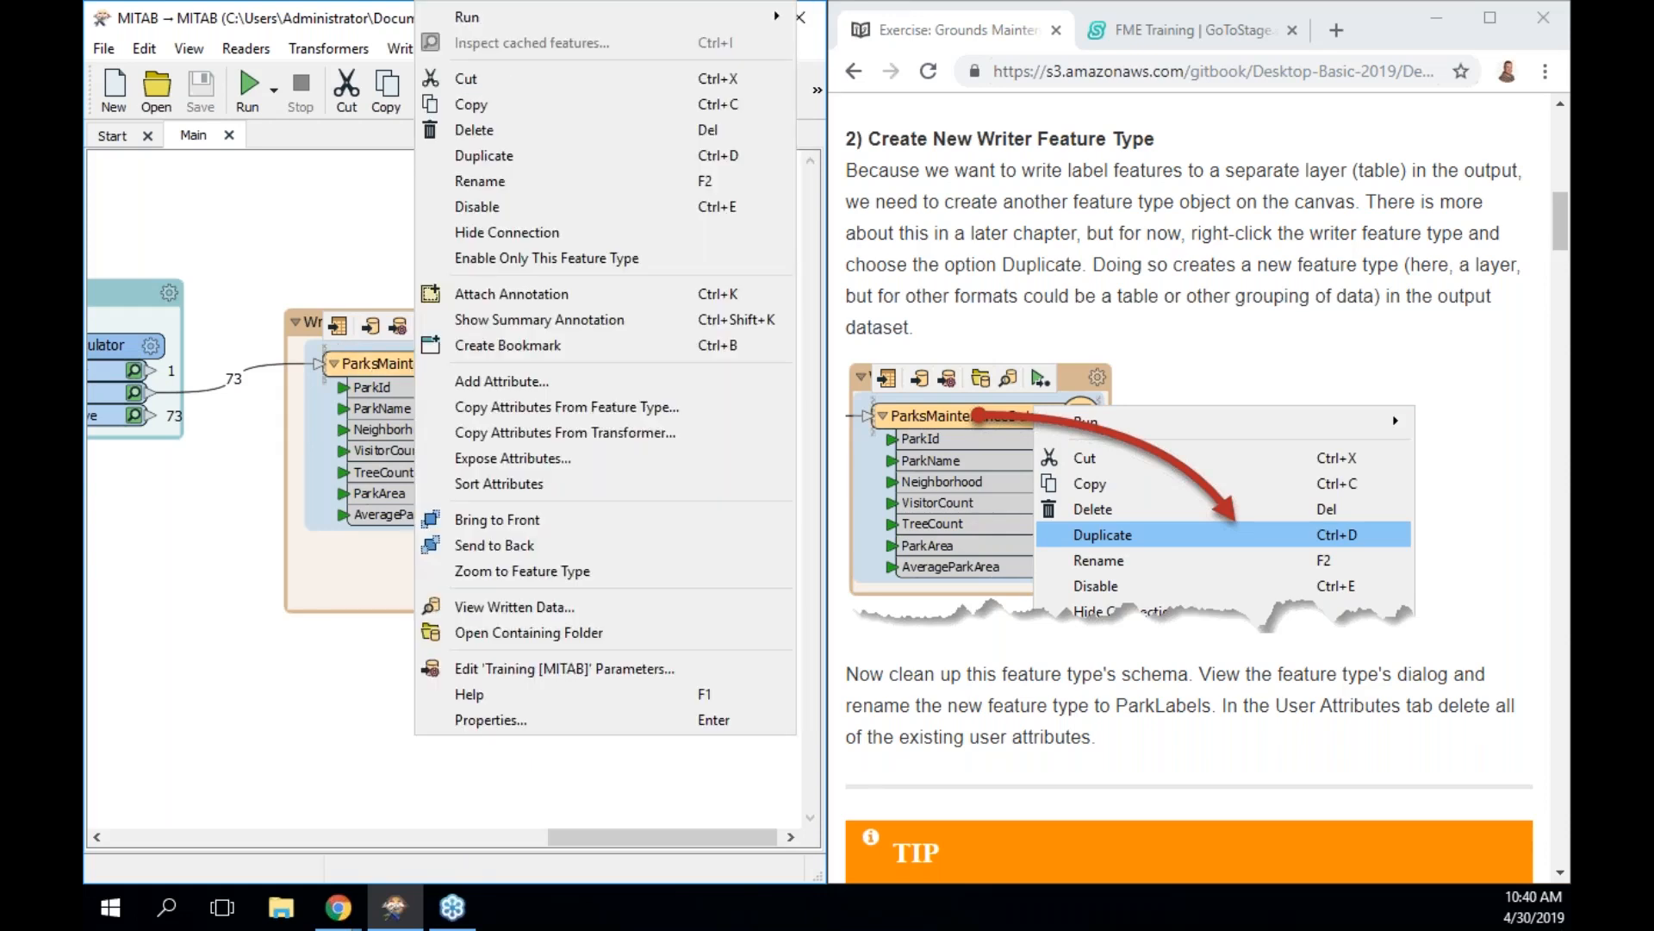
left_click(564, 162)
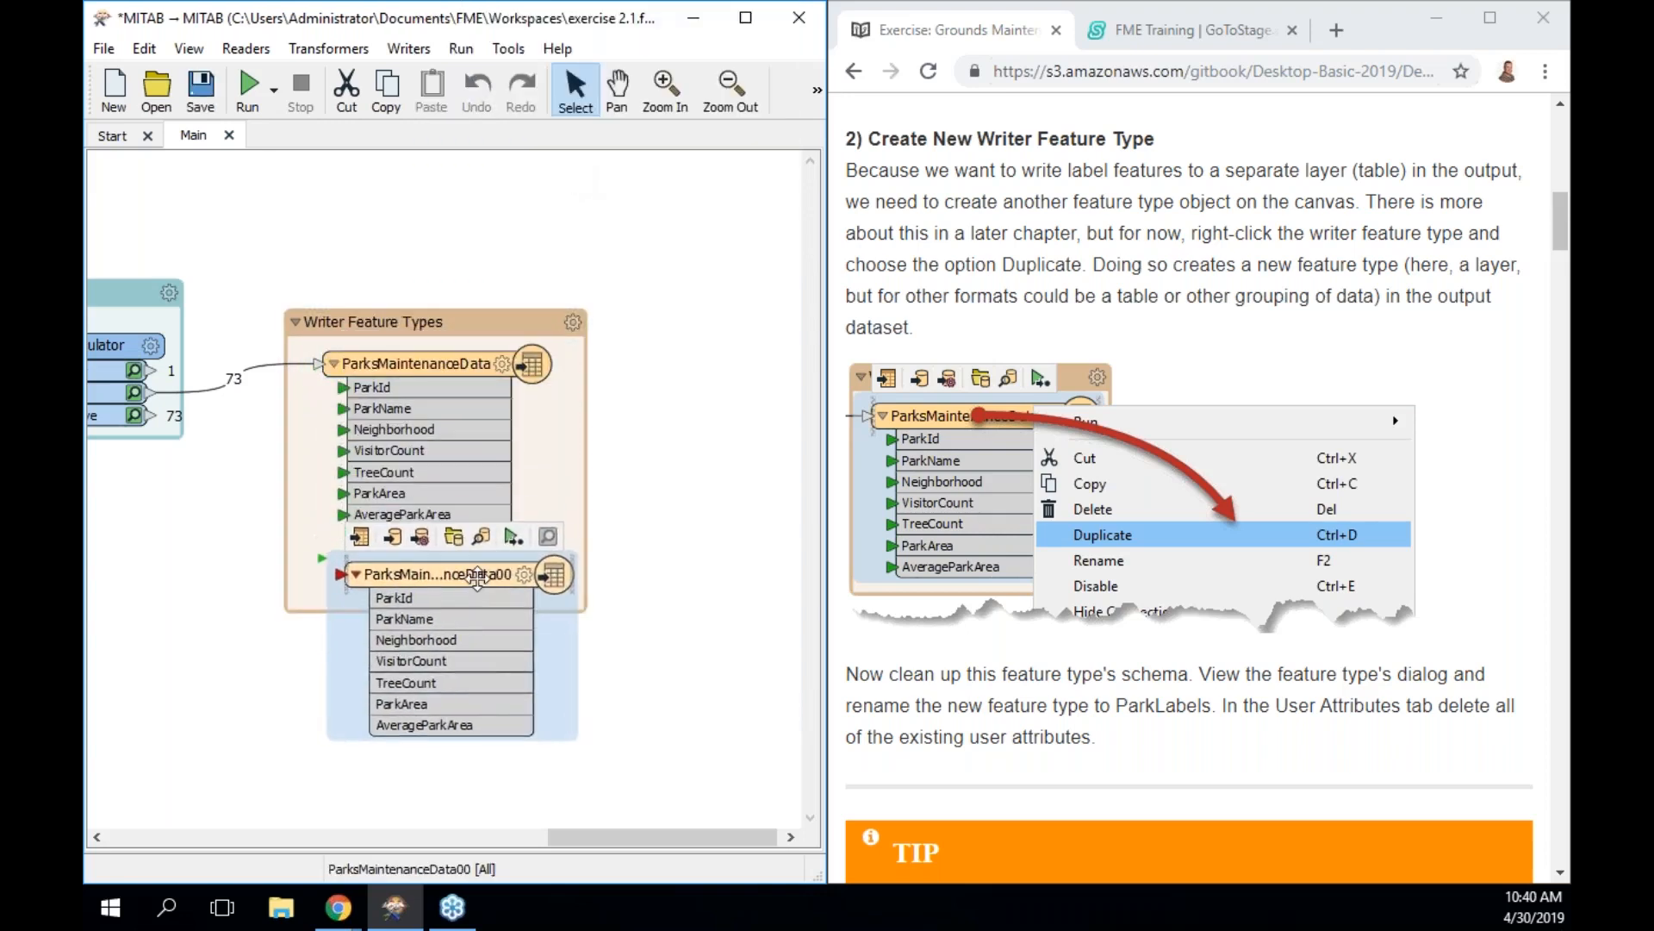
Align the duplicate below ParksMaintenanceData, enlarge the Writer Feature Types bookmark to enclose both, and move the bookmark farther from the StatisticsCalculator
mouse_move(477, 578)
left_mouse_down()
mouse_move(473, 620)
mouse_move(455, 583)
left_mouse_up()
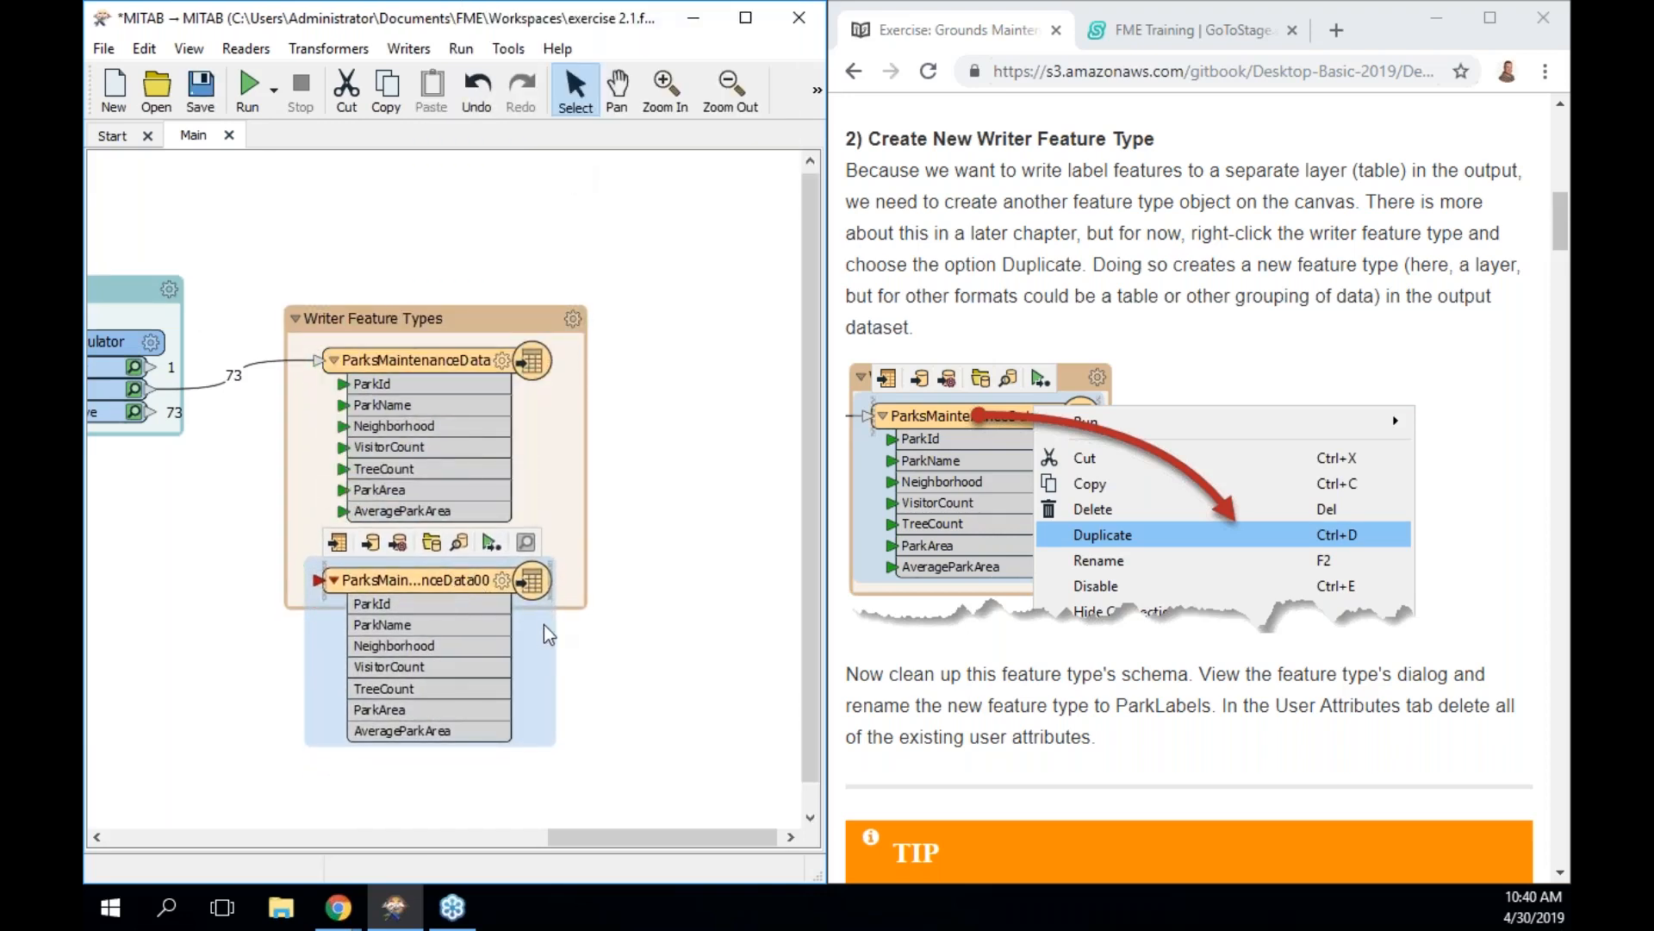
left_click_drag(589, 607, 623, 784)
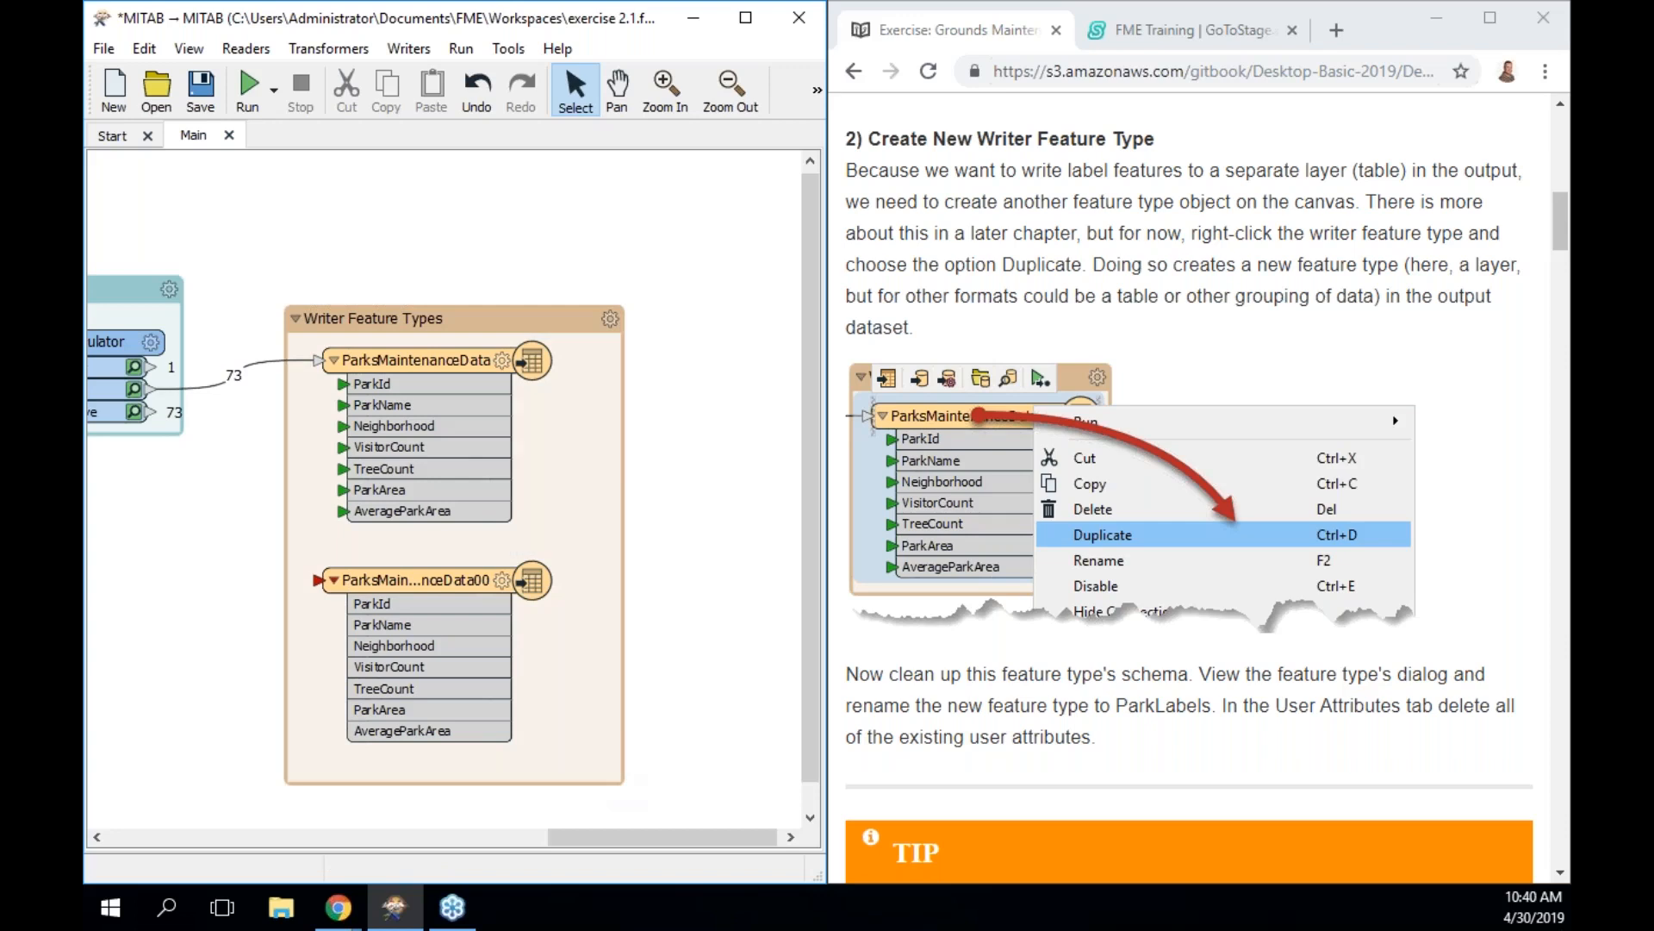
left_click(612, 435)
left_click_drag(560, 321, 673, 254)
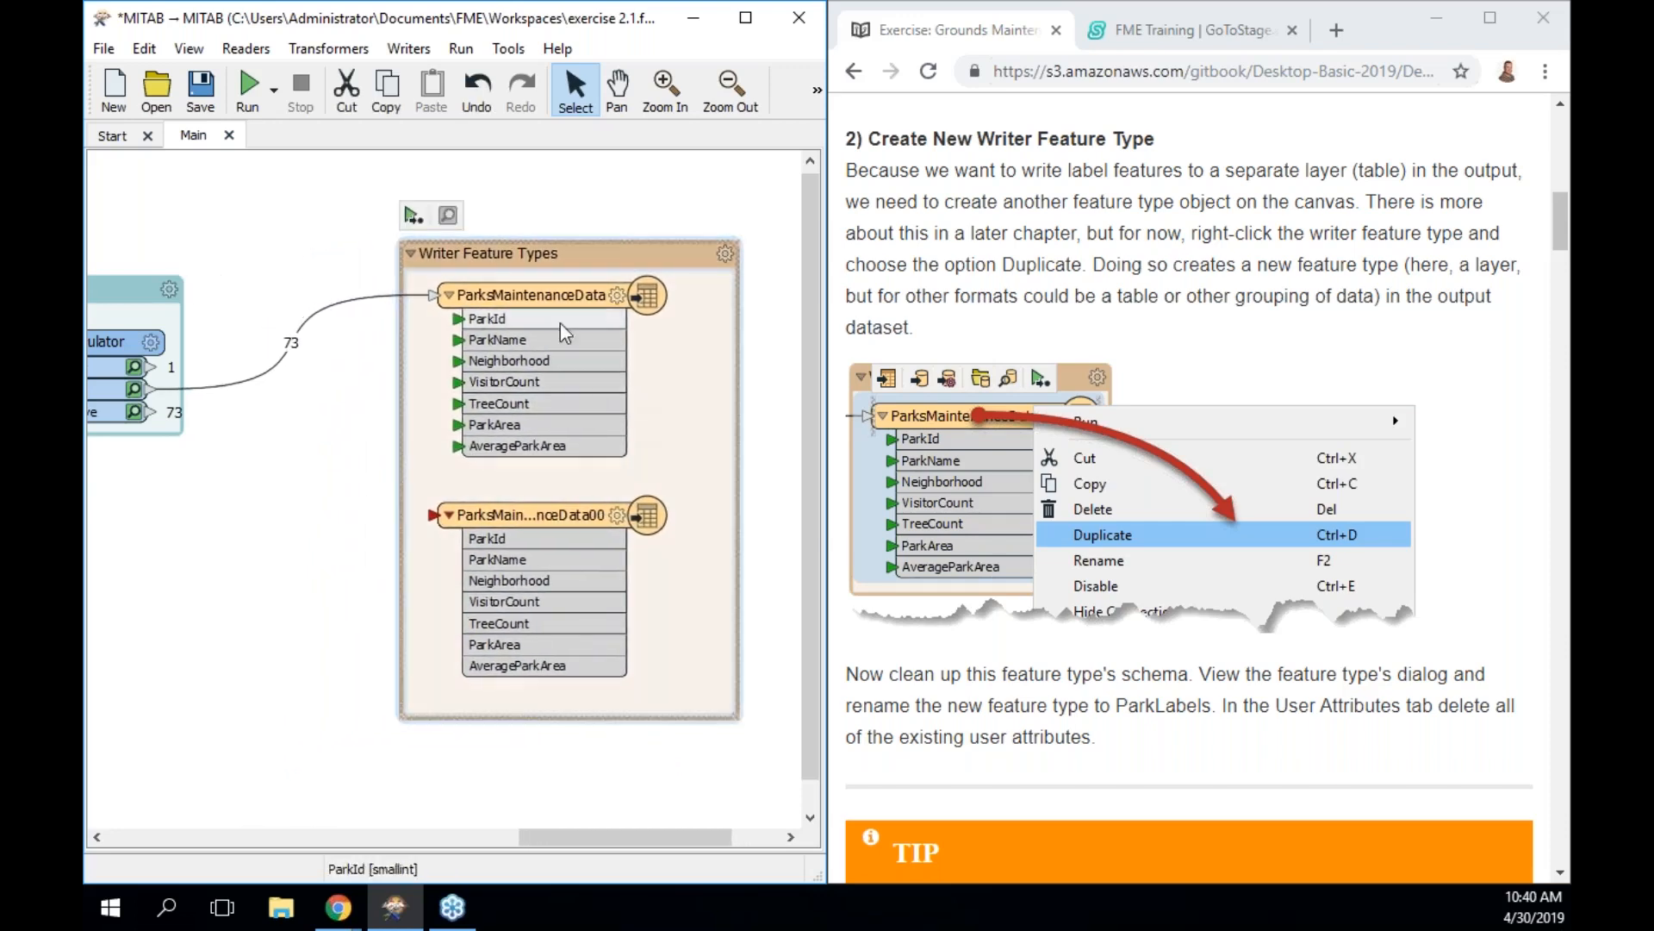
Read the manual's schema clean-up instructions and set the duplicated writer feature type's table name to ParkLabels
left_click(594, 515)
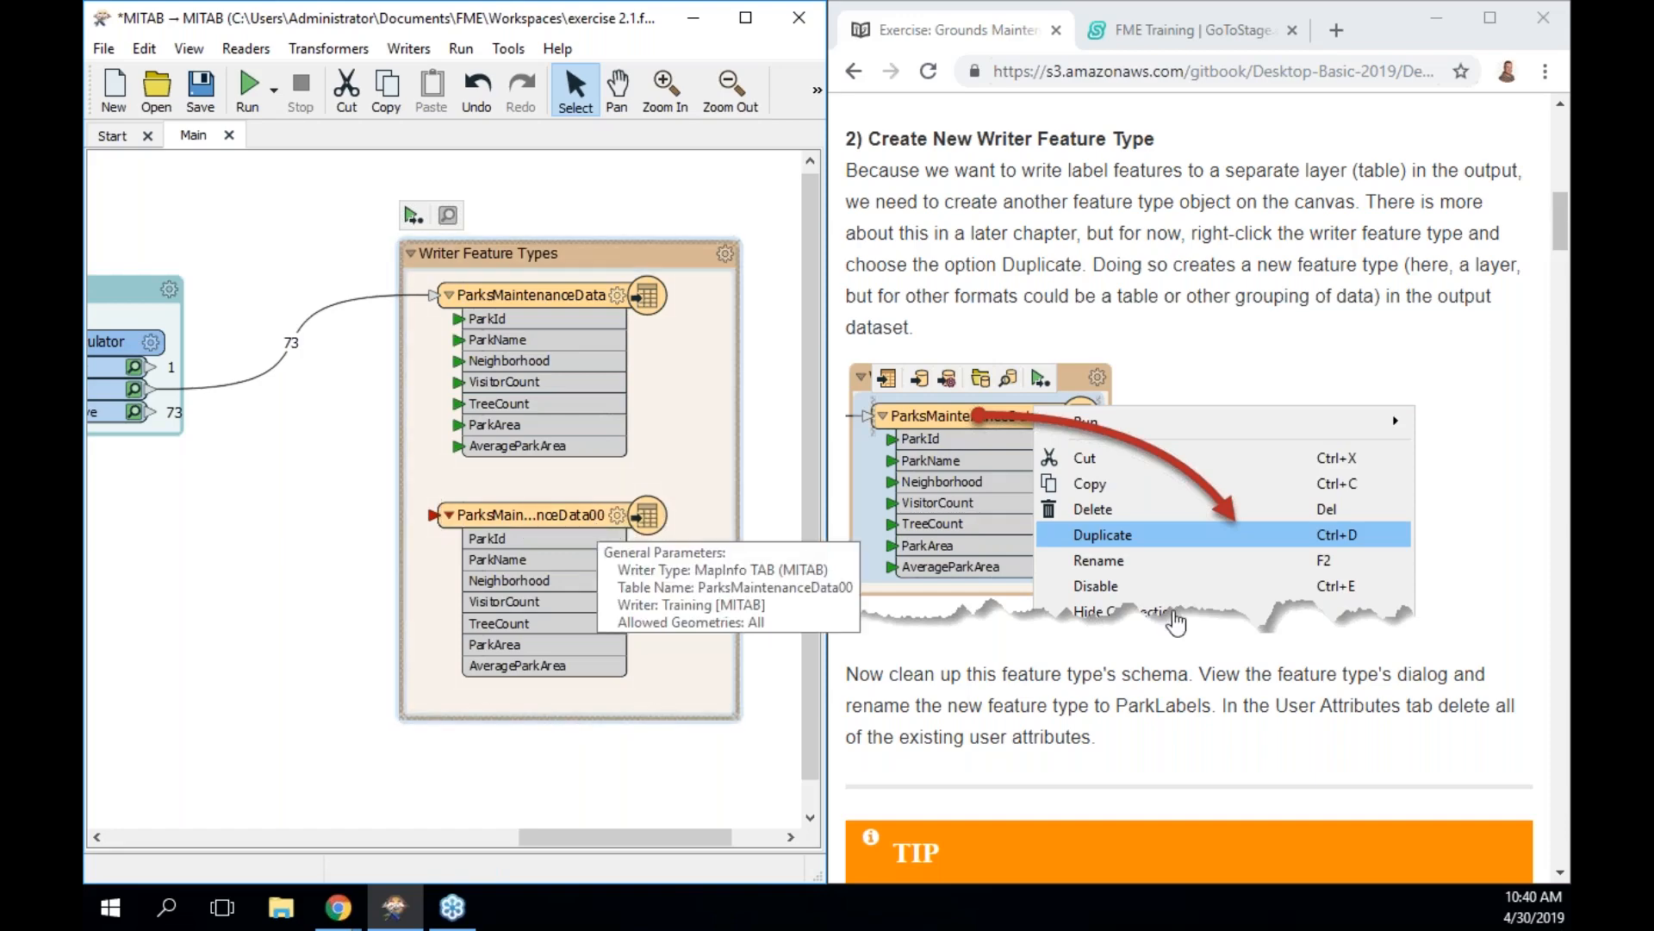
scroll(1176, 618, "down", 5)
scroll(1178, 623, "down", 1)
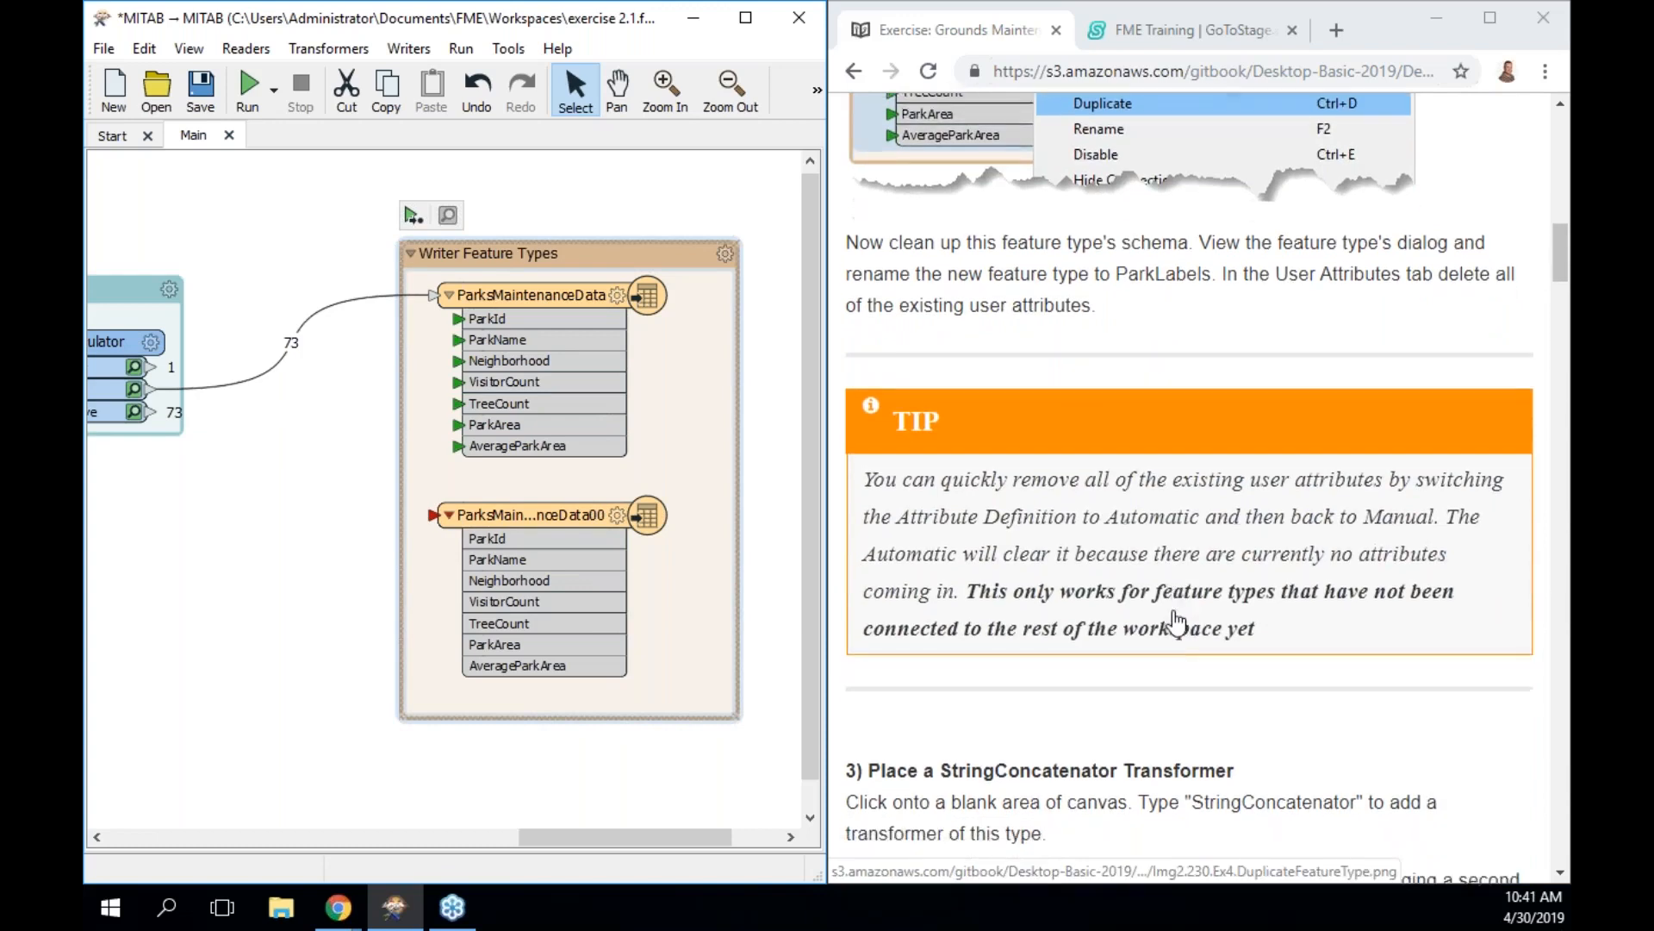
scroll(1178, 623, "up", 1)
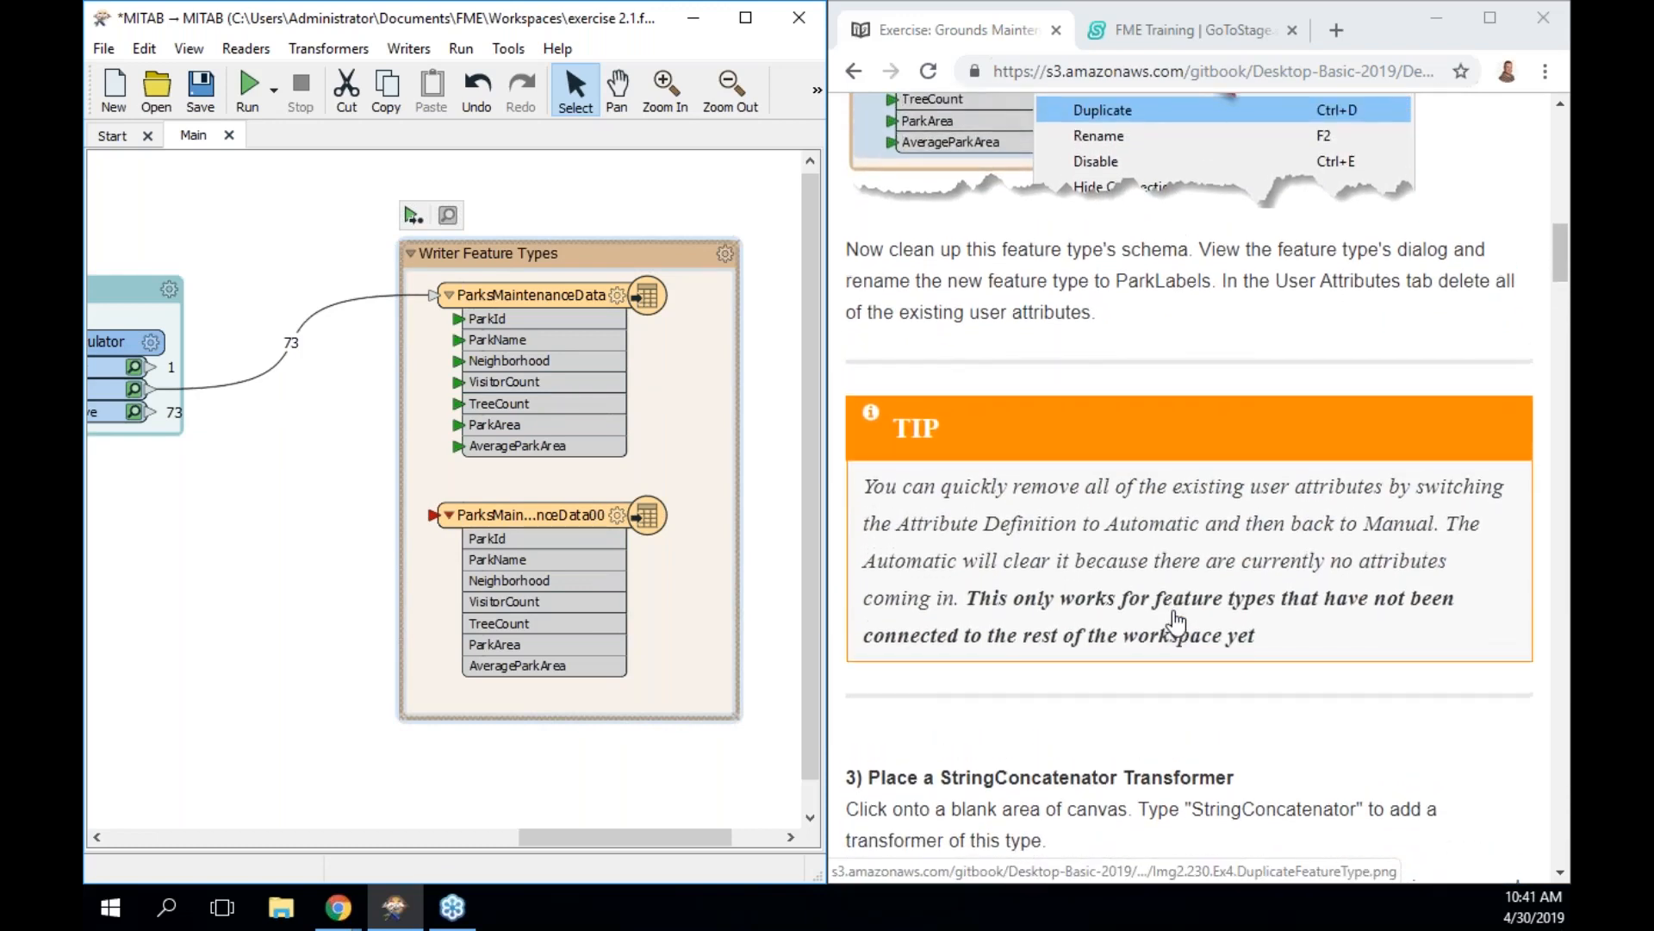
scroll(1177, 619, "up", 2)
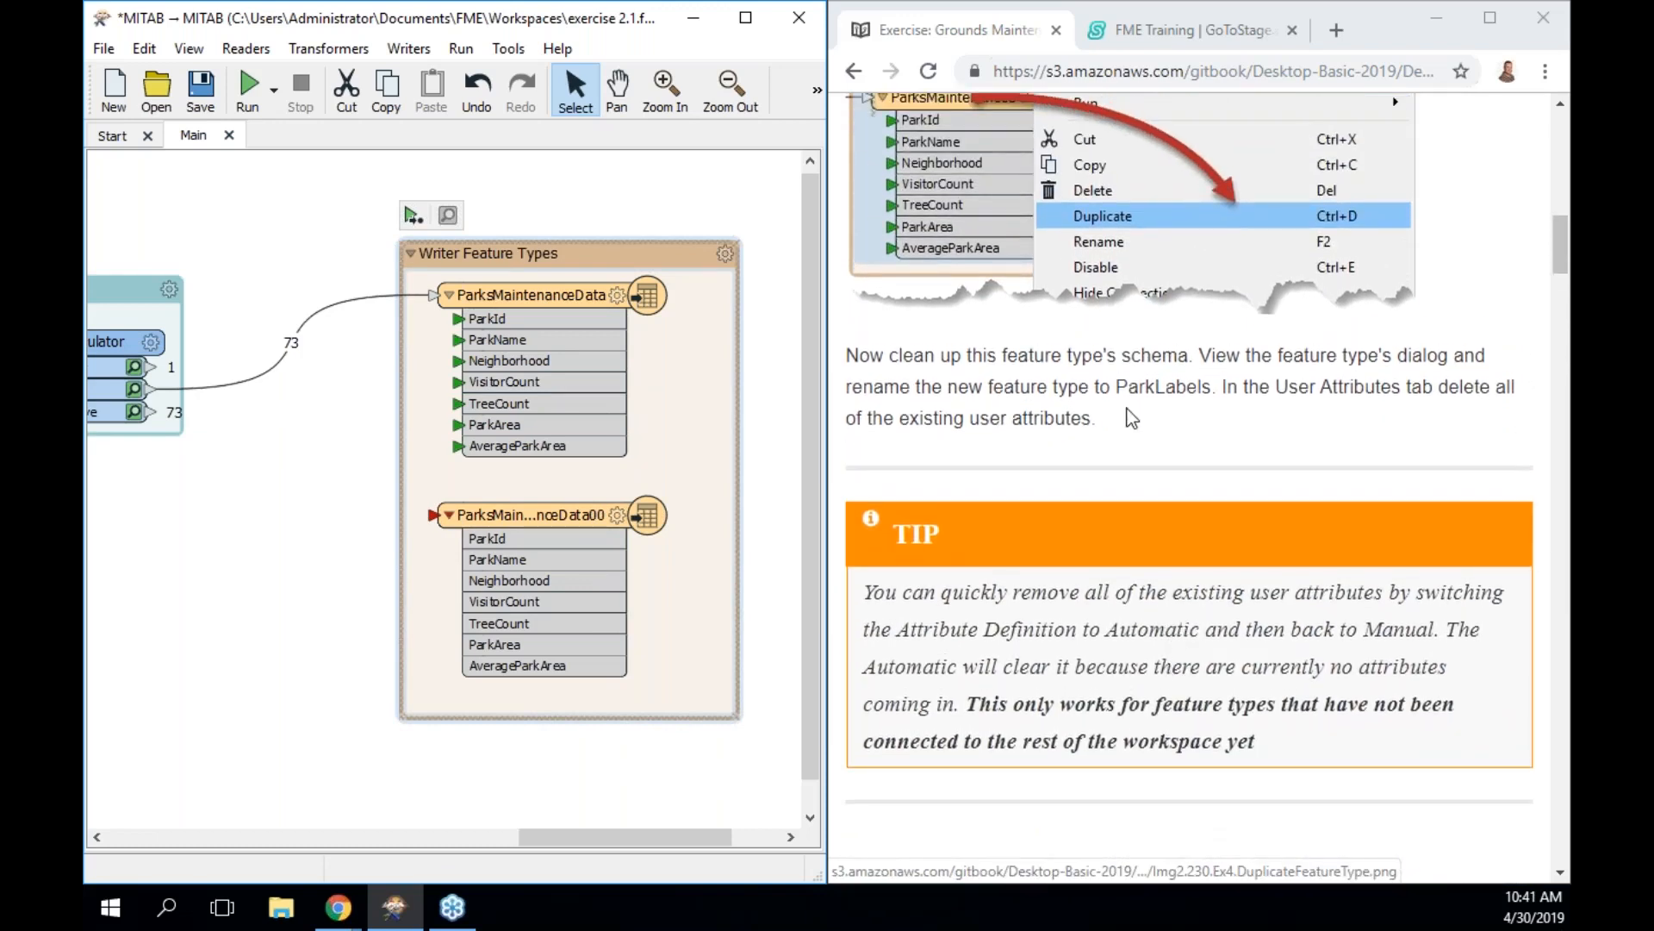
left_click_drag(1083, 355, 1096, 419)
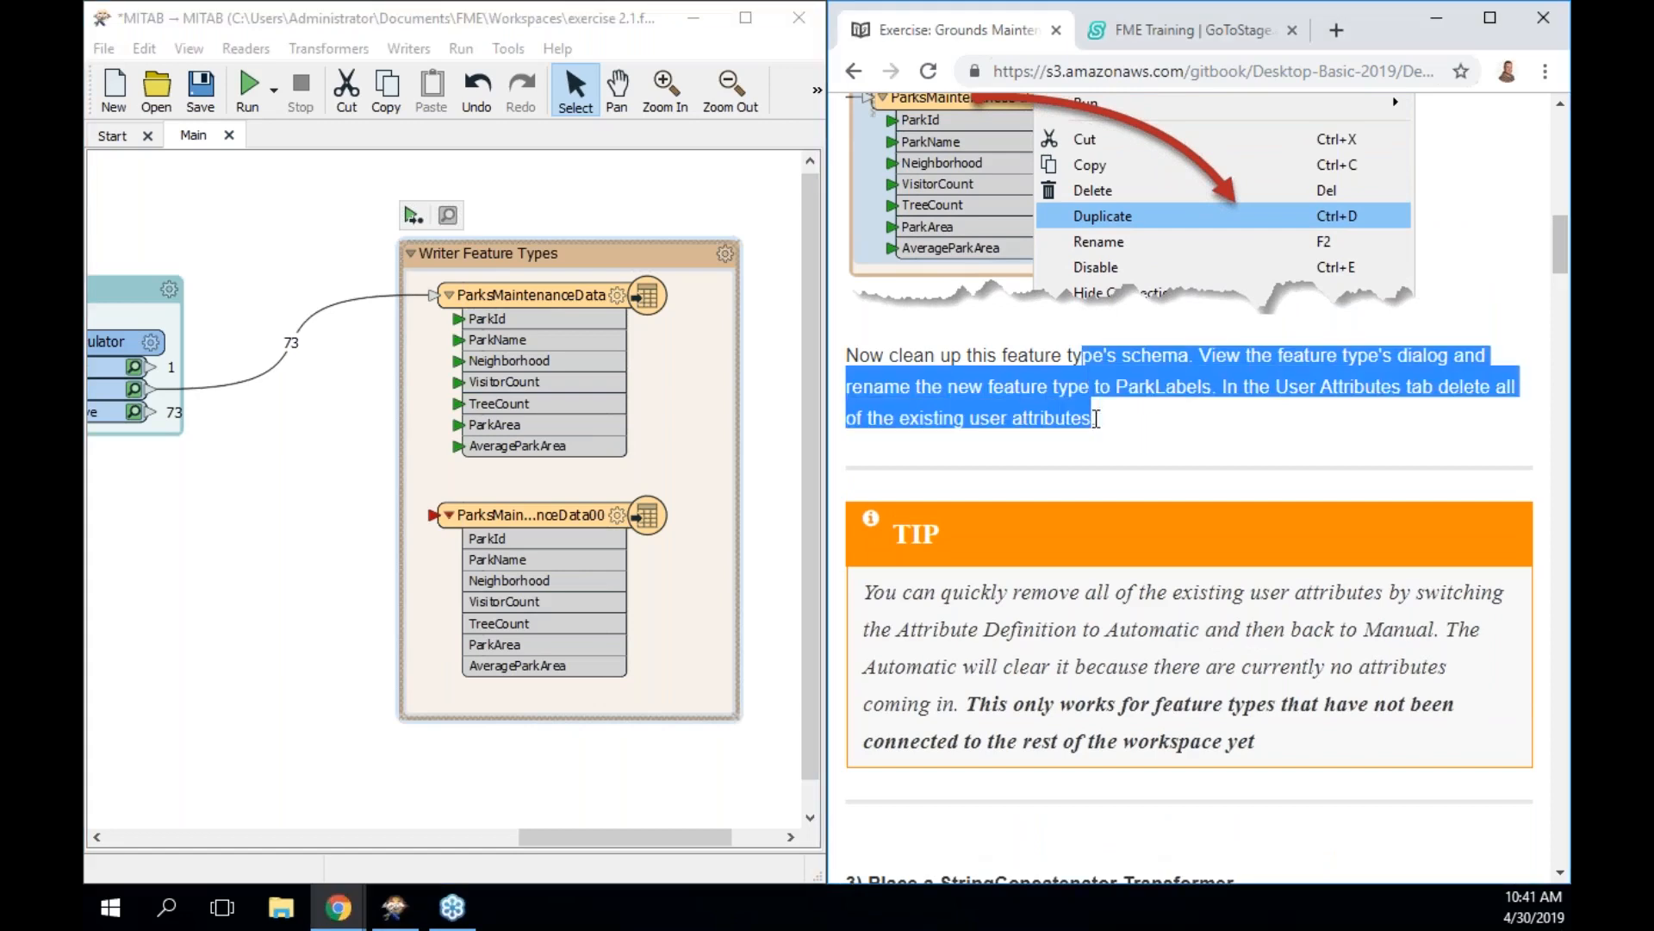
left_click(548, 510)
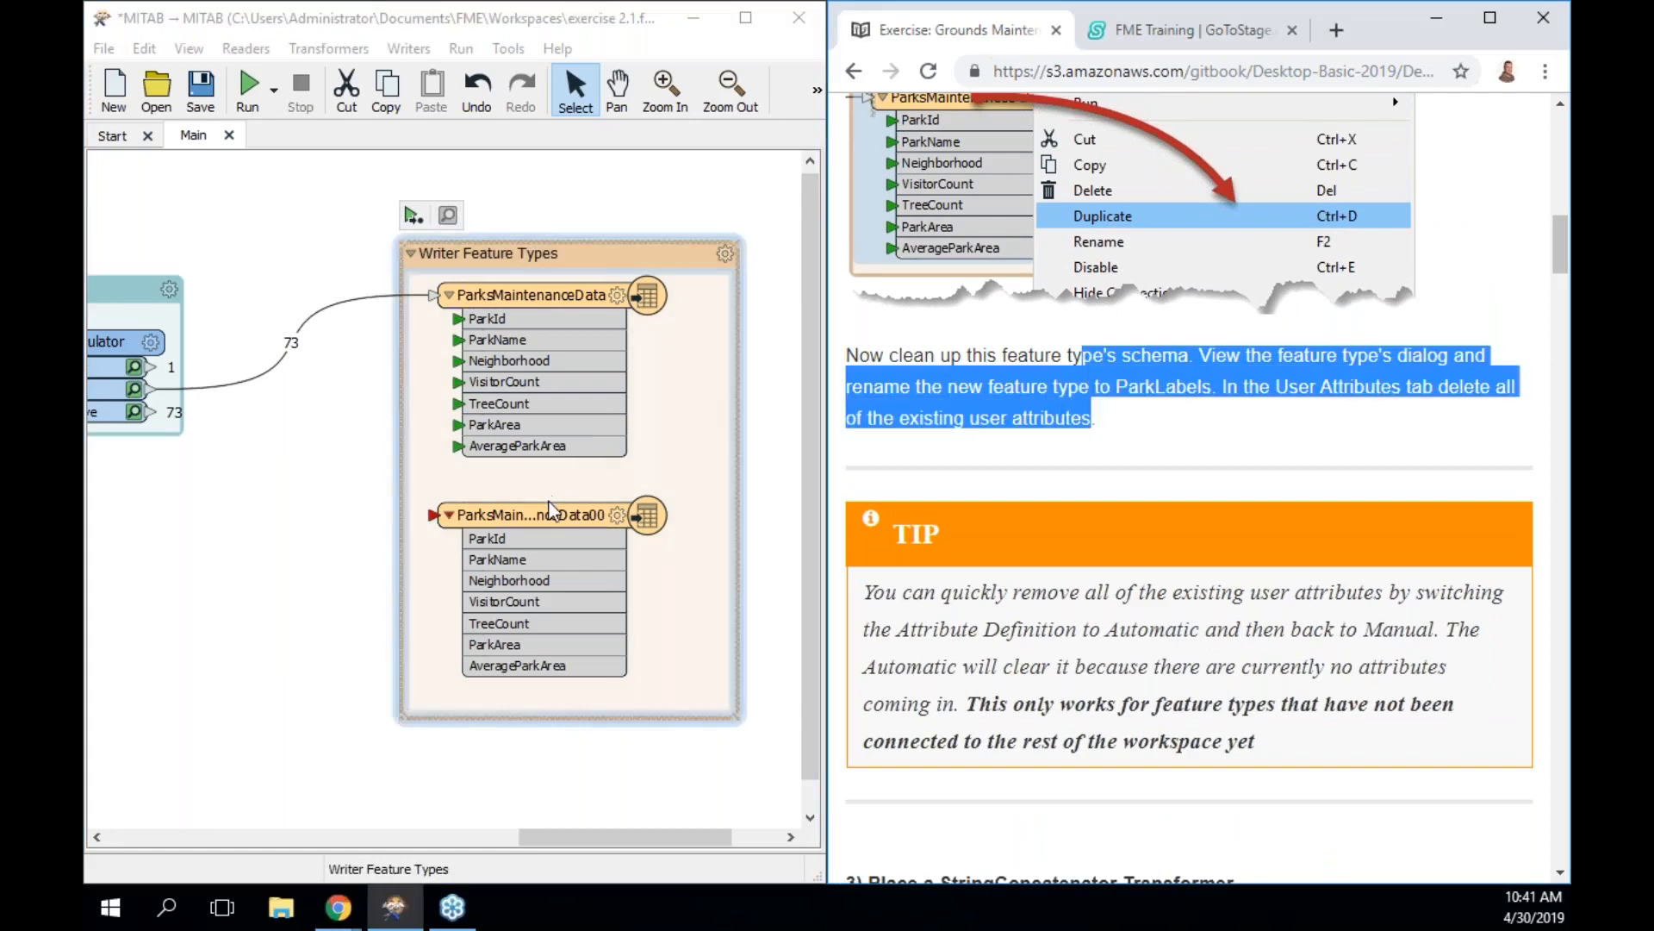
left_click(549, 510)
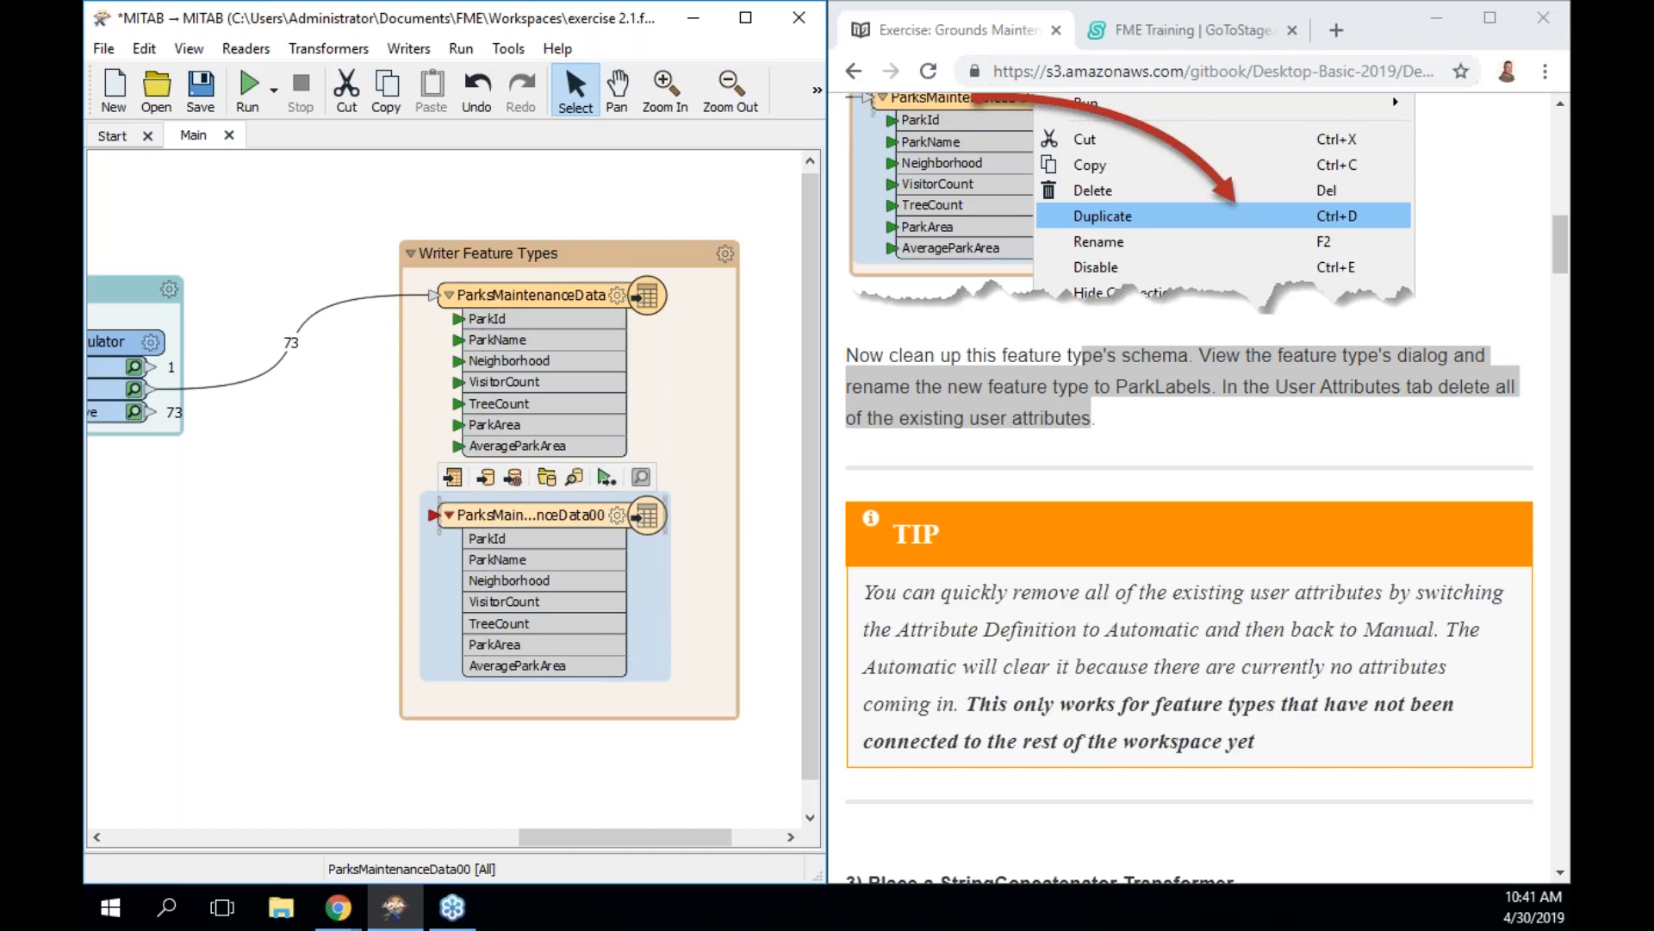
double_click(549, 513)
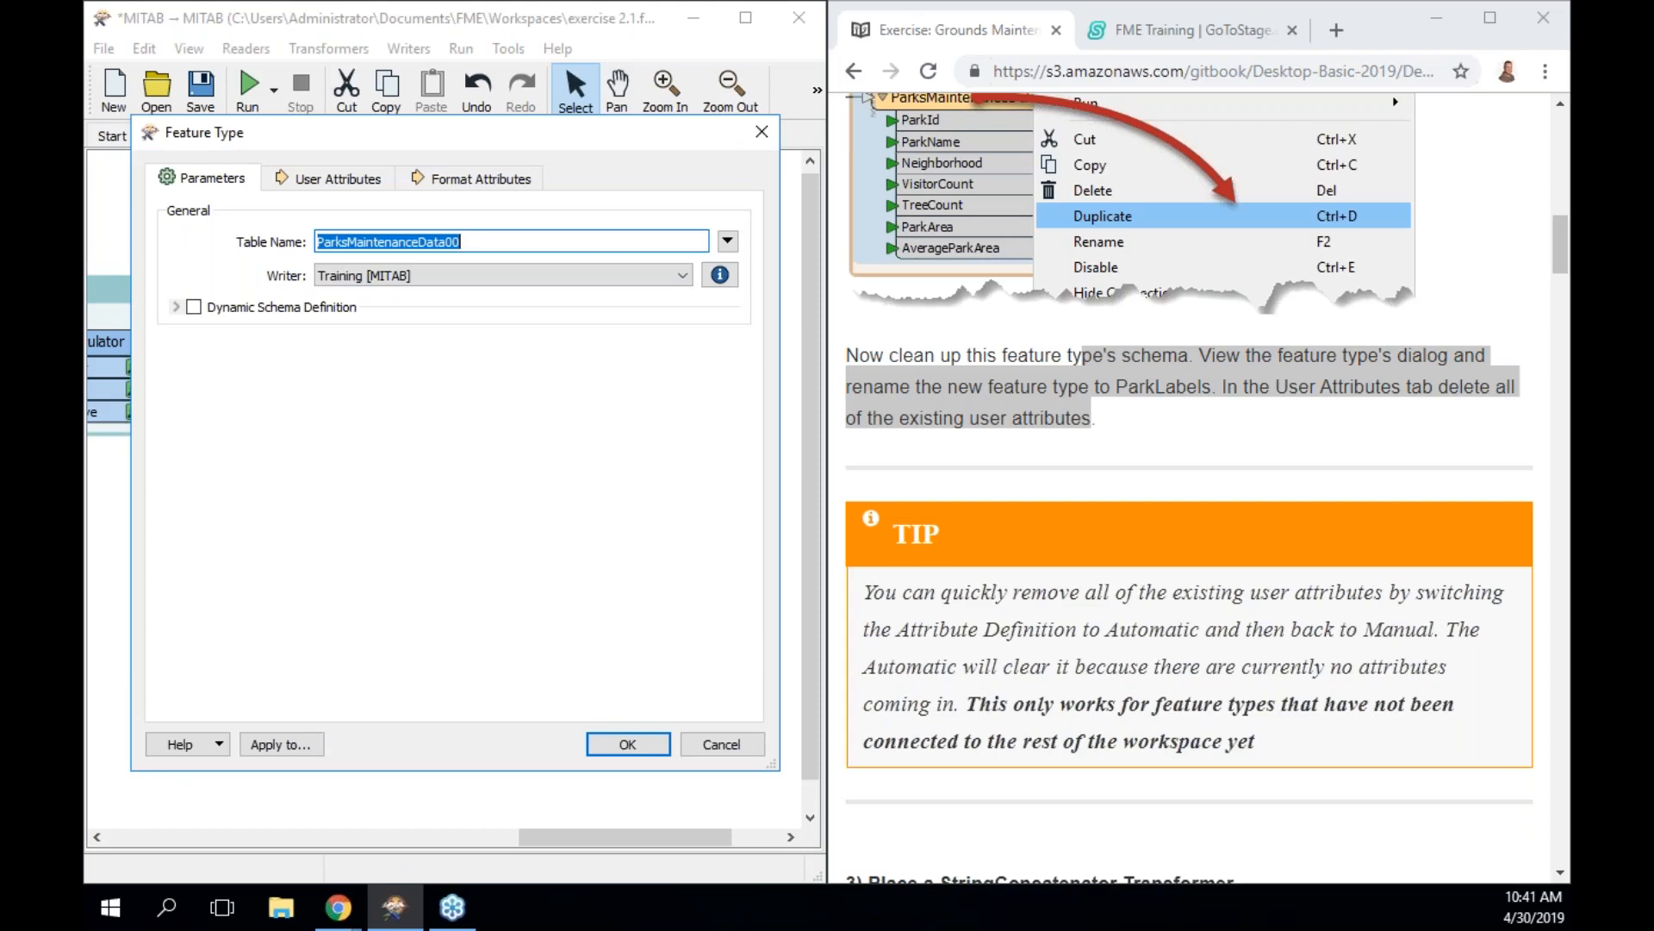
type("ParkL")
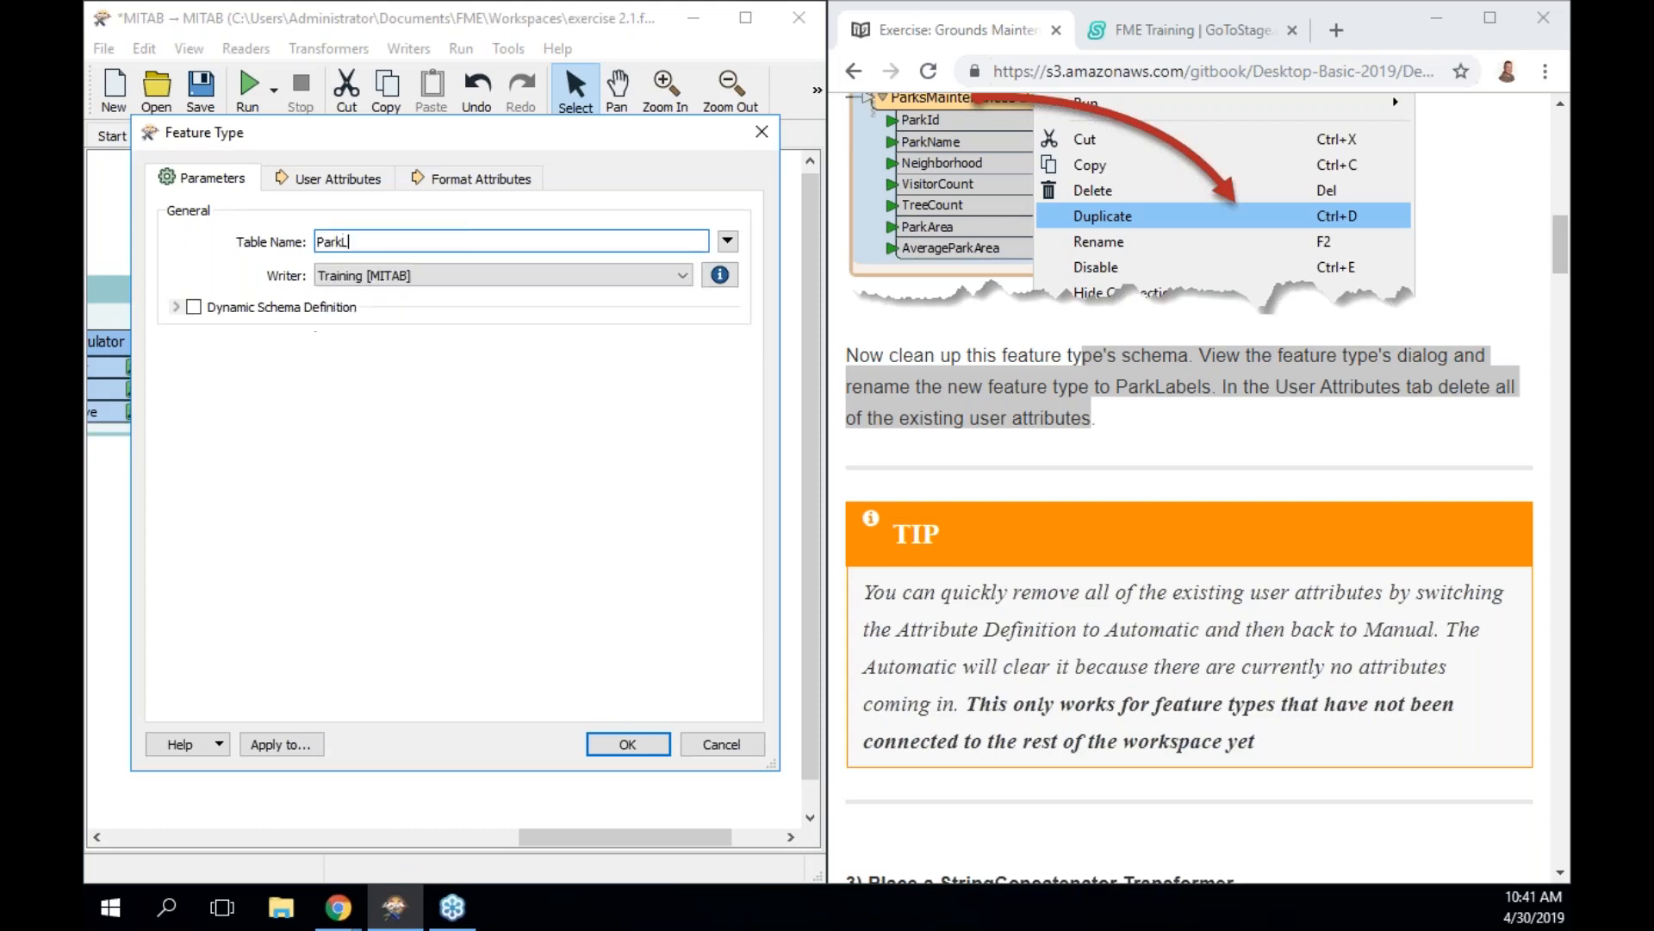
type("abels")
Review the ParkLabels user attributes, apply the feature type settings, and bring up the manual's StringConcatenator instructions
scroll(1189, 482, "down", 2)
scroll(1190, 483, "up", 2)
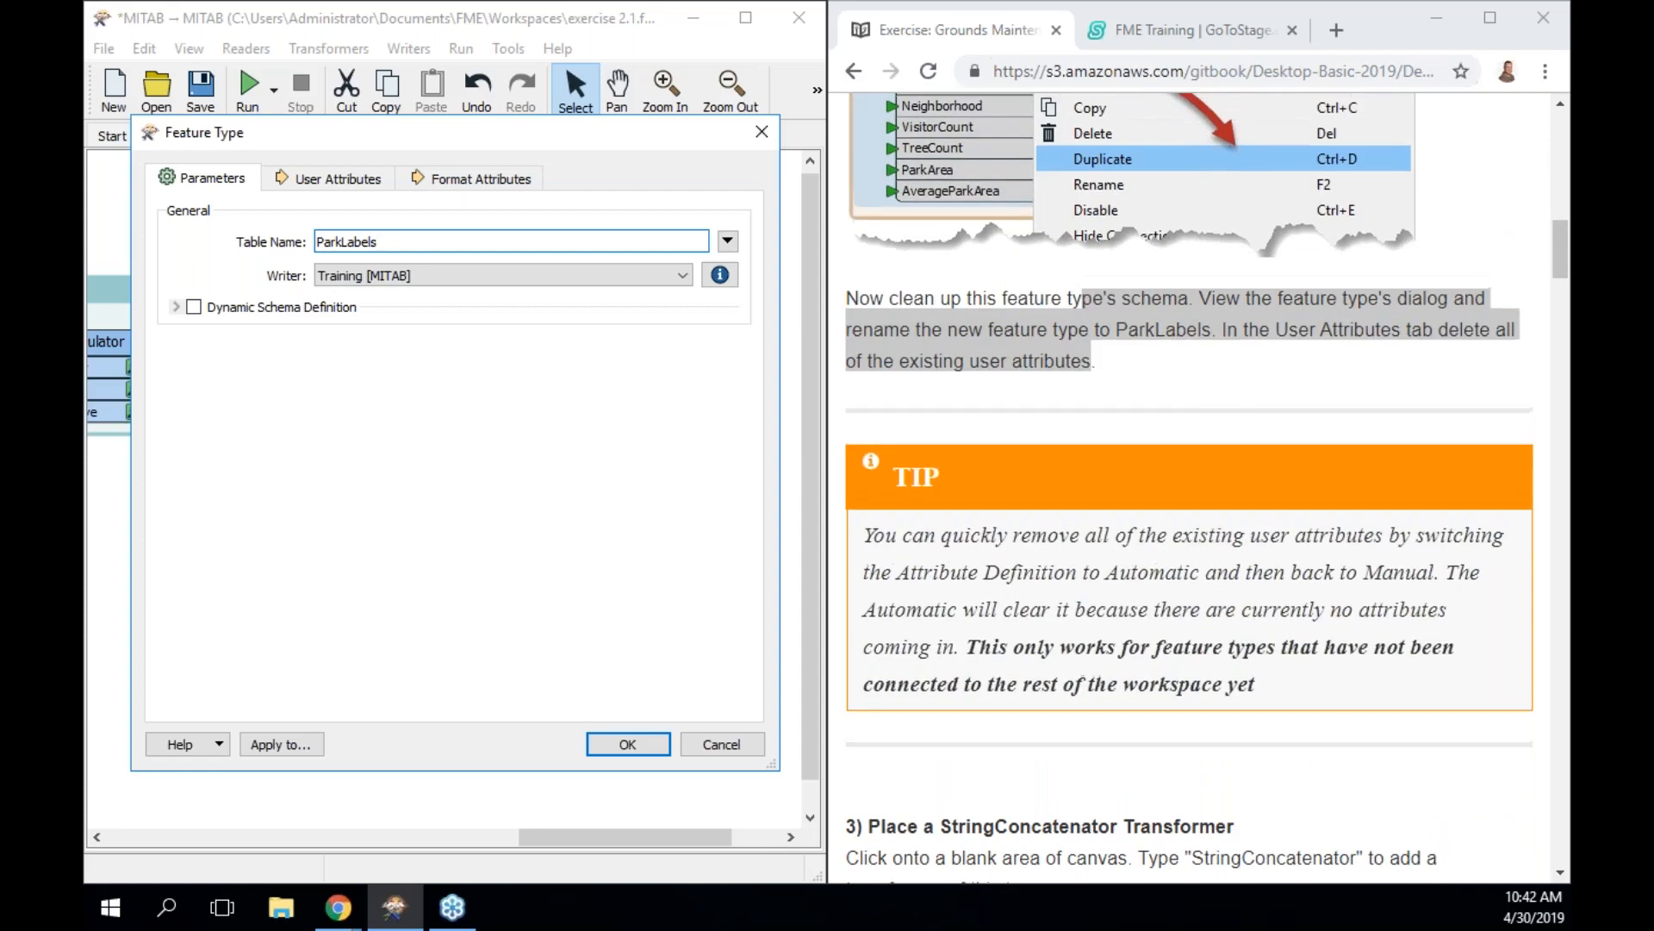
left_click(359, 181)
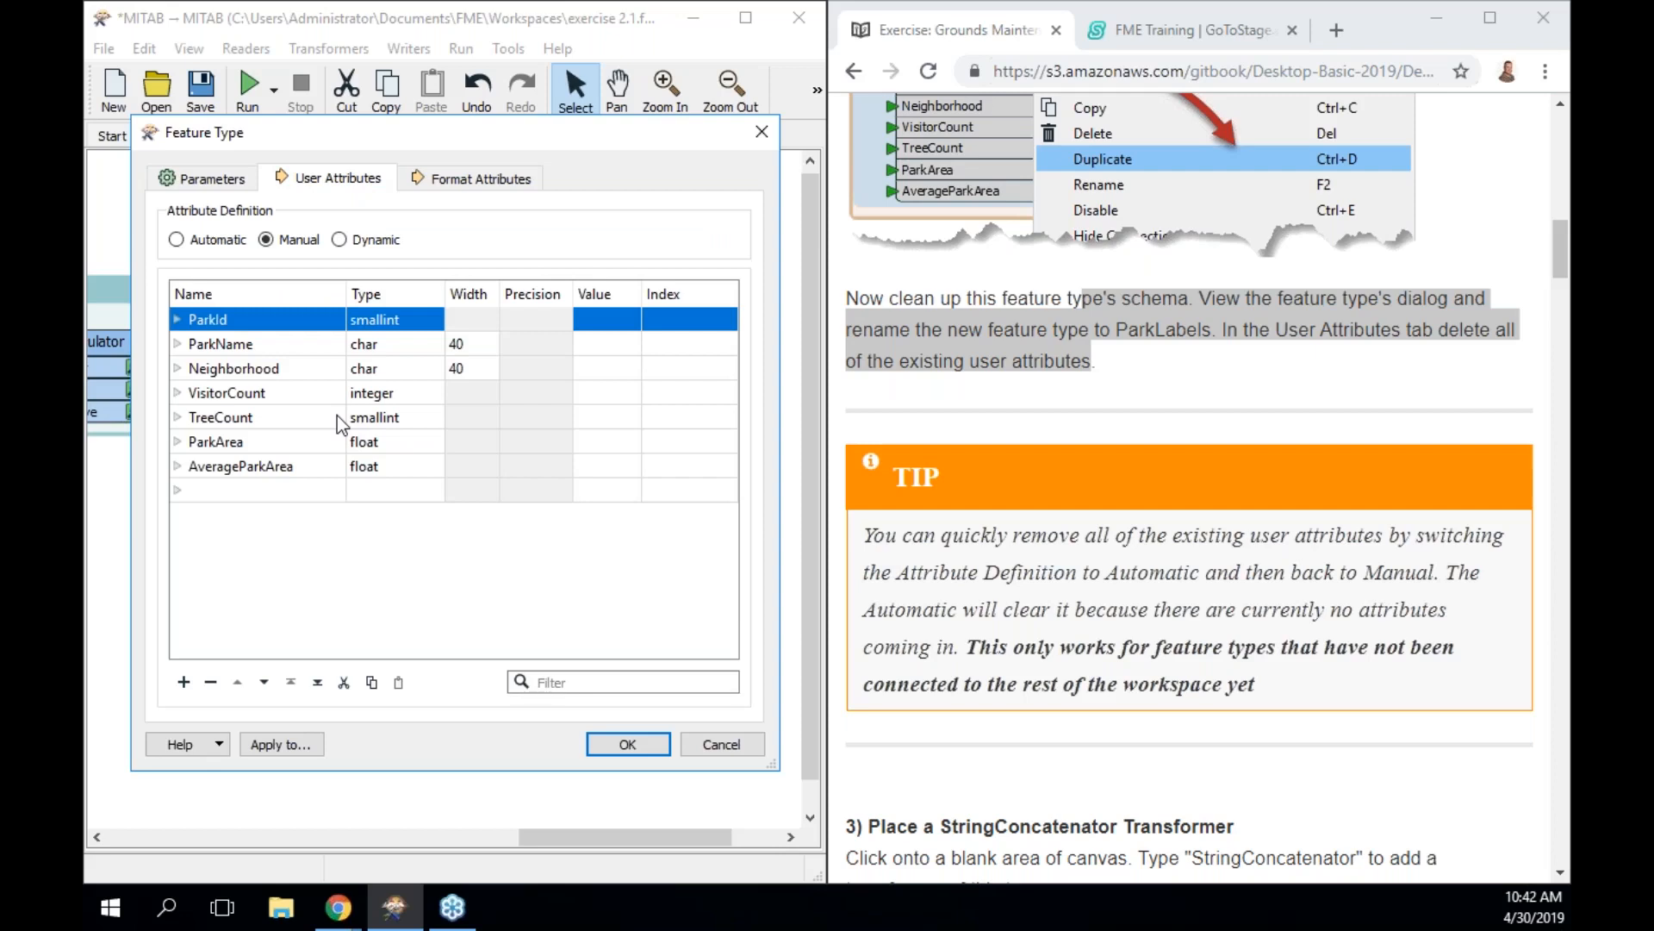
left_click(627, 744)
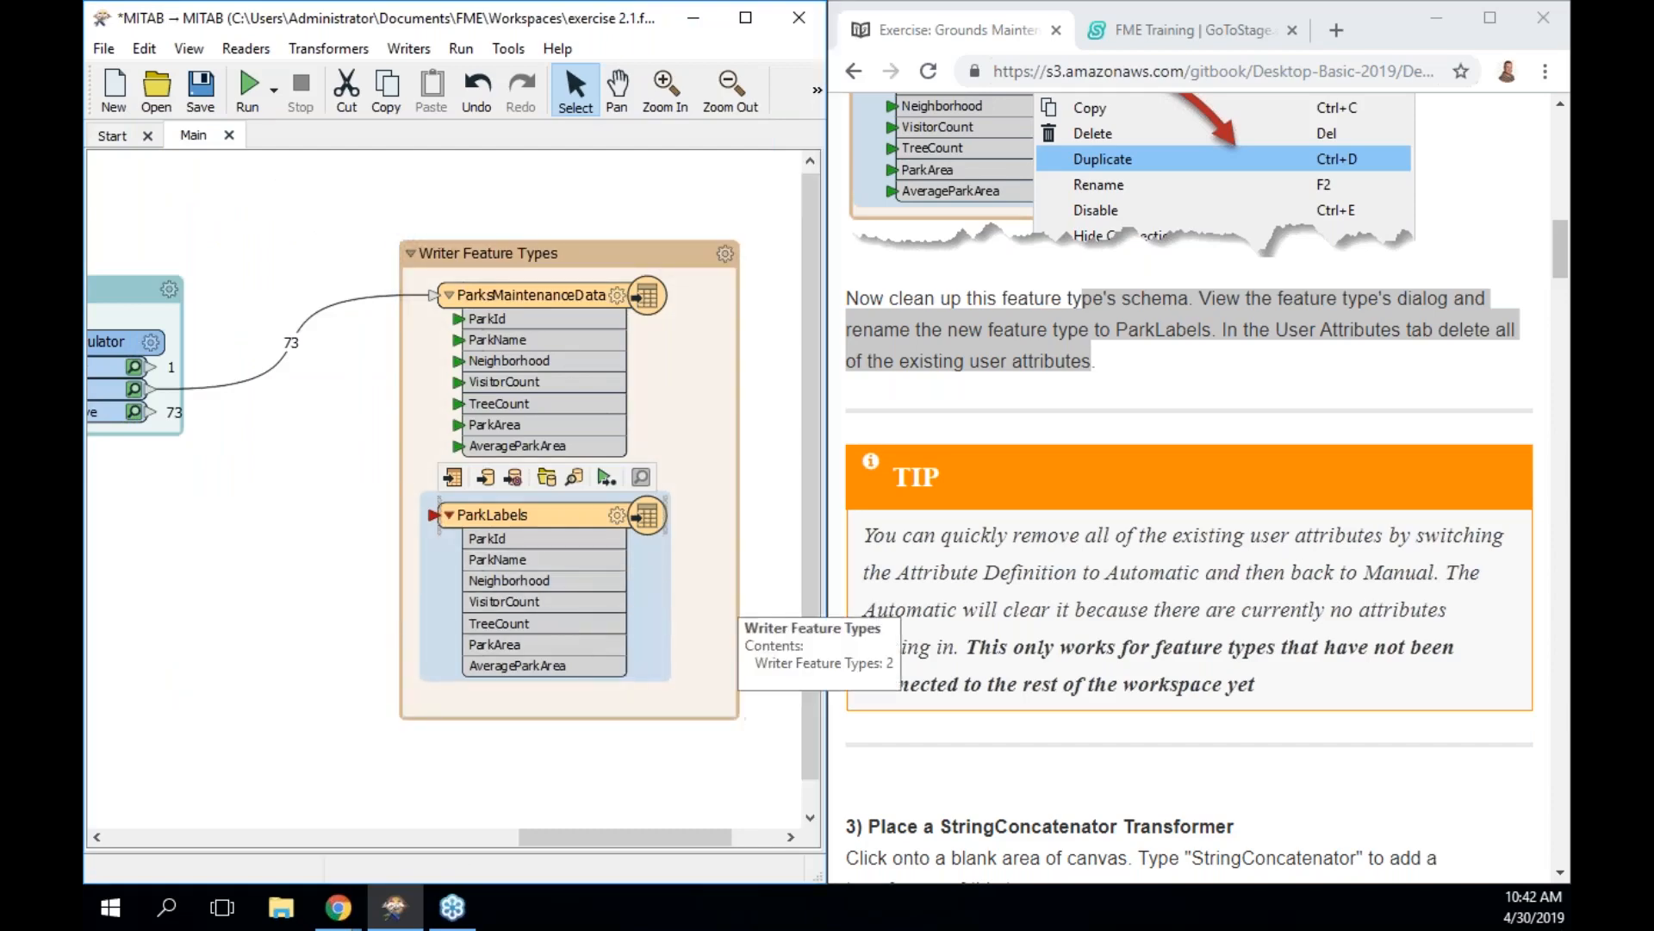
scroll(1189, 482, "down", 6)
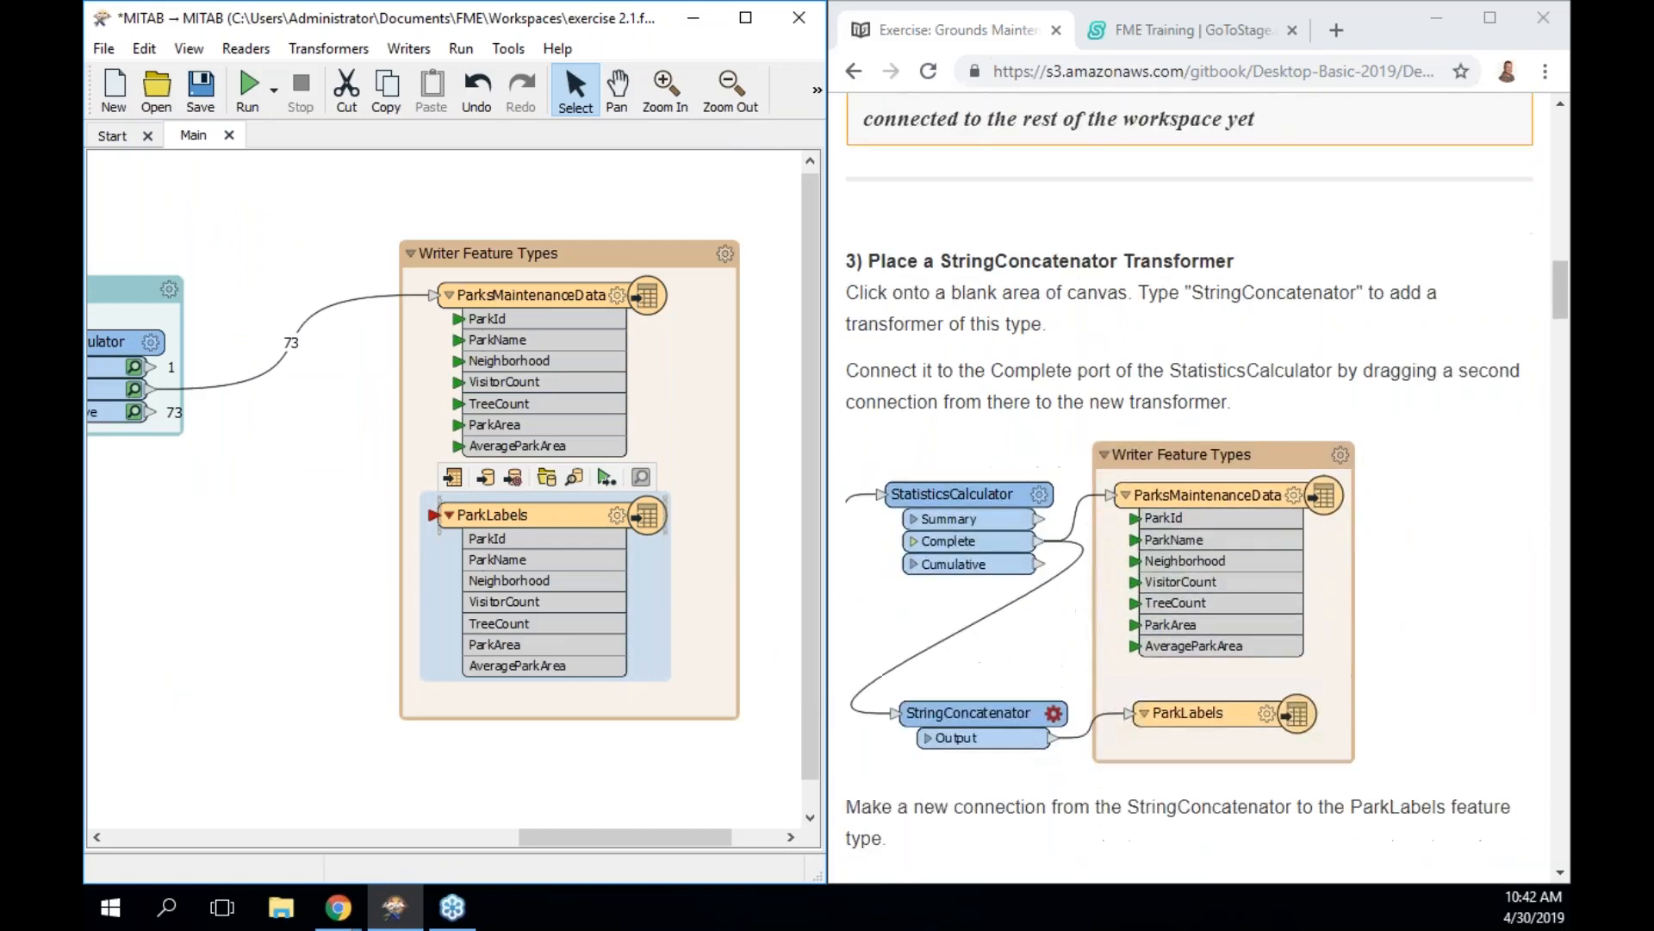
Add a LabelPointReplacer transformer in front of the ParkLabels writer feature type, with its LabelPoint output connected to it
scroll(1189, 482, "down", 1)
scroll(1189, 483, "down", 1)
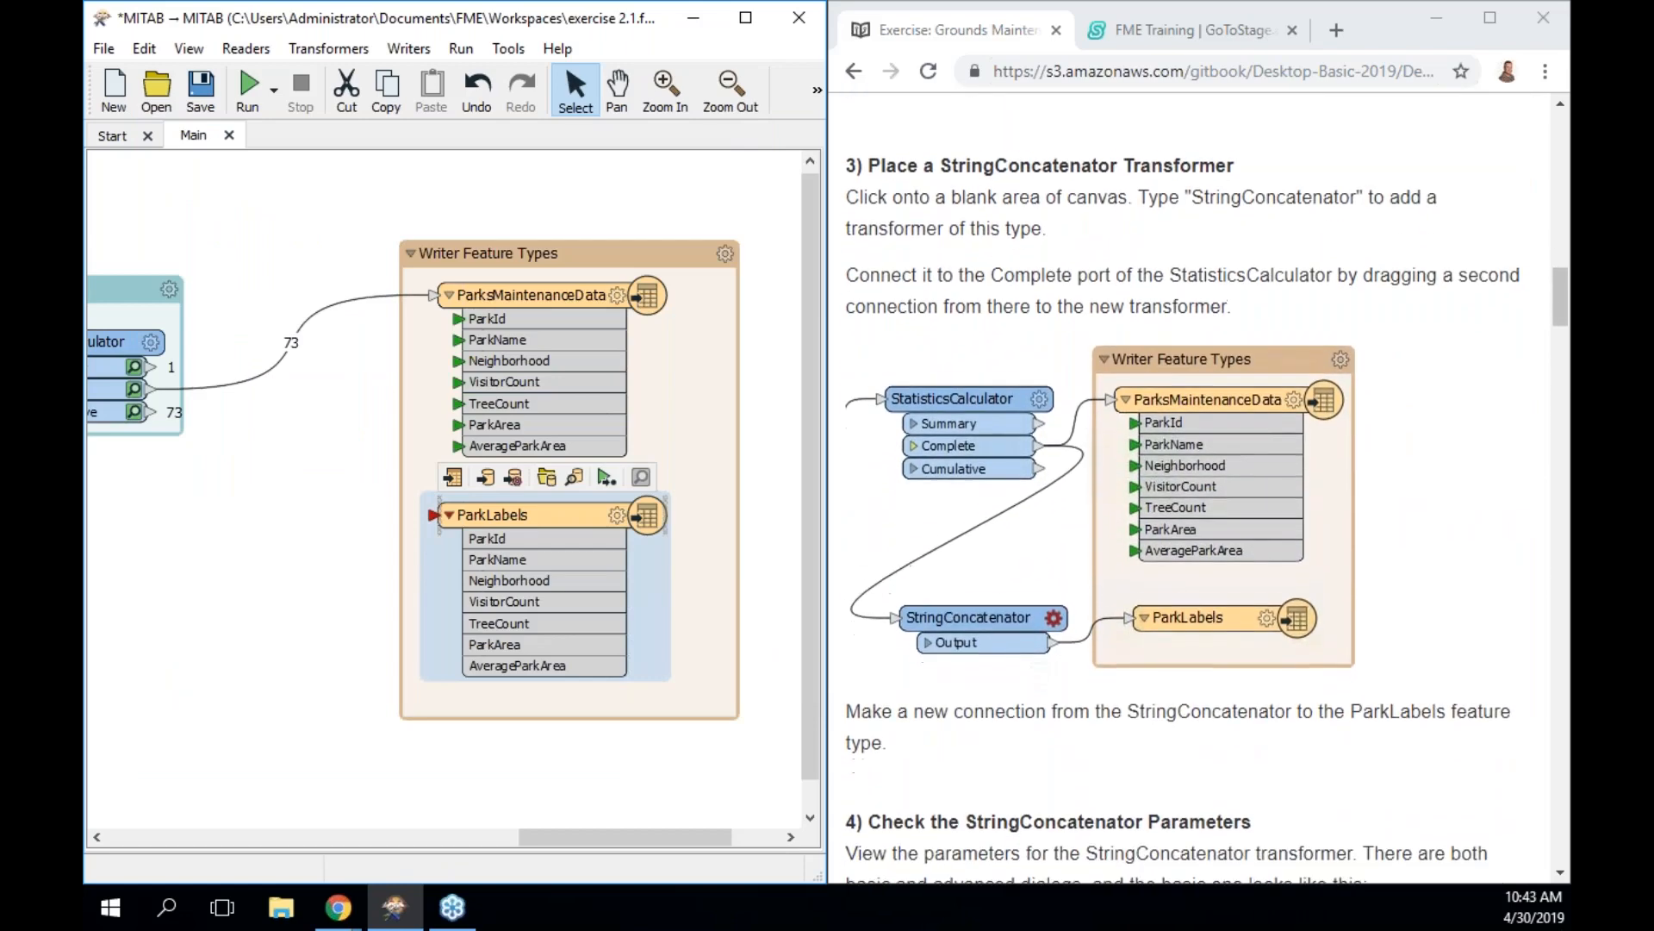
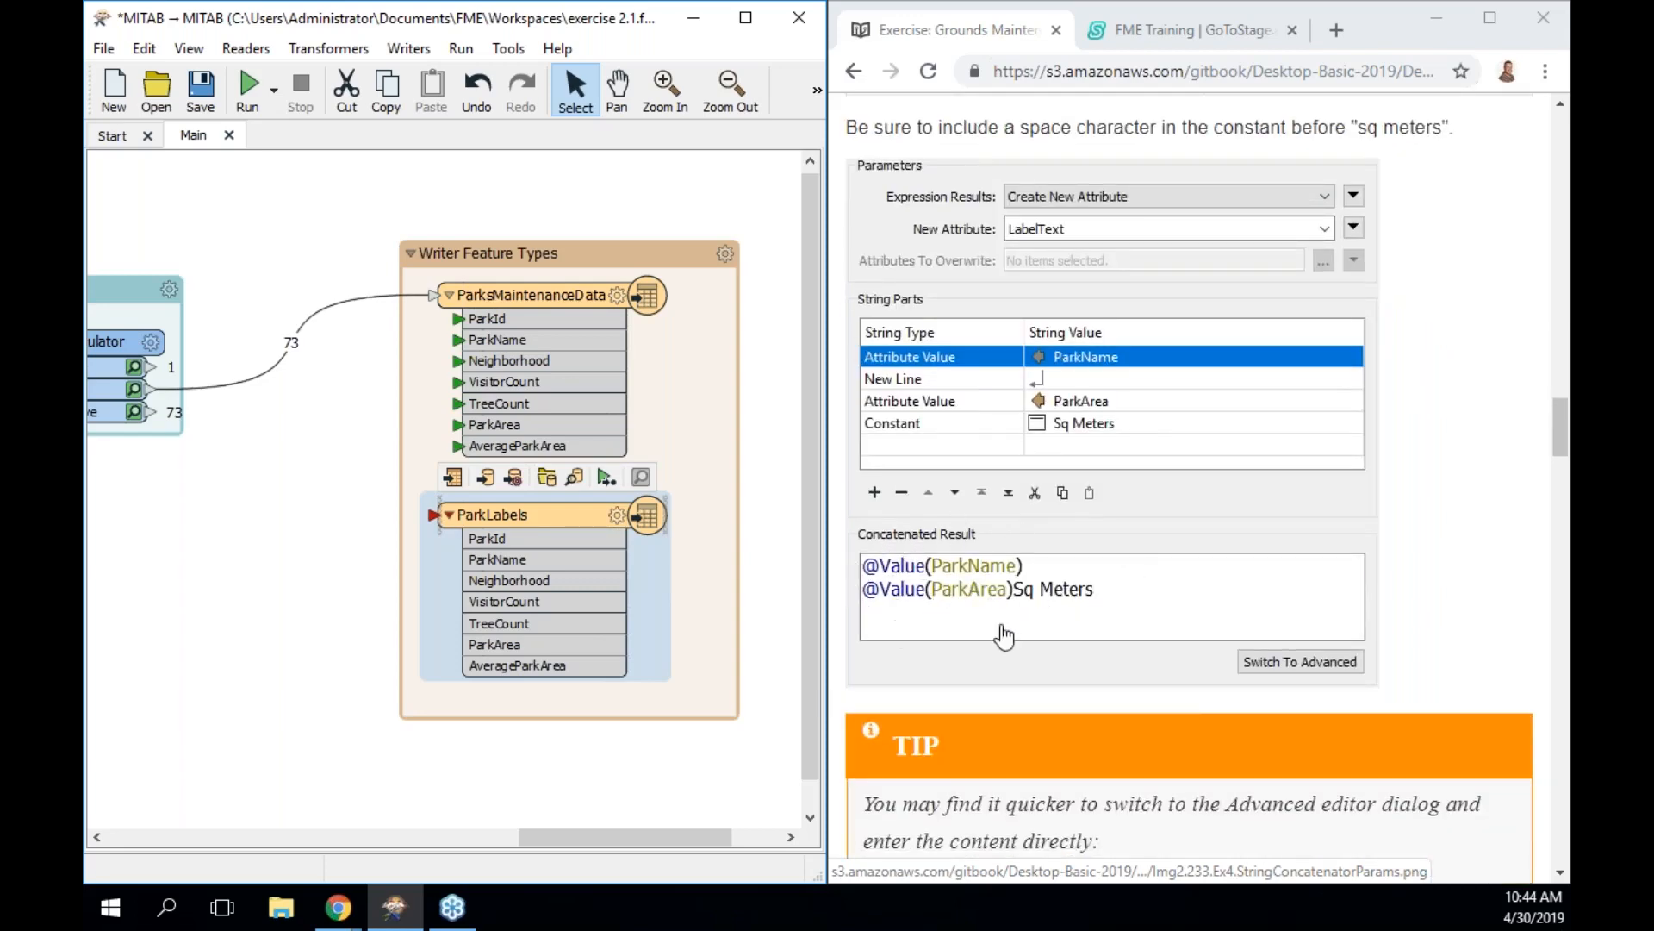
scroll(1016, 632, "down", 7)
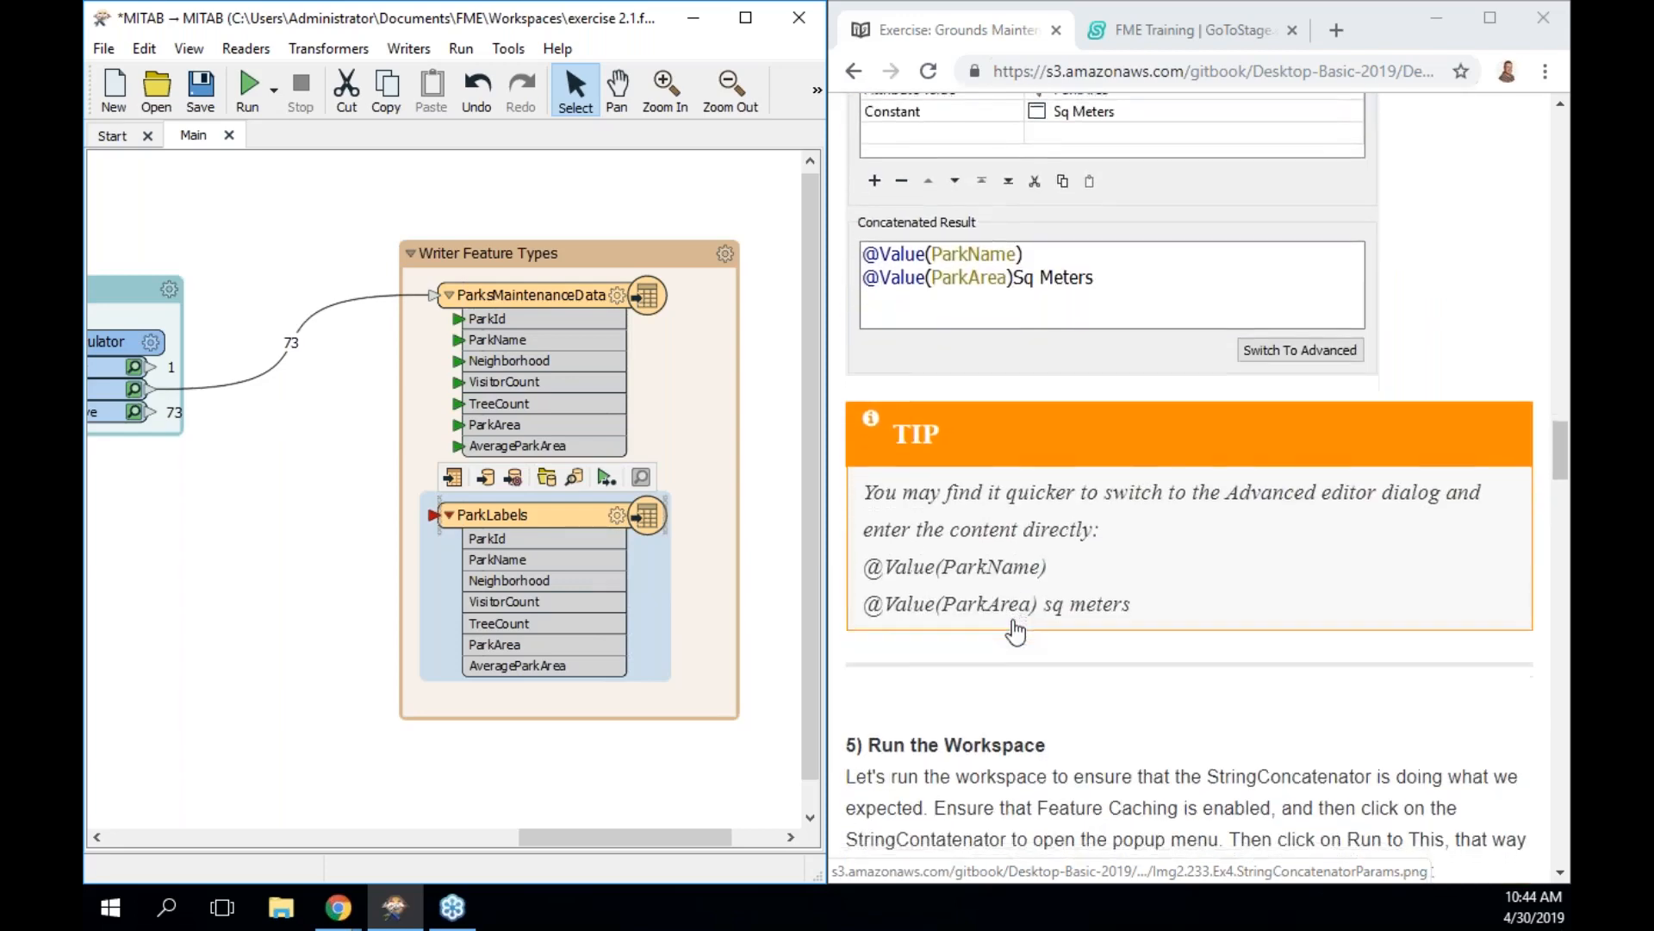
scroll(1016, 631, "down", 7)
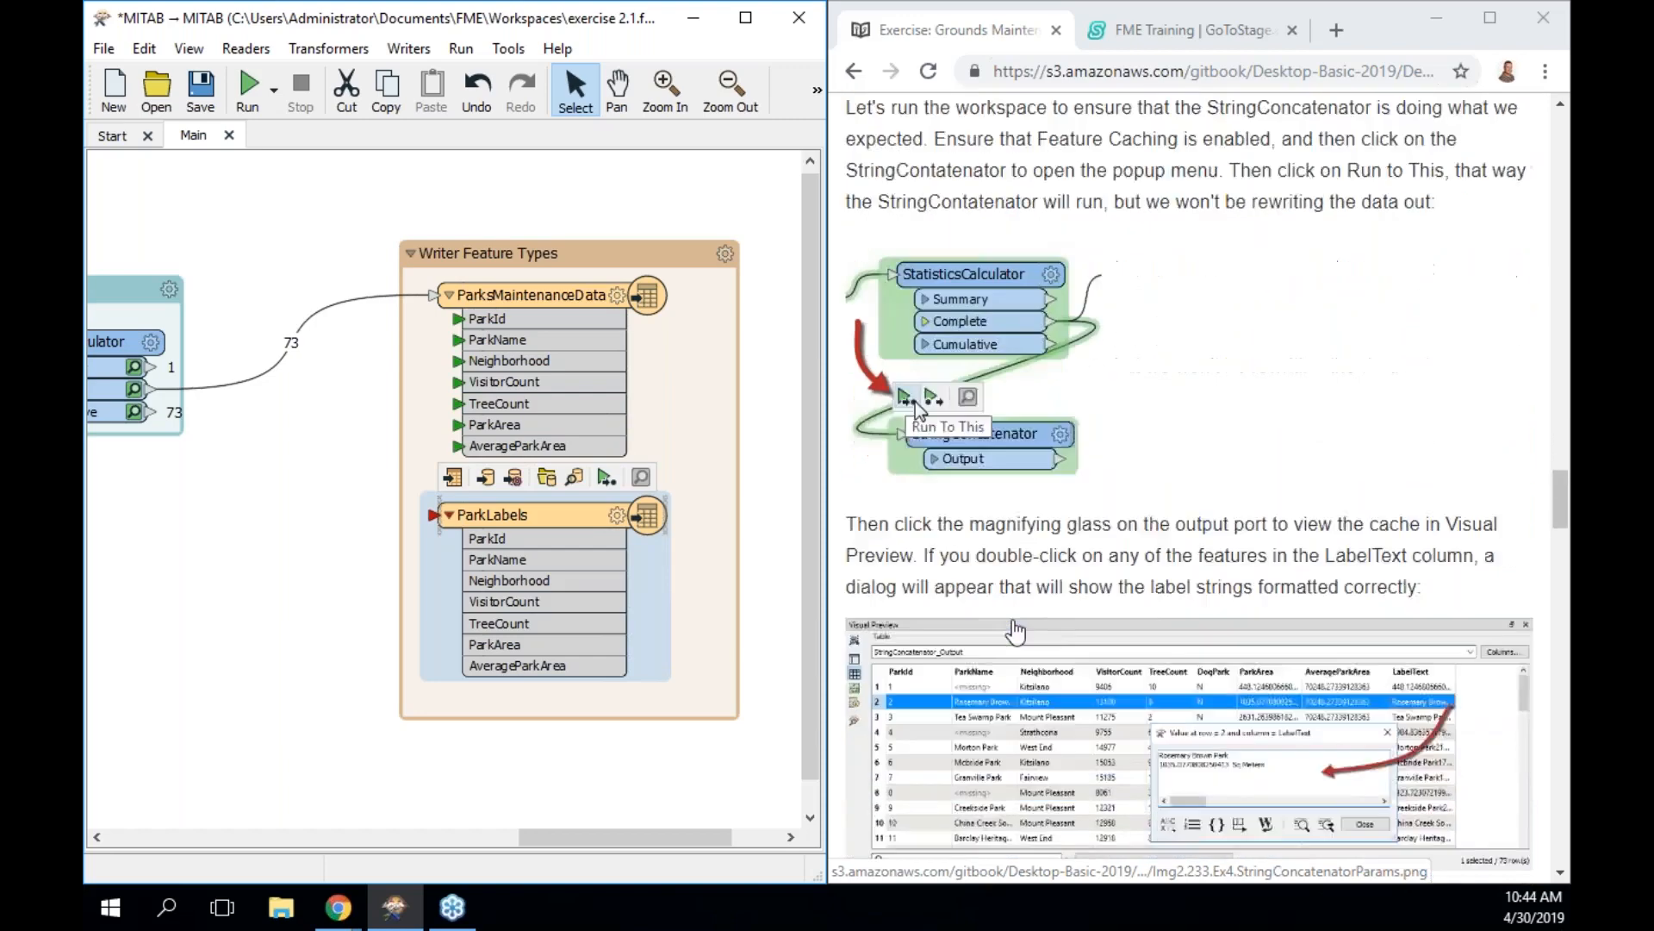
scroll(1016, 632, "down", 4)
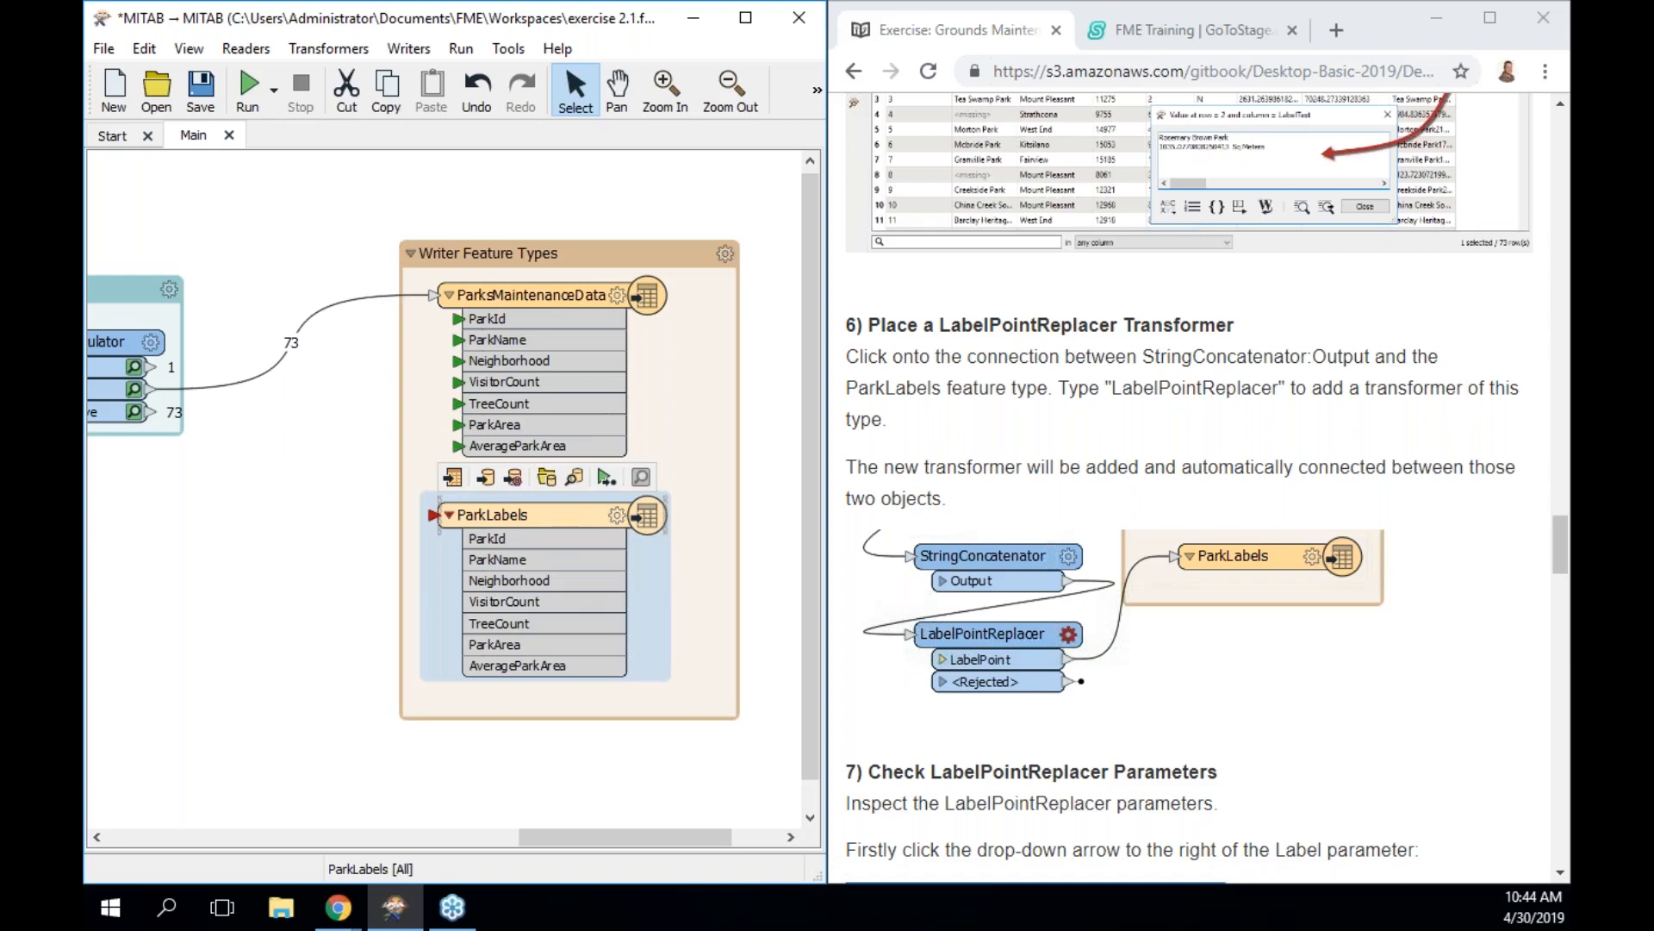
left_click(259, 379)
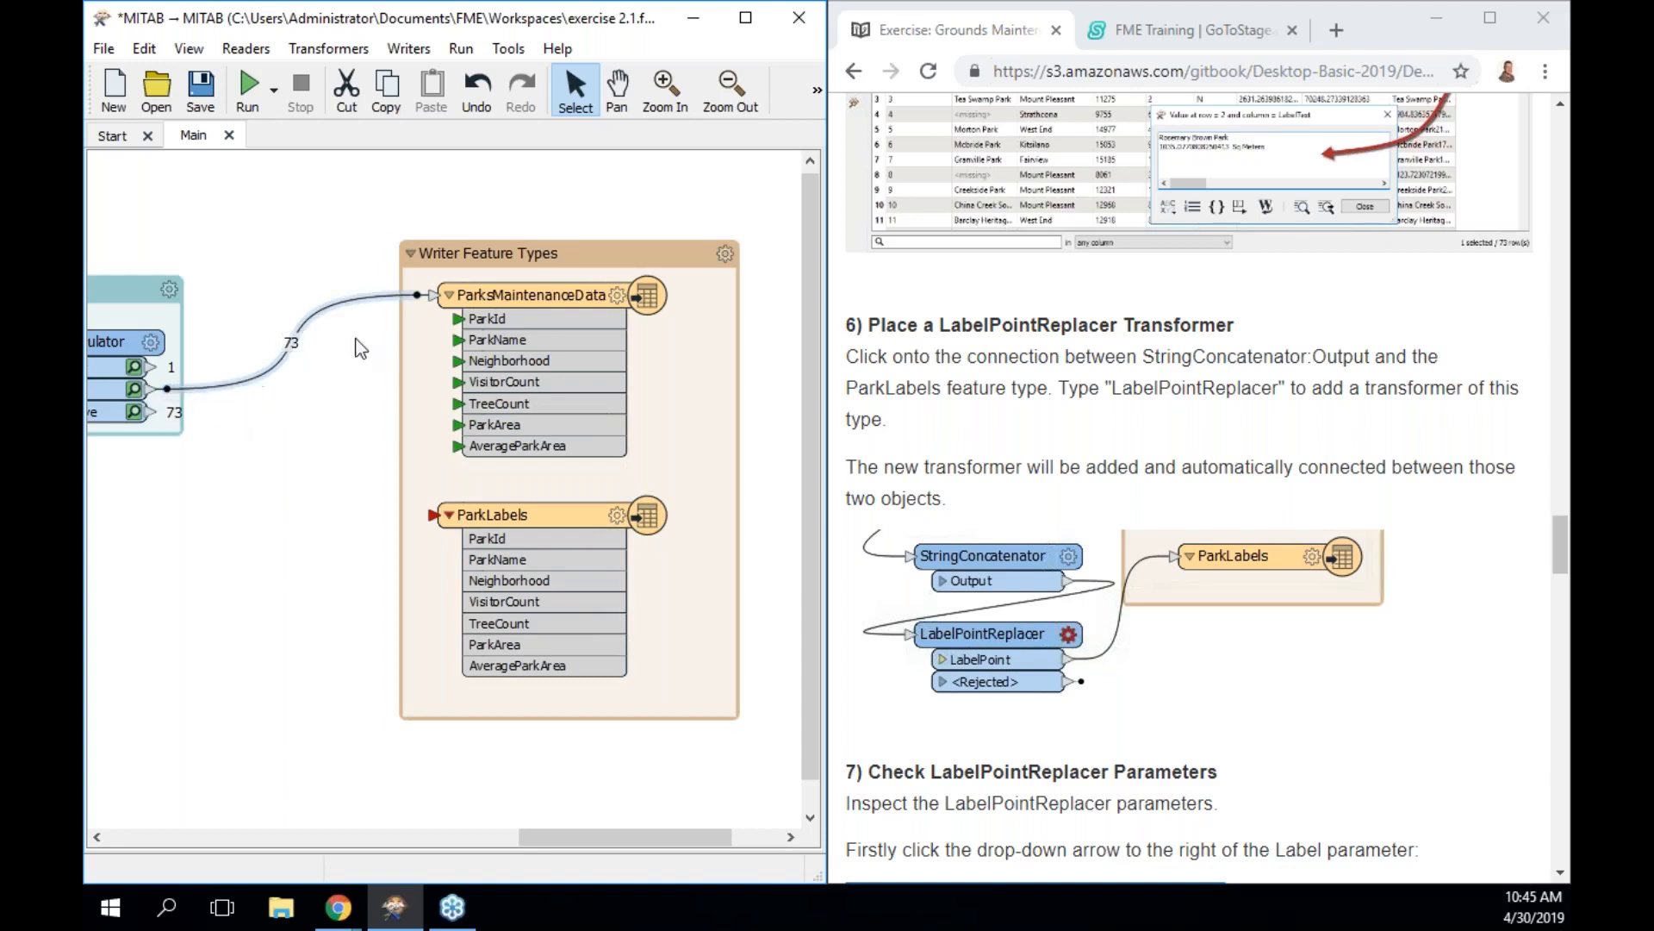
left_click(556, 523)
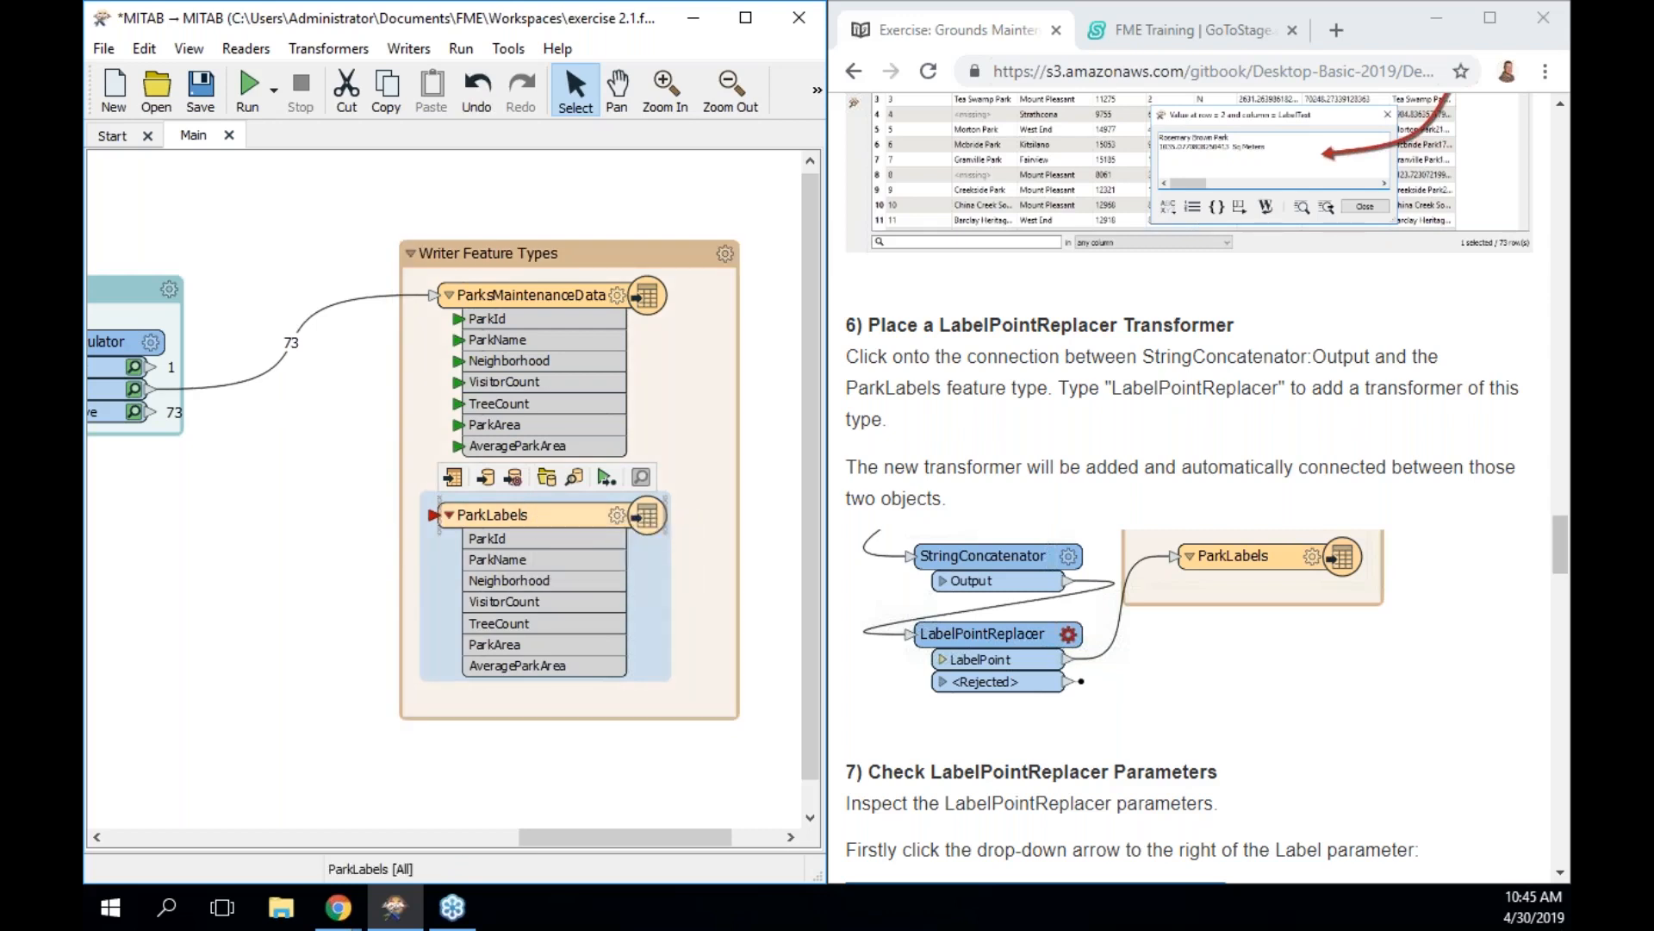
type("label")
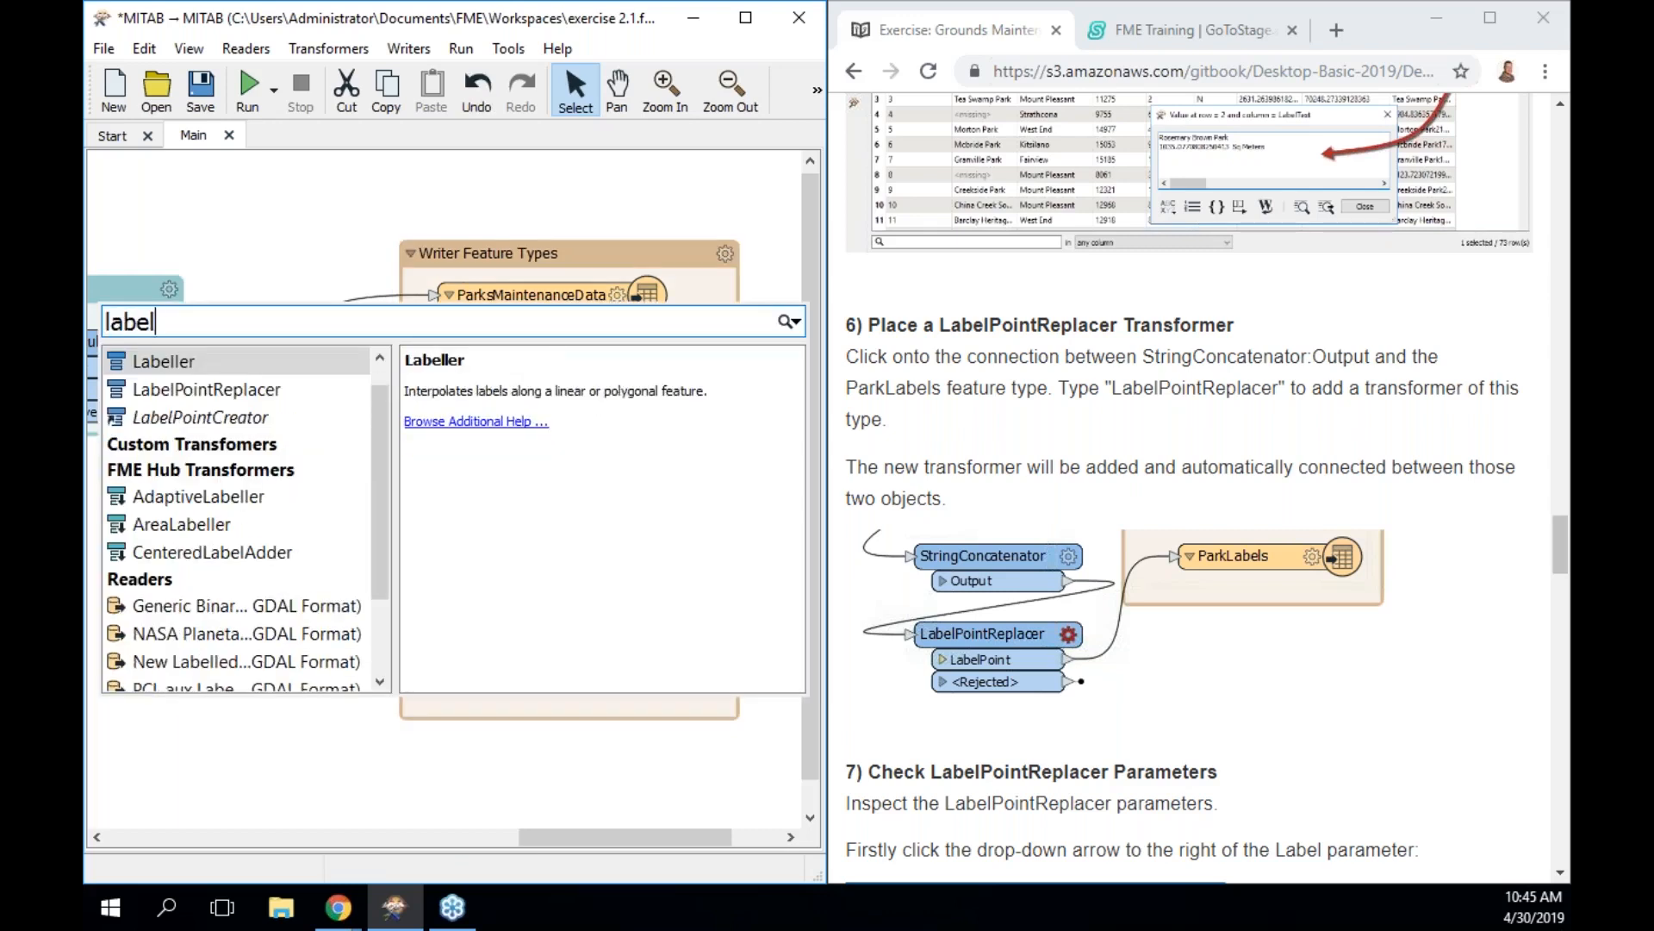
key("Down")
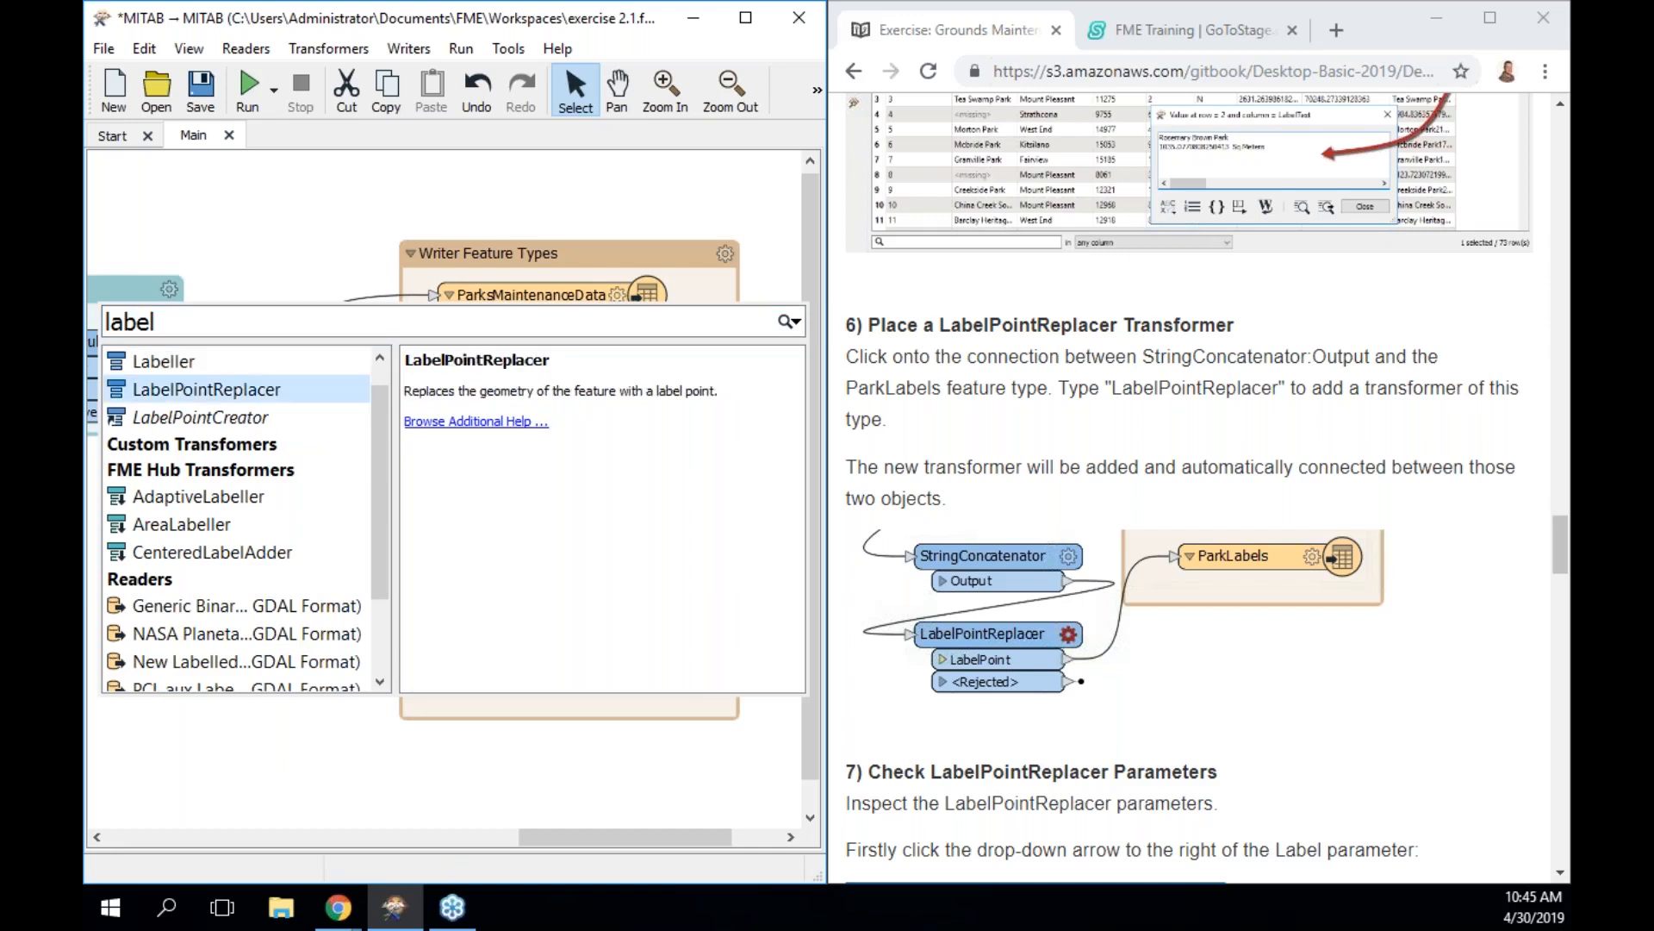
key("Up")
key("Down")
key("Up")
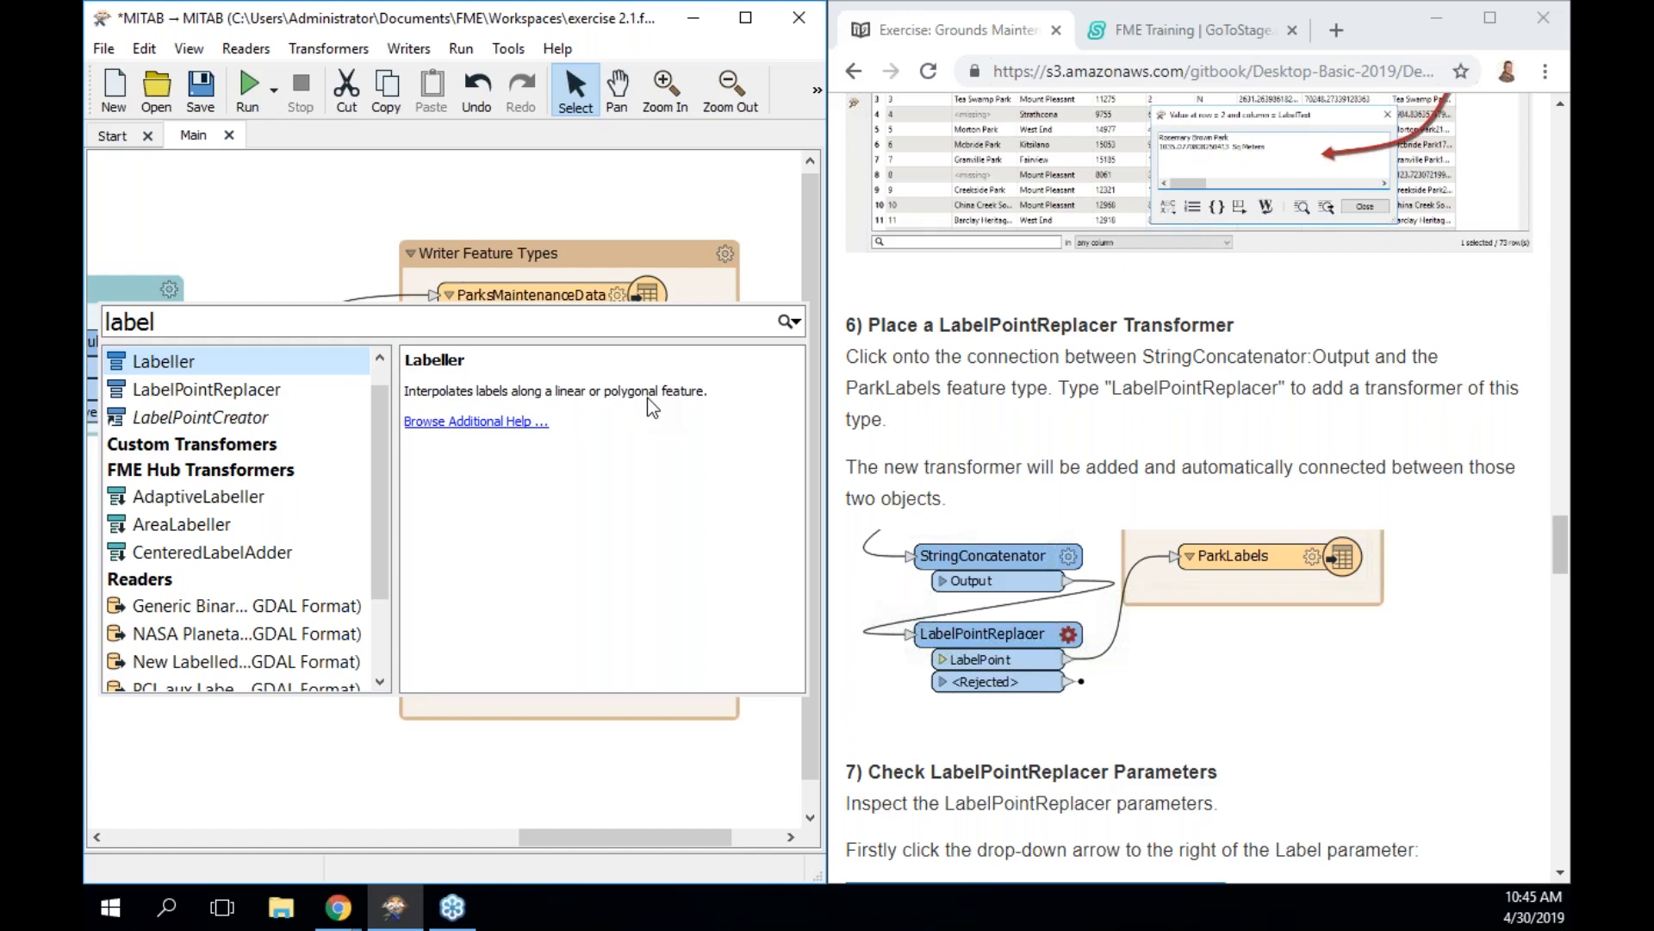
key("Down")
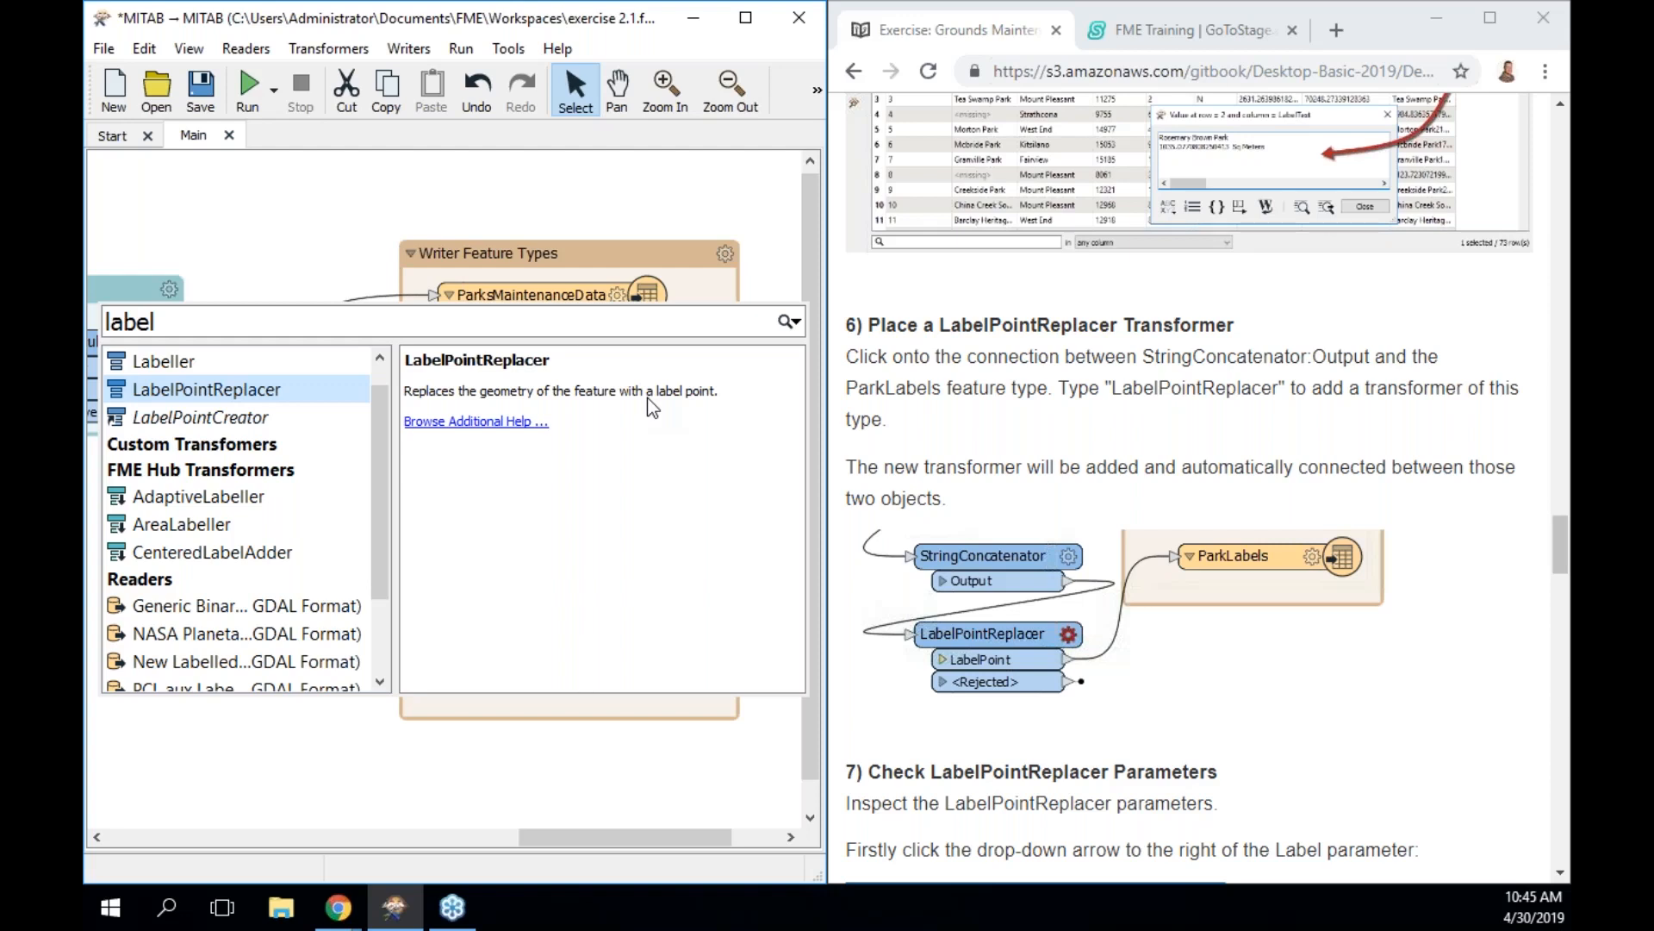
key("Return")
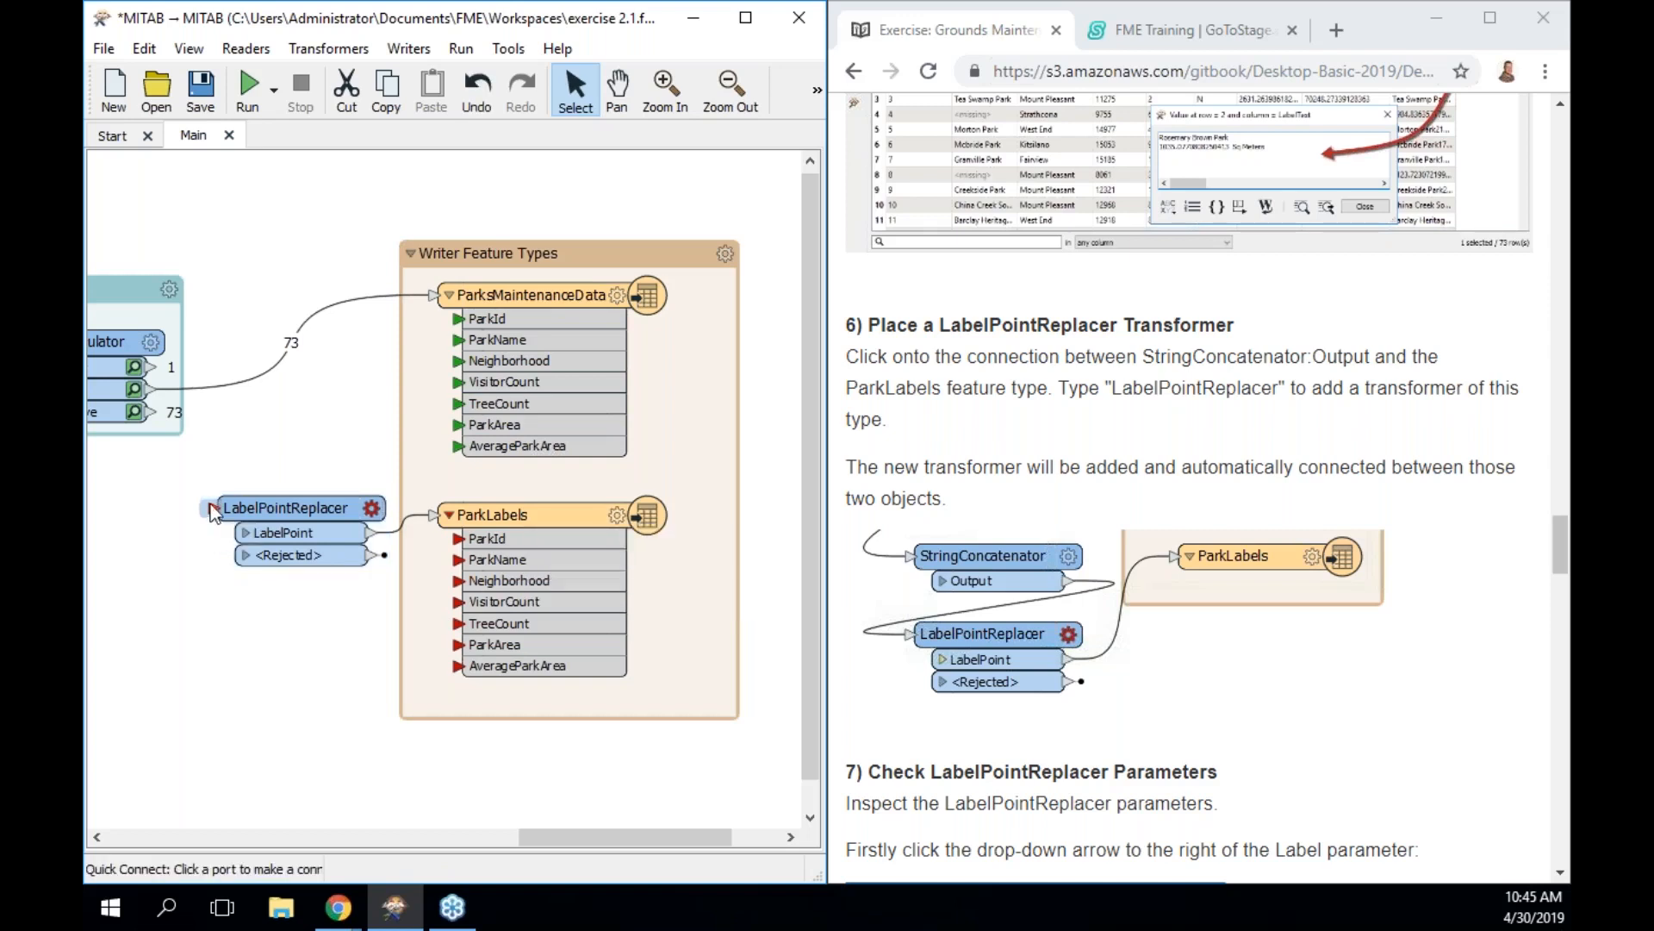
Connect the Complete port of the StatisticsCalculator to the input of the LabelPointReplacer
left_click_drag(593, 841, 494, 836)
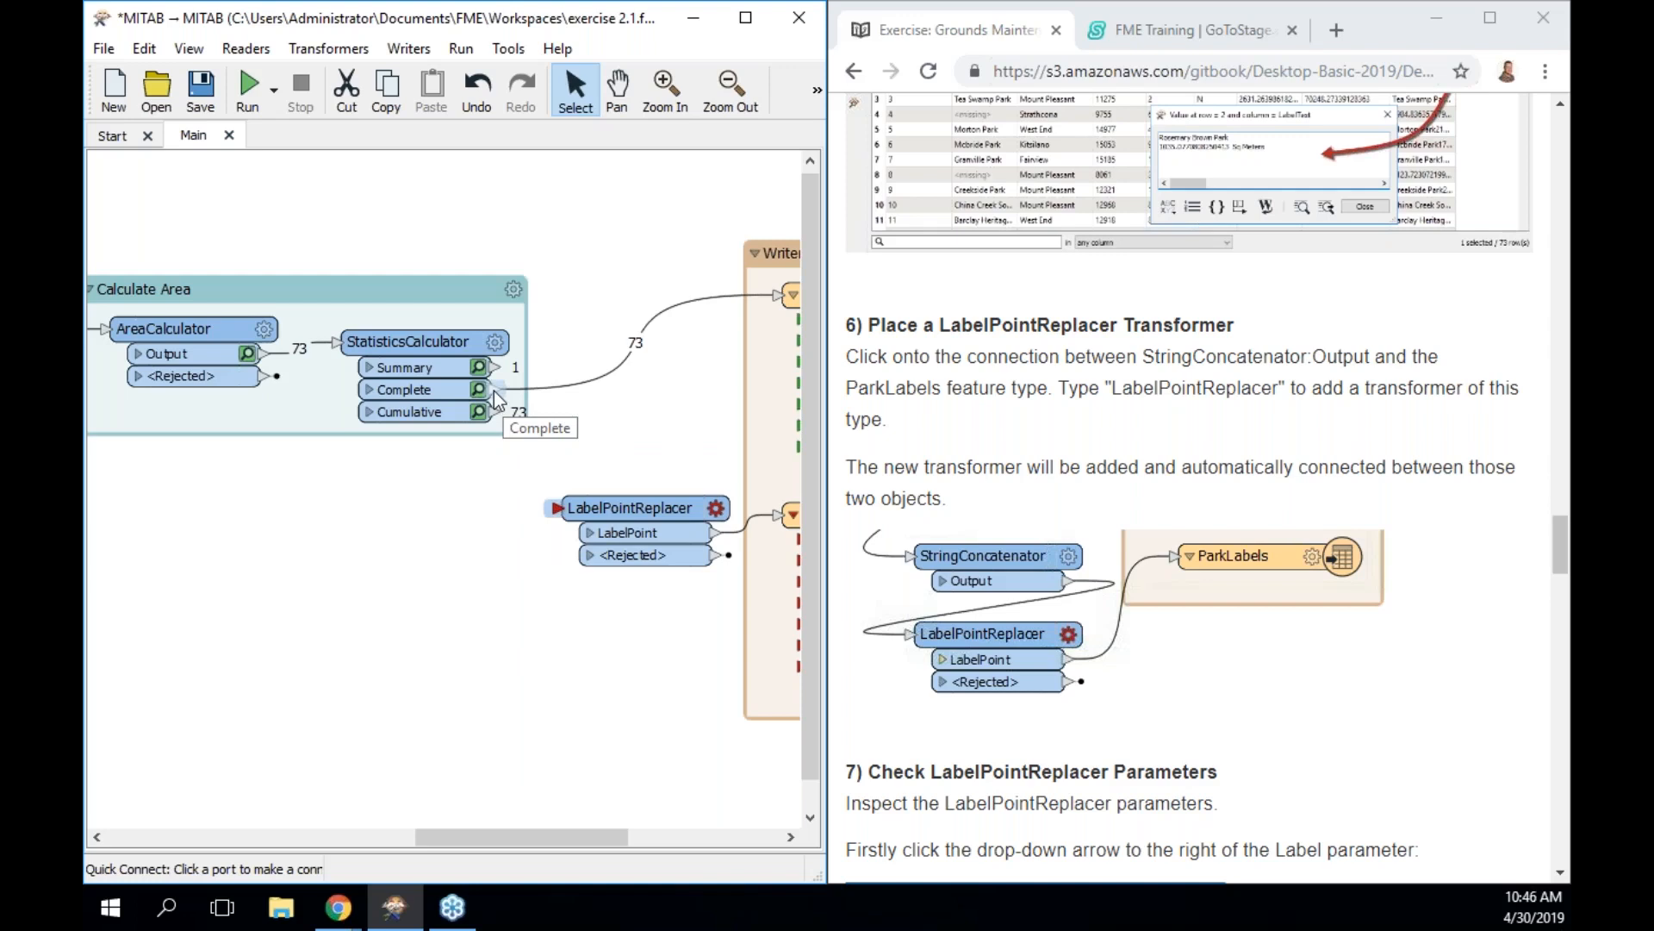
left_click_drag(498, 396, 556, 508)
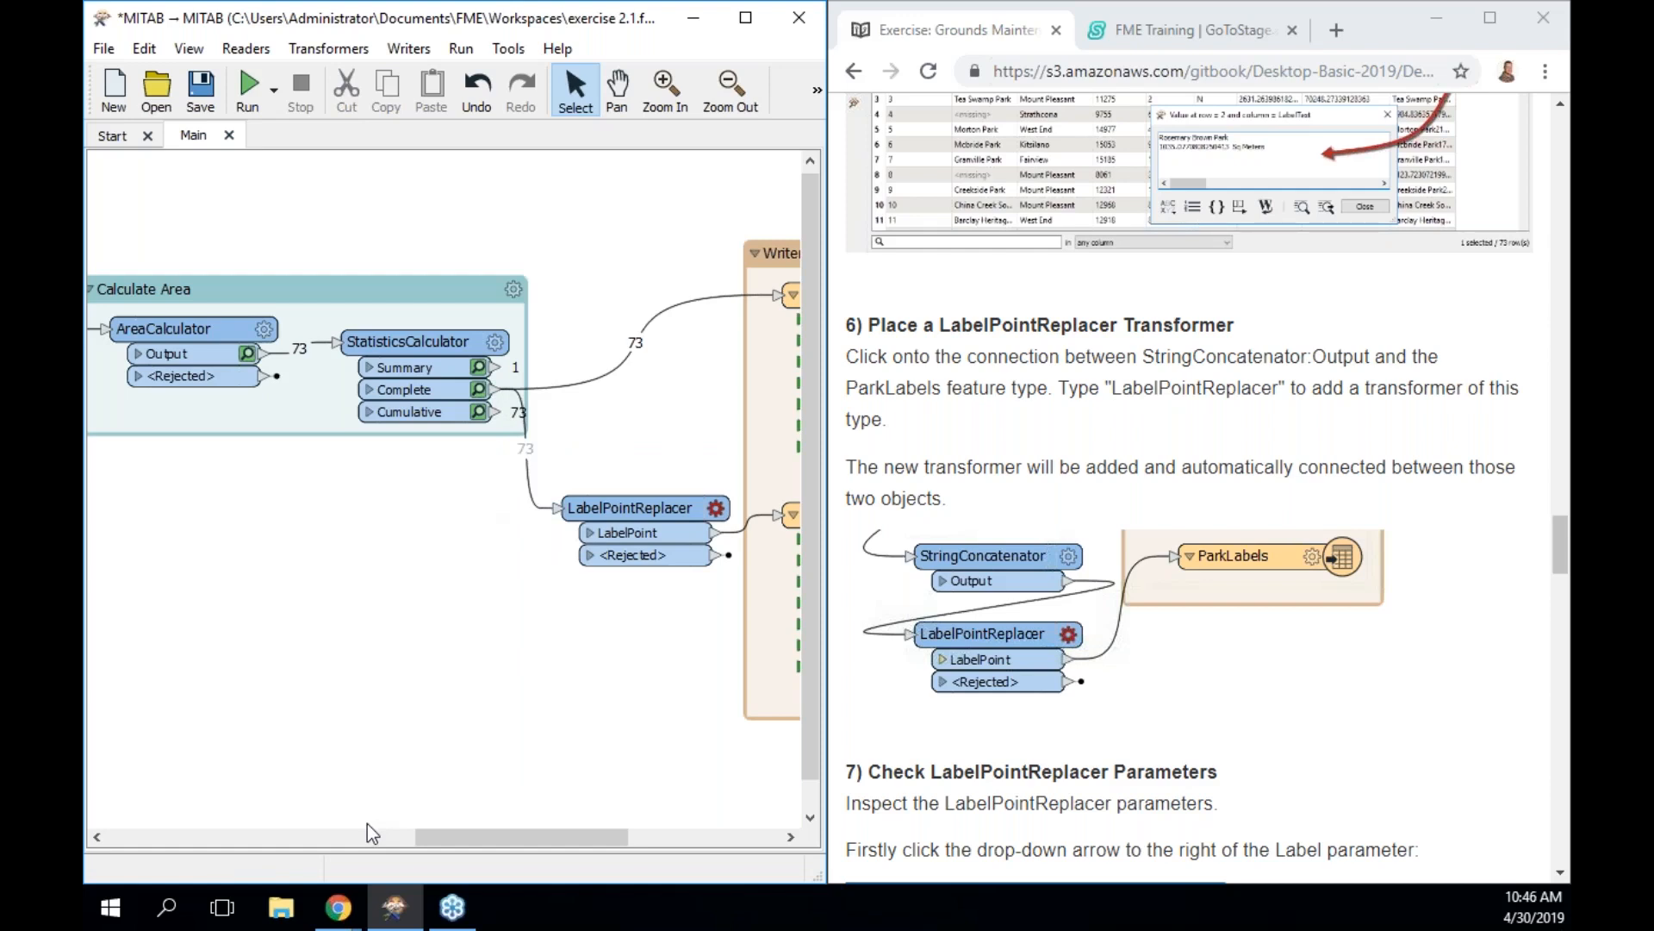
left_click_drag(477, 837, 556, 840)
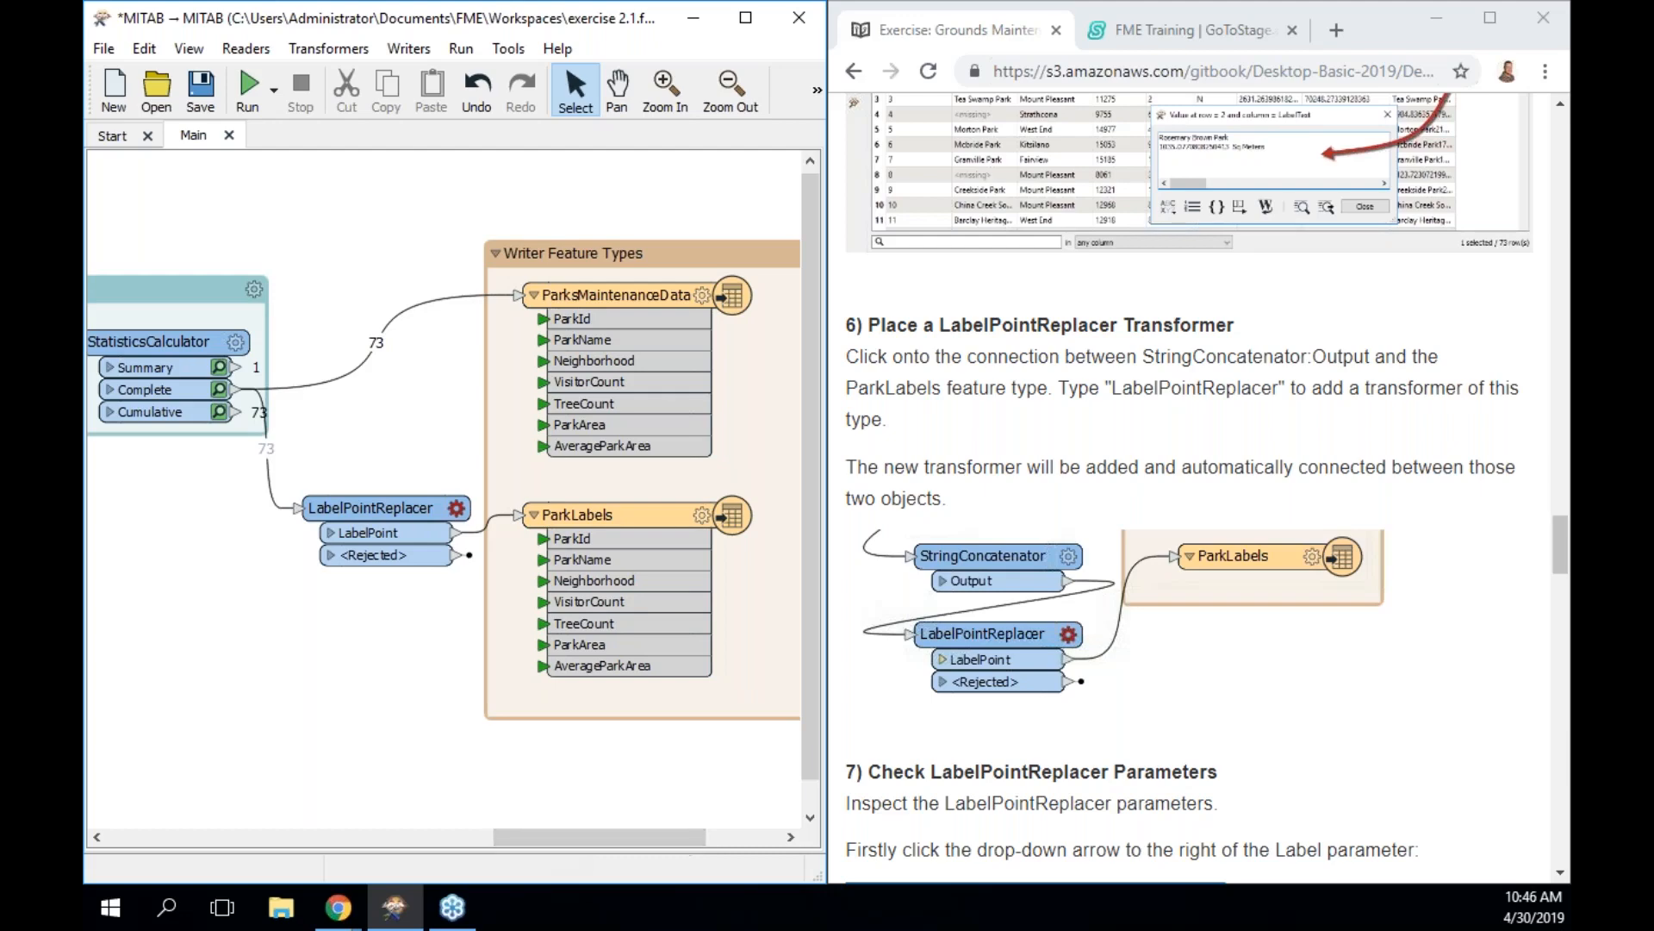
Open the LabelPointReplacer parameters and bring up the text editor for the Label value
scroll(1394, 803, "down", 2)
scroll(1394, 803, "down", 4)
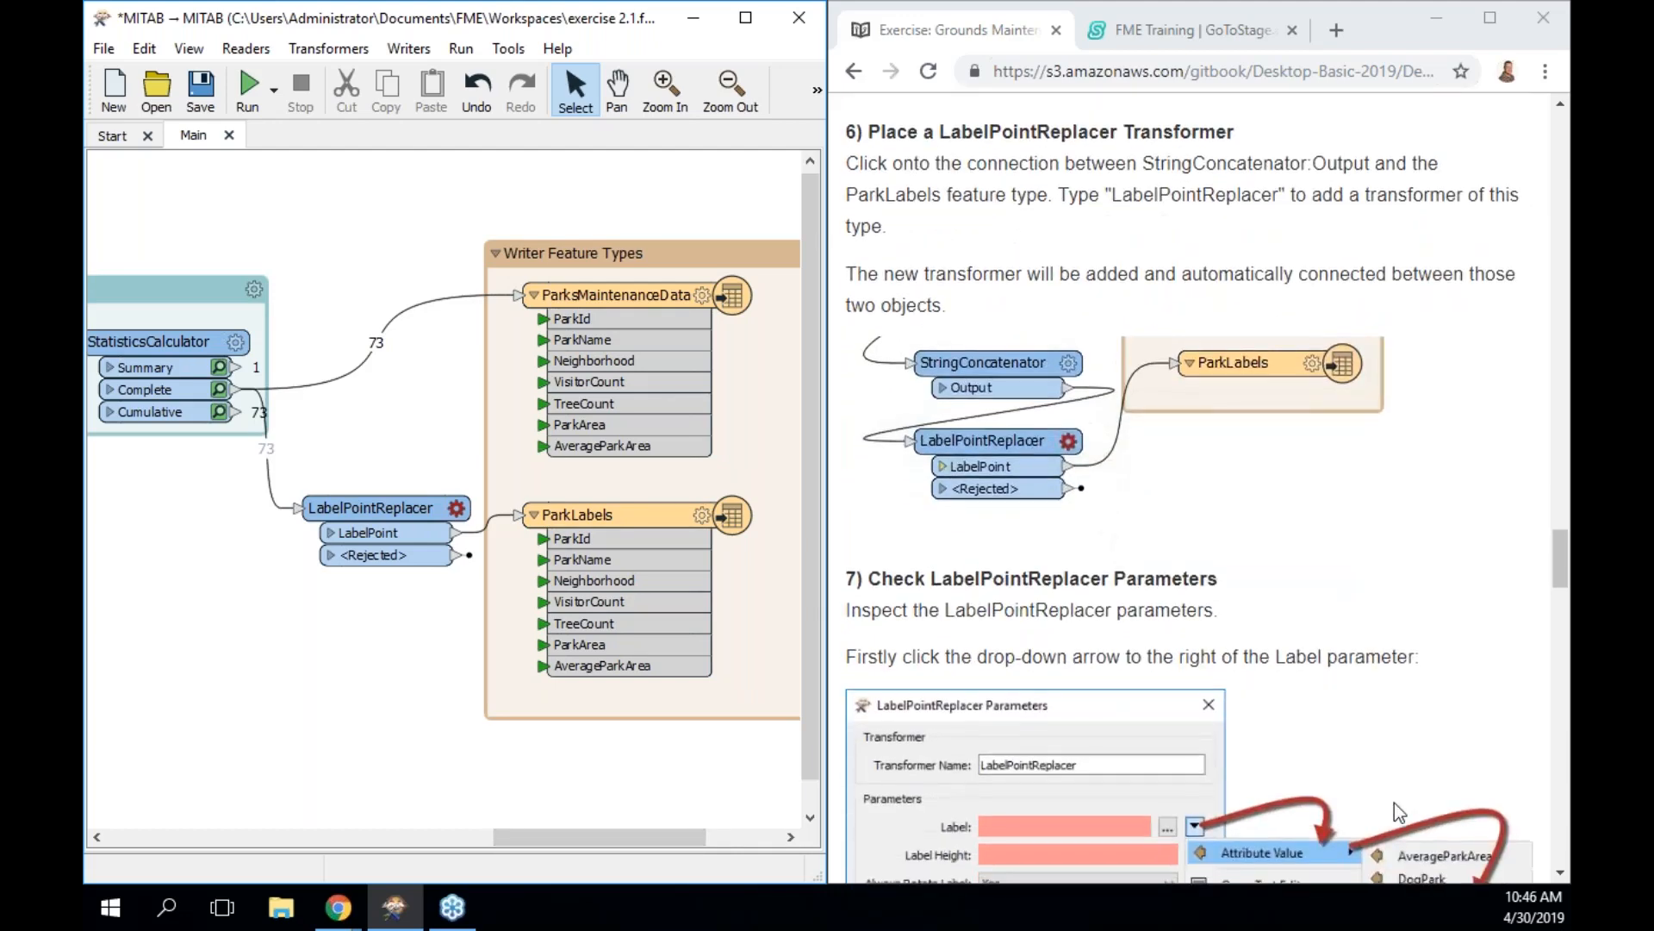
scroll(1394, 803, "down", 1)
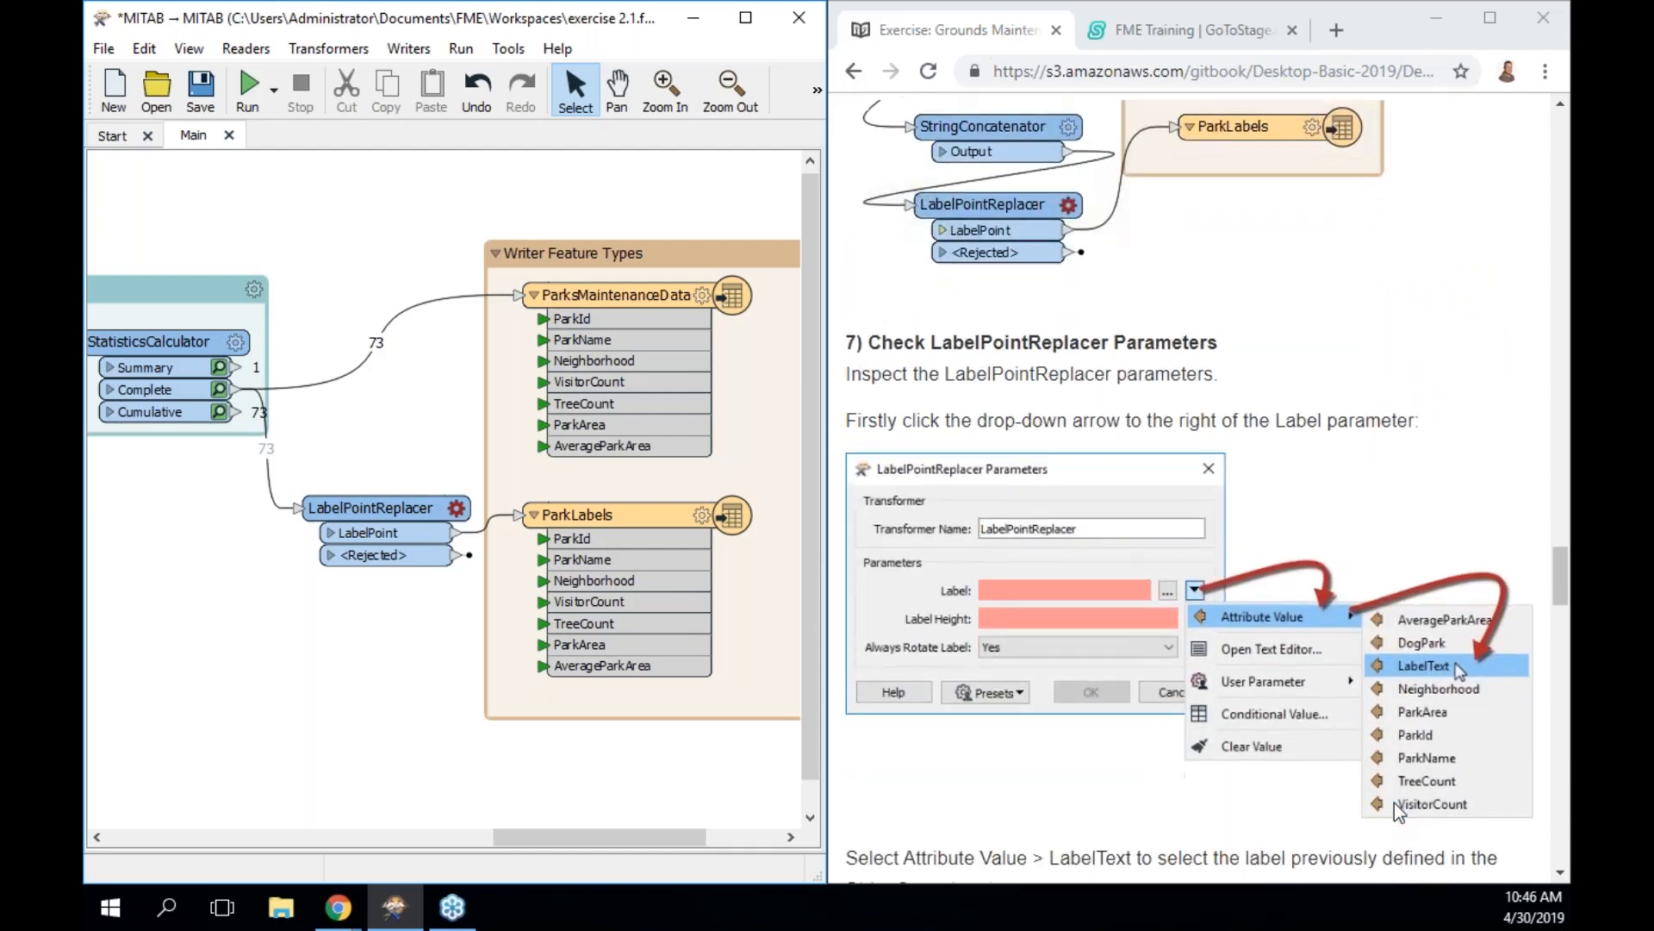
scroll(1394, 803, "down", 1)
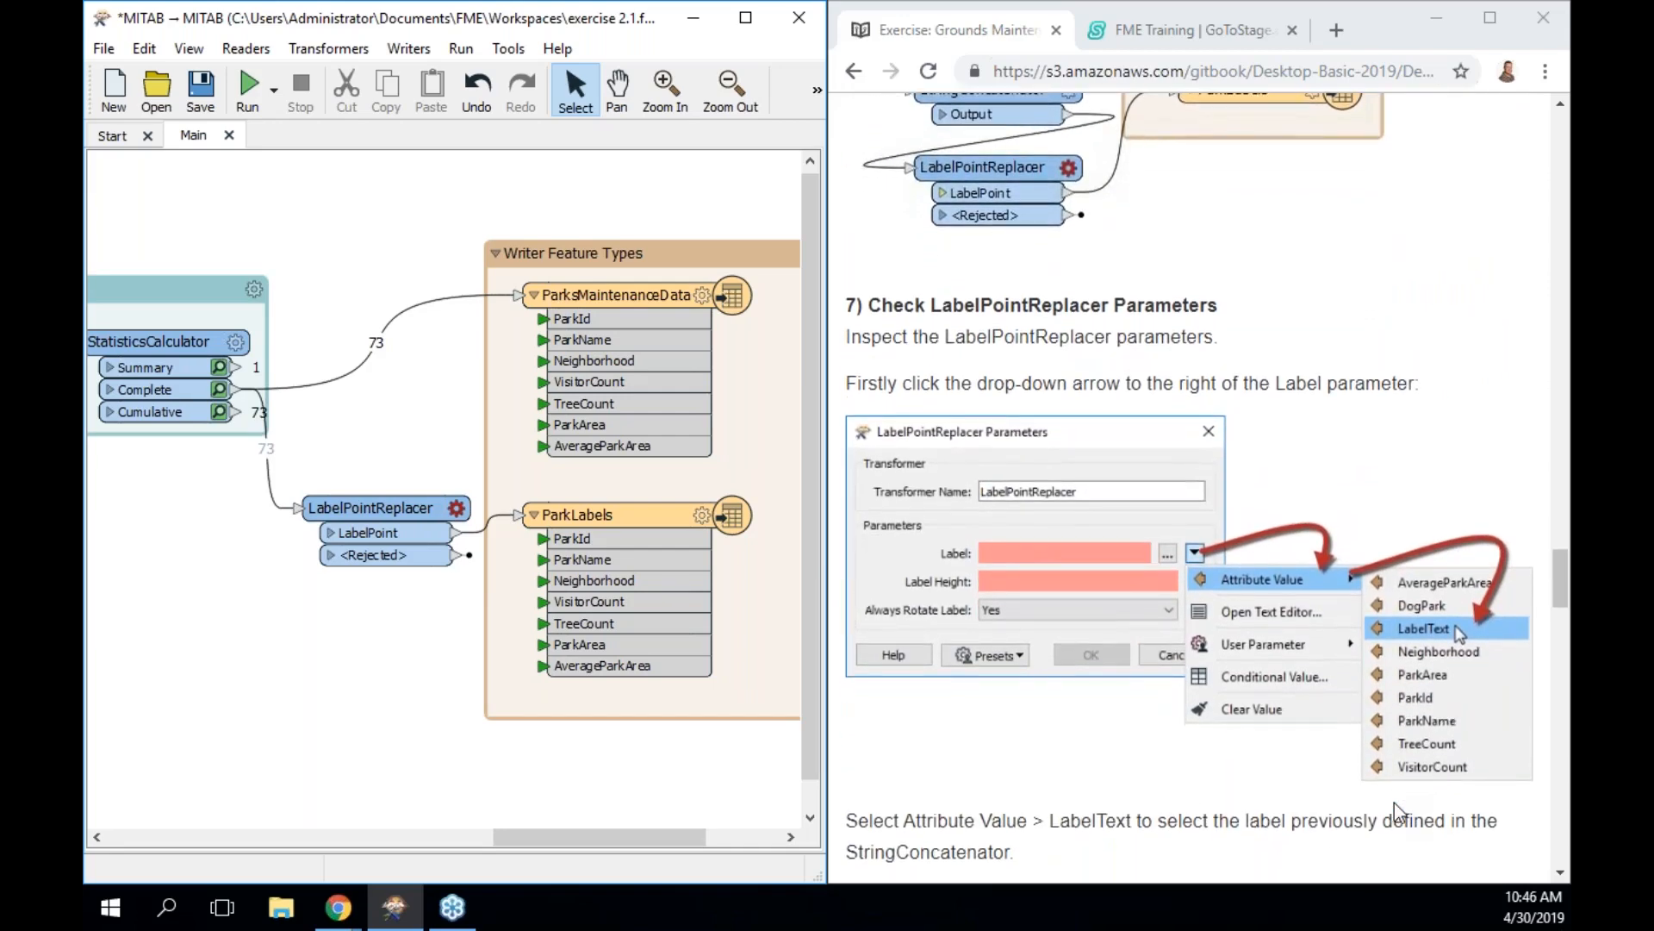
scroll(1394, 804, "down", 1)
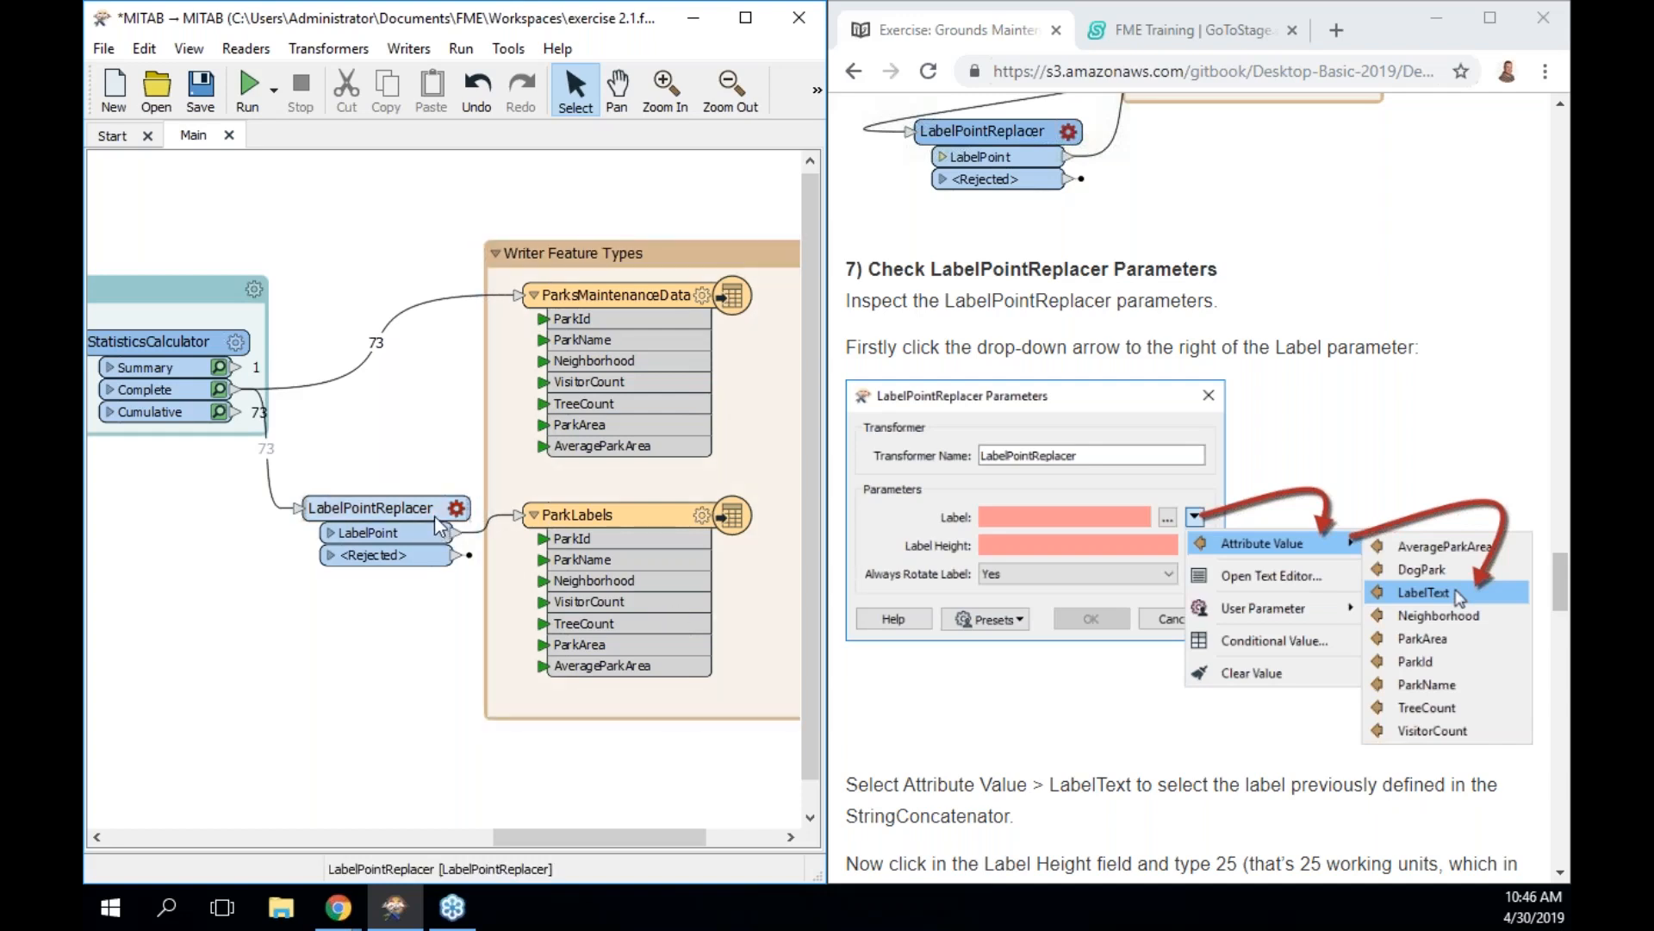
left_click(405, 510)
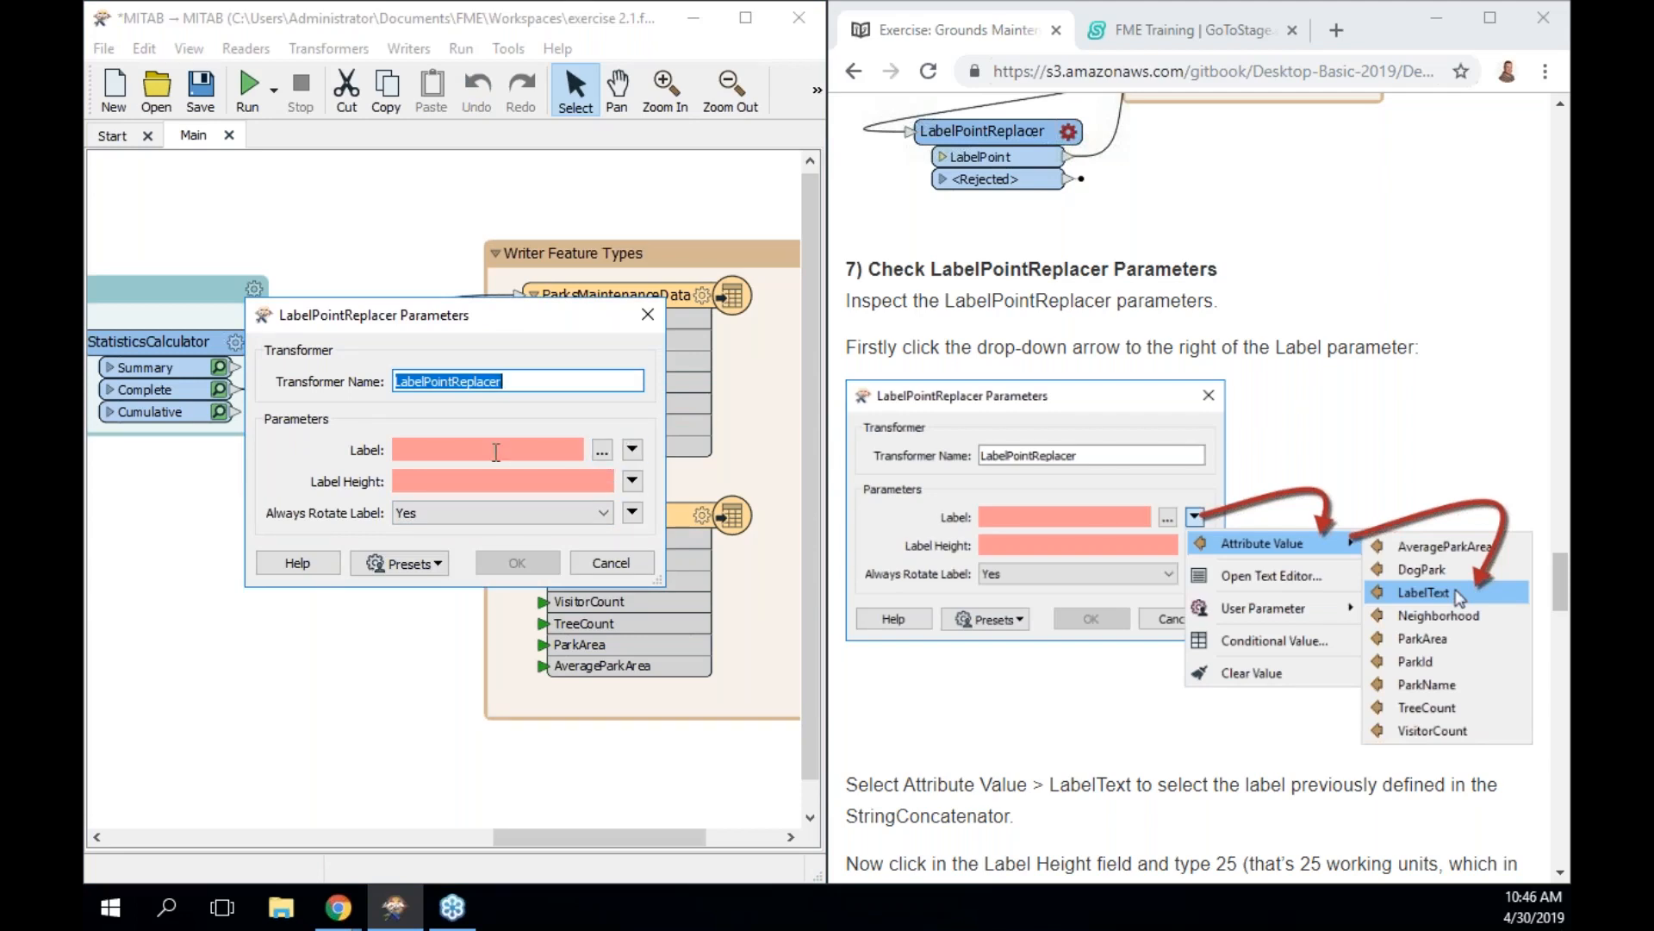
left_click(629, 451)
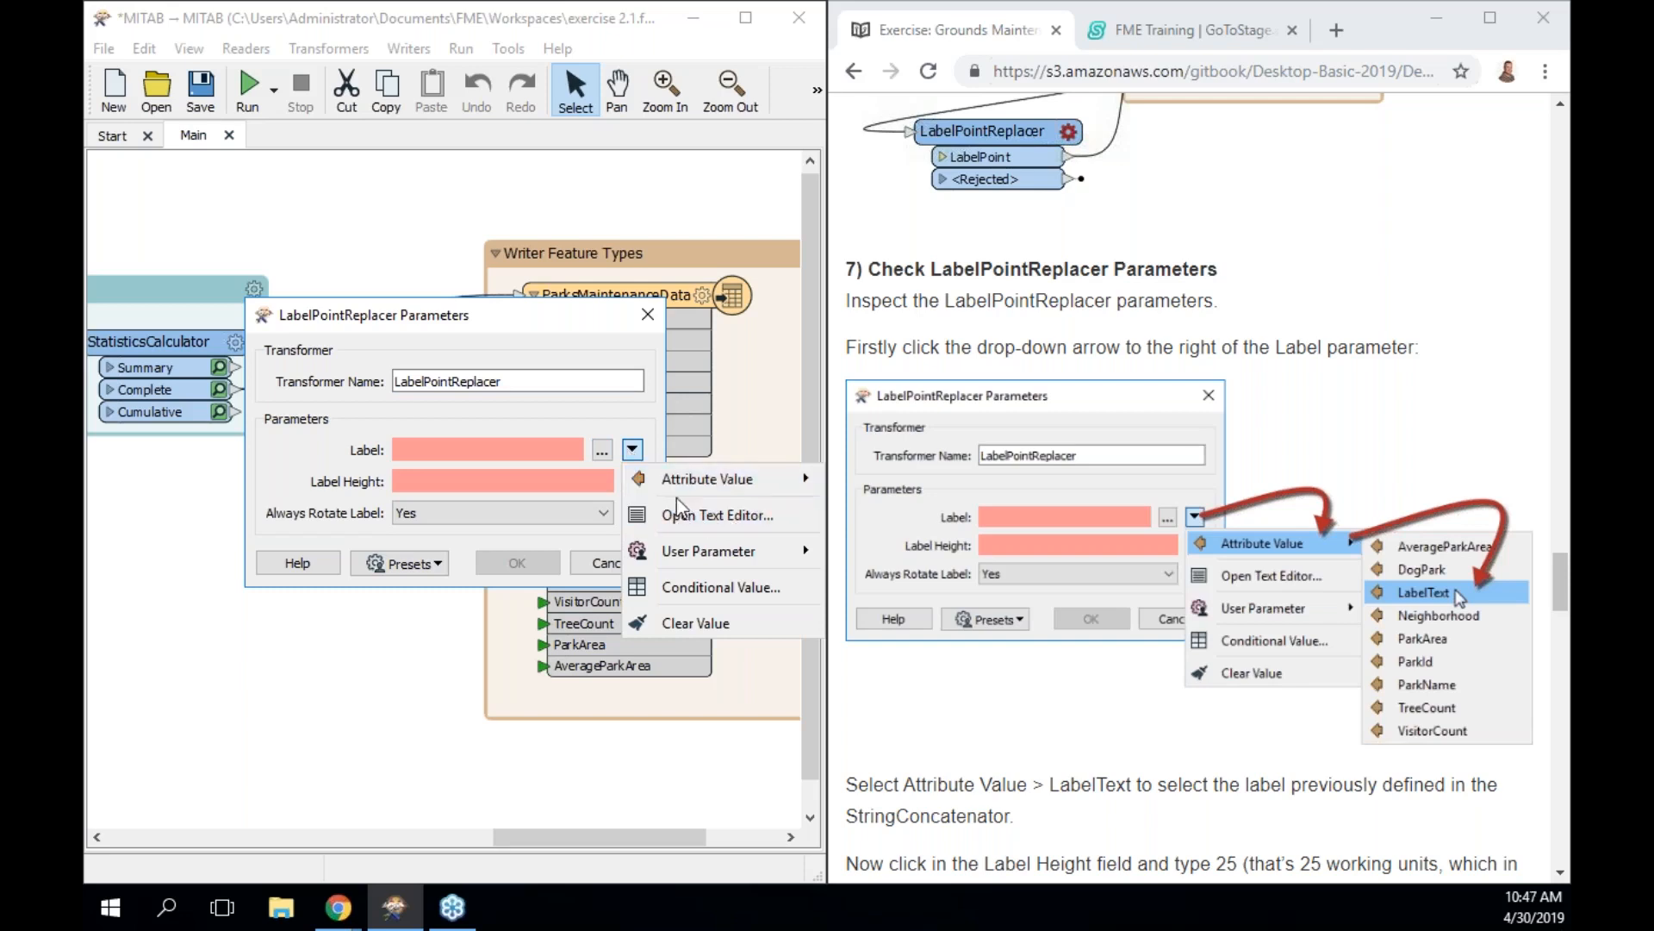
left_click(746, 517)
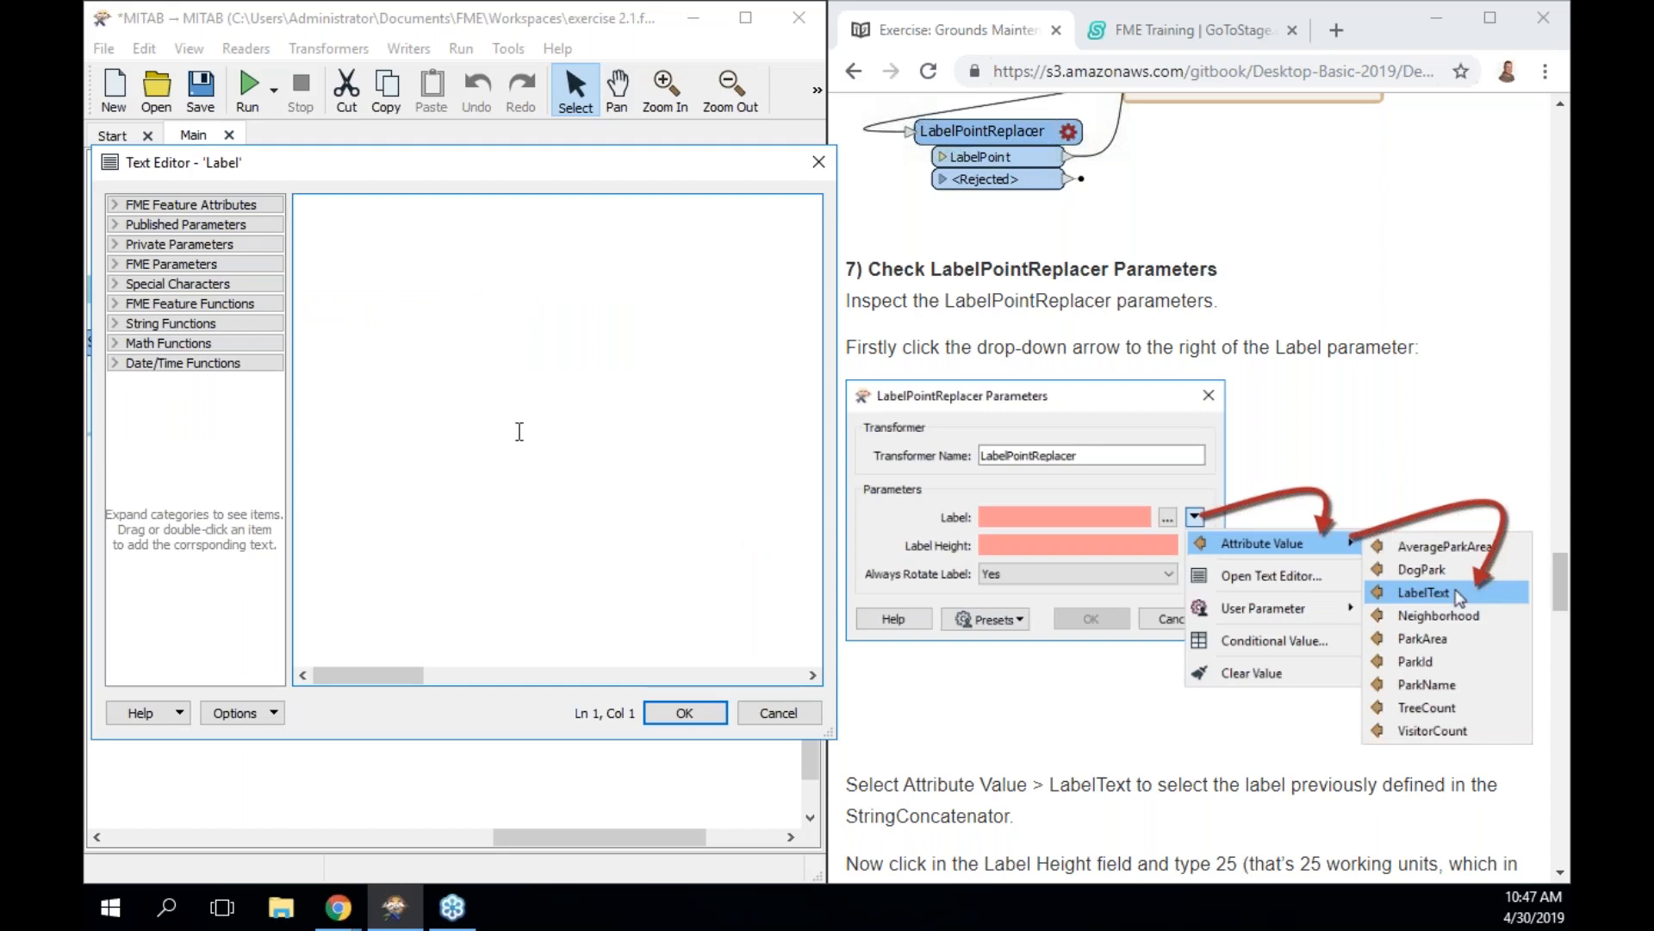
Review the exercise instructions for the StringConcatenator settings and the label text expression to enter directly
scroll(1152, 235, "up", 1)
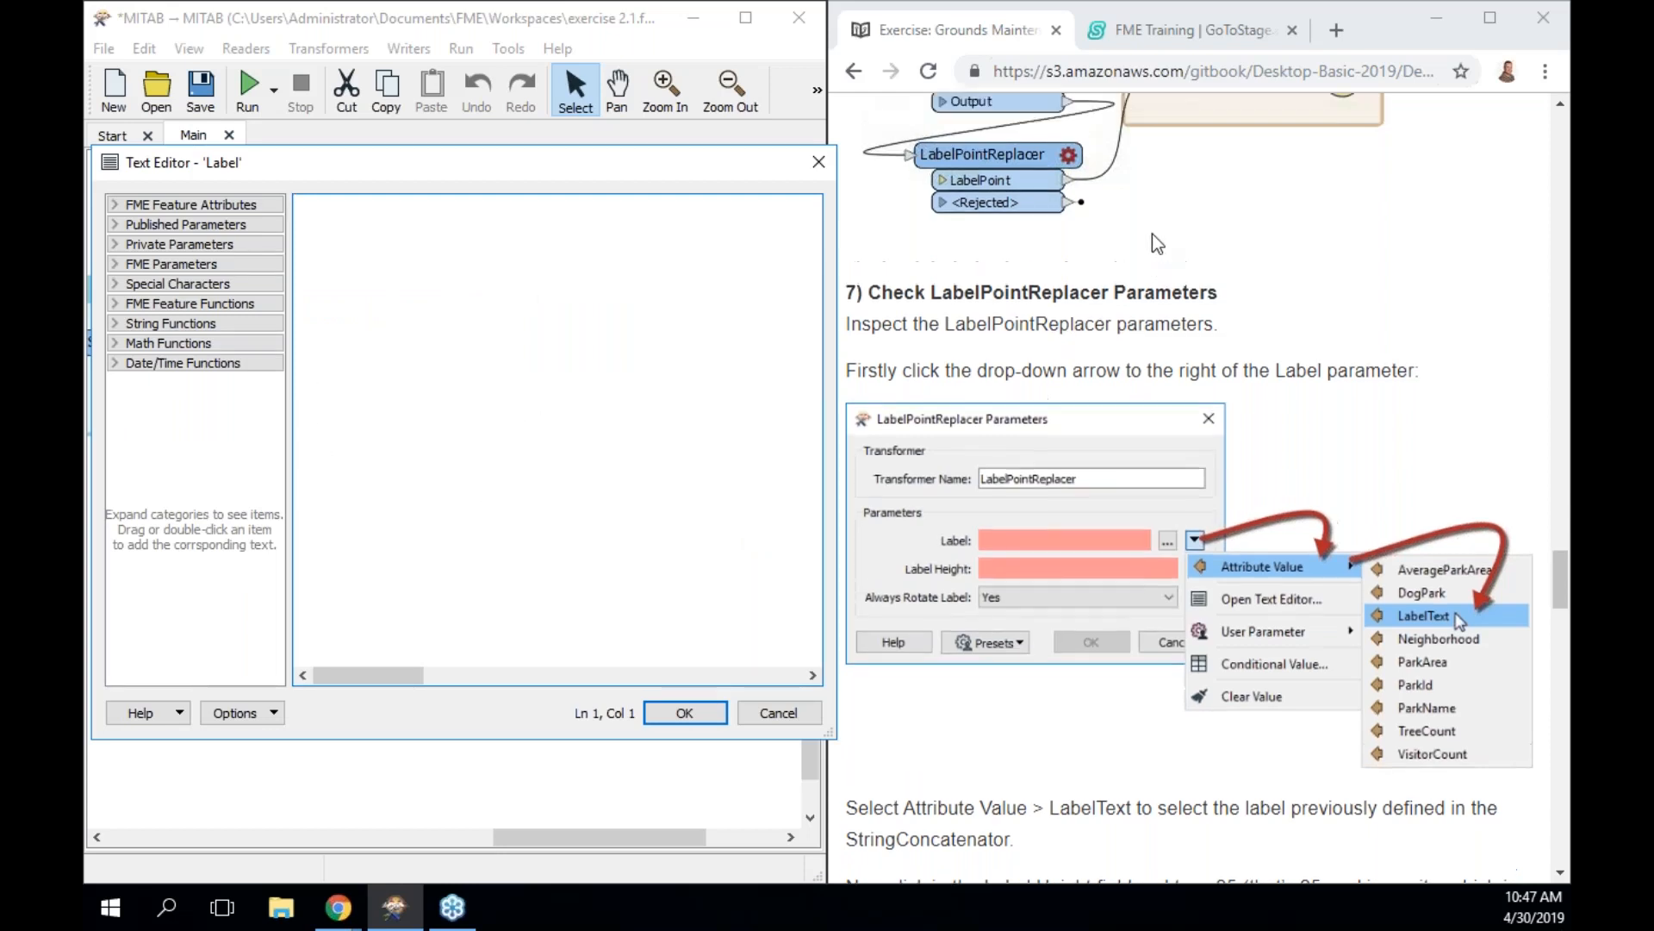
scroll(1152, 235, "up", 8)
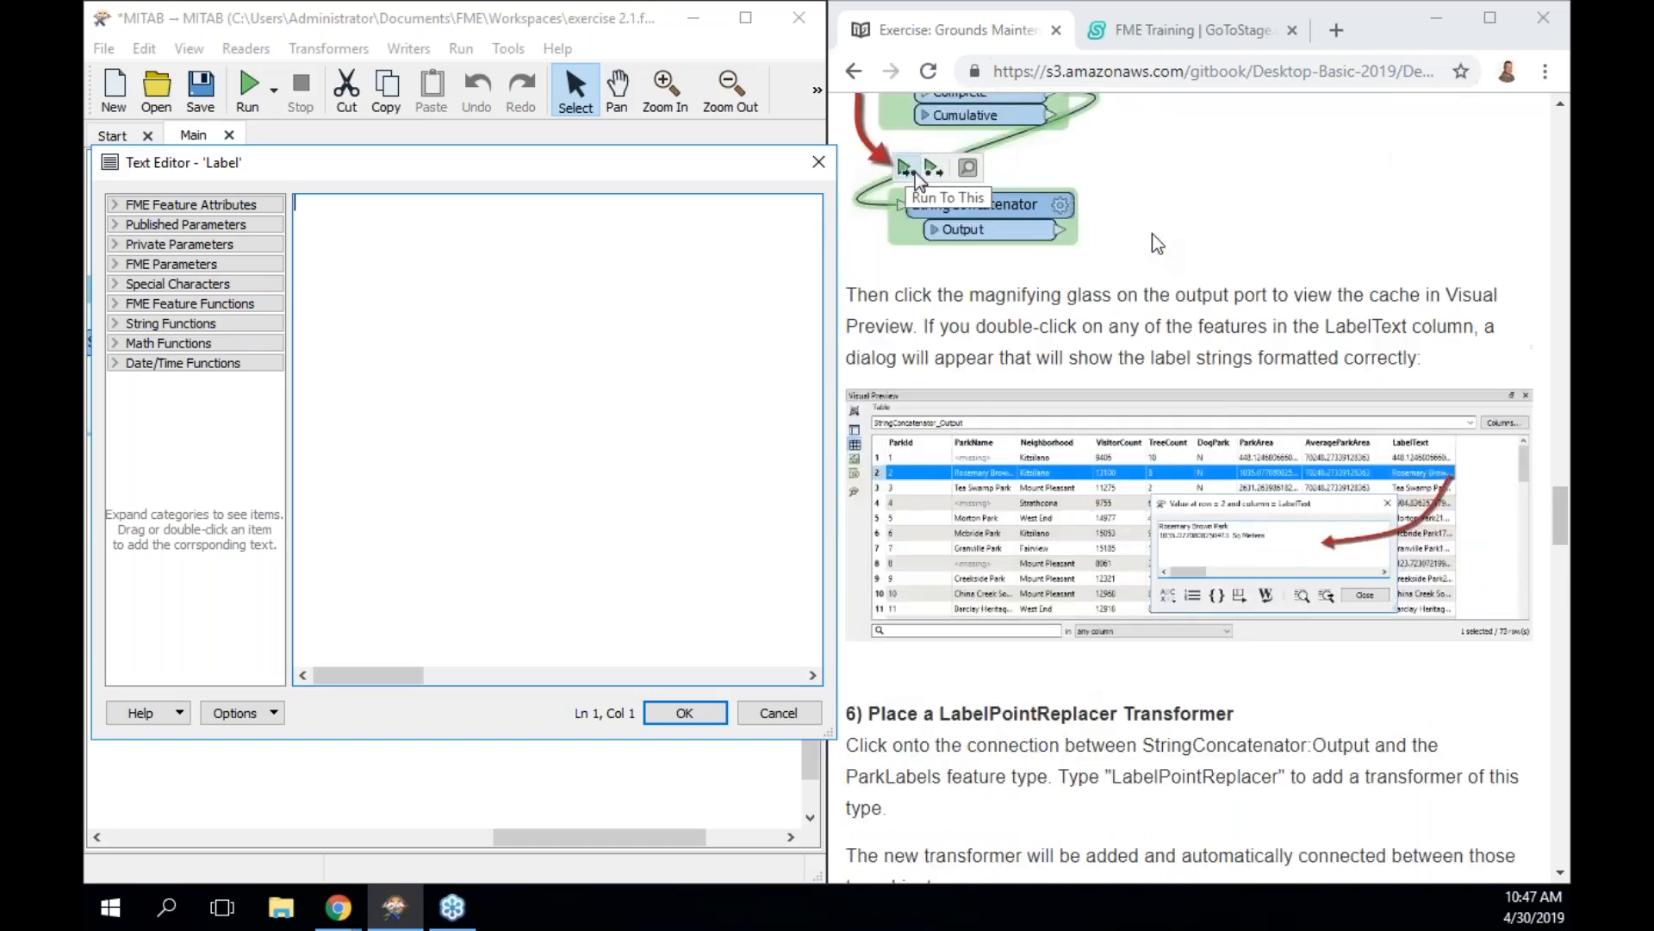
scroll(1157, 244, "up", 10)
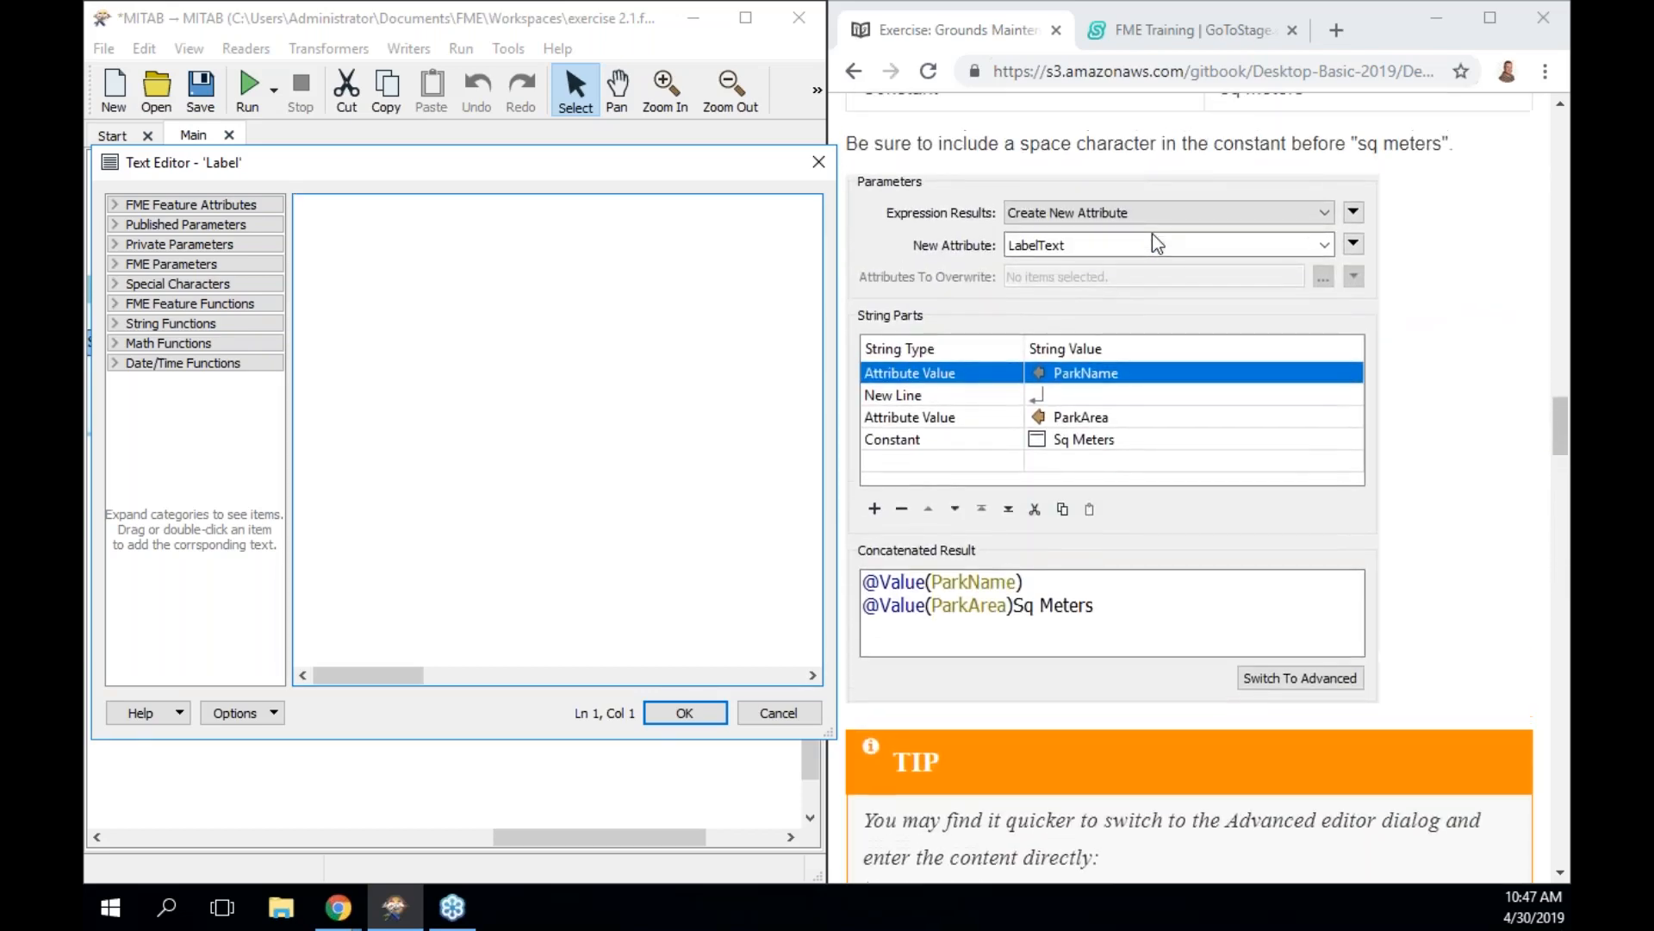
scroll(1120, 246, "up", 1)
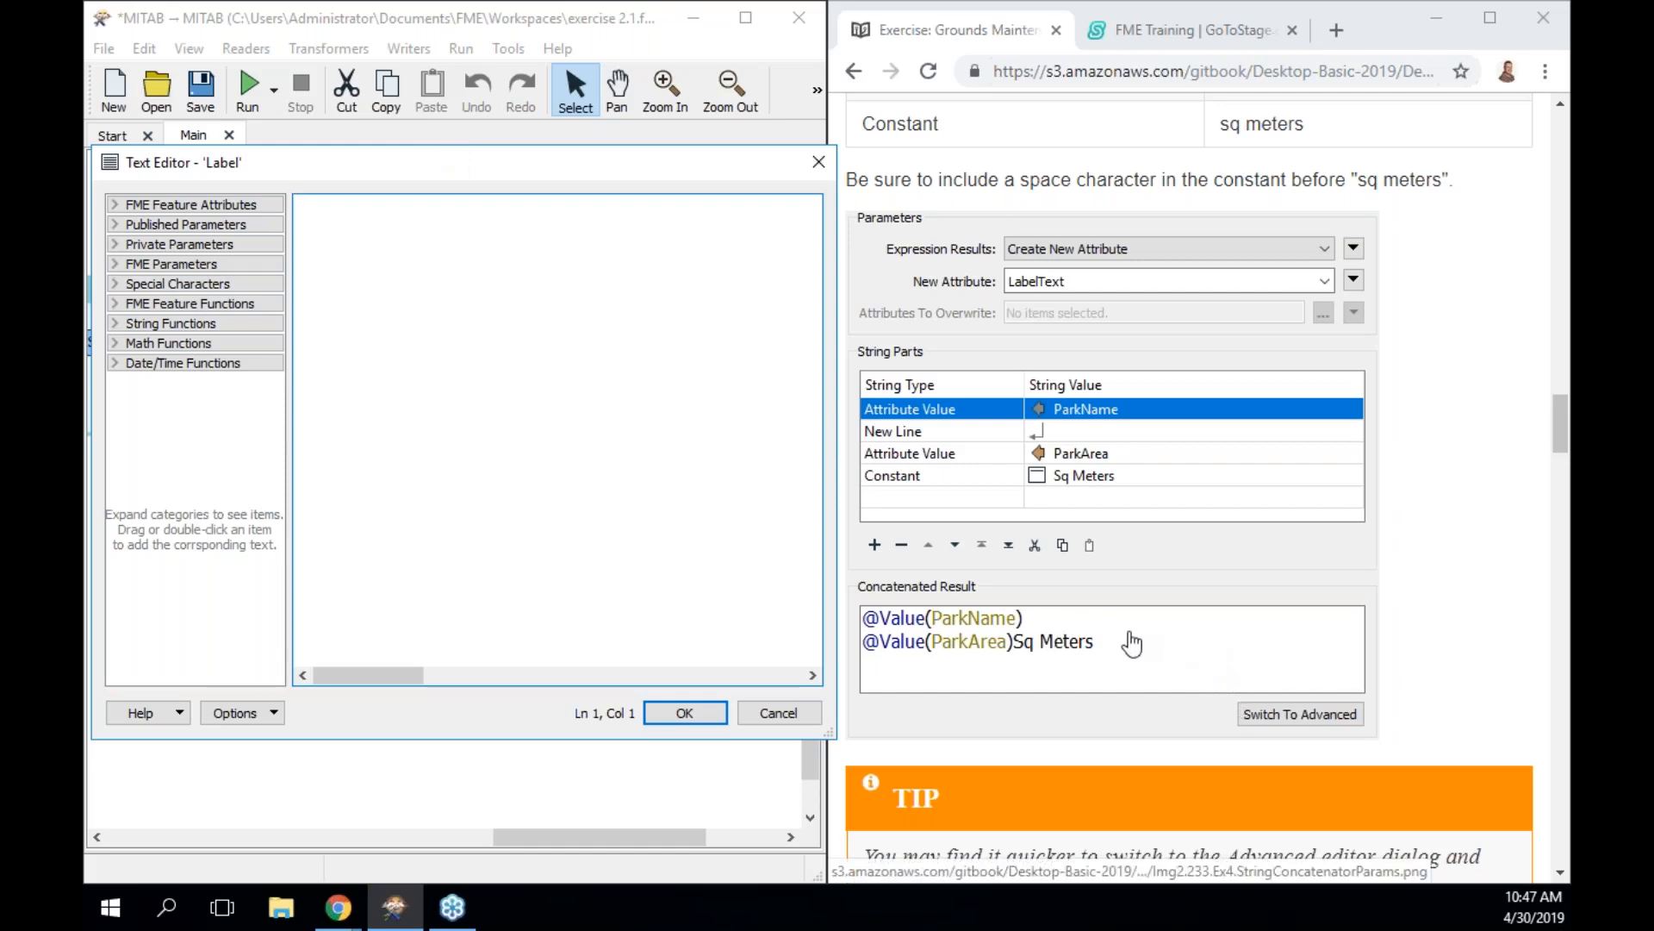
scroll(1131, 642, "down", 10)
scroll(1131, 642, "down", 9)
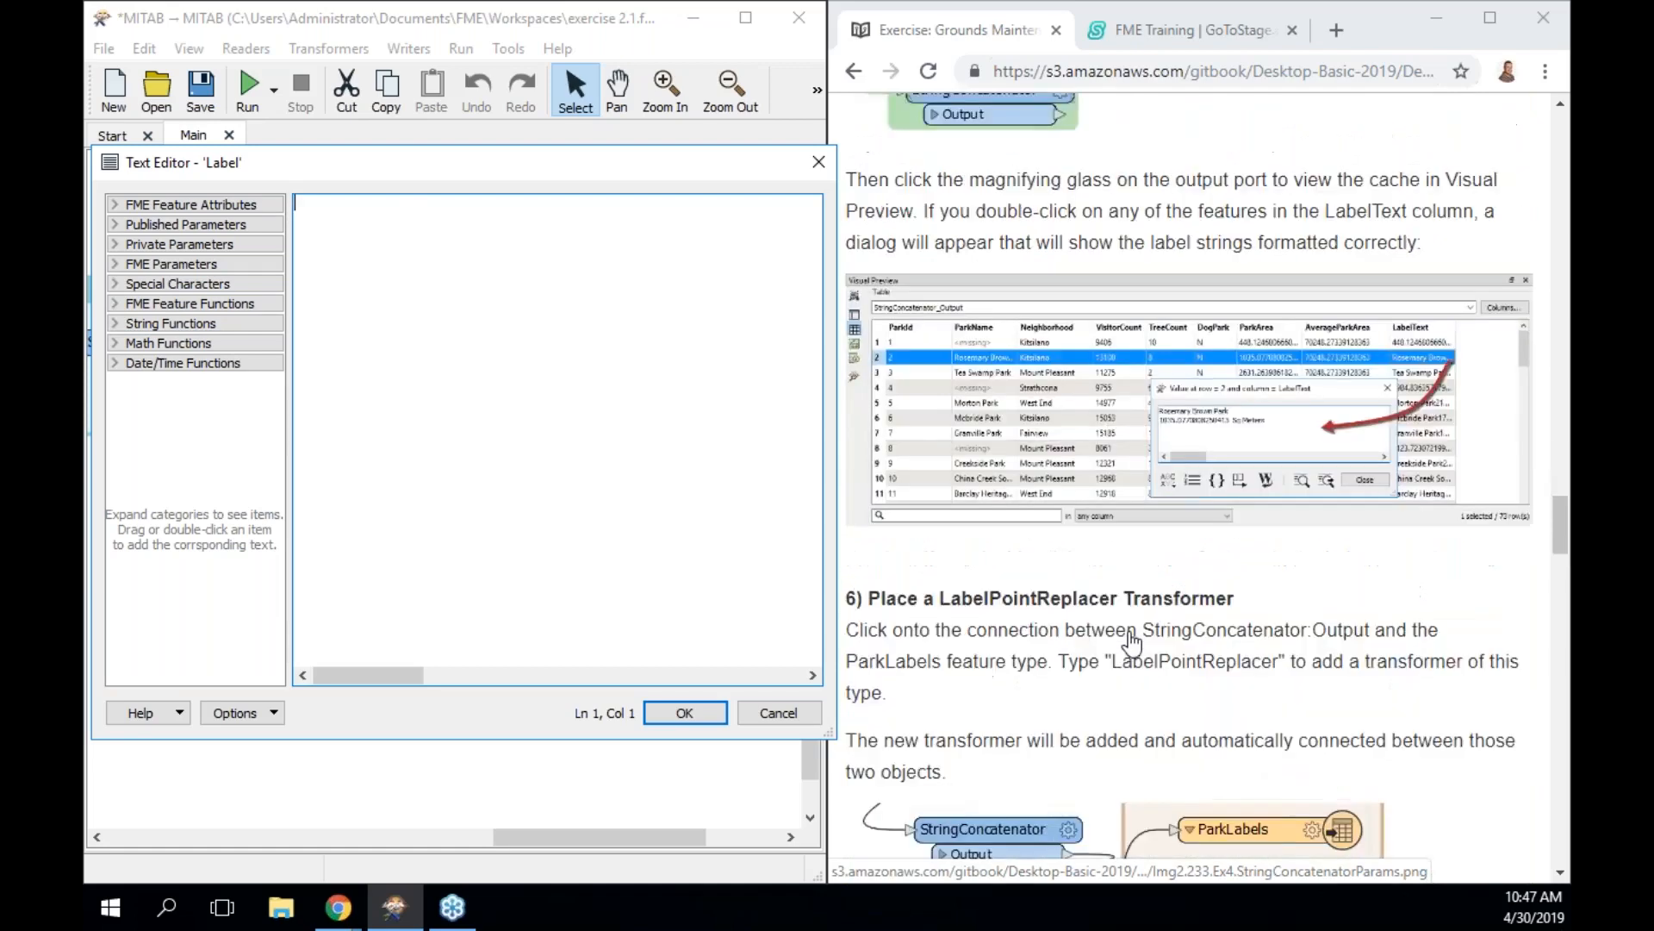
scroll(1131, 642, "down", 2)
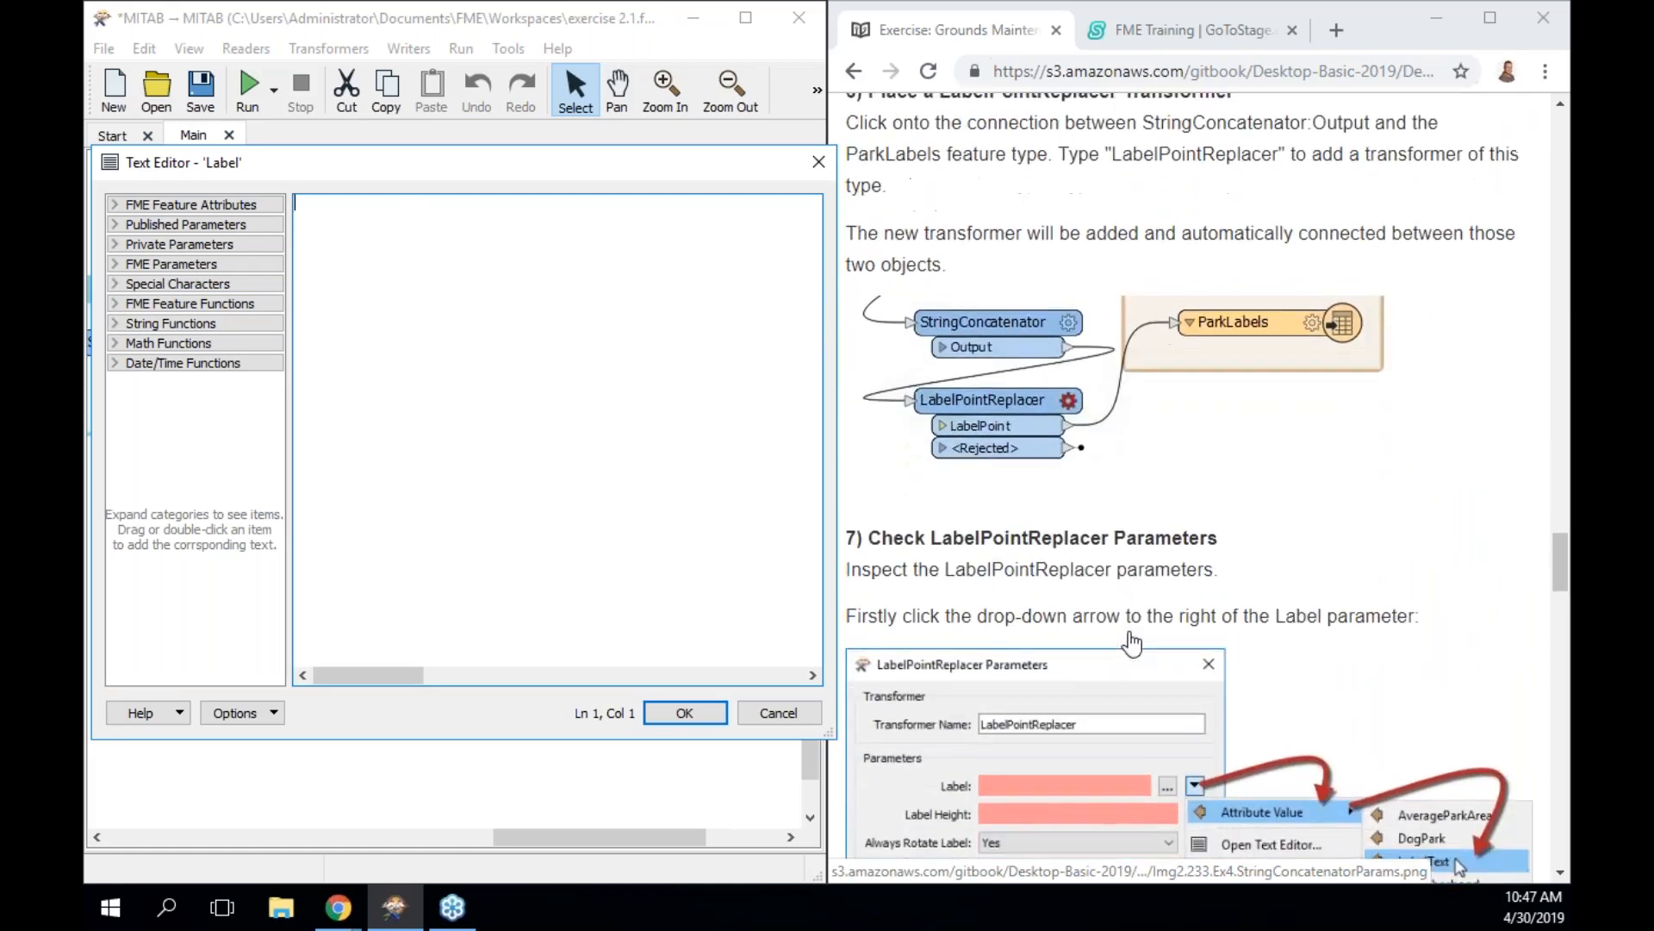
scroll(1131, 642, "up", 8)
scroll(1131, 642, "up", 8)
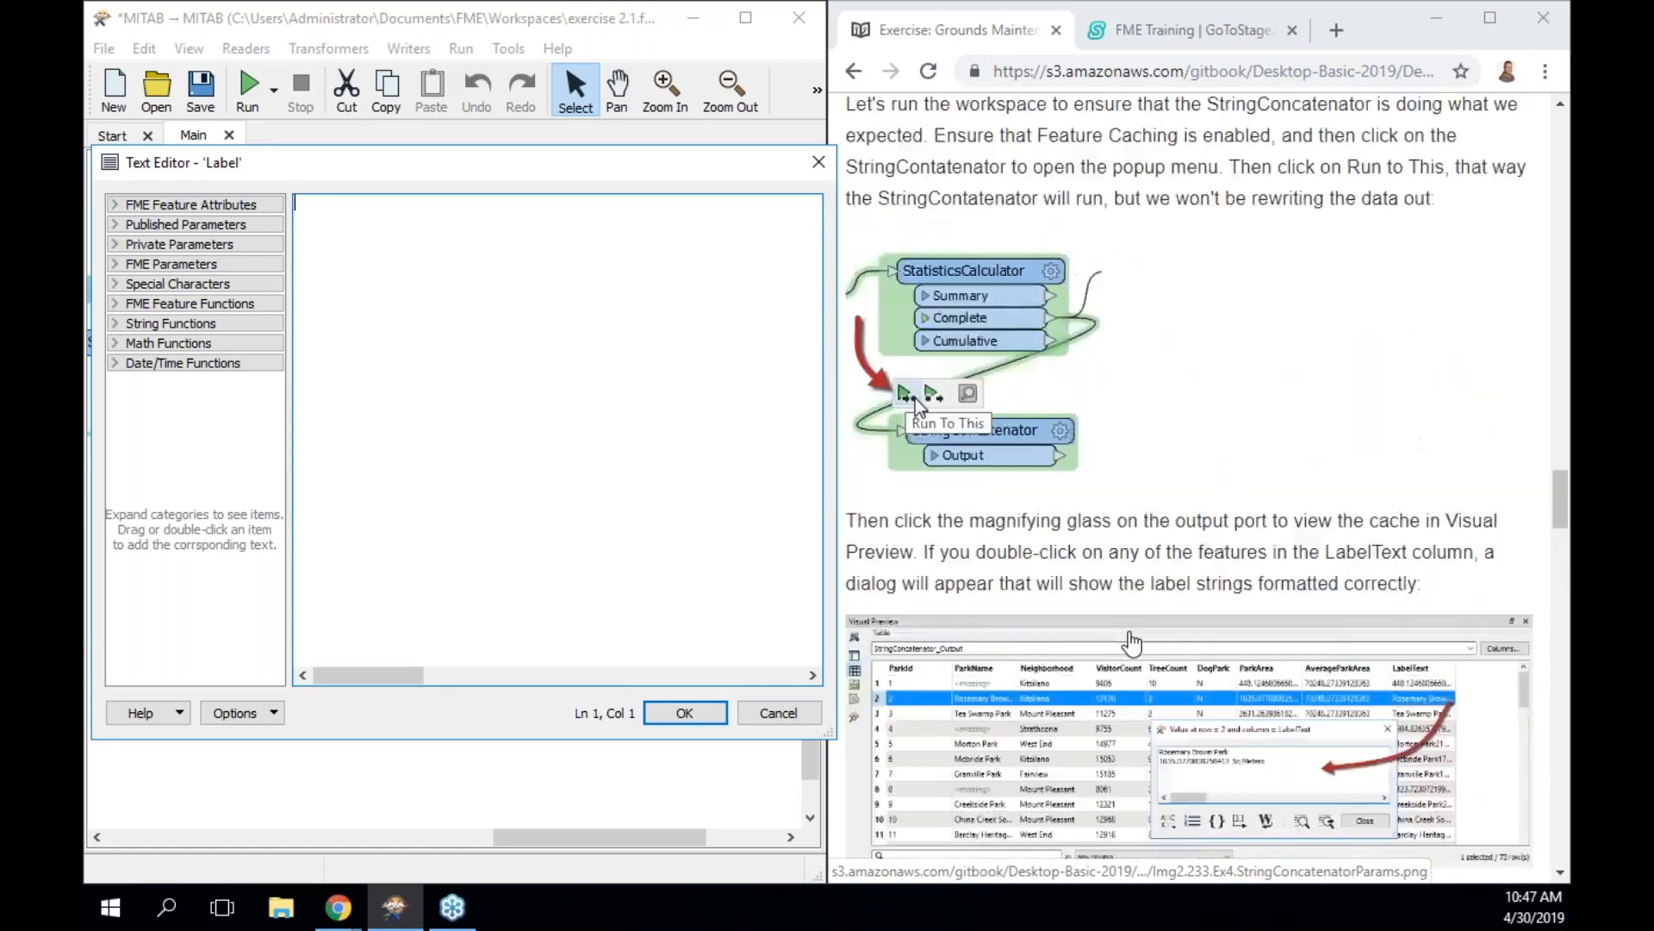
scroll(1132, 642, "up", 2)
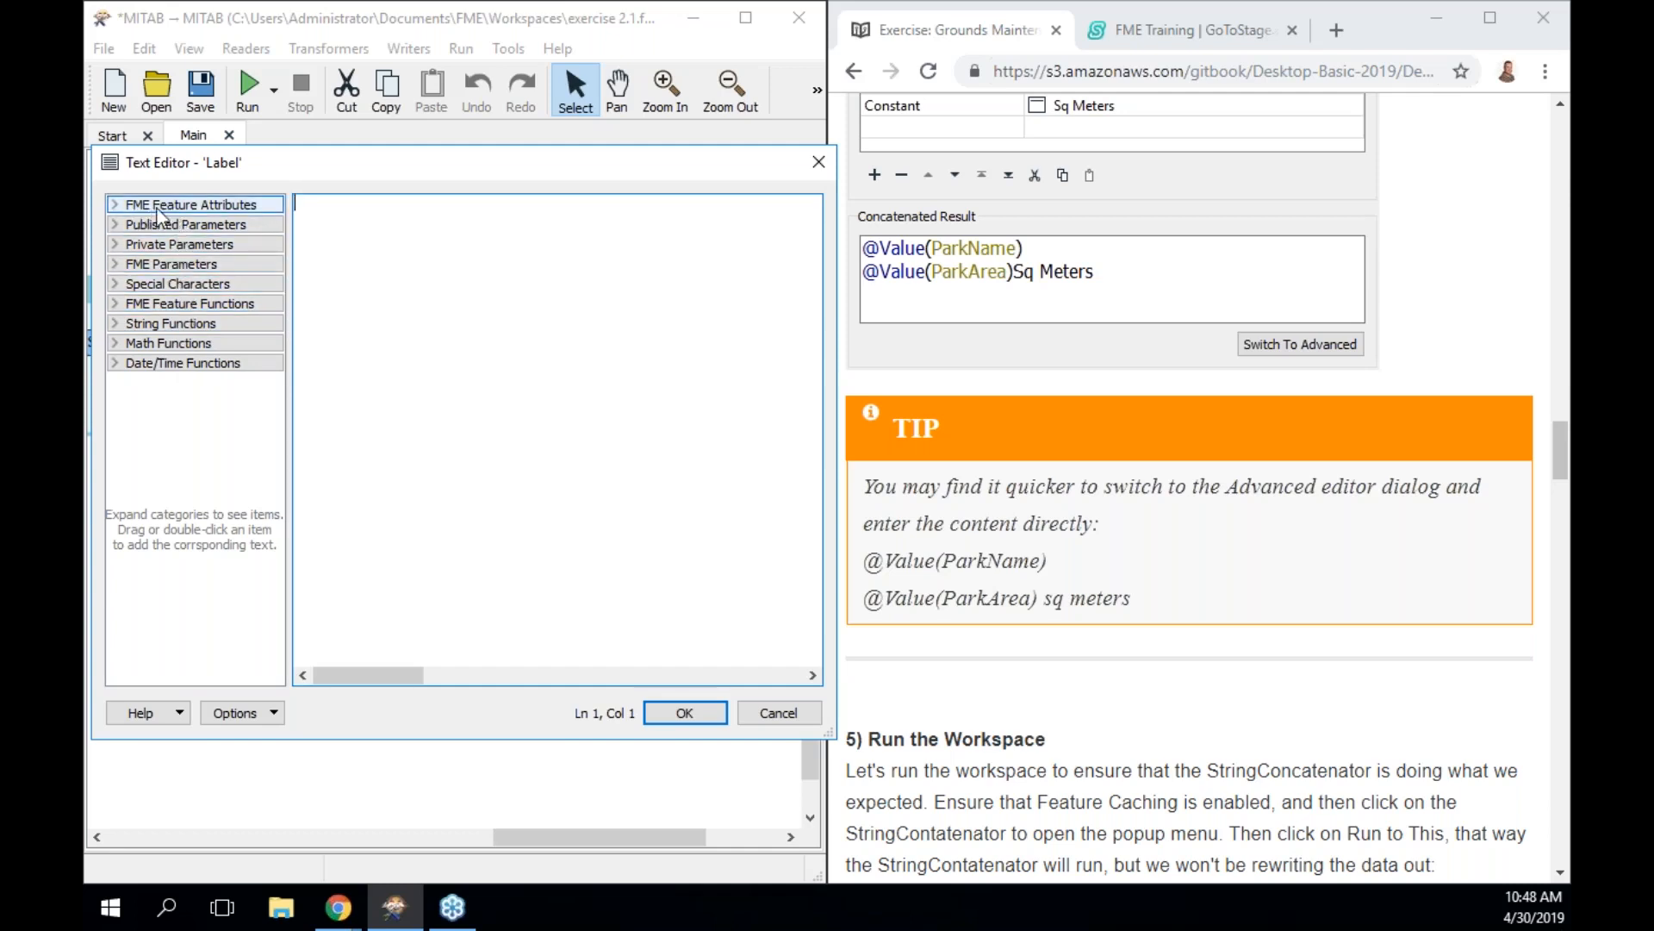
Insert the ParkName feature attribute as the first line of the label expression and start a second line
left_click(201, 207)
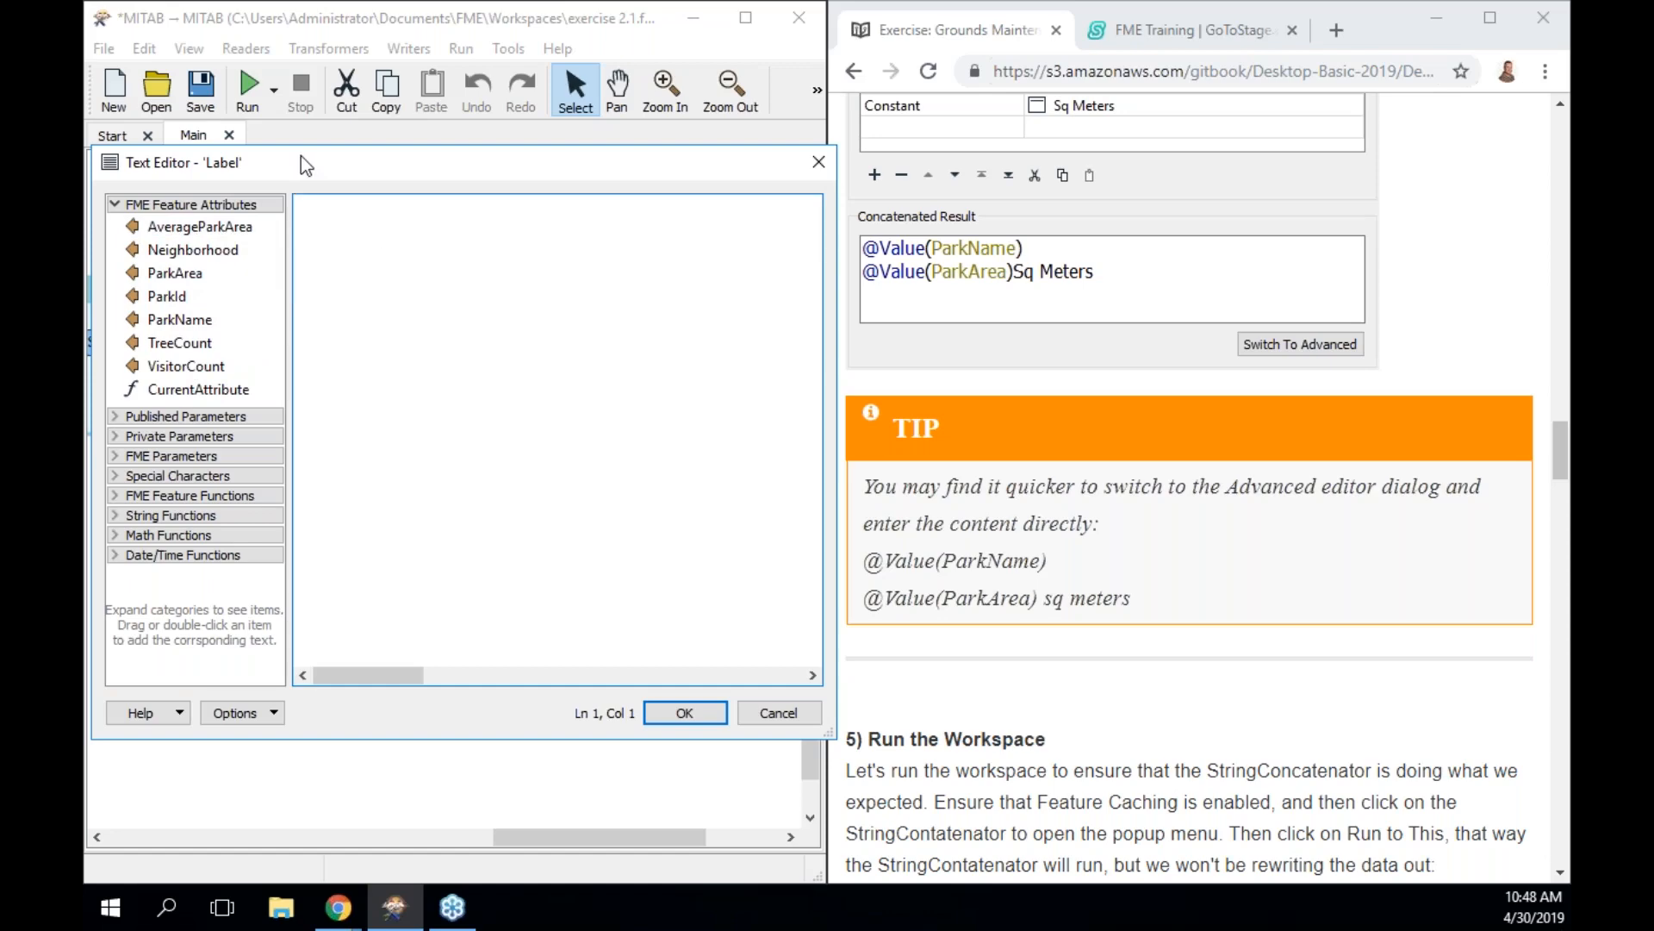
mouse_move(302, 157)
left_mouse_down()
mouse_move(985, 163)
mouse_move(422, 158)
mouse_move(326, 136)
left_mouse_up()
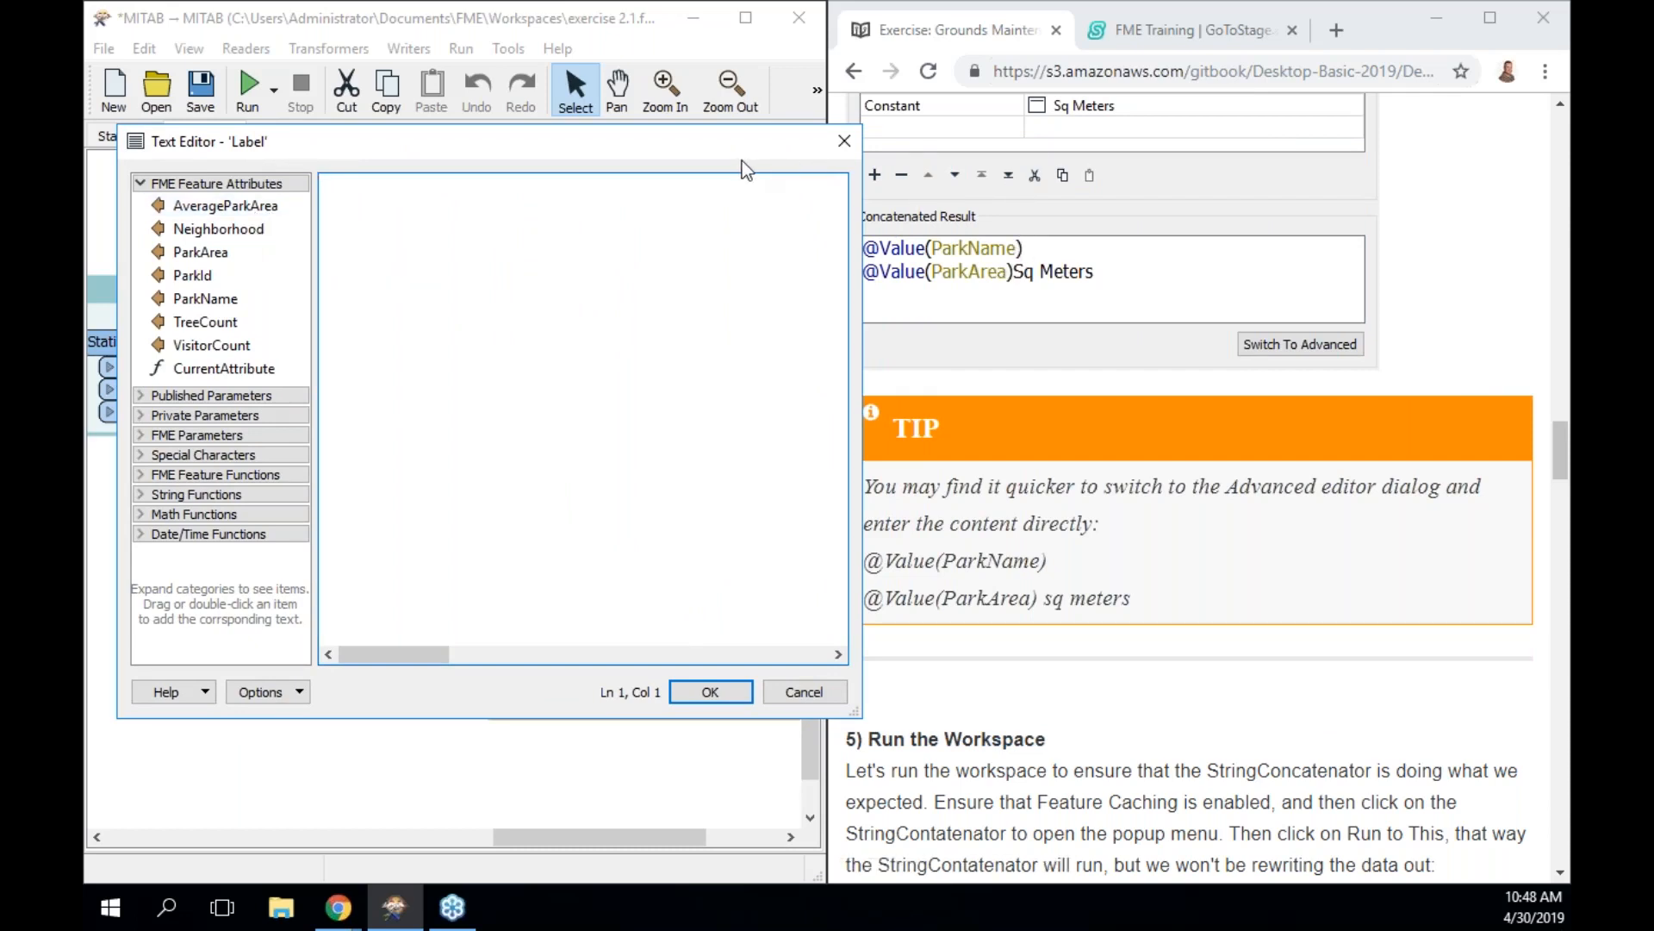
left_click_drag(704, 141, 664, 140)
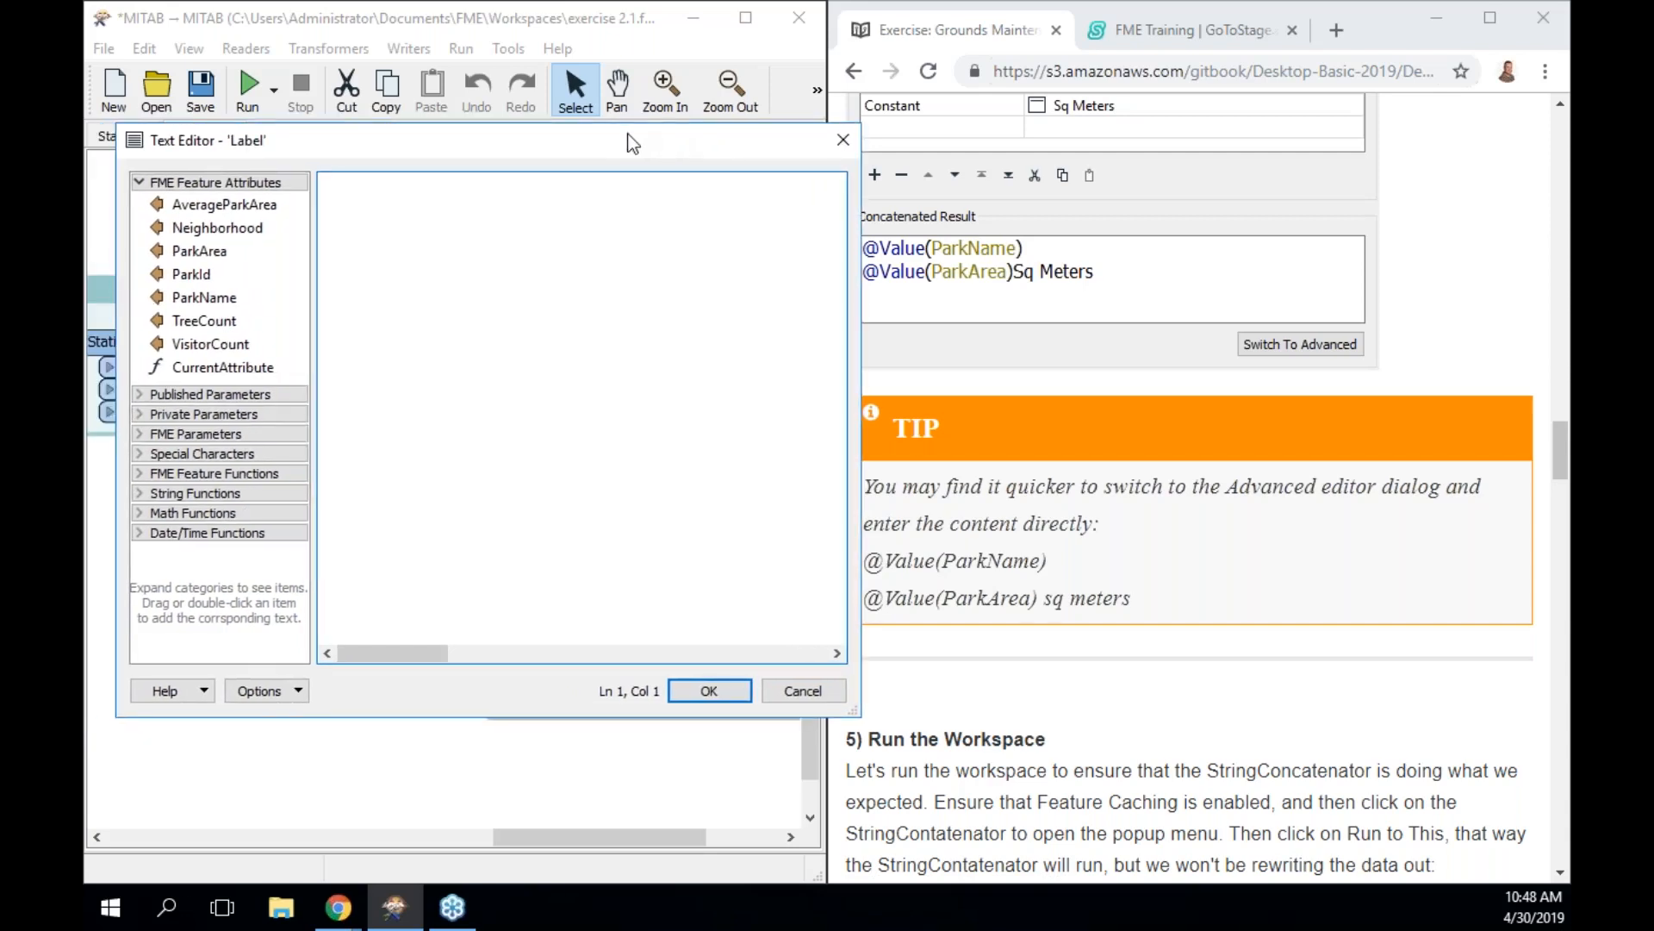
double_click(225, 301)
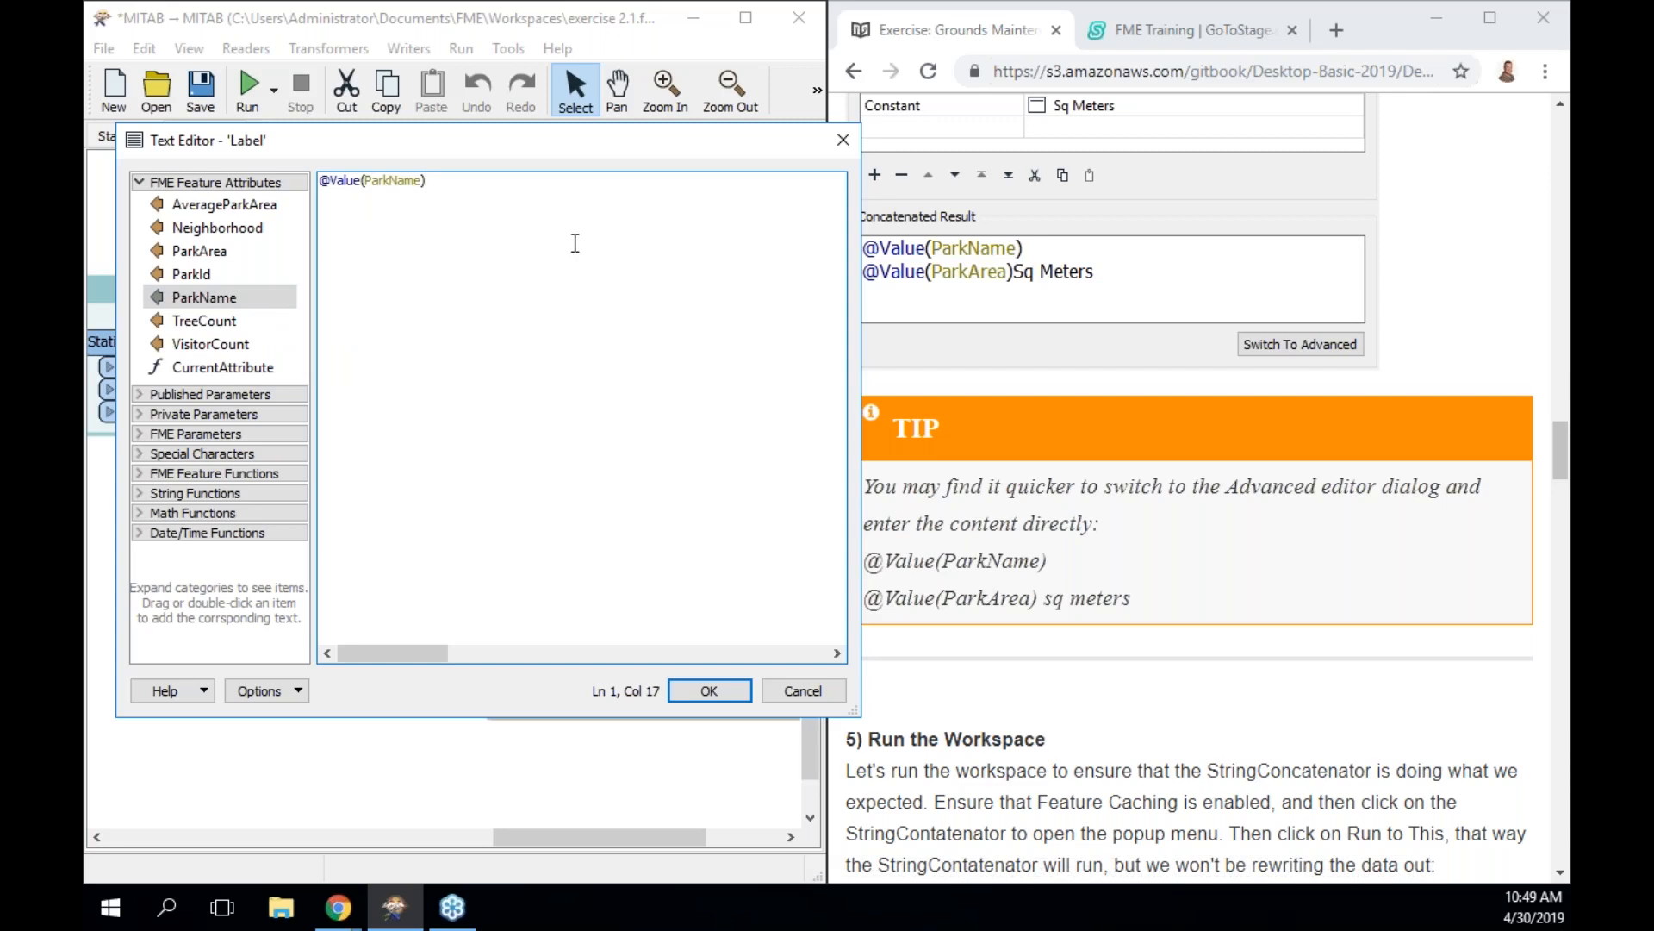
key("Return")
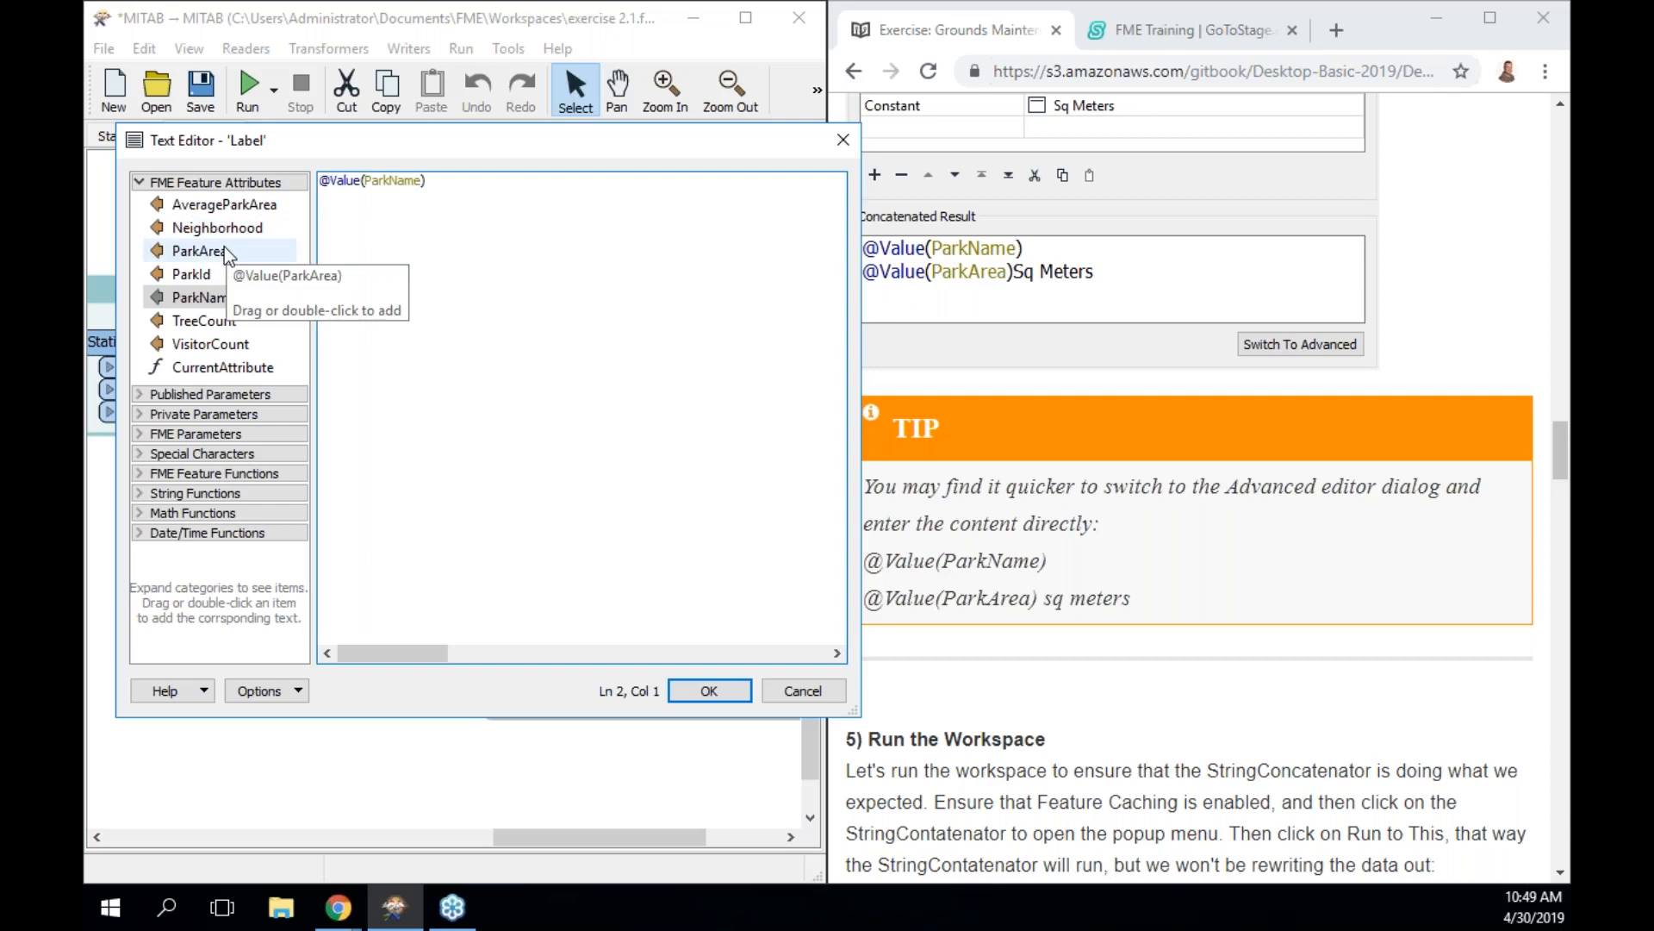
Complete the label expression's second line with the ParkArea attribute followed by "sq metres" and accept the text
double_click(199, 251)
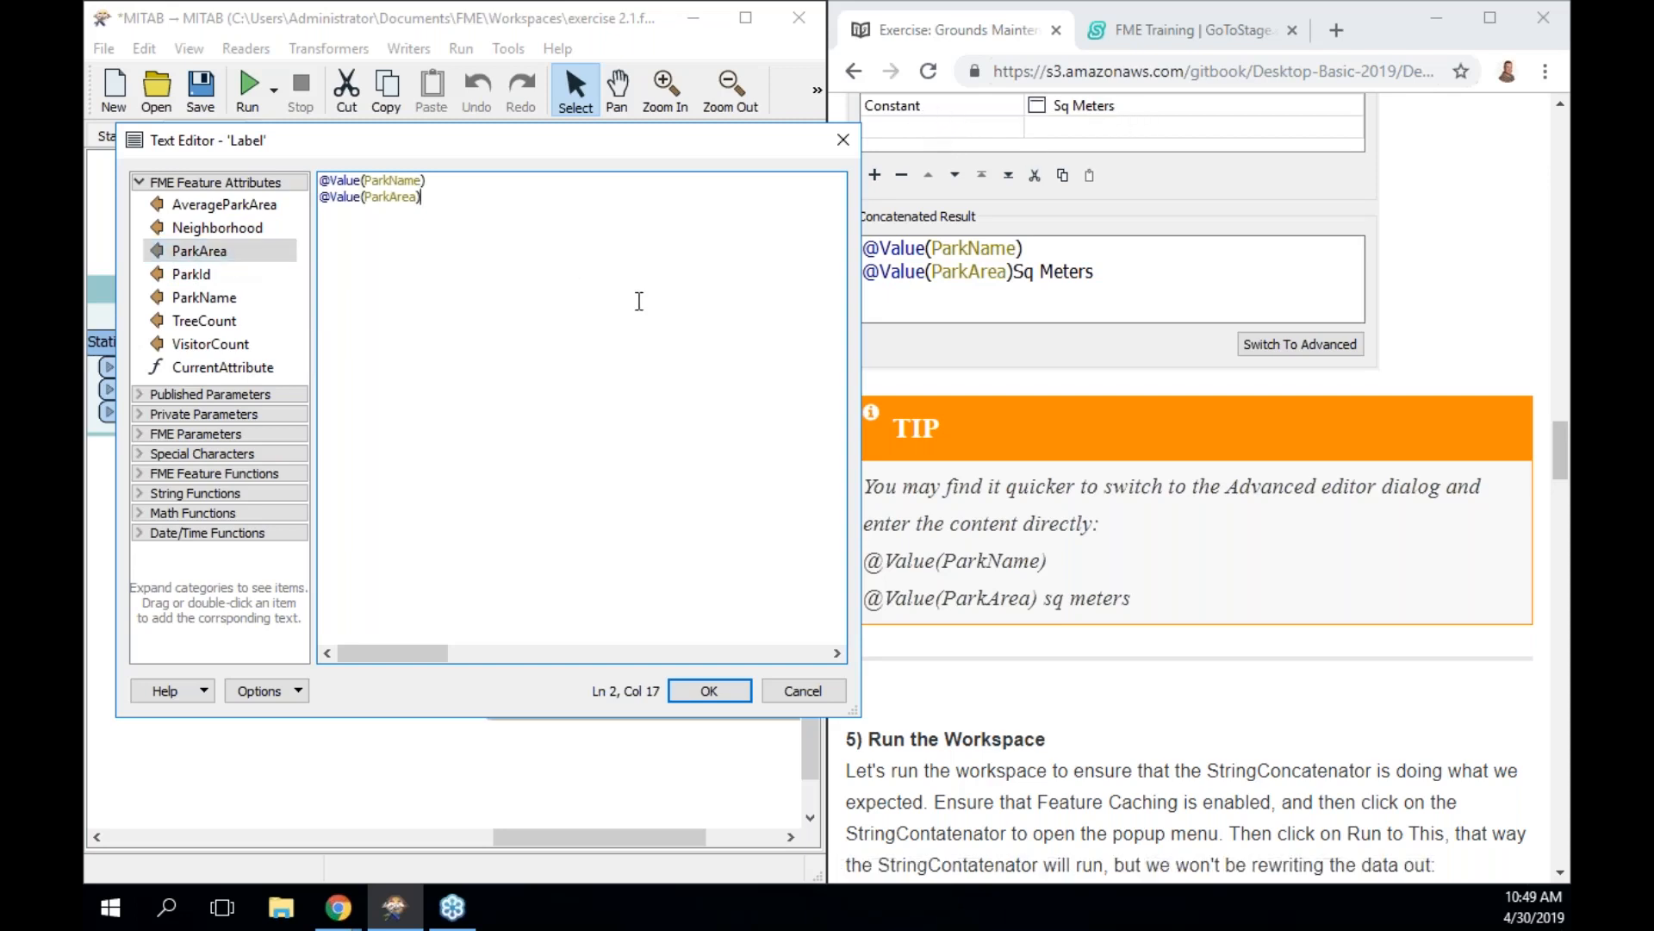
type("sq metres")
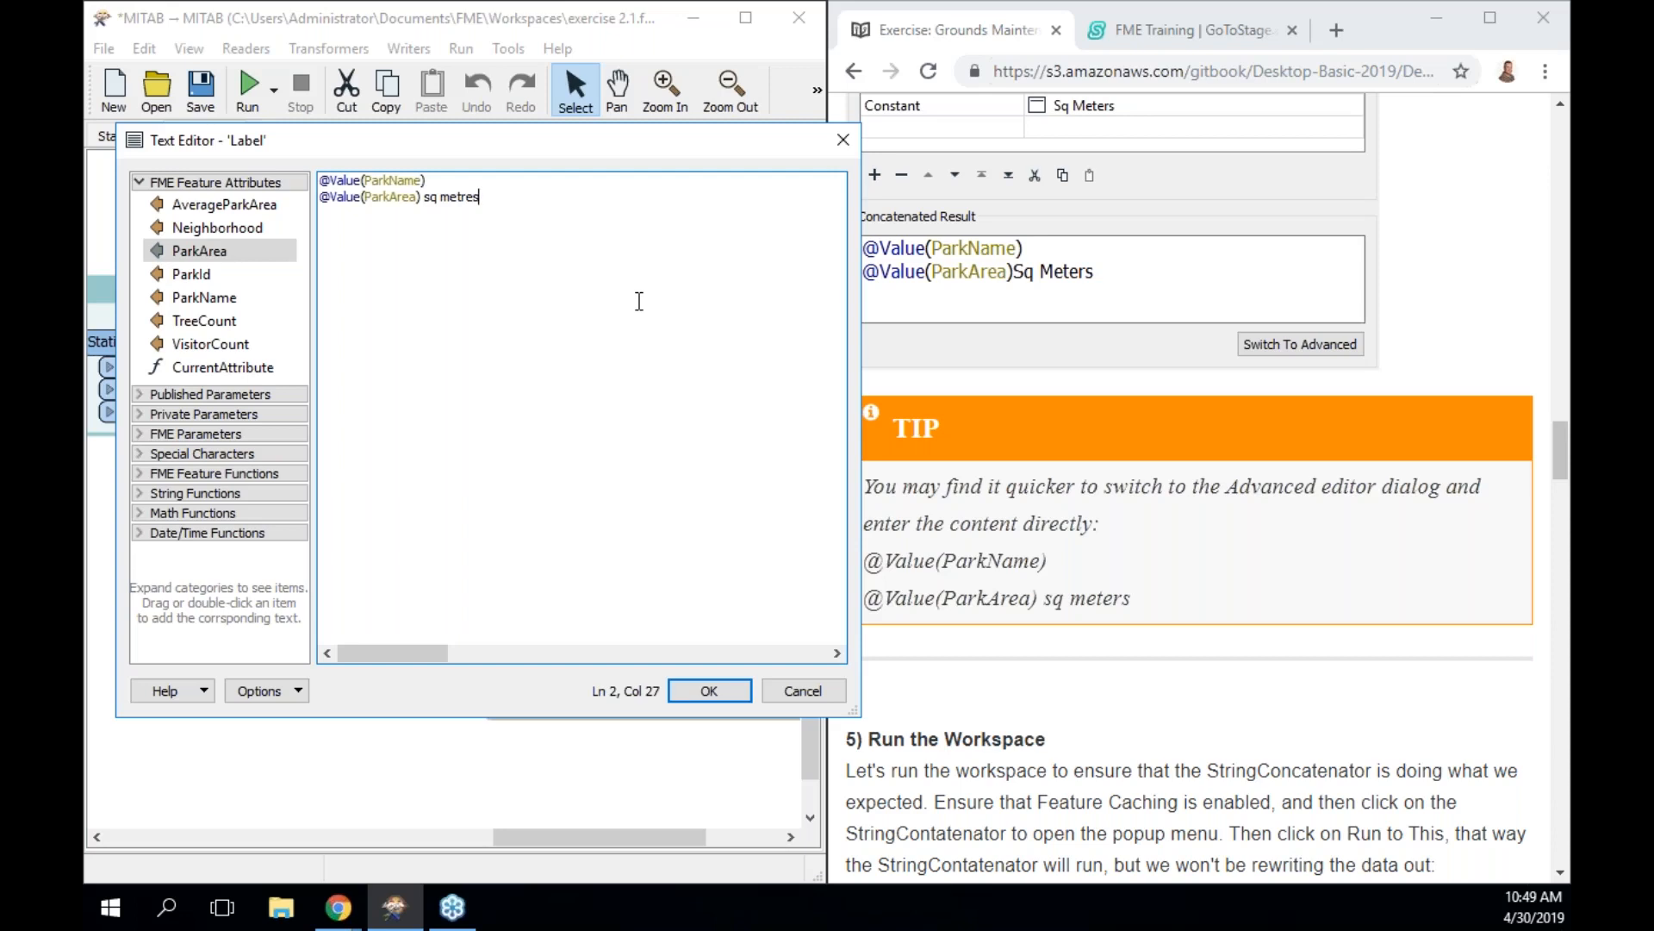
left_click(708, 691)
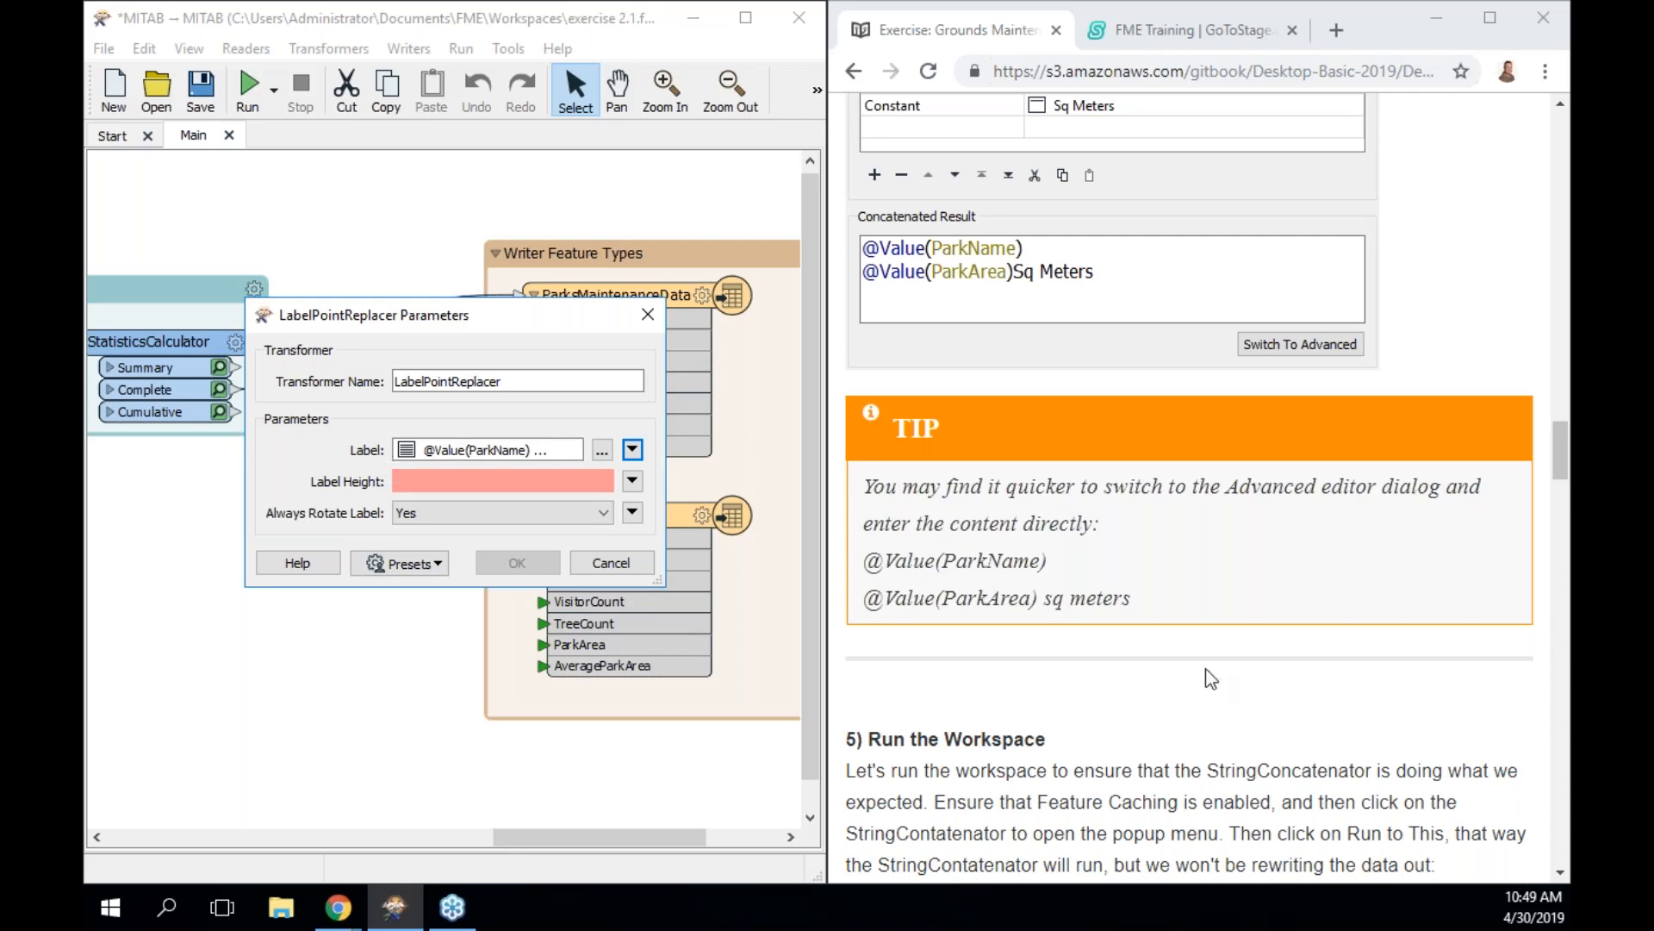
Set the LabelPointReplacer's Label Height to 25 and accept its parameters
scroll(1212, 674, "down", 3)
scroll(1212, 674, "down", 3)
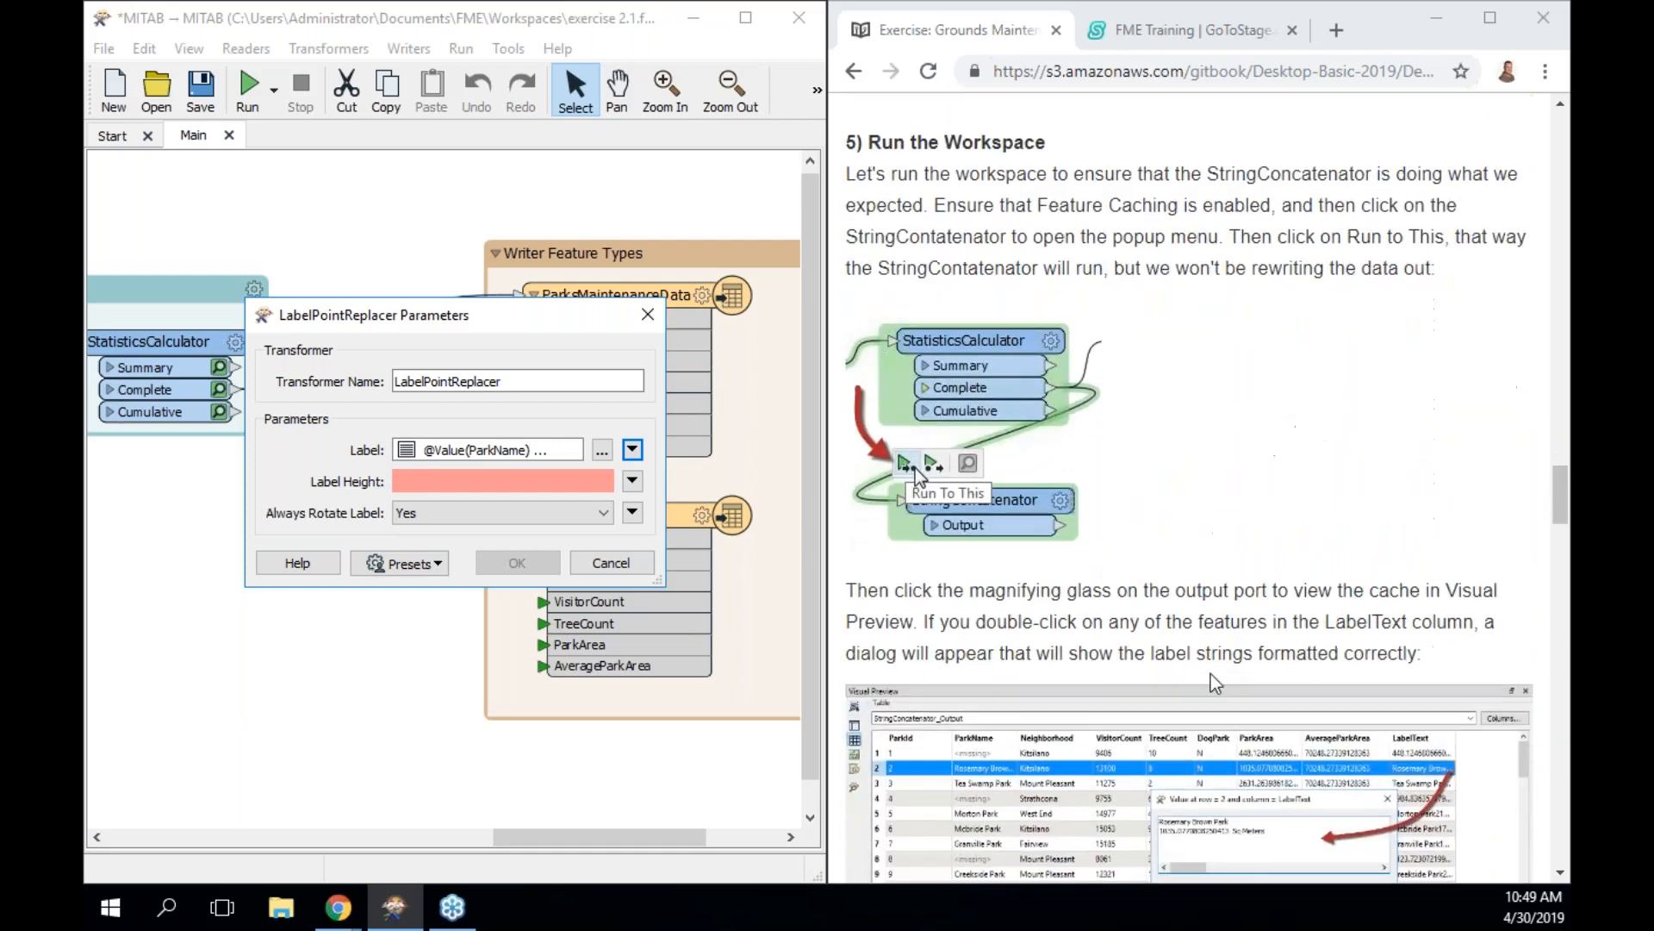
left_click(583, 483)
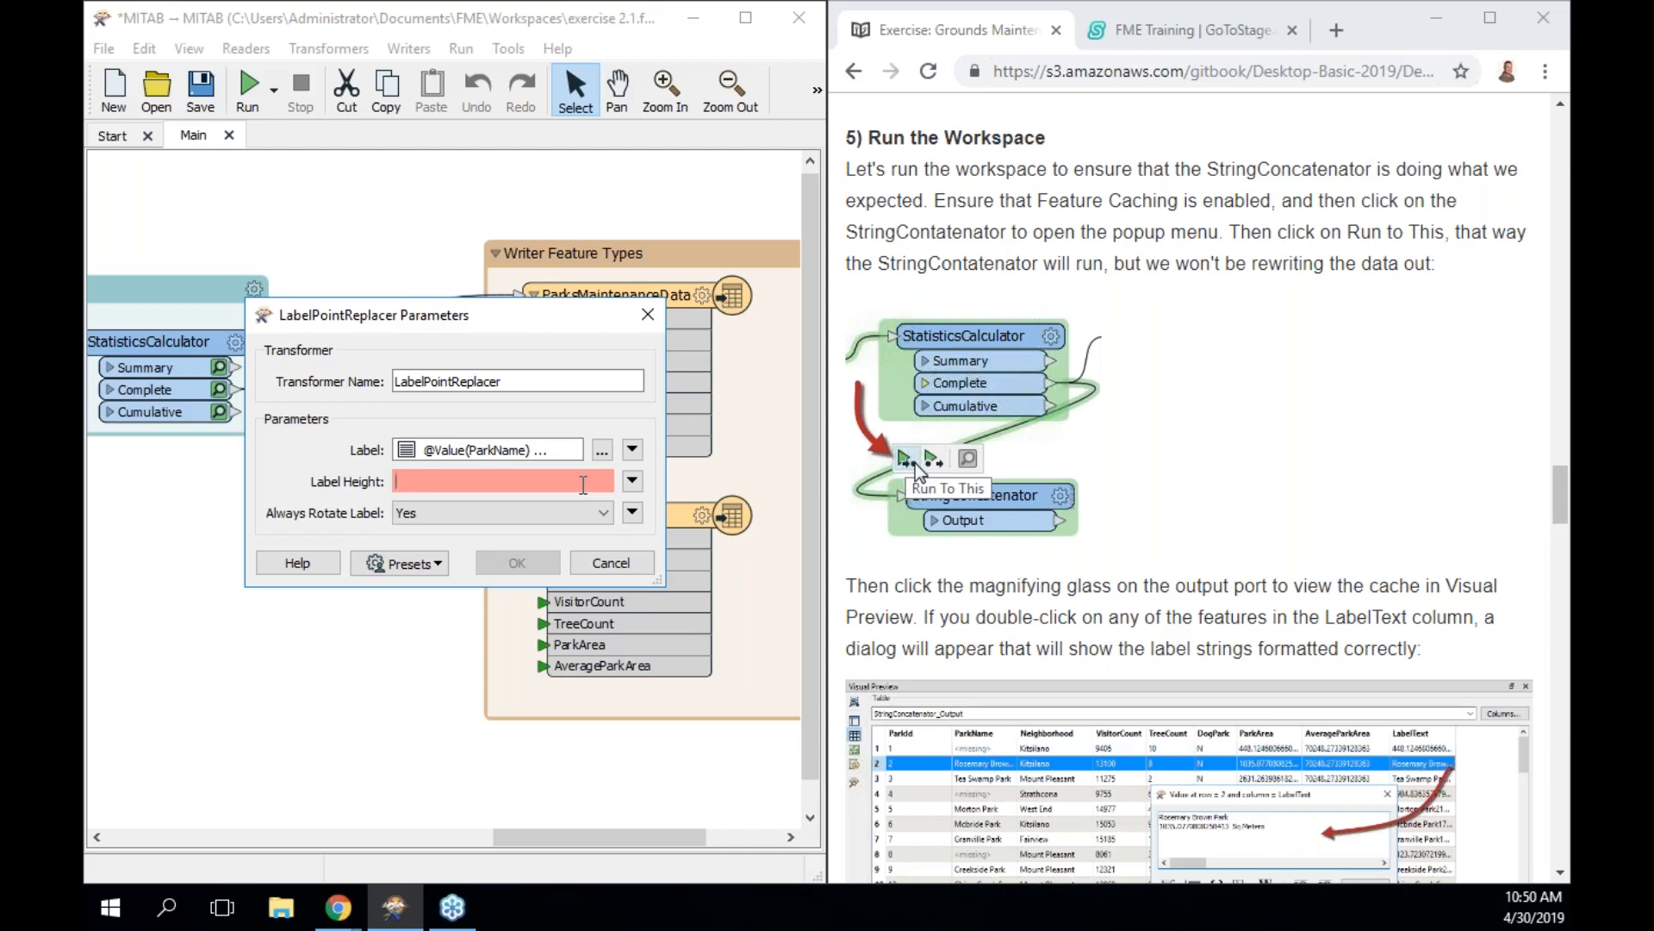
type("25")
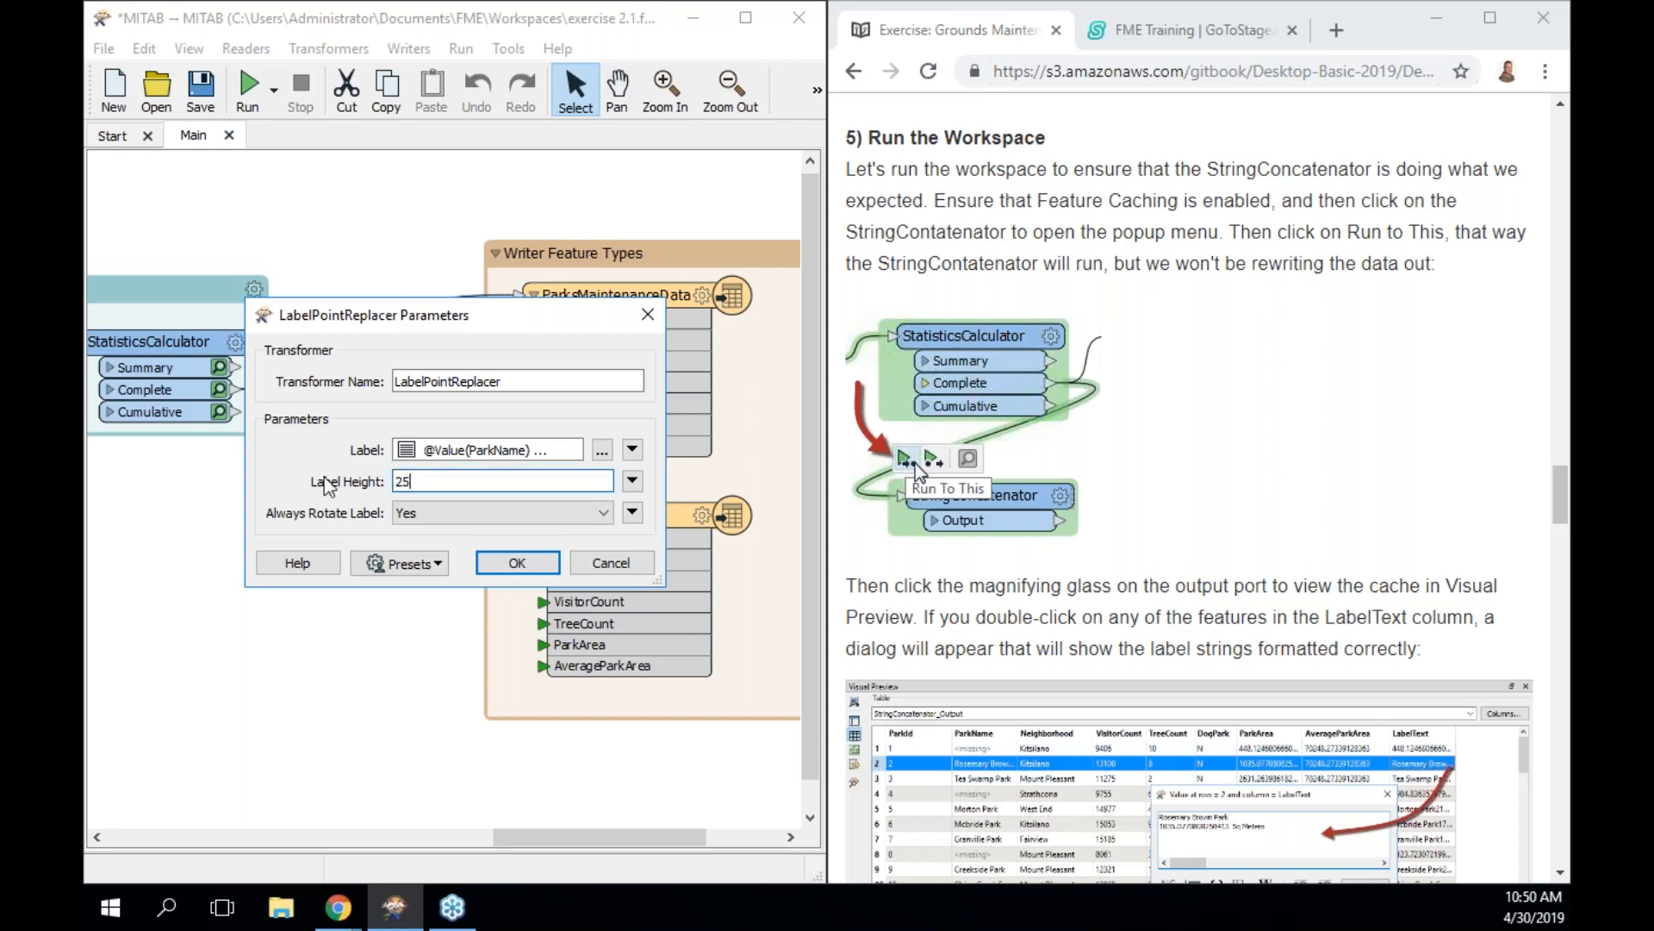
left_click(498, 561)
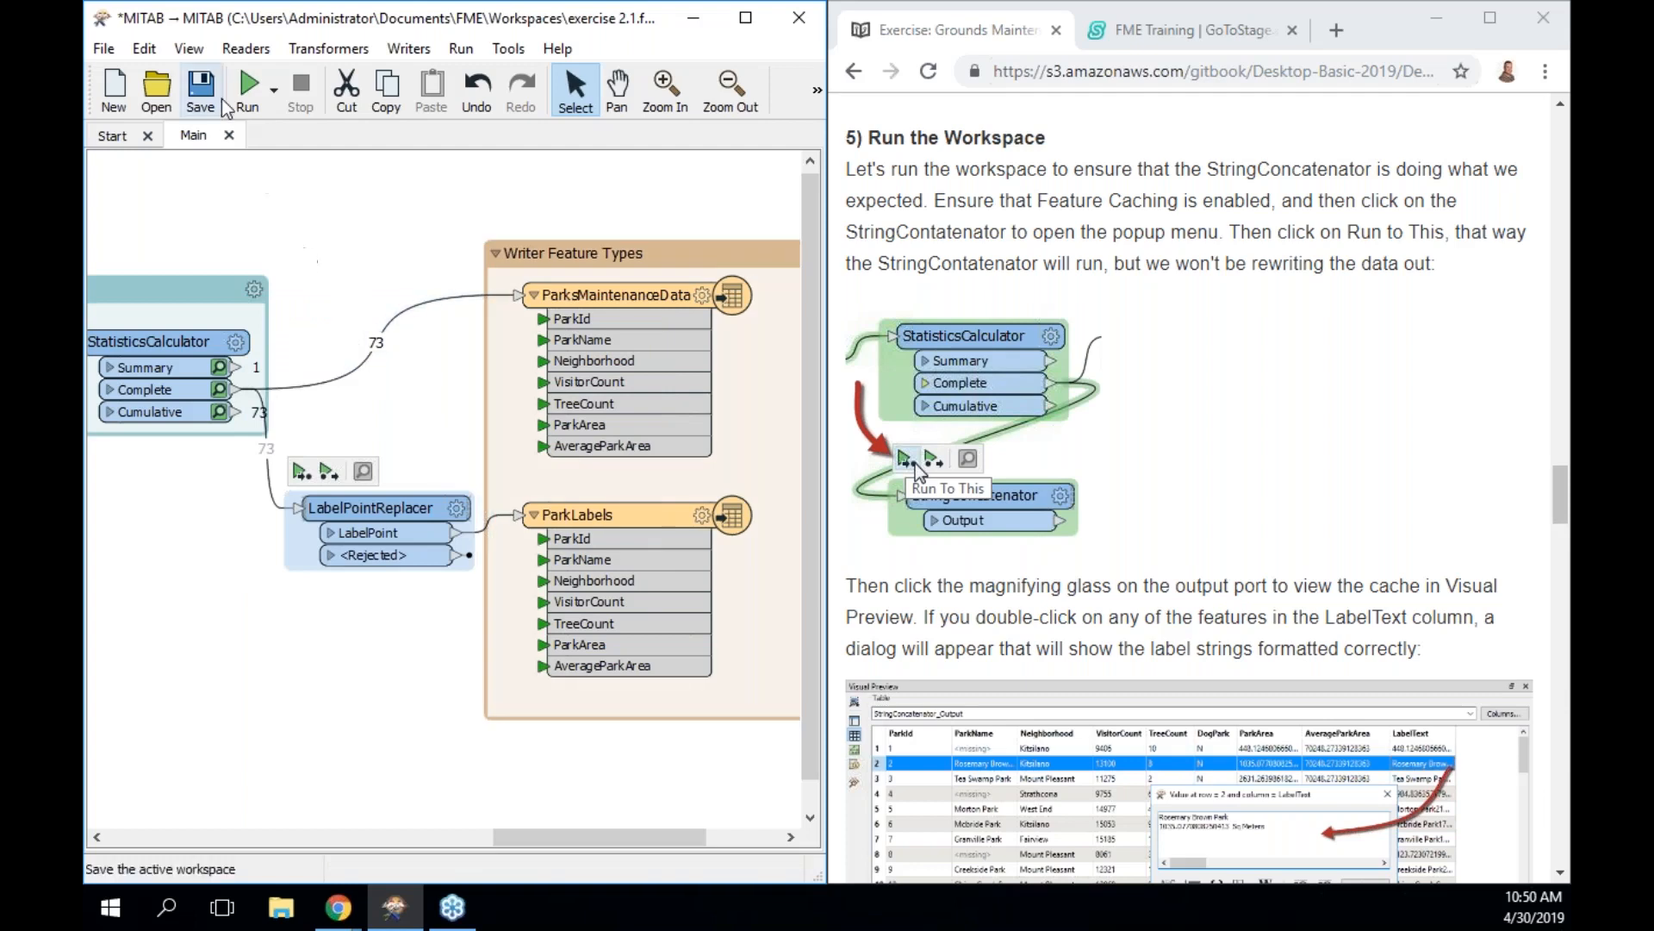
Run the workspace with feature caching on and close the Translation Log
left_click(247, 93)
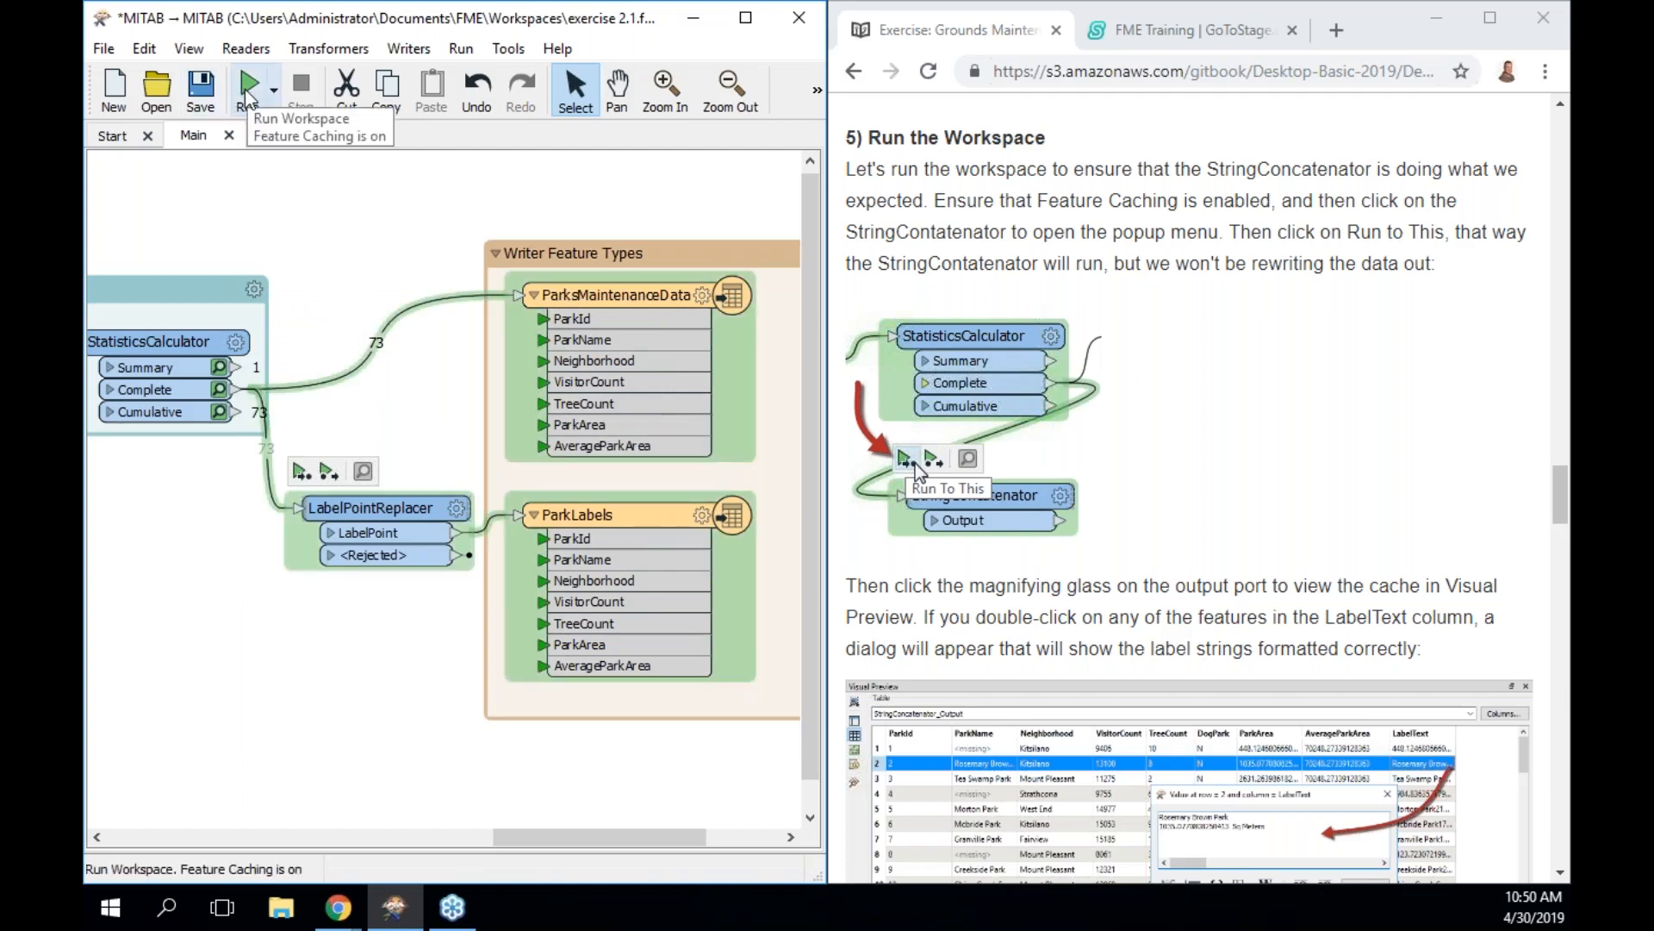
left_click(247, 91)
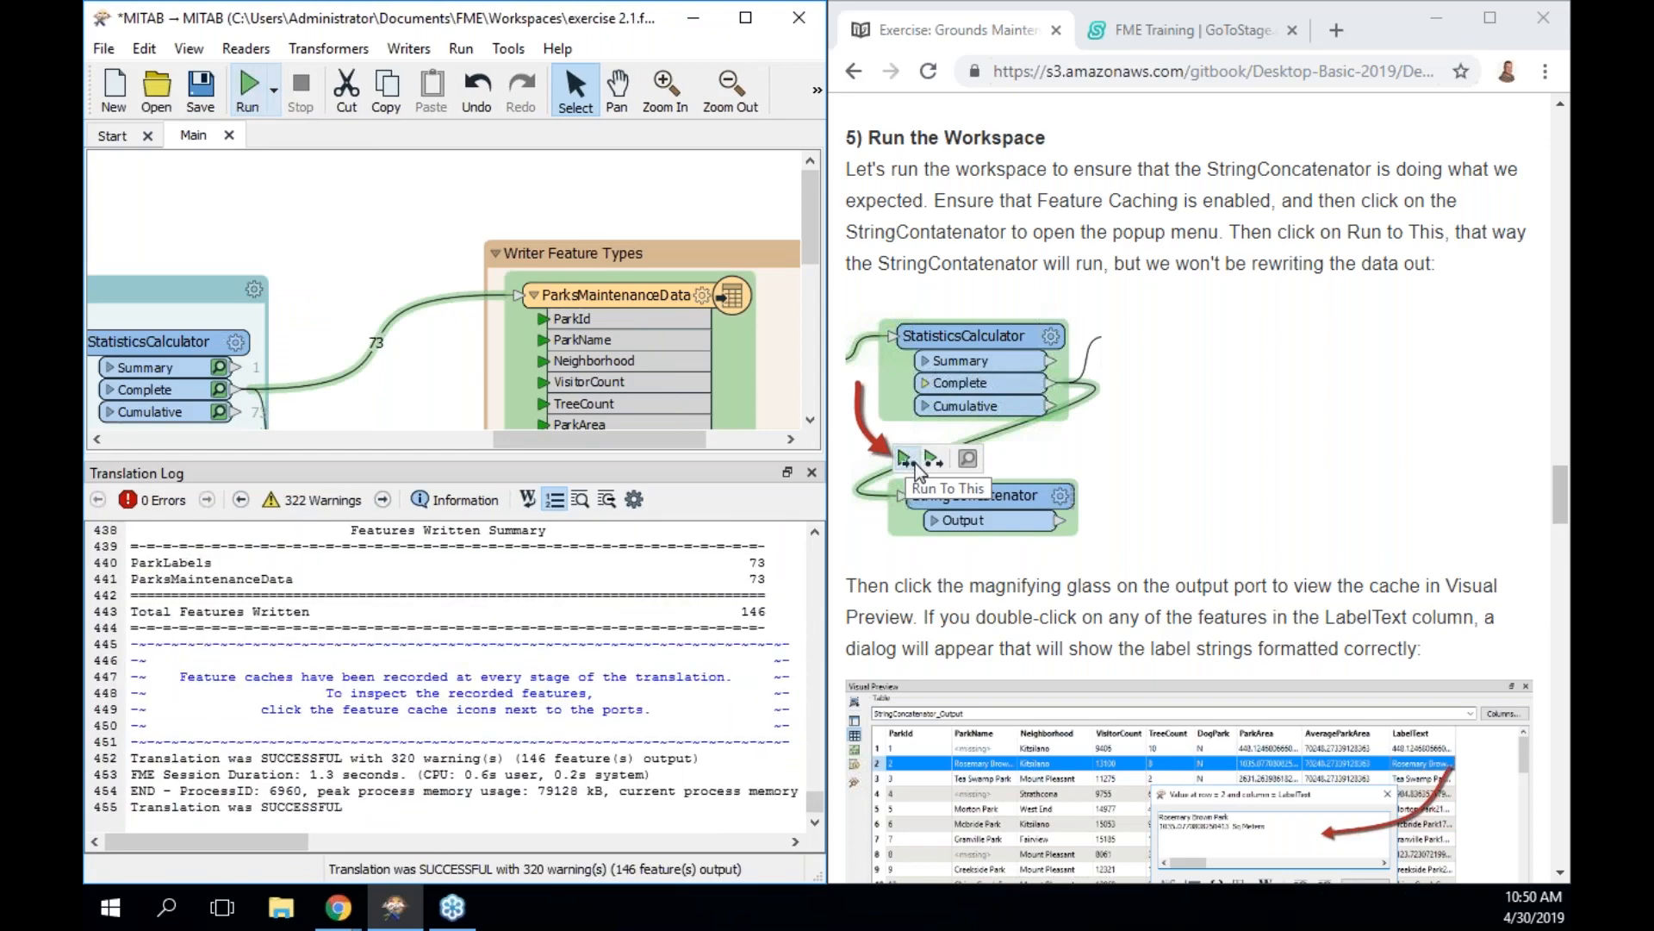
left_click(812, 474)
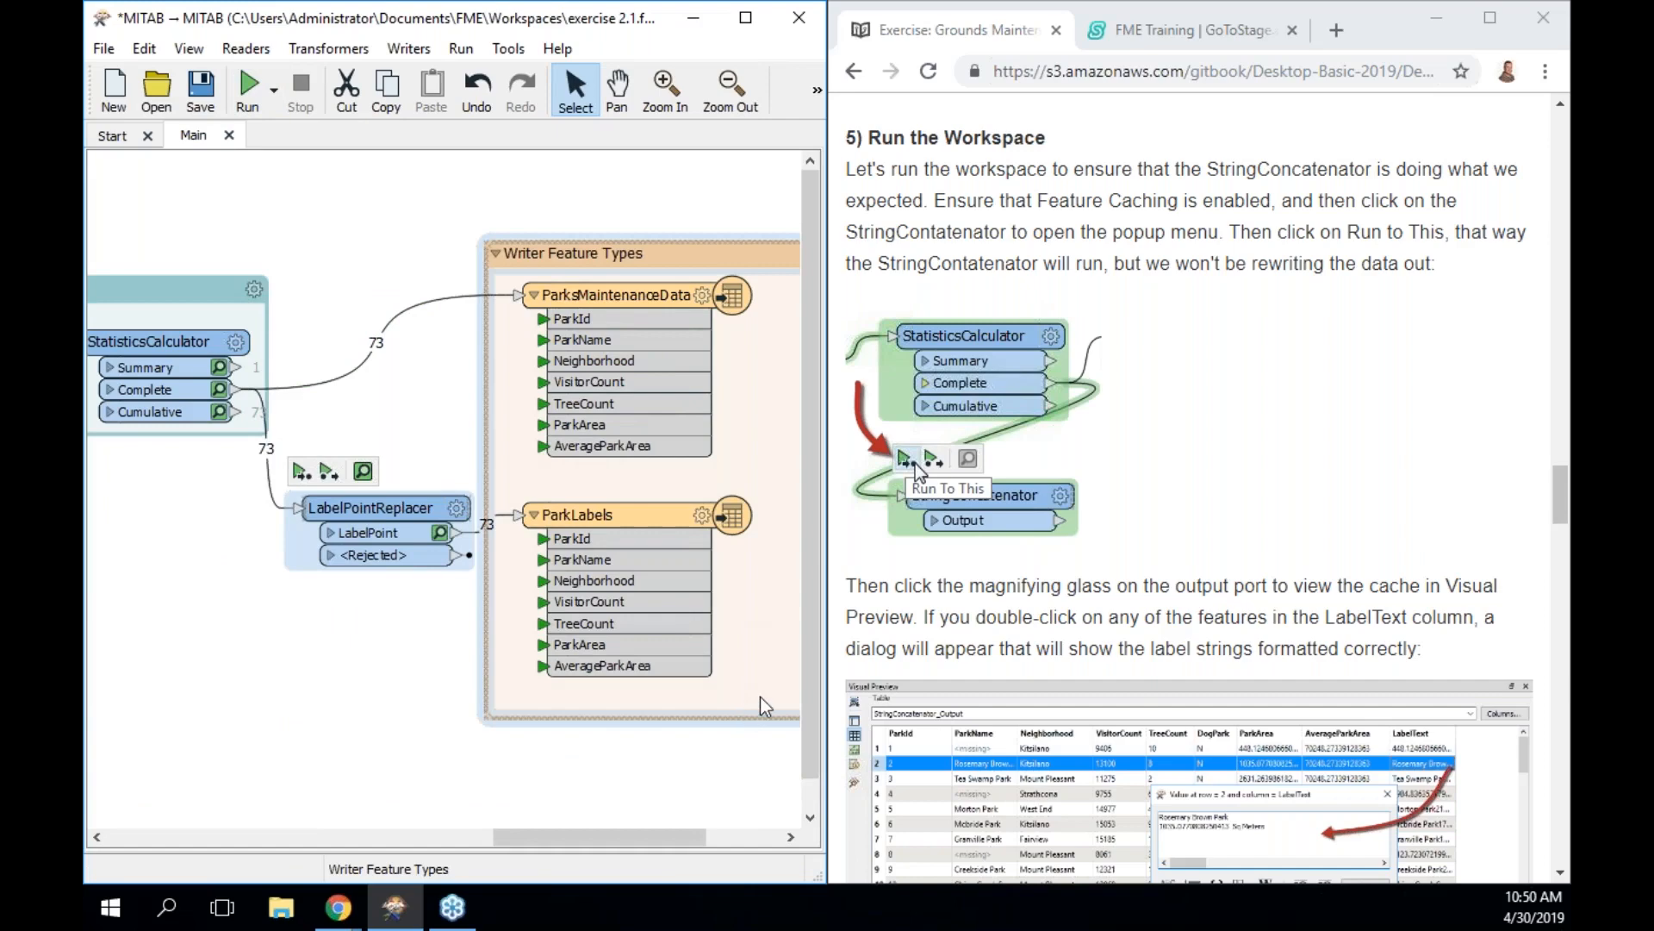
Consult the exercise's Run the Translation instructions and view the written data of the ParkLabels feature type in Visual Preview
scroll(892, 663, "down", 8)
scroll(1206, 491, "down", 10)
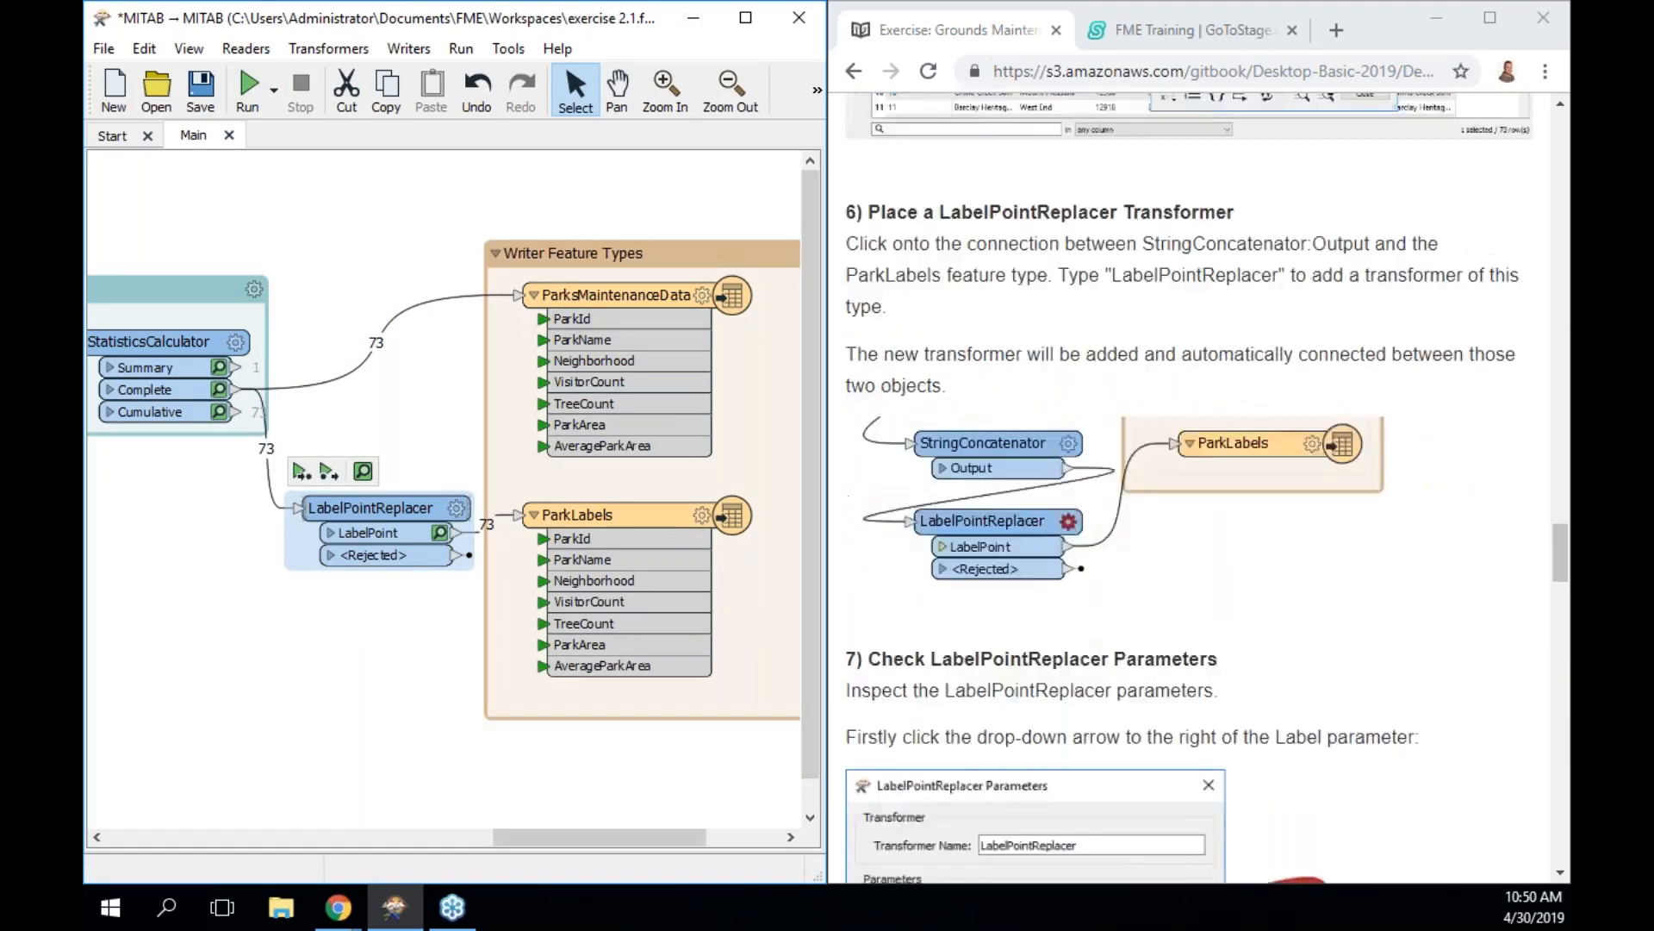
scroll(1189, 489, "down", 10)
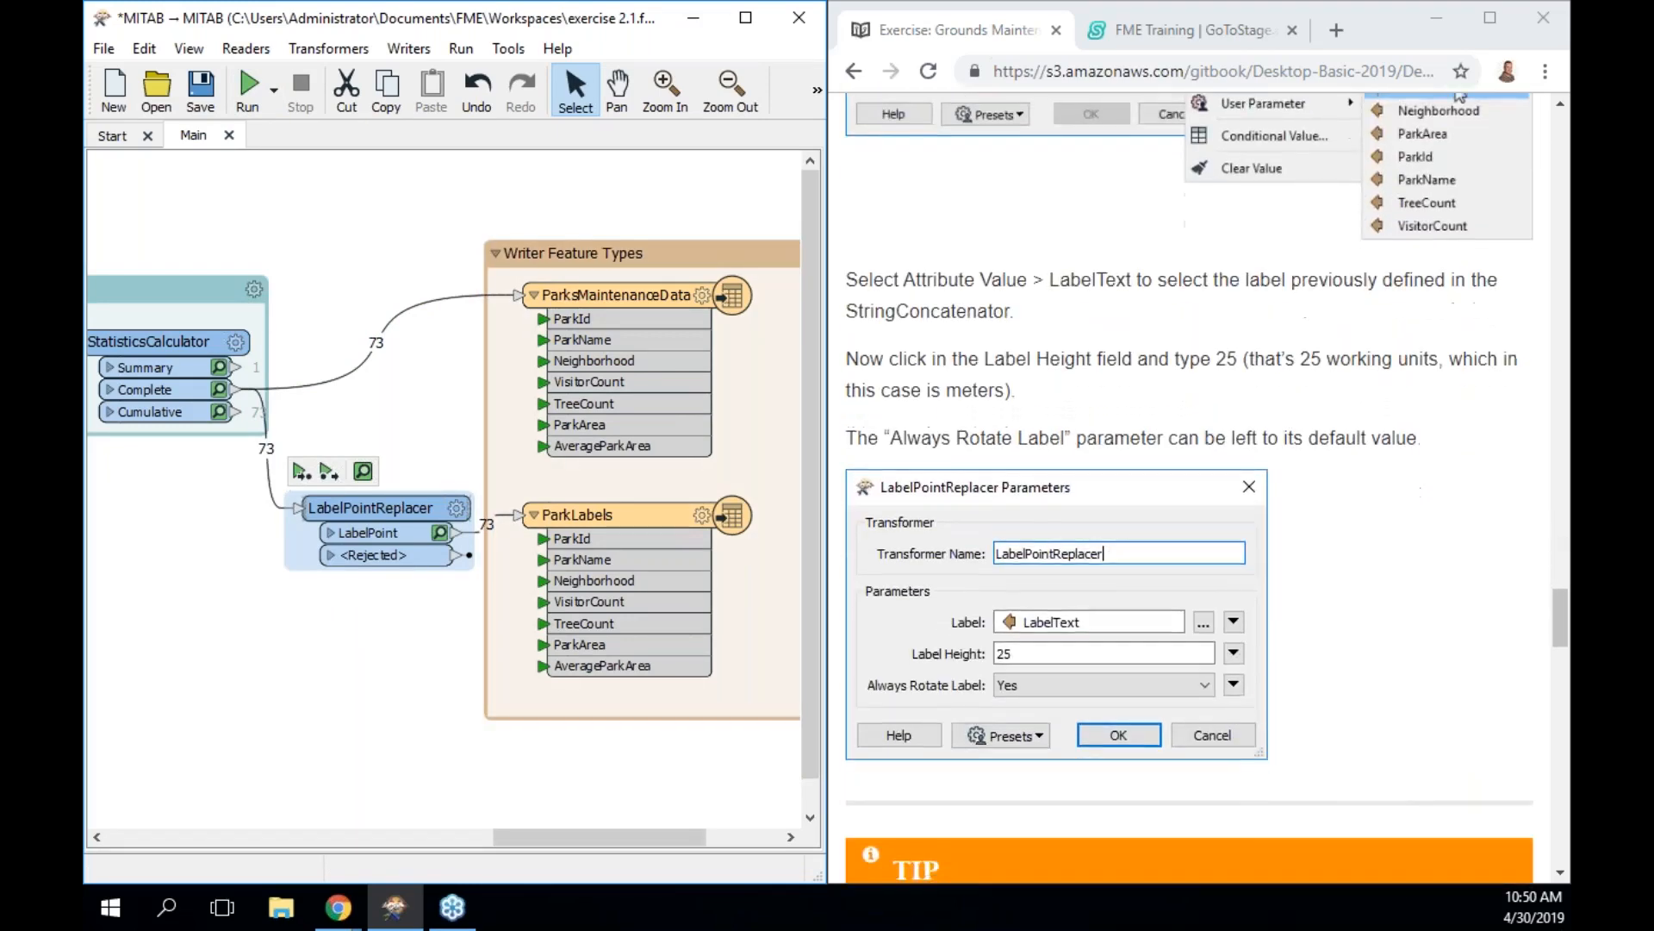
scroll(1189, 488, "down", 5)
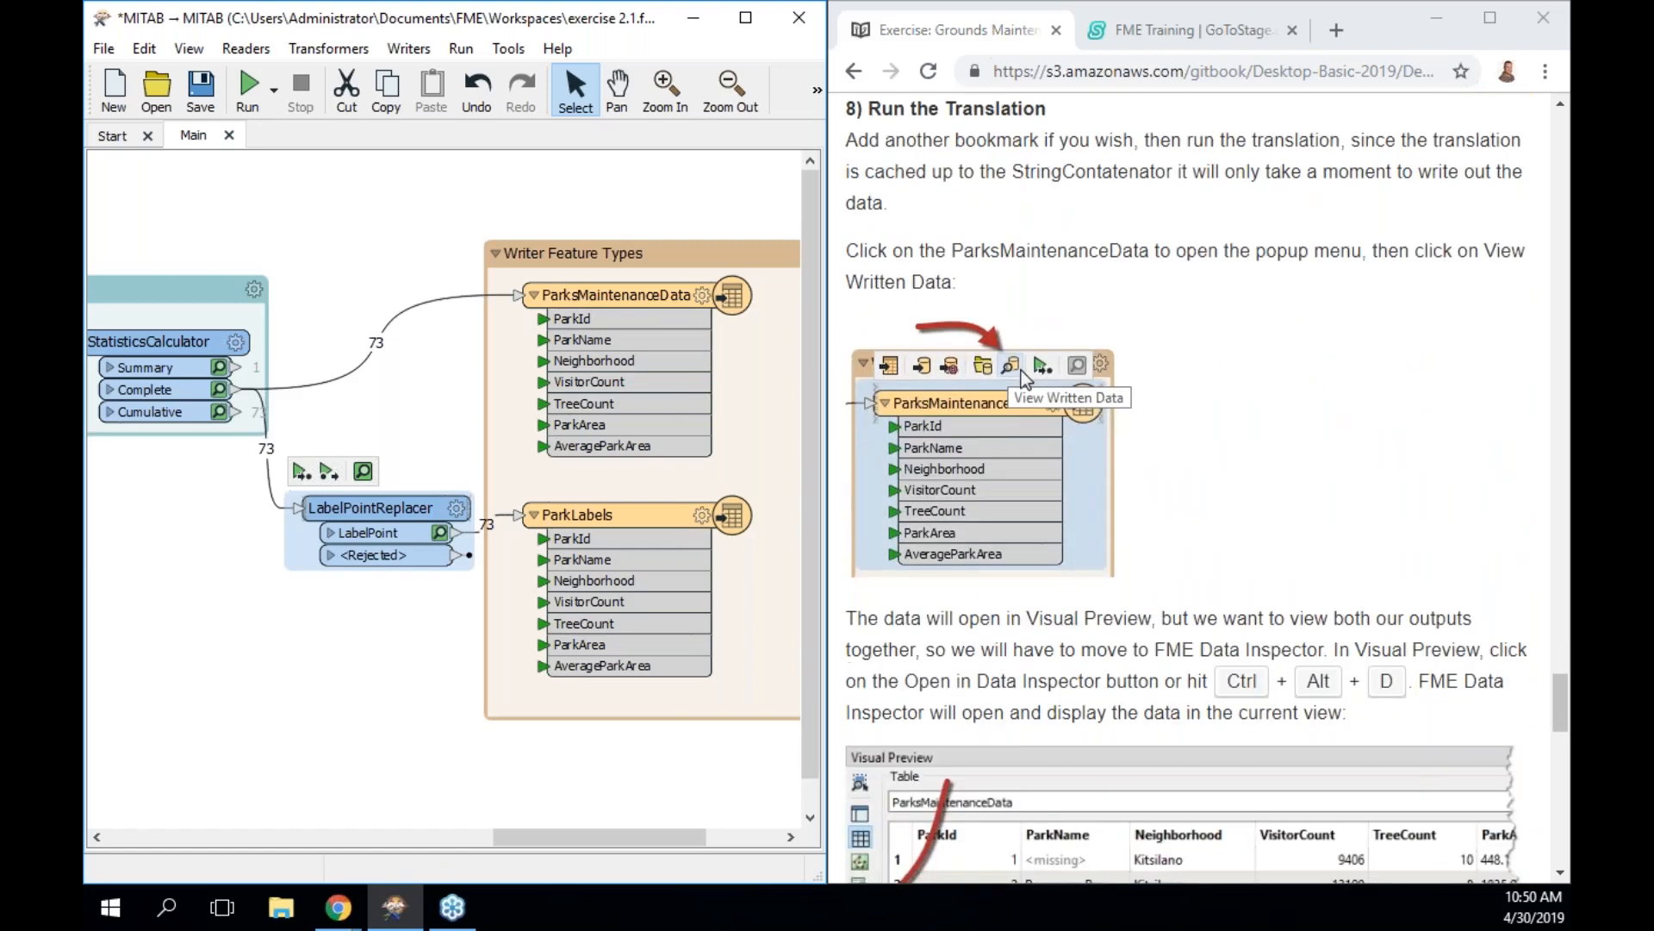
scroll(1190, 489, "down", 1)
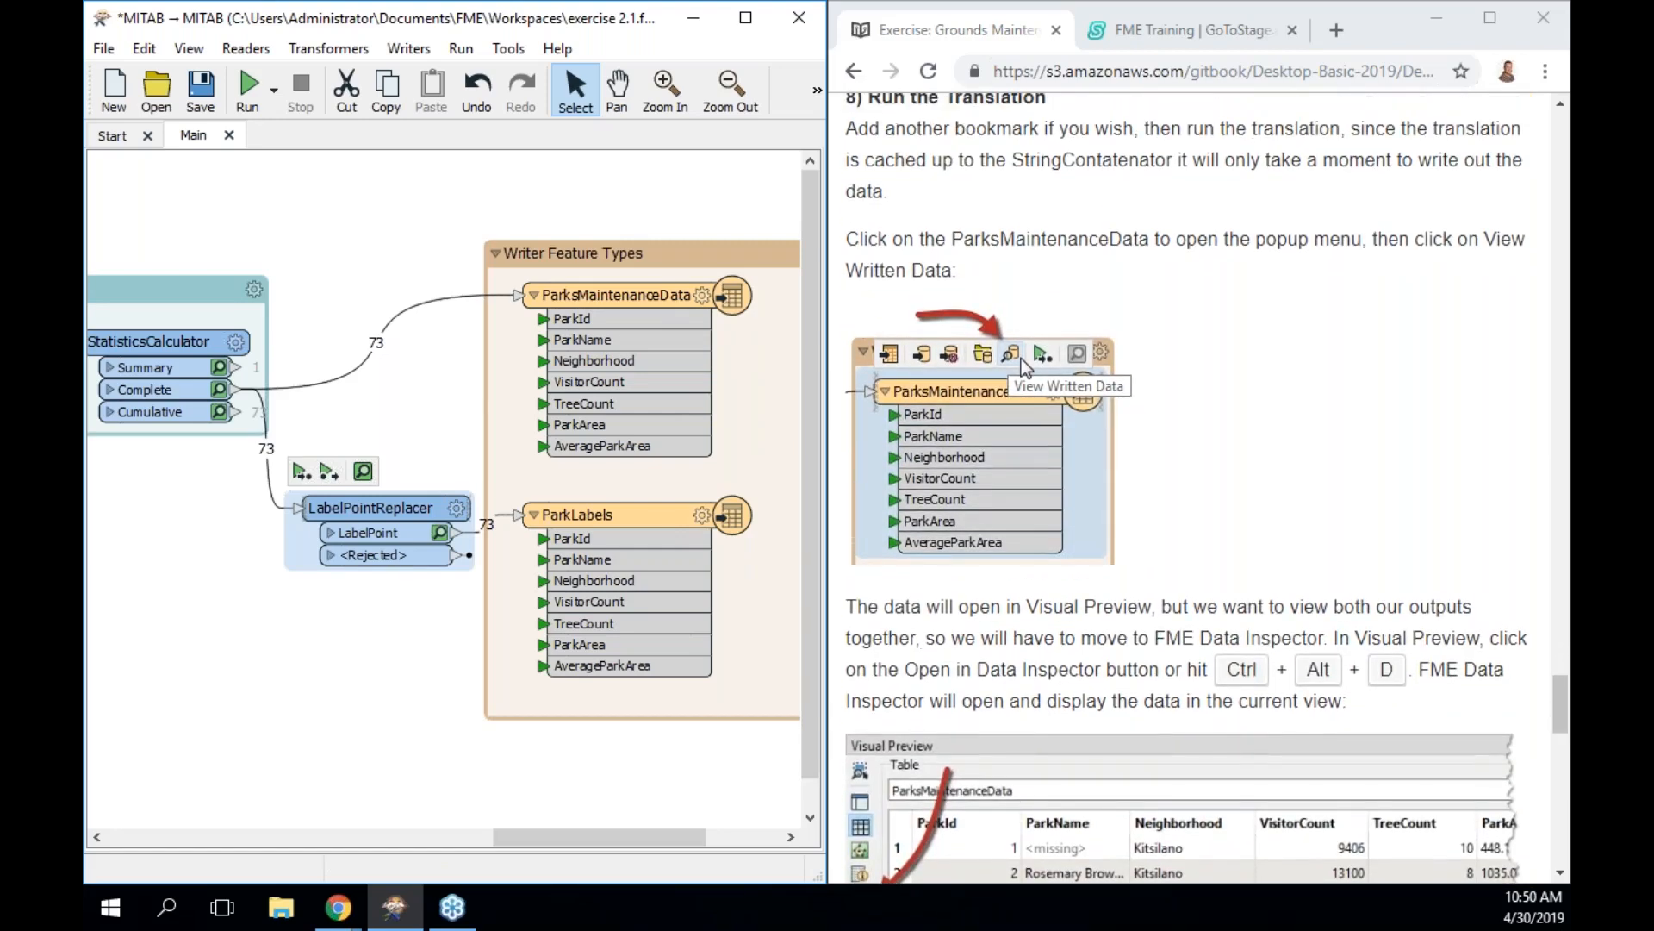
scroll(1144, 646, "up", 1)
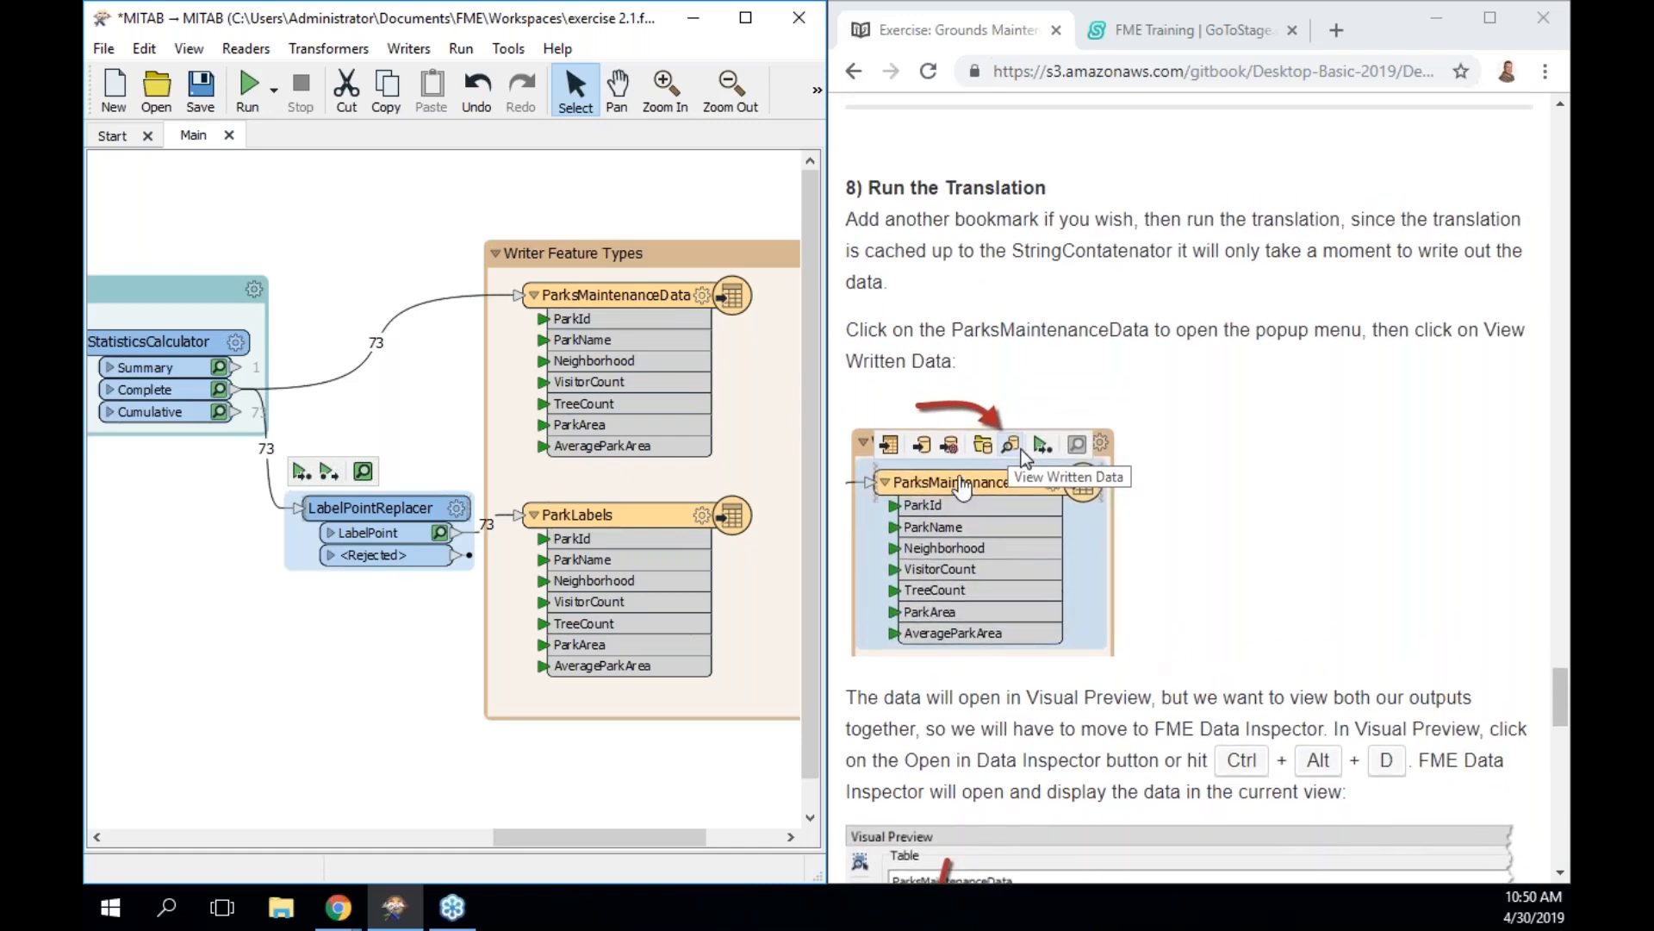
left_click(638, 298)
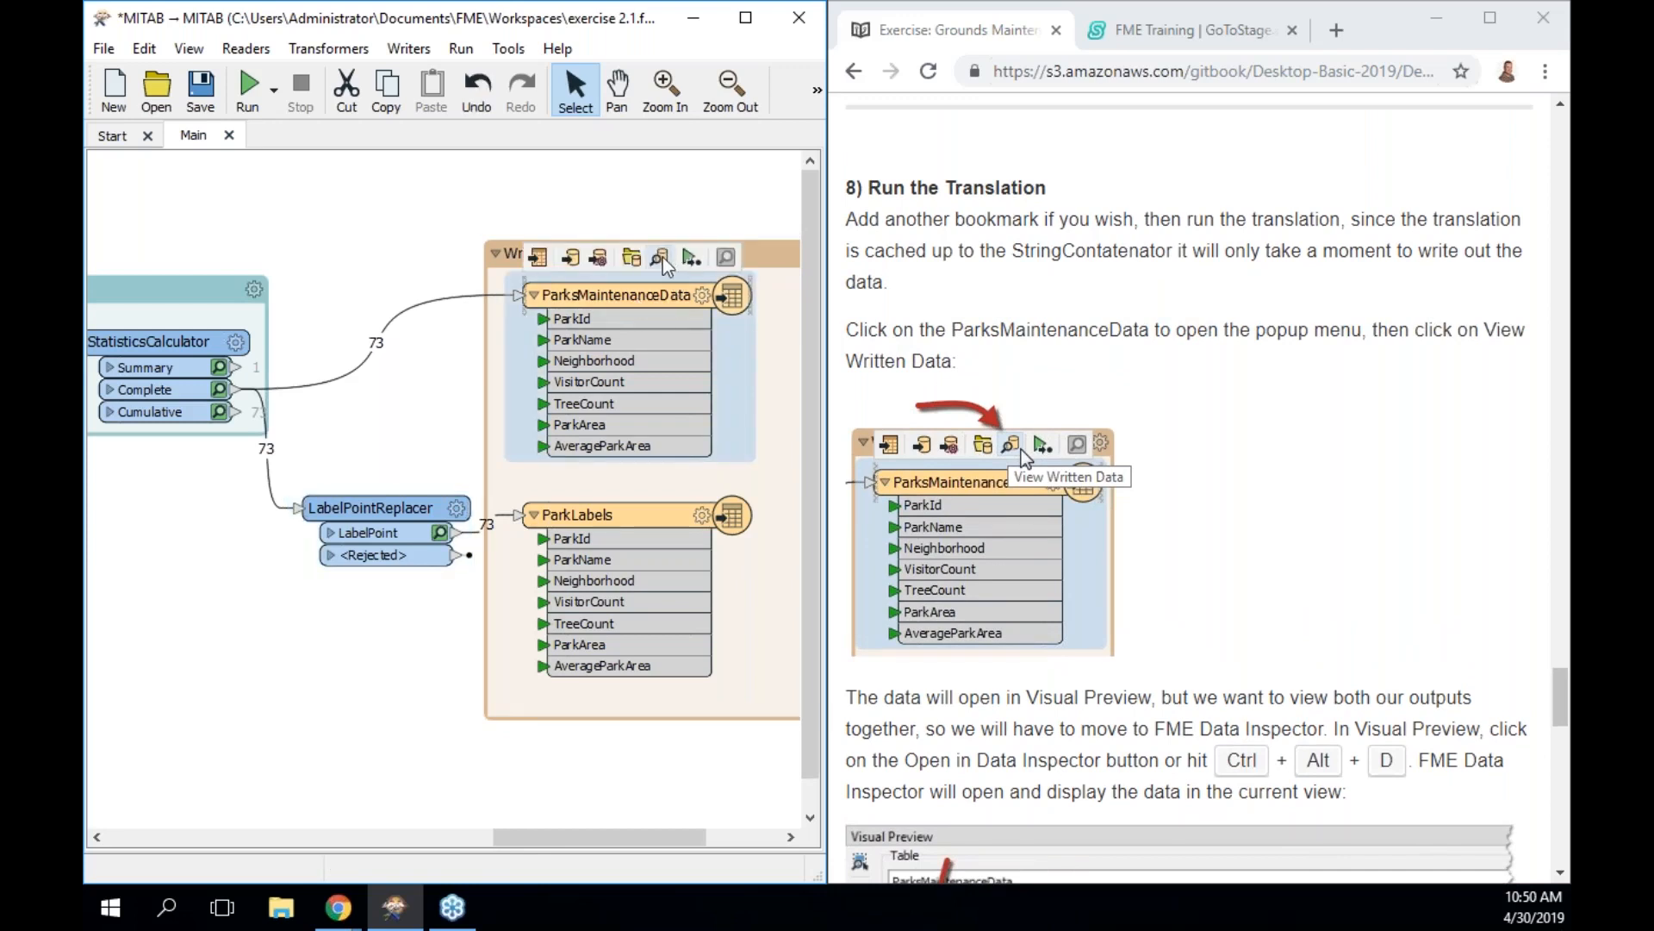
left_click(636, 512)
left_click(660, 478)
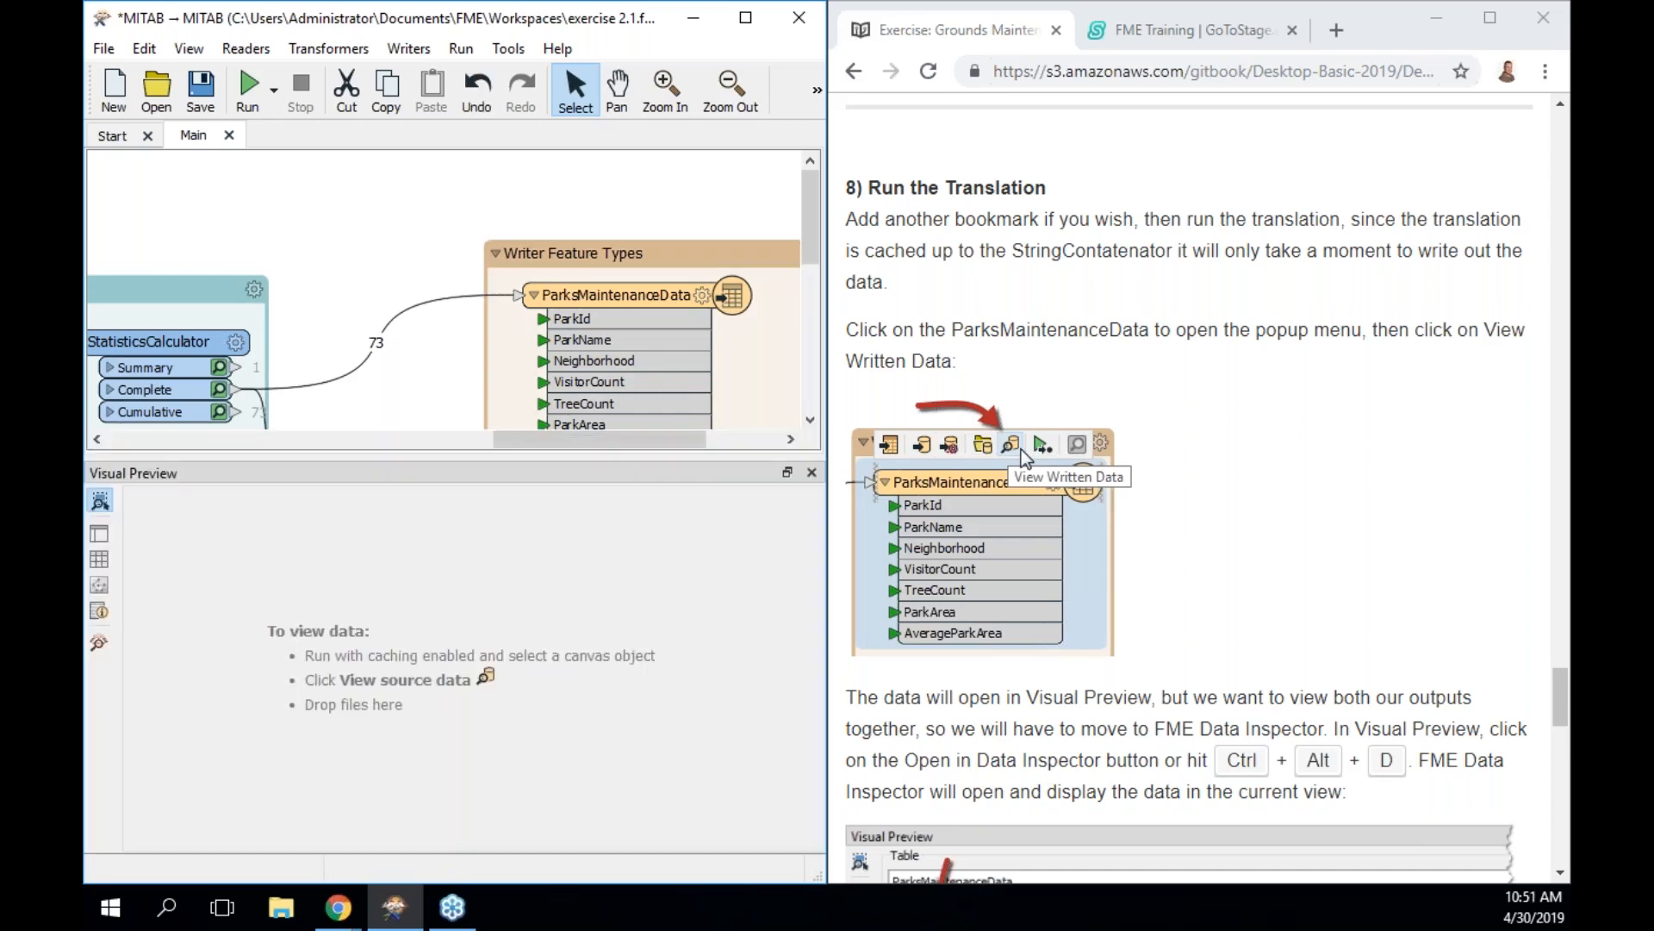
left_click_drag(806, 241, 804, 321)
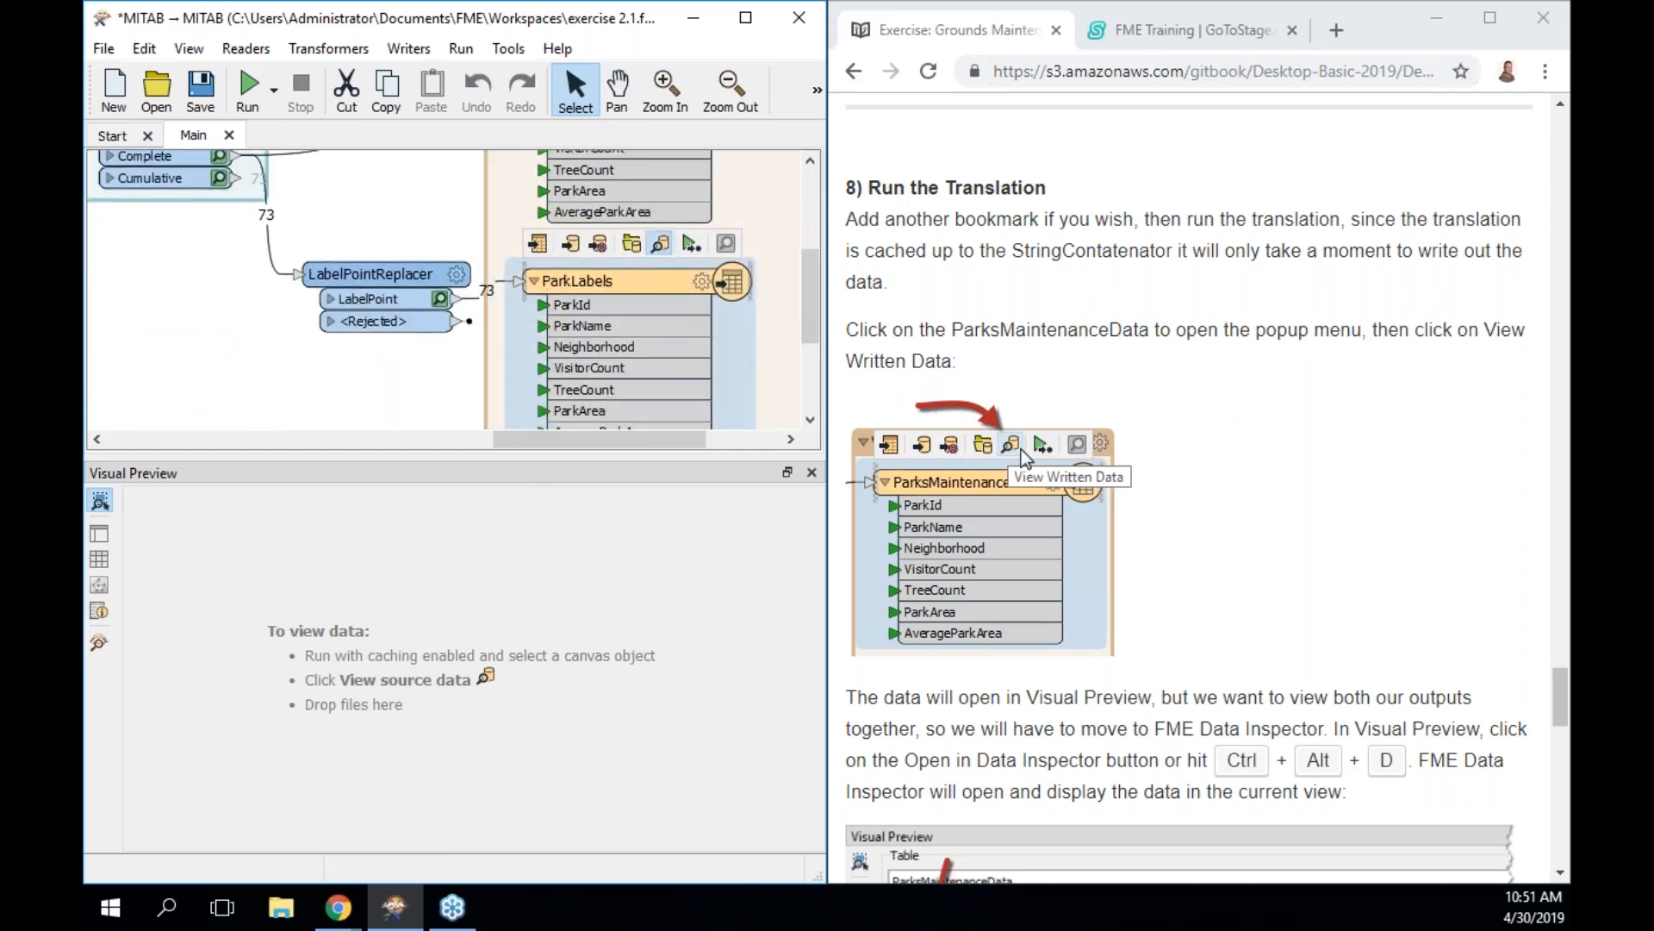
left_click(660, 244)
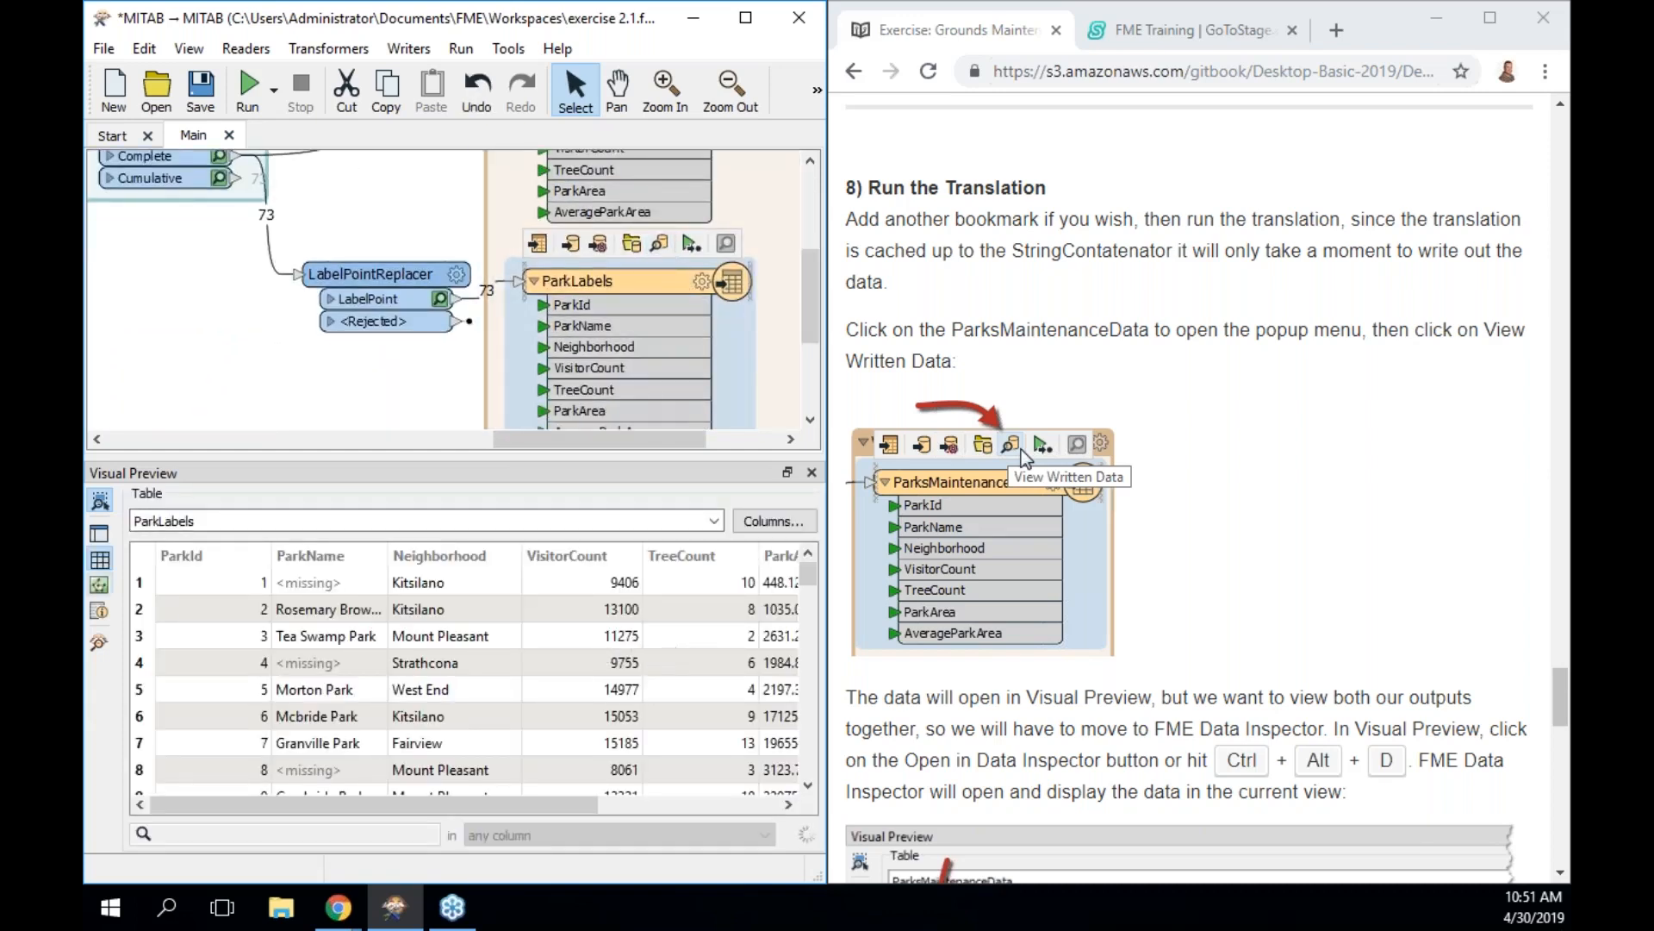
Show the ParkLabels graphics in Visual Preview and examine the full label text of a single park up close
left_click(100, 587)
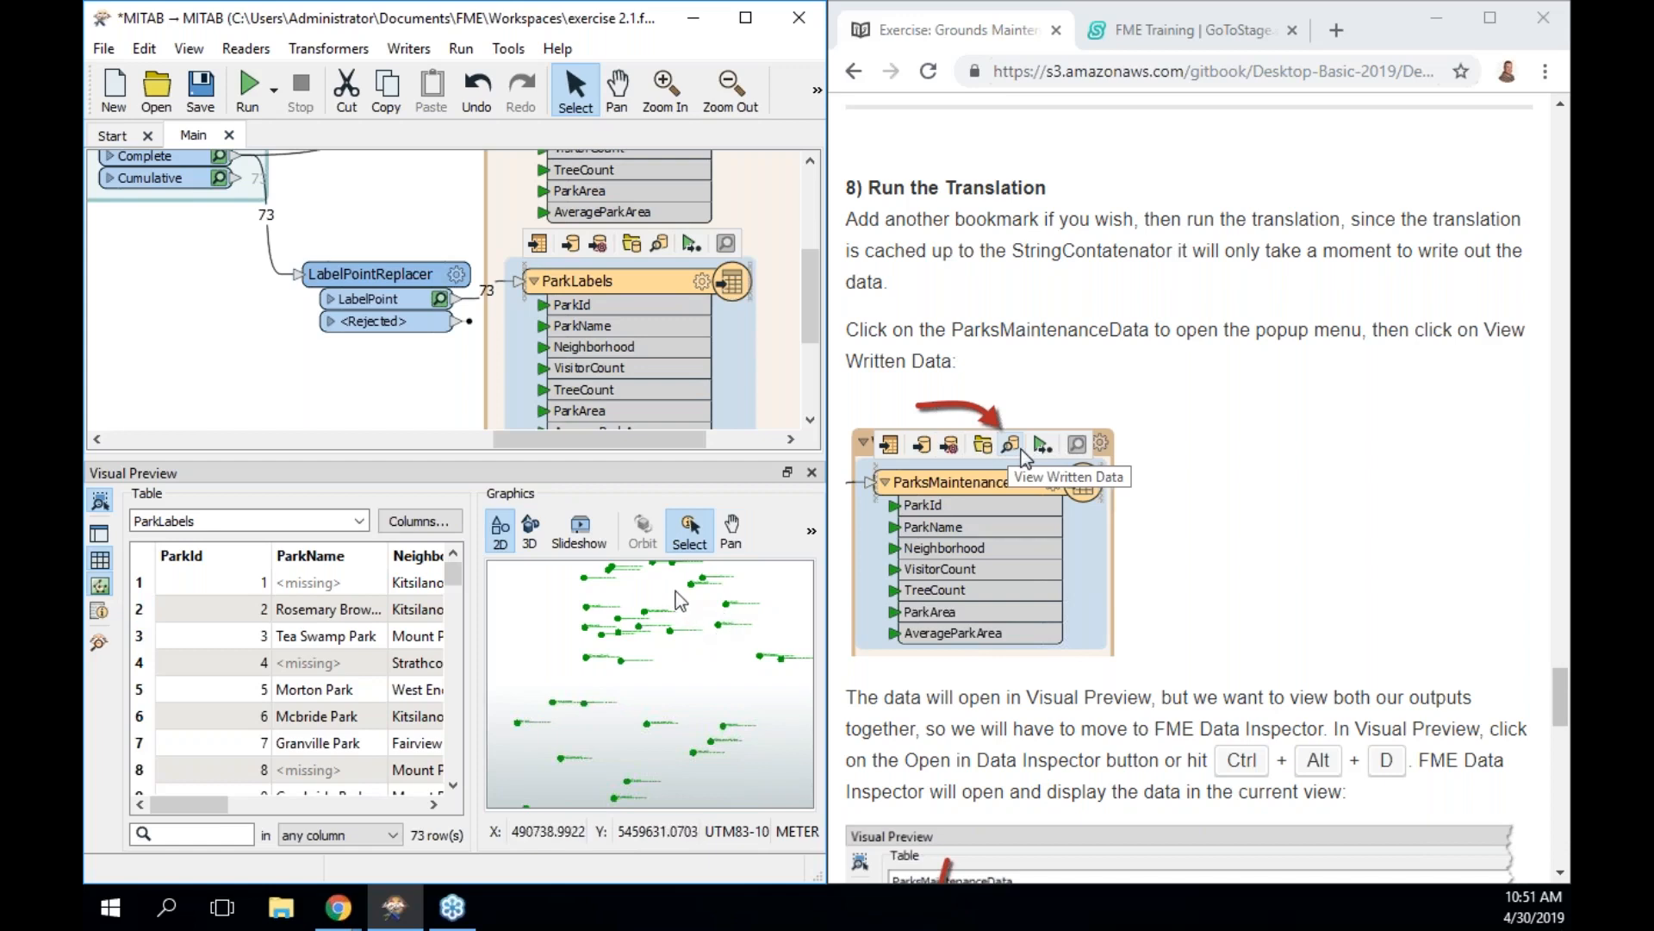
scroll(722, 622, "up", 2)
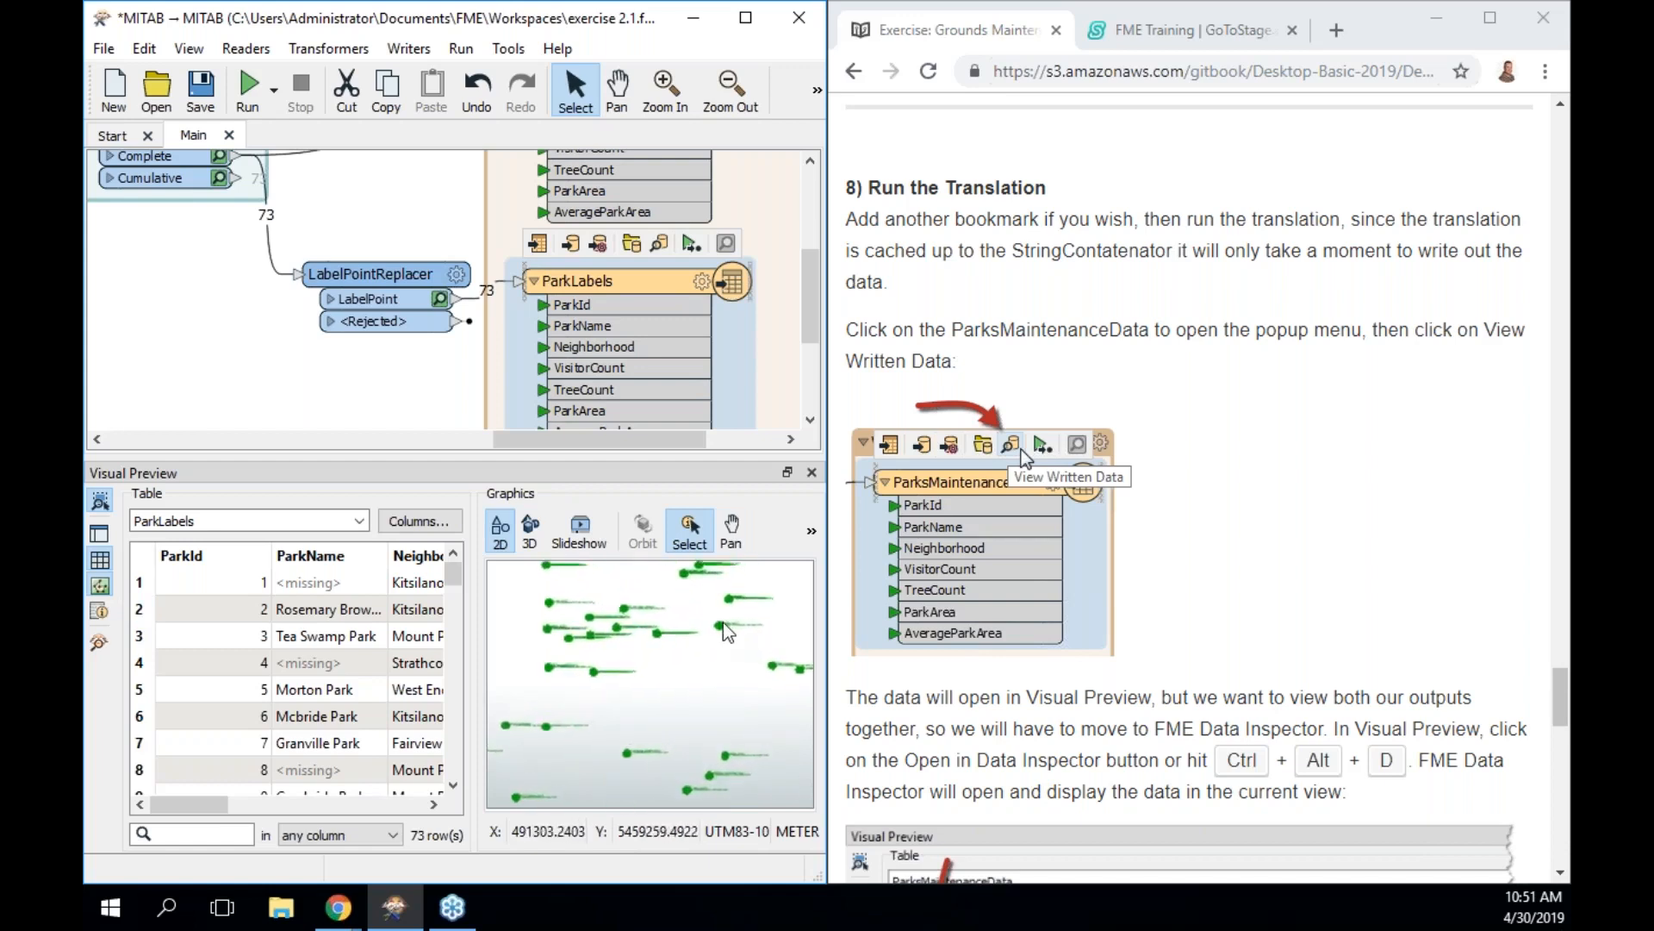
scroll(722, 622, "up", 2)
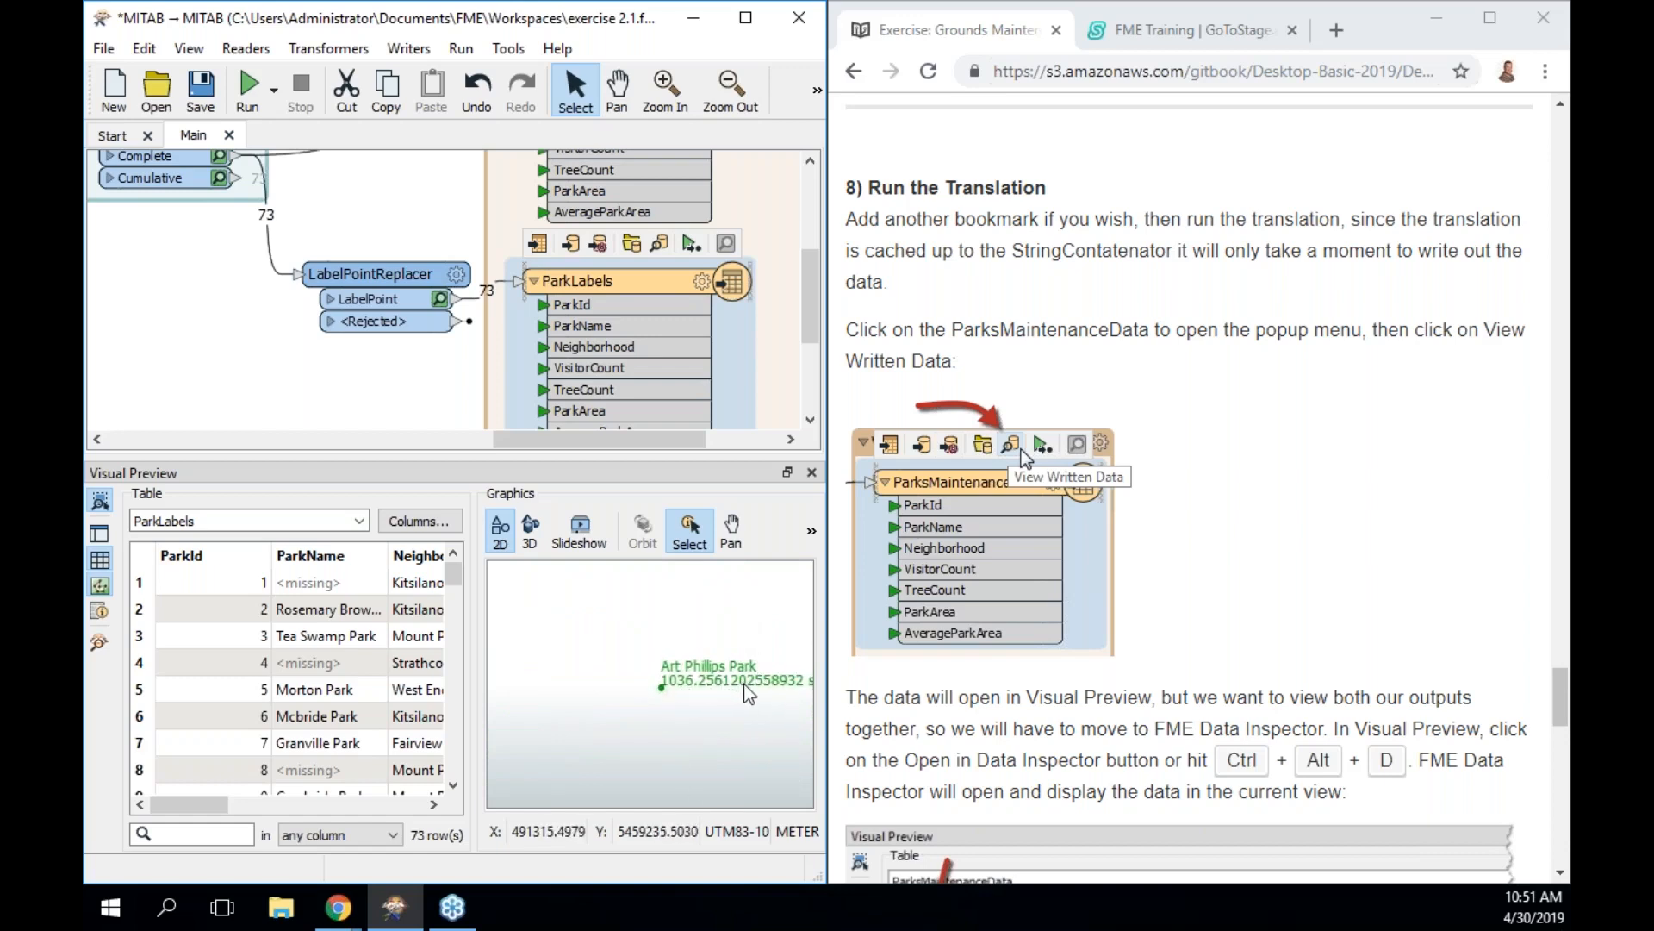
left_click(731, 530)
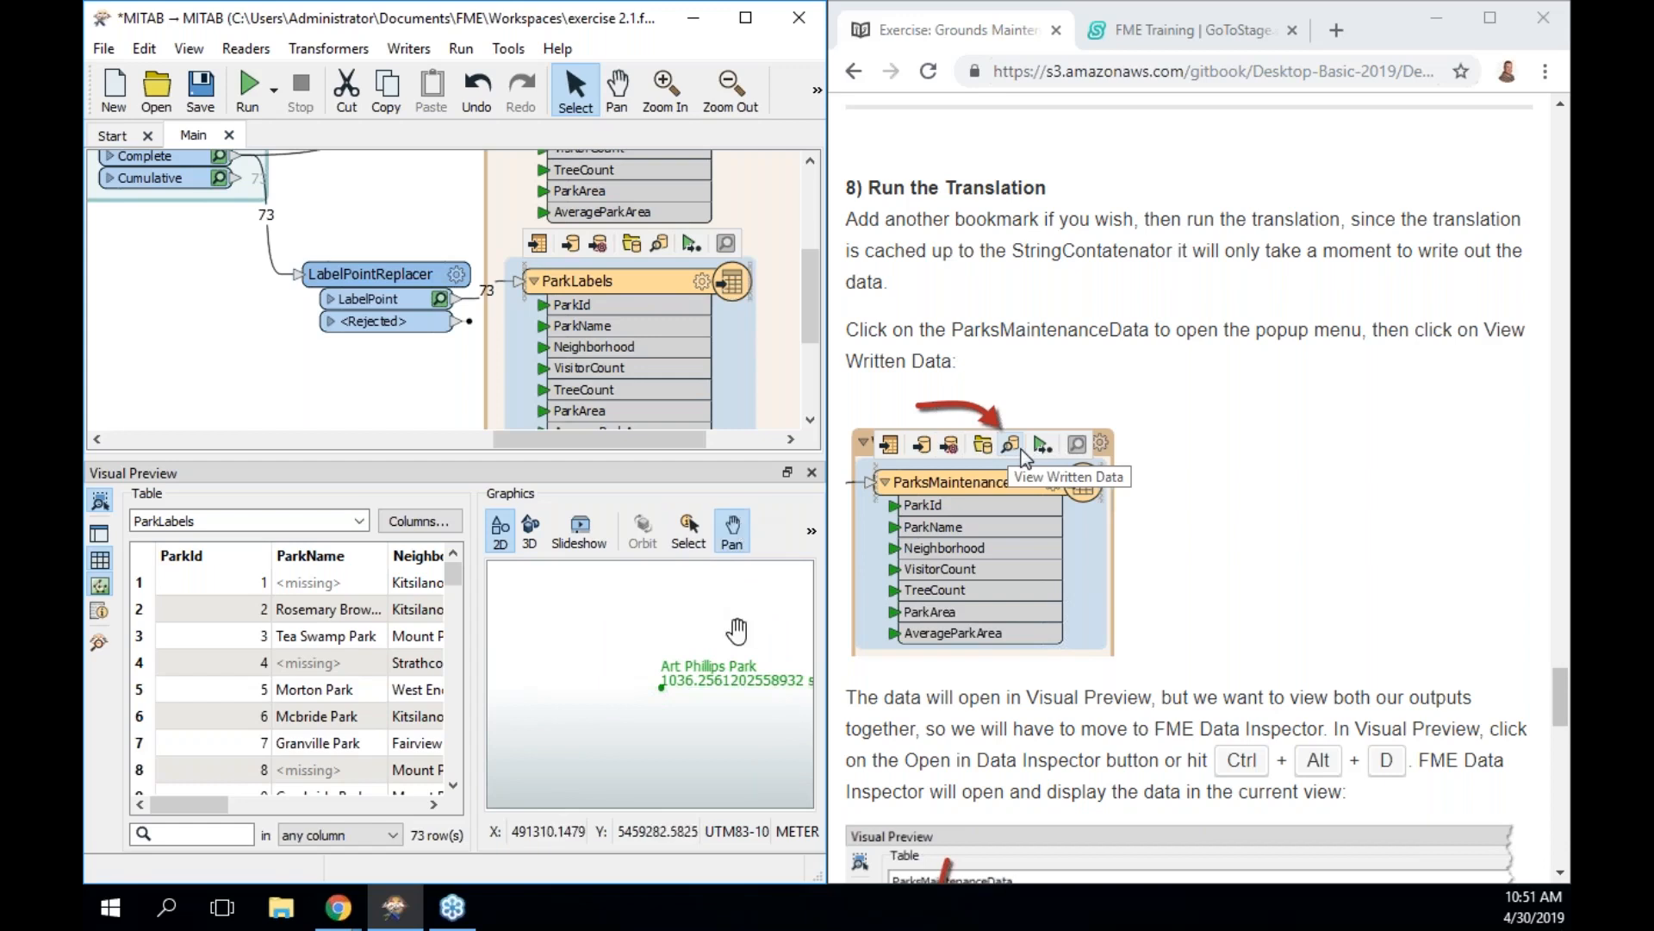
left_click_drag(735, 637, 627, 637)
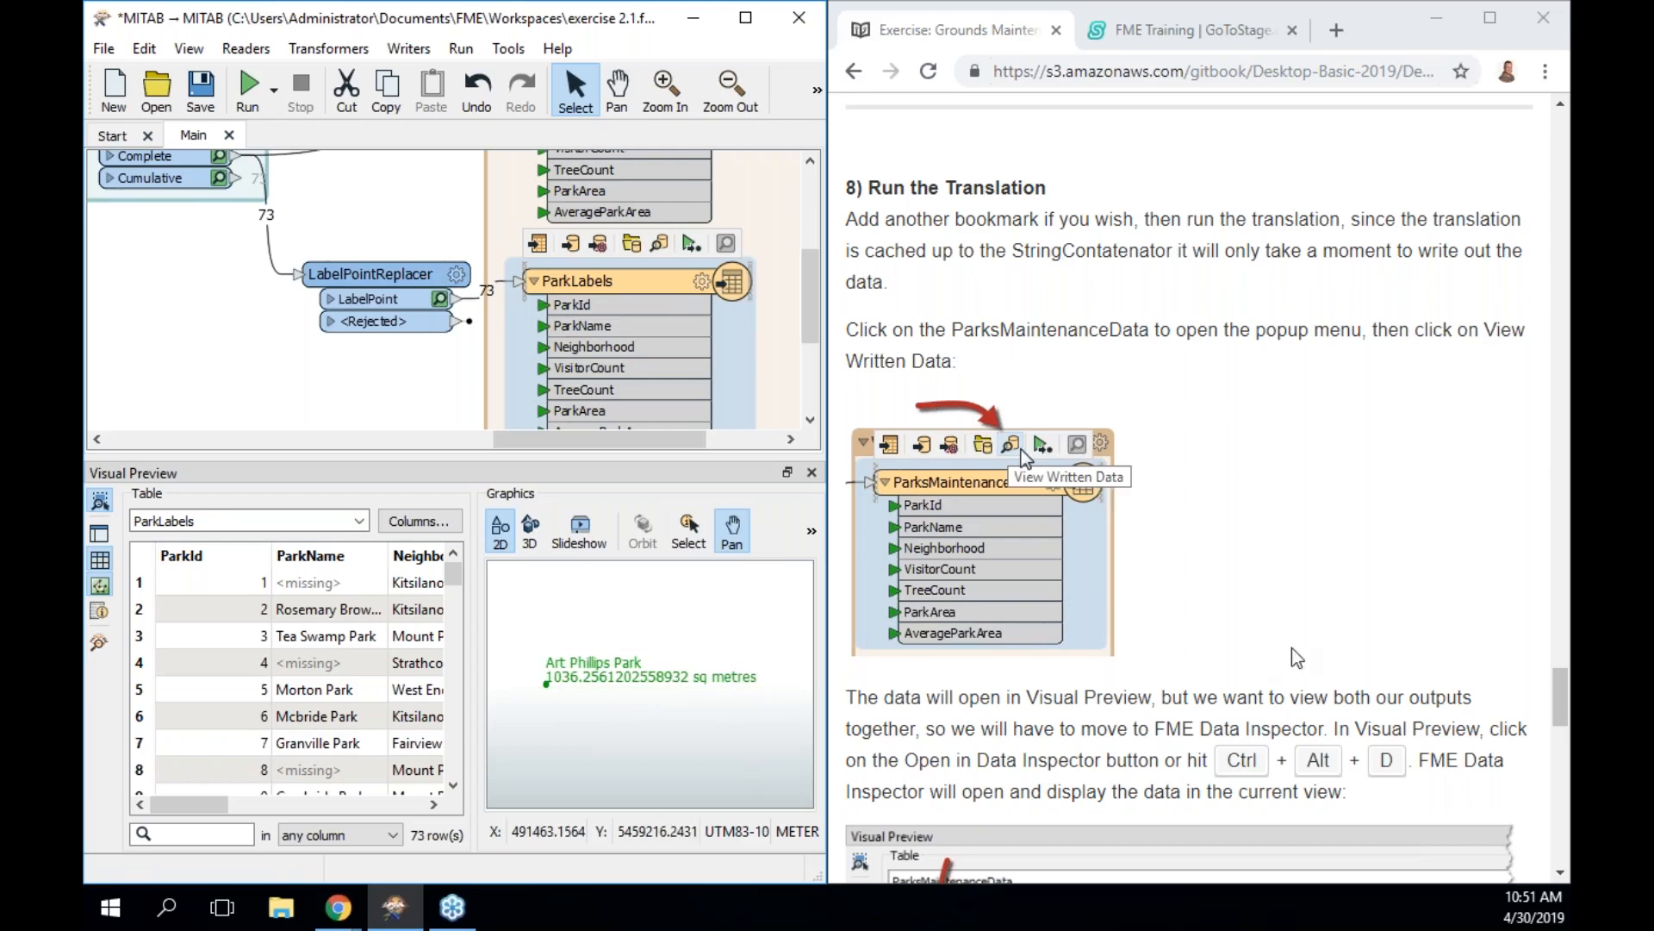
Open the previewed ParkLabels data in FME Data Inspector as the exercise instructs
scroll(1291, 648, "down", 1)
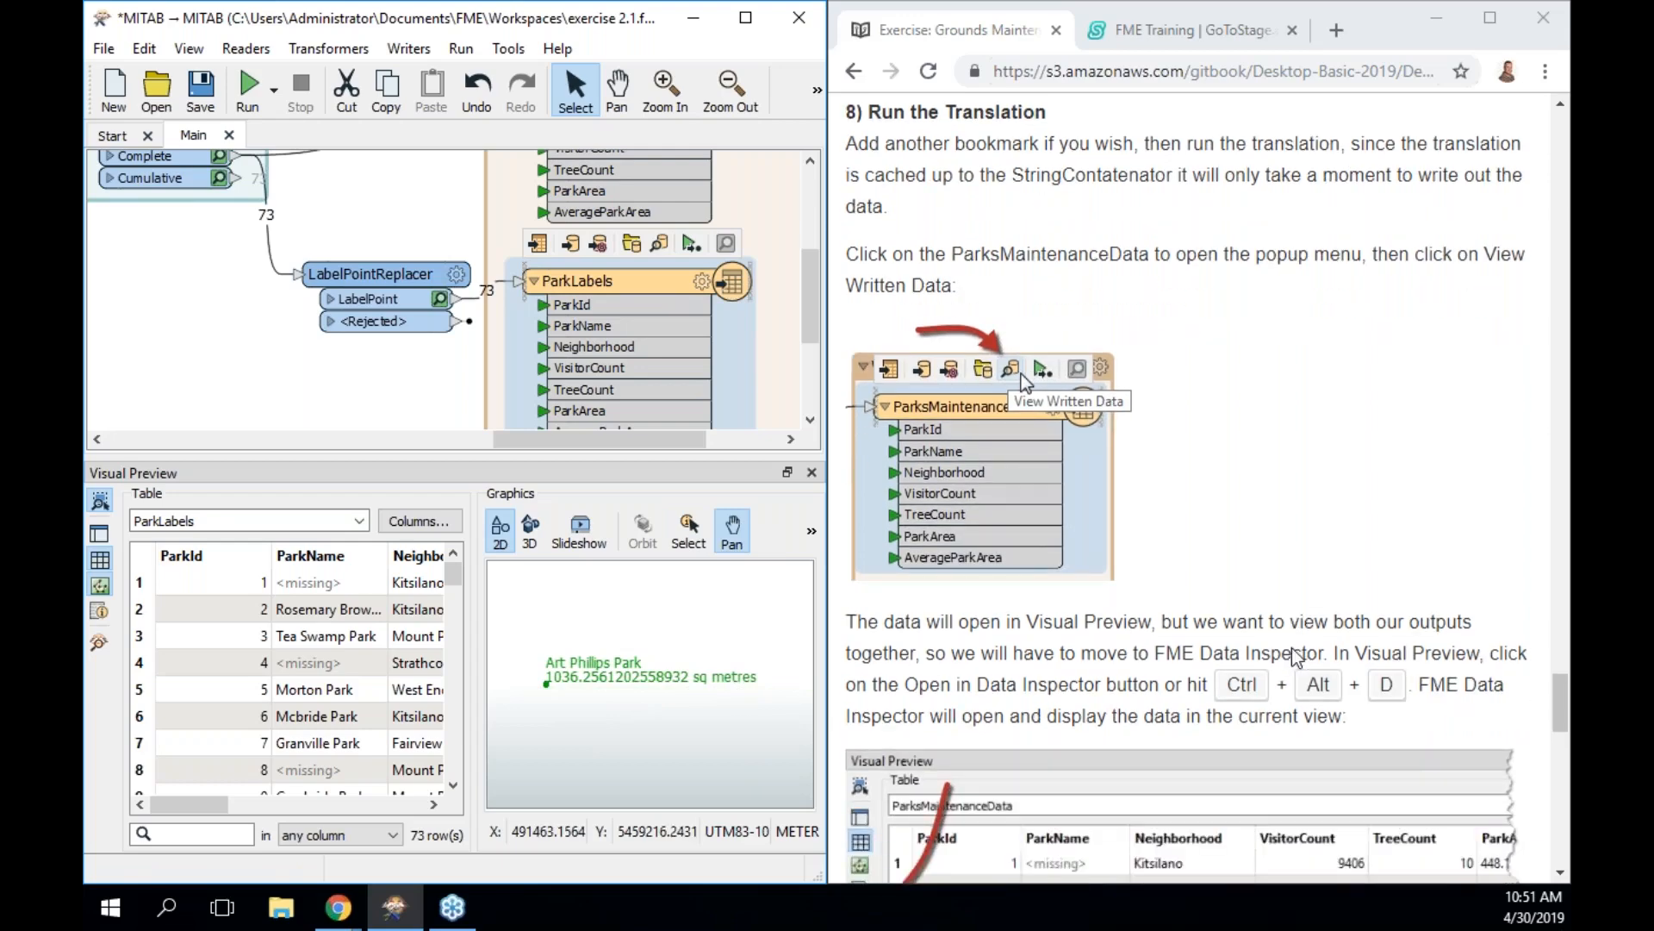
scroll(1291, 653, "down", 3)
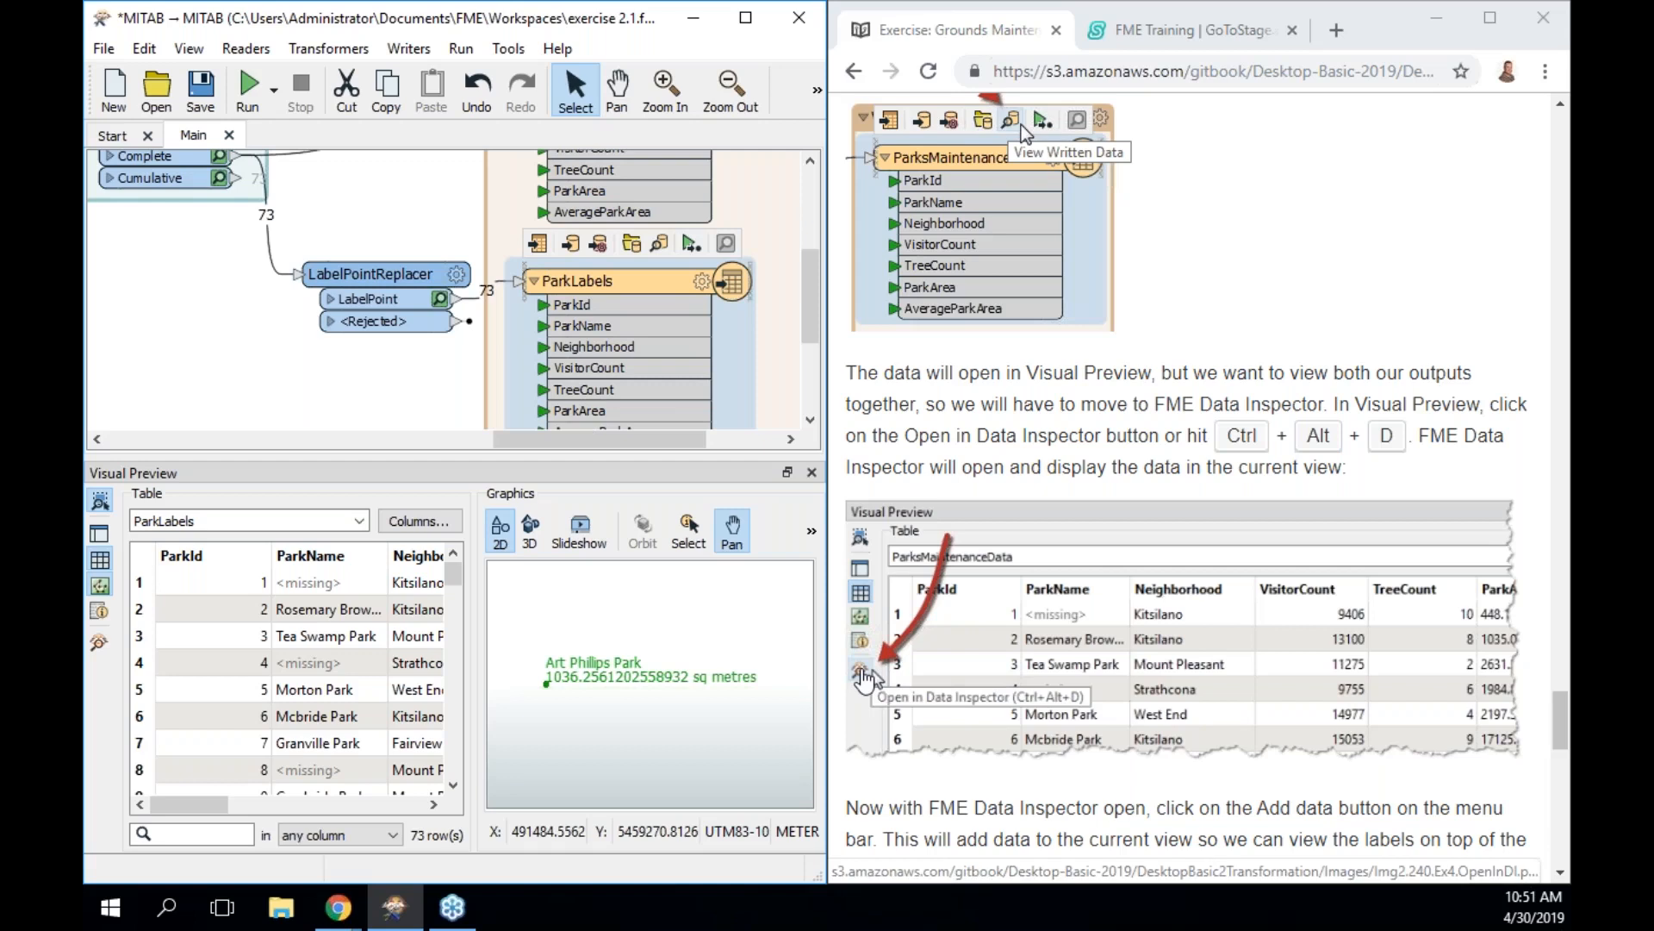
left_click(100, 645)
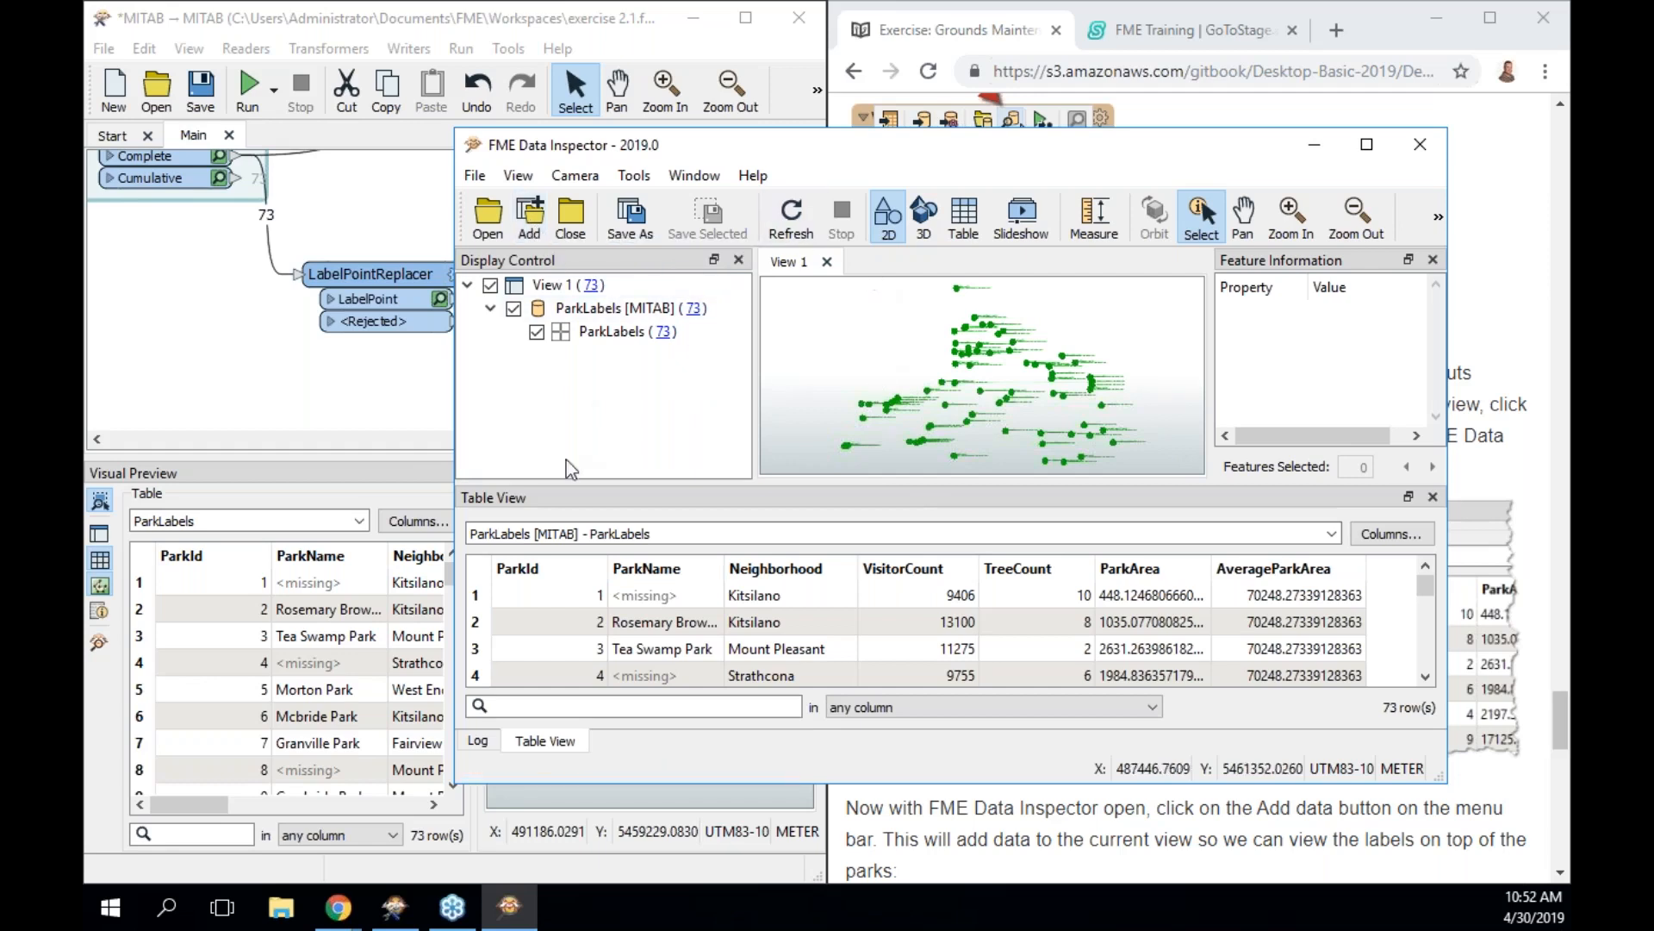
Add the MapInfo TAB dataset ParksMaintenanceData.tab from the Output\Training folder to the current Data Inspector view
left_click(531, 216)
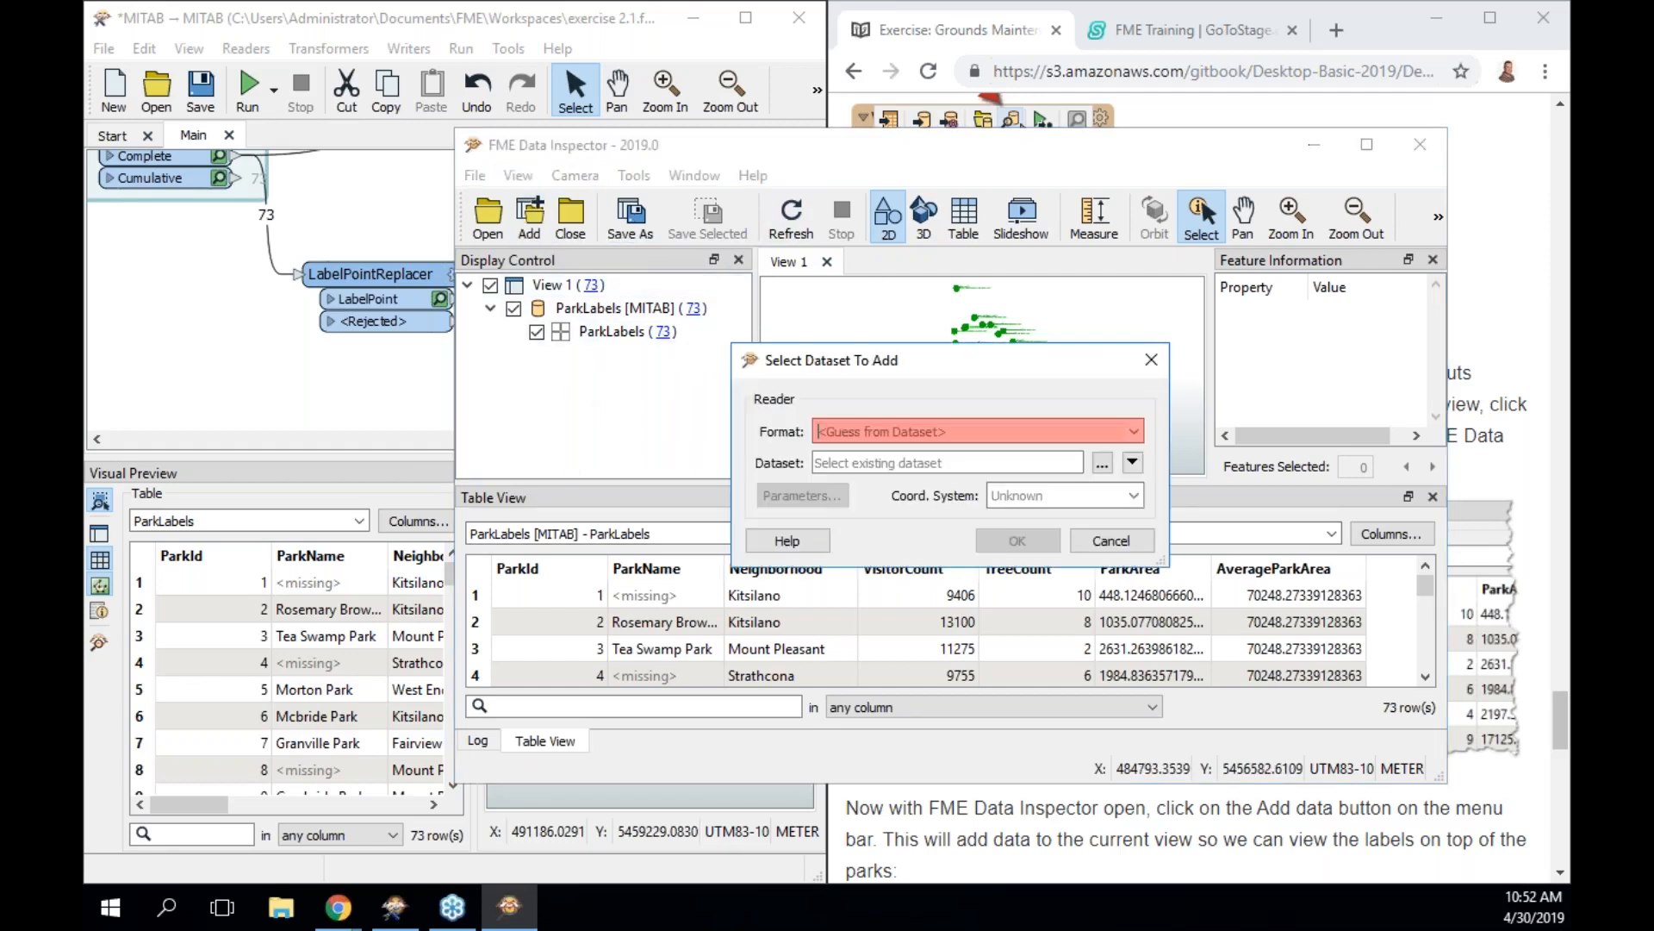
left_click(1102, 463)
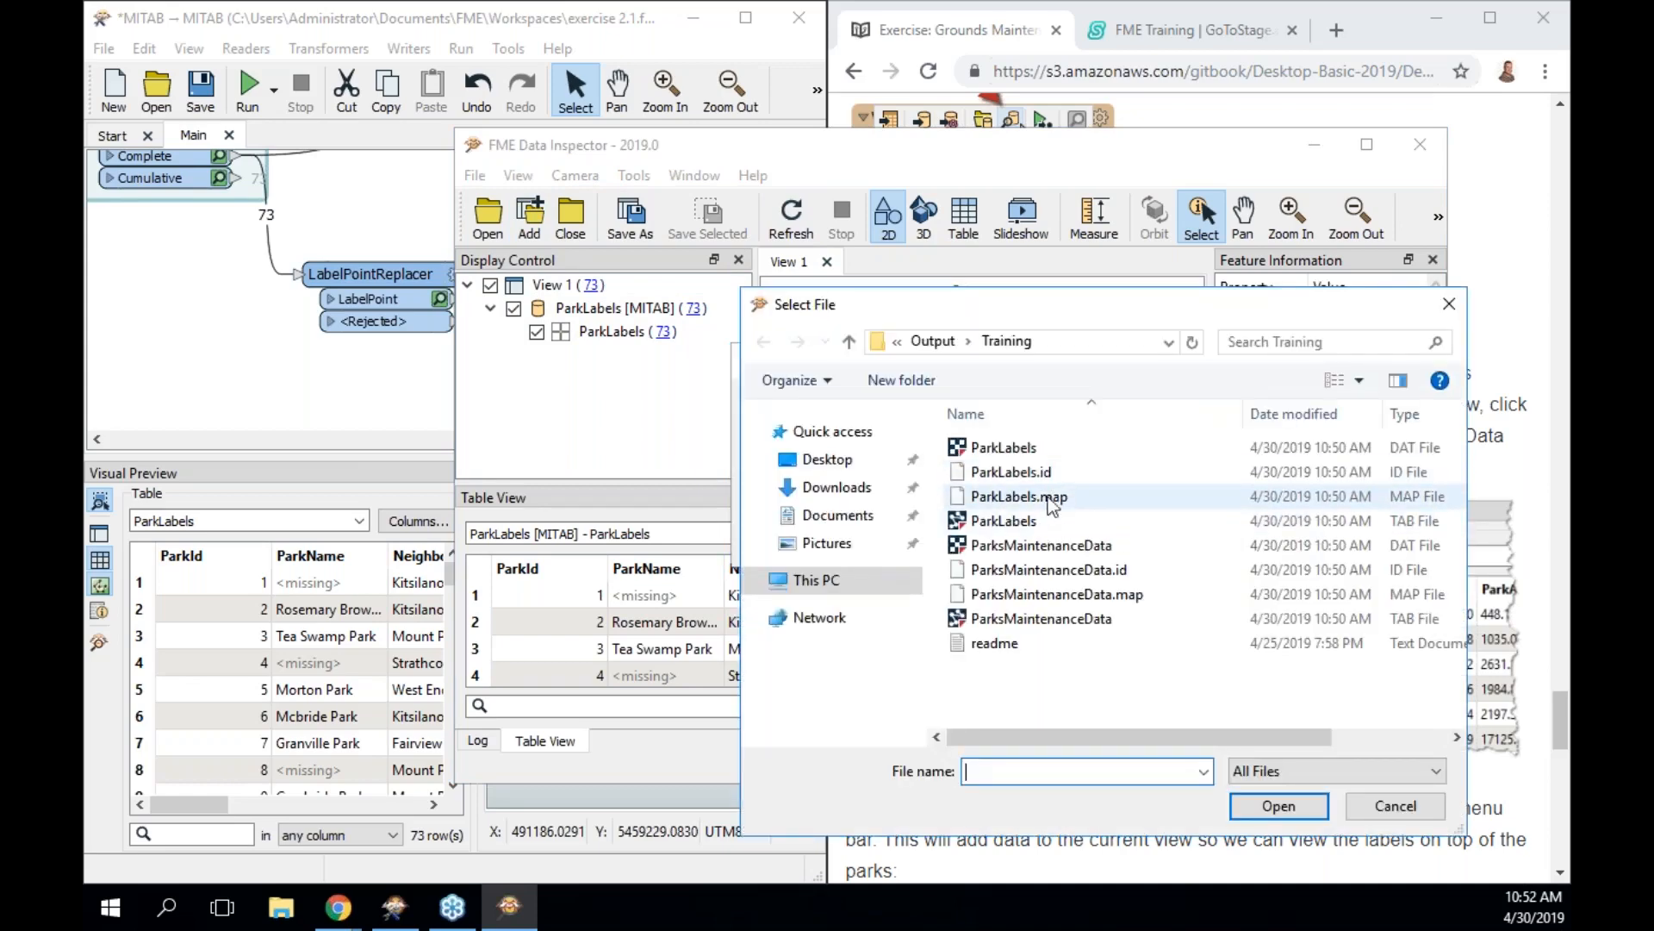
left_click(1069, 549)
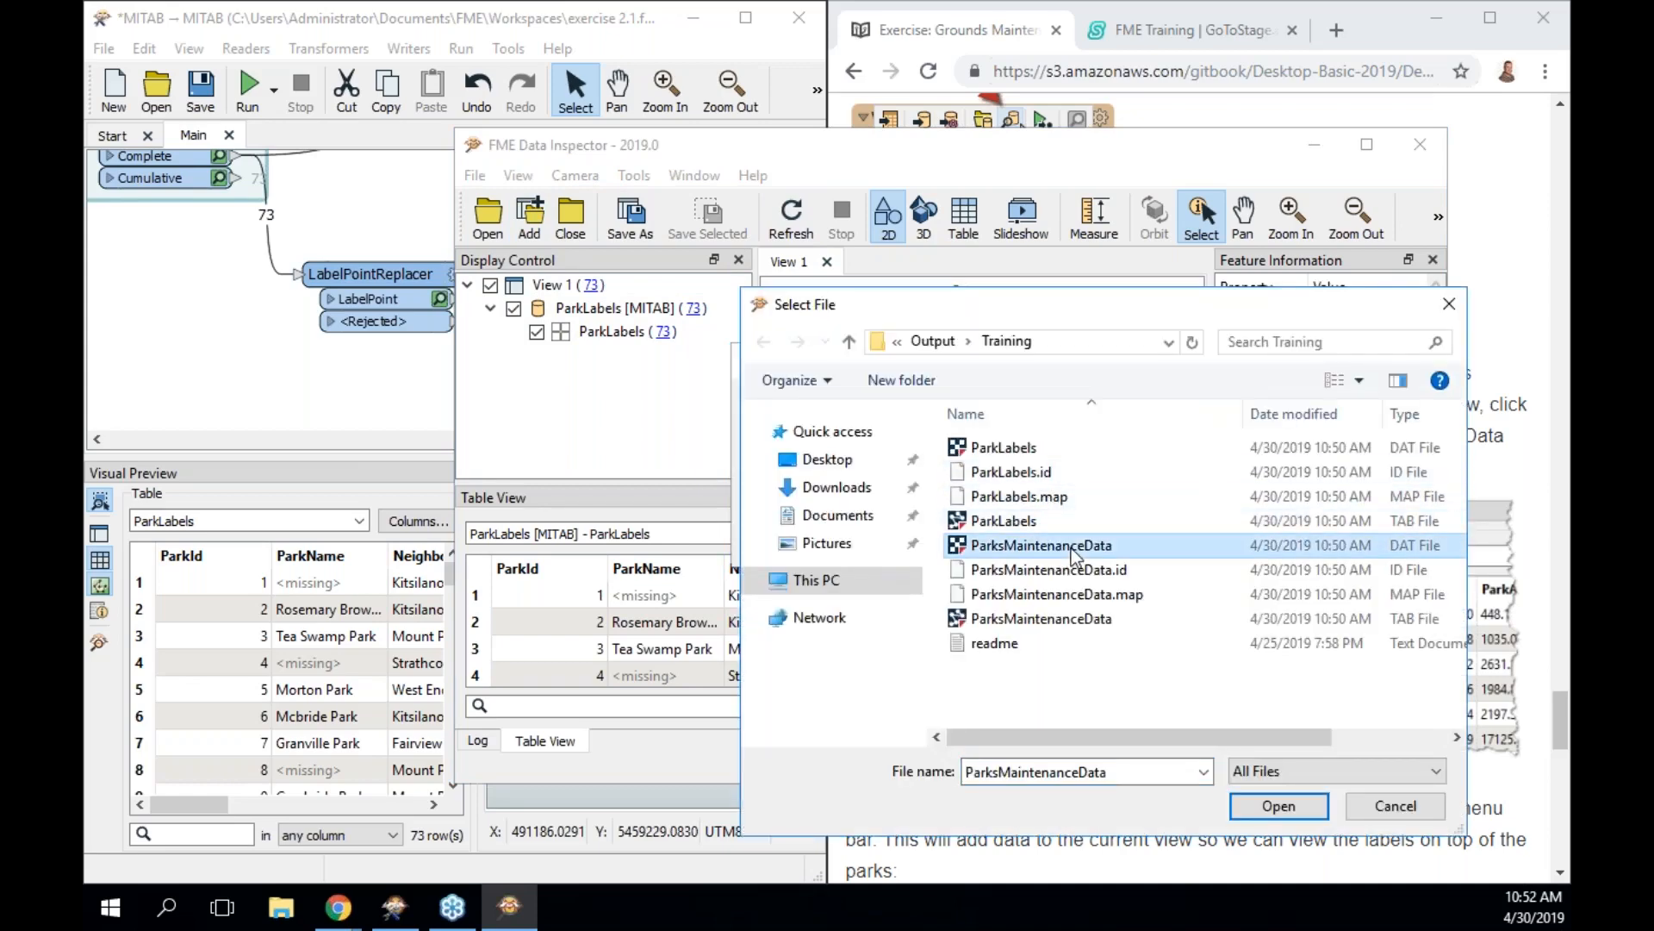
left_click(1073, 621)
left_click(1278, 804)
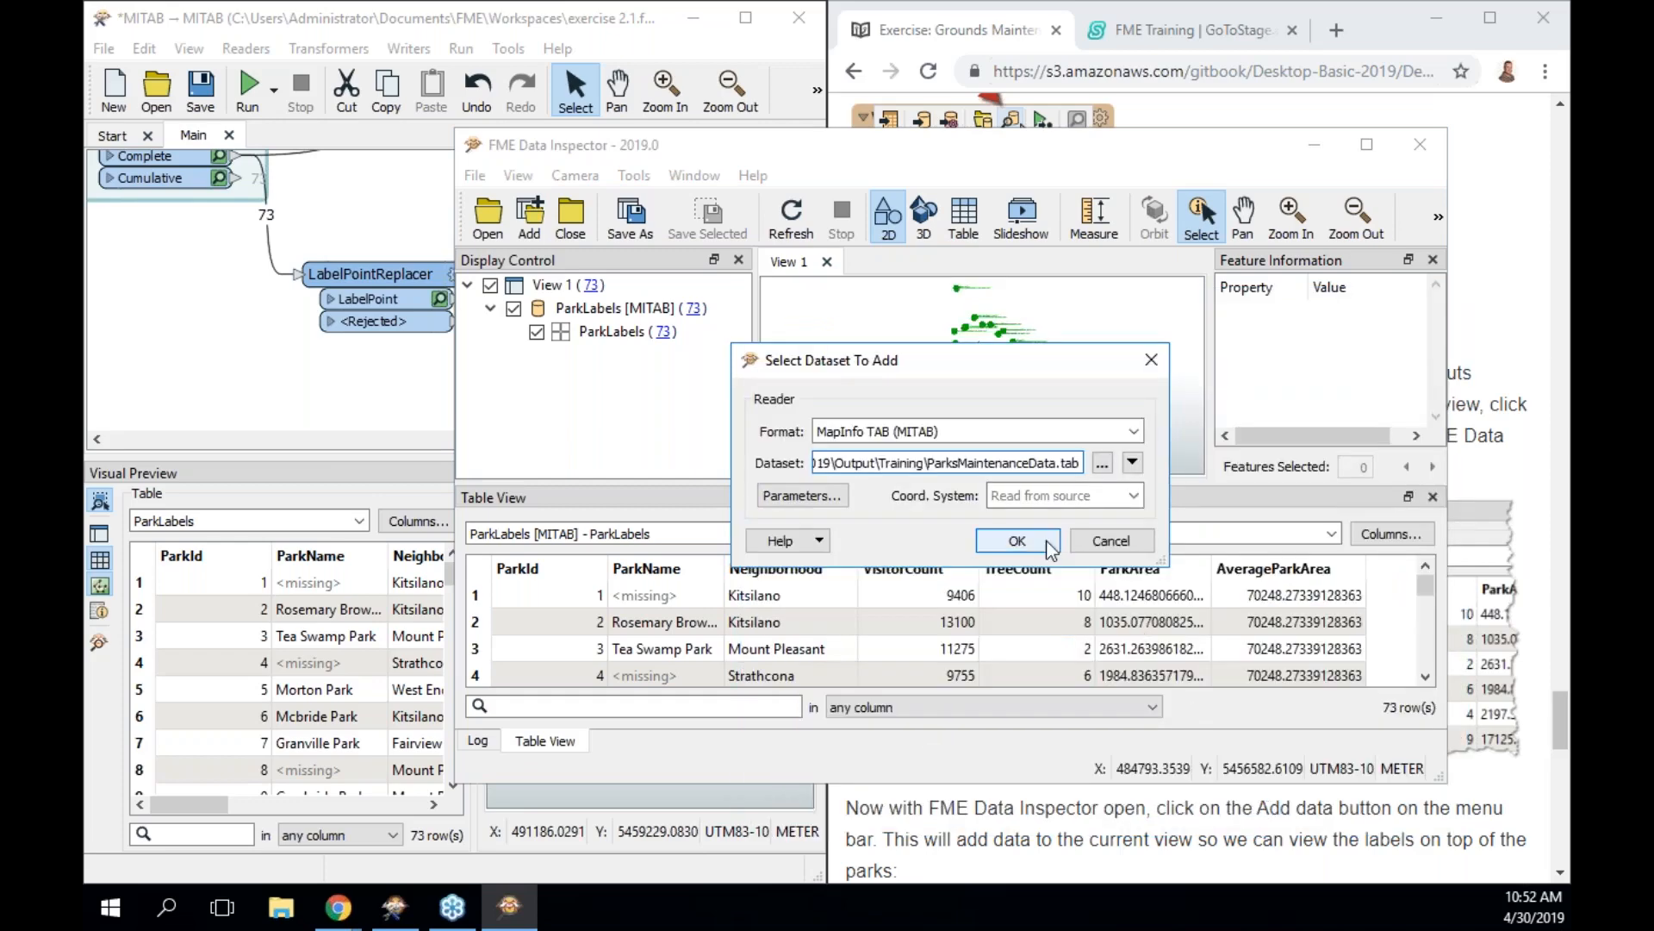
left_click(1017, 541)
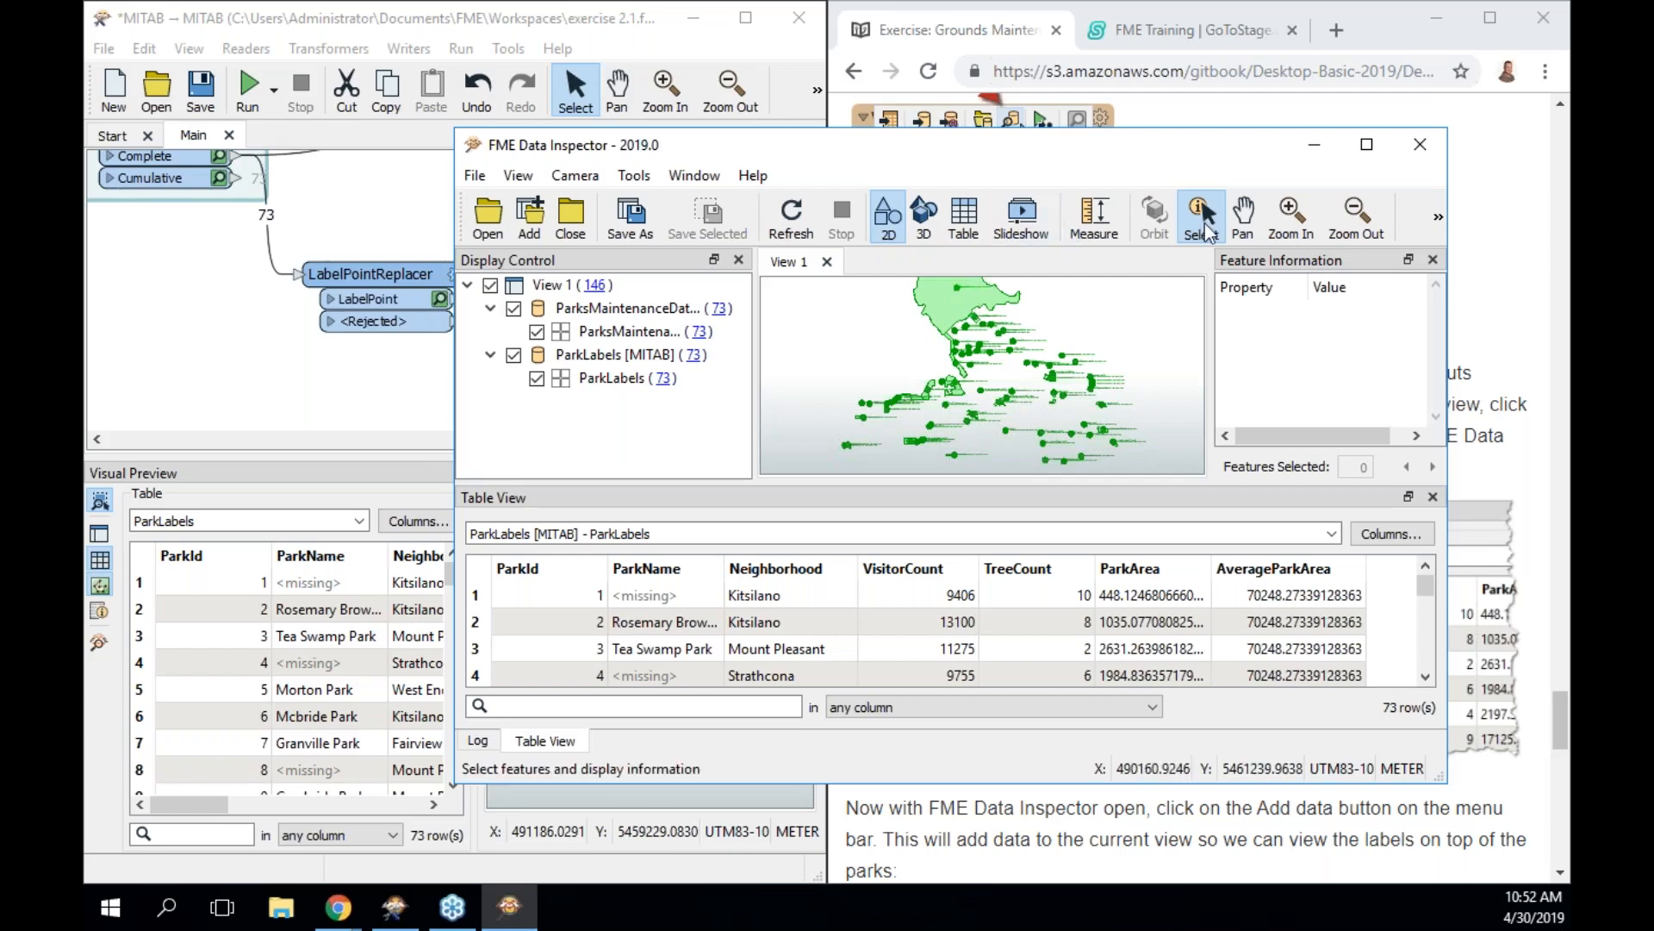
Examine a few neighbouring parks up close to check the name-and-area labels over their polygons
left_click(1293, 220)
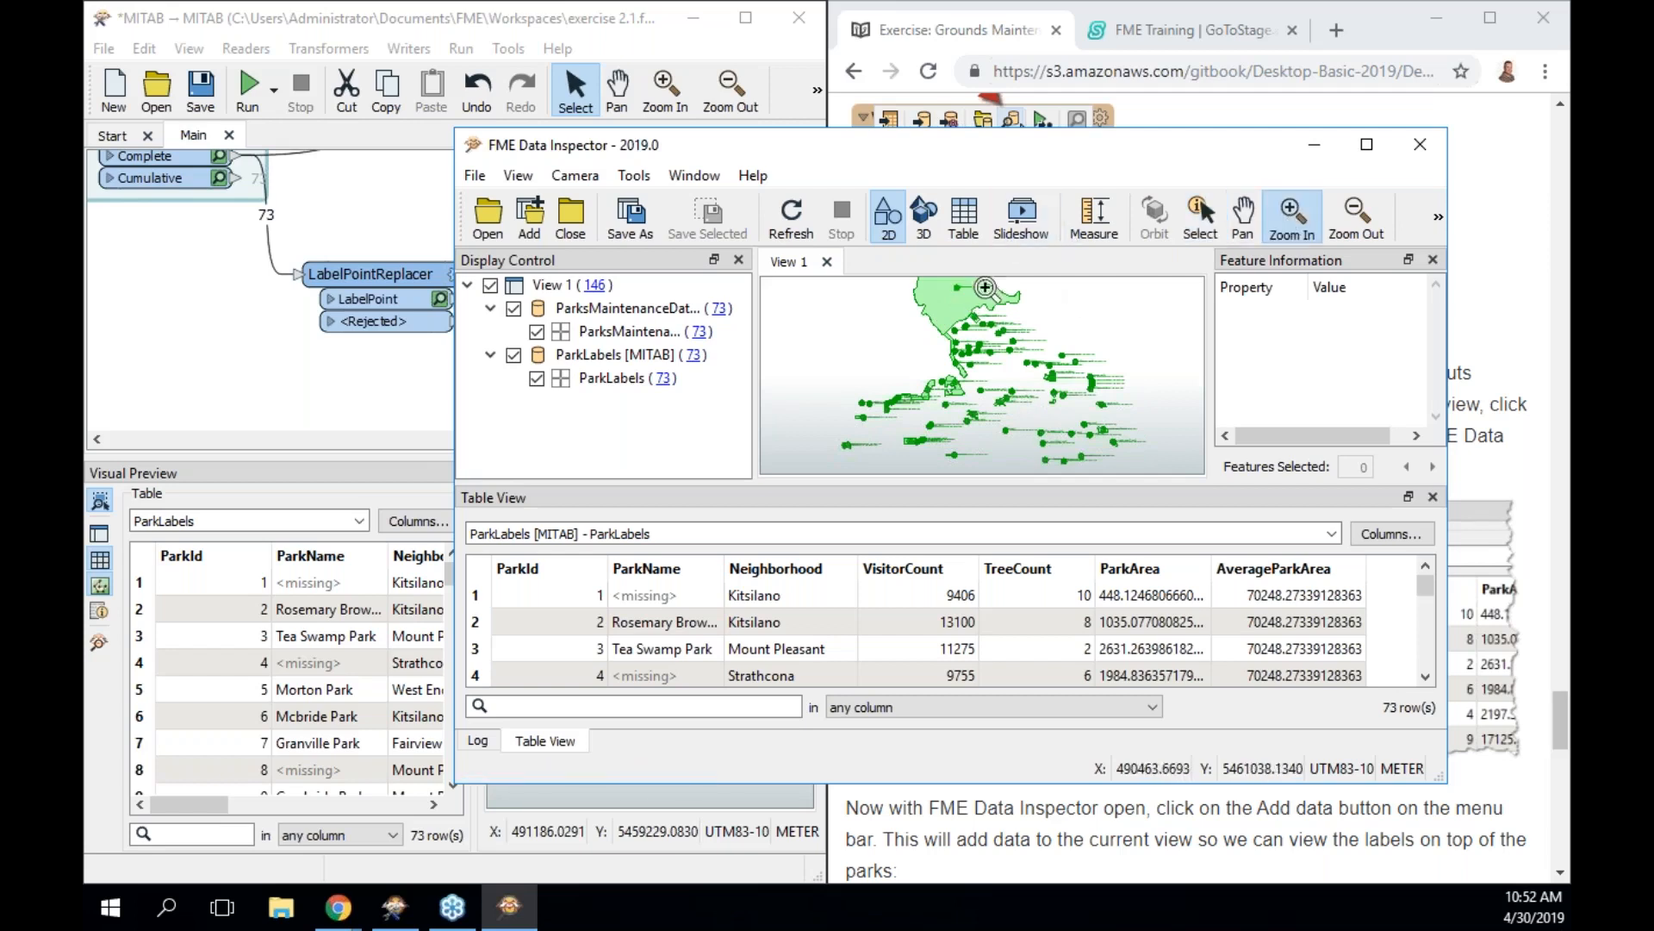
left_click(1040, 359)
left_click_drag(935, 316, 1002, 374)
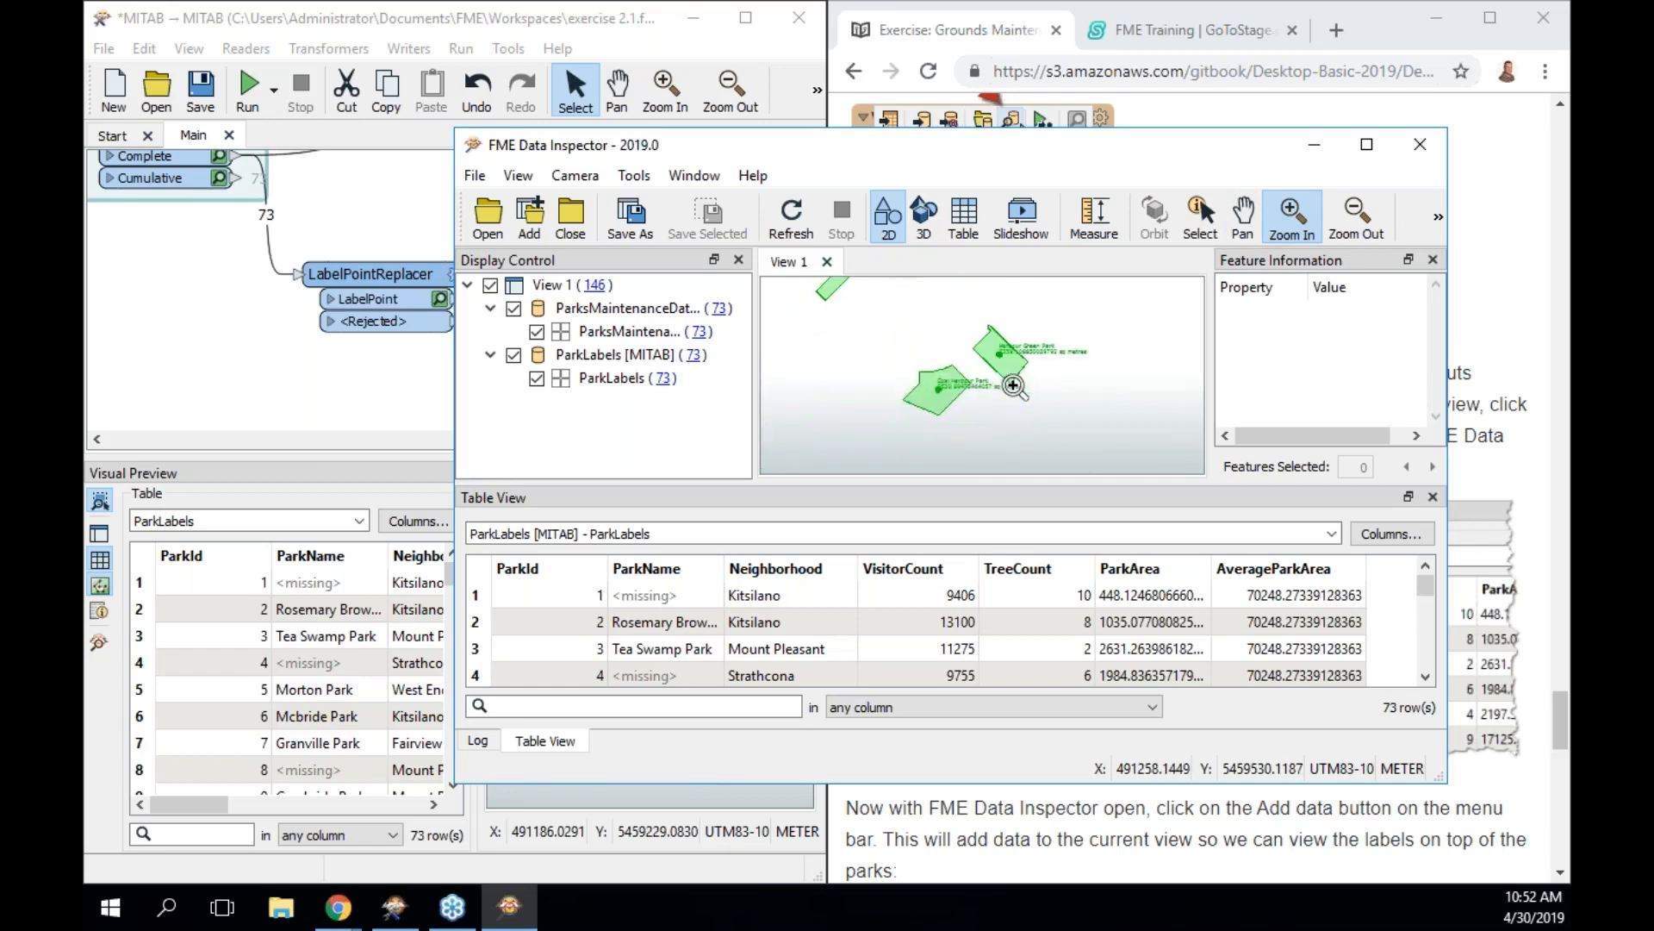
left_click_drag(867, 304, 1091, 429)
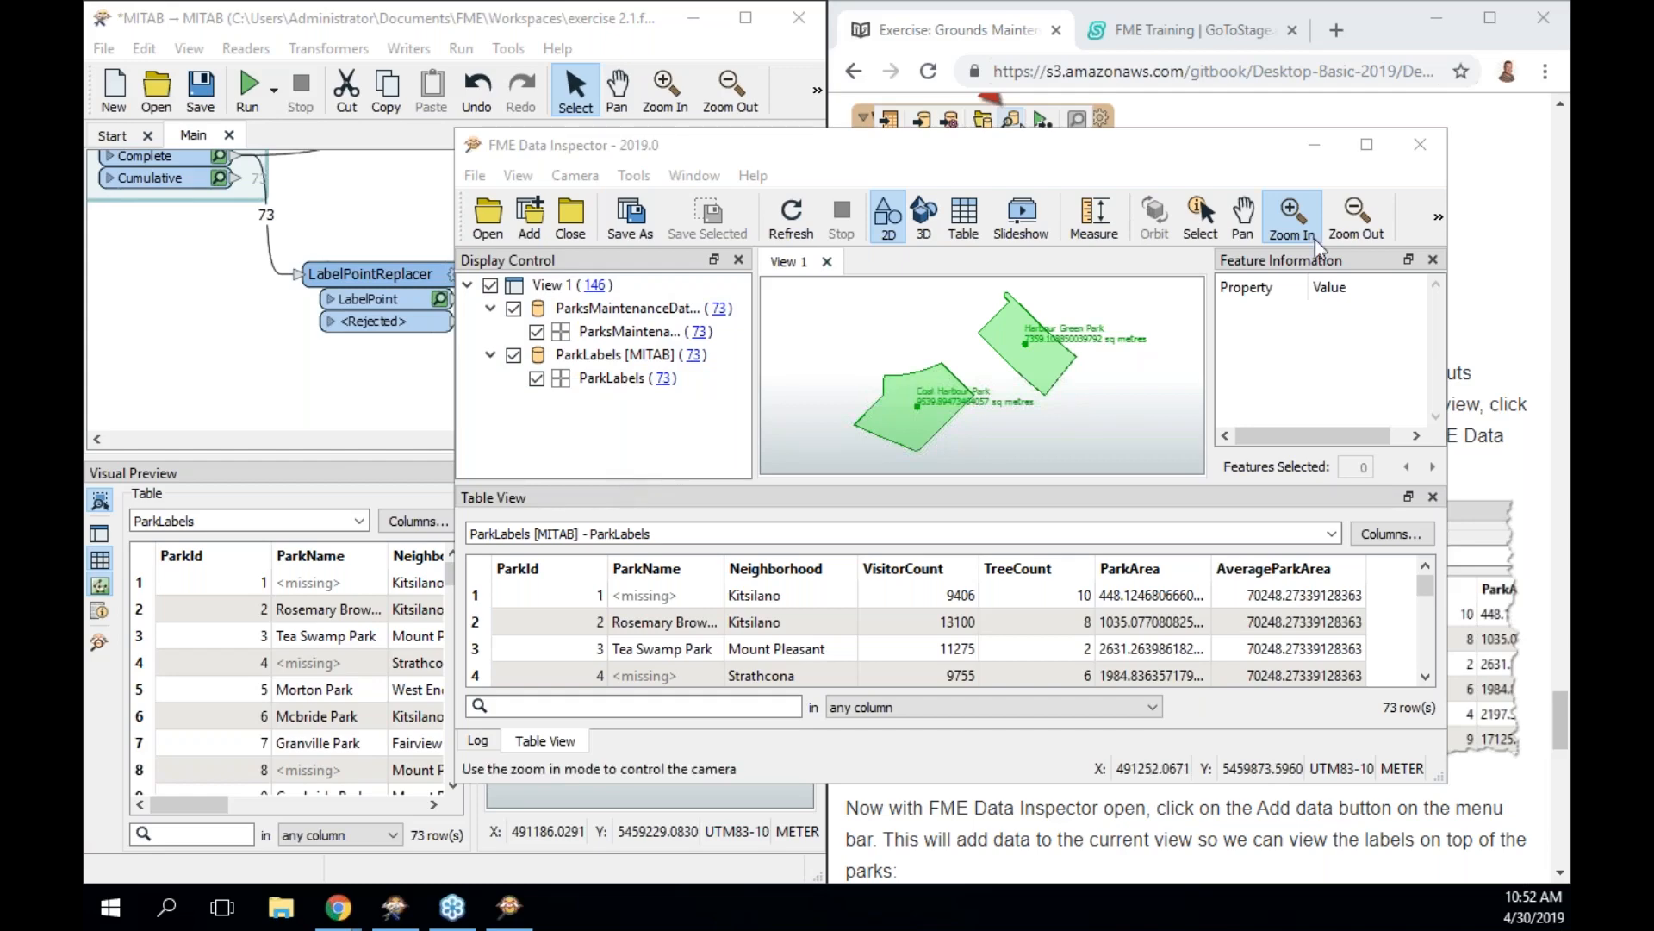
Close FME Data Inspector and preview the LabelPointReplacer LabelPoint and StatisticsCalculator Complete caches together
left_click(1417, 153)
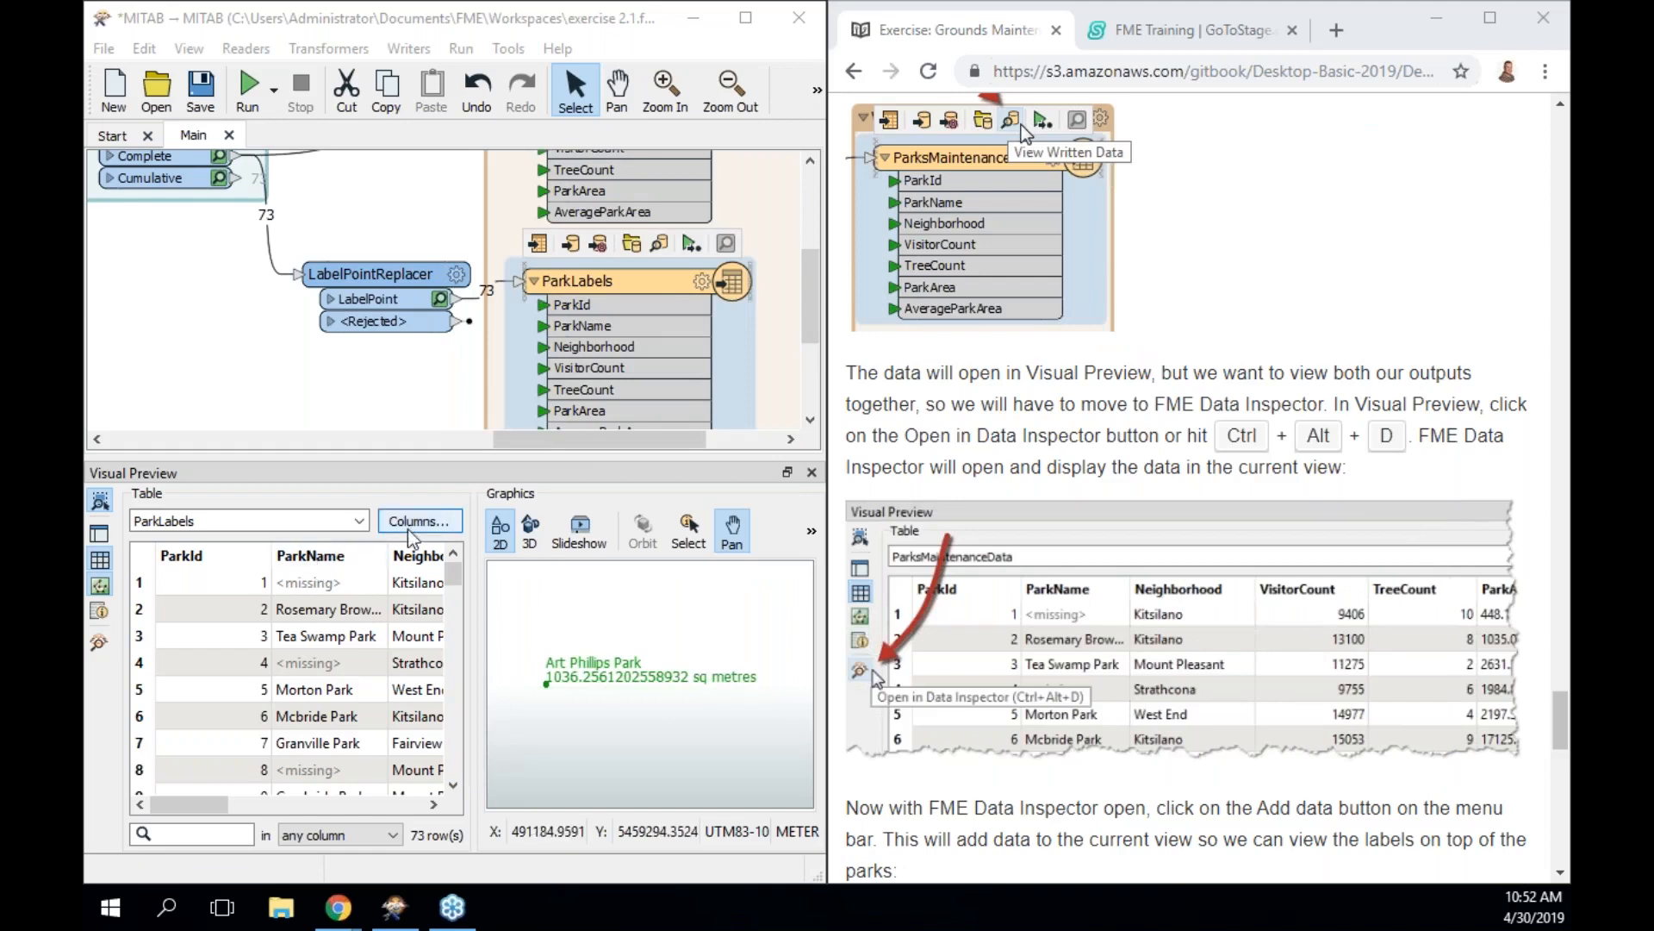
left_click_drag(813, 329, 812, 293)
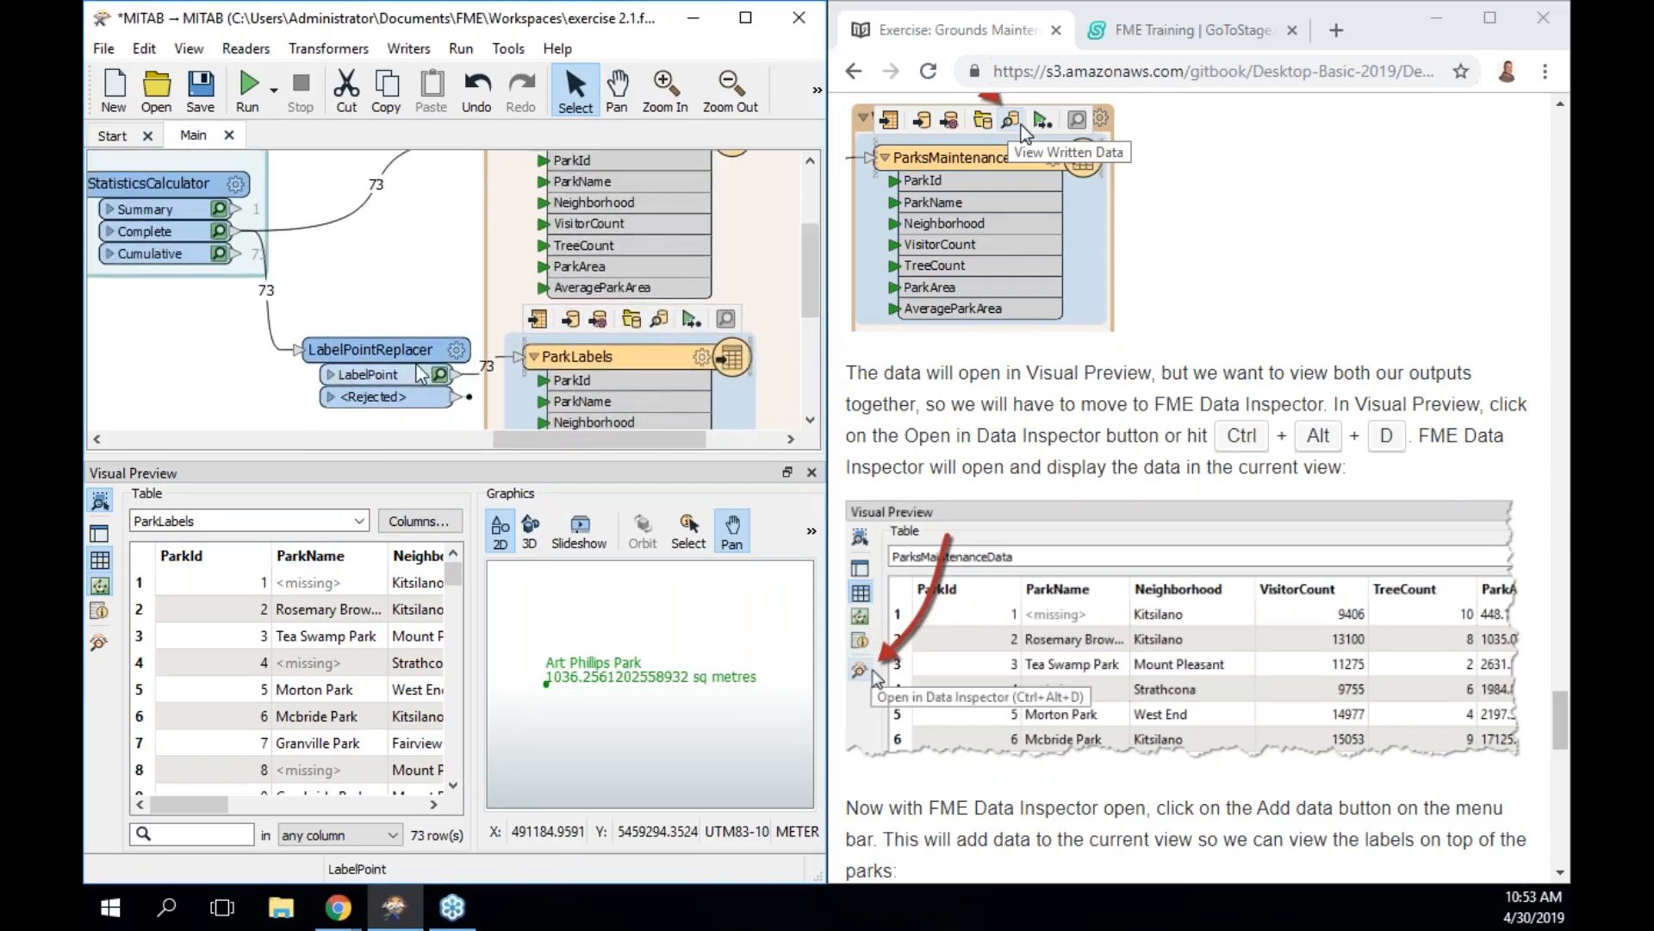
left_click(221, 233)
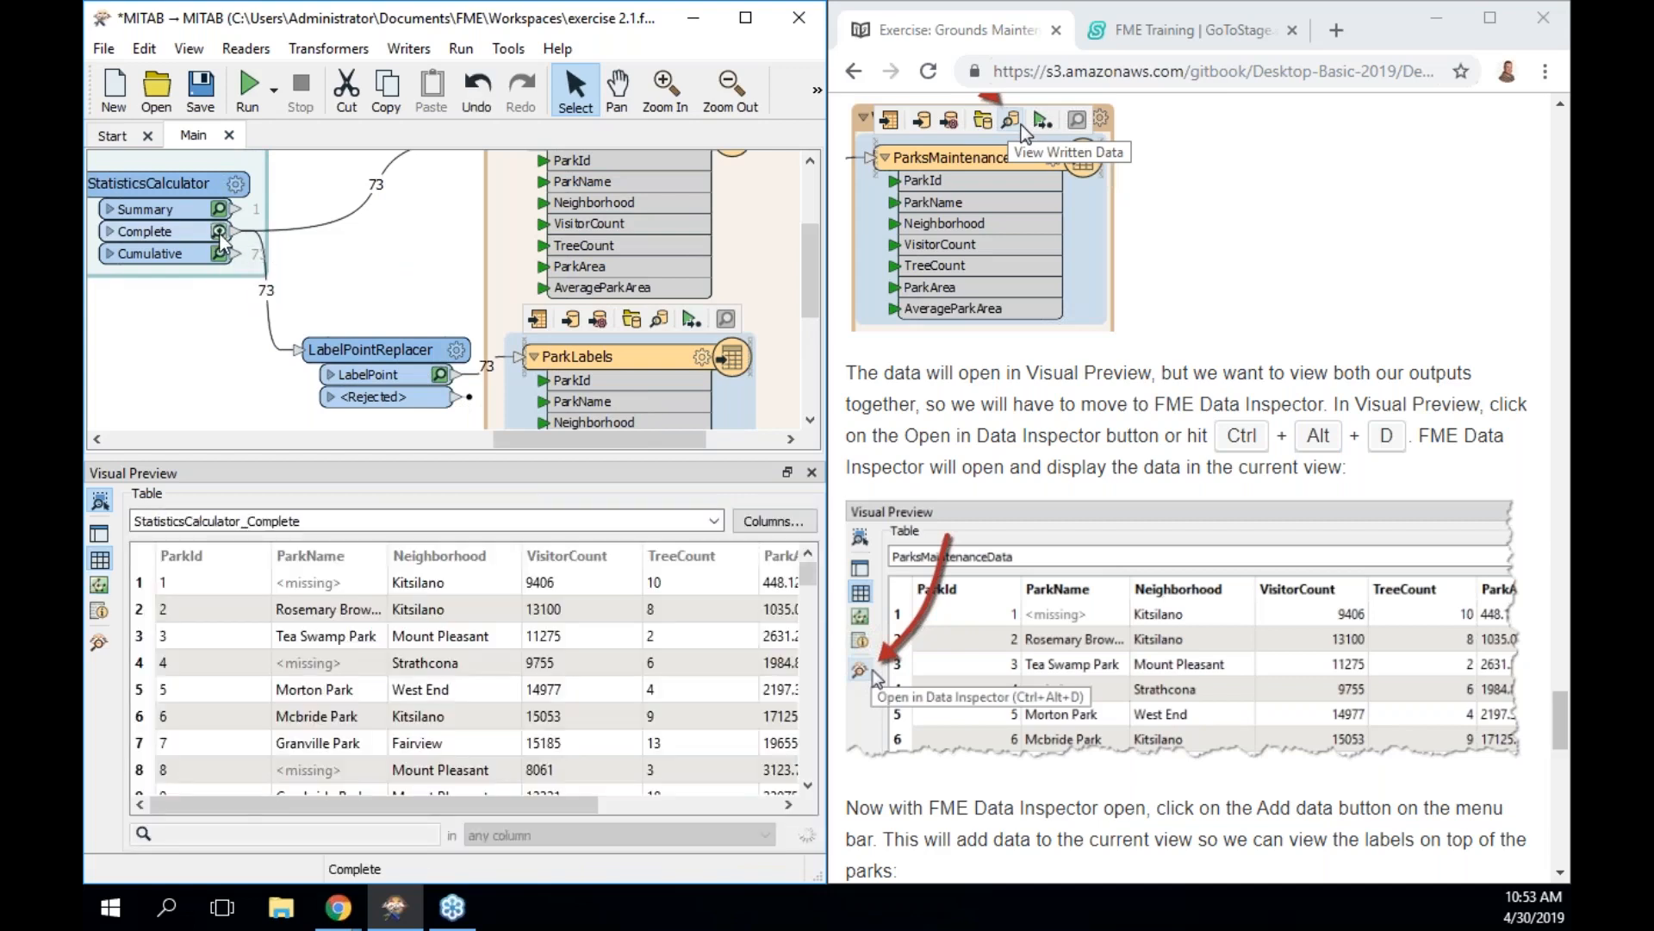
left_click(440, 375)
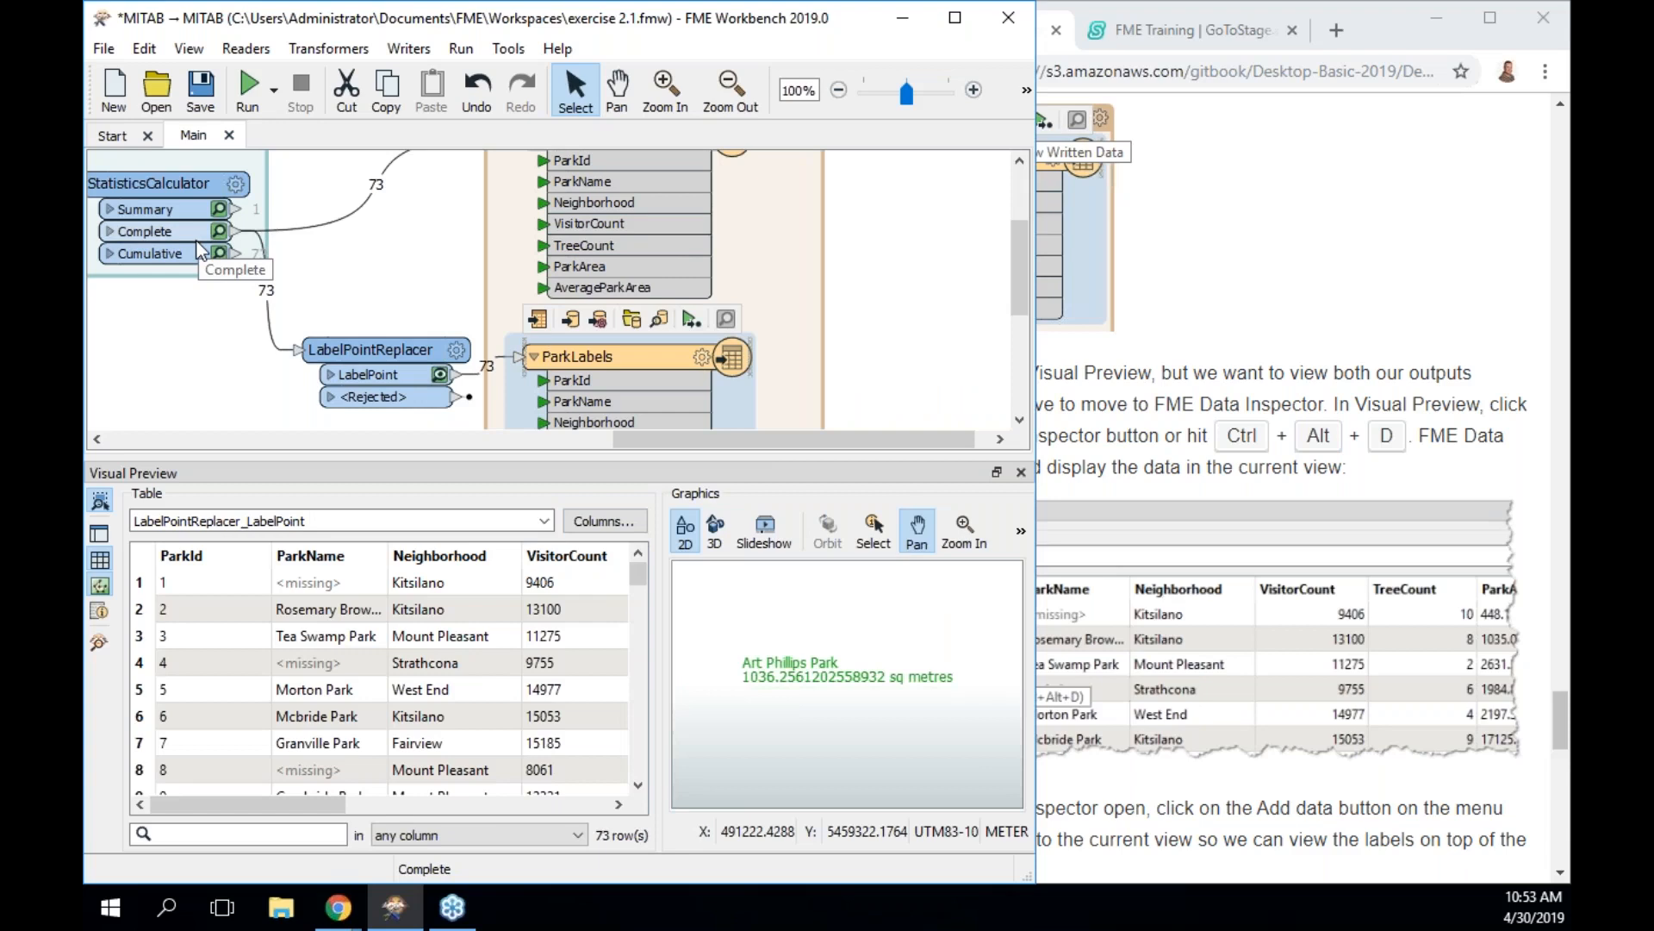
left_click(220, 233, "shift")
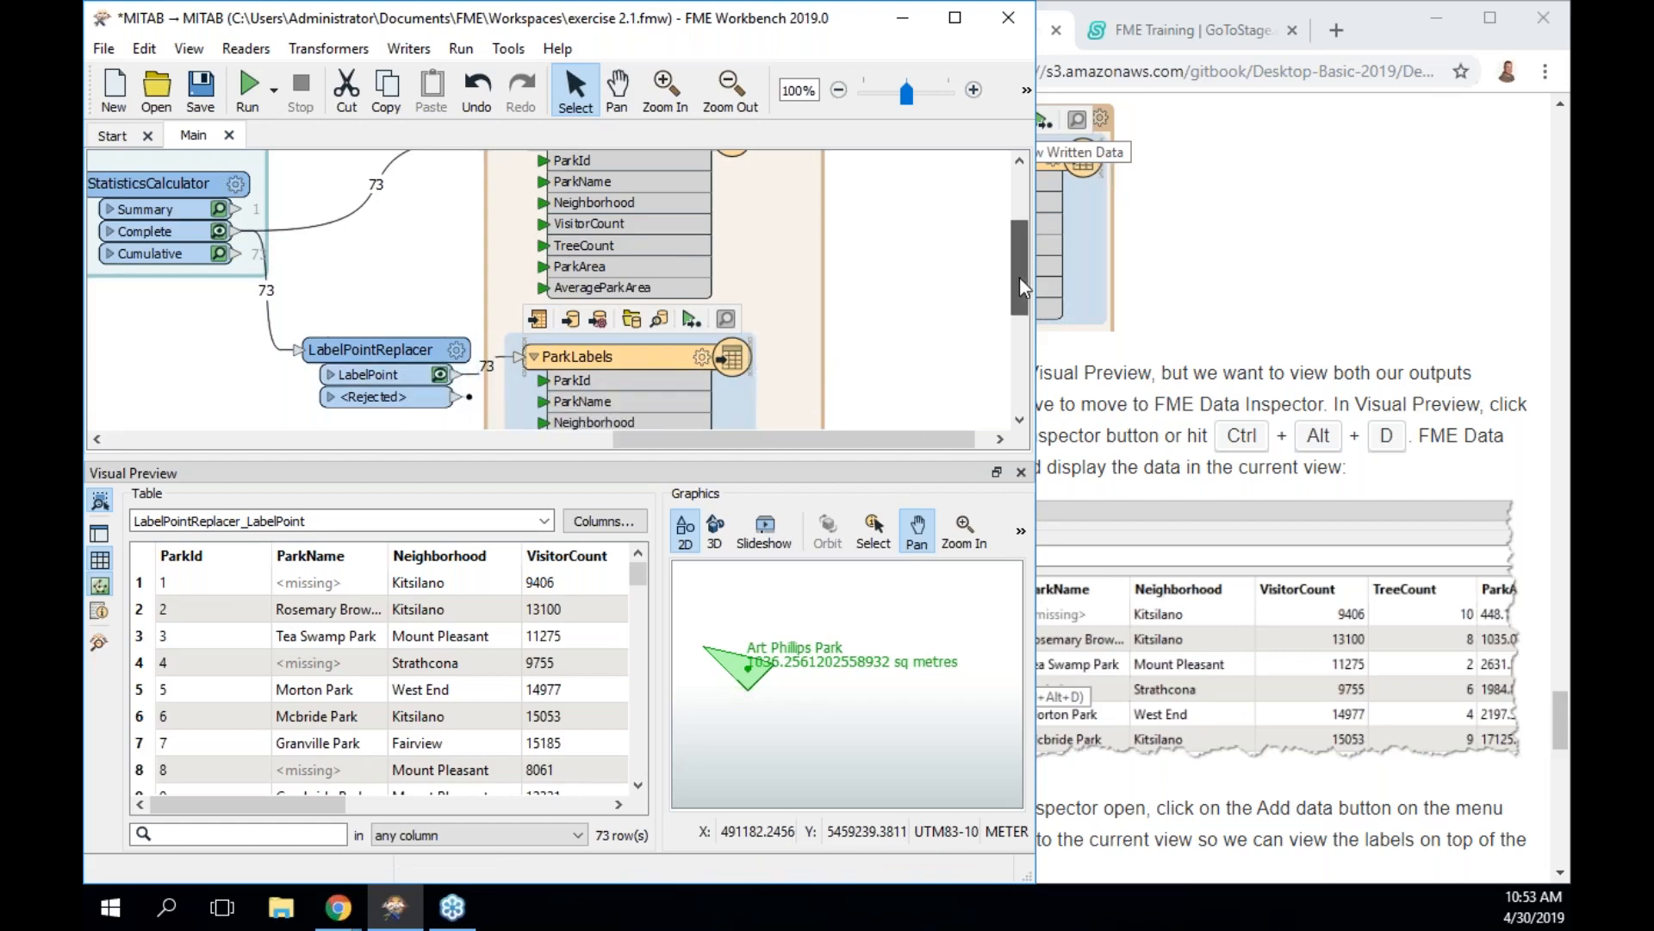
Enlarge the Calculate Area bookmark so that it also encloses the LabelPointReplacer transformer
left_click_drag(1021, 276, 1017, 229)
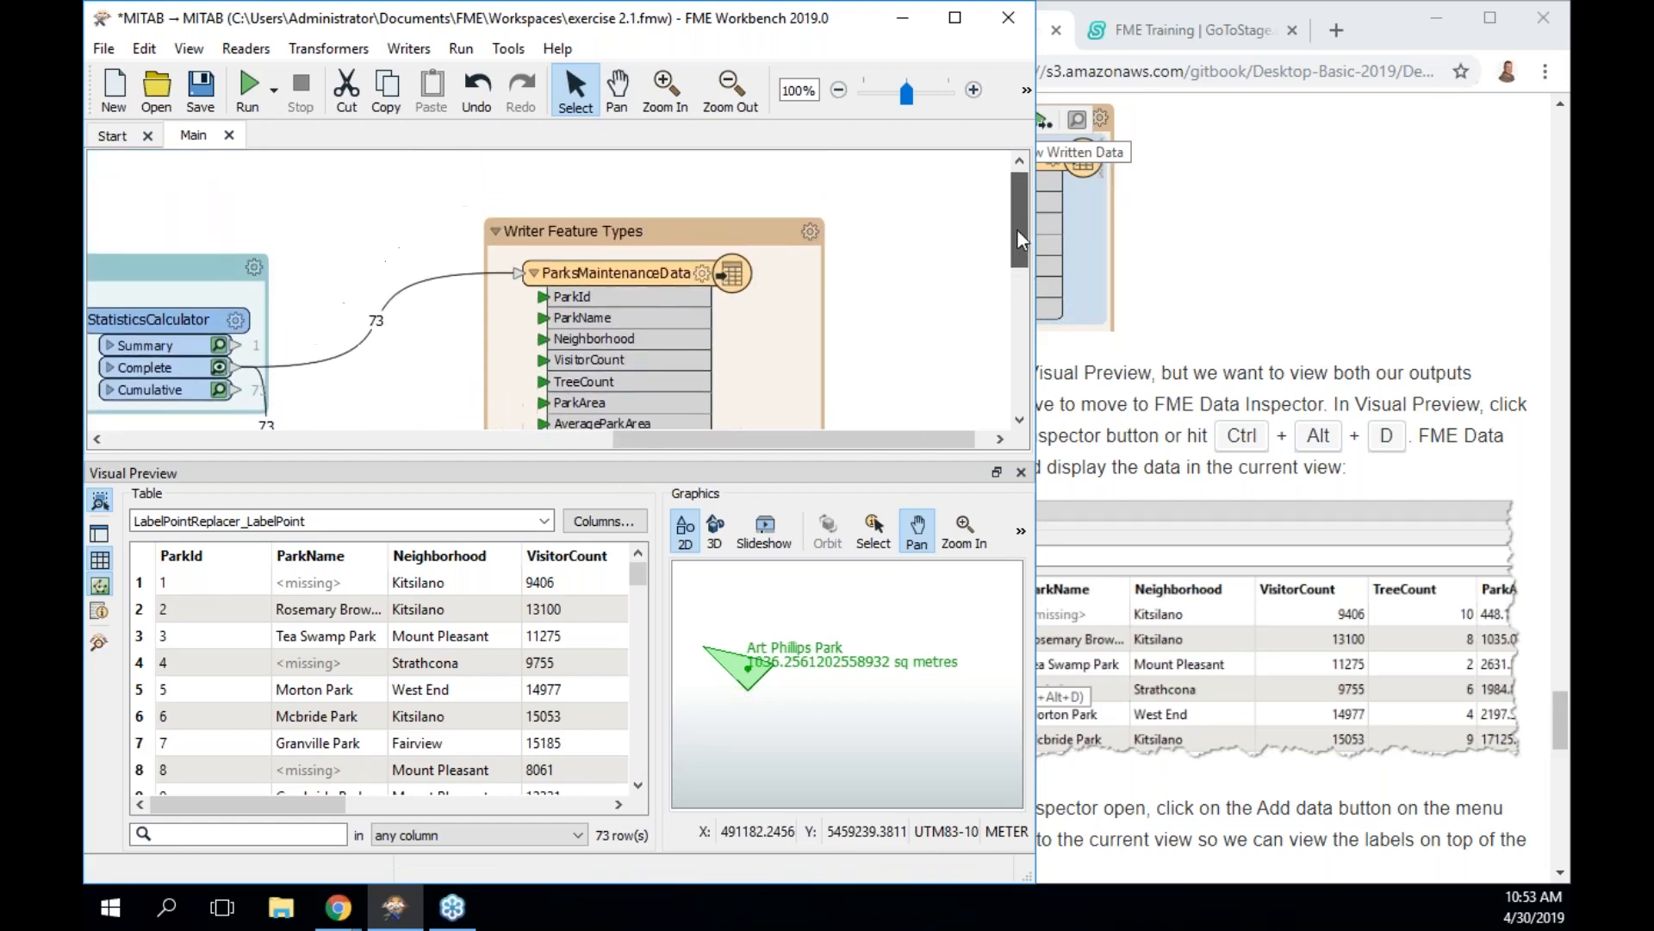
left_click(823, 231)
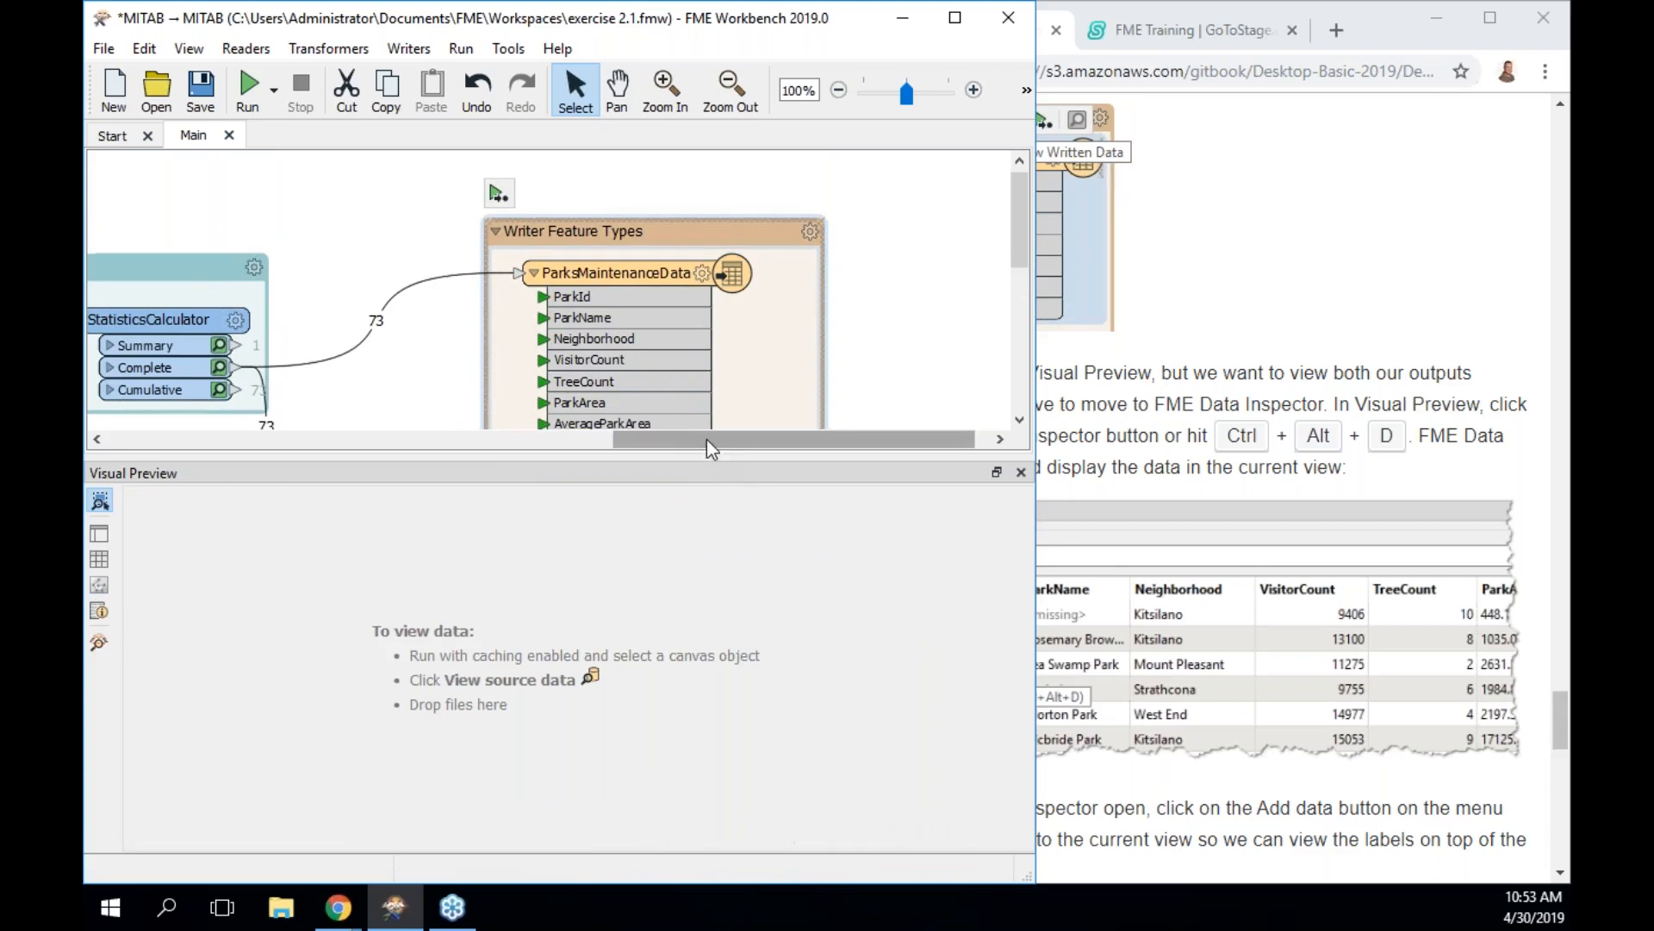
left_click_drag(710, 440, 567, 448)
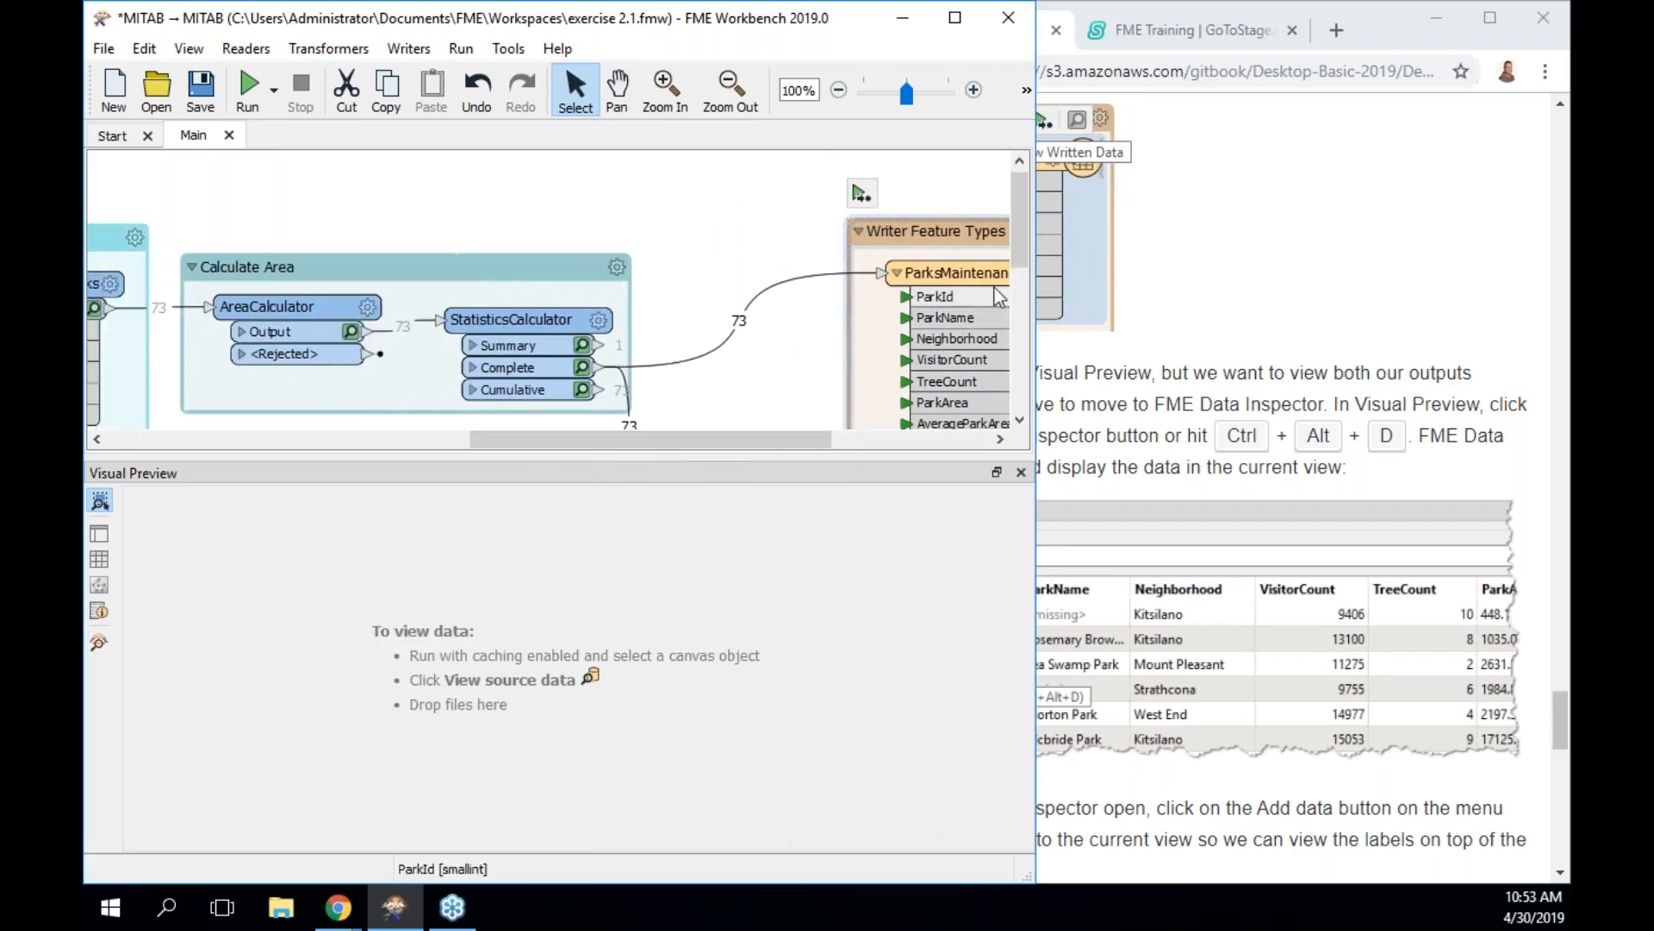
left_click_drag(1015, 245, 1016, 332)
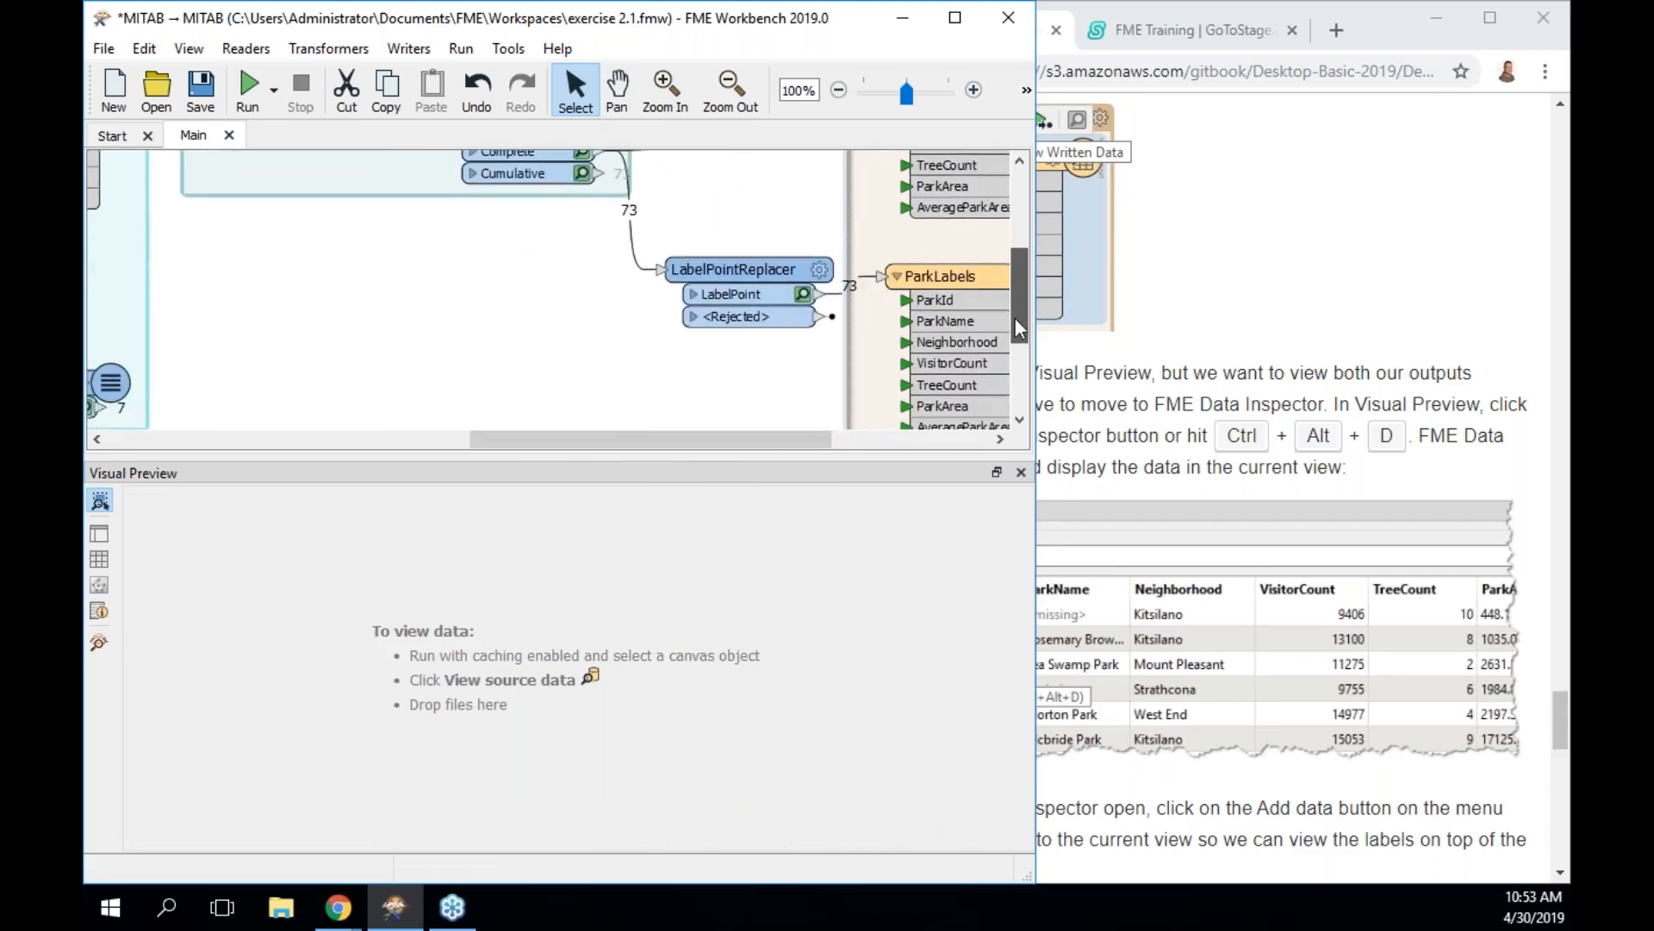
left_click_drag(597, 198, 850, 340)
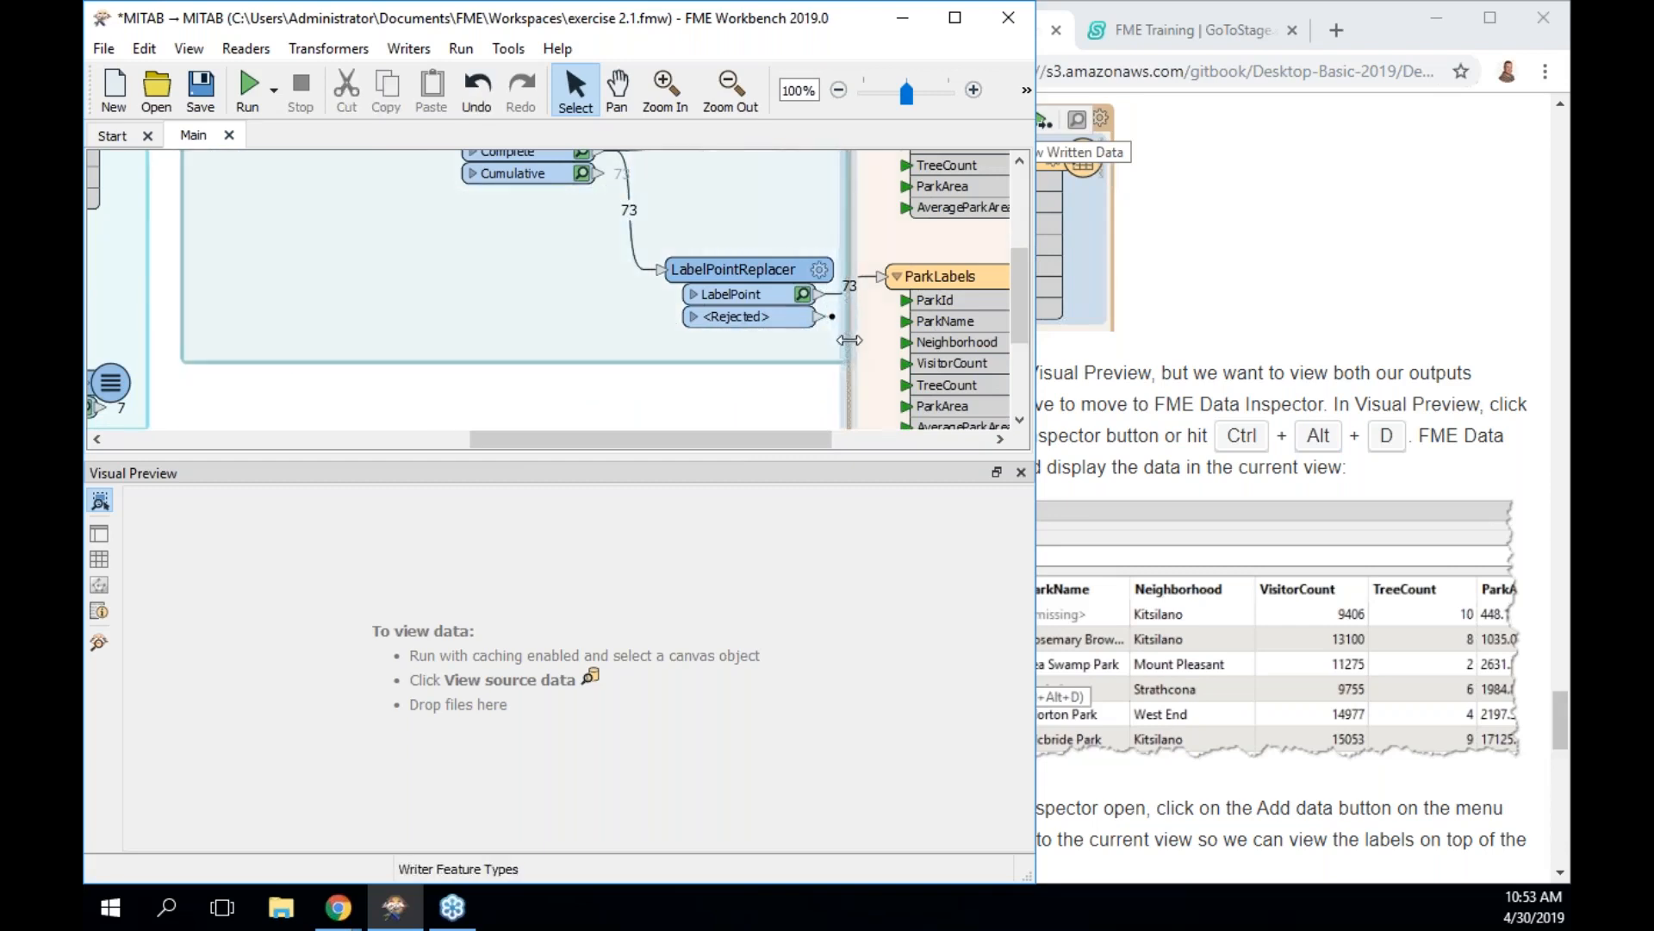
left_click_drag(1016, 307, 1016, 215)
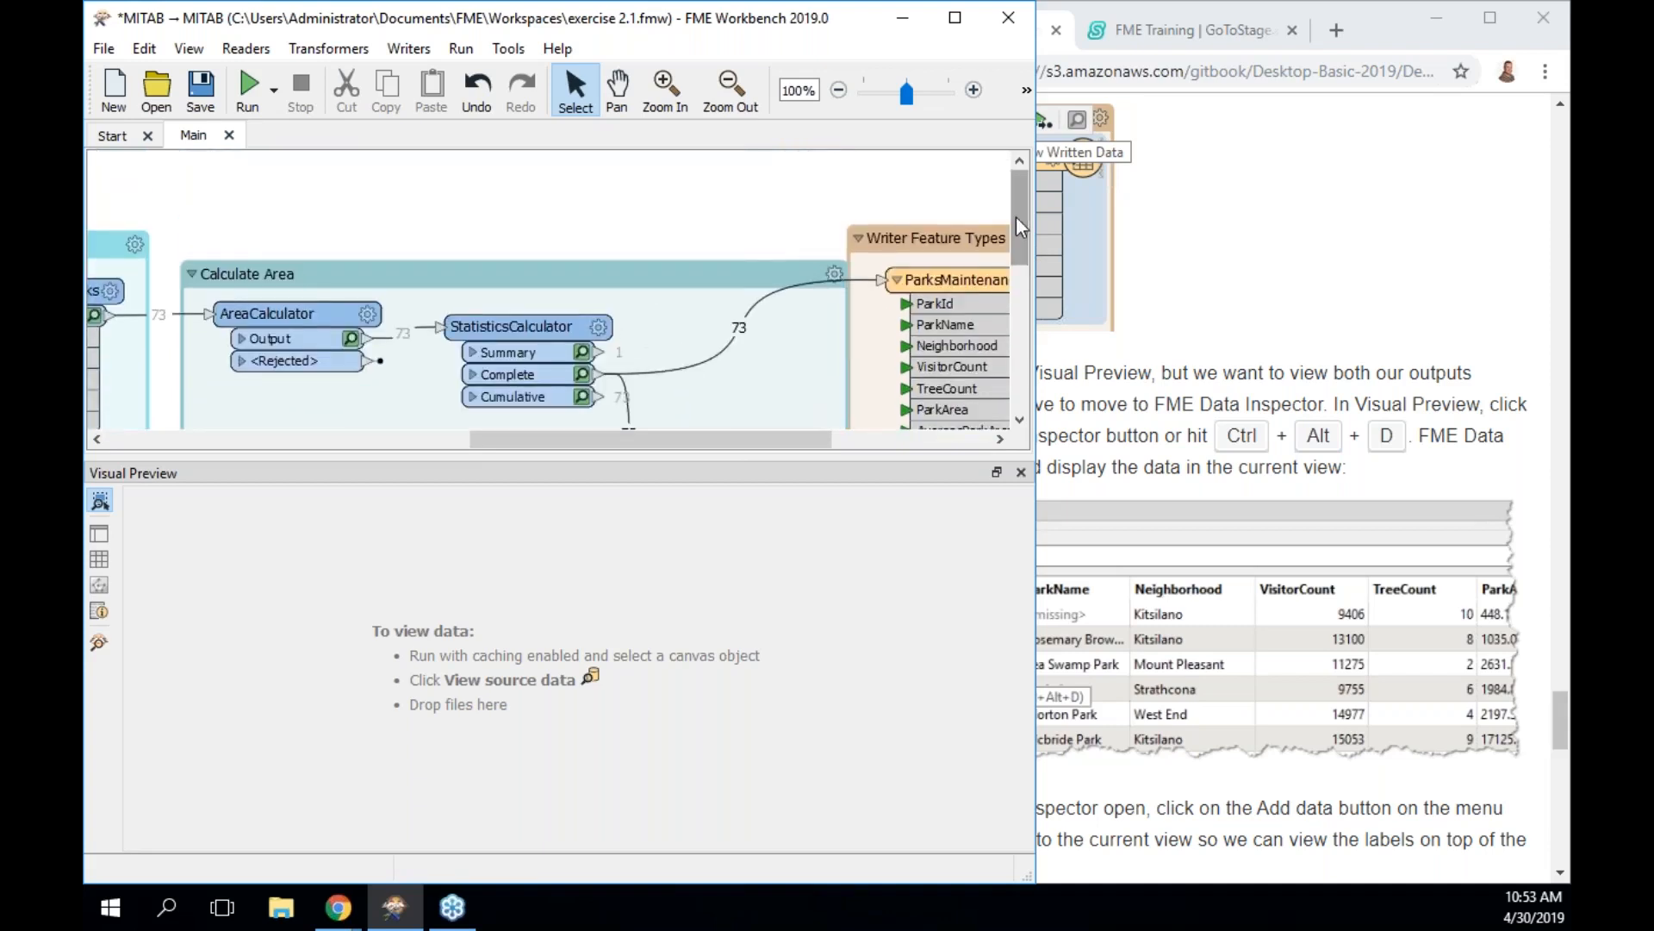
Run the workspace up to the Calculate Area bookmark and reposition the bookmark just beside the Writer Feature Types bookmark
left_click(728, 259)
left_click_drag(711, 282, 691, 253)
left_click(170, 210)
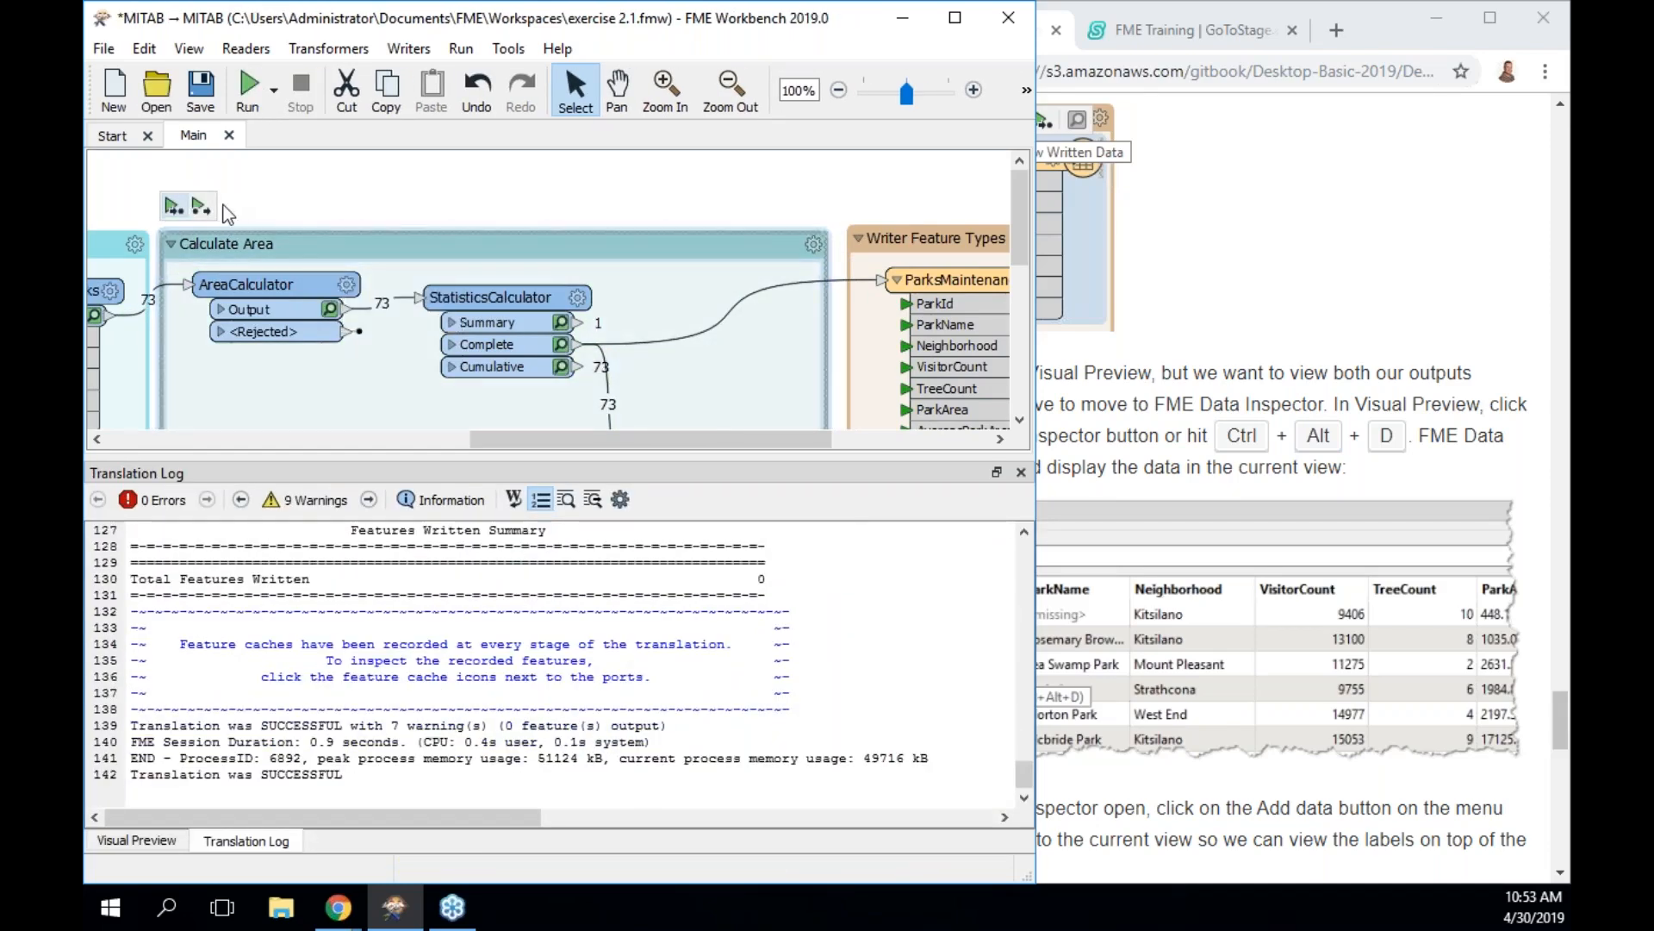
left_click_drag(304, 245, 320, 245)
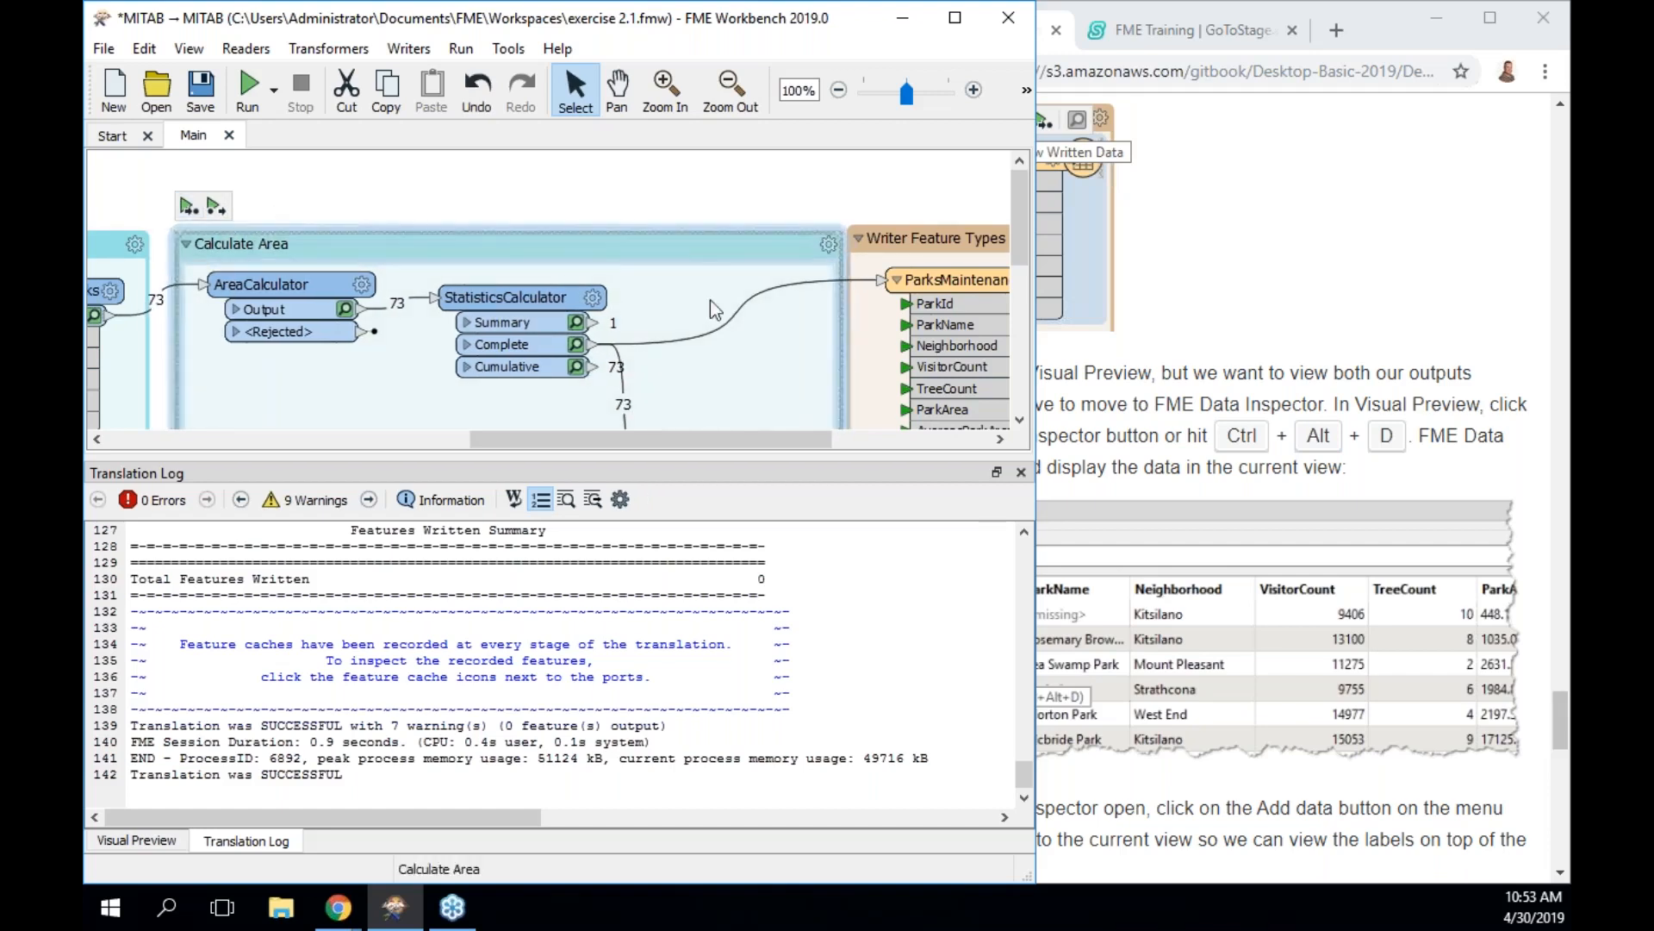
Preview the rerun LabelPoint and Complete feature caches together to check the labels over the park polygons
mouse_move(1013, 220)
left_mouse_down()
mouse_move(1014, 286)
mouse_move(1015, 248)
left_mouse_up()
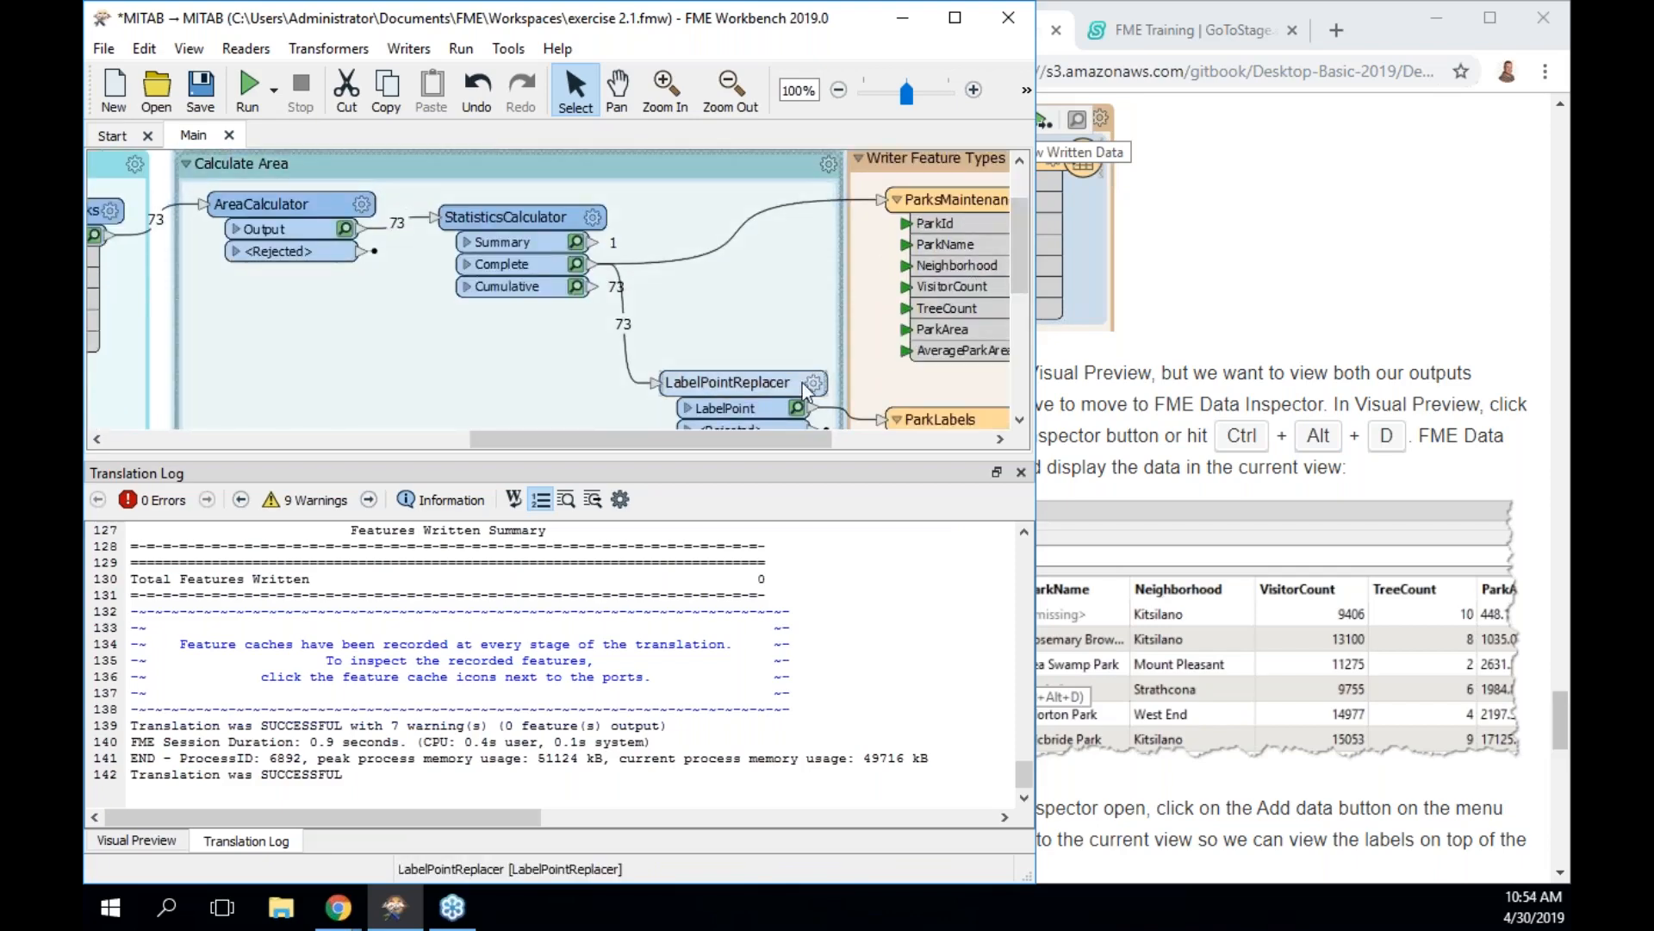
left_click(800, 407)
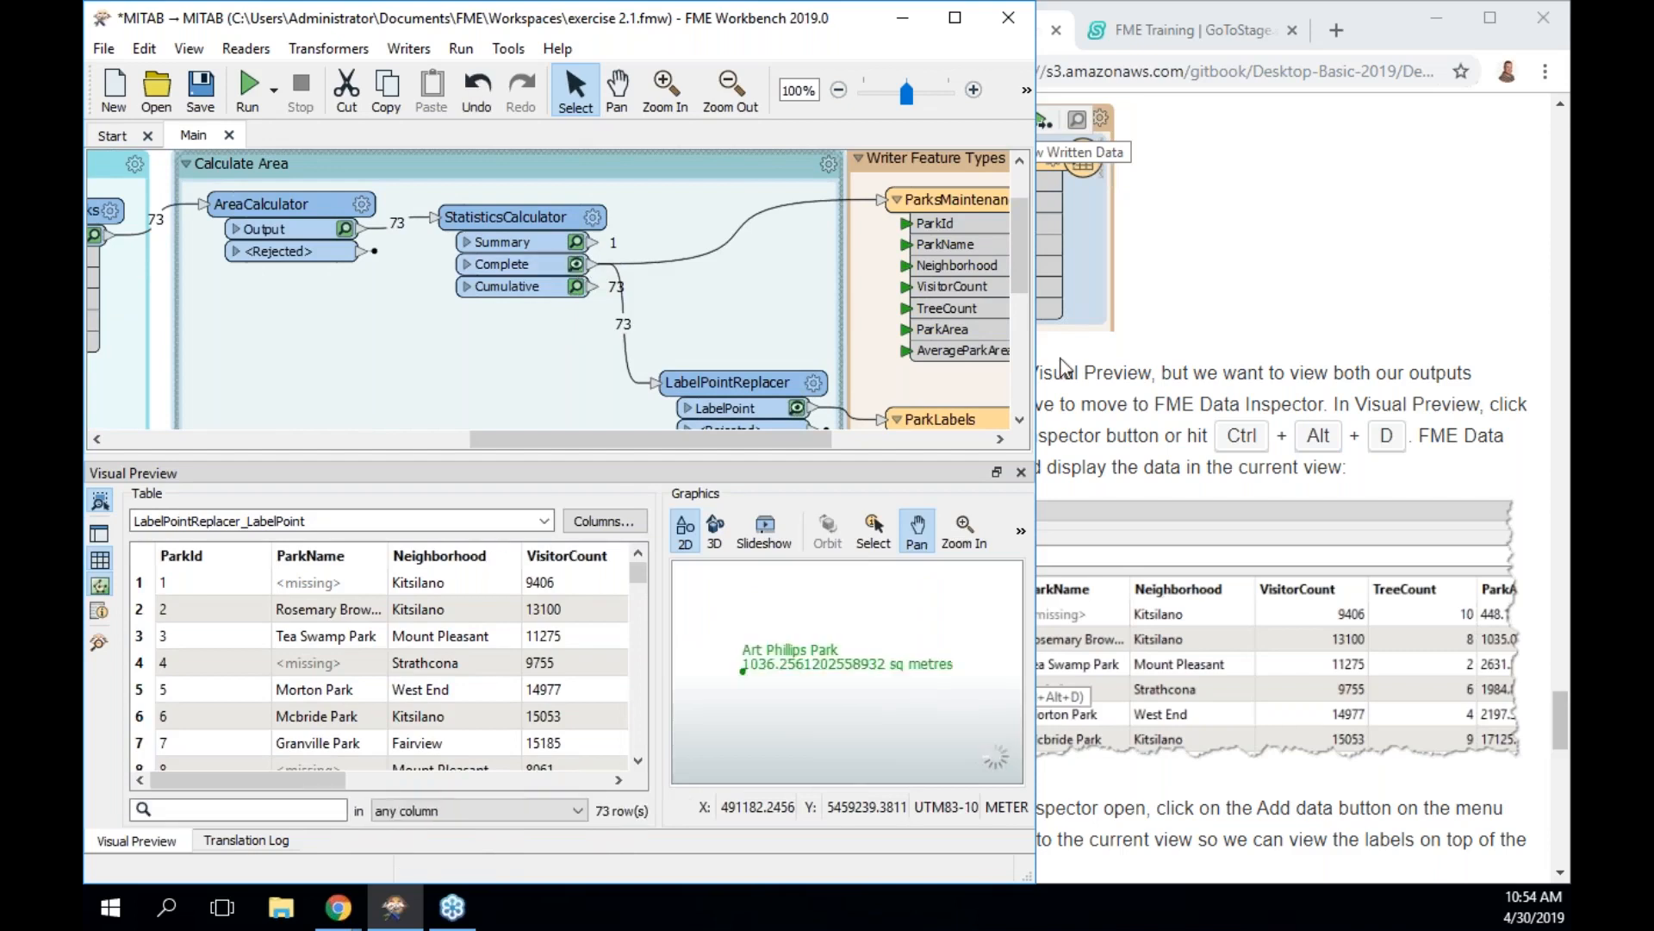
mouse_move(1021, 242)
left_mouse_down()
mouse_move(1022, 282)
mouse_move(1022, 256)
left_mouse_up()
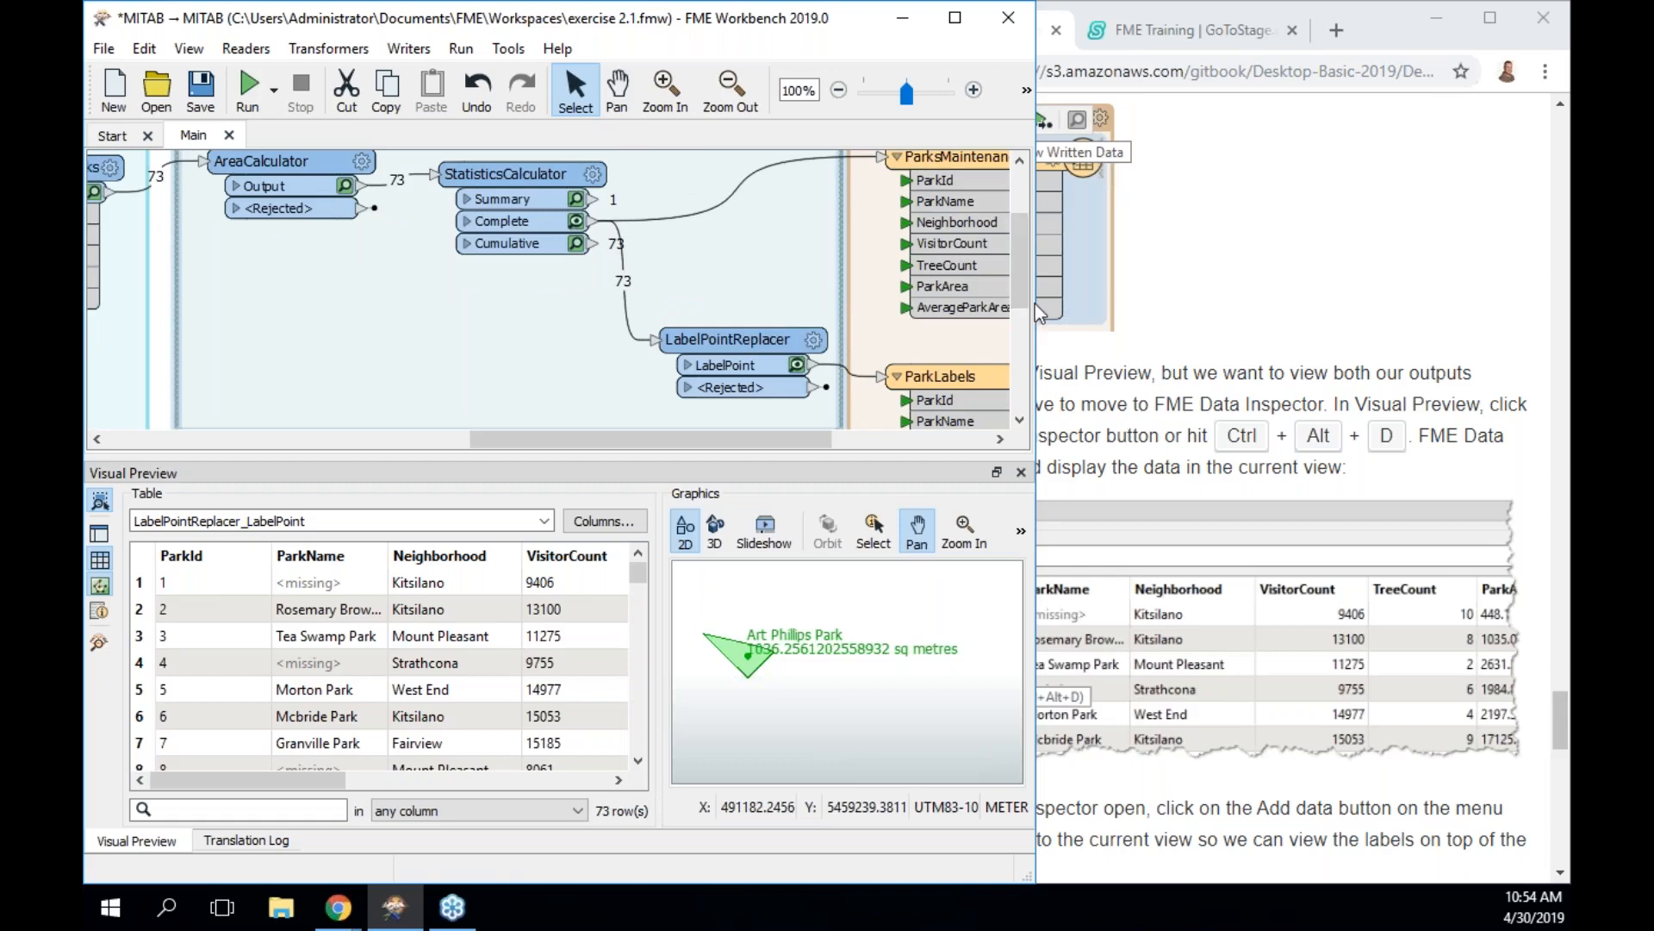
Switch to the browser, read the remainder of the exercise and continue to the Group-By Processing page
key("alt+Tab")
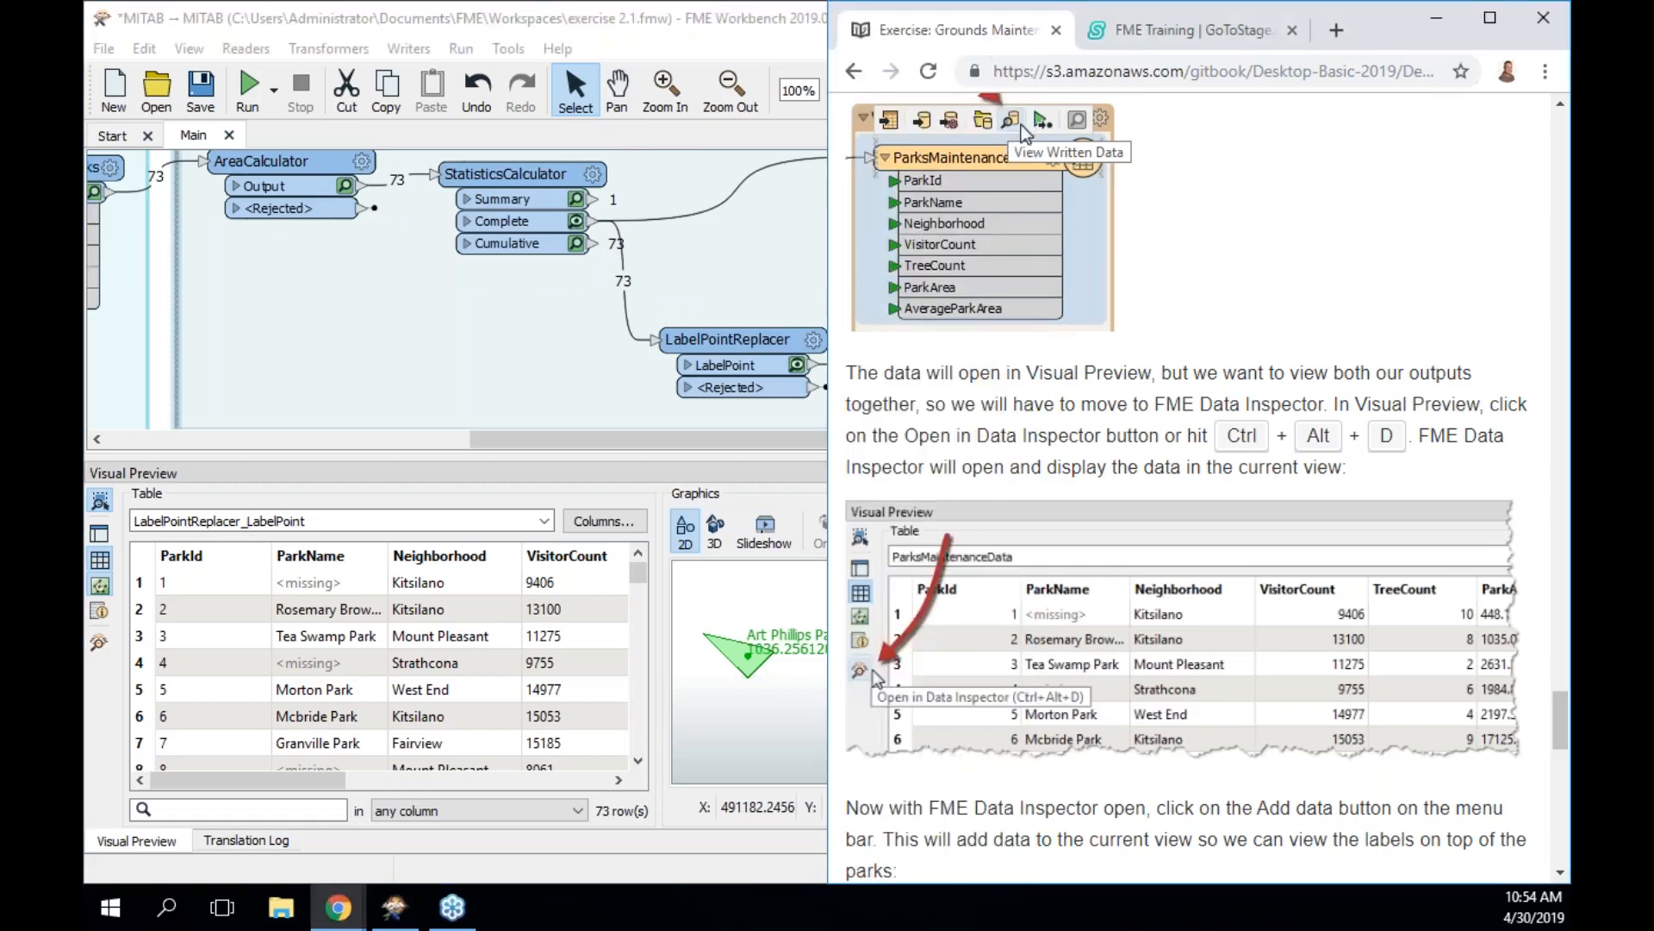
scroll(1198, 491, "down", 8)
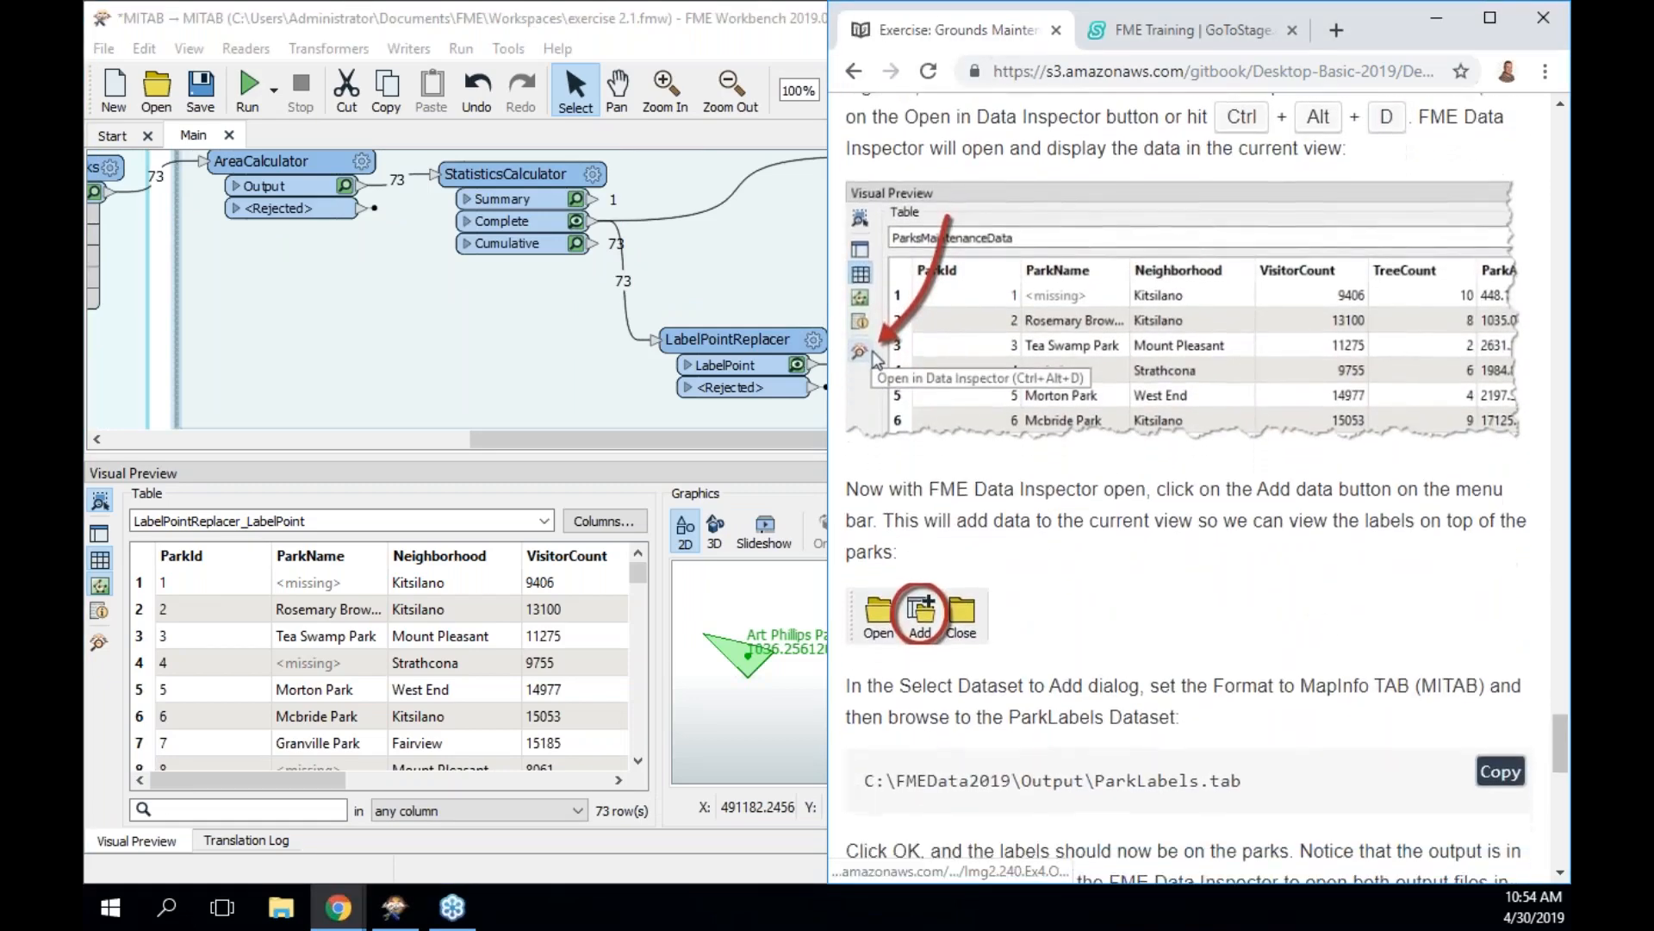
scroll(1198, 491, "down", 4)
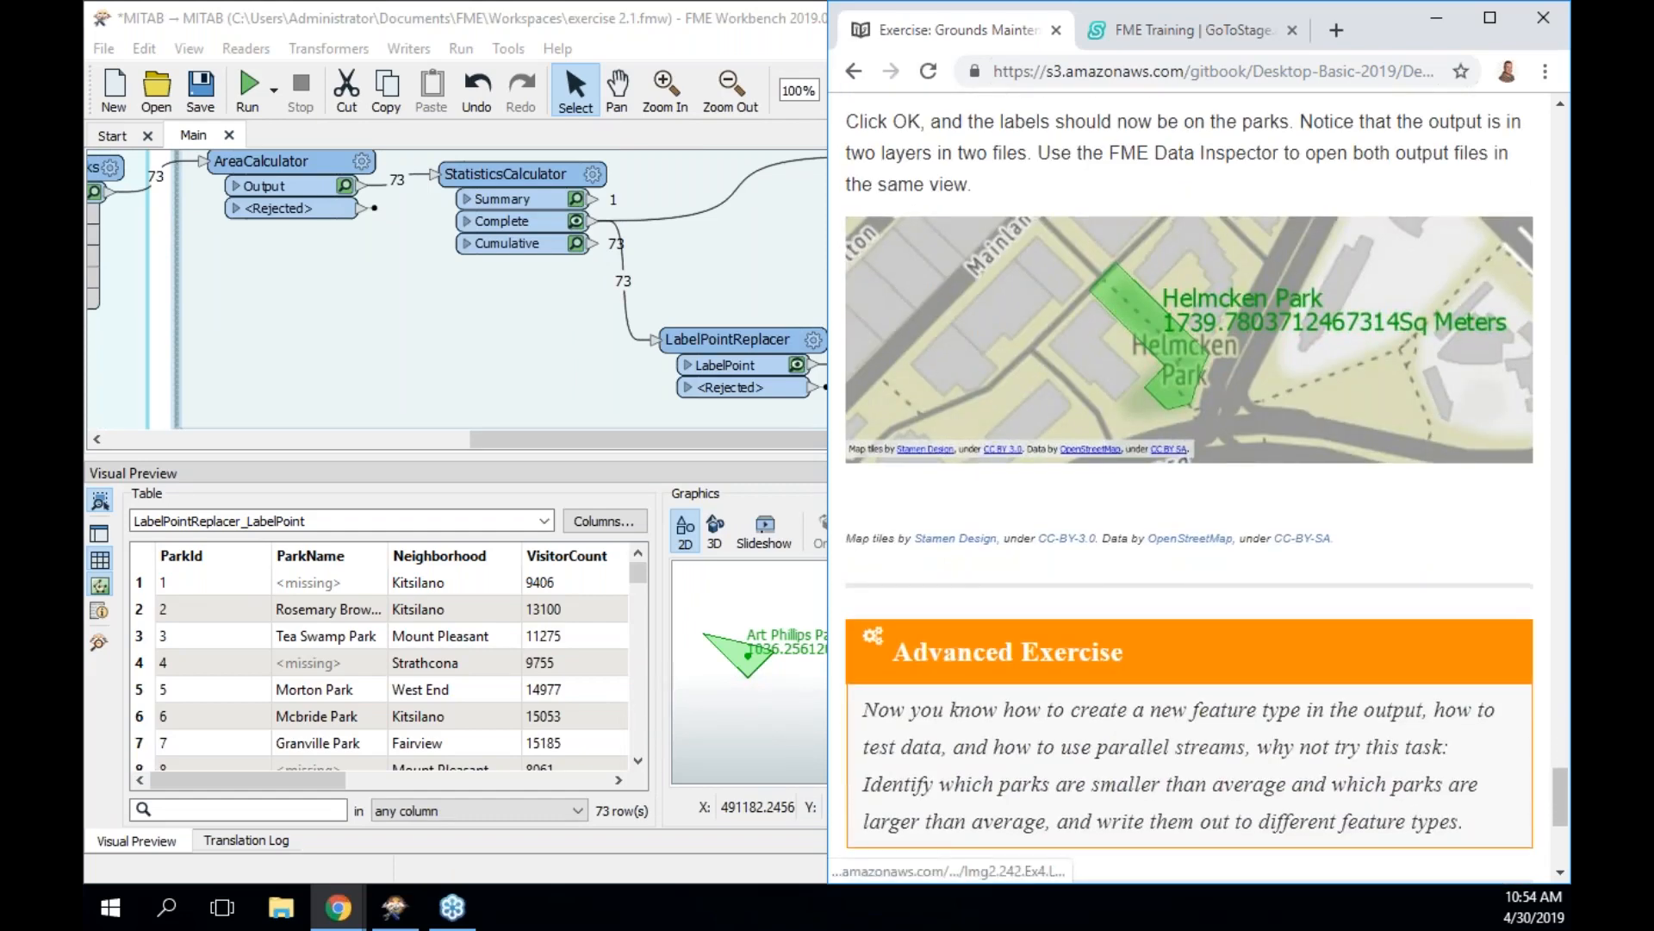
scroll(1221, 388, "down", 6)
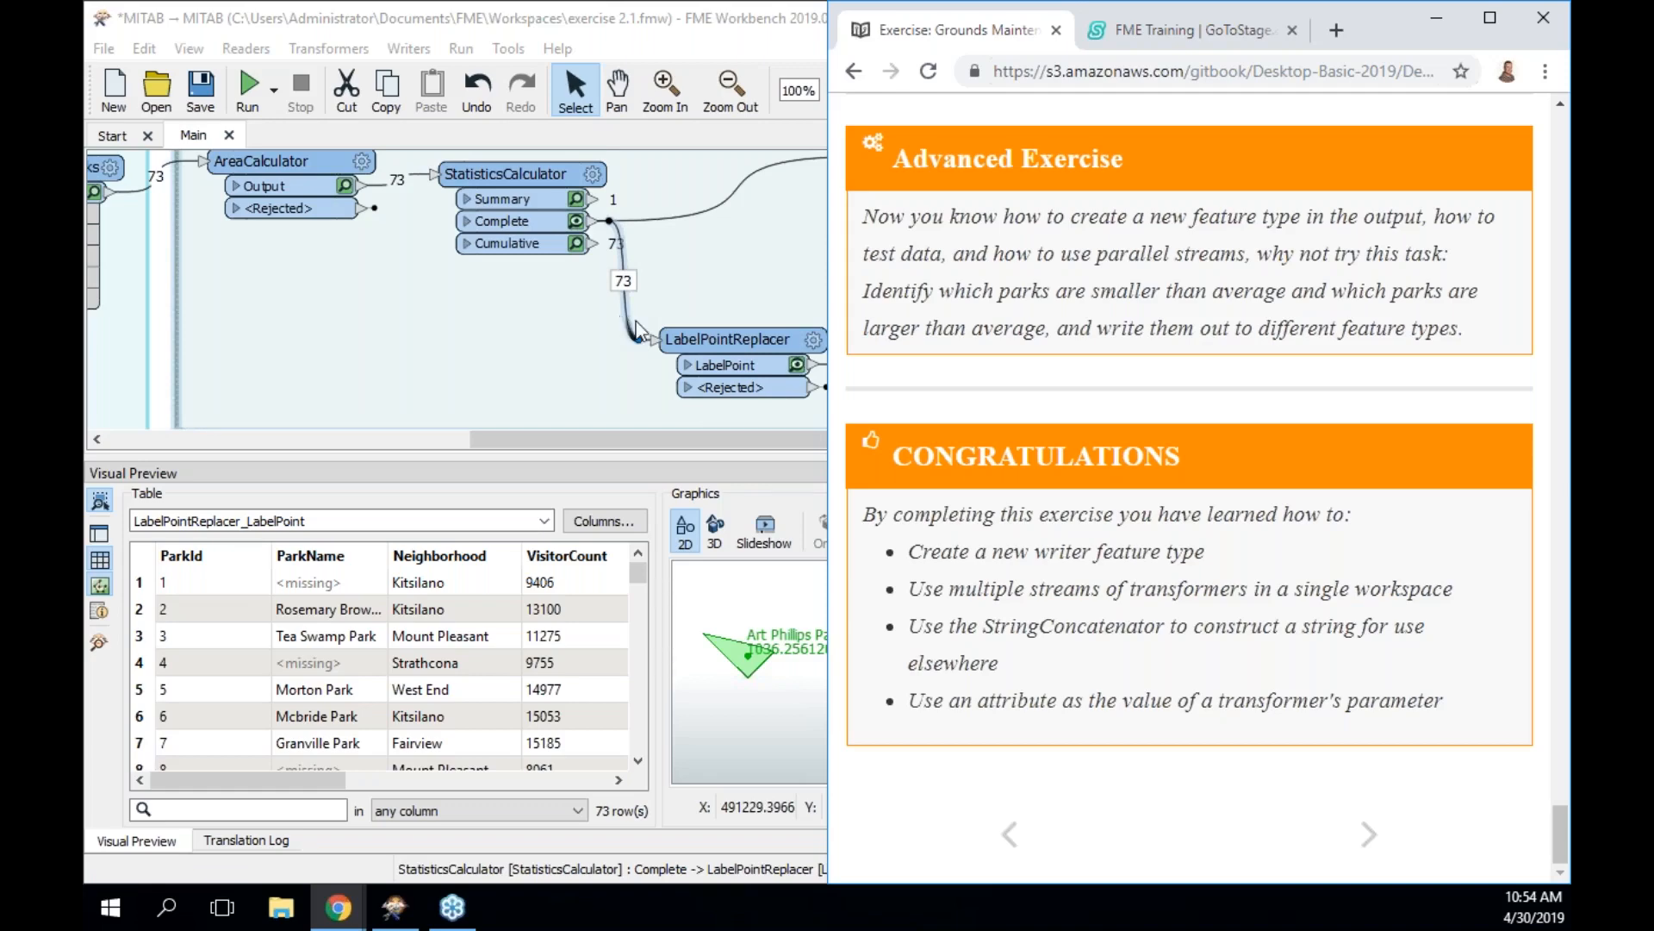
left_click(1369, 834)
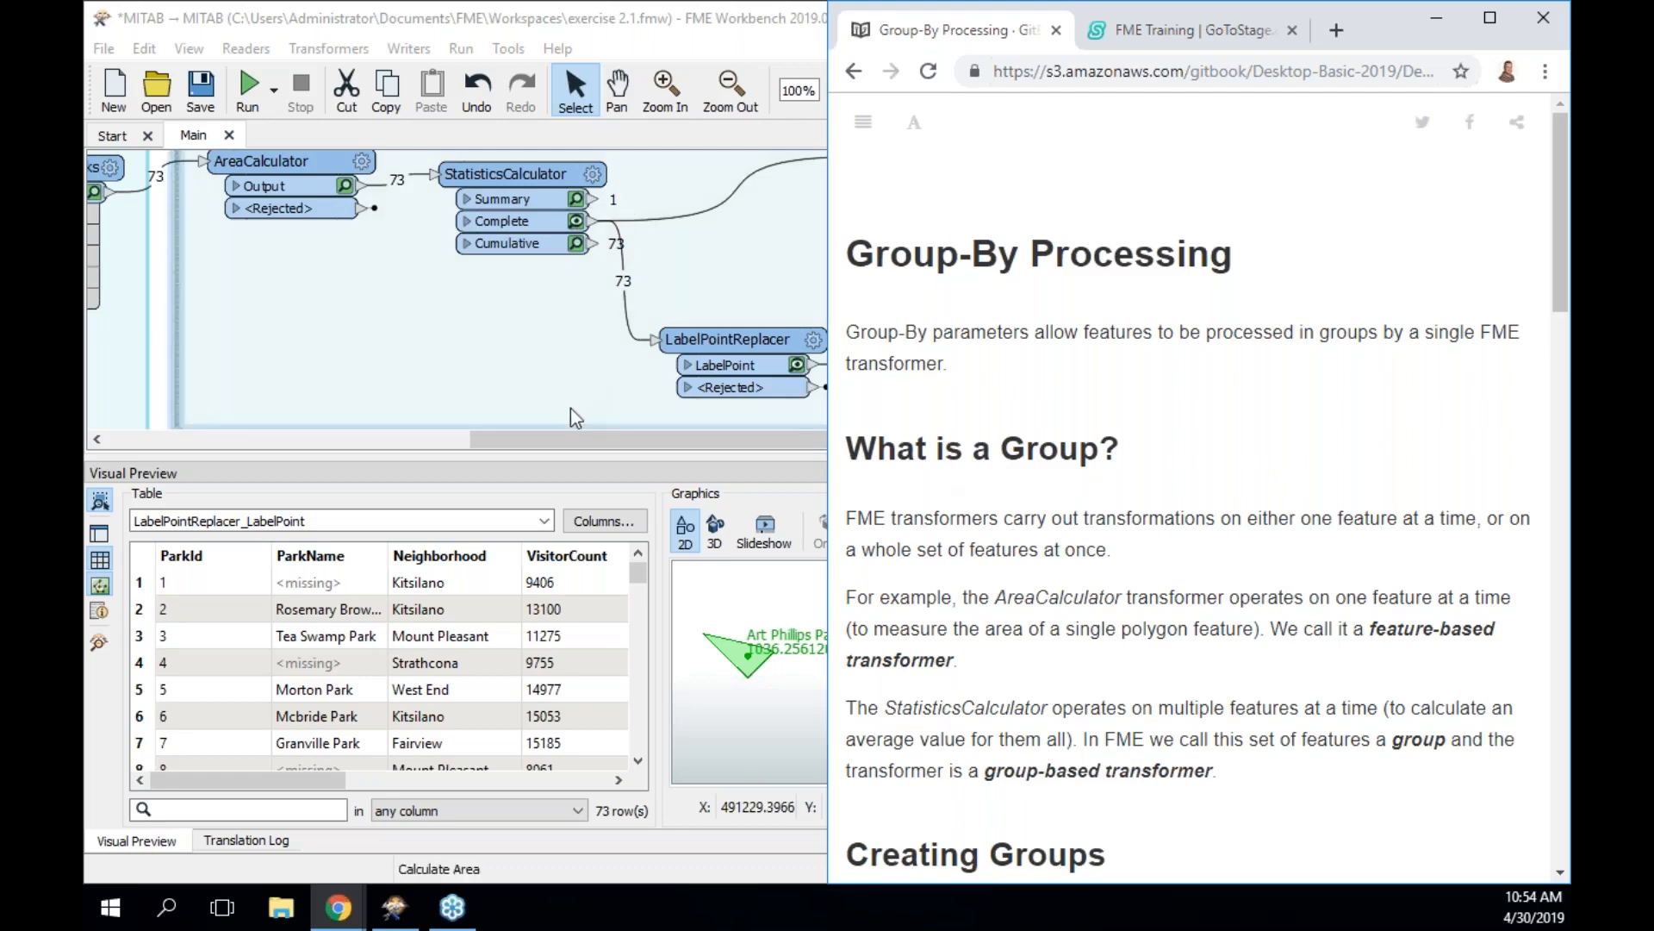
In FME Workbench, float the Visual Preview window, dock it back below the canvas and reduce its height to enlarge the canvas
left_click(556, 470)
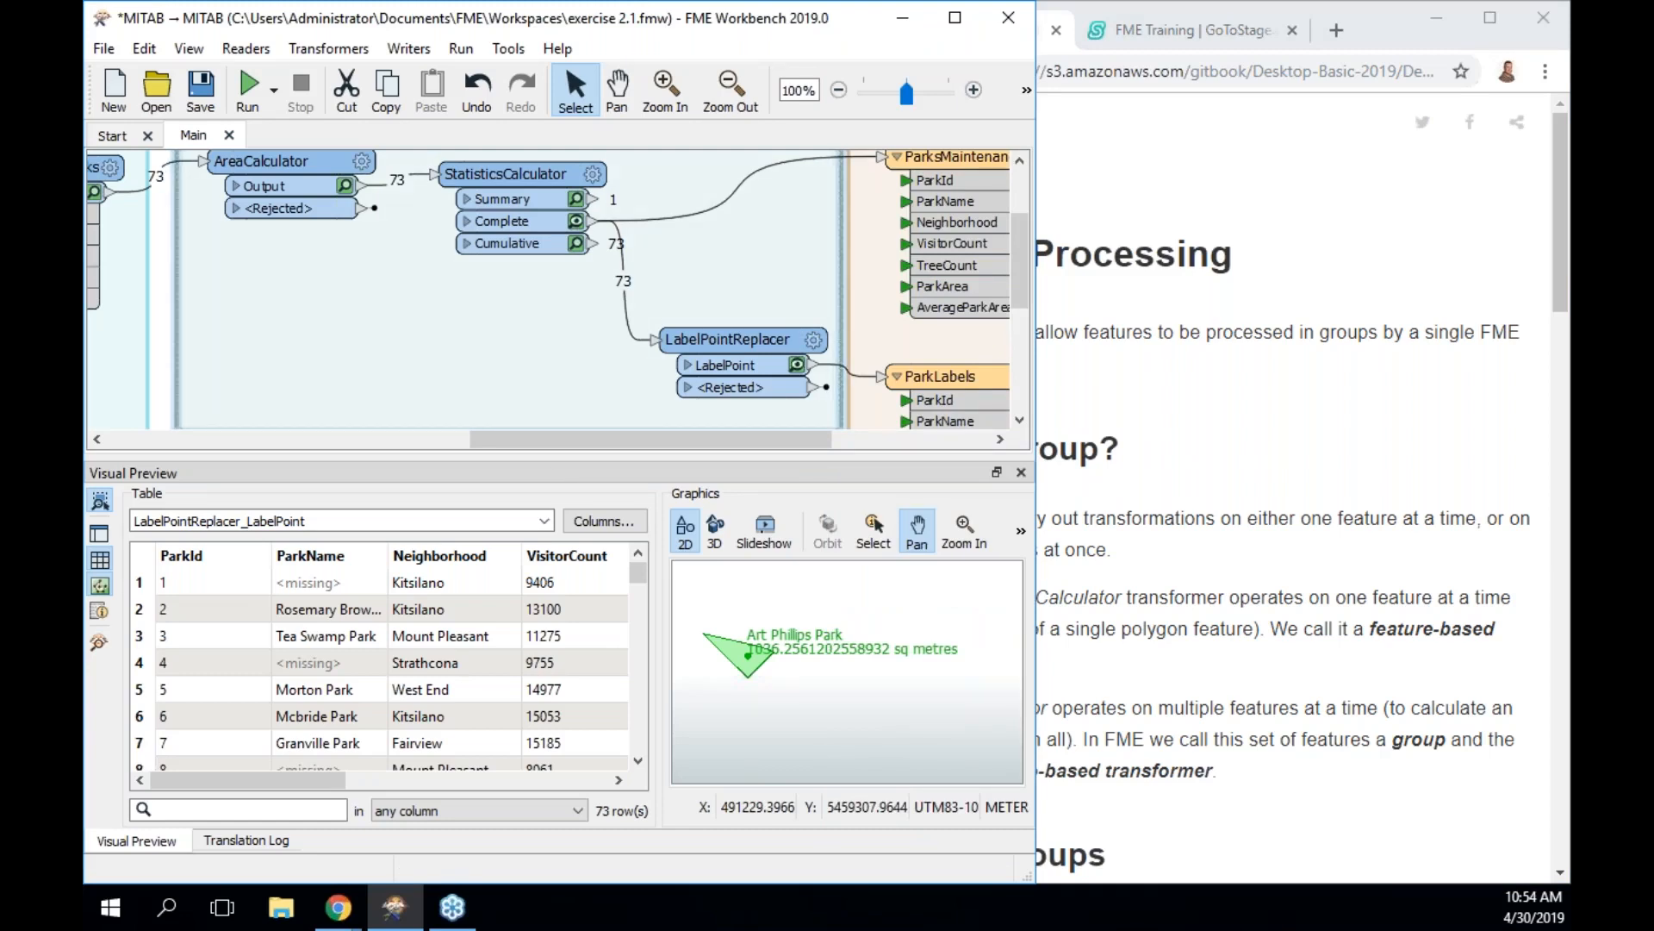
double_click(810, 471)
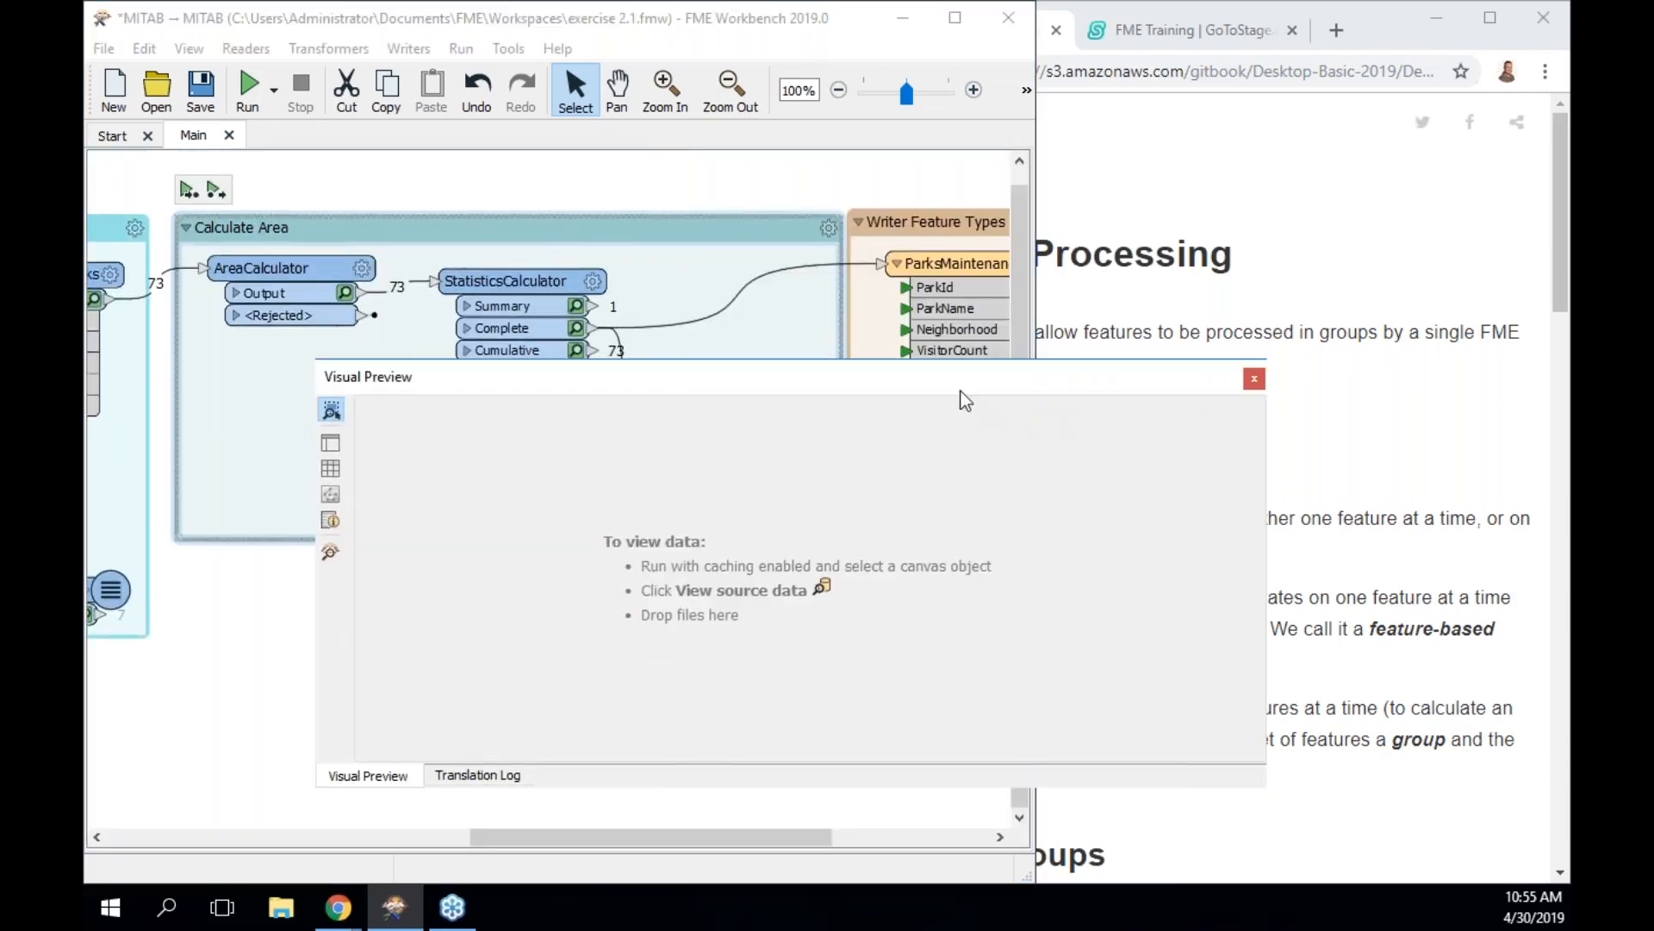
left_click_drag(960, 391, 1078, 122)
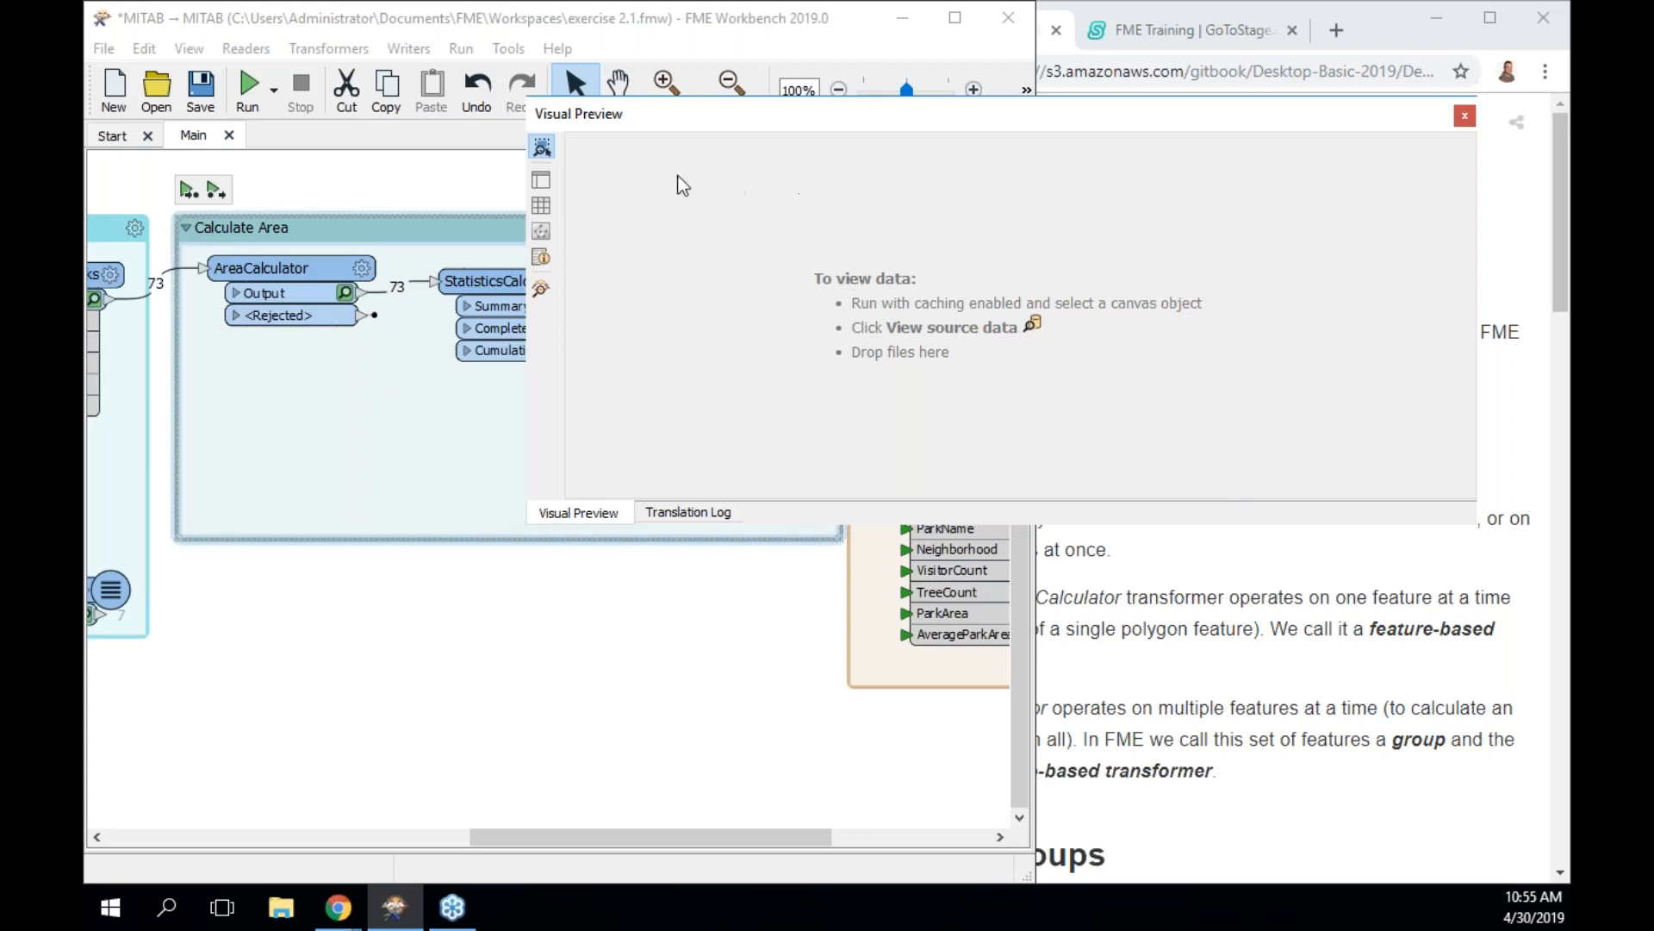
left_click_drag(769, 119, 624, 252)
left_click_drag(662, 361, 664, 366)
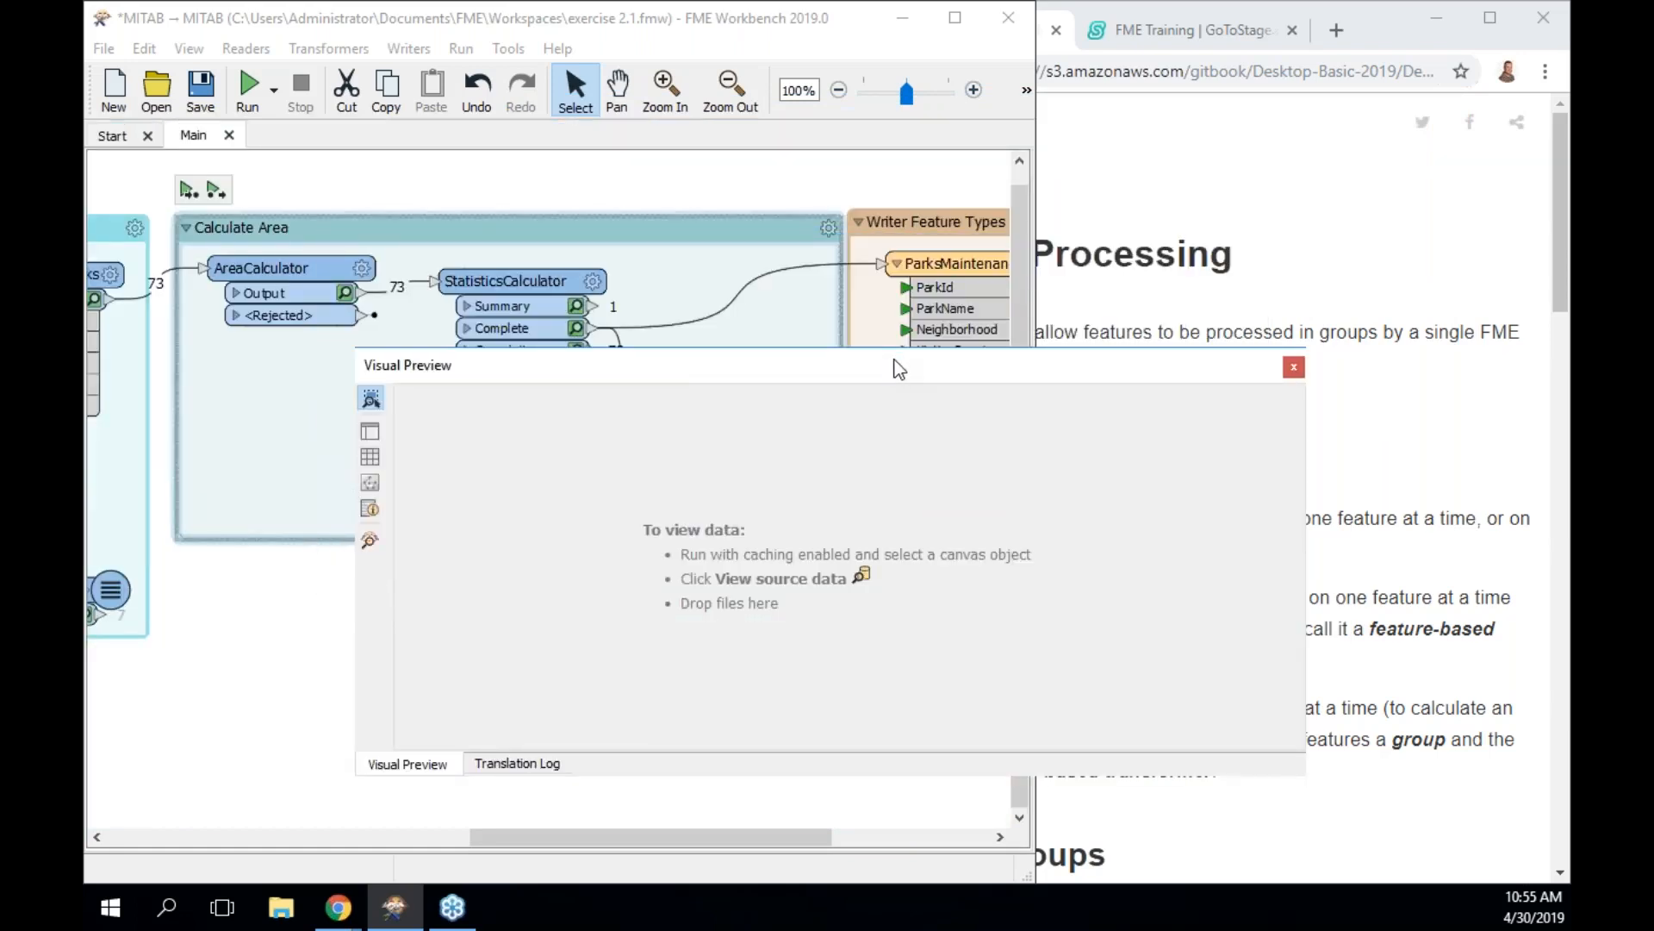
left_click_drag(899, 369, 603, 838)
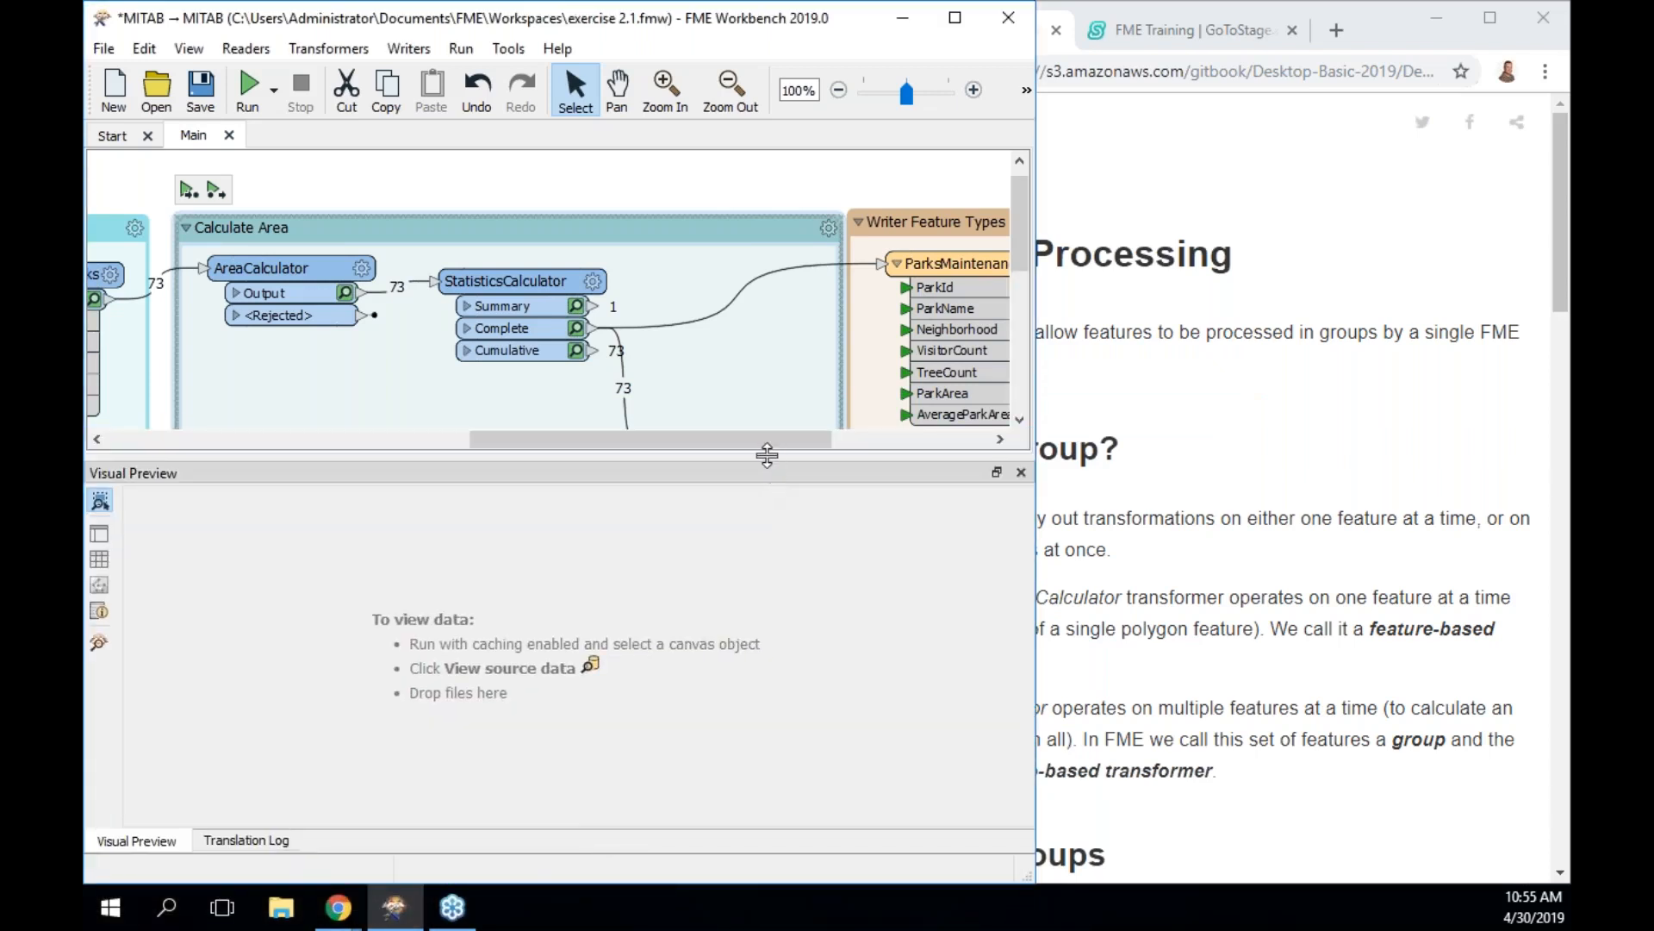
left_click_drag(768, 457, 768, 596)
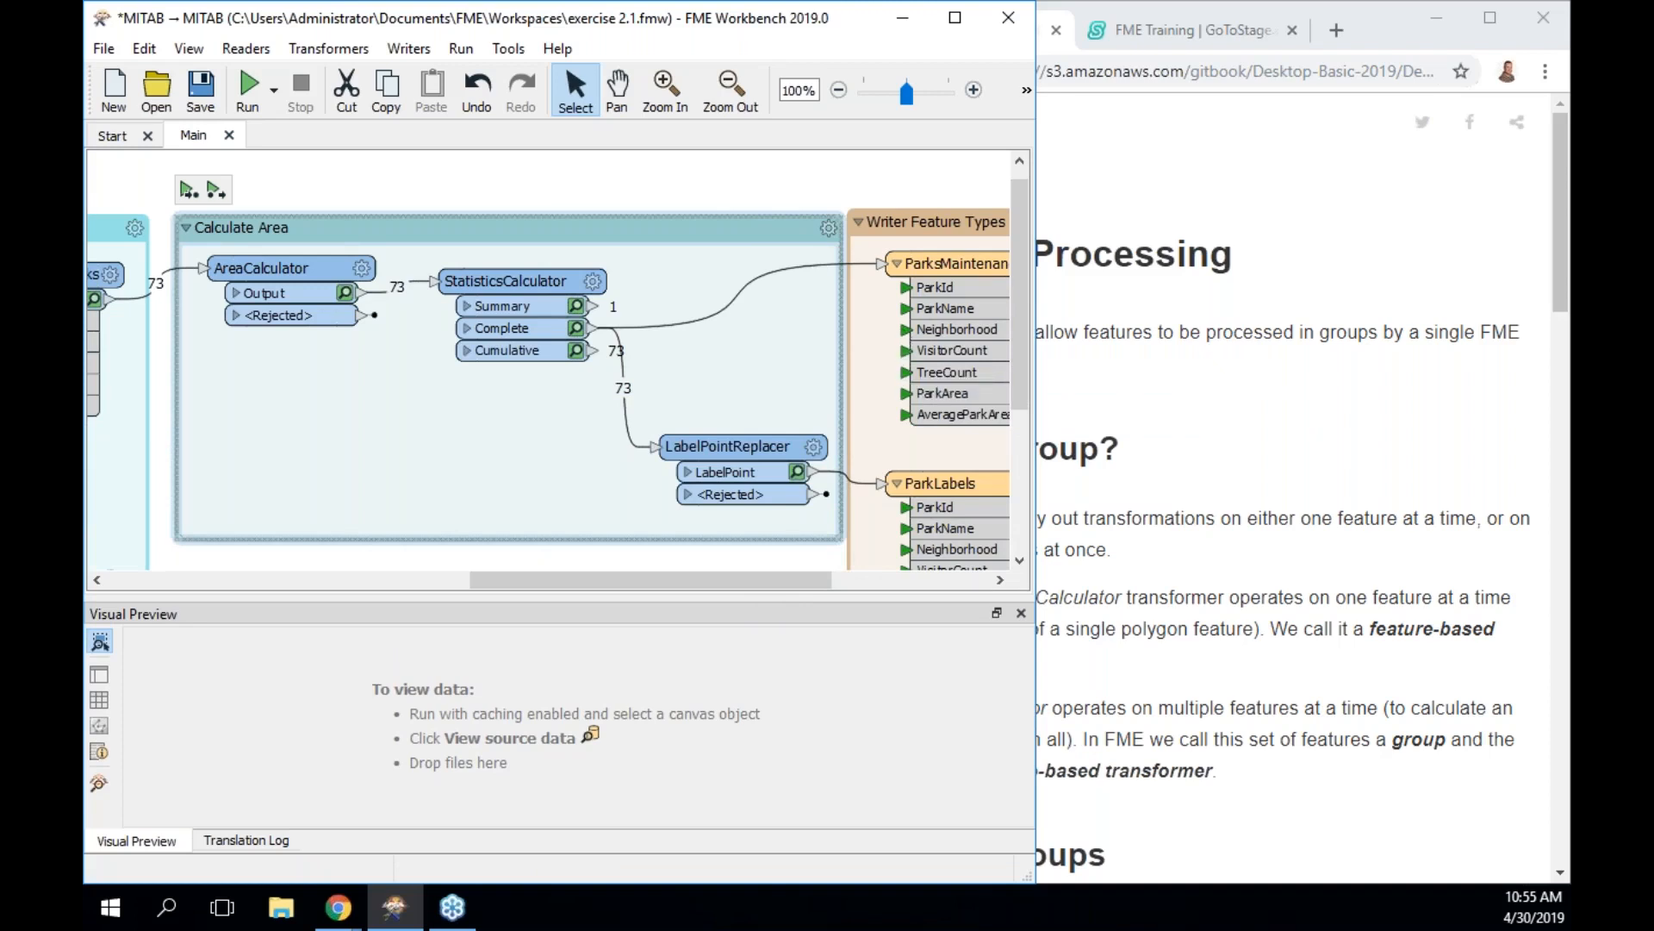
left_click(576, 234)
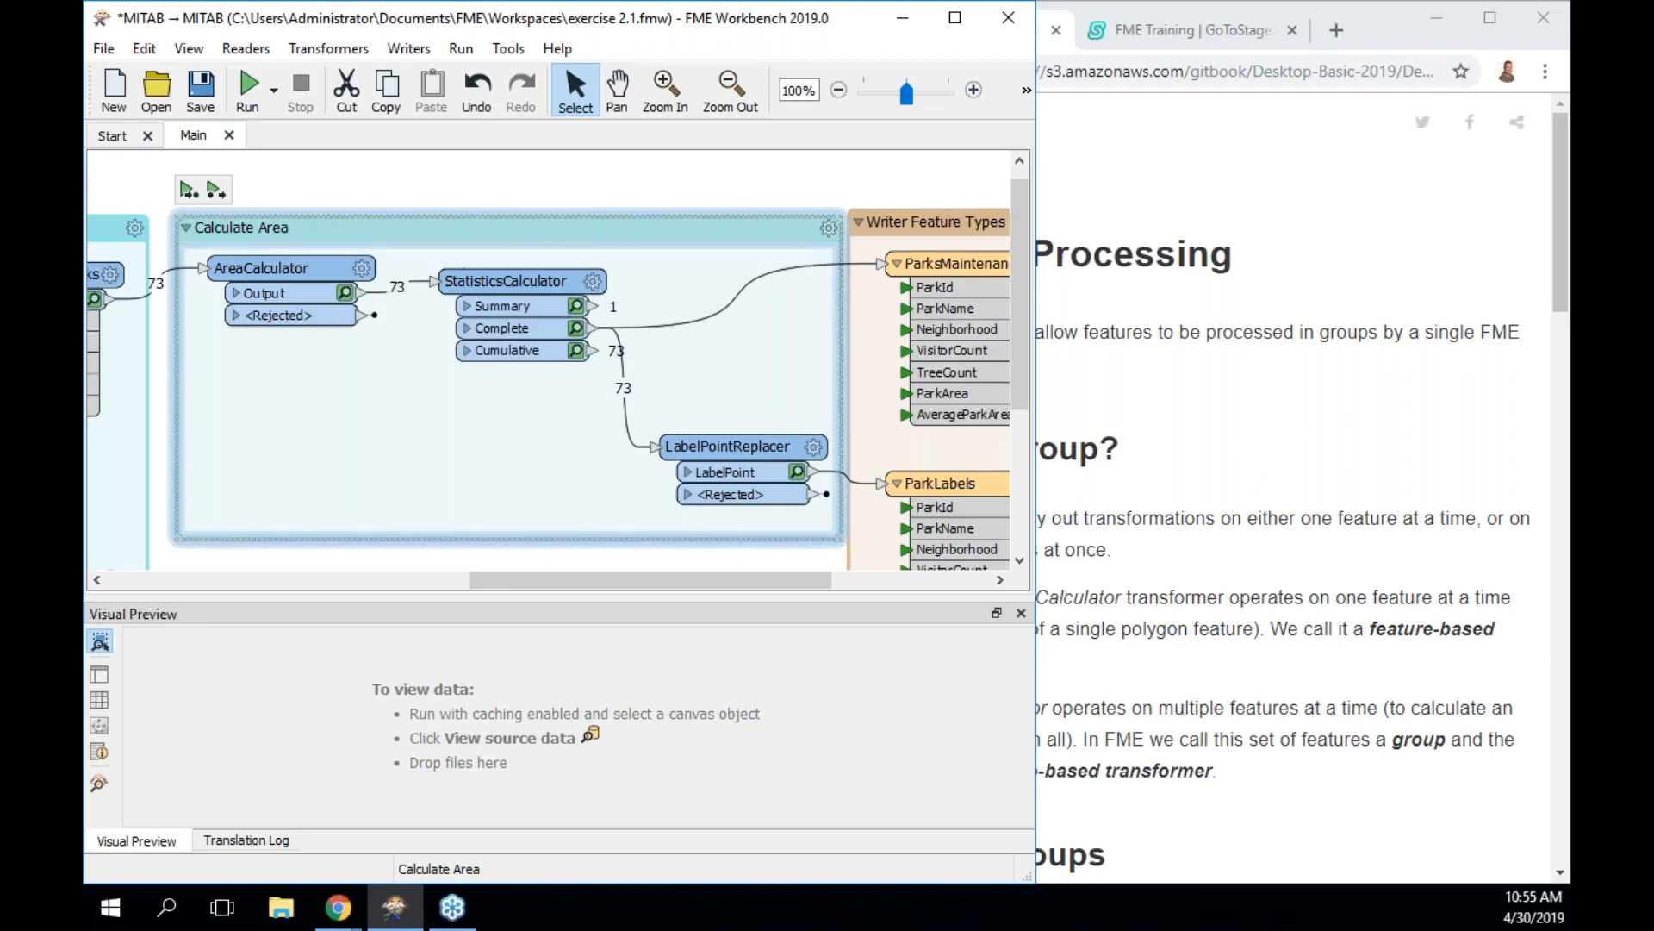
left_click(267, 198)
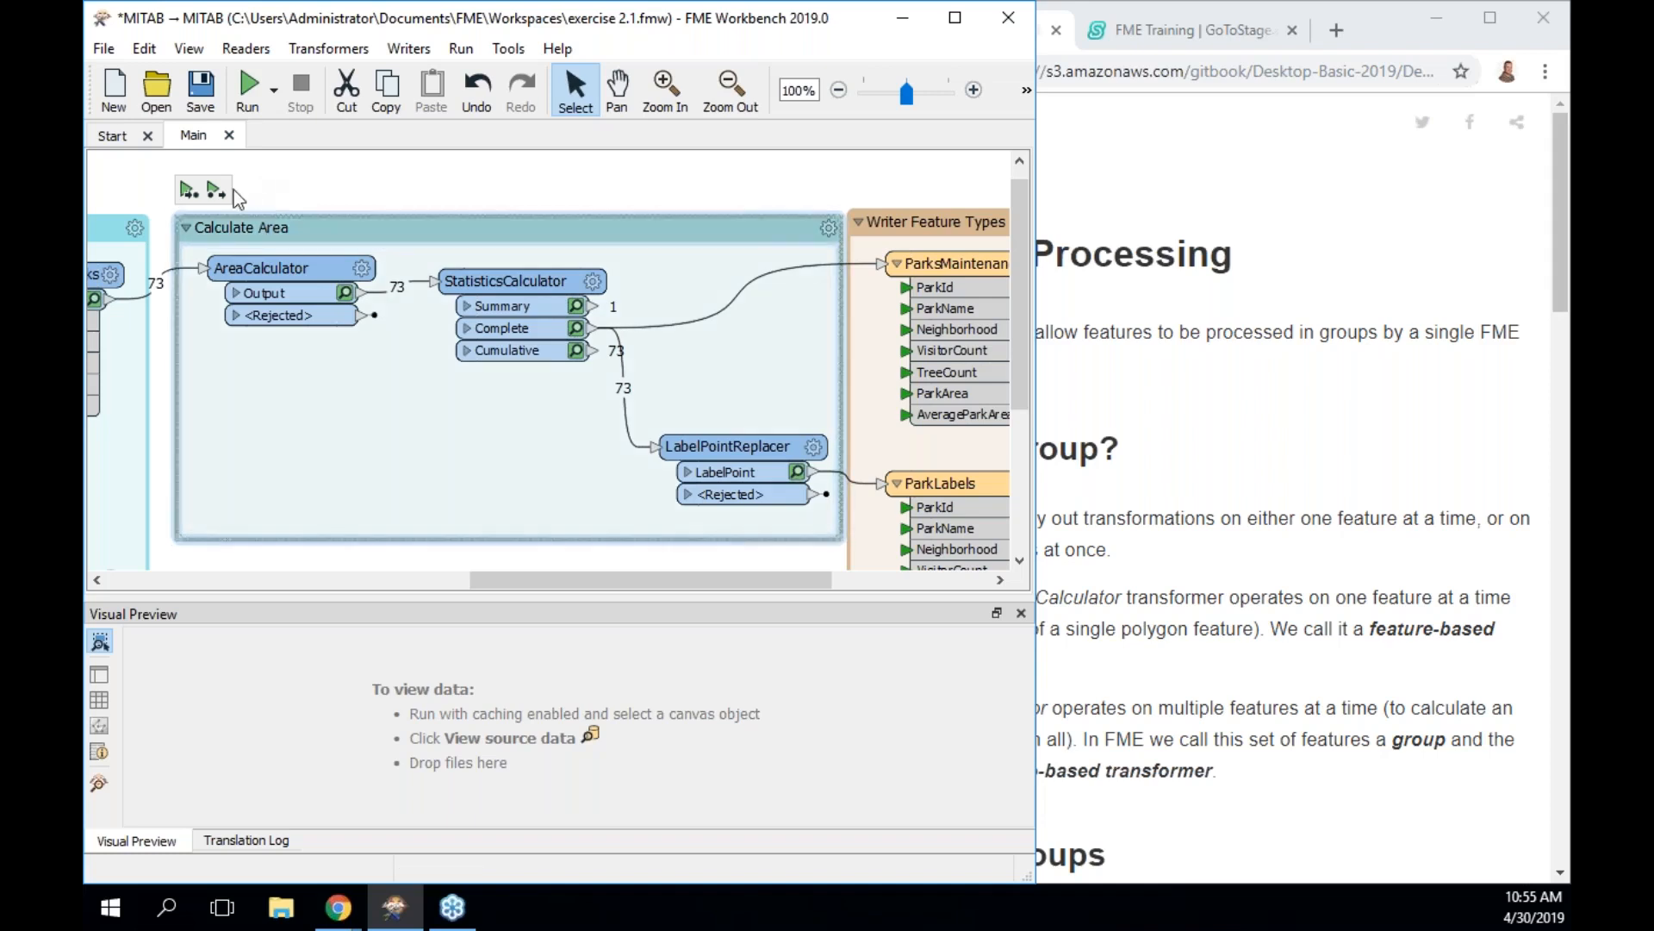
left_click(274, 90)
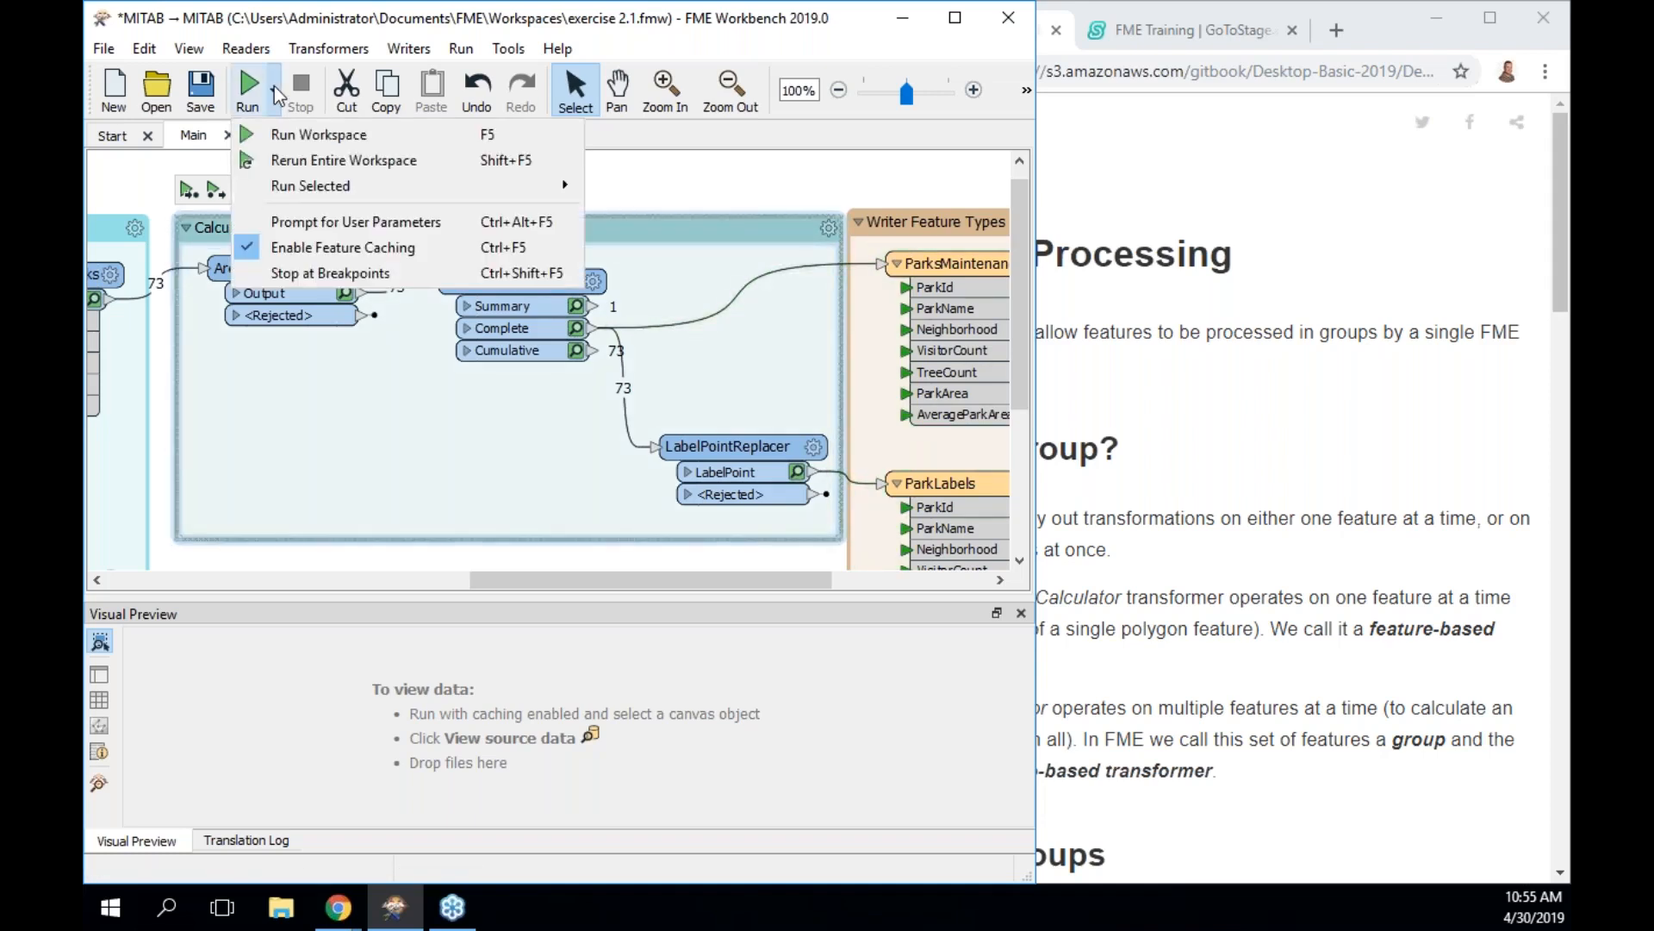
left_click(308, 236)
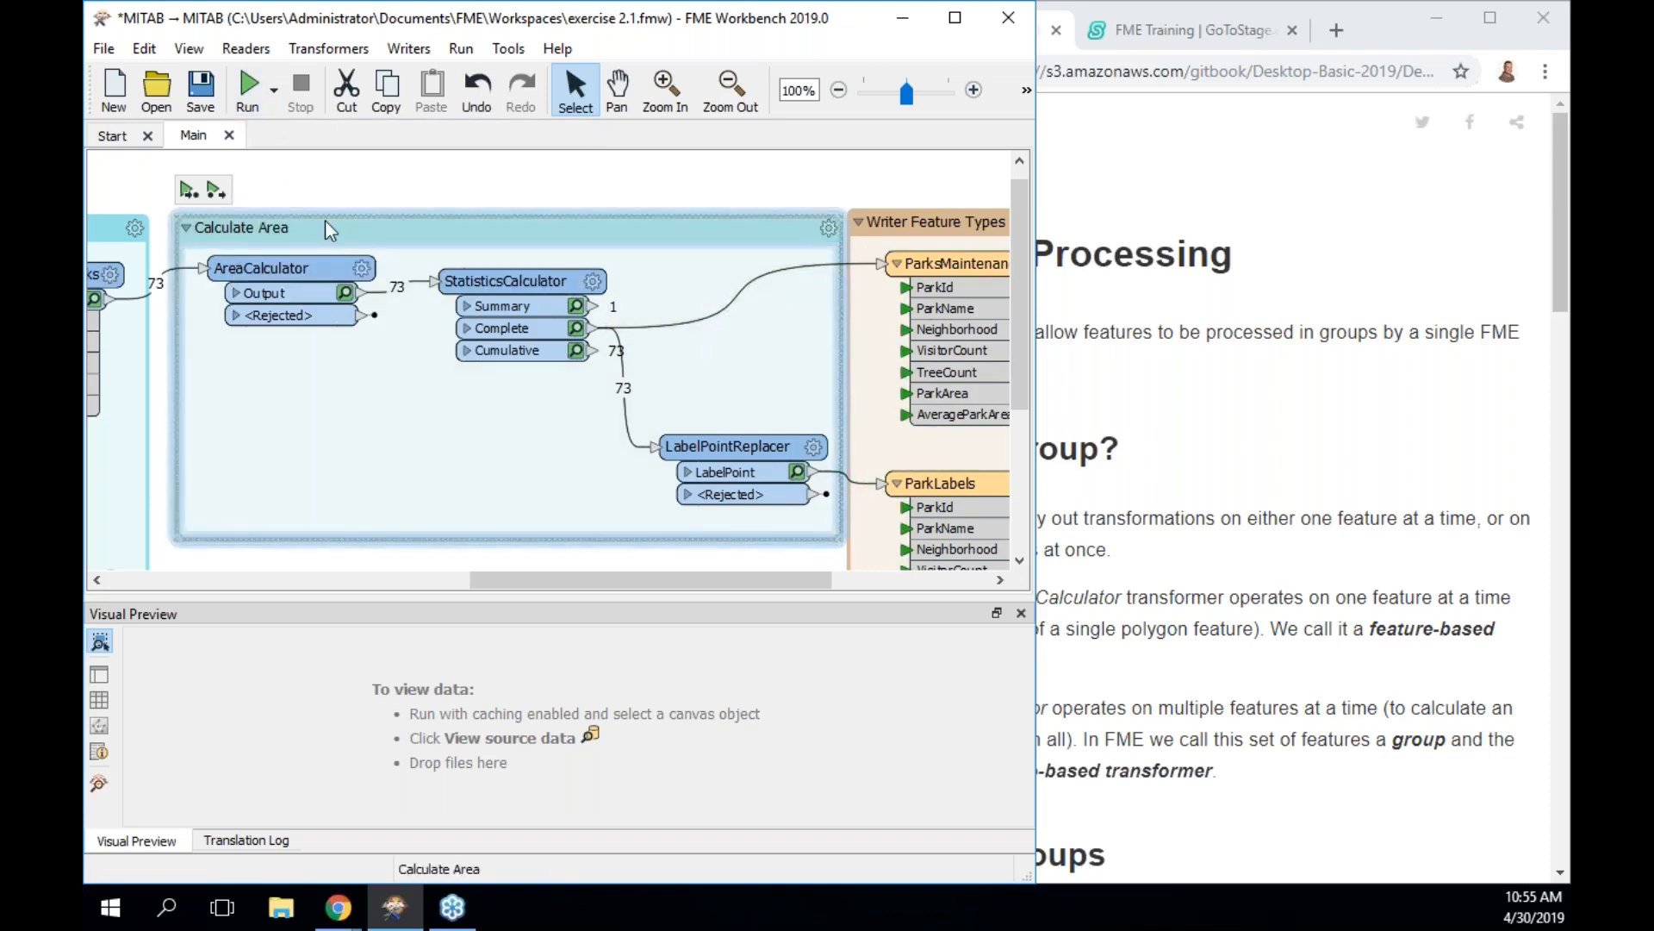
Select the Transformation bookmark and run the workspace
left_click_drag(384, 302, 603, 311)
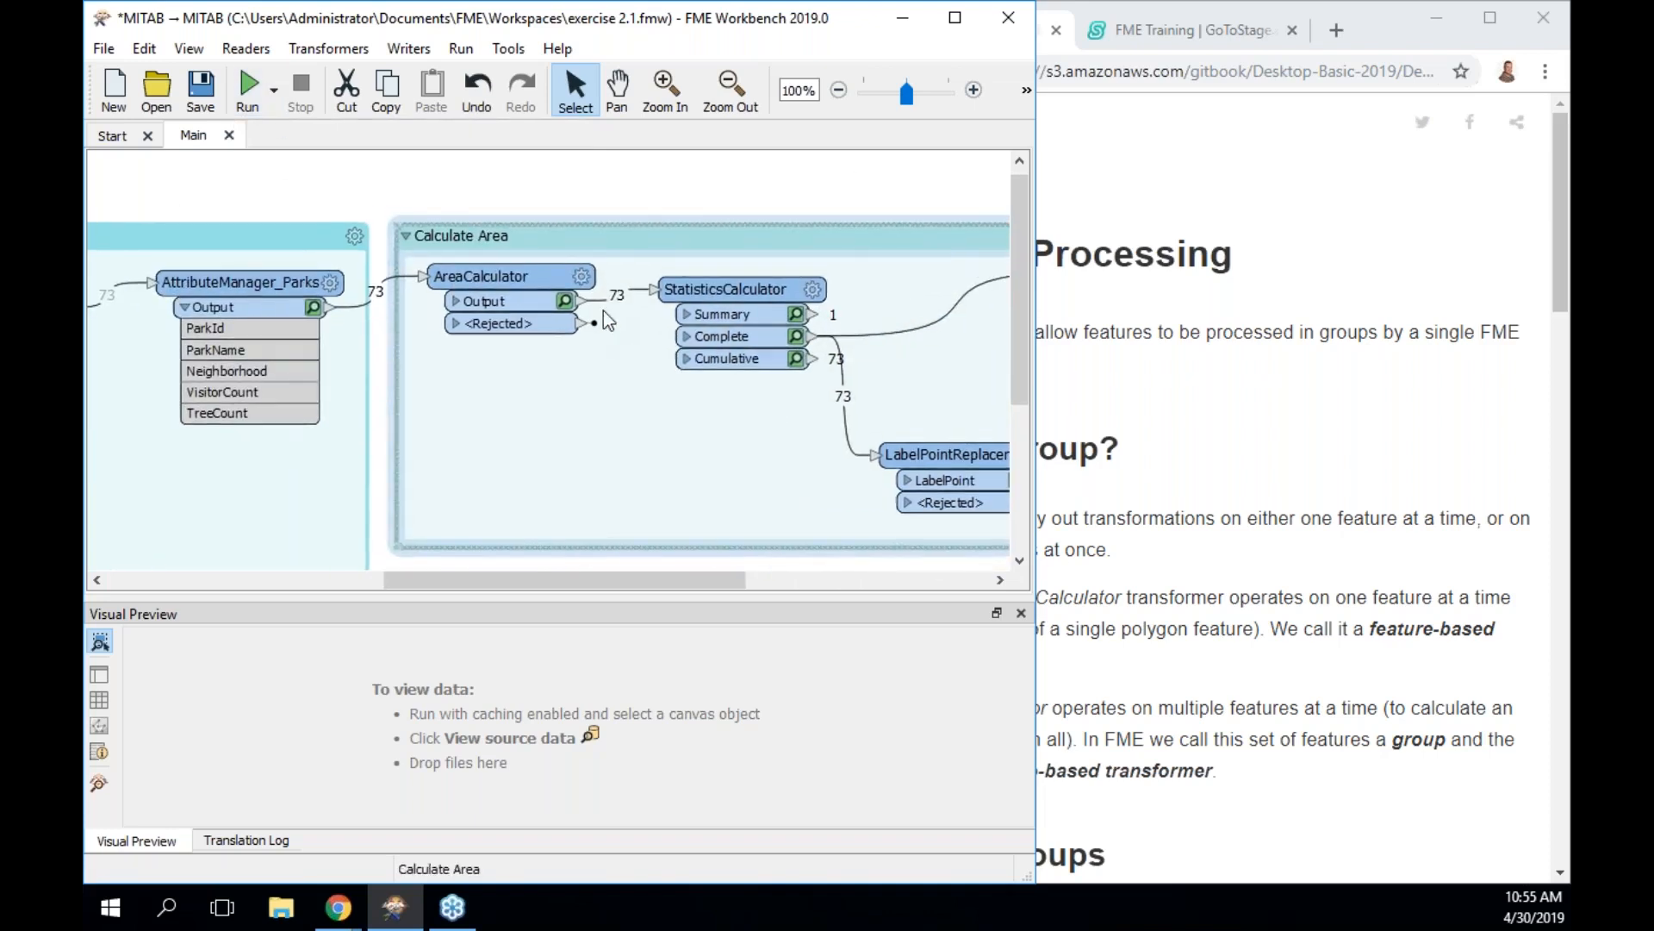
left_click_drag(117, 302, 454, 302)
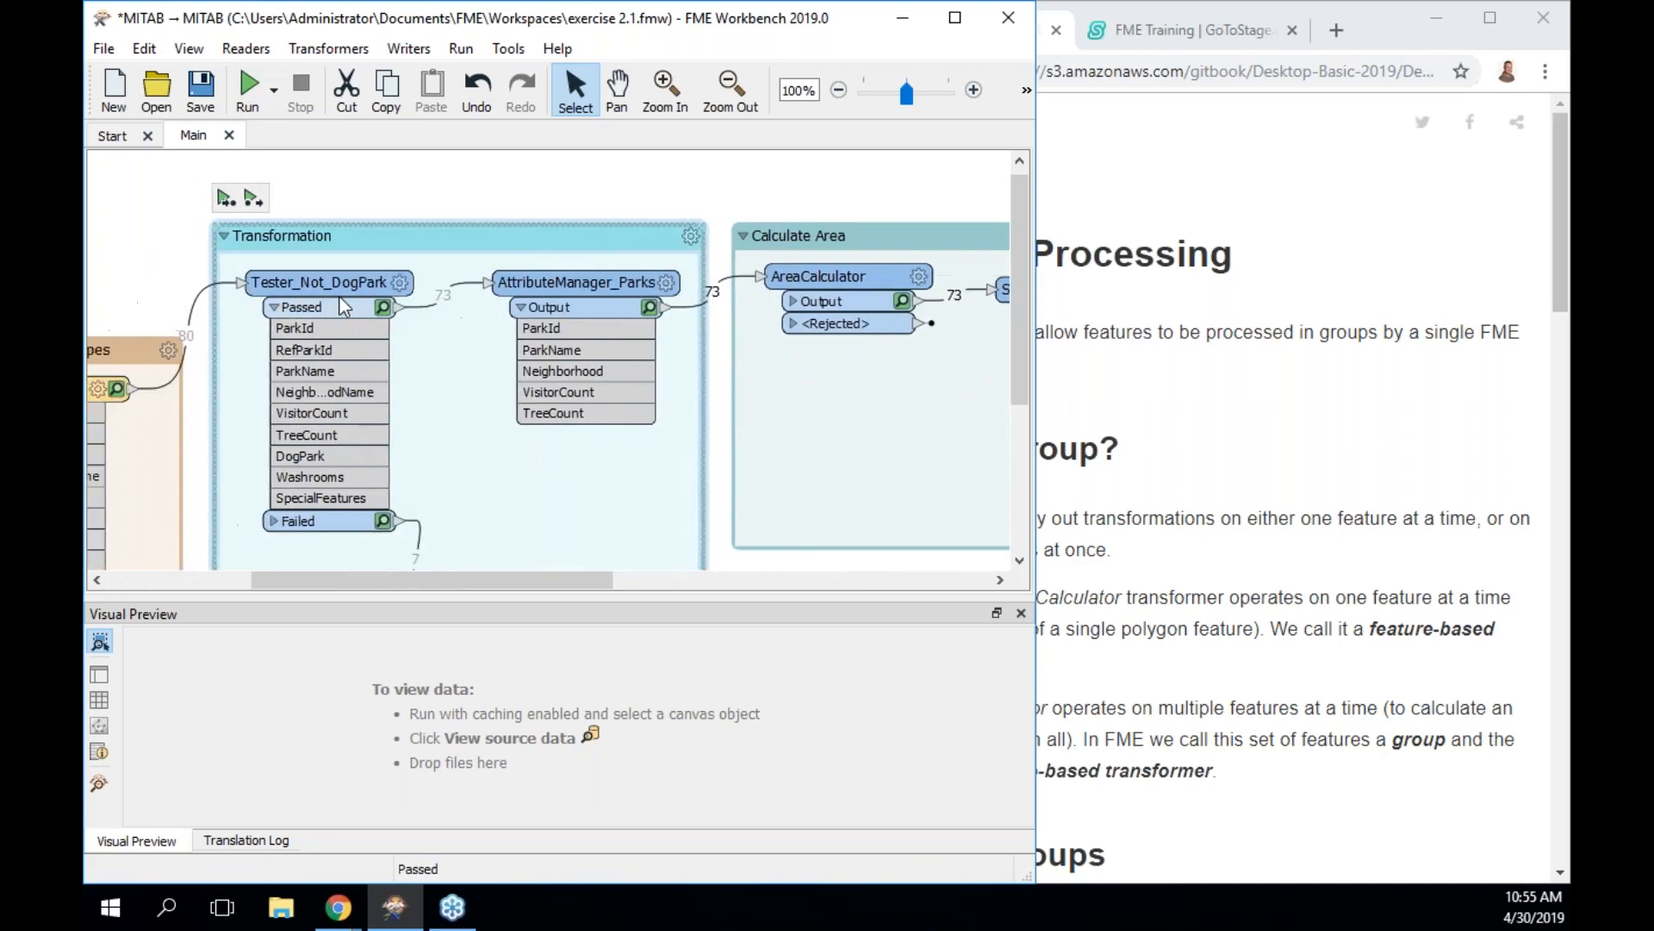
left_click(250, 86)
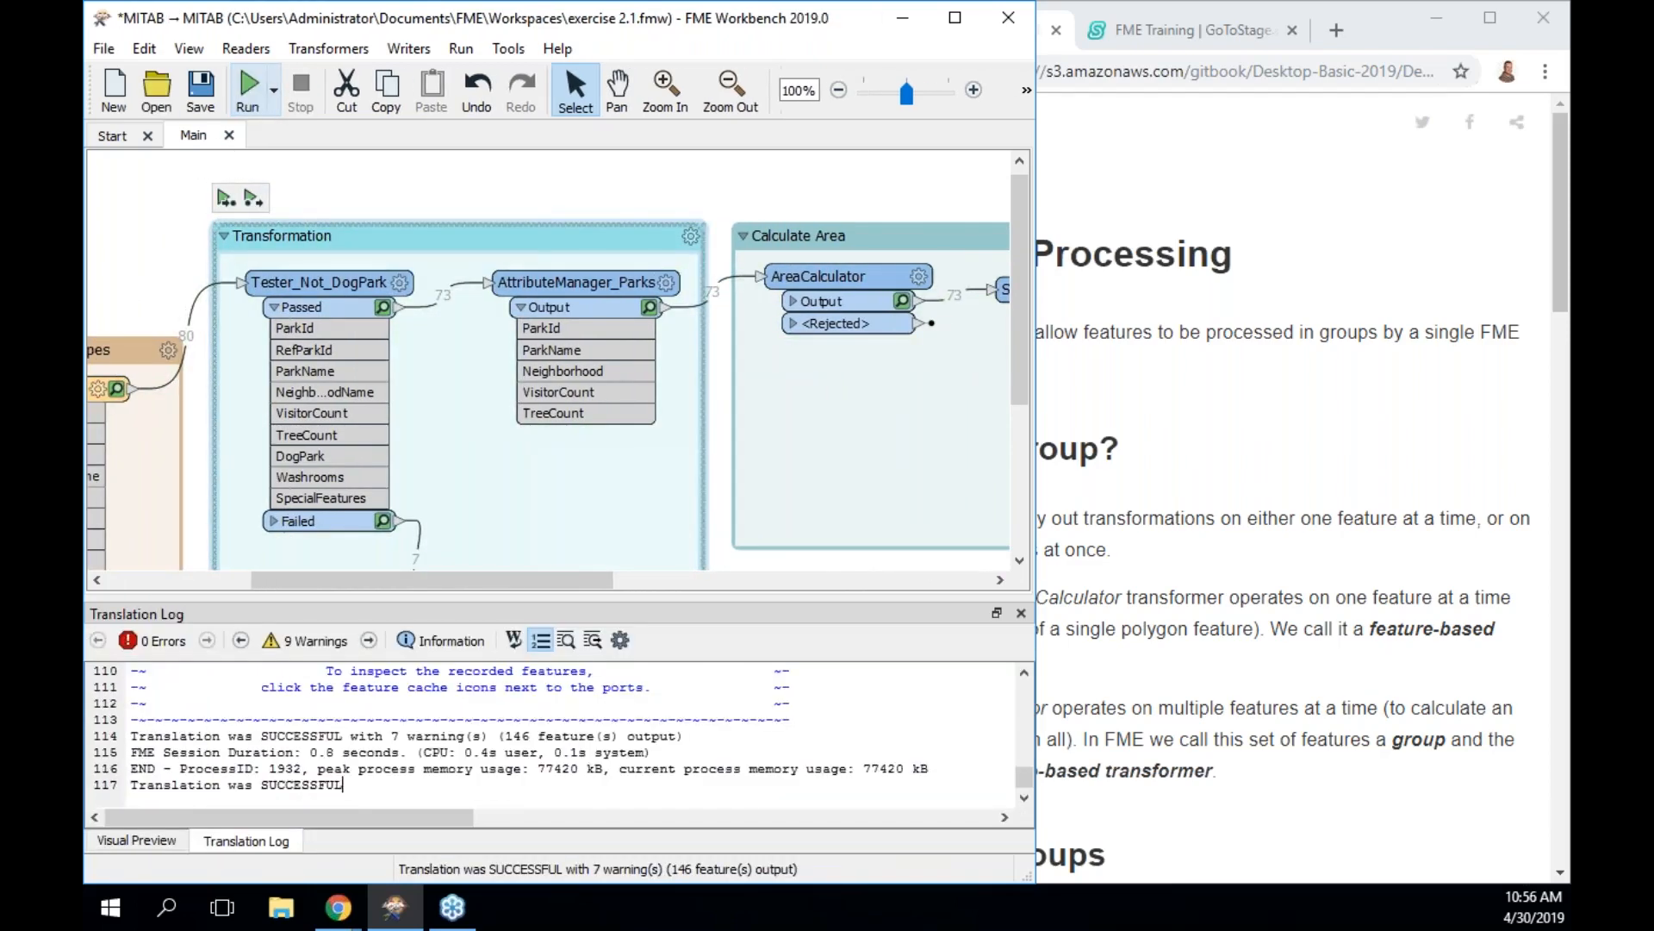
Open the Transformation bookmark's properties to view its name, color and contents settings, and close them without changes
left_click(692, 237)
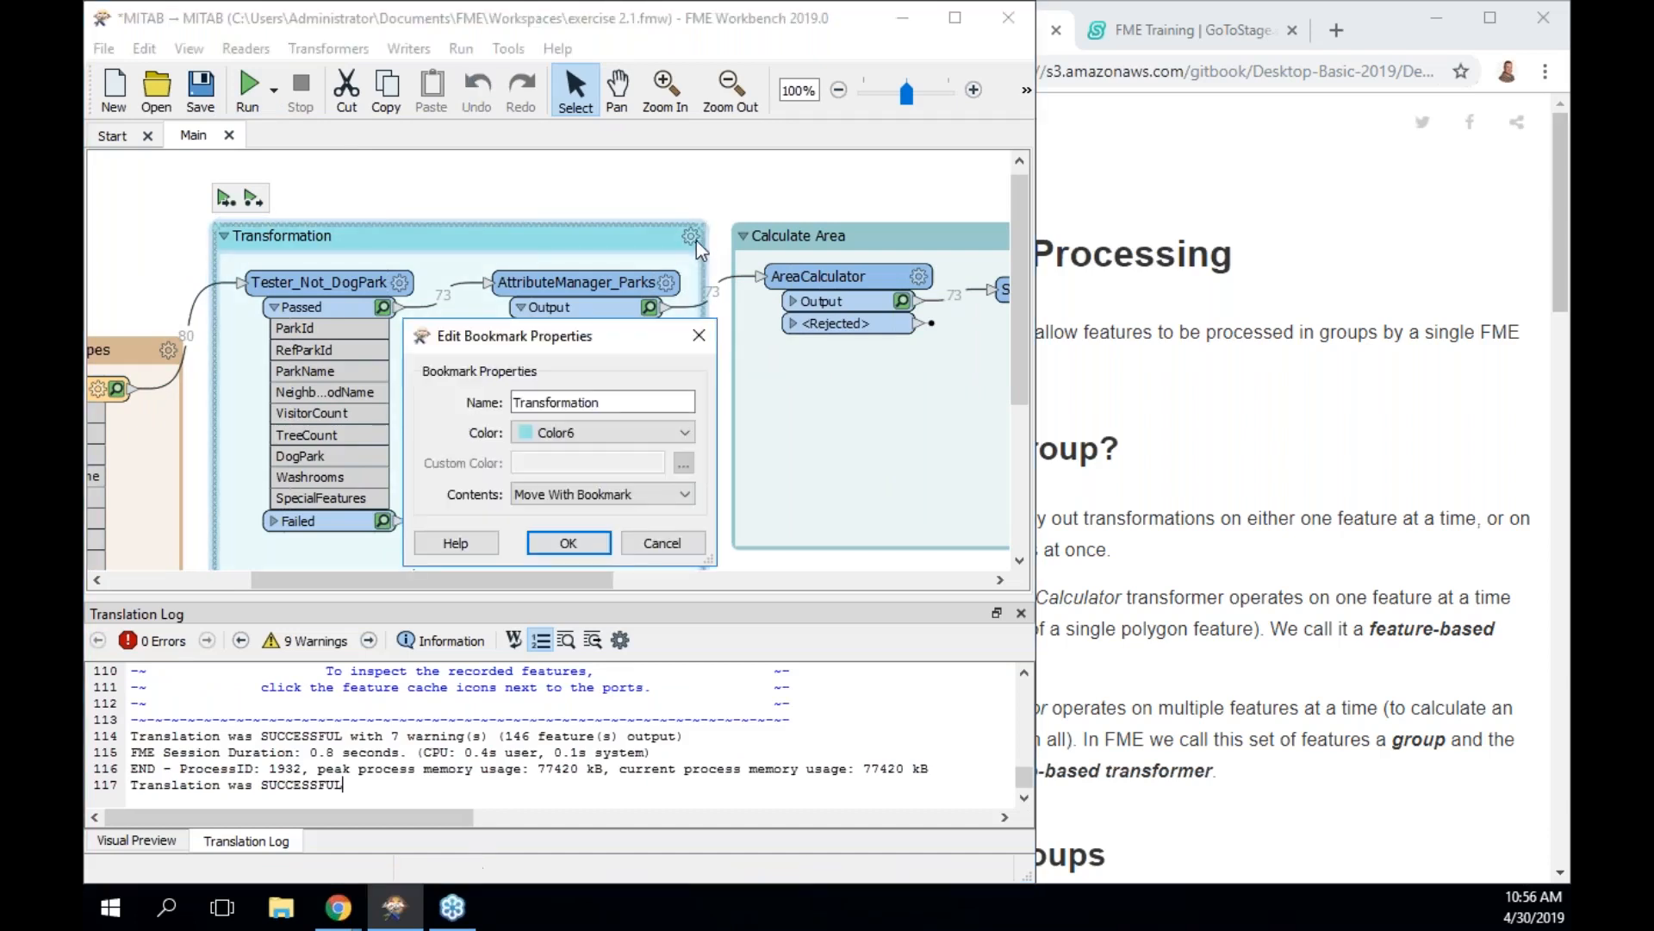
left_click(699, 335)
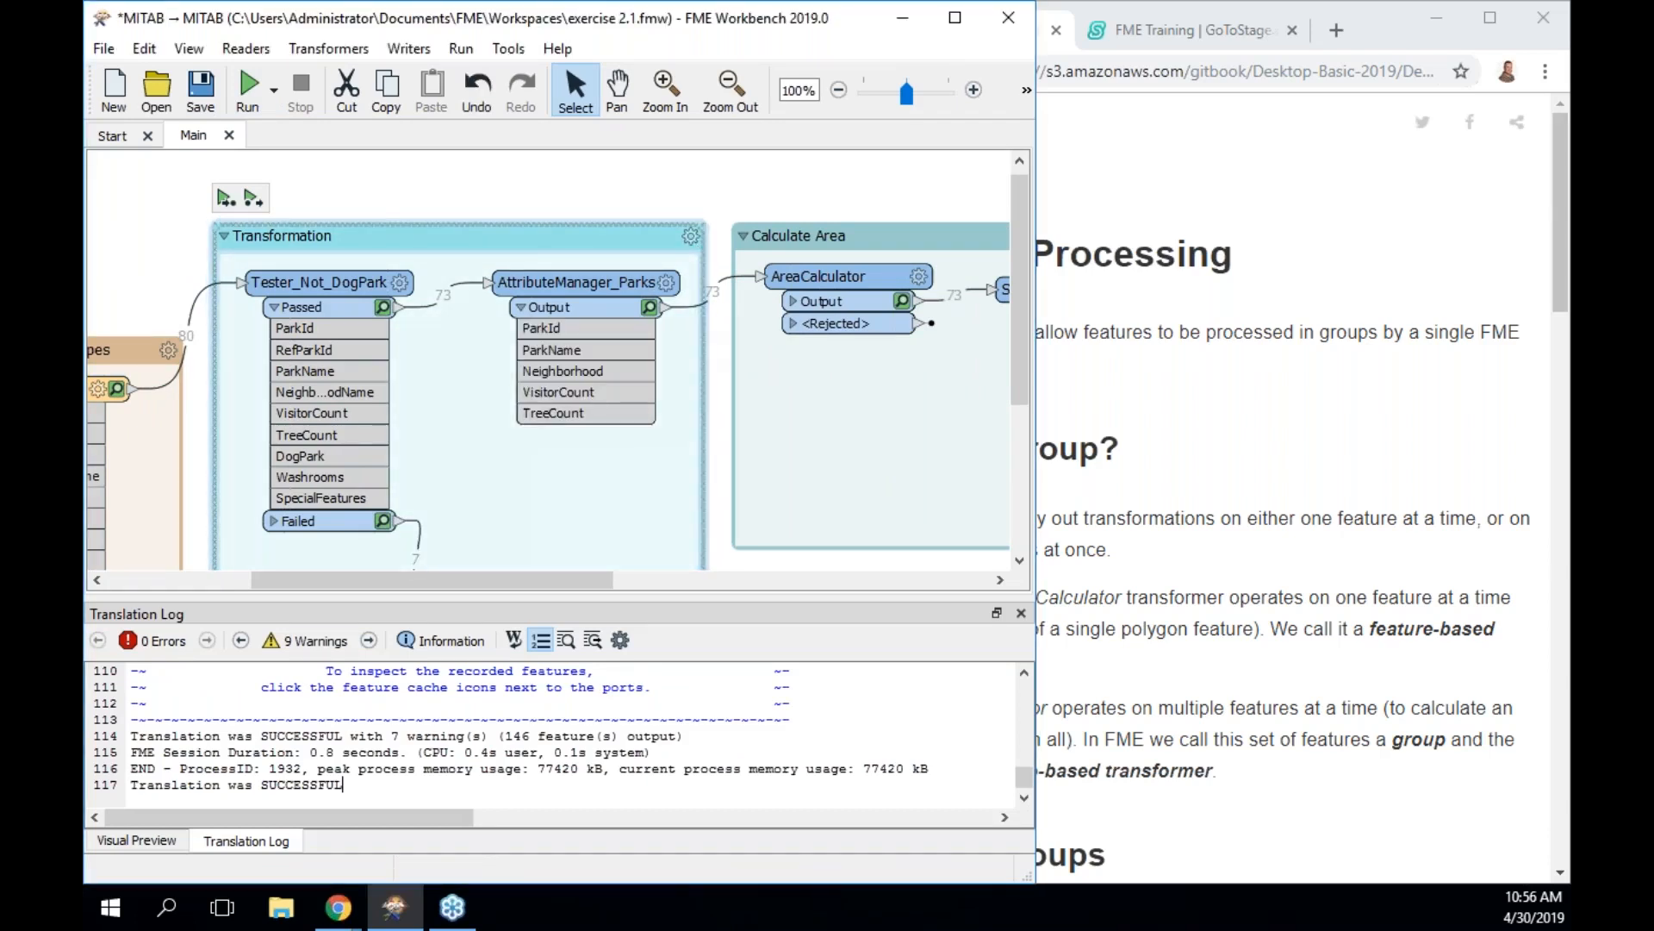
left_click(481, 236)
Switch to the browser and read the explanation of feature-based and group-based transformers
left_click(1325, 482)
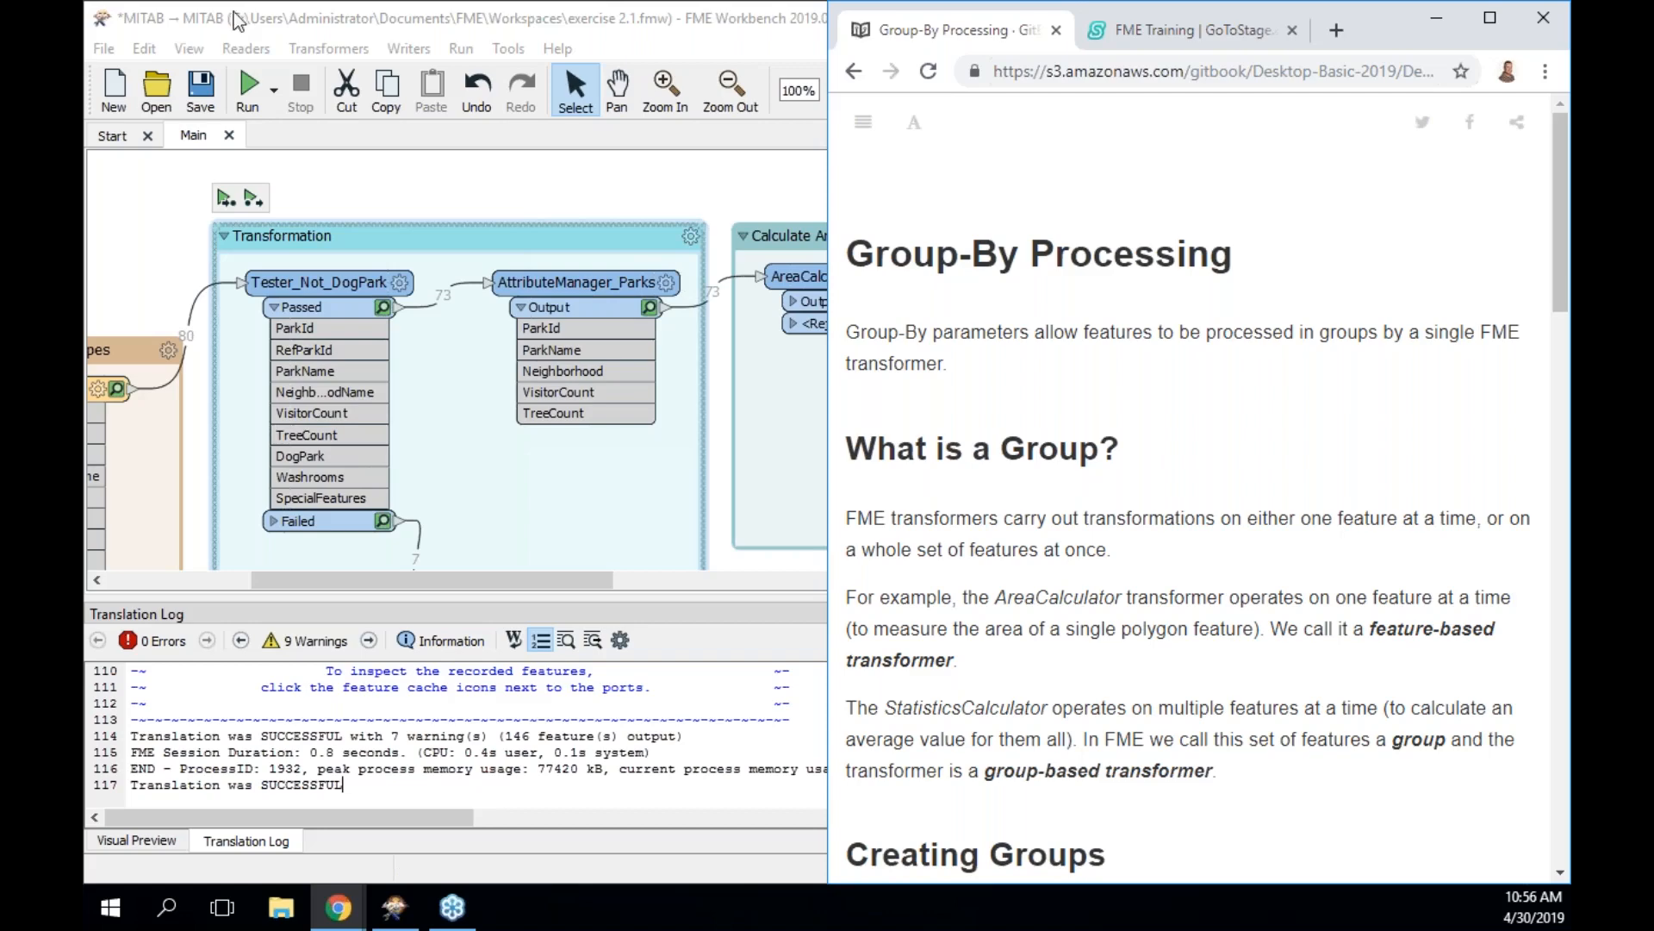
scroll(1144, 554, "down", 3)
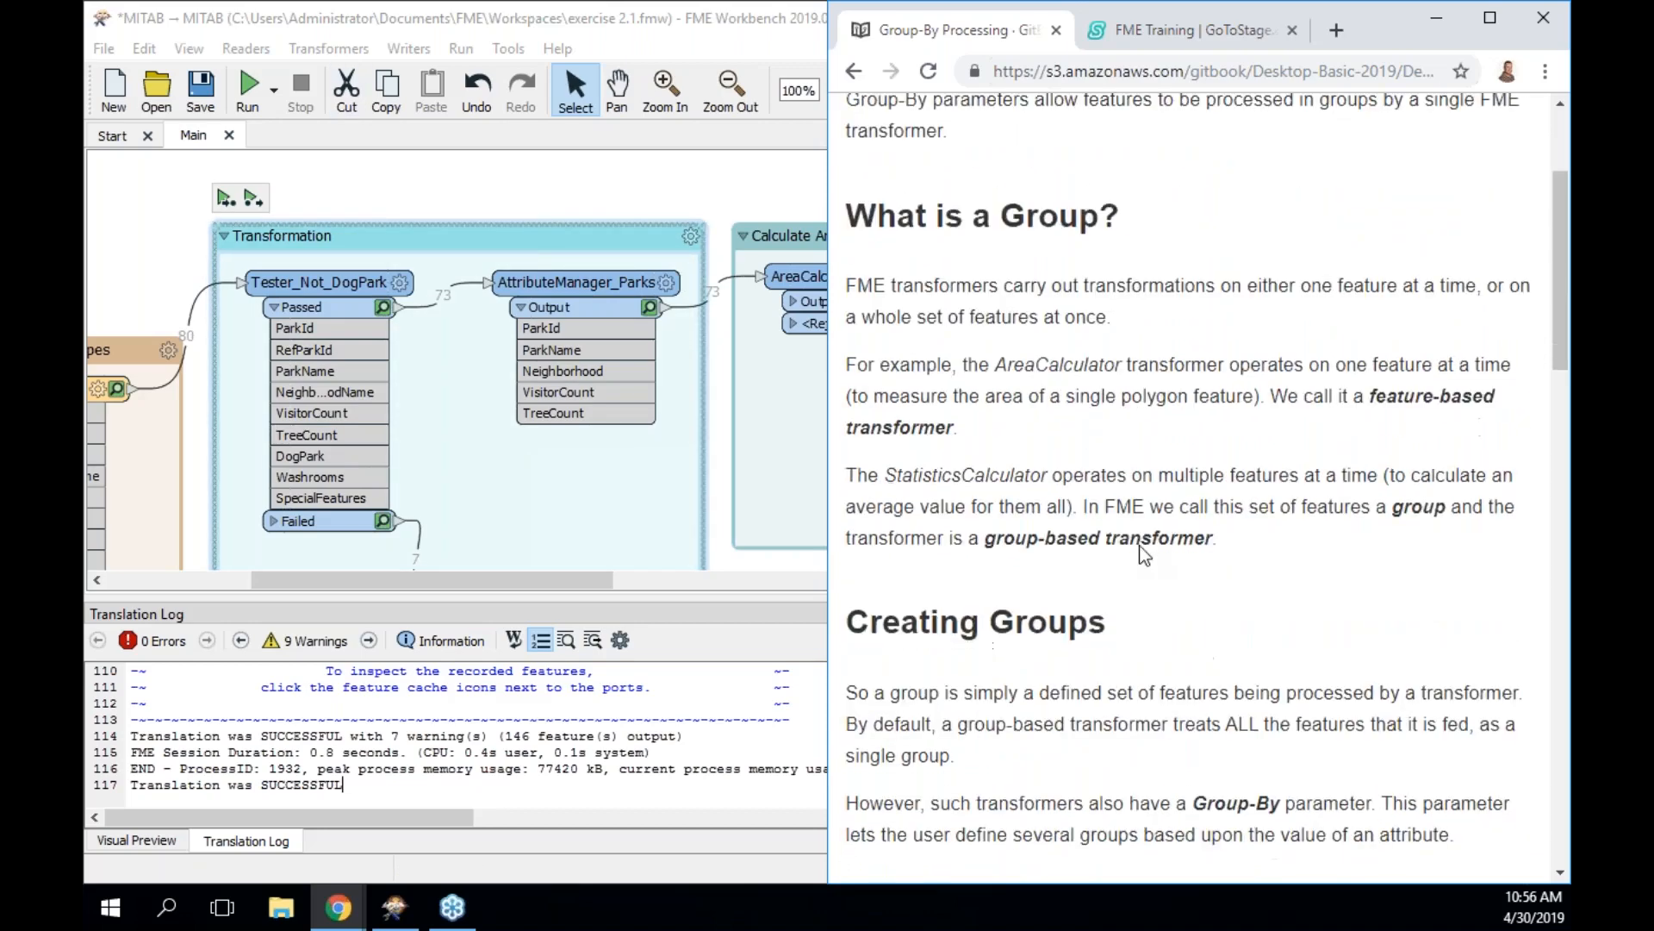
scroll(1142, 550, "down", 1)
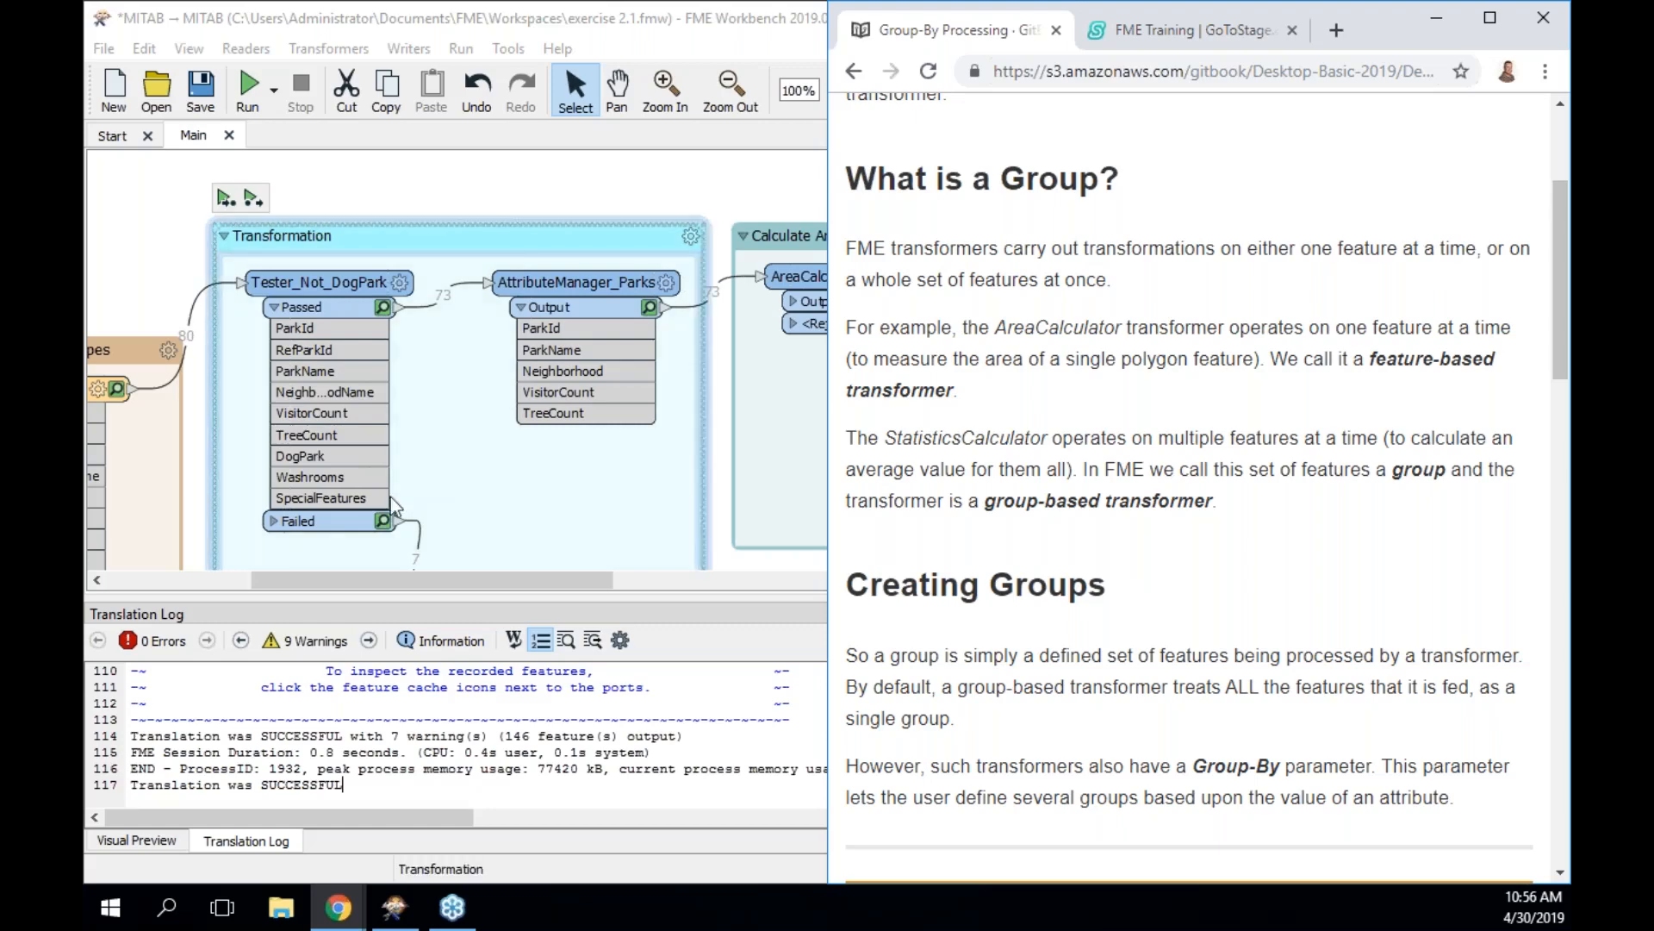
In FME Workbench, examine the flow from the Parks reader through the AreaCalculator to the StatisticsCalculator, including its parameter summary and output ports
left_click_drag(350, 576, 249, 583)
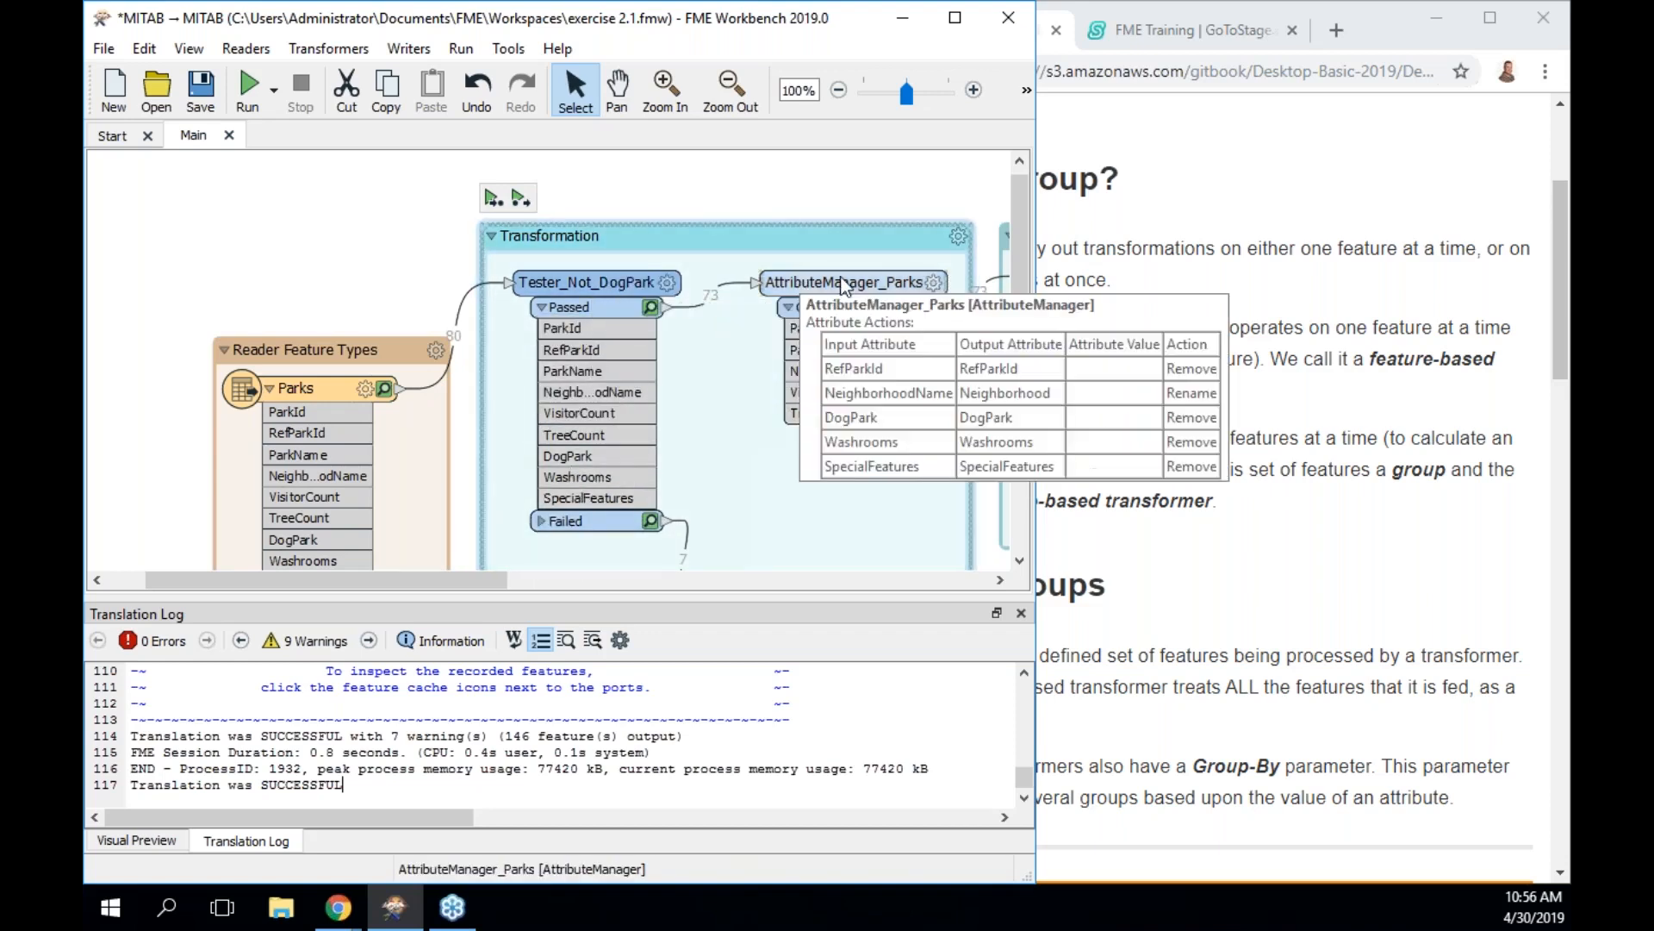
scroll(826, 353, "right", 3)
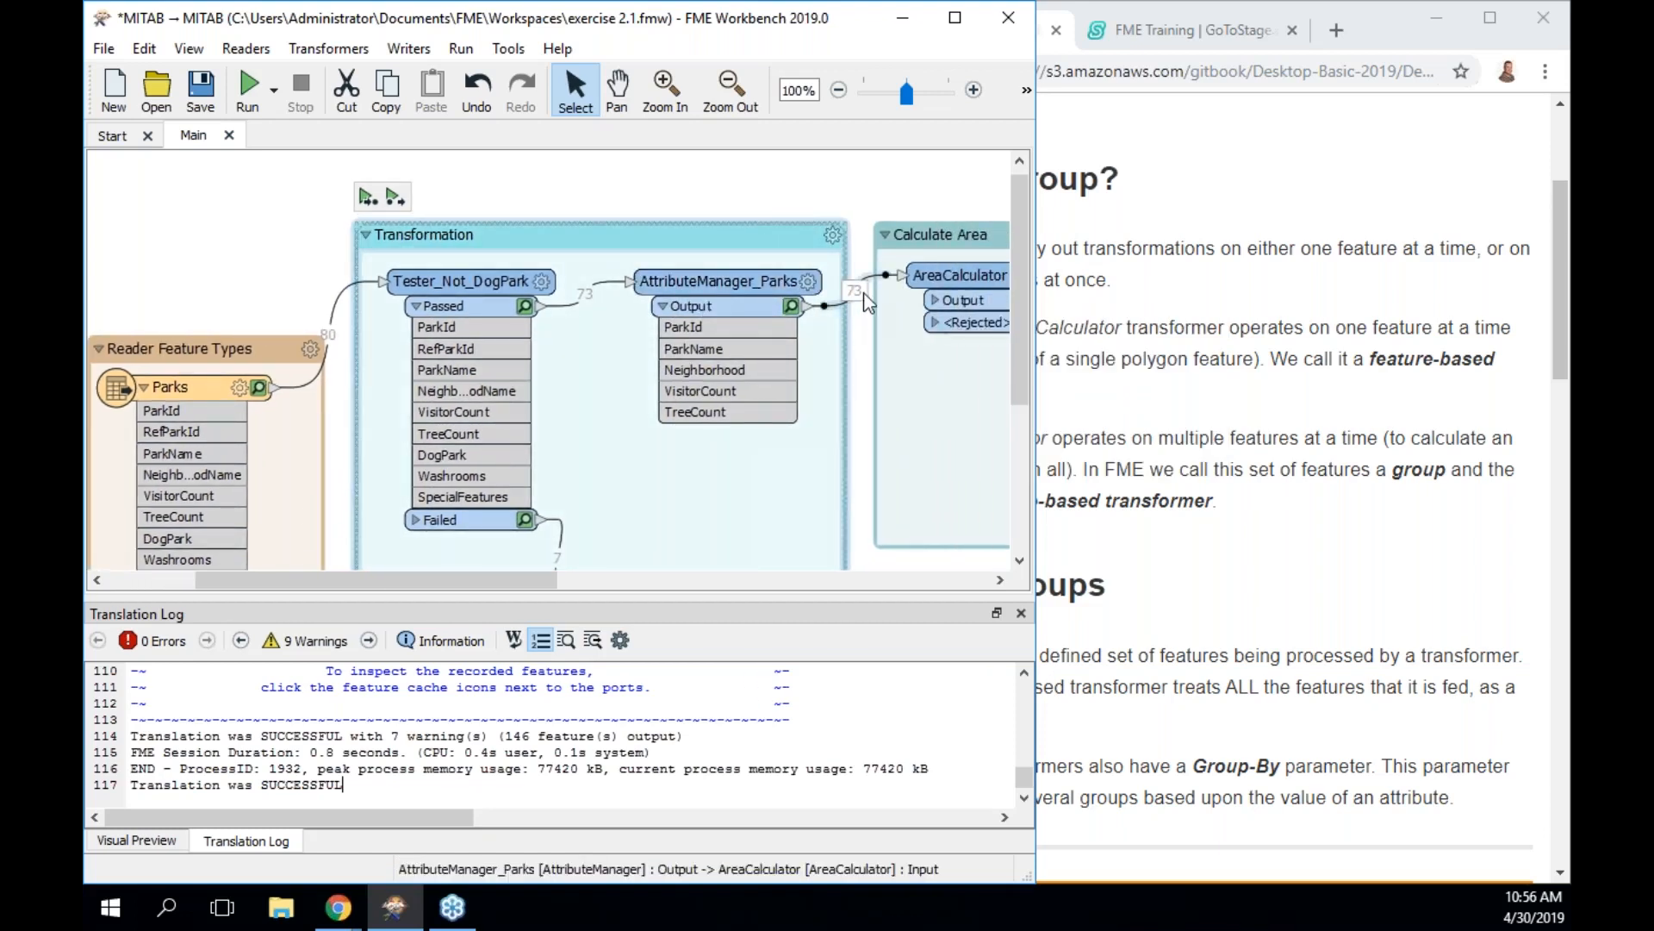
scroll(862, 298, "right", 4)
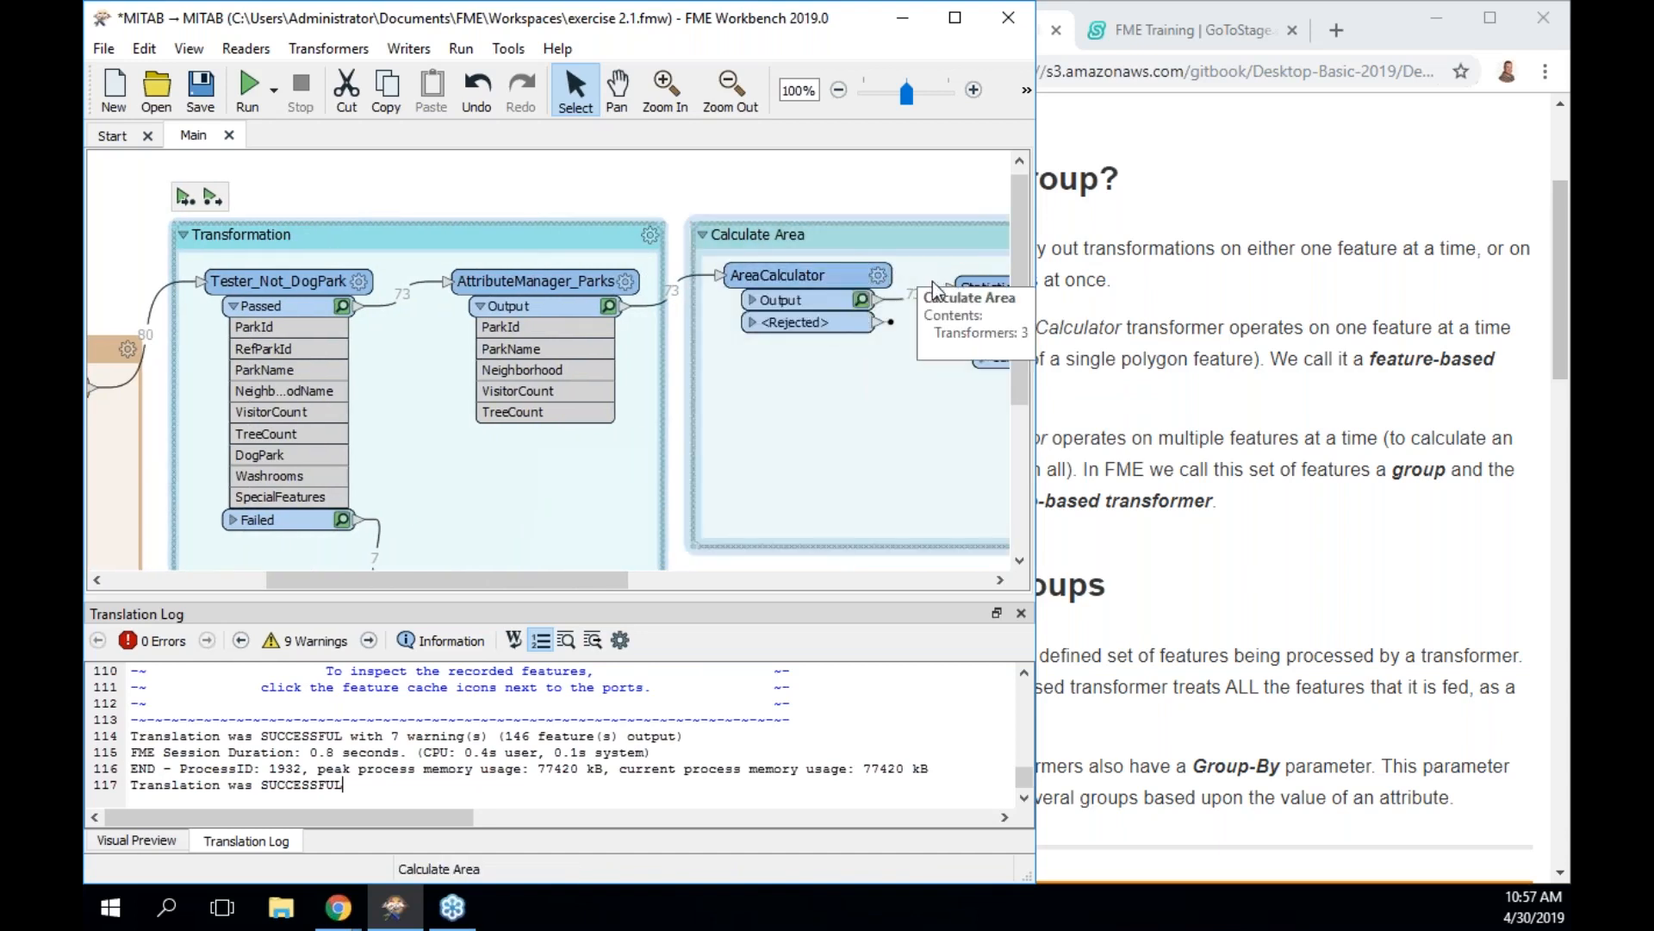
scroll(862, 293, "right", 5)
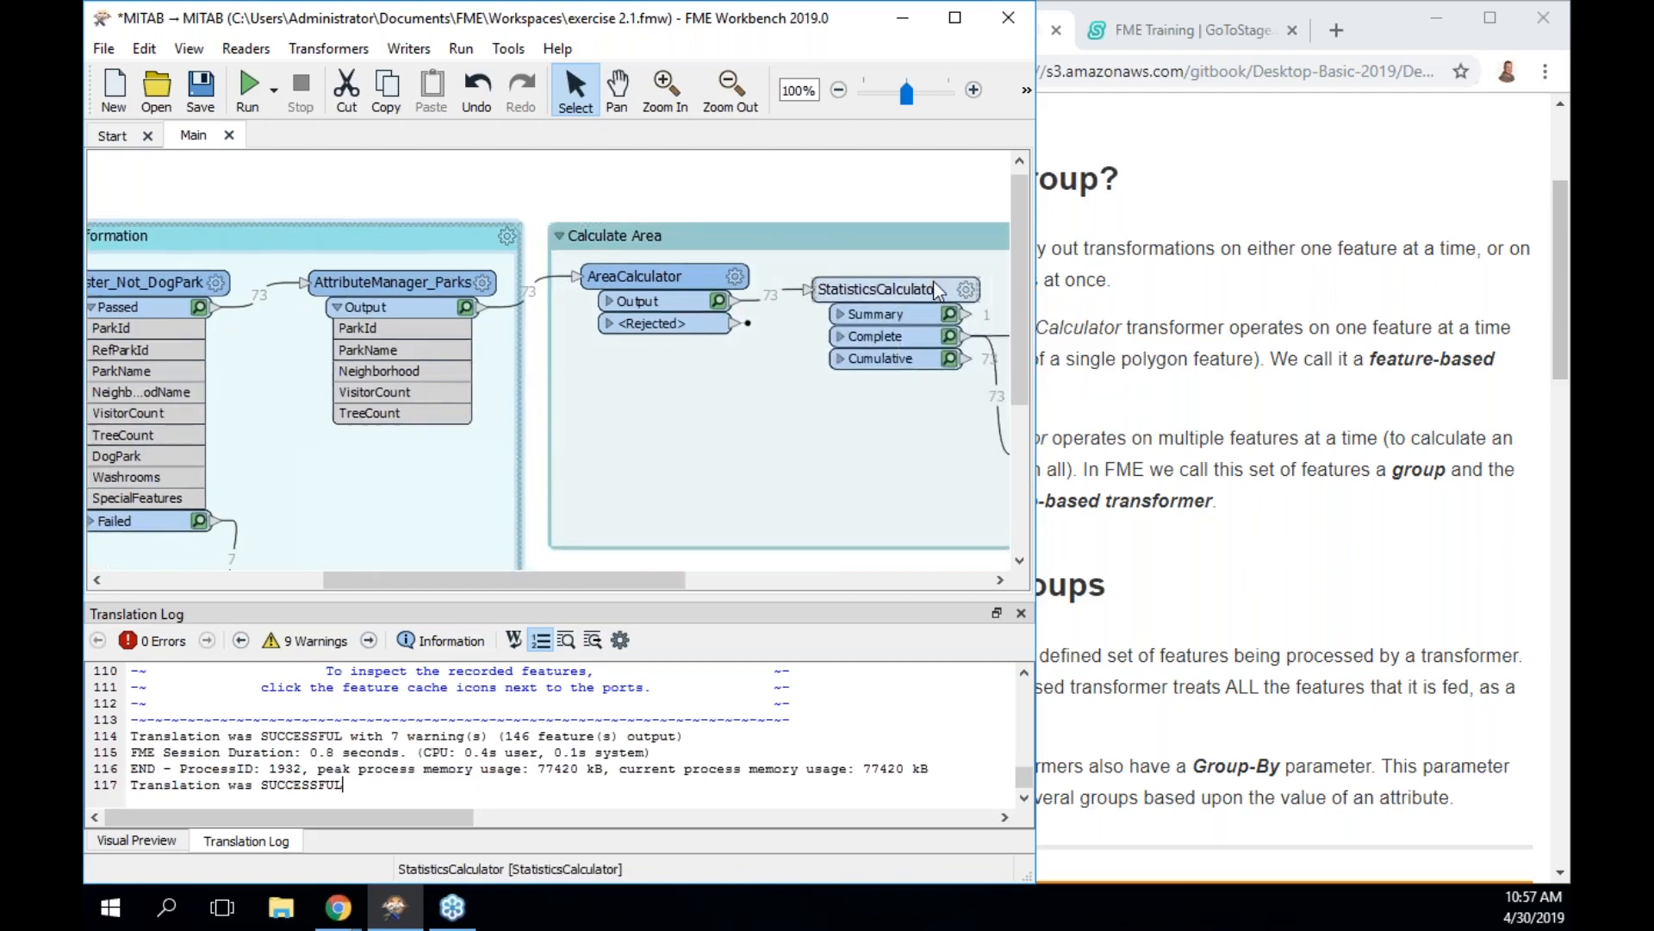
mouse_move(786, 298)
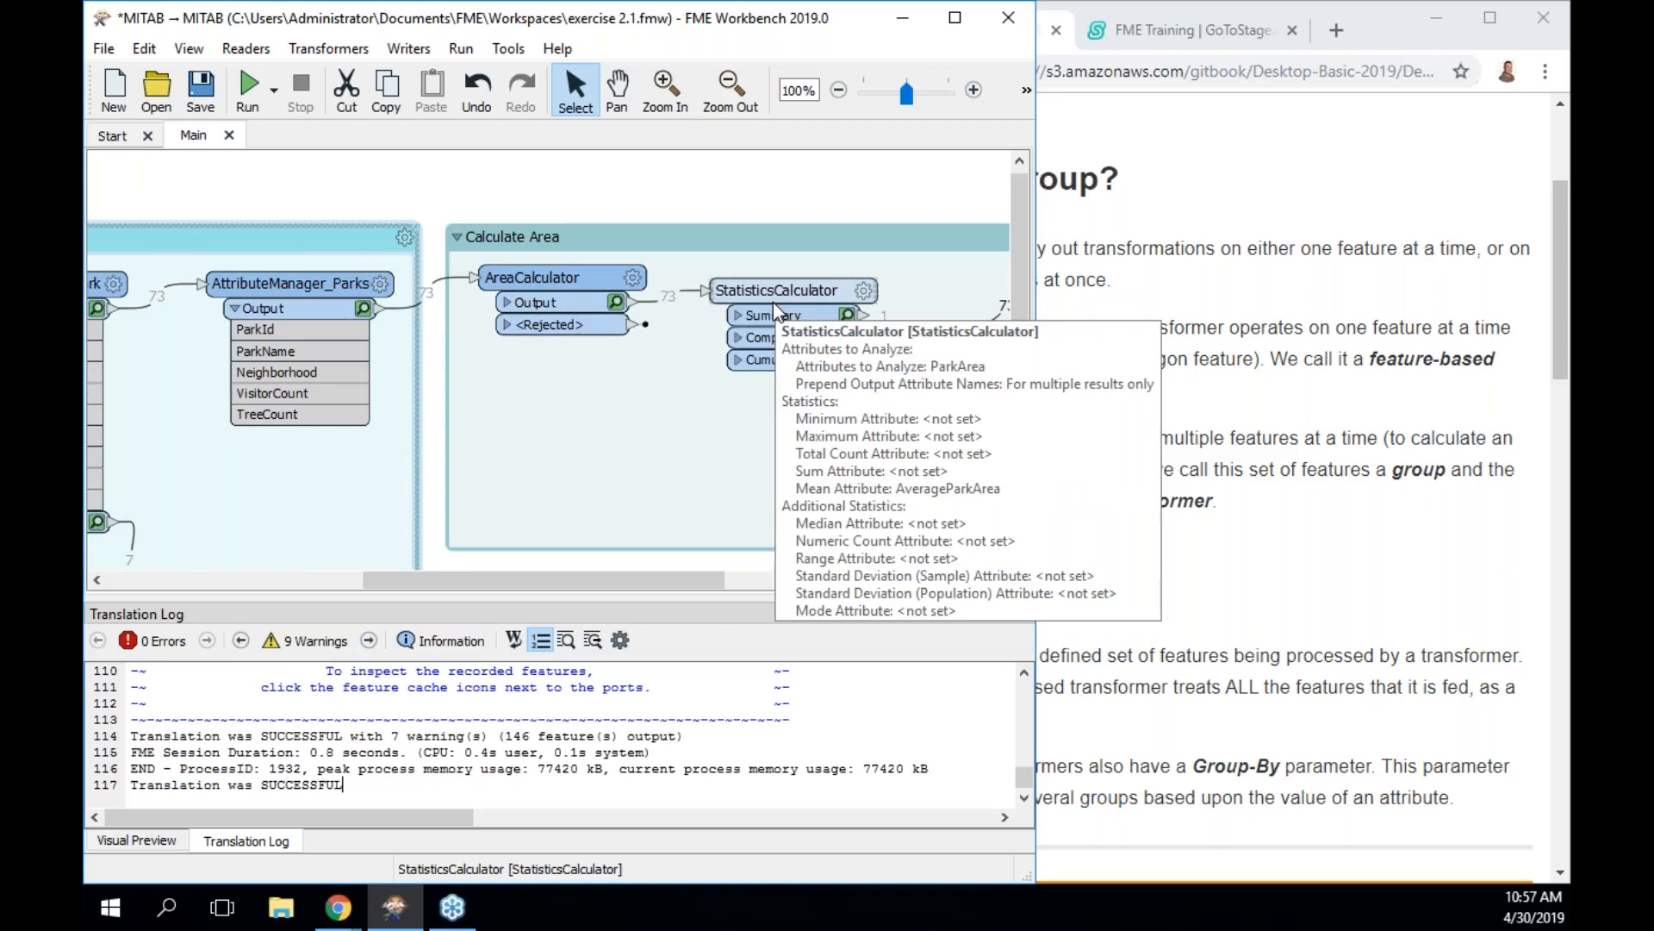
scroll(772, 302, "right", 3)
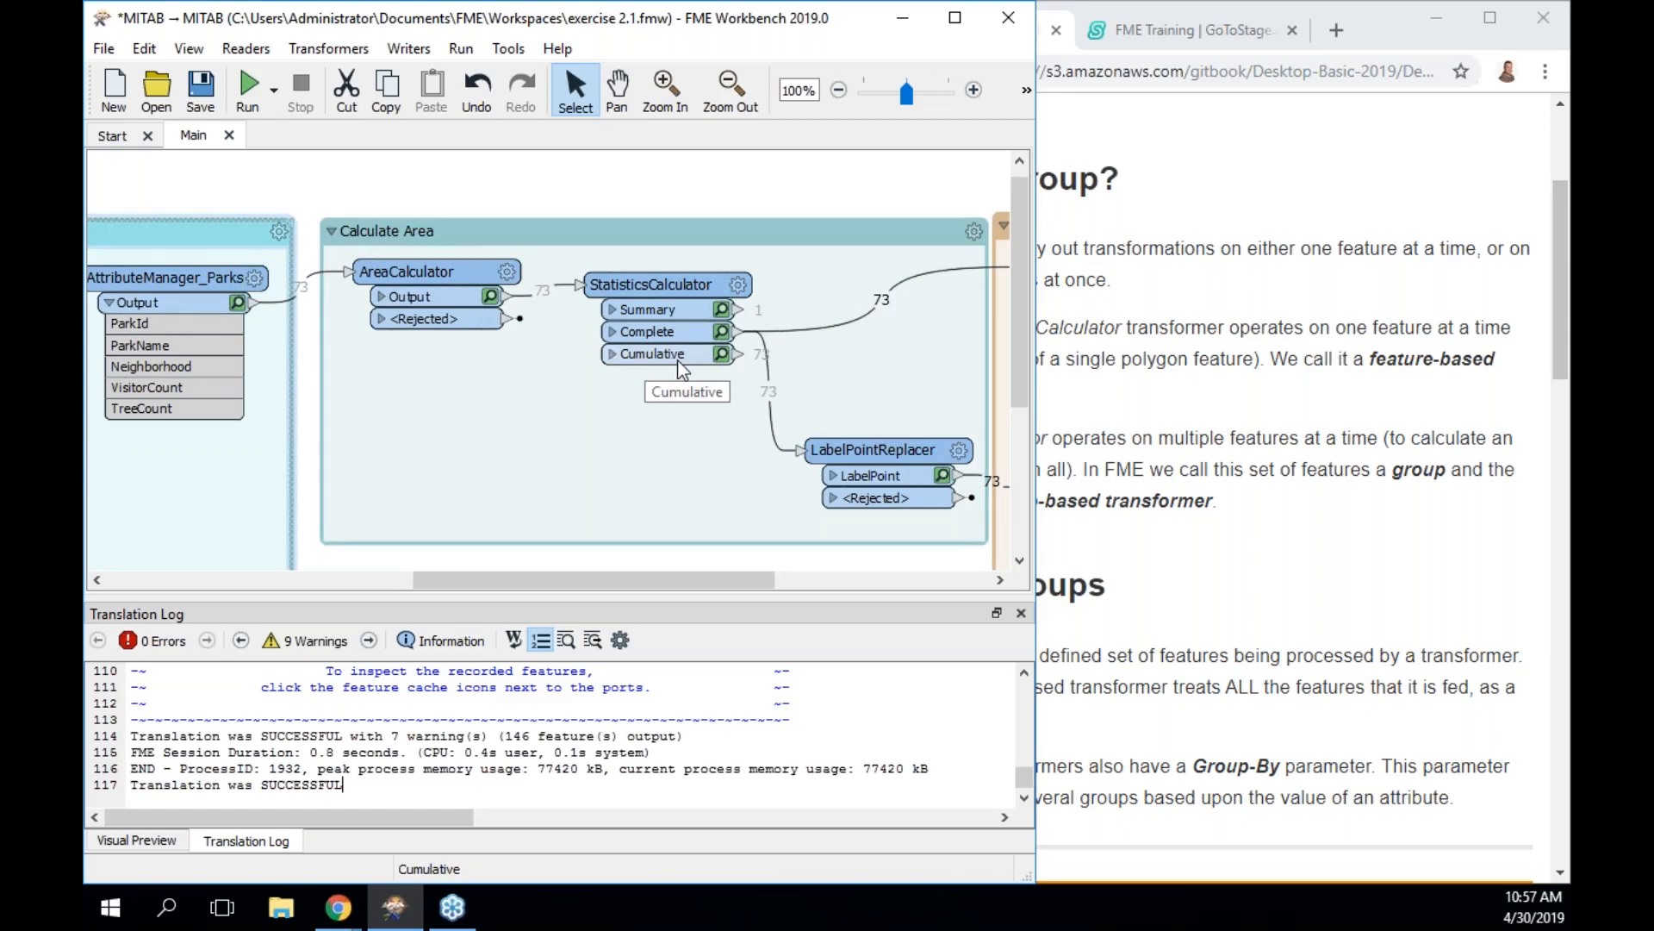
left_click_drag(678, 362, 601, 360)
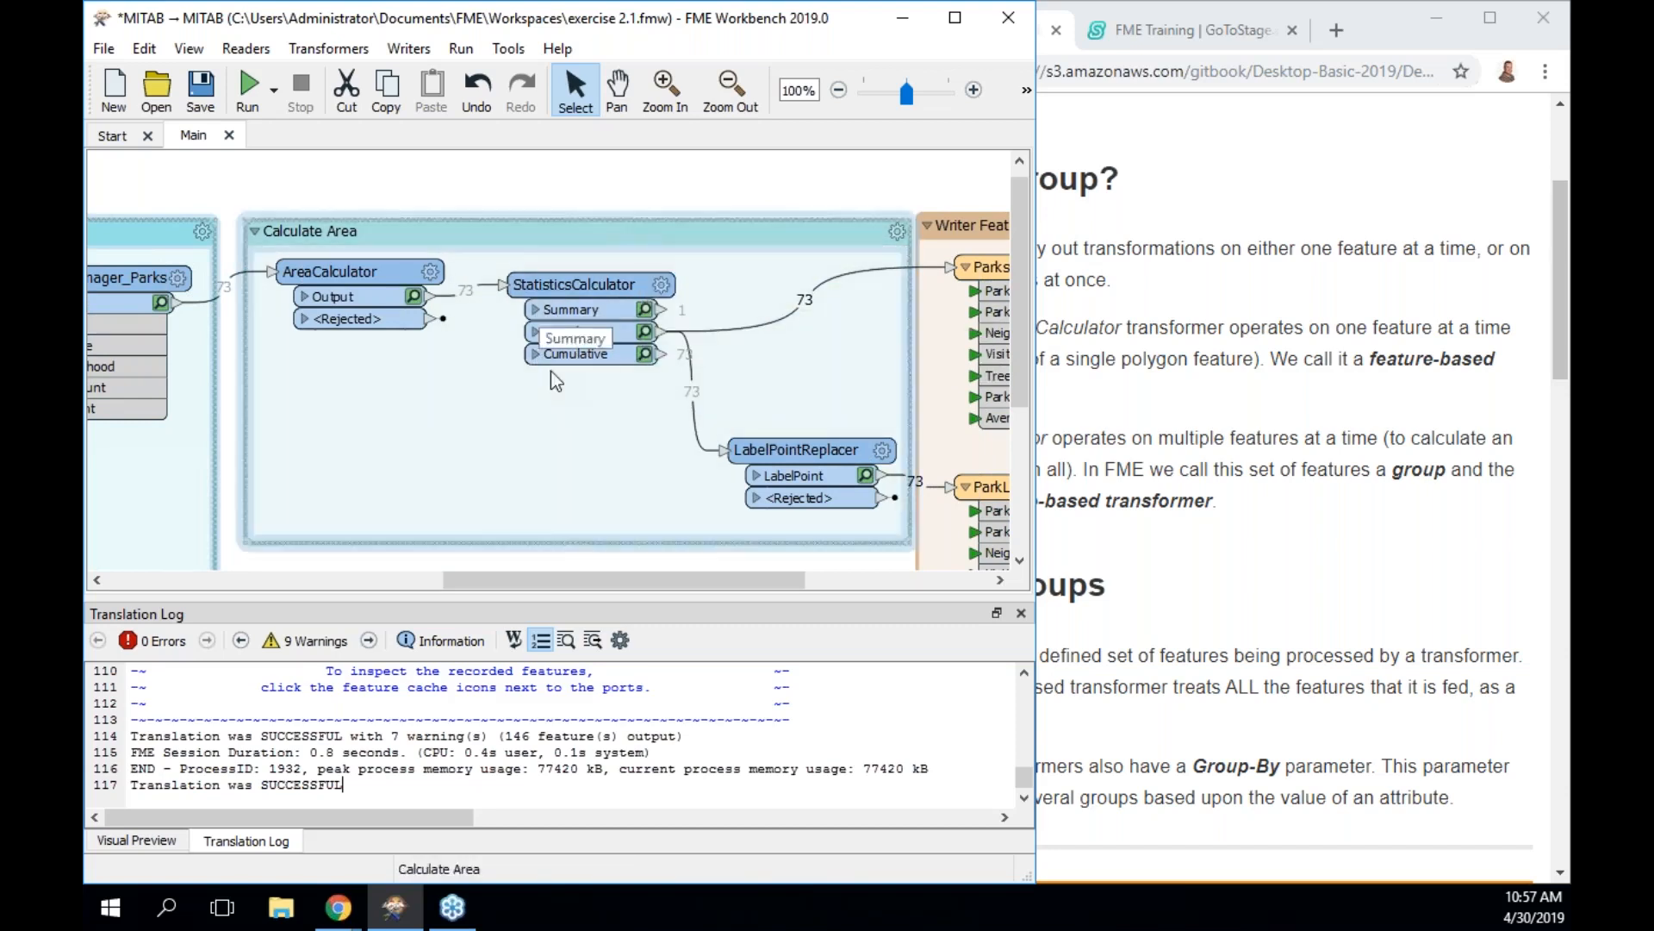
mouse_move(581, 290)
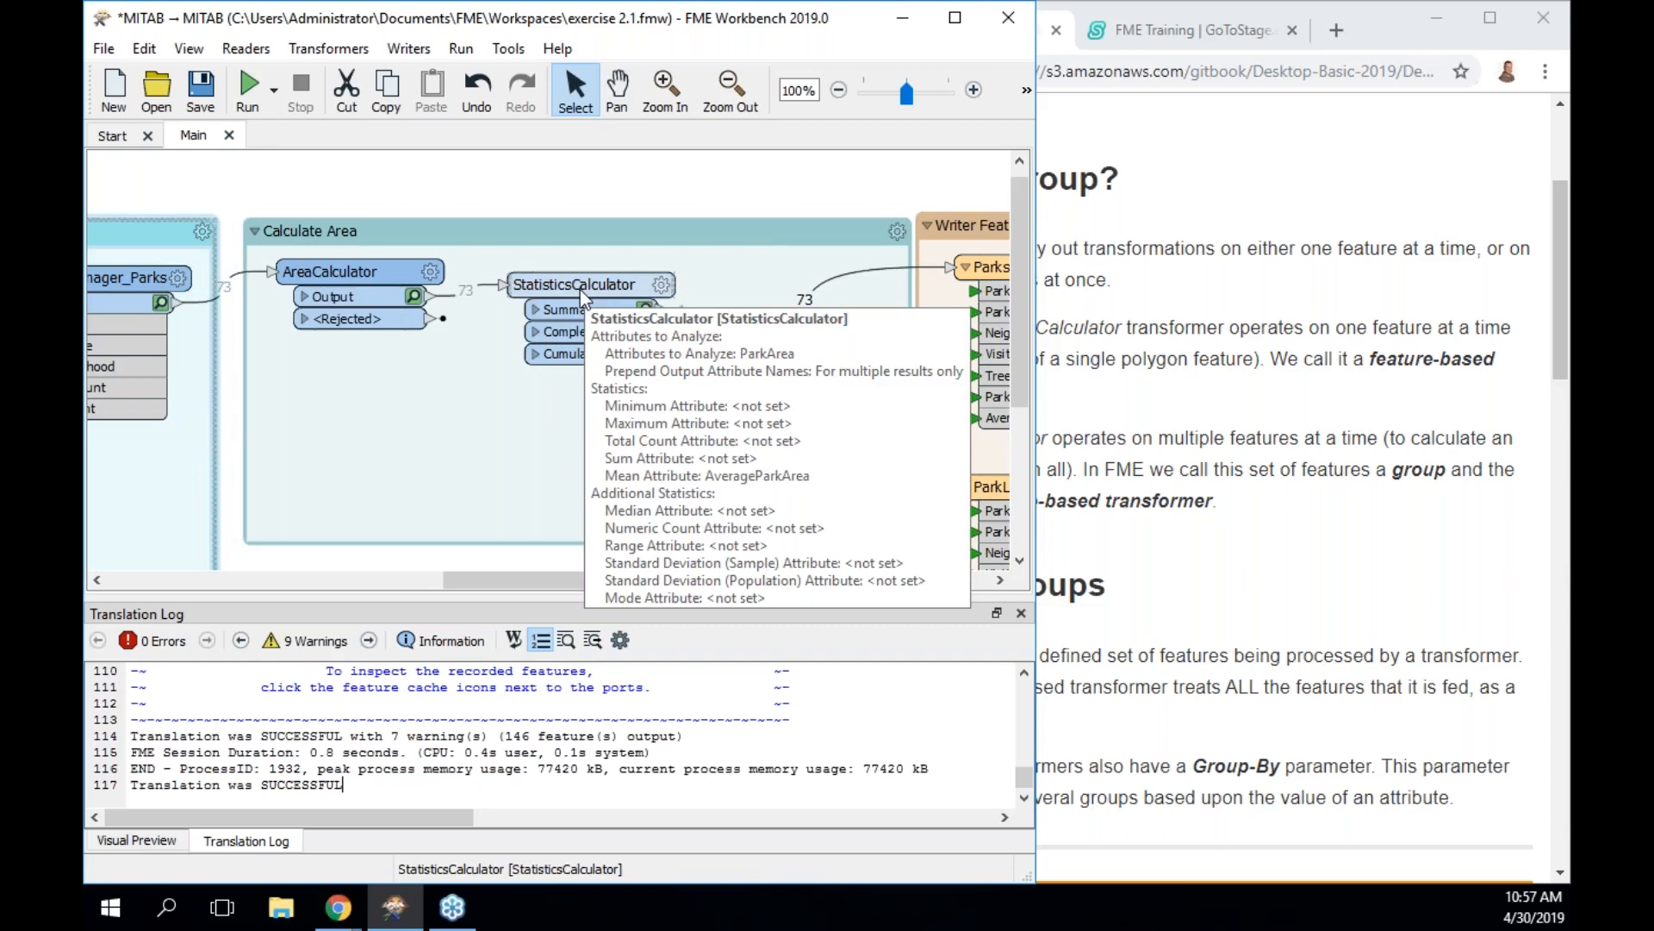
Switch to the browser and read the Creating Groups section about the Group-By parameter
left_click(1078, 412)
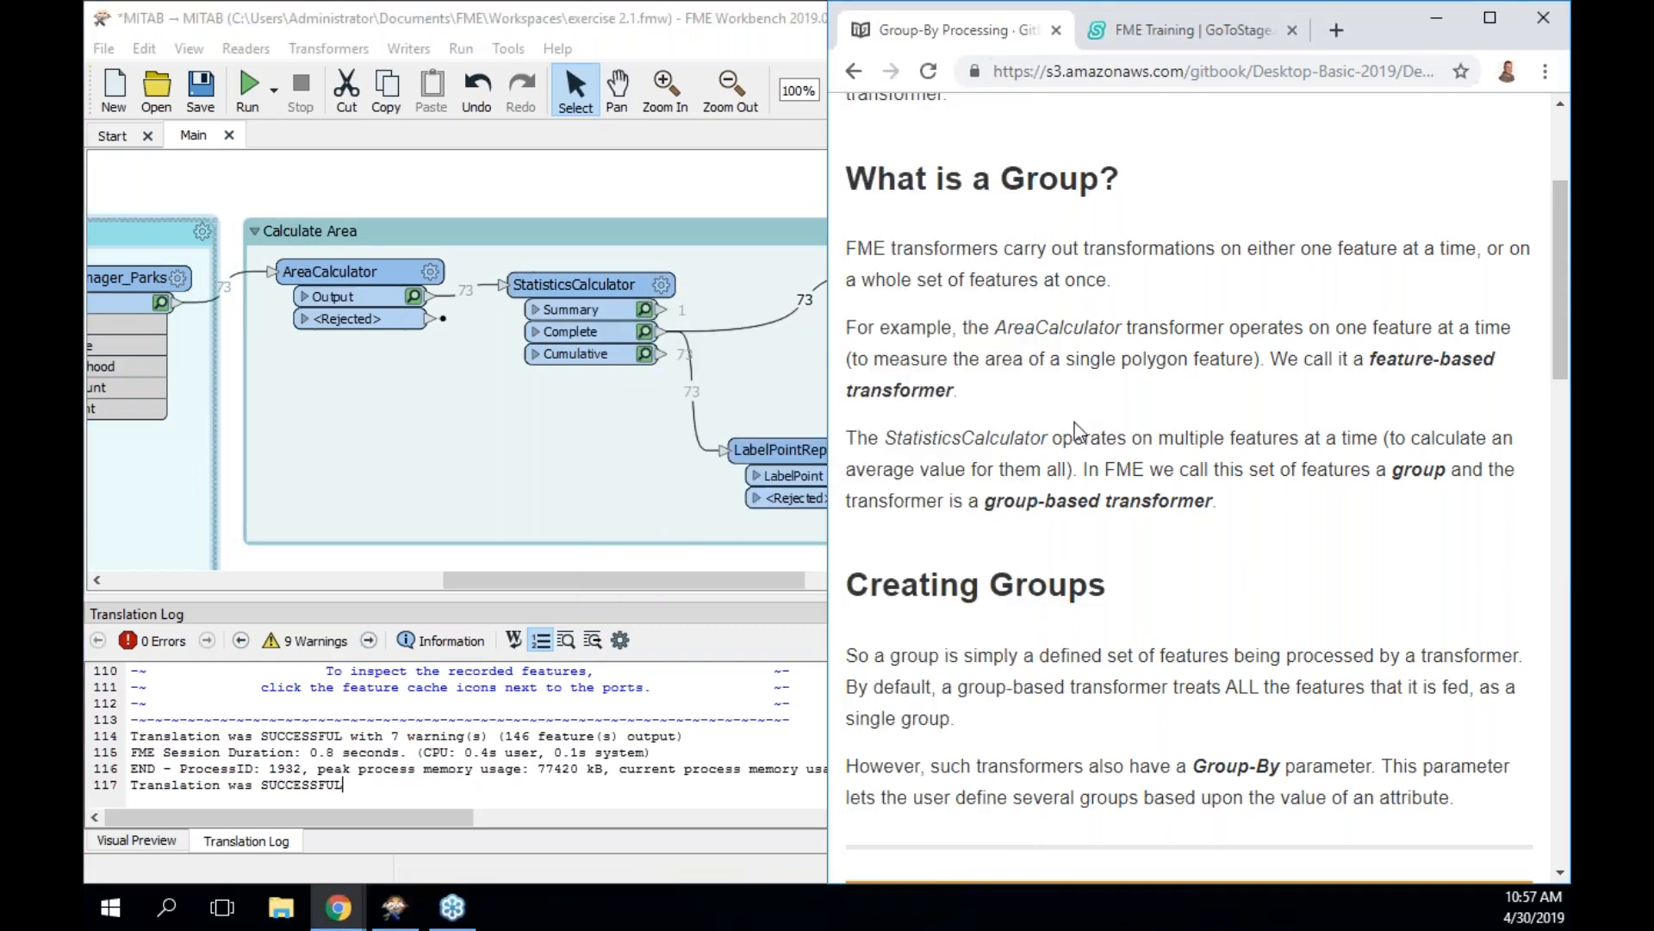
scroll(1129, 586, "down", 1)
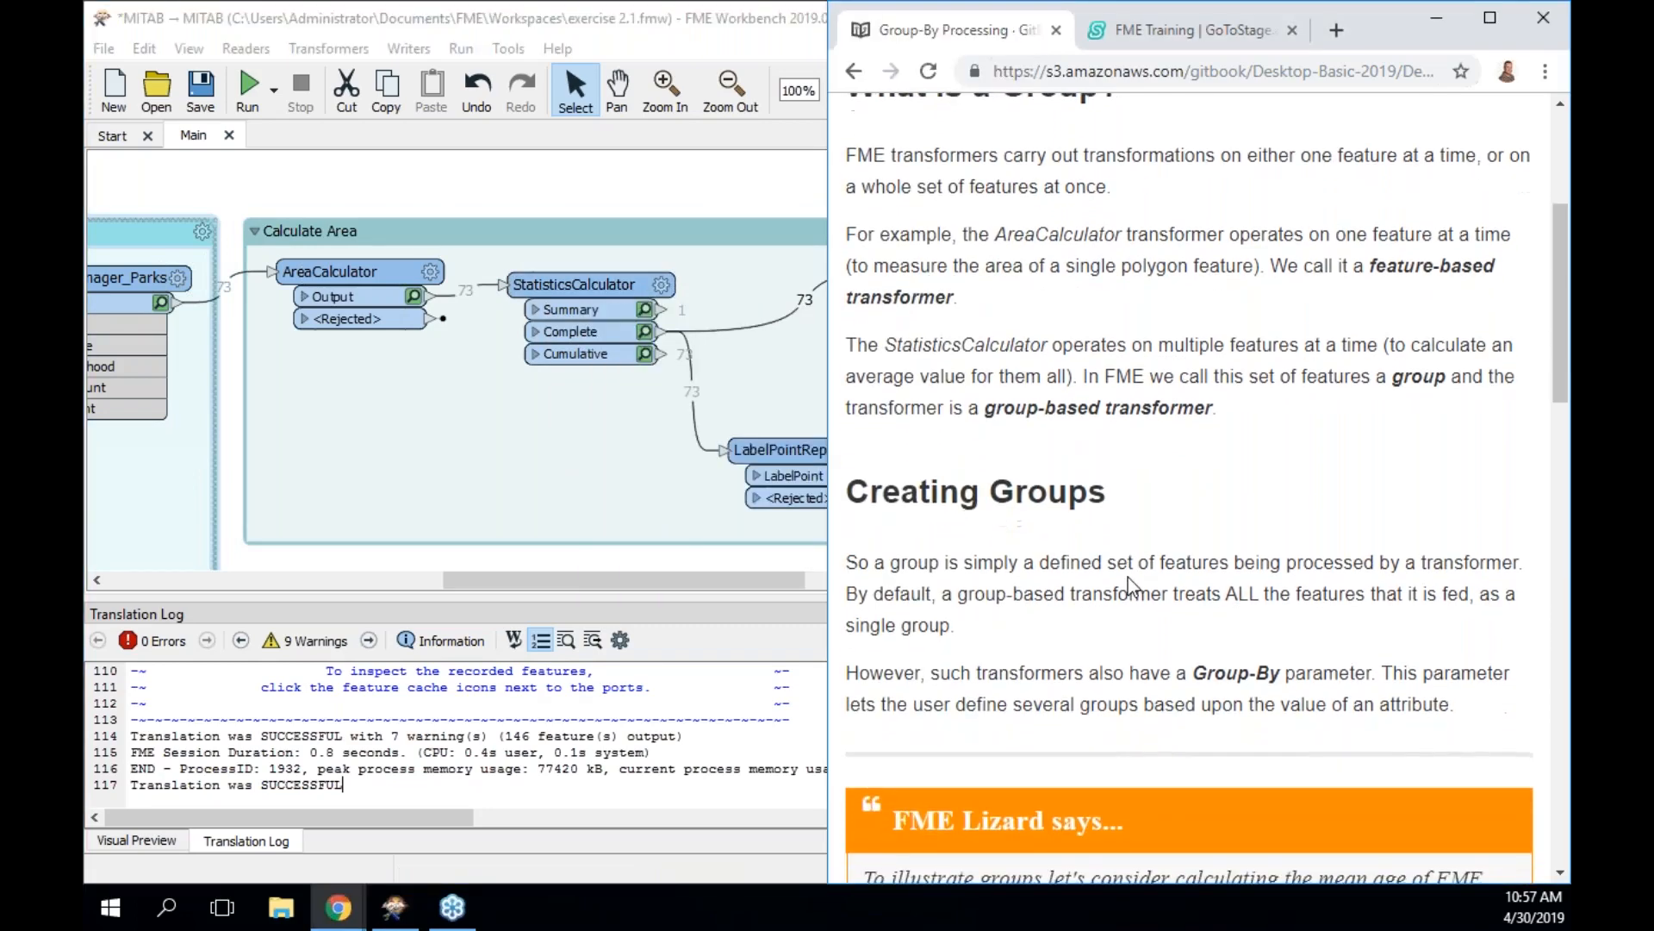
scroll(971, 480, "down", 3)
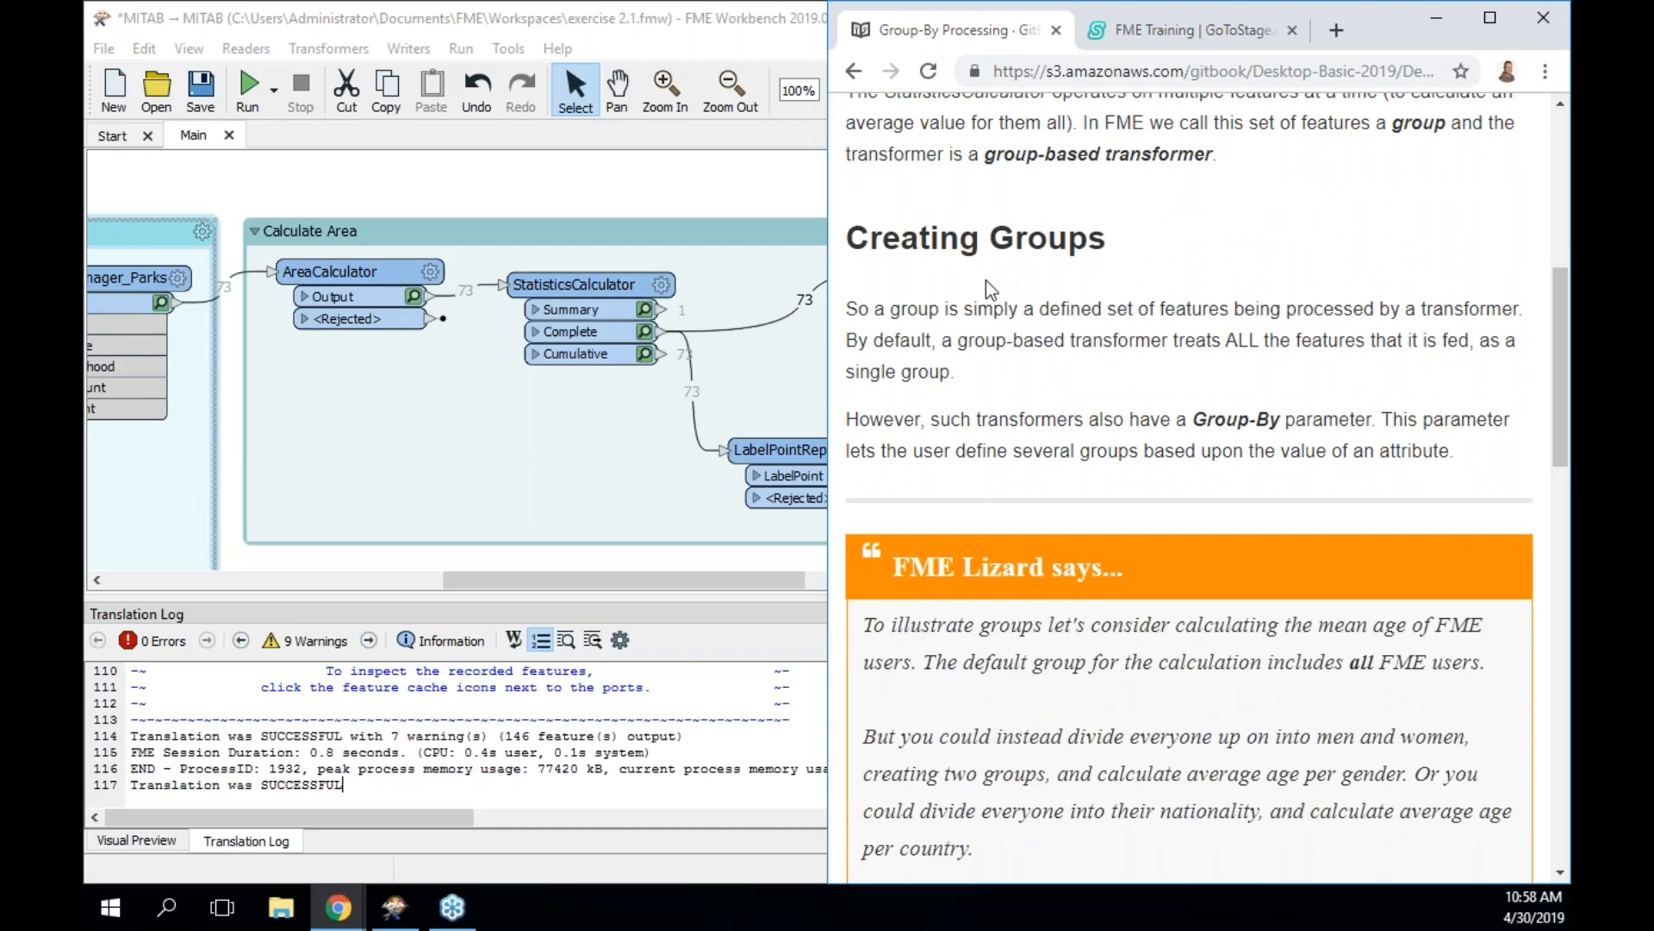
In FME Workbench, open the StatisticsCalculator's parameters and display the attributes available for Group By
left_click(590, 289)
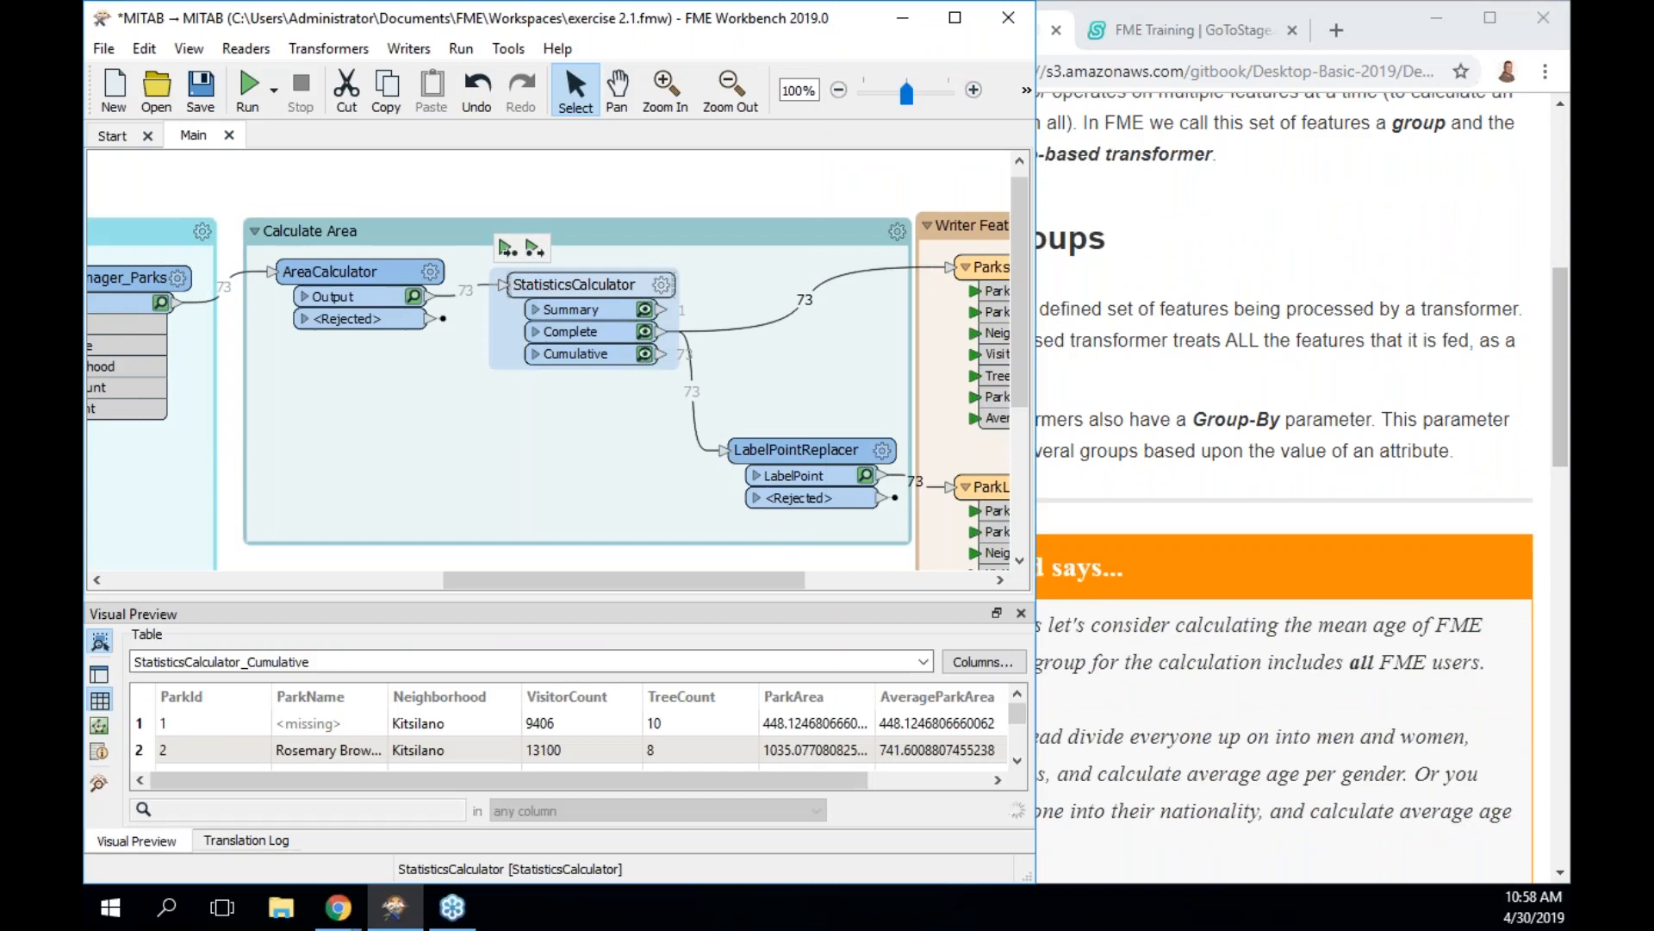
left_click(661, 285)
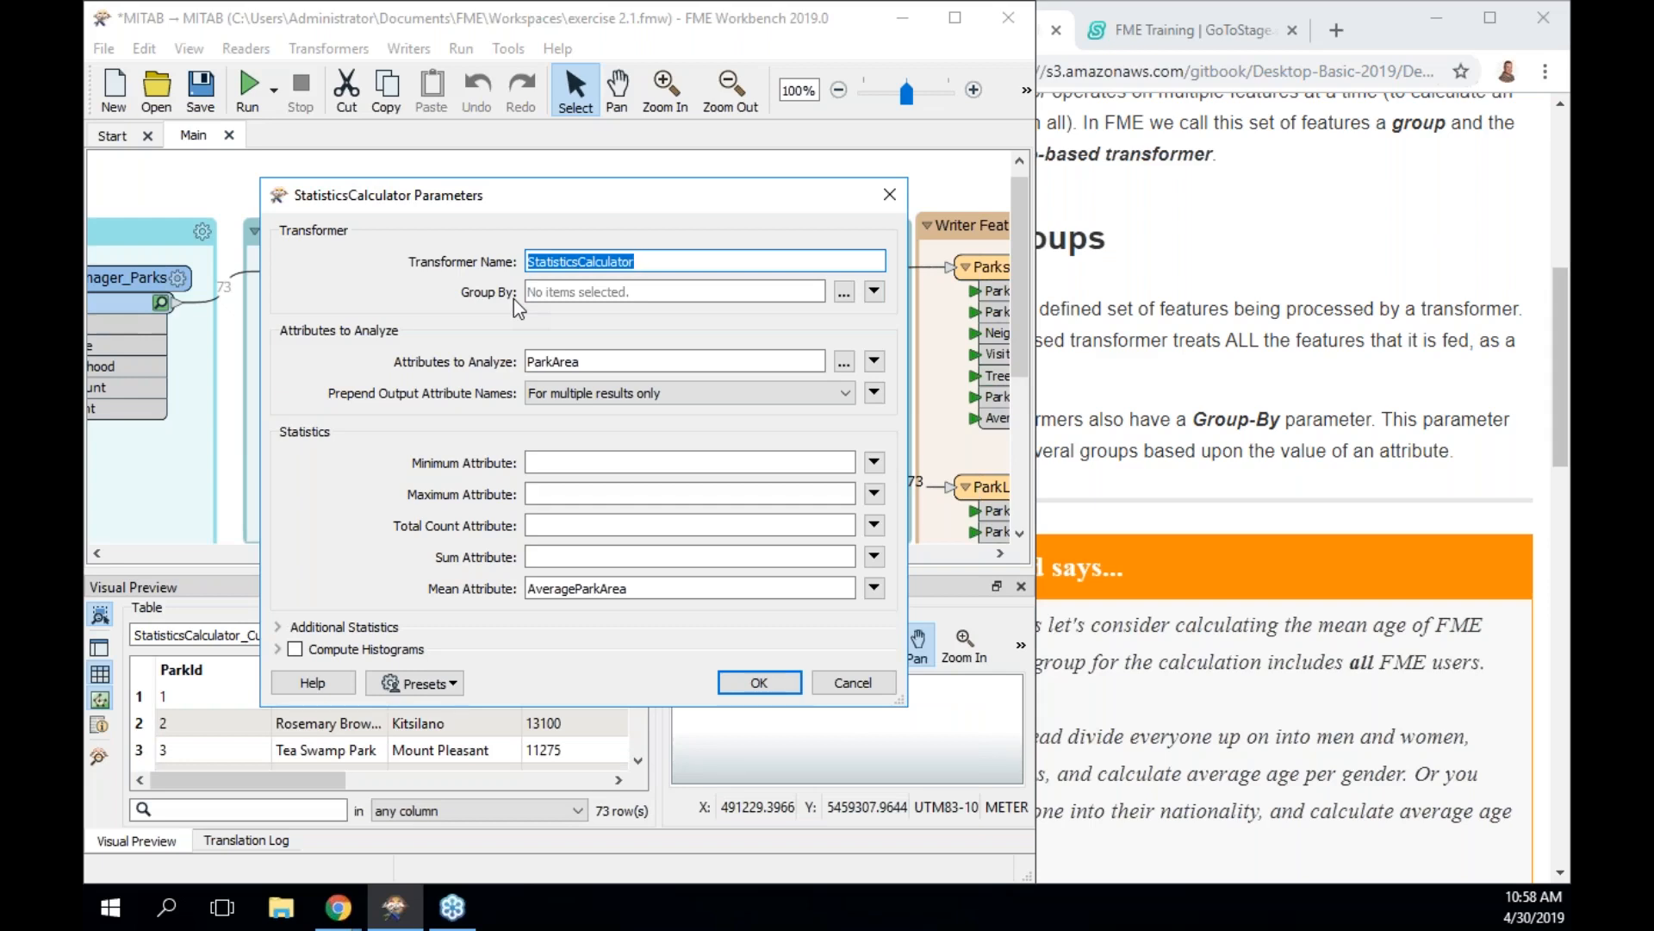
left_click(844, 294)
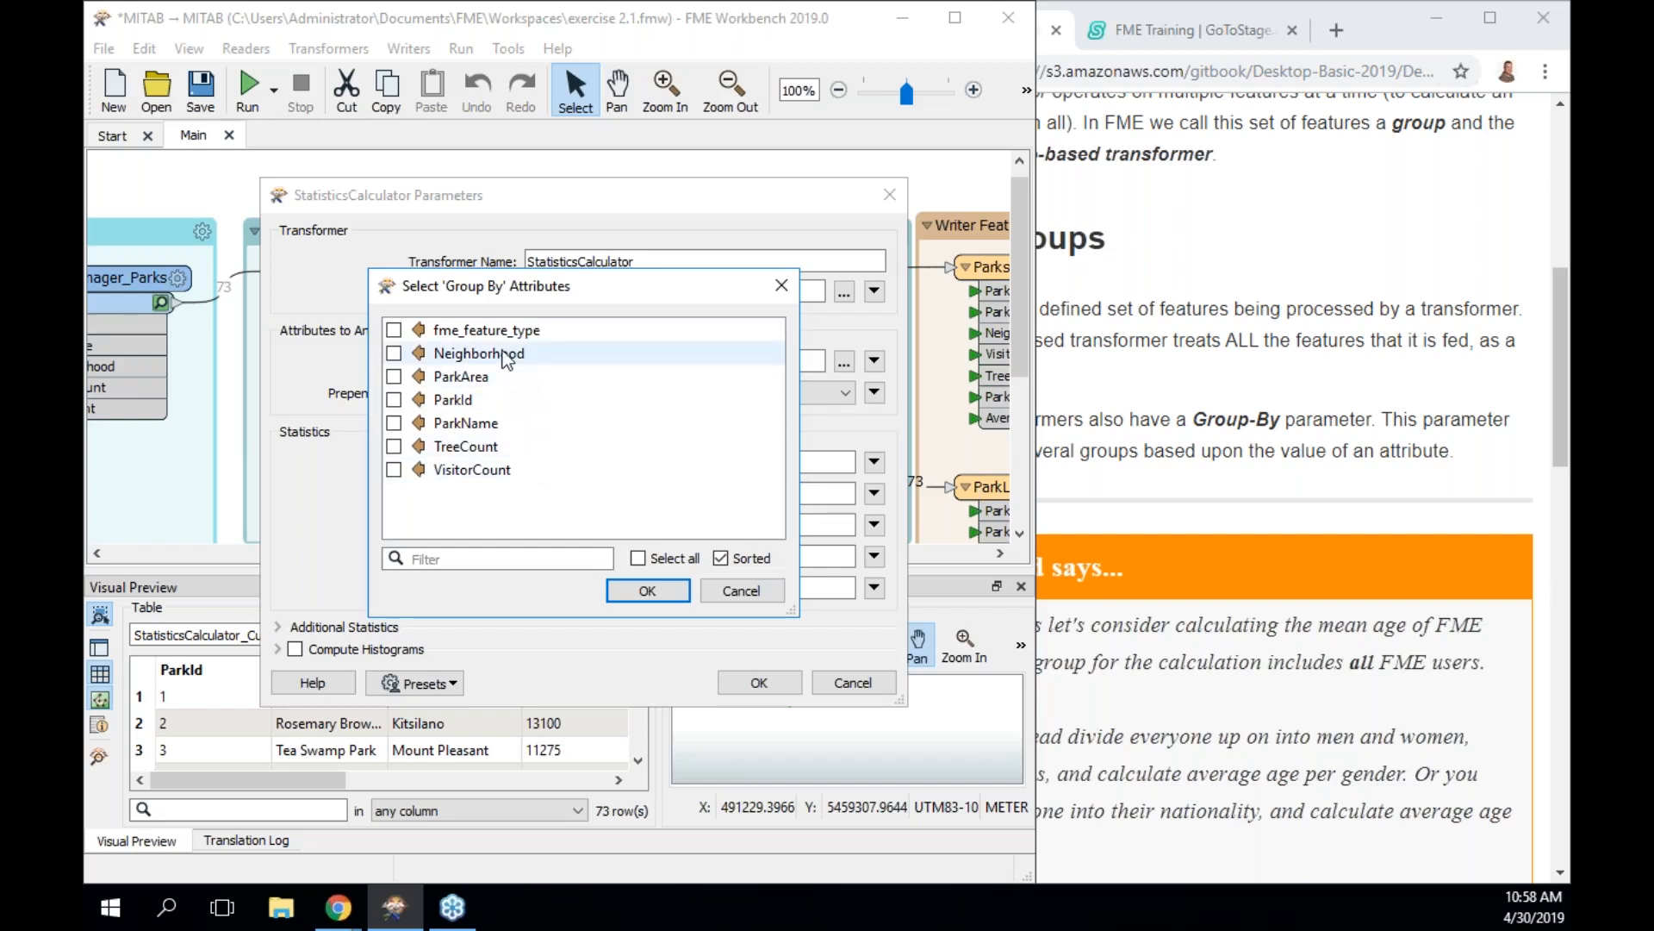
Switch to the browser and read the Dissolver group-by example and the Group By Mode section
left_click(1164, 336)
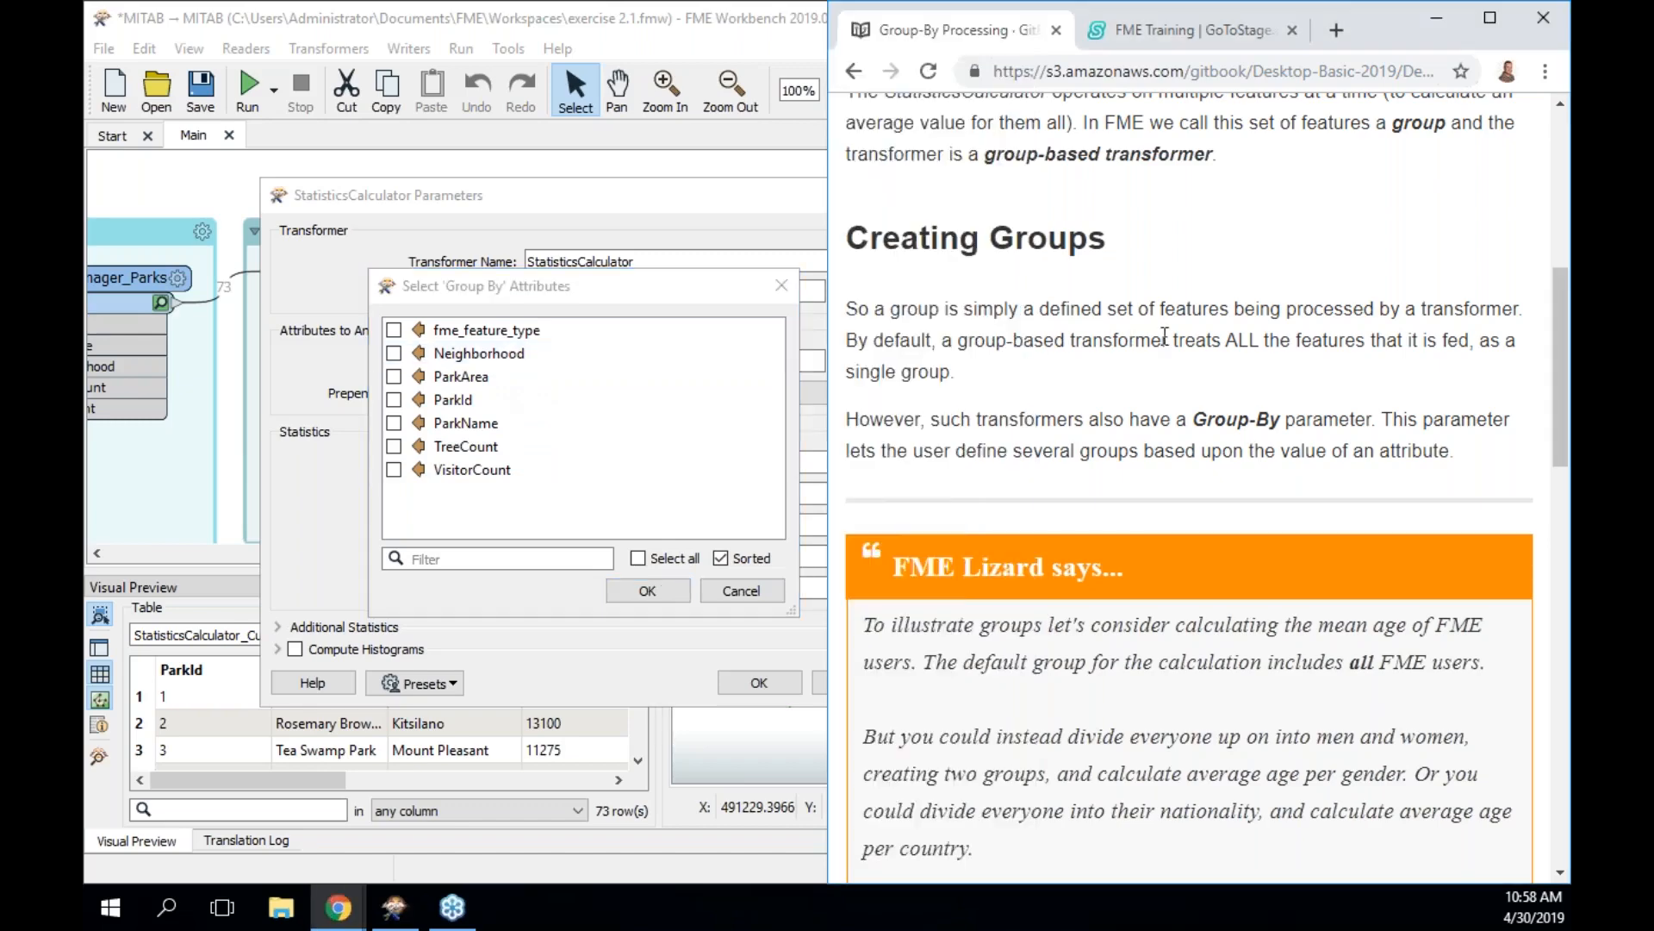
scroll(1164, 336, "down", 4)
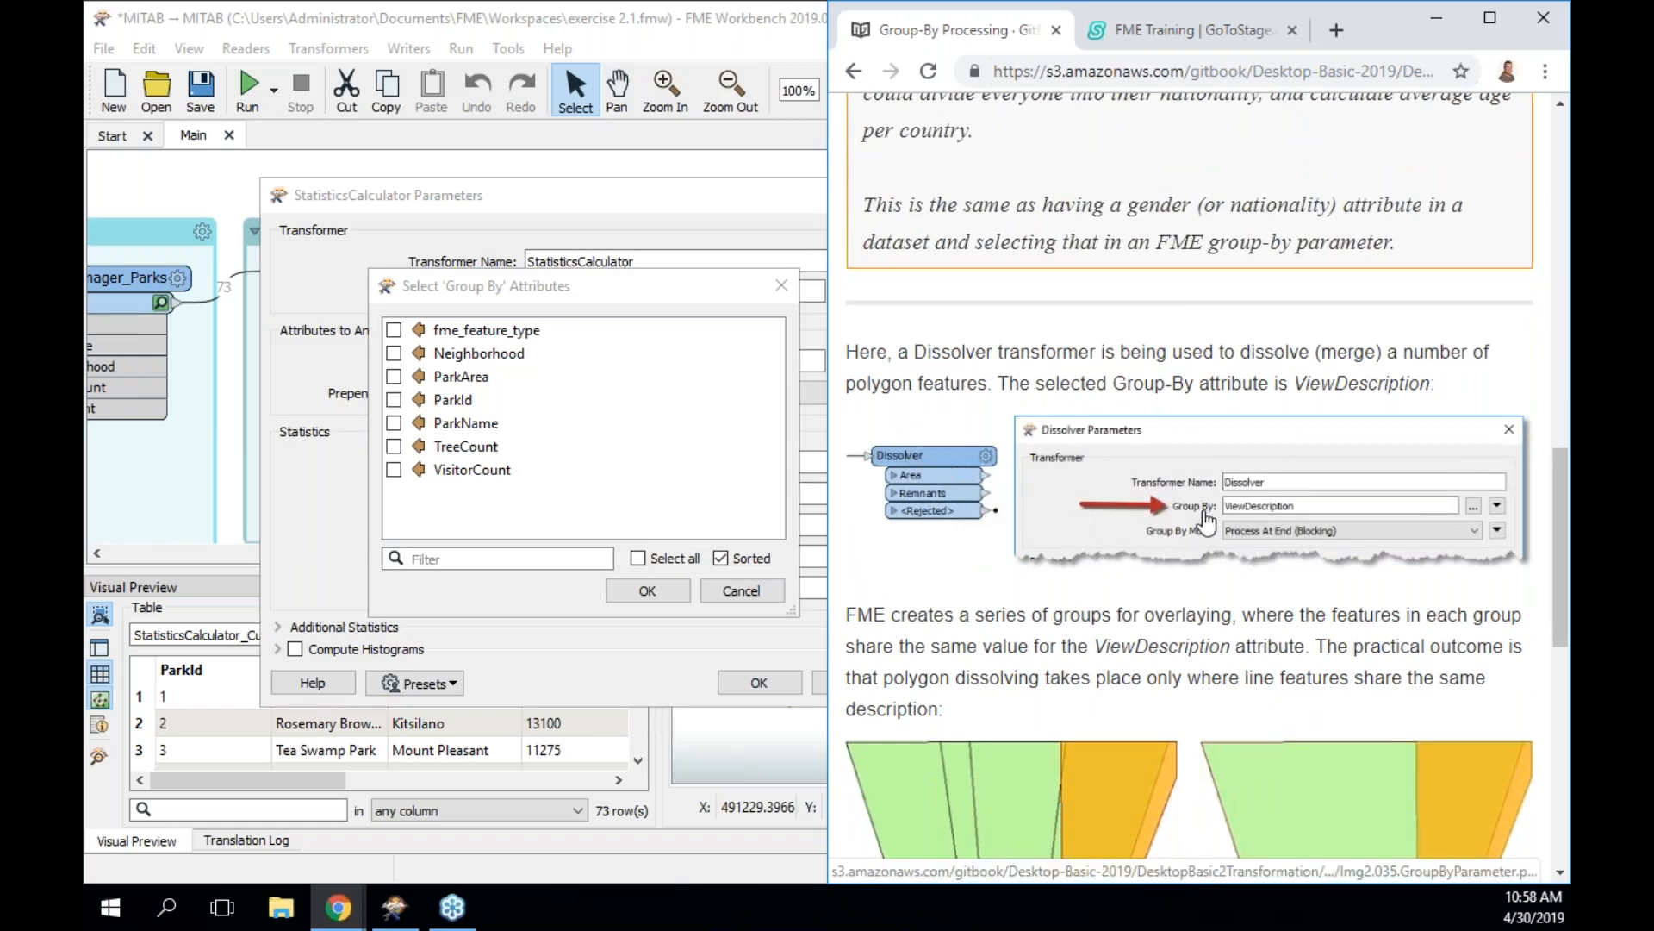
scroll(1012, 566, "down", 4)
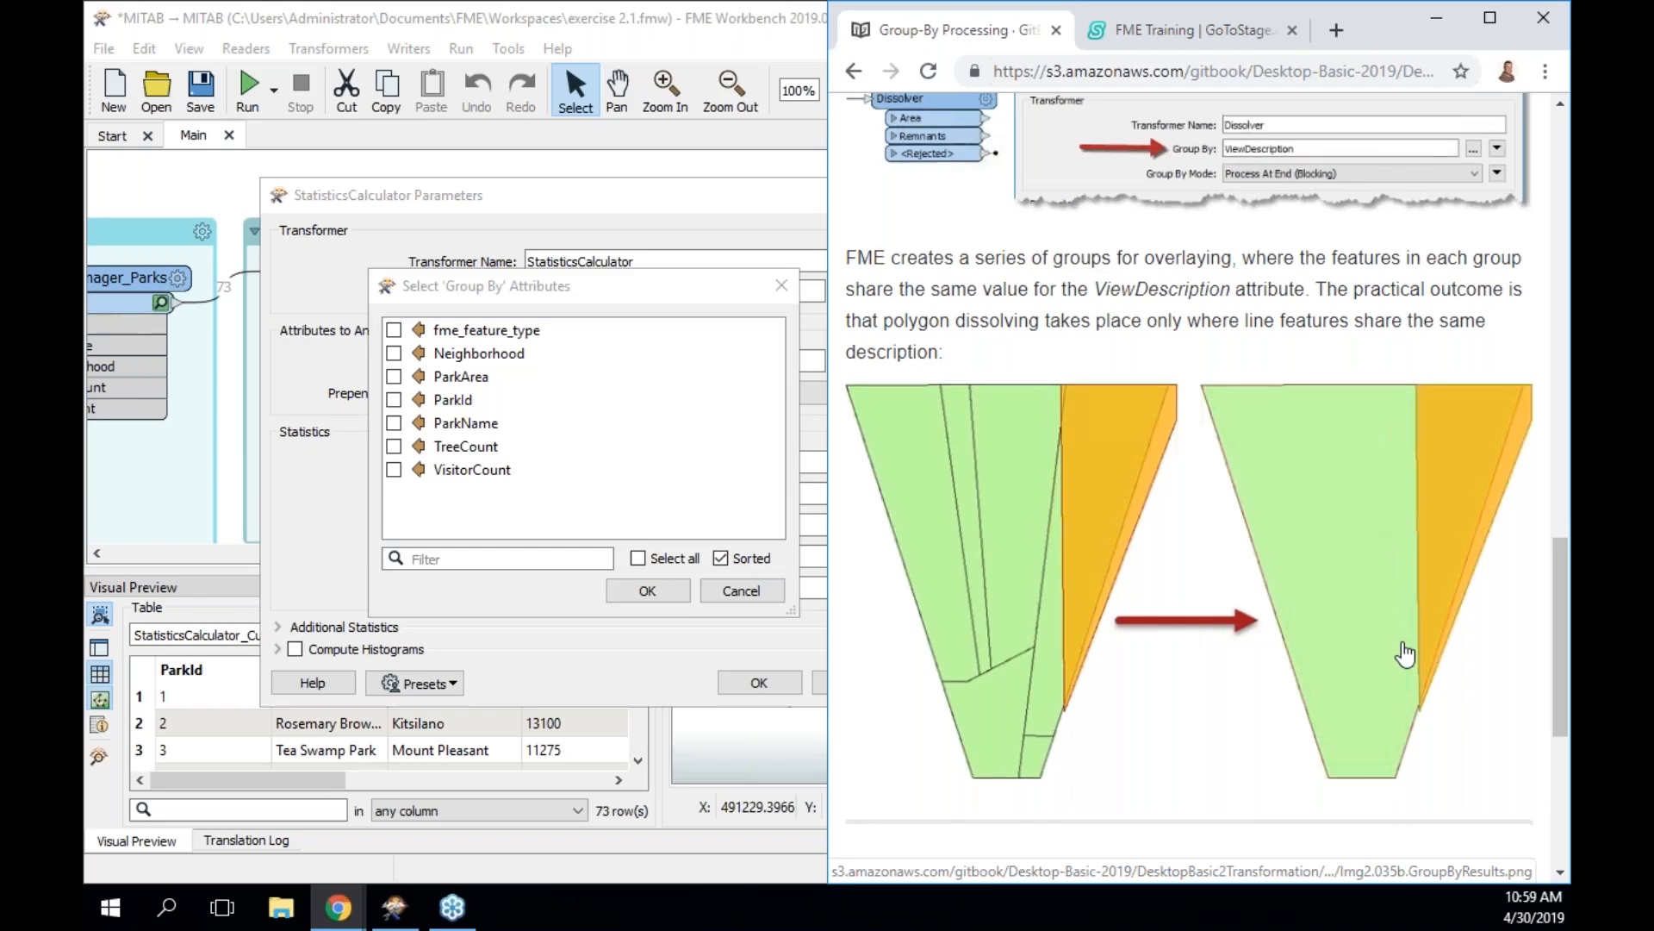
scroll(1406, 654, "down", 5)
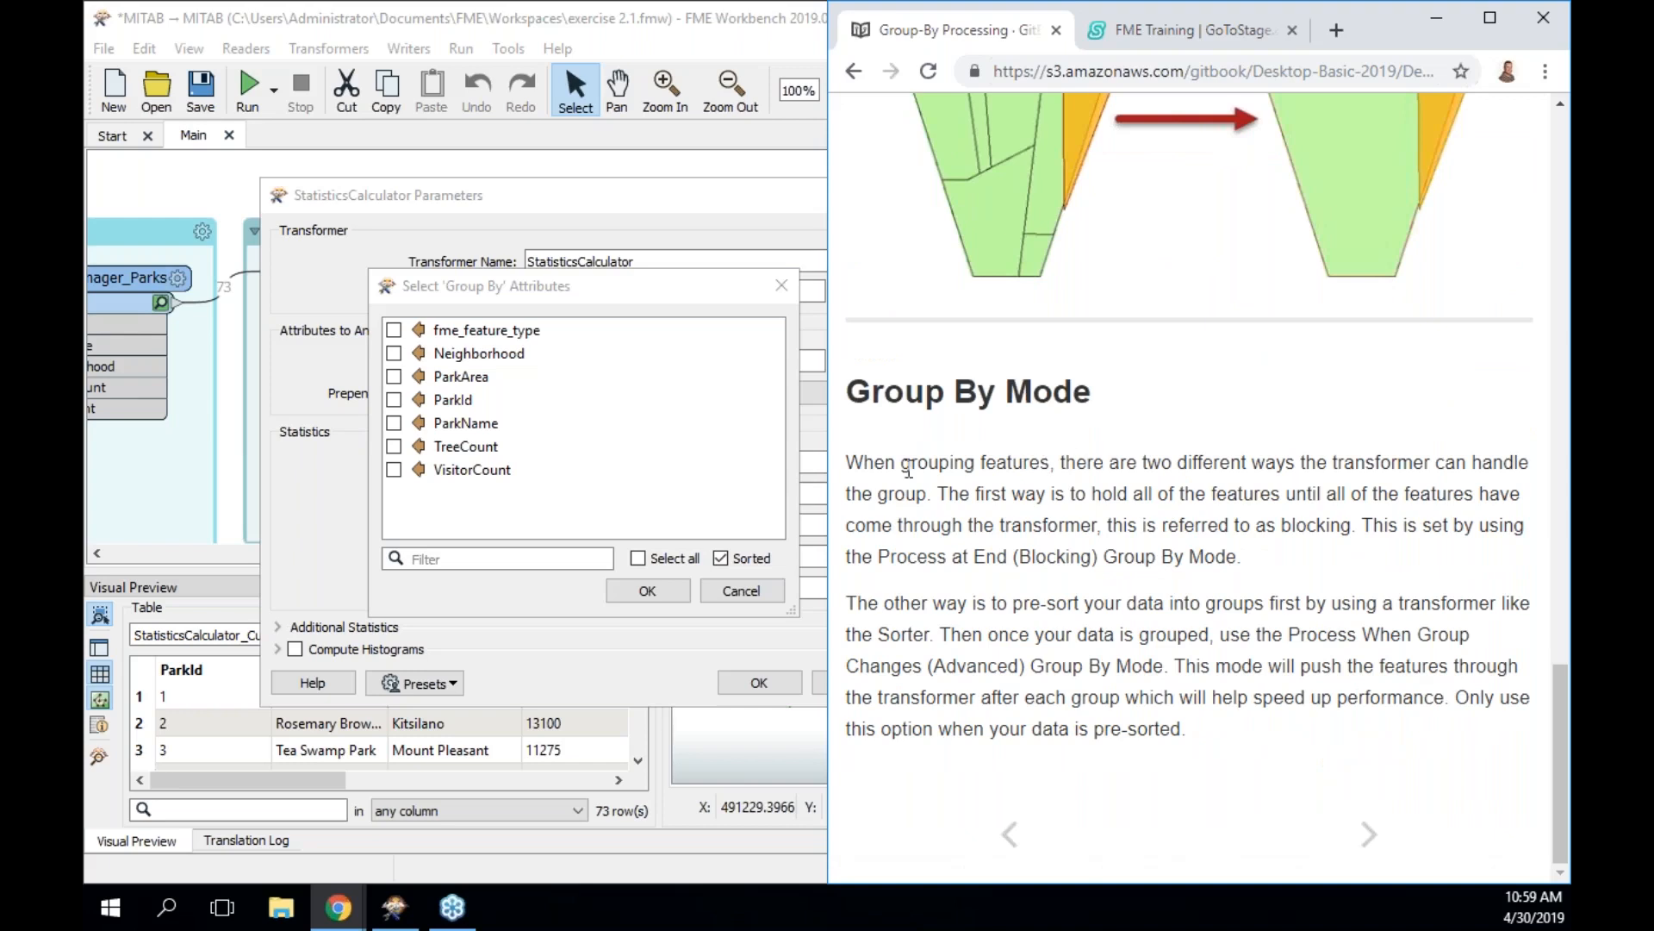
Cancel the Group By attribute selection in FME Workbench, close the StatisticsCalculator parameters, and continue to the Exercise 5 page in the browser
left_click(753, 586)
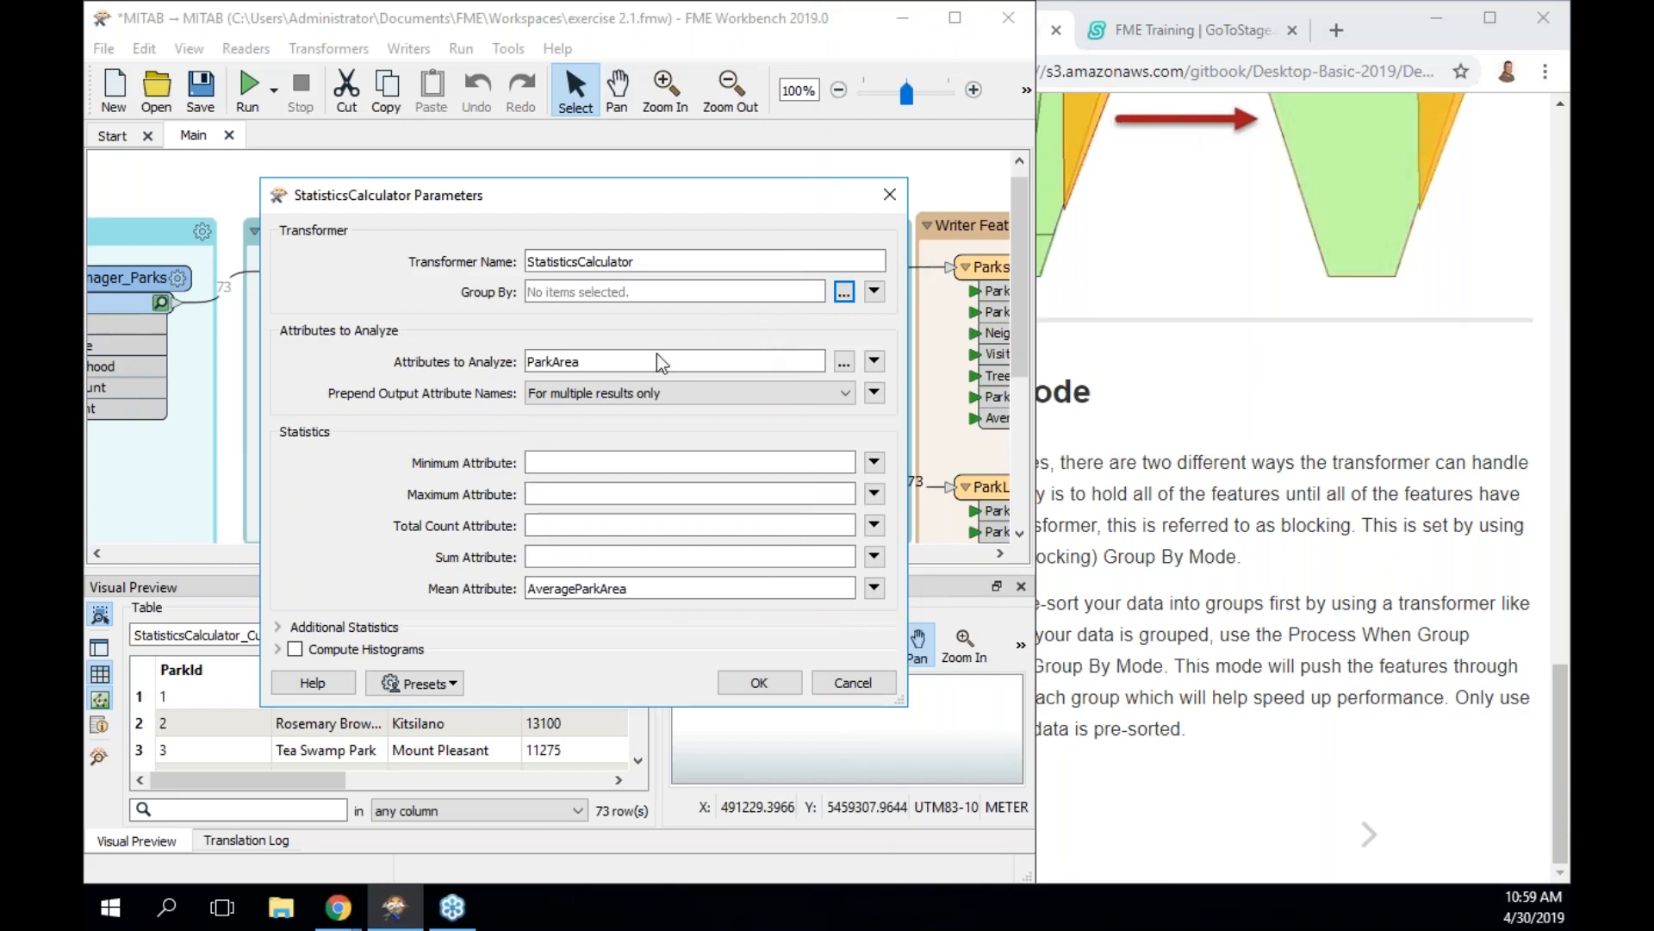
left_click(779, 682)
left_click(1124, 669)
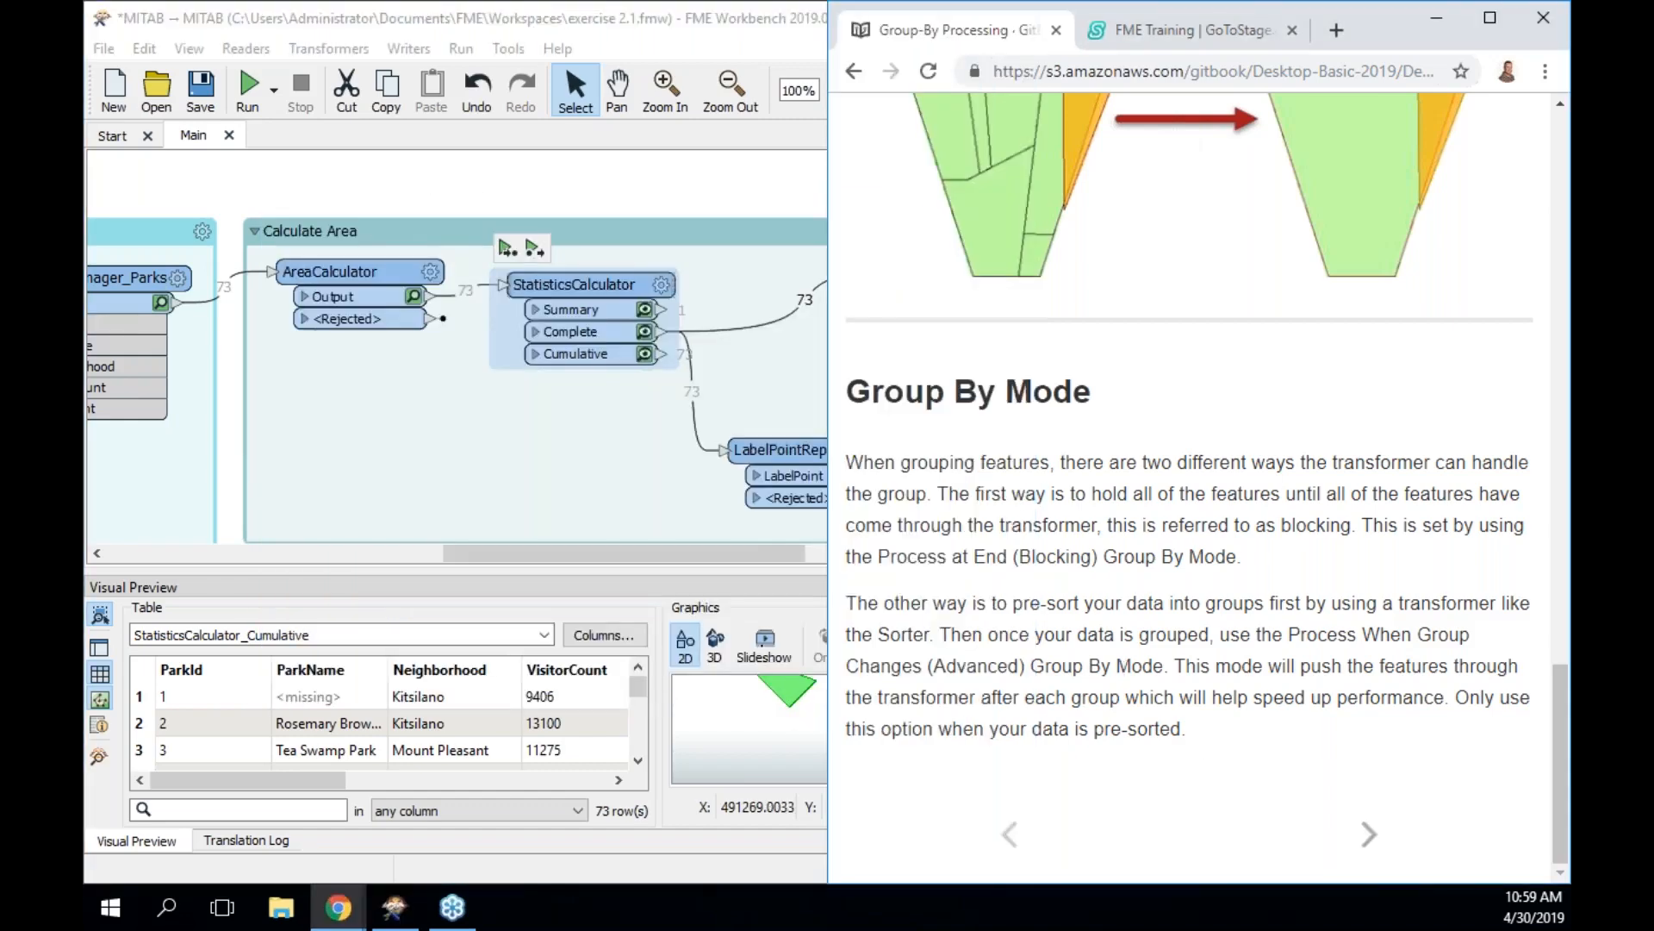
left_click(1365, 832)
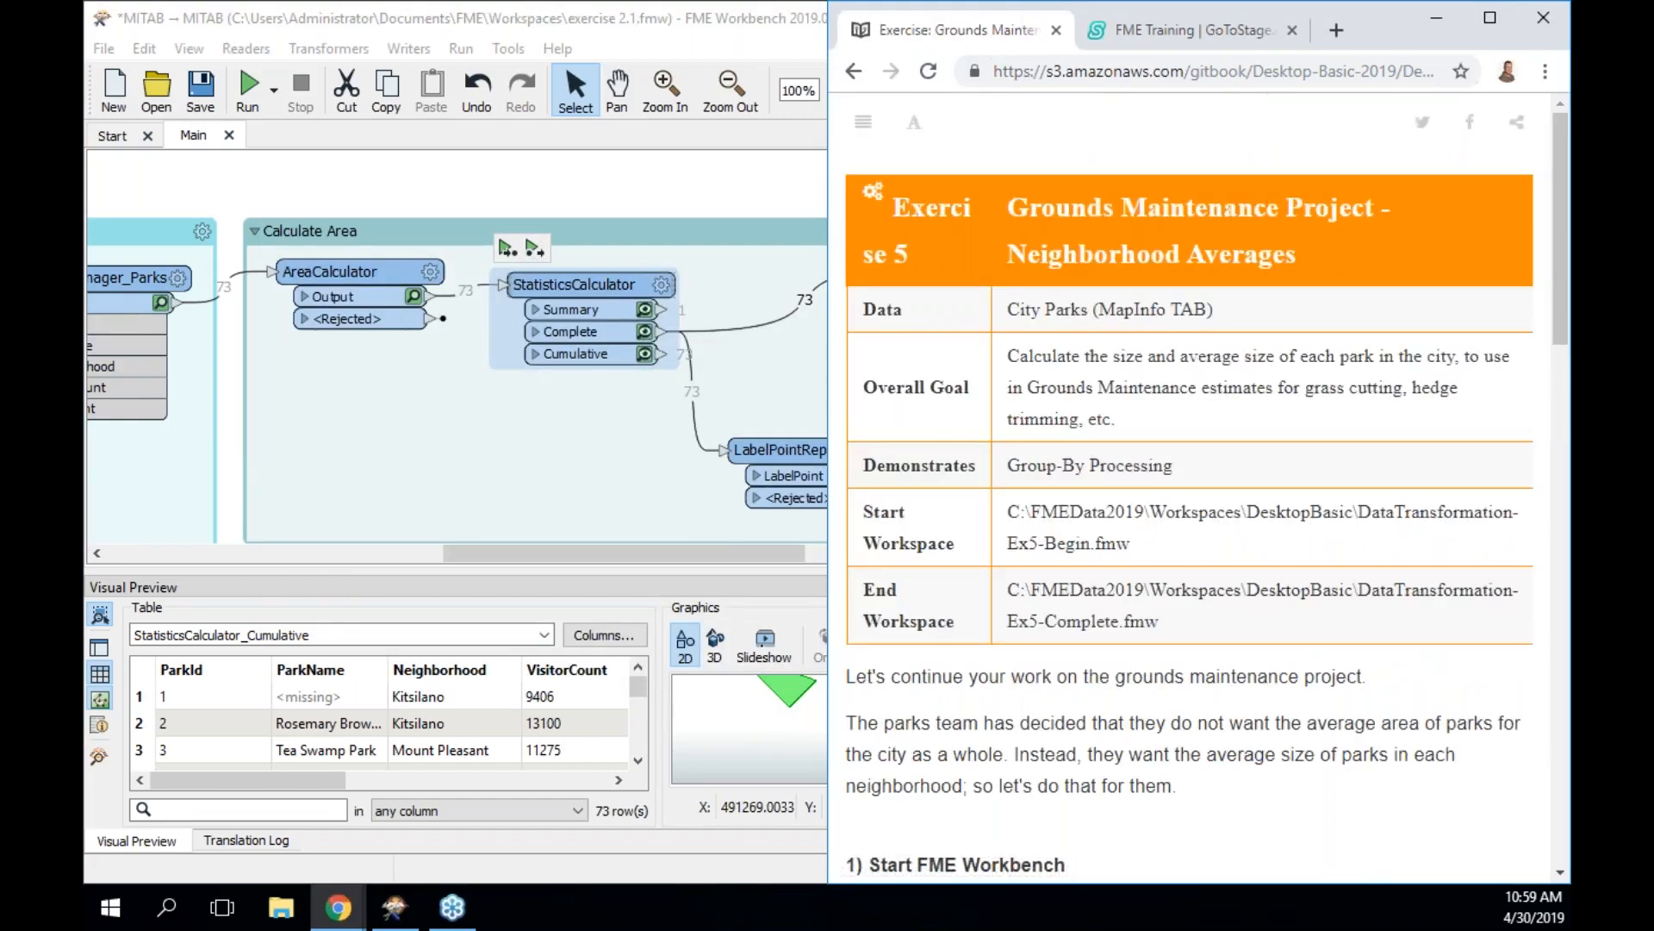
Read the Exercise 5 introduction and highlight the paragraph requesting the average park size in each neighborhood
left_click(667, 402)
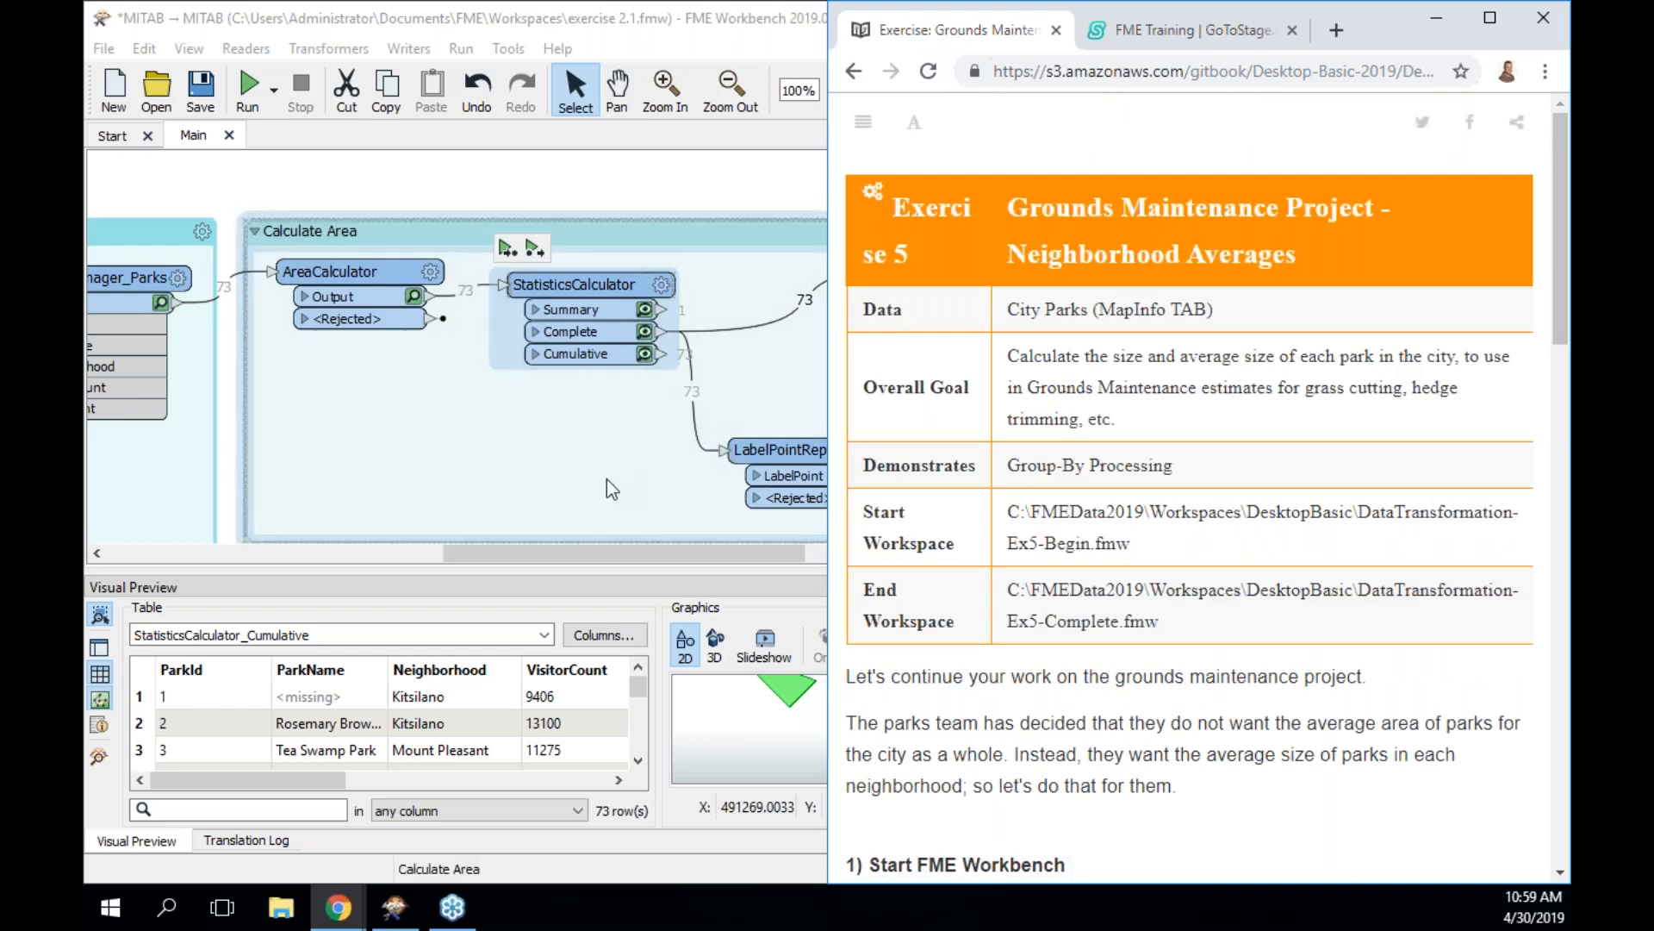
left_click(598, 291)
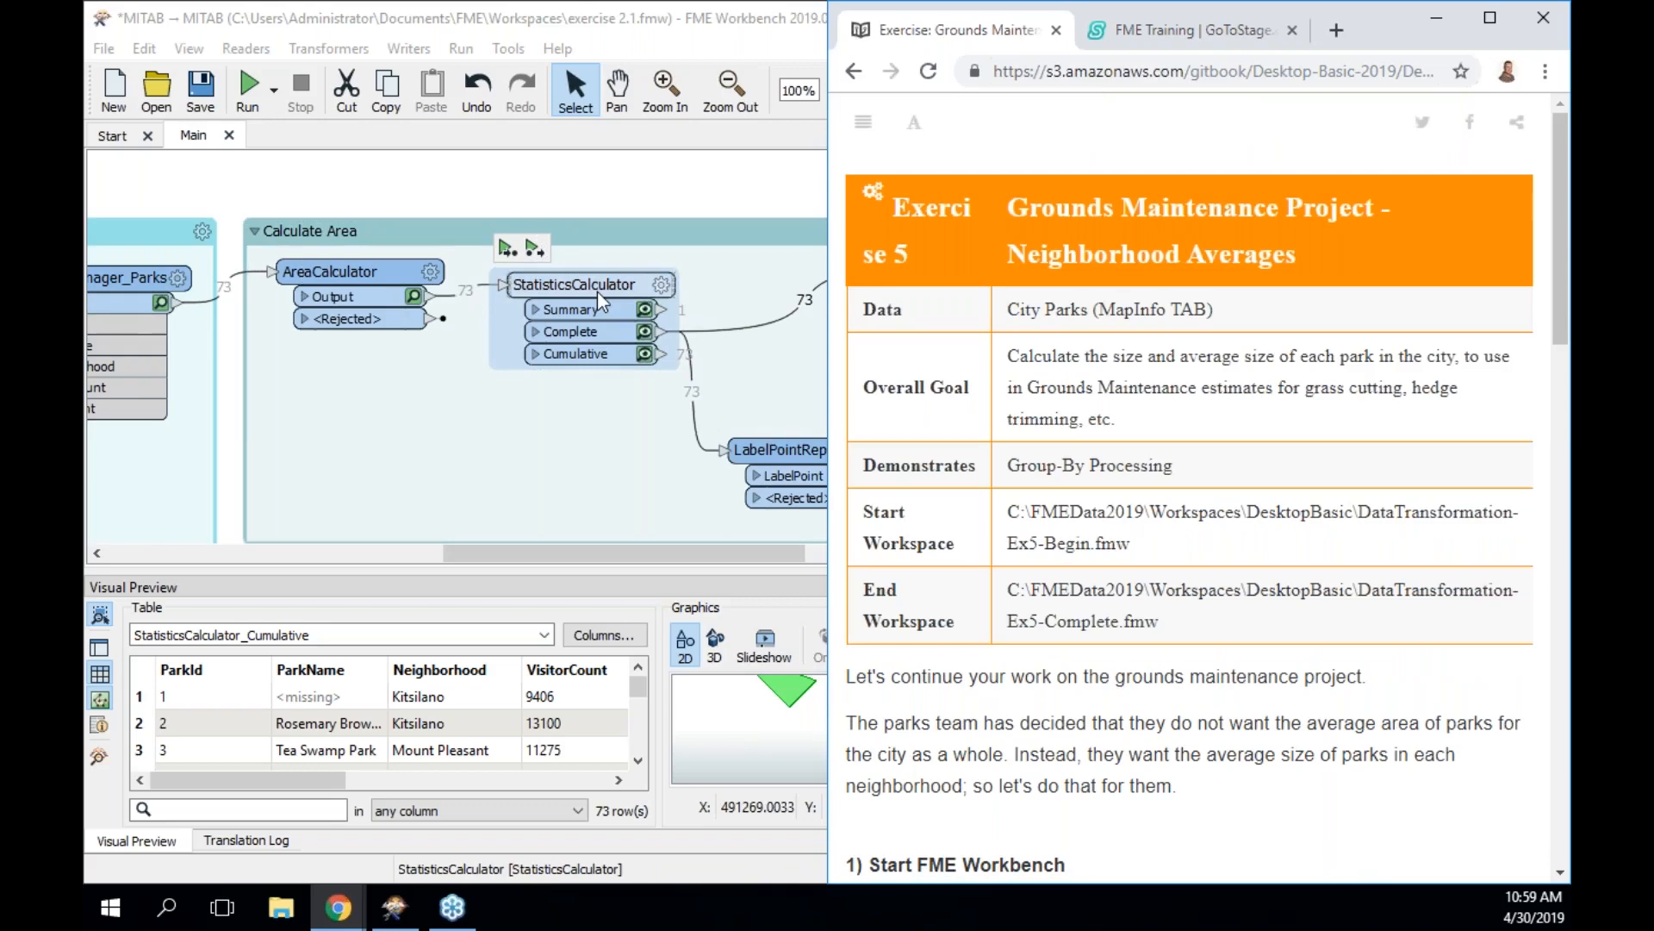
scroll(1038, 576, "down", 3)
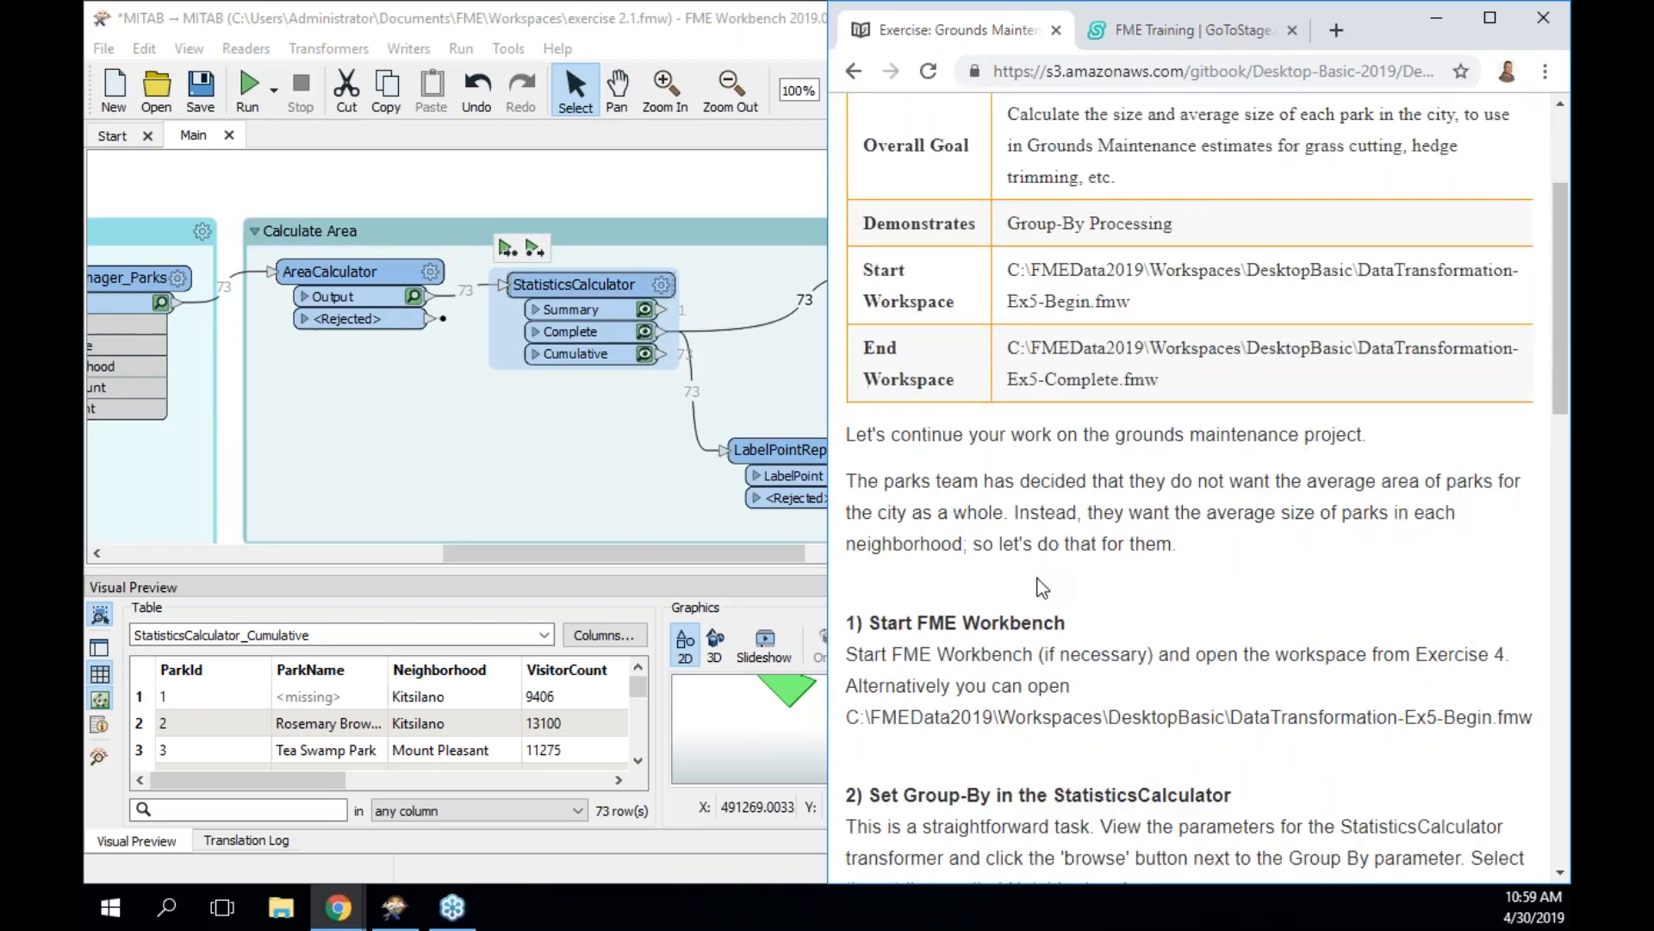
left_click_drag(884, 482, 1192, 559)
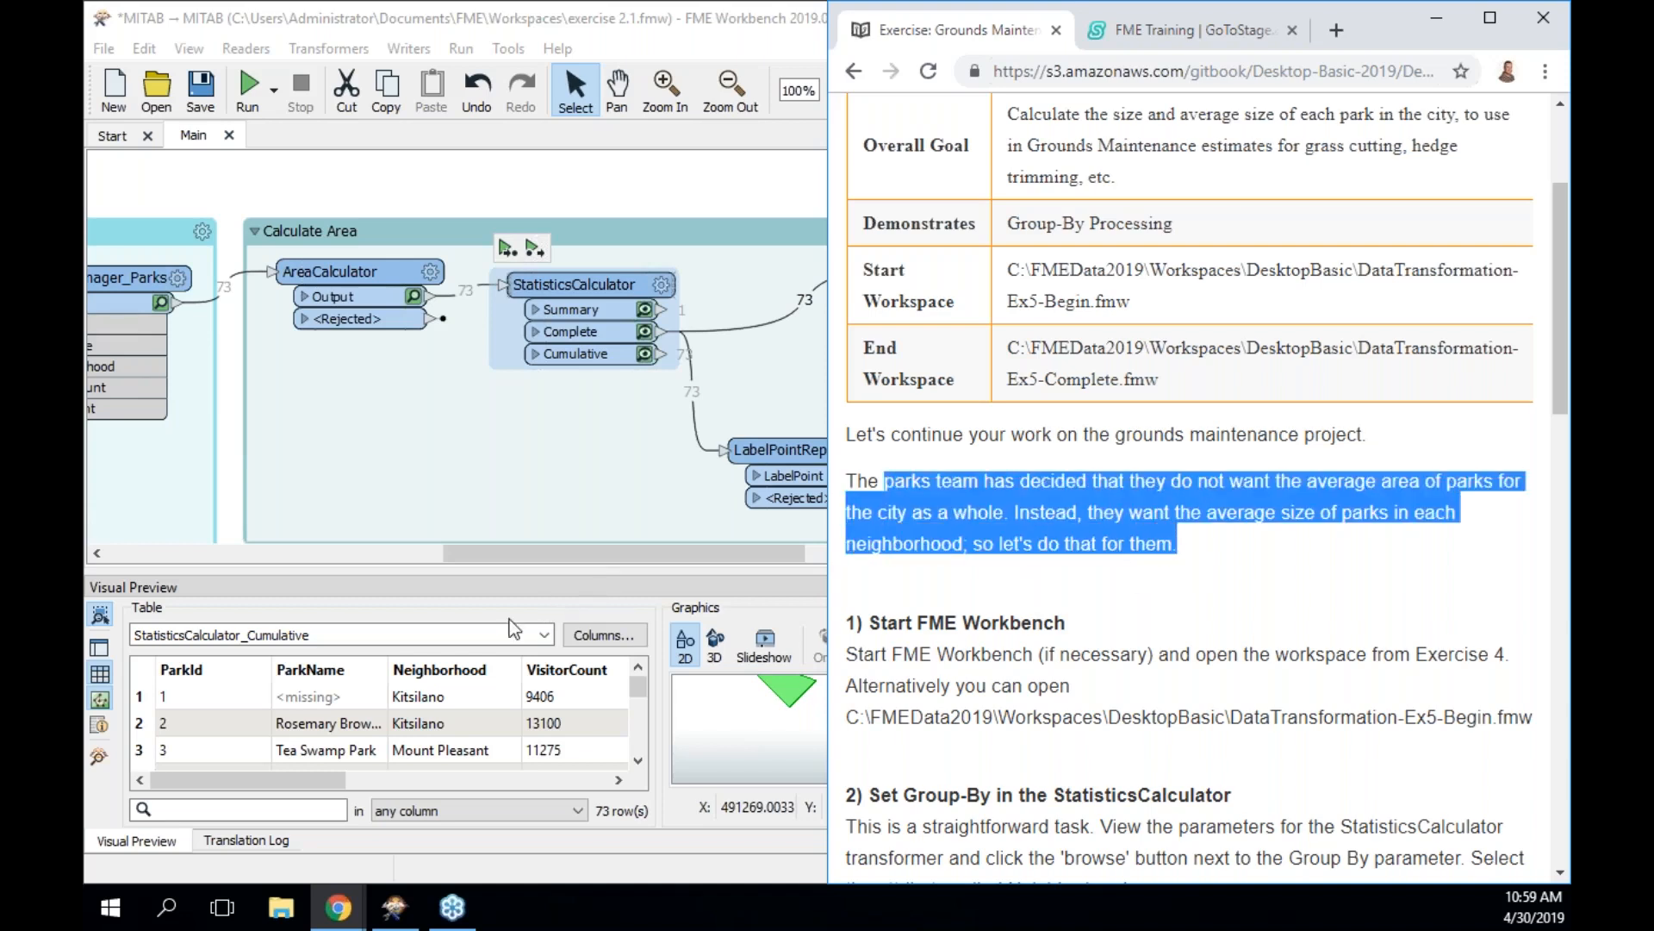
In FME Workbench, compare the AveragePark​Area values in the StatisticsCalculator's Cumulative and Complete output tables
left_click(387, 723)
left_click_drag(301, 779, 623, 773)
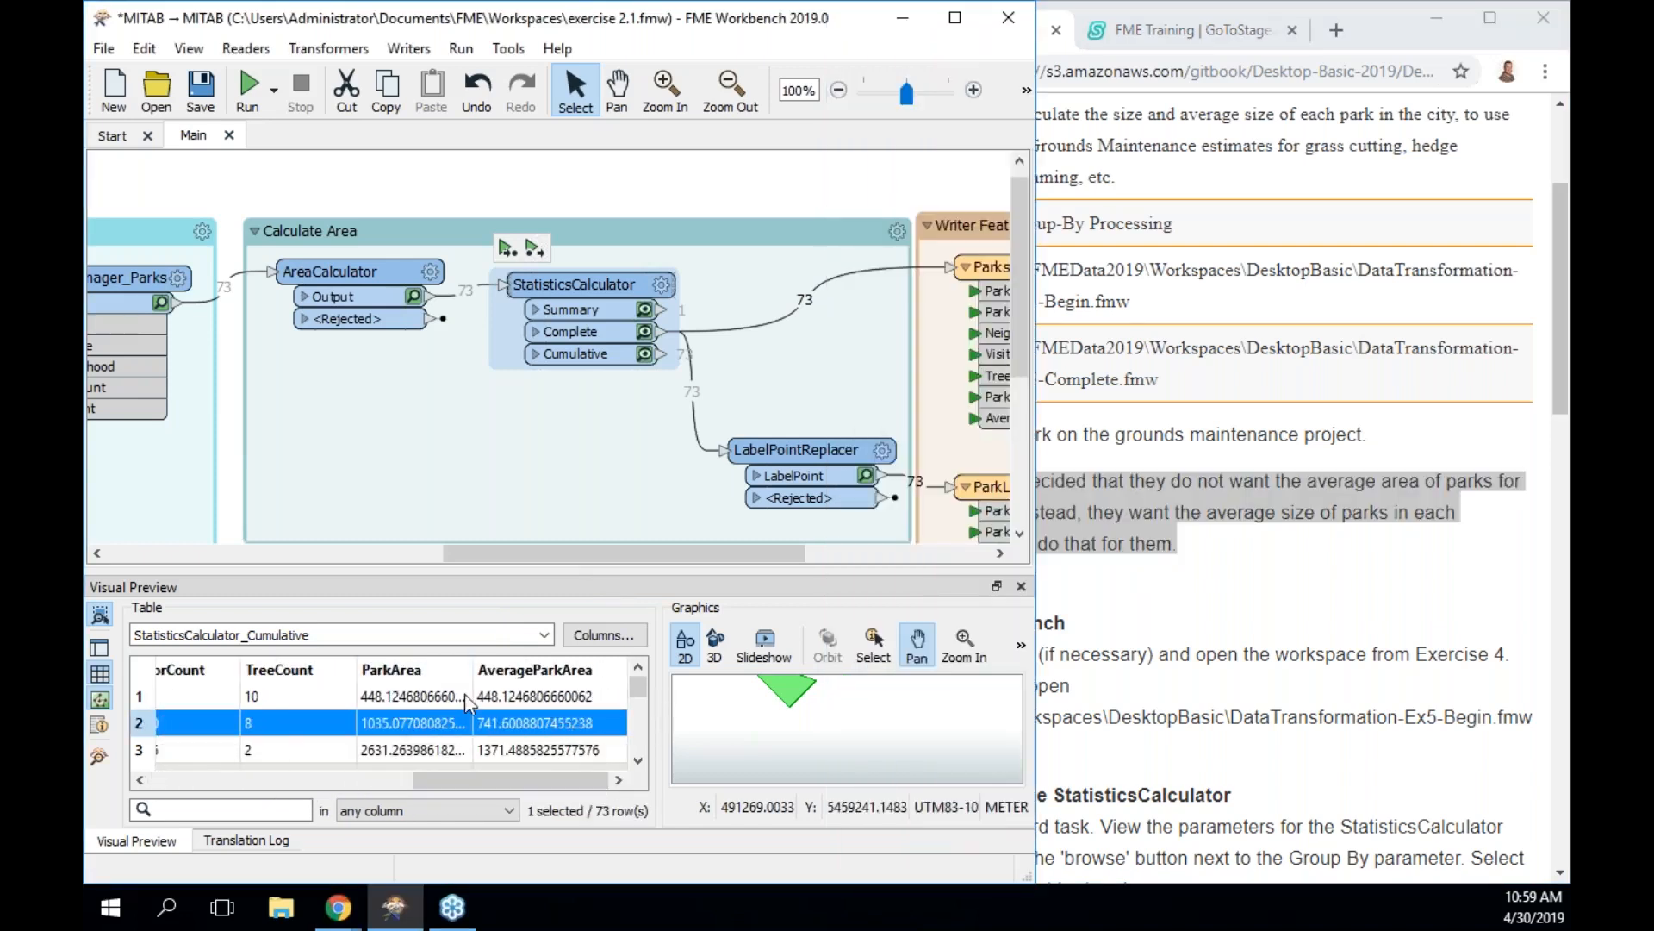
left_click(646, 333)
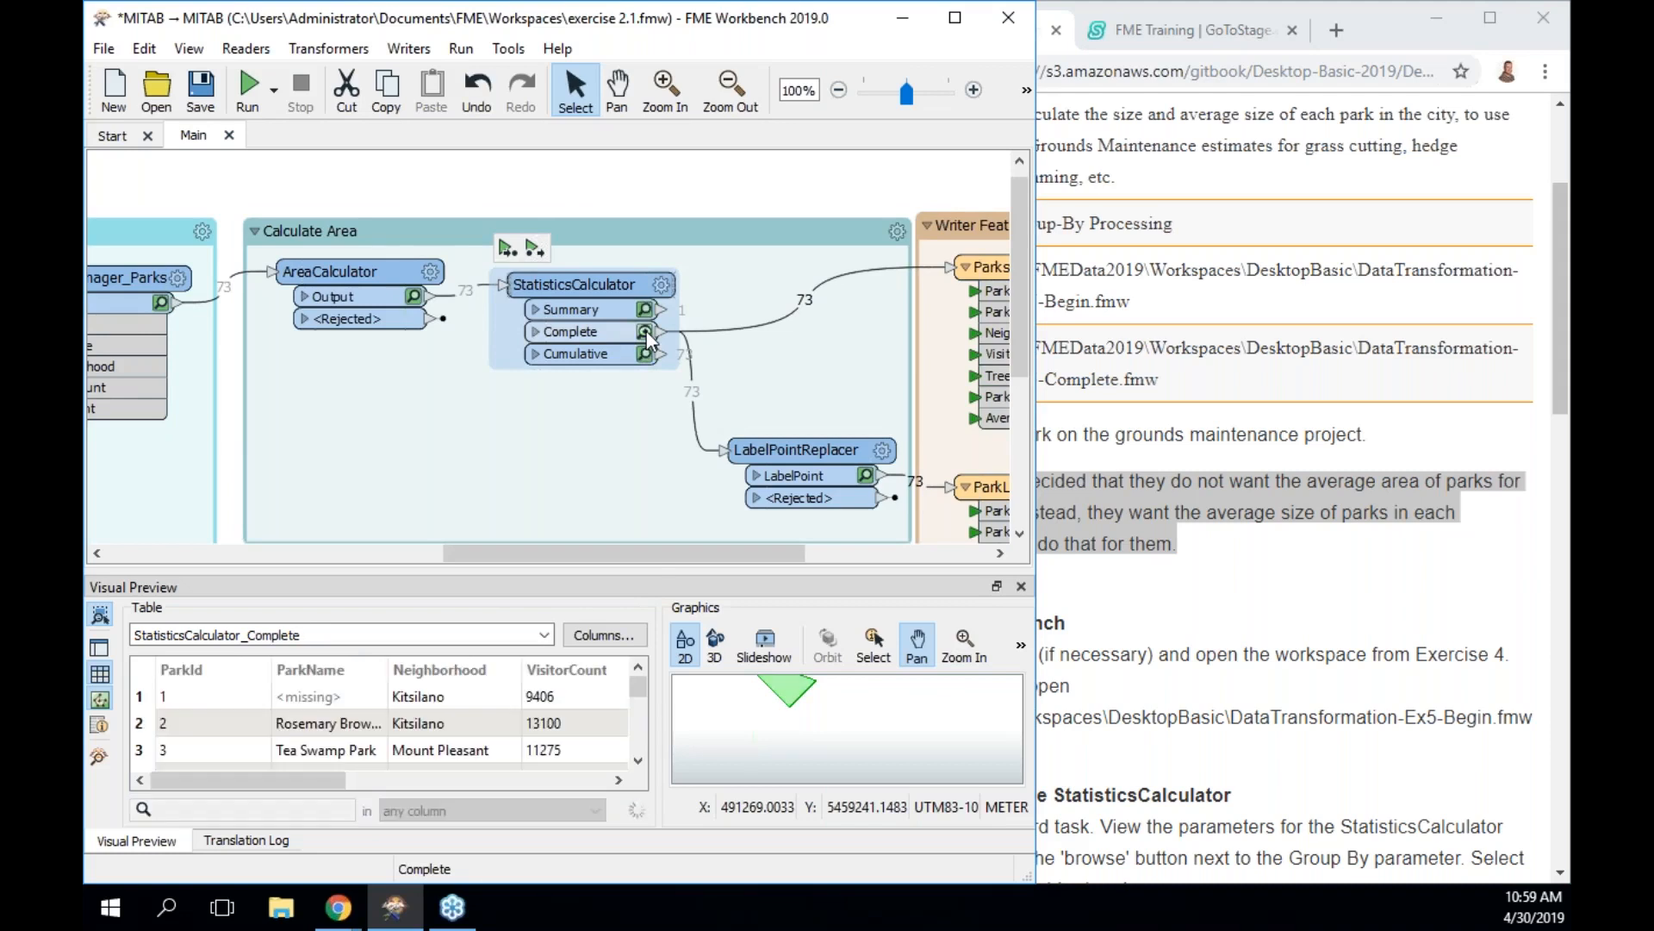
left_click_drag(267, 786, 530, 786)
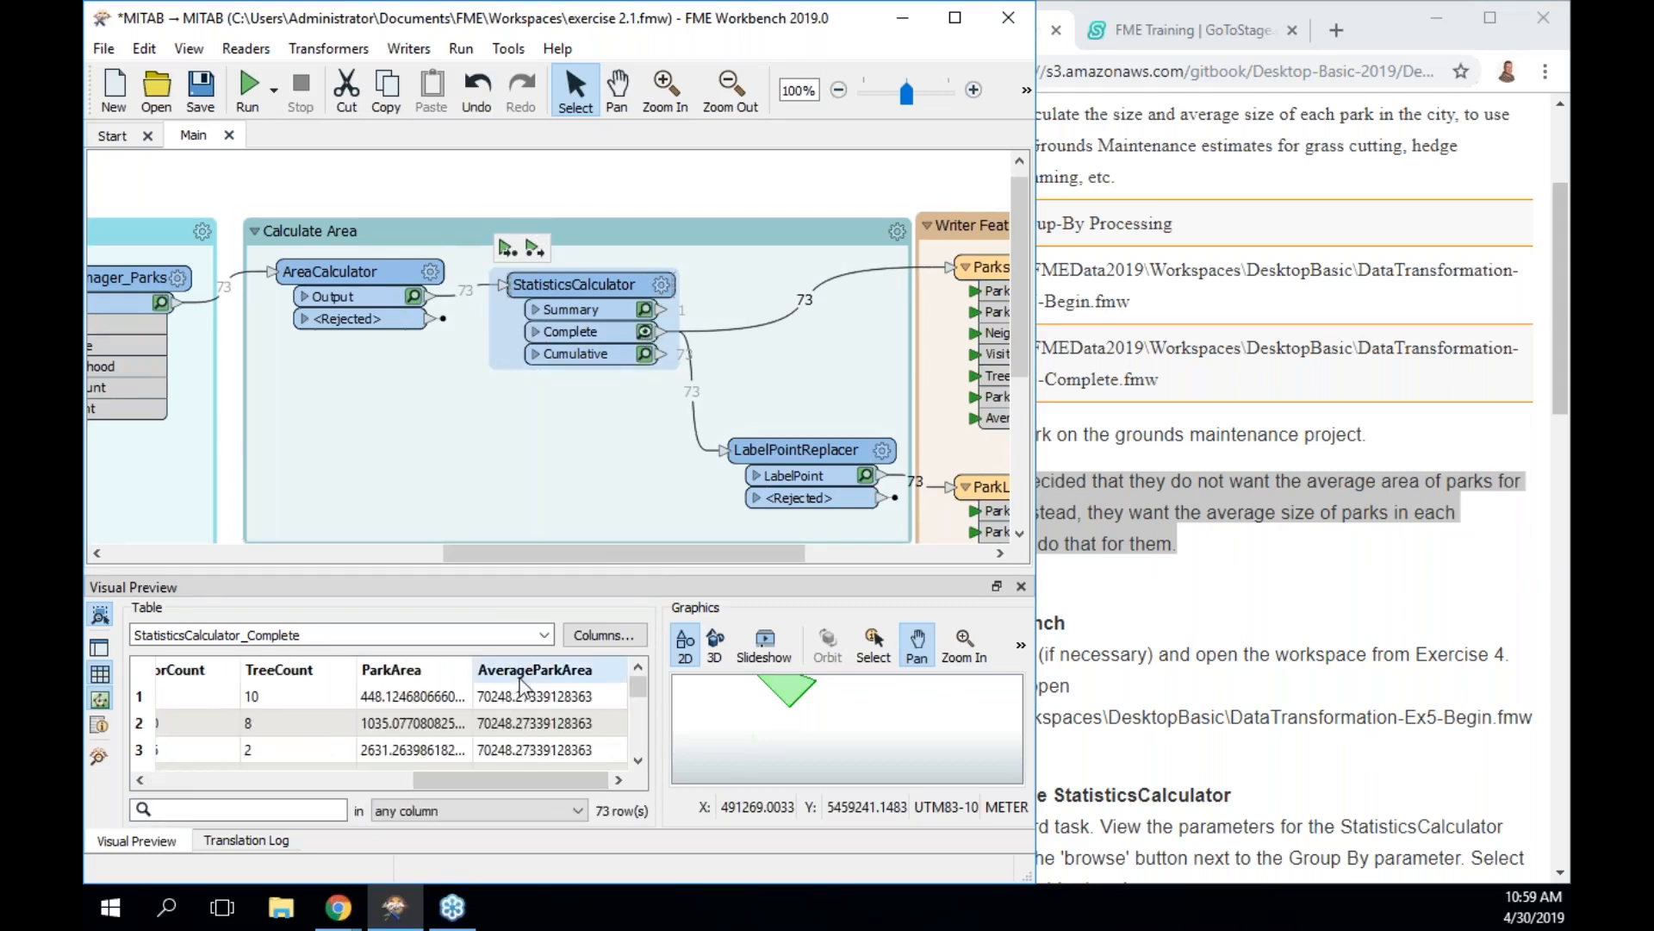
Narrow the FME Workbench window to fit beside the browser and read the exercise instructions for setting Group-By in the StatisticsCalculator
left_click_drag(1037, 568, 832, 539)
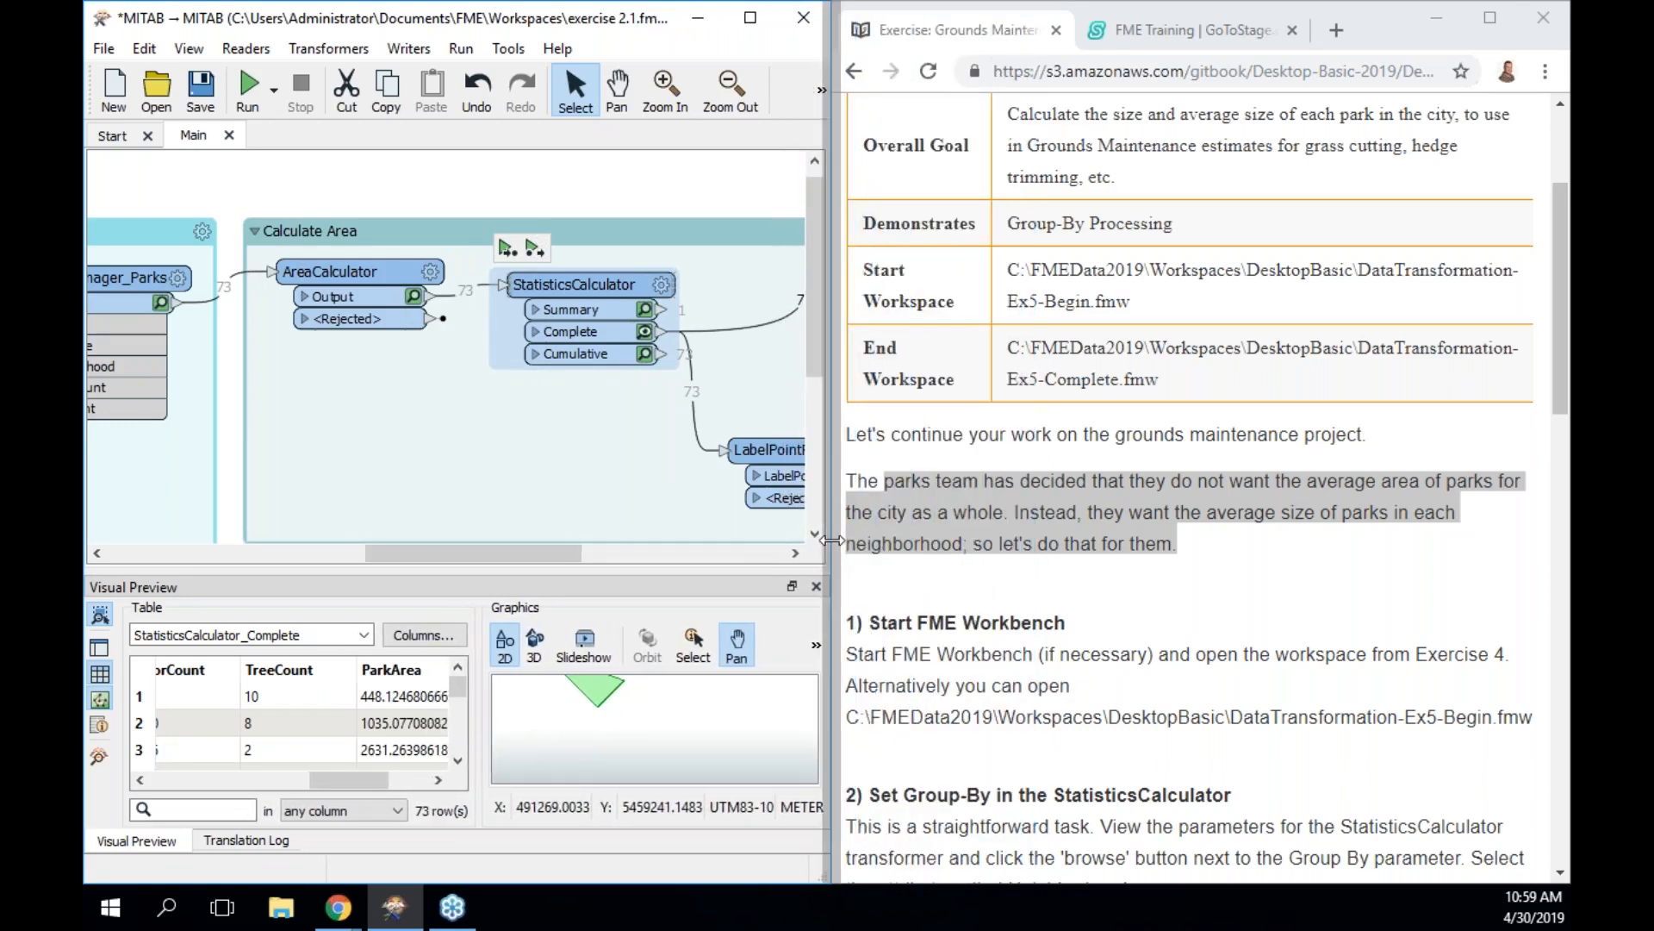
scroll(959, 584, "down", 3)
scroll(1206, 491, "down", 5)
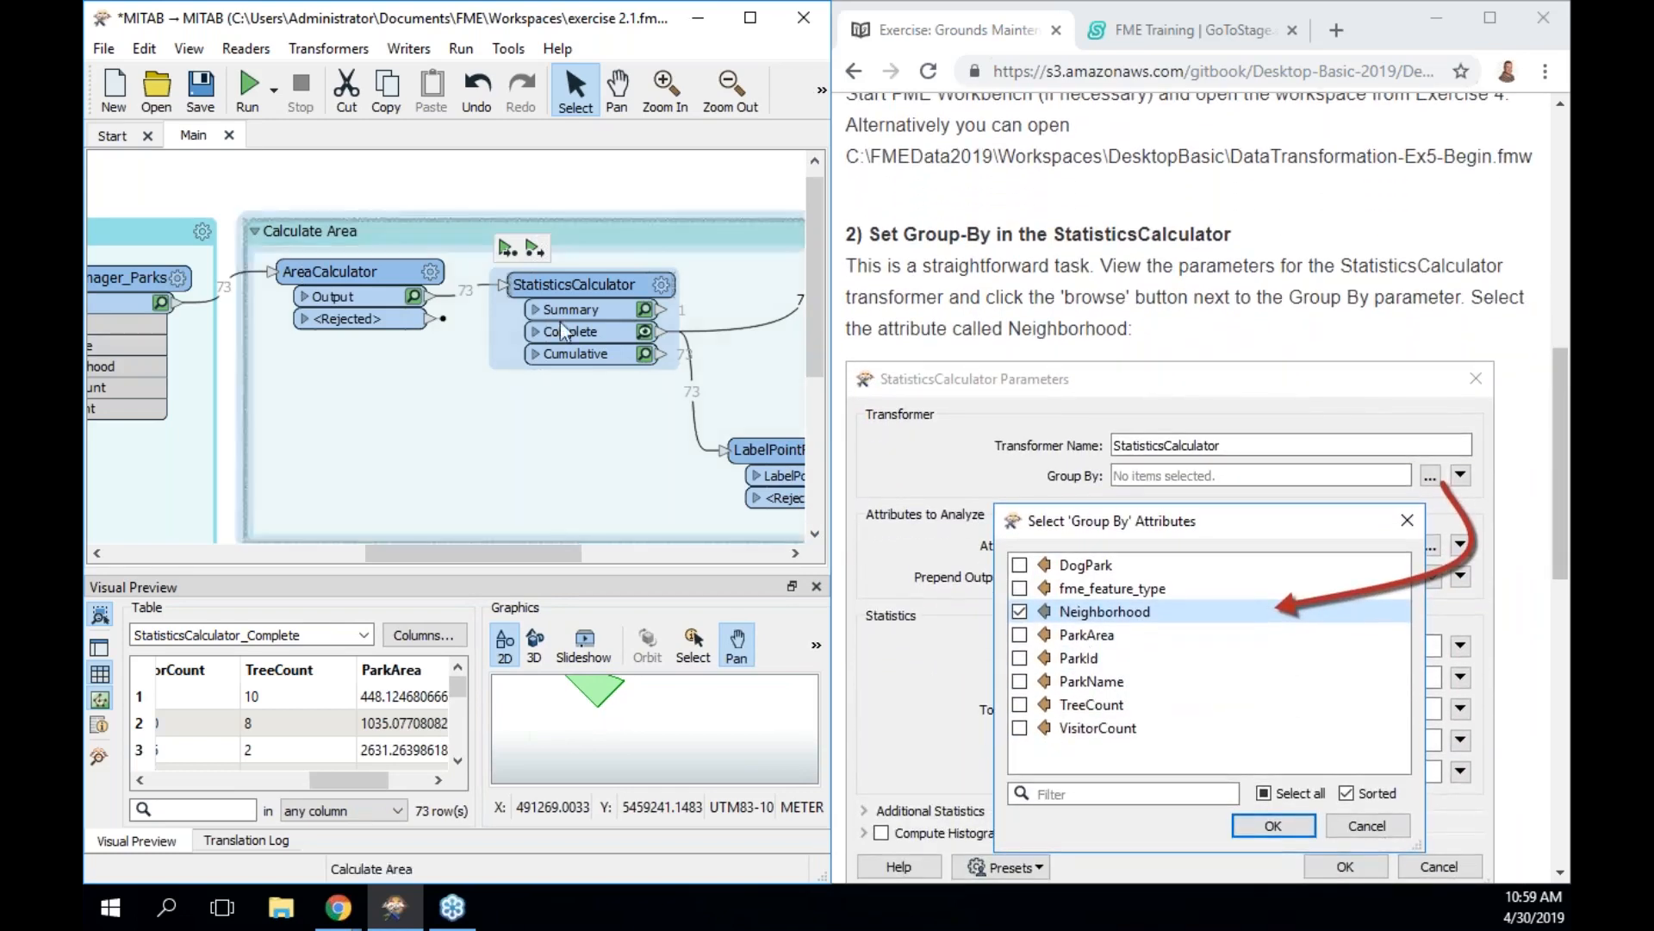
In FME Workbench, set the StatisticsCalculator's Group By parameter to the Neighborhood attribute and apply the change
mouse_move(556, 300)
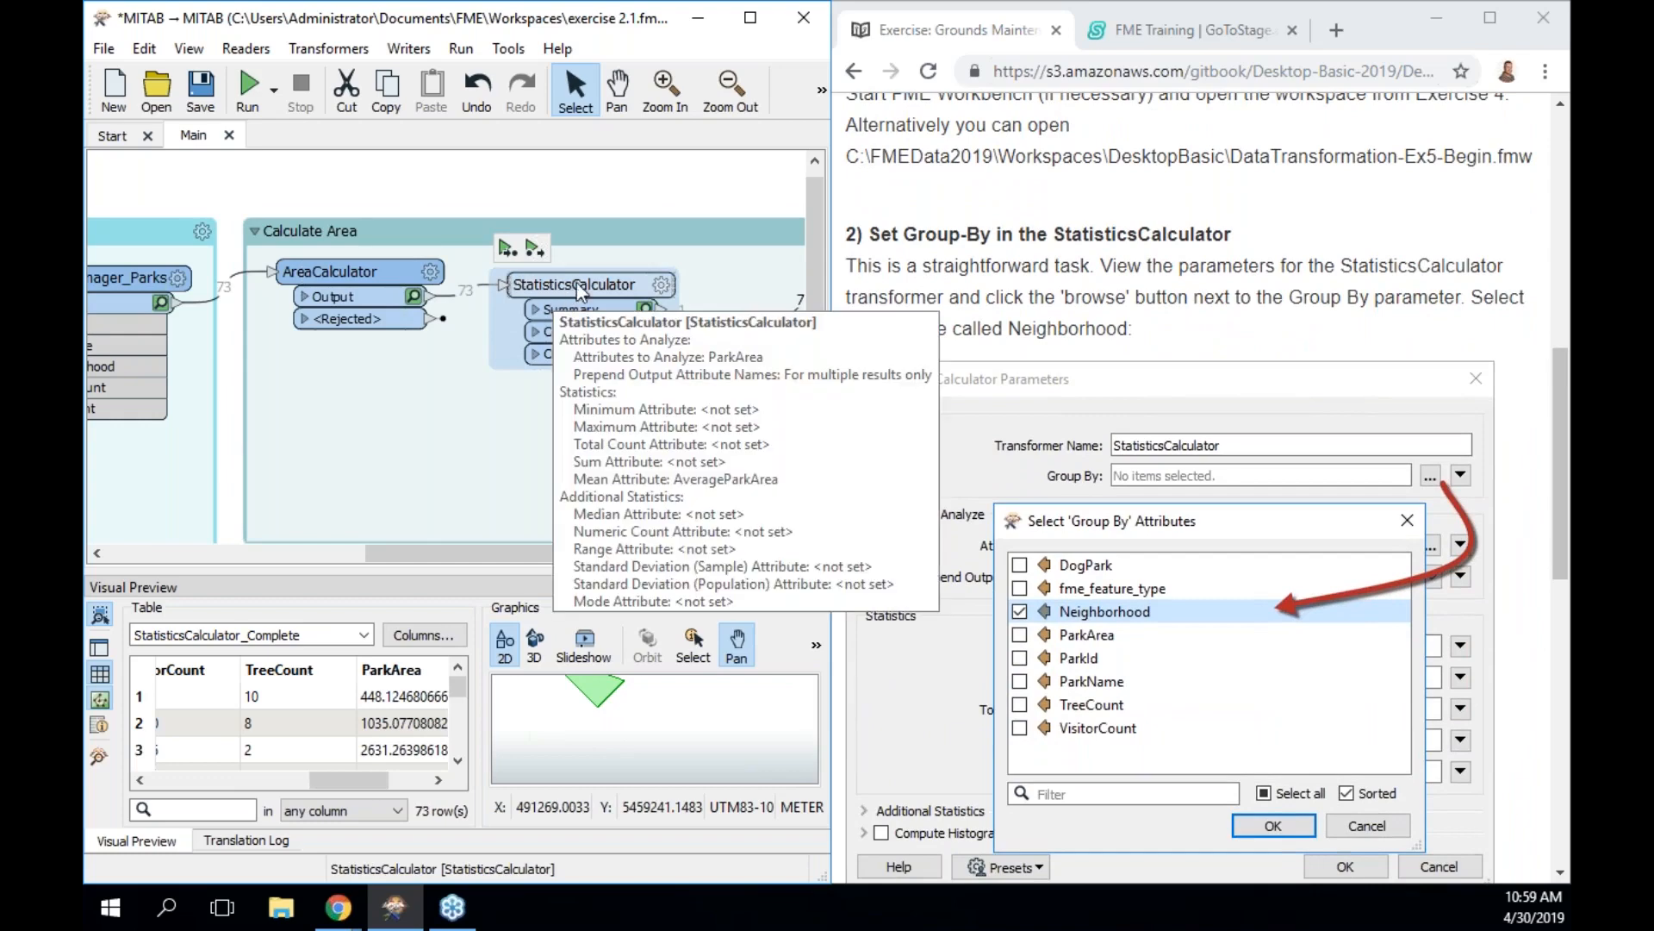
double_click(582, 289)
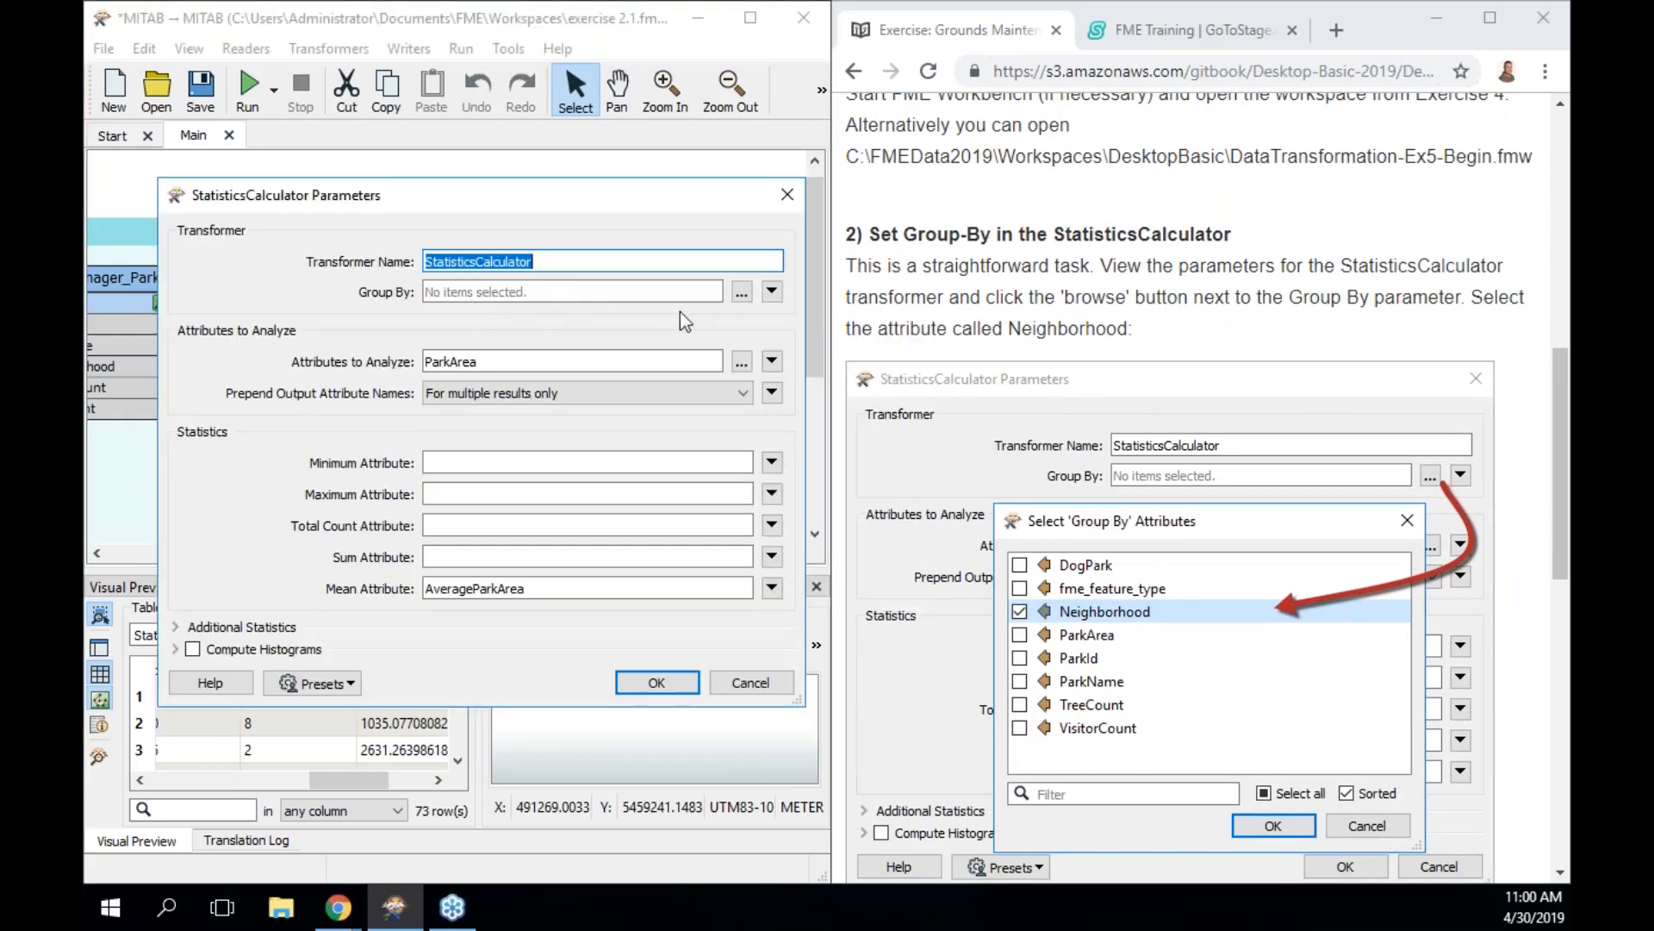
left_click(739, 294)
left_click(431, 352)
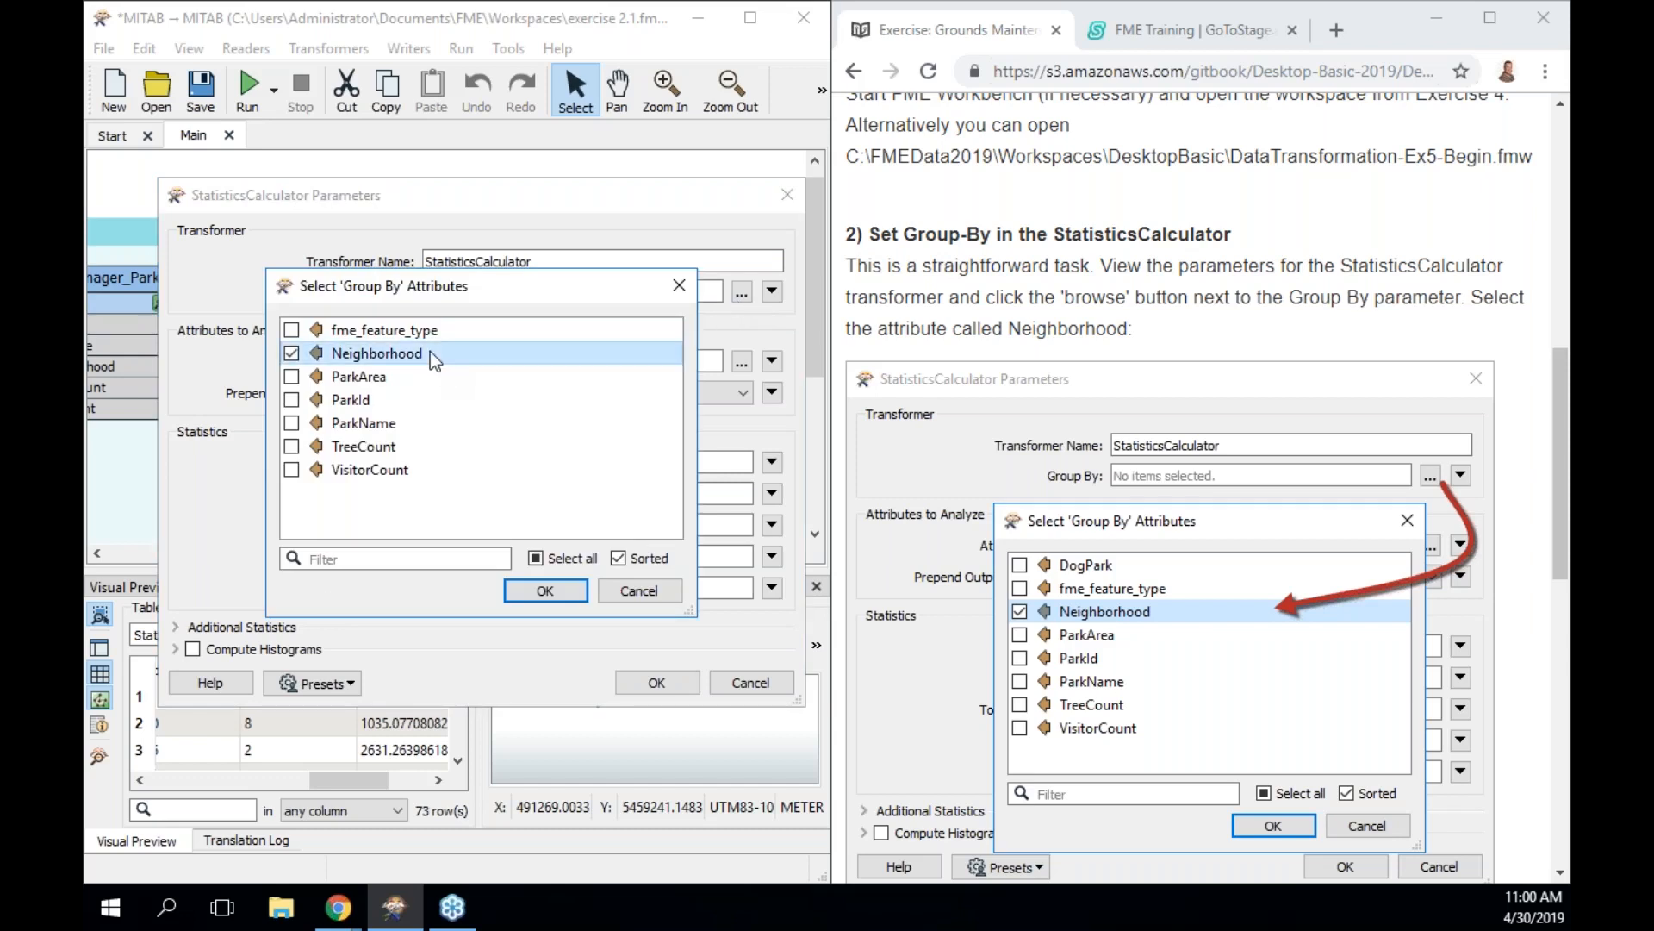
left_click(557, 589)
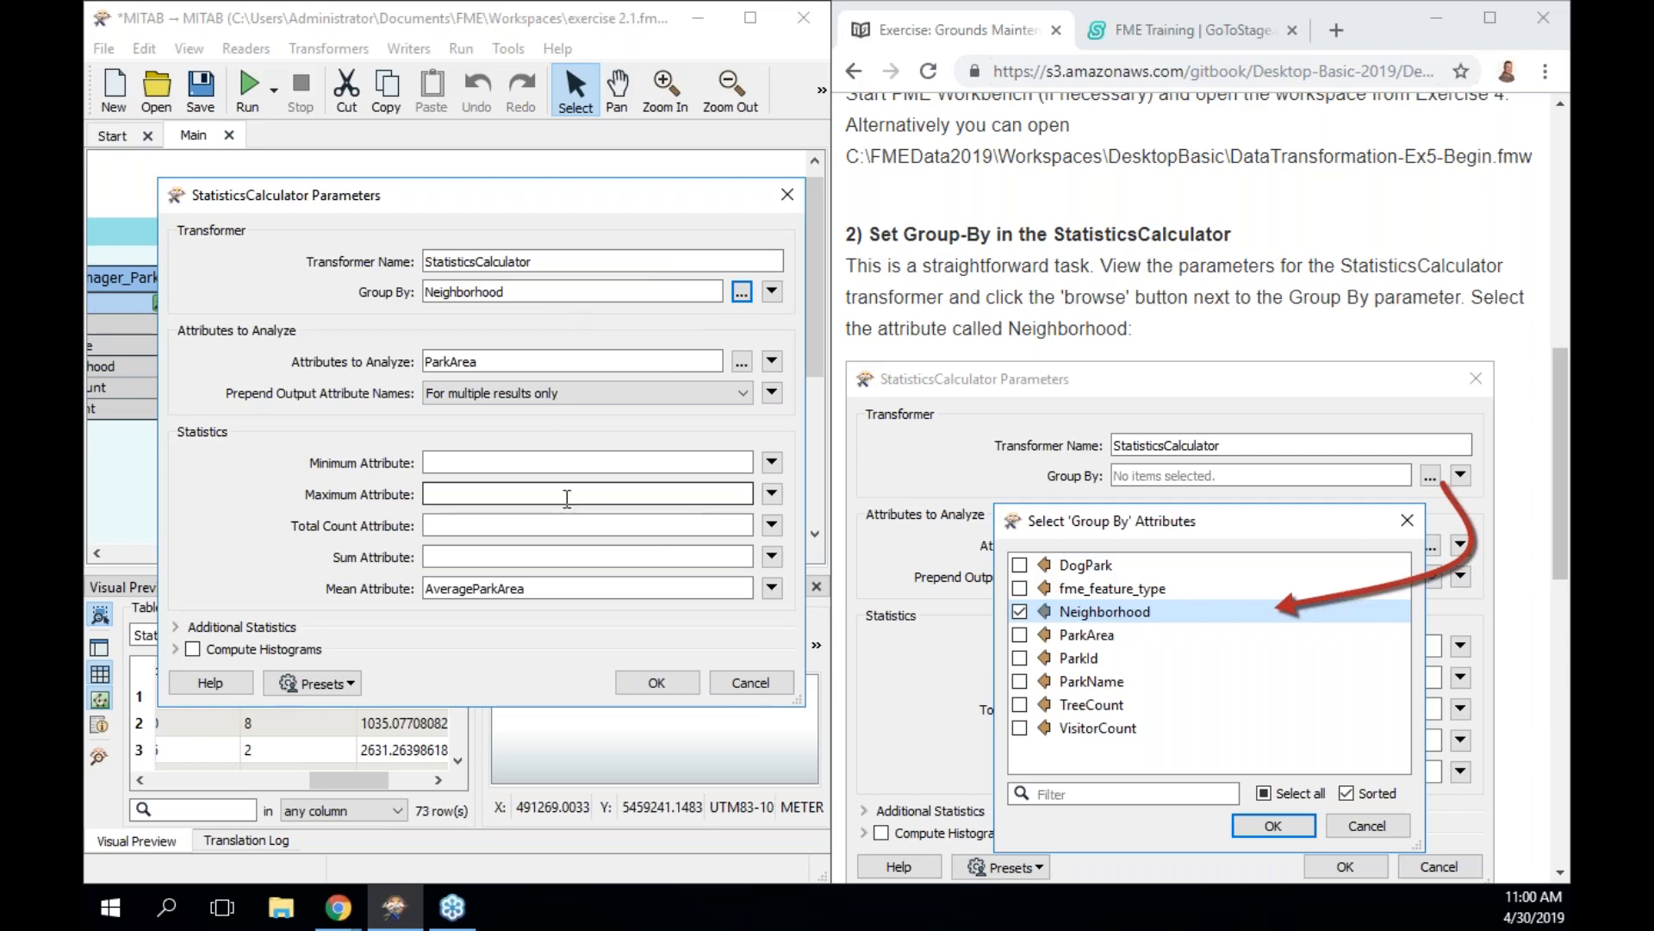
left_click(653, 680)
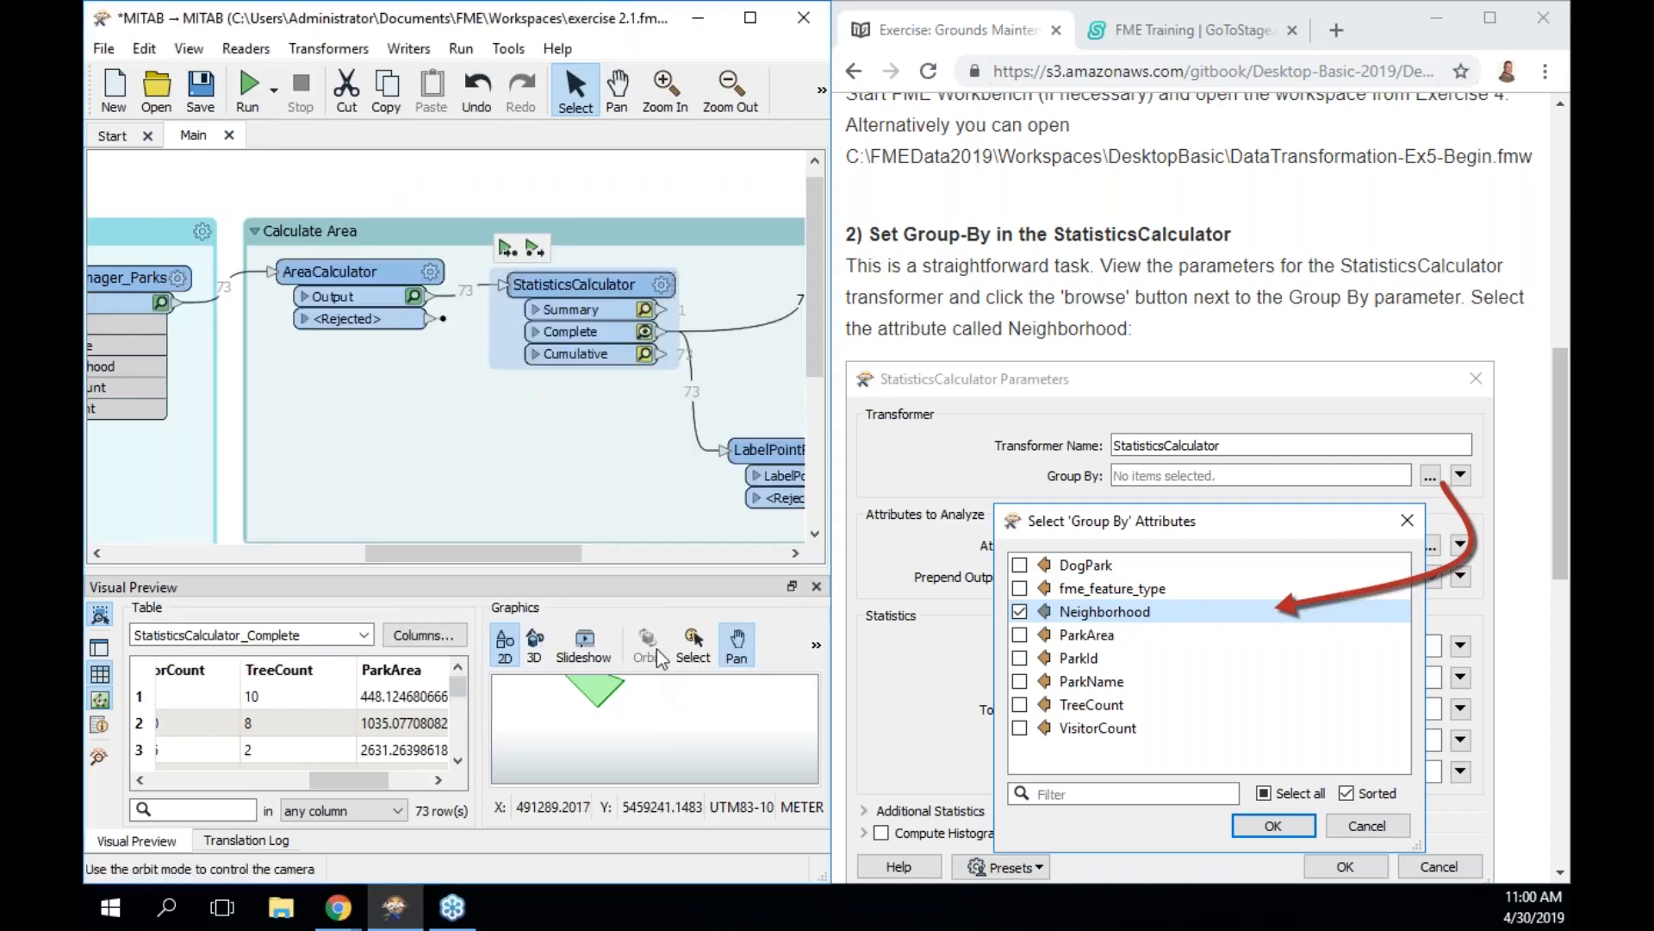
Run the workspace up to the StatisticsCalculator and inspect the per-neighborhood AverageParkArea rows in its Summary output
left_click(506, 250)
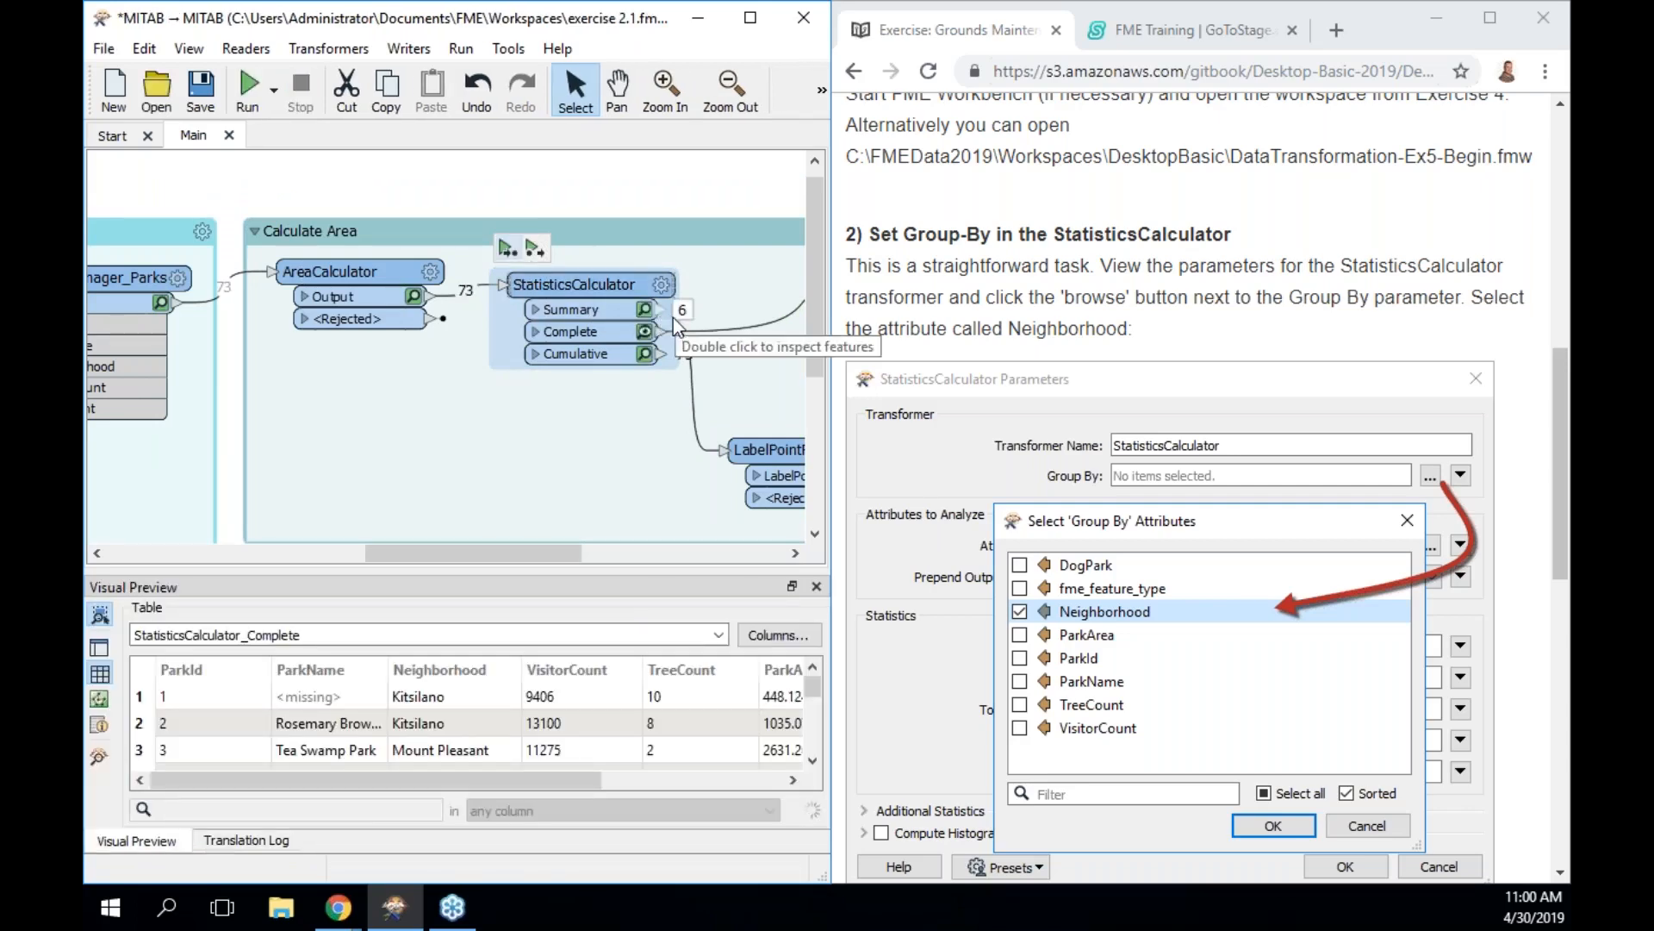
left_click(644, 310)
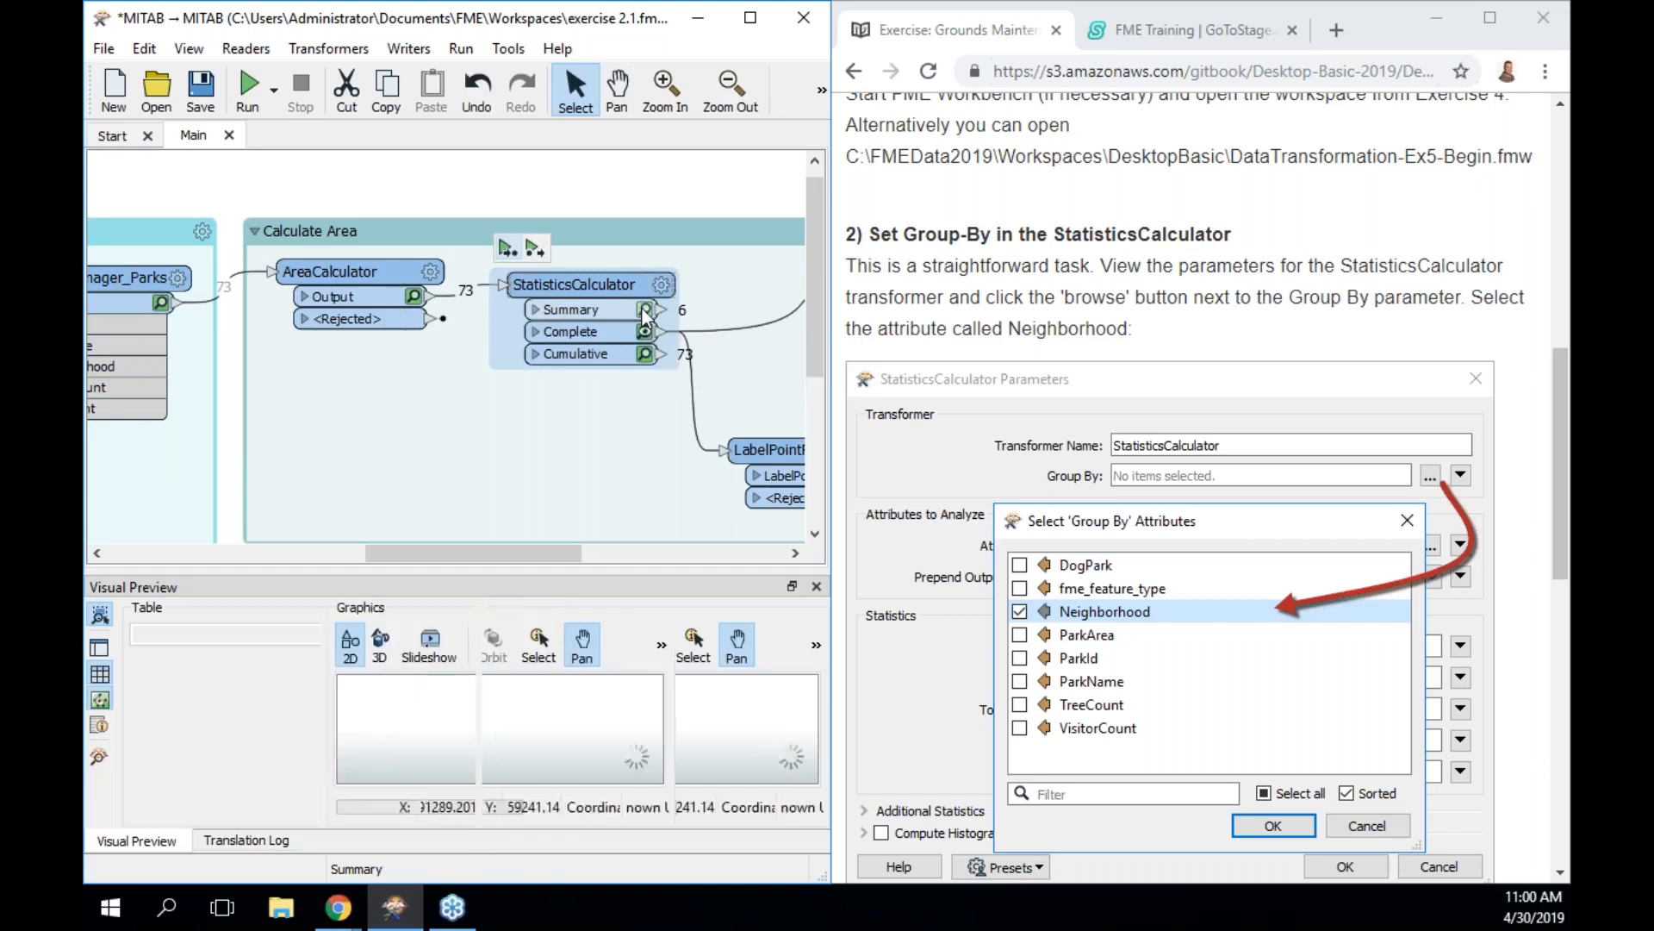
left_click(227, 700)
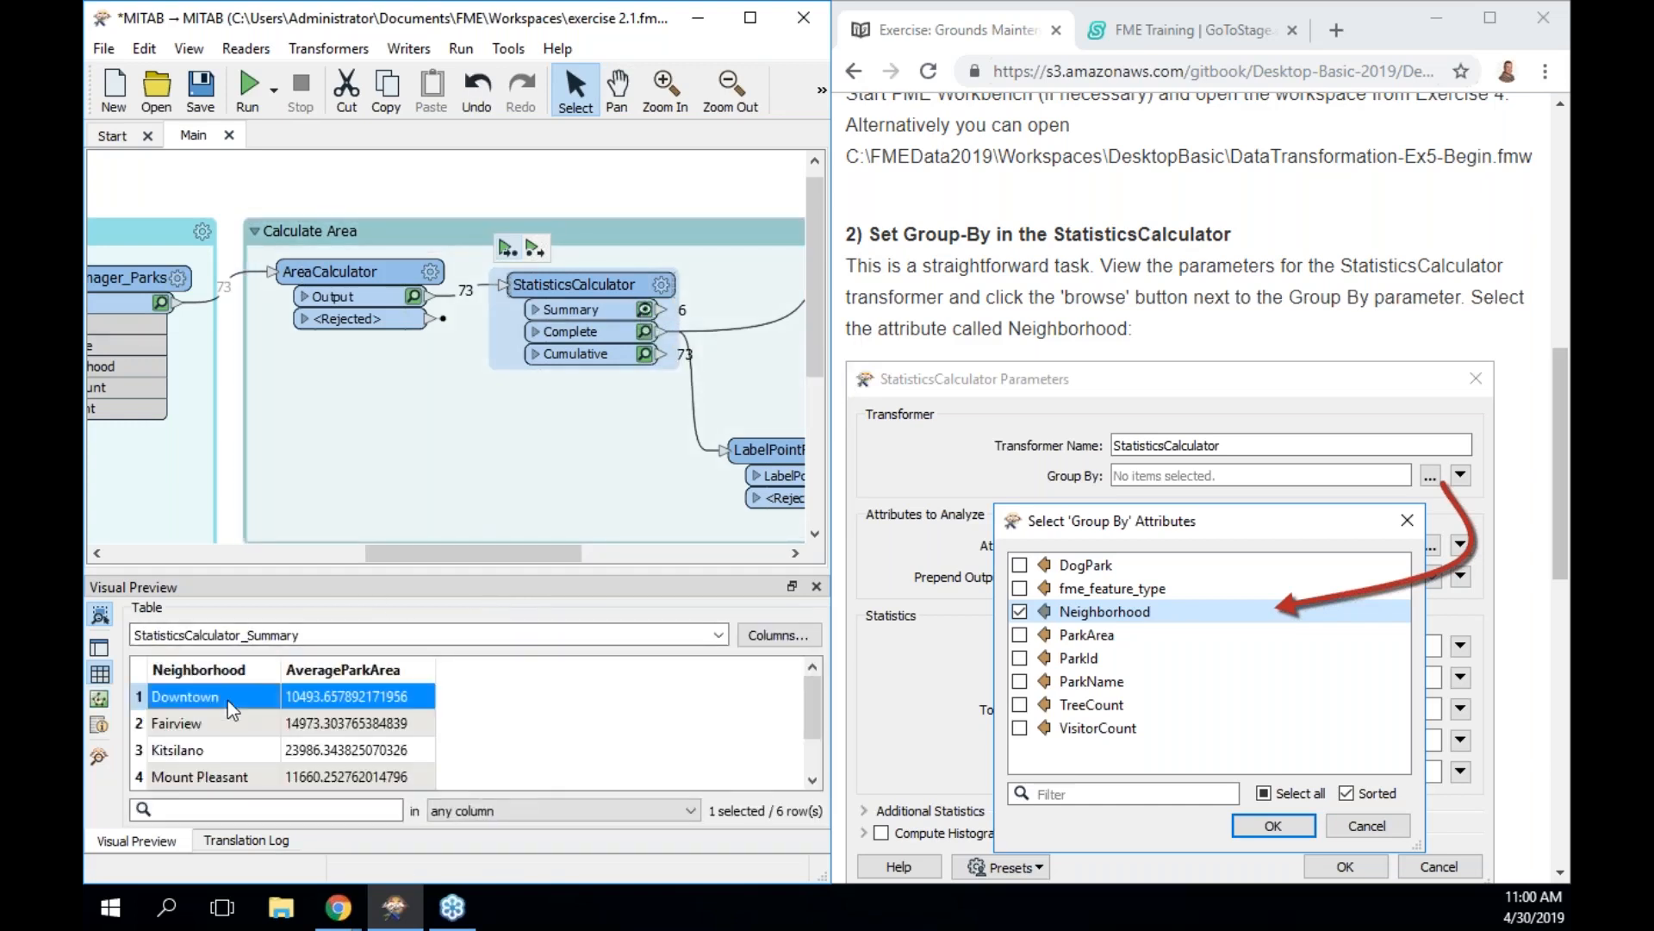
left_click(227, 721)
left_click(230, 751)
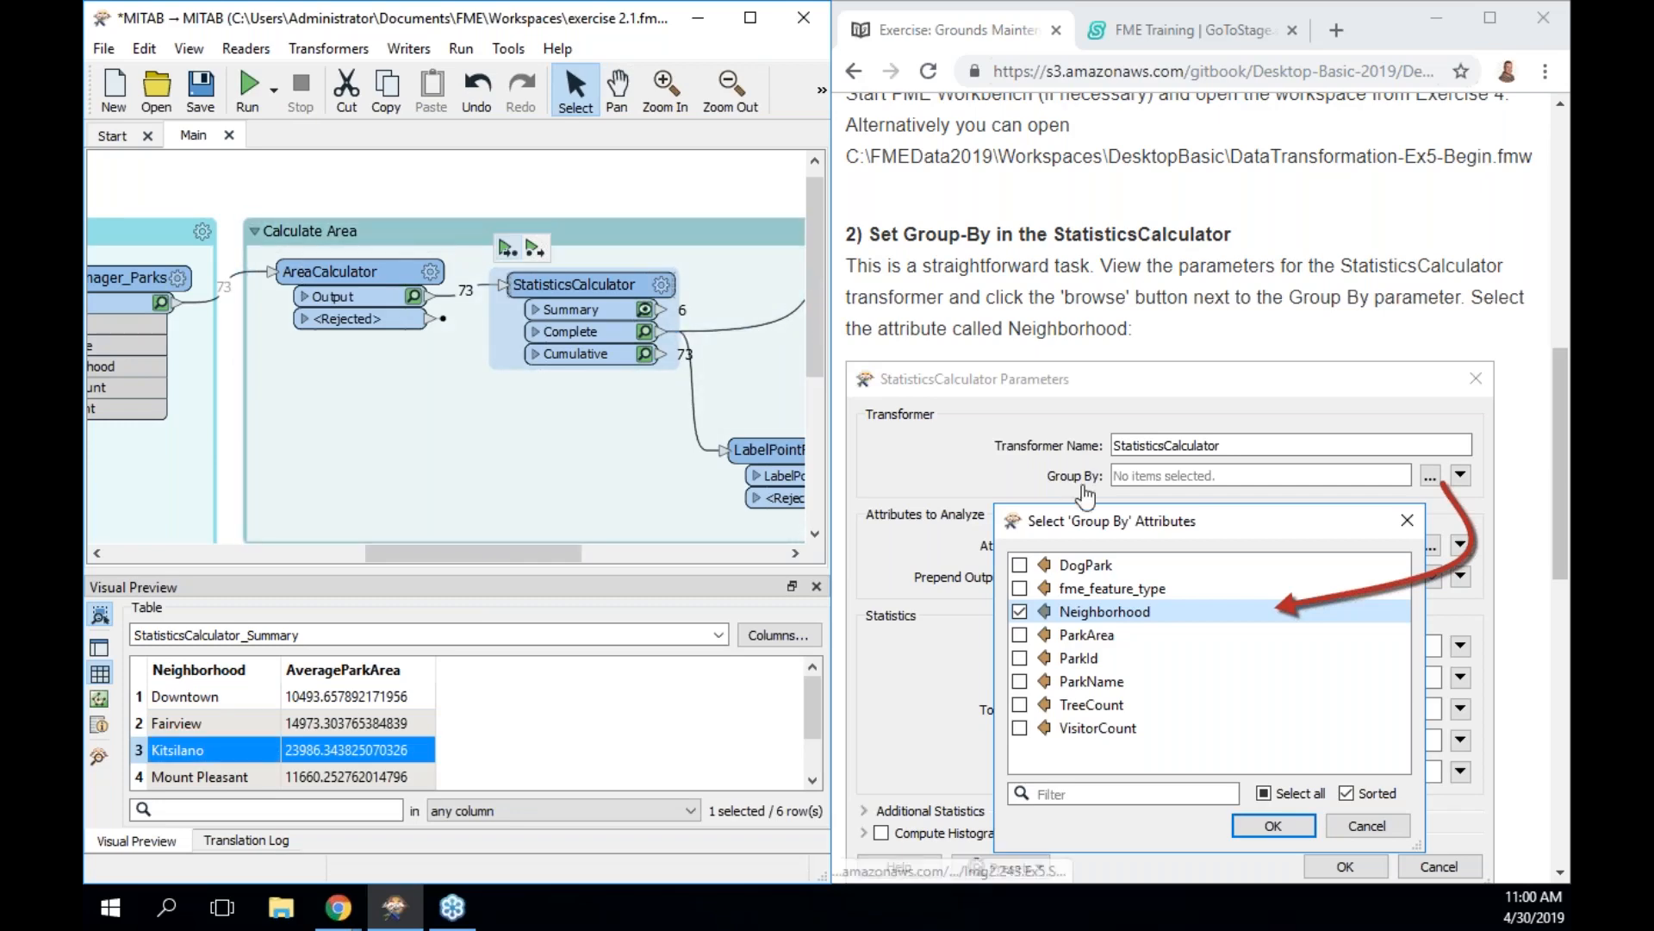
In the browser, read the exercise's Run the Workspace section and compare its expected Summary table with the result
scroll(1086, 497, "down", 5)
scroll(1086, 497, "down", 5)
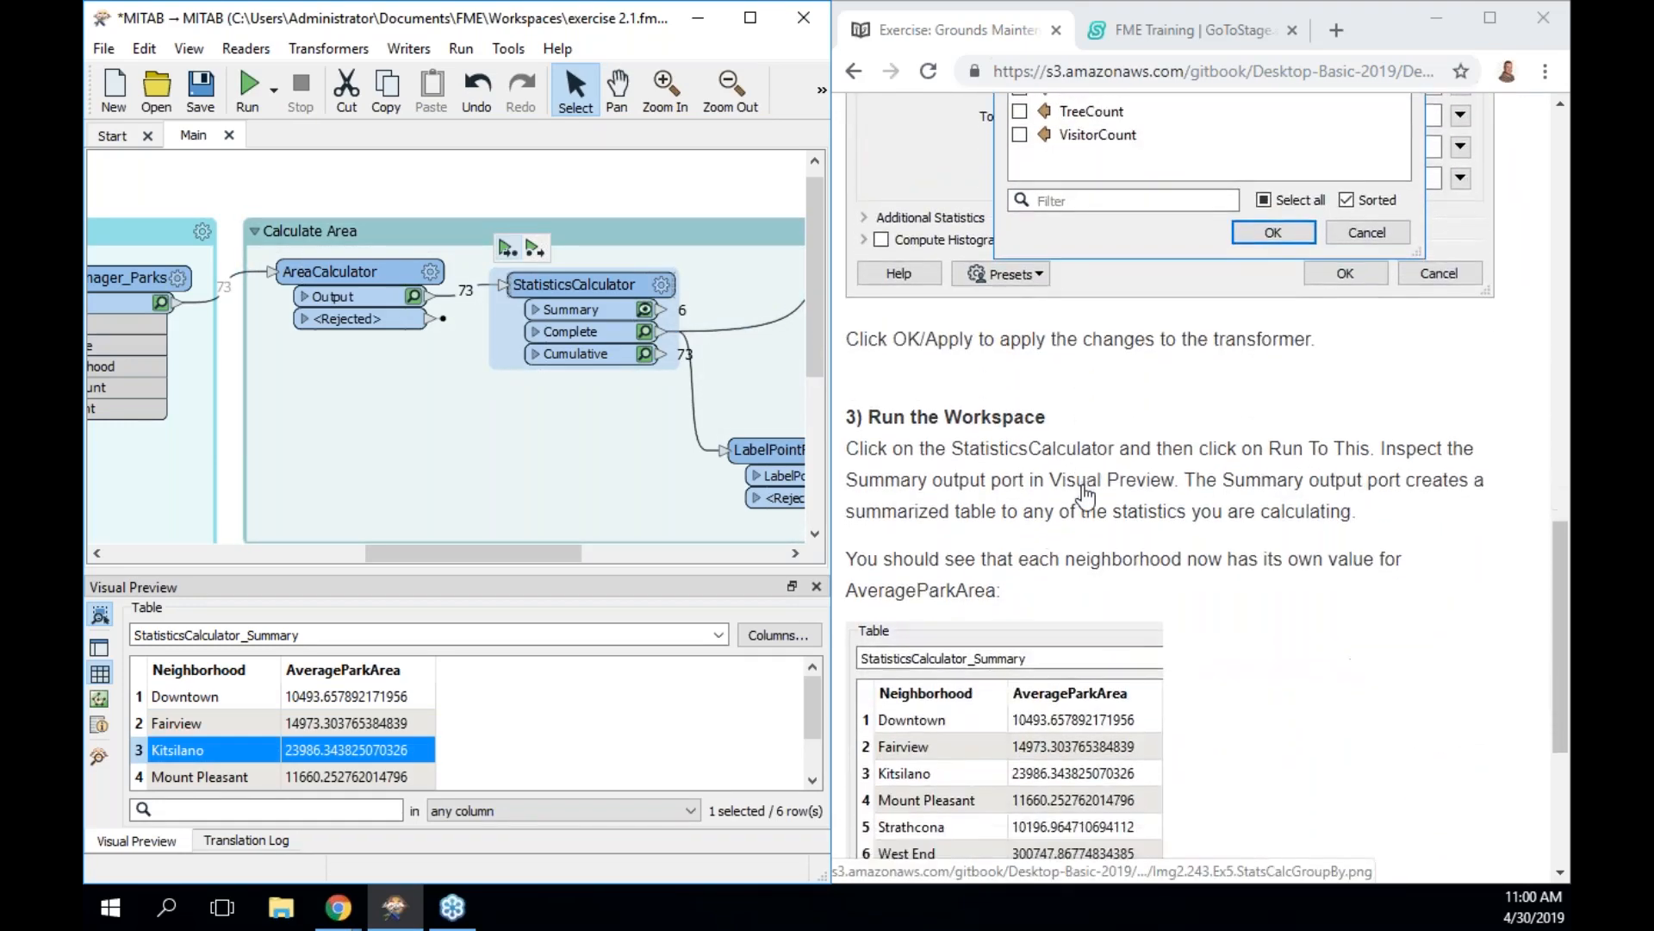
scroll(922, 529, "down", 1)
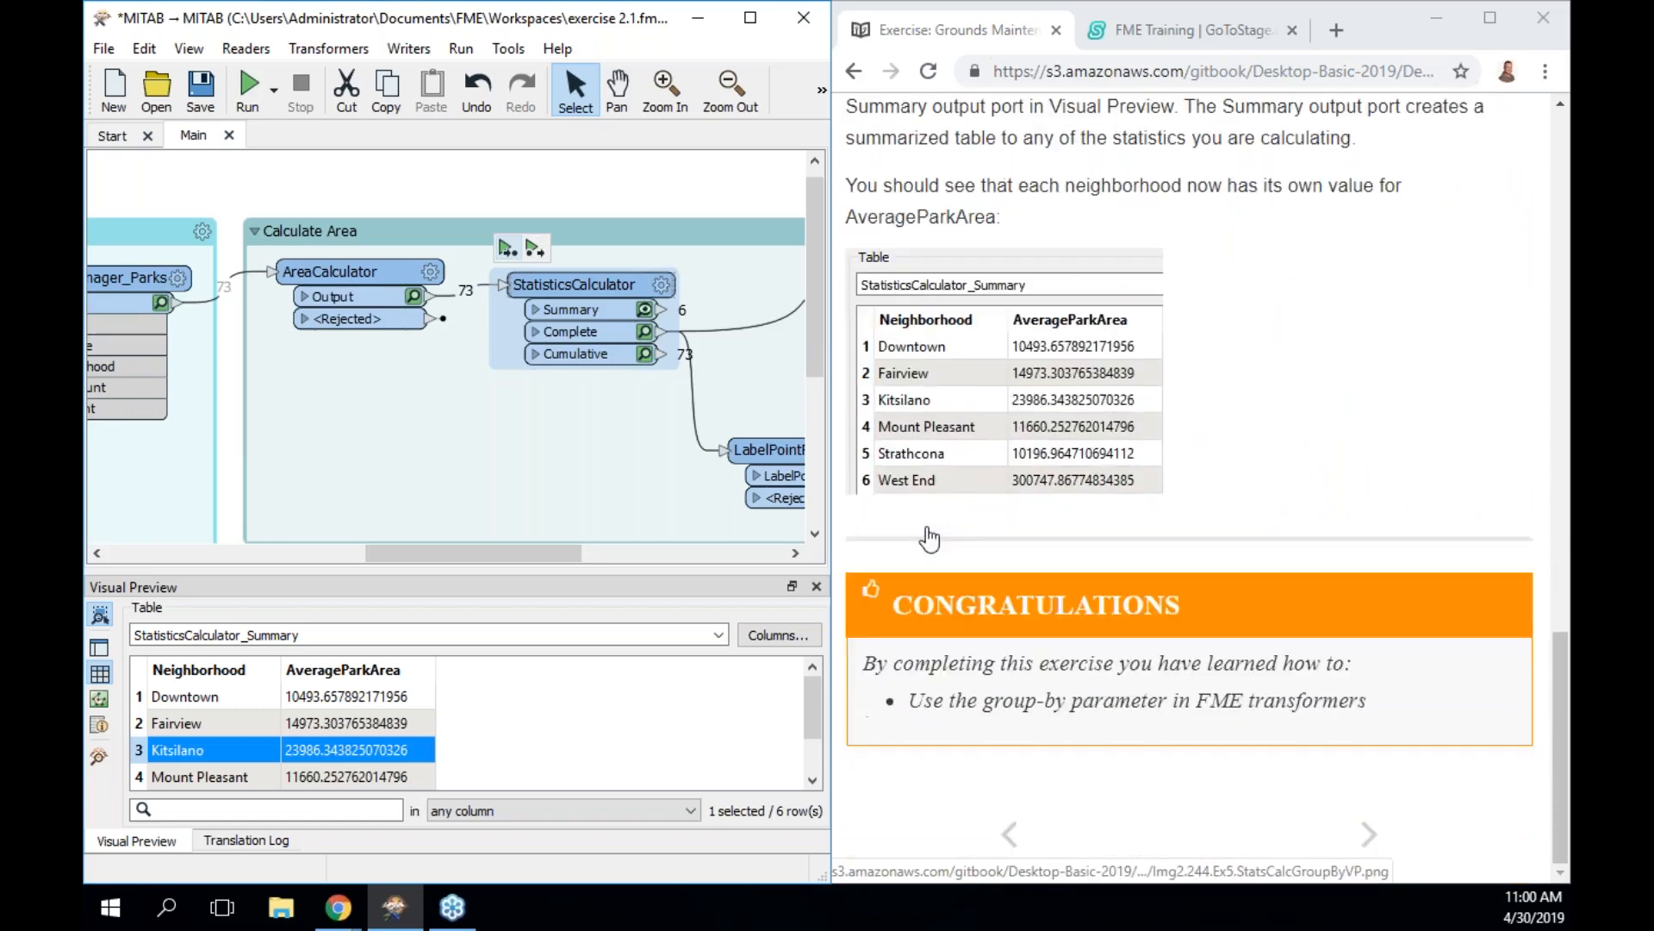
In FME Workbench, inspect the StatisticsCalculator's Complete output as a table only, checking AverageParkArea from the first to the last record
left_click(643, 330)
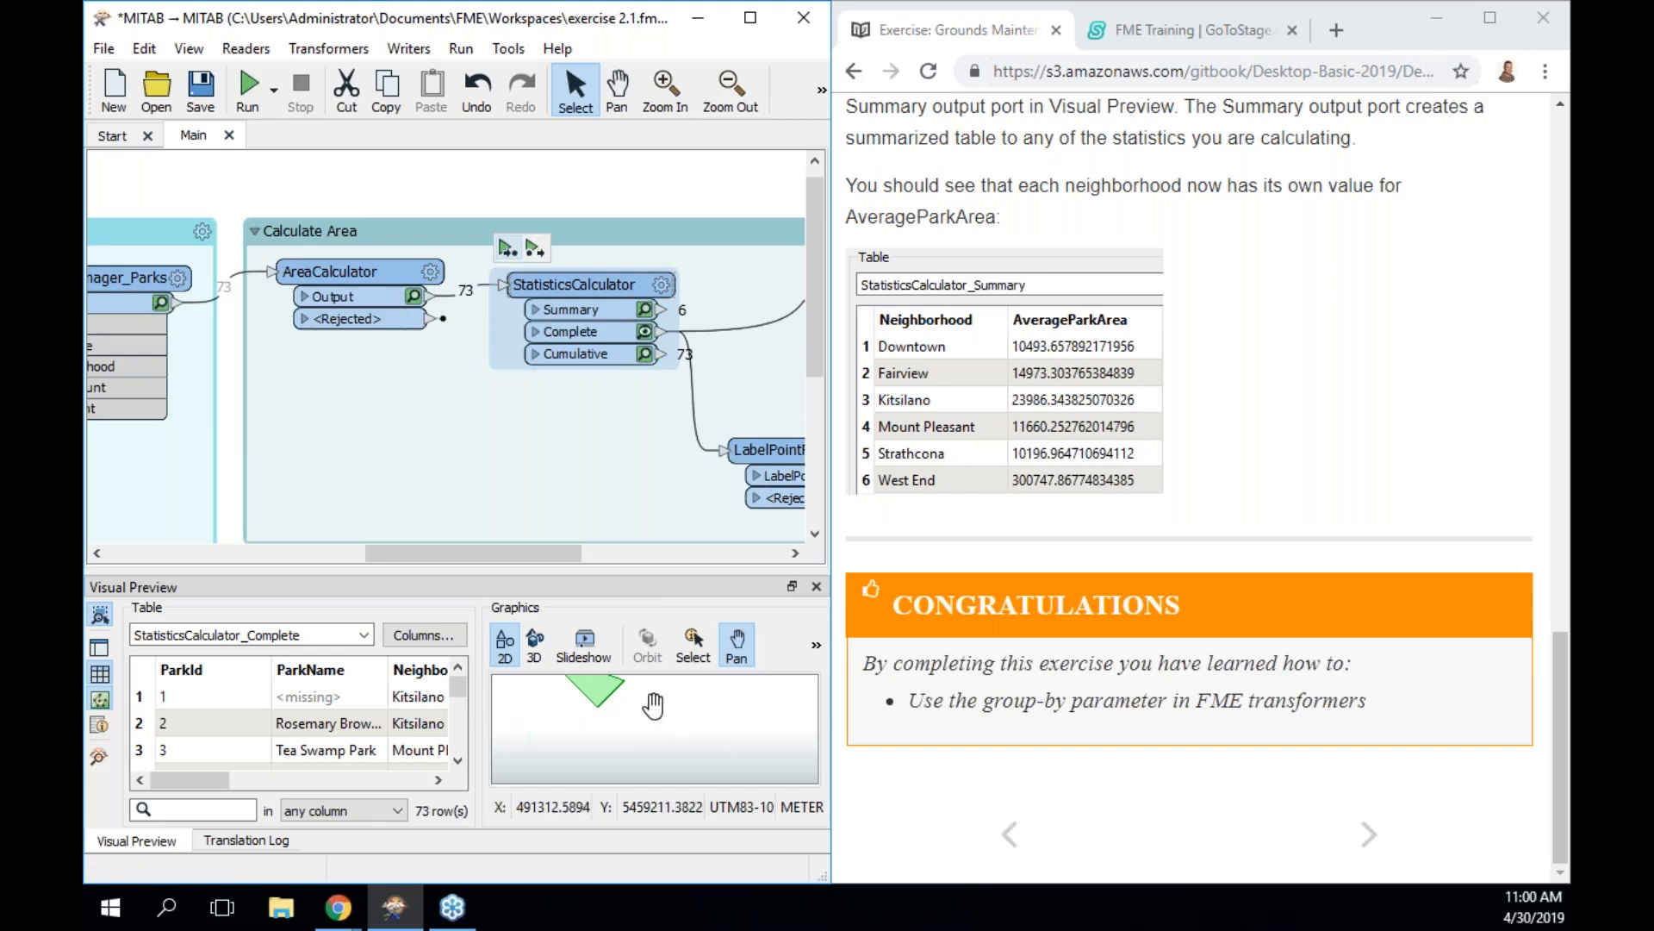
left_click(100, 673)
left_click(100, 699)
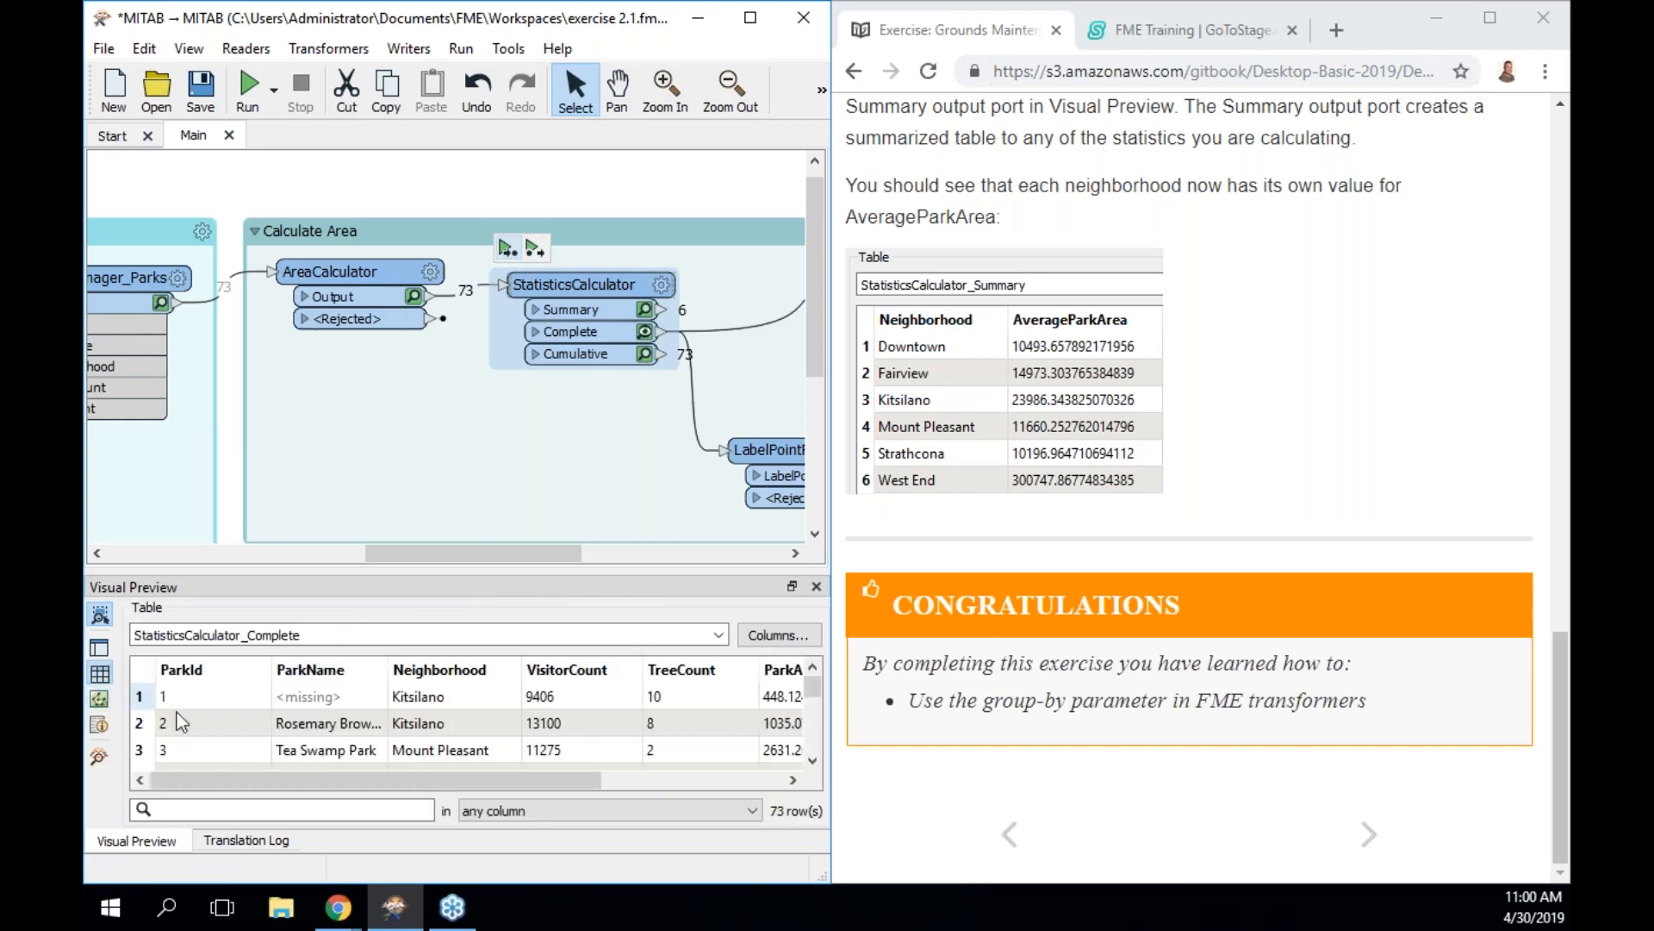
left_click_drag(422, 779, 729, 789)
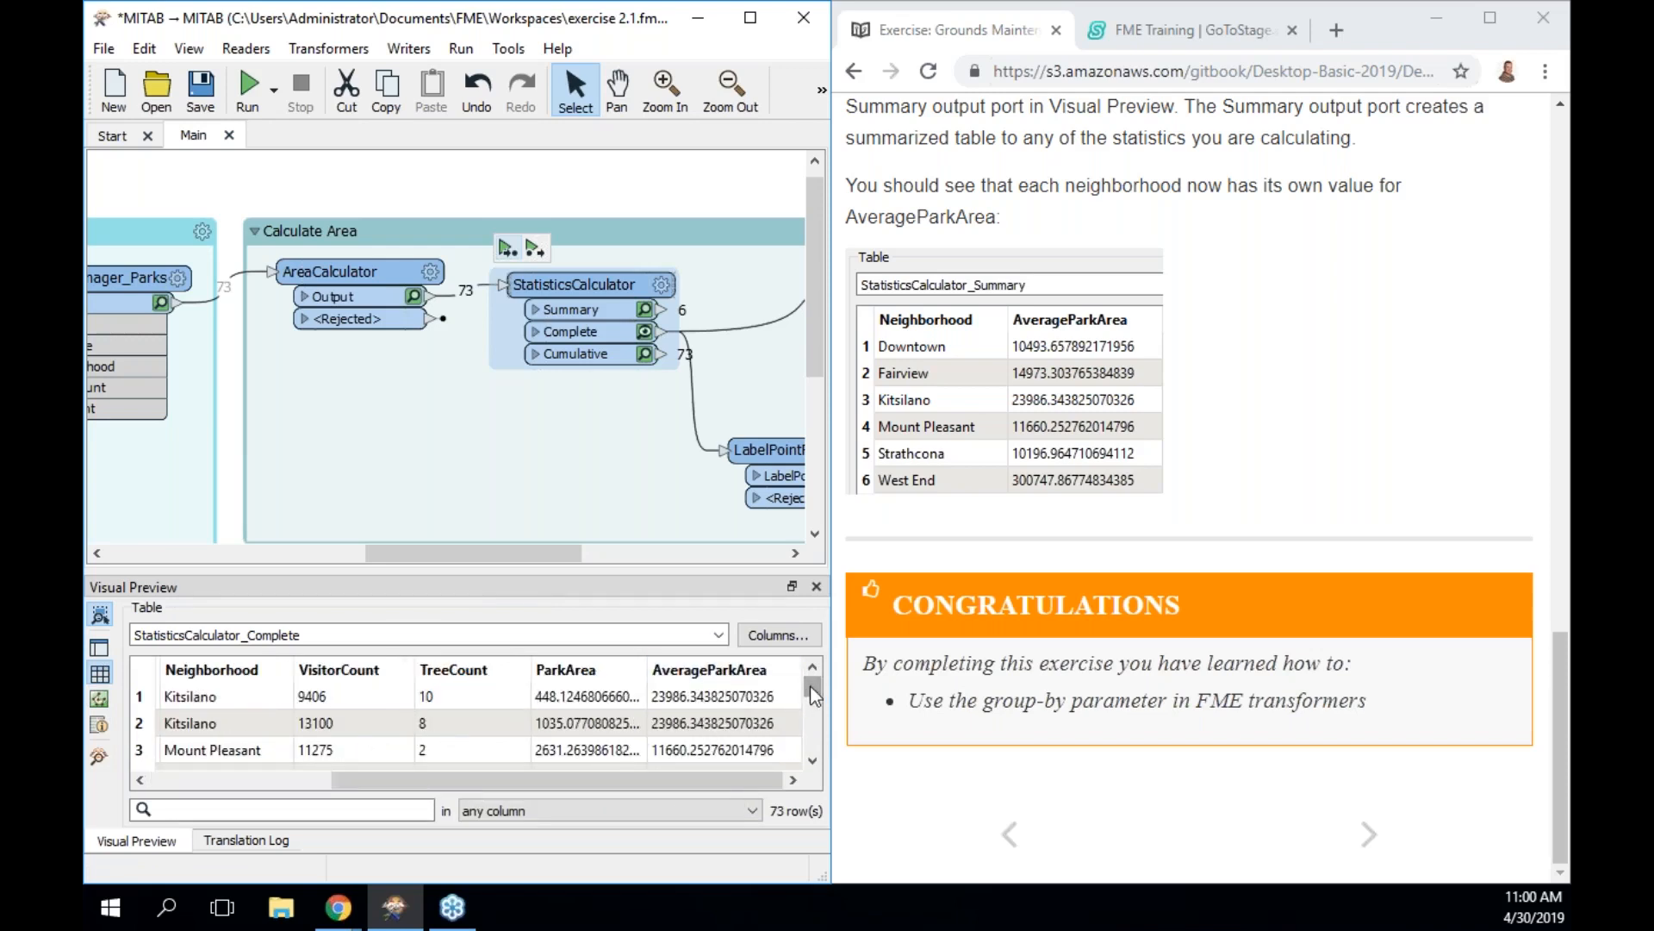
left_click_drag(810, 685, 819, 769)
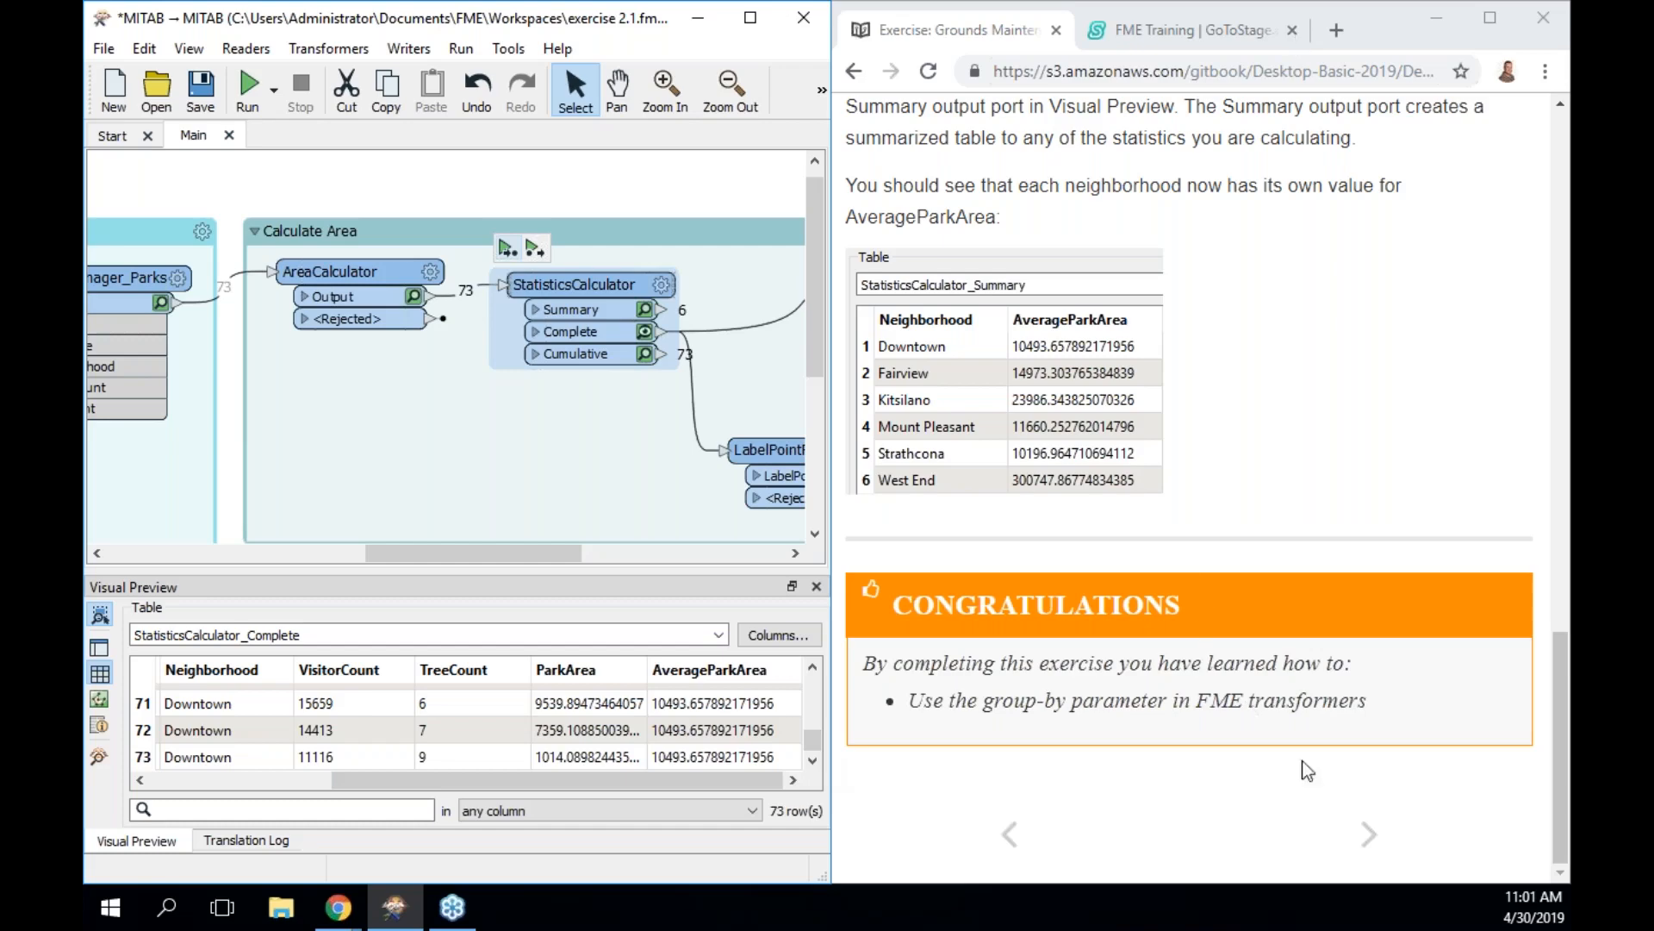
Continue to the Coordinate System Transformation page in the browser and read the Coordinate System Settings section
left_click(1369, 834)
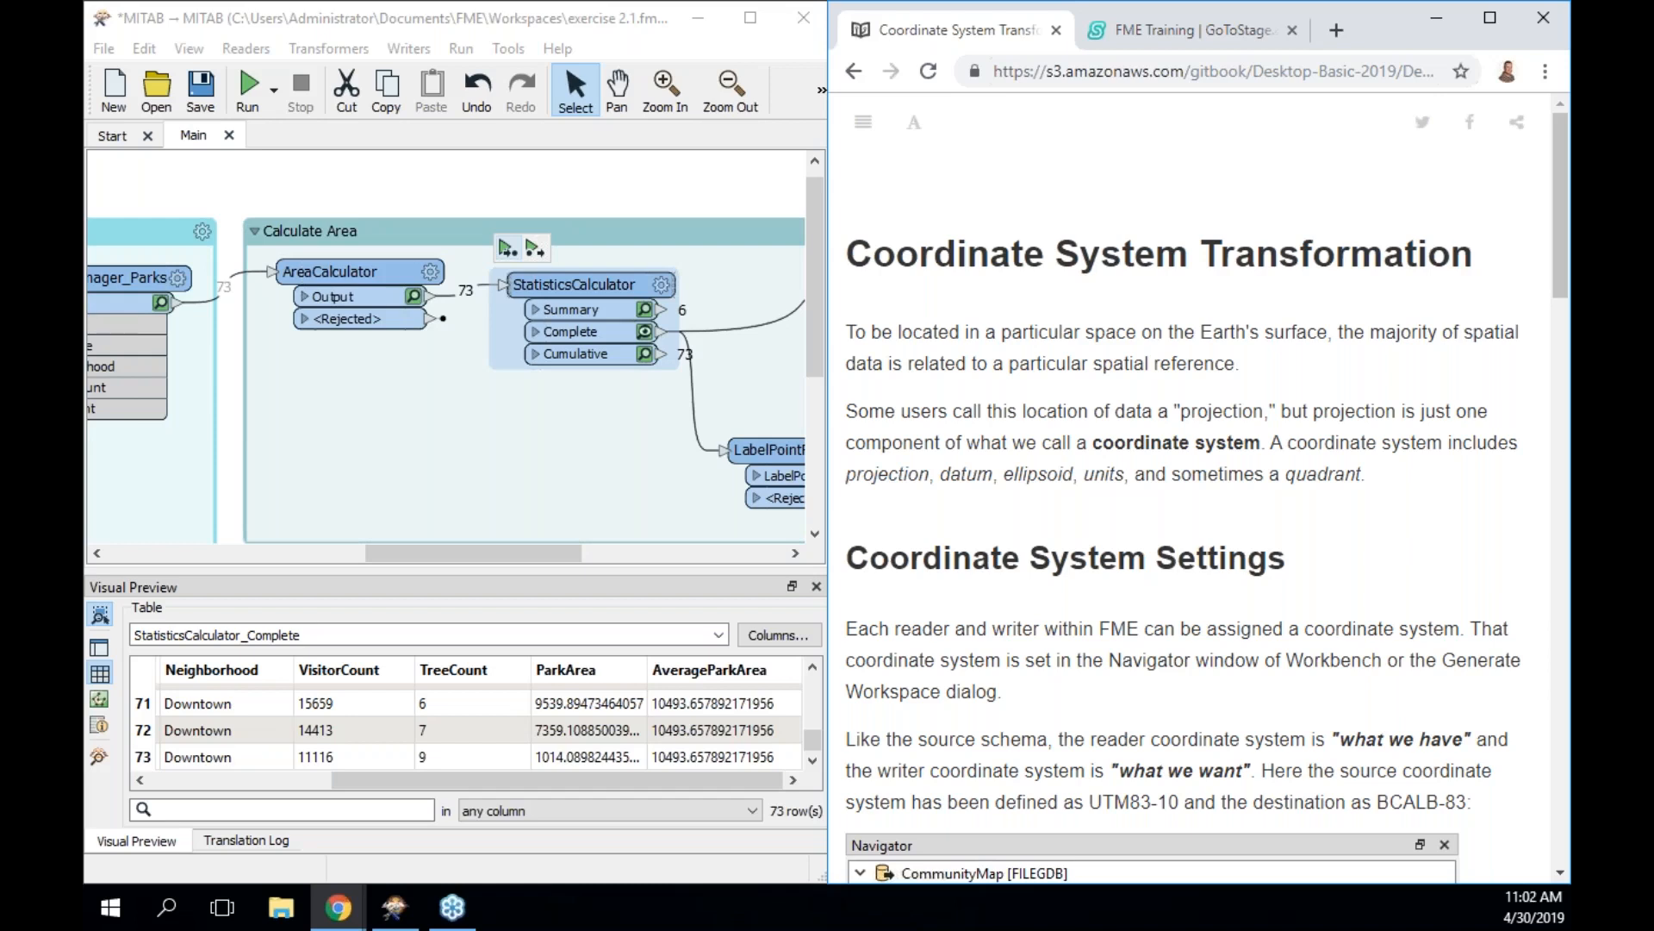
scroll(1065, 533, "down", 4)
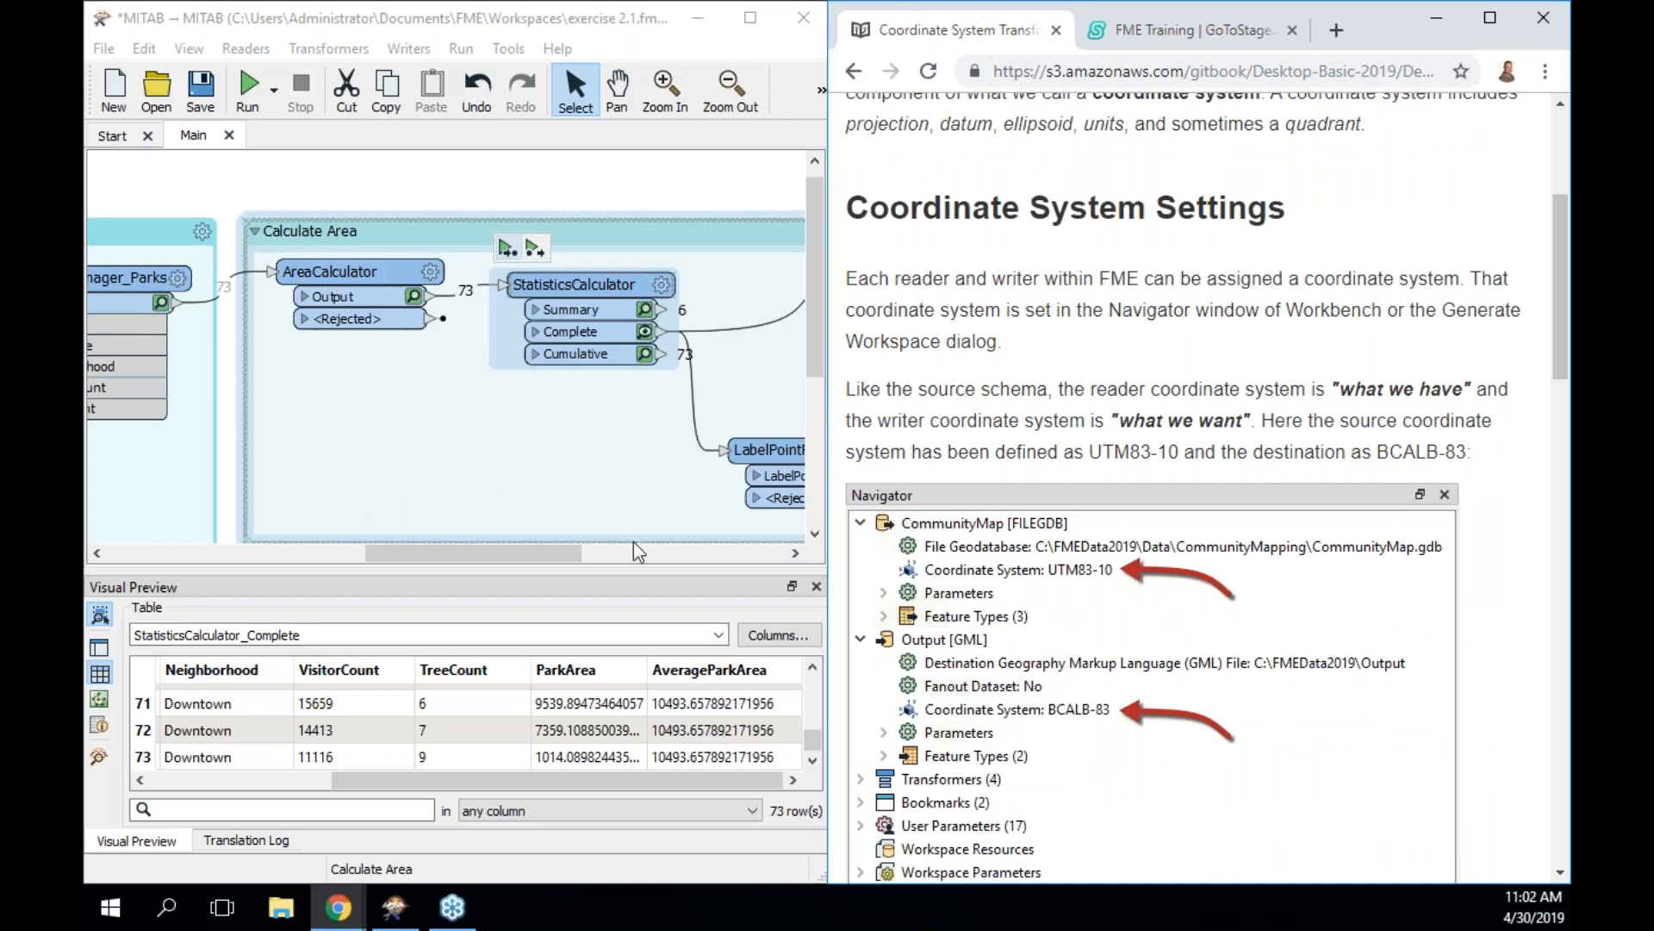
scroll(1127, 474, "down", 2)
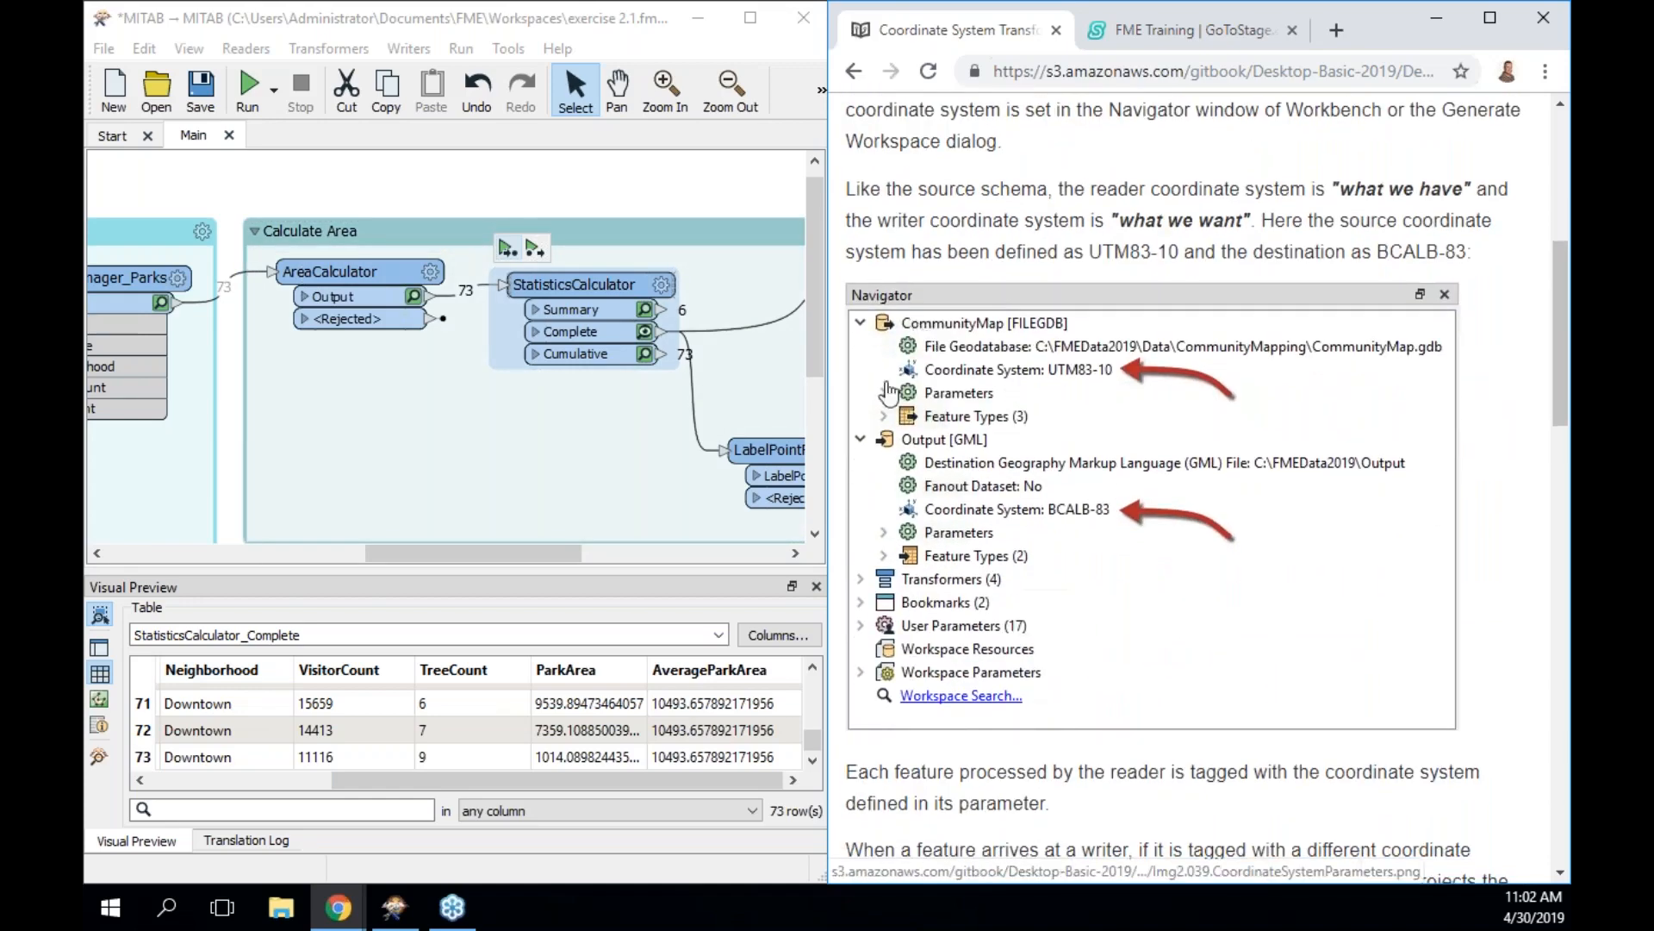
In FME Workbench, turn off the maximized canvas to restore the docked windows, and enlarge the Navigator to reach its first entries
left_click(821, 90)
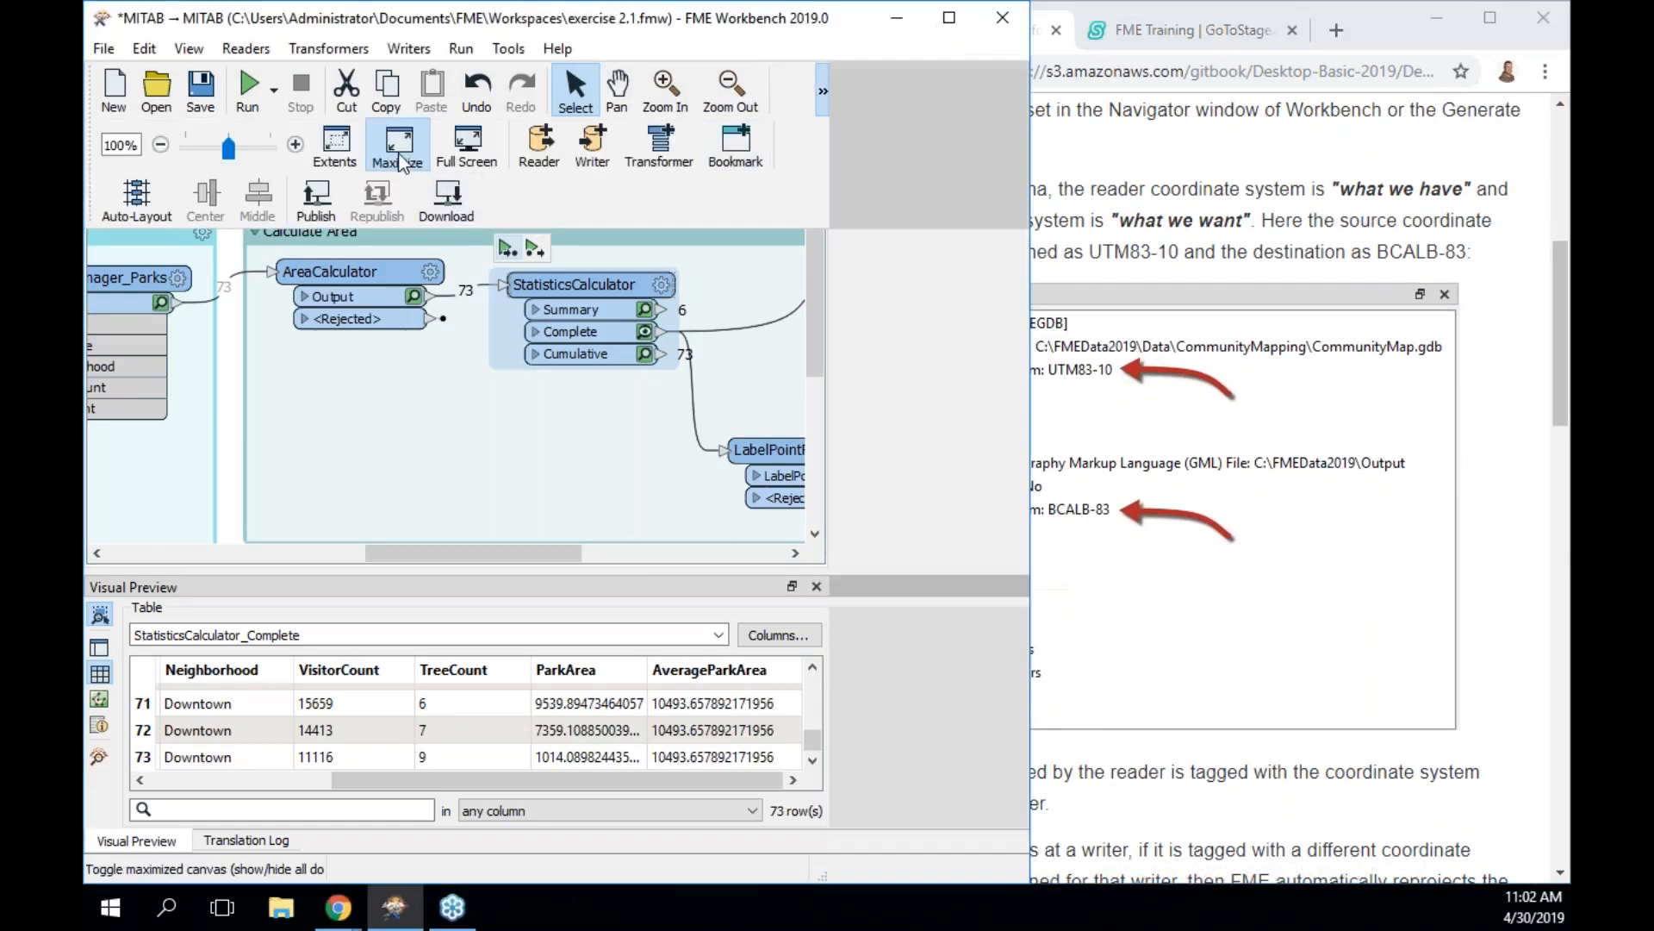
left_click(399, 162)
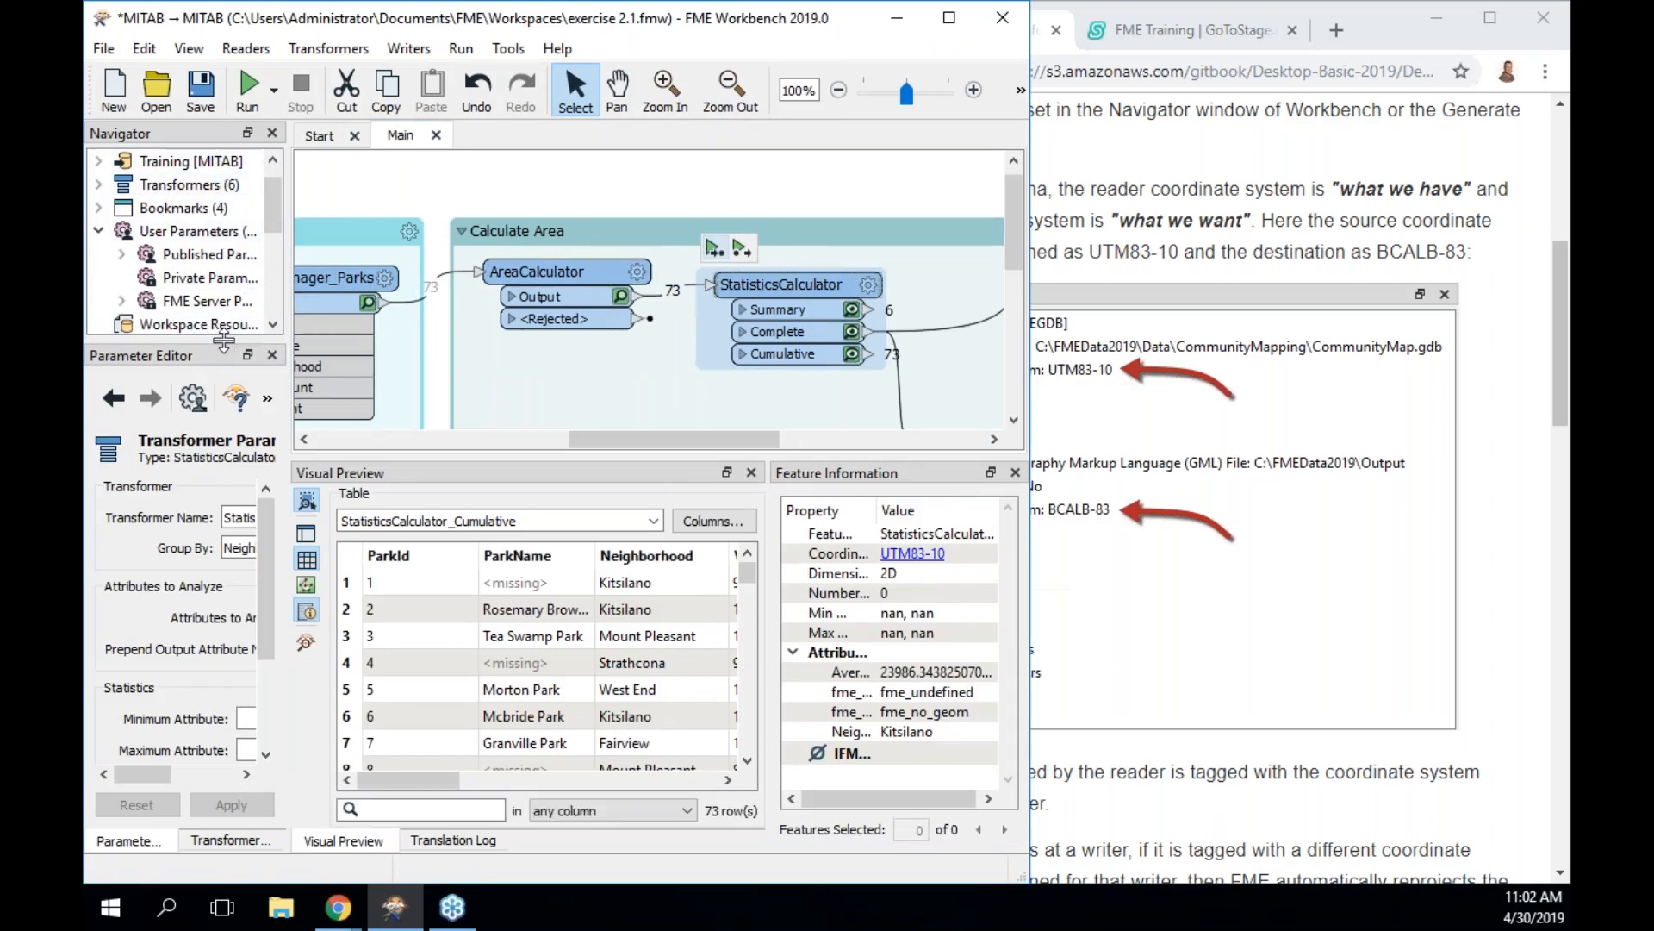
left_click_drag(224, 338, 226, 485)
left_click_drag(266, 272, 267, 188)
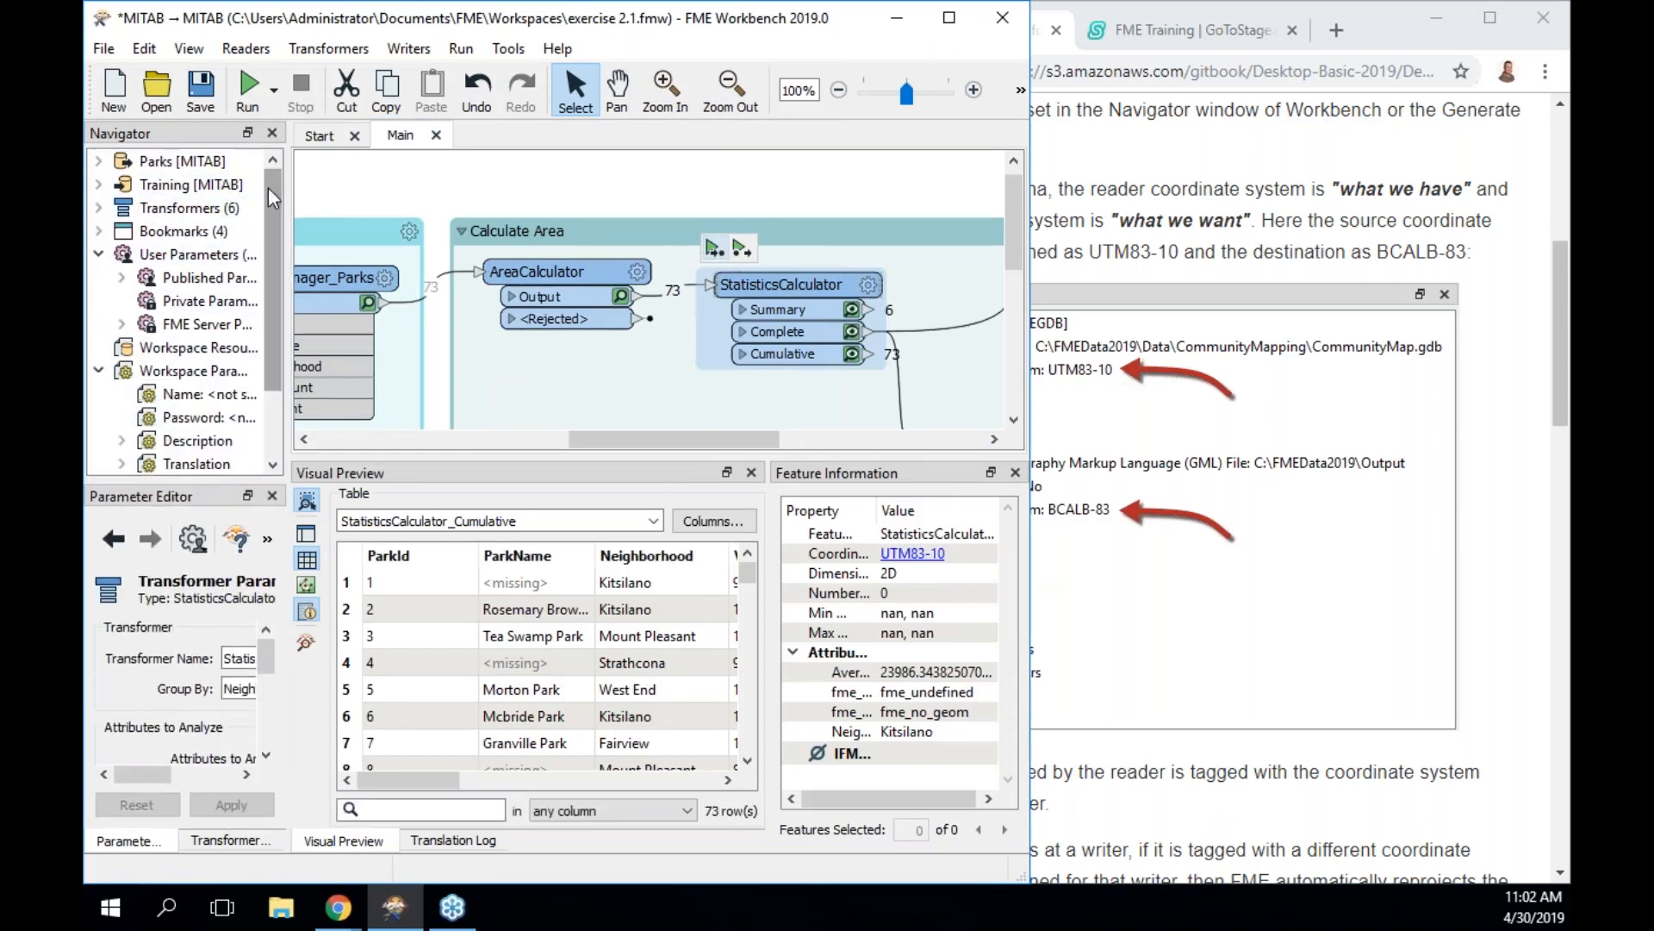
Look through the Parks reader and Training writer entries and locate the Parks reader's Coordinate System parameter
left_click(98, 162)
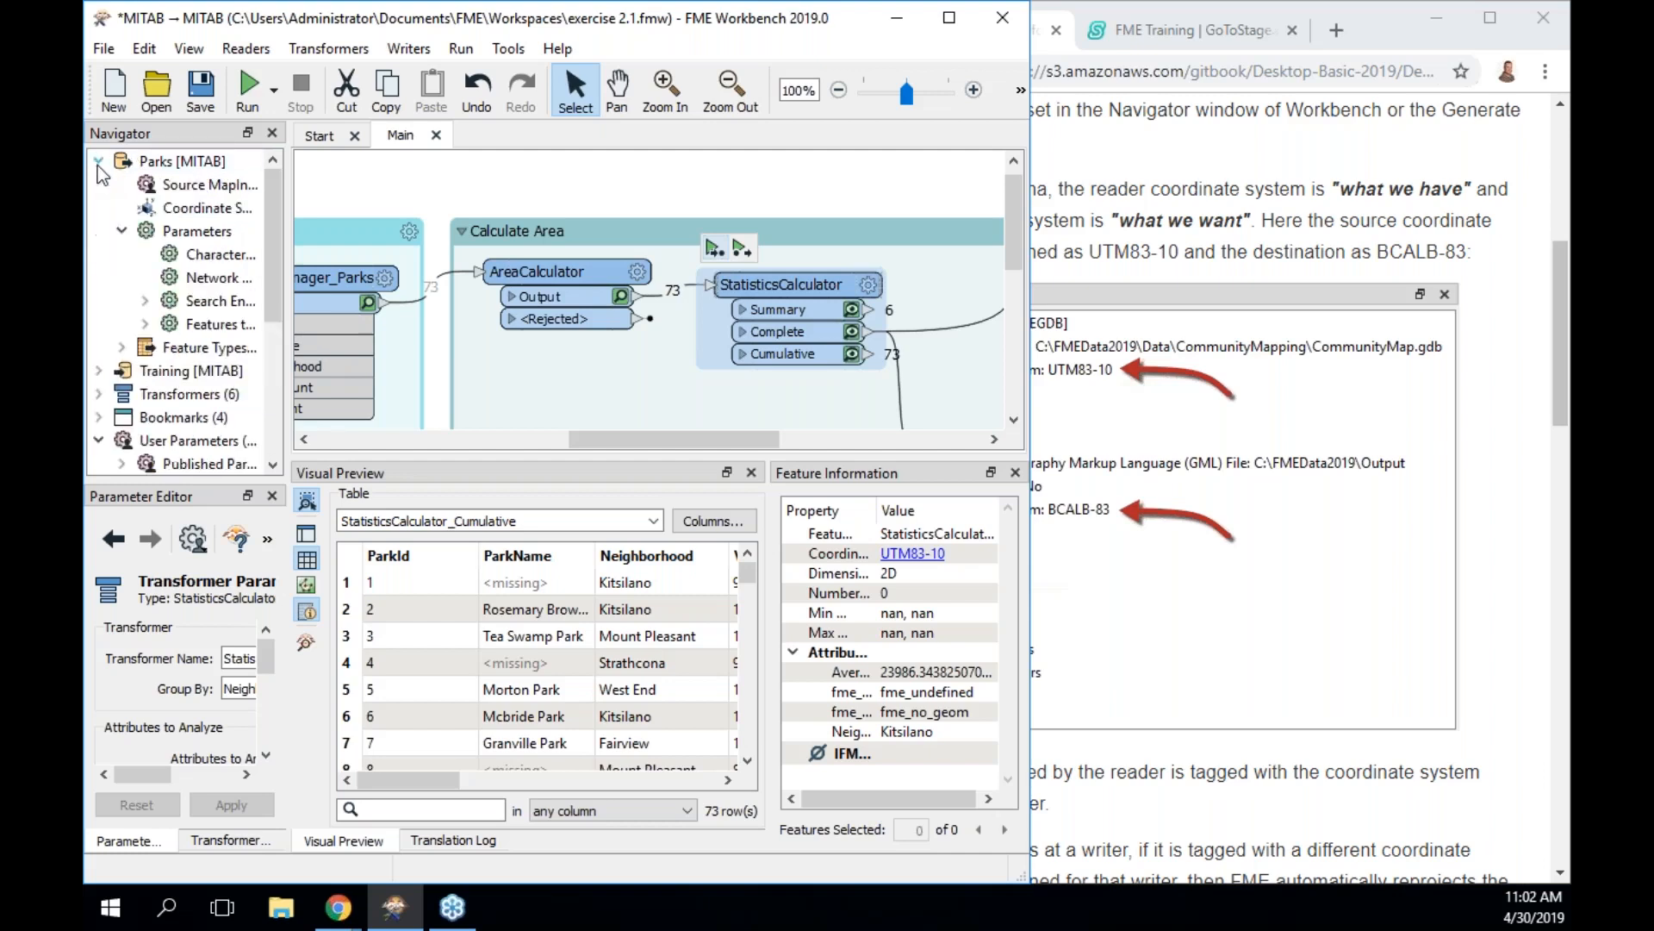
left_click(97, 165)
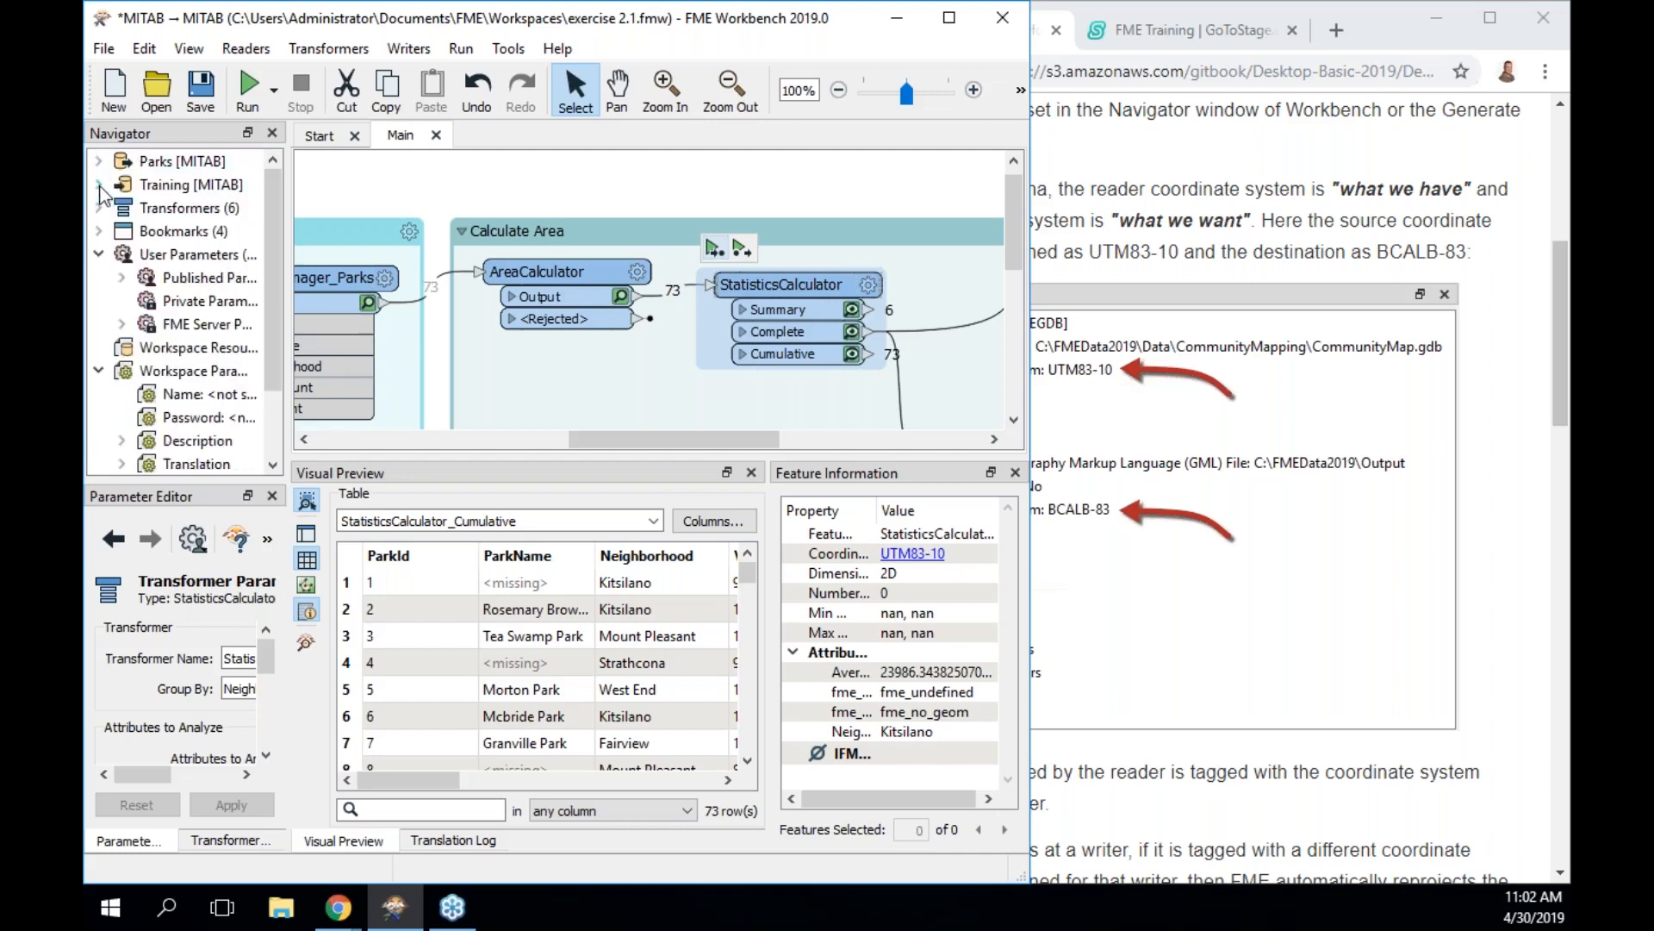
left_click(99, 185)
left_click(99, 185)
left_click(98, 162)
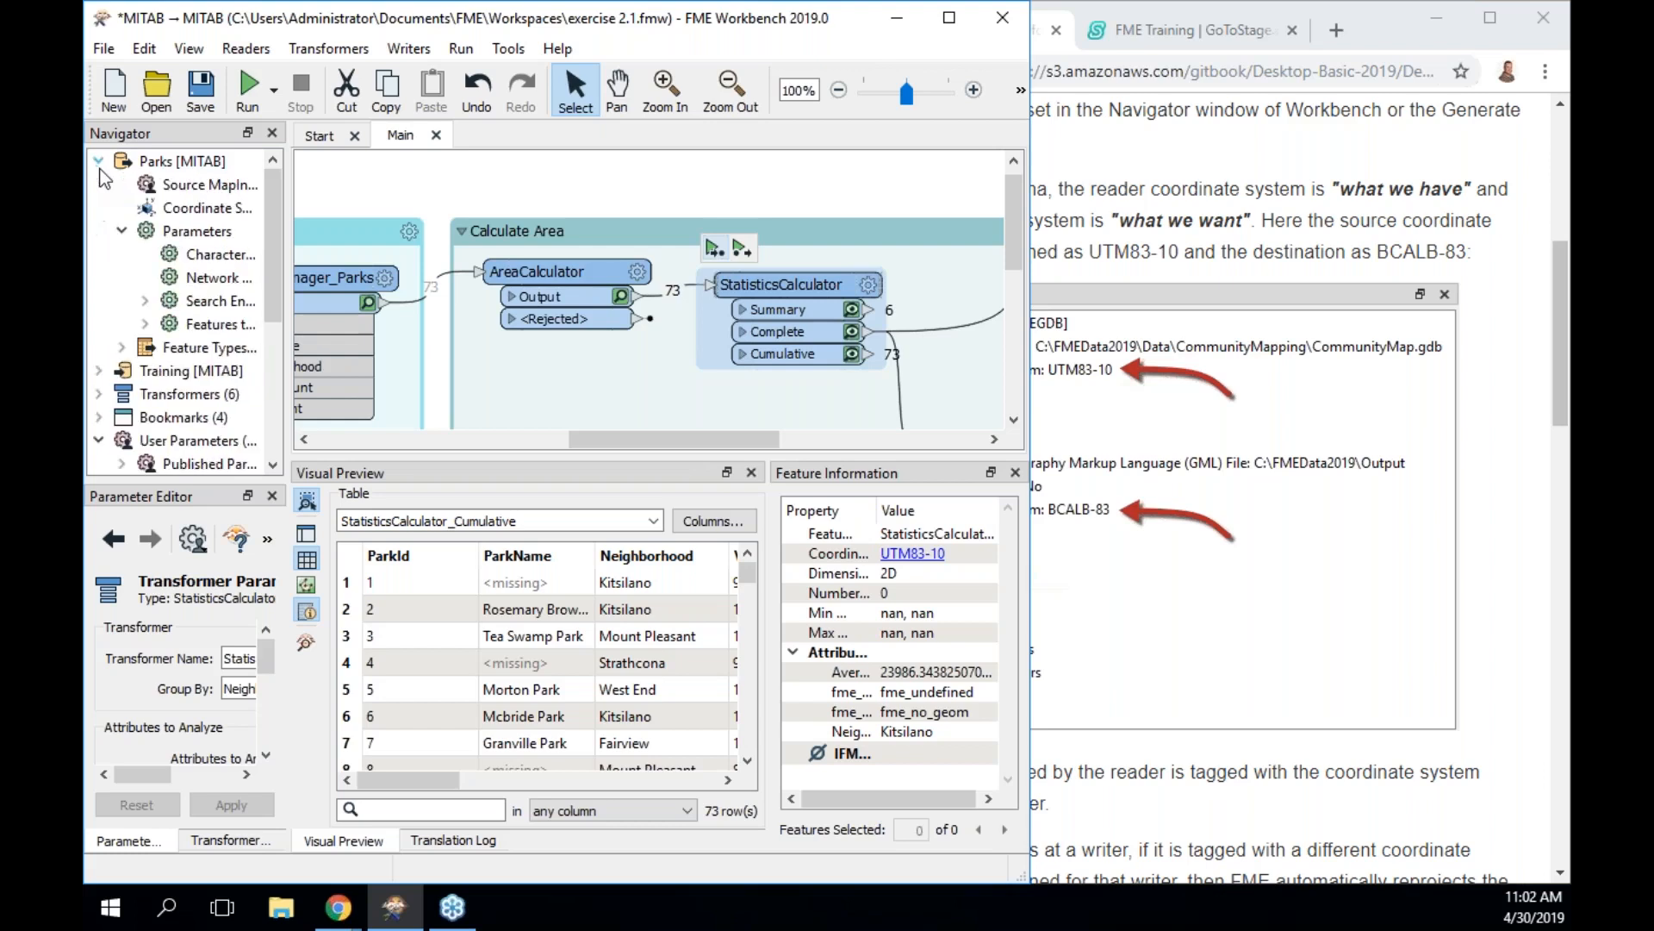
left_click(200, 213)
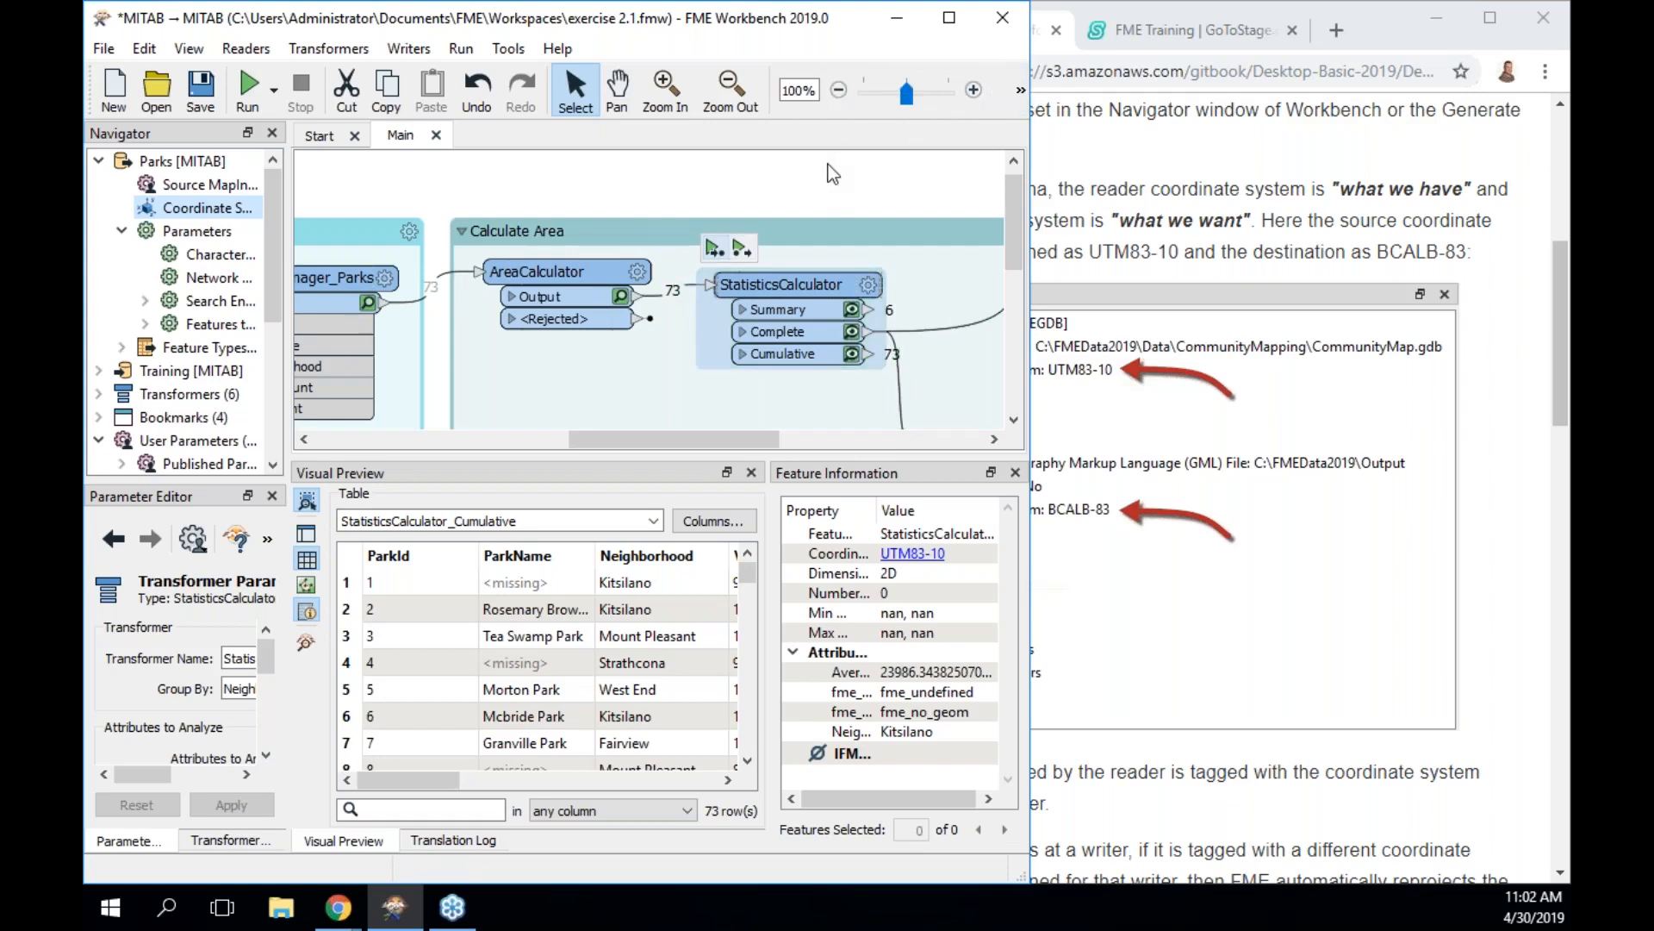
Maximize the canvas again and narrow the FME Workbench window to fit beside the browser
key("ctrl+m")
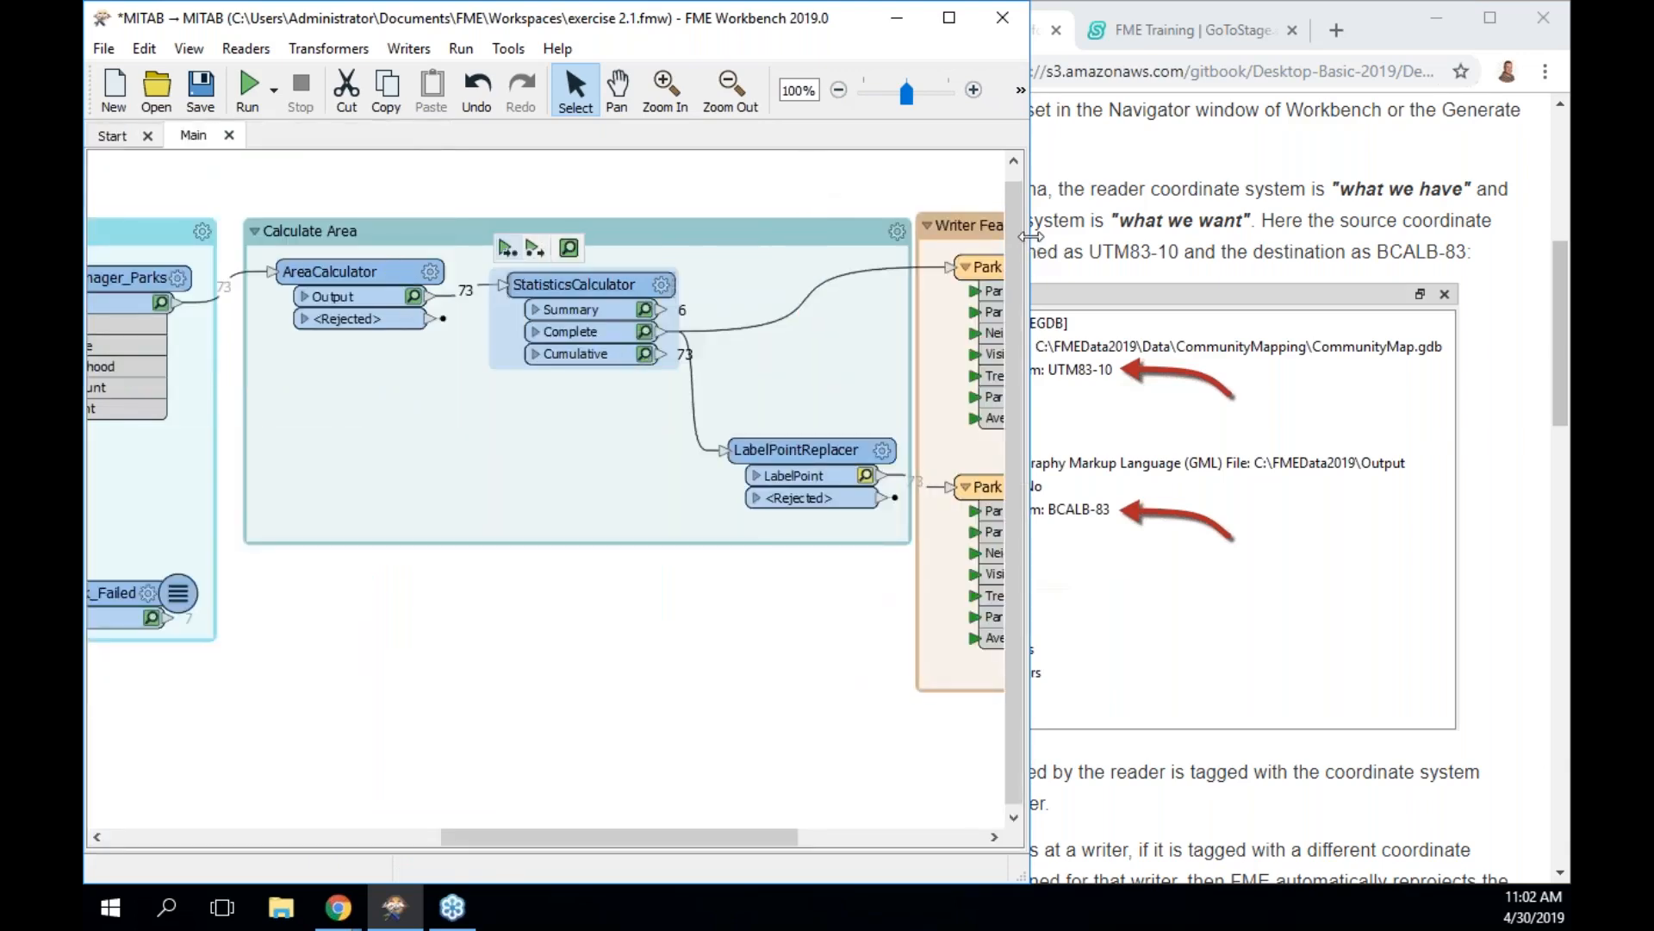
left_click_drag(1031, 236, 818, 270)
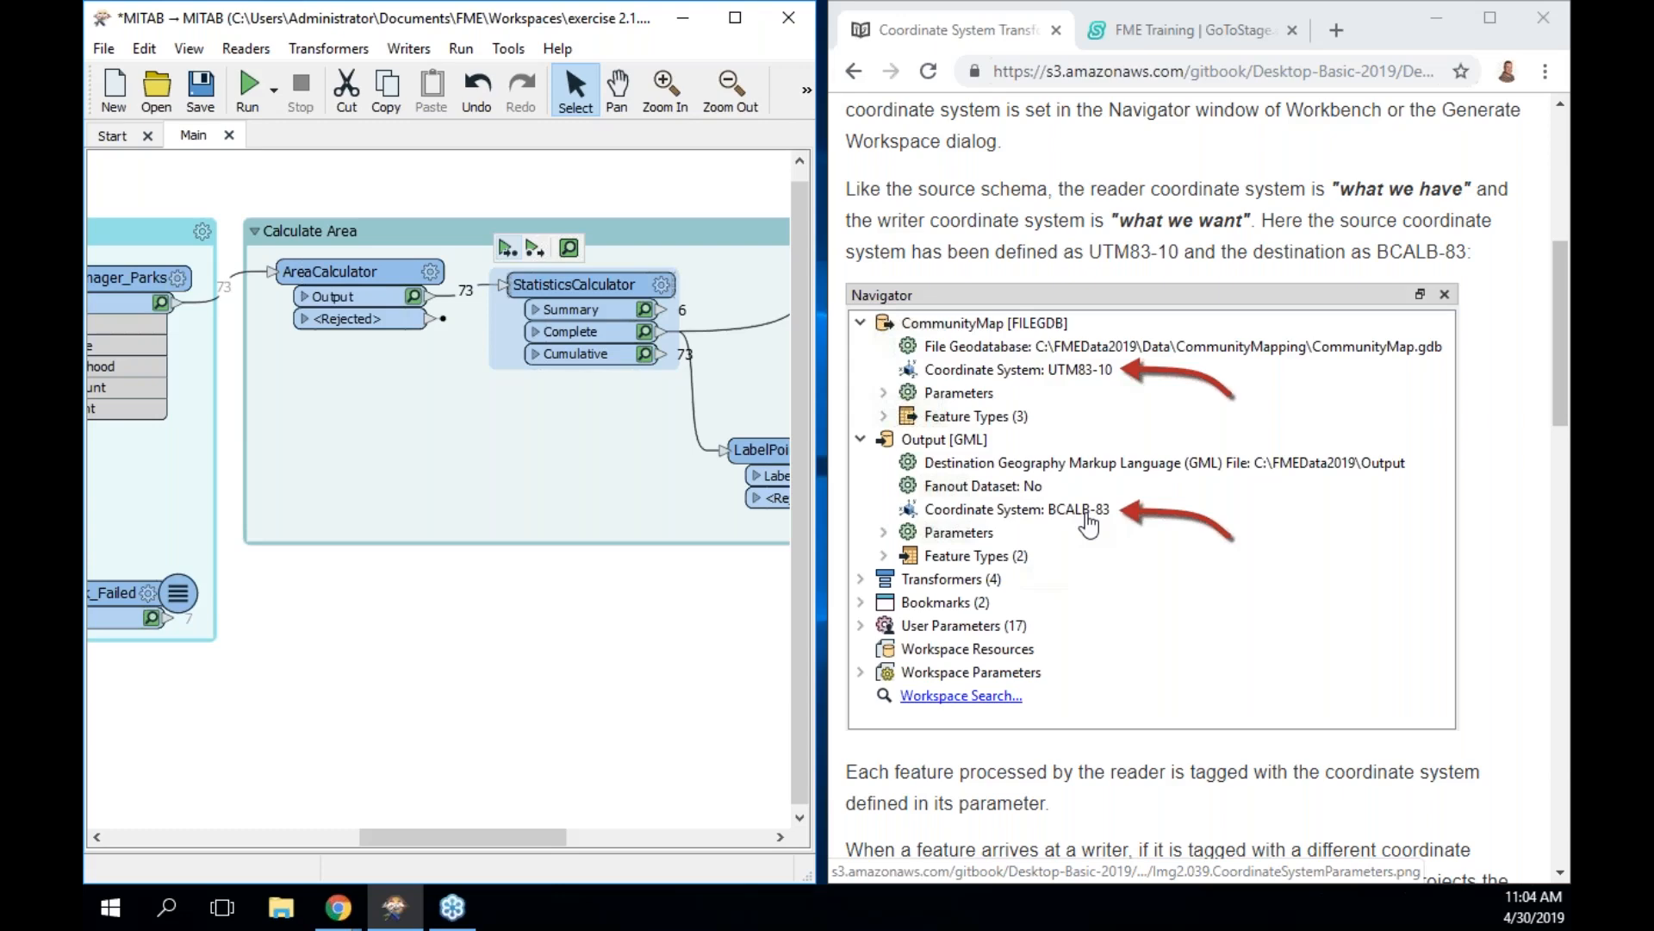
Examine the ParksMaintenanceData and ParkLabels feature types in the Writer Feature Types bookmark
left_click_drag(464, 832, 671, 836)
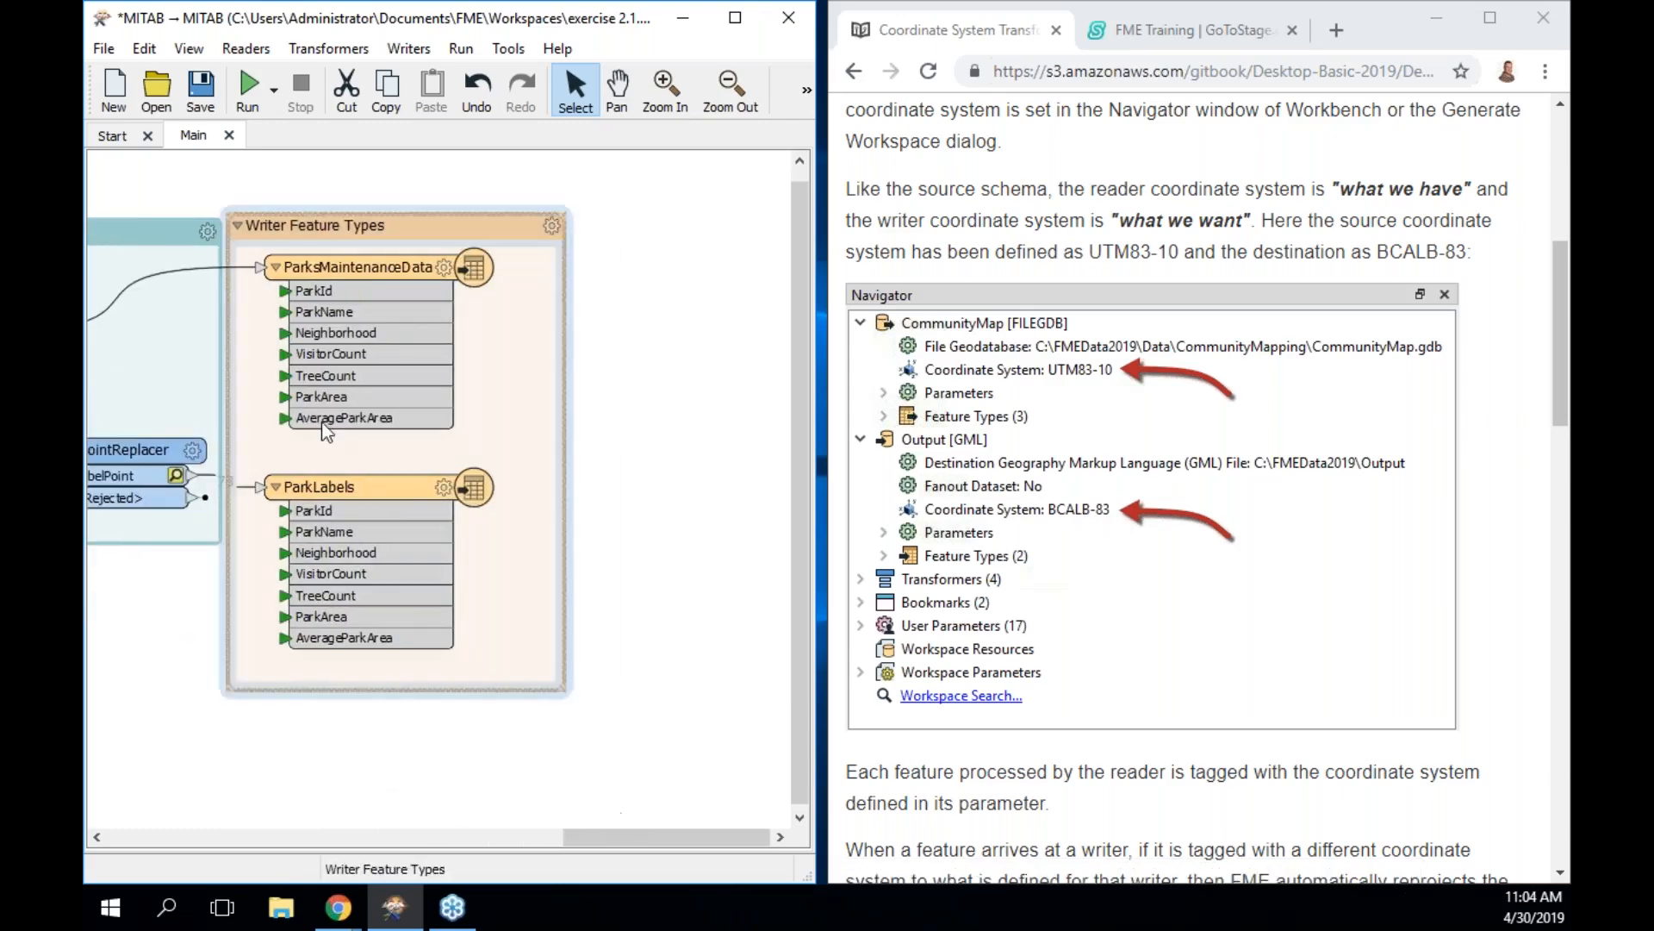
left_click(272, 429)
left_click(276, 490)
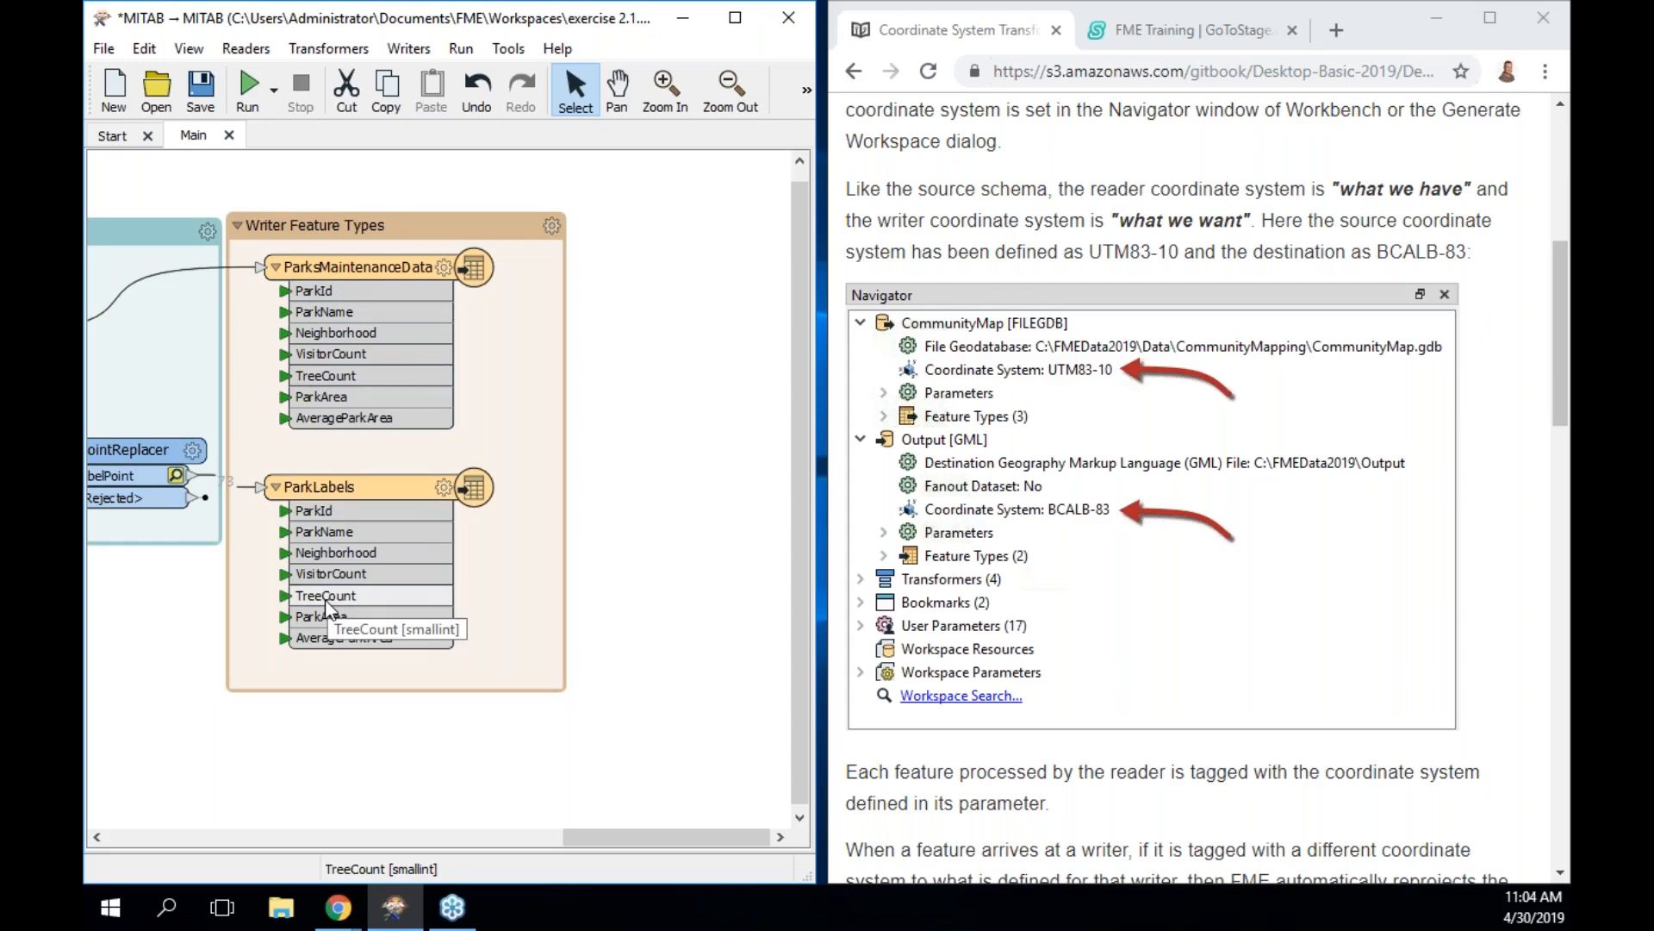
In the browser, read about automatic coordinate system detection and the table of reprojection scenarios through the end of the page
scroll(1053, 685, "down", 4)
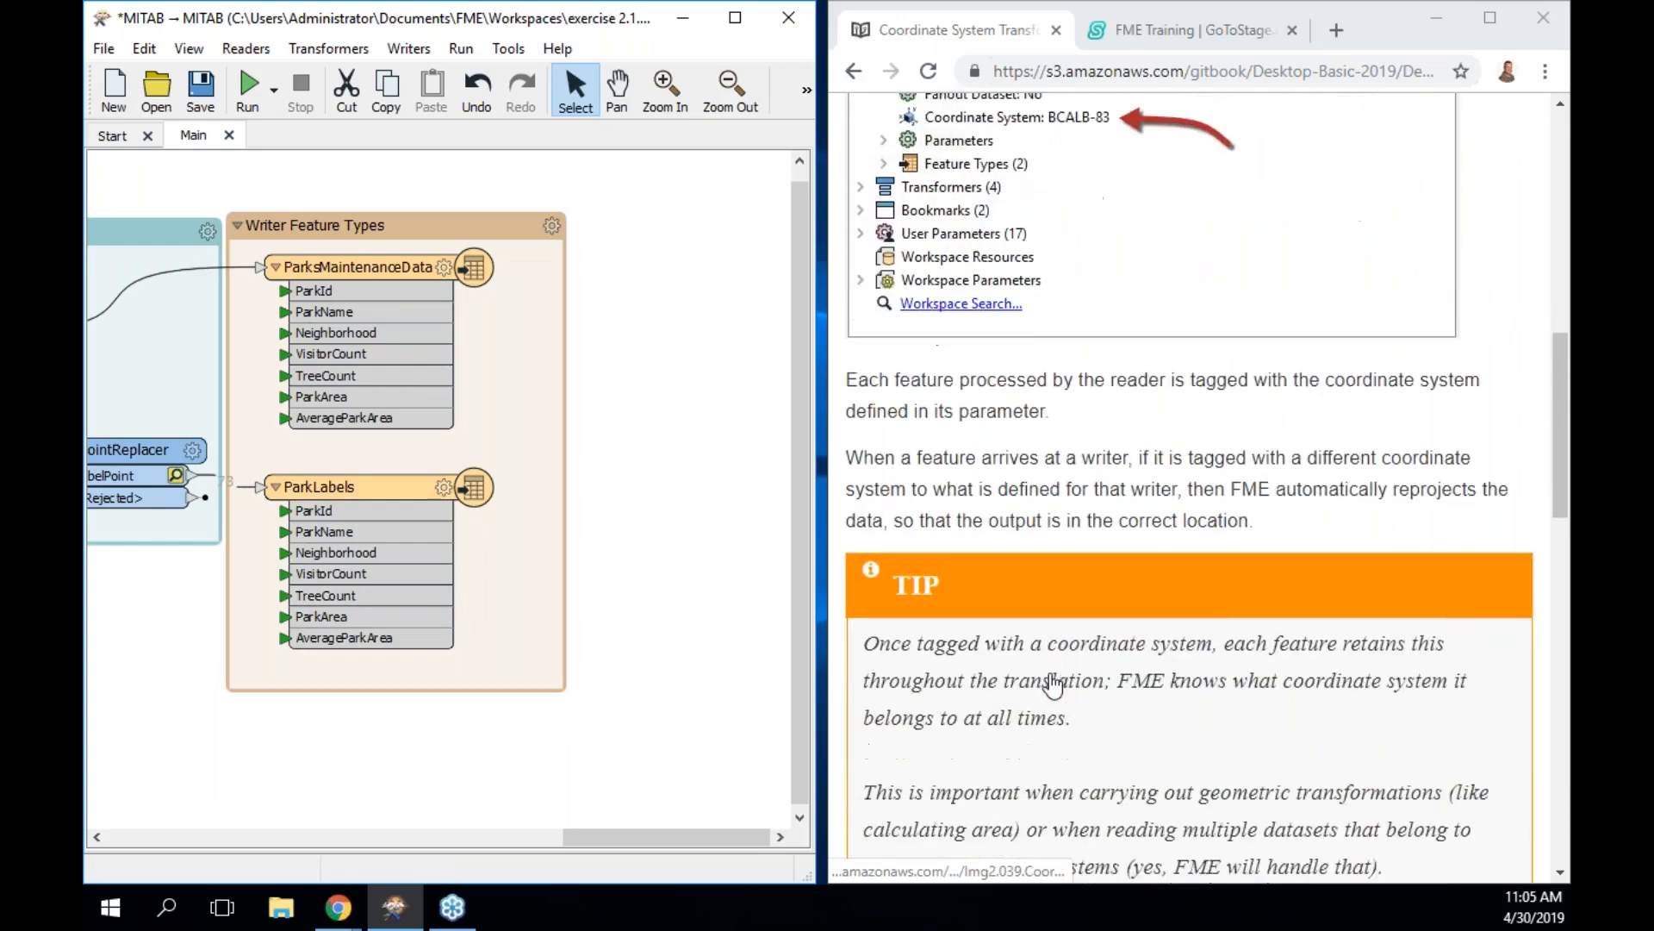
scroll(1053, 685, "down", 8)
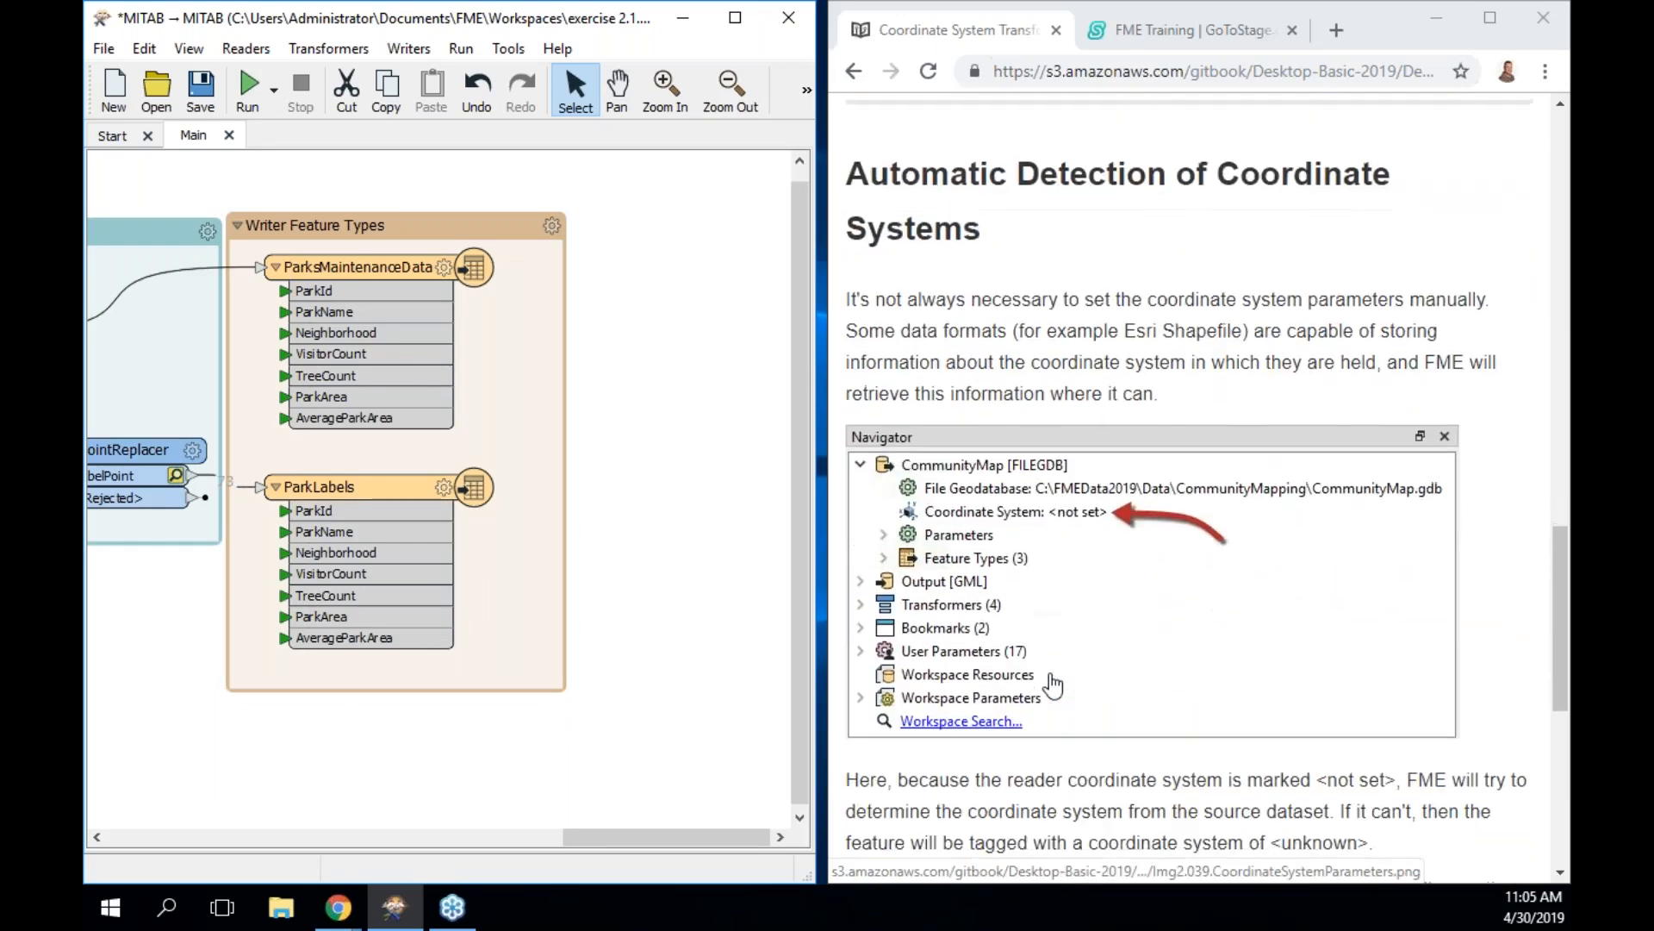
scroll(1053, 685, "down", 1)
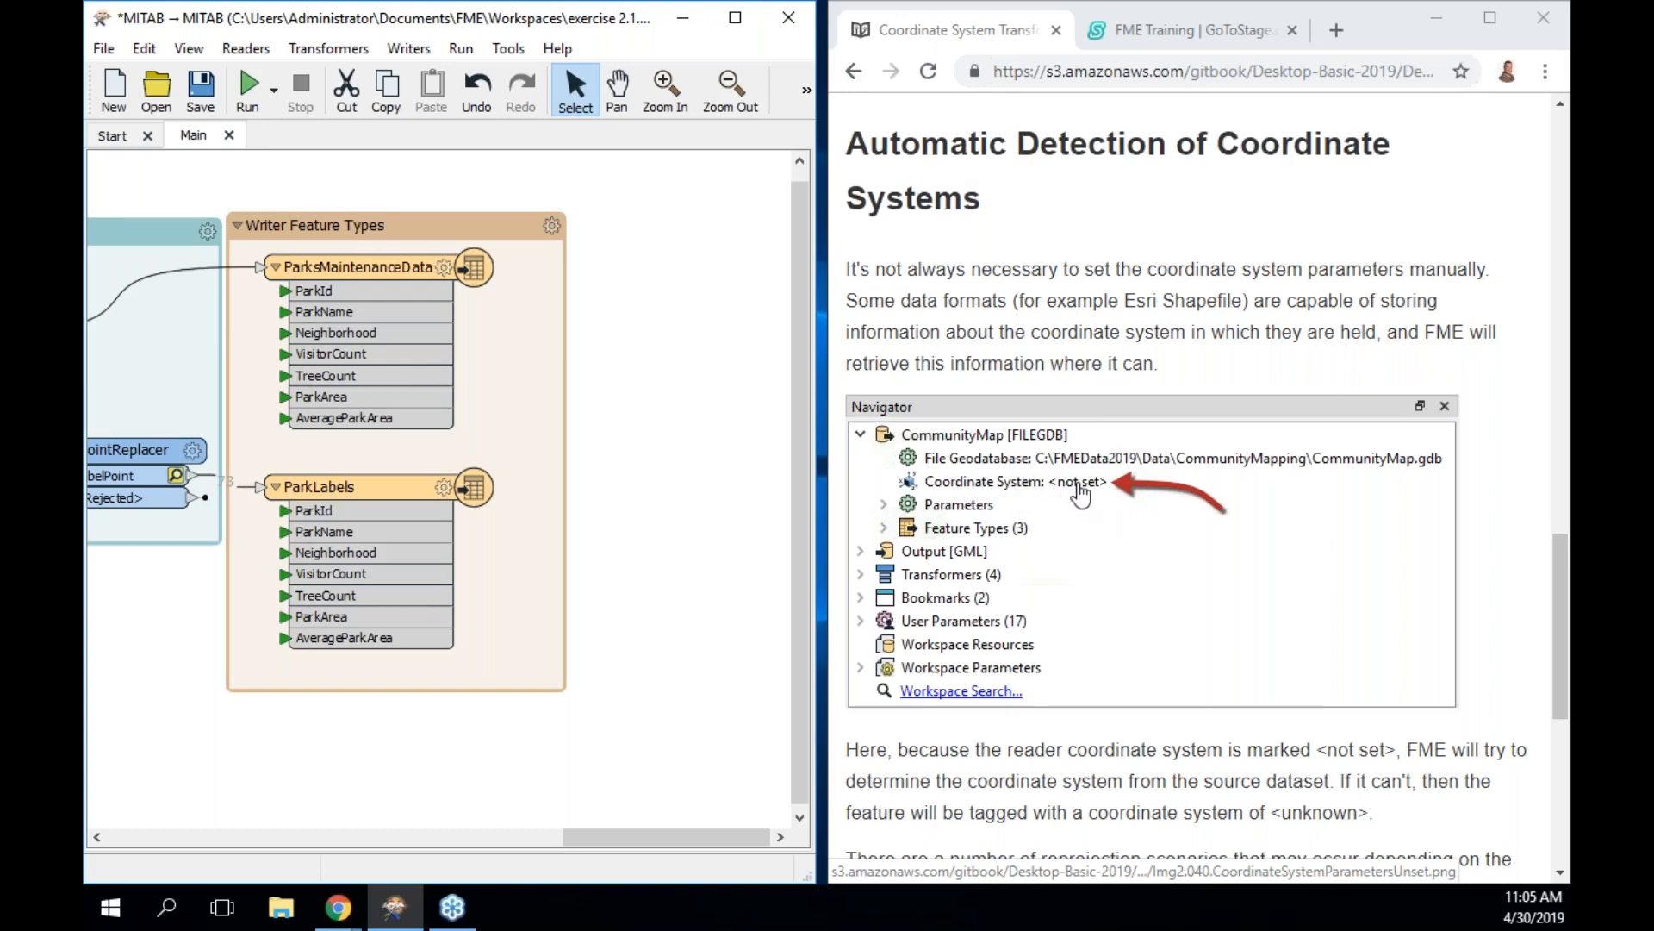
scroll(1081, 495, "down", 5)
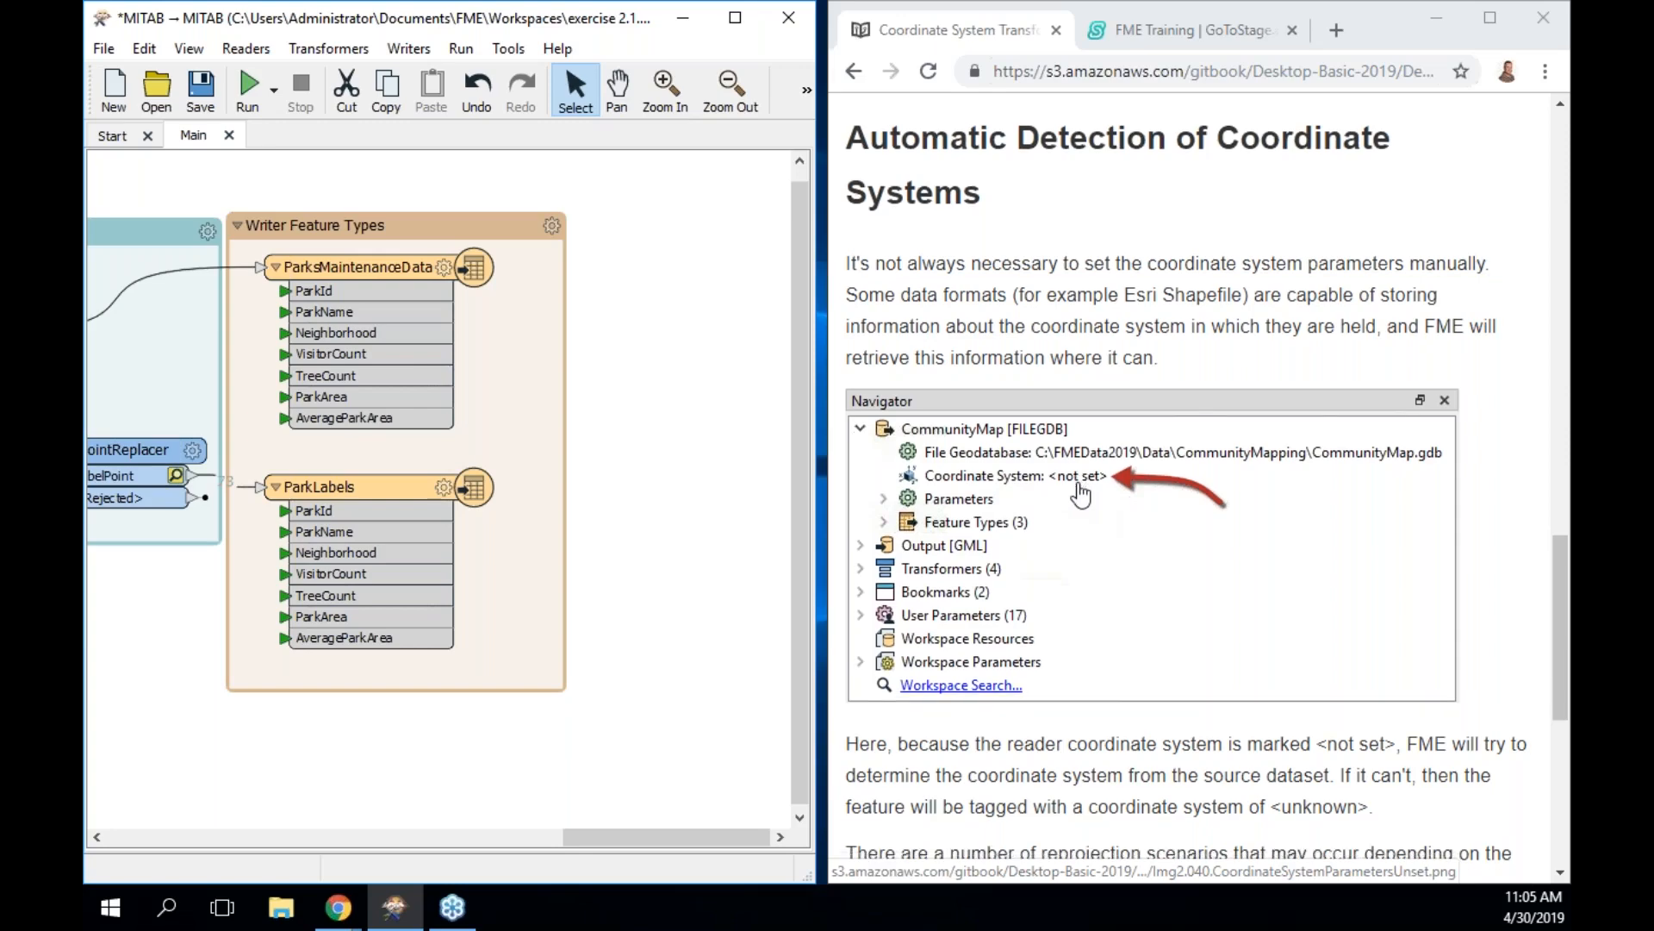
scroll(1081, 496, "down", 1)
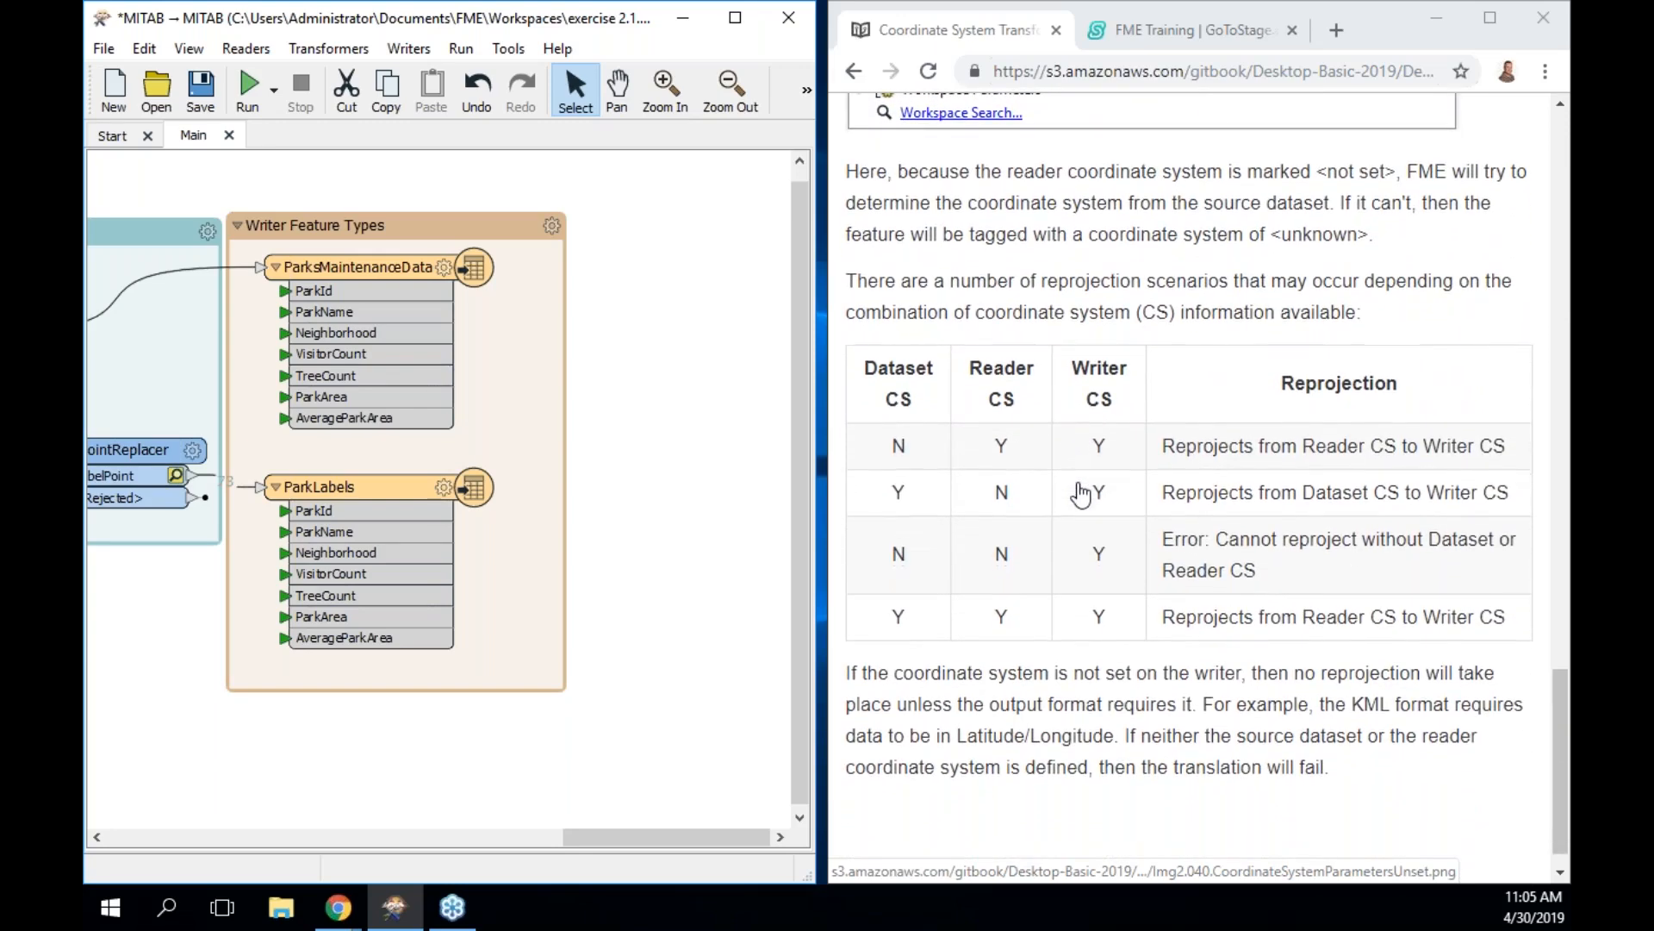
scroll(1081, 496, "down", 1)
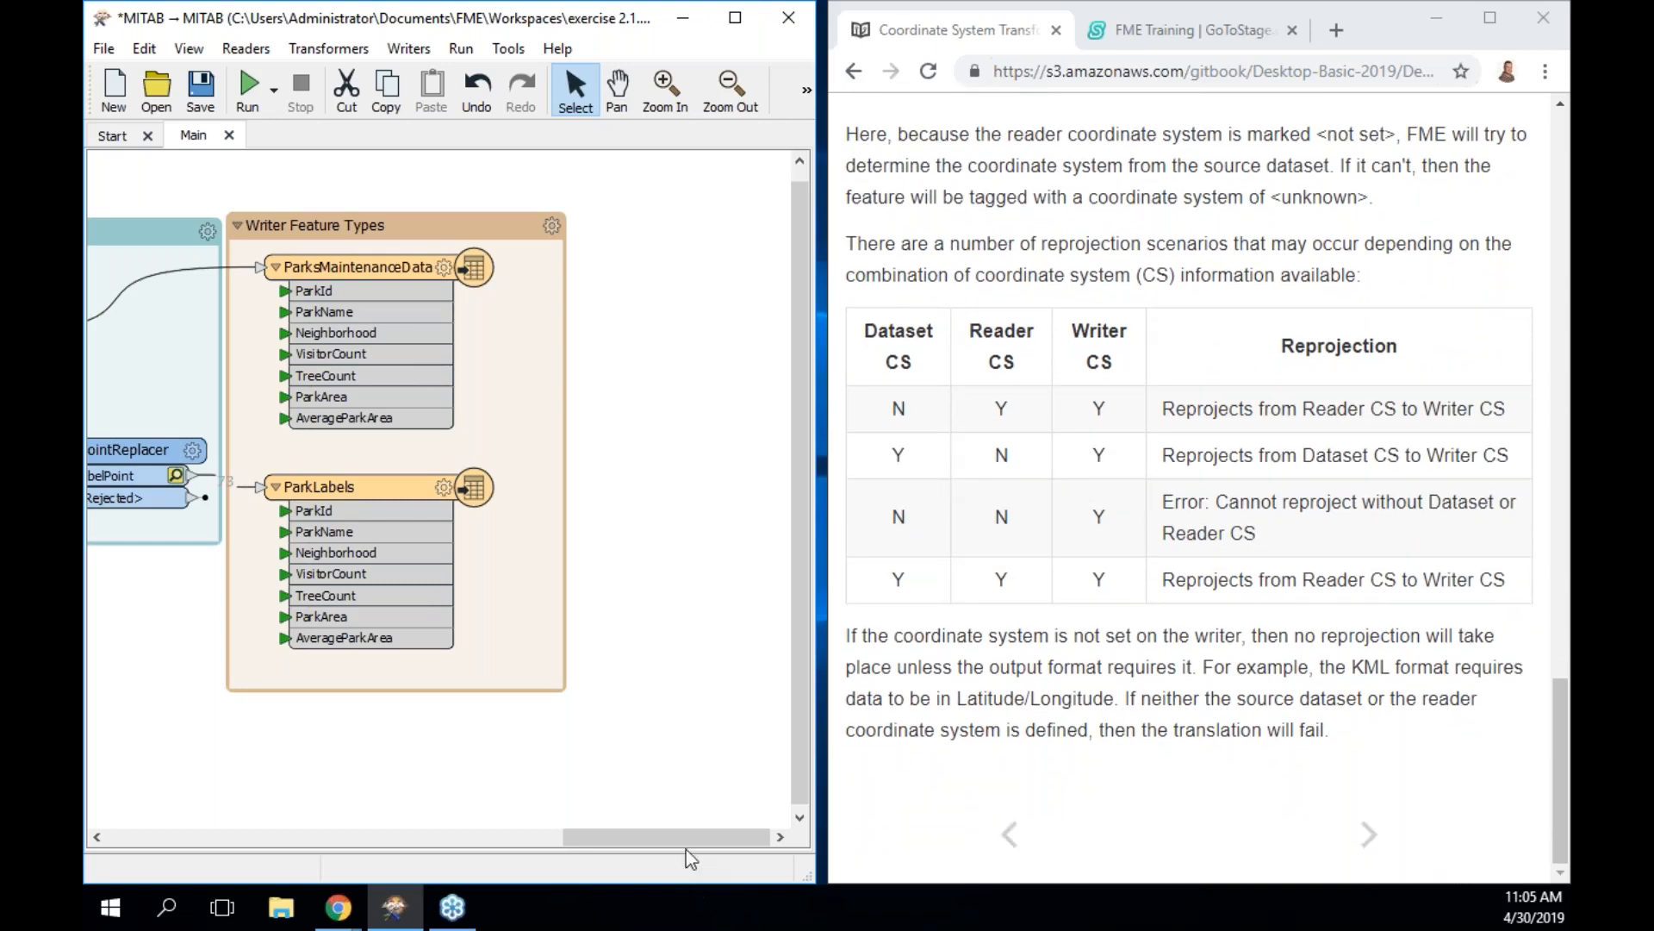
Add a Reprojector transformer to the workspace and place it just below the Calculate Area bookmark
left_click_drag(685, 840, 582, 836)
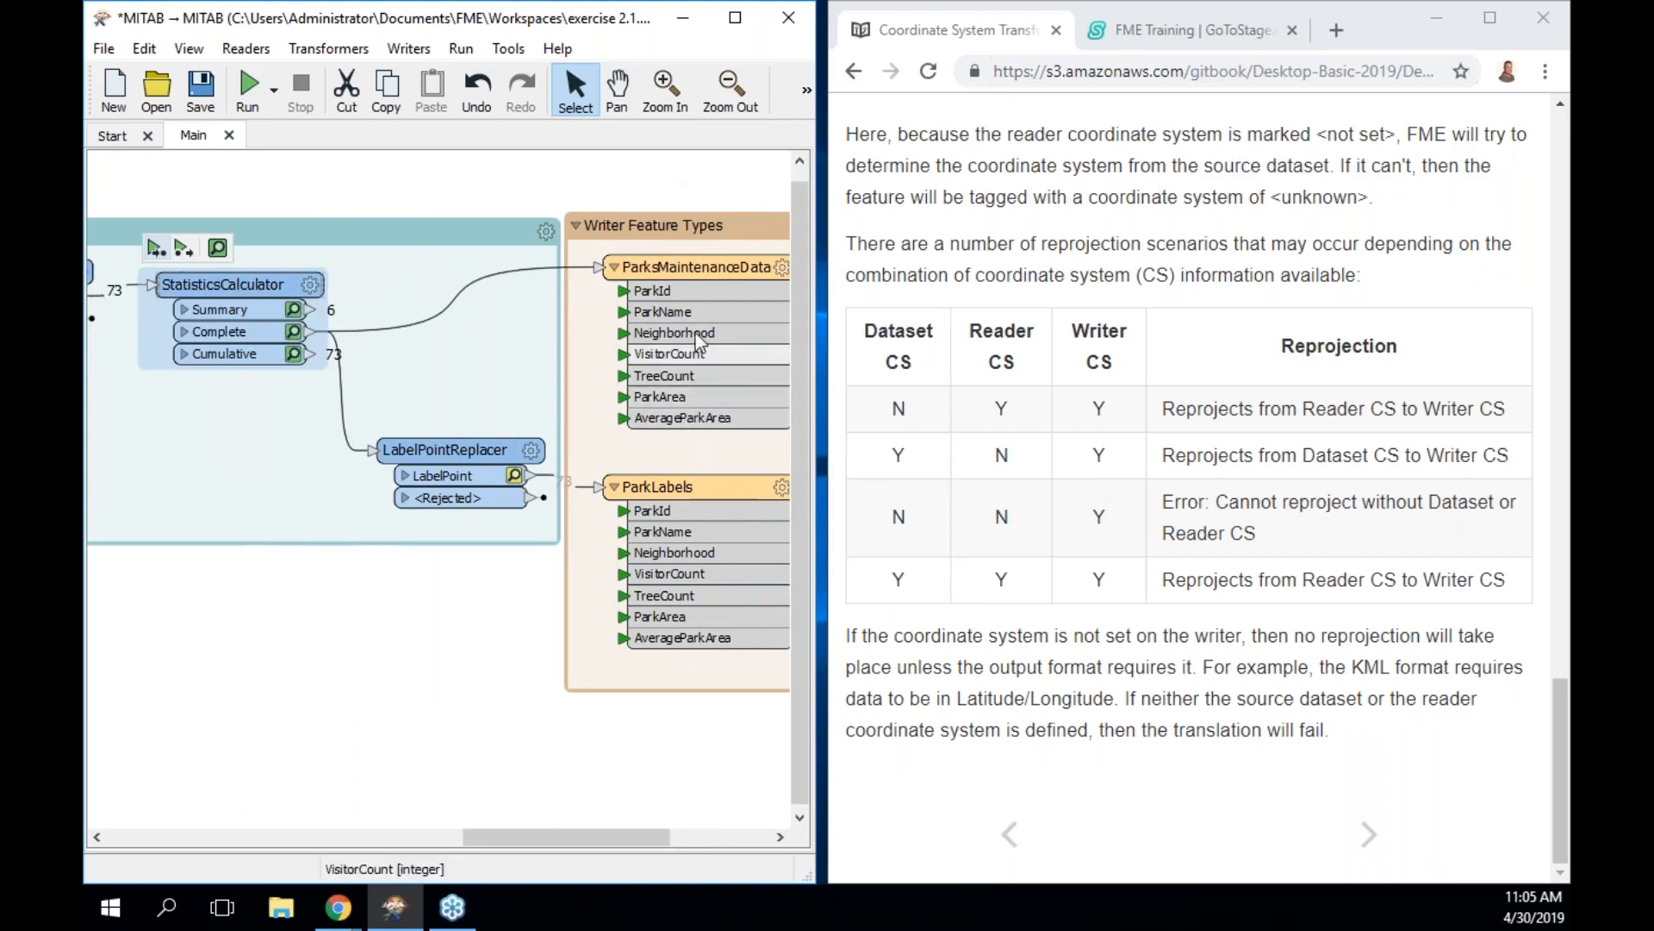
mouse_move(613, 489)
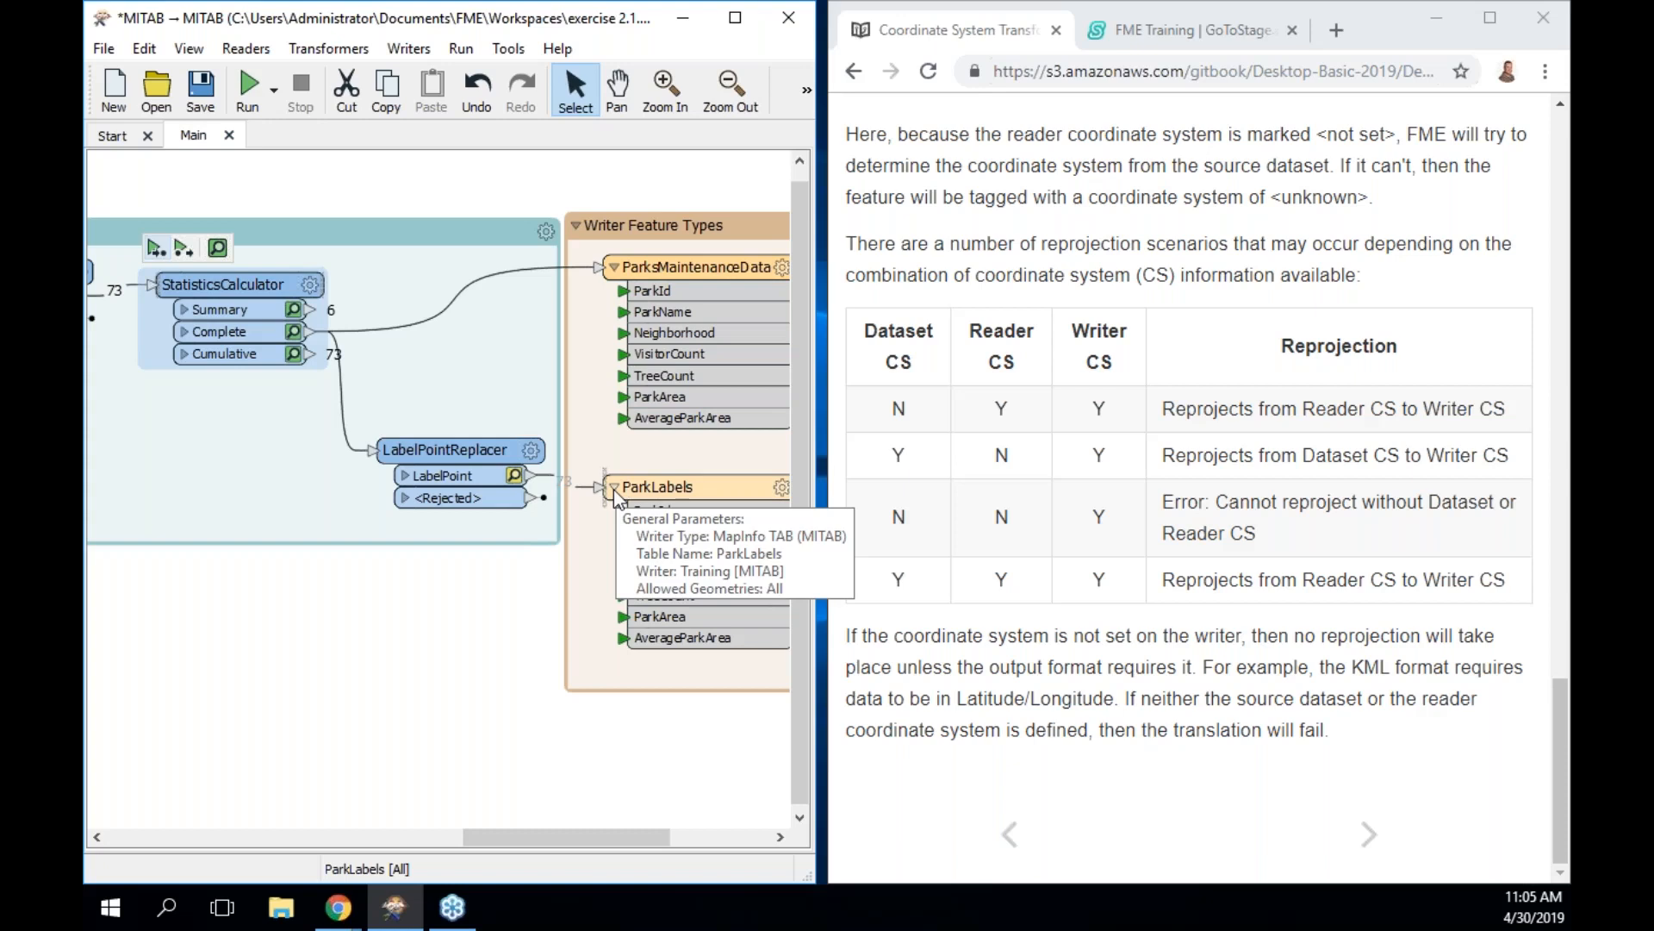
left_click_drag(556, 836, 367, 820)
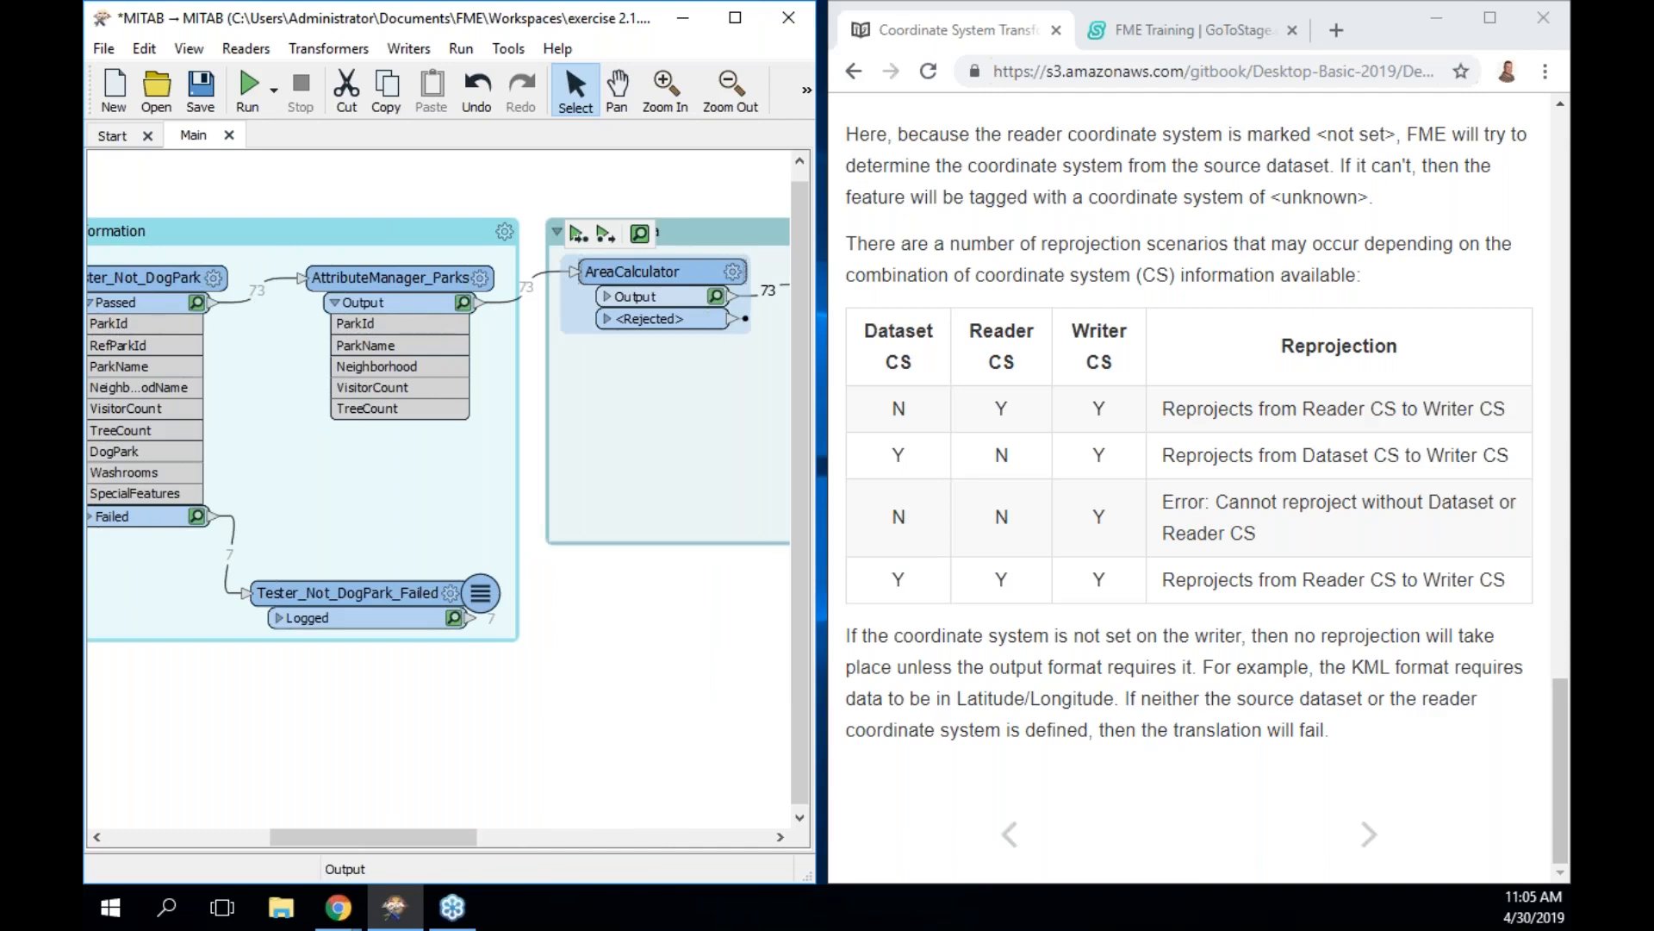
left_click(651, 480)
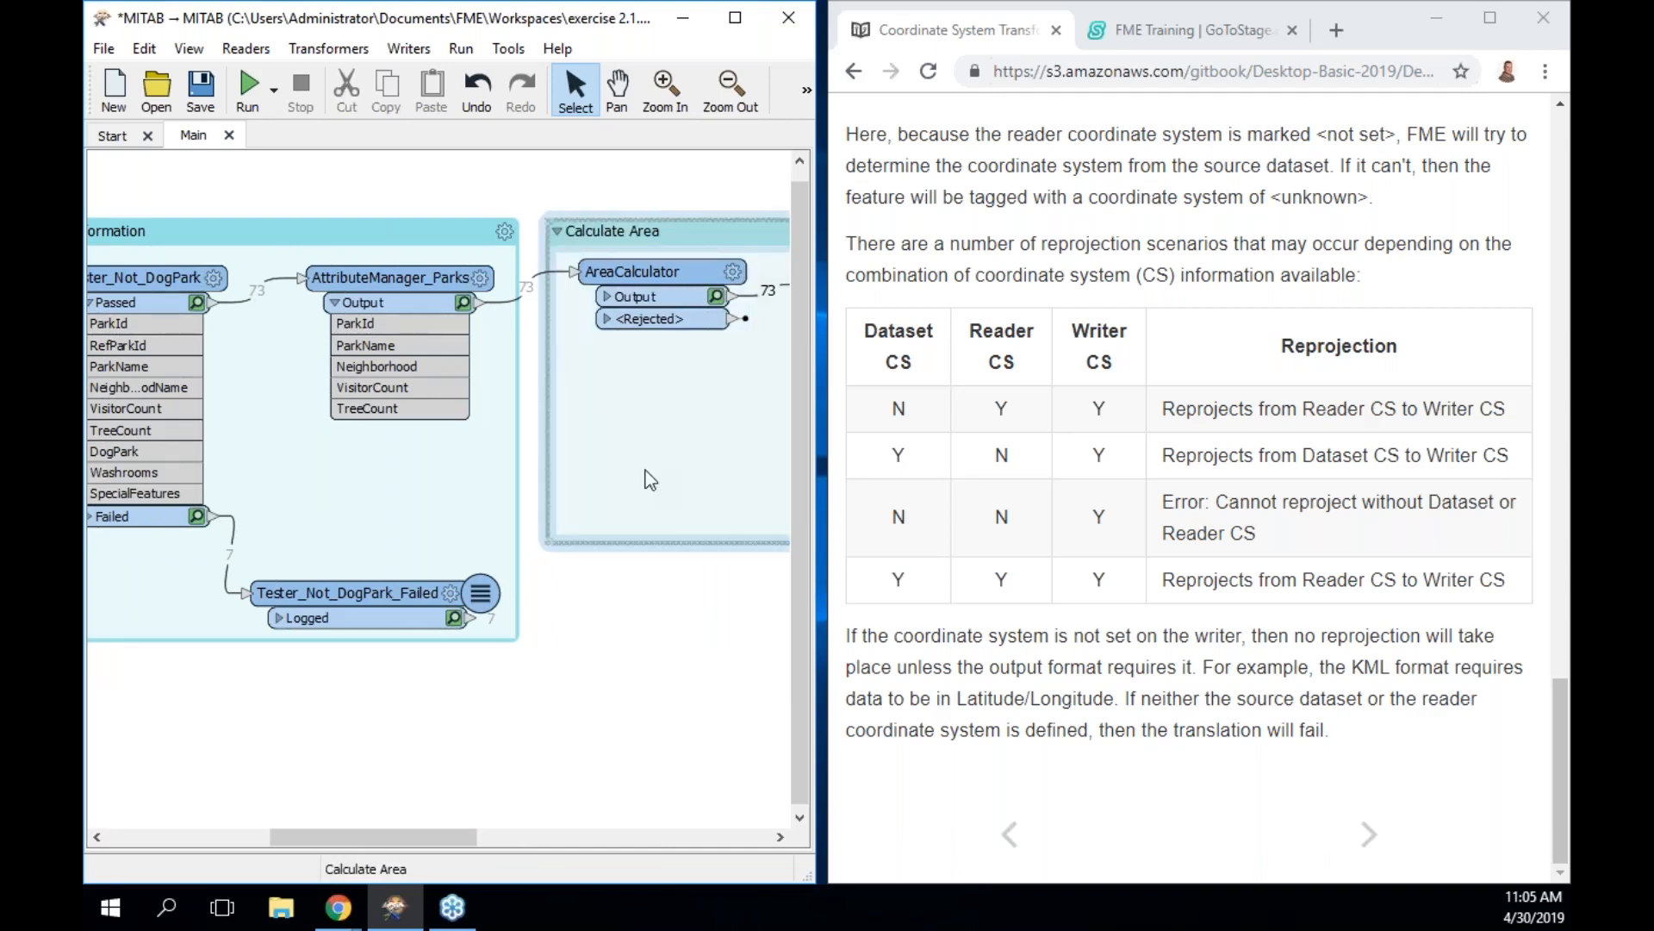
type("repro")
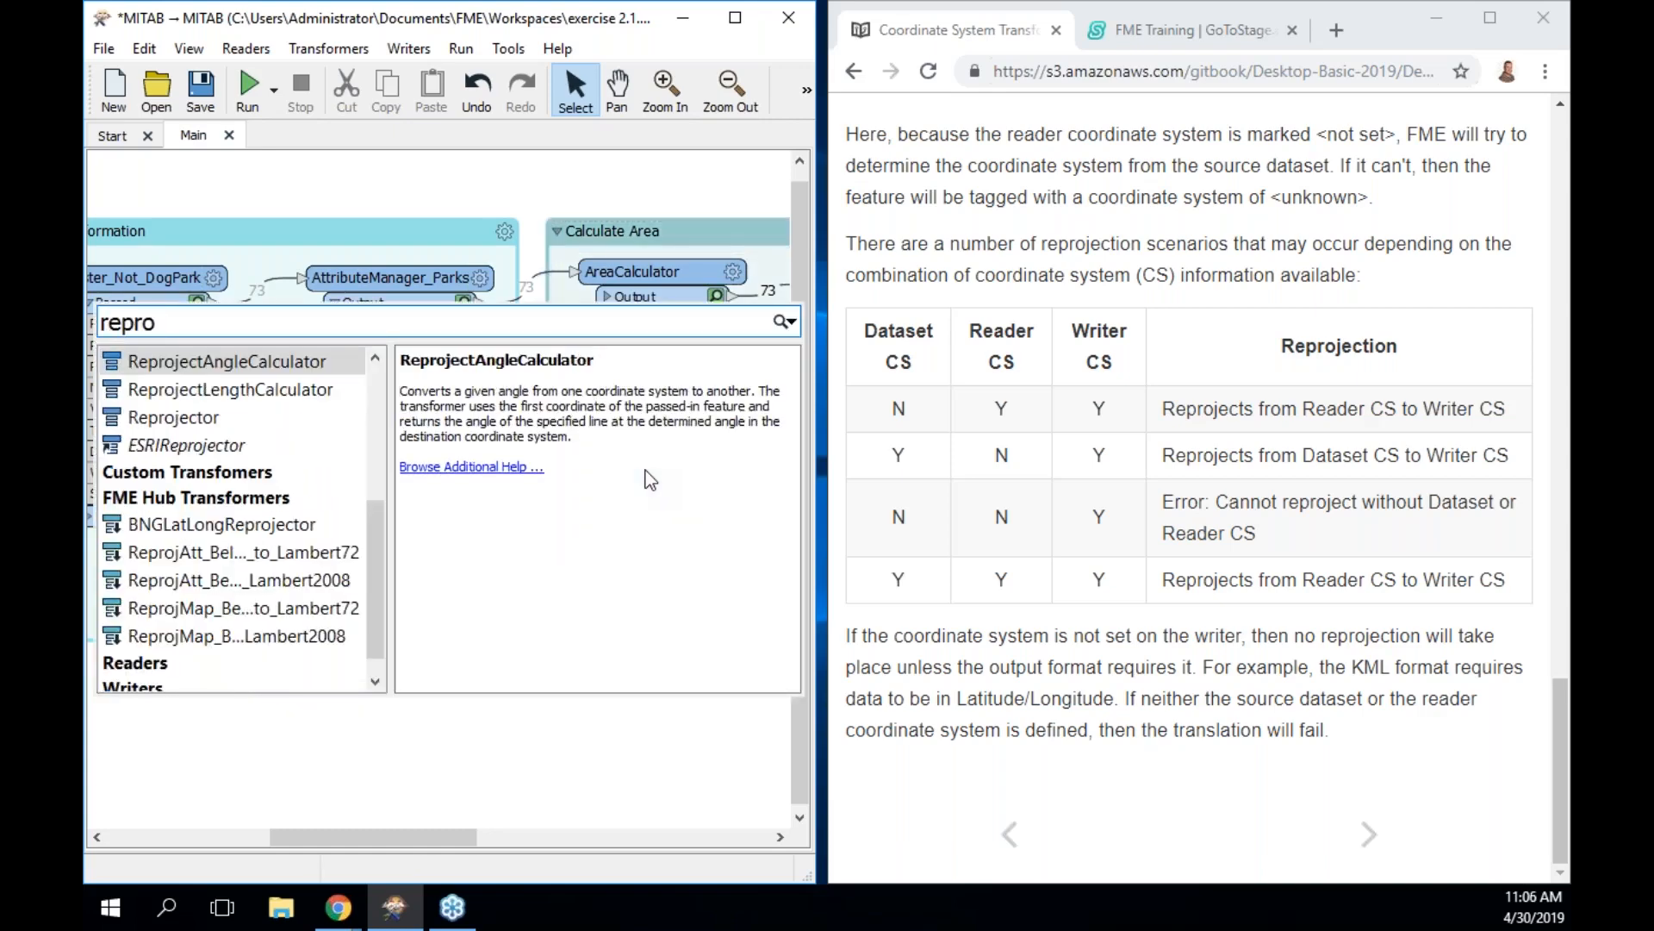
key("Down")
key("Down")
key("Return")
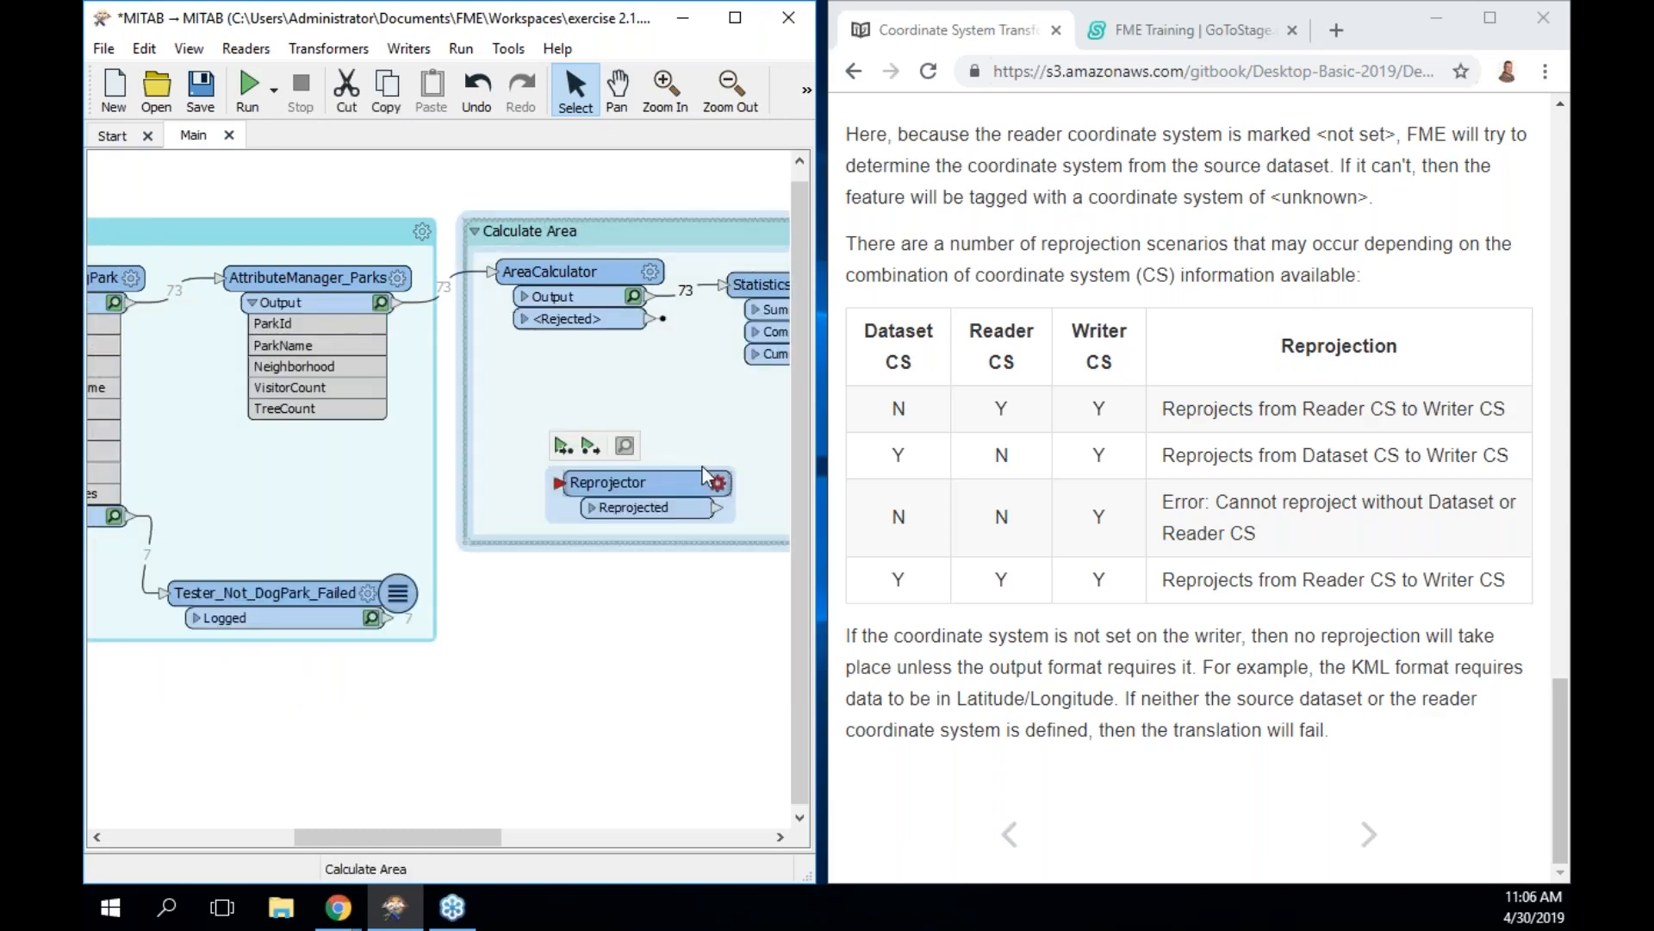
left_click_drag(663, 467, 623, 435)
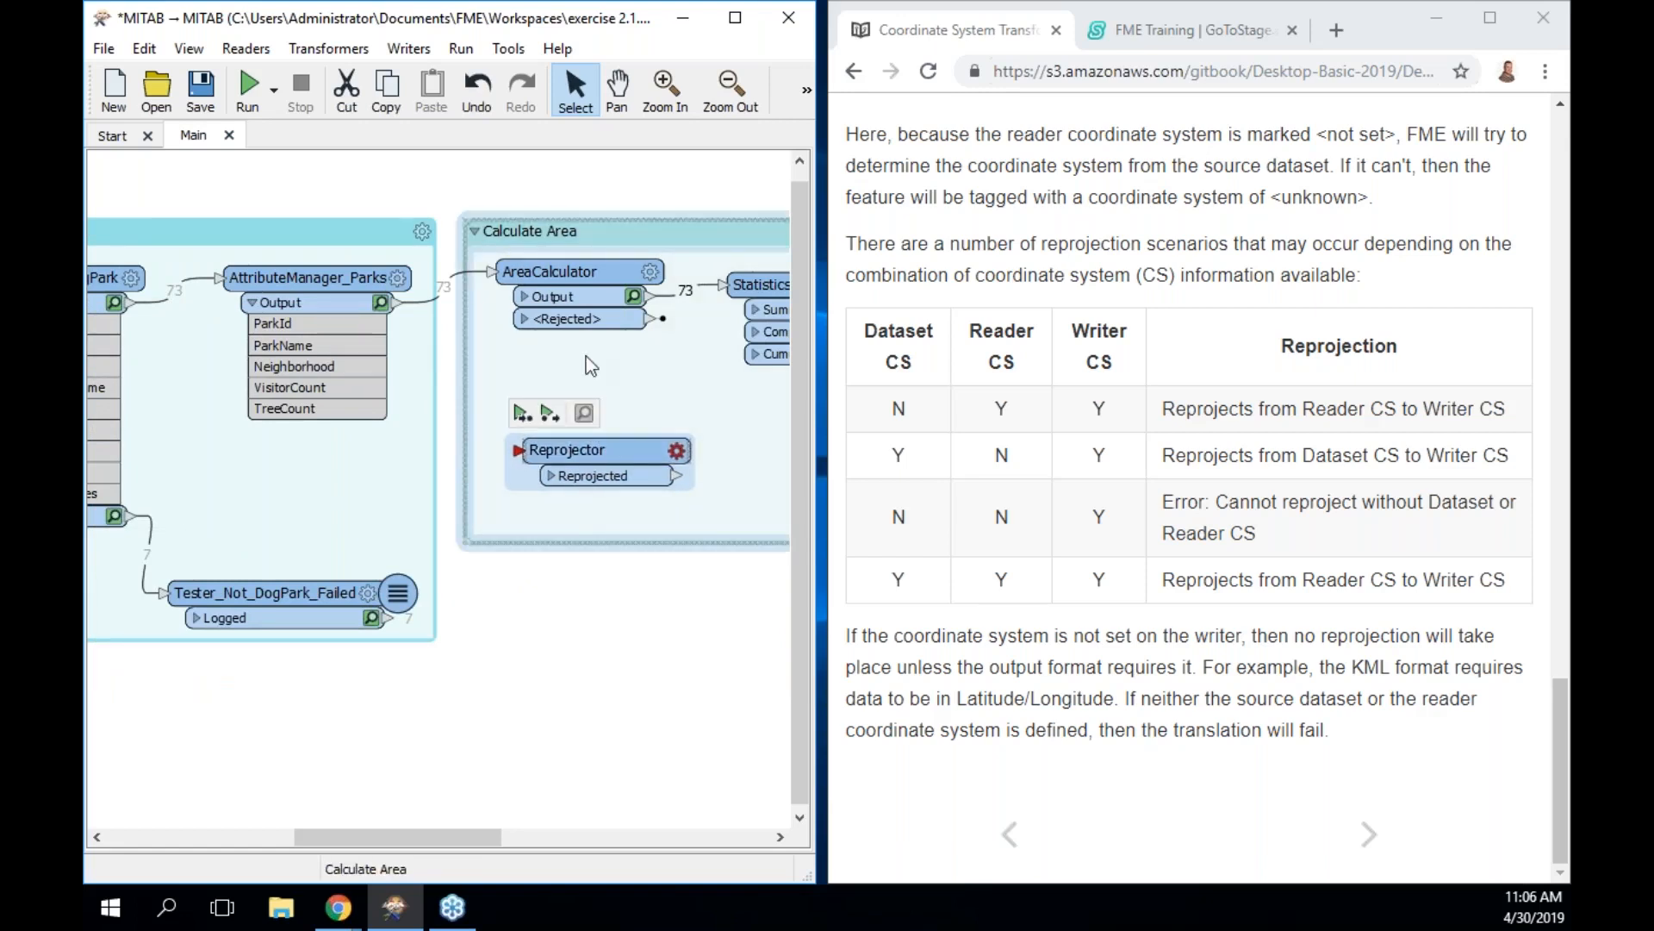
mouse_move(589, 451)
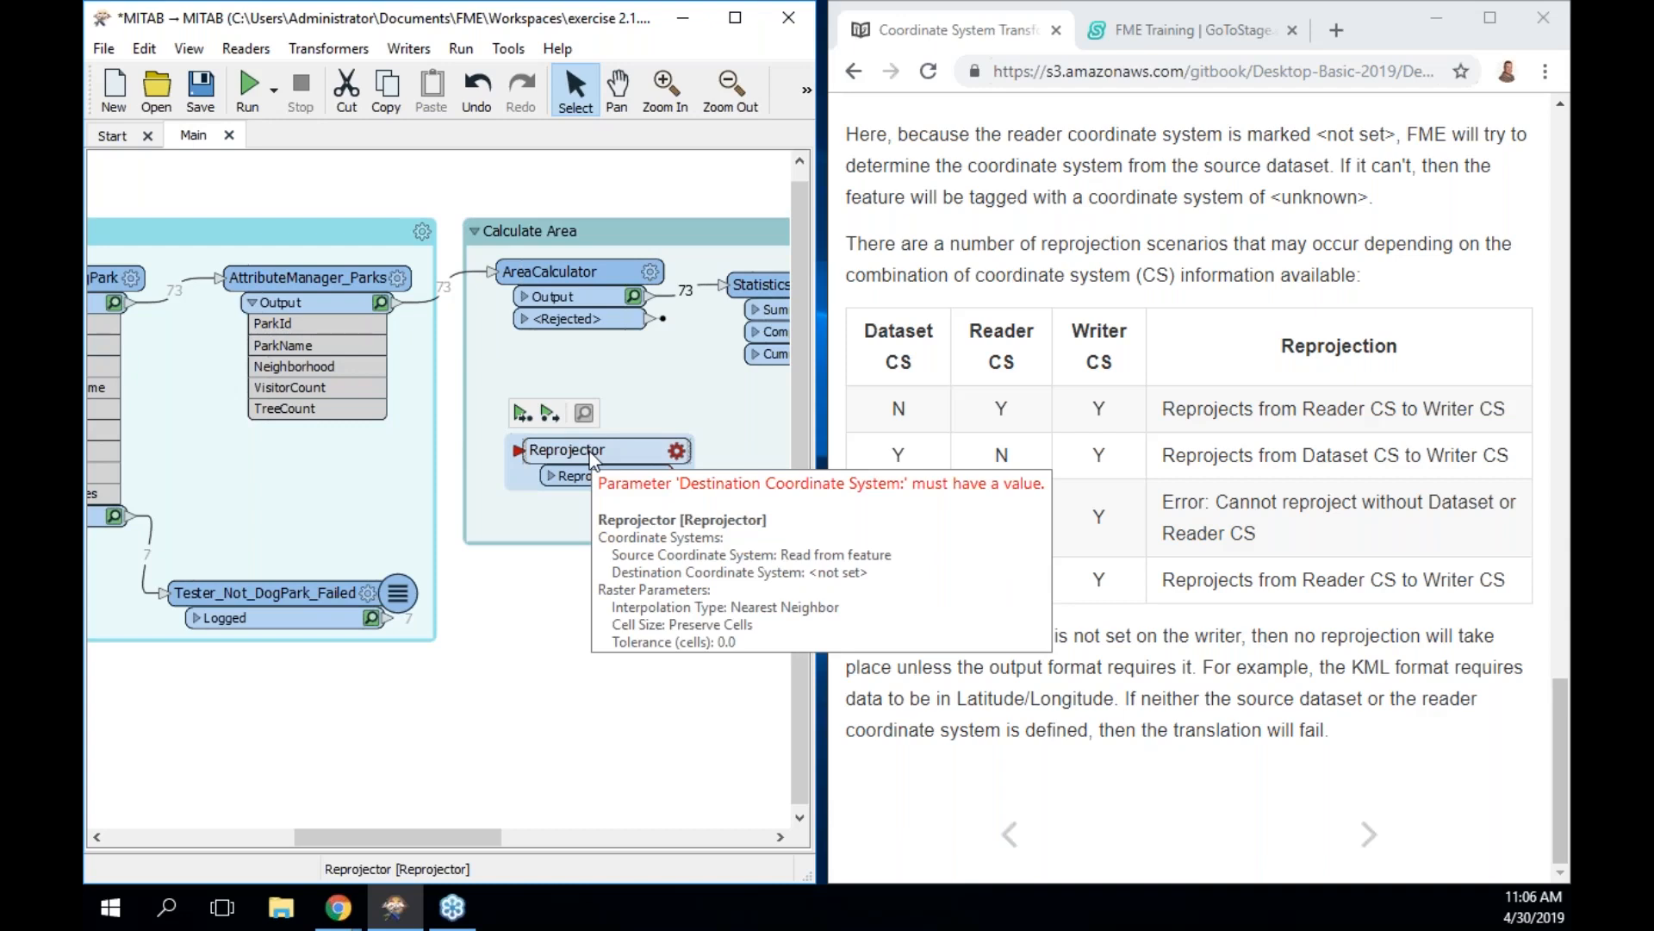
left_click_drag(591, 457, 565, 620)
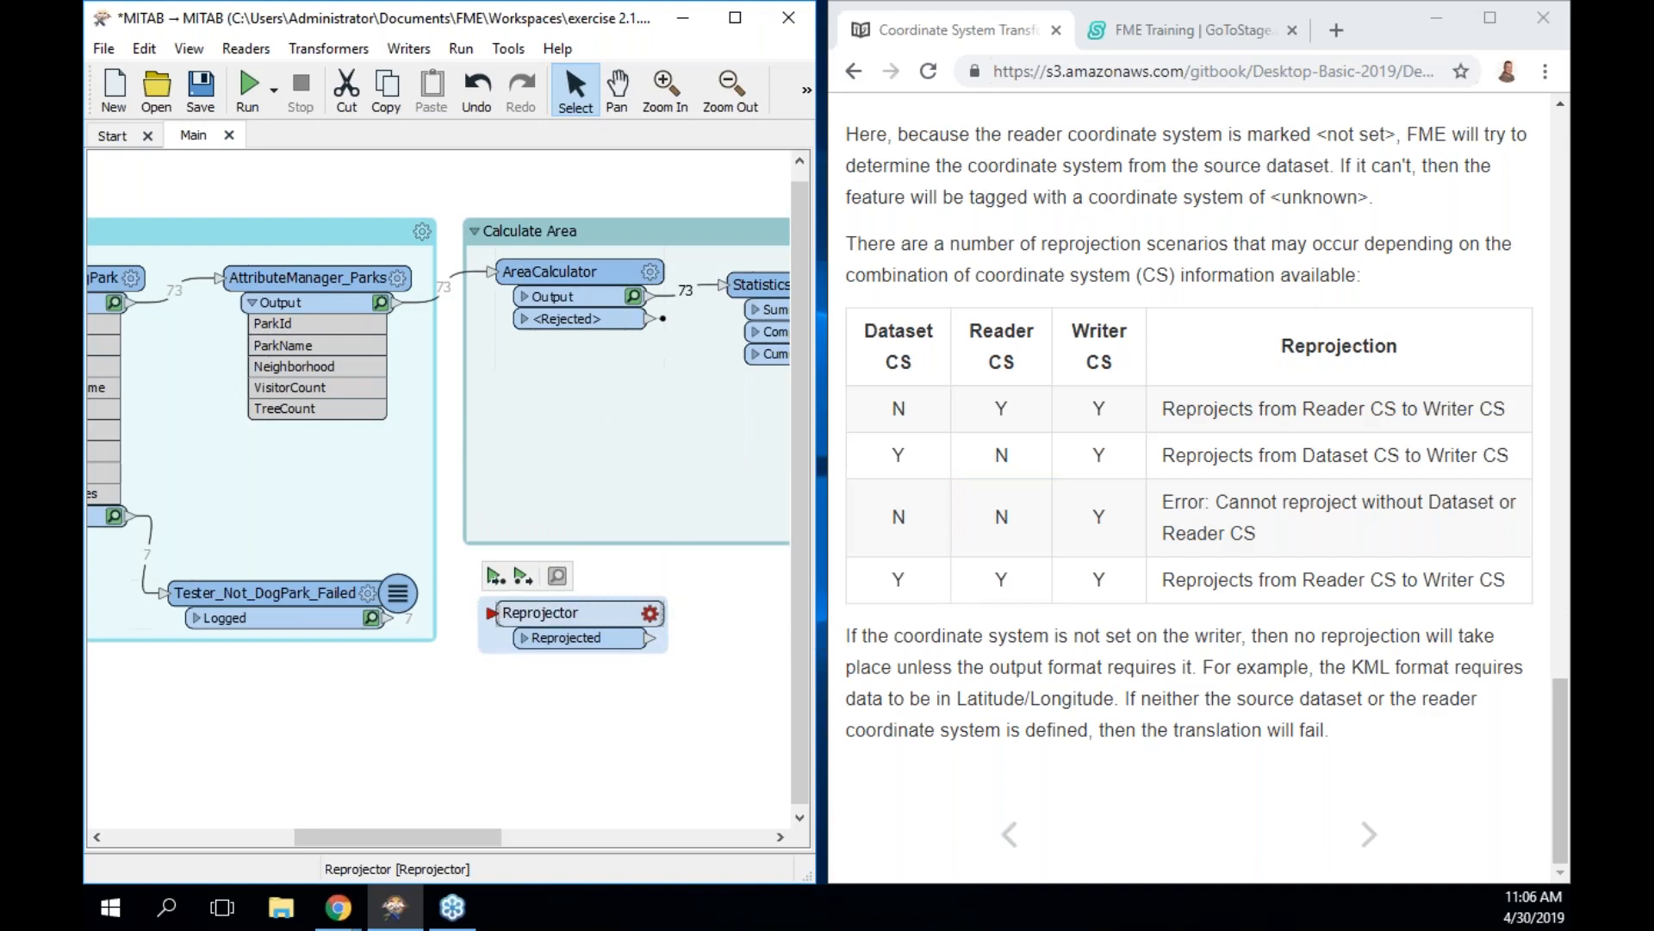
Examine the Reprojector's parameters, including the raster Interpolation Type choices, and close them without changes
double_click(556, 619)
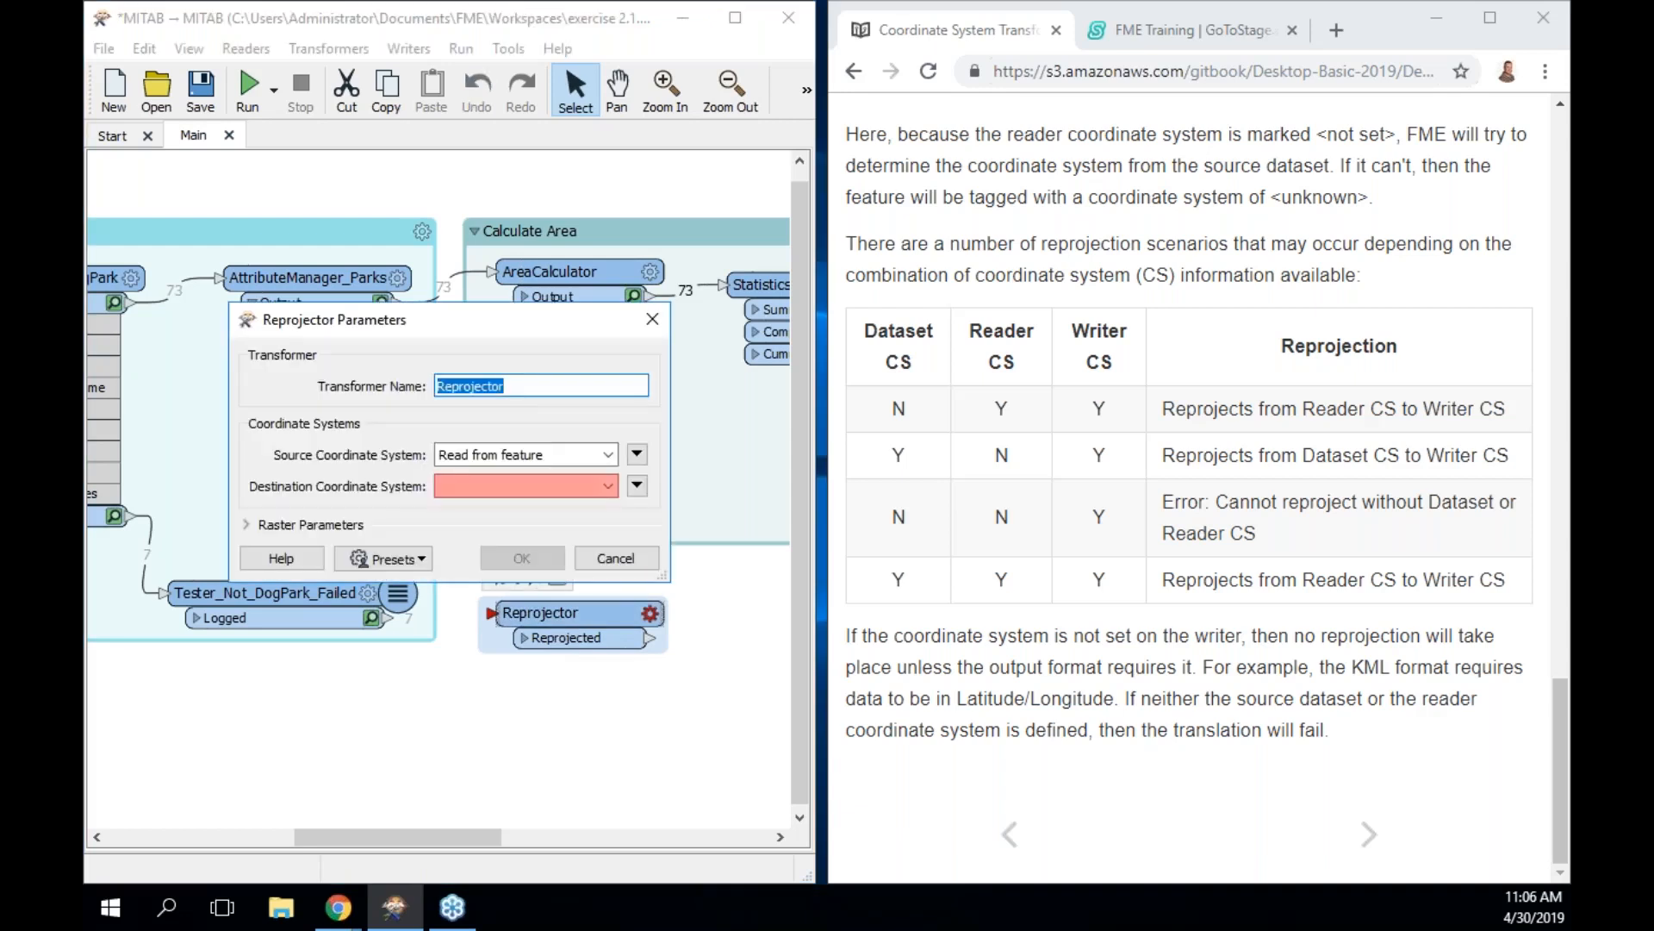
left_click(328, 527)
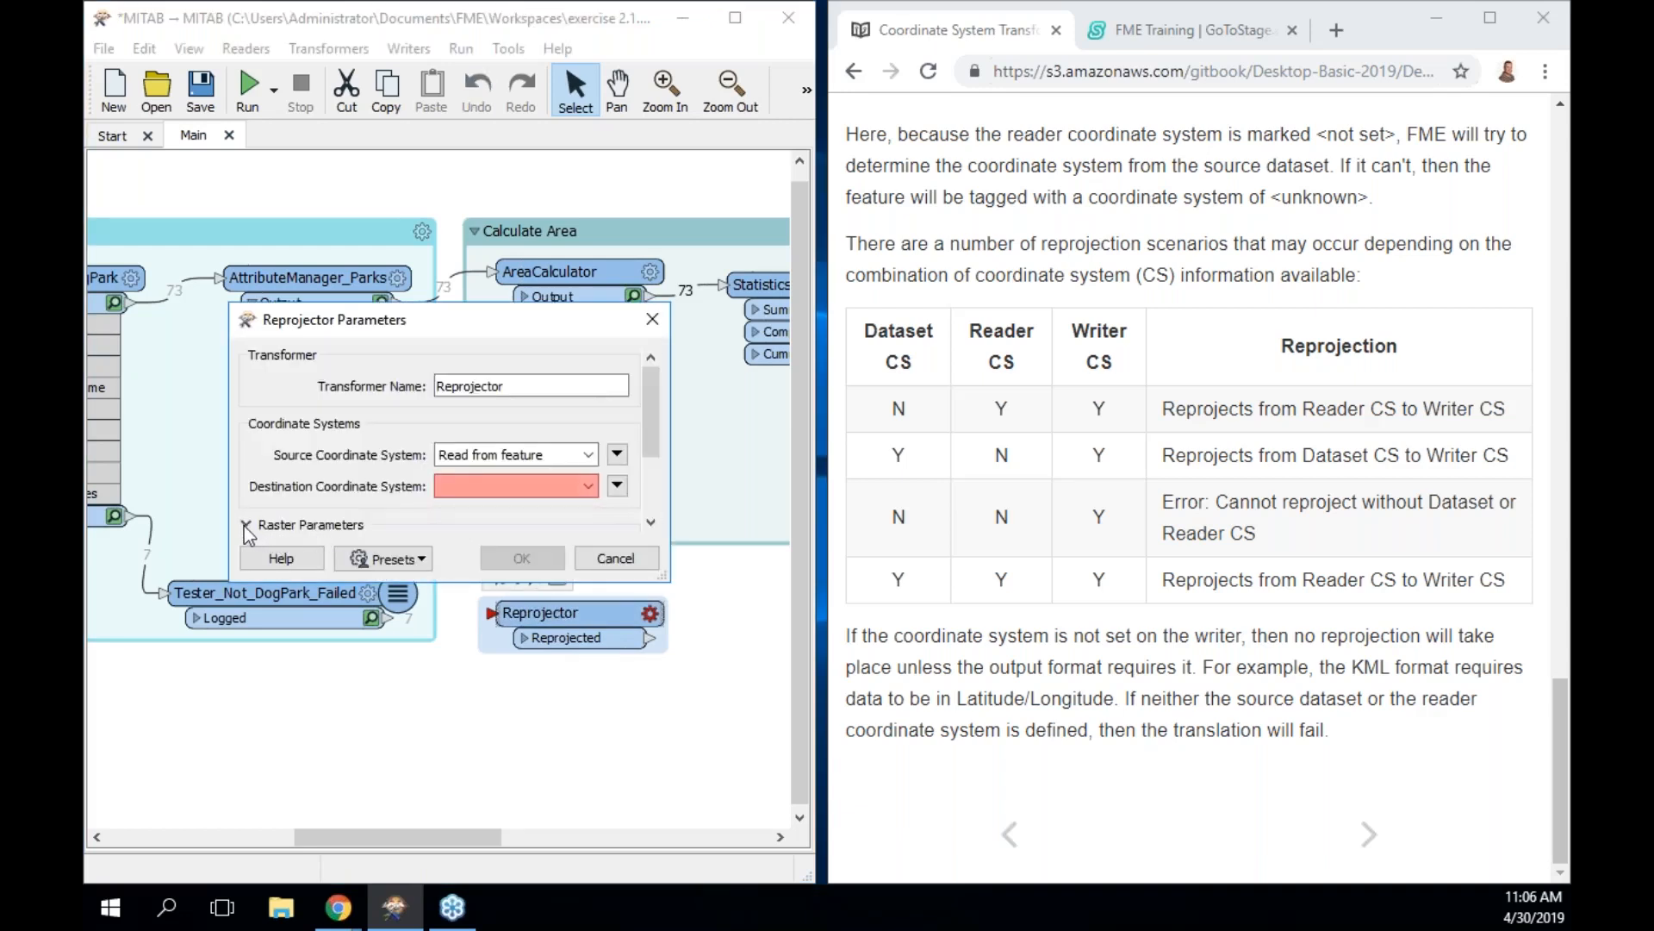
left_click_drag(653, 388, 653, 482)
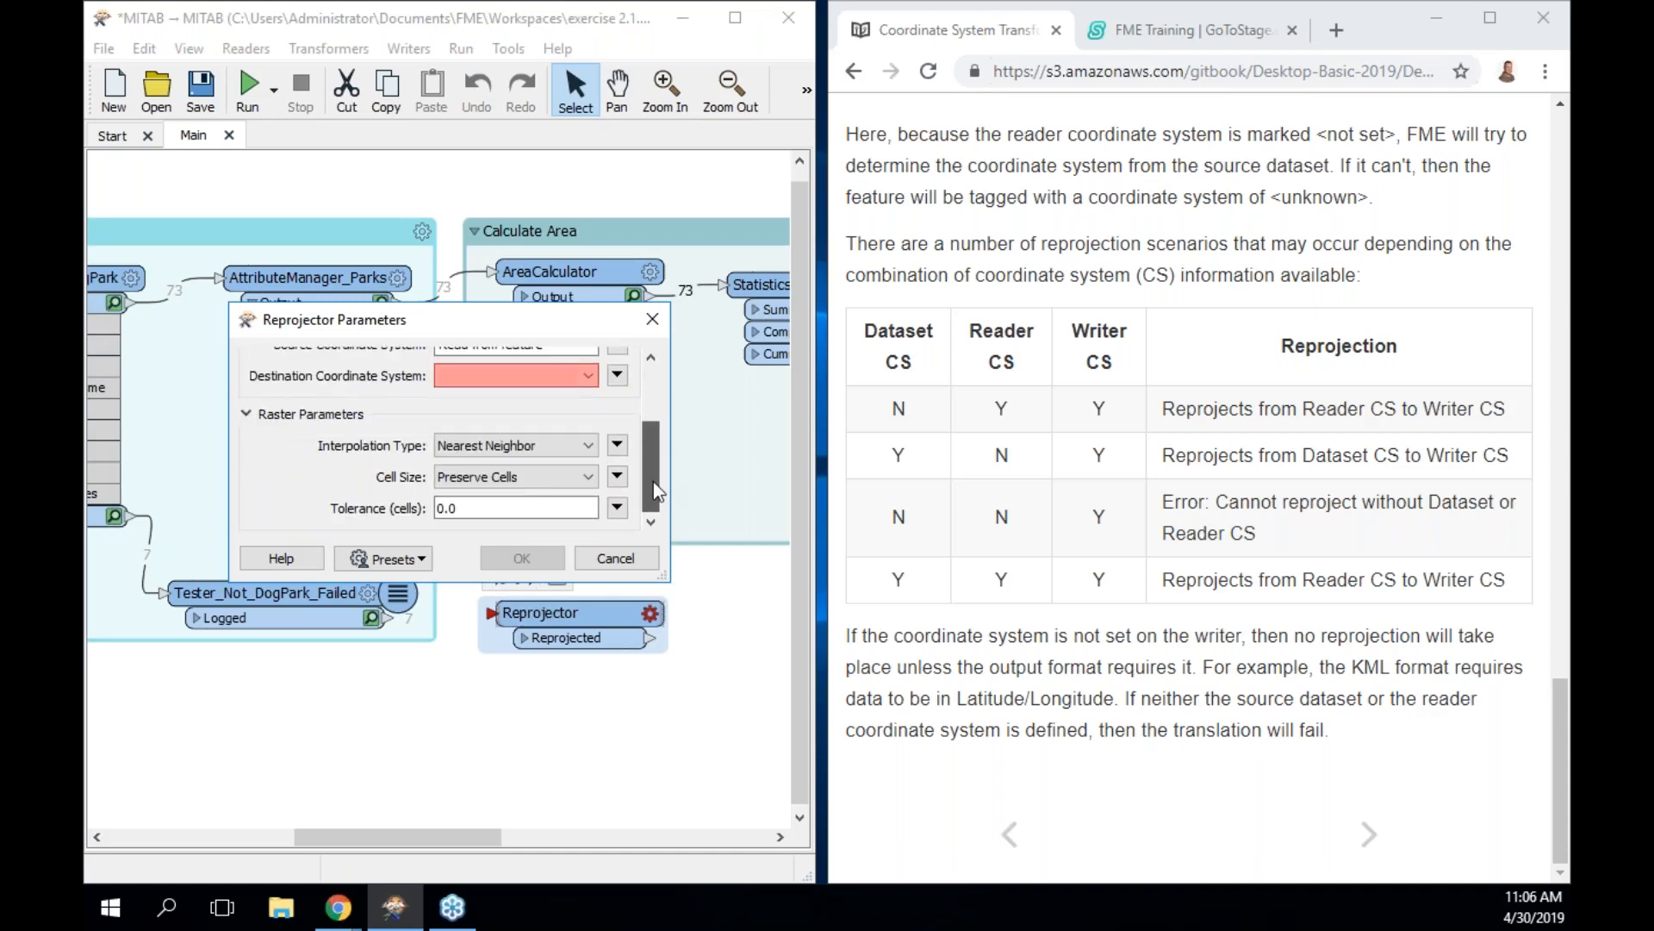
left_click(521, 450)
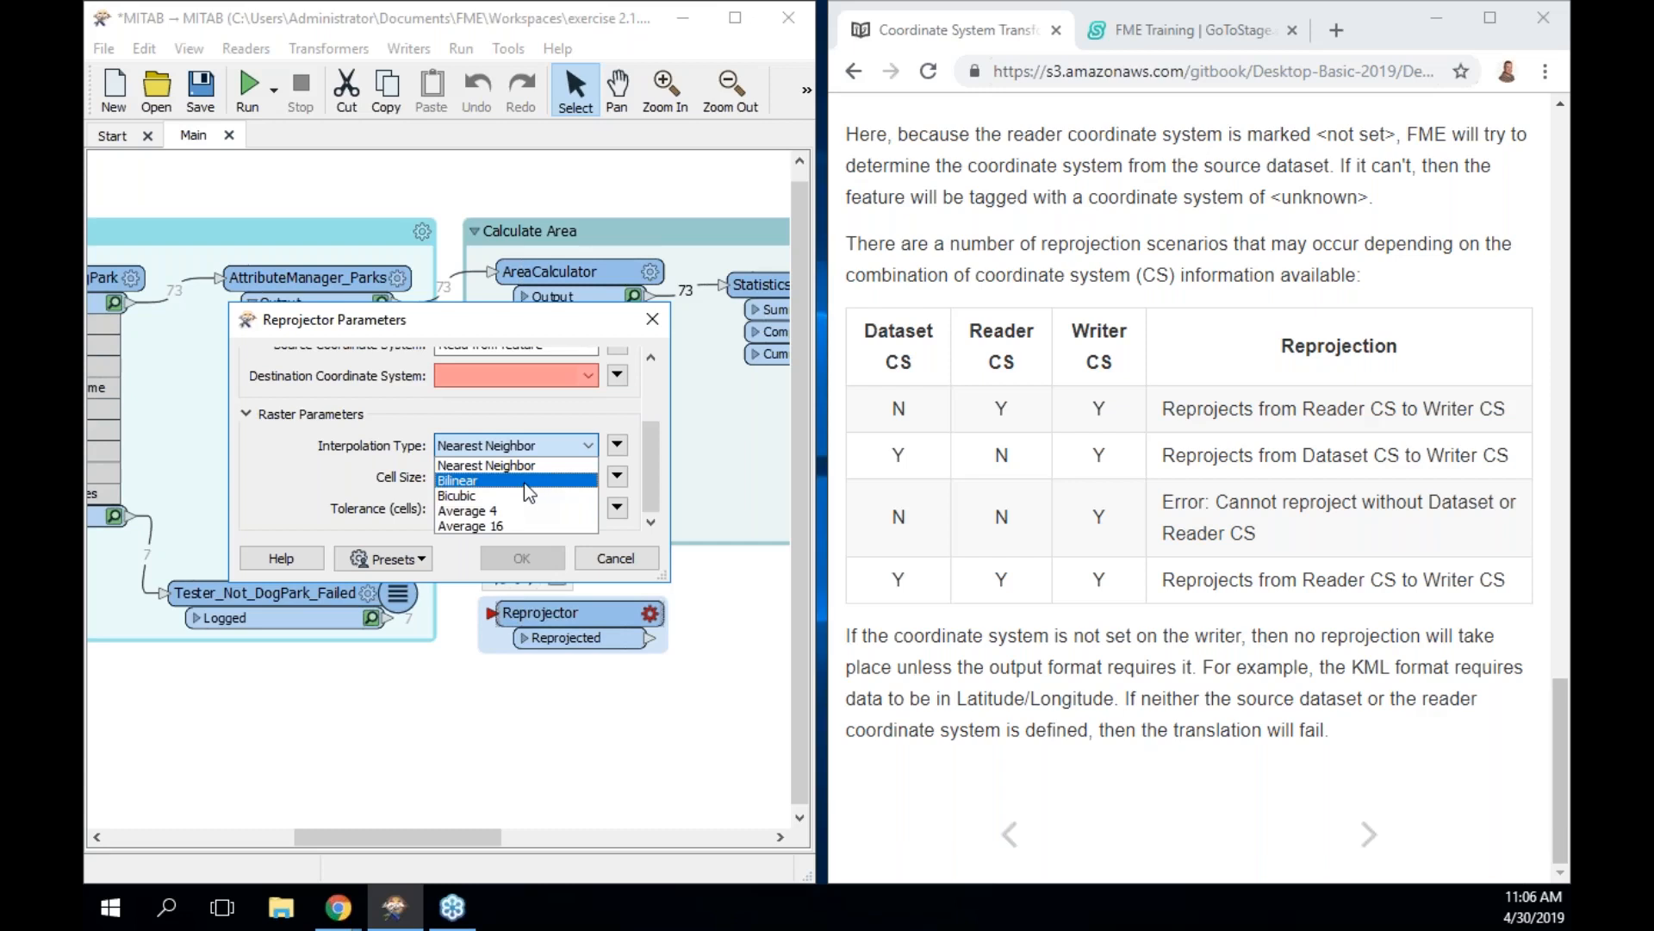
left_click(616, 558)
left_click(615, 558)
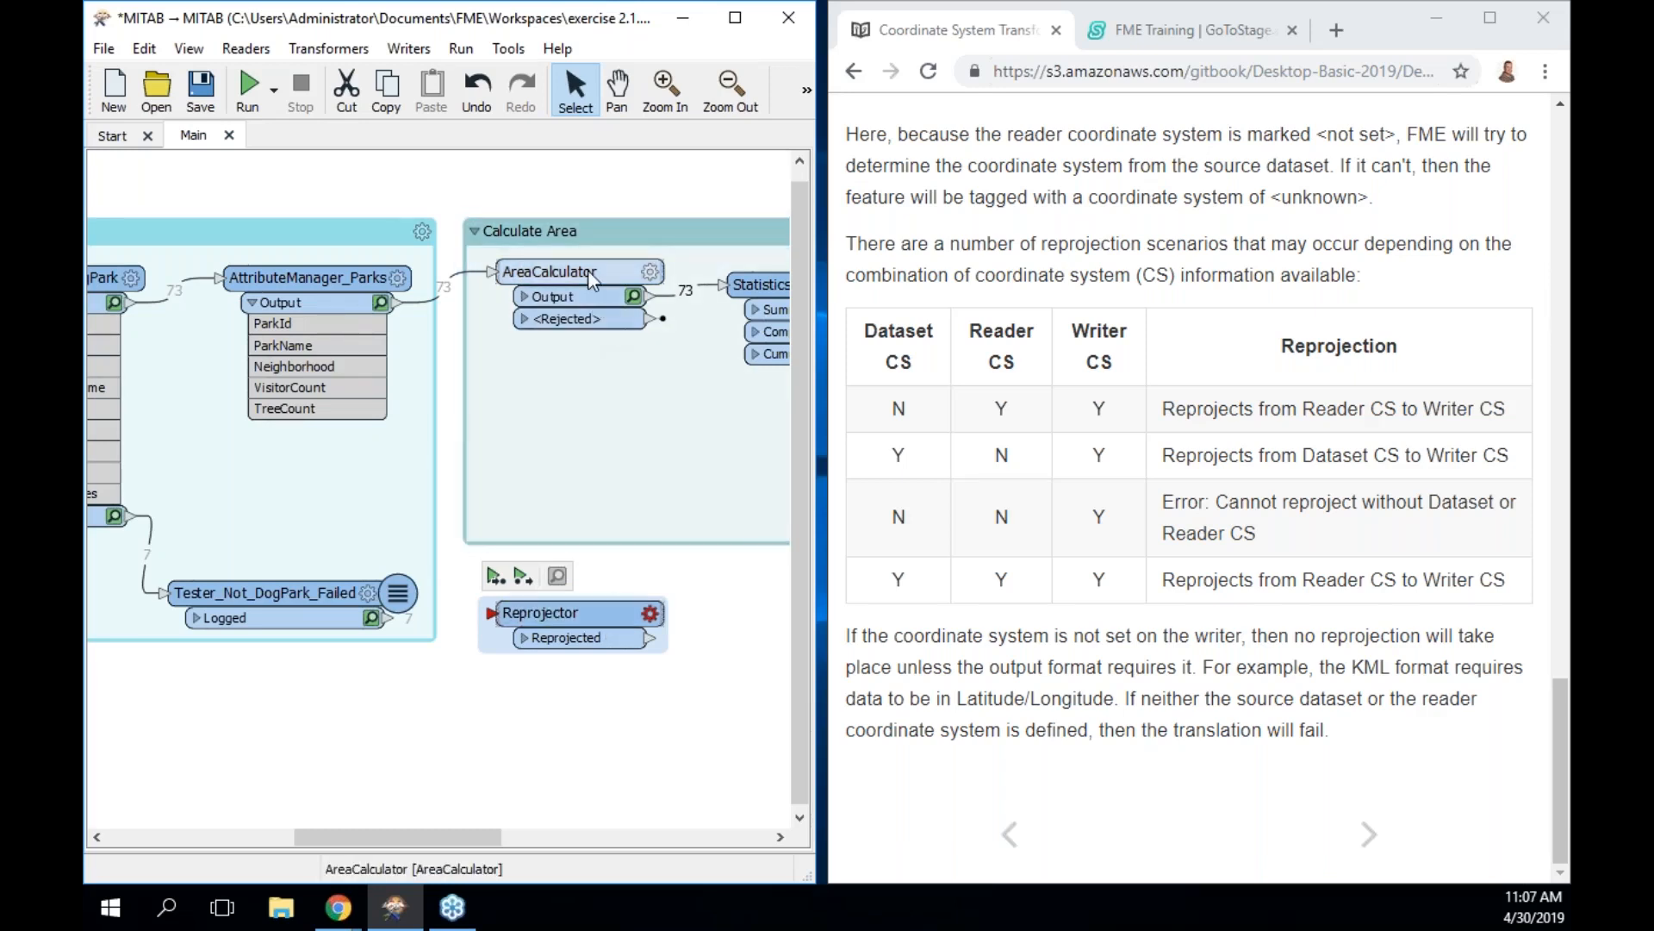
Insert the Reprojector between AttributeManager_Parks and AreaCalculator and set its destination coordinate system to _AZMEA_ (Dynamic Reprojection Equal Area)
mouse_move(592, 281)
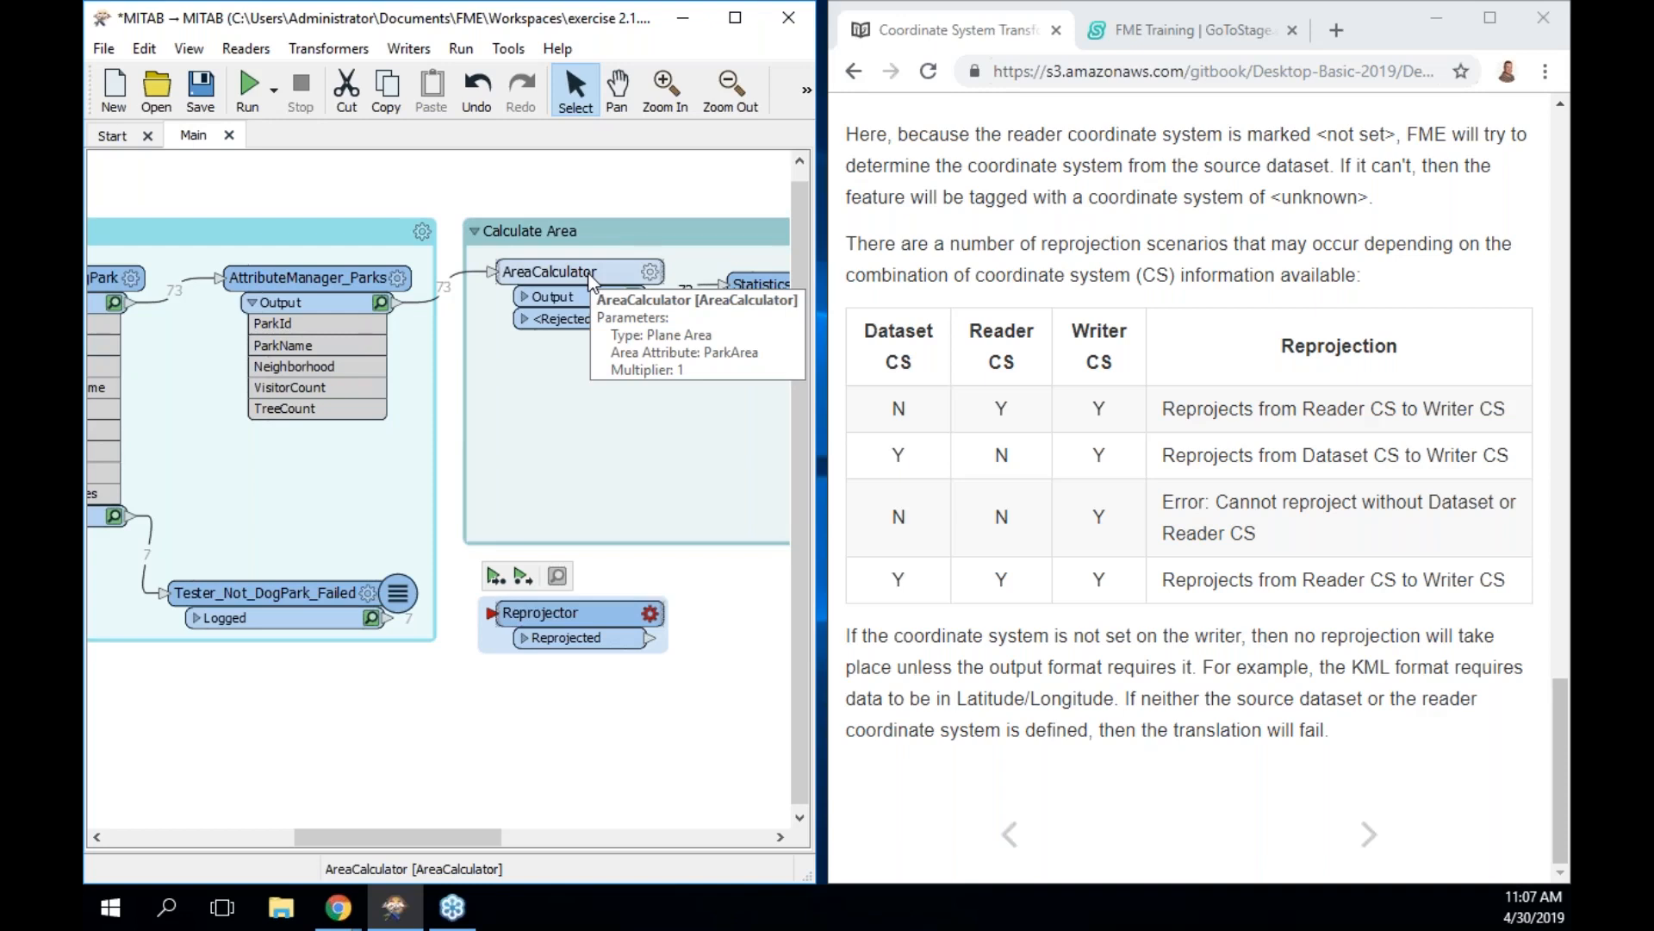
left_click_drag(605, 602, 575, 428)
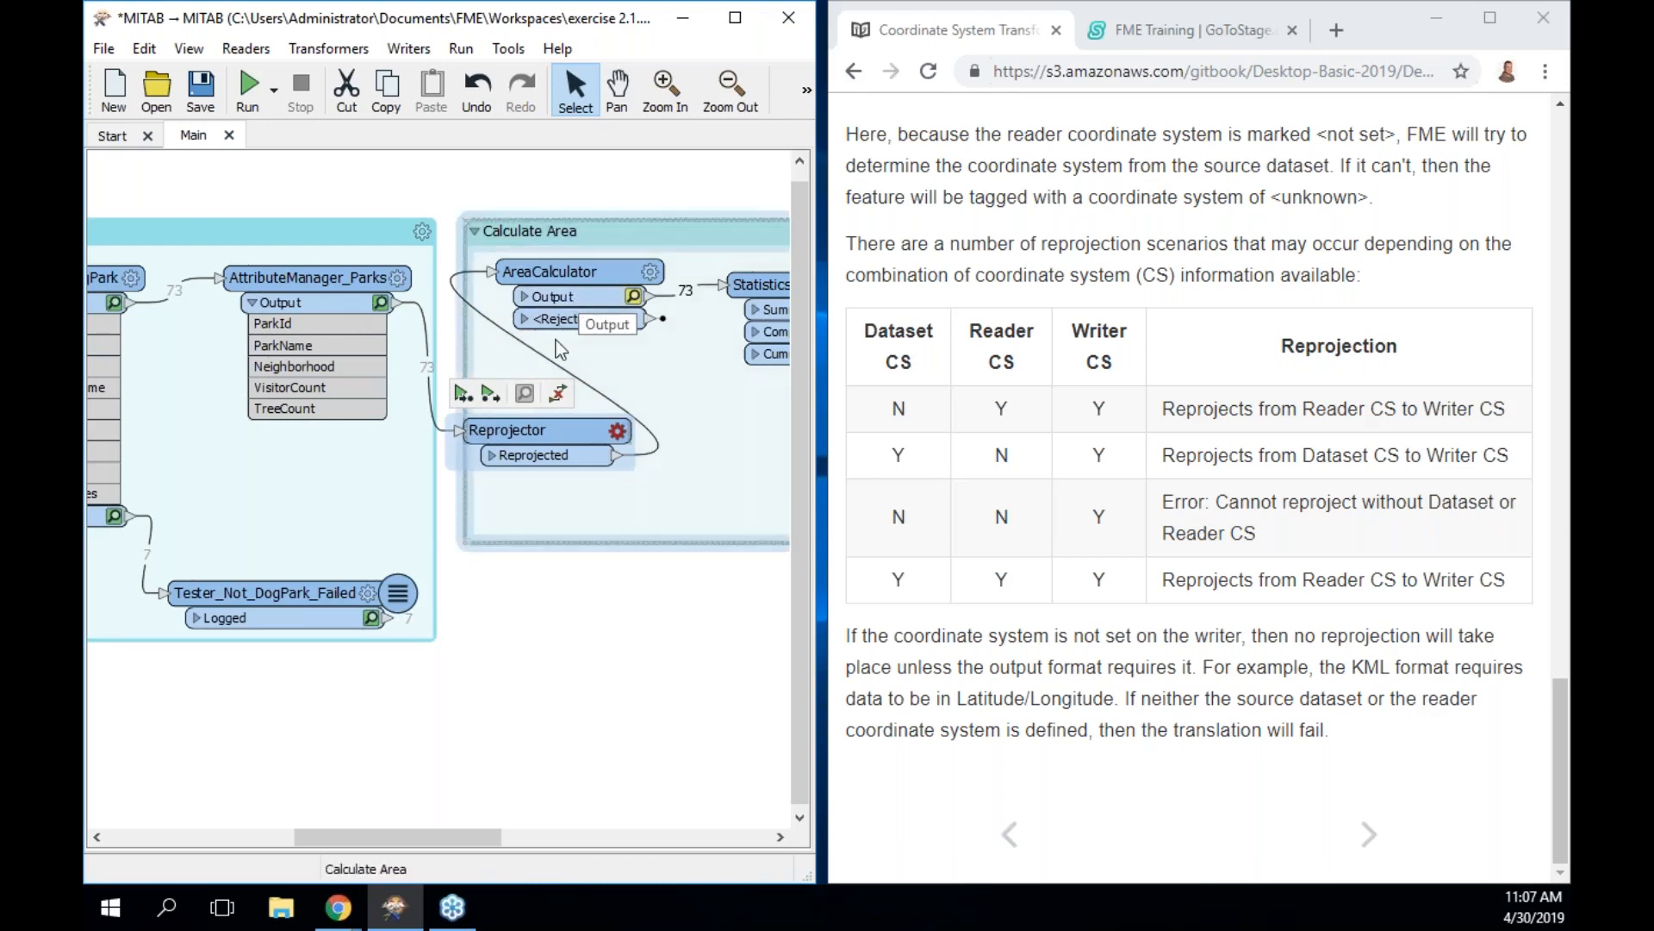
double_click(543, 439)
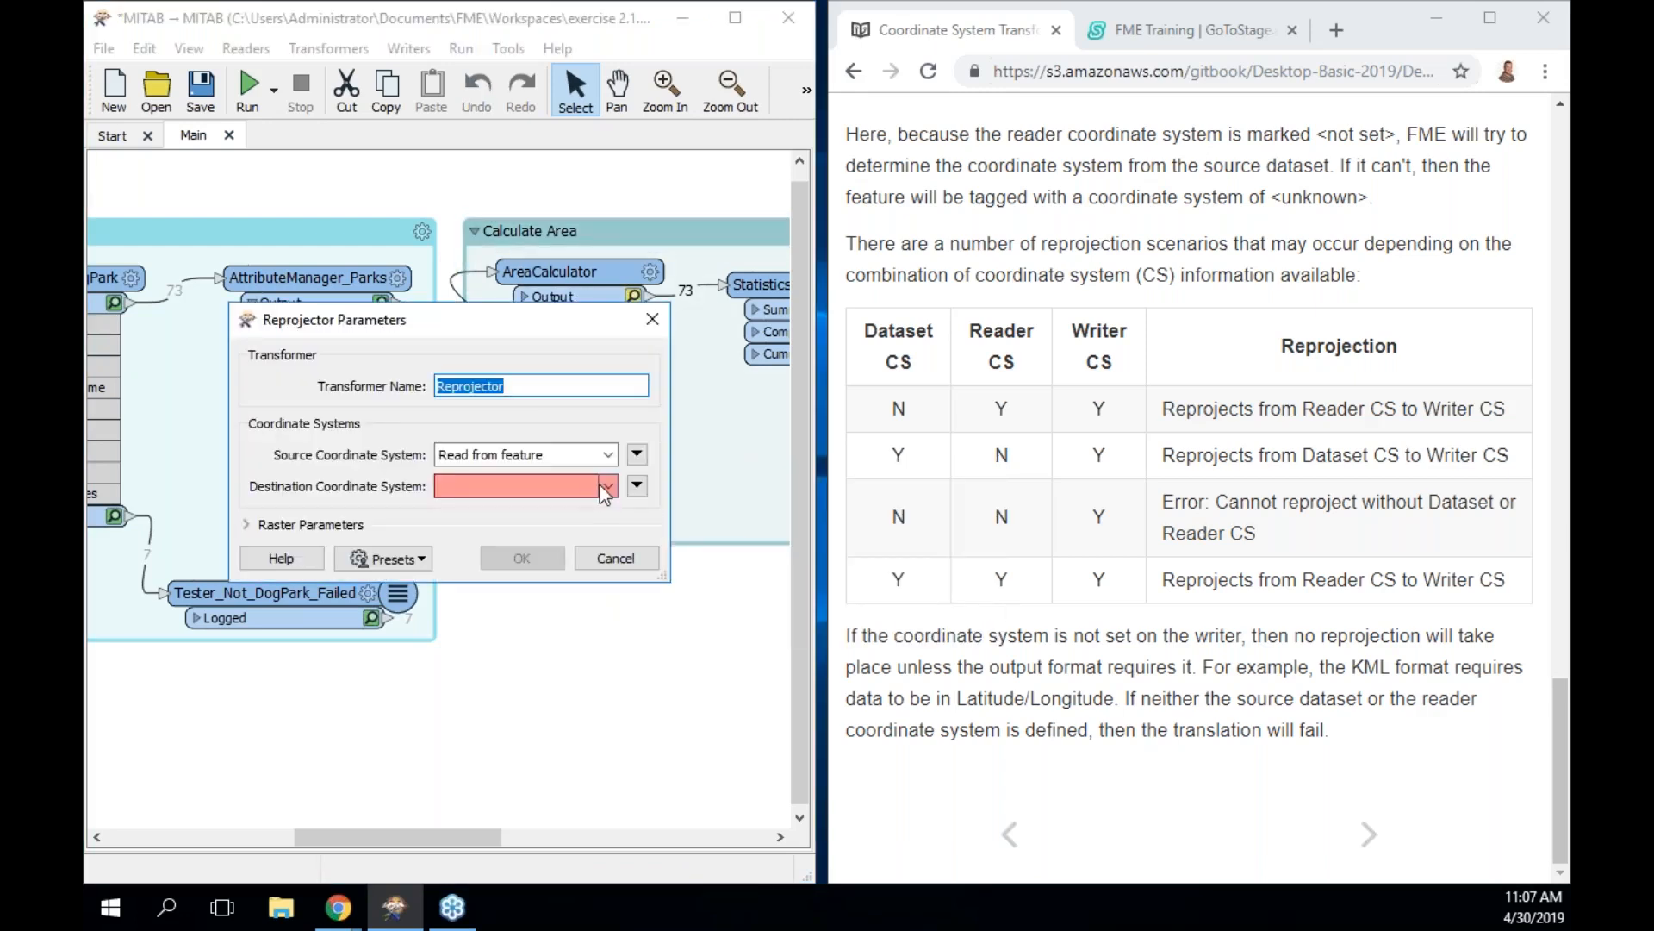
left_click(607, 487)
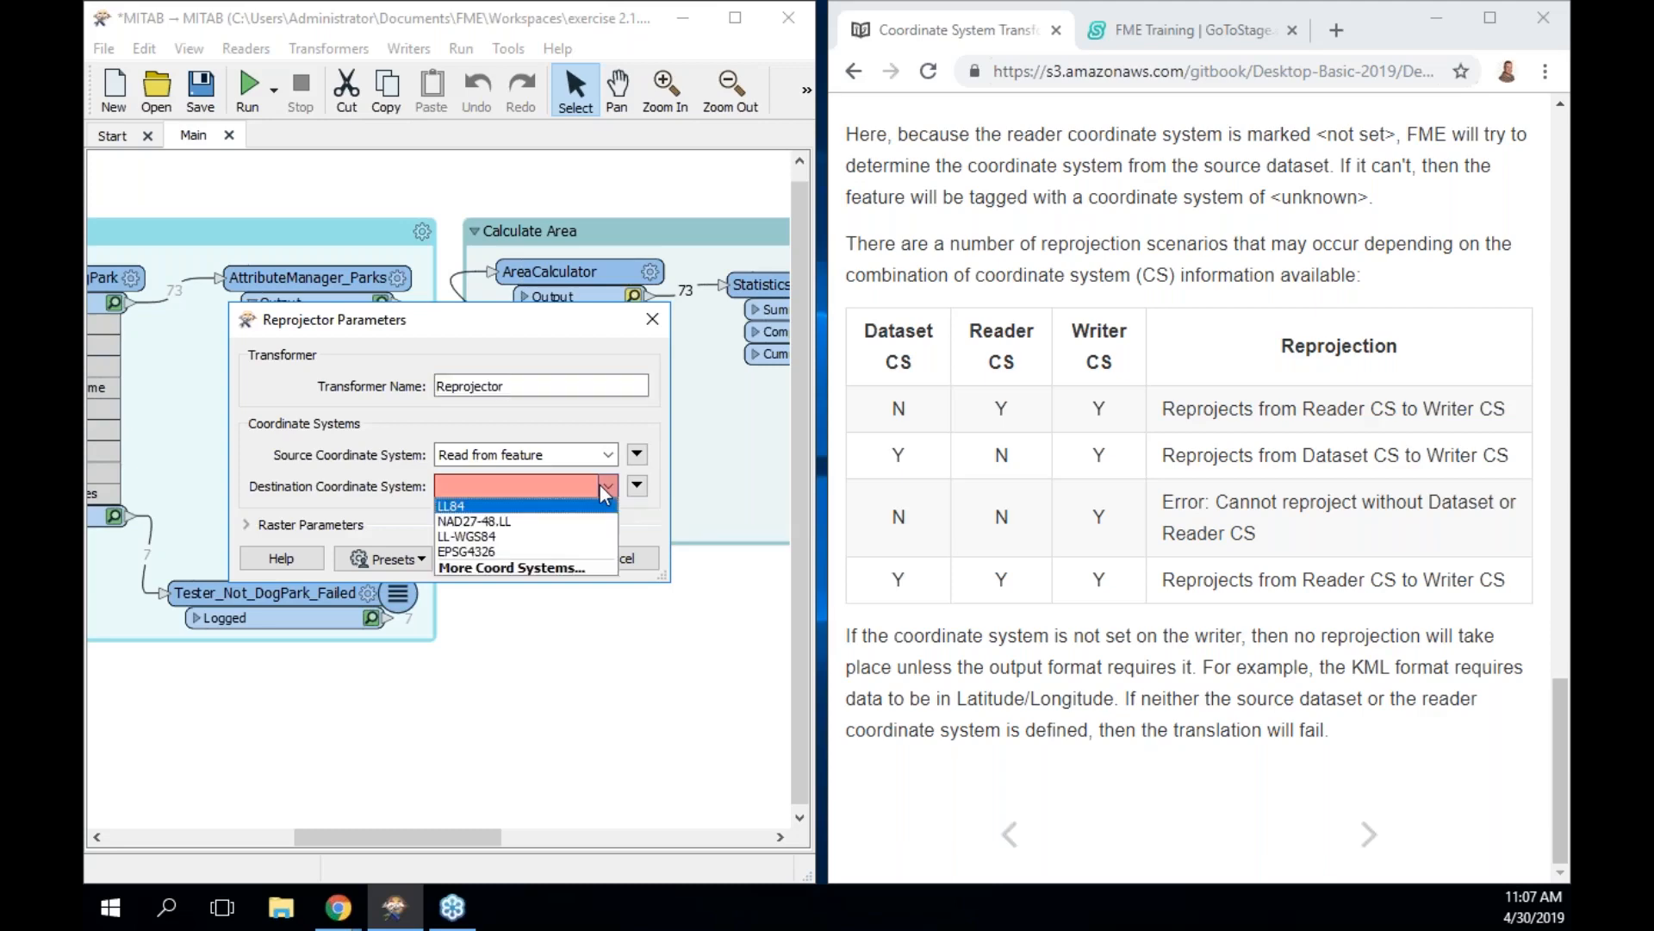
left_click(596, 568)
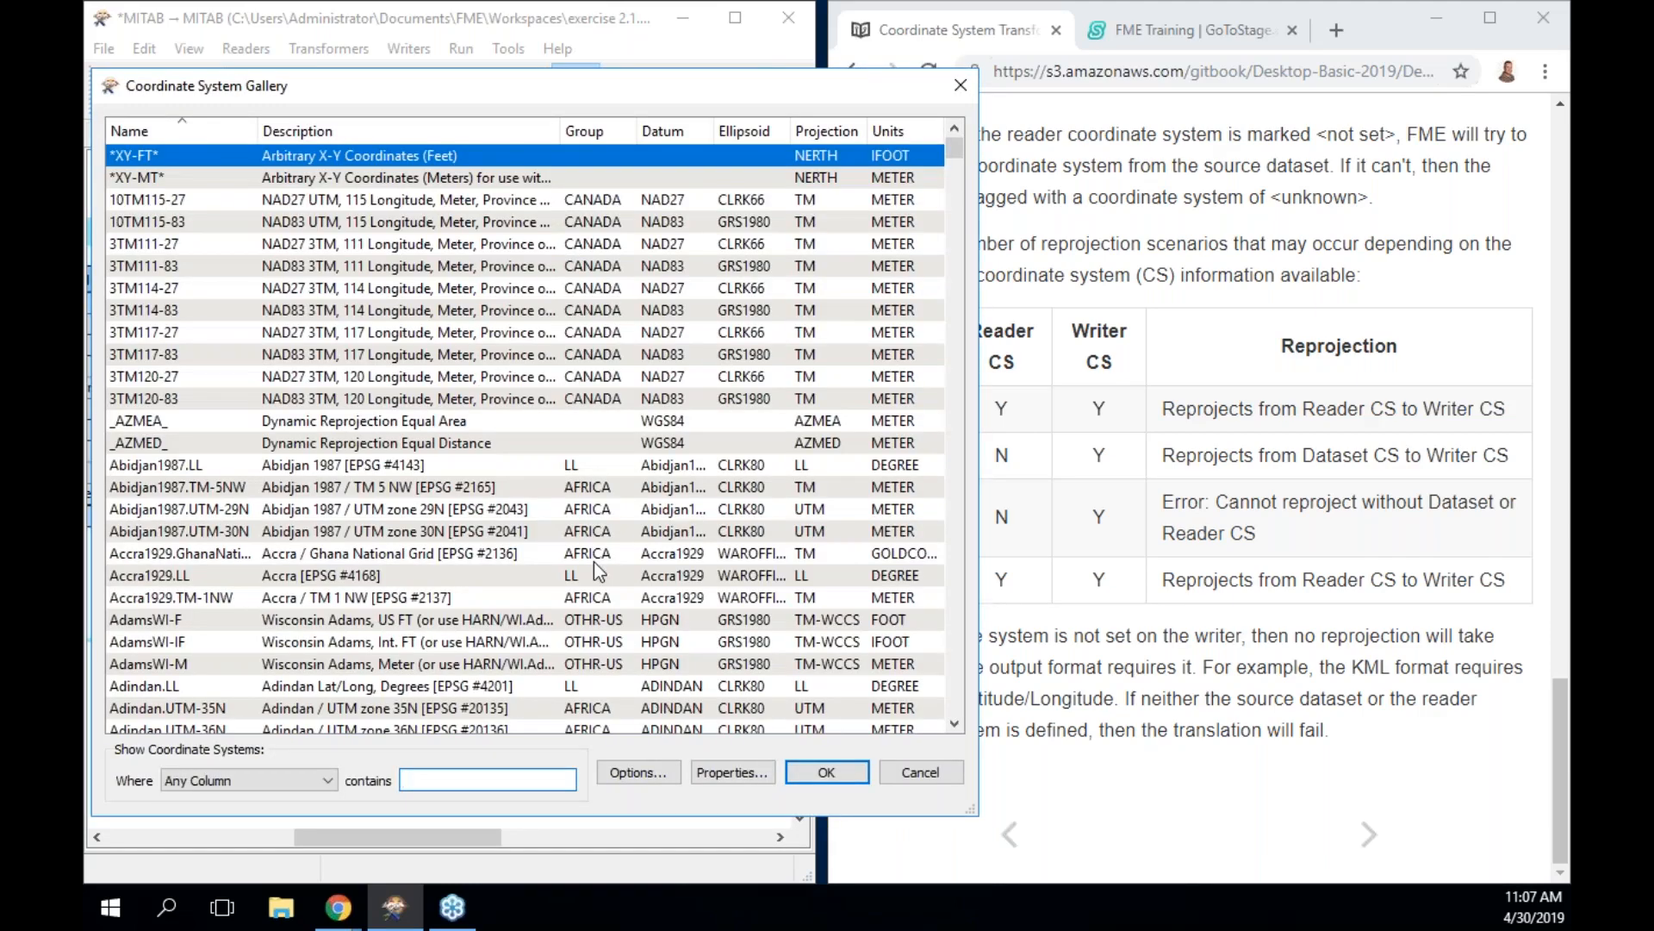
left_click(543, 436)
left_click(540, 420)
left_click(544, 443)
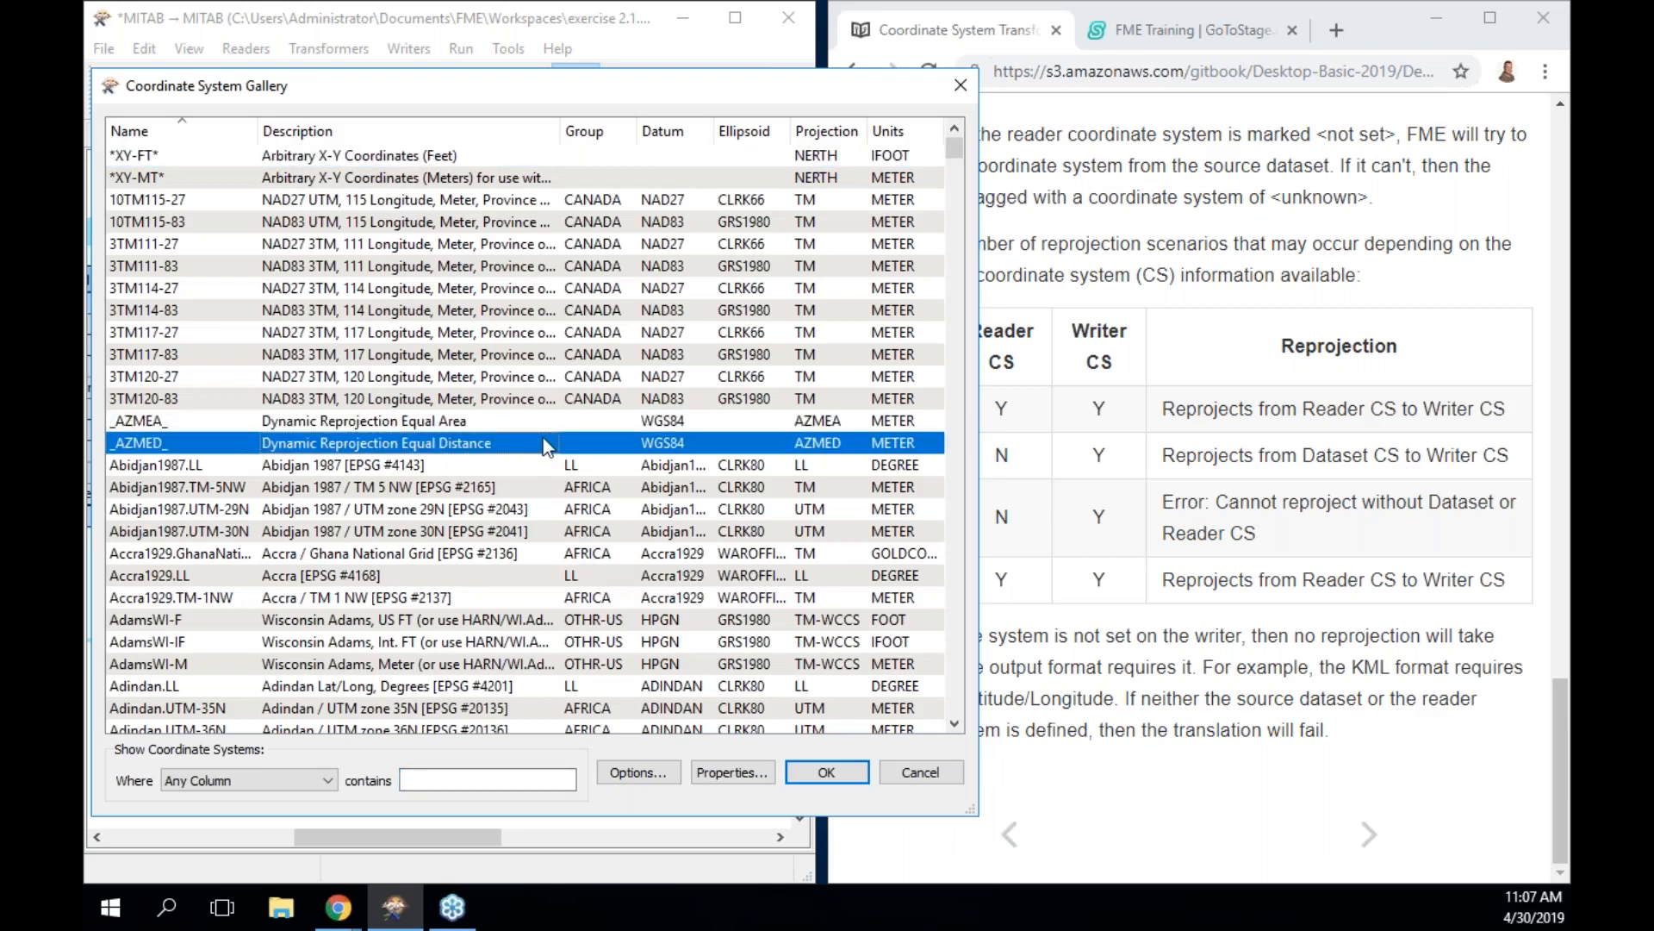
left_click(530, 425)
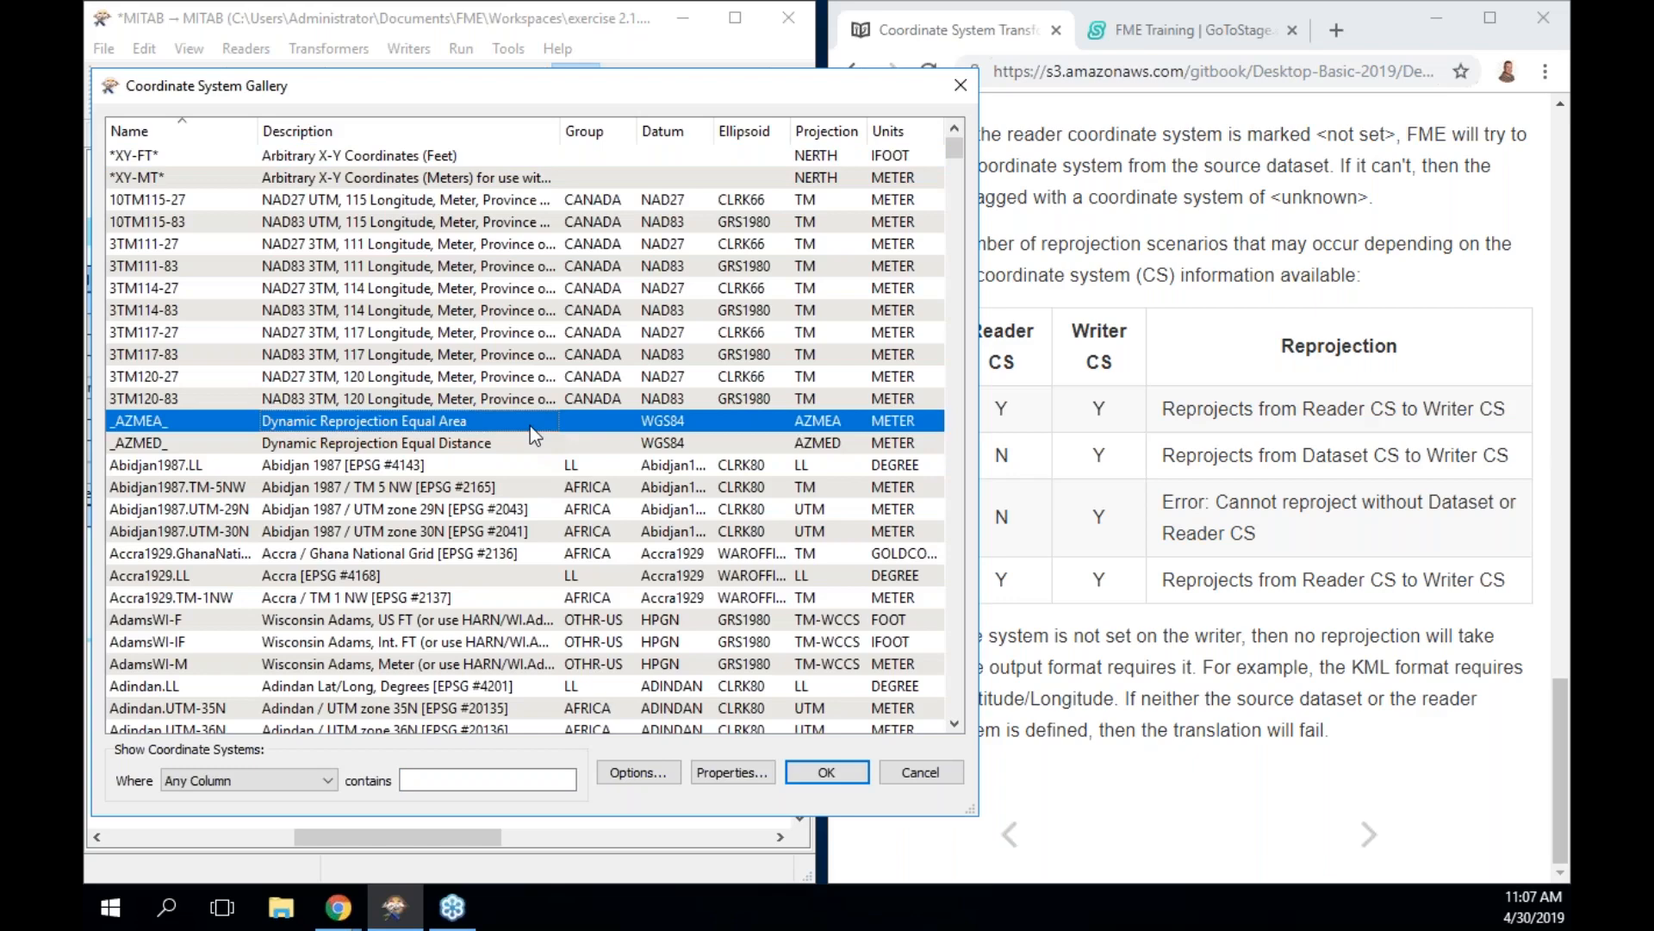
left_click(531, 443)
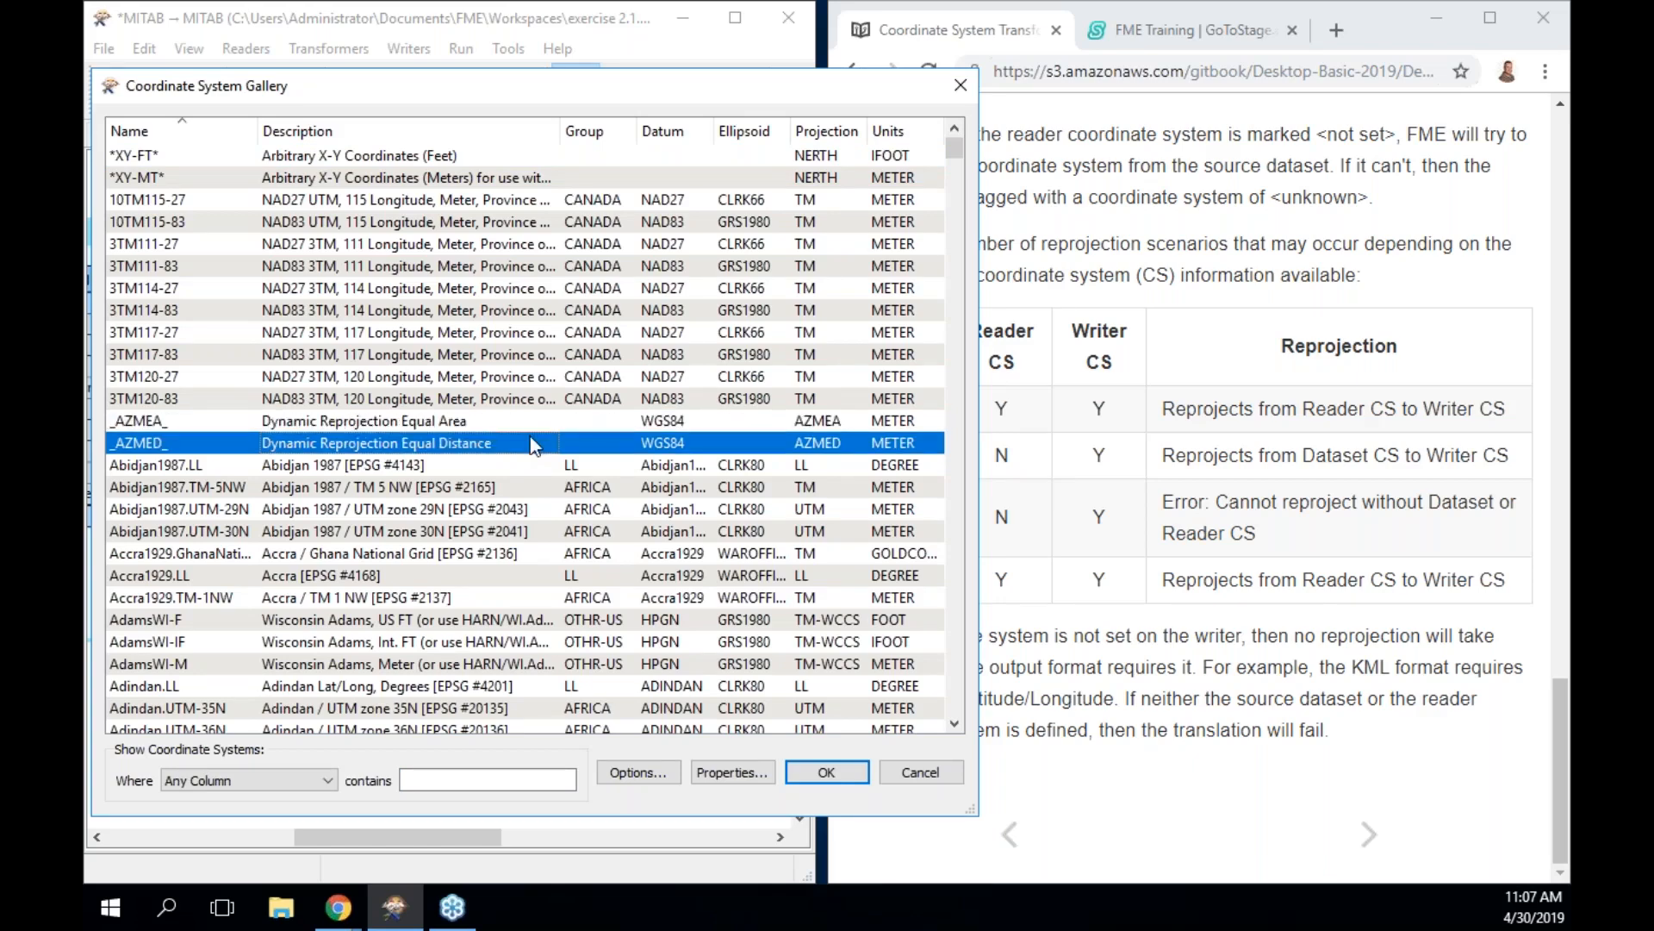
left_click(530, 422)
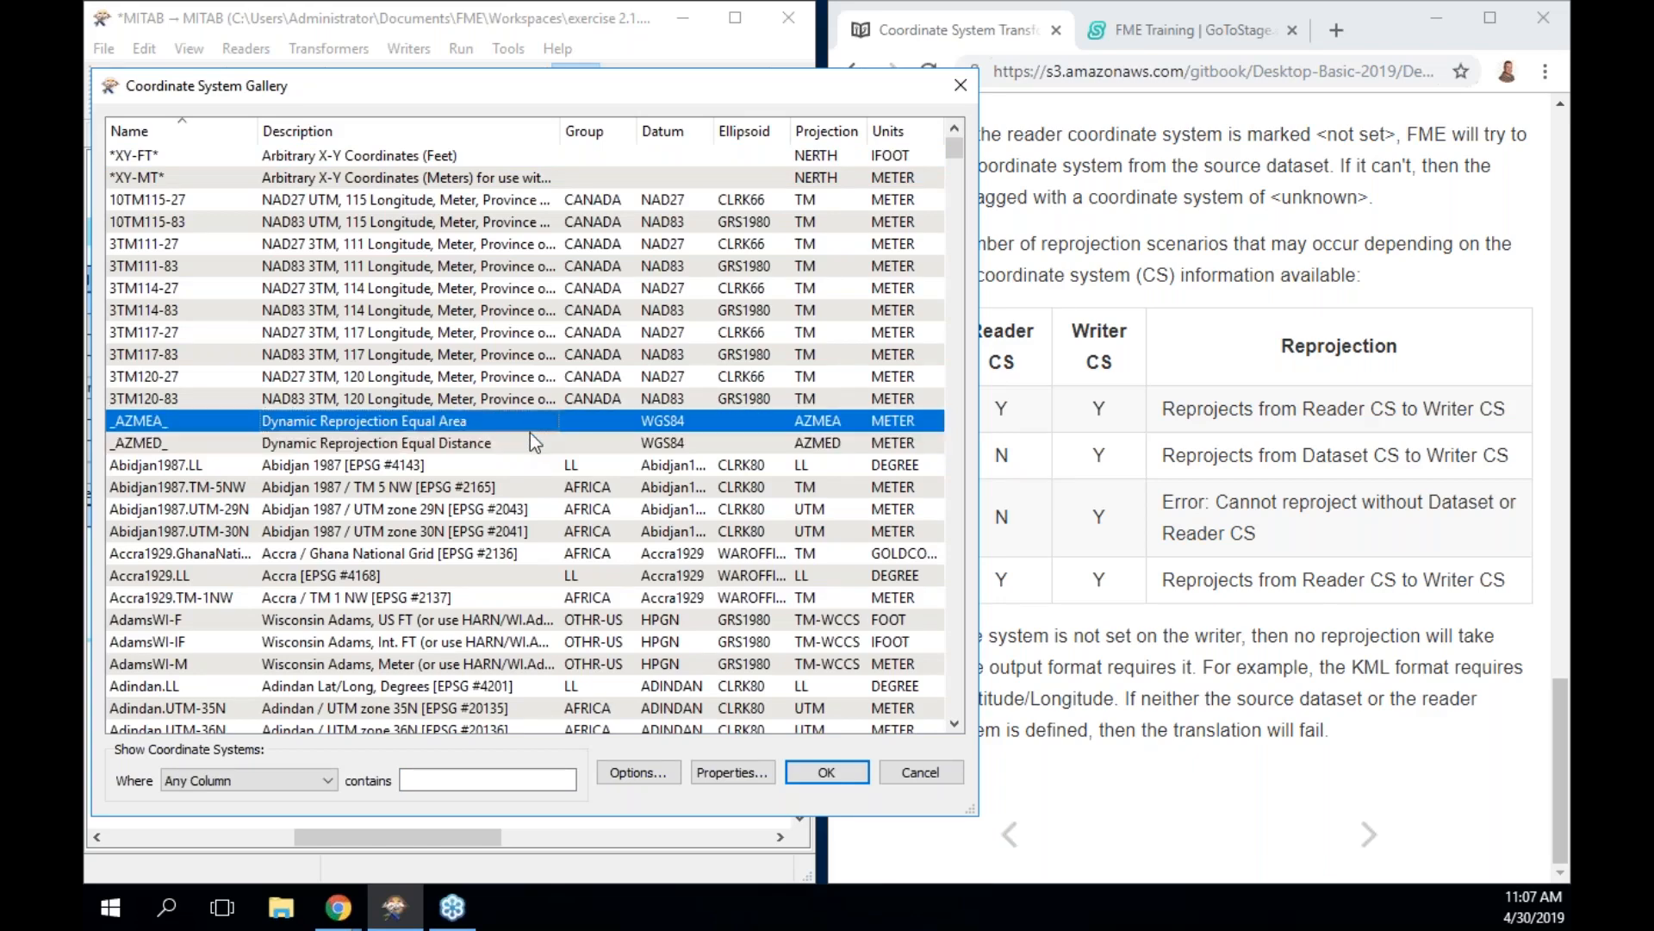
left_click(530, 433)
left_click(531, 430)
left_click(858, 778)
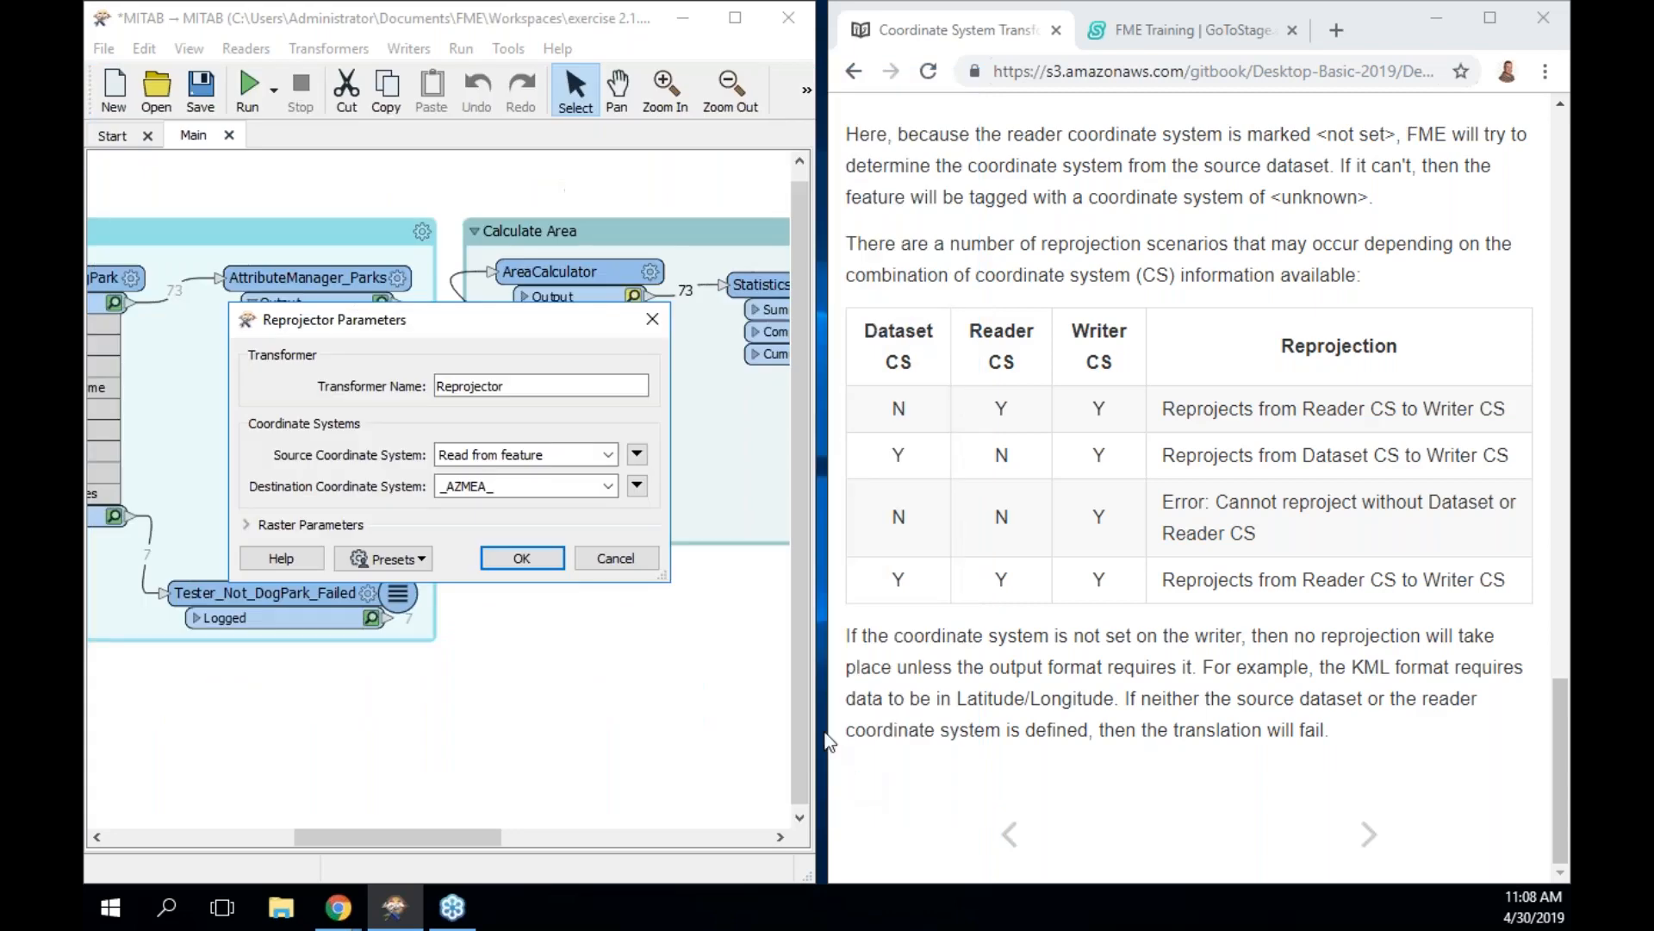
left_click(540, 557)
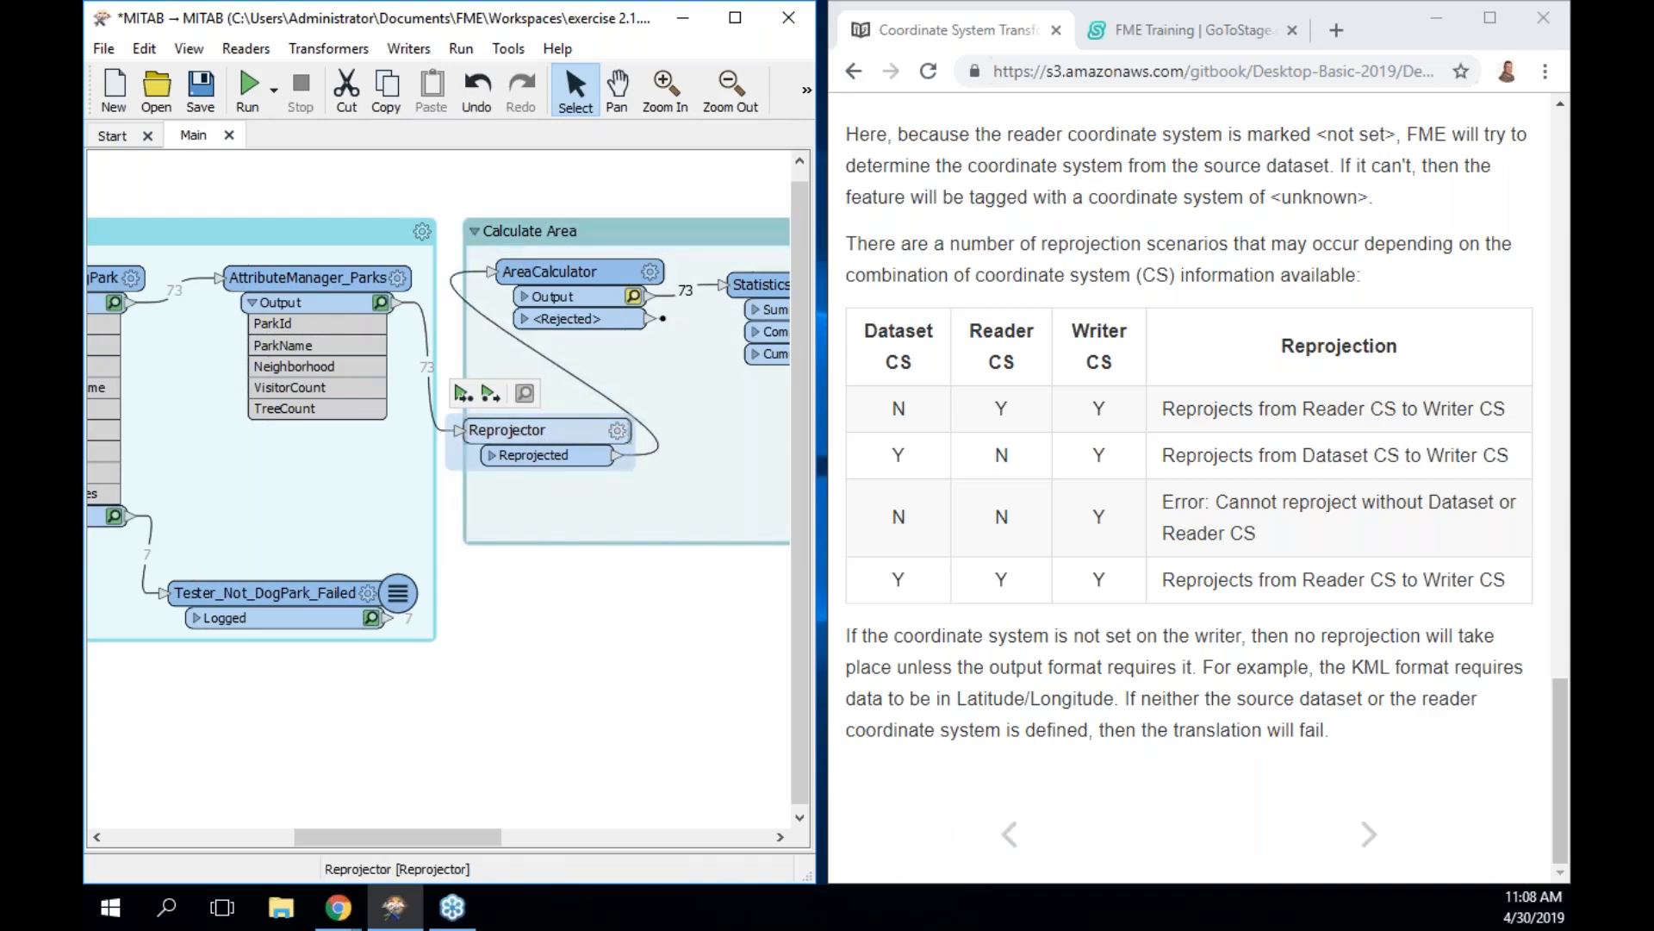
Delete the Reprojector transformer from the workspace
key("Delete")
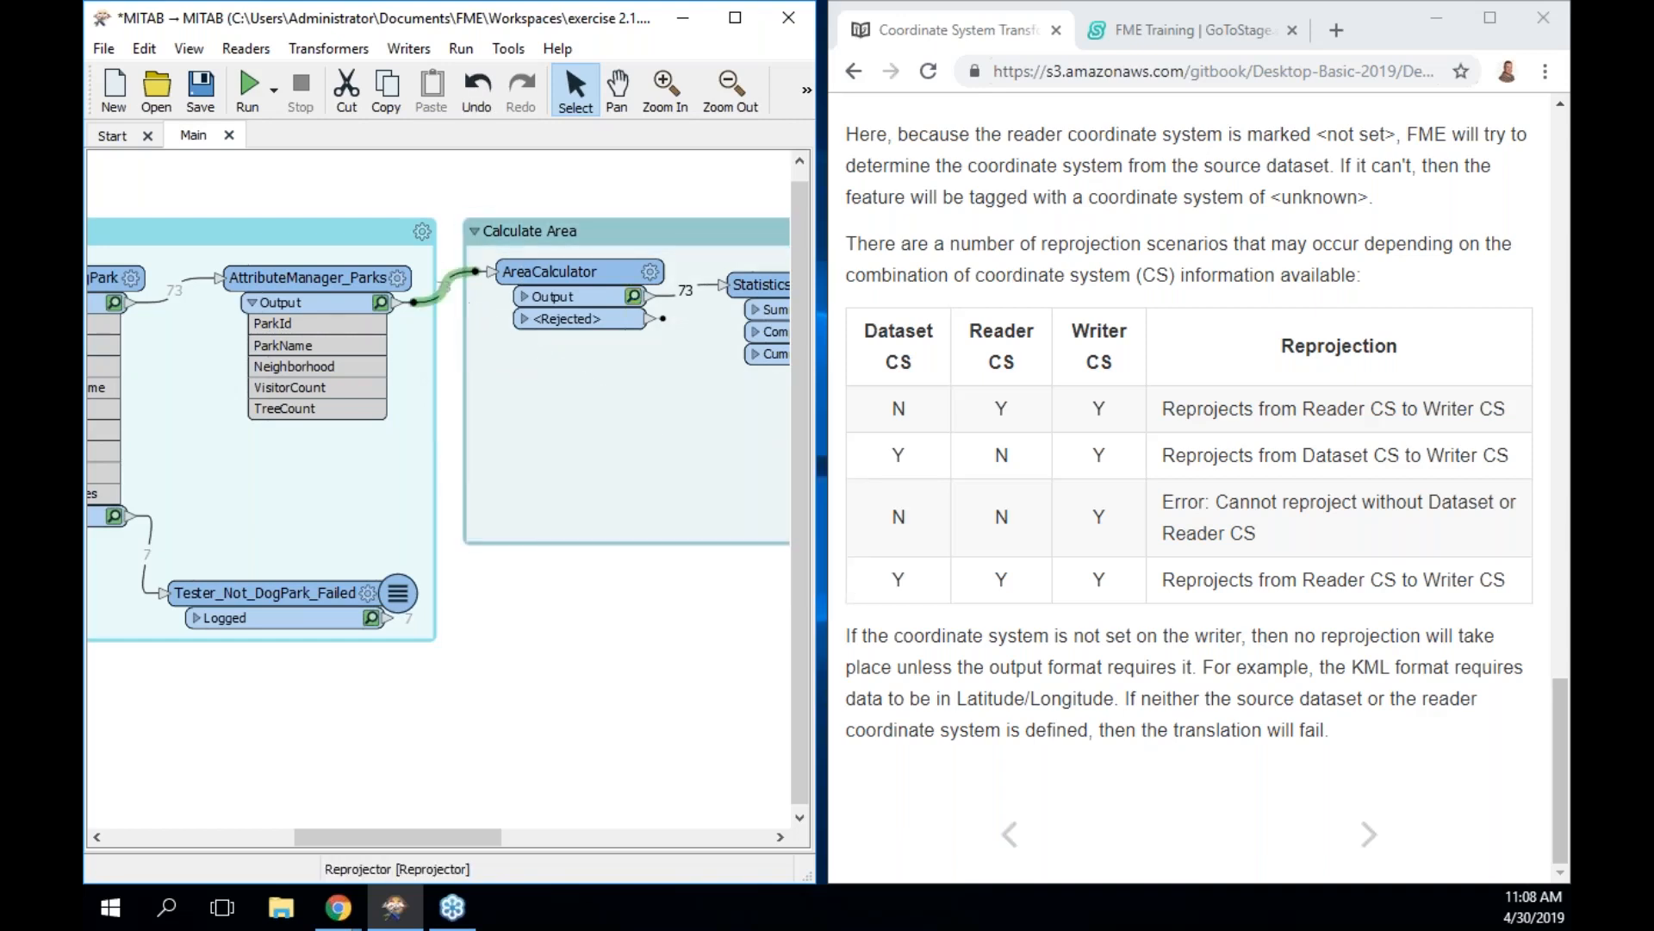
In the browser, go to the Exercise 6 page and read its introduction, the required output projection and the reader coordinate system instructions
left_click(1238, 808)
left_click(1373, 833)
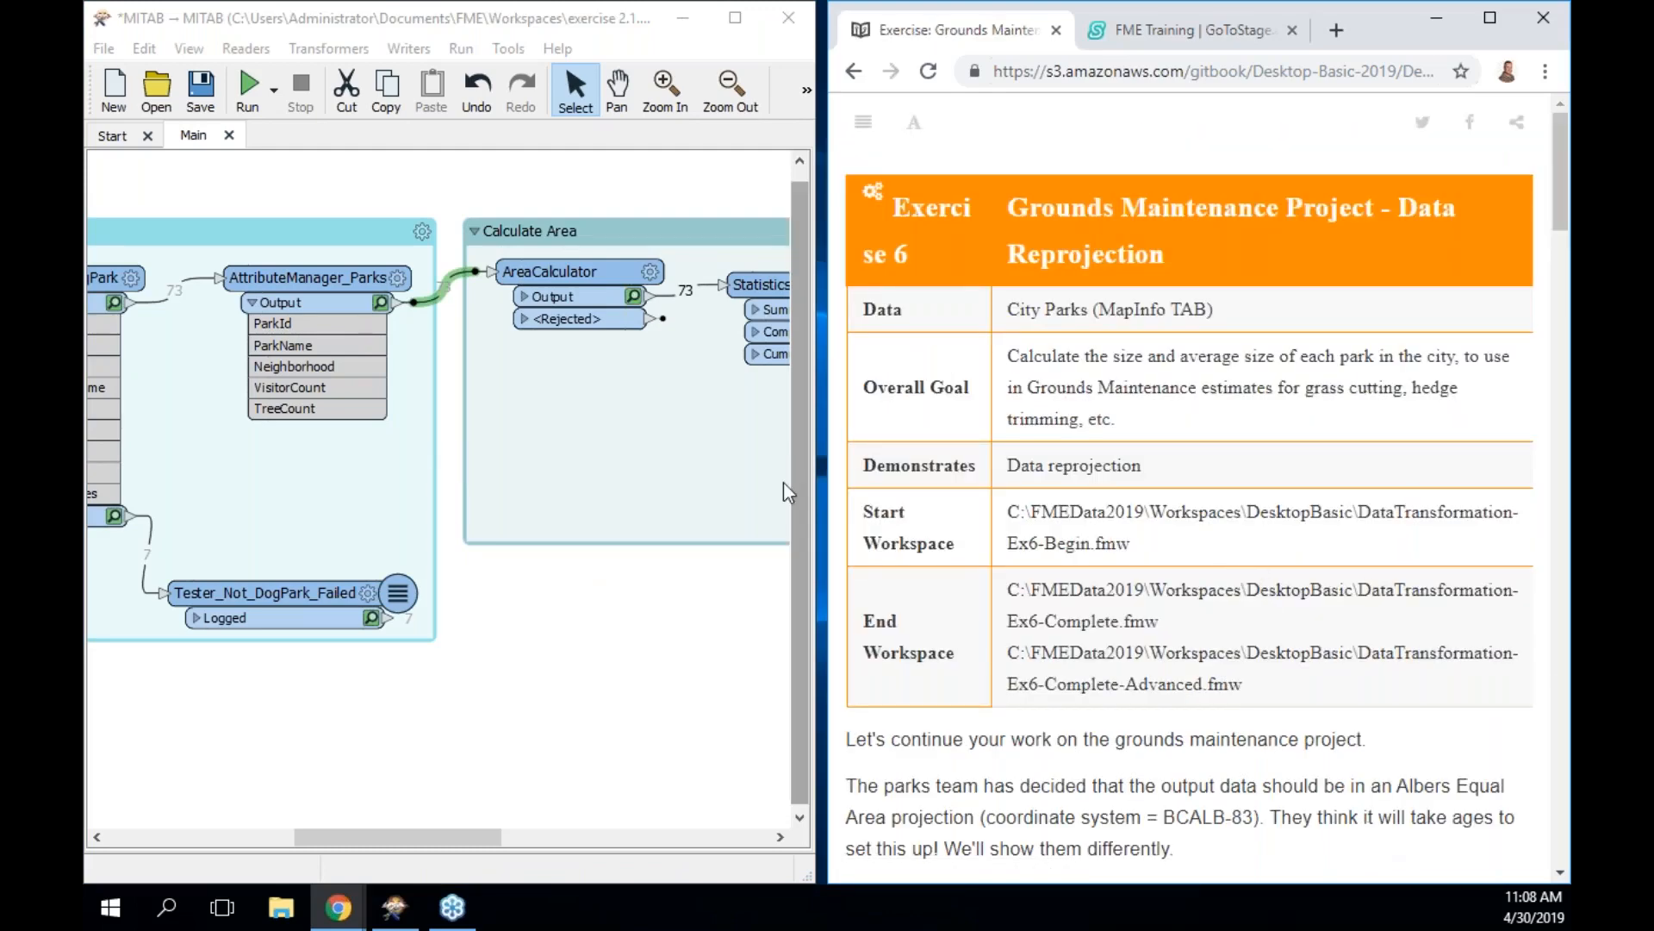
scroll(1325, 723, "down", 5)
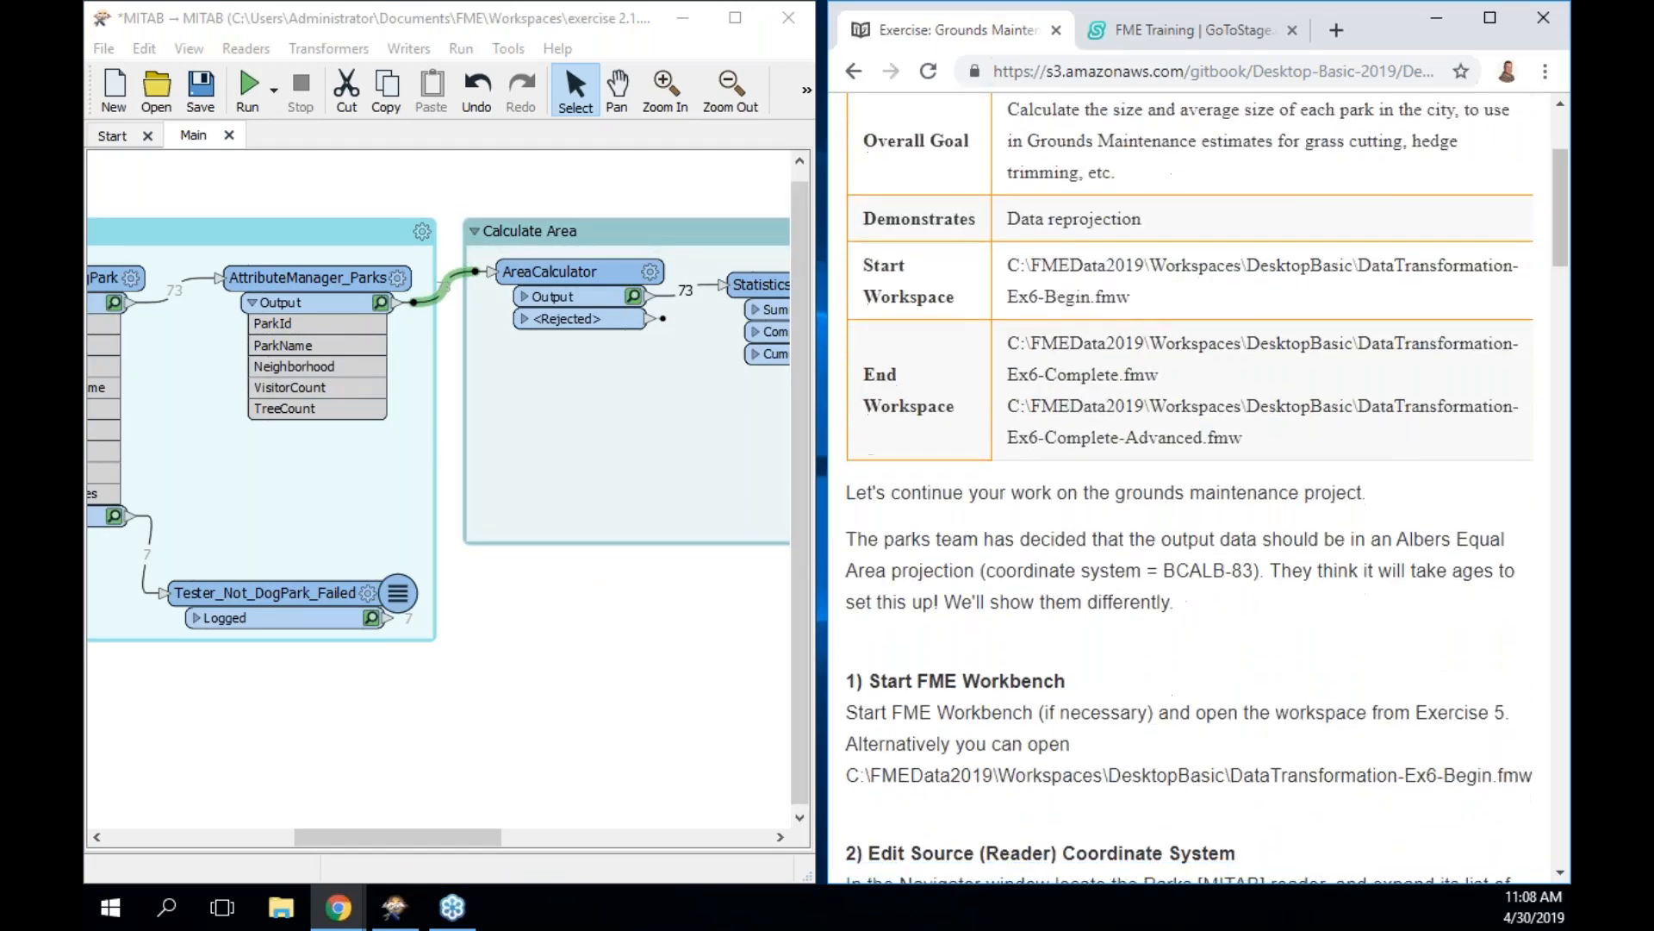
scroll(1208, 489, "down", 1)
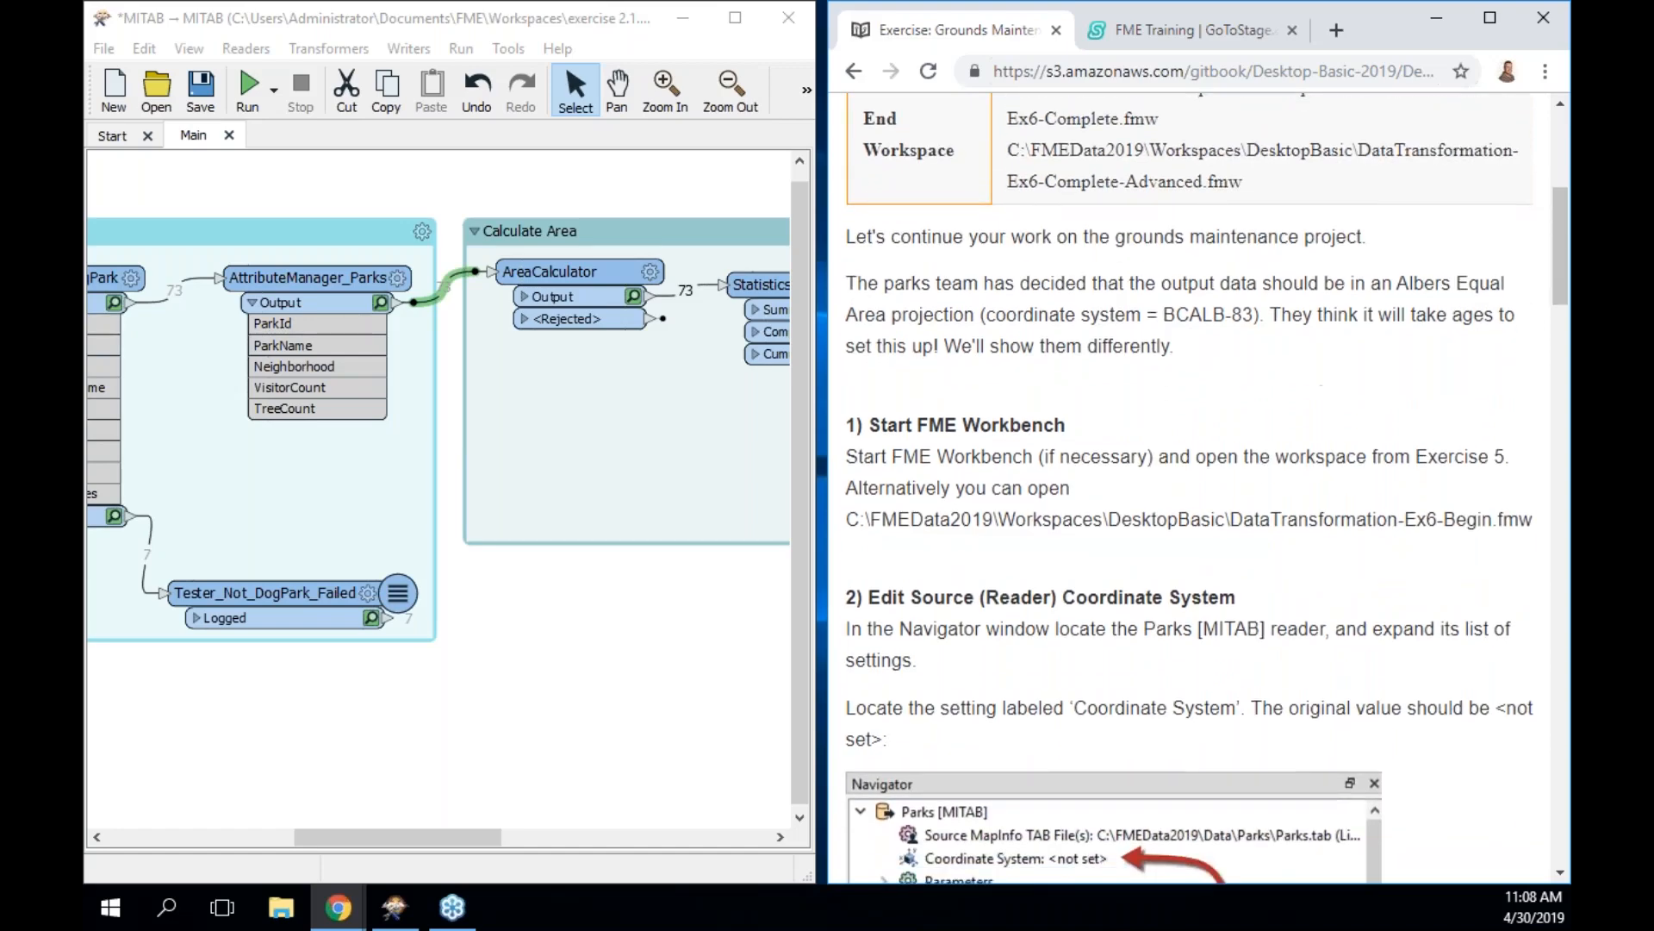
scroll(1189, 487, "up", 6)
scroll(898, 569, "down", 2)
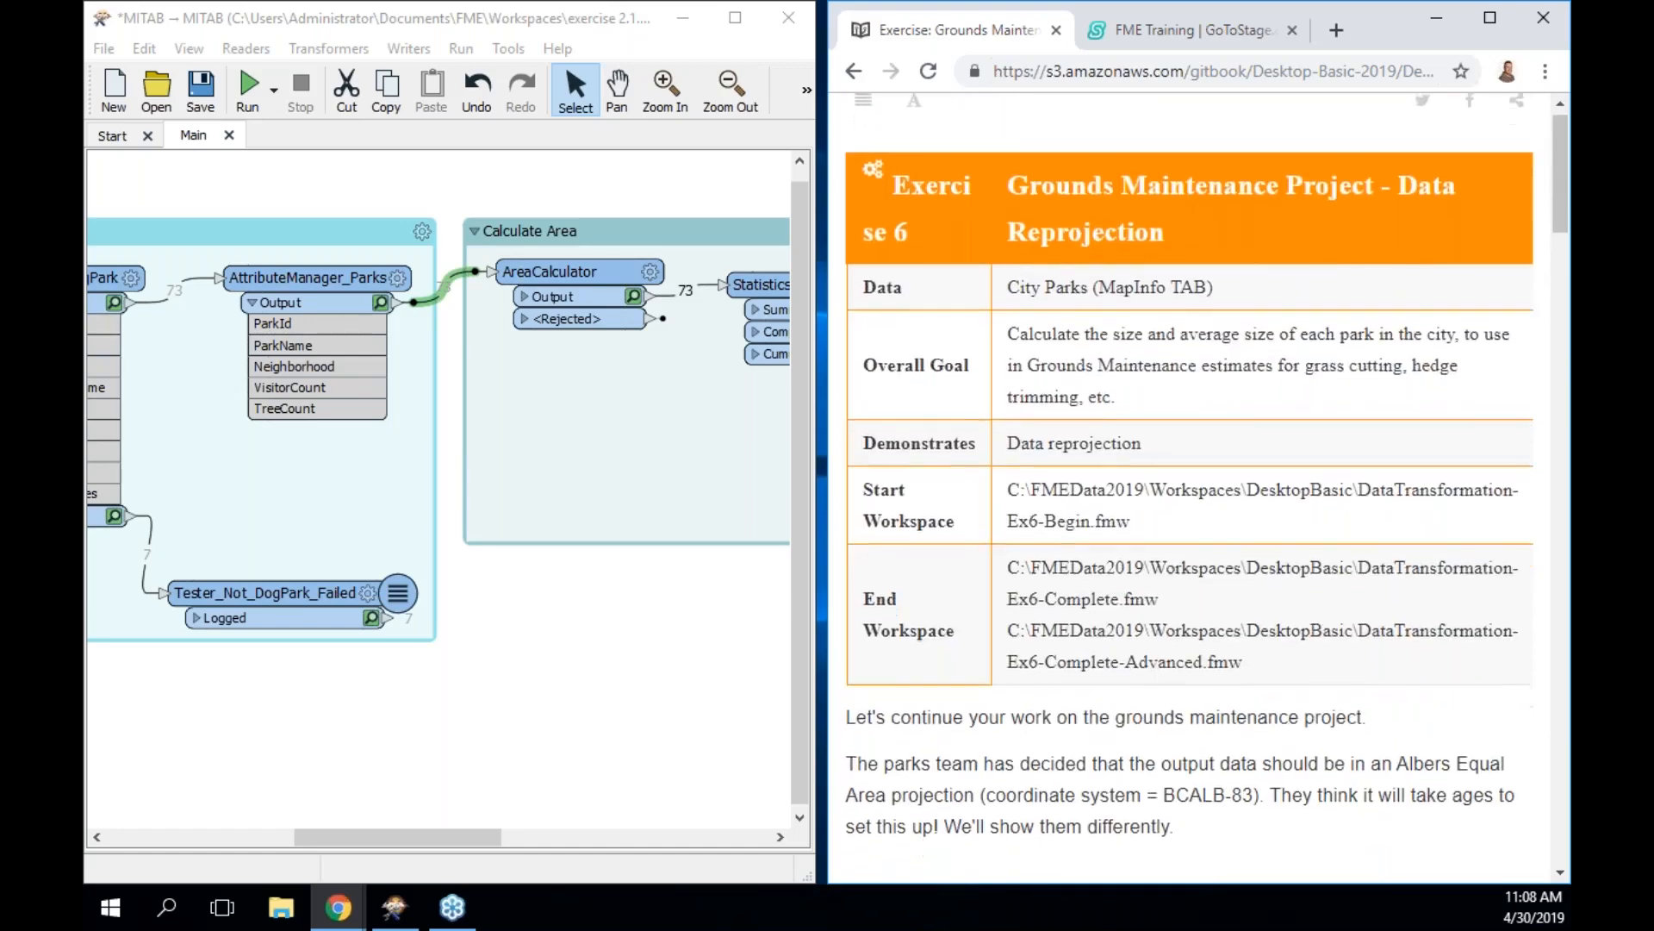
left_click_drag(880, 572, 1366, 573)
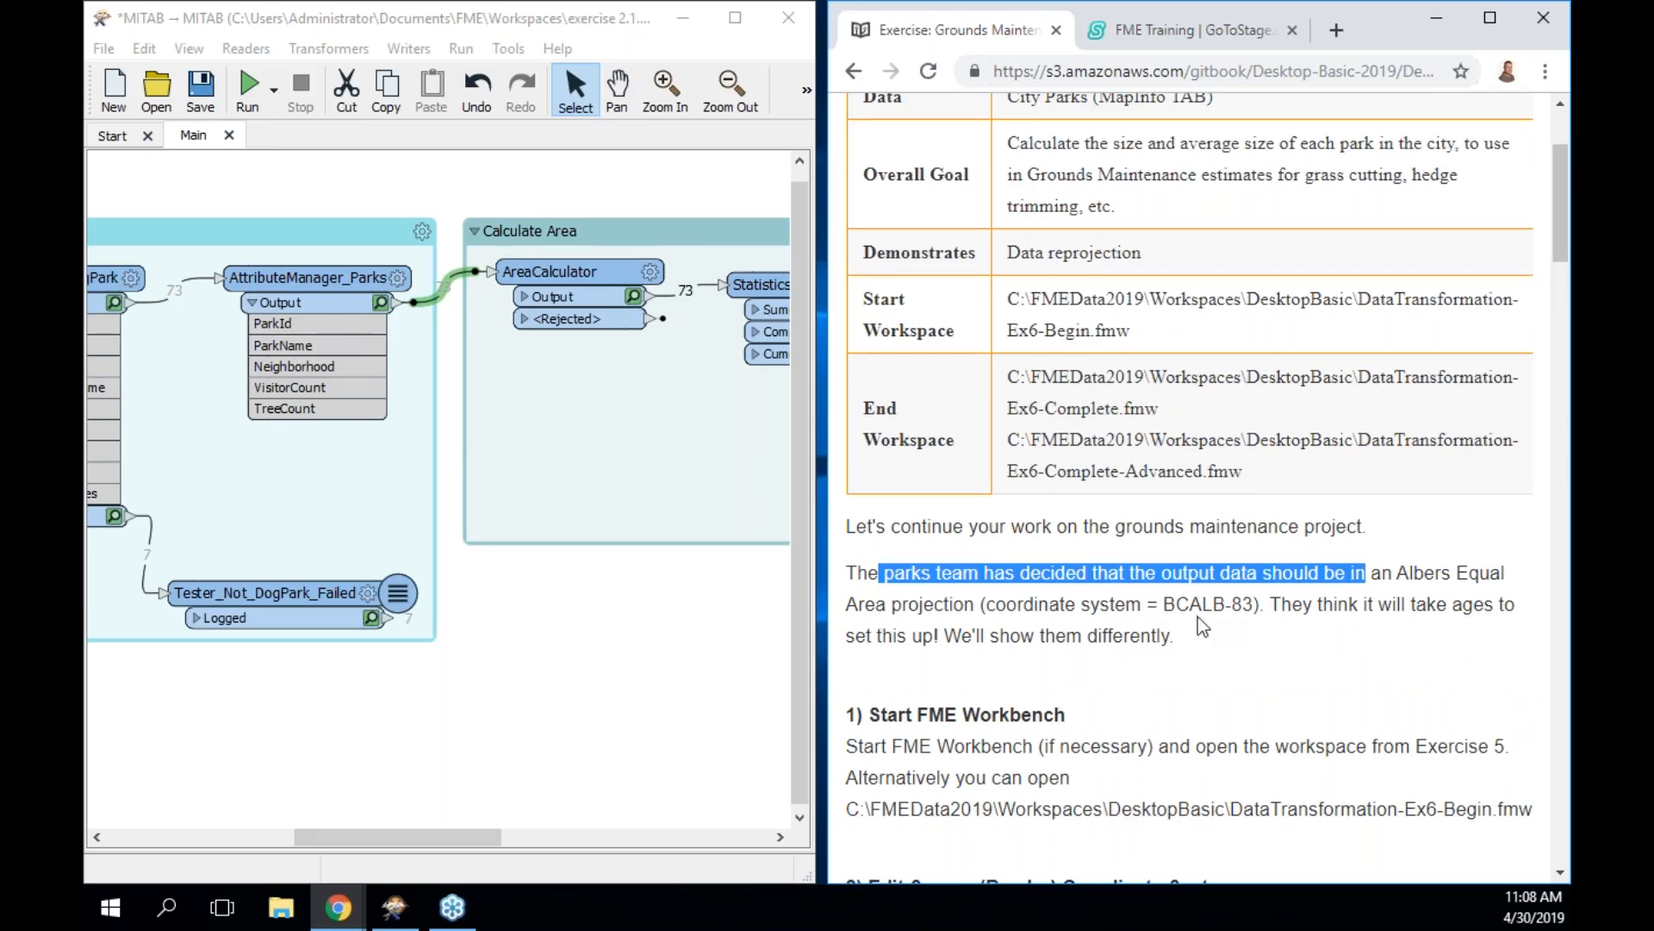
left_click_drag(1164, 602, 1261, 601)
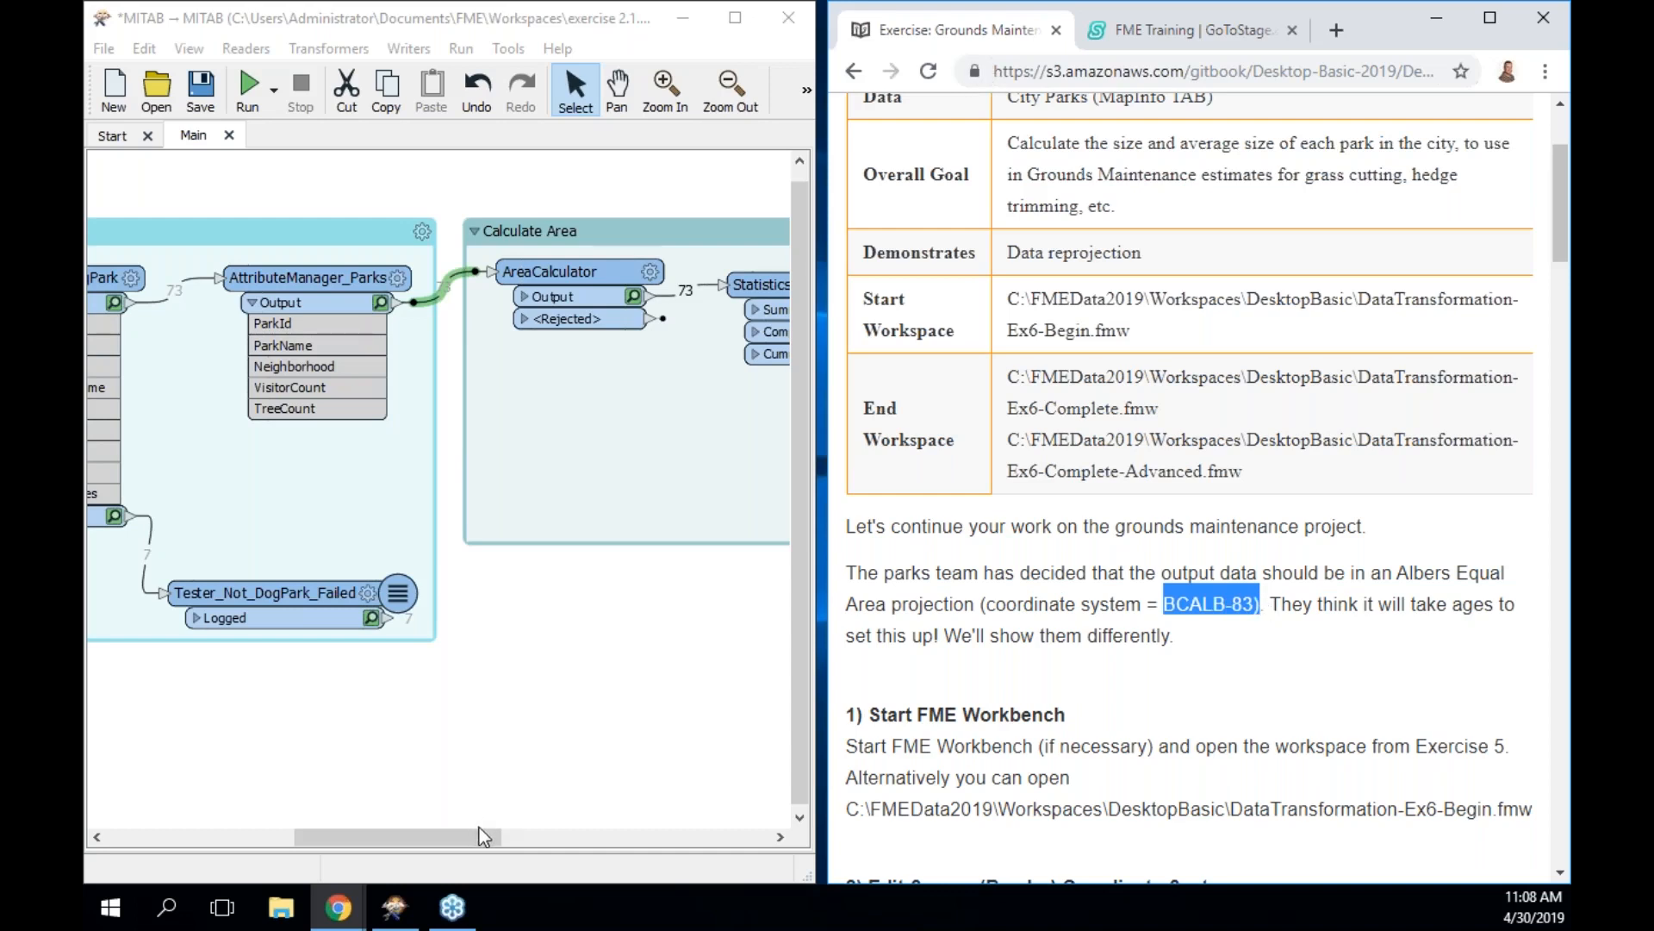
scroll(1025, 675, "down", 2)
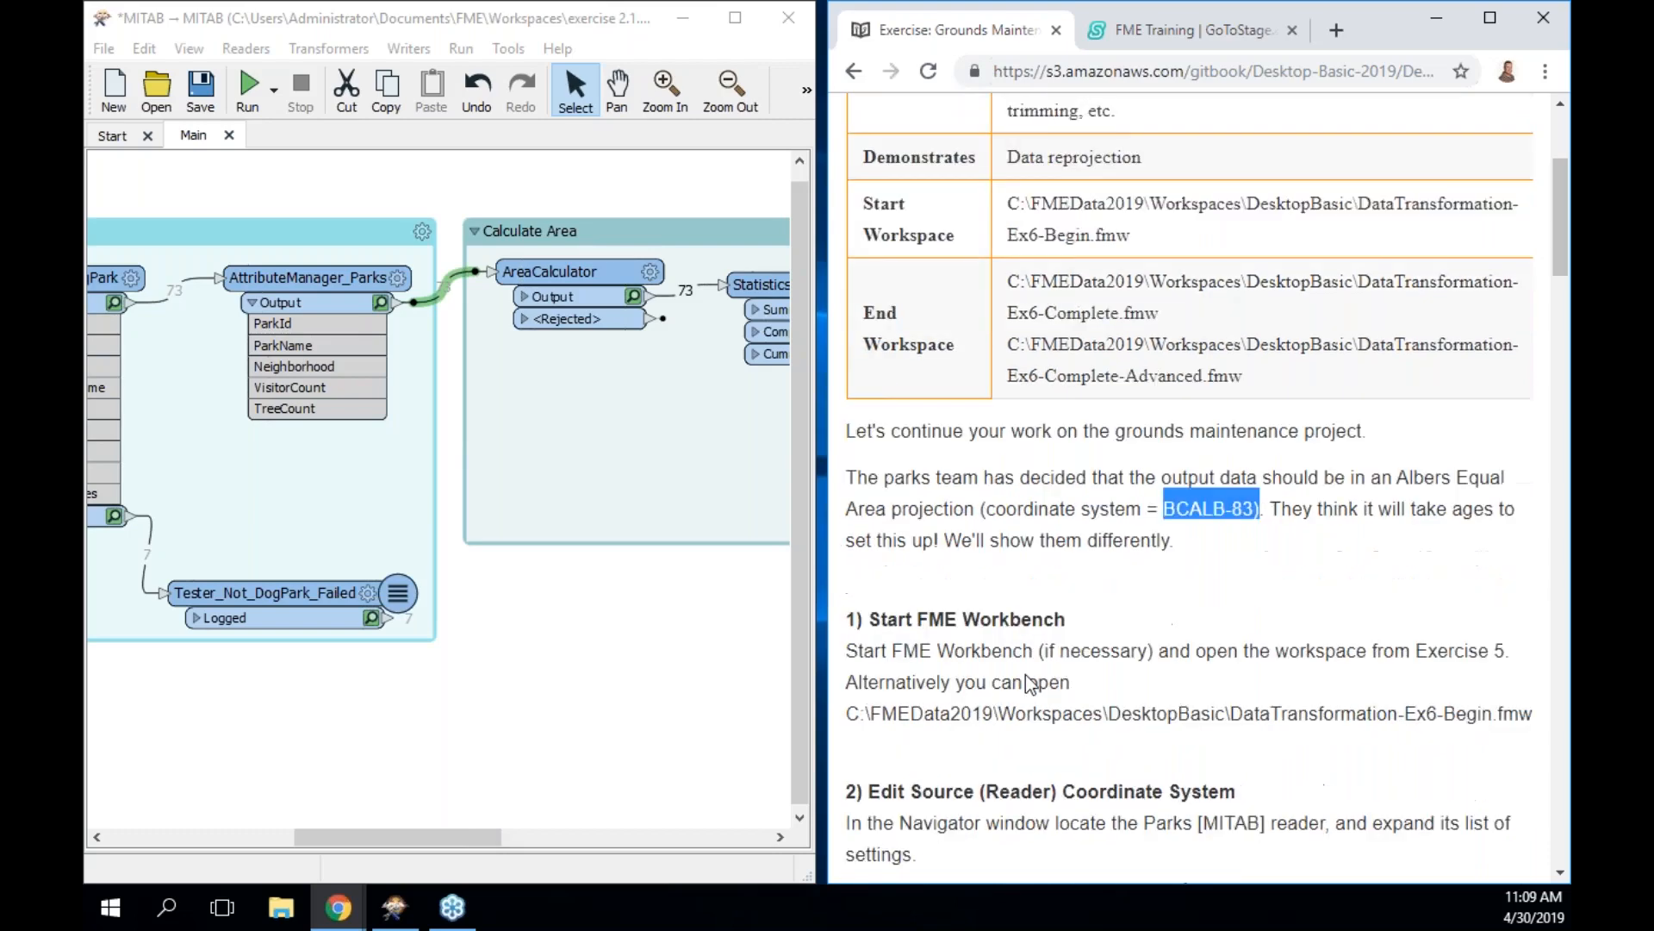
scroll(1025, 681, "down", 5)
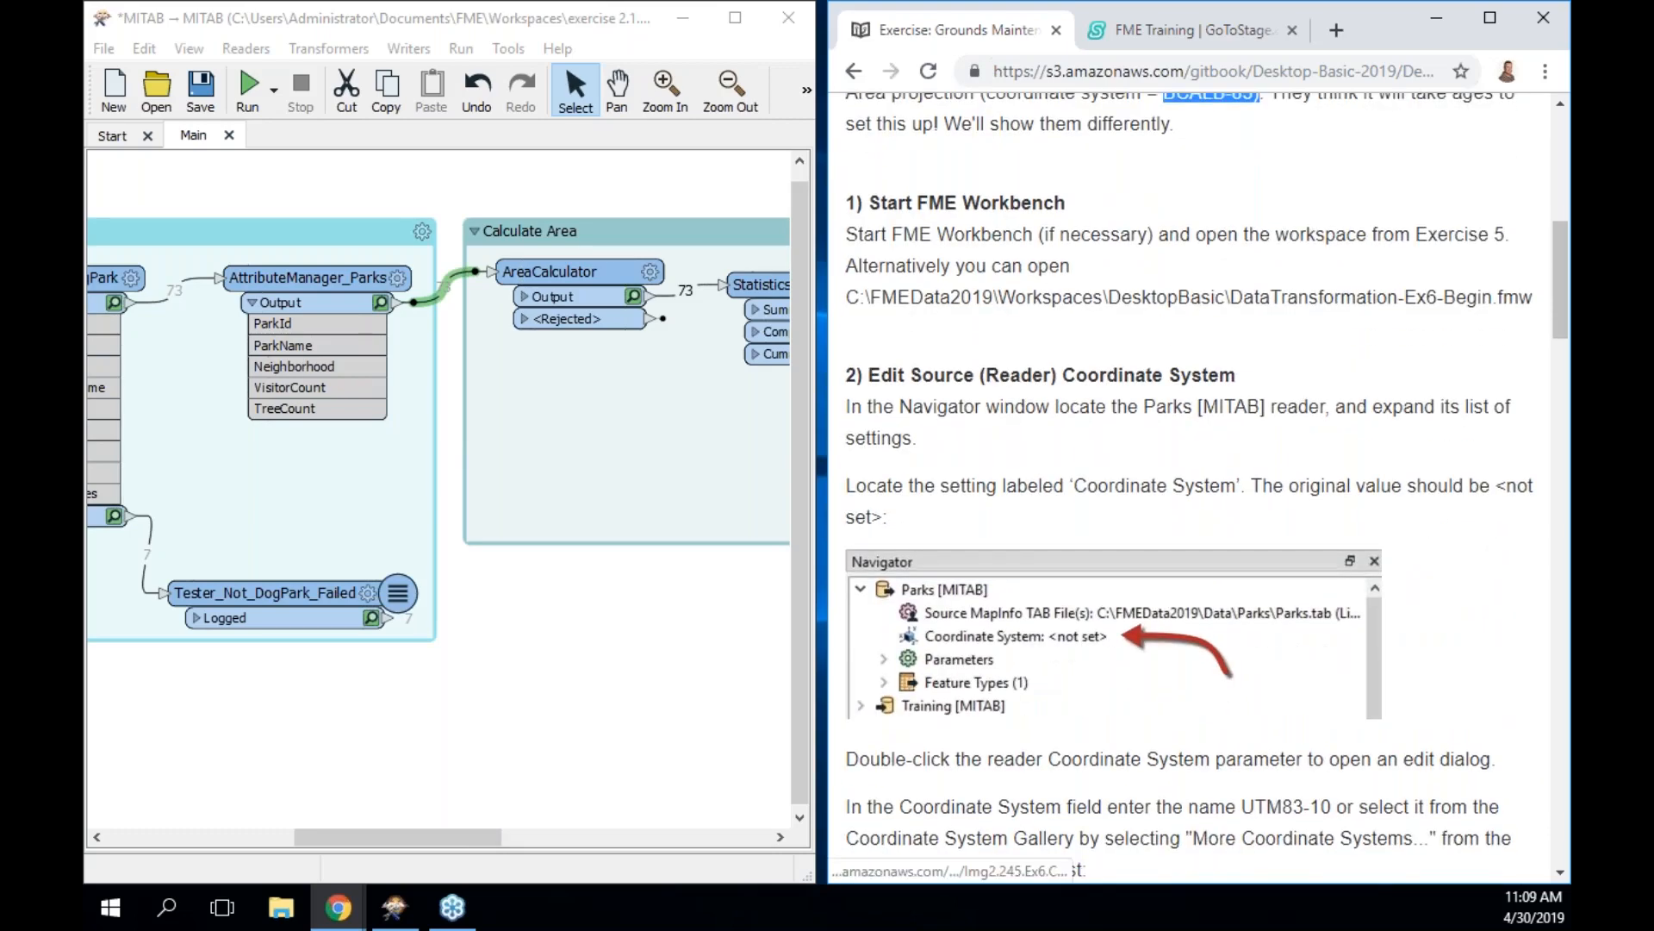
scroll(1026, 681, "down", 2)
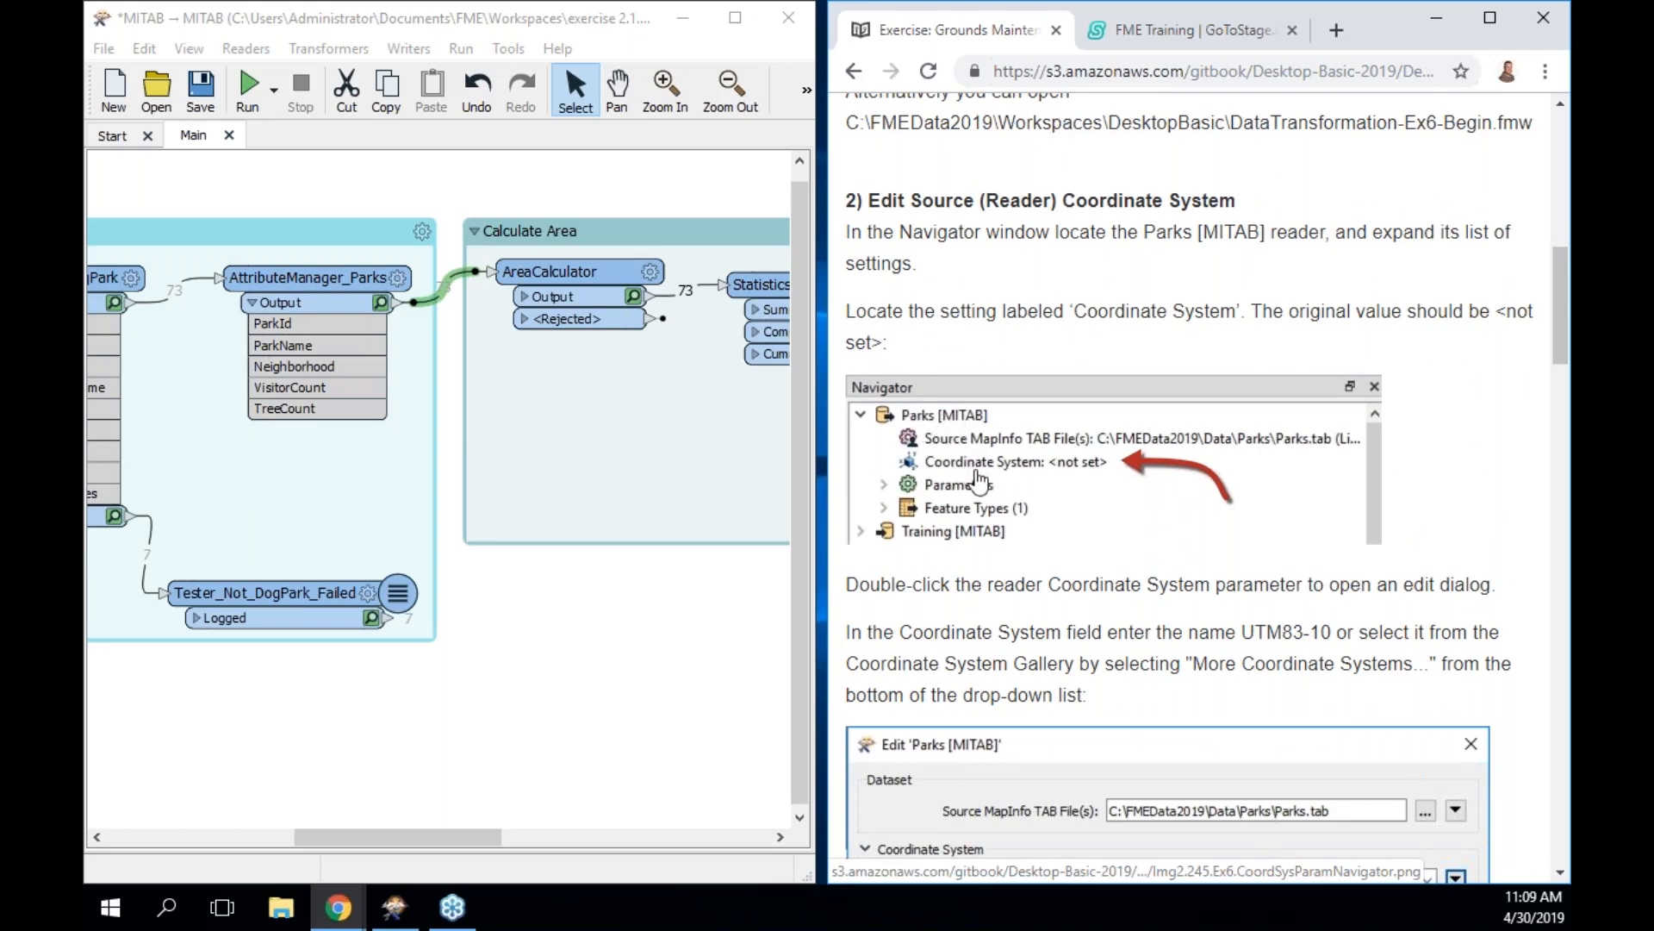
Read the Exercise 6 instructions on the reader coordinate system, the tip about unset values, and the destination (writer) coordinate system
scroll(1053, 485, "down", 2)
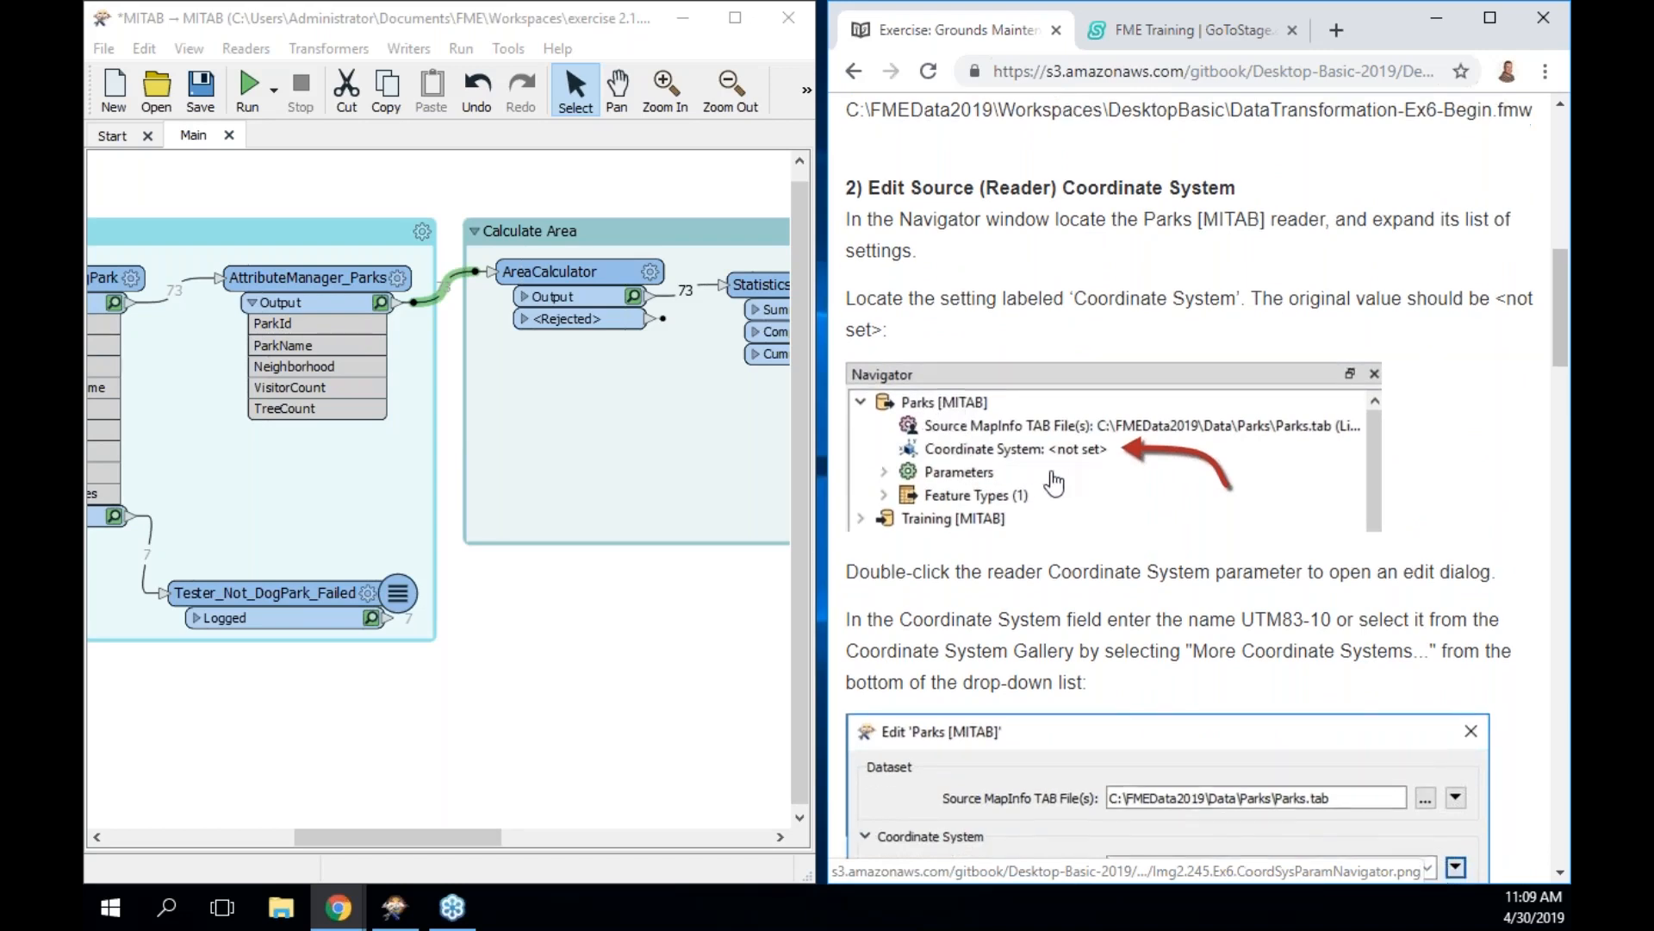
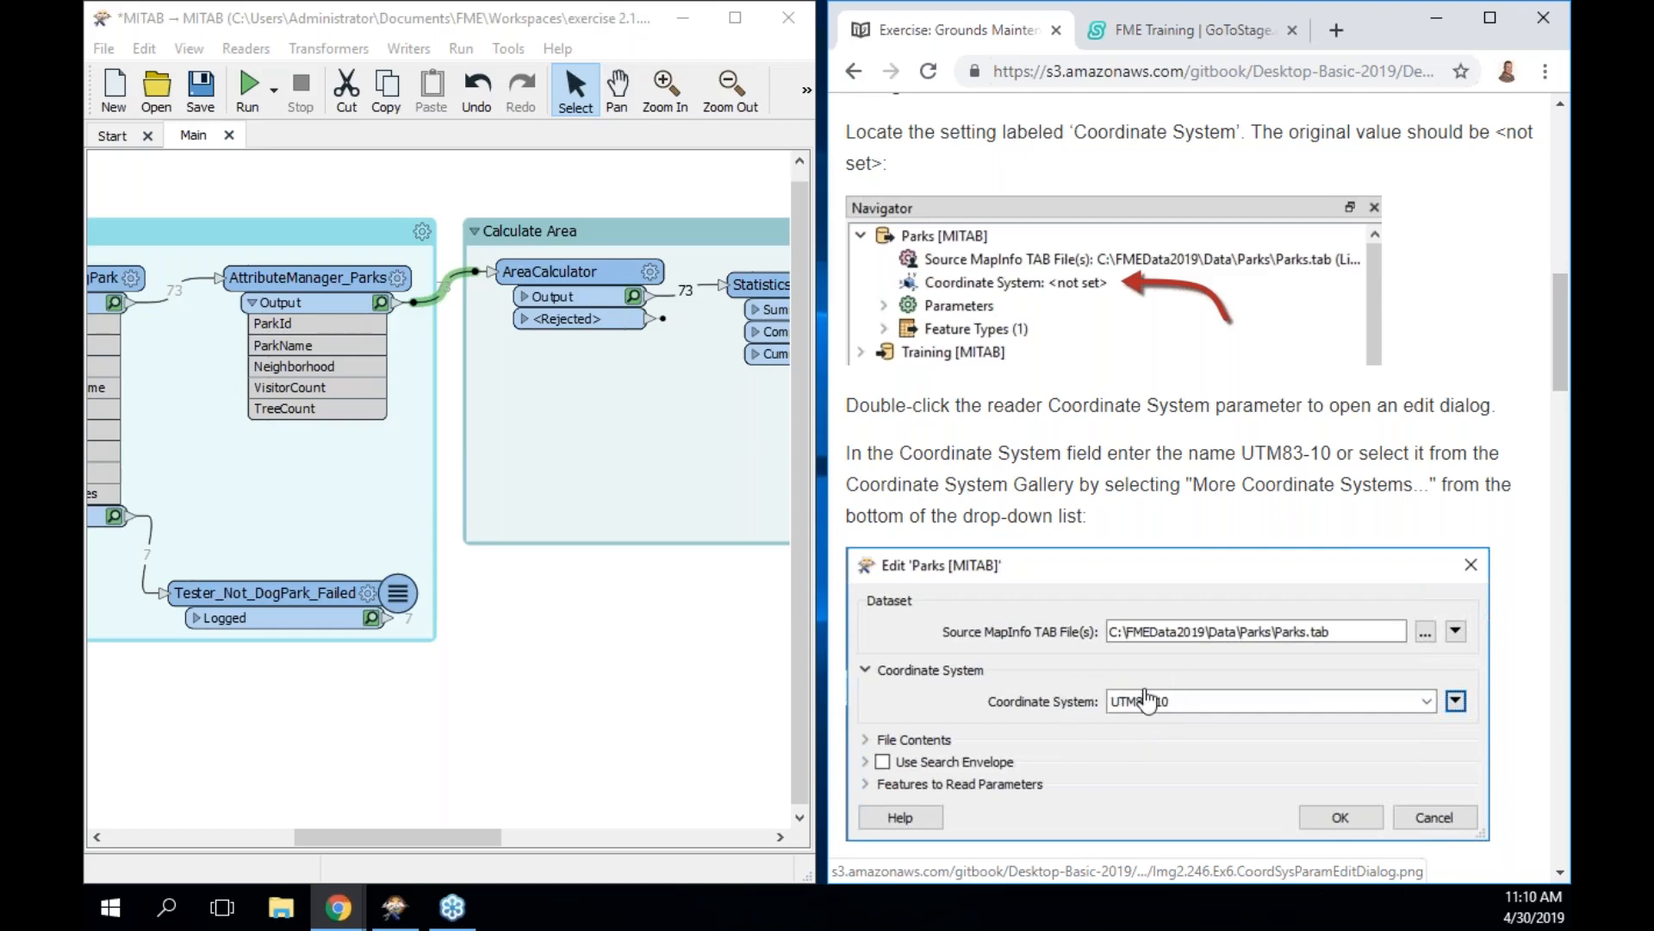
scroll(1147, 699, "down", 4)
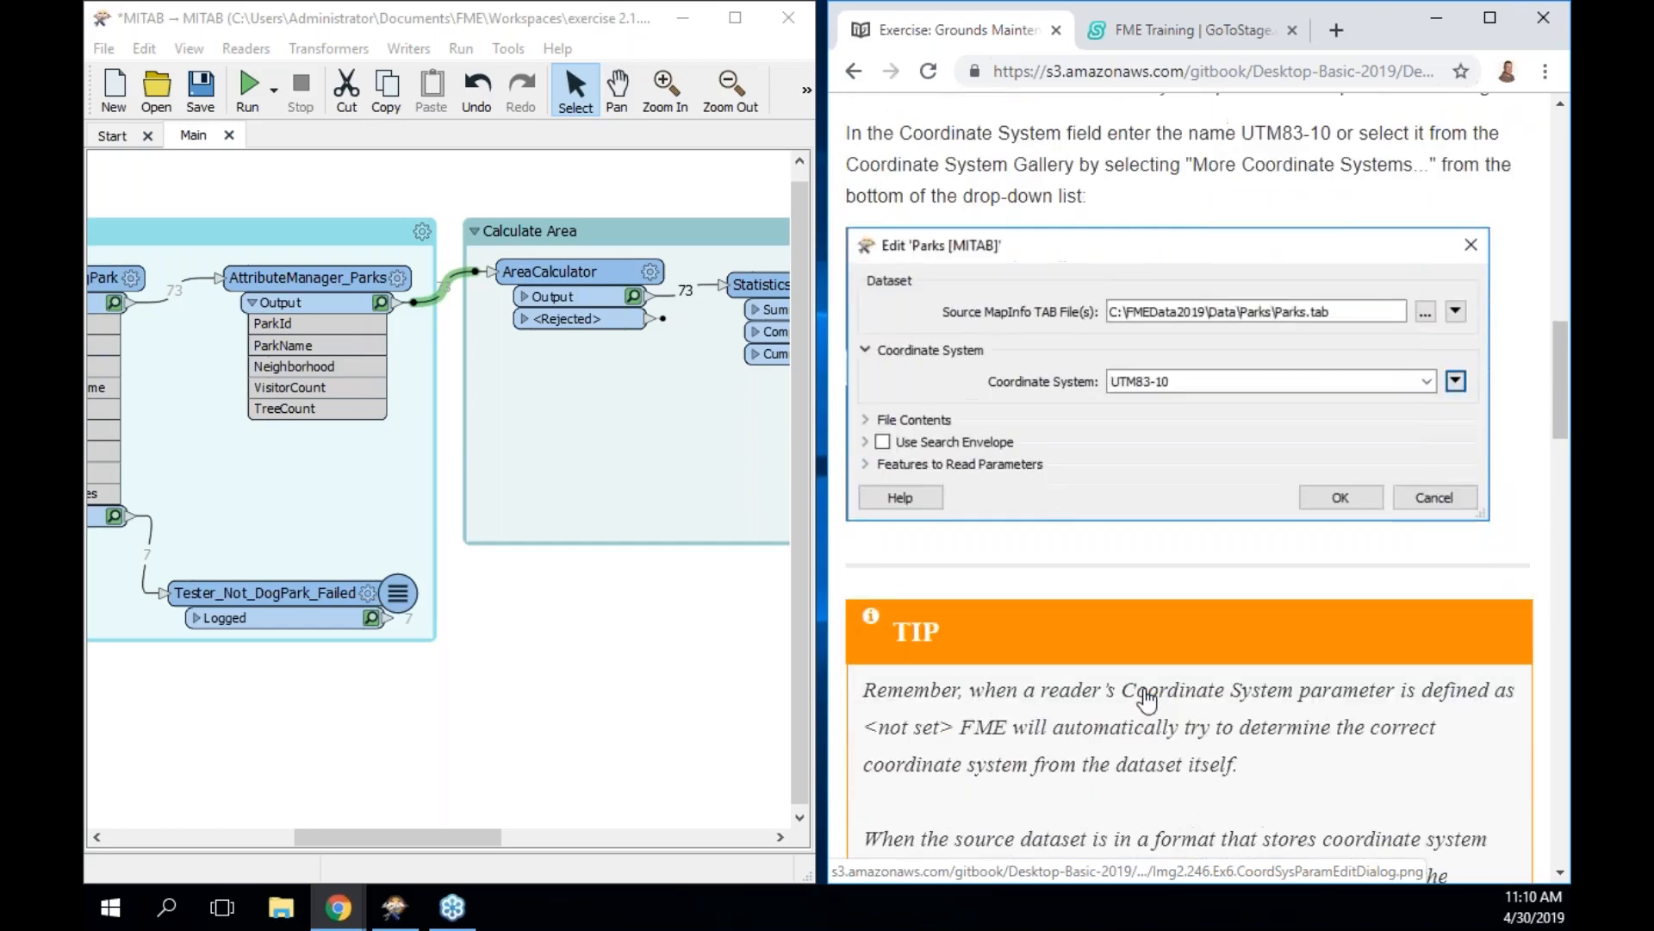
scroll(1147, 700, "down", 6)
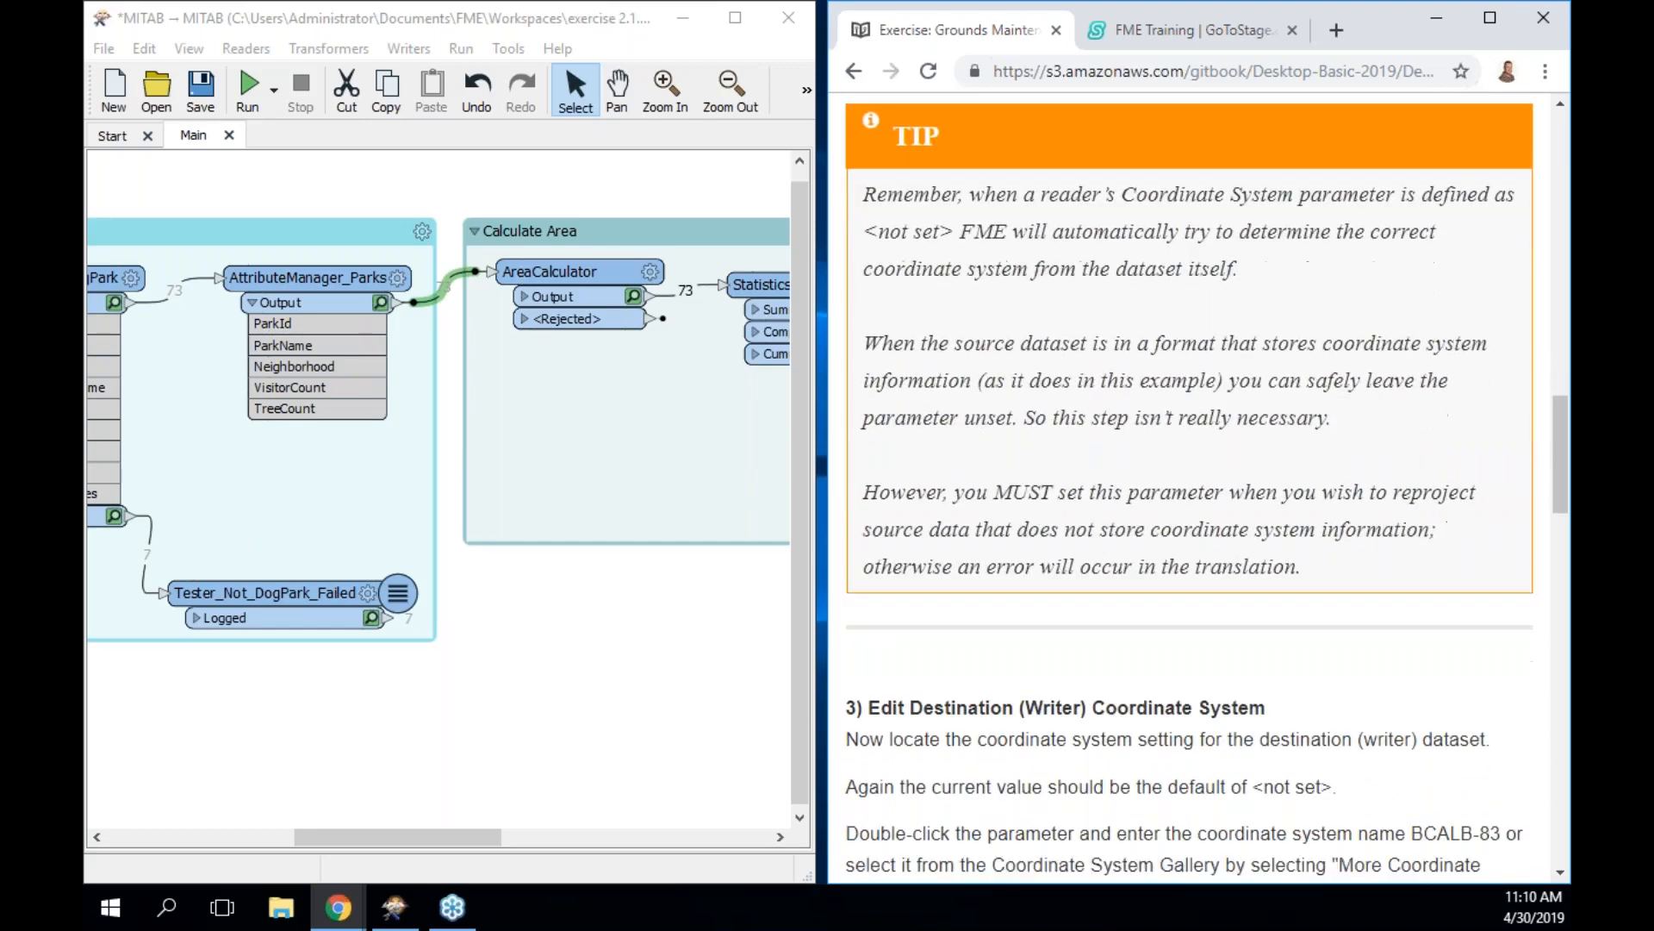
scroll(1146, 700, "down", 6)
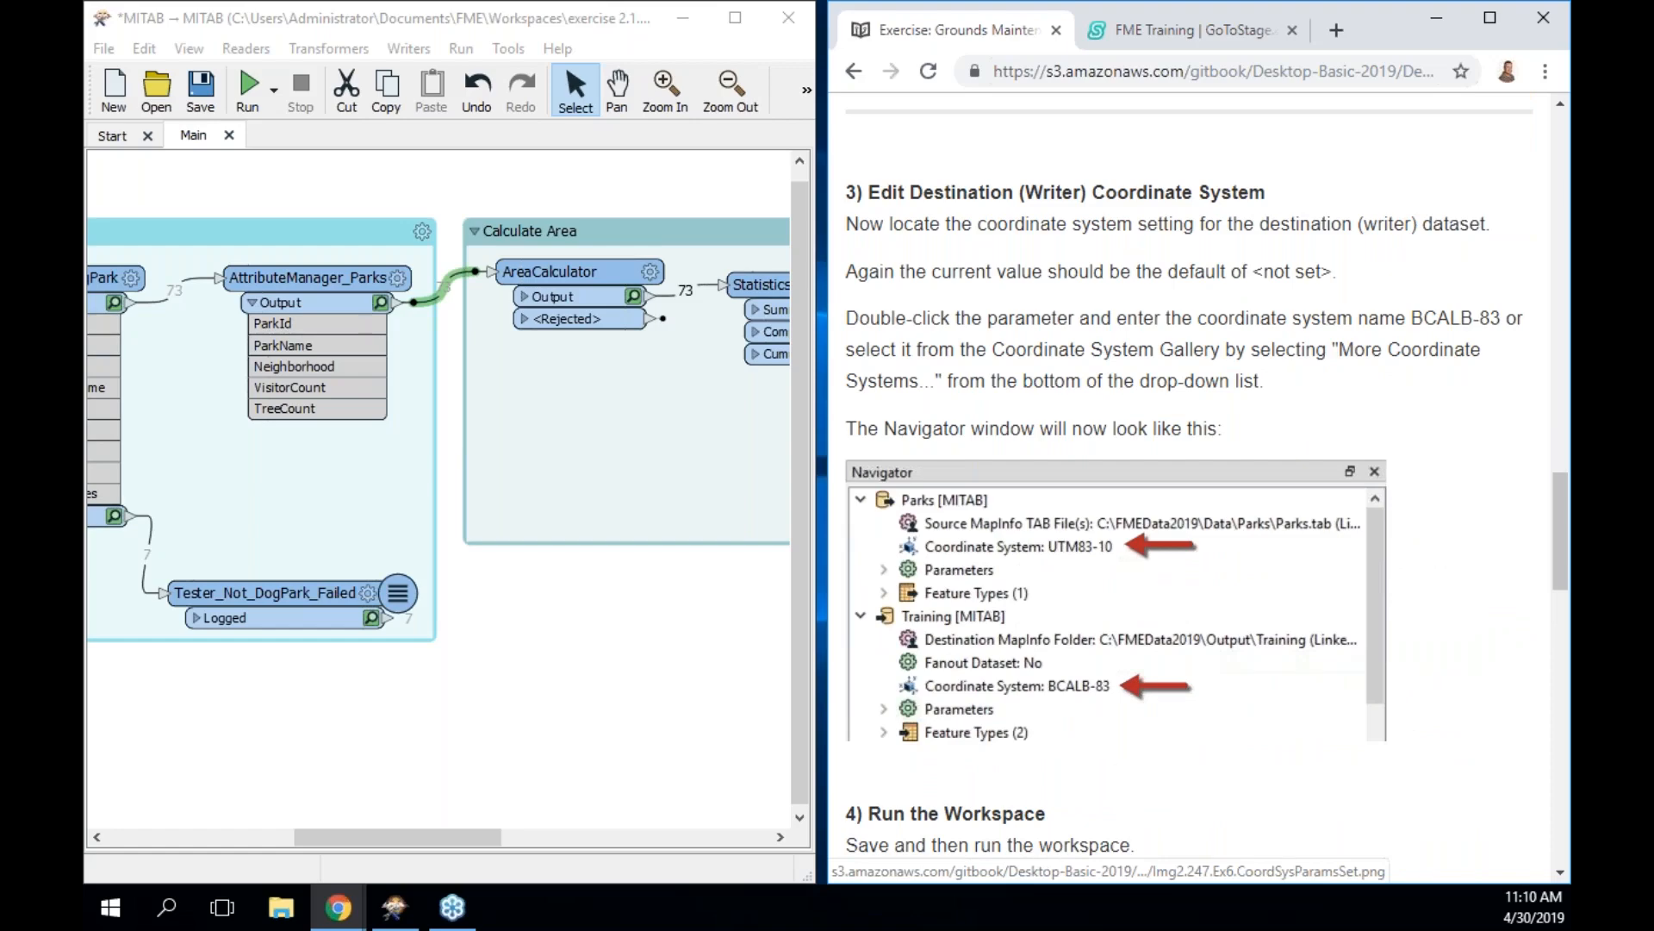
Dock the Navigator and Parameter Editor side by side below the canvas and narrow the Workbench window to fit beside the browser
left_click(679, 617)
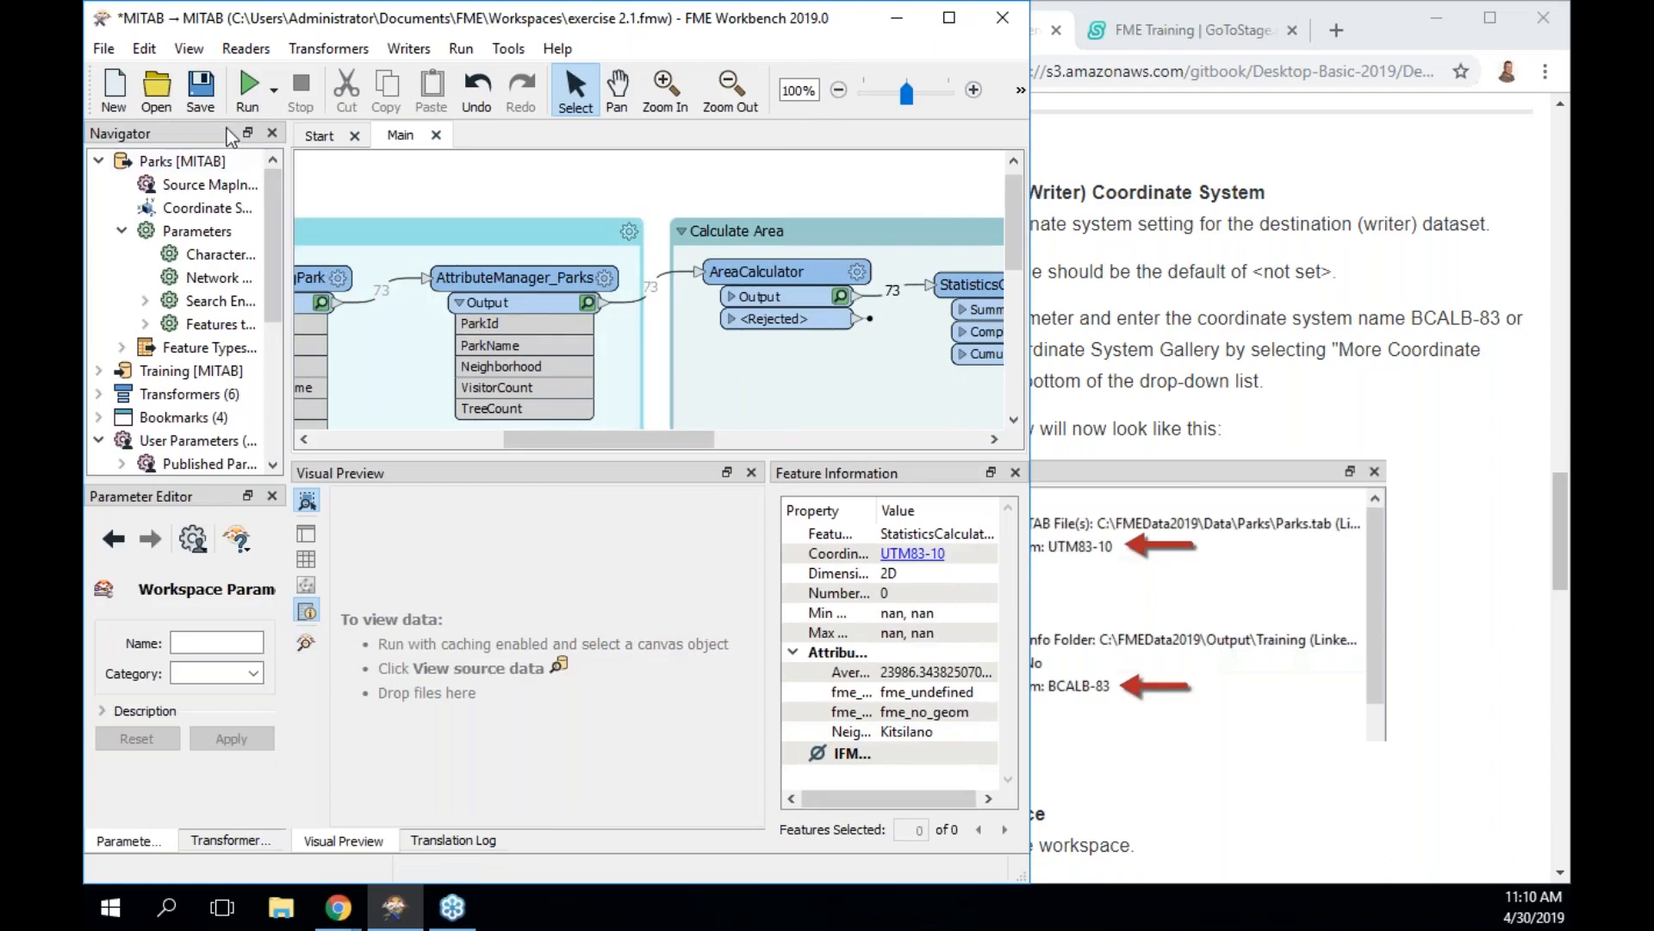
left_click_drag(155, 133, 456, 539)
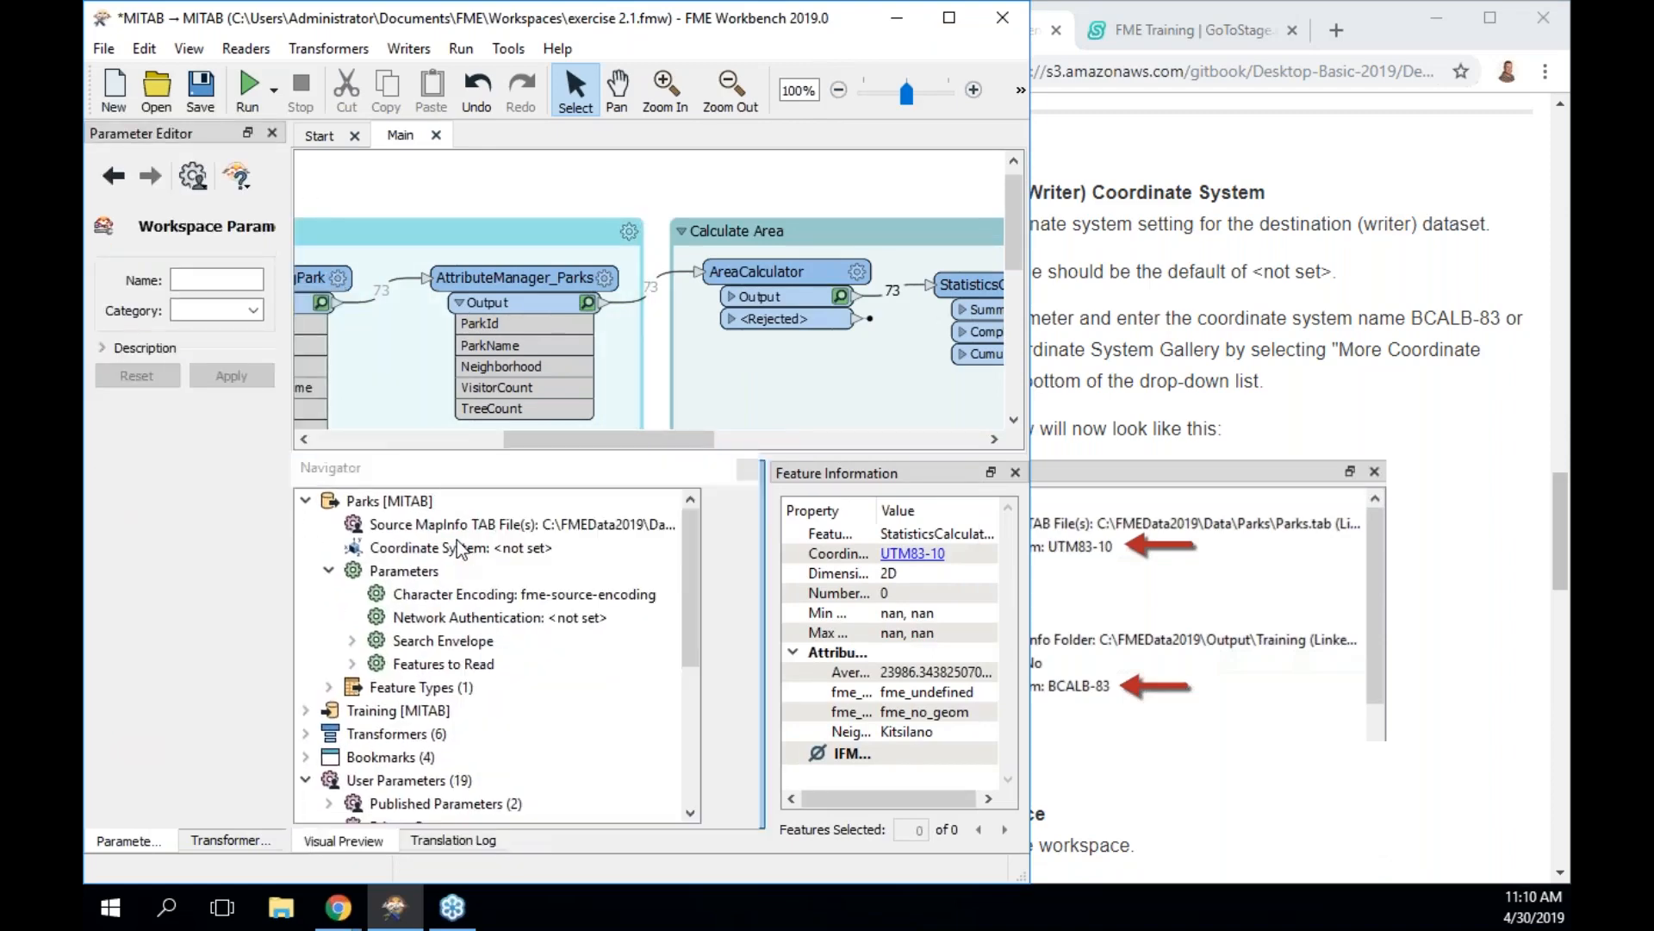
left_click_drag(198, 127, 829, 540)
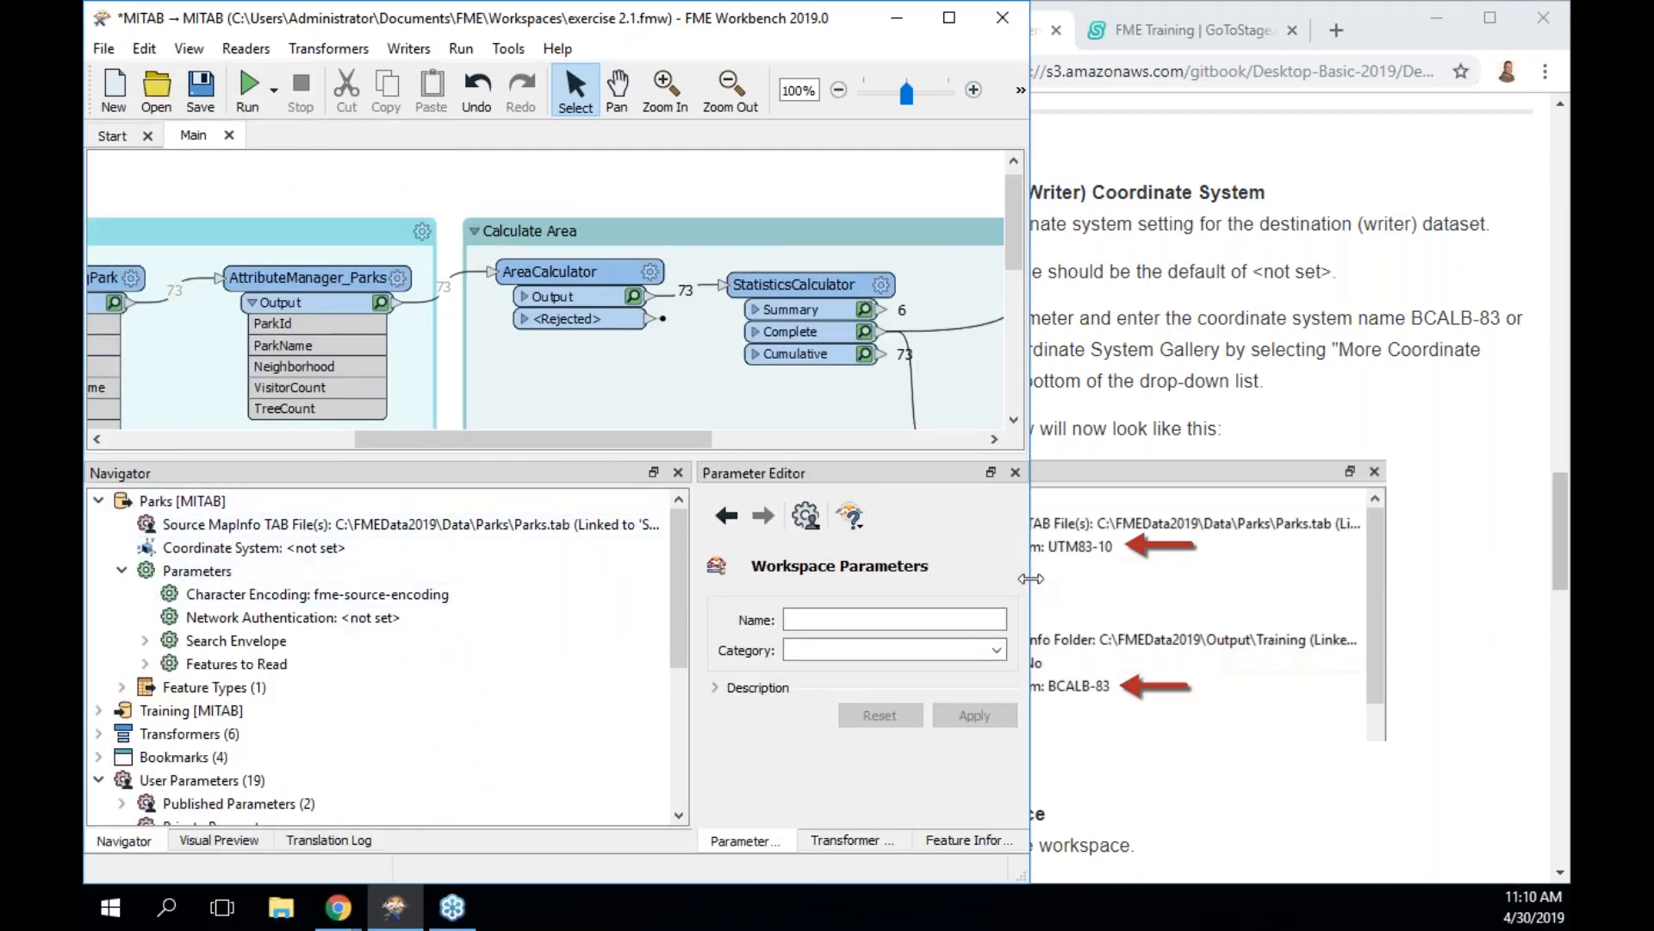
left_click_drag(1022, 579, 756, 588)
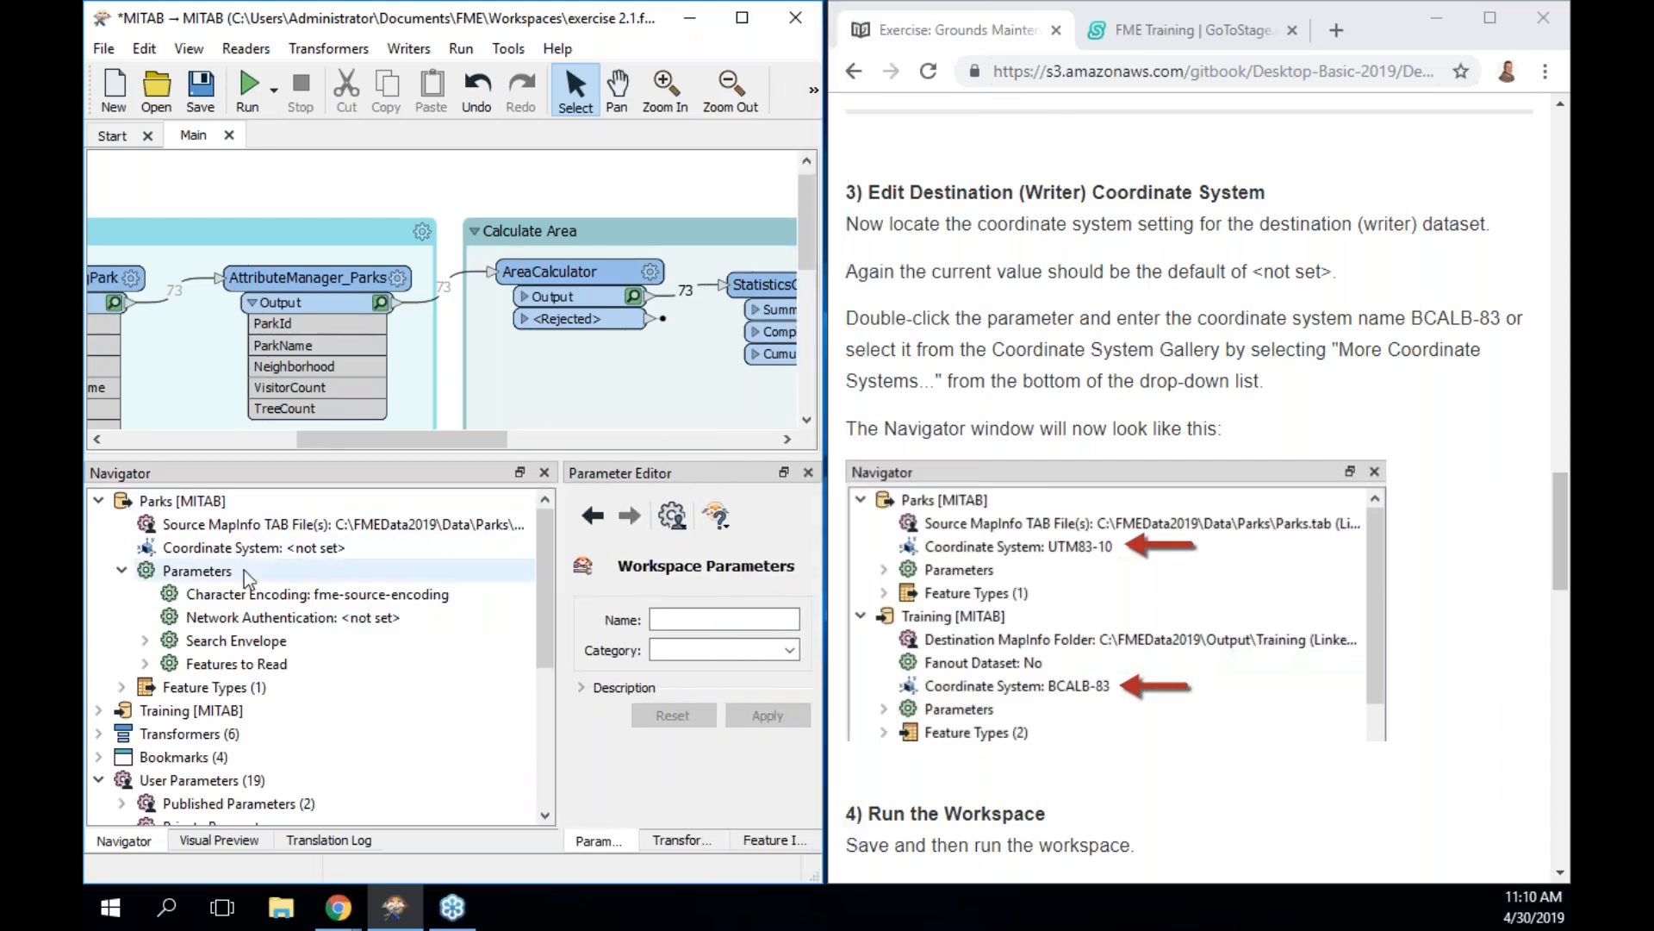
Collapse the Parks [MITAB] reader in the Navigator and close the Visual Preview and Translation Log windows
left_click(99, 500)
left_click(181, 500)
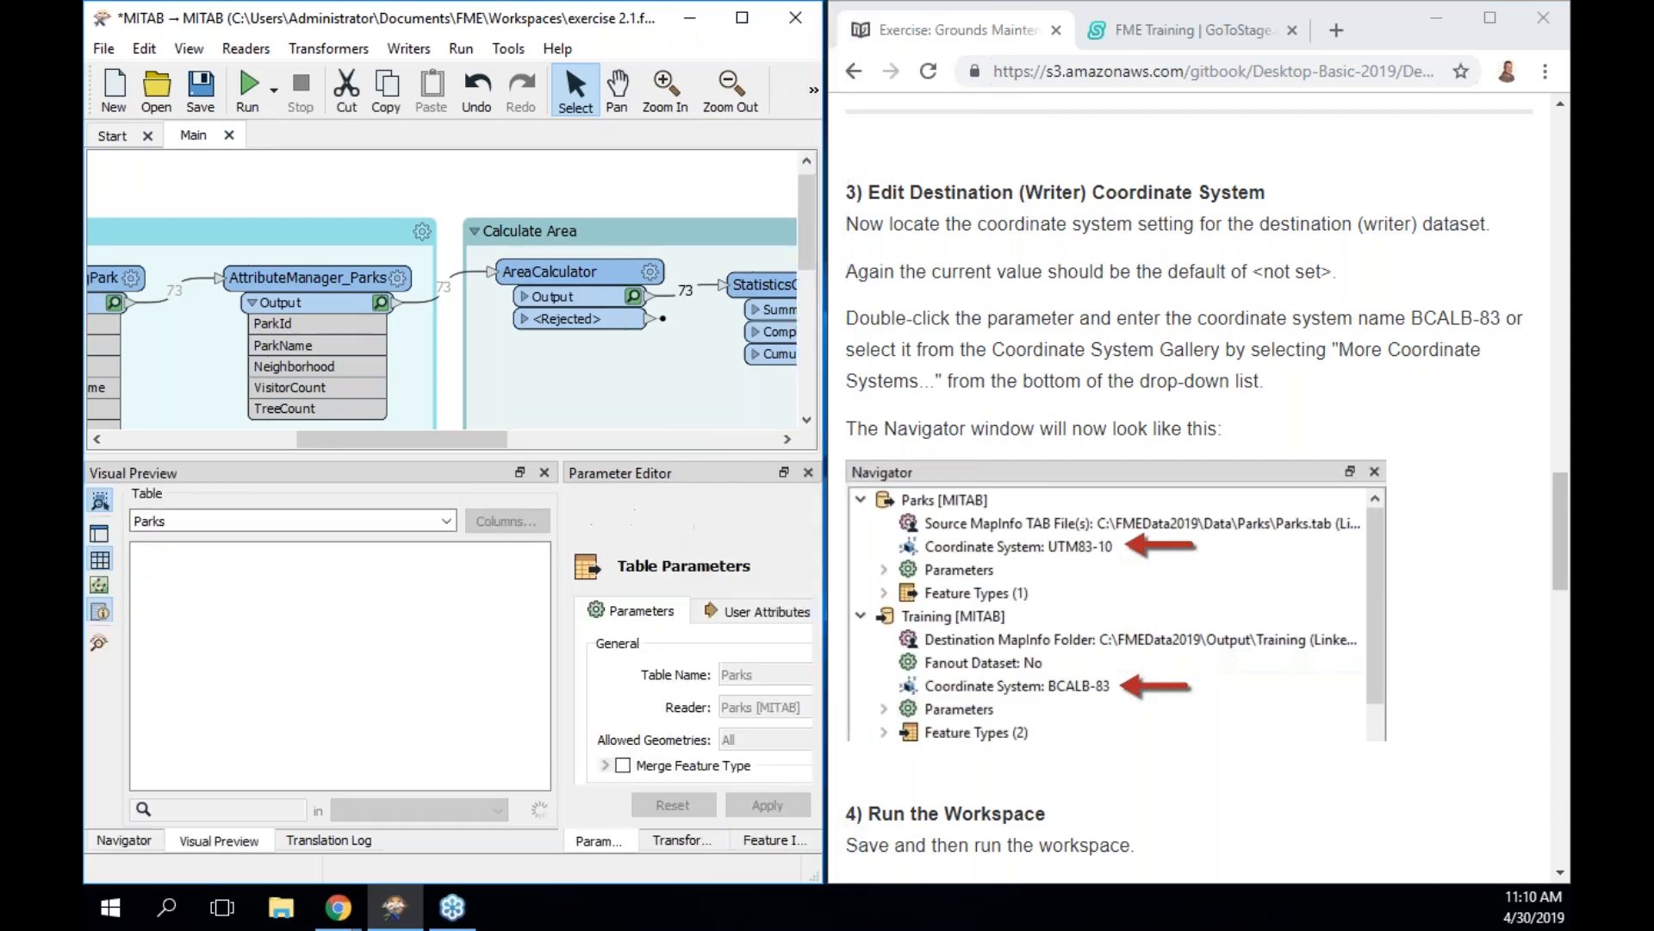
left_click(545, 473)
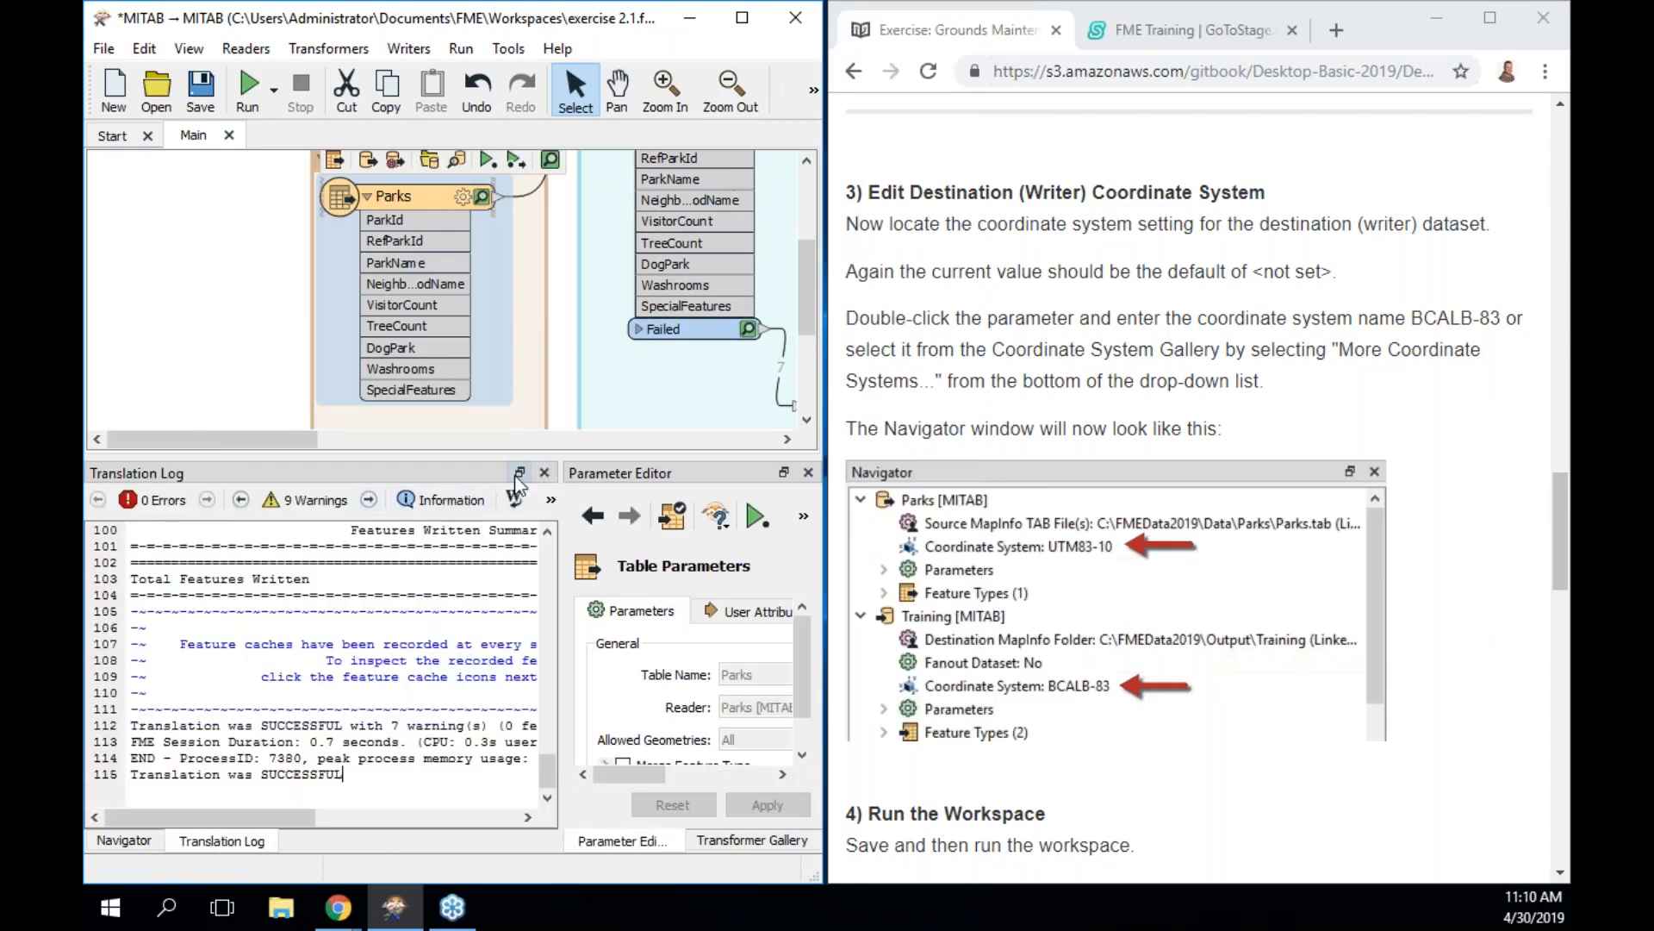
left_click(544, 472)
Set the Training [MITAB] writer's coordinate system to BCALB-83
left_click(233, 524)
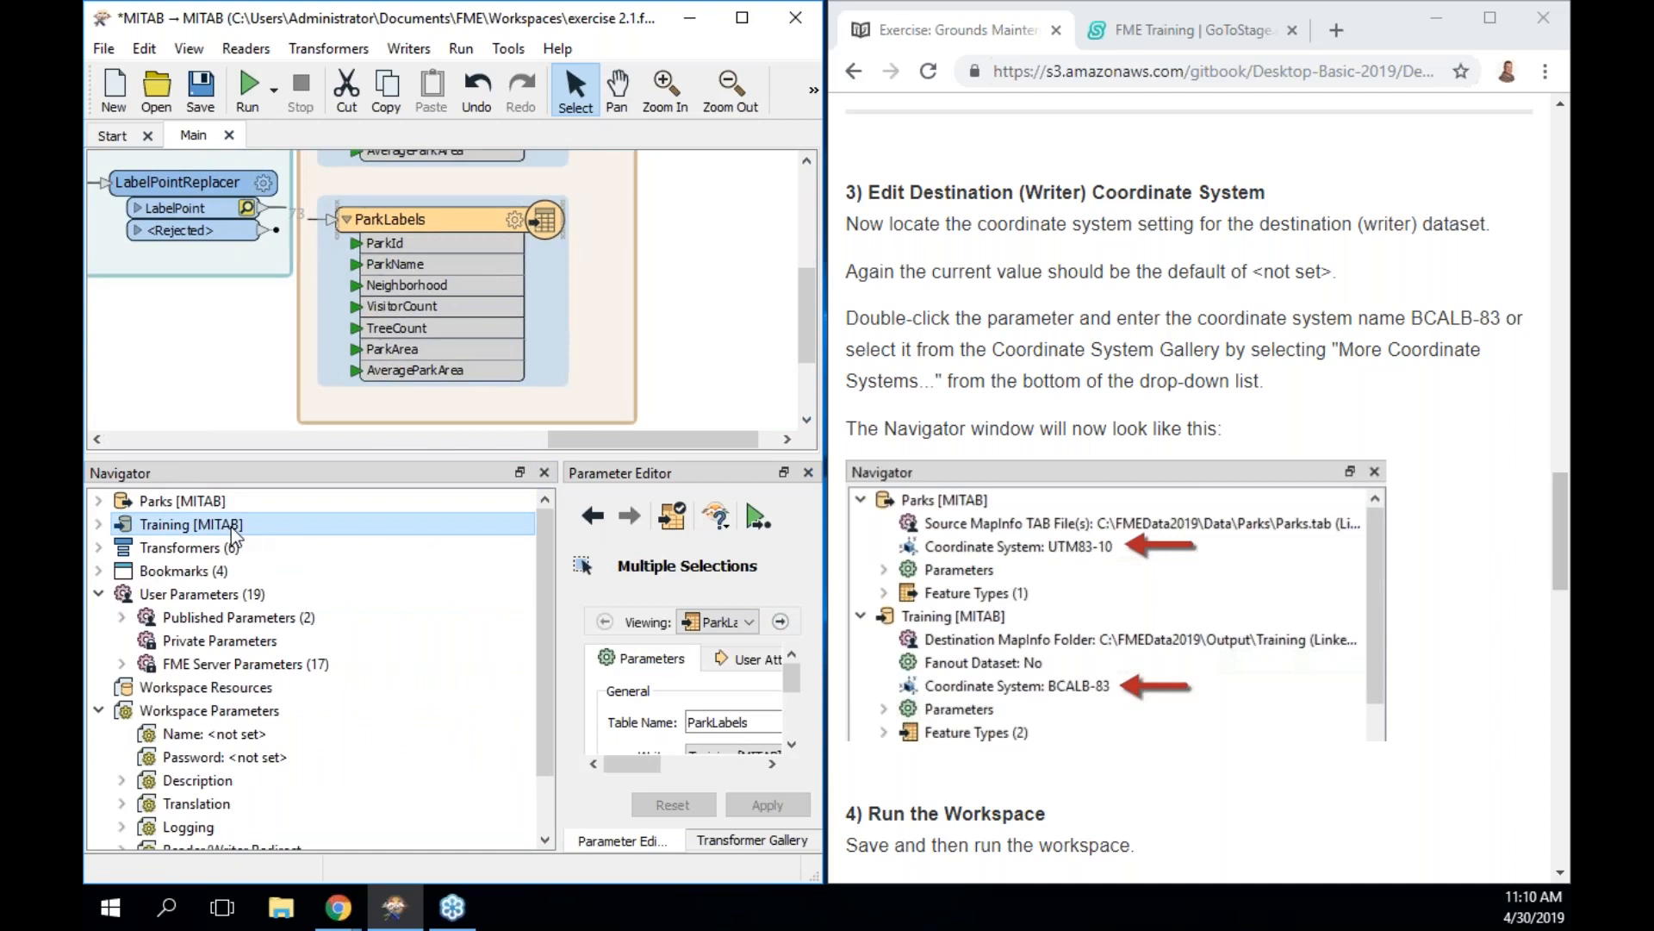
left_click(98, 525)
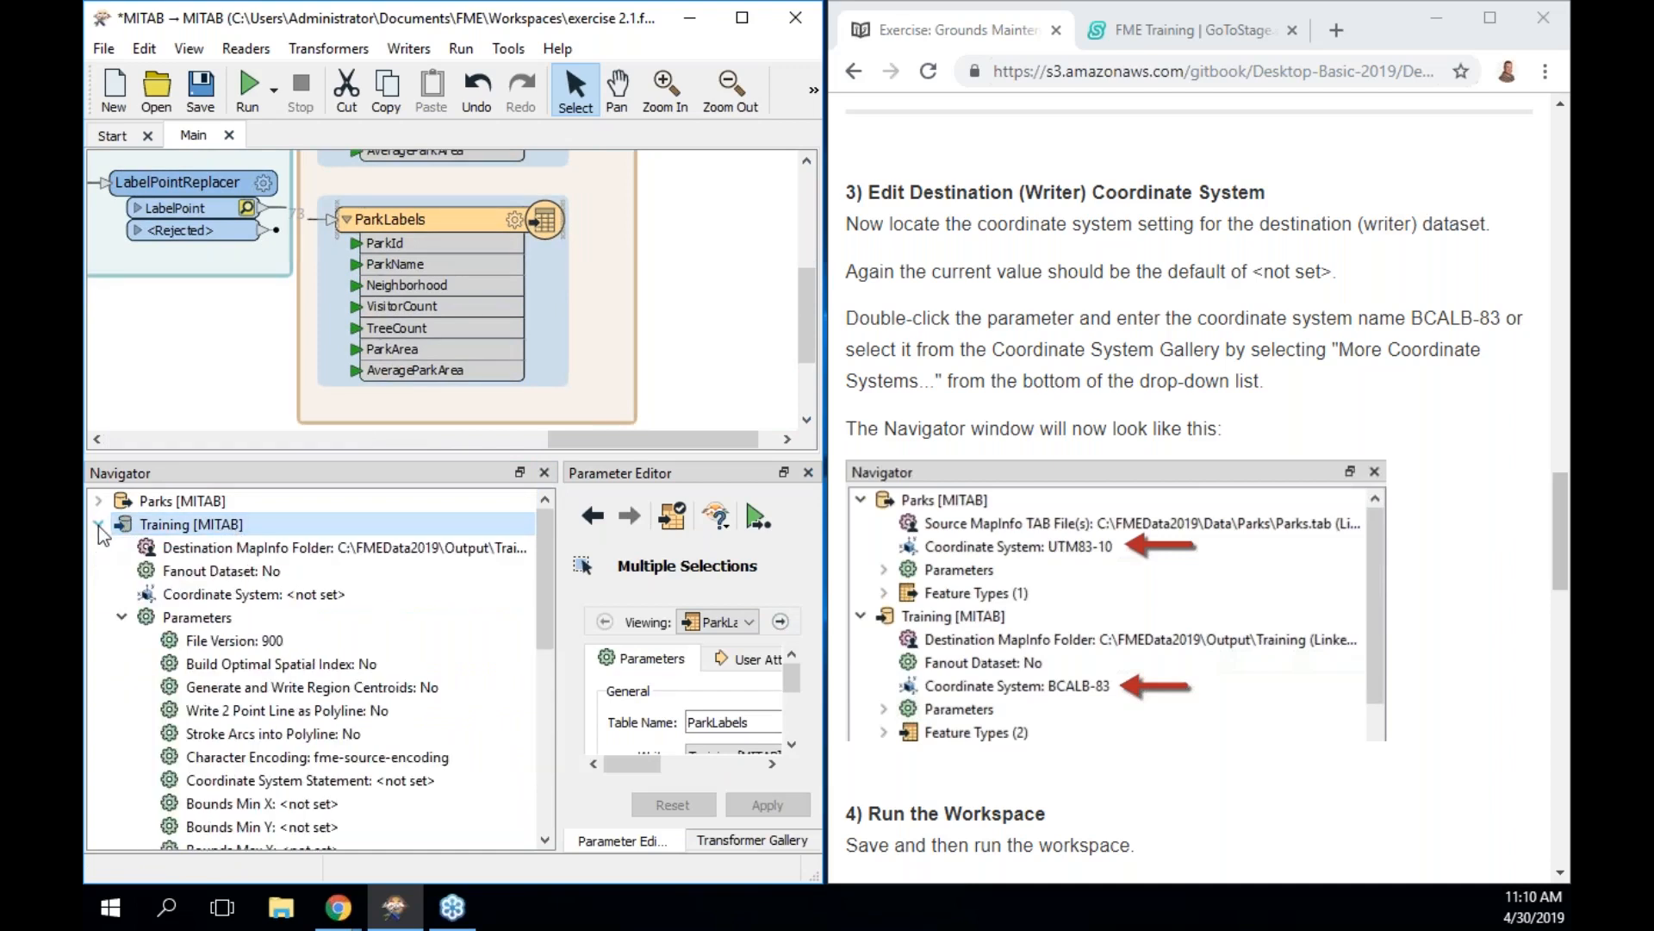
left_click(276, 595)
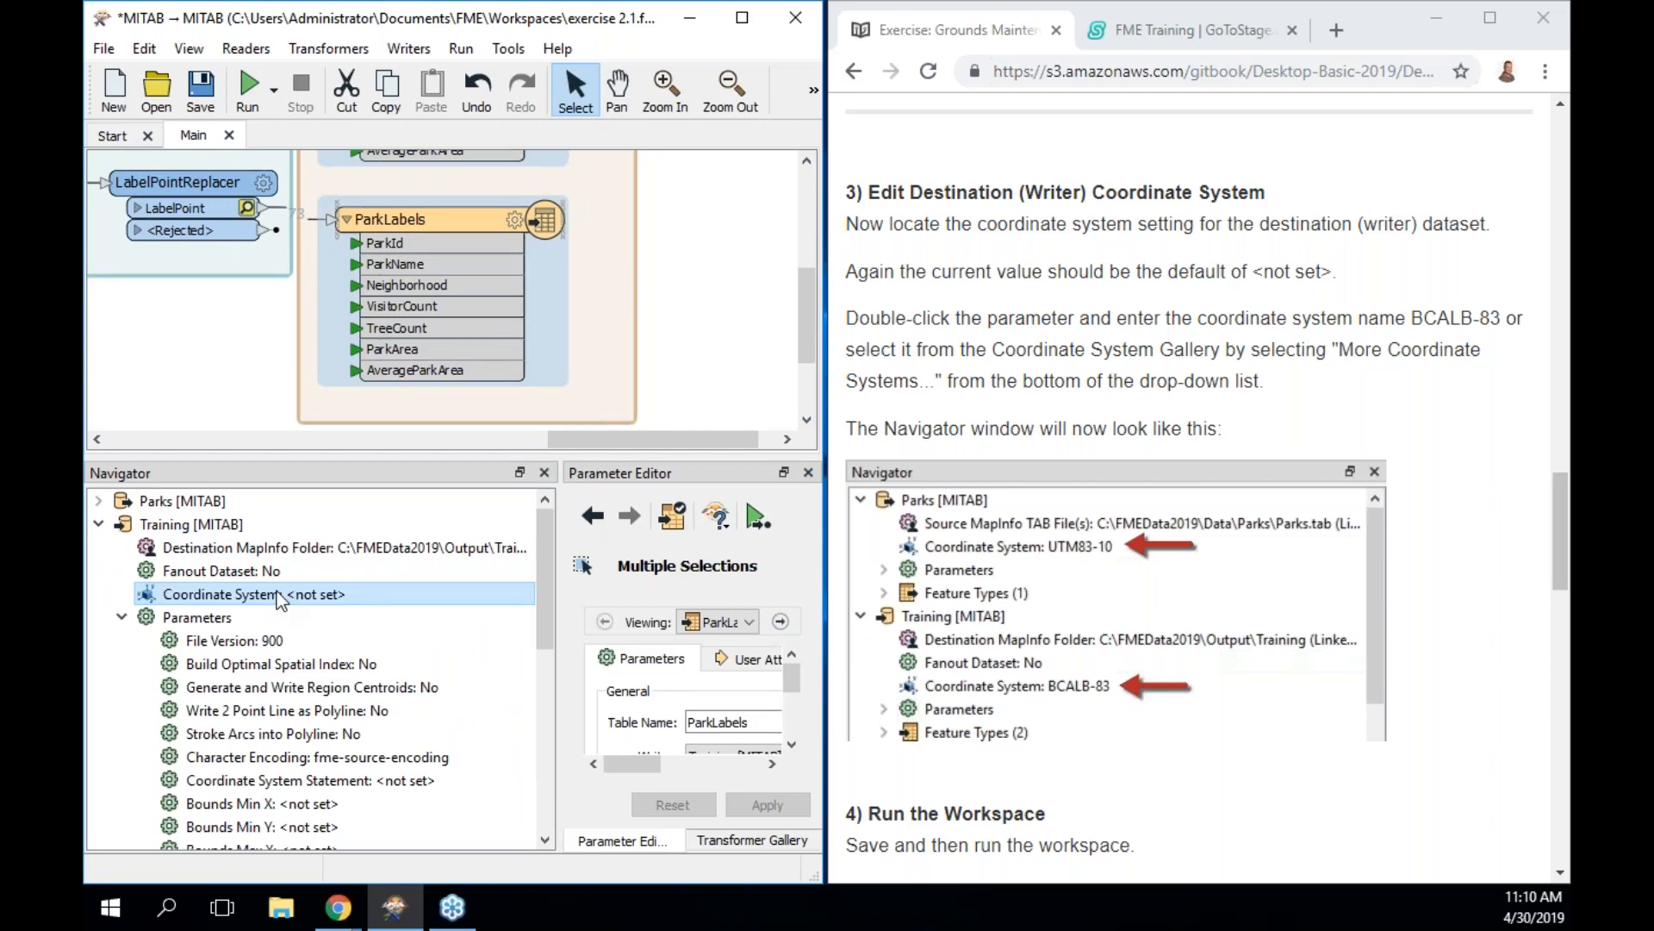
double_click(277, 593)
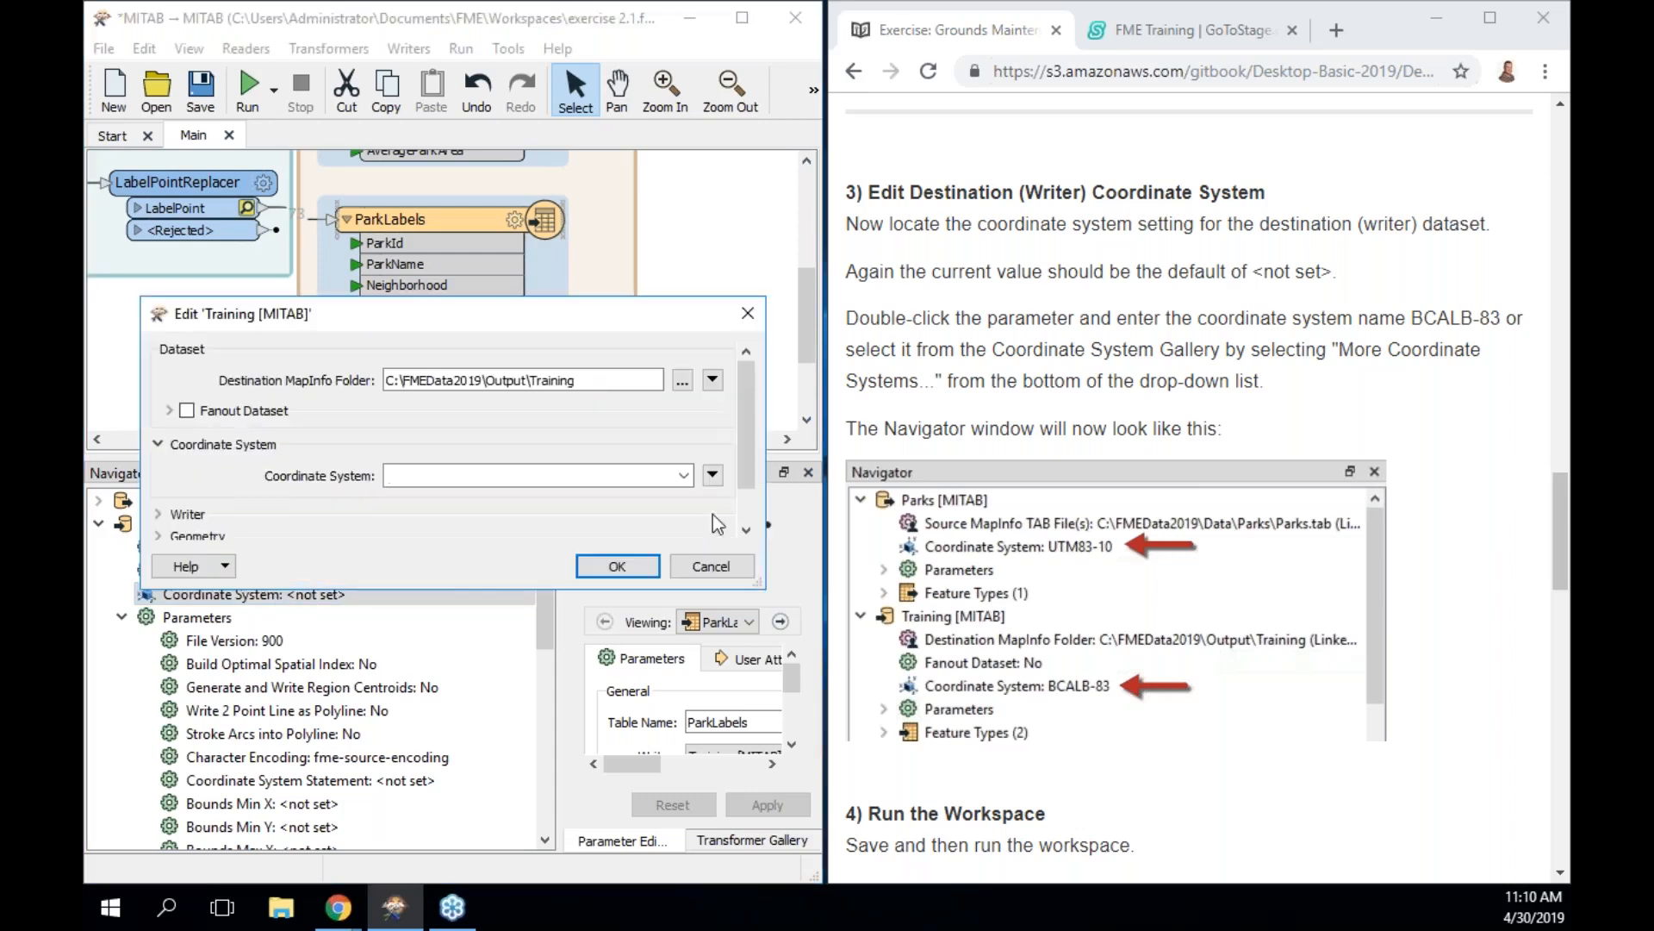
left_click(683, 475)
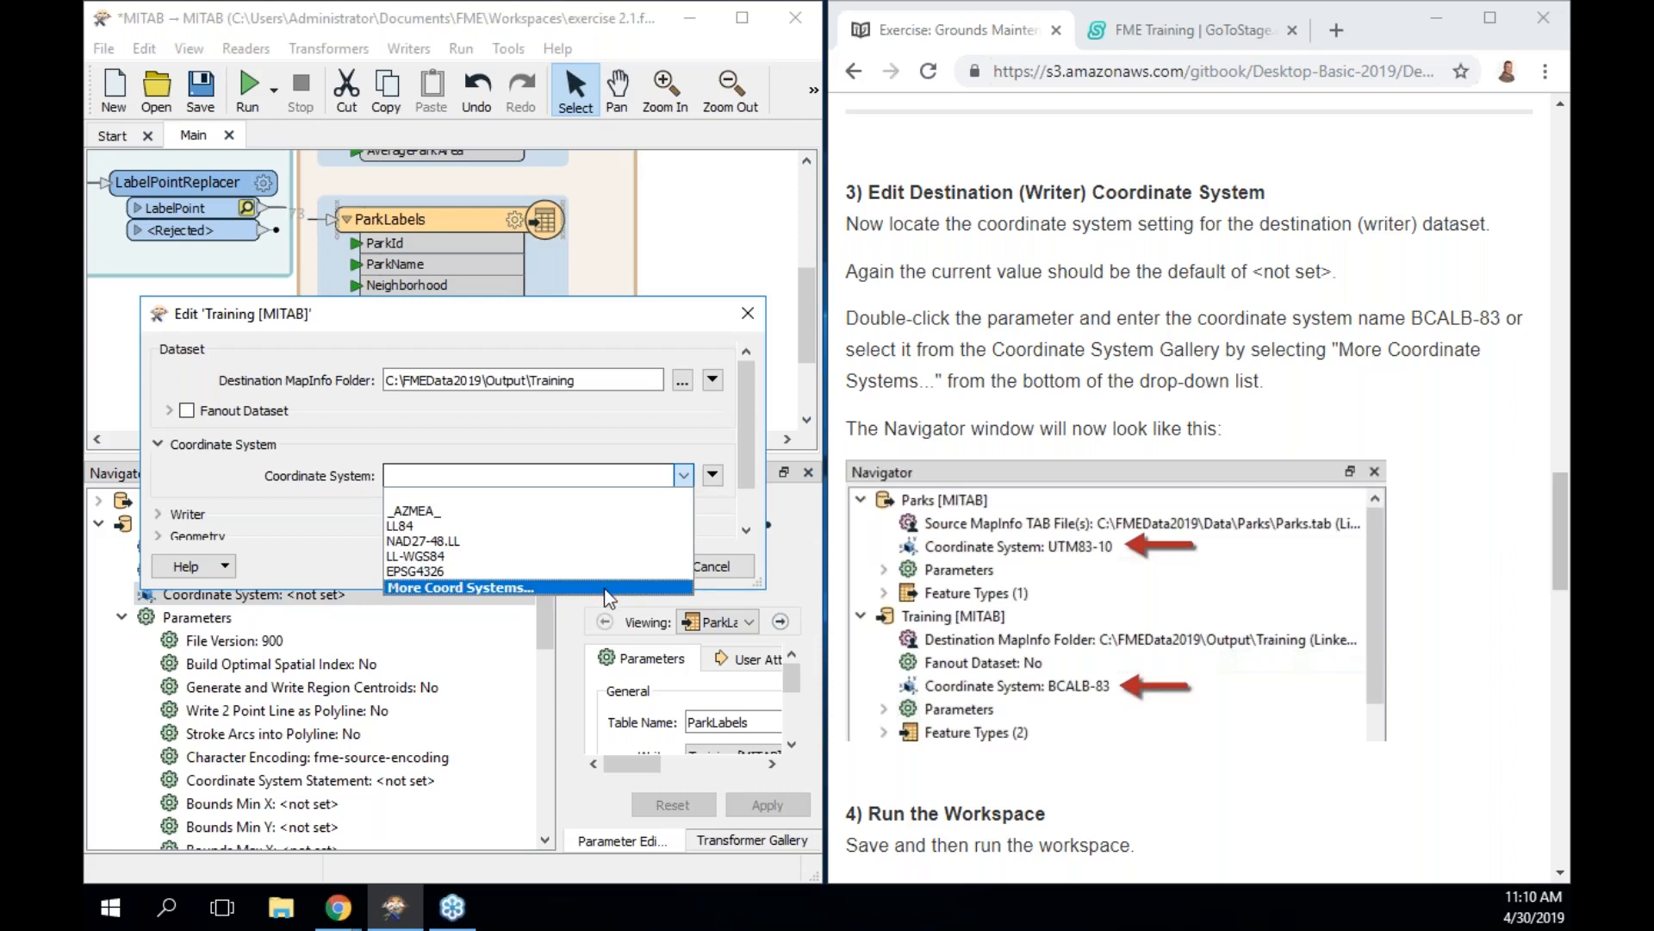
left_click(558, 476)
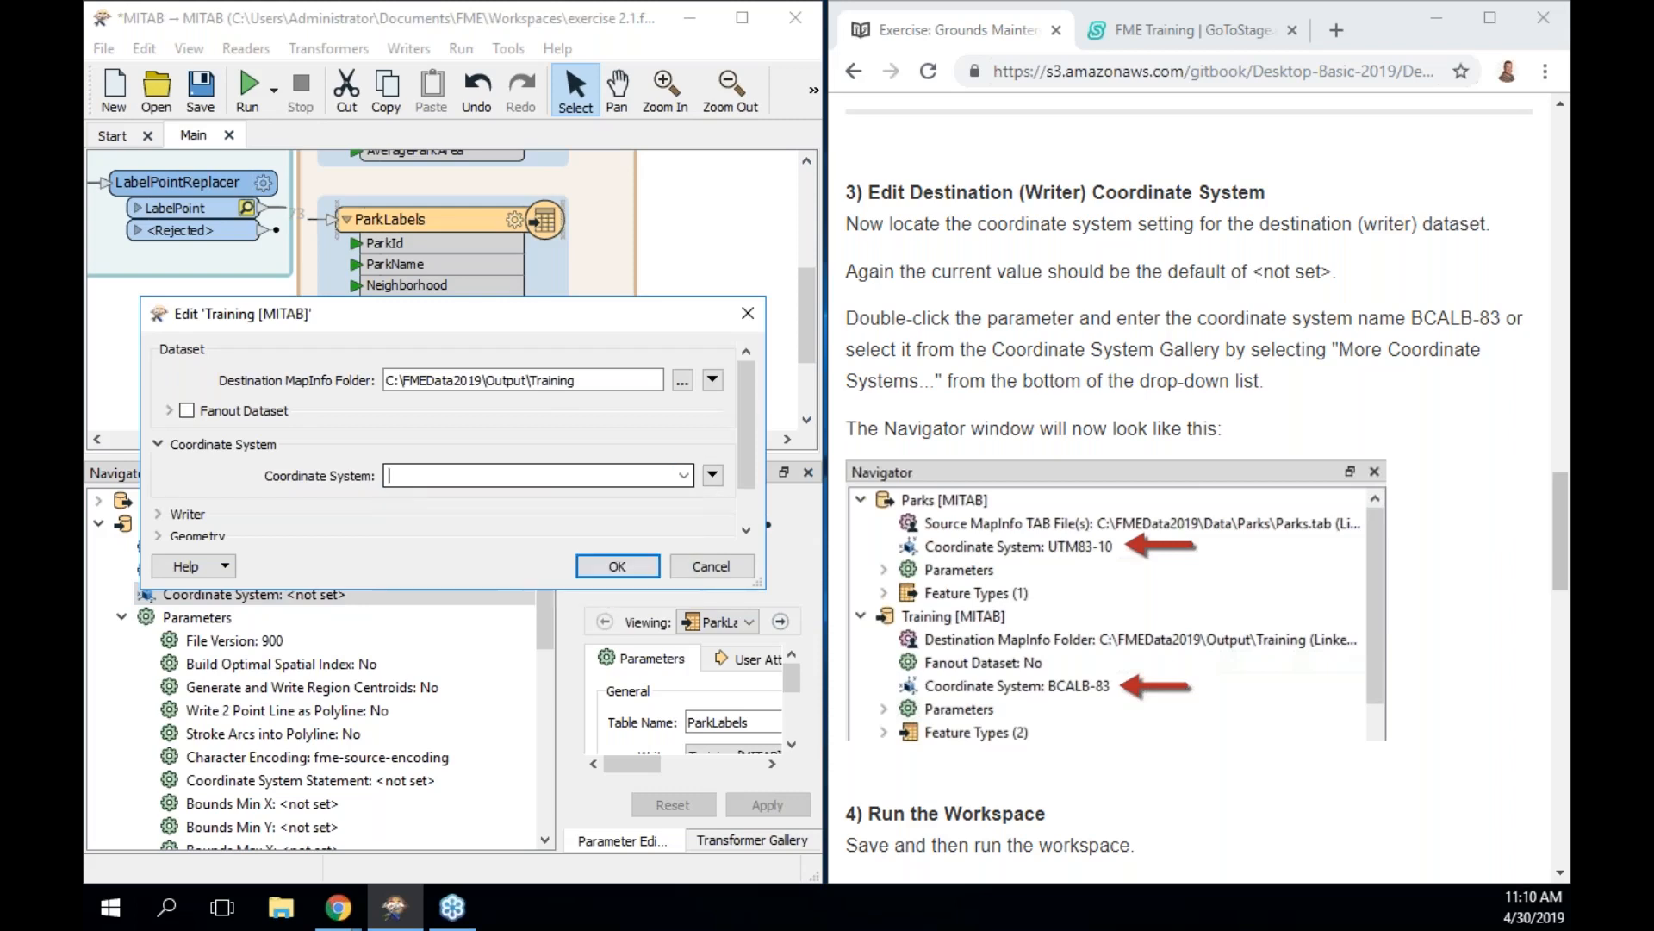
type("bcal")
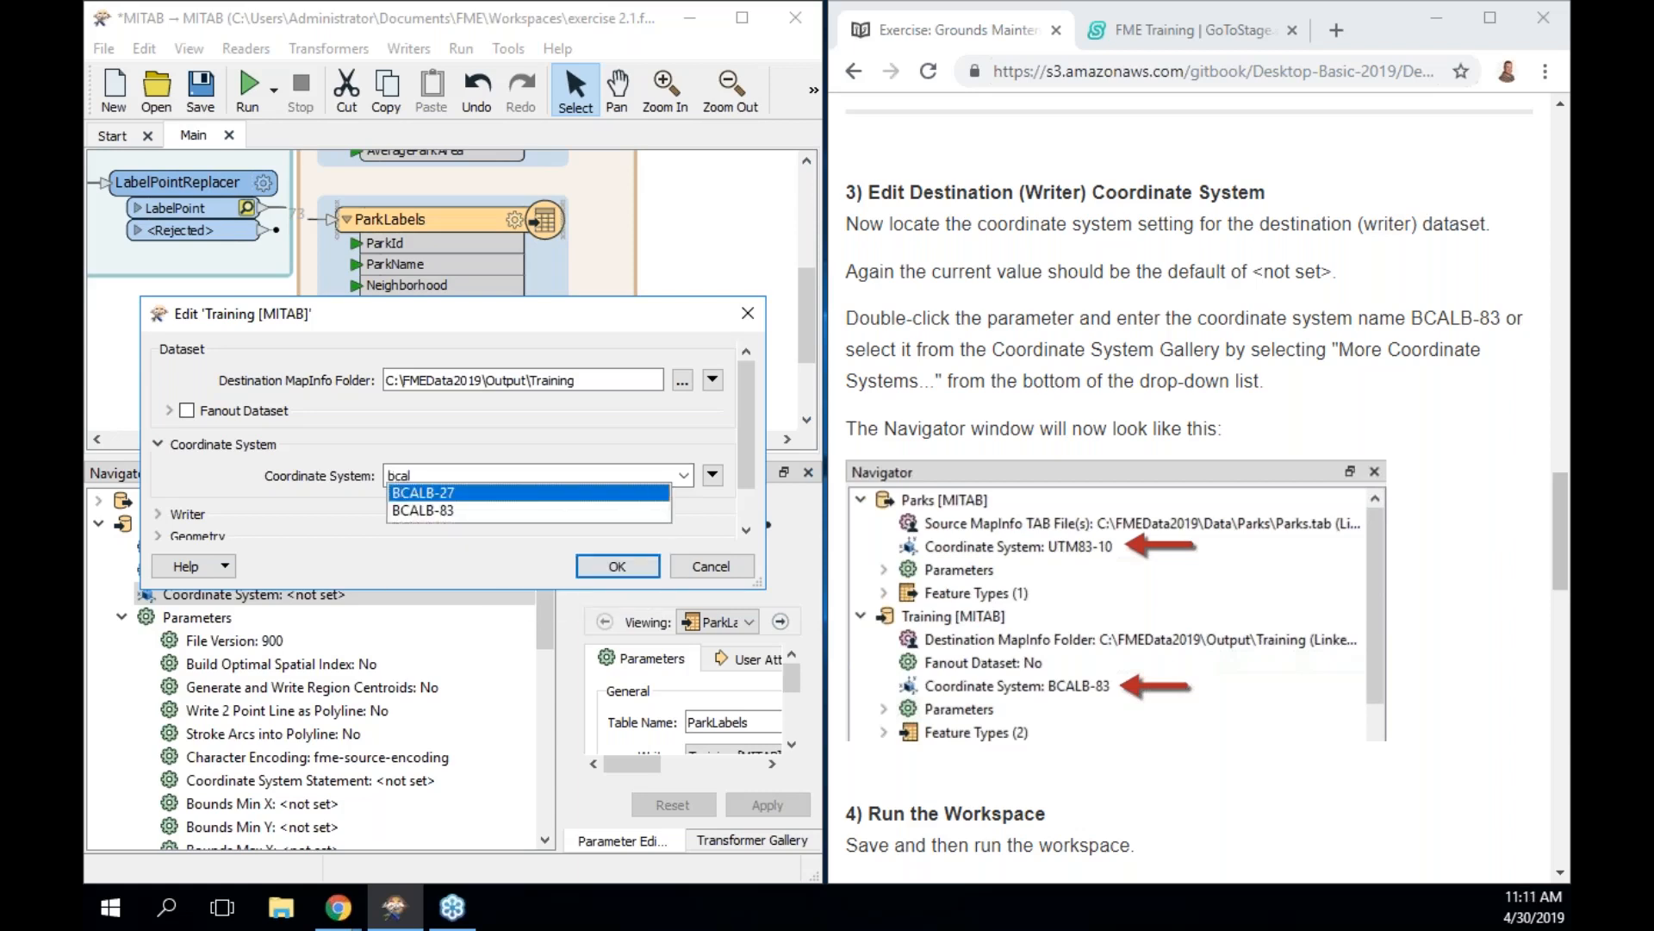
left_click(430, 513)
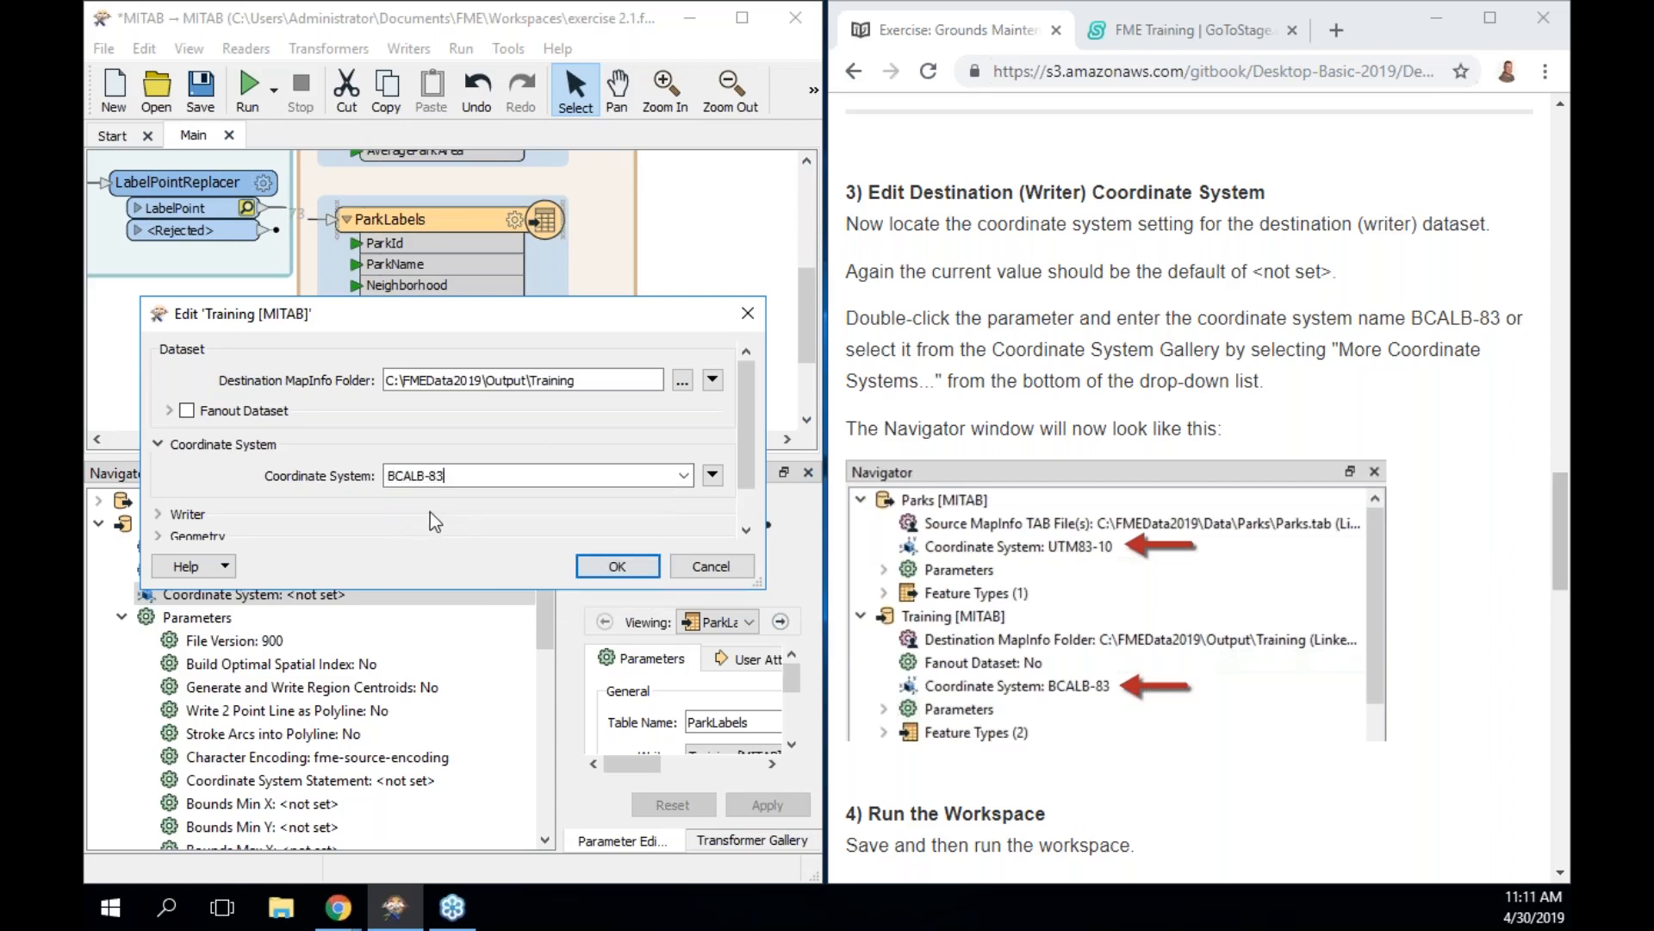
left_click(618, 566)
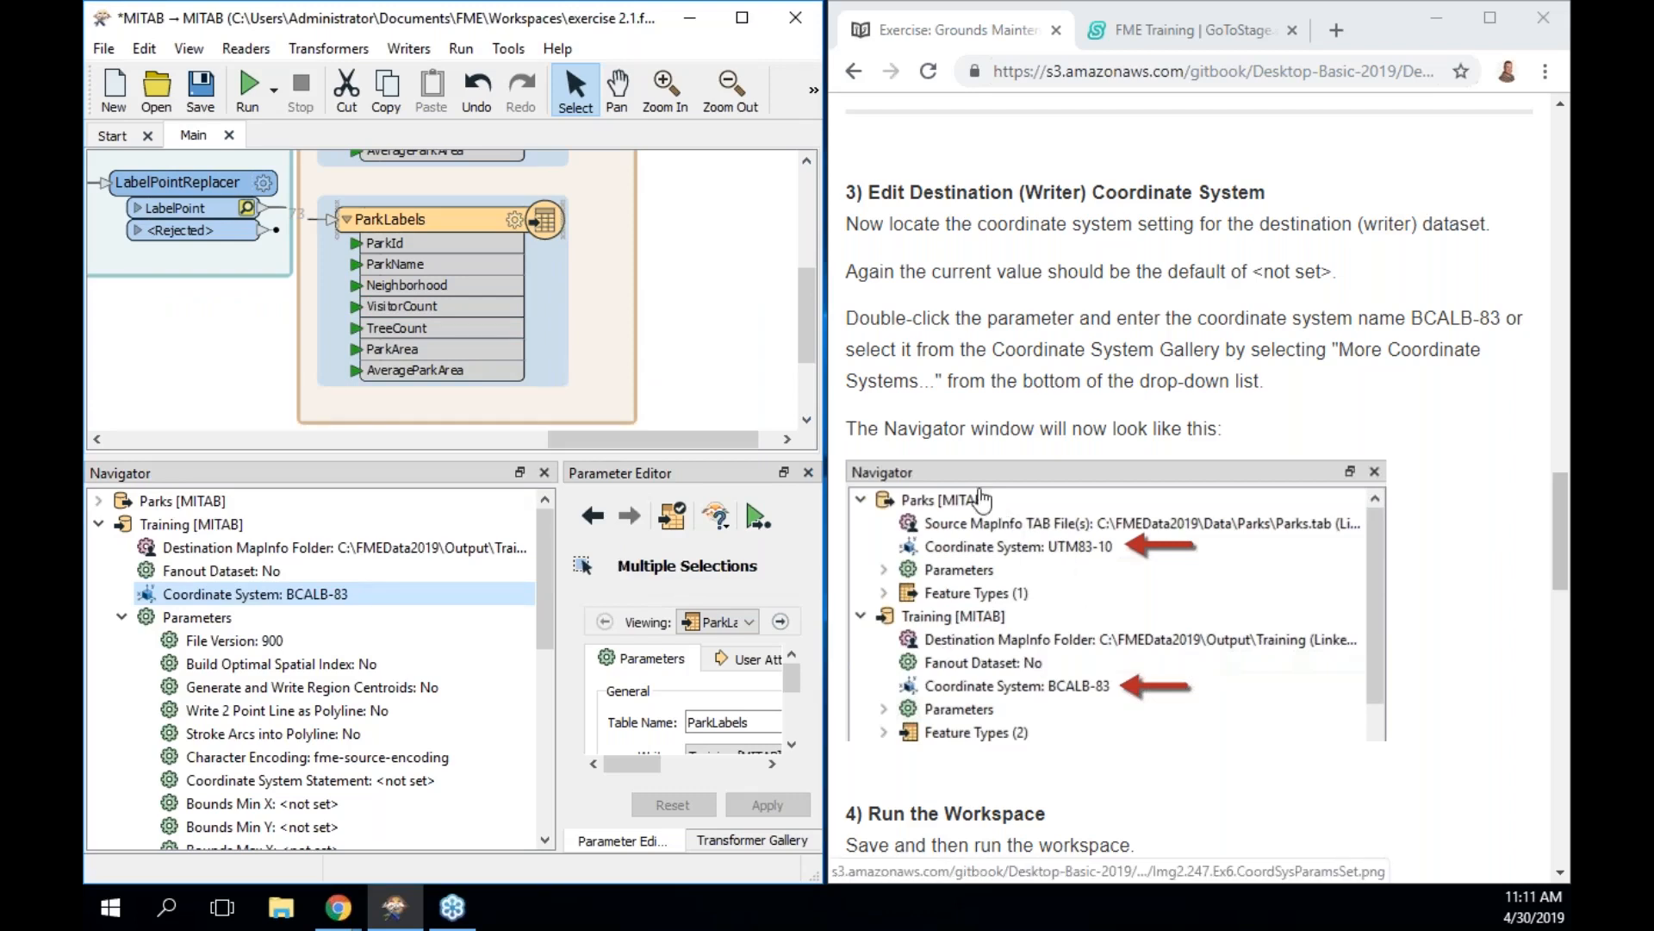
Select the ParksMaintenanceData writer feature type and rerun the entire workspace
mouse_move(810, 313)
left_mouse_down()
mouse_move(810, 276)
mouse_move(814, 290)
left_mouse_up()
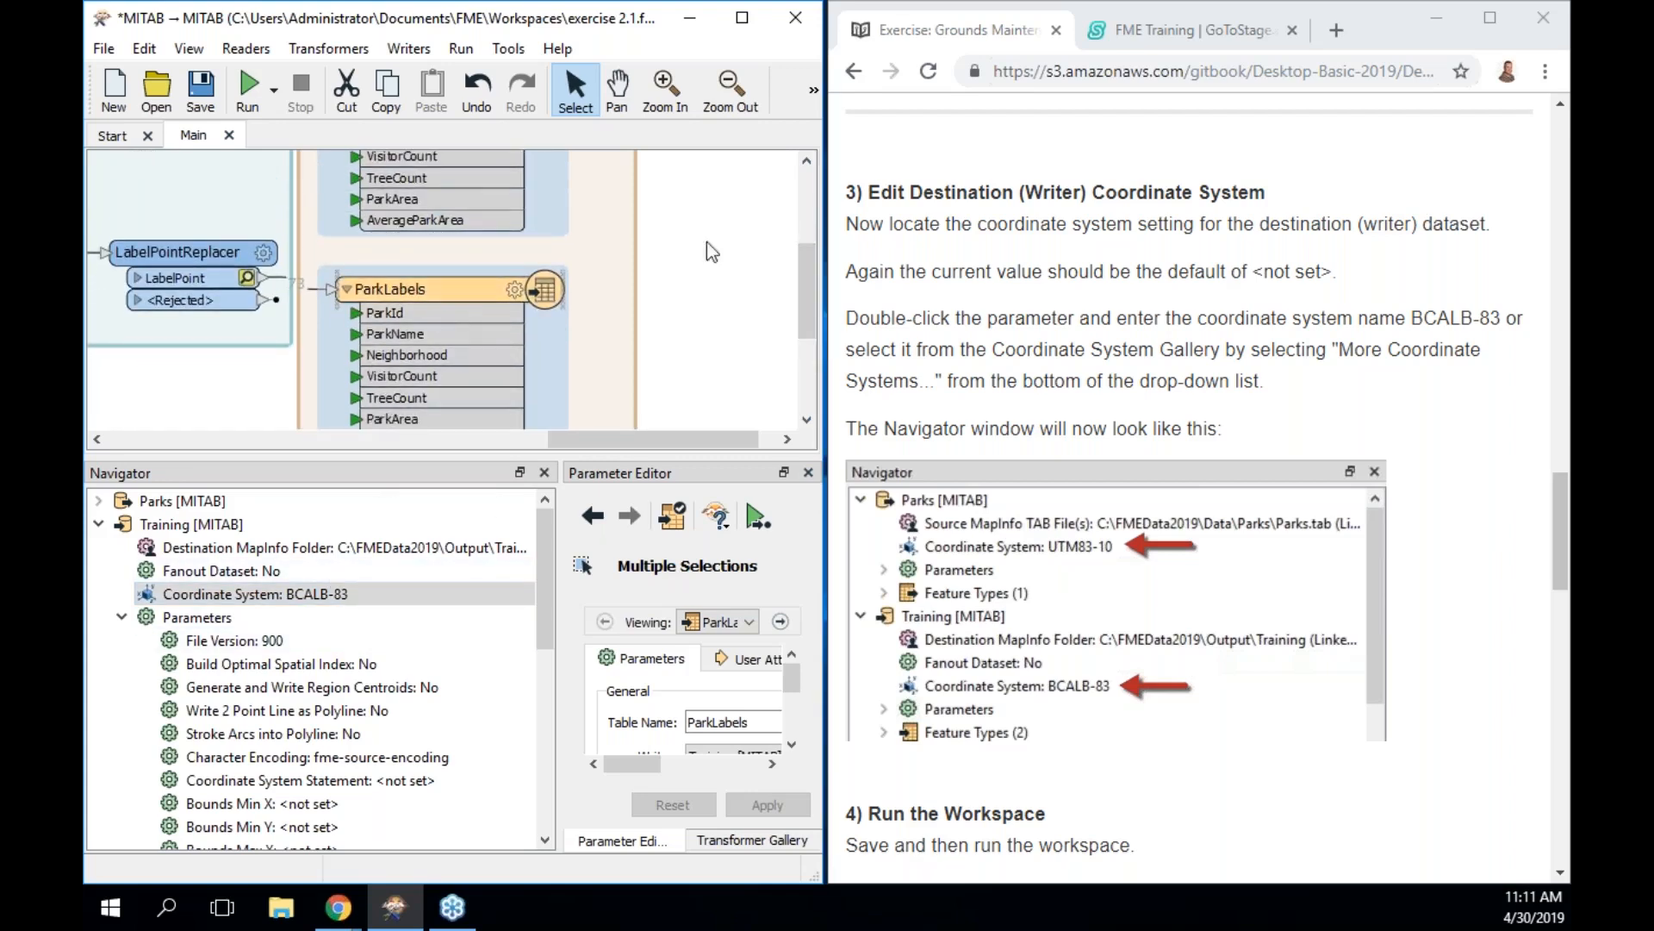
left_click_drag(803, 267, 803, 190)
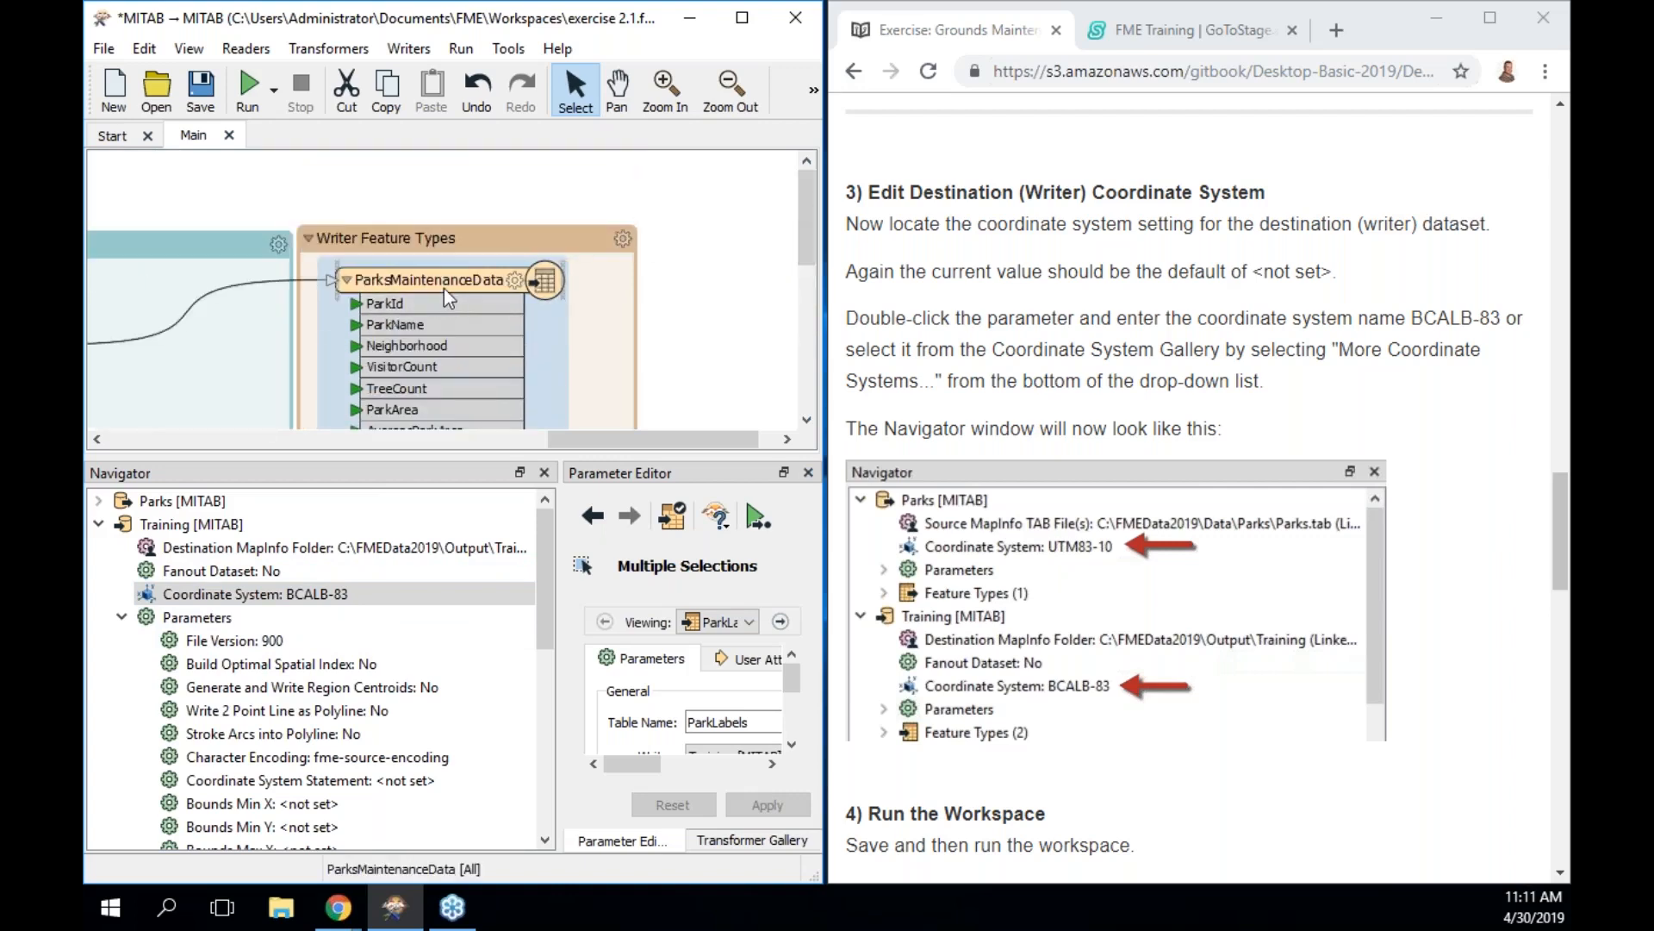
left_click(500, 274)
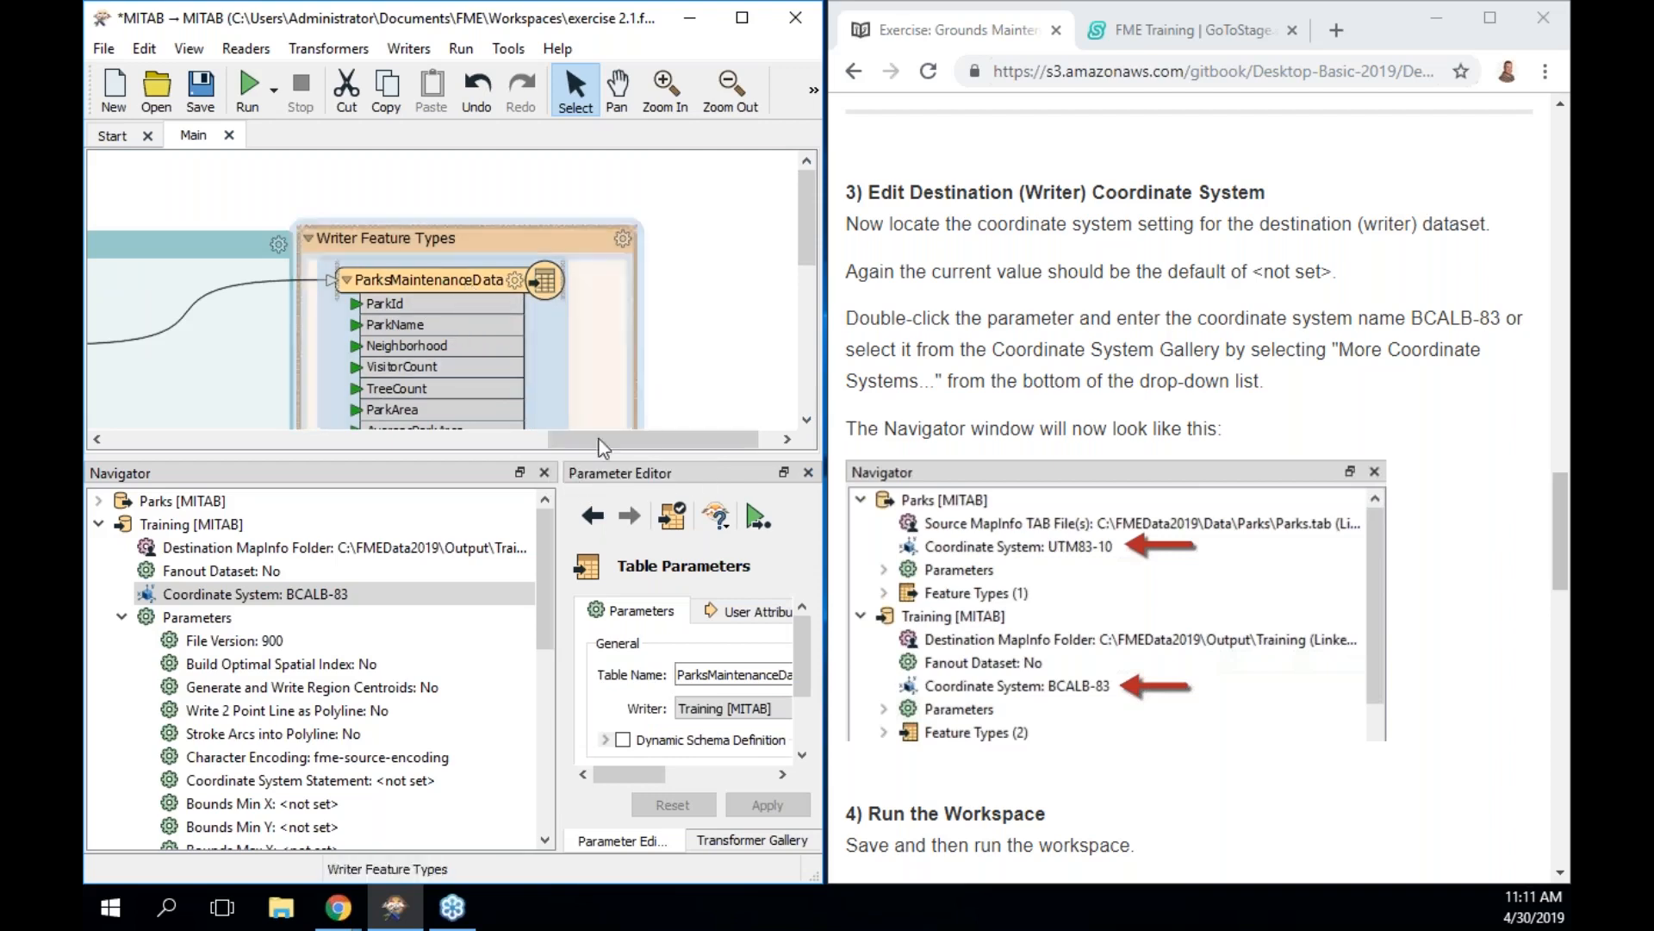
left_click(227, 52)
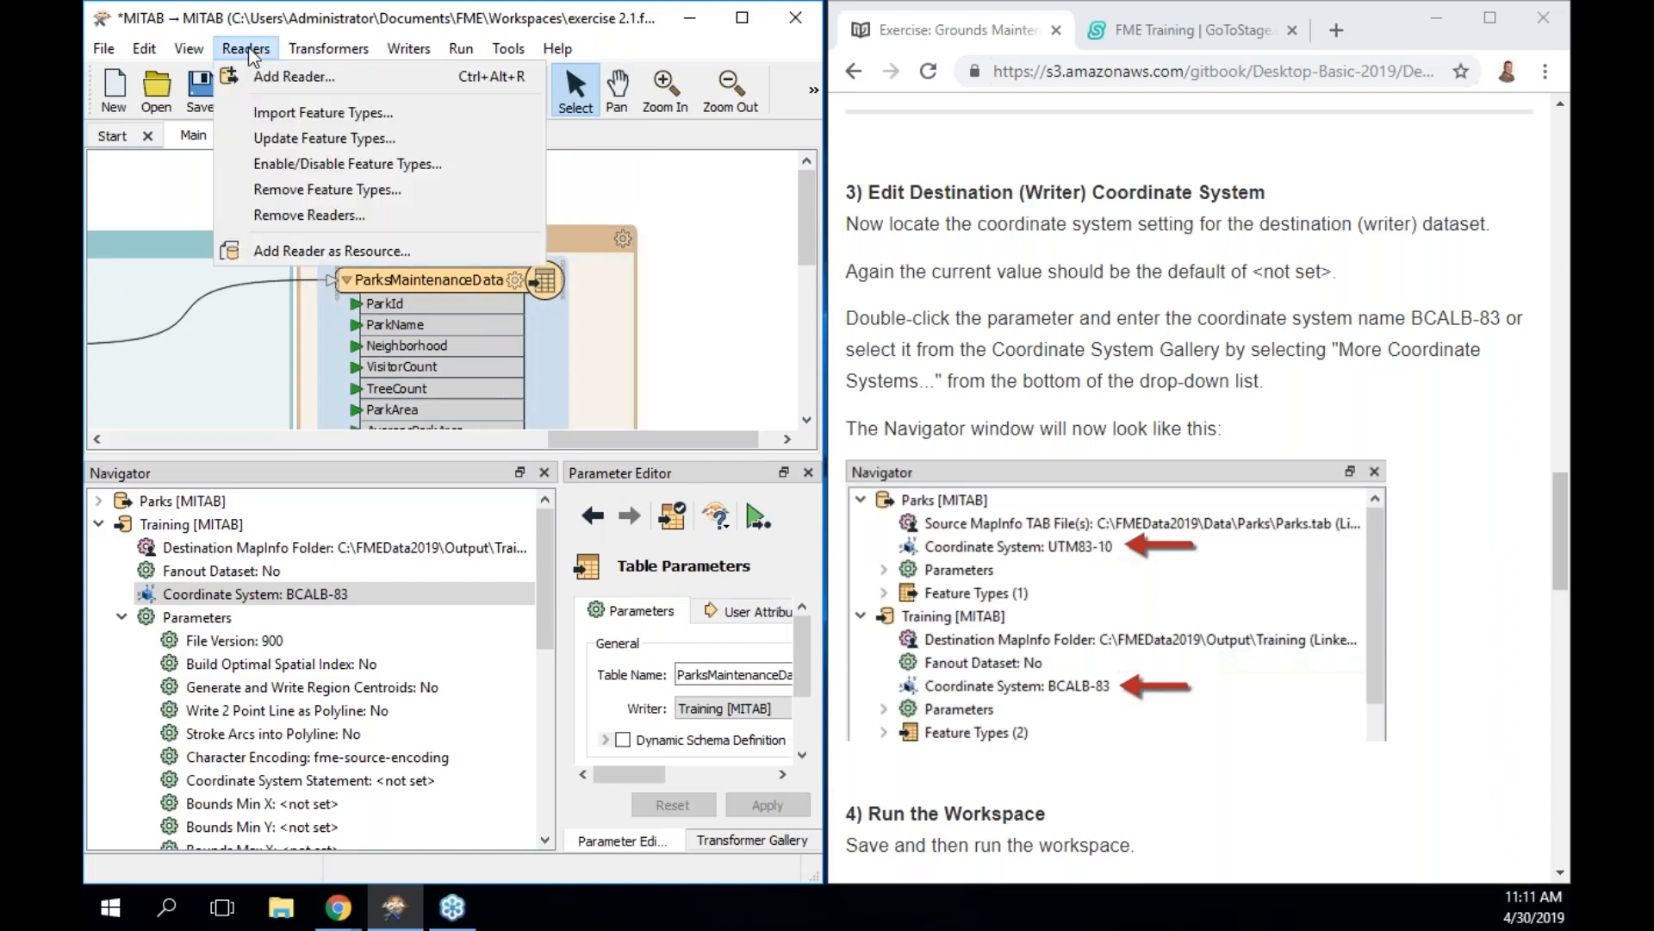
left_click(197, 49)
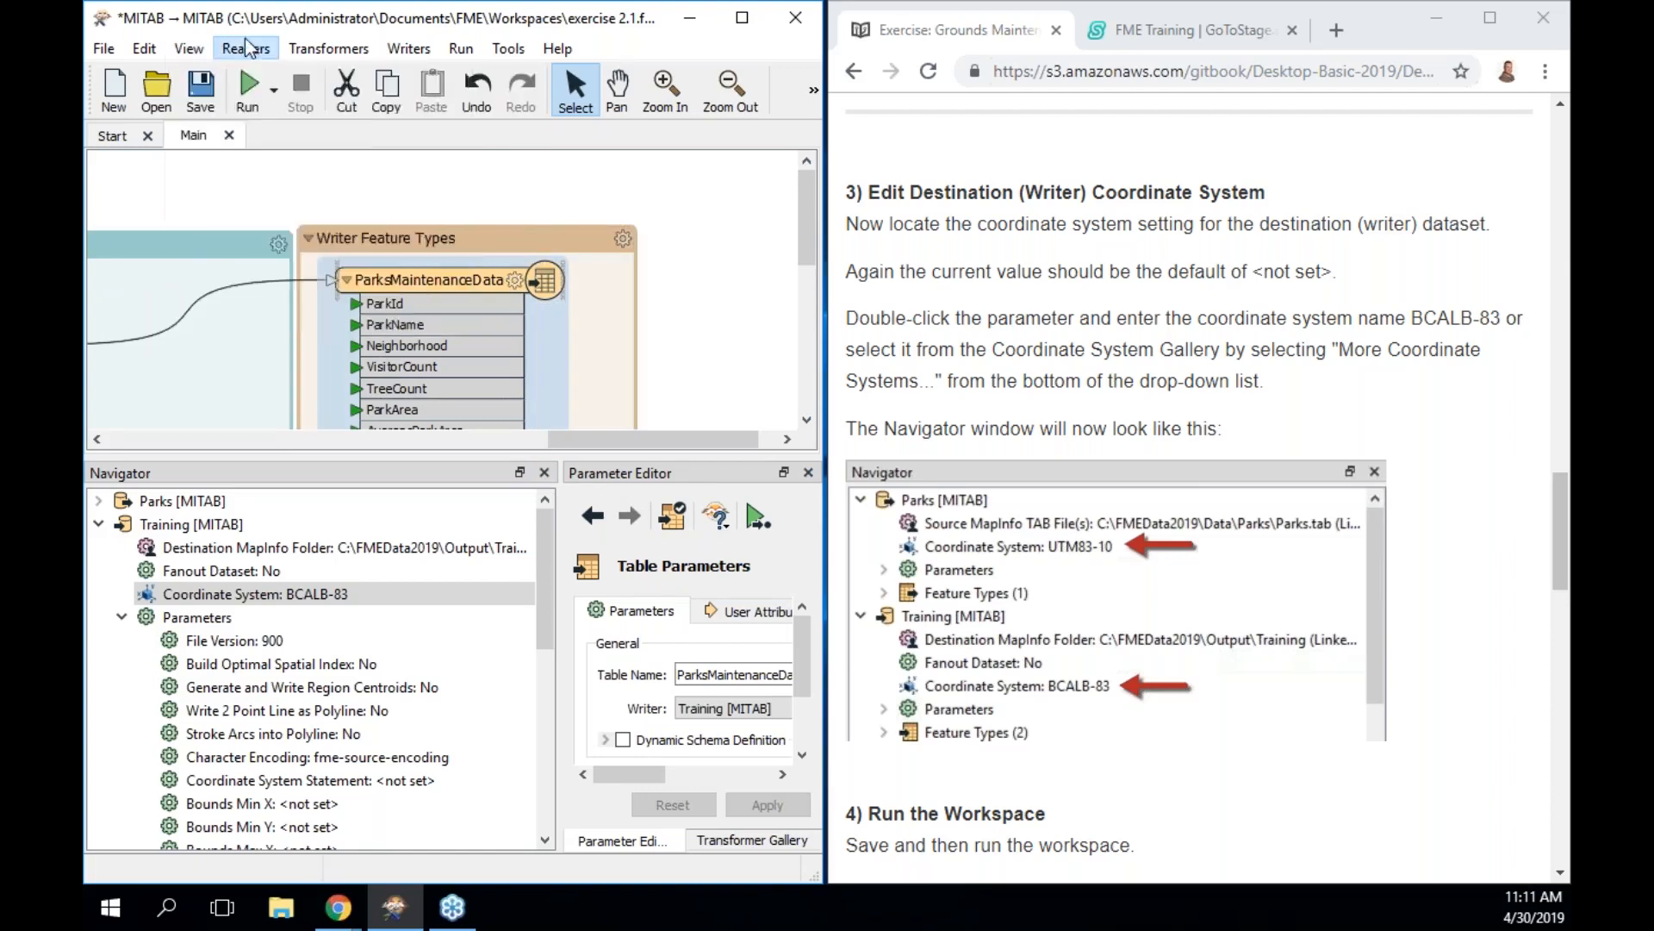
left_click(275, 90)
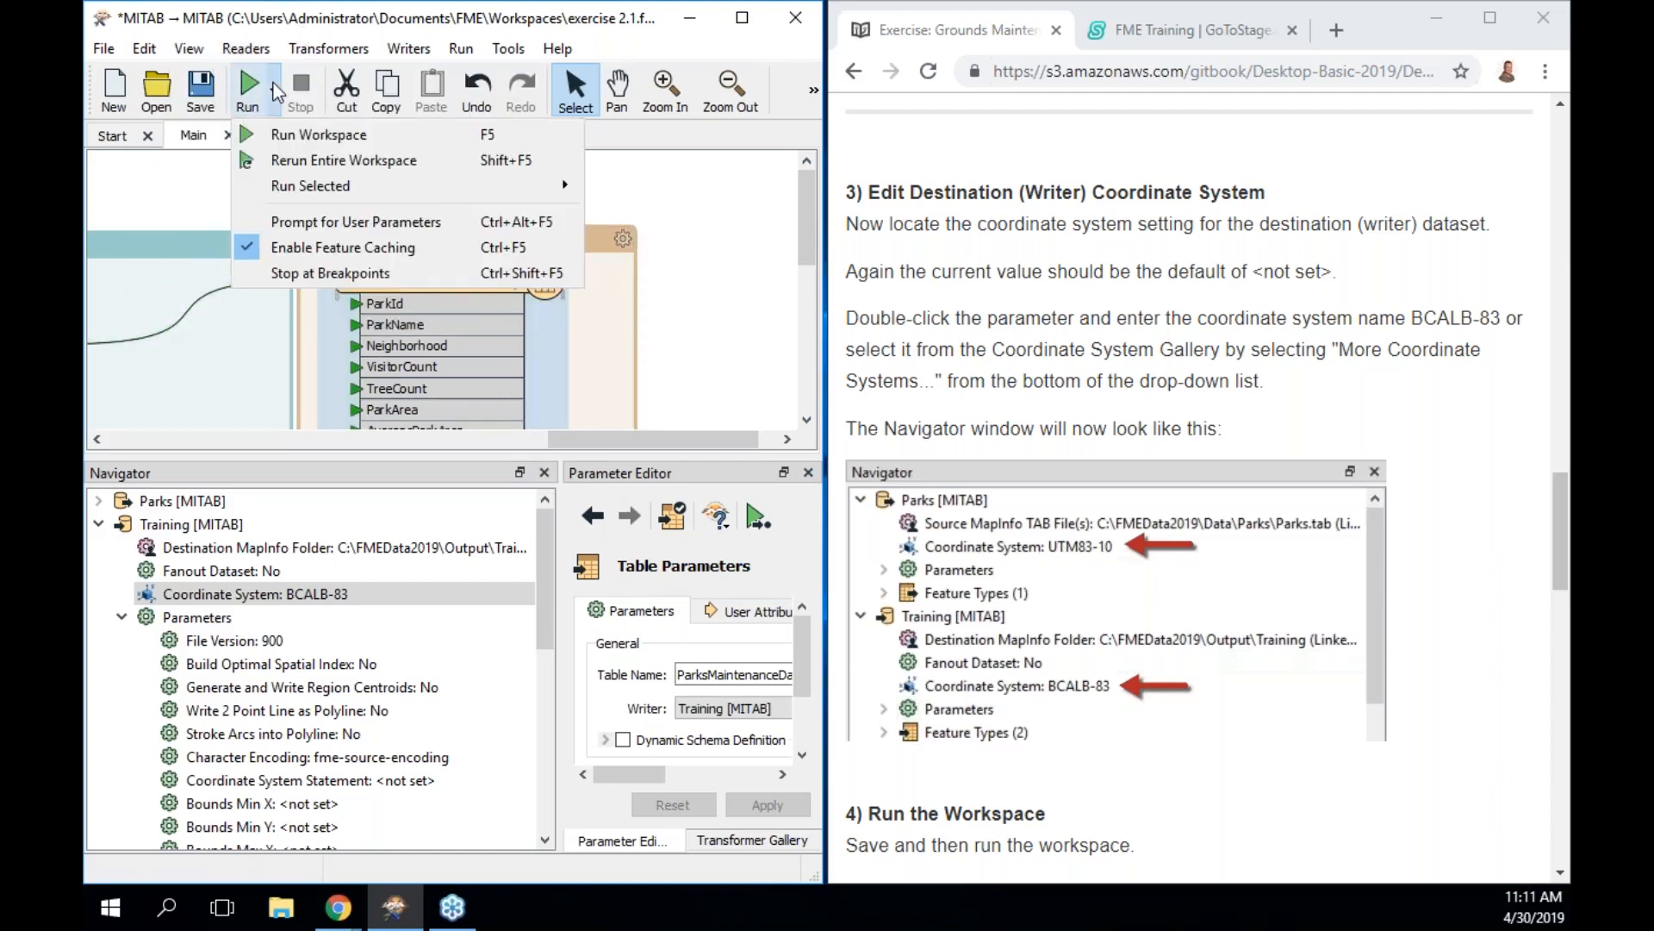
left_click(285, 161)
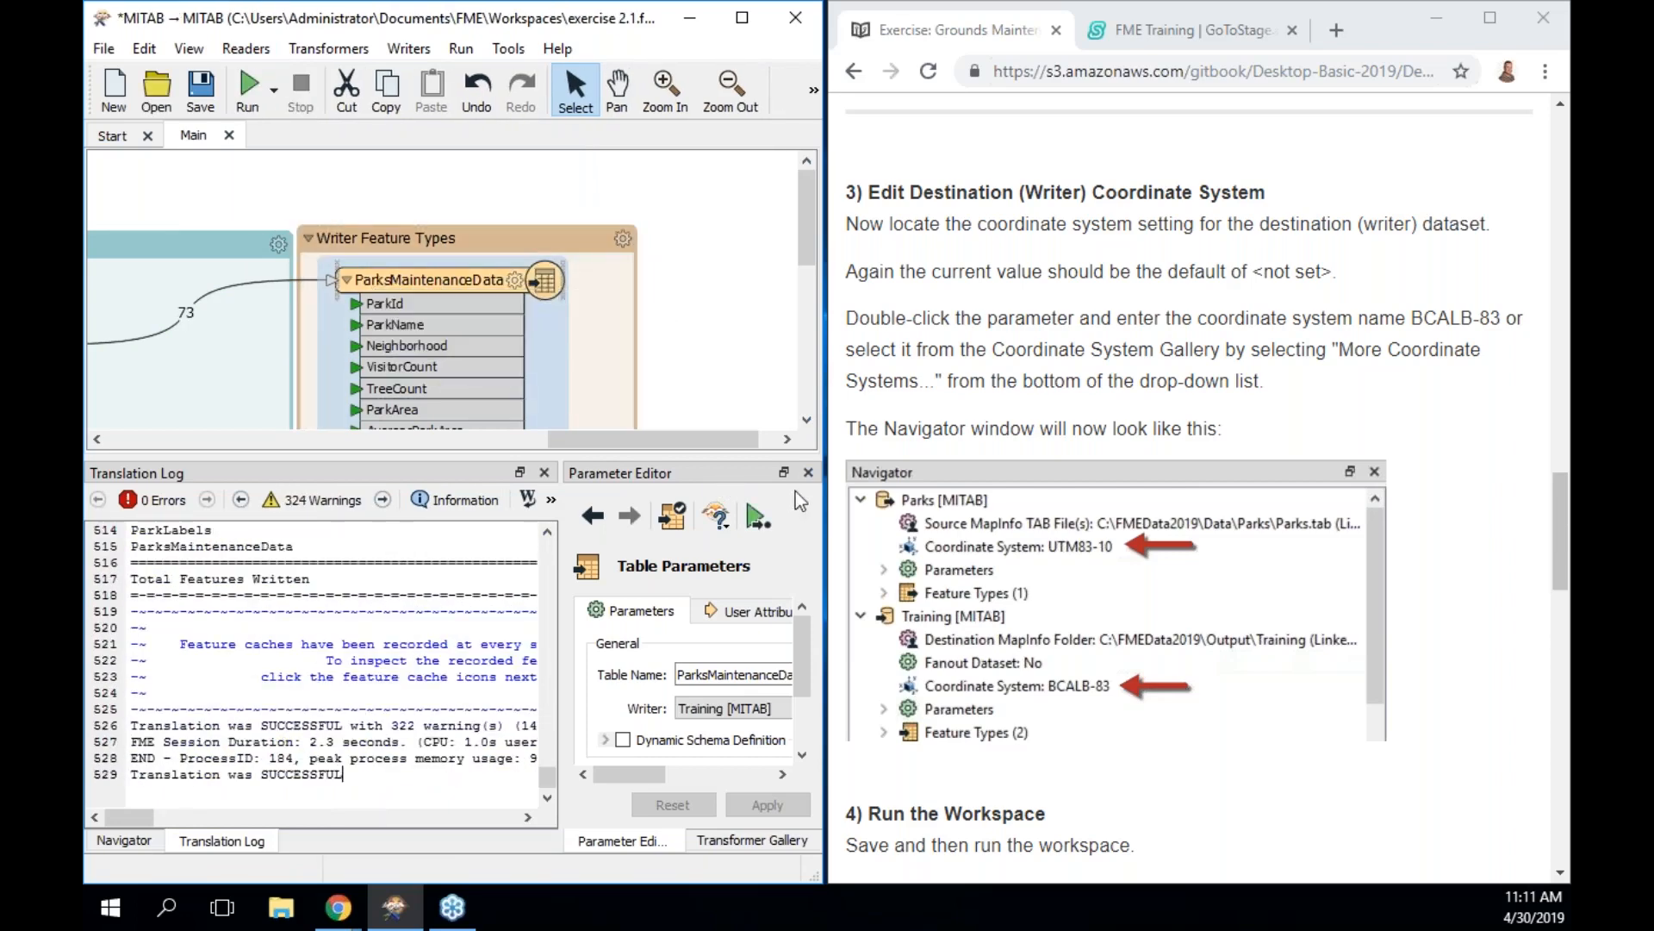
Close the Parameter Editor, Transformer Gallery, Translation Log and Navigator windows to enlarge the canvas
left_click(809, 473)
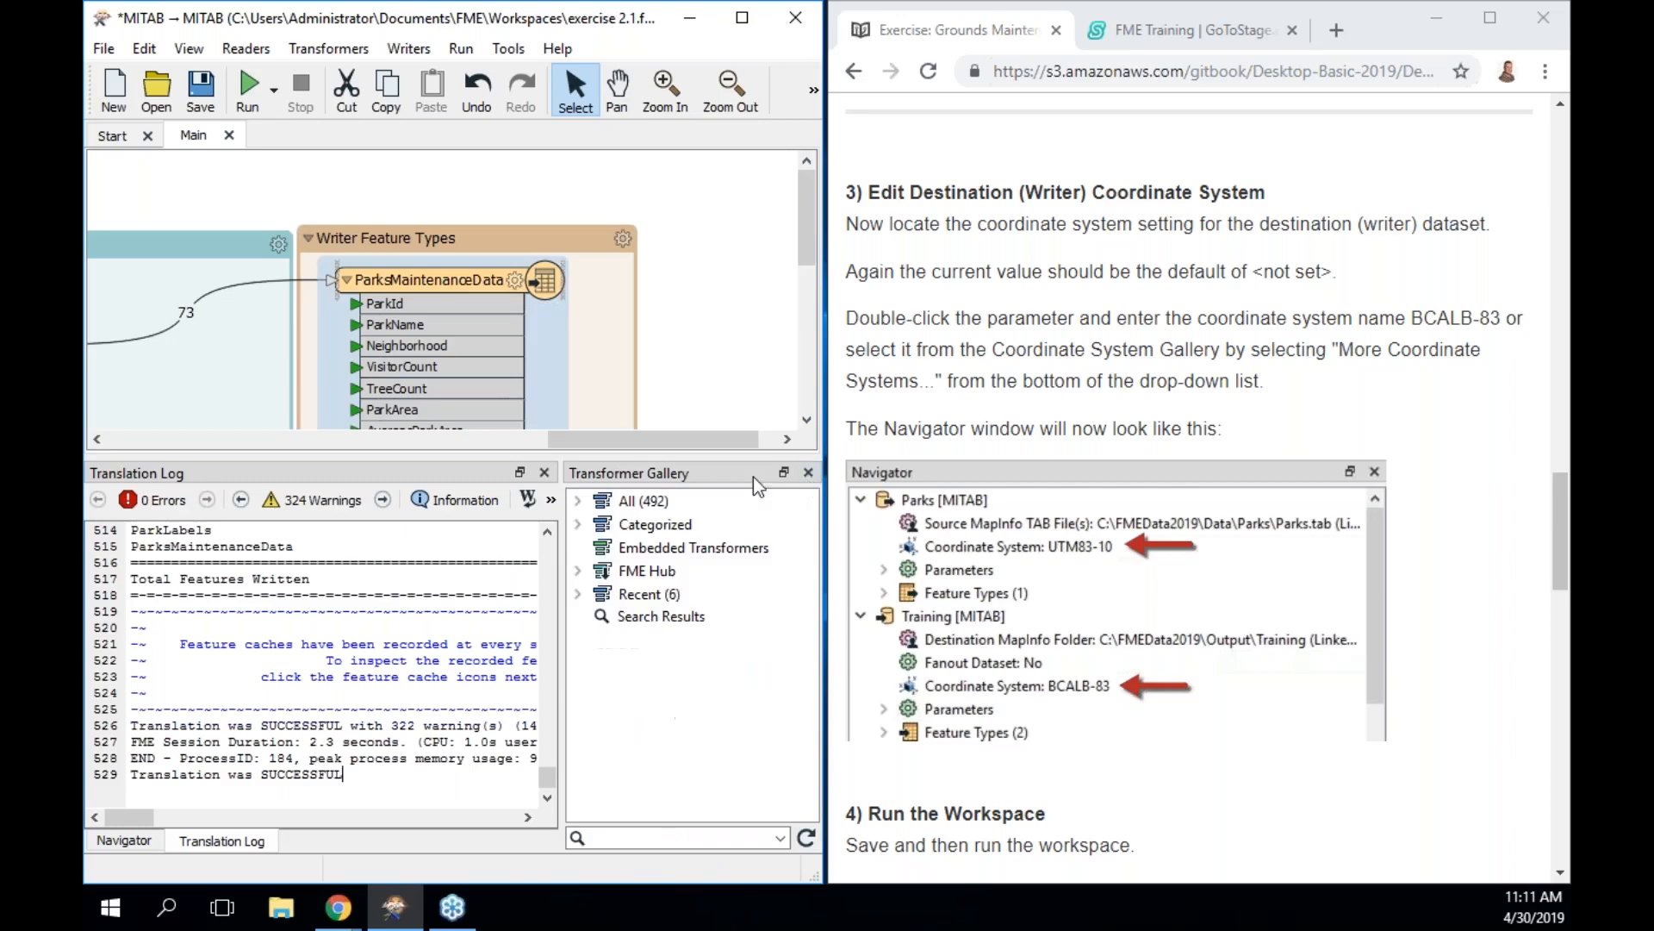
left_click(808, 473)
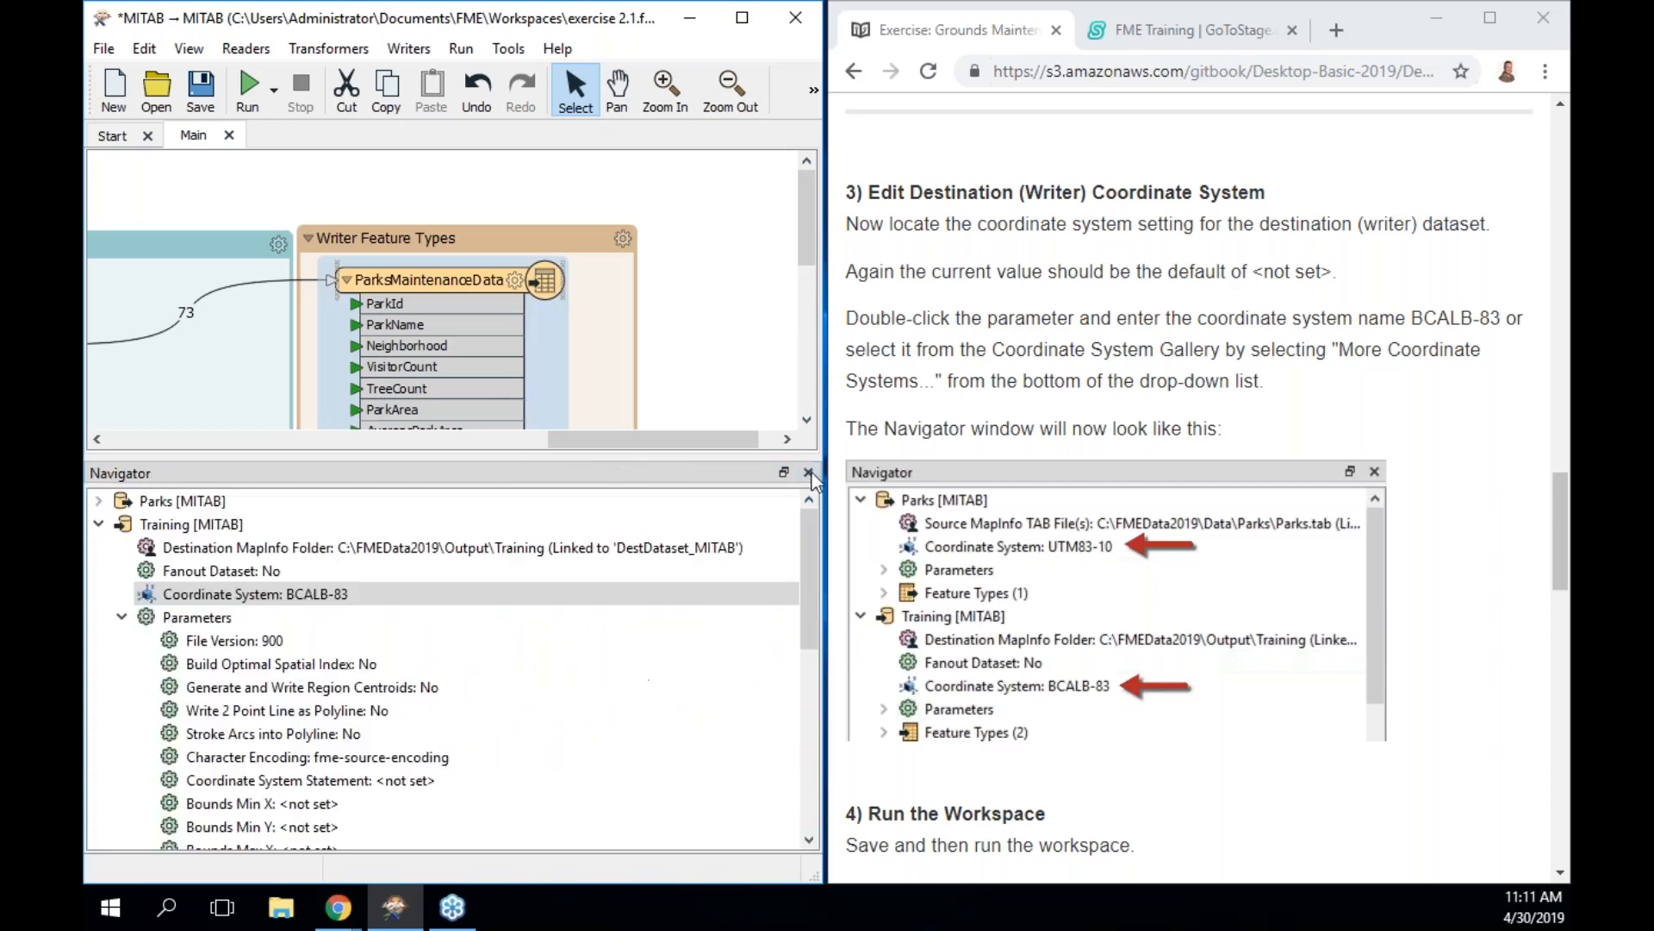
left_click(809, 473)
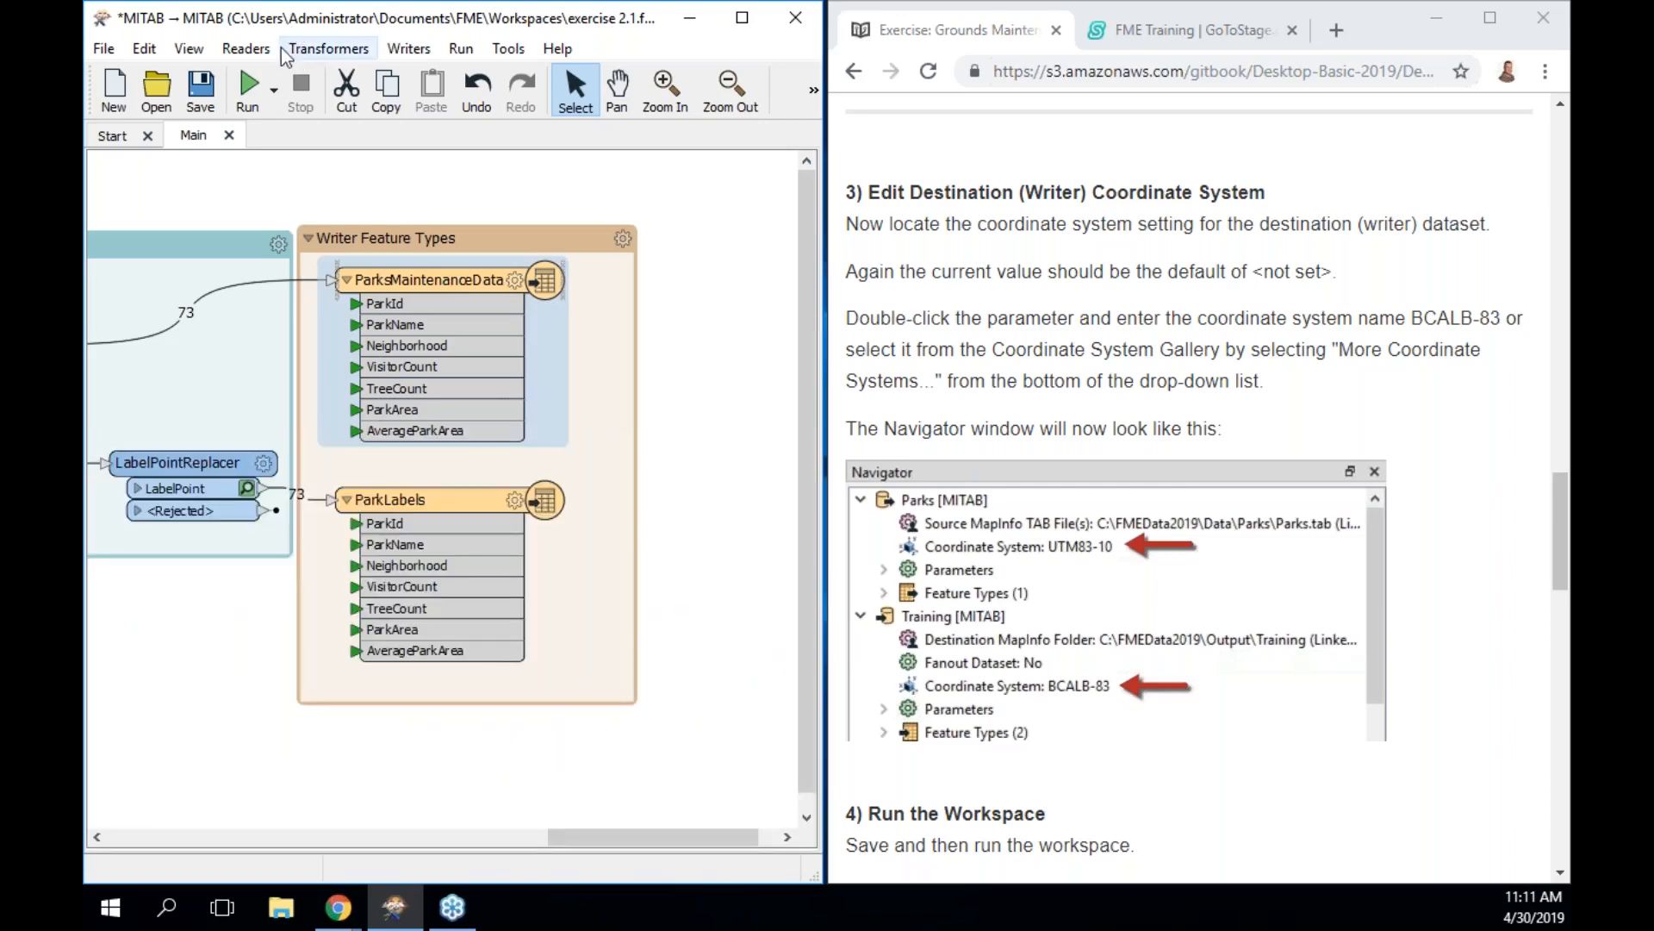
left_click(189, 48)
mouse_move(444, 76)
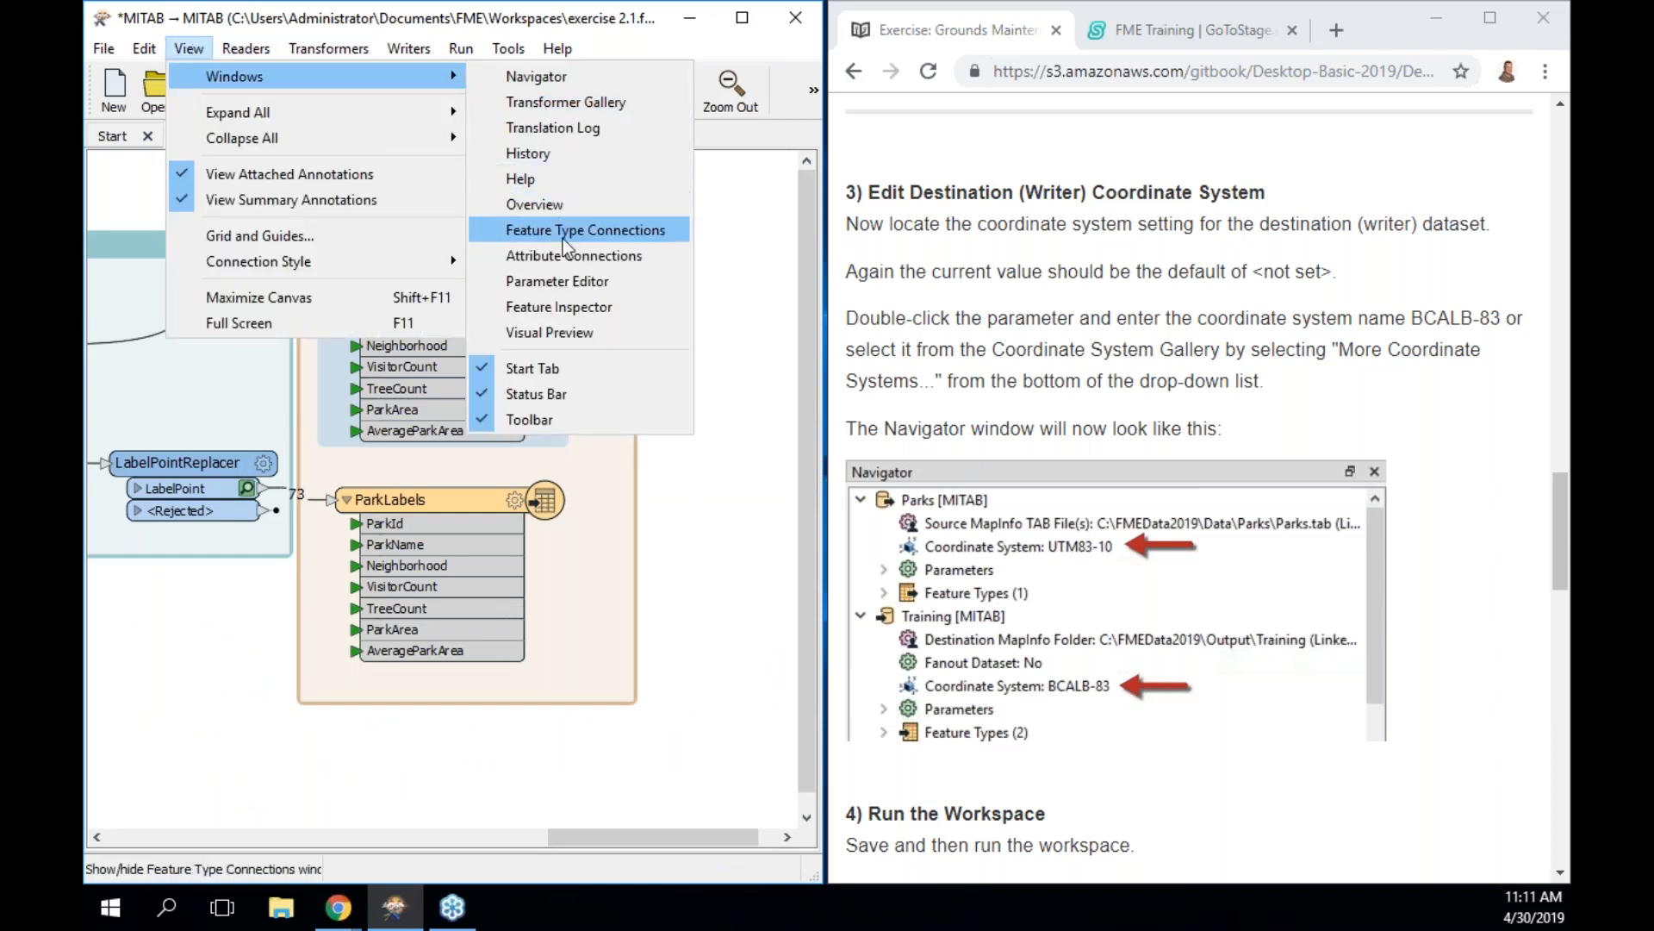
left_click(562, 307)
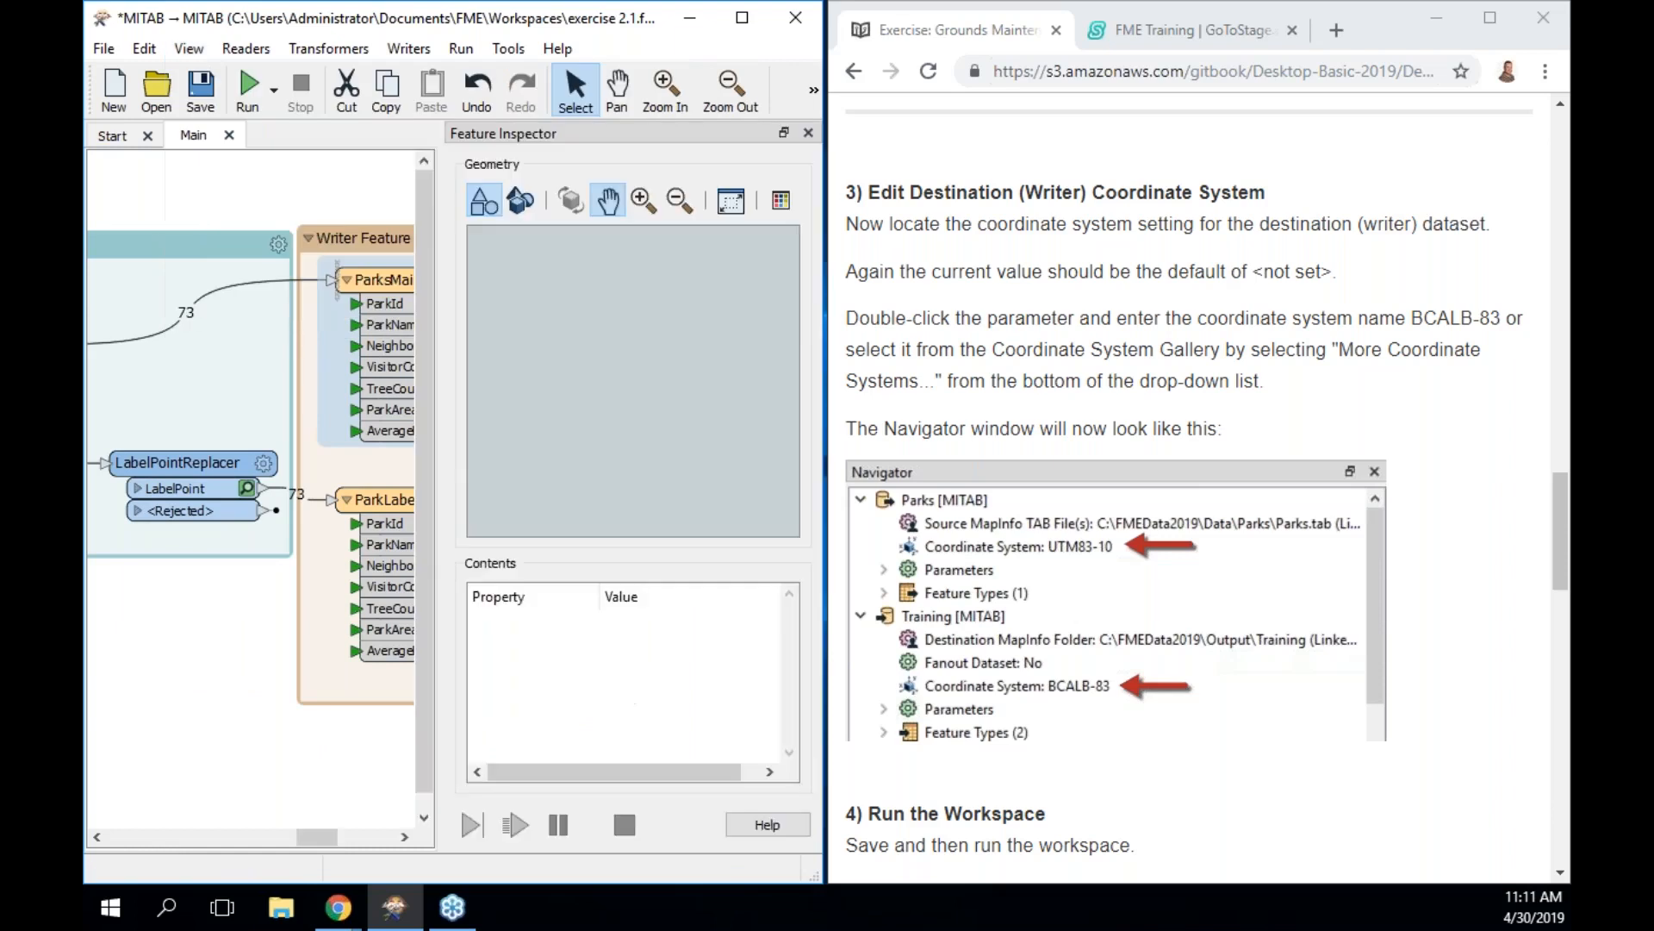
left_click(807, 132)
Show the Visual Preview window below the canvas
left_click(200, 52)
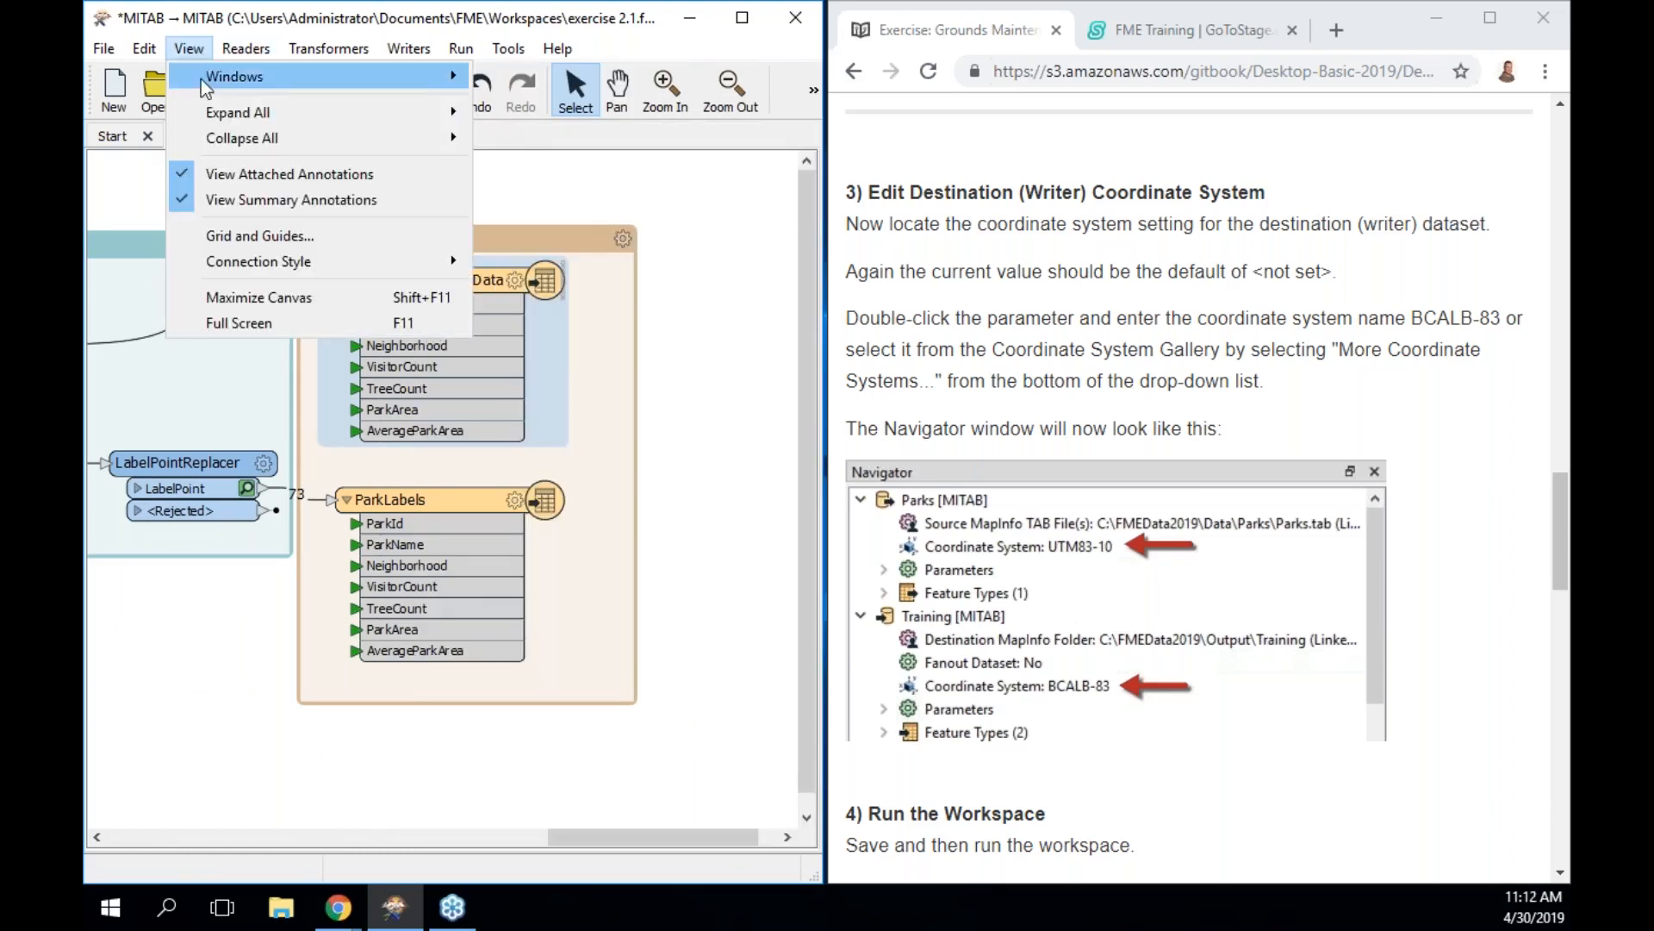
mouse_move(248, 79)
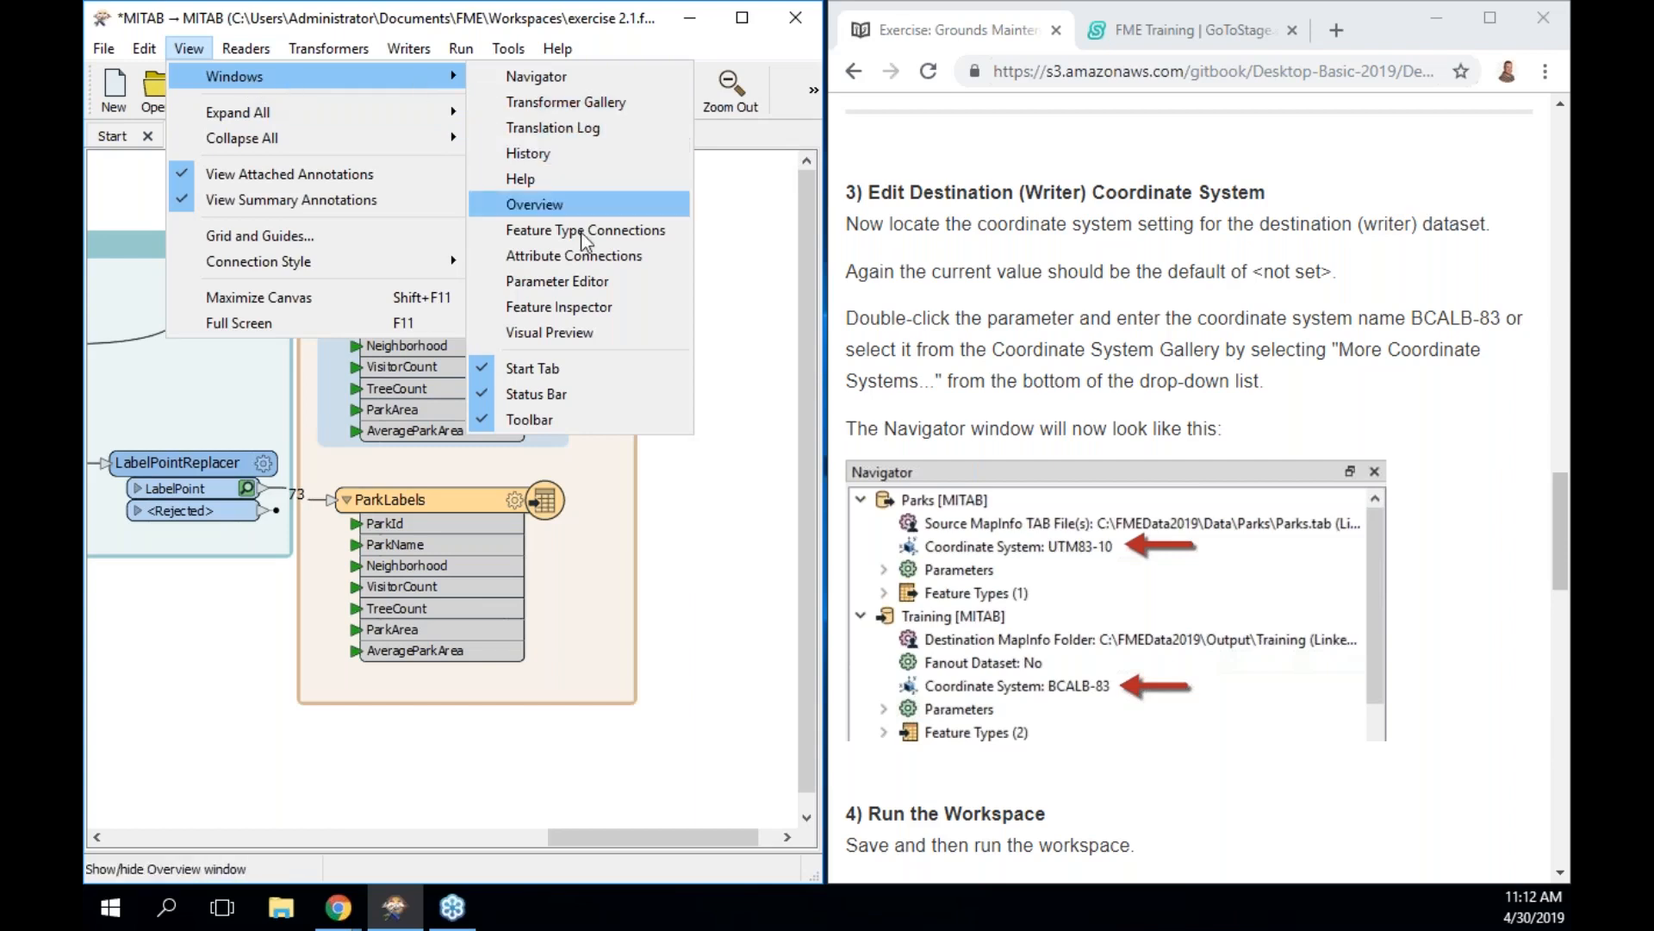
left_click(590, 323)
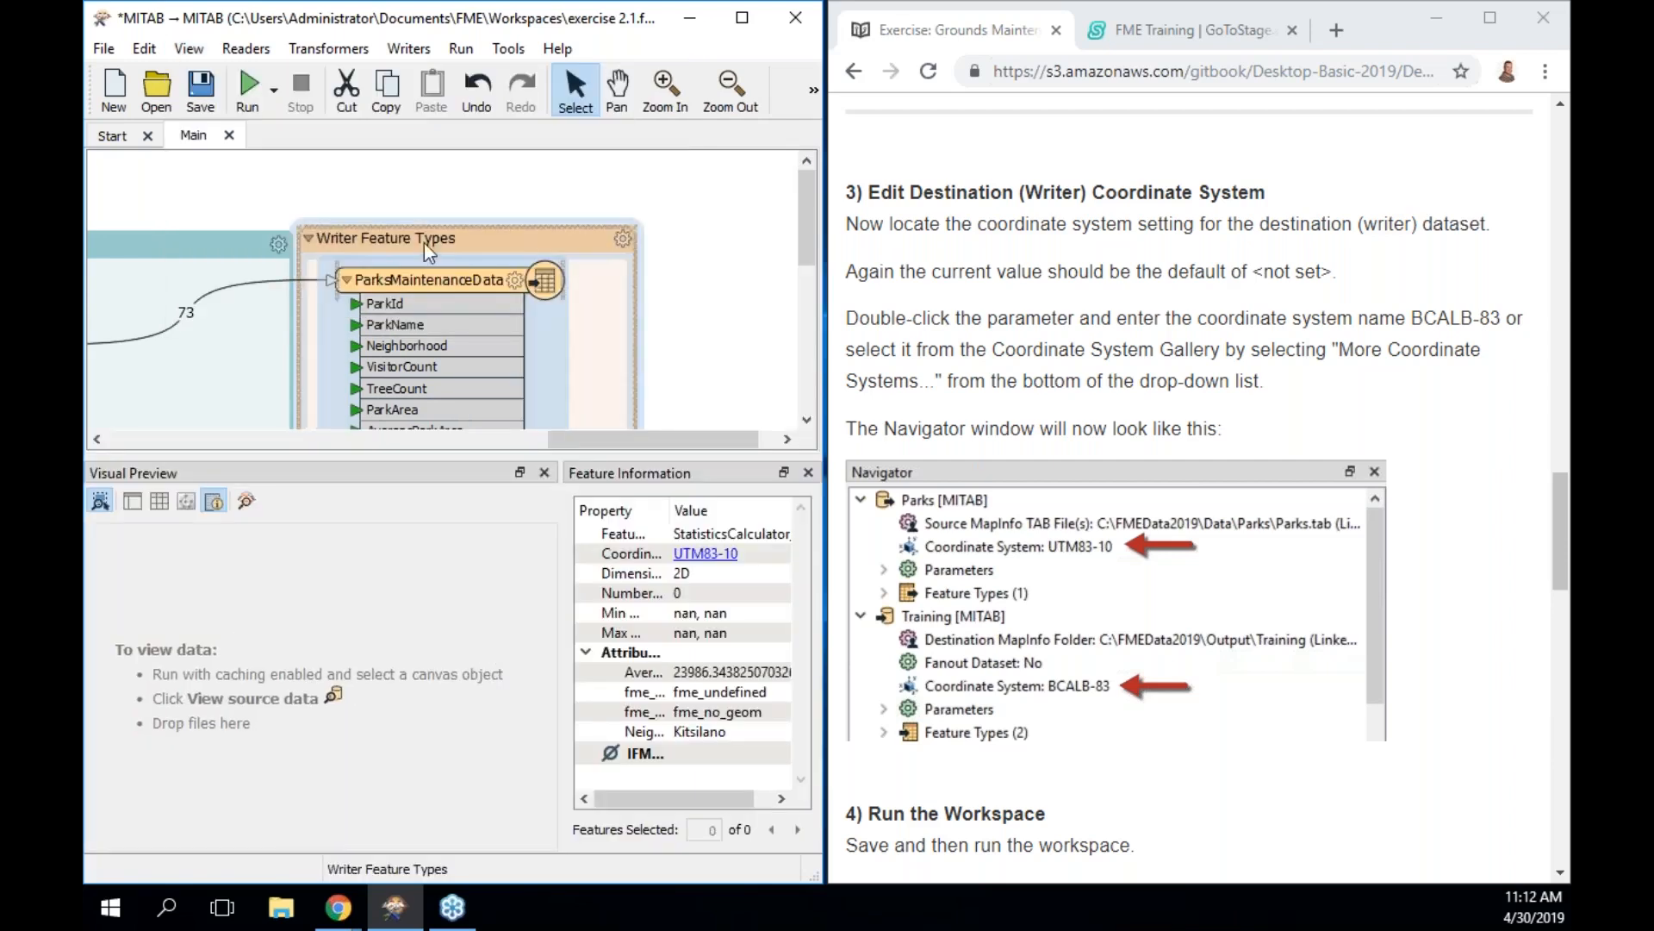
Preview the StatisticsCalculator's Complete output, select the feature with ParkId 2, and widen the Feature Information window
left_click_drag(419, 281, 447, 318)
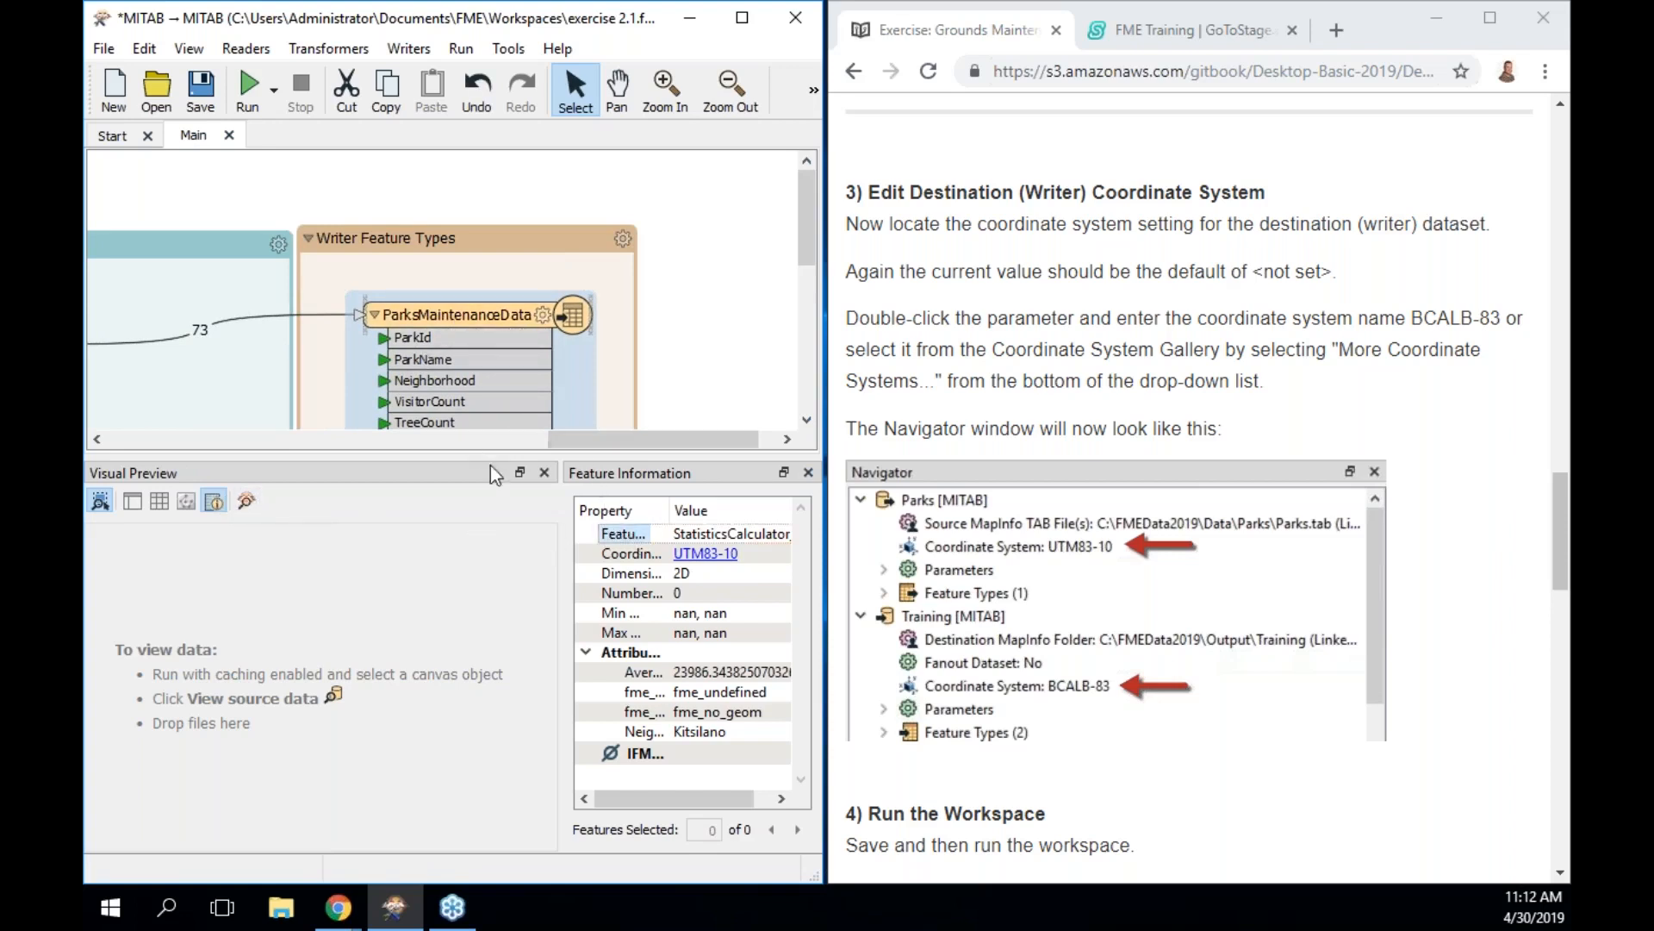
left_click_drag(629, 447, 566, 447)
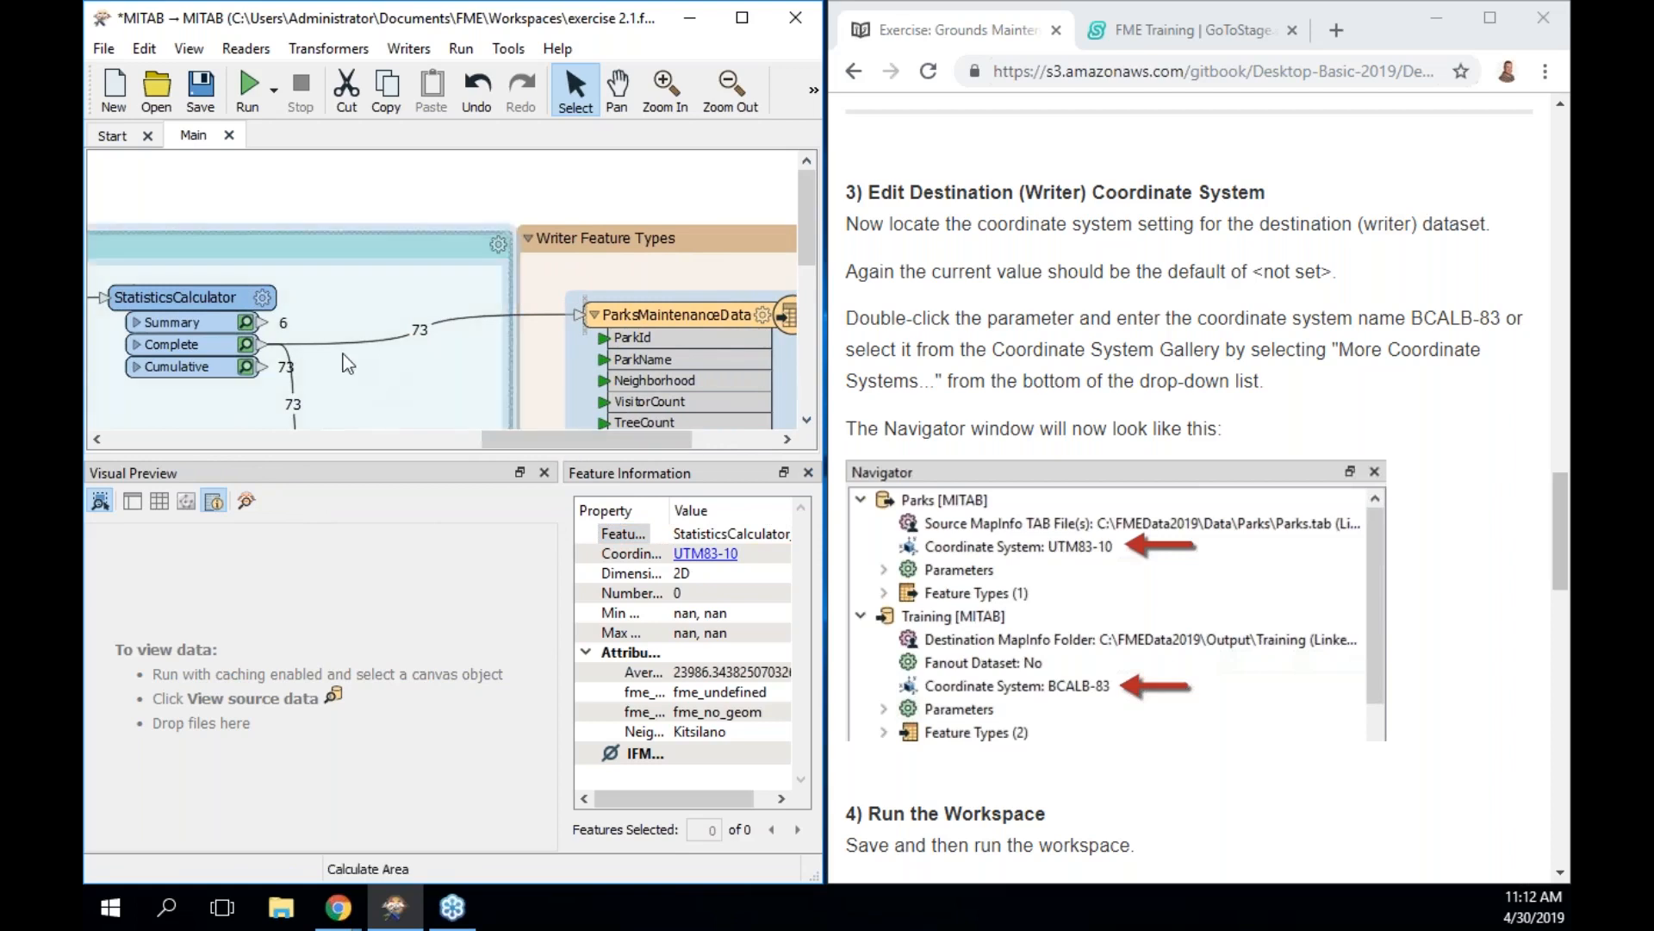
left_click(297, 360)
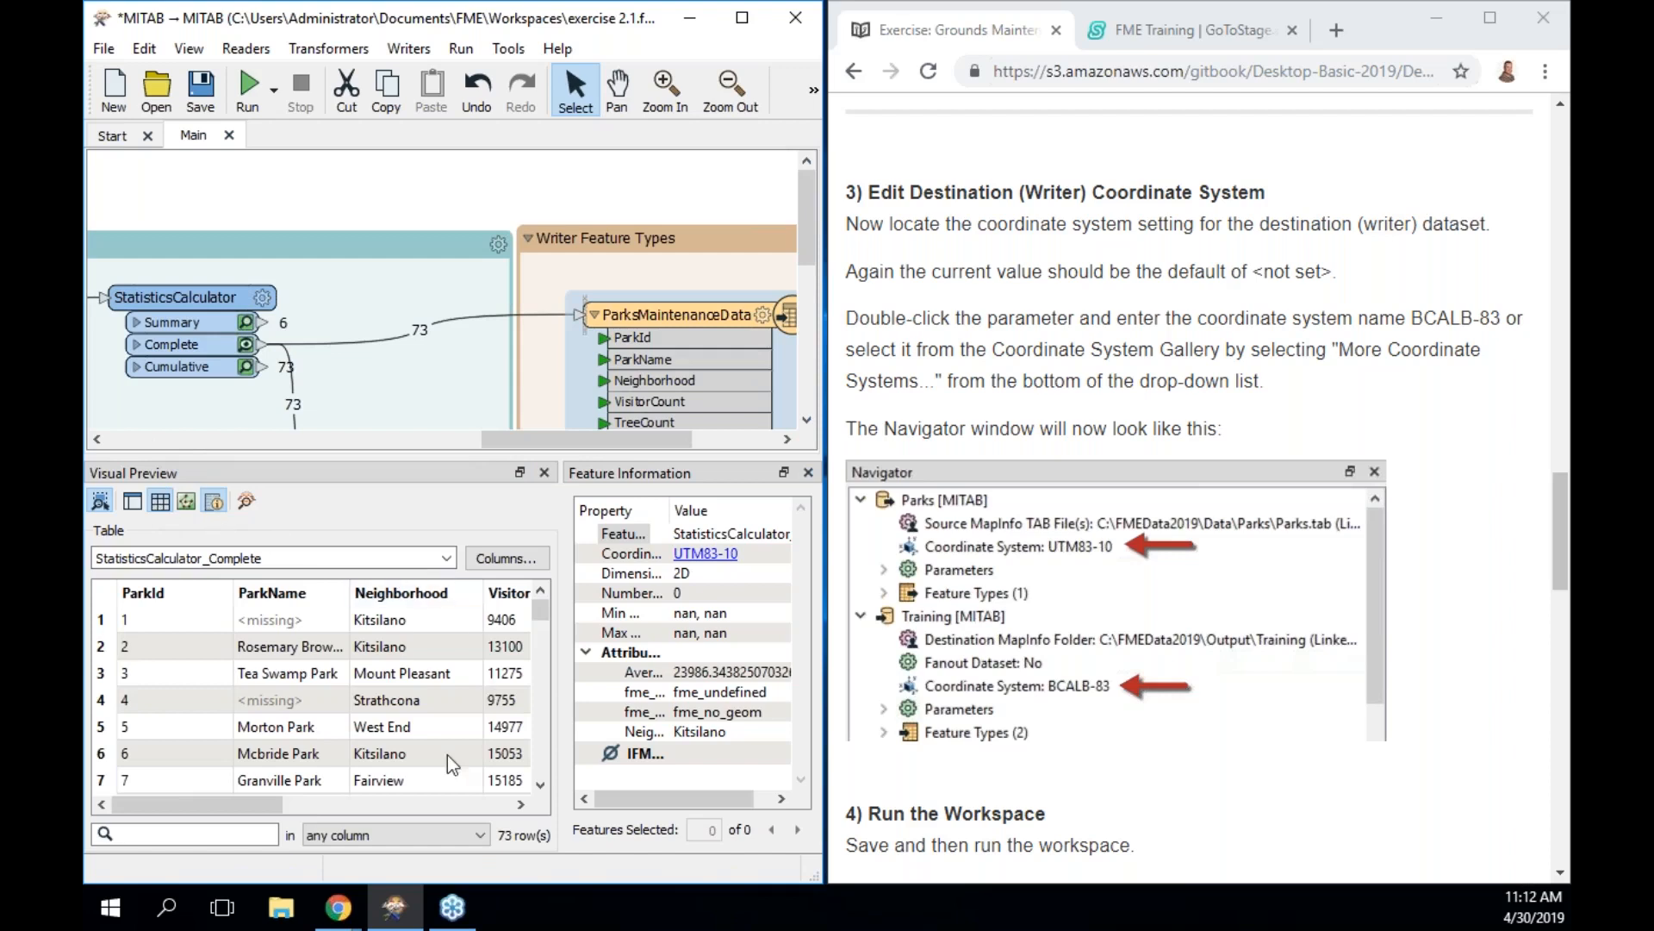
left_click(329, 651)
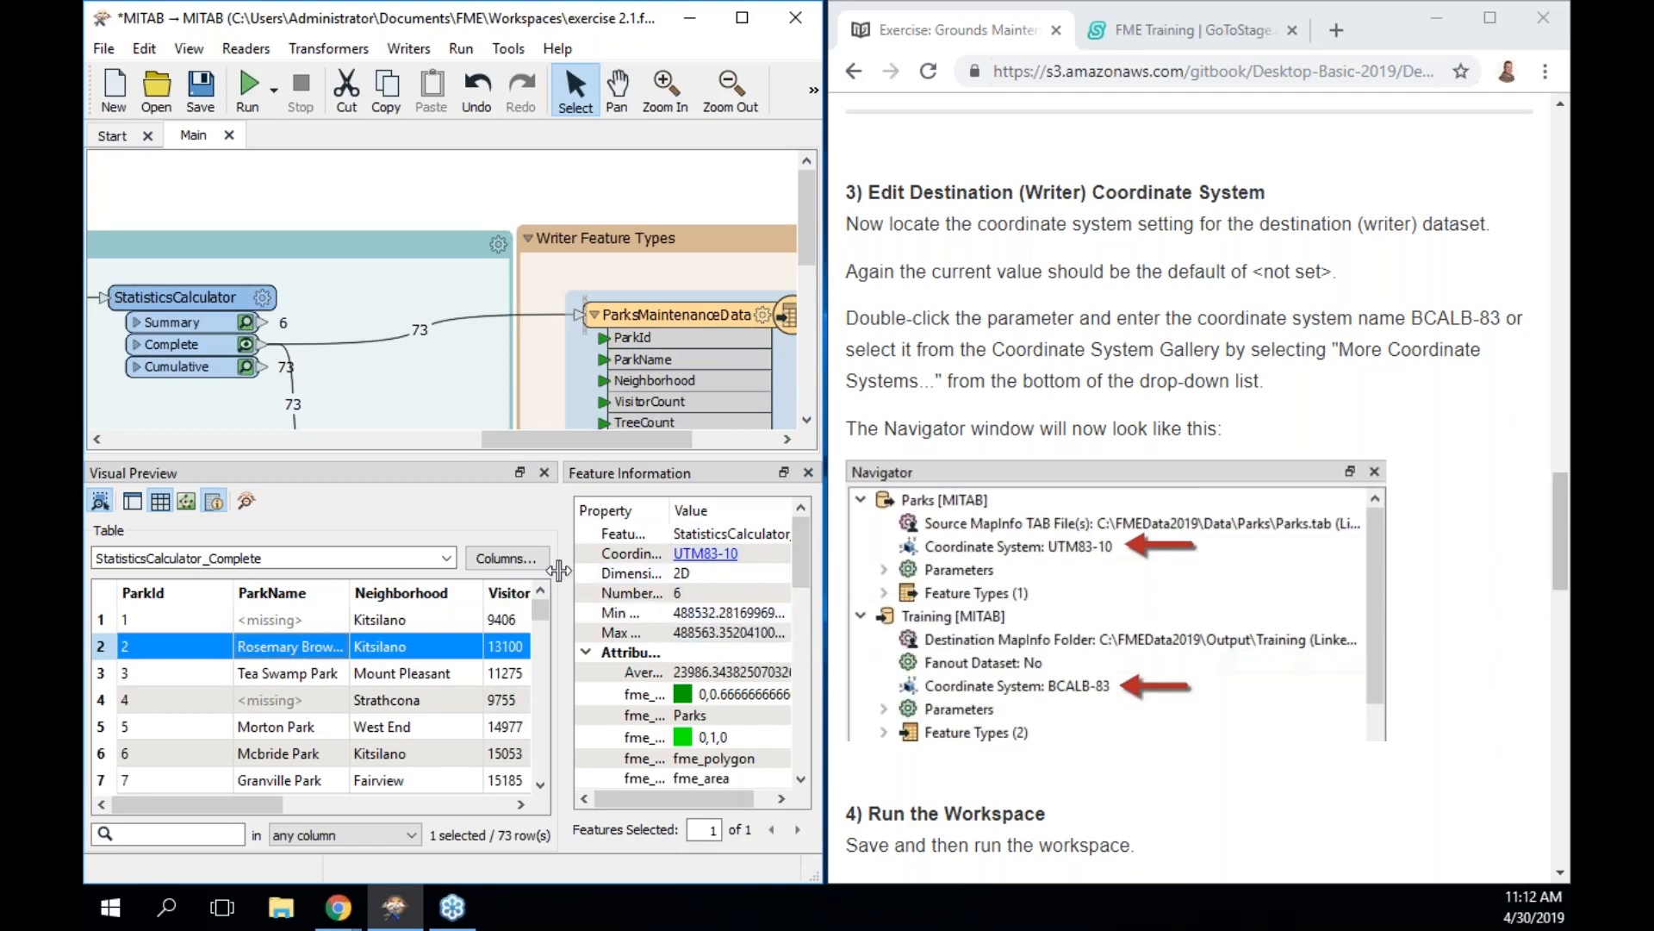
left_click_drag(560, 573, 410, 572)
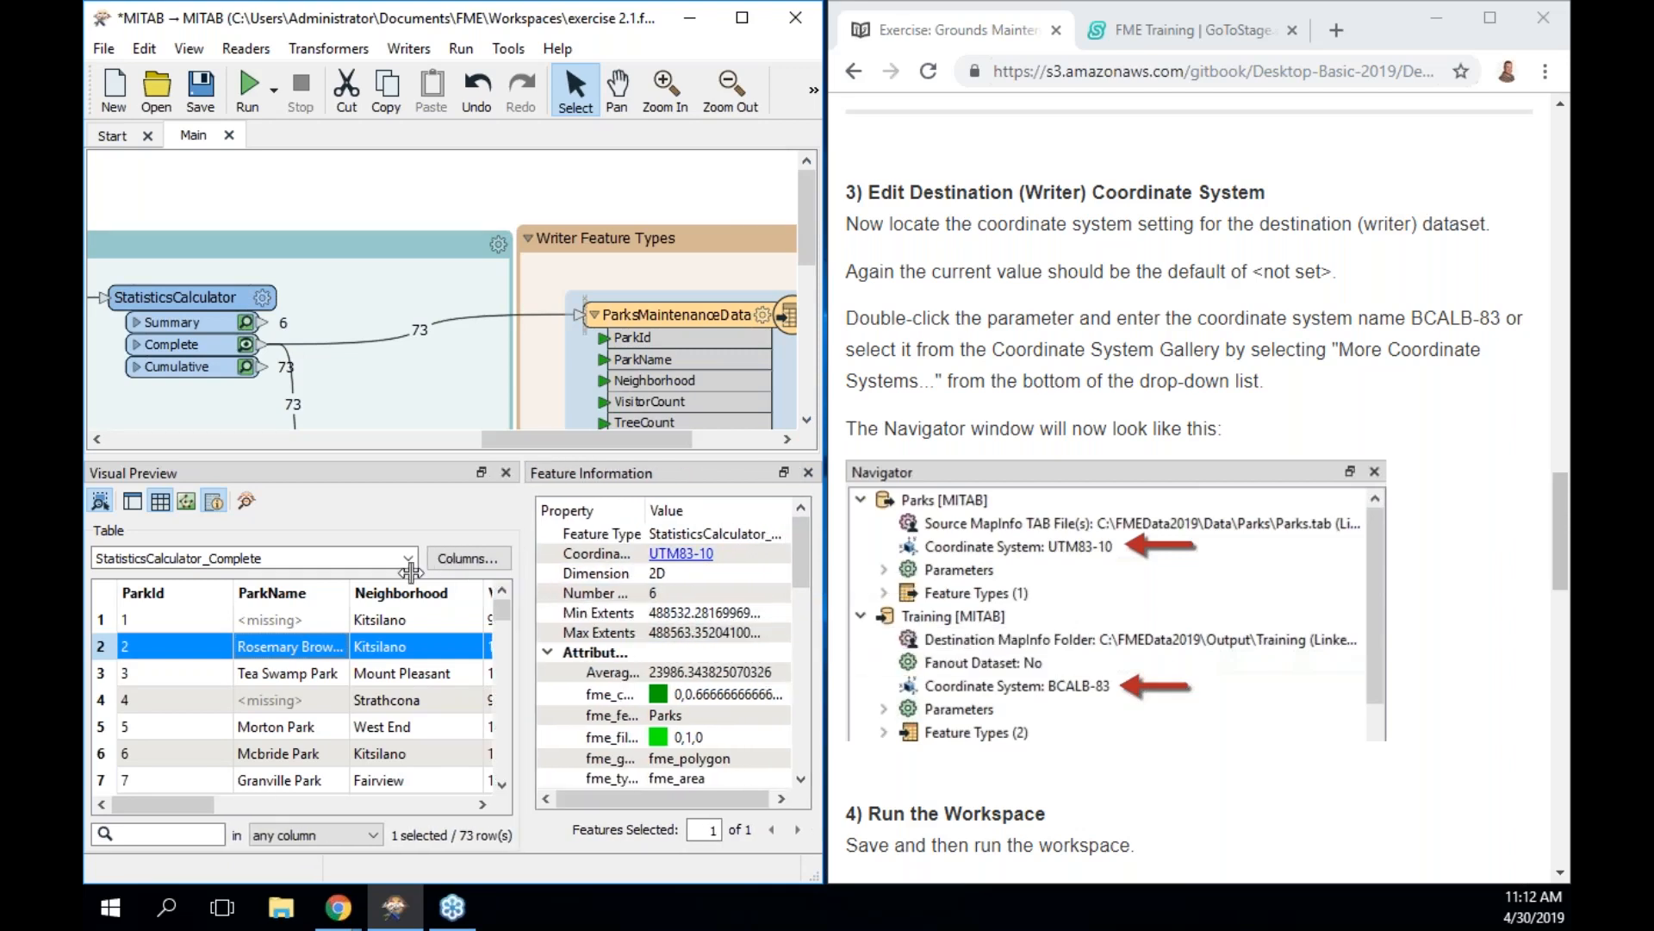
View the selected feature's full Min Extents value, highlight its coordinates, and close the value window
double_click(731, 611)
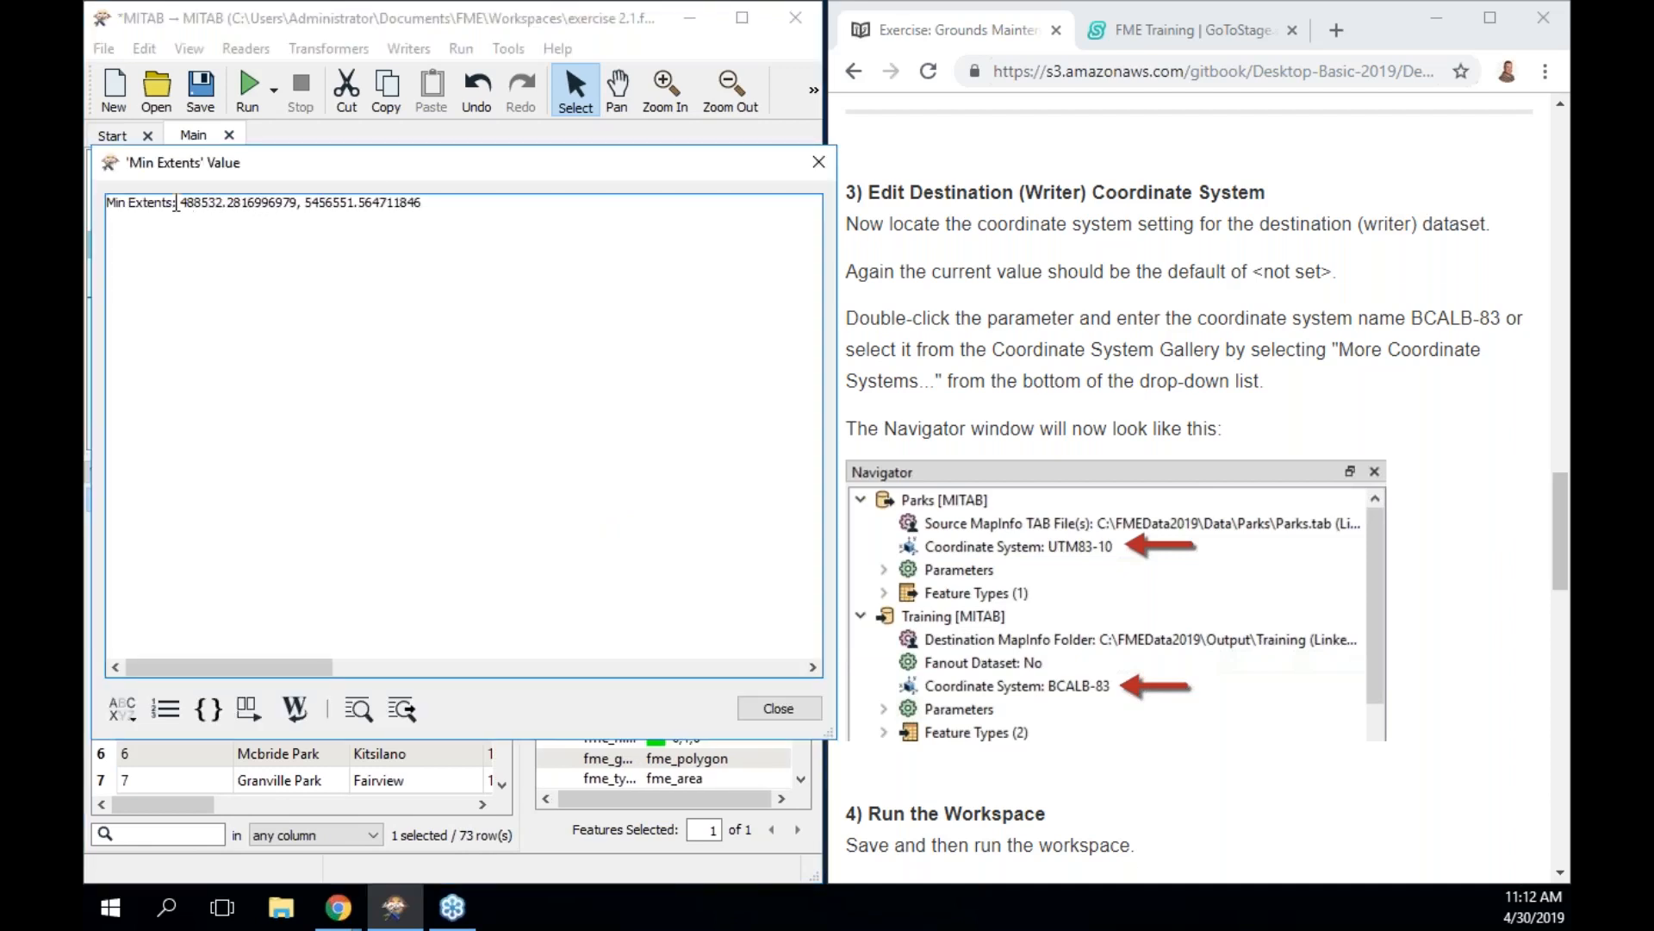
left_click_drag(179, 203, 424, 202)
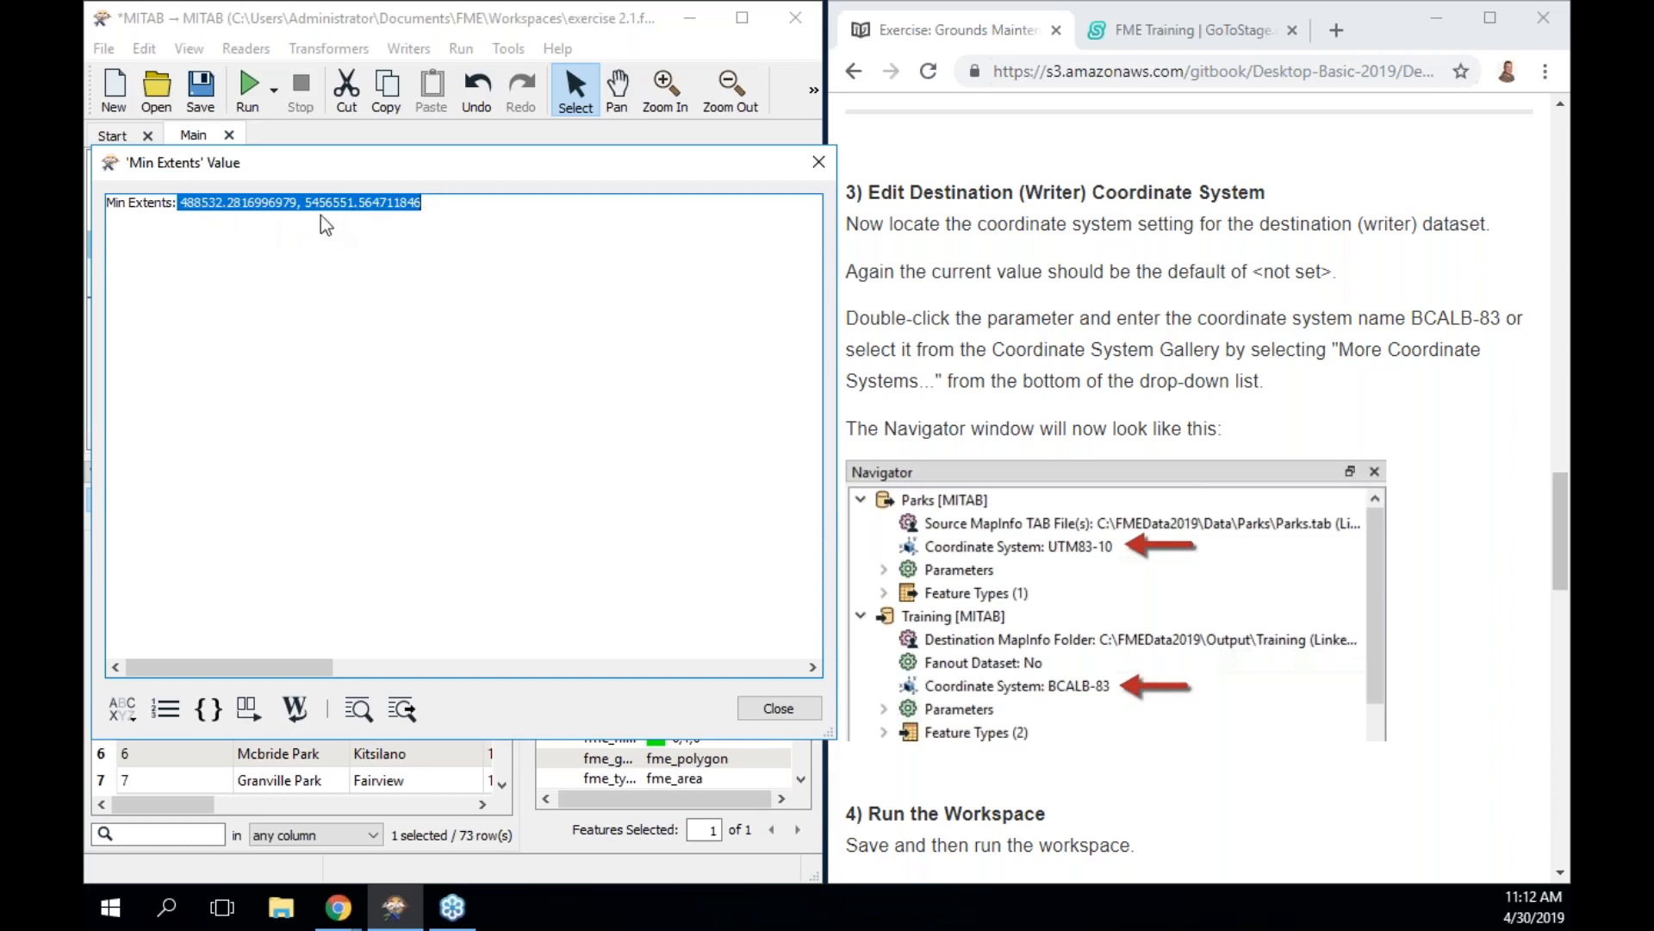
left_click(821, 168)
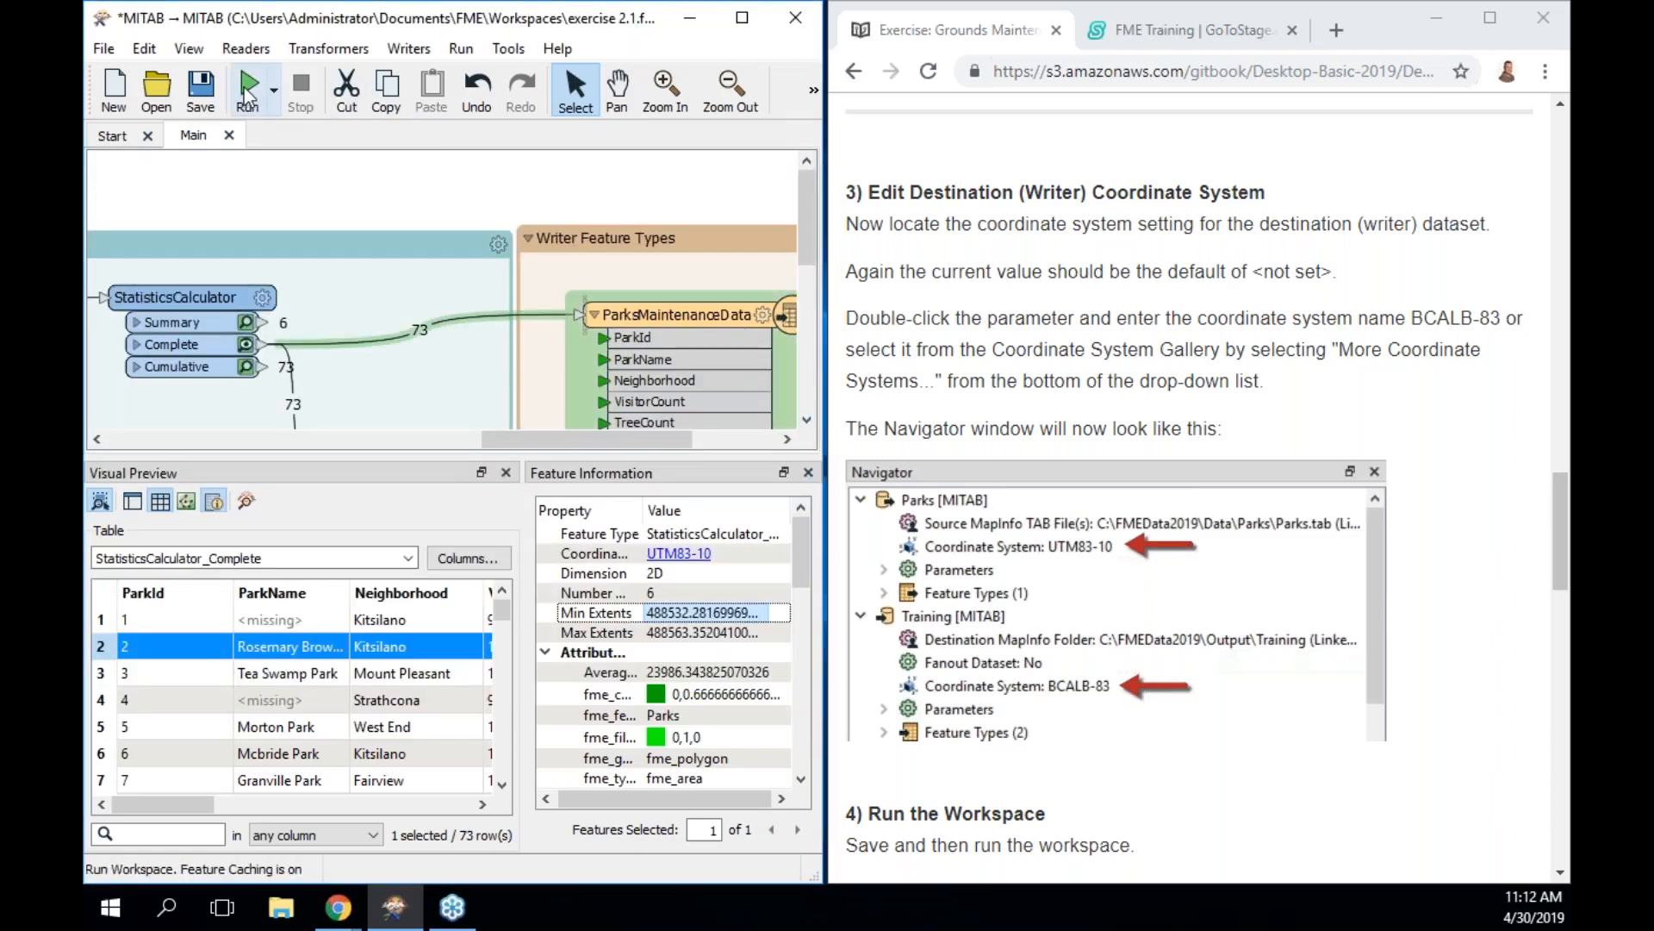
Rerun the workspace, view the written ParksMaintenanceData output, and select the feature with ParkId 2 to check its coordinate system
left_click(247, 93)
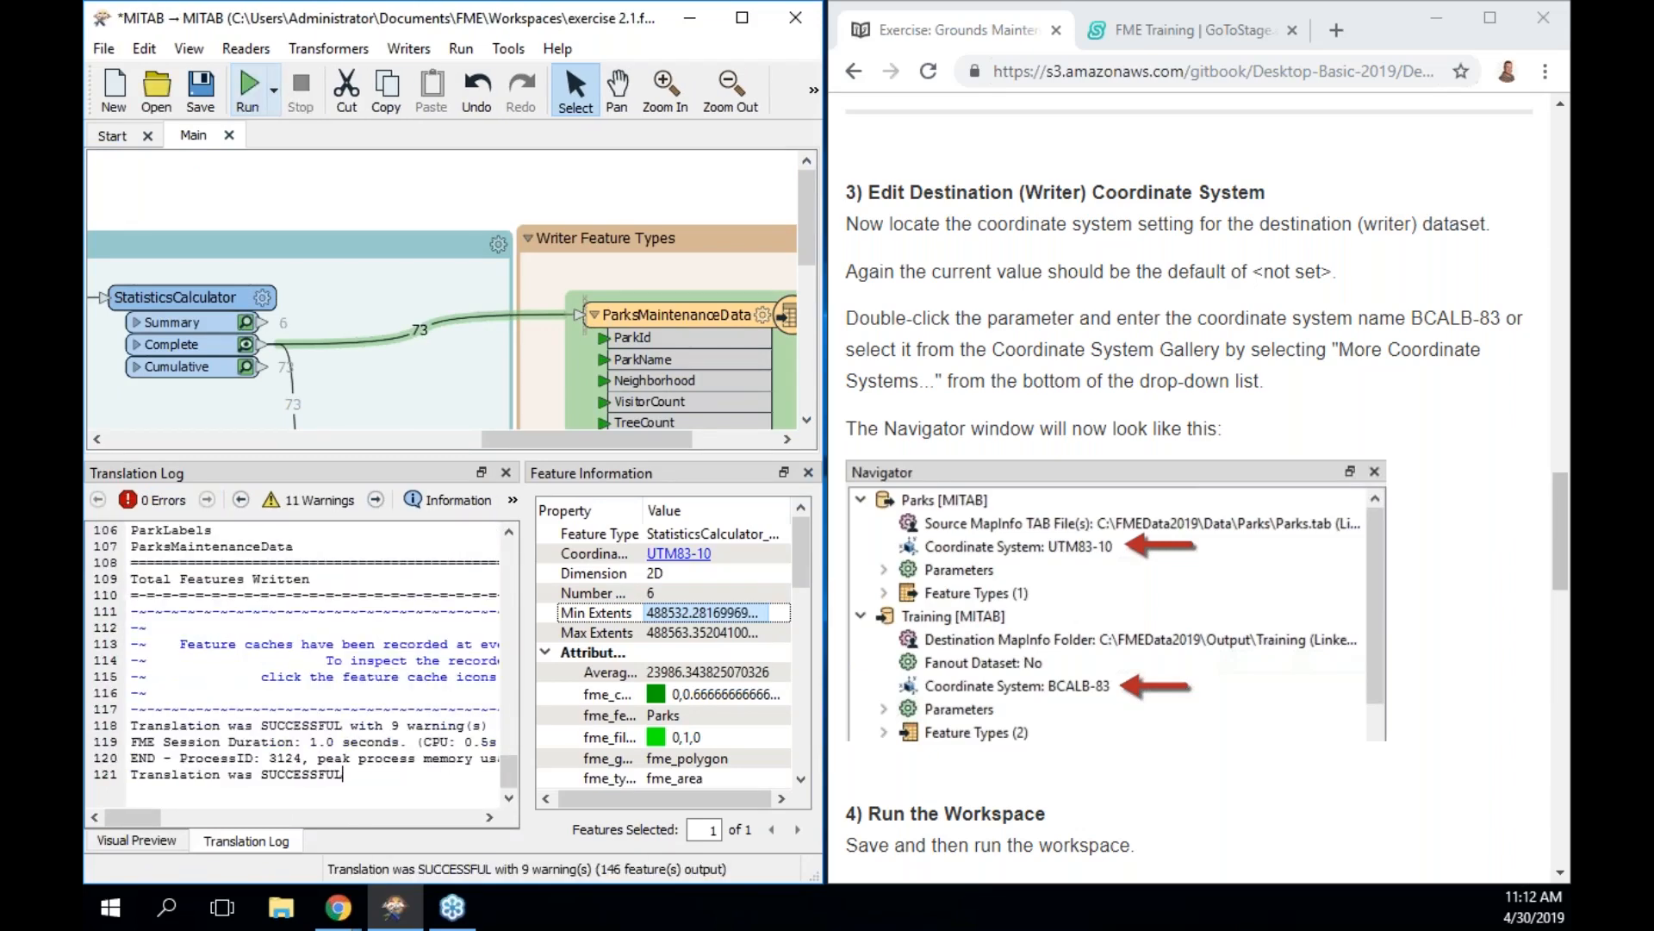
left_click(246, 347)
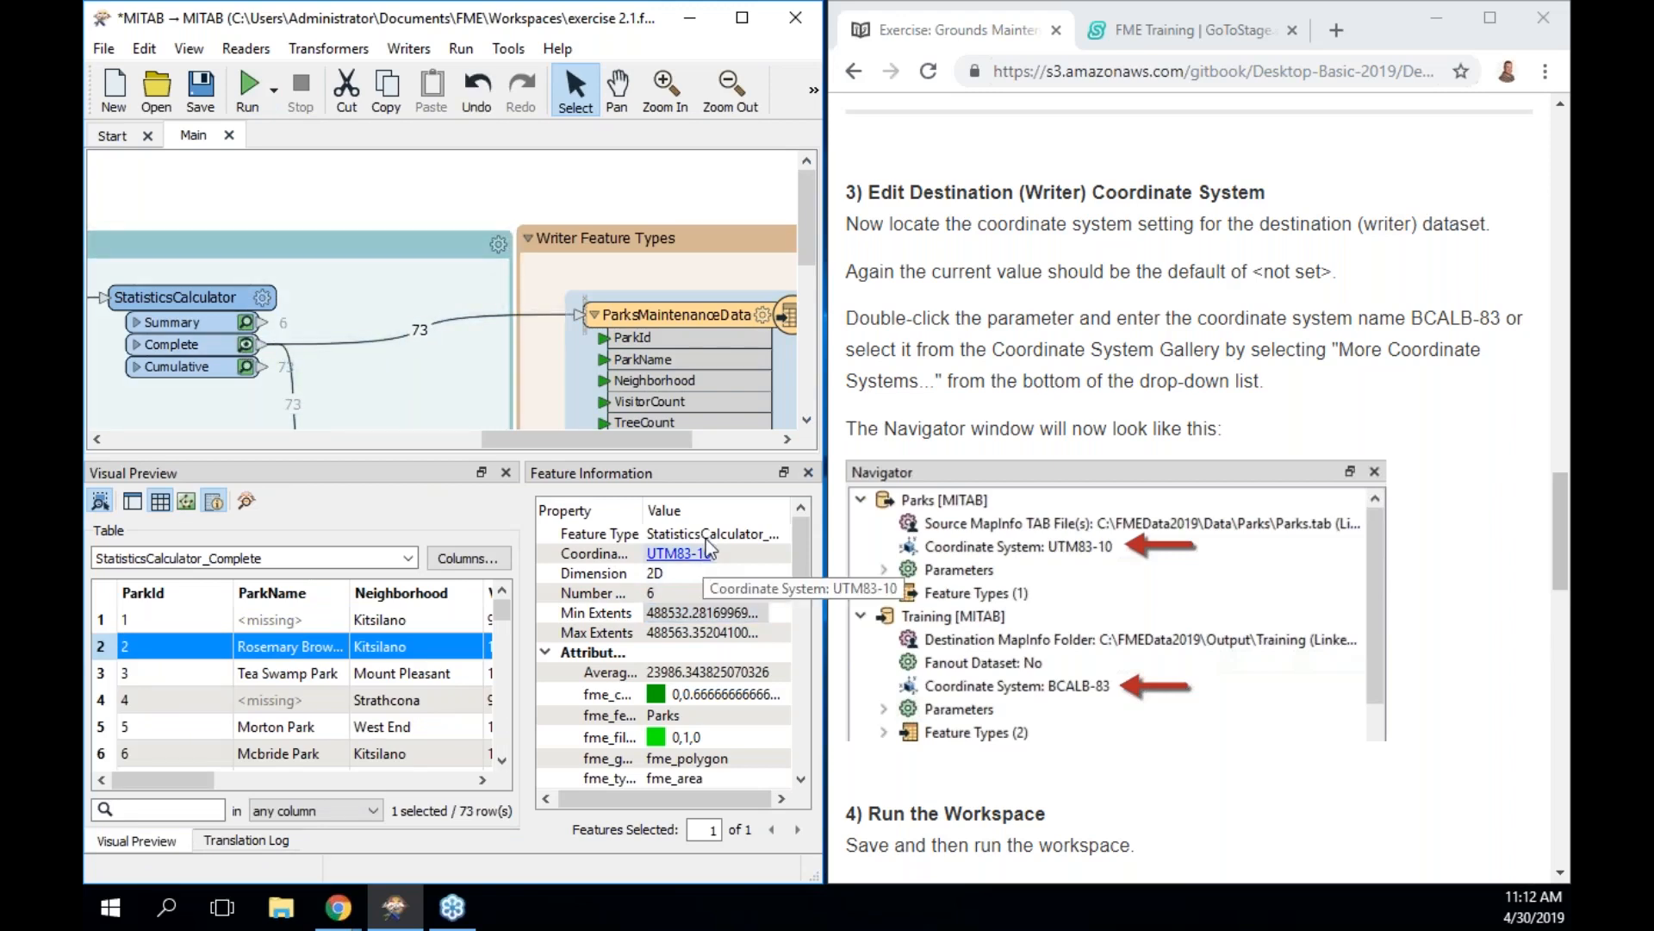
right_click(716, 313)
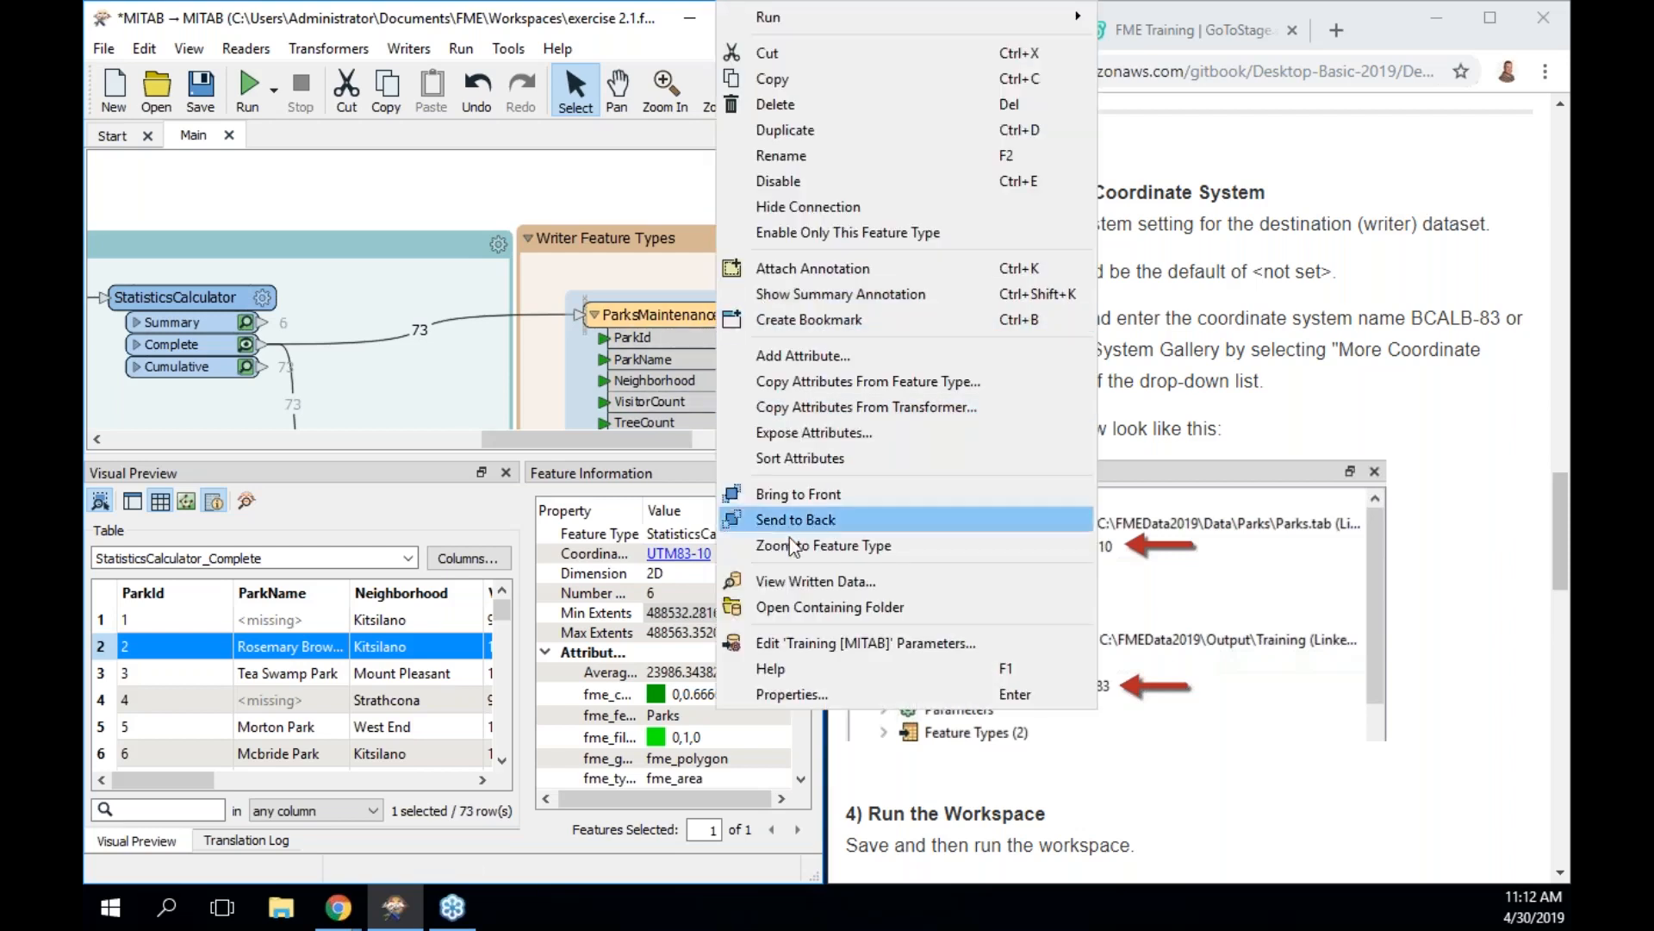
left_click(800, 583)
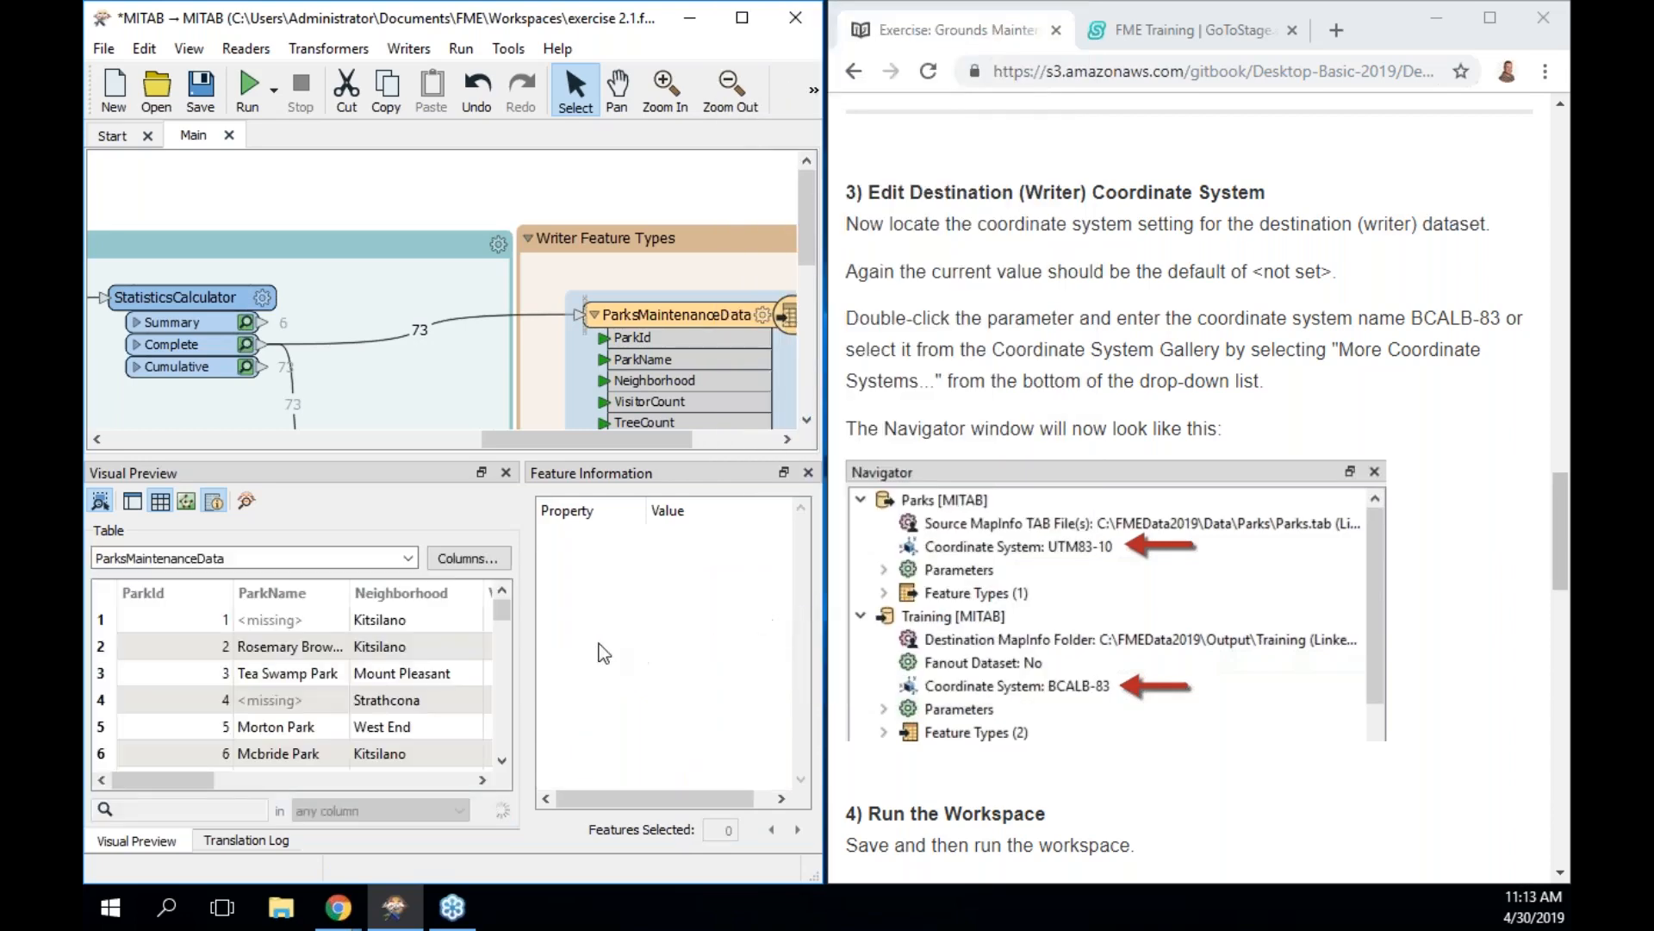
left_click(310, 652)
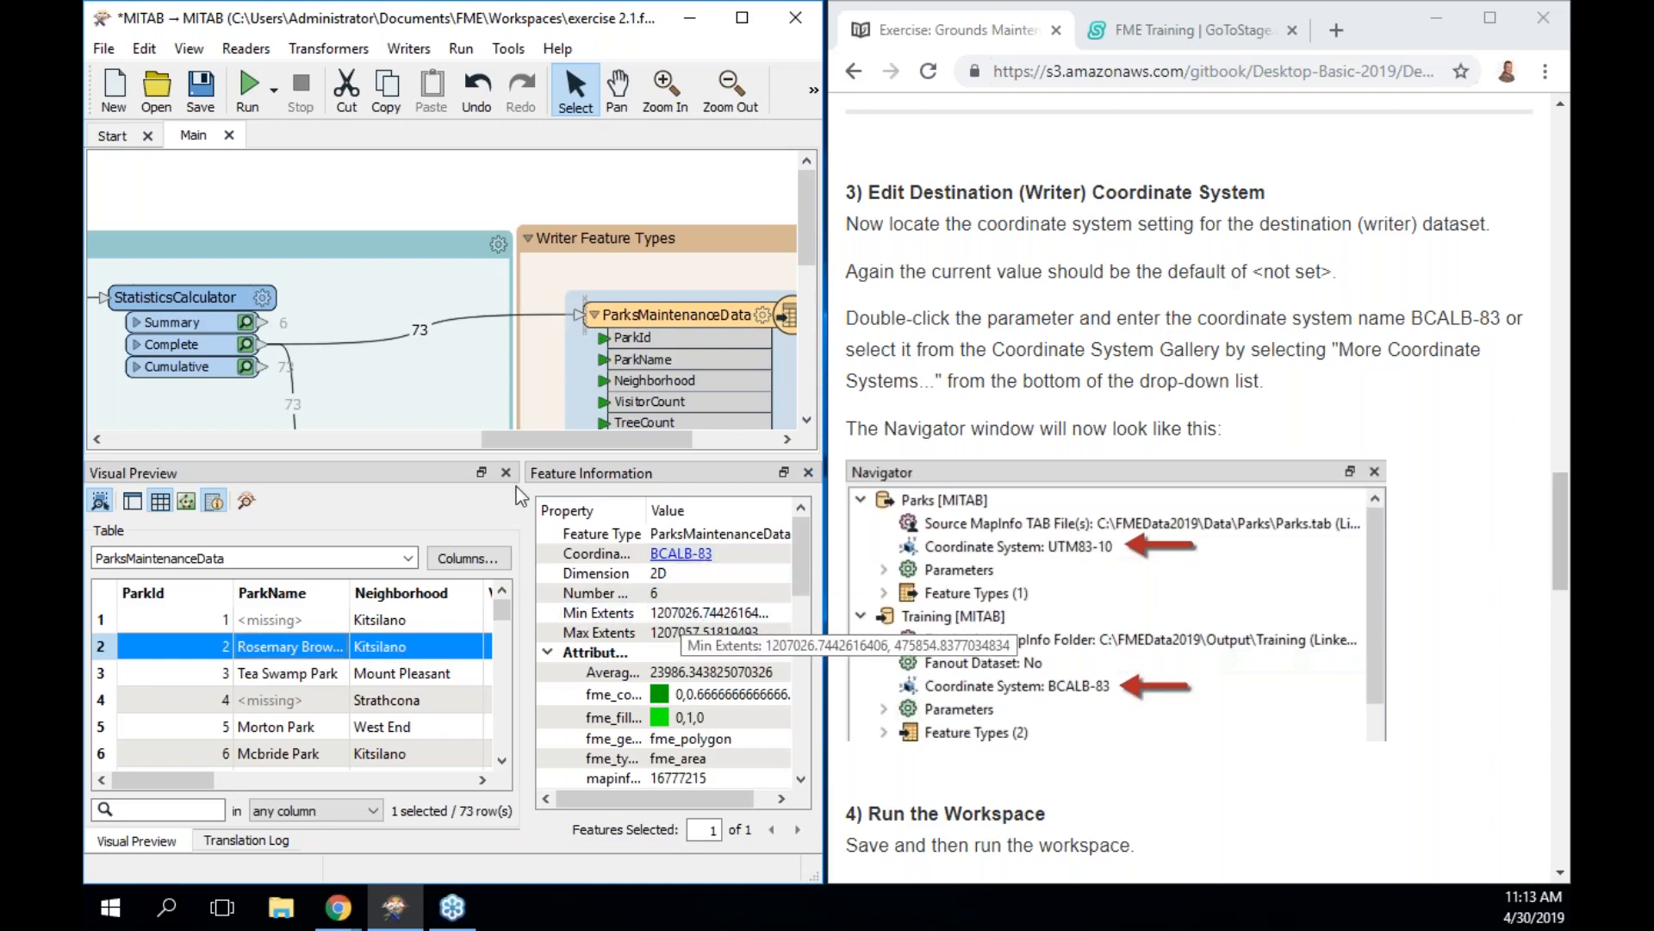
Compare the ParkId 2 feature's coordinate system and extents in the StatisticsCalculator's Complete output with those in the written ParksMaintenanceData
left_click(246, 344)
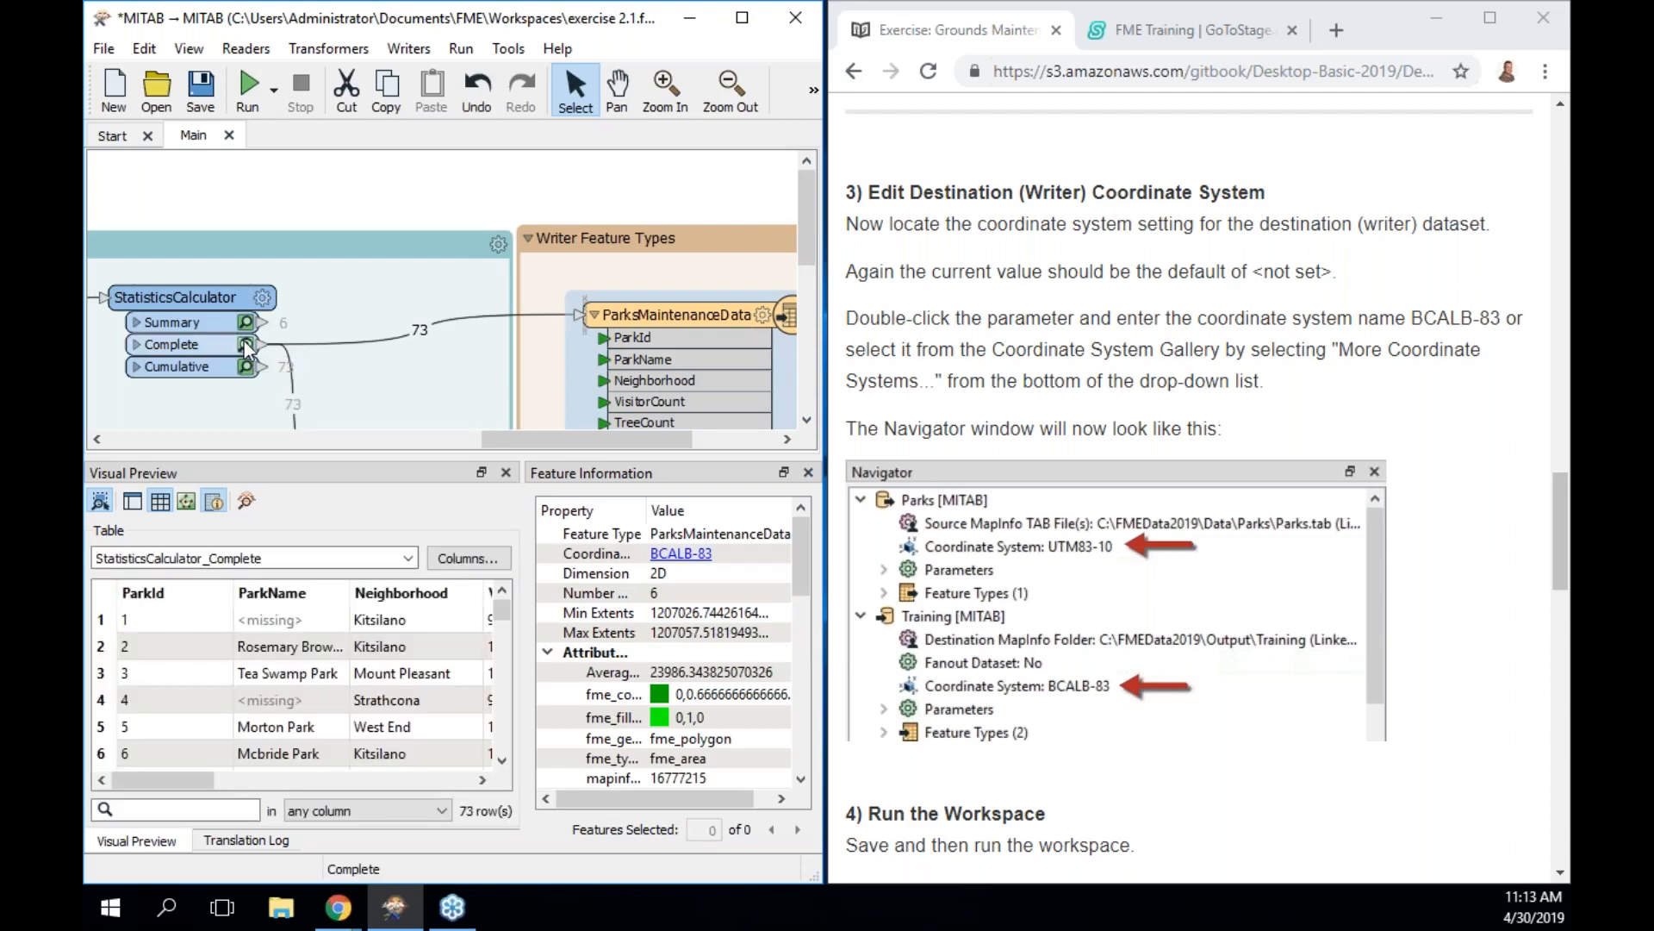
left_click(368, 655)
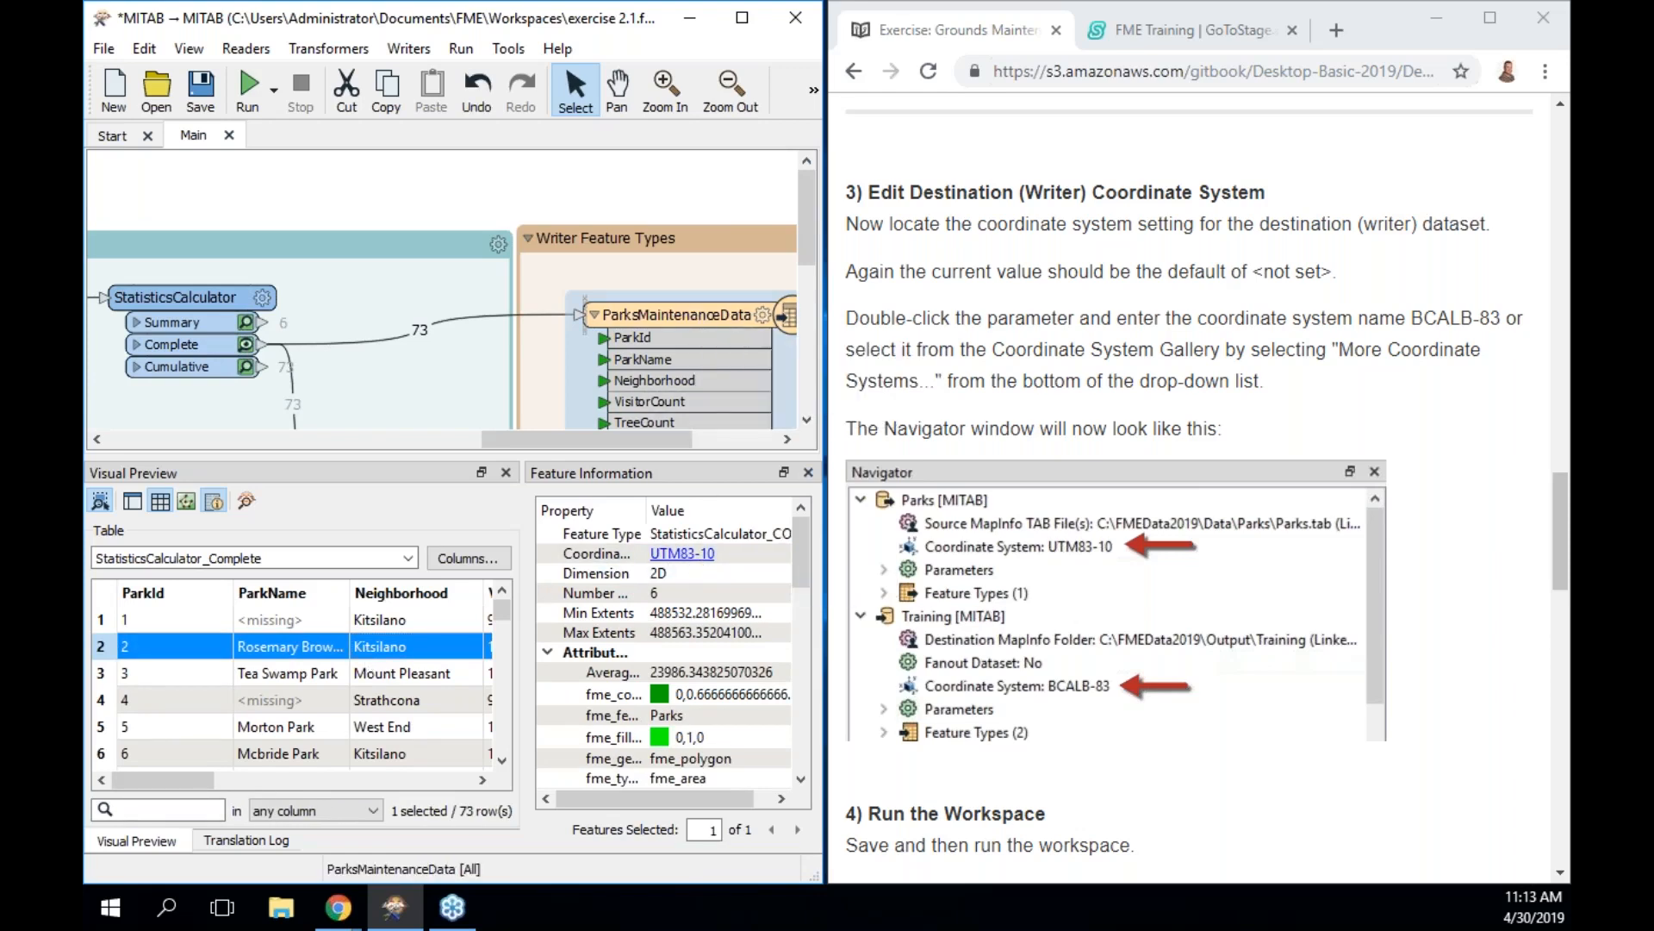
double_click(676, 315)
left_click(758, 122)
right_click(668, 315)
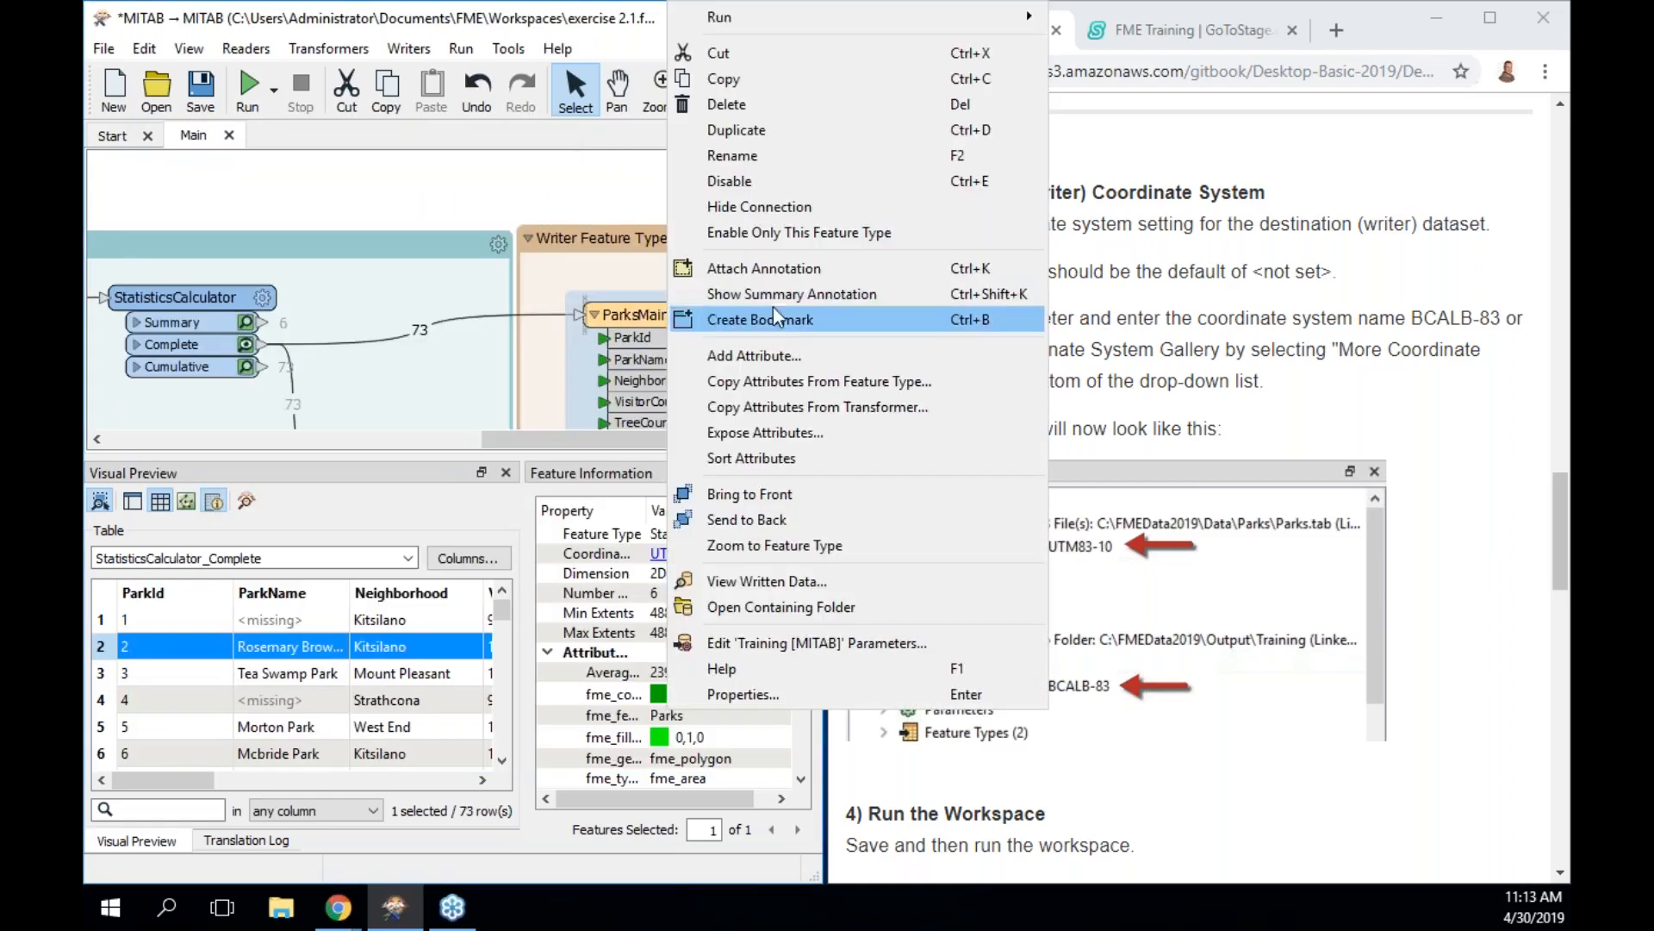
left_click(786, 582)
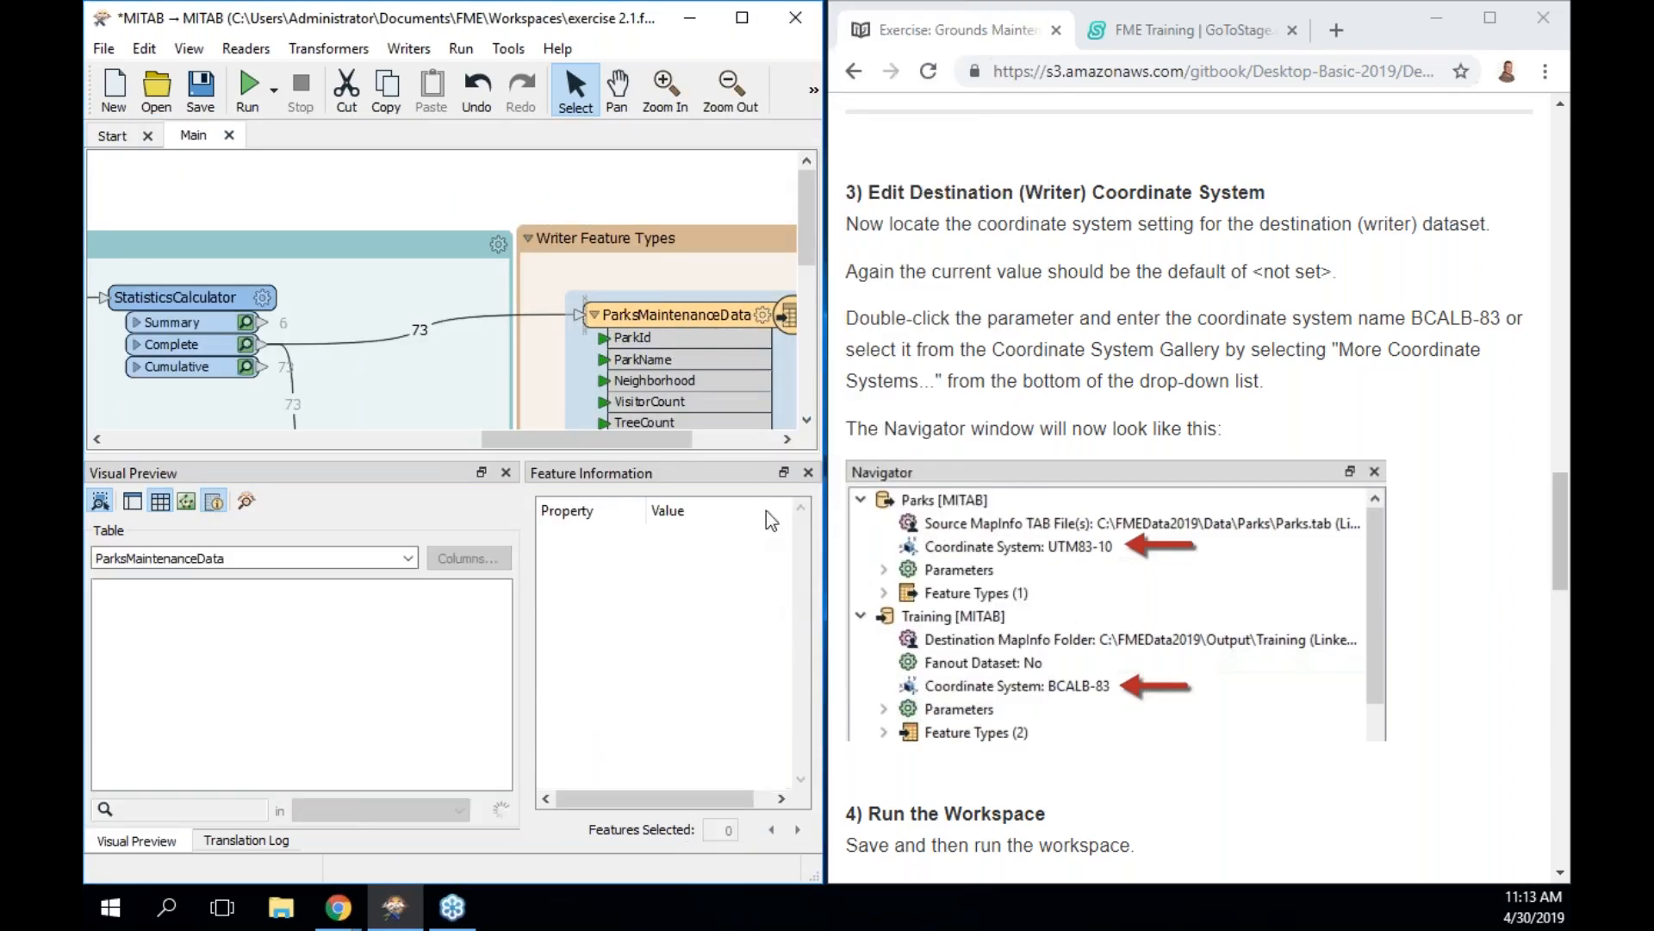
left_click(427, 648)
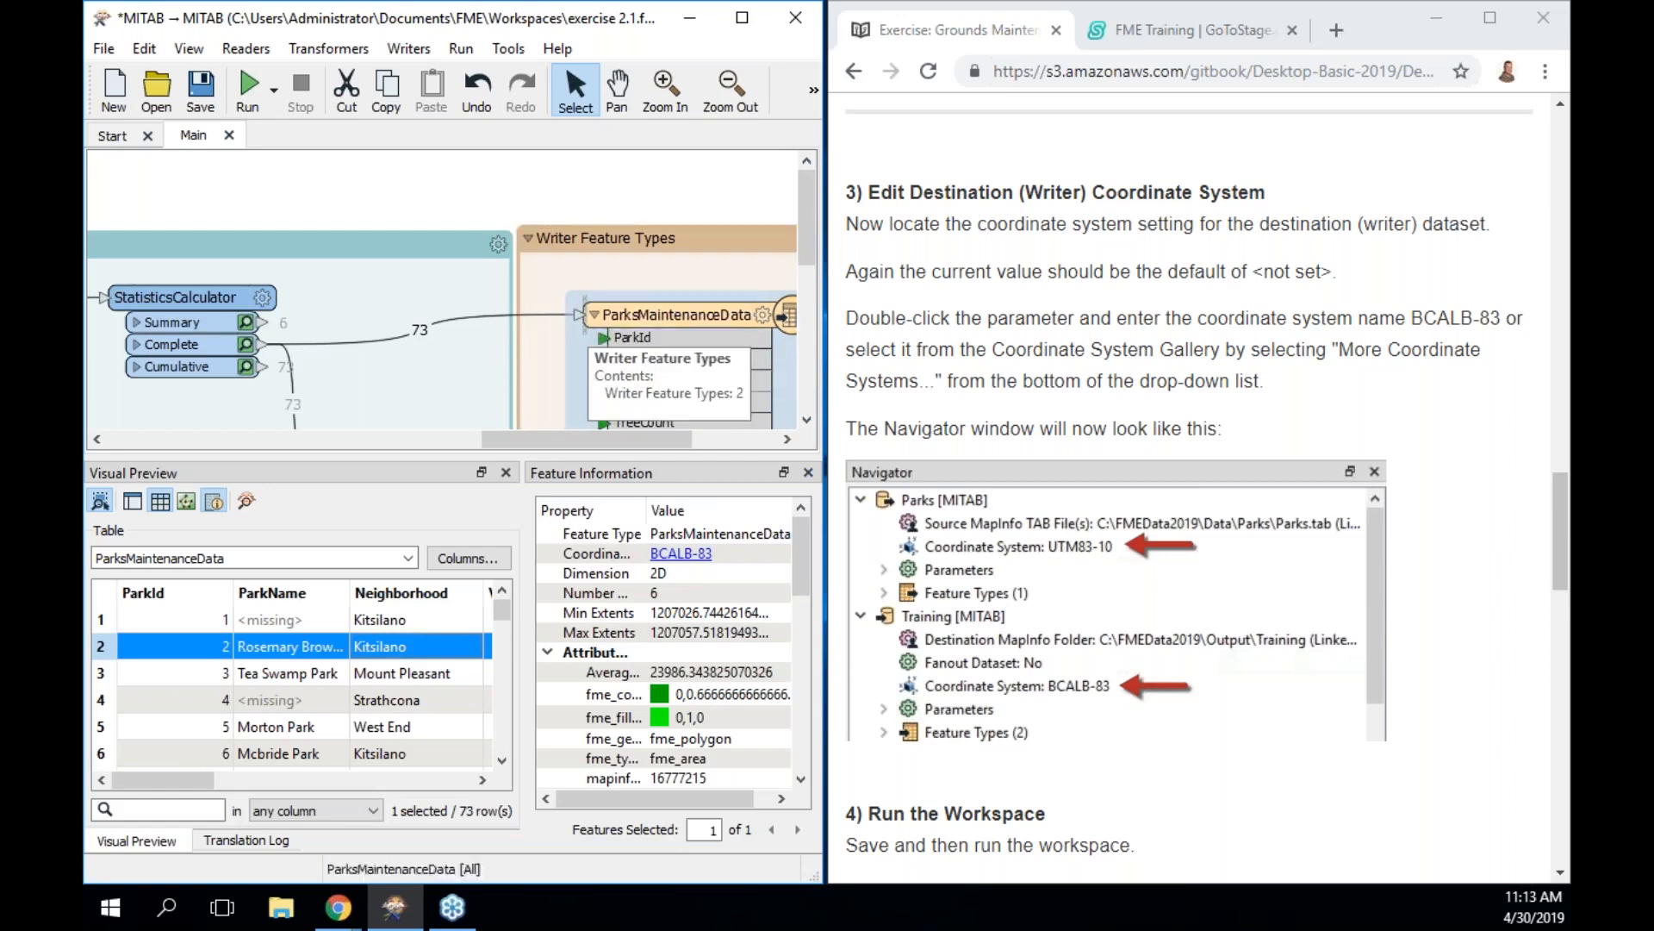
Review the rest of Exercise 6 in the Chrome training manual and go on to the Module Review page
scroll(1185, 425, "down", 6)
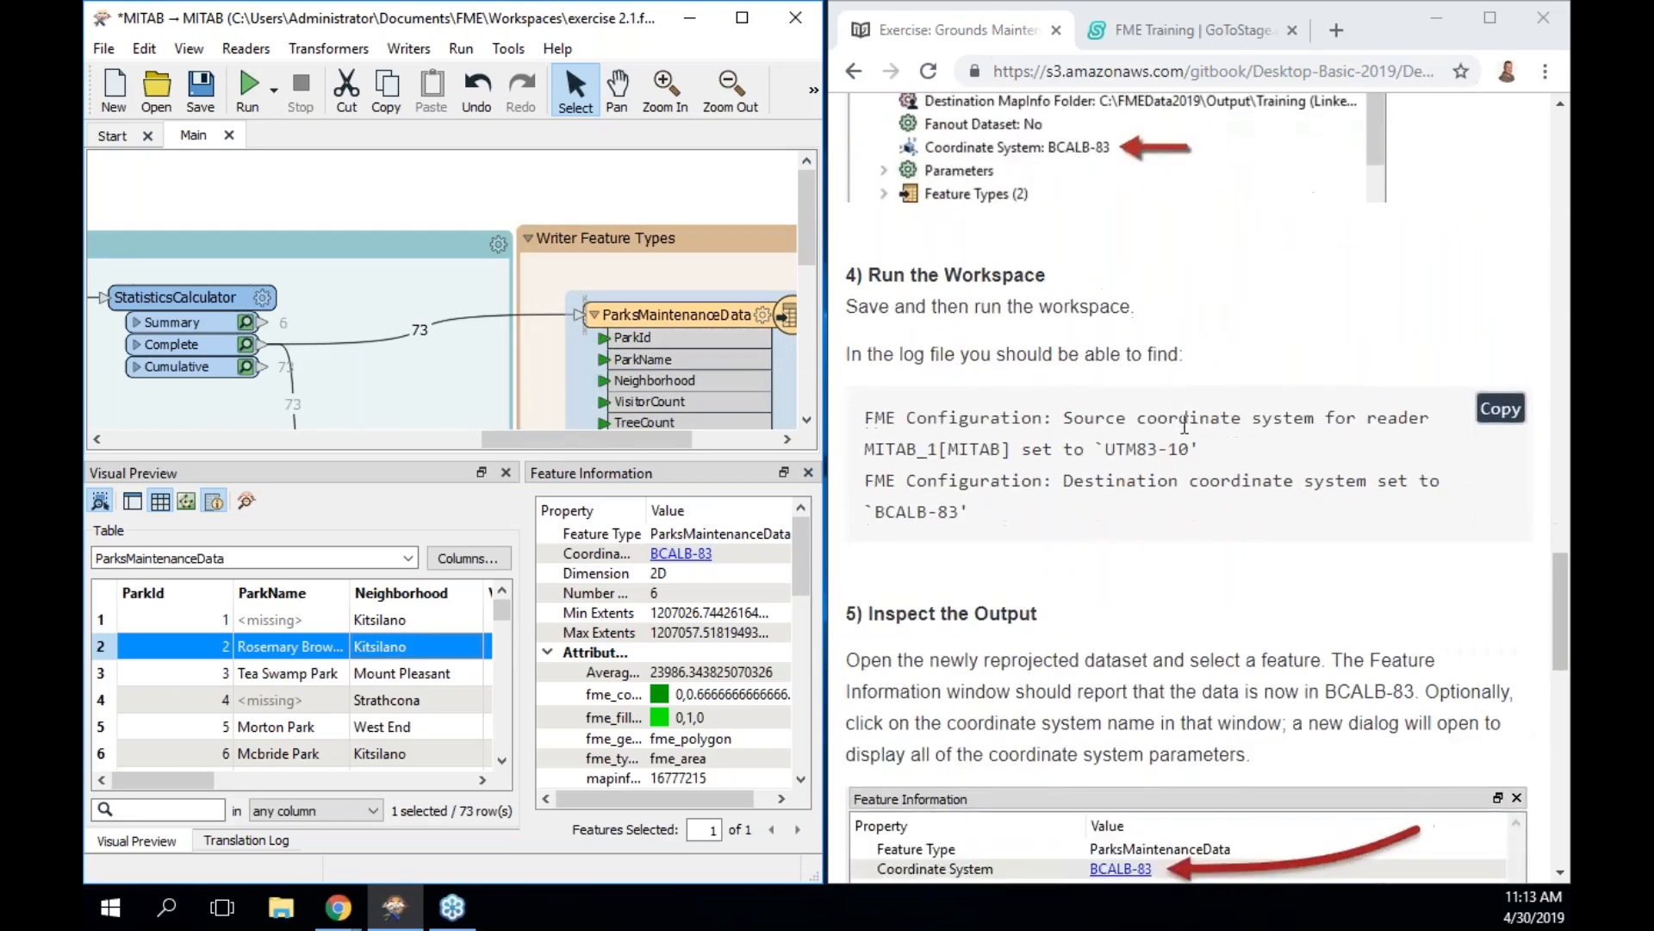
scroll(1185, 424, "down", 15)
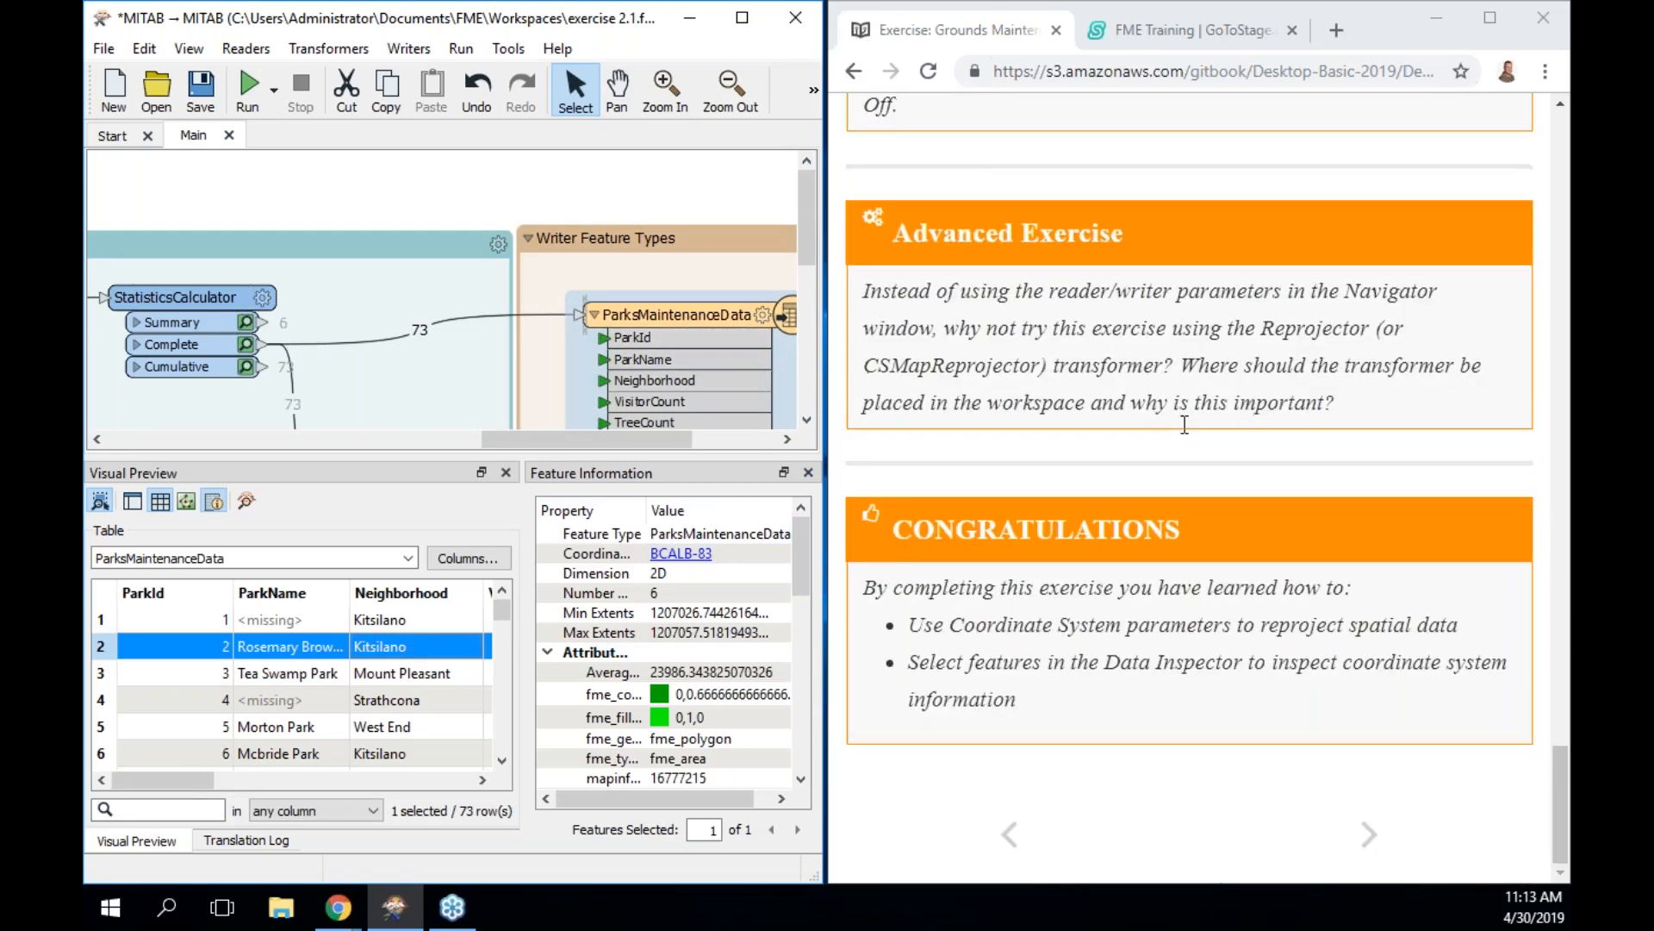
left_click(1376, 835)
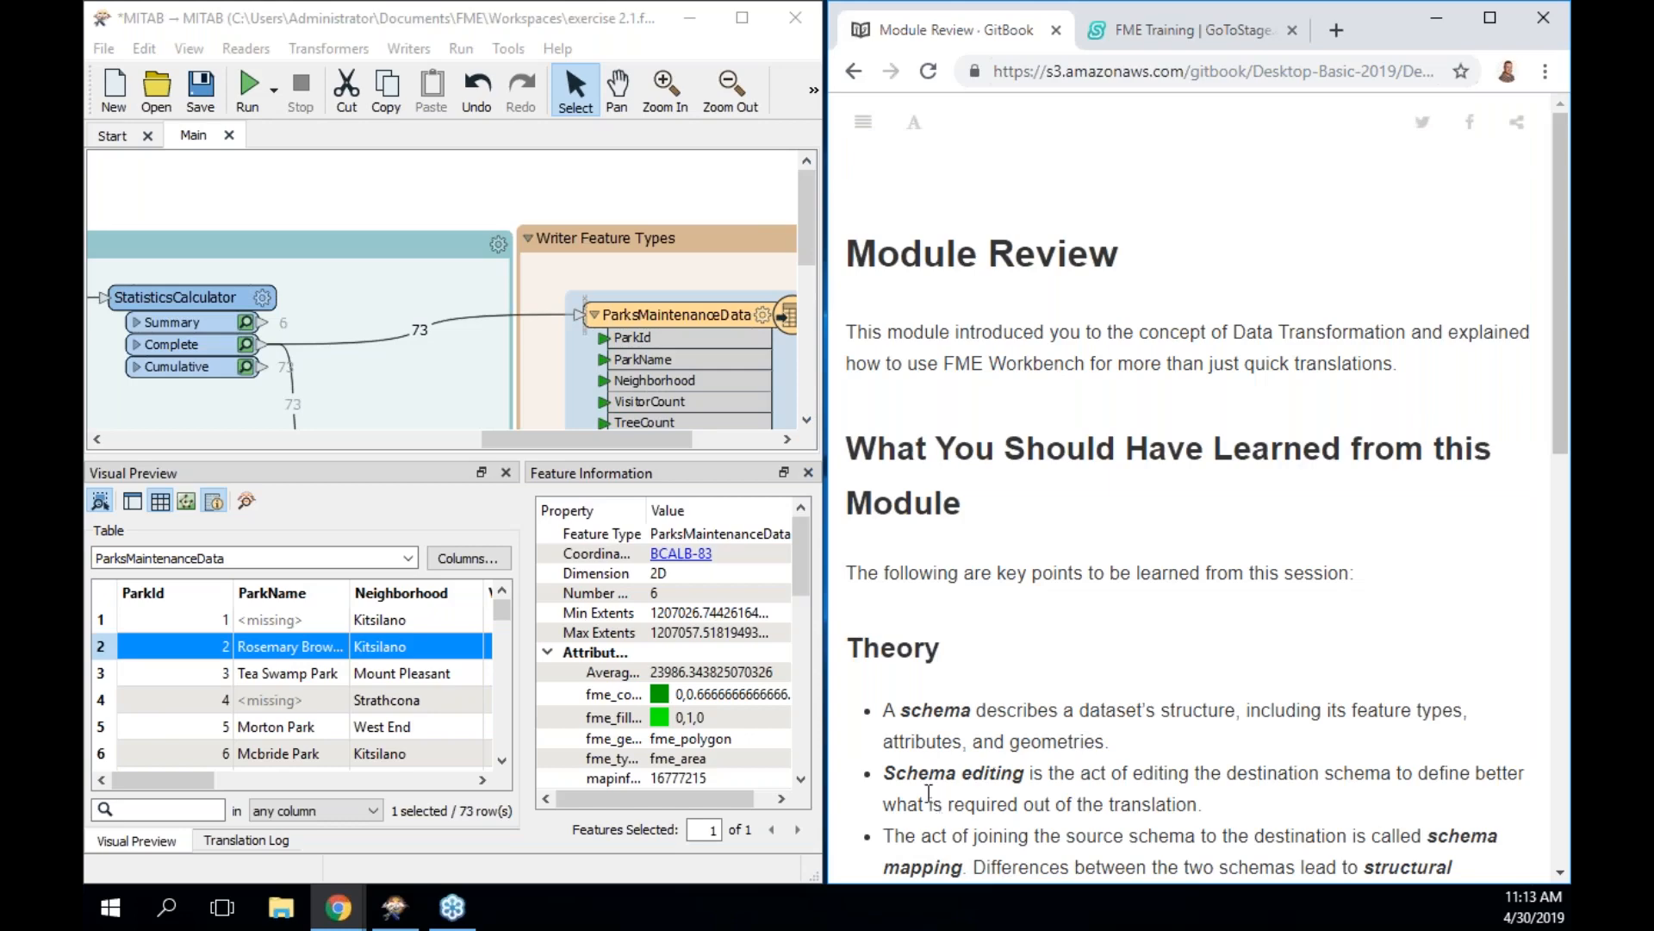
Maximize the browser window and advance past the Module Review and Data Transformation Quiz pages to Exercise 7
left_click(1493, 26)
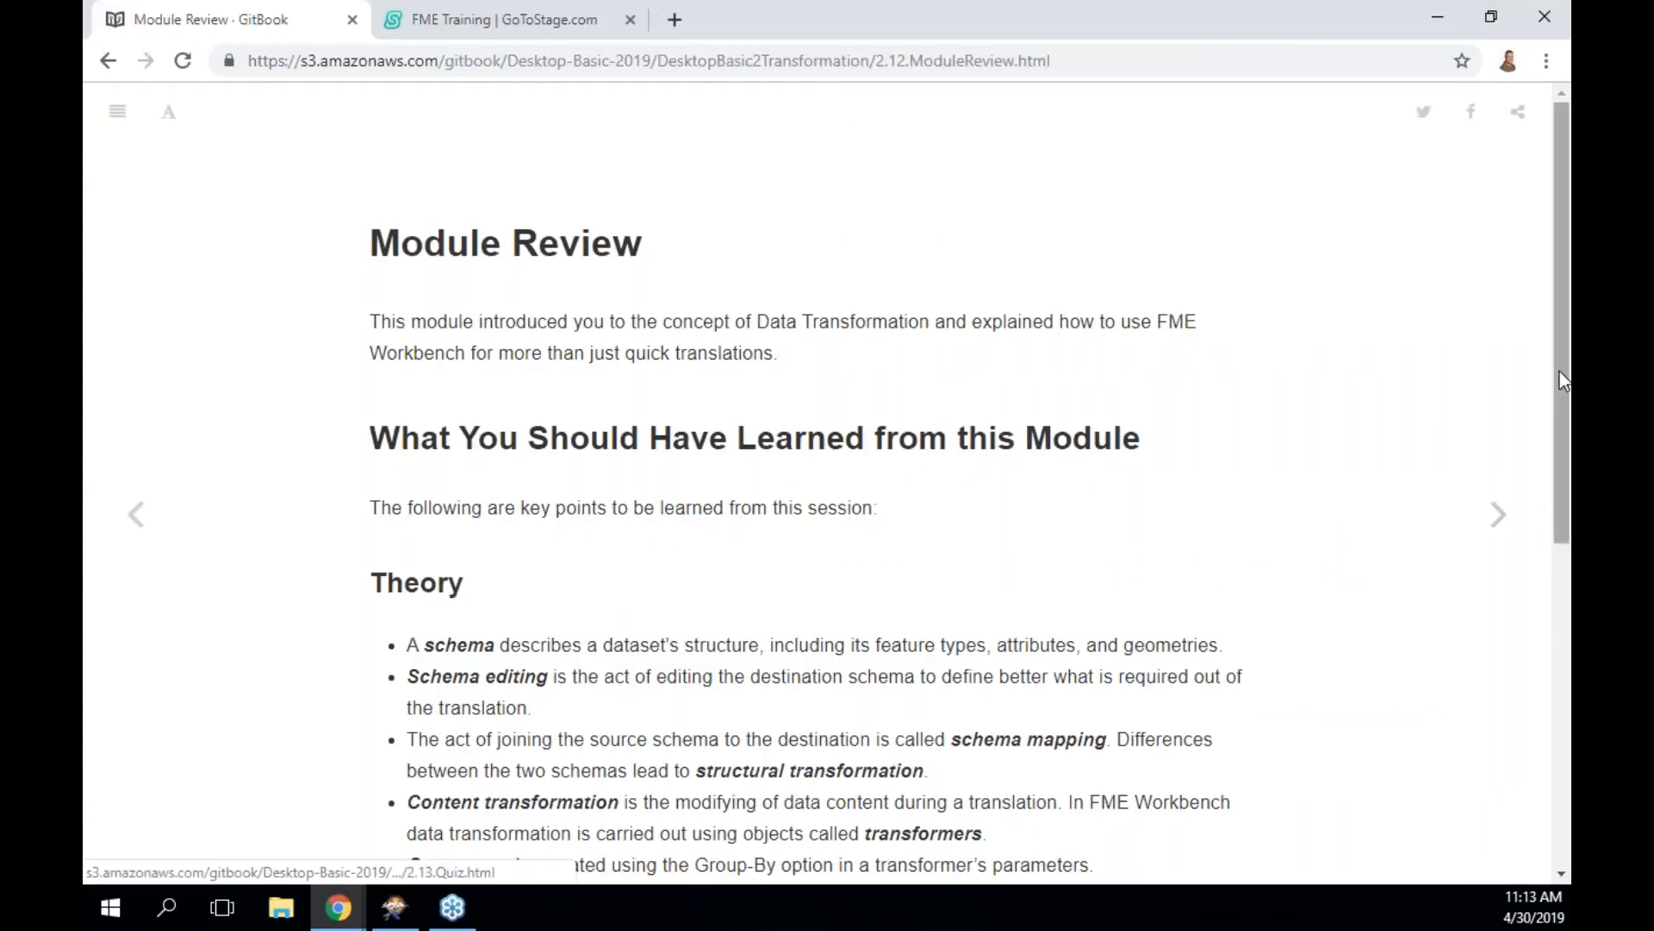
left_click_drag(1559, 371, 1559, 692)
left_click(1490, 520)
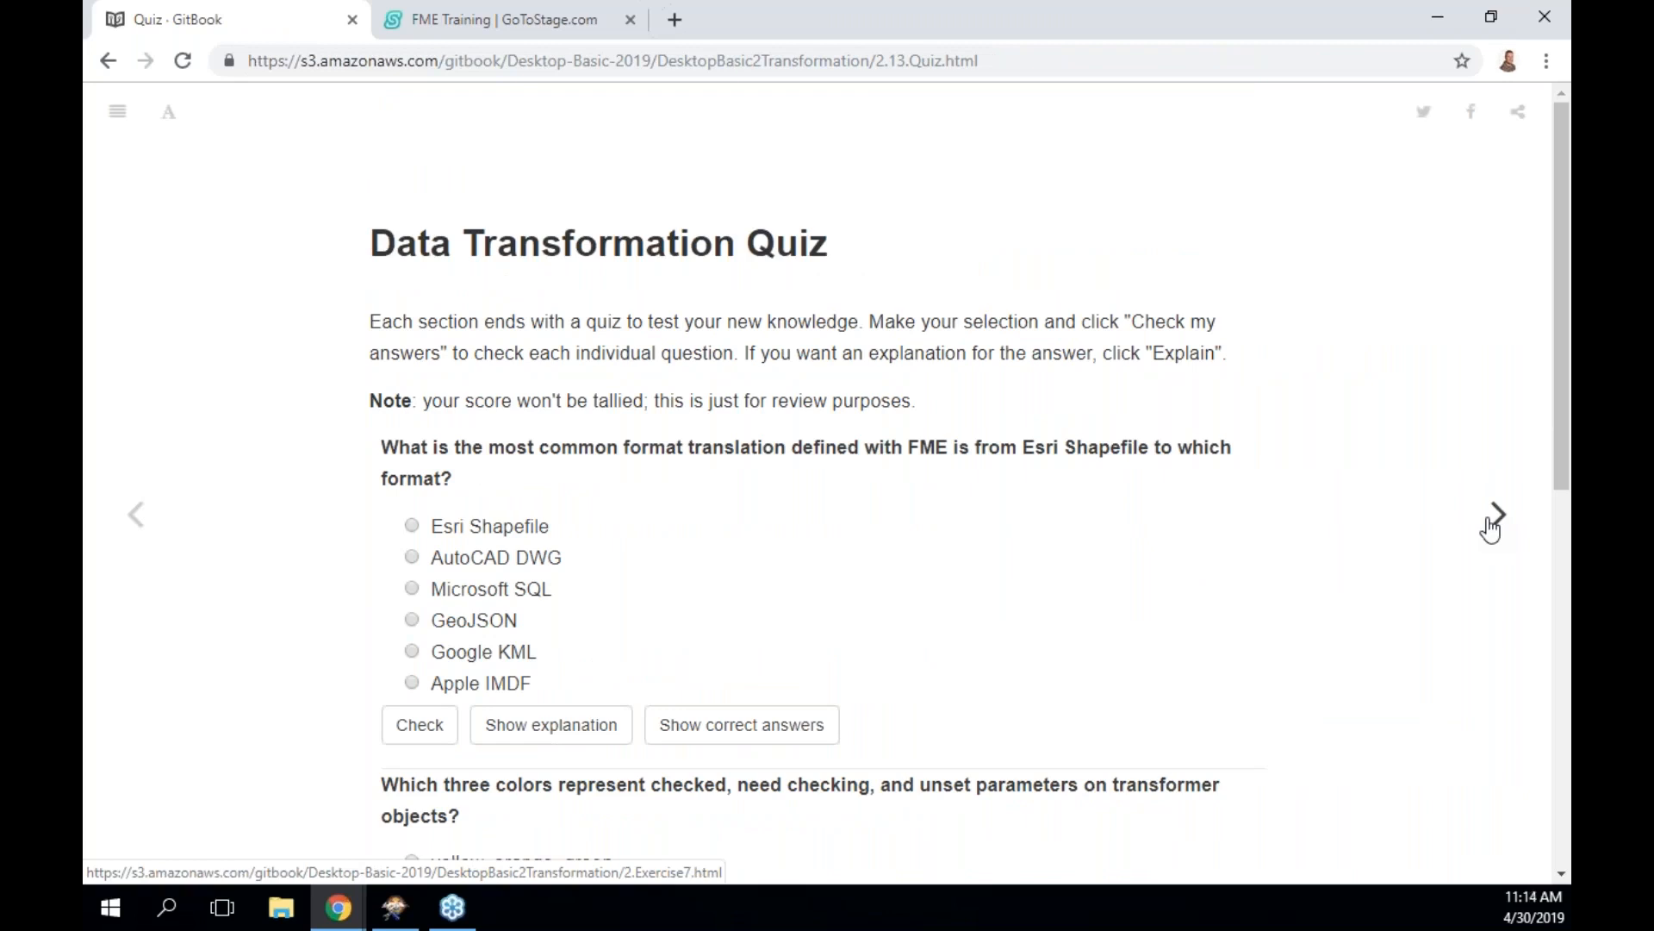
left_click(1501, 523)
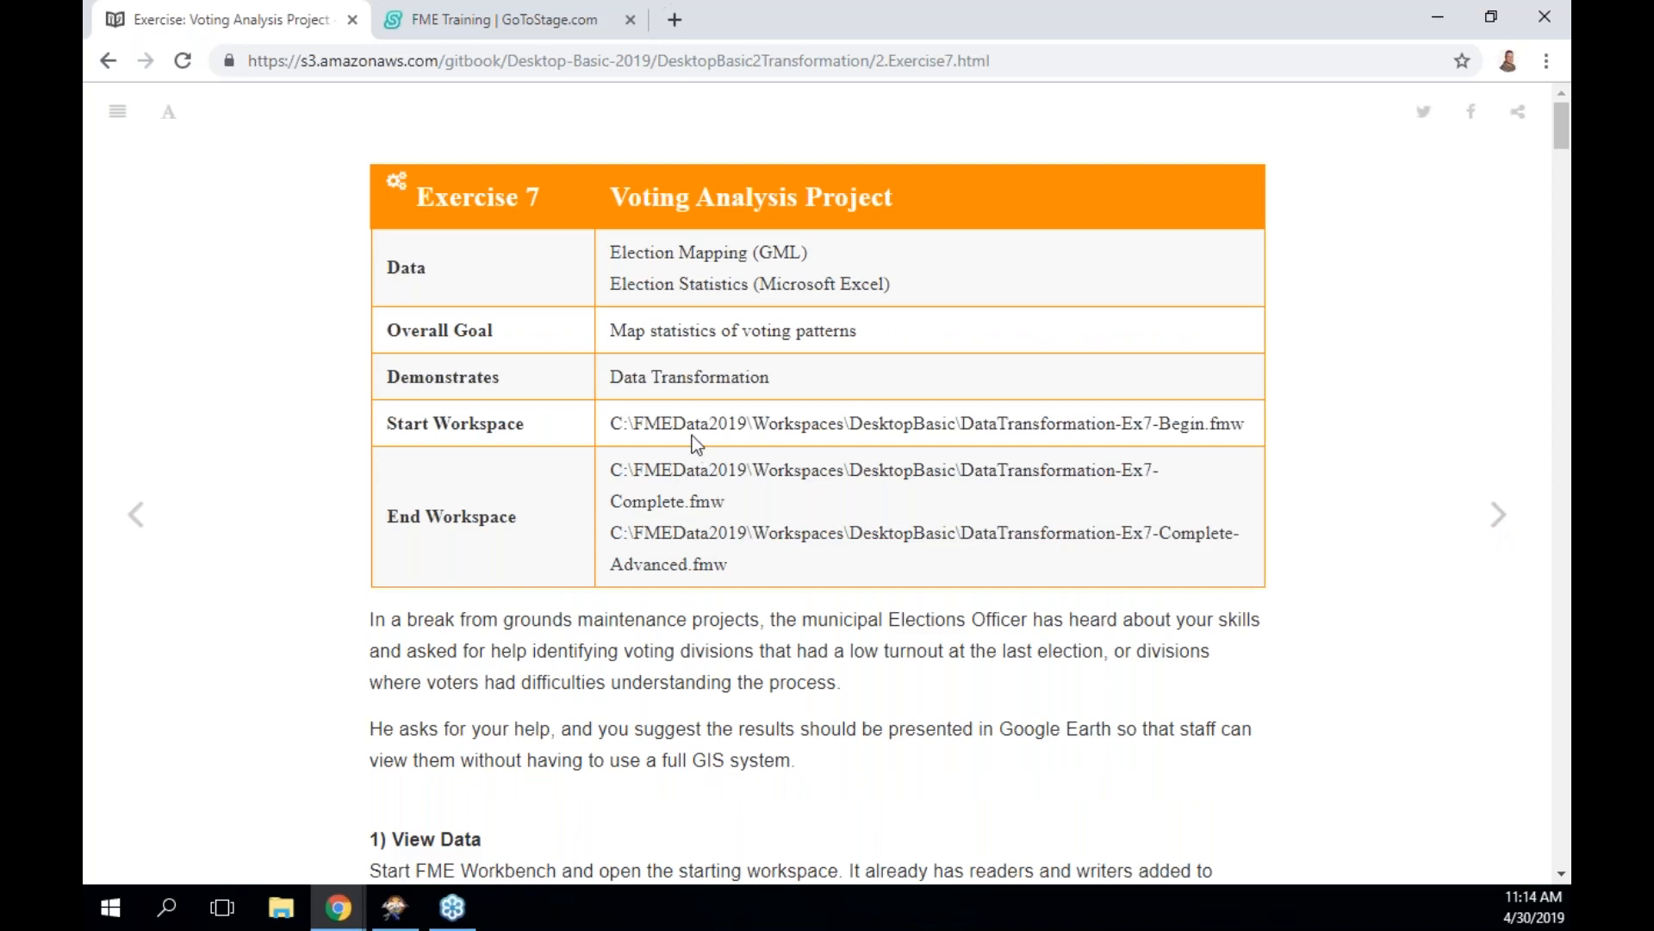
Look ahead at the Workspace Design chapter page and return to the Exercise 7 page
scroll(692, 437, "down", 1)
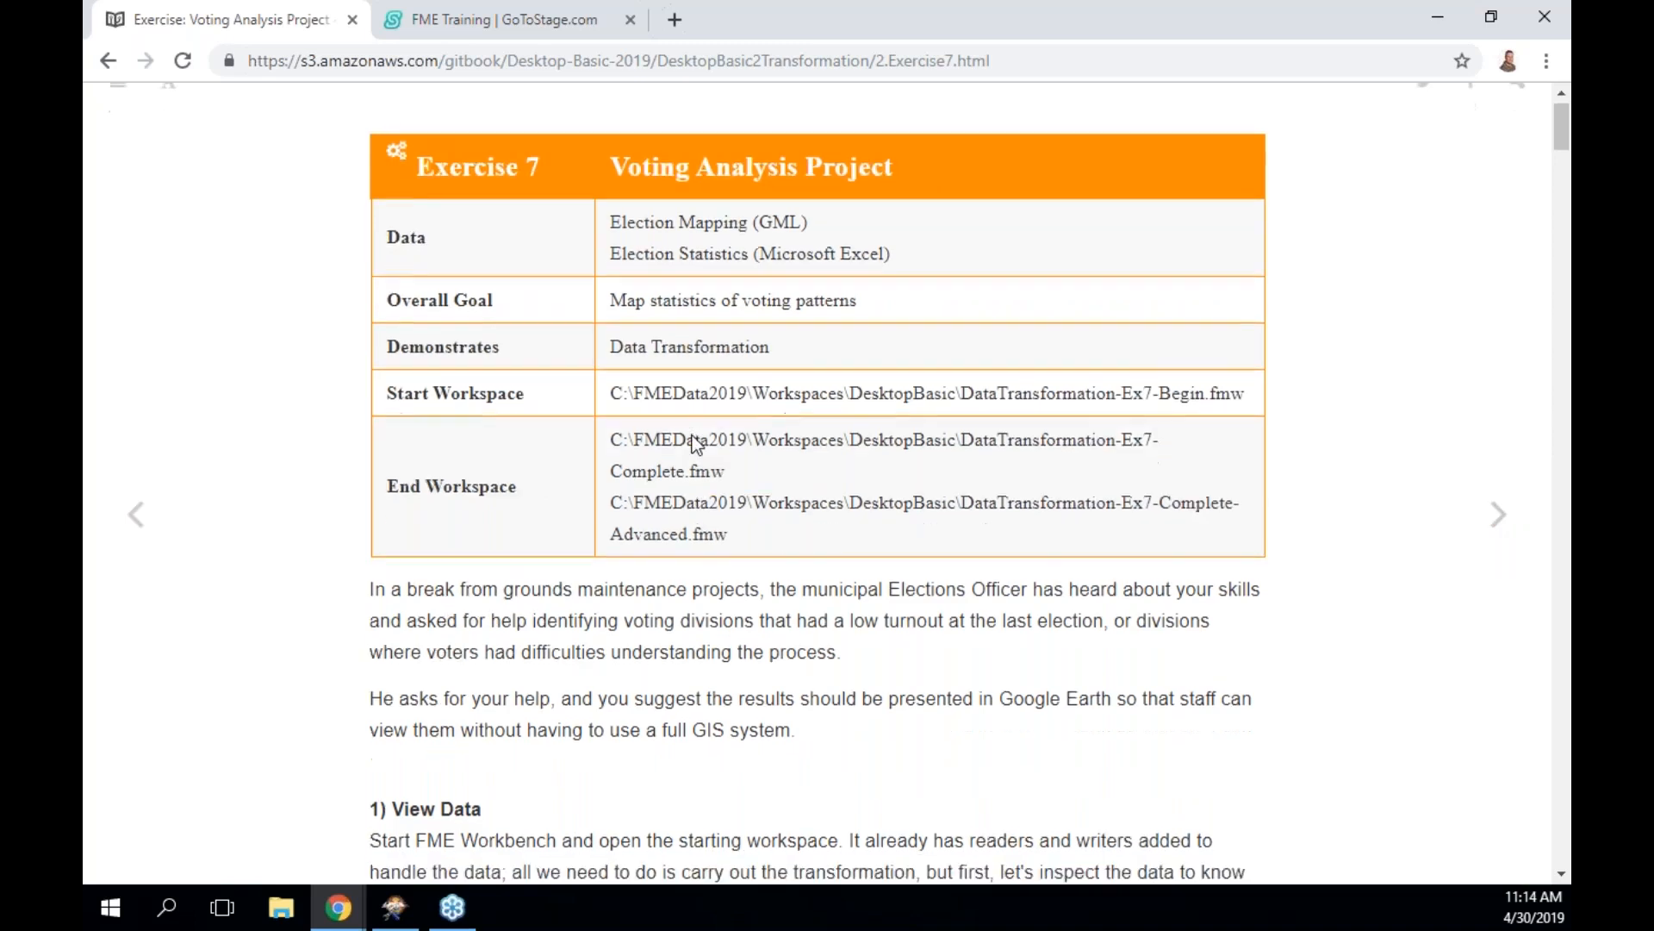
scroll(695, 444, "up", 1)
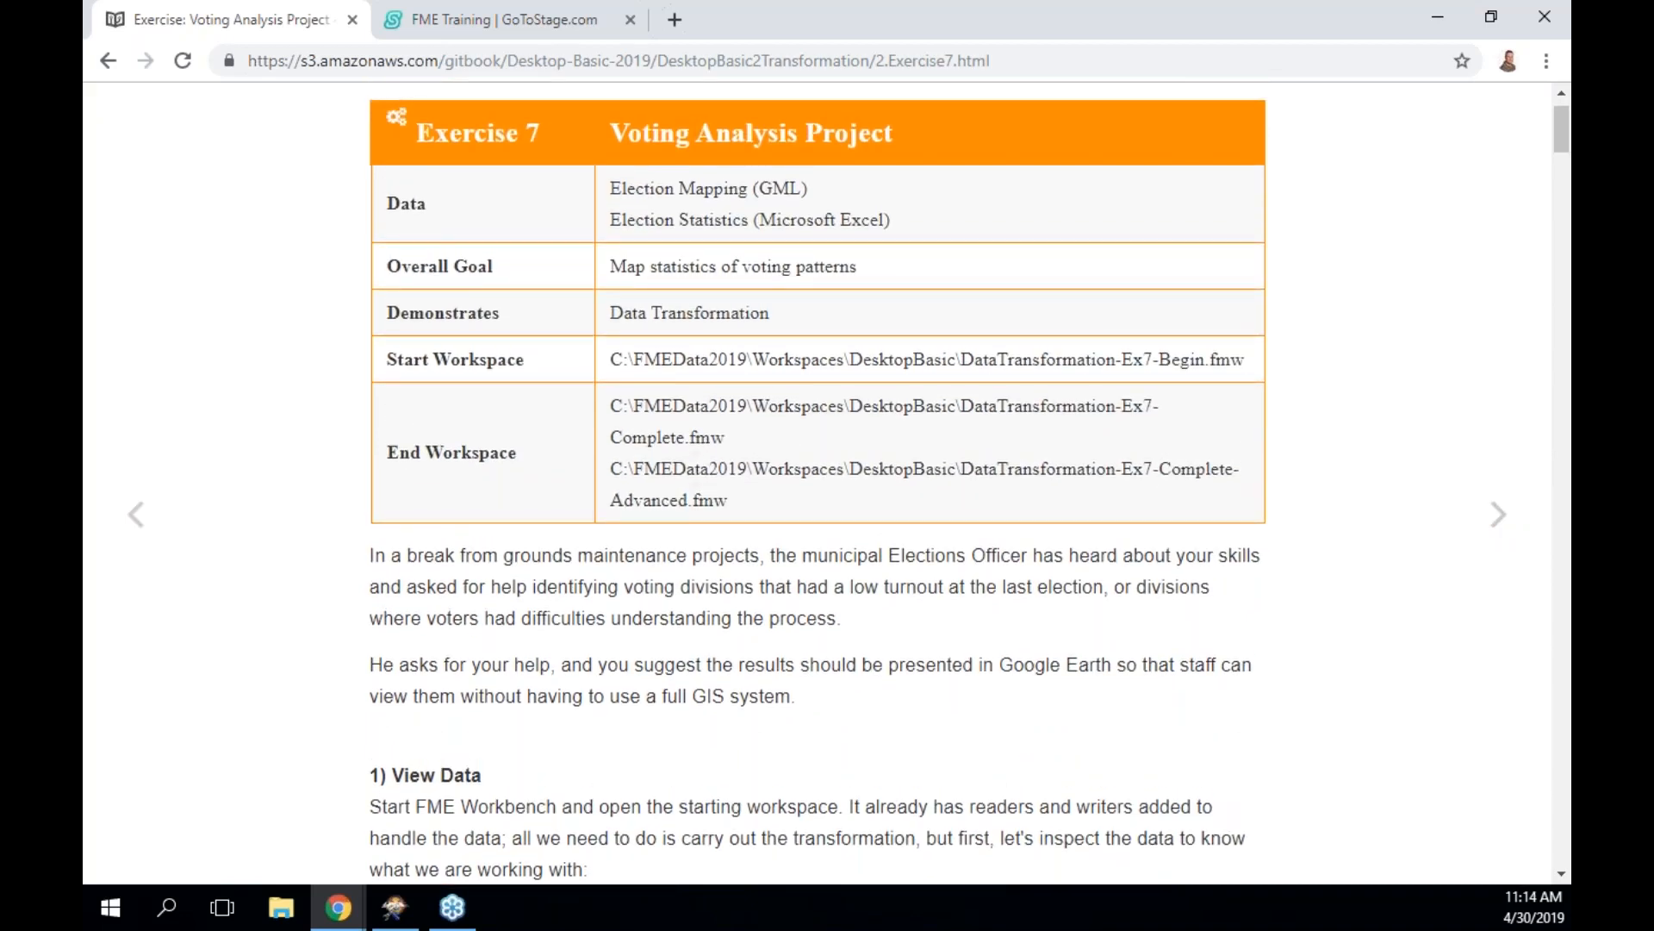
left_click(1498, 514)
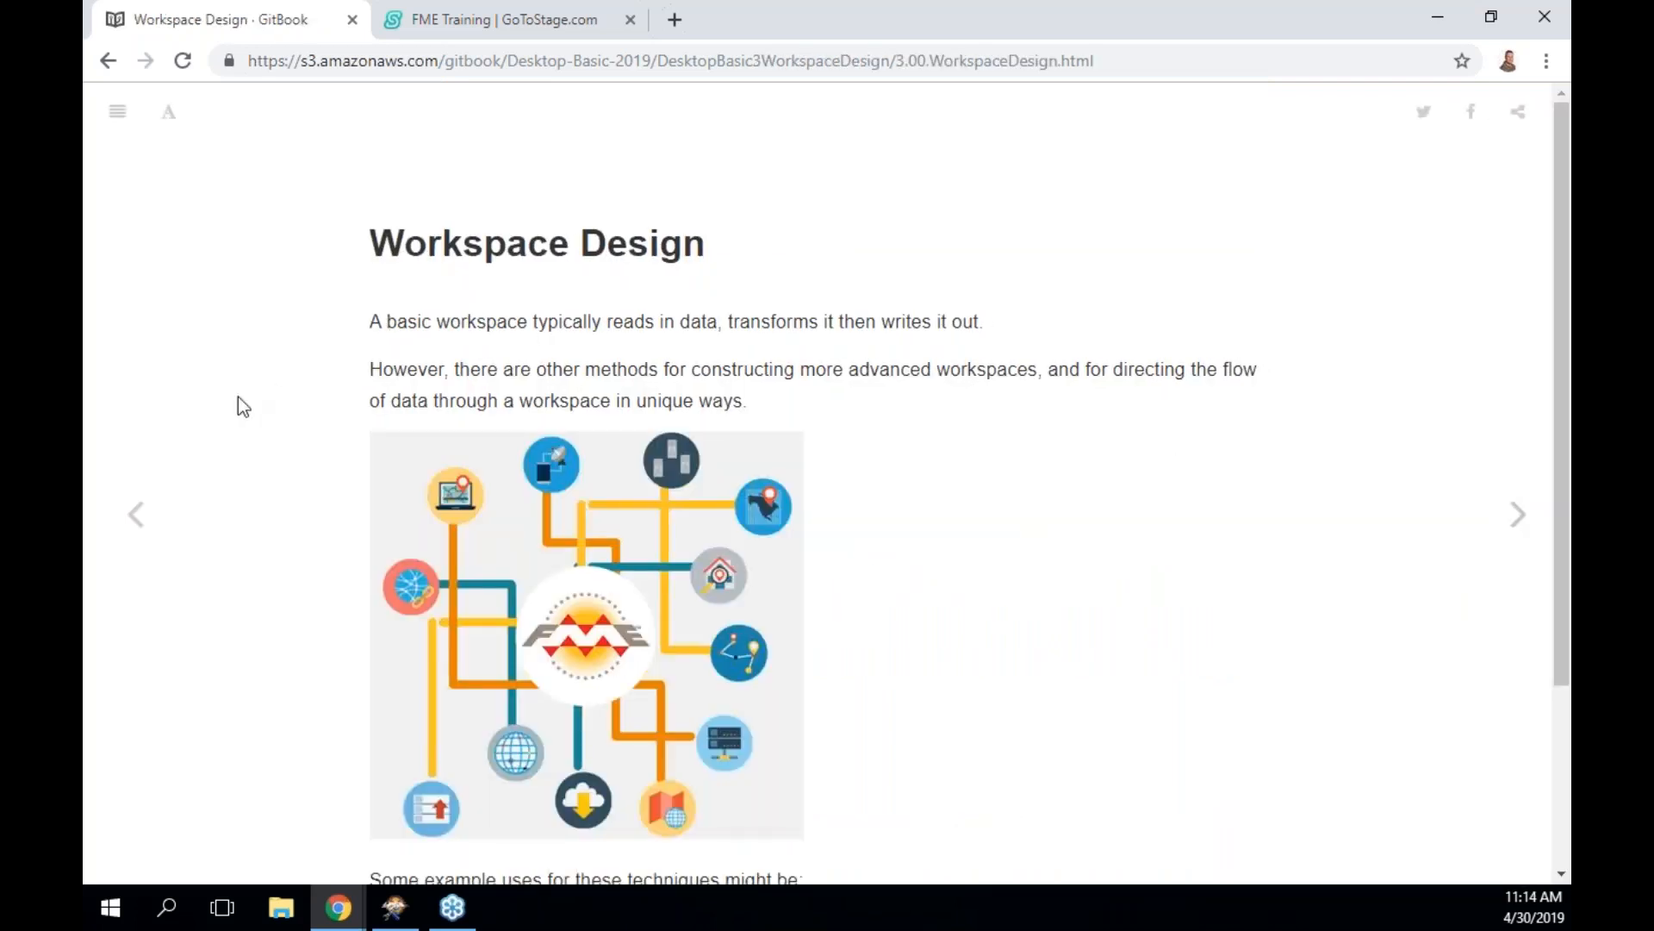
left_click(136, 515)
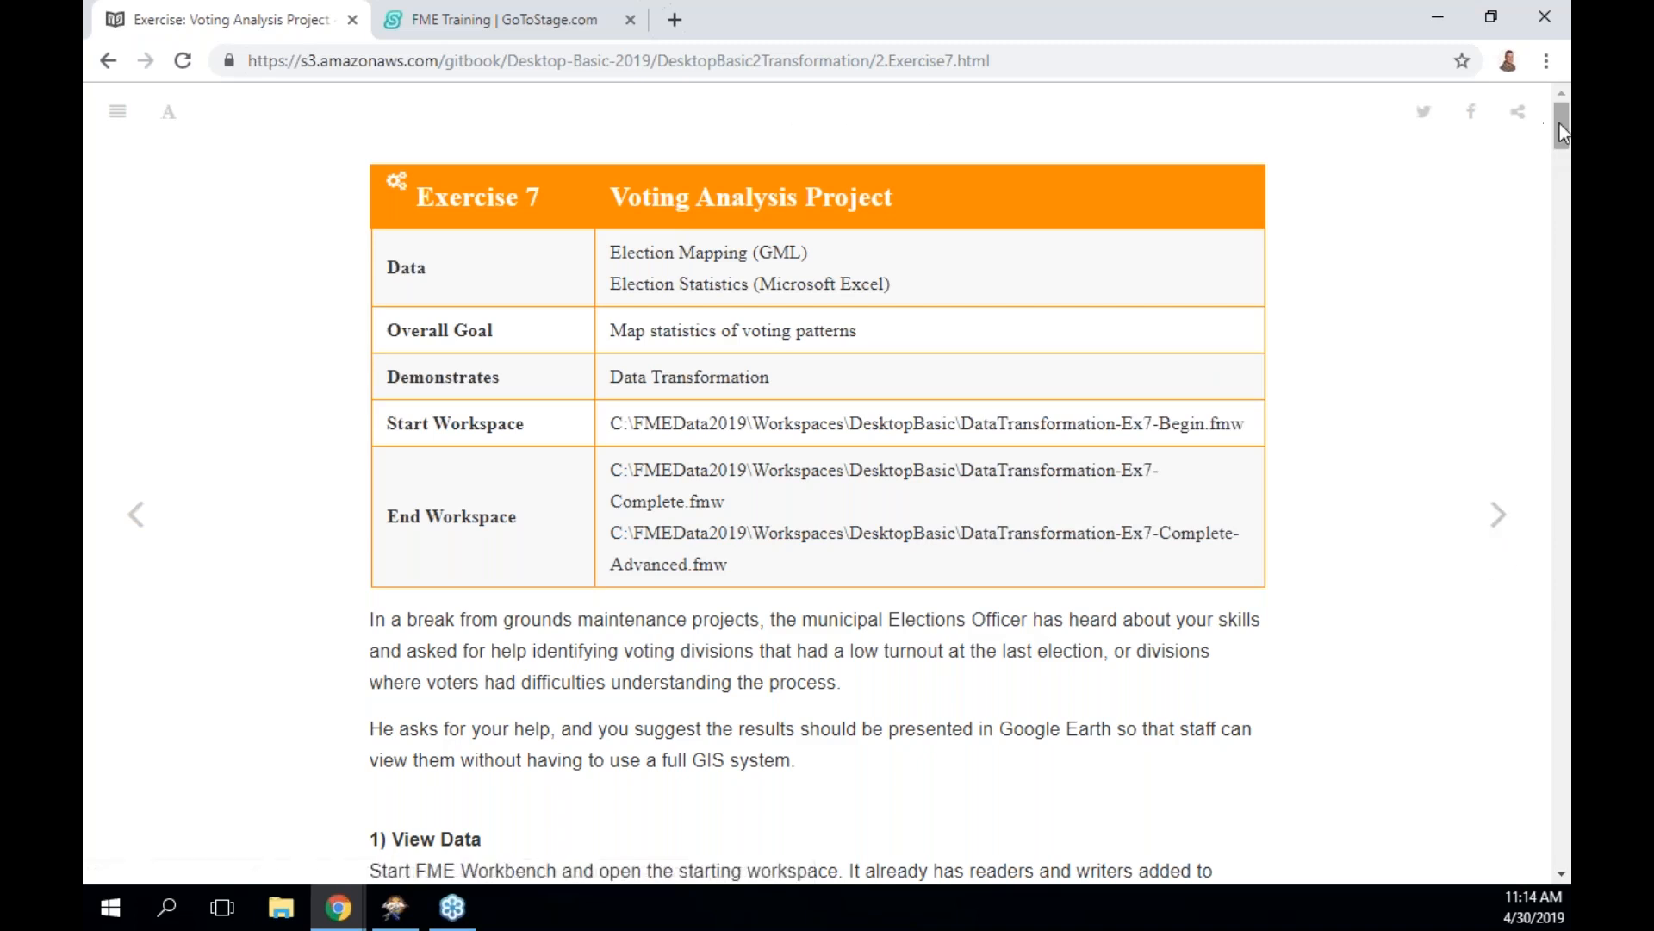
Review the Exercise 7 introduction and highlight its start workspace path, C:\FMEData2019\Workspaces\DesktopBasic\DataTransformation-Ex7-Begin.fmw
left_click_drag(1560, 125, 1560, 131)
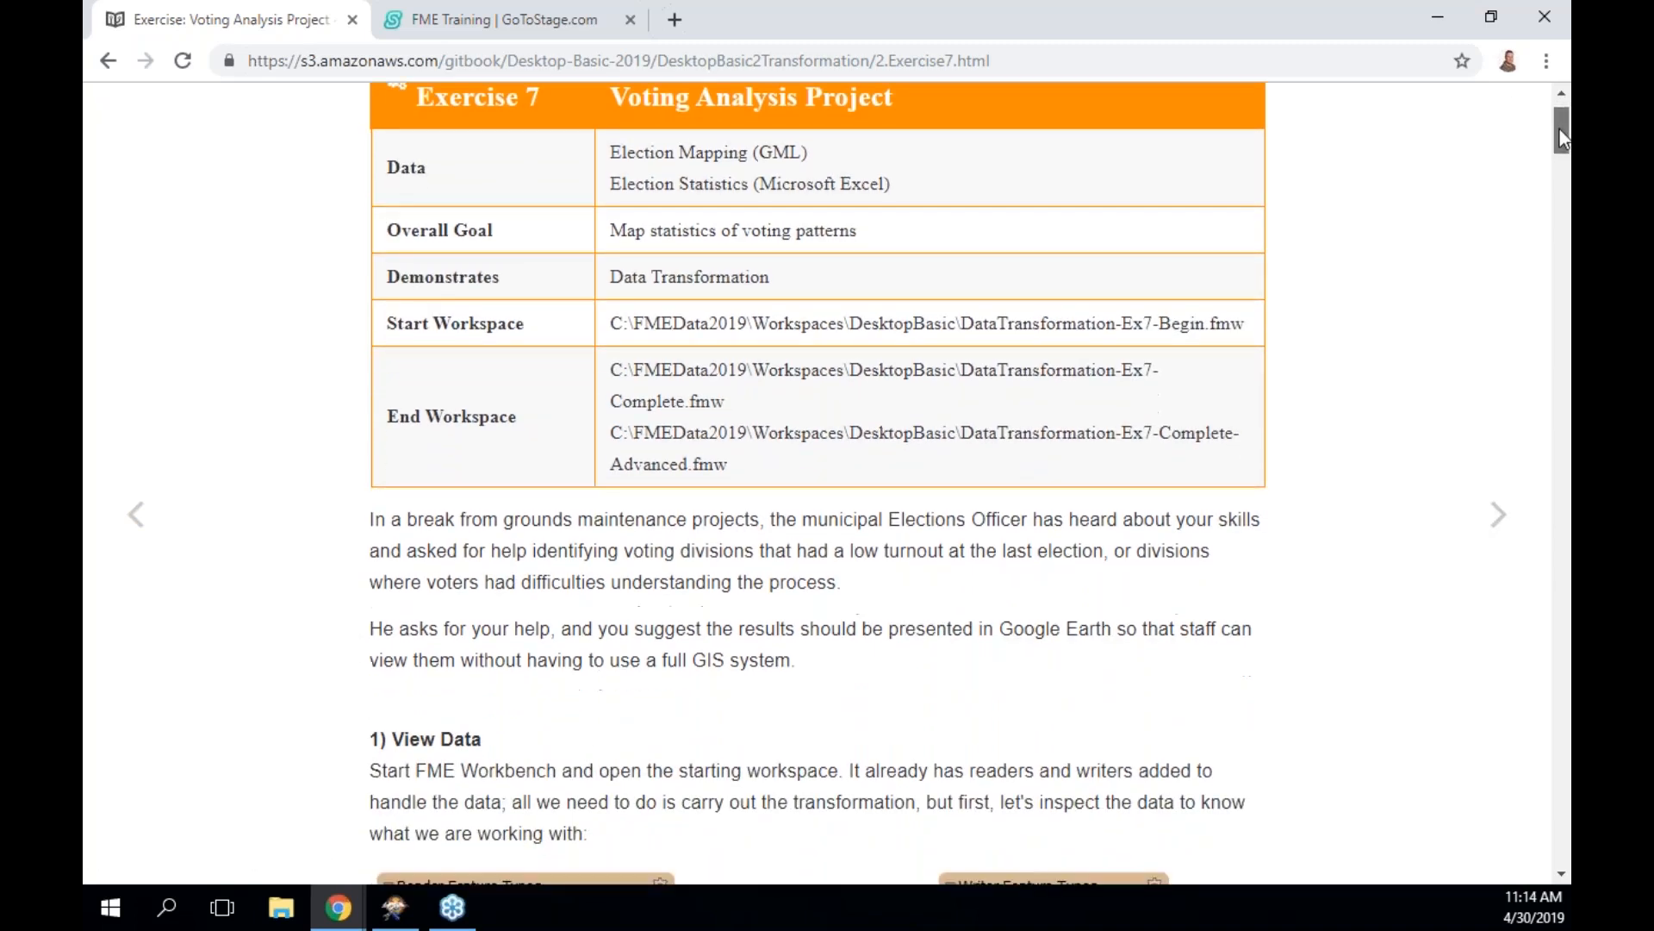
scroll(1029, 578, "down", 1)
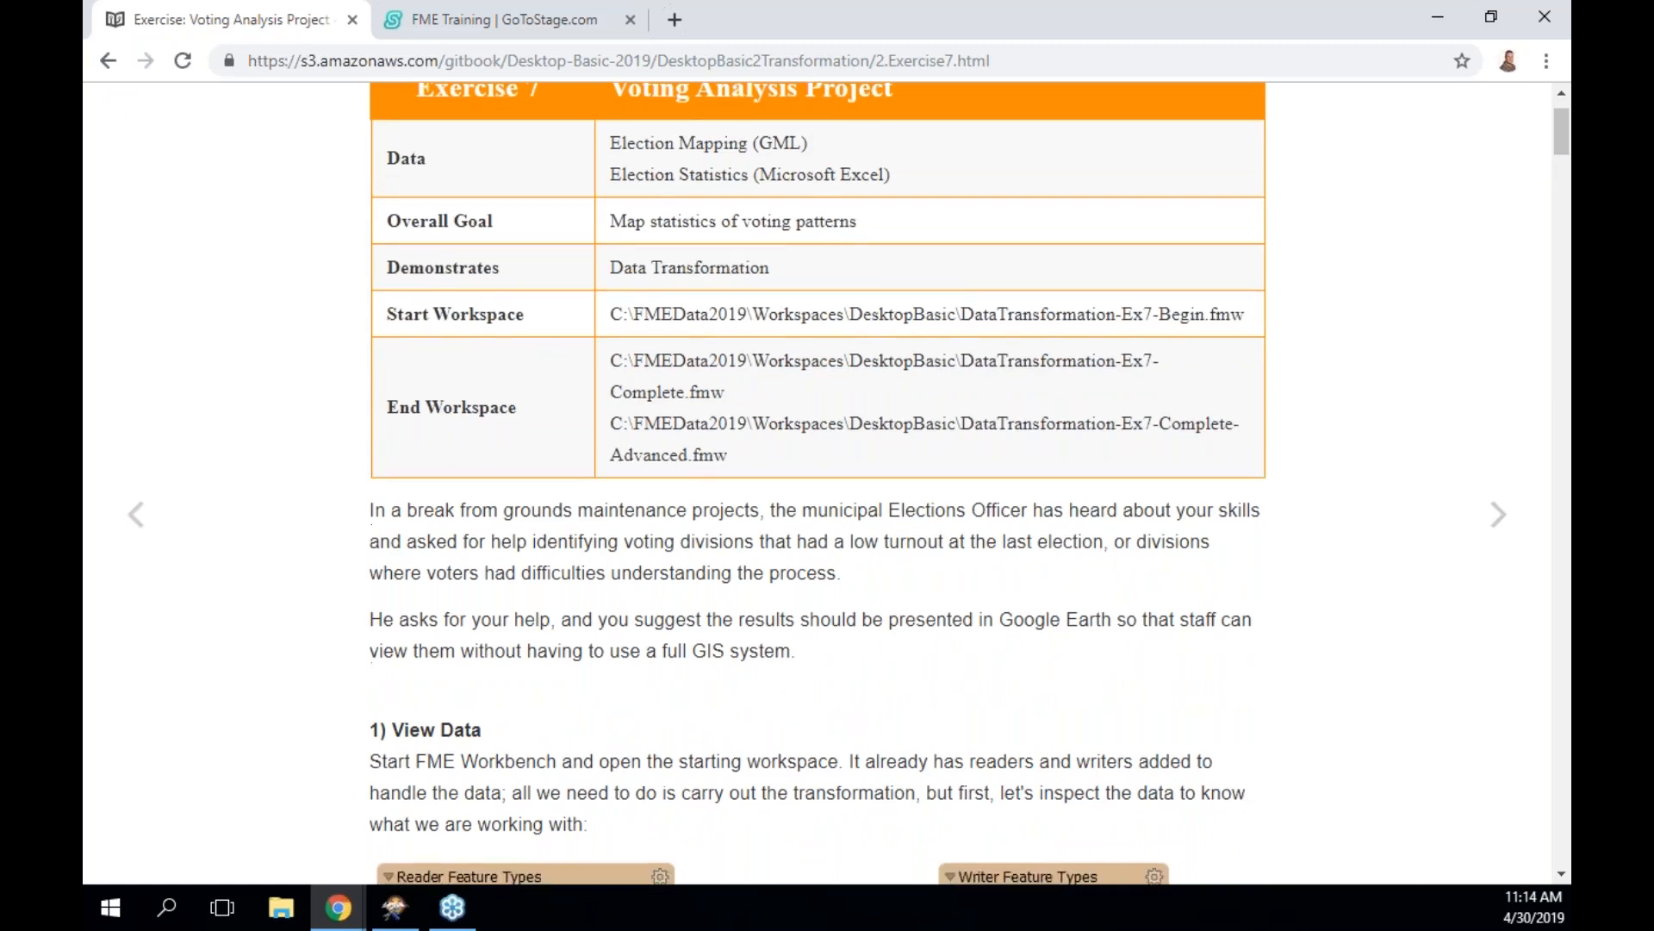
scroll(1029, 577, "down", 3)
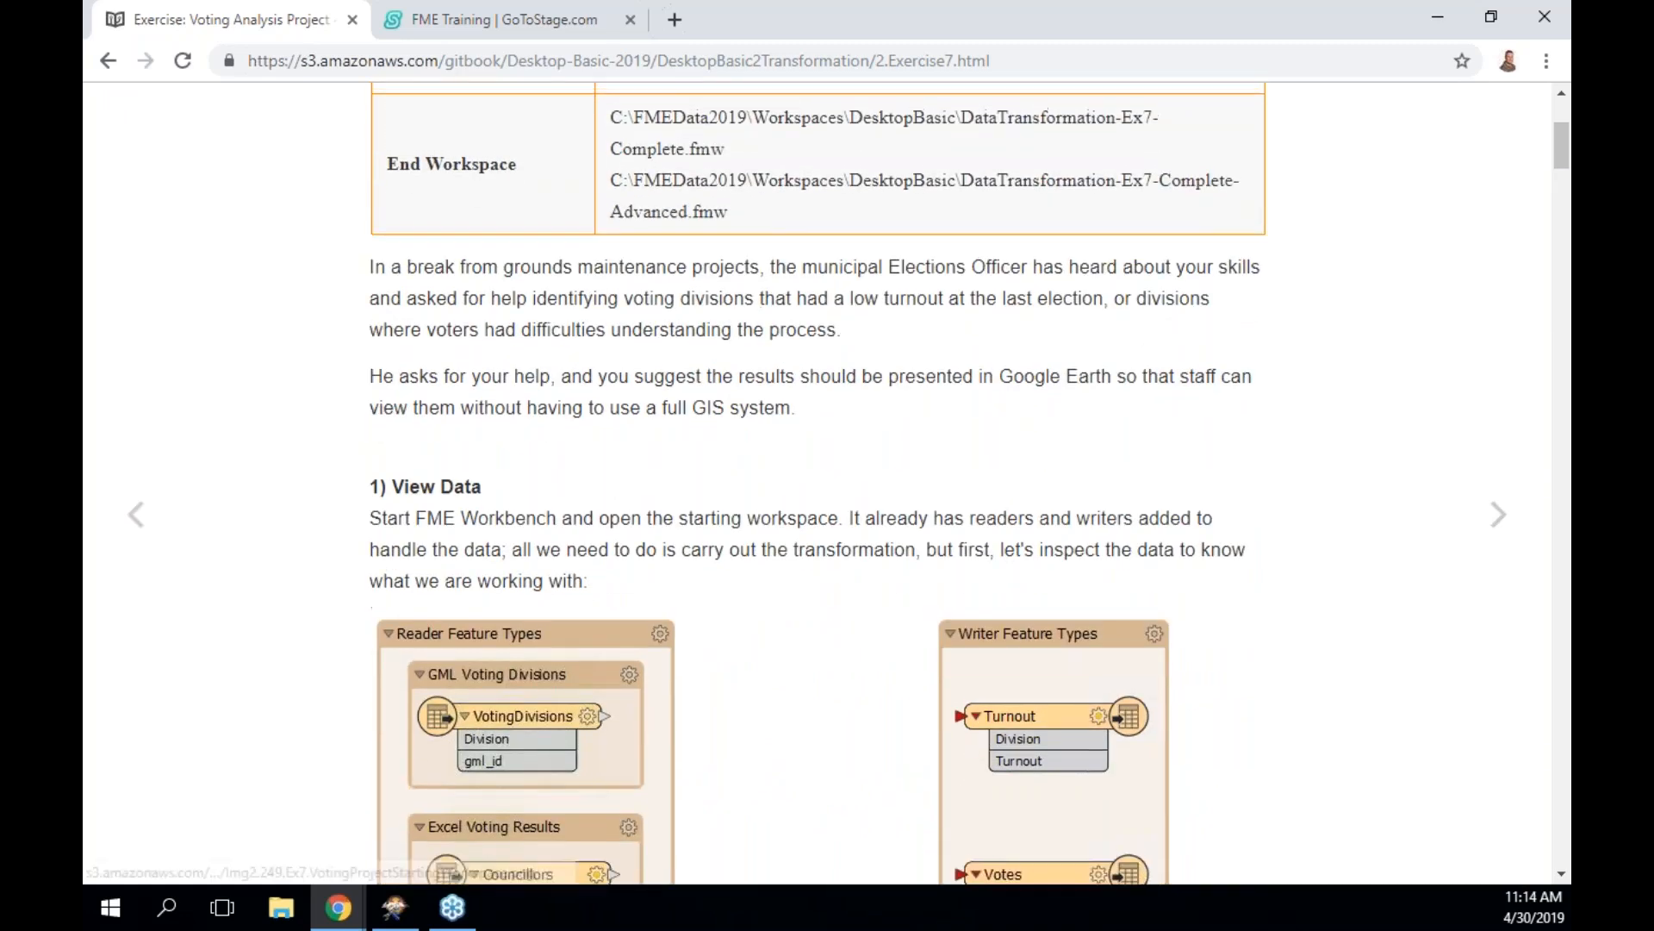
scroll(649, 200, "up", 1)
left_click_drag(609, 170, 1242, 168)
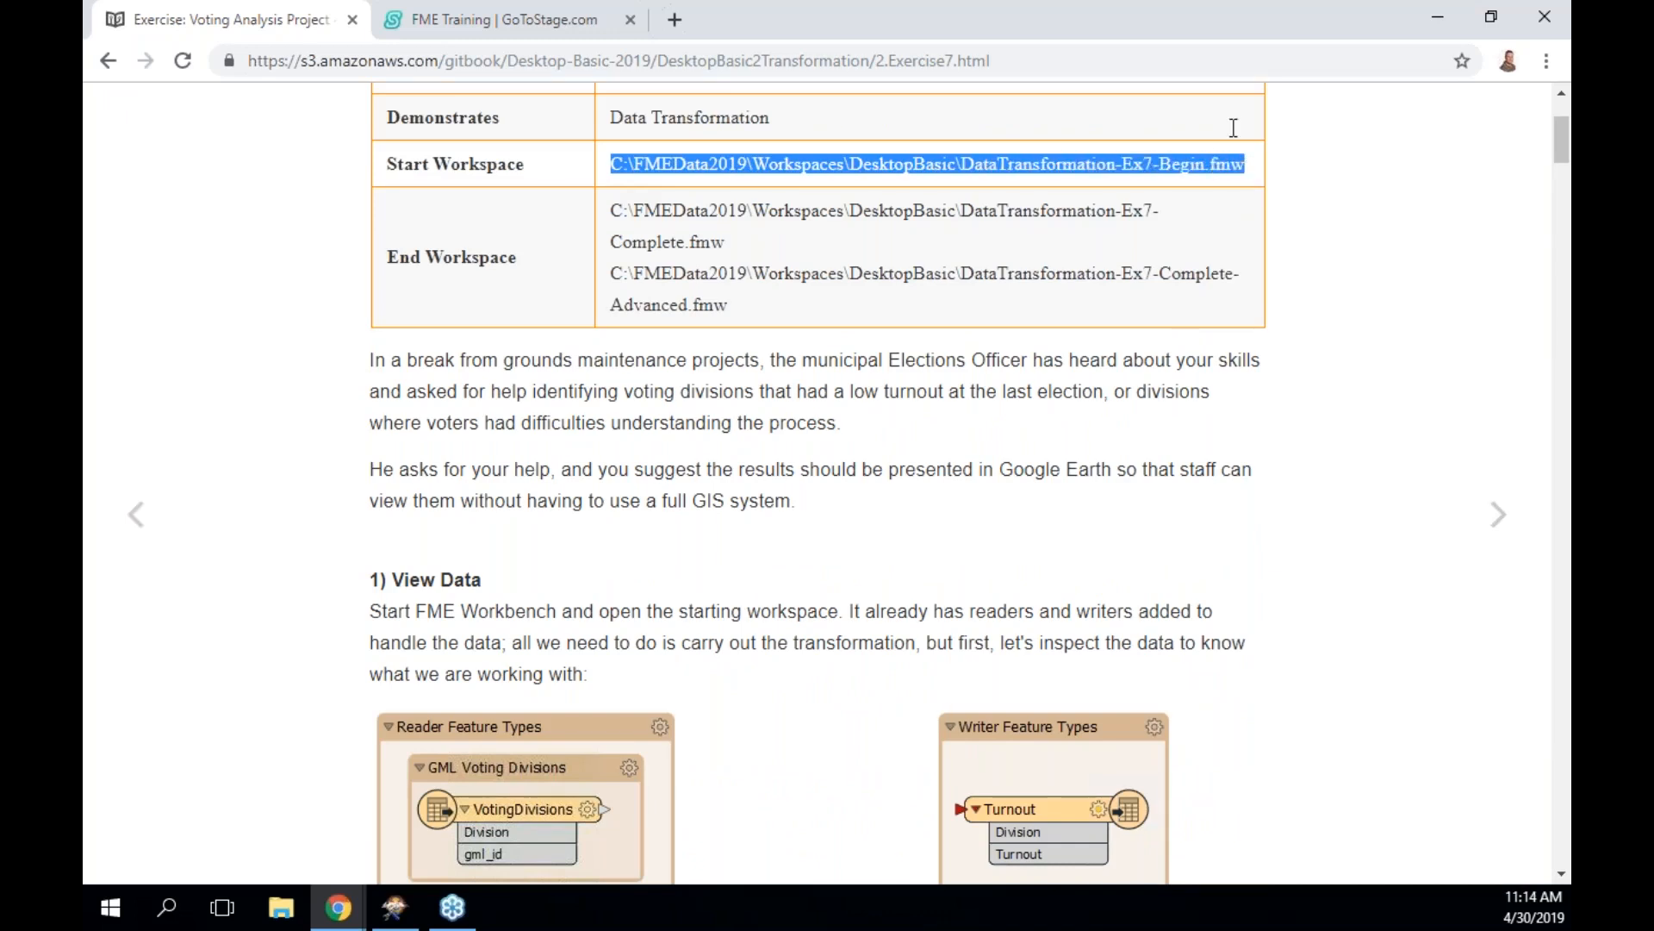
Examine the View Data section of Exercise 7 and its diagram of the starting reader and writer feature types
key("alt+Tab")
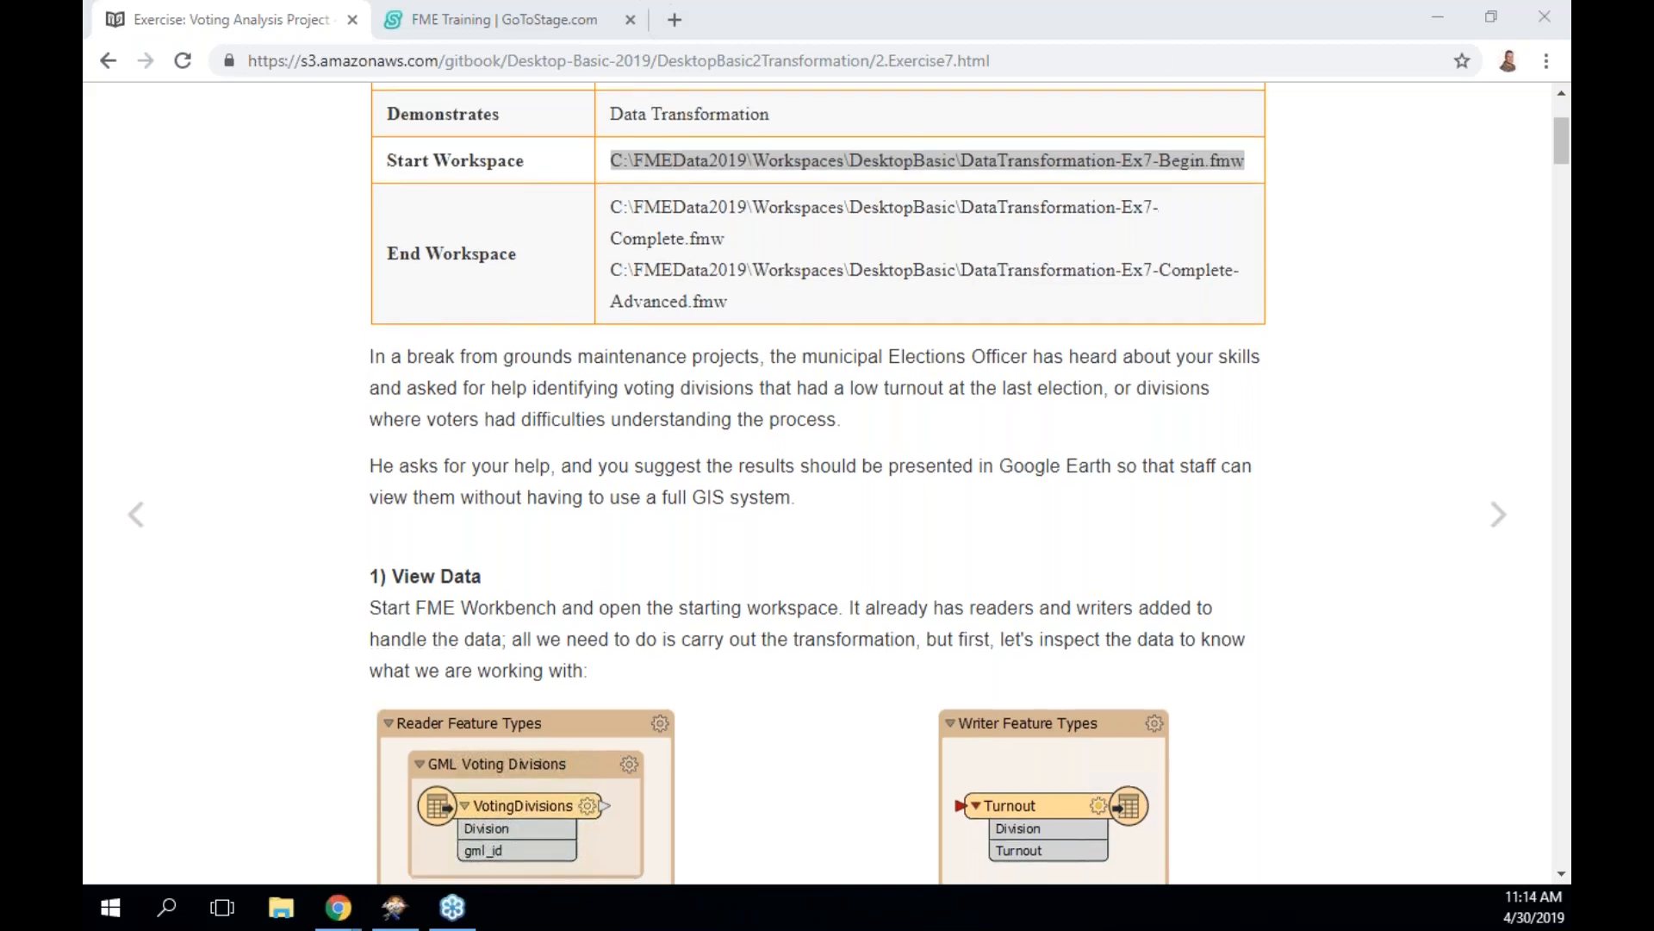
scroll(727, 334, "down", 3)
scroll(528, 508, "down", 1)
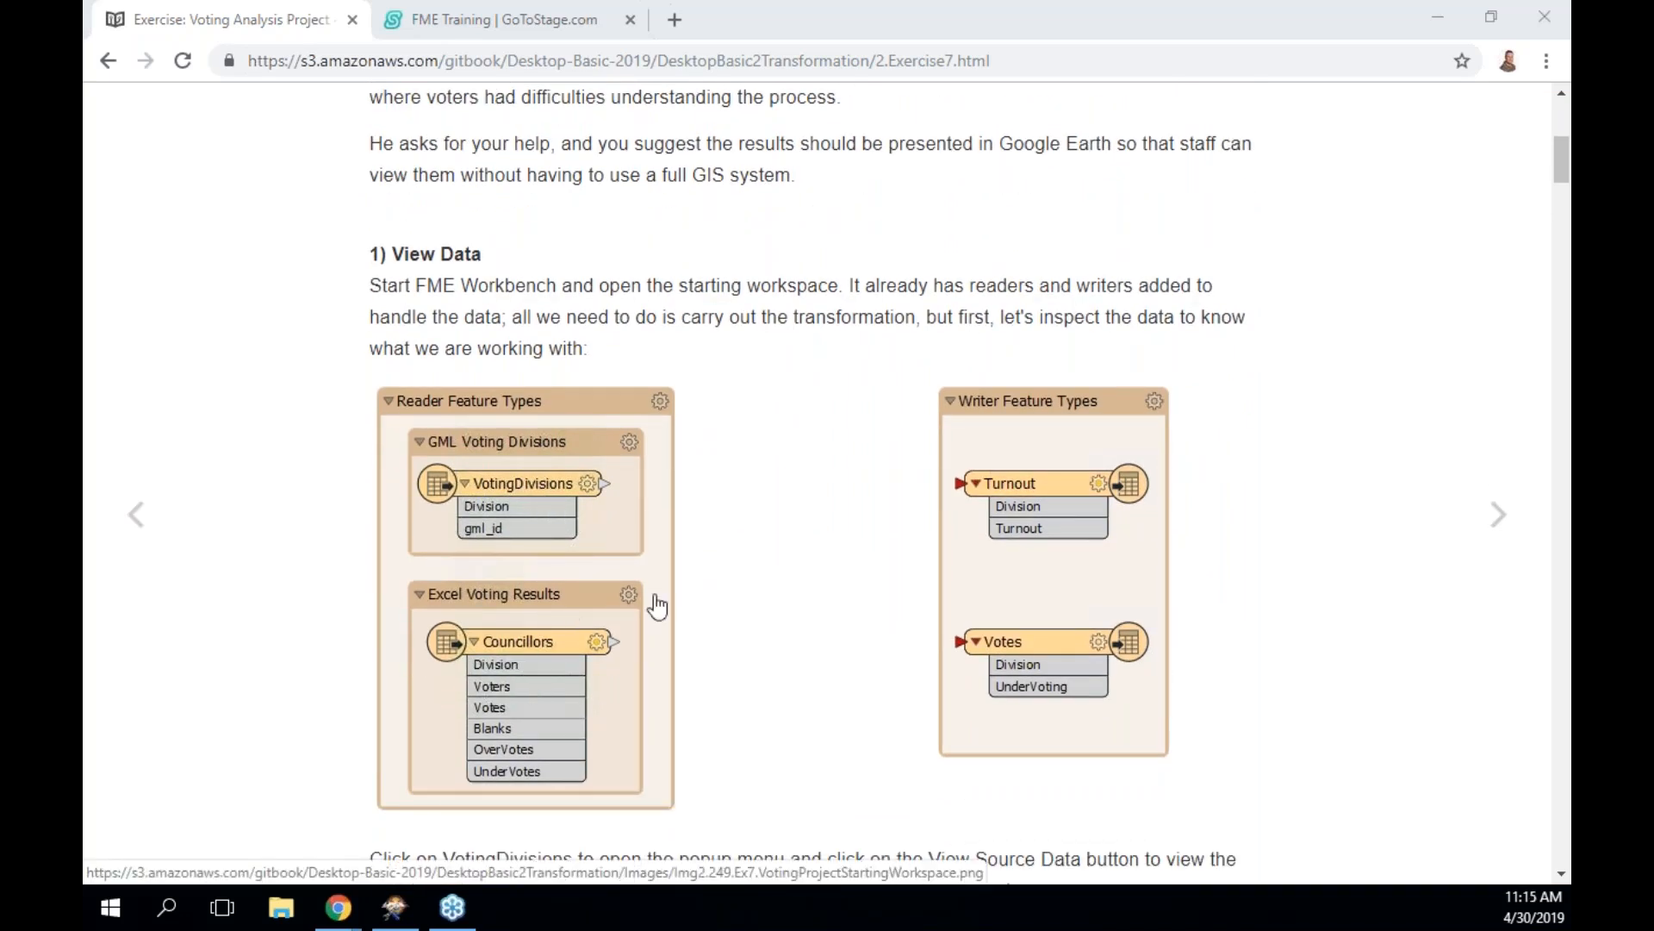
scroll(770, 469, "up", 3)
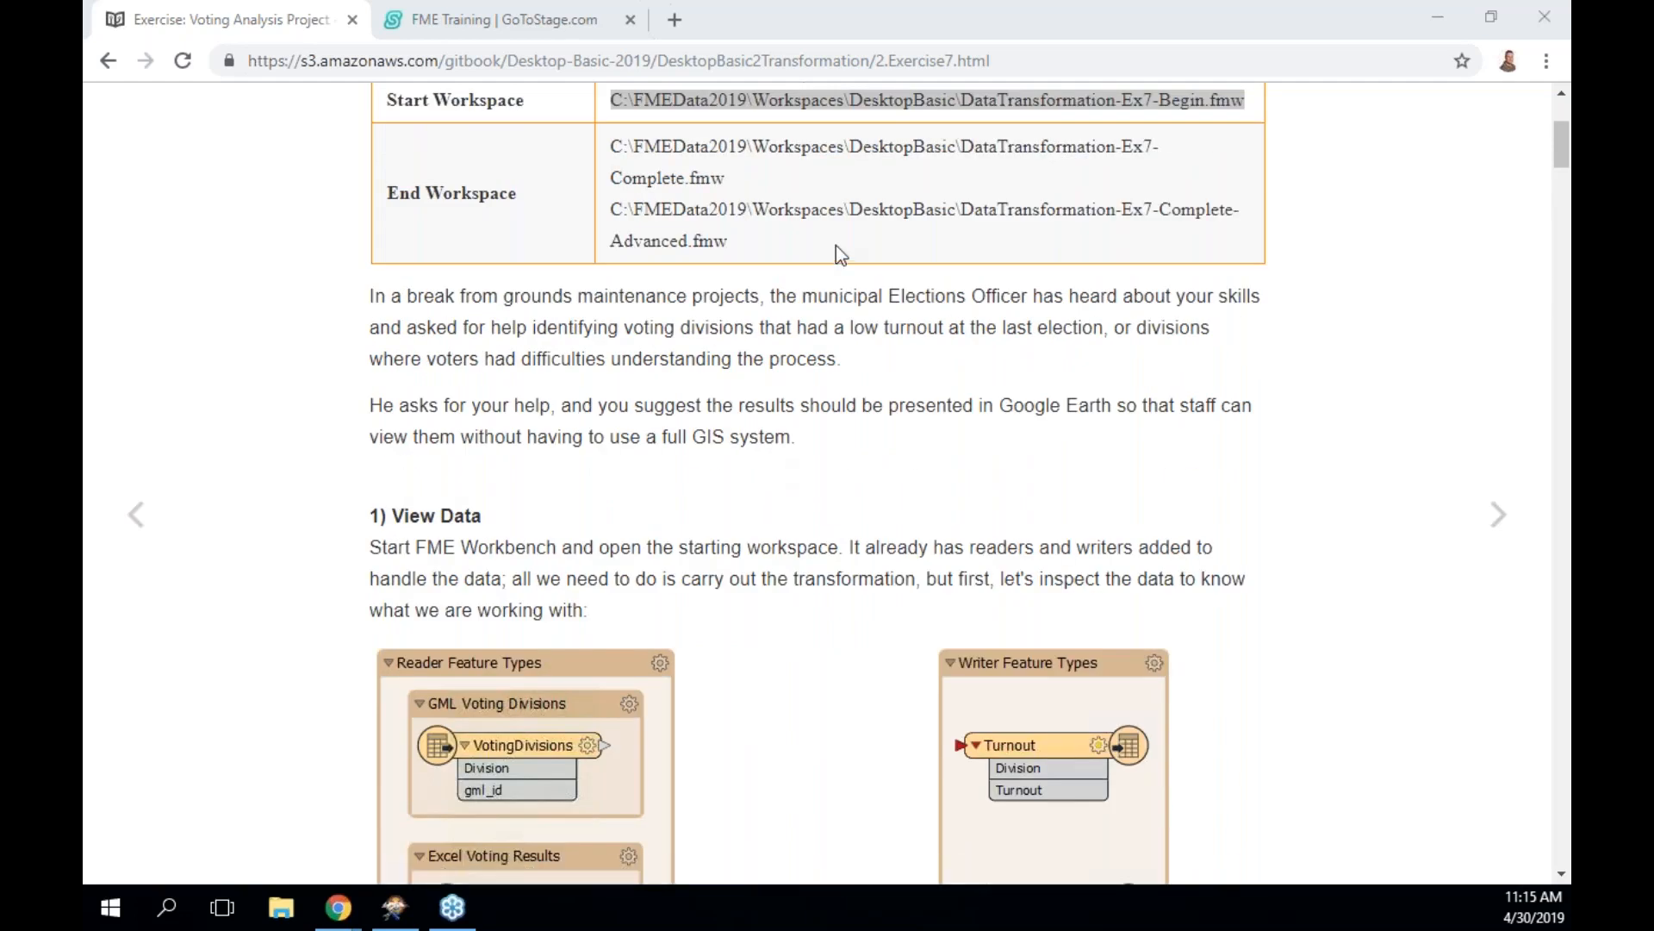
Review the Exercise 7 instructions on viewing the source data, adding and configuring the FeatureJoiner, and checking the joined features
scroll(836, 250, "down", 3)
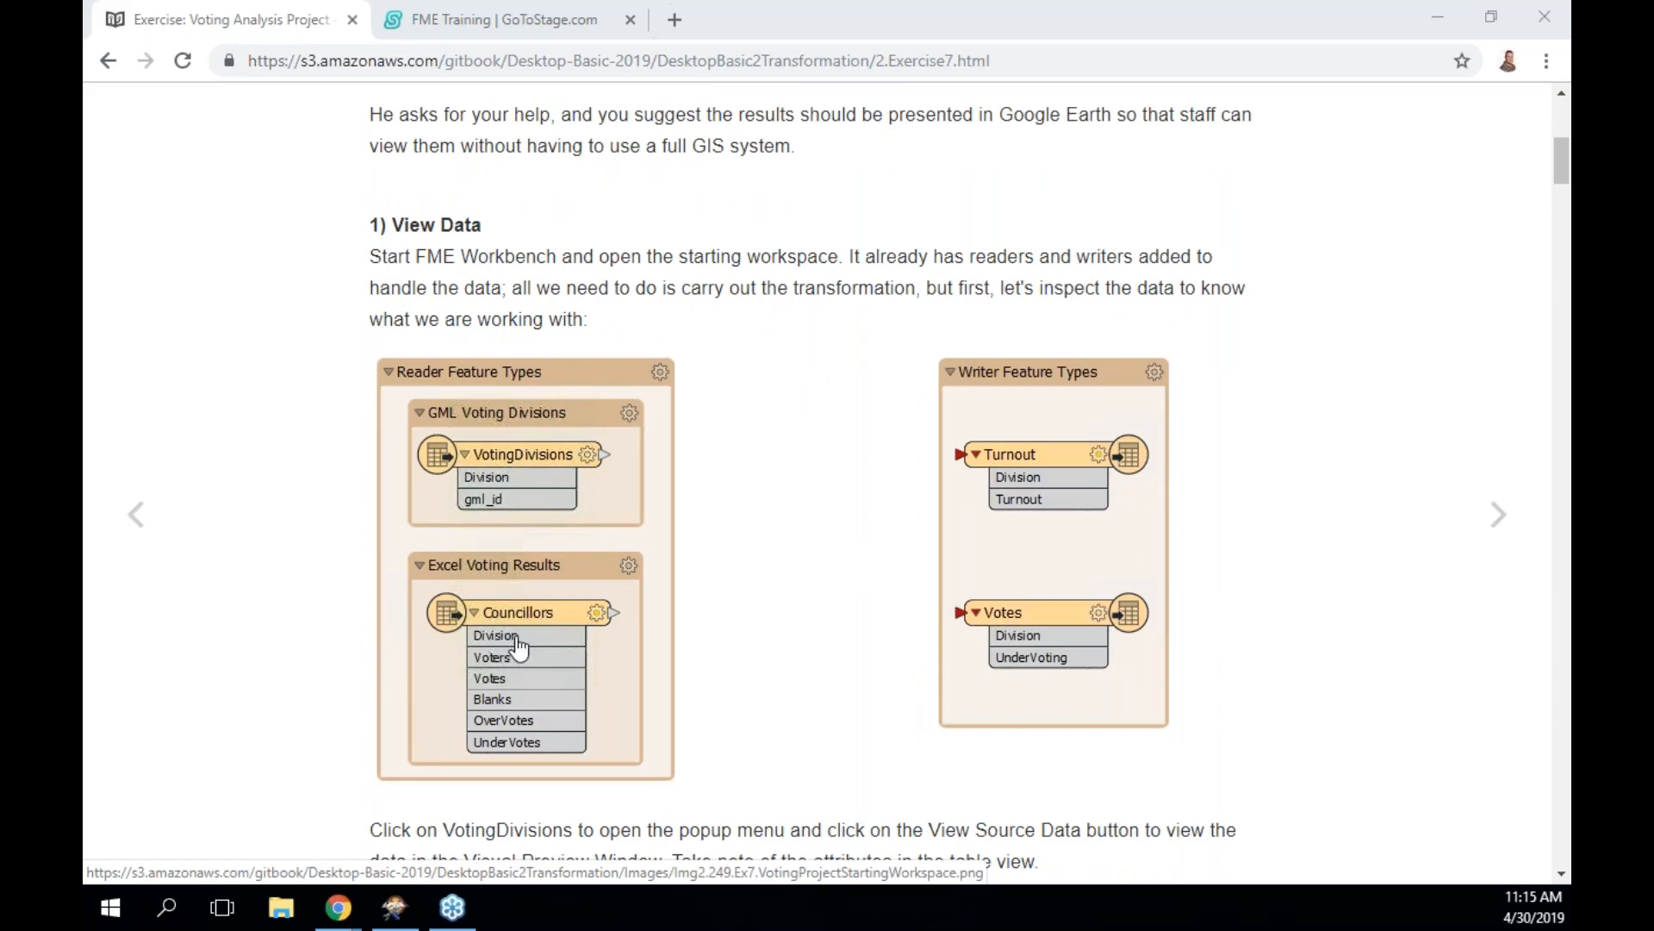
scroll(778, 636, "down", 10)
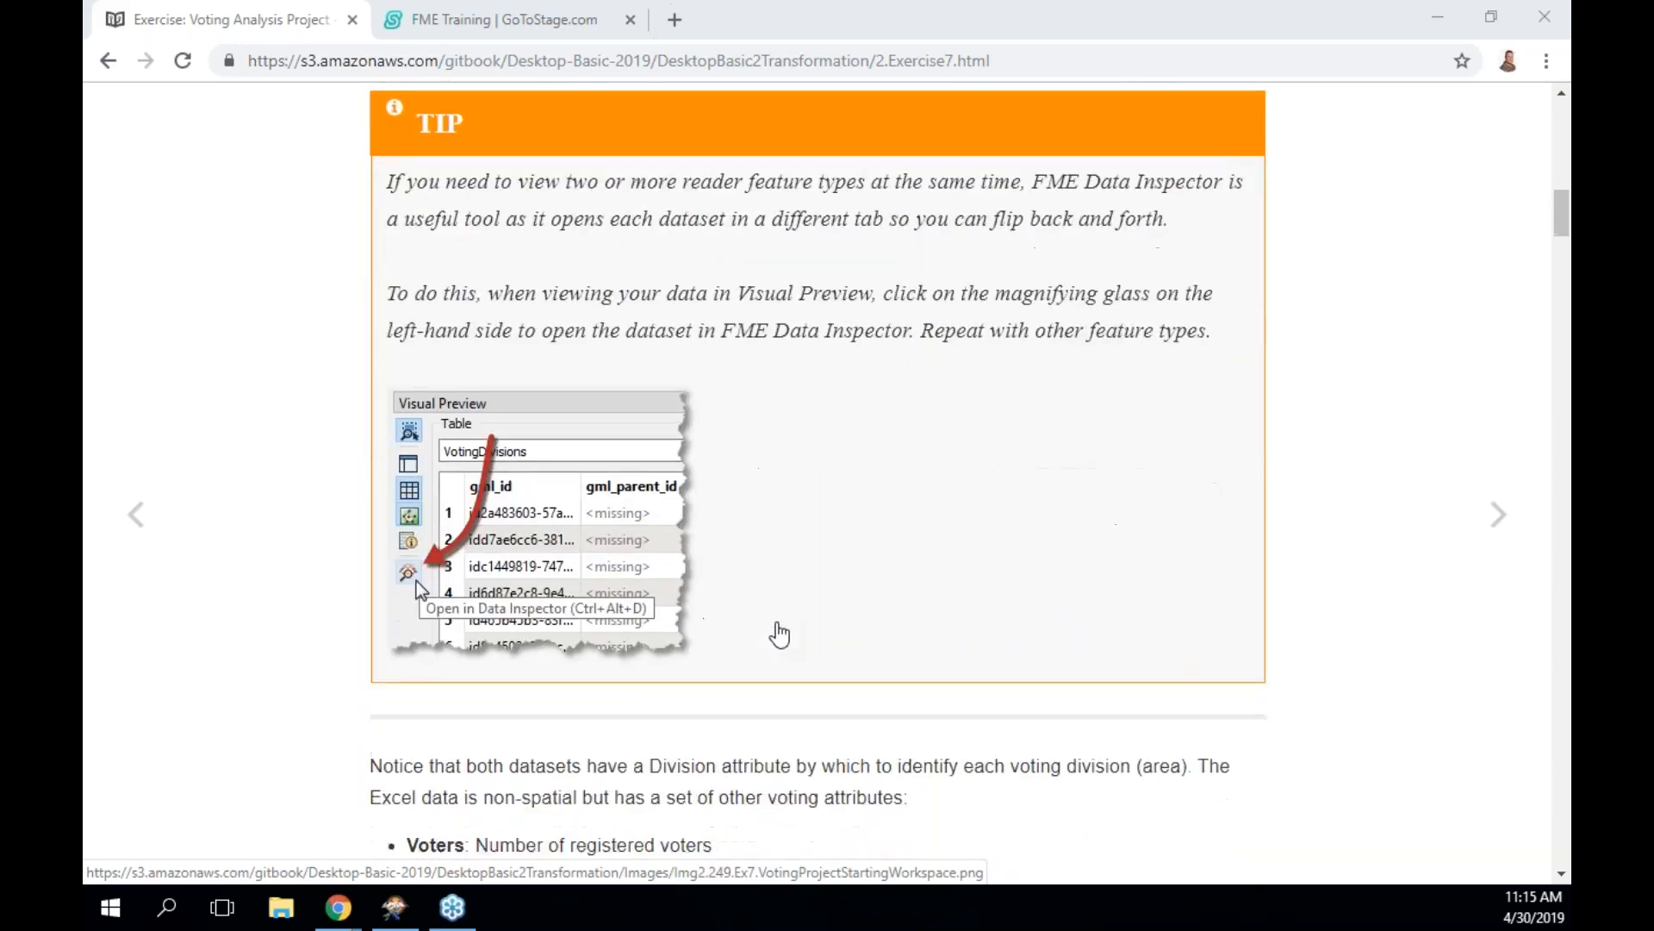
scroll(780, 635, "down", 9)
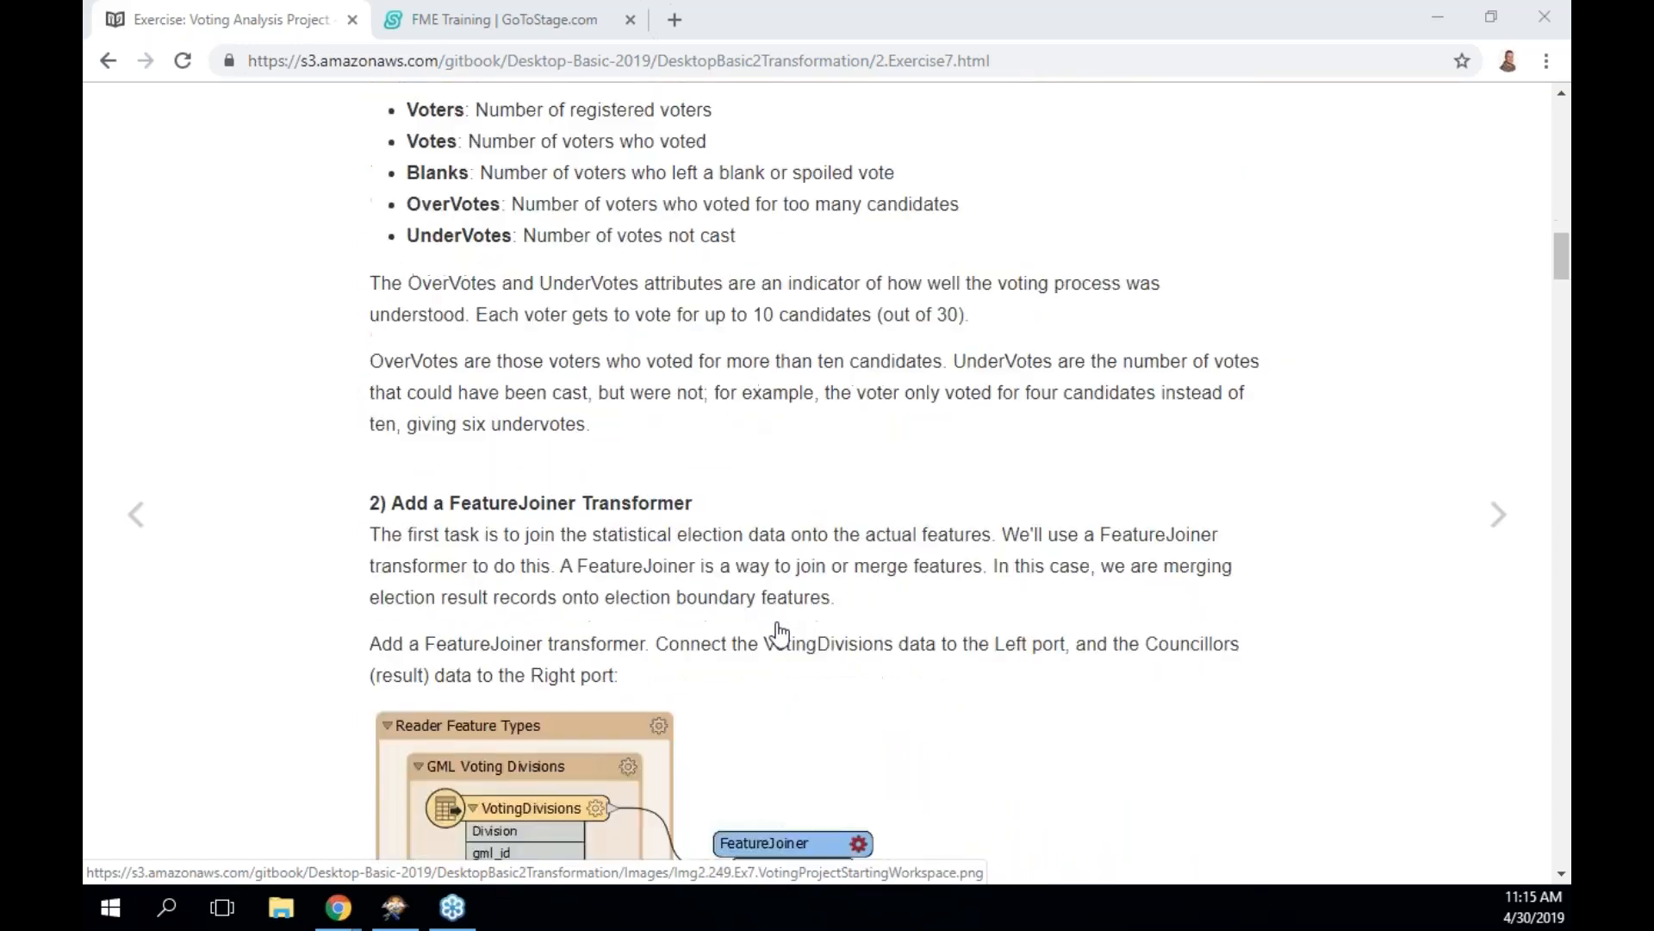
scroll(780, 635, "down", 3)
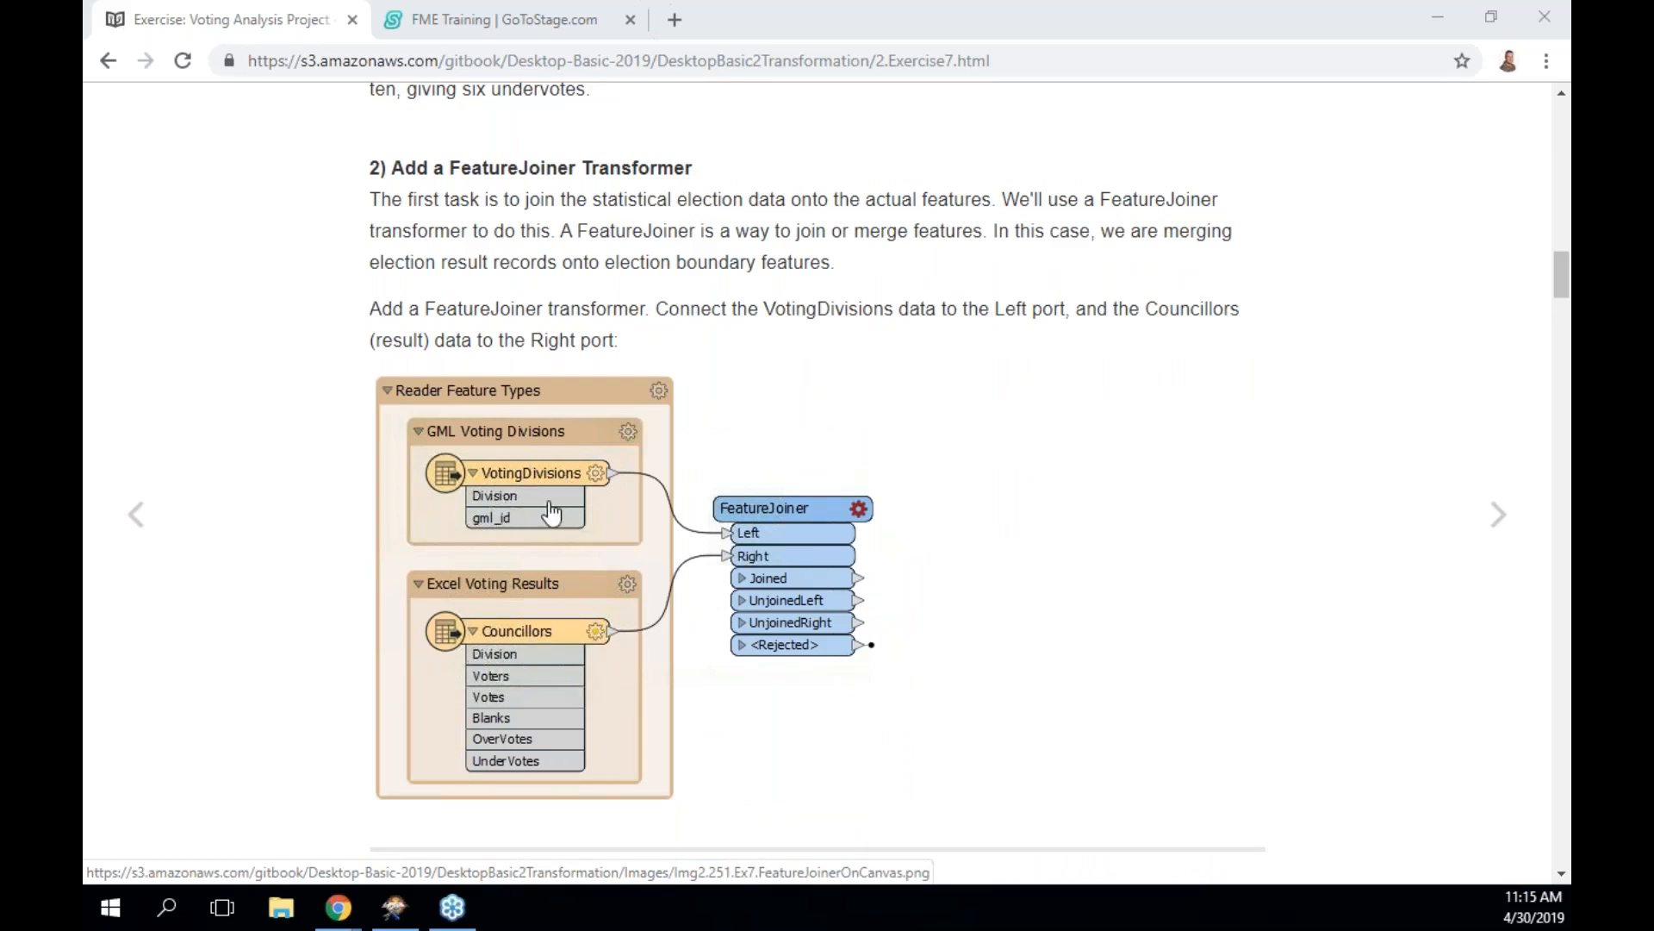
scroll(886, 541, "down", 1)
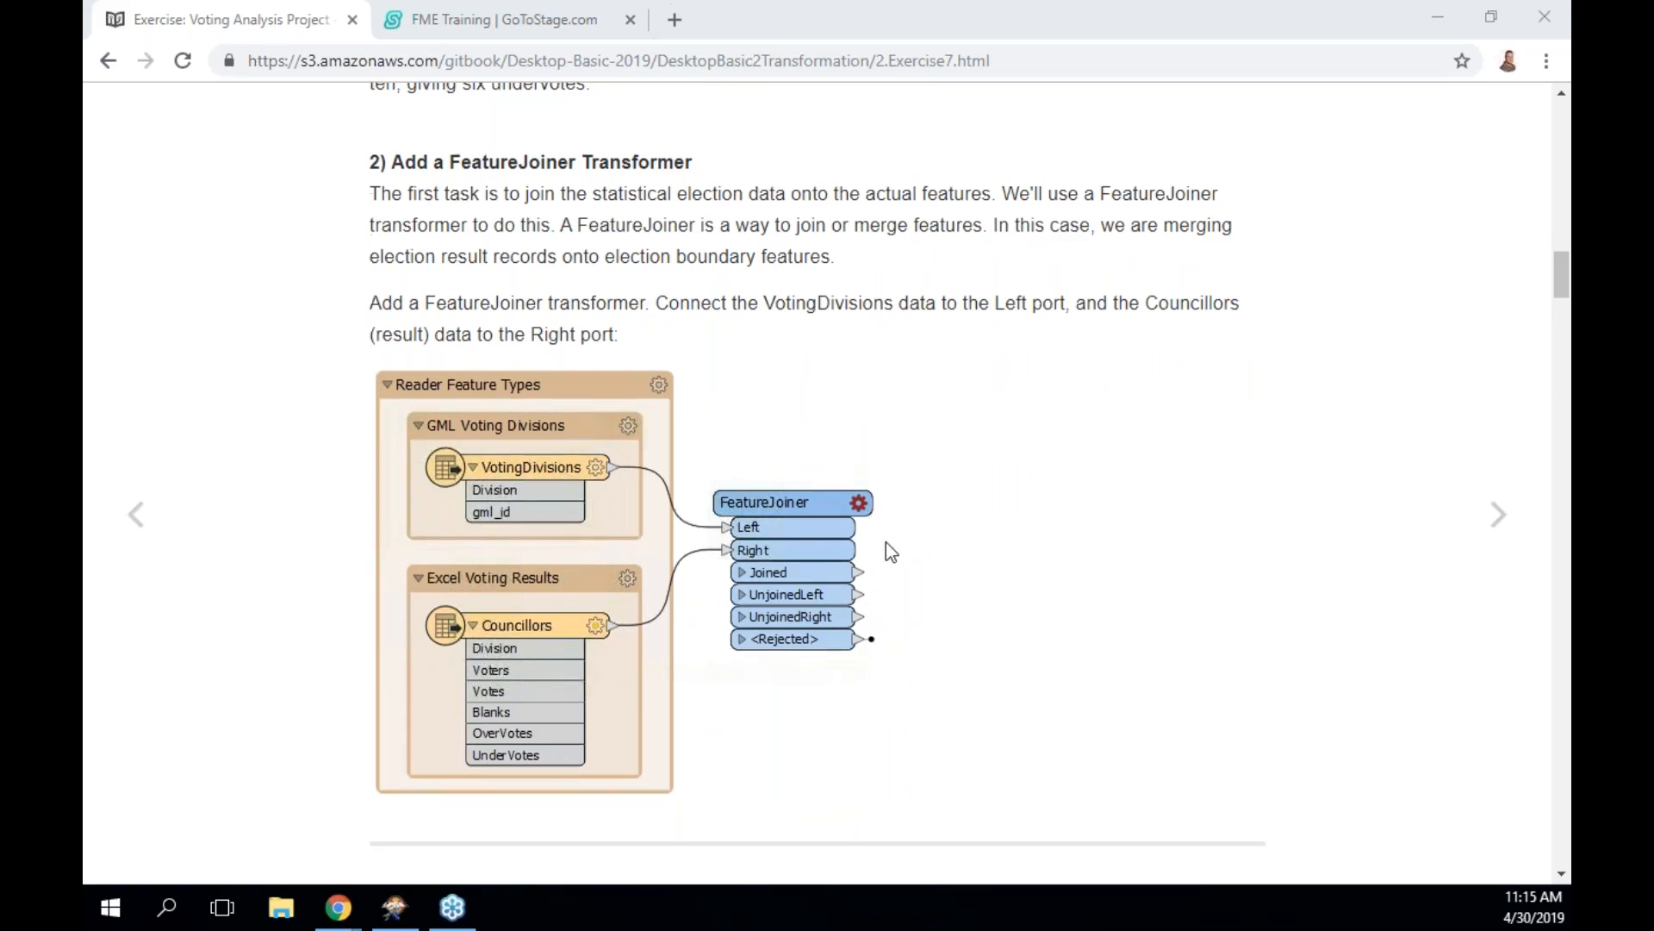
scroll(887, 543, "down", 8)
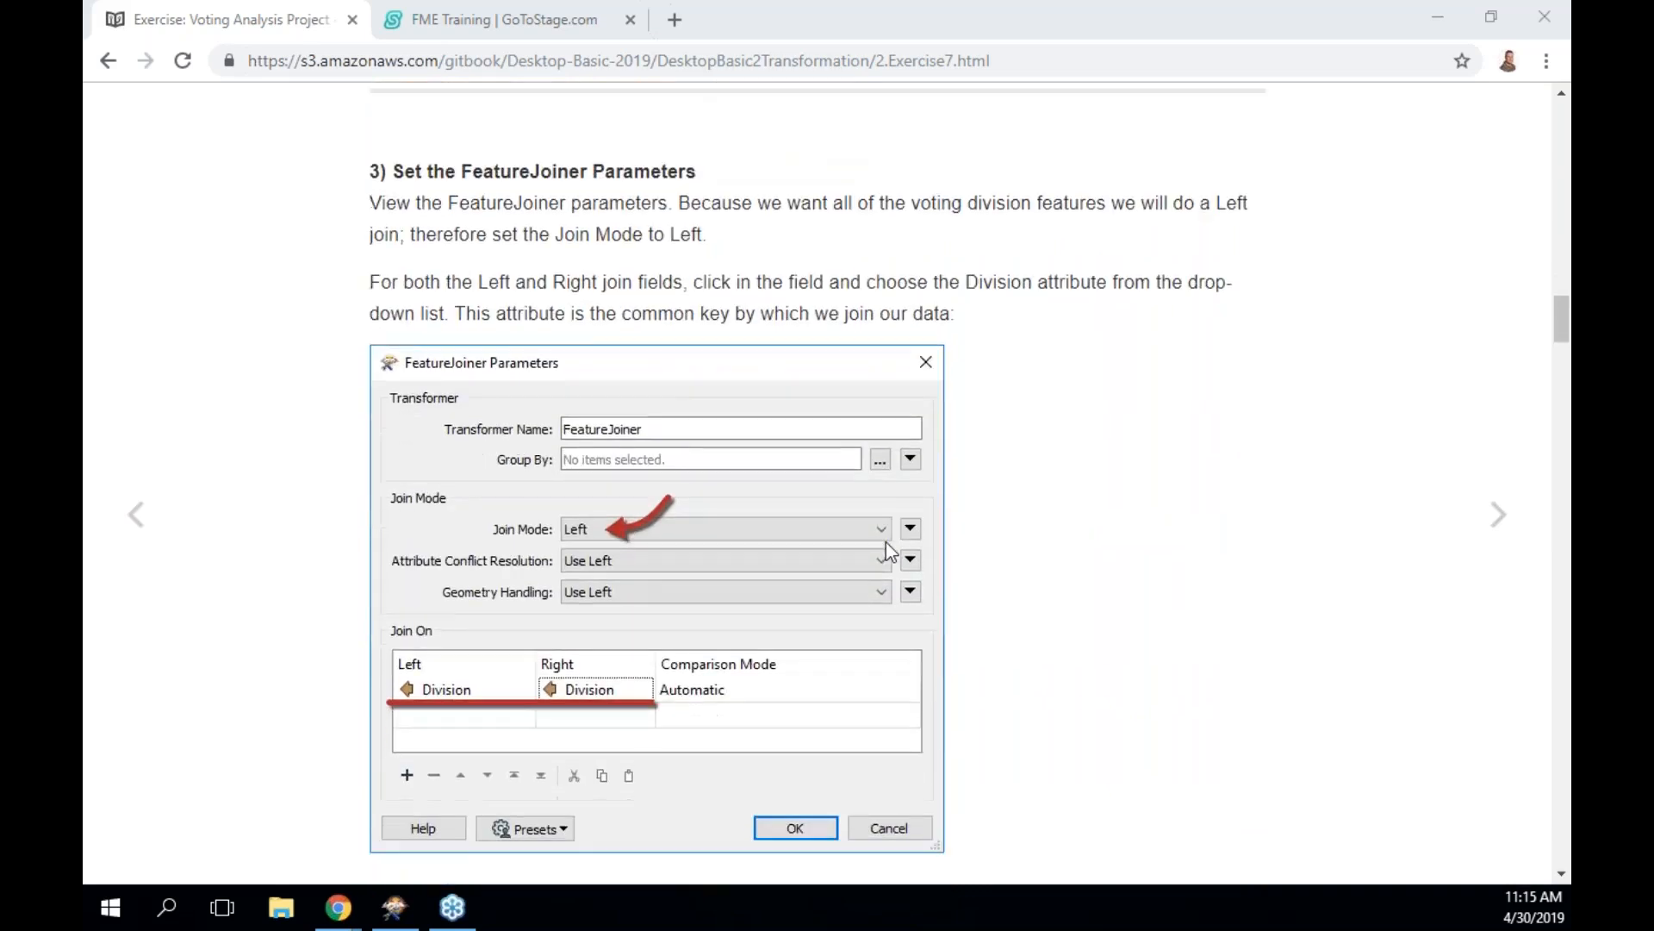
scroll(887, 551, "down", 8)
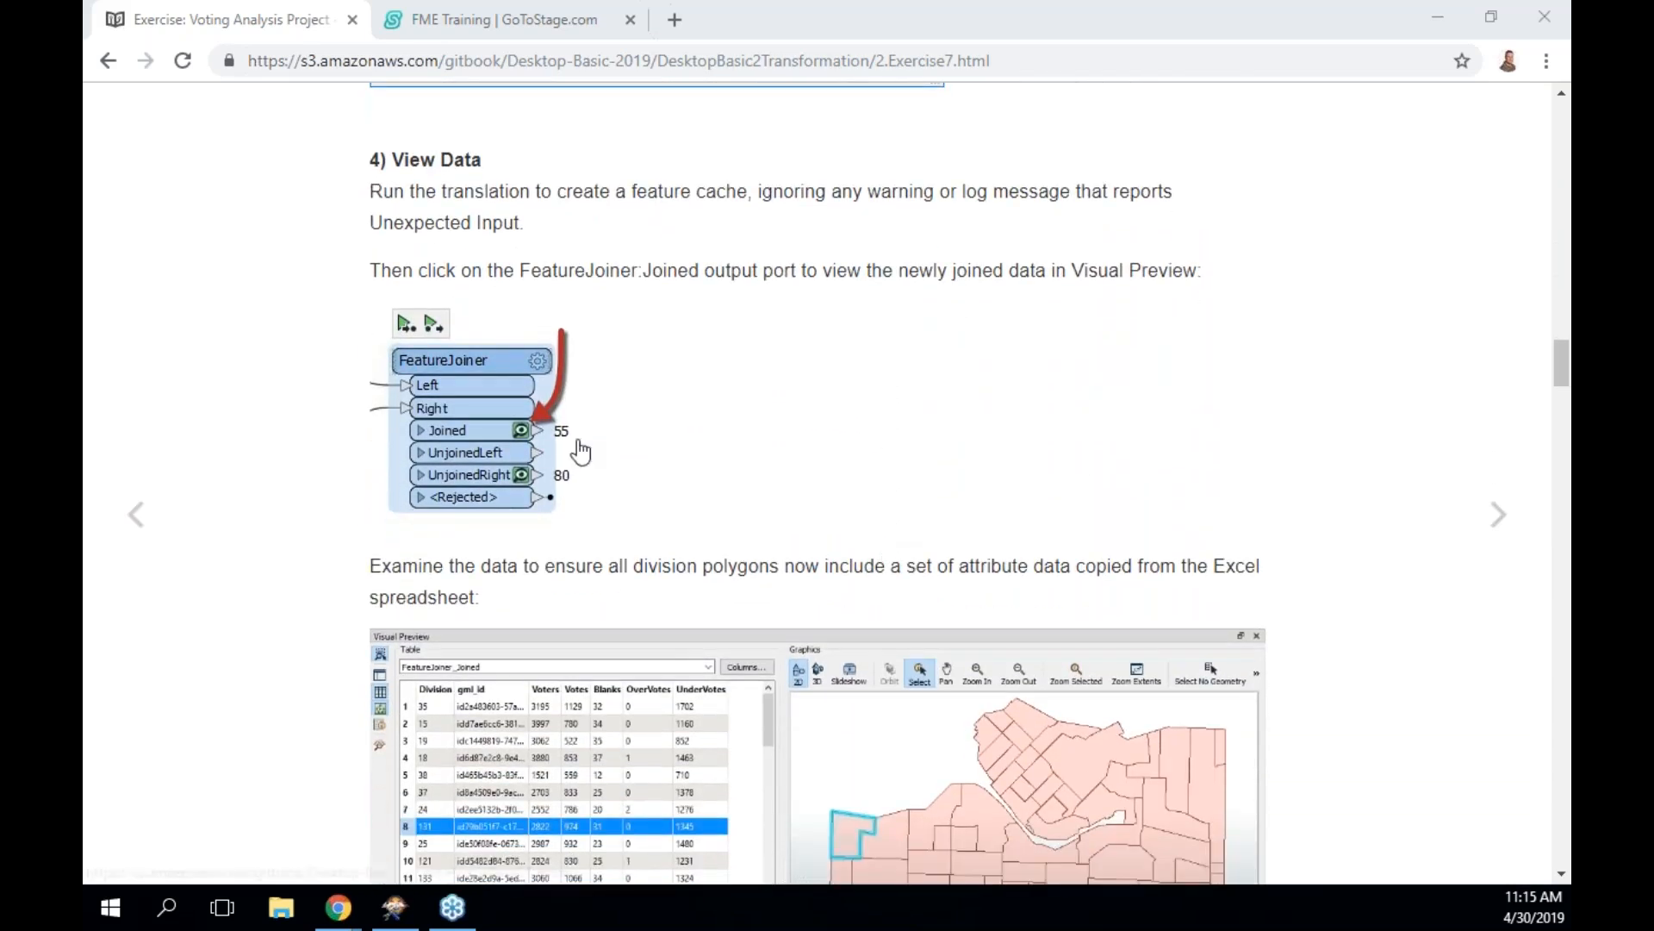
scroll(859, 557, "down", 3)
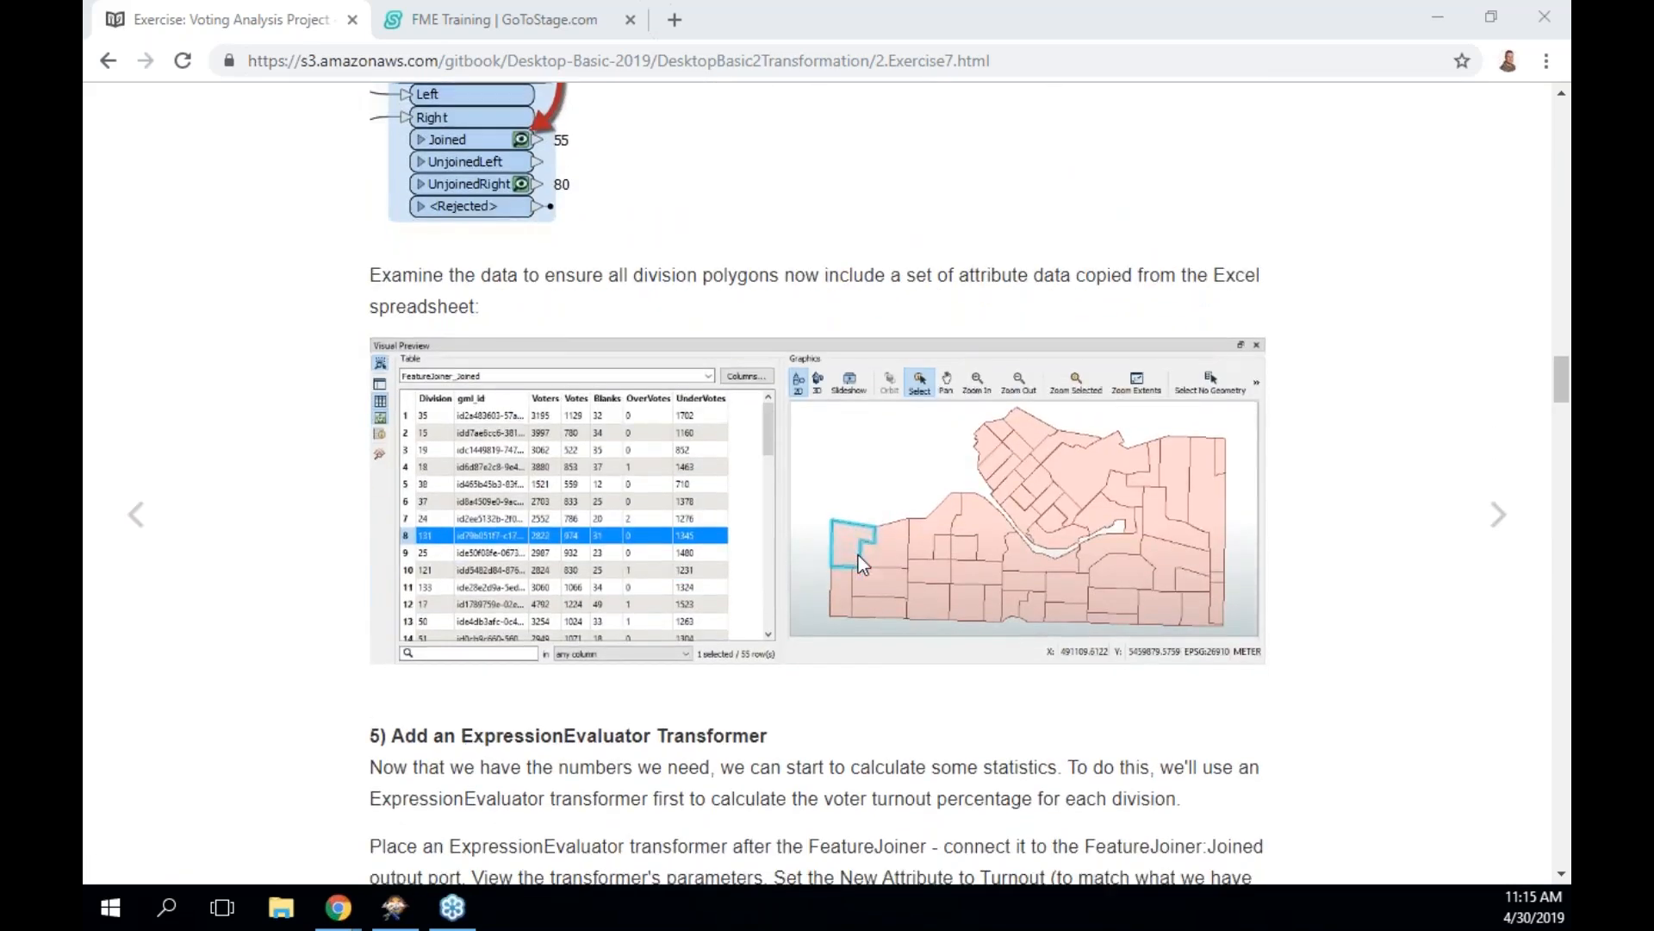
Review the instructions for the ExpressionEvaluator and AttributeRounder transformers, the annotation, and the connections to the writer feature types
scroll(858, 555, "down", 8)
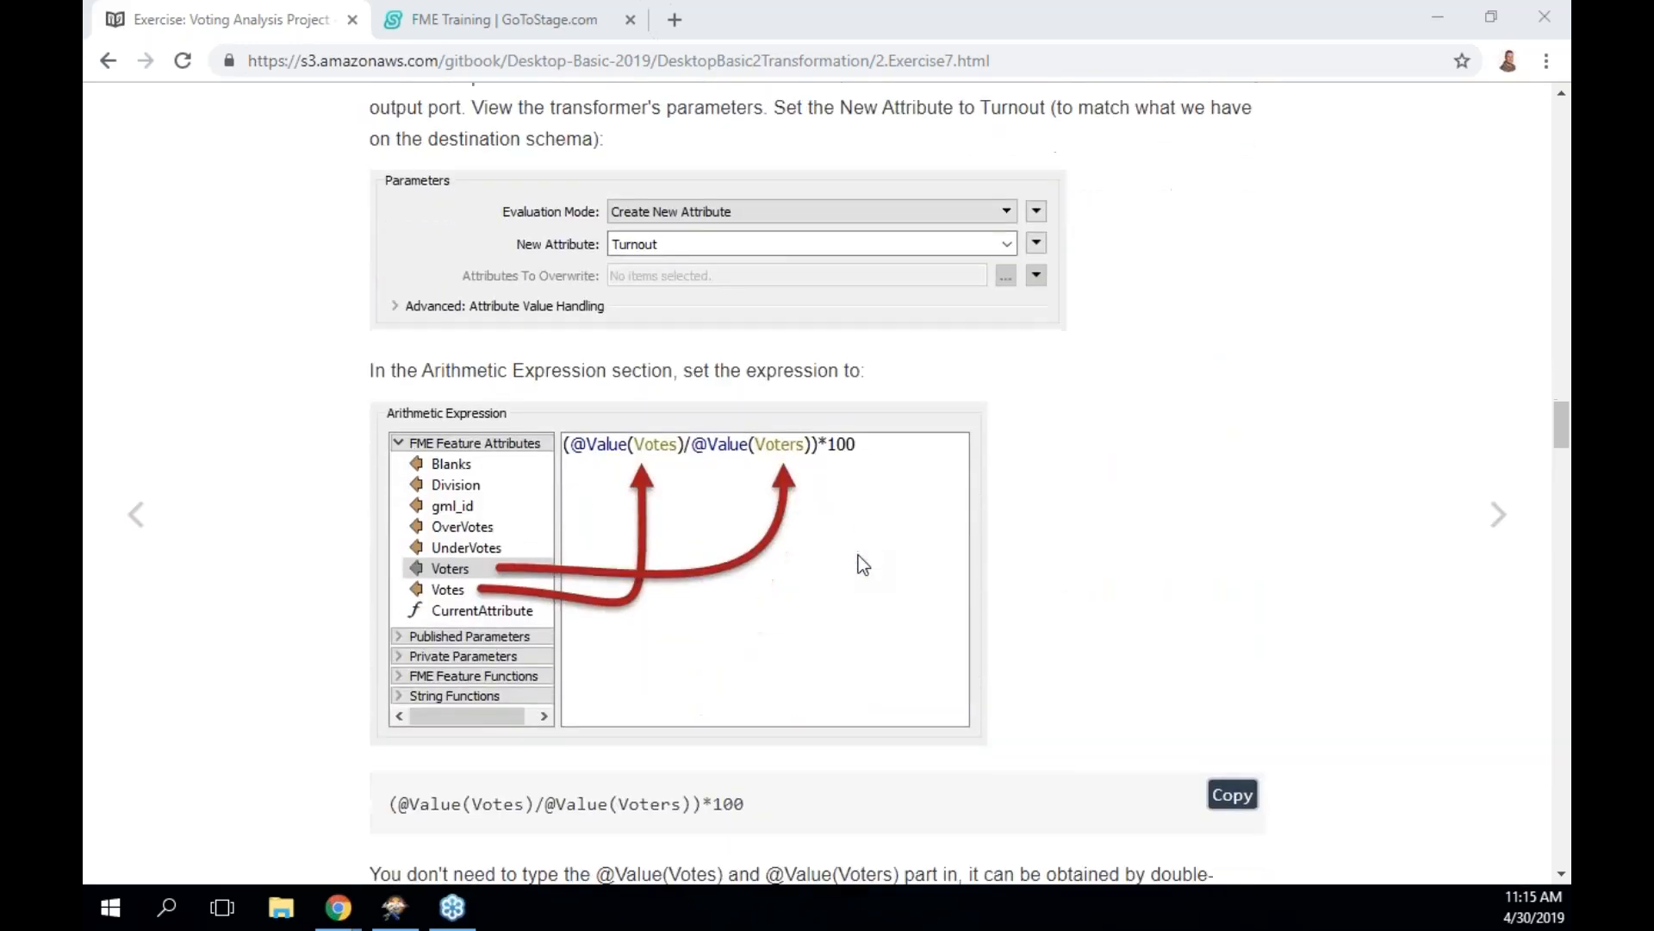
scroll(858, 555, "down", 11)
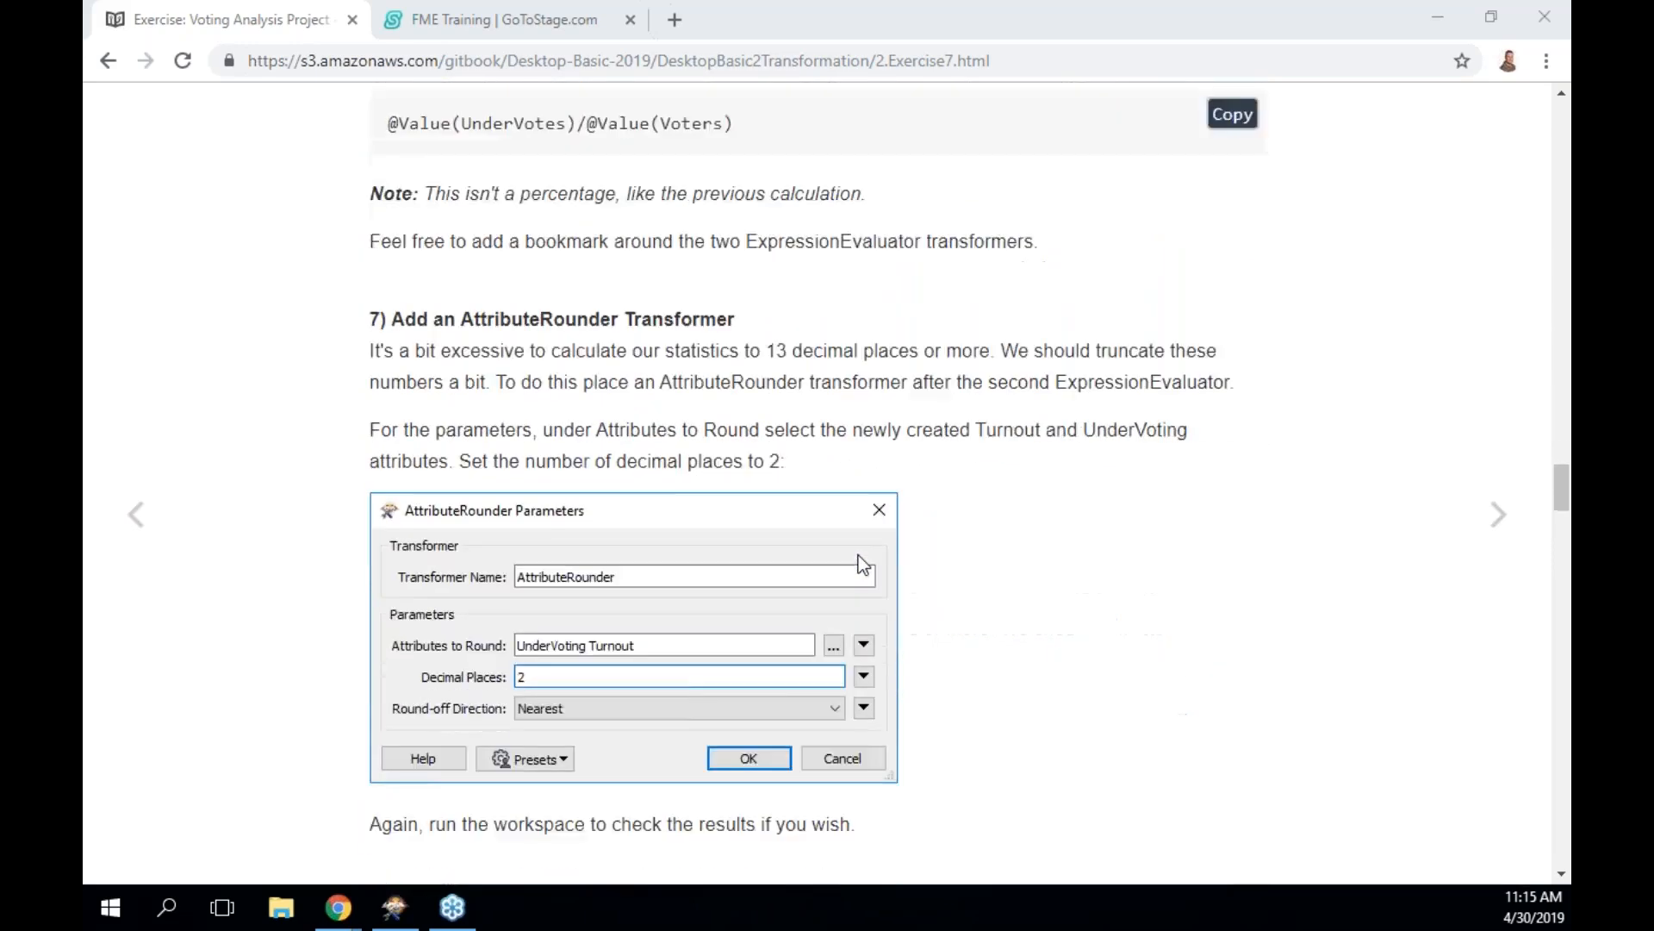
scroll(858, 555, "down", 8)
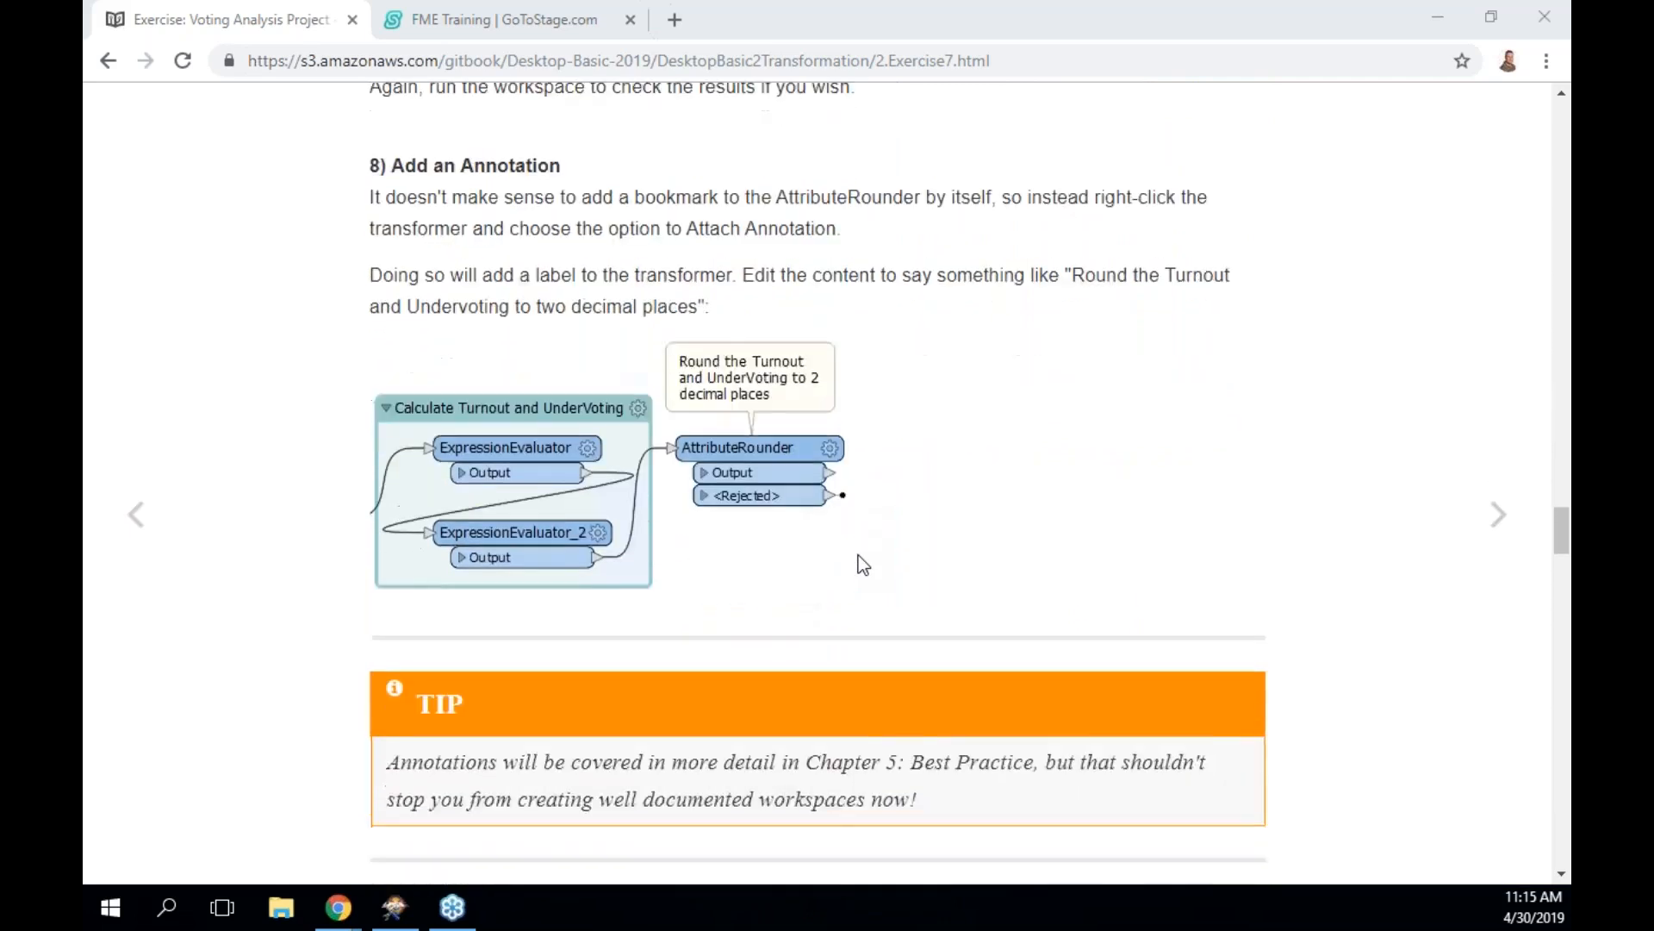
scroll(858, 555, "down", 7)
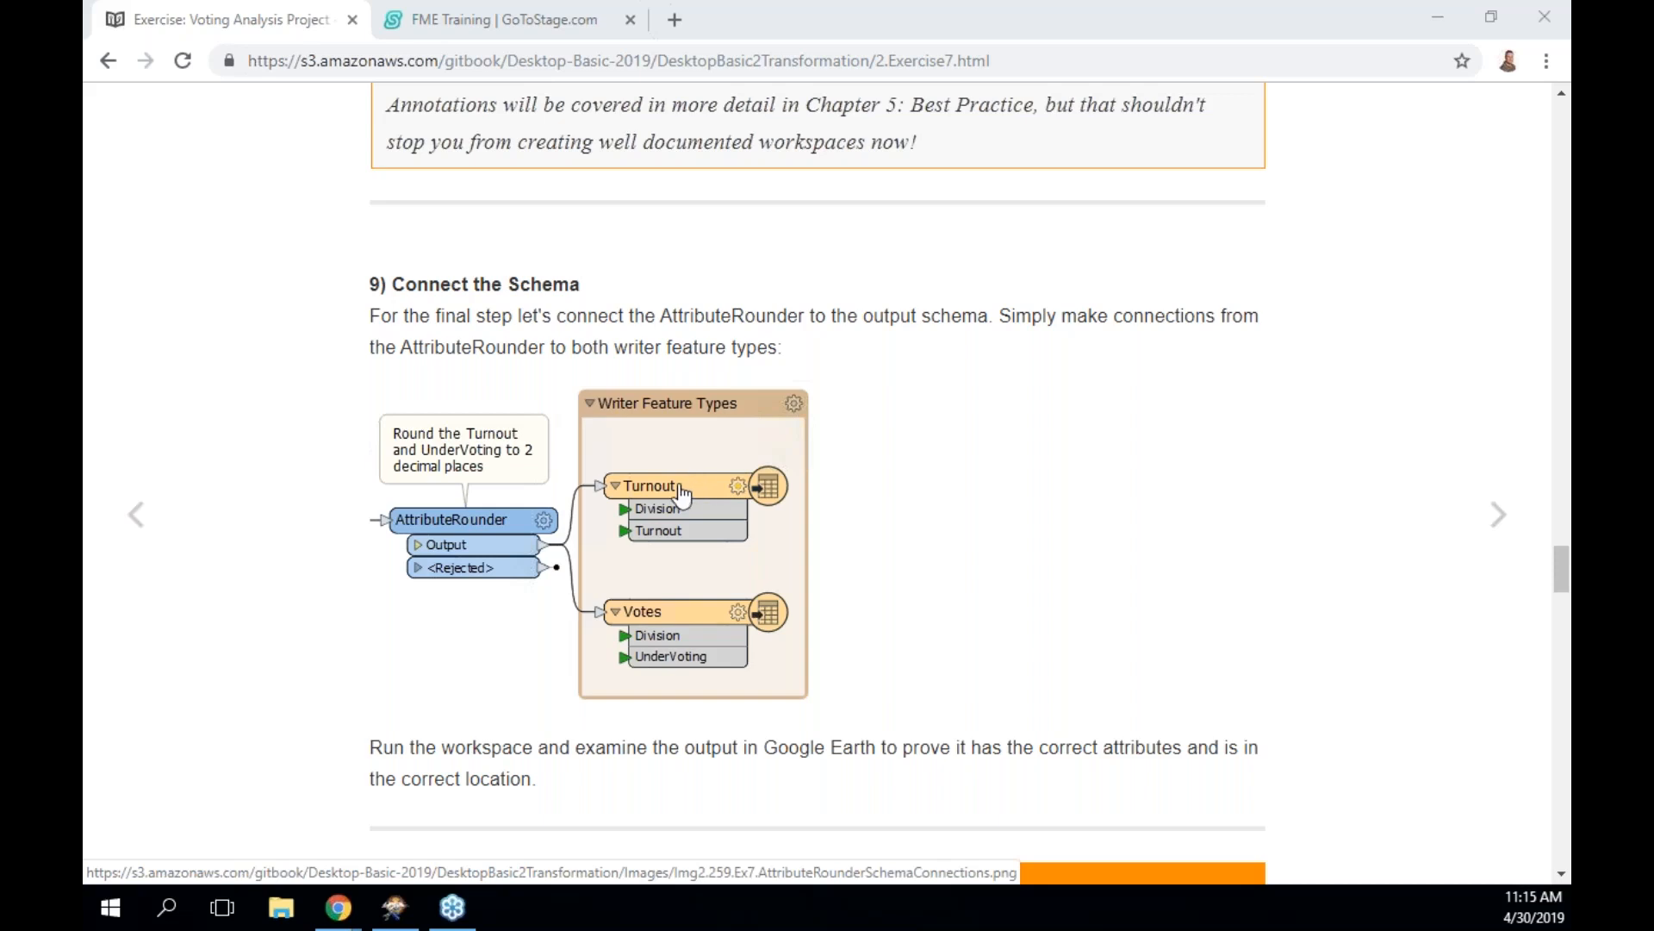
Return to FME Workbench, open the folder containing the ParksMaintenanceData output to view the written files, and close it
left_click(837, 527)
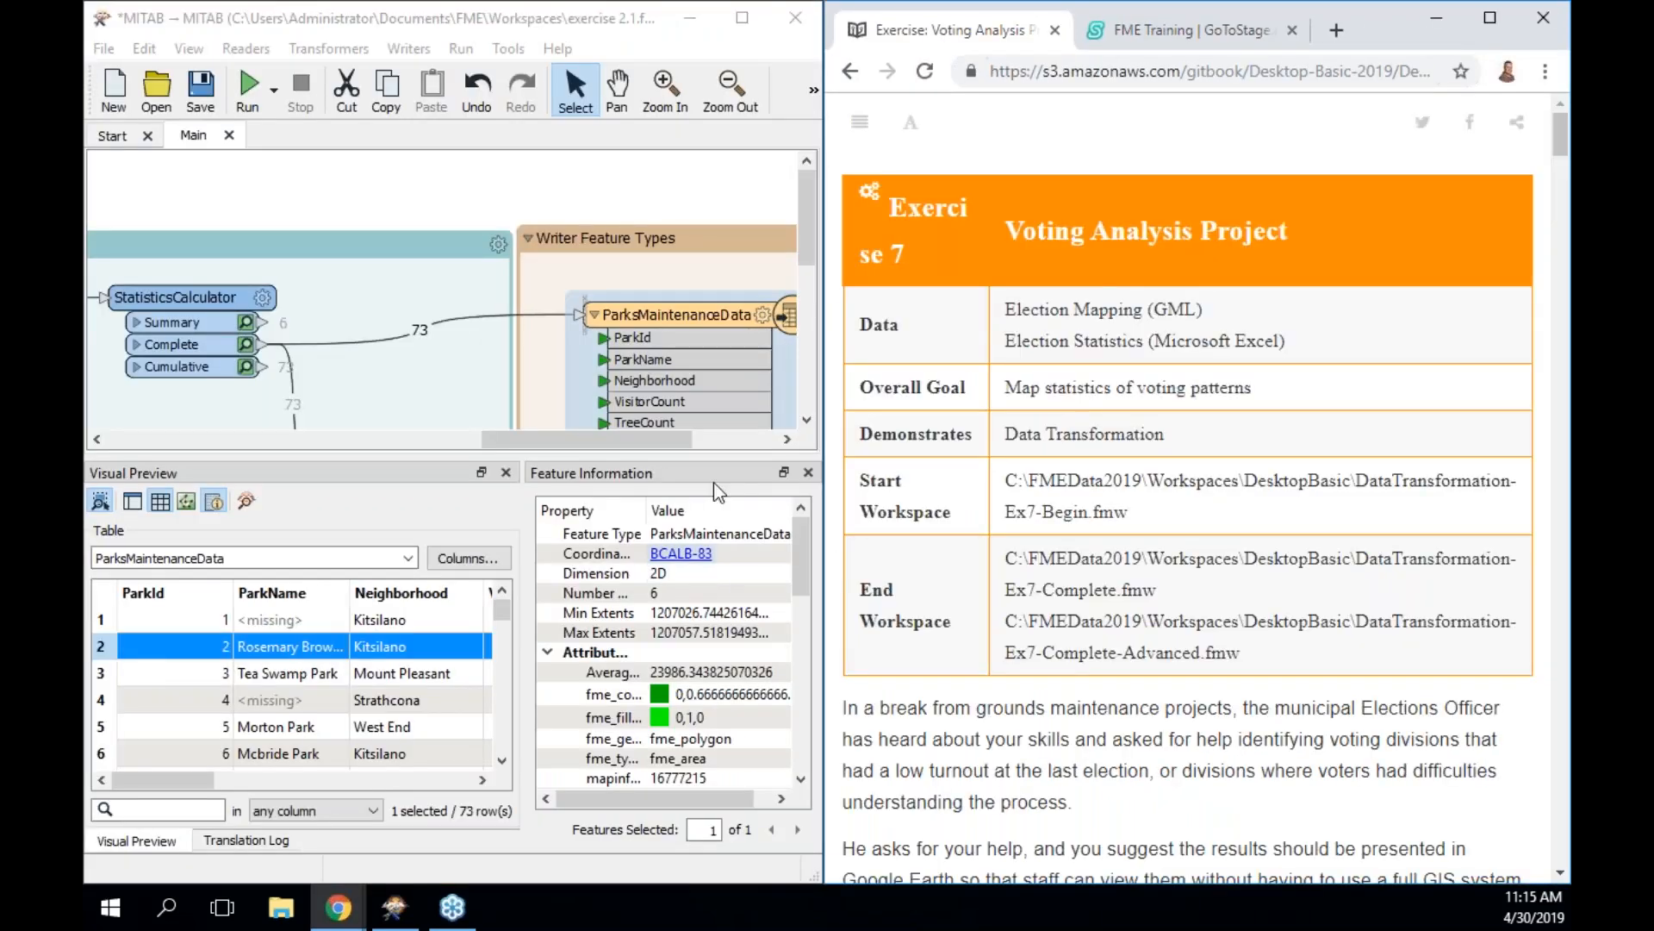
left_click(690, 338)
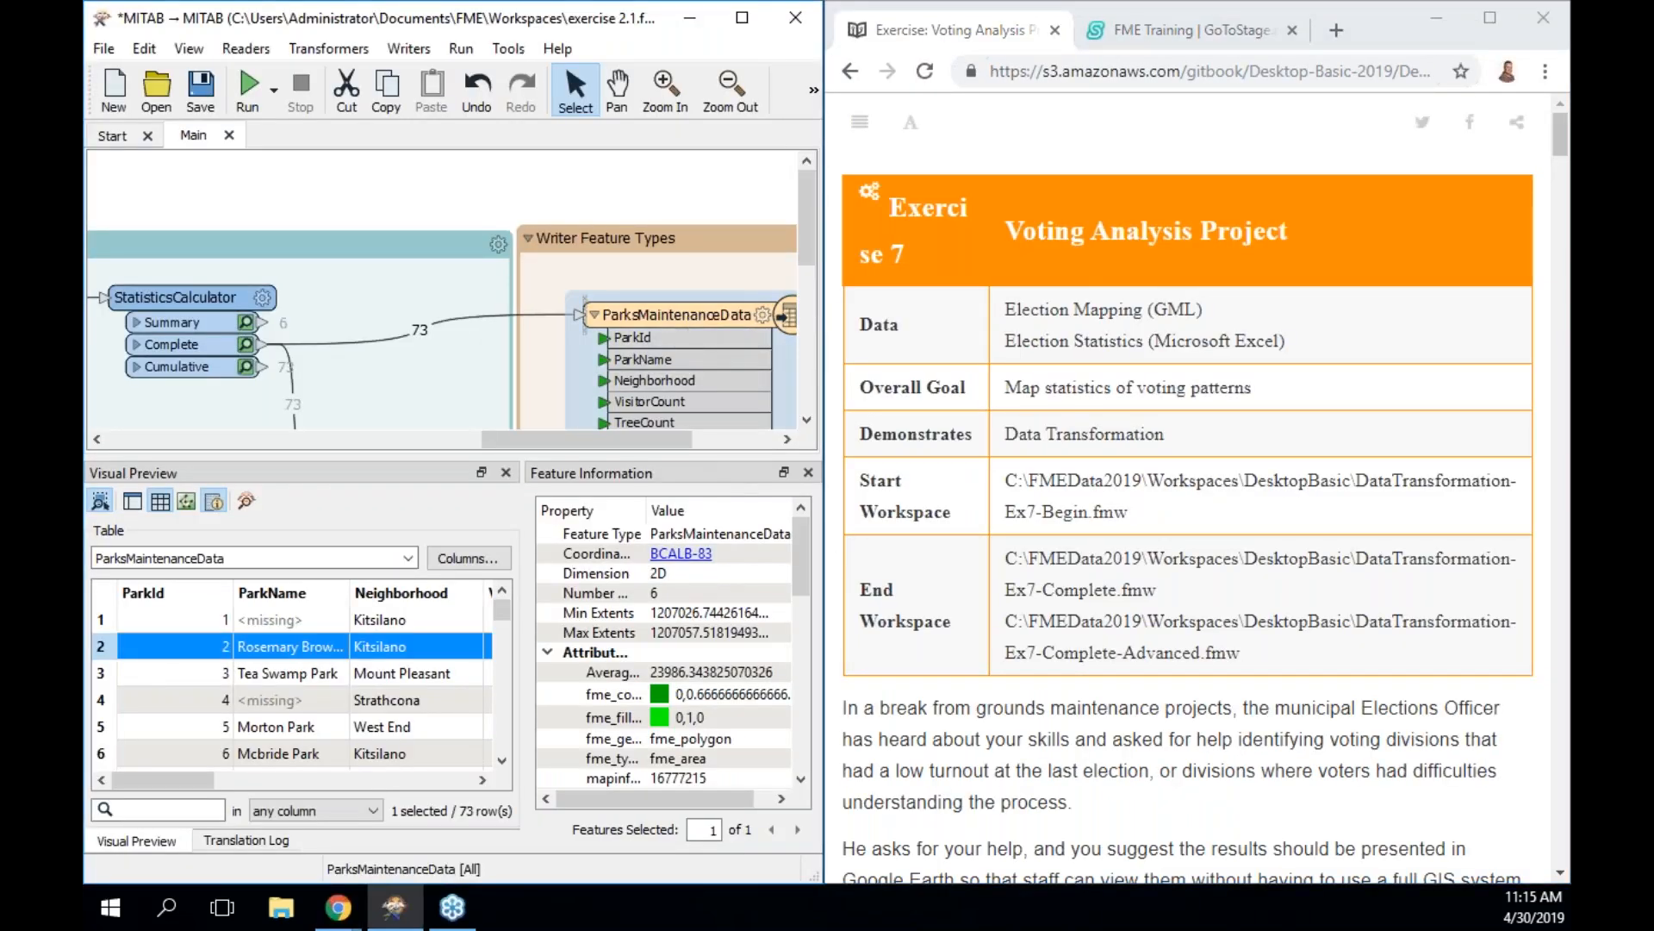
right_click(689, 339)
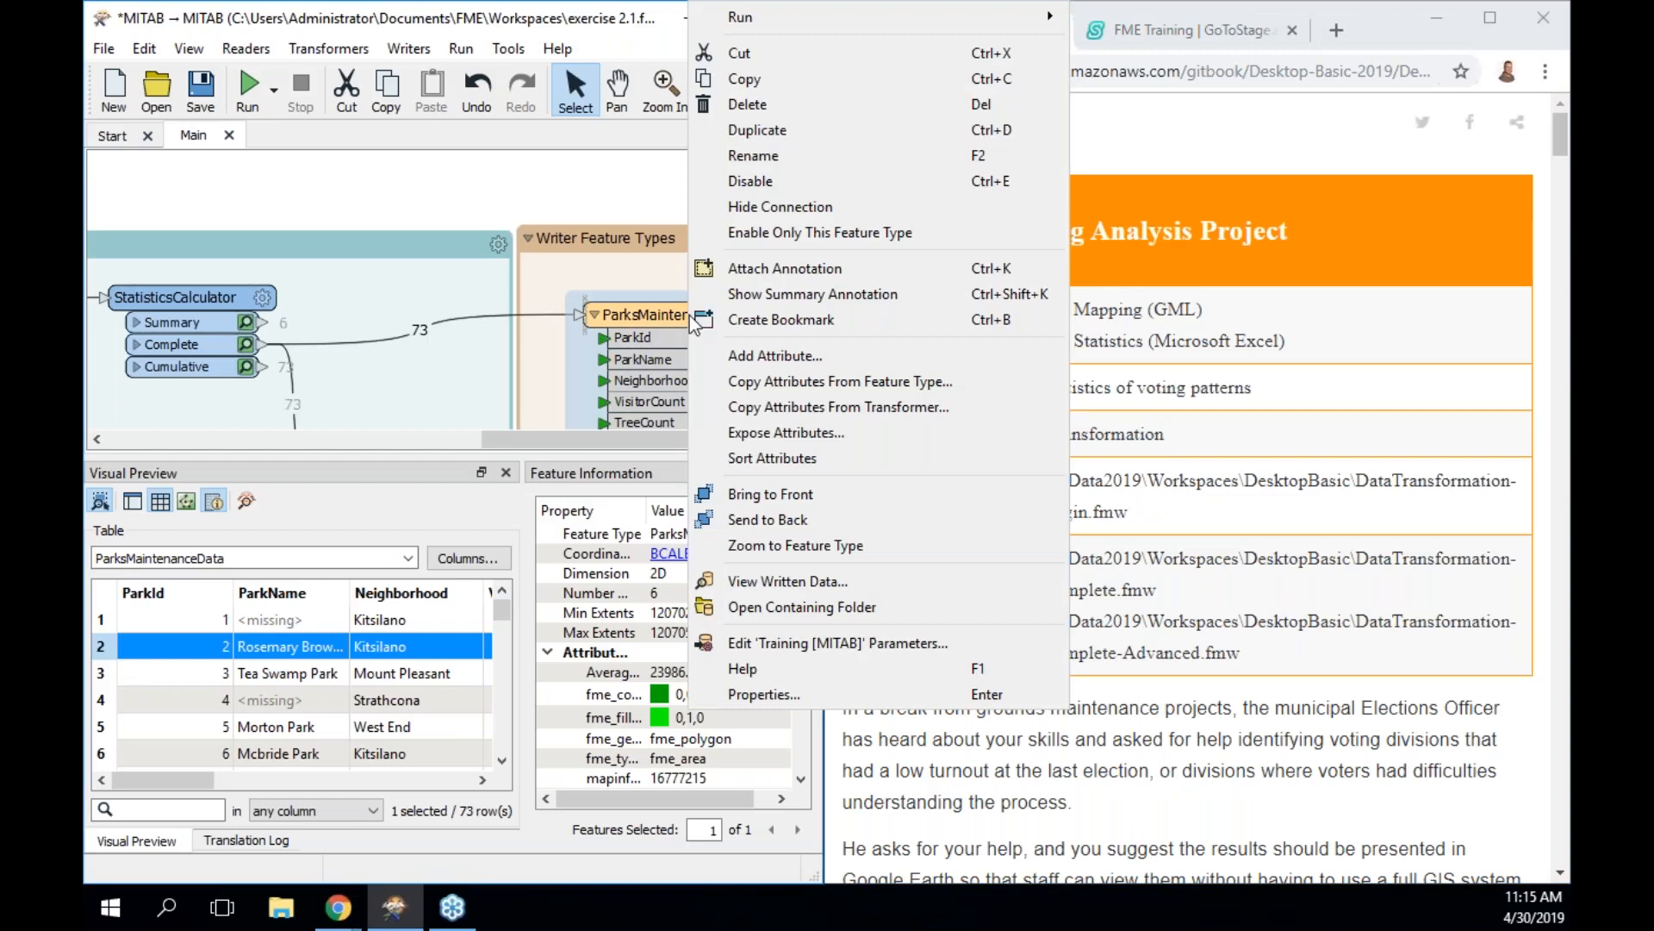
left_click(825, 608)
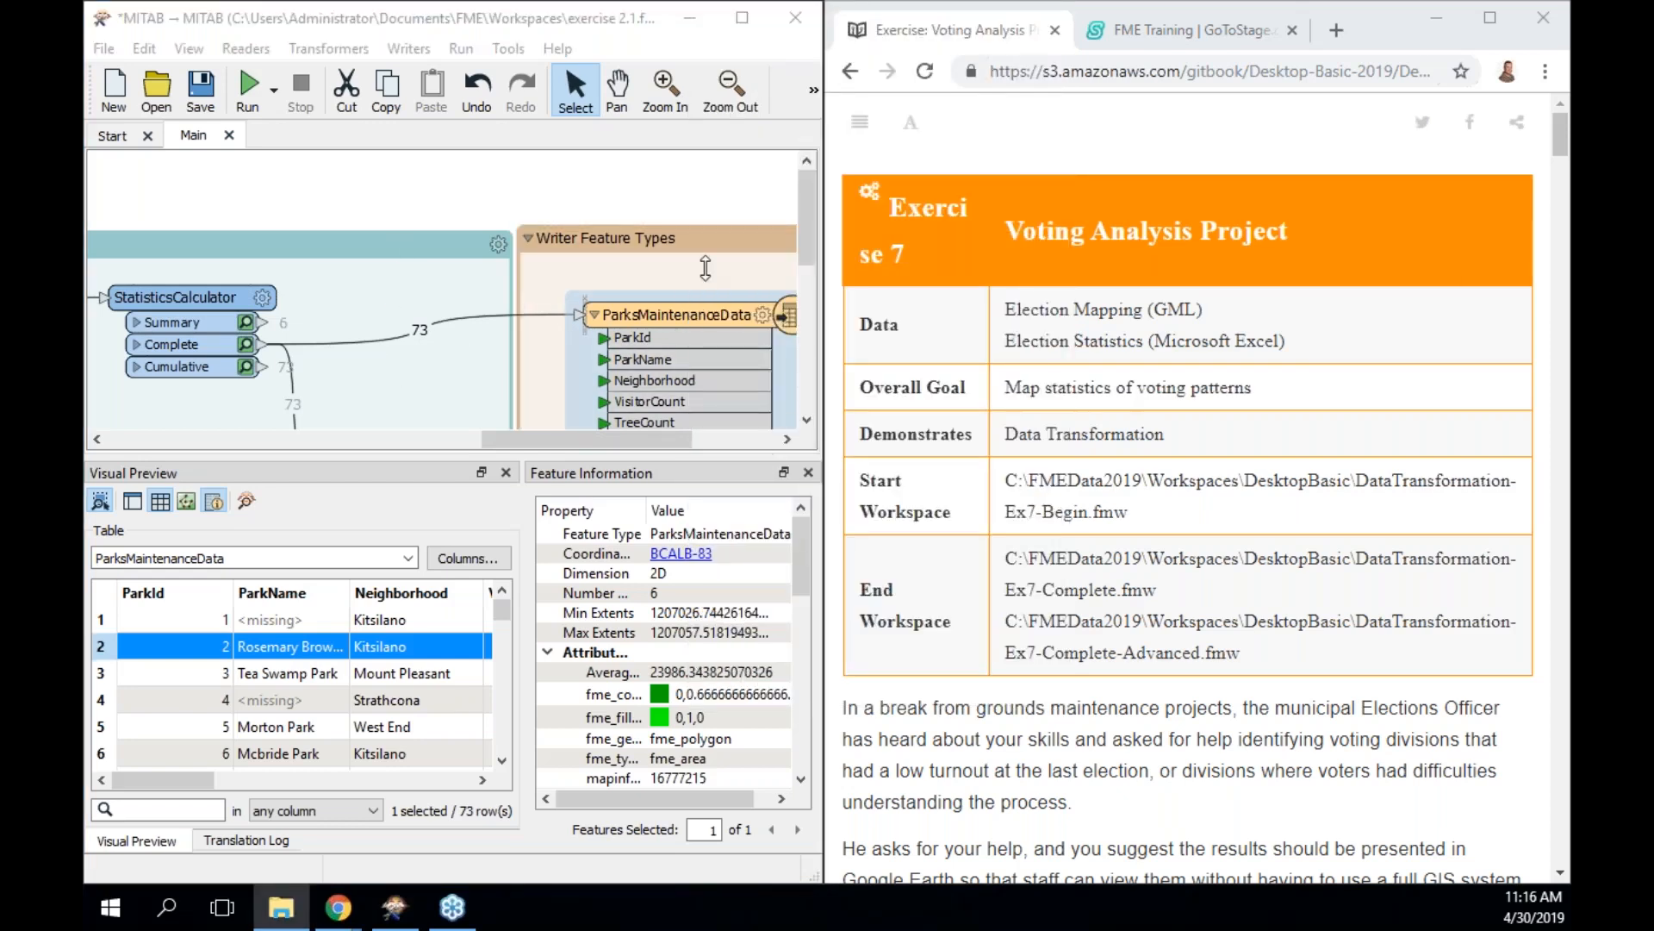
left_click_drag(456, 136, 409, 246)
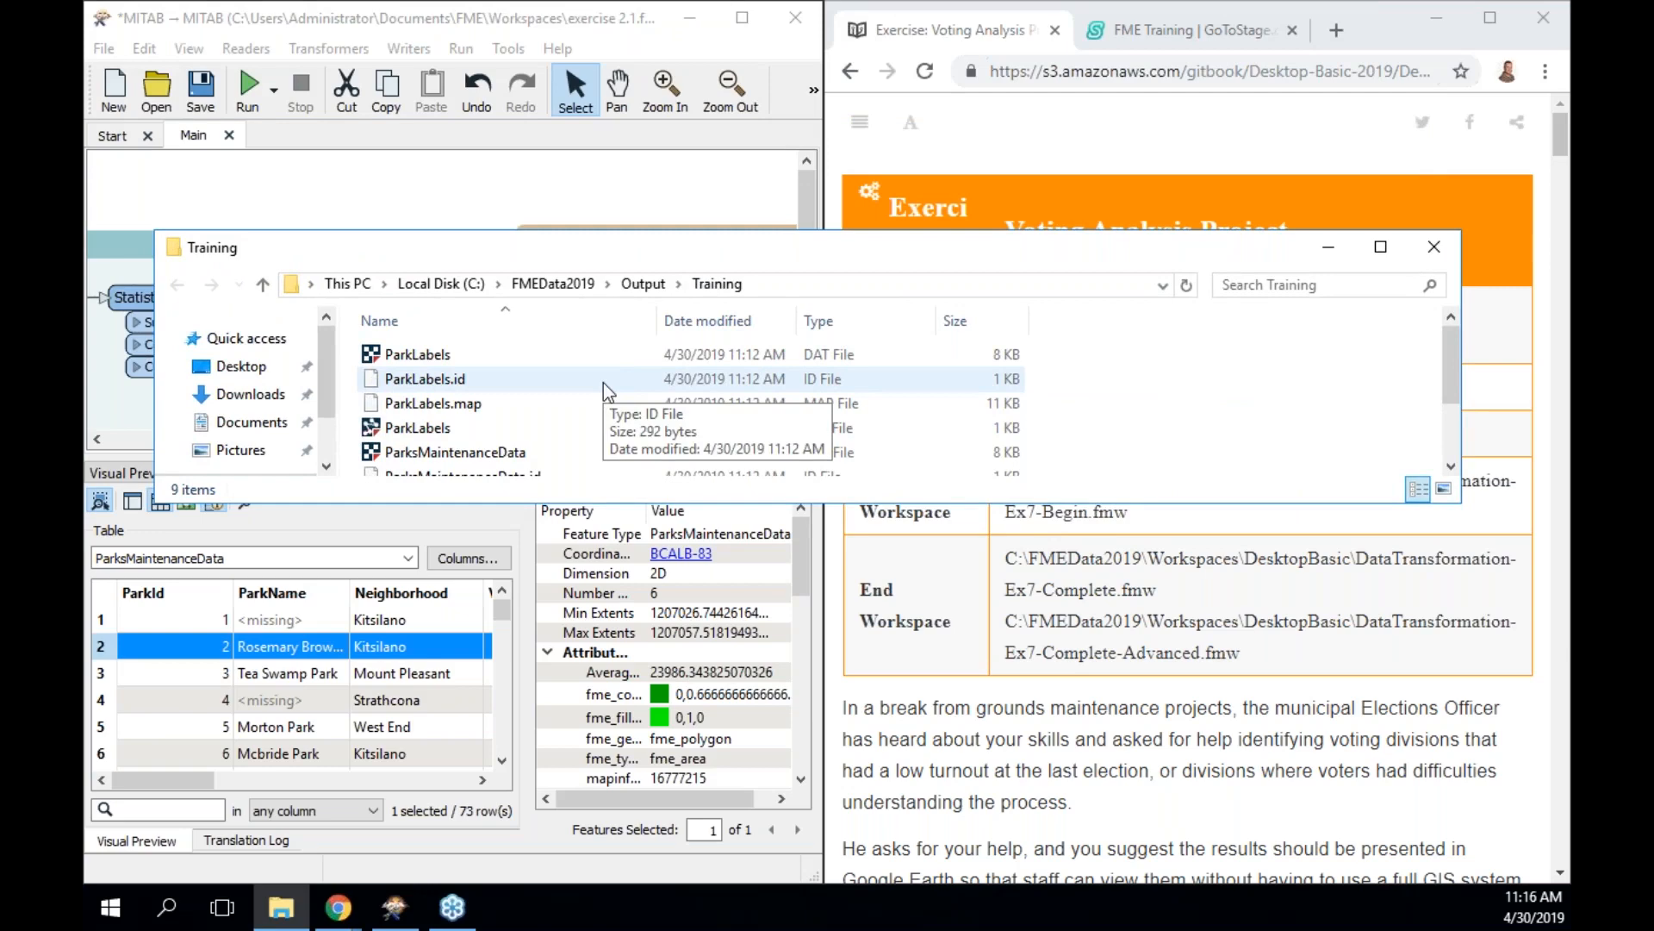
left_click(1434, 250)
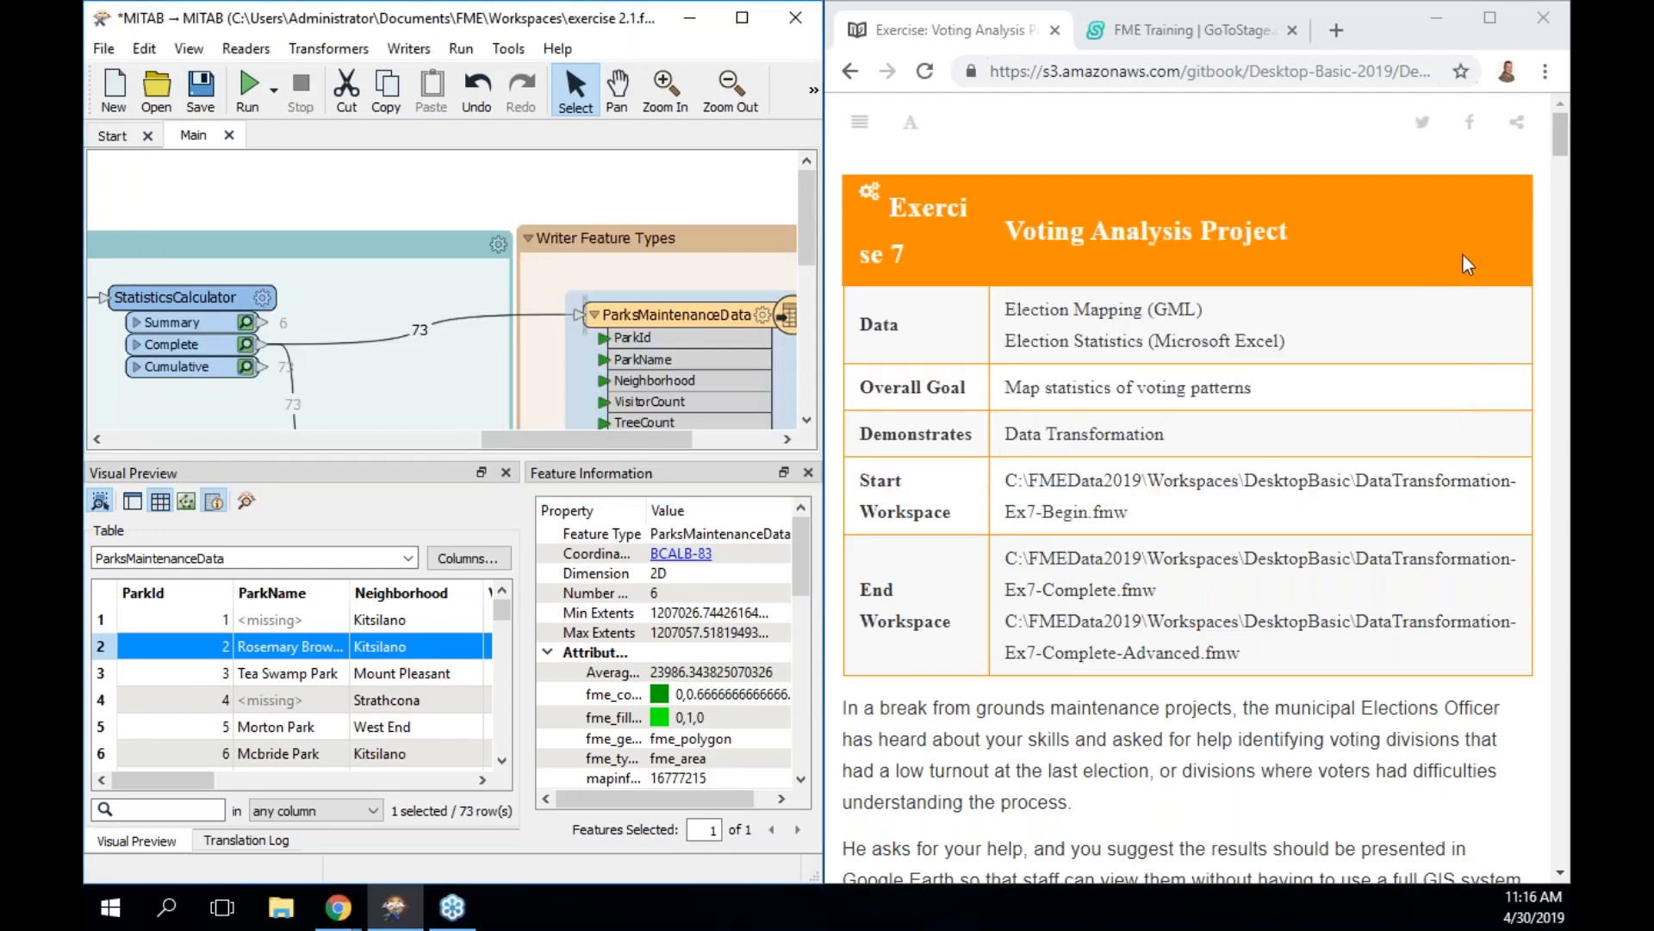
Look through the advanced part of Exercise 7, covering the KMLPropertySetter and KMLStyler transformers and the 3D Google Earth output
left_click_drag(1561, 140, 1566, 729)
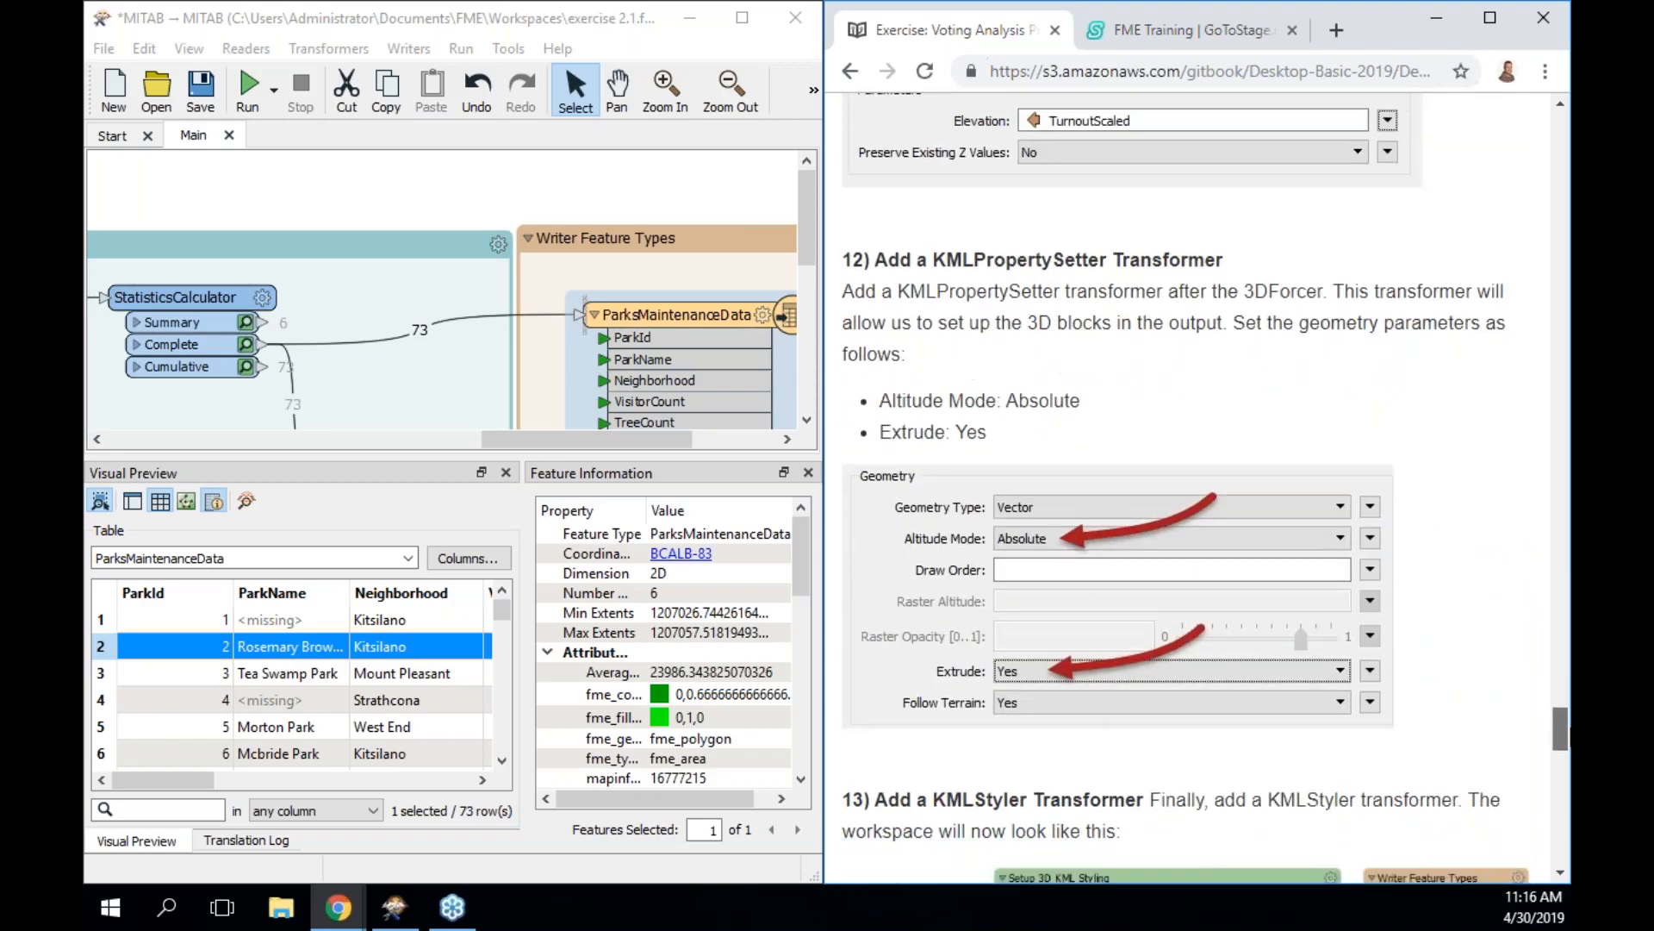
left_click_drag(1567, 729, 1566, 800)
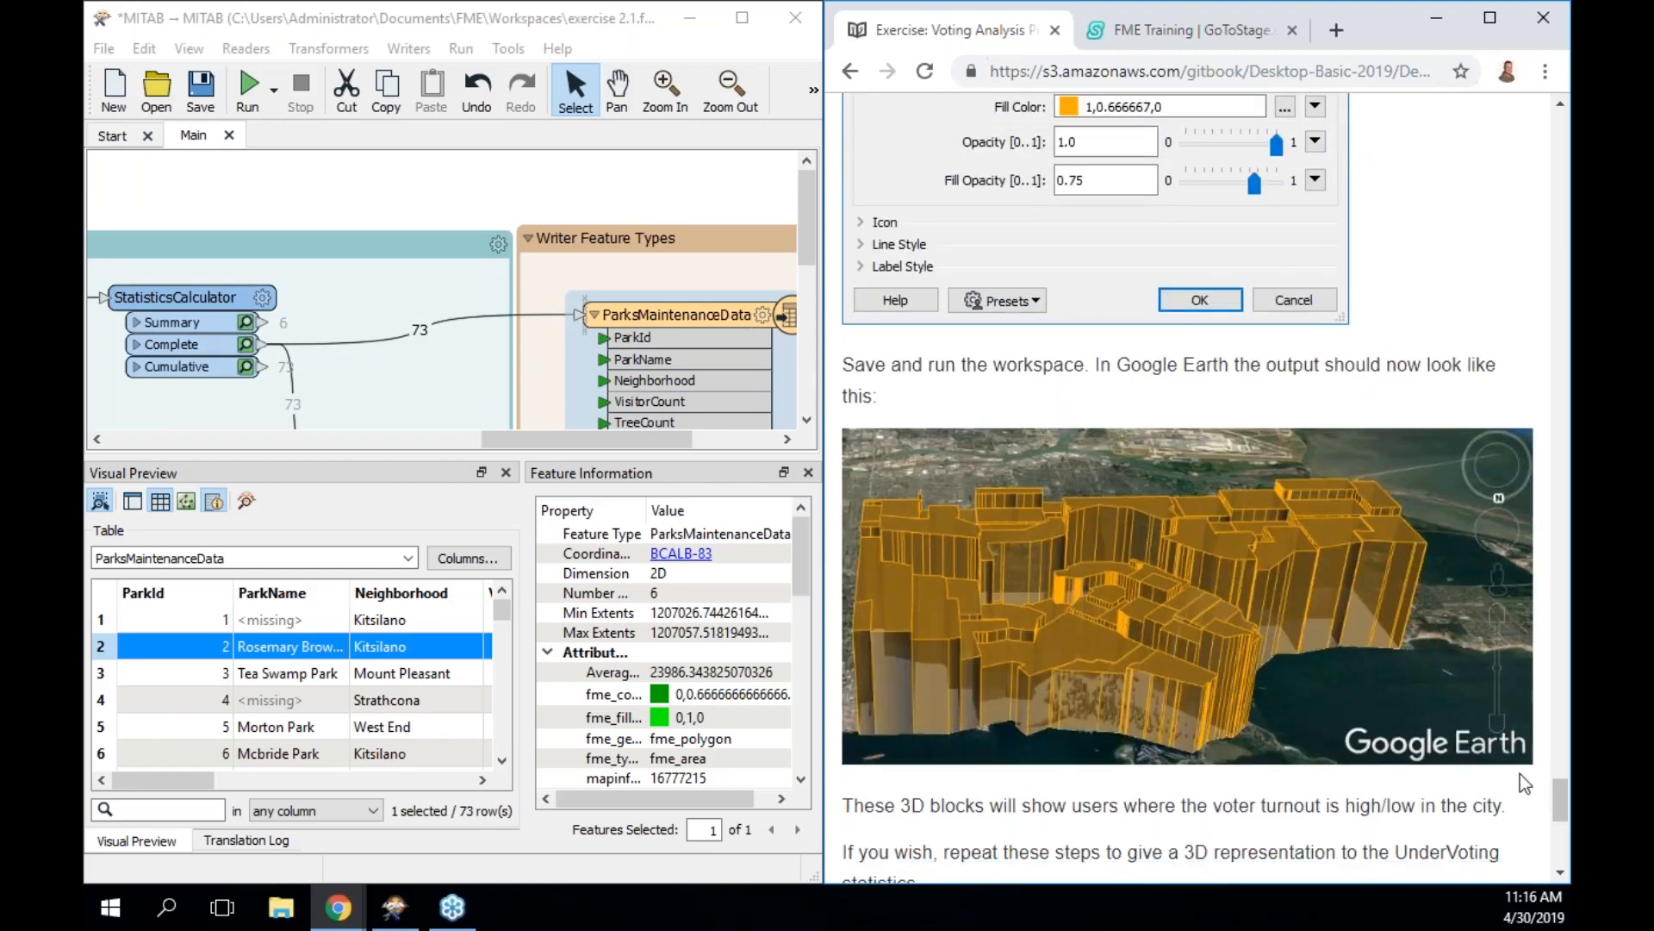